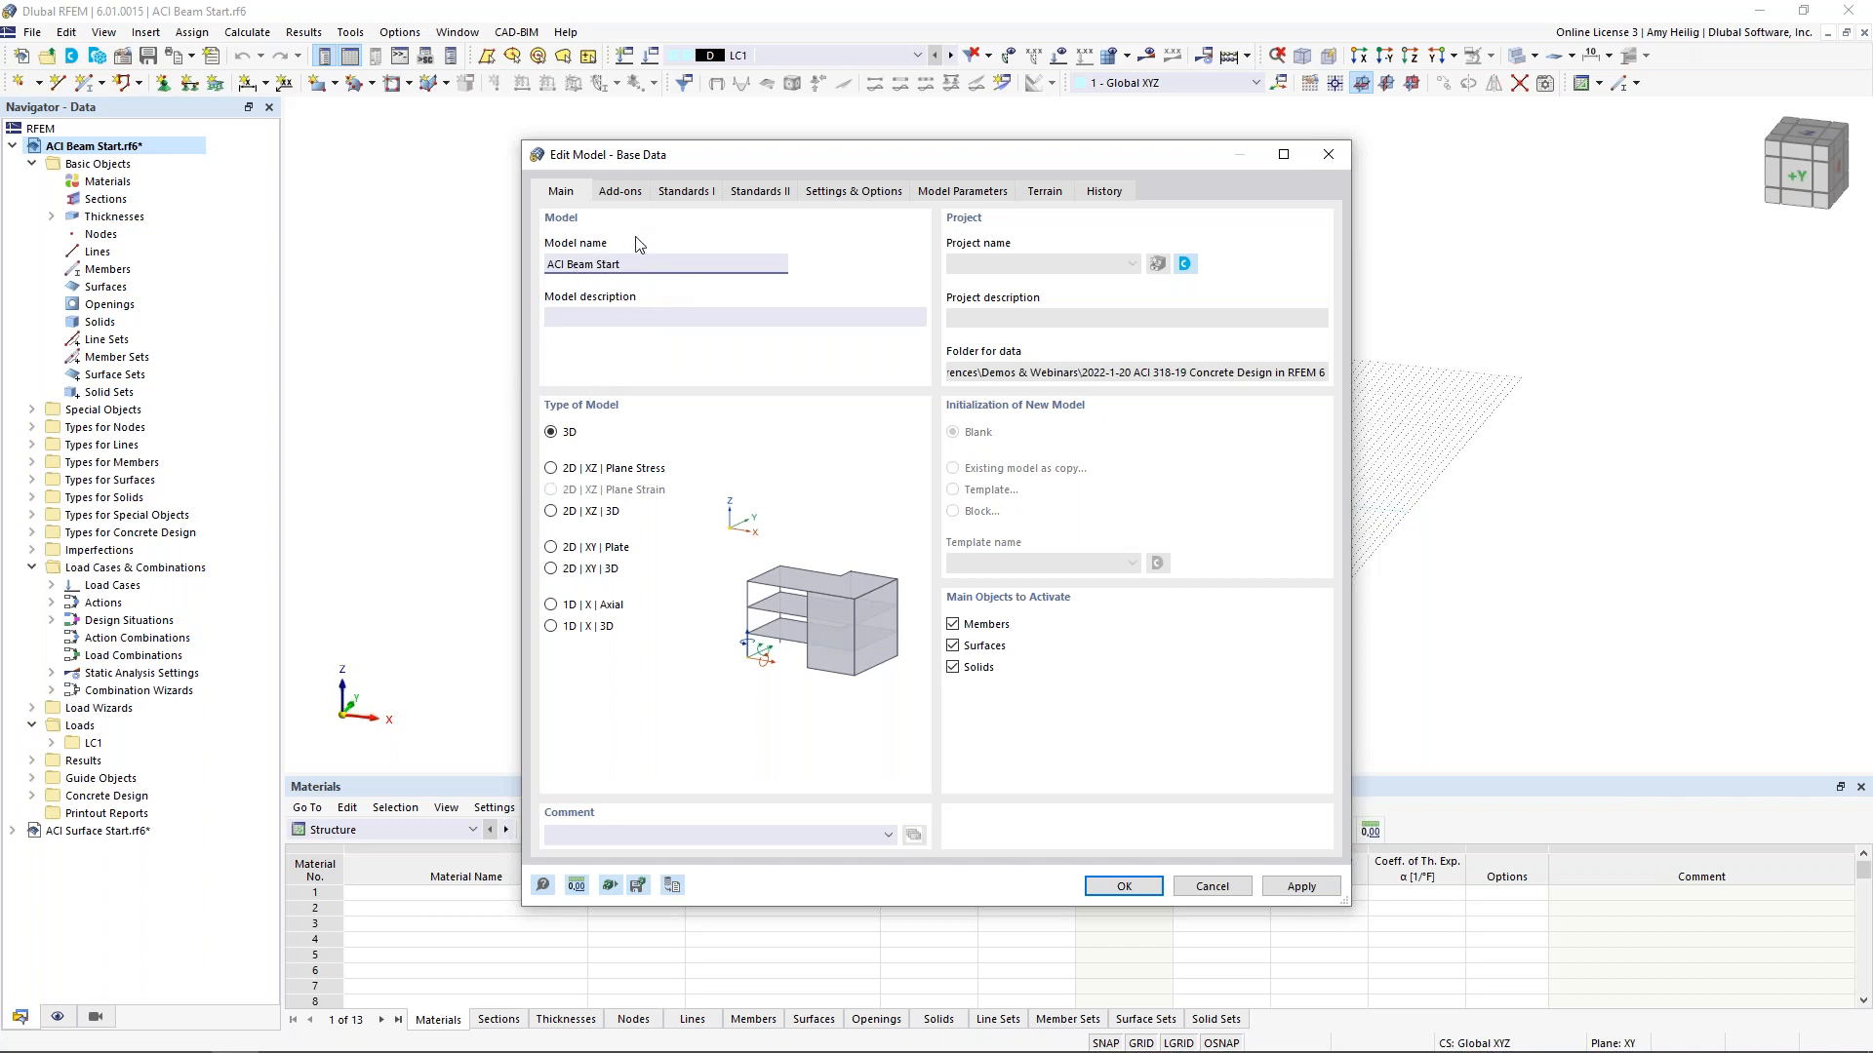
# Review the model's base data for active add-ons, concrete and load standards, and axis orientation, and close it without changes
pyautogui.click(625, 195)
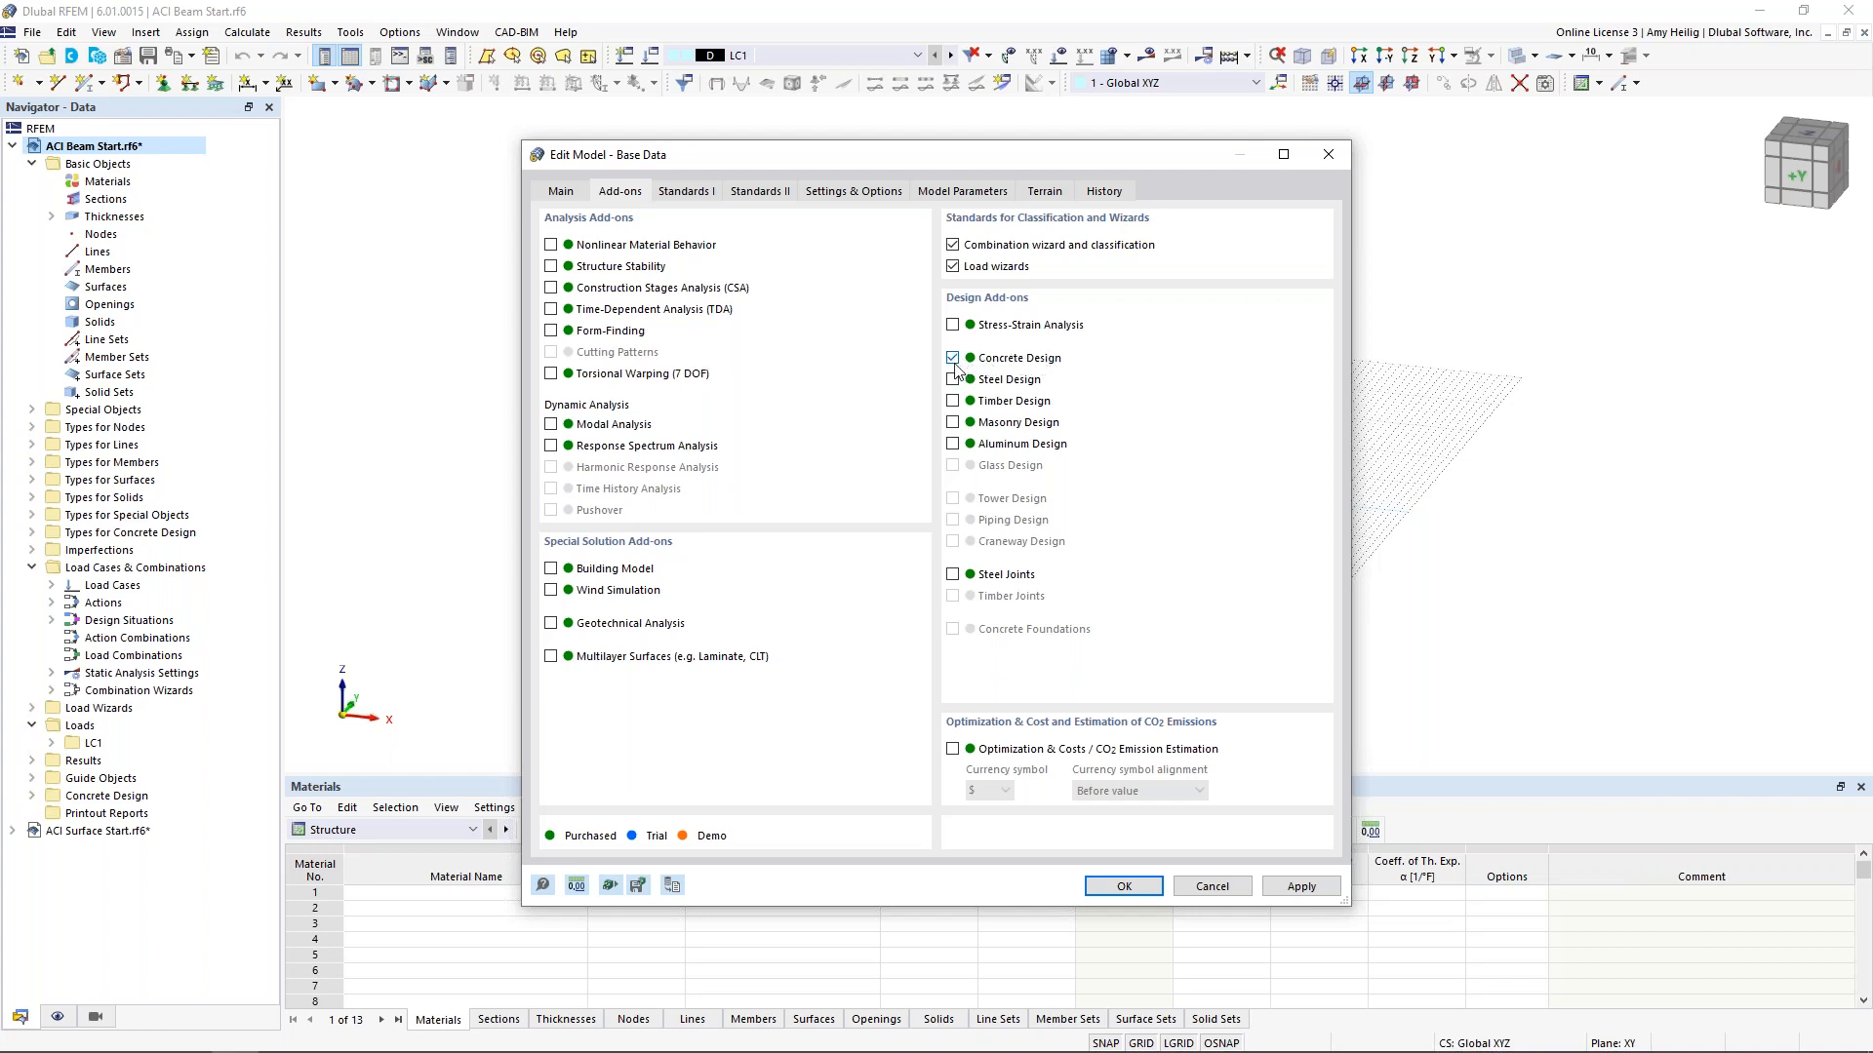
pyautogui.click(692, 195)
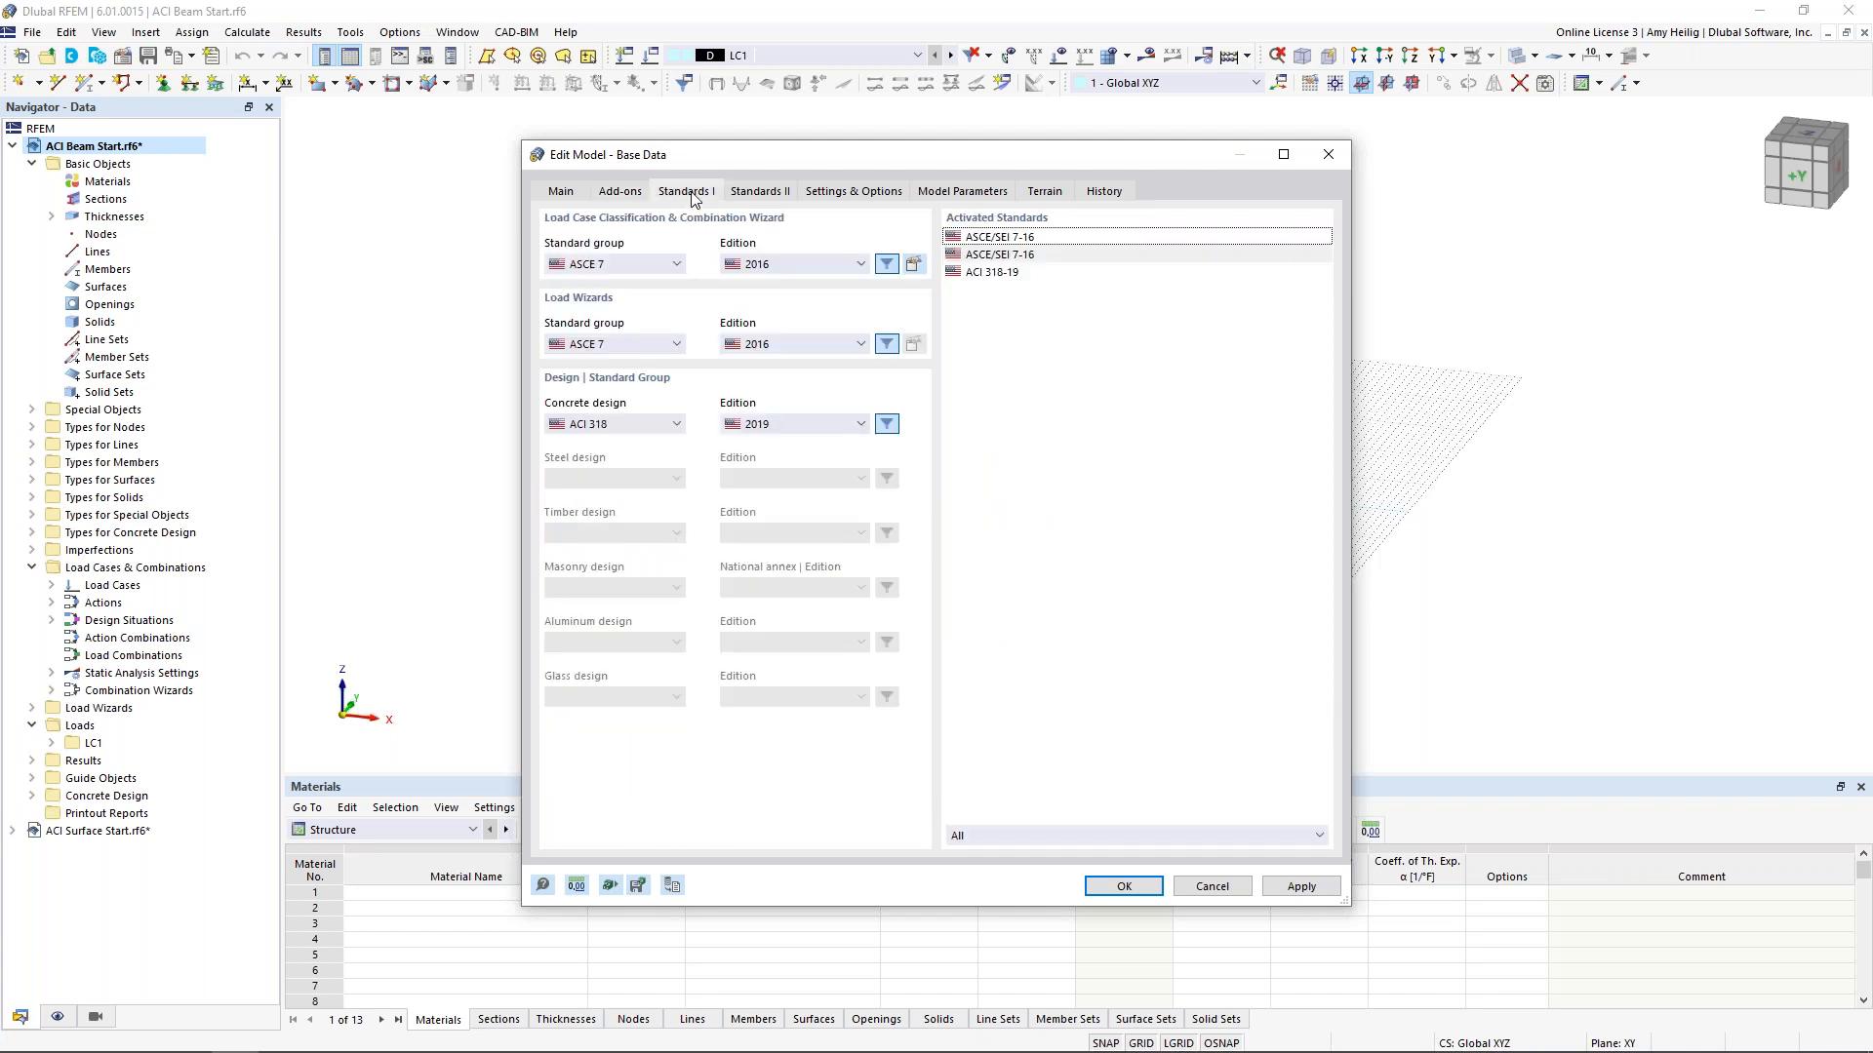
pyautogui.click(667, 427)
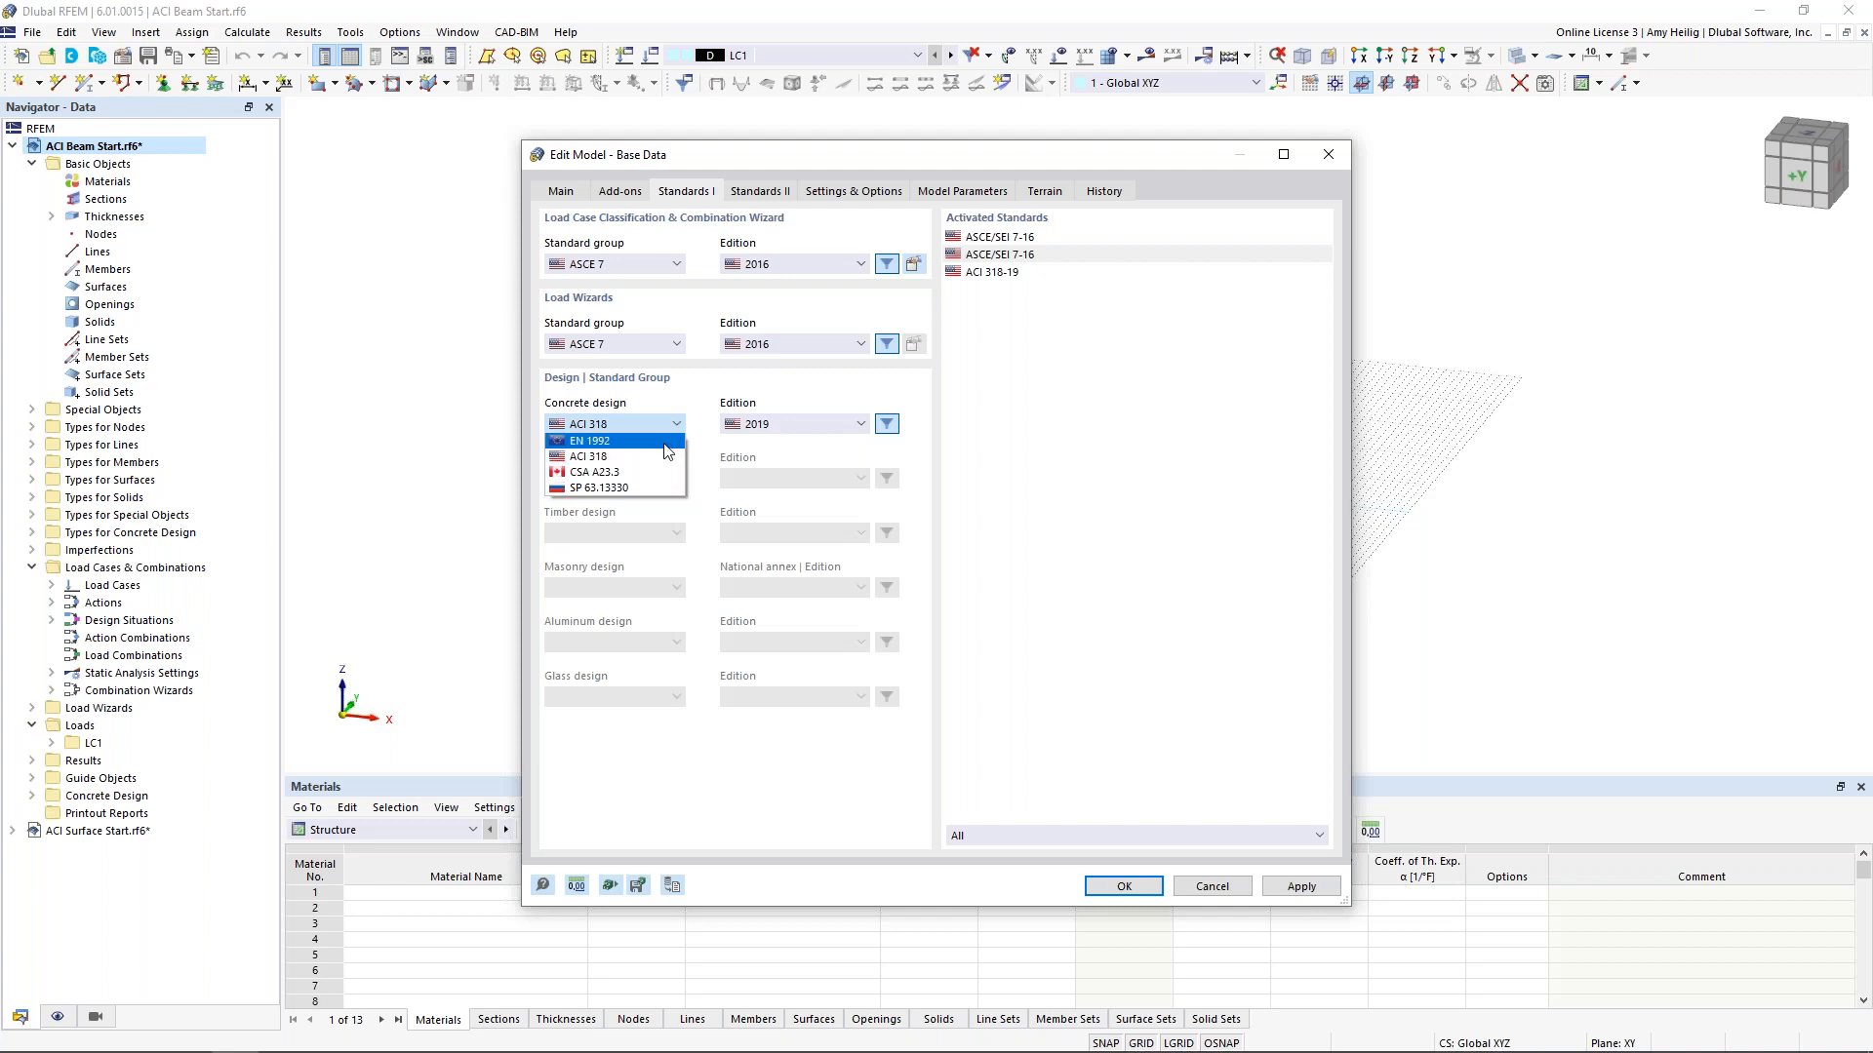
pyautogui.click(699, 411)
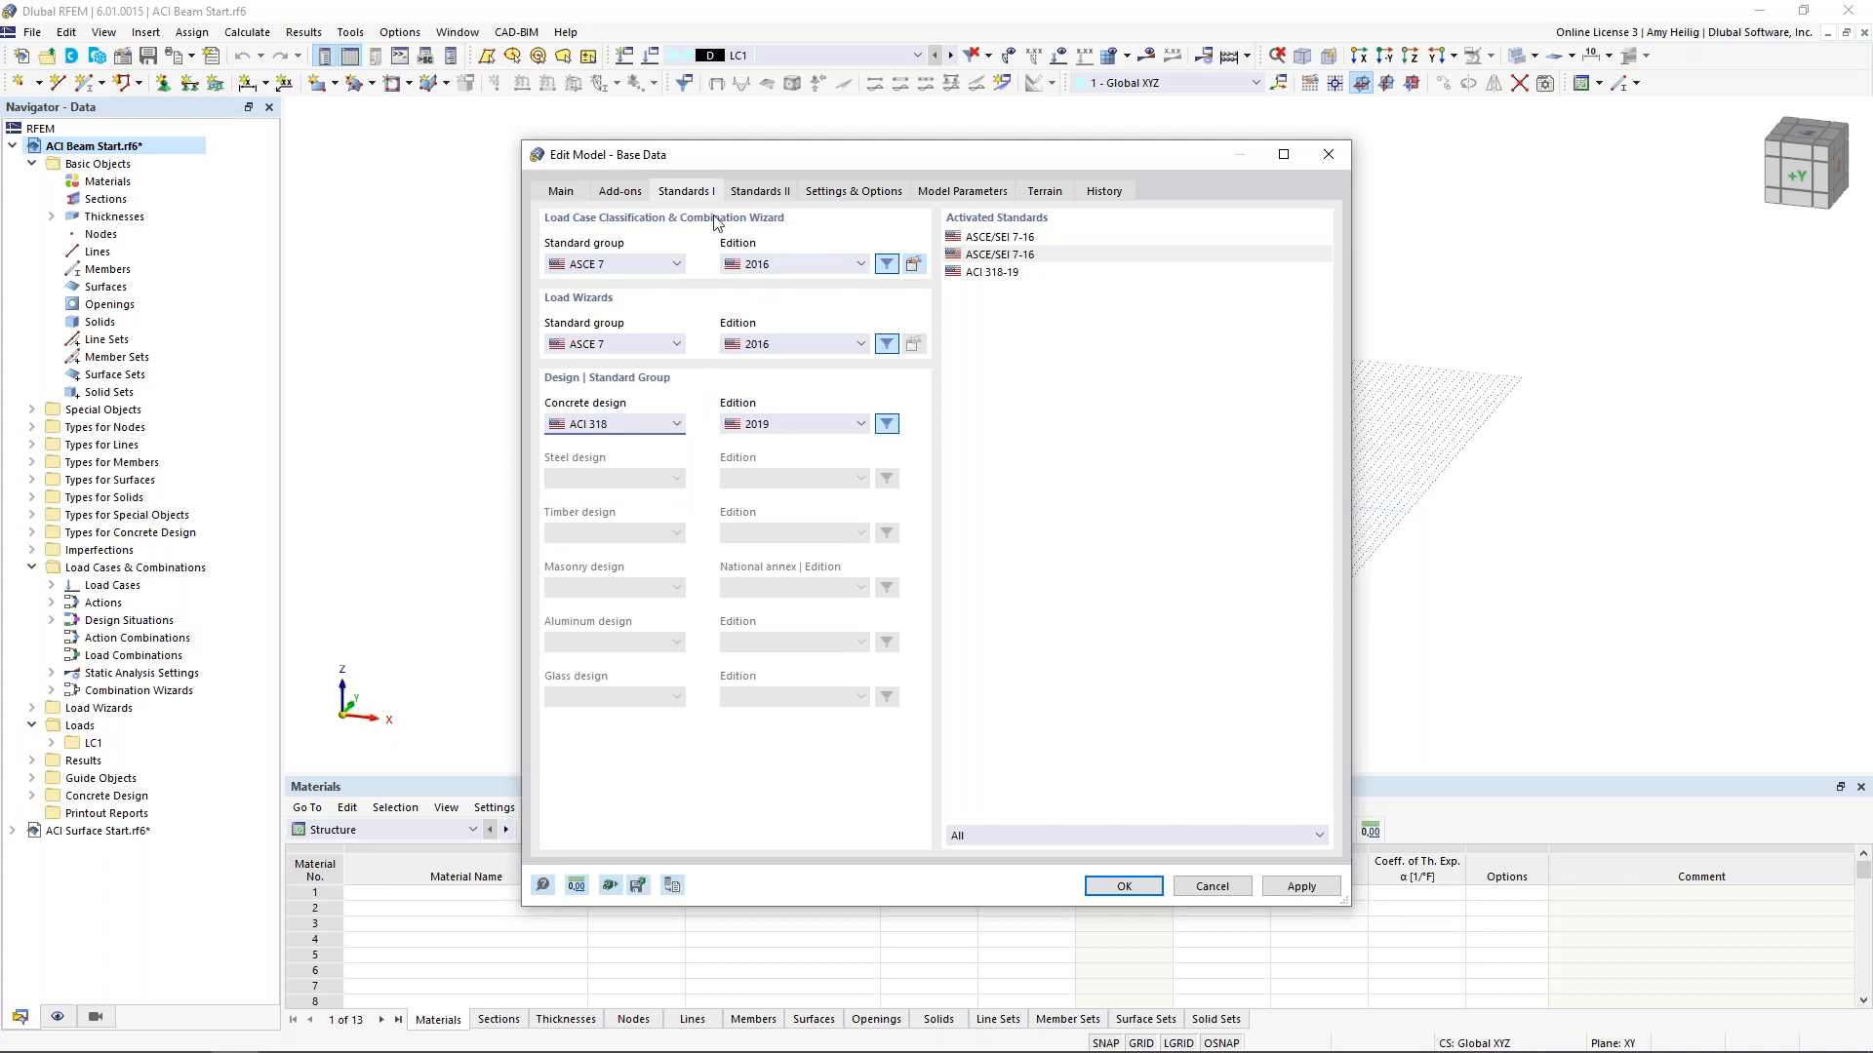
pyautogui.click(676, 265)
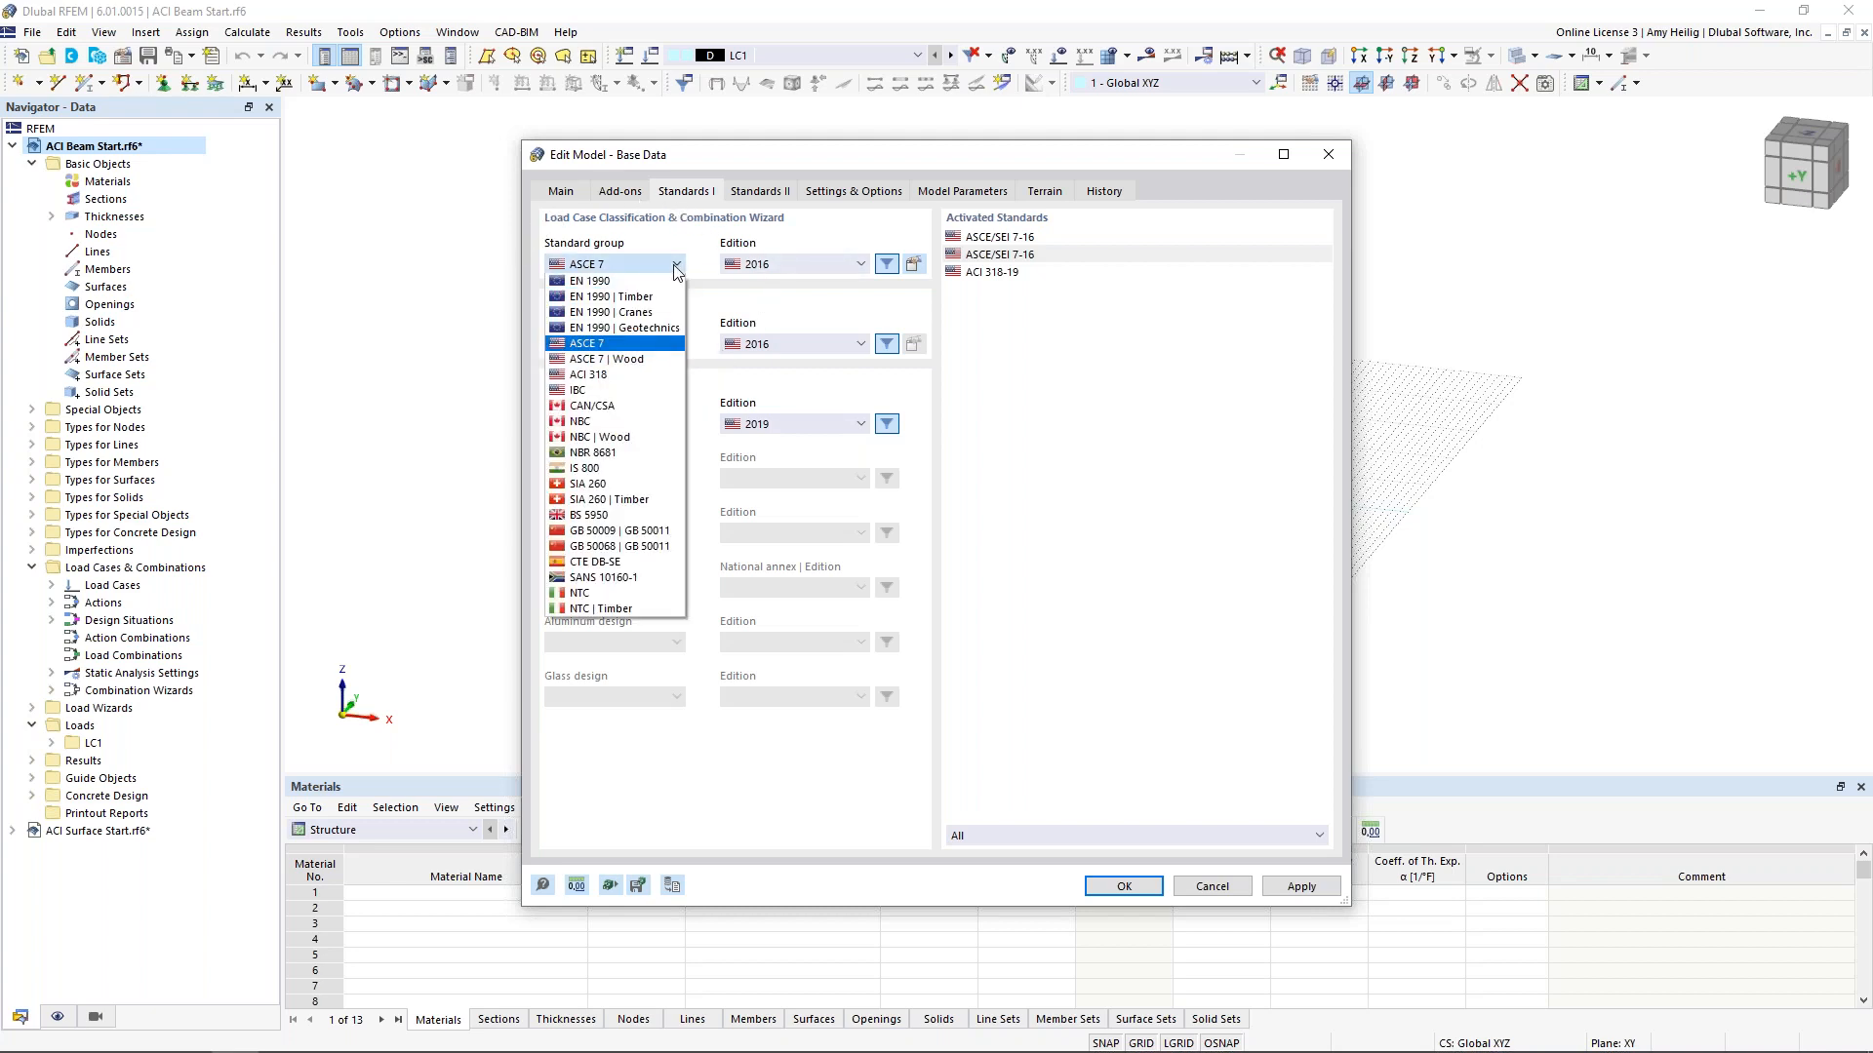
pyautogui.click(699, 263)
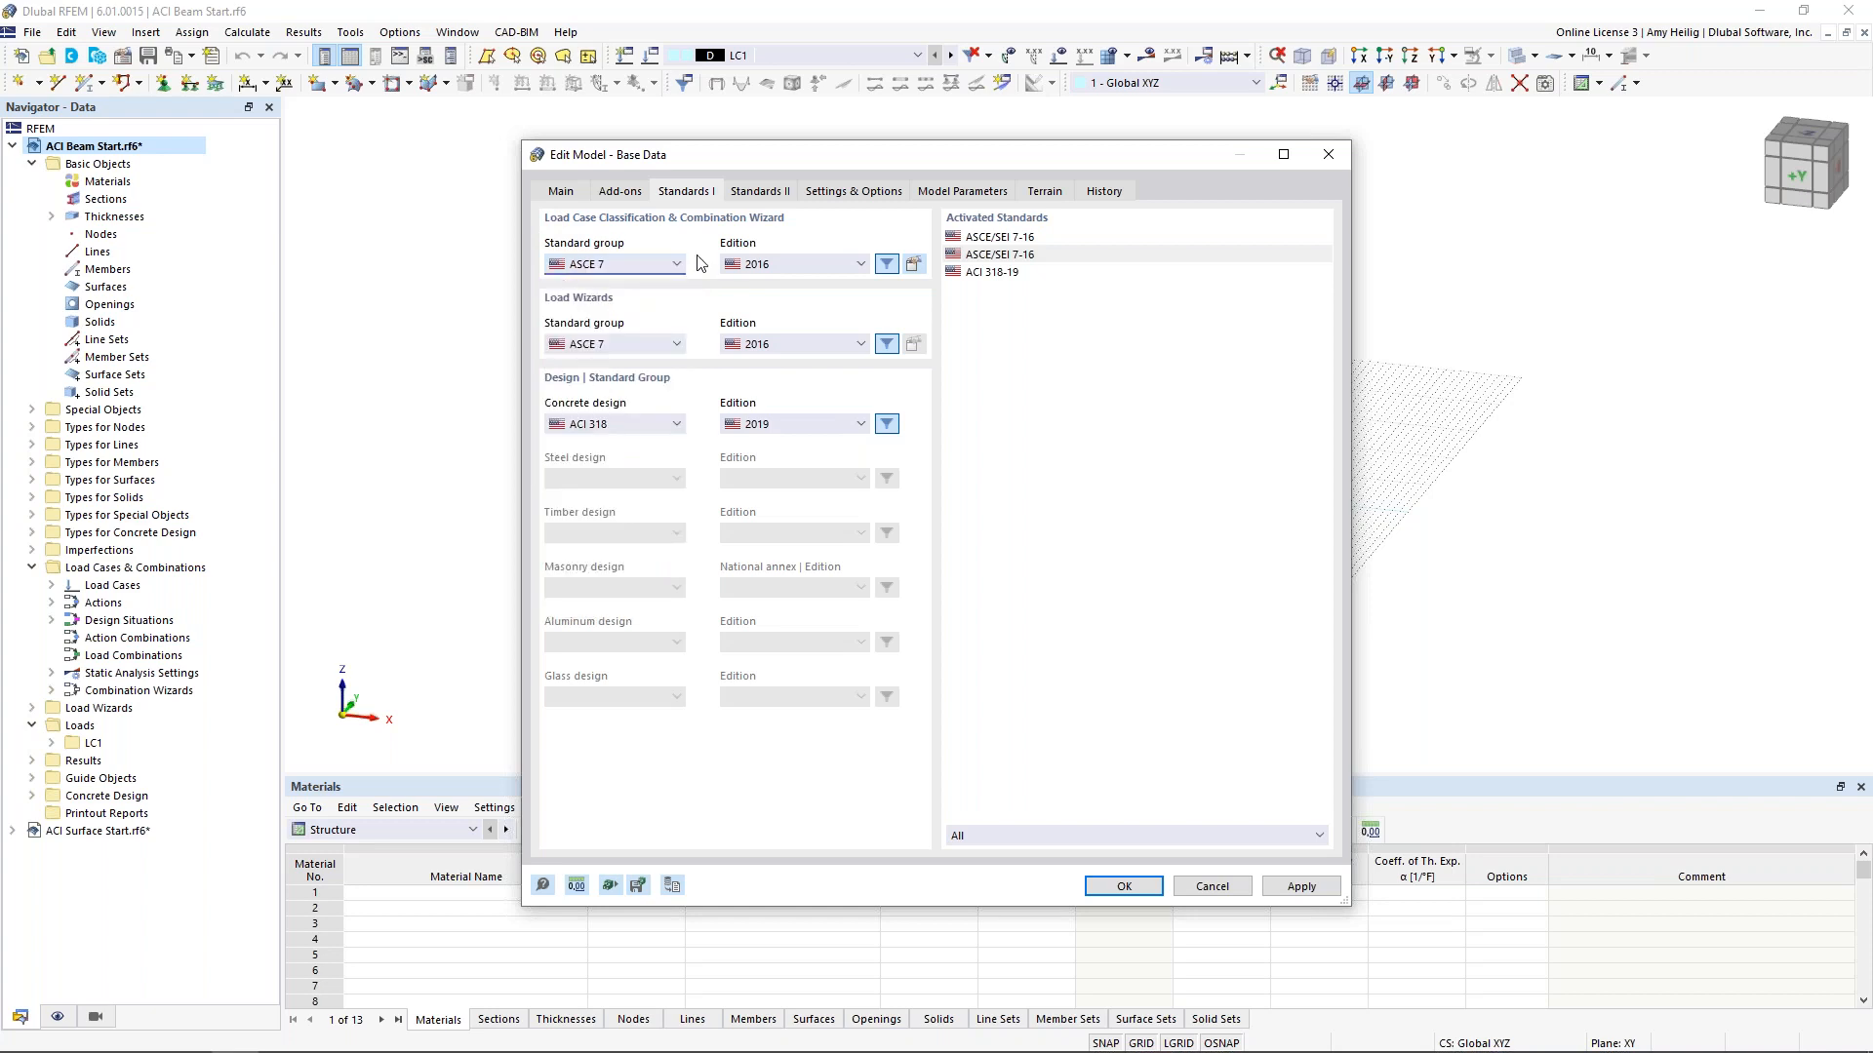
pyautogui.click(836, 200)
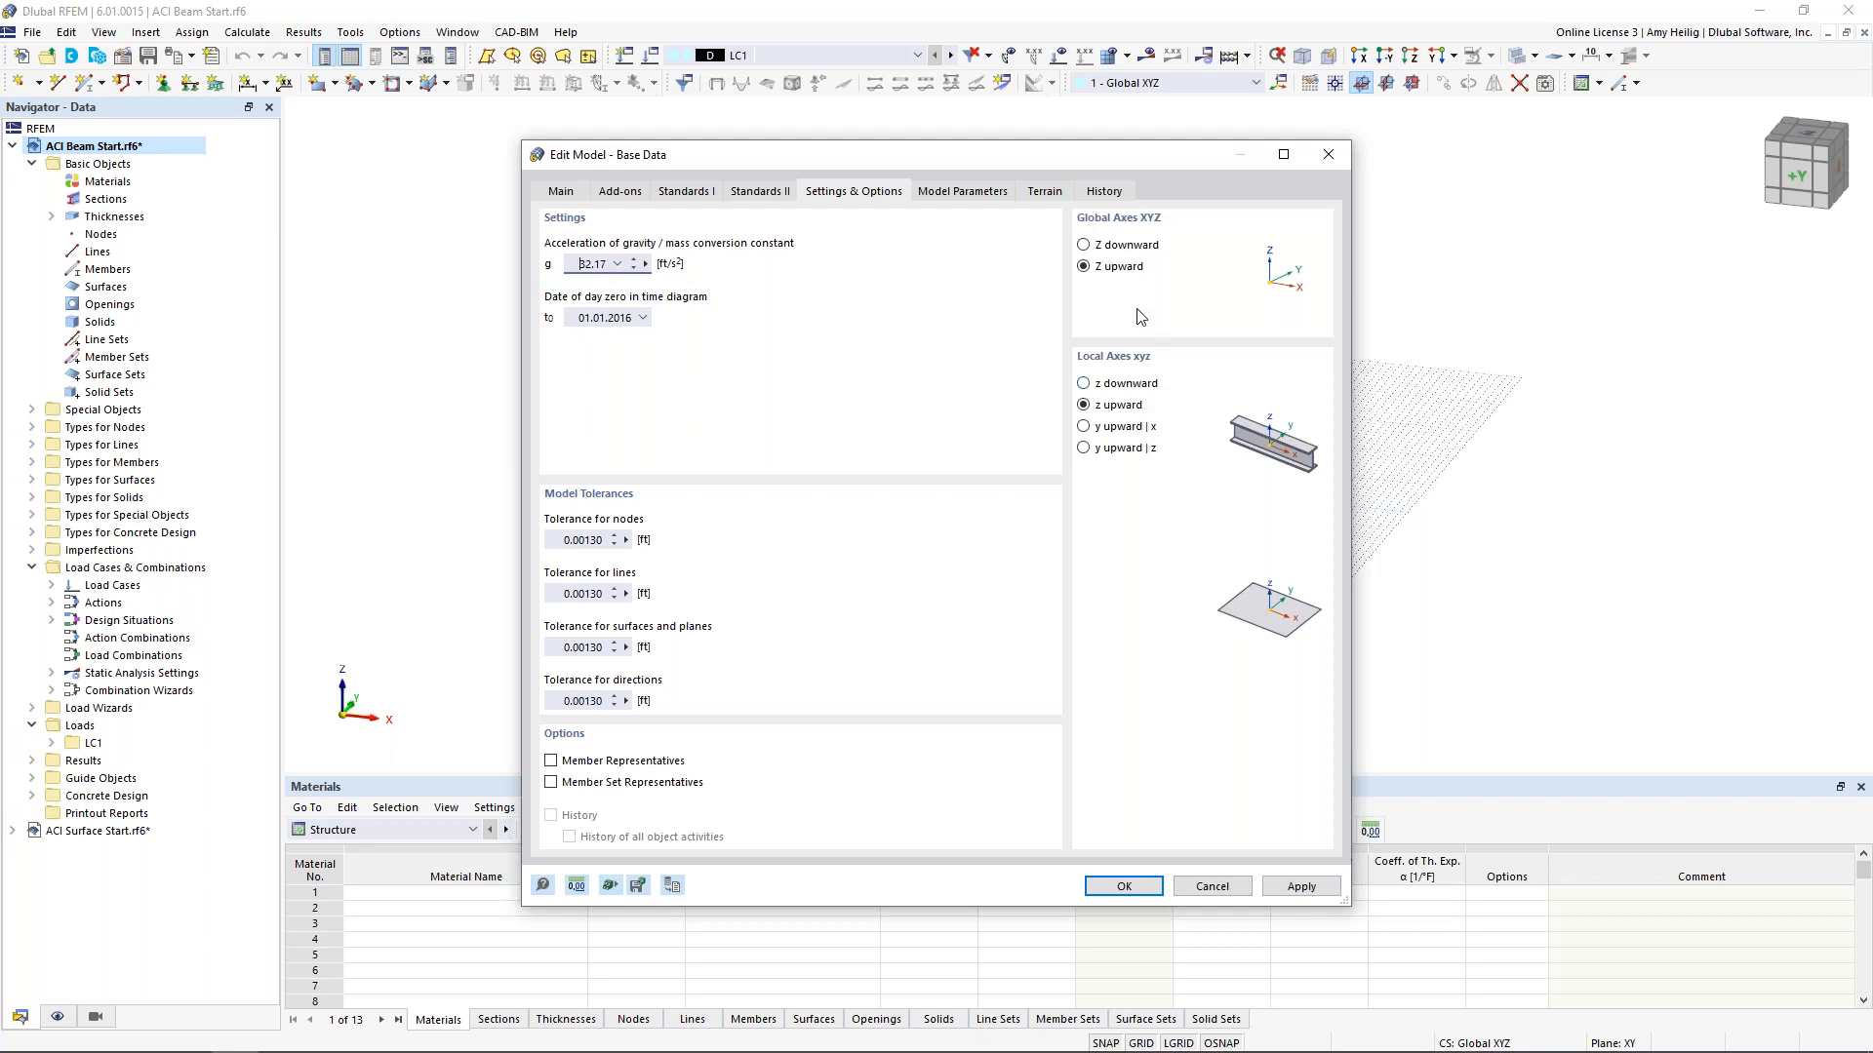
pyautogui.click(1212, 885)
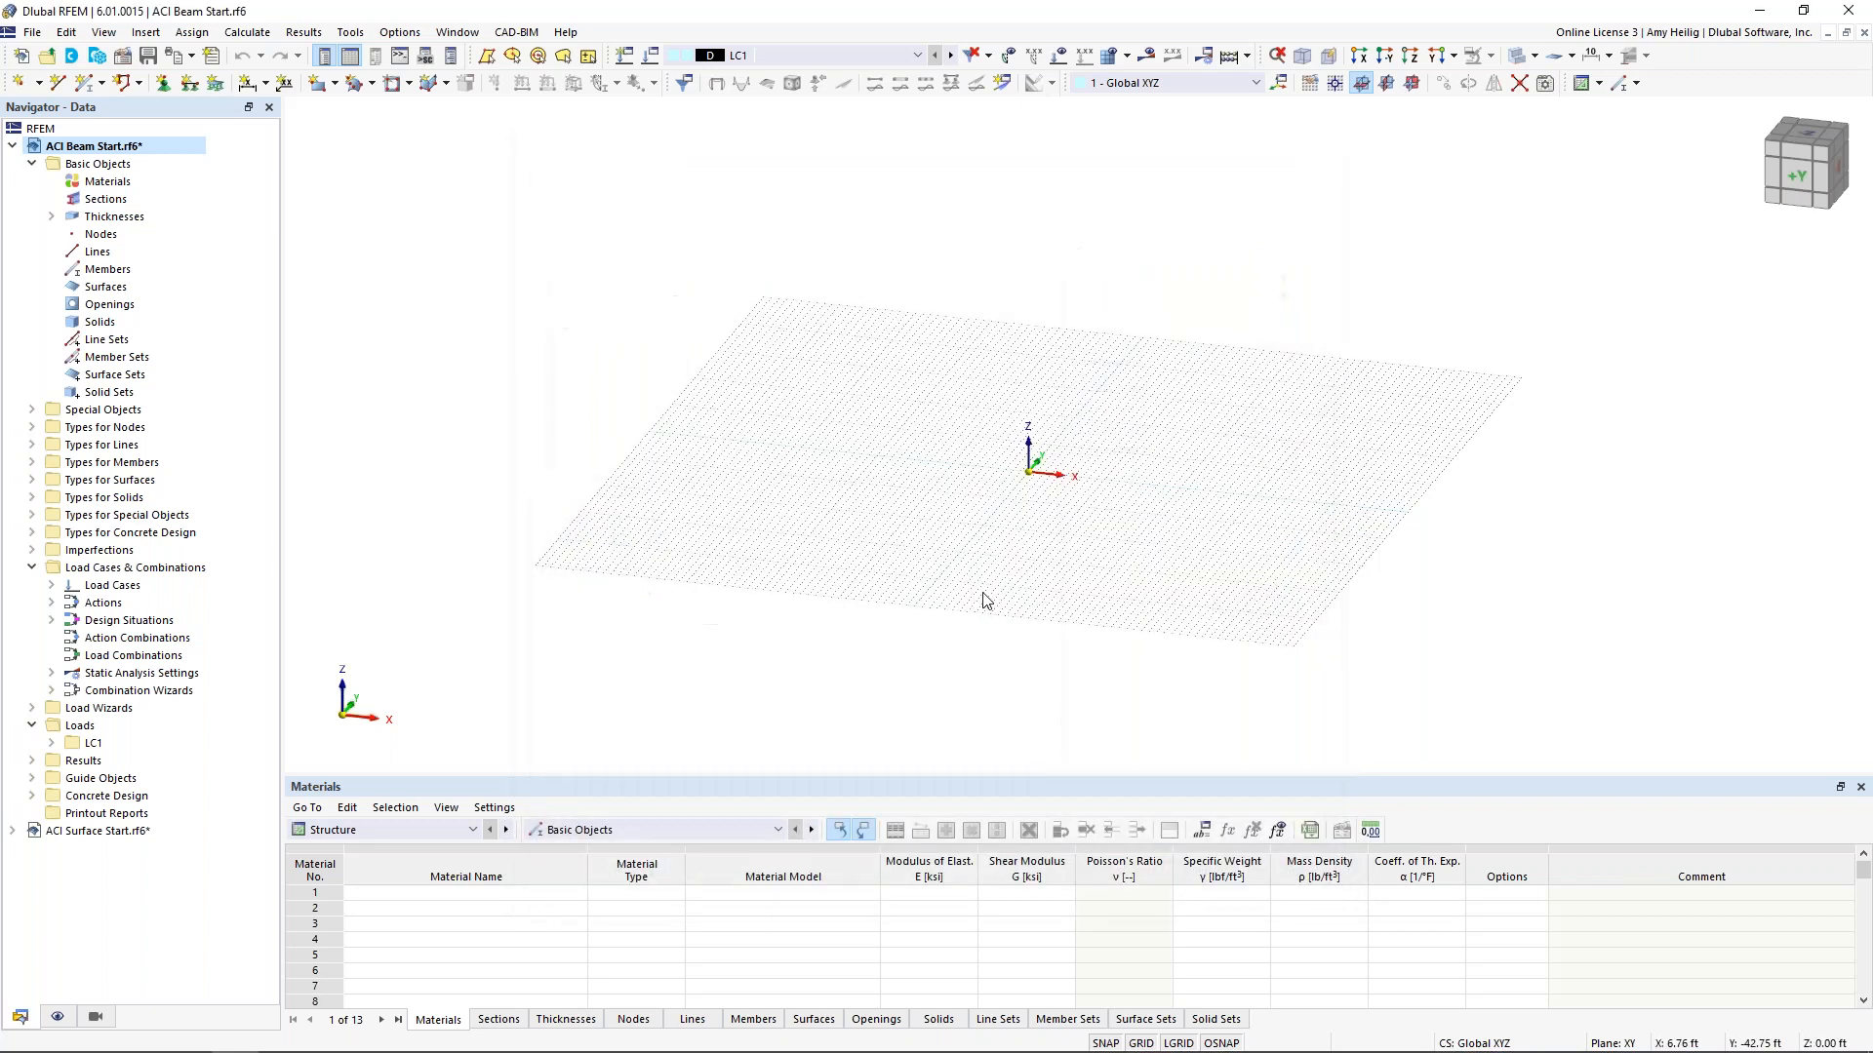
# Inspect the work plane's grid and snap settings, including grid point spacing, and close them without changes
pyautogui.moveTo(1015, 547)
pyautogui.keyDown('ctrl'); pyautogui.mouseDown(button='middle')
pyautogui.moveTo(1031, 526)
pyautogui.moveTo(1013, 534)
pyautogui.mouseUp(button='middle'); pyautogui.keyUp('ctrl')
pyautogui.scroll(3, 1031, 526)
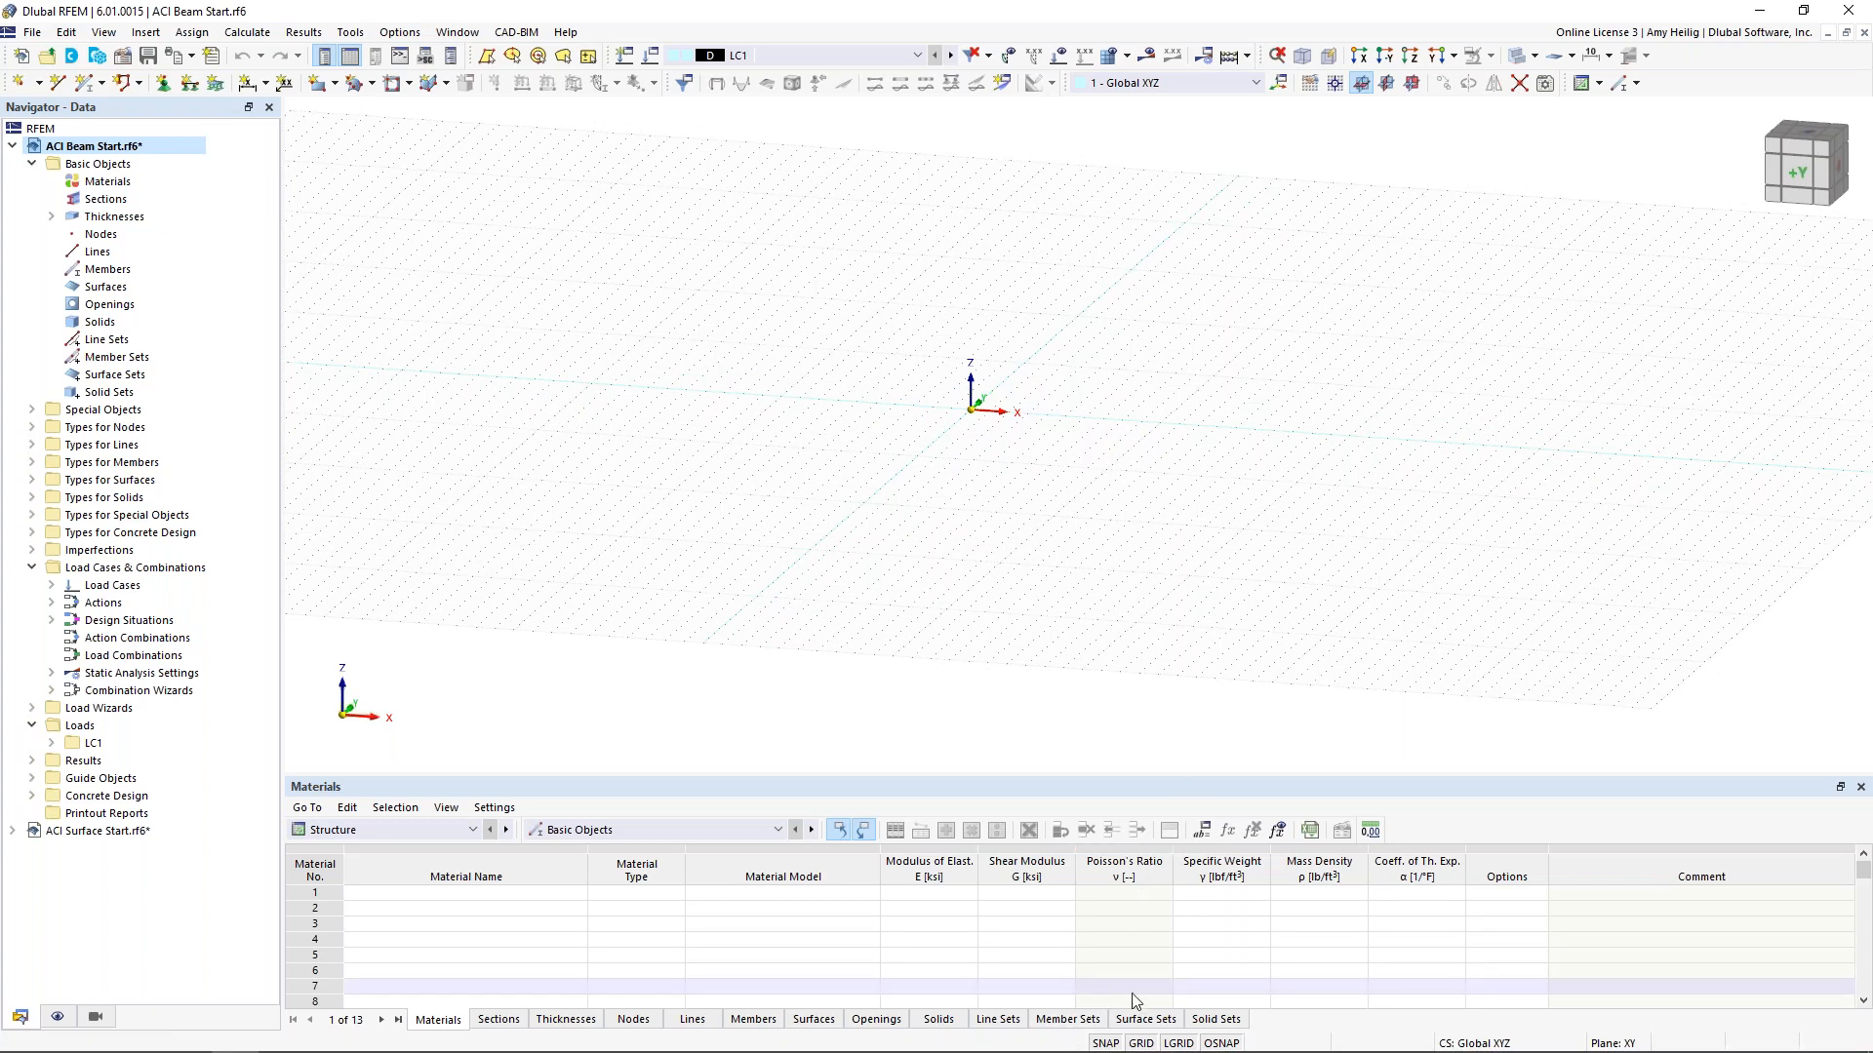
pyautogui.rightClick(1140, 1044)
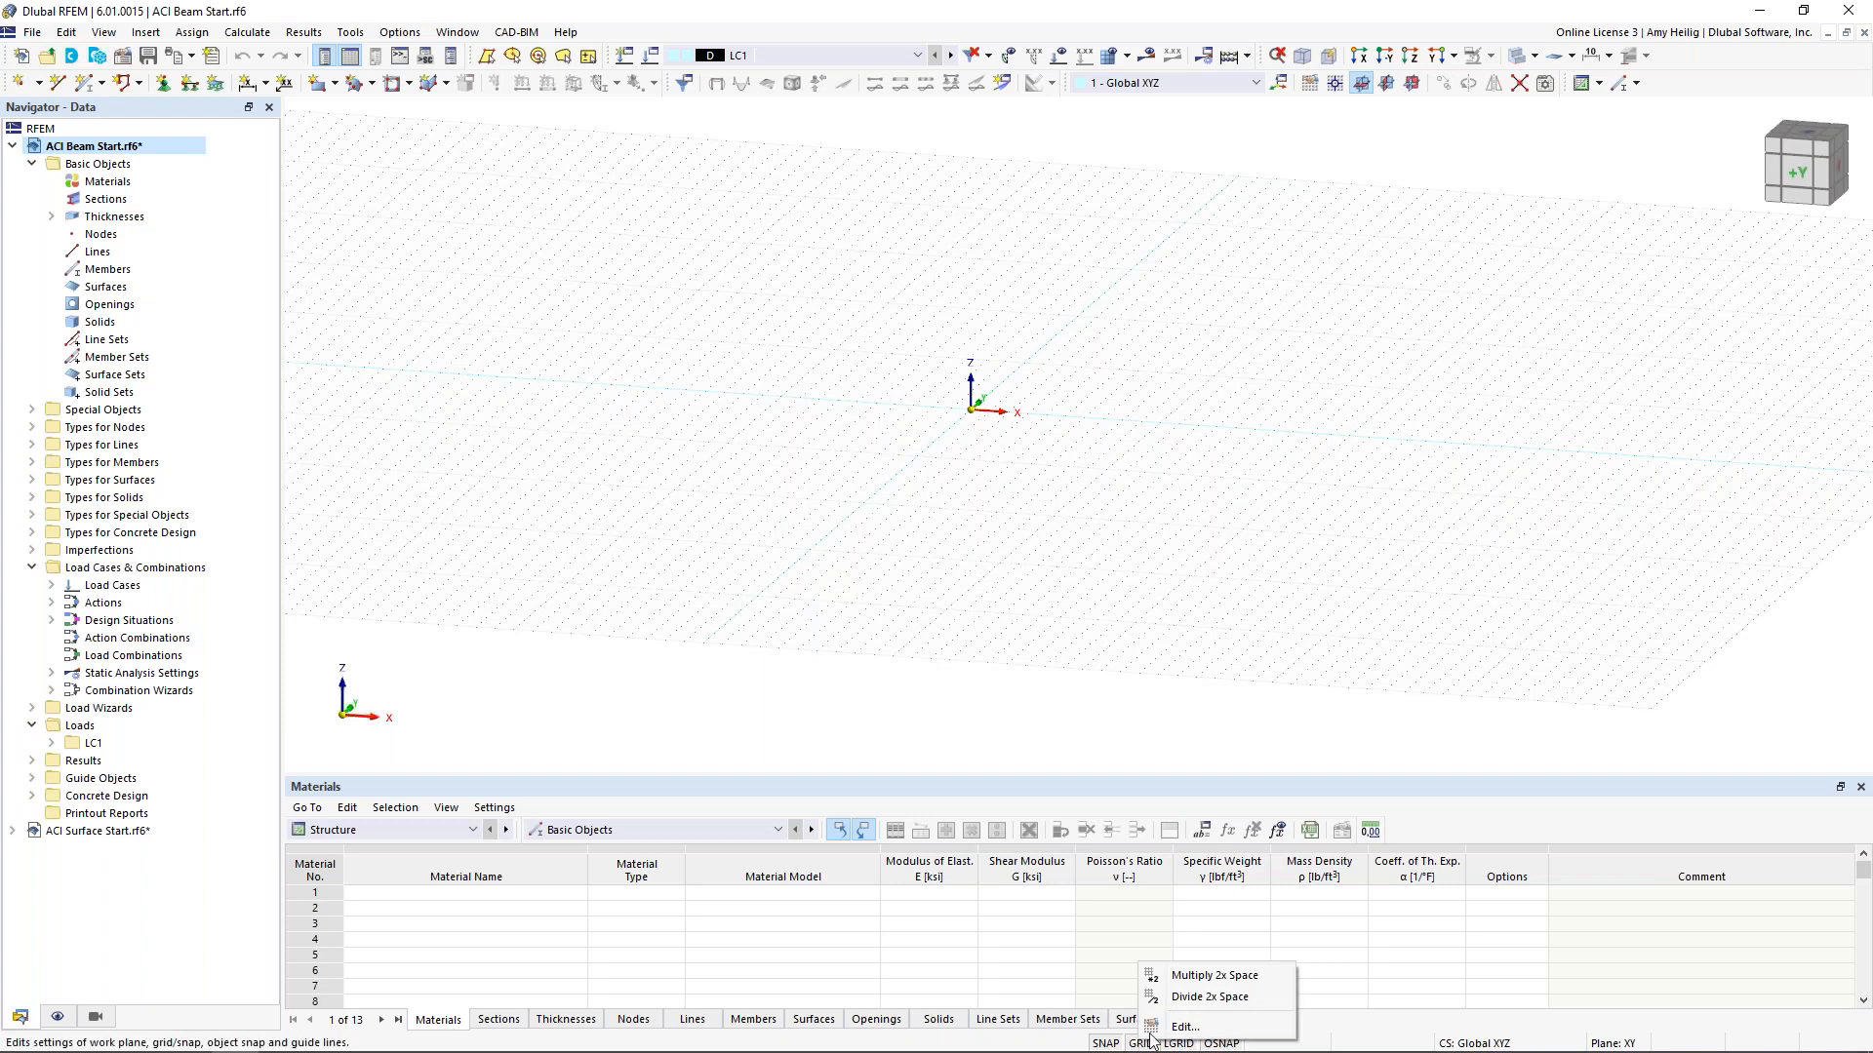
pyautogui.click(1185, 1024)
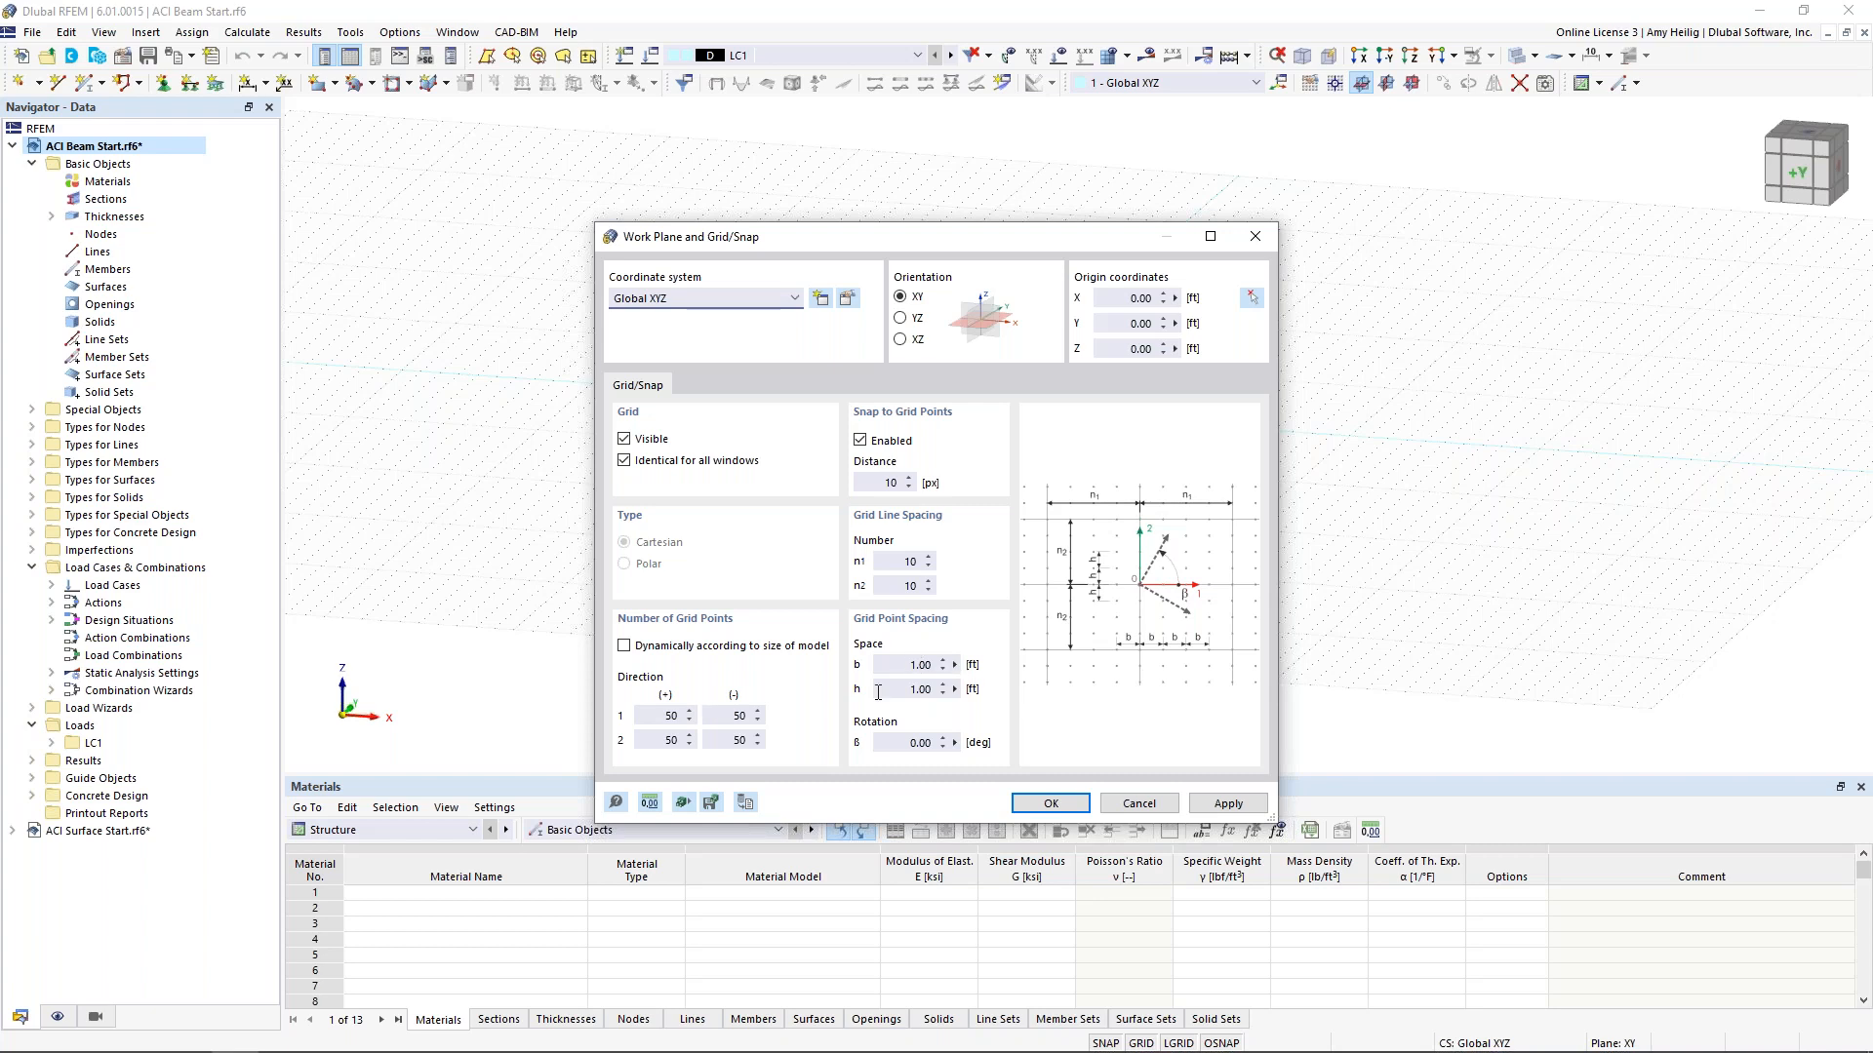
pyautogui.click(747, 808)
pyautogui.click(1137, 803)
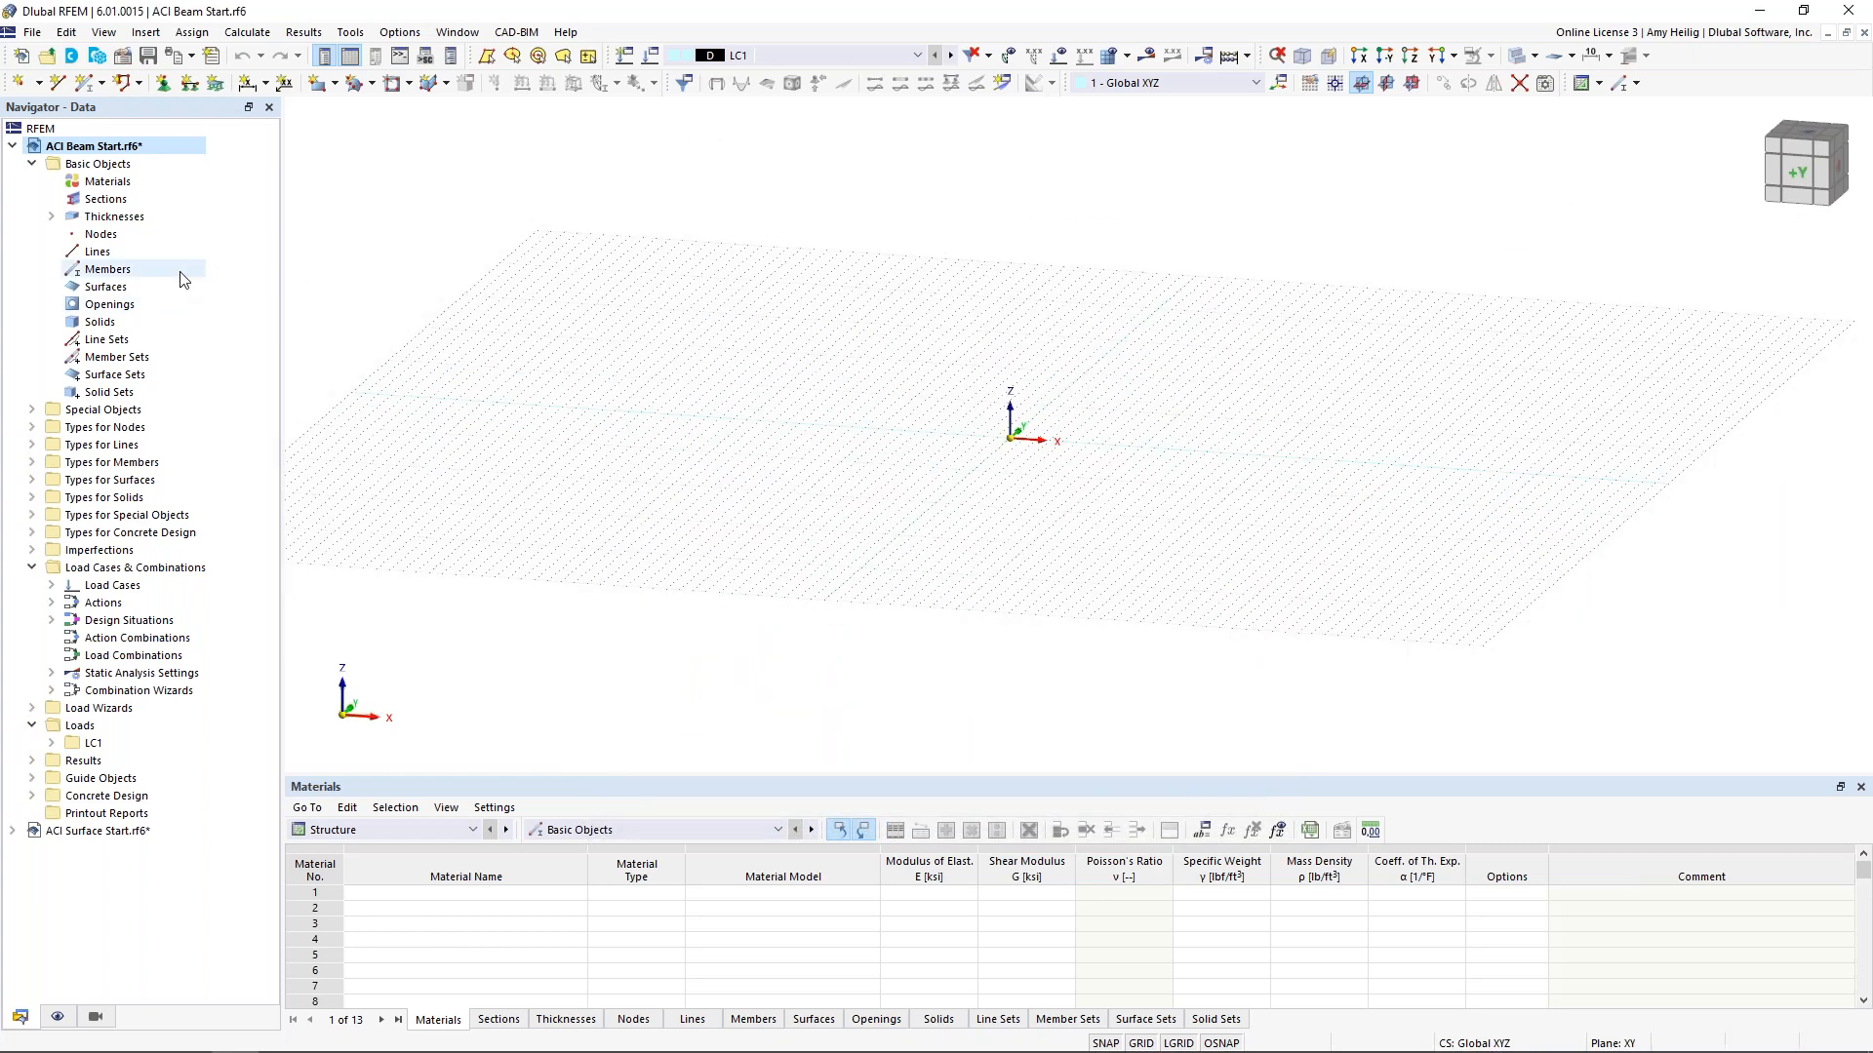
# Create a new material from the library, filtering for concrete under ACI 318-19 and choosing Concrete f'c = 4000 psi
pyautogui.rightClick(105, 185)
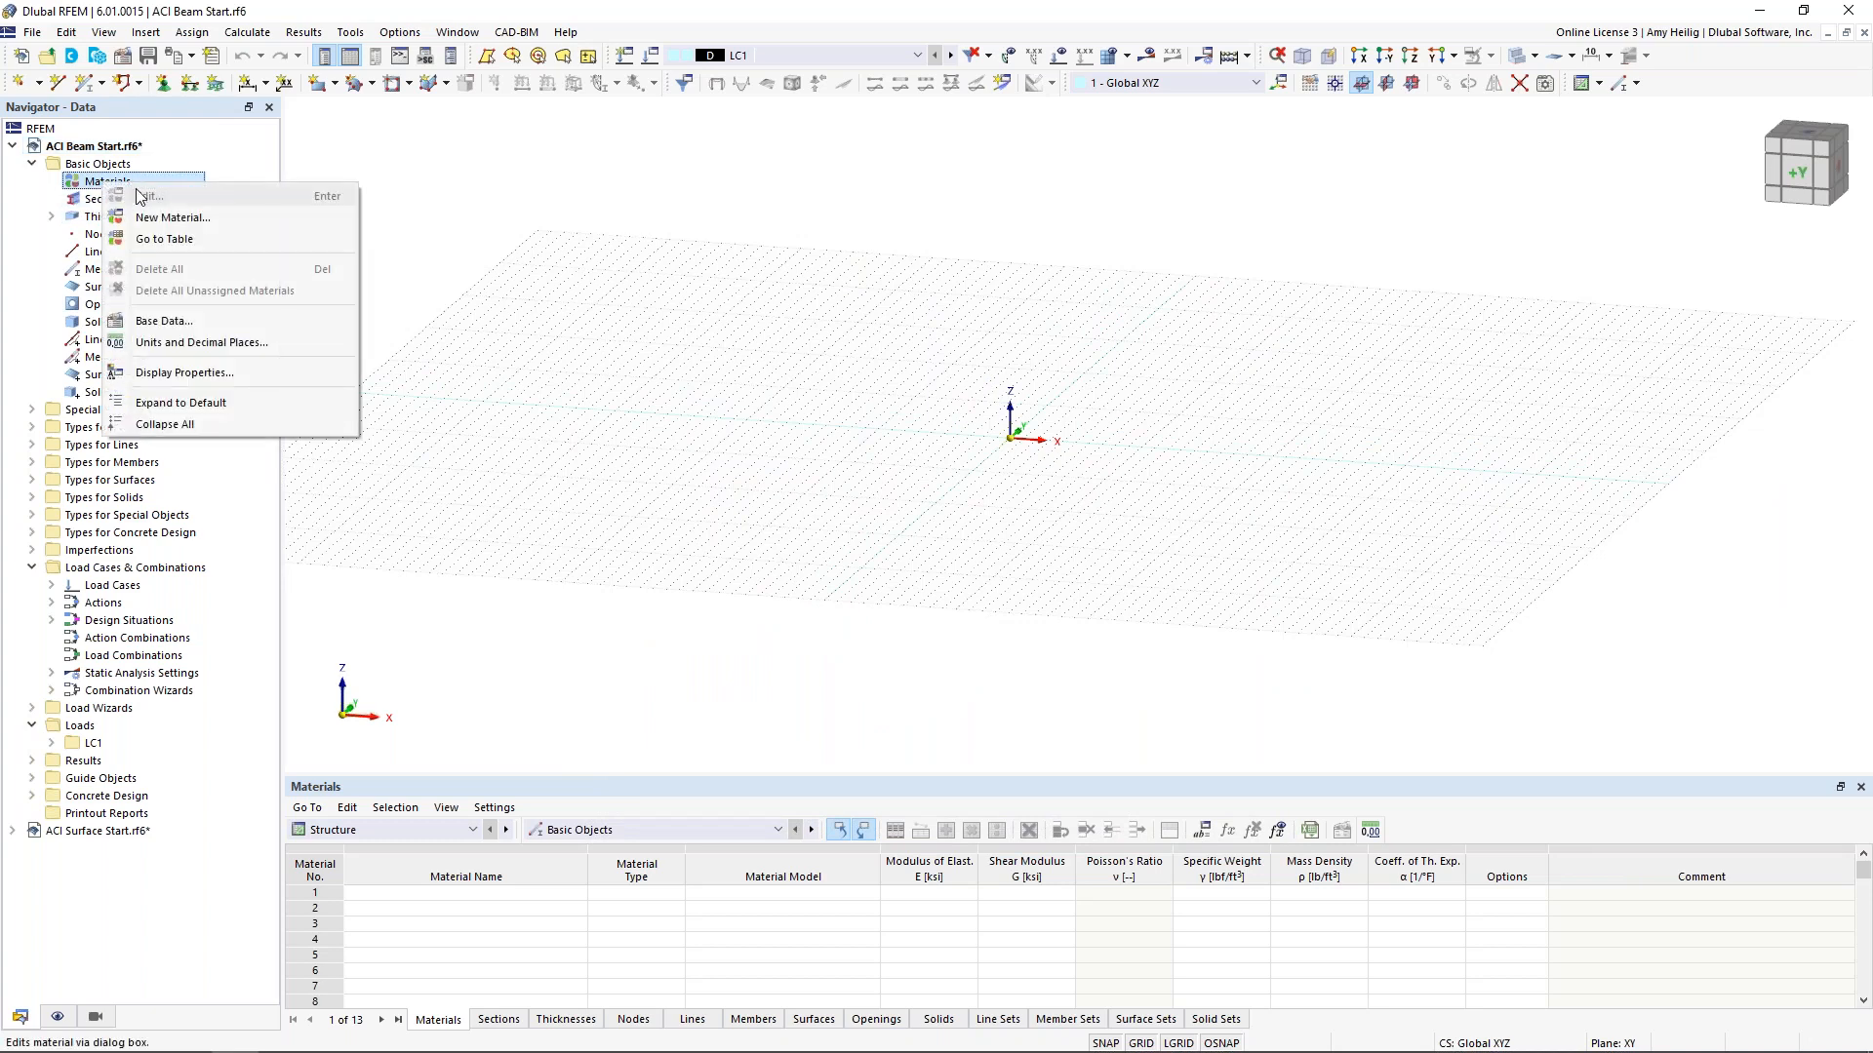
pyautogui.click(156, 219)
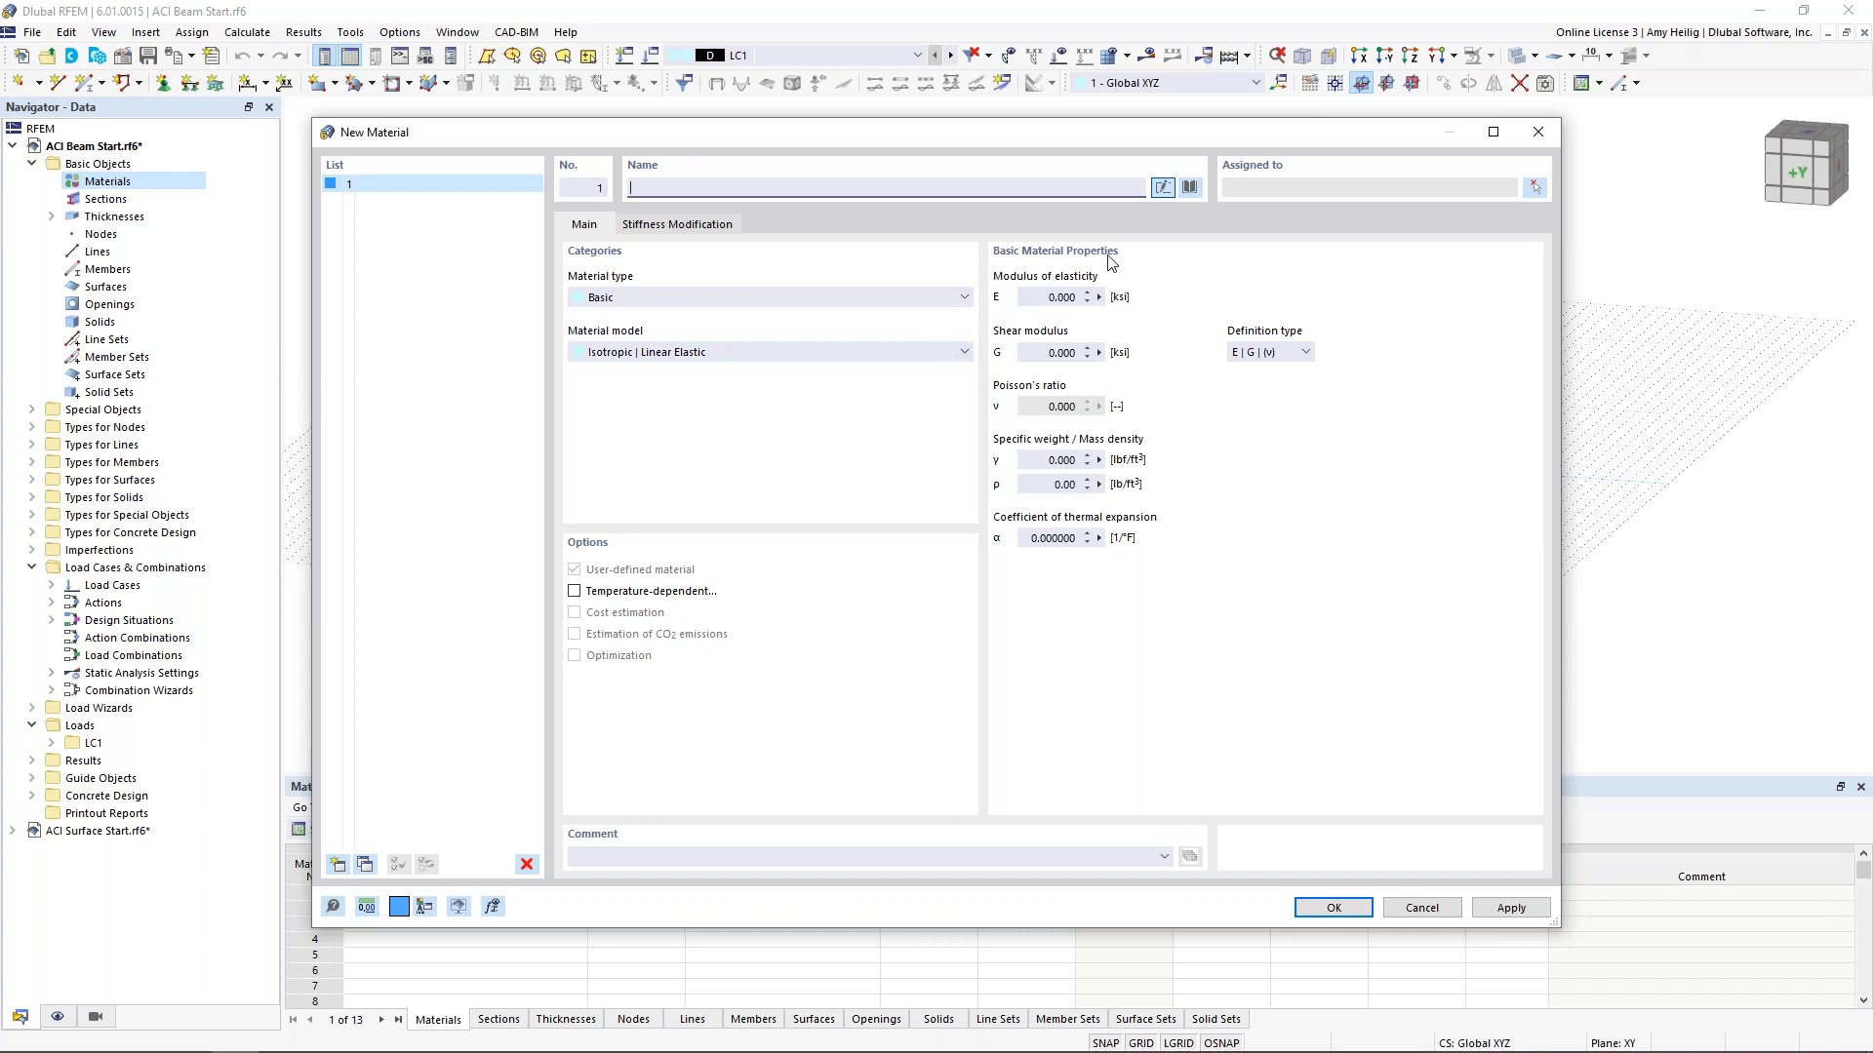
pyautogui.click(1190, 188)
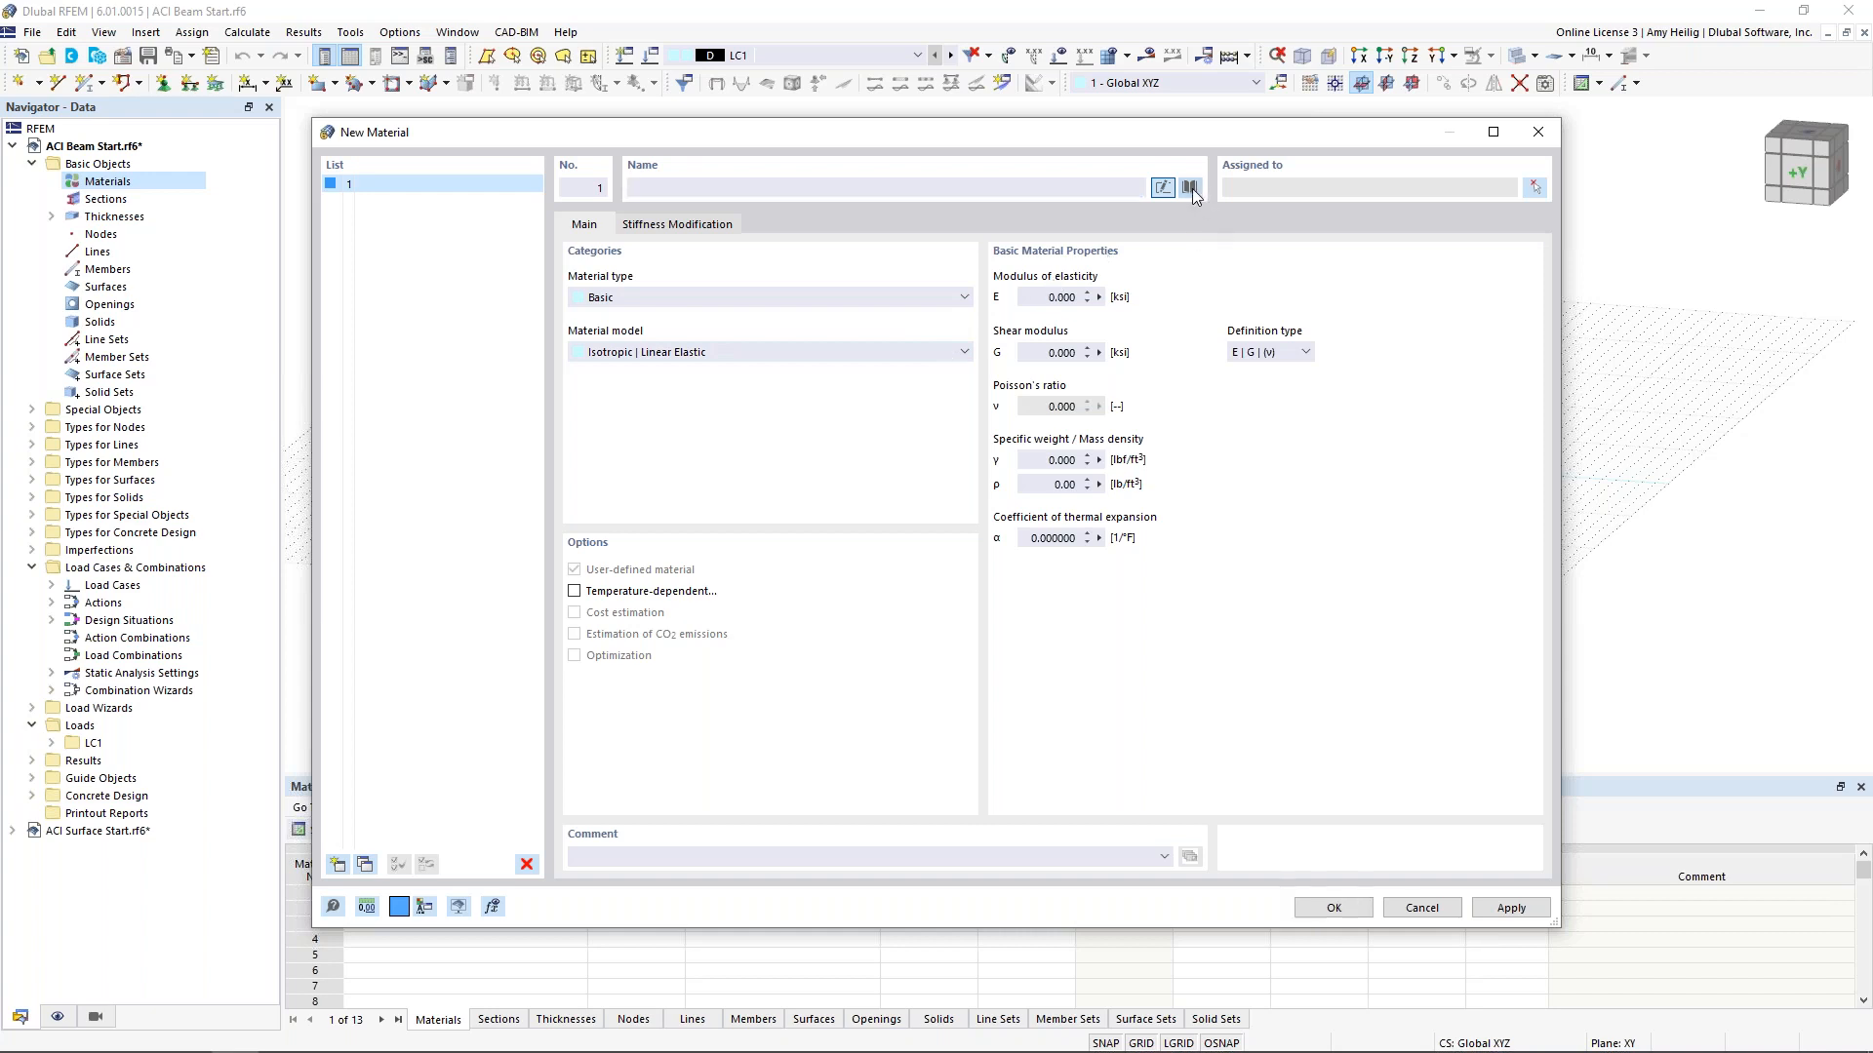
pyautogui.click(400, 256)
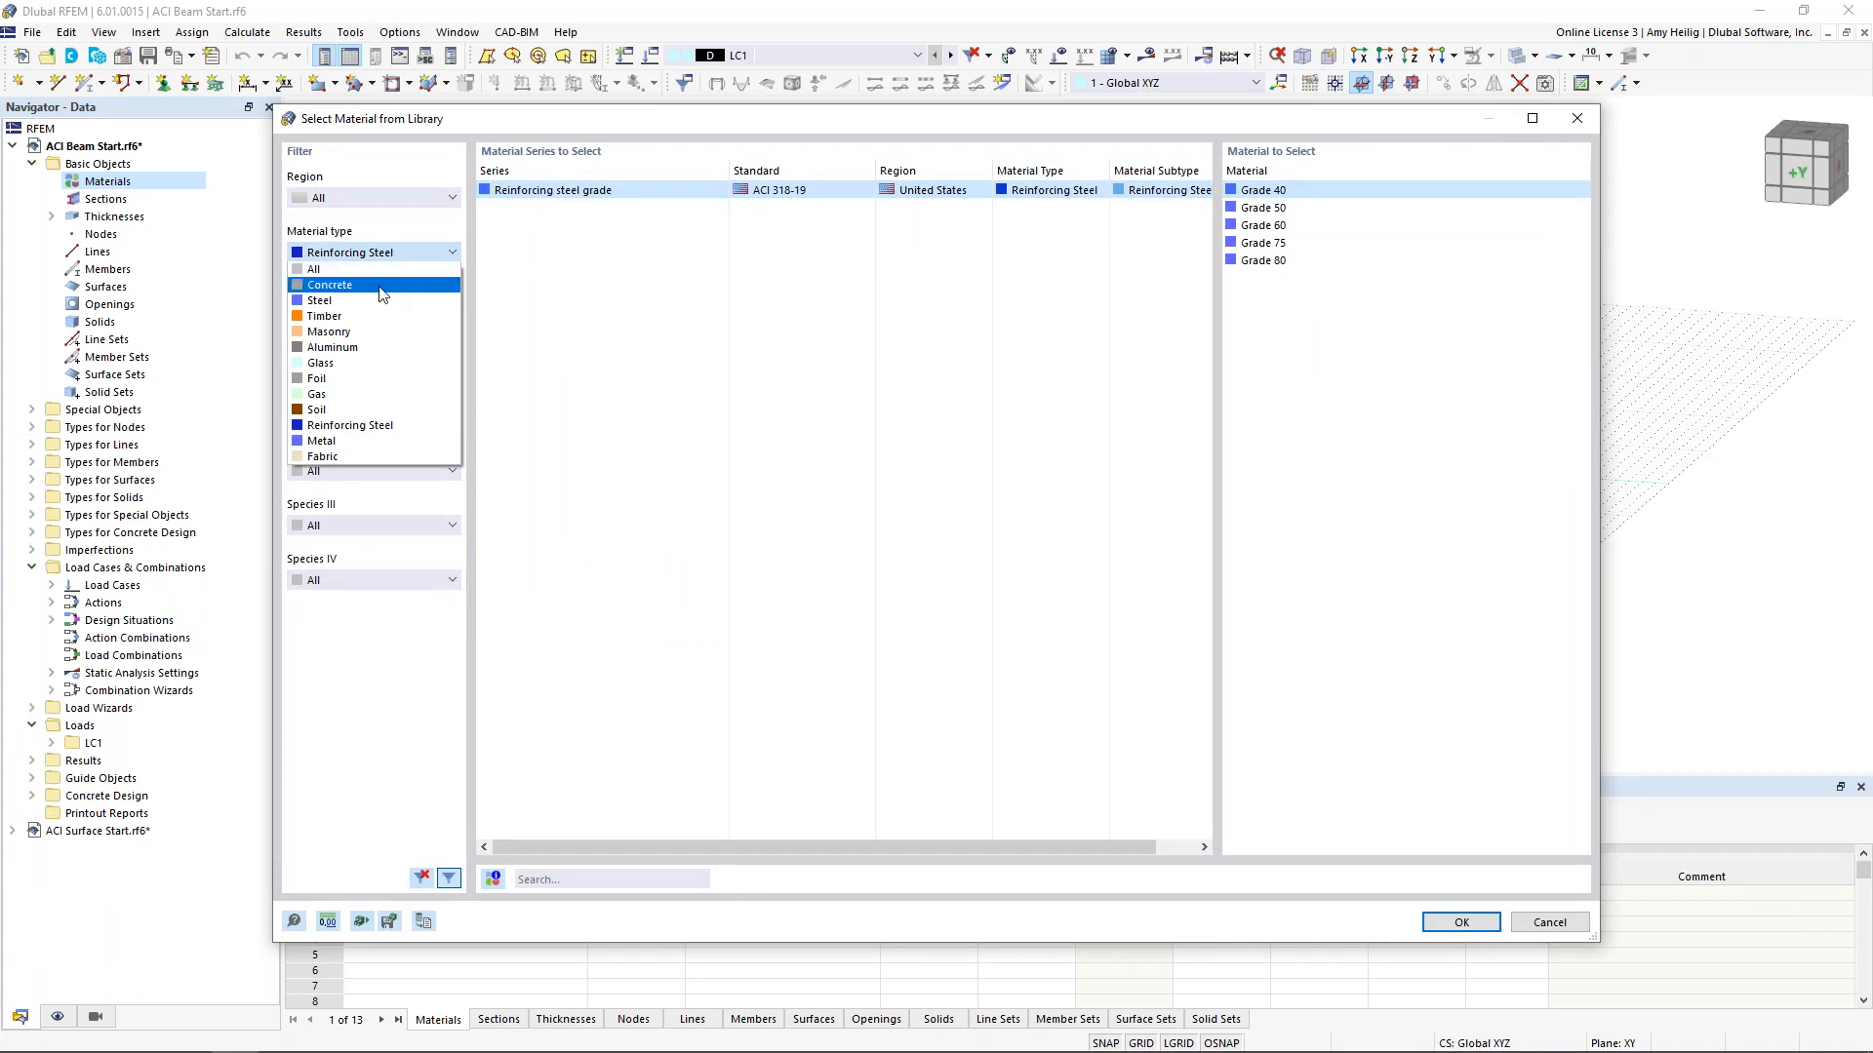
pyautogui.click(381, 288)
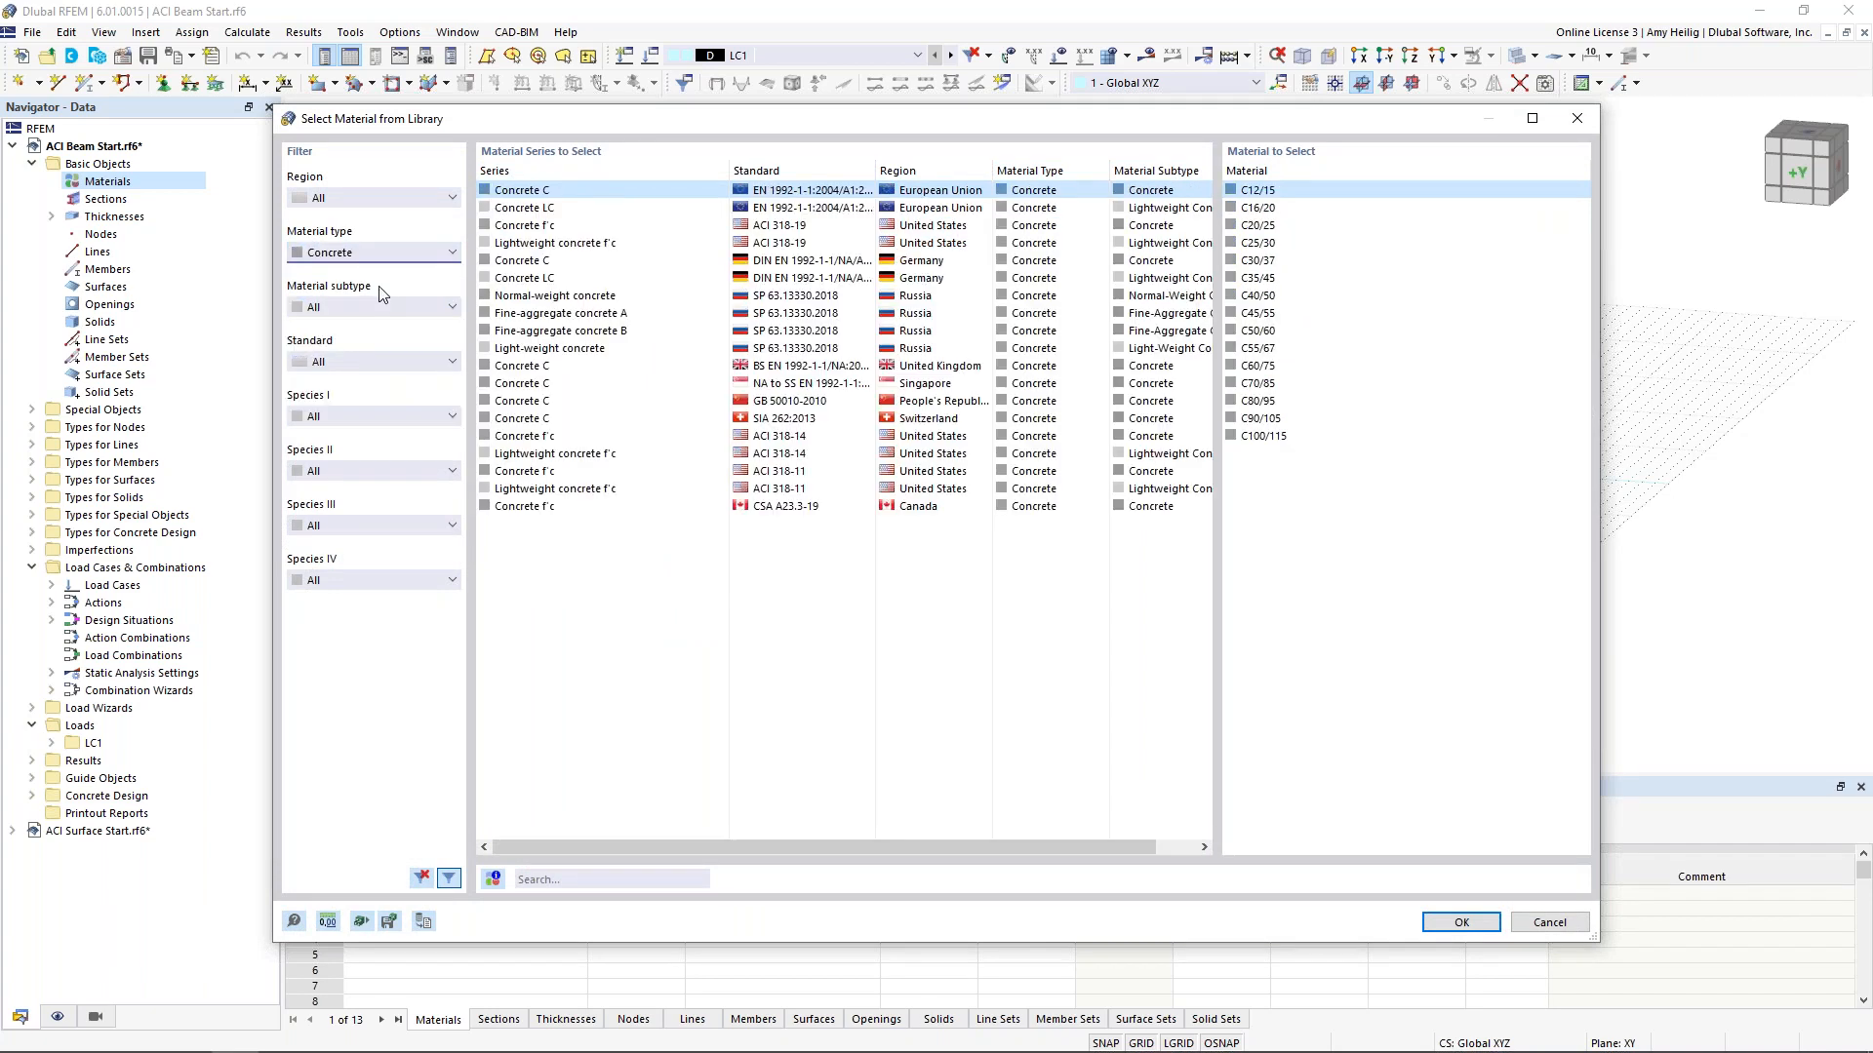
pyautogui.click(359, 357)
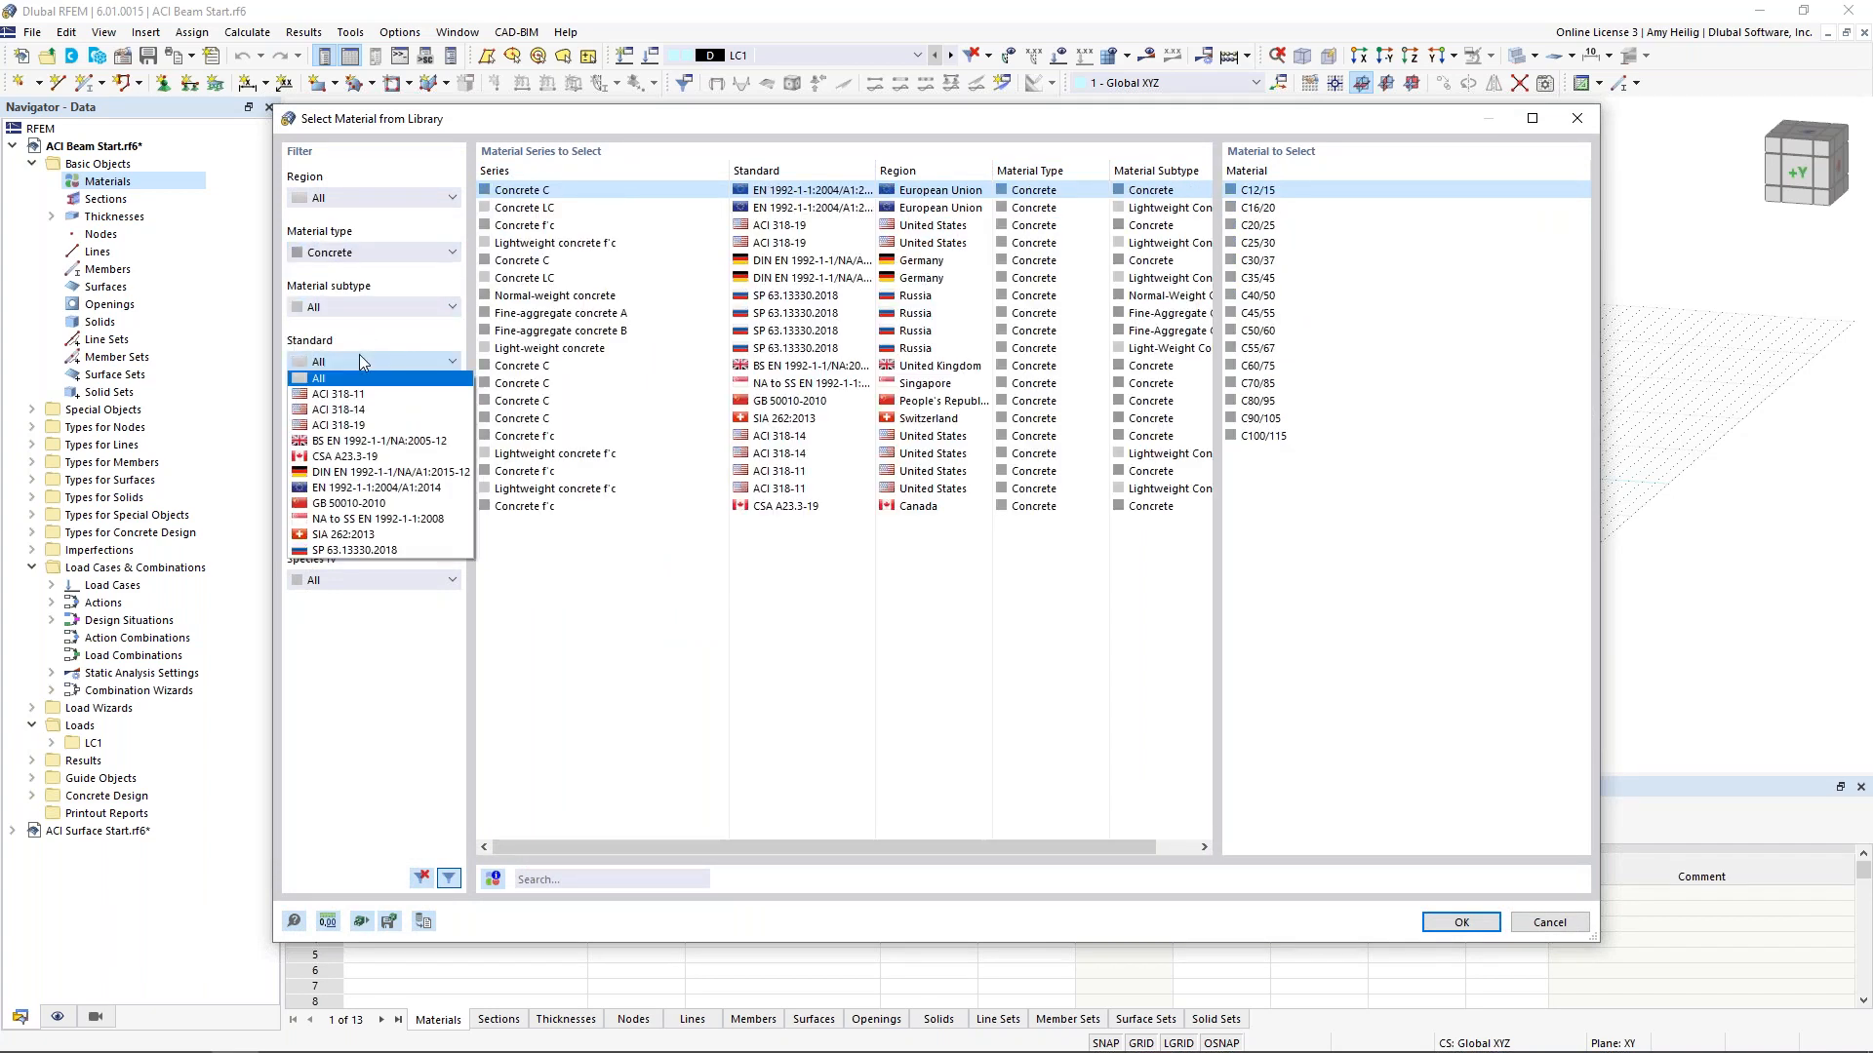
pyautogui.click(353, 426)
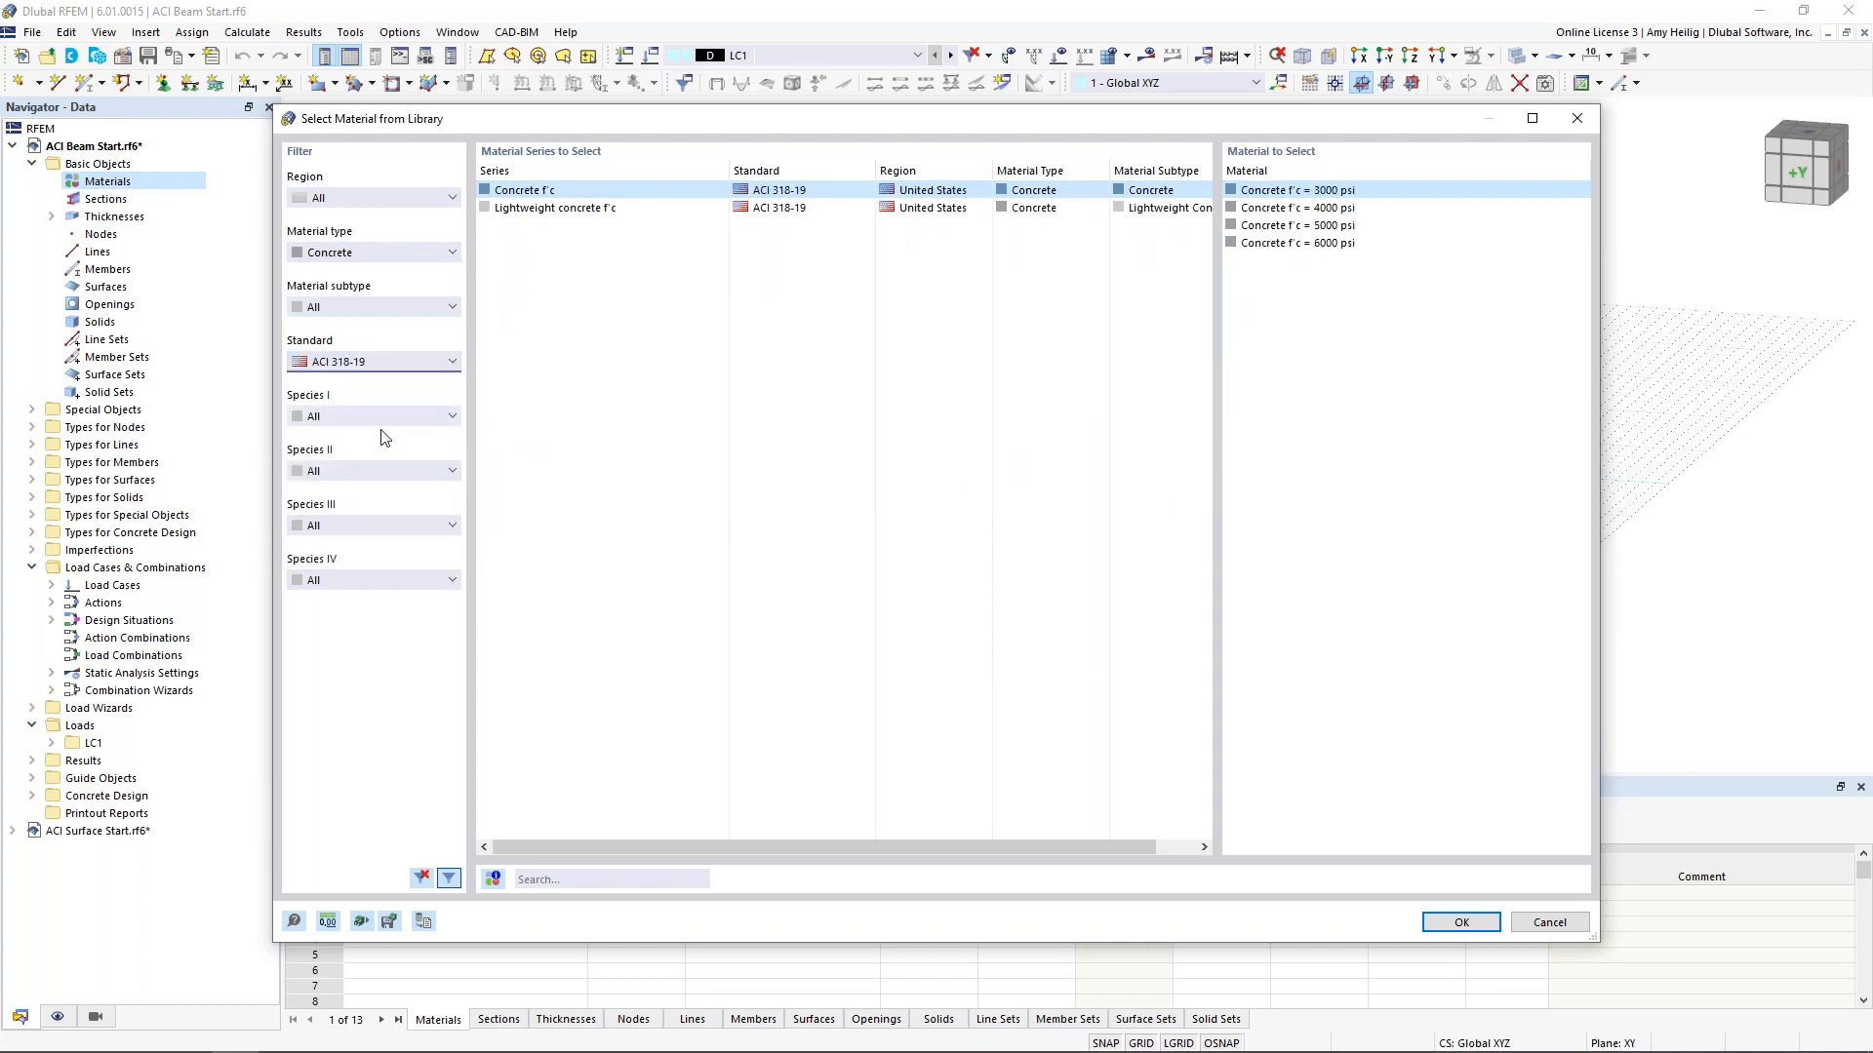
pyautogui.click(1248, 211)
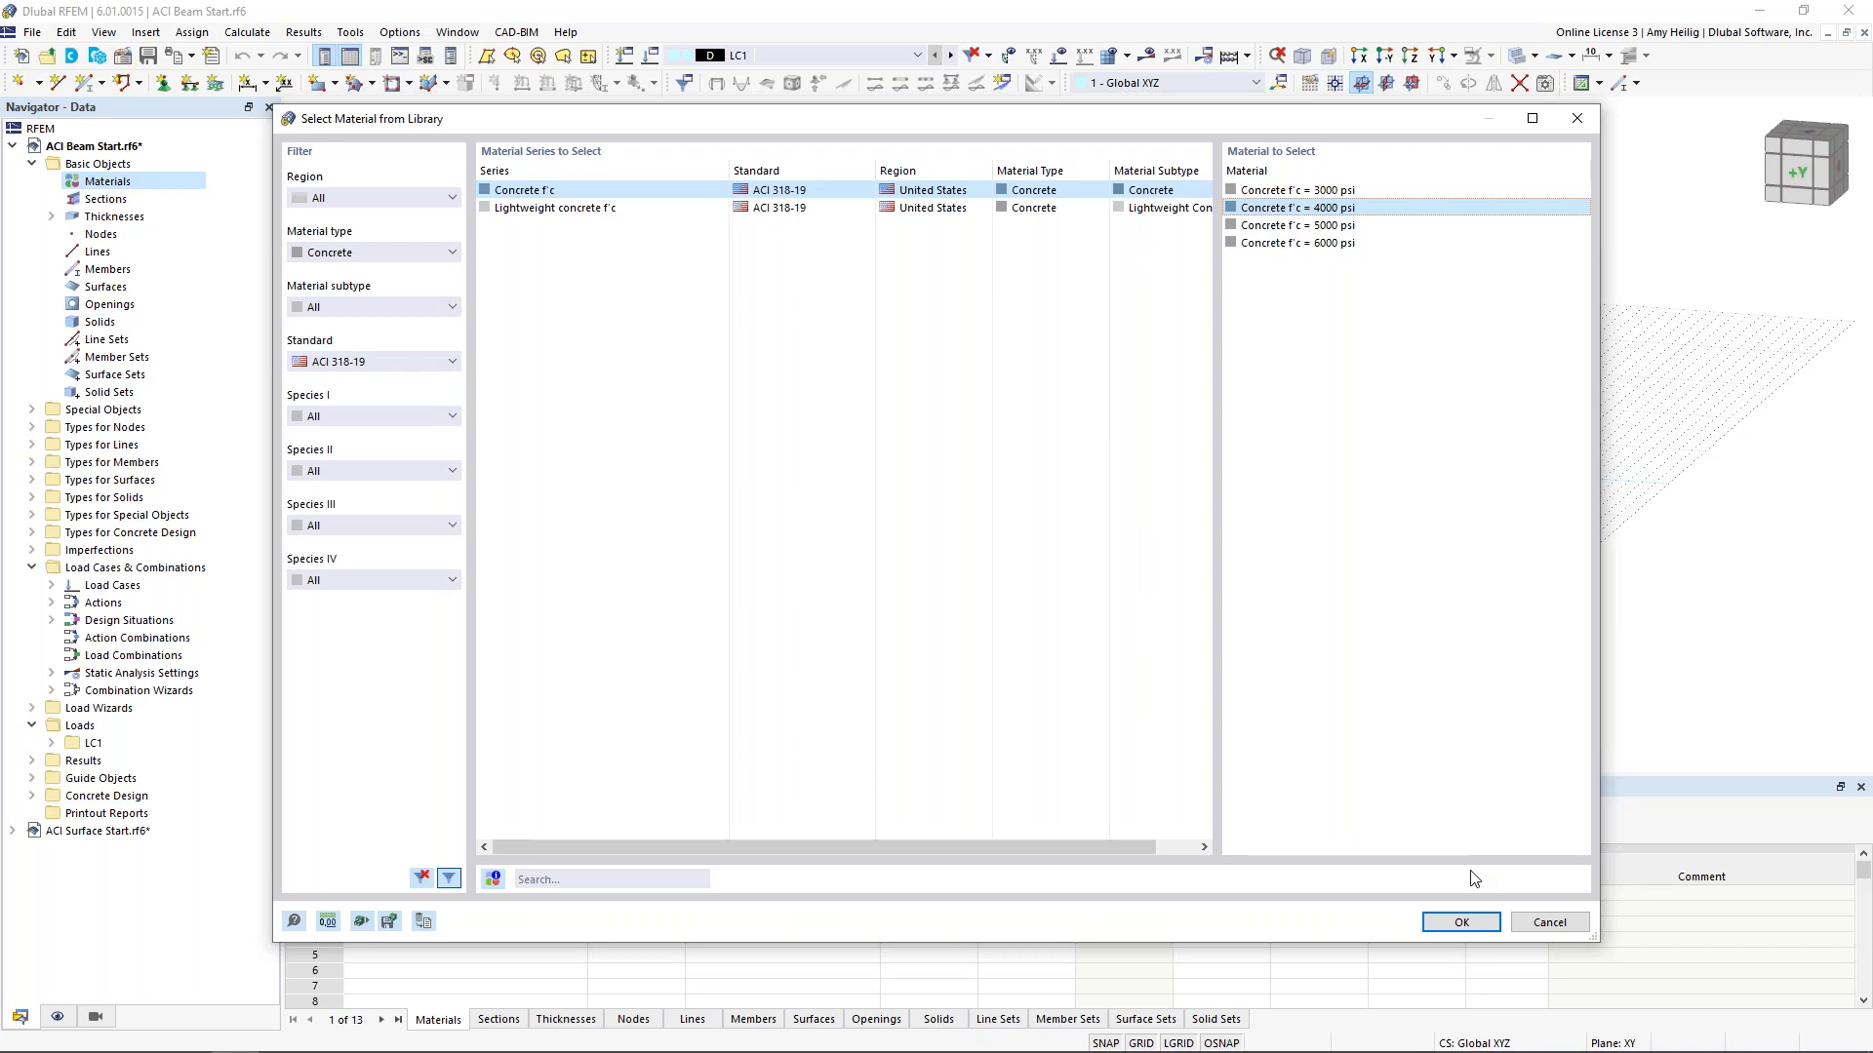
pyautogui.click(1452, 922)
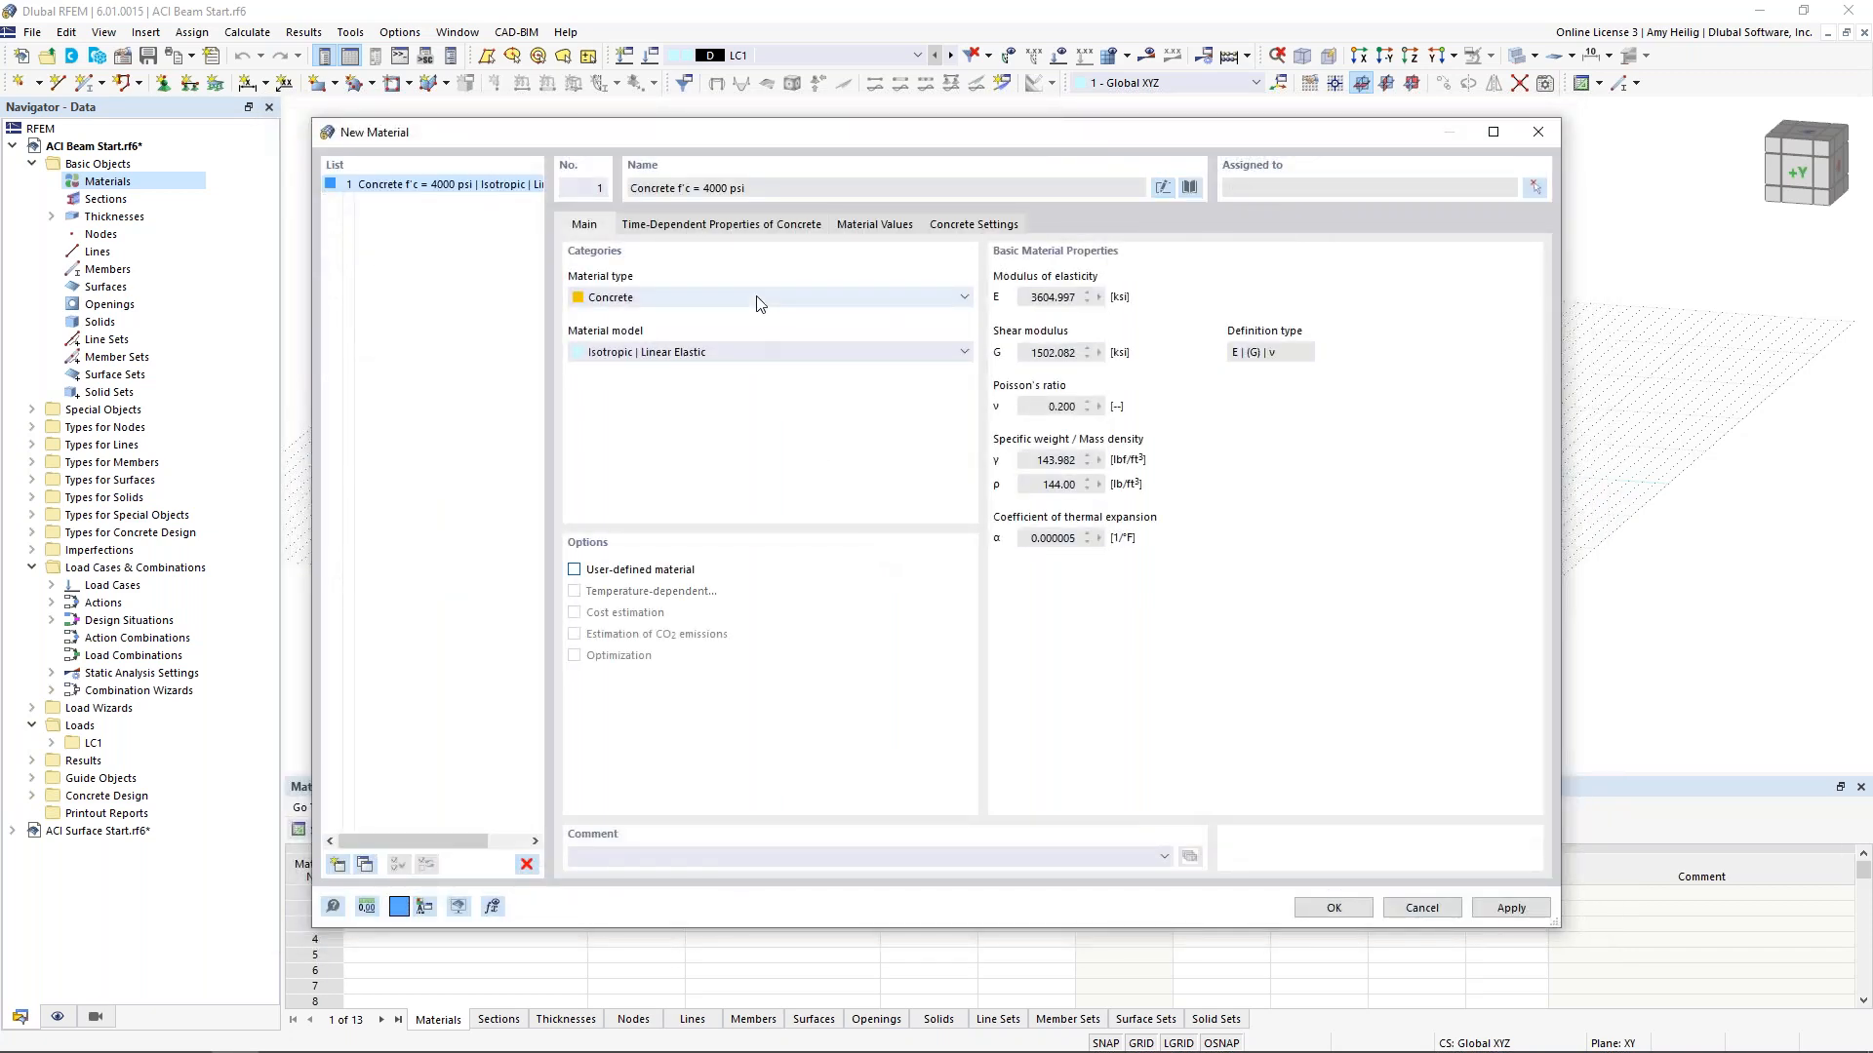
# Try out the creep and shrinkage options in the concrete's time-dependent properties, and switch both off again
pyautogui.click(719, 226)
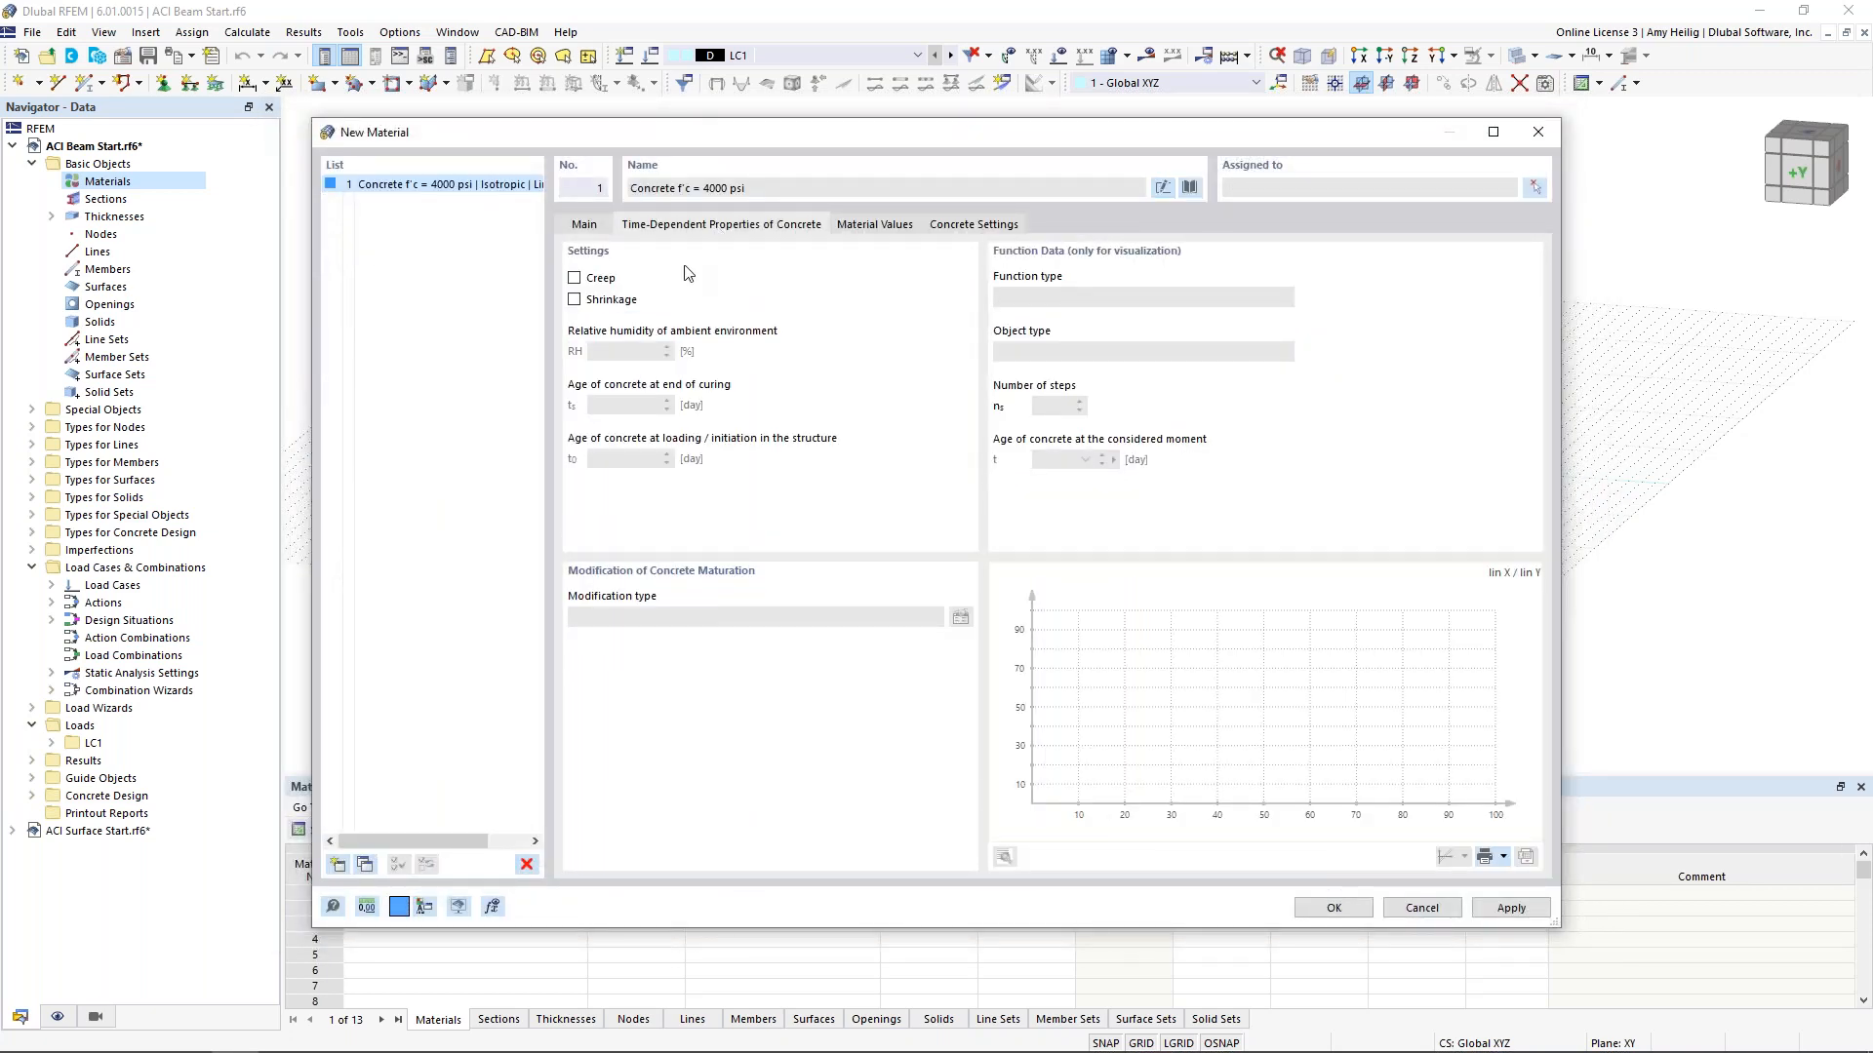
pyautogui.click(574, 279)
pyautogui.click(574, 300)
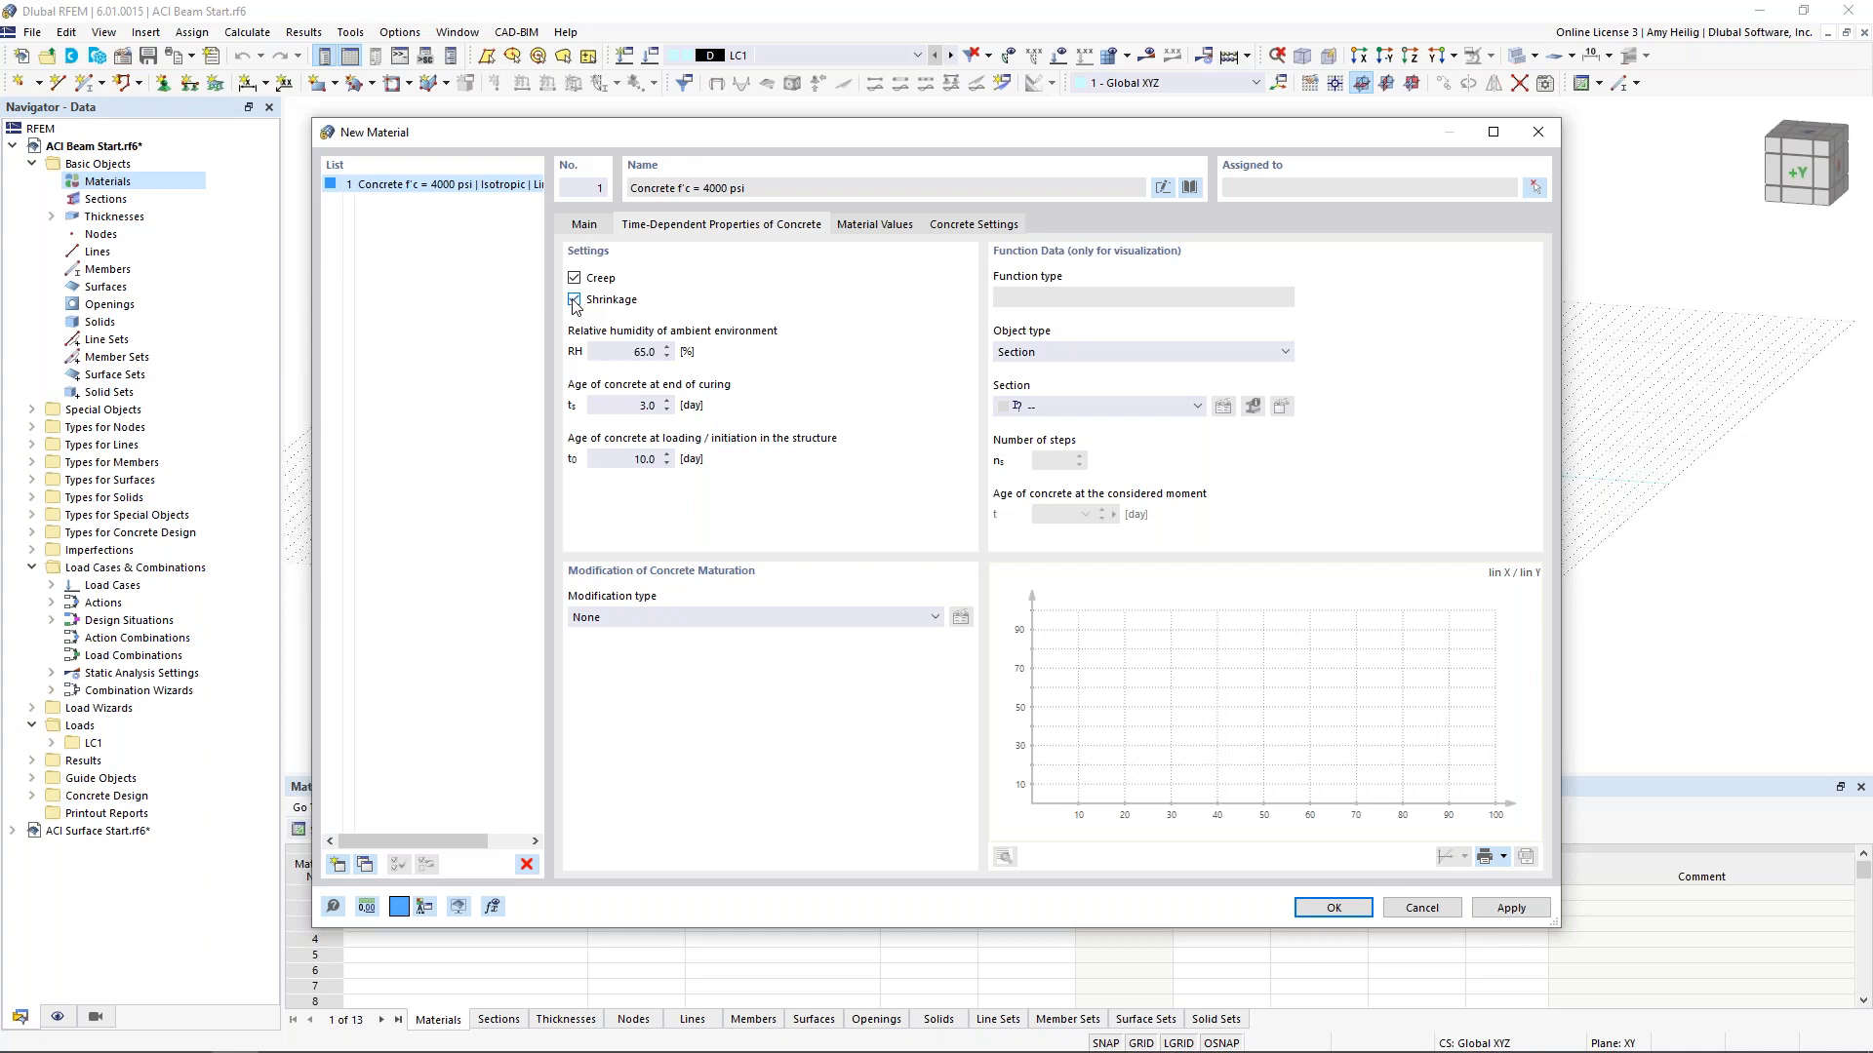
pyautogui.click(574, 300)
pyautogui.click(574, 278)
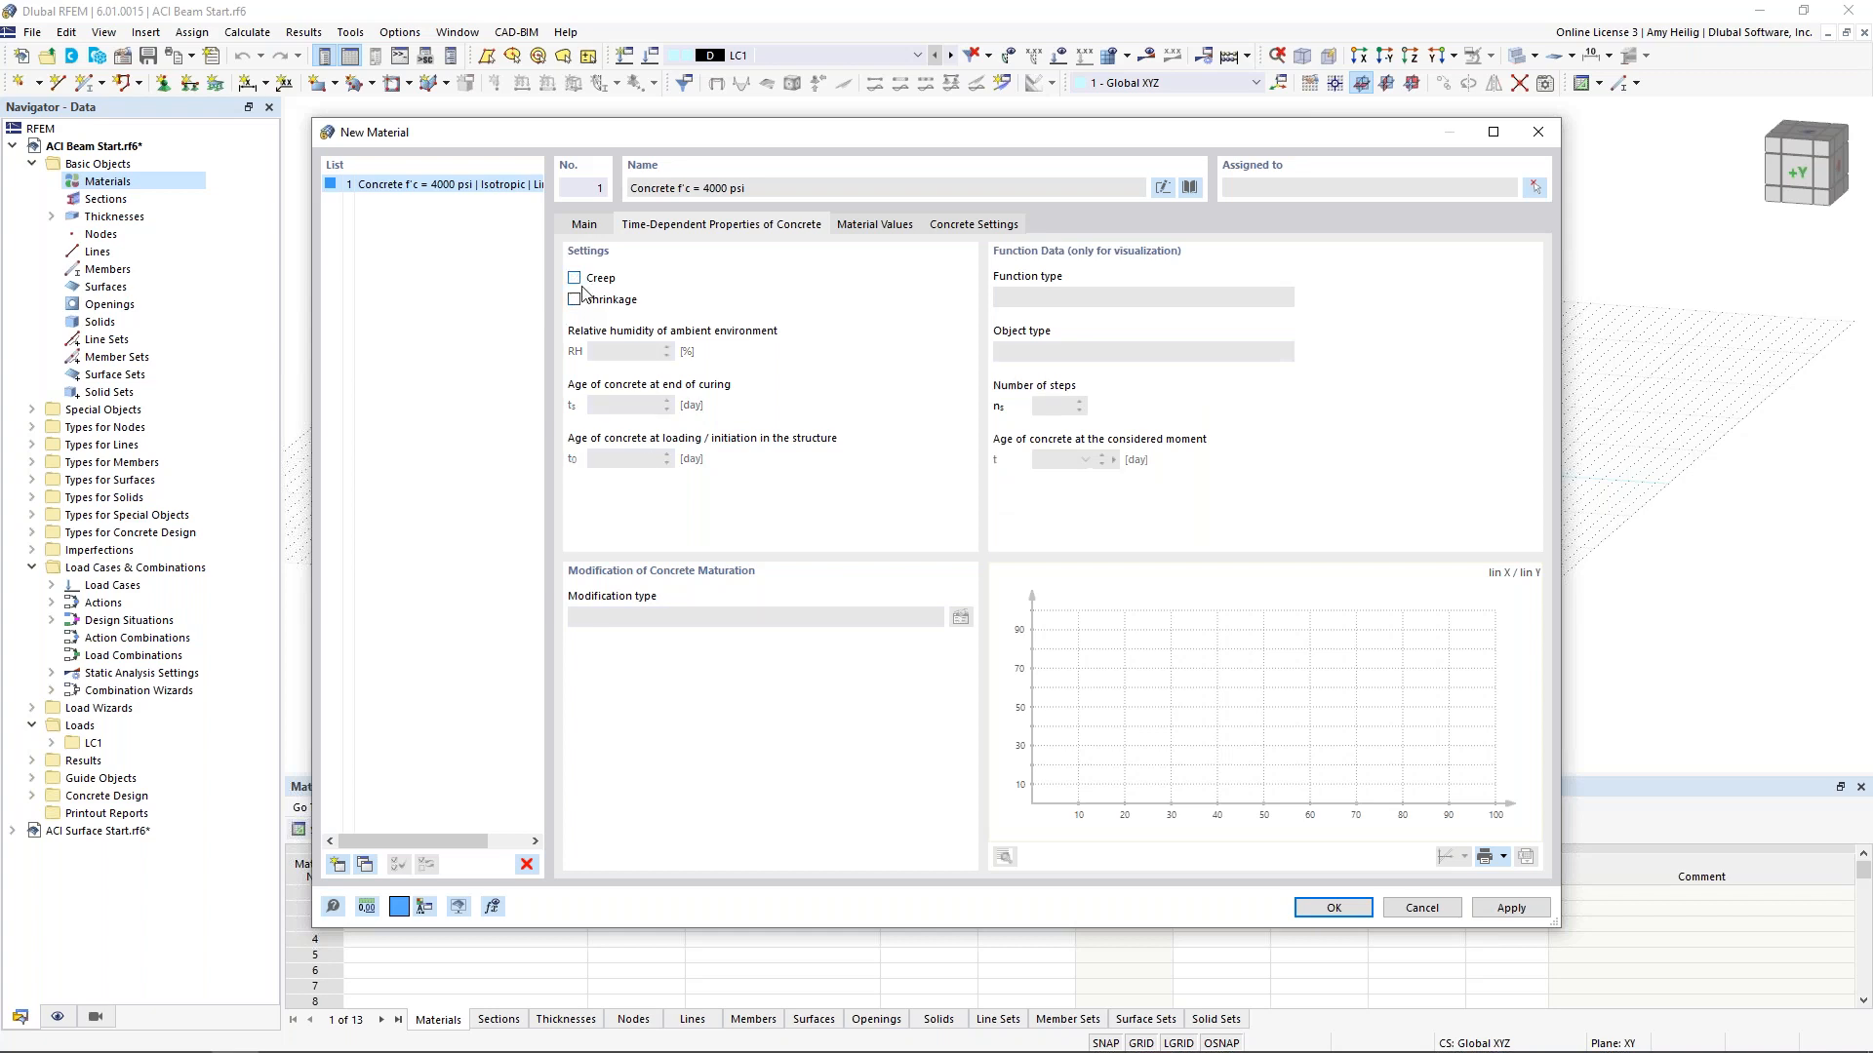
pyautogui.click(585, 225)
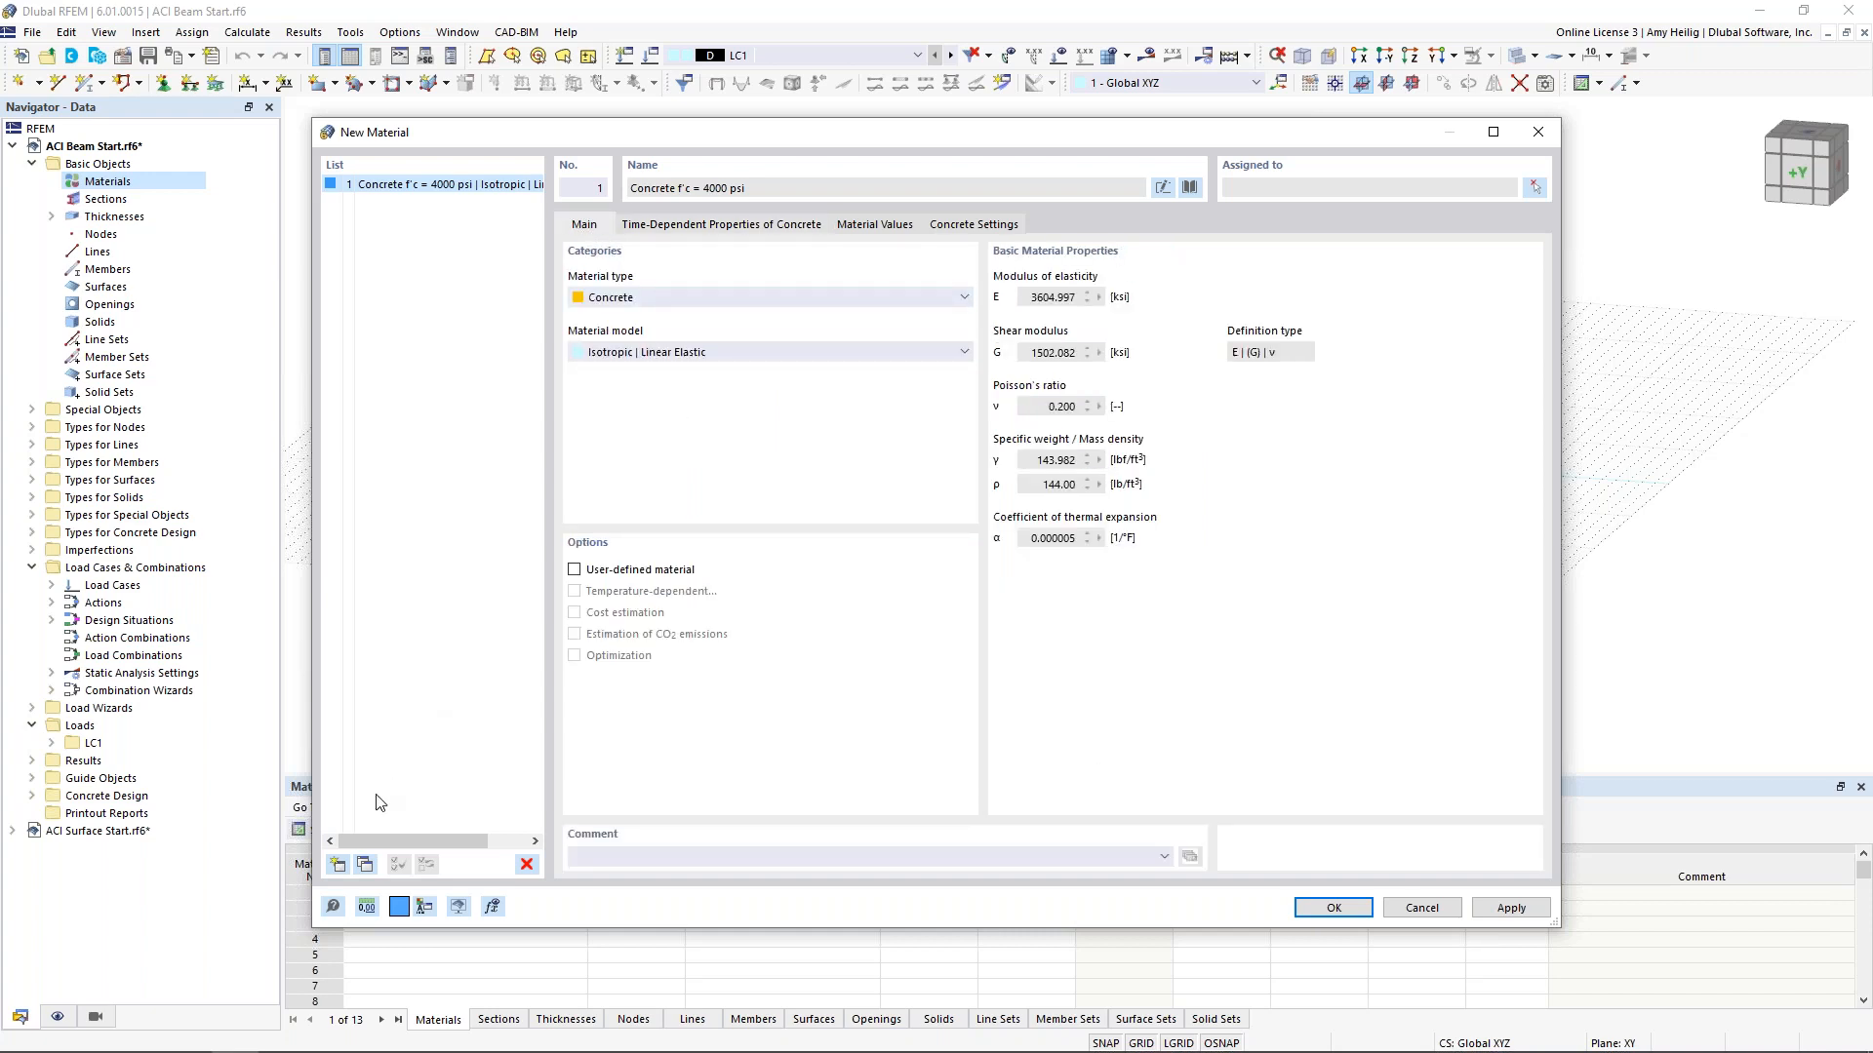
# Add a second material from the library, Grade 60 reinforcing steel under ACI 318-19, and list both materials in the navigator
pyautogui.click(337, 865)
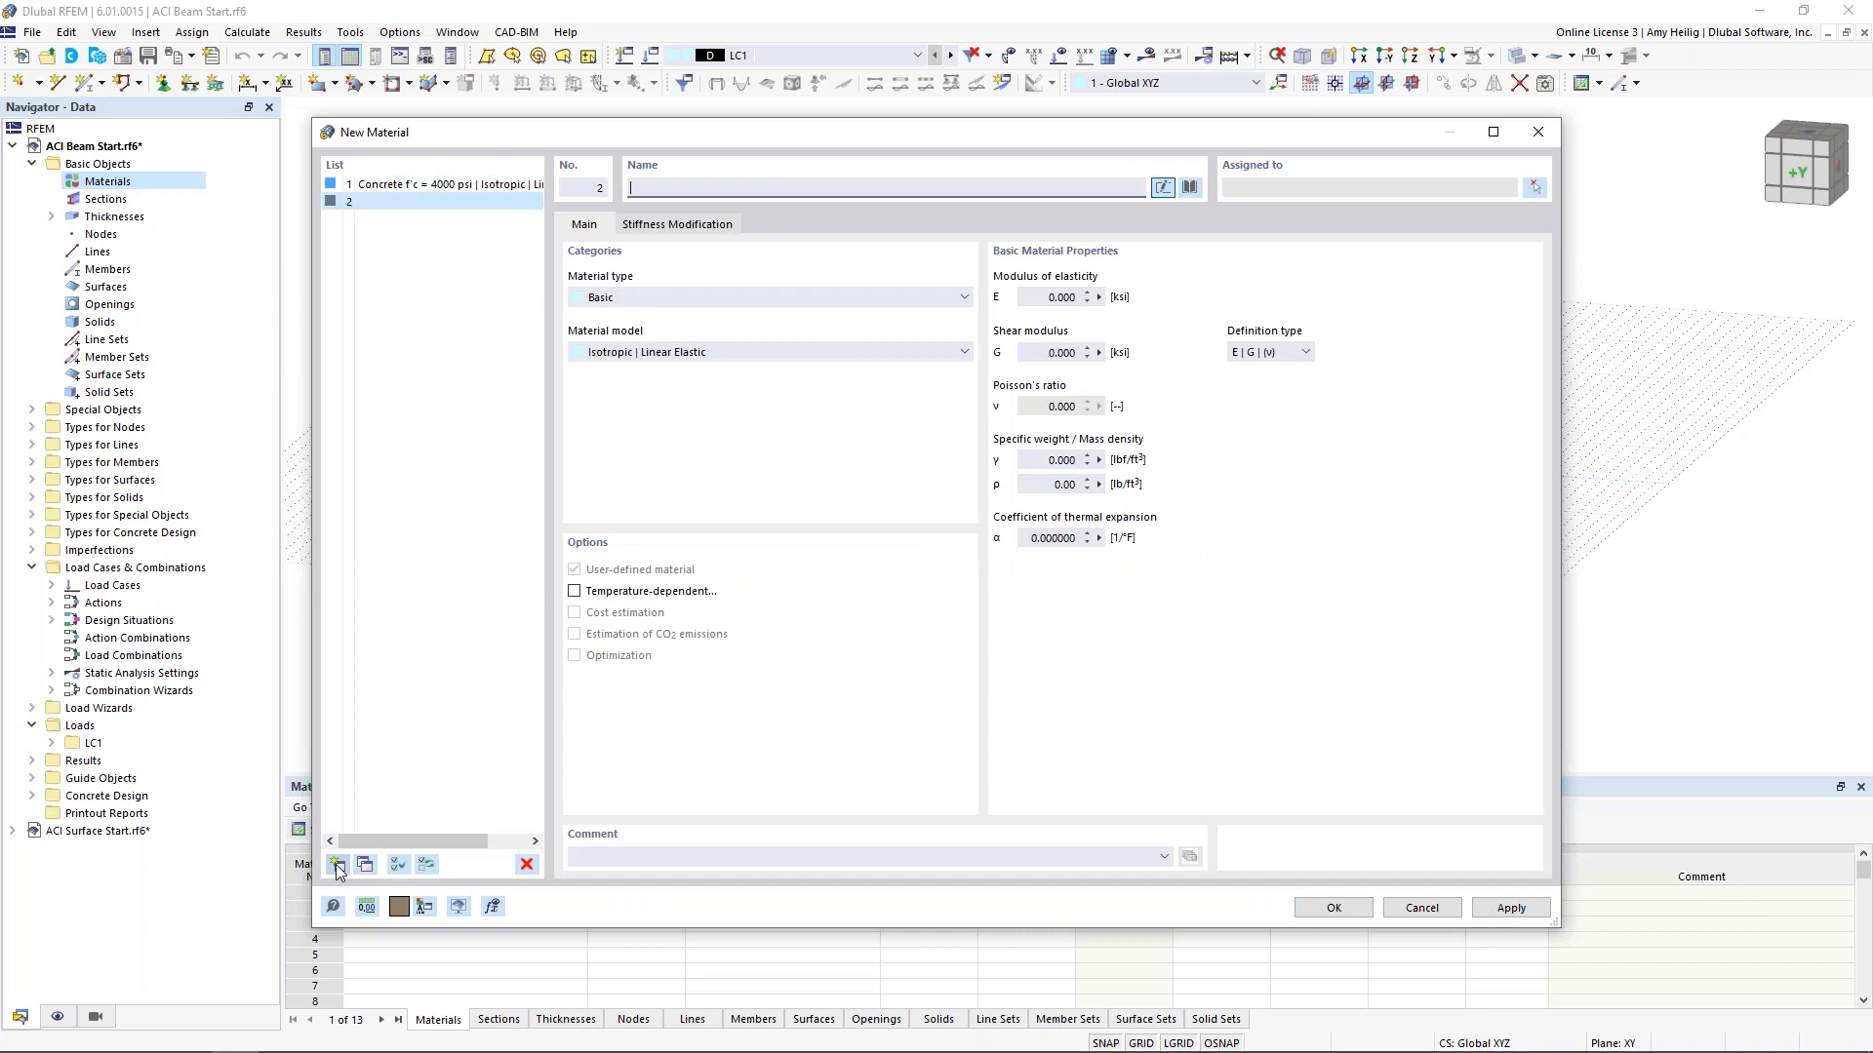
pyautogui.click(1190, 186)
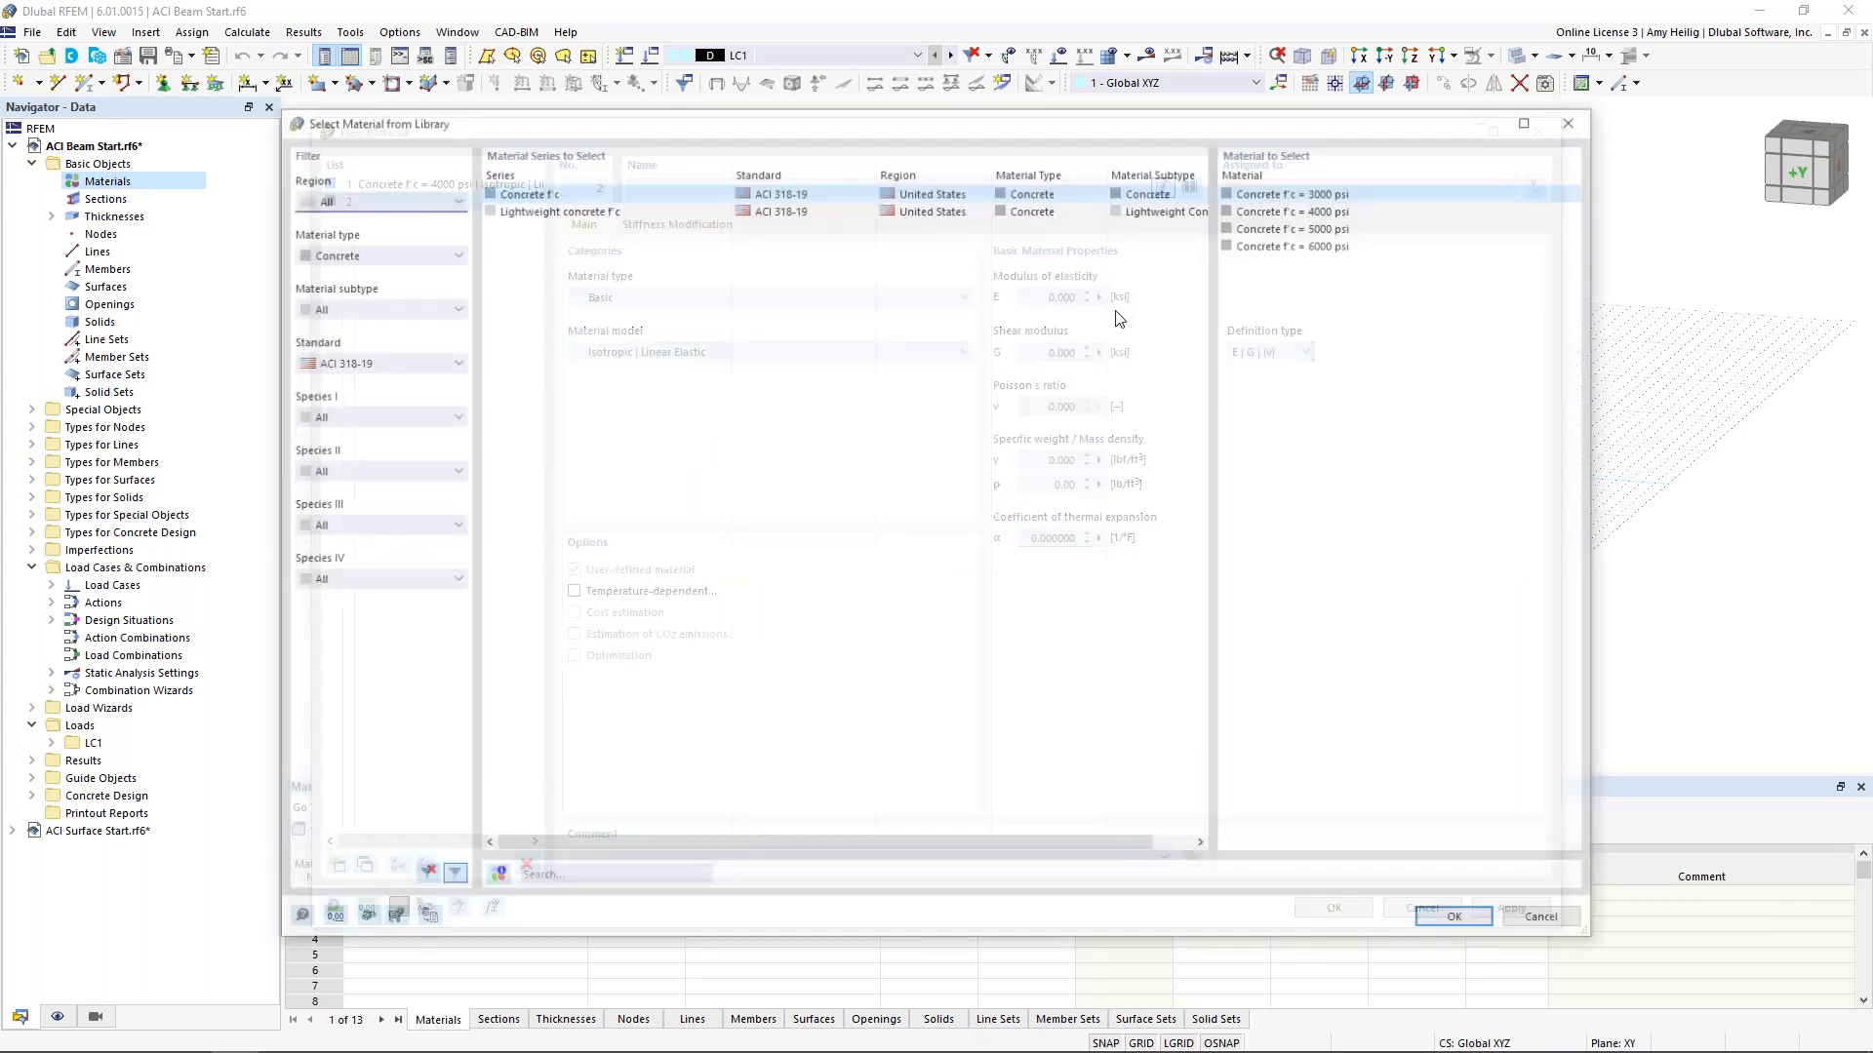
pyautogui.click(440, 256)
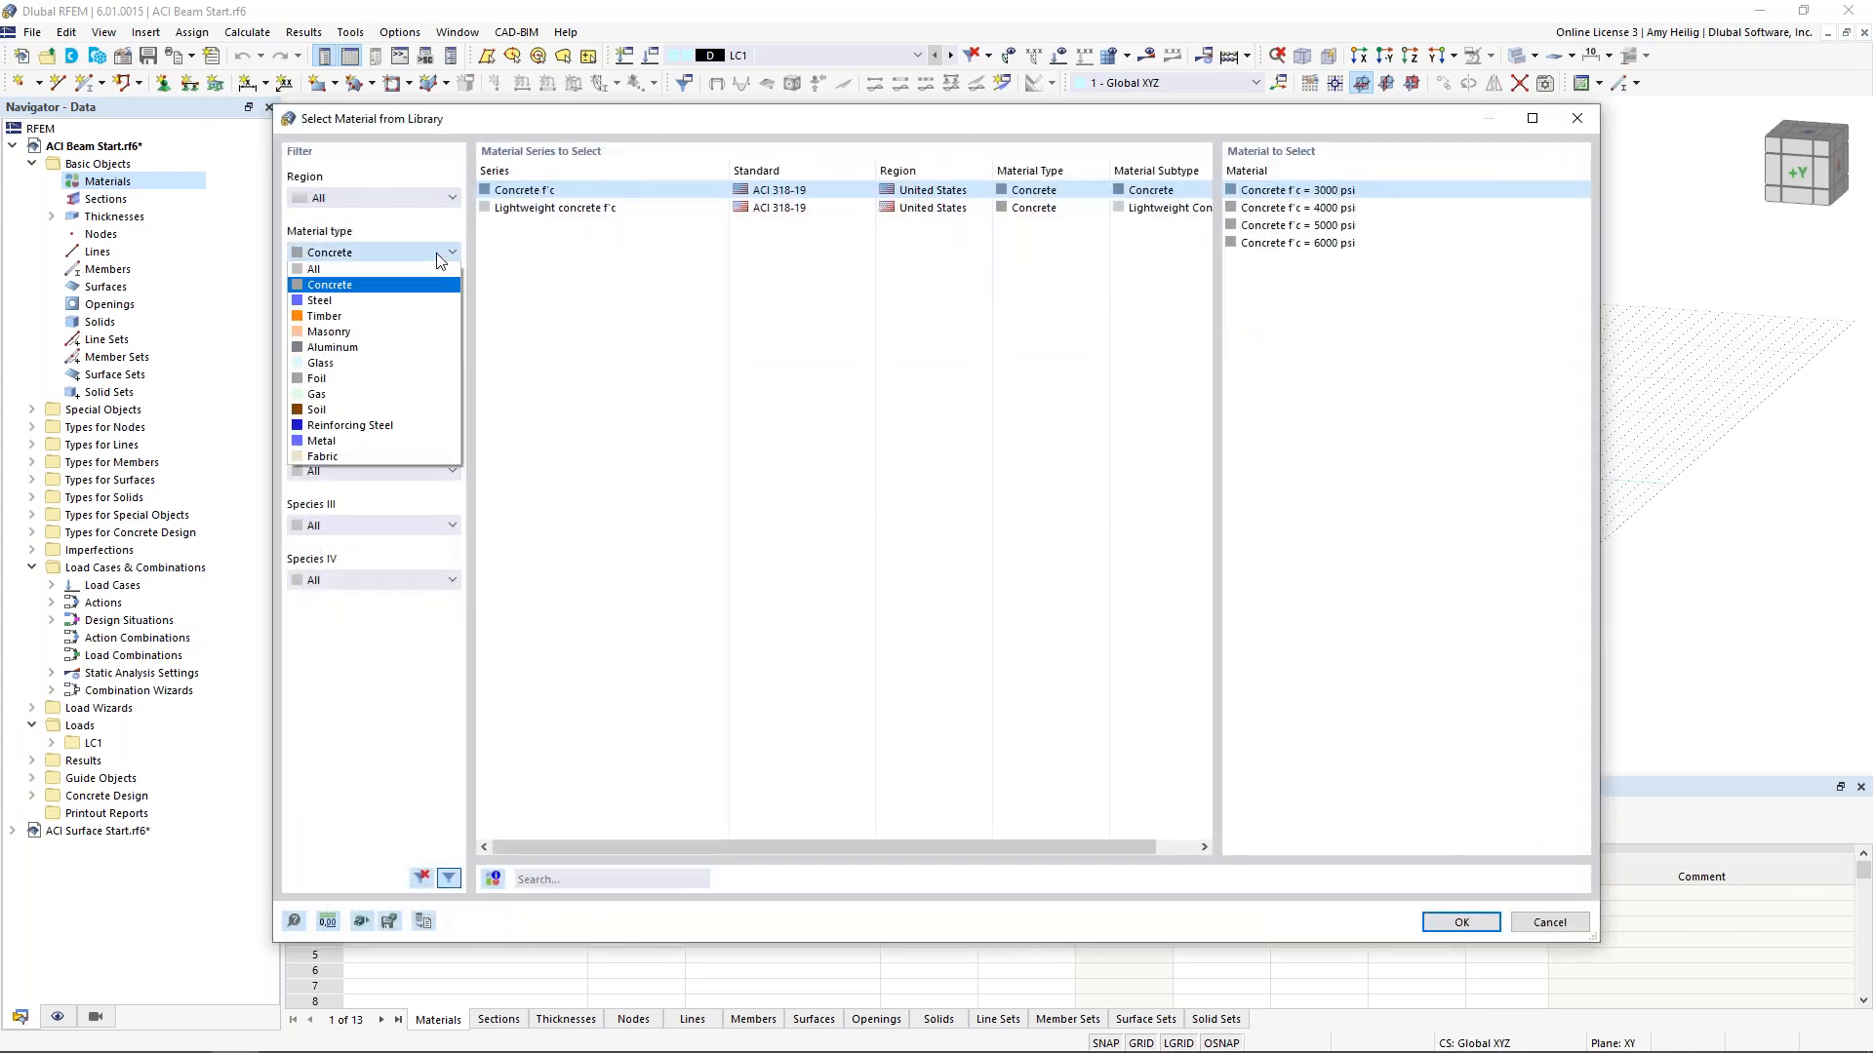
pyautogui.click(387, 429)
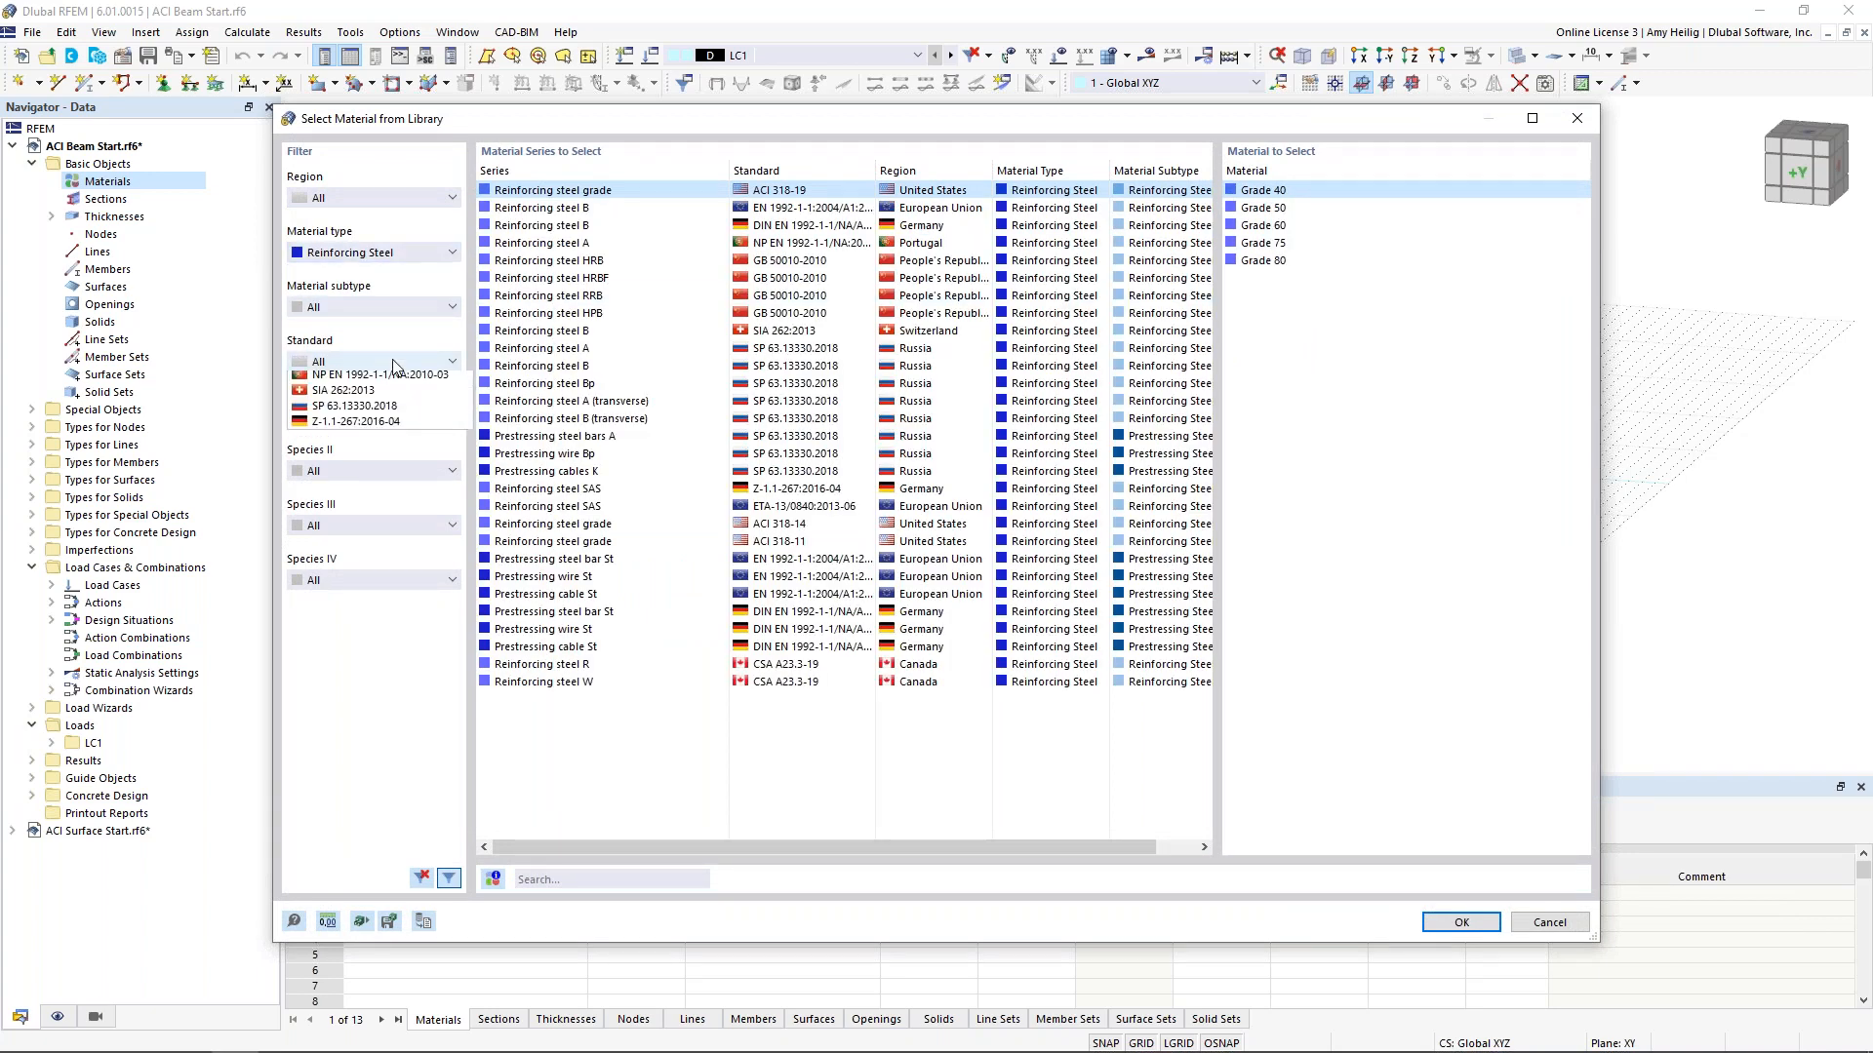
pyautogui.click(396, 367)
pyautogui.click(391, 427)
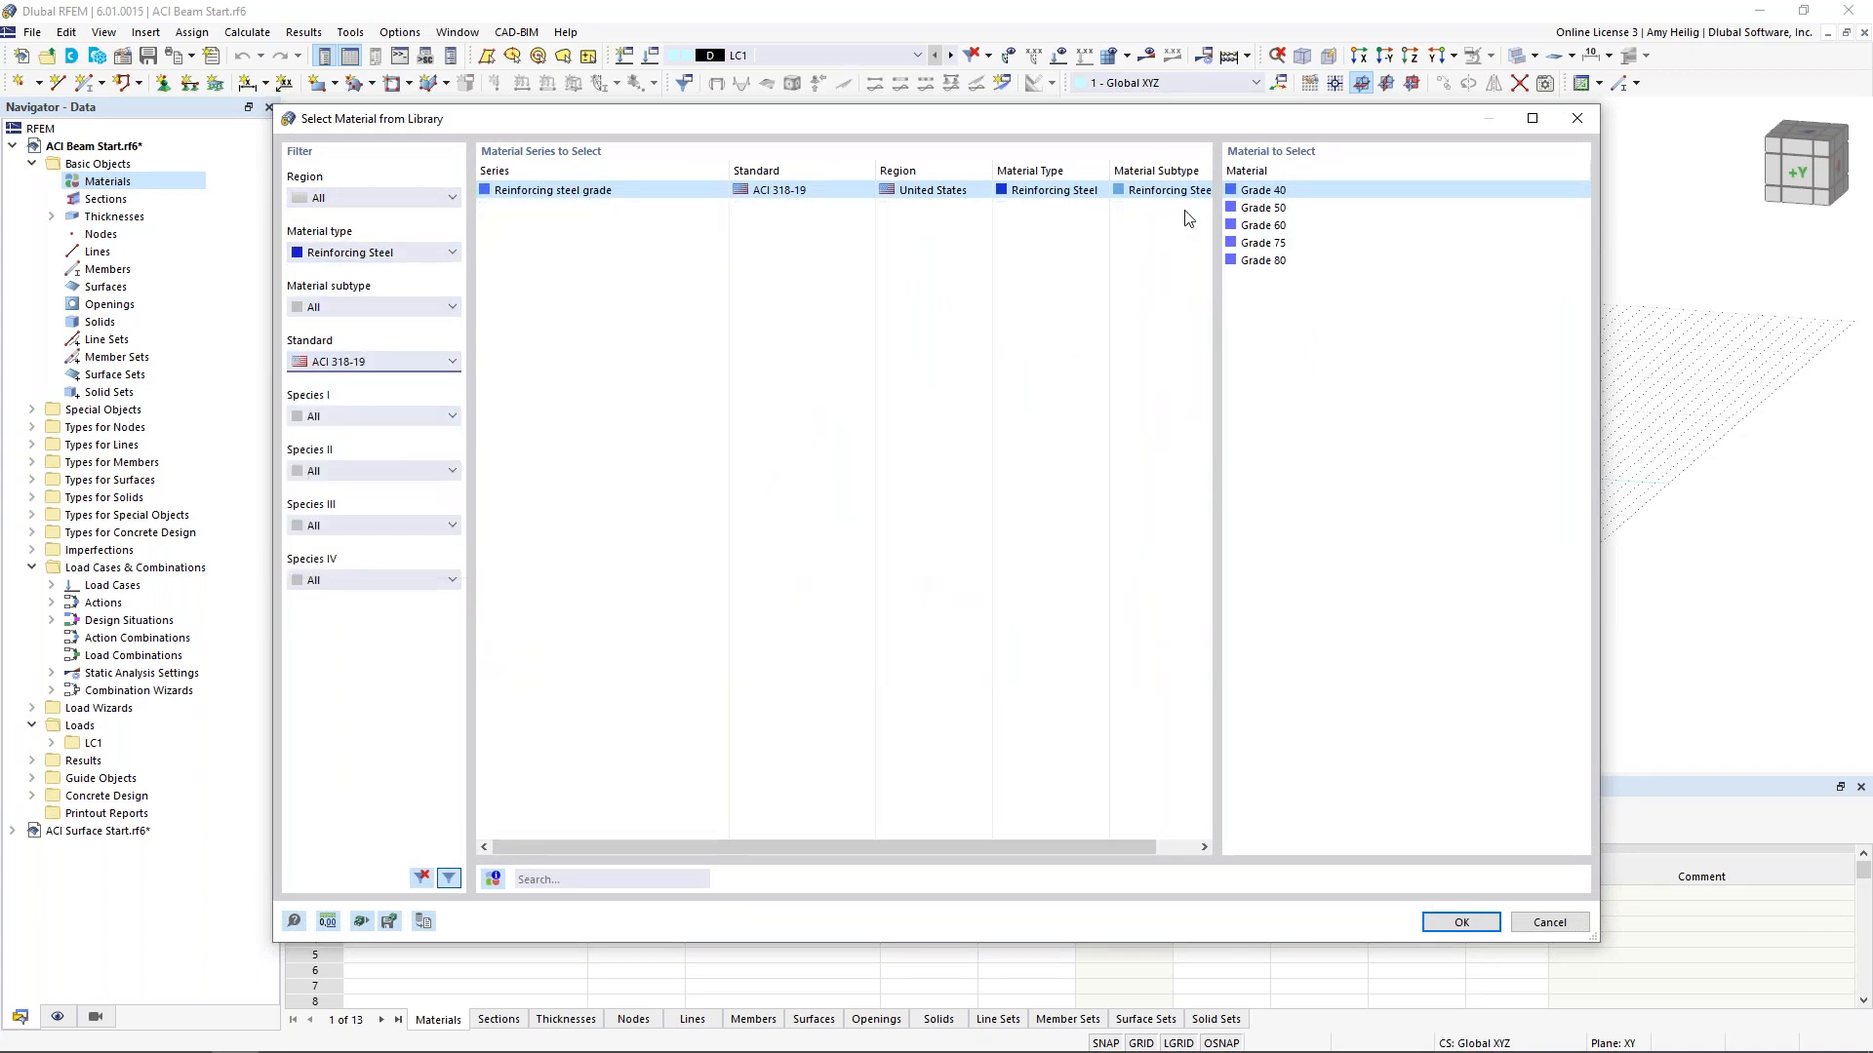
pyautogui.click(1257, 227)
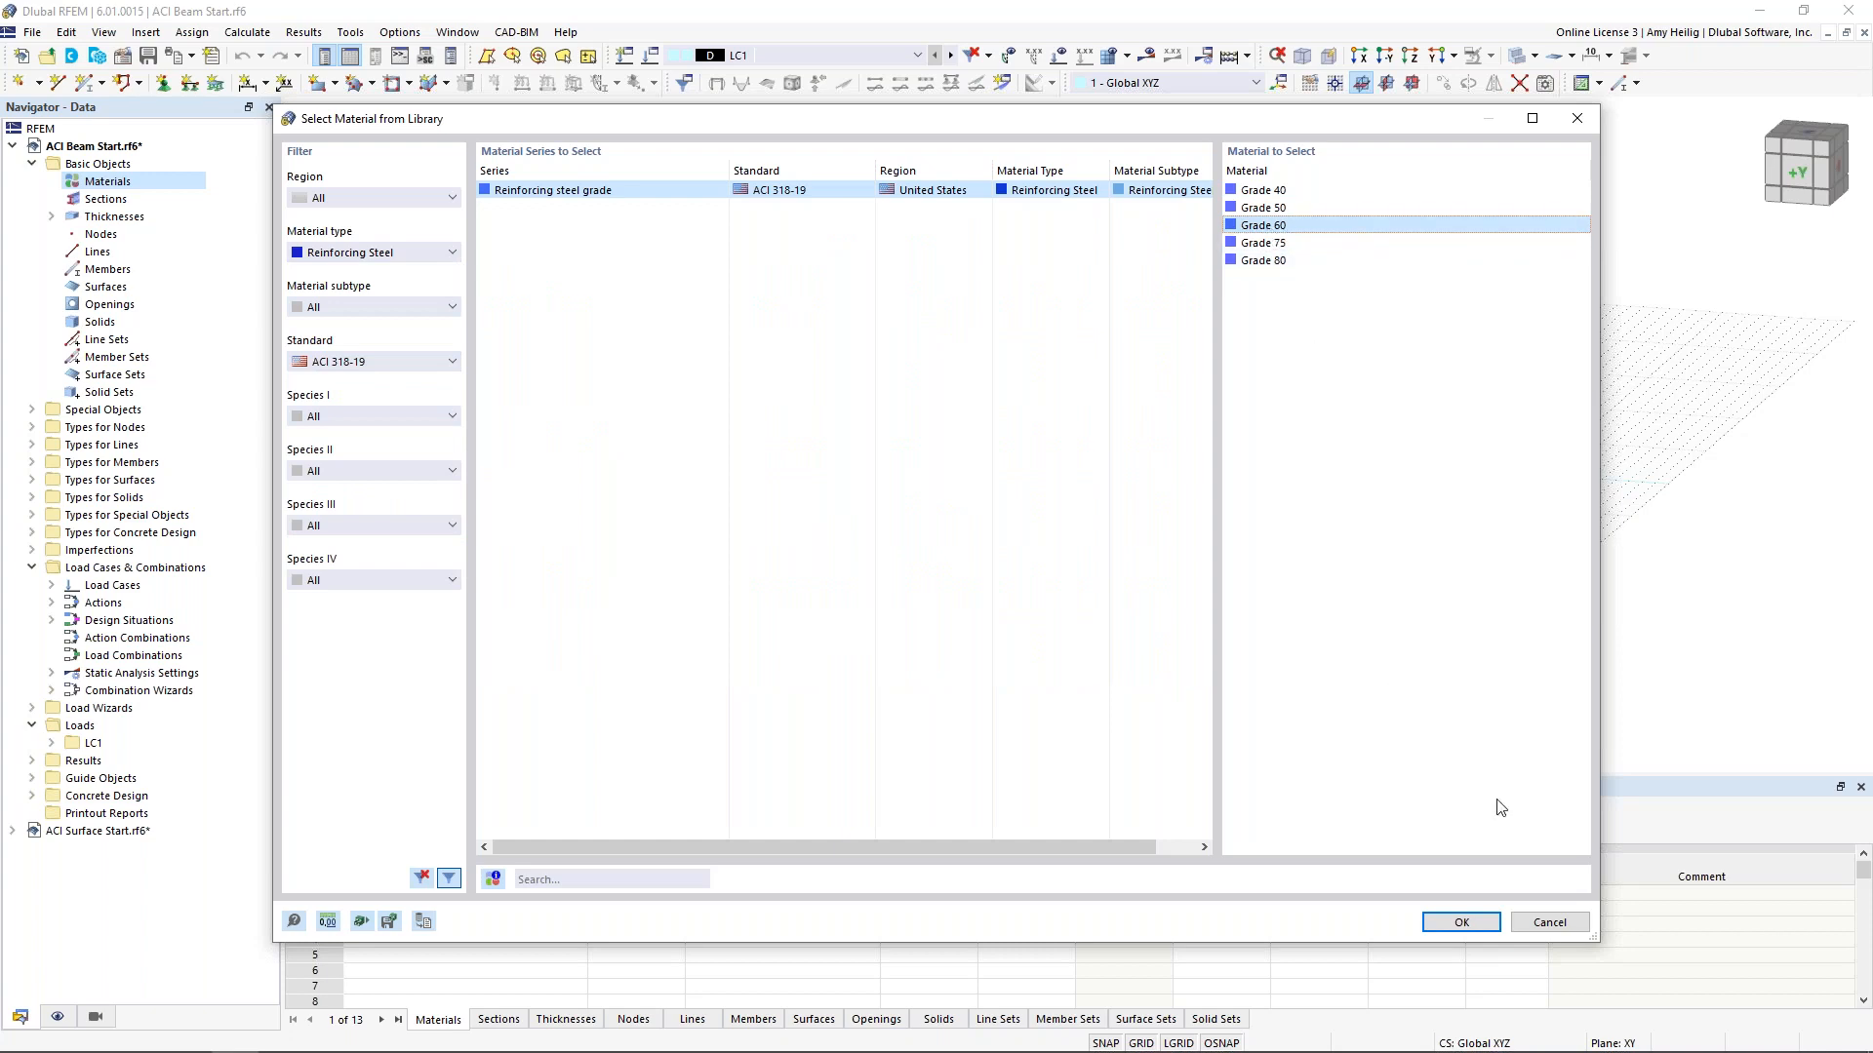
pyautogui.click(1463, 921)
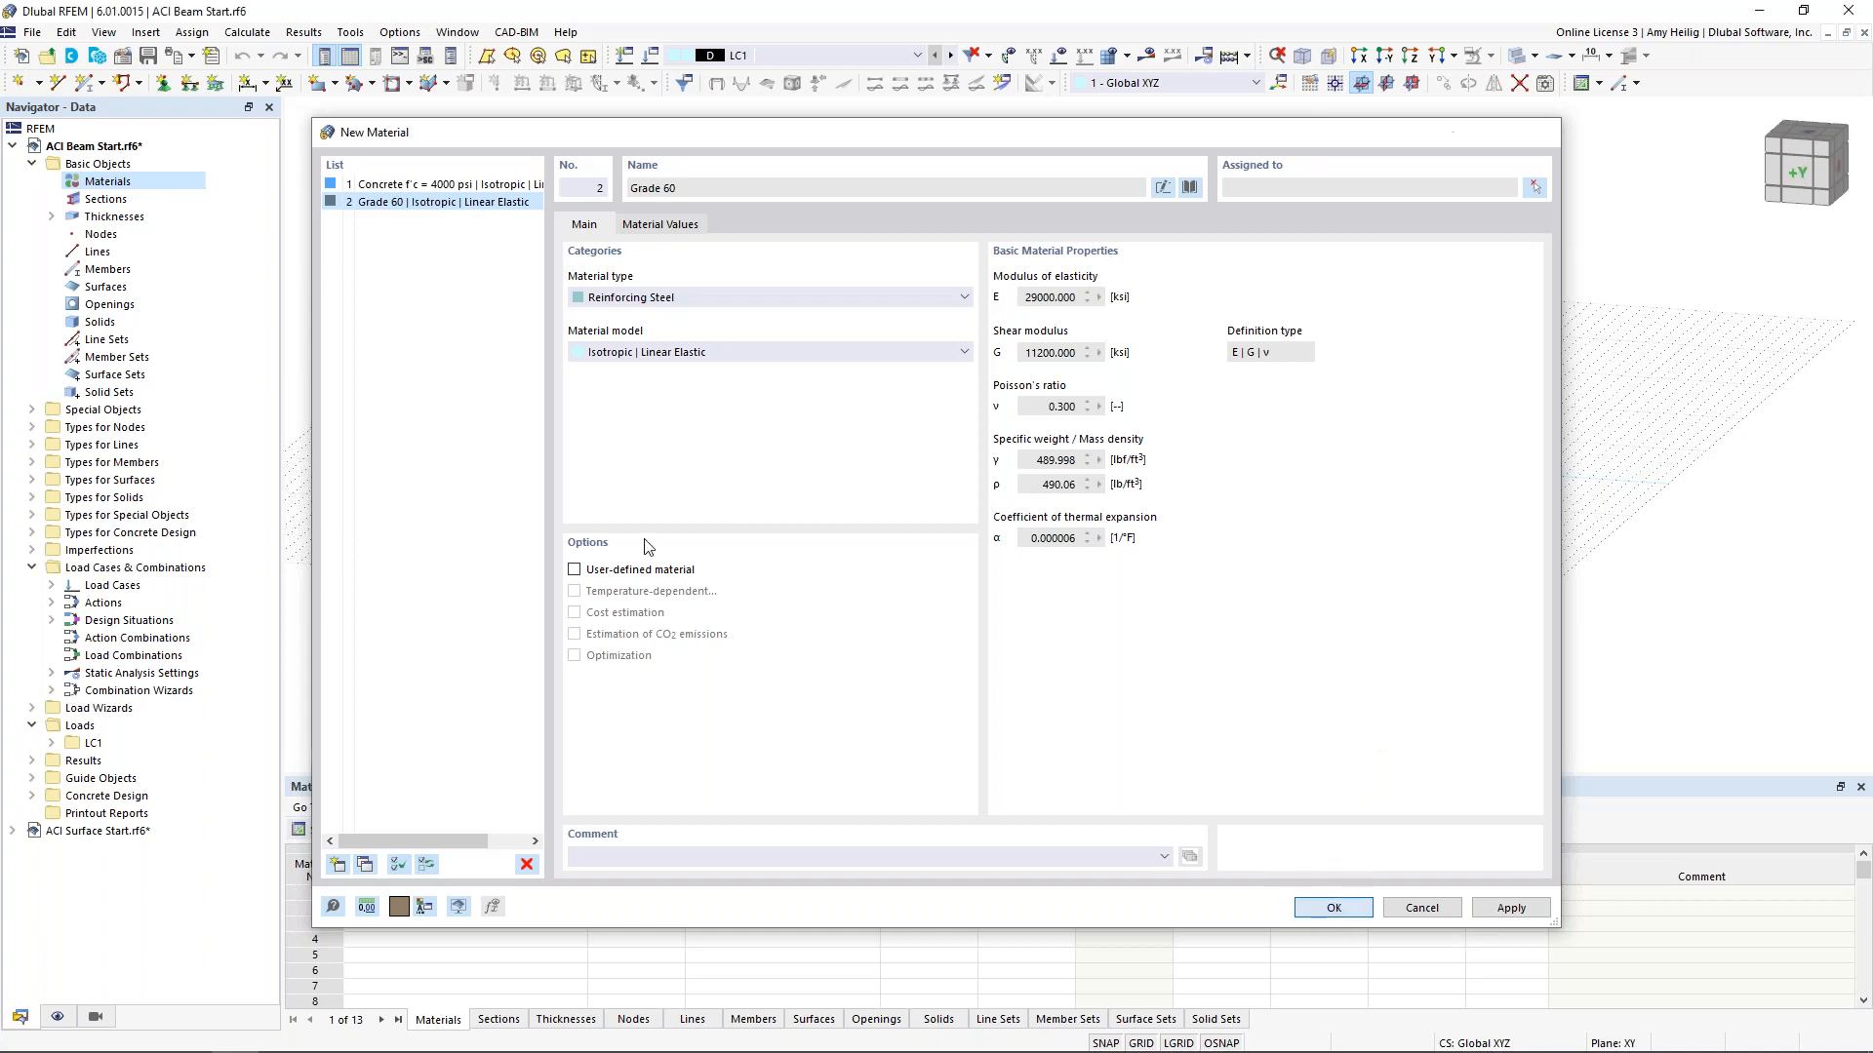
pyautogui.press('Return')
pyautogui.click(51, 182)
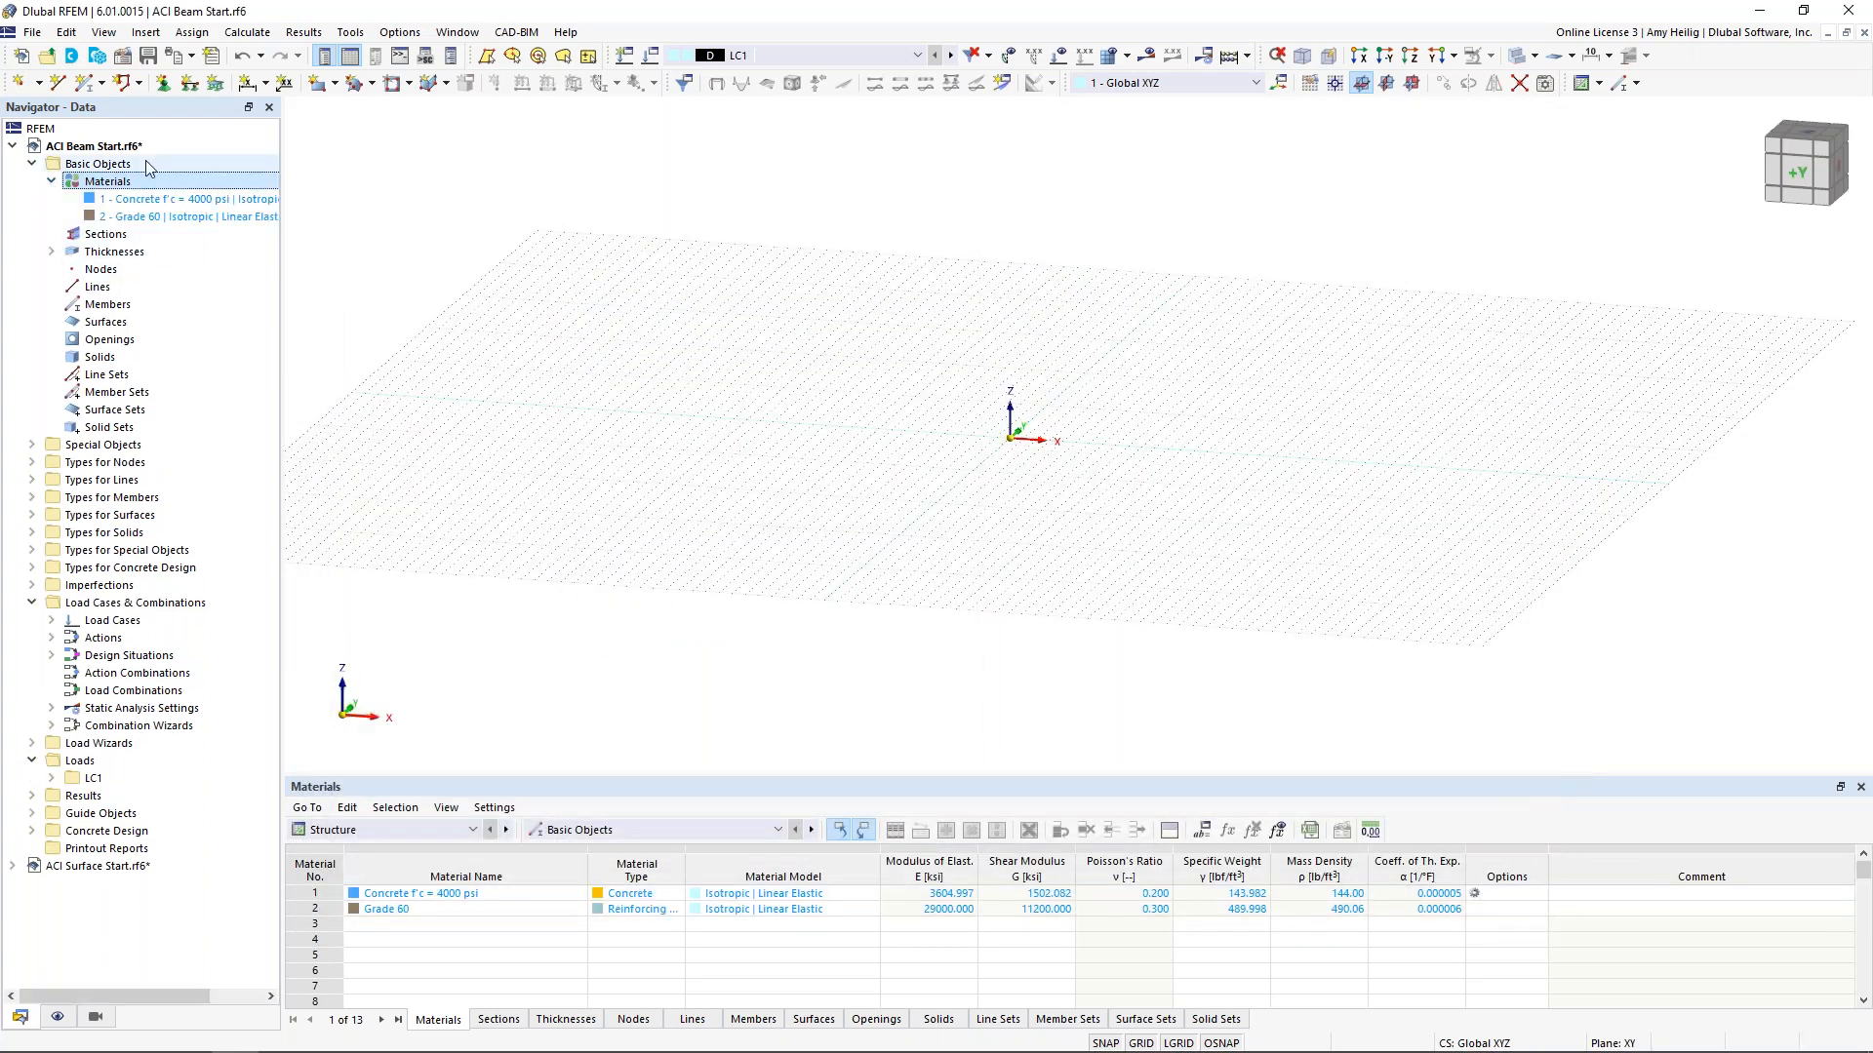
# Create a rectangular Massive I section 12 in wide and 18 in deep in Concrete f'c = 4000 psi, and review its section values
pyautogui.rightClick(128, 239)
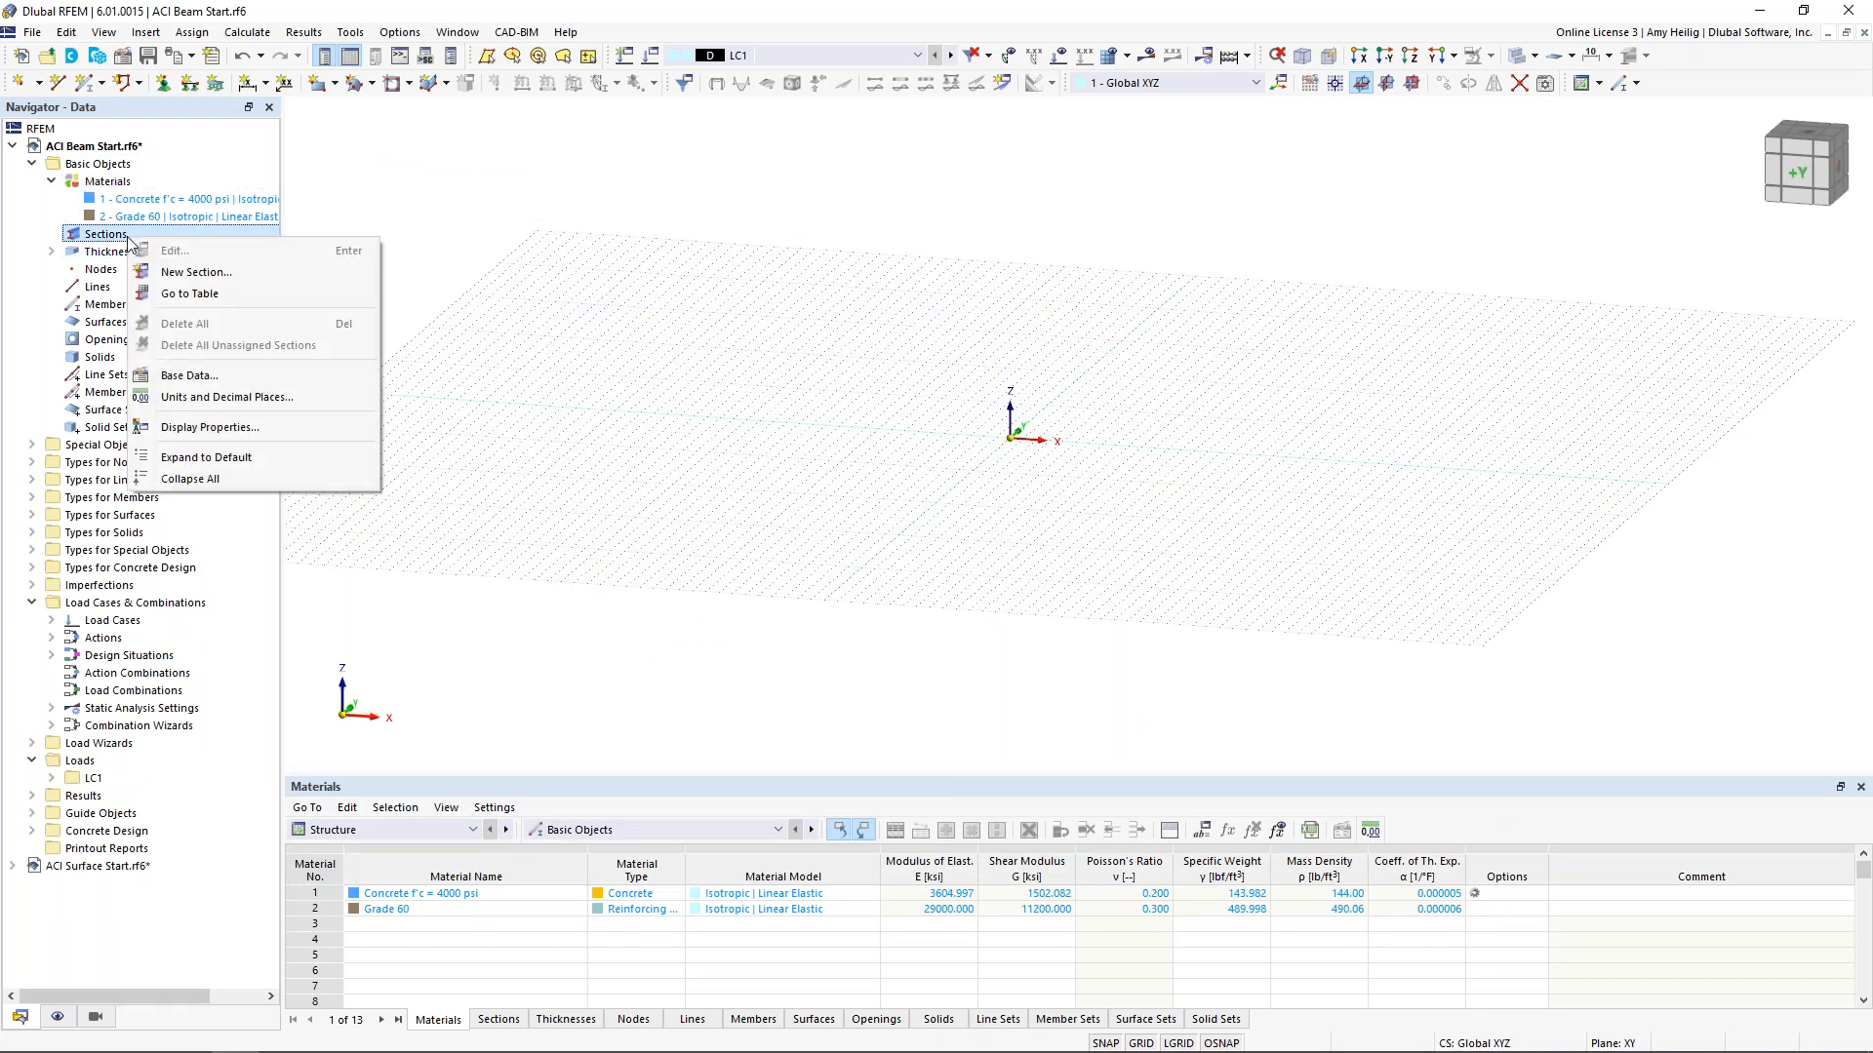
pyautogui.click(192, 273)
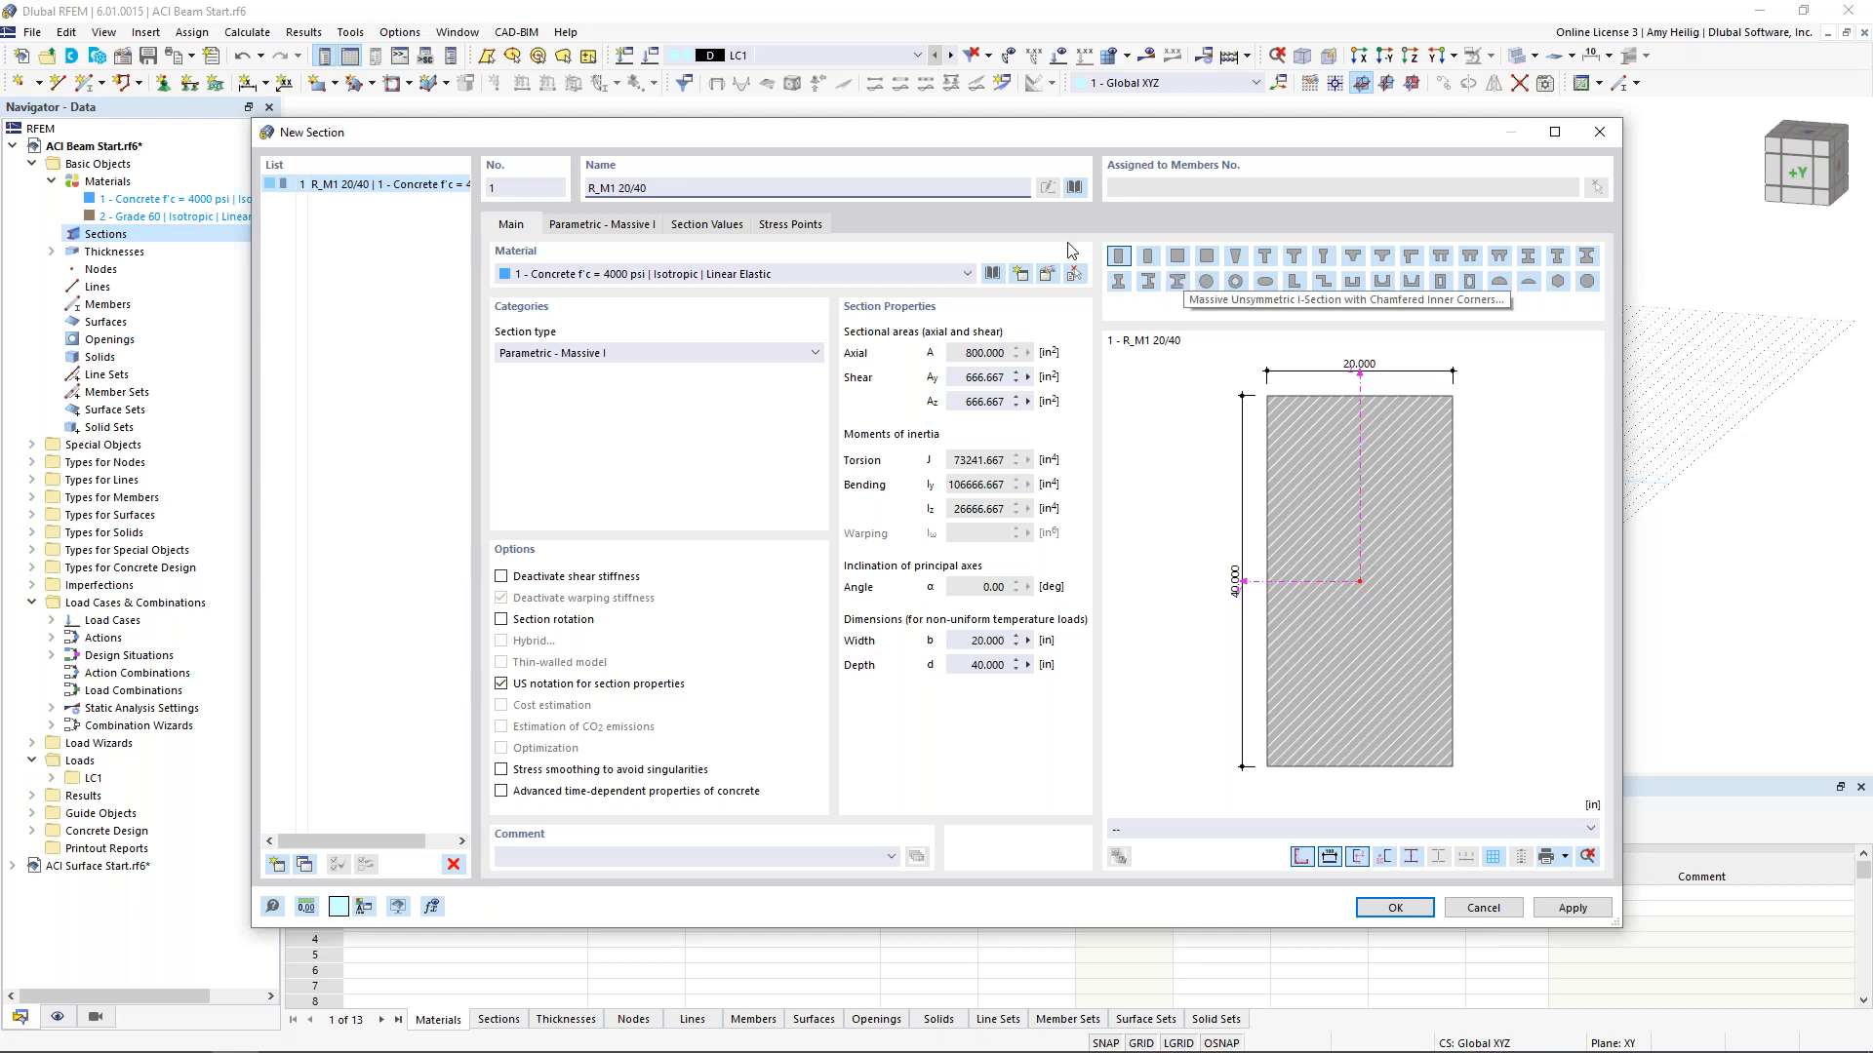
pyautogui.click(1074, 187)
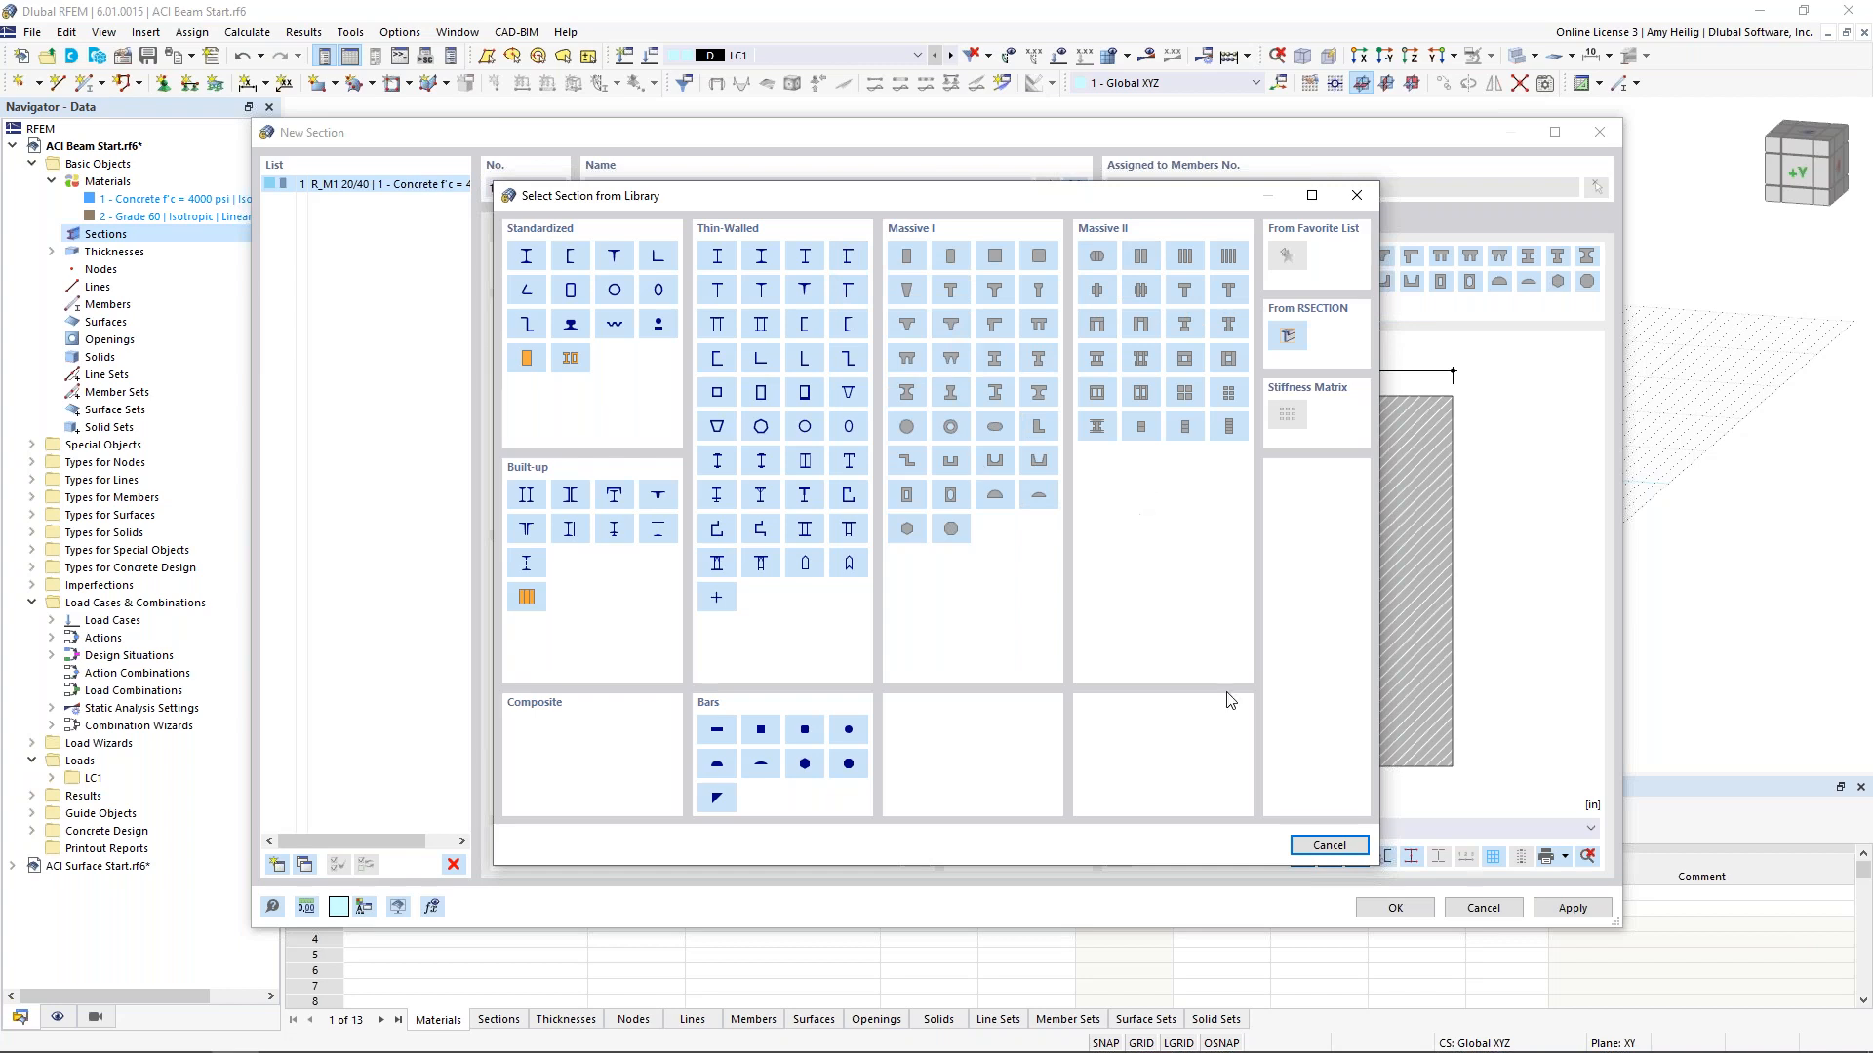
pyautogui.click(1328, 844)
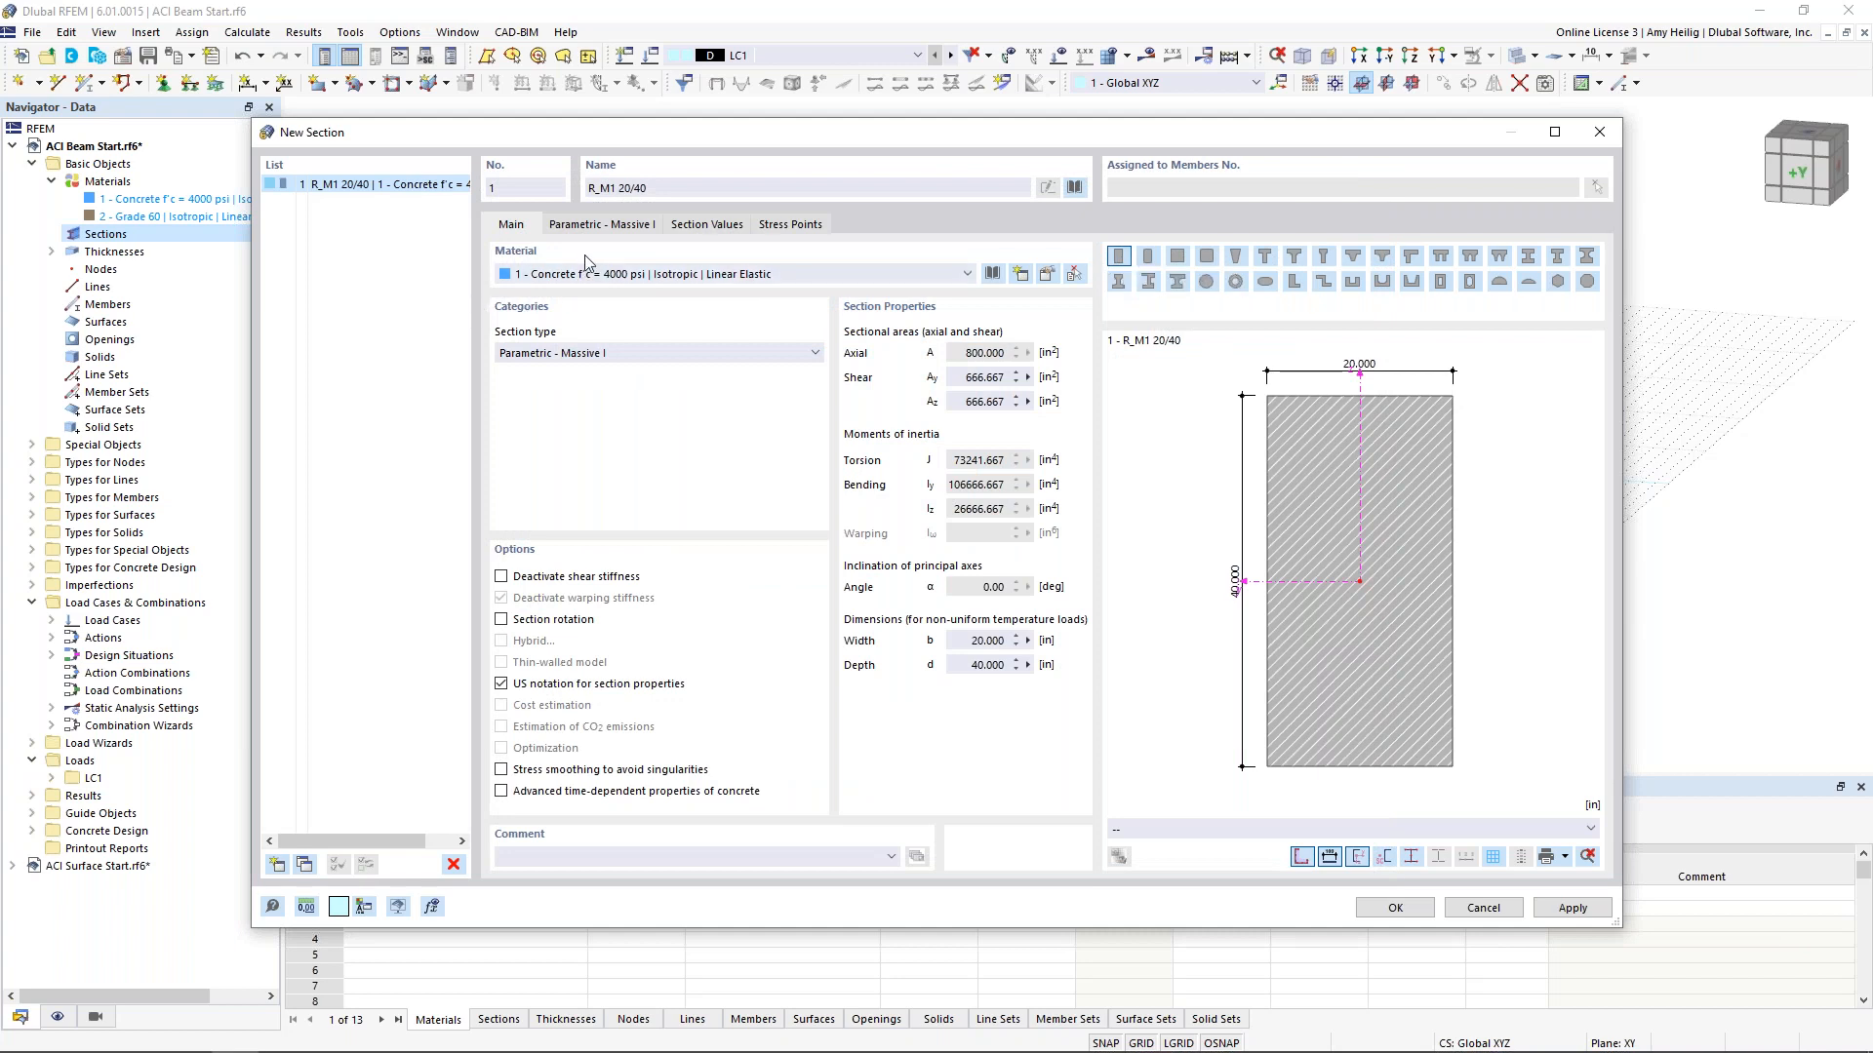
pyautogui.click(596, 229)
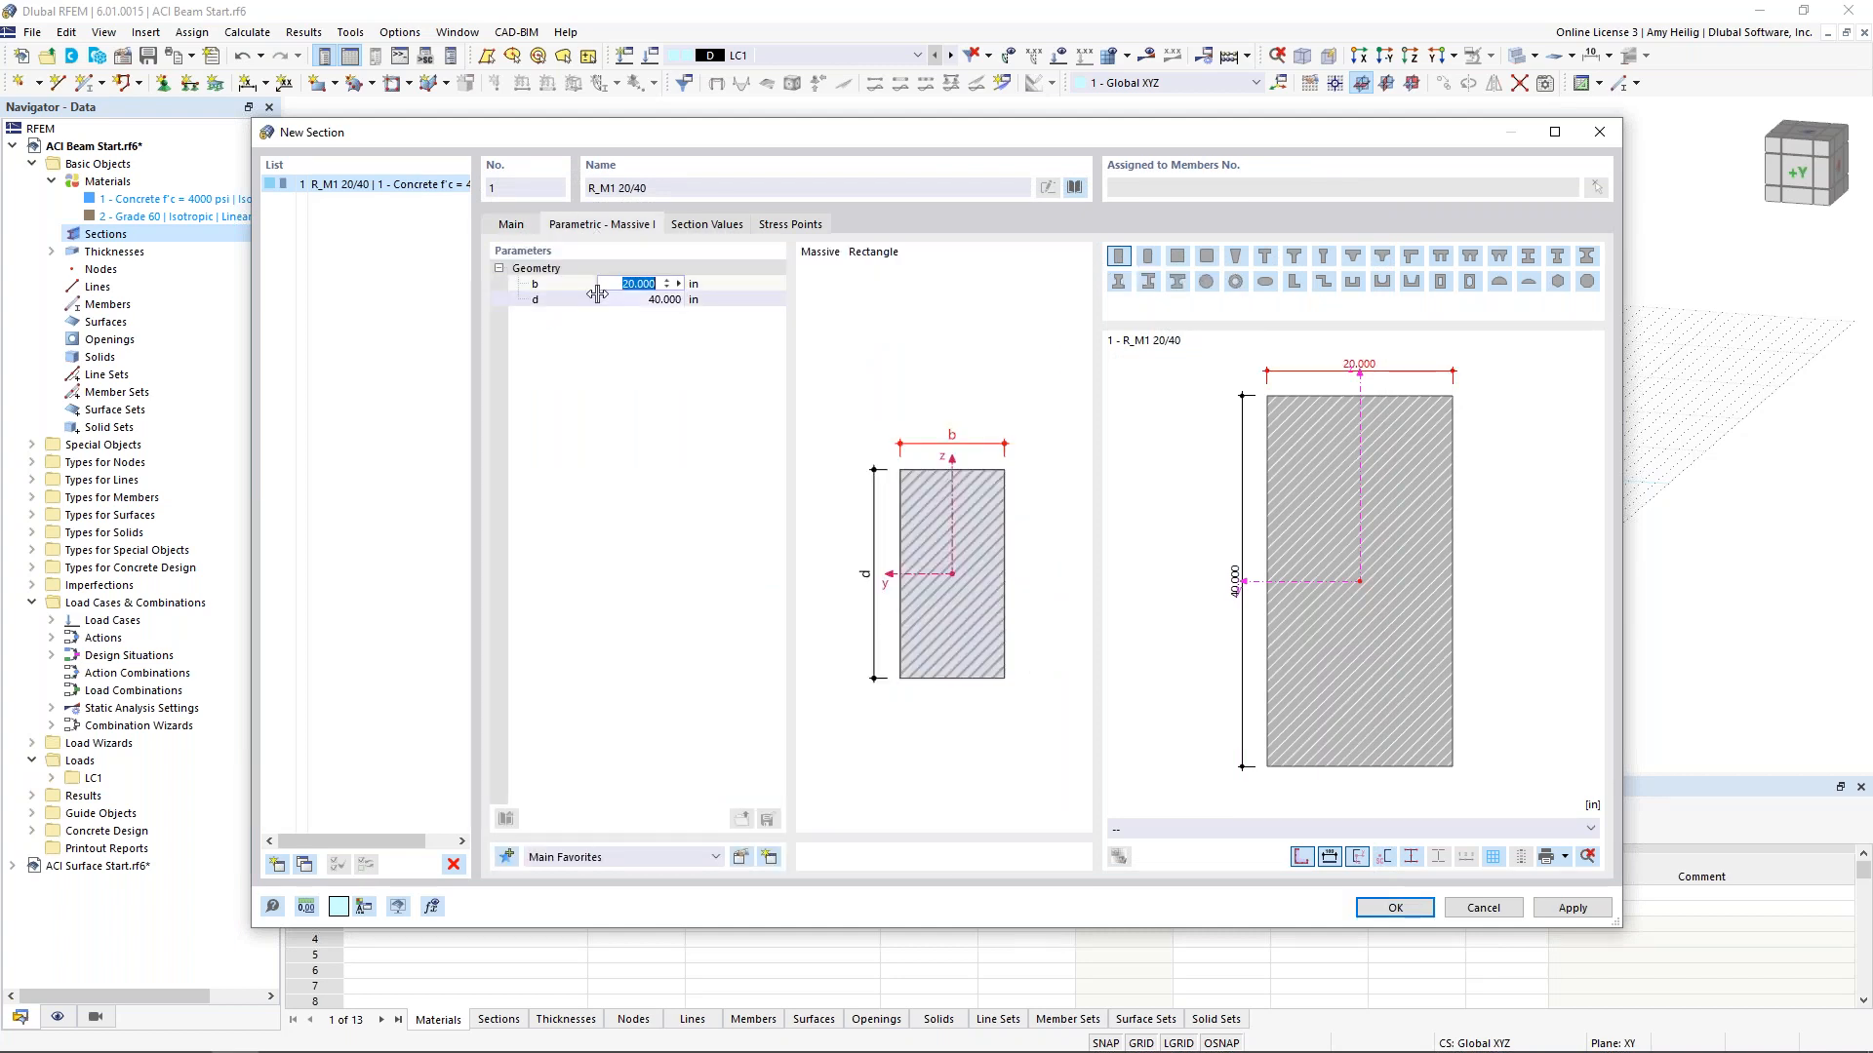
pyautogui.write('12')
pyautogui.press('Tab')
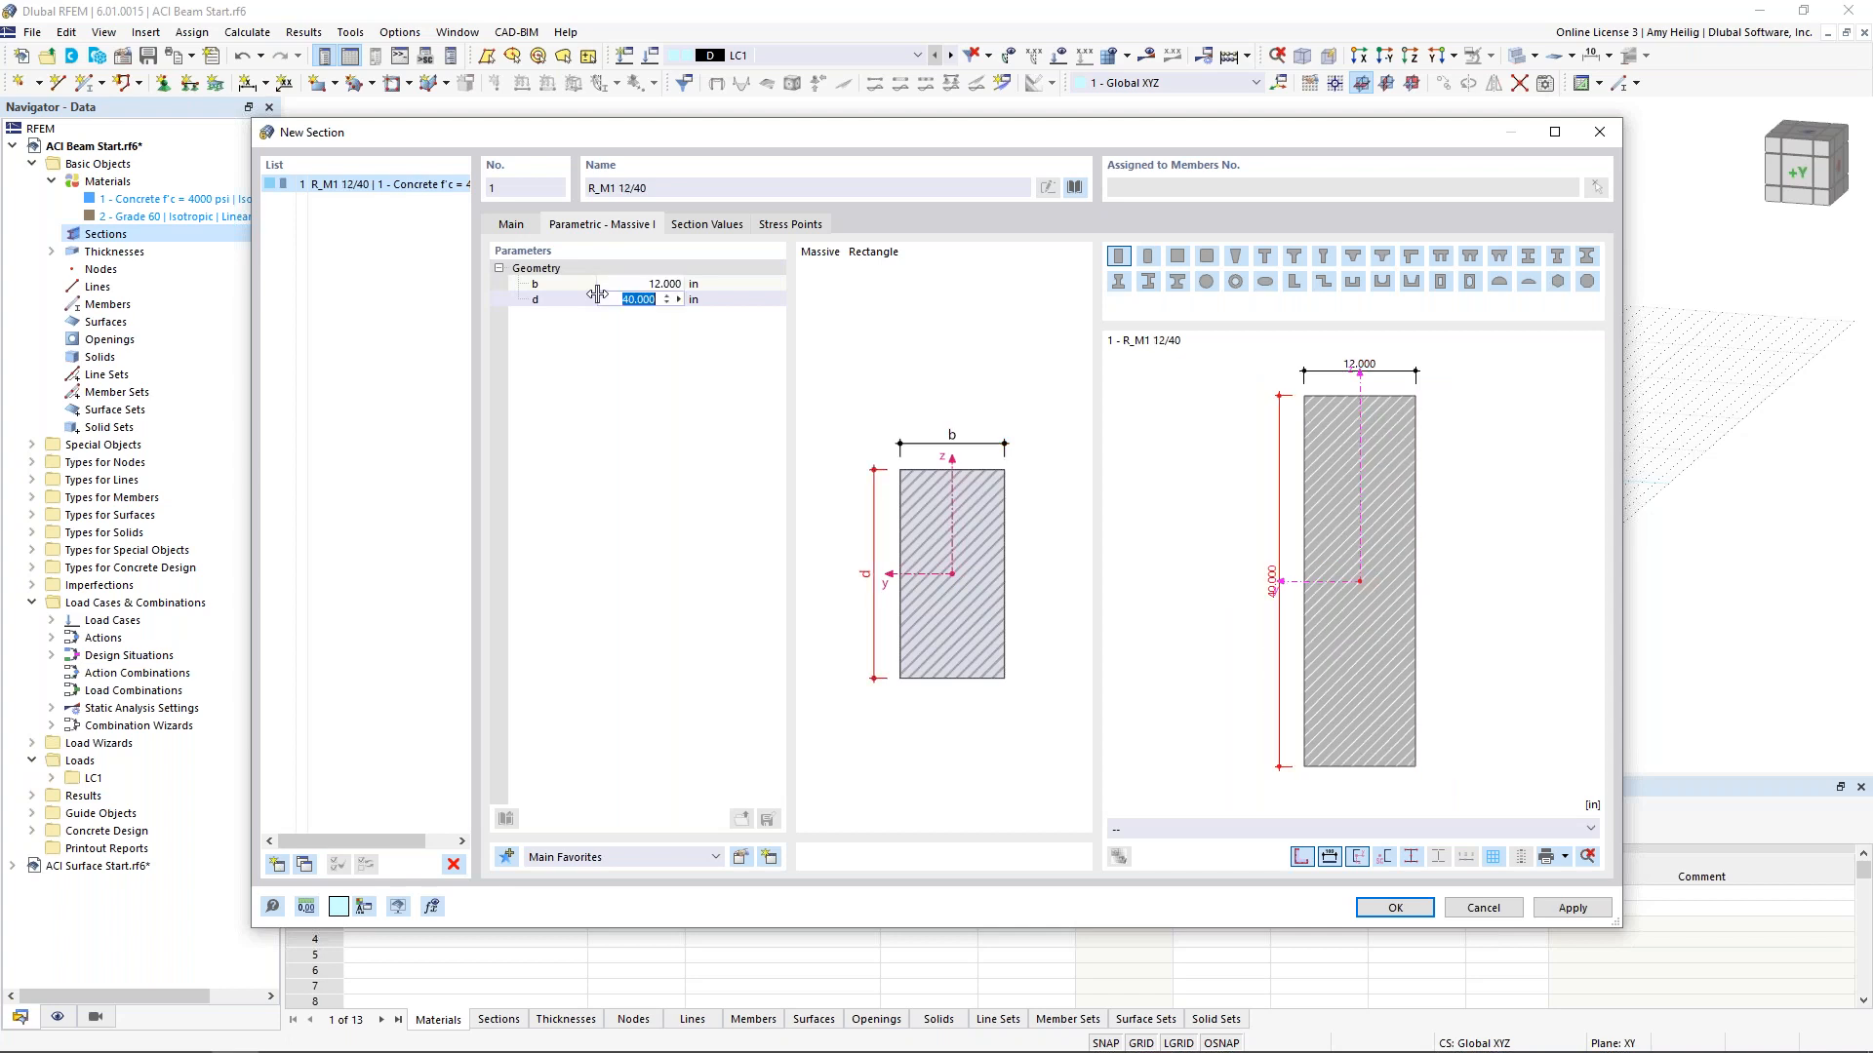
pyautogui.write('18')
pyautogui.click(707, 224)
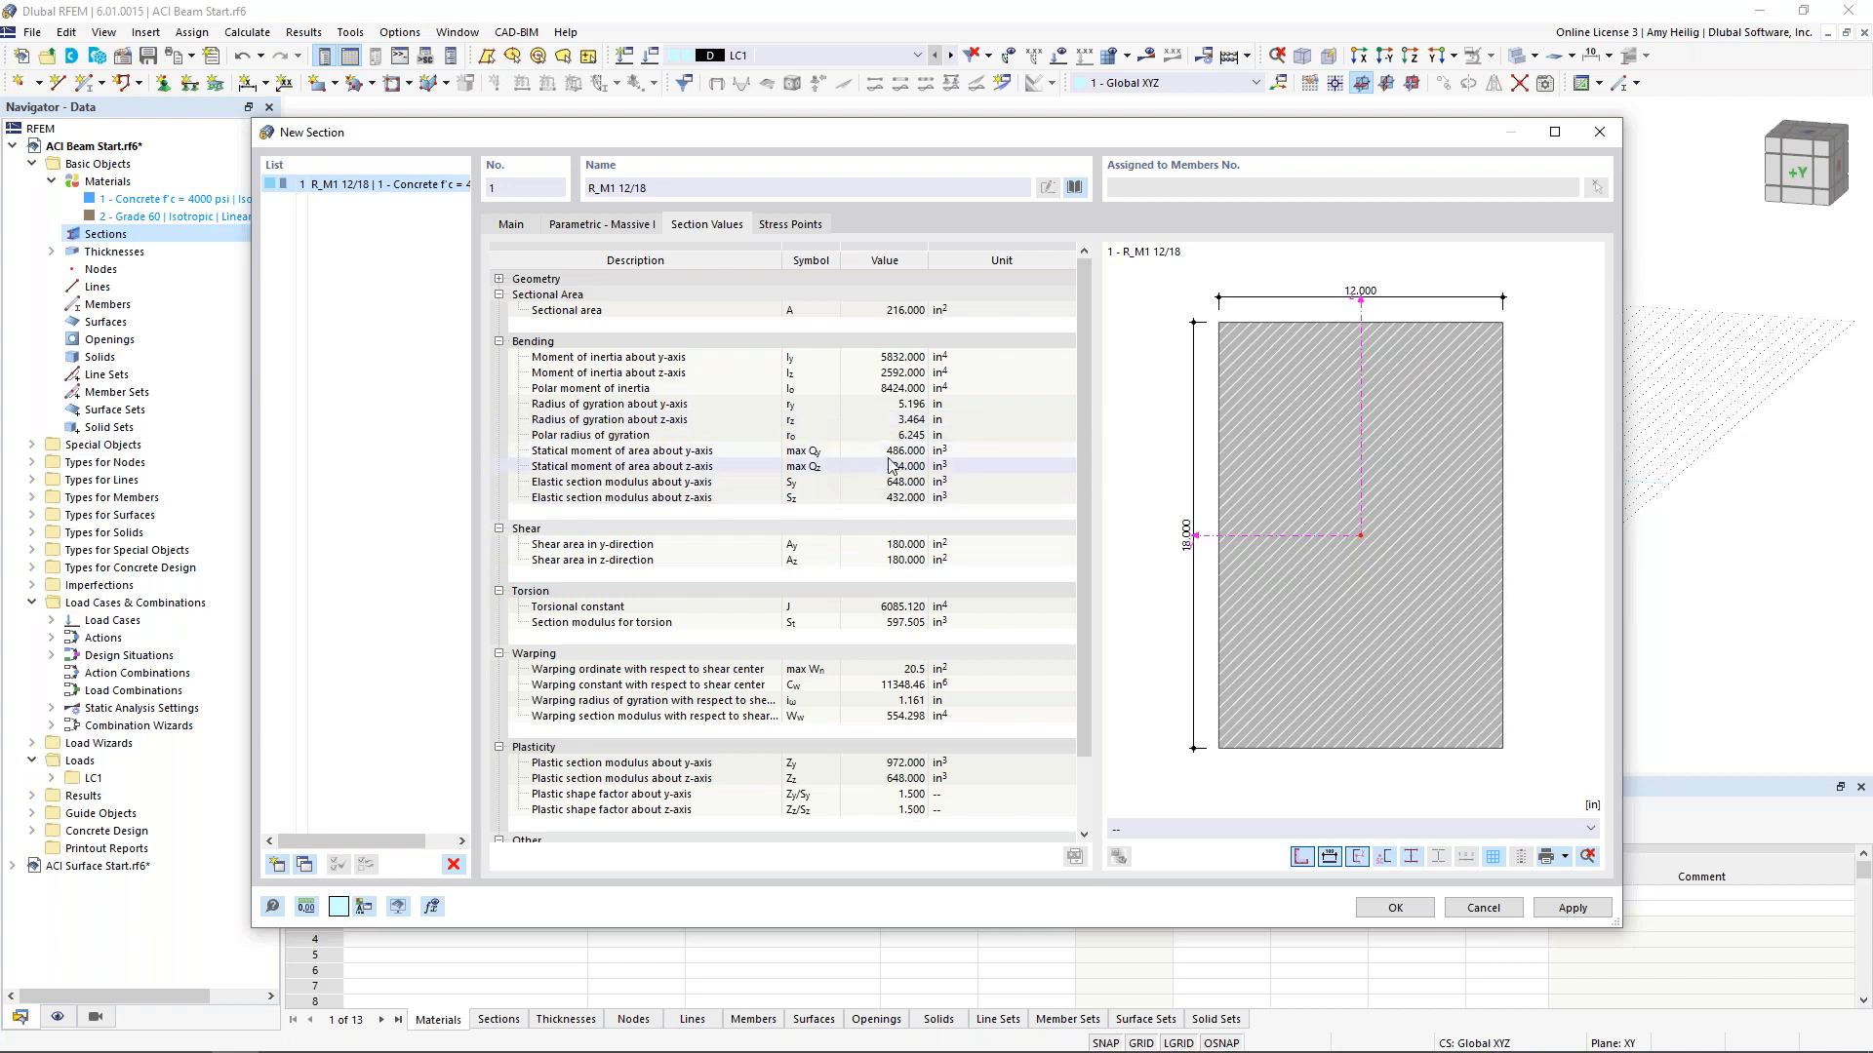
pyautogui.click(1395, 907)
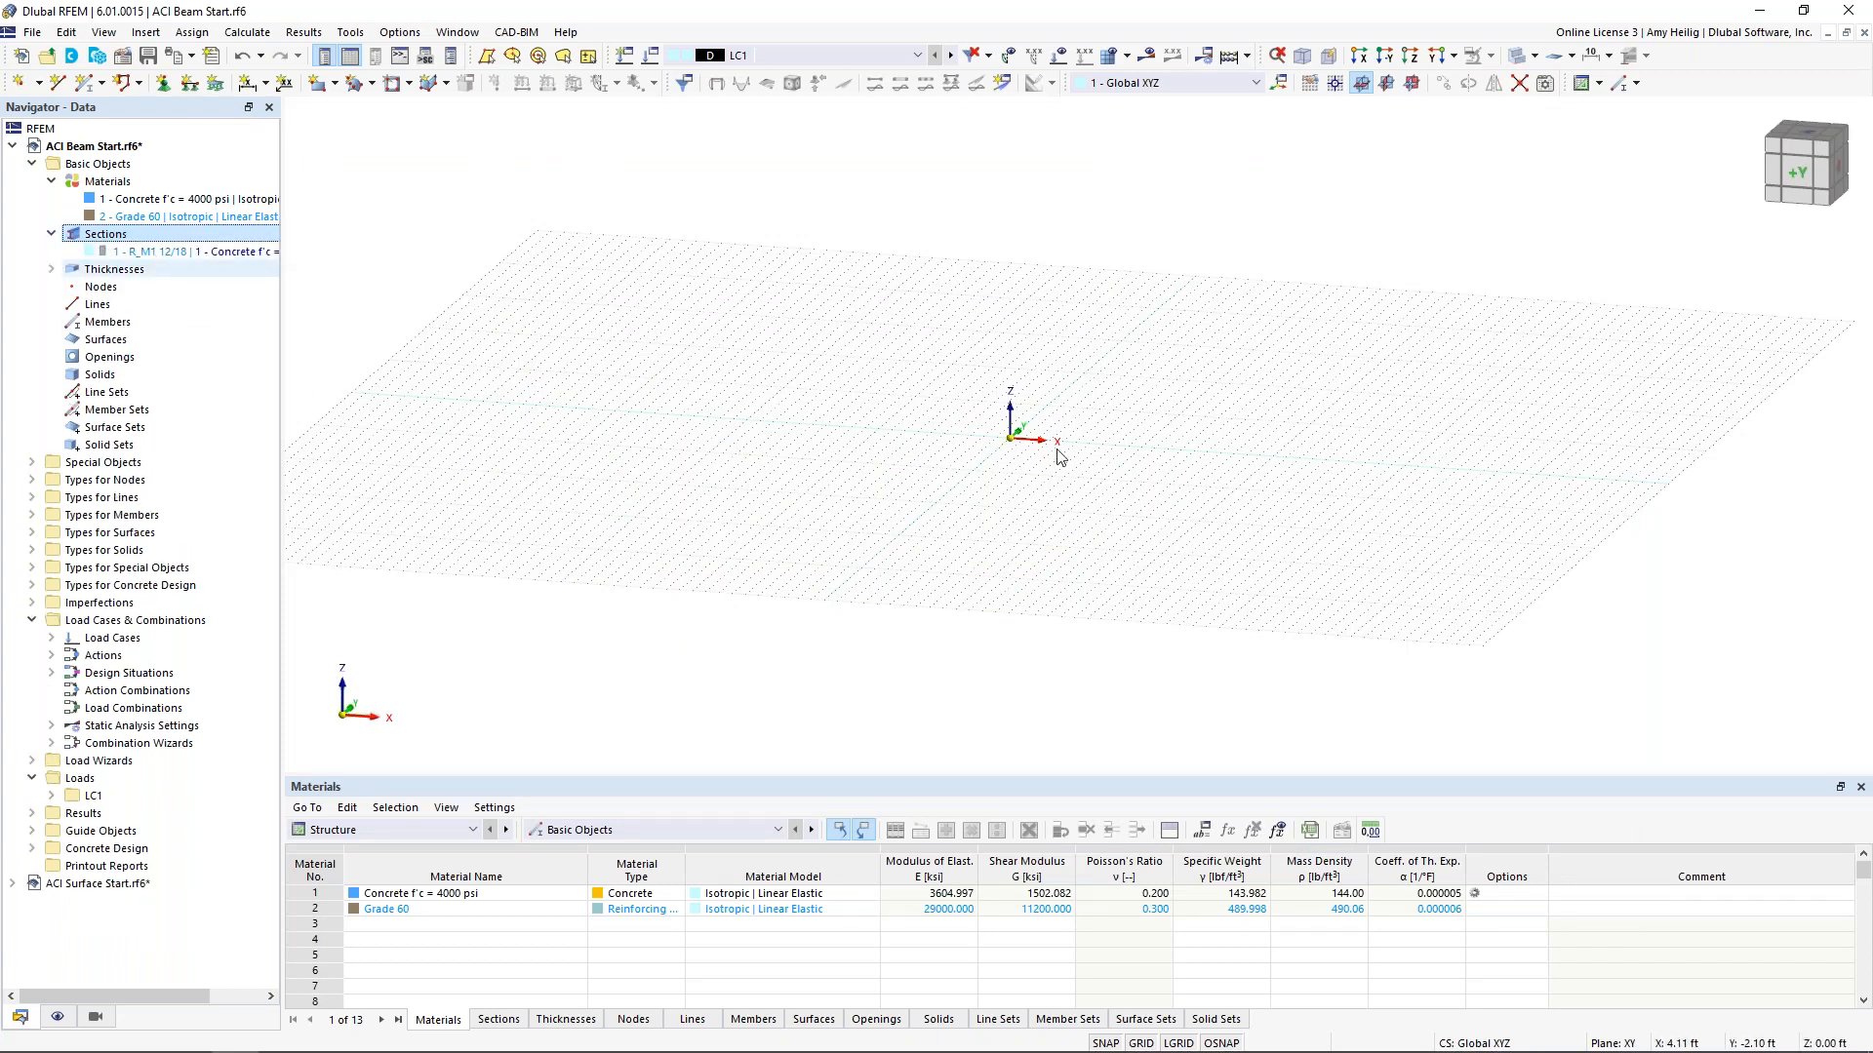
# Draw a single beam member along X from the origin to X = 26 ft, with concrete design properties enabled
pyautogui.click(87, 88)
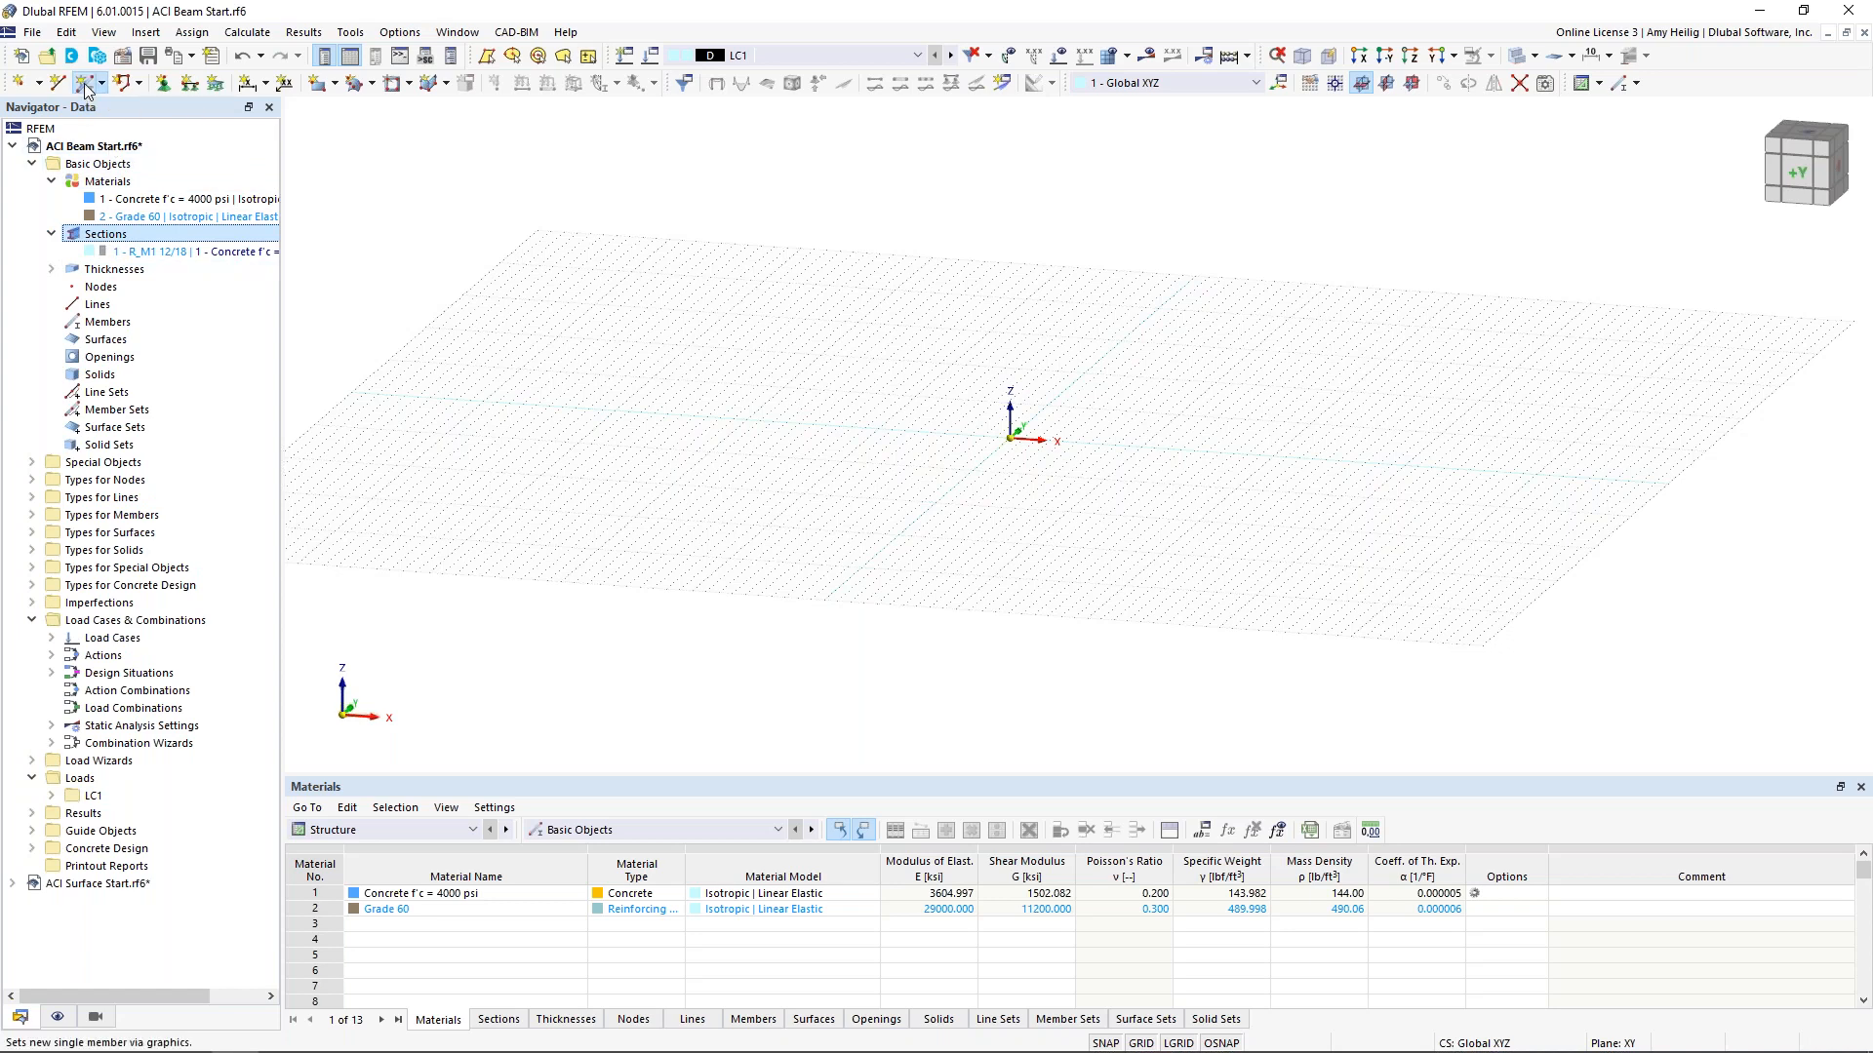
pyautogui.click(87, 88)
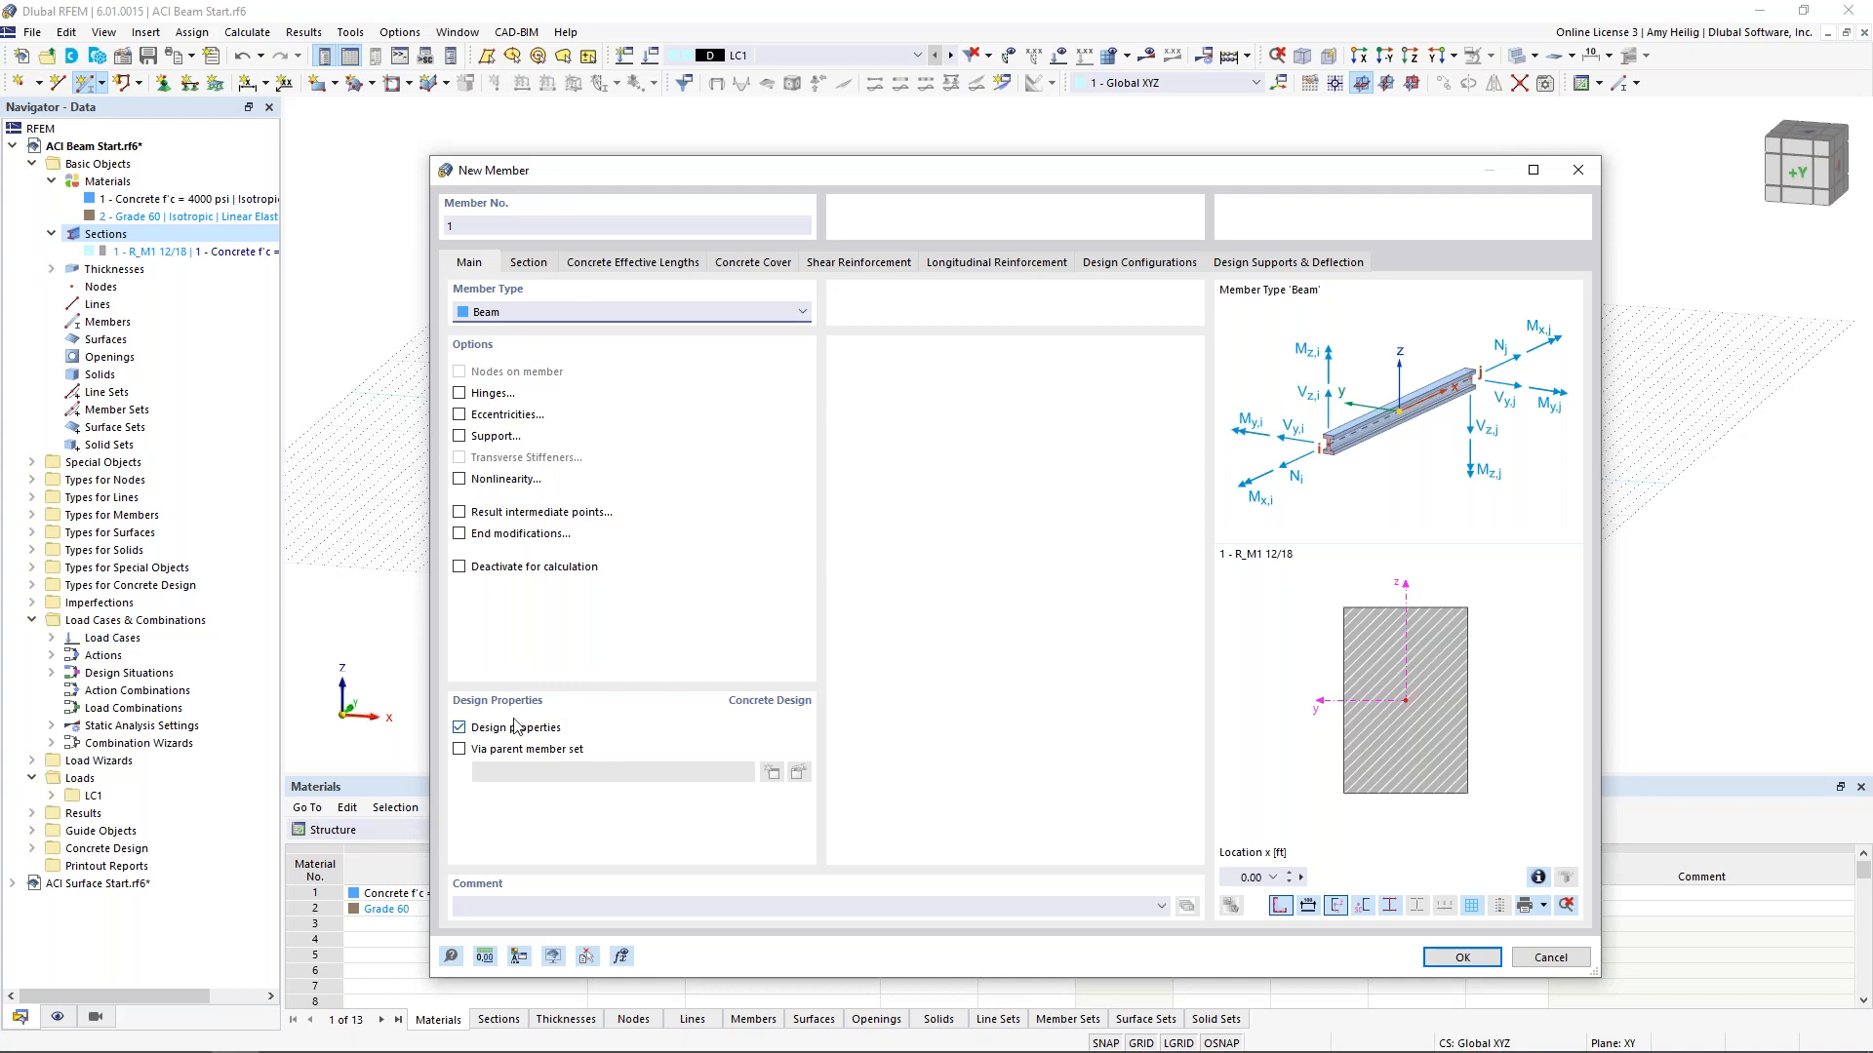
pyautogui.click(463, 731)
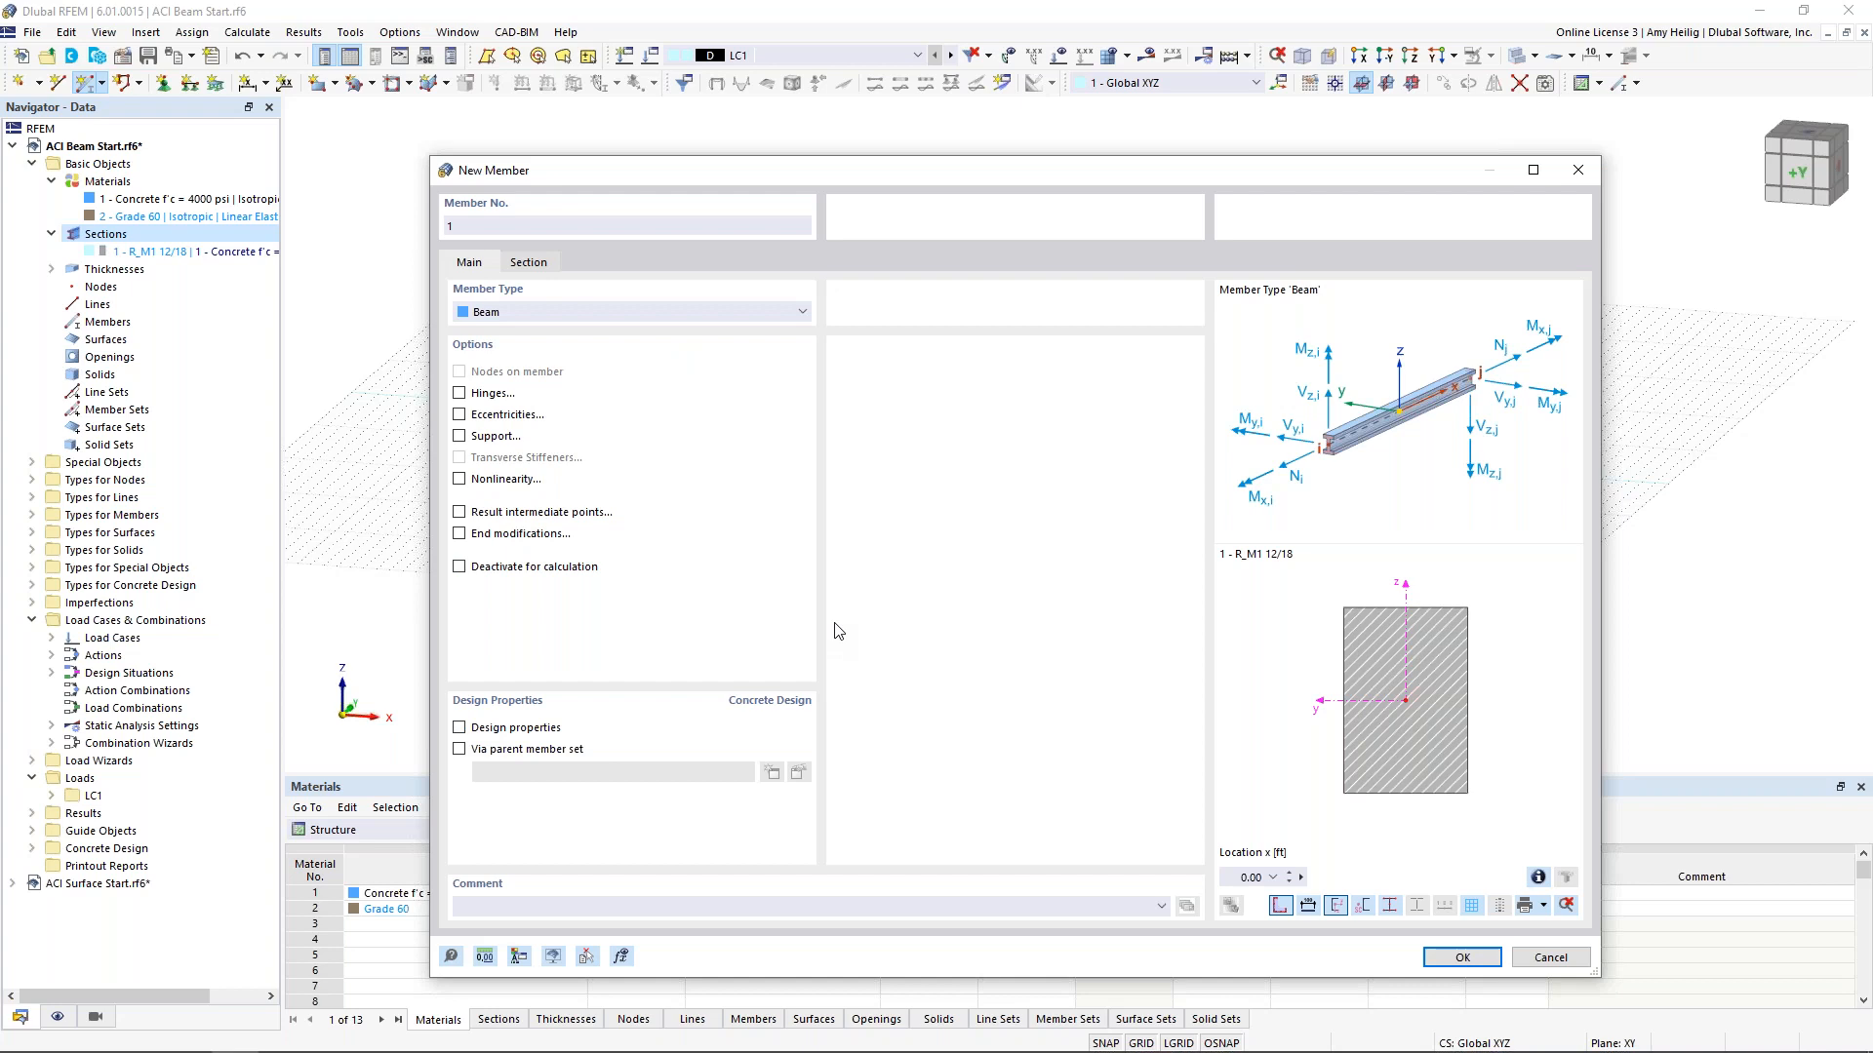
pyautogui.click(460, 728)
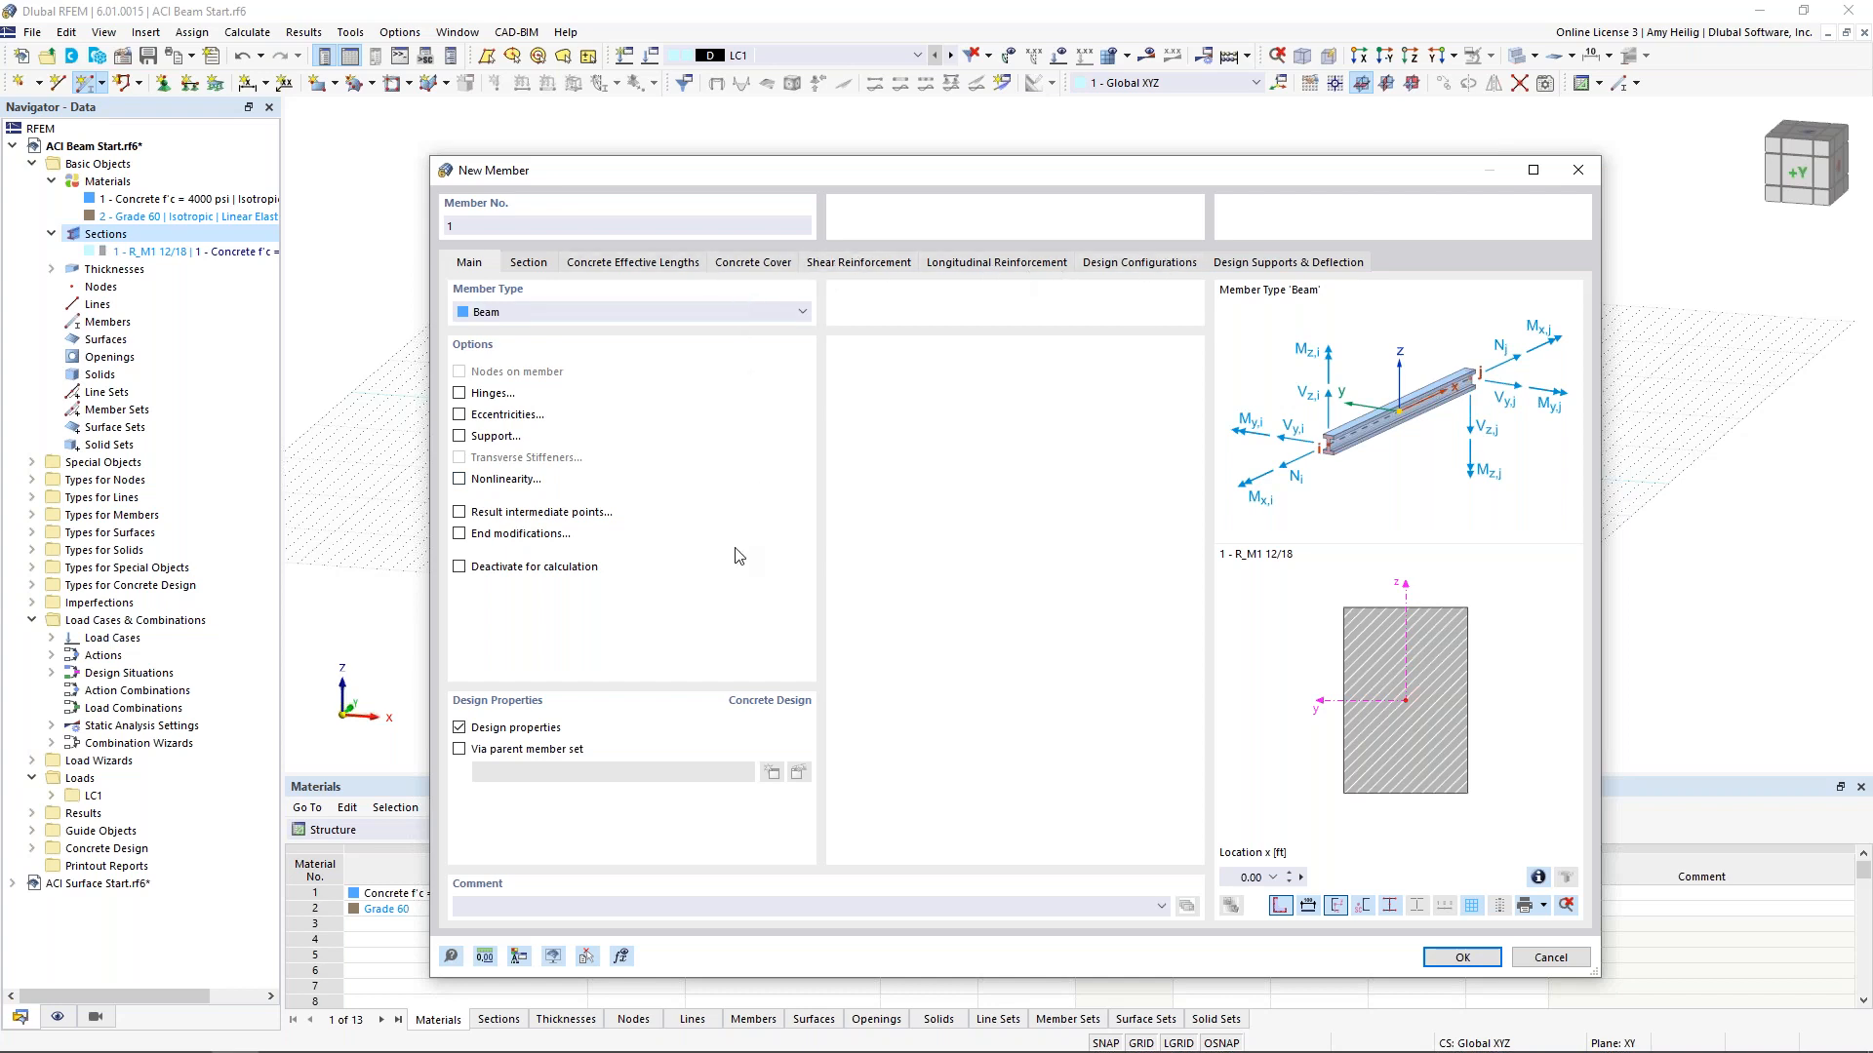
pyautogui.click(1443, 960)
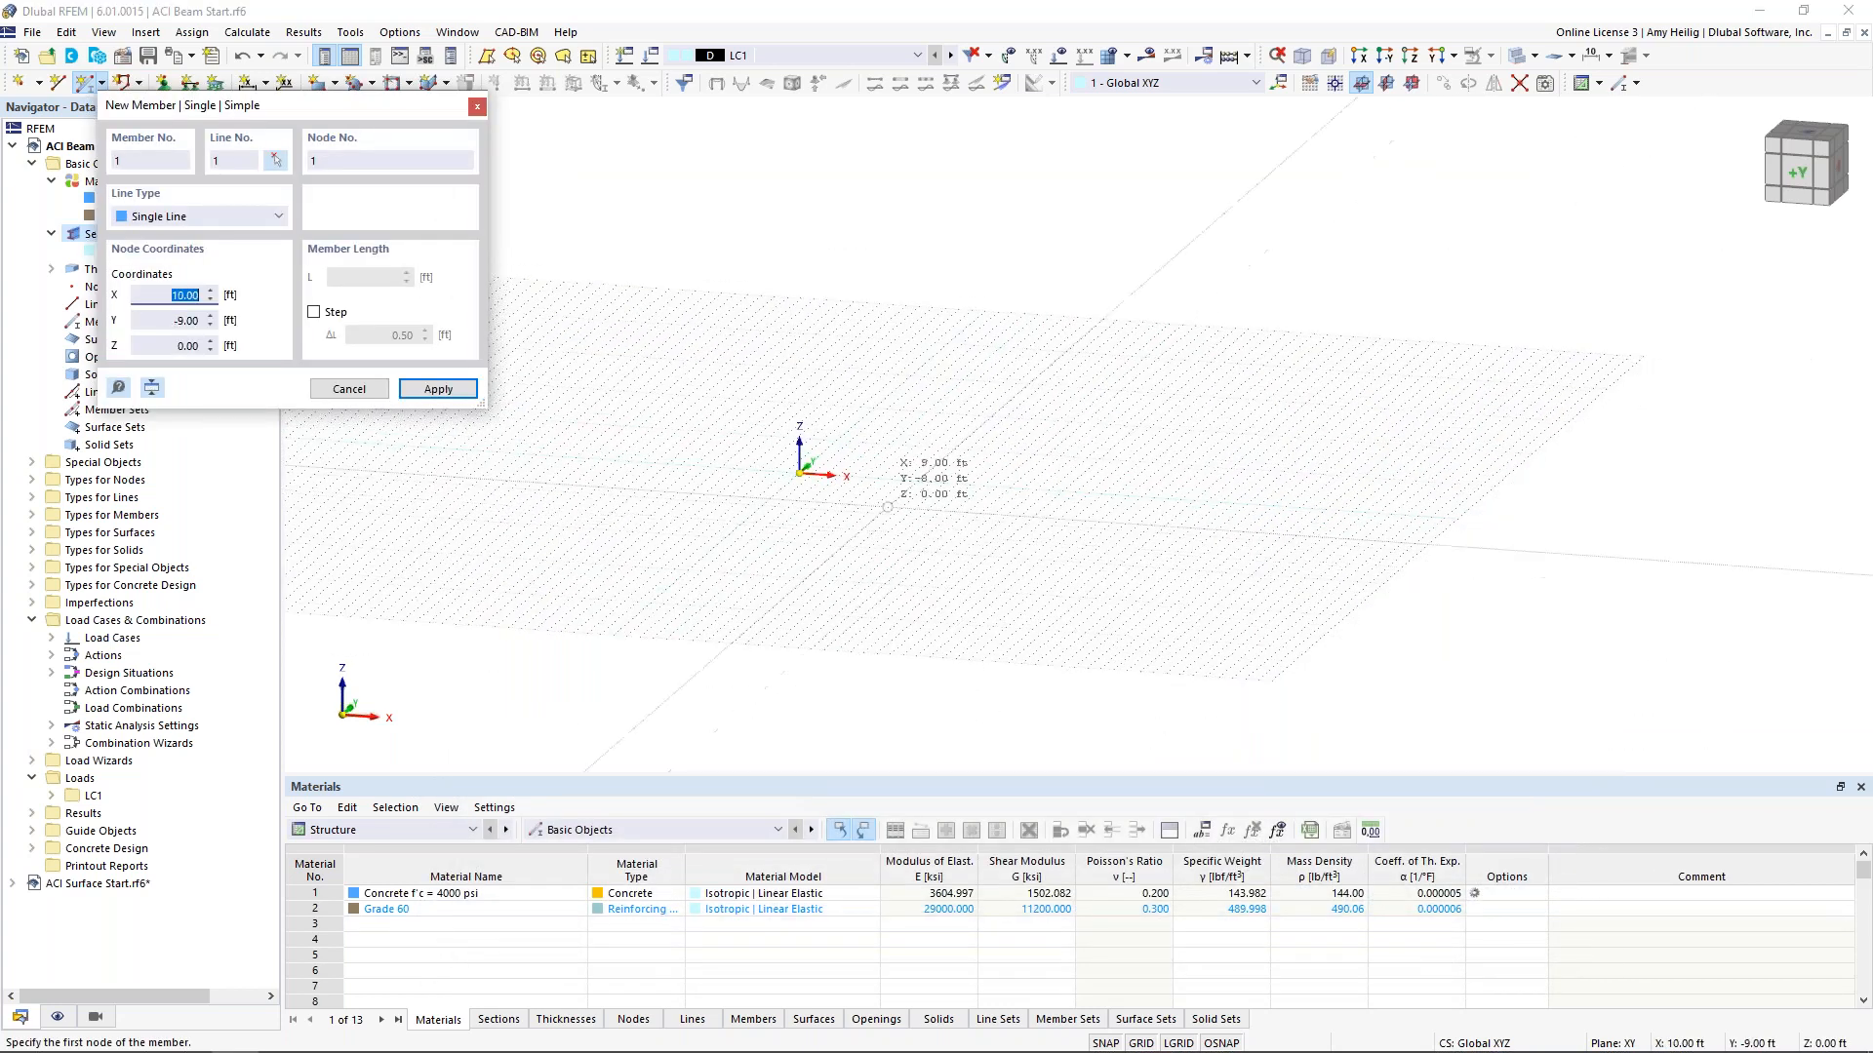
pyautogui.click(769, 462)
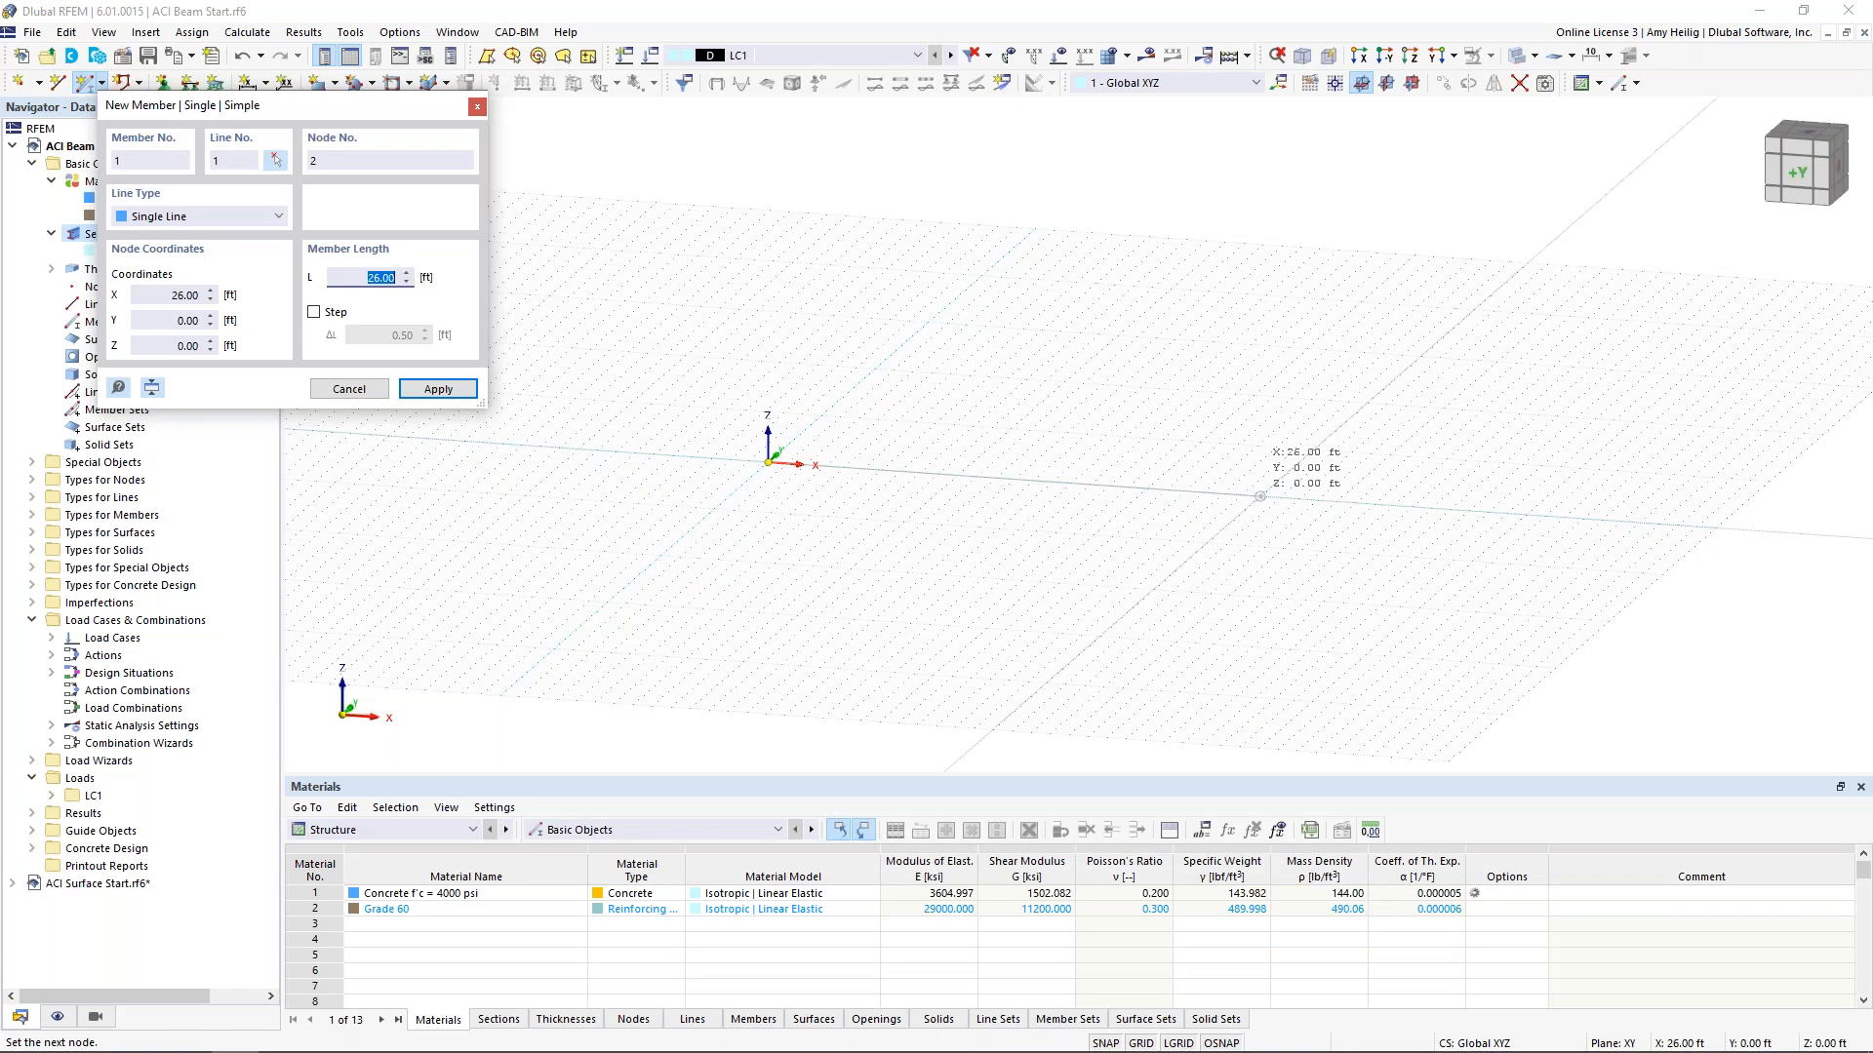
pyautogui.click(1260, 496)
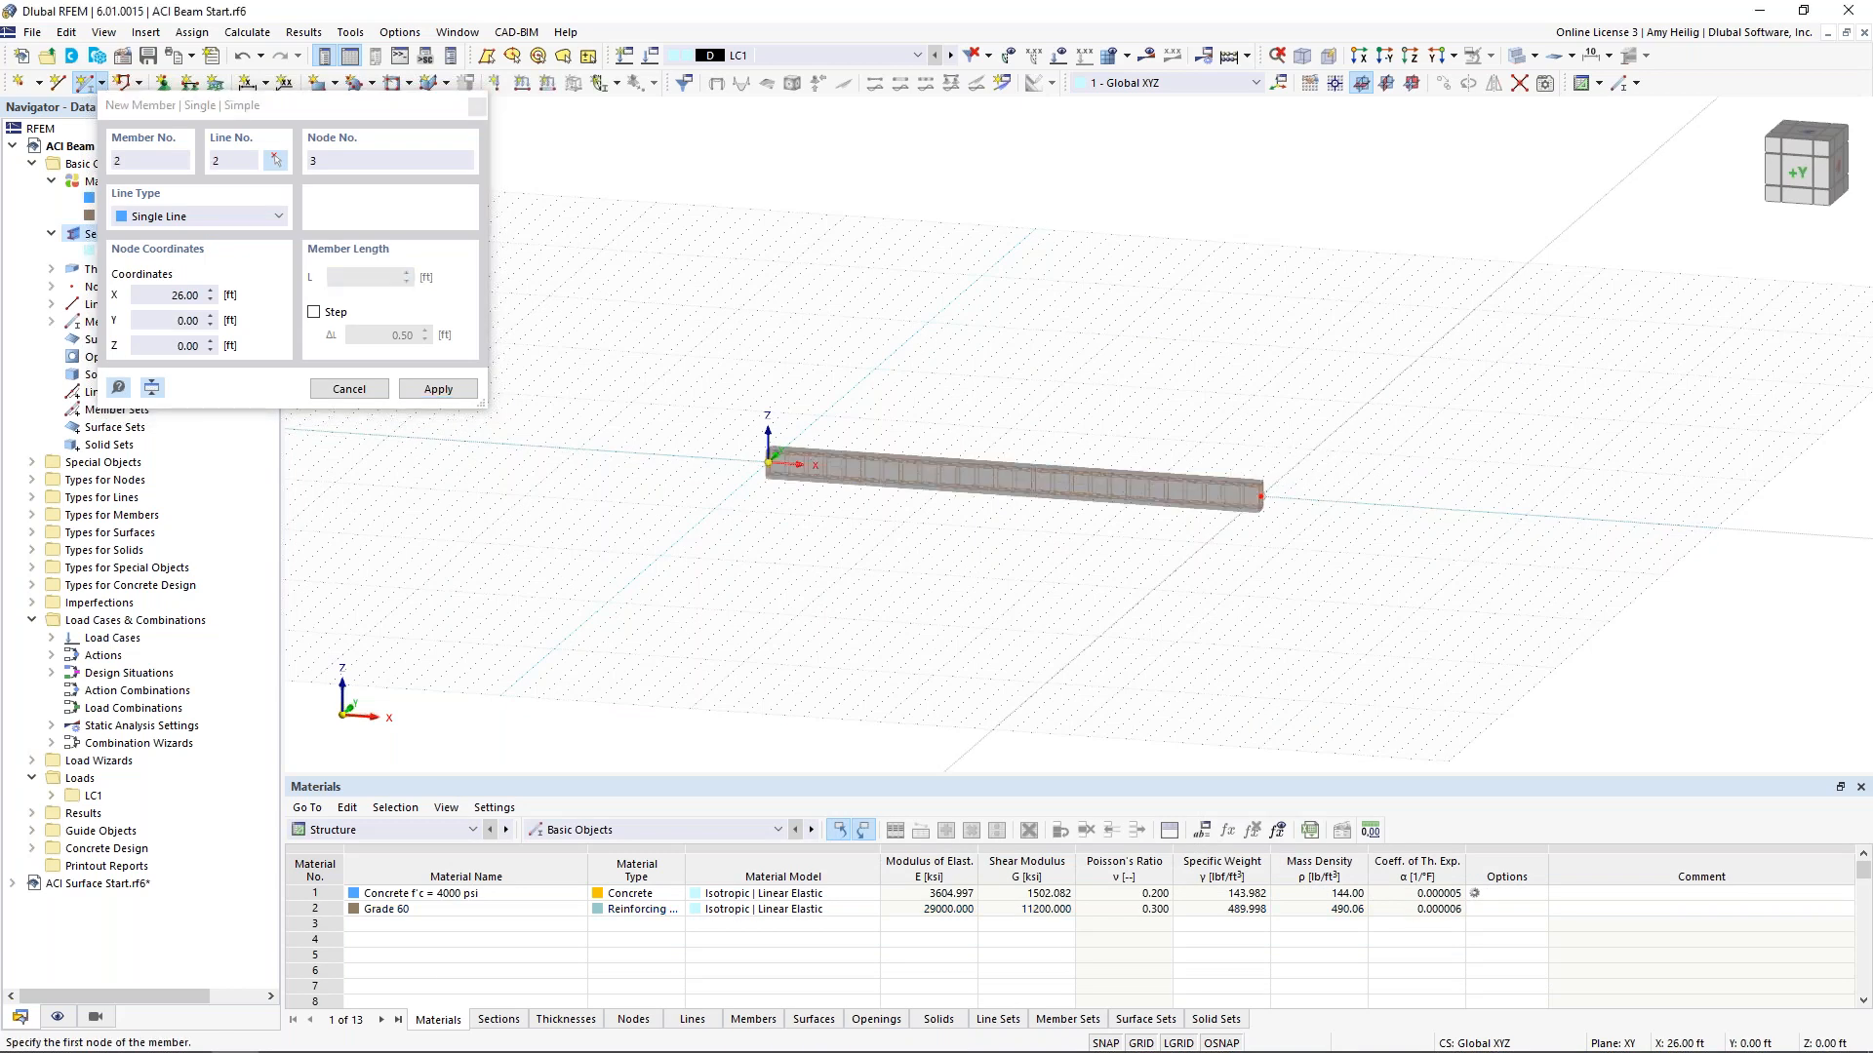
pyautogui.press('Escape')
# Add an on-member node 20 ft from the beam's start using Divide Member by distance, without splitting the member
pyautogui.scroll(2, 1178, 546)
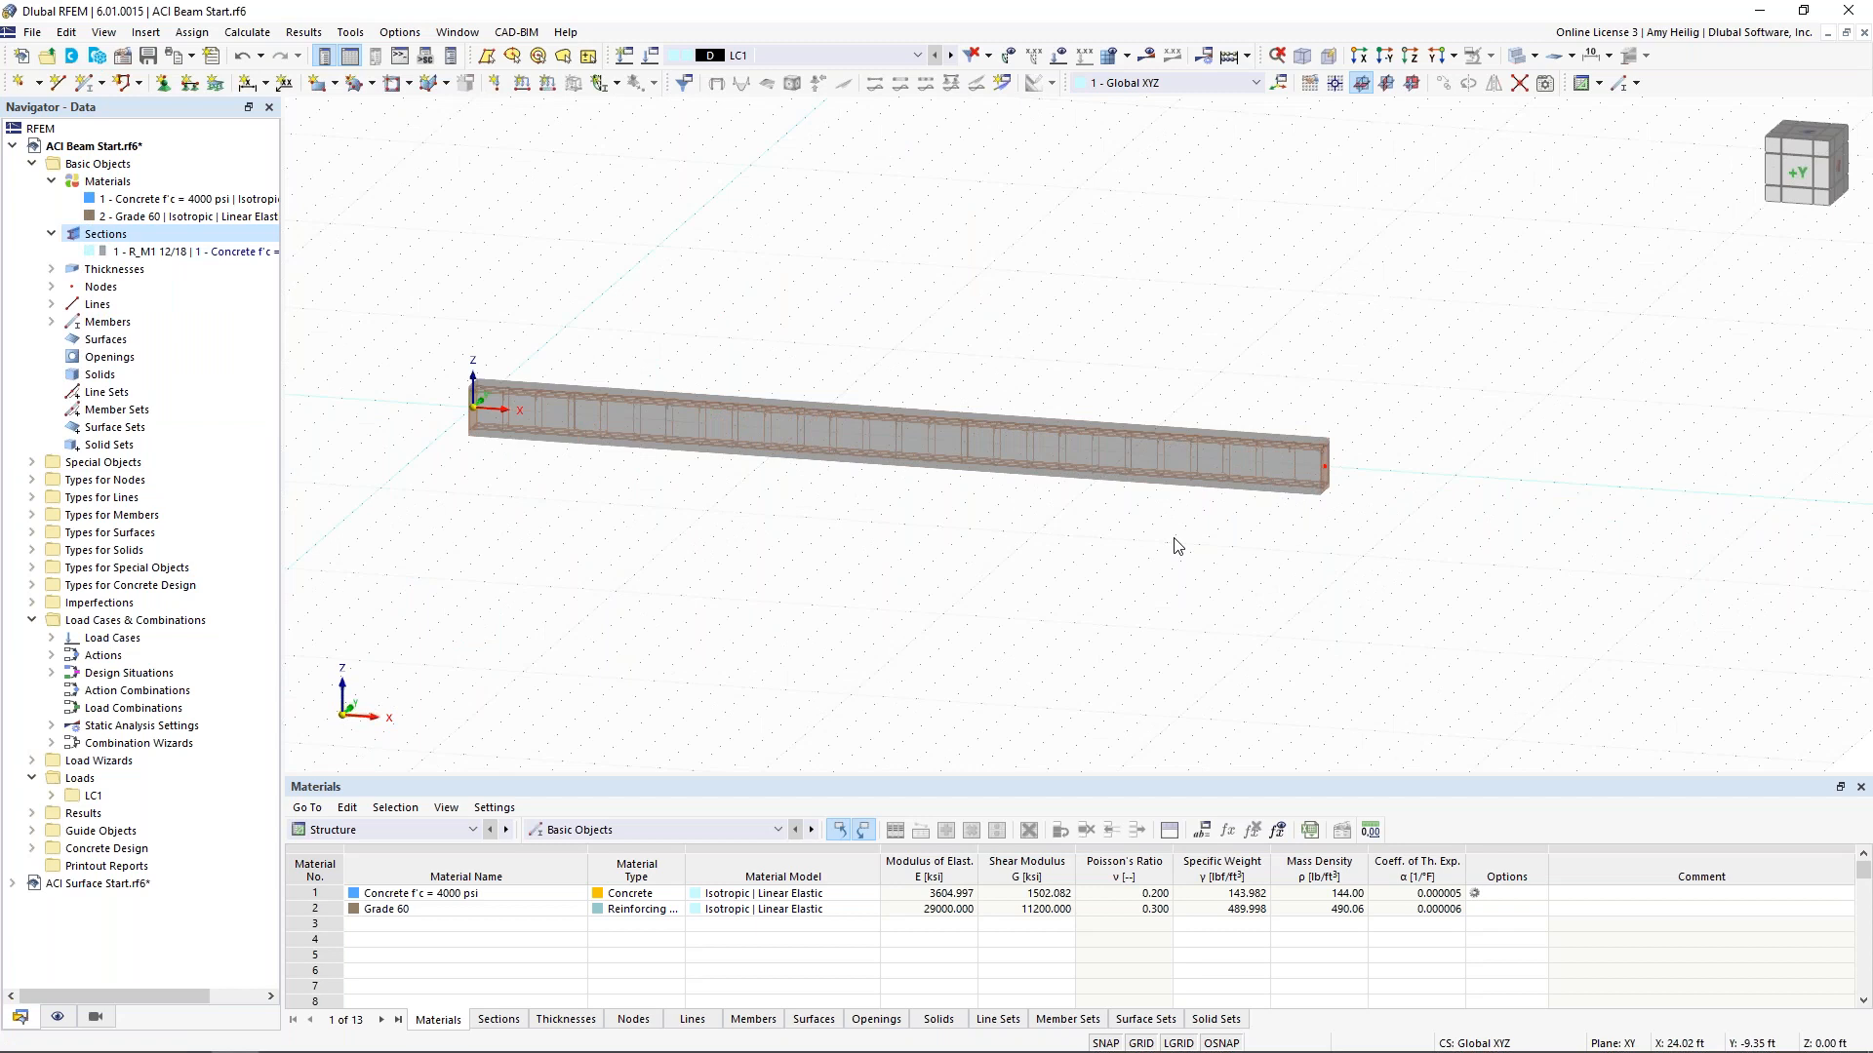
pyautogui.rightClick(1086, 451)
pyautogui.moveTo(1220, 514)
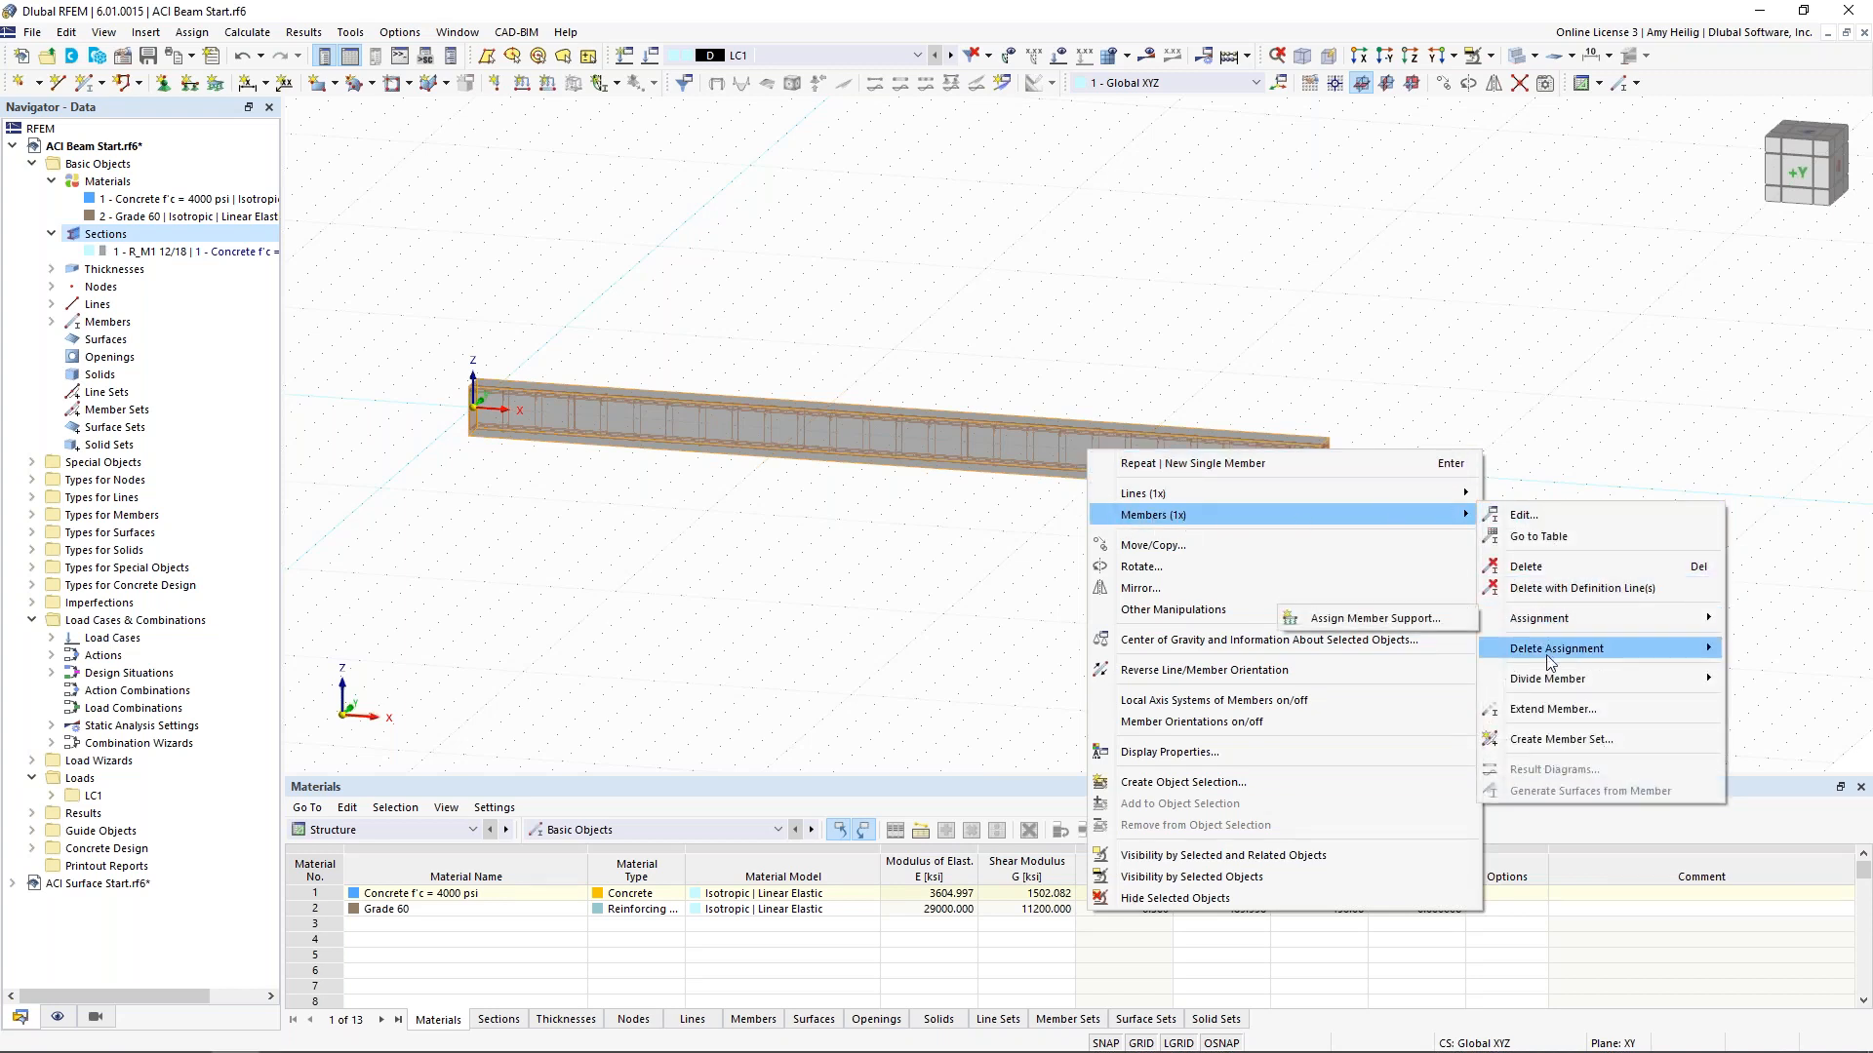
pyautogui.moveTo(1494, 689)
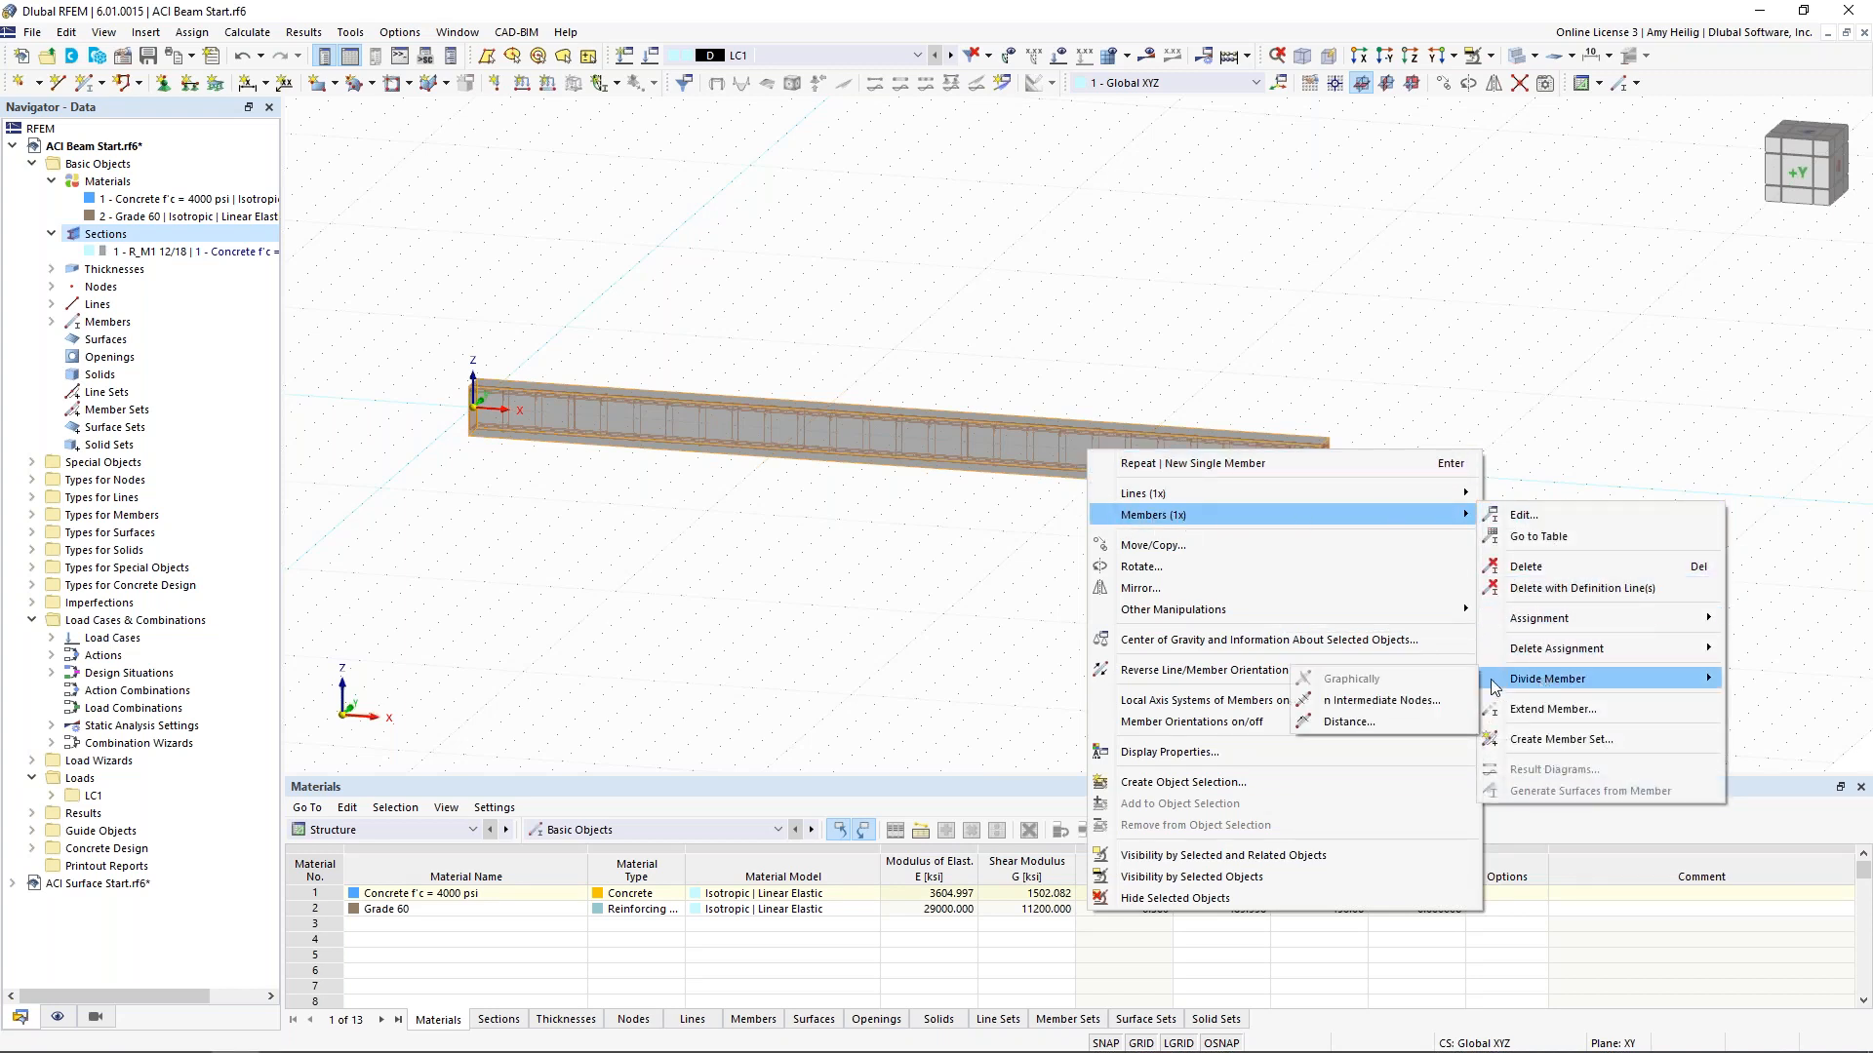
pyautogui.click(1387, 720)
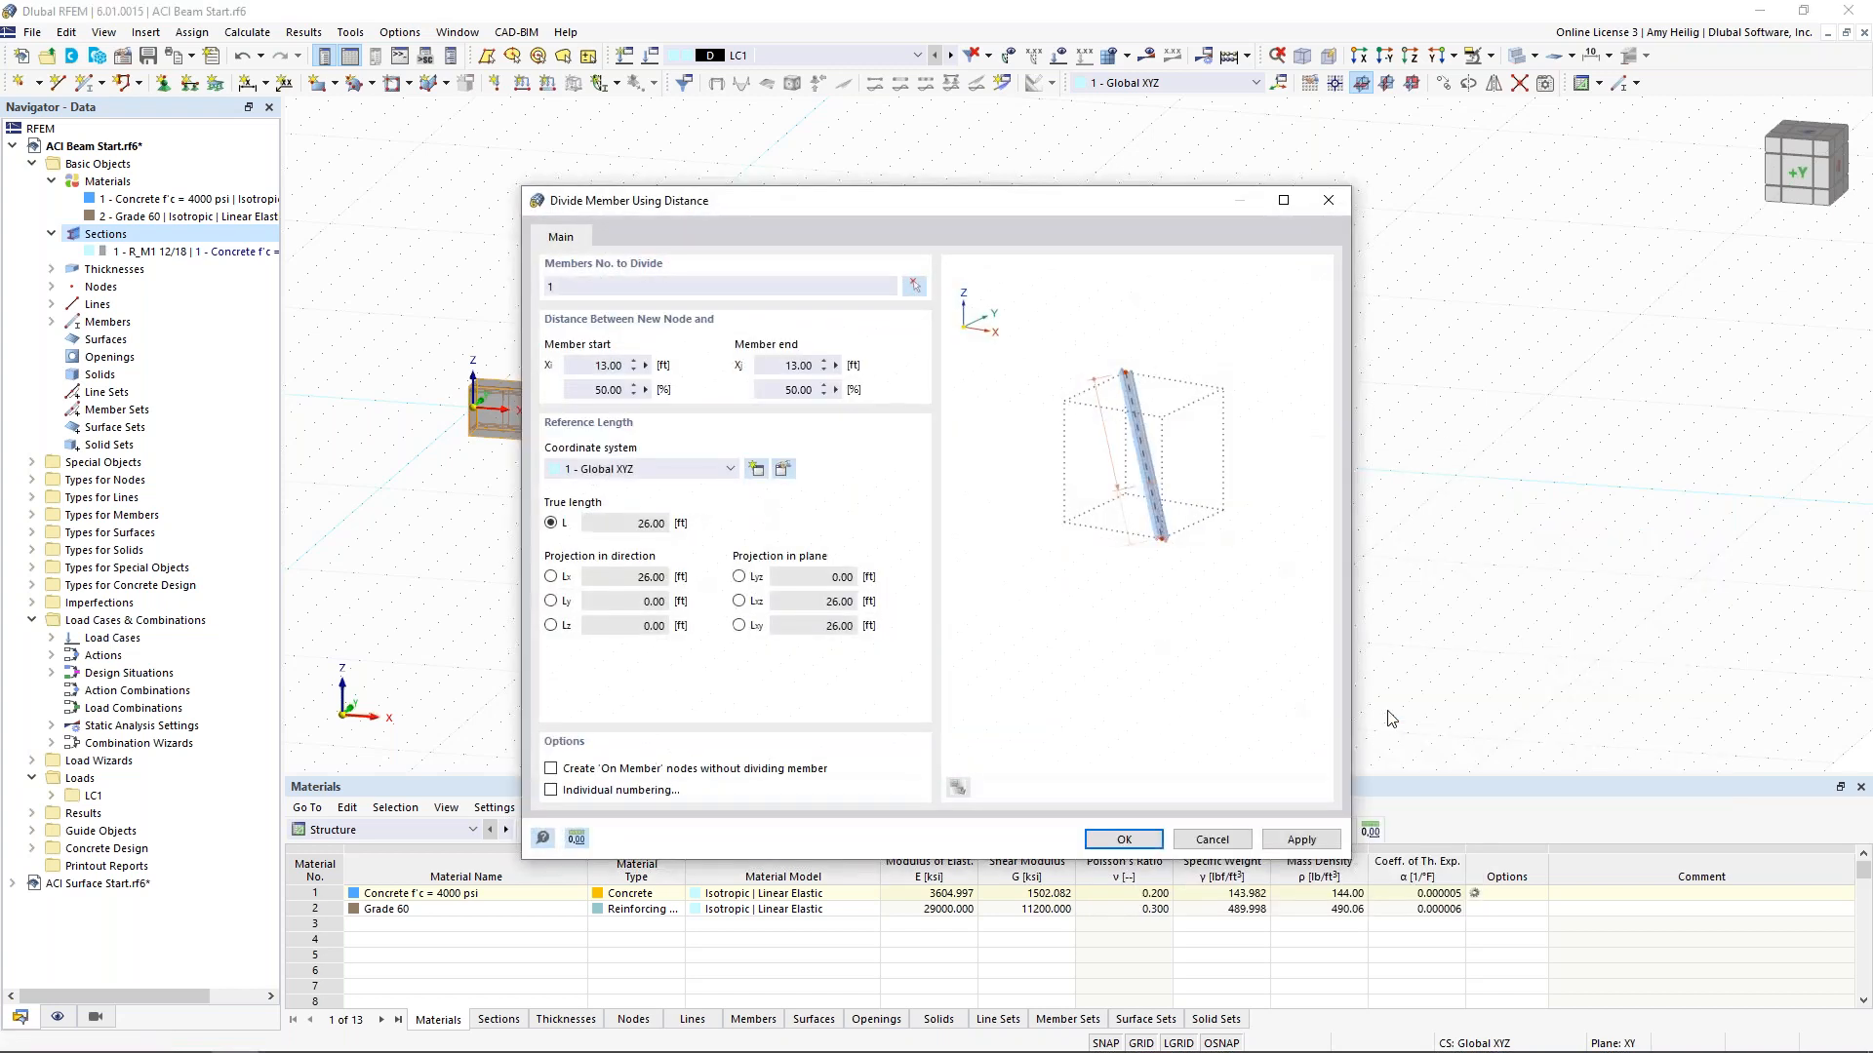
pyautogui.click(582, 366)
pyautogui.write('20')
pyautogui.click(553, 770)
pyautogui.click(1123, 841)
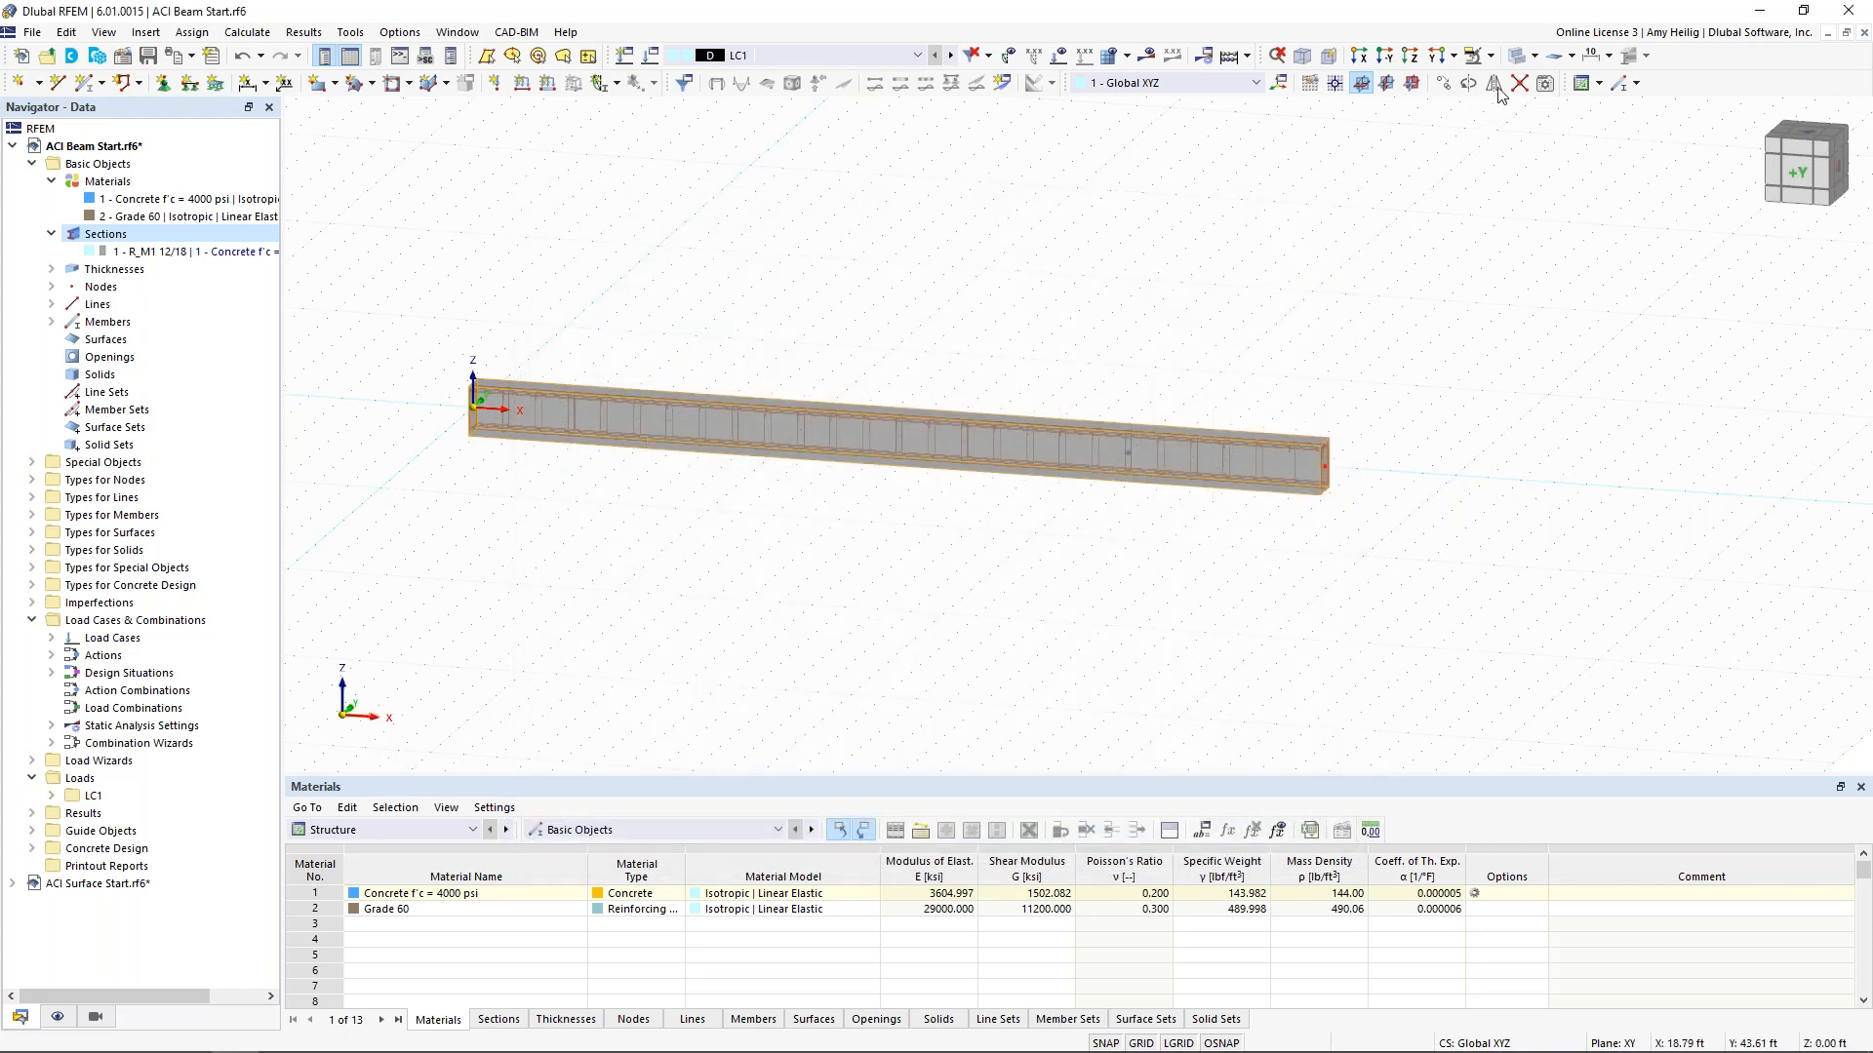
# Hide the work plane grid and the beam's solid concrete, and inspect the reinforcement around the intermediate node
pyautogui.click(1141, 1043)
pyautogui.scroll(5, 1121, 468)
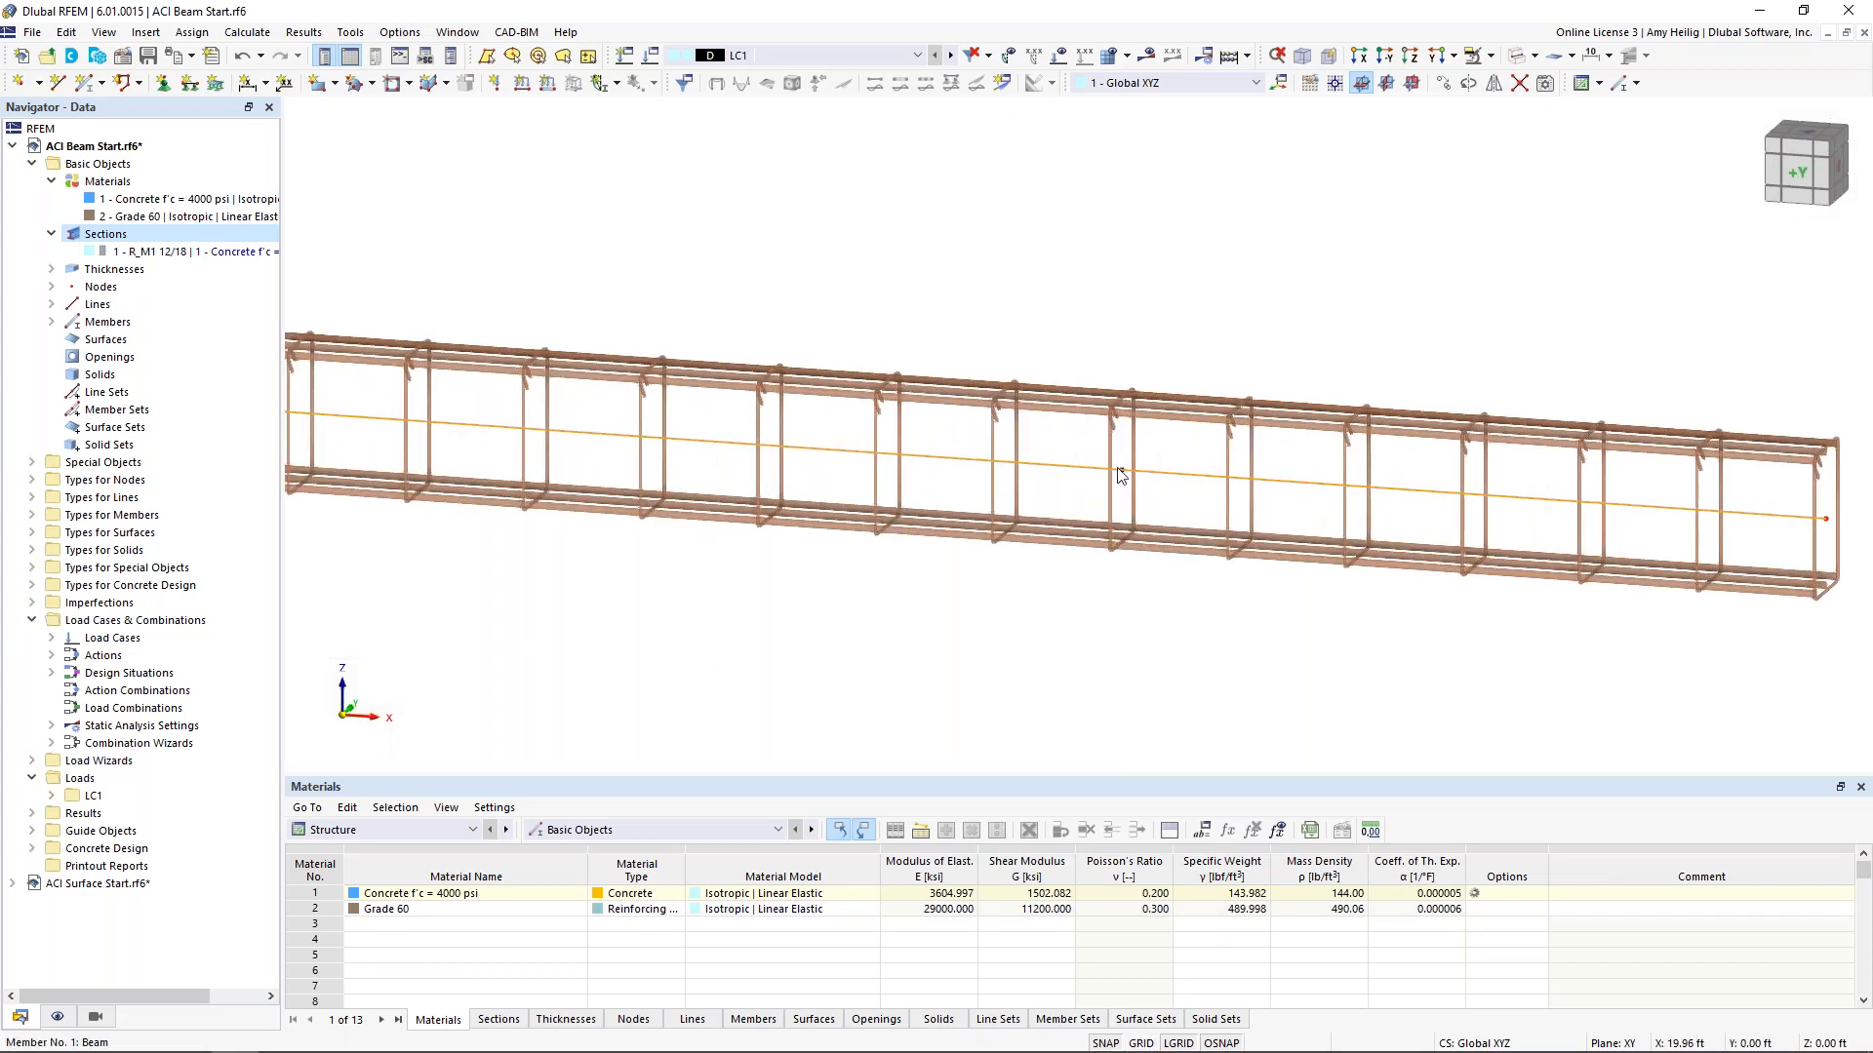
pyautogui.scroll(-5, 1122, 473)
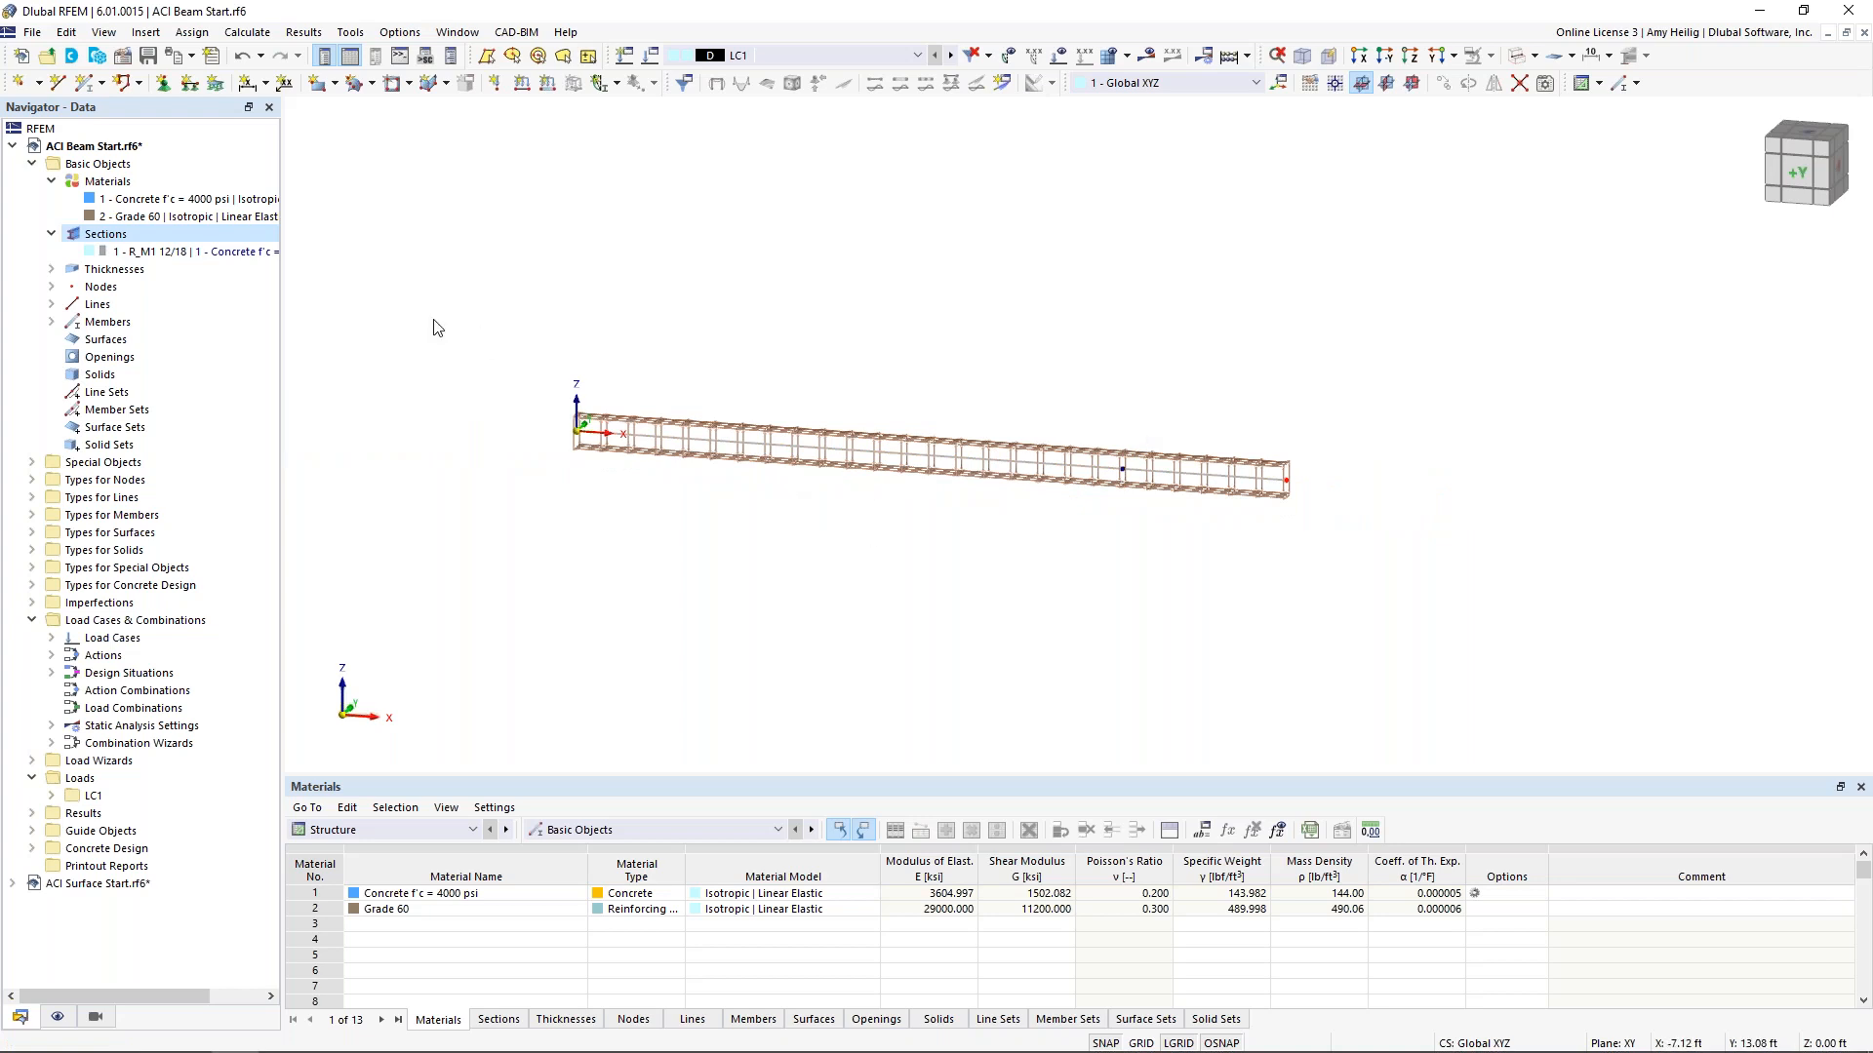
# Define a new nodal support with uX, uY, uZ and φX fixed, and φY and φZ free
pyautogui.click(164, 88)
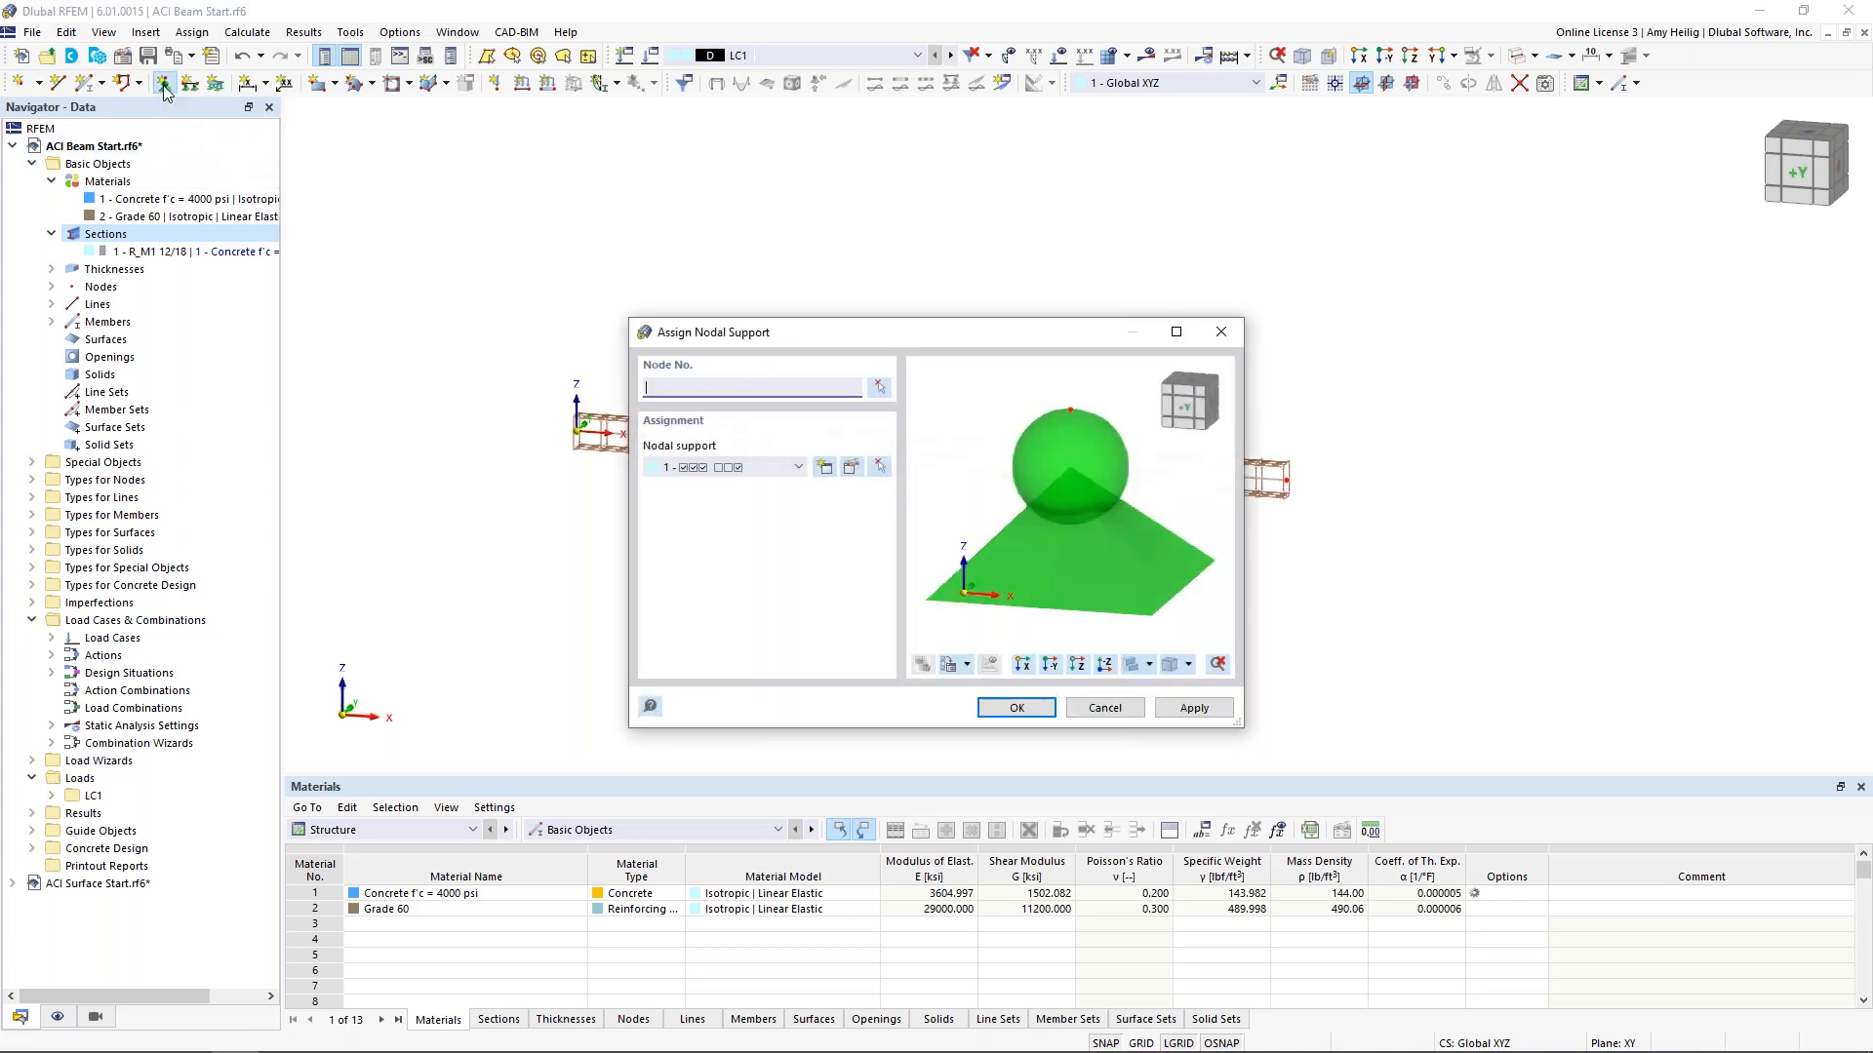
pyautogui.click(789, 472)
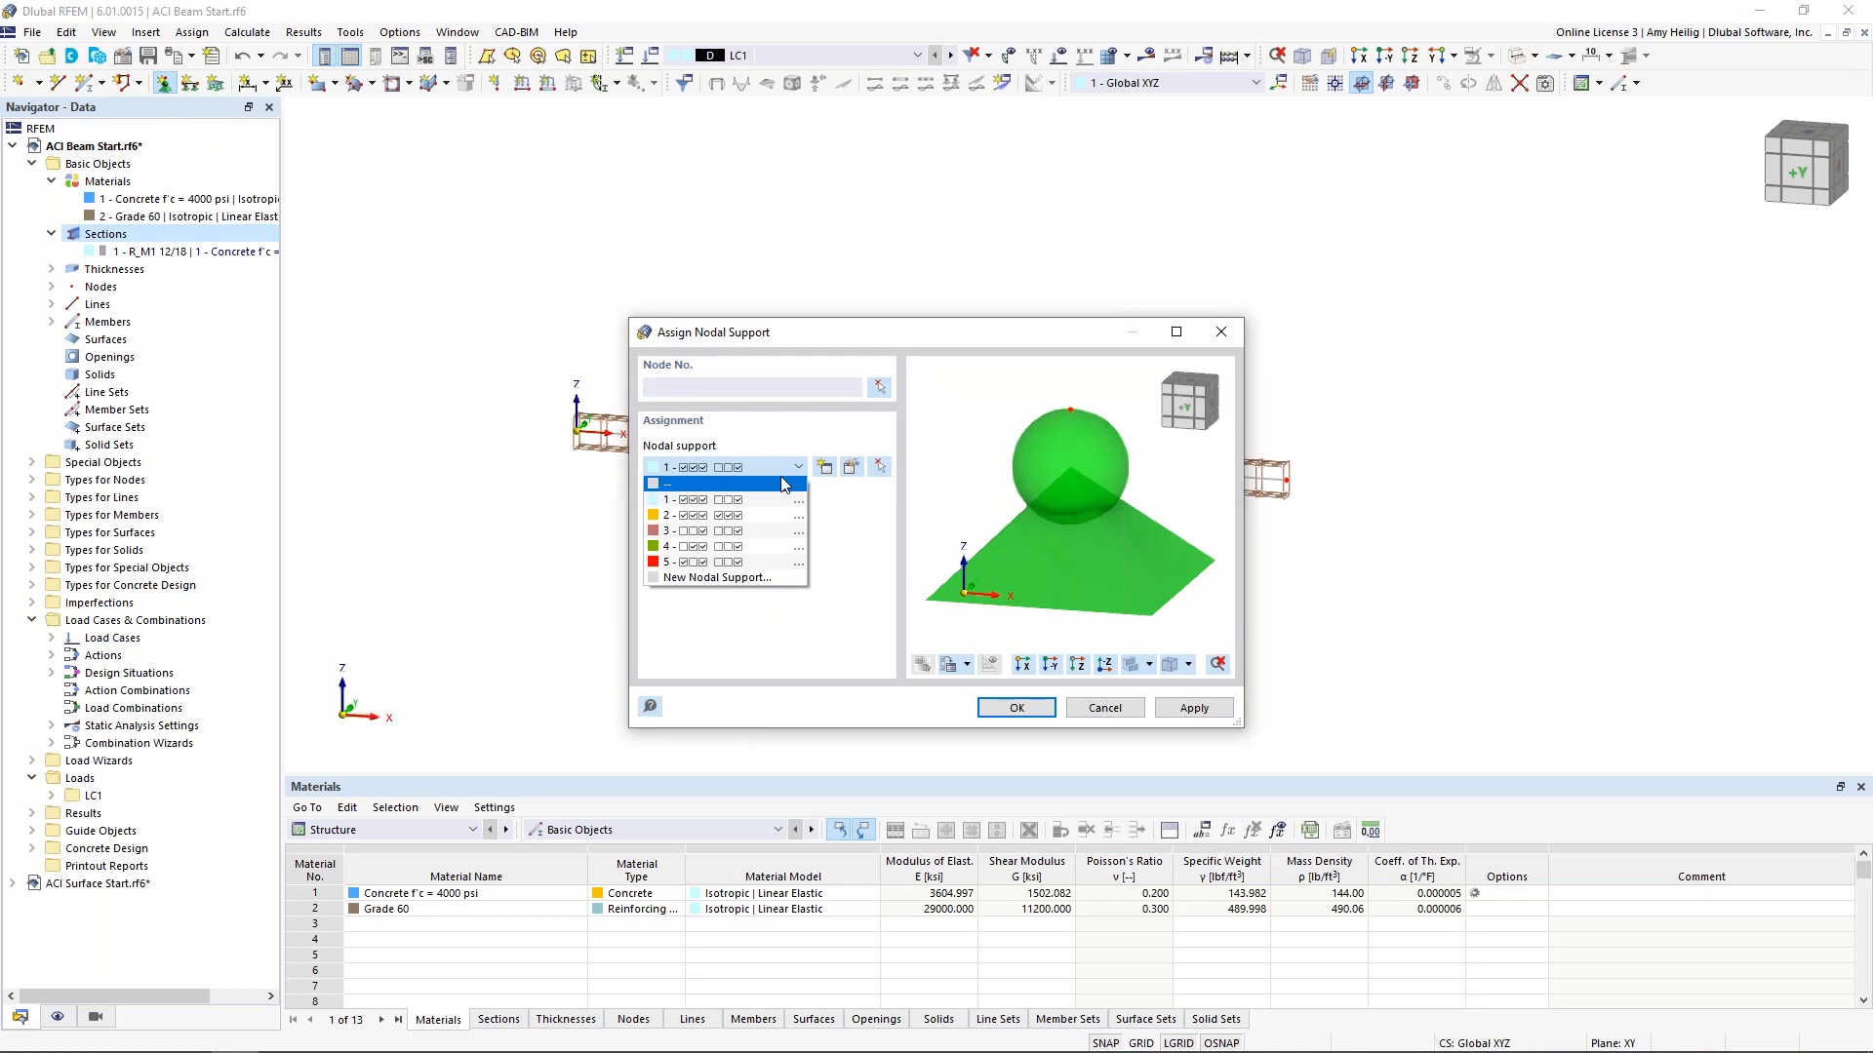
pyautogui.click(764, 517)
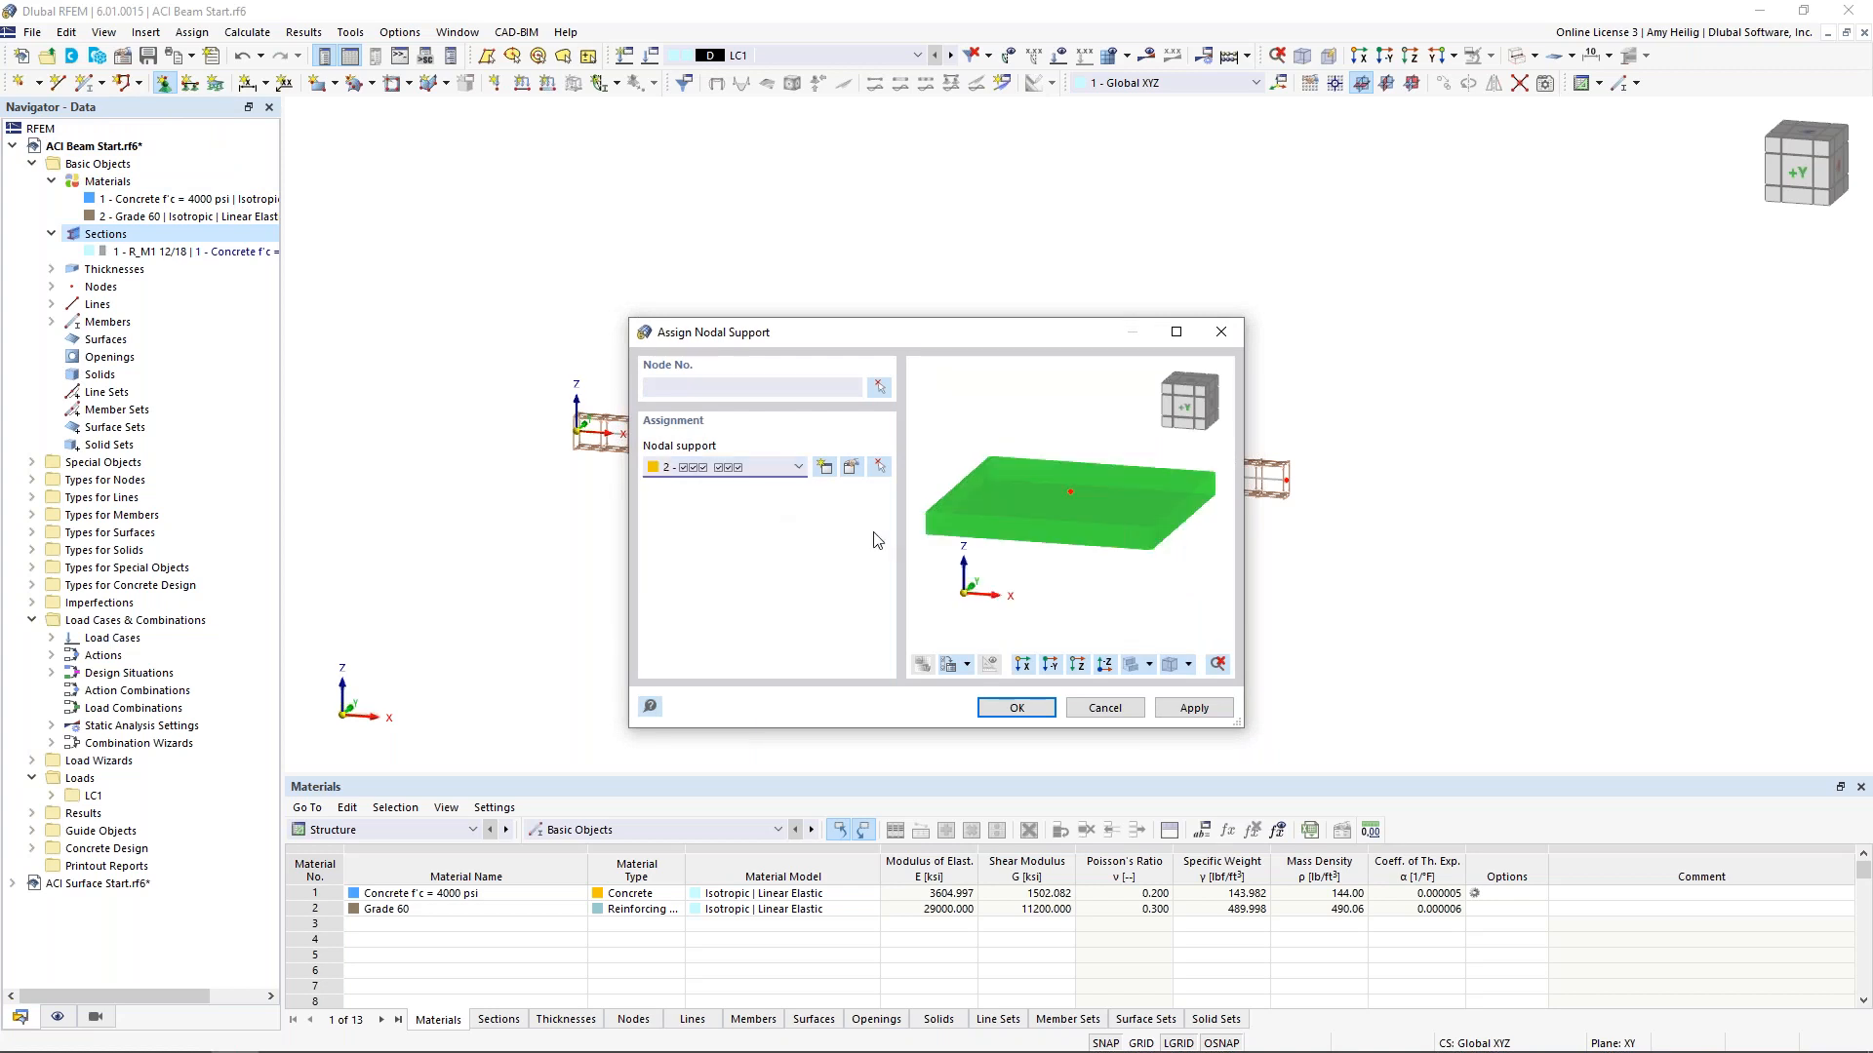
pyautogui.click(798, 467)
pyautogui.click(764, 583)
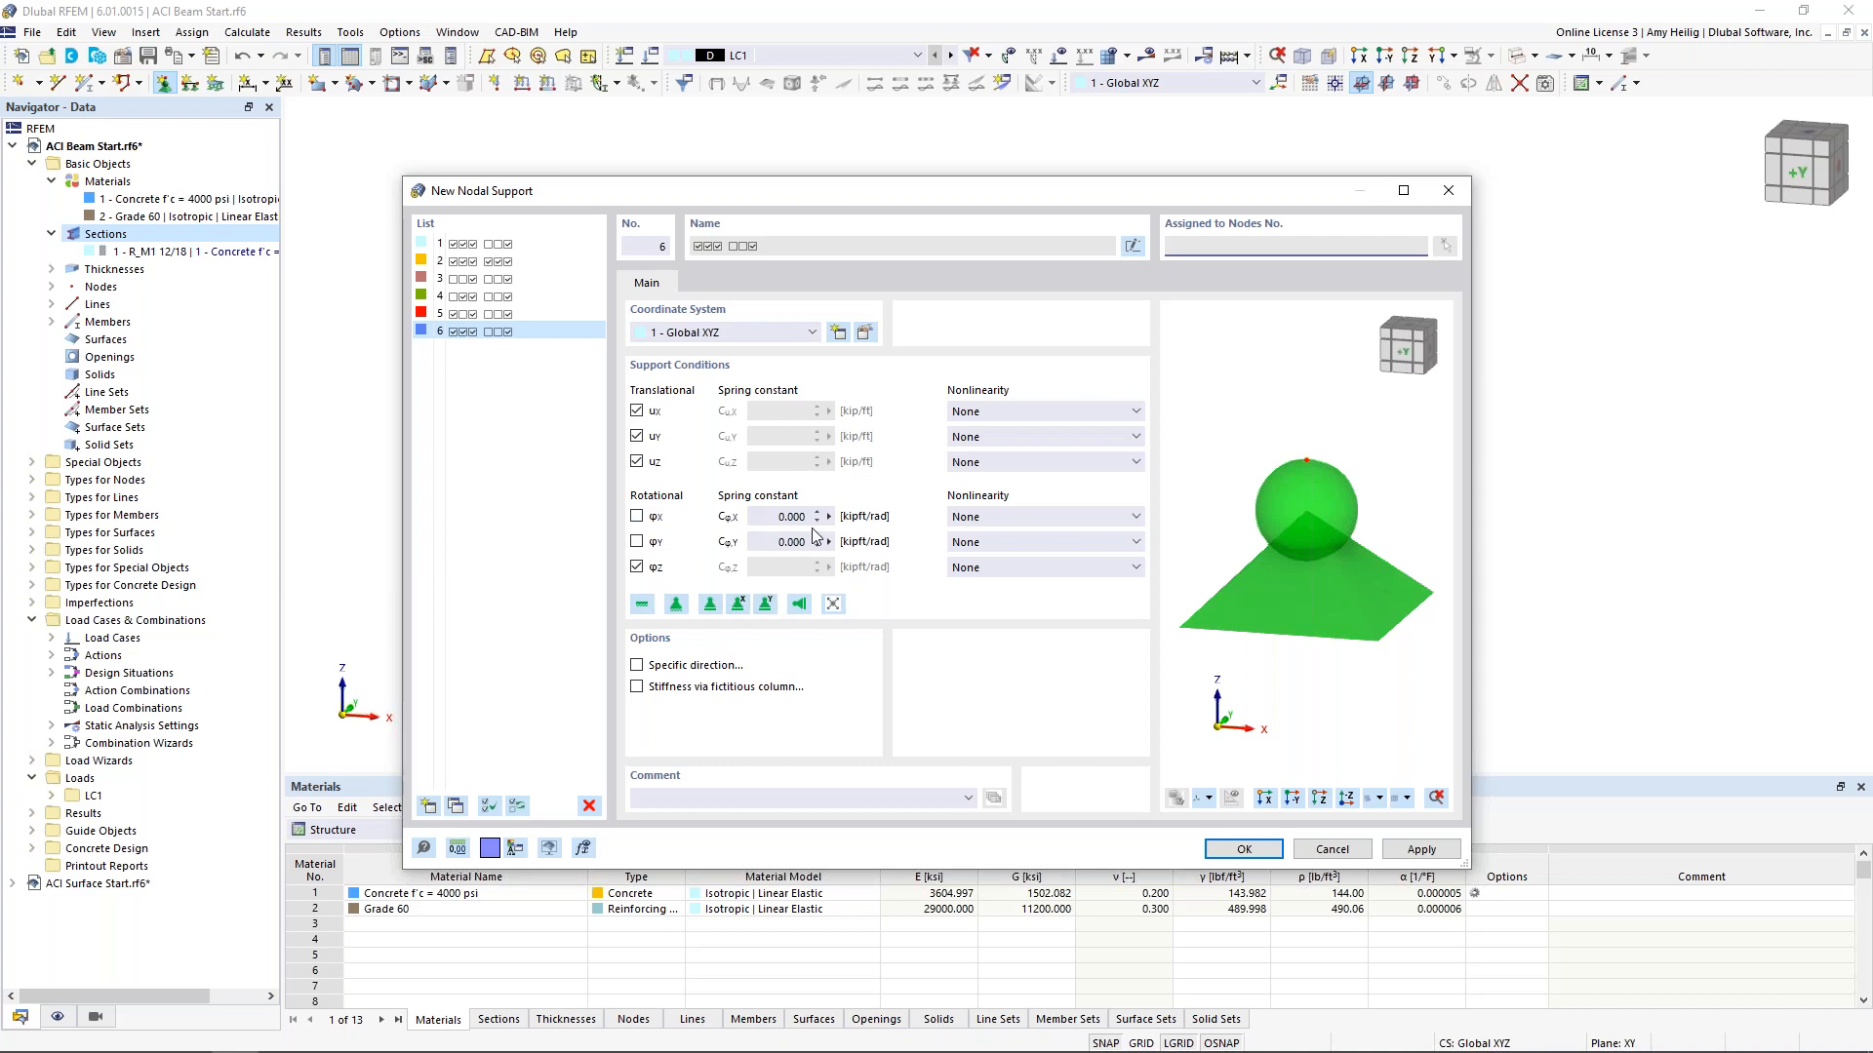
pyautogui.click(998, 466)
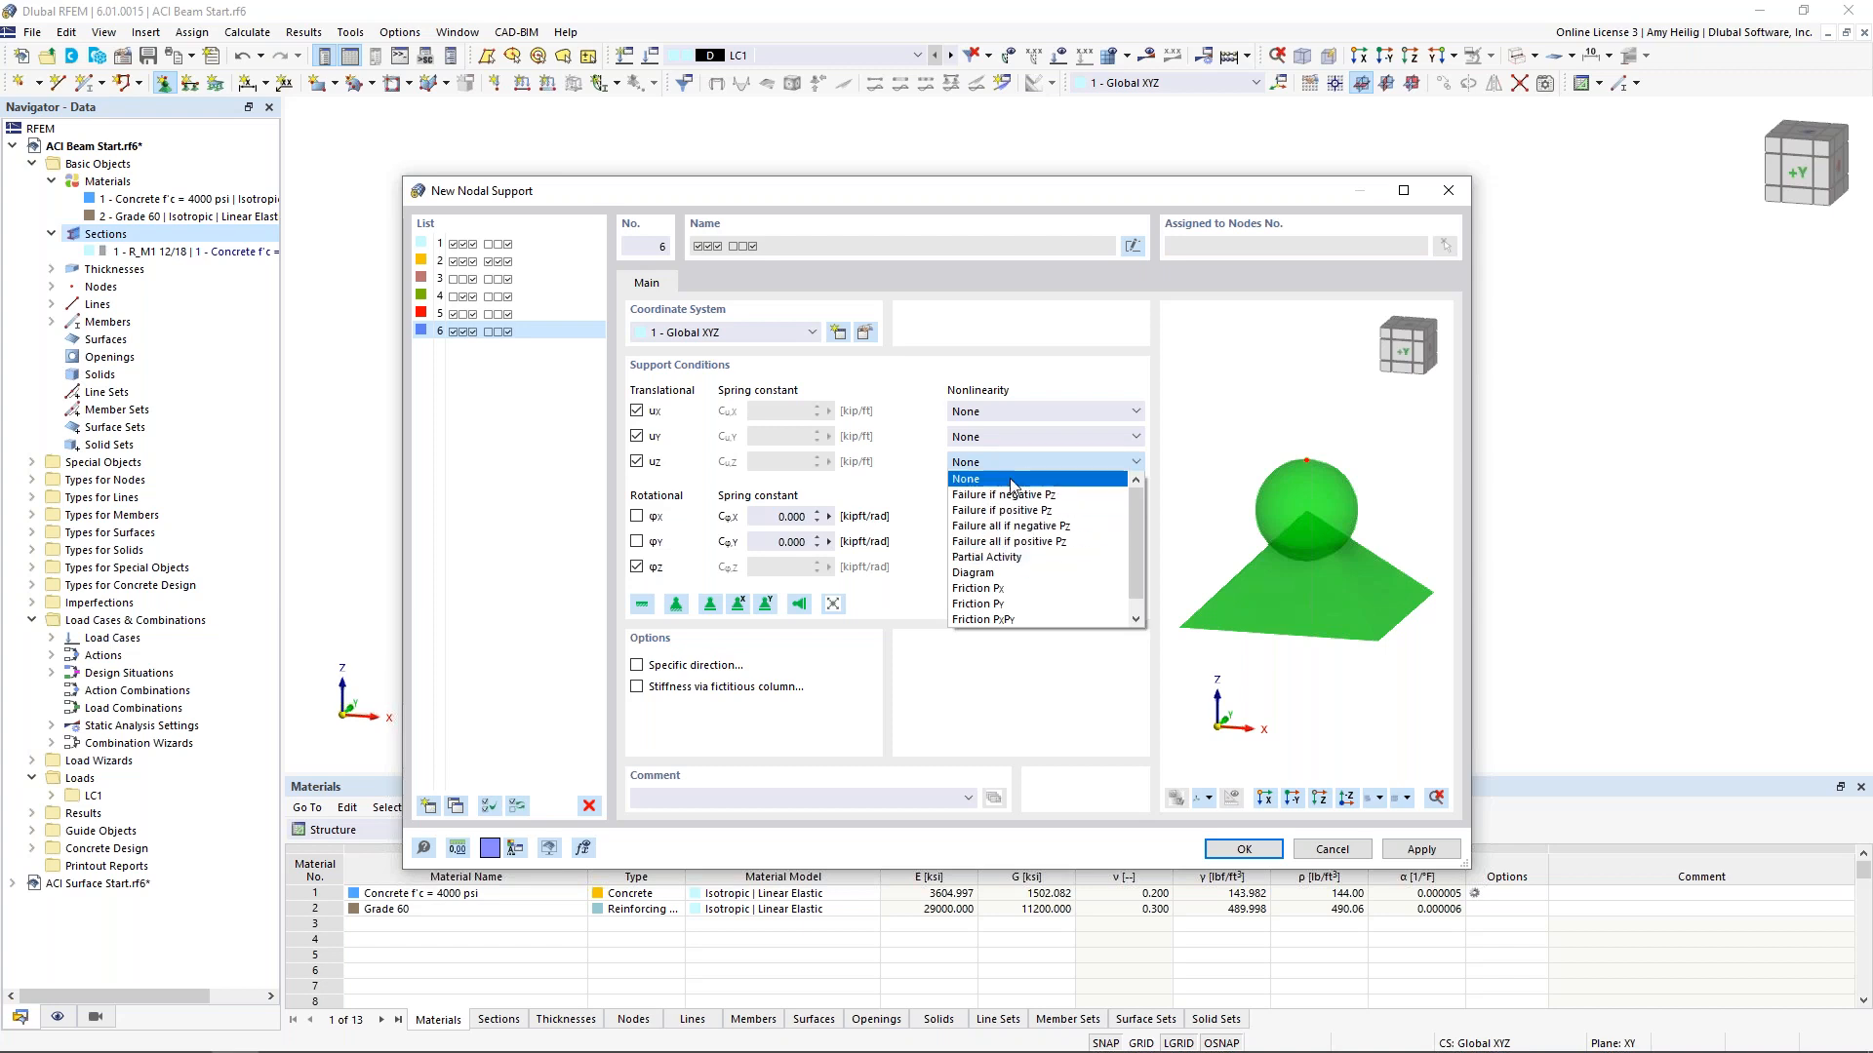
pyautogui.click(928, 481)
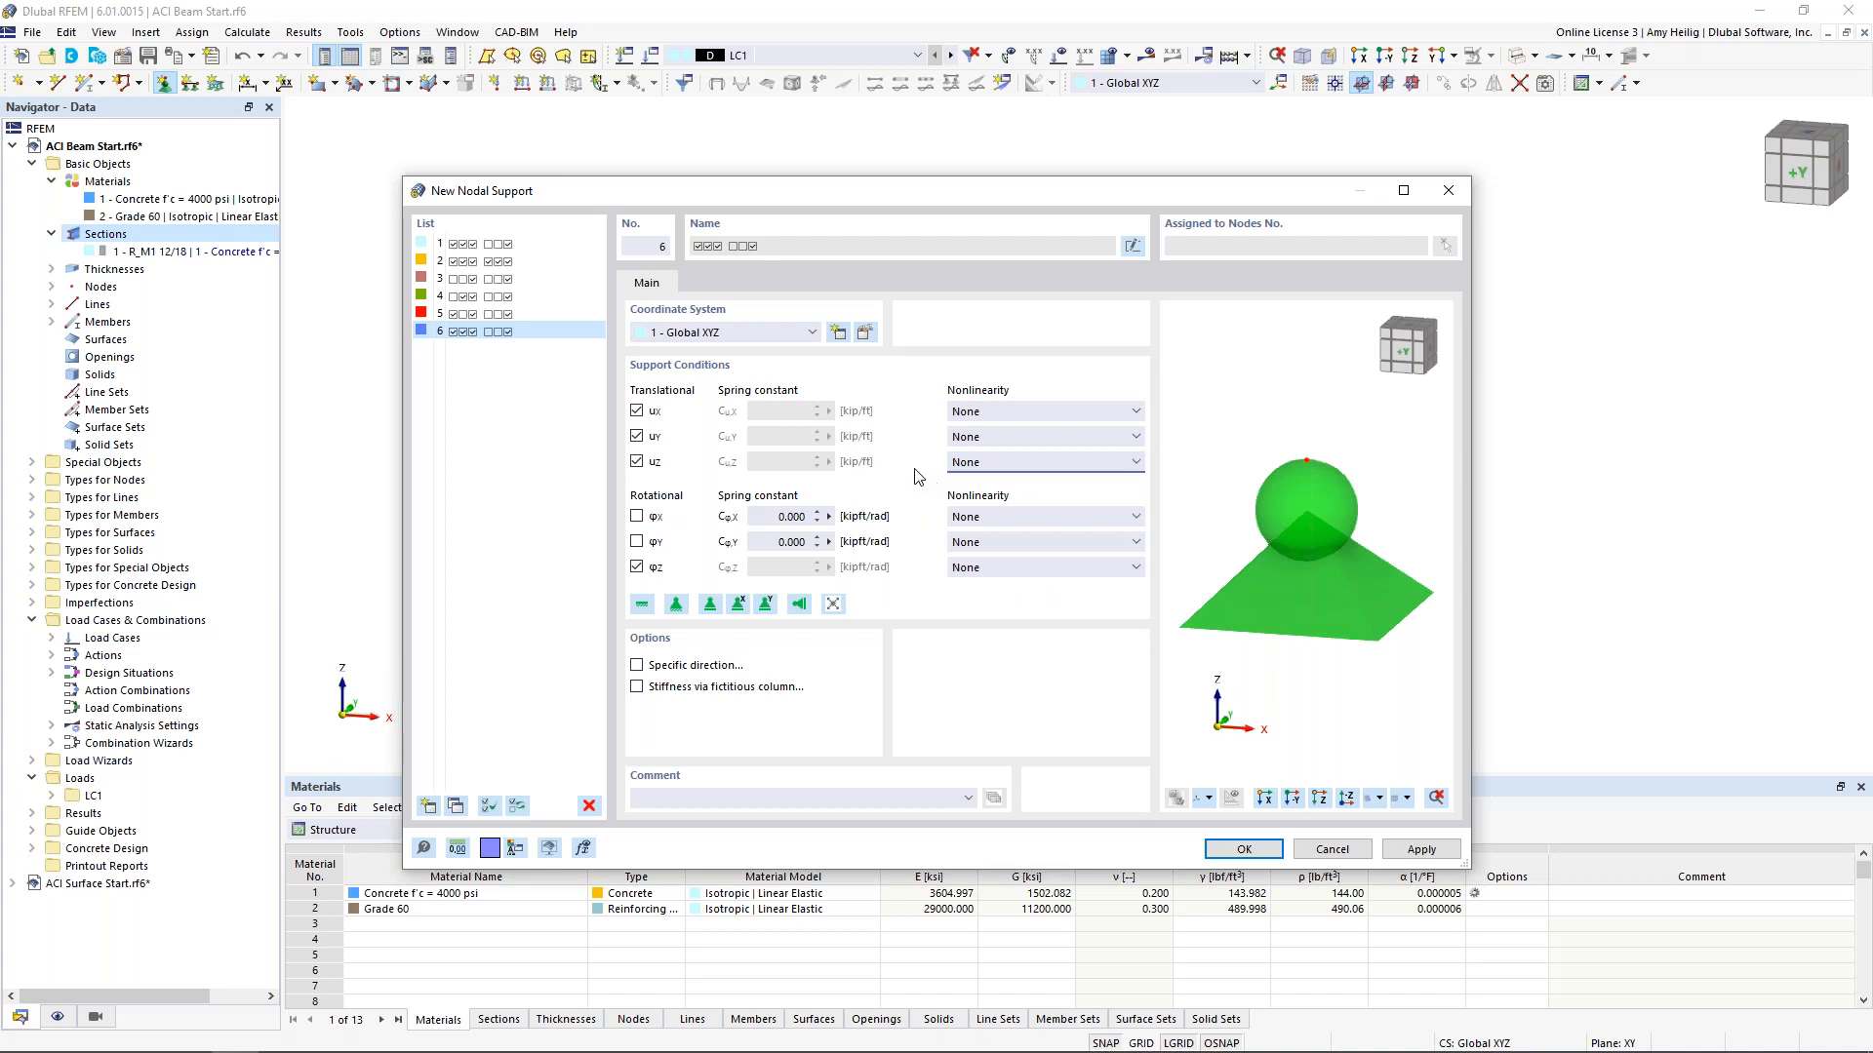
pyautogui.click(636, 517)
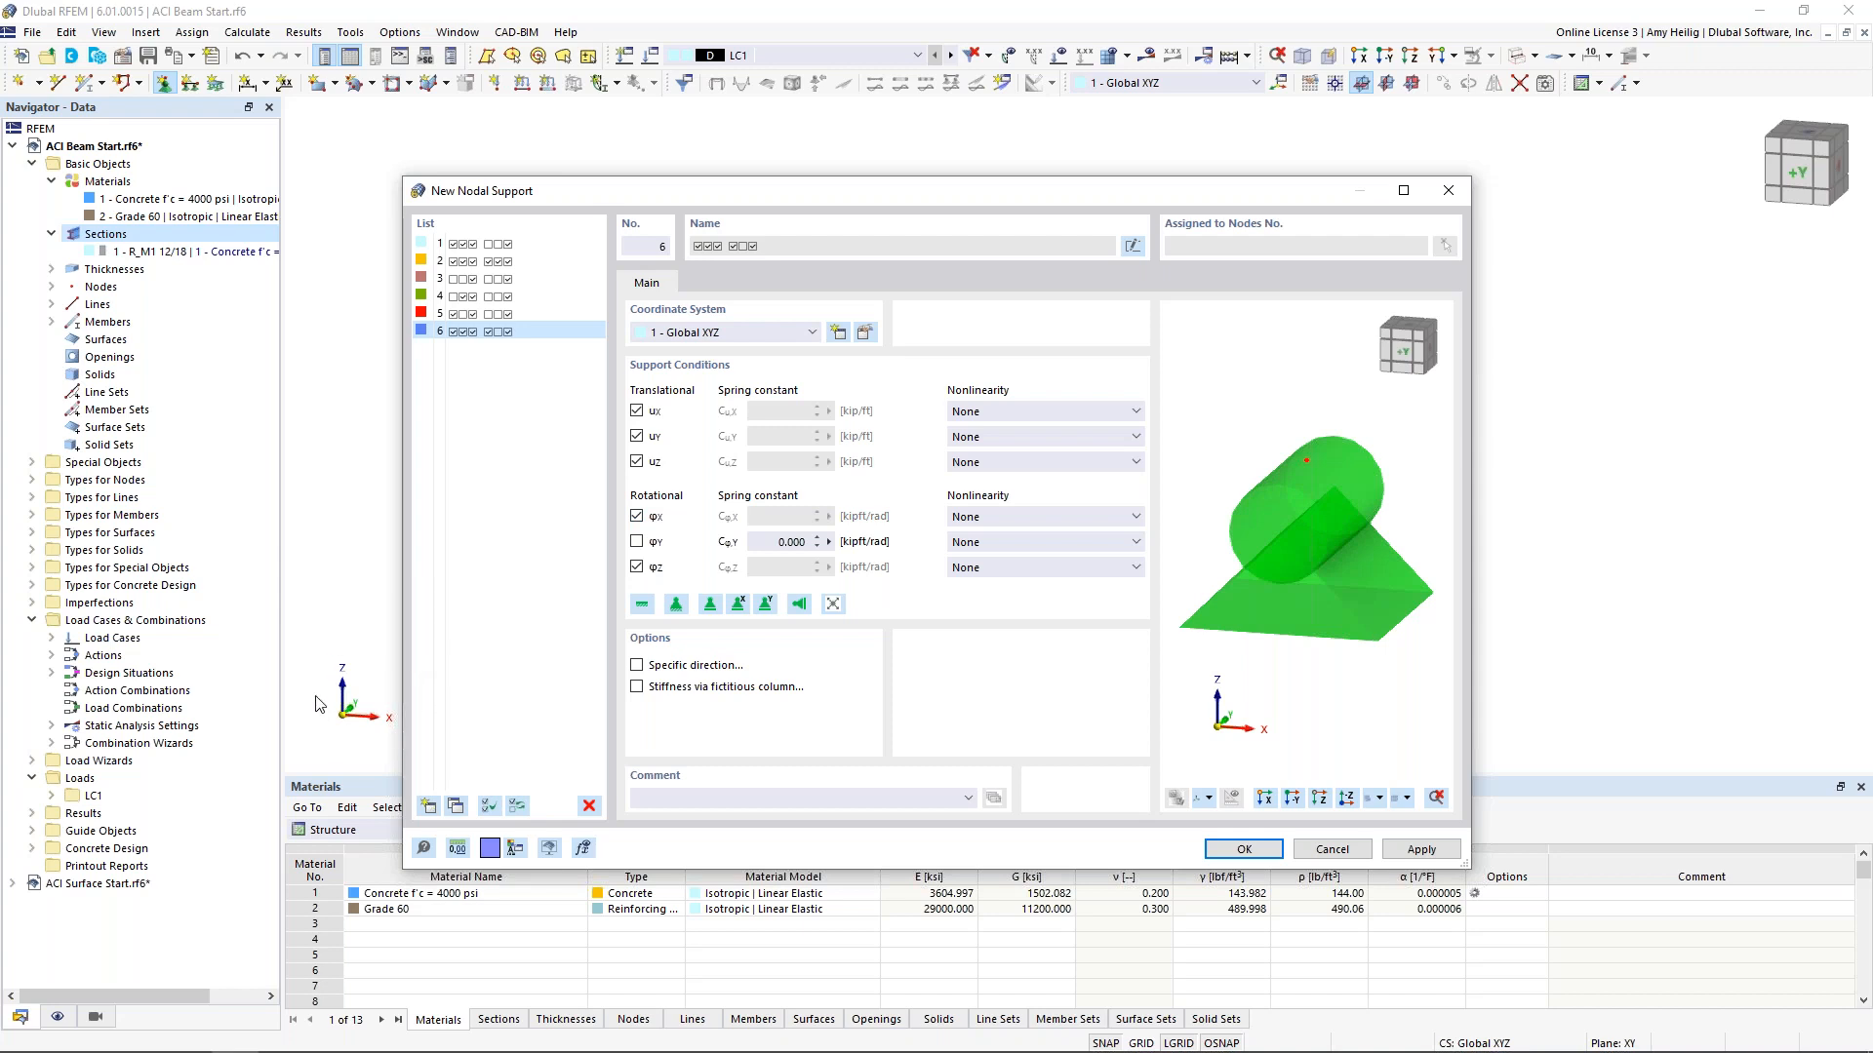
pyautogui.click(637, 569)
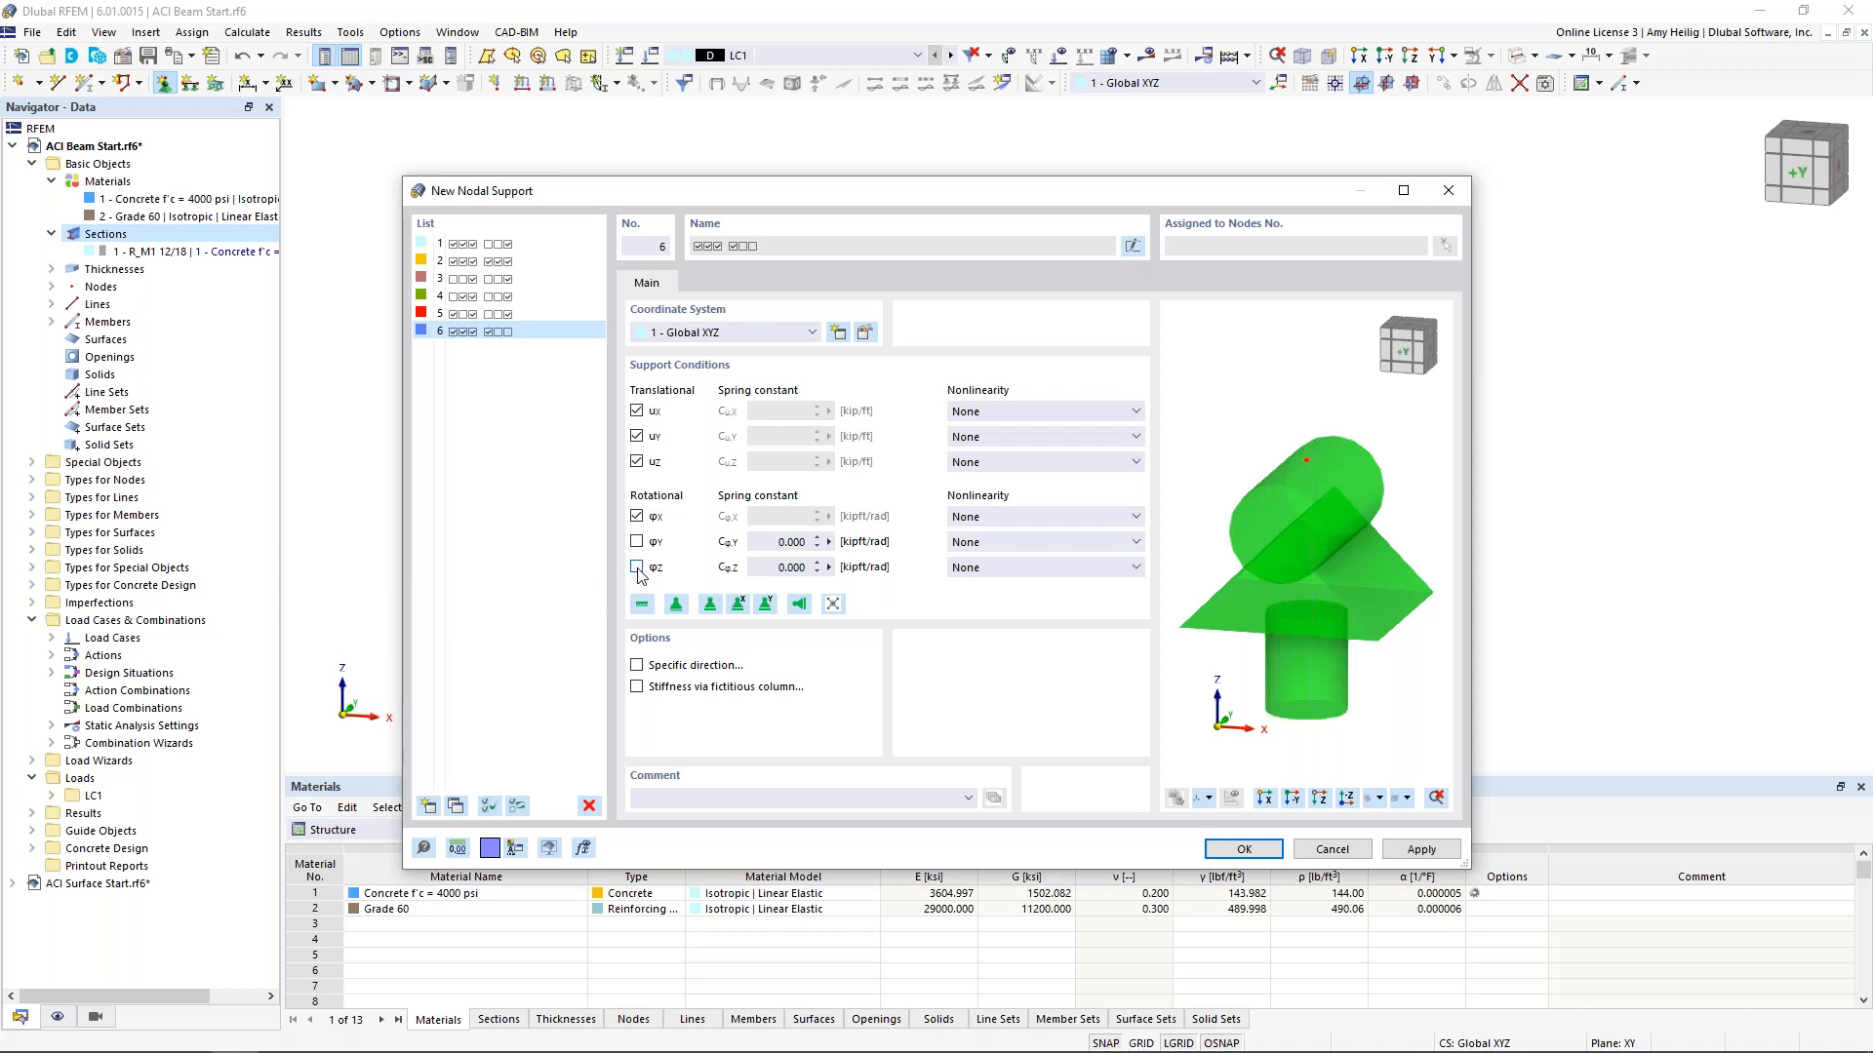
pyautogui.click(1244, 848)
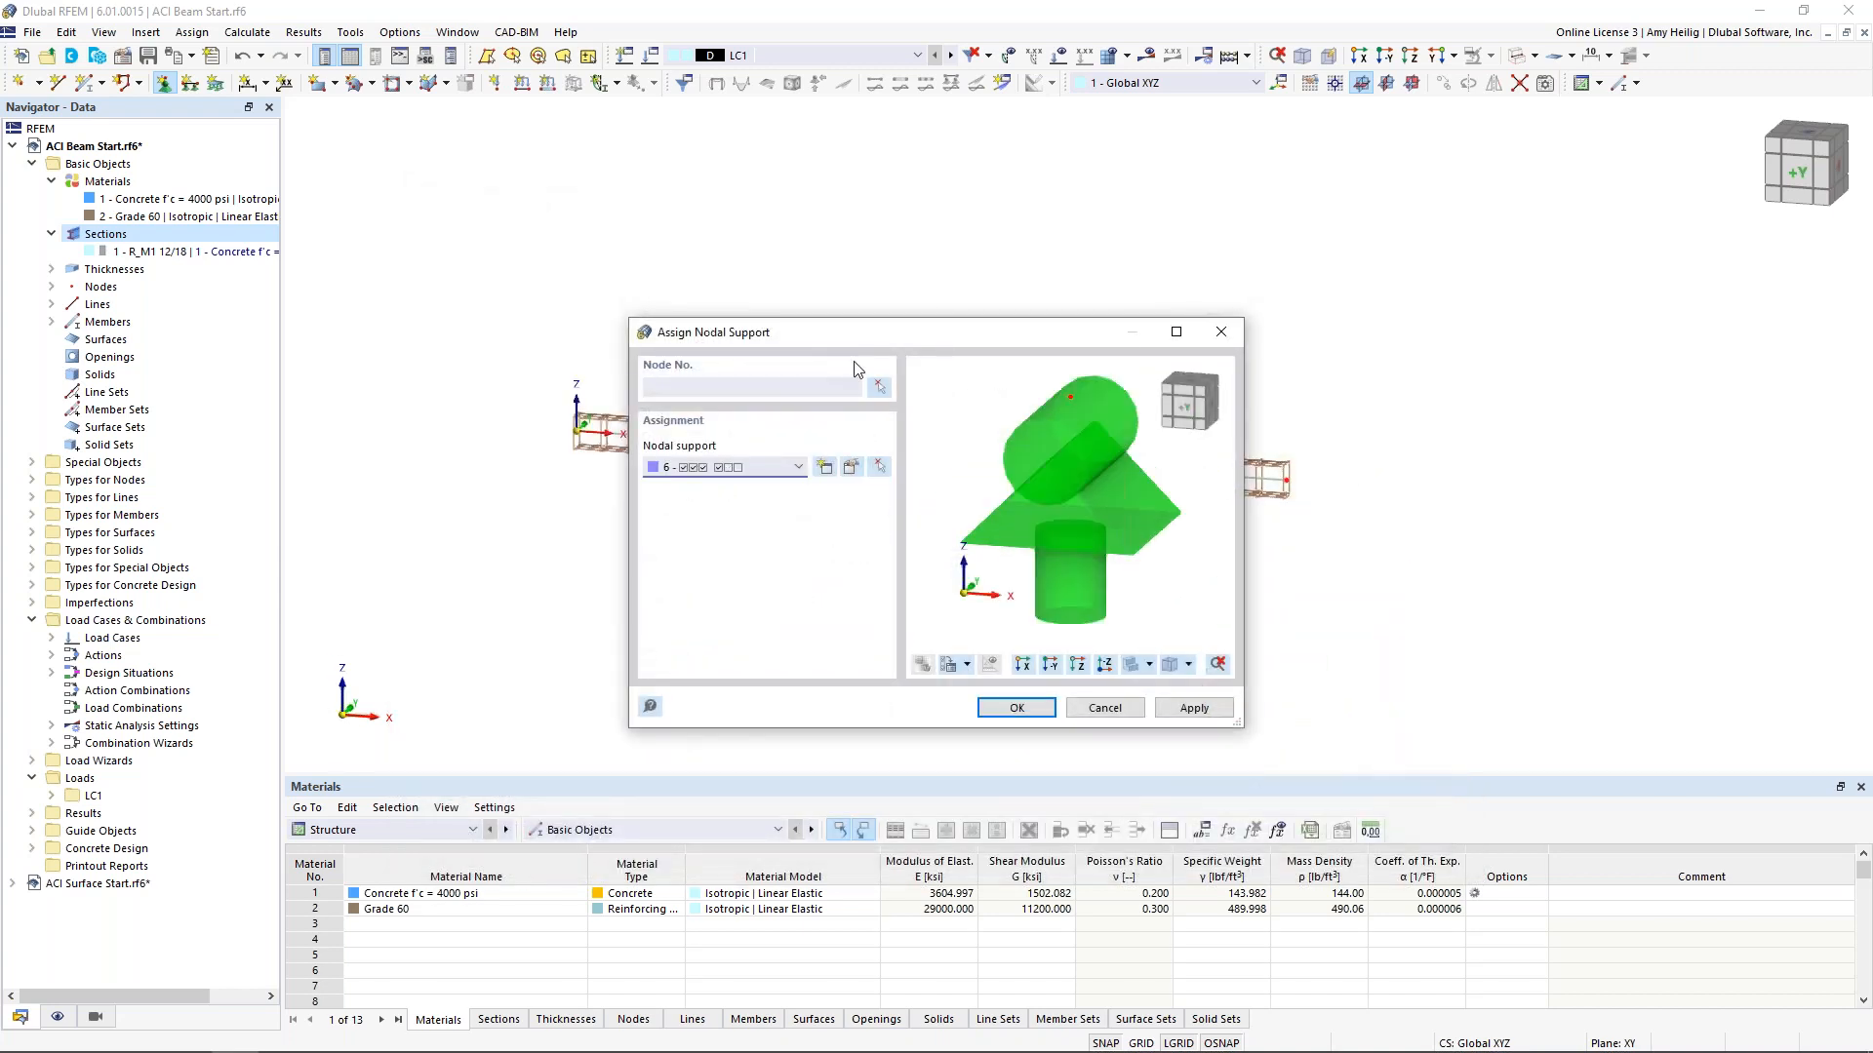
# Assign the newly defined nodal support to node 1 at the beam's start
pyautogui.click(881, 386)
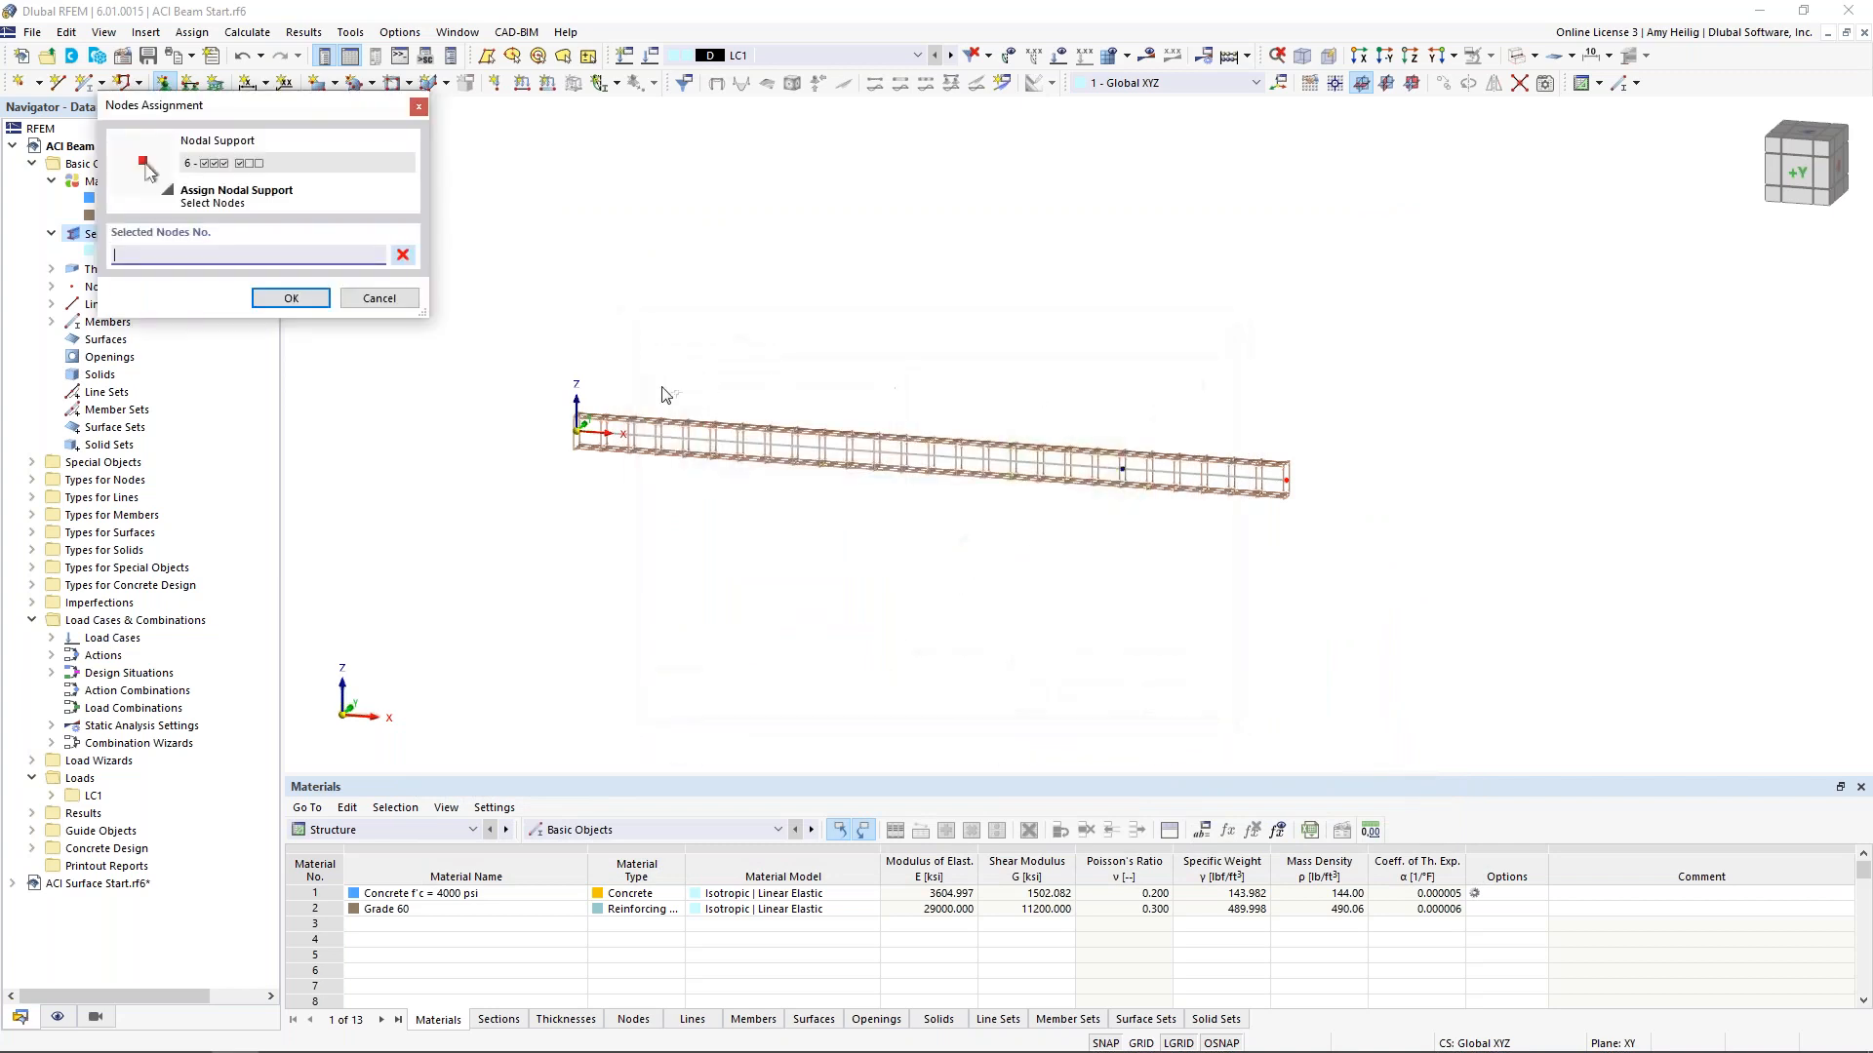
pyautogui.click(578, 427)
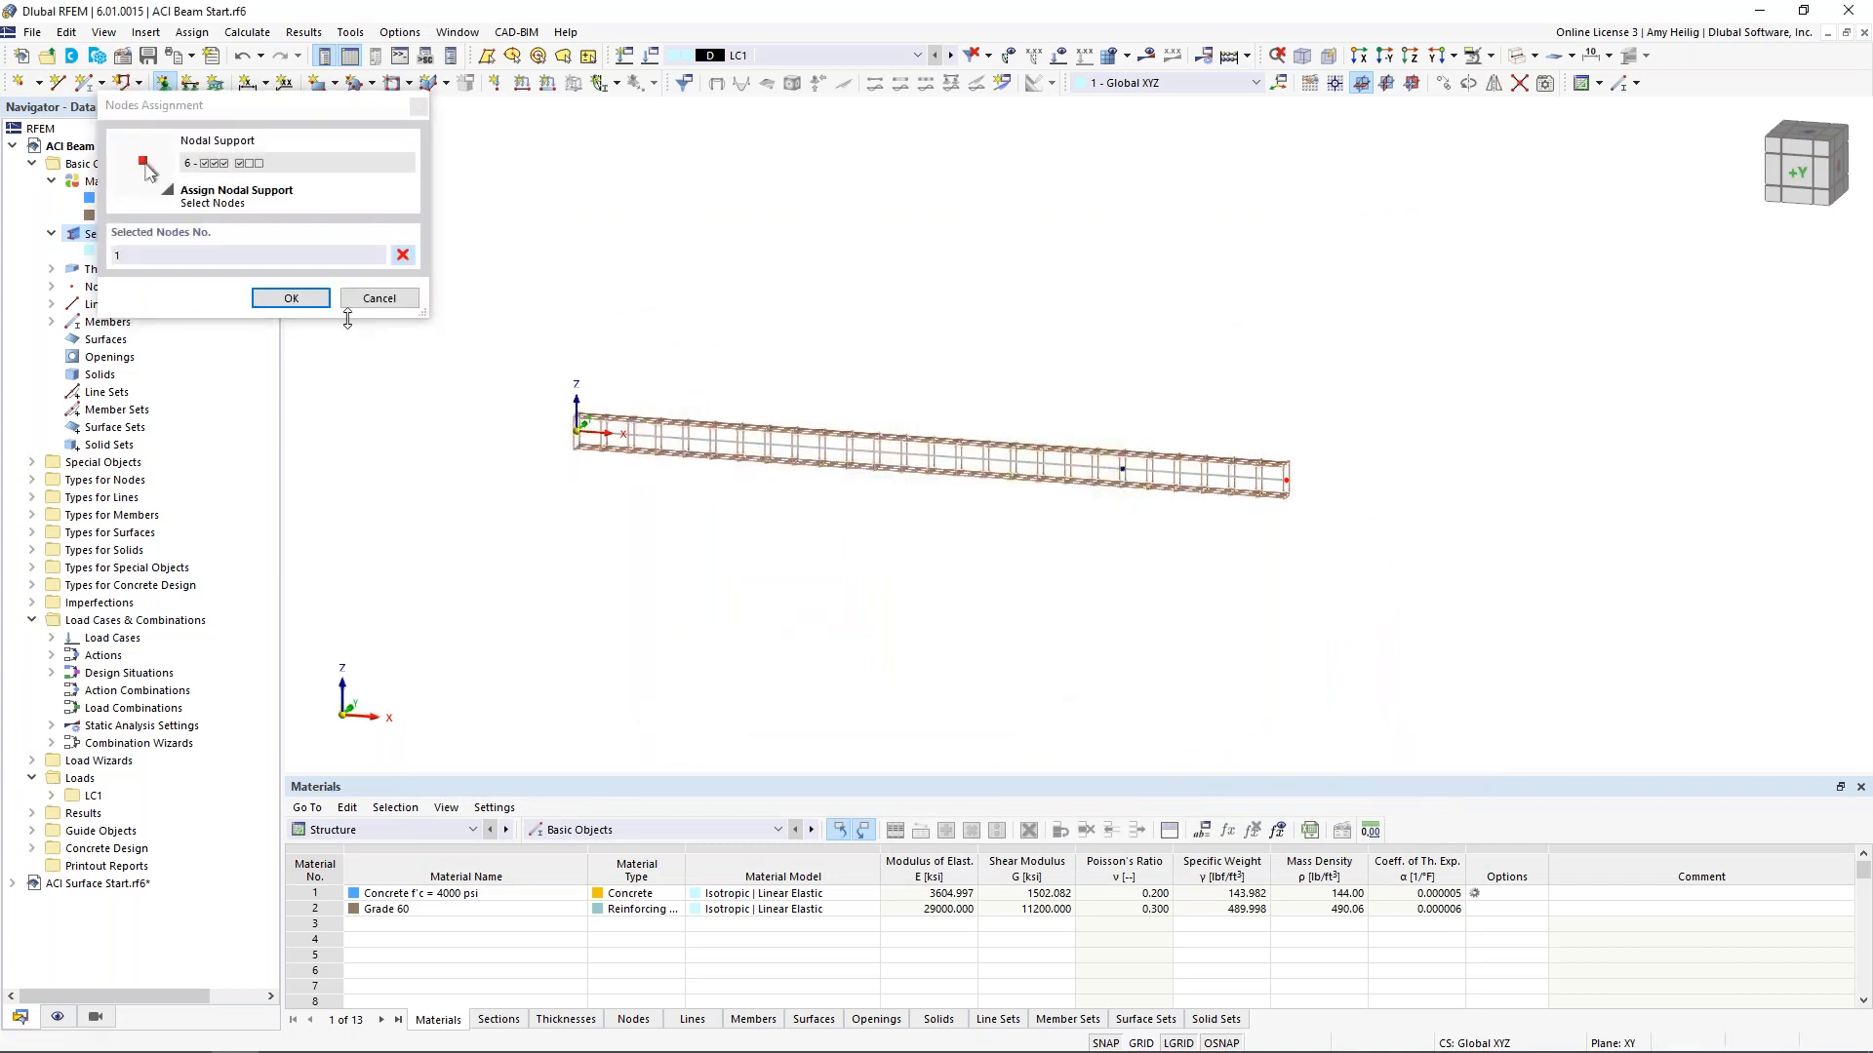
pyautogui.click(293, 298)
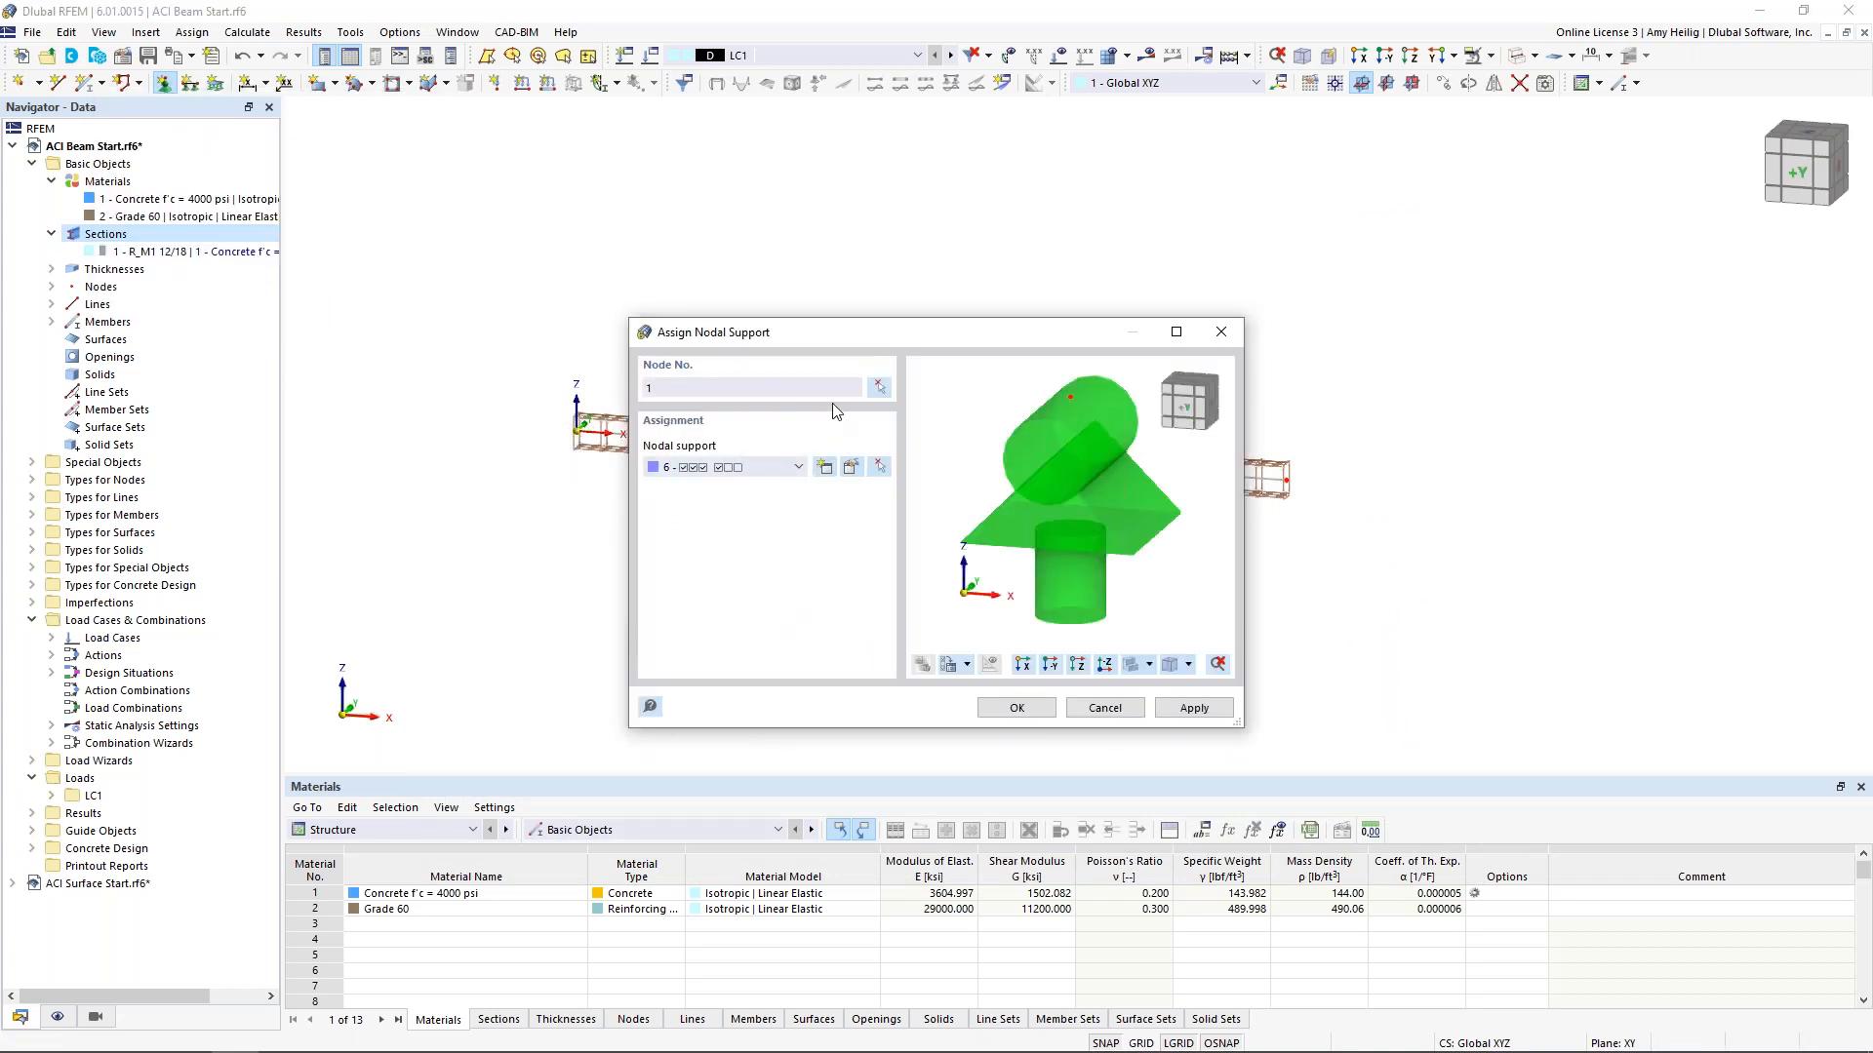
pyautogui.click(1191, 709)
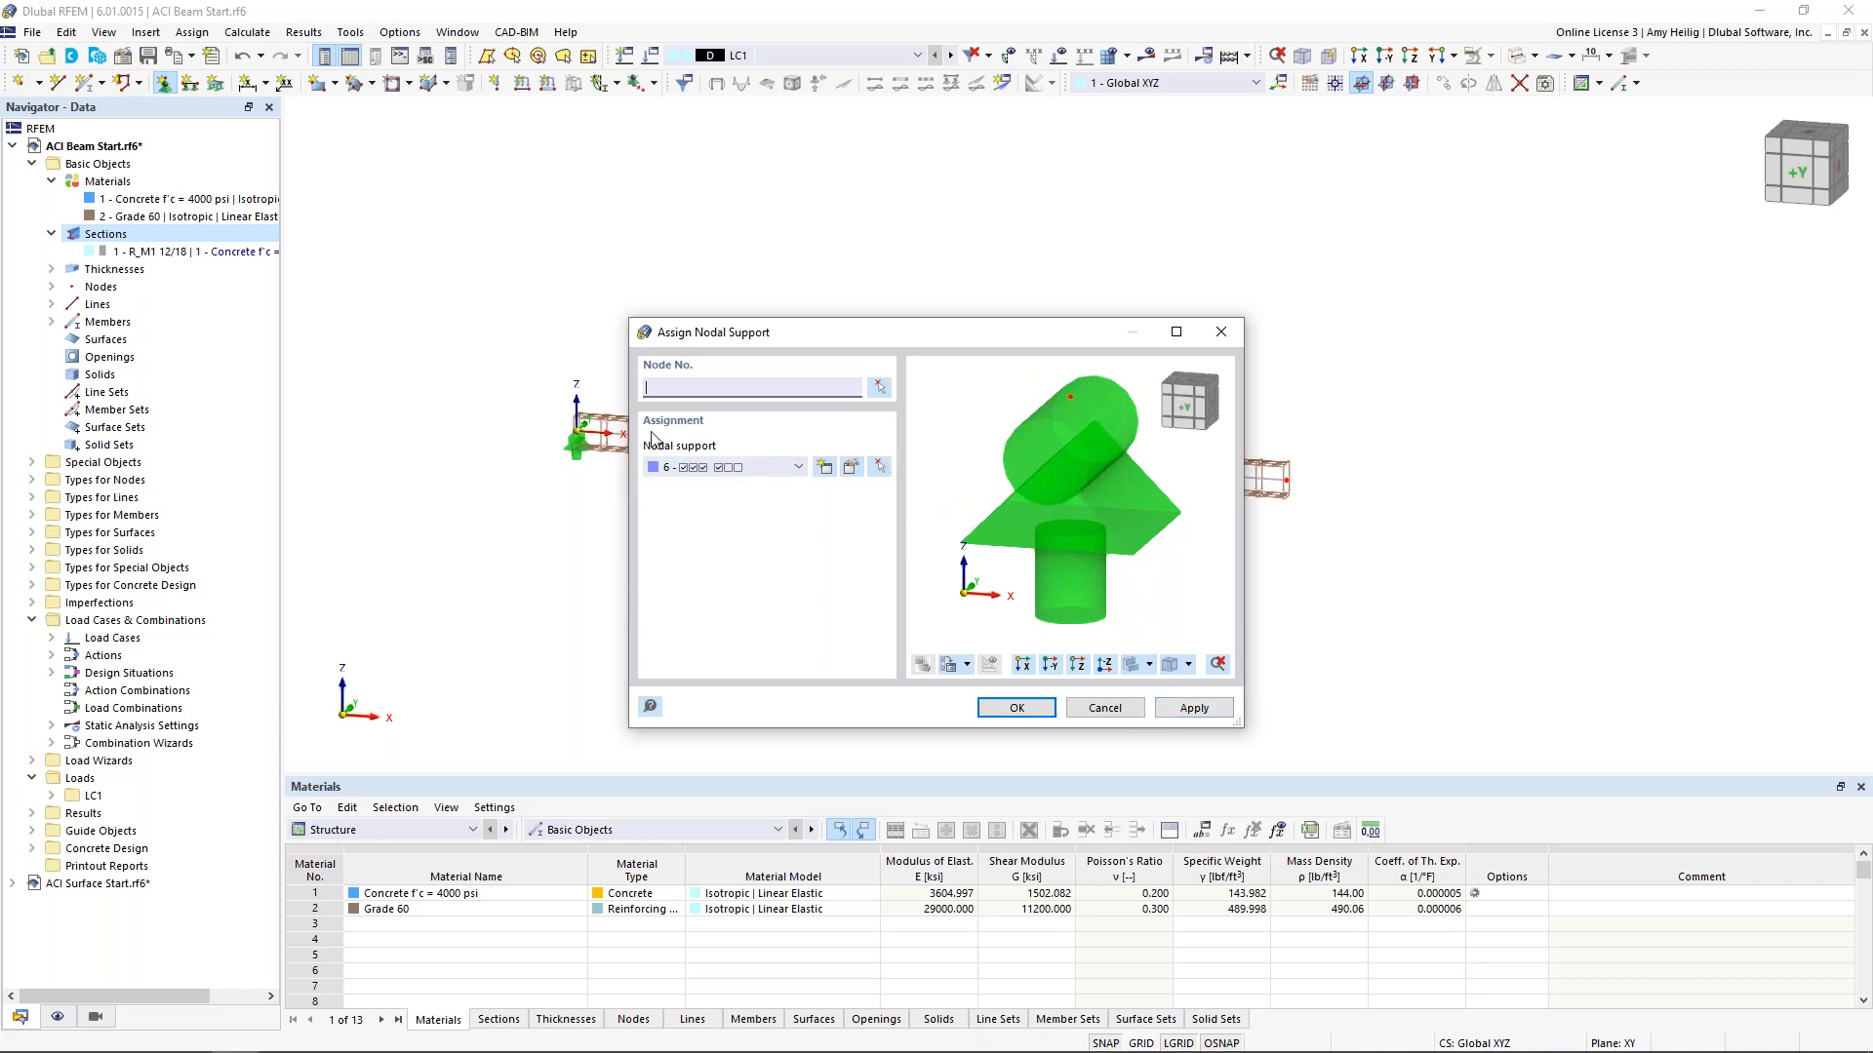
# Define a new nodal support with uY, uZ and φZ fixed, and uX, φX and φY free
pyautogui.click(824, 468)
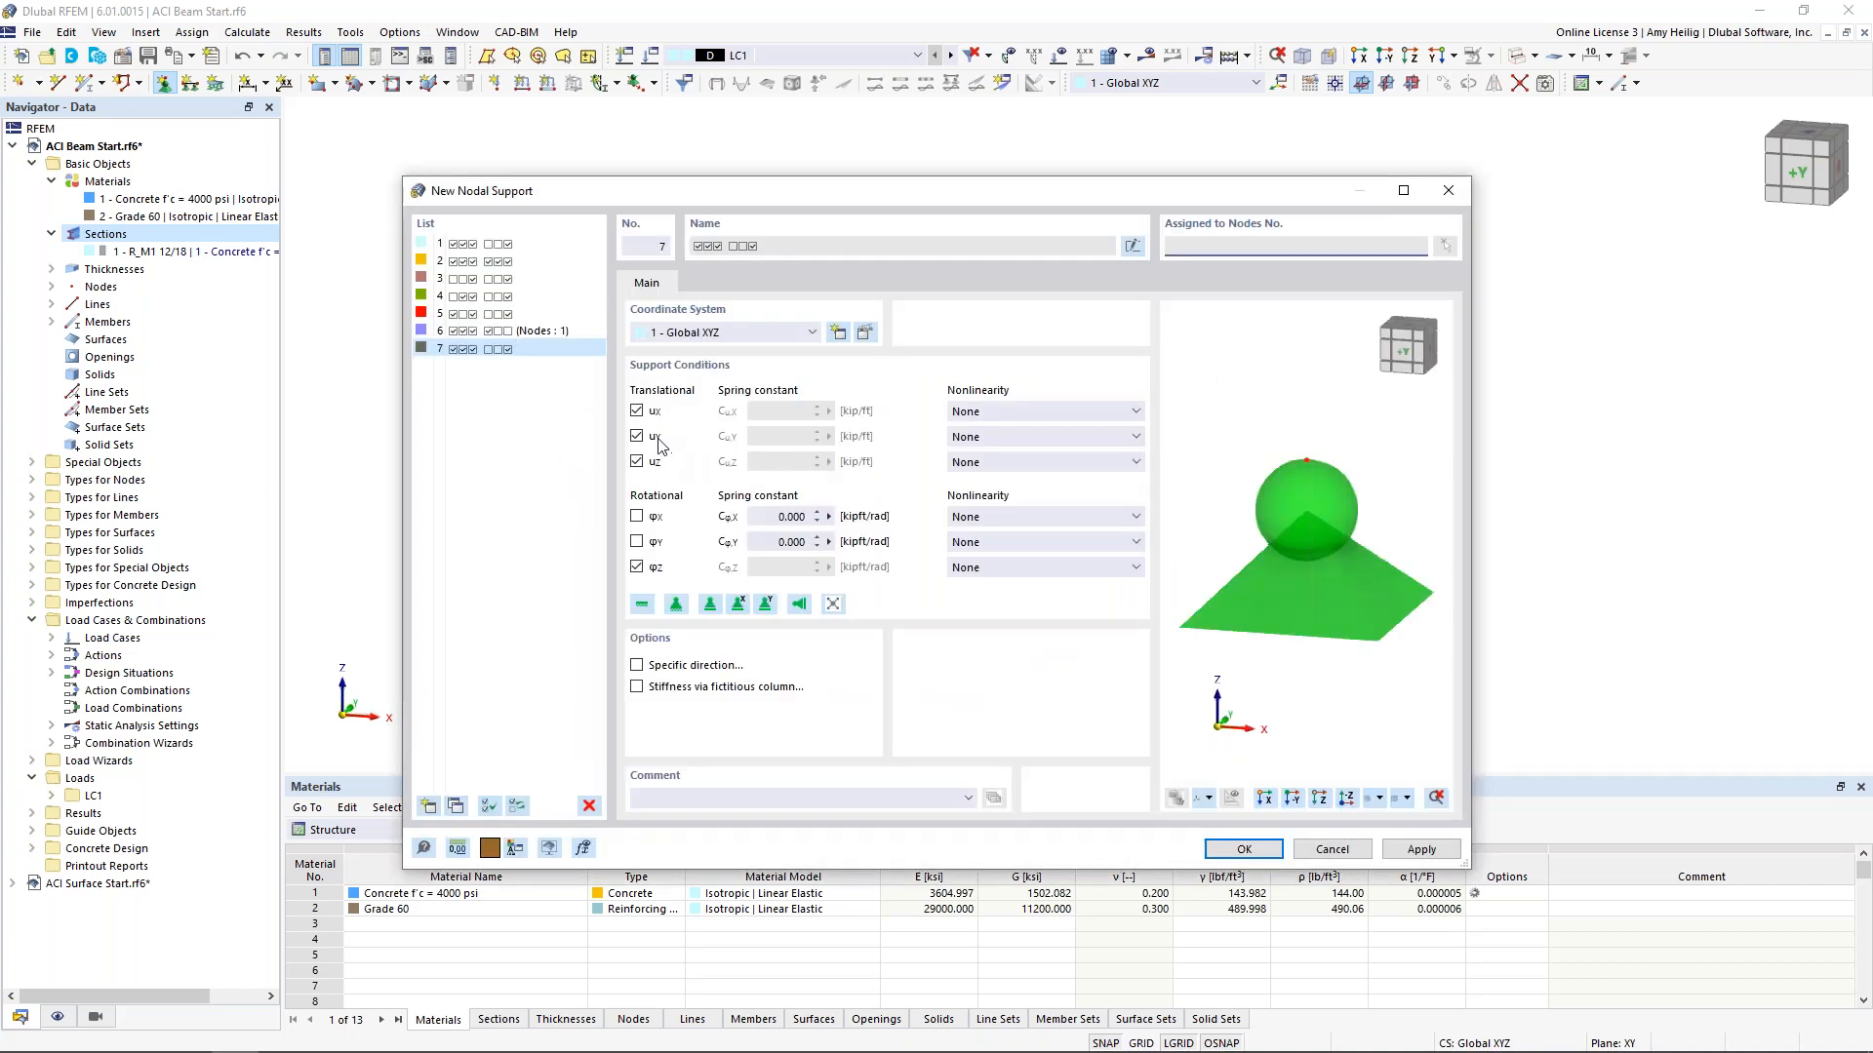
pyautogui.click(636, 411)
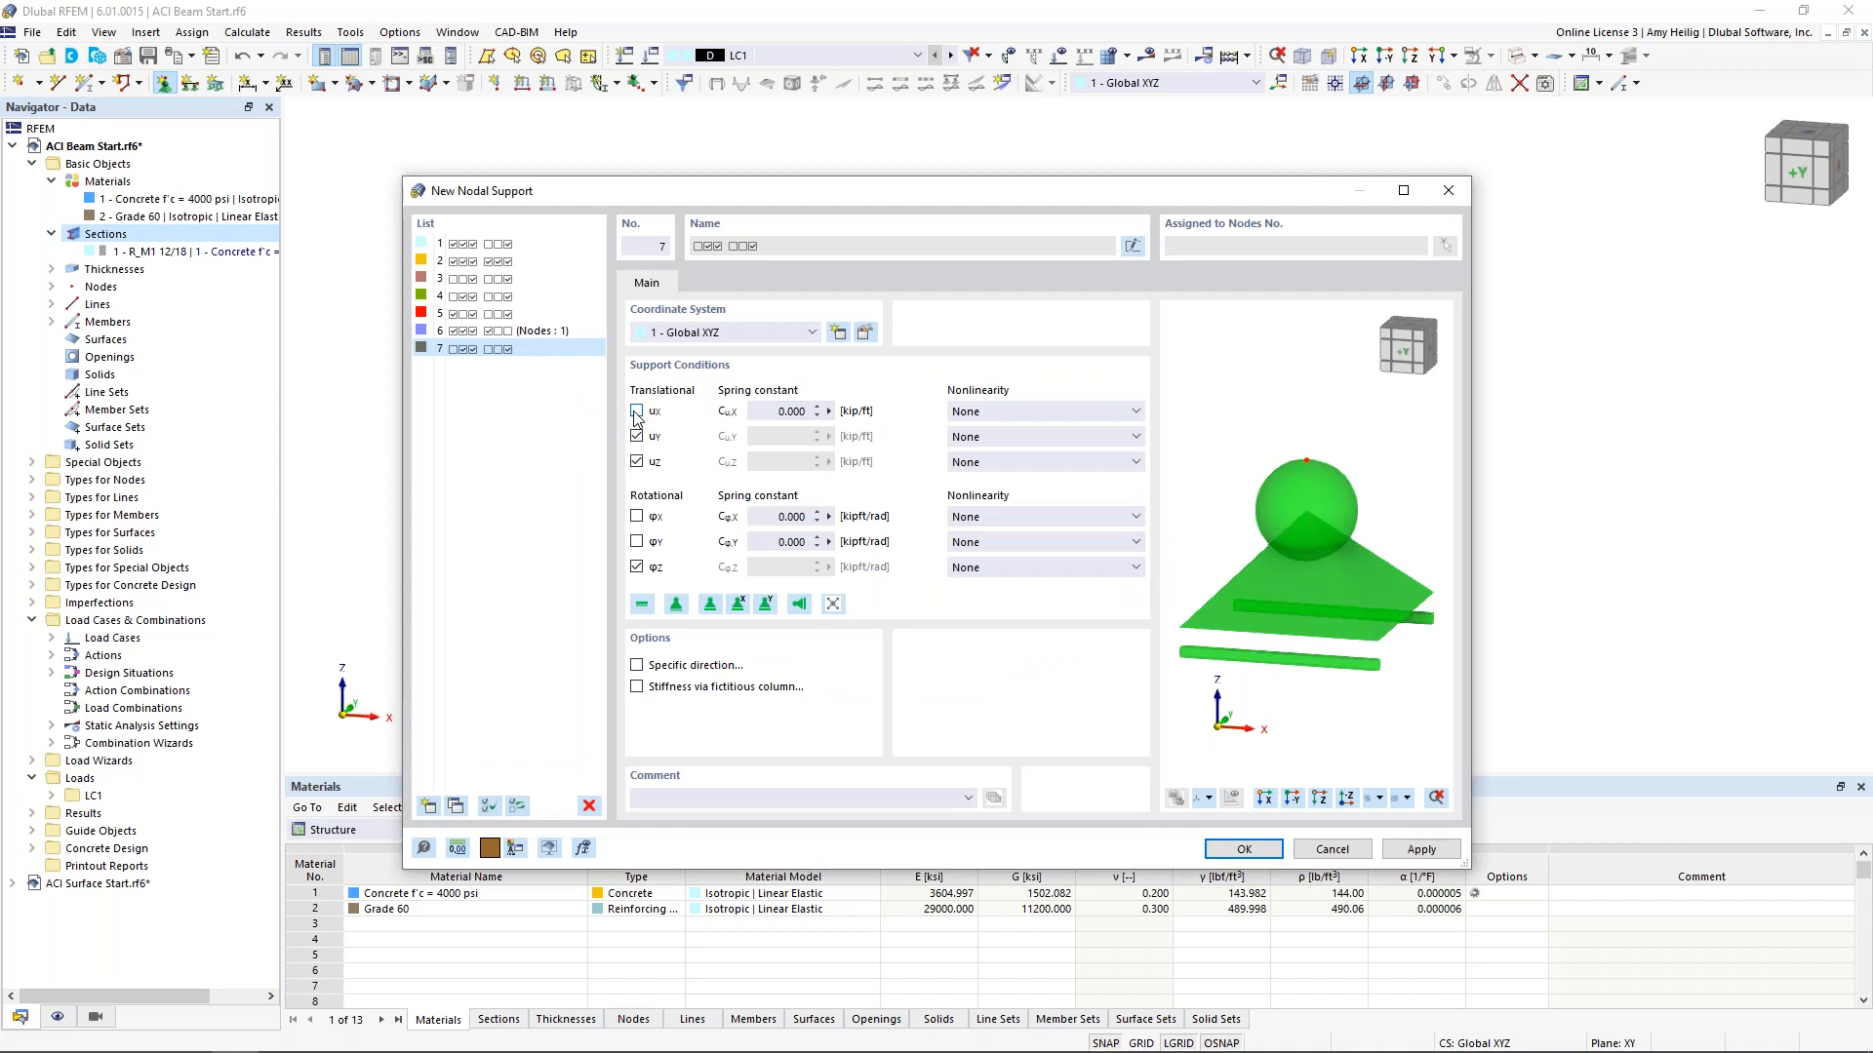
pyautogui.click(1243, 850)
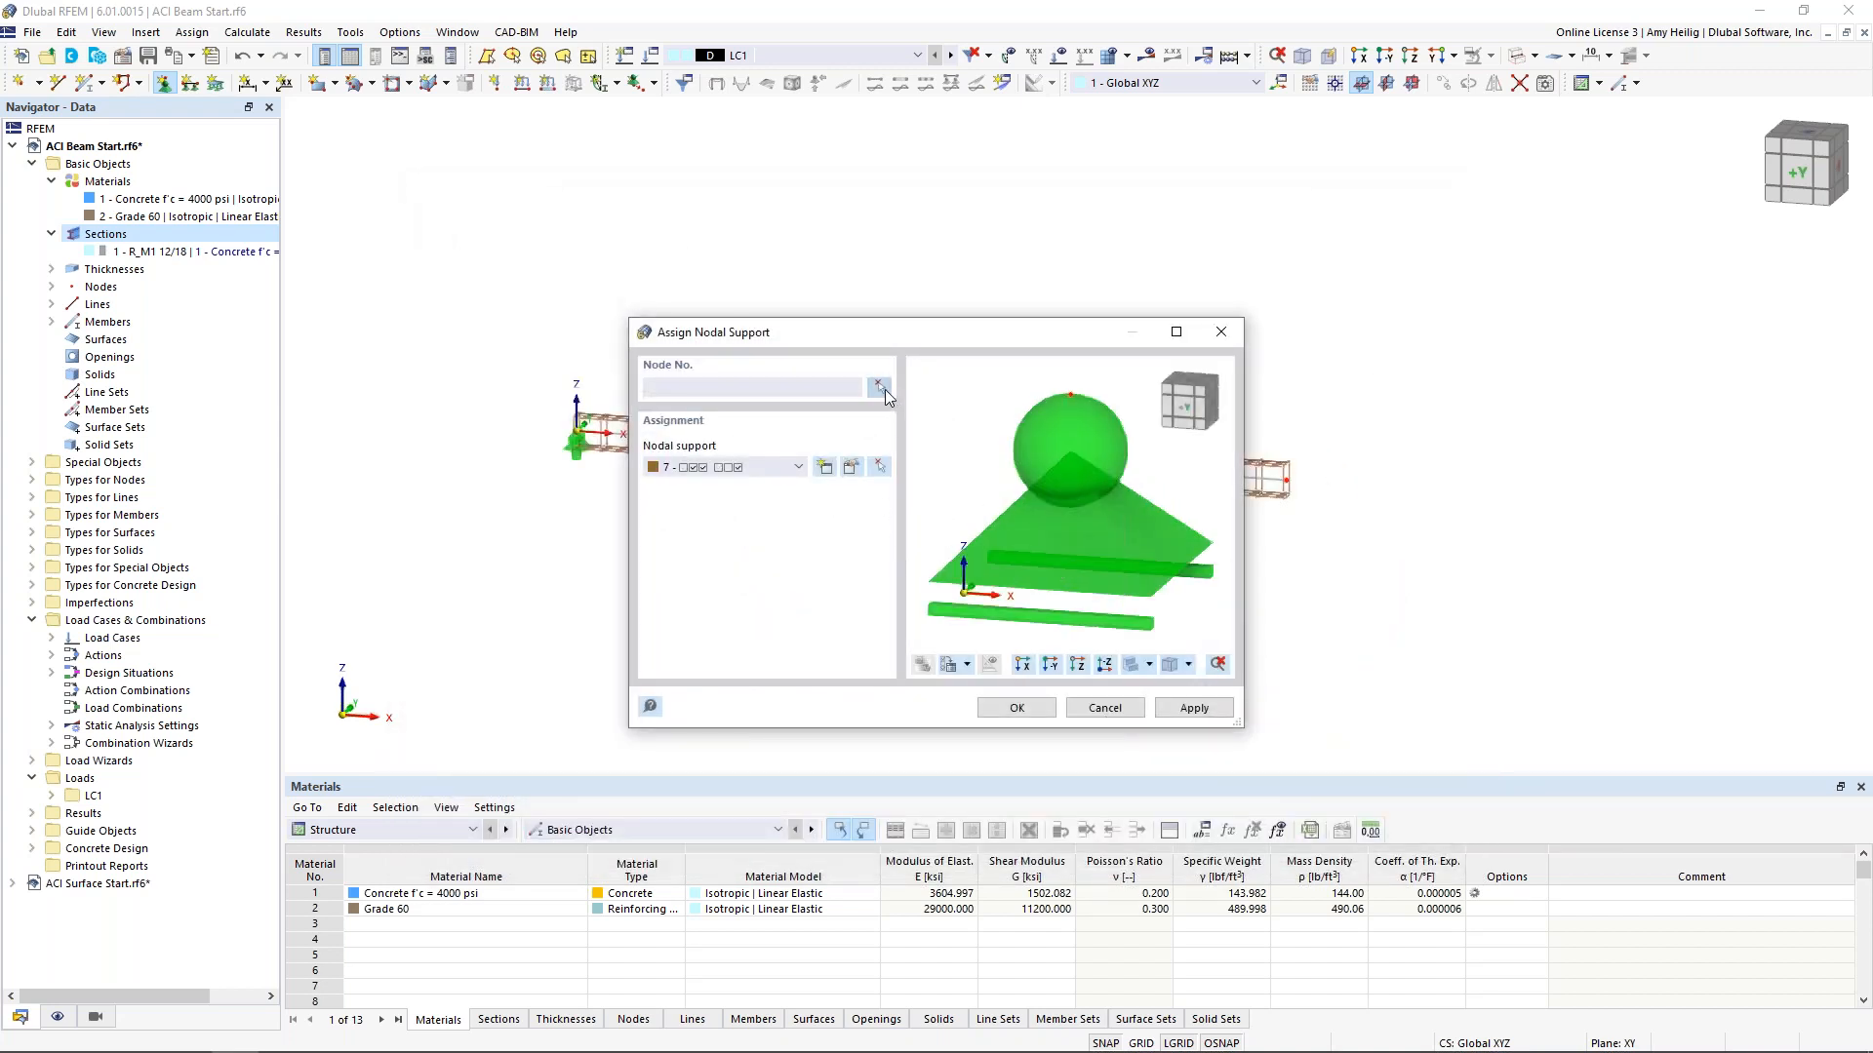
# Assign the newly defined roller support to node 3, the on-member node 20 ft from the beam's start
pyautogui.click(886, 389)
pyautogui.click(1122, 469)
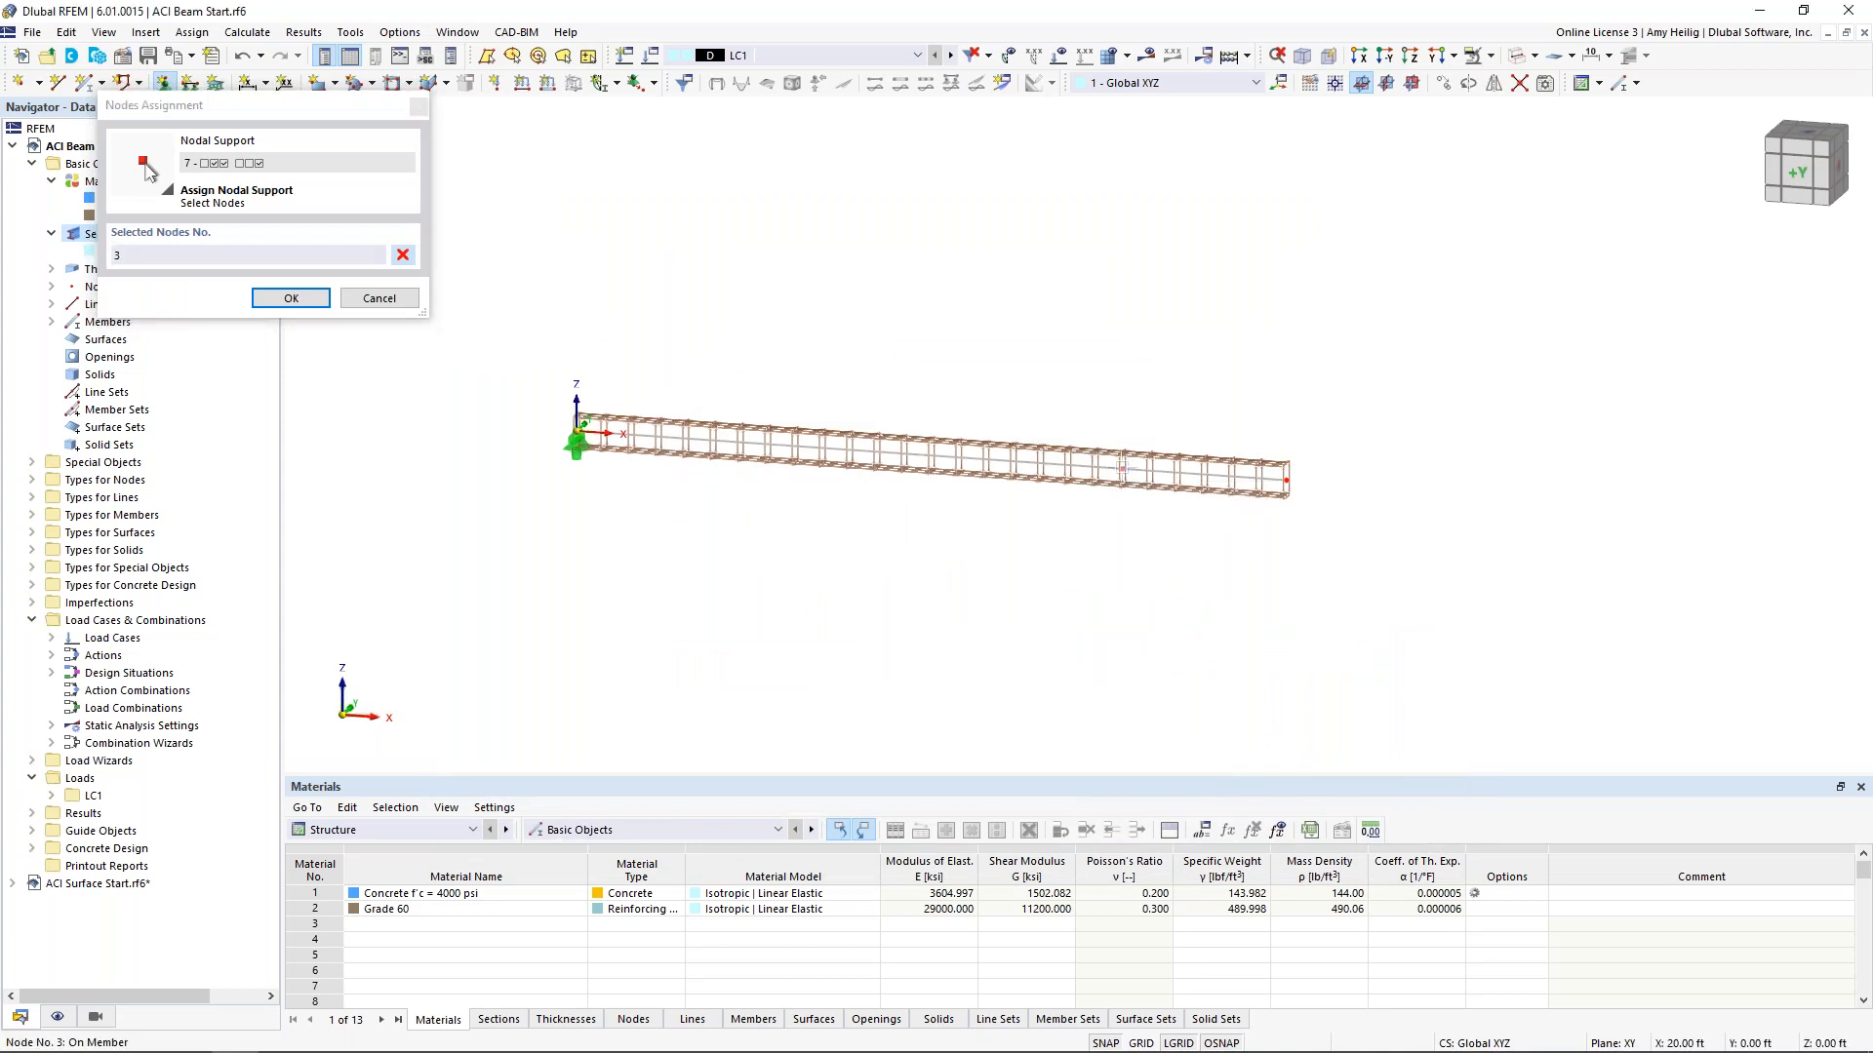
pyautogui.click(291, 297)
pyautogui.click(1016, 708)
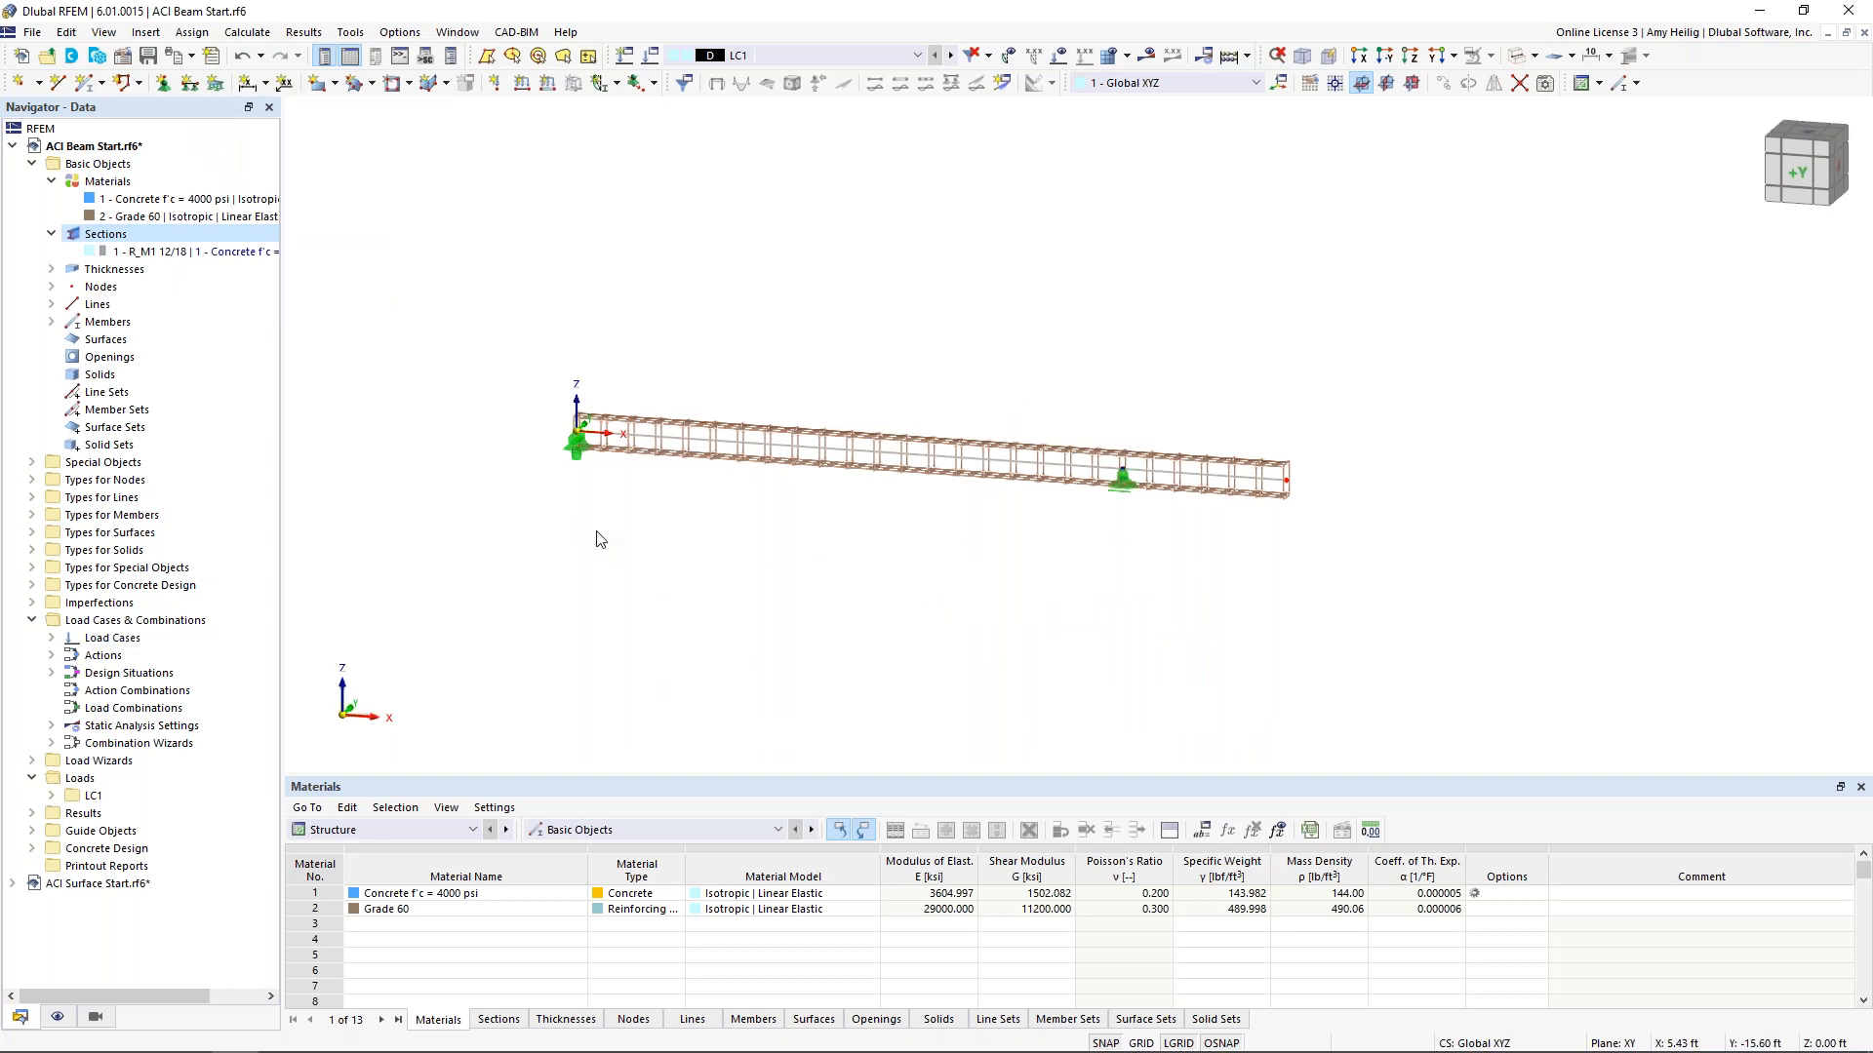
# Enlarge the displayed size of the nodal support symbols
pyautogui.rightClick(576, 462)
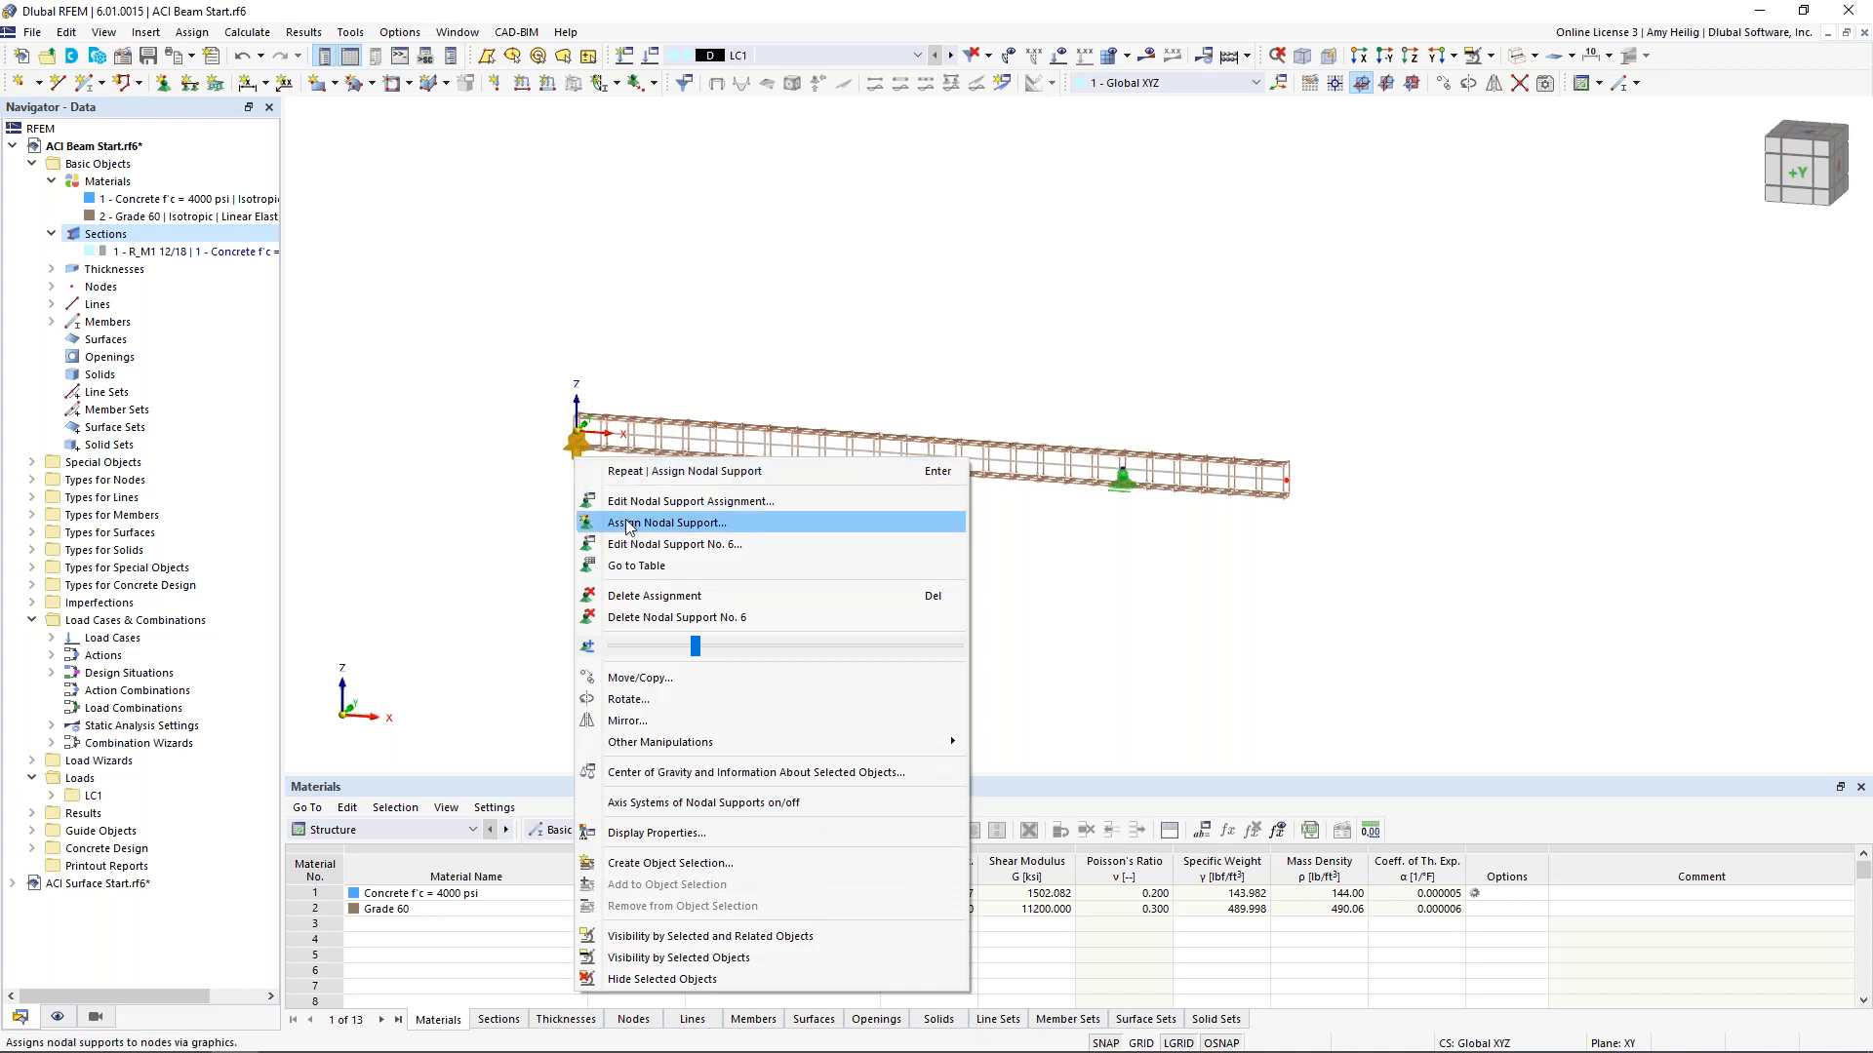
pyautogui.moveTo(696, 646); pyautogui.dragTo(737, 652)
pyautogui.click(1067, 622)
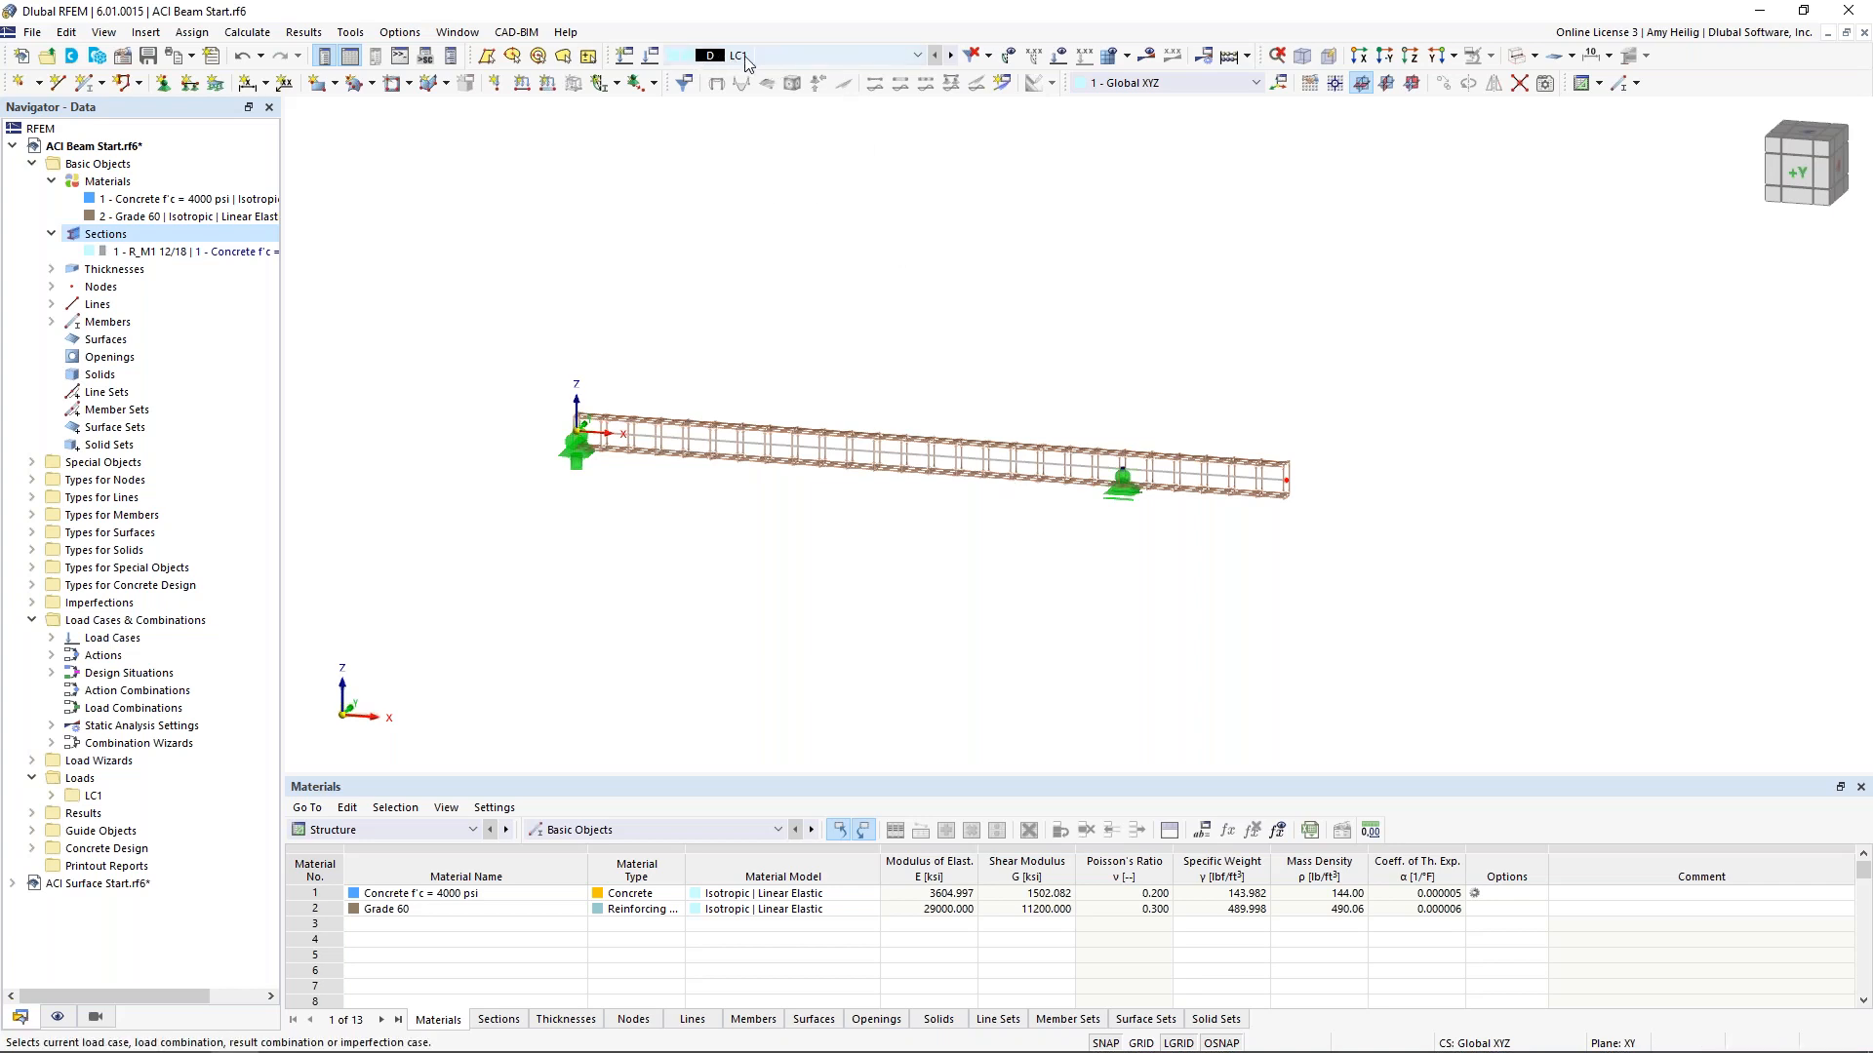
# Name load case LC1 Dead and assign it the Dead load action category
pyautogui.click(650, 59)
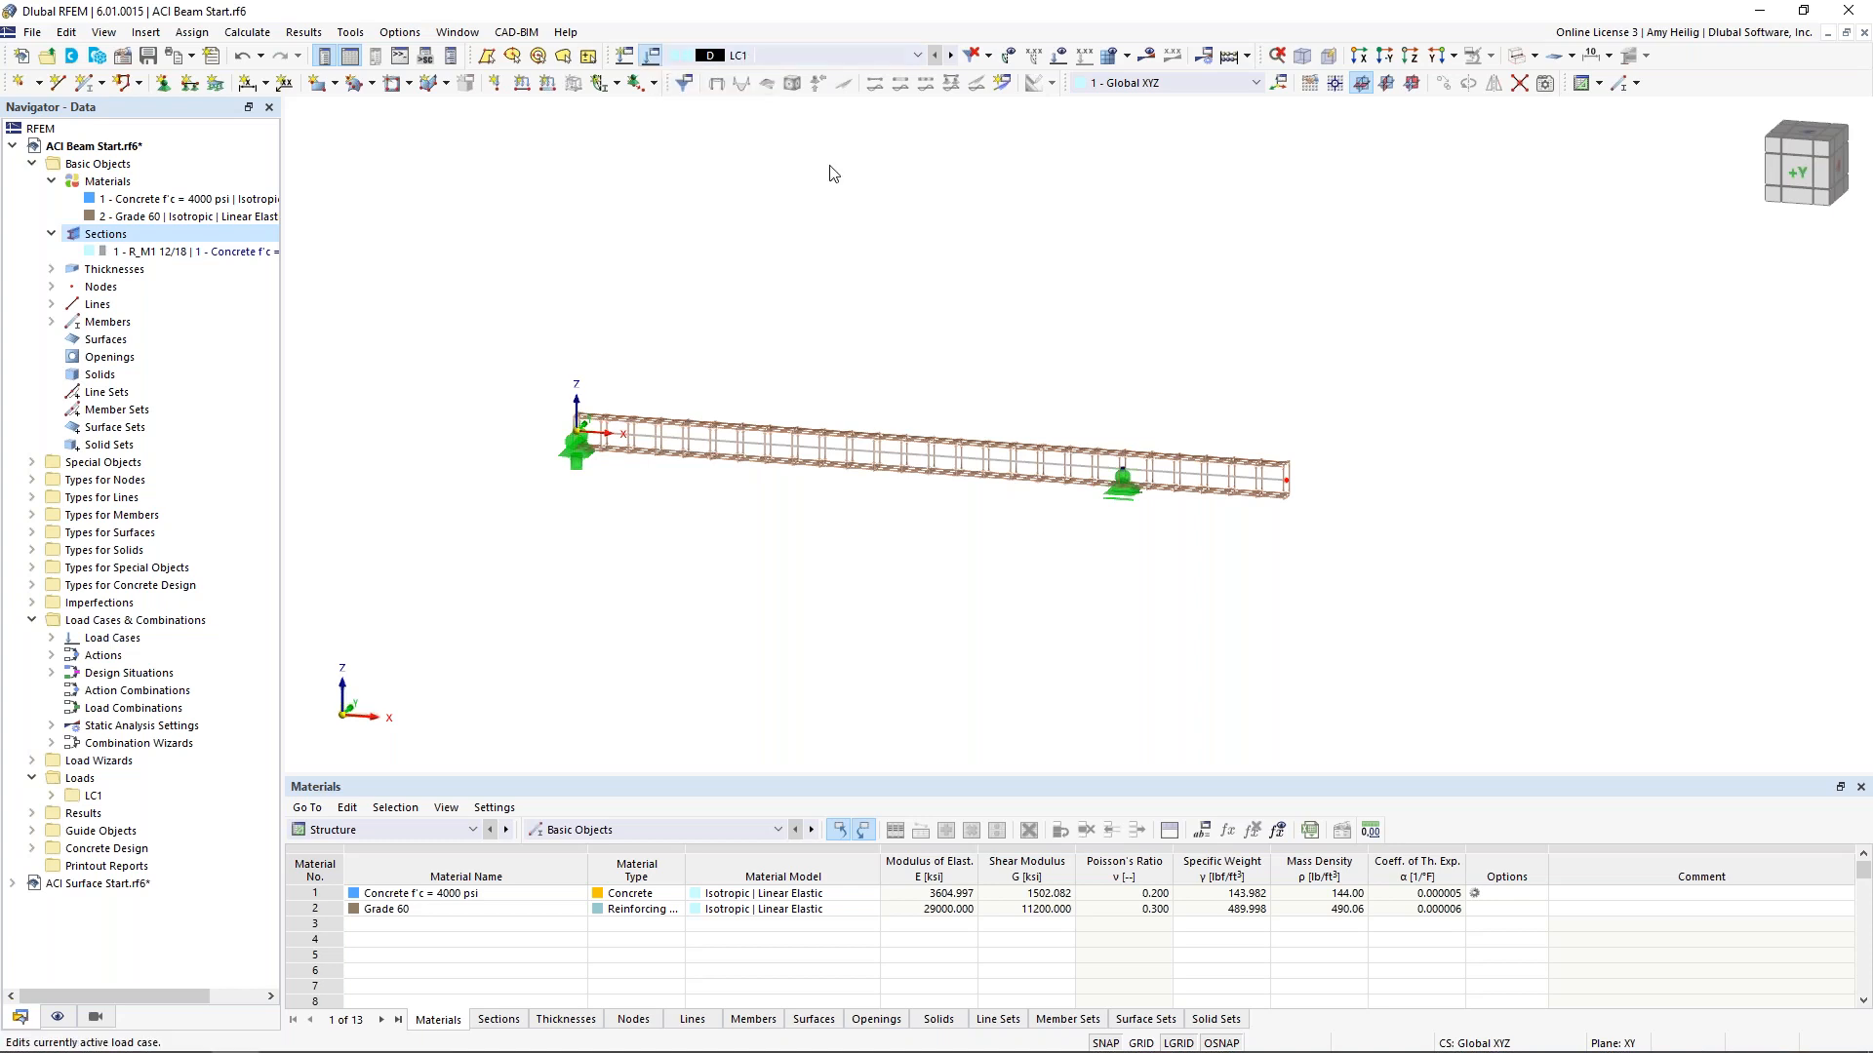
pyautogui.click(785, 194)
pyautogui.write('Dead')
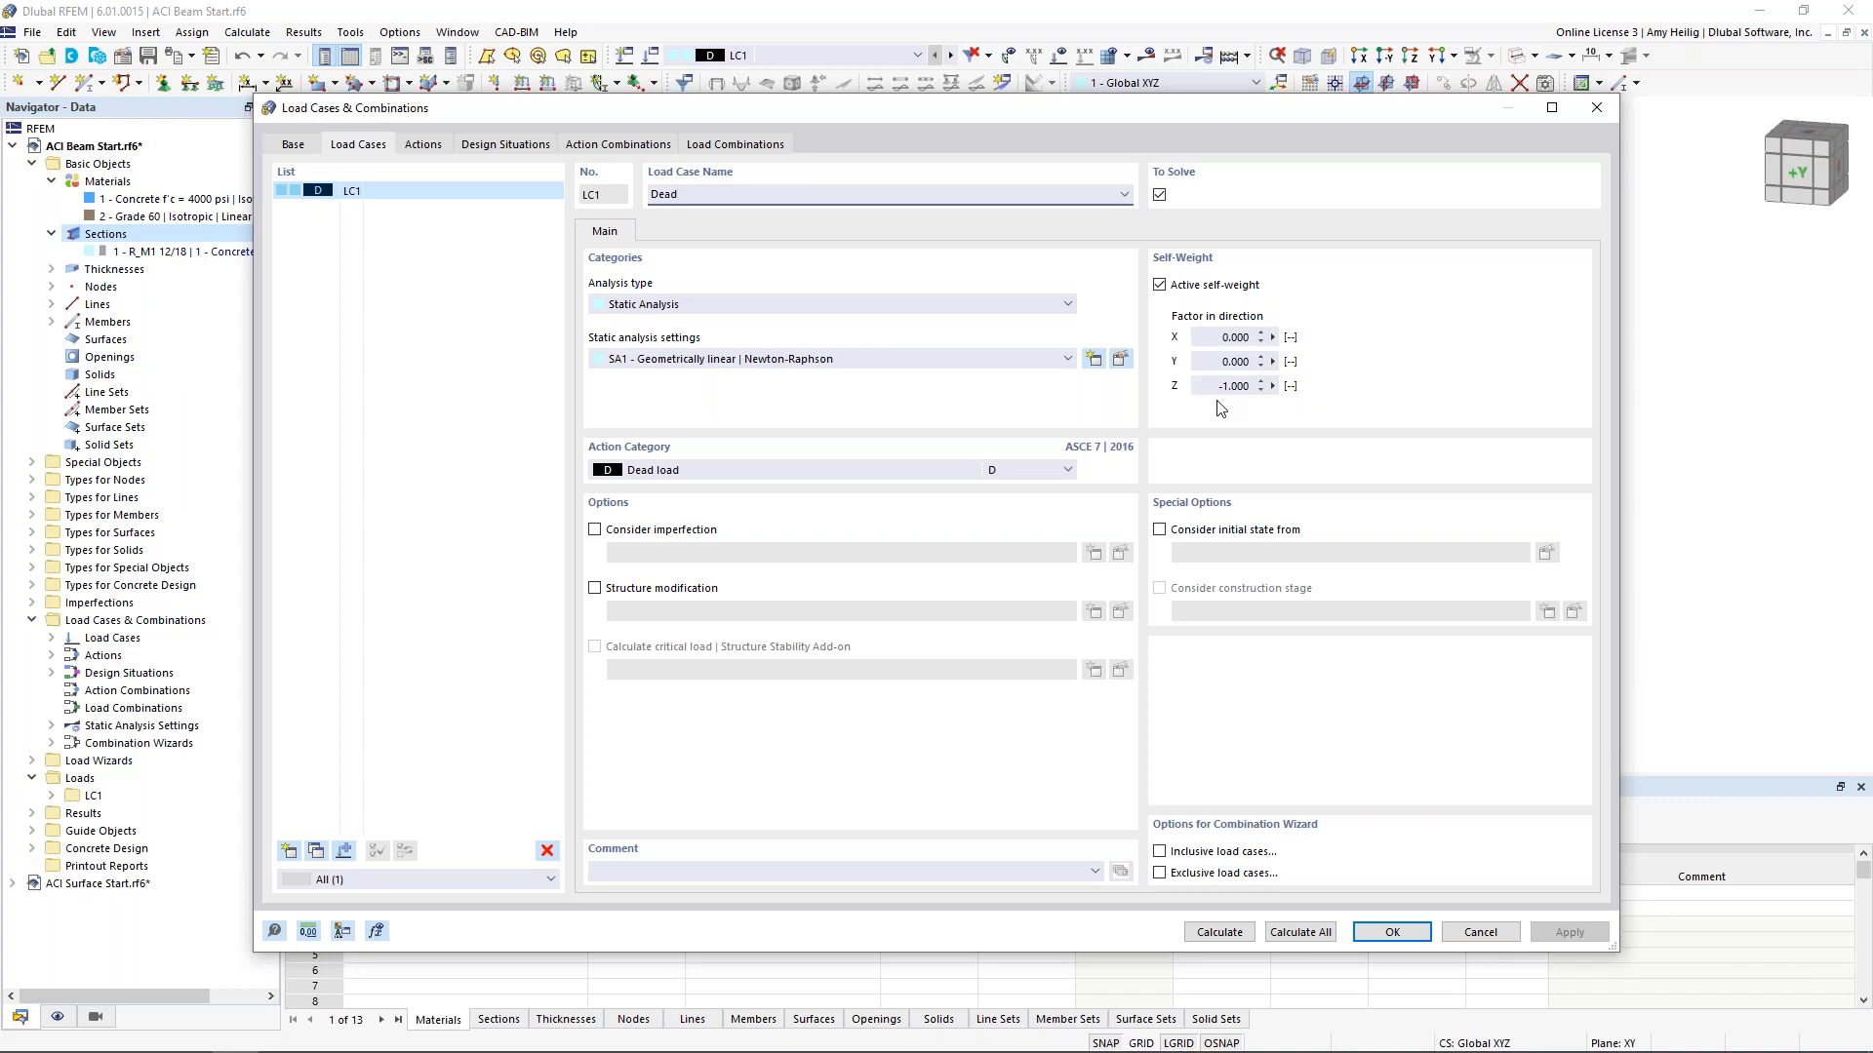
pyautogui.click(829, 470)
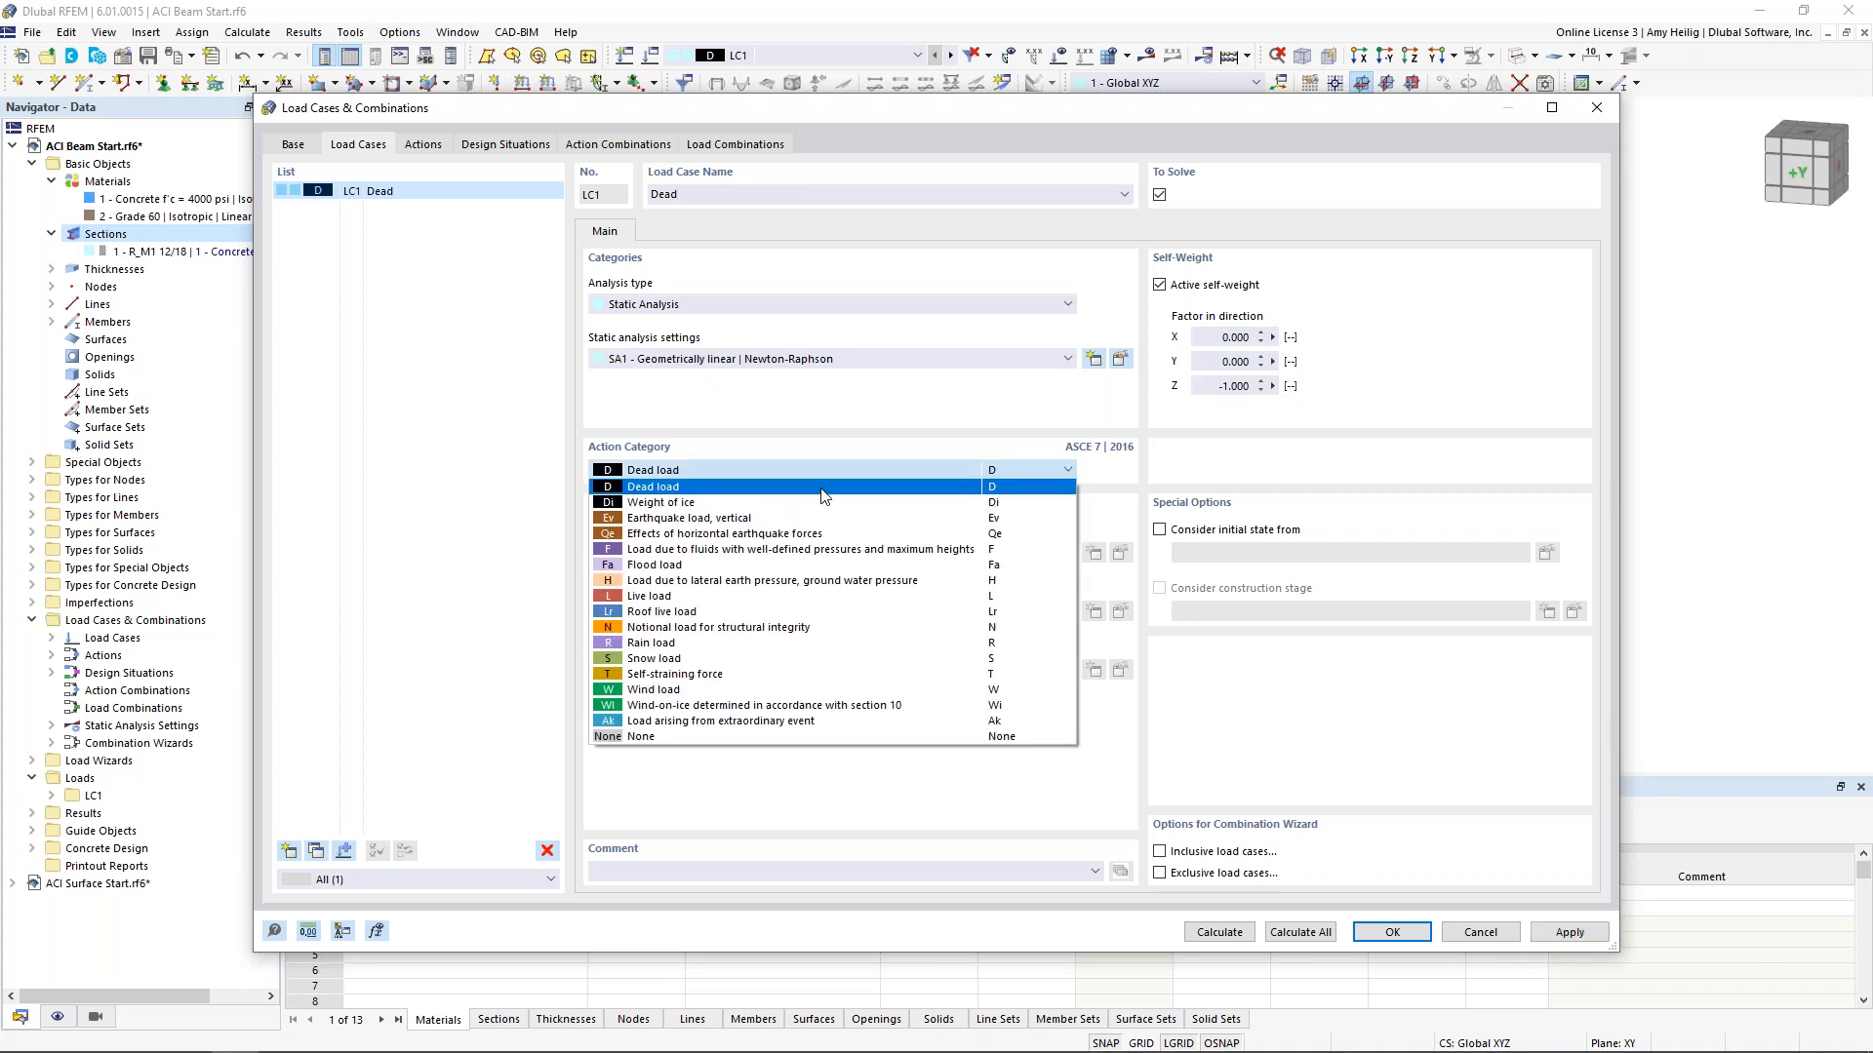
pyautogui.click(827, 490)
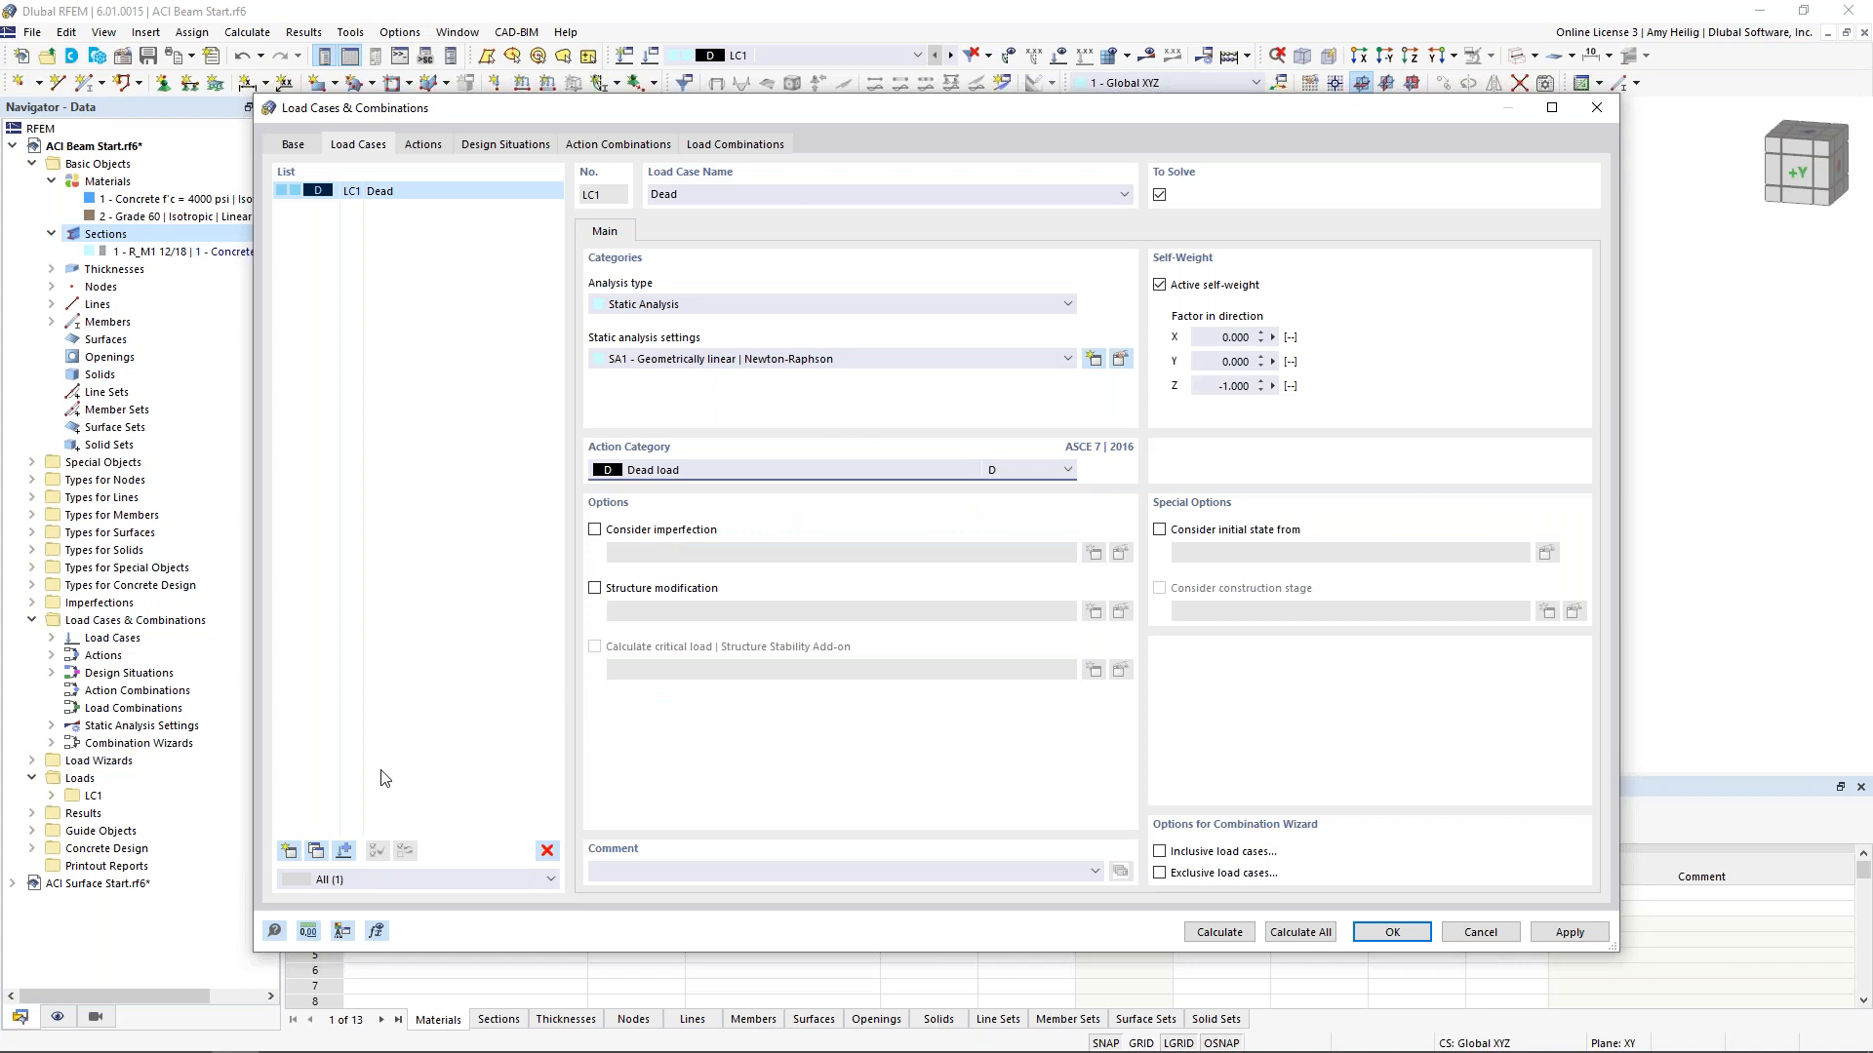
# Add a second load case named Live 1 with the Live load action category
pyautogui.click(288, 850)
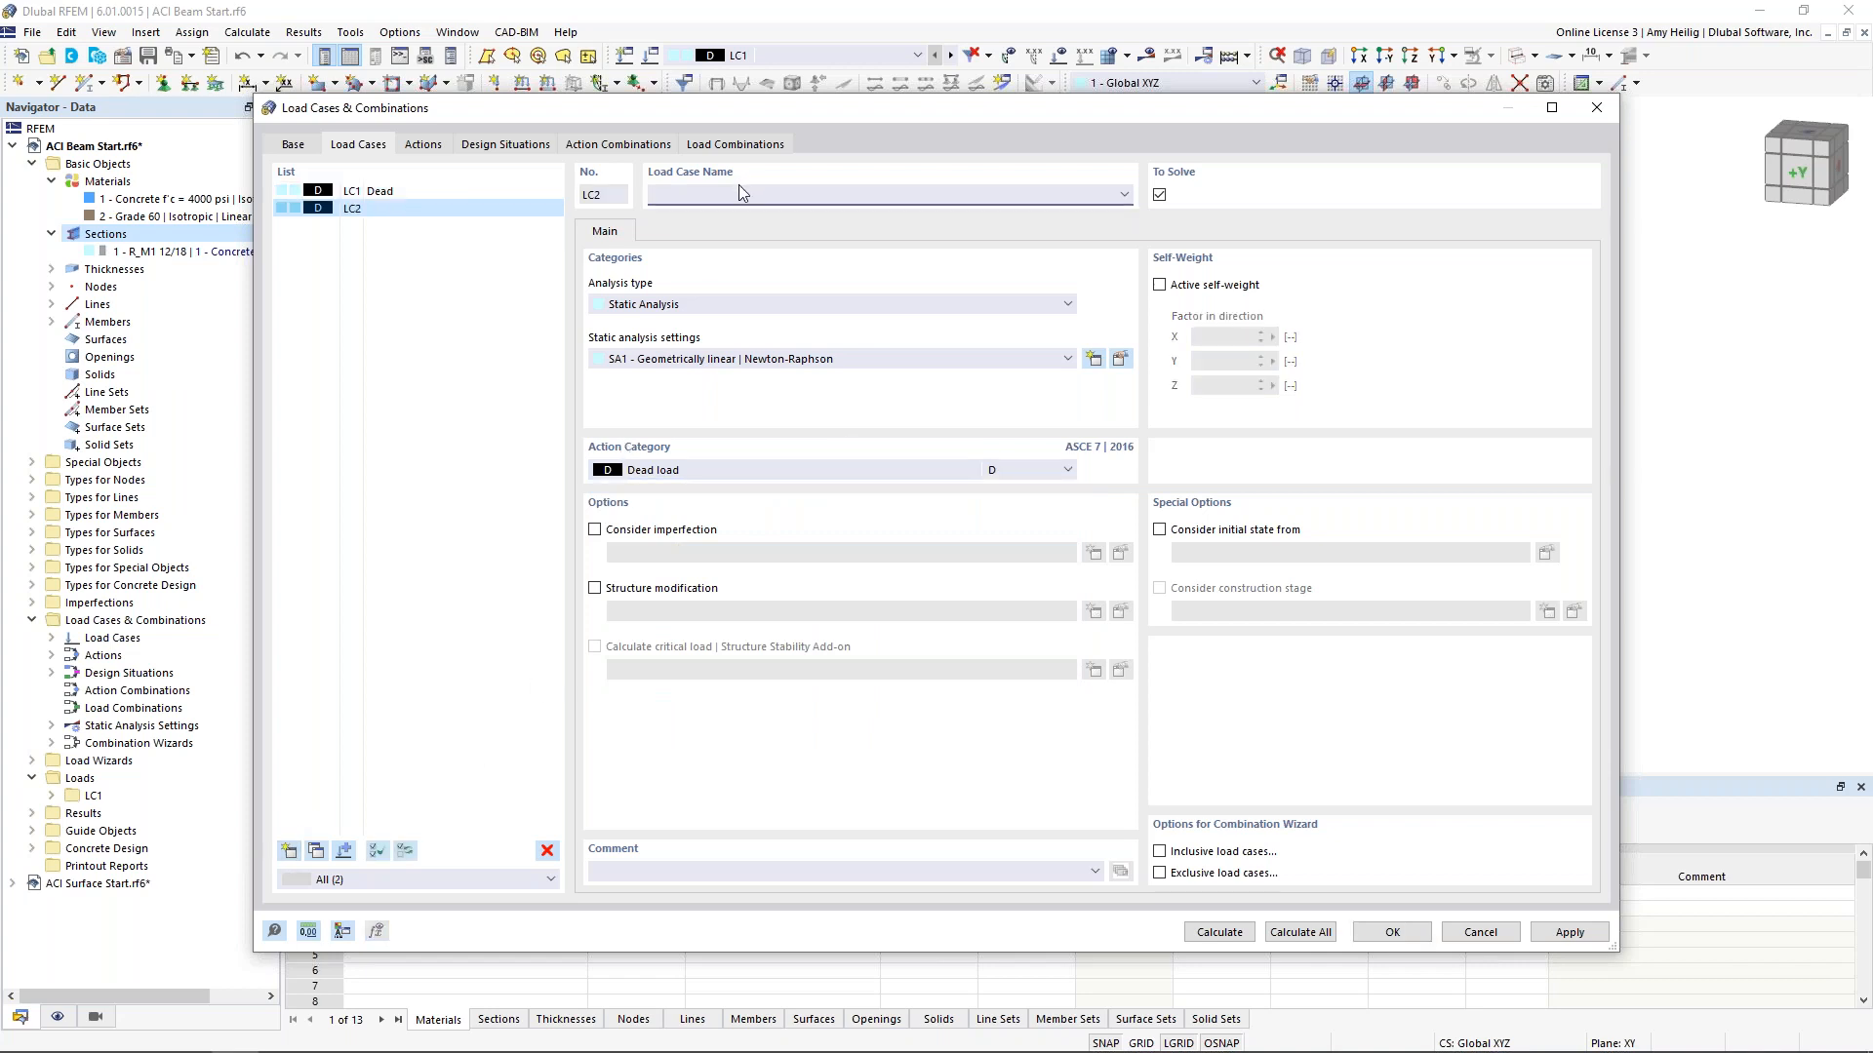
pyautogui.write('Live 1')
pyautogui.click(704, 471)
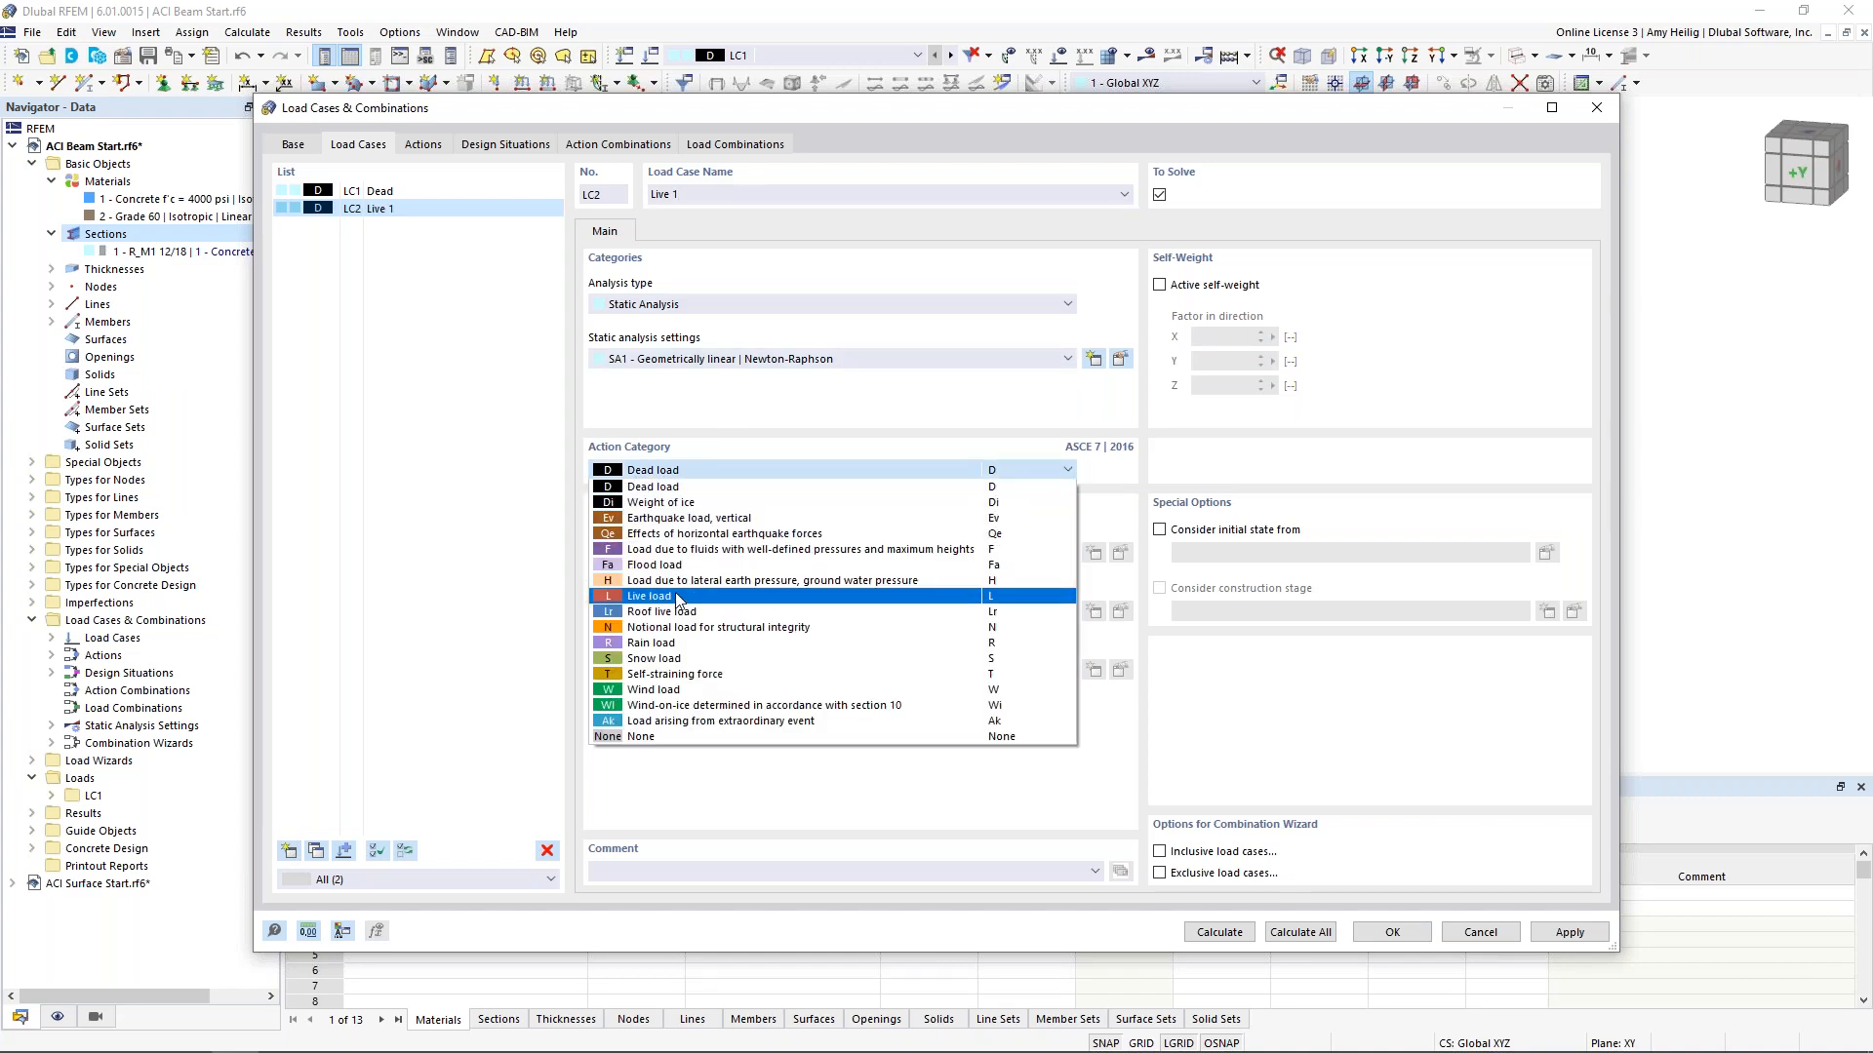
pyautogui.click(671, 600)
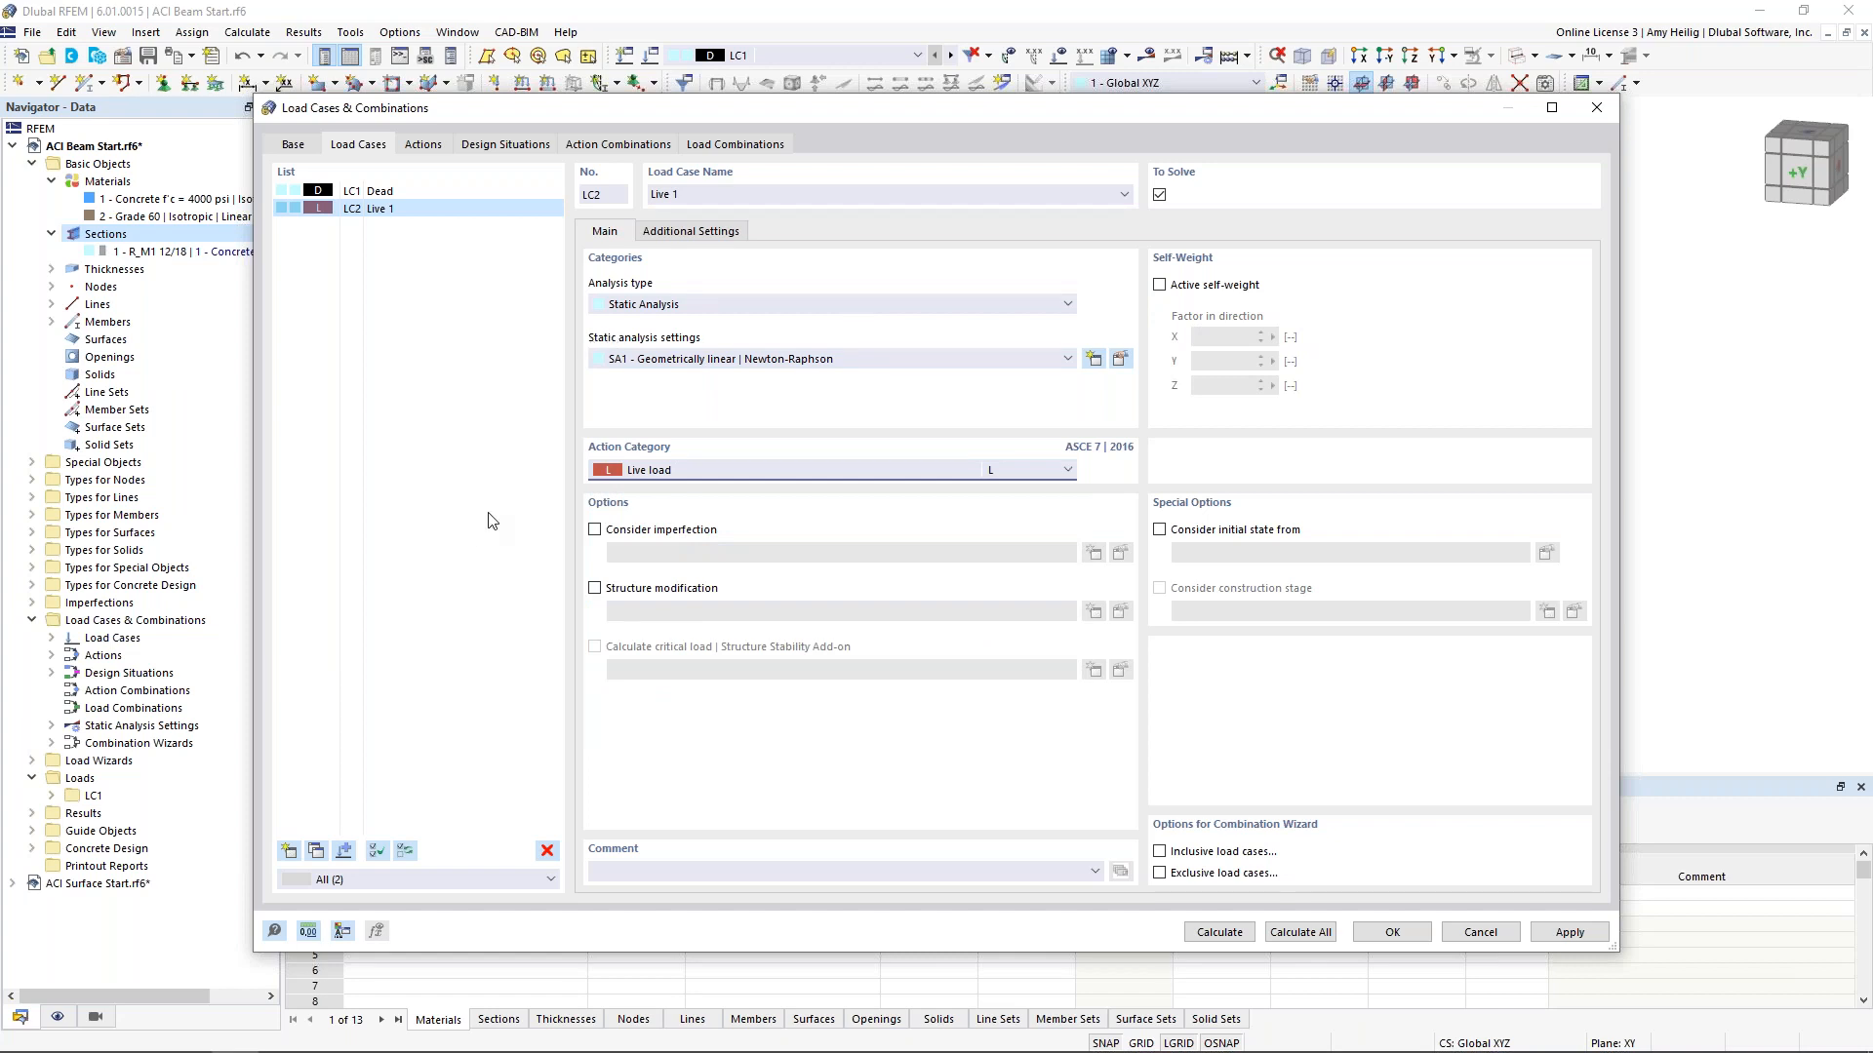
# Copy the Live 1 load case and name the copy Live 2
pyautogui.click(316, 852)
pyautogui.click(683, 196)
pyautogui.press('BackSpace')
pyautogui.write('2')
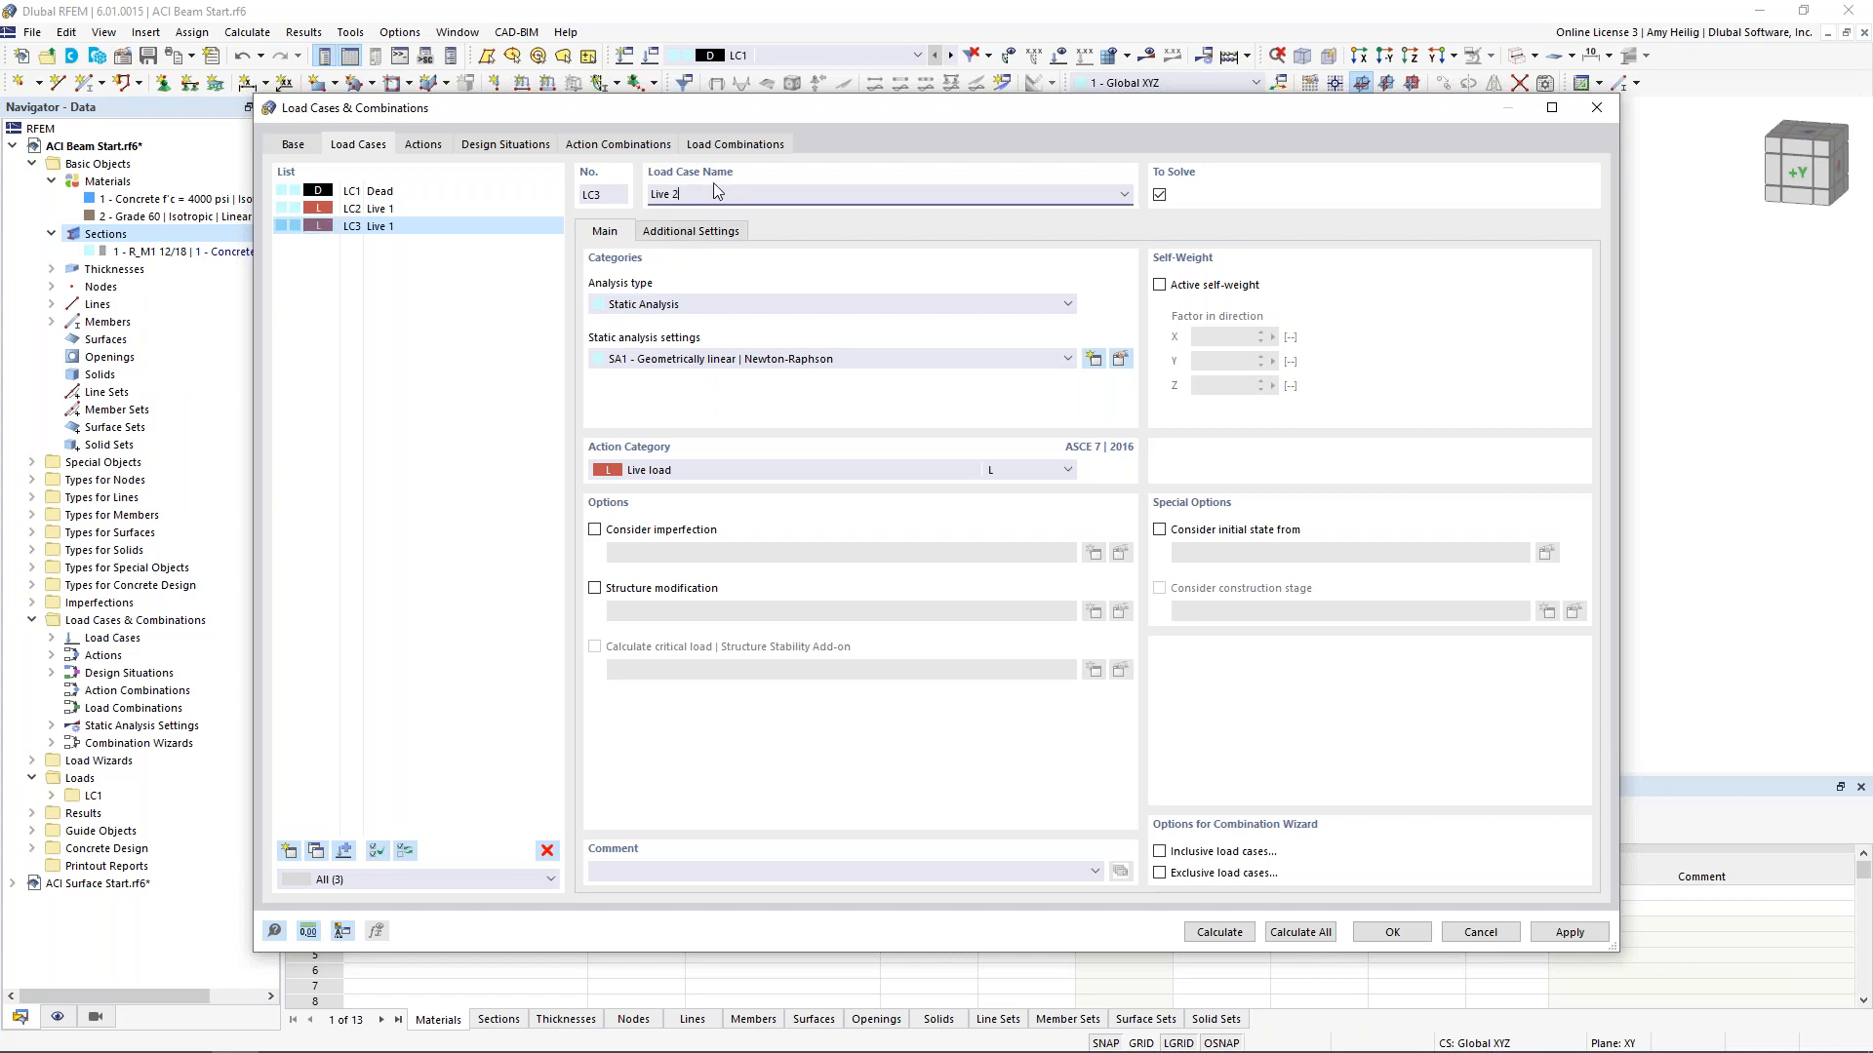
pyautogui.click(487, 209)
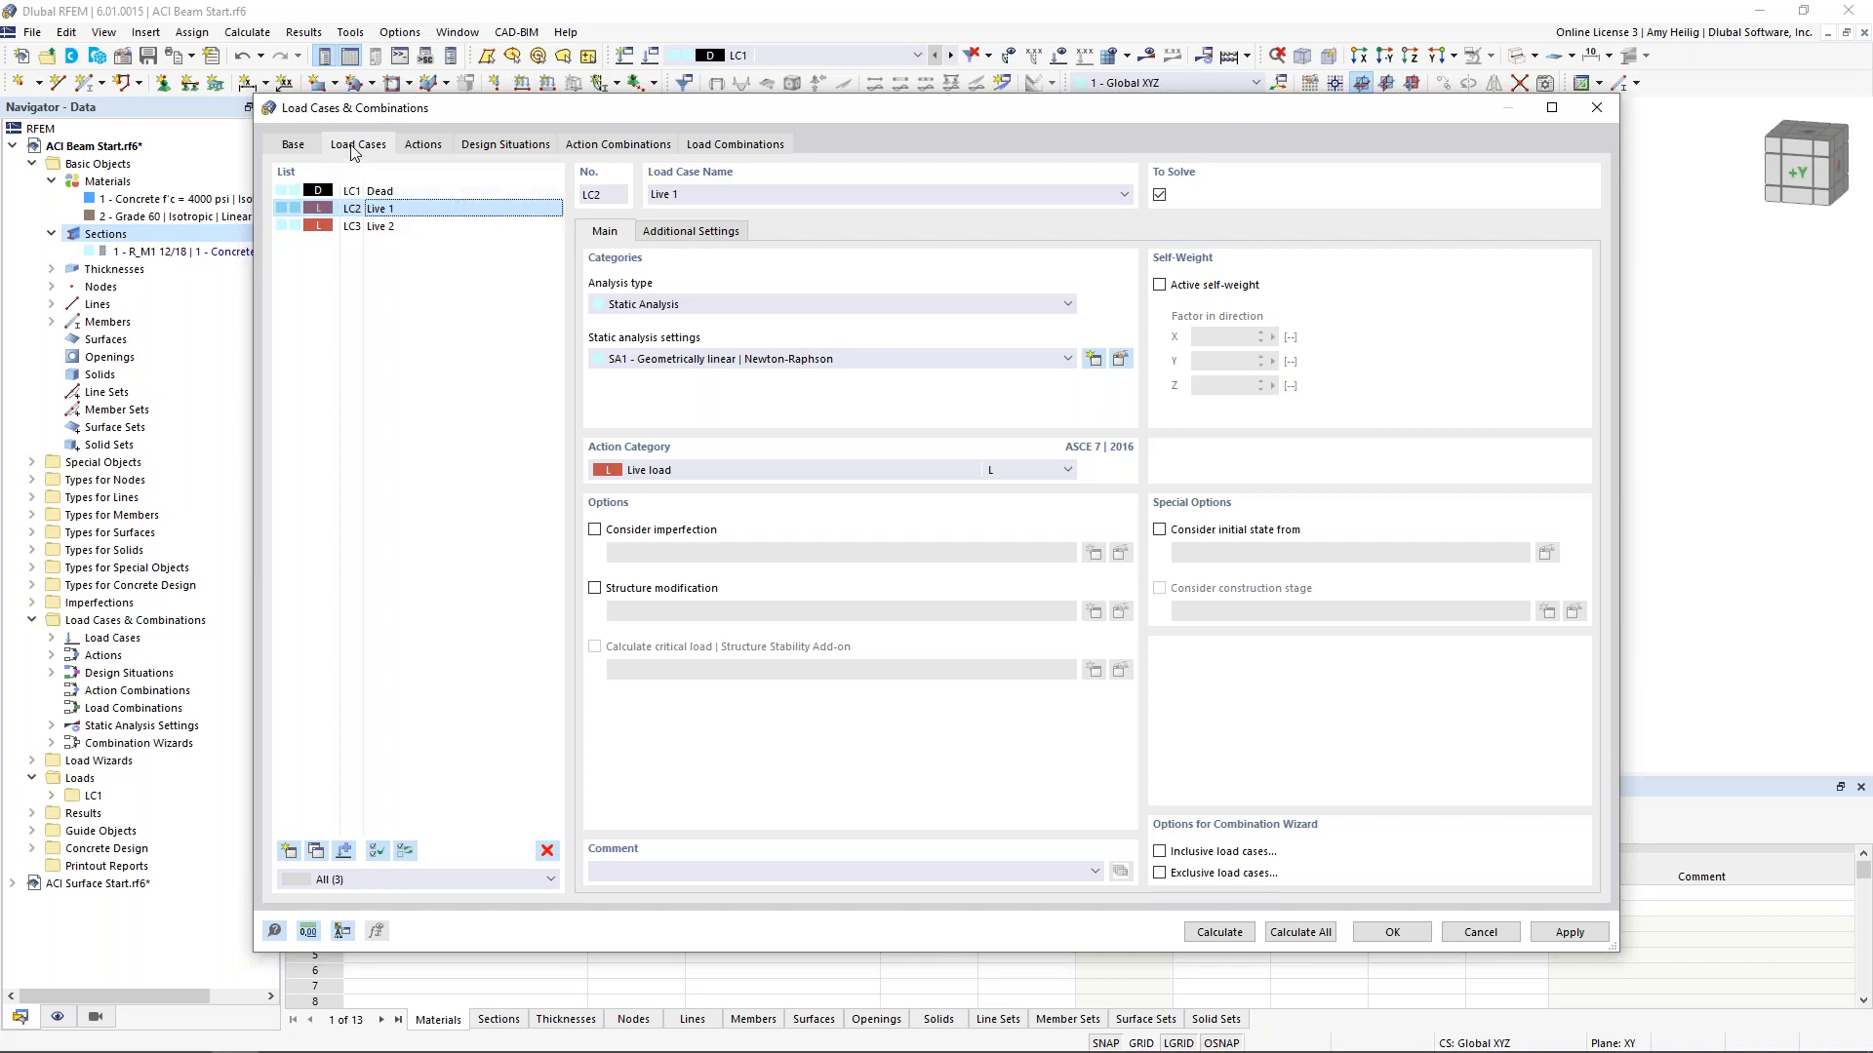
# Keep ASCE 7 as the combination standard, enable combination names according to action category, and accept saving the dialog changes
pyautogui.click(295, 147)
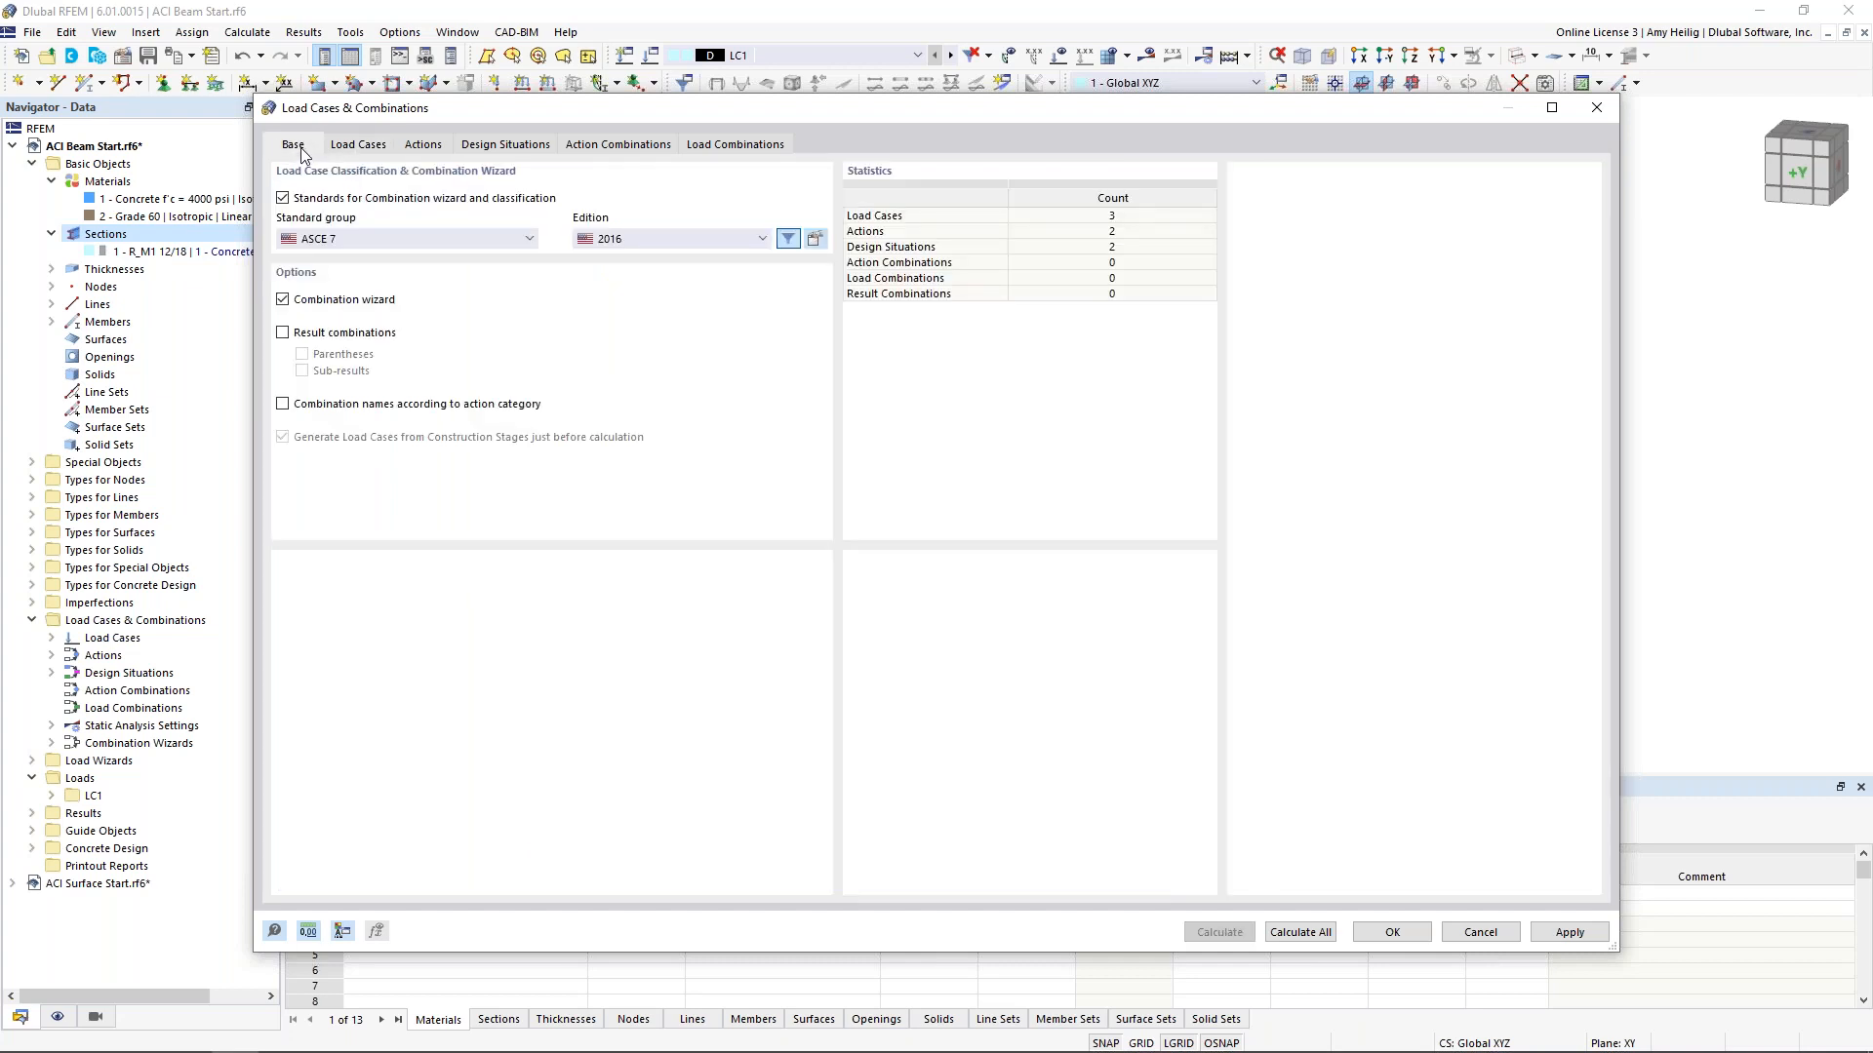
pyautogui.click(352, 247)
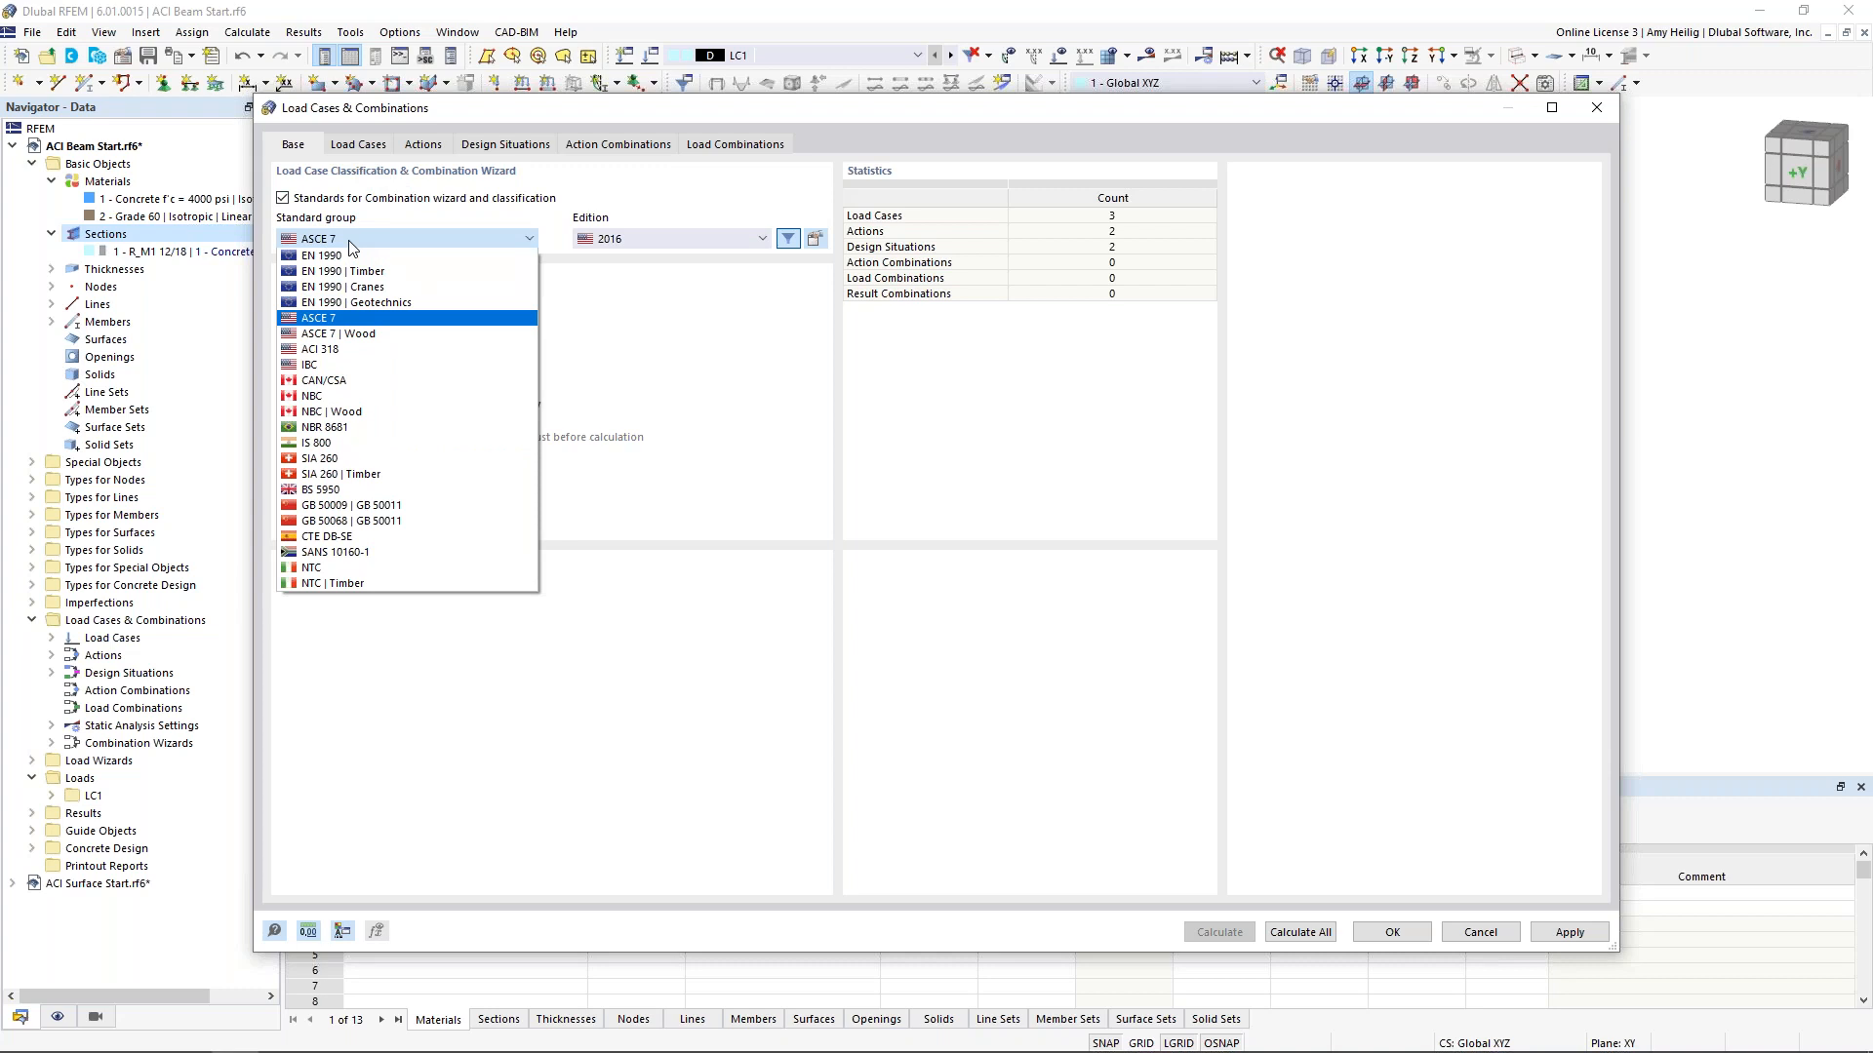
pyautogui.click(376, 318)
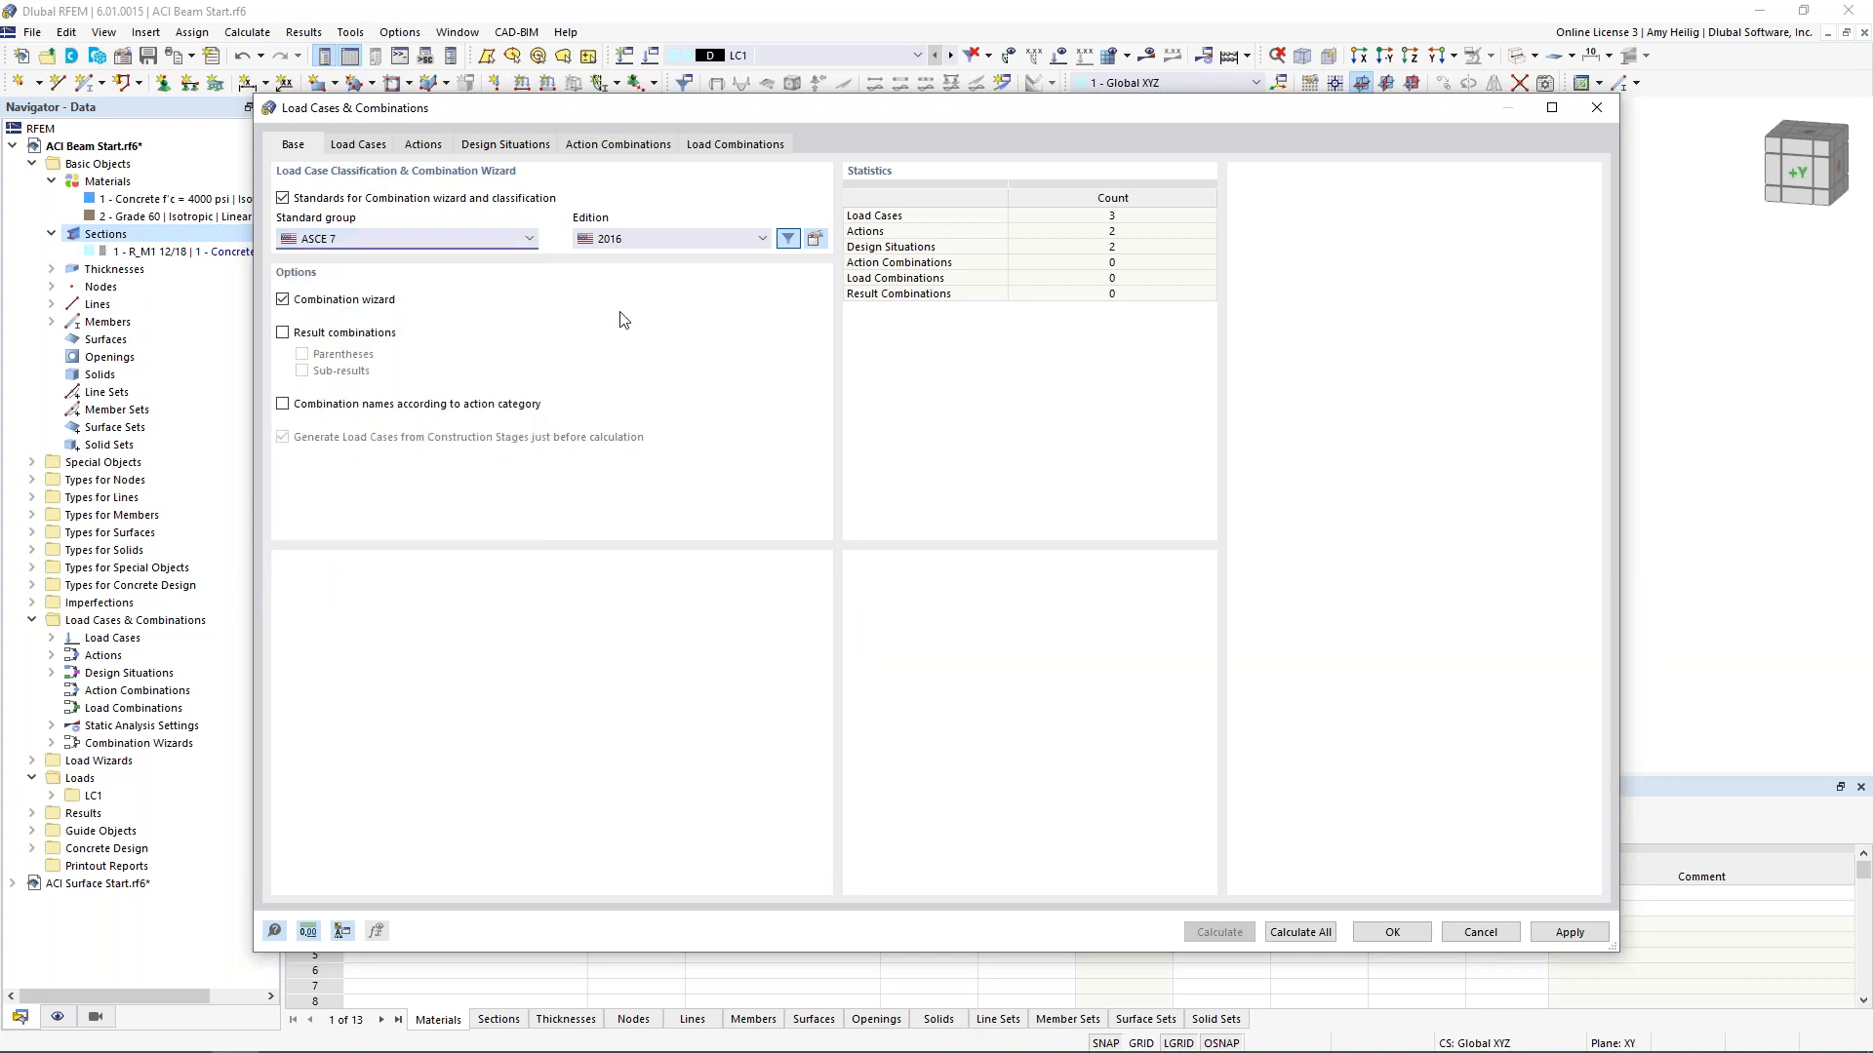
pyautogui.click(283, 404)
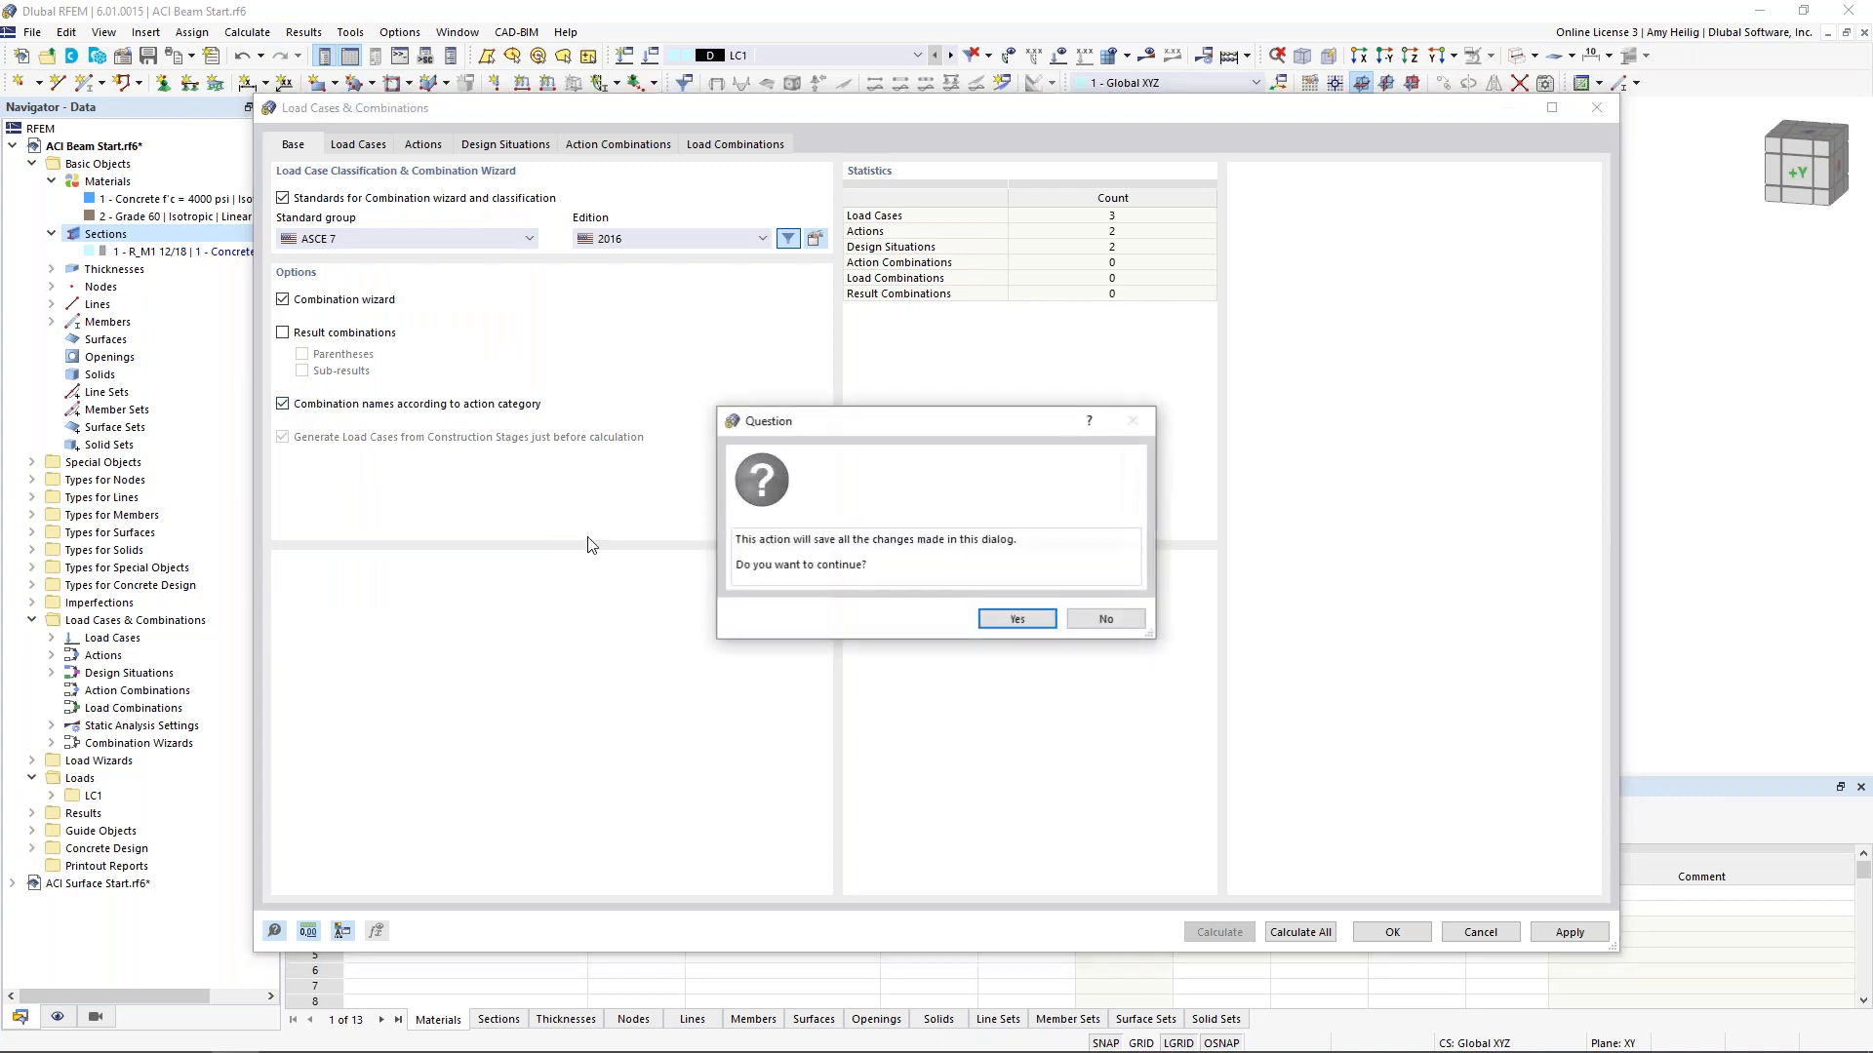
pyautogui.click(1018, 620)
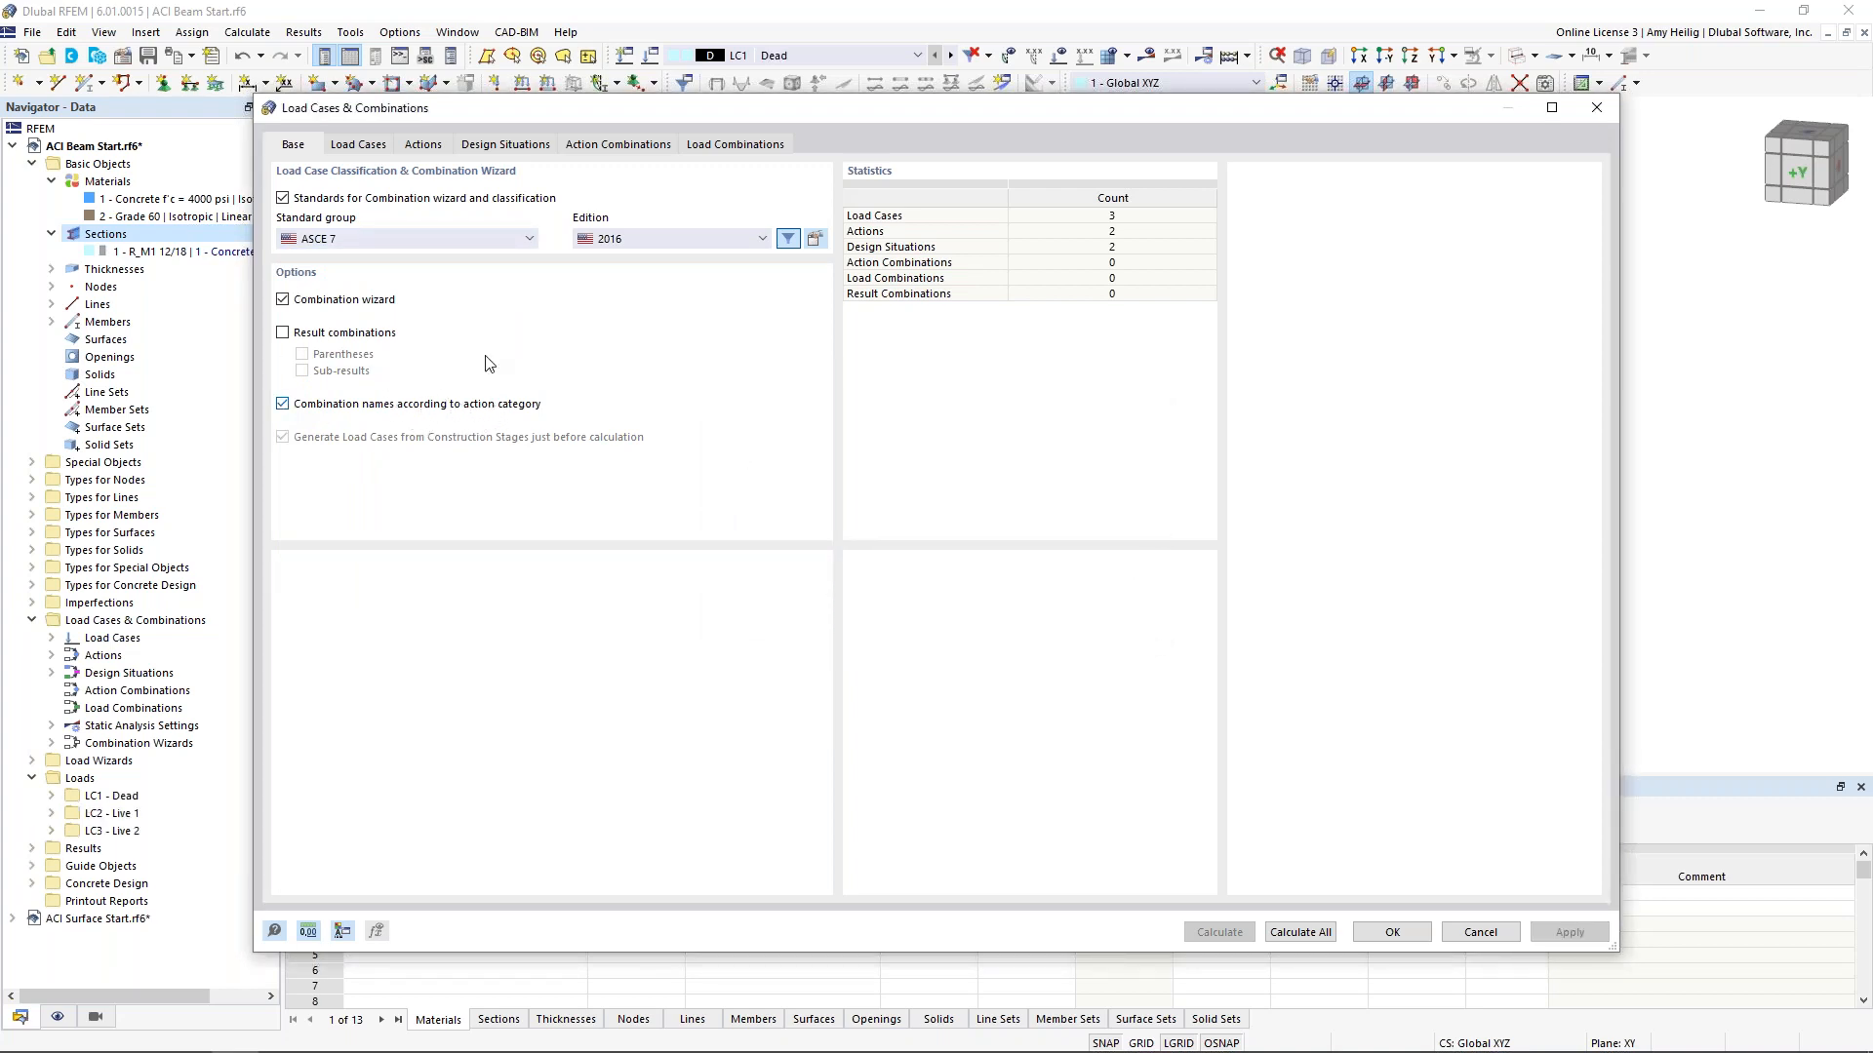
# Review the action type options of the live load action, keeping Simultaneously
pyautogui.click(423, 145)
pyautogui.click(379, 210)
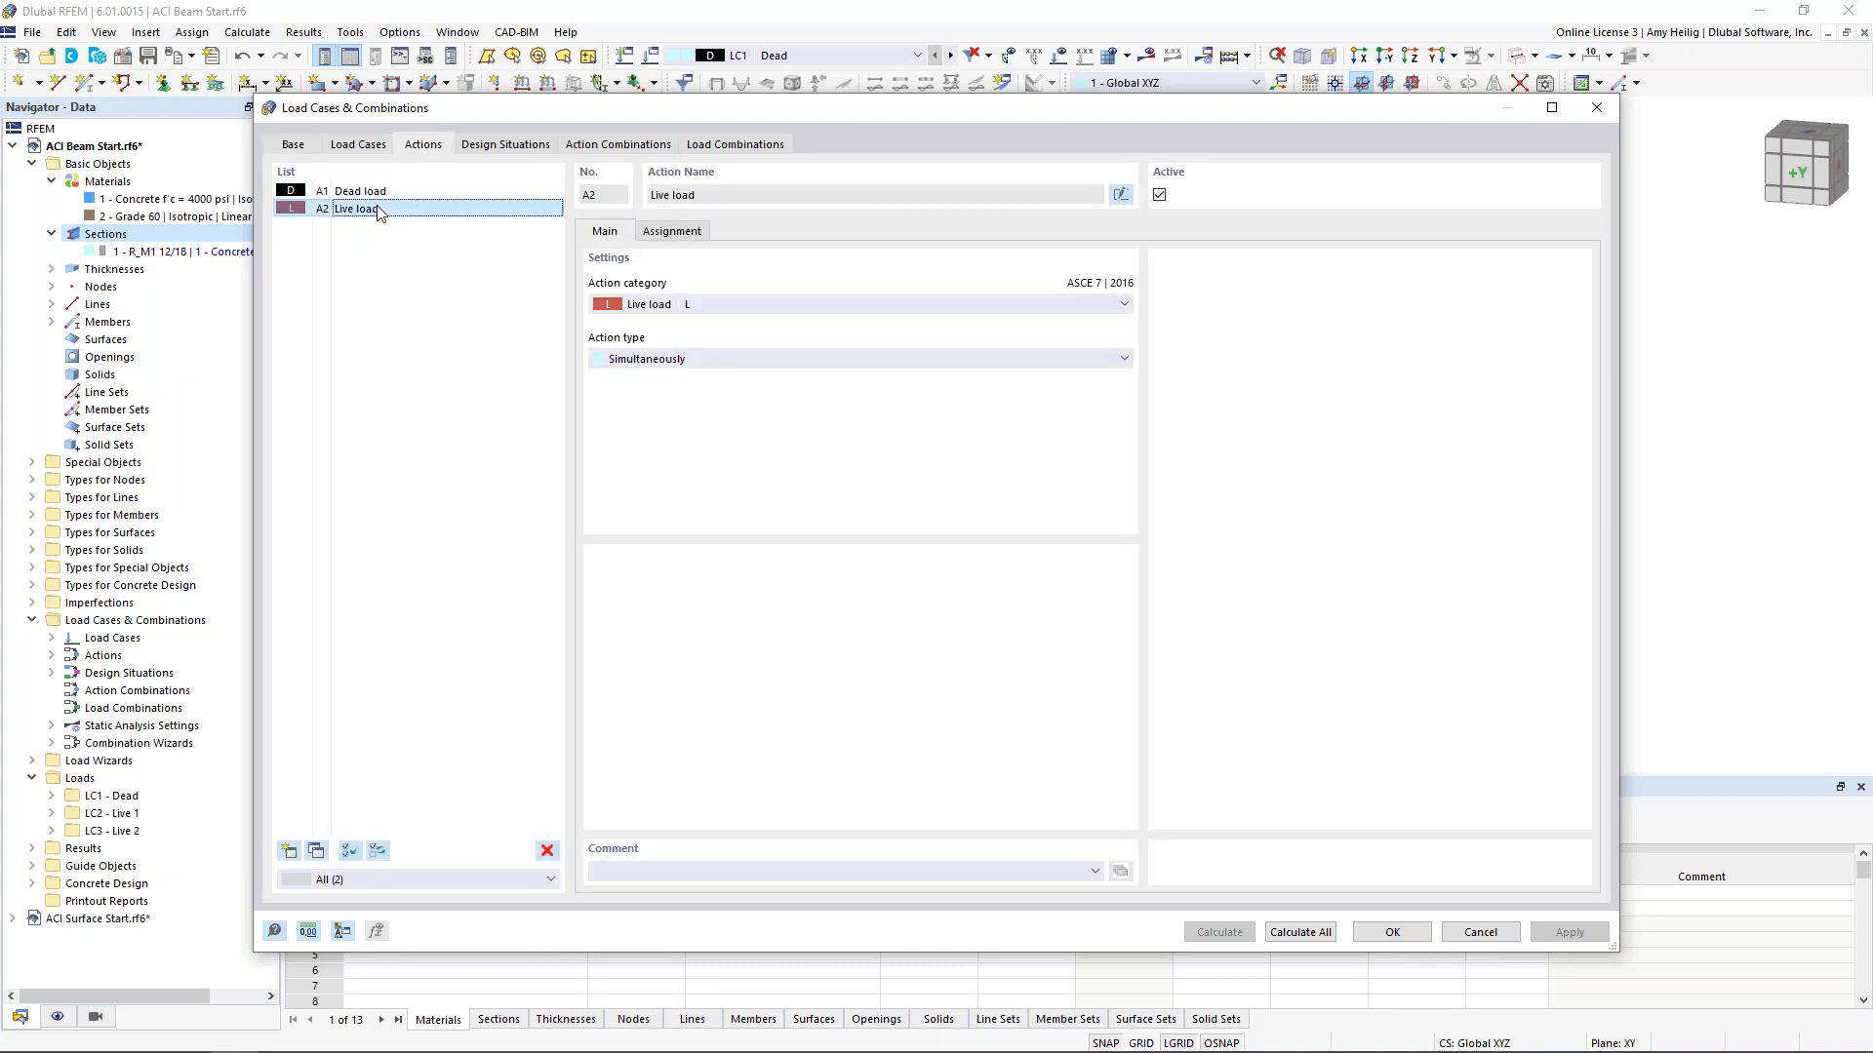
pyautogui.click(765, 360)
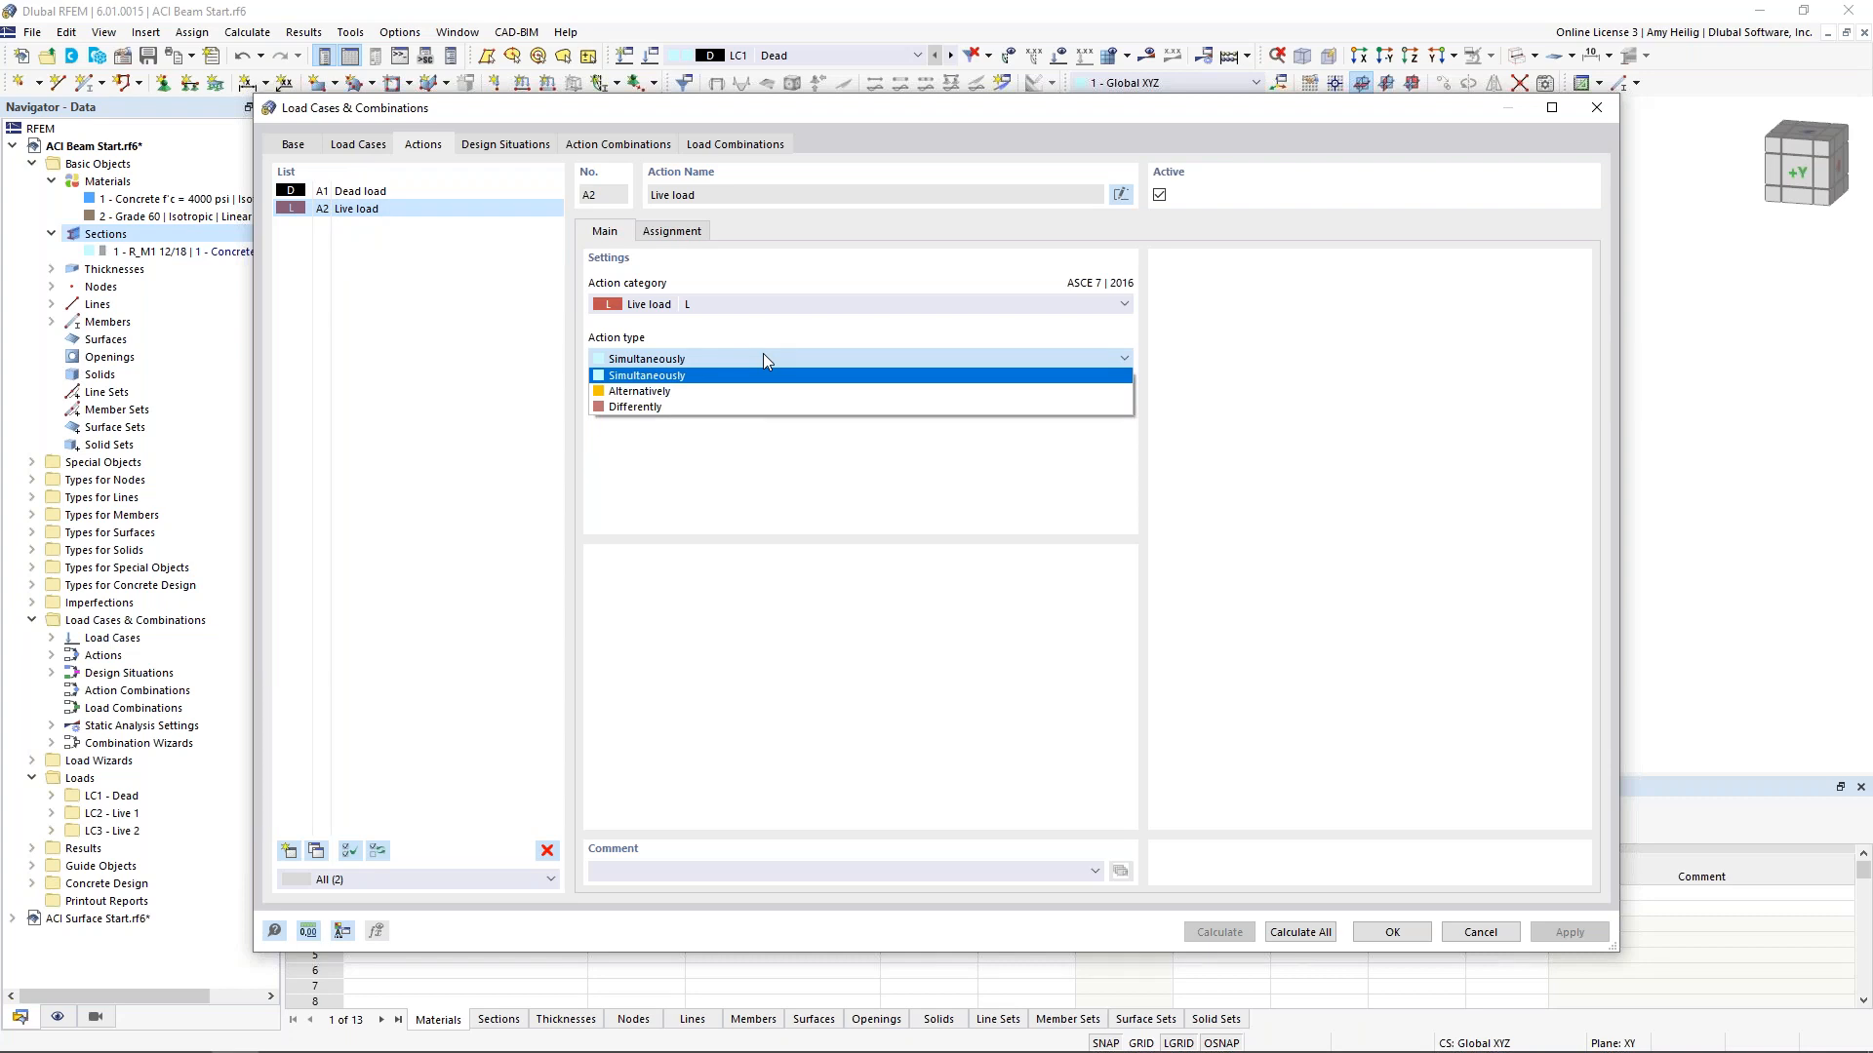
pyautogui.click(763, 355)
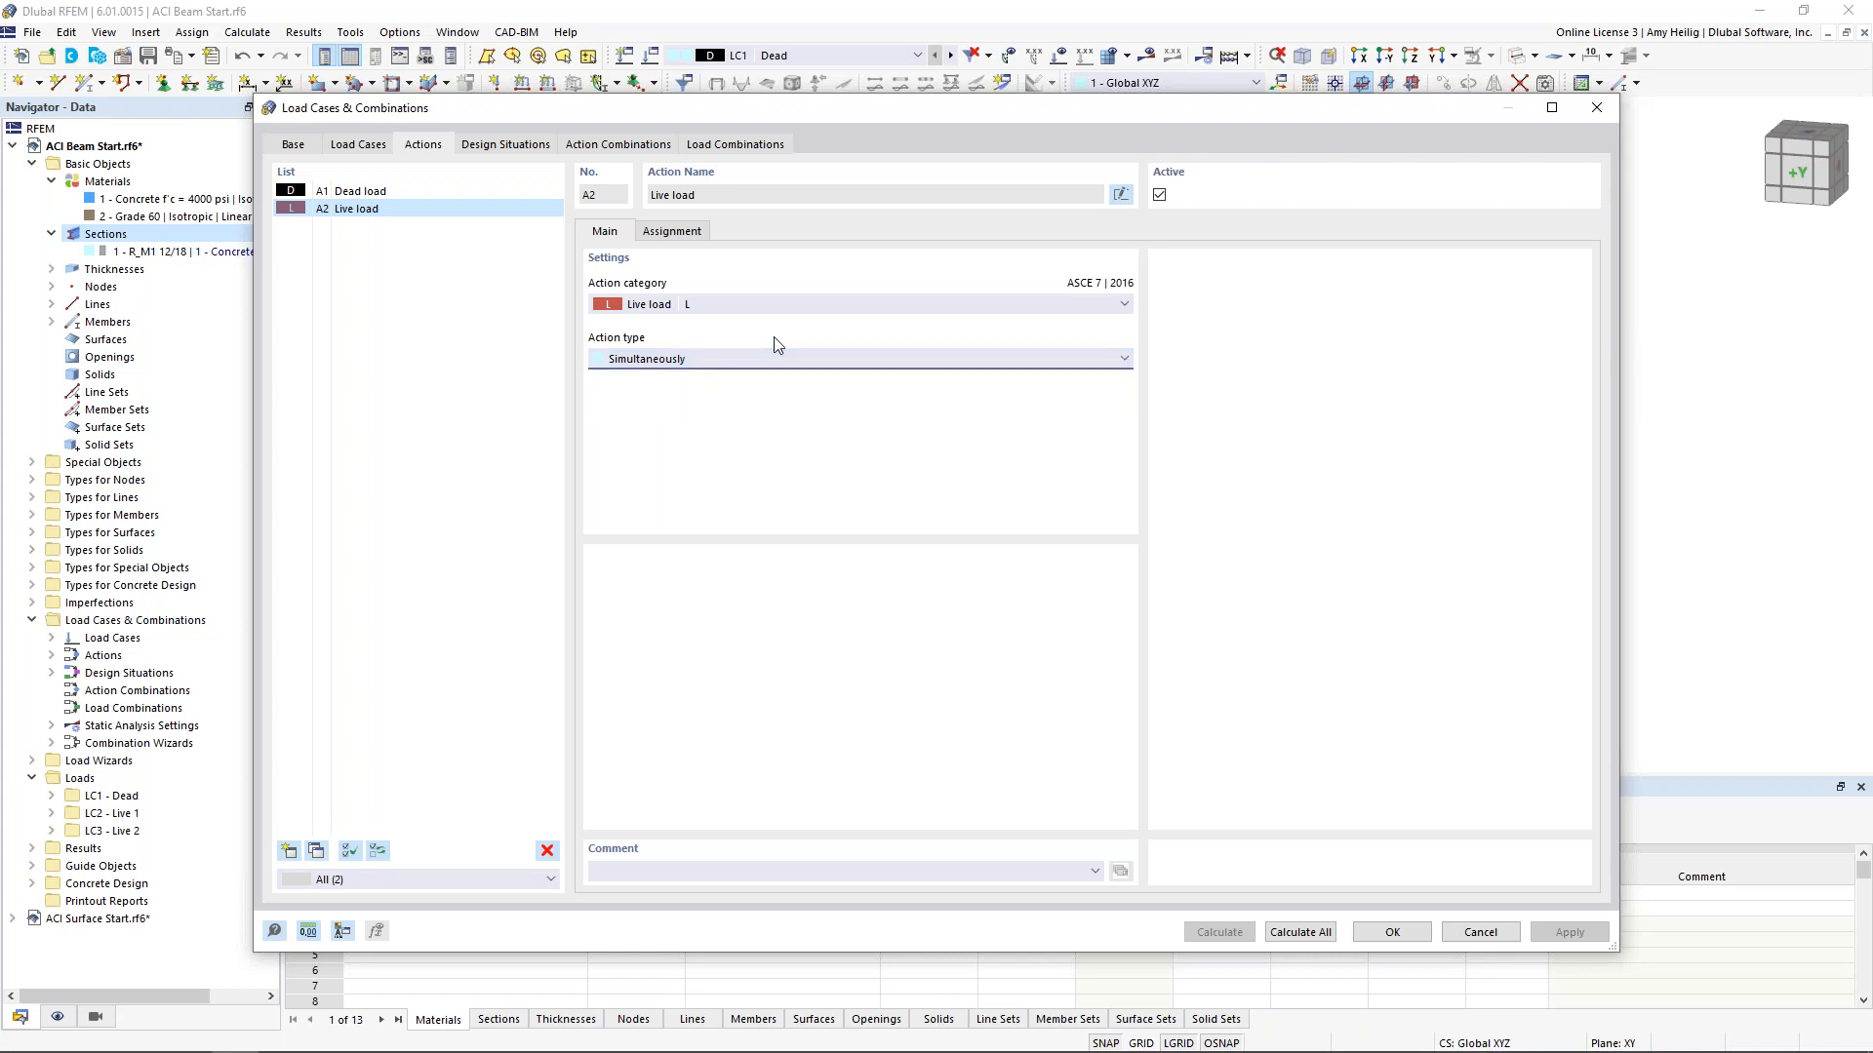
# Examine the design situations and read the combination rules for Section 2.4 (ASD)
pyautogui.click(511, 146)
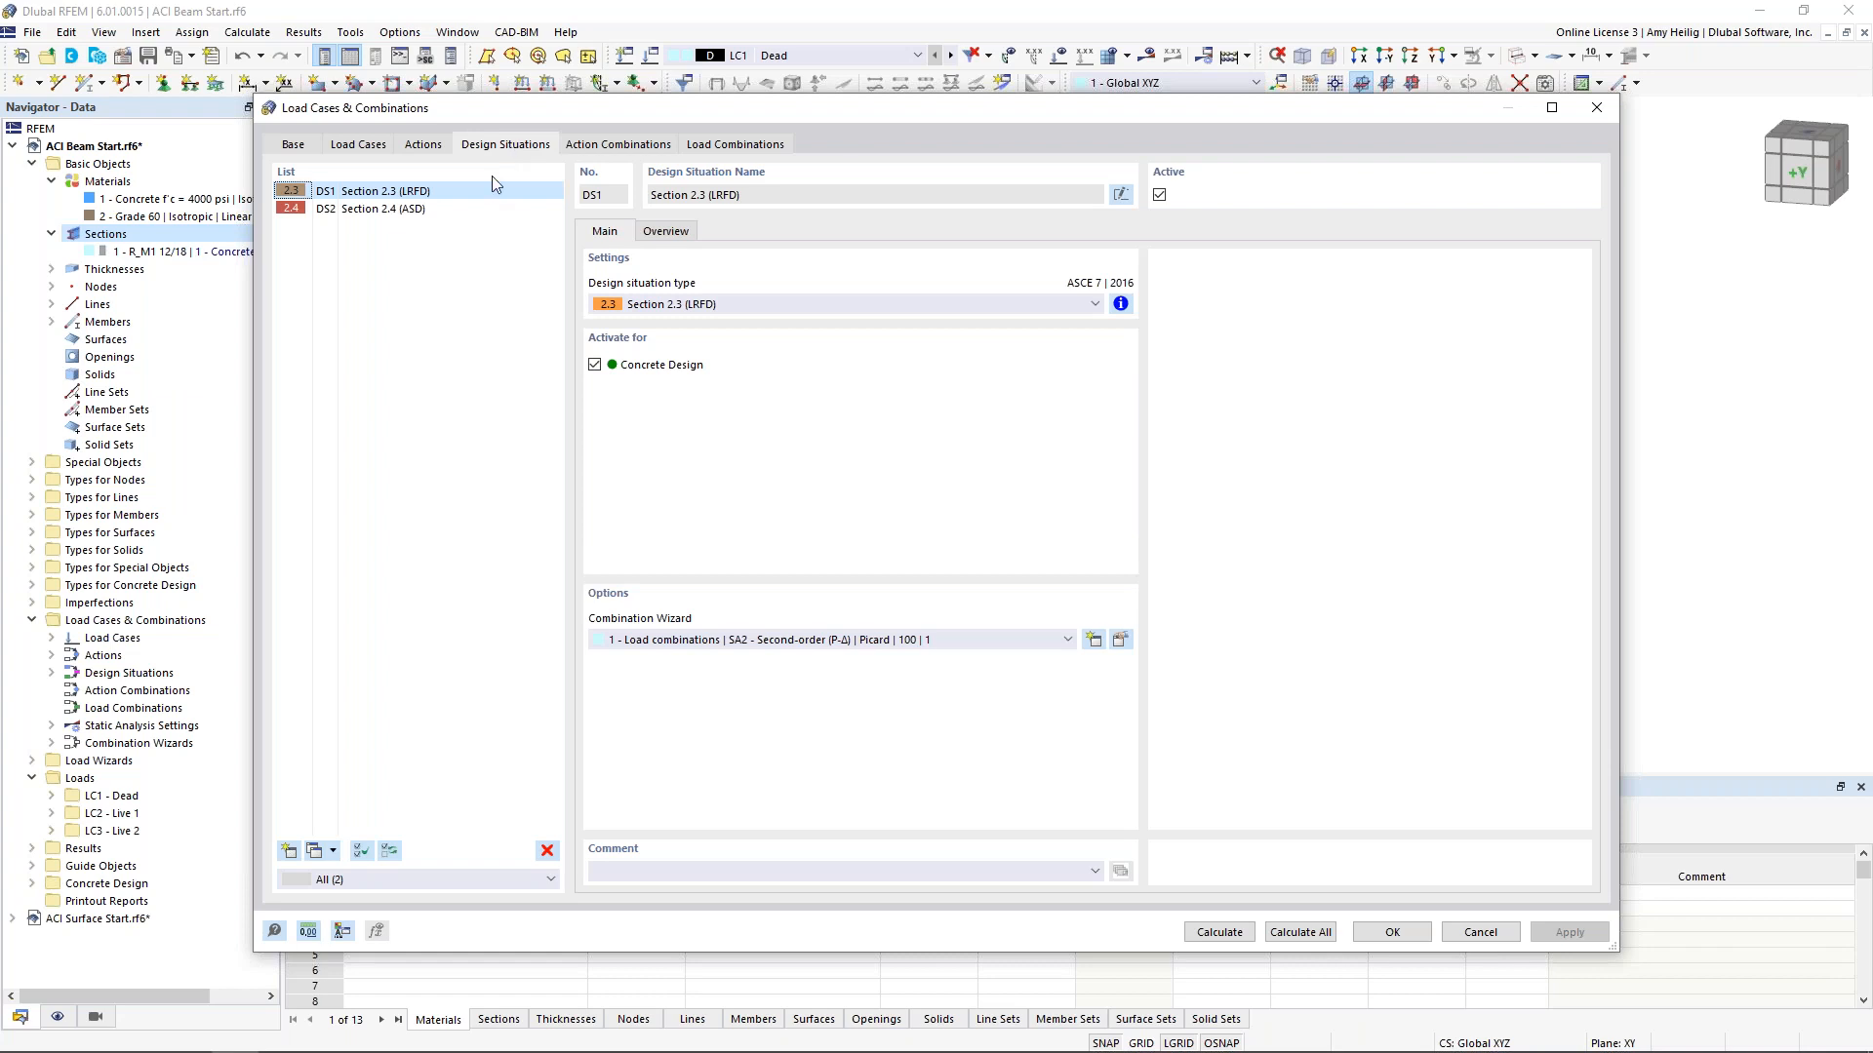
pyautogui.click(437, 211)
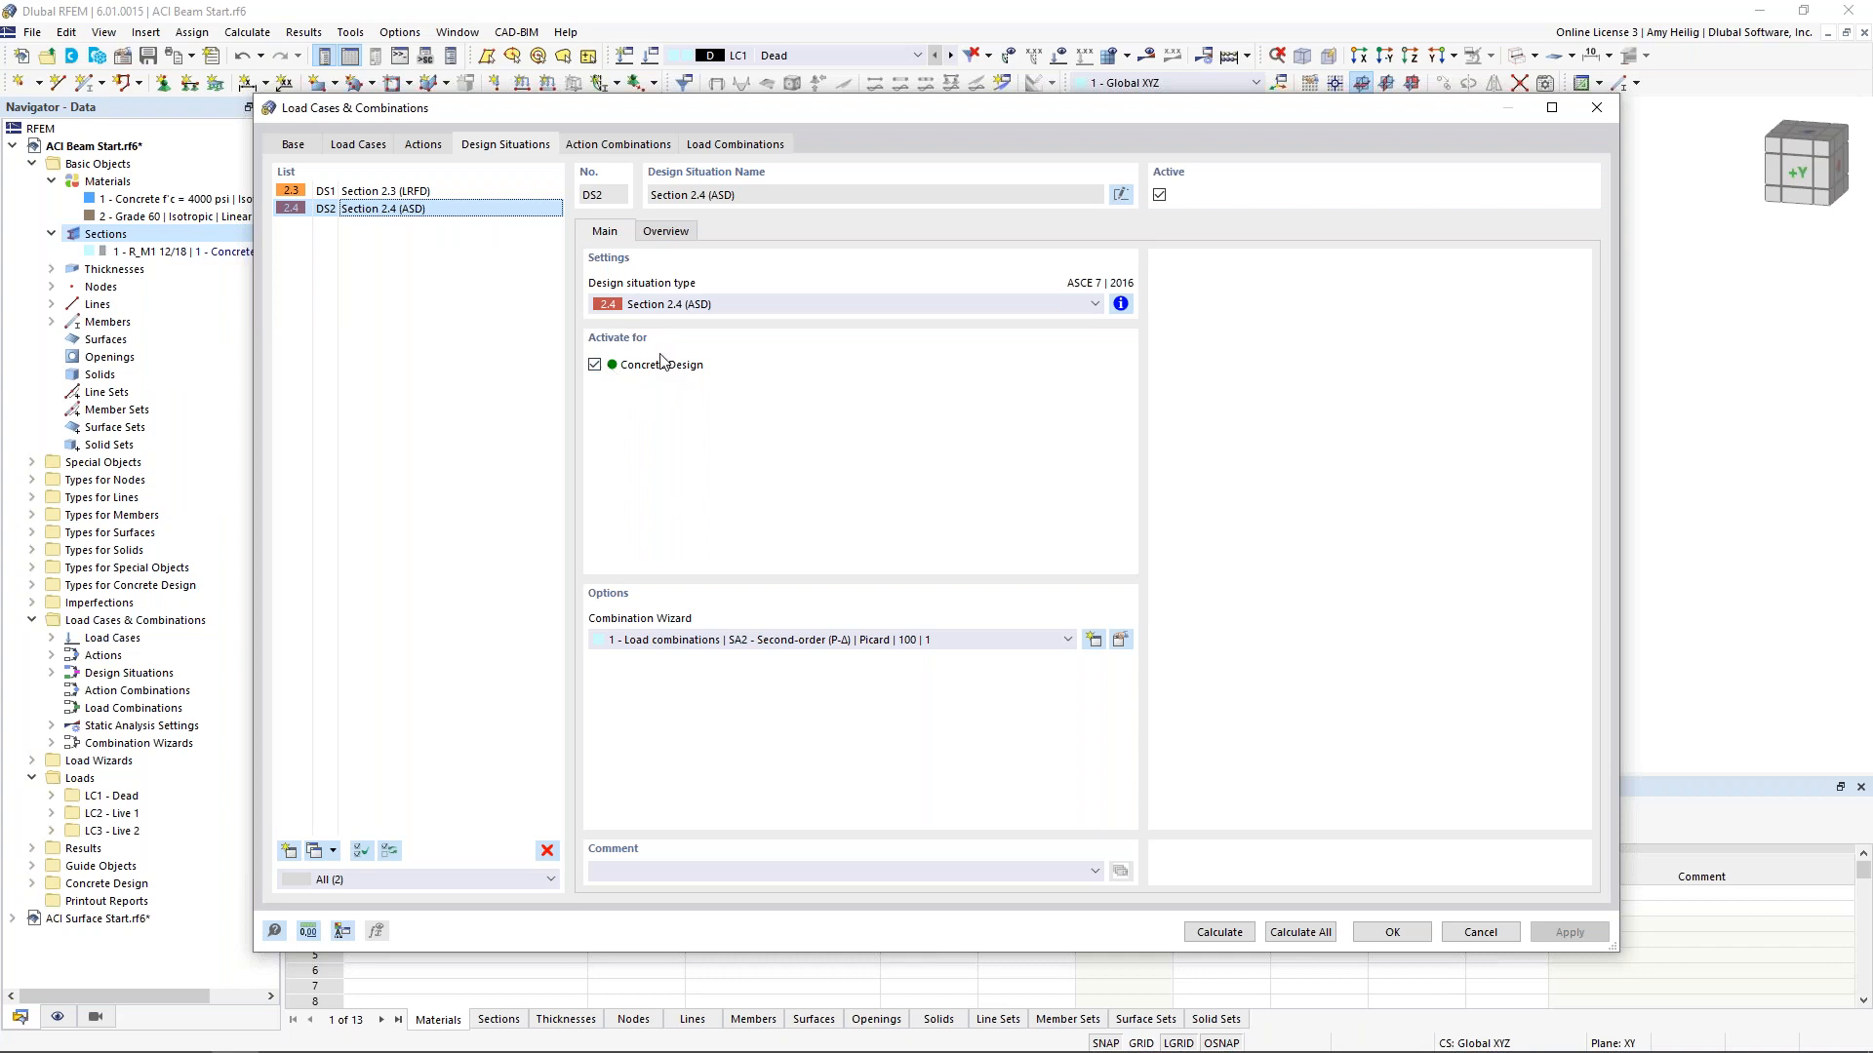
pyautogui.click(1120, 303)
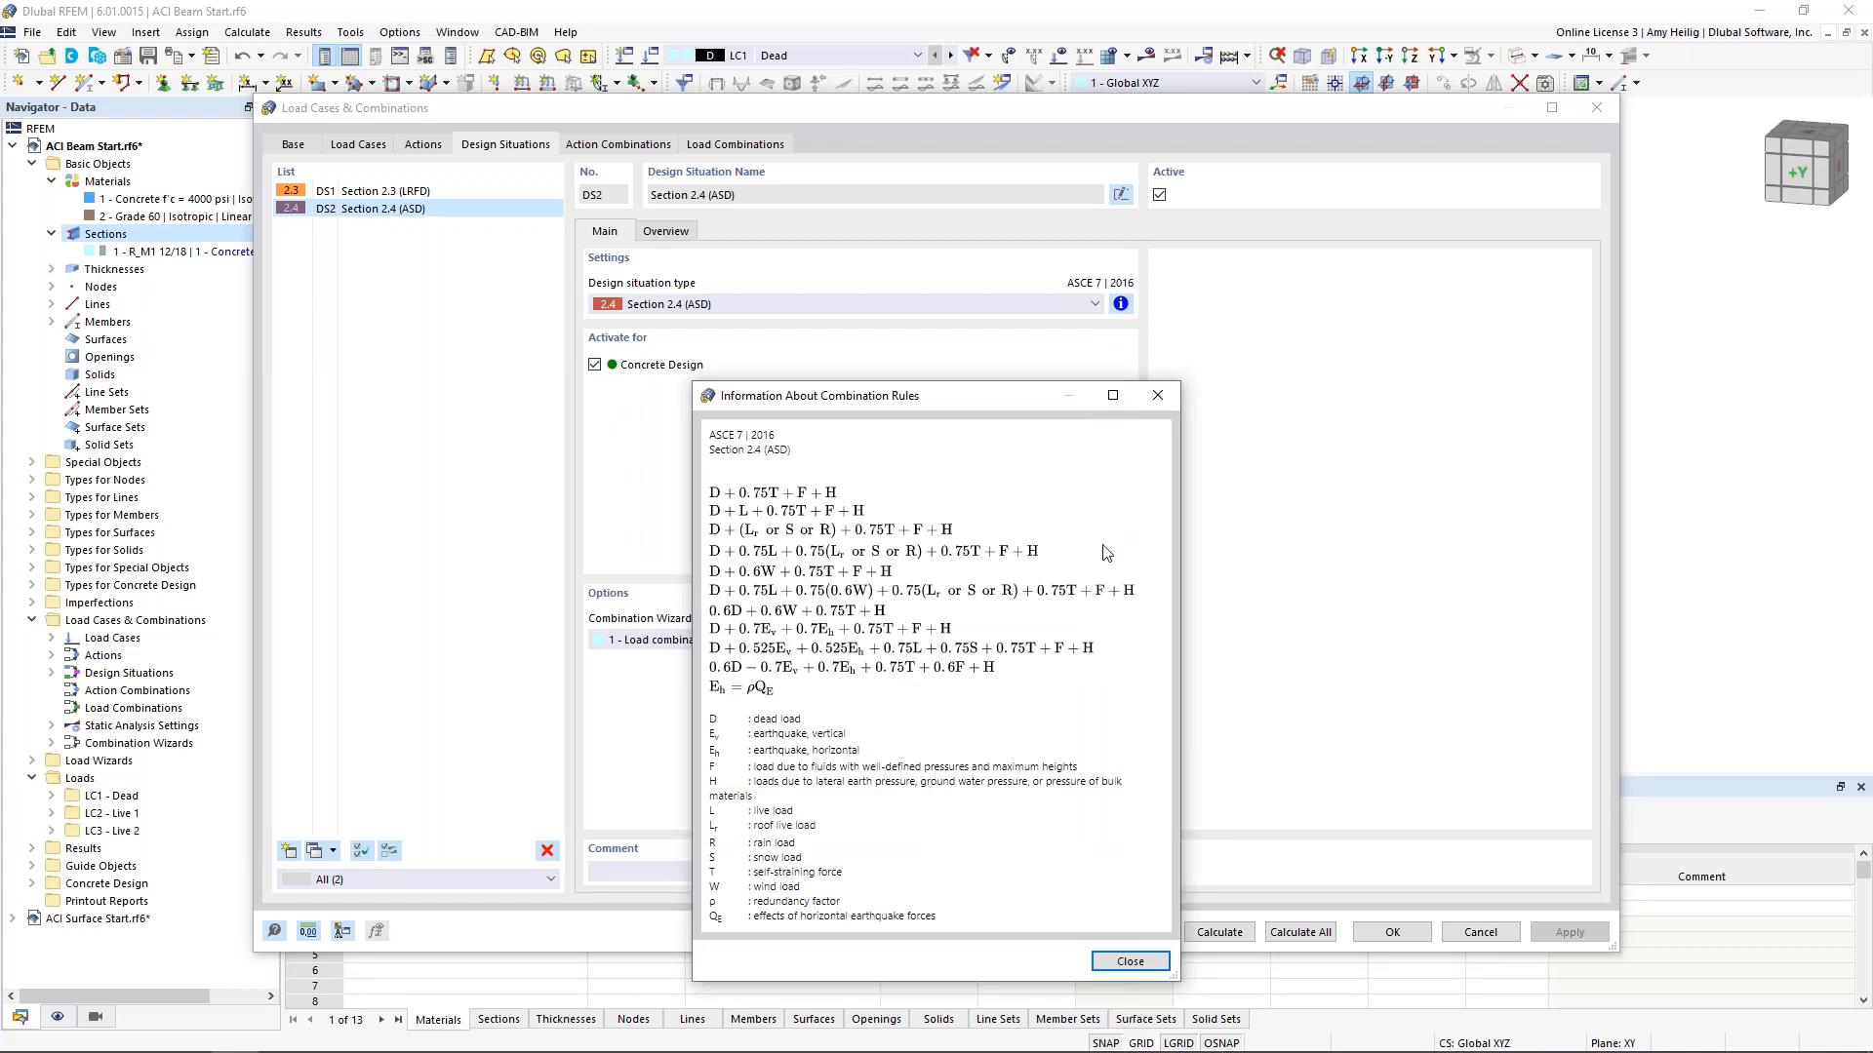
pyautogui.click(1156, 396)
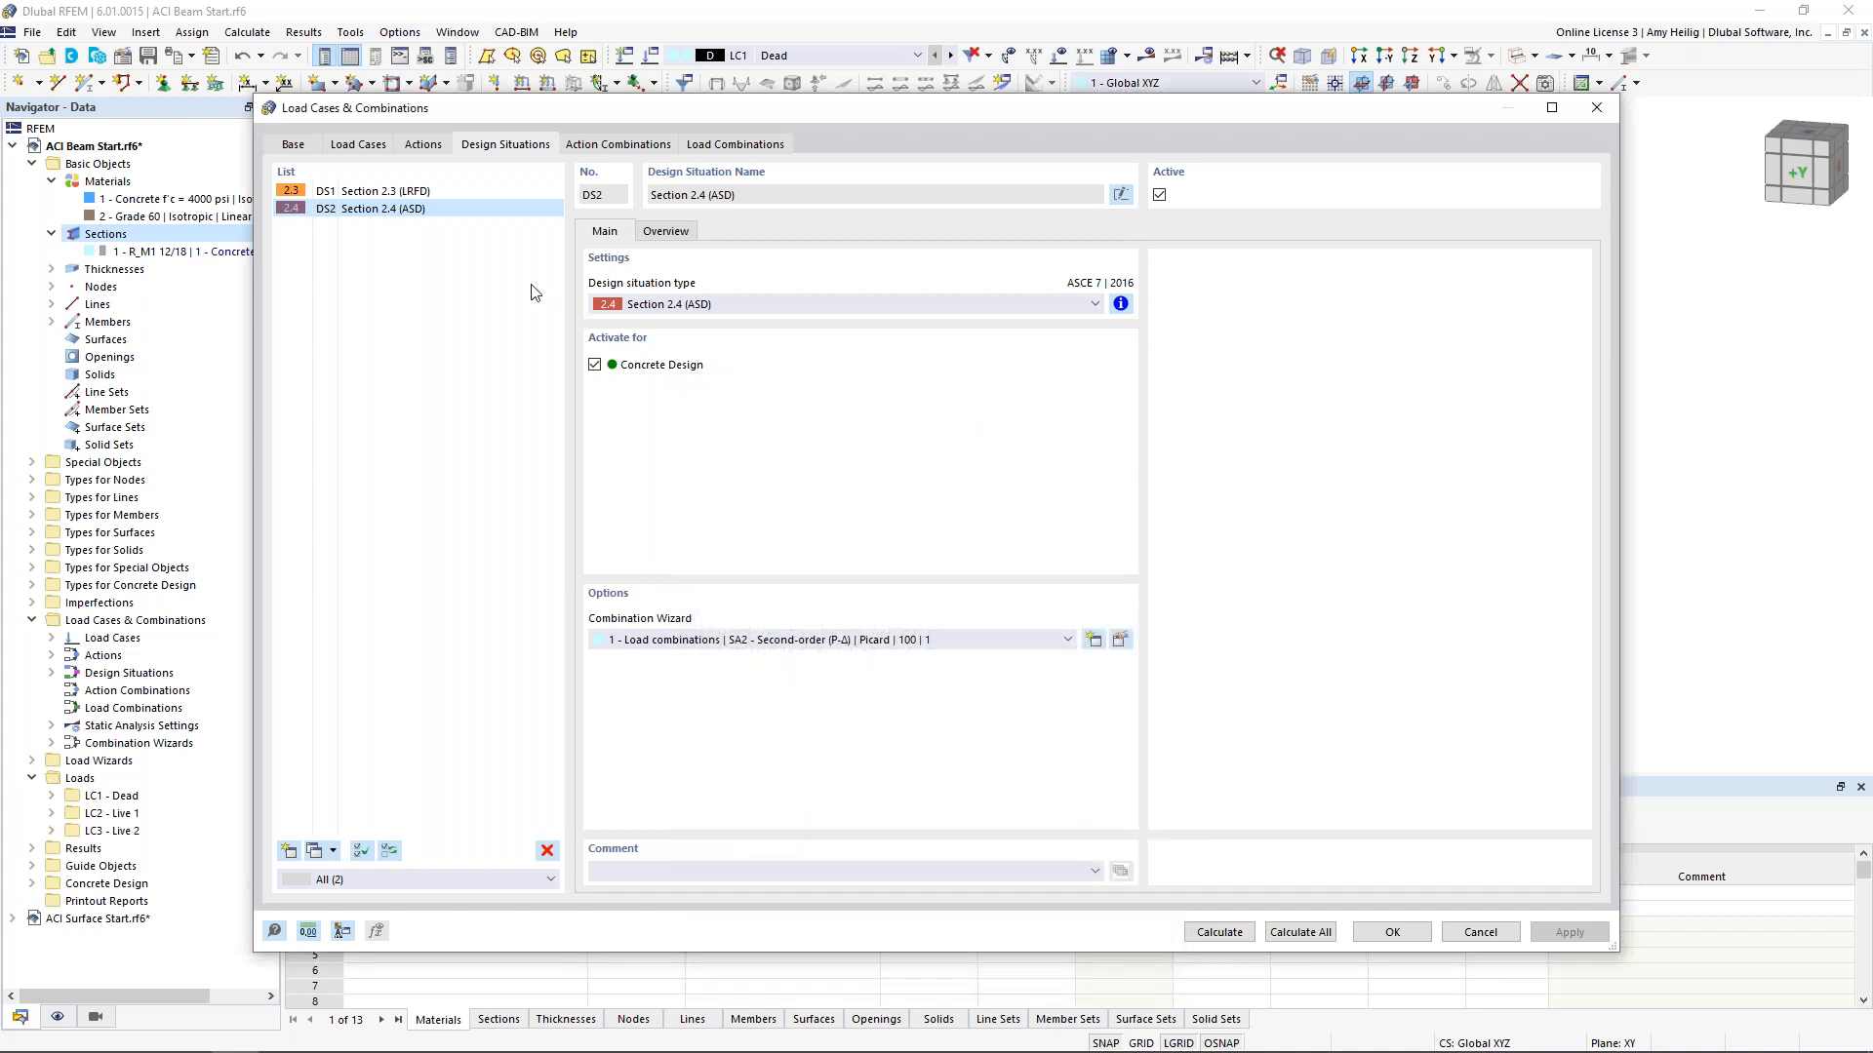
# Open the combination wizard settings of the Section 2.3 (LRFD) design situation, keeping SA2 - Second-order (P-Δ) as the static analysis settings
pyautogui.click(436, 193)
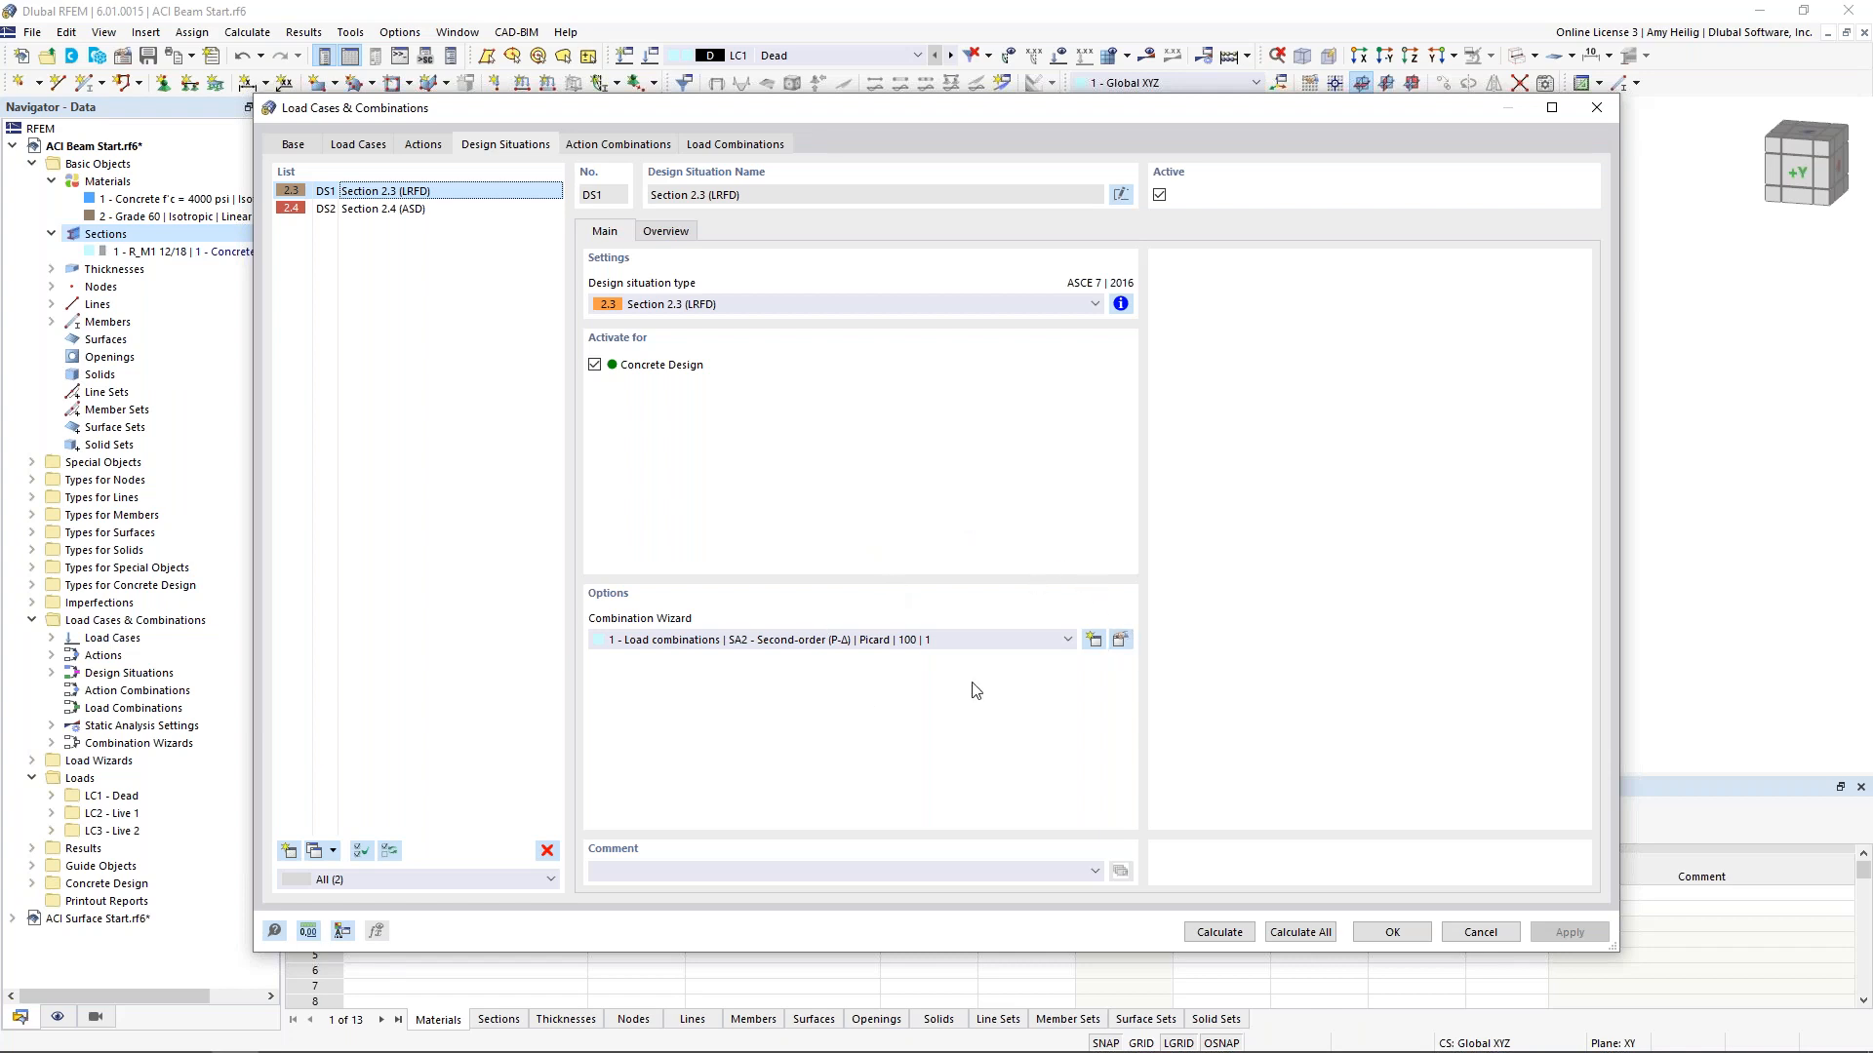
pyautogui.click(1121, 640)
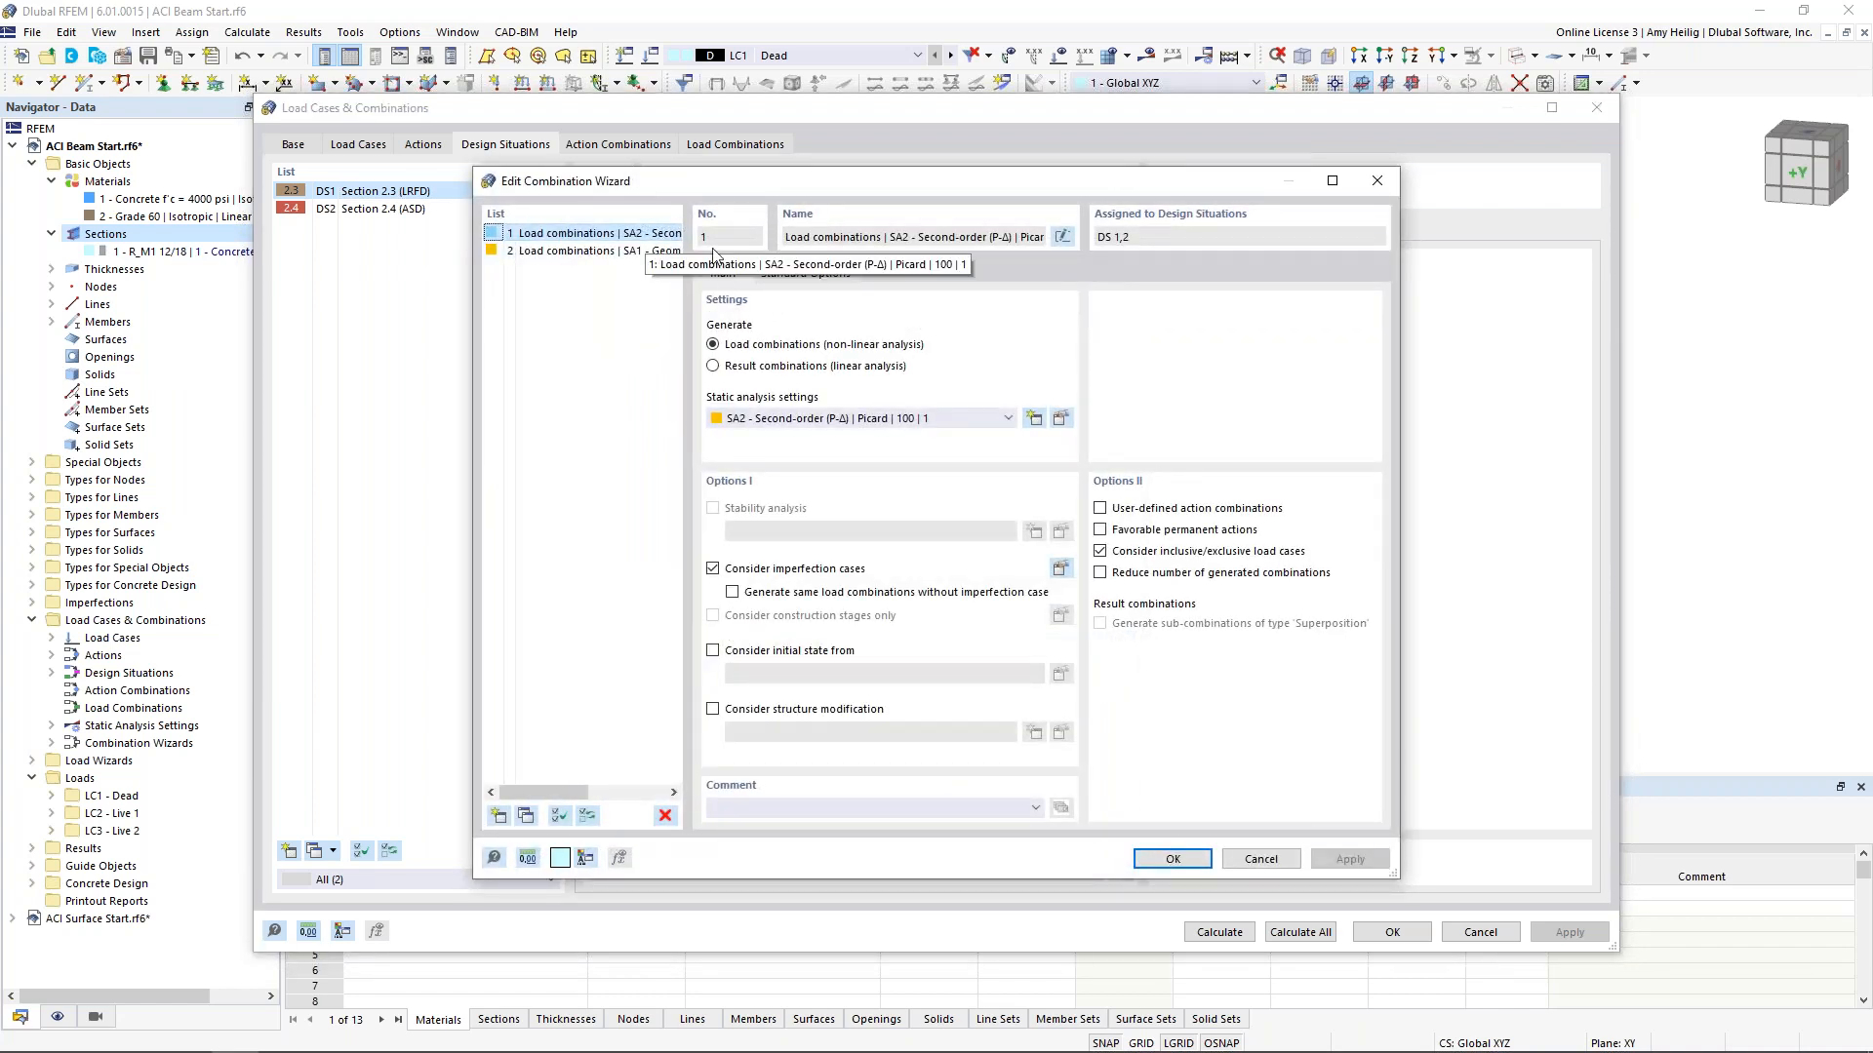
pyautogui.click(788, 424)
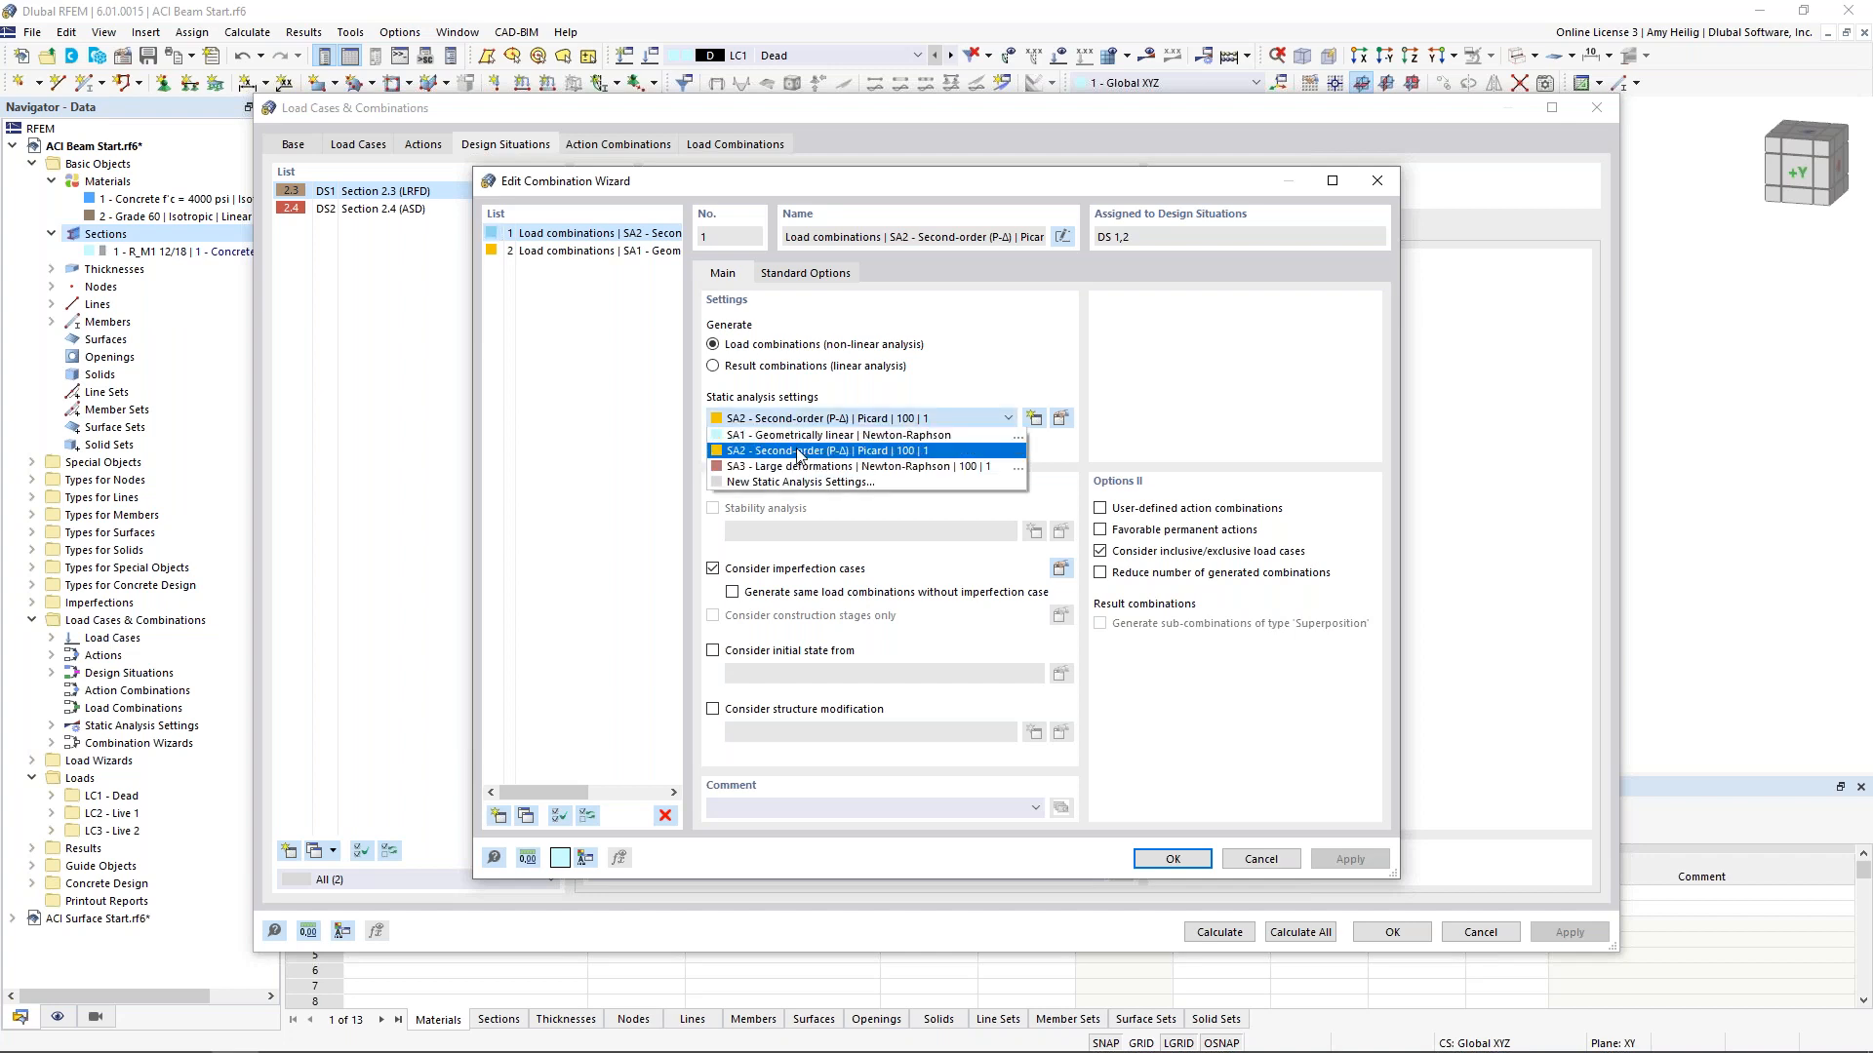
pyautogui.click(1099, 436)
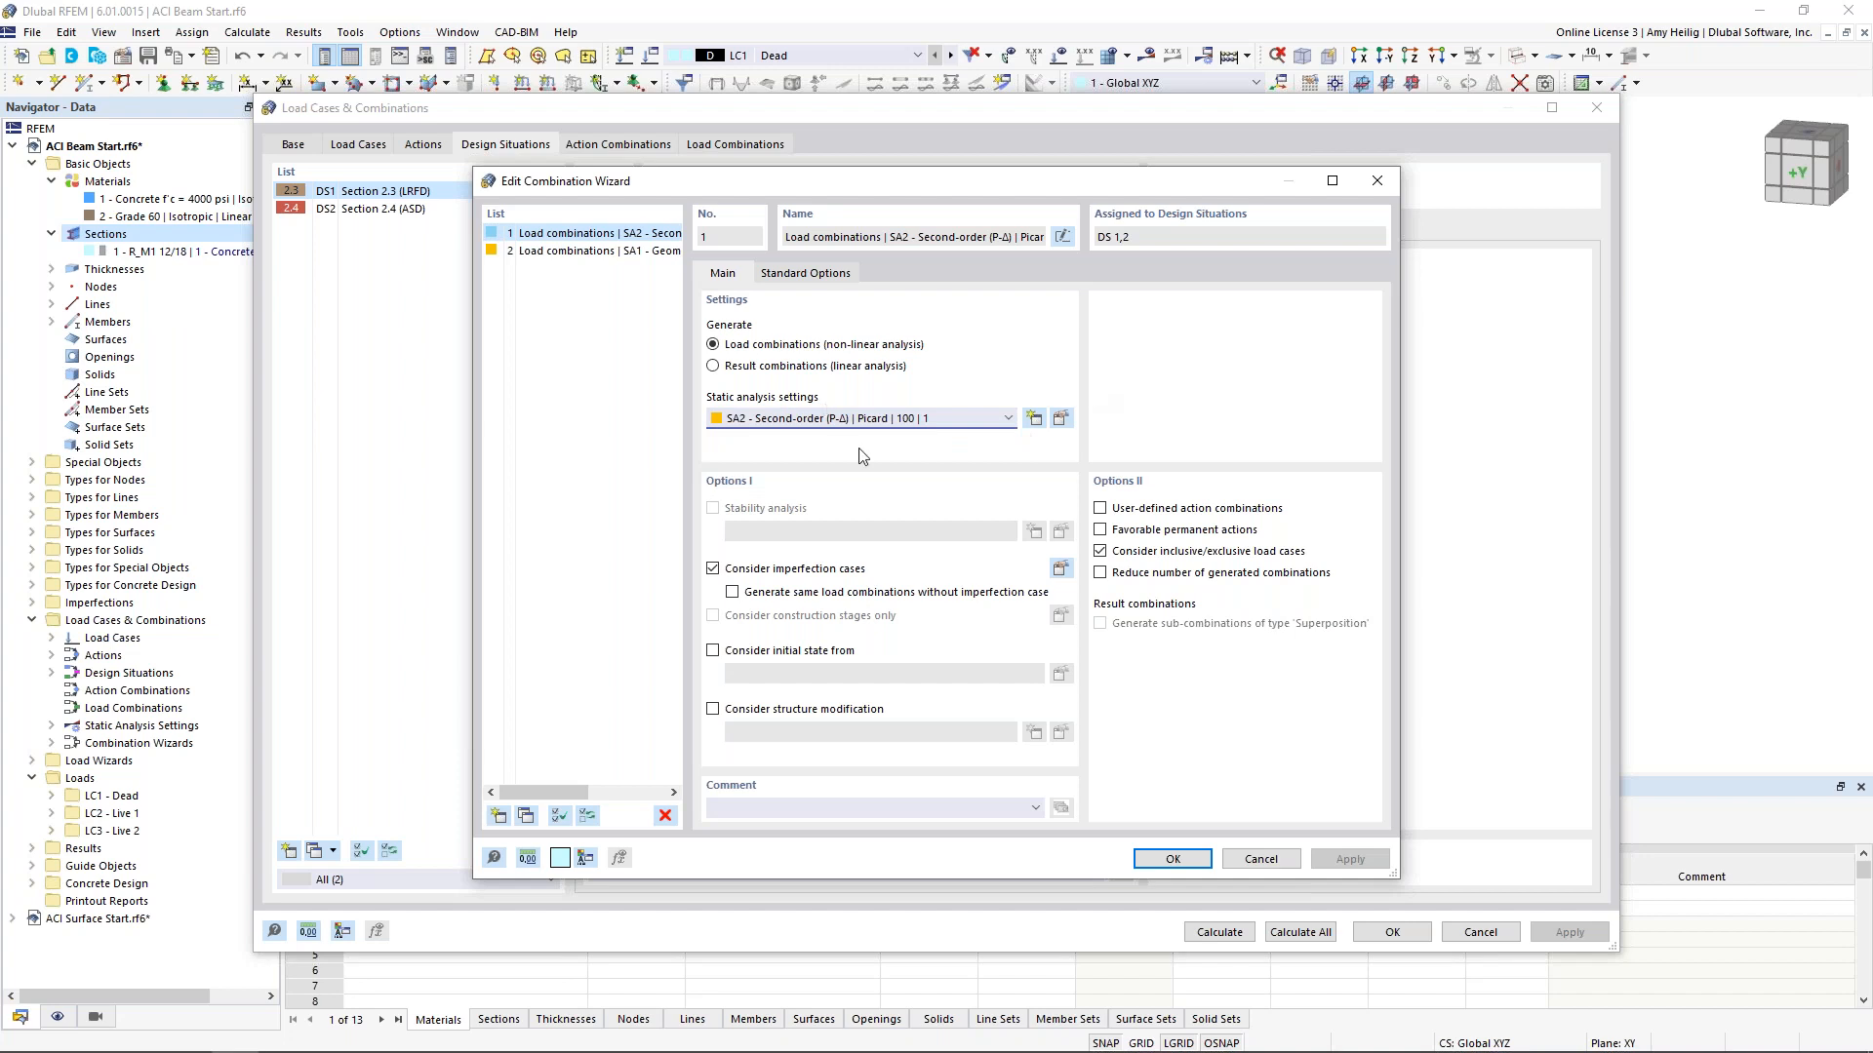
# Enable structure modification for the LRFD combination wizard and create a new structure modification that modifies member stiffnesses
pyautogui.click(713, 709)
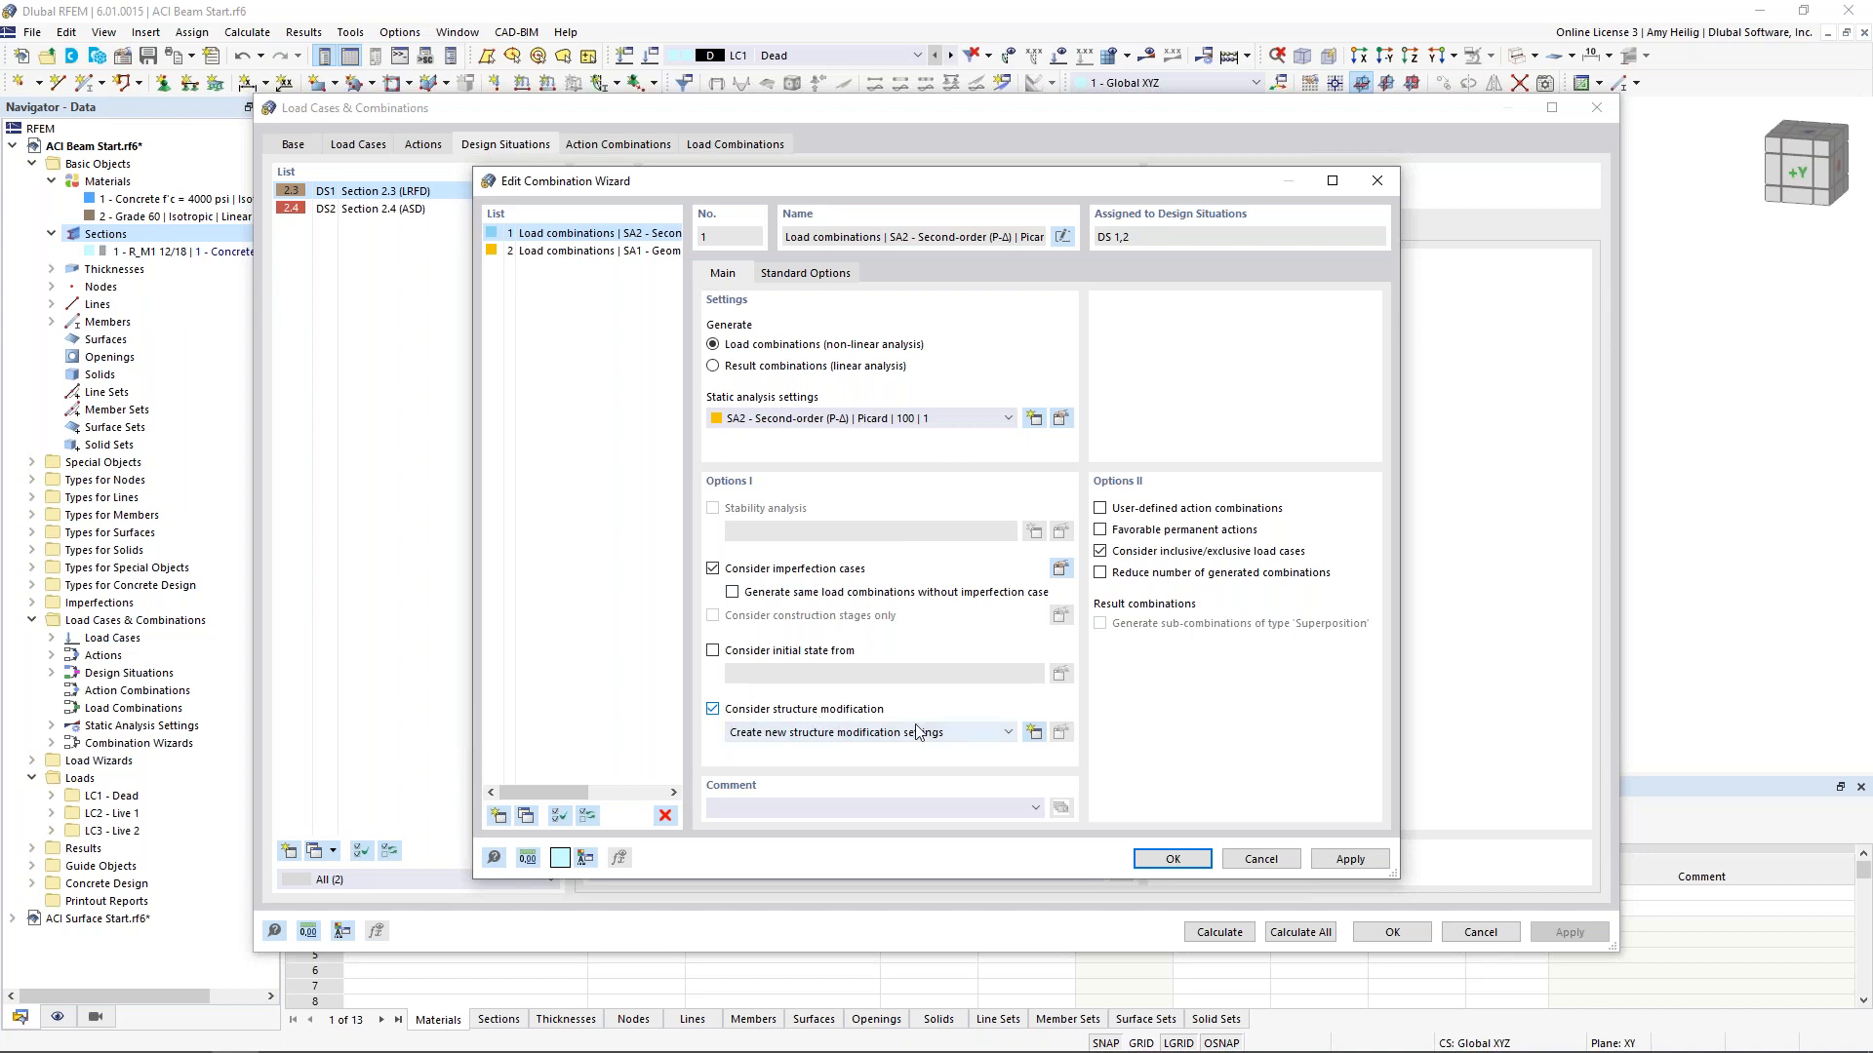
pyautogui.click(1033, 732)
pyautogui.click(691, 359)
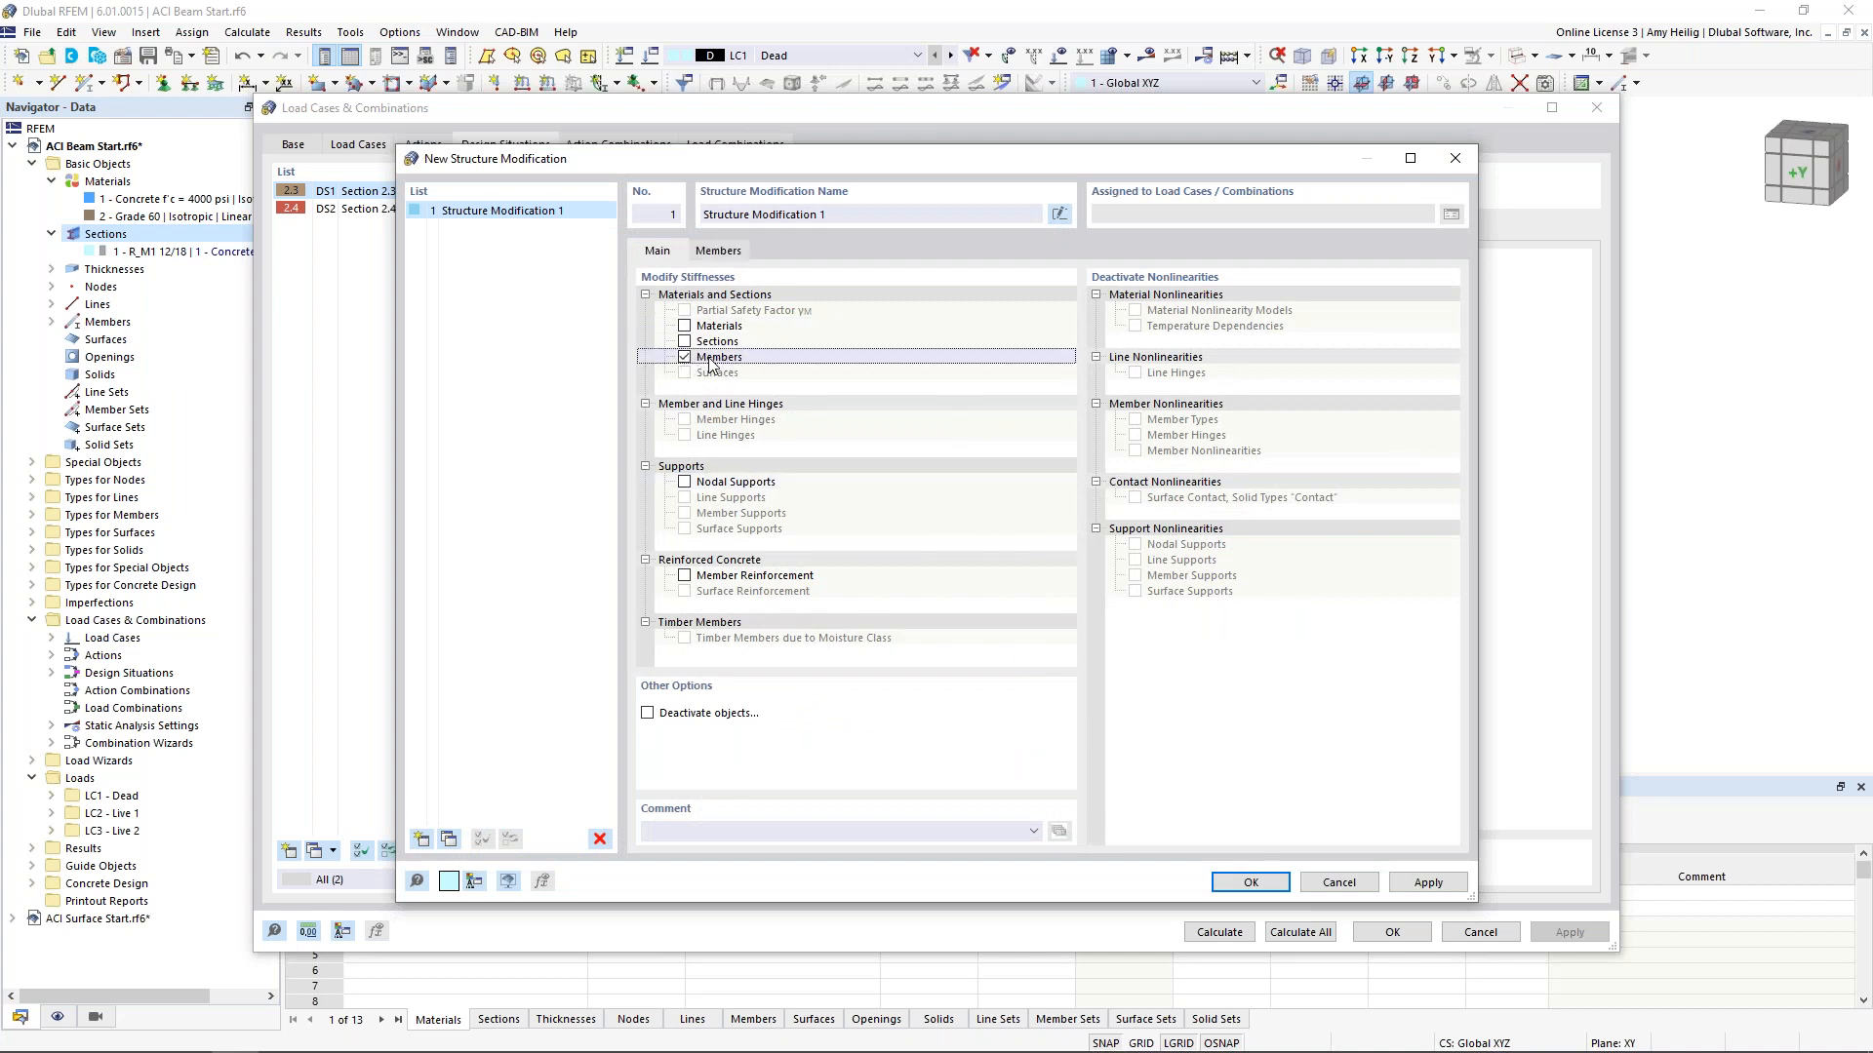
pyautogui.click(722, 253)
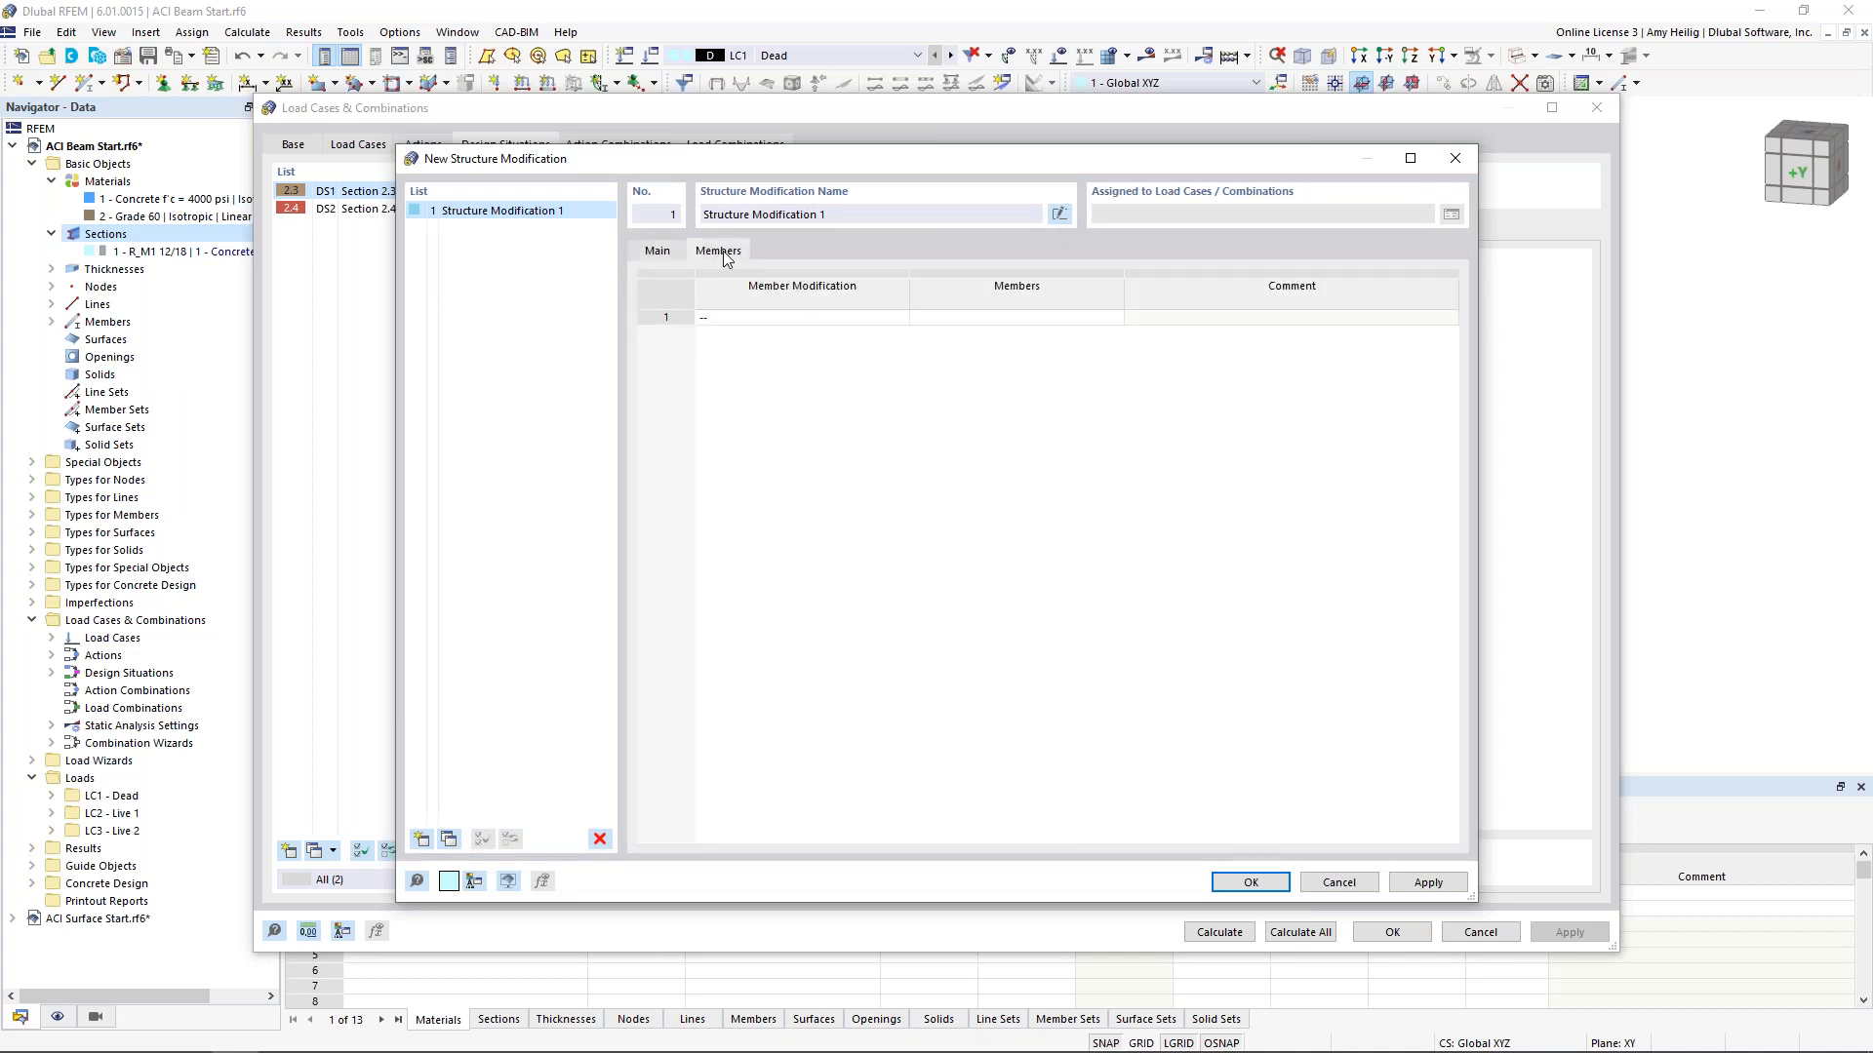
# Create a member stiffness modification of type ACI 318-19 Table 6.6.3.1.1(a) | Concrete Structures with component type Beams
pyautogui.click(830, 322)
pyautogui.click(901, 320)
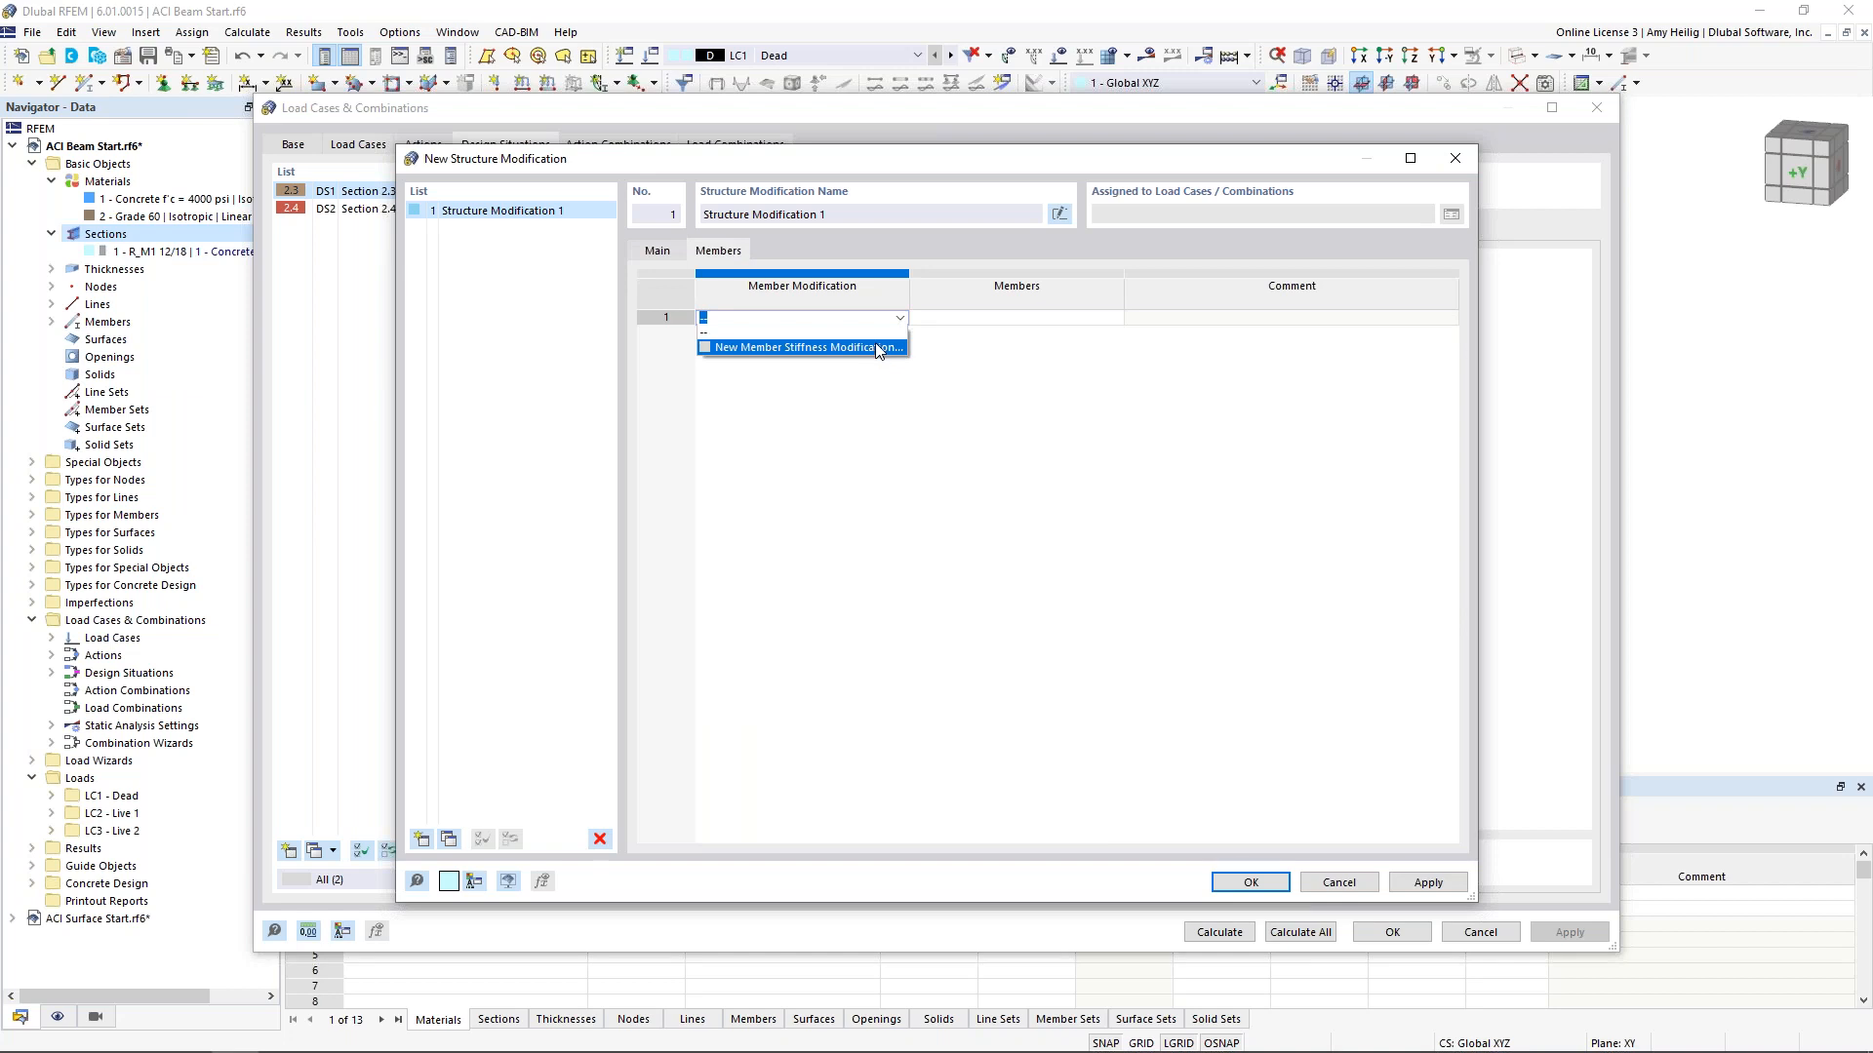
pyautogui.click(876, 348)
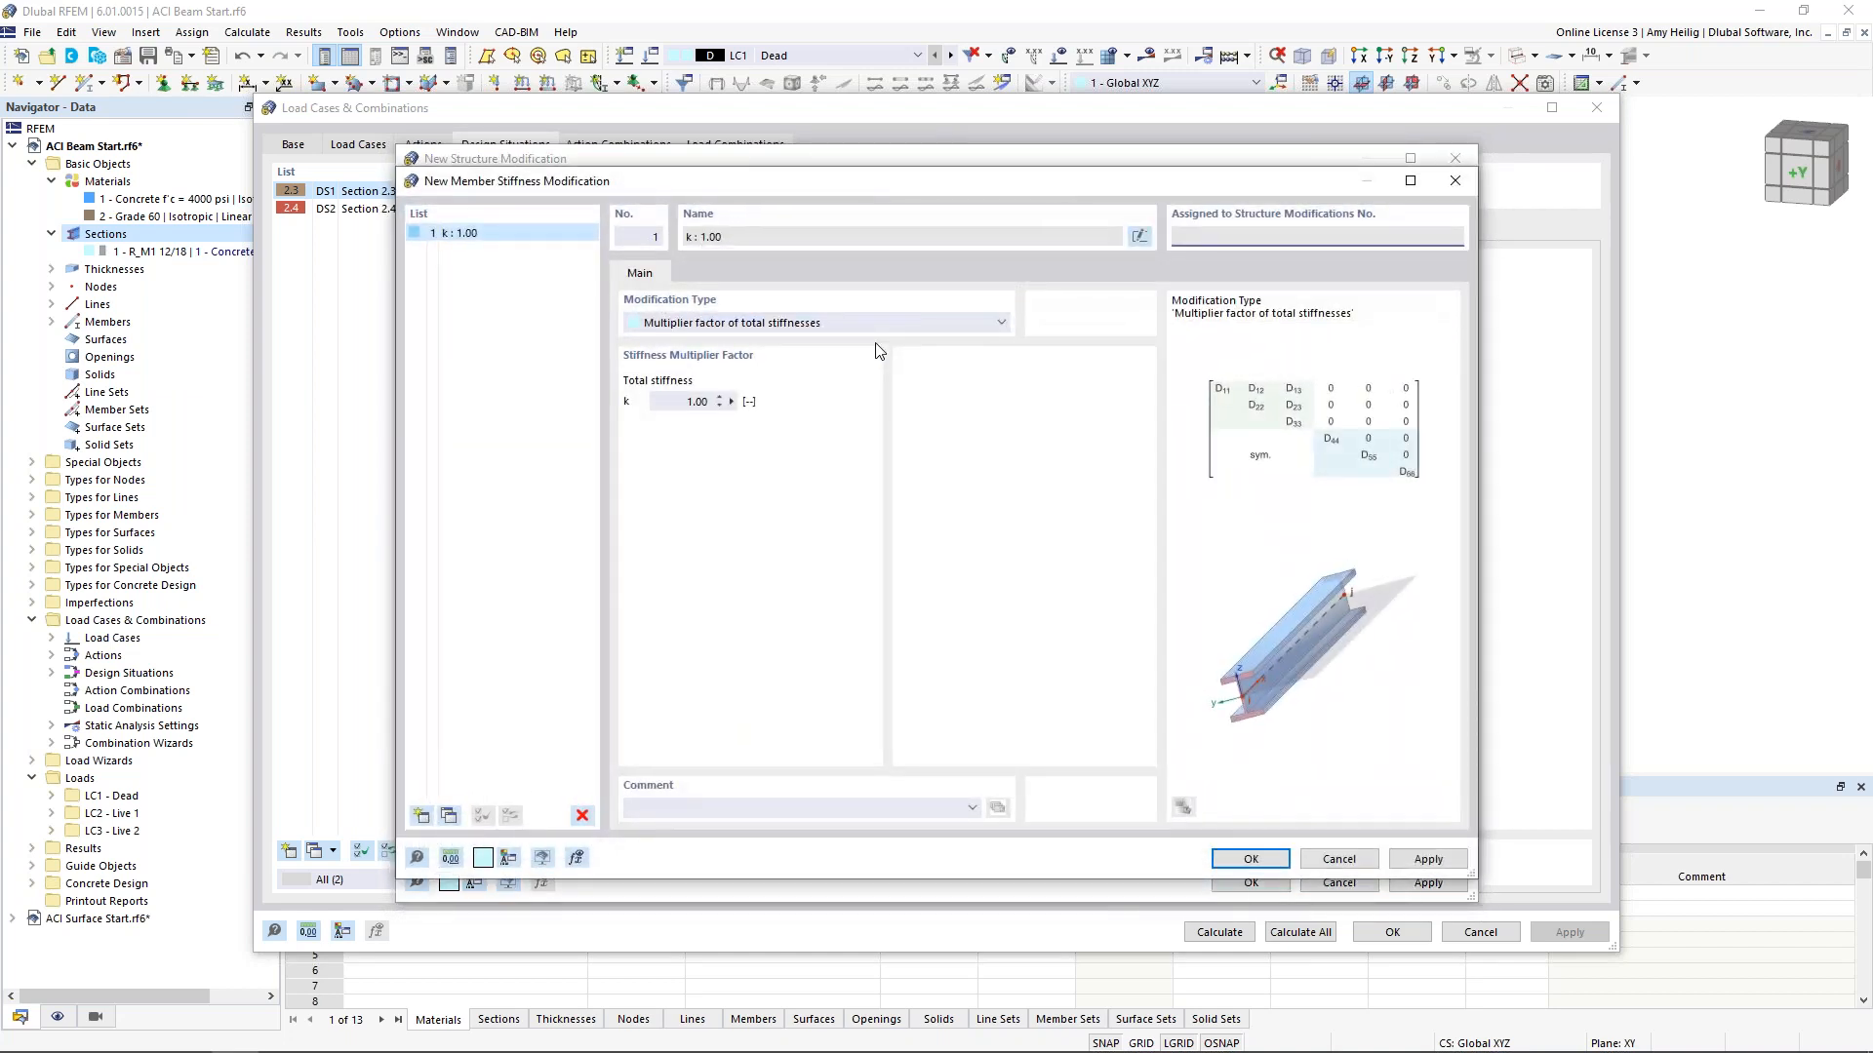
pyautogui.click(881, 322)
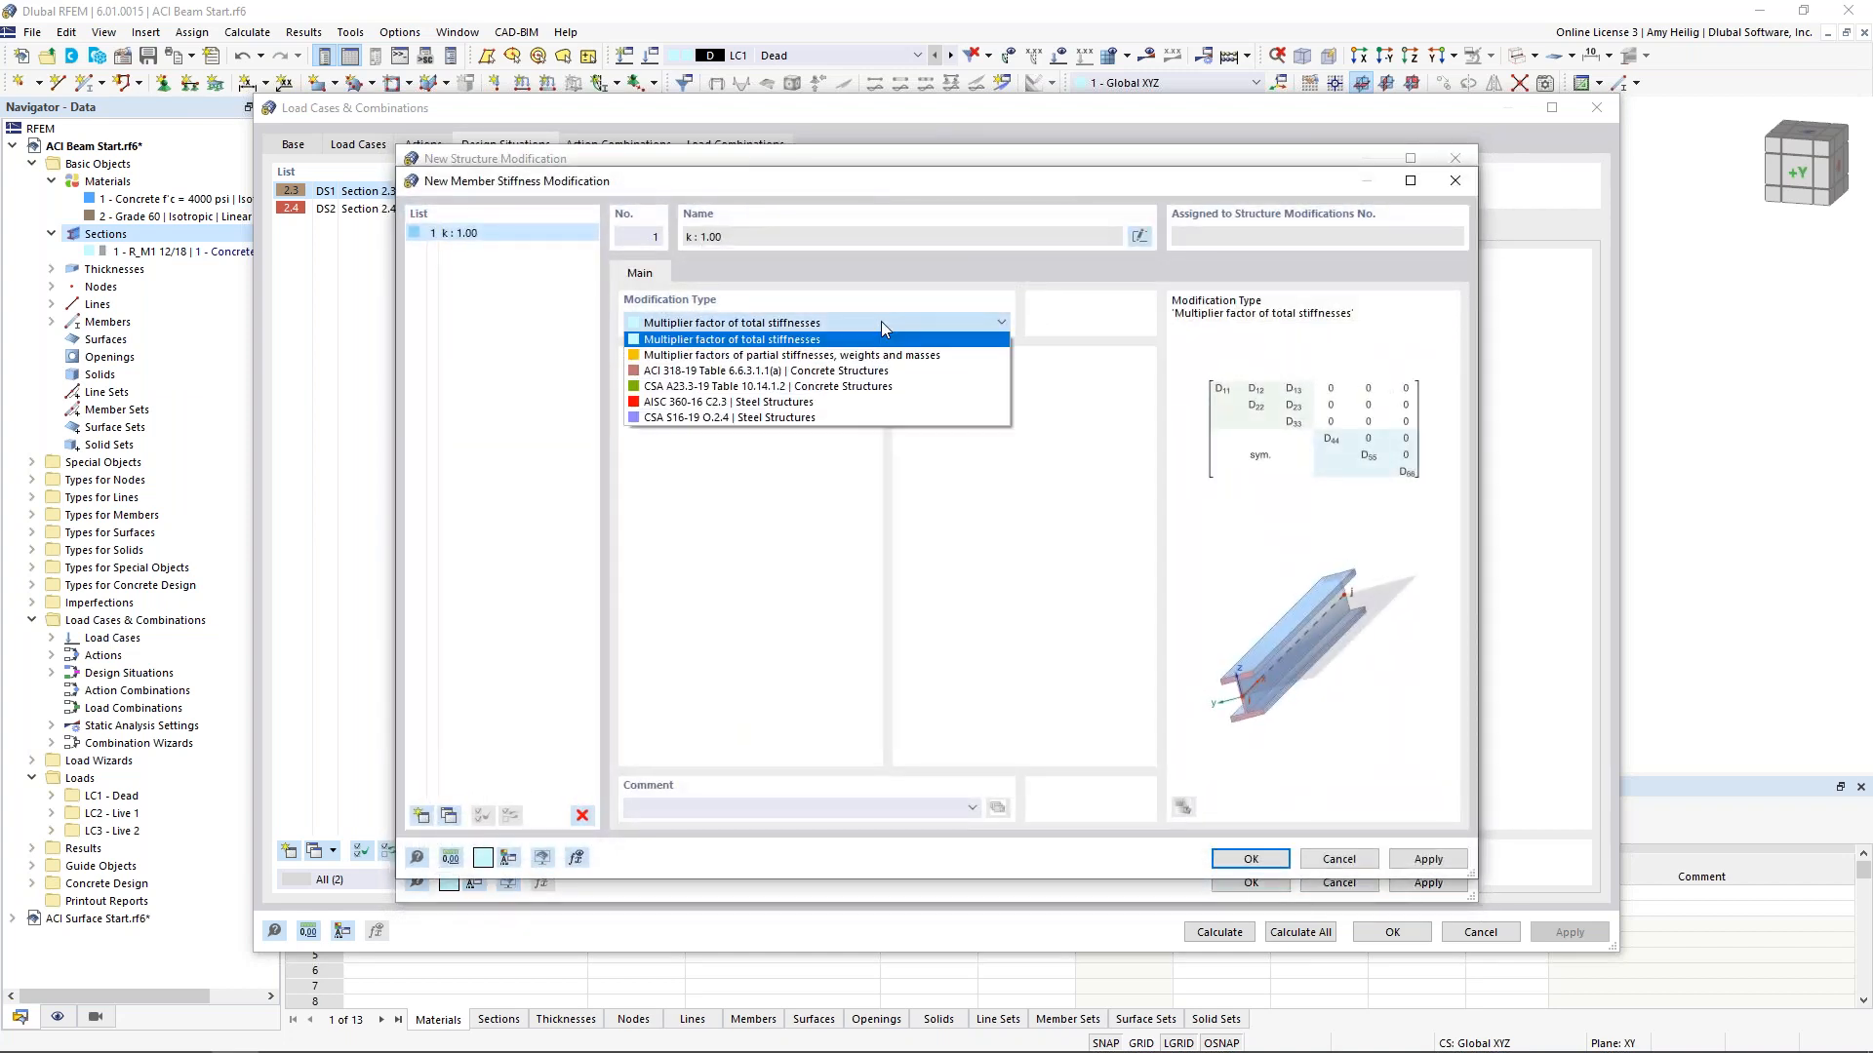
pyautogui.click(858, 372)
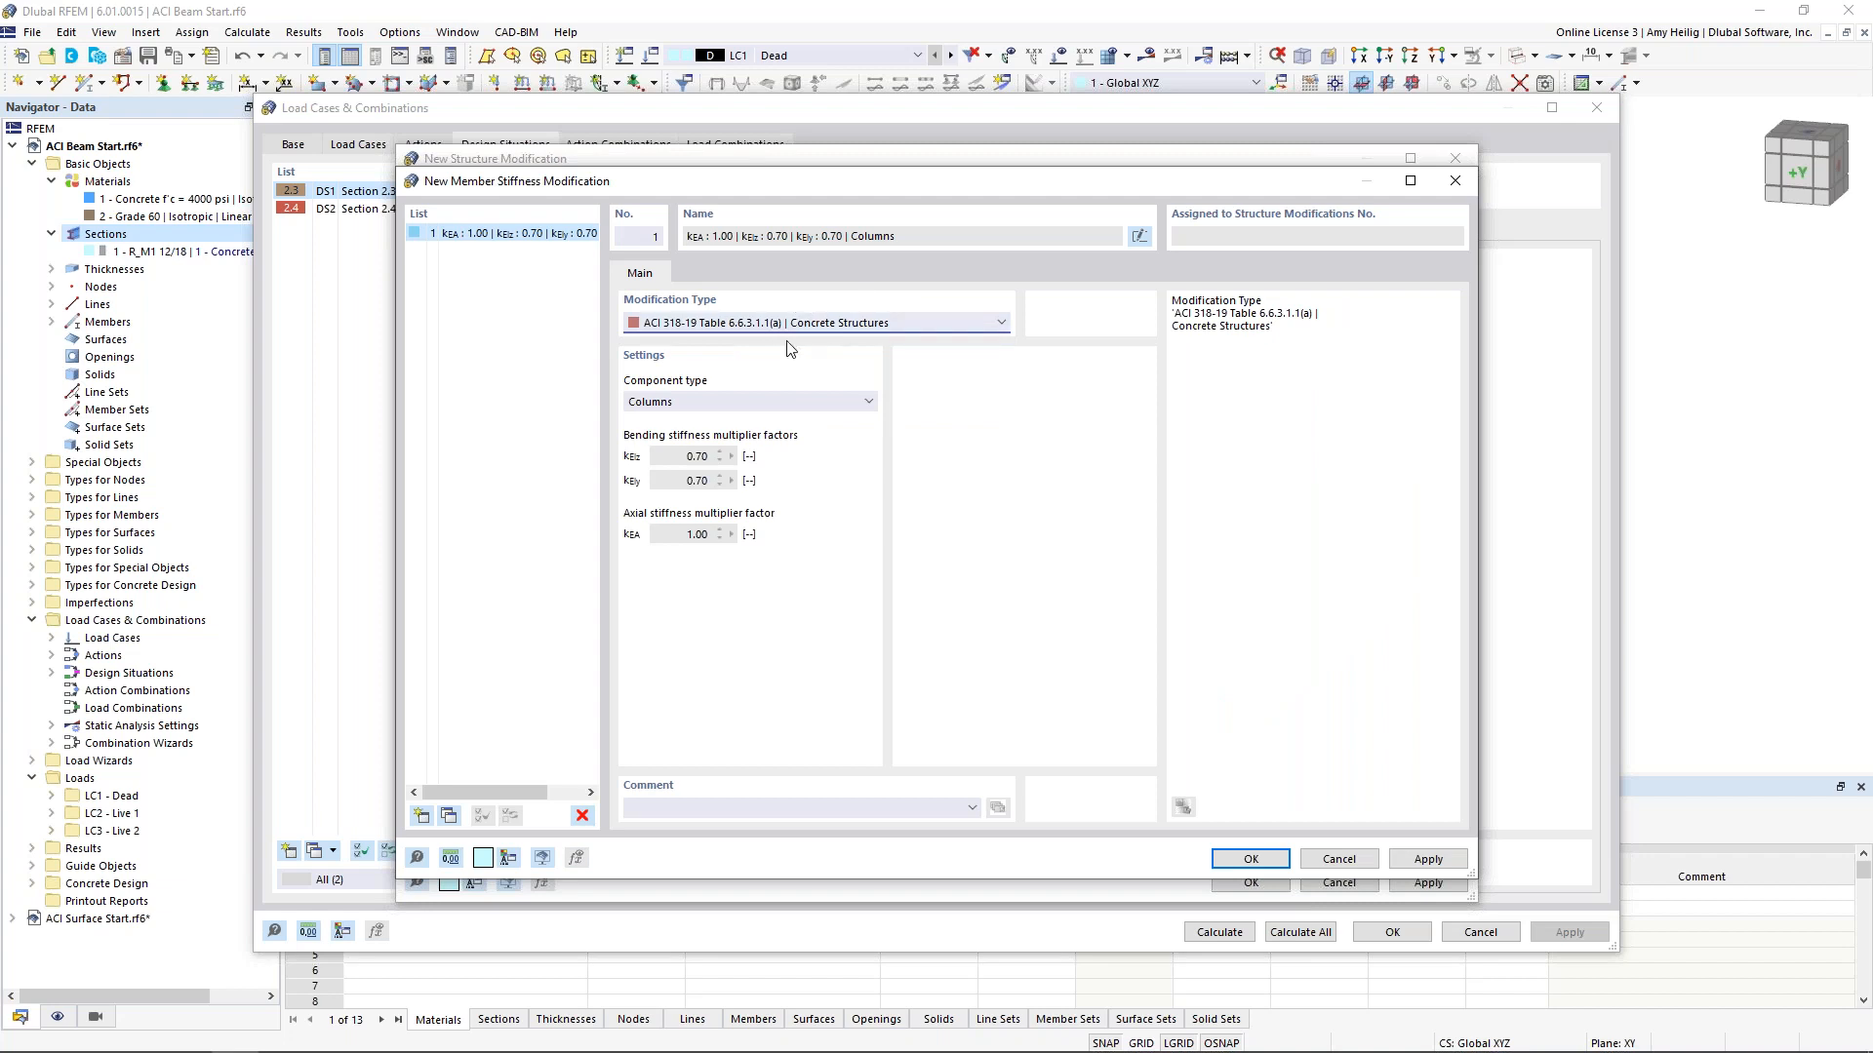
pyautogui.click(814, 399)
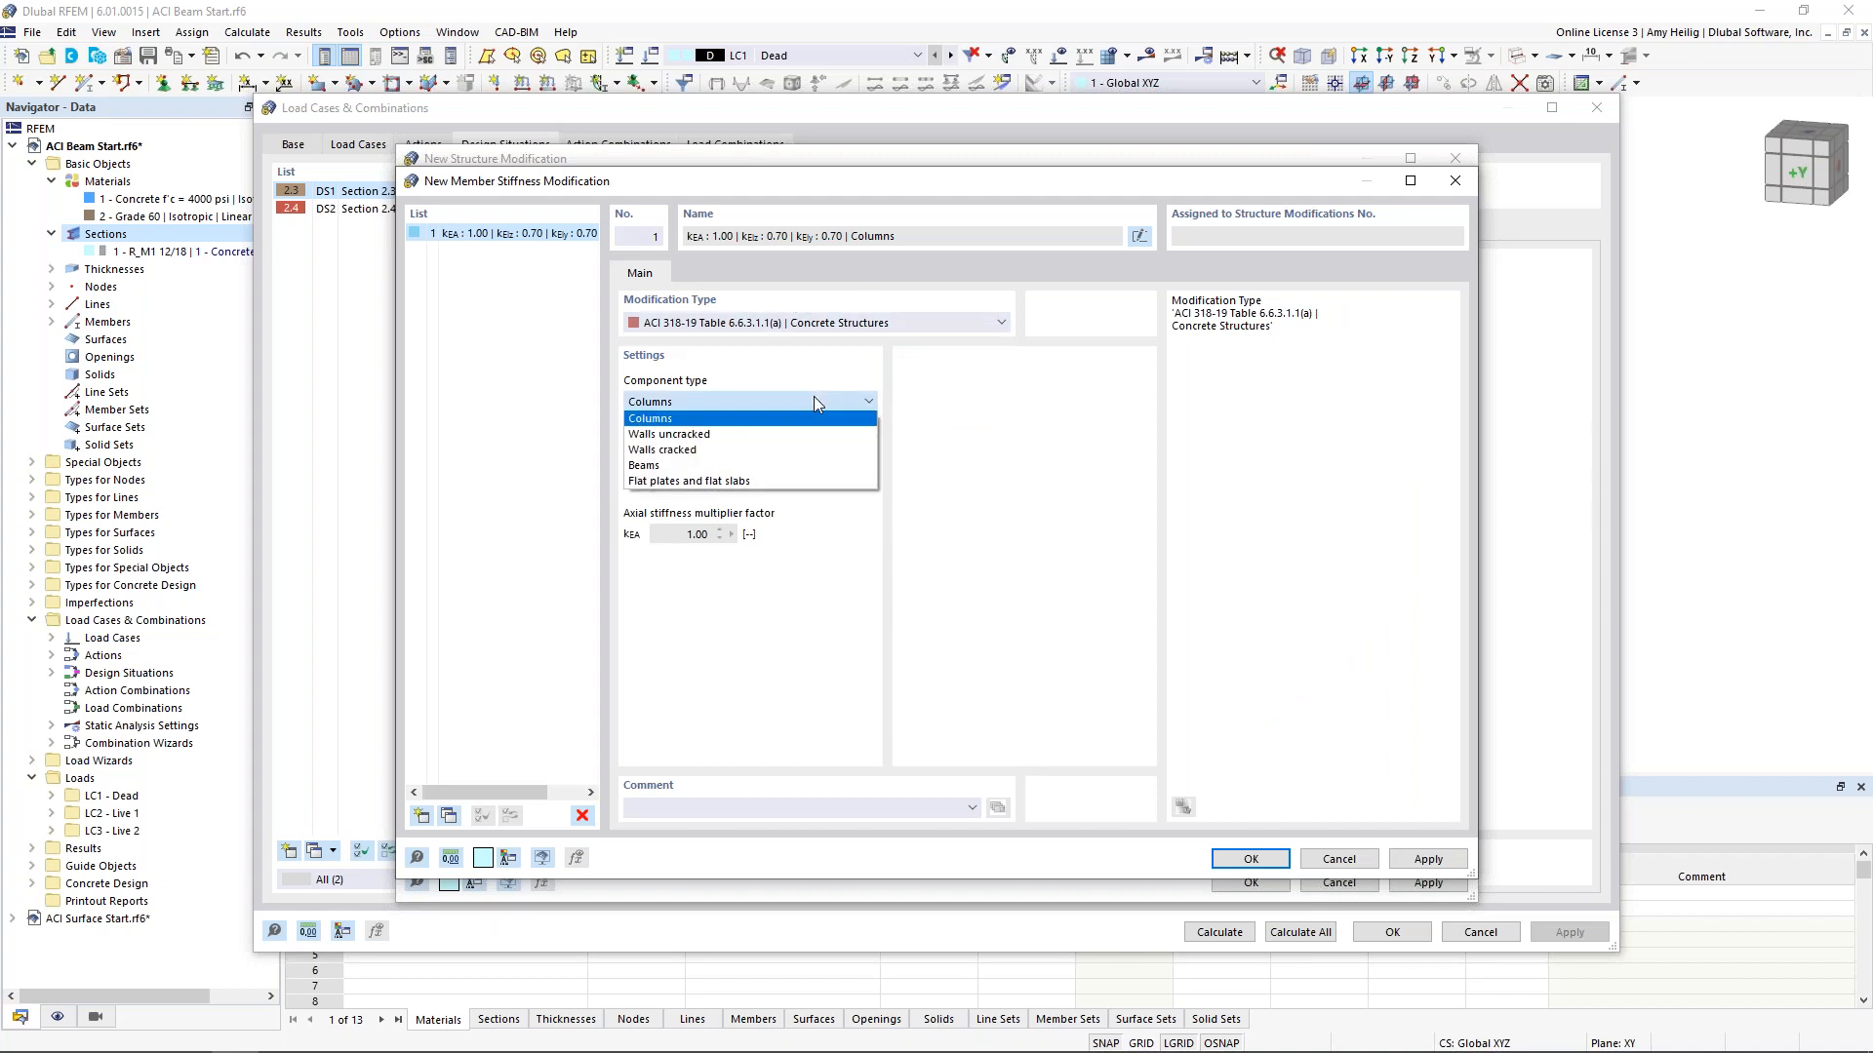
pyautogui.click(791, 473)
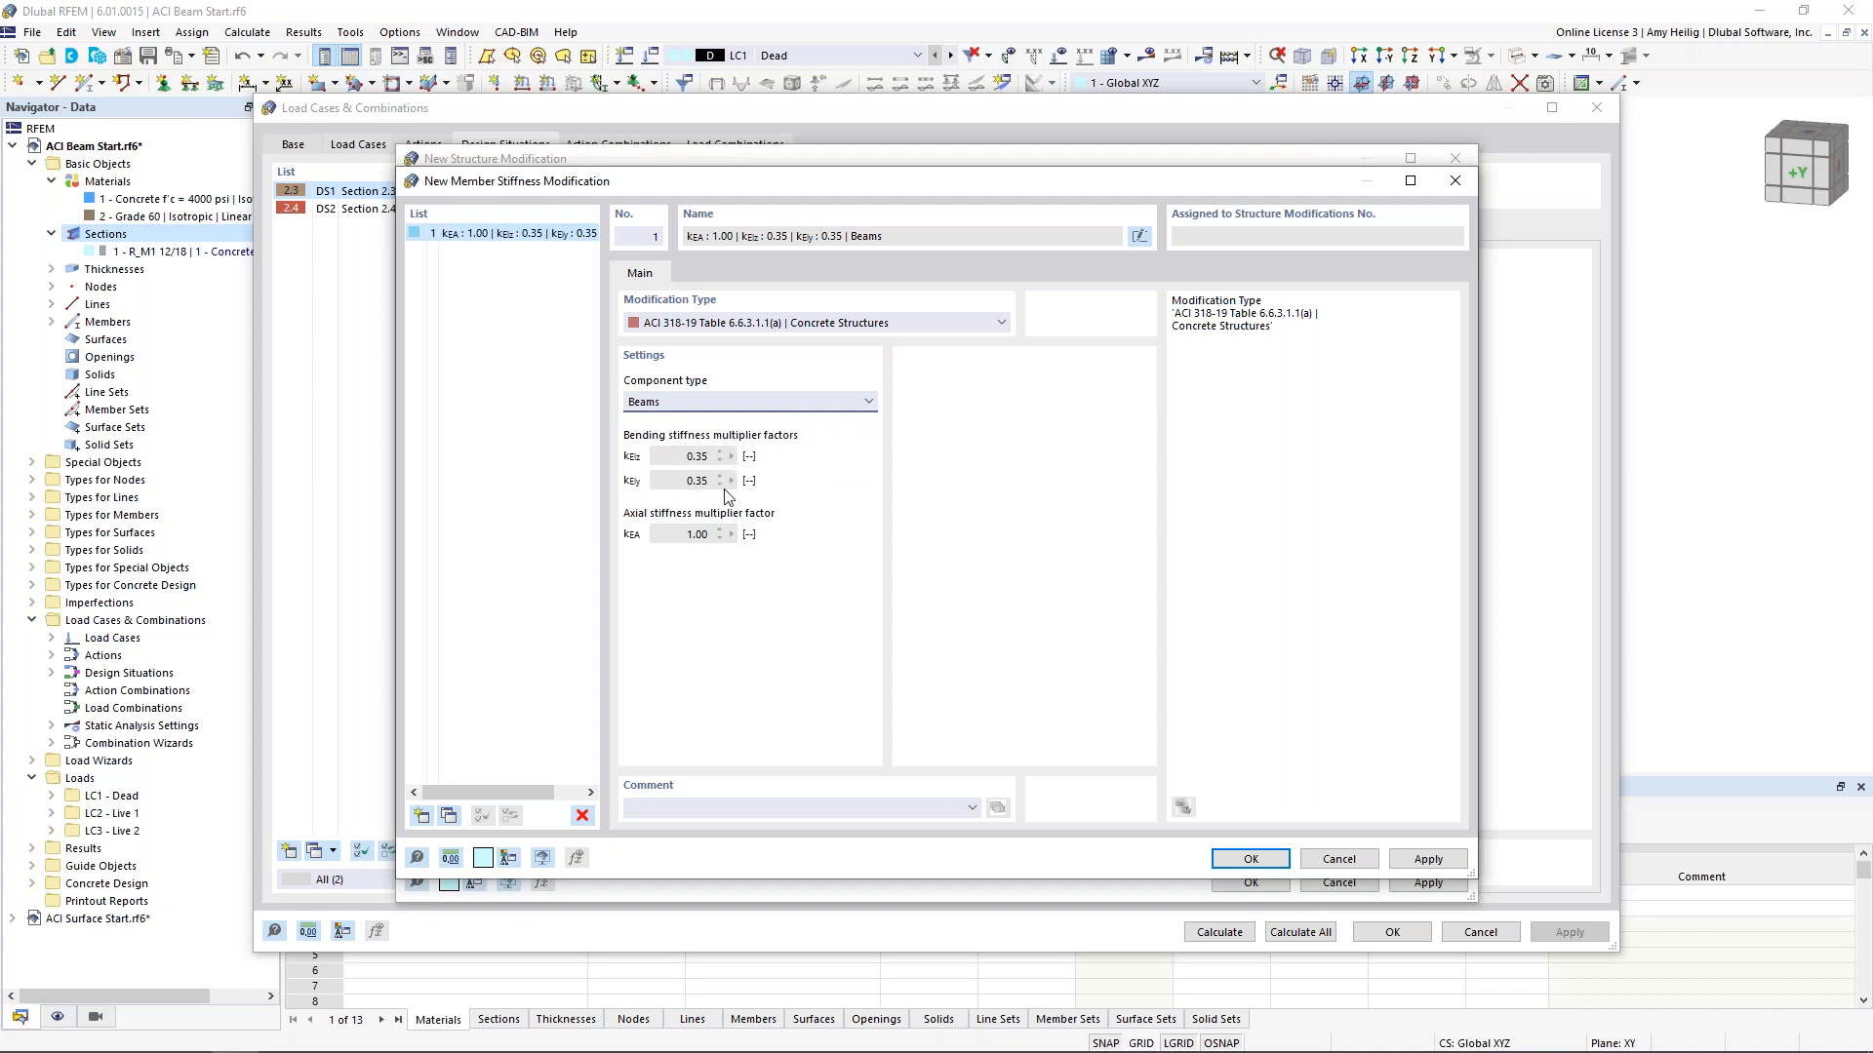
pyautogui.click(1263, 864)
# Assign the beam to the member stiffness modification, and accept the structure modification and the combination wizard settings
pyautogui.click(1045, 322)
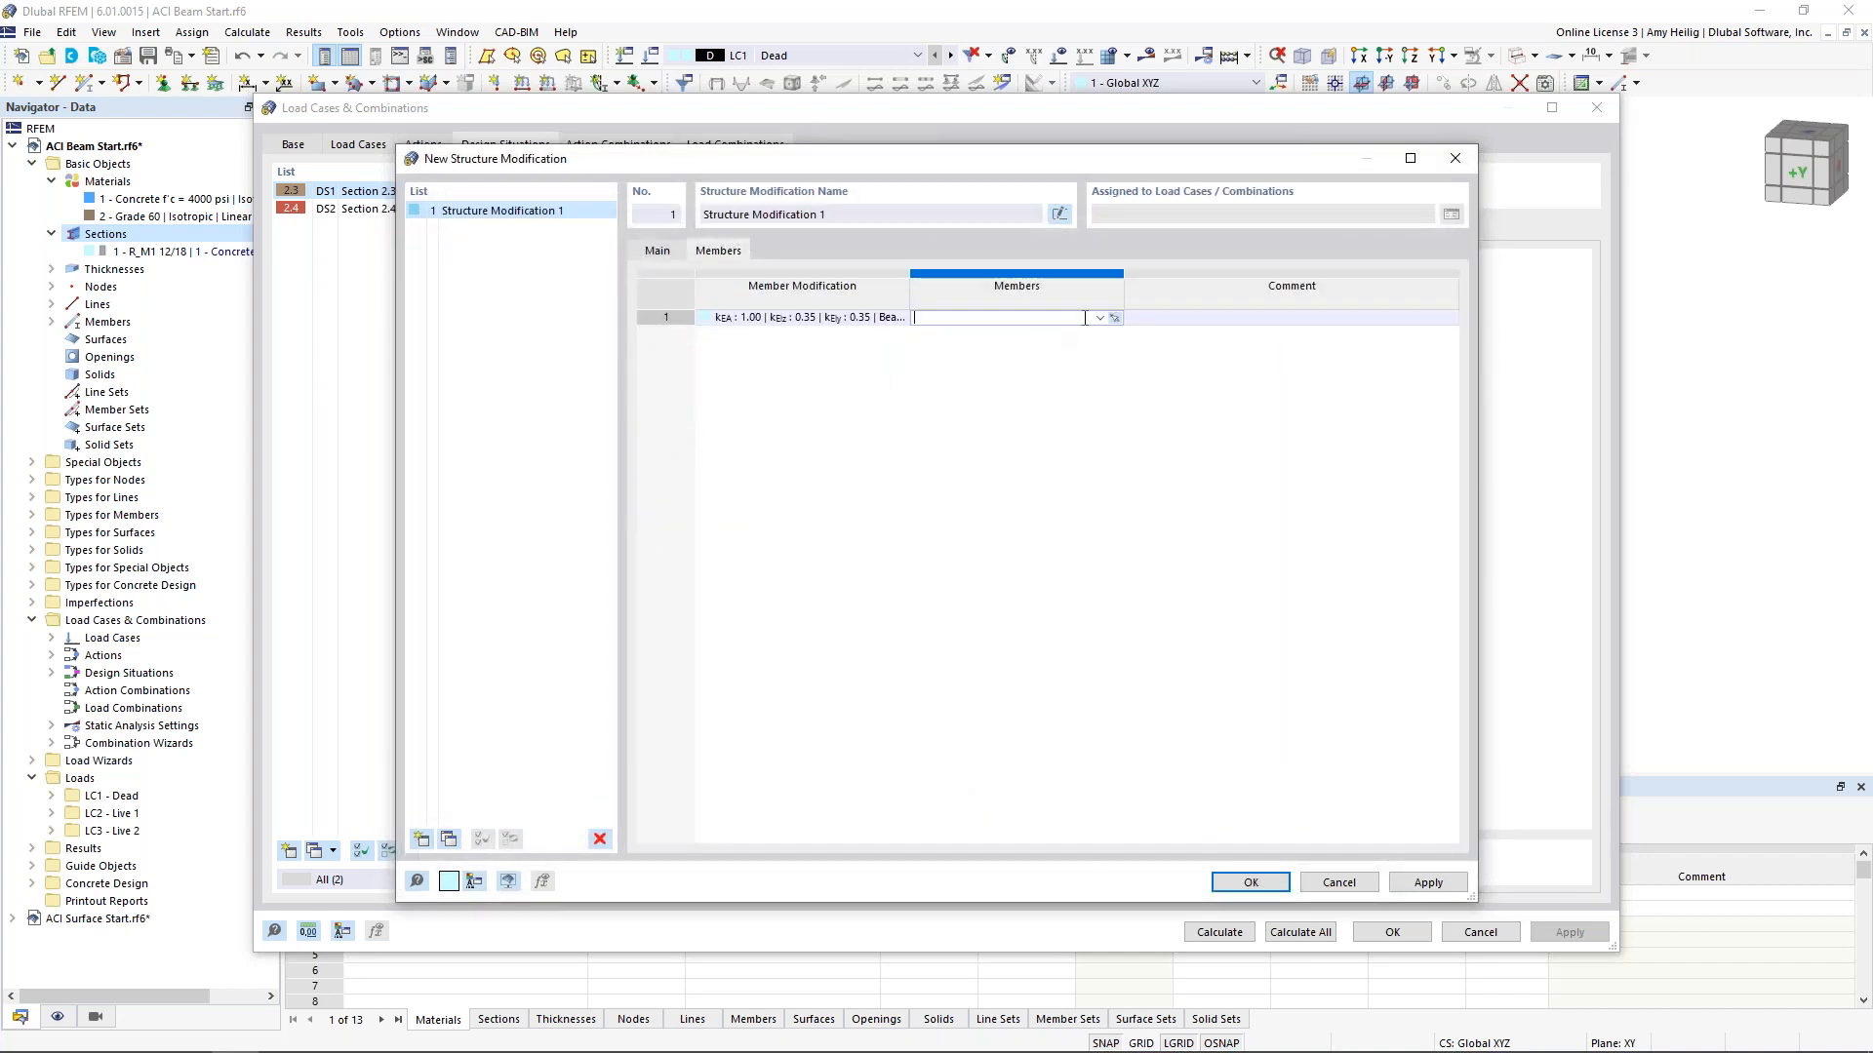
pyautogui.click(1113, 319)
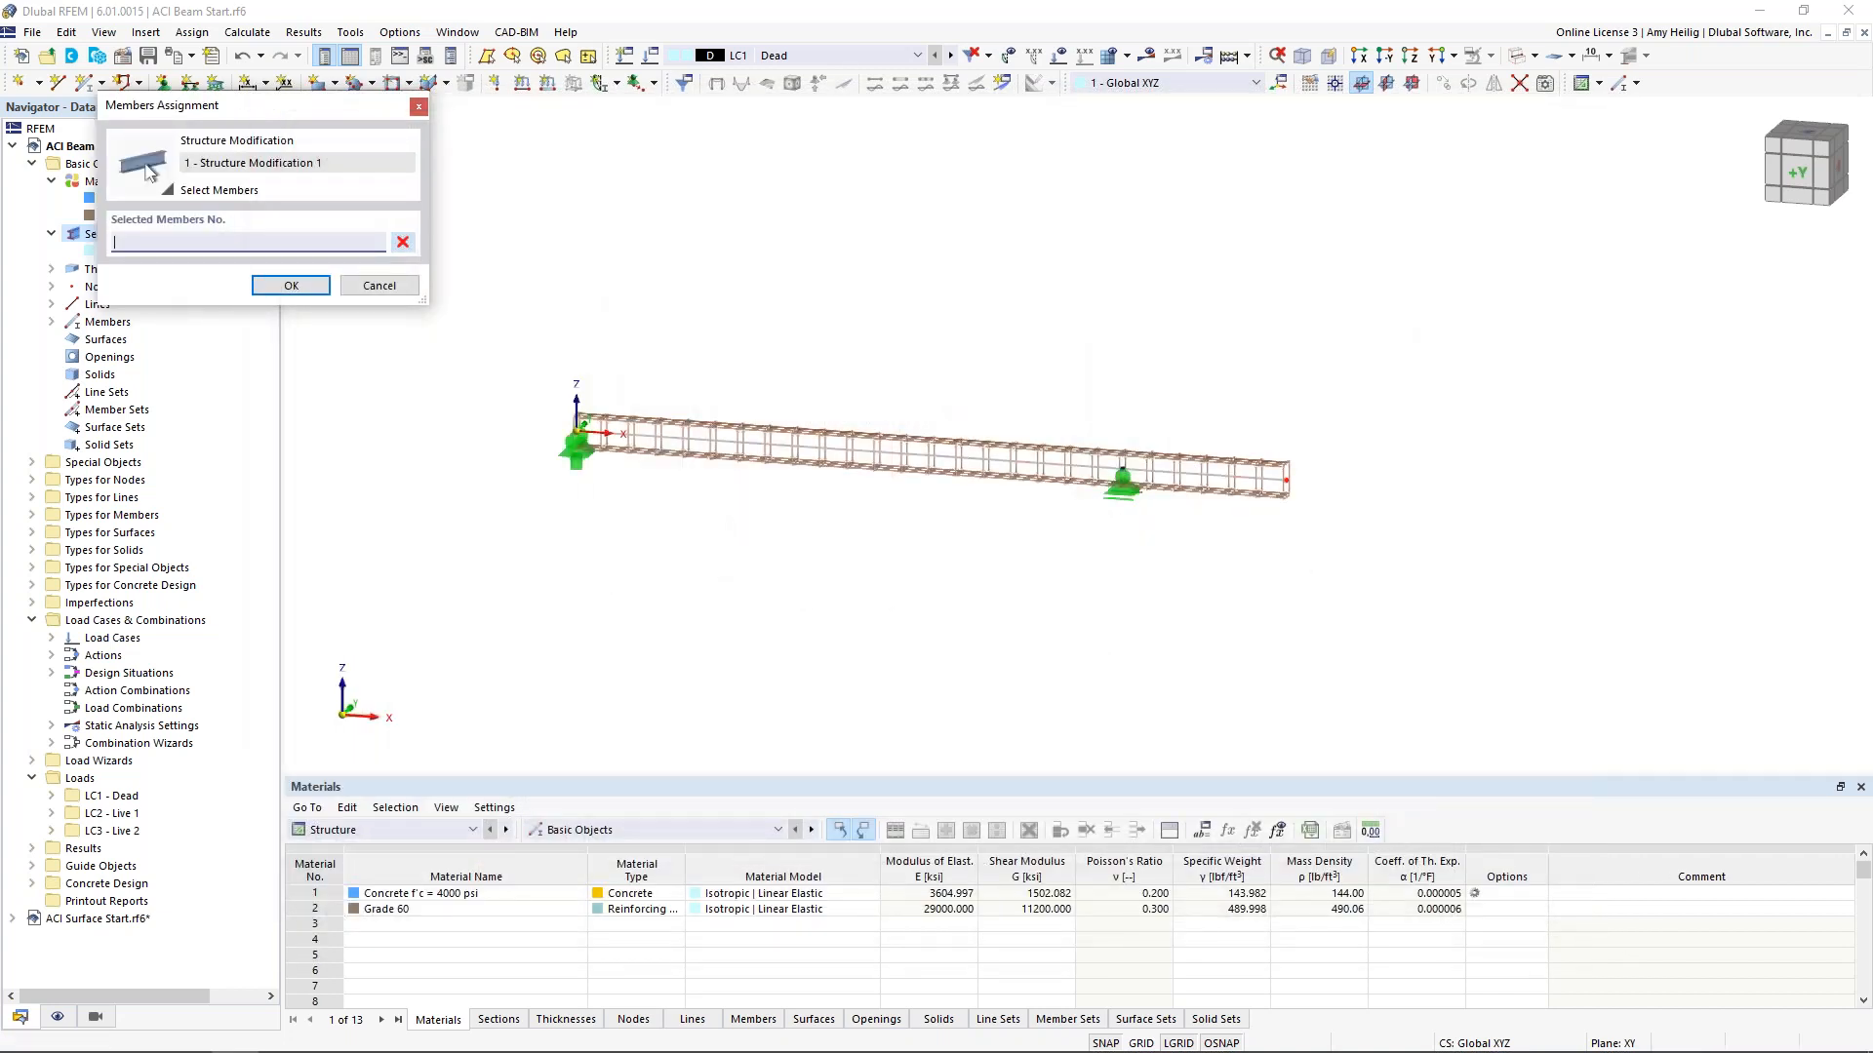
pyautogui.click(941, 450)
pyautogui.click(291, 285)
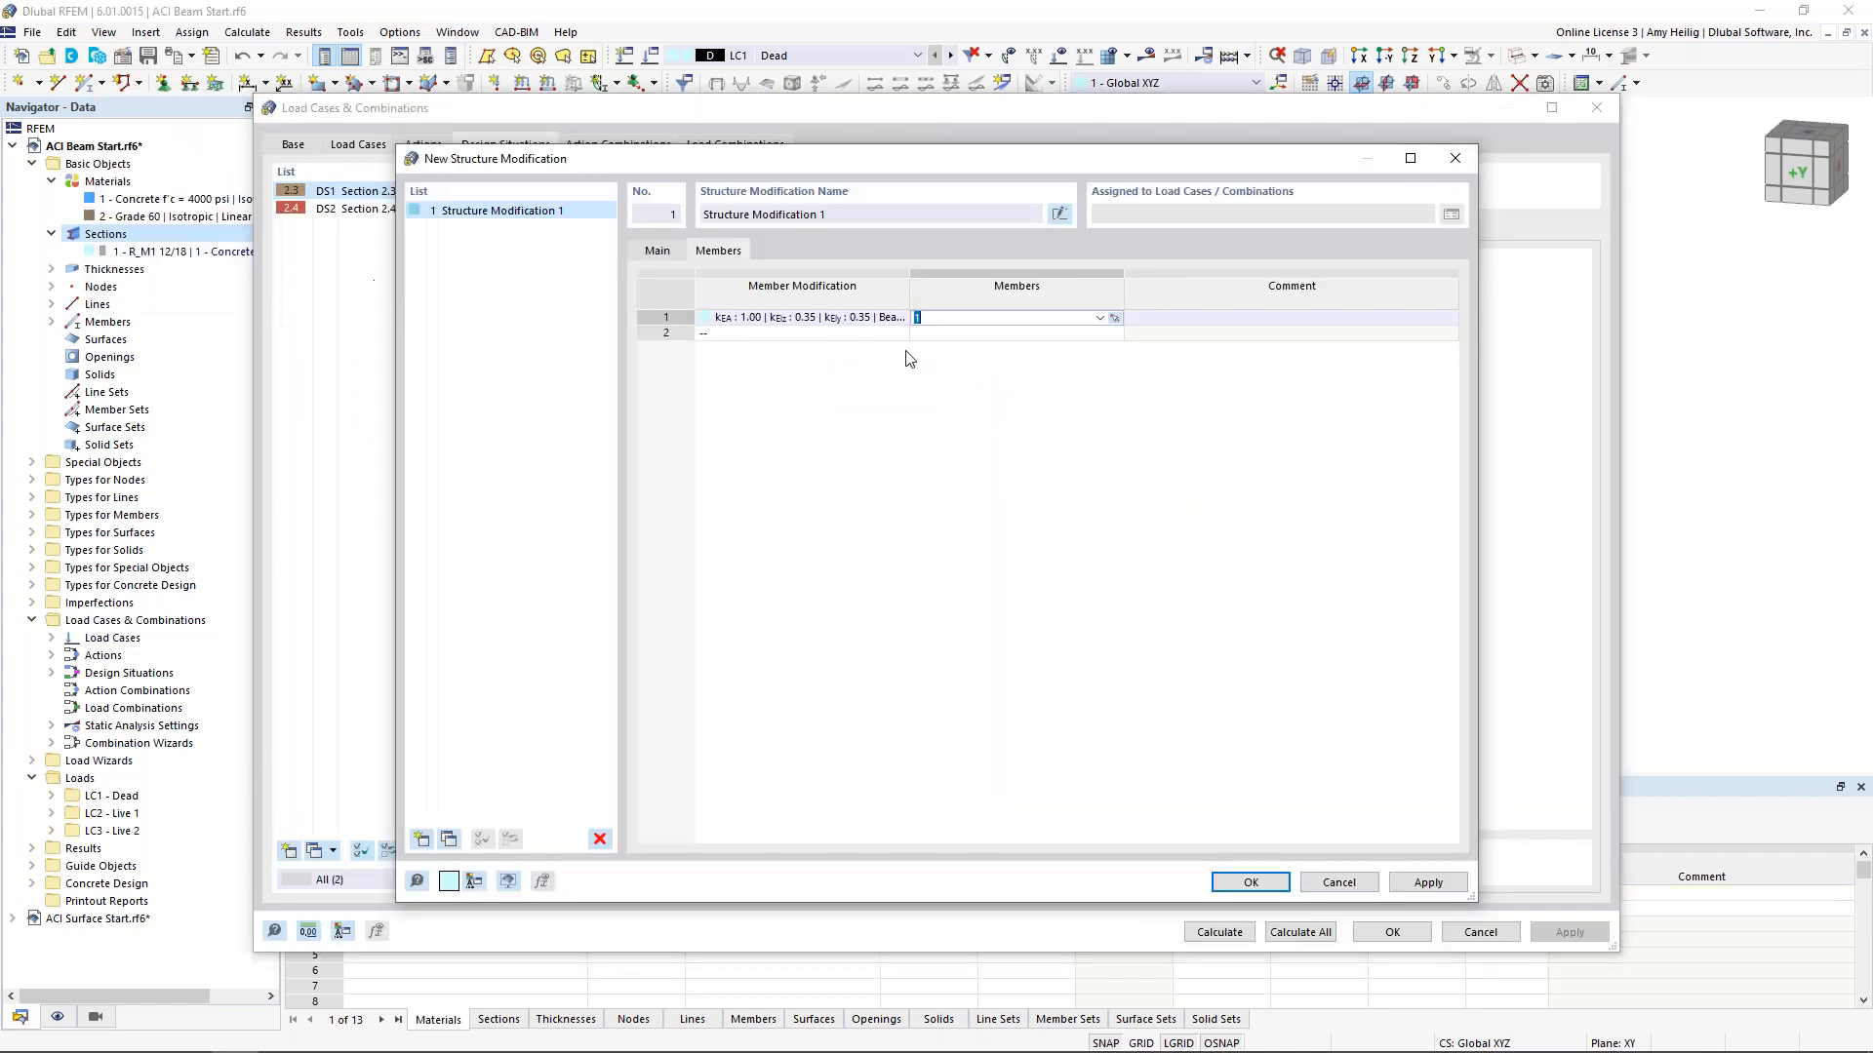
pyautogui.click(1239, 869)
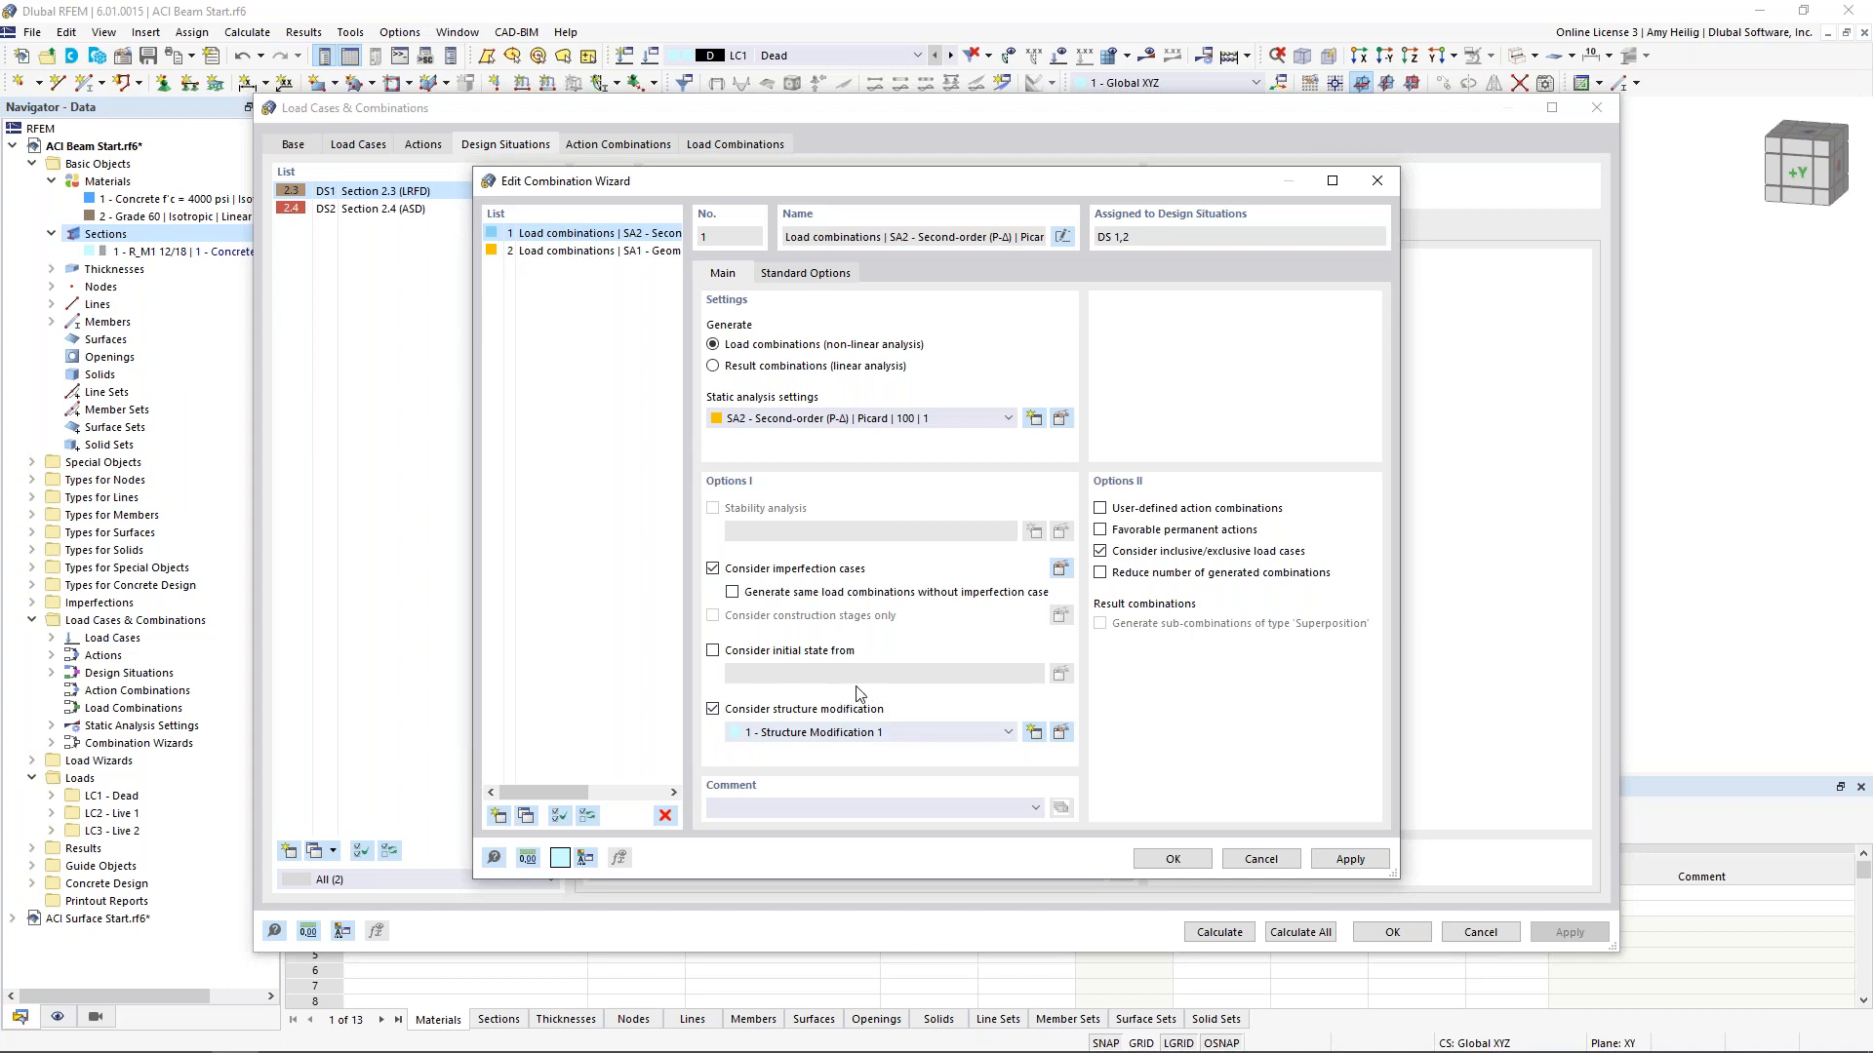
pyautogui.click(1172, 858)
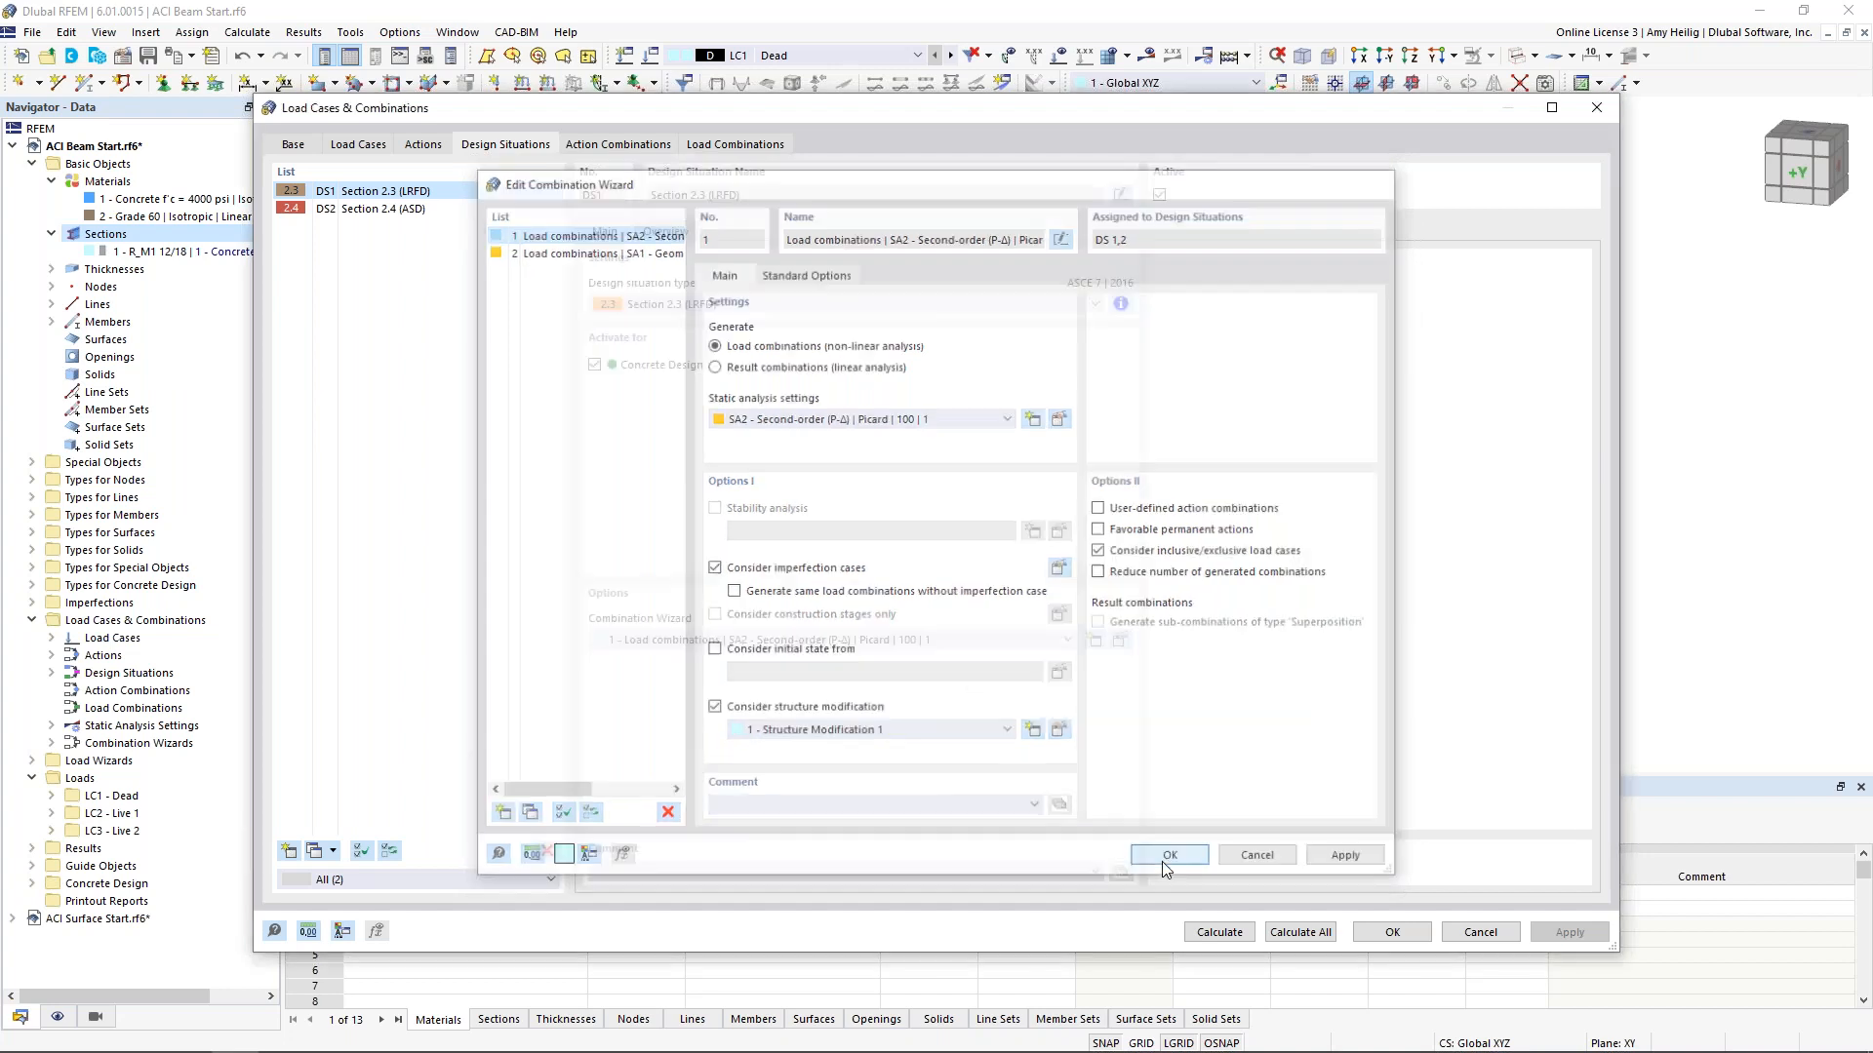
# Create a separate combination wizard for Section 2.4 (ASD) using SA2 - Second-order (P-Δ), leaving structure modification disabled
pyautogui.click(488, 211)
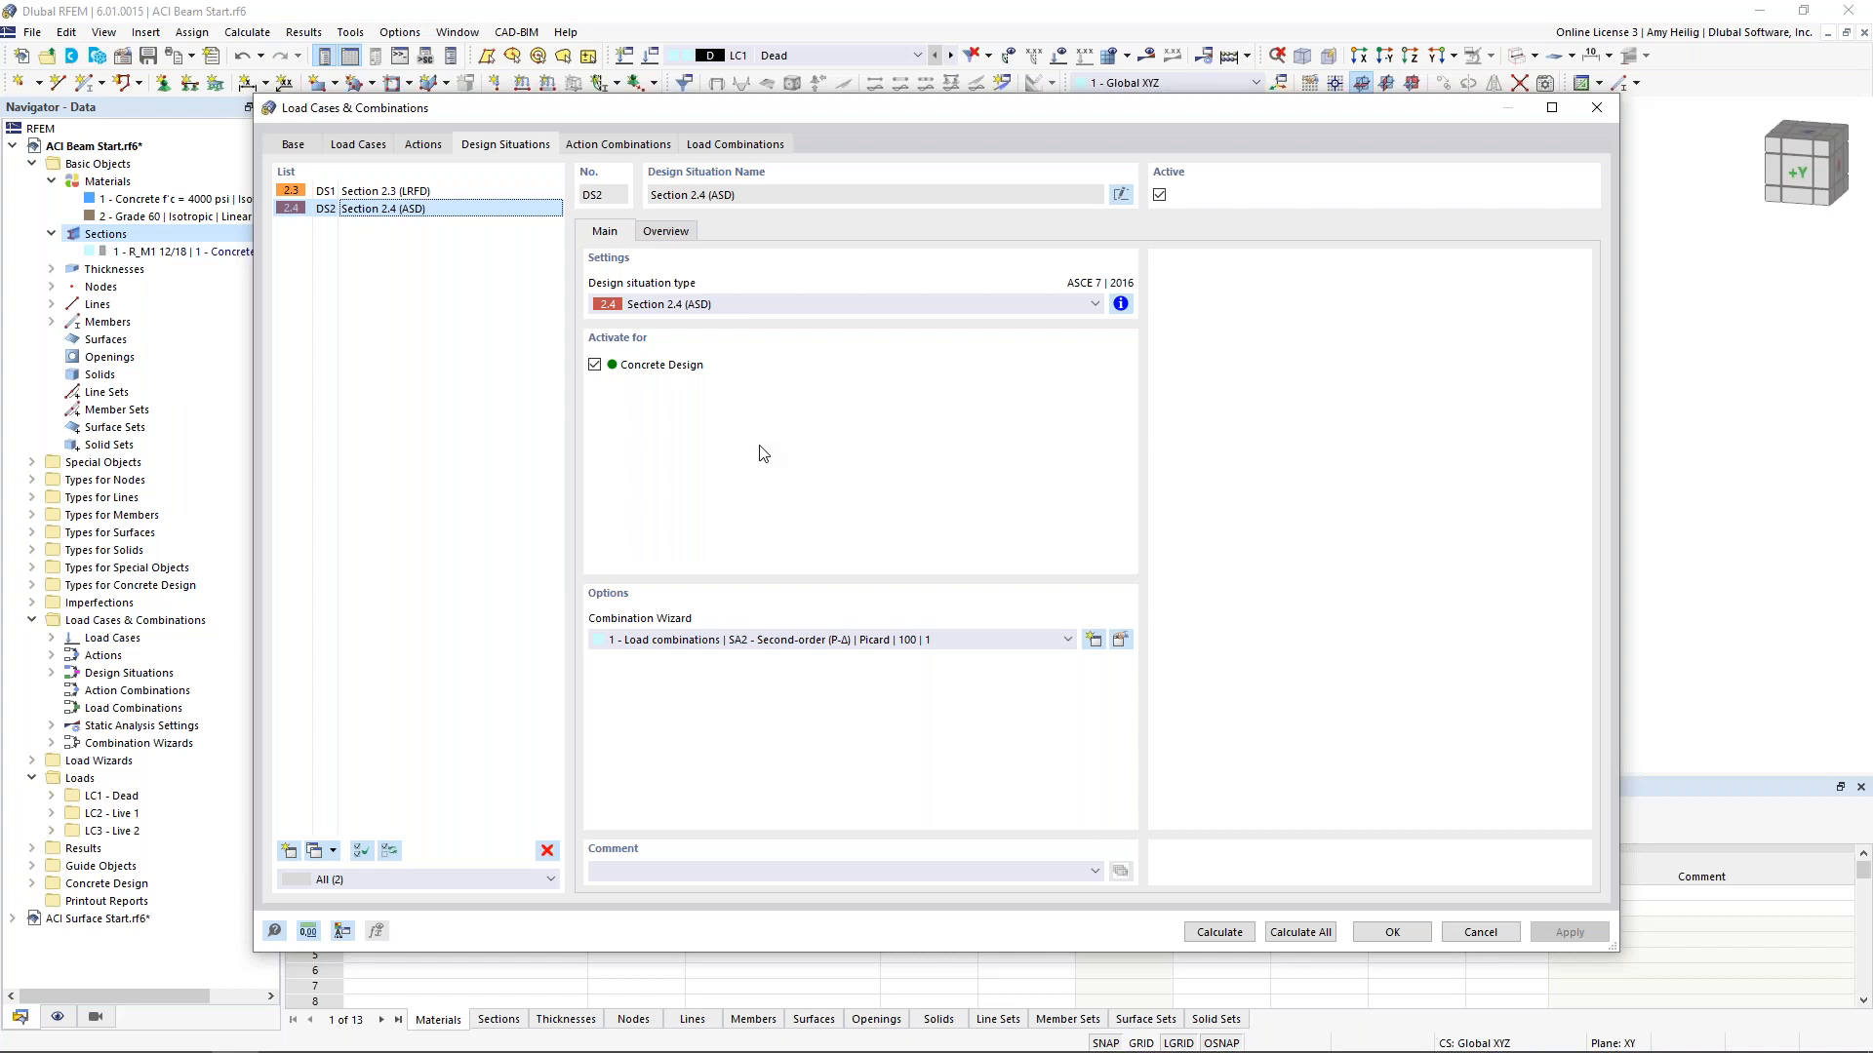
pyautogui.click(1095, 641)
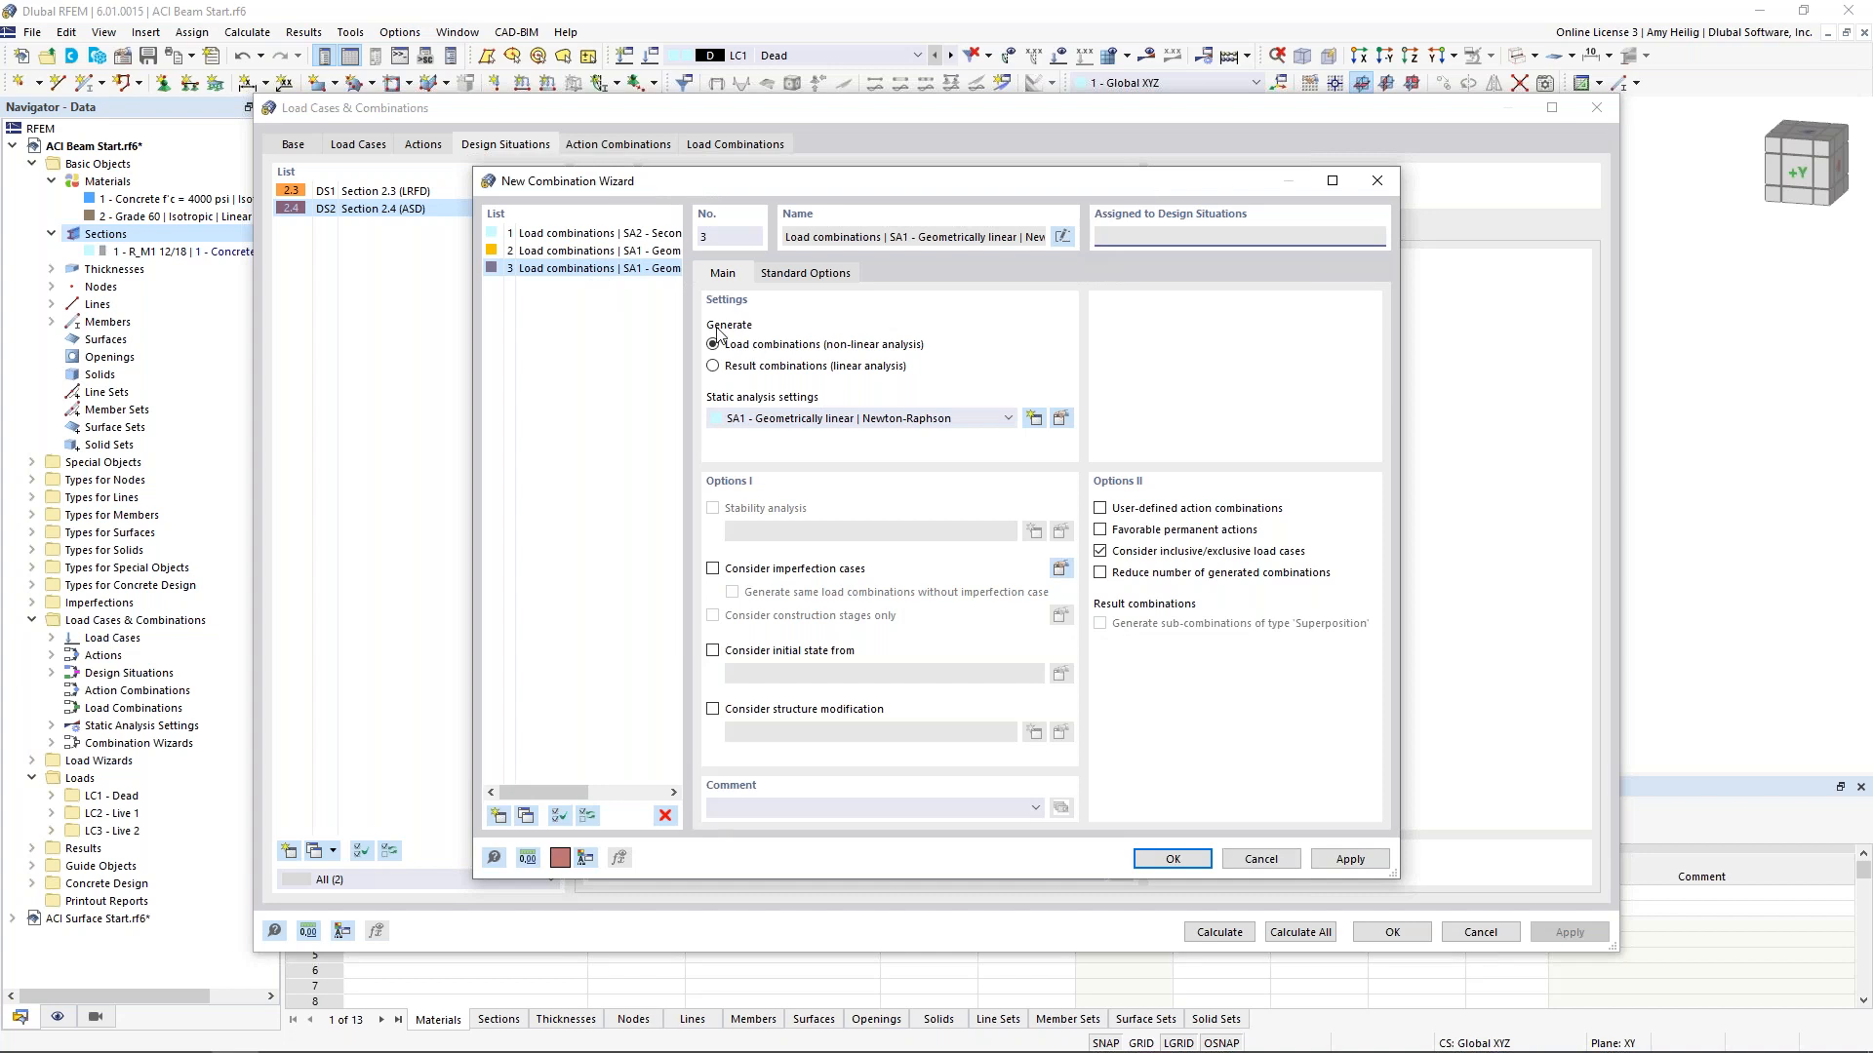
pyautogui.click(643, 235)
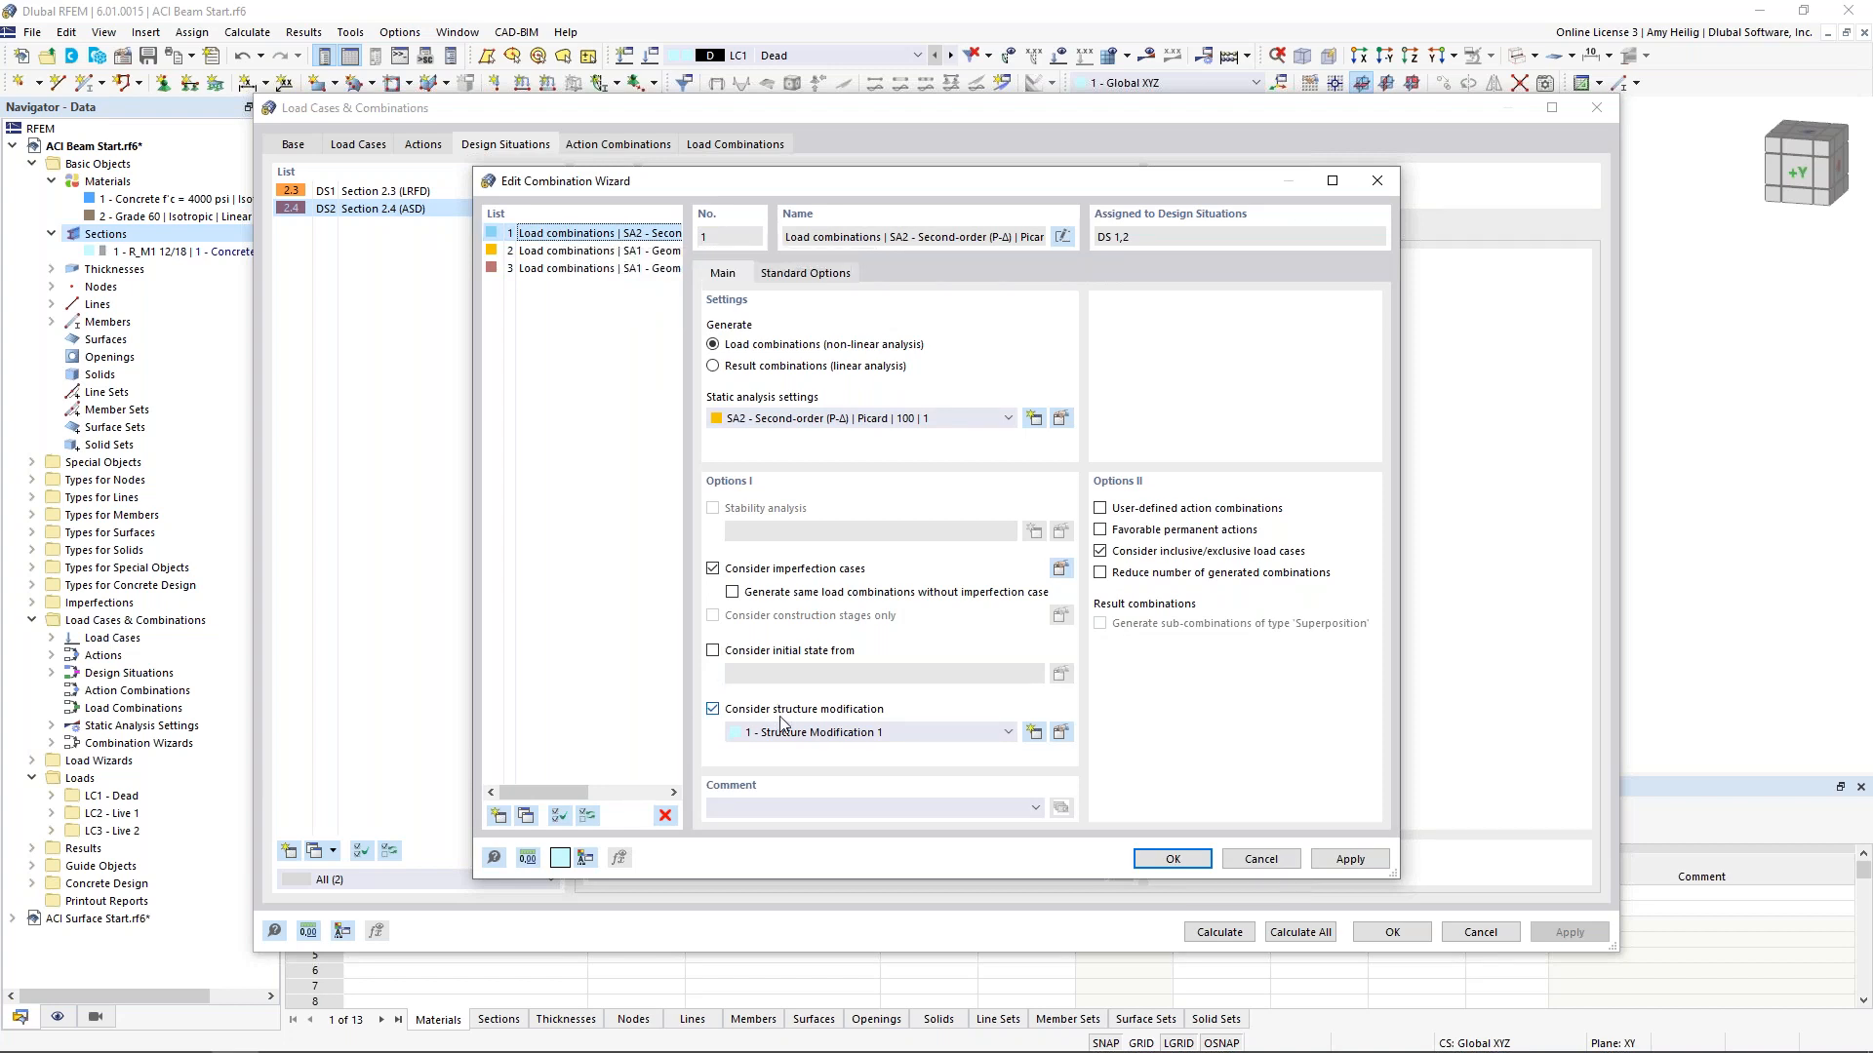
pyautogui.click(589, 273)
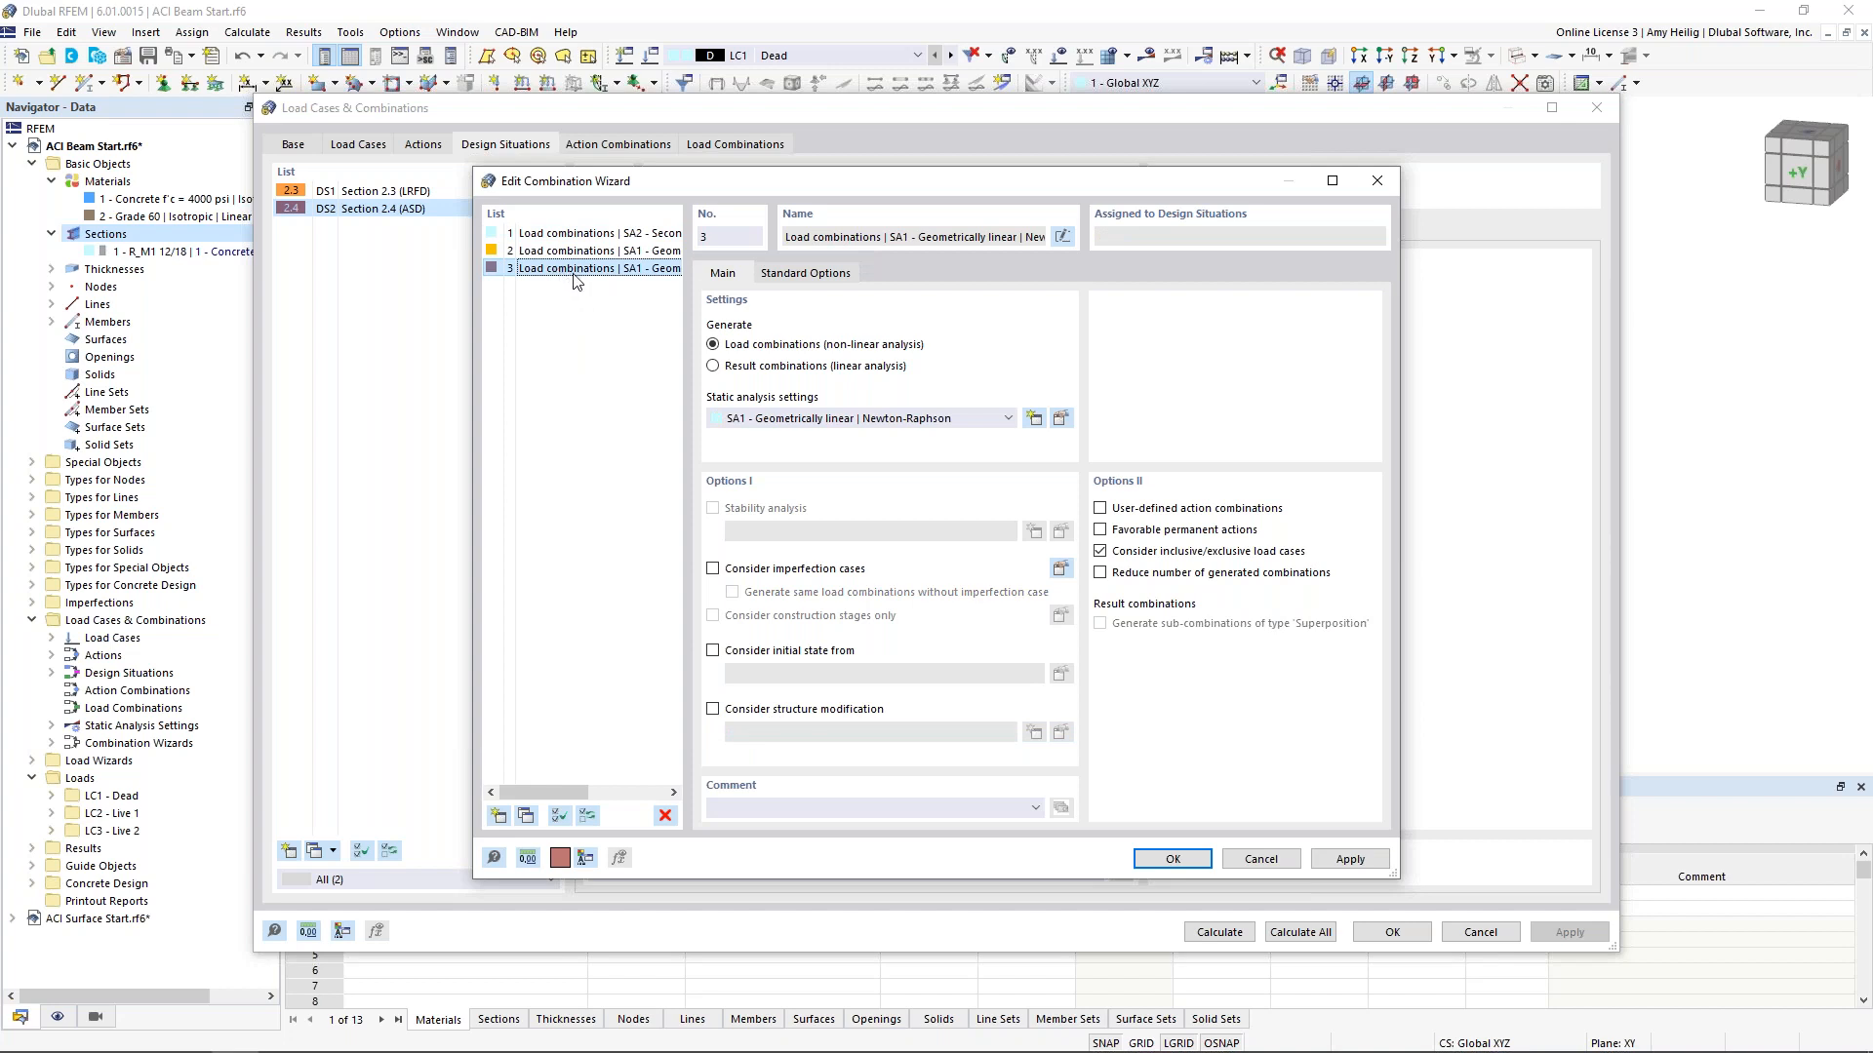
pyautogui.click(796, 418)
pyautogui.click(789, 453)
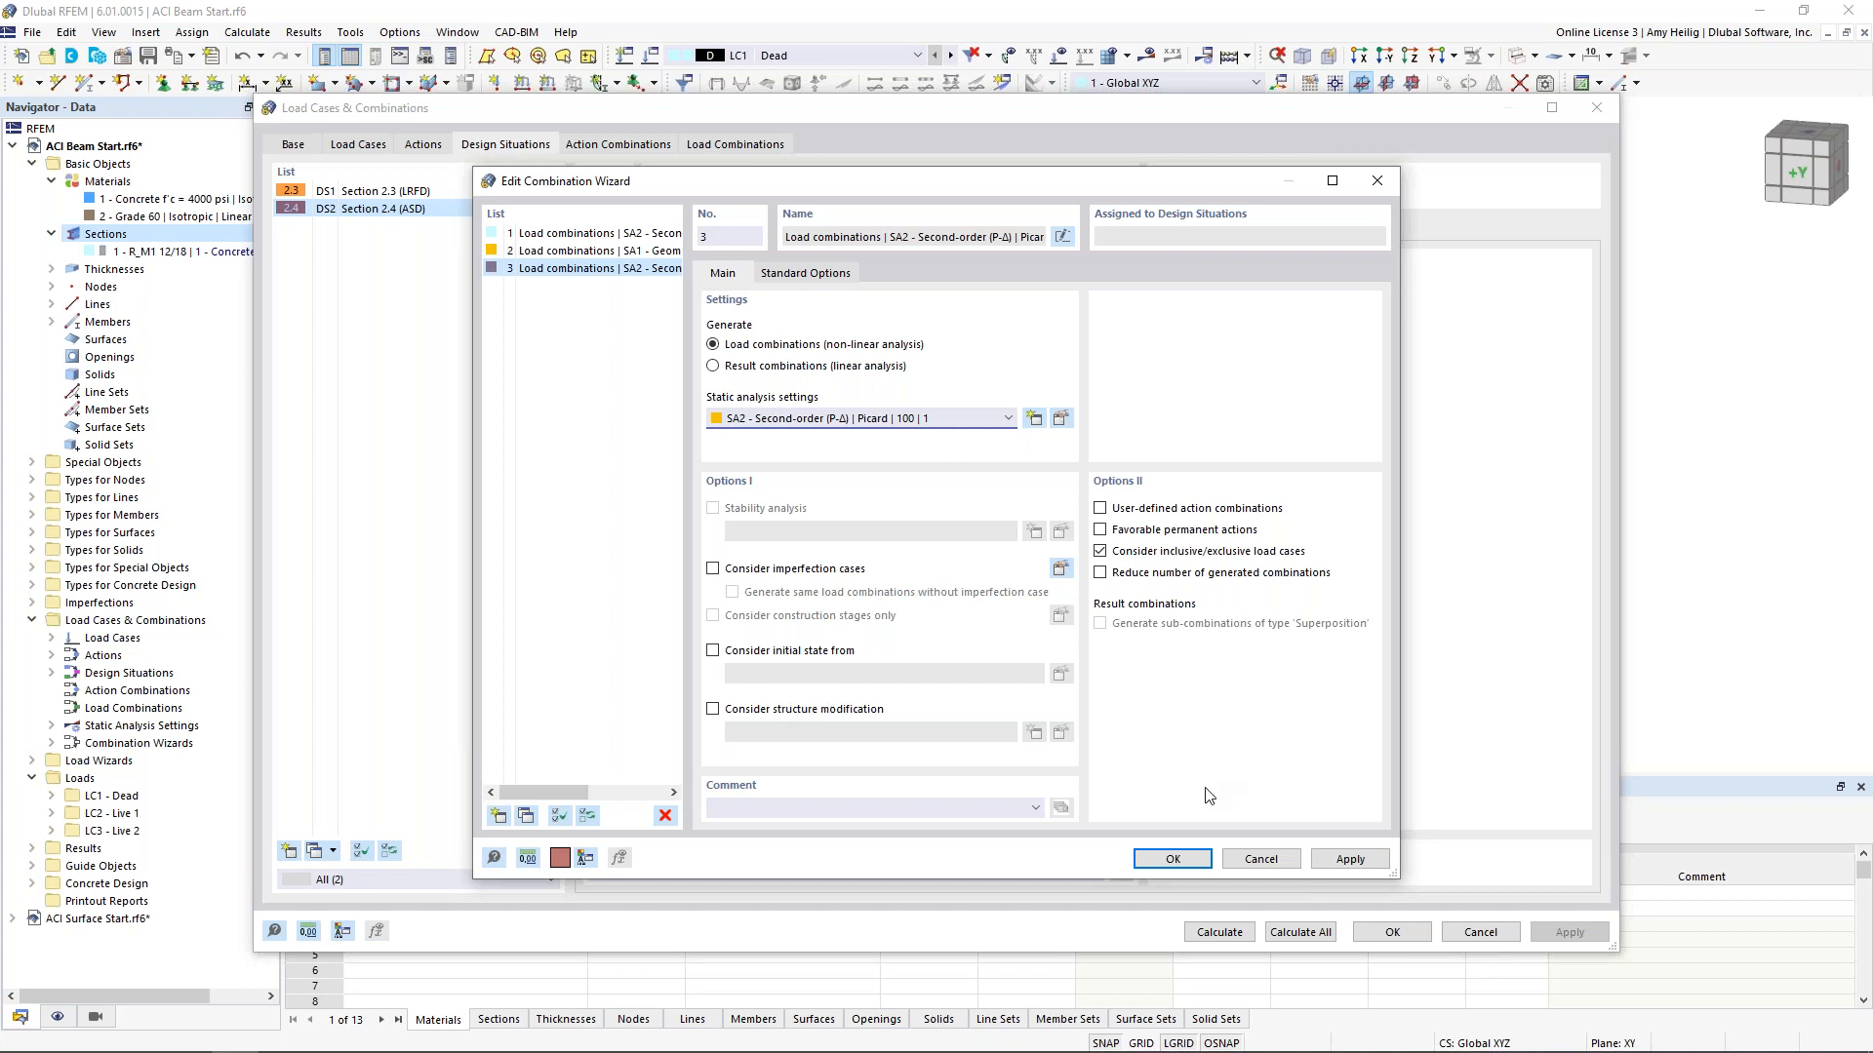
pyautogui.click(1180, 865)
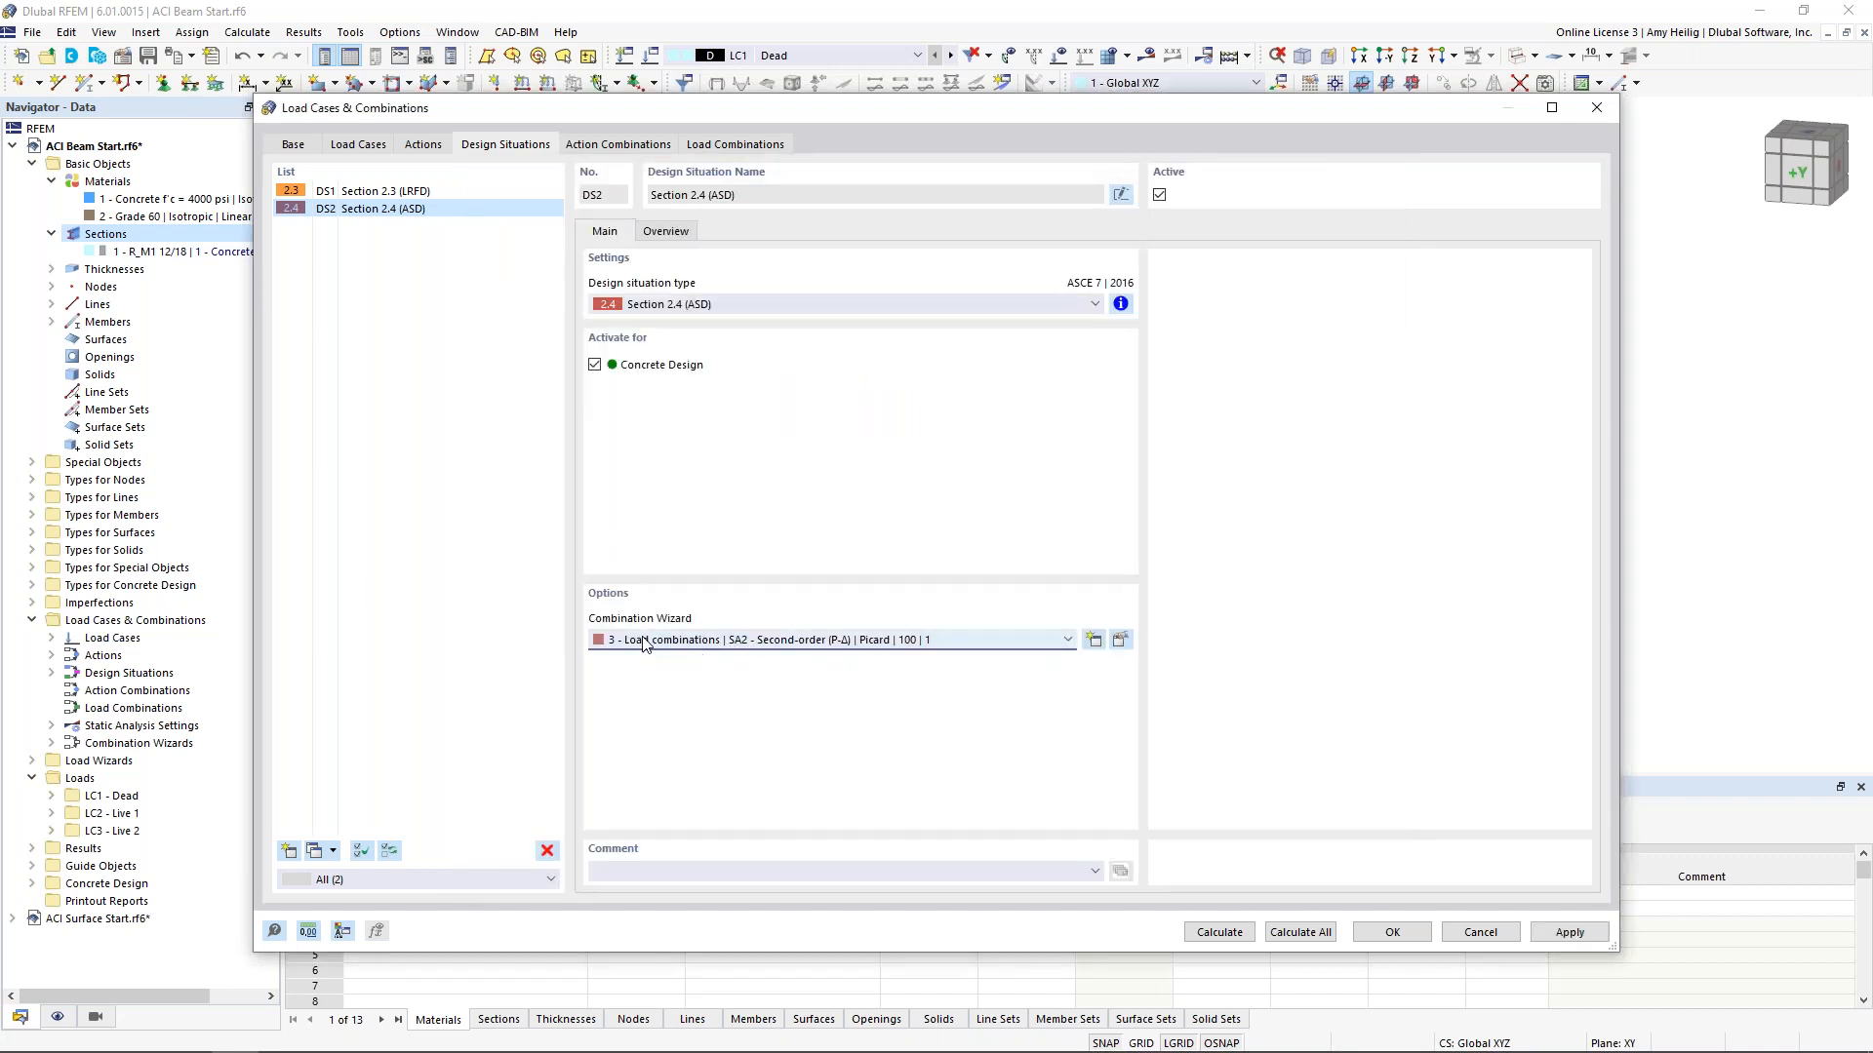
# Compare the structure modification setting across the generated LRFD and ASD load combinations, and accept the load cases and combinations
pyautogui.click(715, 146)
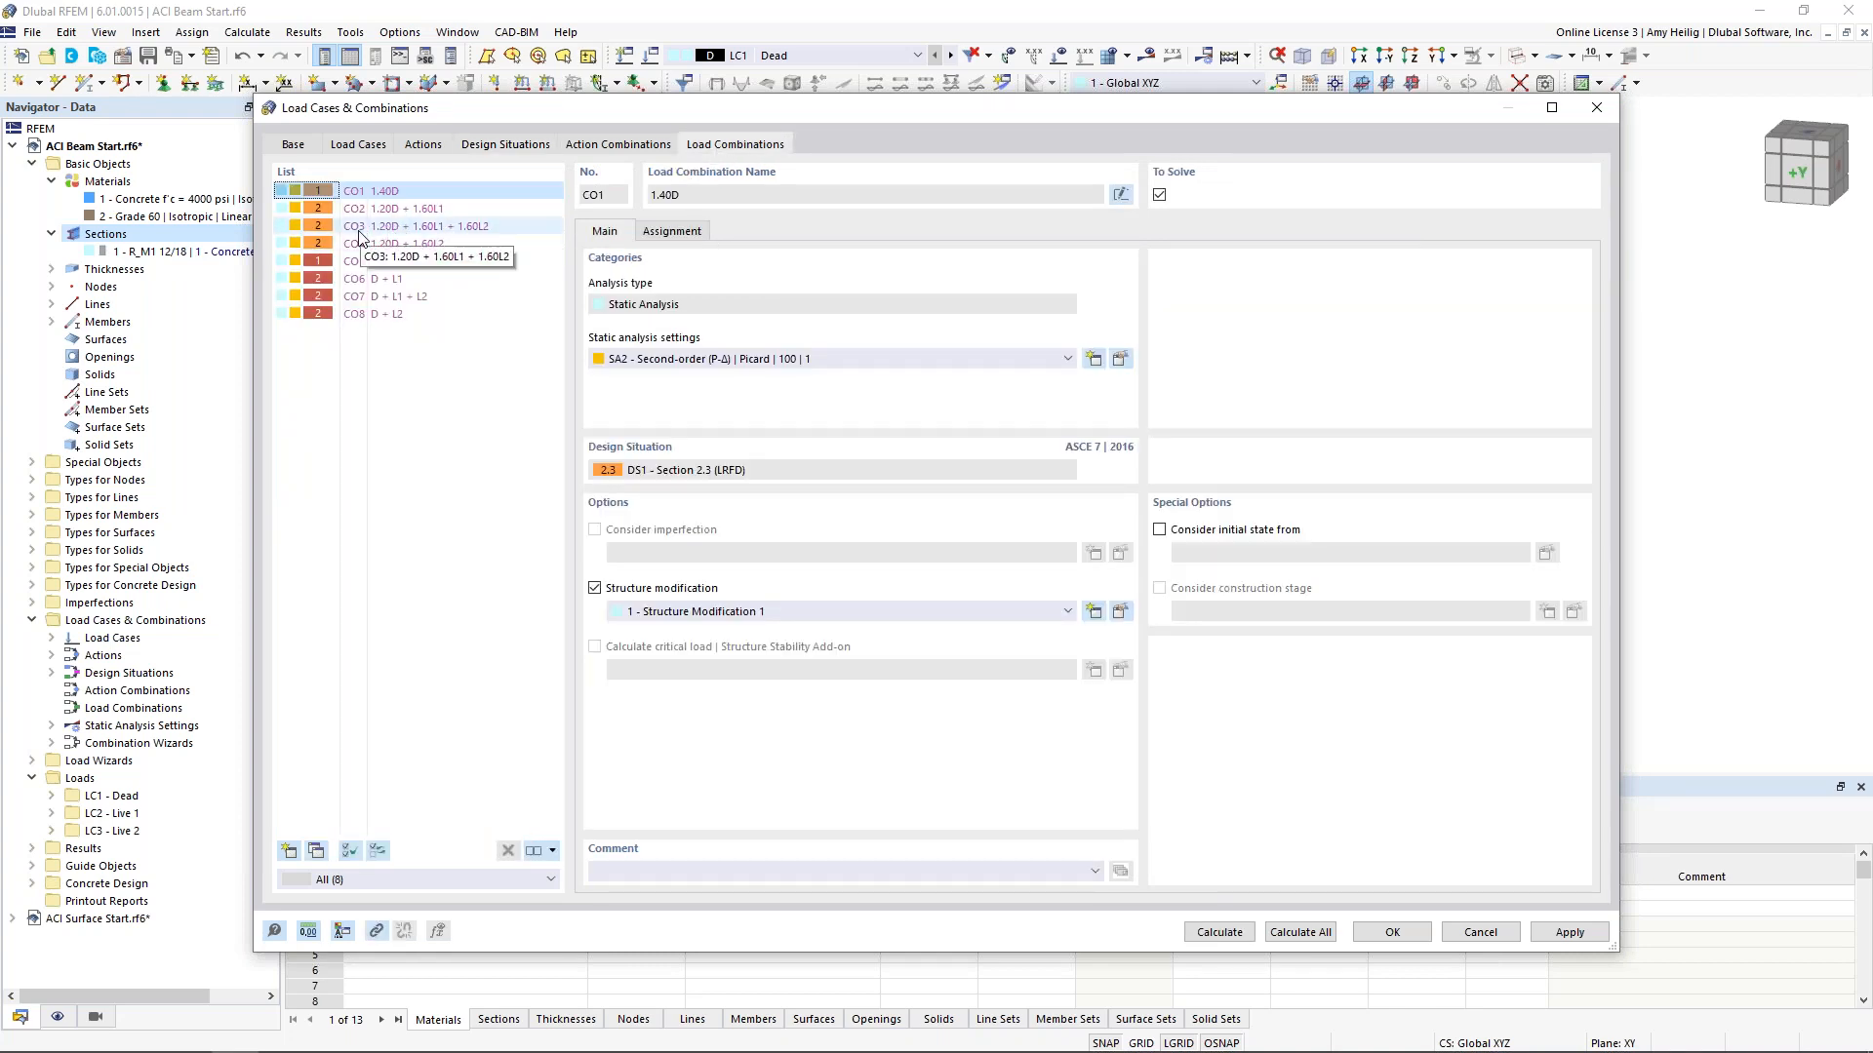
pyautogui.click(379, 229)
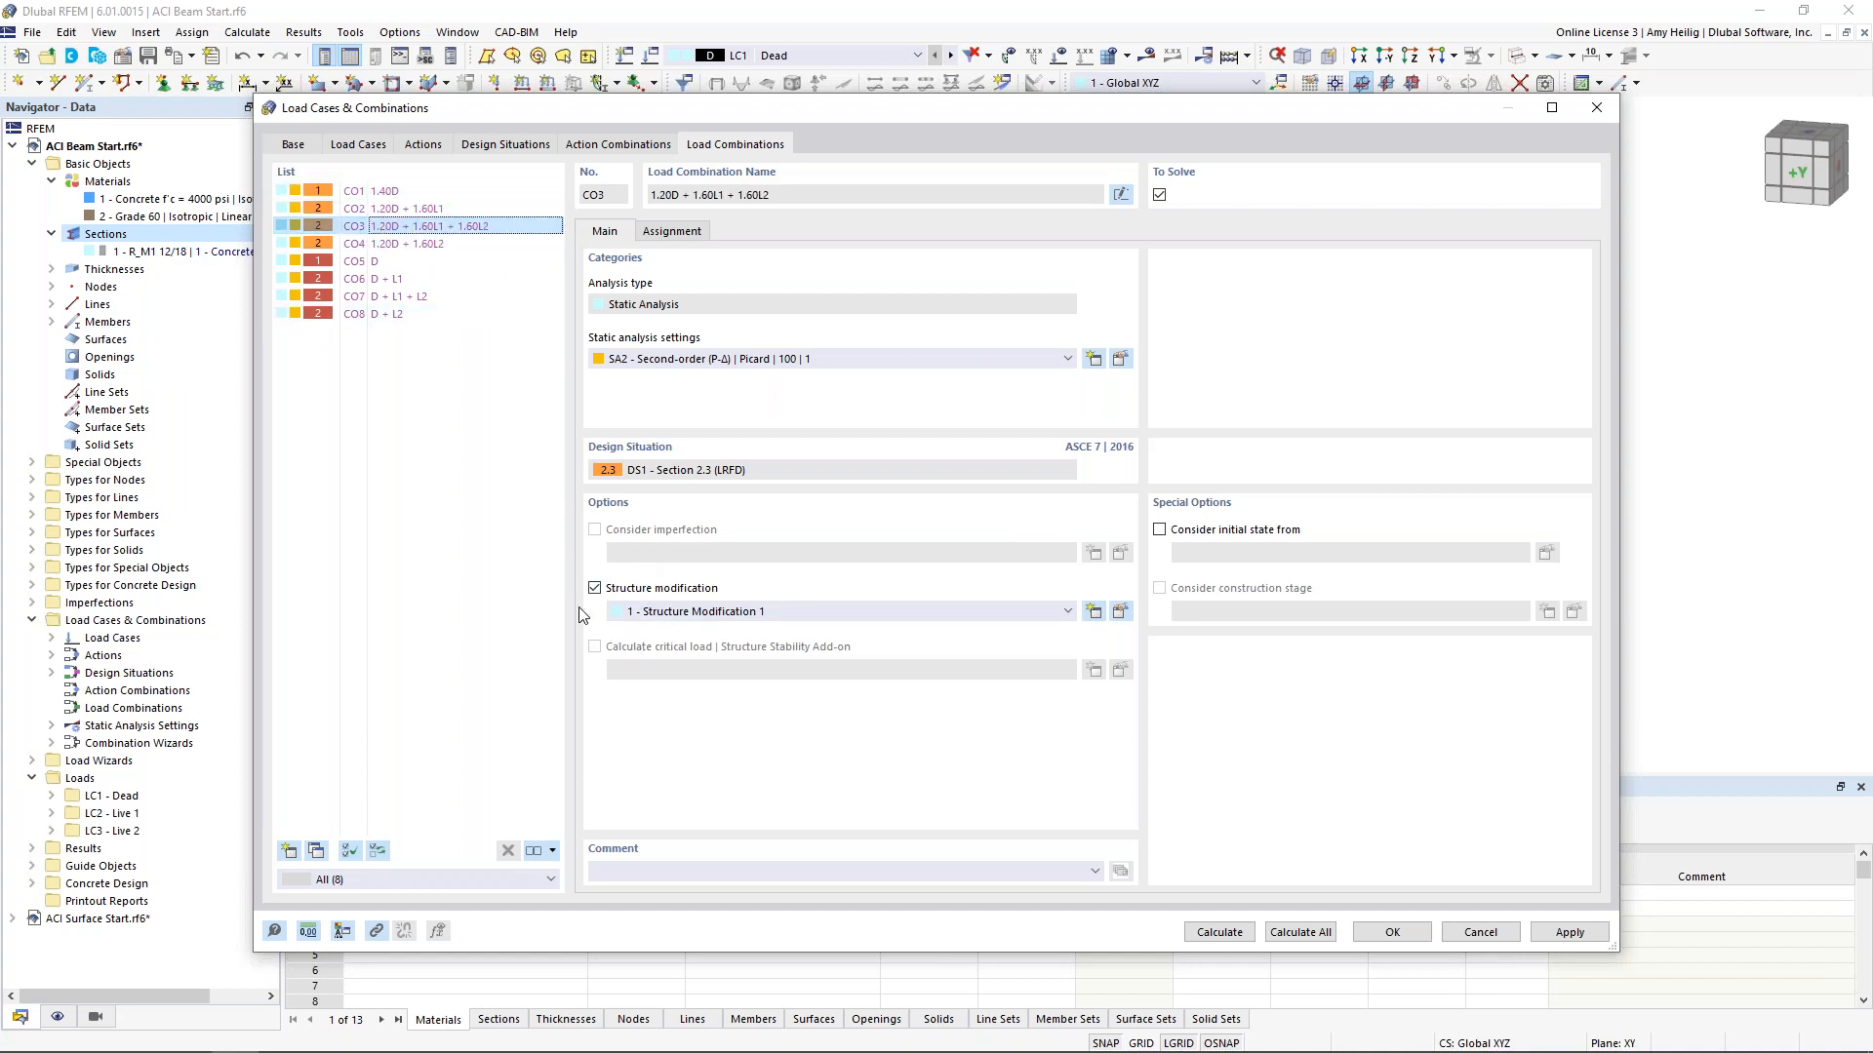
pyautogui.click(427, 244)
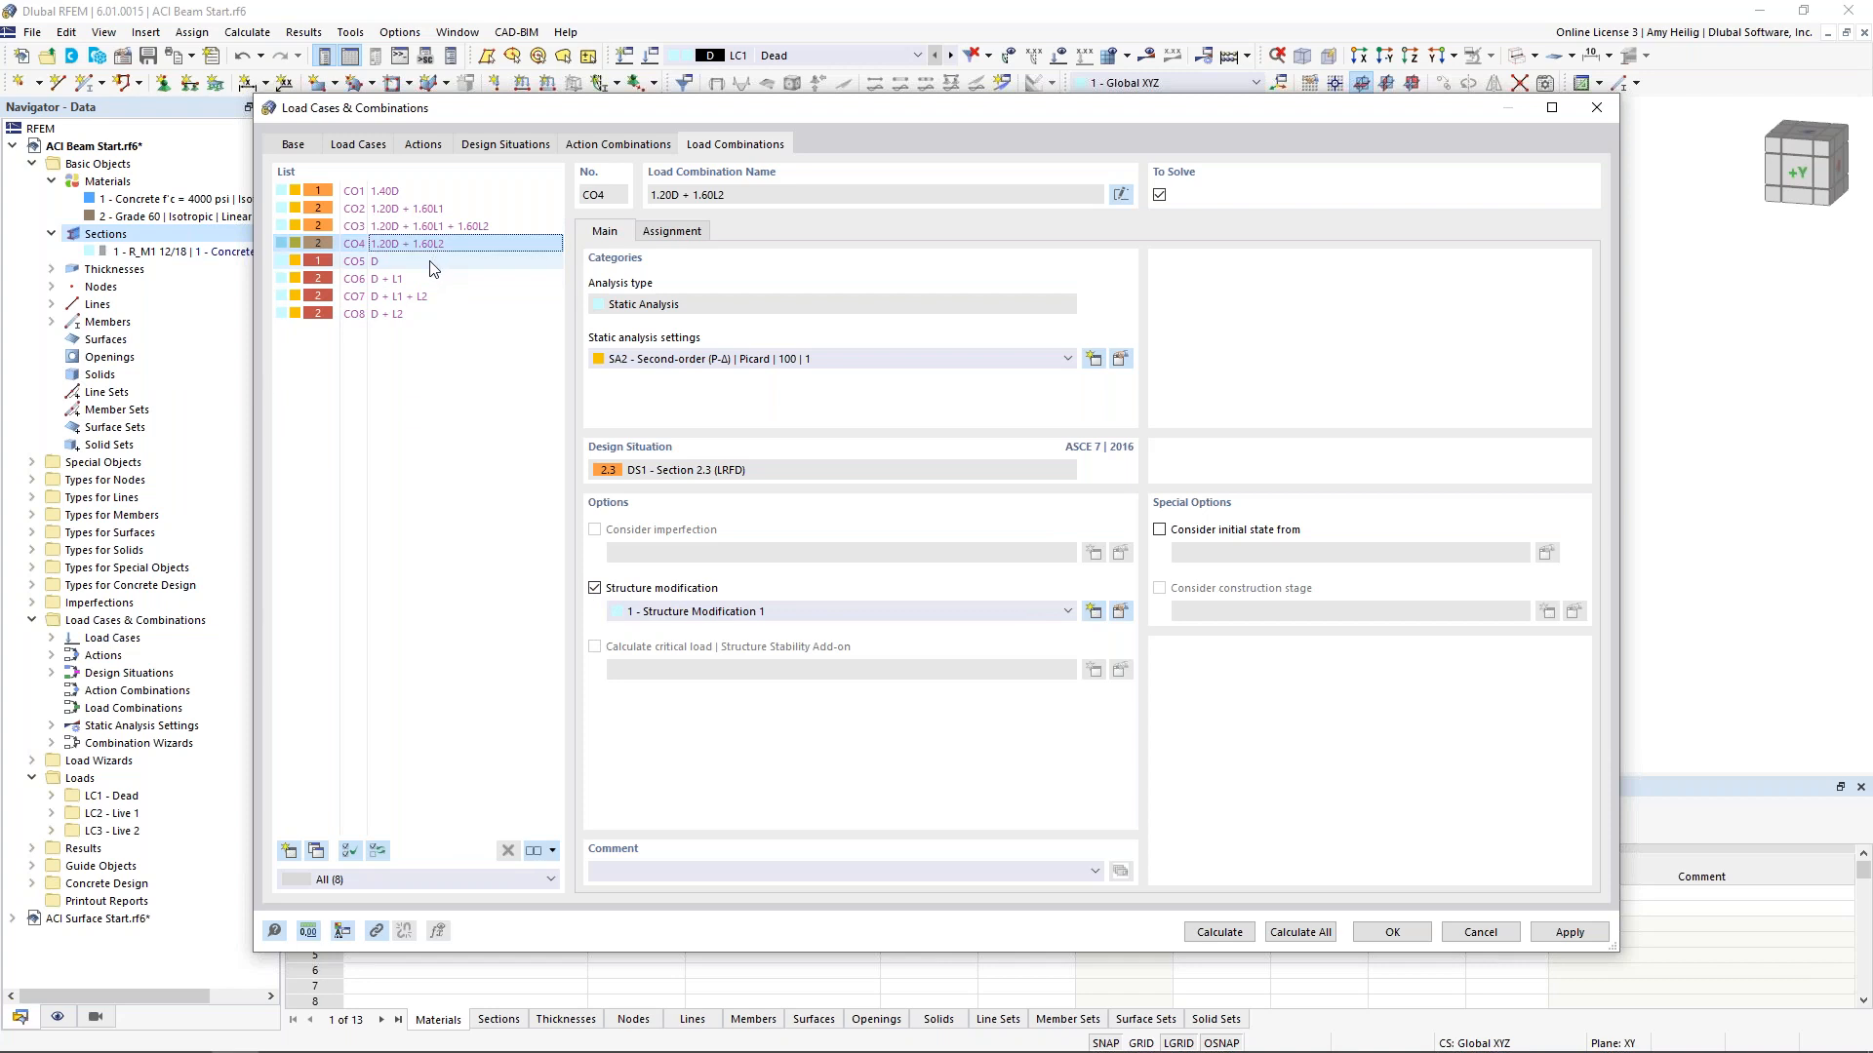
pyautogui.click(433, 266)
pyautogui.click(427, 282)
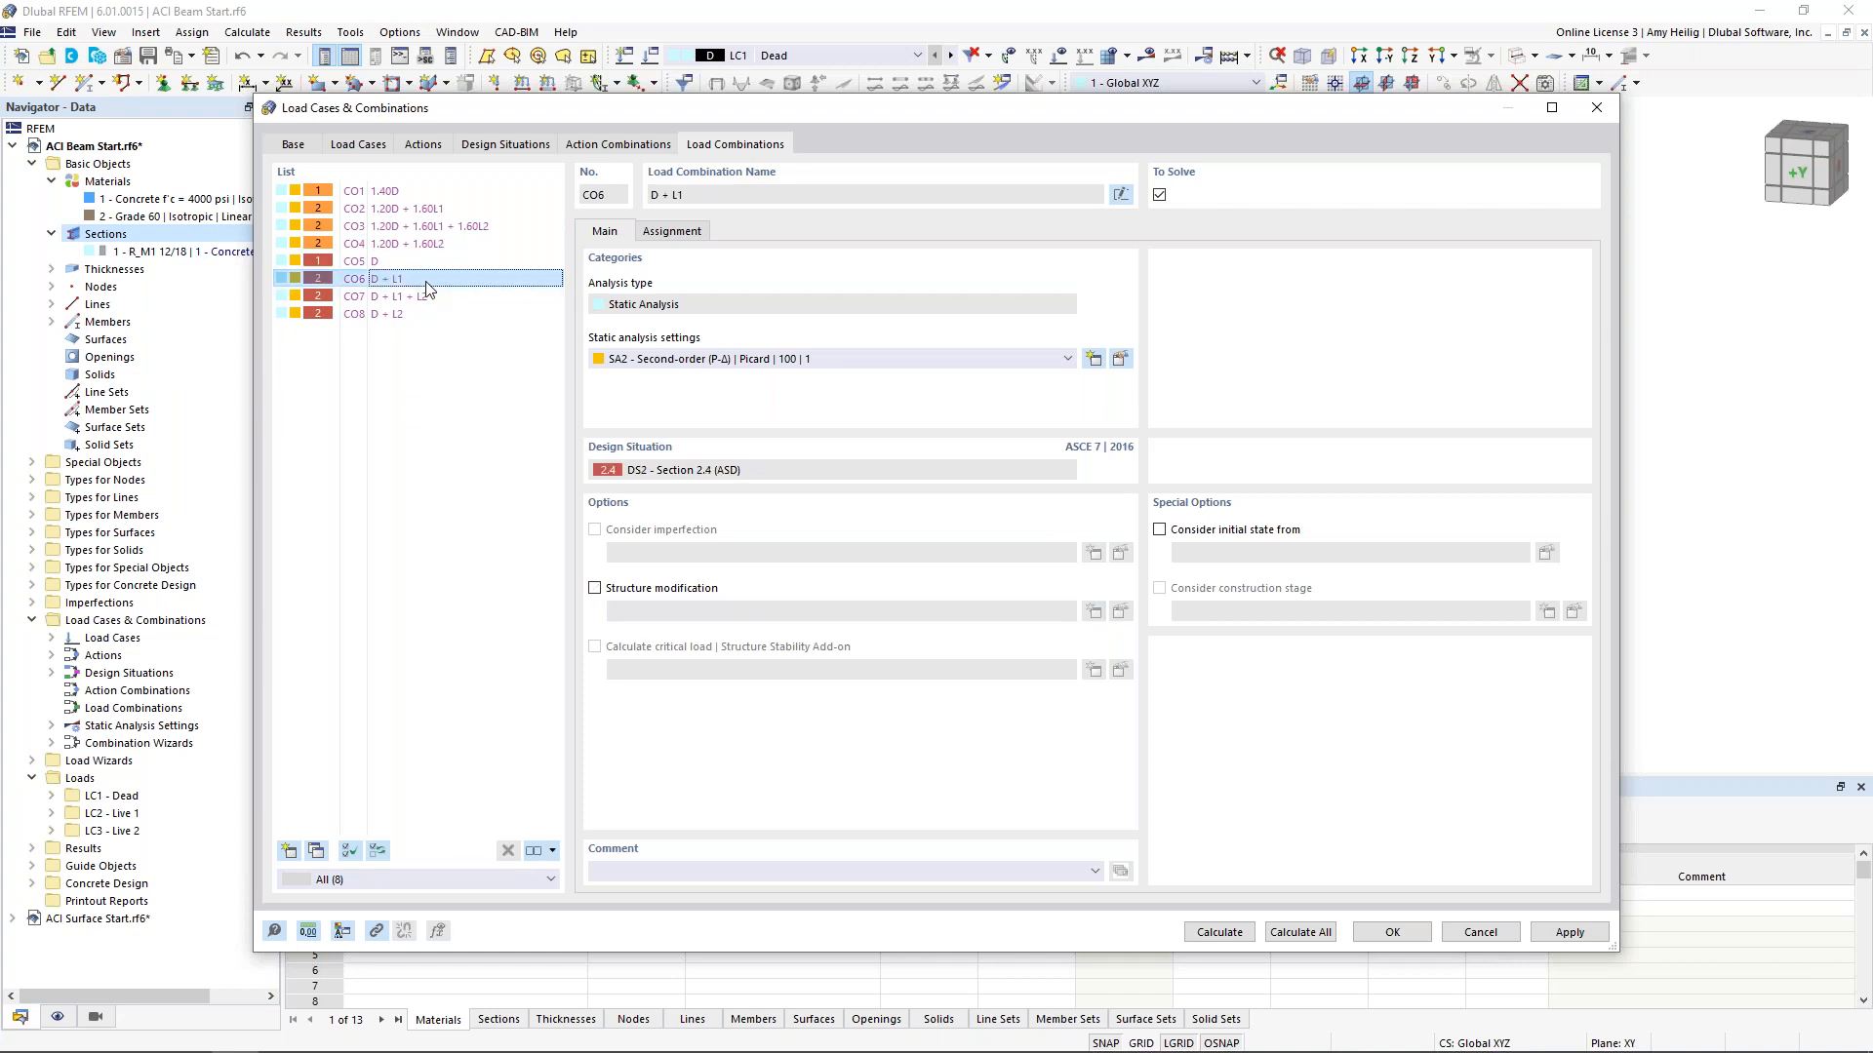
pyautogui.click(427, 297)
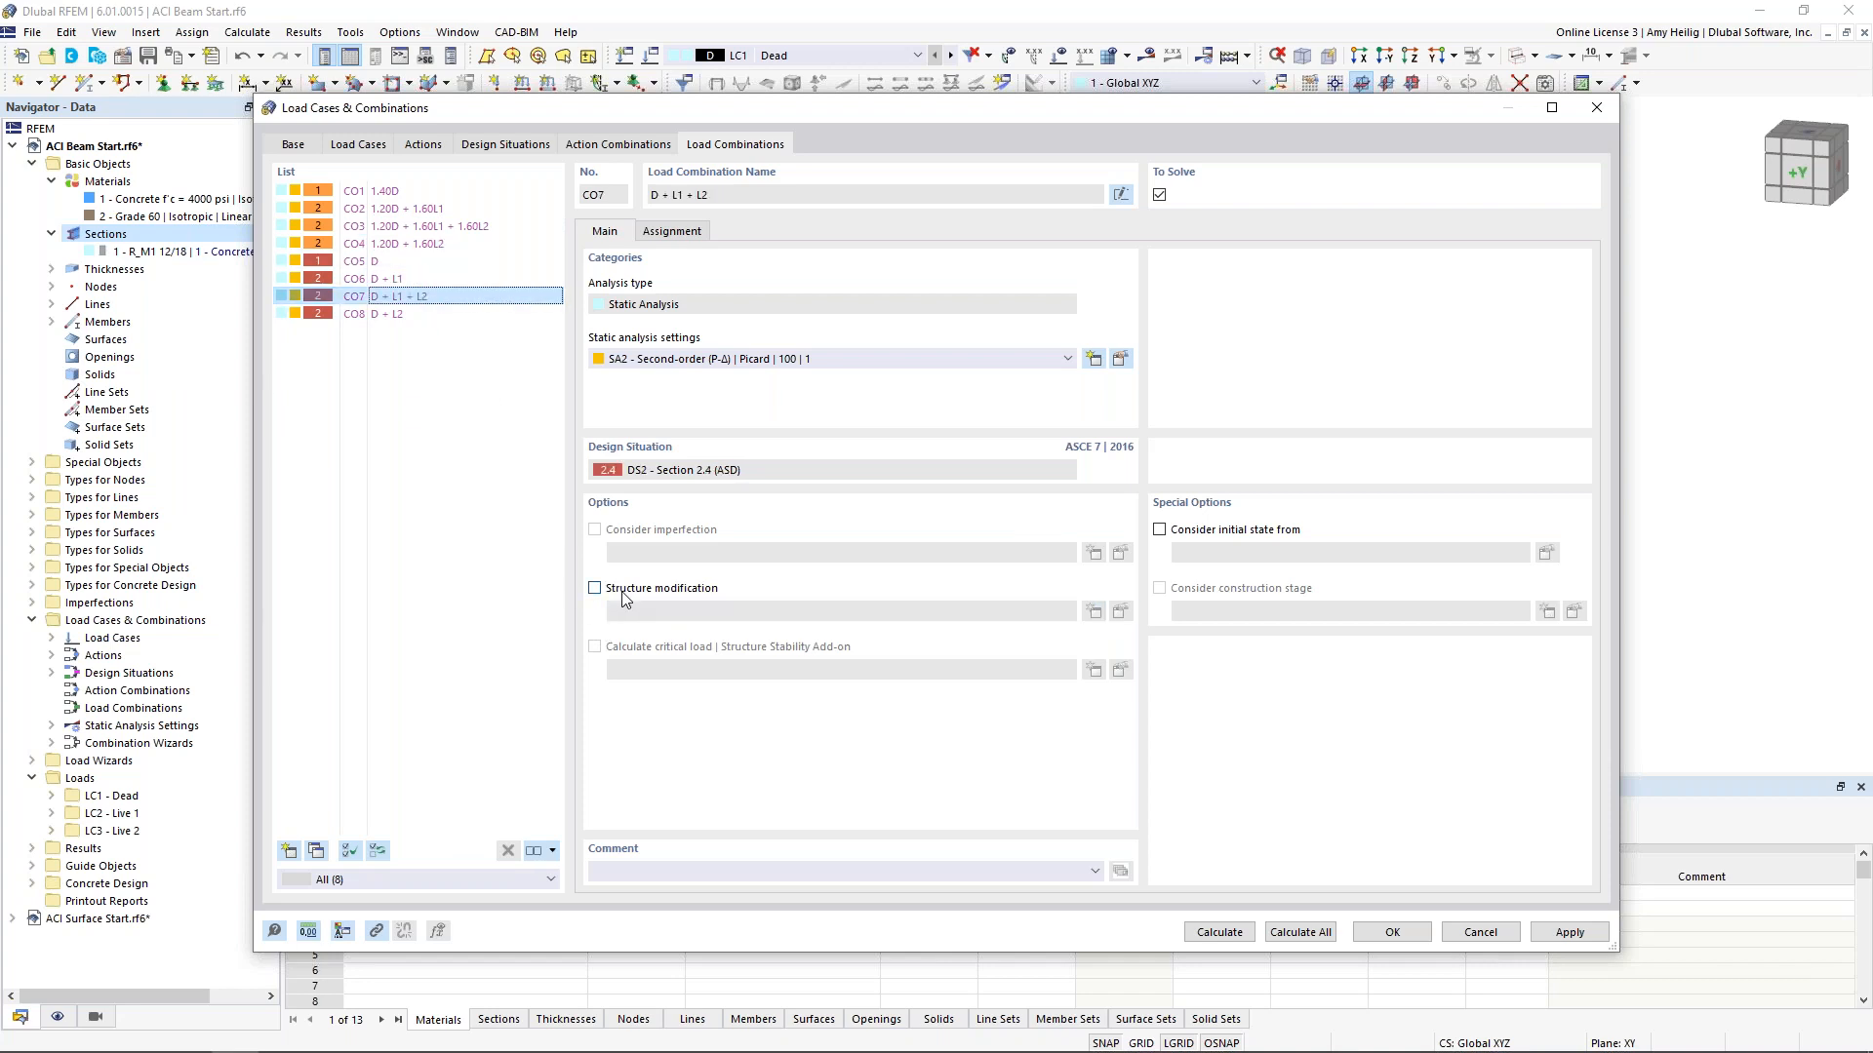
pyautogui.click(1382, 934)
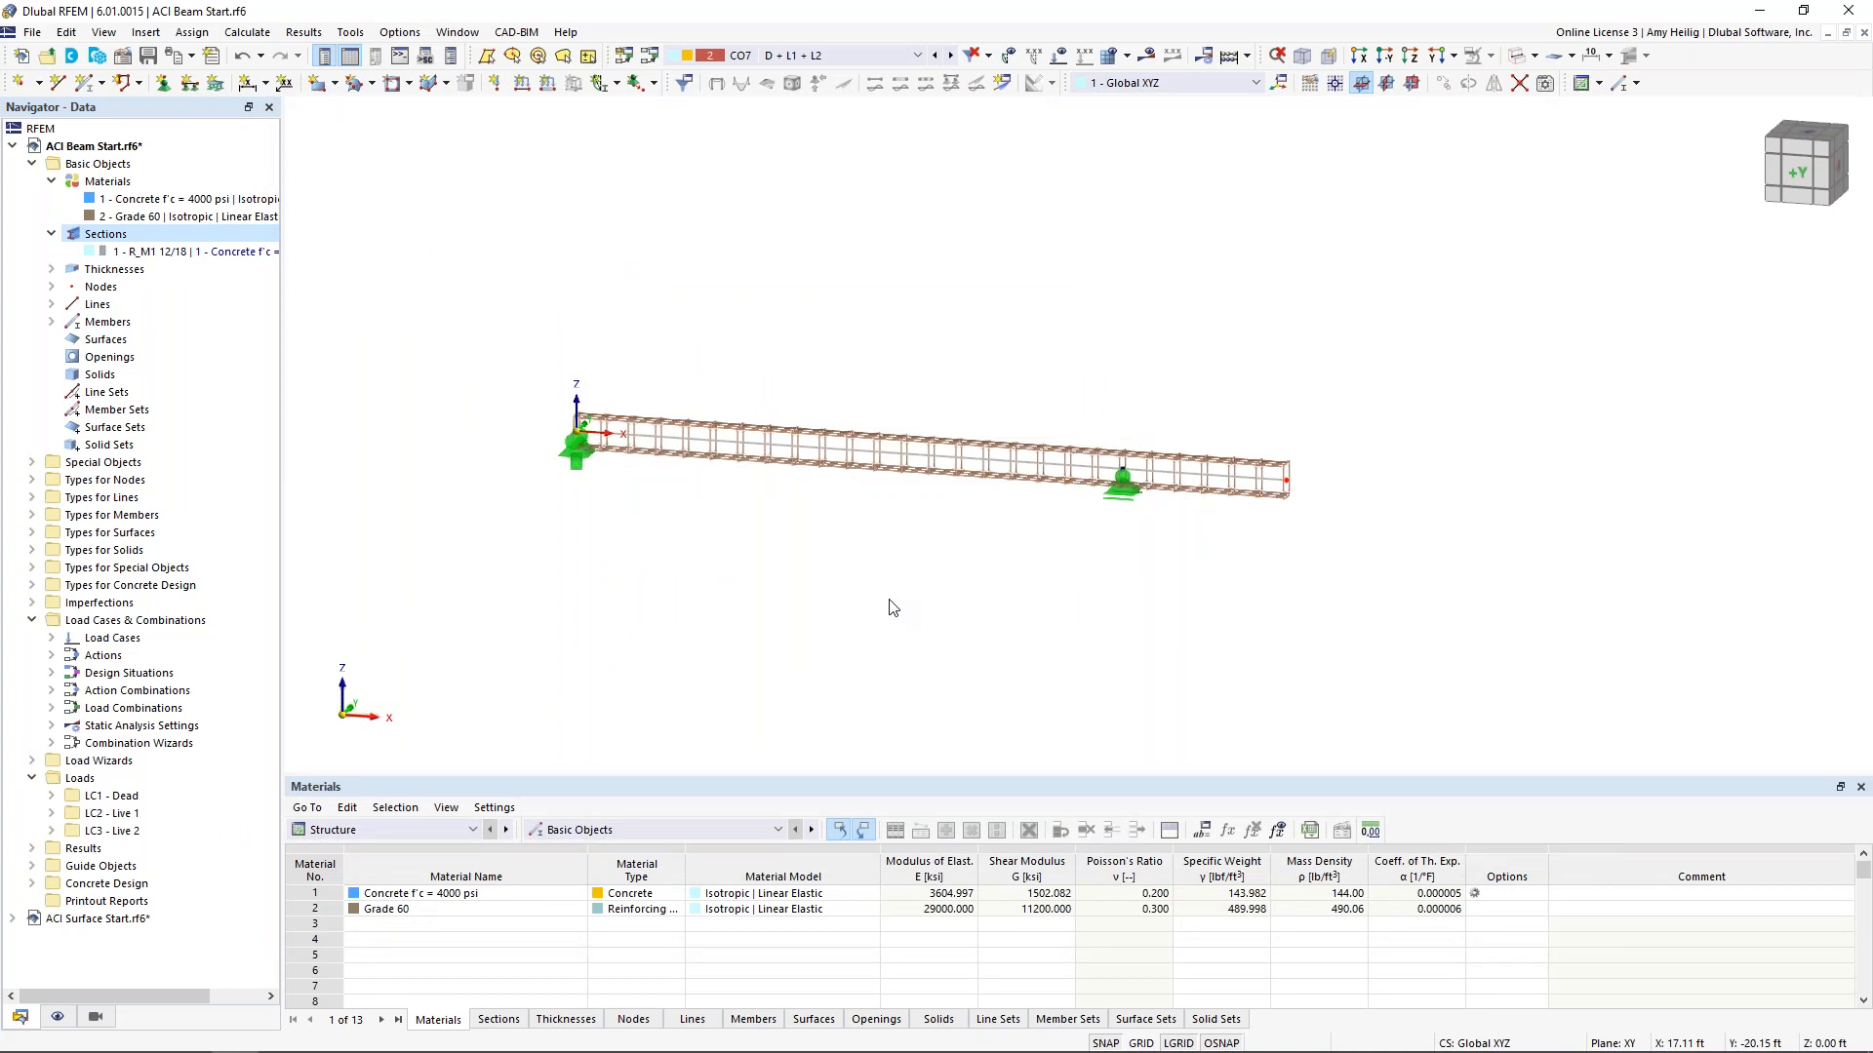
# Apply a uniform member load of -1.0 kip/ft to the beam in load case LC1 - Dead
pyautogui.click(548, 86)
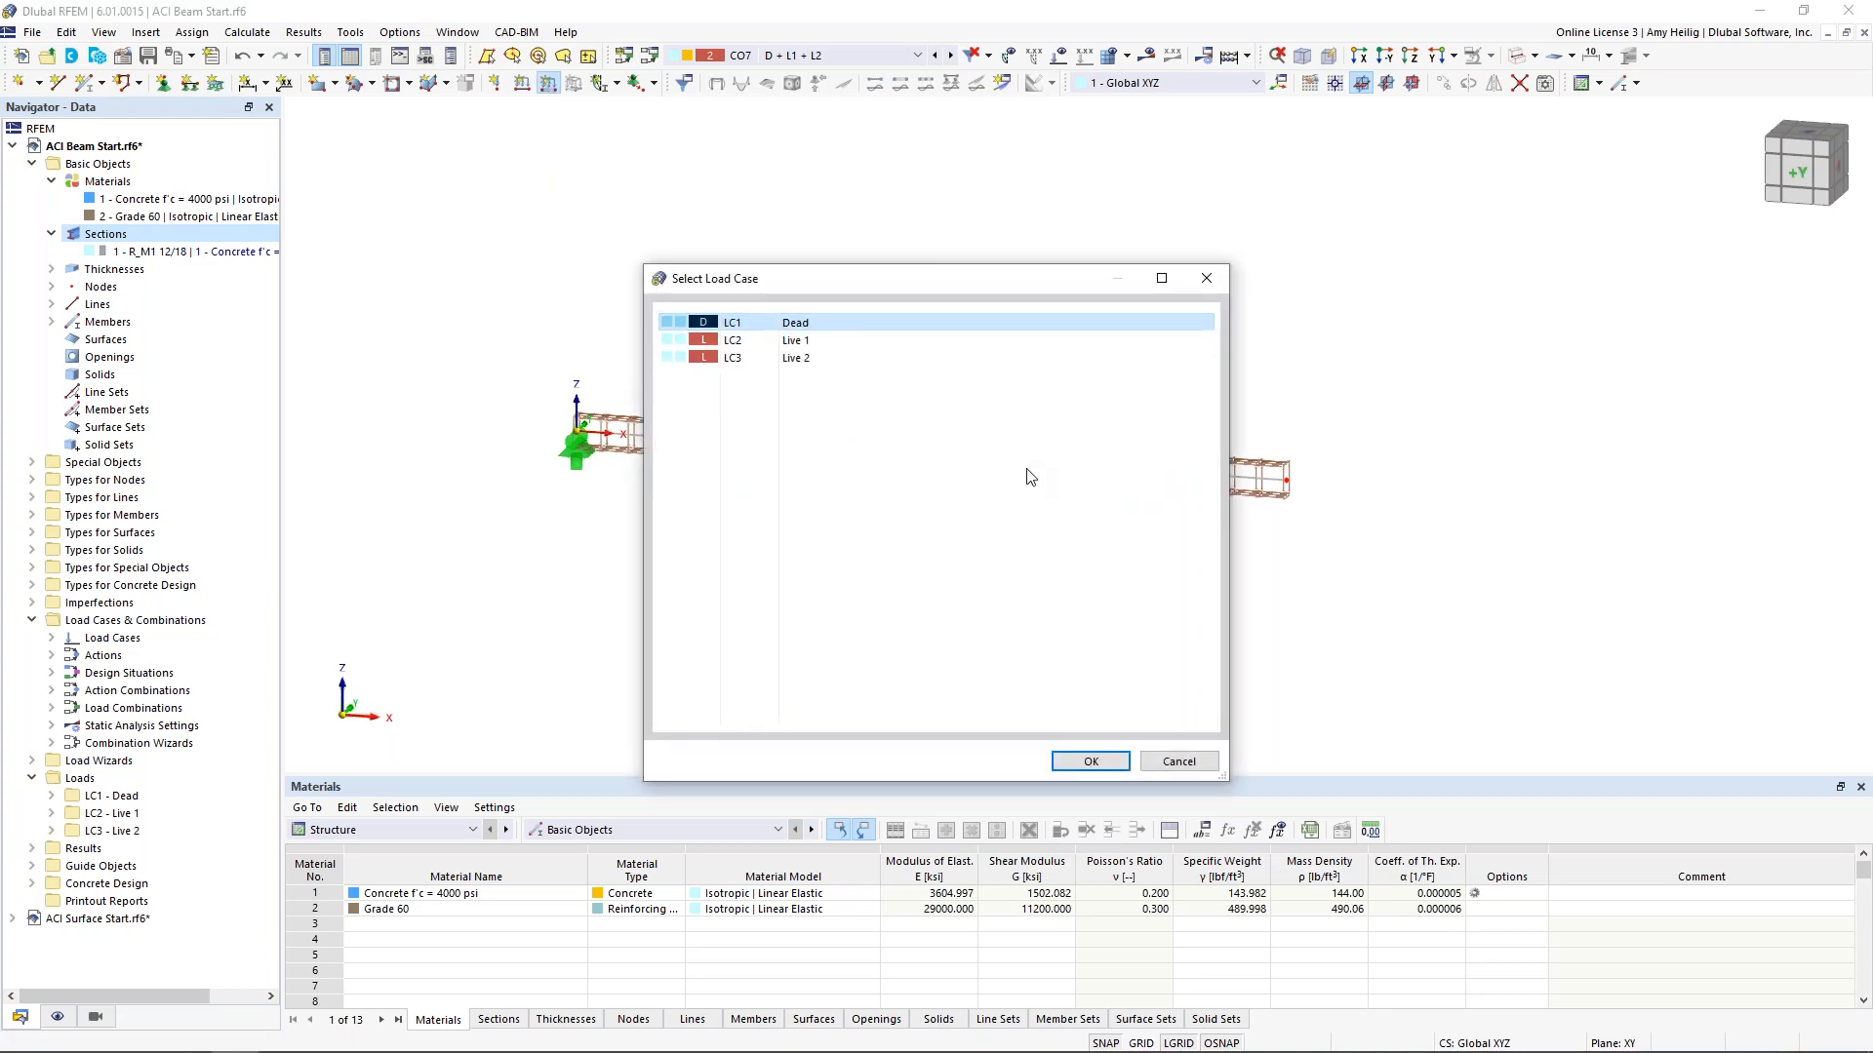
pyautogui.click(1085, 762)
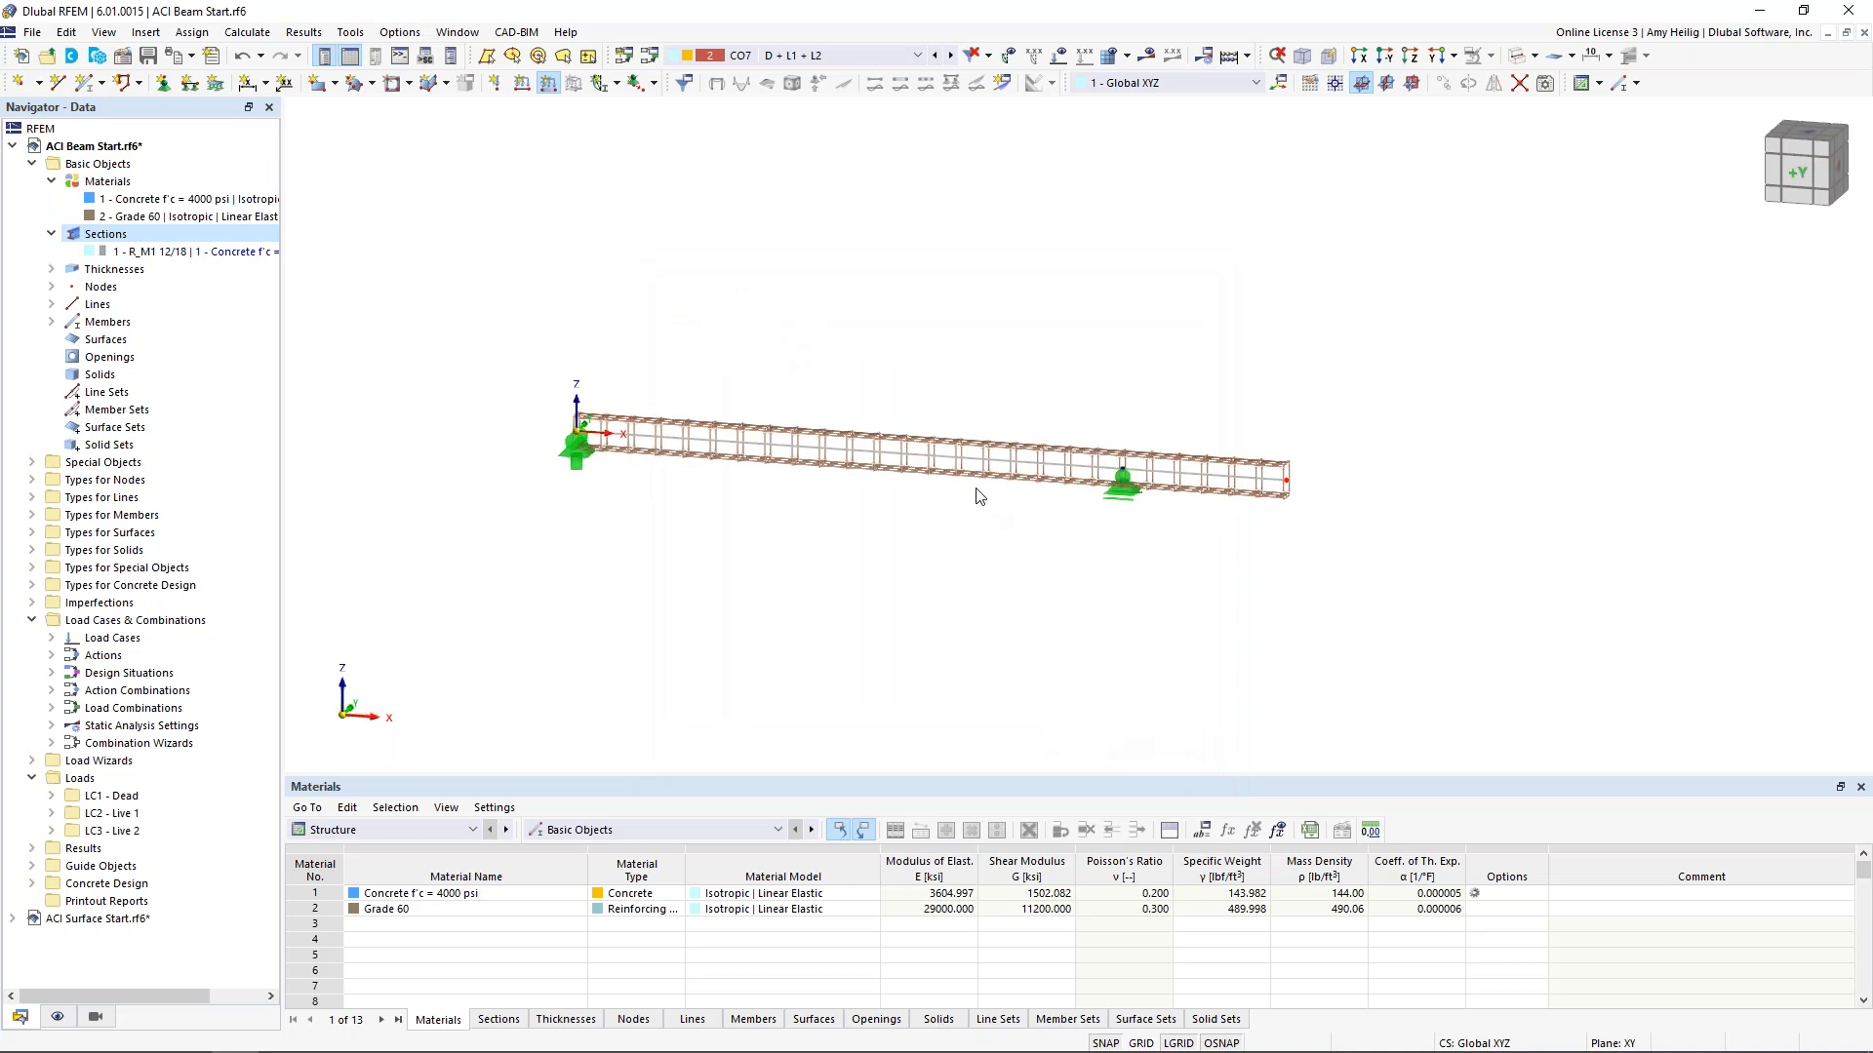
pyautogui.click(779, 347)
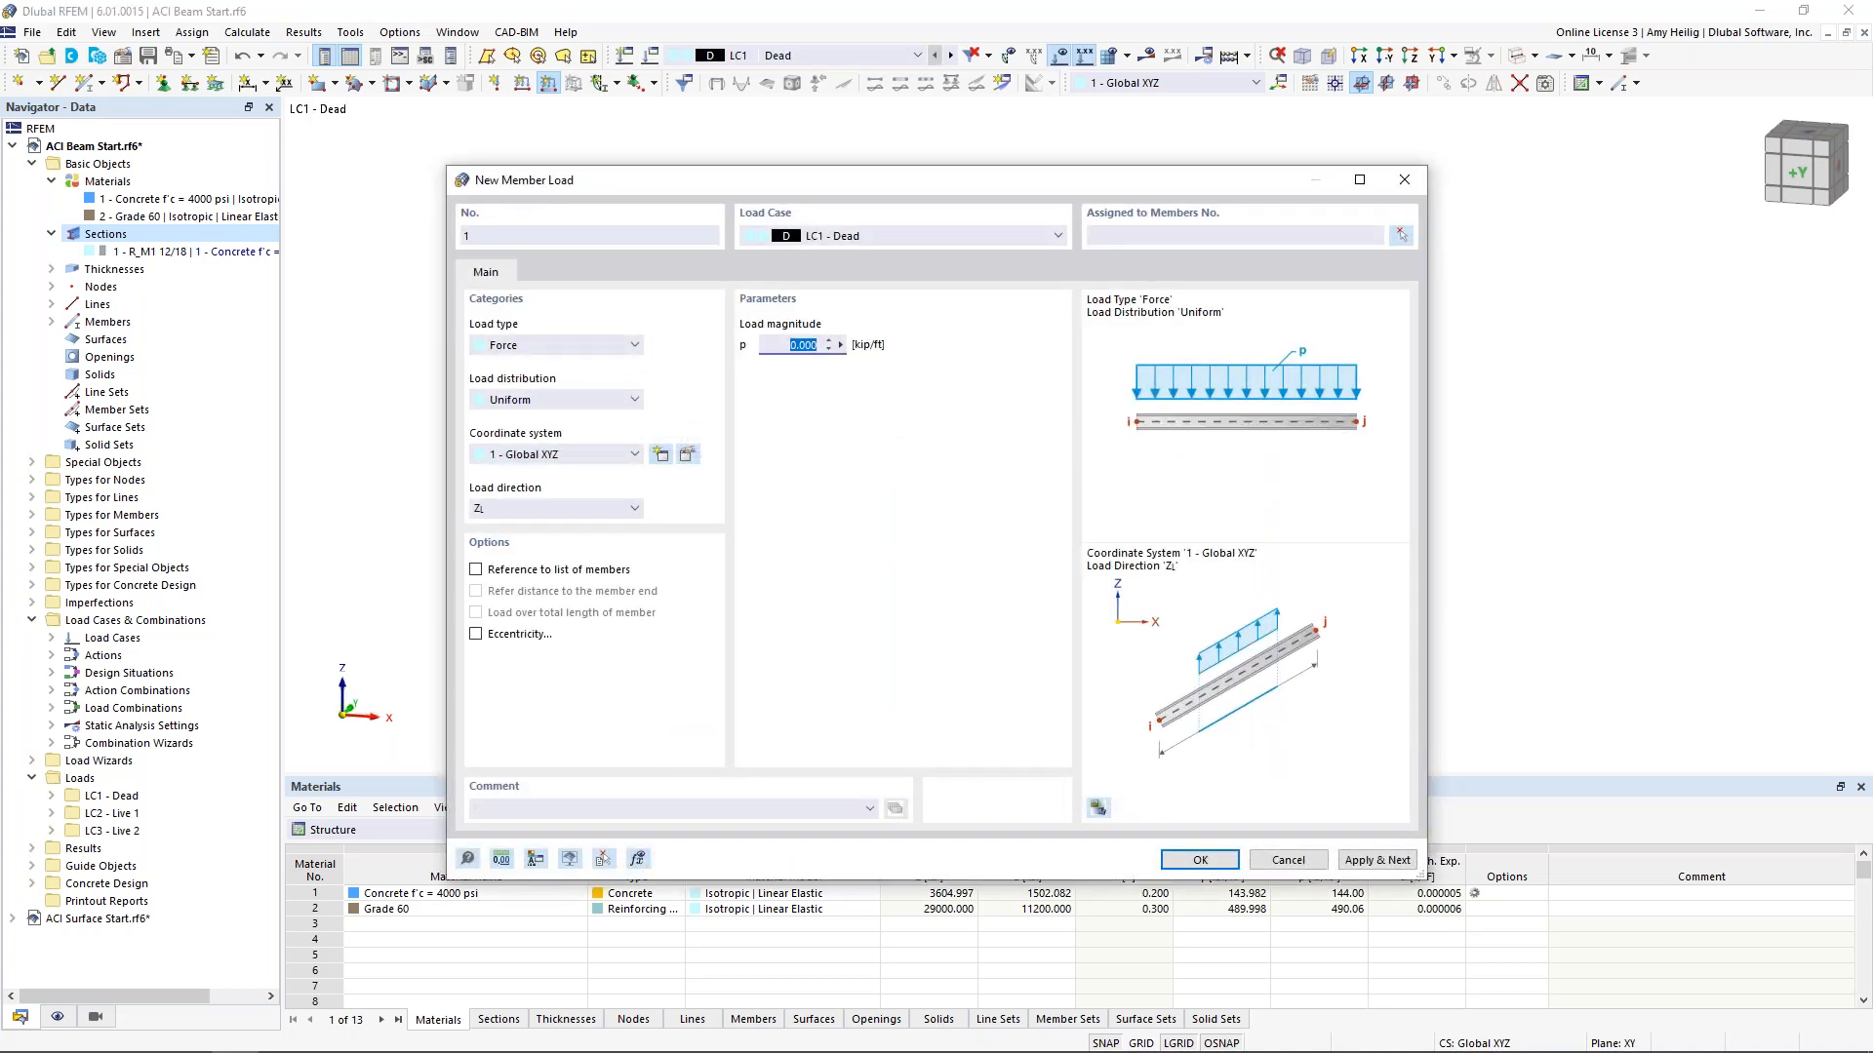
pyautogui.write('-1.0')
pyautogui.click(1402, 238)
pyautogui.click(969, 459)
pyautogui.click(295, 286)
pyautogui.click(1365, 860)
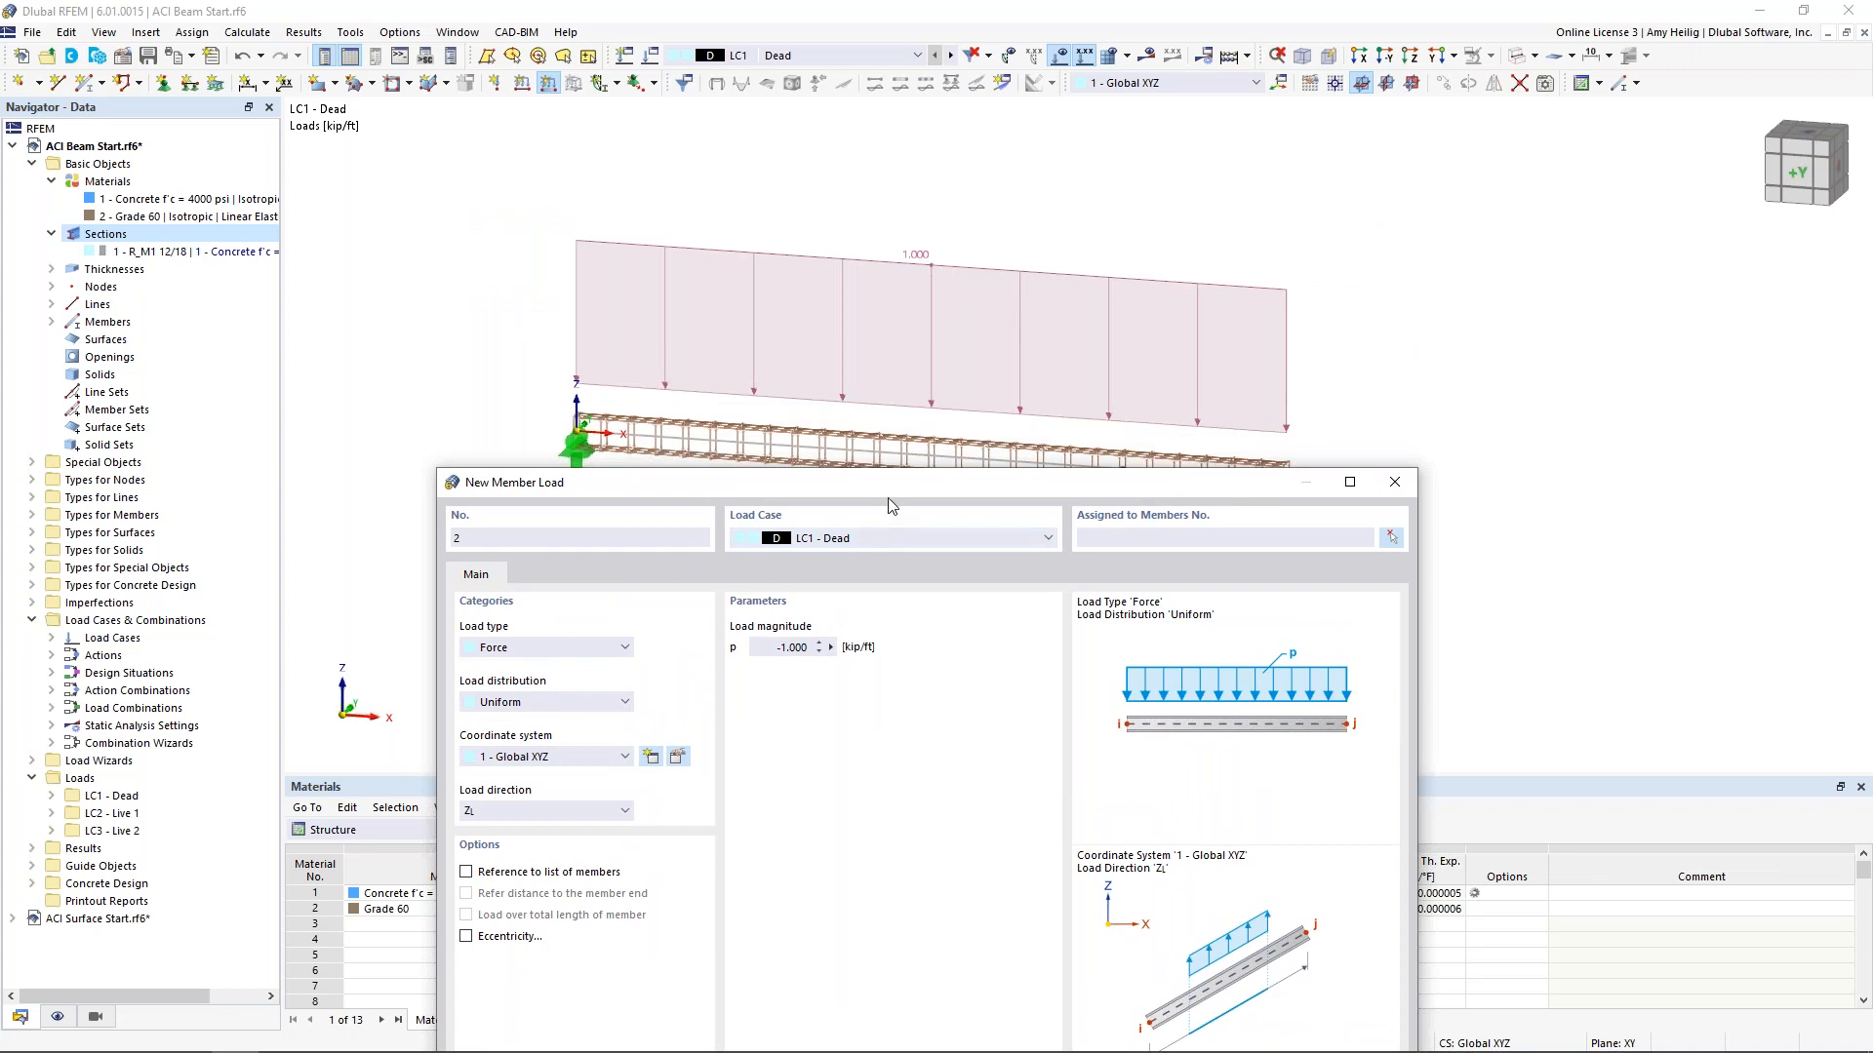
# Switch the new member load to load case LC2 - Live 1 with a trapezoidal load distribution
pyautogui.moveTo(897, 481); pyautogui.dragTo(975, 157)
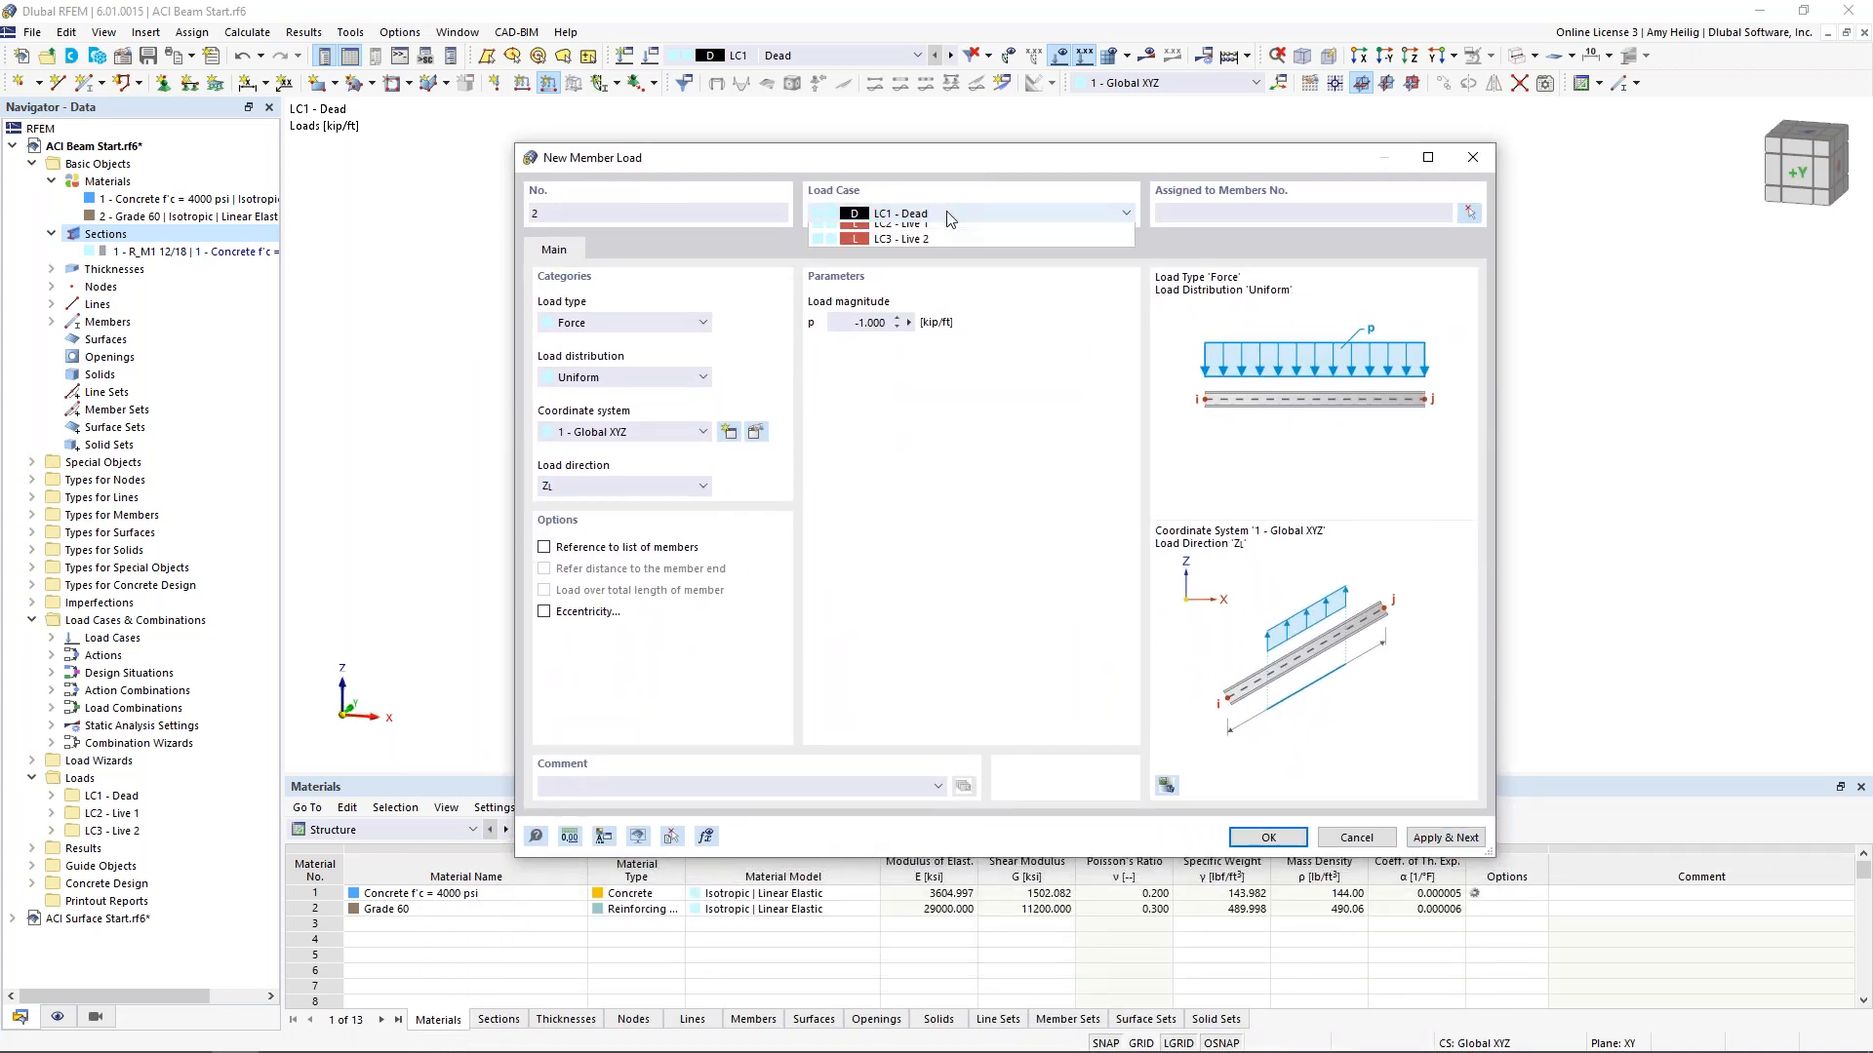
pyautogui.click(946, 211)
pyautogui.click(942, 248)
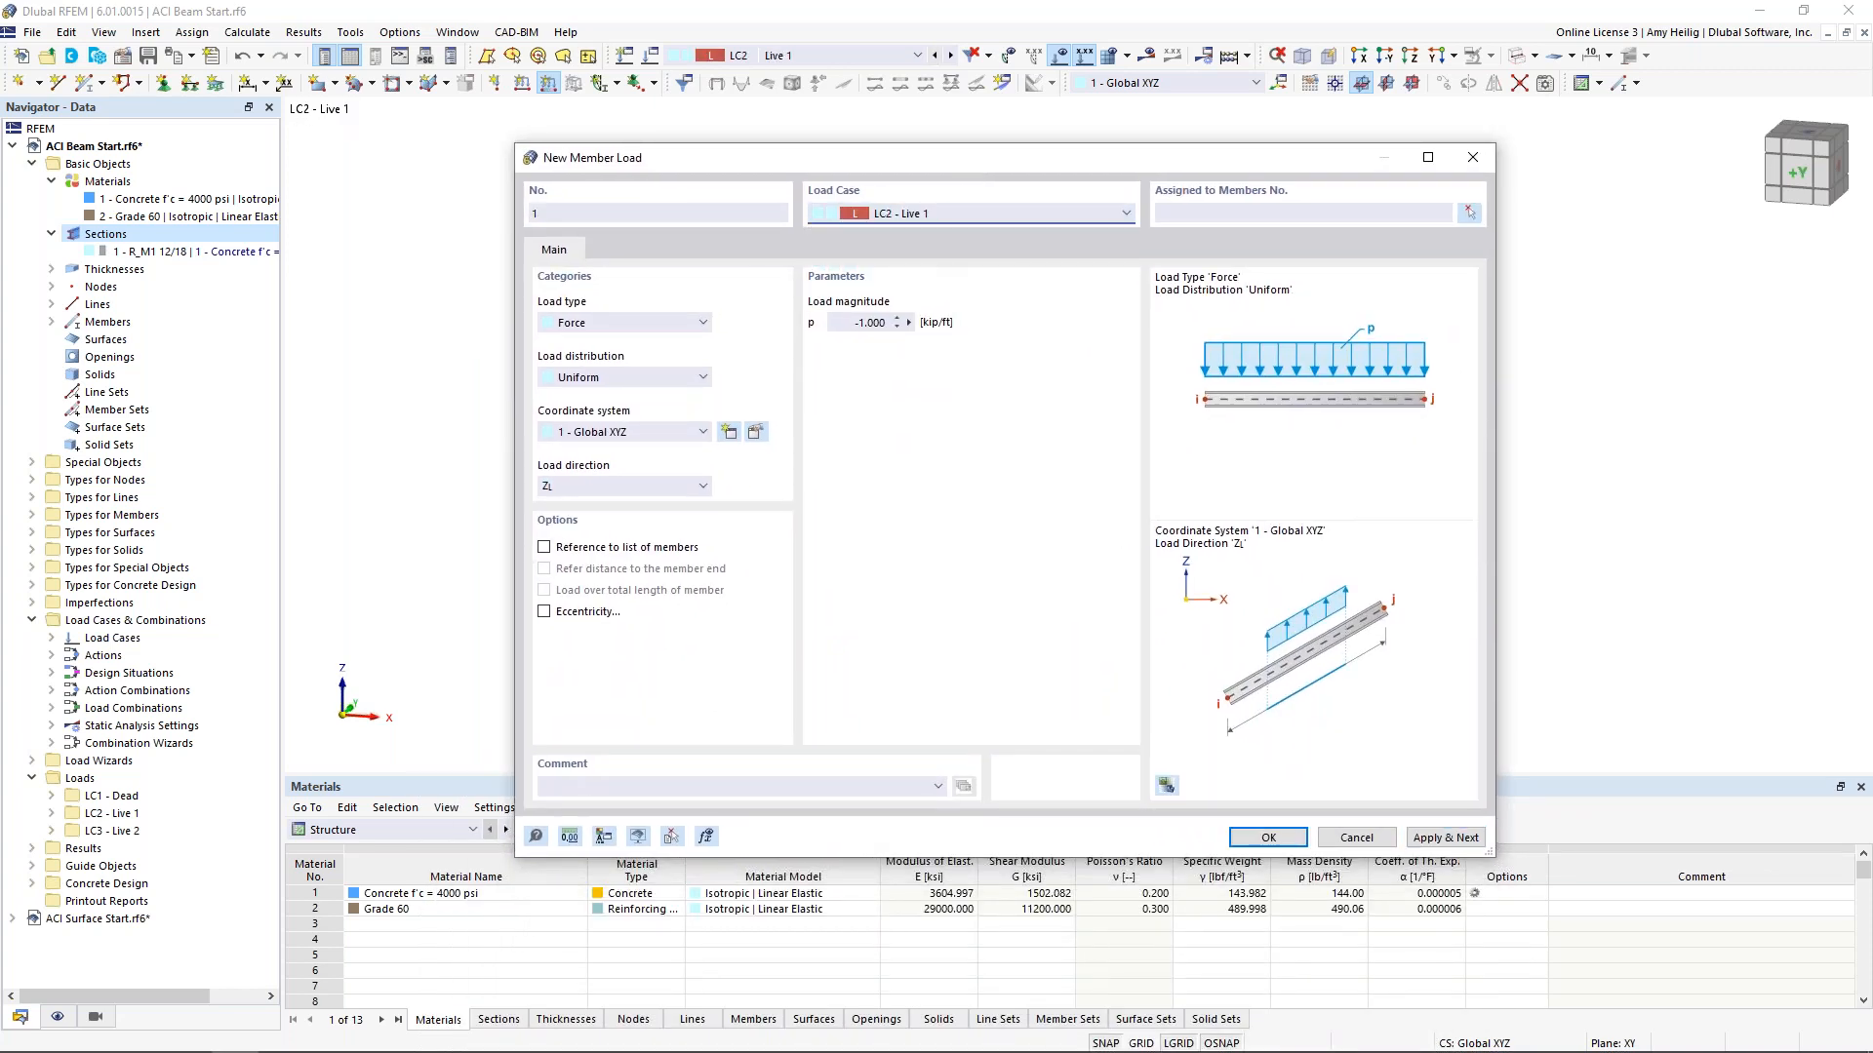
pyautogui.click(644, 376)
pyautogui.click(626, 503)
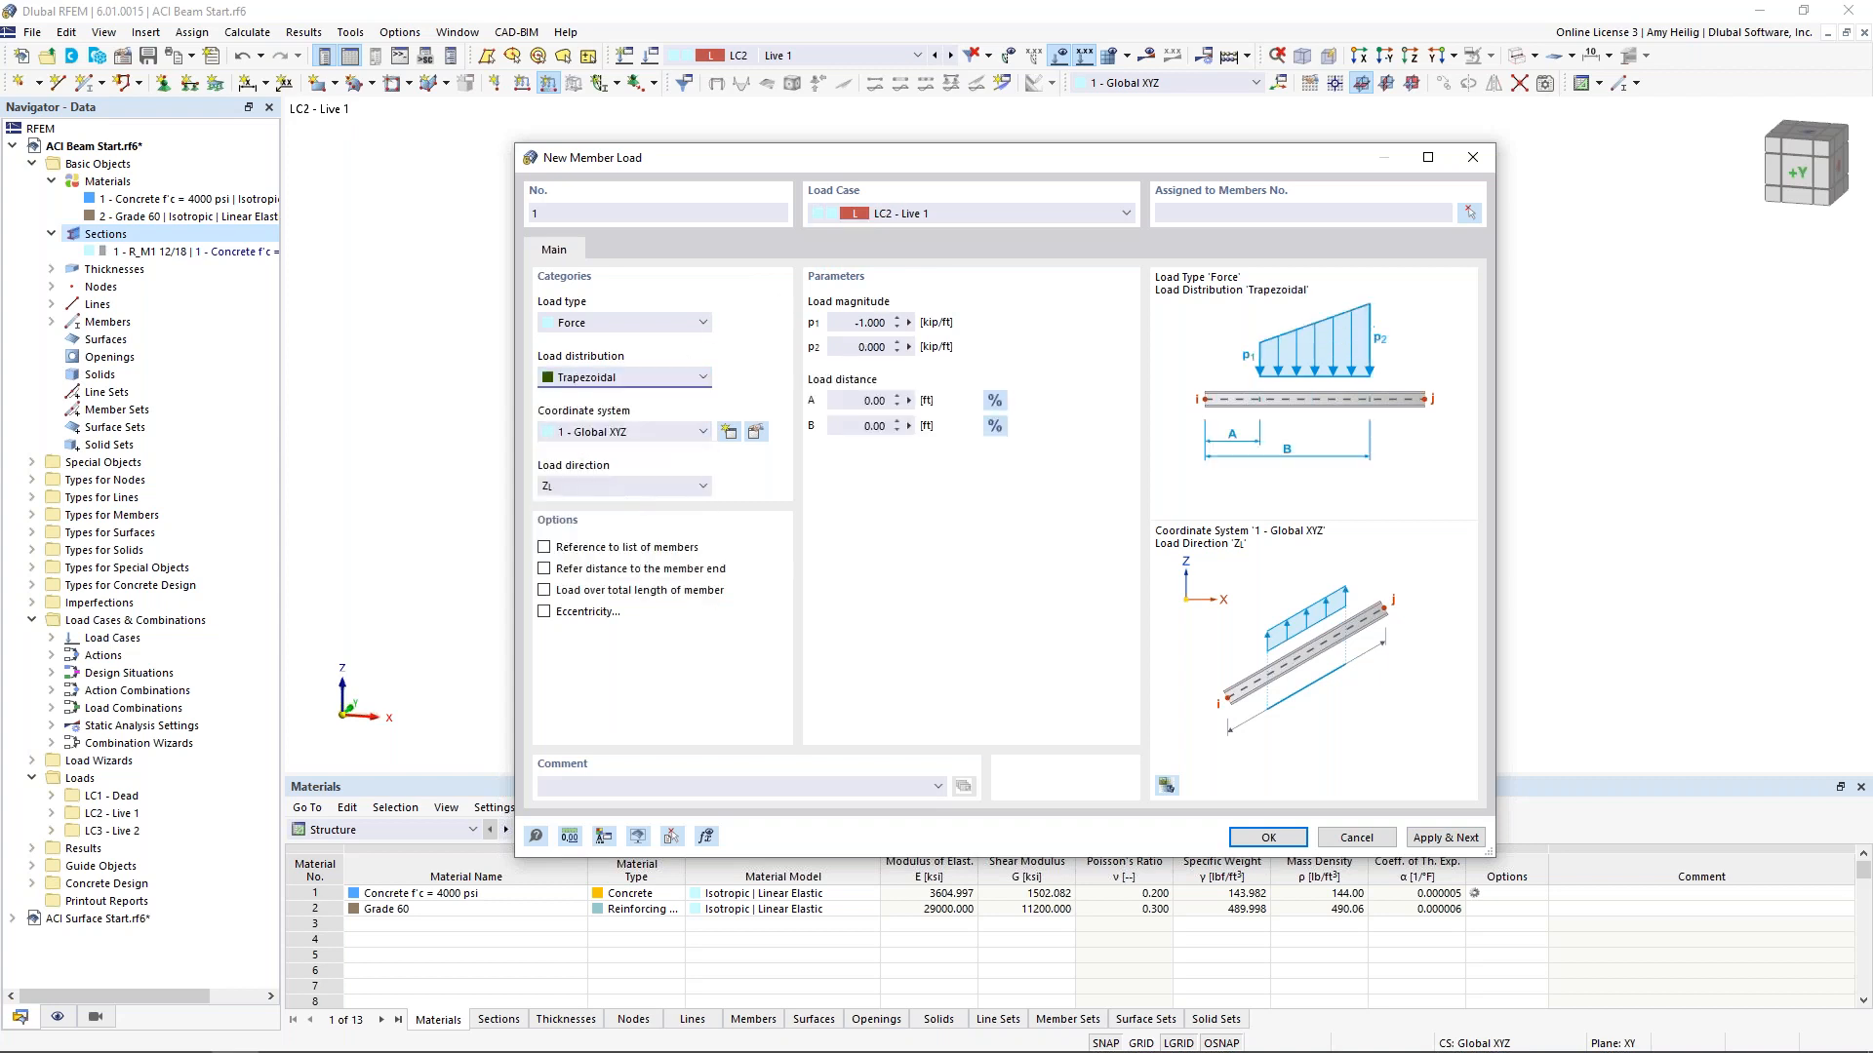
# Set both trapezoidal load magnitudes to -0.2 kip/ft and distance B to 20 ft, and apply the load to member 1
pyautogui.click(871, 323)
pyautogui.write('-0.2')
pyautogui.click(870, 347)
pyautogui.write('-0.2')
pyautogui.click(858, 425)
pyautogui.write('20')
pyautogui.click(1422, 213)
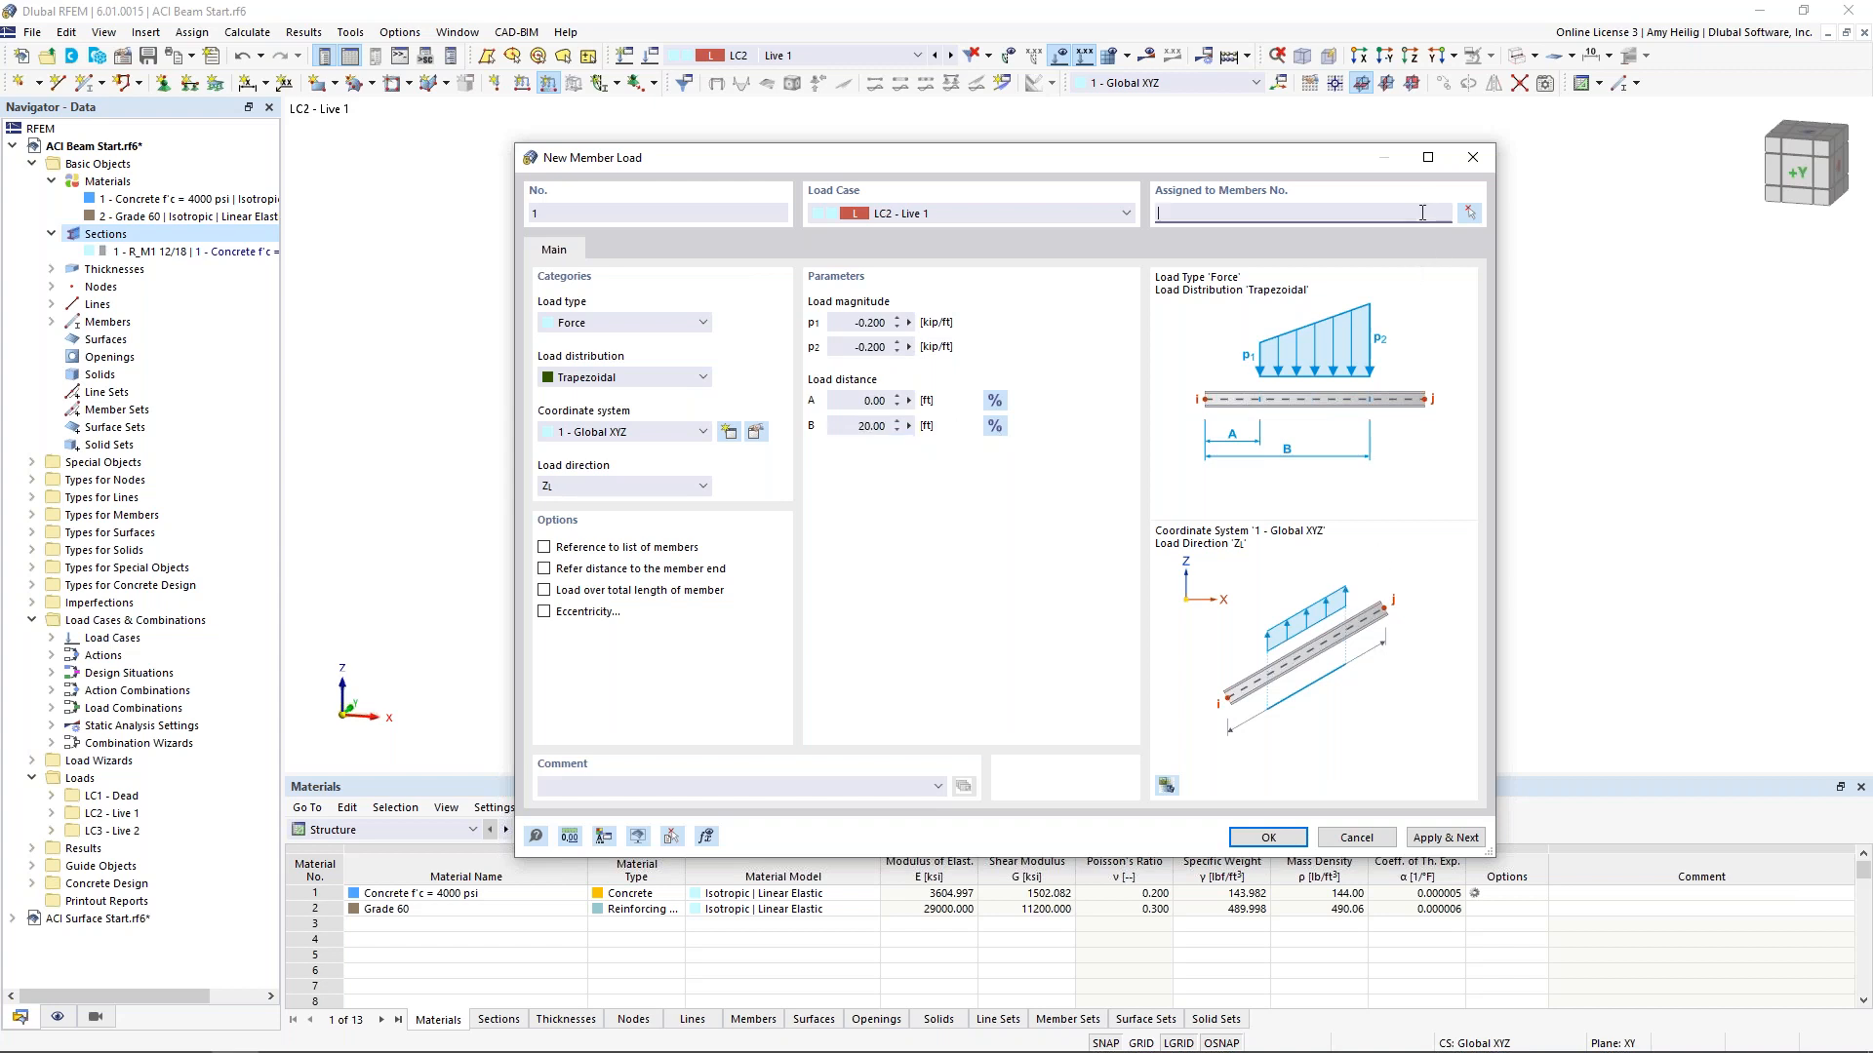
pyautogui.write('1')
pyautogui.click(1445, 837)
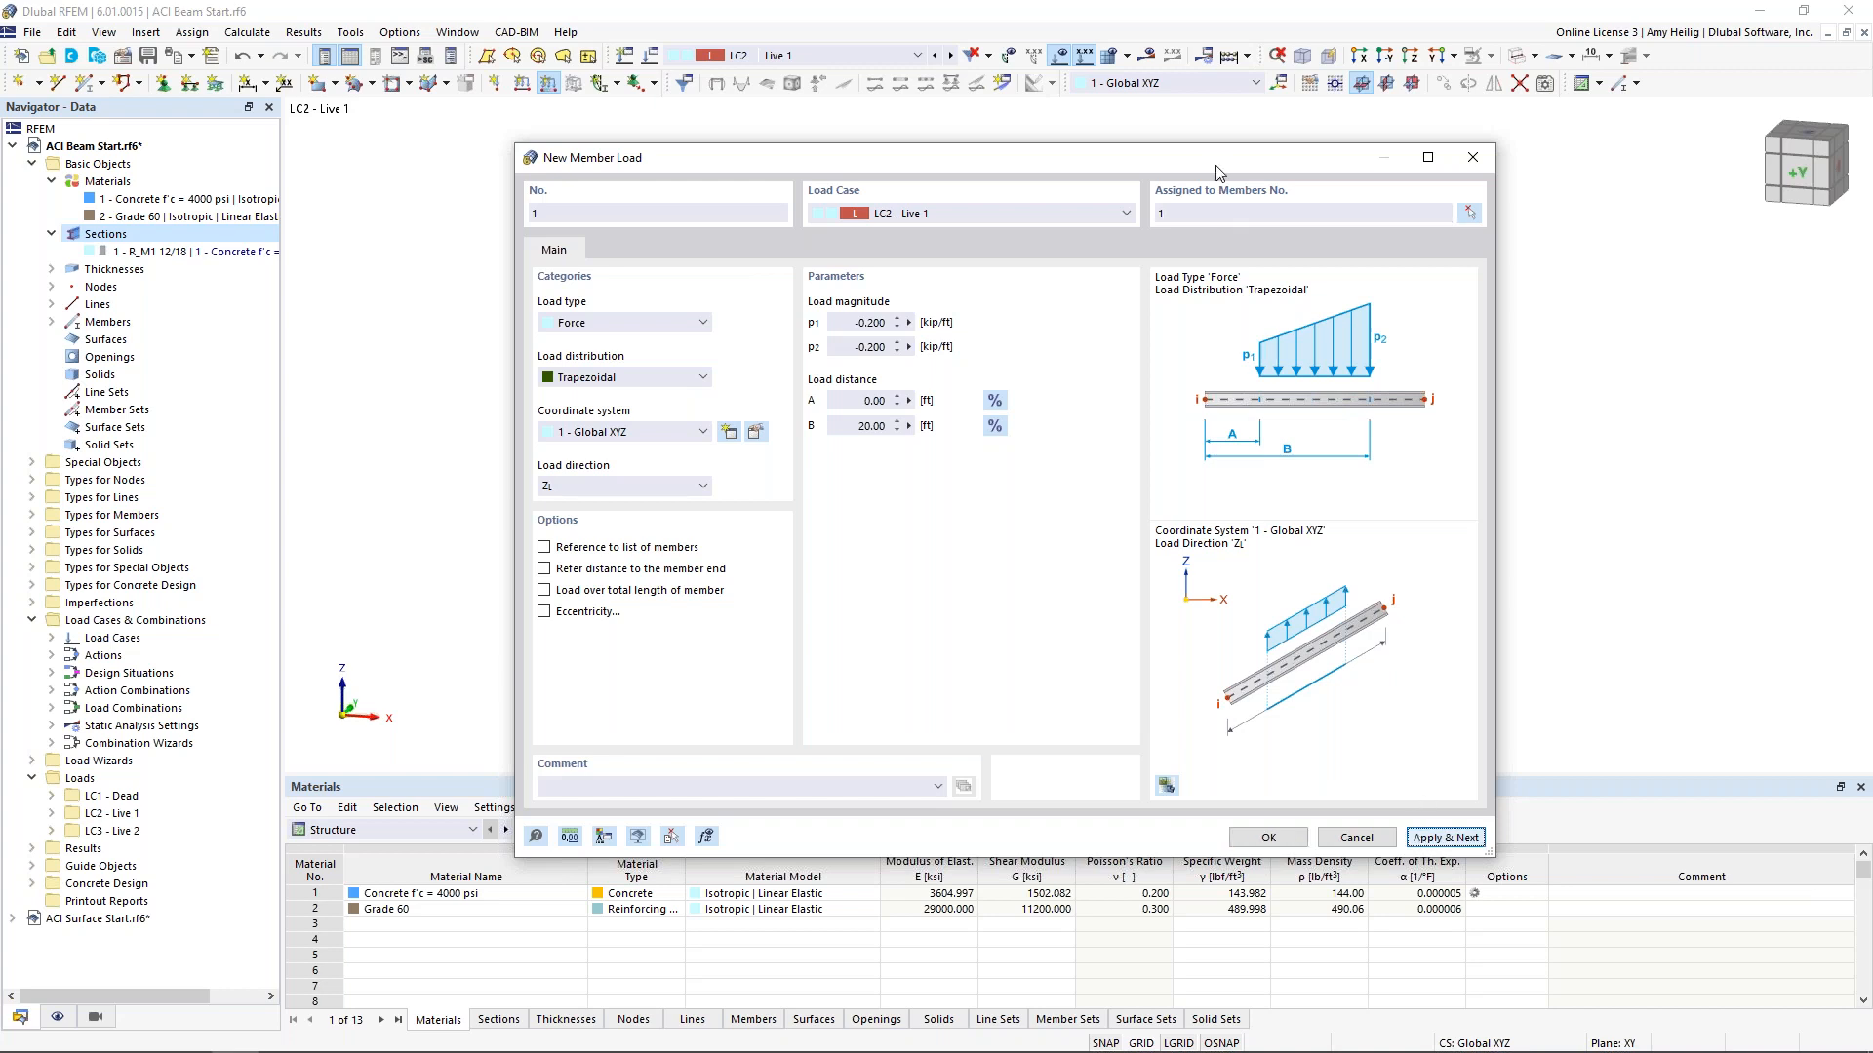
# Look at the applied Live 1 load on the beam and switch the new member load to load case LC3 - Live 2
pyautogui.moveTo(1197, 156); pyautogui.dragTo(1146, 560)
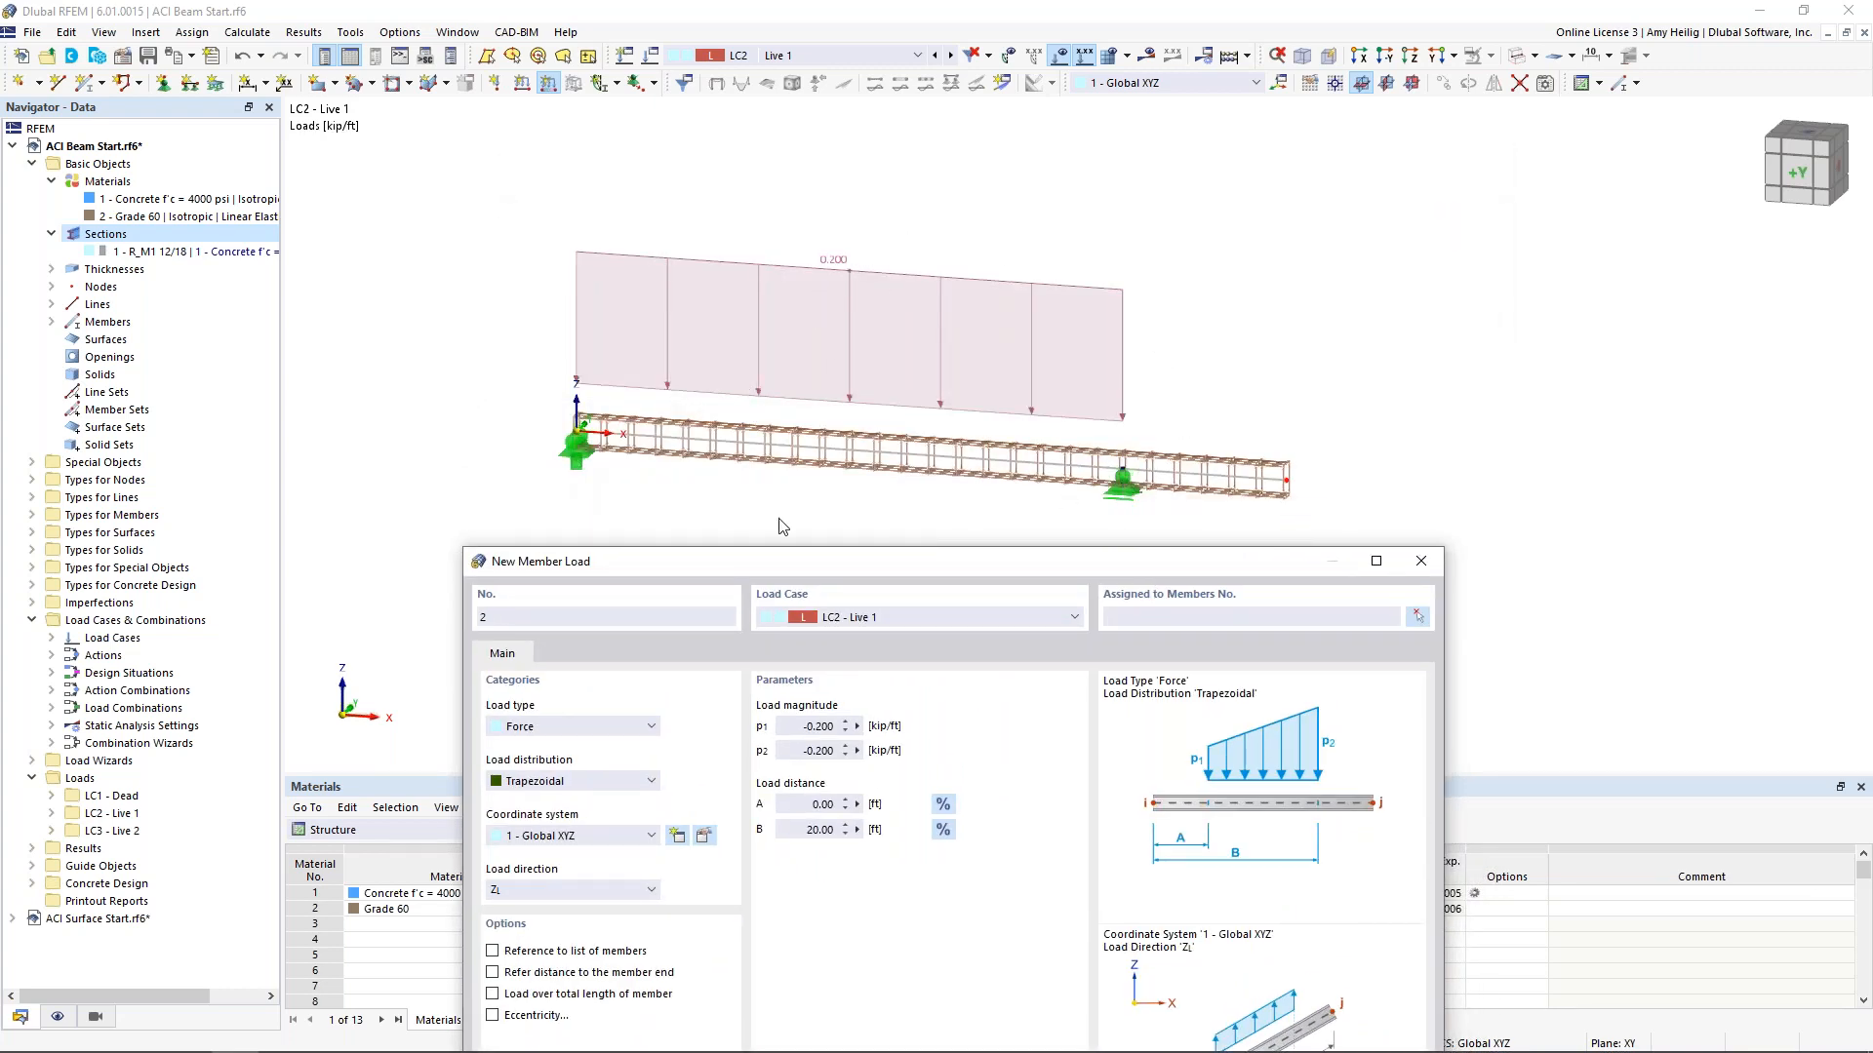
pyautogui.moveTo(1110, 565); pyautogui.dragTo(1168, 183)
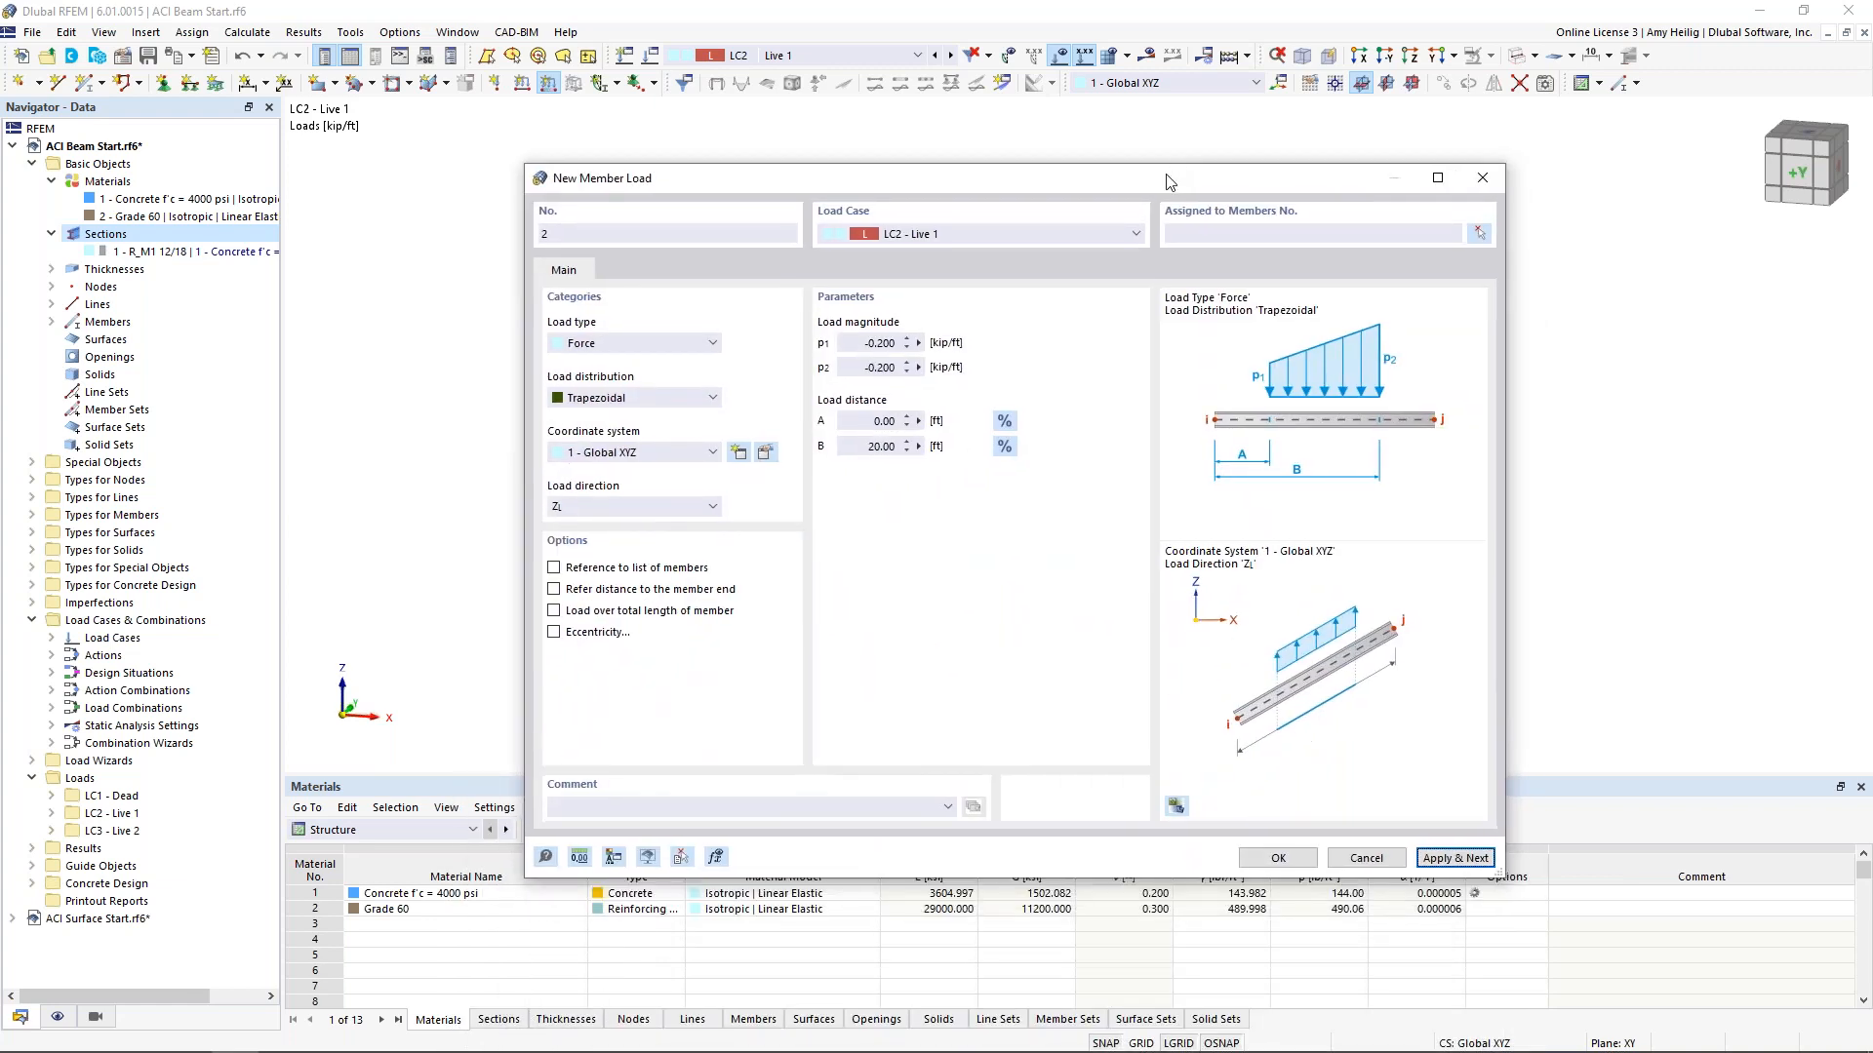
pyautogui.click(1056, 243)
pyautogui.click(1040, 282)
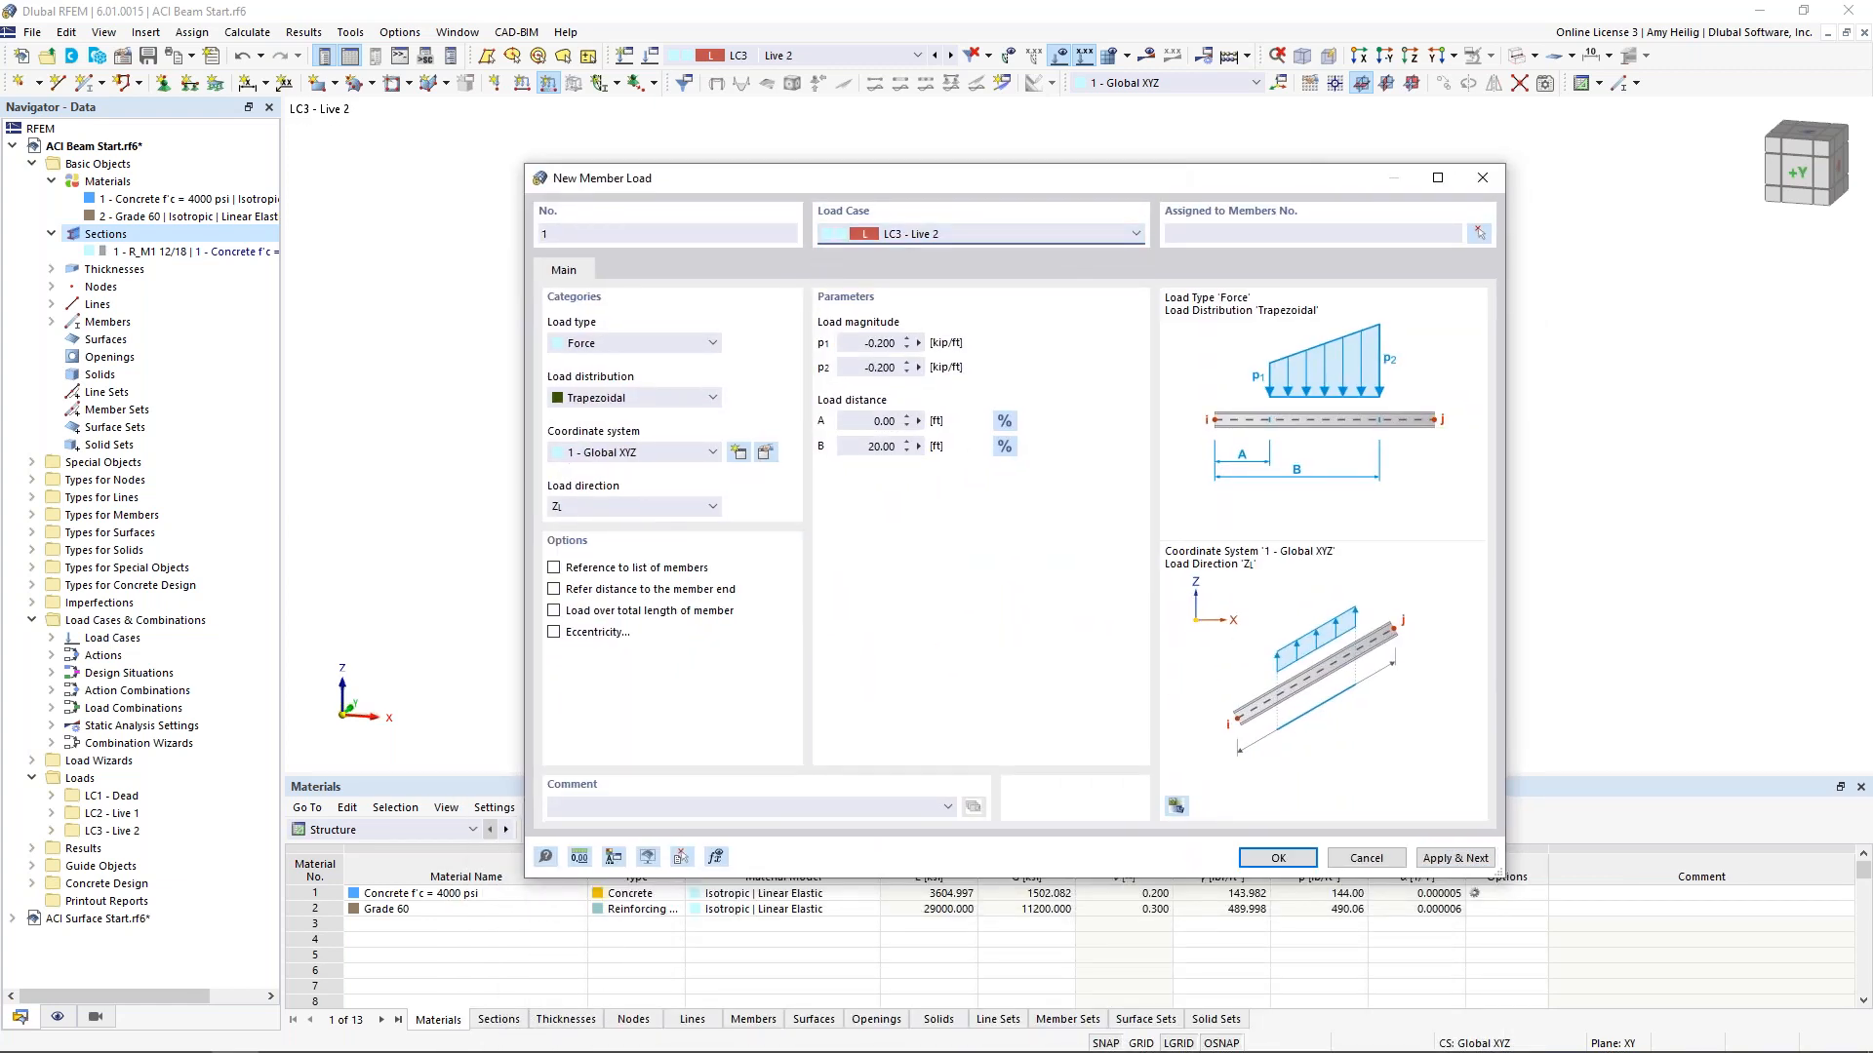
# Set the trapezoidal load distances to A = 20 ft and B = 26 ft, and apply the load to member 1
pyautogui.click(874, 420)
pyautogui.press('Tab')
pyautogui.write('26')
pyautogui.click(890, 420)
pyautogui.click(1202, 233)
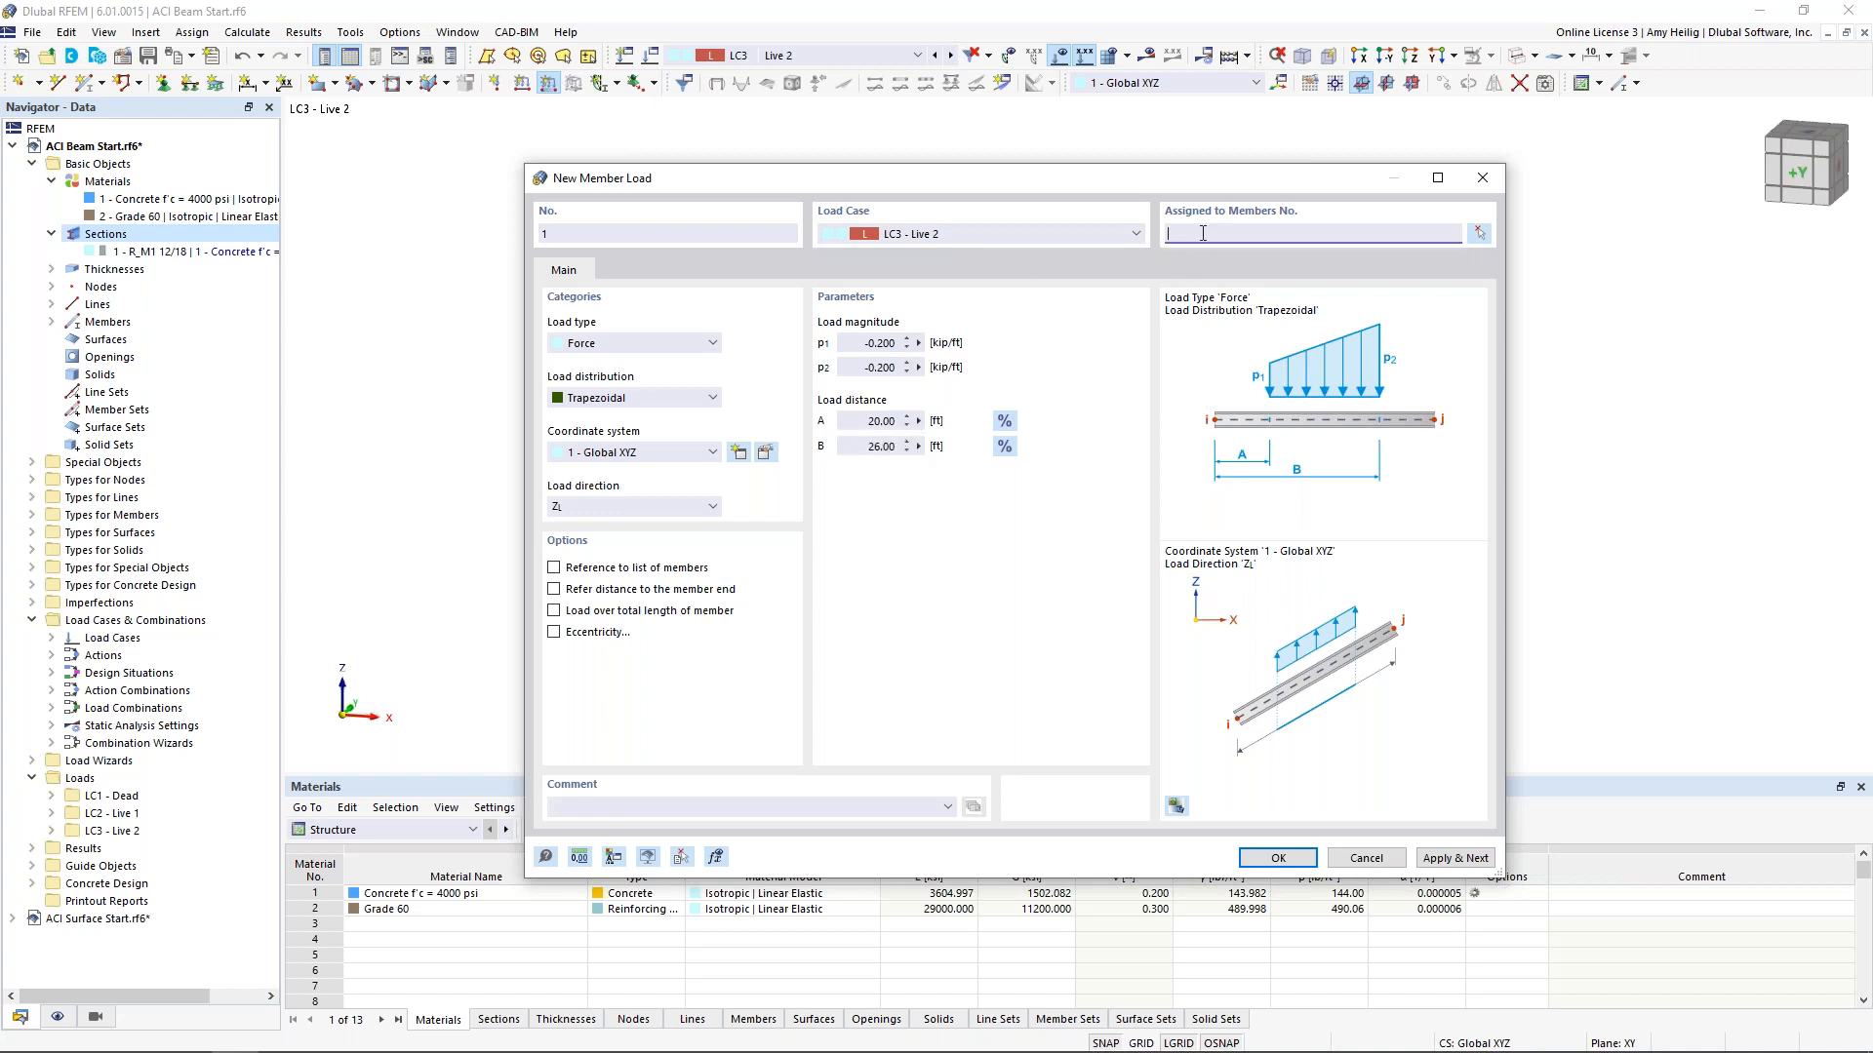
pyautogui.write('1')
pyautogui.click(1278, 857)
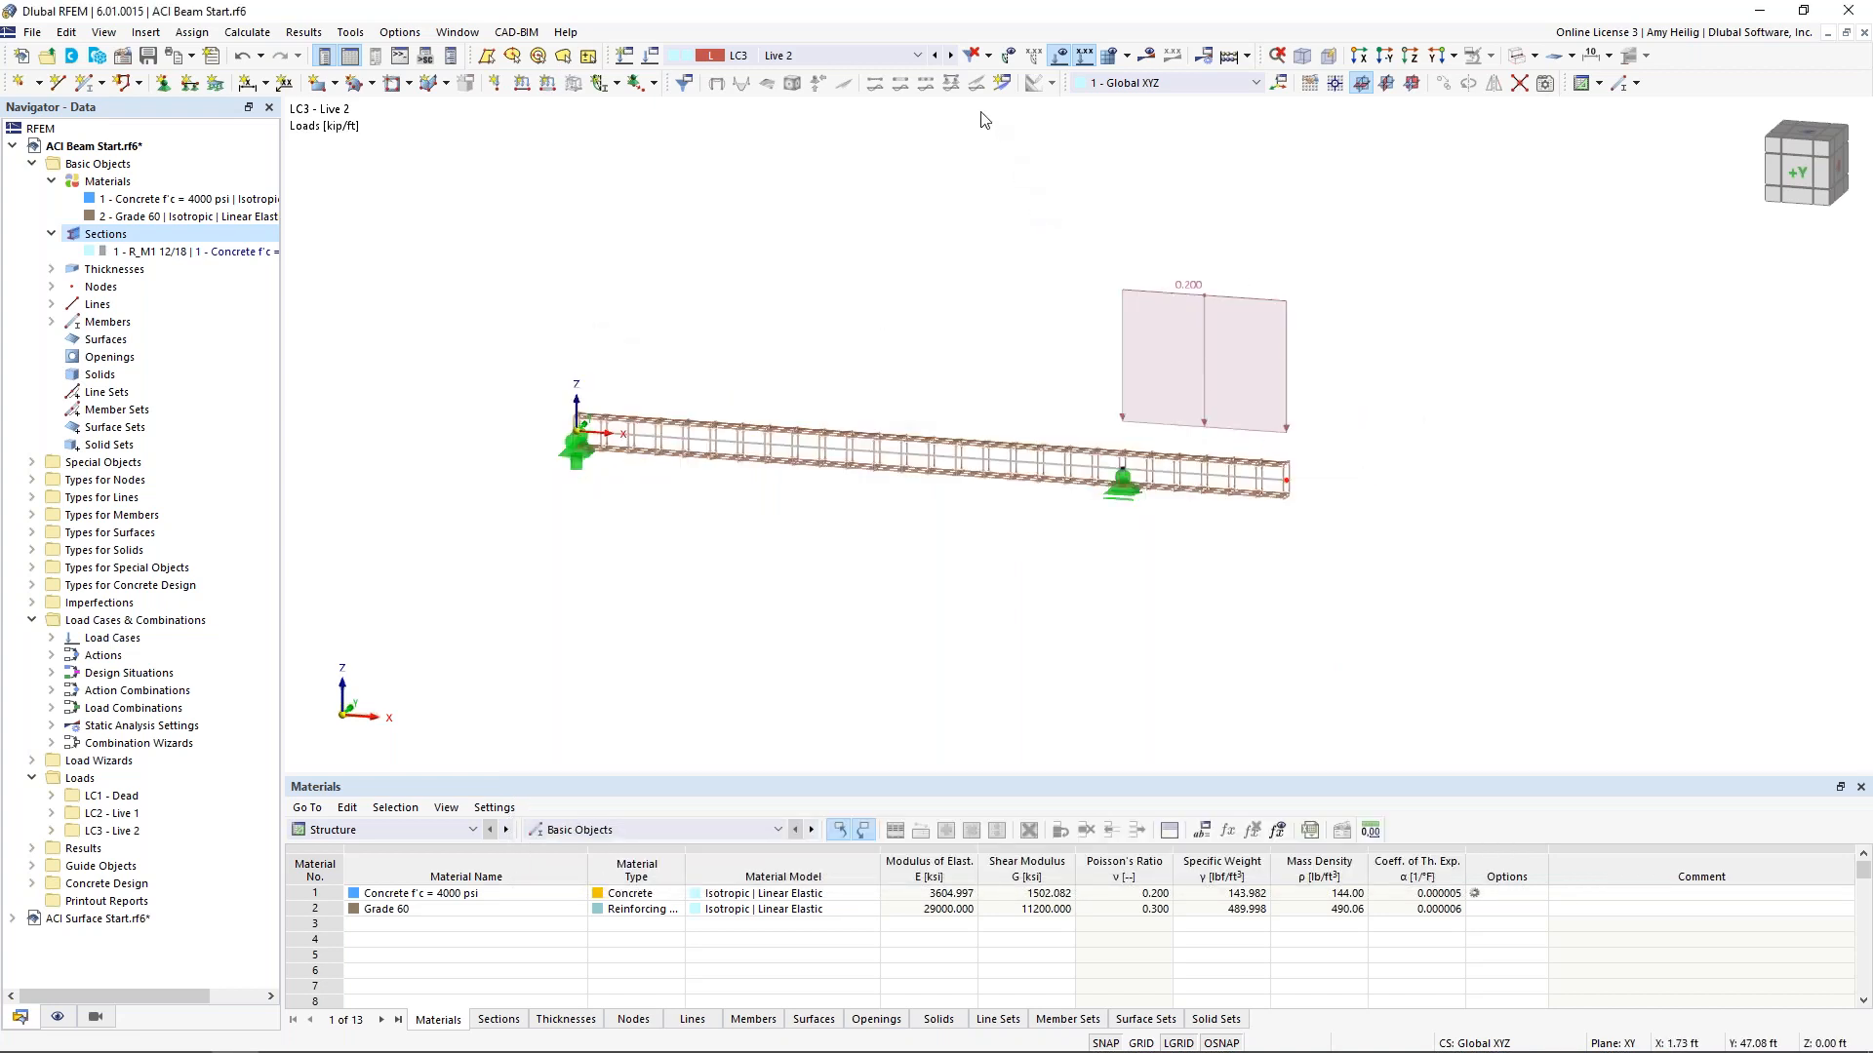
# Review the loads on the beam in the load combinations from CO1 through CO7
pyautogui.click(914, 55)
pyautogui.click(881, 156)
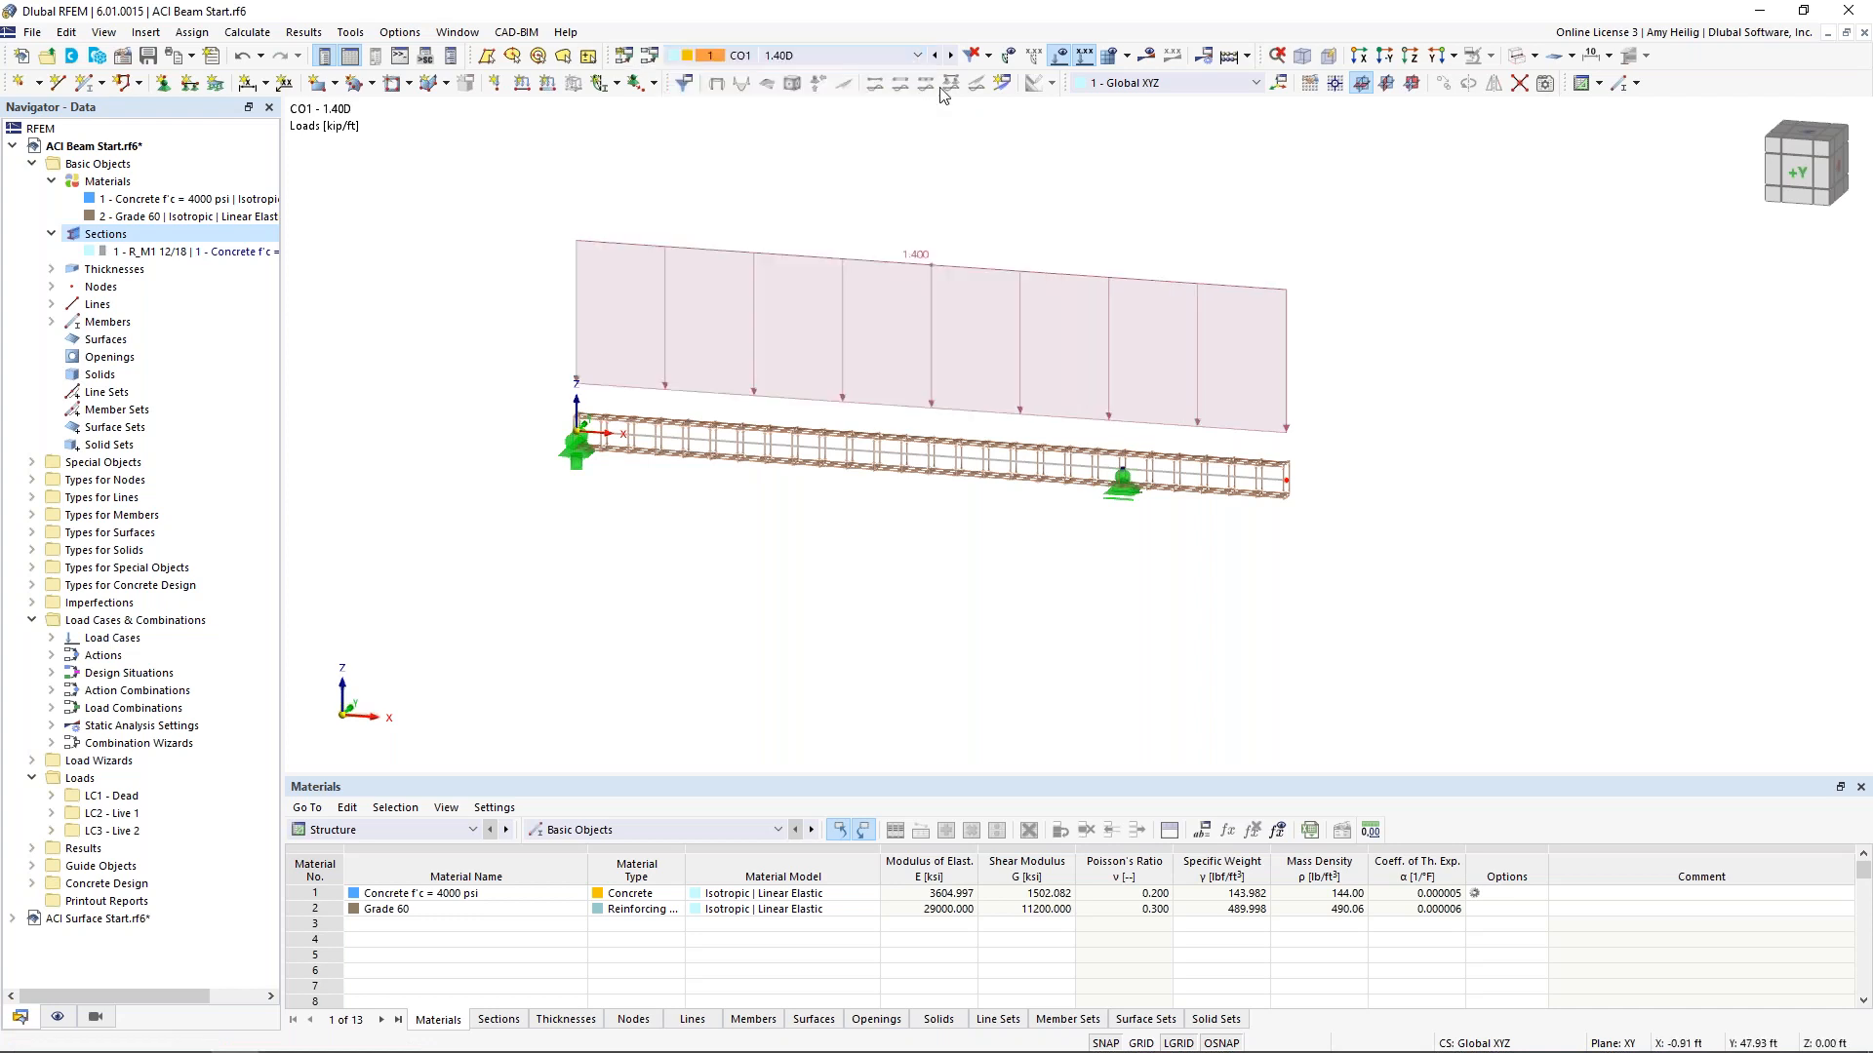
pyautogui.click(952, 55)
pyautogui.click(952, 56)
pyautogui.click(952, 56)
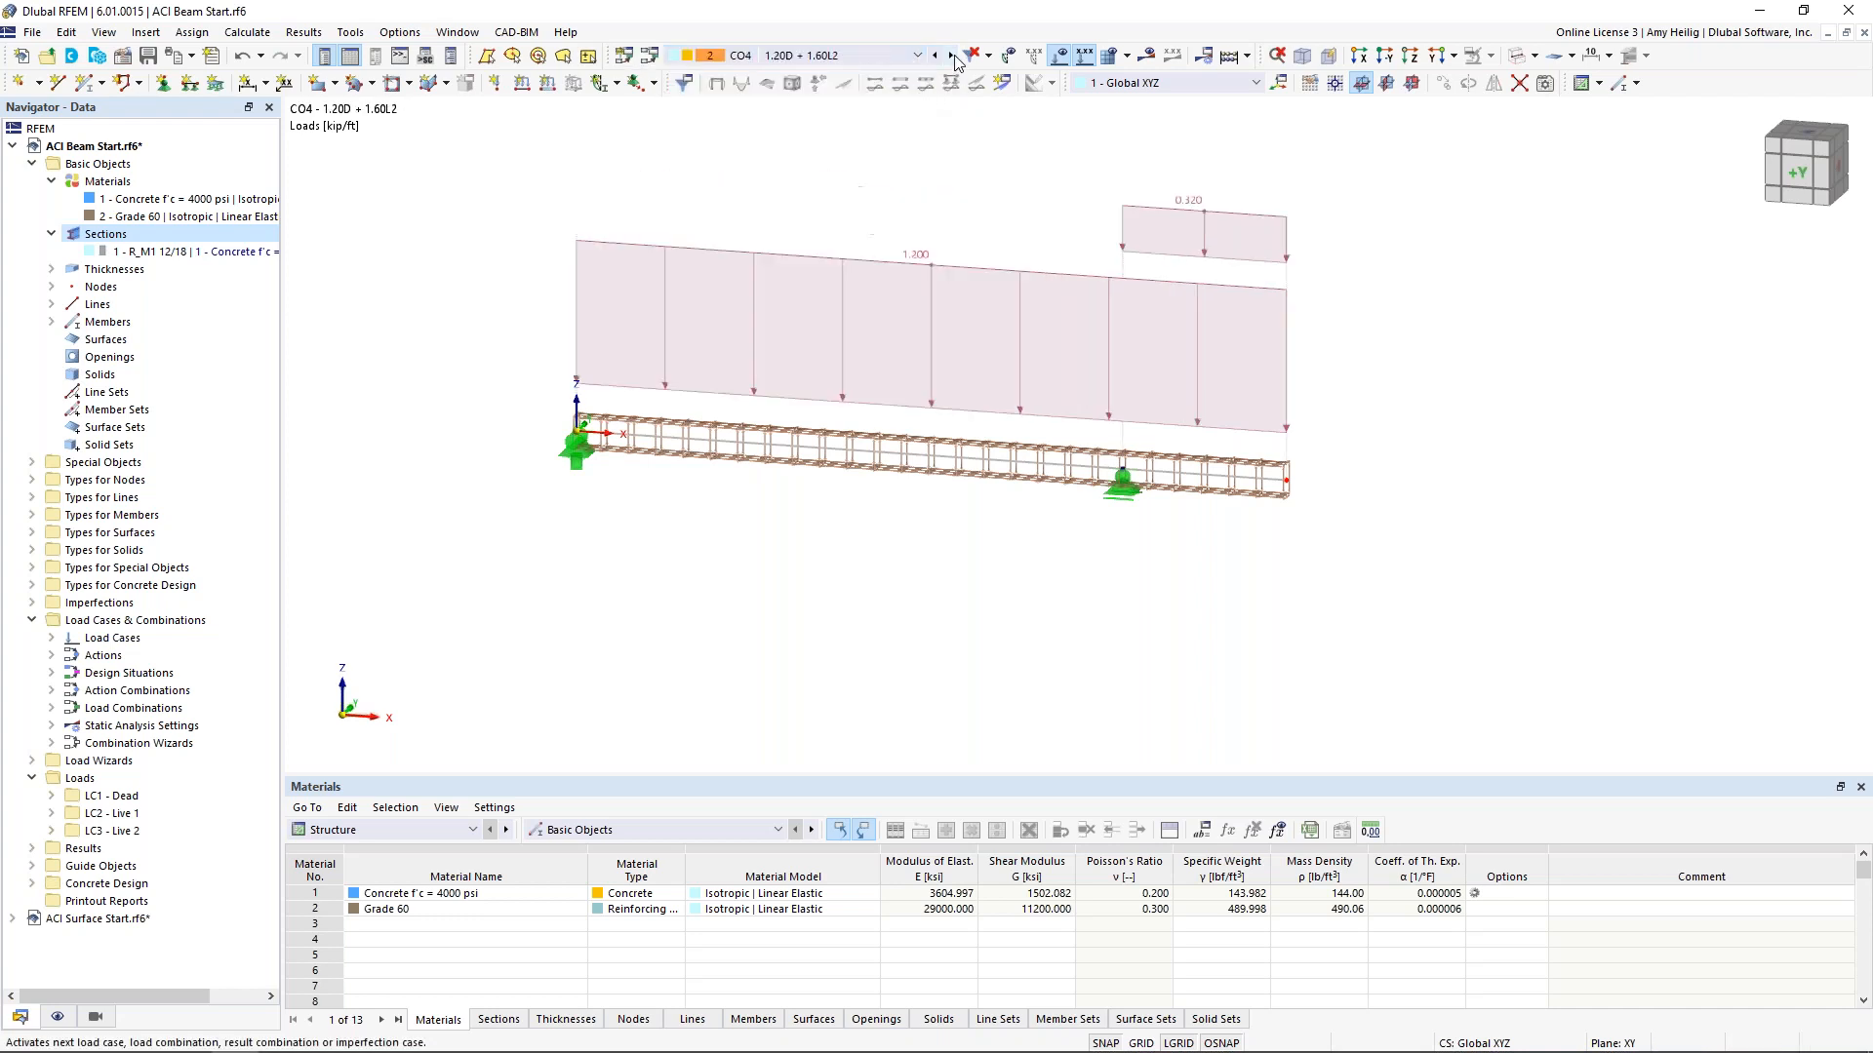
pyautogui.click(952, 55)
pyautogui.click(952, 56)
pyautogui.click(952, 55)
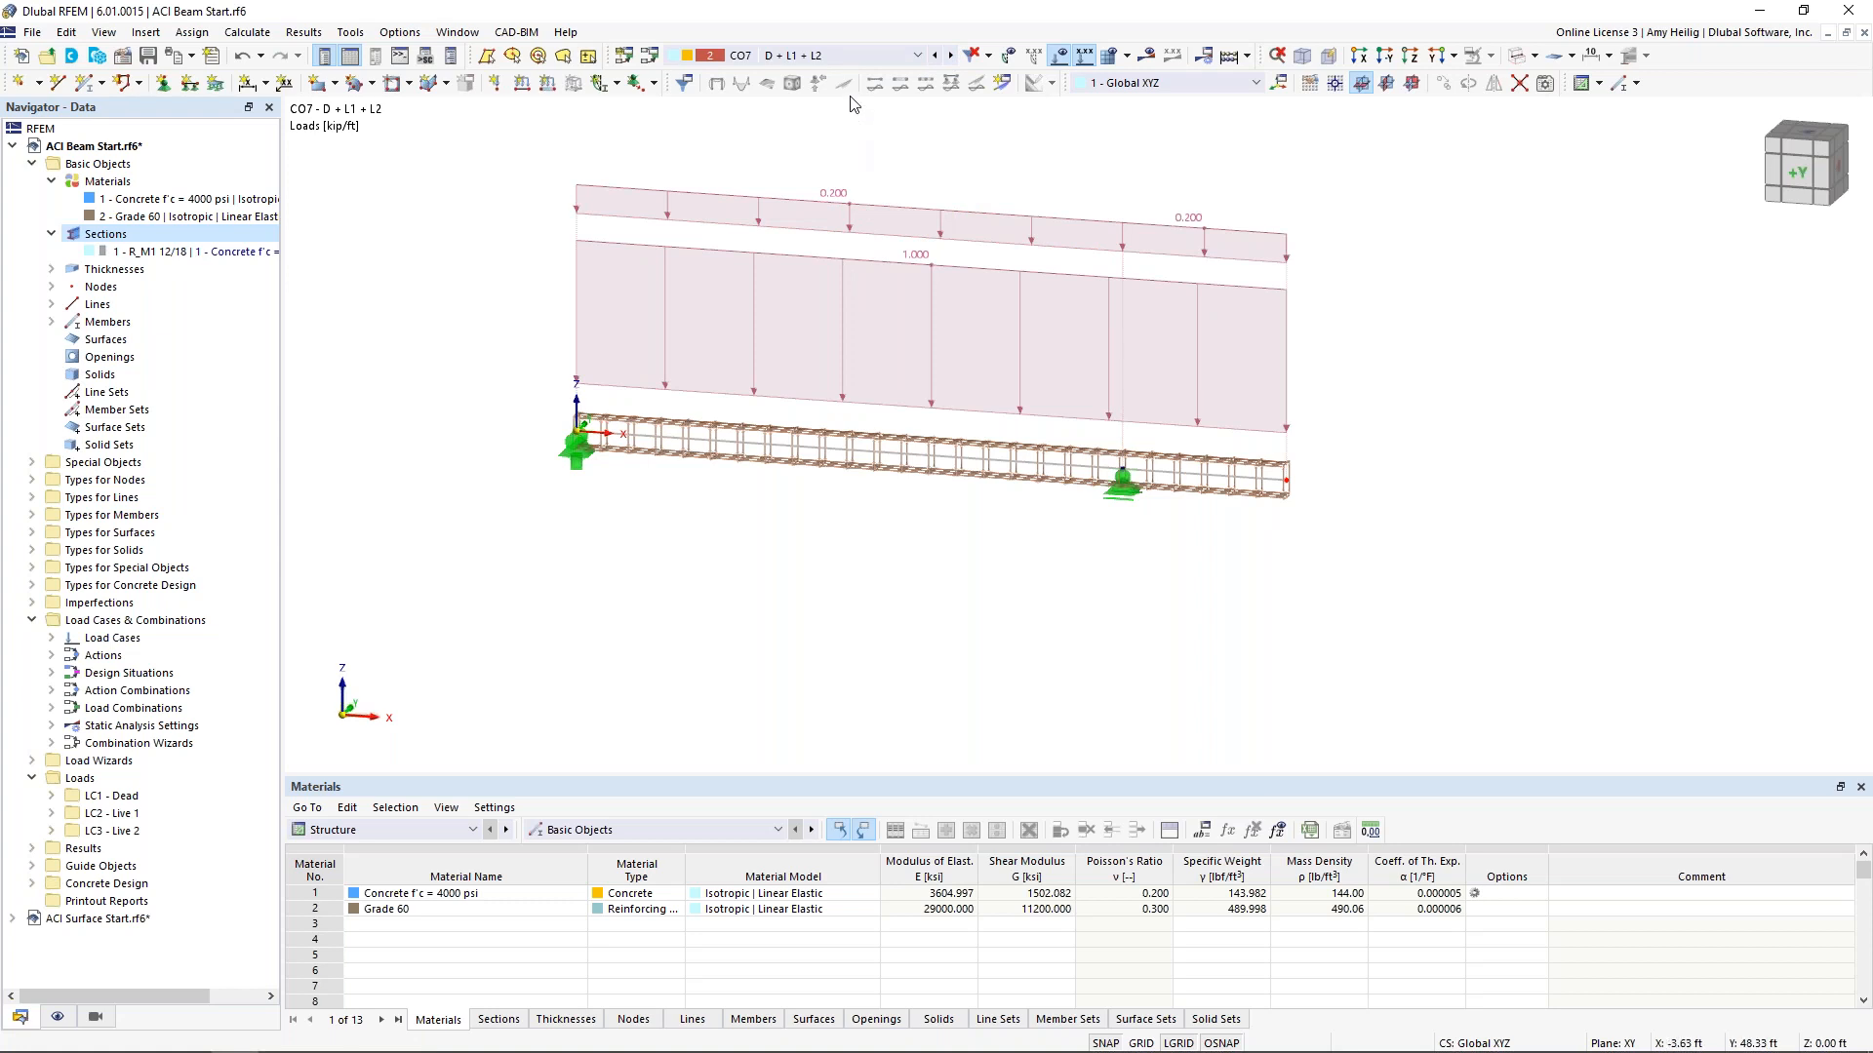
# Calculate the results for design situation DS1 - Section 2.3 (LRFD)
pyautogui.click(852, 55)
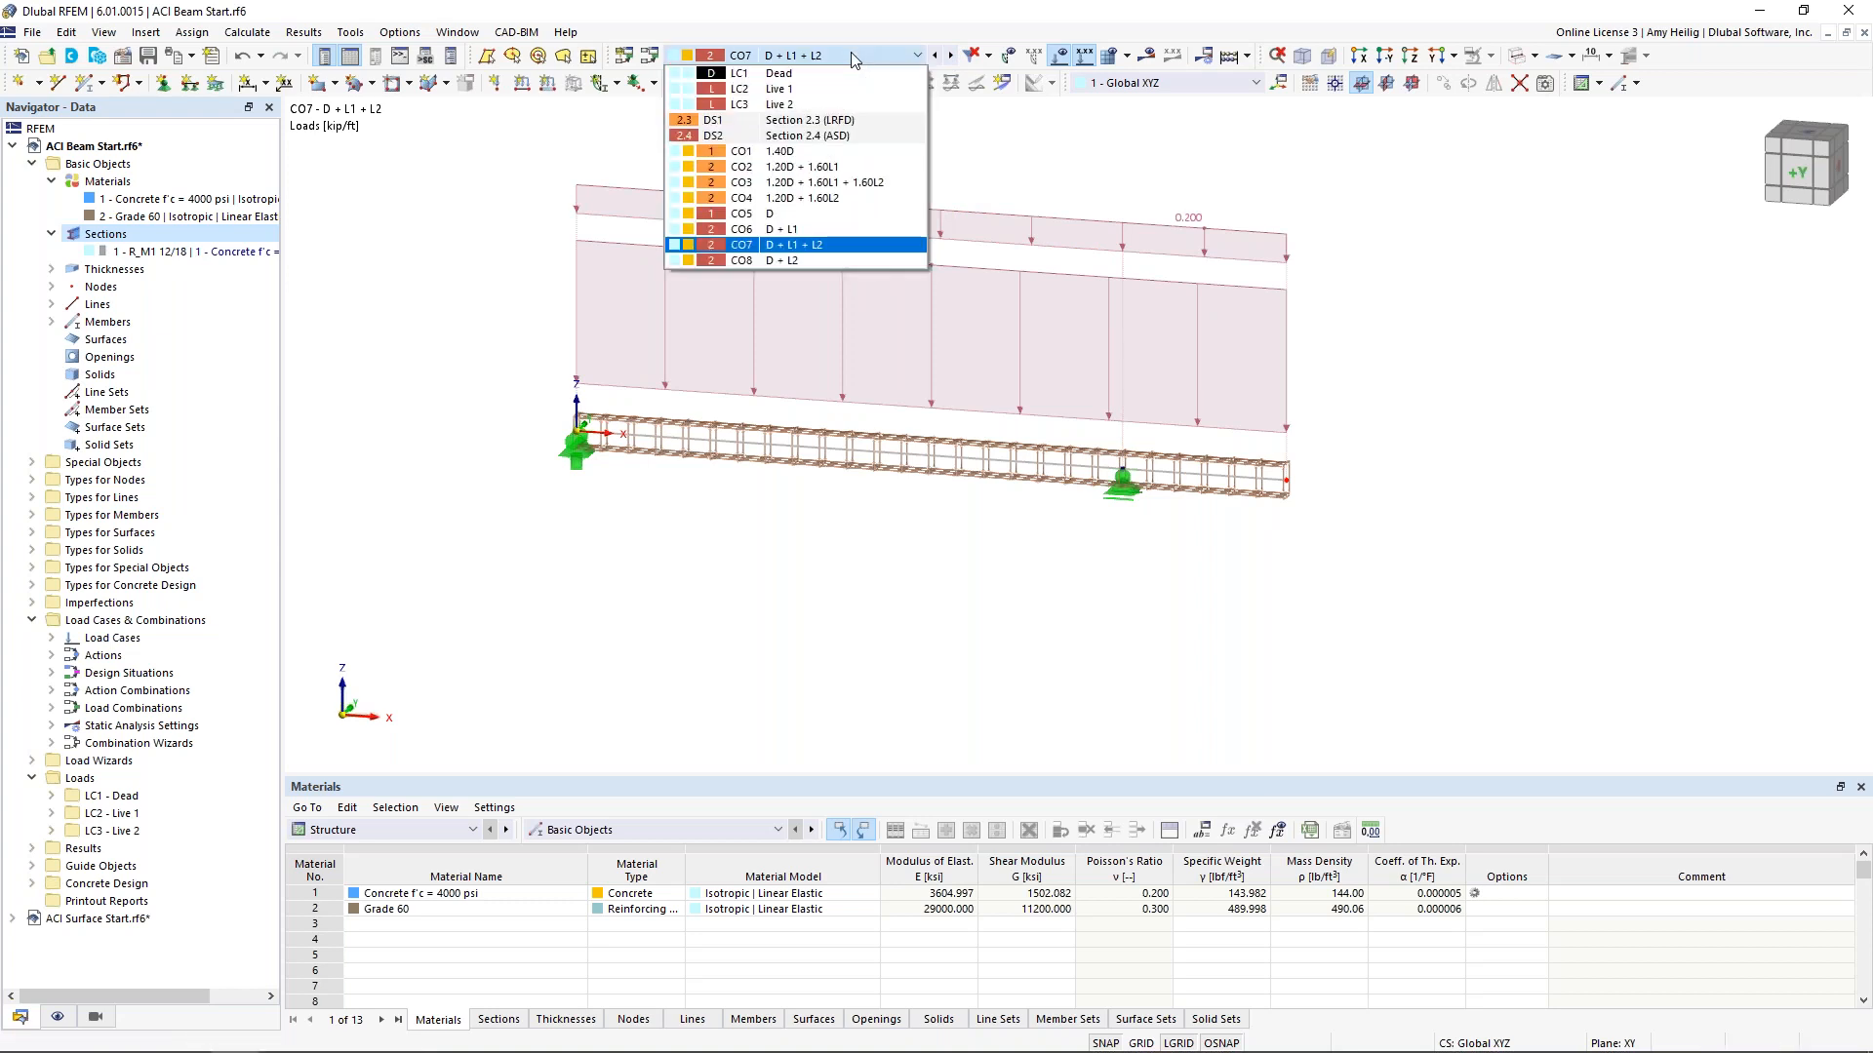
pyautogui.click(844, 121)
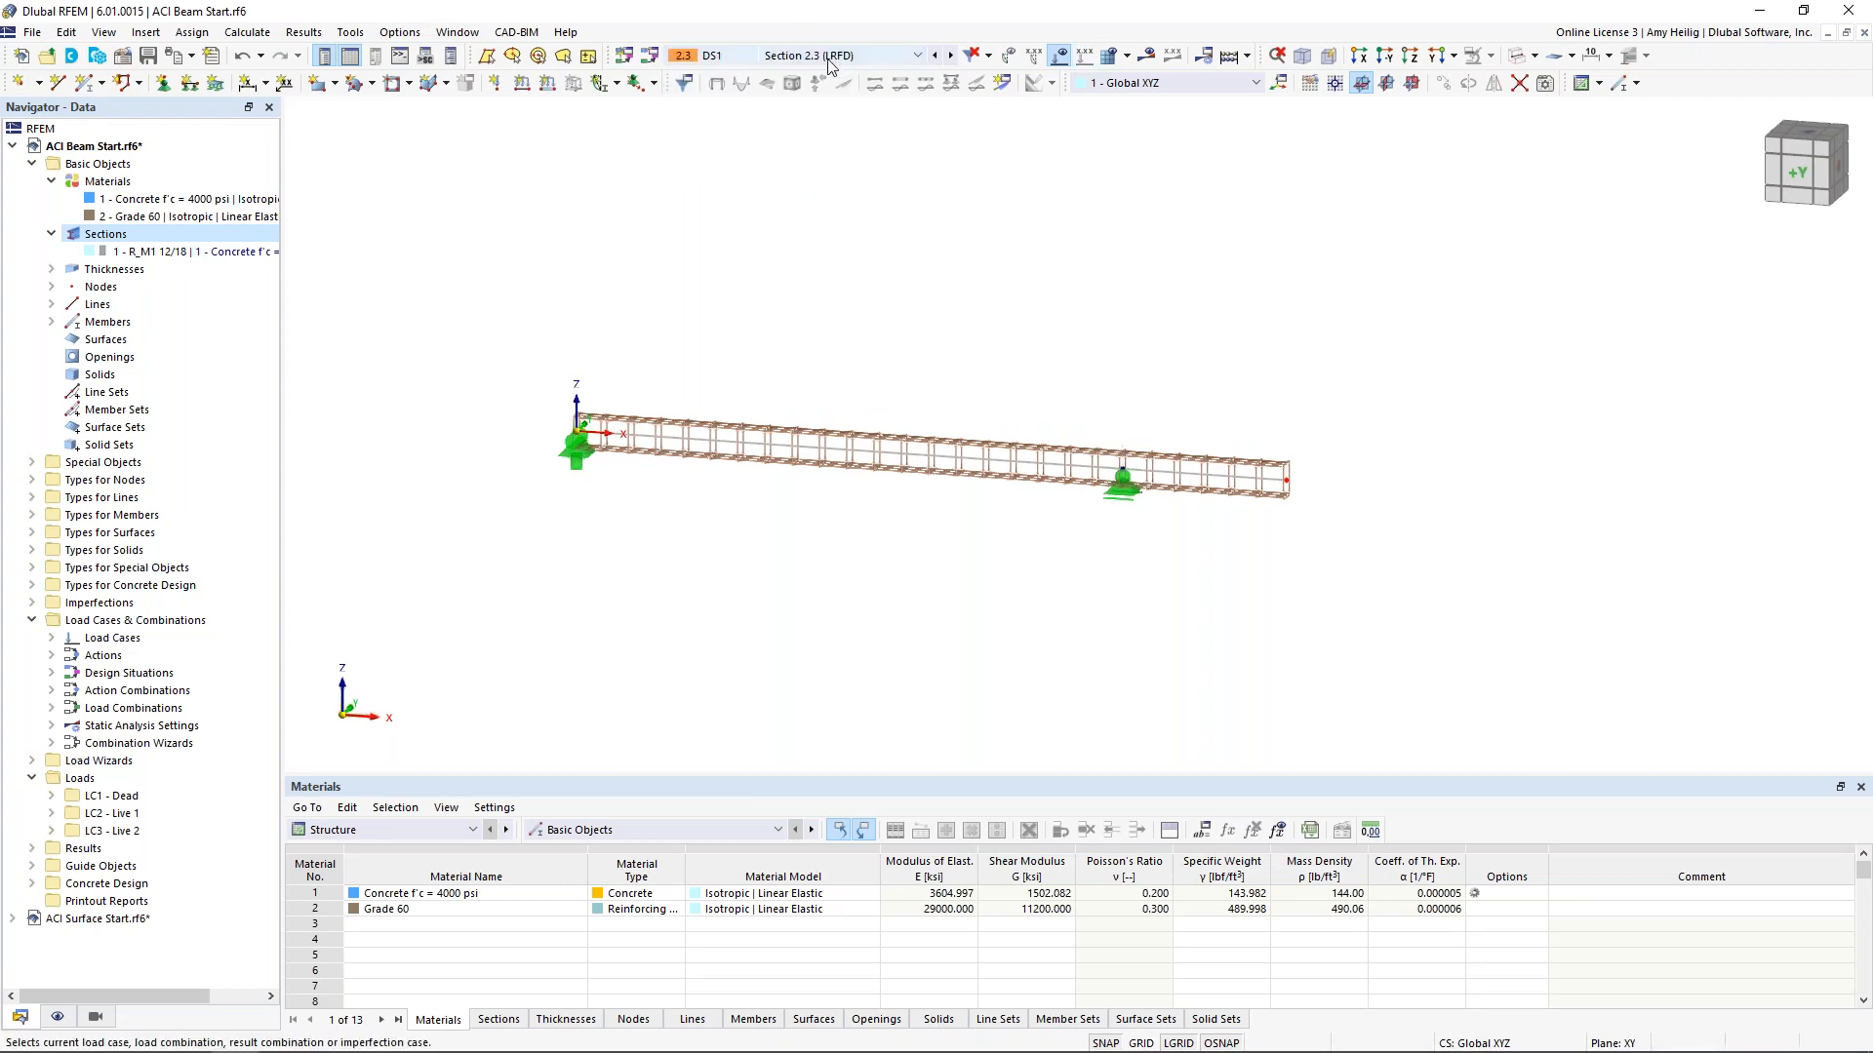
pyautogui.click(1146, 55)
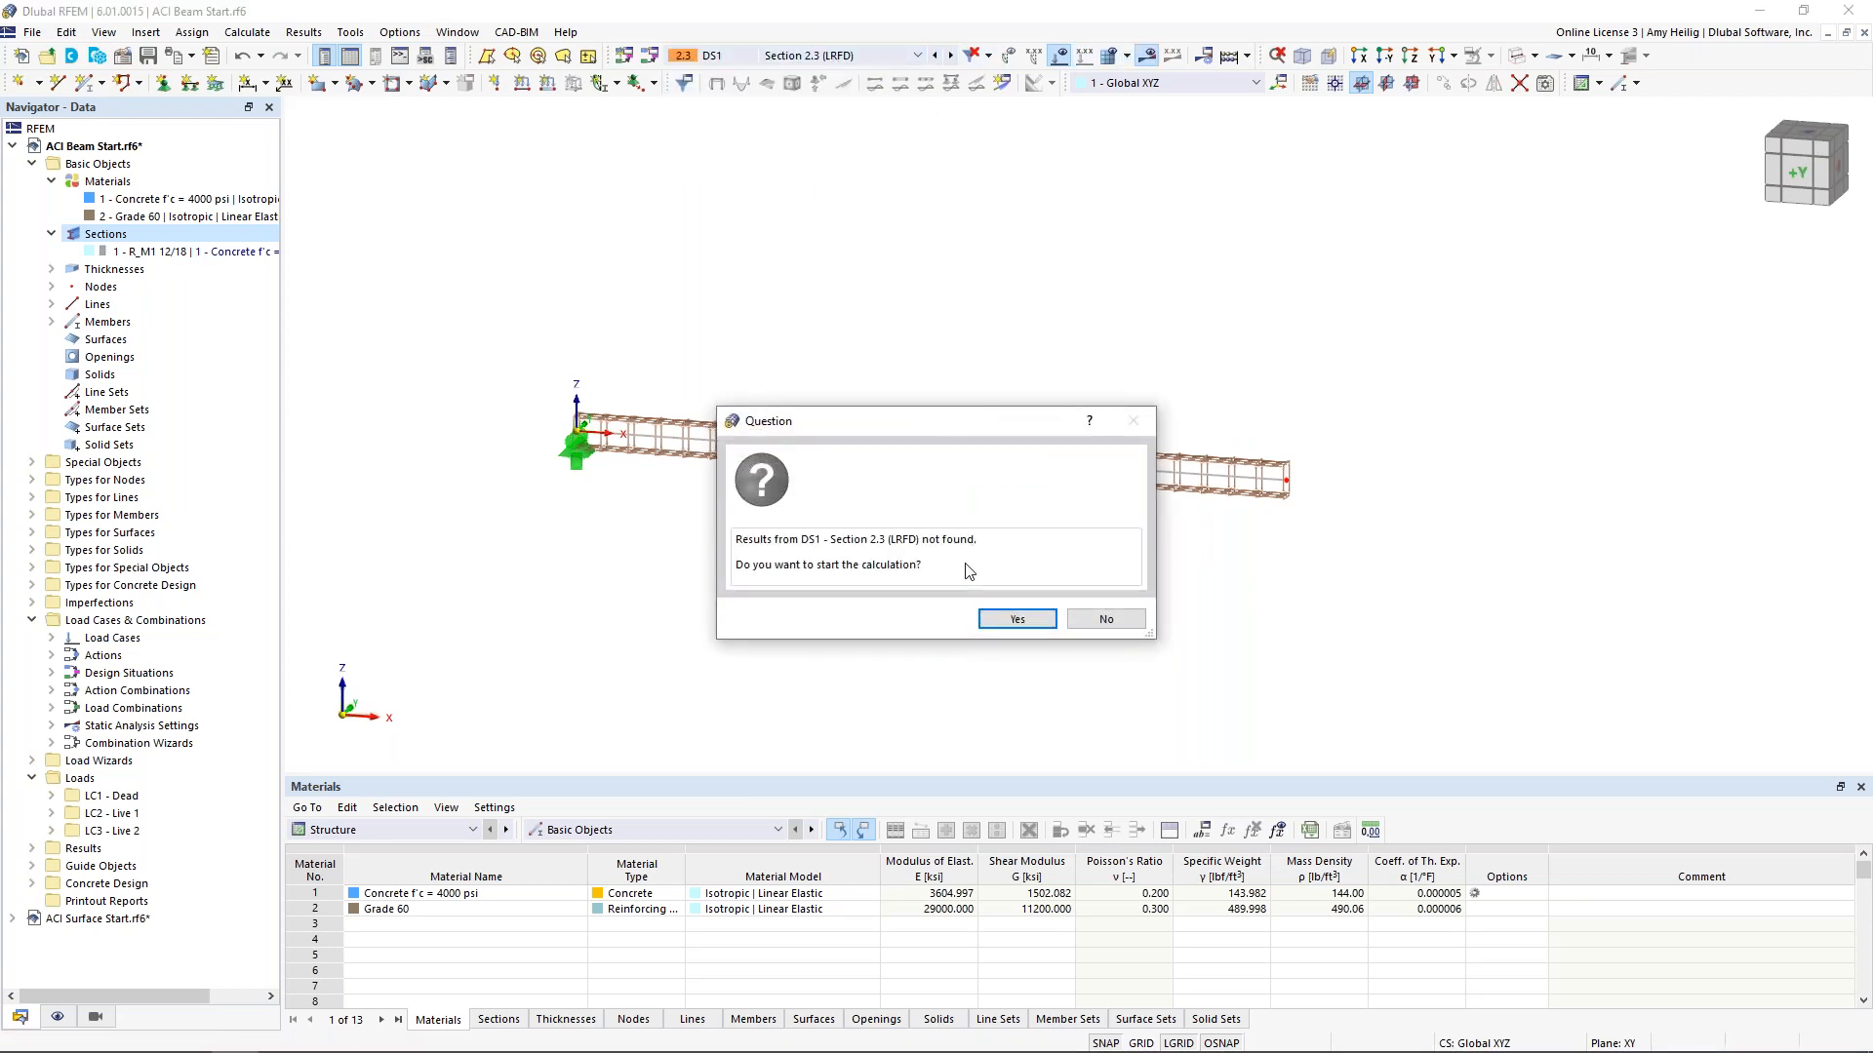
pyautogui.click(1009, 618)
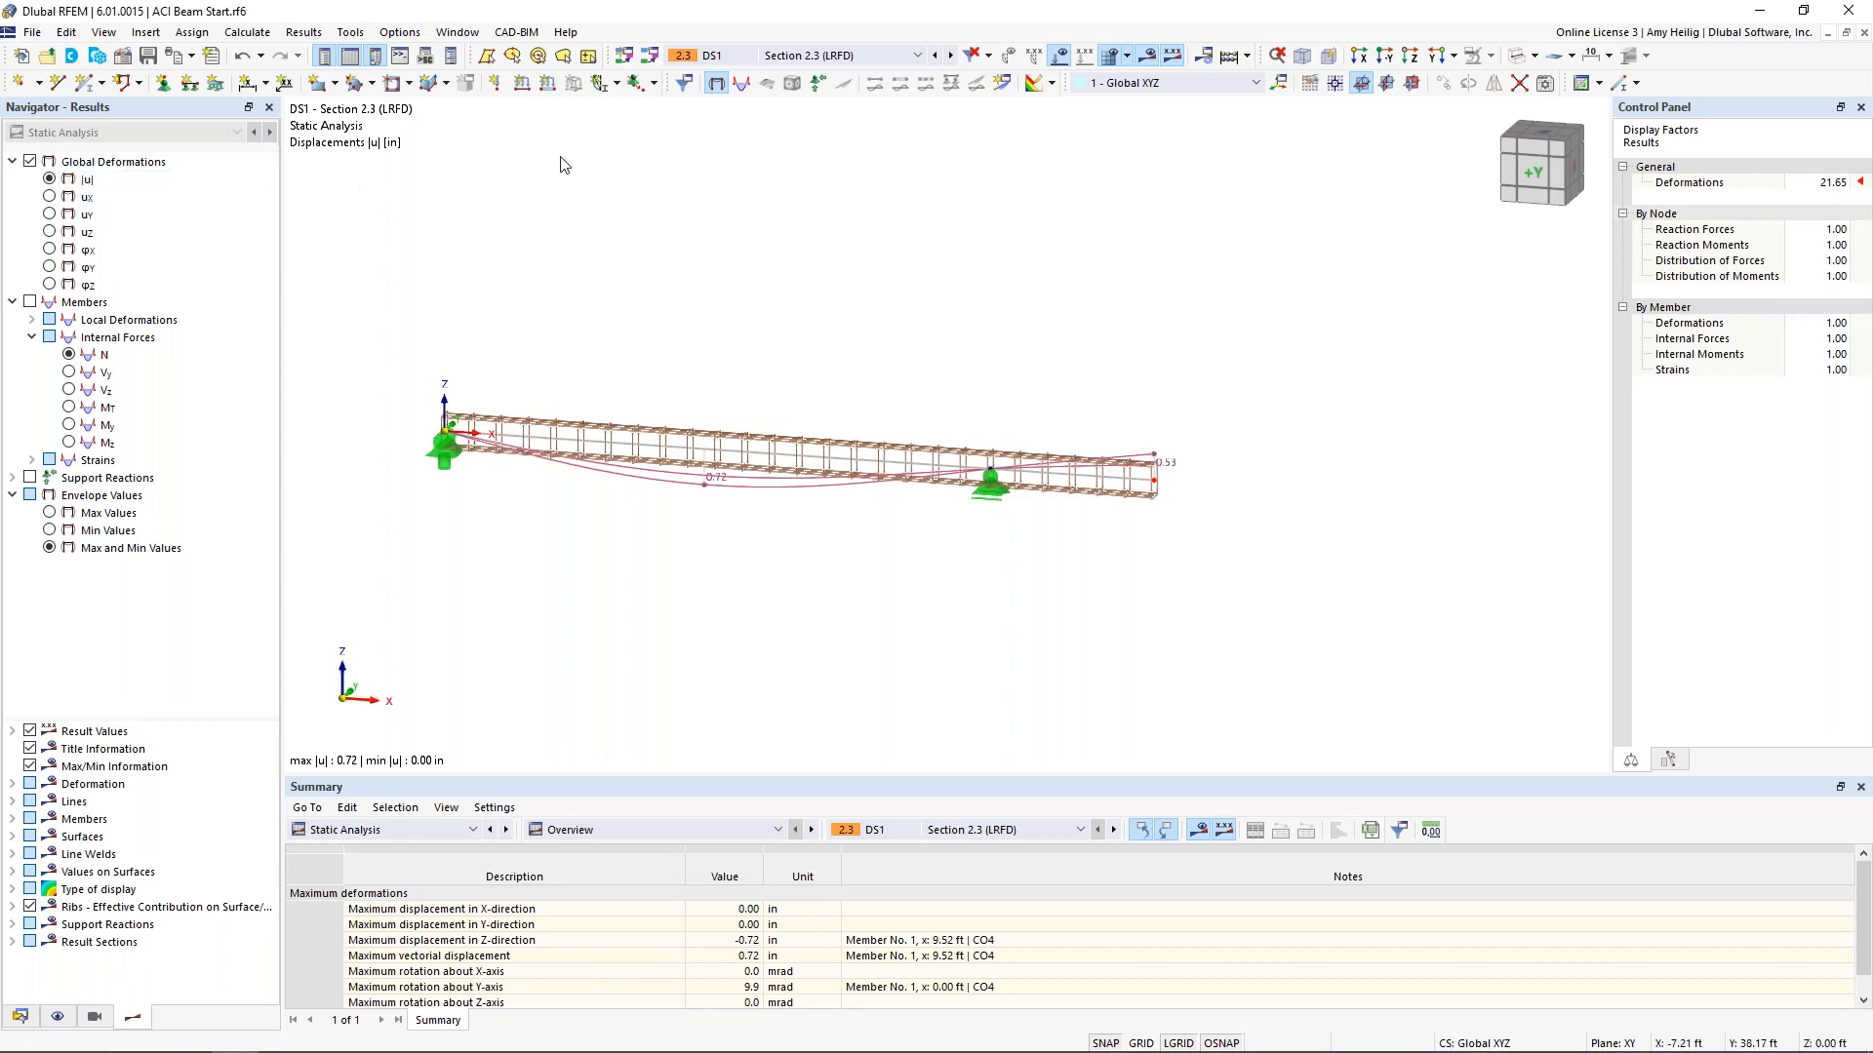
# Display the member axial force N and shear force Vz, comparing the maximum and minimum envelope values for shear
pyautogui.click(30, 302)
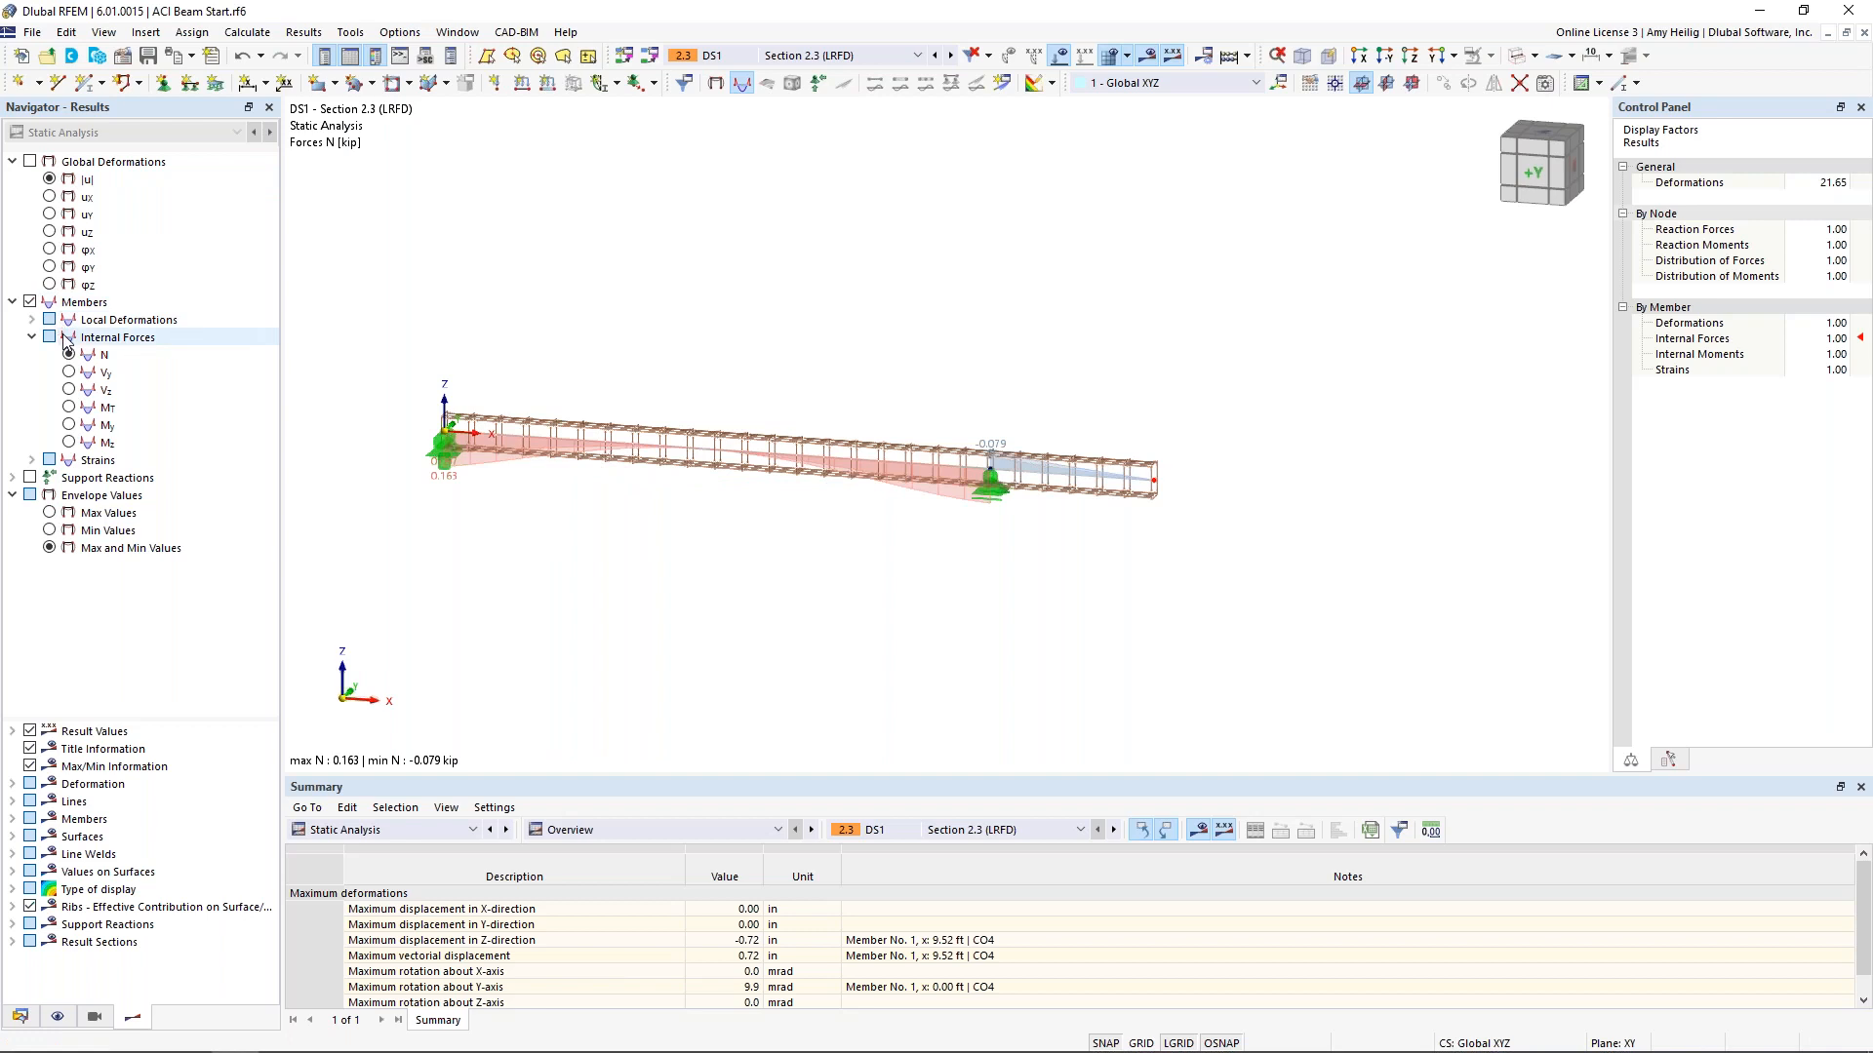
pyautogui.scroll(3, 781, 543)
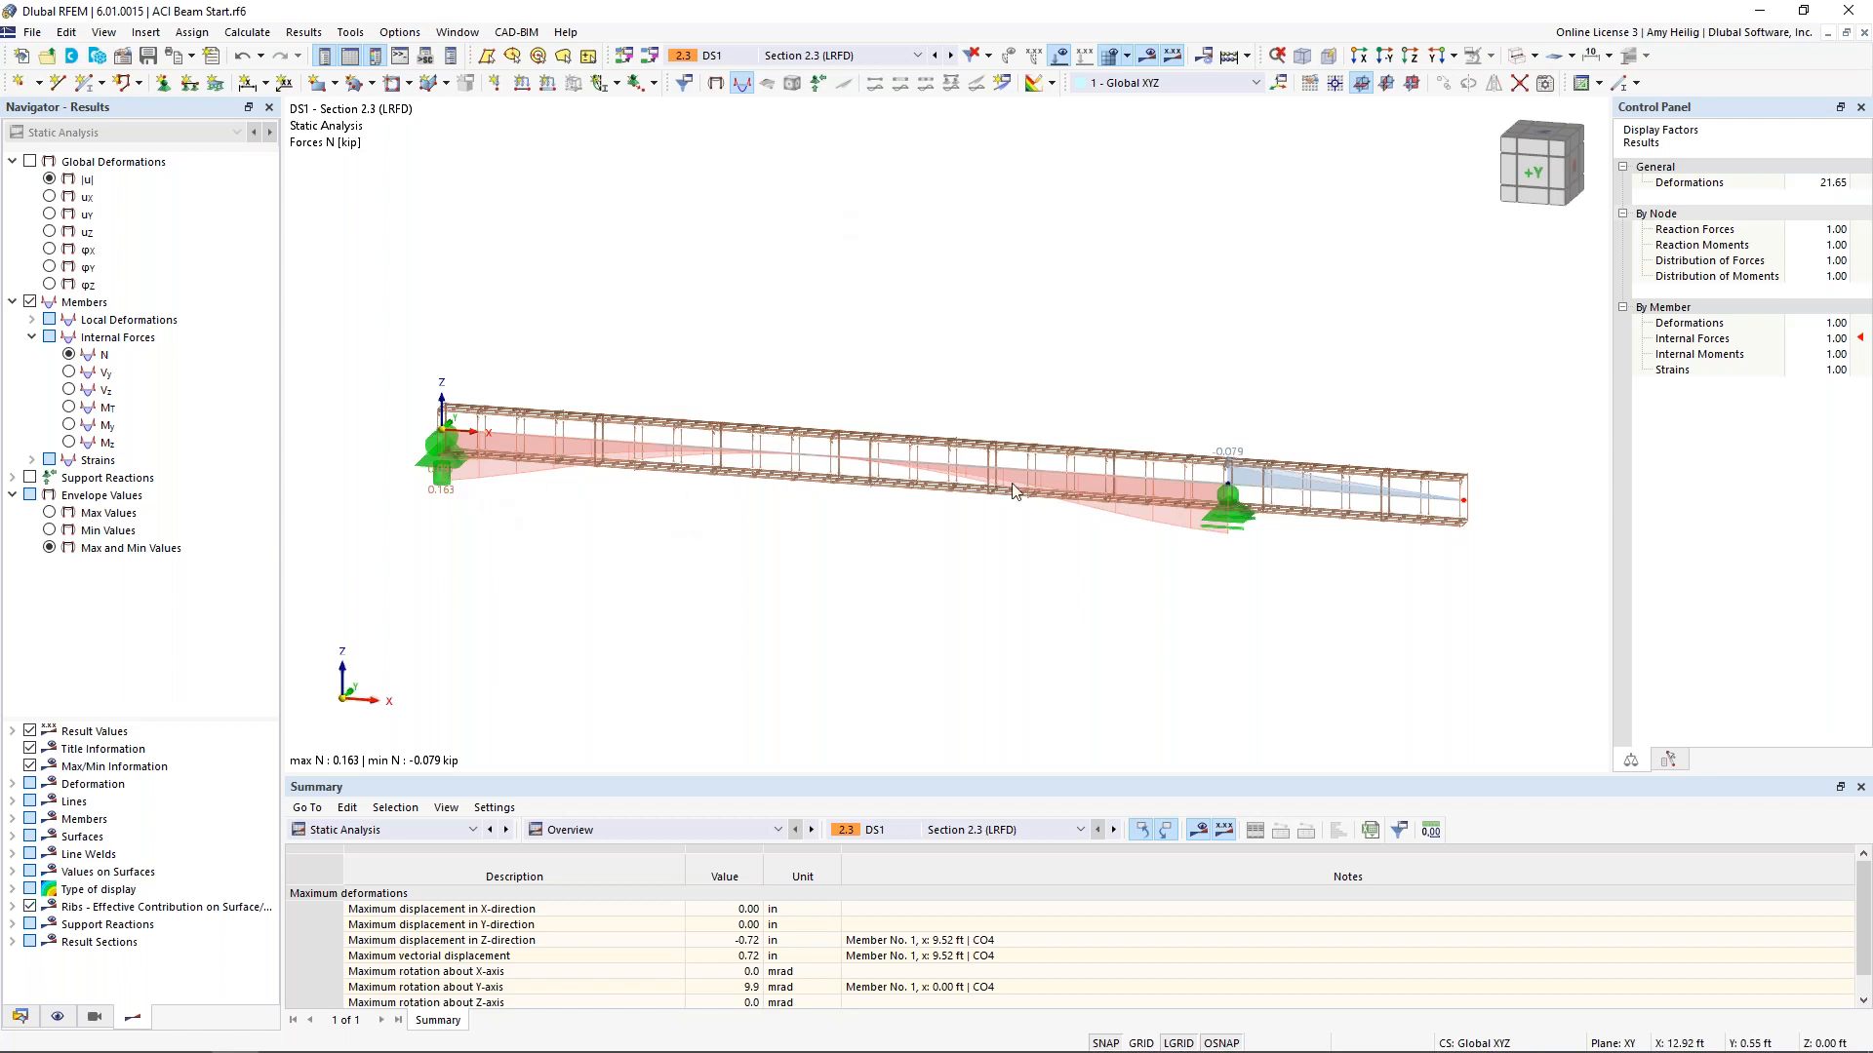
pyautogui.click(68, 389)
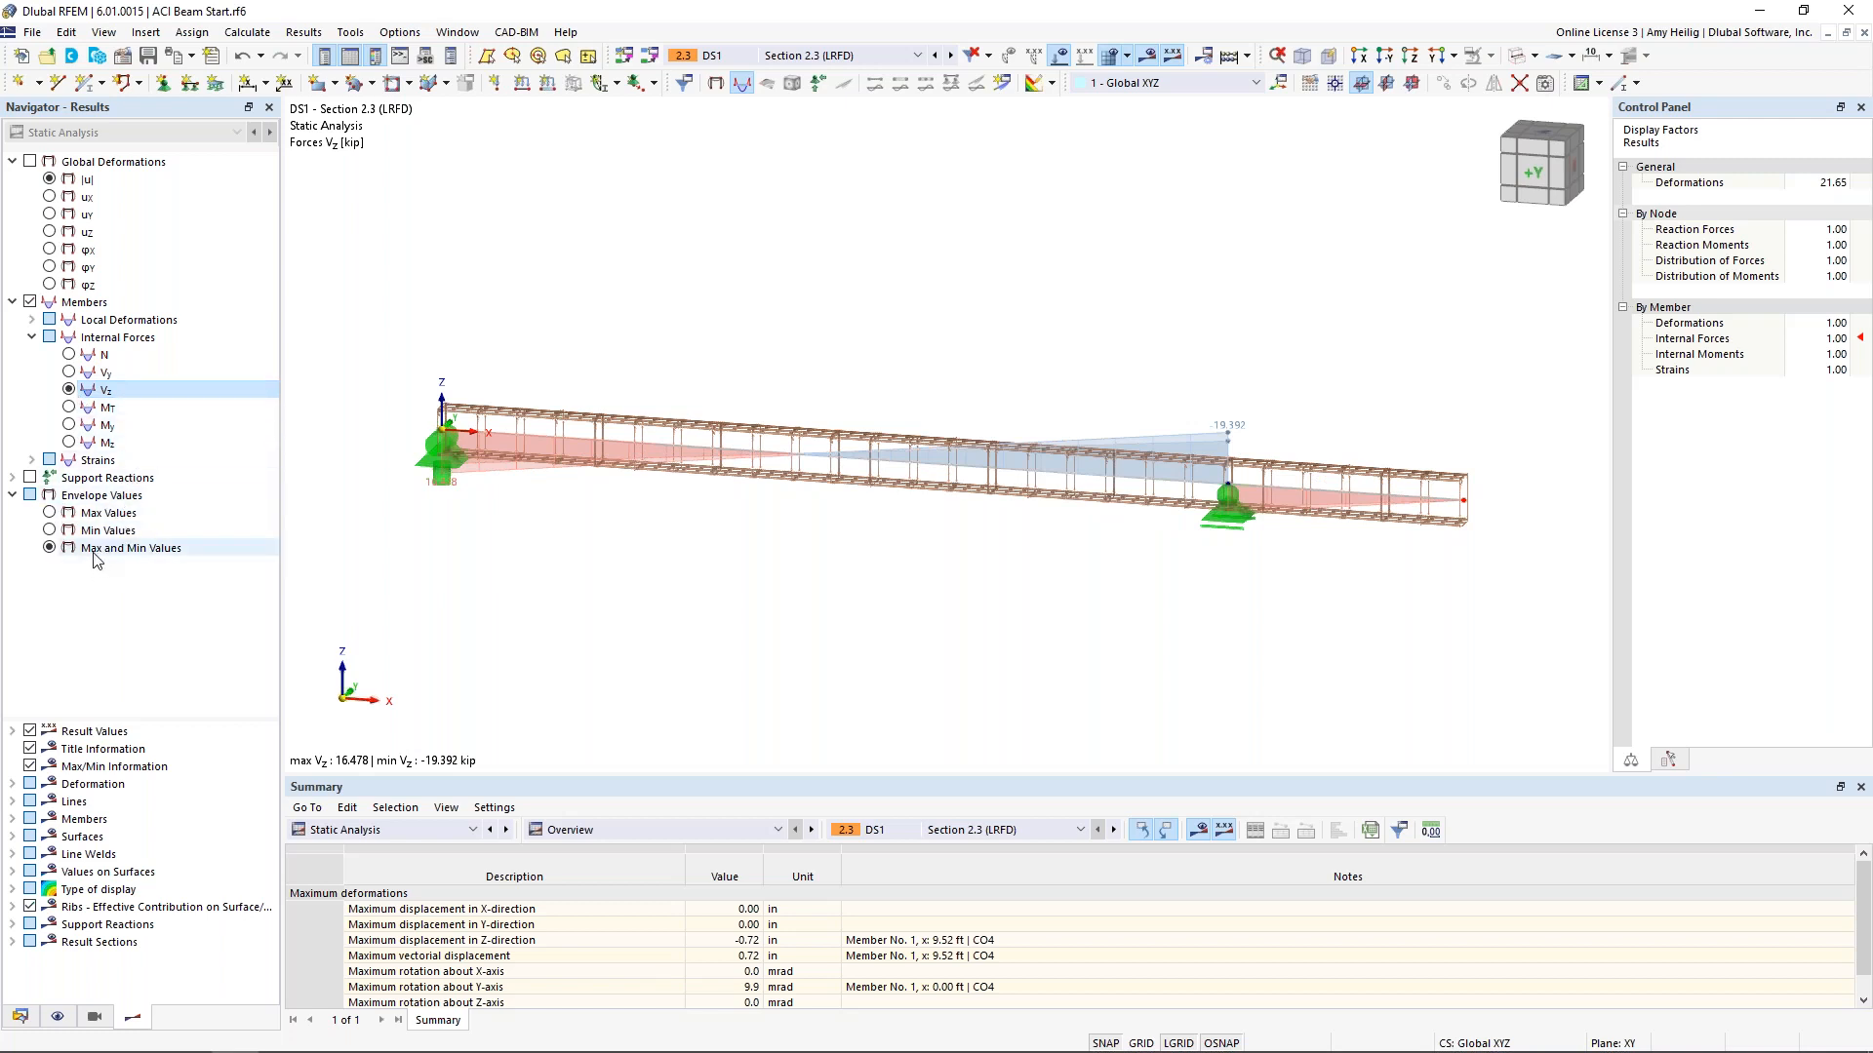
pyautogui.click(50, 514)
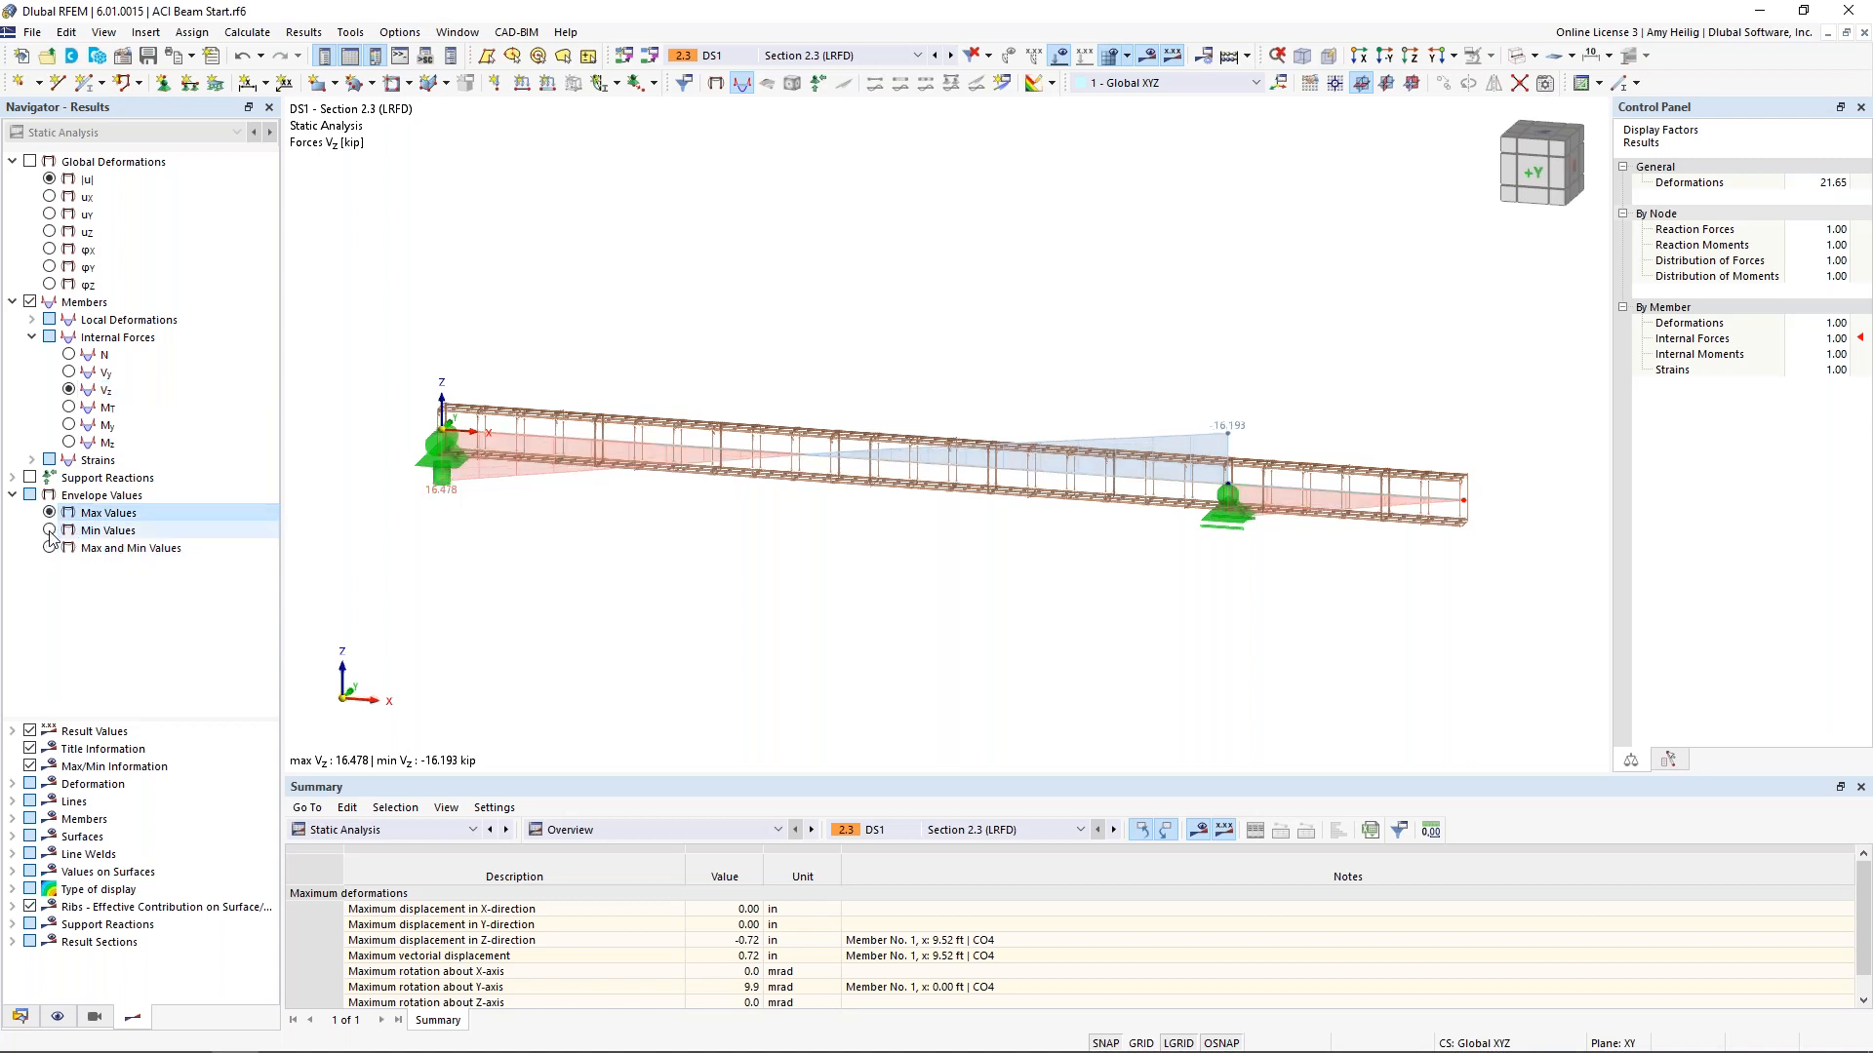
pyautogui.click(49, 530)
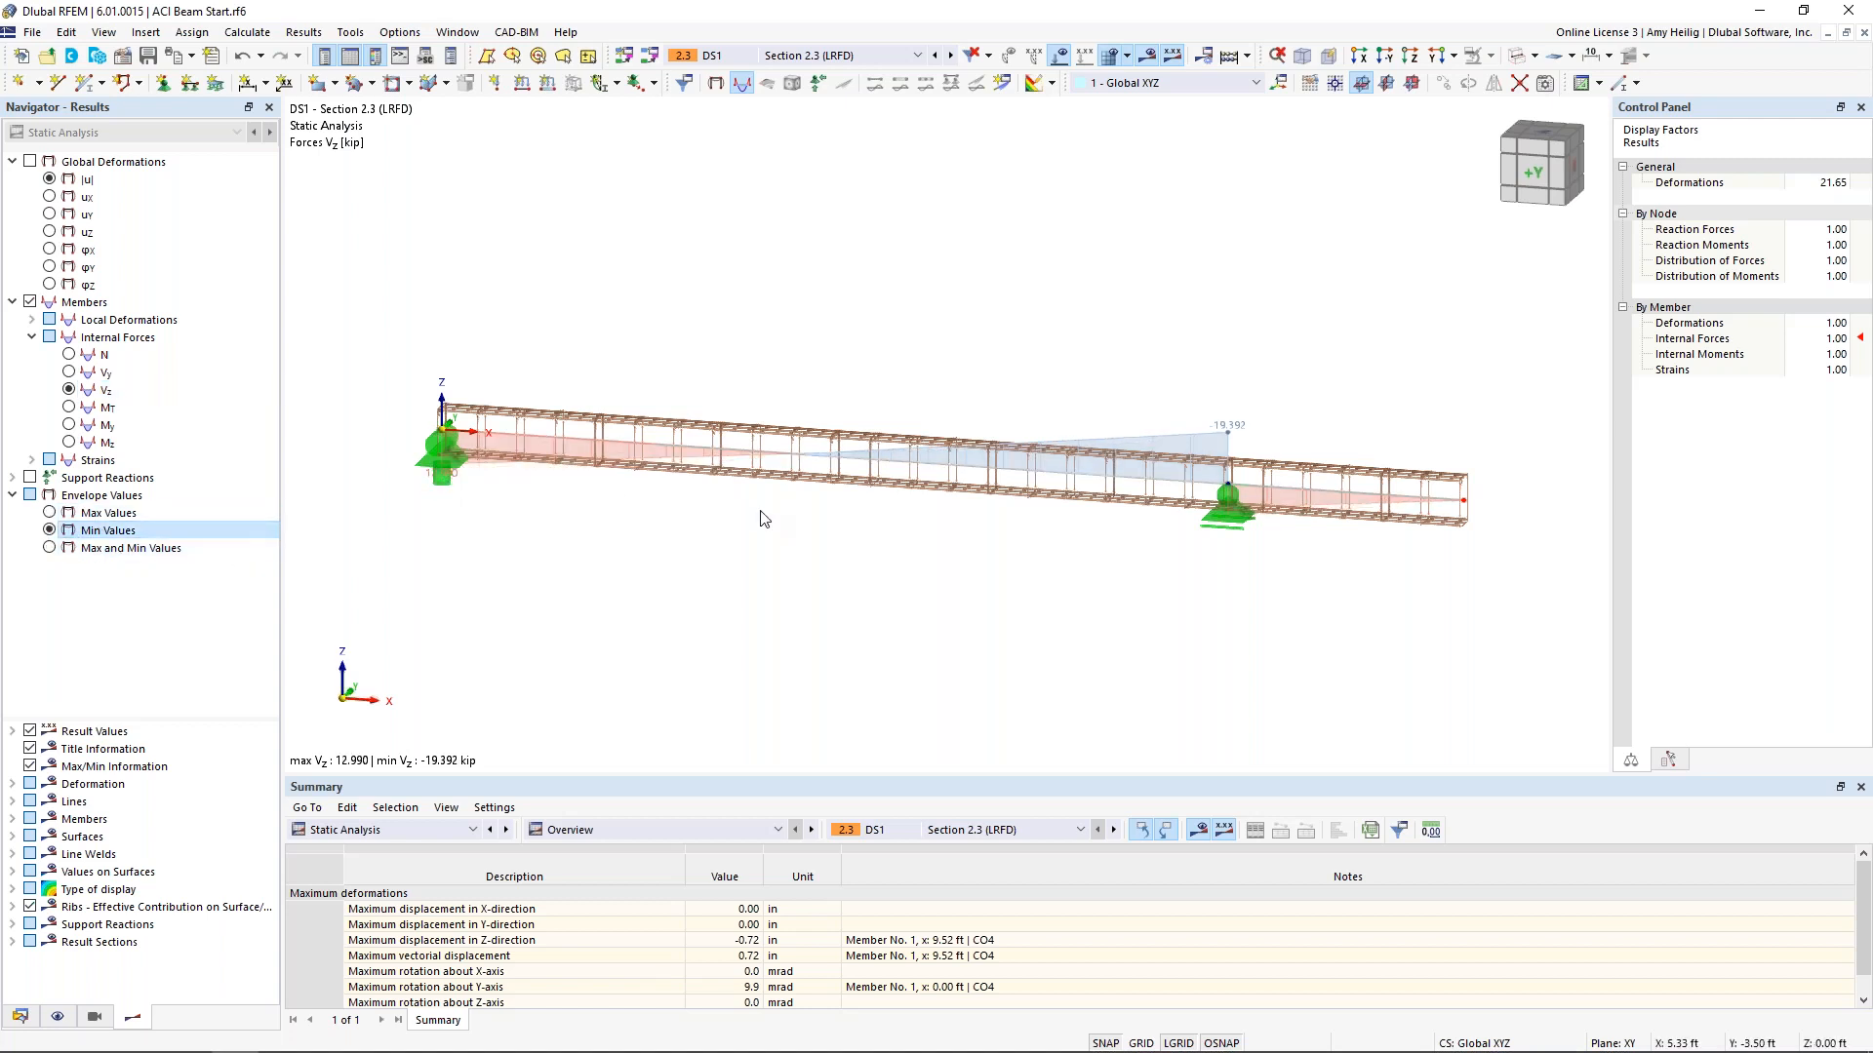
# Examine the My moments and support reactions with max and min envelope values, and turn the results display off
pyautogui.click(69, 425)
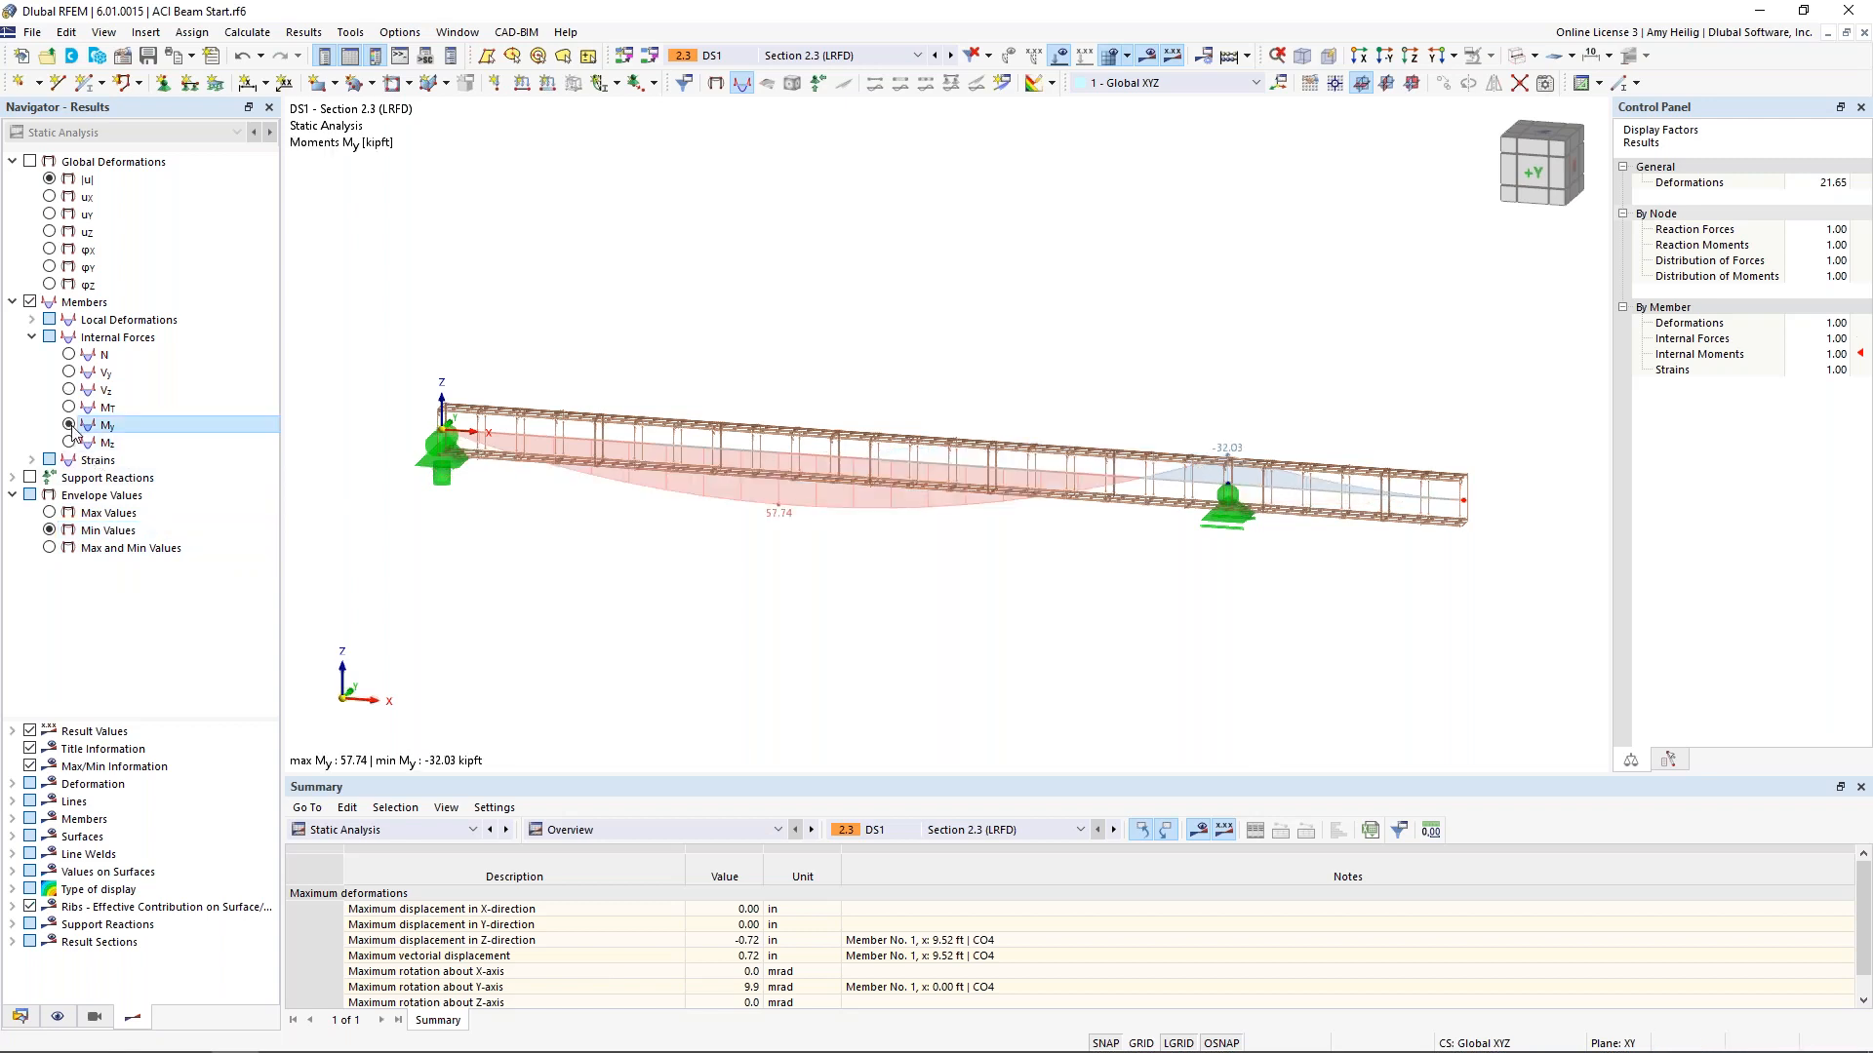
pyautogui.click(50, 548)
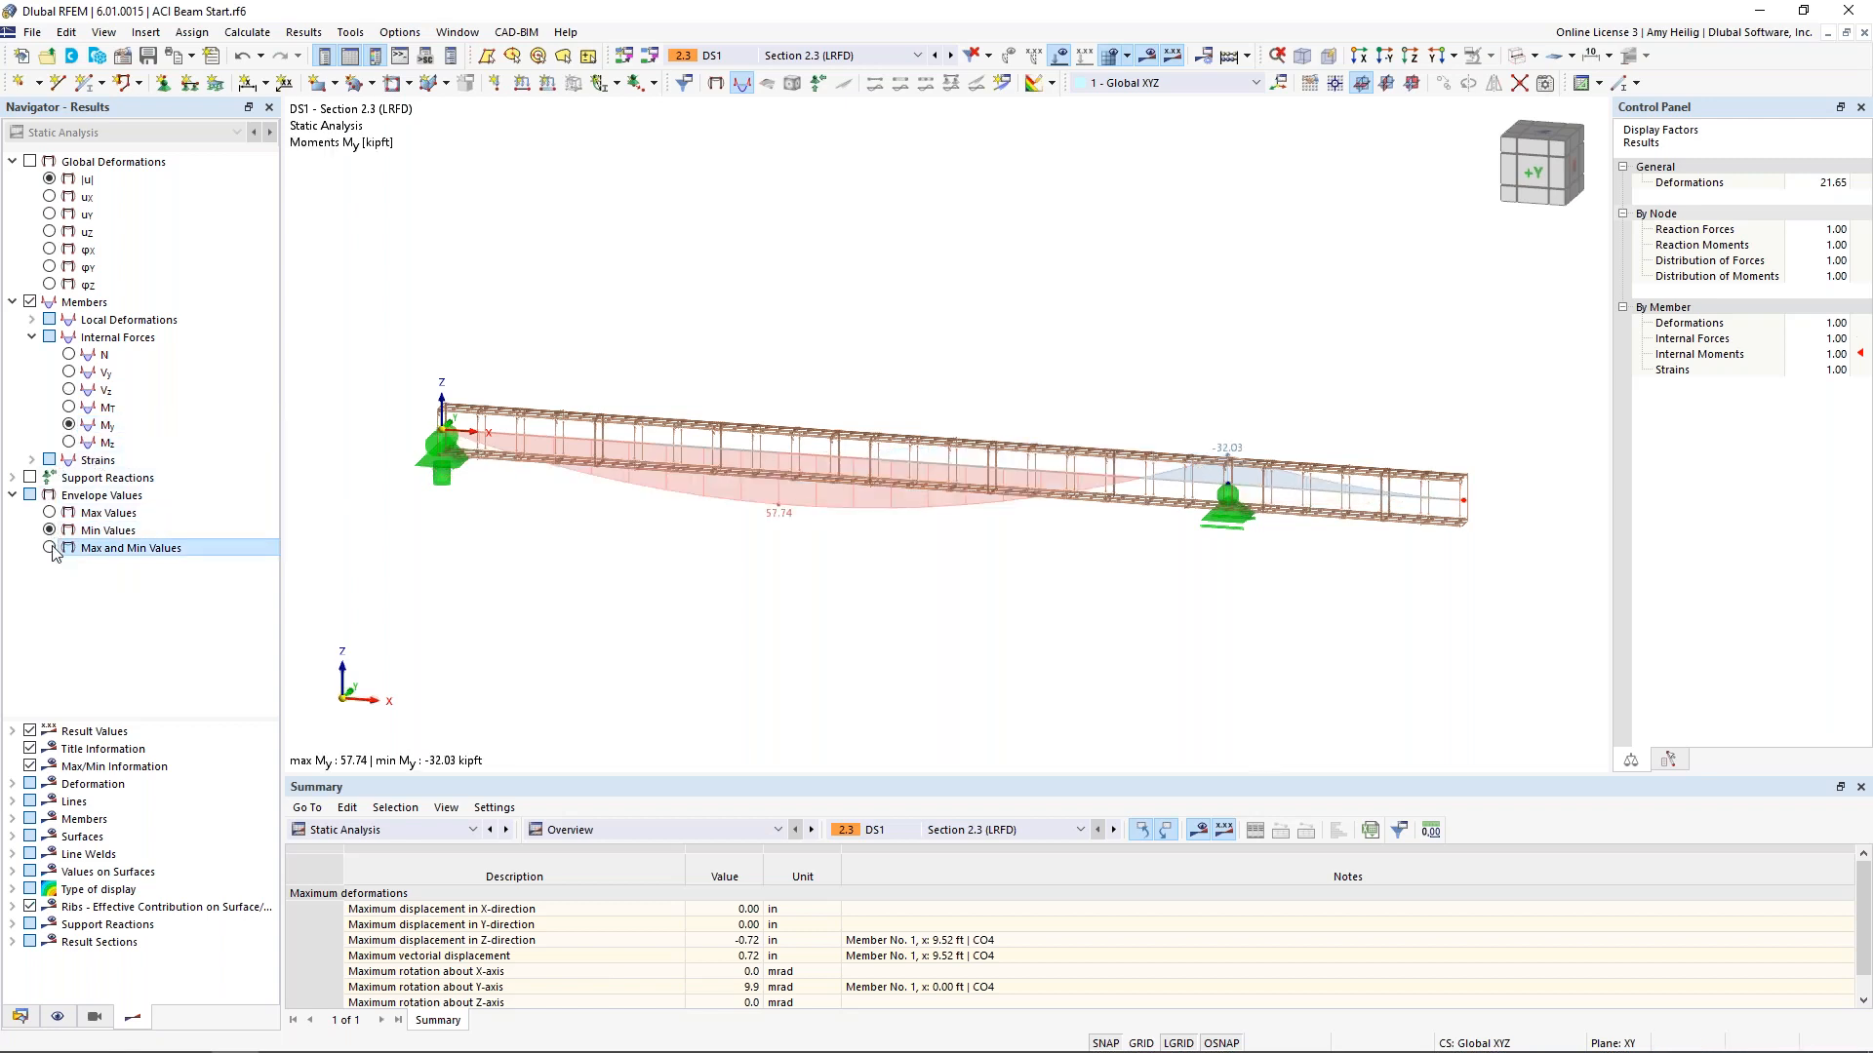
pyautogui.click(31, 478)
pyautogui.moveTo(718, 504); pyautogui.dragTo(946, 409, button='middle')
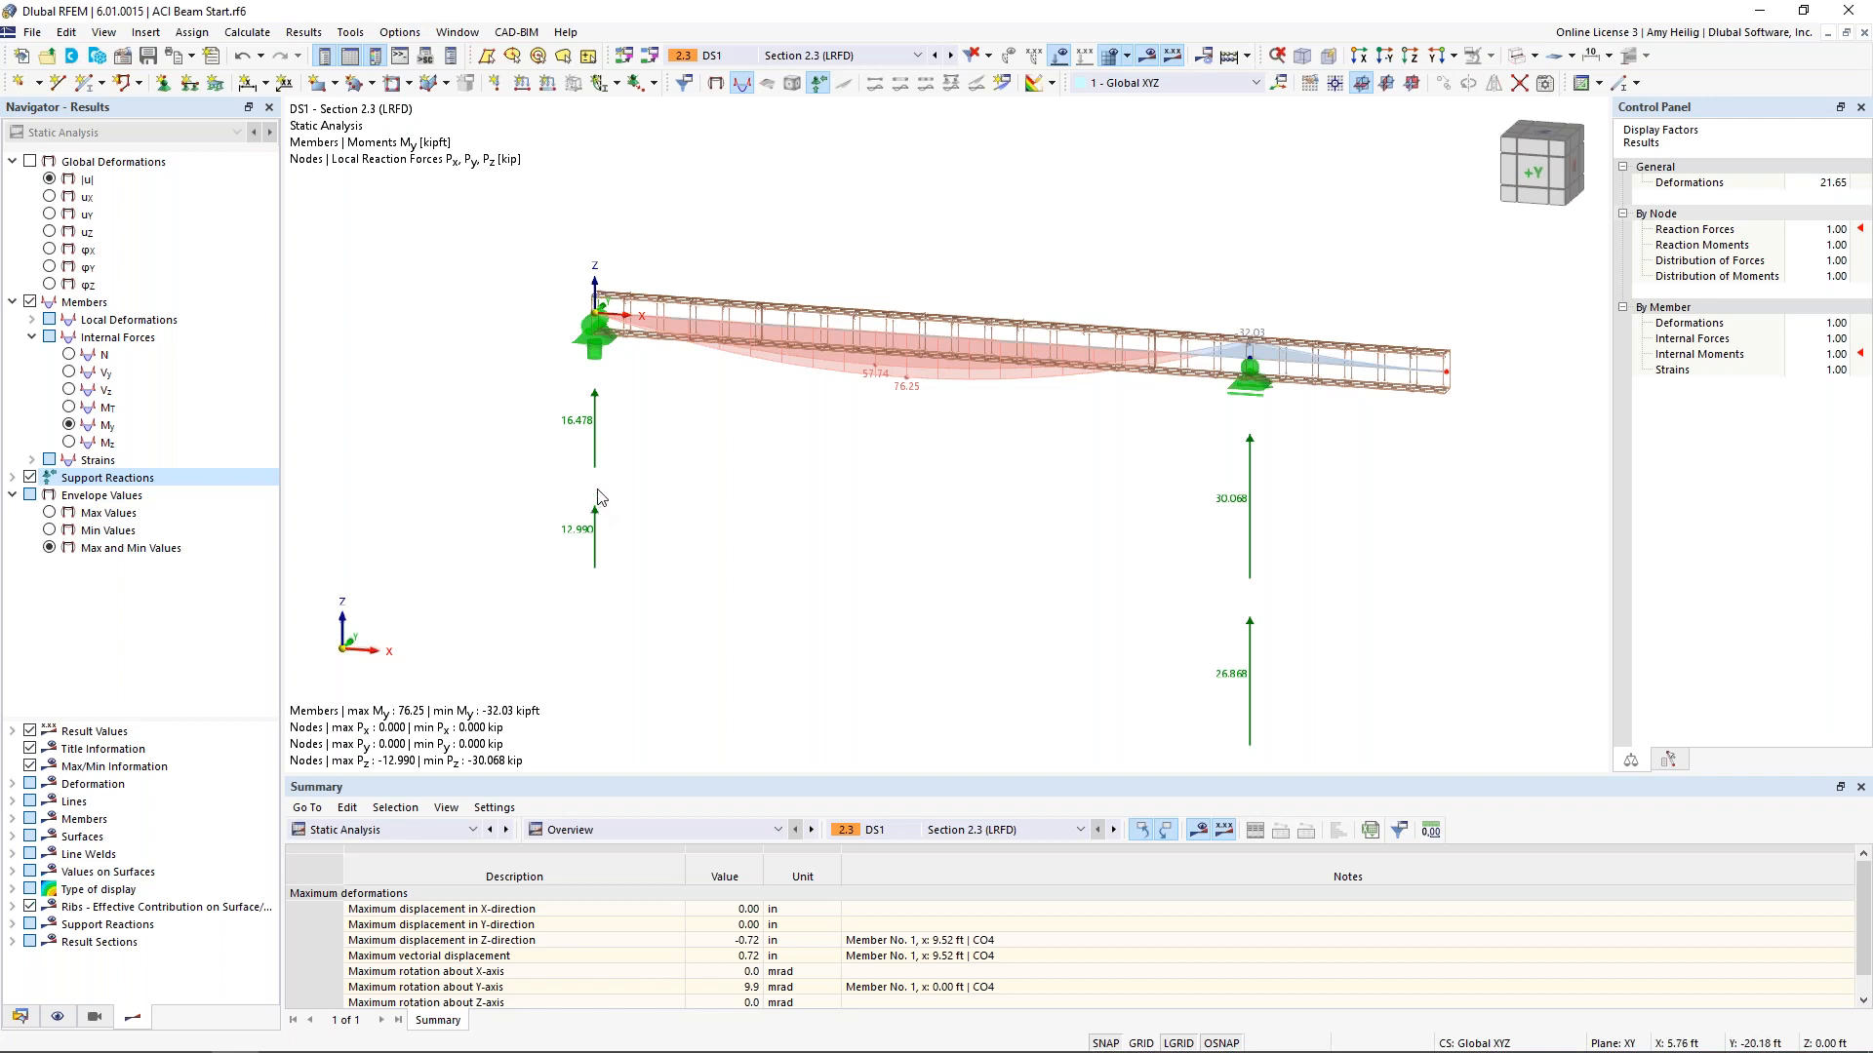
pyautogui.click(1145, 58)
pyautogui.moveTo(1056, 289); pyautogui.dragTo(914, 334, button='middle')
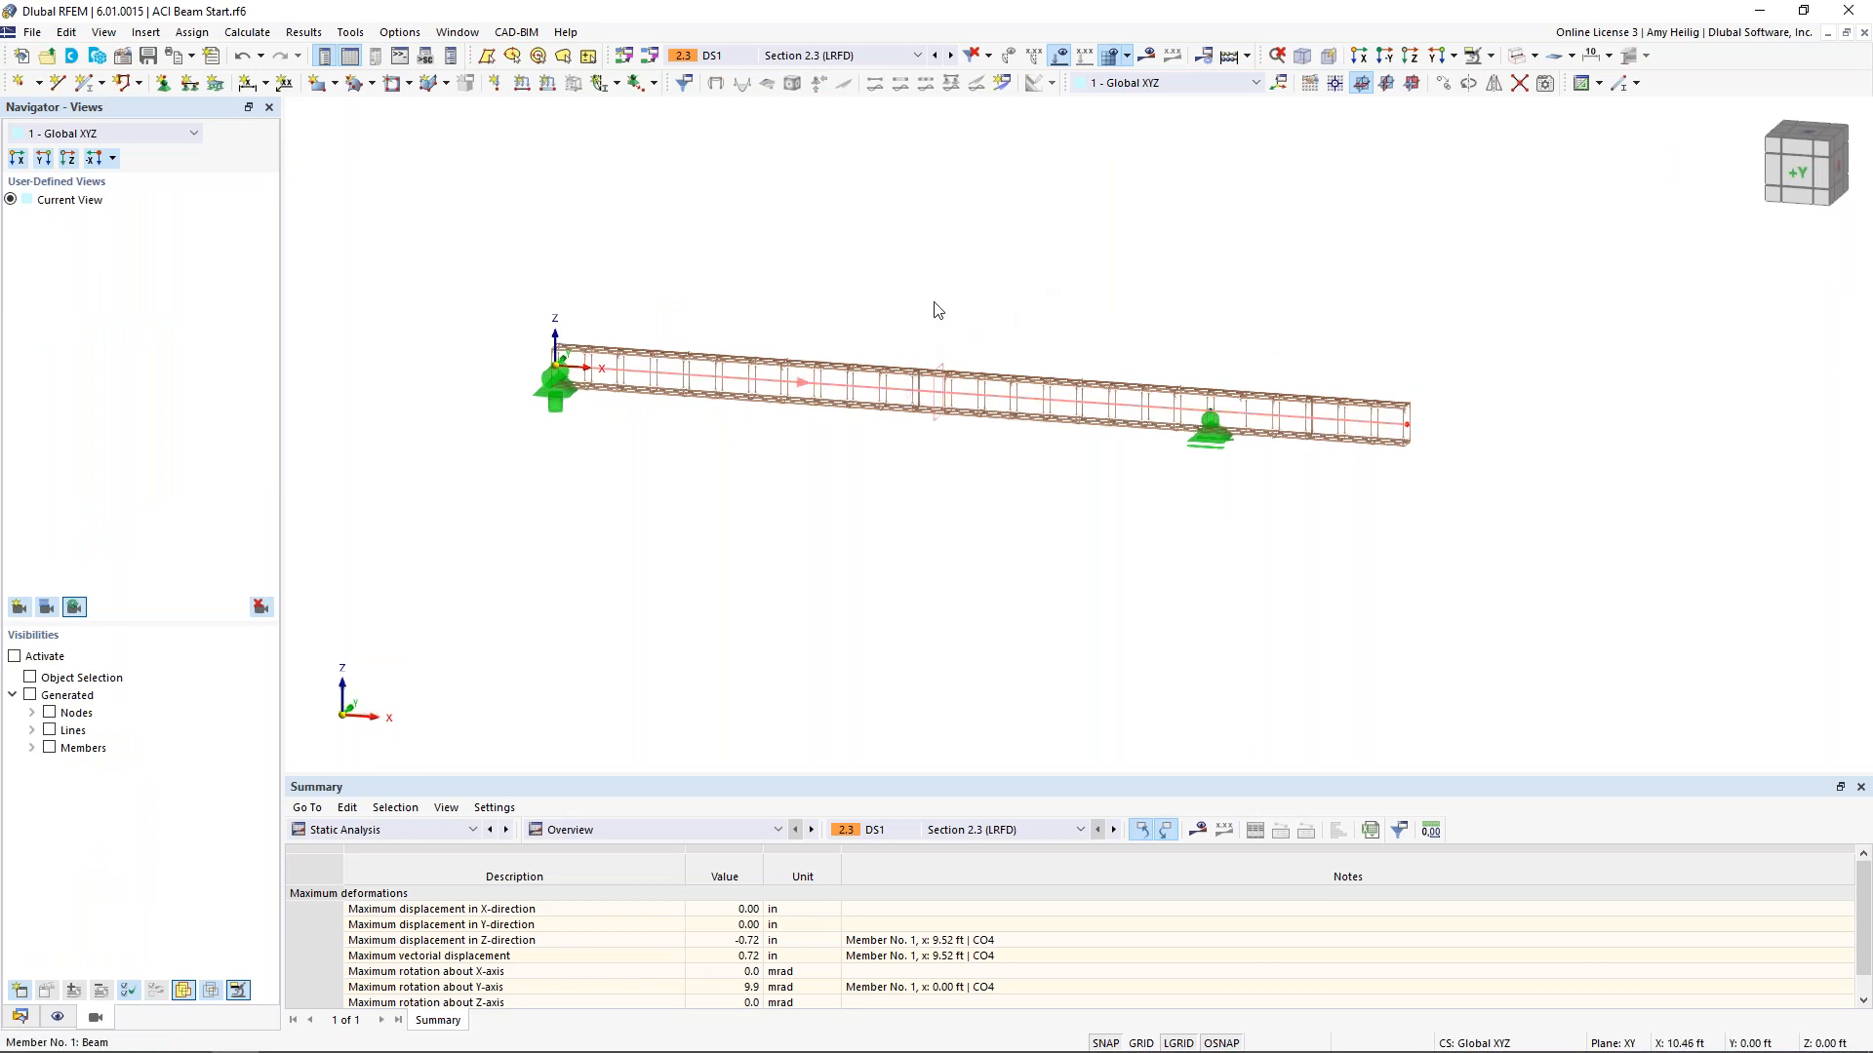
# Open the beam member for editing and review its concrete effective lengths, concrete cover and shear reinforcement settings
pyautogui.doubleClick(934, 304)
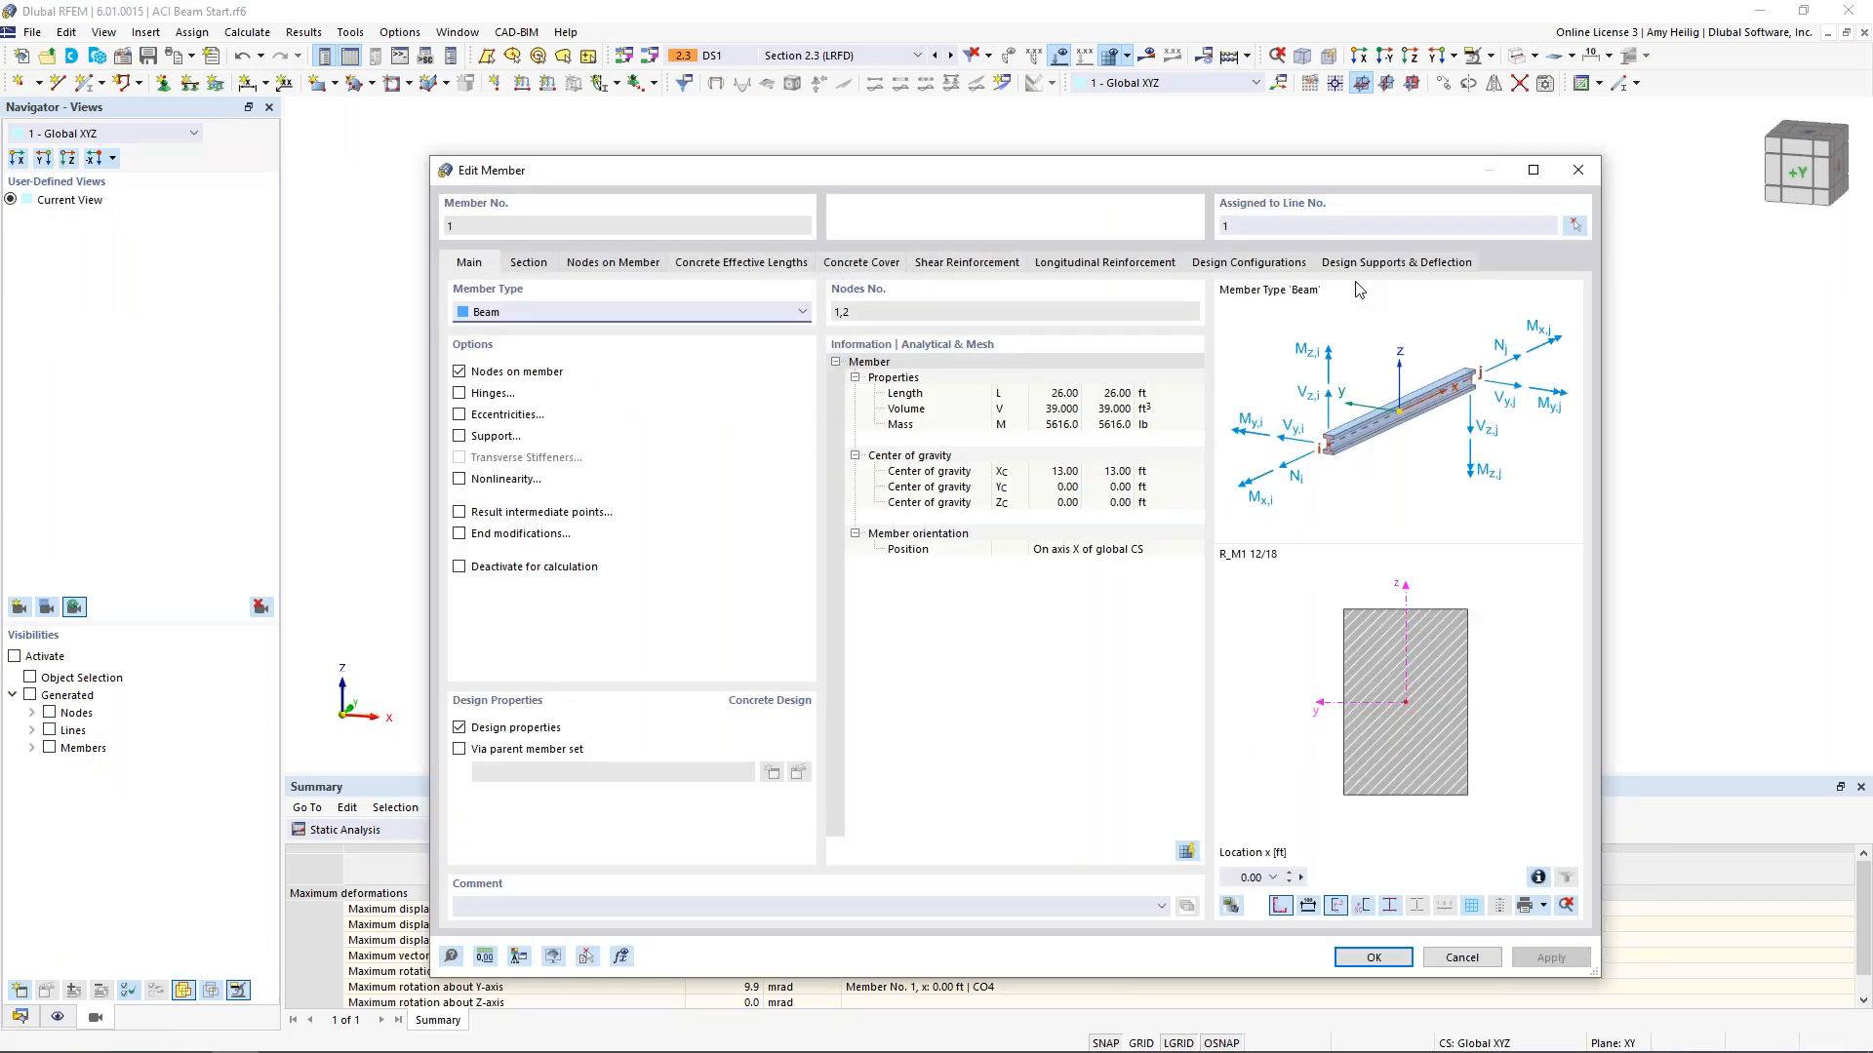
pyautogui.click(758, 271)
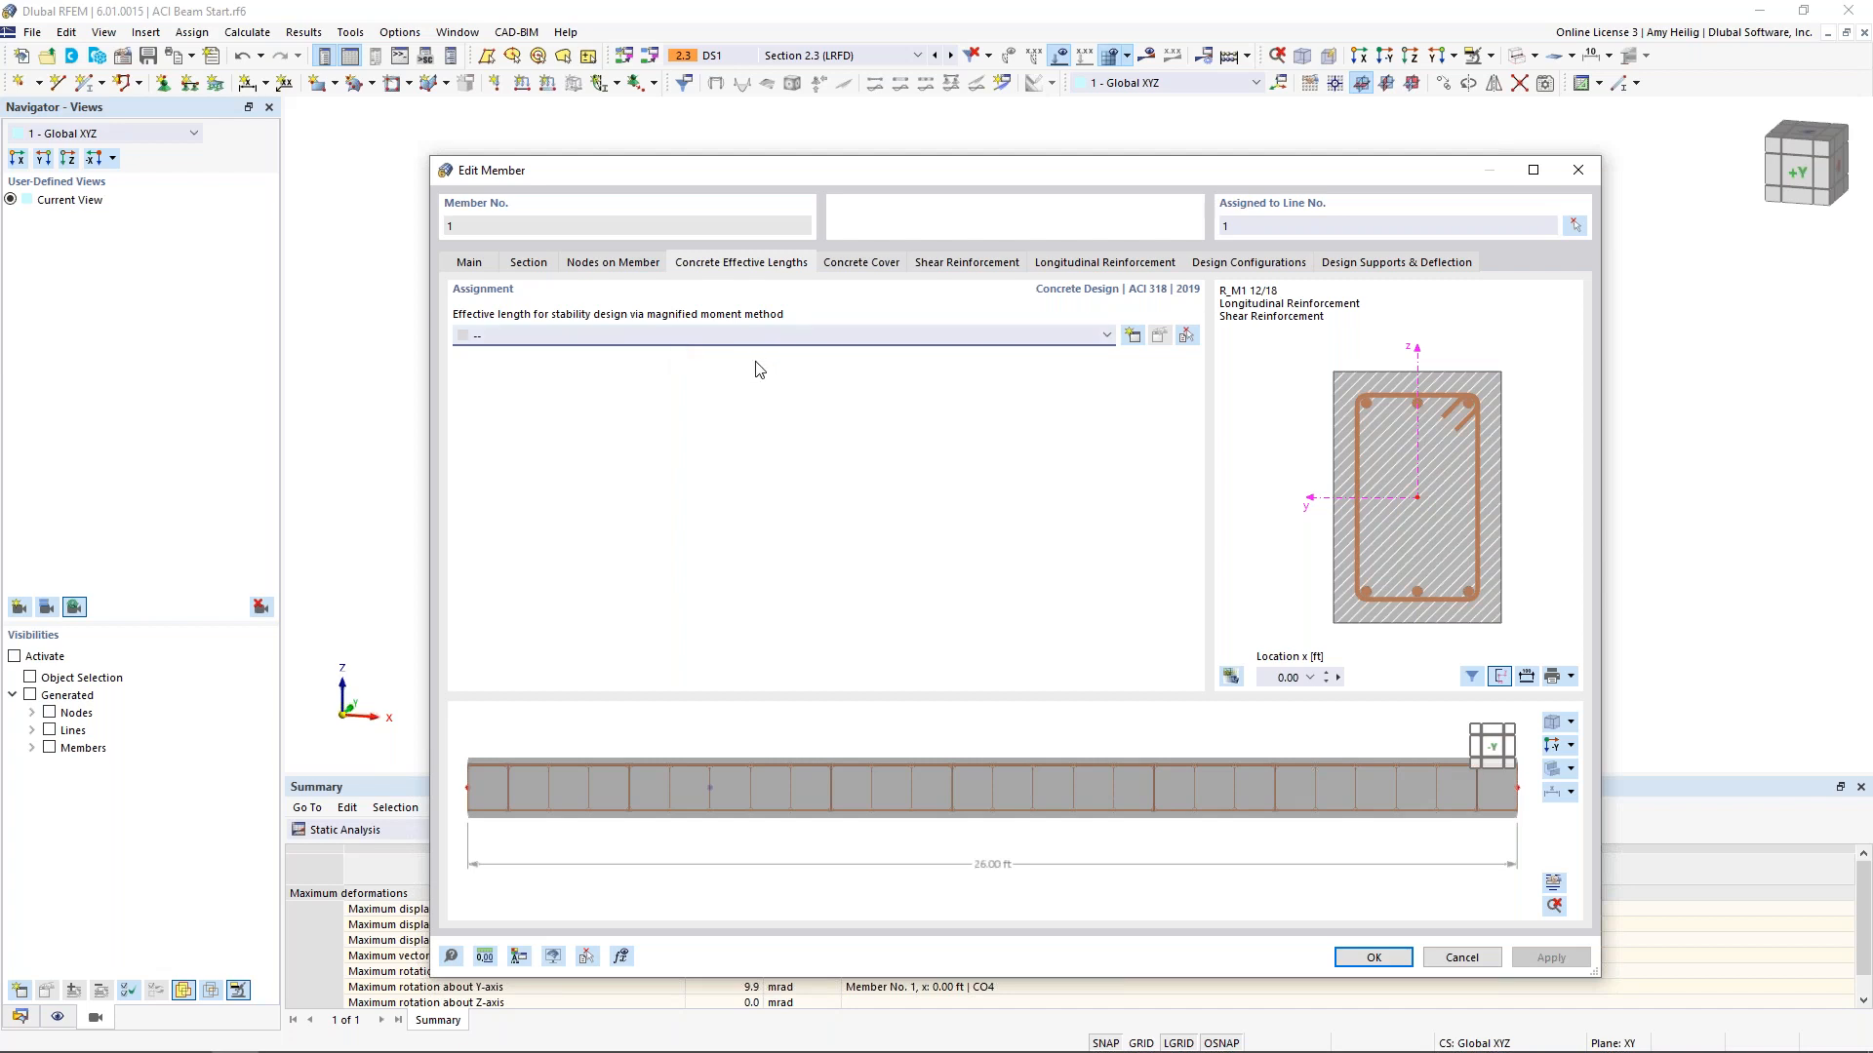
pyautogui.click(845, 272)
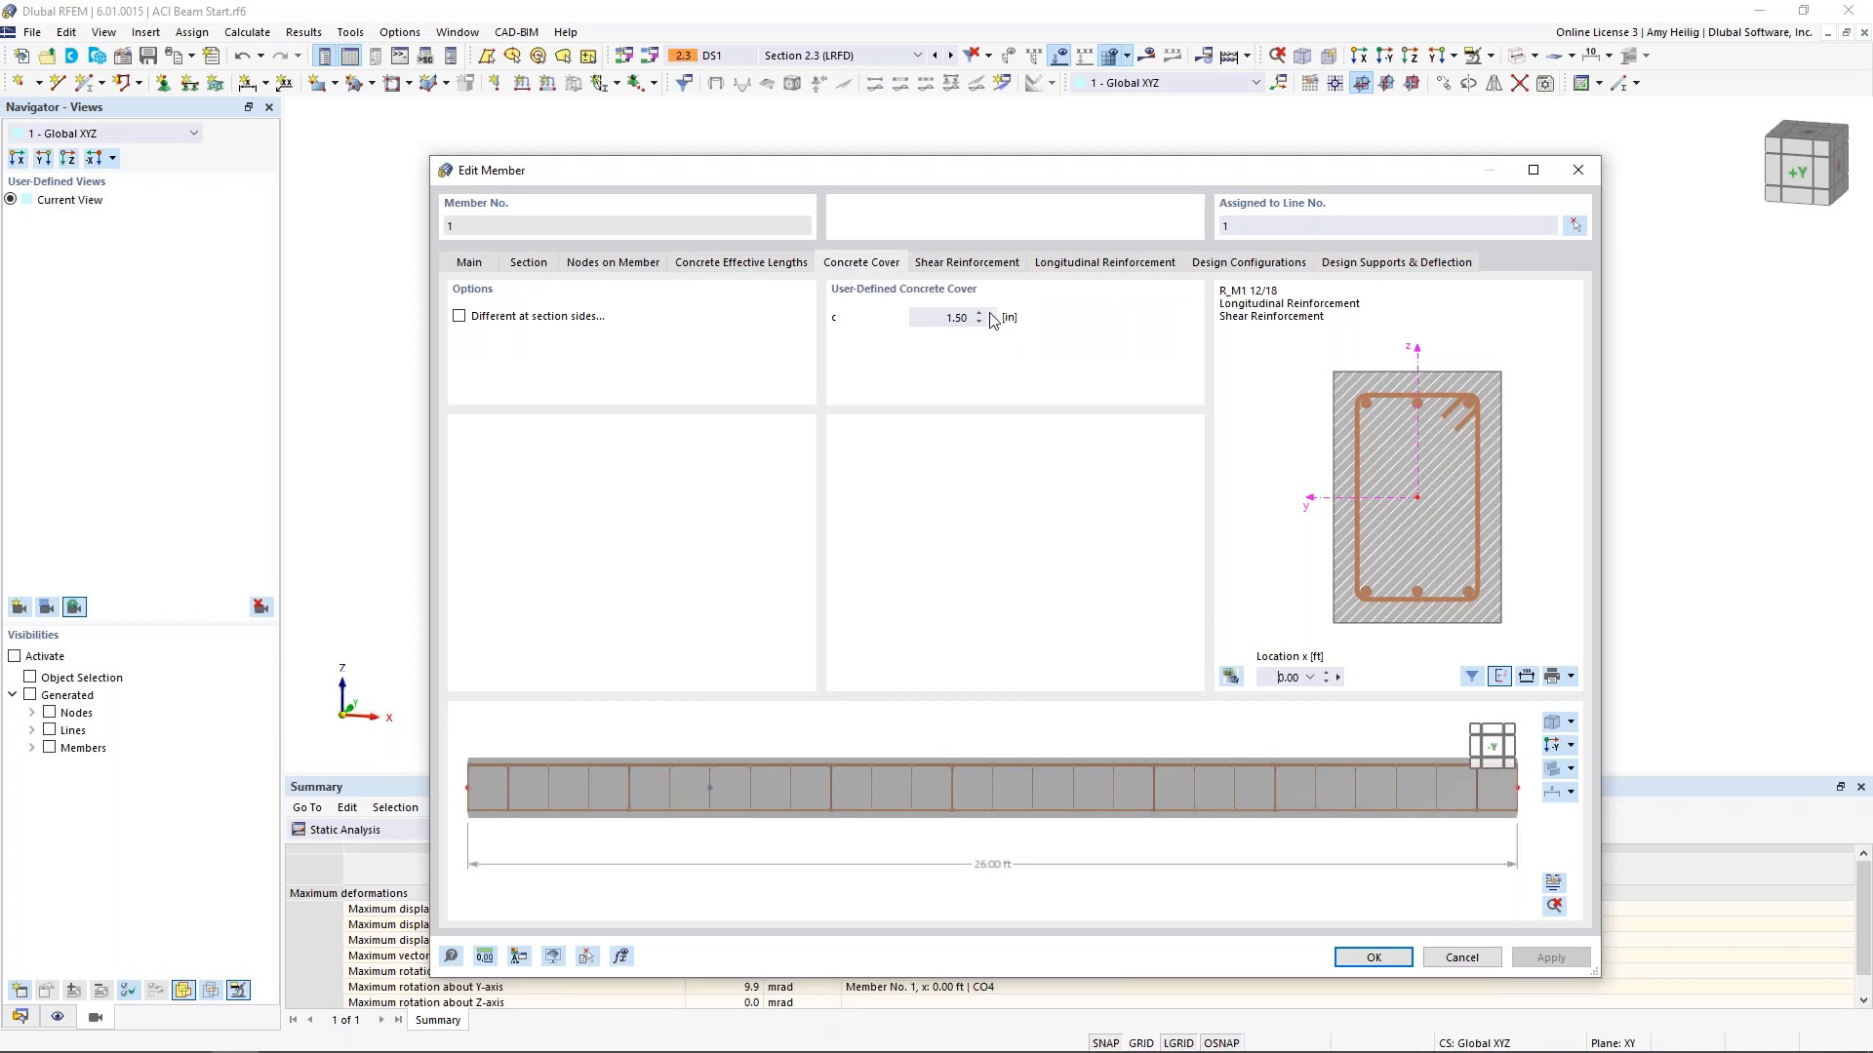
pyautogui.click(981, 265)
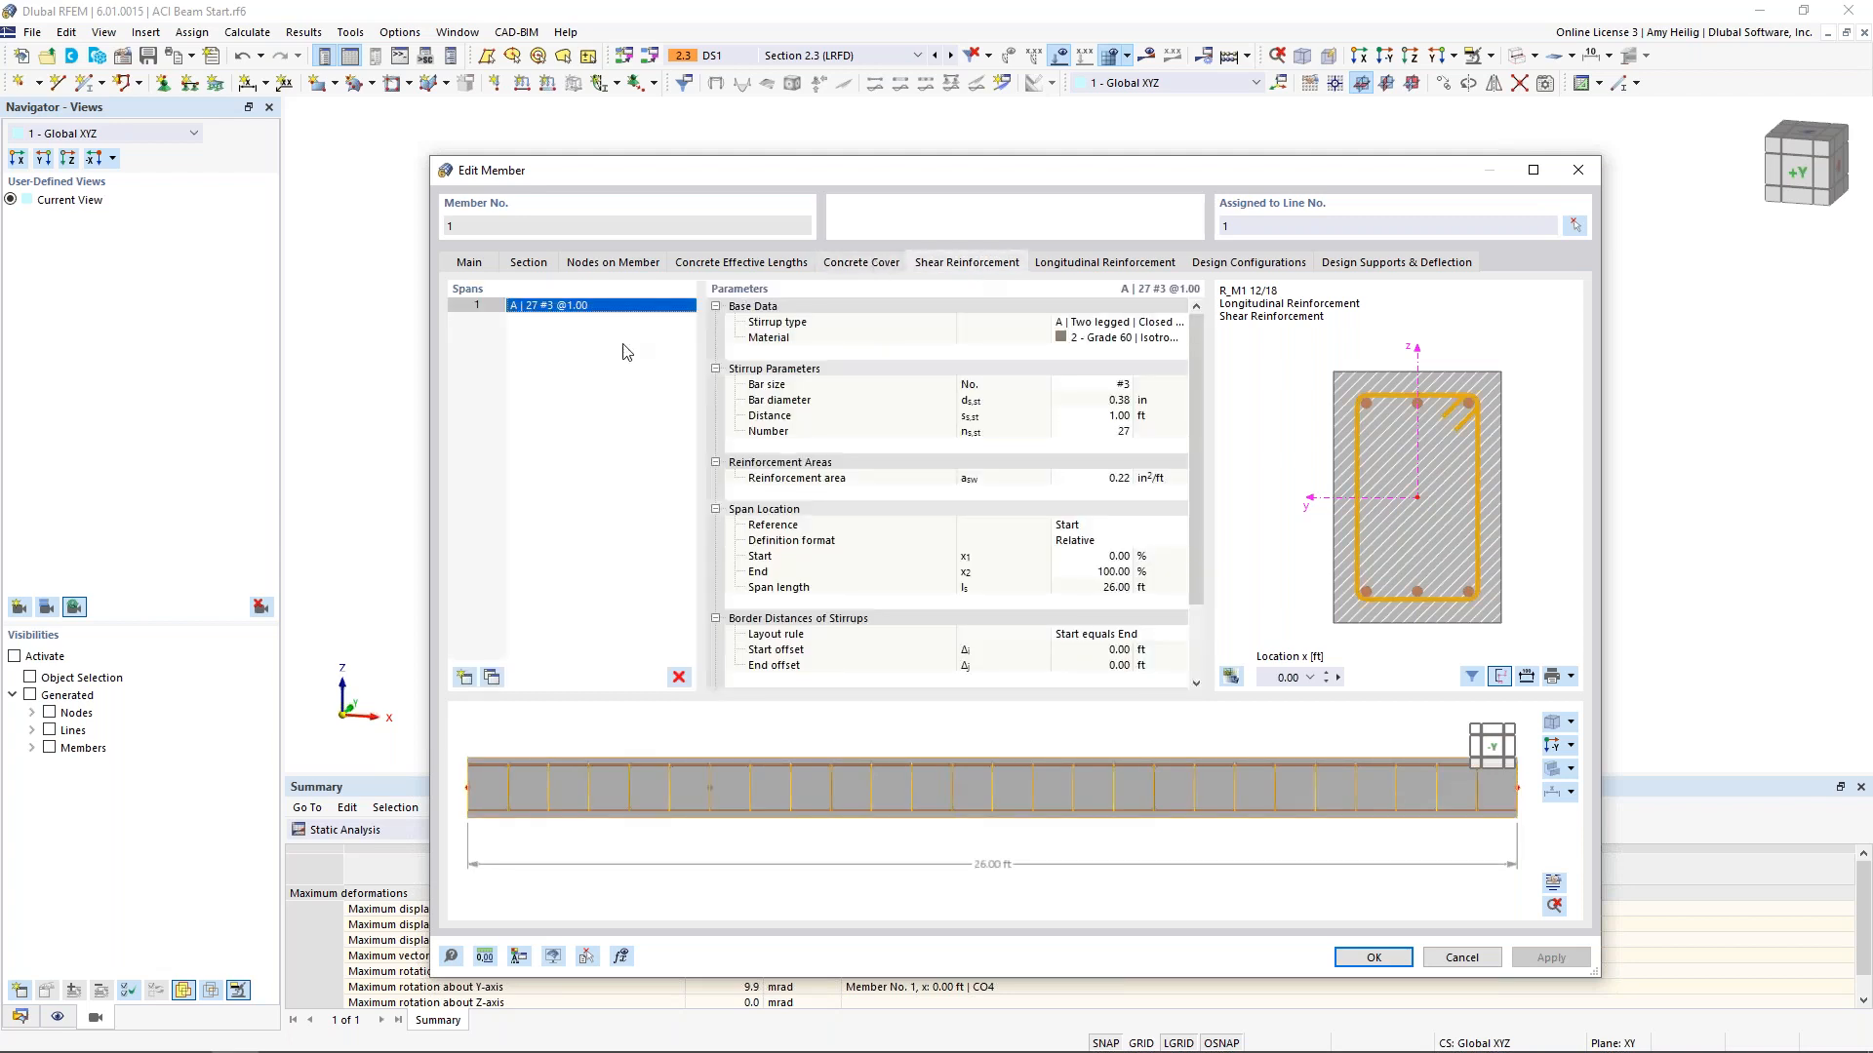
# Try splitting the shear reinforcement into three spans, and delete the two added spans
pyautogui.click(465, 679)
pyautogui.click(466, 679)
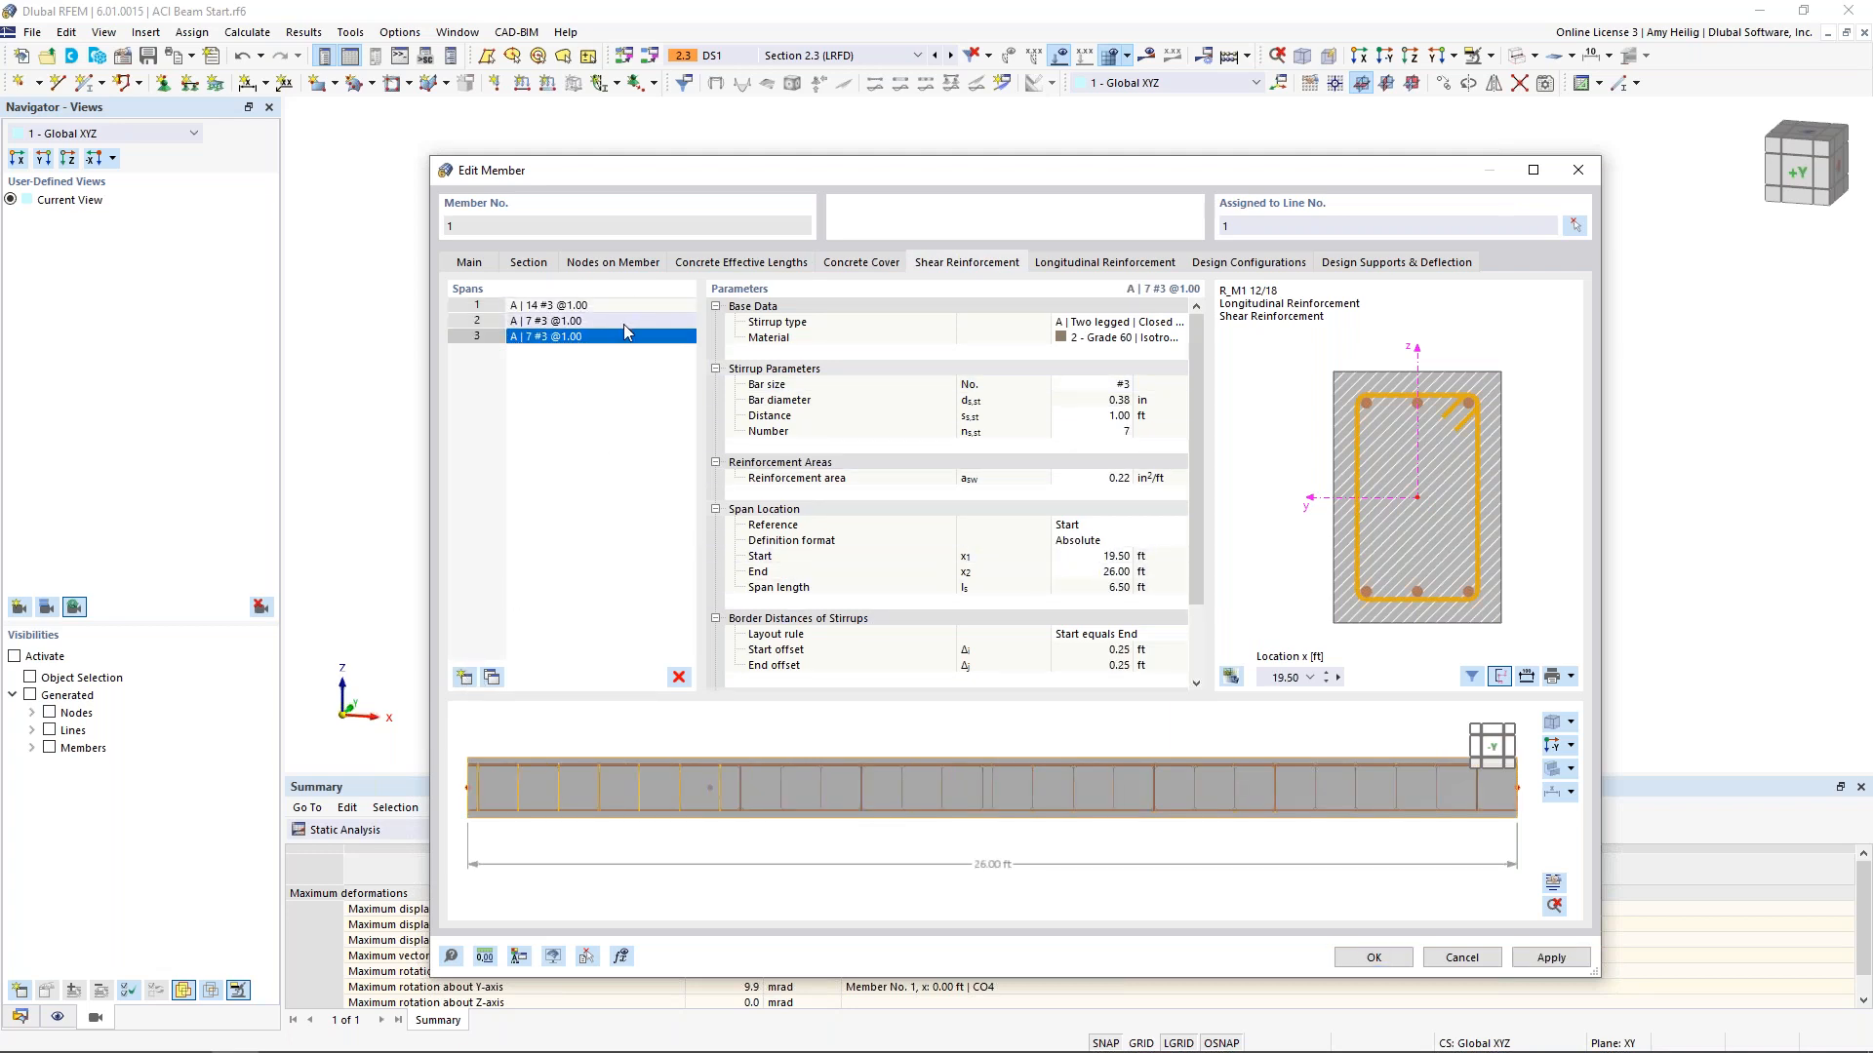
pyautogui.click(679, 677)
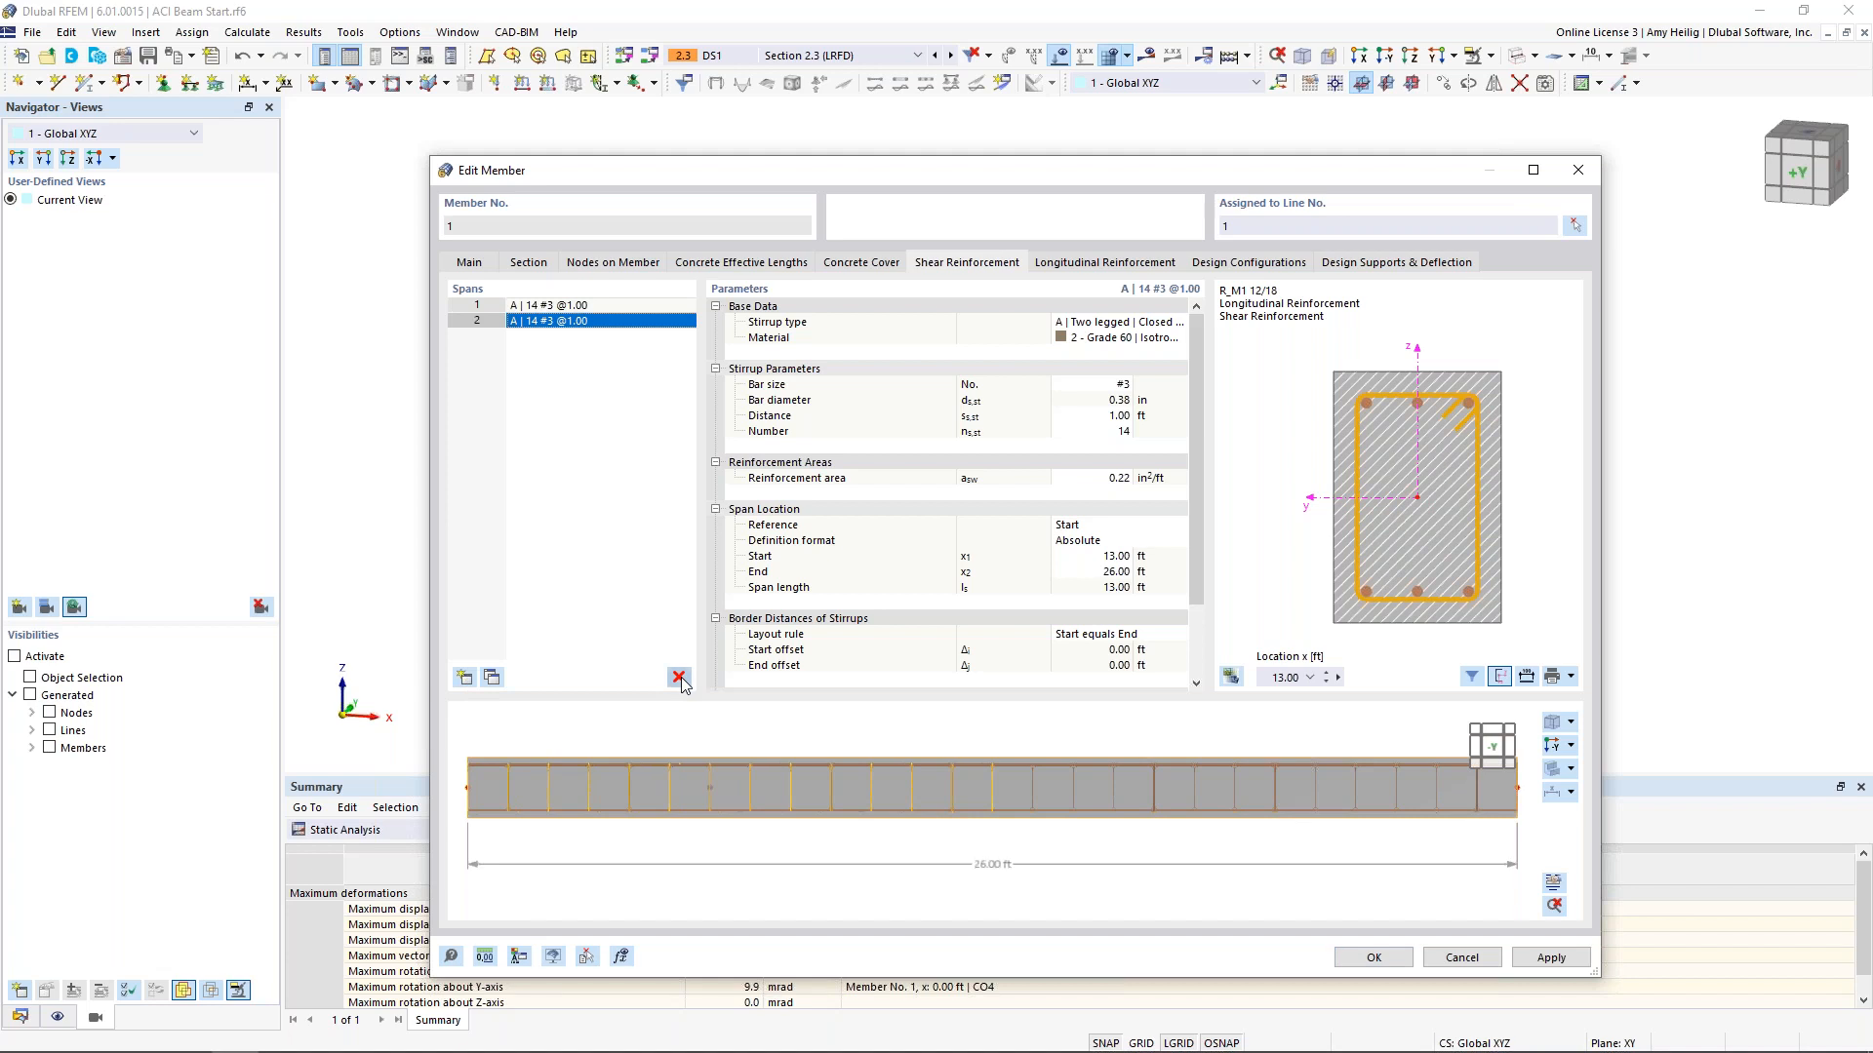
pyautogui.click(678, 676)
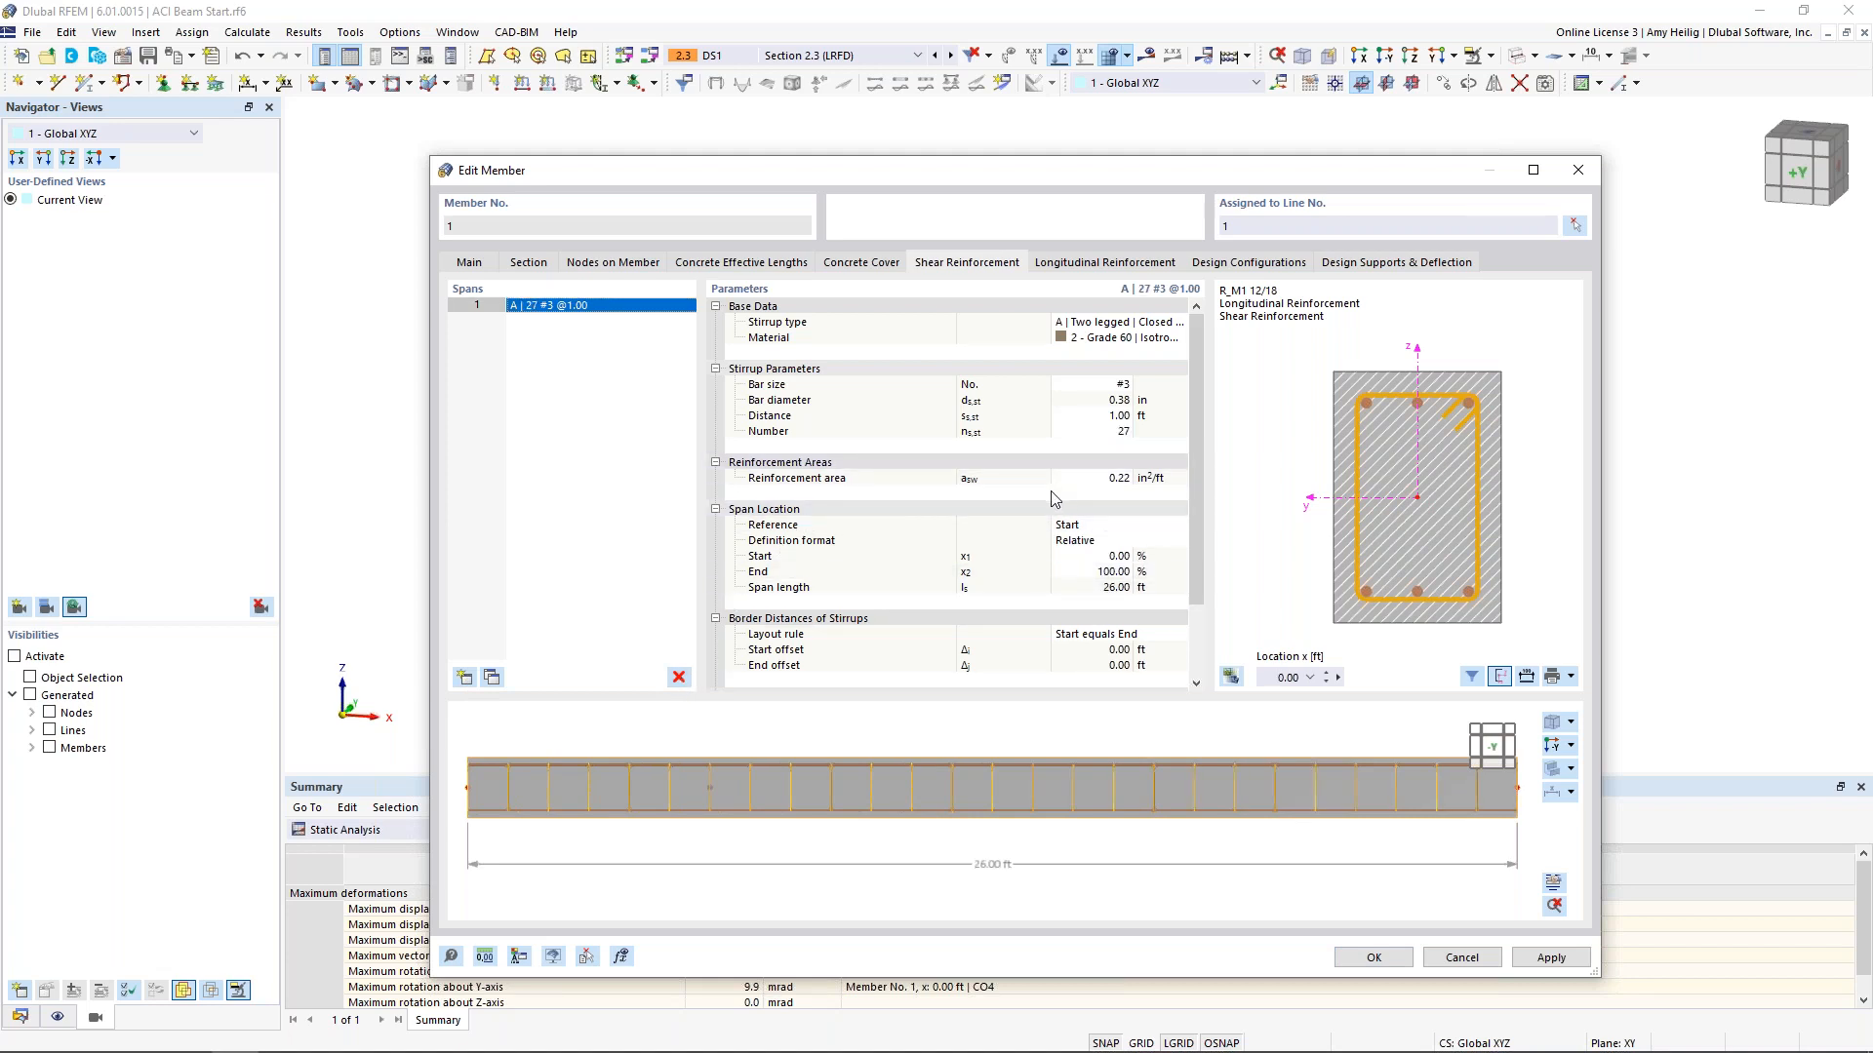
# Set the stirrup distance of the shear reinforcement to 0.5 ft and check the layout in the member preview
pyautogui.click(1120, 415)
pyautogui.write('0.5')
pyautogui.press('Tab')
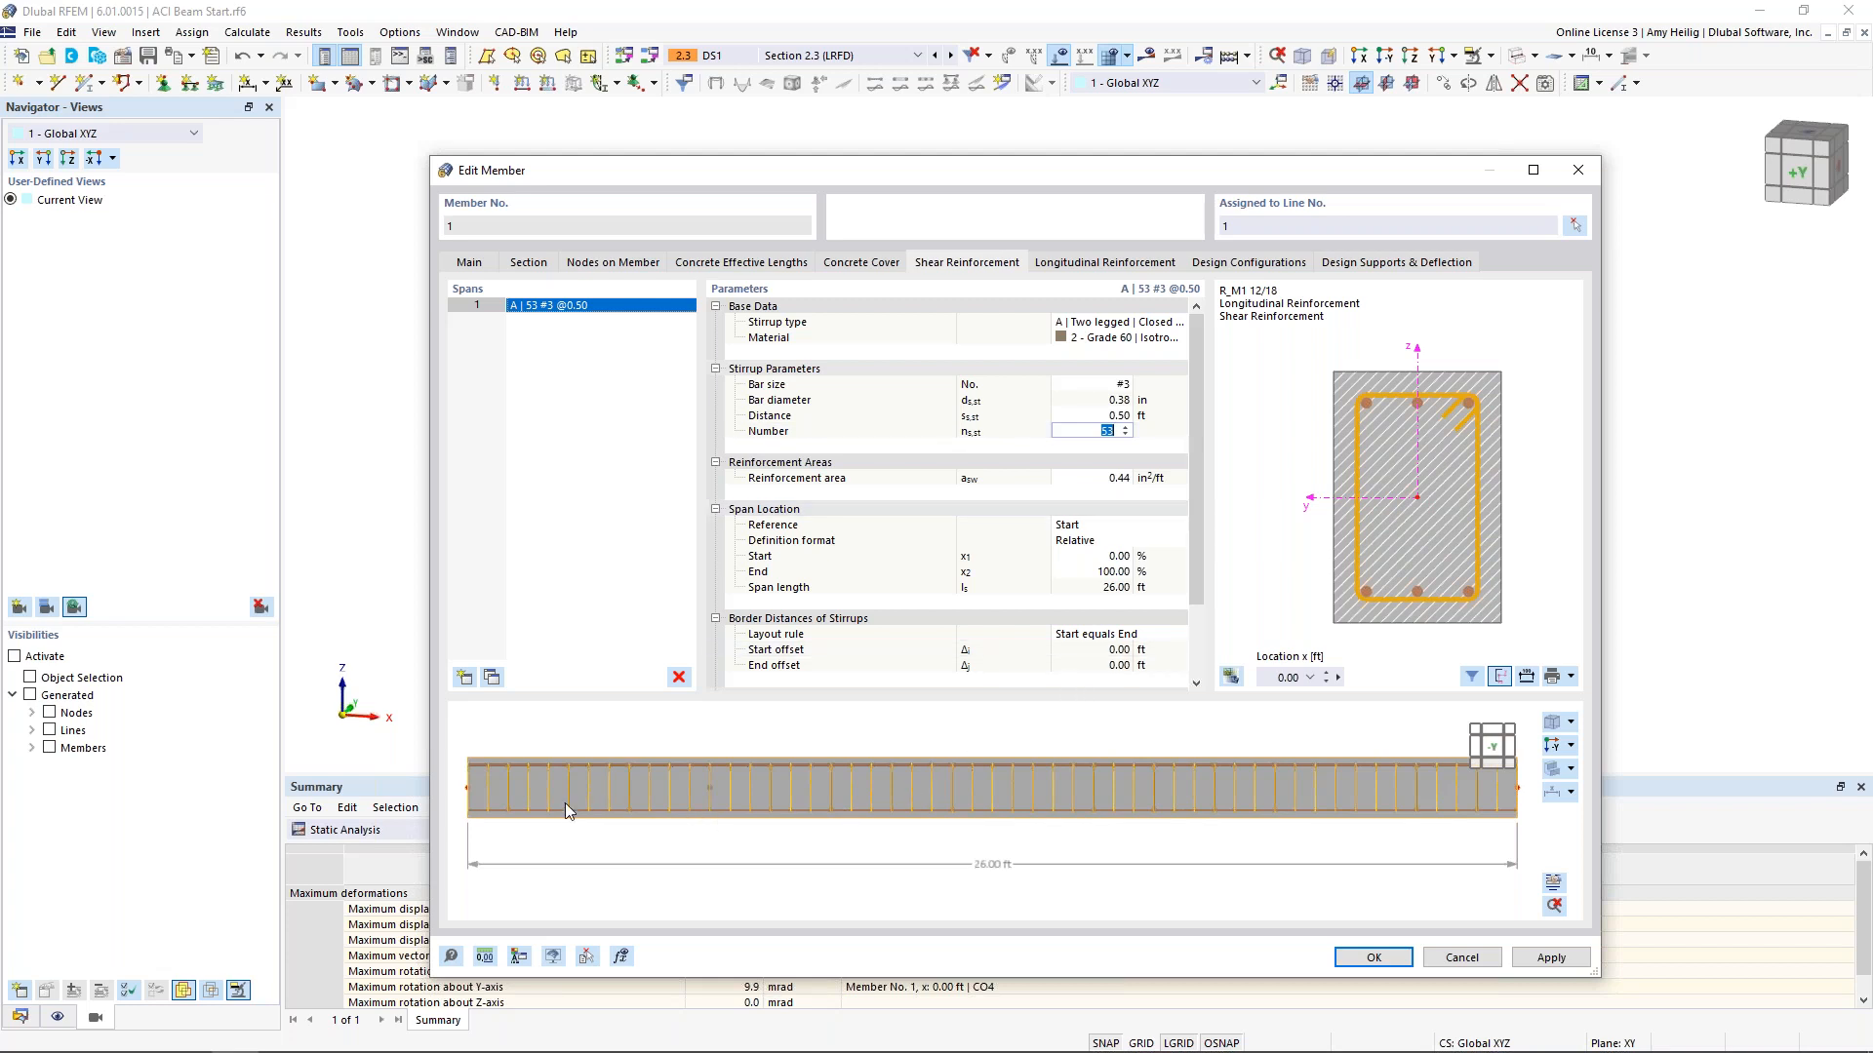
pyautogui.keyDown('ctrl'); pyautogui.moveTo(1372, 792); pyautogui.dragTo(1262, 805, button='middle'); pyautogui.keyUp('ctrl')
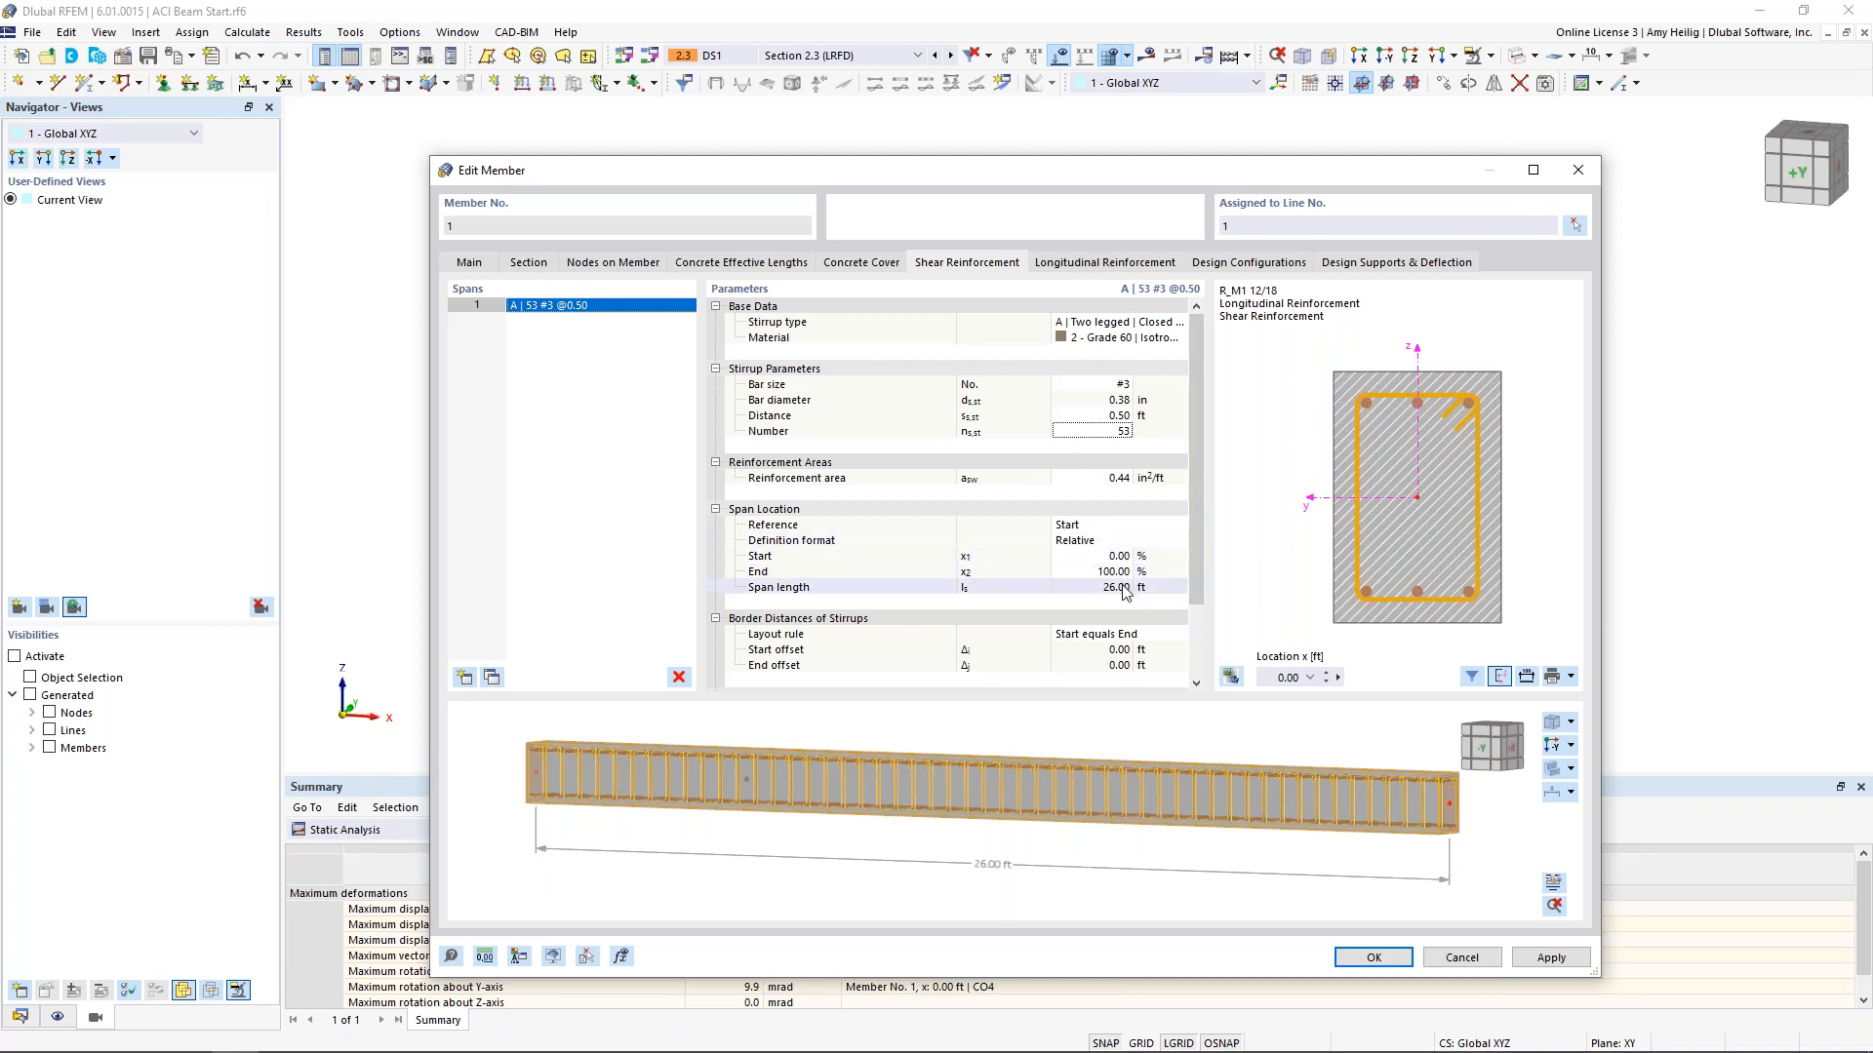
# Change the longitudinal reinforcement's rebar type to B | Unsymmetrical
pyautogui.click(1109, 265)
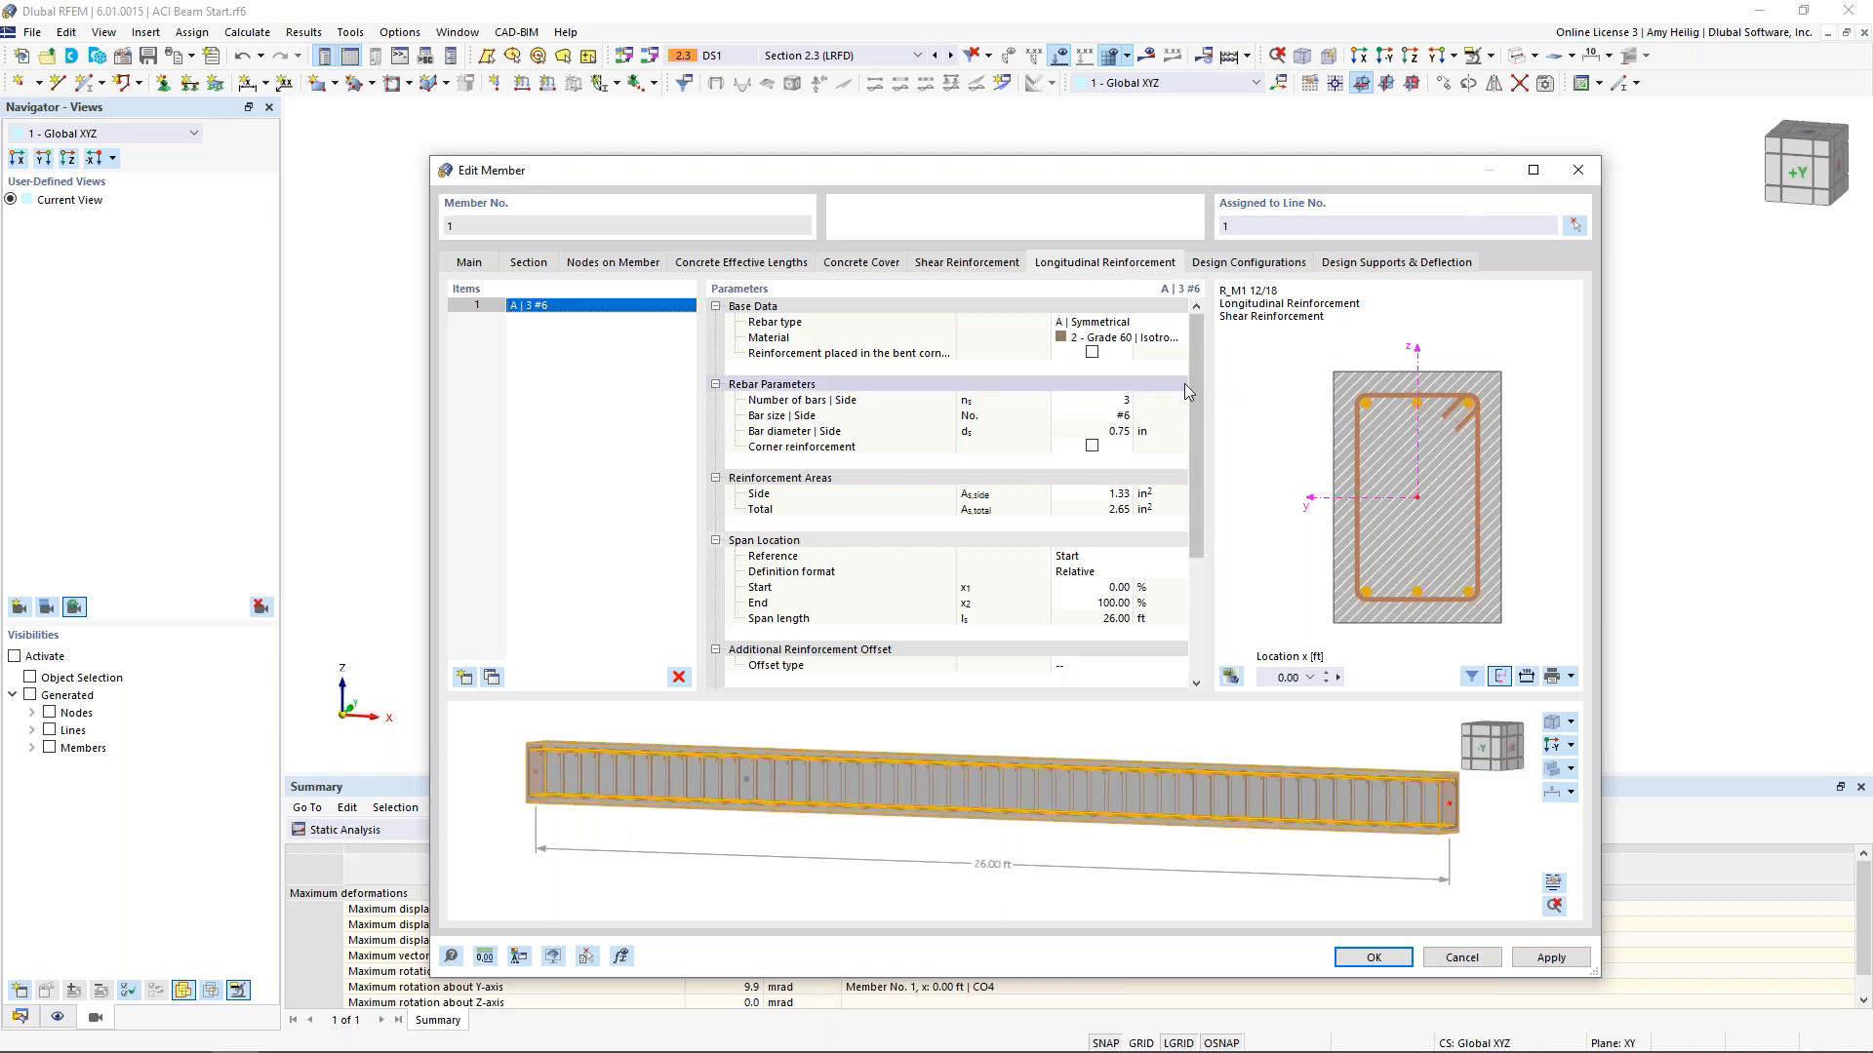
pyautogui.click(1161, 324)
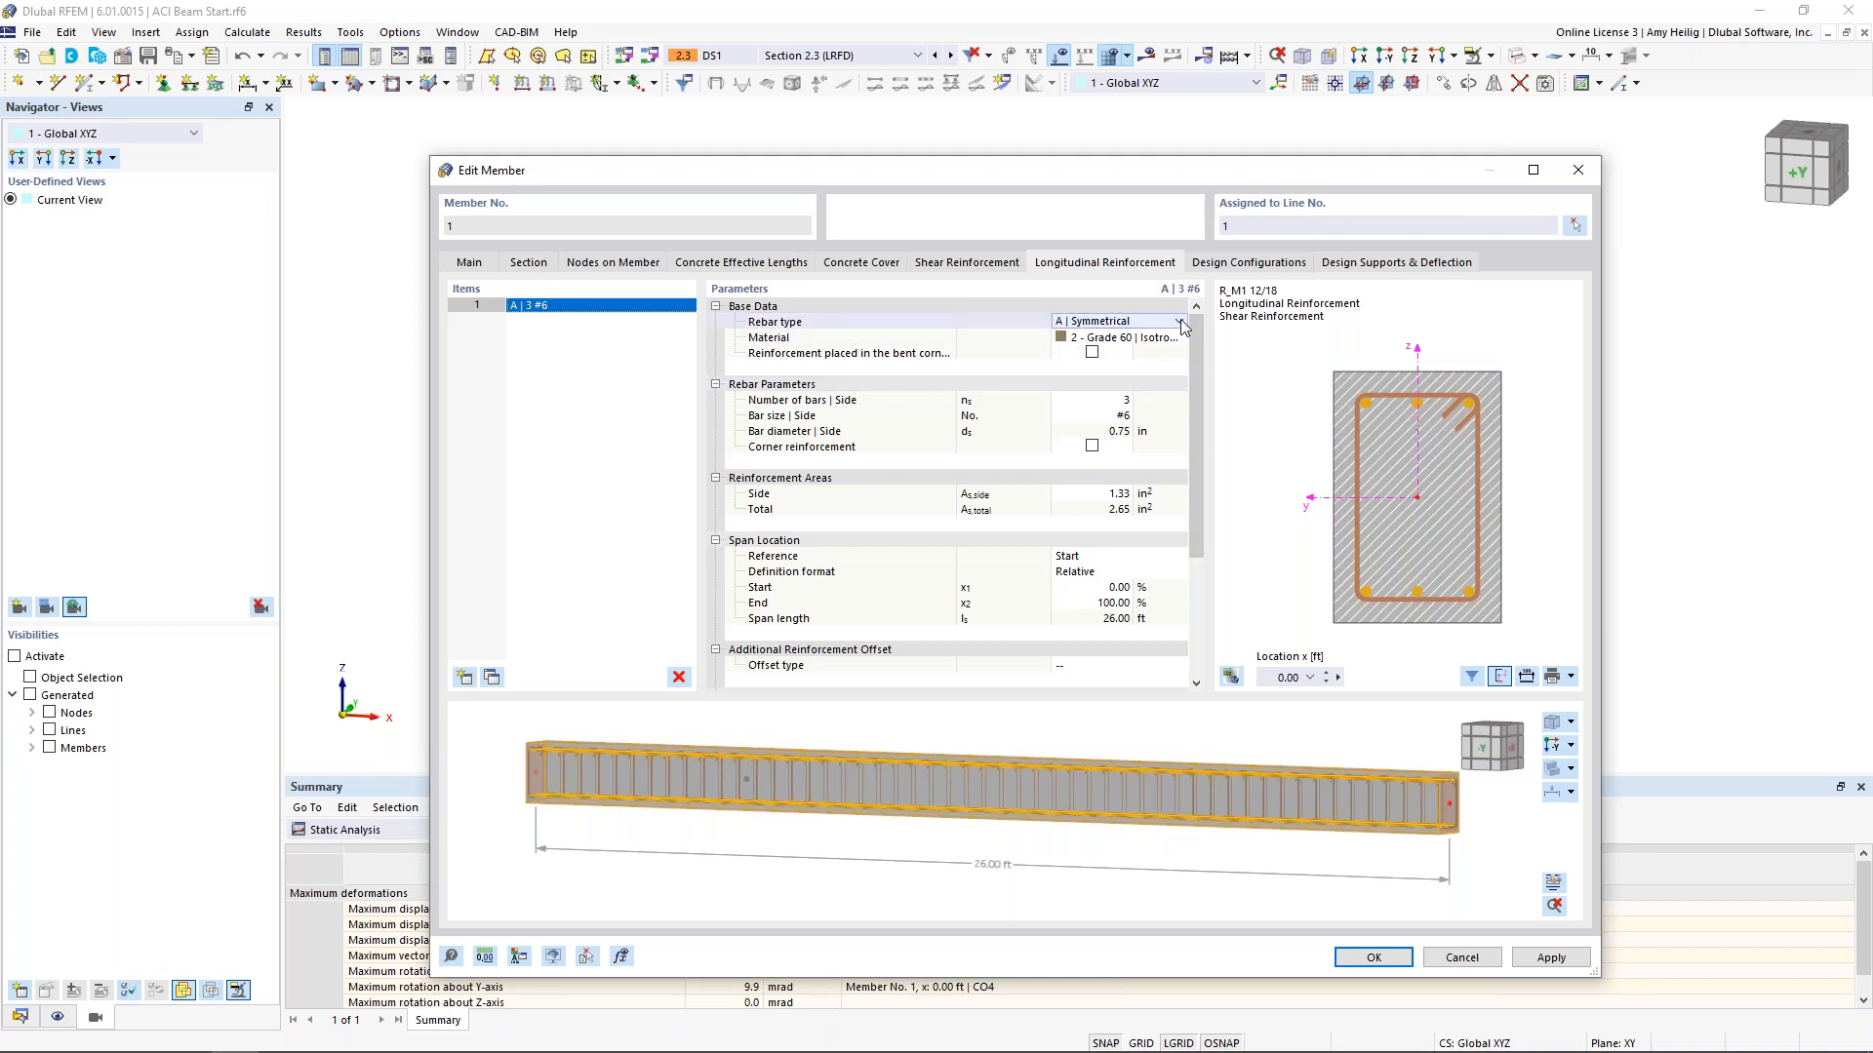
pyautogui.click(1180, 322)
pyautogui.click(1172, 354)
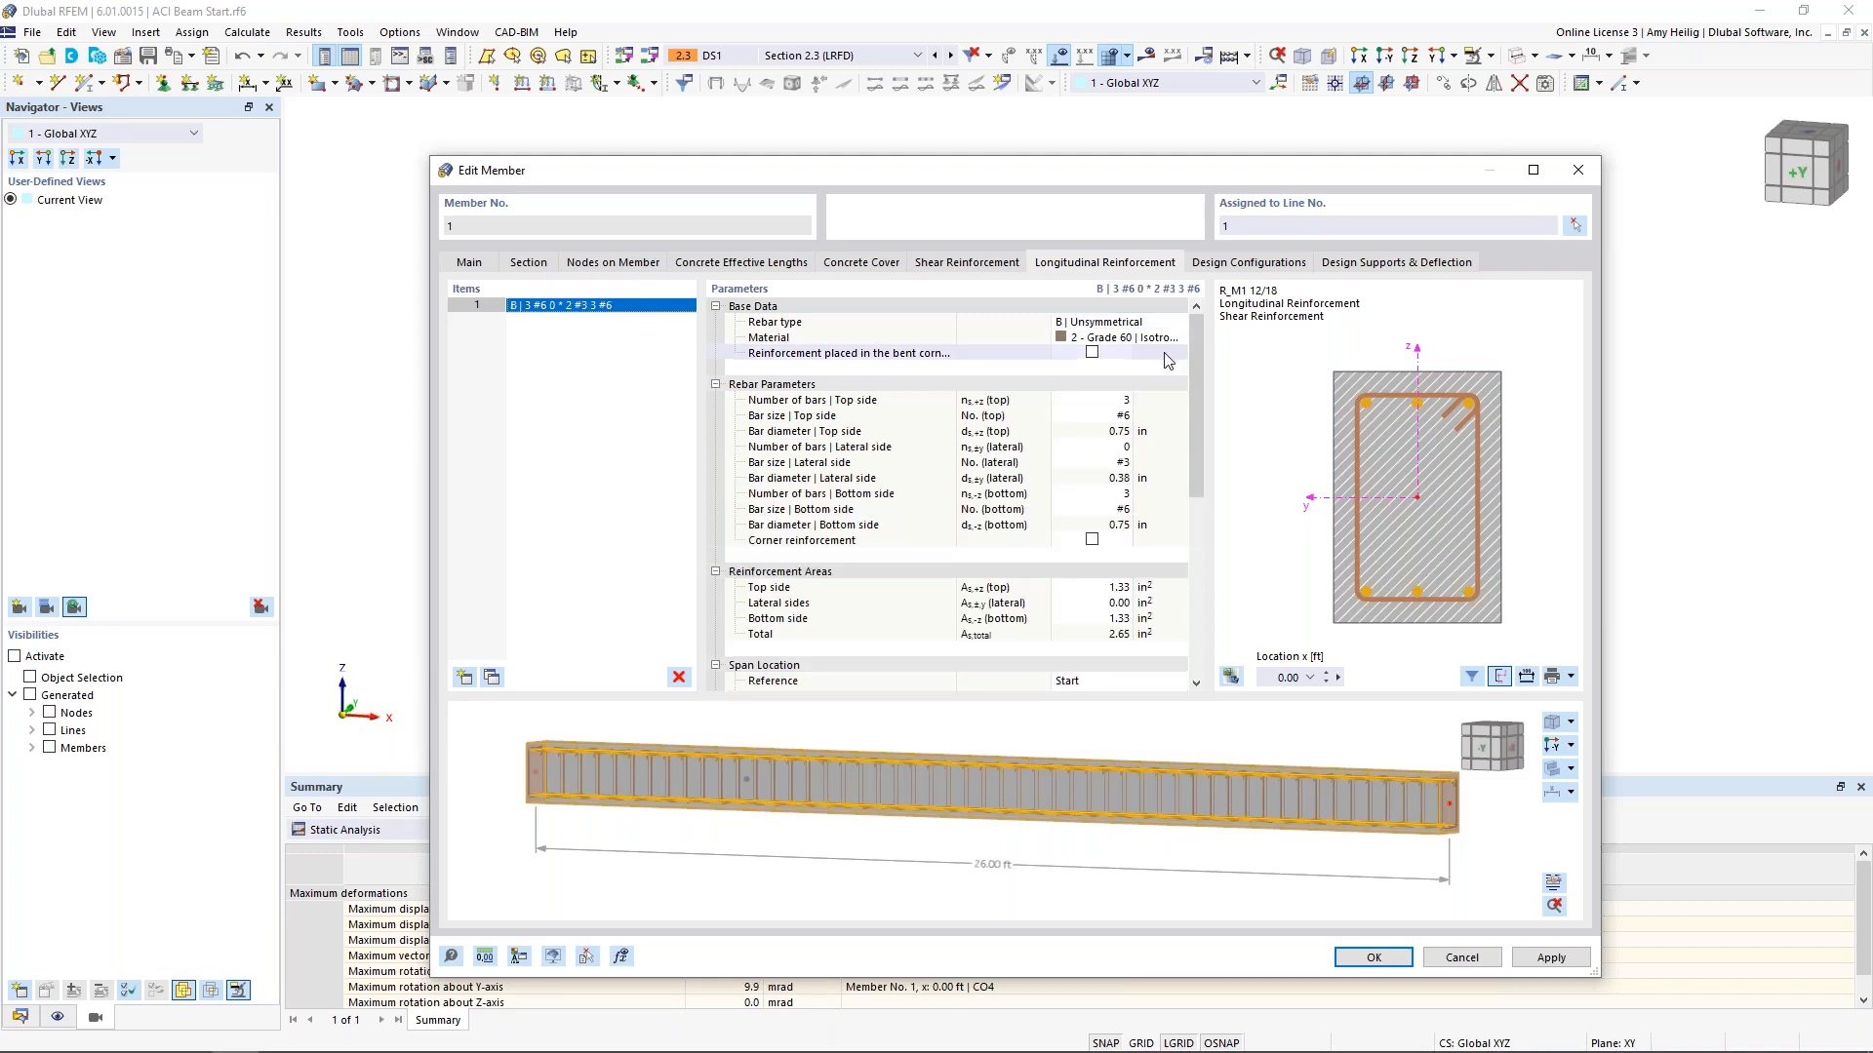
# Set the top side longitudinal reinforcement to 2 bars of size #5
pyautogui.click(1108, 400)
pyautogui.write('2')
pyautogui.click(1123, 417)
pyautogui.click(1125, 416)
pyautogui.click(1112, 526)
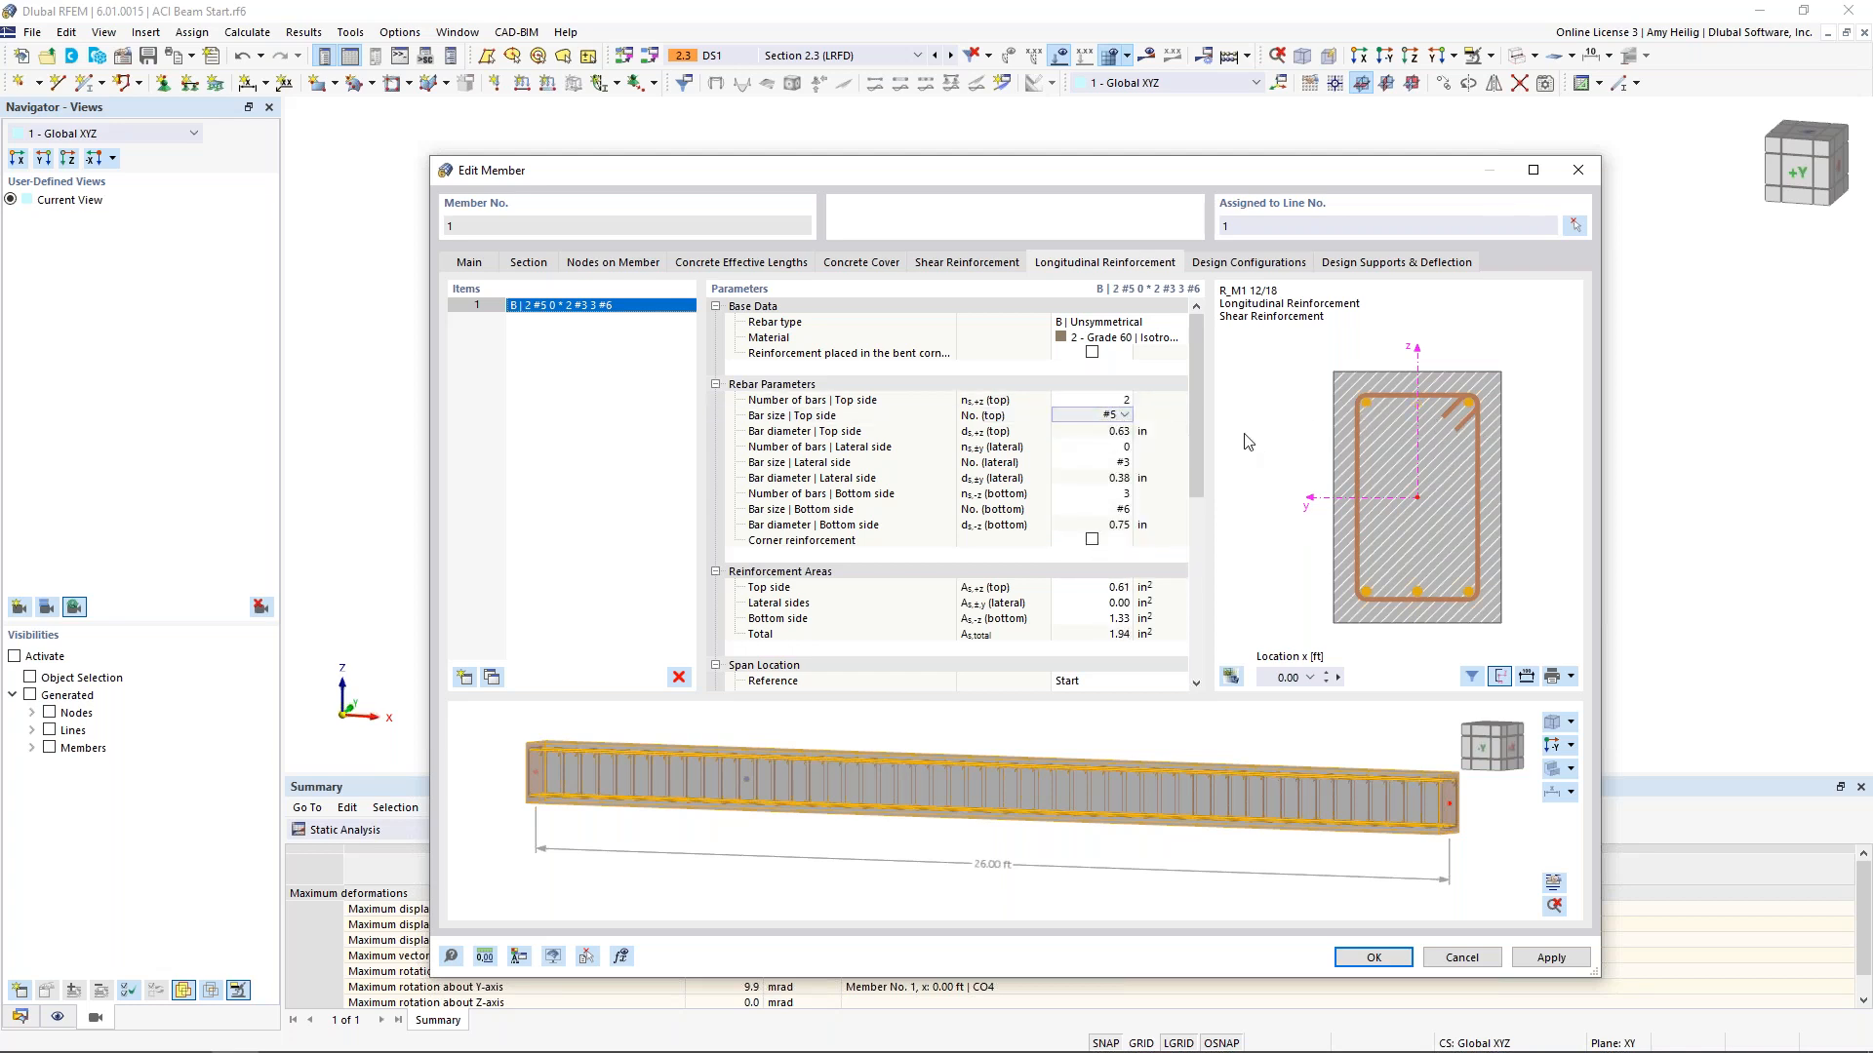
# Set the lateral side longitudinal reinforcement to 1 bar of size #4
pyautogui.click(1124, 448)
pyautogui.write('1')
pyautogui.click(1121, 462)
pyautogui.click(1124, 463)
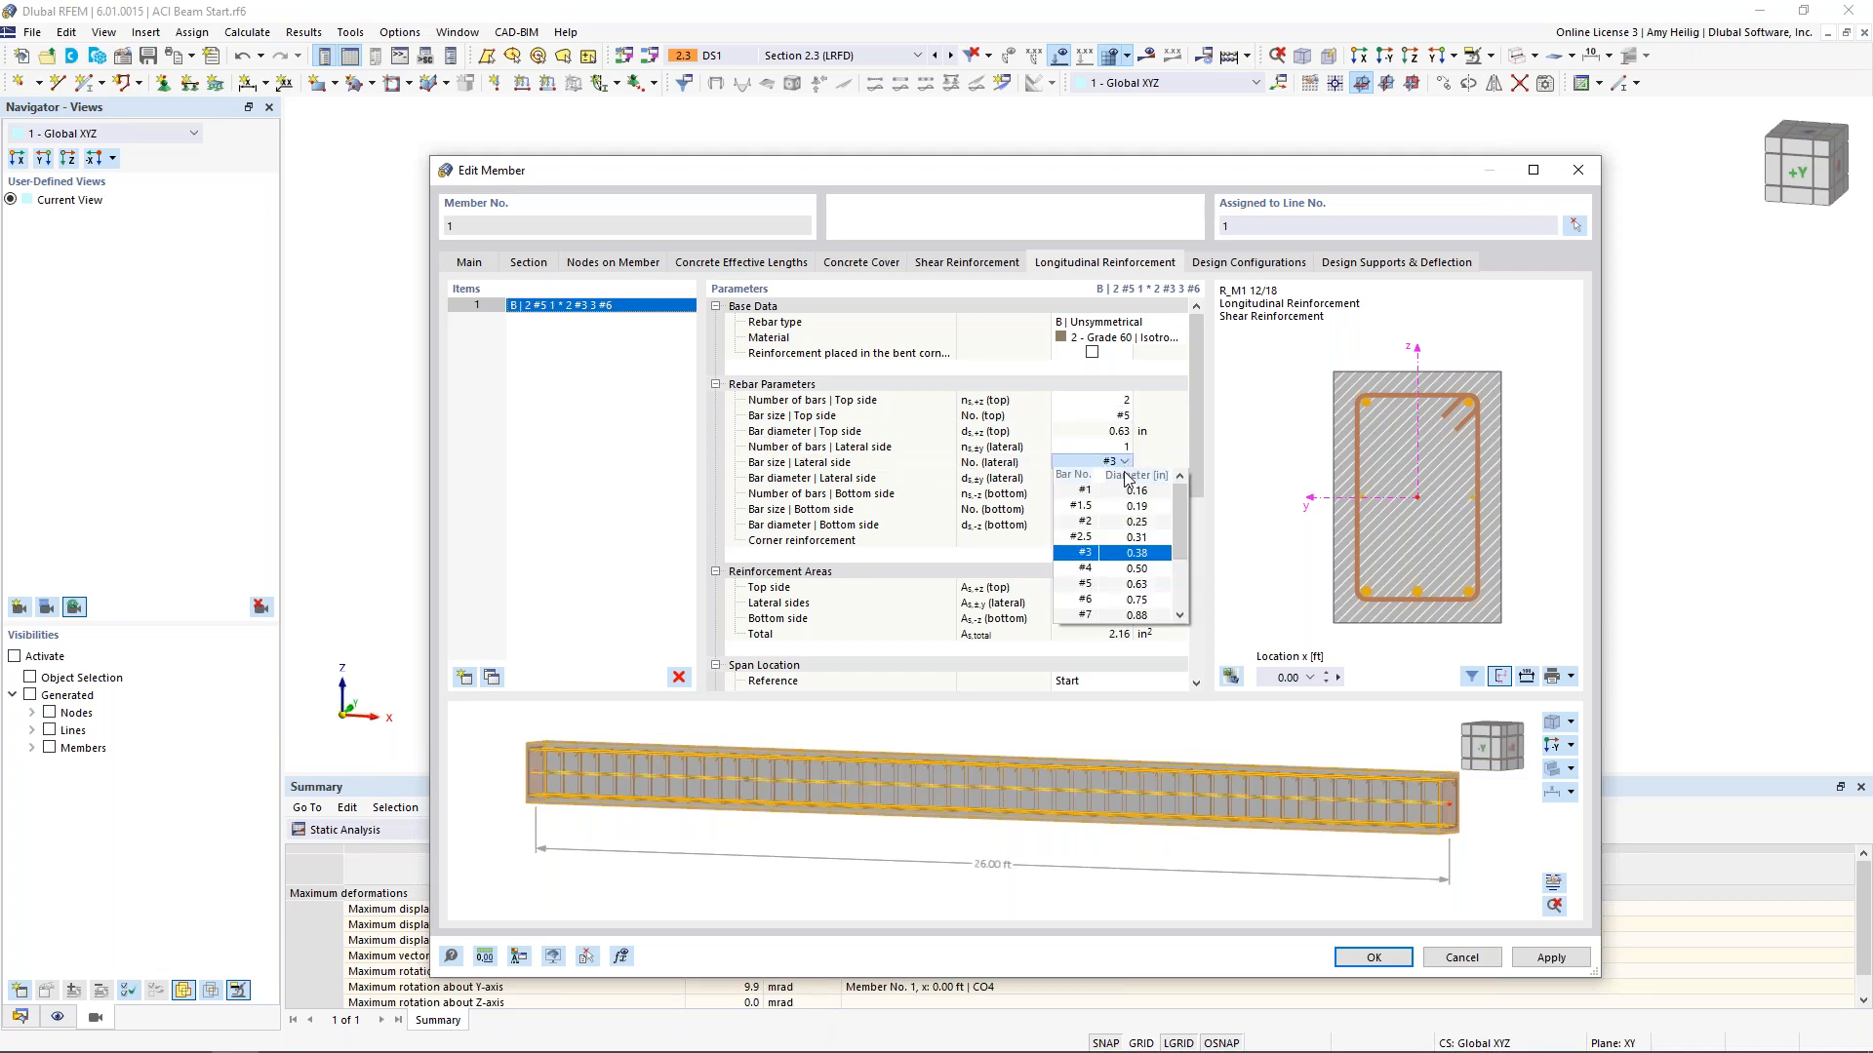
pyautogui.click(1122, 568)
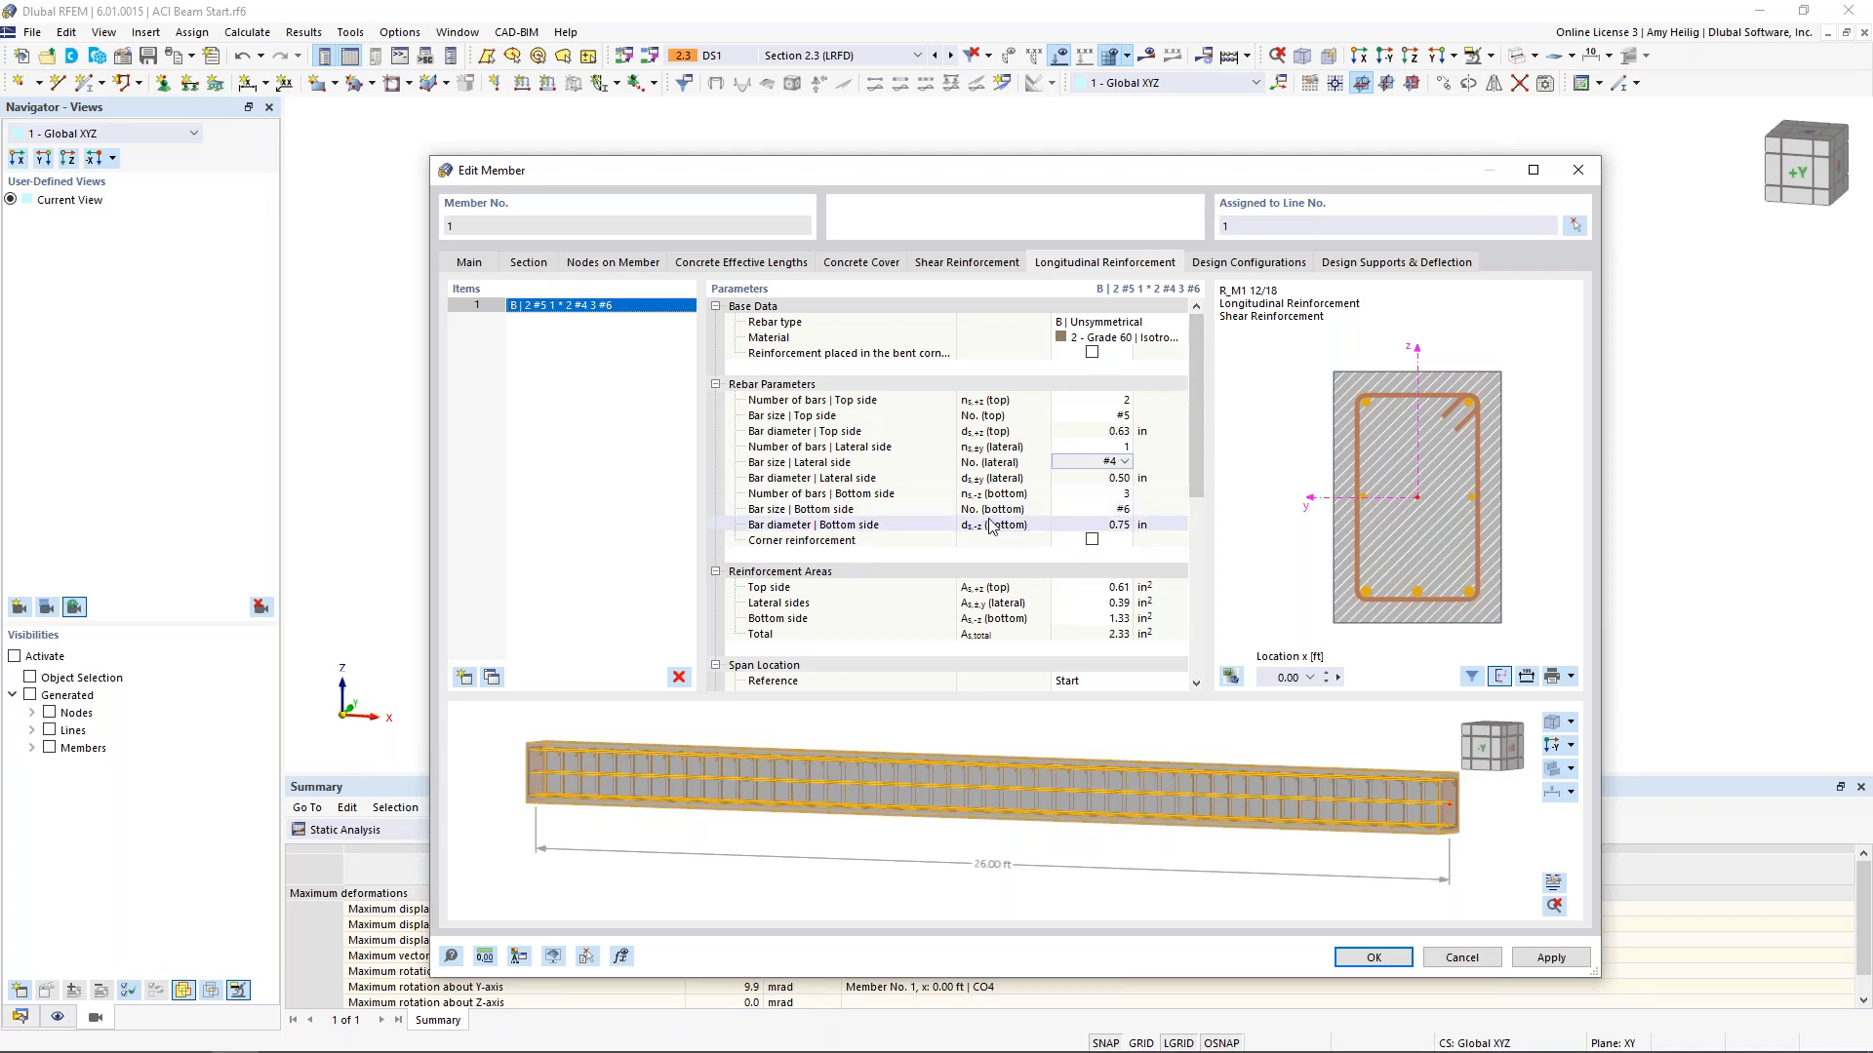
# Set the bottom side longitudinal reinforcement to 5 bars of size #5
pyautogui.click(1122, 493)
pyautogui.write('4')
pyautogui.click(1124, 490)
pyautogui.click(1122, 509)
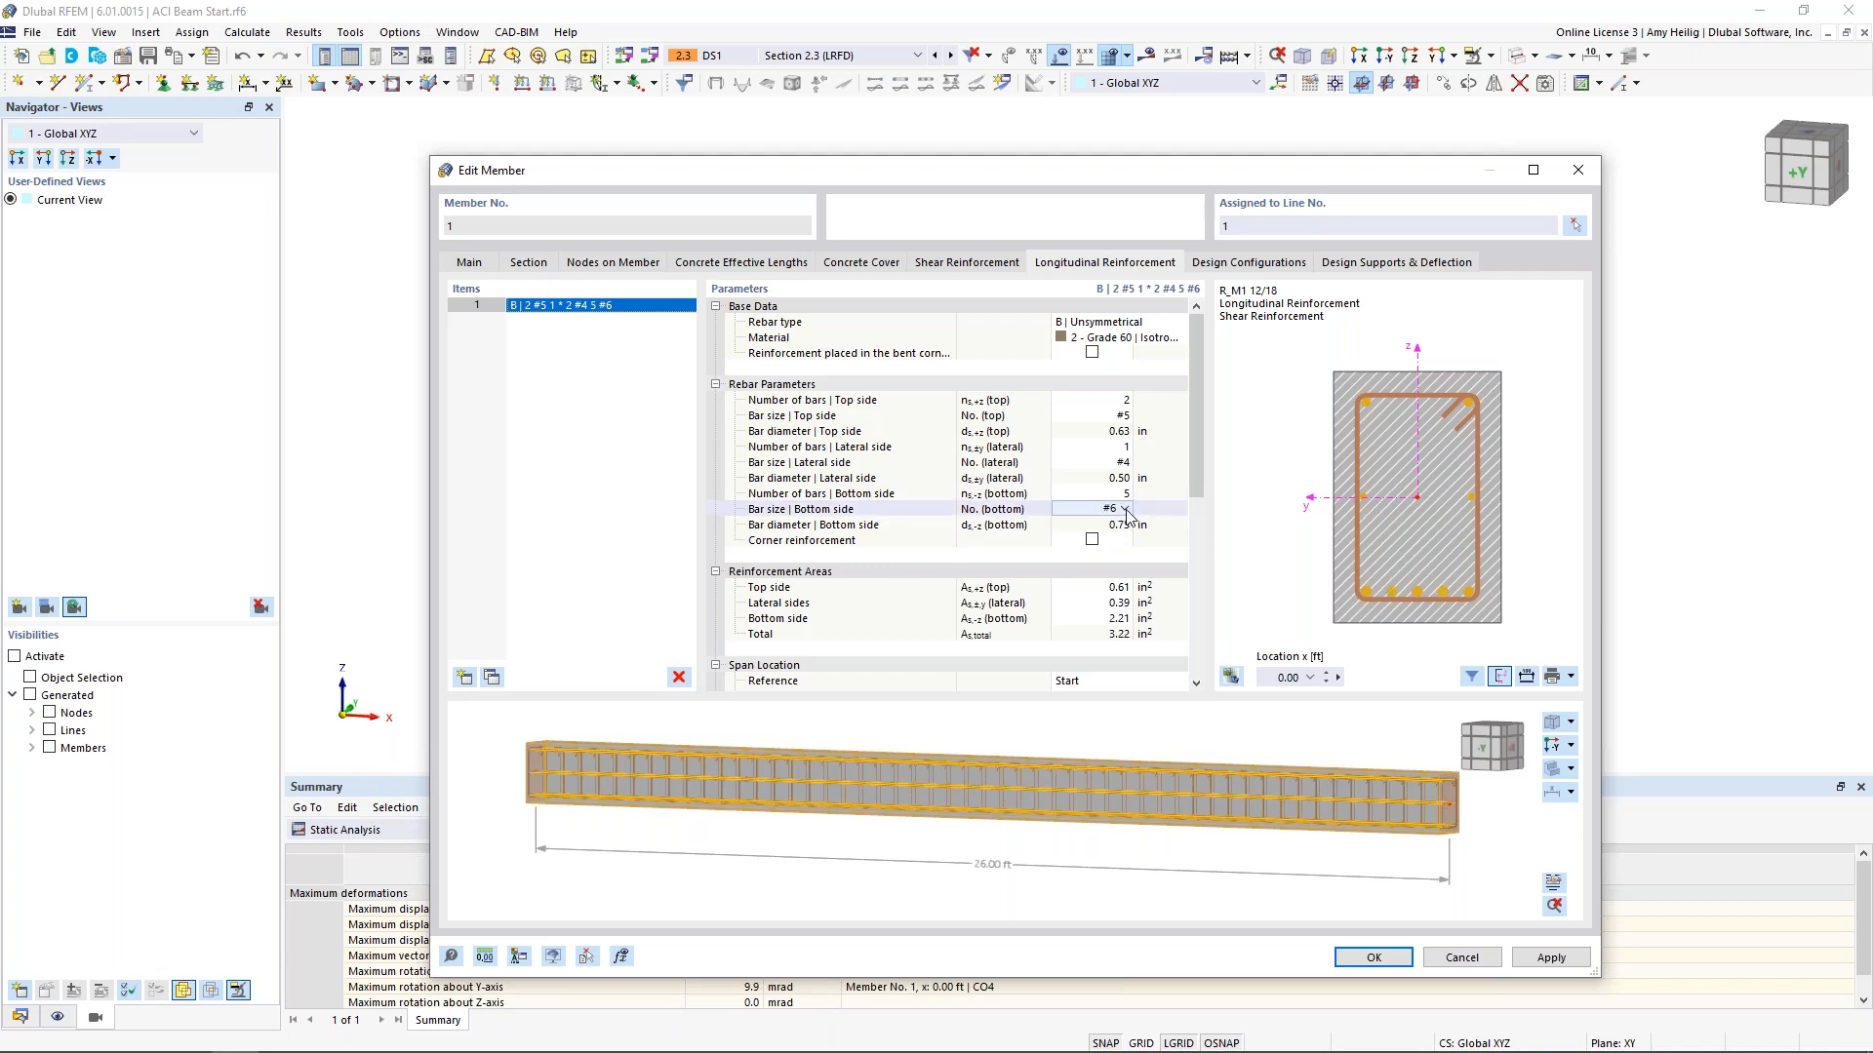
pyautogui.click(1126, 509)
pyautogui.click(1129, 631)
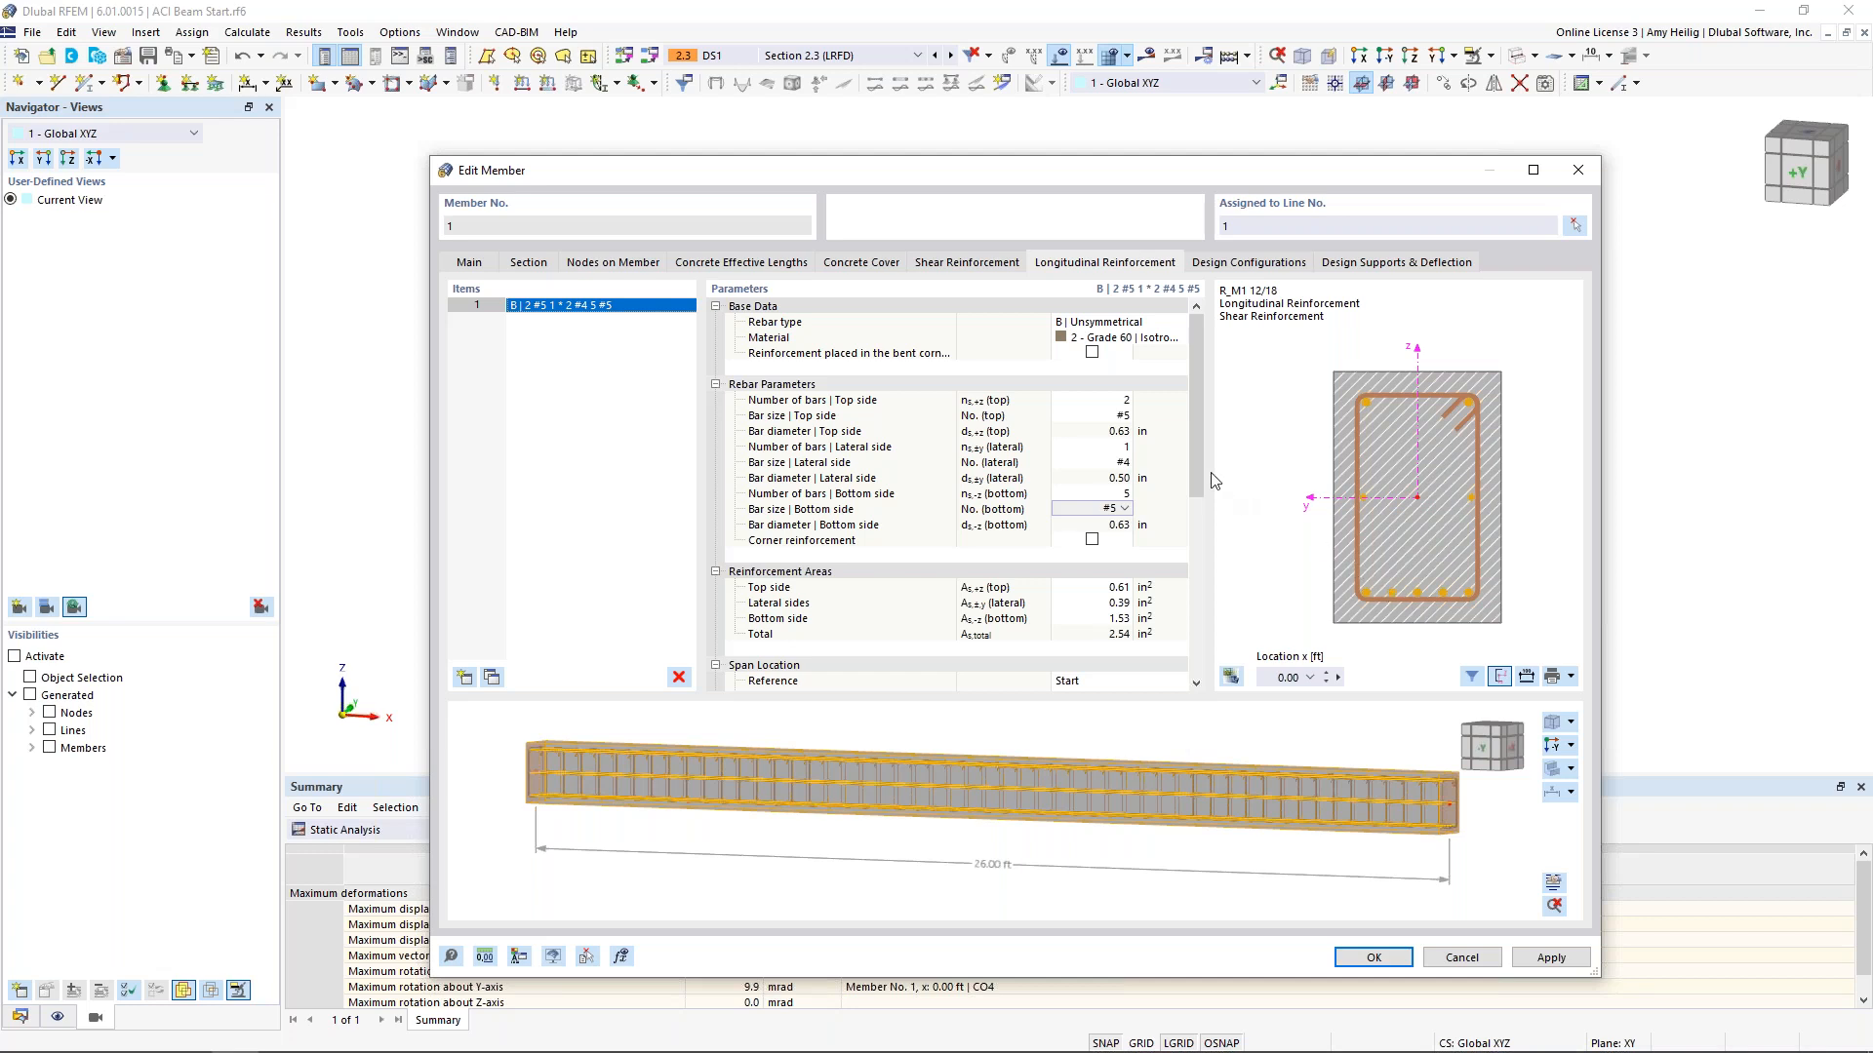
# Review the first rebar item's span and anchorage settings, its layout in the member preview, and the beam's supports in the model
pyautogui.moveTo(1196, 468); pyautogui.dragTo(1184, 528)
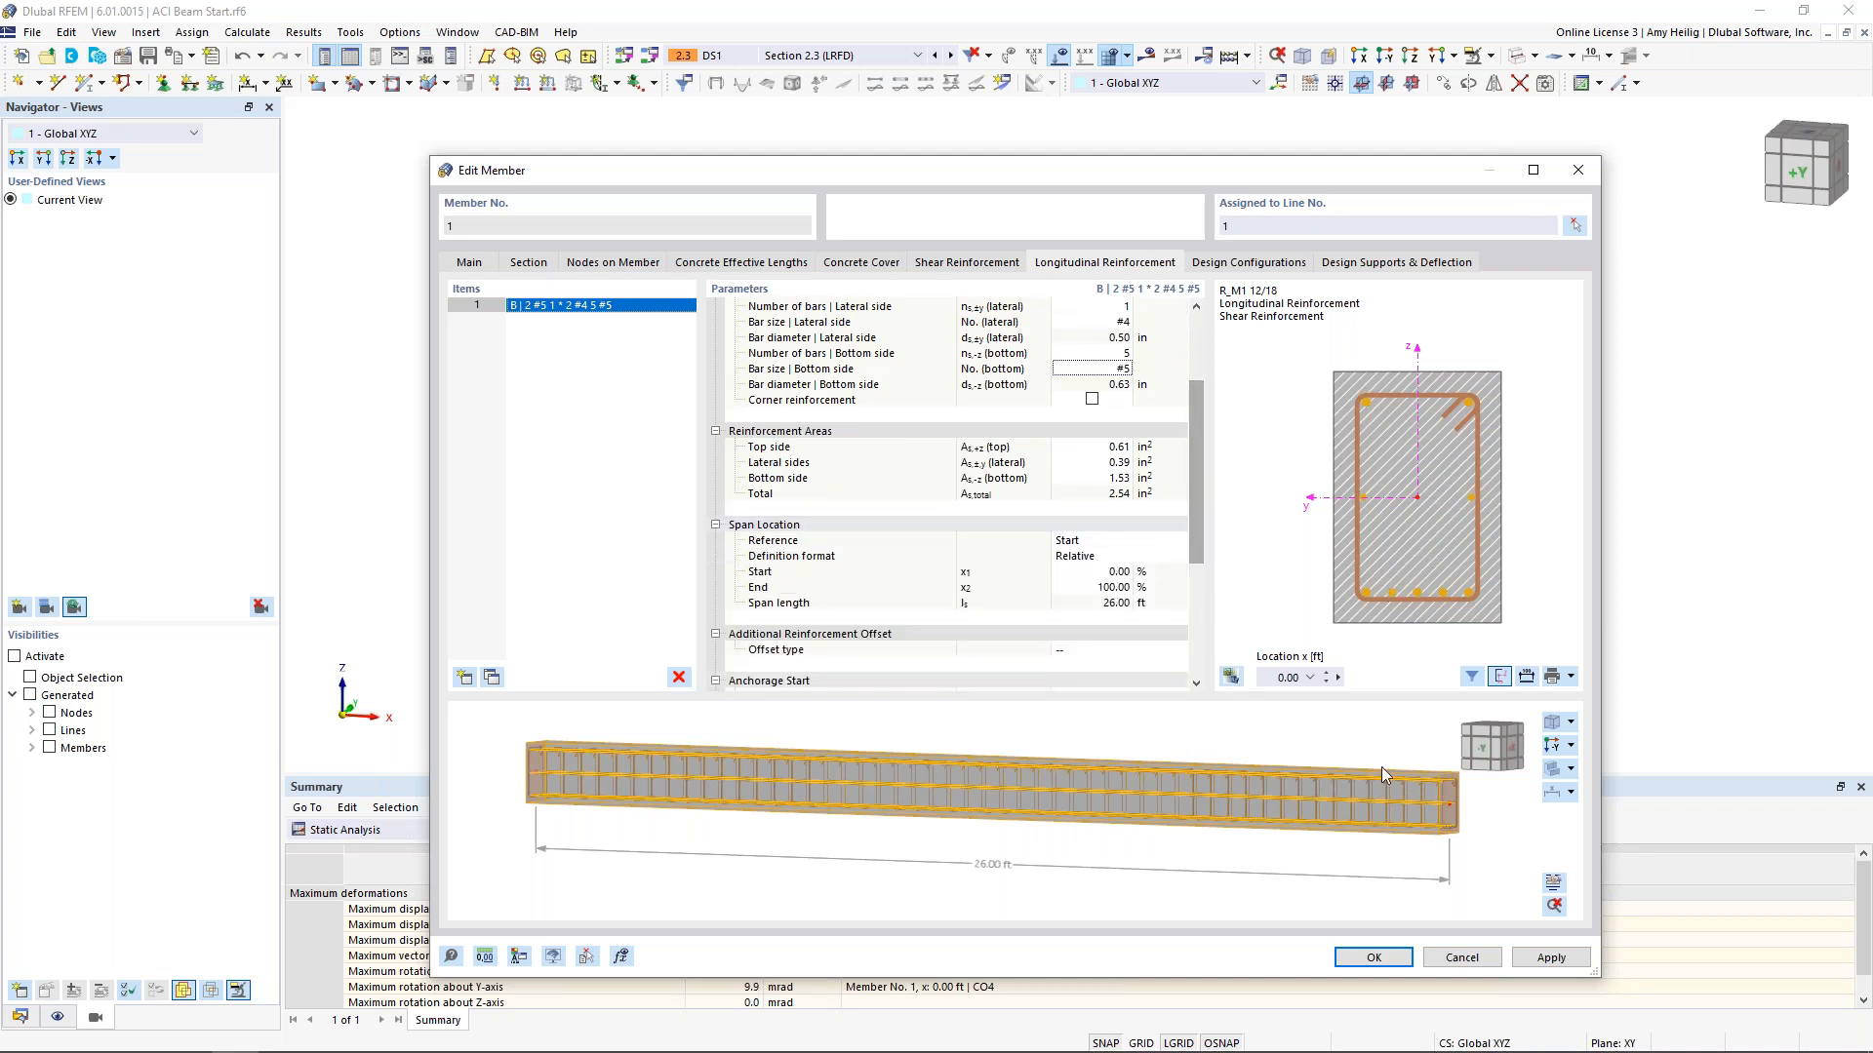
pyautogui.keyDown('ctrl'); pyautogui.moveTo(1390, 815); pyautogui.dragTo(1297, 828, button='middle'); pyautogui.keyUp('ctrl')
pyautogui.click(1549, 723)
pyautogui.moveTo(1199, 542)
pyautogui.mouseDown()
pyautogui.moveTo(1198, 503)
pyautogui.moveTo(1191, 578)
pyautogui.mouseUp()
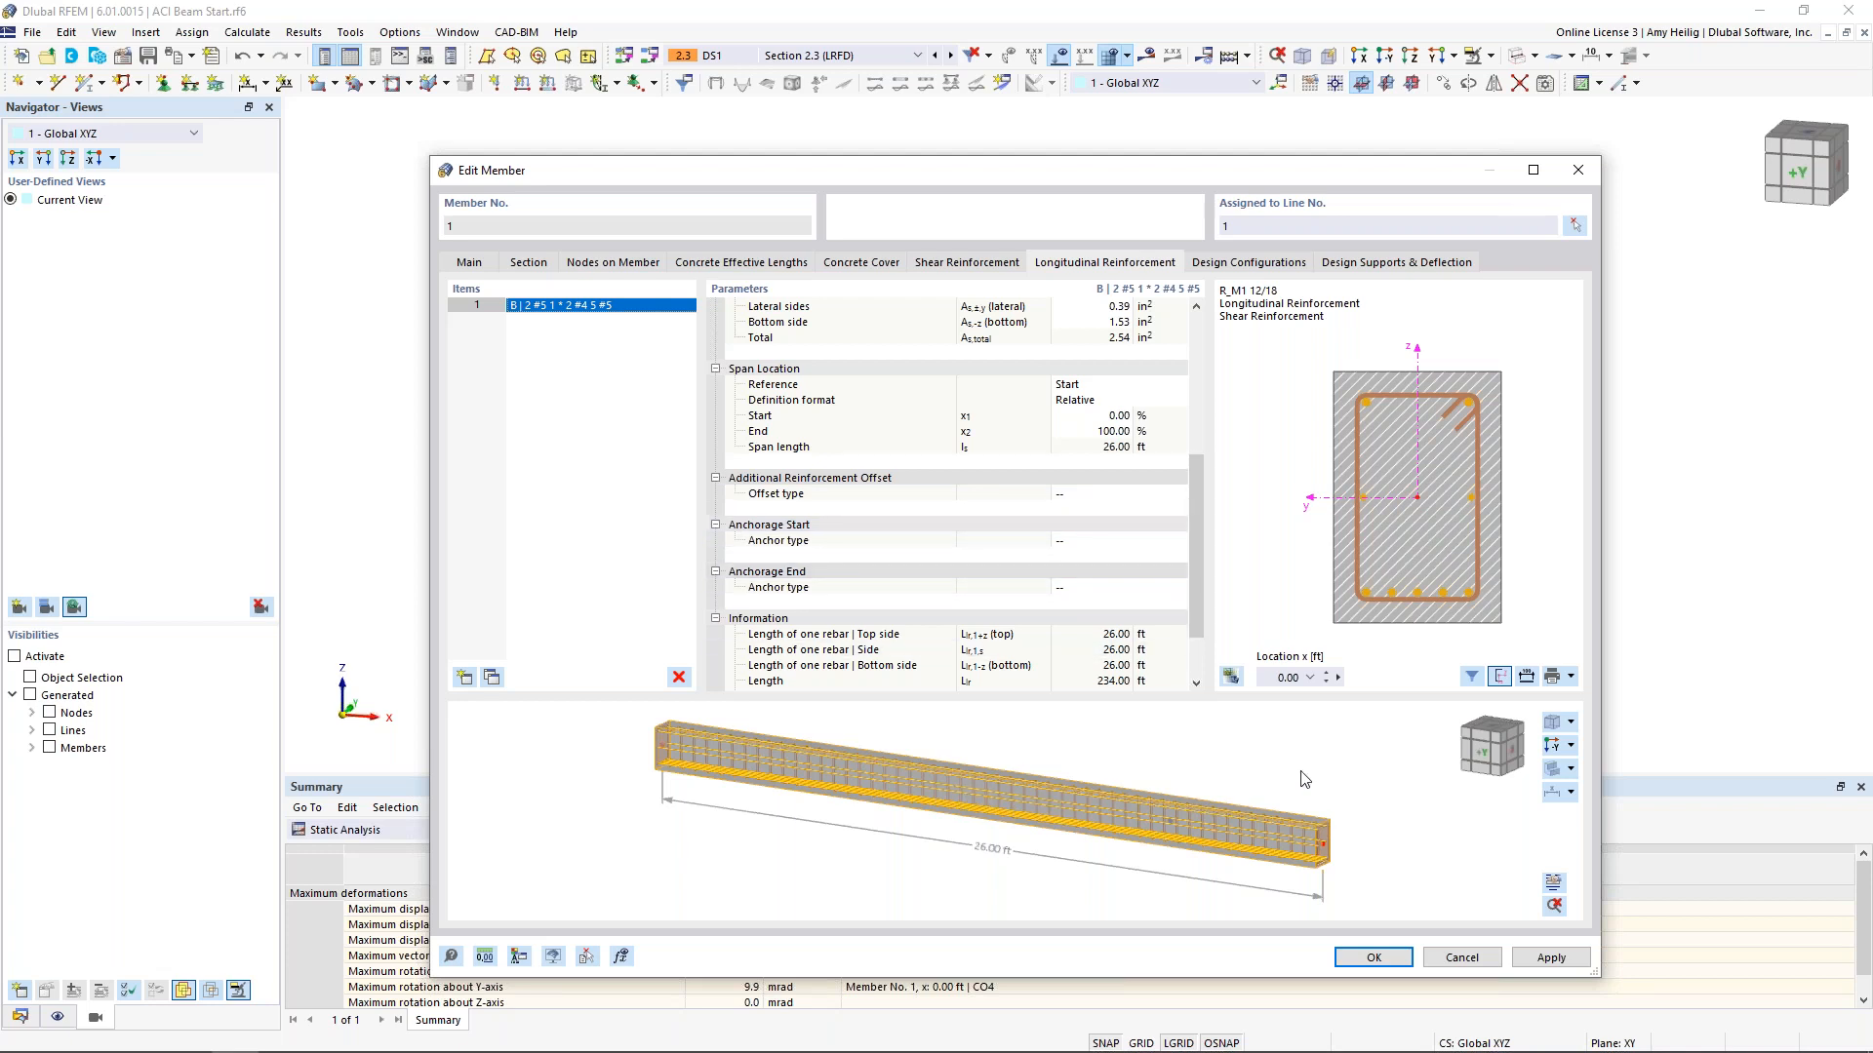
pyautogui.moveTo(1093, 171); pyautogui.dragTo(944, 631)
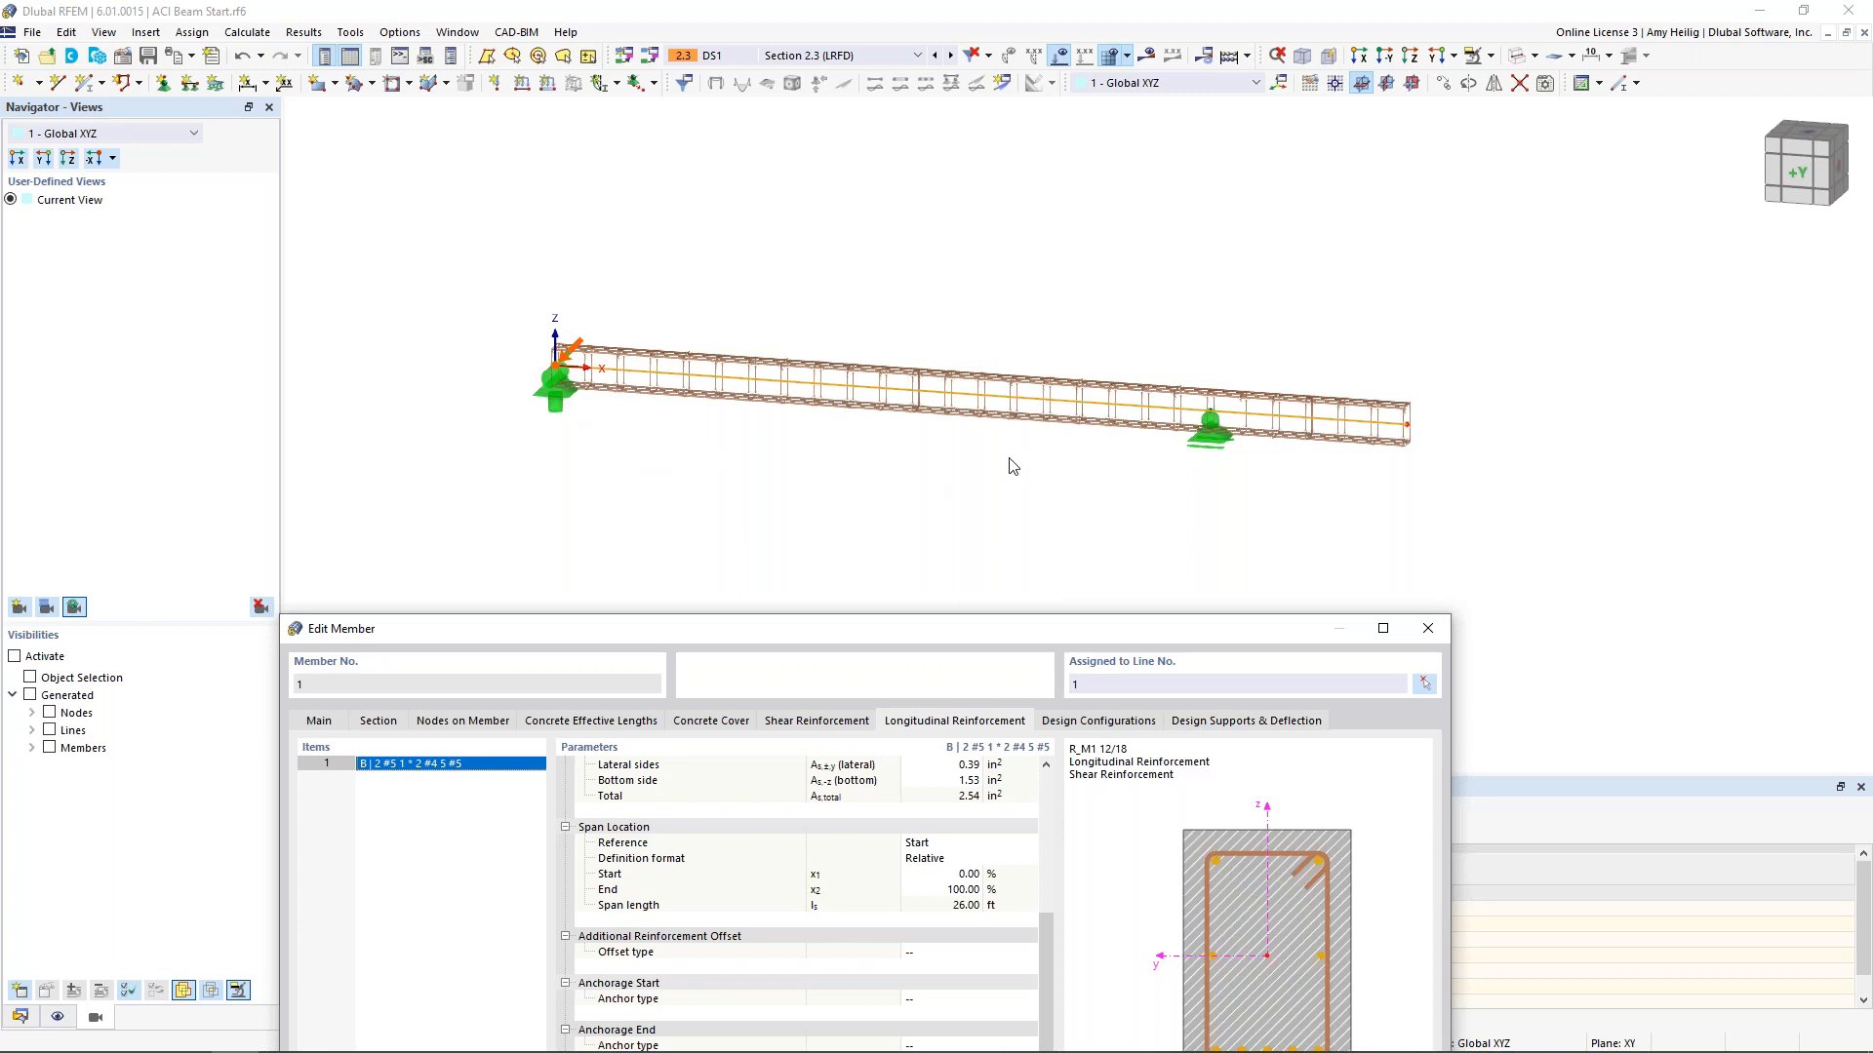
pyautogui.moveTo(1073, 632); pyautogui.dragTo(1161, 144)
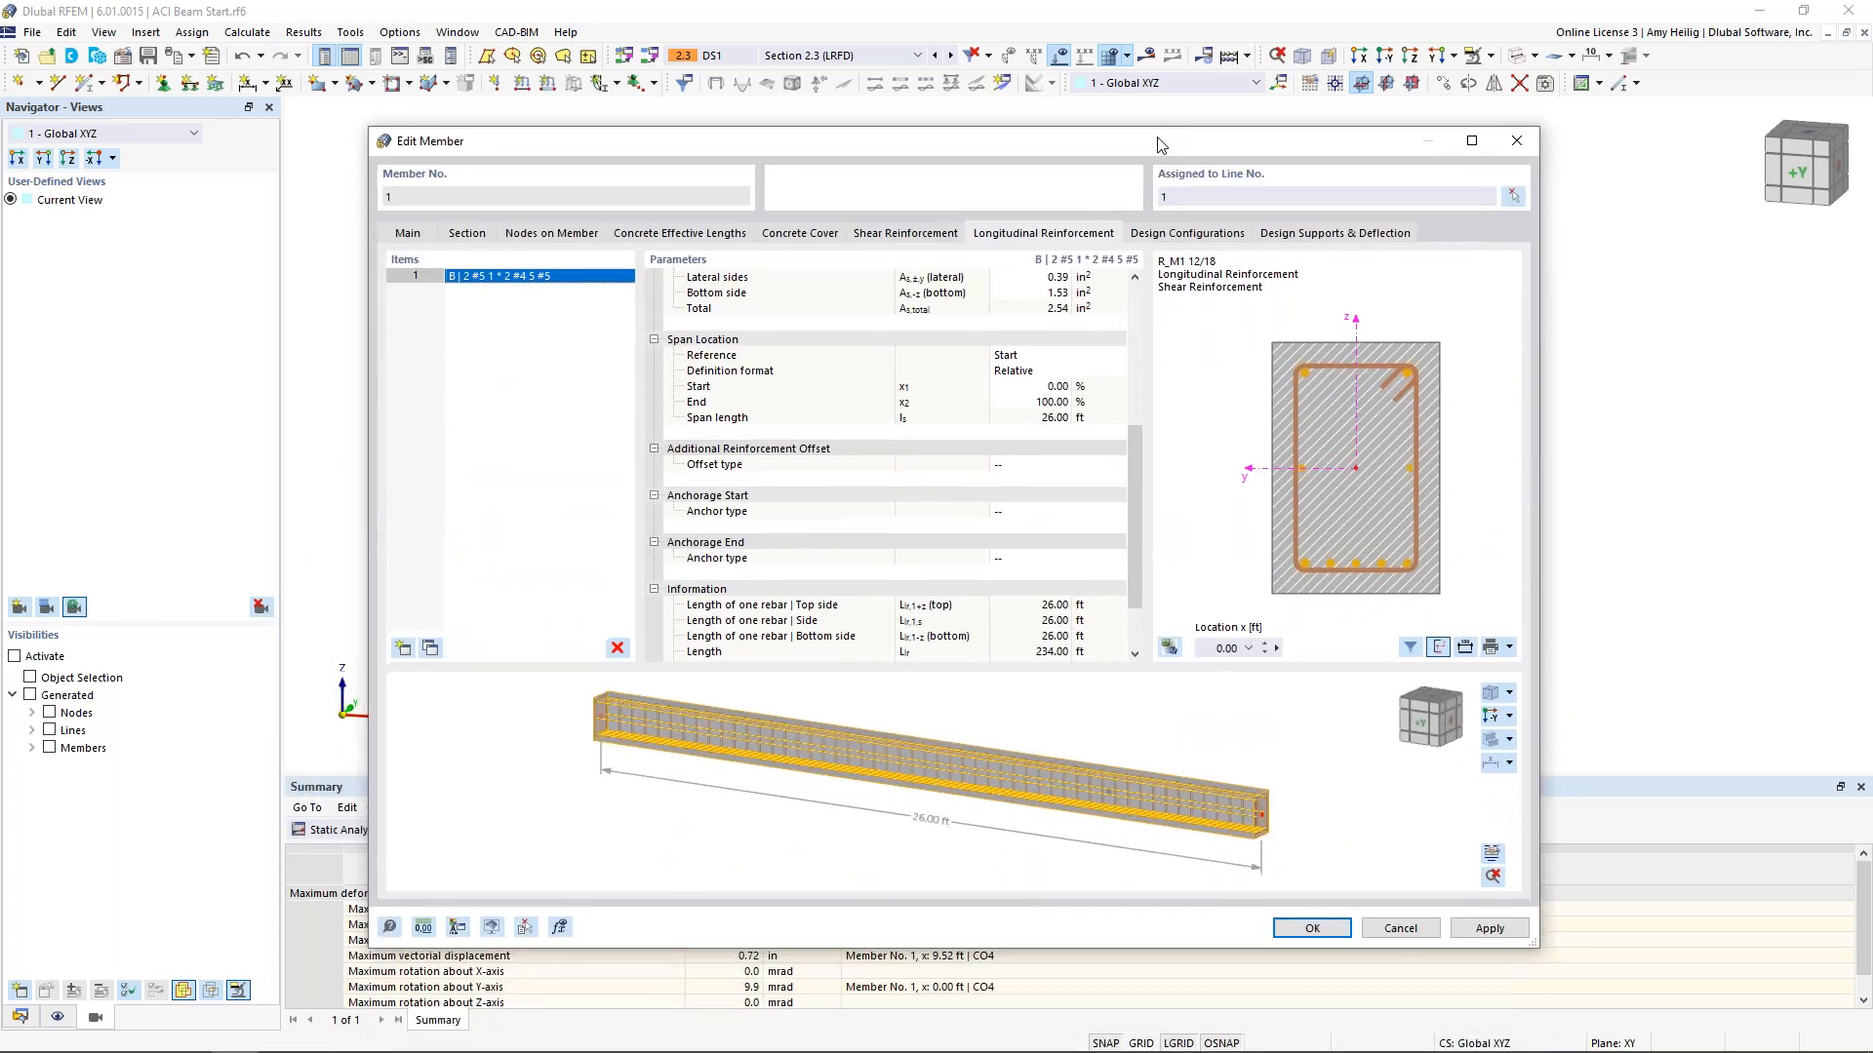
# Add a second longitudinal reinforcement item and set its rebar type to D | Line
pyautogui.click(403, 649)
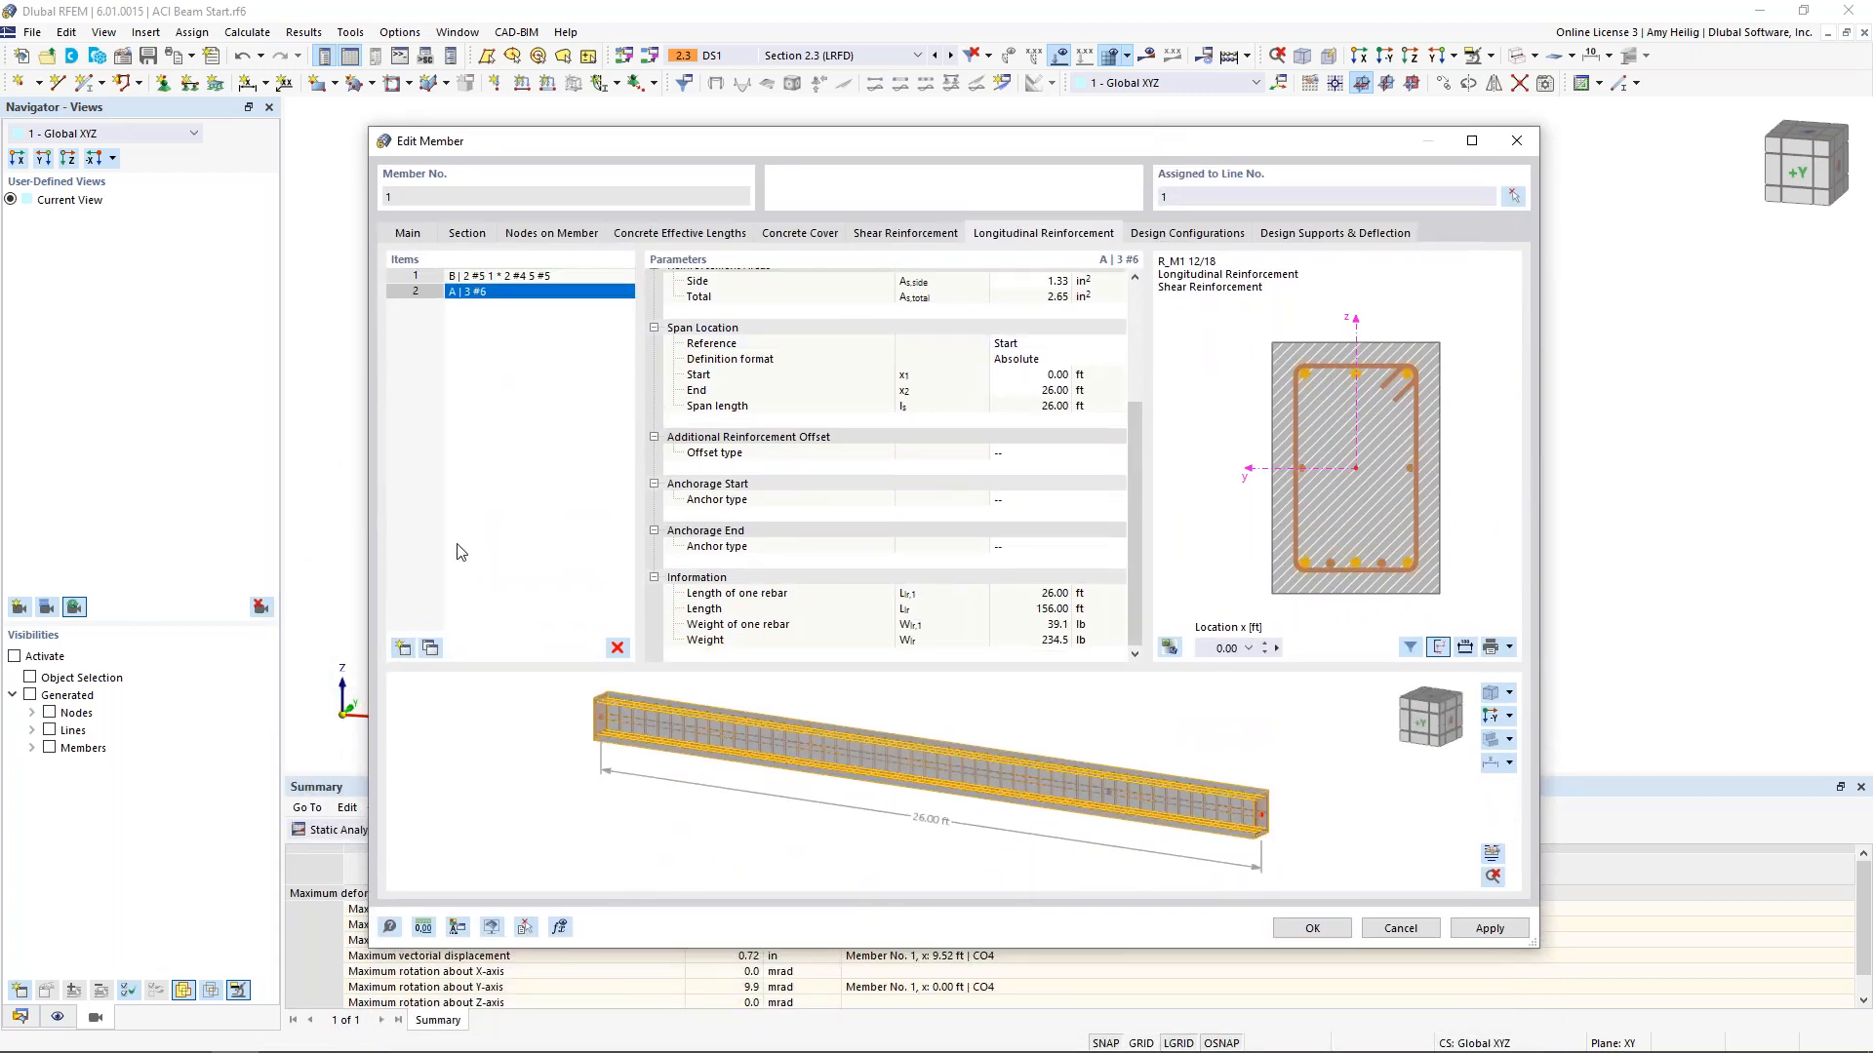
pyautogui.scroll(4, 1056, 341)
pyautogui.click(1058, 292)
pyautogui.click(1118, 292)
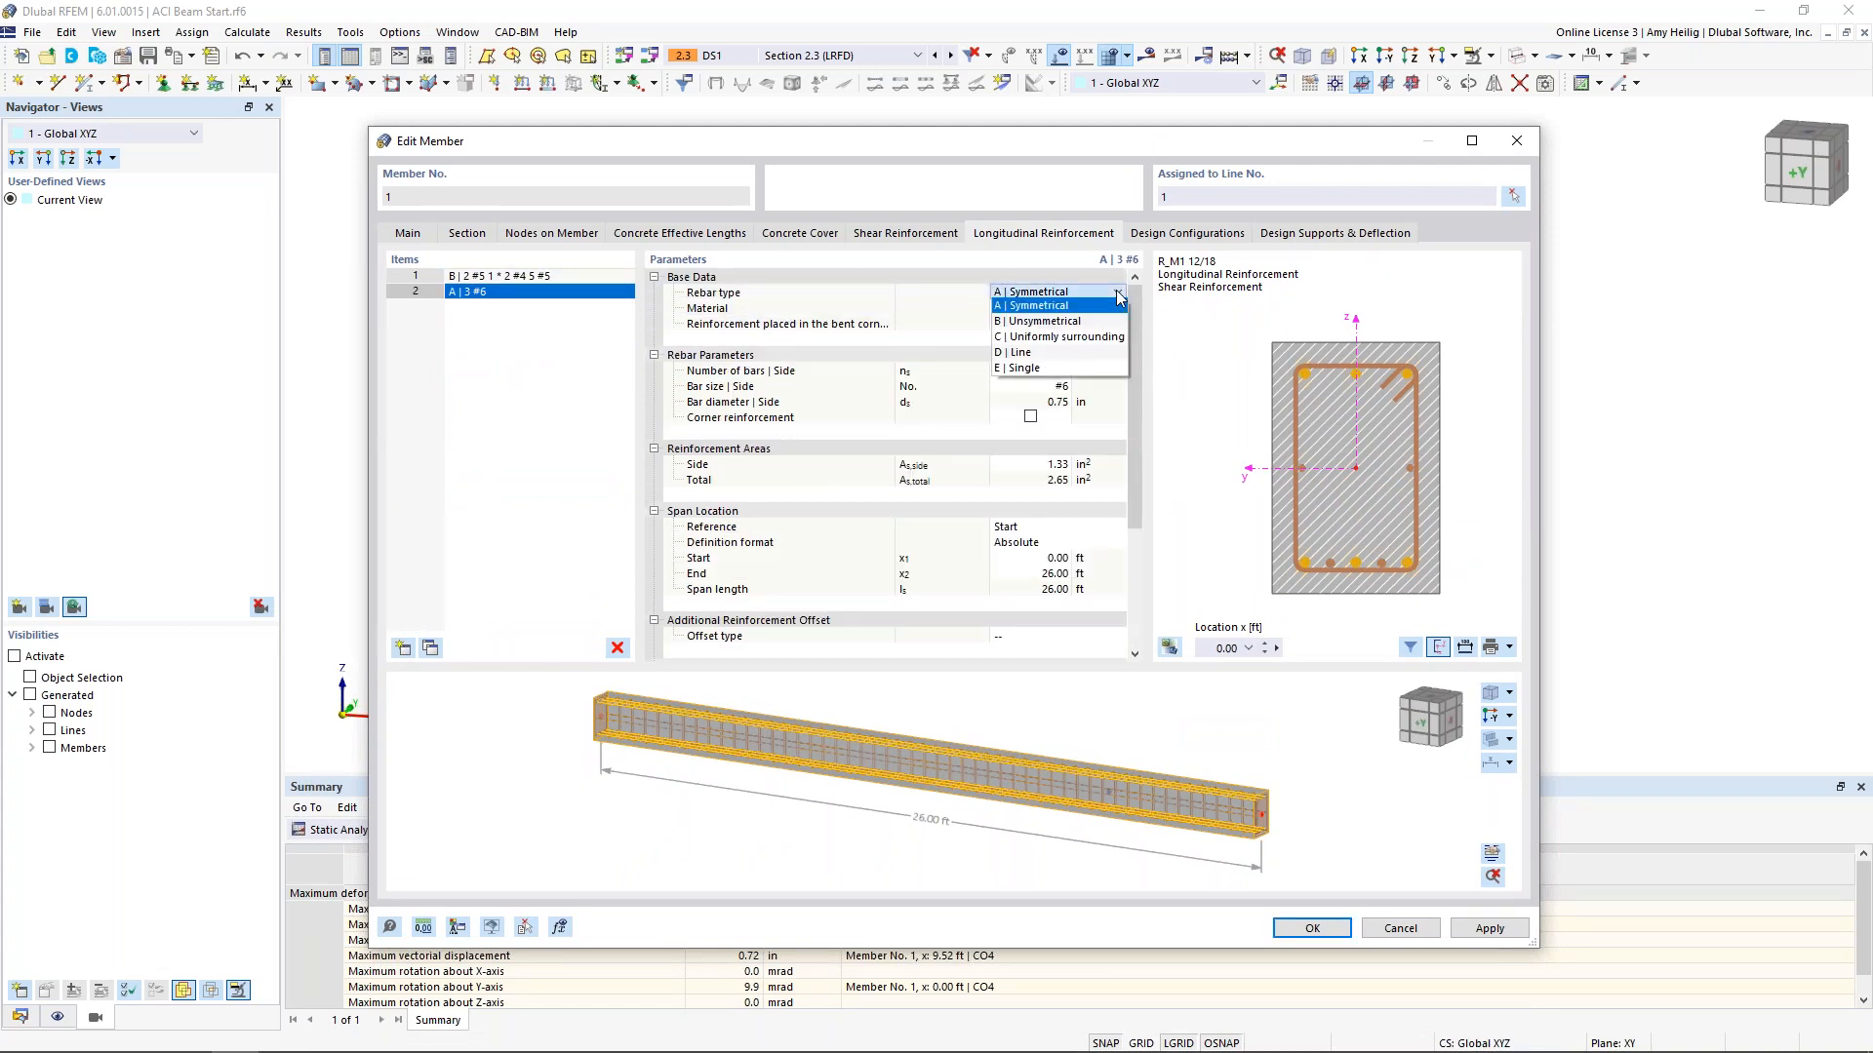
pyautogui.click(1092, 352)
# Set the second line reinforcement item to 4 bars, keeping bar size #6
pyautogui.click(1083, 358)
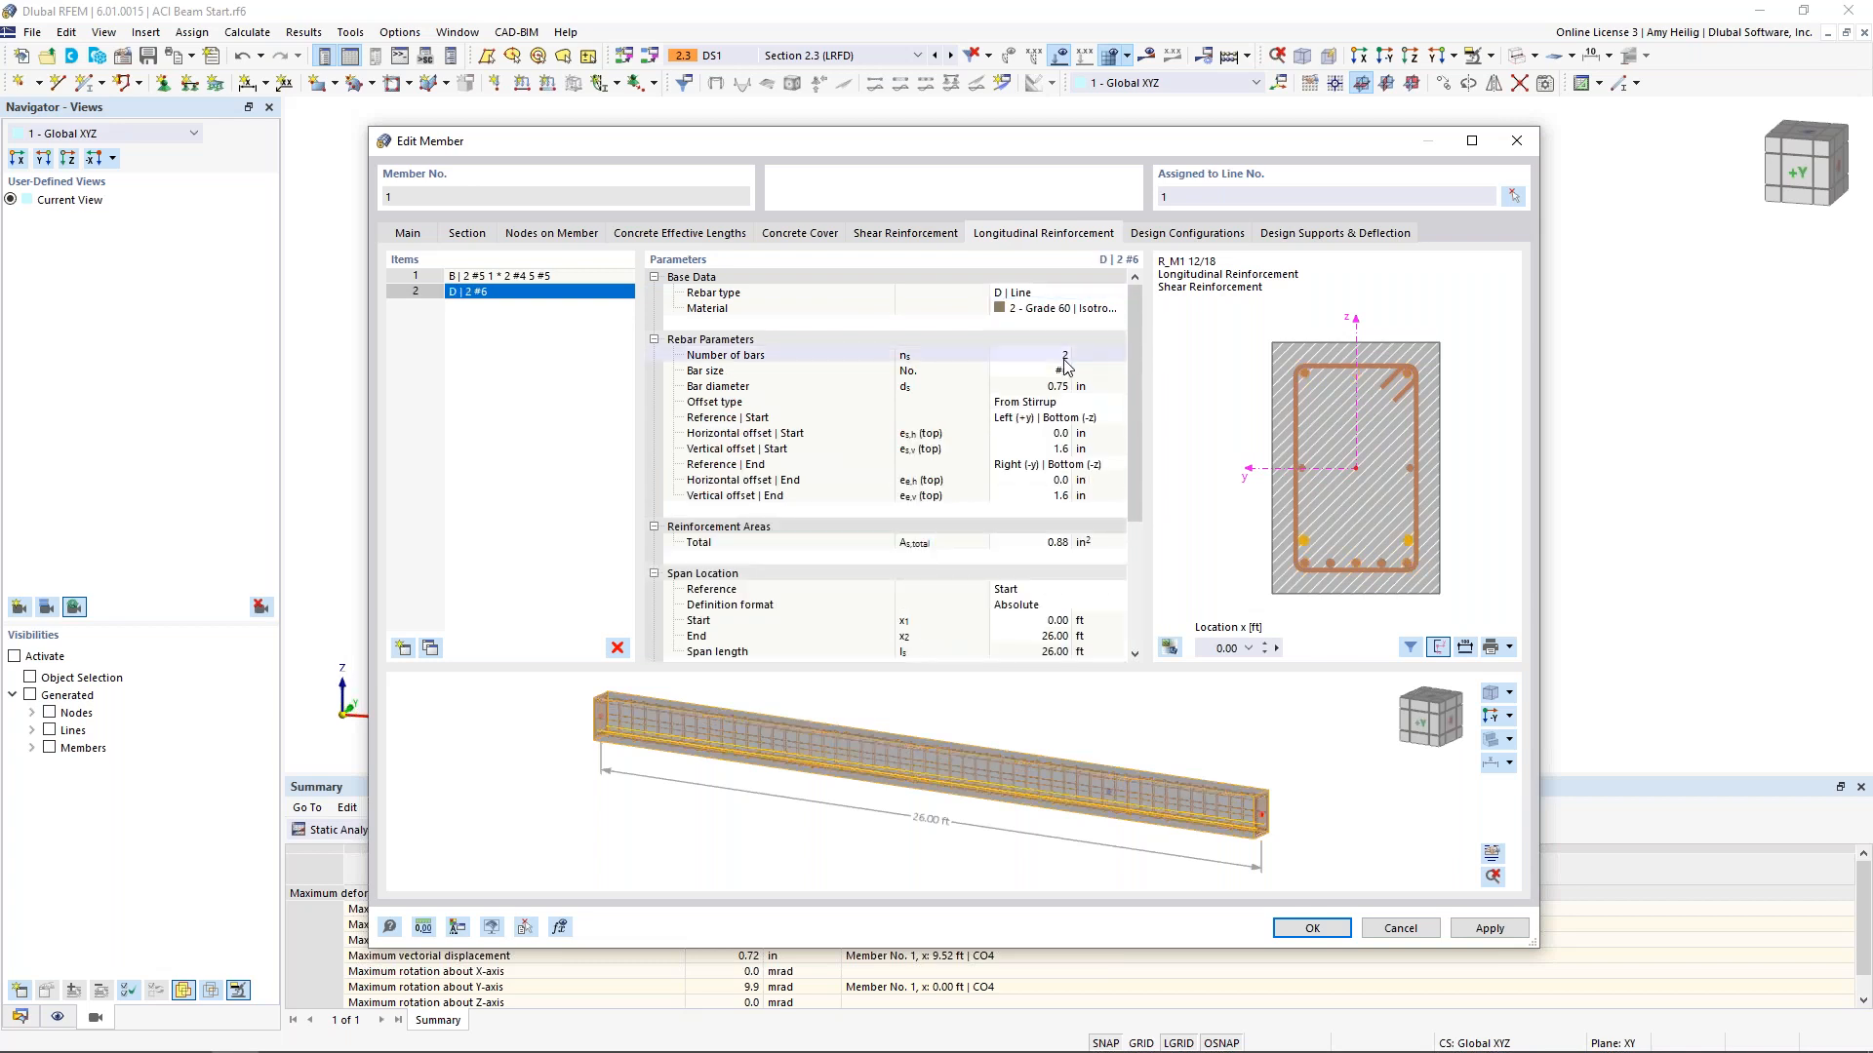
pyautogui.click(1059, 357)
pyautogui.click(1048, 371)
pyautogui.click(1063, 370)
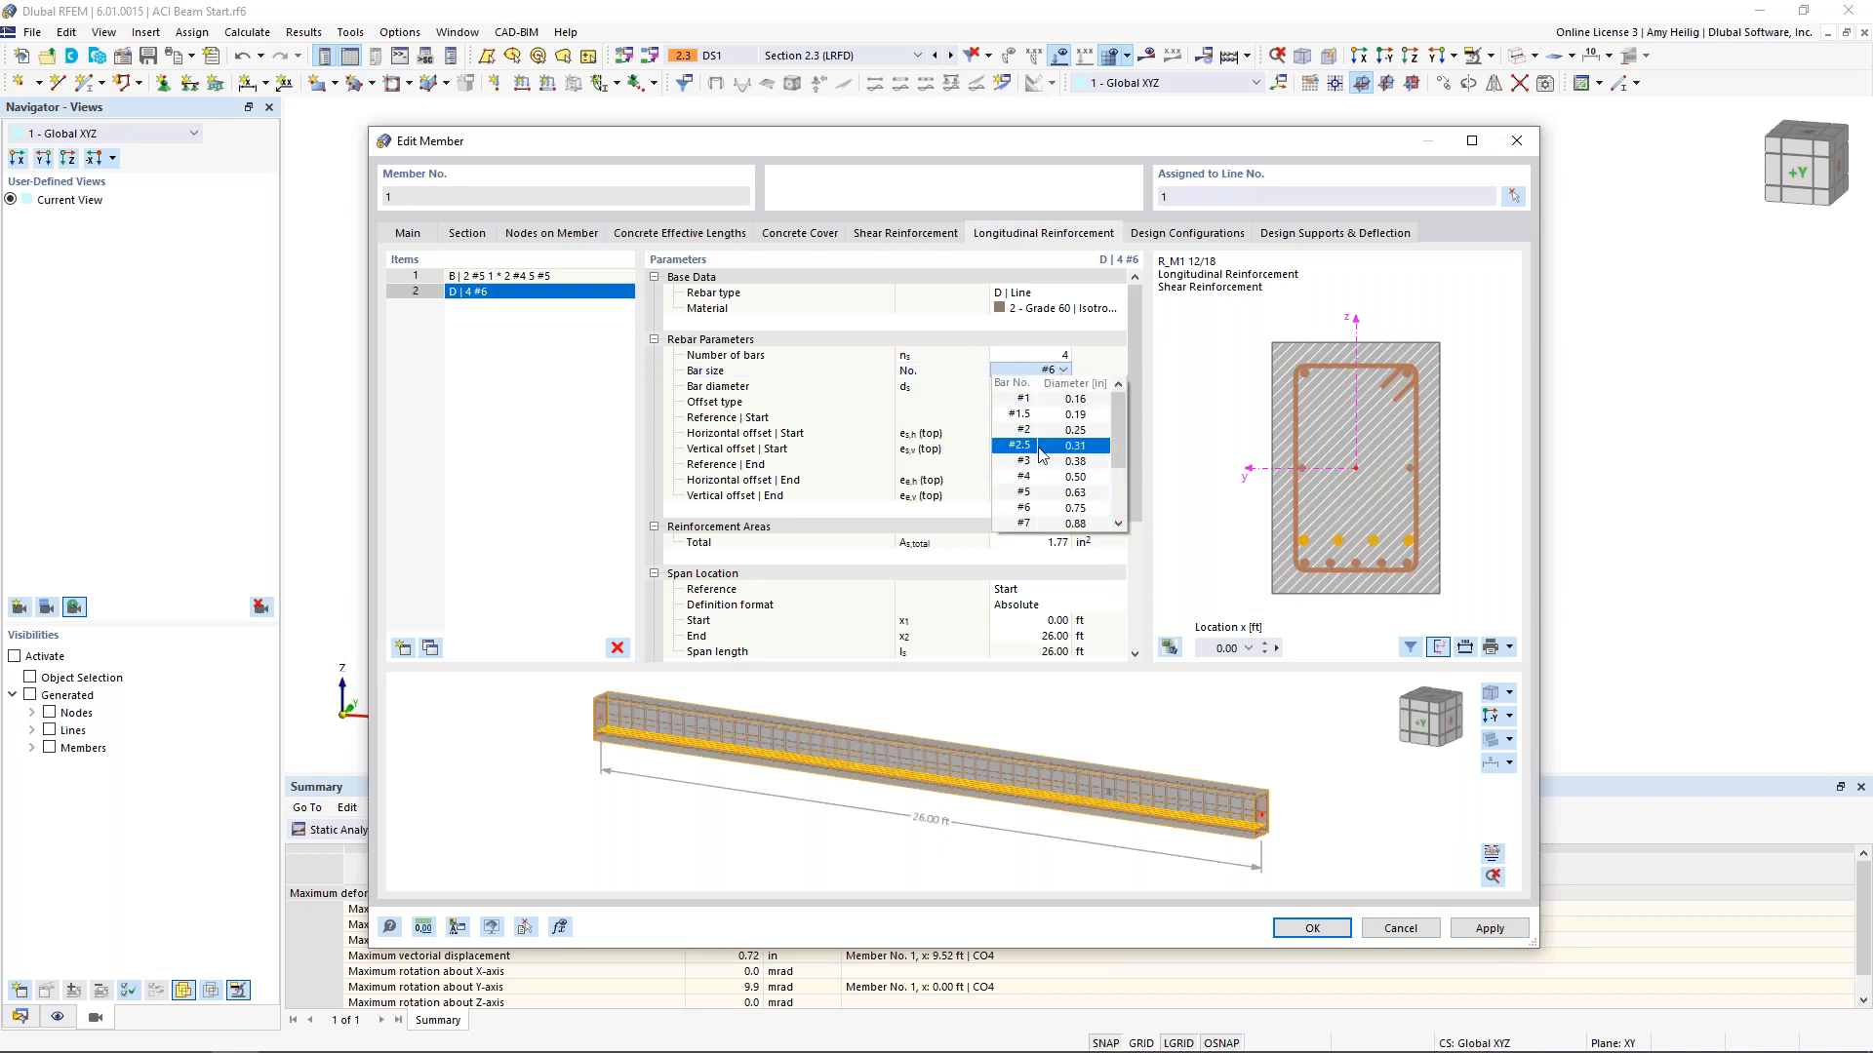
pyautogui.click(1039, 488)
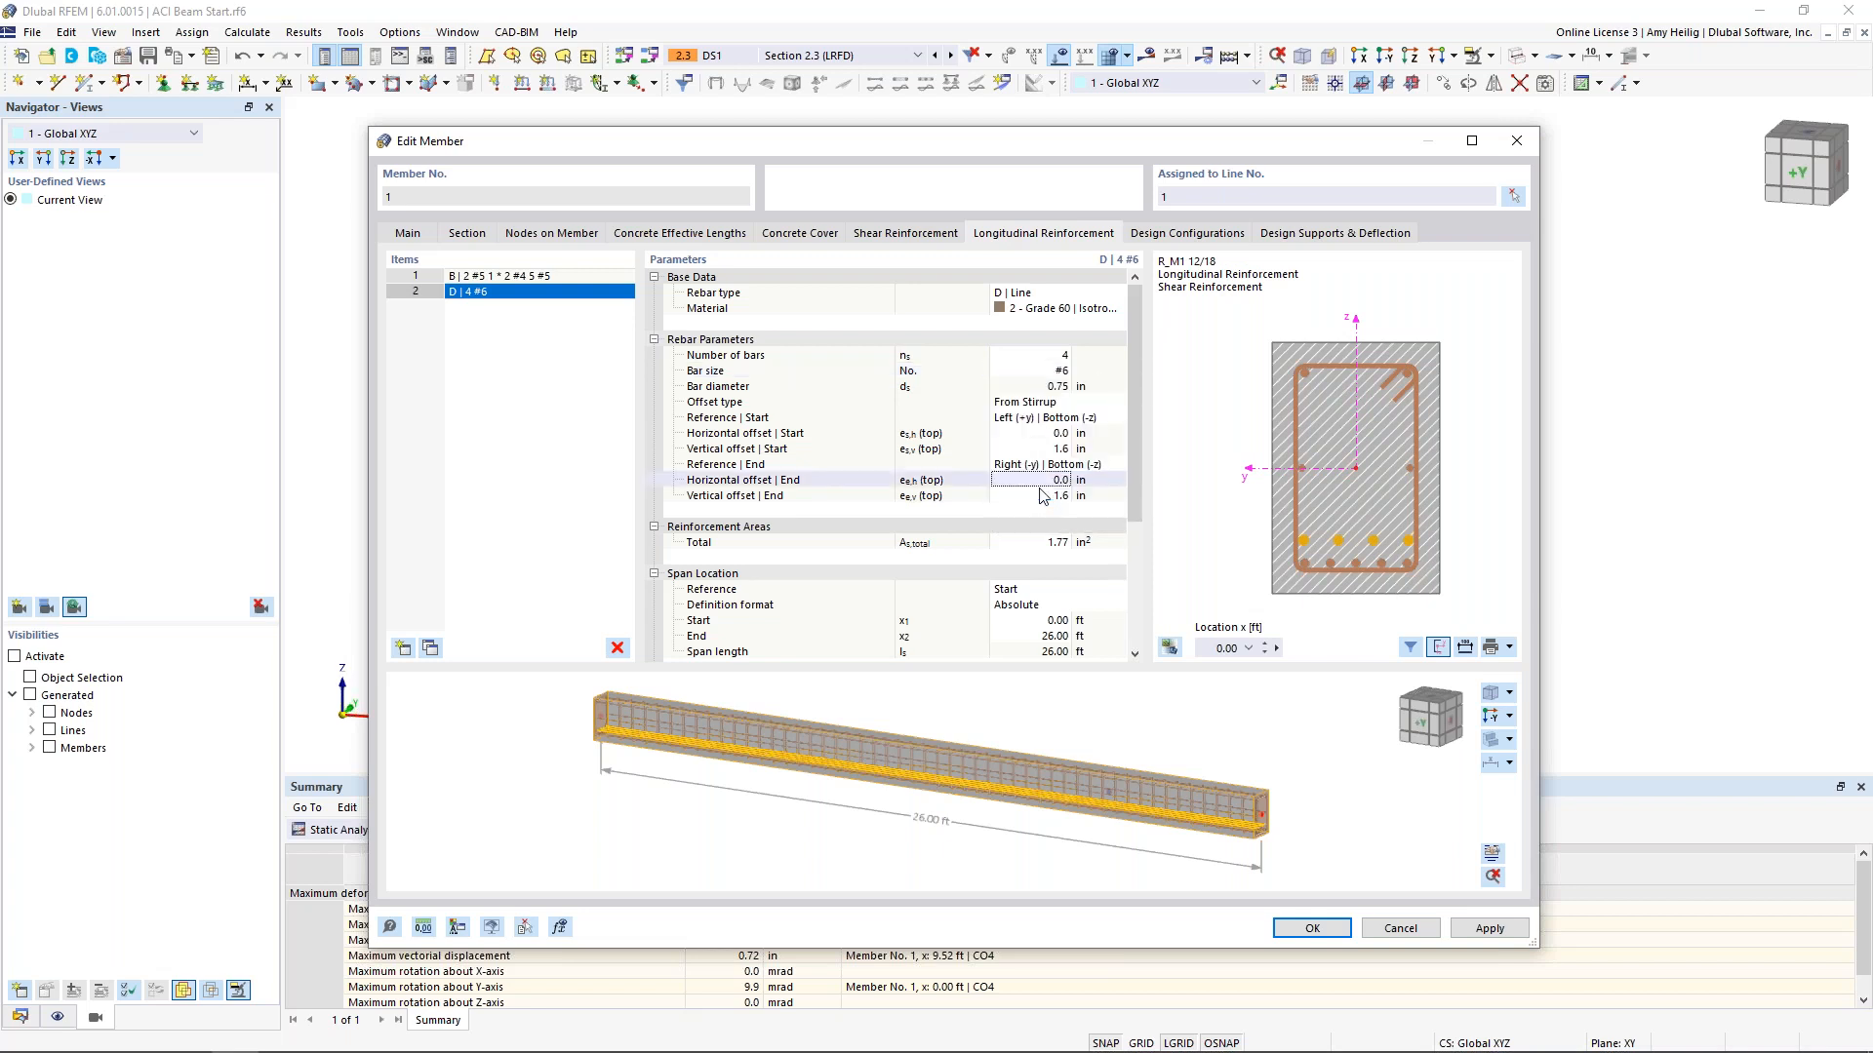
# Set the second item's vertical offsets to 1.7 in at both start and end, with the horizontal offsets at 0.0 in
pyautogui.click(1059, 433)
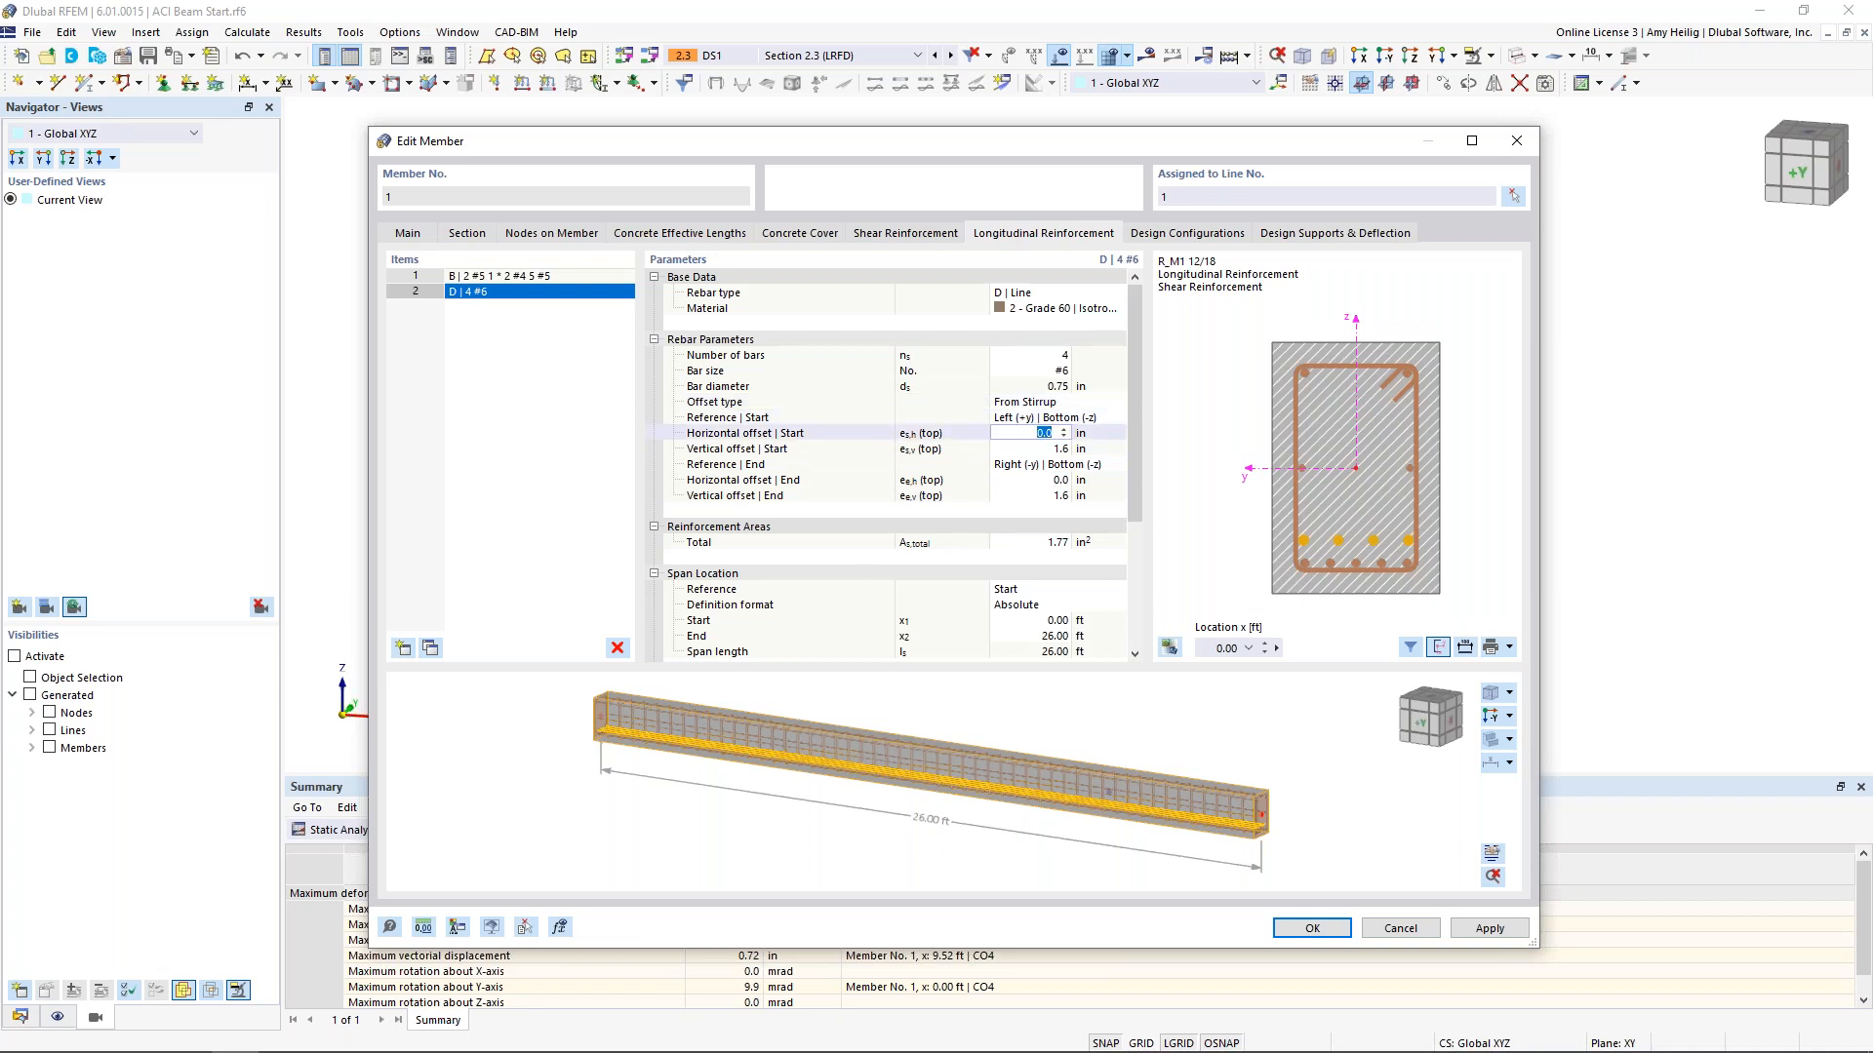
pyautogui.write('0')
pyautogui.press('Tab')
pyautogui.write('1.7')
pyautogui.press('Tab')
pyautogui.press('Tab')
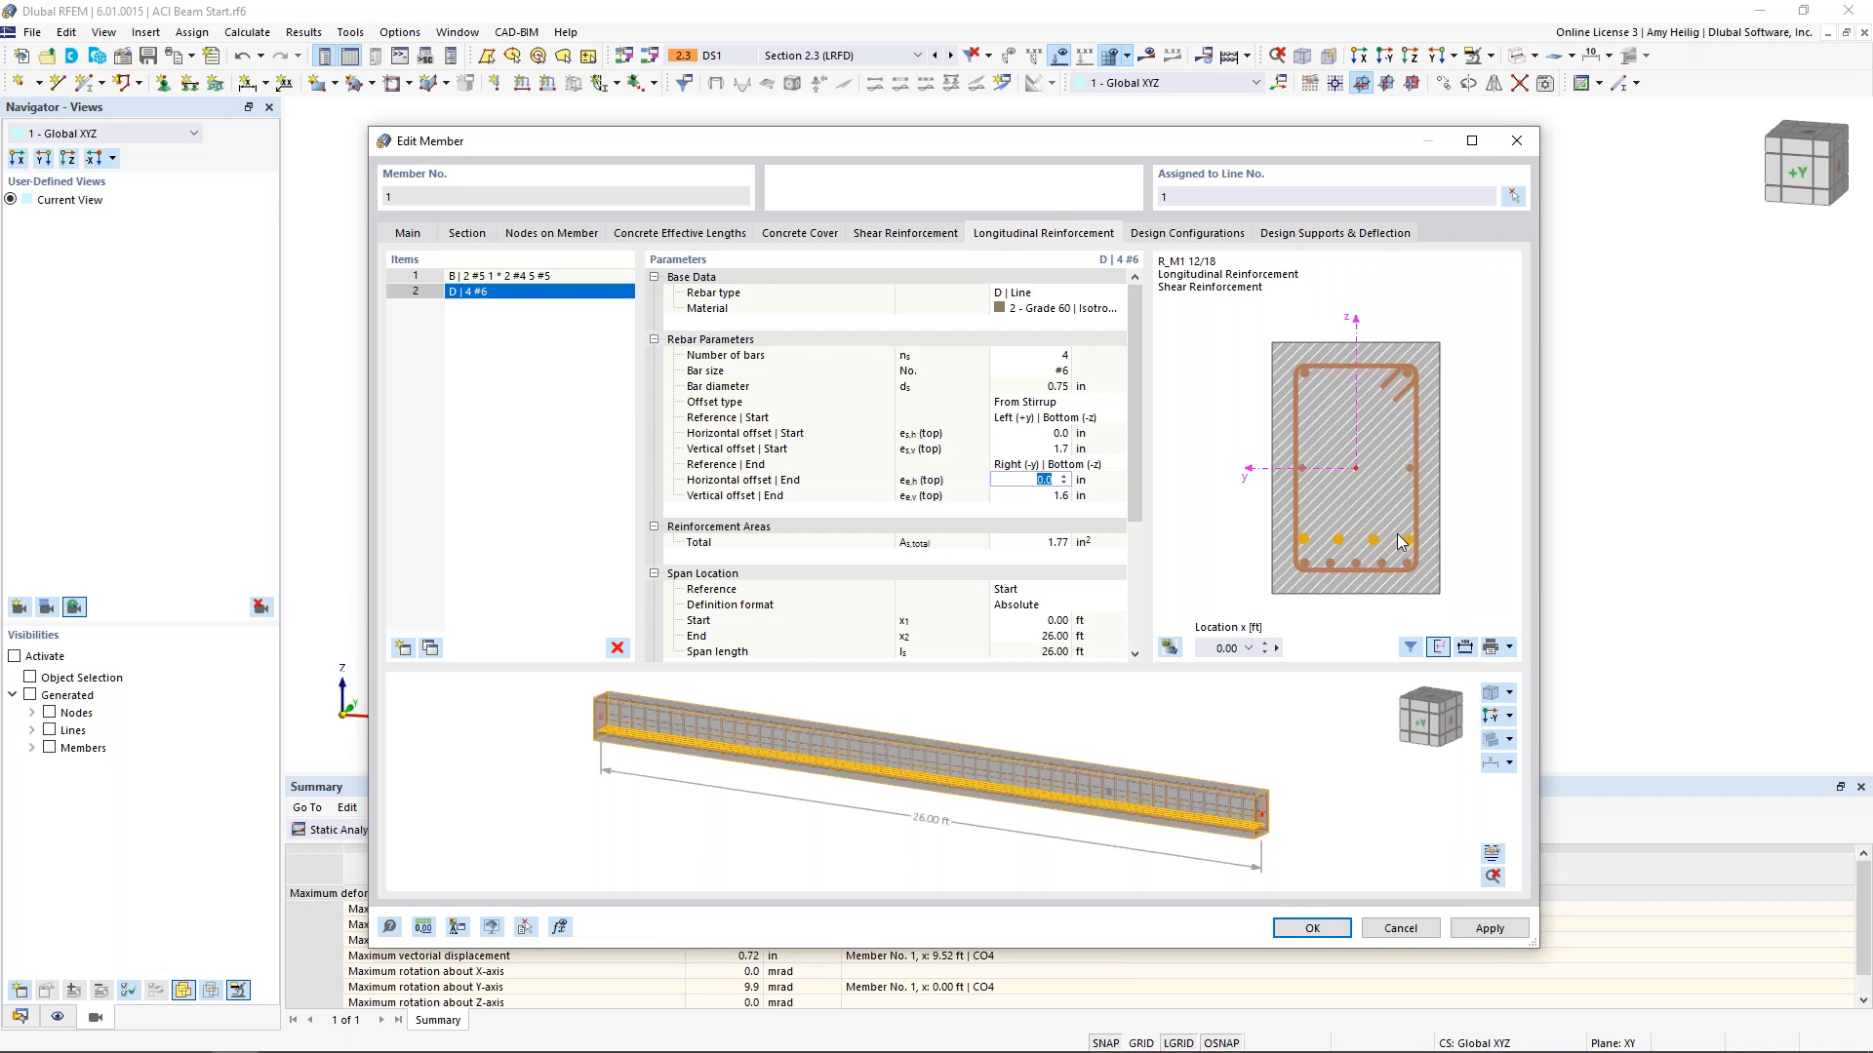
pyautogui.click(1030, 497)
pyautogui.write('1.')
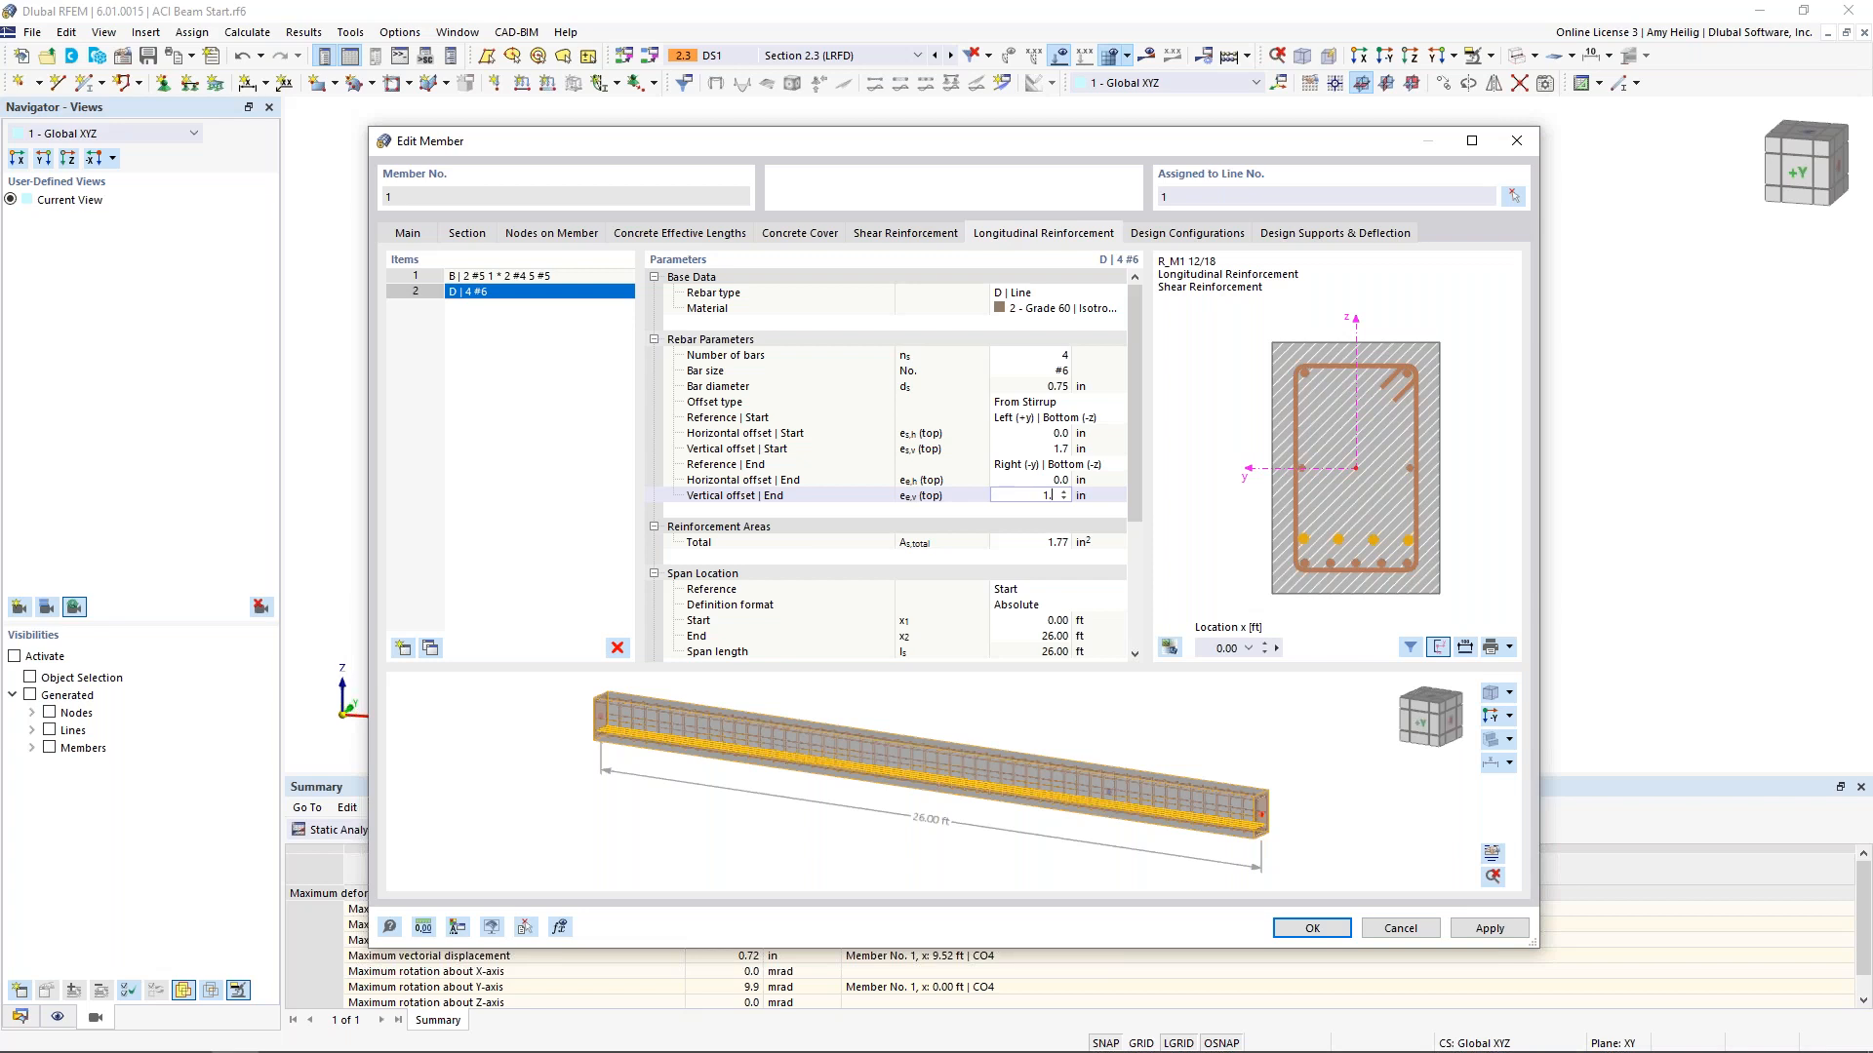
pyautogui.press('Return')
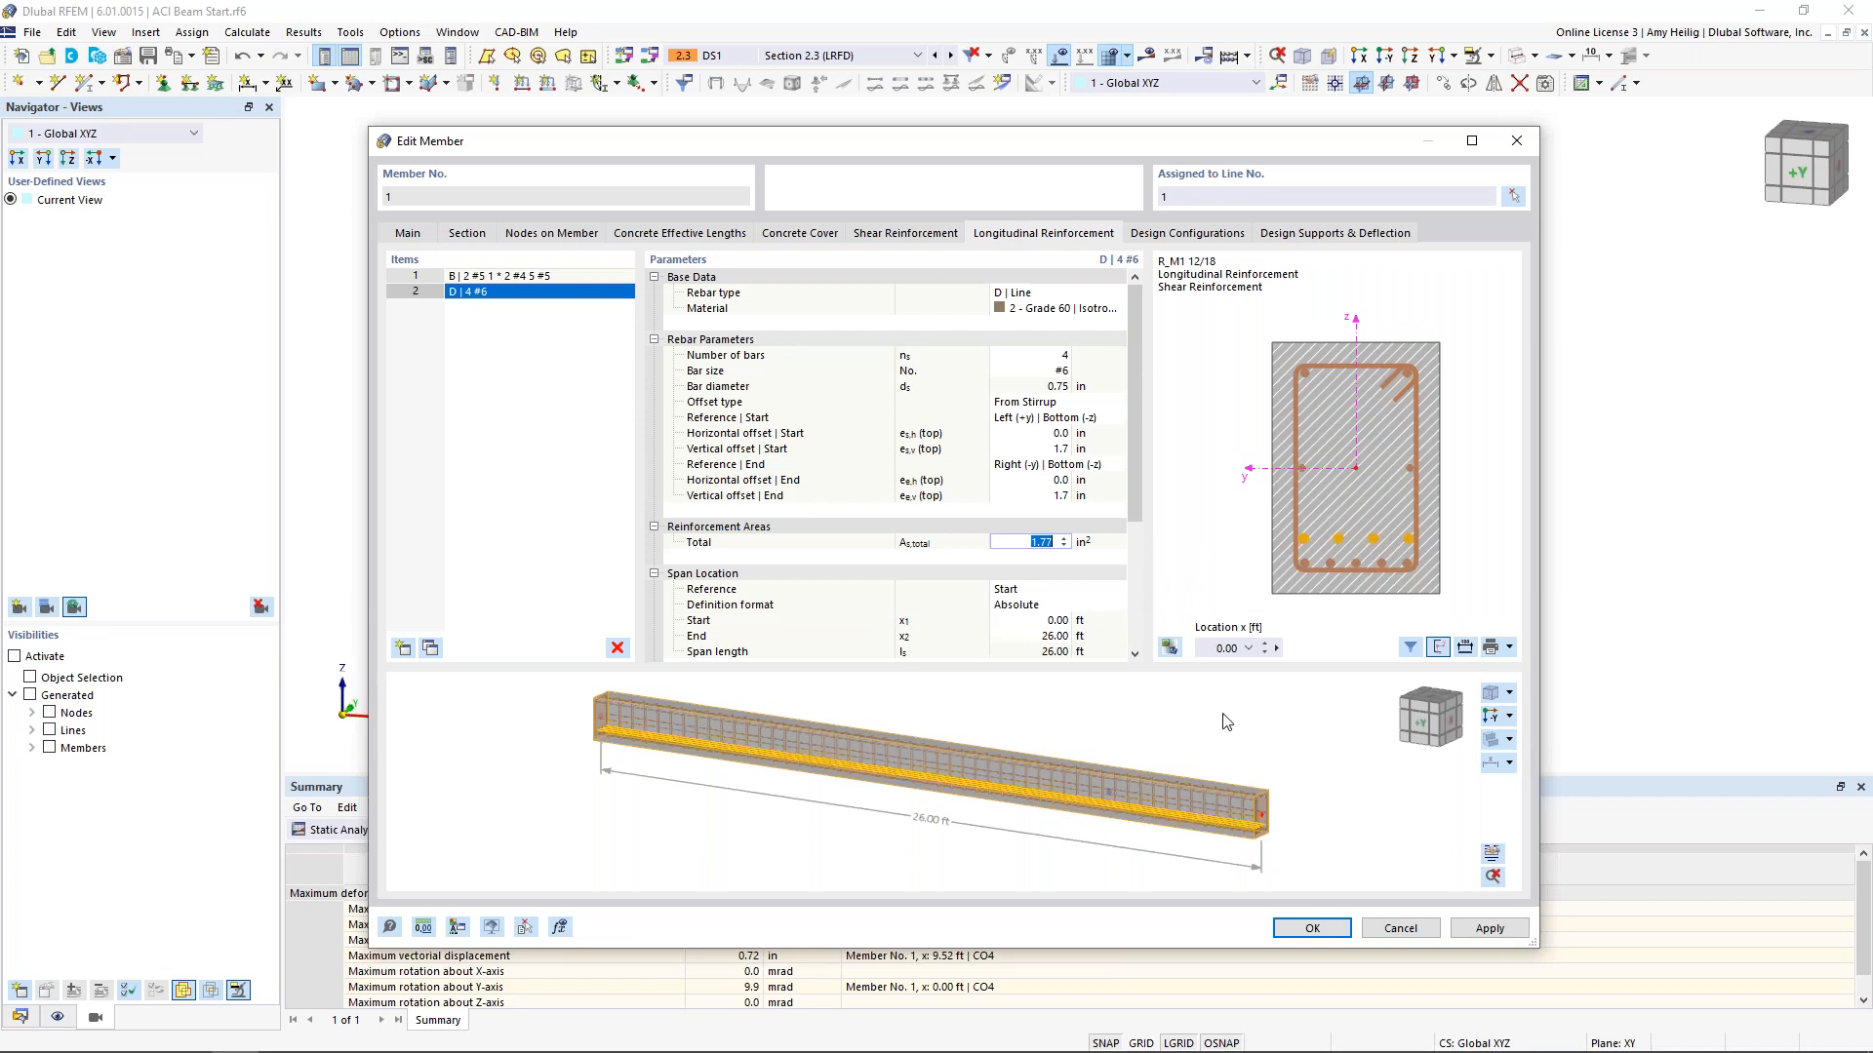
# Limit the second item's span from 3.00 ft to 17.00 ft and check the bars in the member preview
pyautogui.moveTo(1131, 470); pyautogui.dragTo(1127, 534)
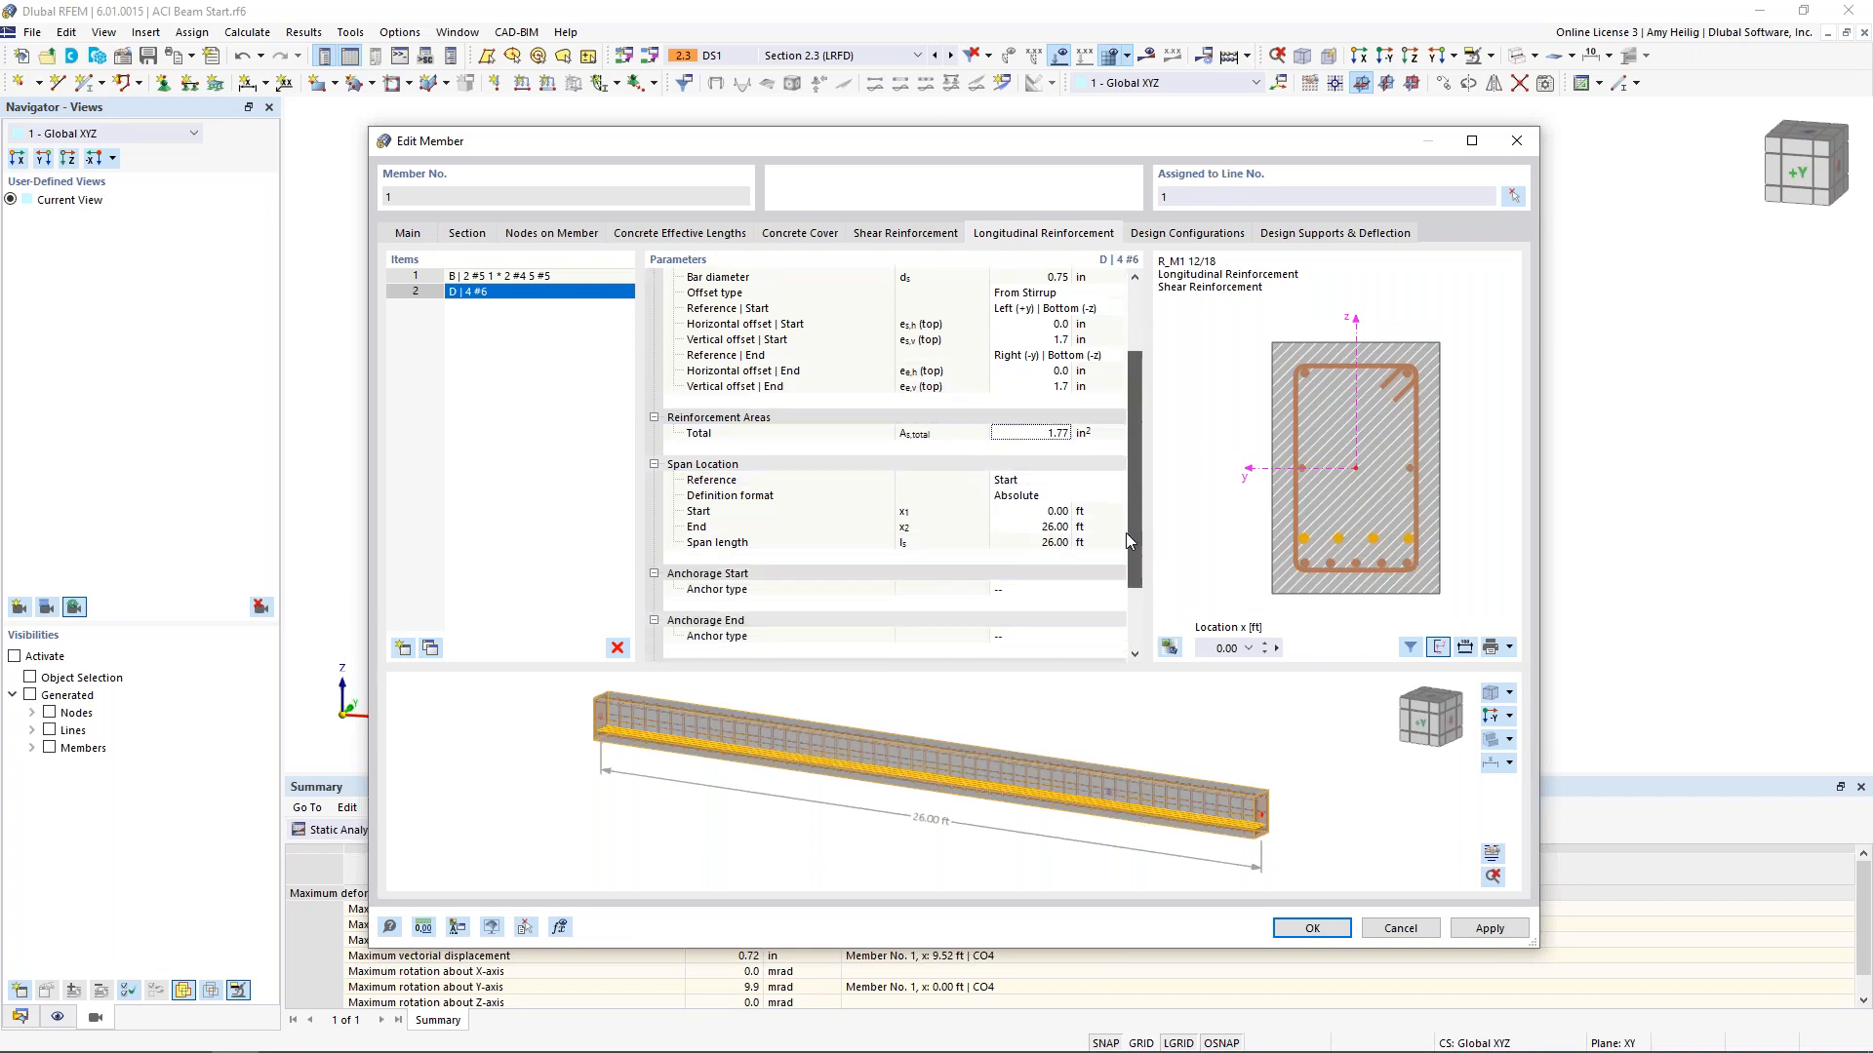
pyautogui.click(1059, 515)
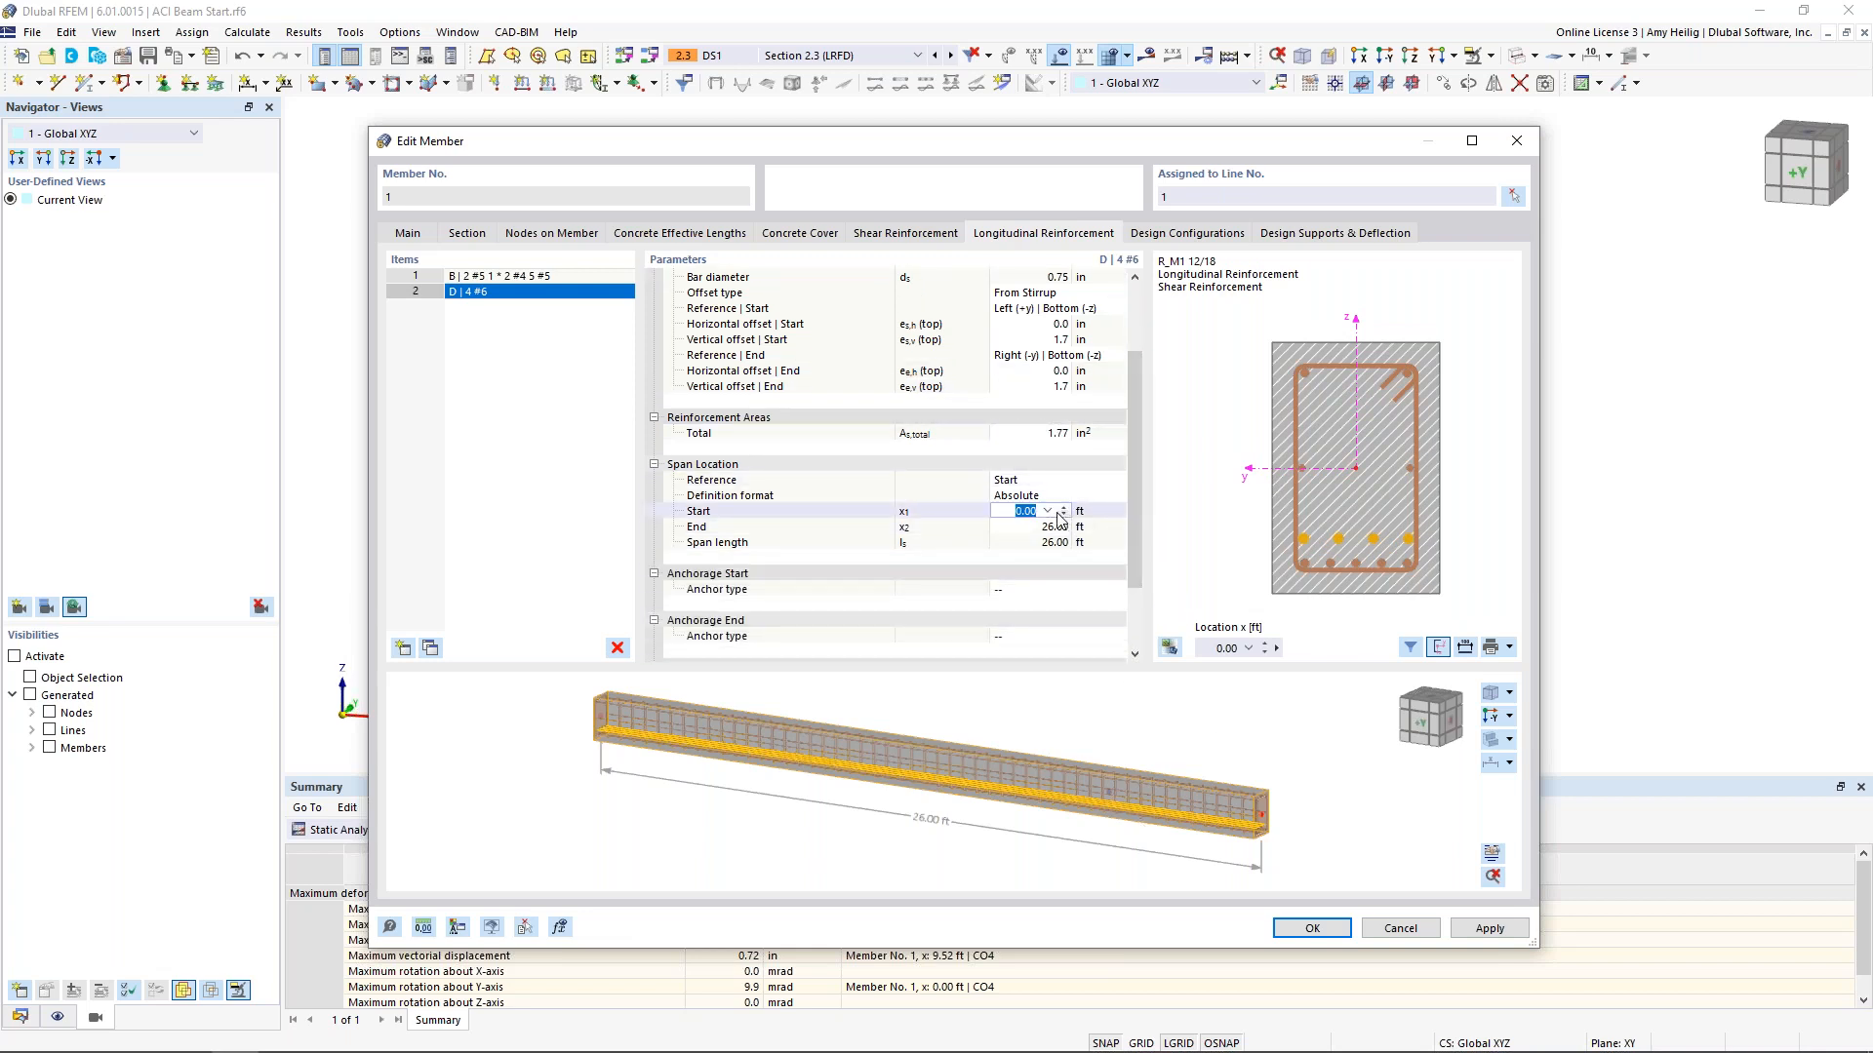
pyautogui.write('3')
pyautogui.click(1046, 527)
pyautogui.write('1')
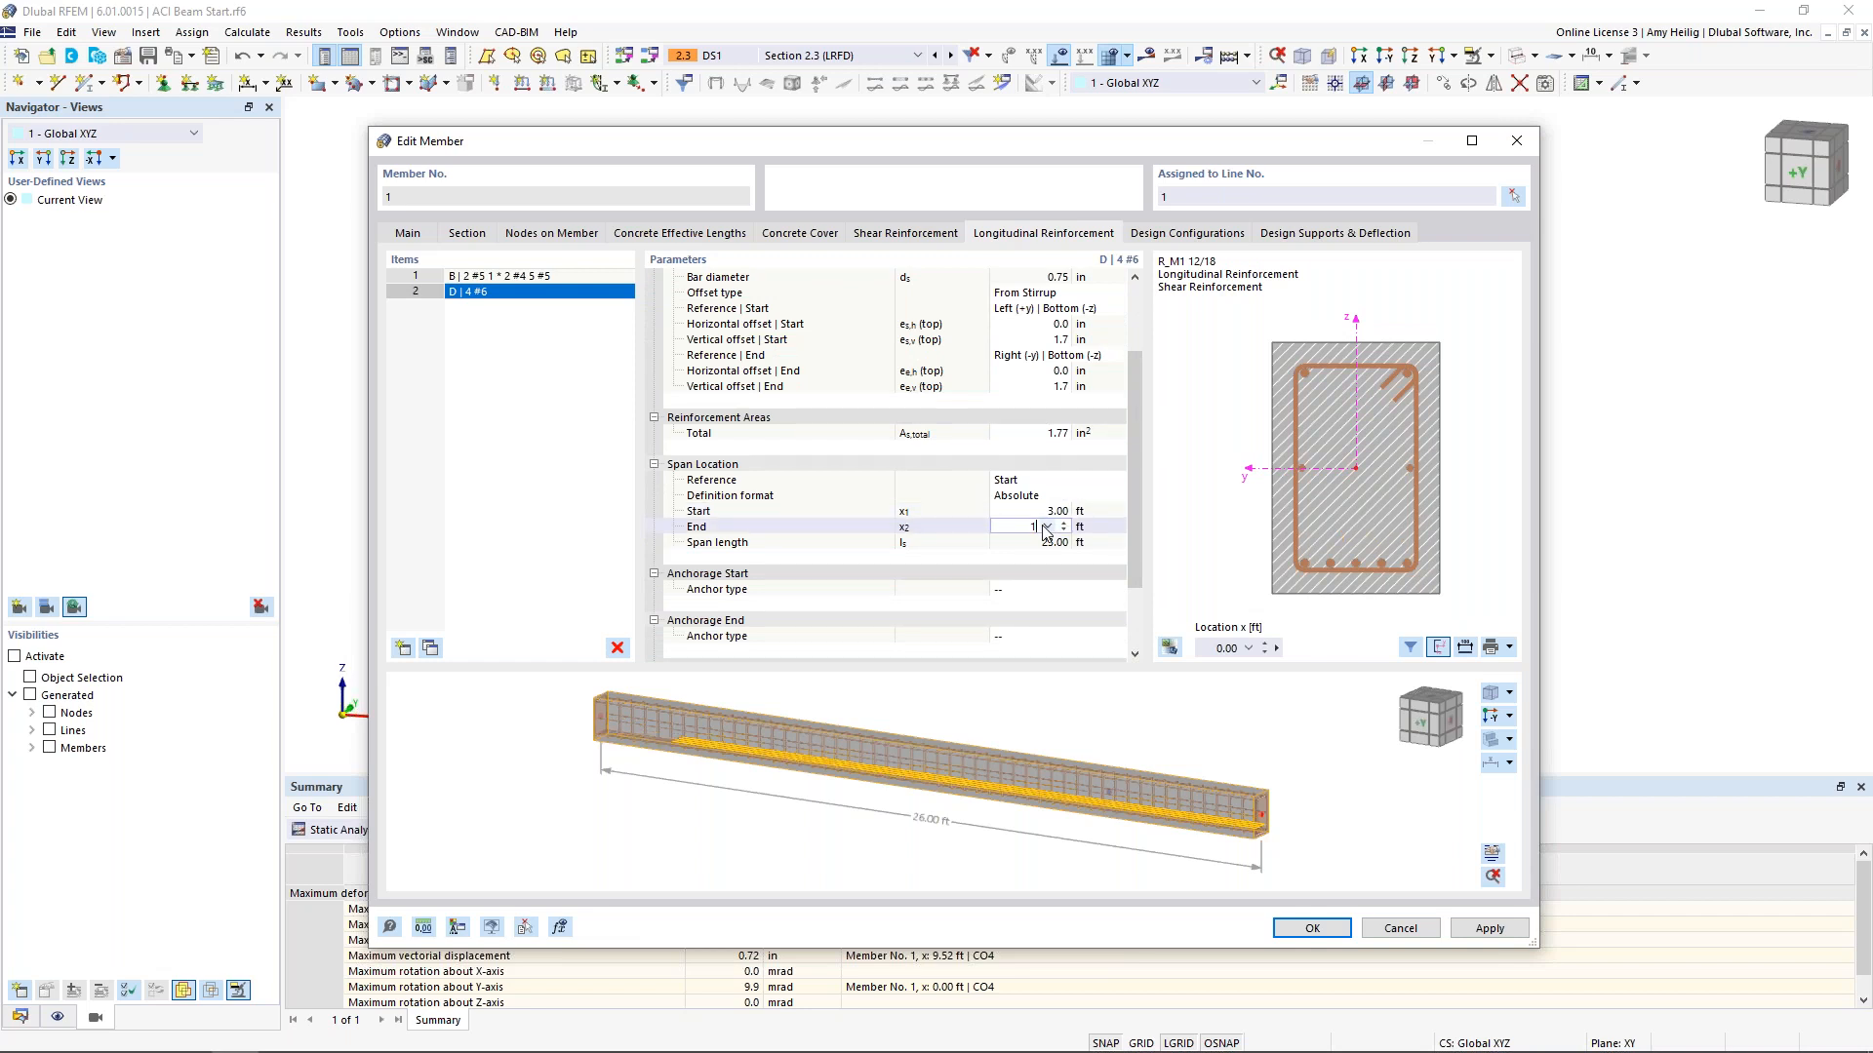
pyautogui.write('7')
pyautogui.press('Return')
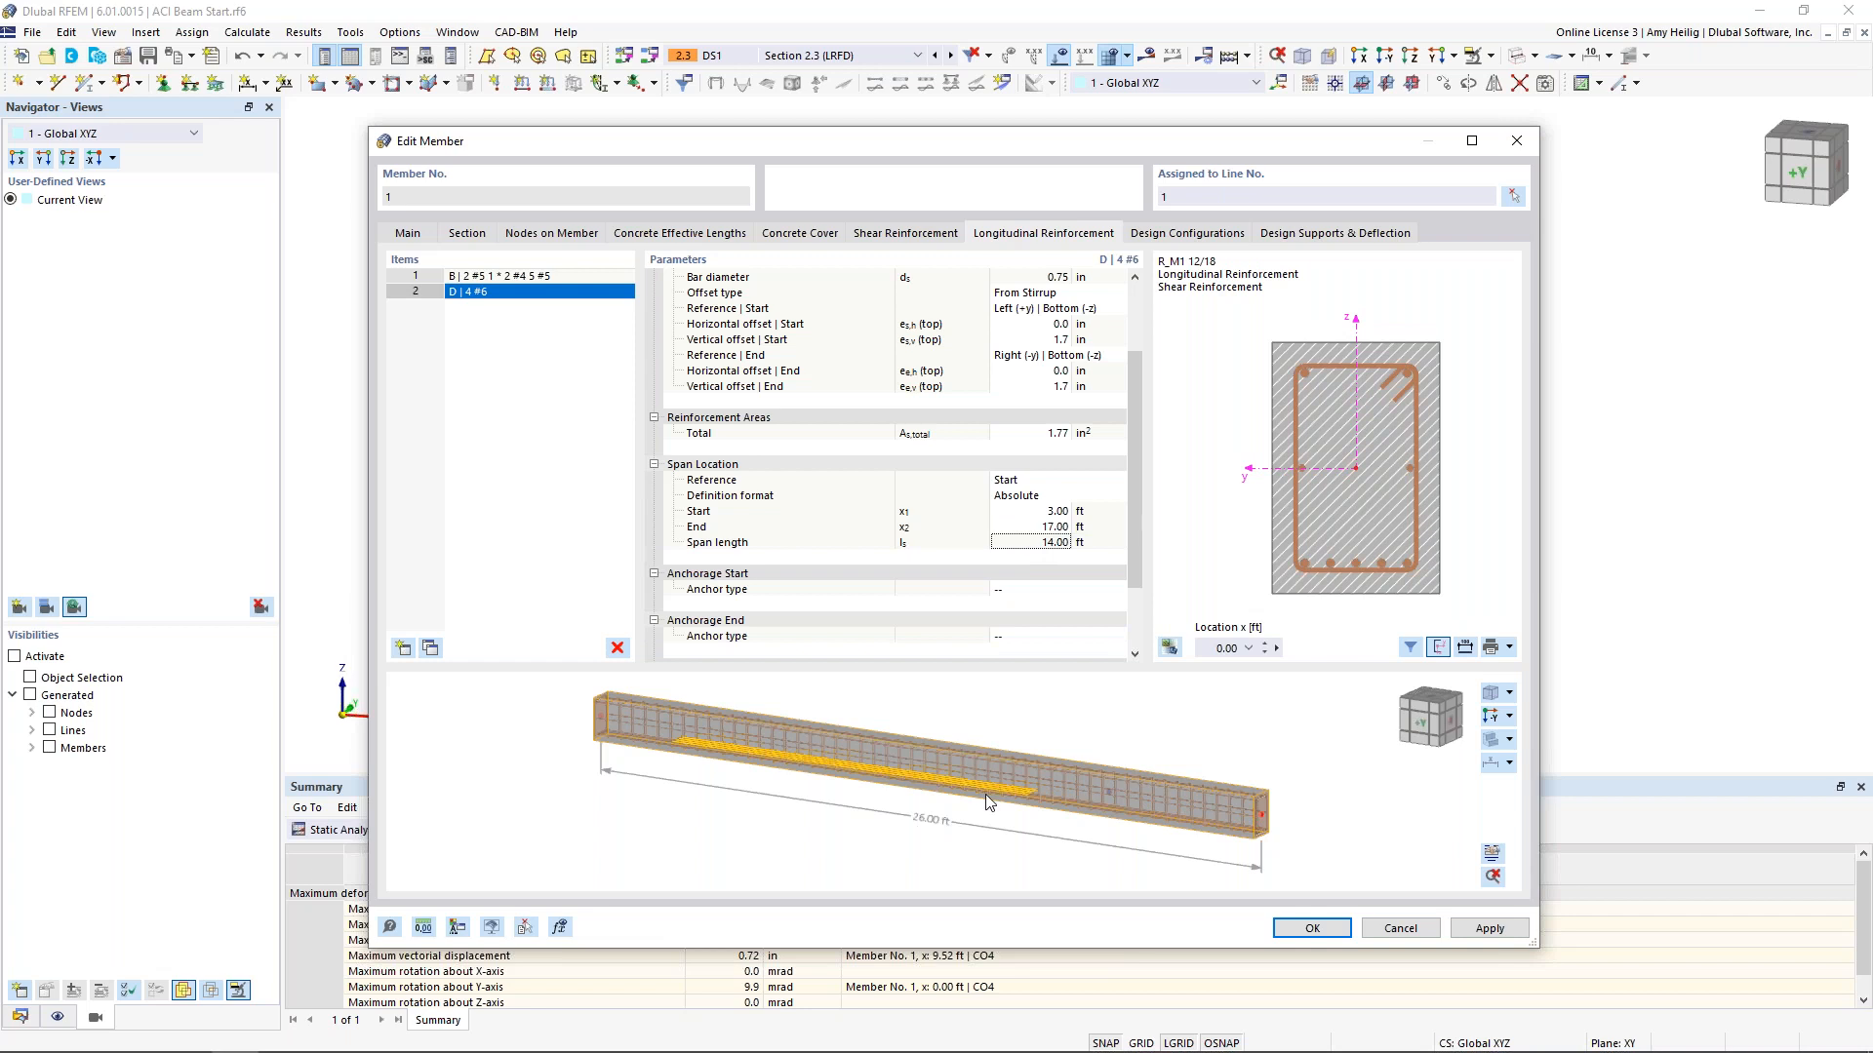
pyautogui.scroll(5, 744, 773)
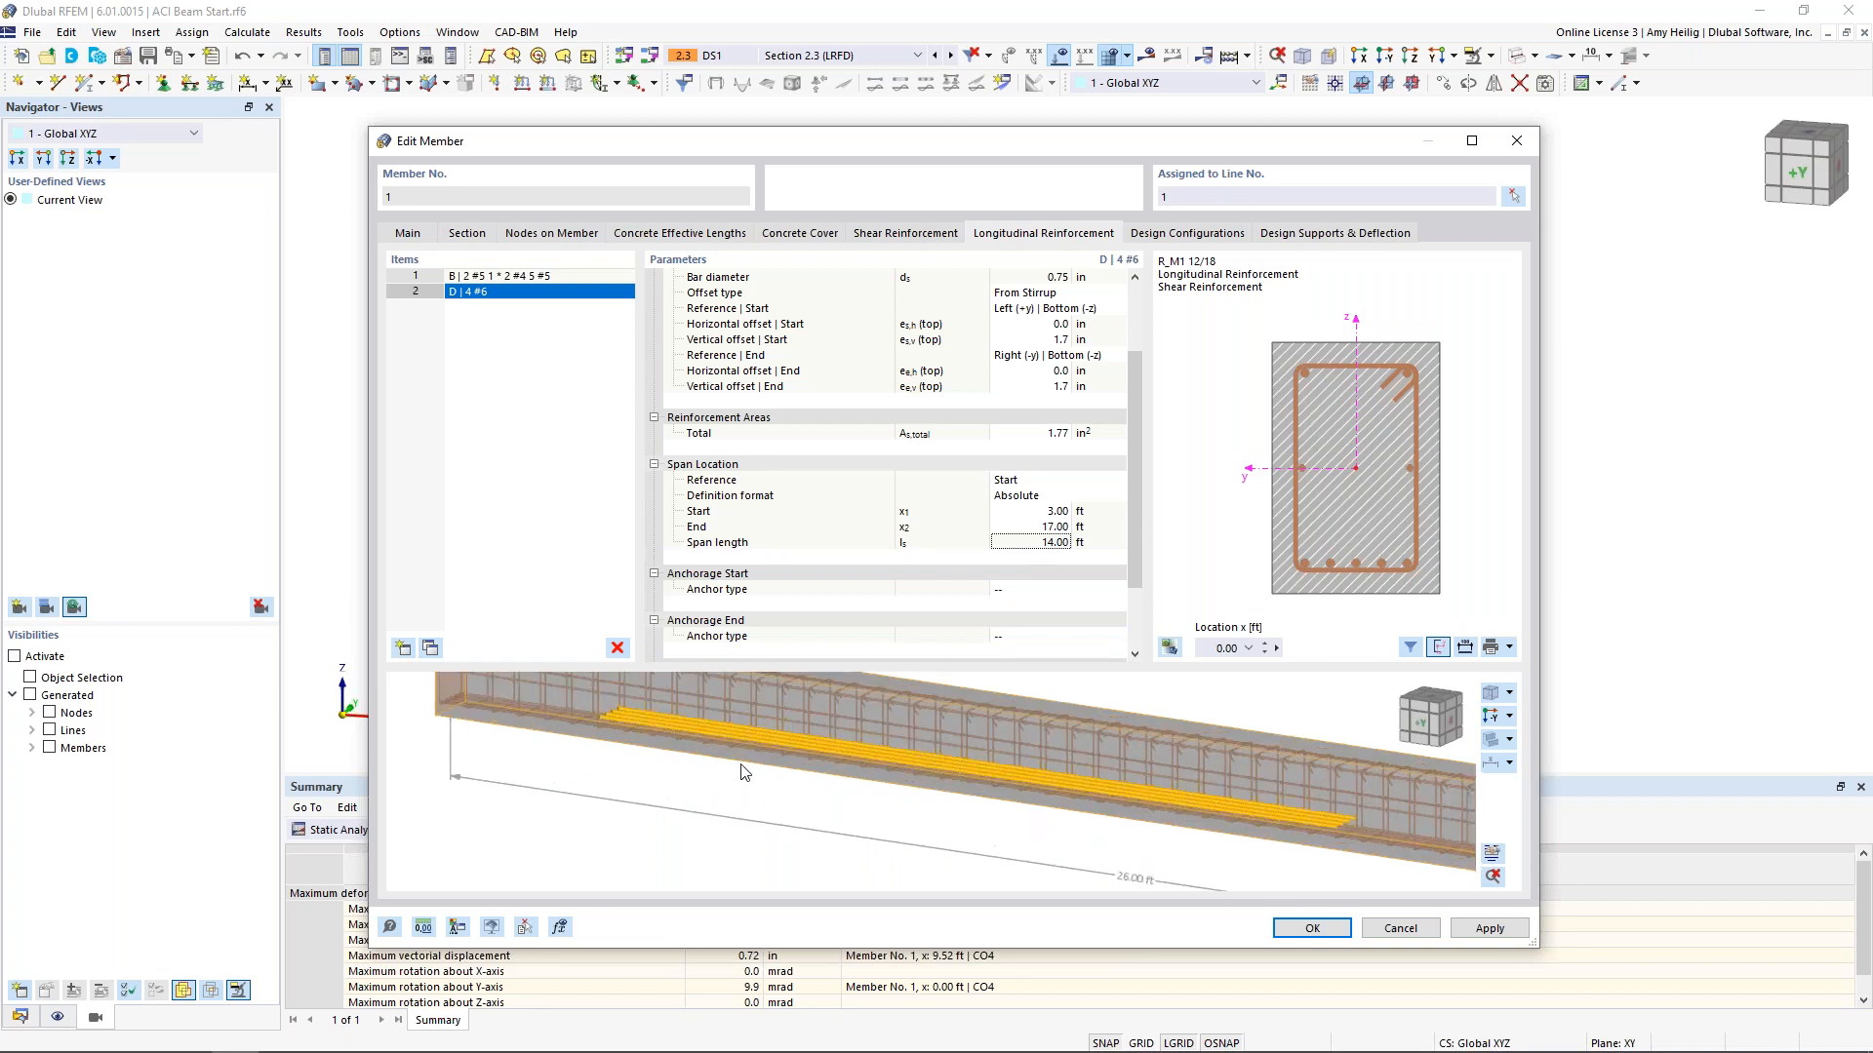
pyautogui.scroll(-3, 744, 773)
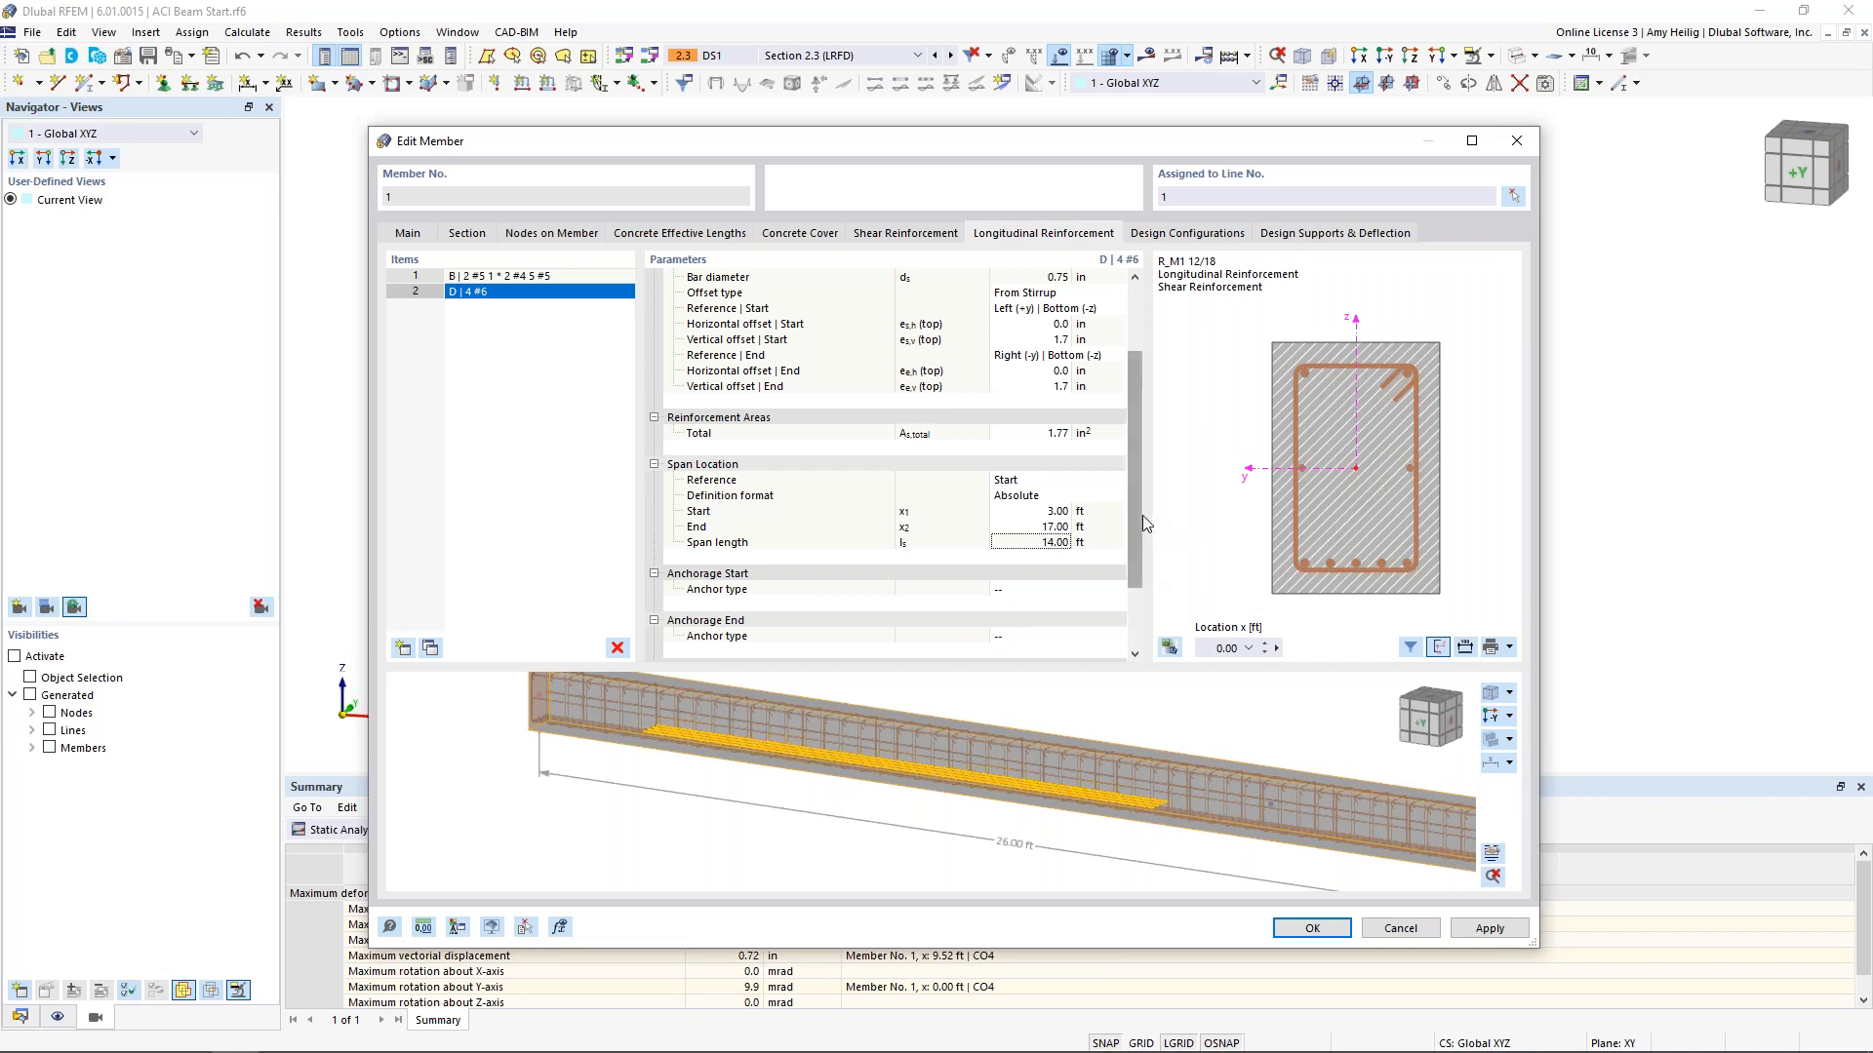
# Check the support location in the model, and add a third longitudinal reinforcement item with rebar type D | Line
pyautogui.moveTo(1248, 150); pyautogui.dragTo(1158, 680)
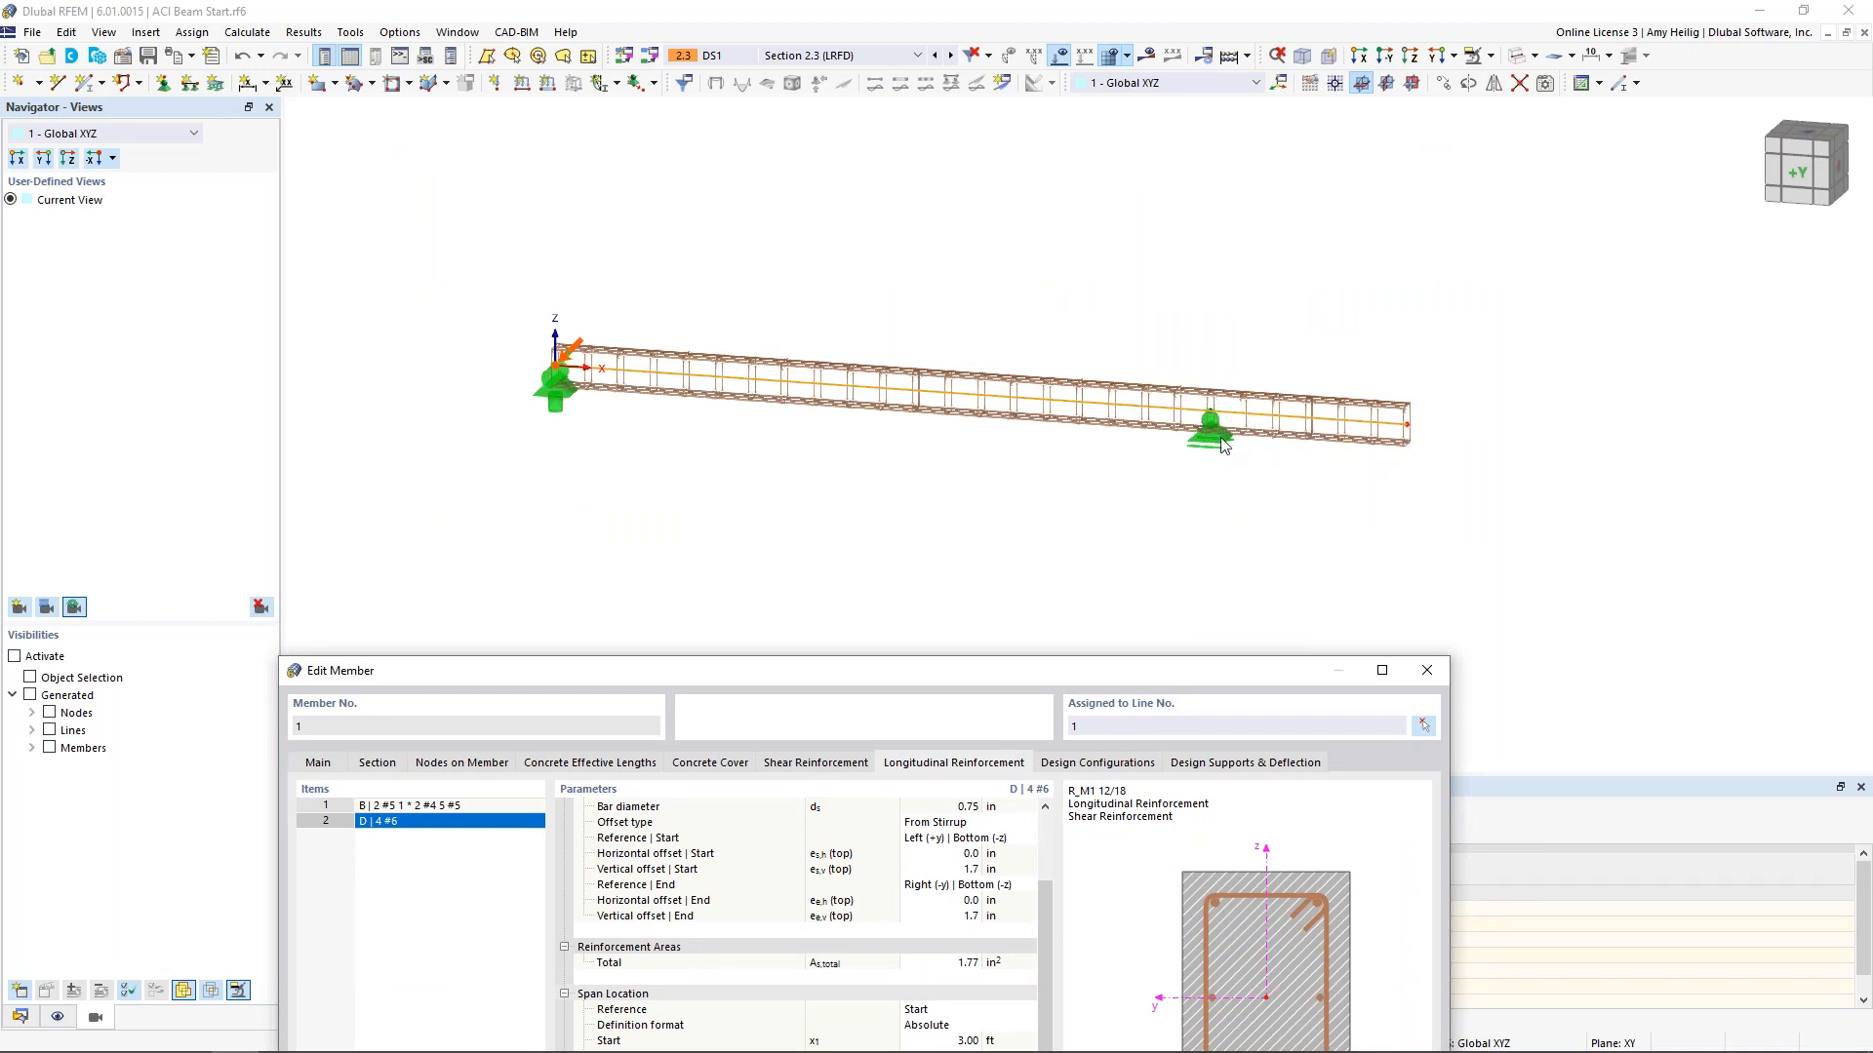
pyautogui.moveTo(1151, 670); pyautogui.dragTo(1257, 123)
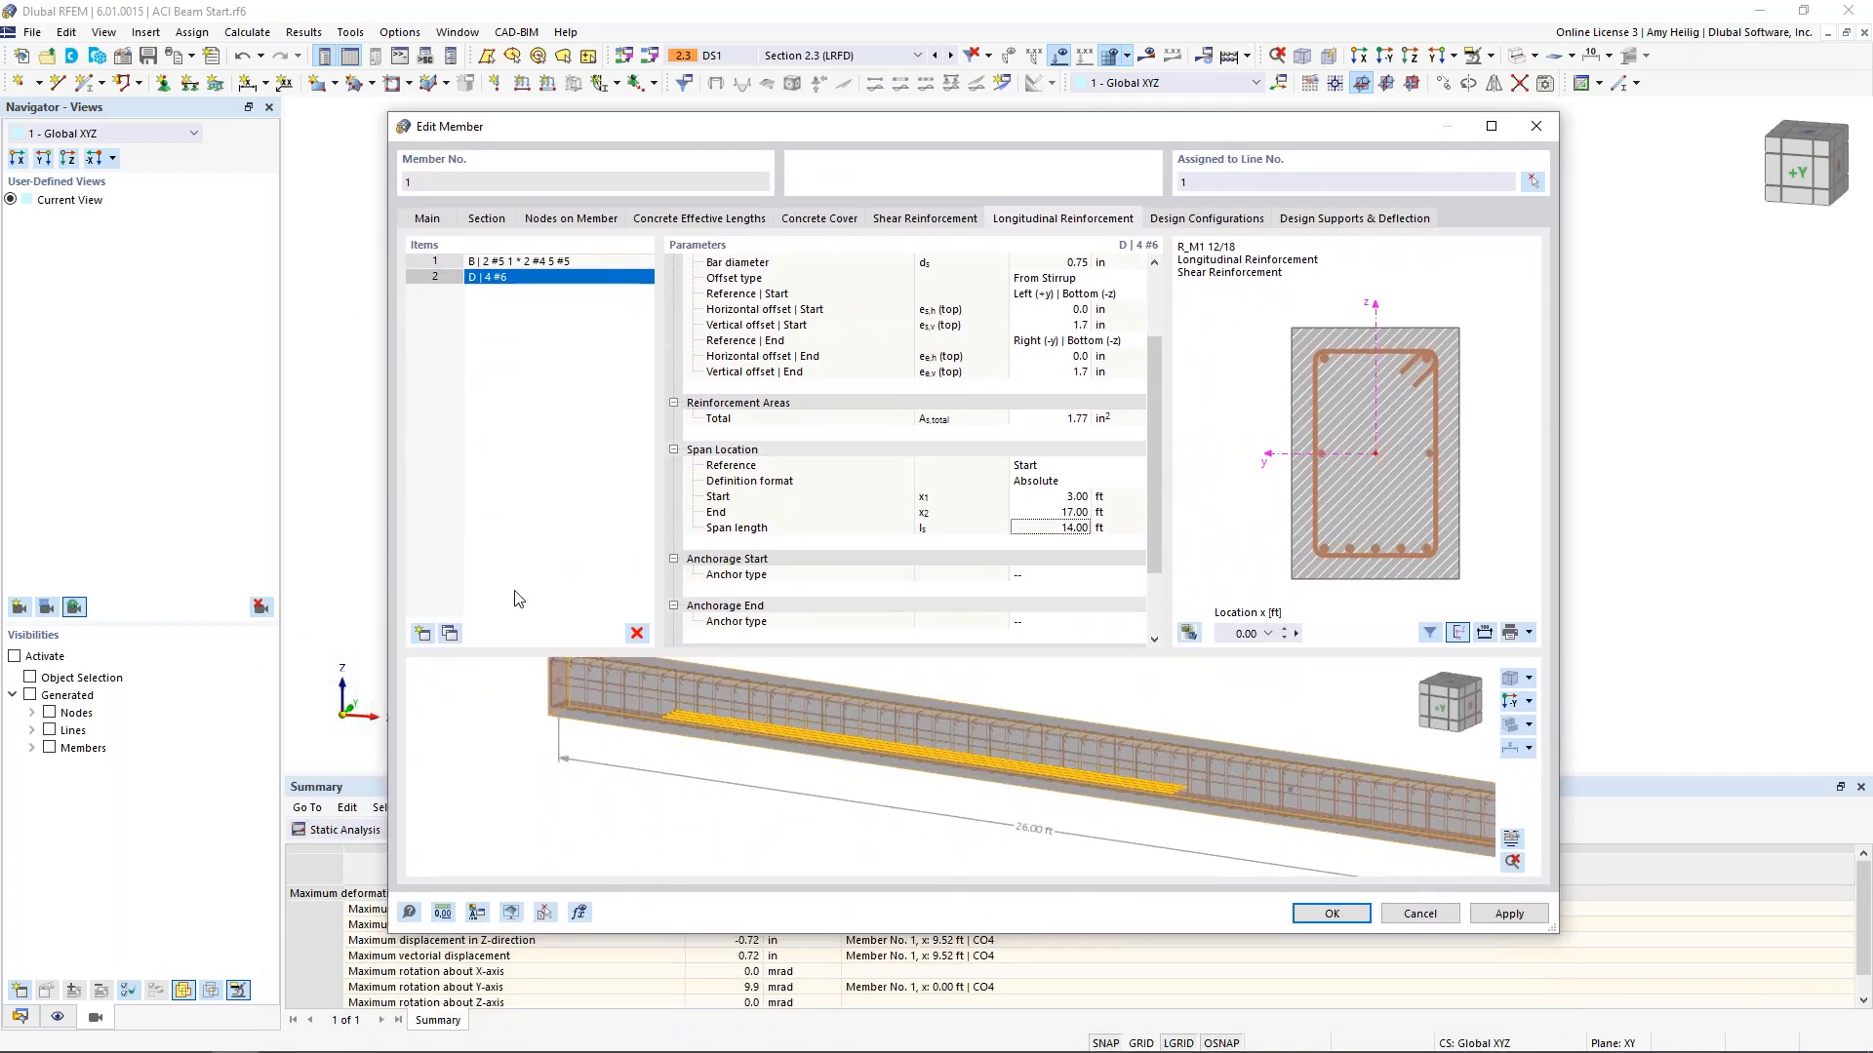
pyautogui.click(423, 633)
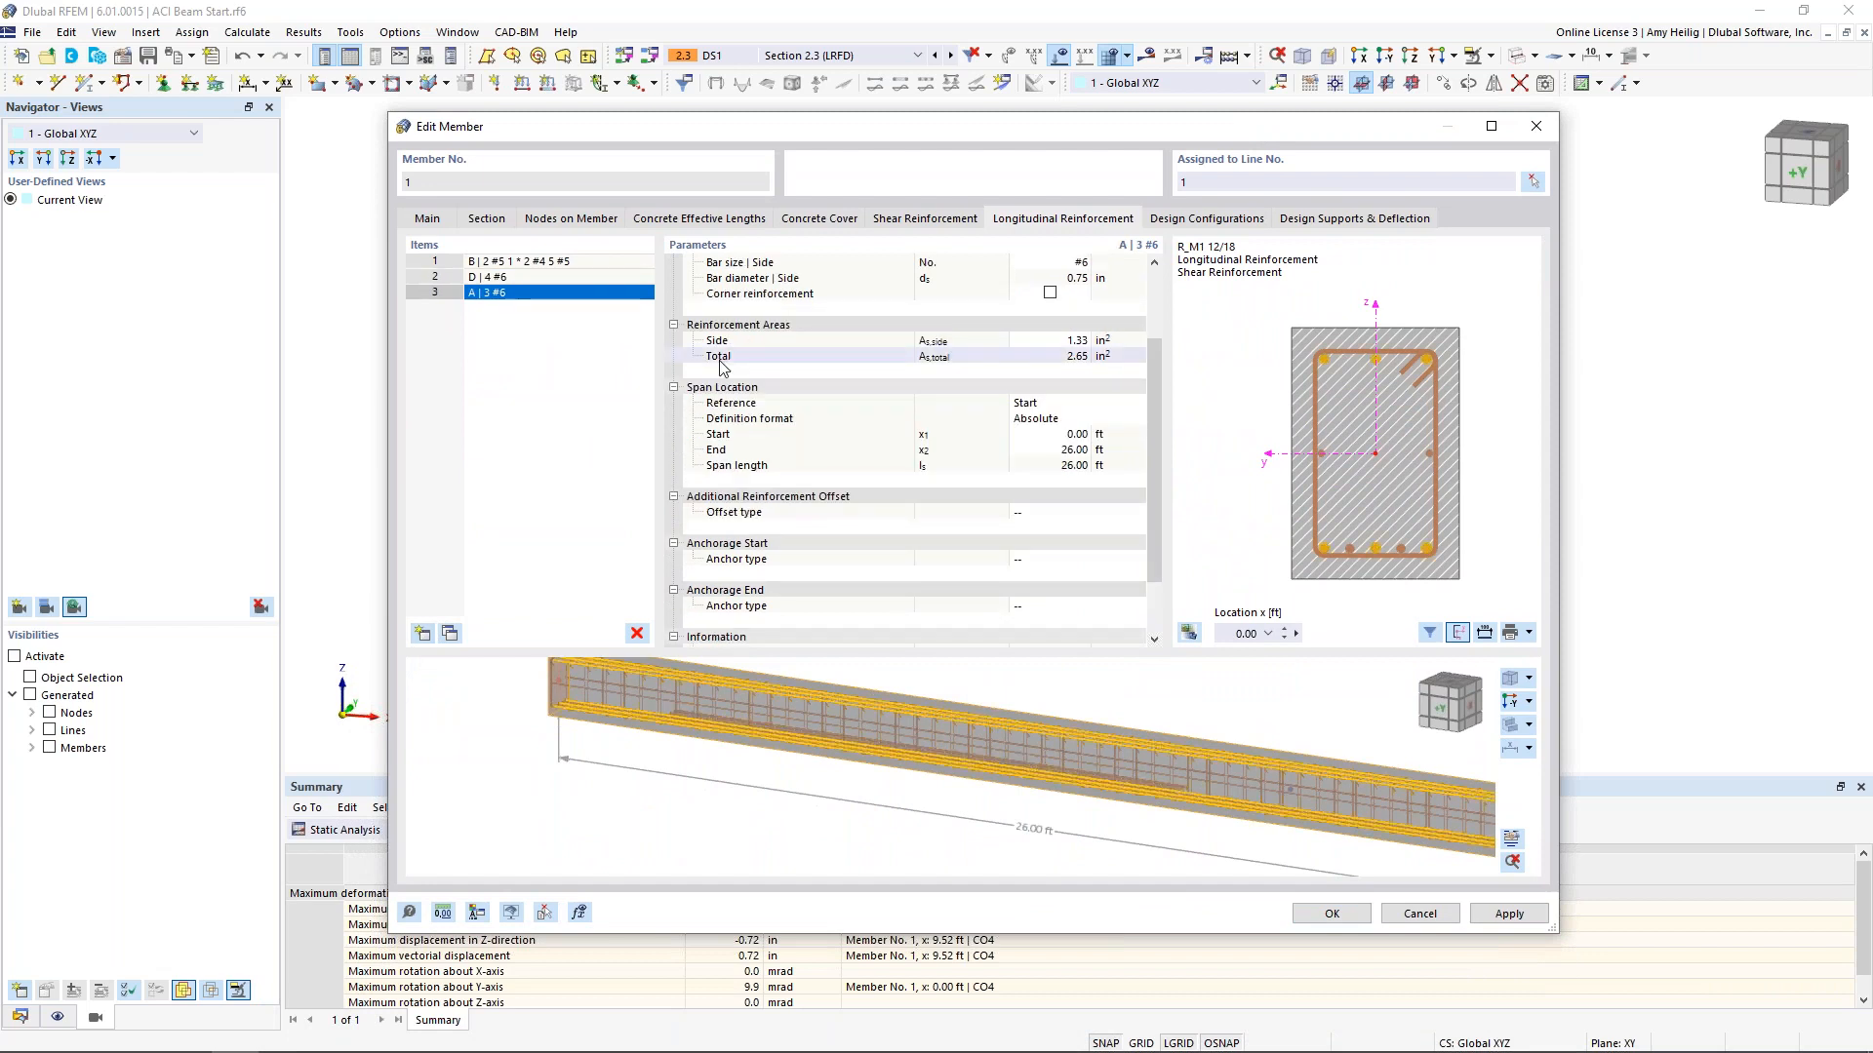
pyautogui.scroll(3, 1073, 351)
pyautogui.click(1071, 278)
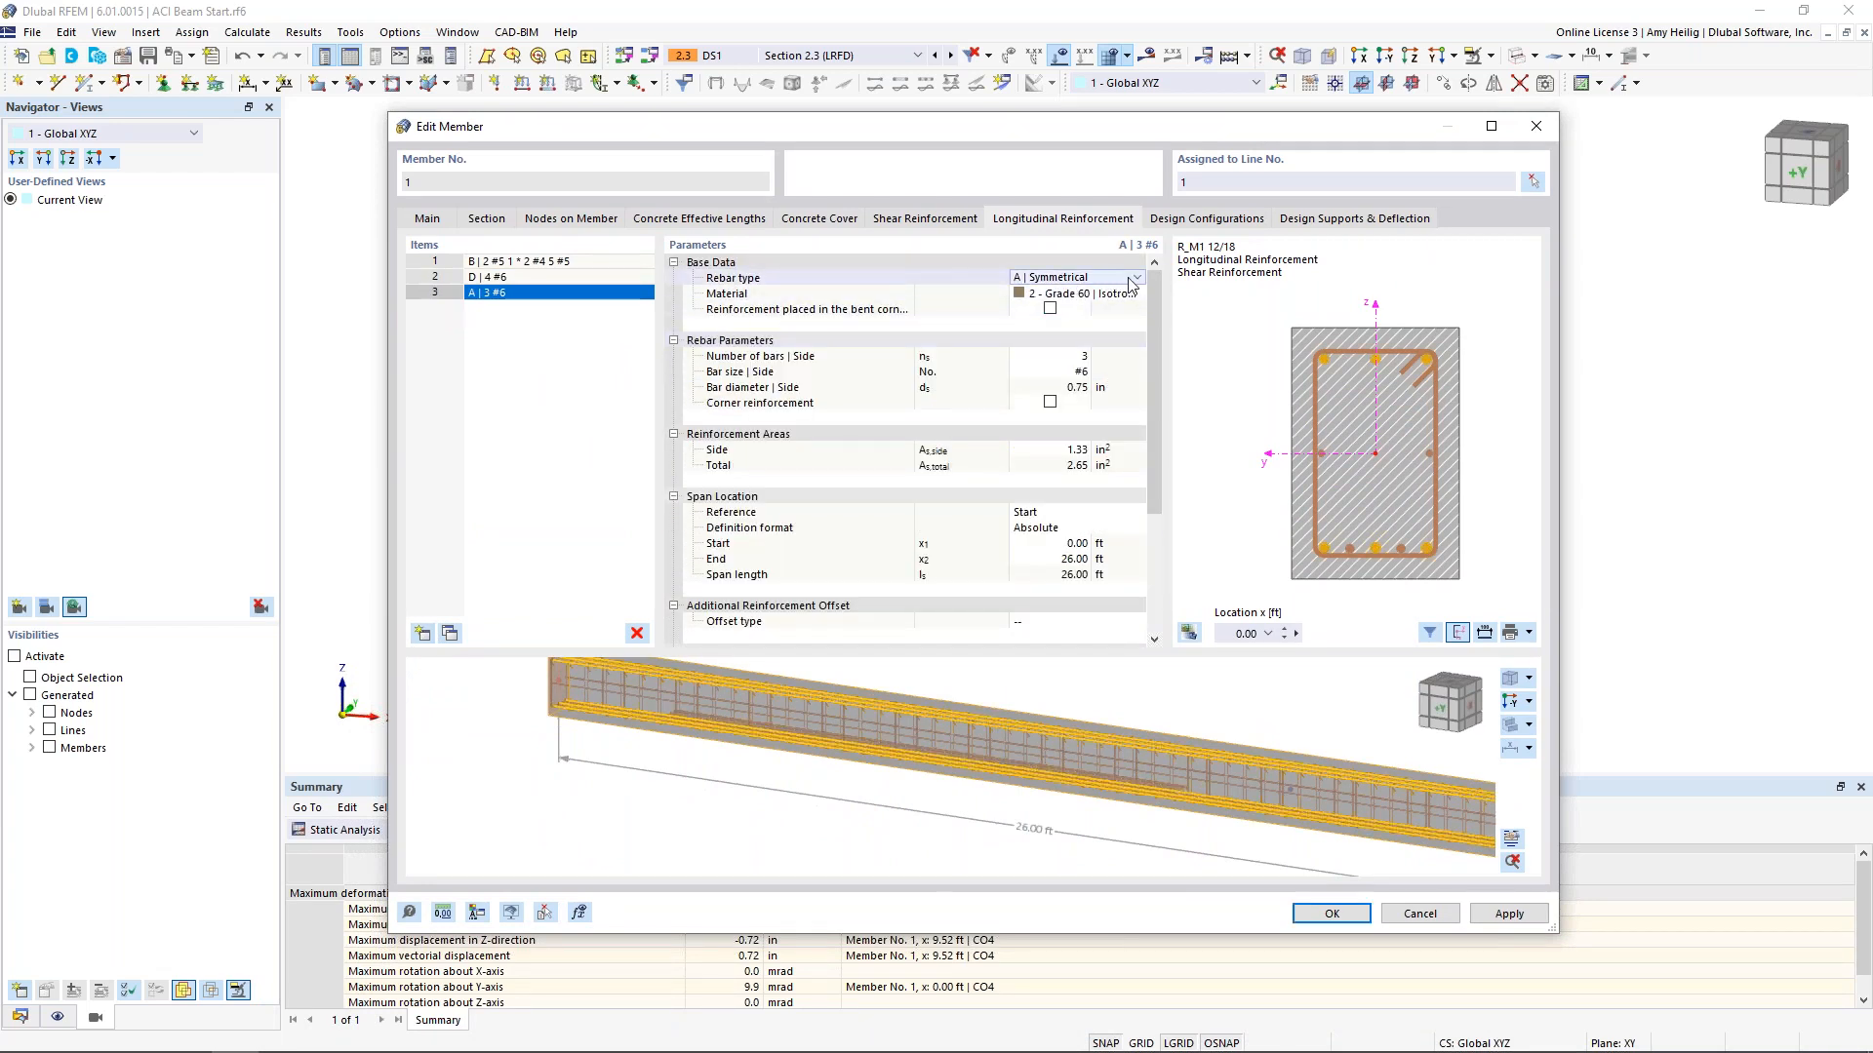
pyautogui.click(1133, 278)
pyautogui.click(1094, 339)
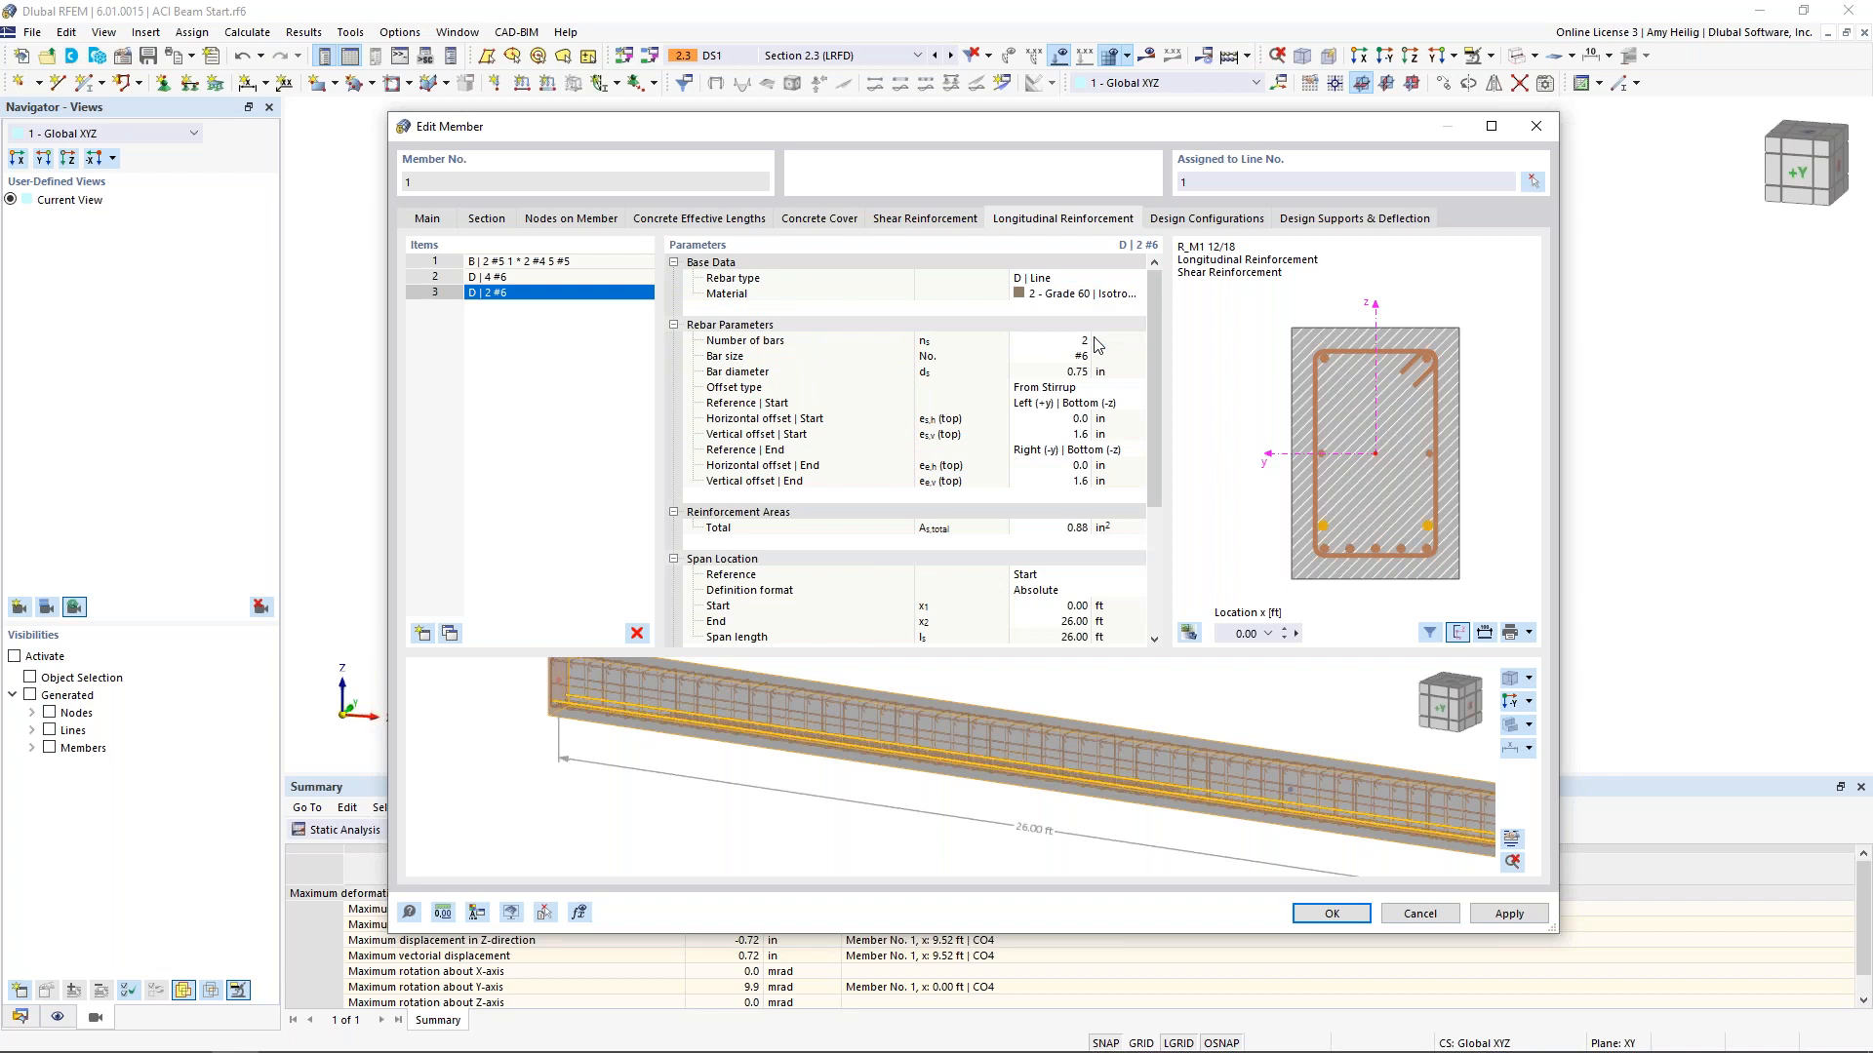
# Set the third reinforcement item's bar size to #5
pyautogui.click(1078, 356)
pyautogui.click(1082, 355)
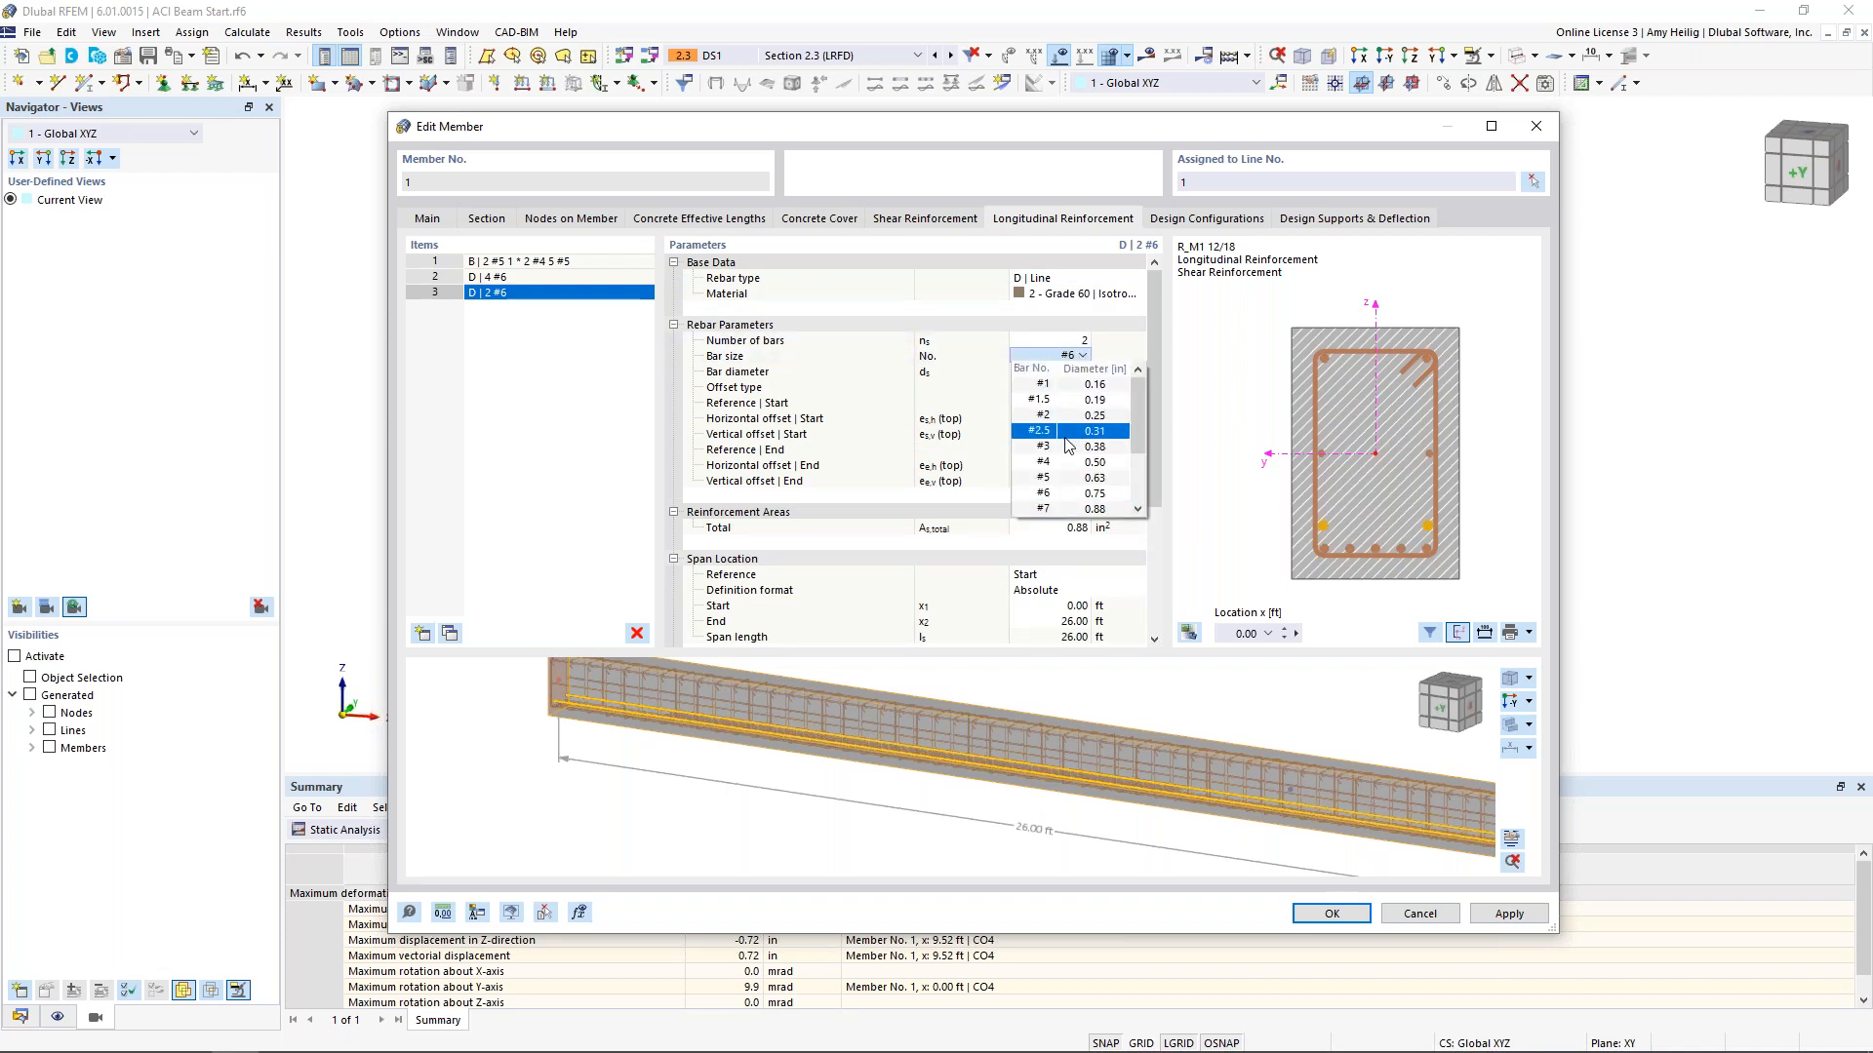
pyautogui.click(1061, 478)
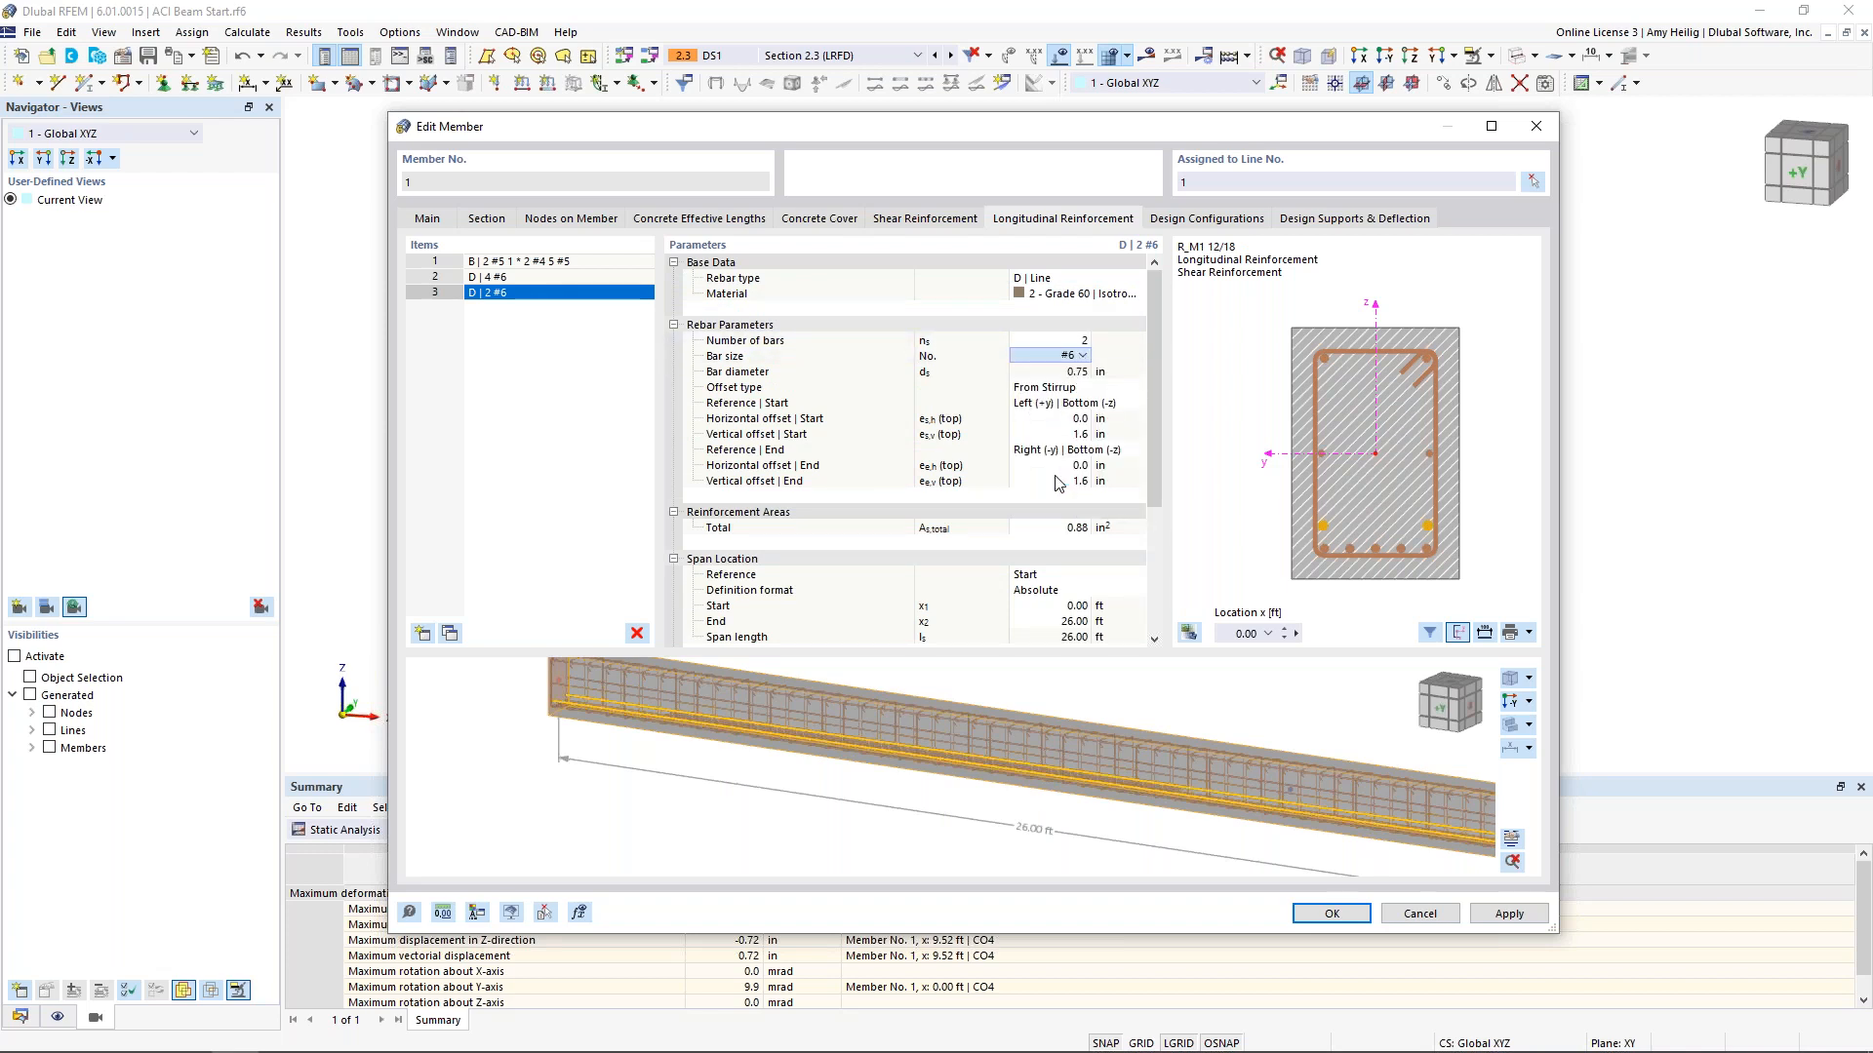
# Reference the third item's start to Center | Top (+z) with a horizontal offset of -1.2 in and a vertical offset of 0 in
pyautogui.click(1061, 403)
pyautogui.click(1136, 403)
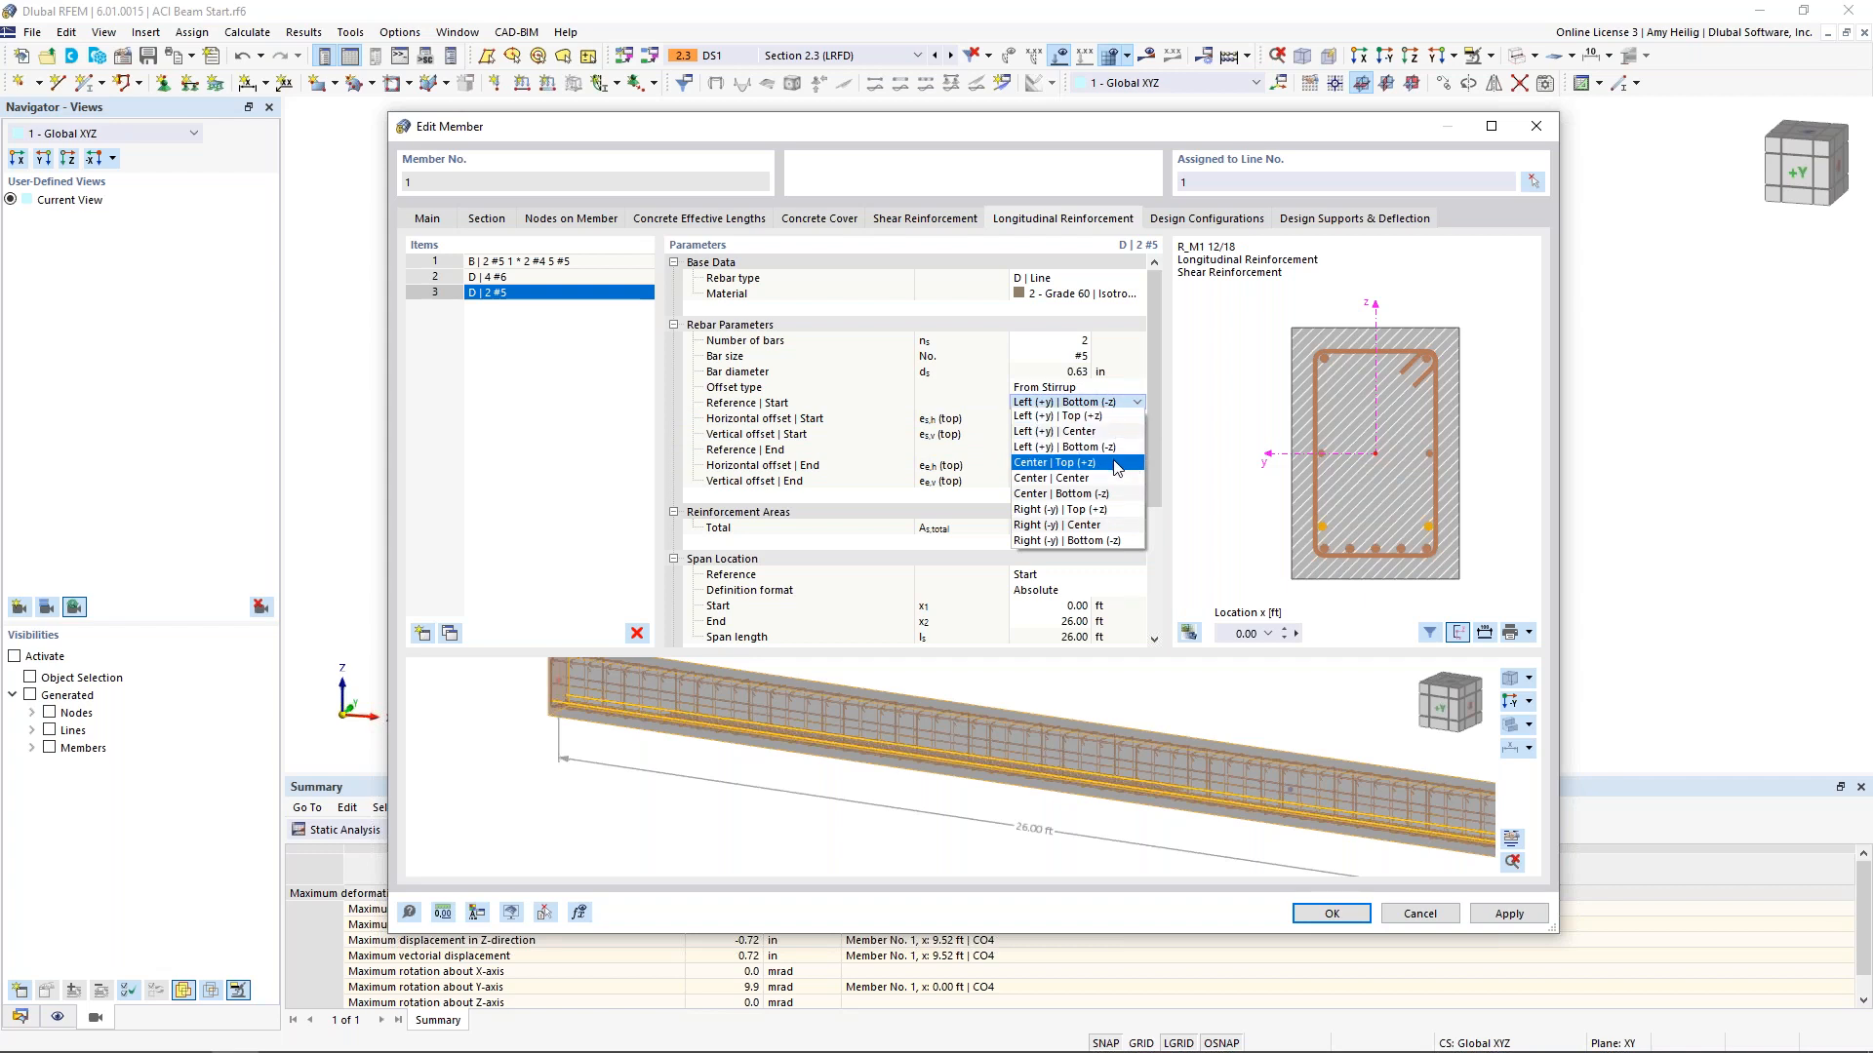
pyautogui.click(1114, 463)
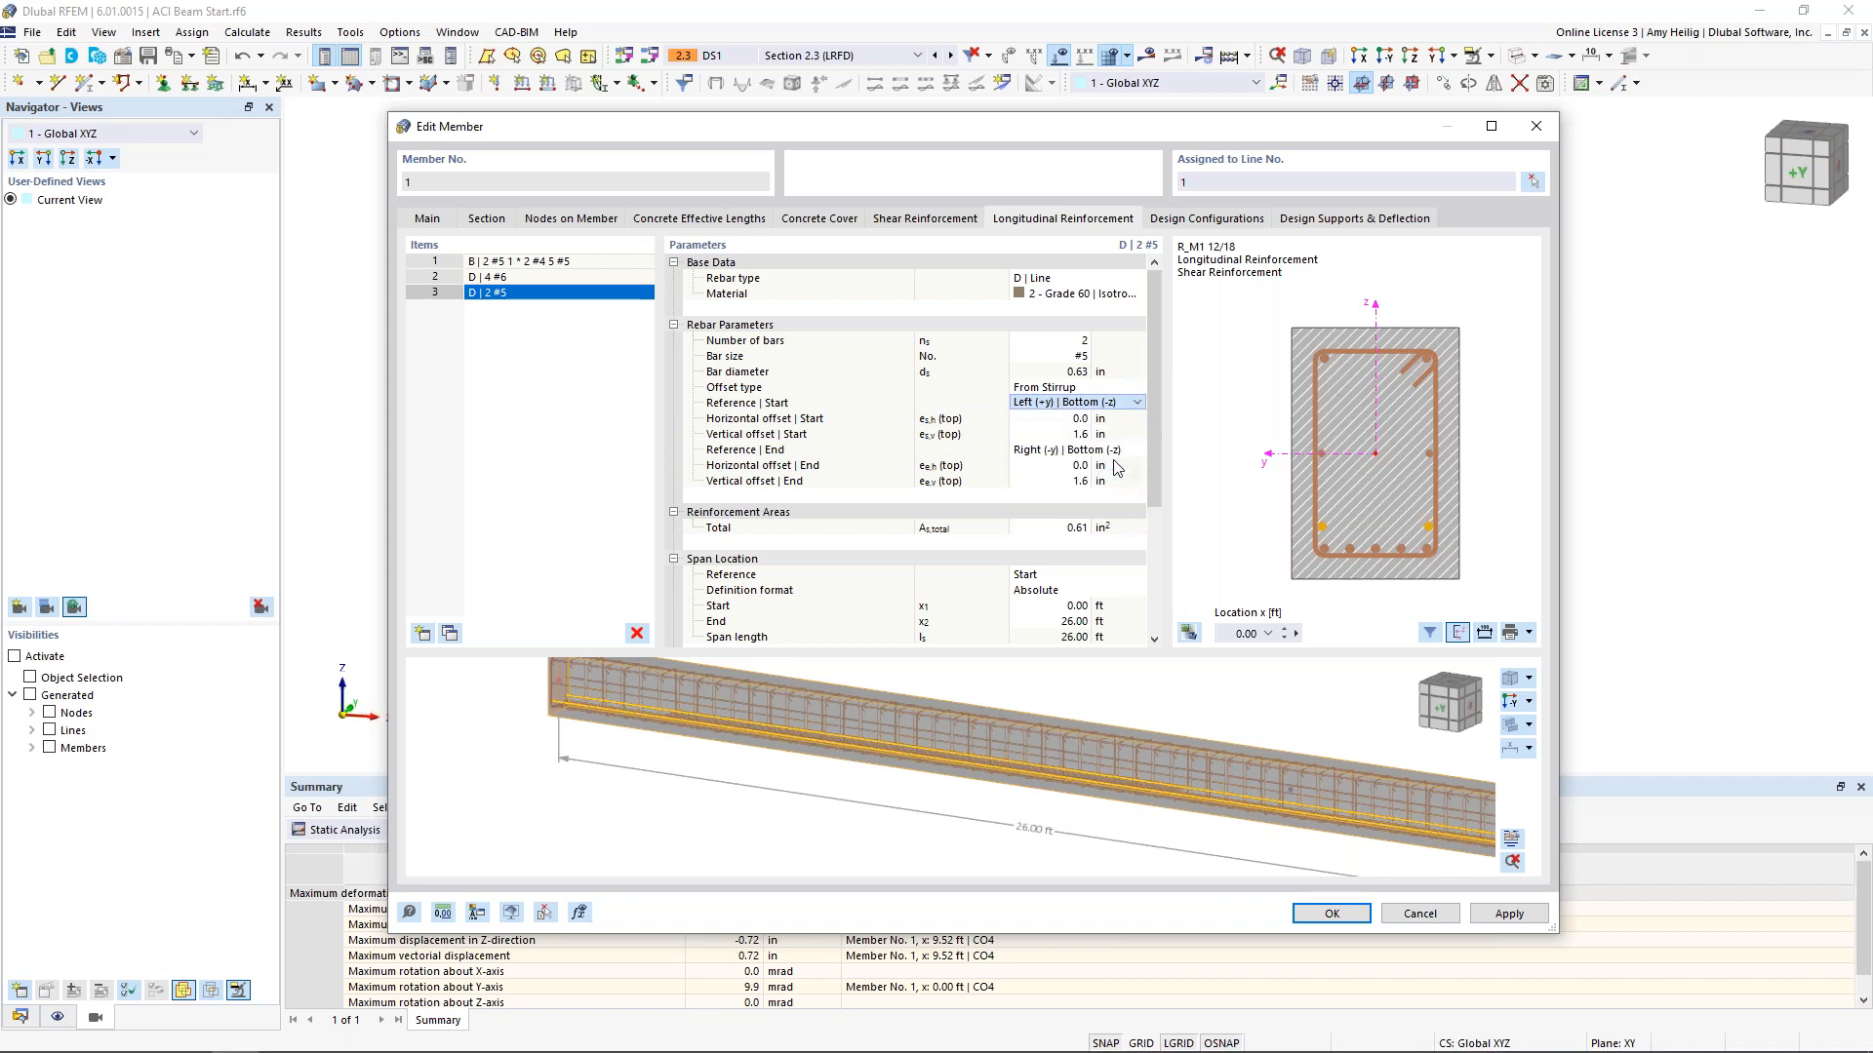
pyautogui.click(1068, 418)
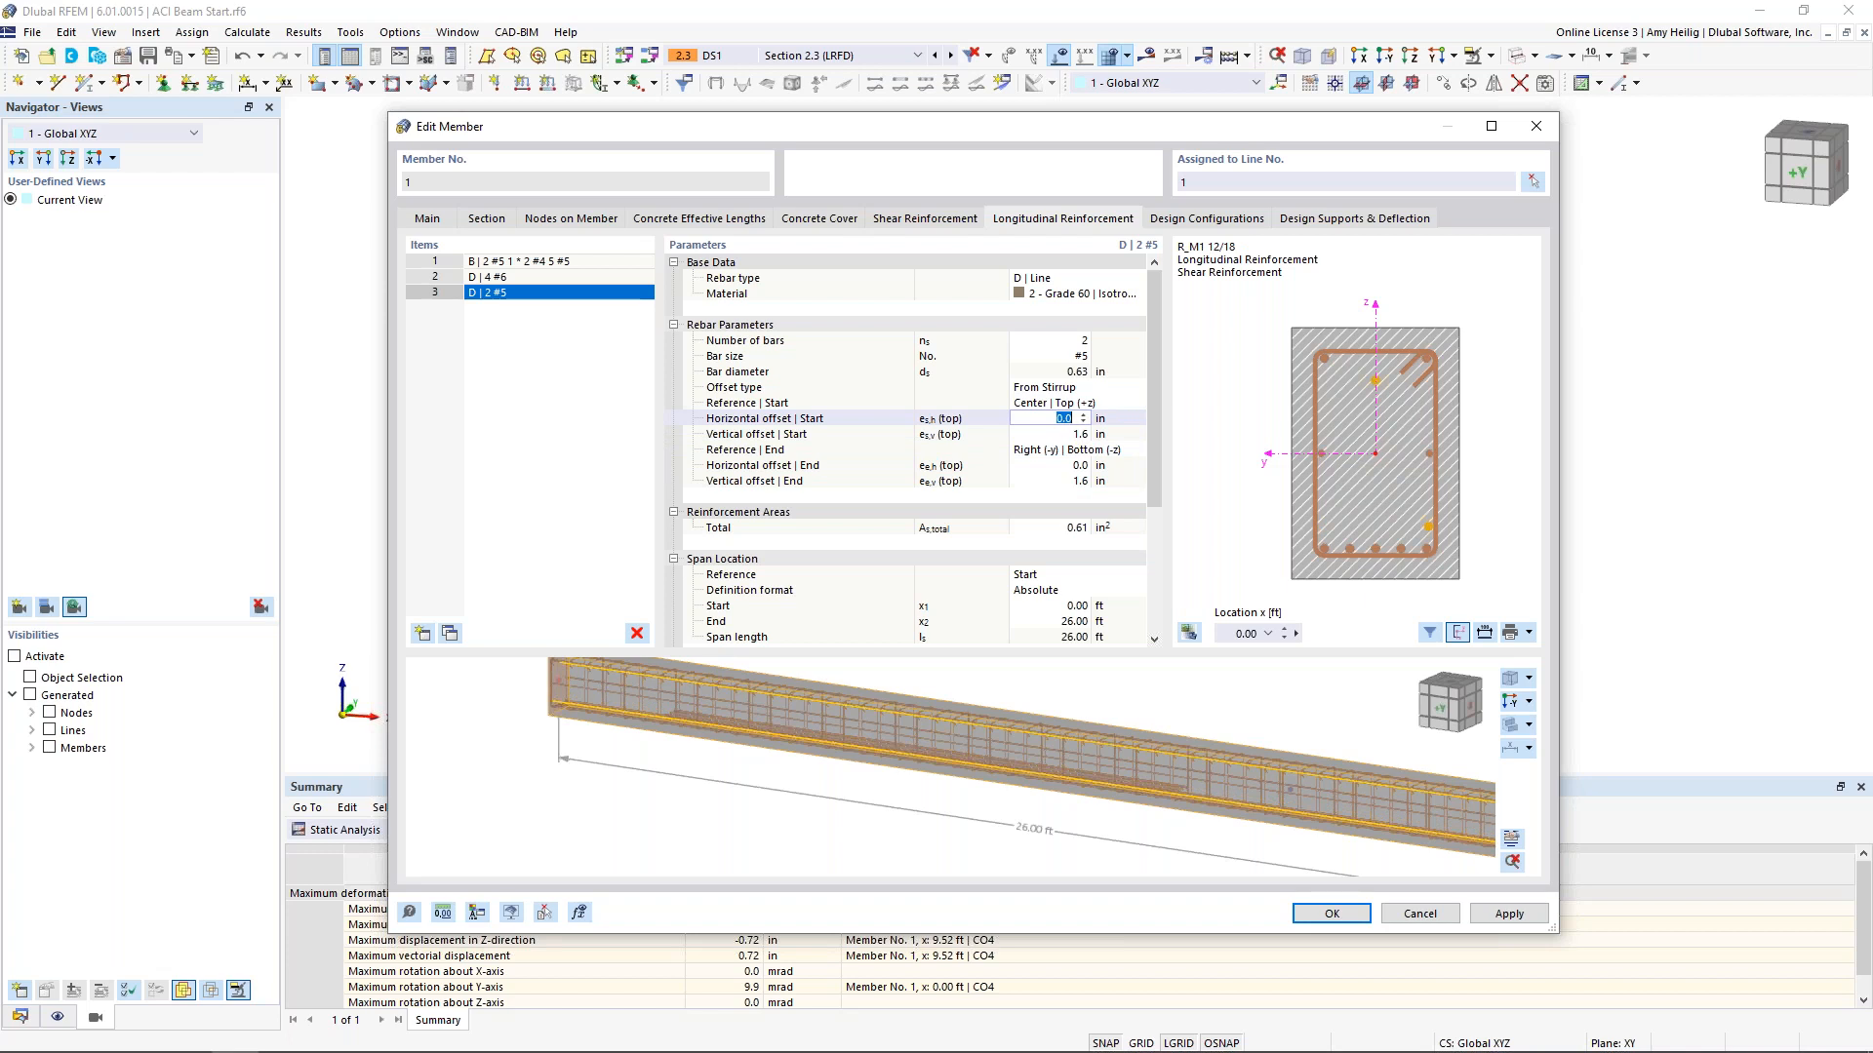
pyautogui.write('-1.2')
pyautogui.press('Tab')
pyautogui.write('0')
pyautogui.press('Tab')
# Reference the third reinforcement item's end to Center | Top (+z) with a horizontal offset of 1.2 in and a vertical offset of 0 in
pyautogui.click(1093, 452)
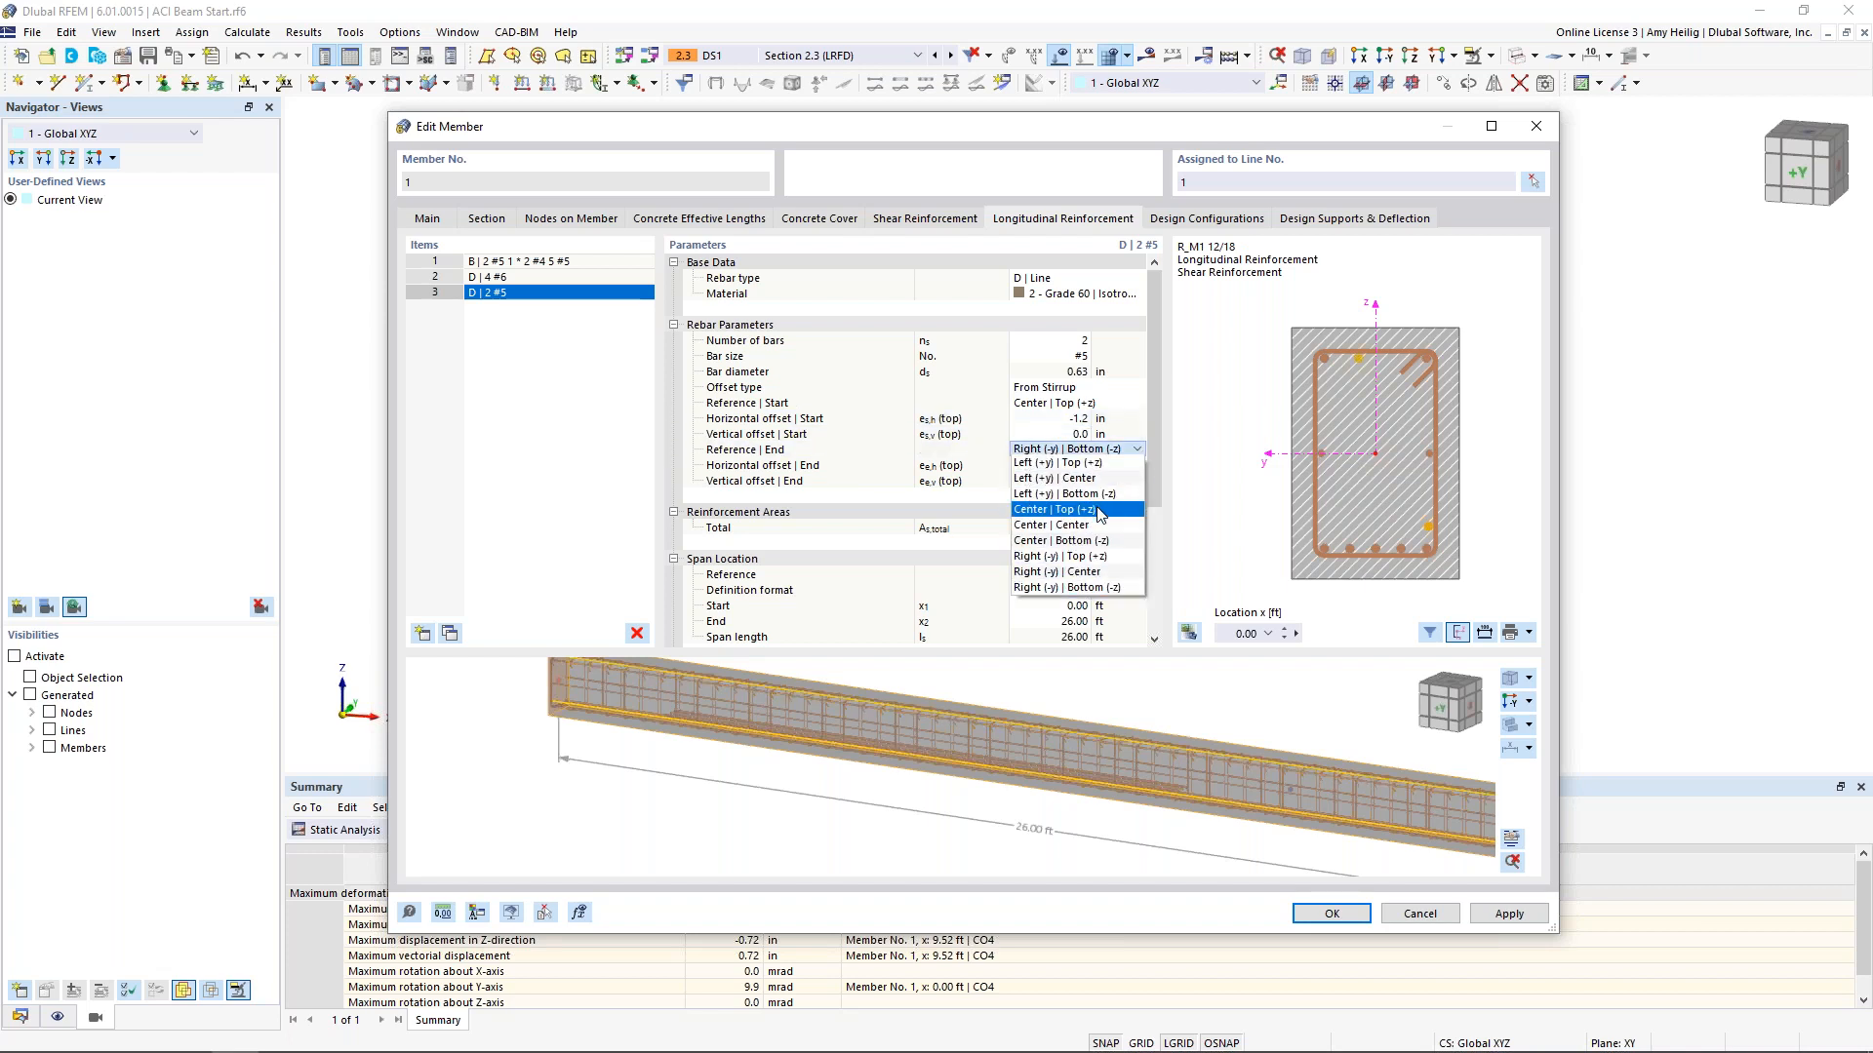
pyautogui.click(1053, 509)
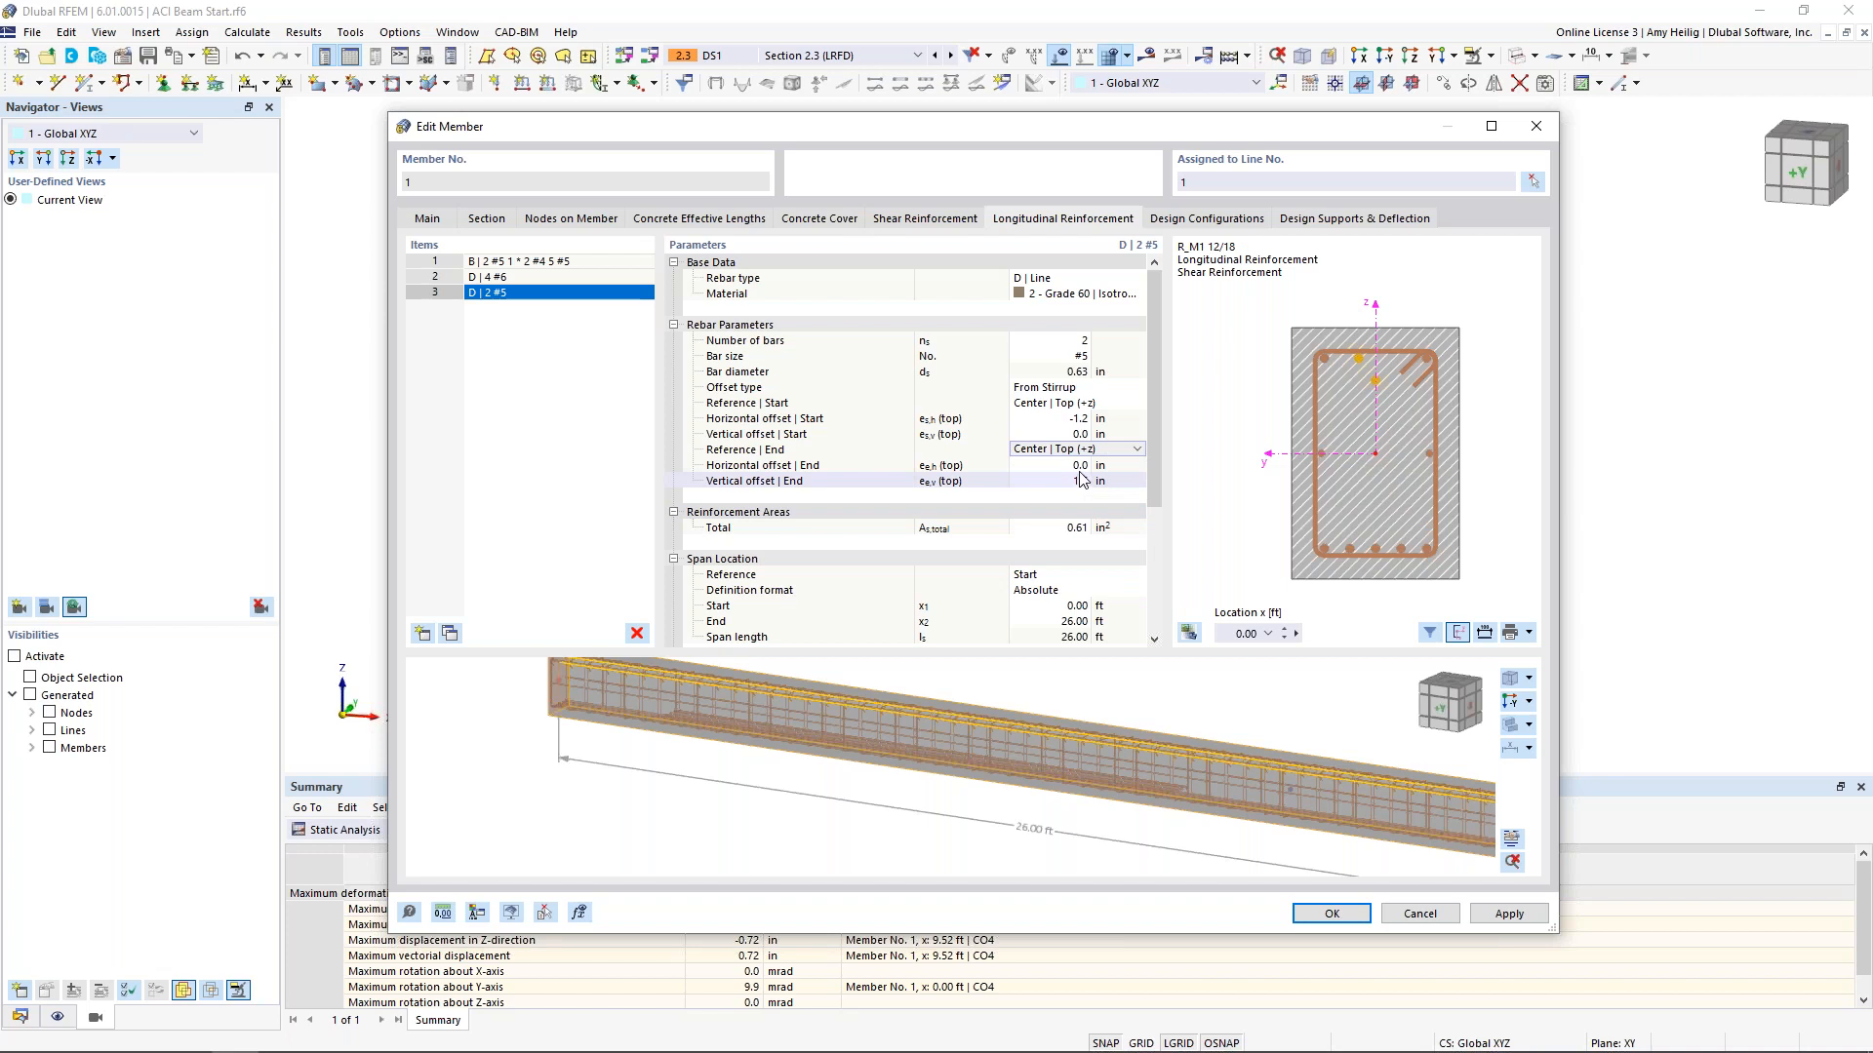
pyautogui.press('Tab')
pyautogui.write('1.2')
pyautogui.press('Tab')
pyautogui.write('0')
pyautogui.press('Tab')
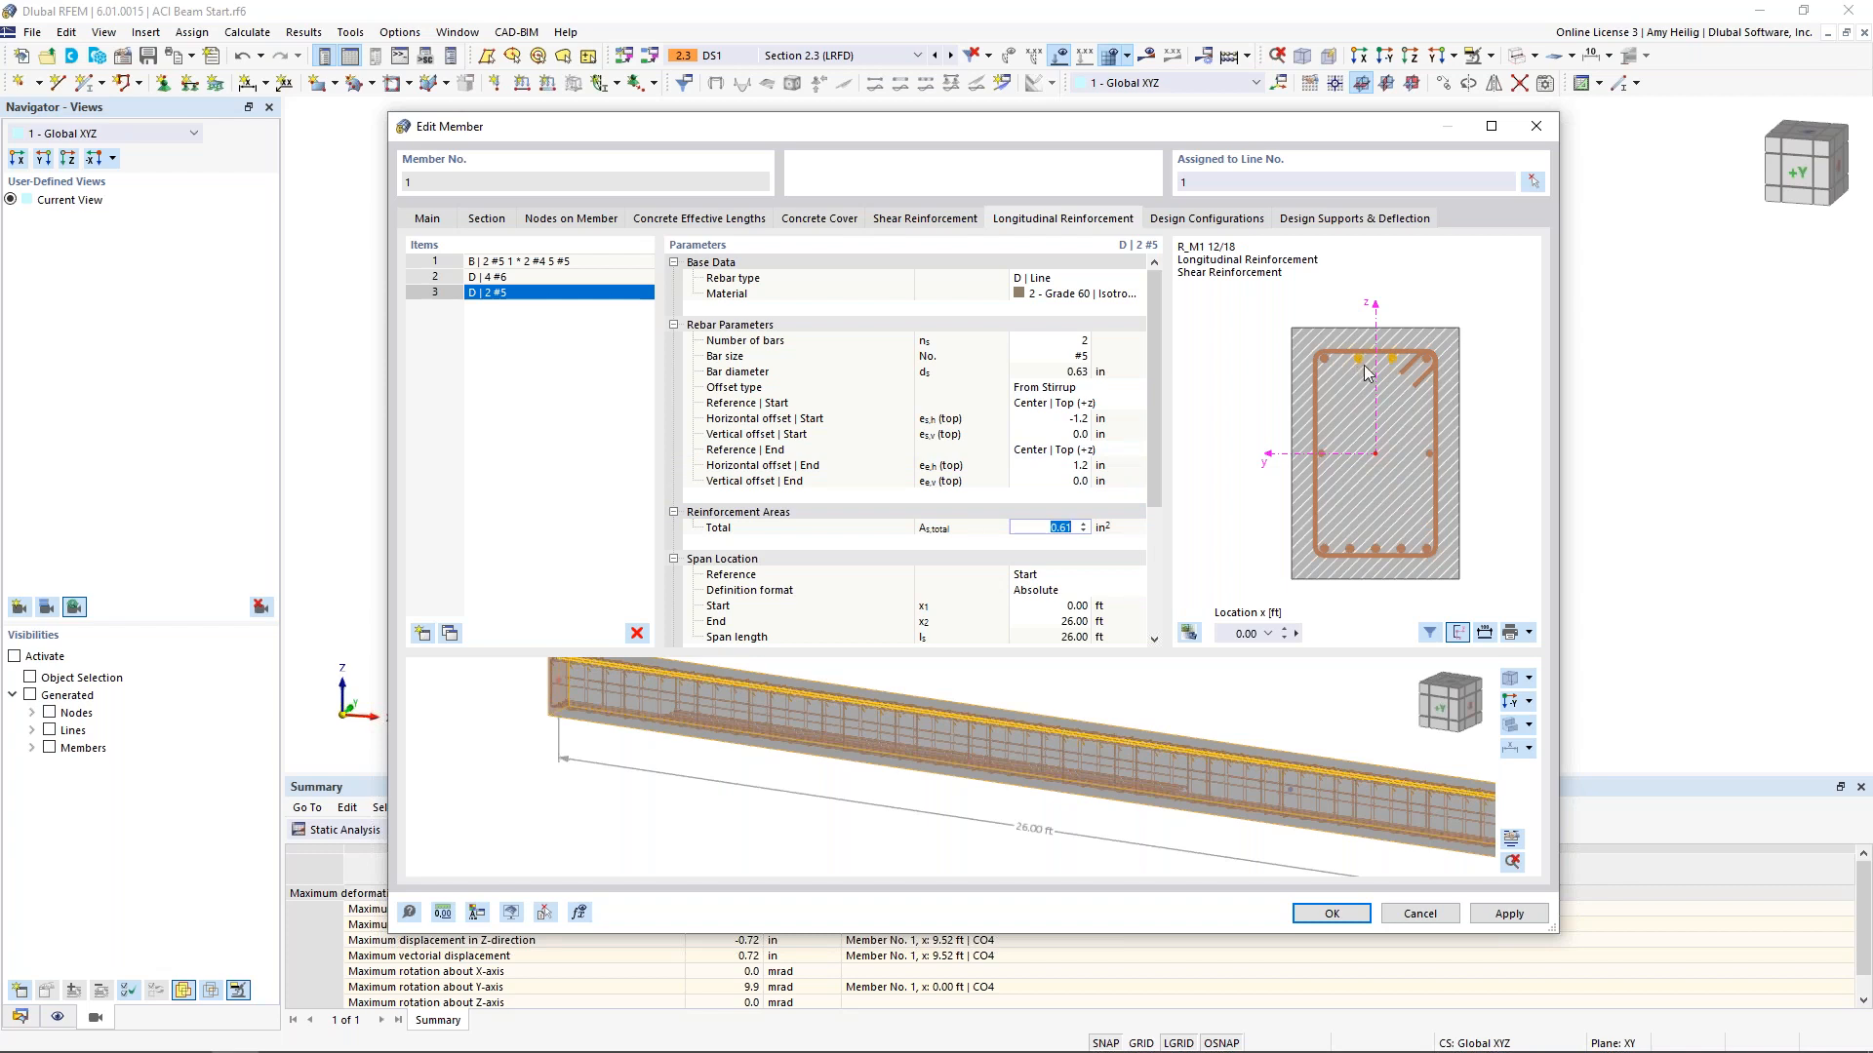
# Limit the third reinforcement item's span from 17.00 ft to 25.50 ft and check the top bars in the member preview
pyautogui.moveTo(1153, 444); pyautogui.dragTo(1143, 509)
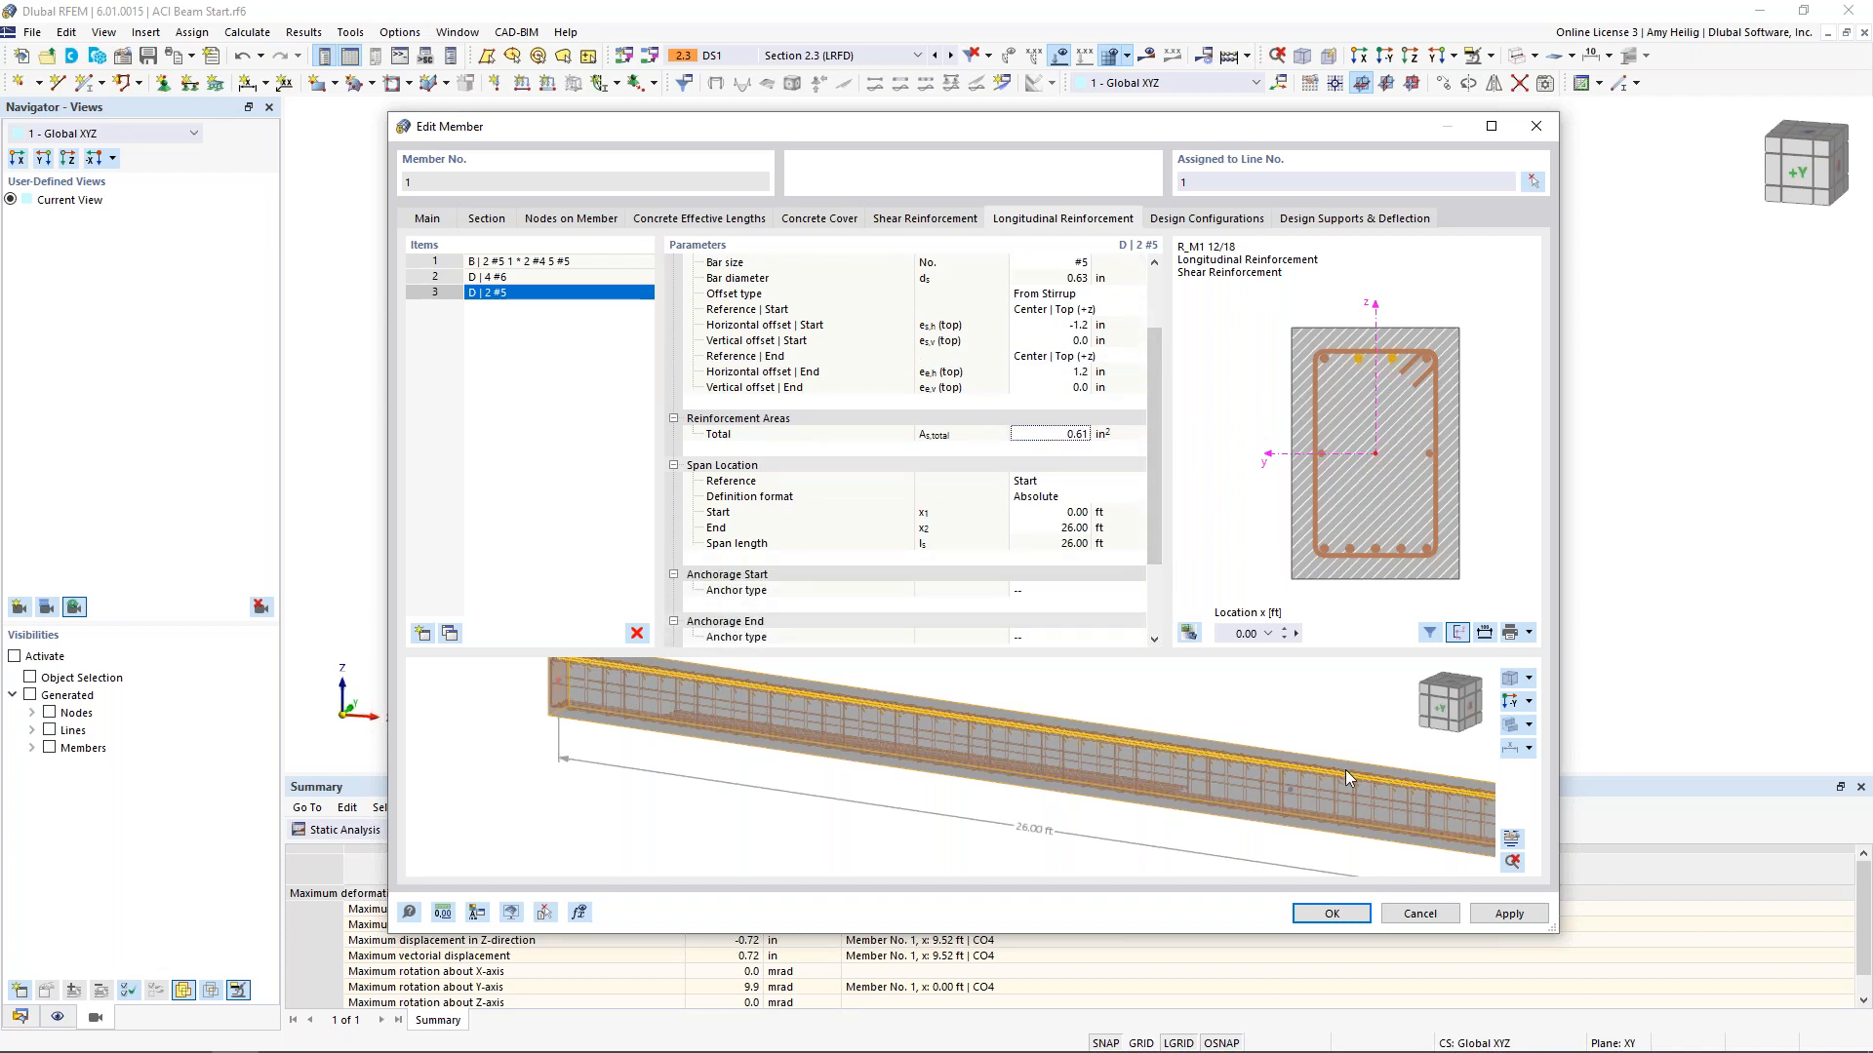
pyautogui.scroll(-1, 1344, 769)
pyautogui.moveTo(1337, 774); pyautogui.dragTo(1181, 776, button='middle')
pyautogui.click(1058, 512)
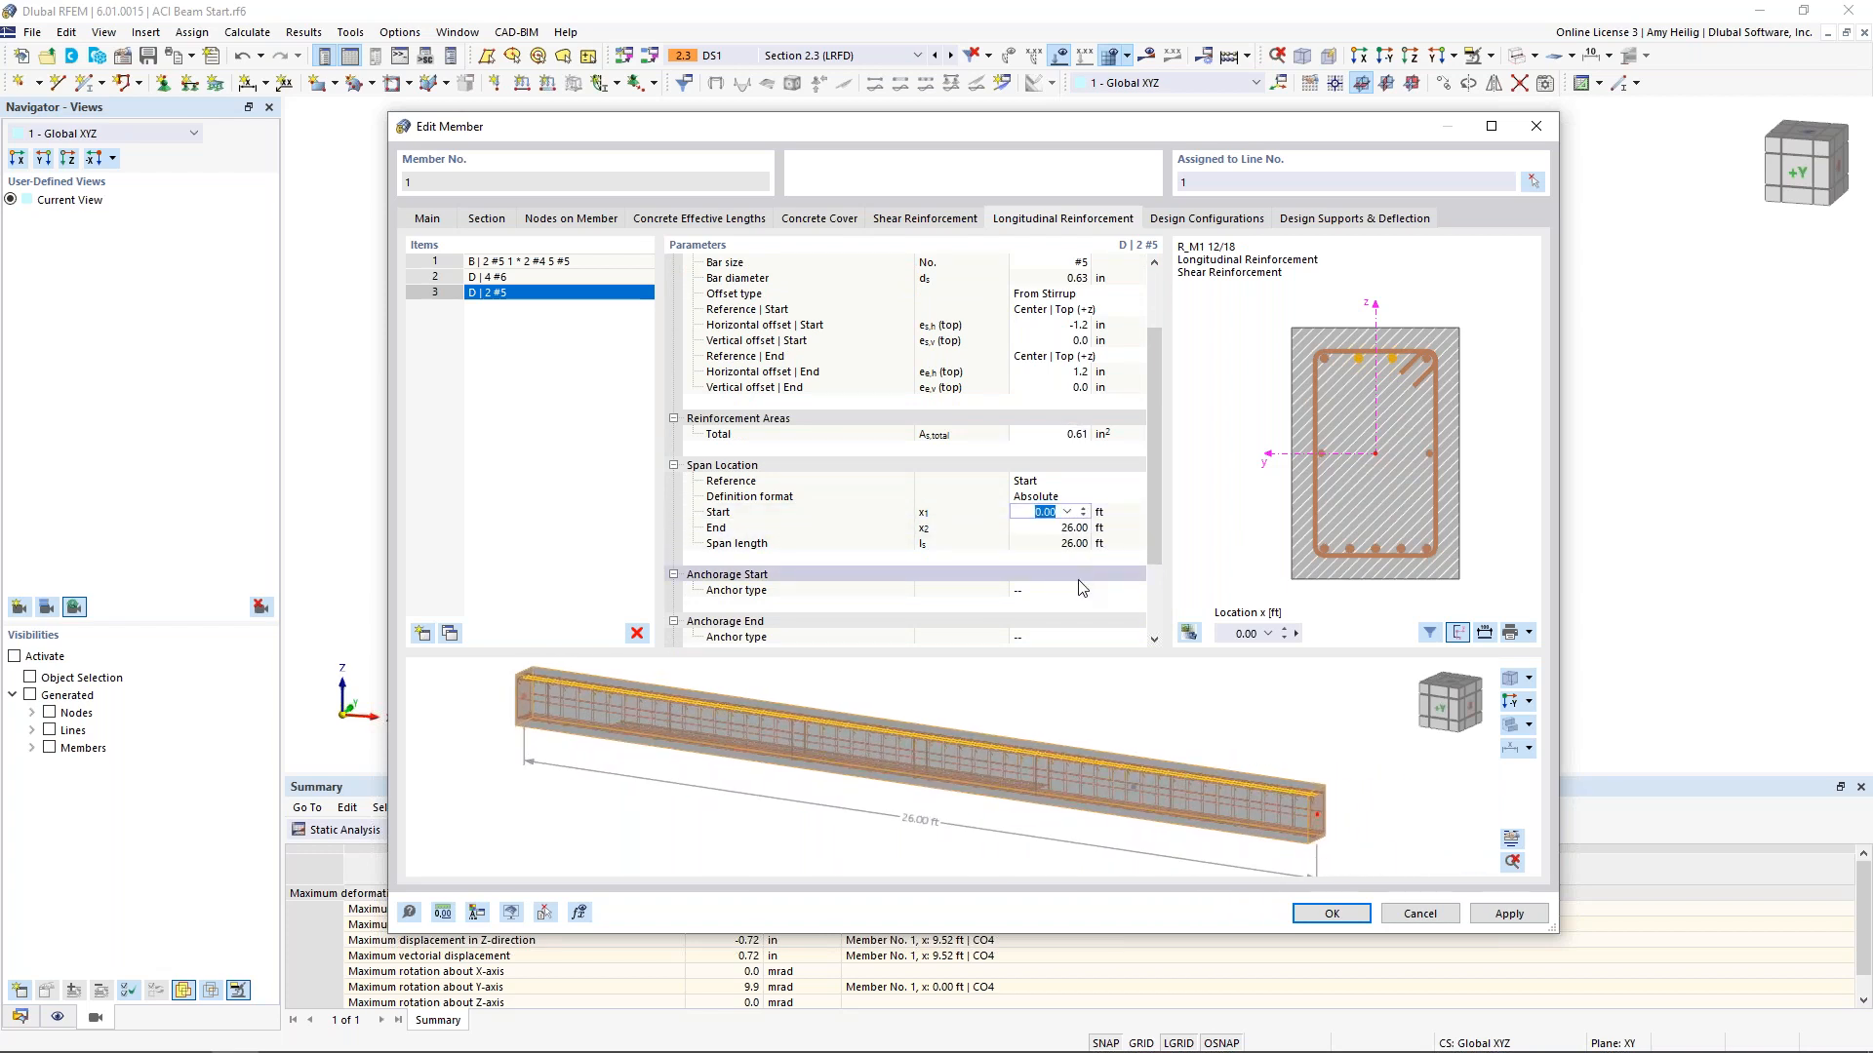
pyautogui.write('17')
pyautogui.press('Tab')
pyautogui.write('2')
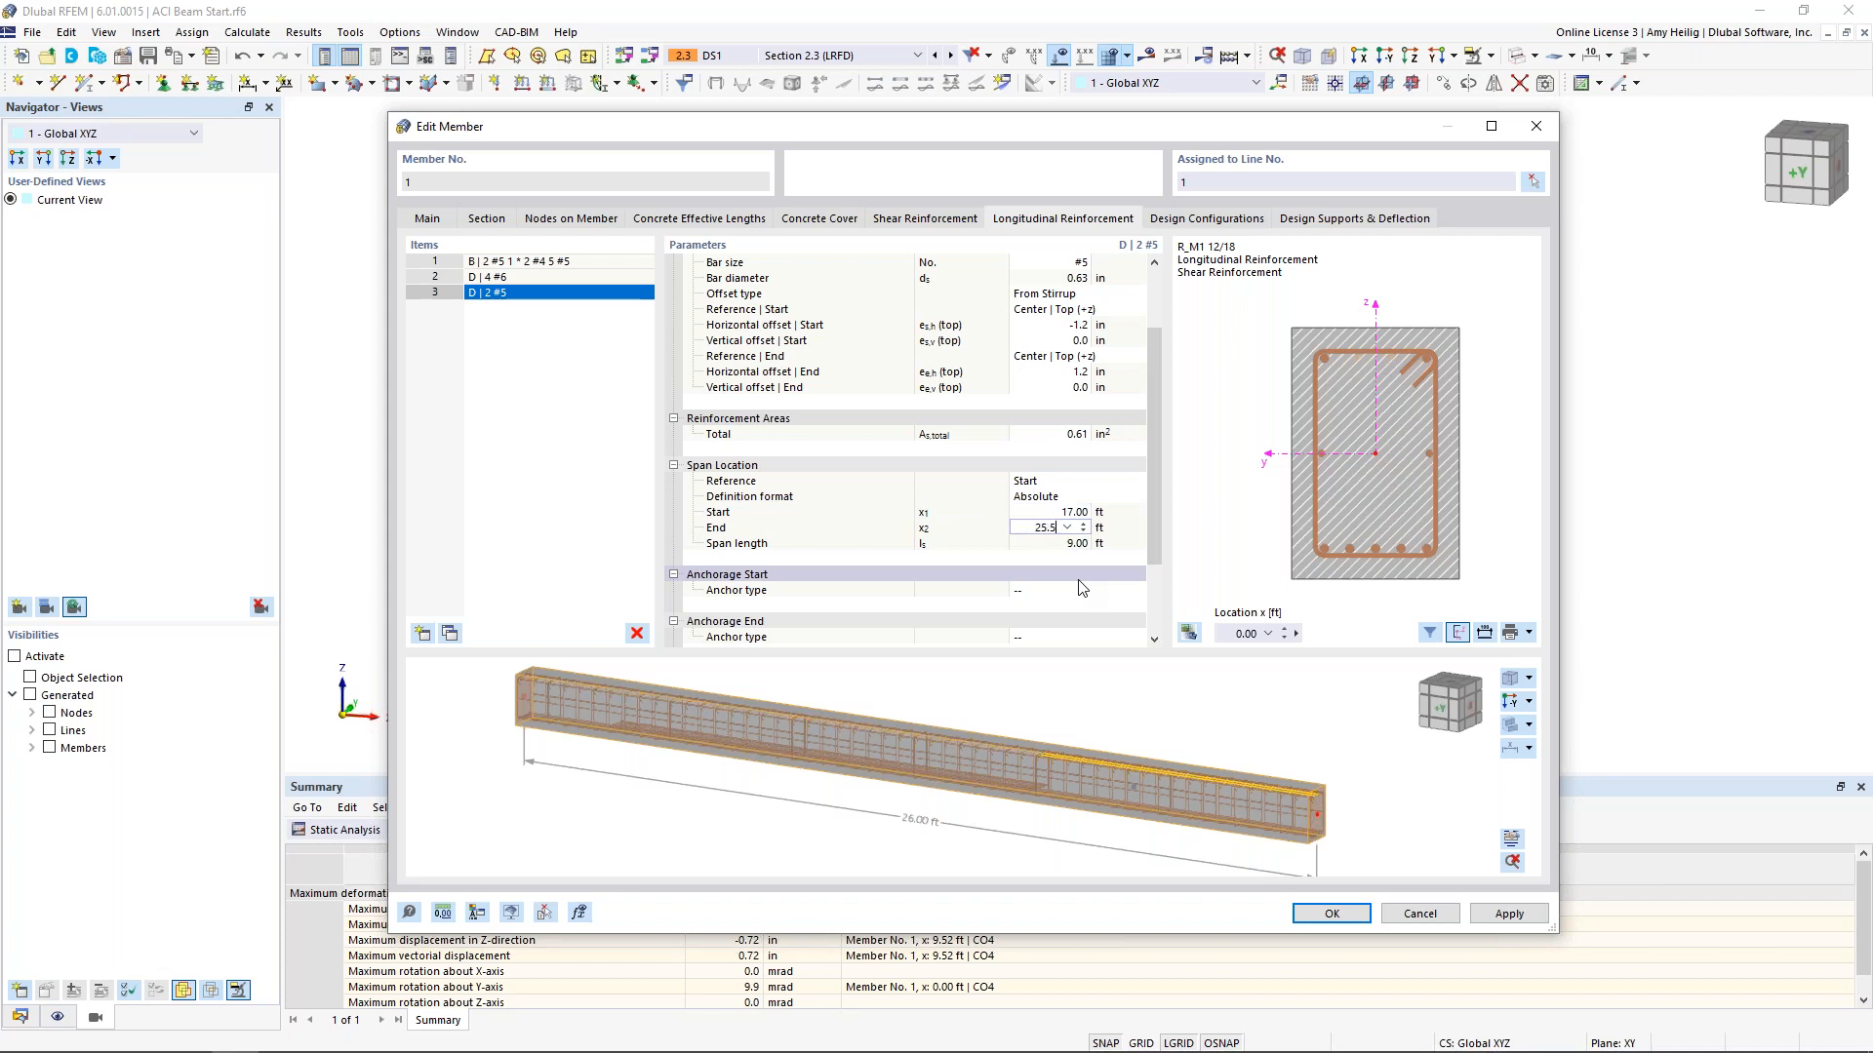
pyautogui.click(1081, 588)
pyautogui.scroll(4, 1315, 806)
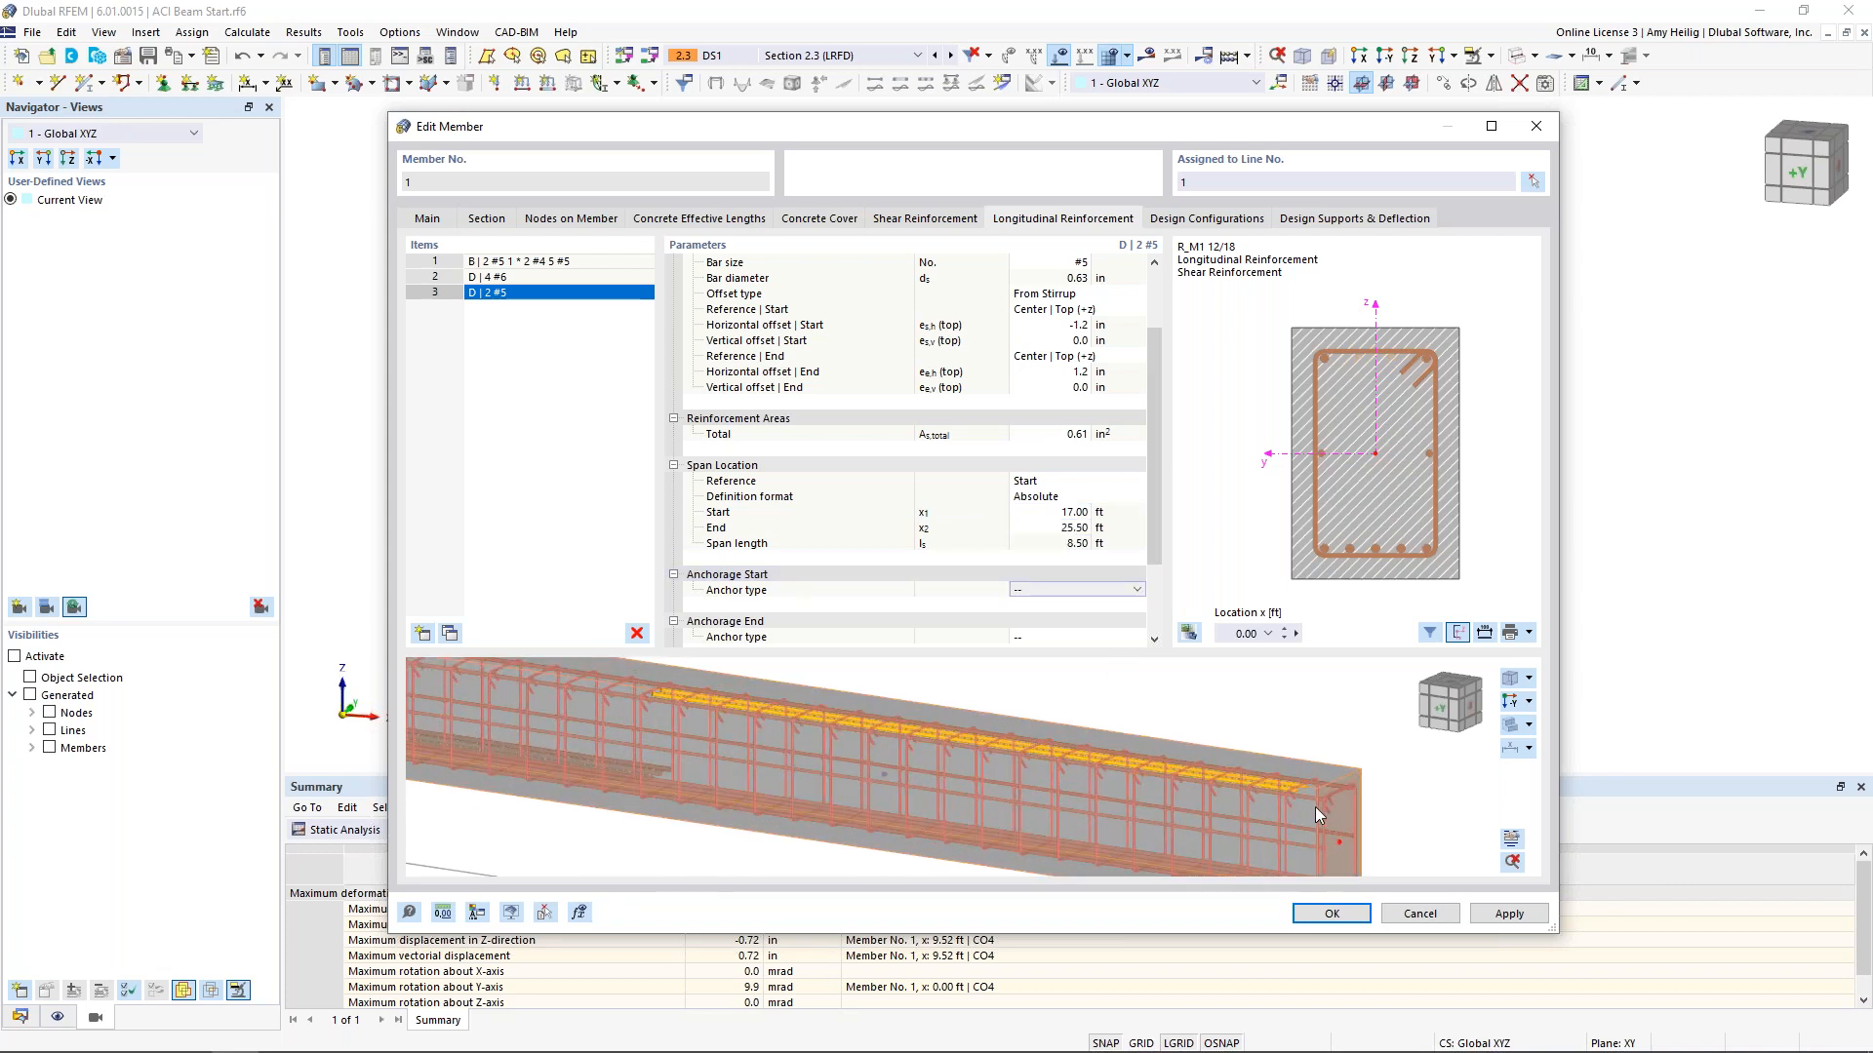
pyautogui.scroll(-2, 880, 726)
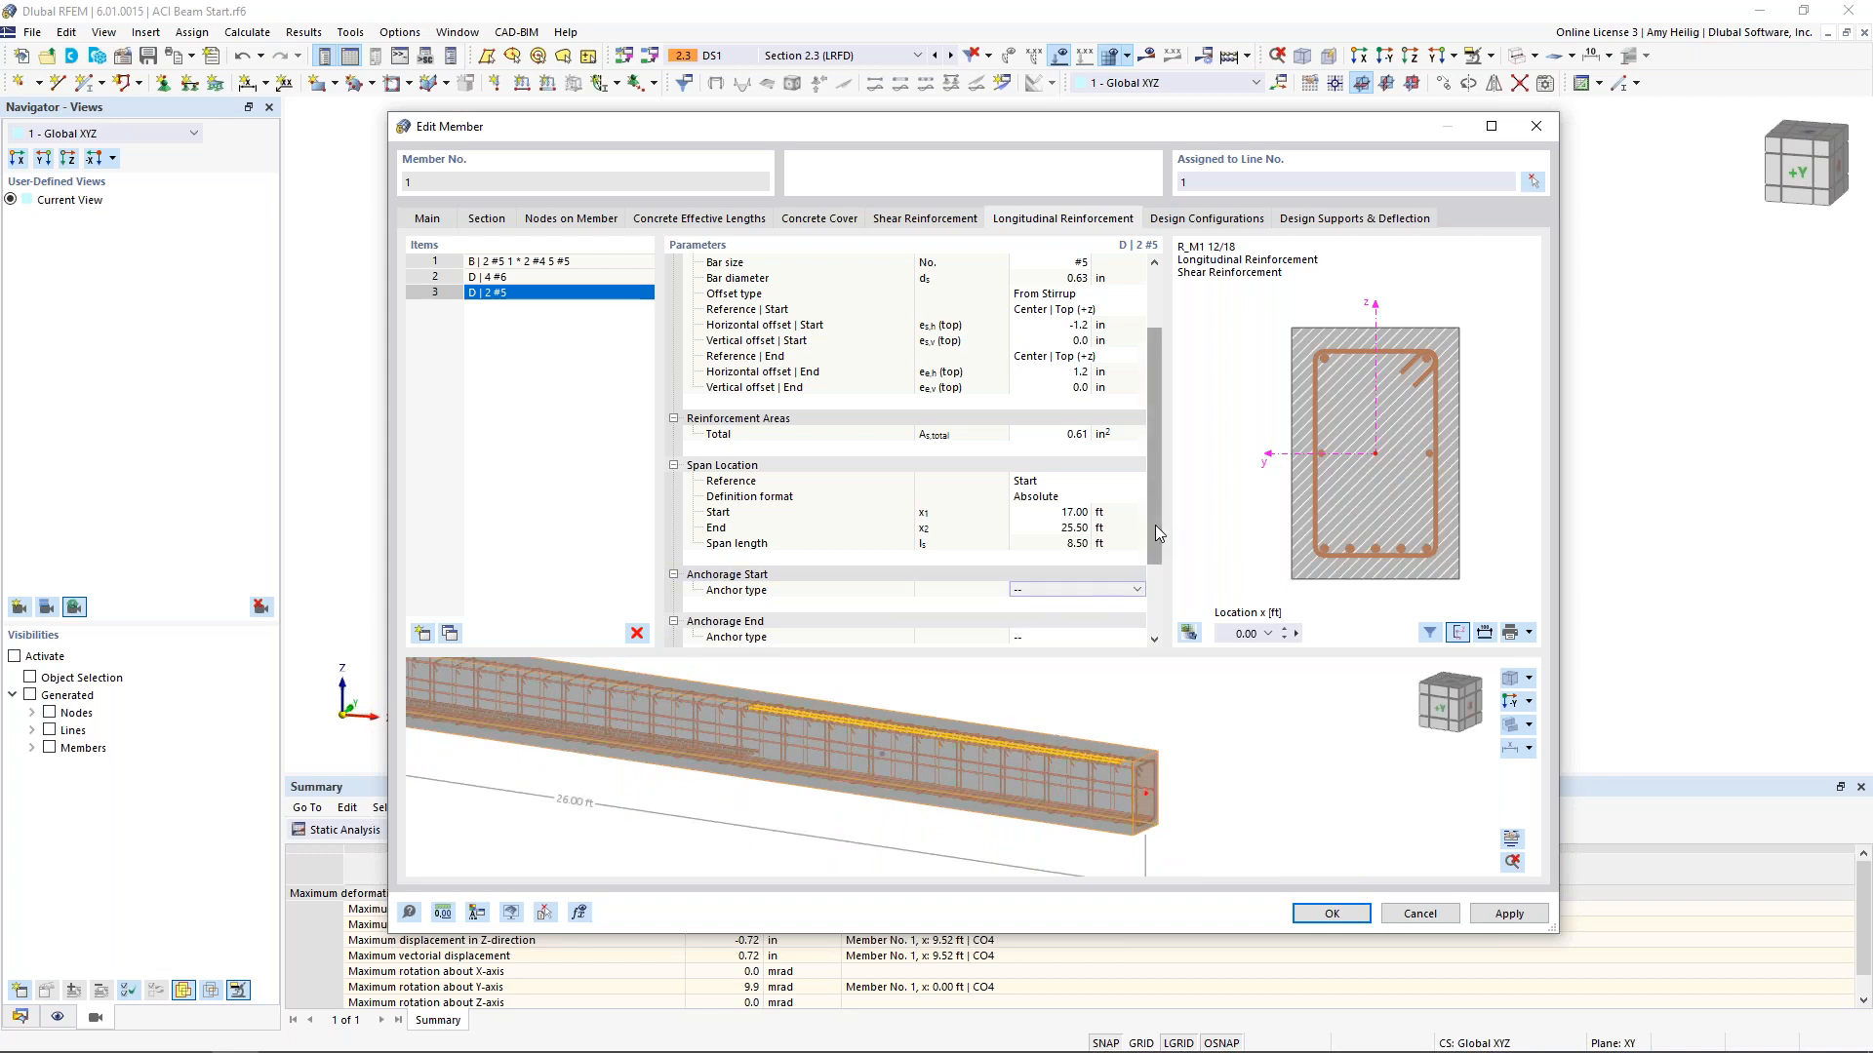
pyautogui.moveTo(1127, 742); pyautogui.dragTo(1248, 754, button='middle')
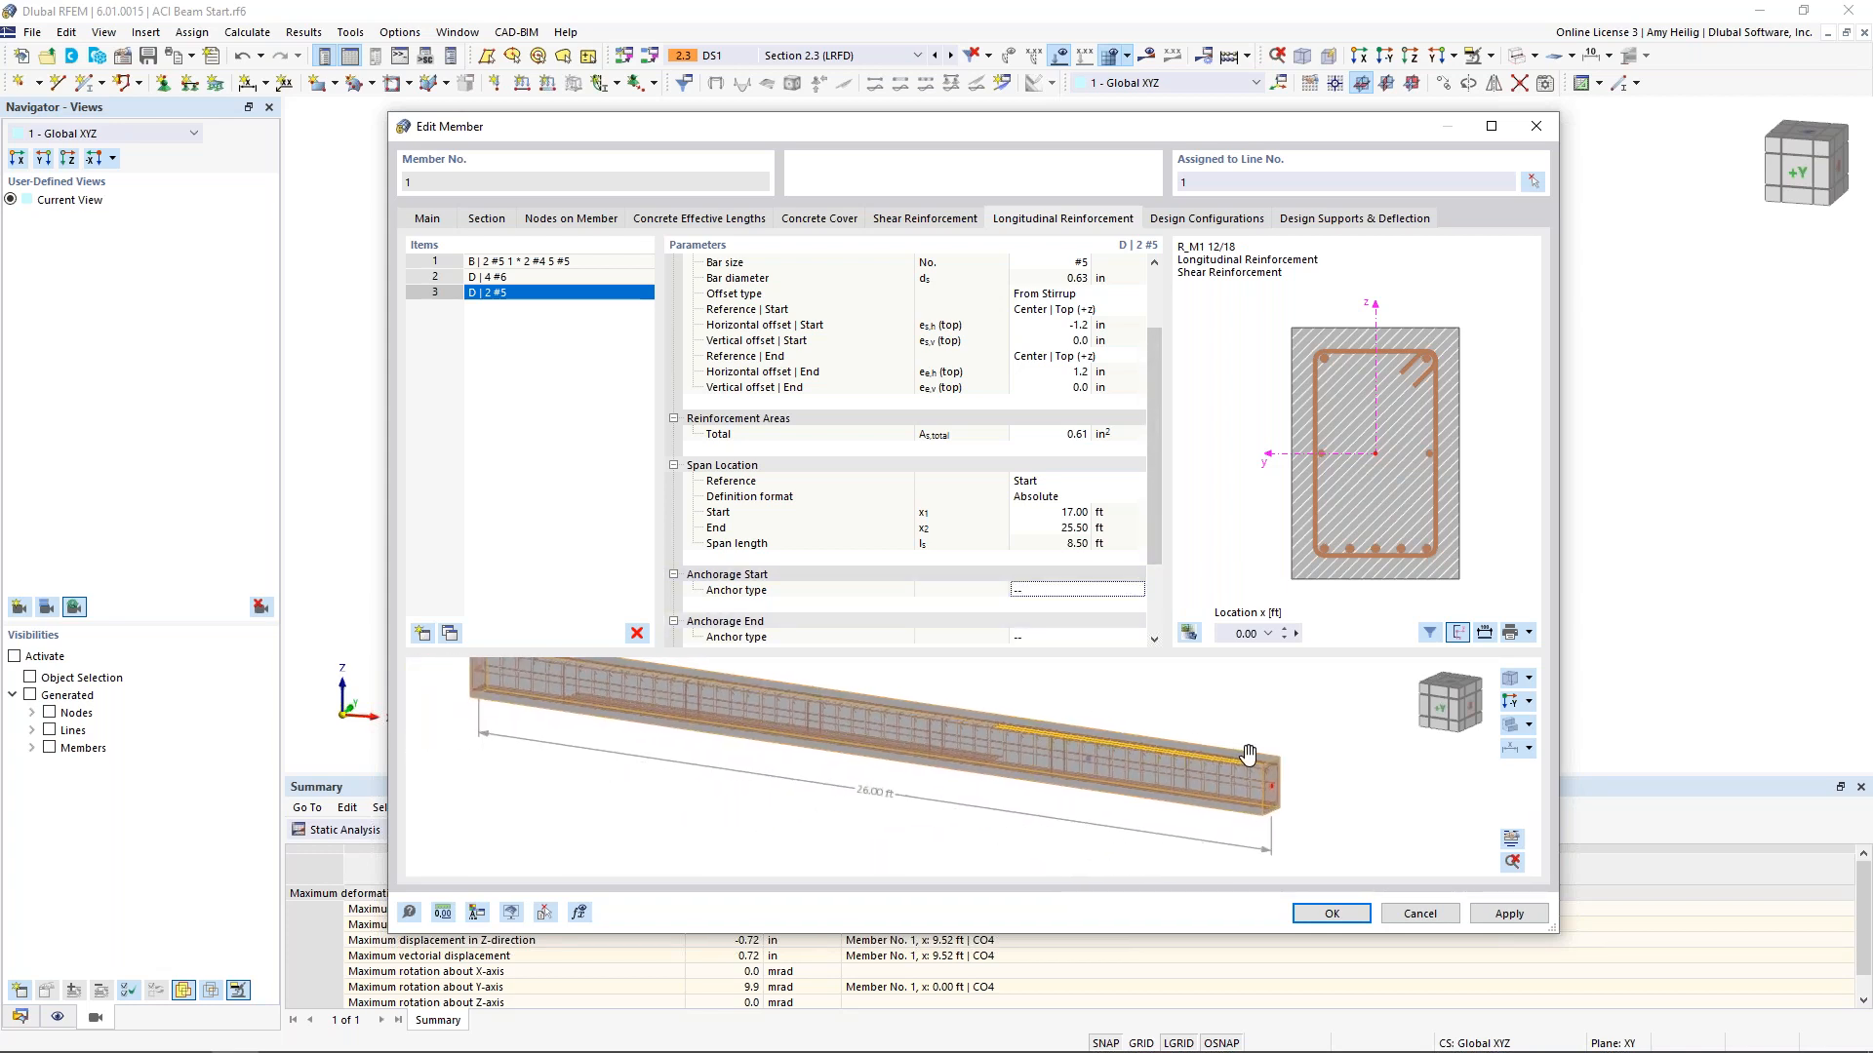
# Review the member and stability design parameters of the default strength configuration assigned to the beam
pyautogui.click(1178, 223)
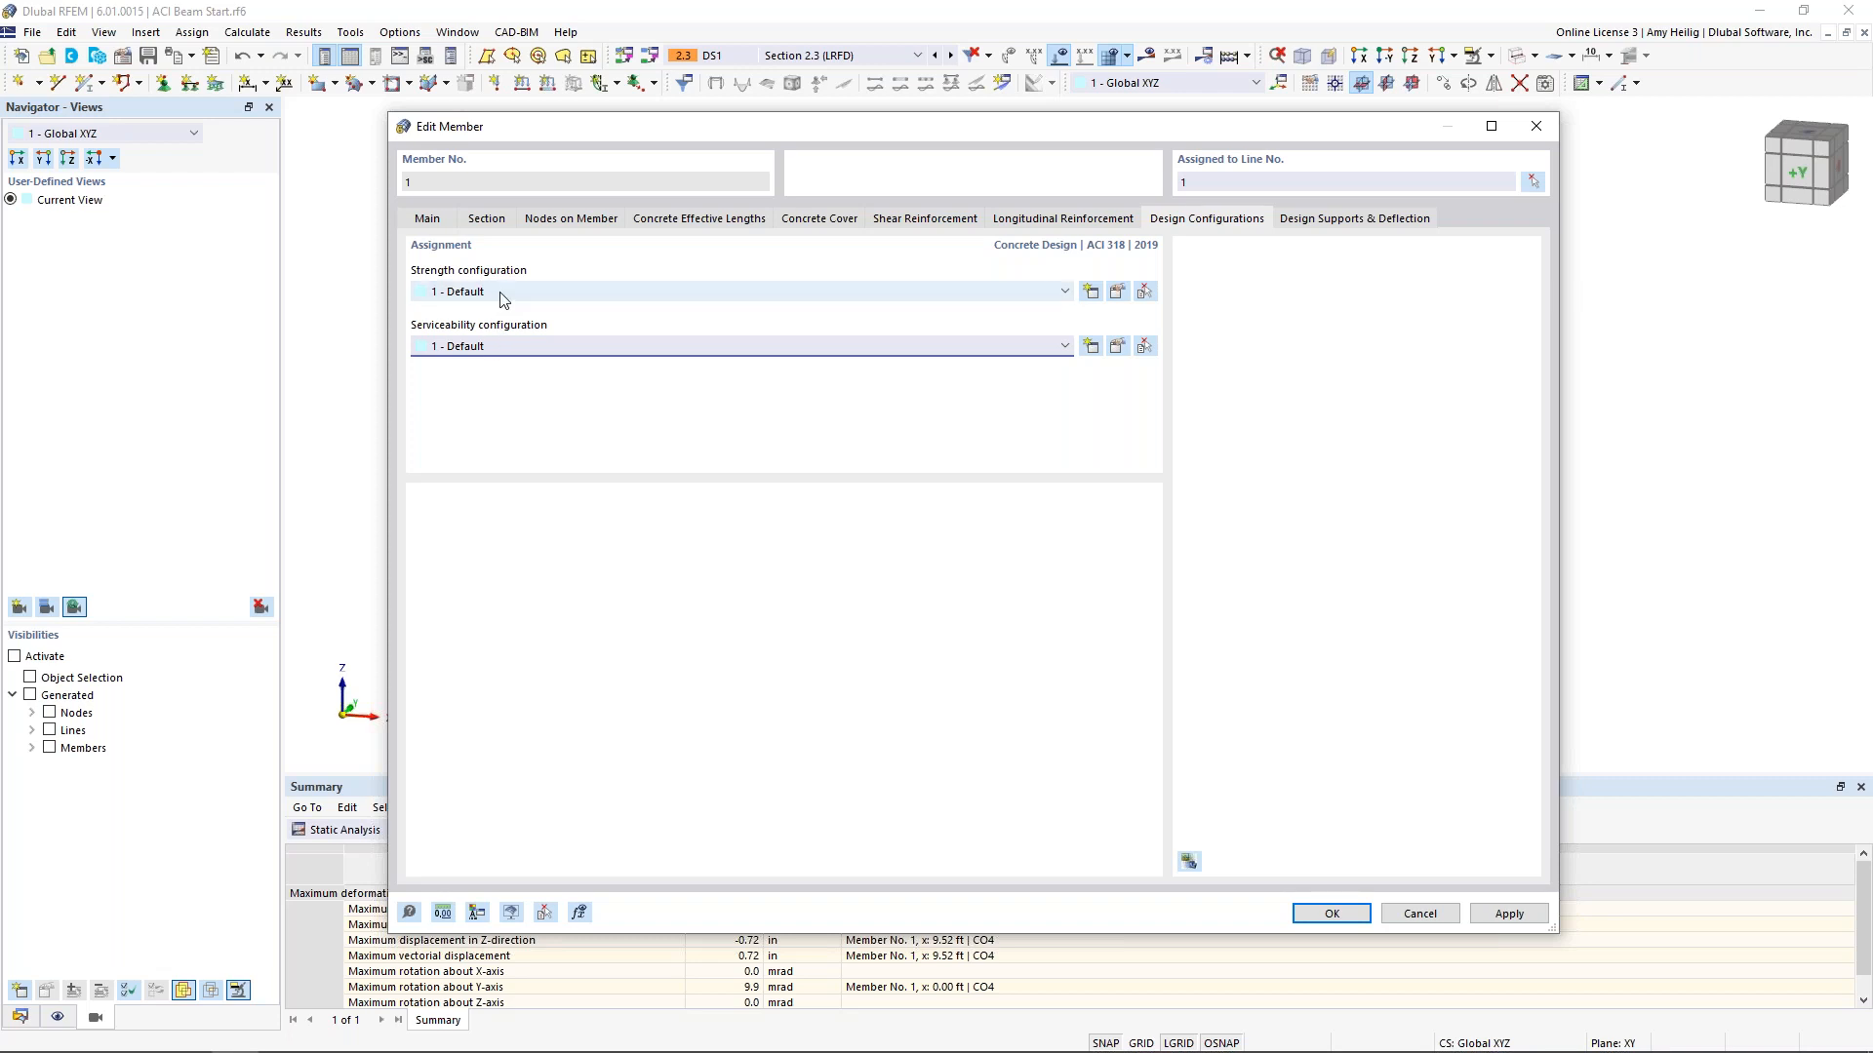
pyautogui.click(1117, 293)
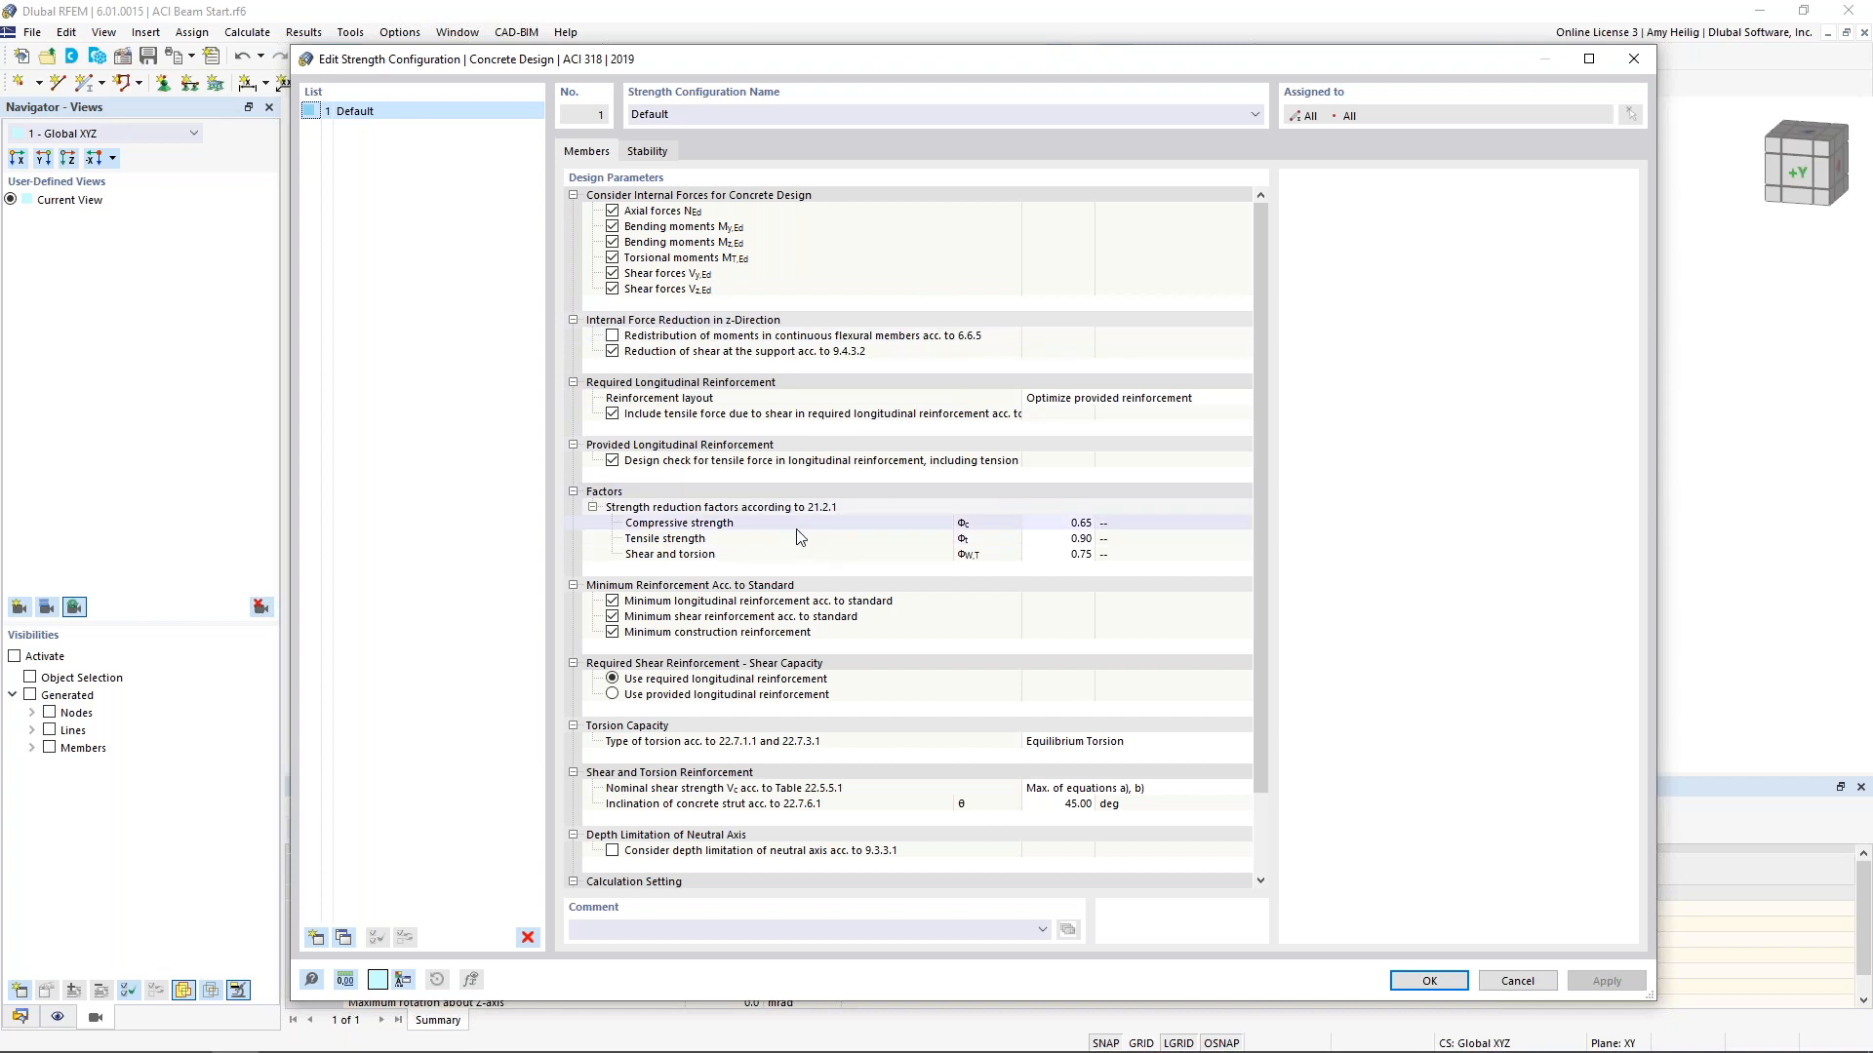
pyautogui.scroll(-2, 804, 535)
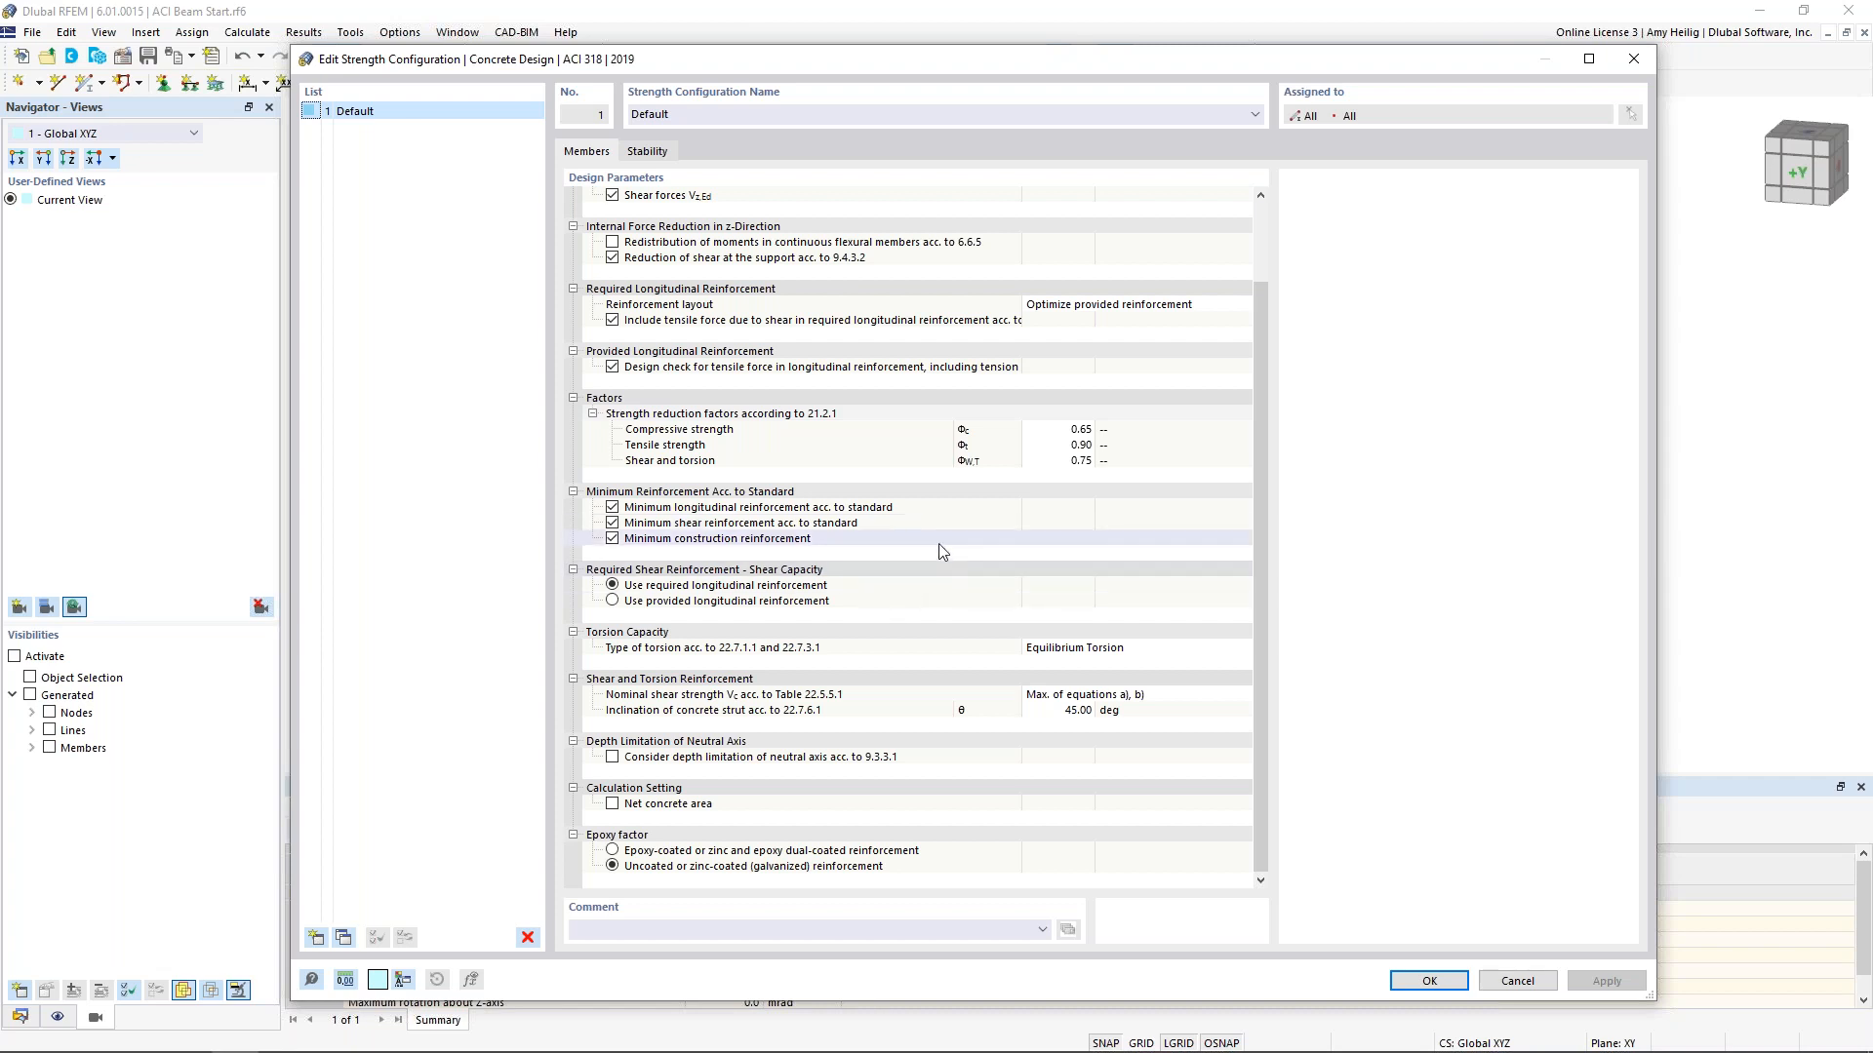
pyautogui.scroll(2, 942, 552)
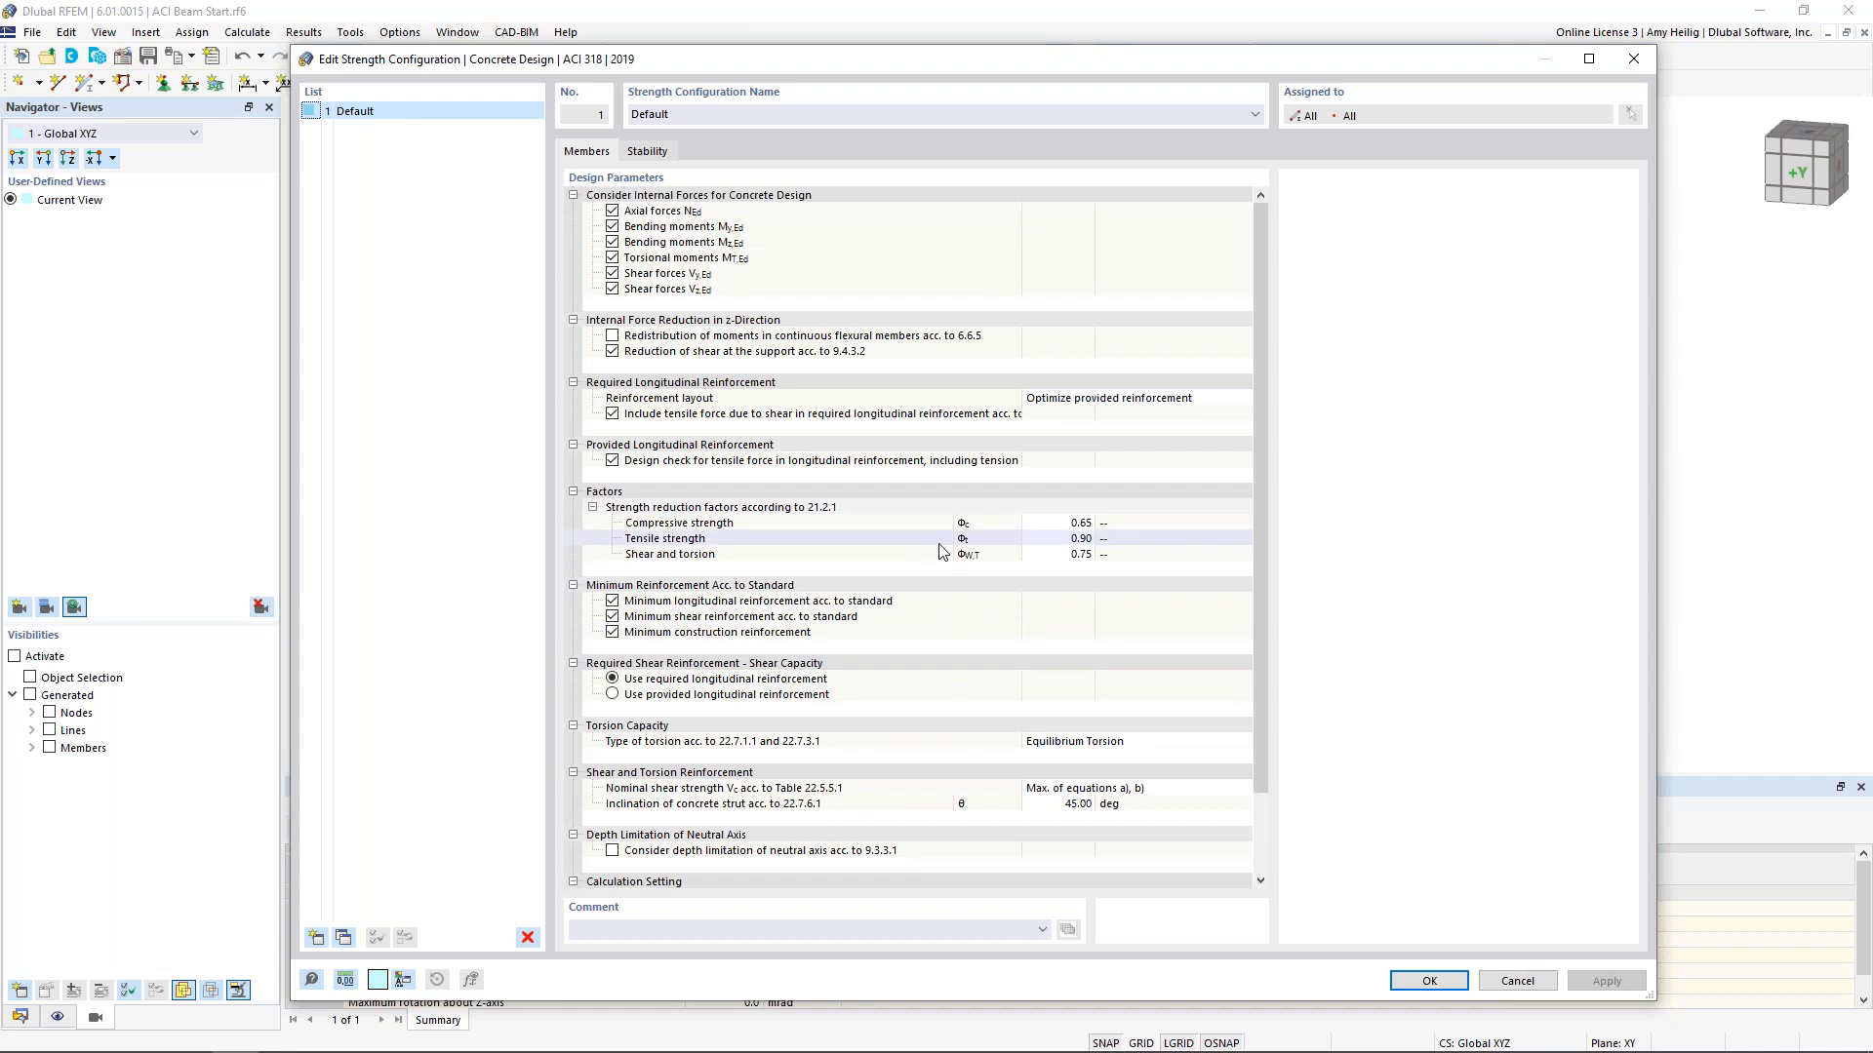
pyautogui.click(650, 153)
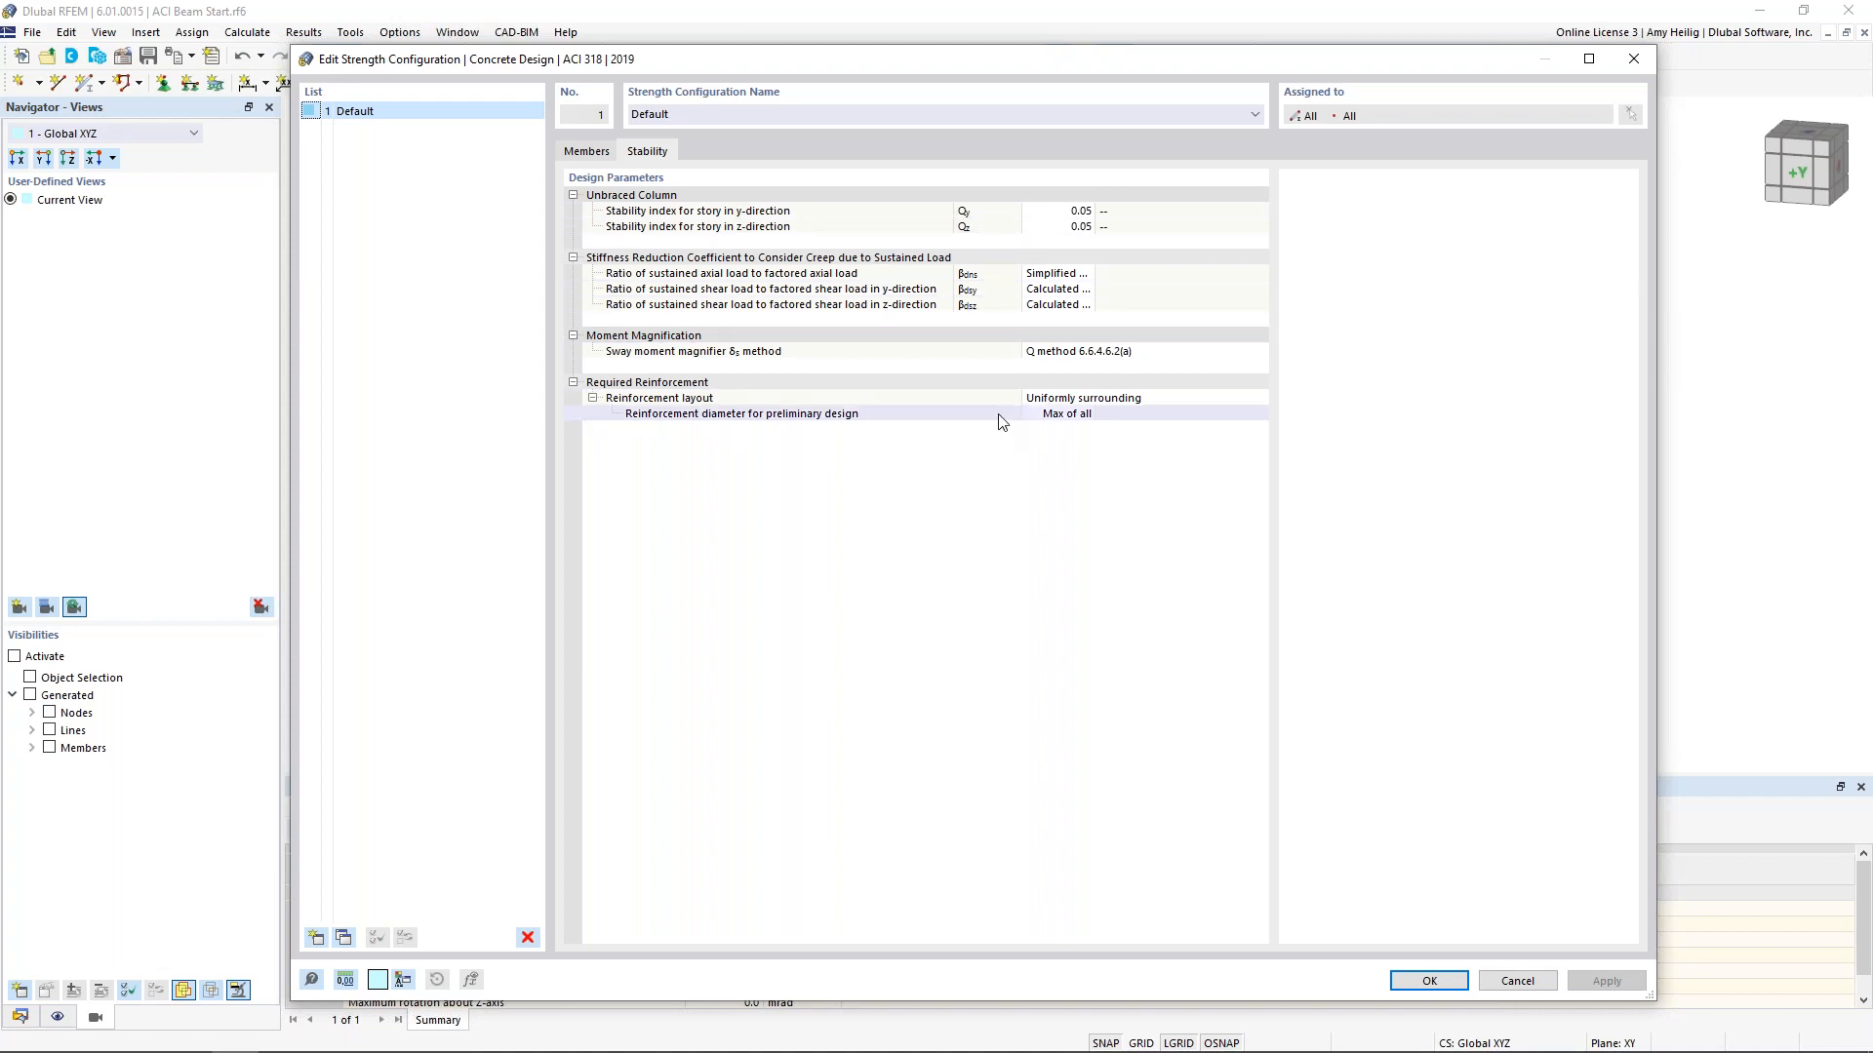
pyautogui.click(1426, 981)
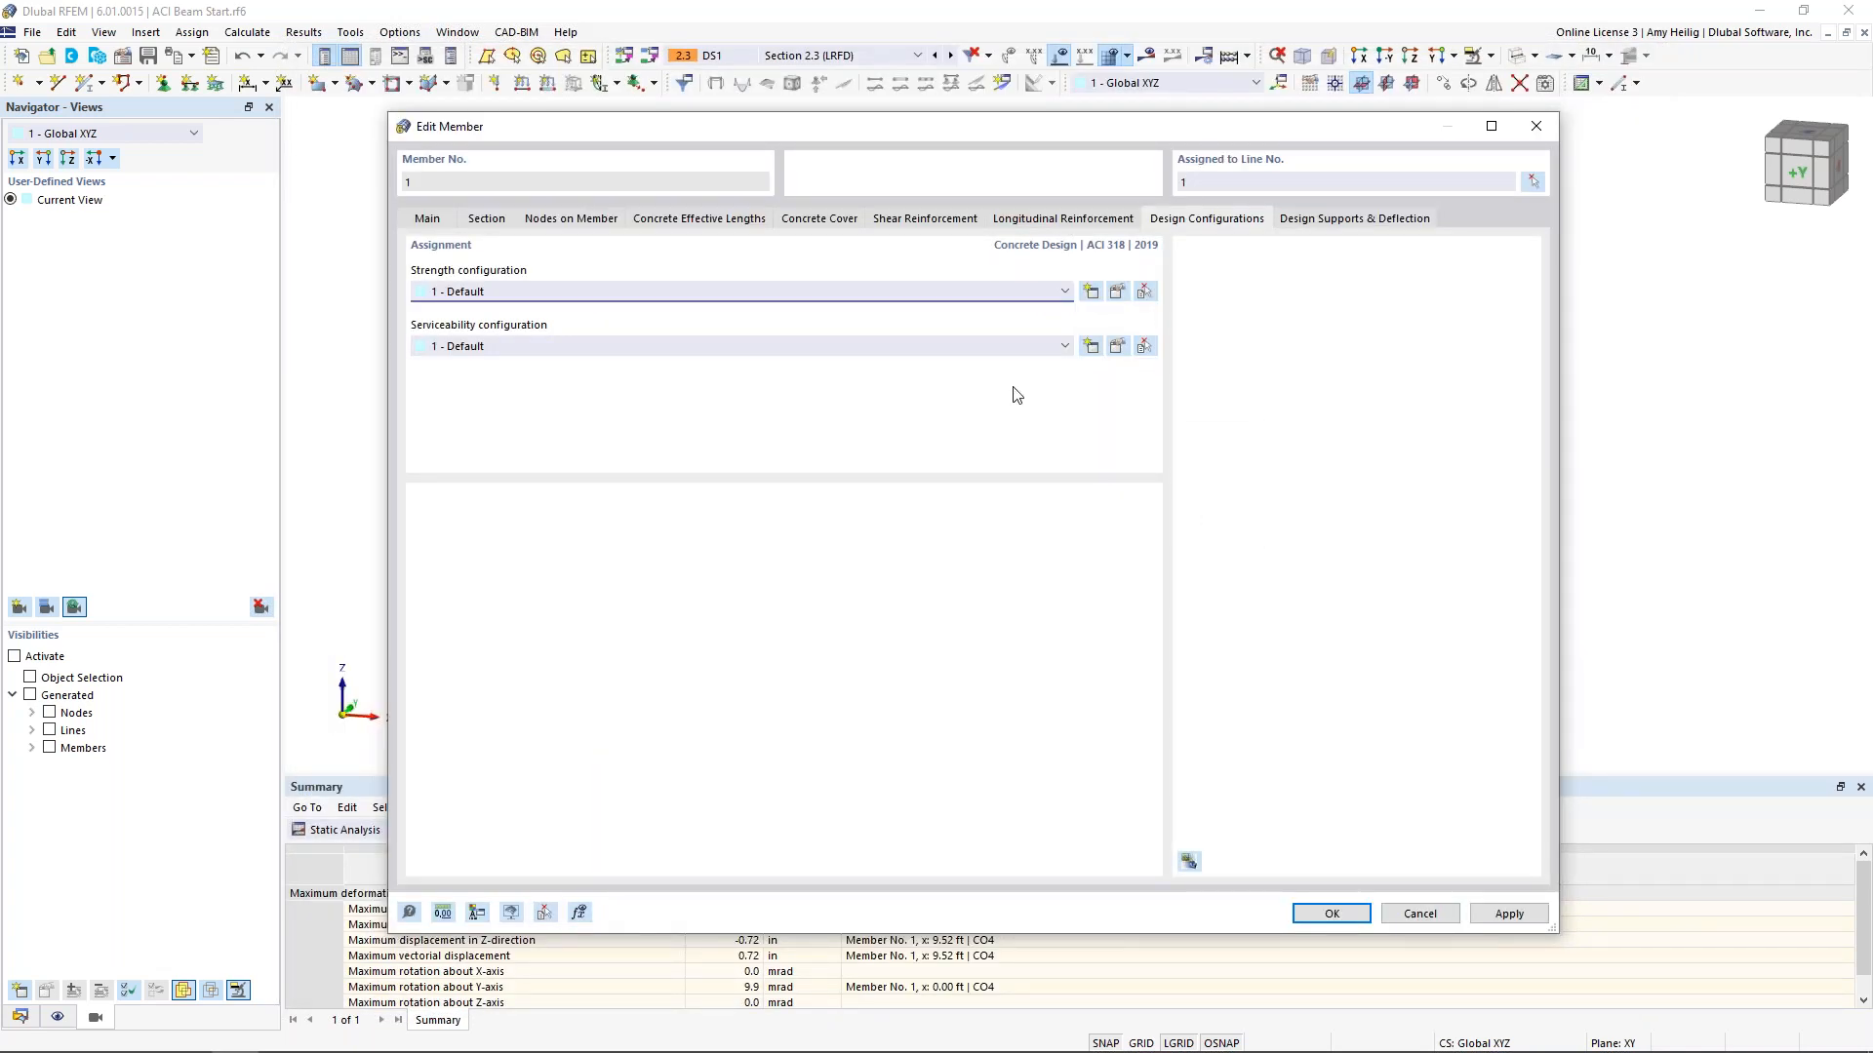
# In the default serviceability configuration, set the top and bottom crack width limits to 0.016, Dry air or protective membrane
pyautogui.click(1117, 348)
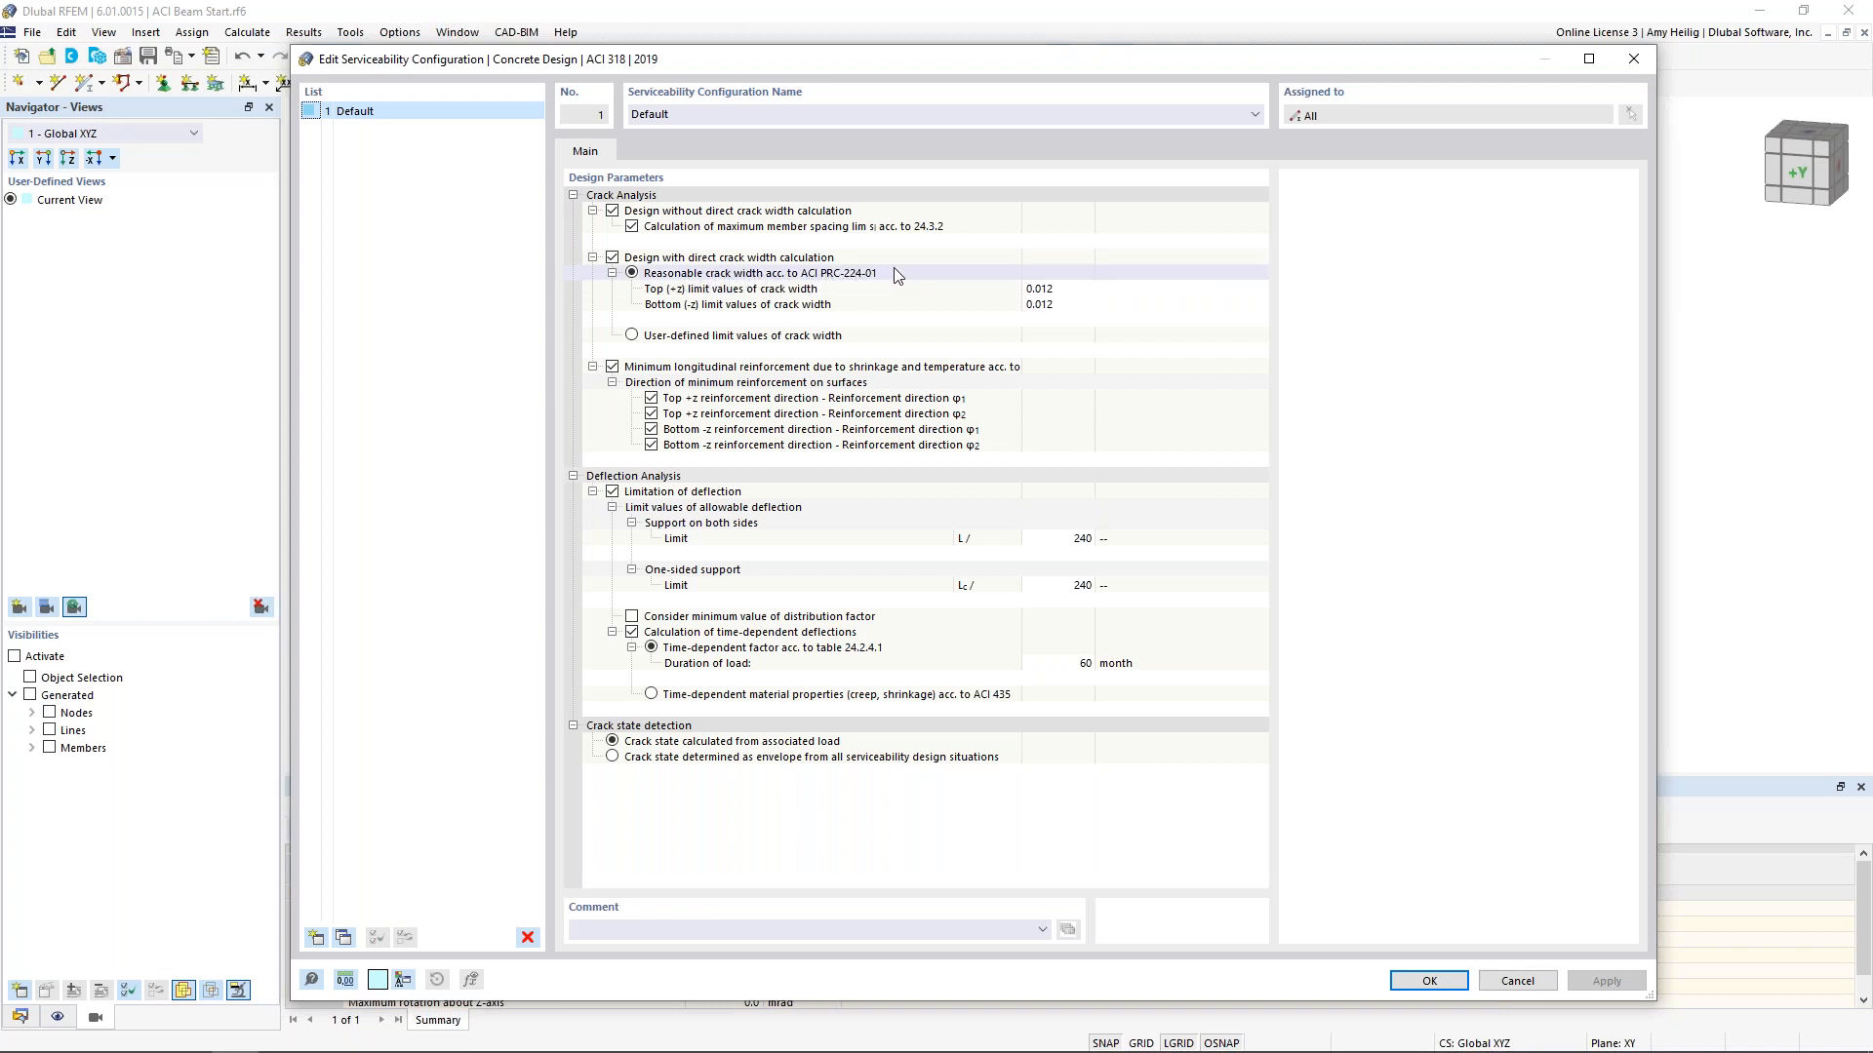
pyautogui.click(1112, 289)
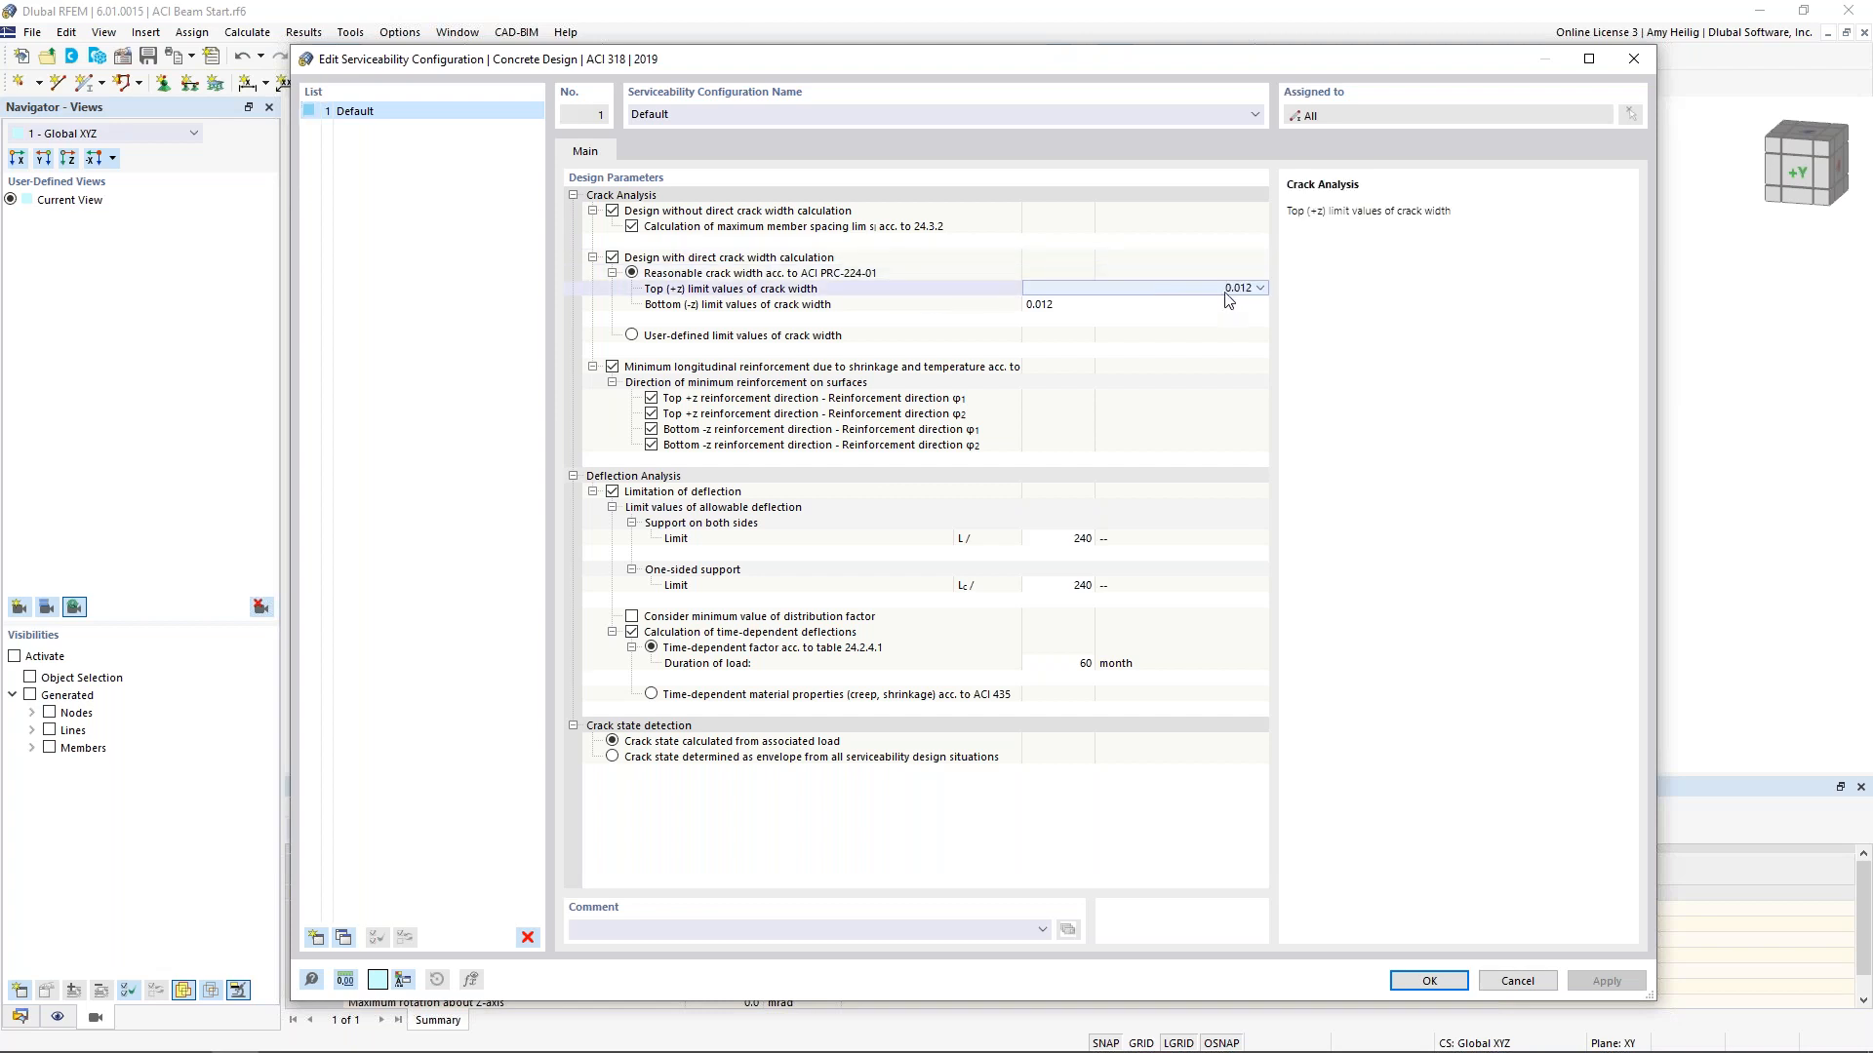
pyautogui.click(1259, 289)
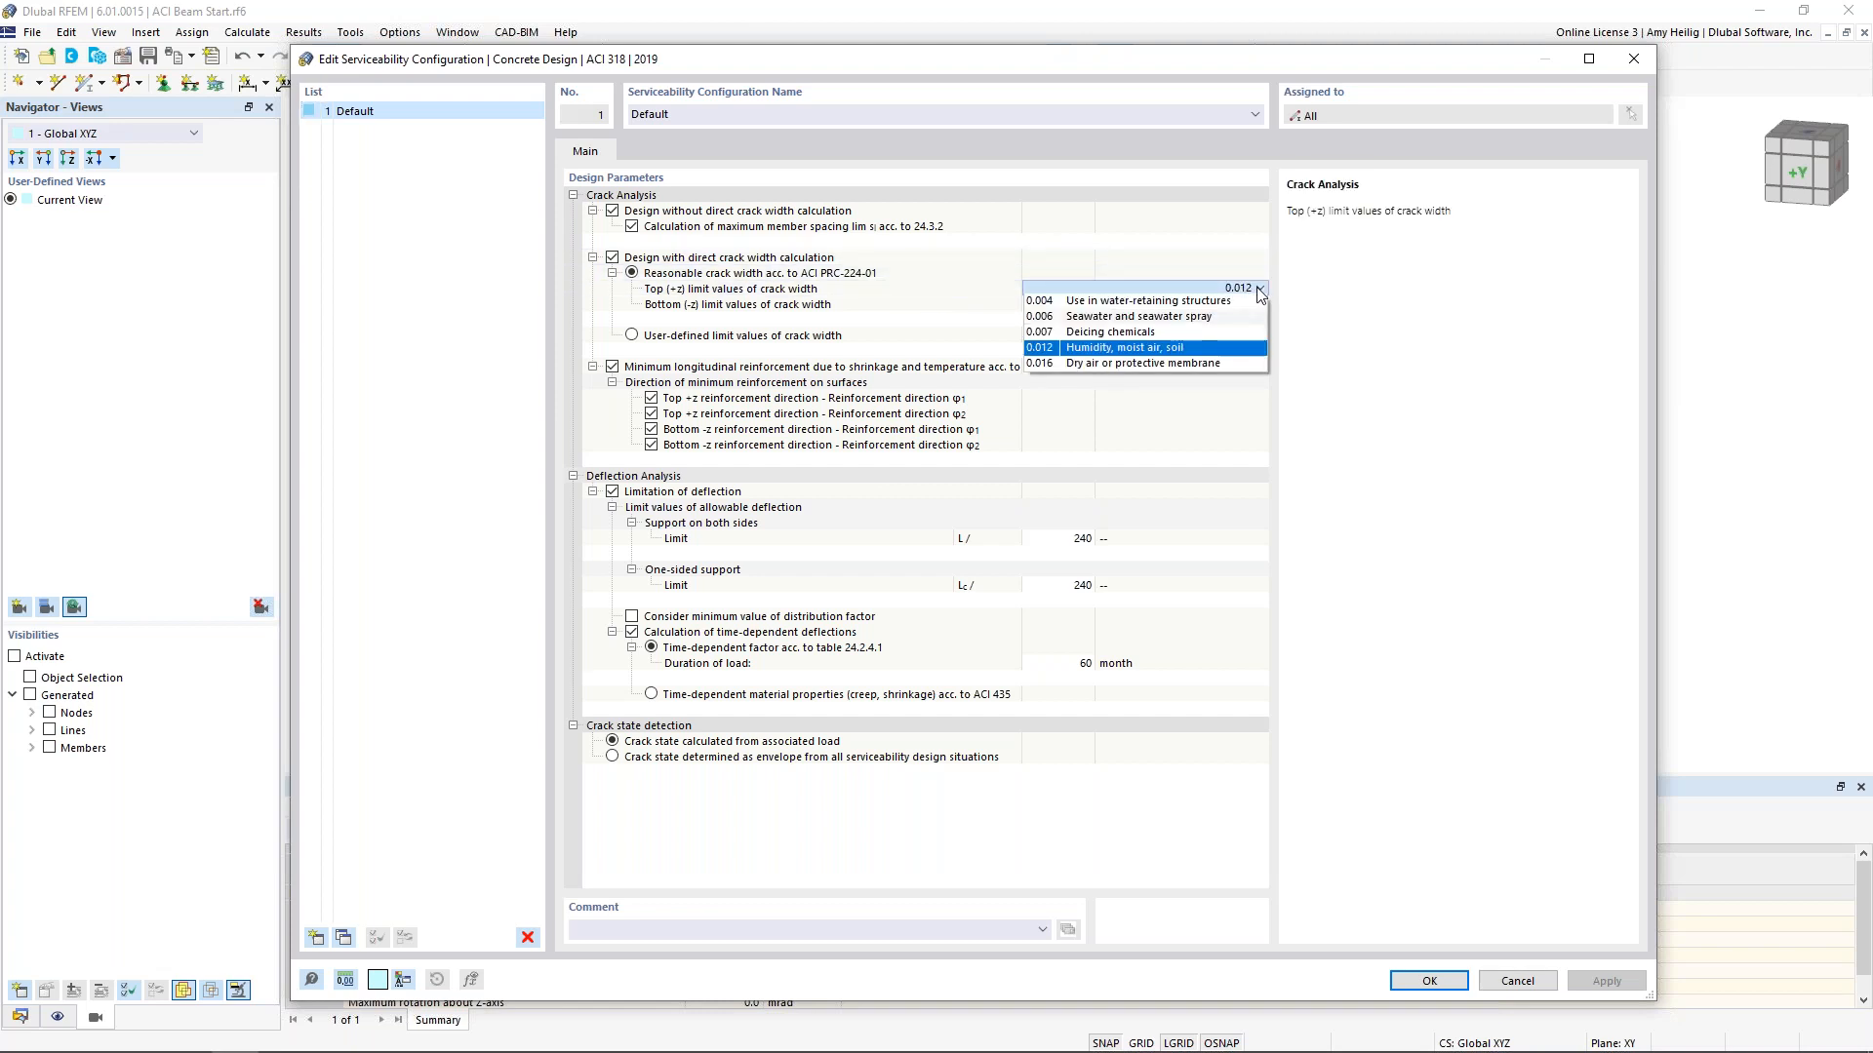
pyautogui.click(1203, 364)
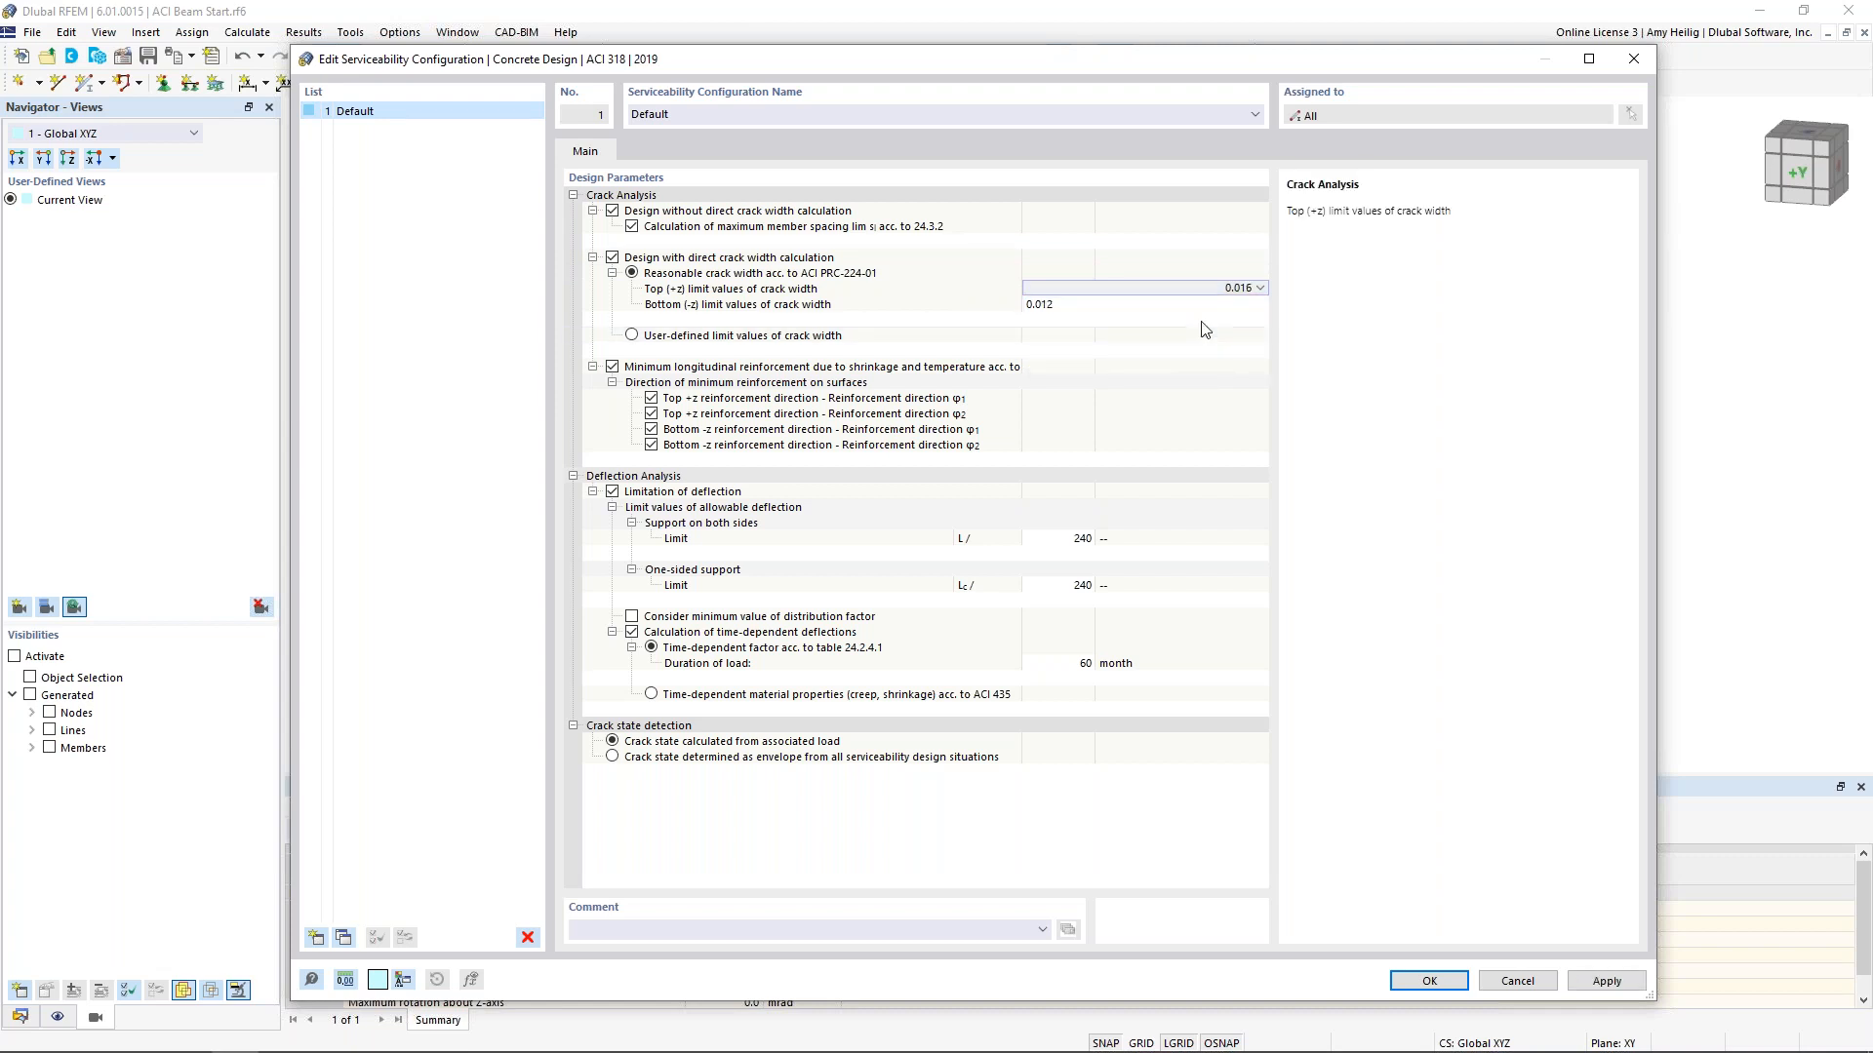
pyautogui.click(1235, 305)
pyautogui.click(1235, 308)
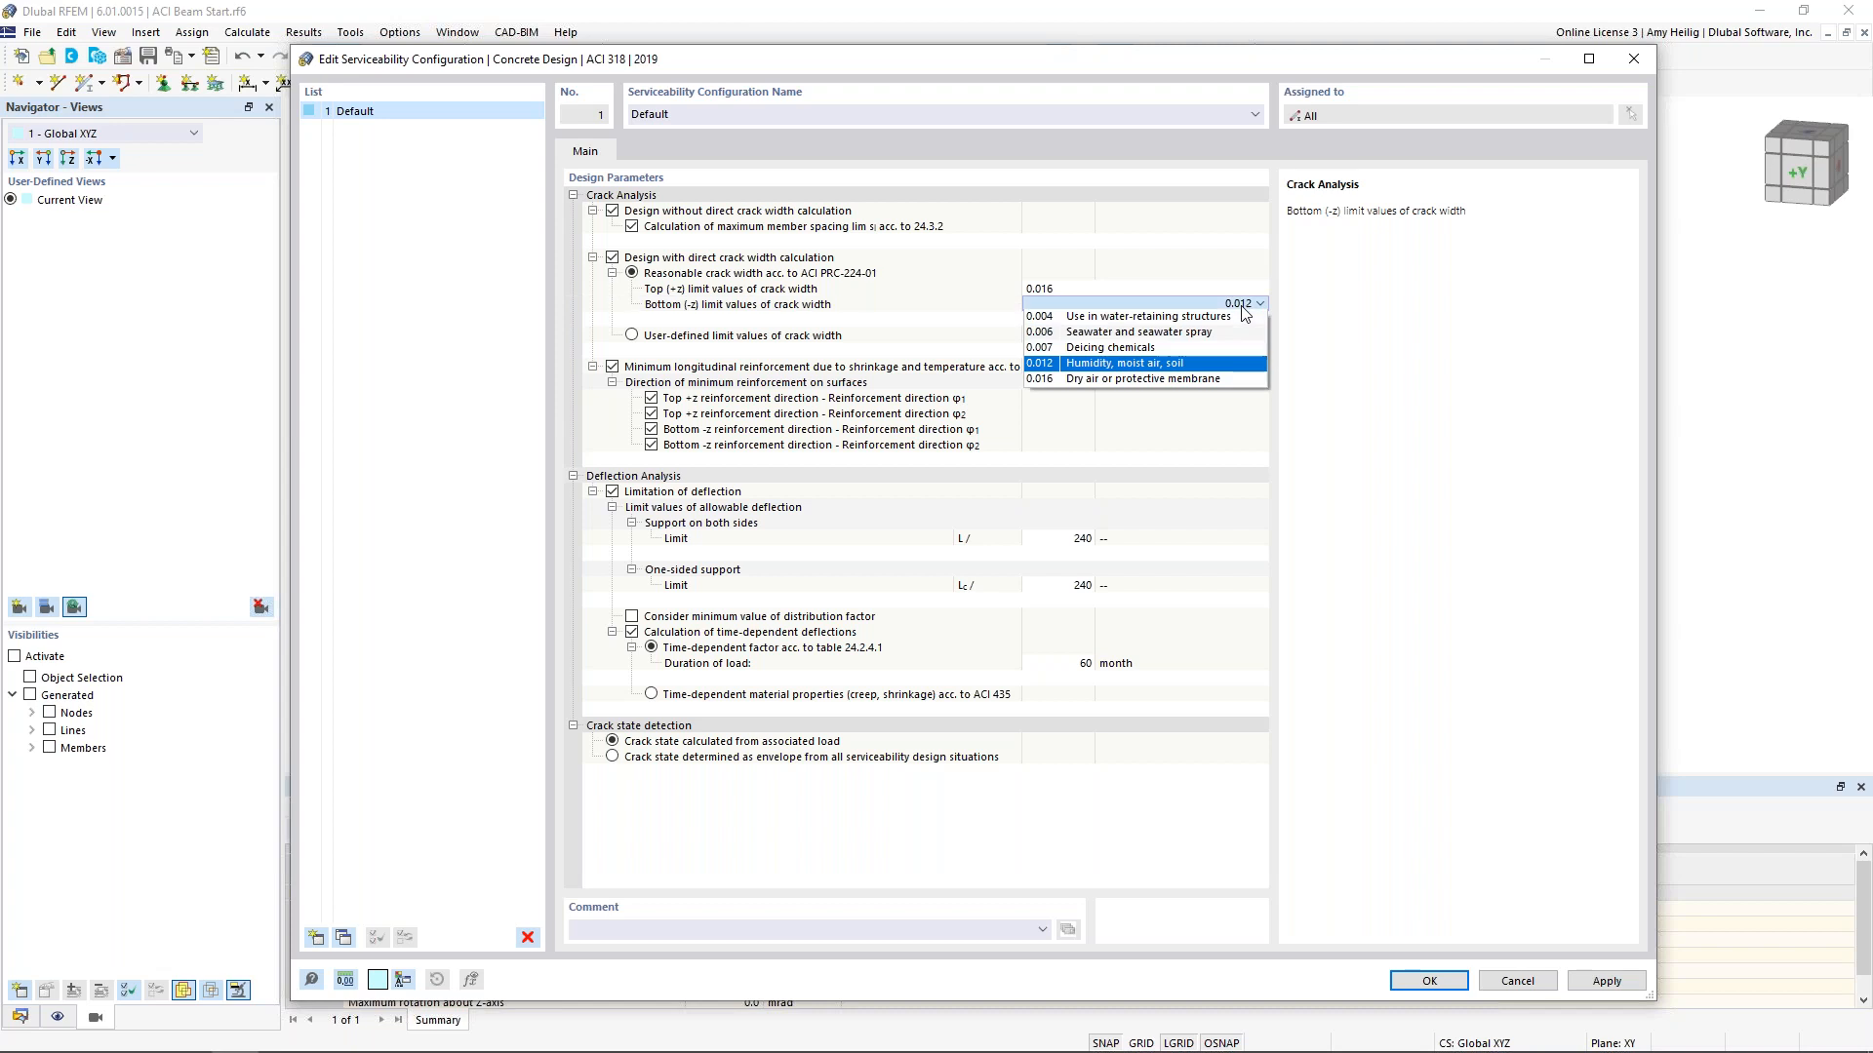
pyautogui.click(1204, 380)
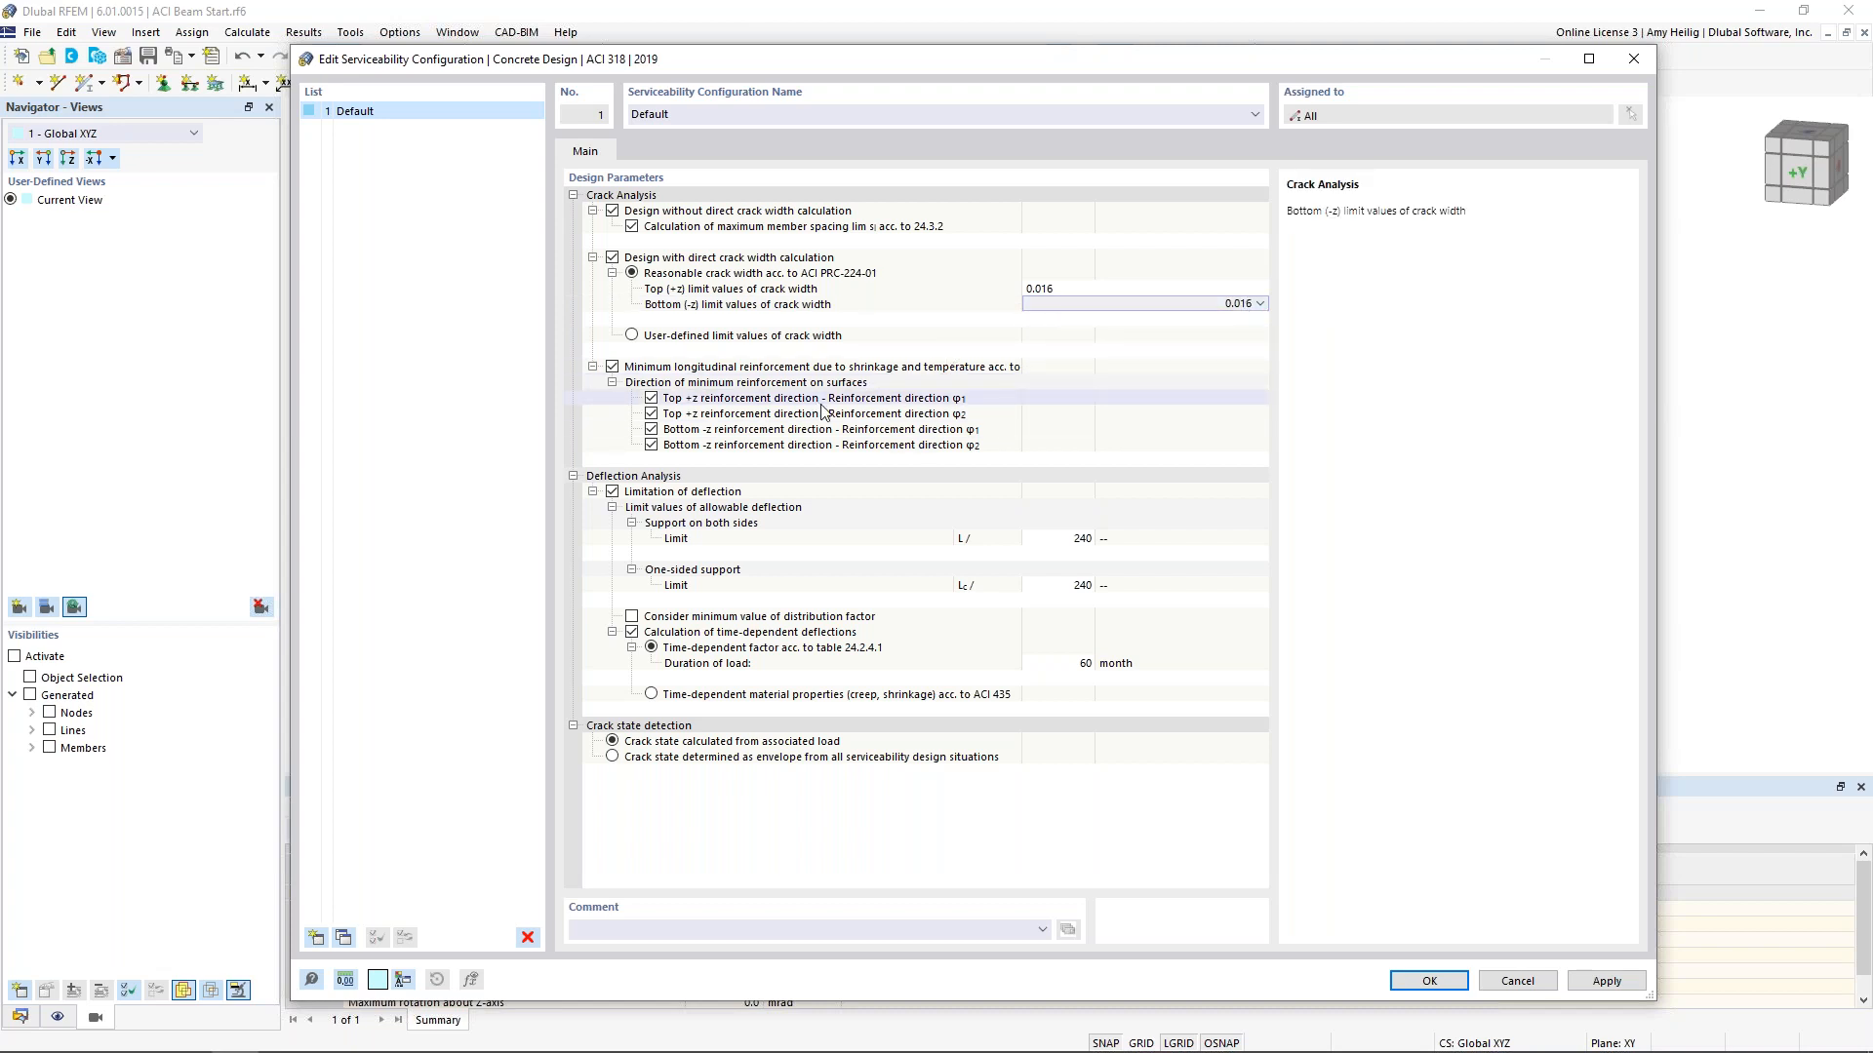
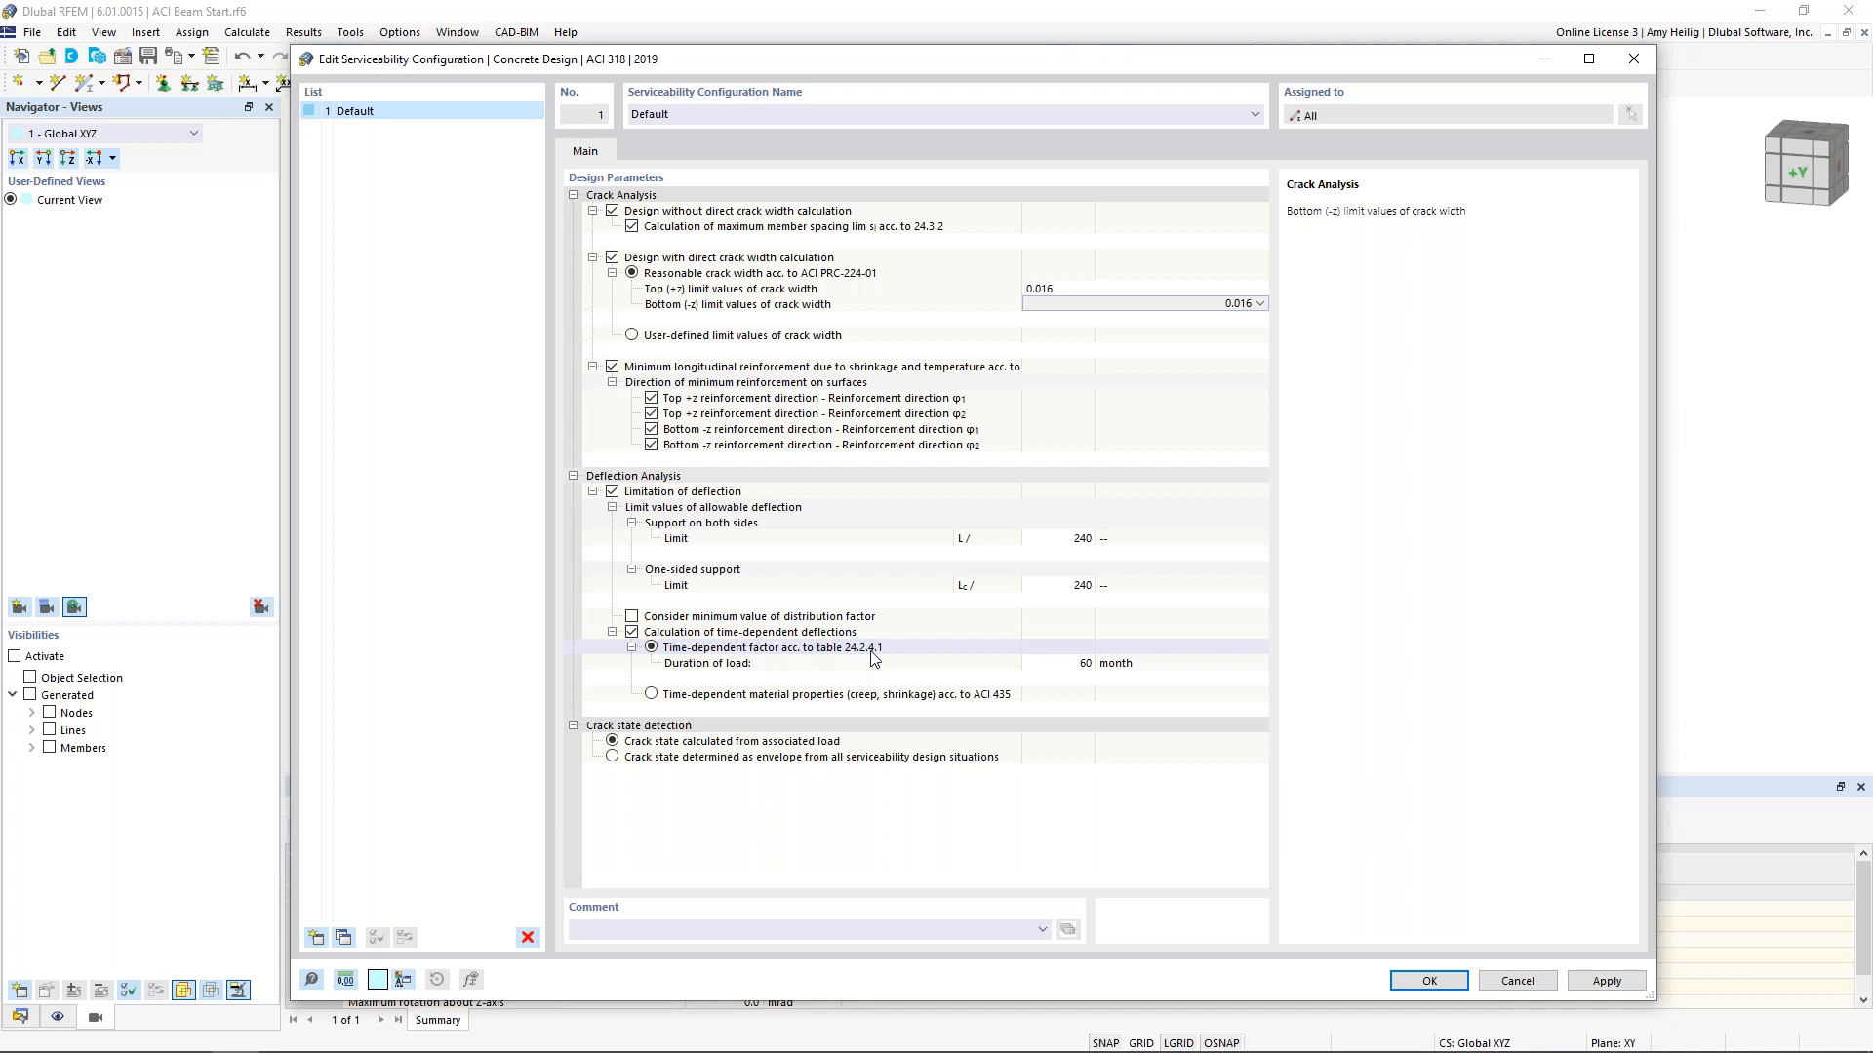
# Disable the calculation of time-dependent deflections in the serviceability configuration and accept the settings
pyautogui.click(651, 694)
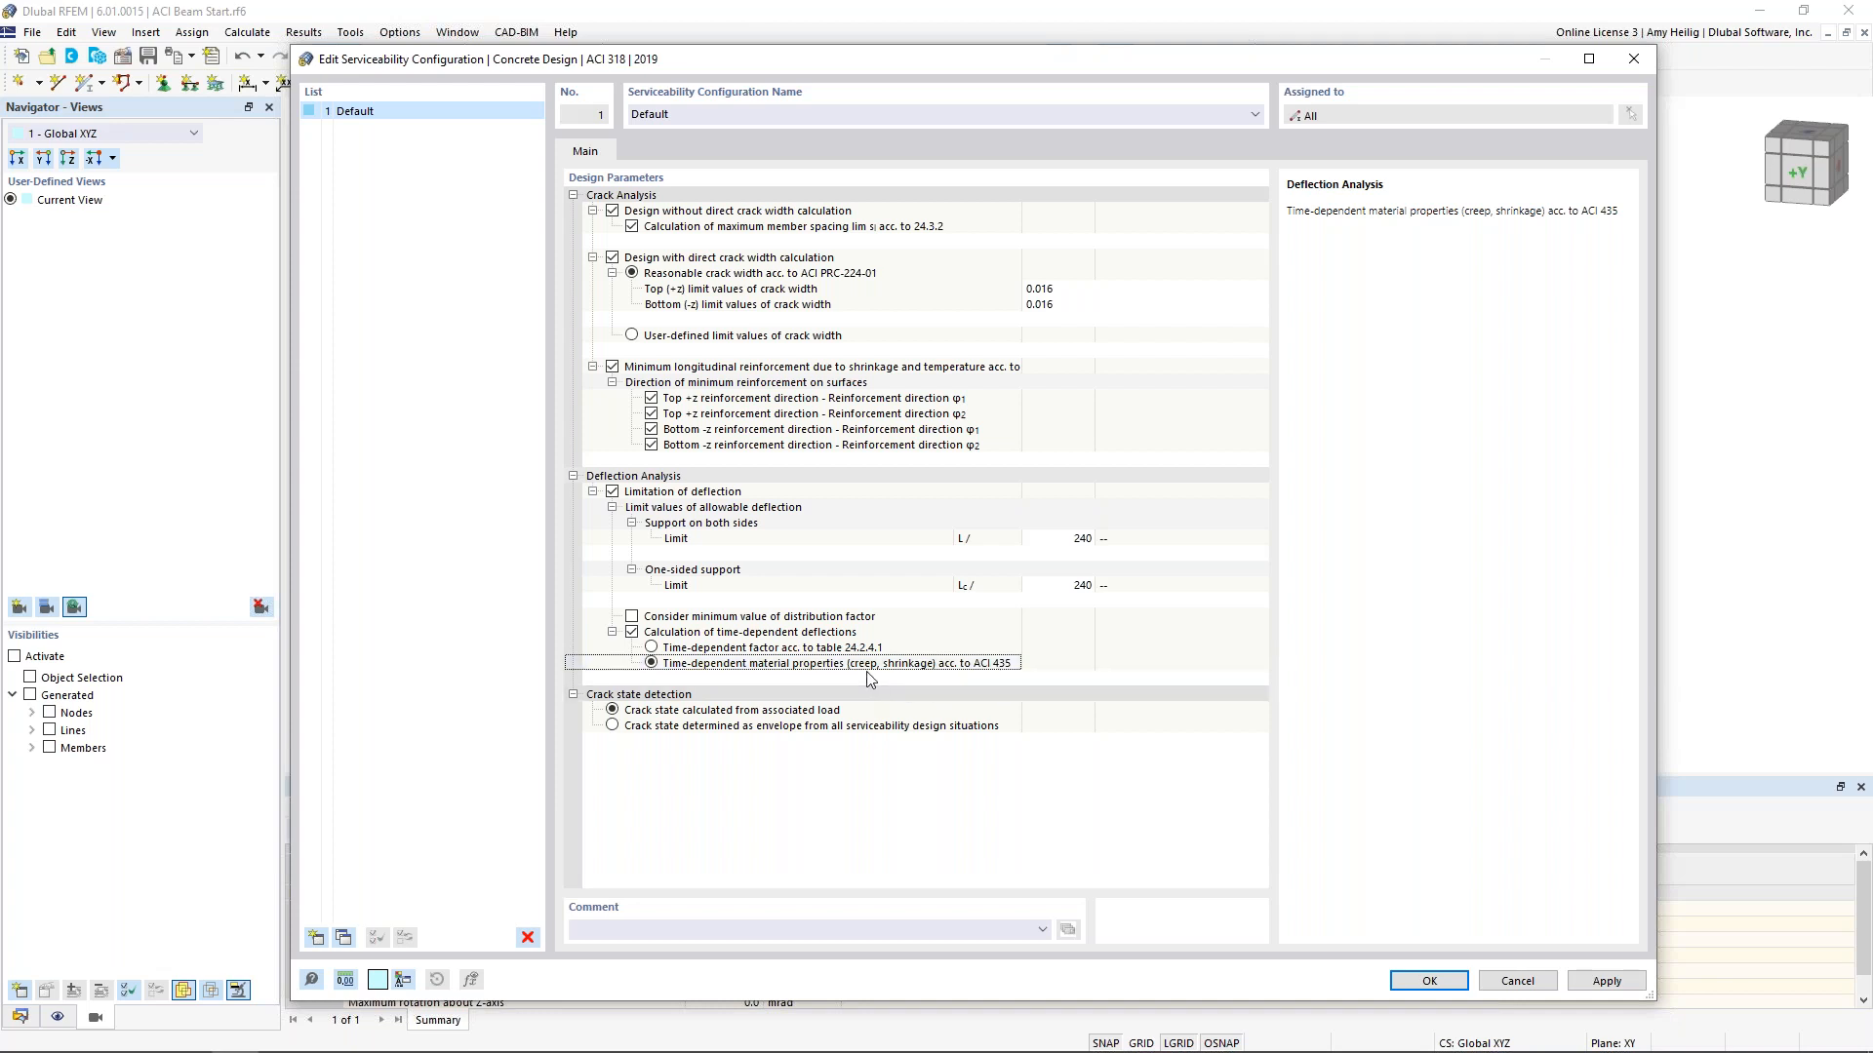
pyautogui.click(632, 633)
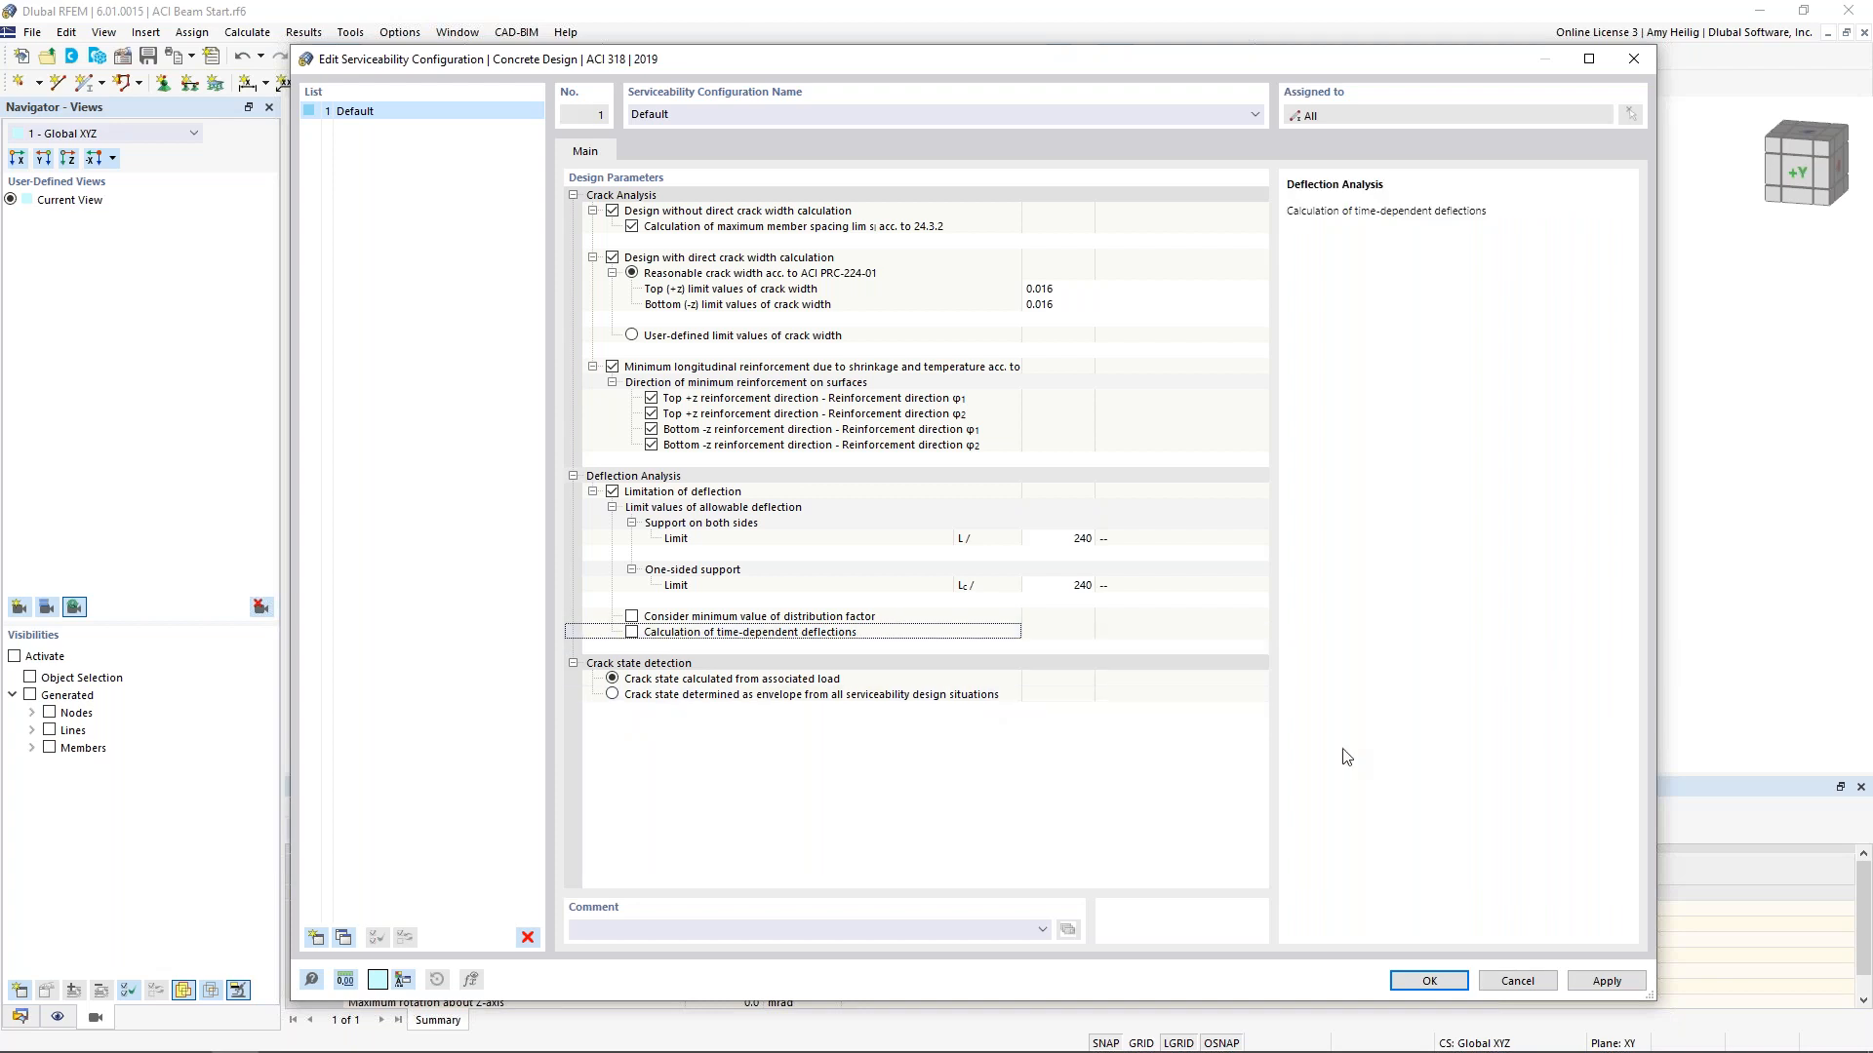
pyautogui.click(1406, 981)
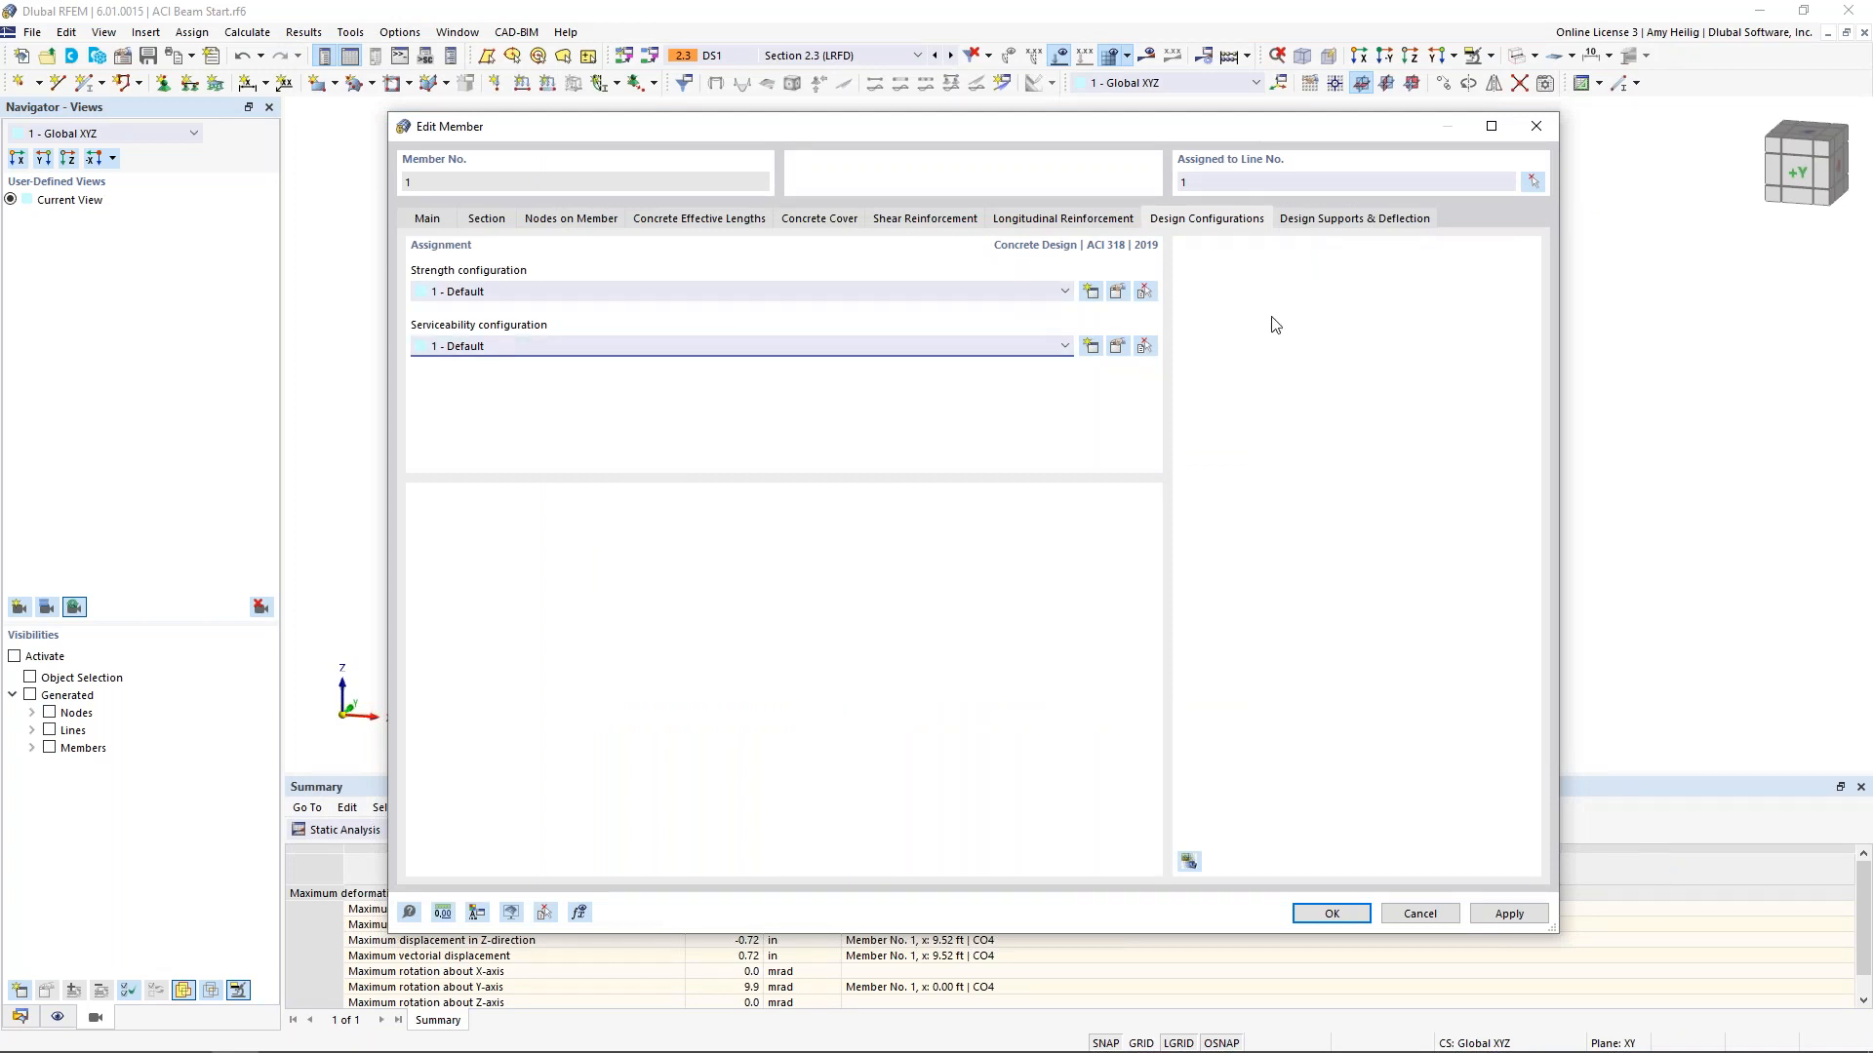
# Check the beam's support locations in the model, and create a 16 in wide Concrete design support at the member start
pyautogui.click(1338, 220)
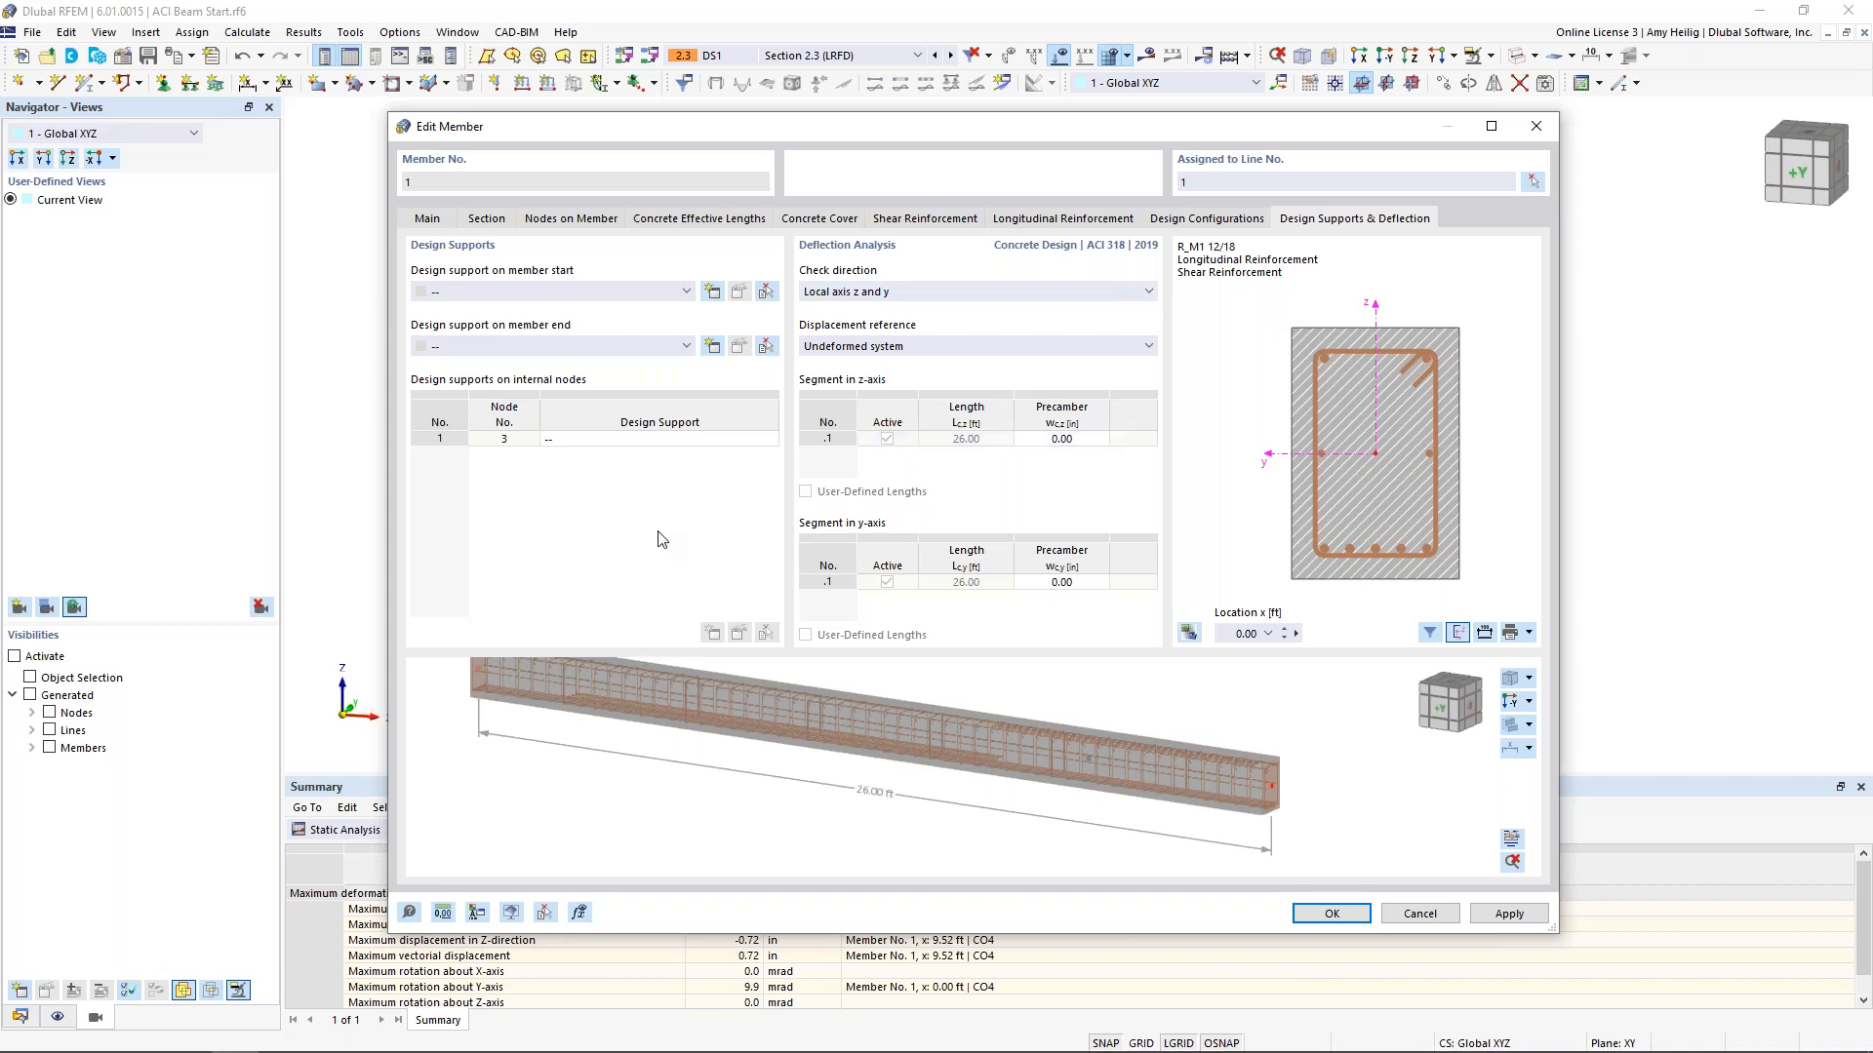
pyautogui.moveTo(1119, 129); pyautogui.dragTo(1068, 574)
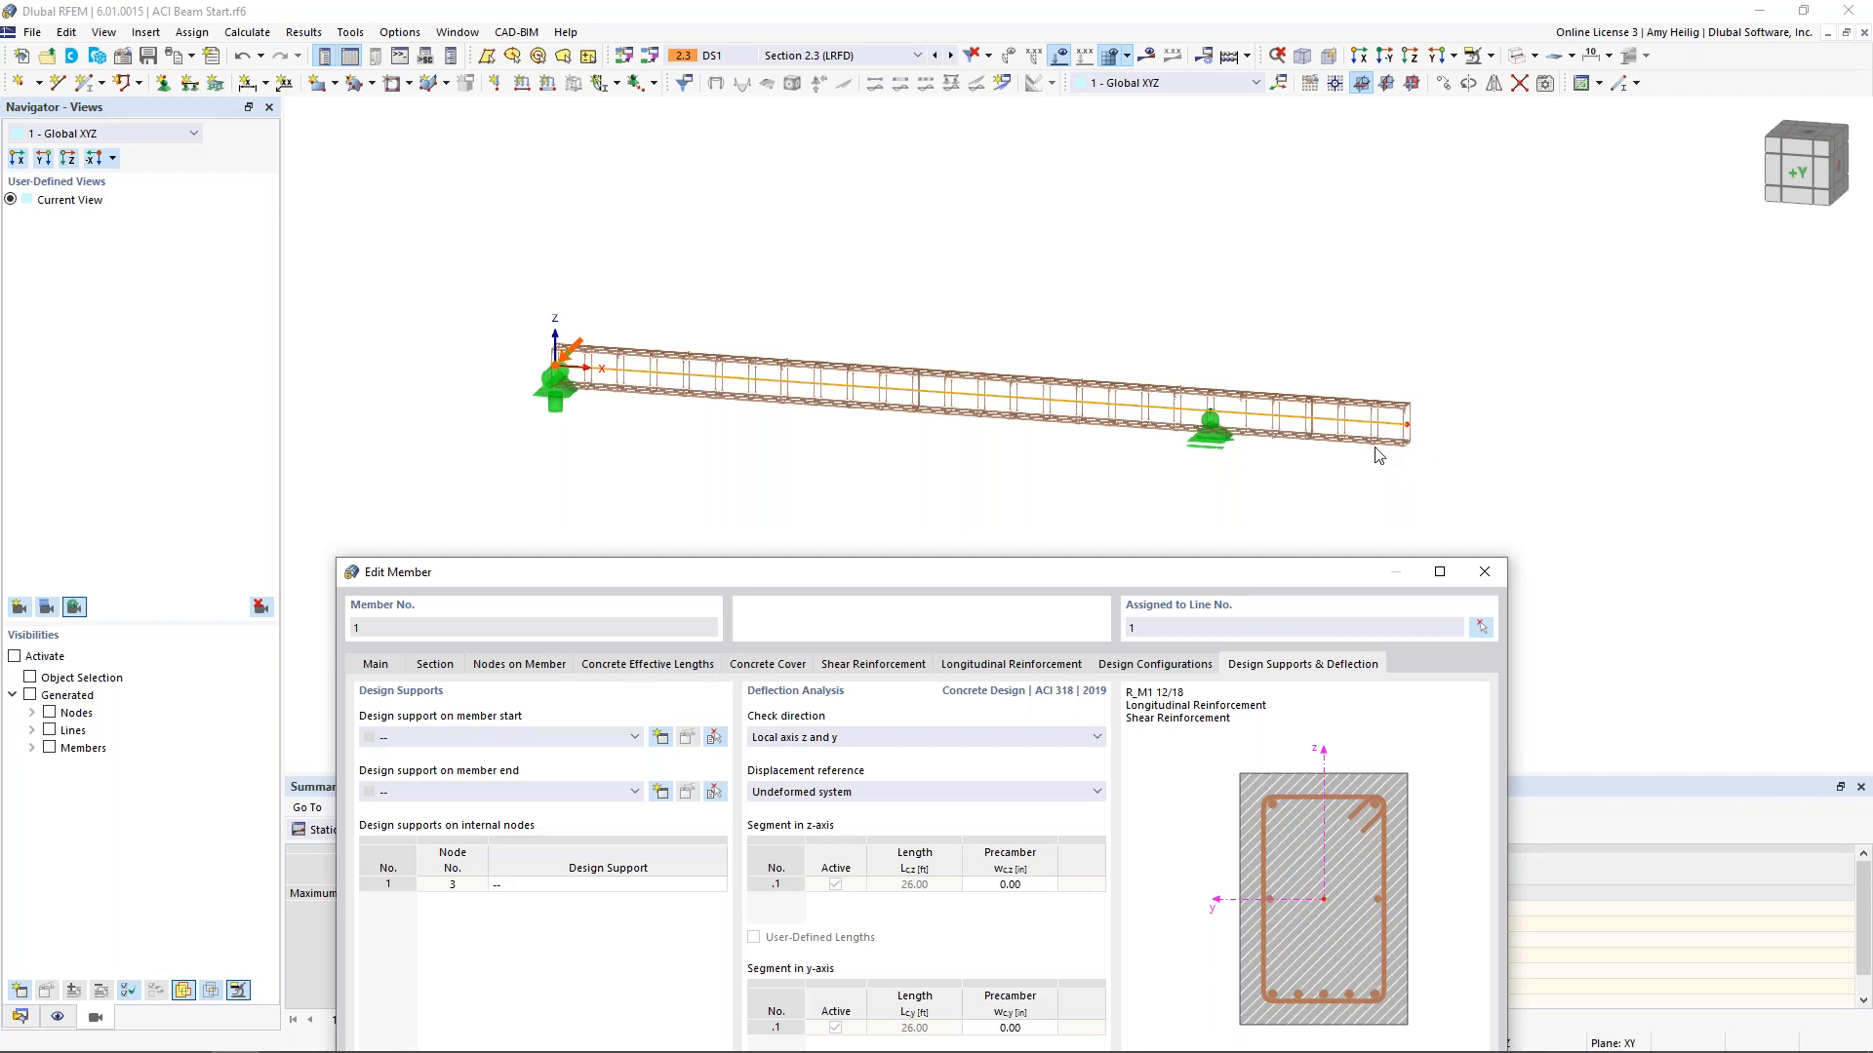
pyautogui.moveTo(1313, 575); pyautogui.dragTo(1352, 116)
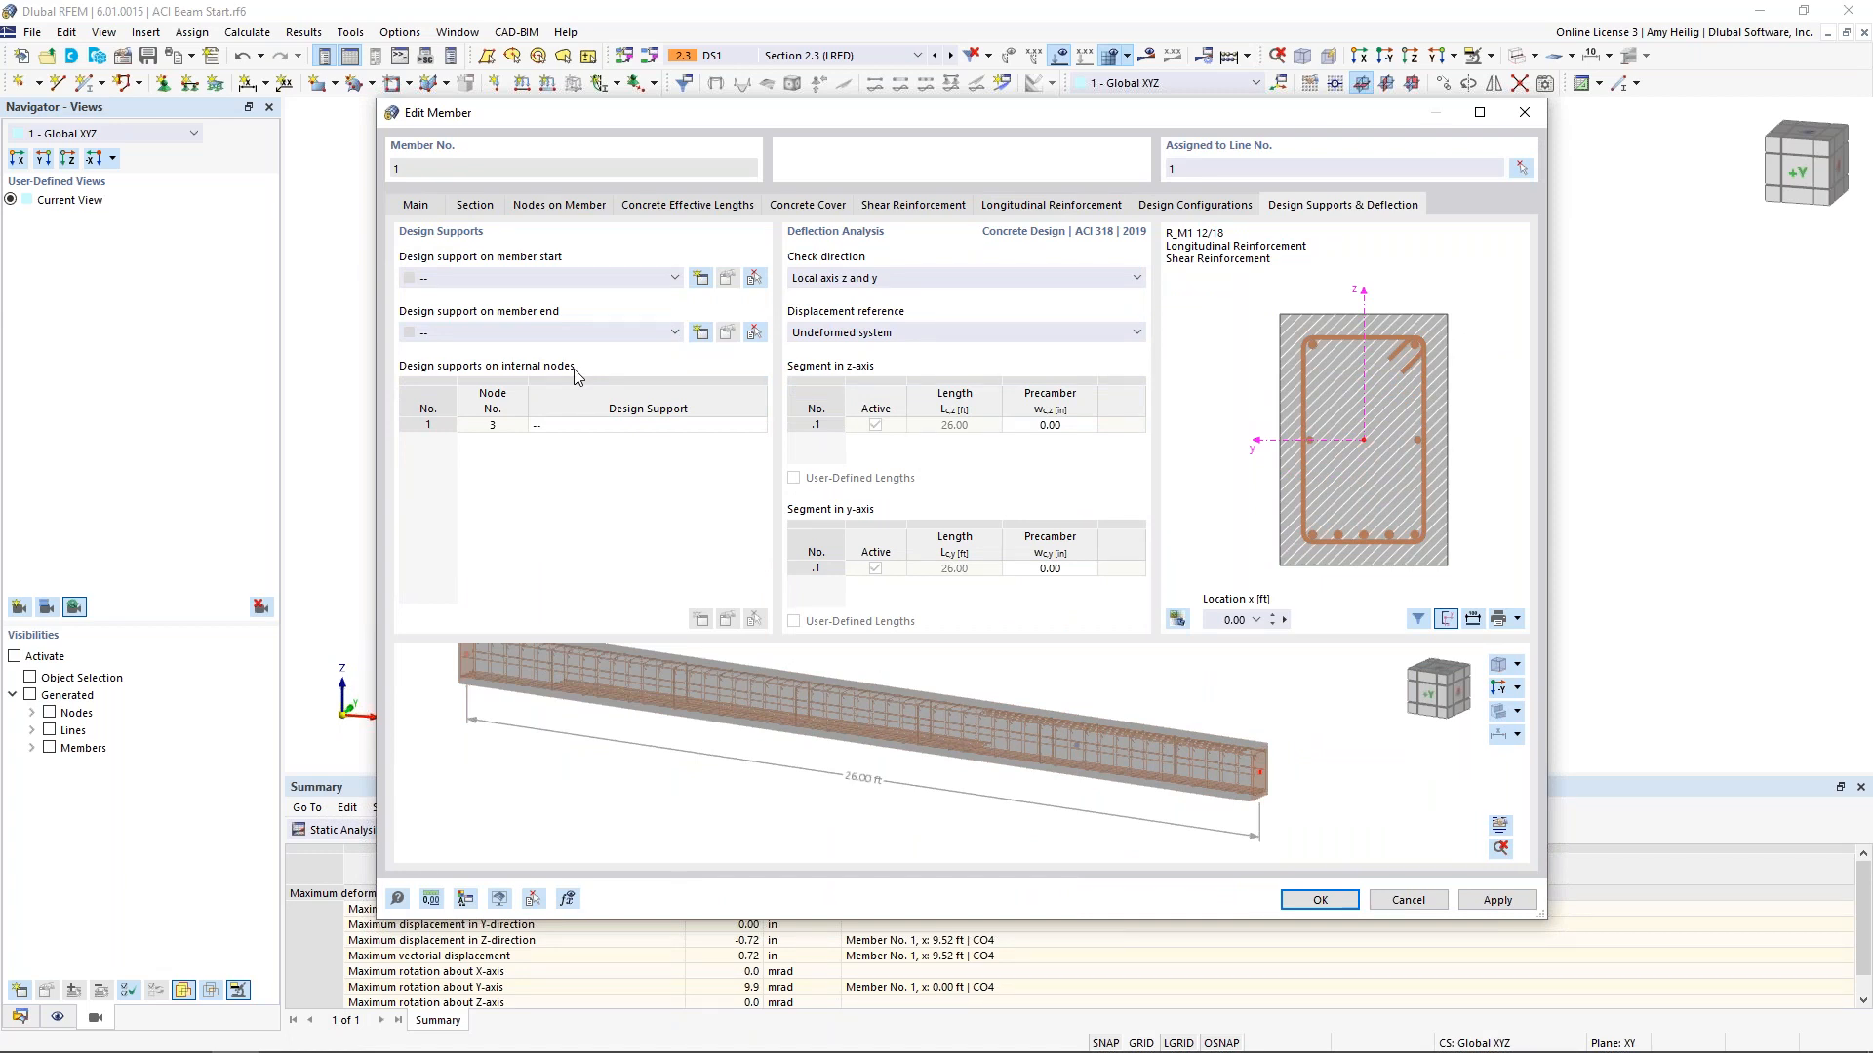
pyautogui.scroll(-2, 962, 682)
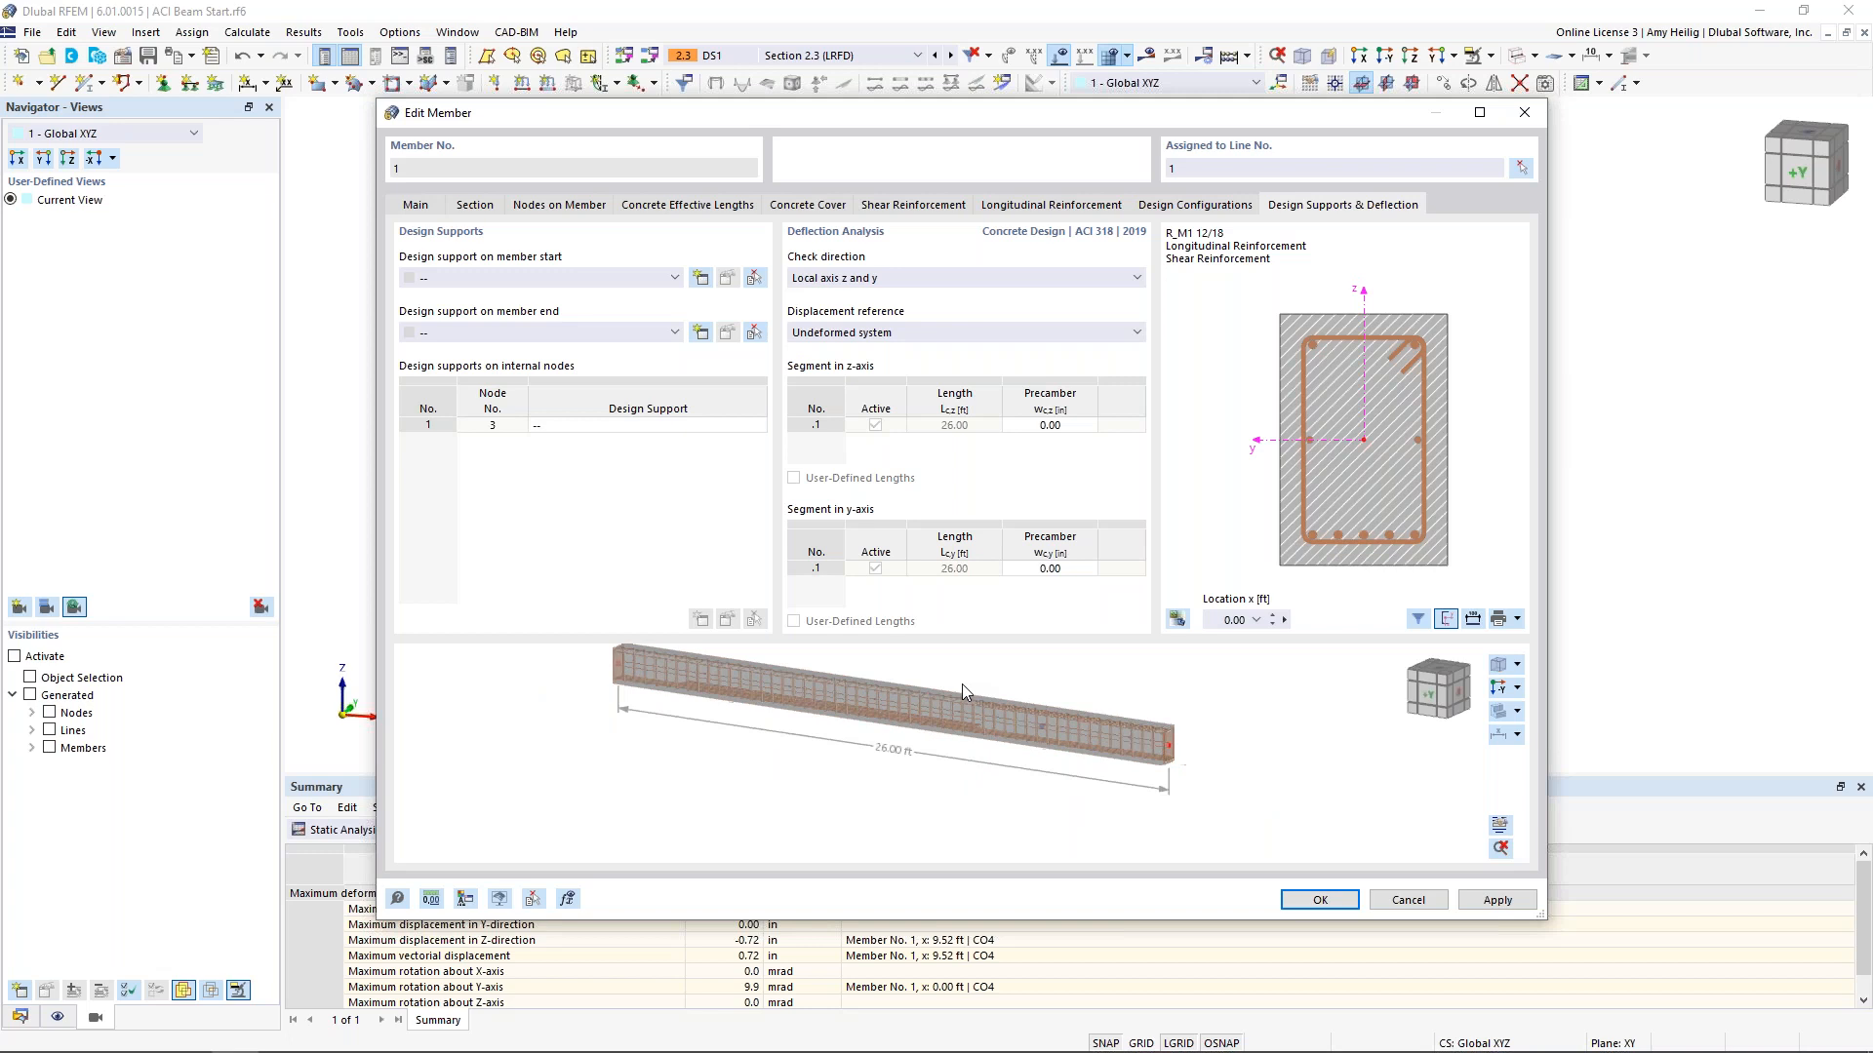
pyautogui.moveTo(962, 683); pyautogui.dragTo(963, 704, button='middle')
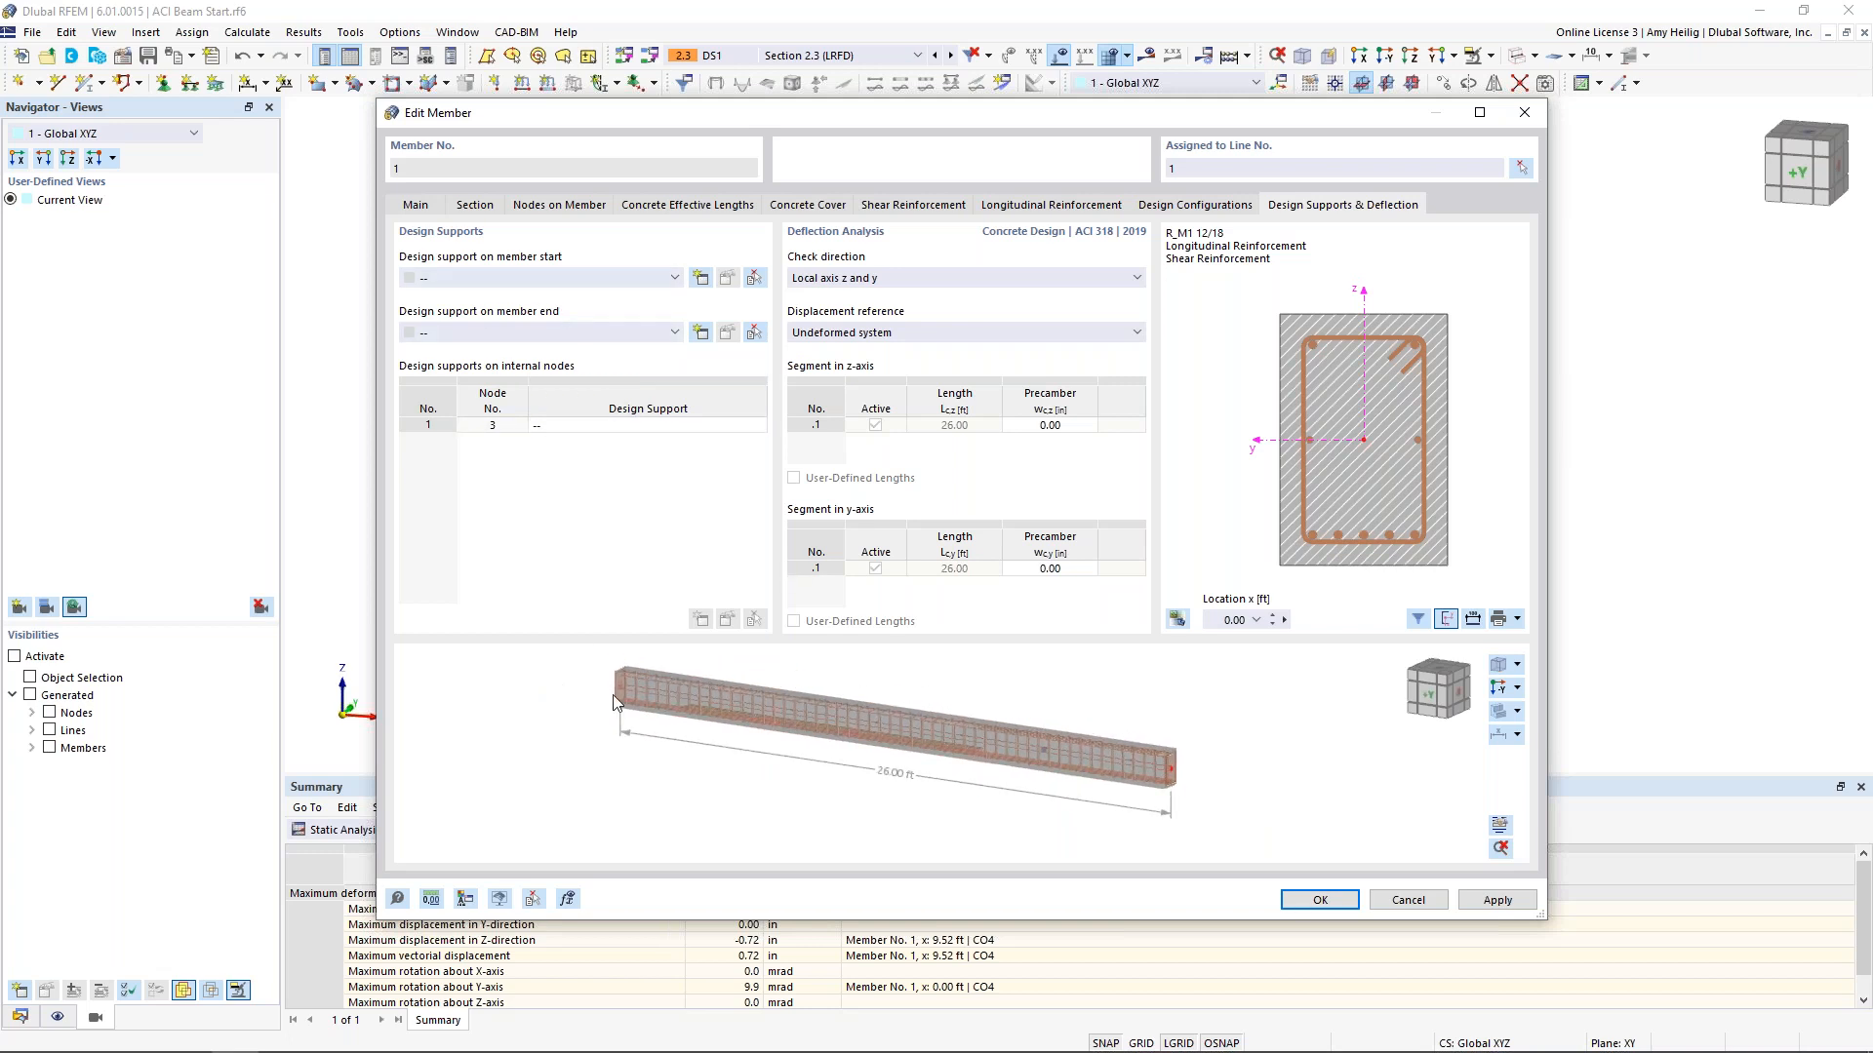
pyautogui.click(702, 280)
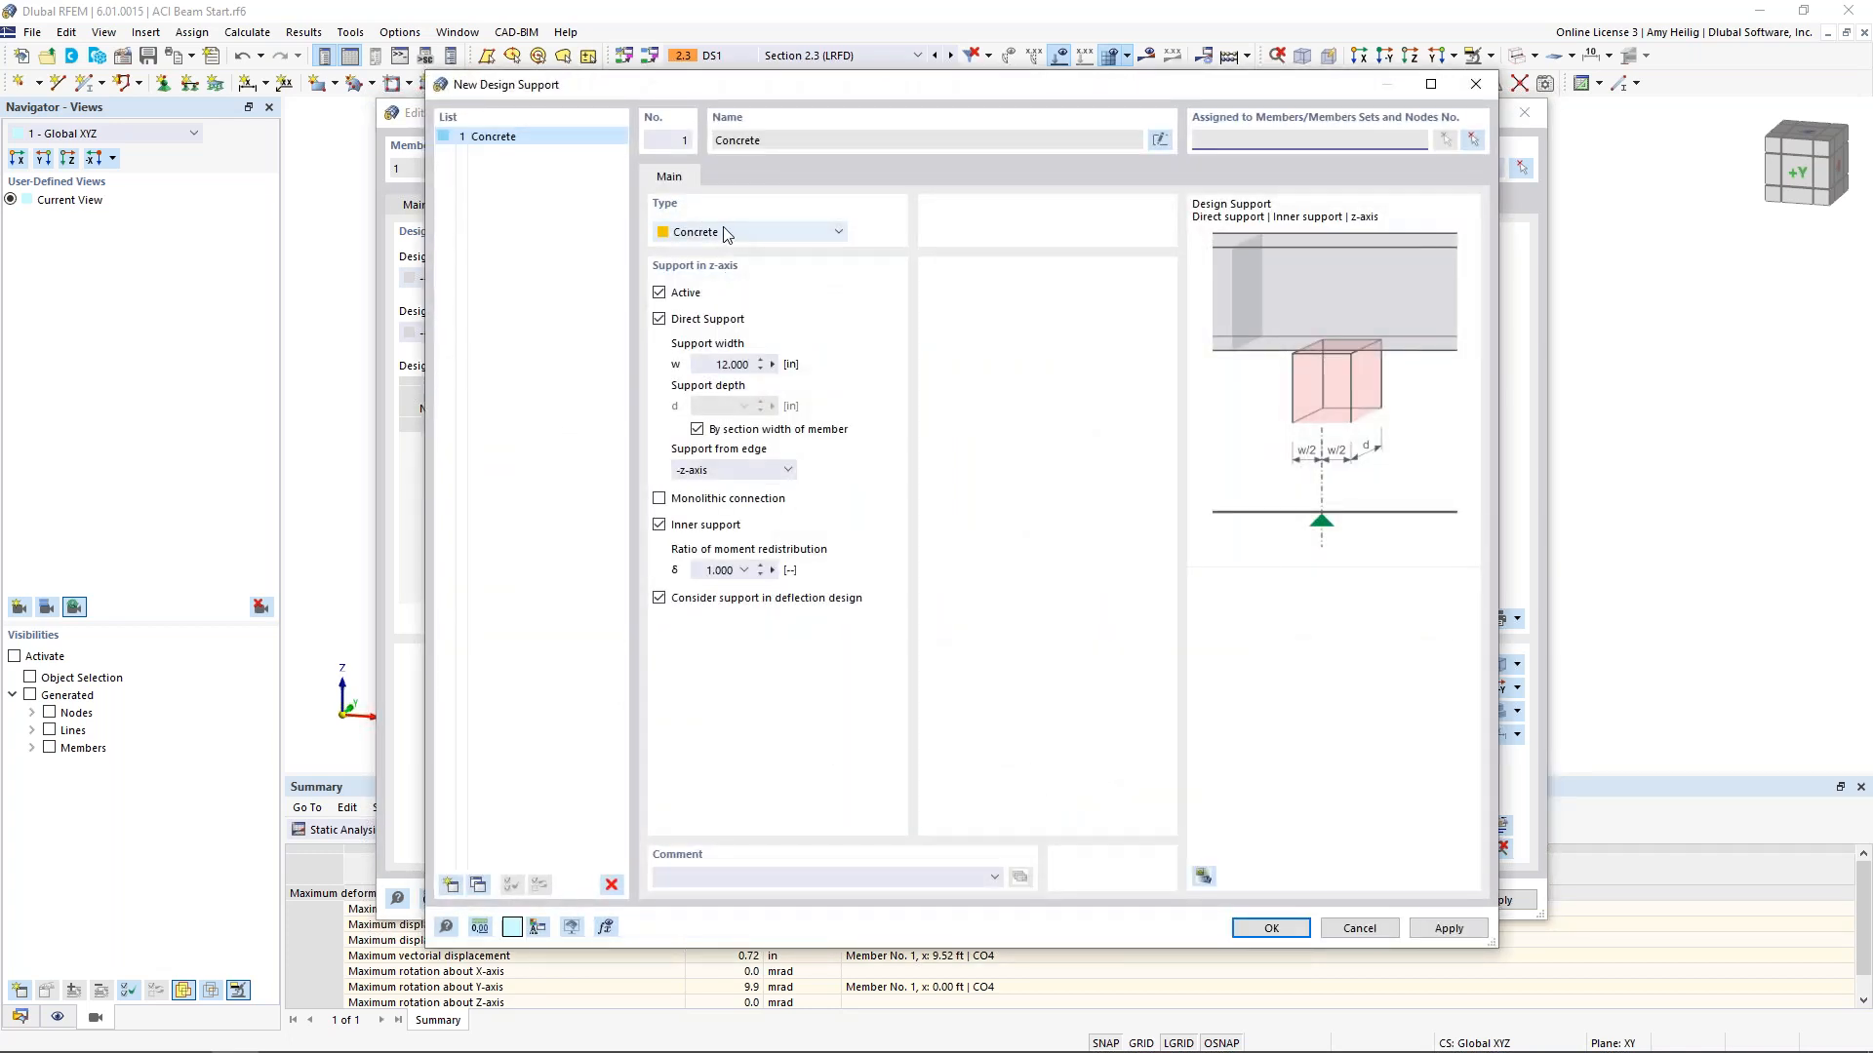
pyautogui.click(729, 365)
pyautogui.write('16')
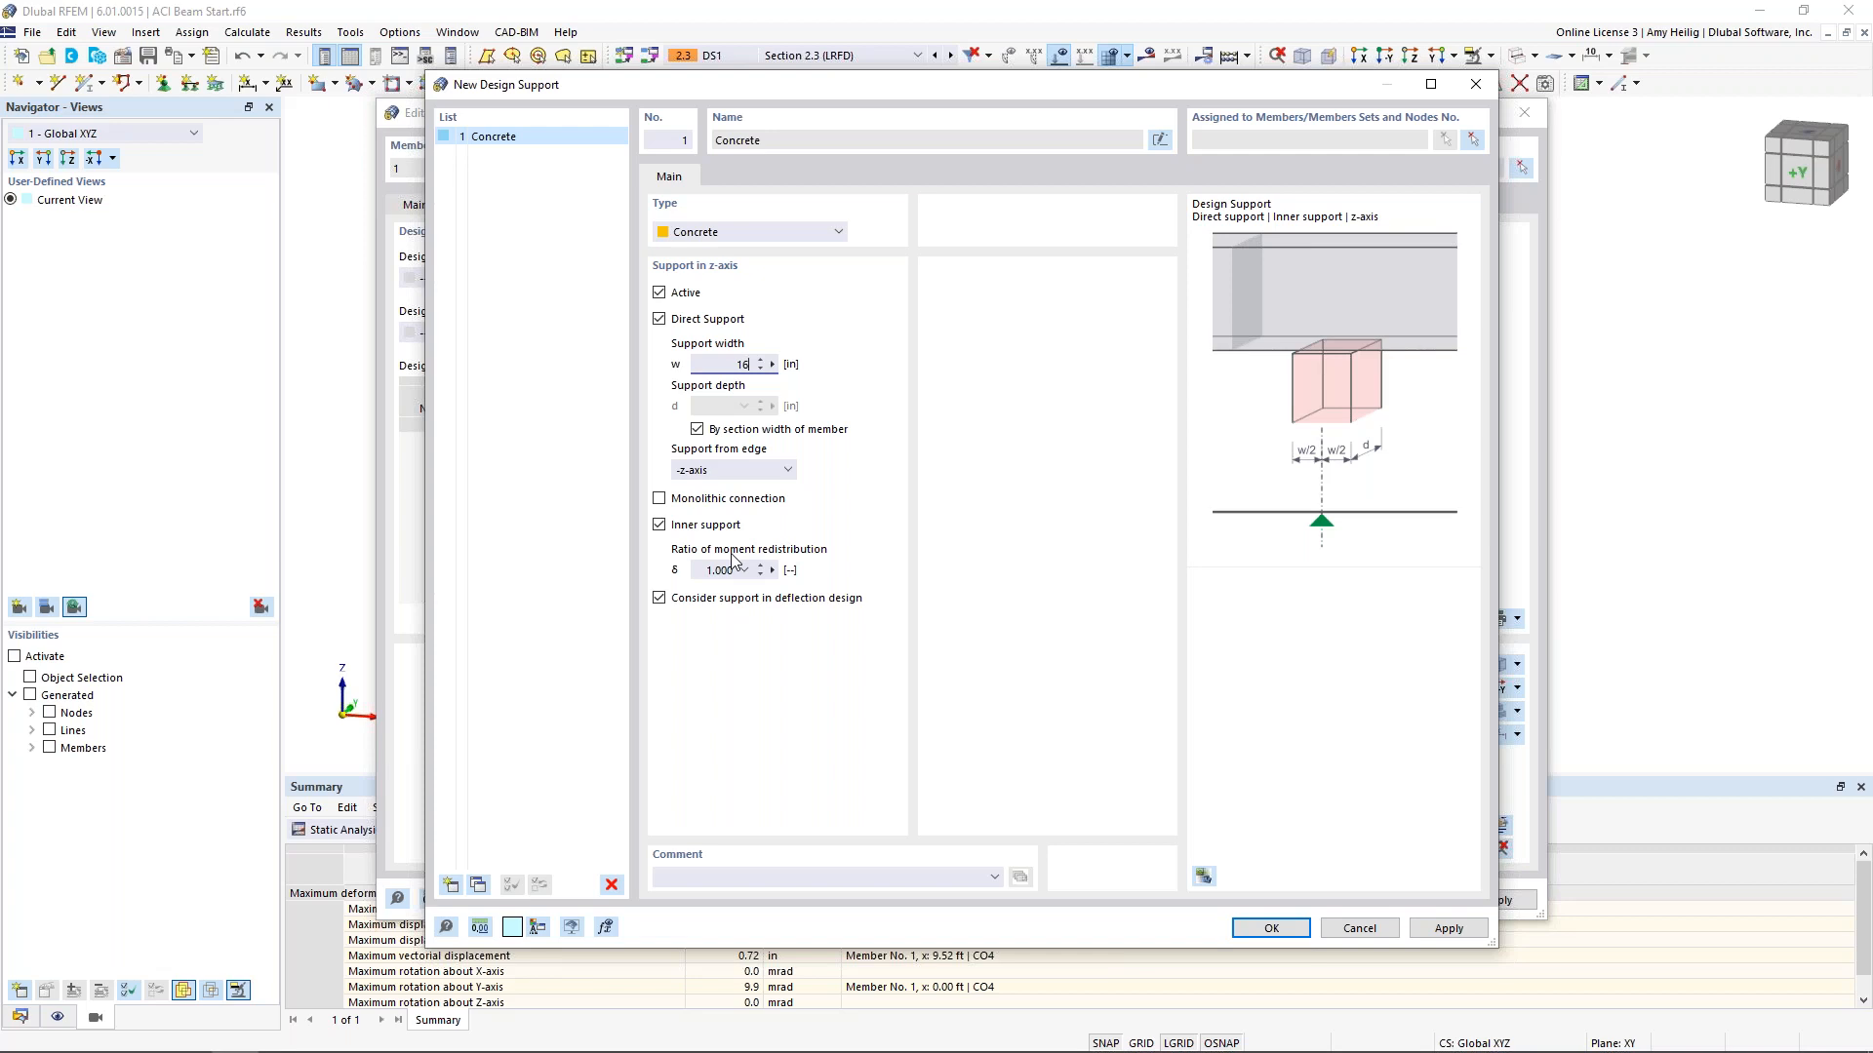
pyautogui.click(1270, 928)
pyautogui.scroll(5, 710, 720)
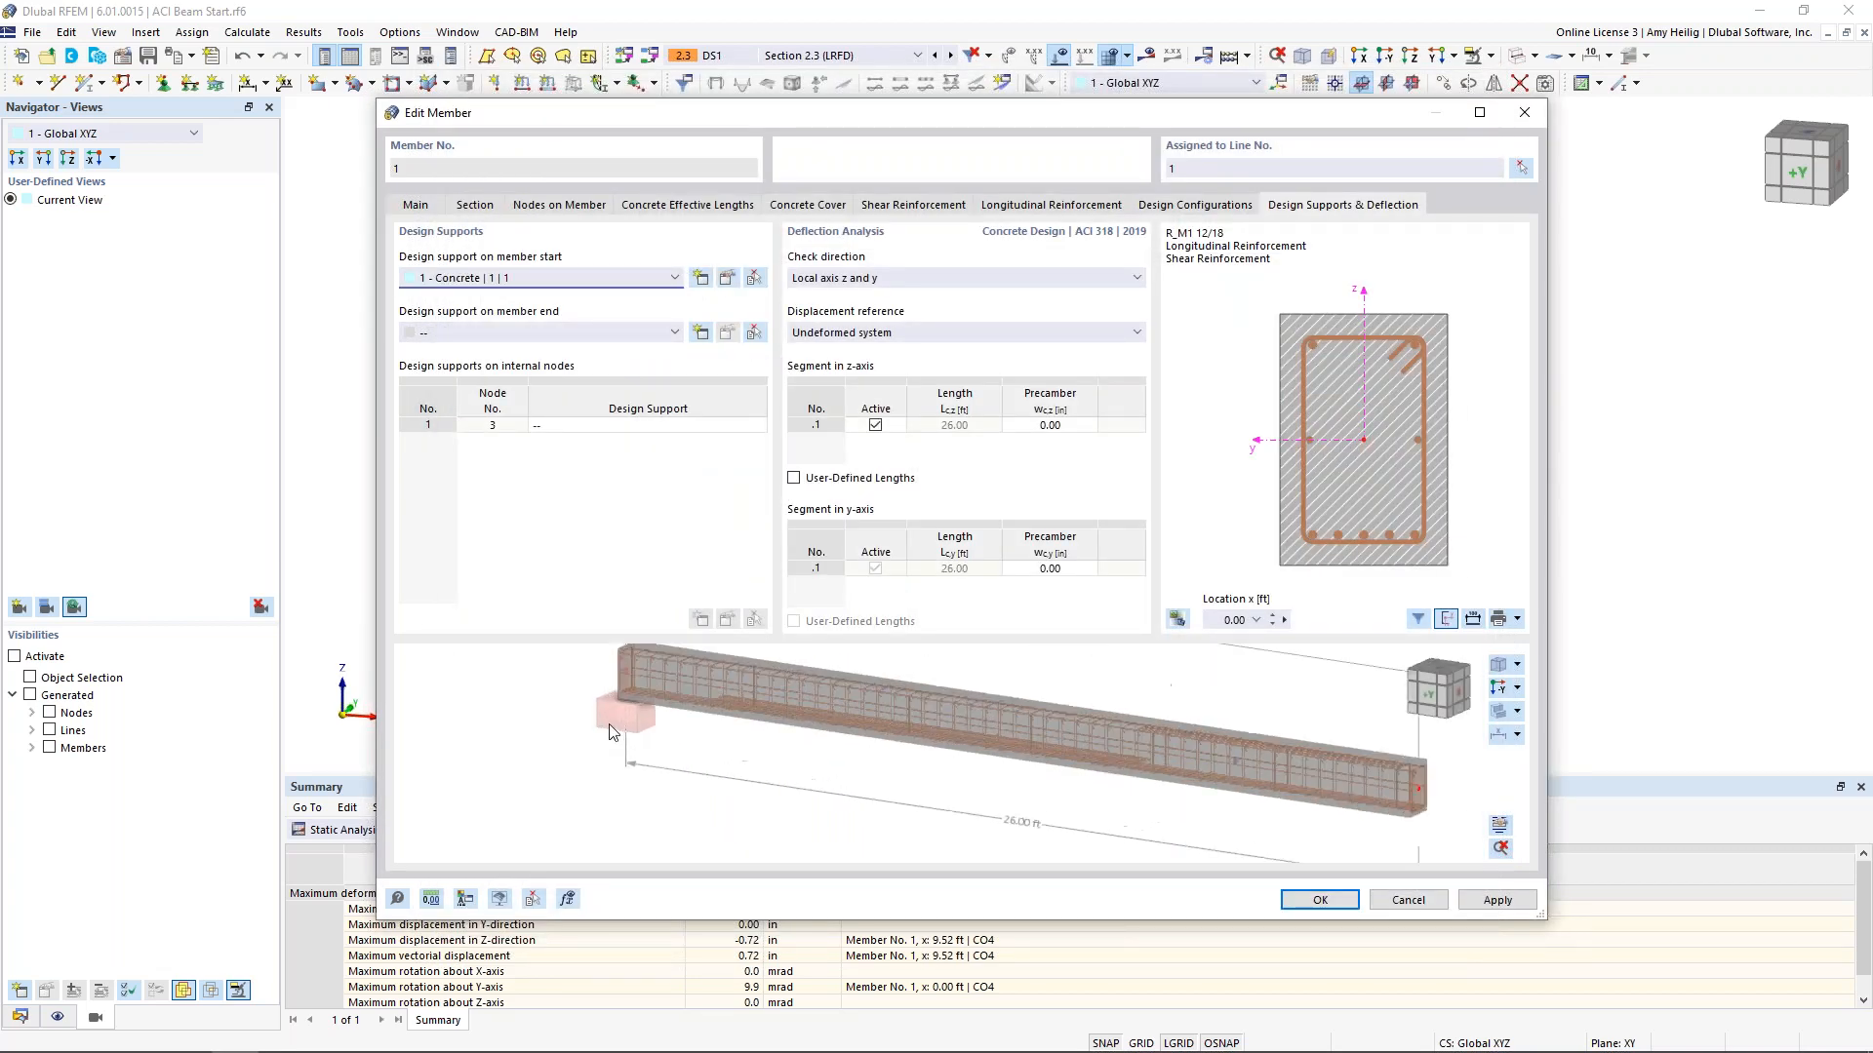
pyautogui.moveTo(714, 719); pyautogui.dragTo(772, 817, button='middle')
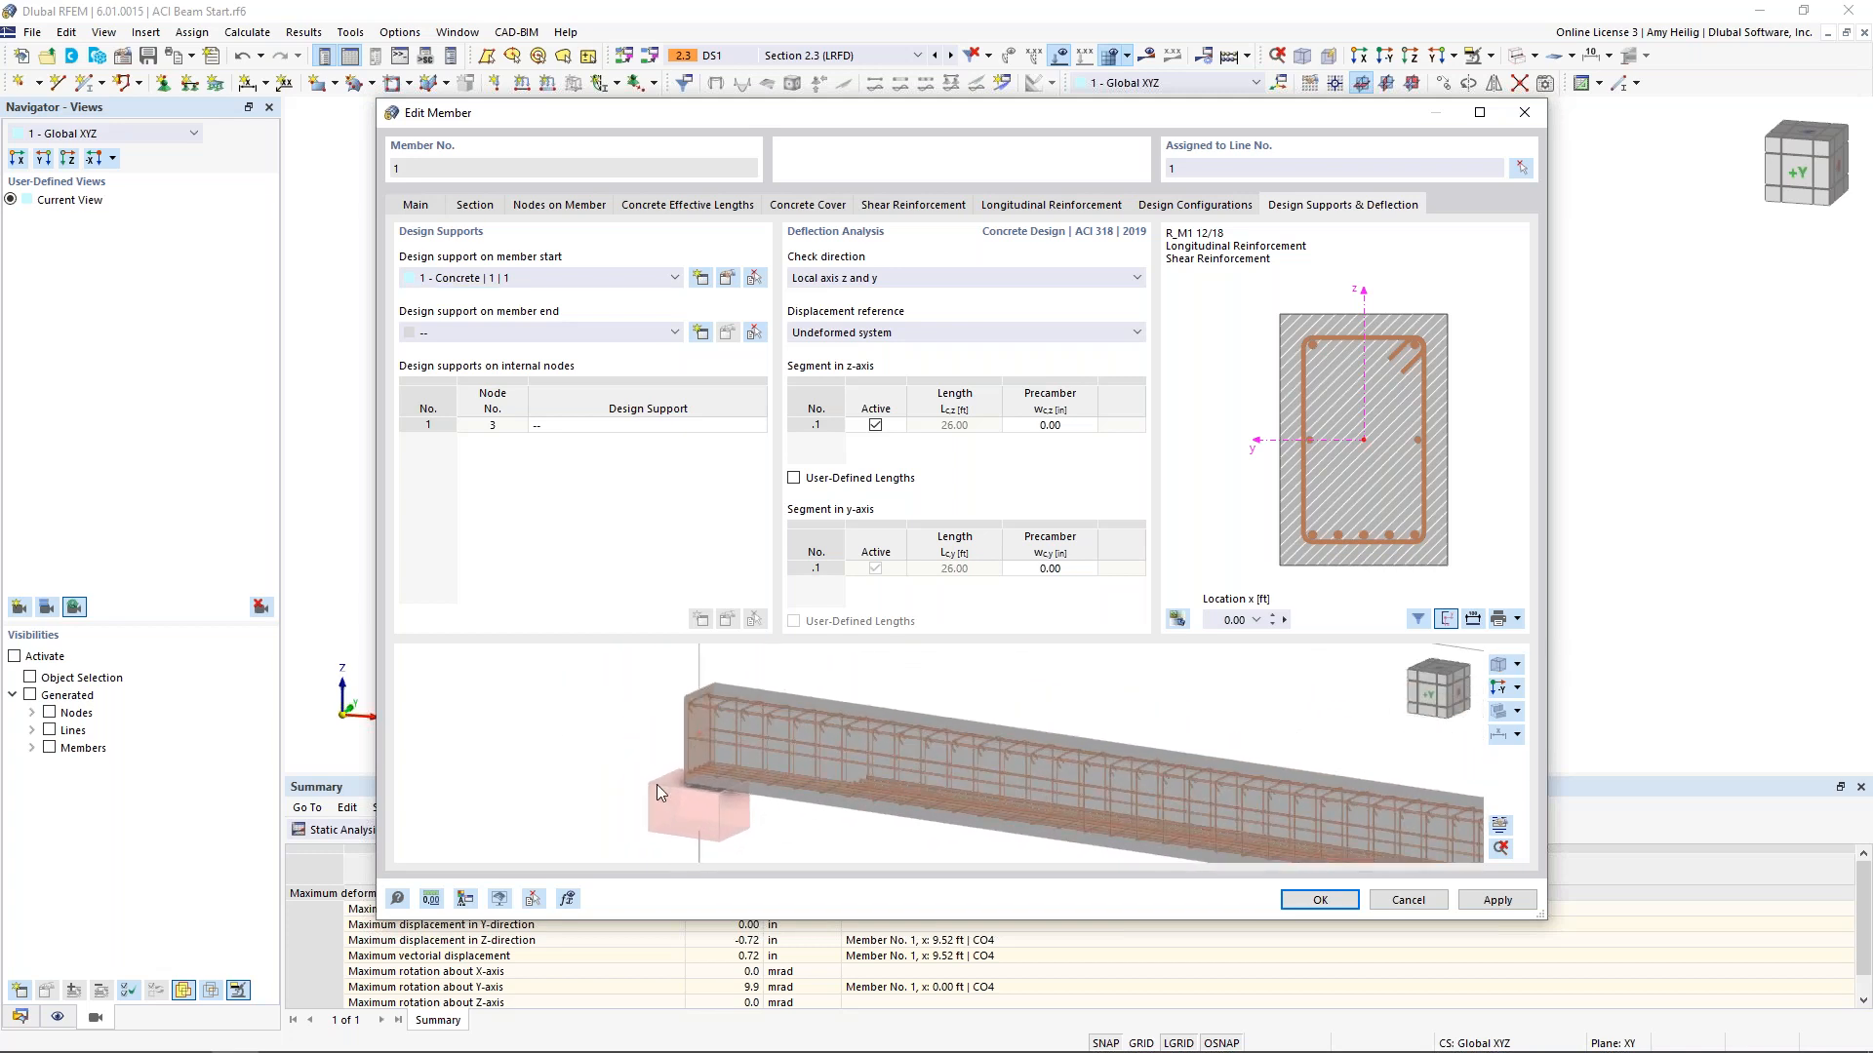
pyautogui.scroll(-3, 703, 785)
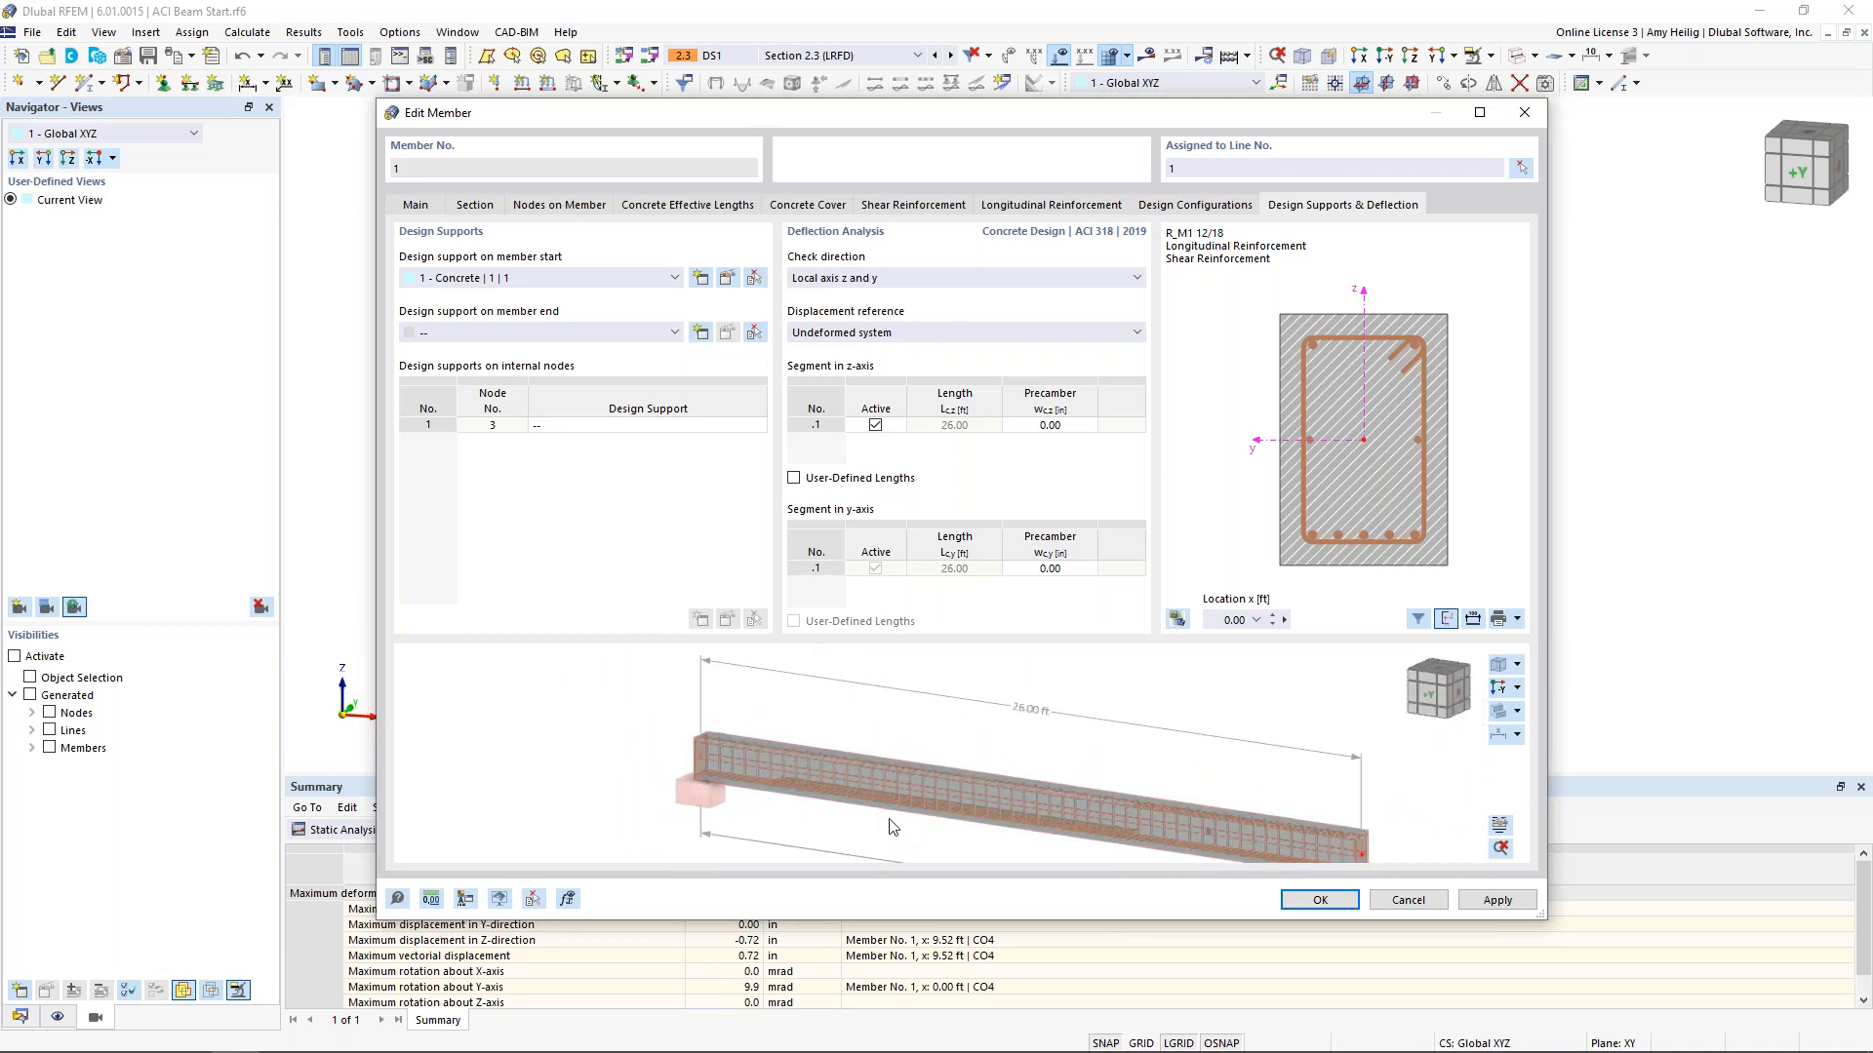
# Create a 16 in wide Concrete inner design support at internal node 3 with a moment redistribution ratio of 0.75
pyautogui.moveTo(882, 824); pyautogui.dragTo(802, 788, button='middle')
pyautogui.moveTo(981, 735); pyautogui.dragTo(942, 709, button='middle')
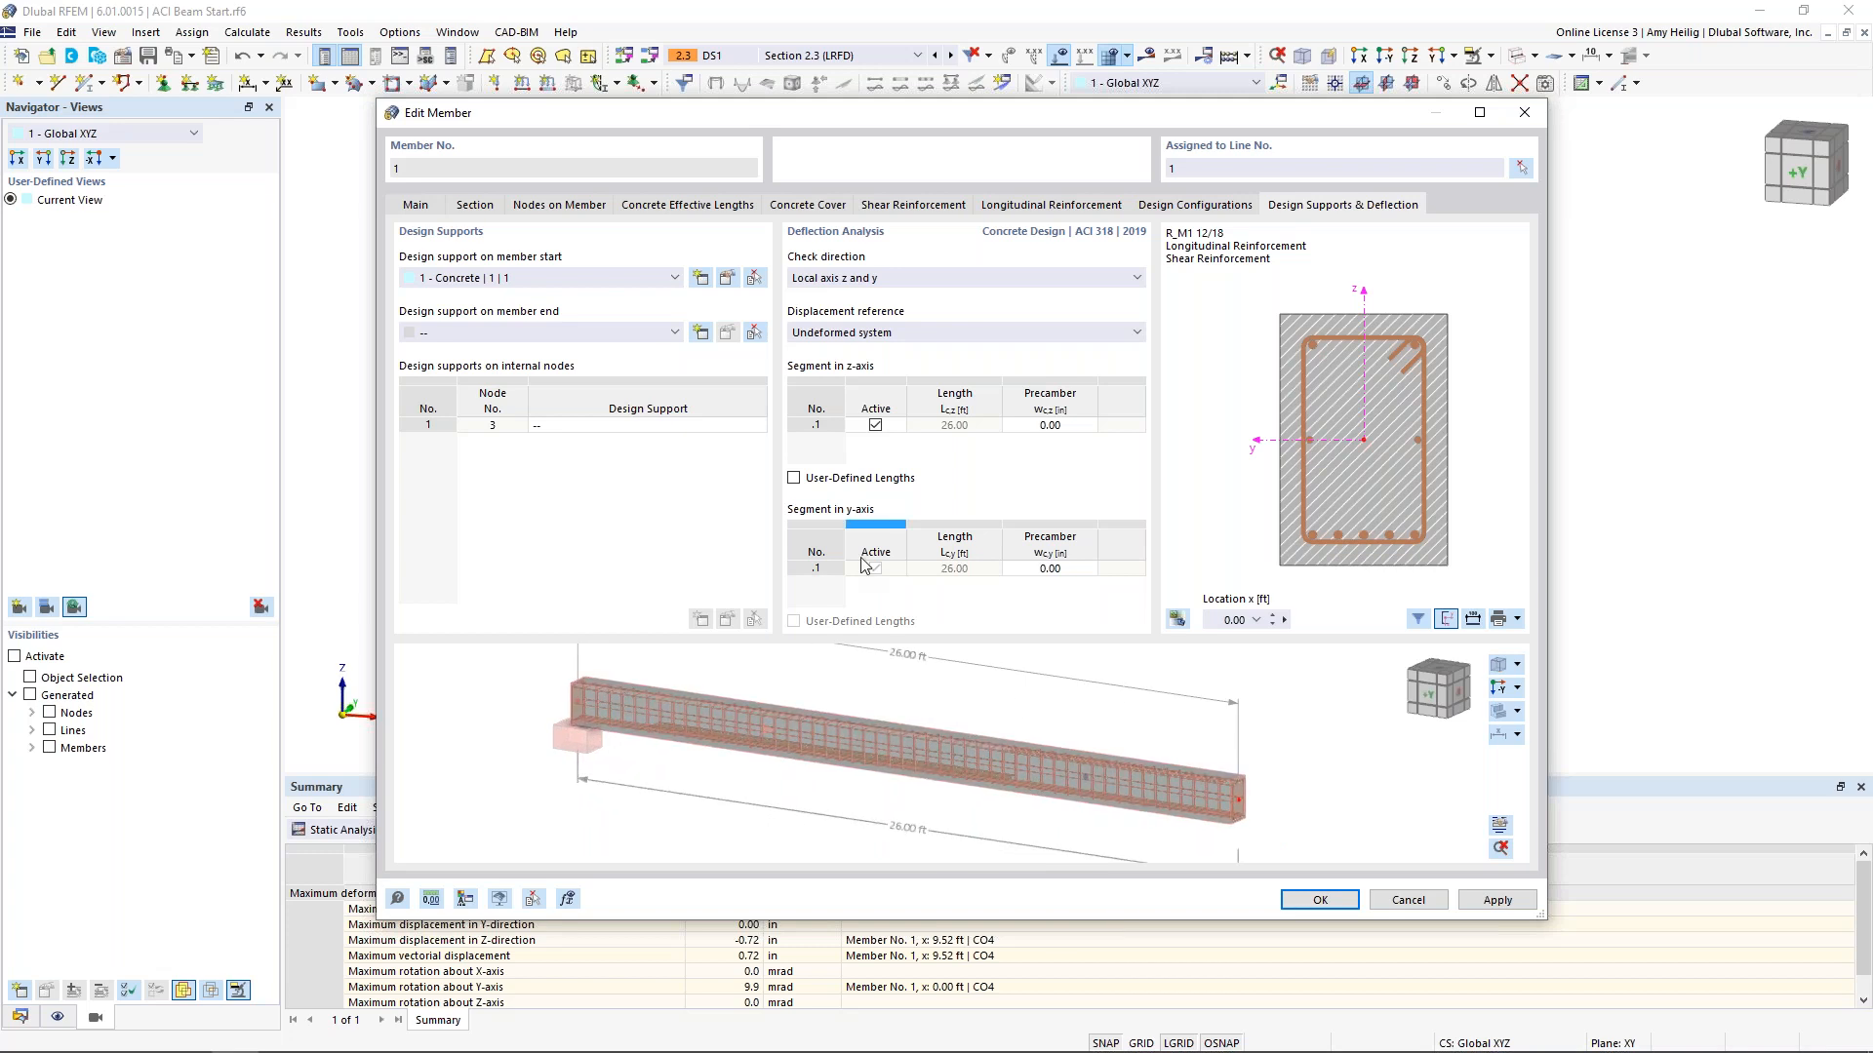
pyautogui.click(597, 426)
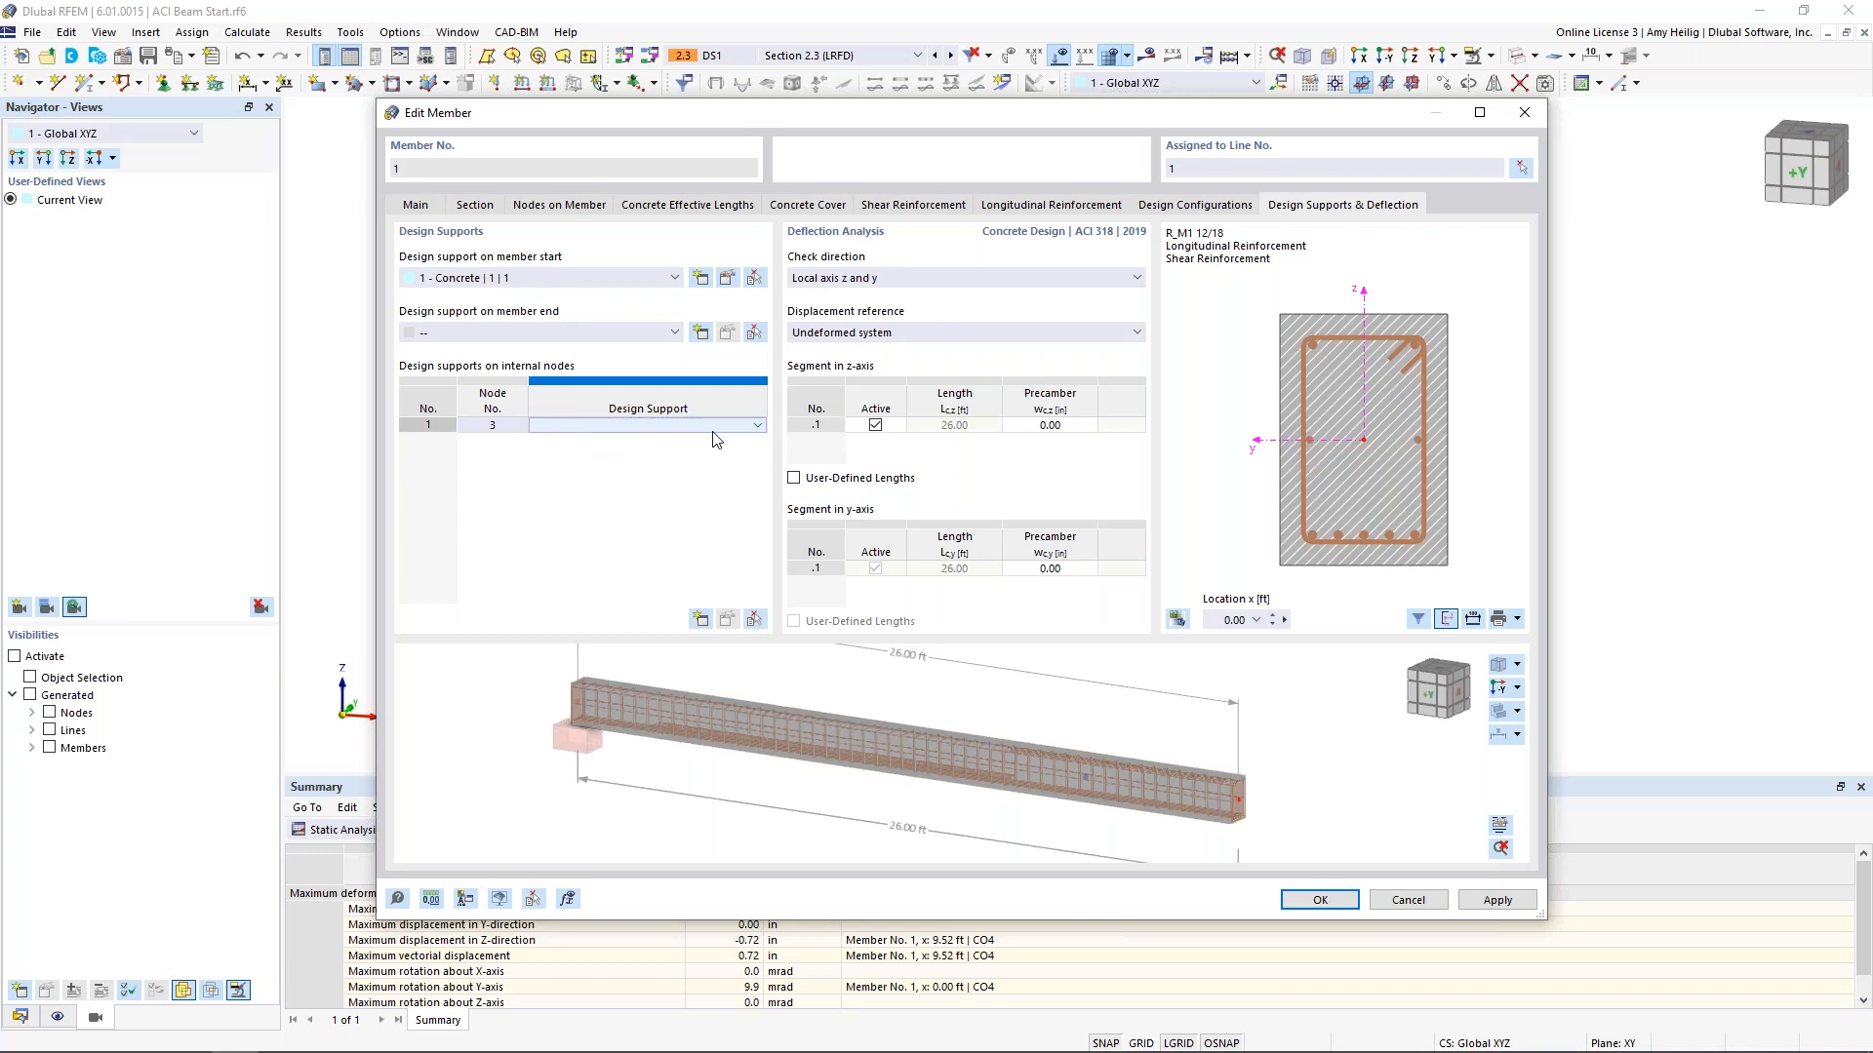
pyautogui.click(758, 427)
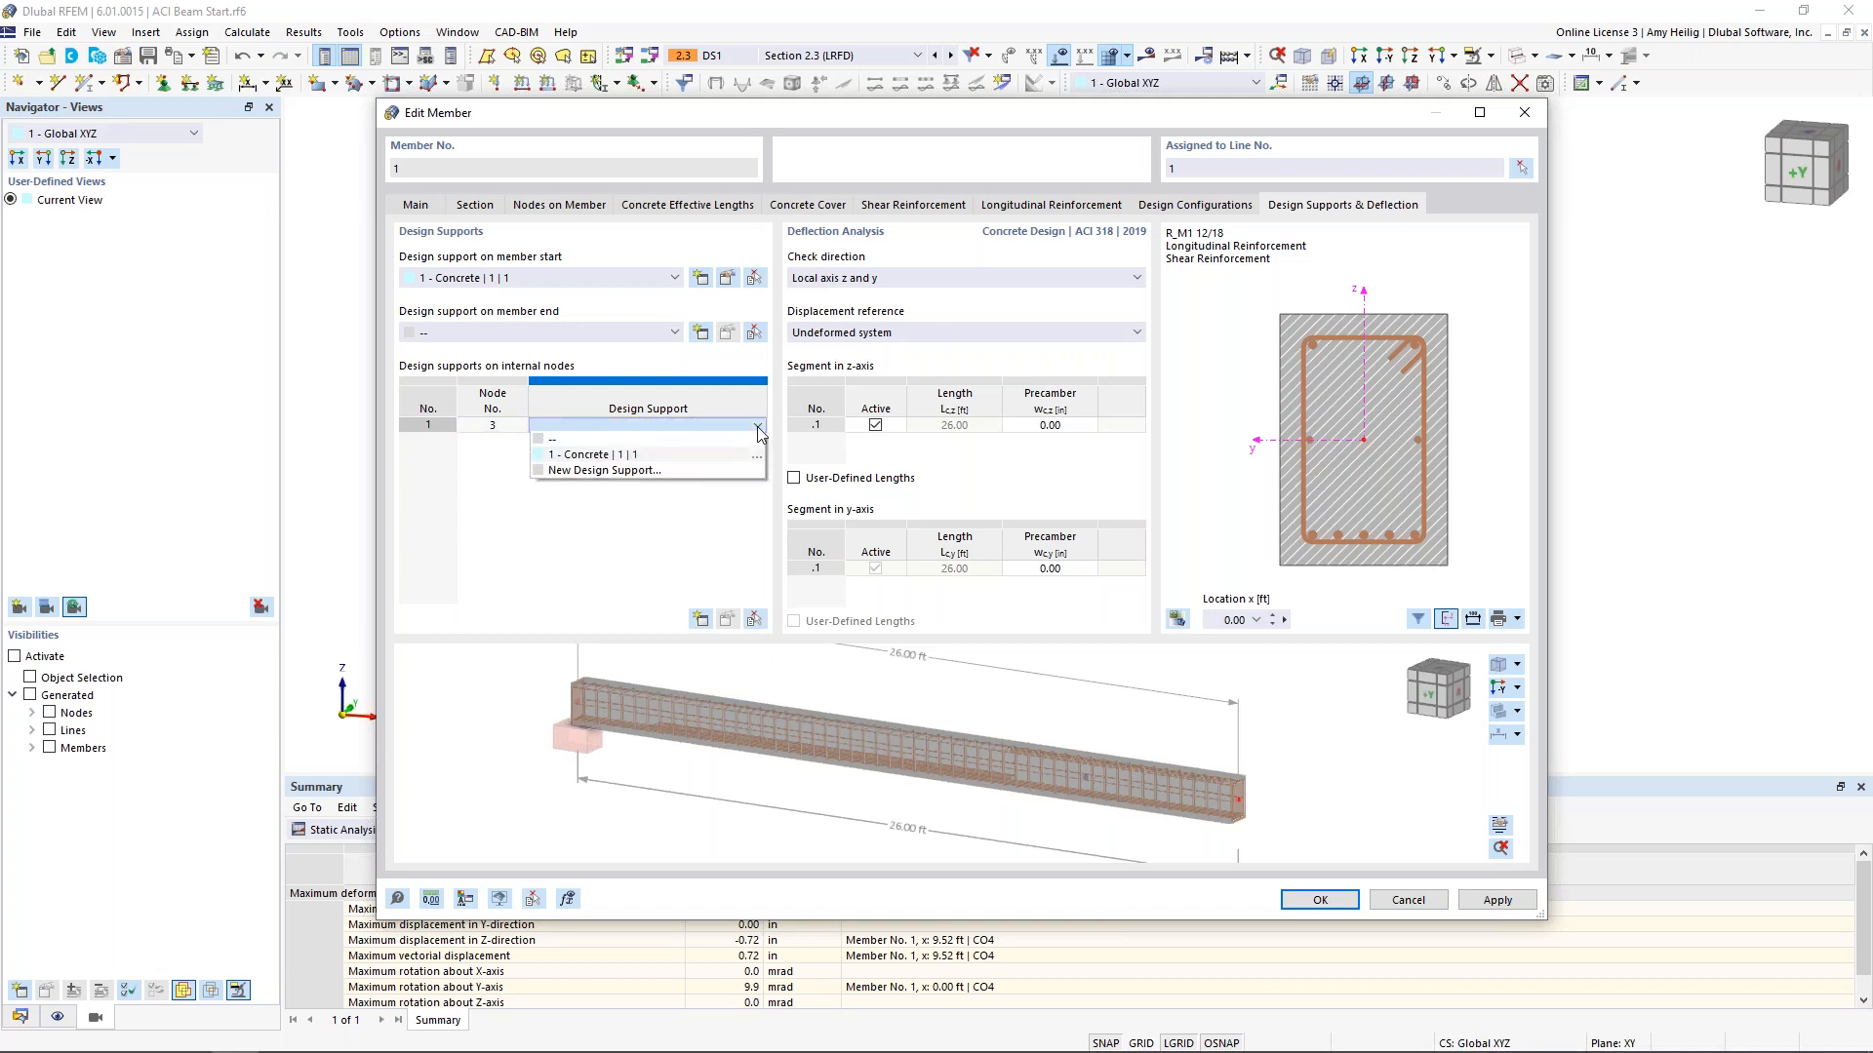
pyautogui.click(730, 471)
pyautogui.doubleClick(732, 364)
pyautogui.write('16')
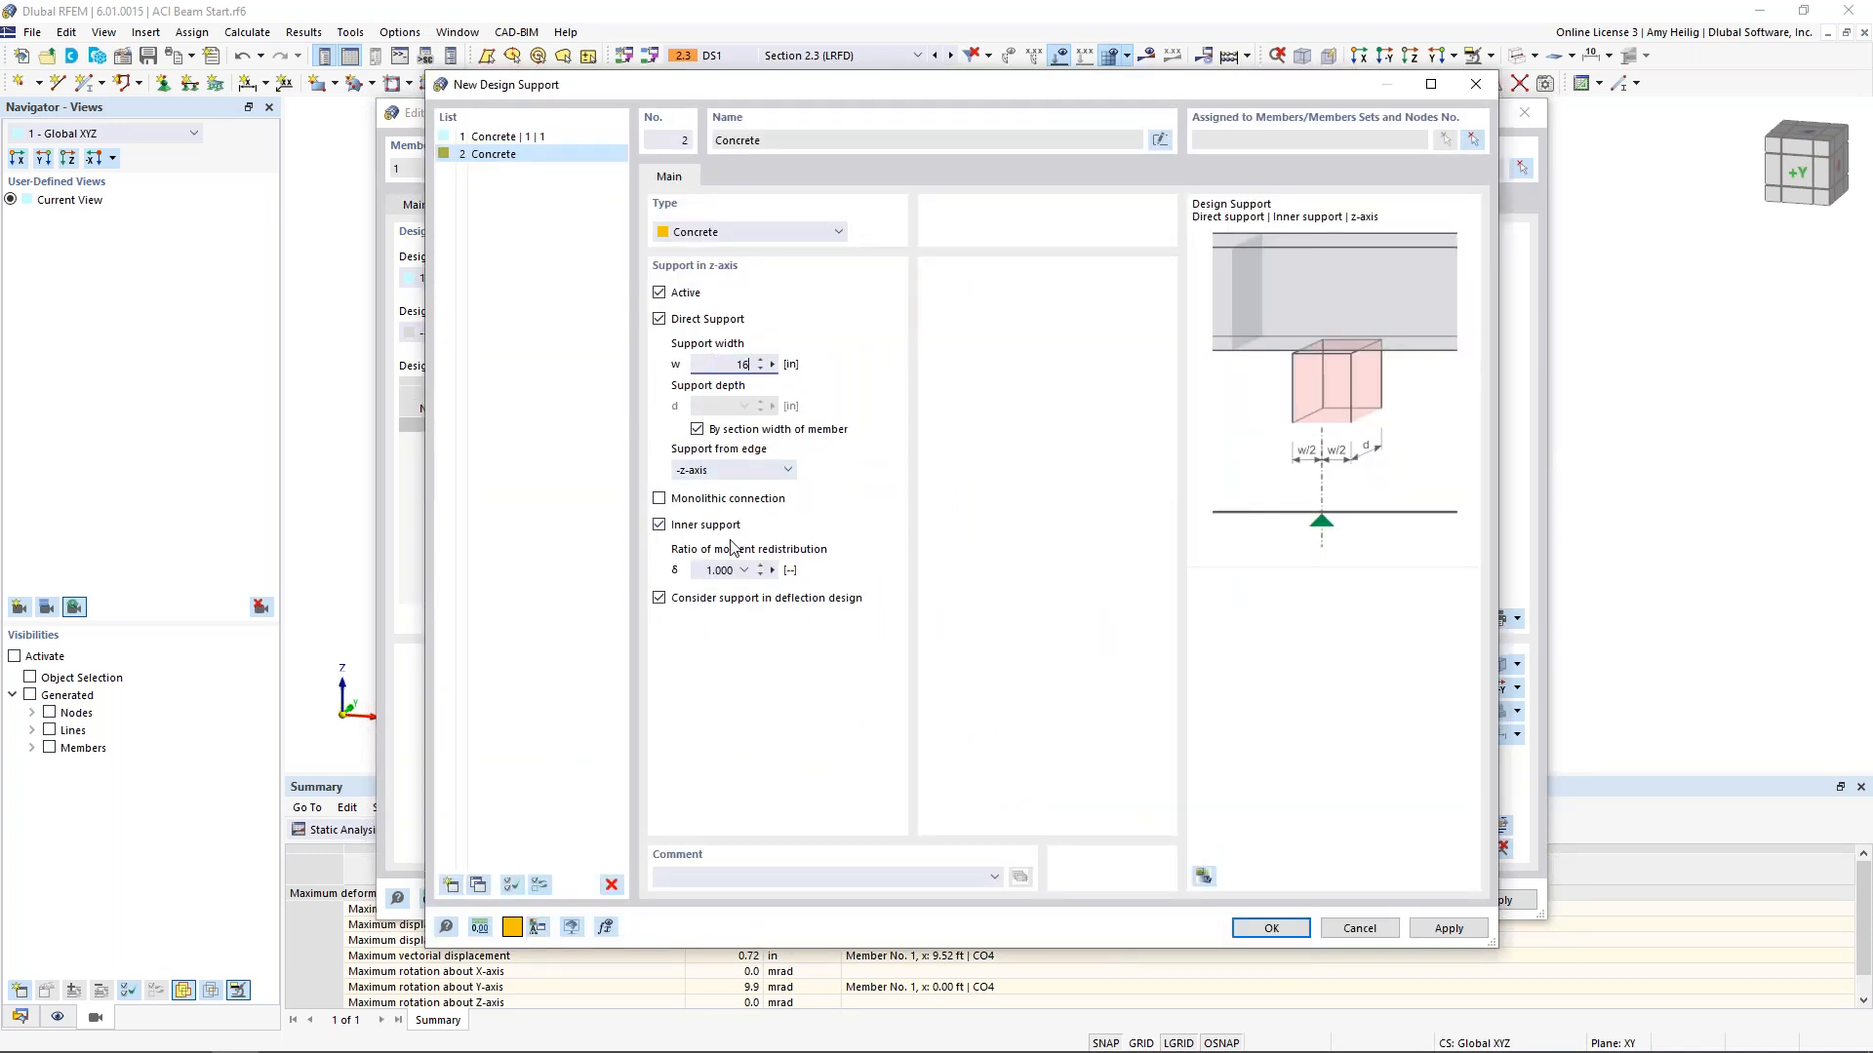
pyautogui.click(758, 568)
pyautogui.write('0.75')
pyautogui.click(1271, 927)
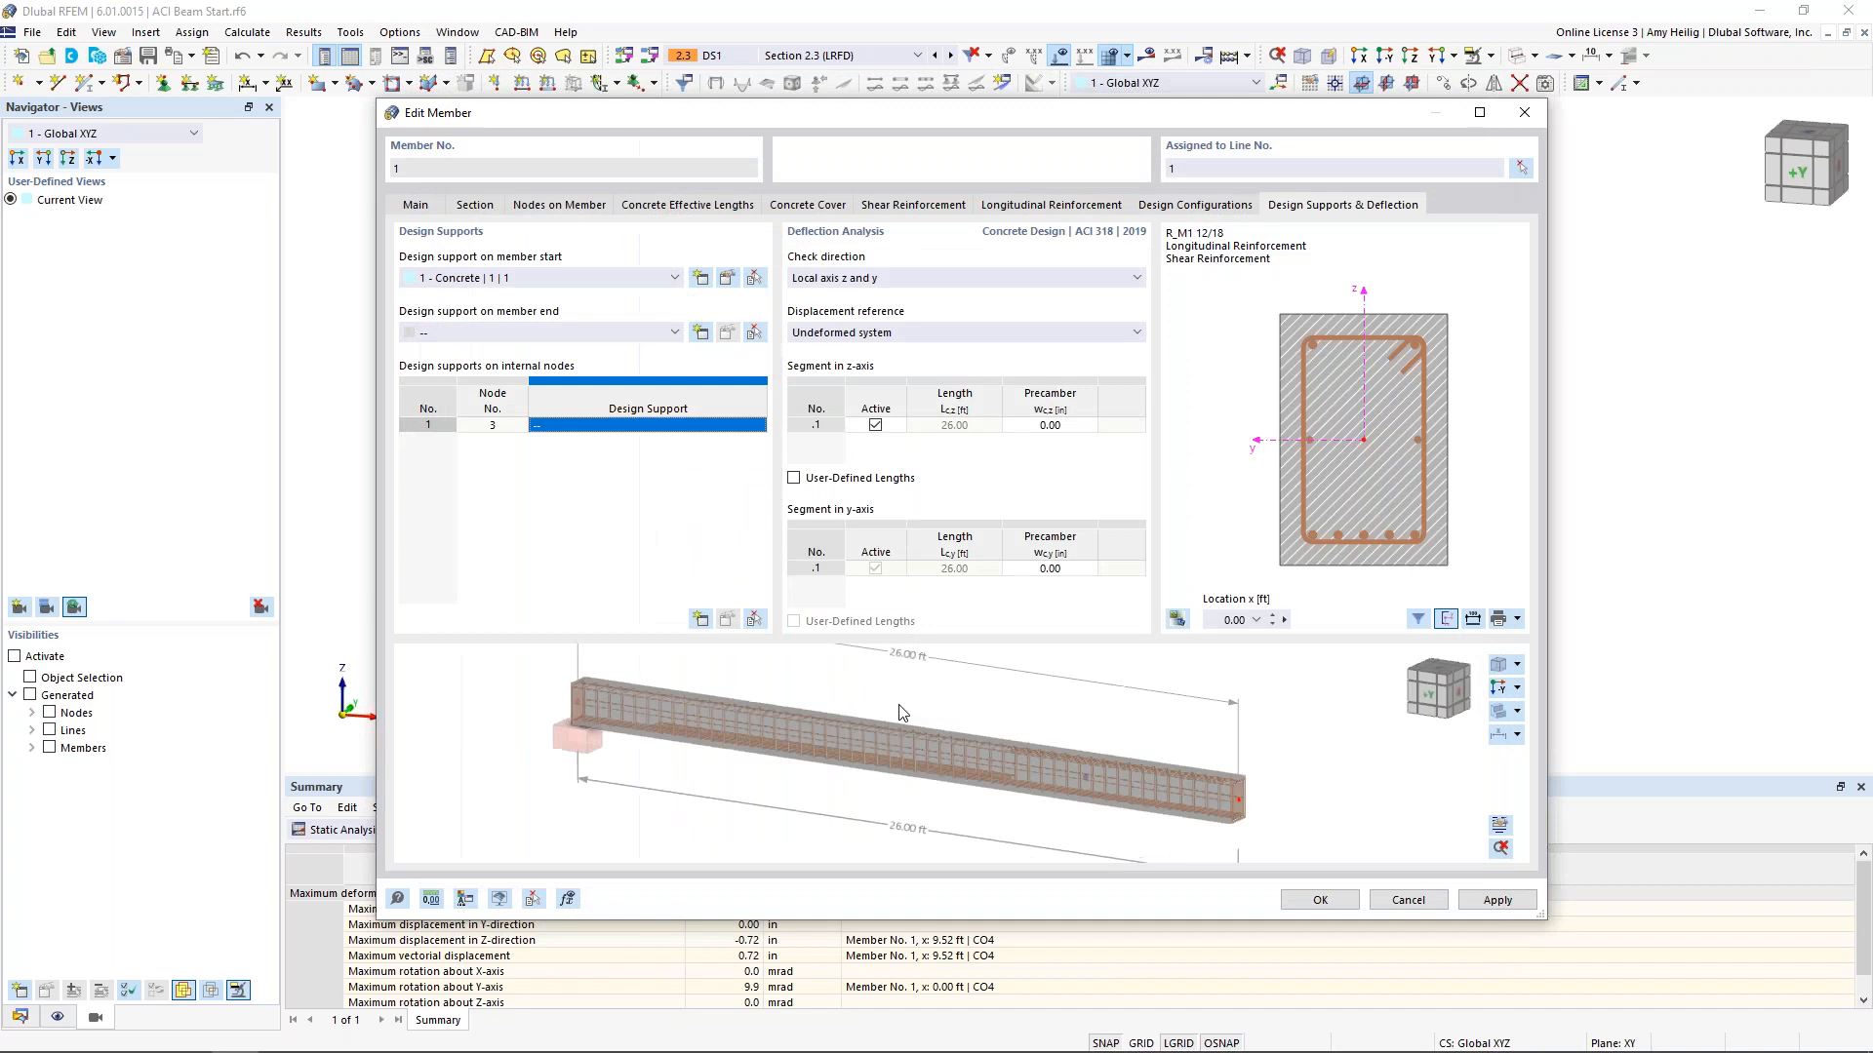
# Check the inner support's placement and the deflection segments, accept the member settings, and inspect the beam in the model
pyautogui.scroll(4, 1099, 835)
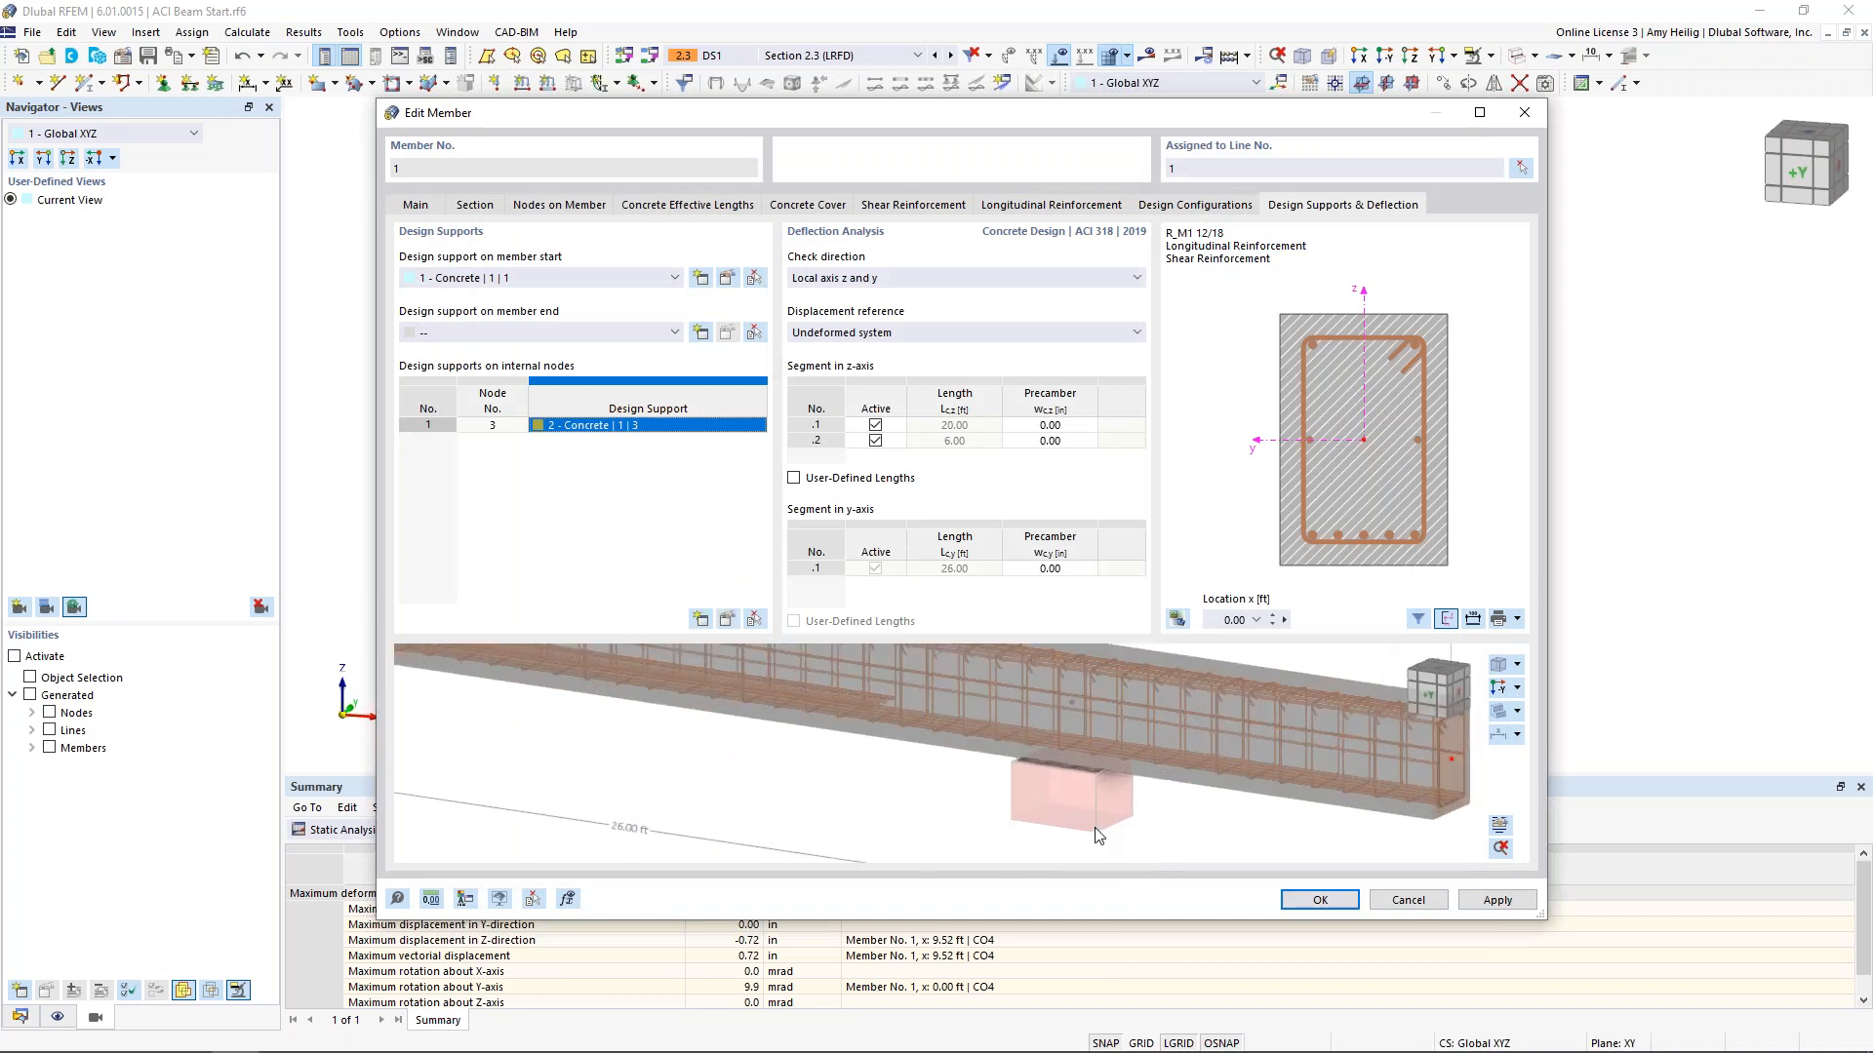
pyautogui.scroll(-4, 1082, 792)
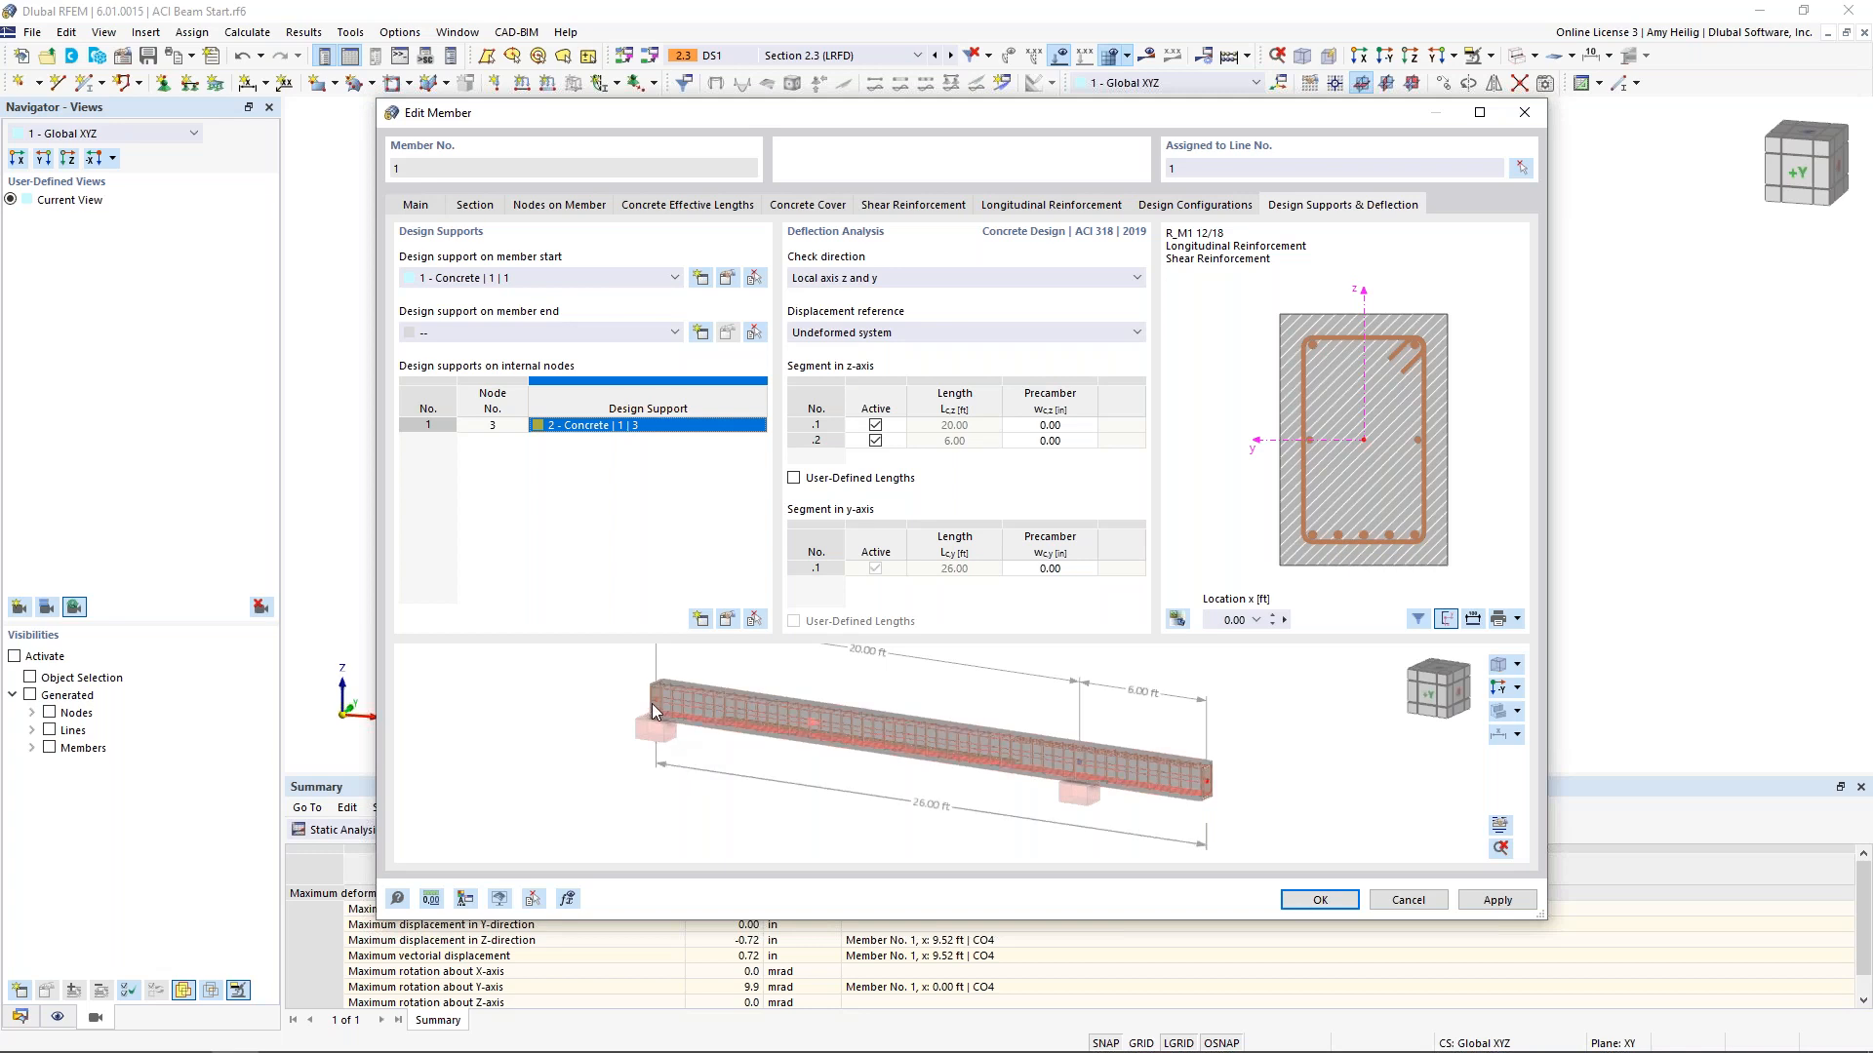
pyautogui.moveTo(653, 703)
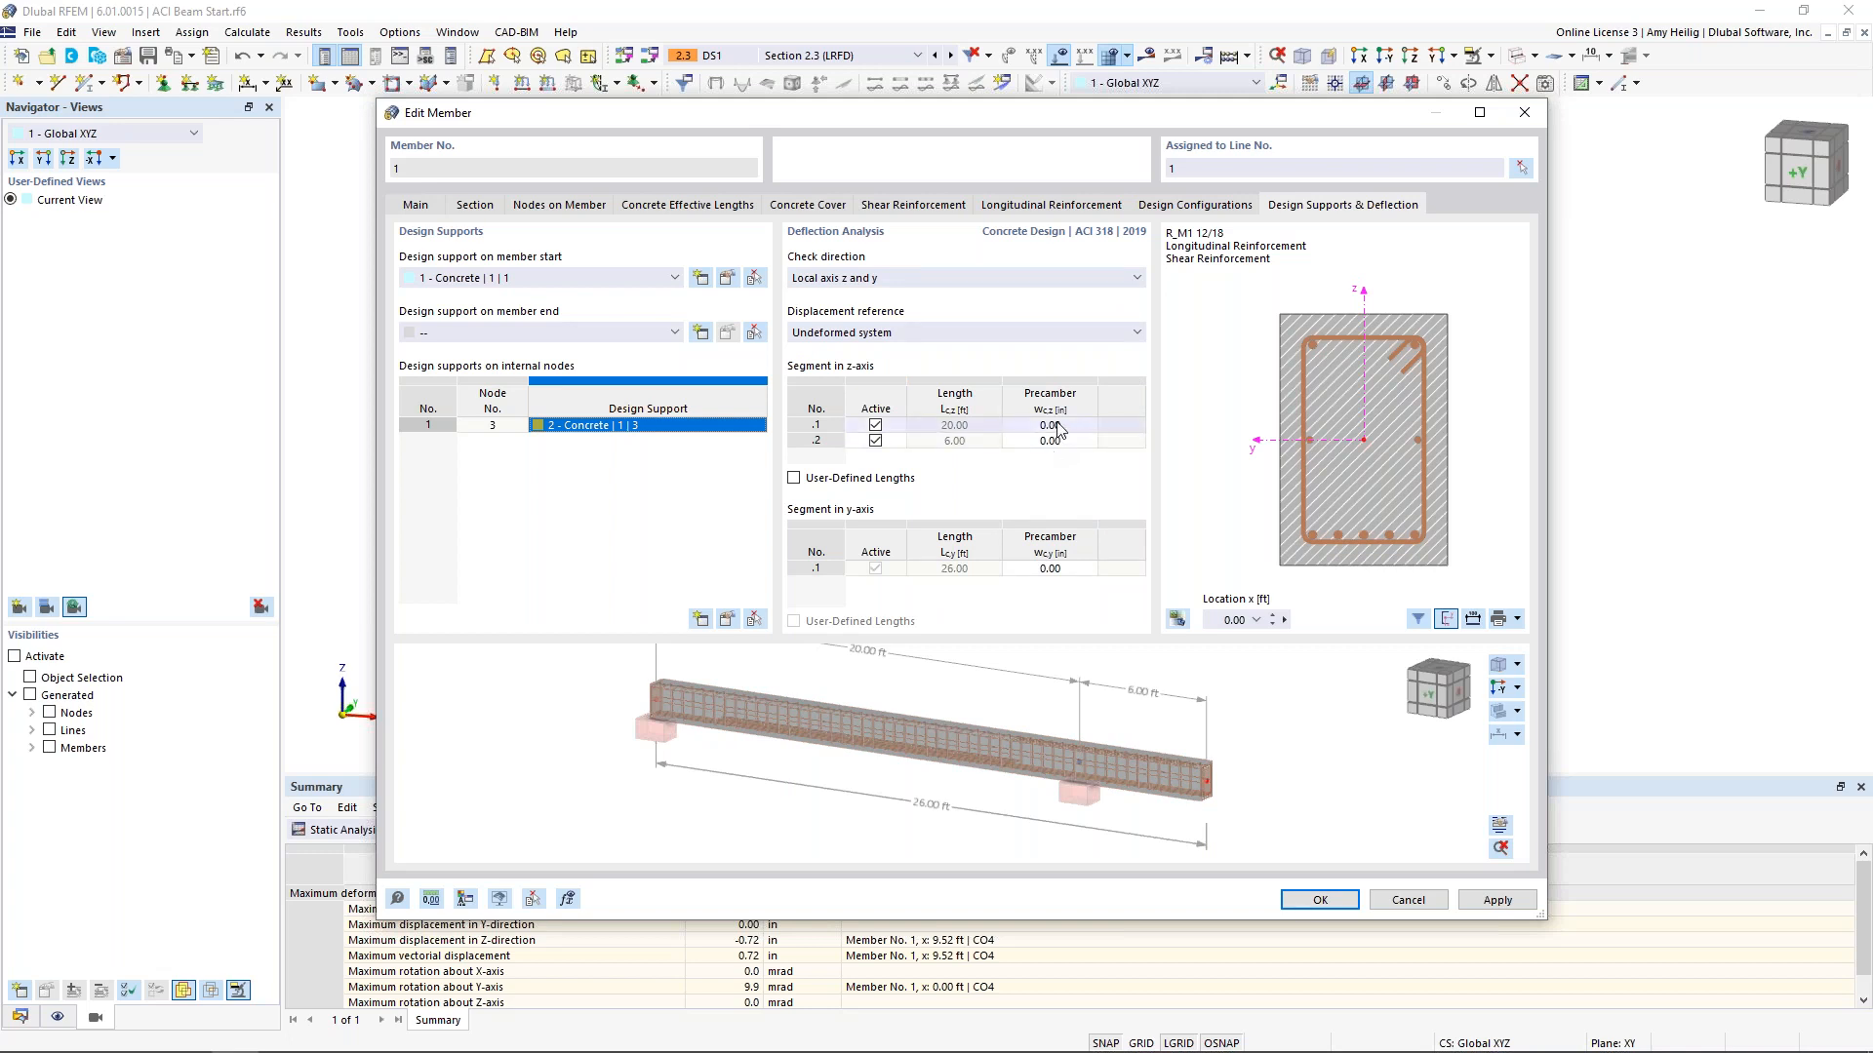
pyautogui.click(939, 440)
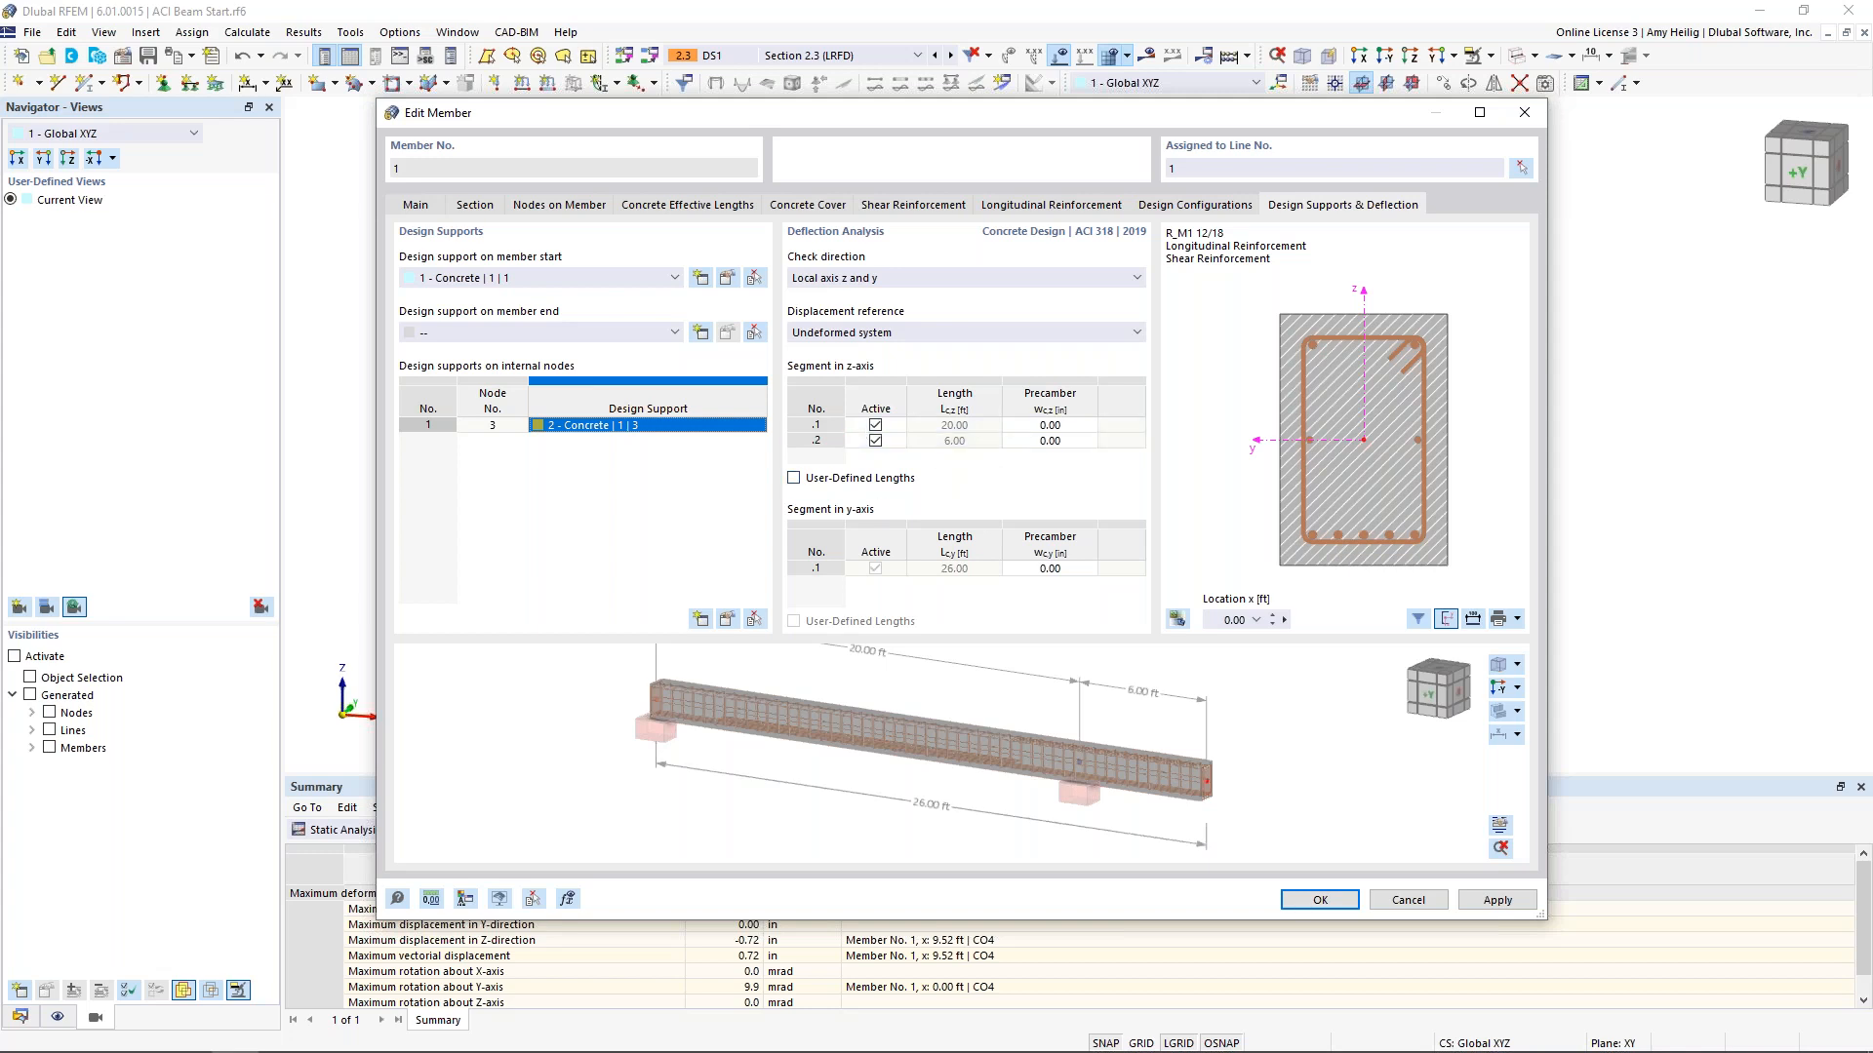
pyautogui.click(1318, 900)
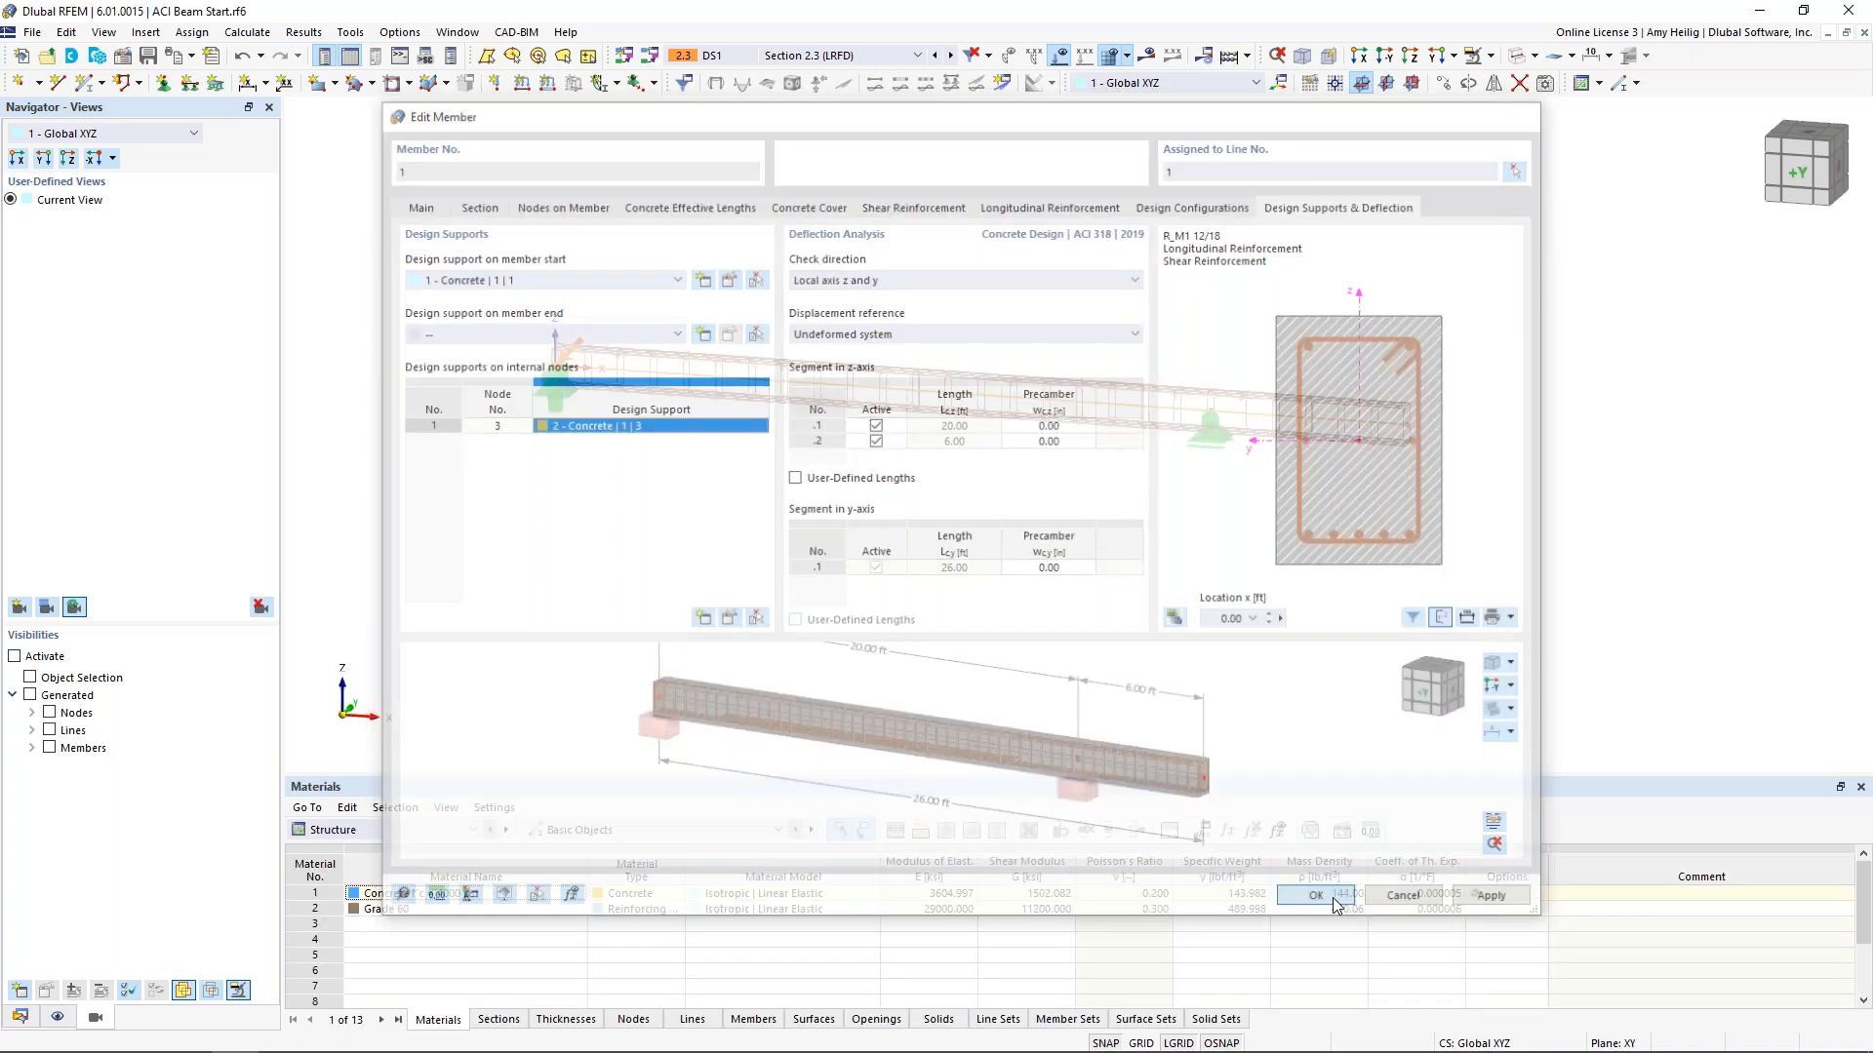
pyautogui.moveTo(1221, 562)
pyautogui.keyDown('ctrl'); pyautogui.mouseDown(button='middle')
pyautogui.moveTo(1091, 511)
pyautogui.moveTo(1039, 515)
pyautogui.moveTo(1227, 548)
pyautogui.mouseUp(button='middle'); pyautogui.keyUp('ctrl')
pyautogui.scroll(3, 819, 481)
pyautogui.scroll(-1, 961, 530)
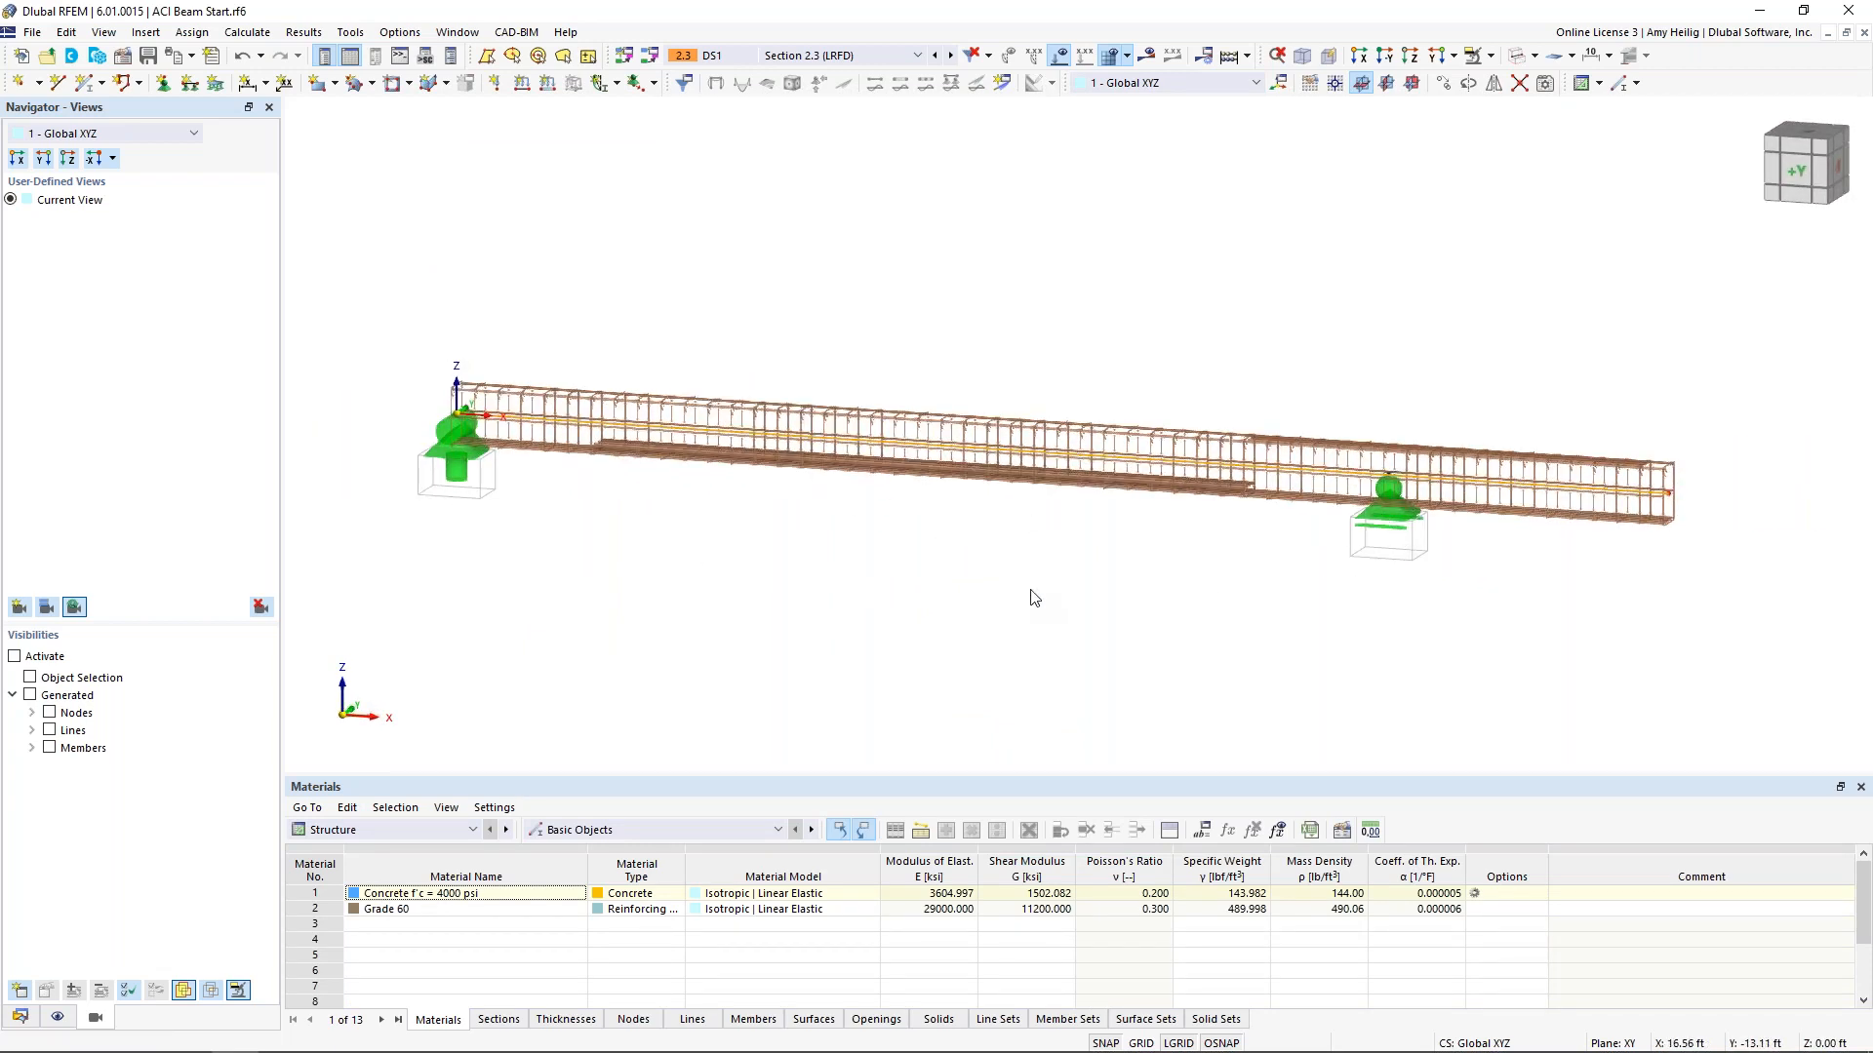
pyautogui.scroll(-1, 1033, 597)
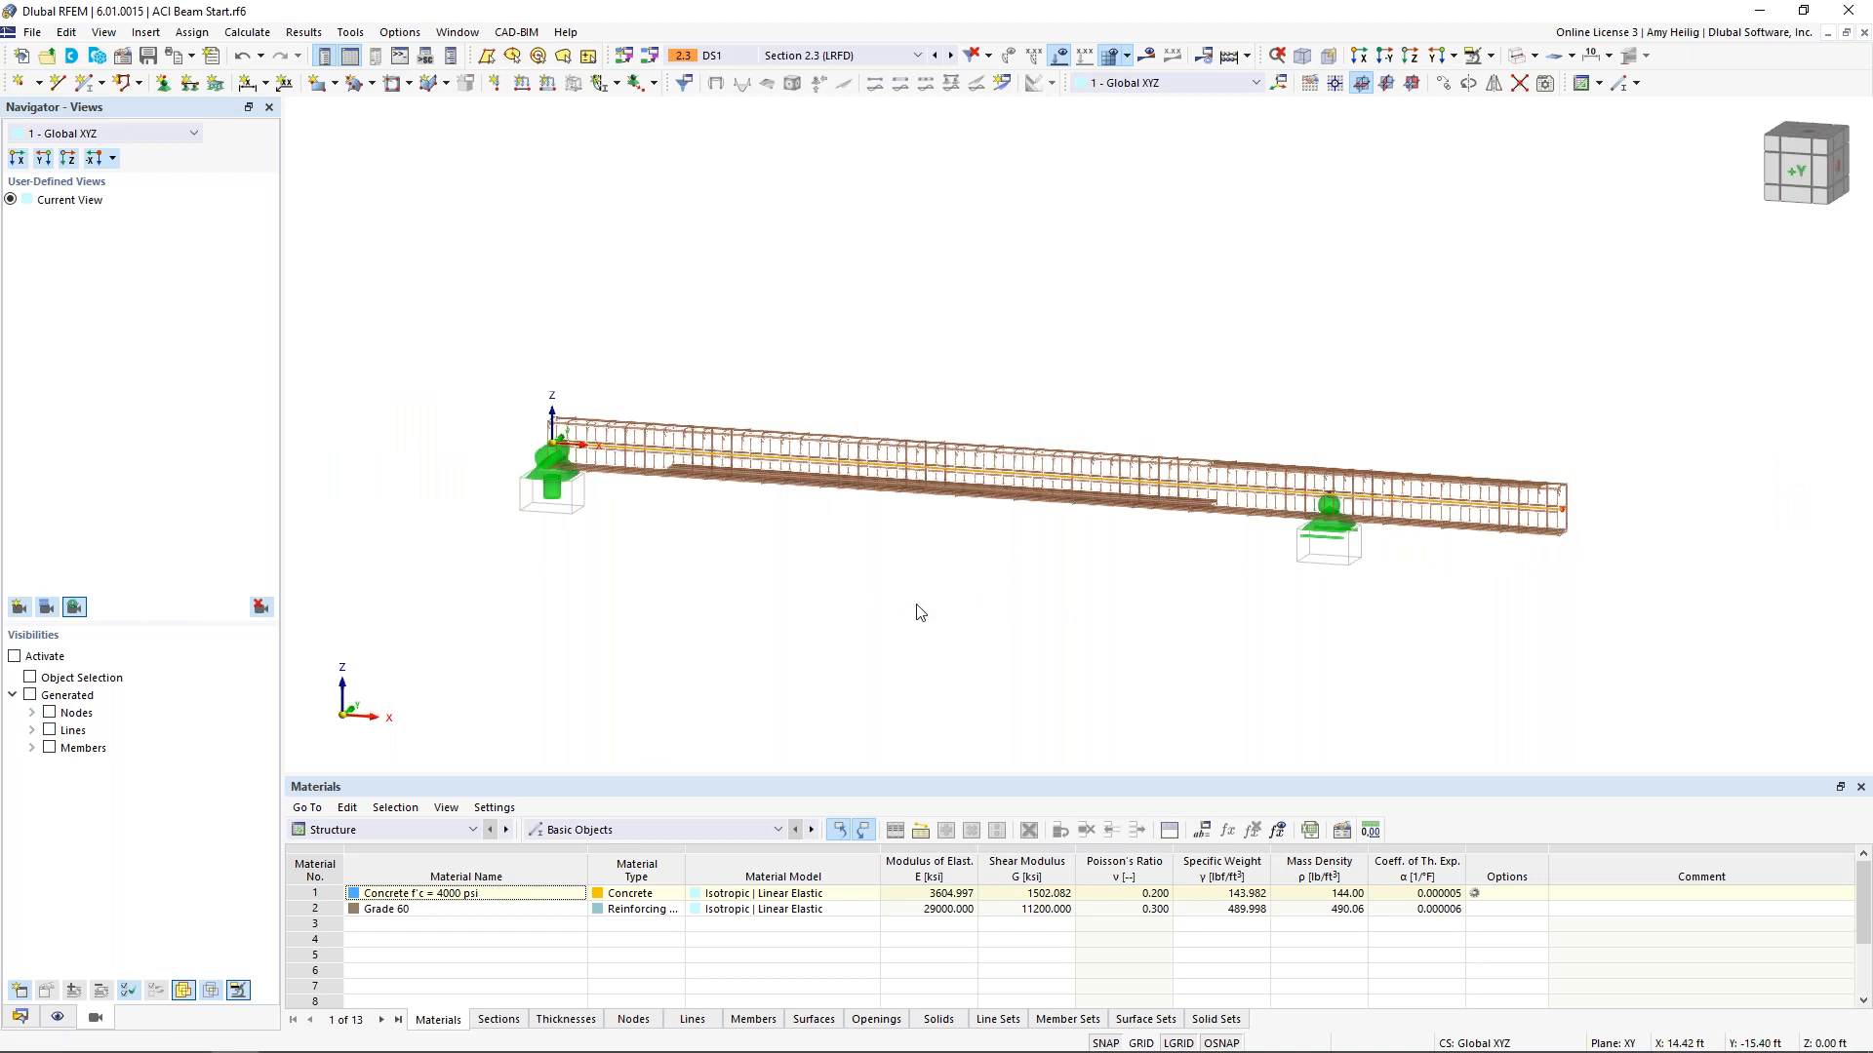
# Show the Concrete Design input data in an enlarged table and keep Strength design (LRFD) as the limit state type for design situation DS1
pyautogui.moveTo(664, 776); pyautogui.dragTo(687, 630)
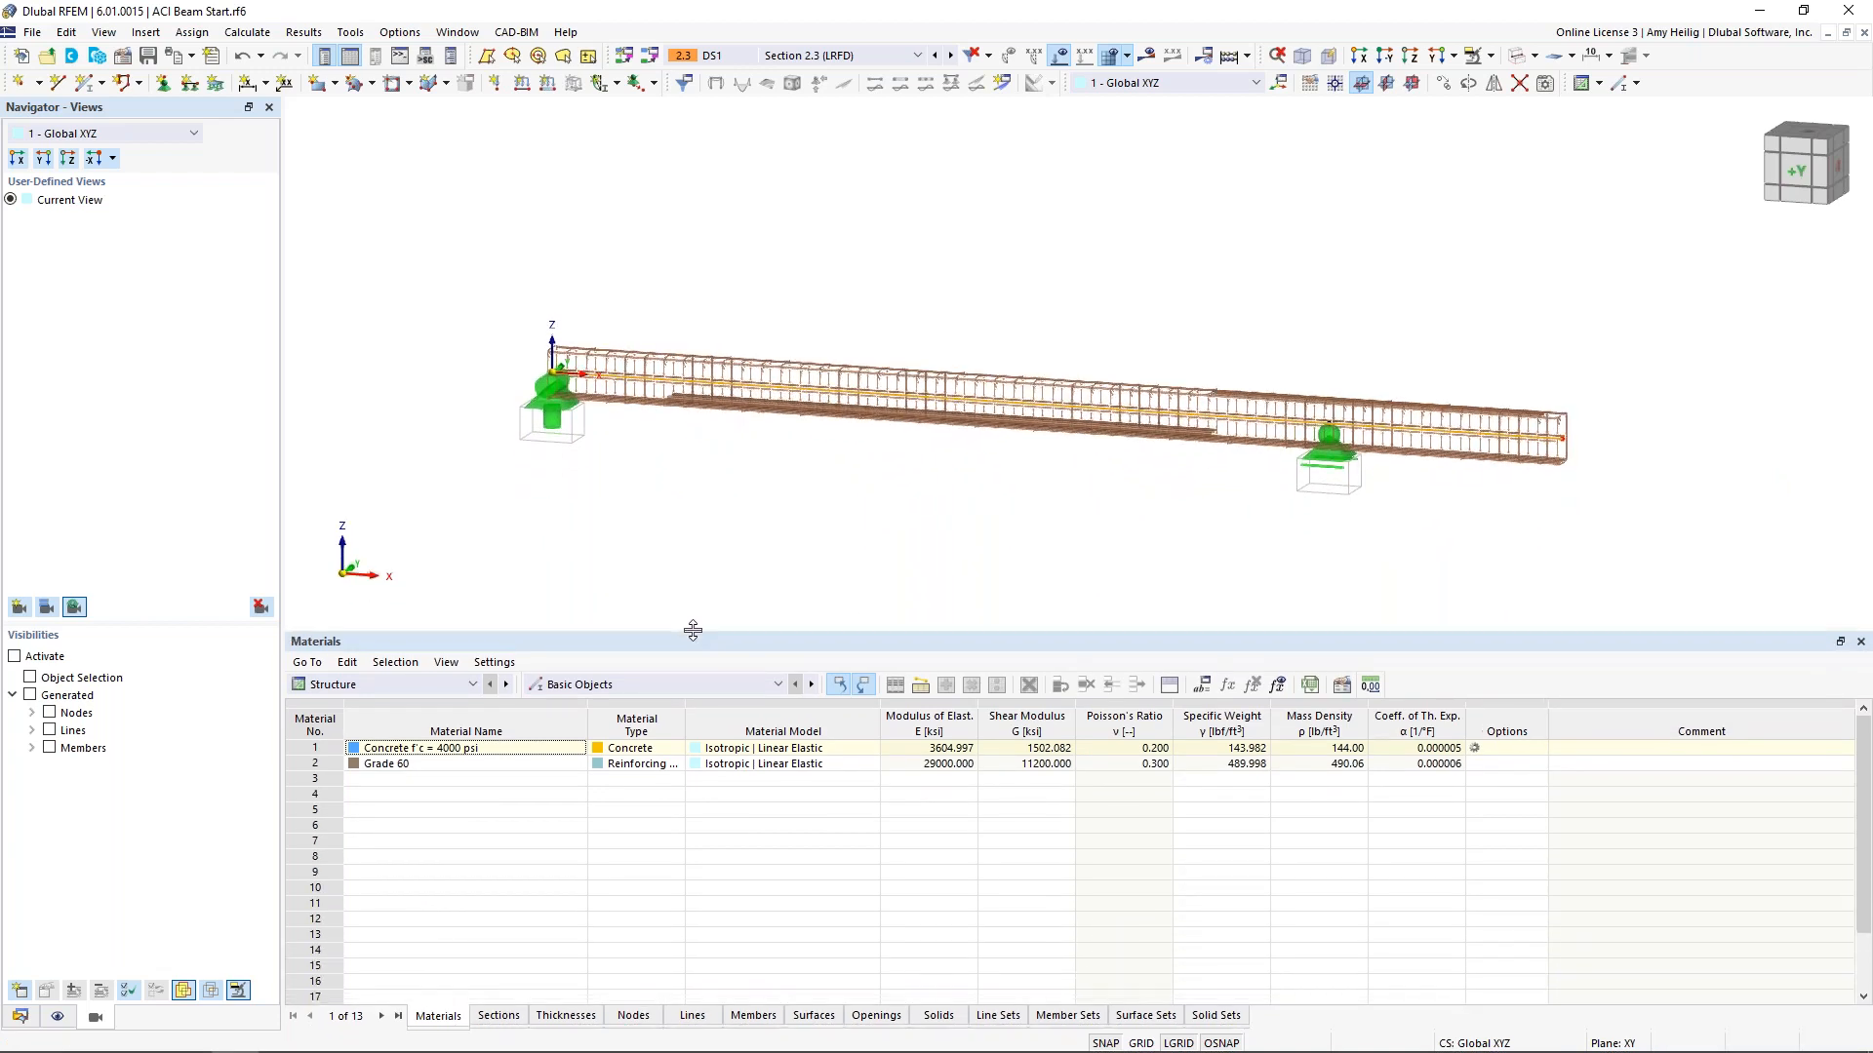
pyautogui.click(444, 687)
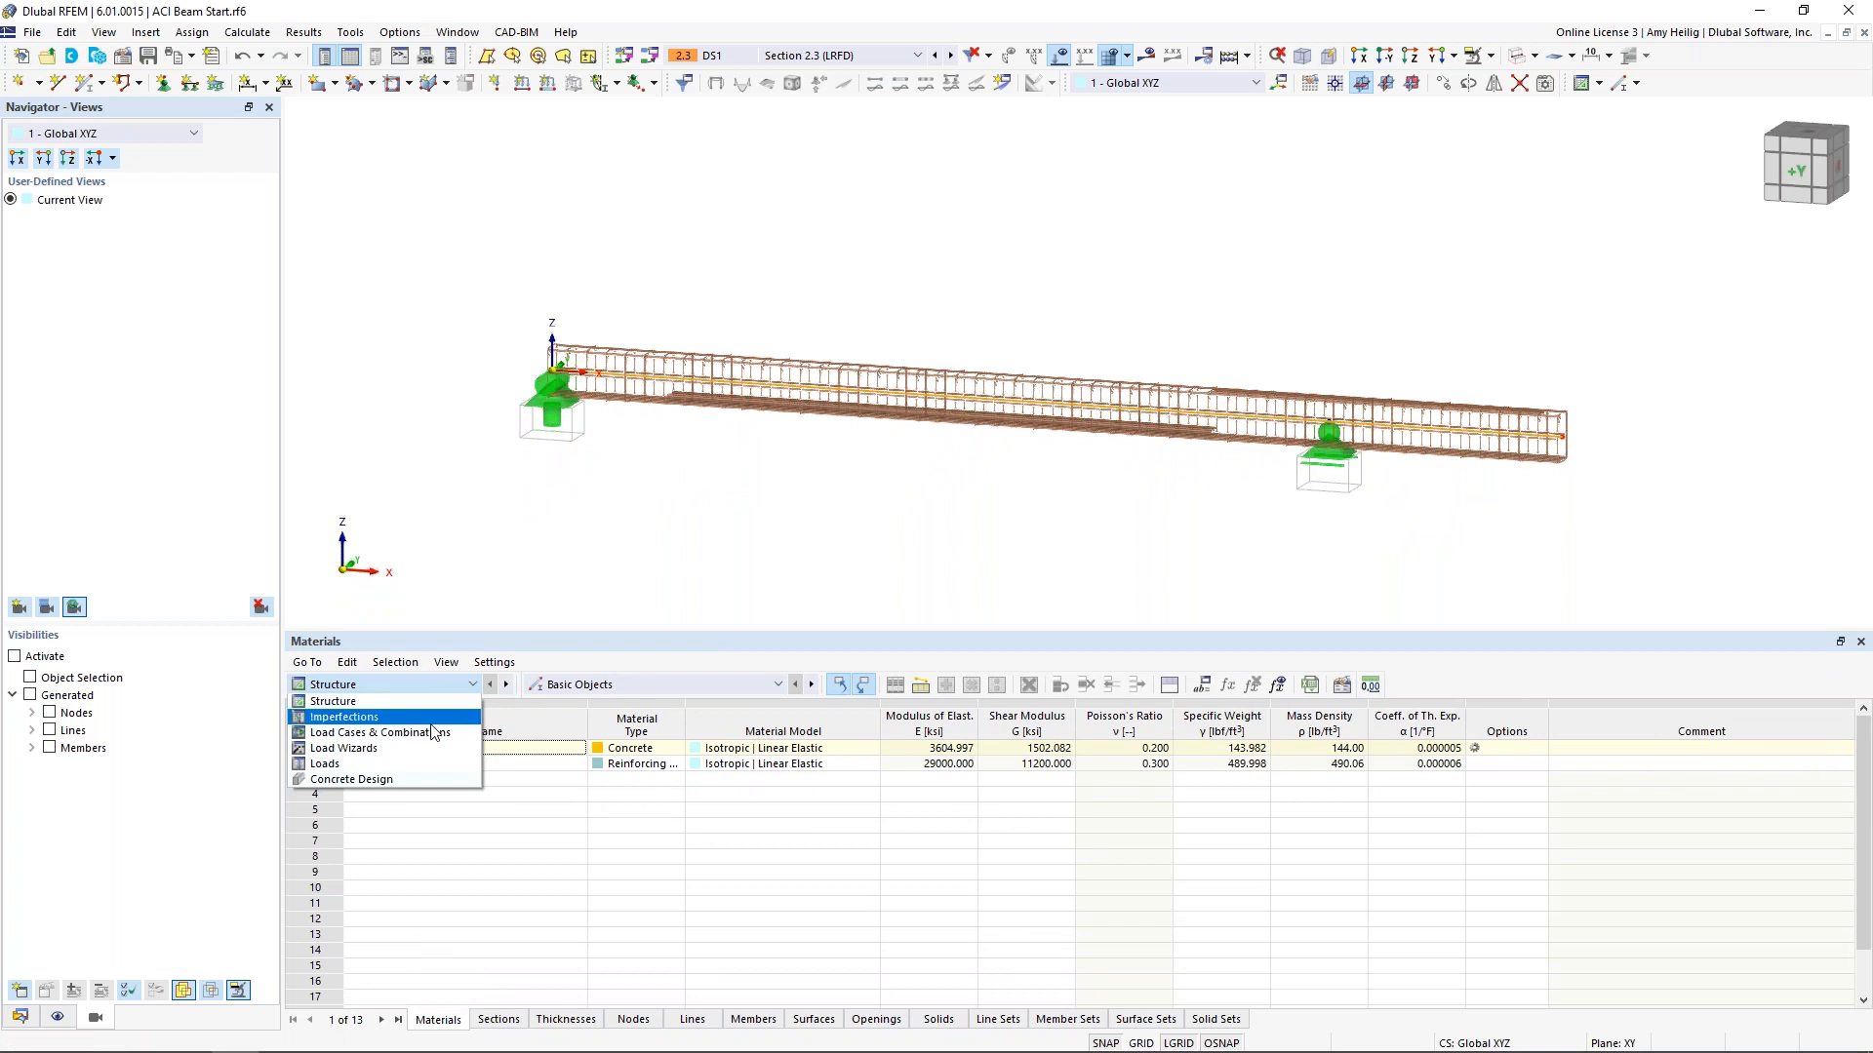
pyautogui.click(423, 780)
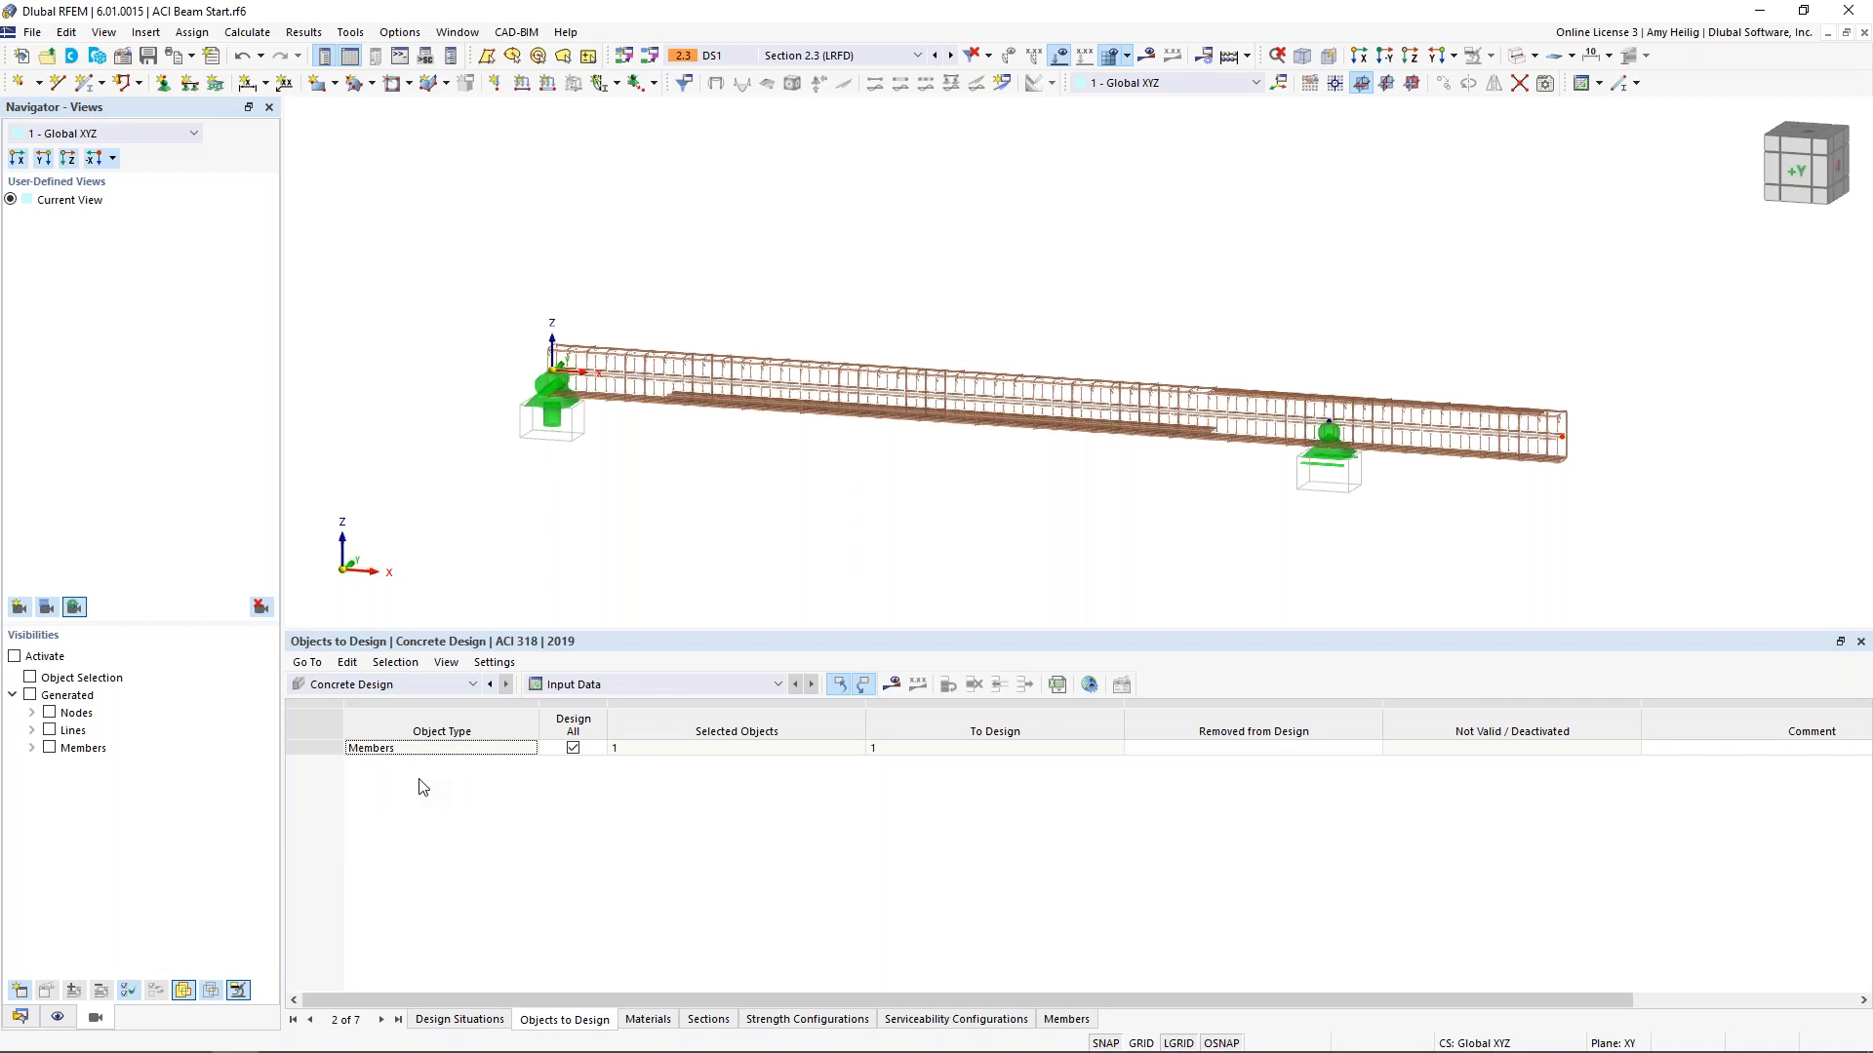
pyautogui.click(468, 1024)
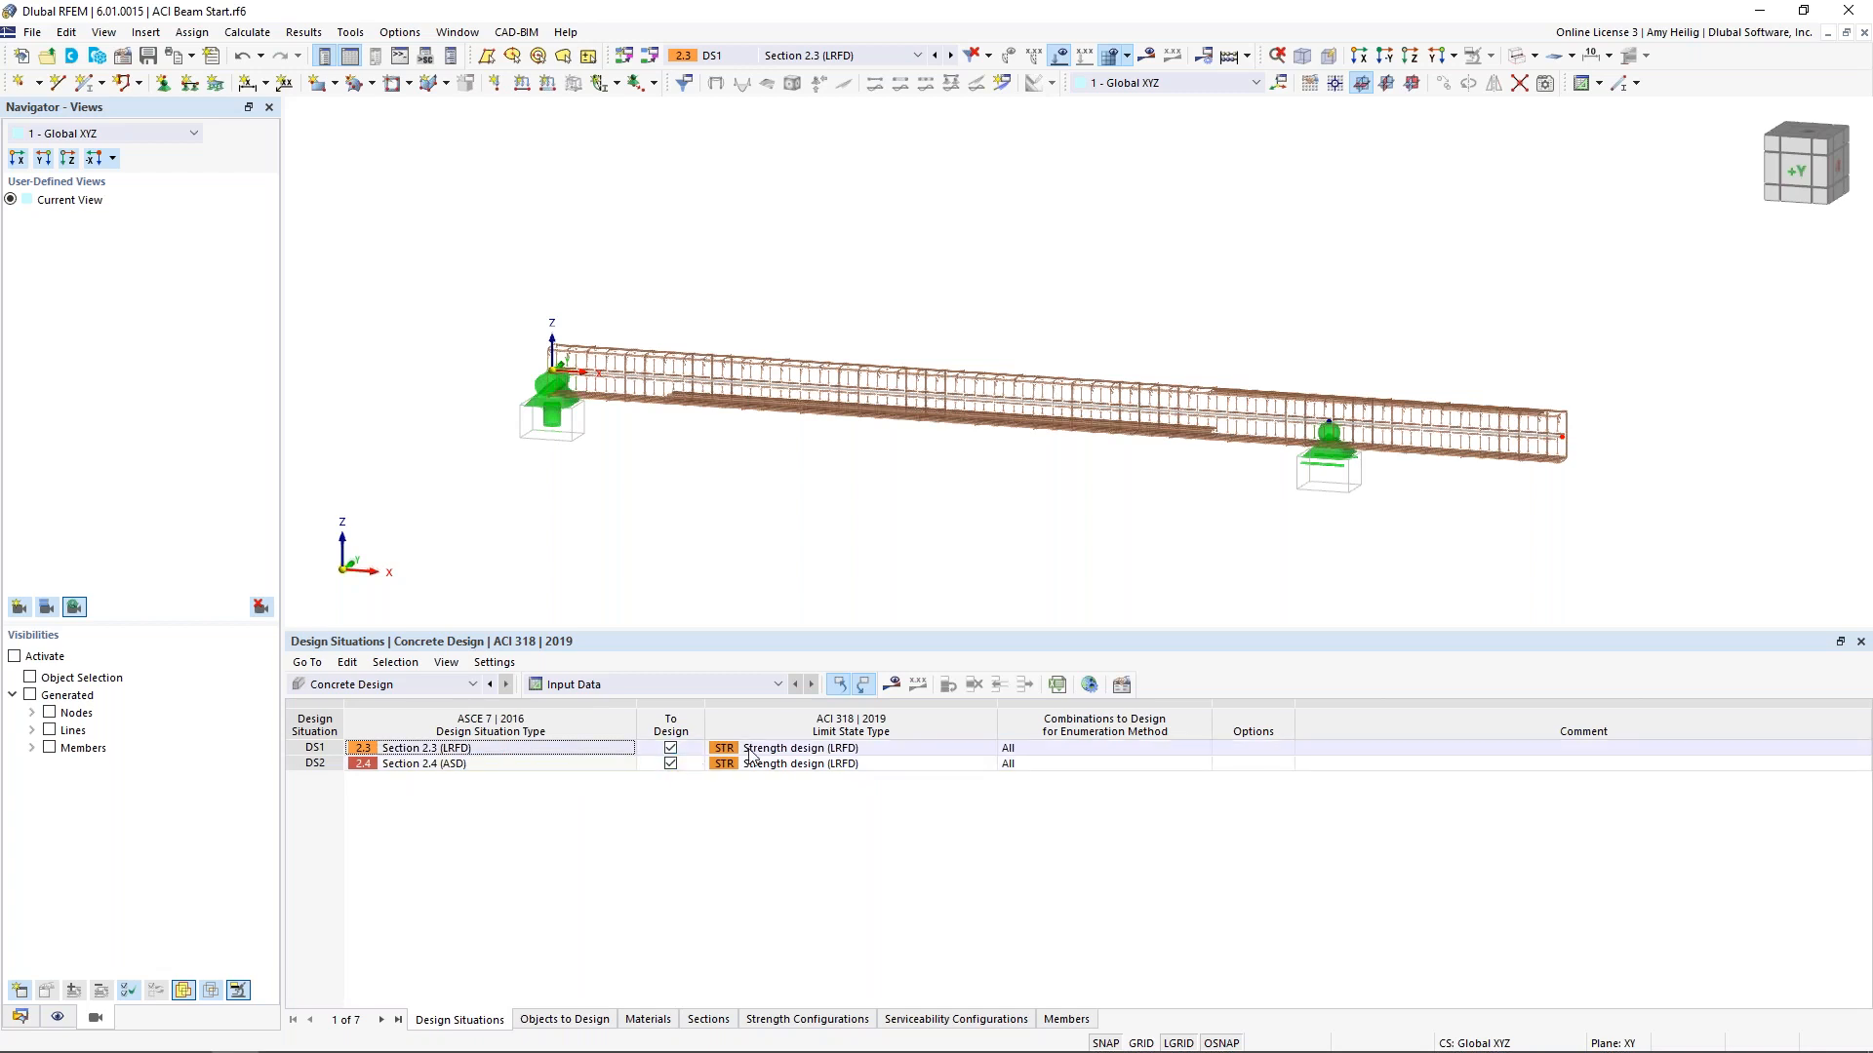
pyautogui.click(784, 749)
pyautogui.click(987, 749)
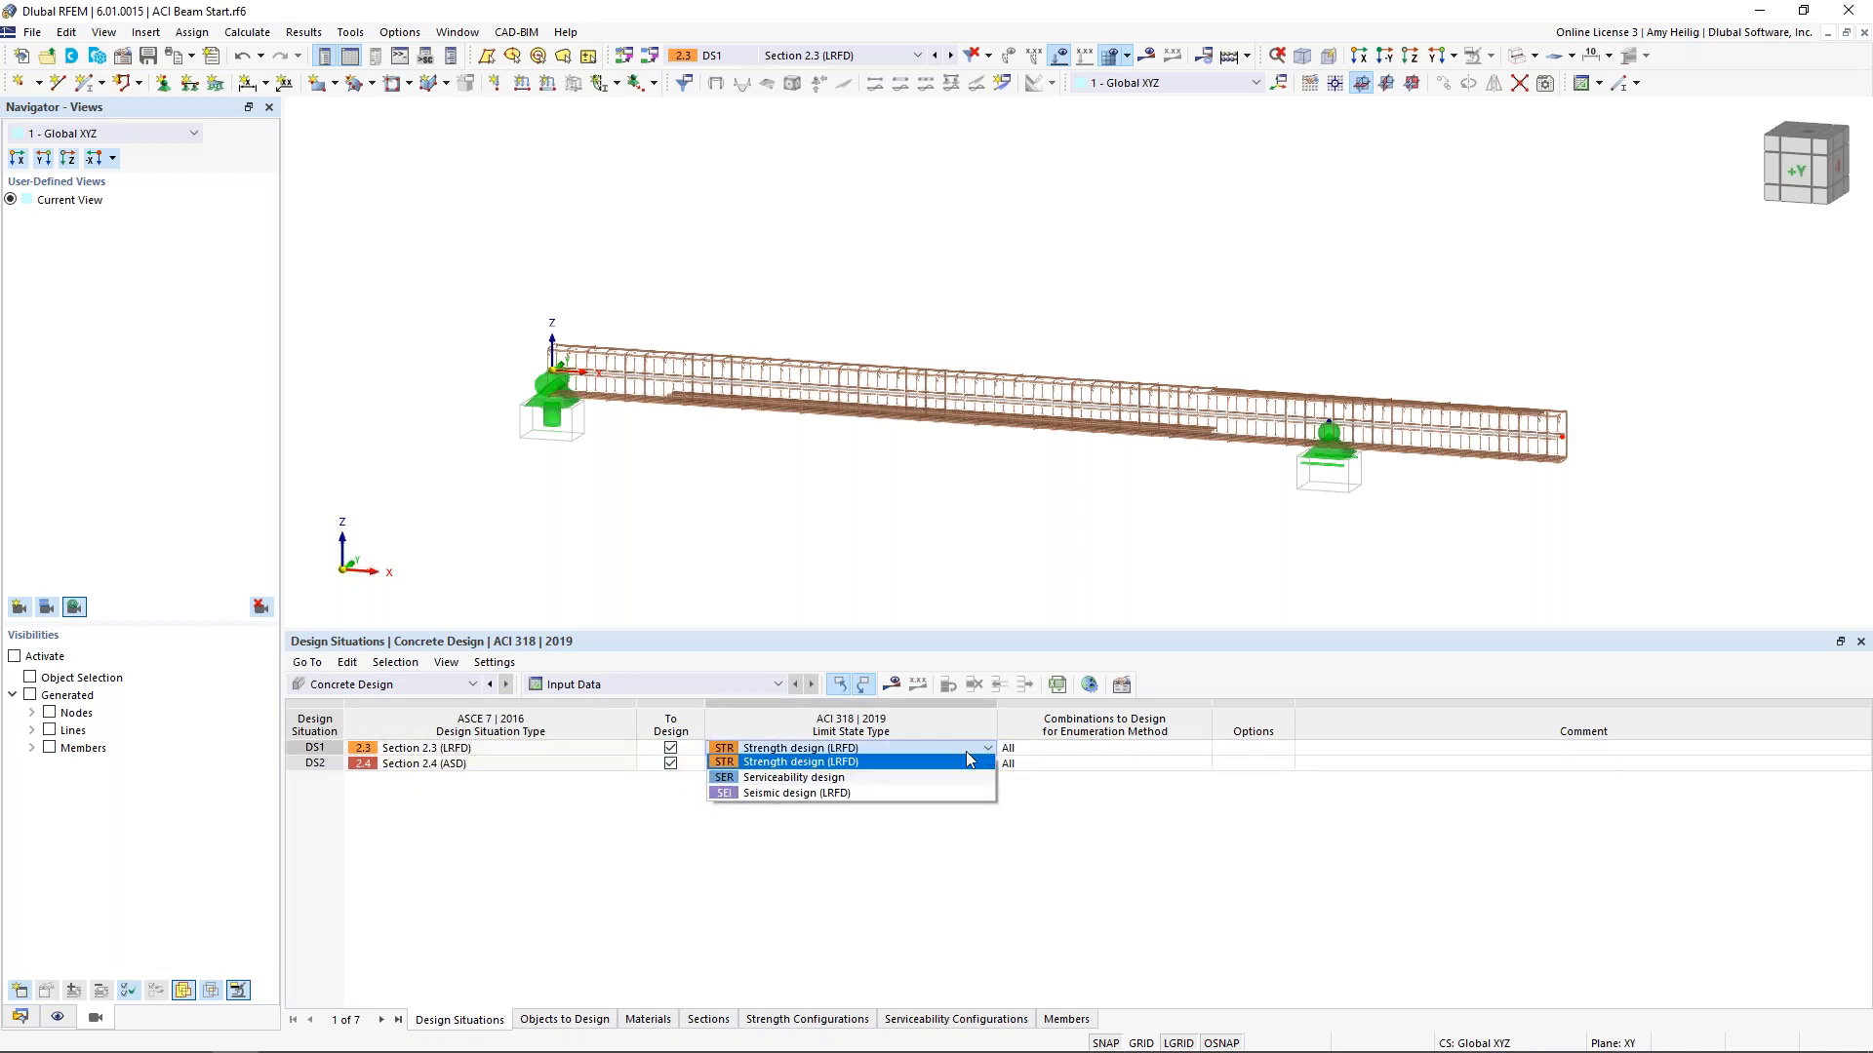
pyautogui.click(882, 762)
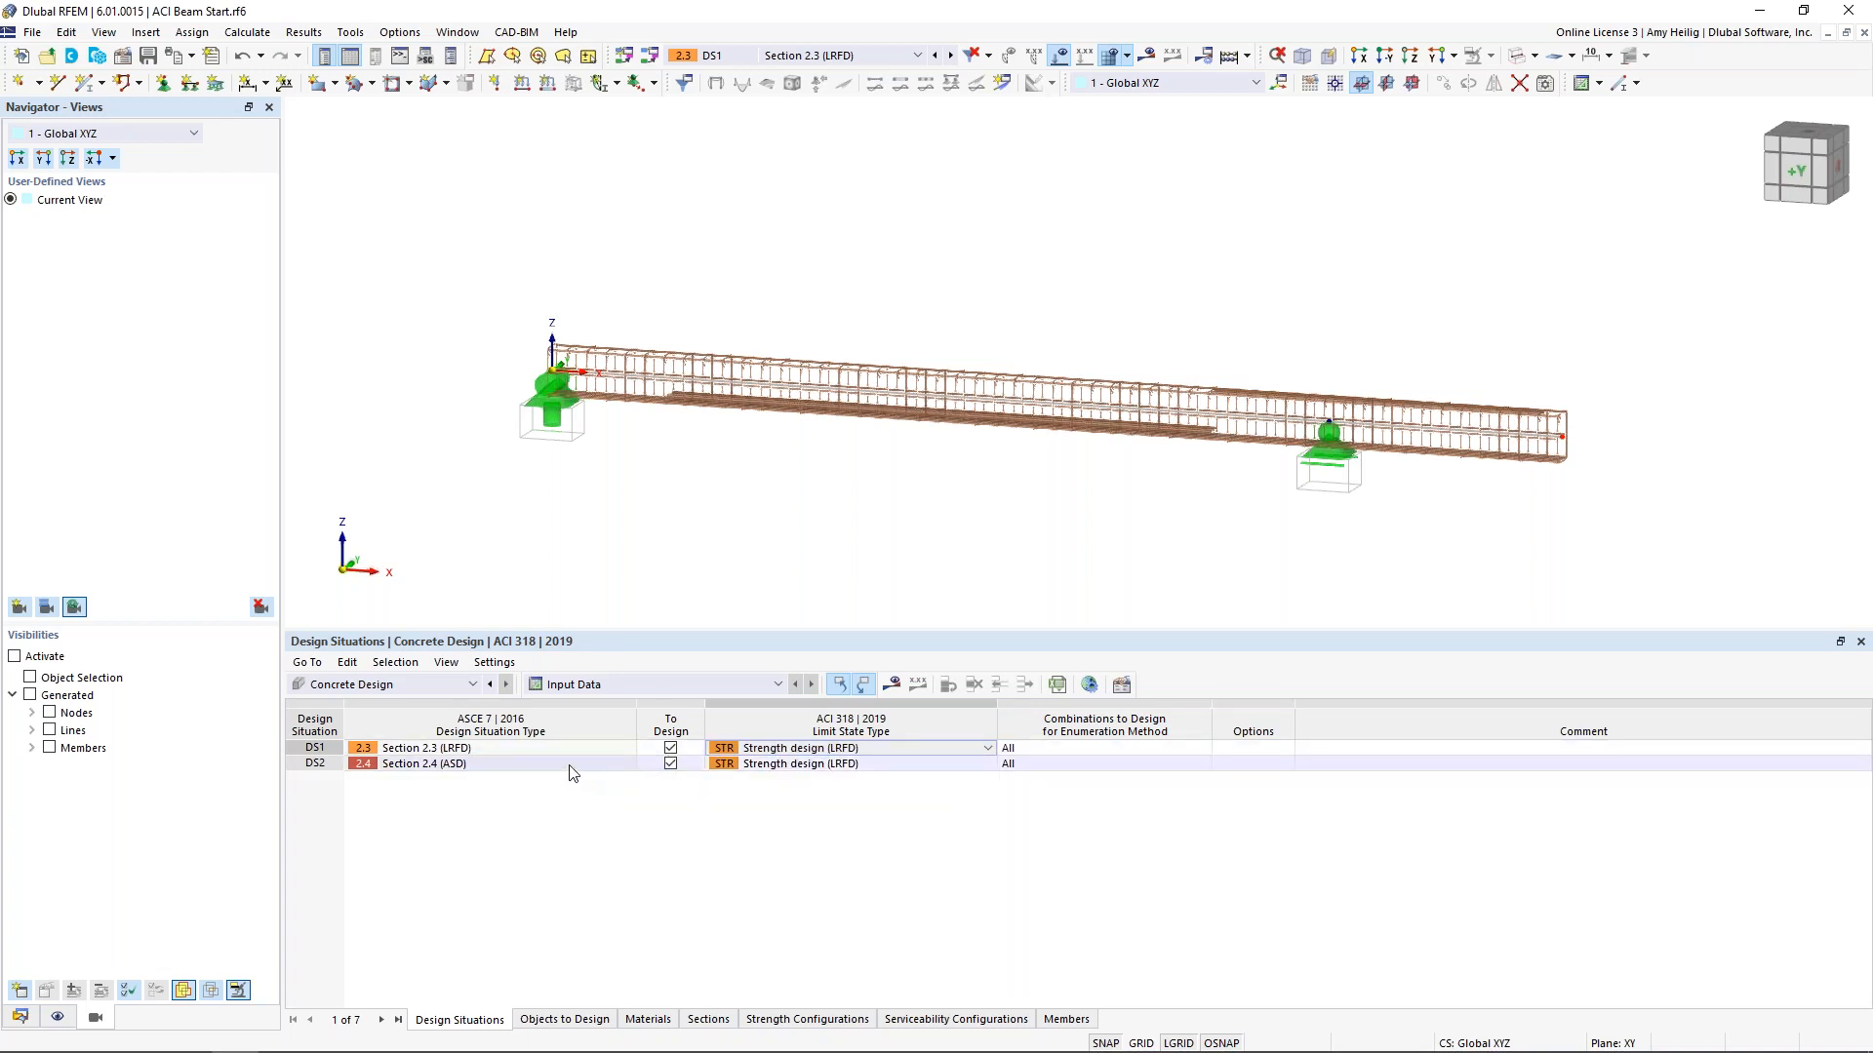
# Set the limit state type of design situation DS2, Section 2.4 (ASD), to Serviceability design
pyautogui.click(837, 764)
pyautogui.click(987, 764)
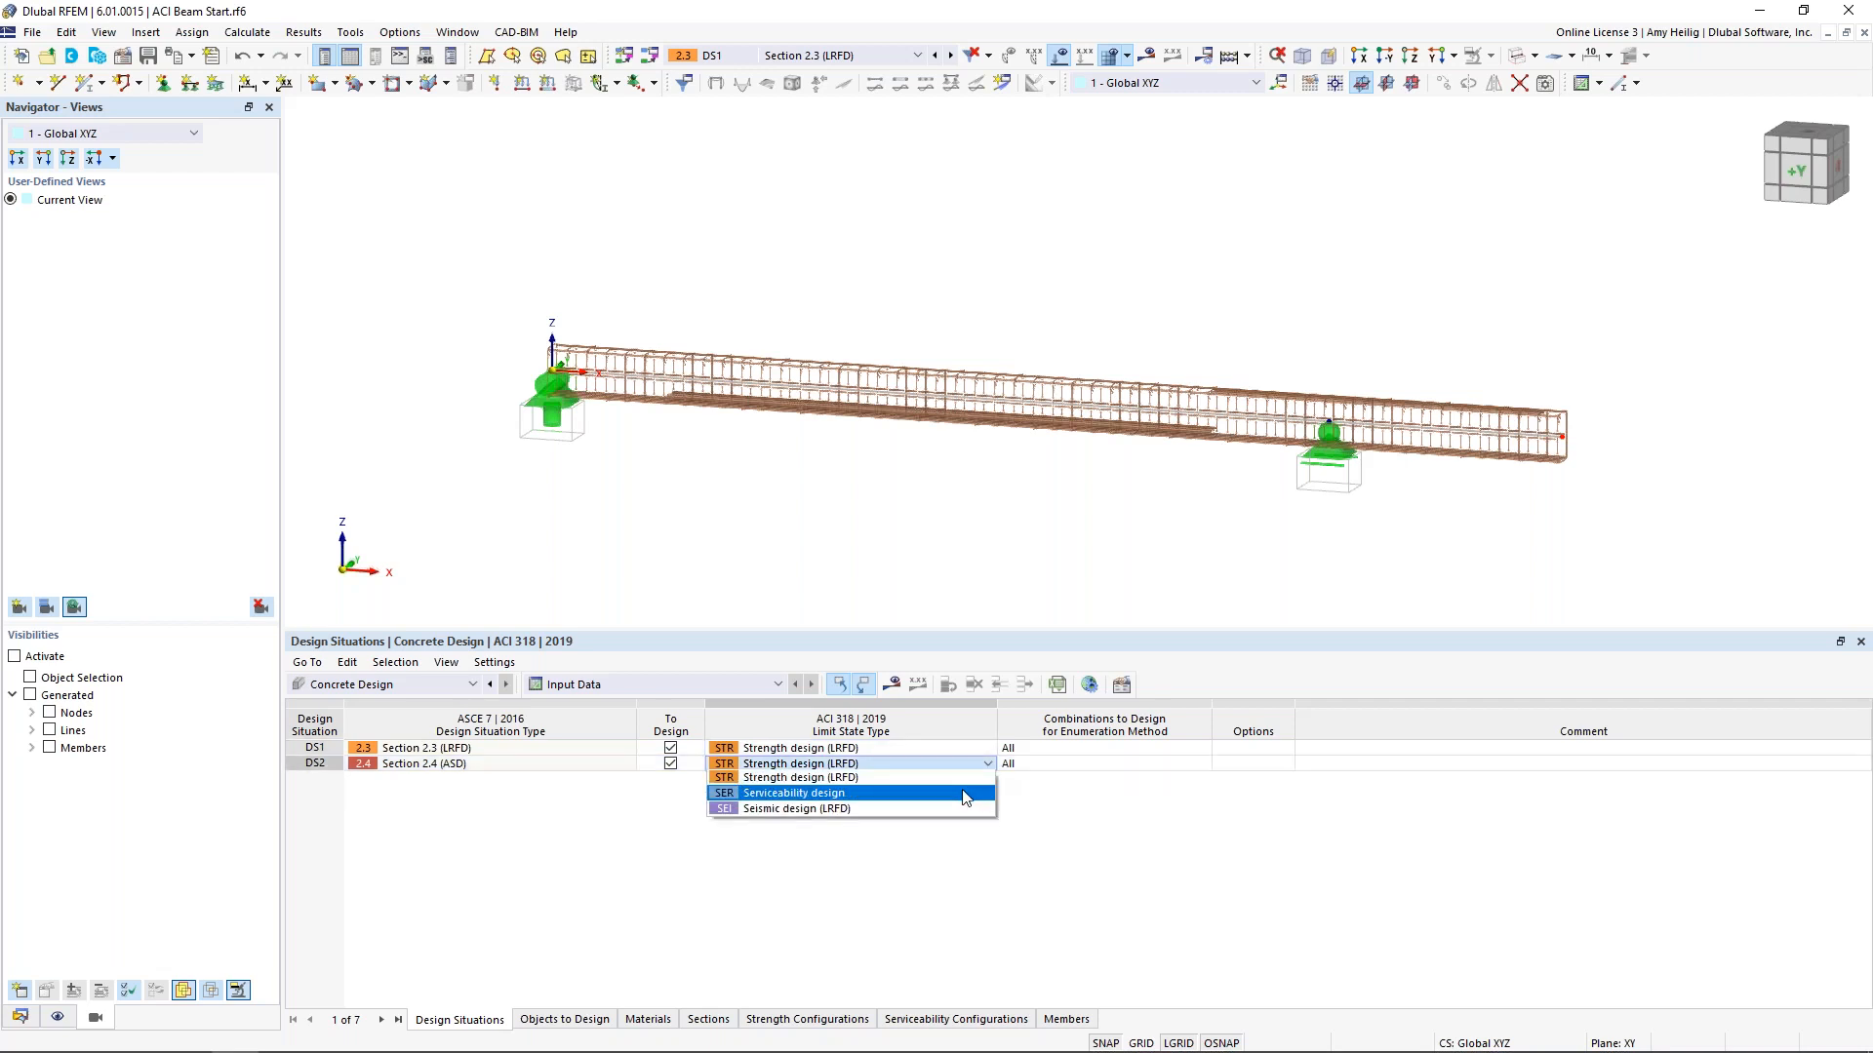
pyautogui.click(965, 795)
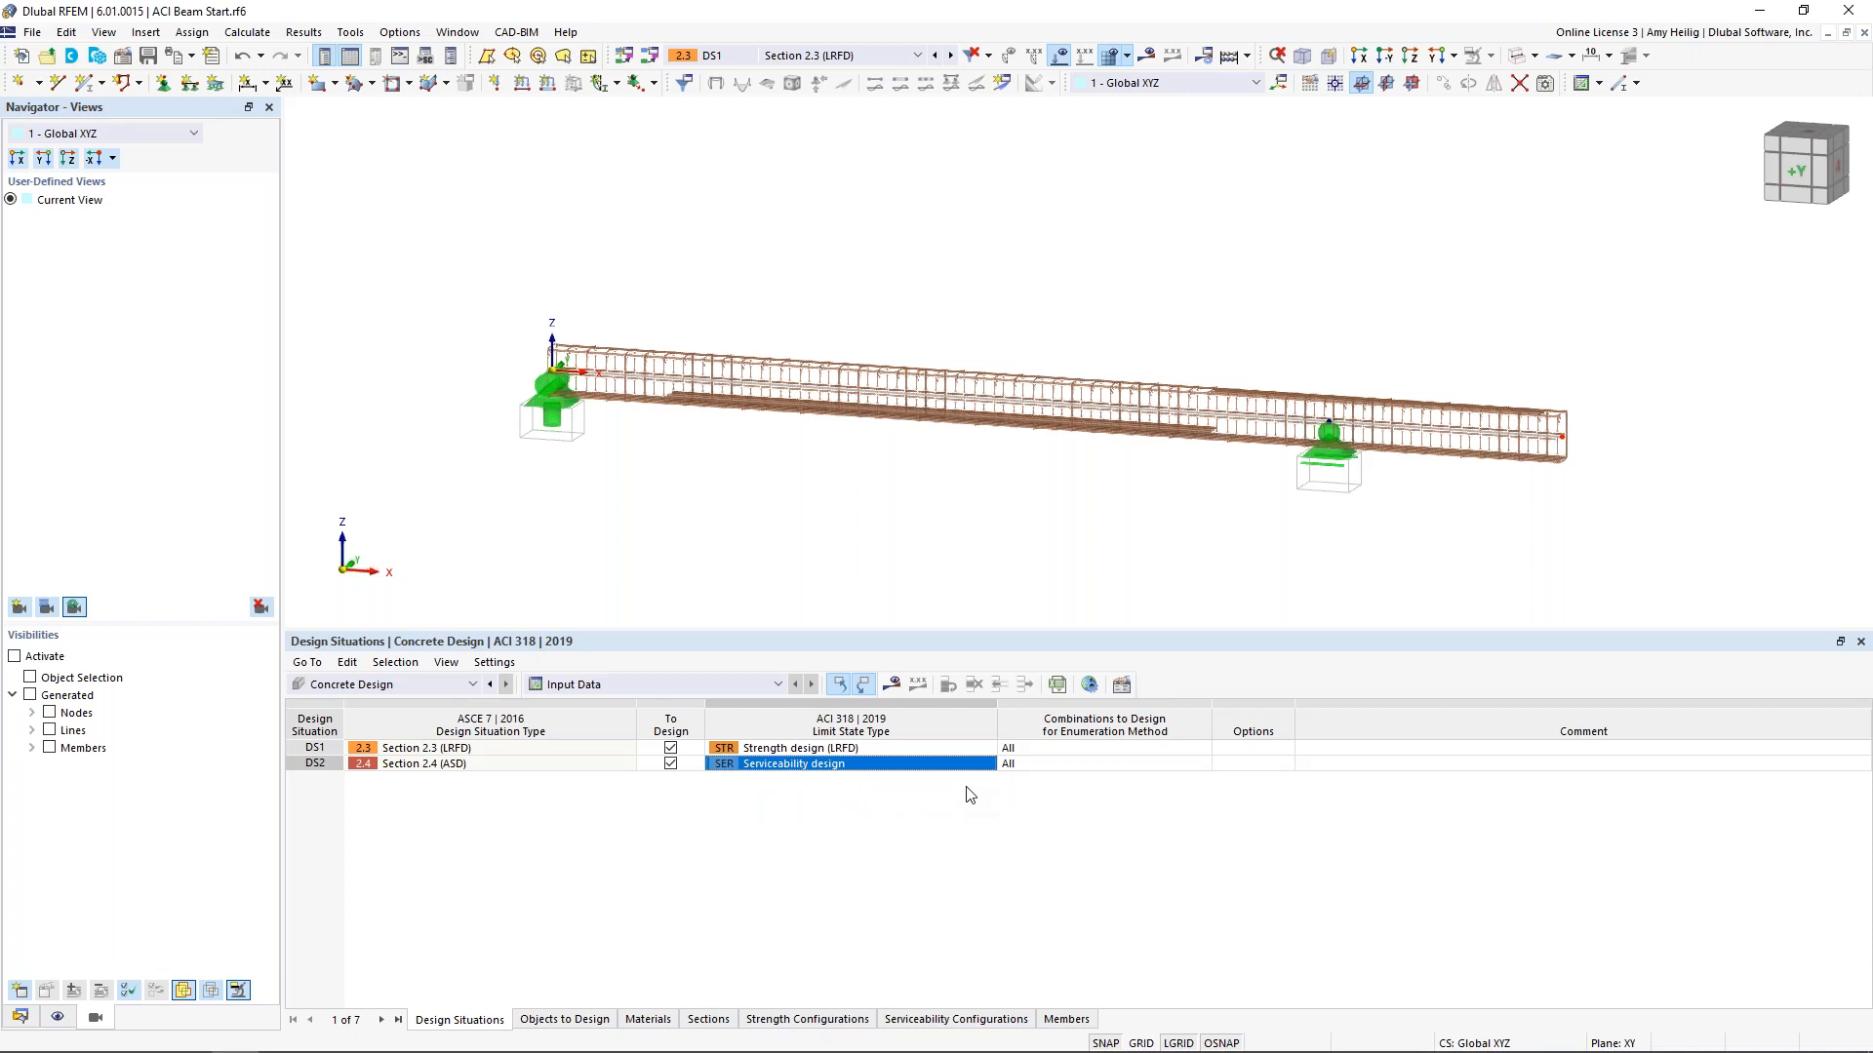
pyautogui.click(987, 765)
pyautogui.click(987, 764)
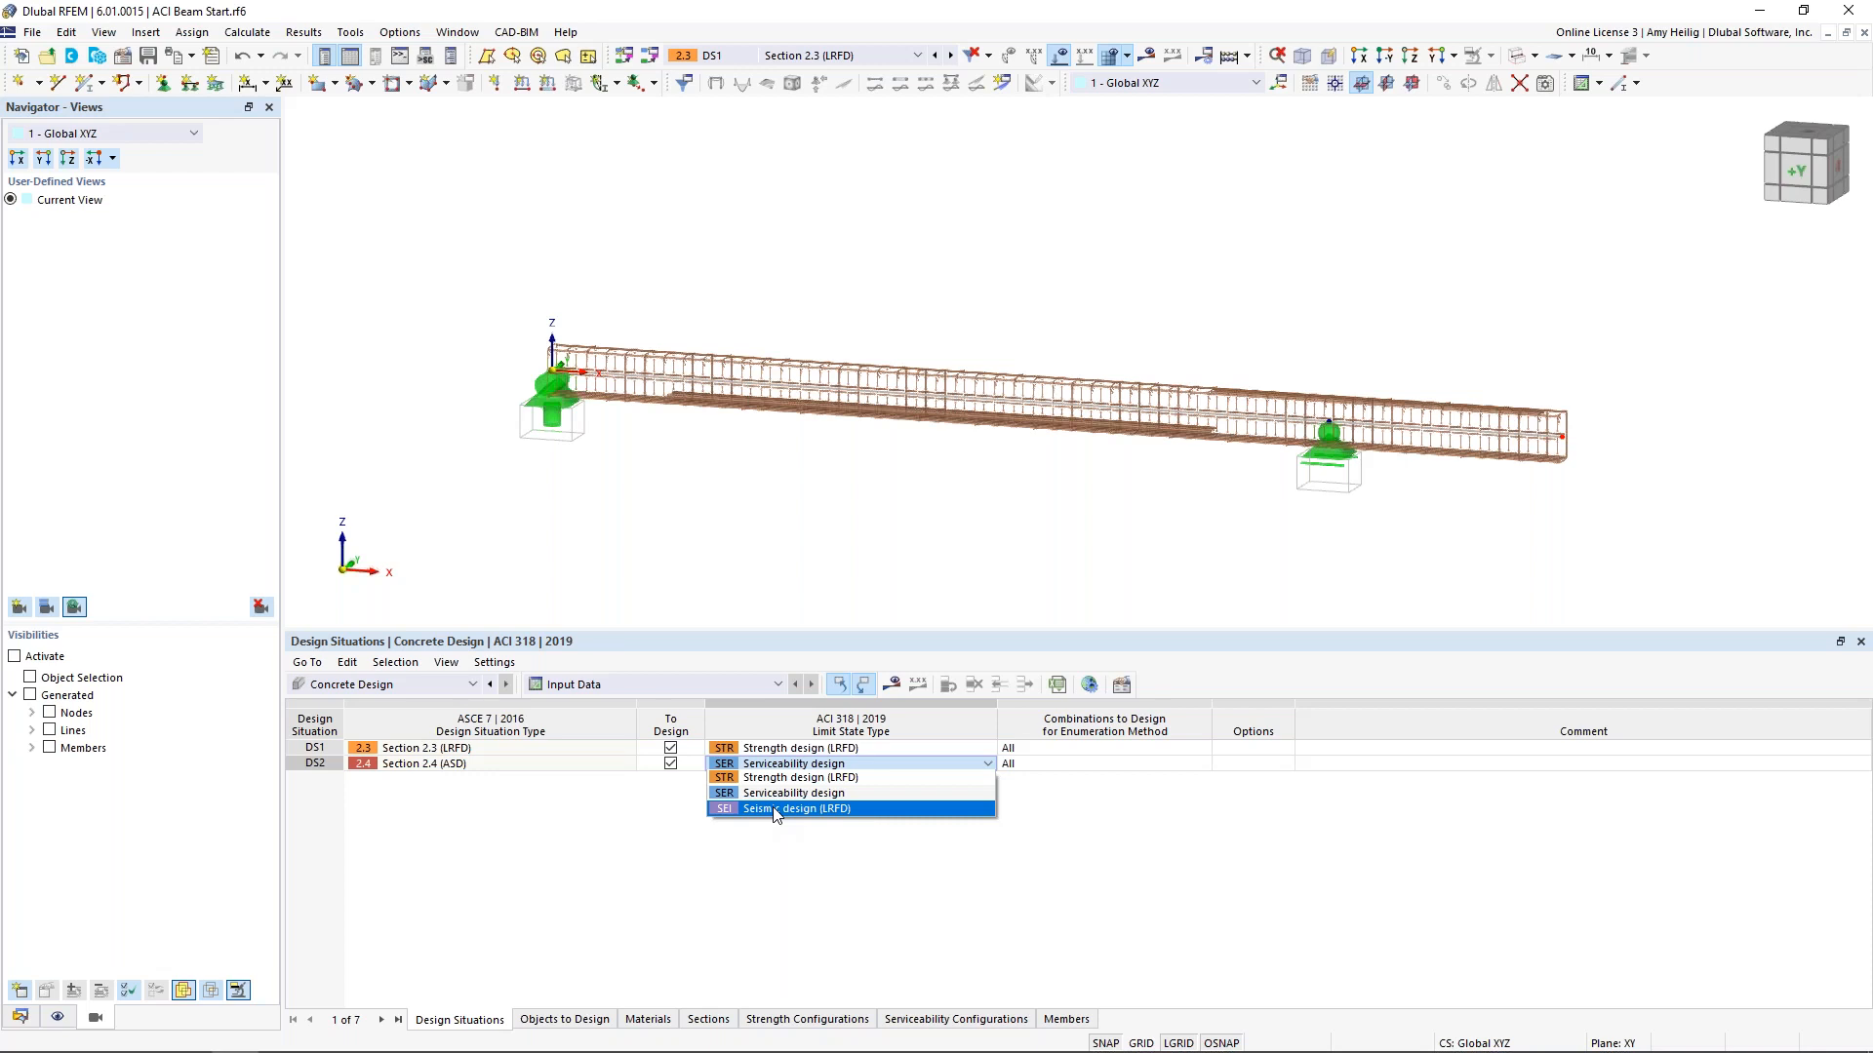
pyautogui.click(779, 845)
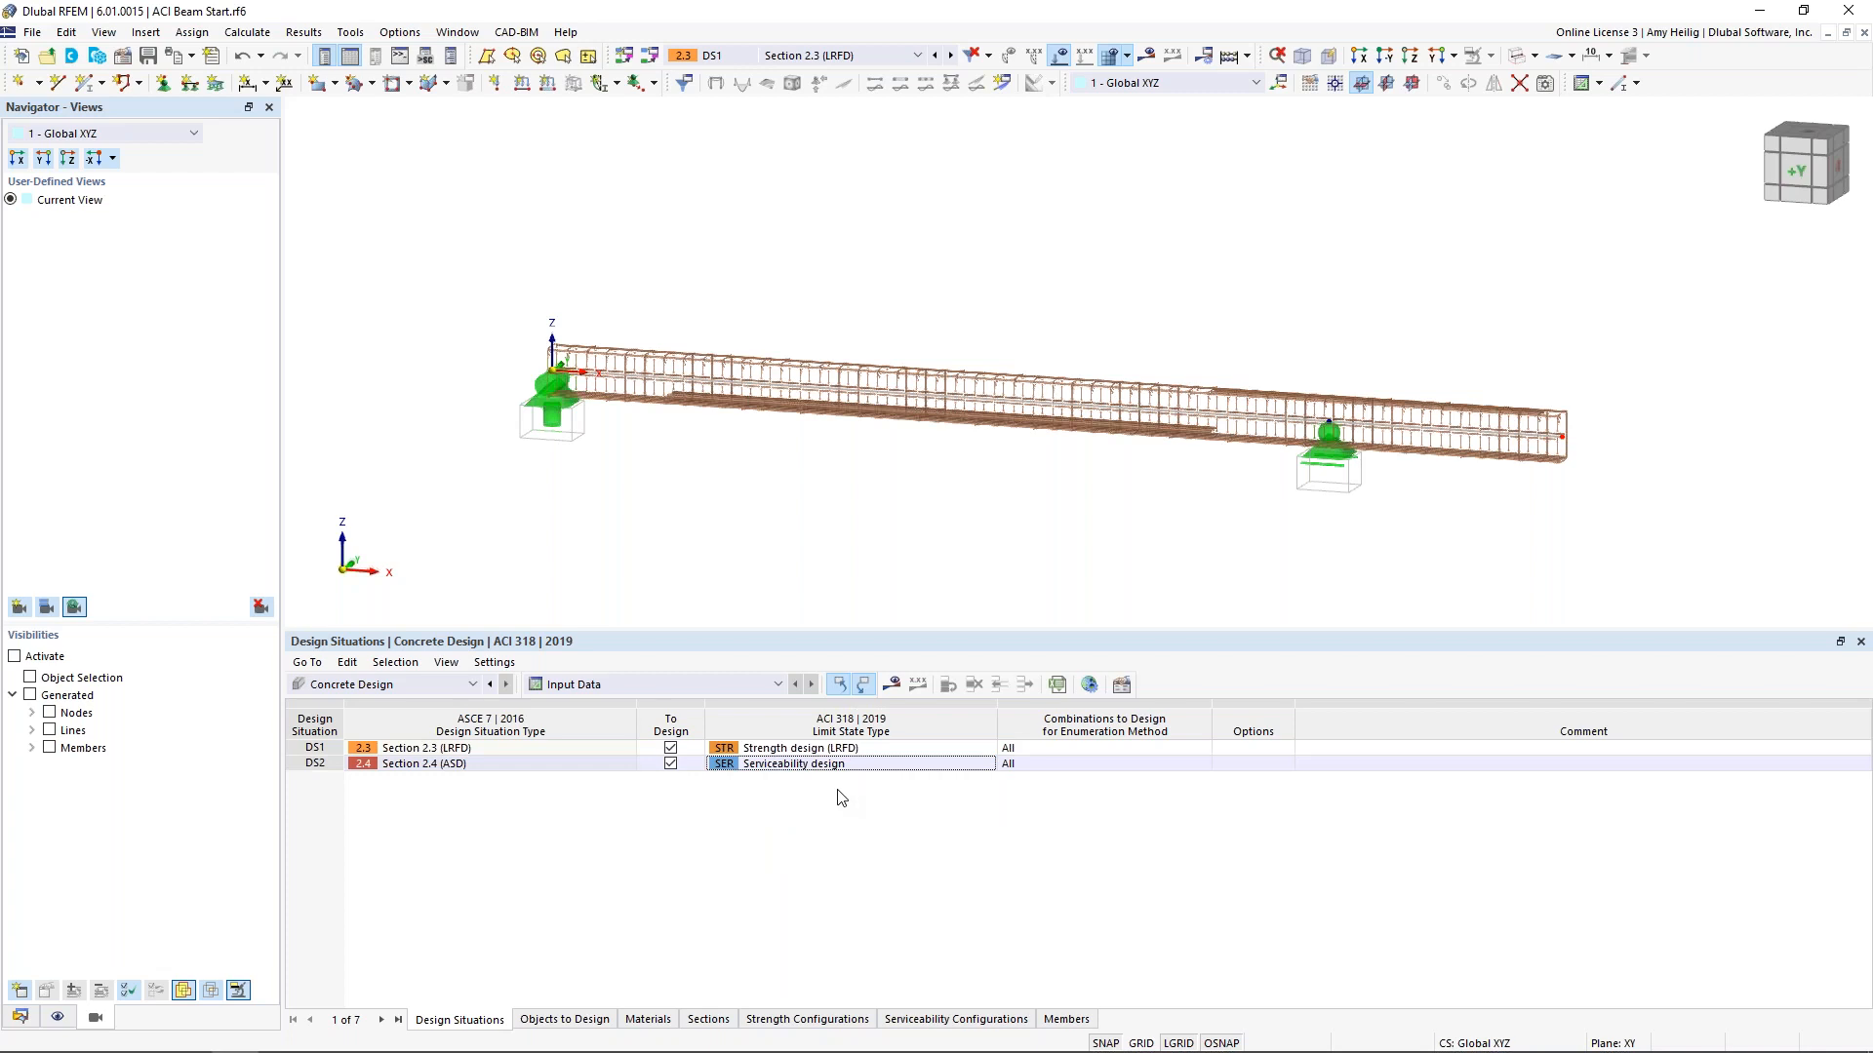
# Check the objects to design and run the Concrete Design calculation to show its results
pyautogui.click(552, 1020)
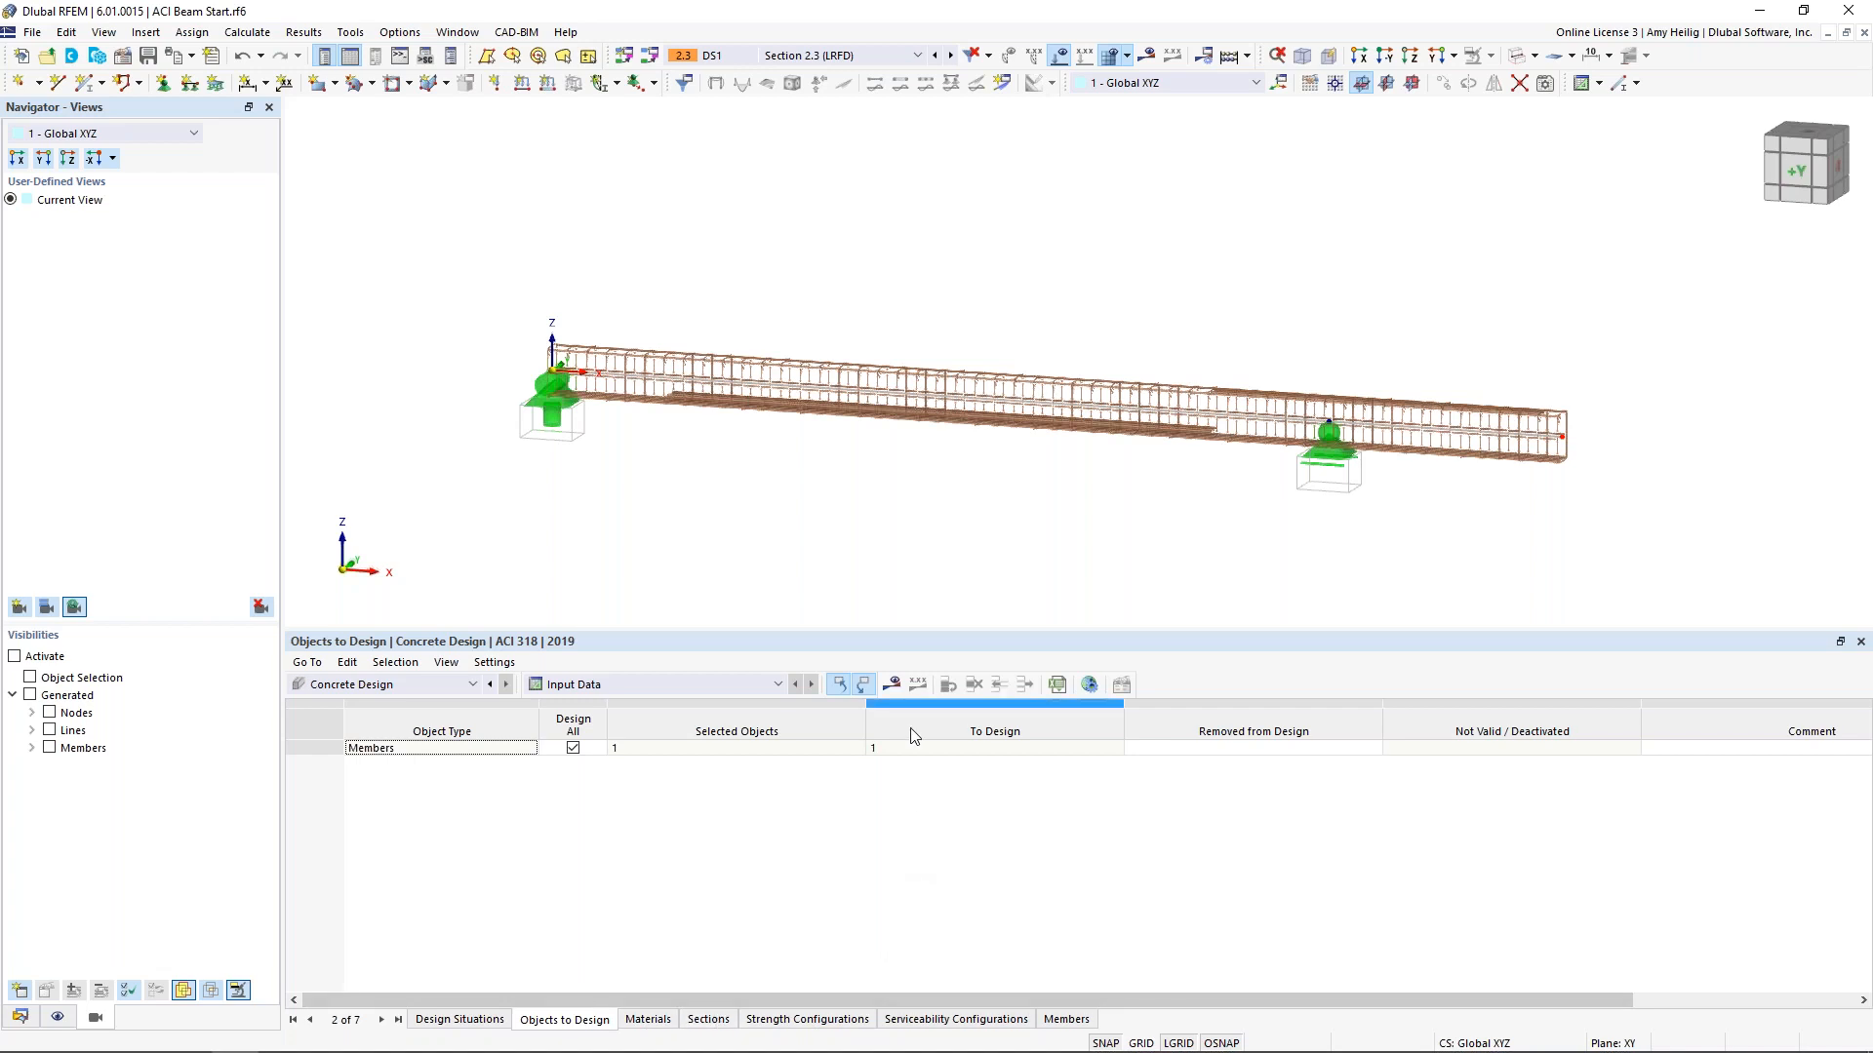
pyautogui.click(893, 685)
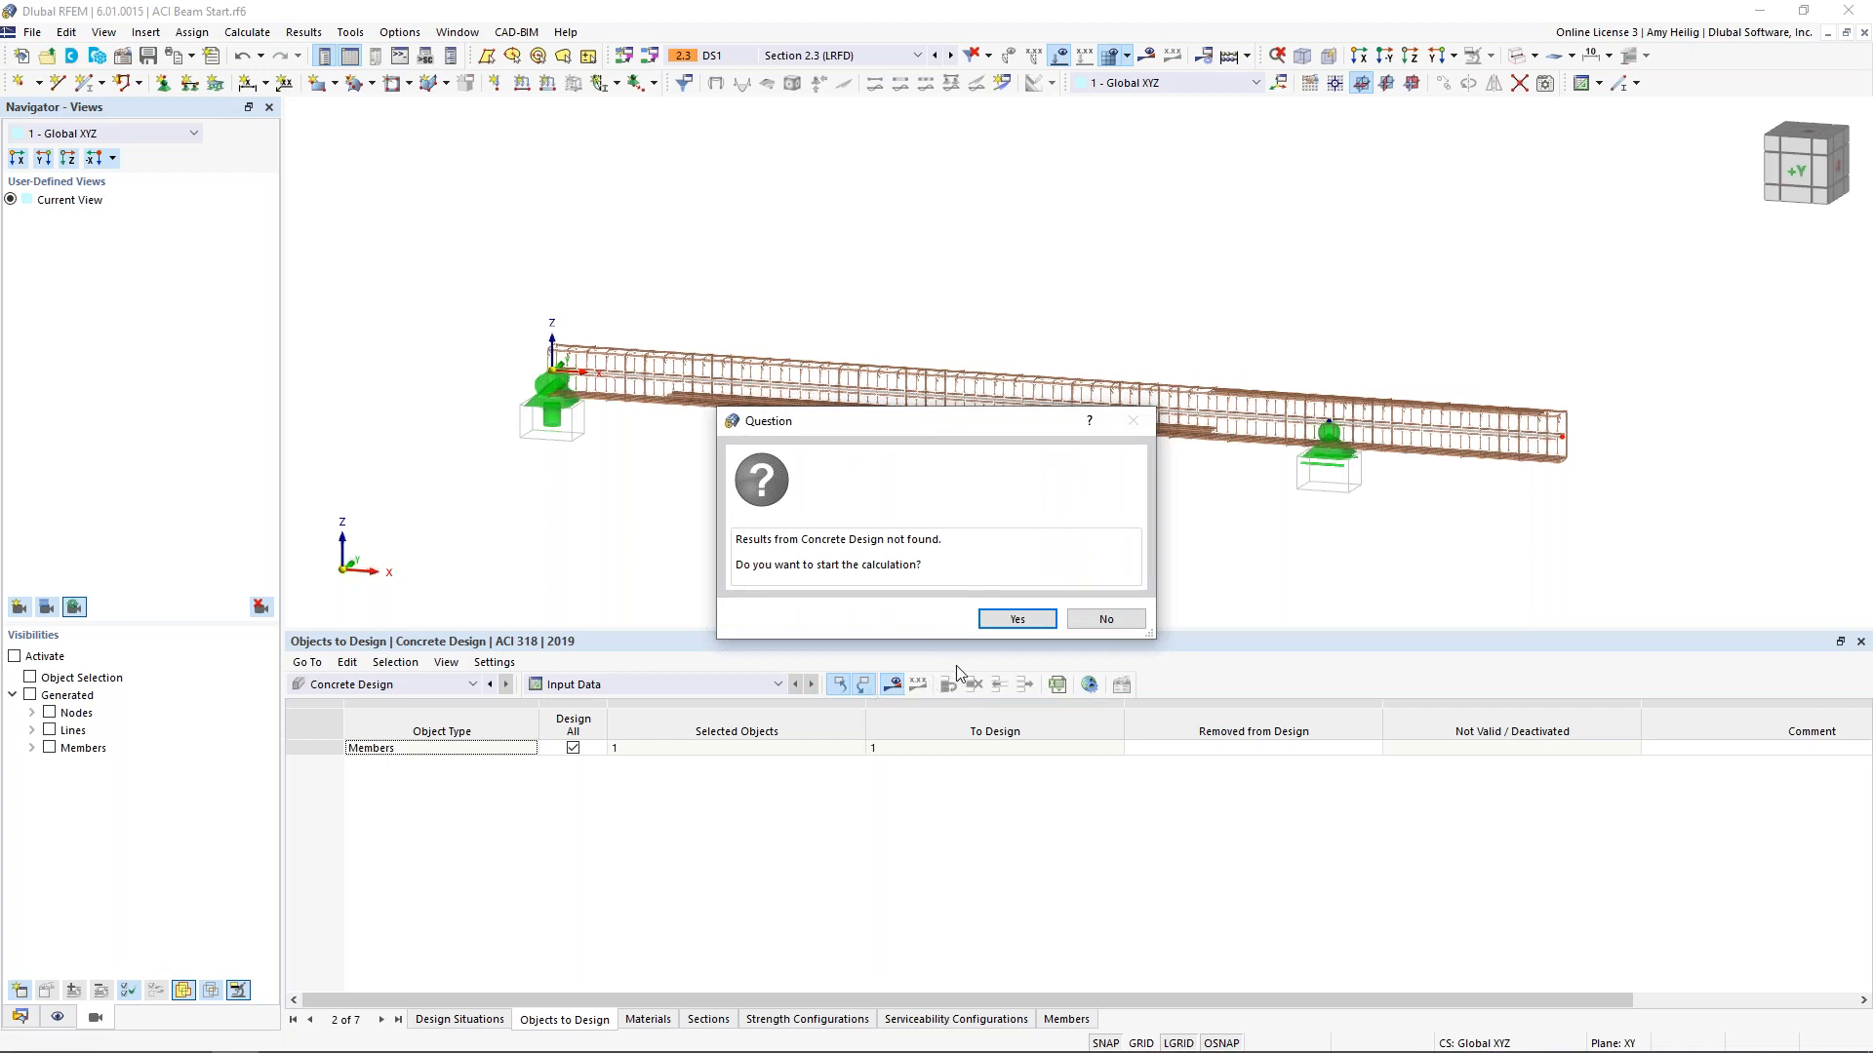
pyautogui.click(1020, 621)
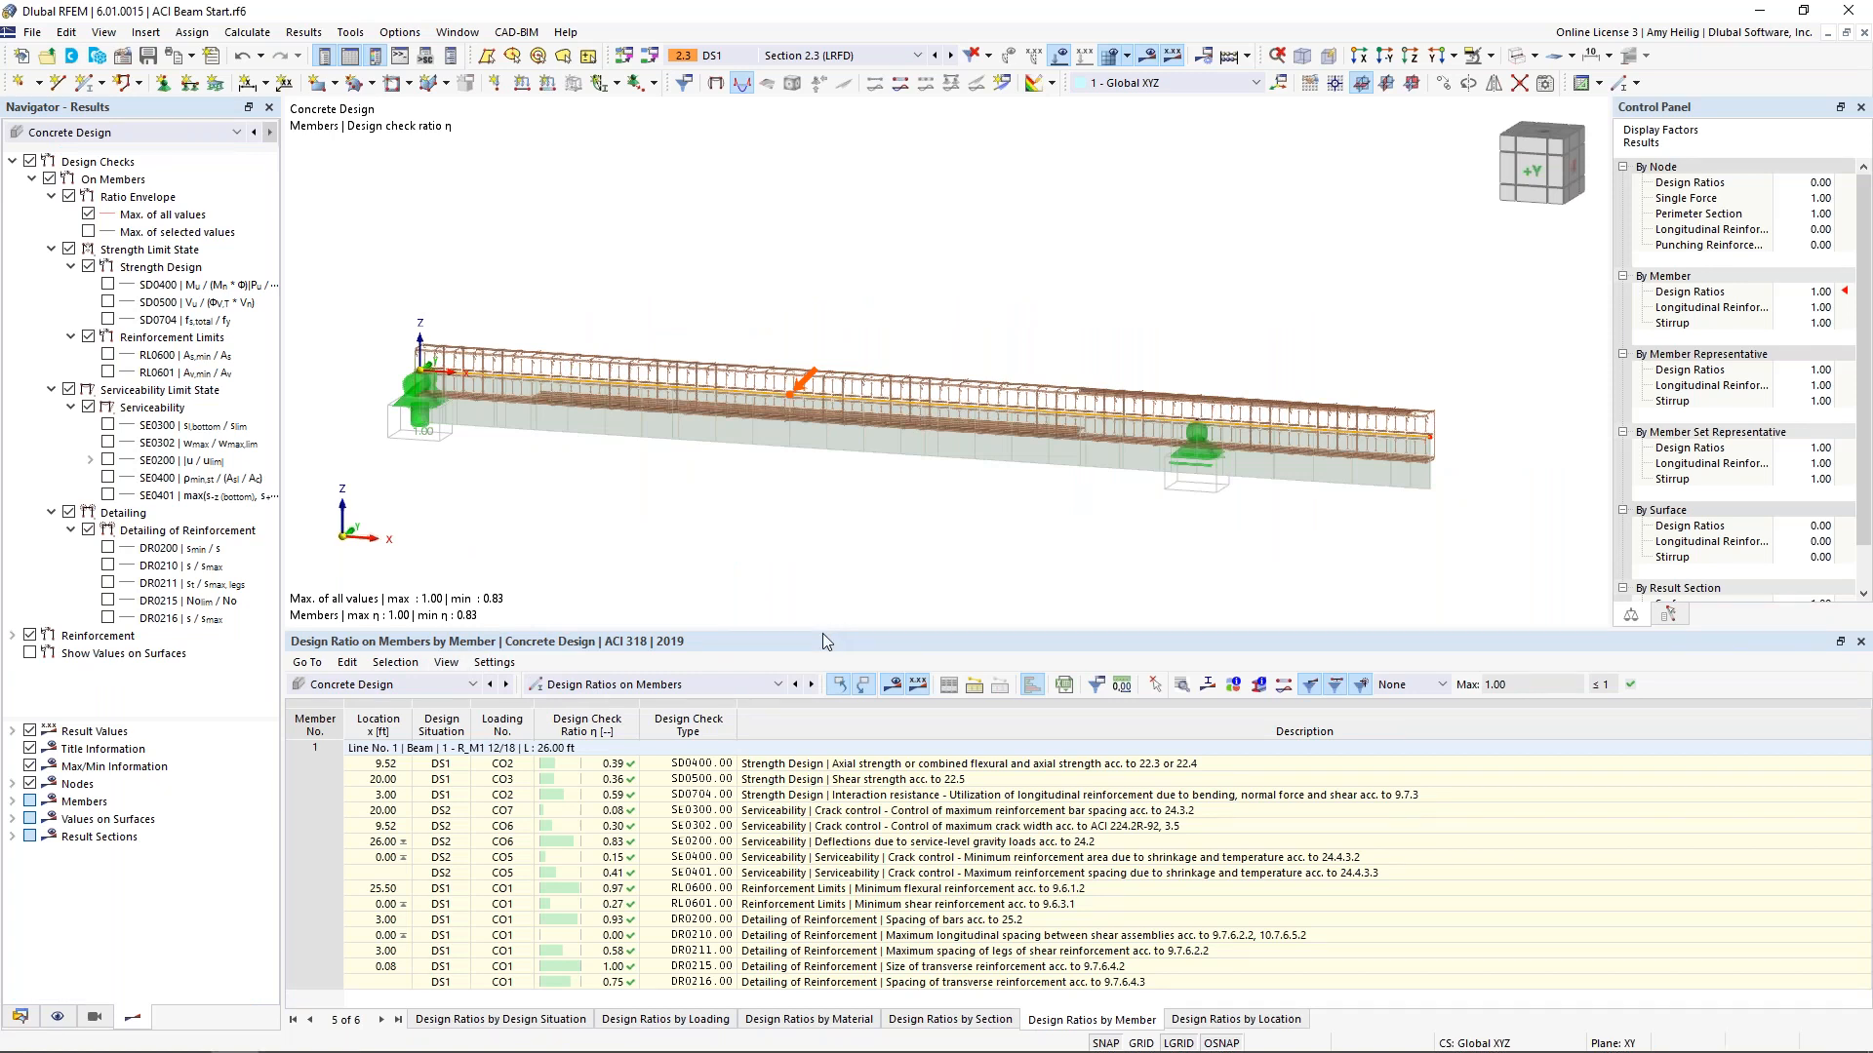
# Review the design ratios by member in an enlarged table, filtering them to Max and back to None
pyautogui.moveTo(823, 634); pyautogui.dragTo(653, 513)
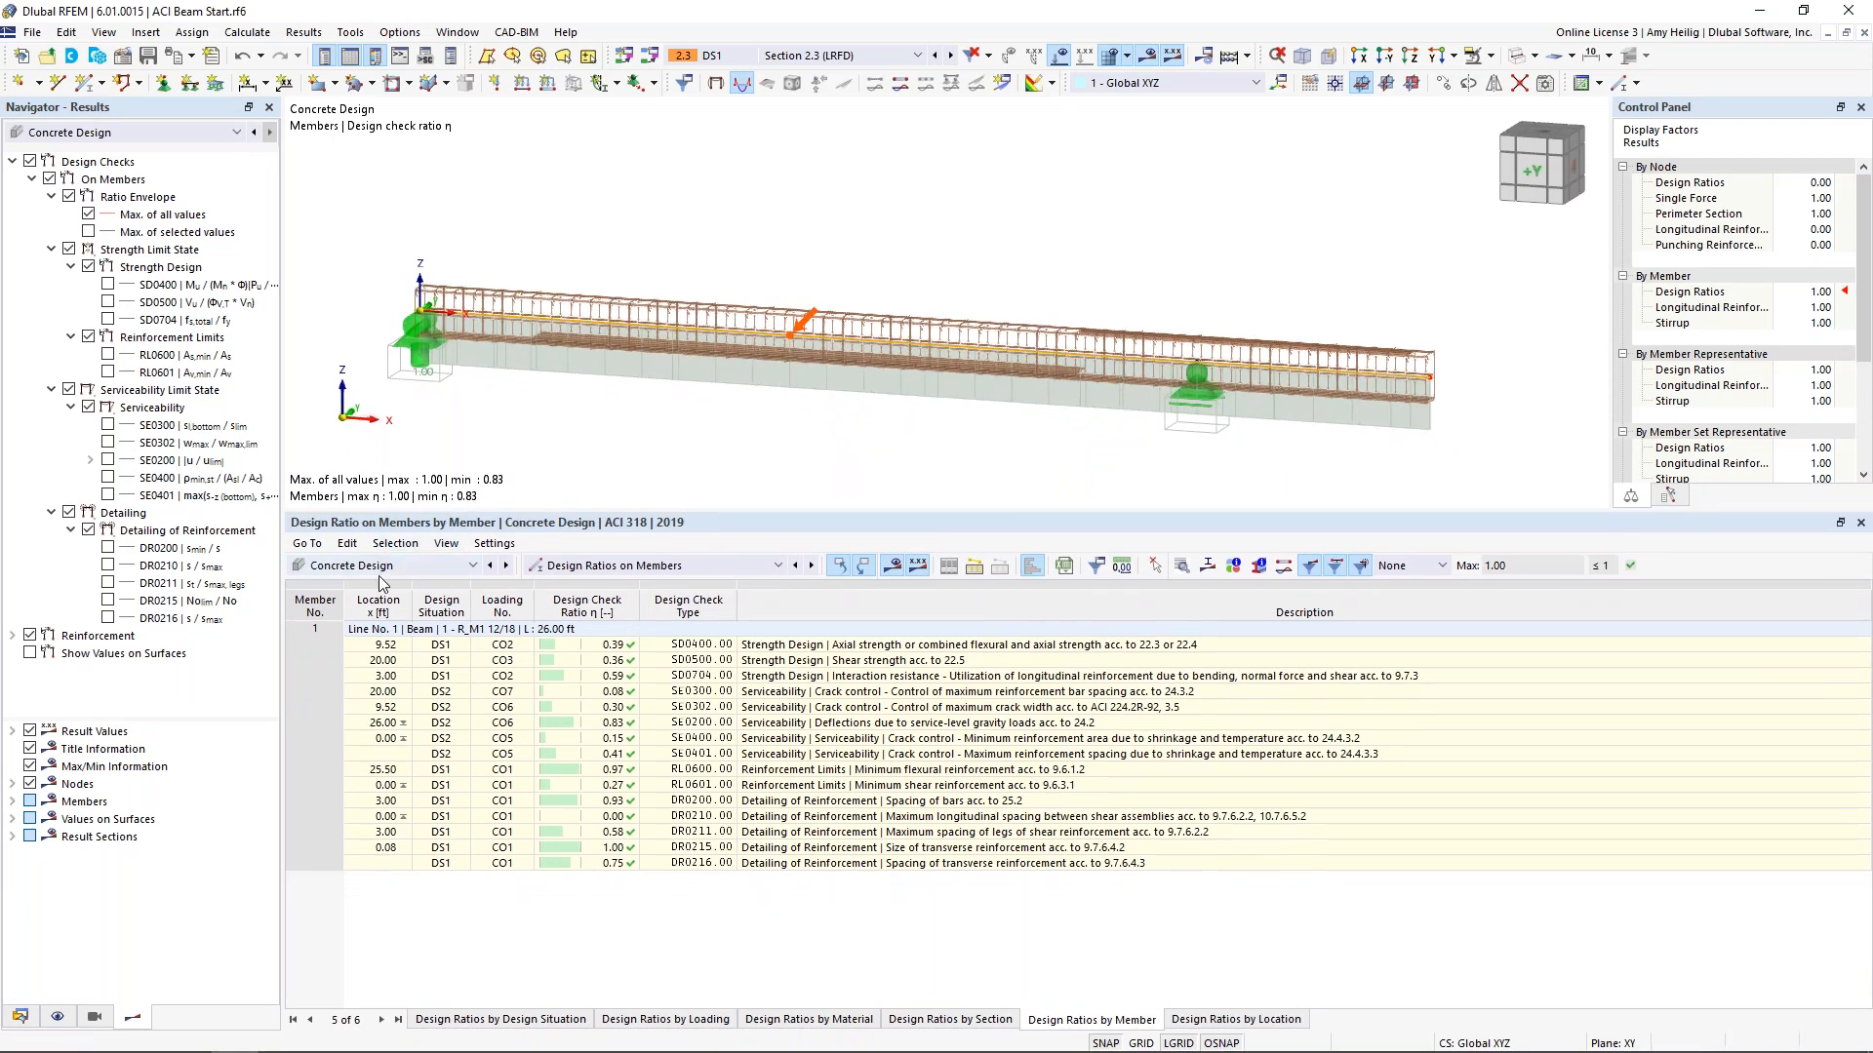
pyautogui.click(600, 568)
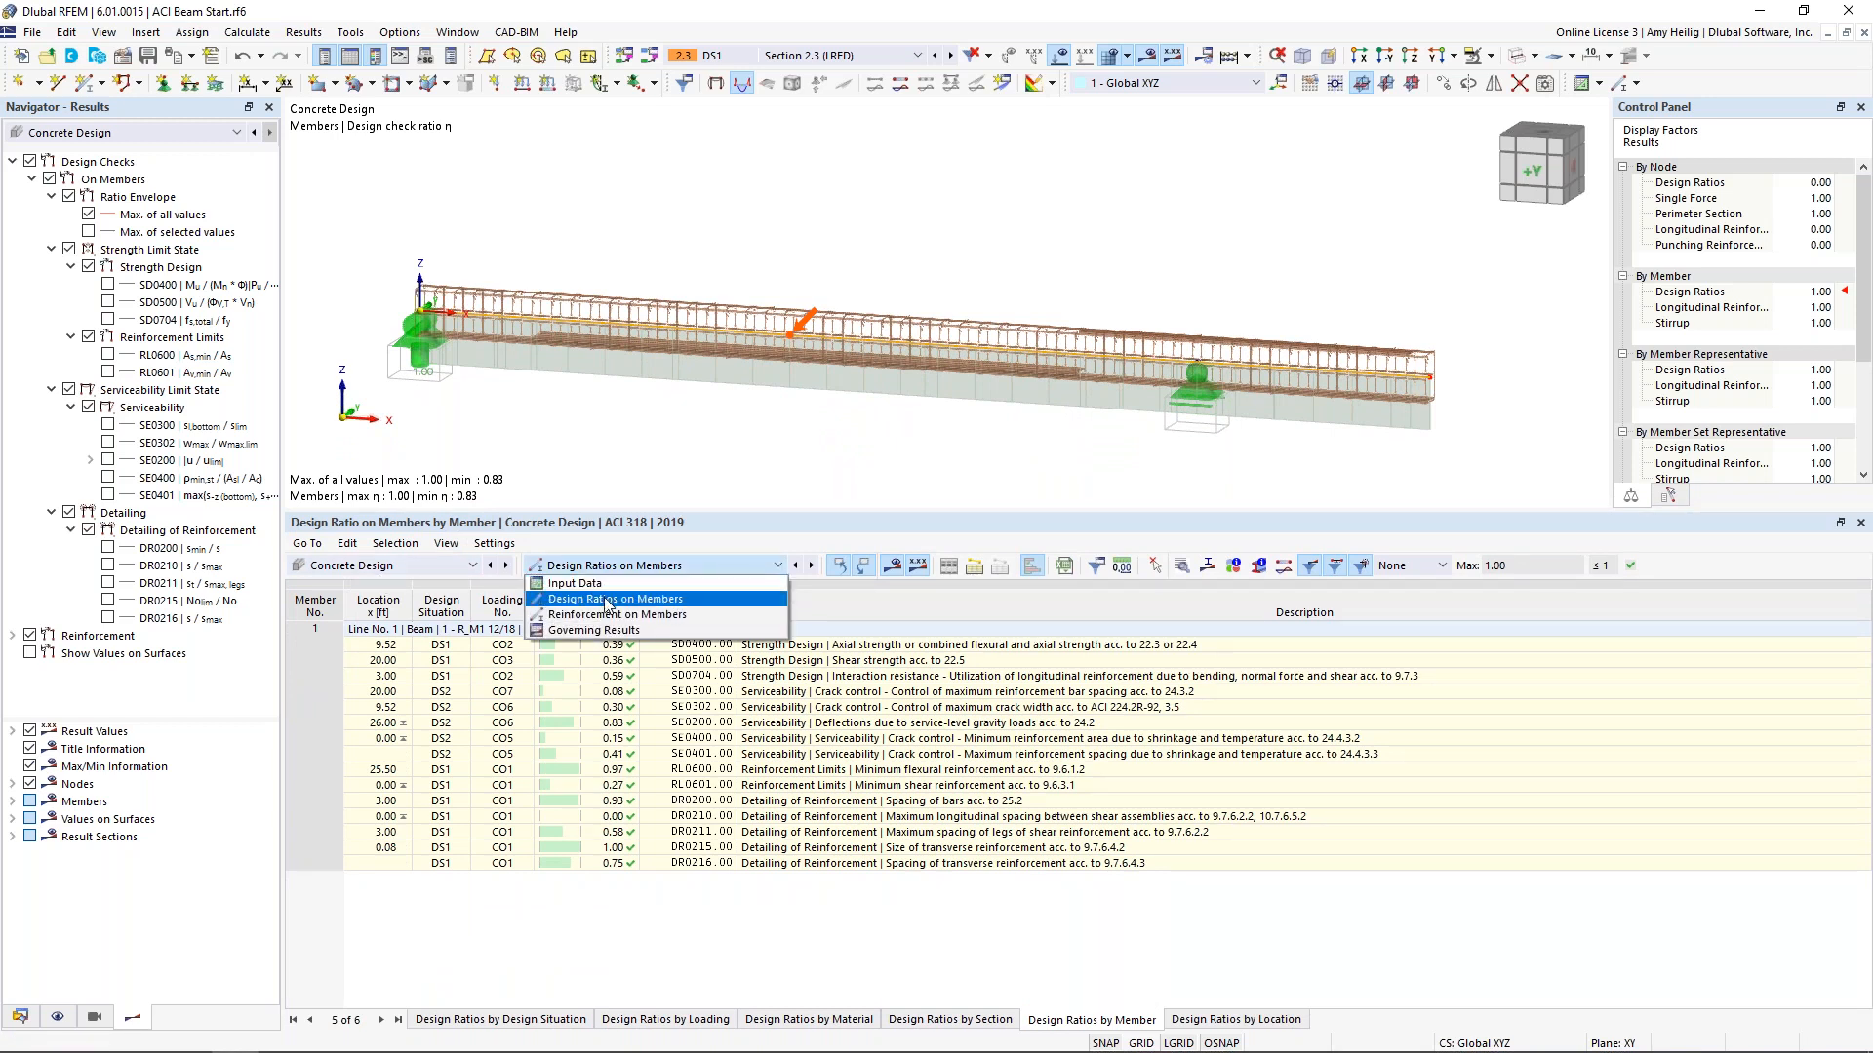
pyautogui.click(608, 600)
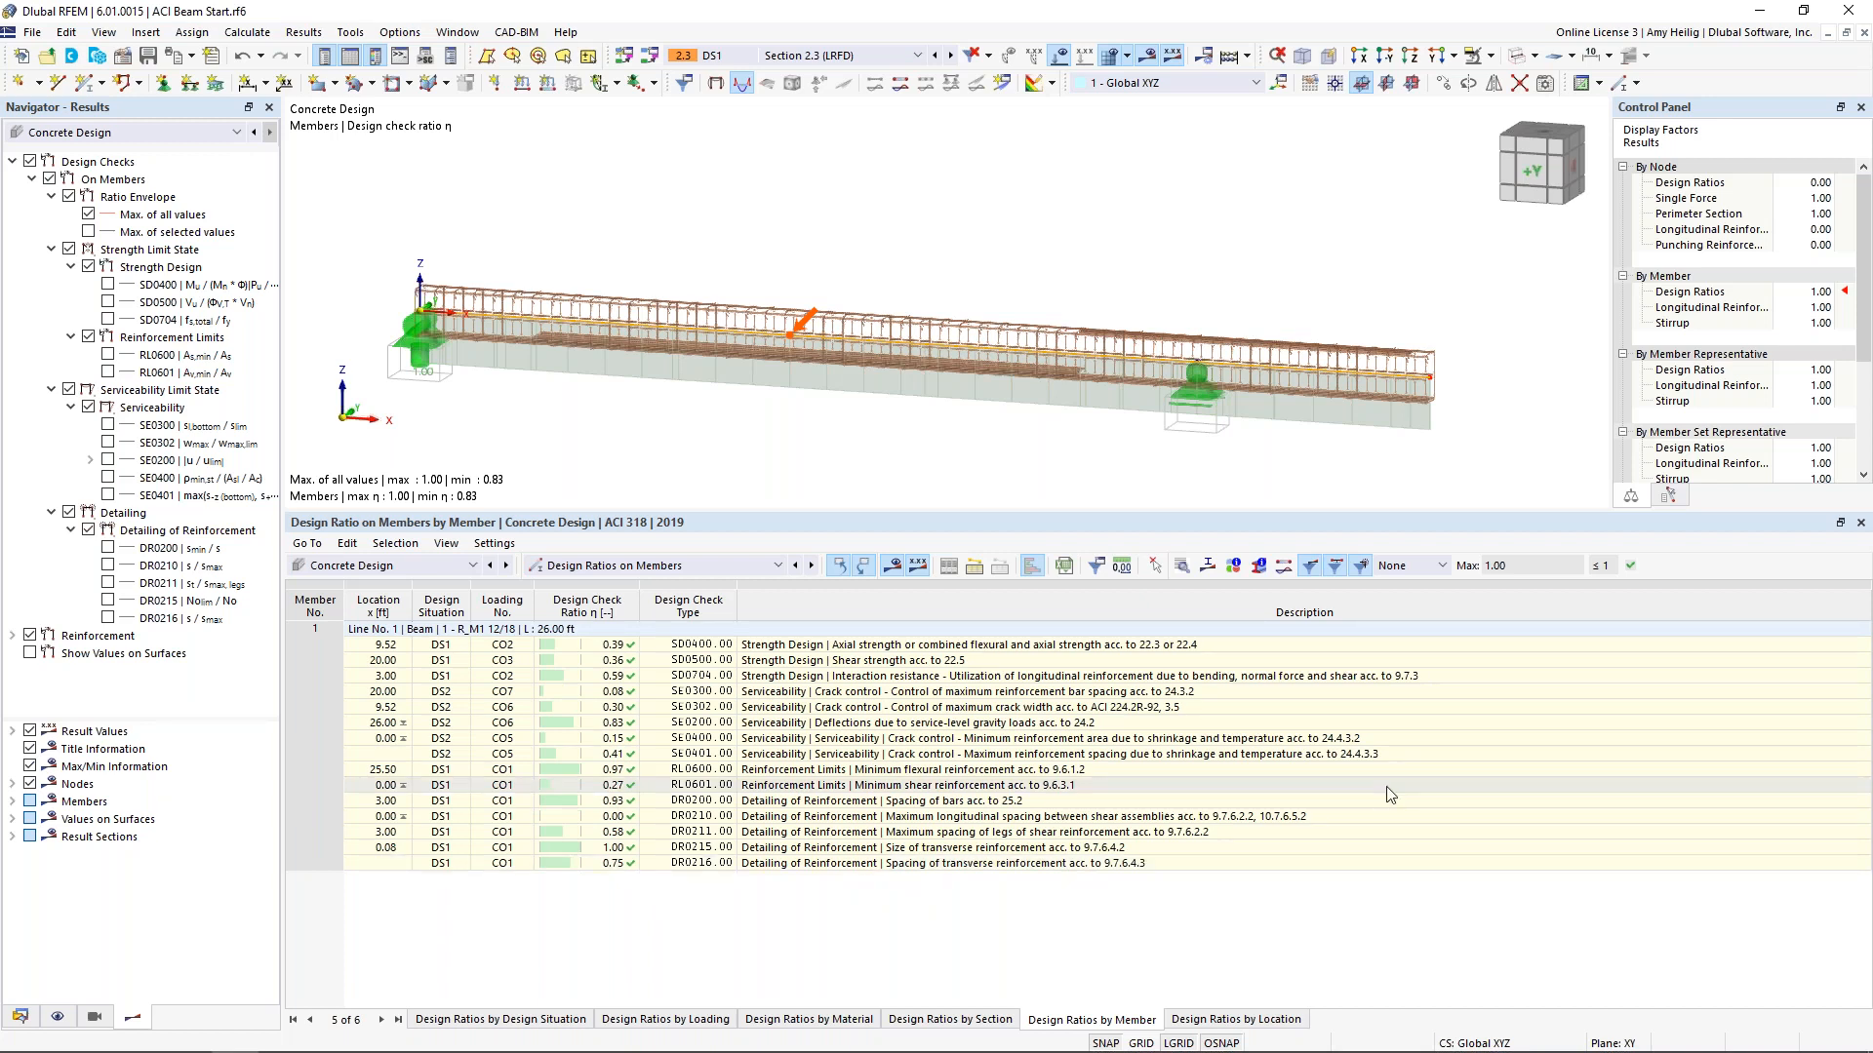
pyautogui.click(1442, 573)
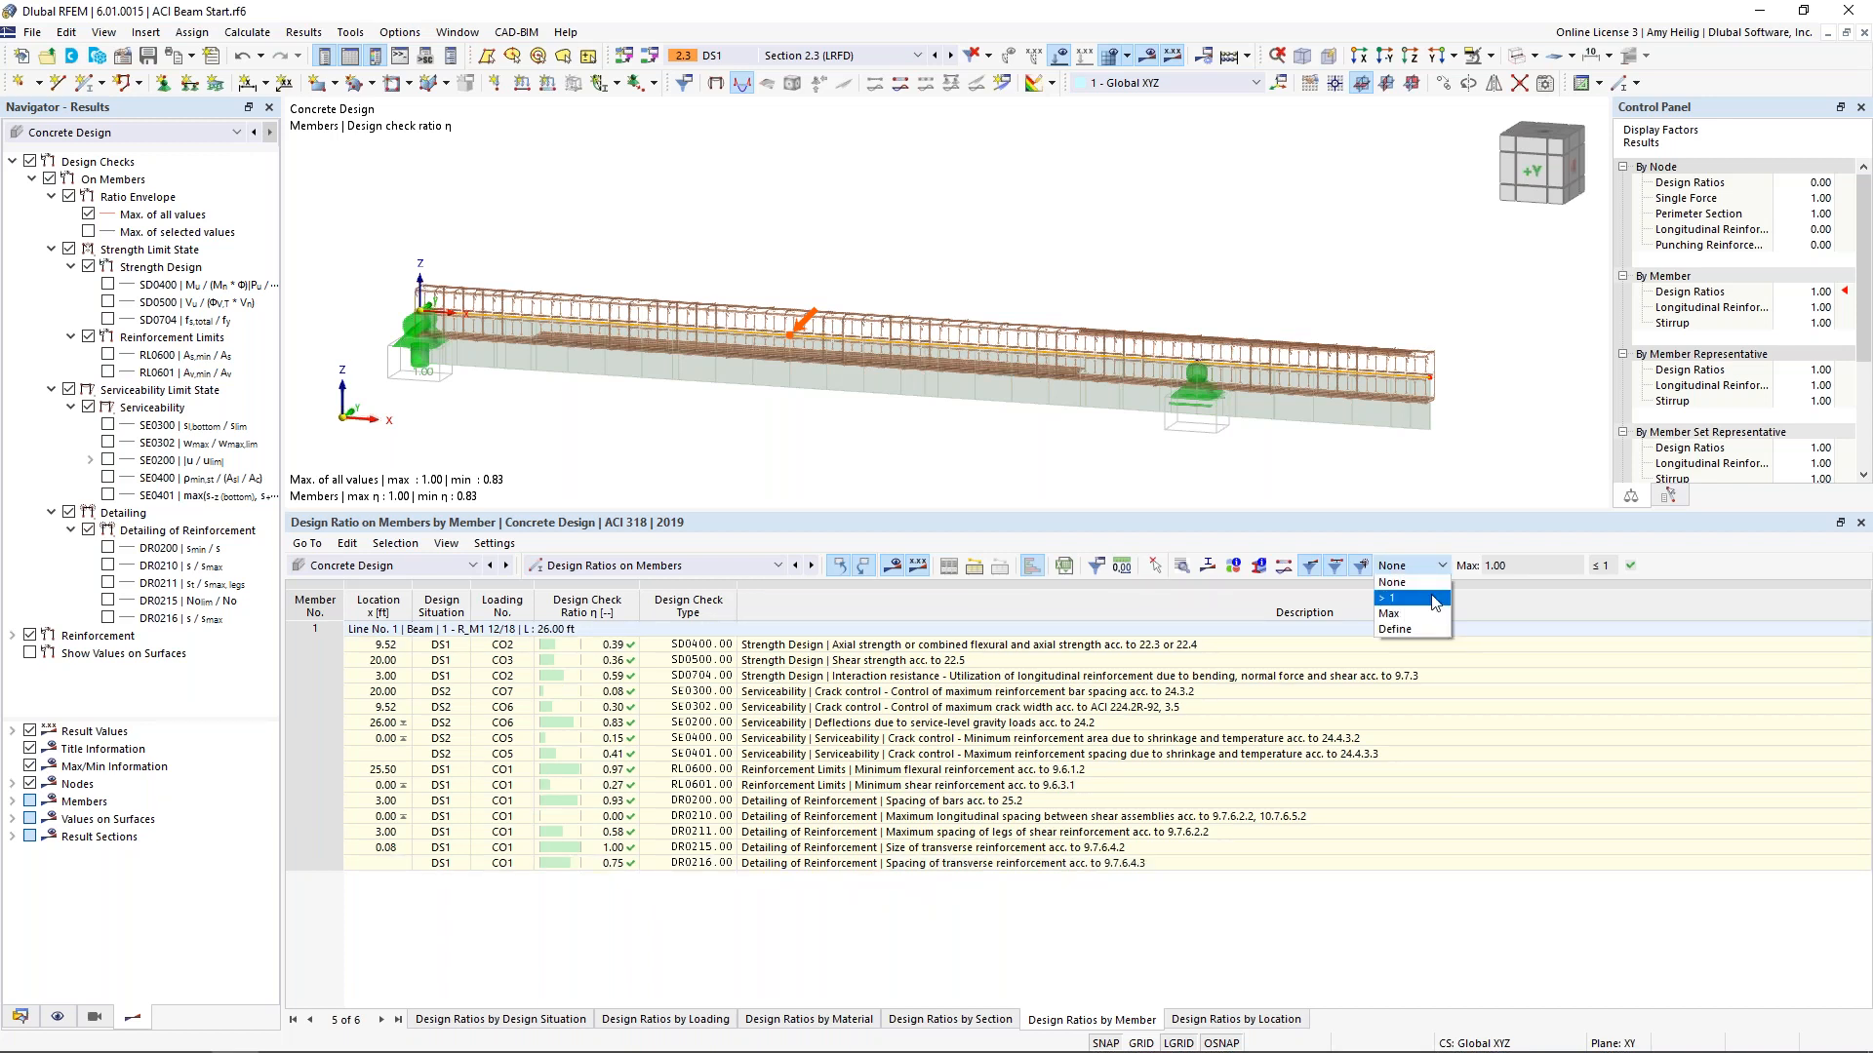
pyautogui.click(1429, 612)
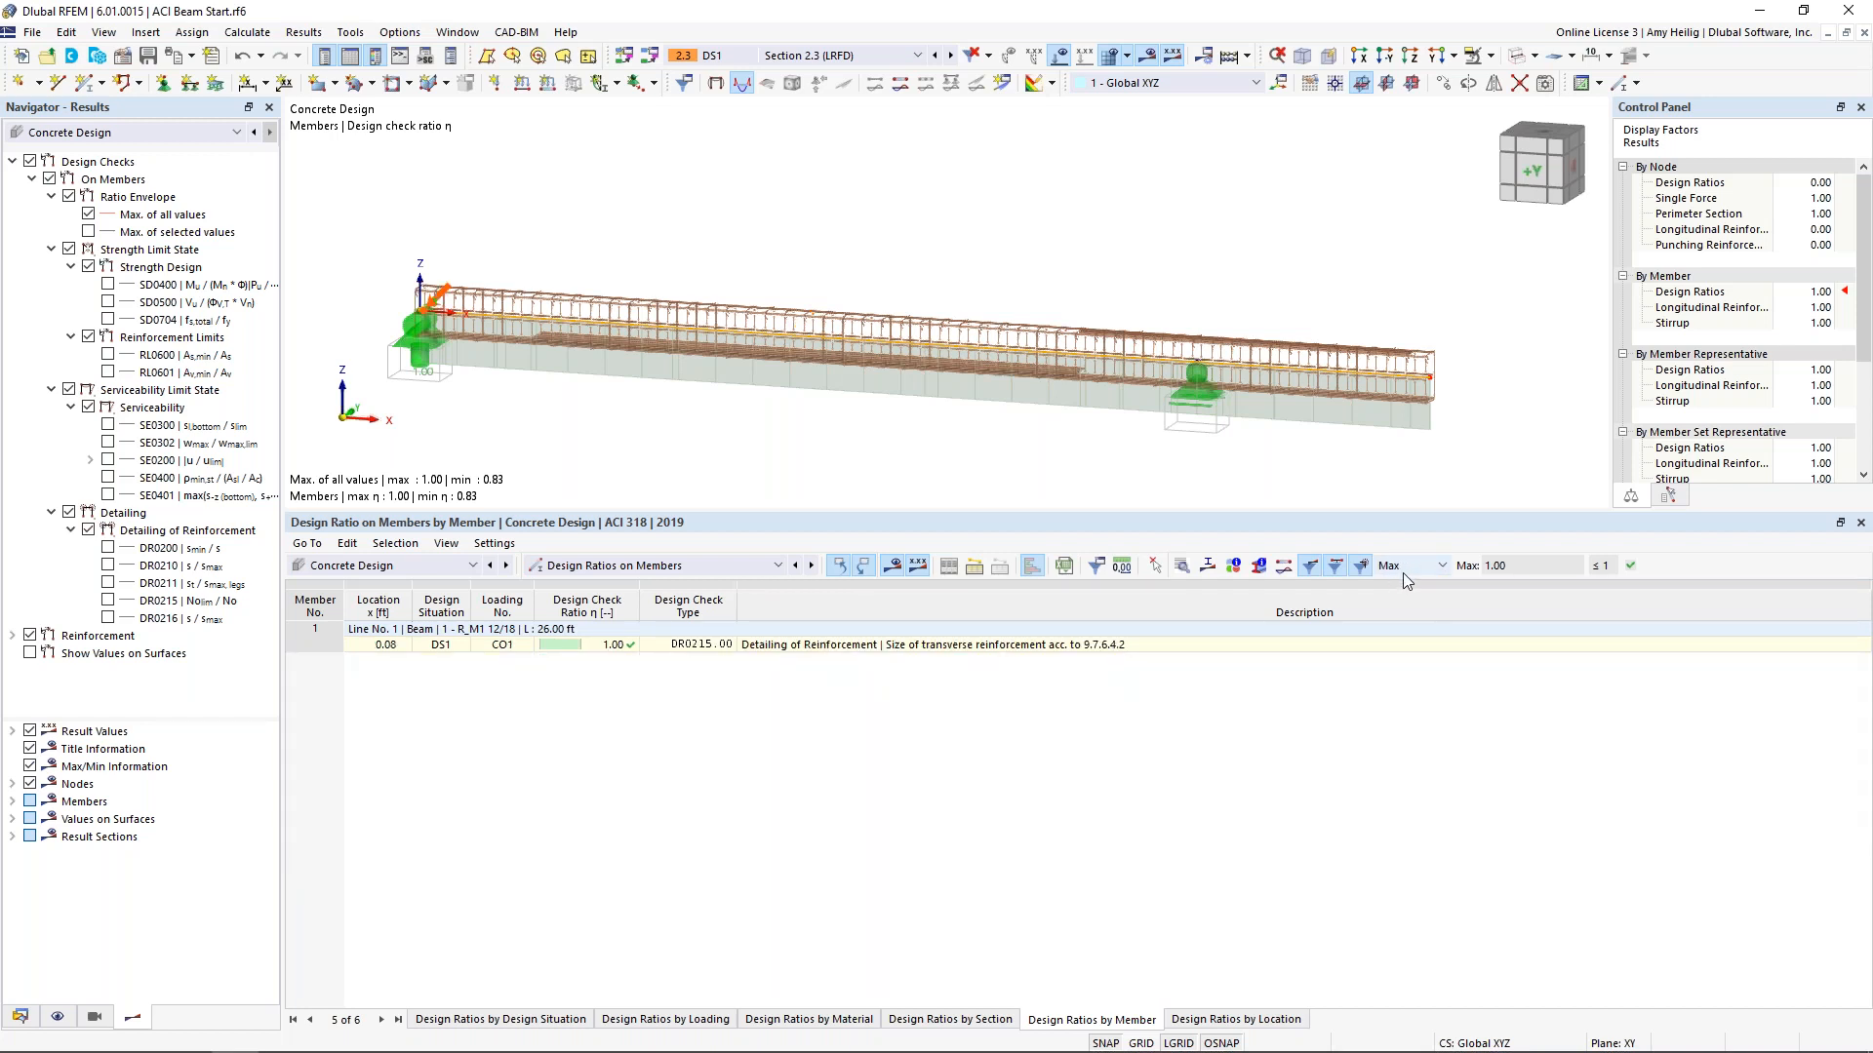
pyautogui.click(1407, 568)
pyautogui.click(1408, 583)
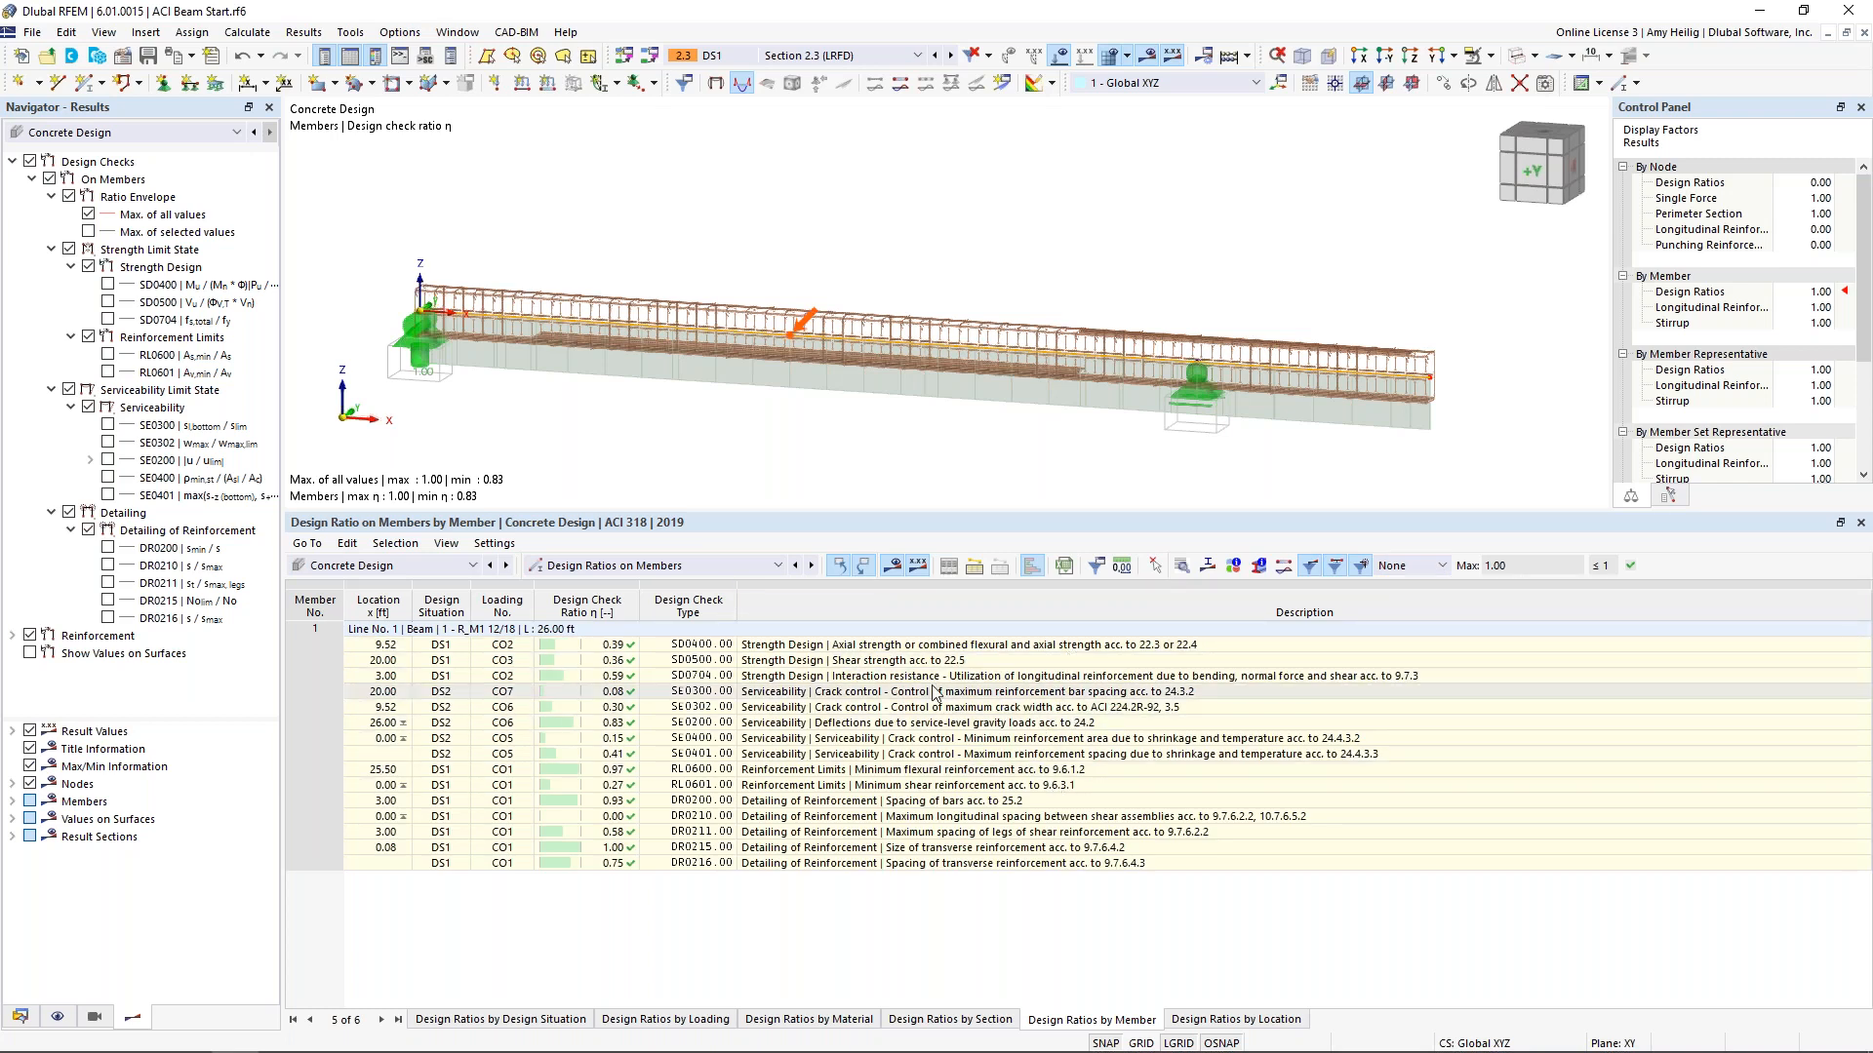
# Locate the governing positions of the crack width and minimum reinforcement area checks, and open the design check details for service-level gravity load deflections
pyautogui.click(907, 707)
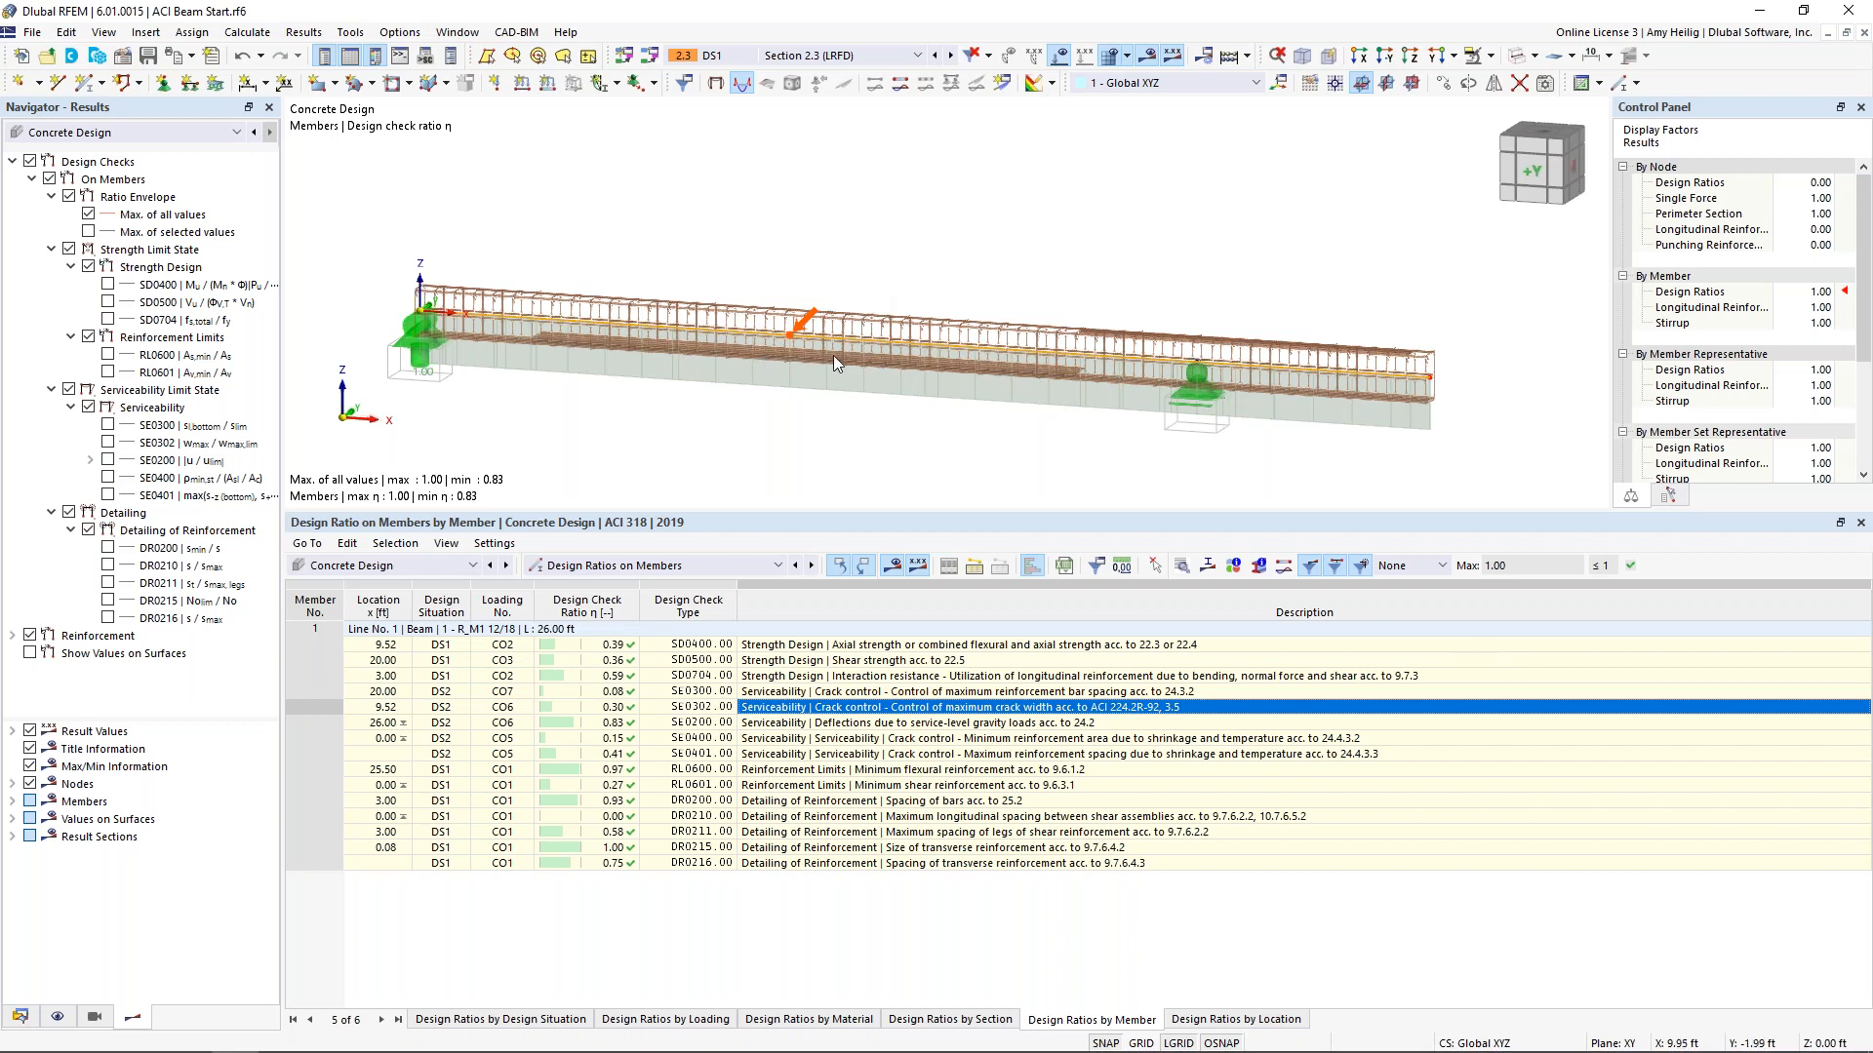
pyautogui.click(883, 740)
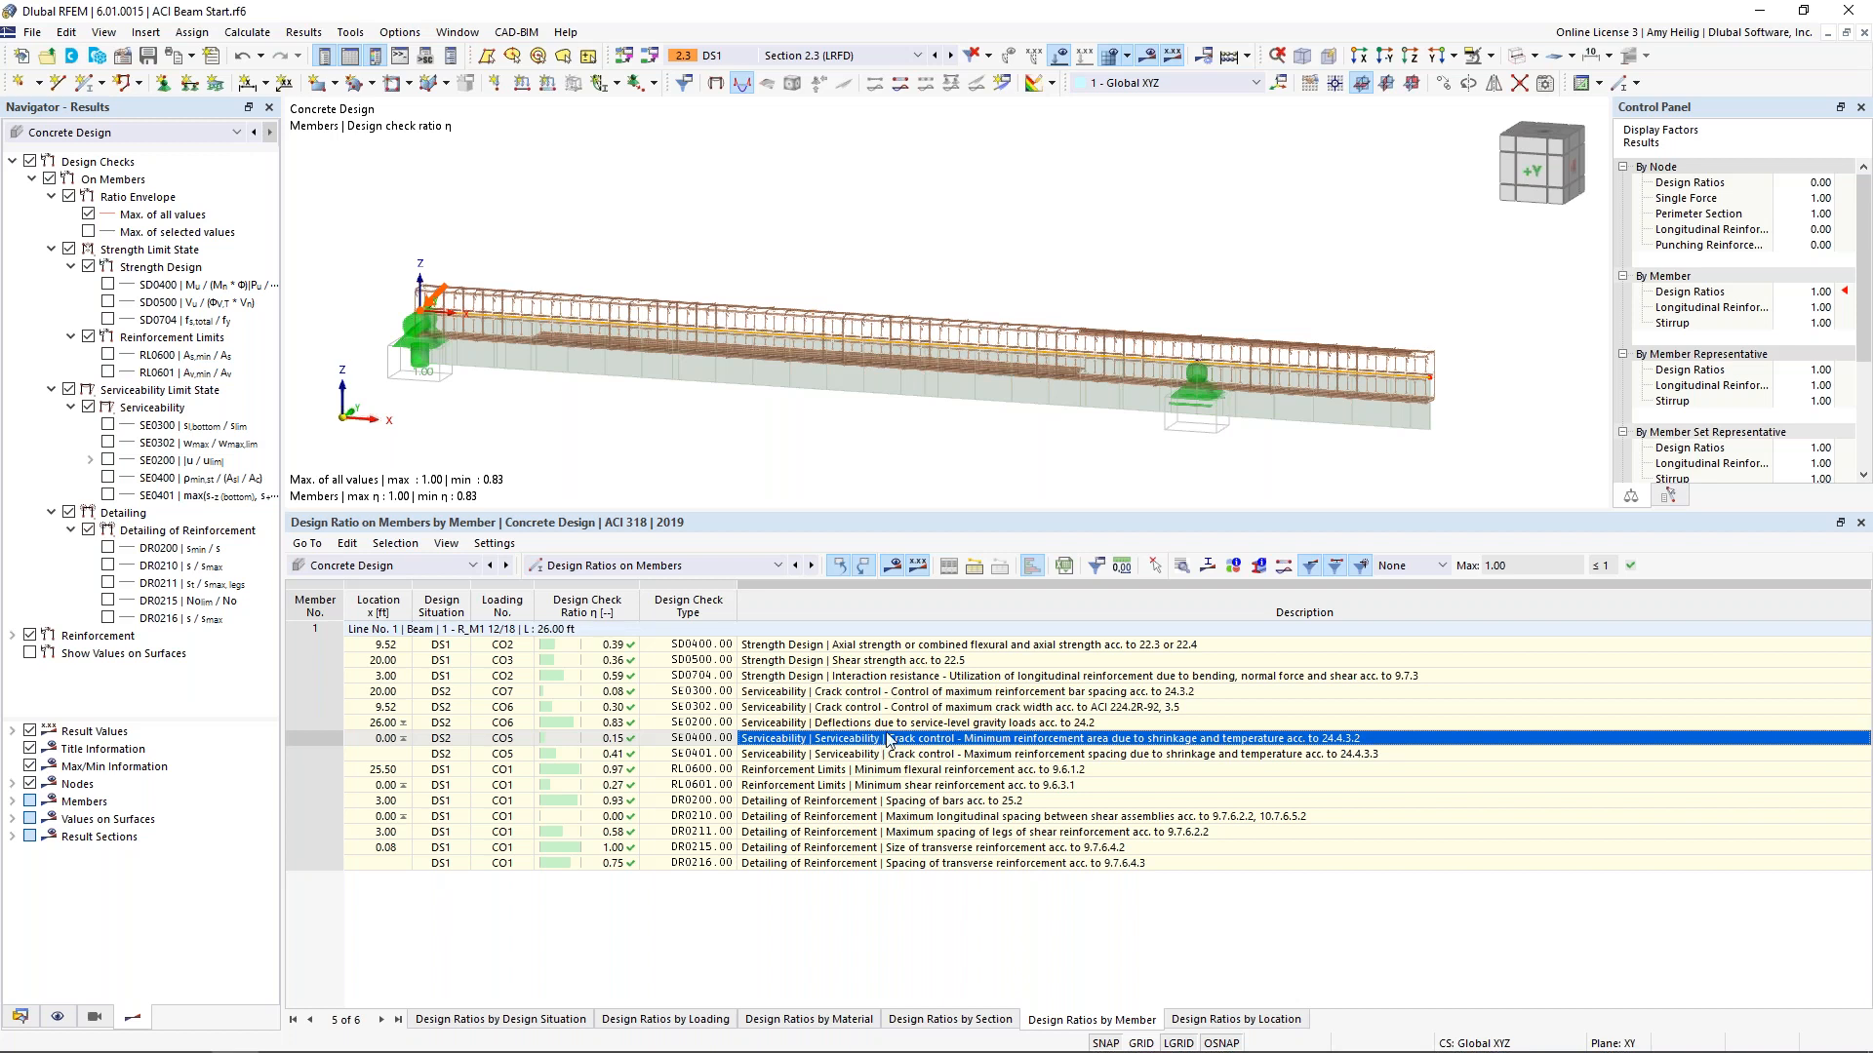
pyautogui.press('Up')
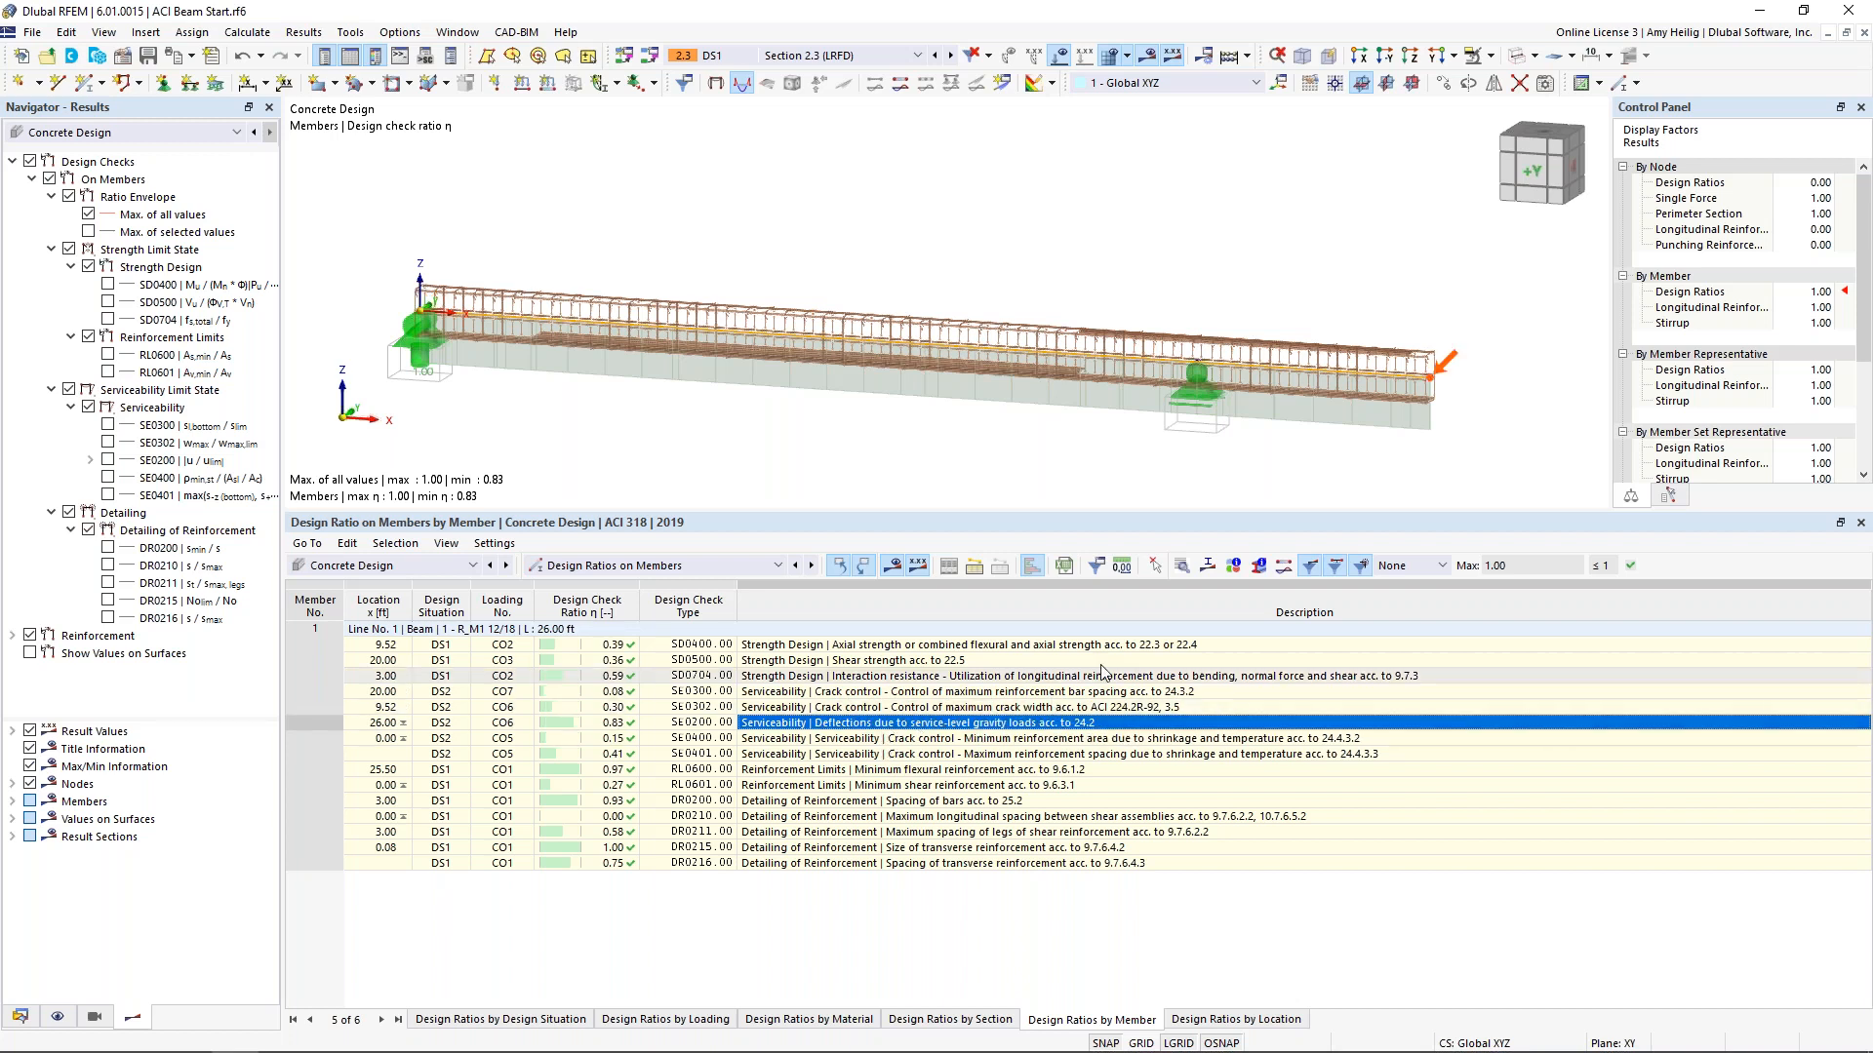
pyautogui.click(1181, 566)
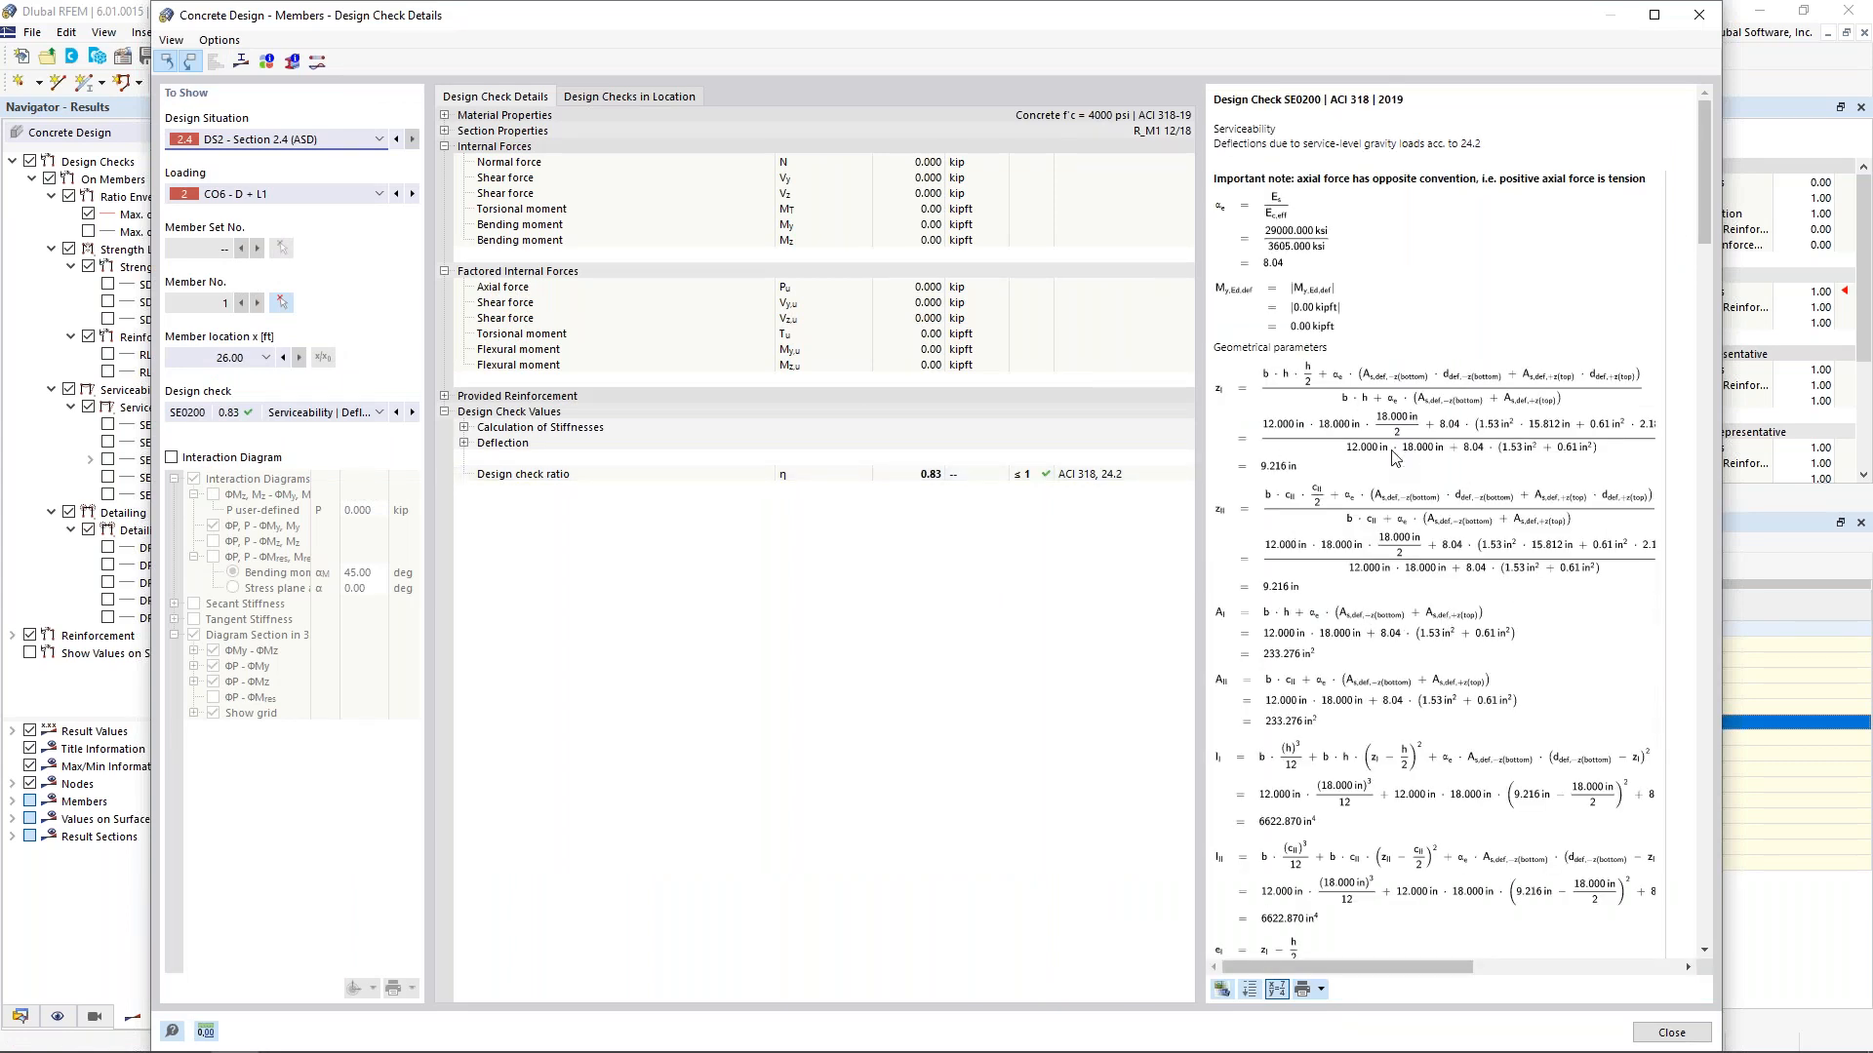
# Read through the formulas and symbol explanations of design check SE0200, deflections due to service-level gravity loads
pyautogui.scroll(-8, 1380, 603)
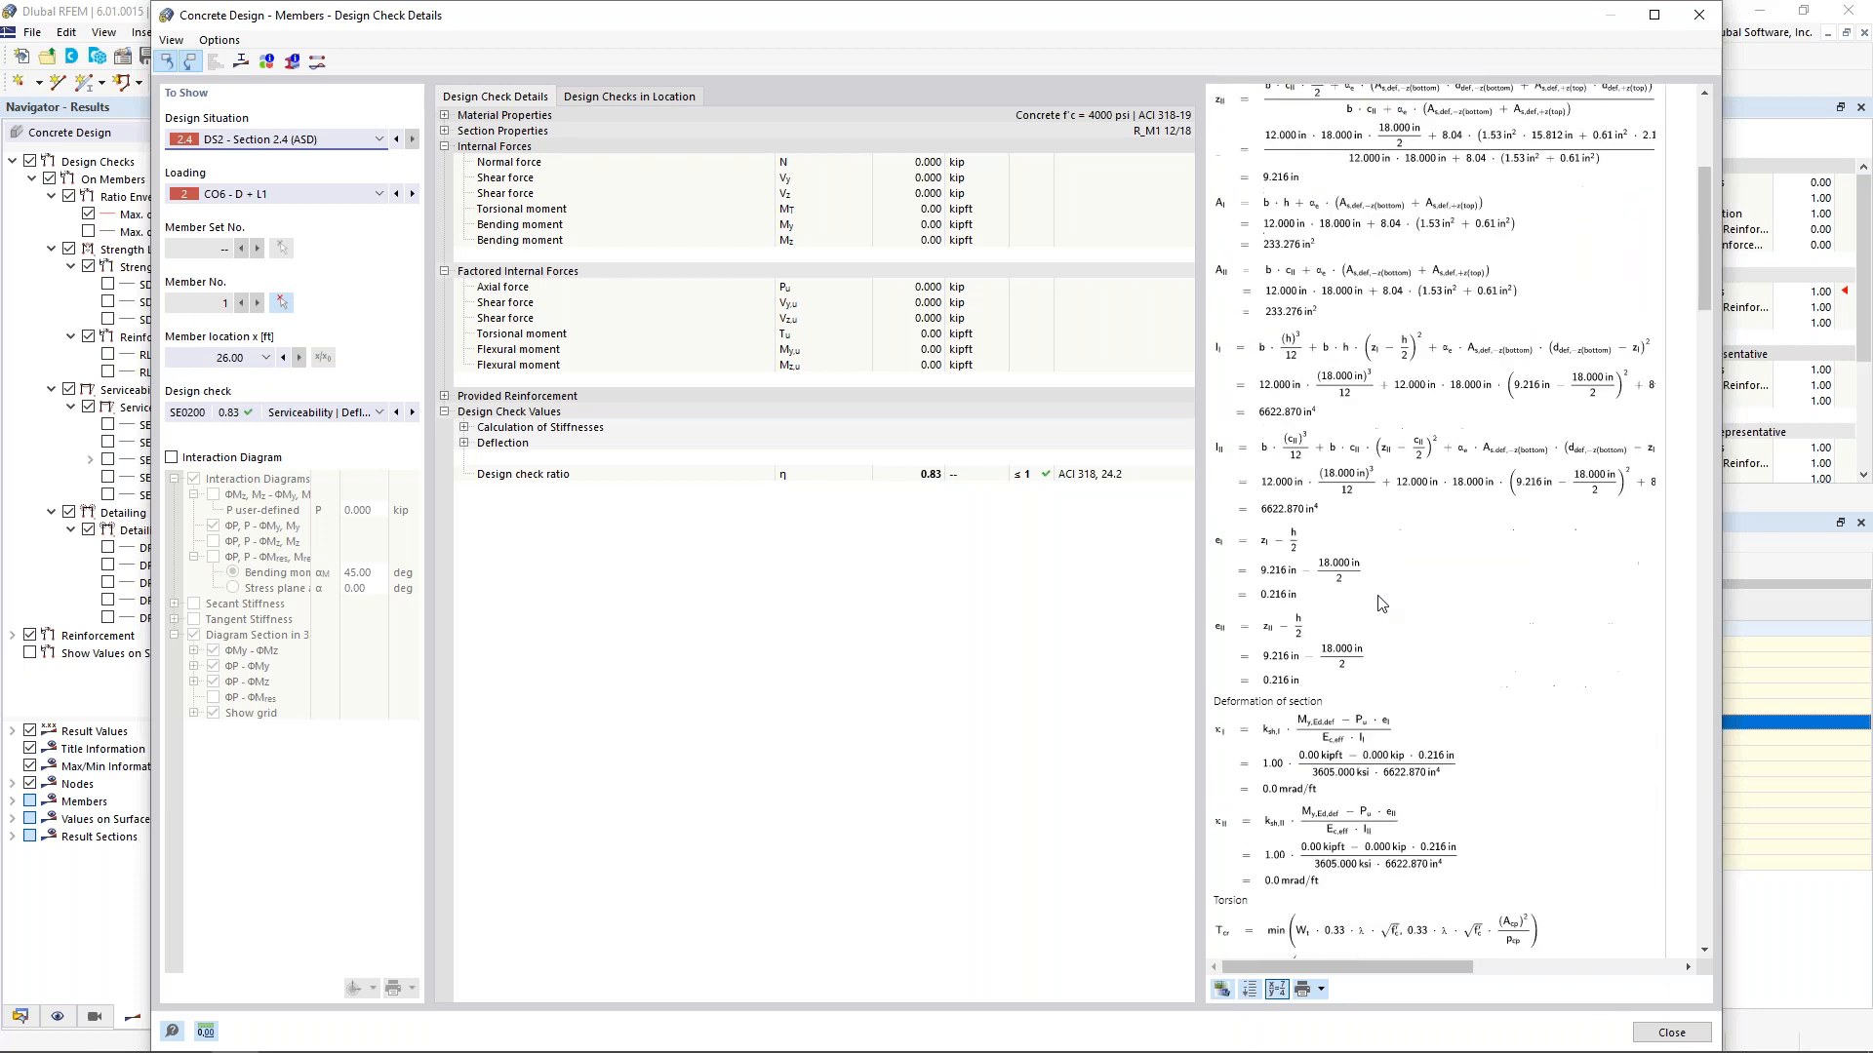
pyautogui.scroll(-15, 1380, 603)
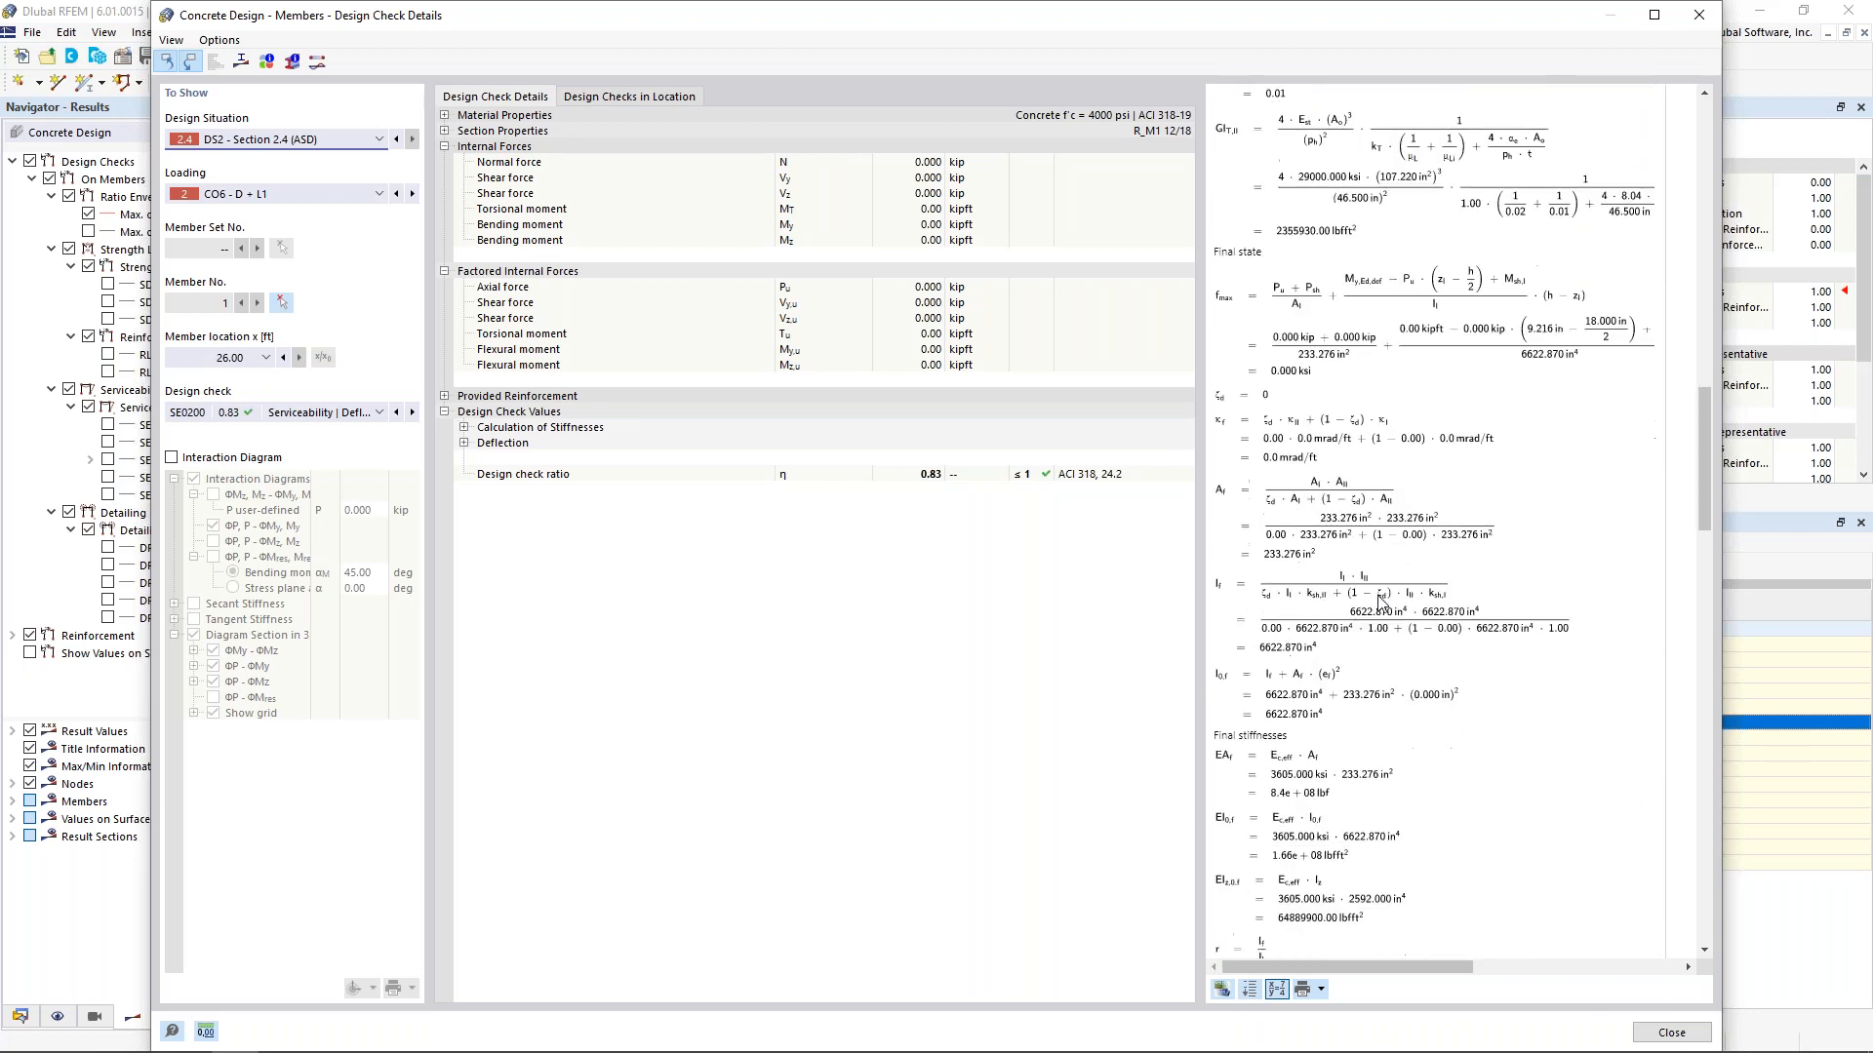
pyautogui.scroll(-20, 1380, 603)
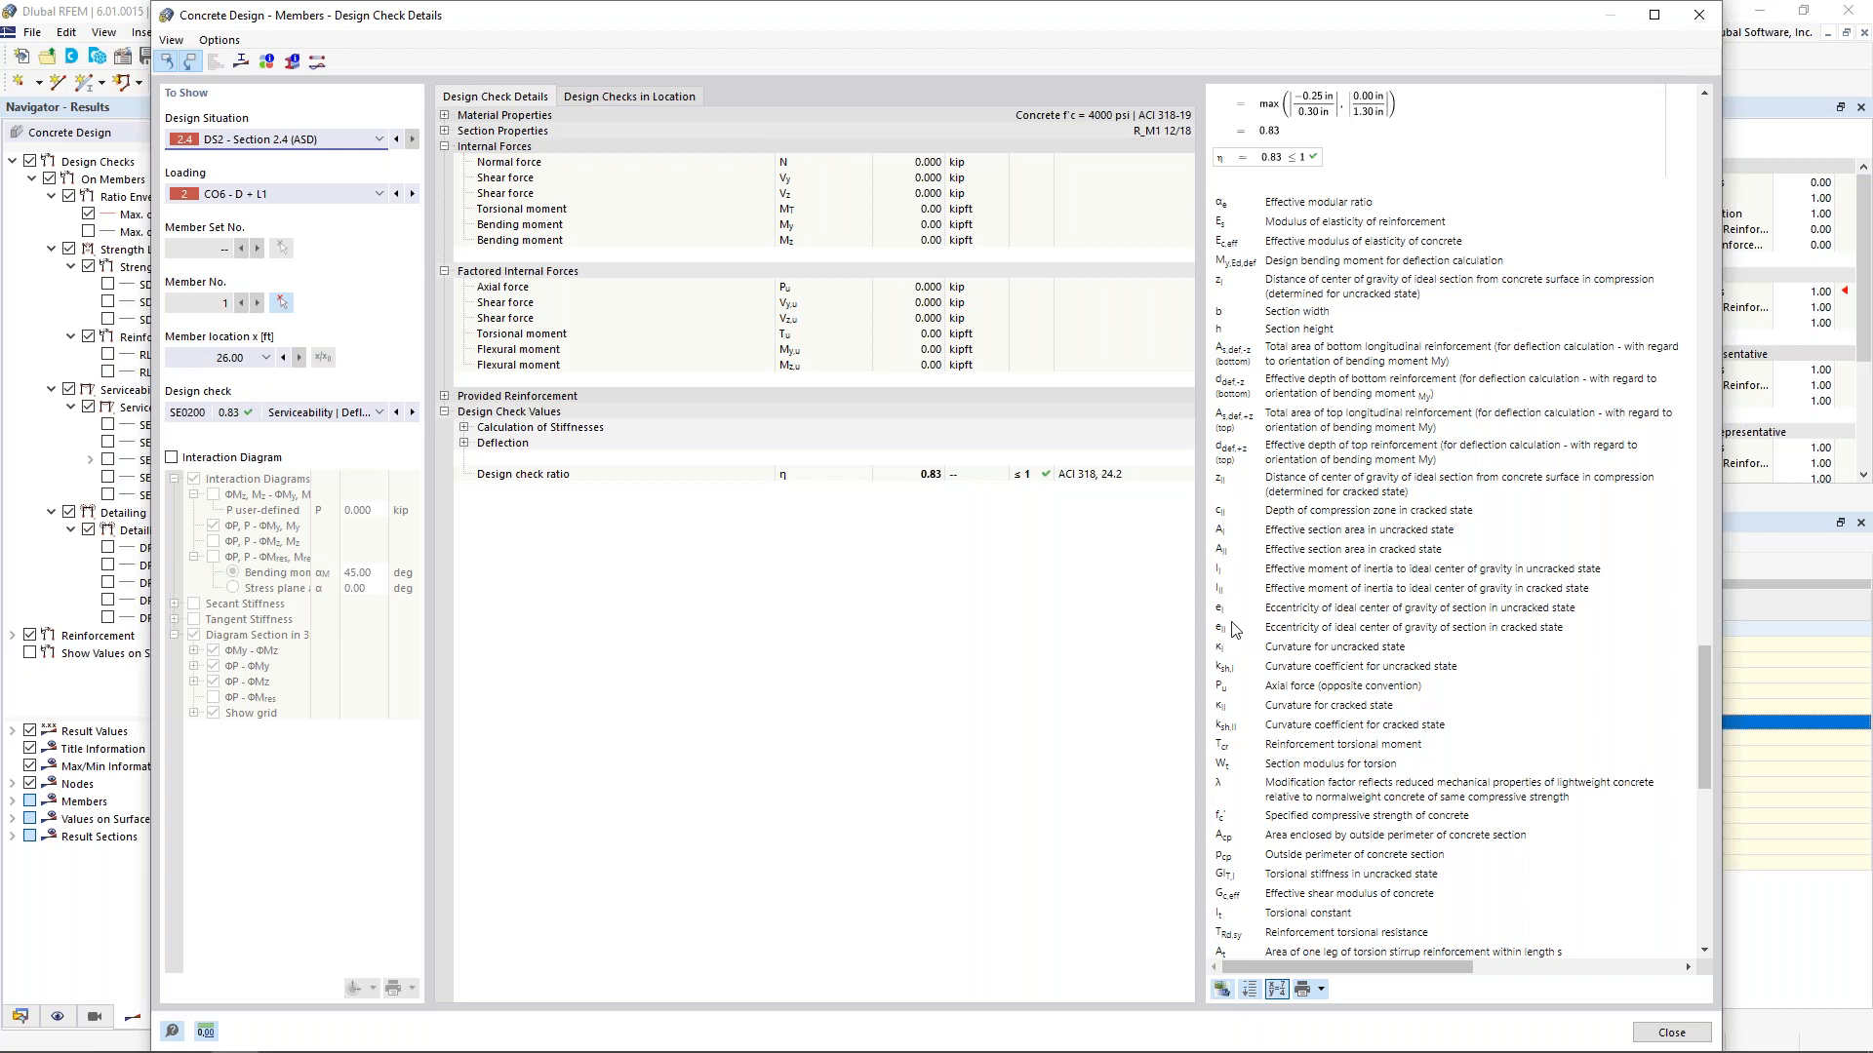
pyautogui.scroll(15, 1233, 629)
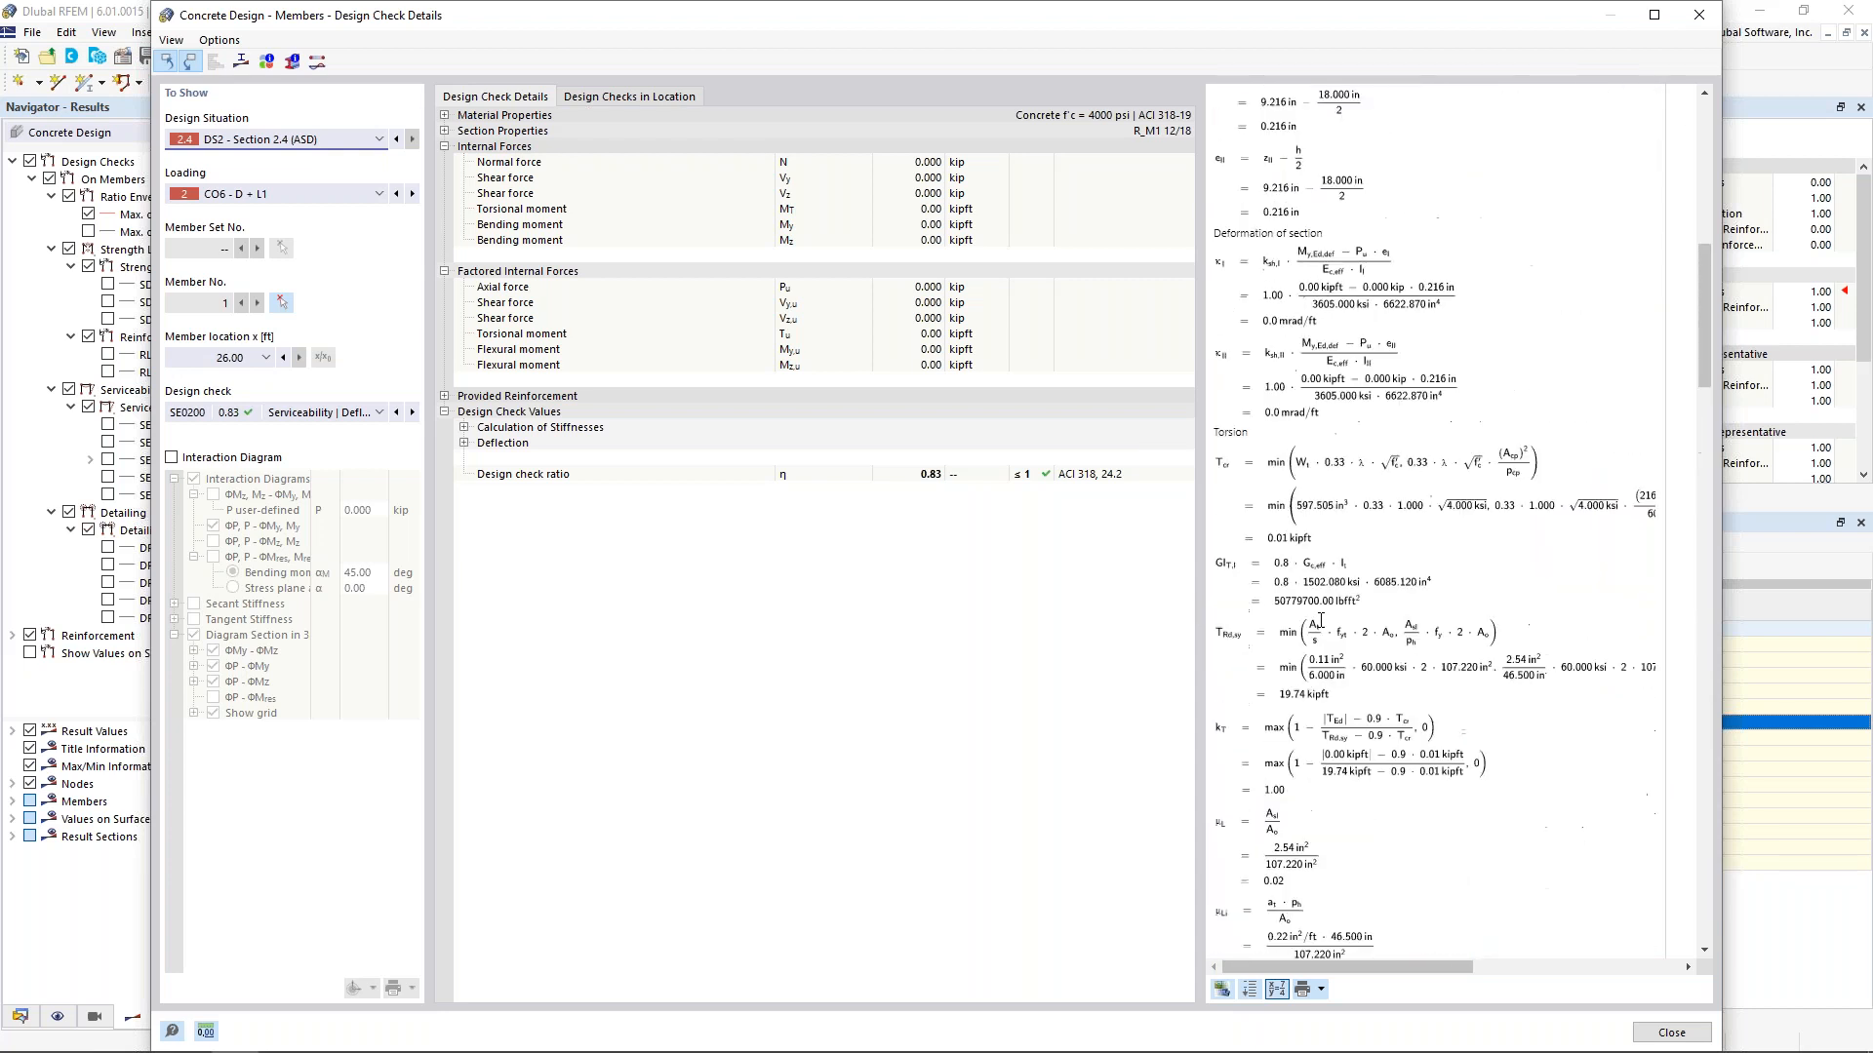
pyautogui.scroll(12, 1320, 620)
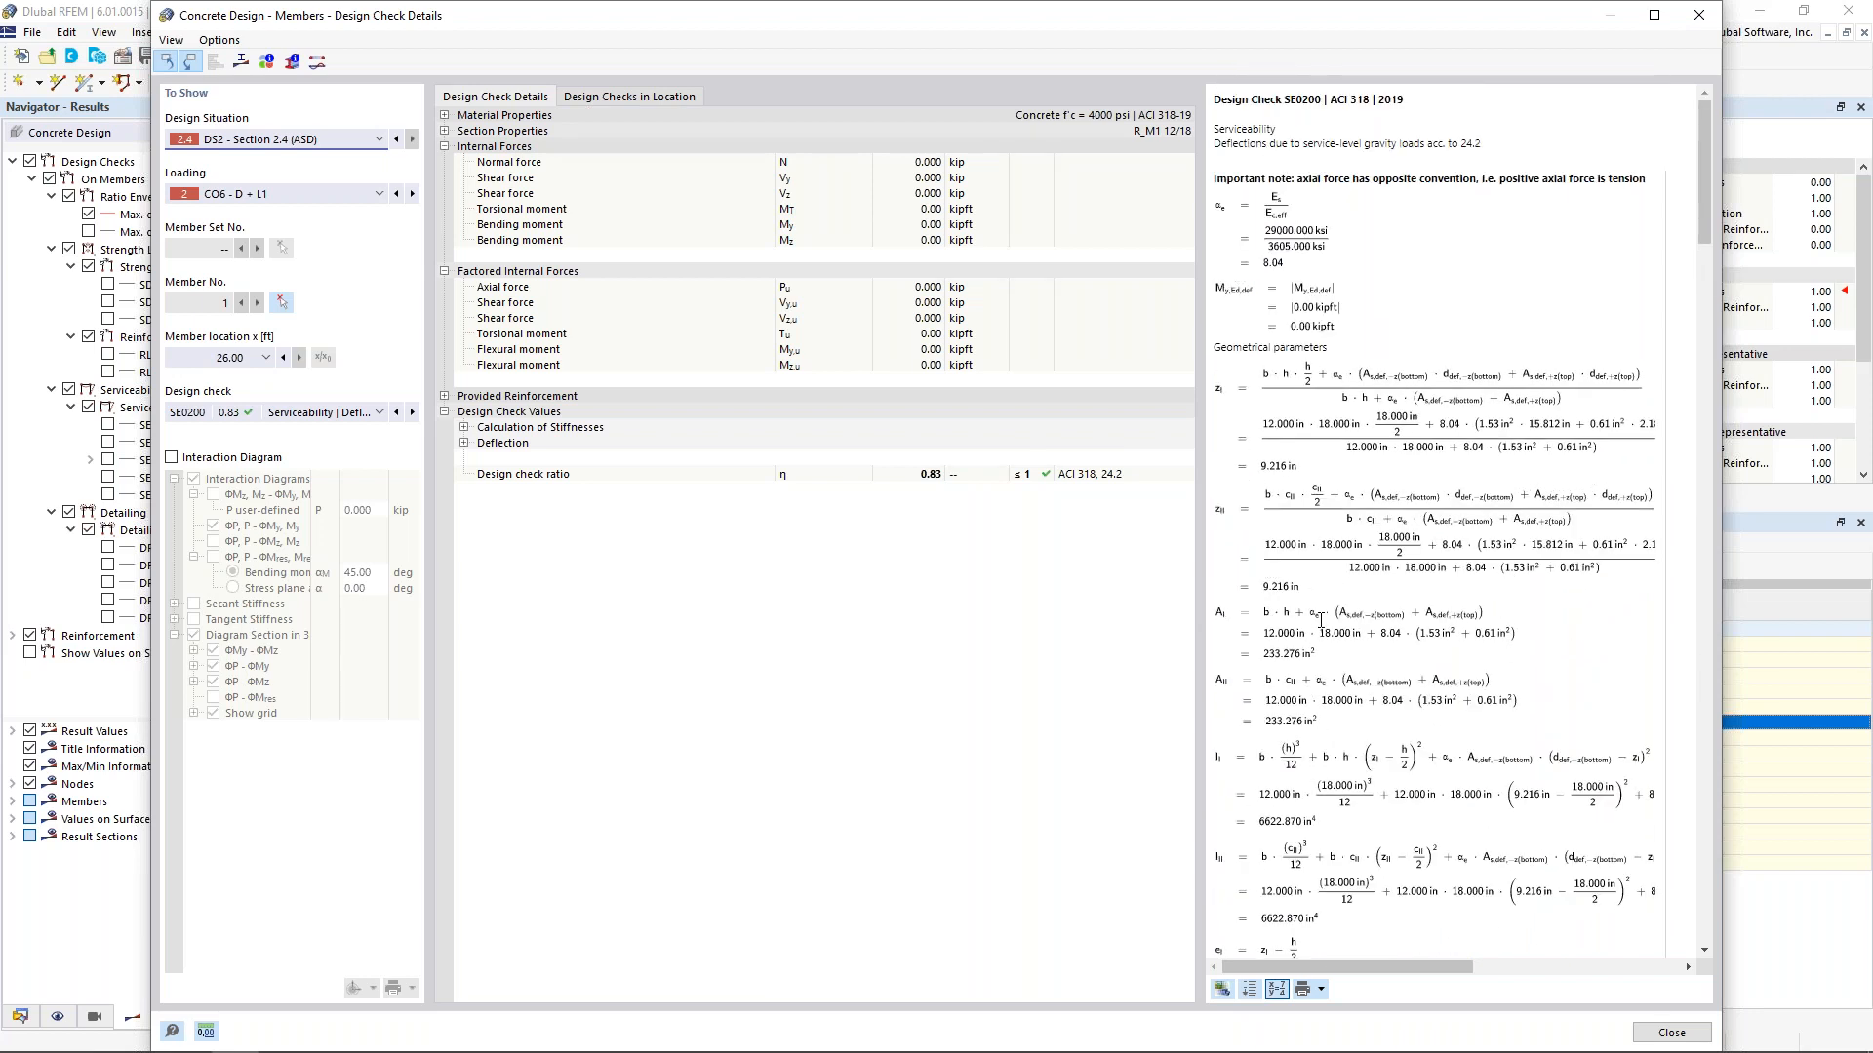
pyautogui.scroll(-3, 1658, 599)
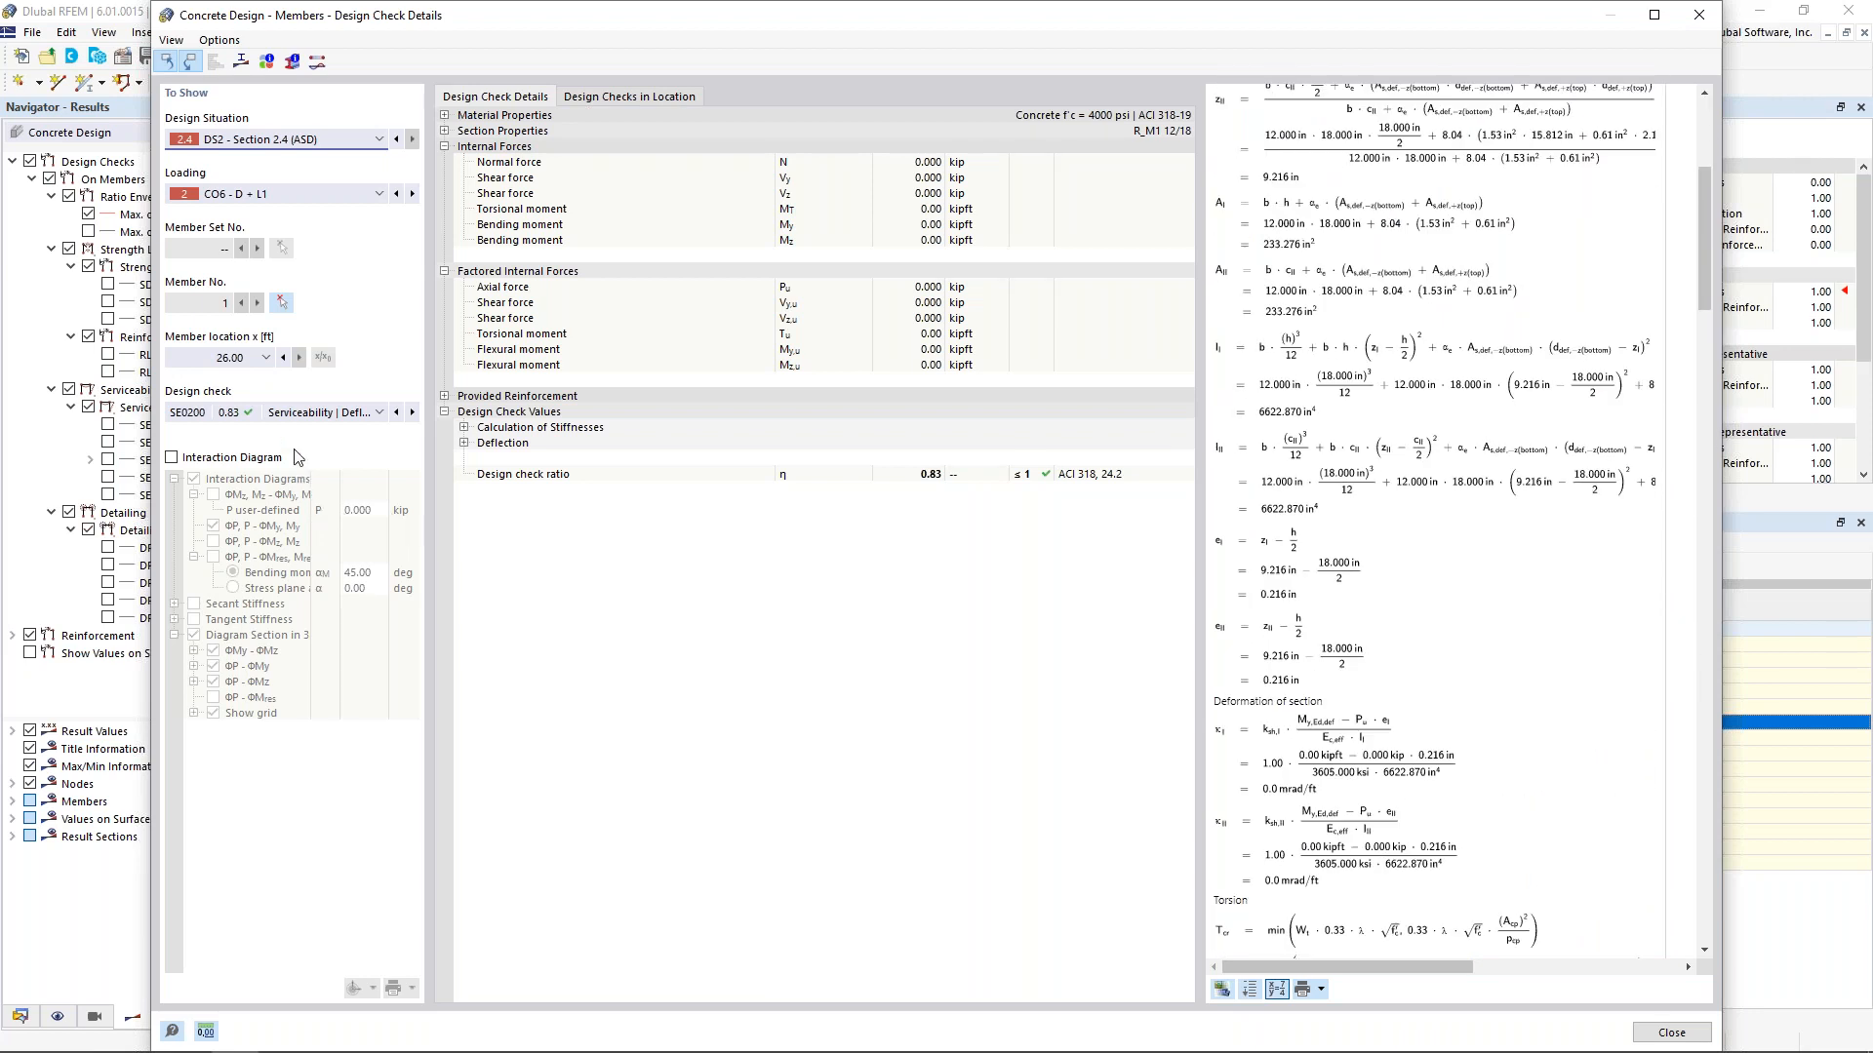
# View the design check details for maximum bar spacing (SE0300) and minimum shrinkage reinforcement area (SE0400), and close the details
pyautogui.click(300, 414)
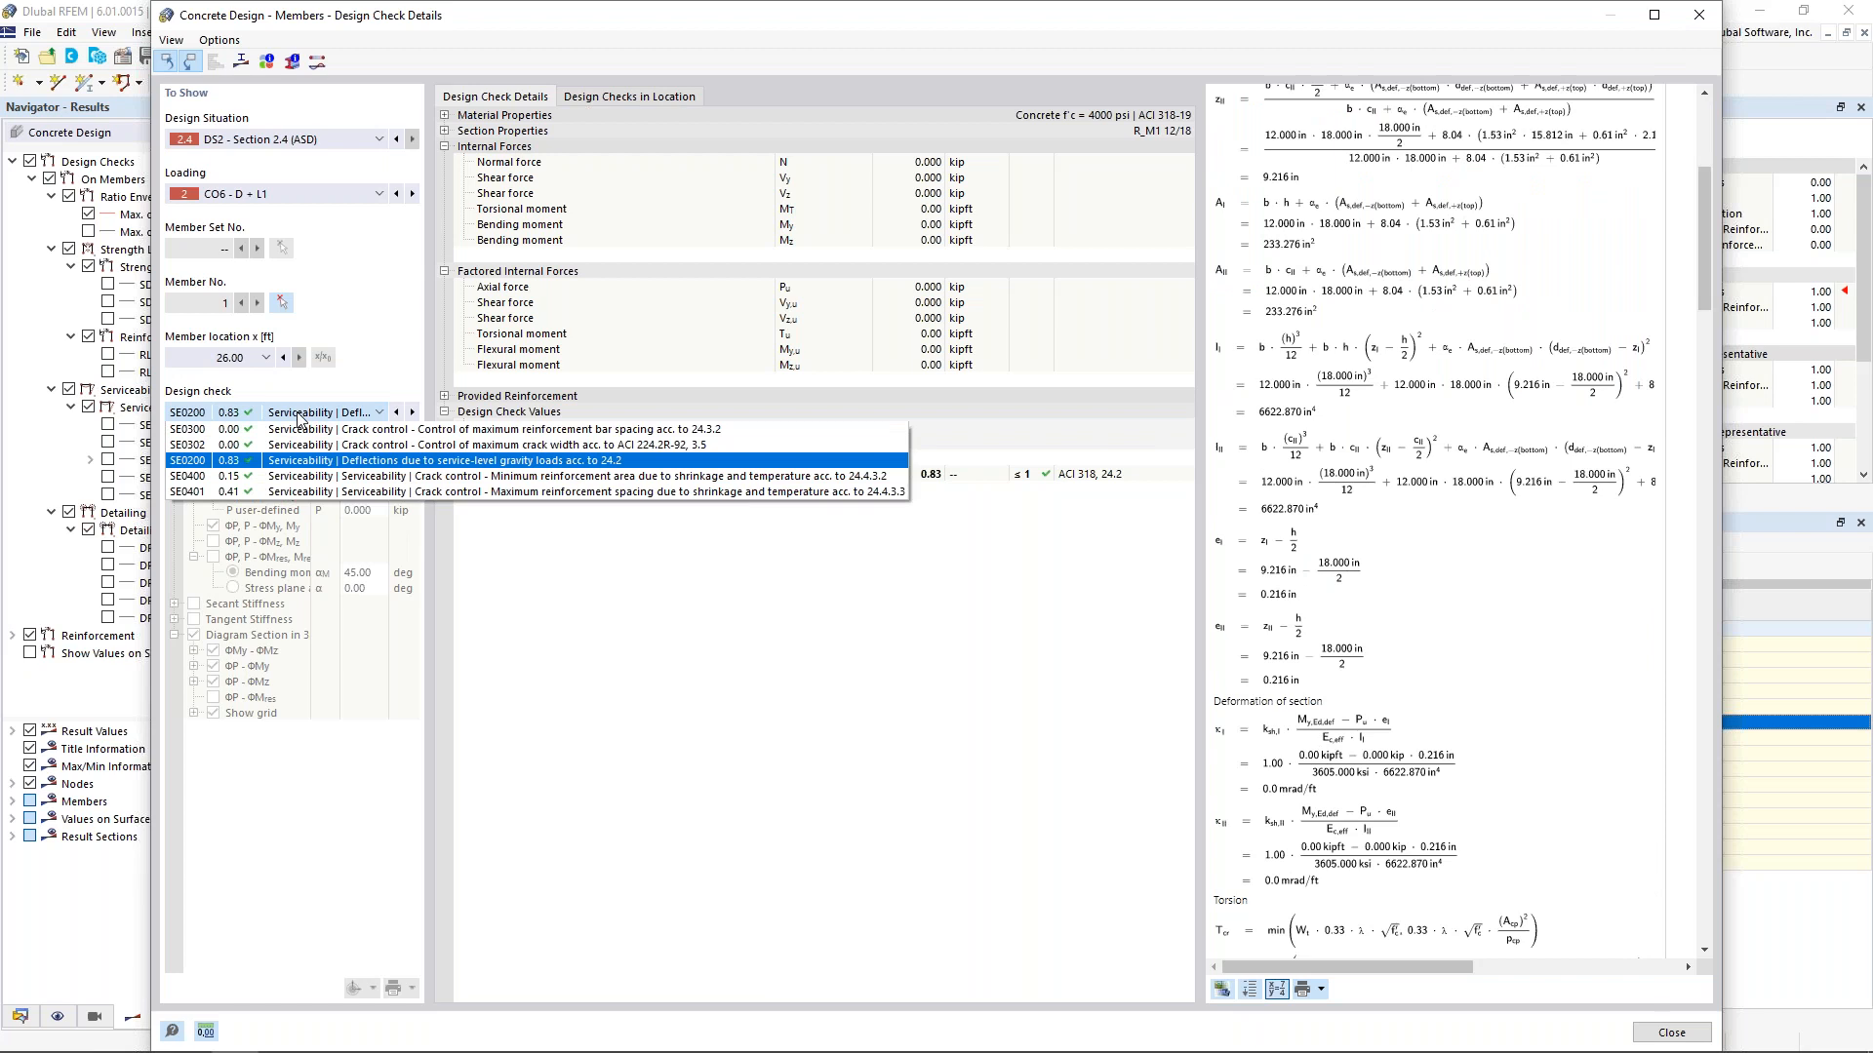
pyautogui.click(297, 415)
pyautogui.click(297, 415)
pyautogui.click(294, 431)
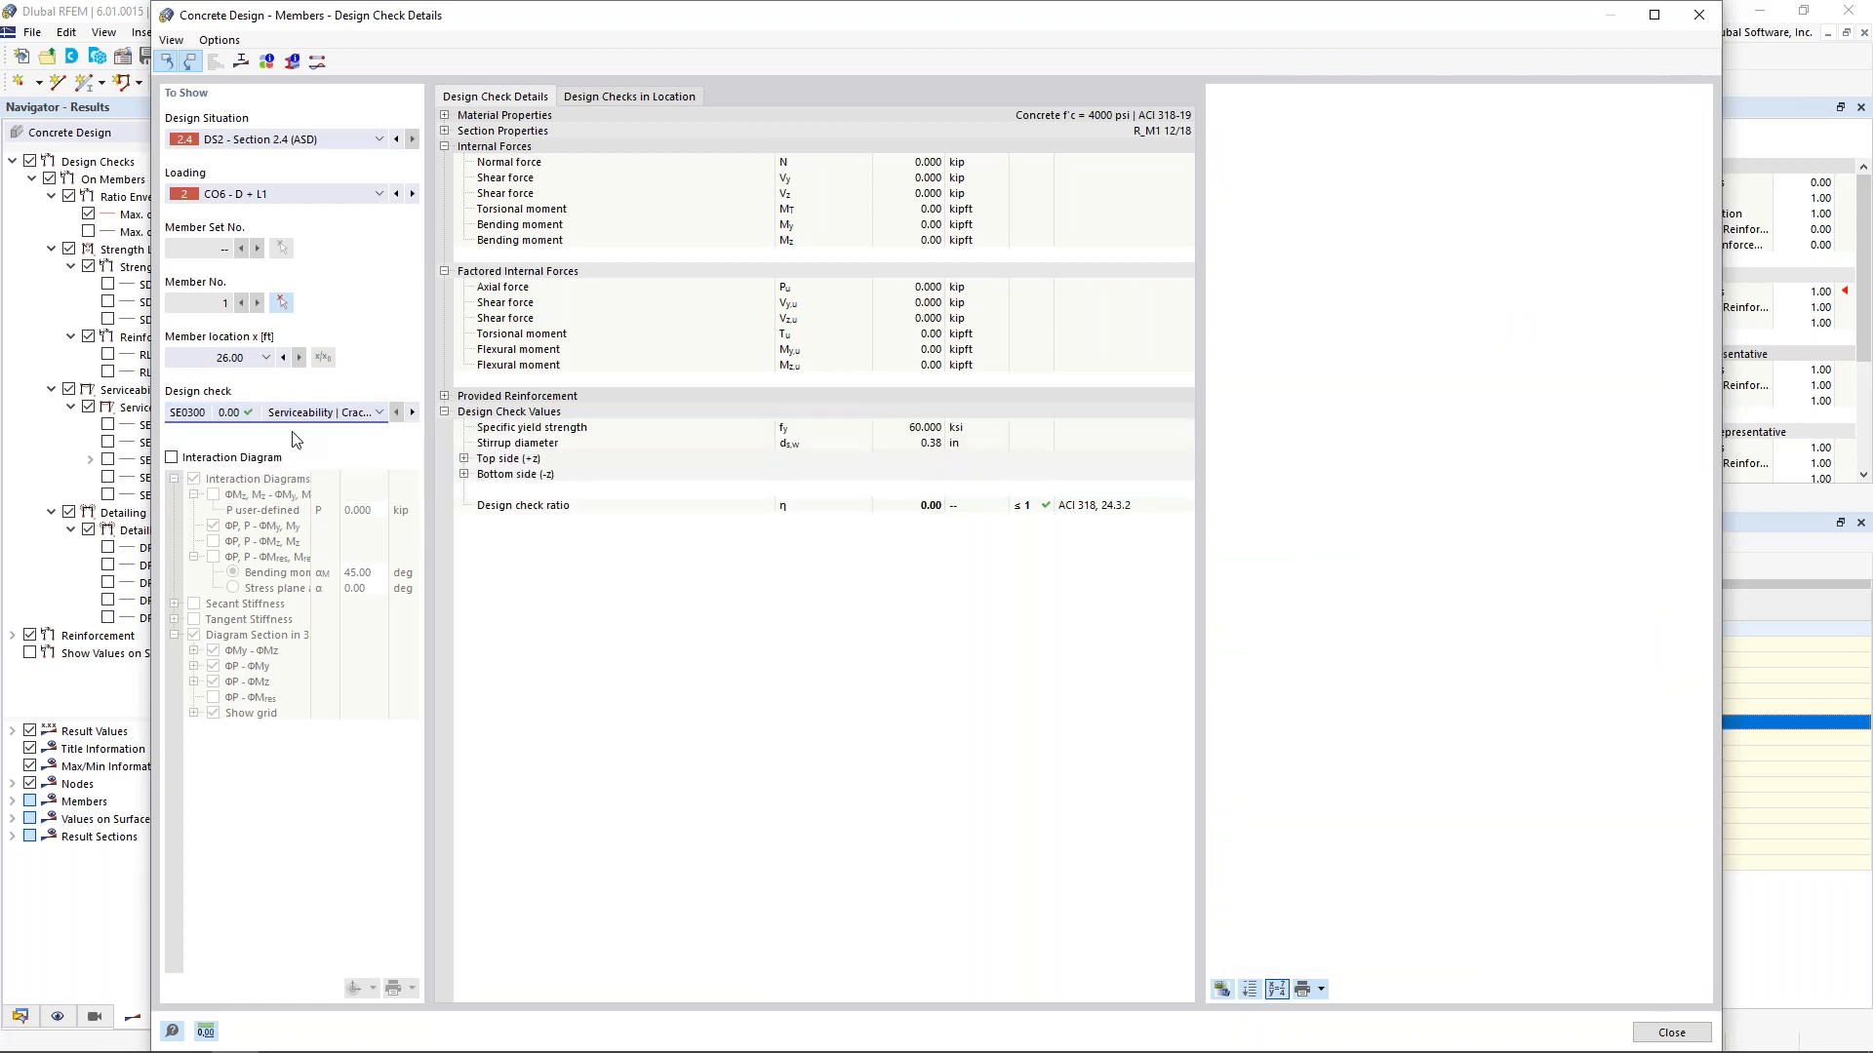
pyautogui.click(298, 416)
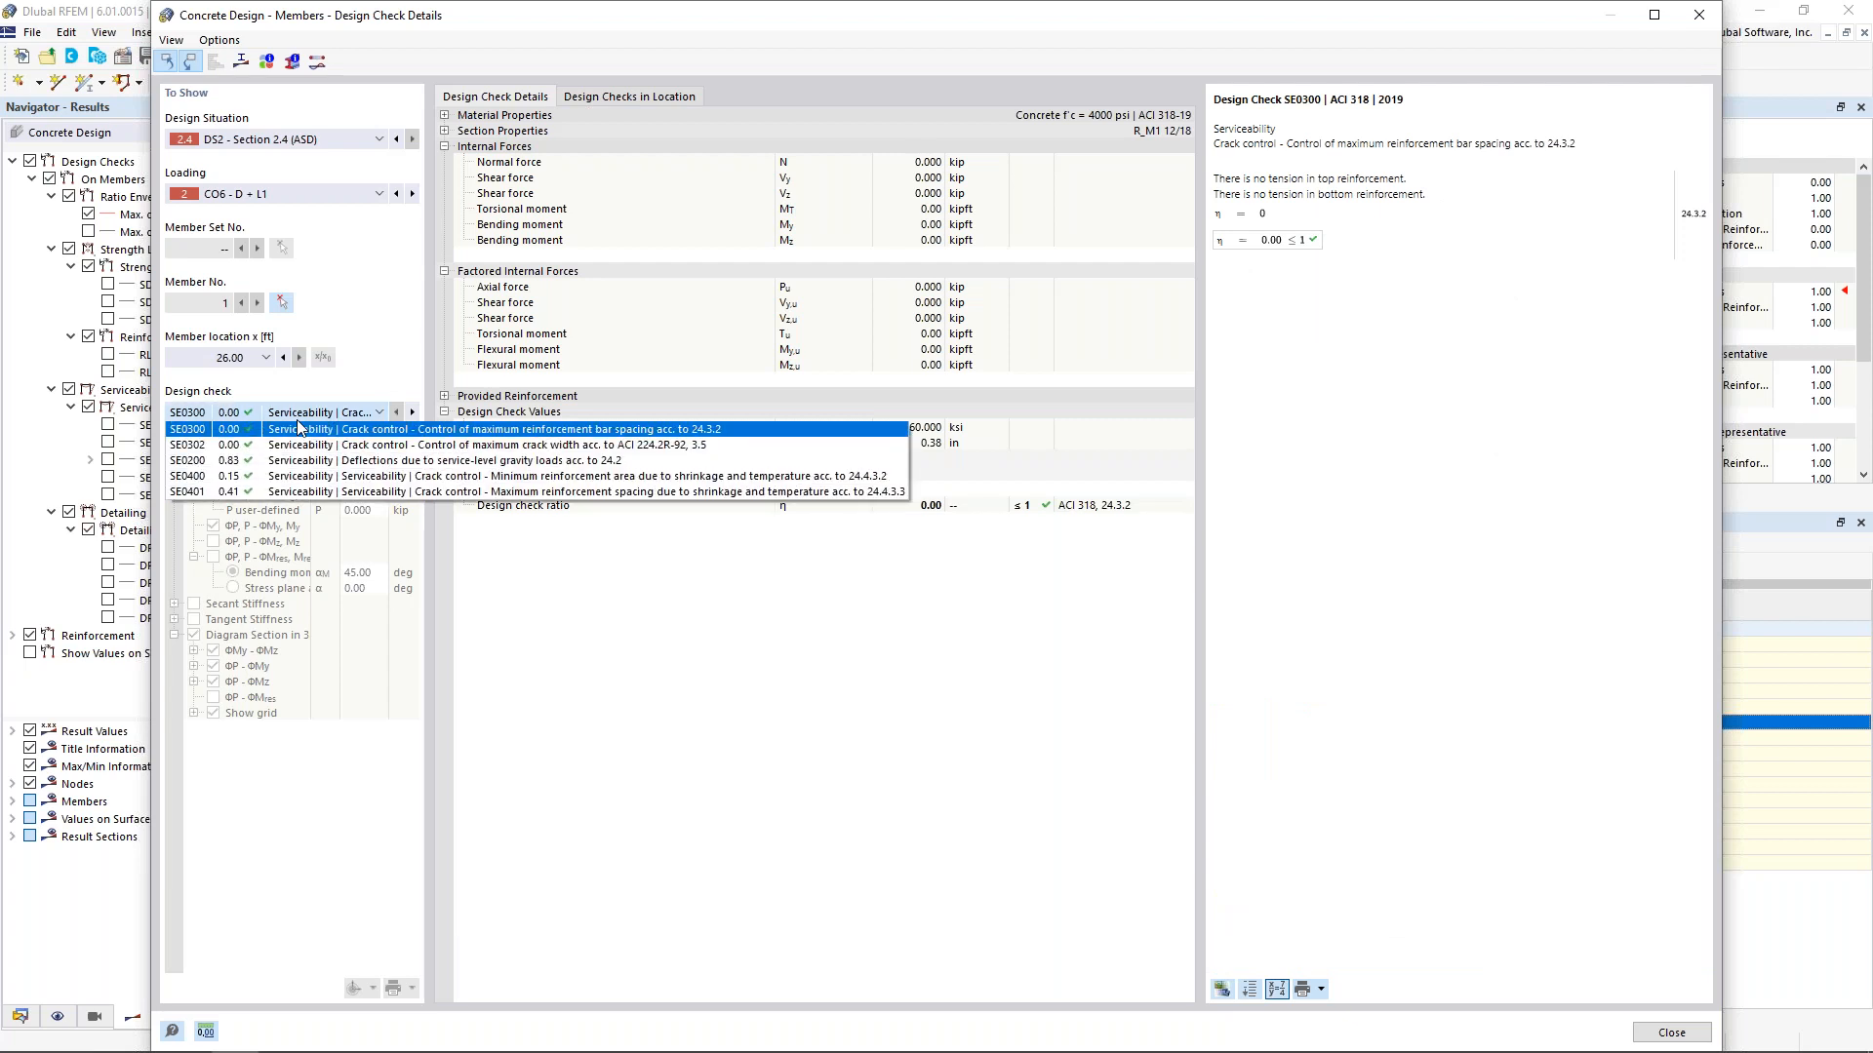
pyautogui.click(287, 475)
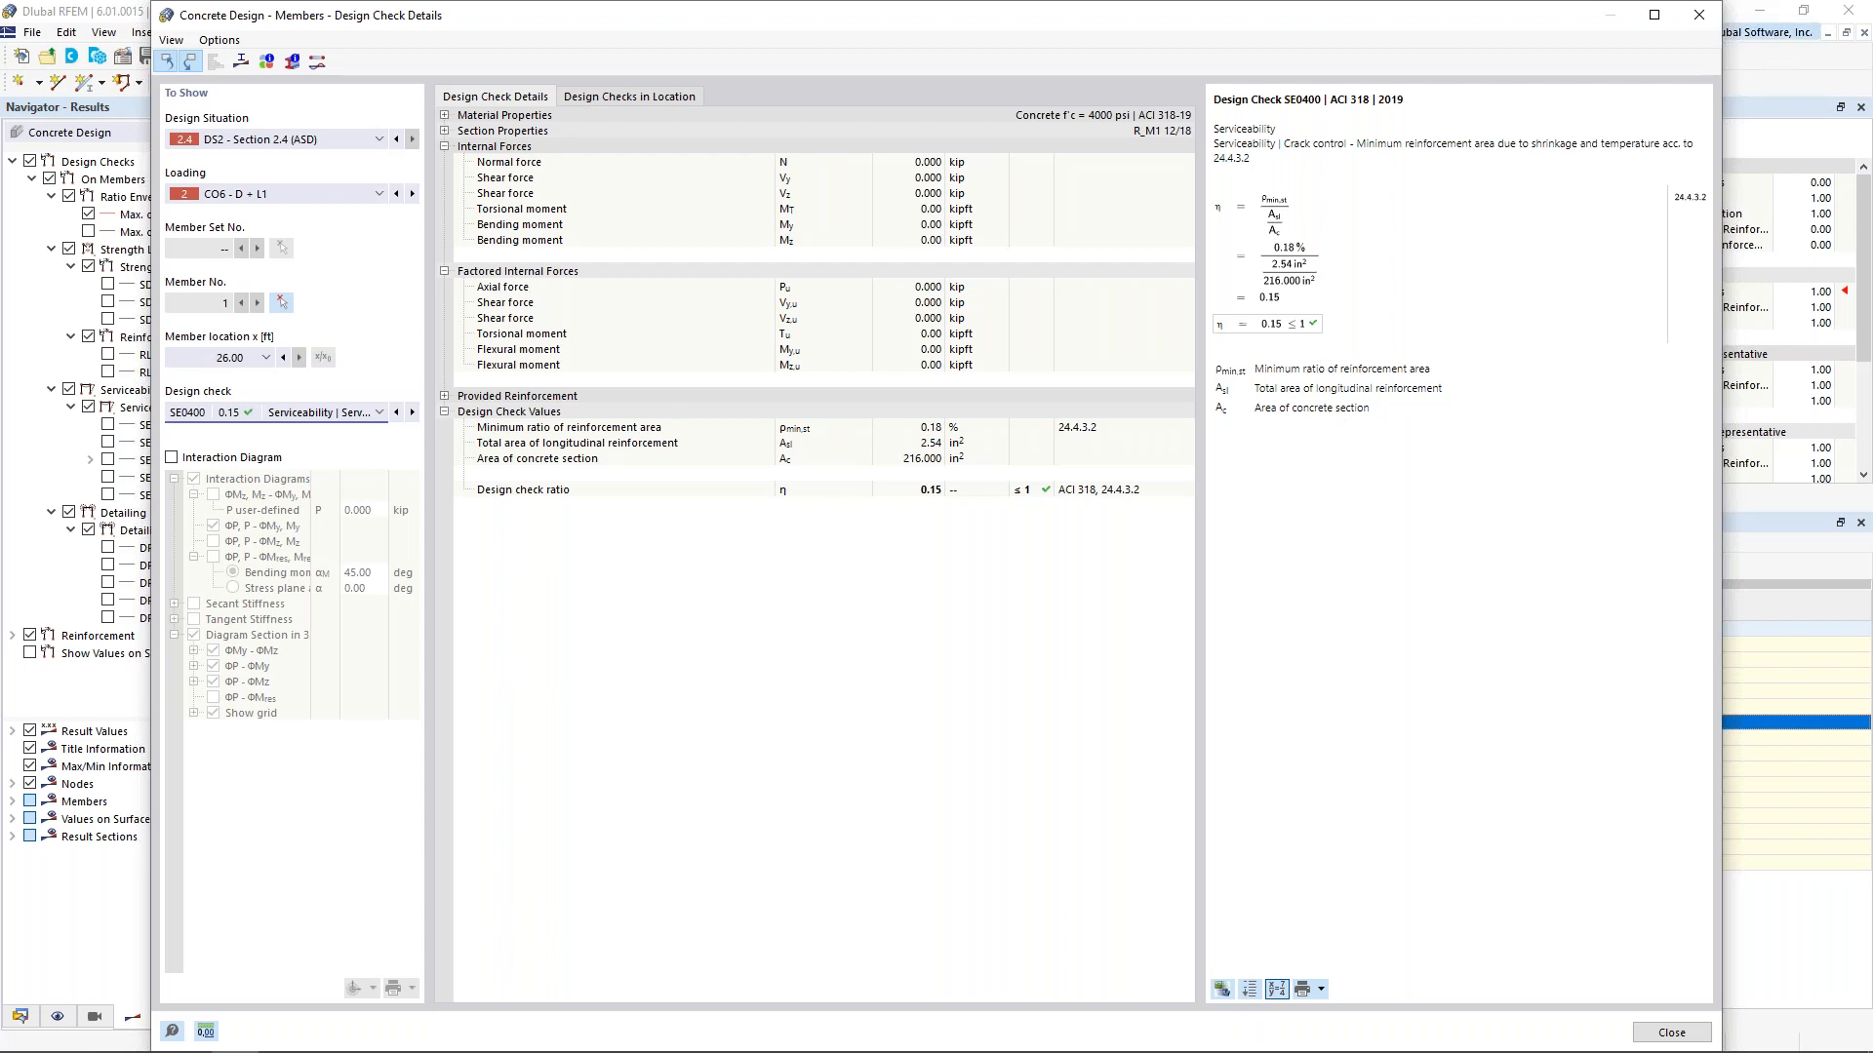
pyautogui.click(1698, 15)
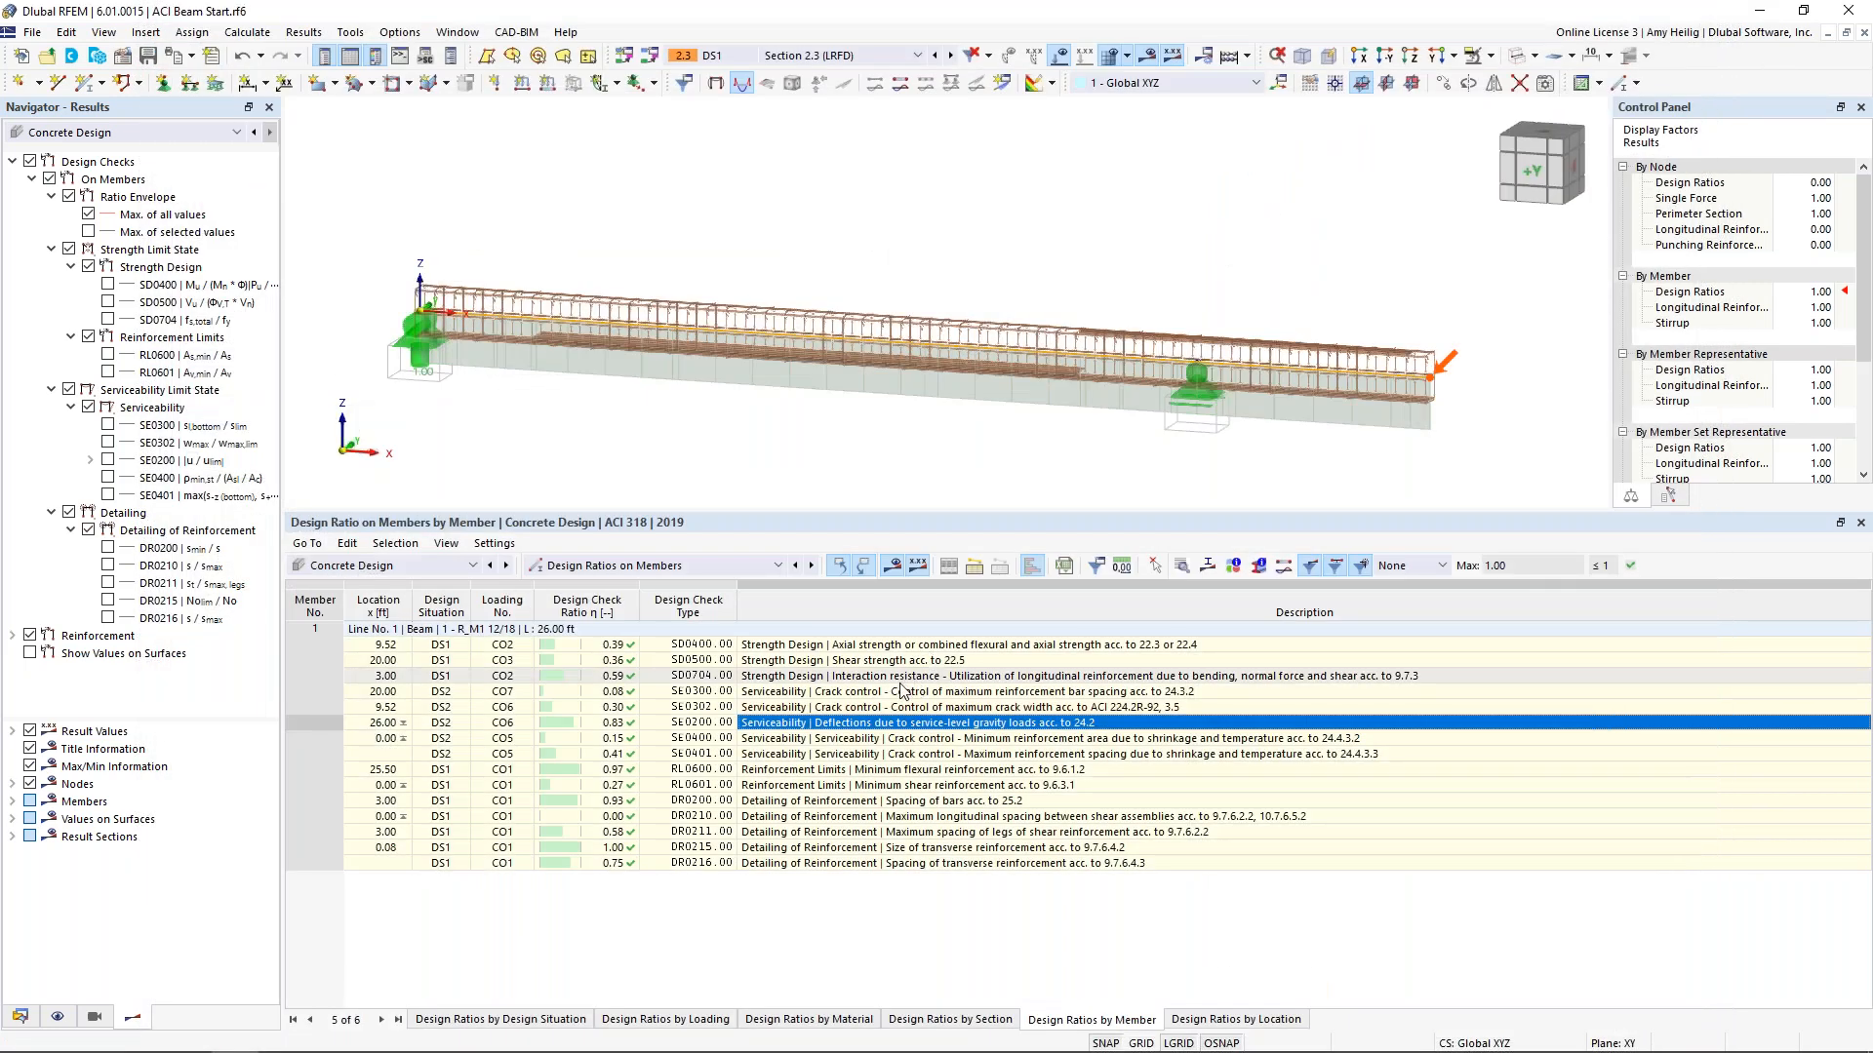
# Open the SD0400 axial and flexural strength check details, view the stress diagram in the section, and close both
pyautogui.click(836, 646)
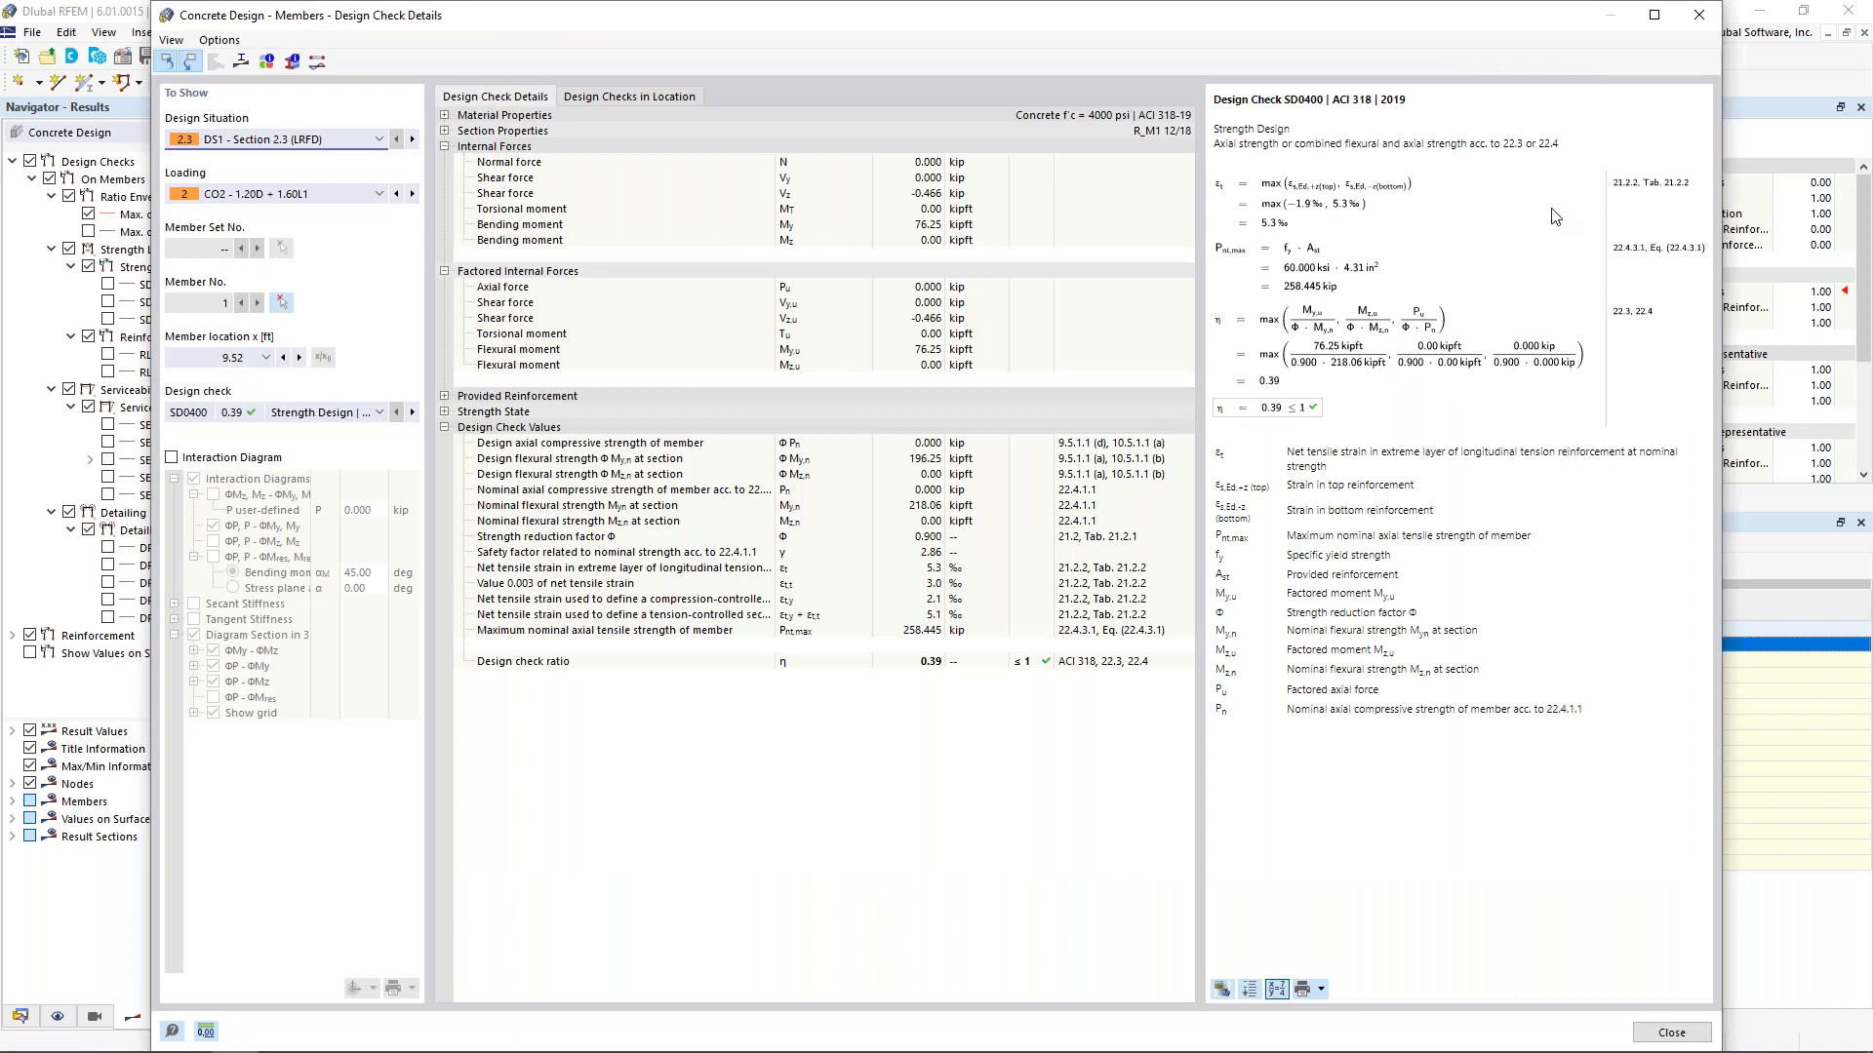
pyautogui.click(242, 63)
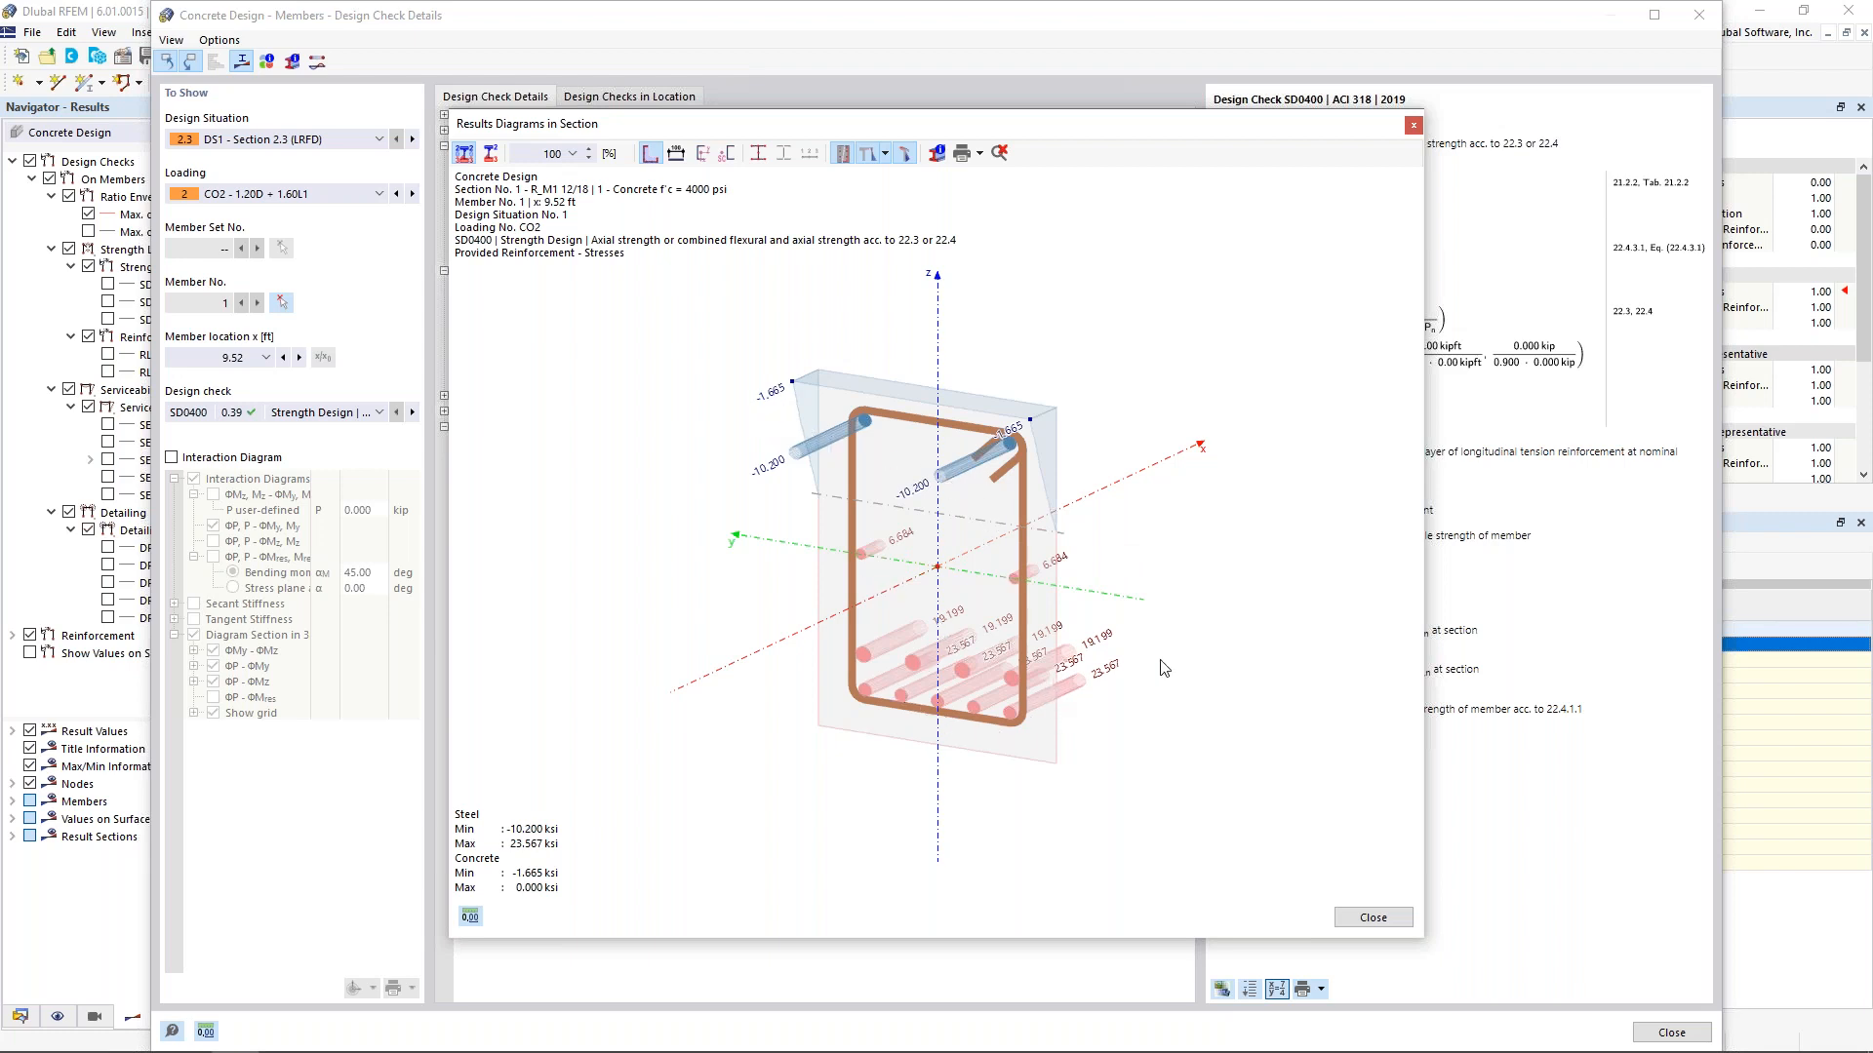
pyautogui.click(1385, 917)
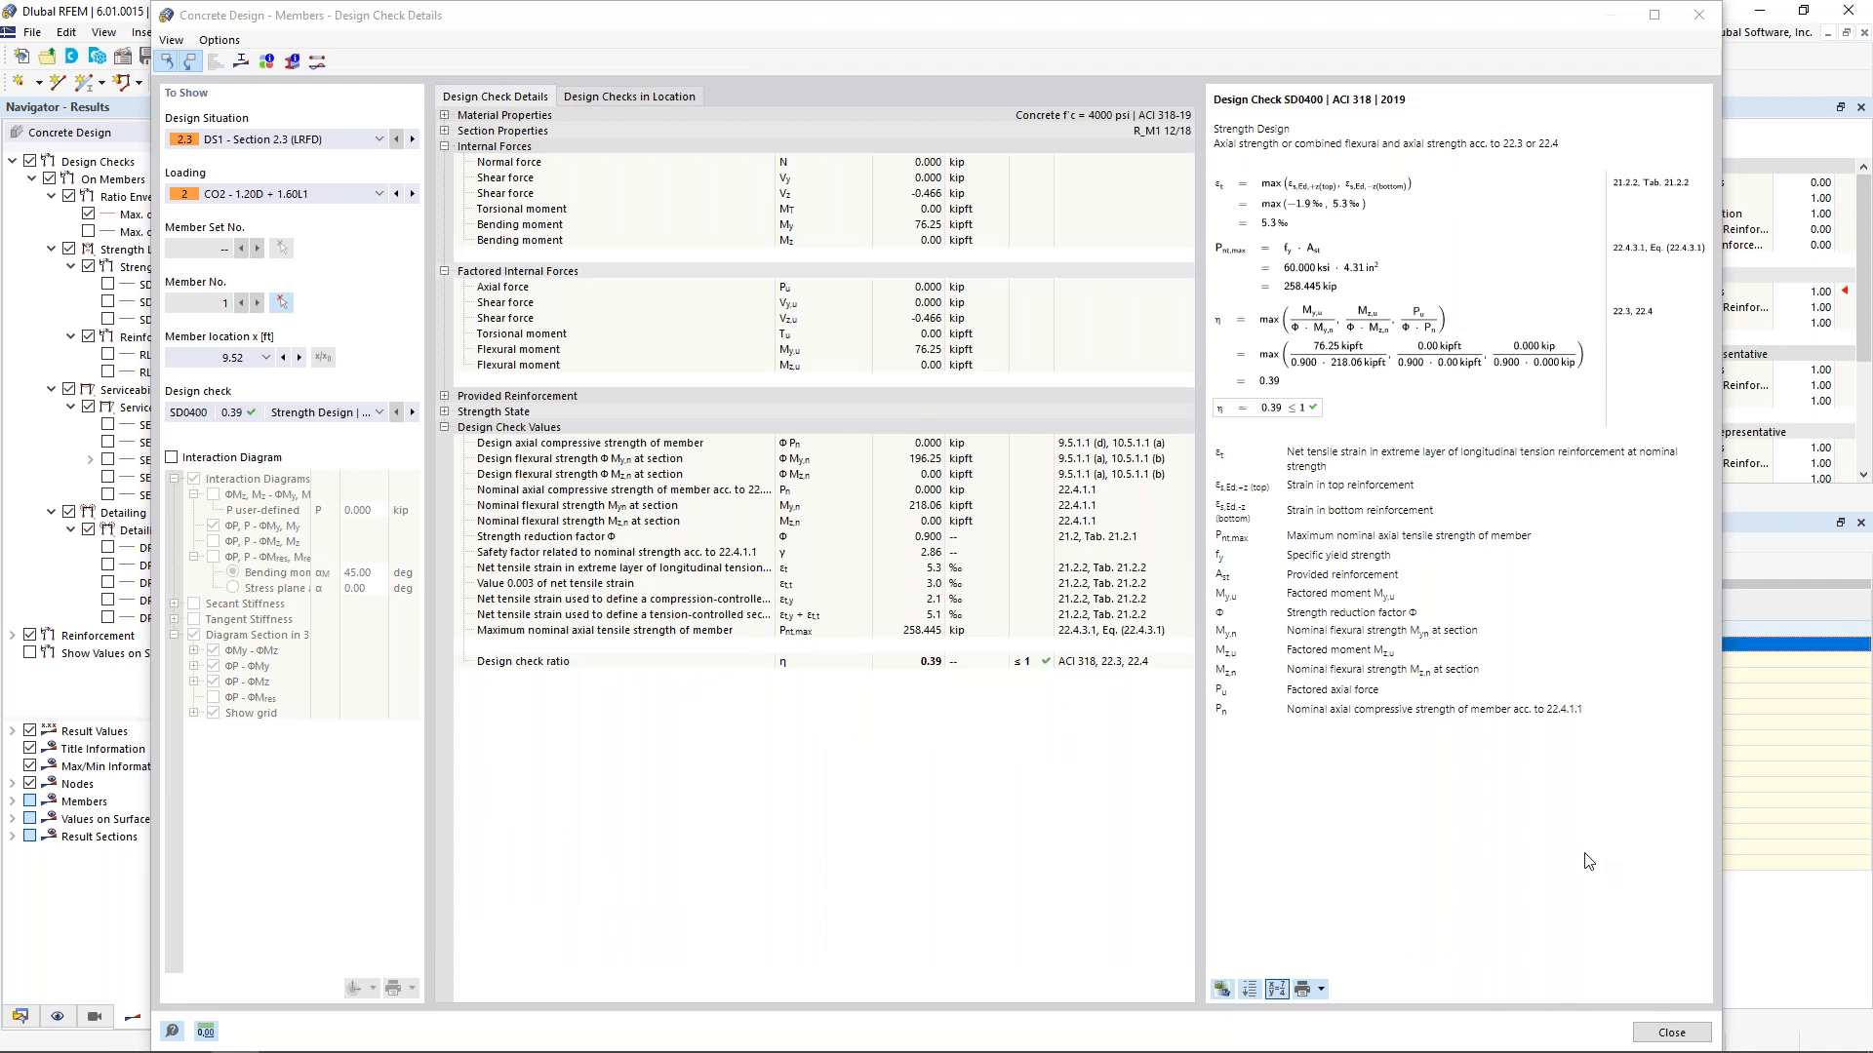
pyautogui.click(1671, 1031)
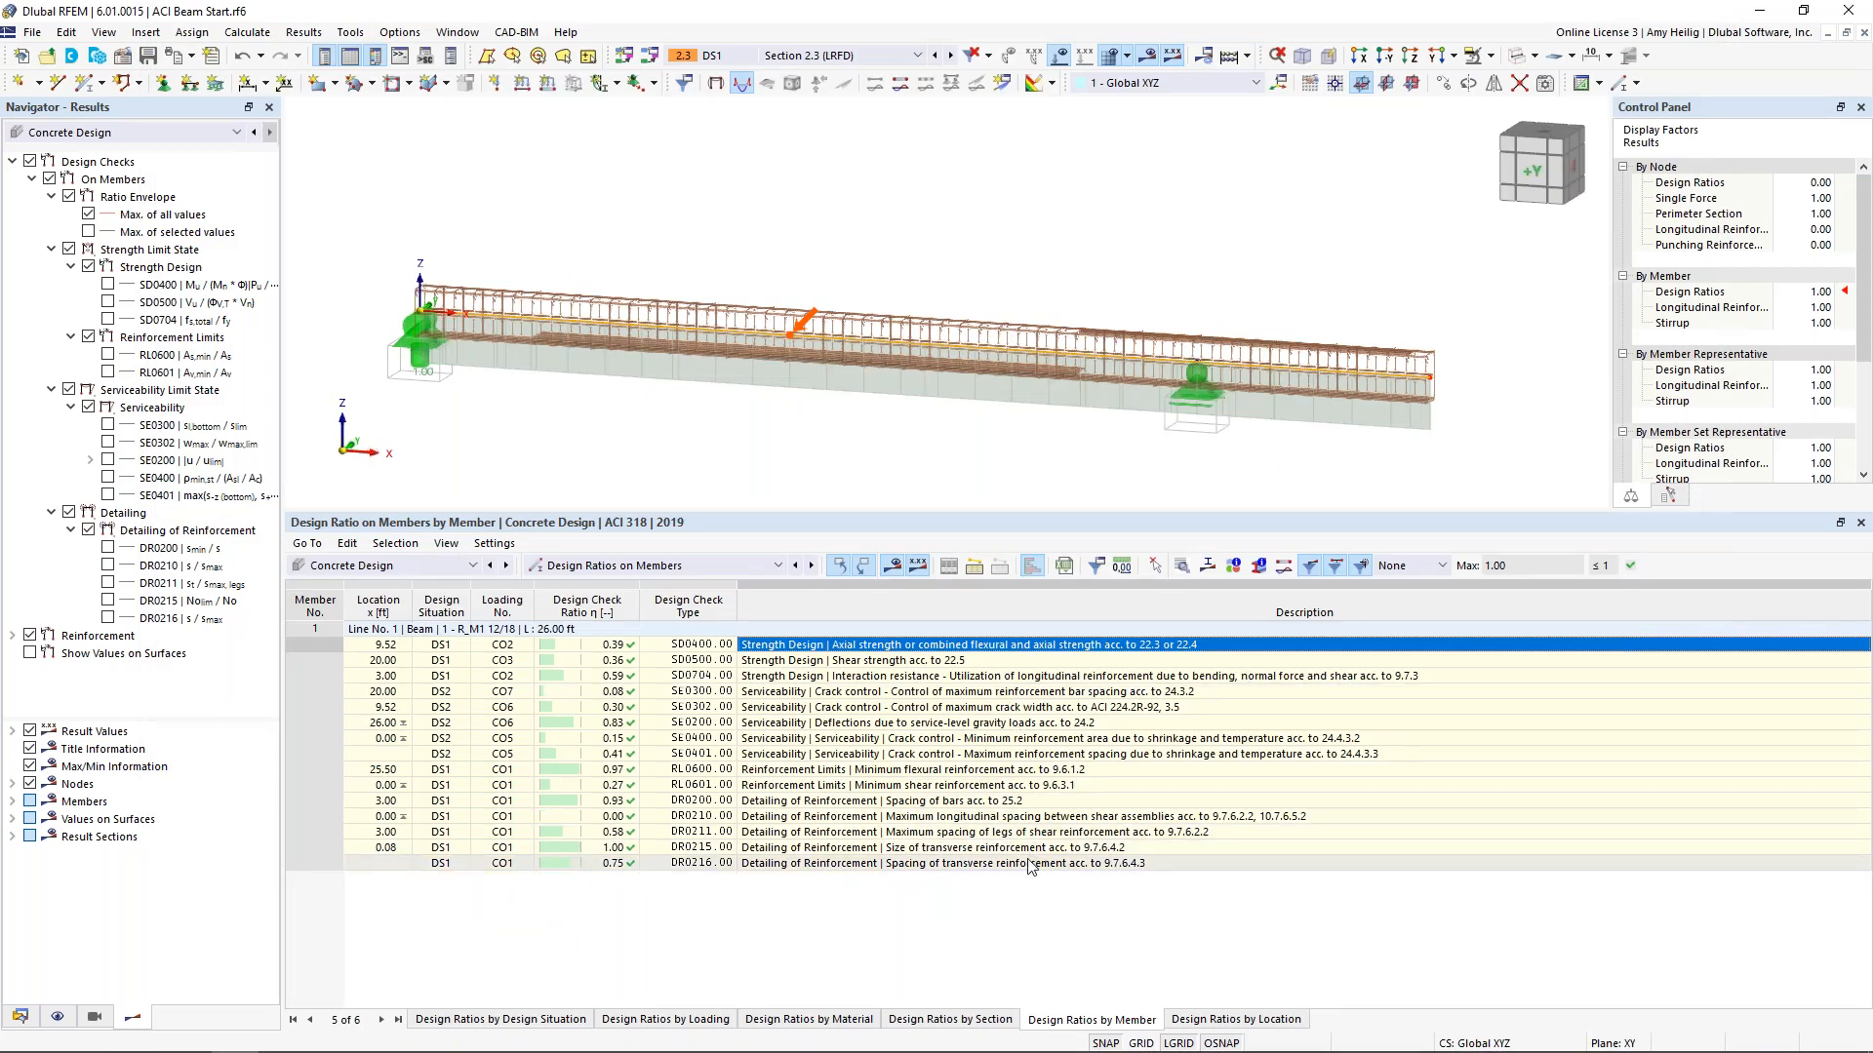
# Turn off the reinforcement results of Concrete Design and hide the member reinforcement in the model display
pyautogui.click(56, 142)
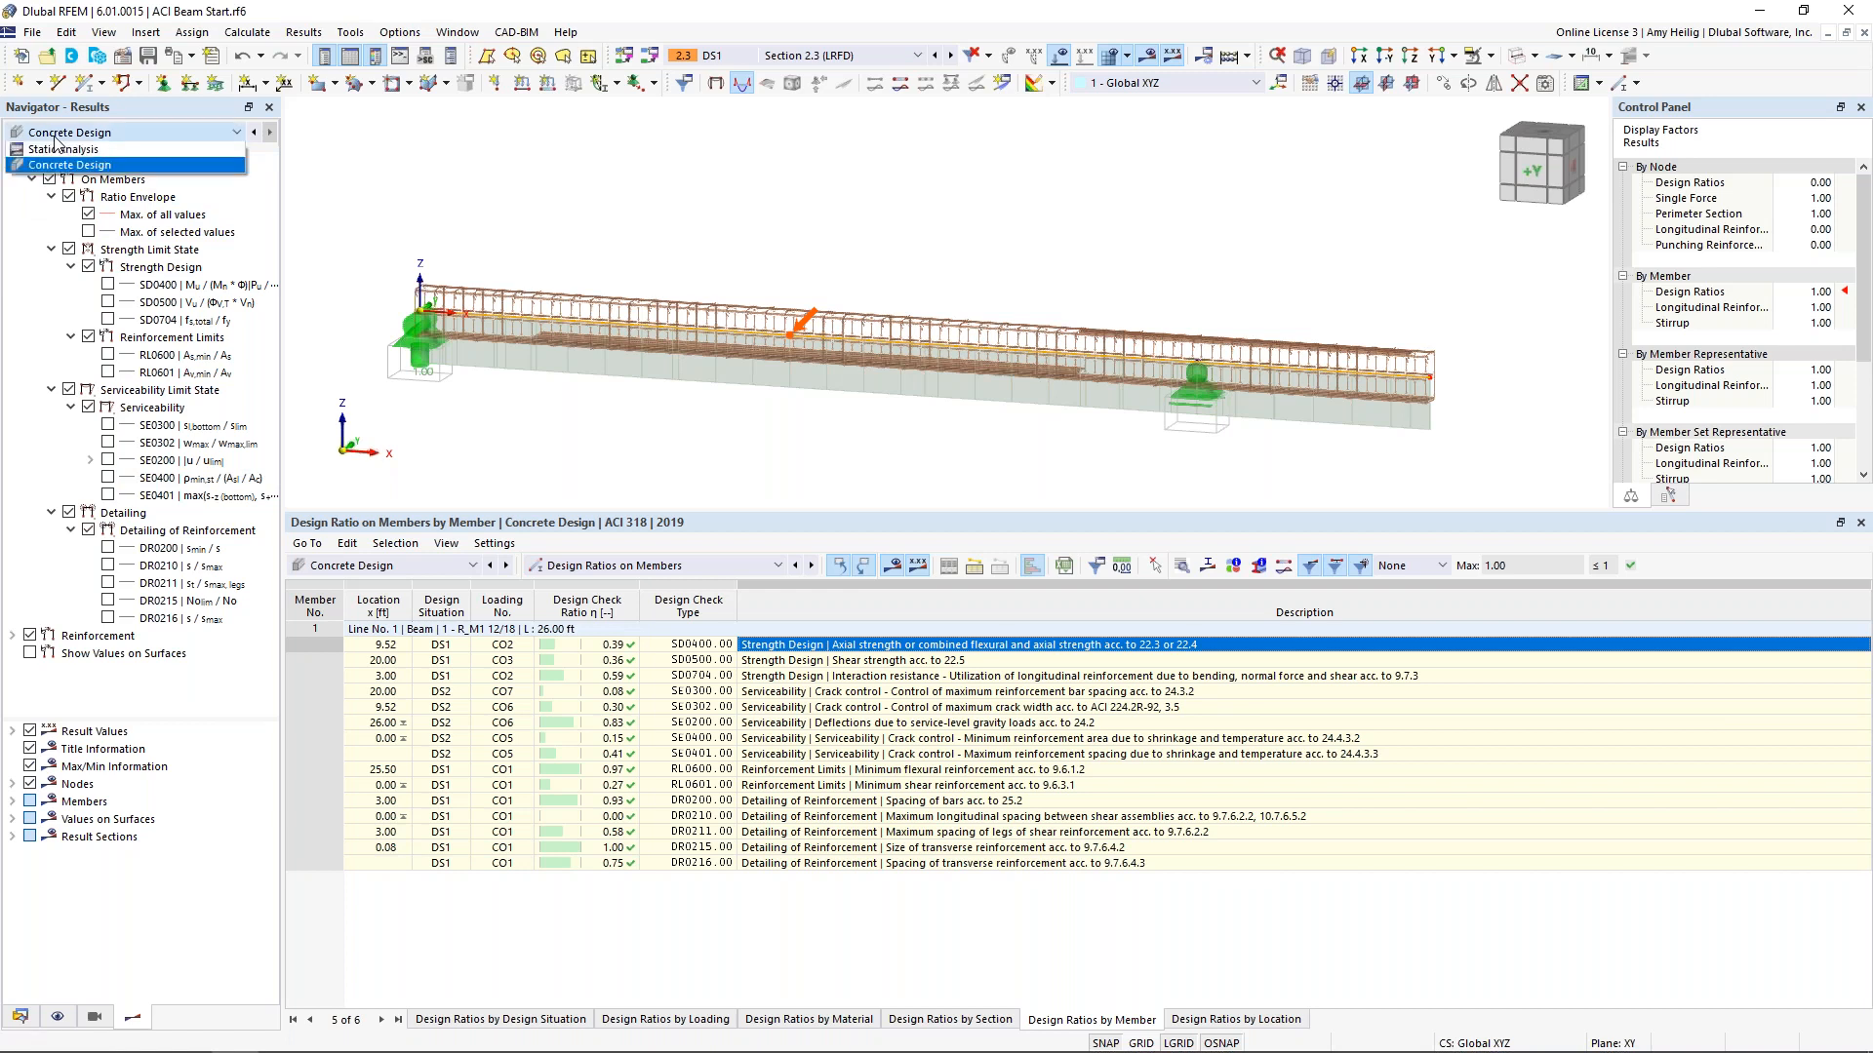
pyautogui.click(55, 166)
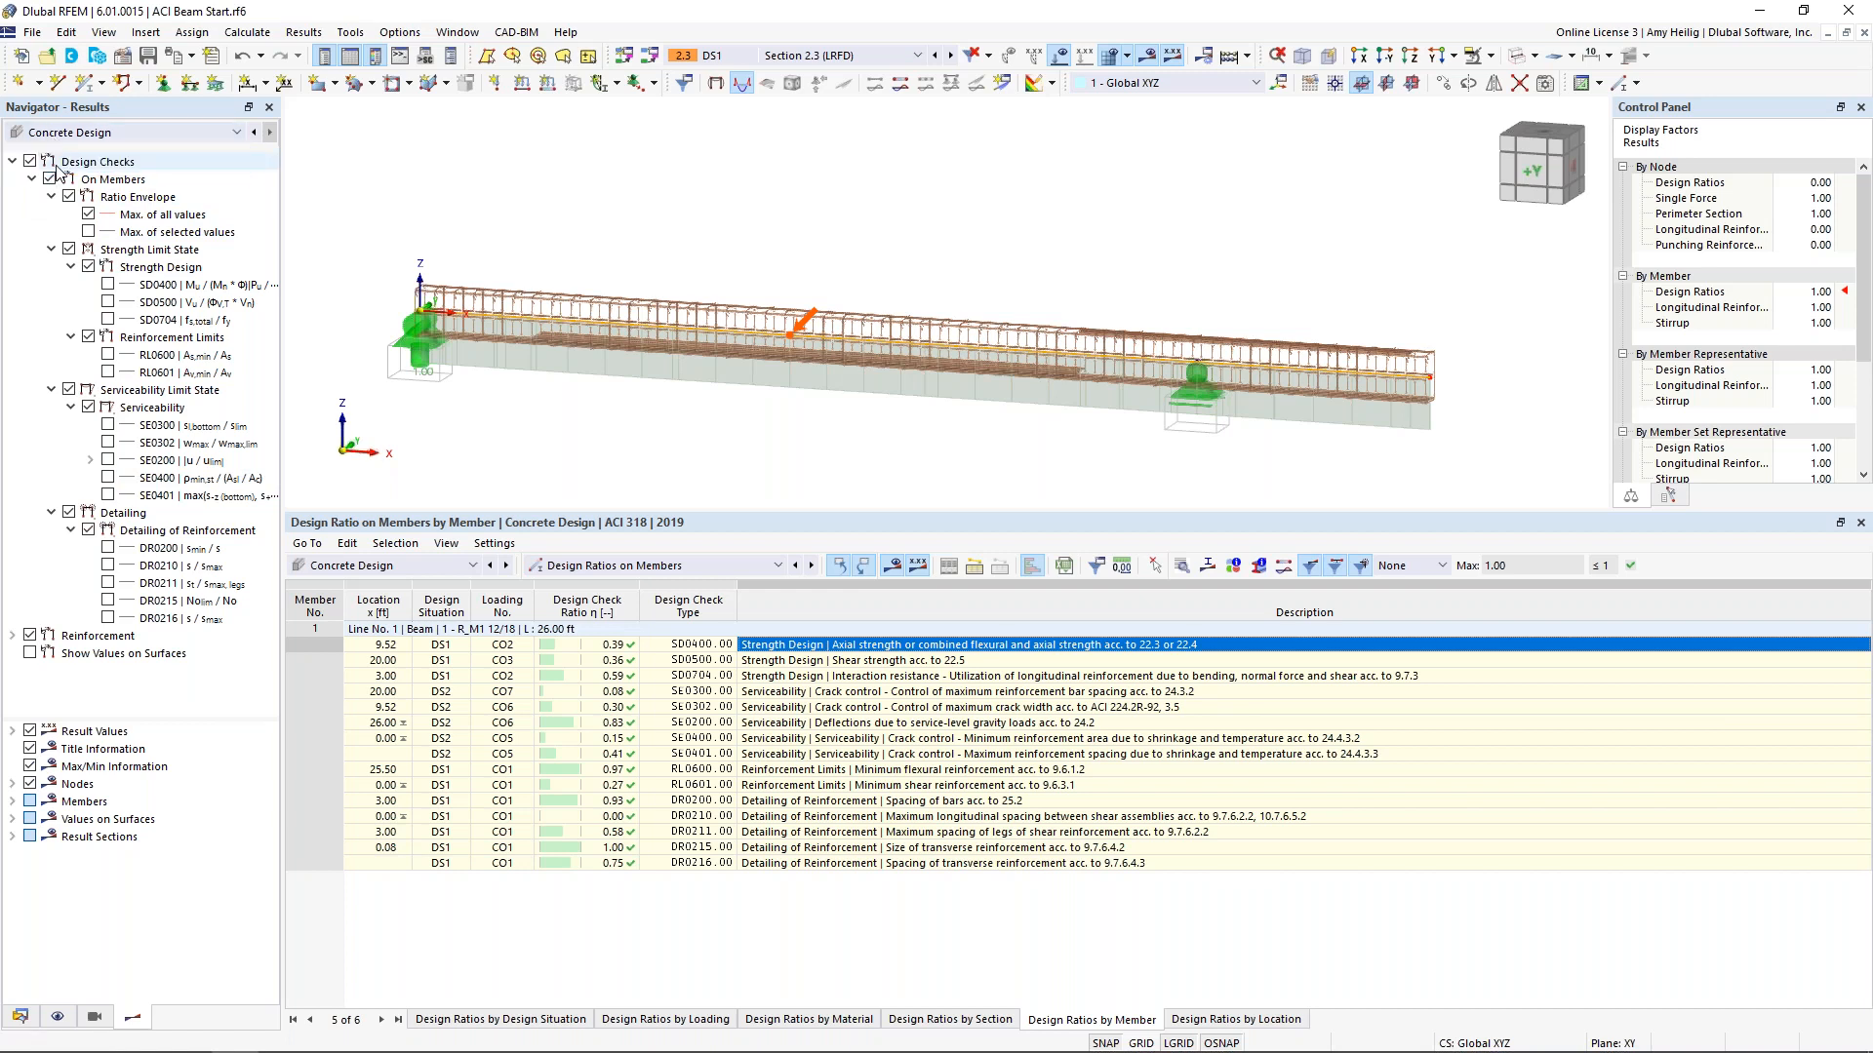
pyautogui.click(13, 162)
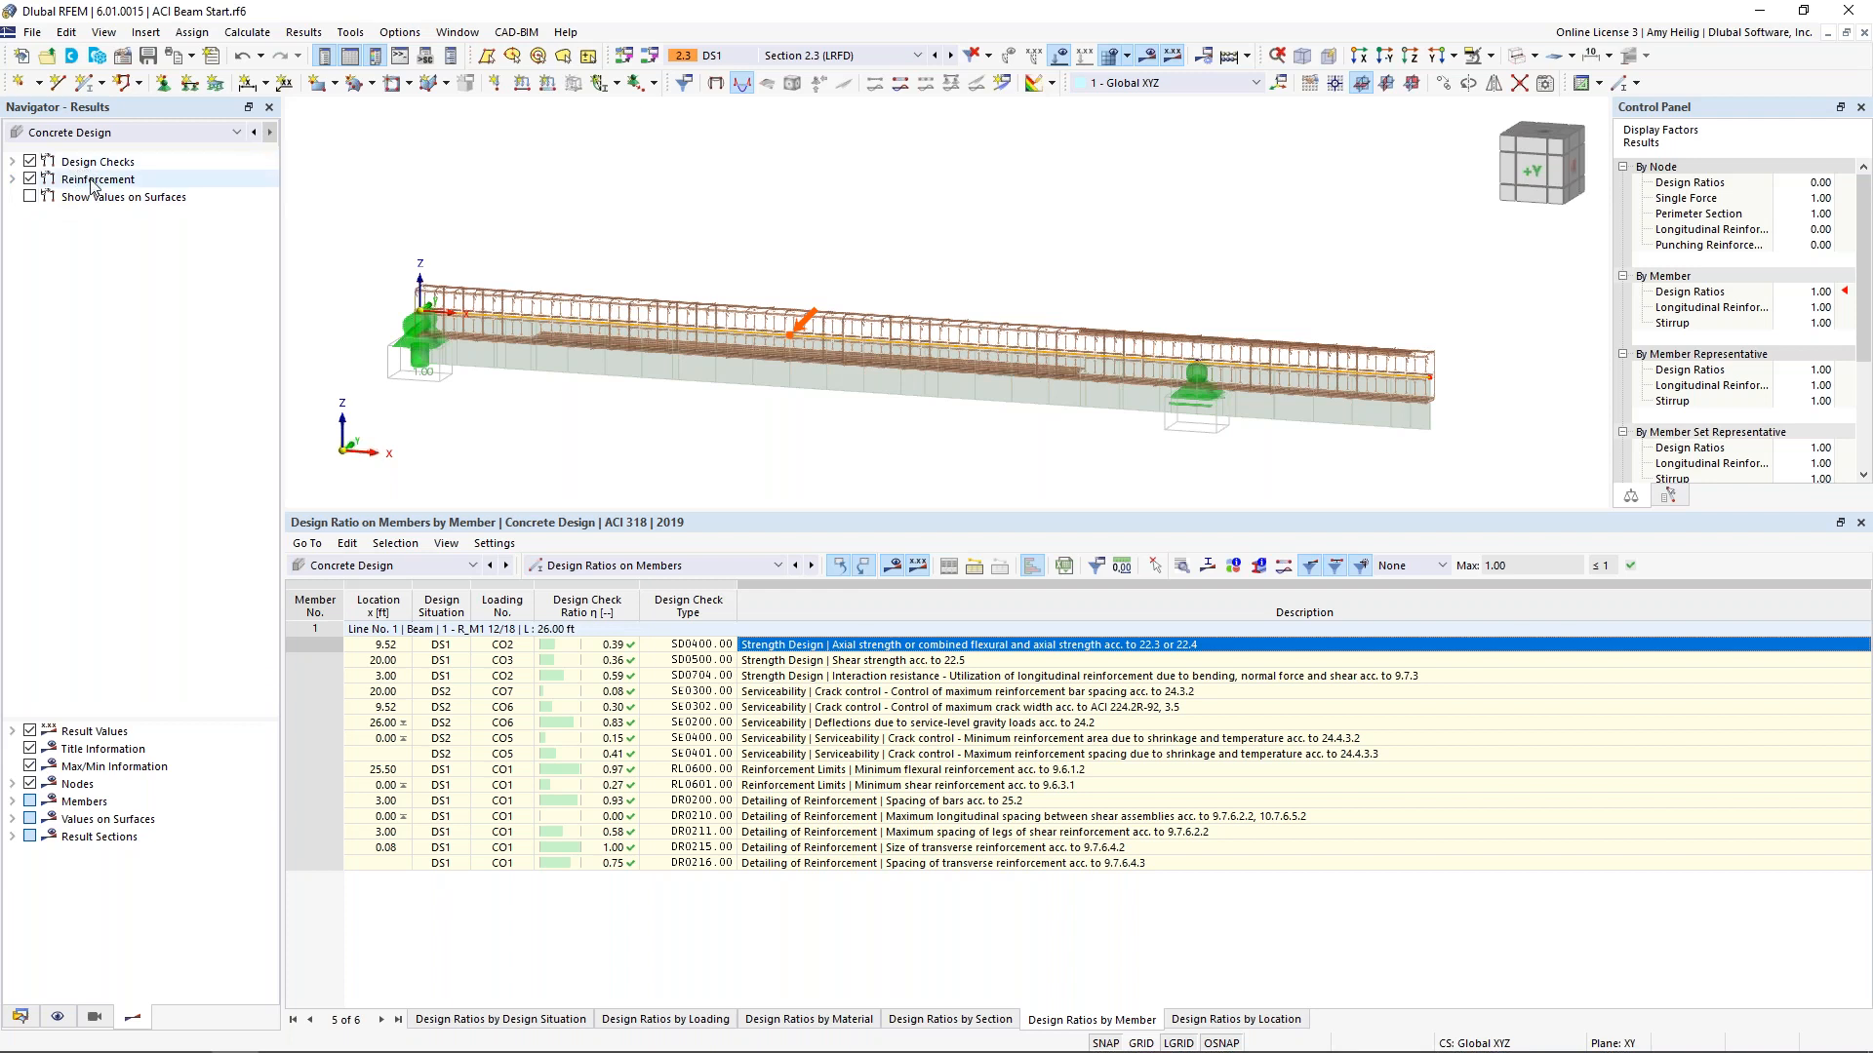
pyautogui.click(30, 179)
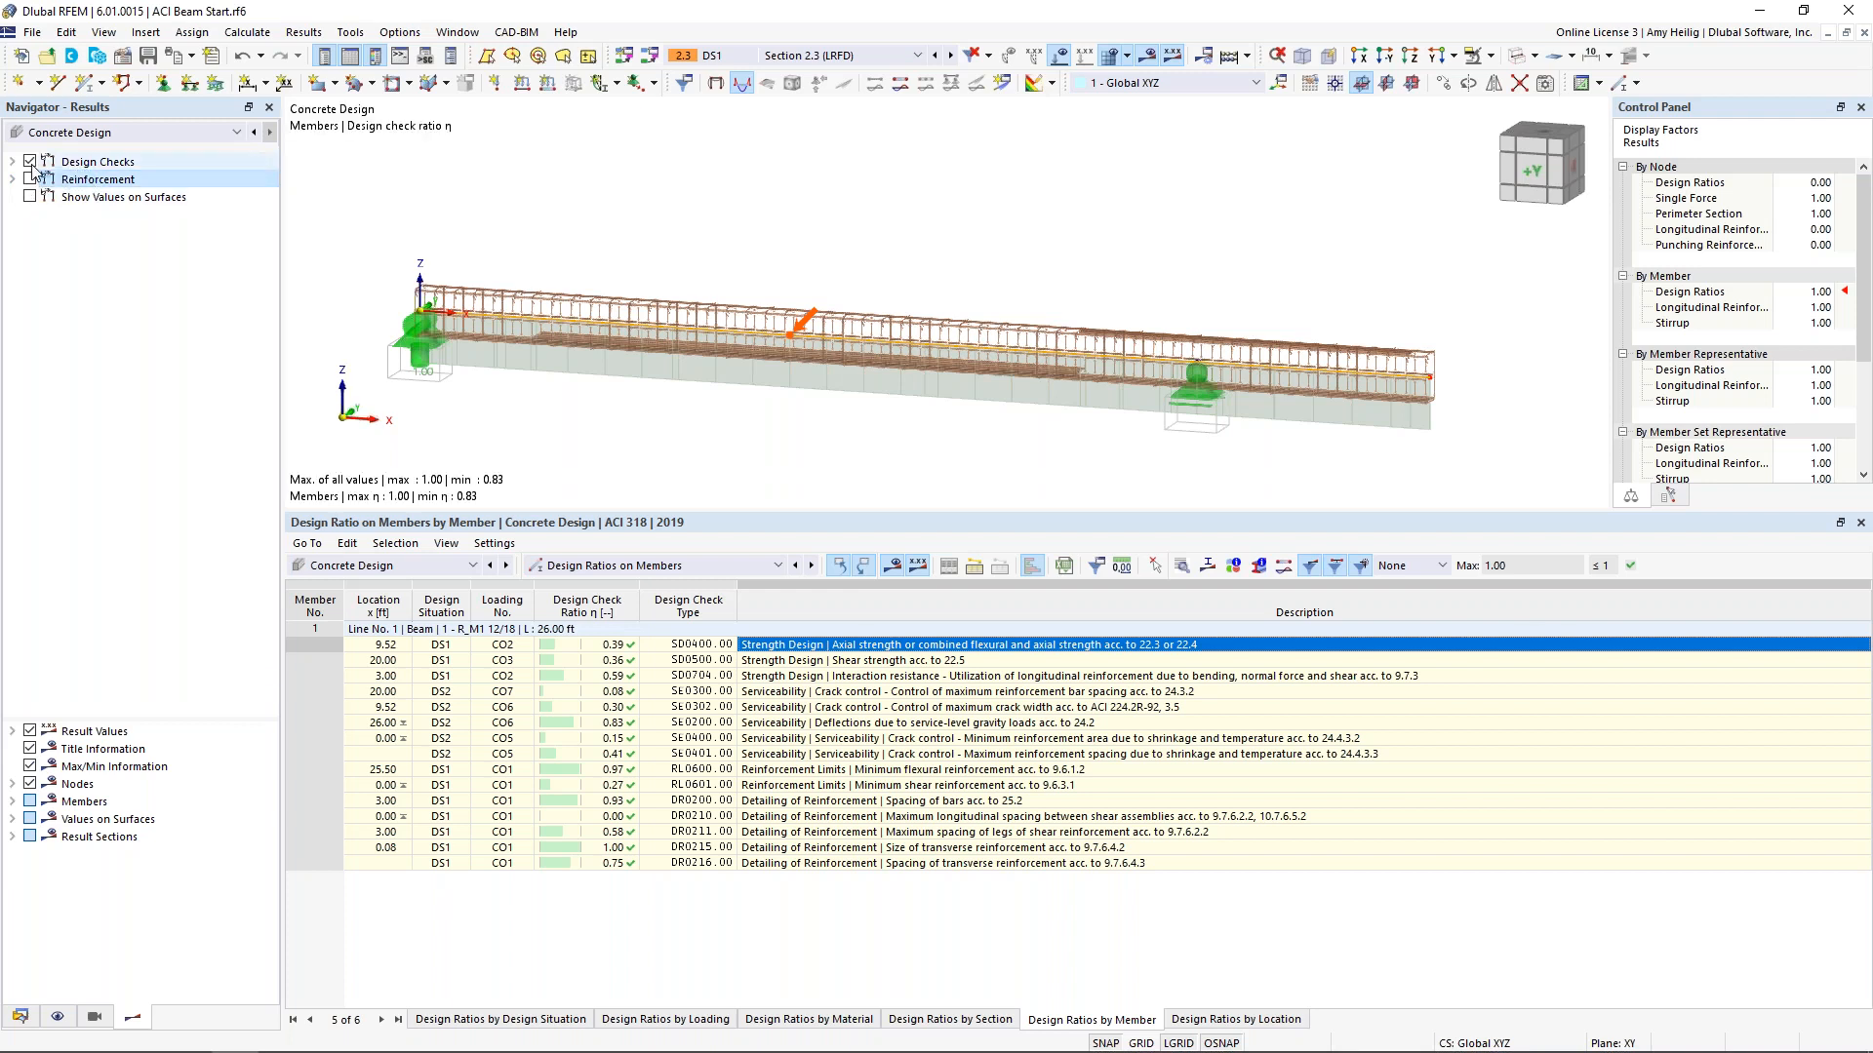
pyautogui.click(11, 161)
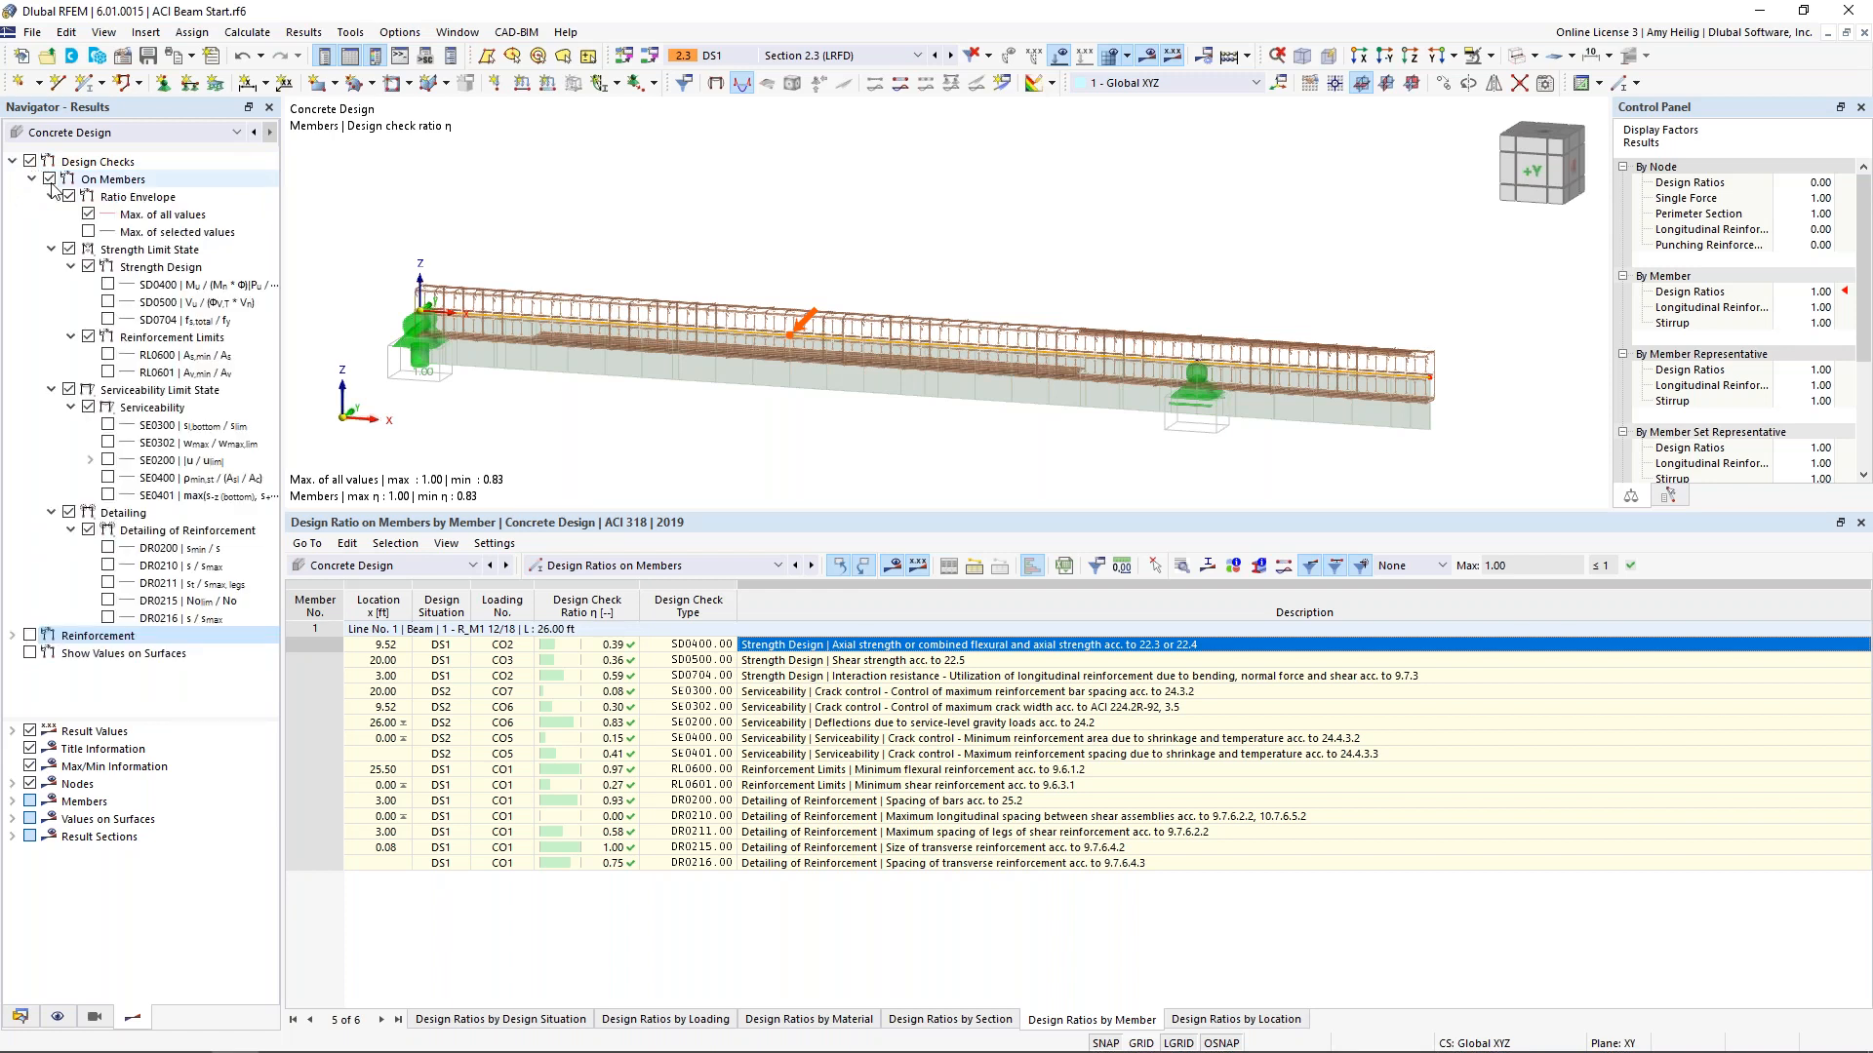
pyautogui.click(58, 1016)
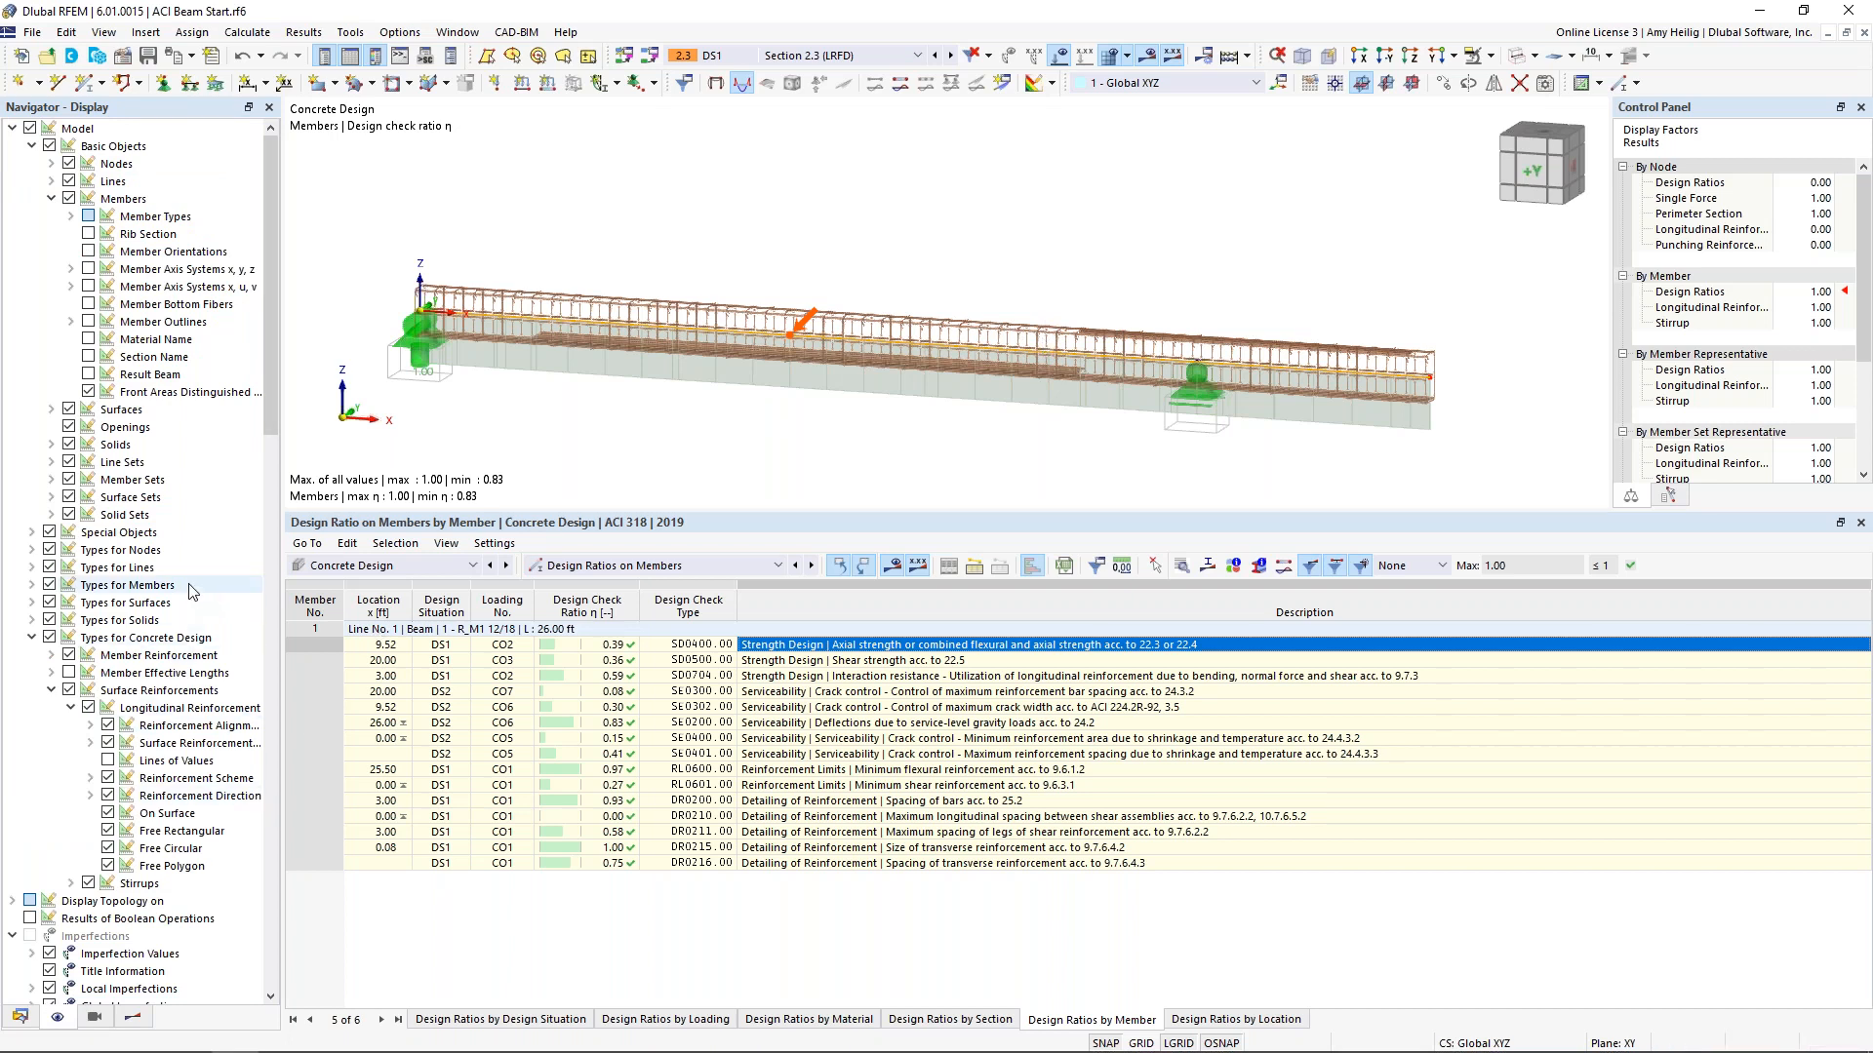
pyautogui.click(50, 690)
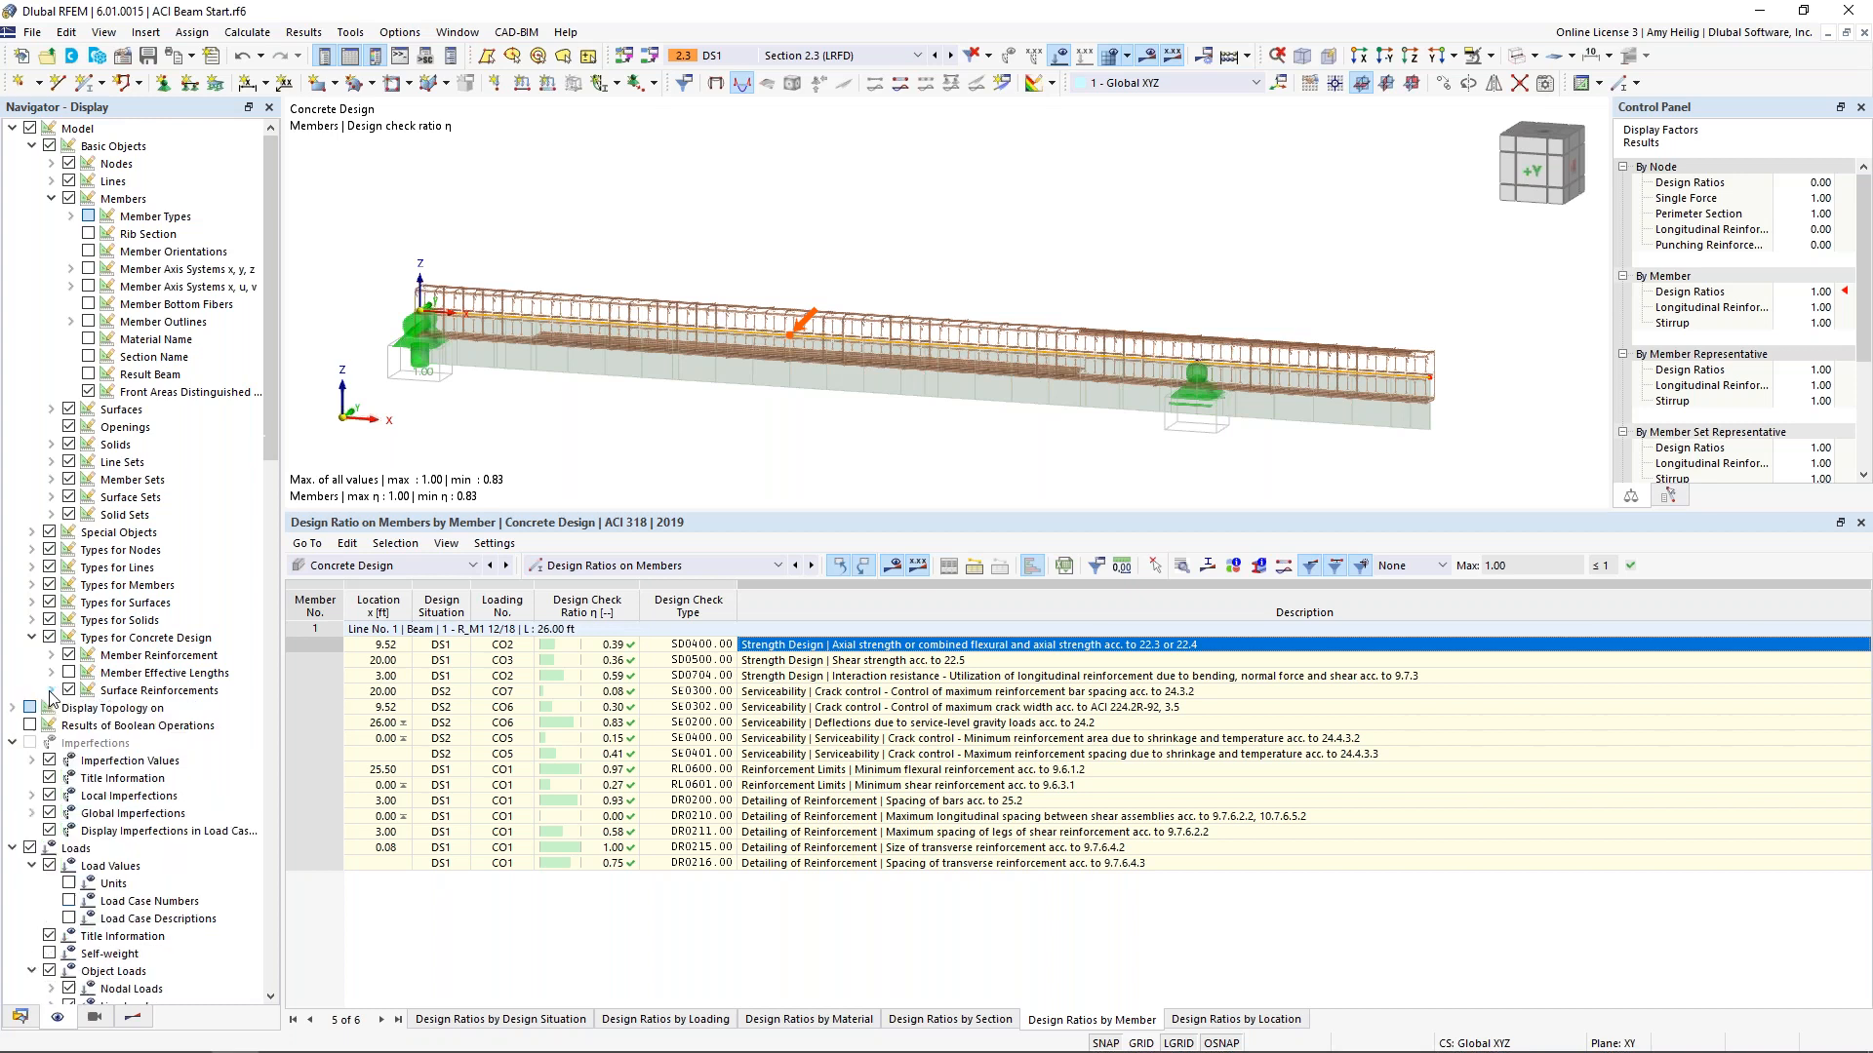
pyautogui.click(68, 657)
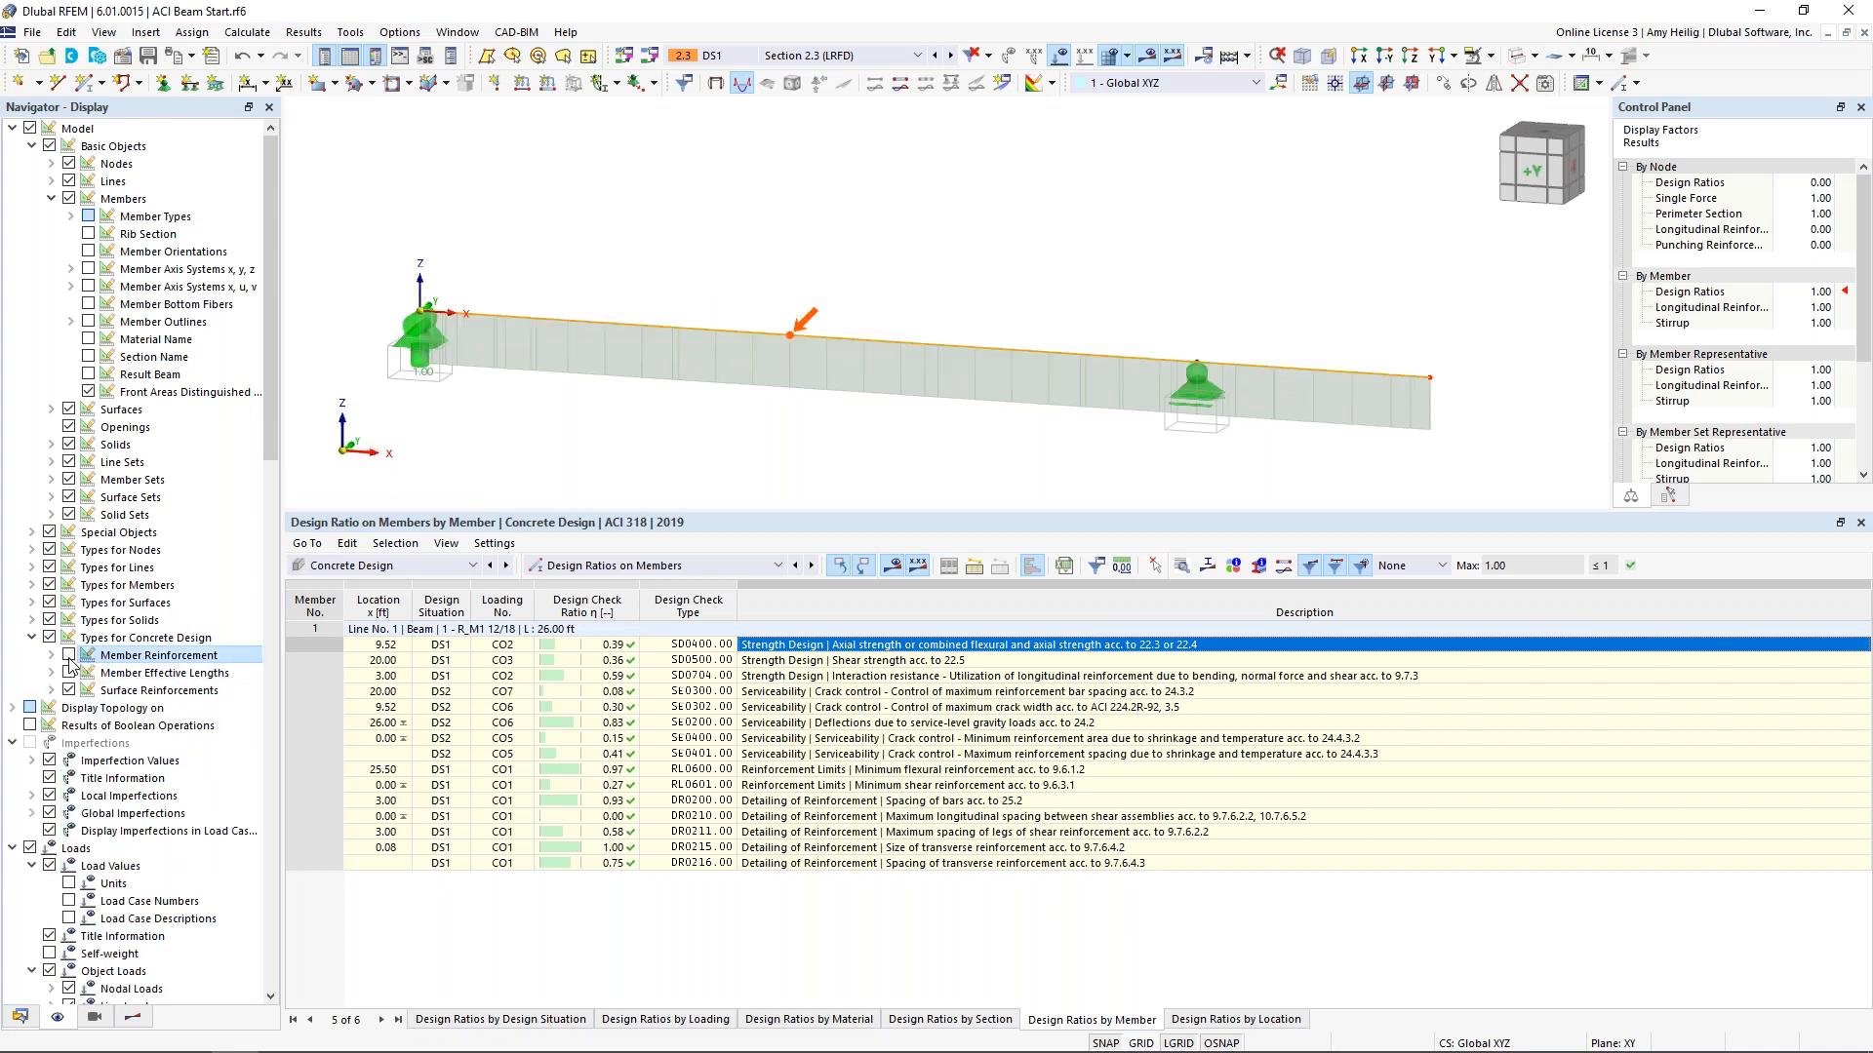
pyautogui.click(132, 1018)
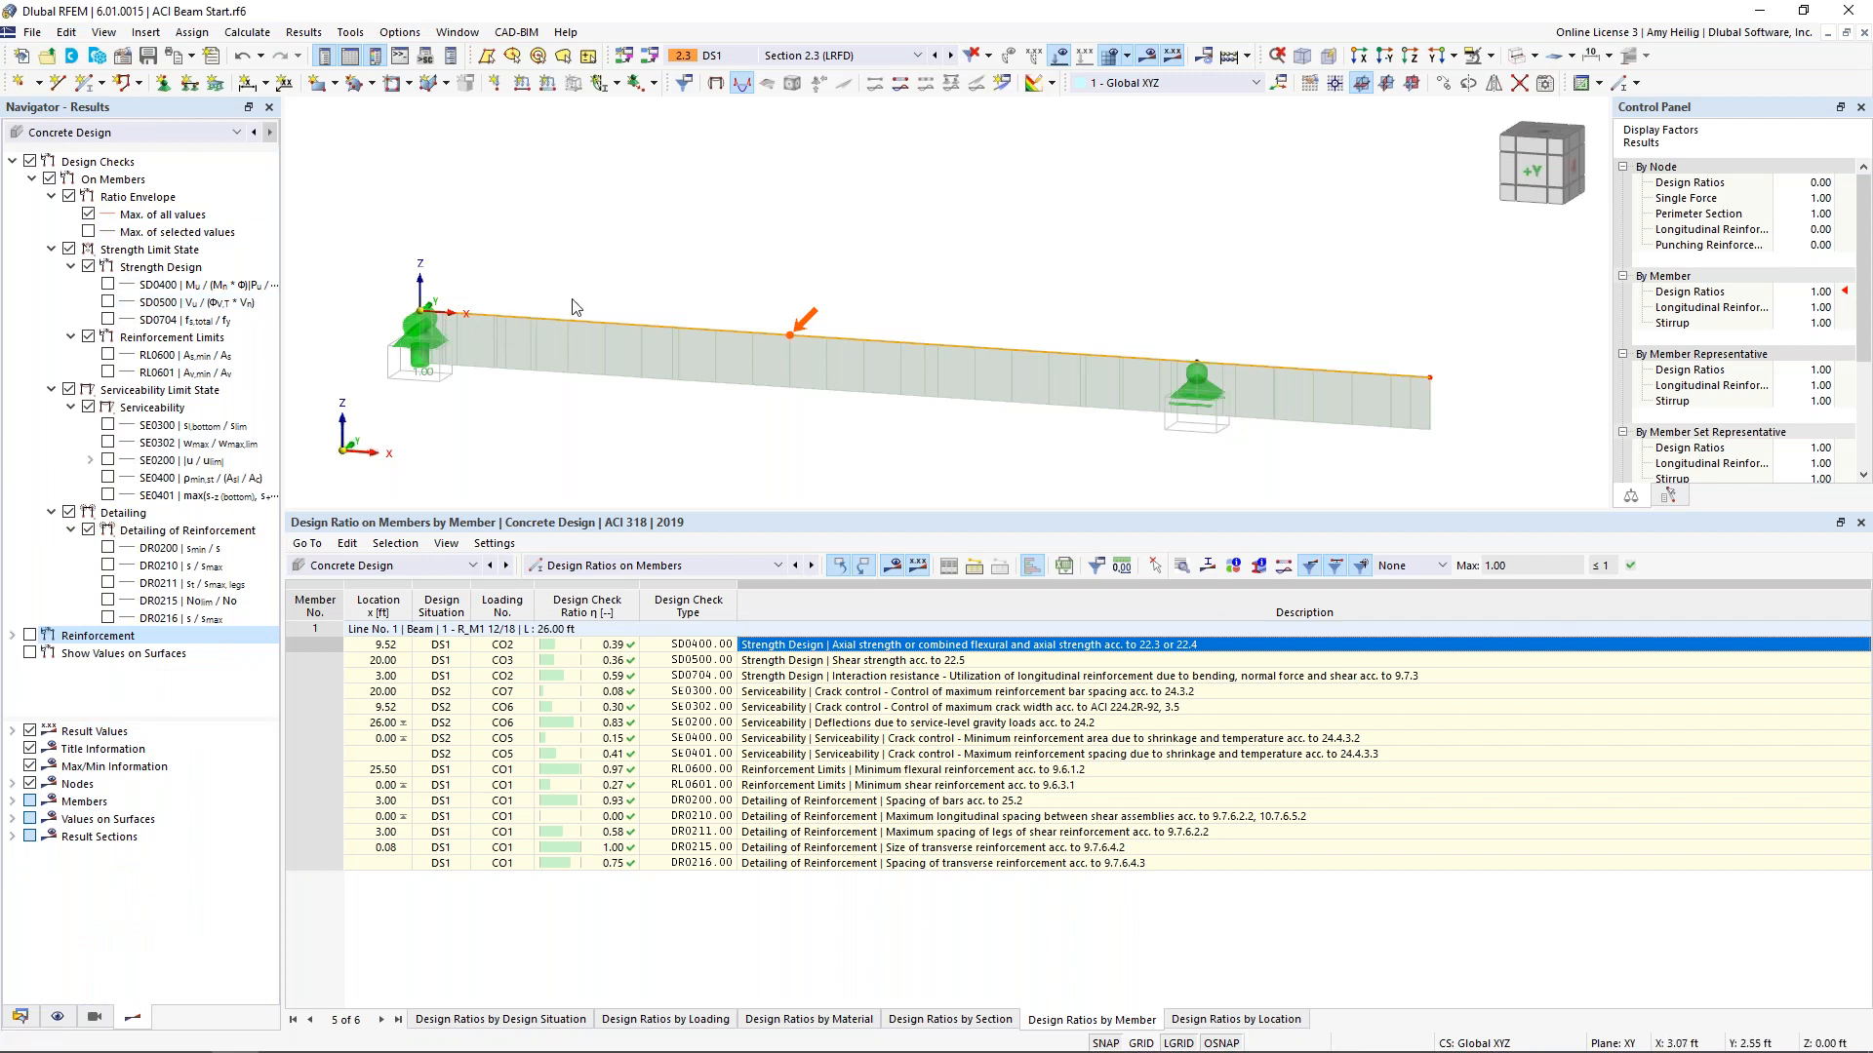
# Replace the ratio envelope with the SD0400 flexural and SD0500 shear strength diagrams and show their colour legend
pyautogui.click(69, 197)
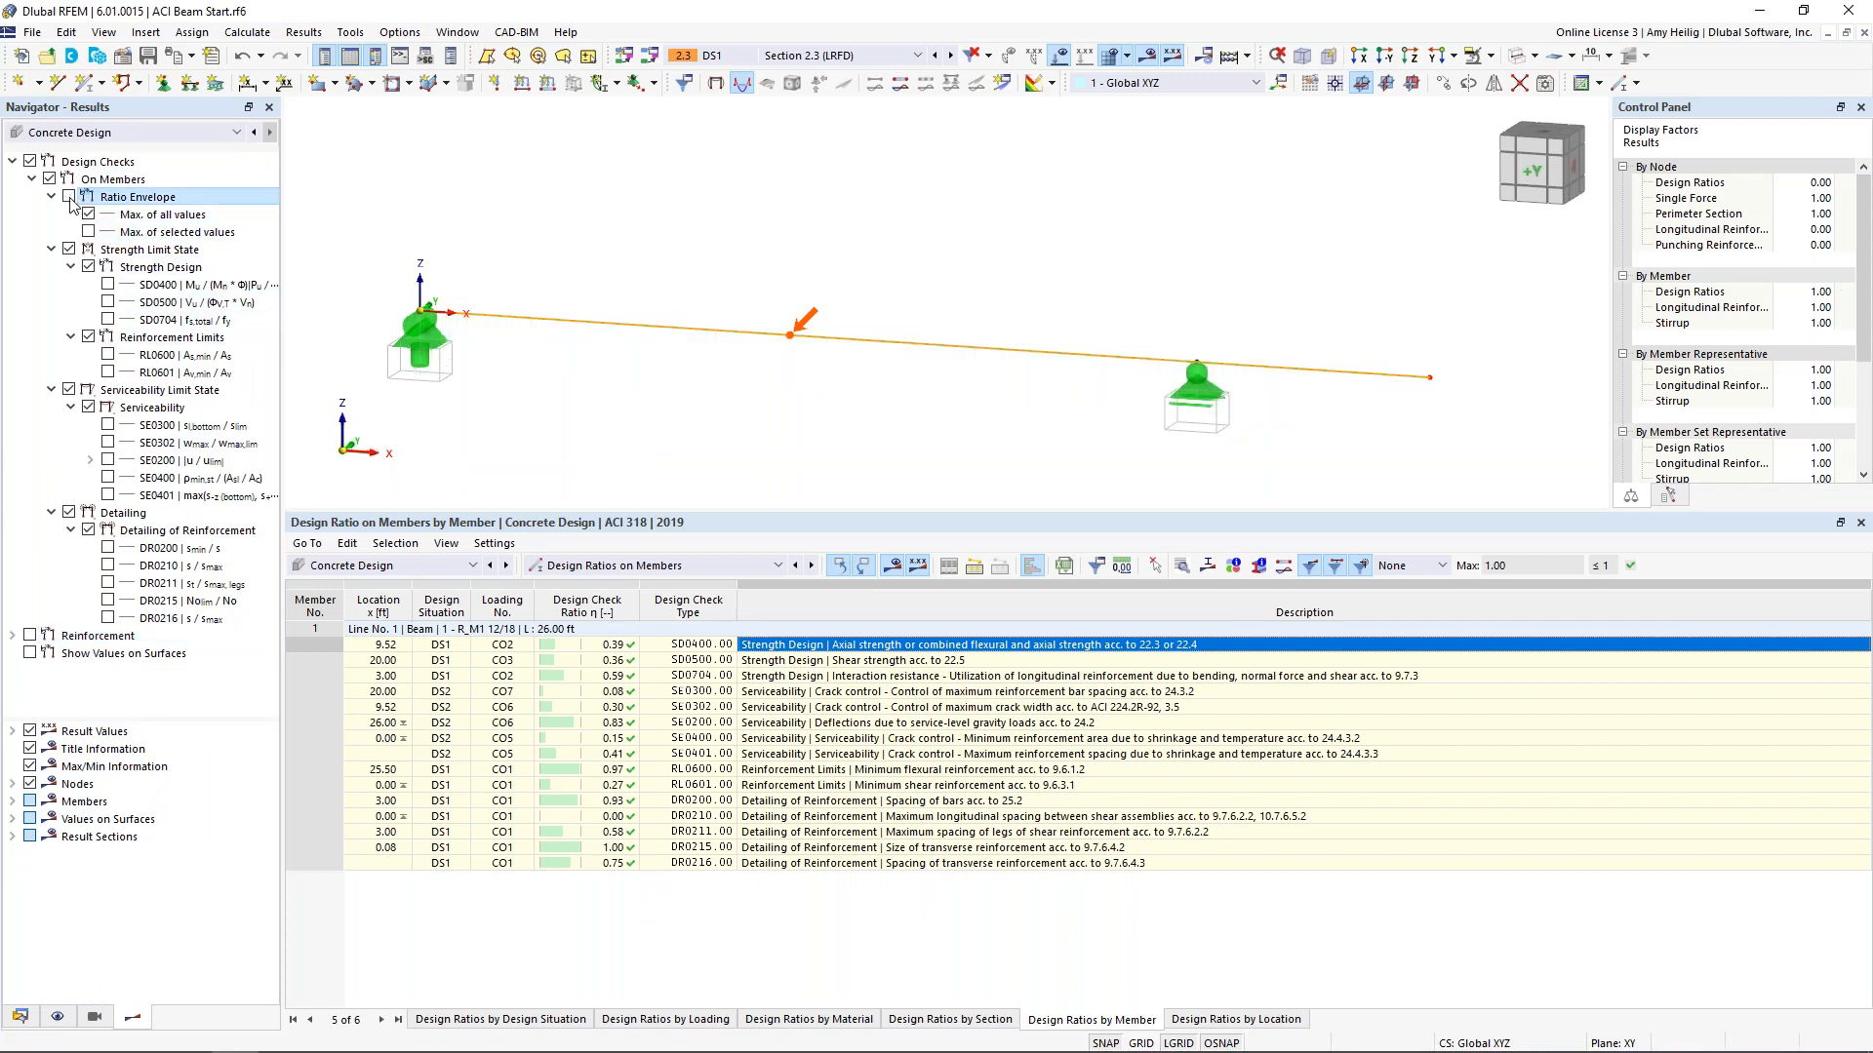
pyautogui.click(108, 286)
pyautogui.click(109, 302)
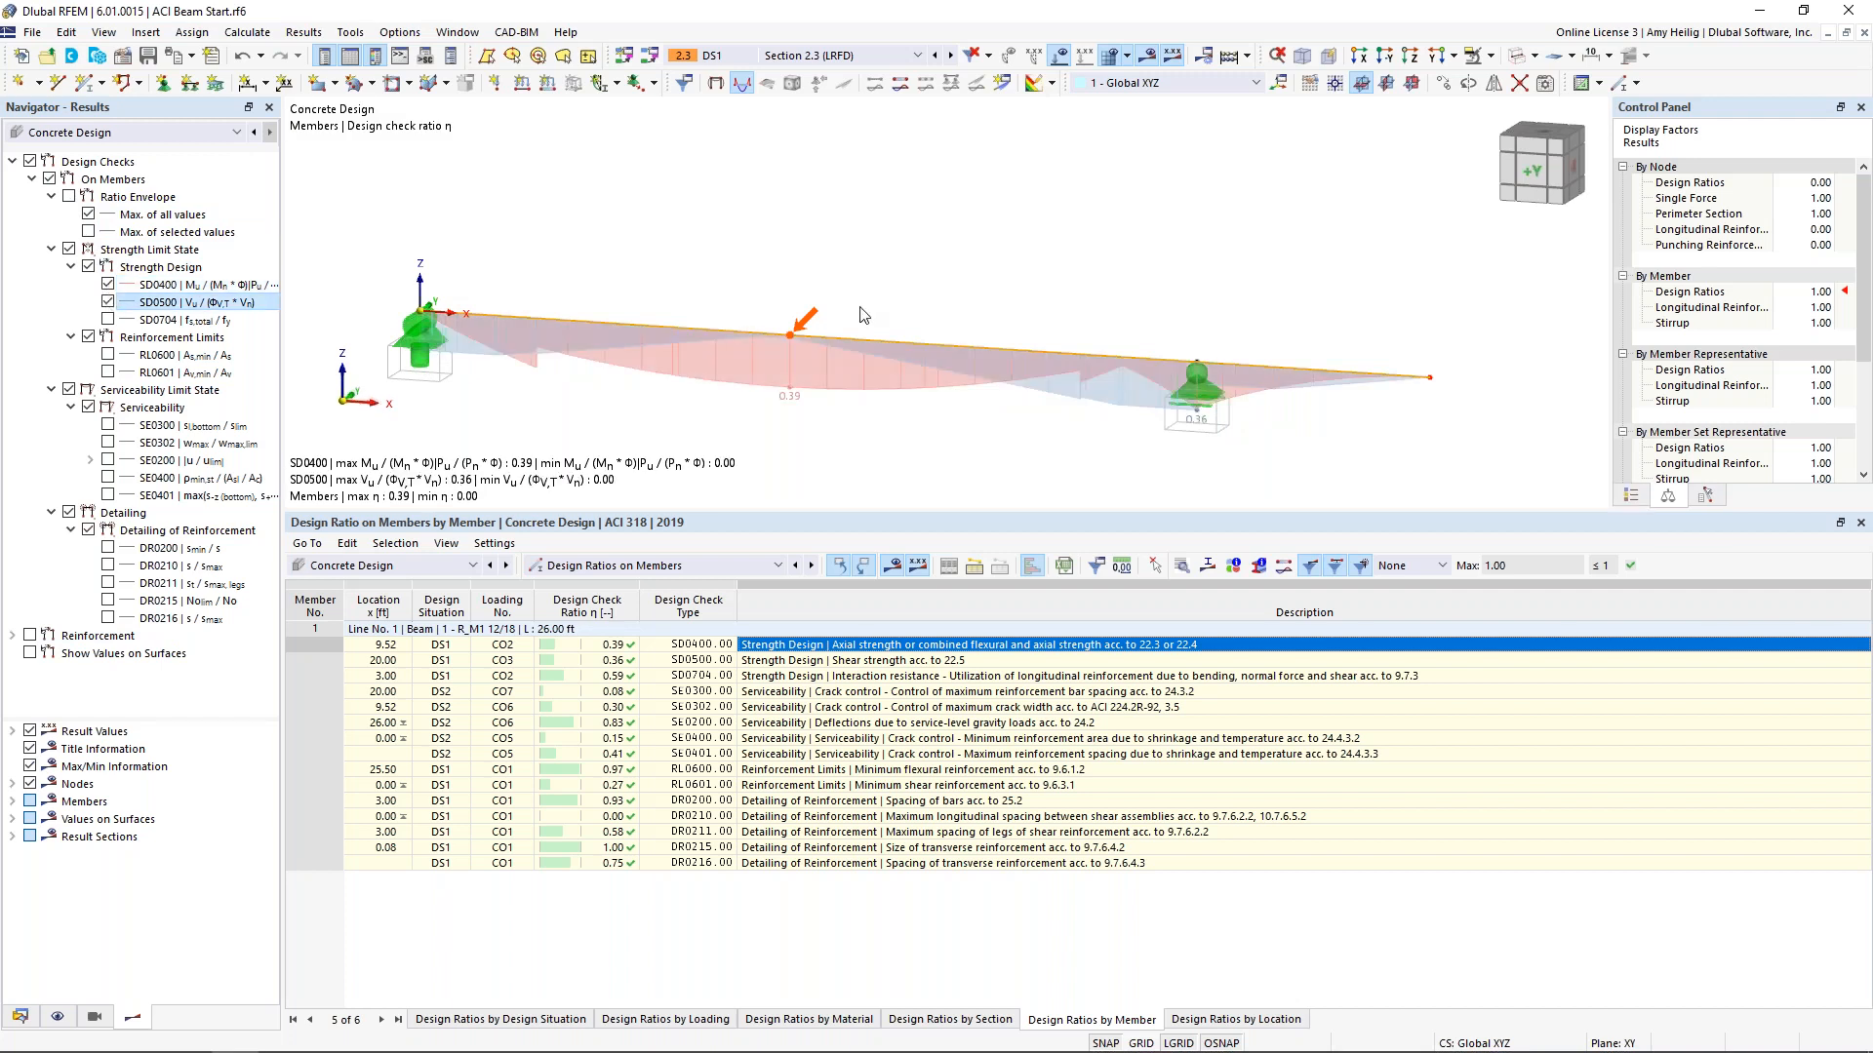
pyautogui.click(1630, 496)
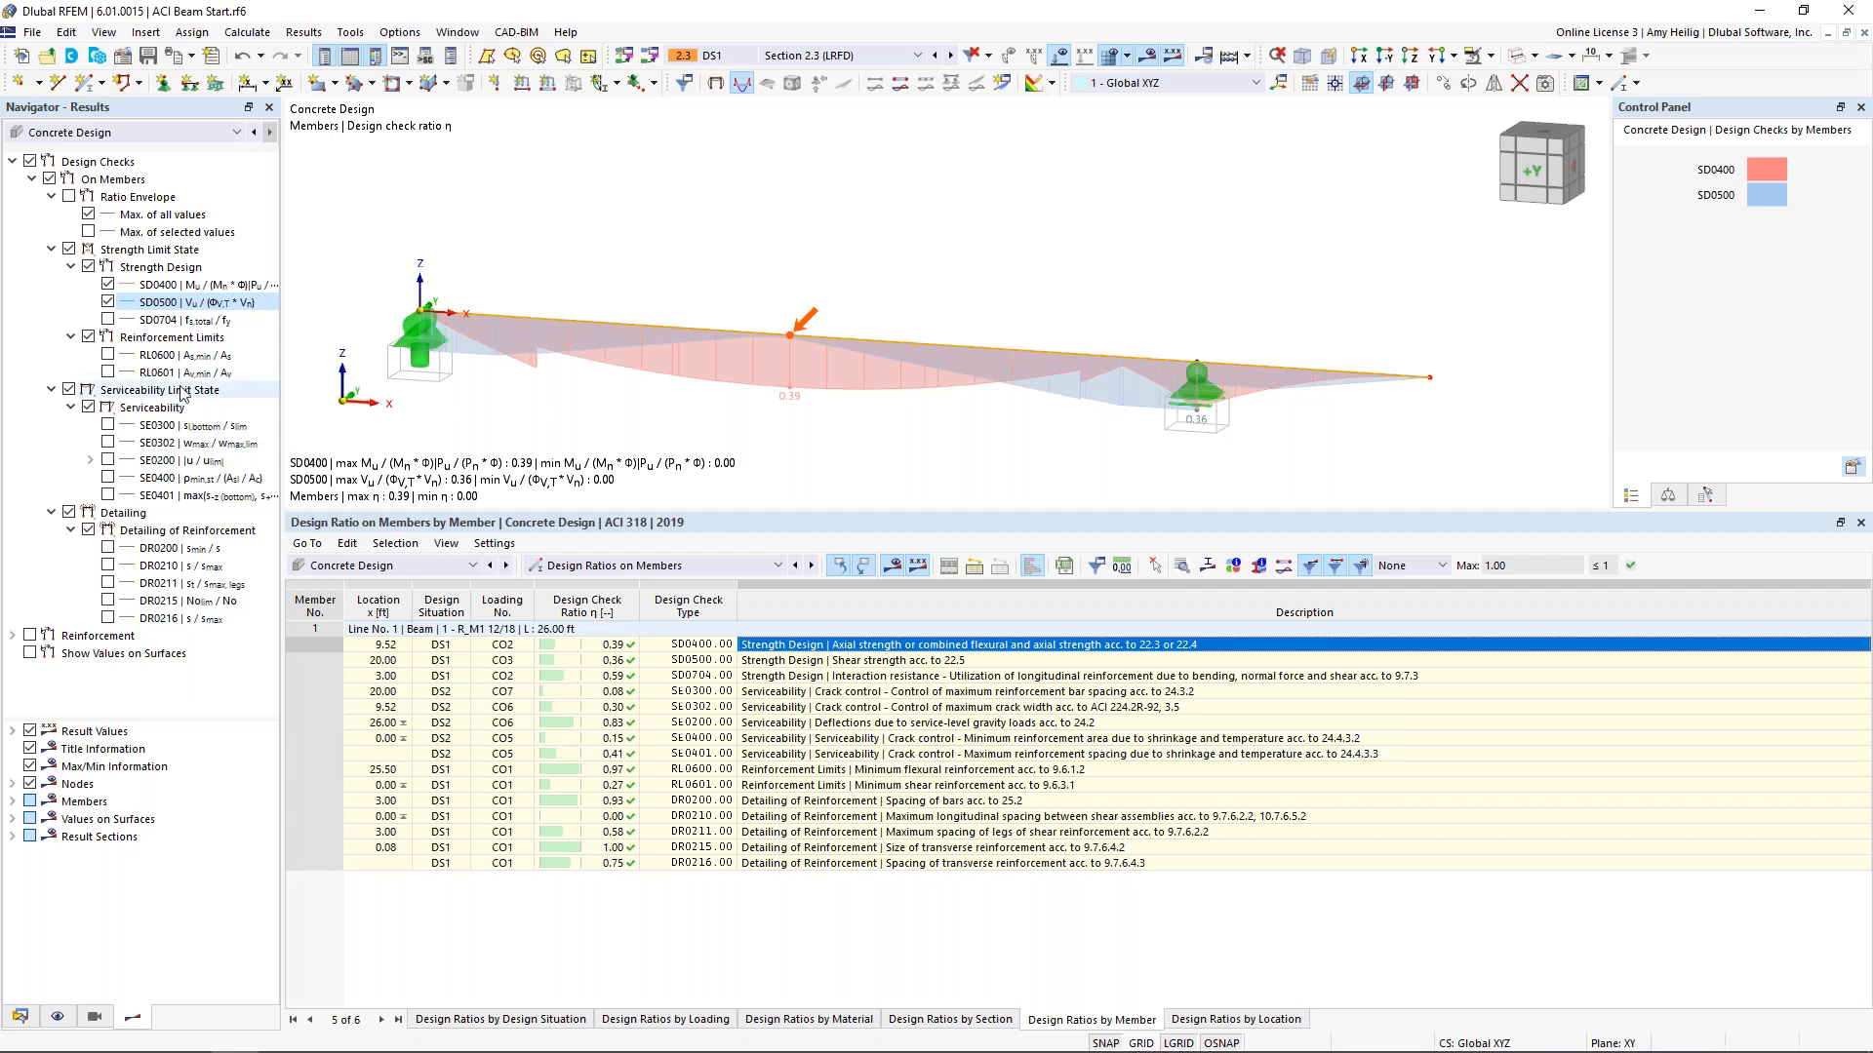
# Replace the design check results with the beam's required and provided bottom longitudinal reinforcement diagrams
pyautogui.click(32, 180)
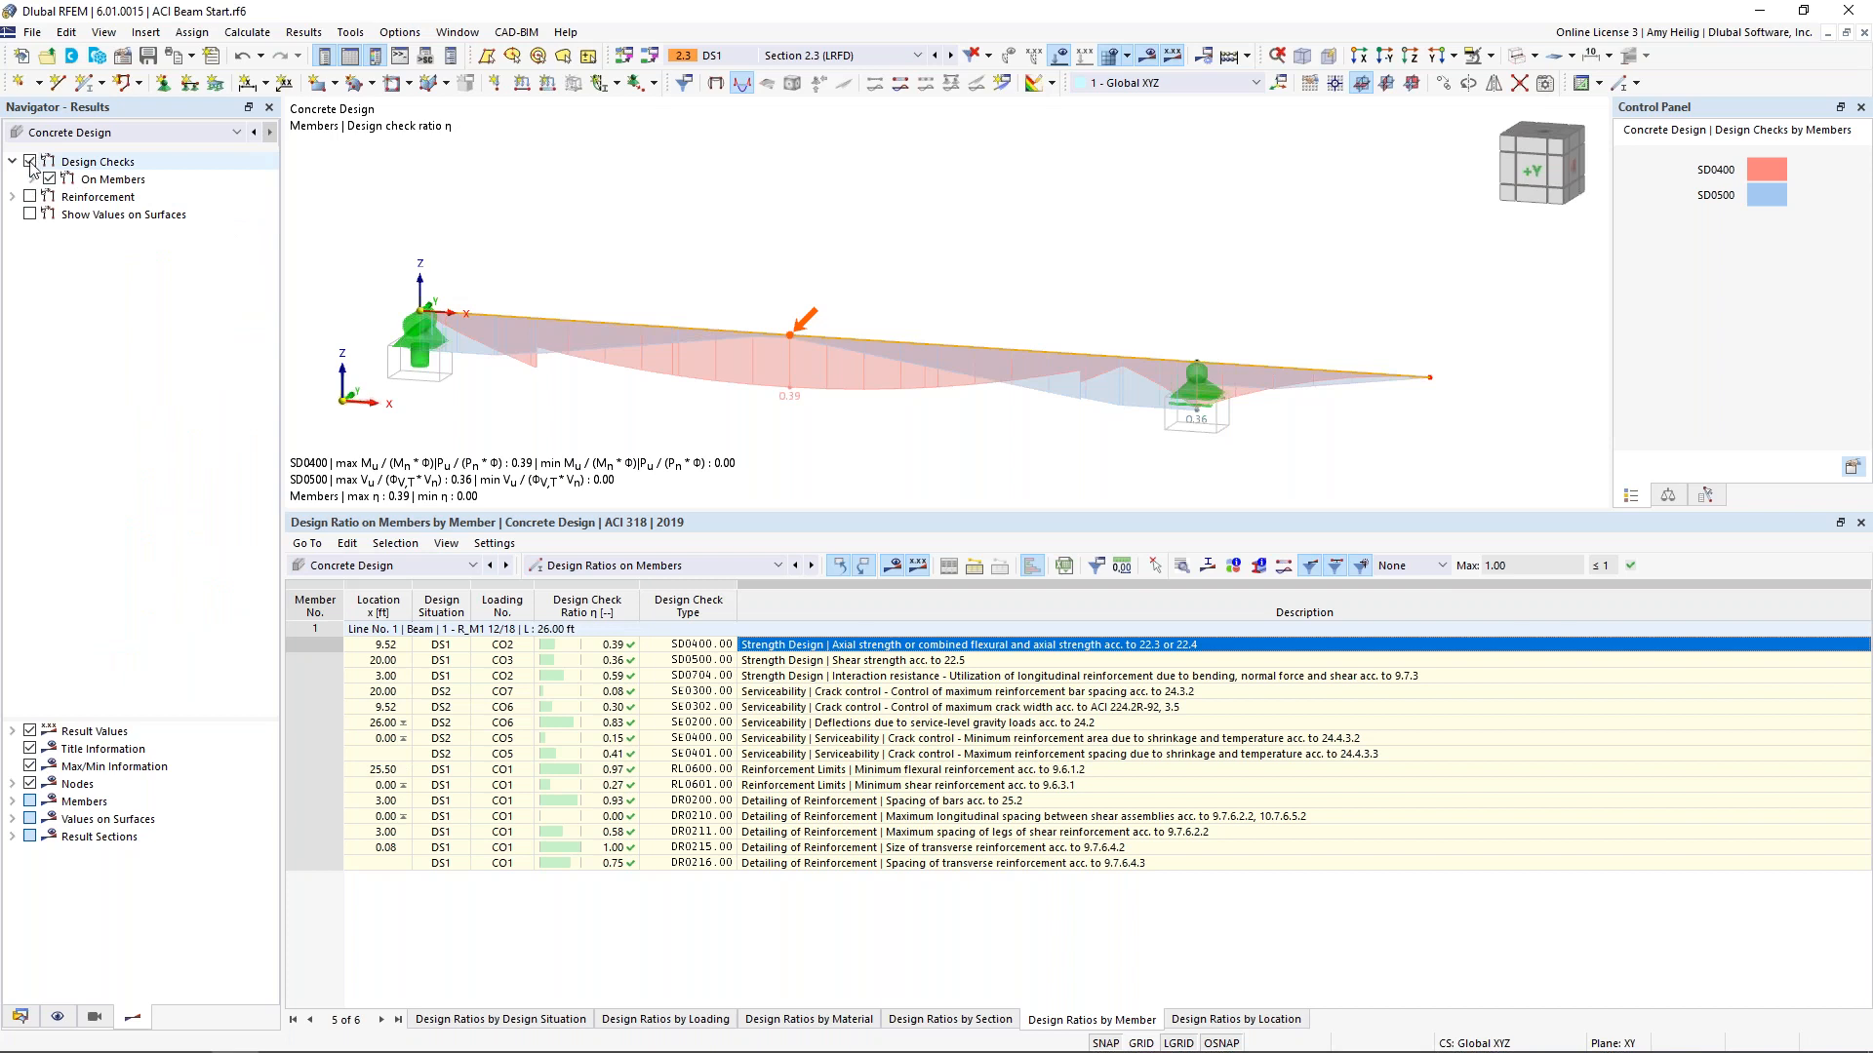
pyautogui.click(30, 161)
pyautogui.click(30, 196)
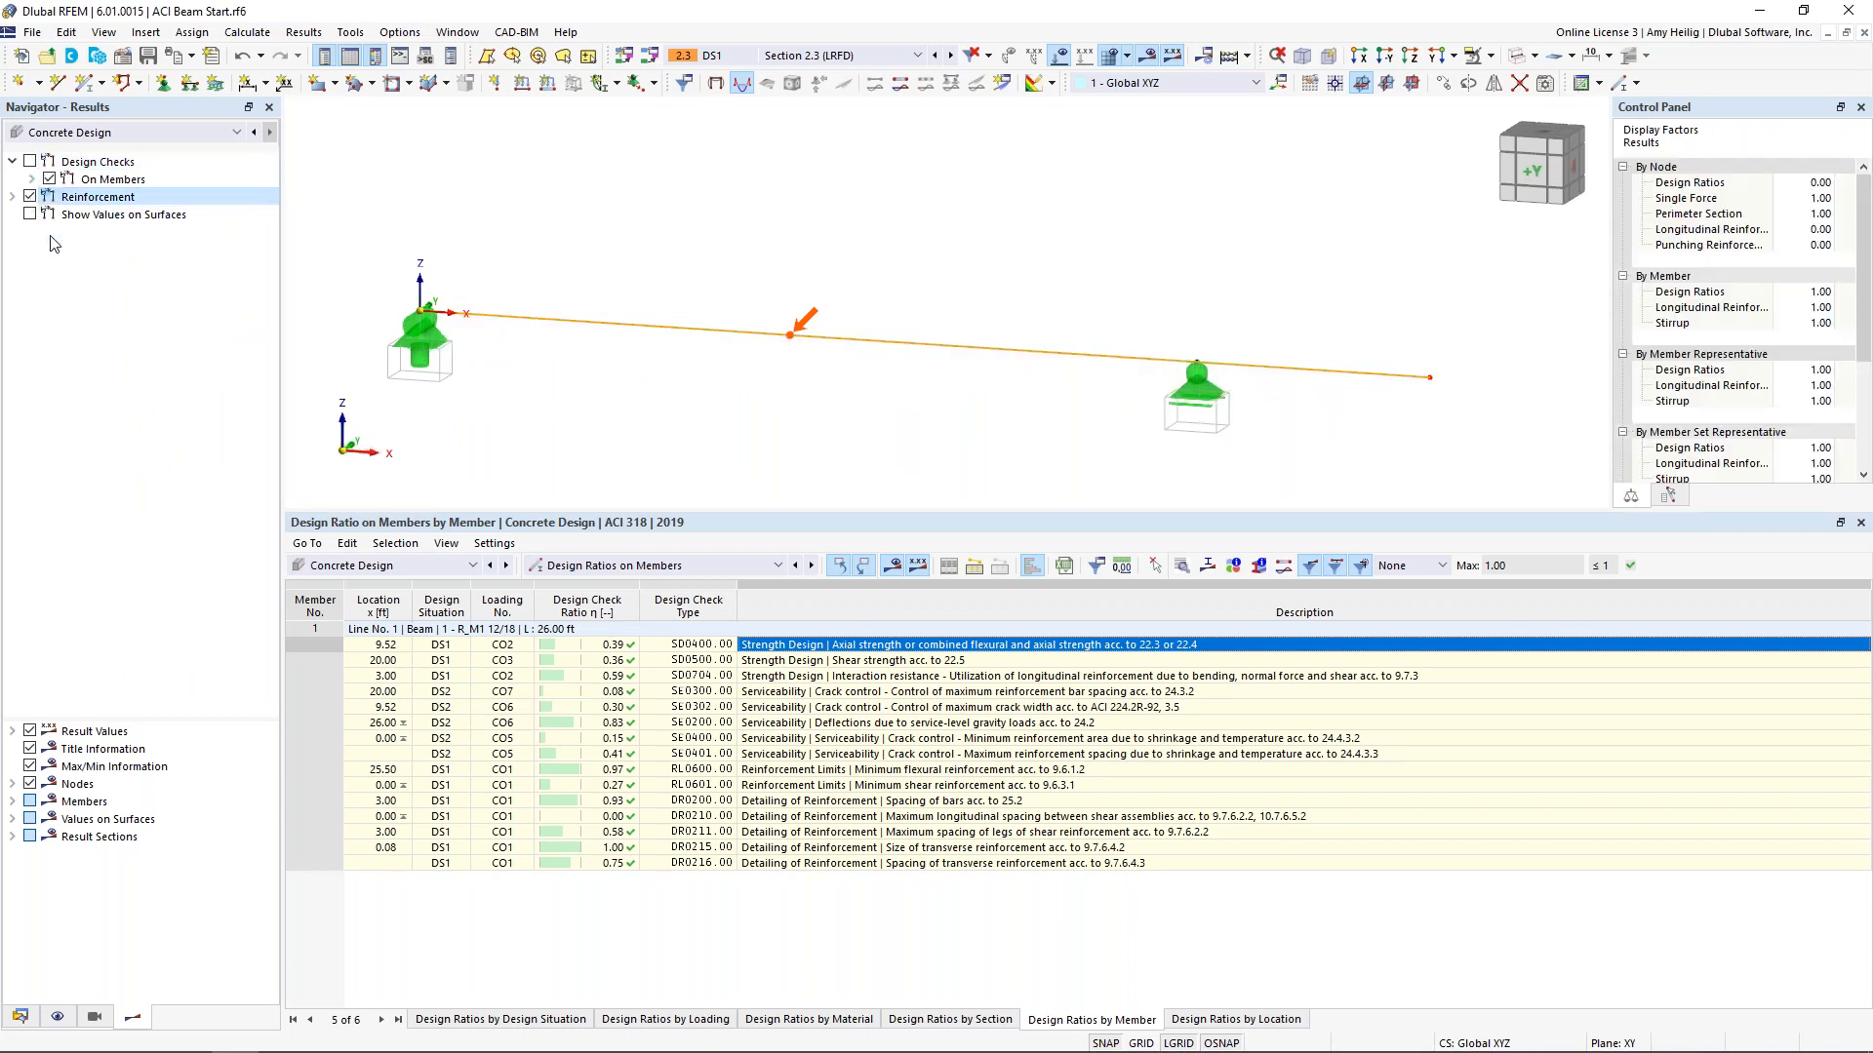
pyautogui.click(12, 196)
pyautogui.click(32, 213)
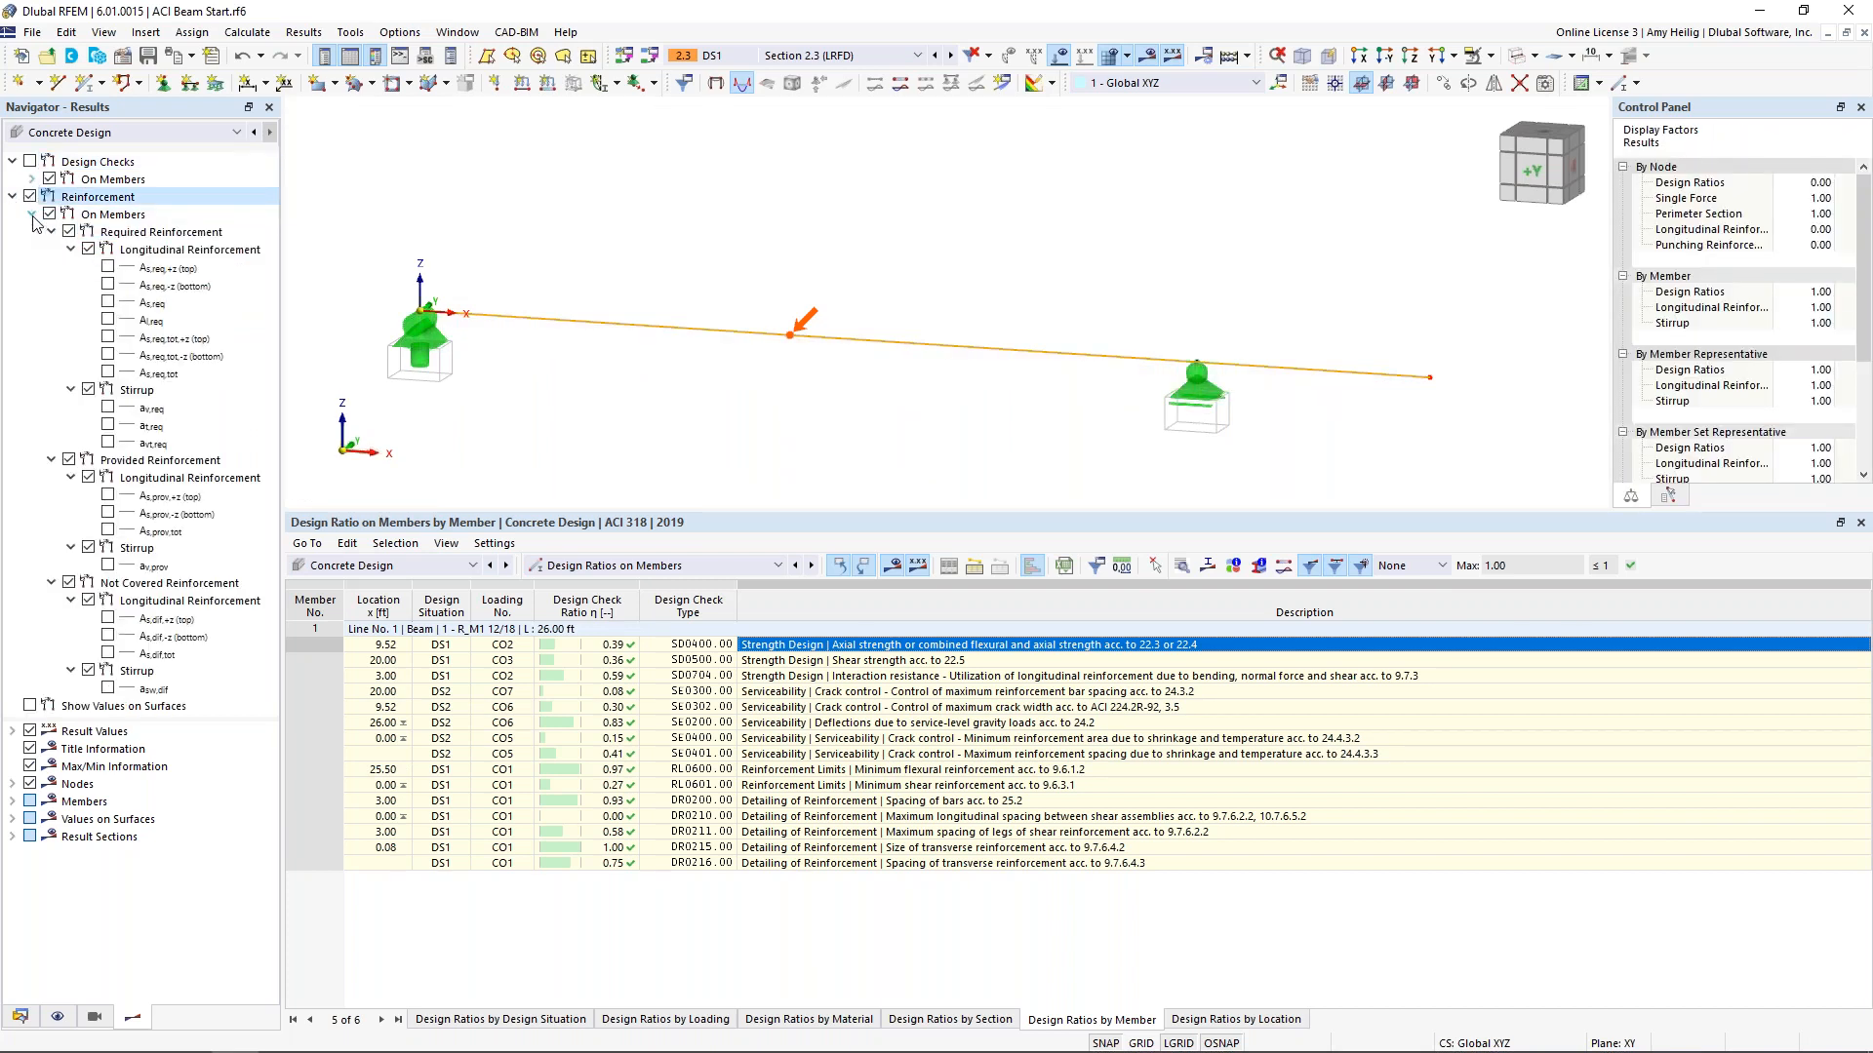
pyautogui.click(108, 284)
pyautogui.keyDown('ctrl'); pyautogui.moveTo(767, 408); pyautogui.dragTo(869, 365, button='middle'); pyautogui.keyUp('ctrl')
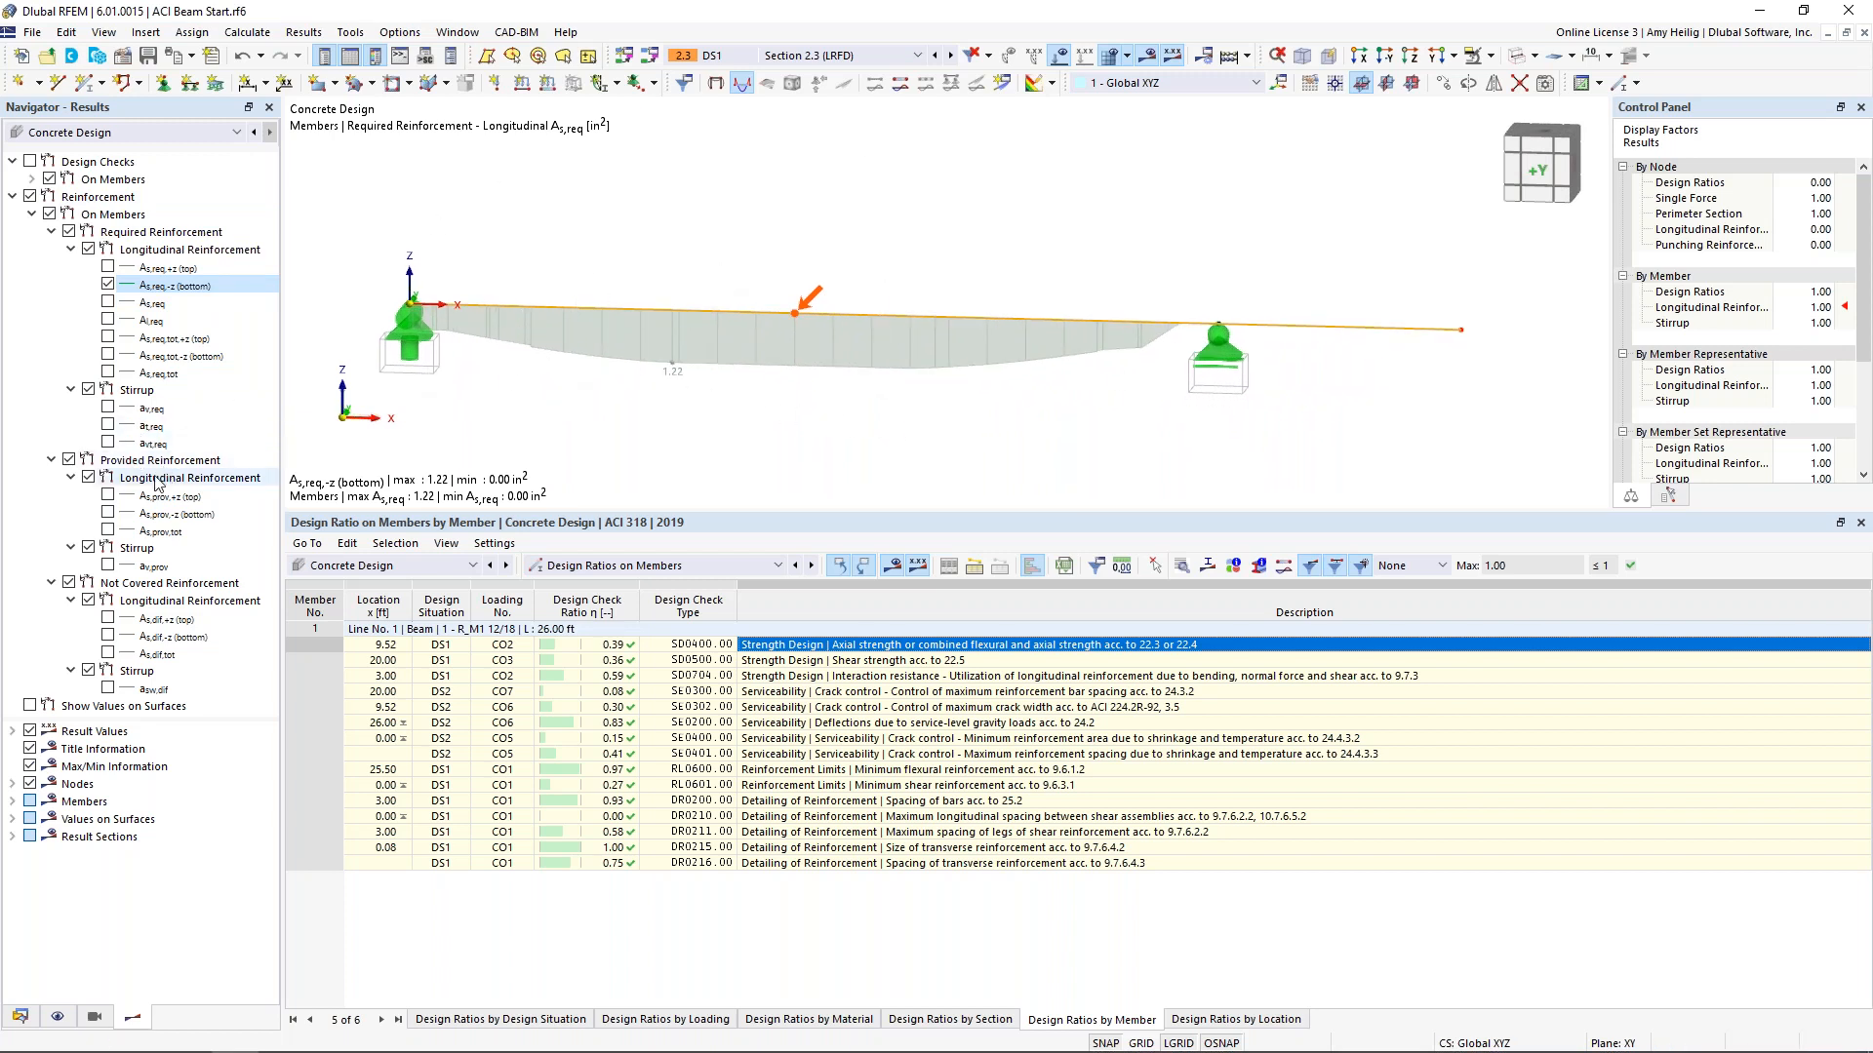
pyautogui.click(108, 514)
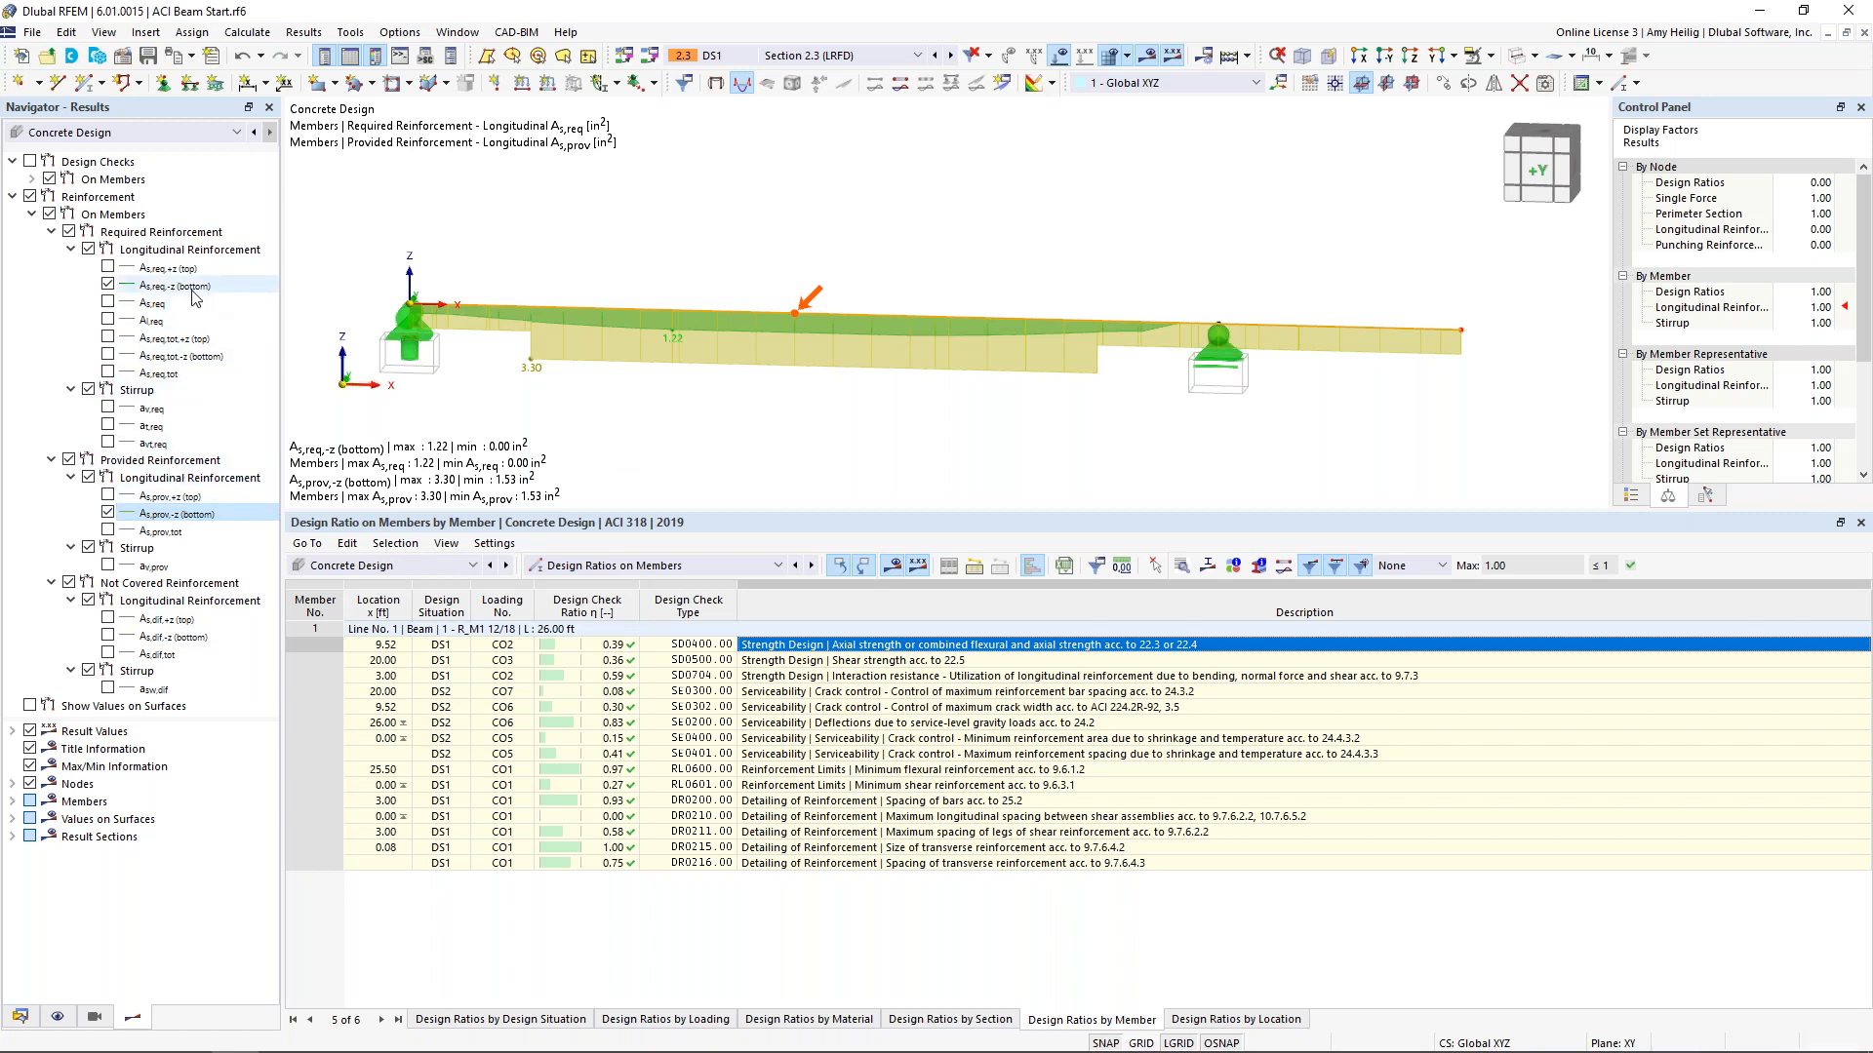
# Switch the reinforcement diagrams from the bottom to the top side, showing required and provided longitudinal reinforcement
pyautogui.click(109, 284)
pyautogui.click(108, 513)
pyautogui.click(108, 268)
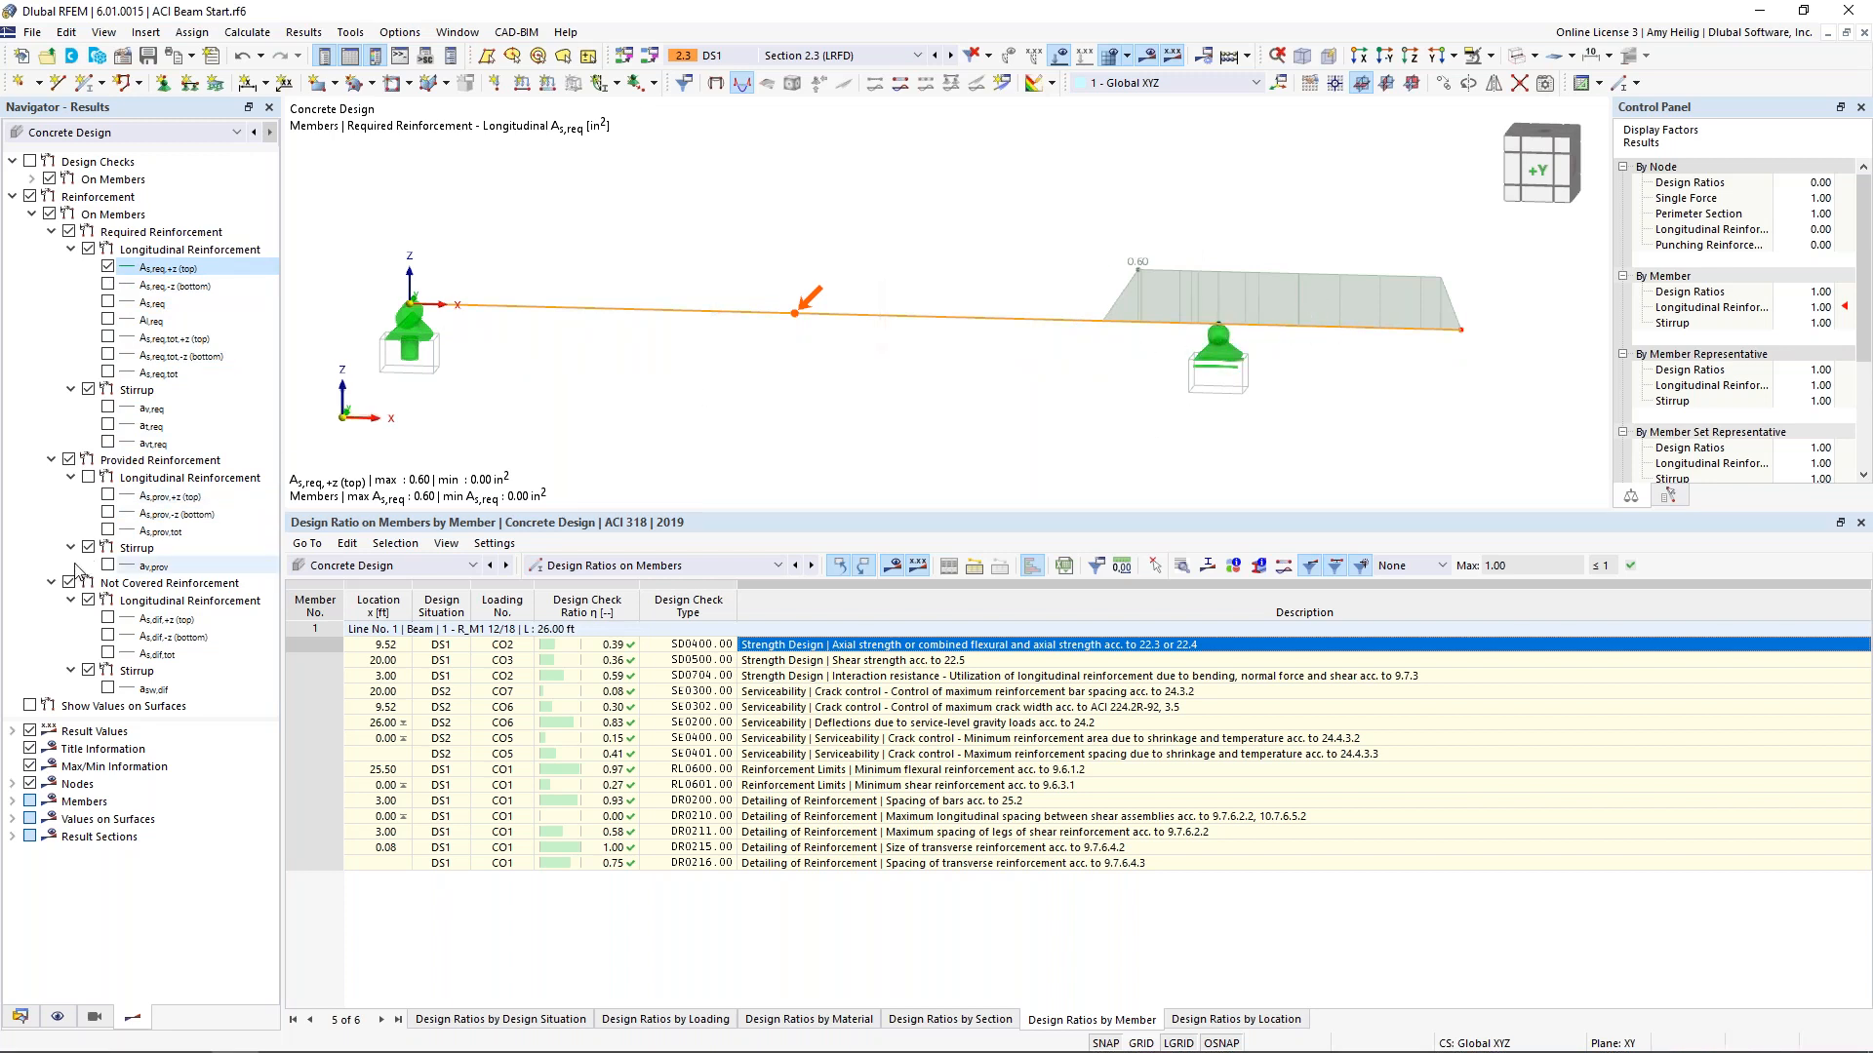
pyautogui.click(108, 496)
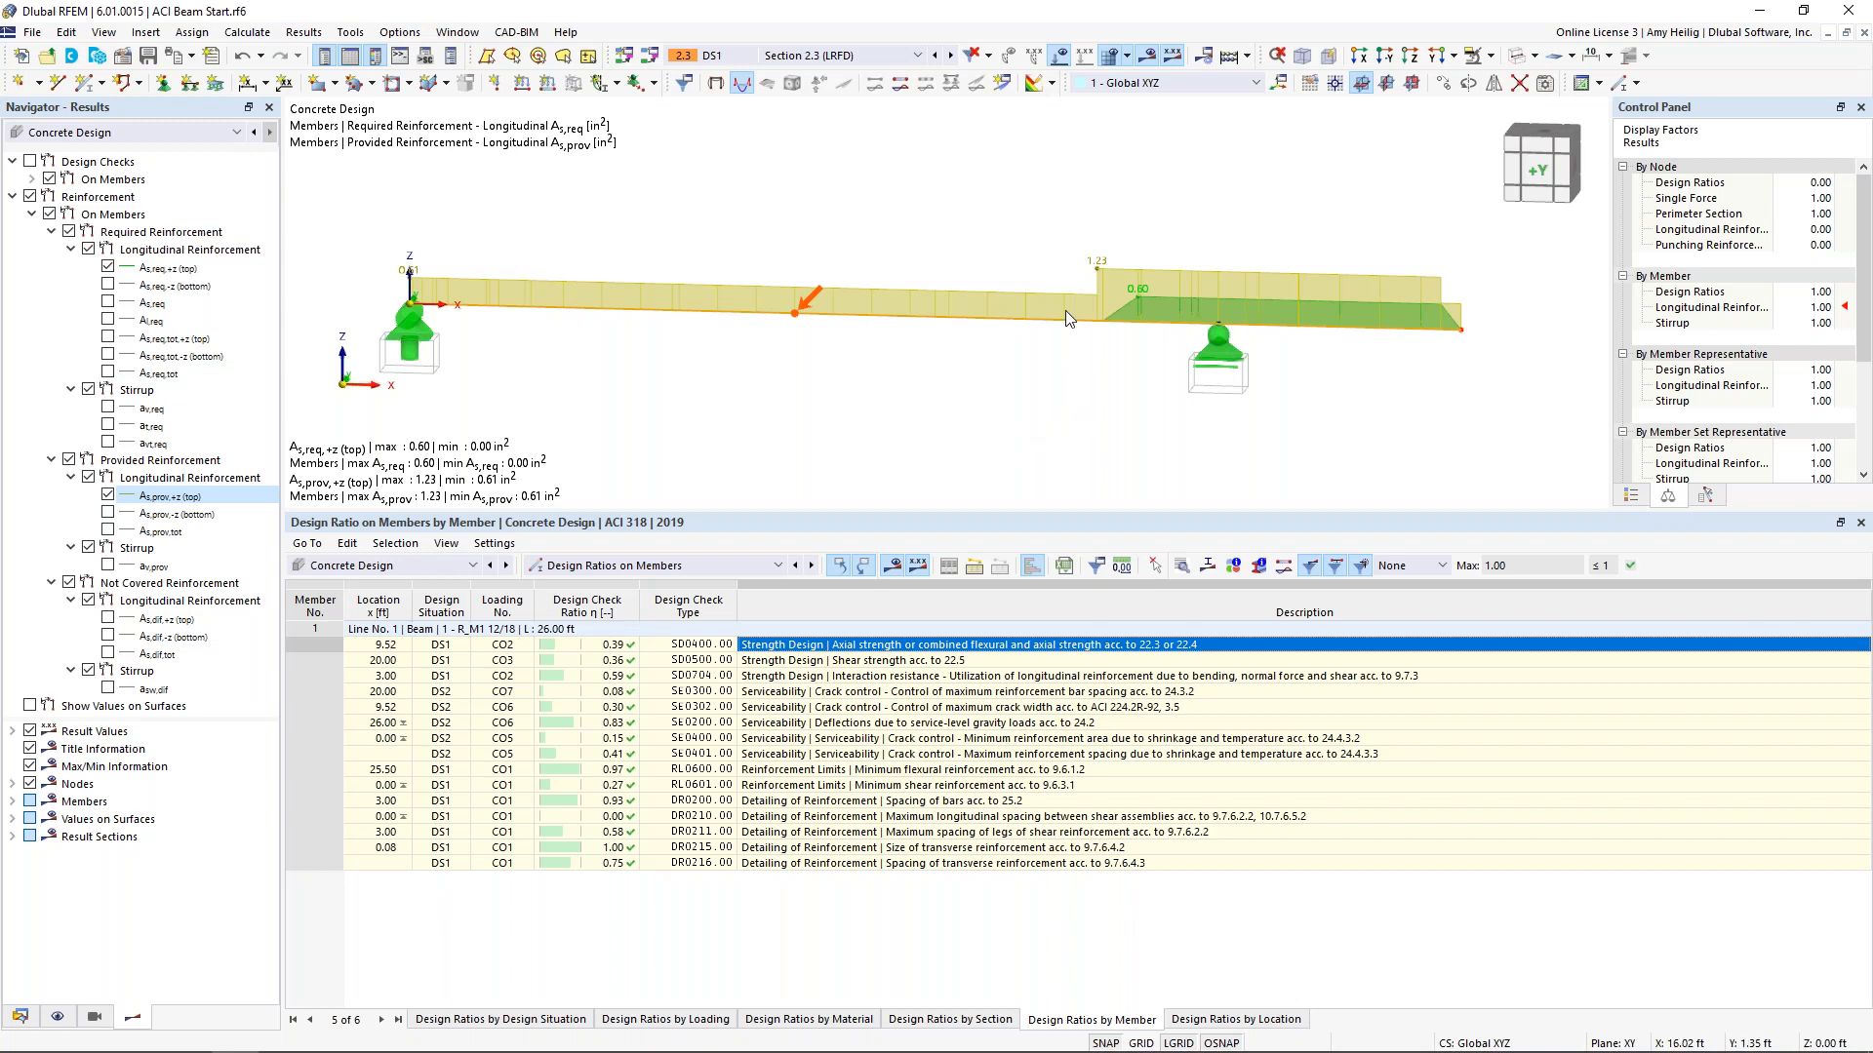
# Switch to the open model ACI Surface Start.rf6
pyautogui.click(458, 32)
pyautogui.click(527, 282)
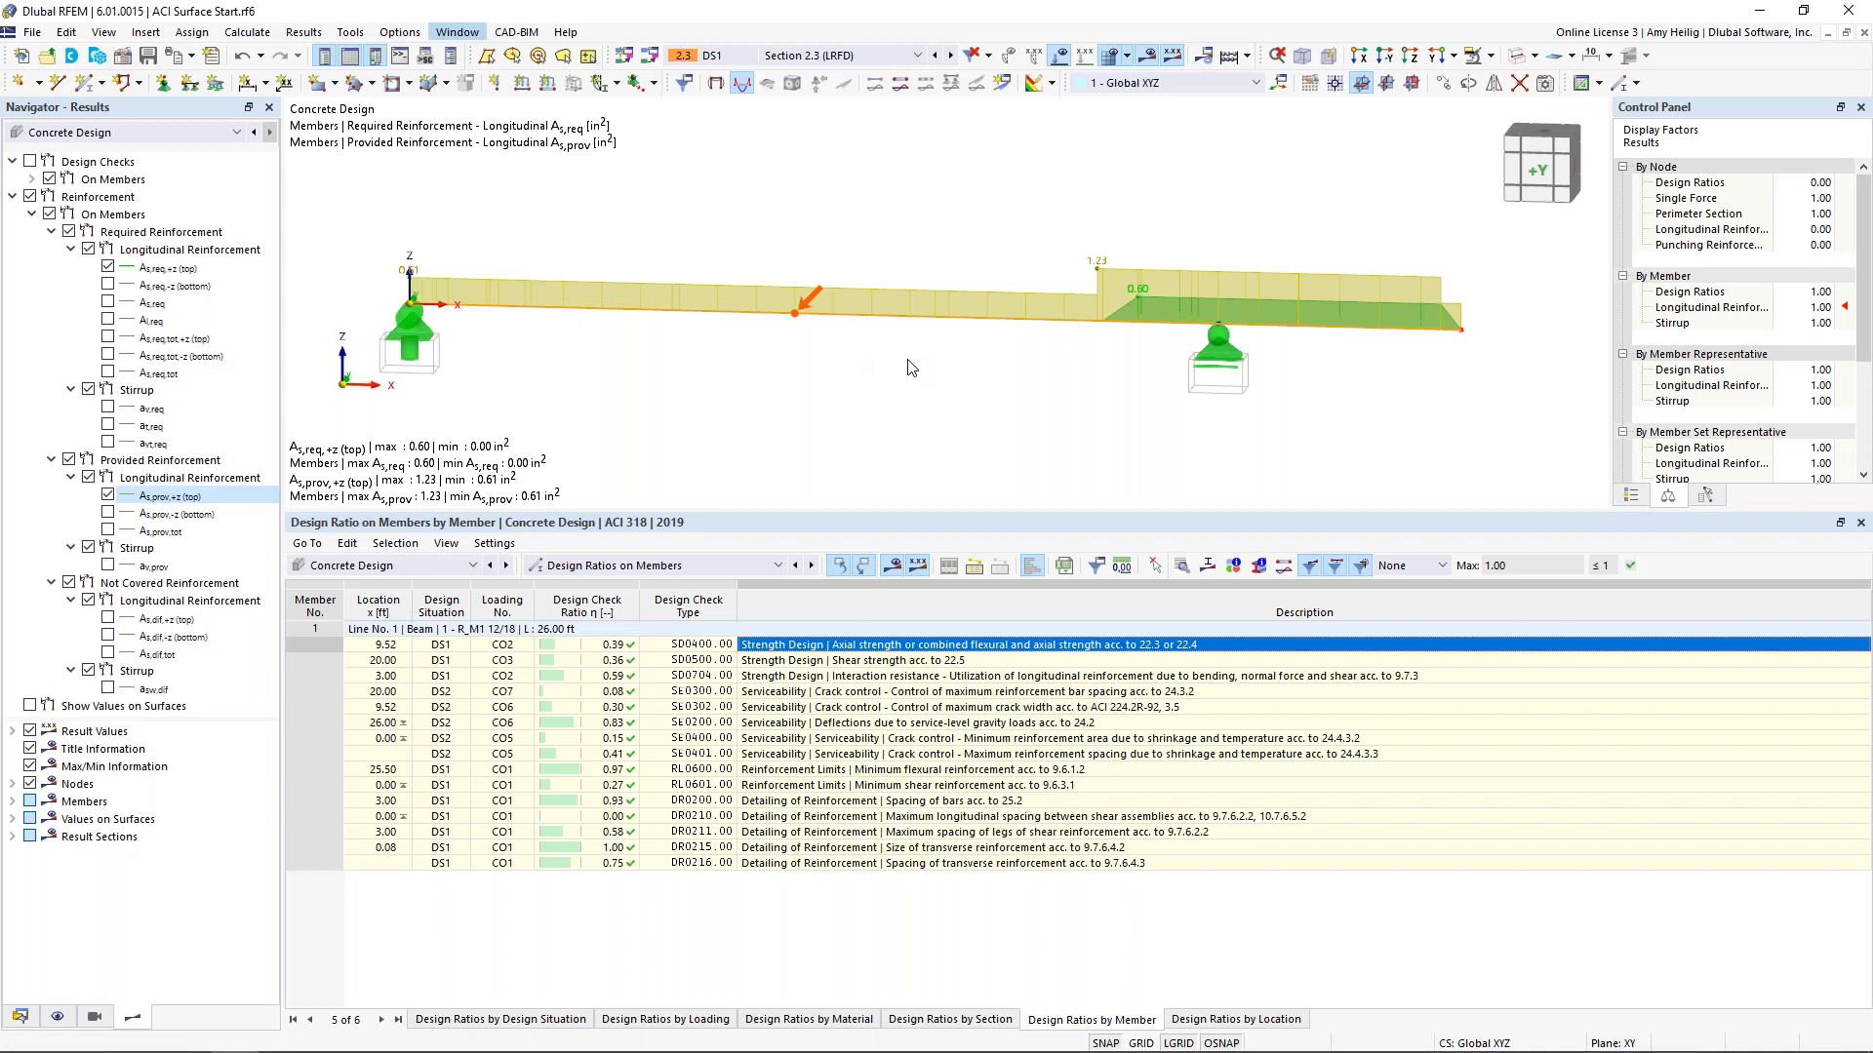
# Shrink the table area to enlarge the model view, and frame the whole building from a rotated viewpoint
pyautogui.moveTo(912, 512); pyautogui.dragTo(945, 738)
pyautogui.keyDown('ctrl'); pyautogui.moveTo(984, 667); pyautogui.dragTo(944, 634, button='middle'); pyautogui.keyUp('ctrl')
pyautogui.scroll(3, 944, 634)
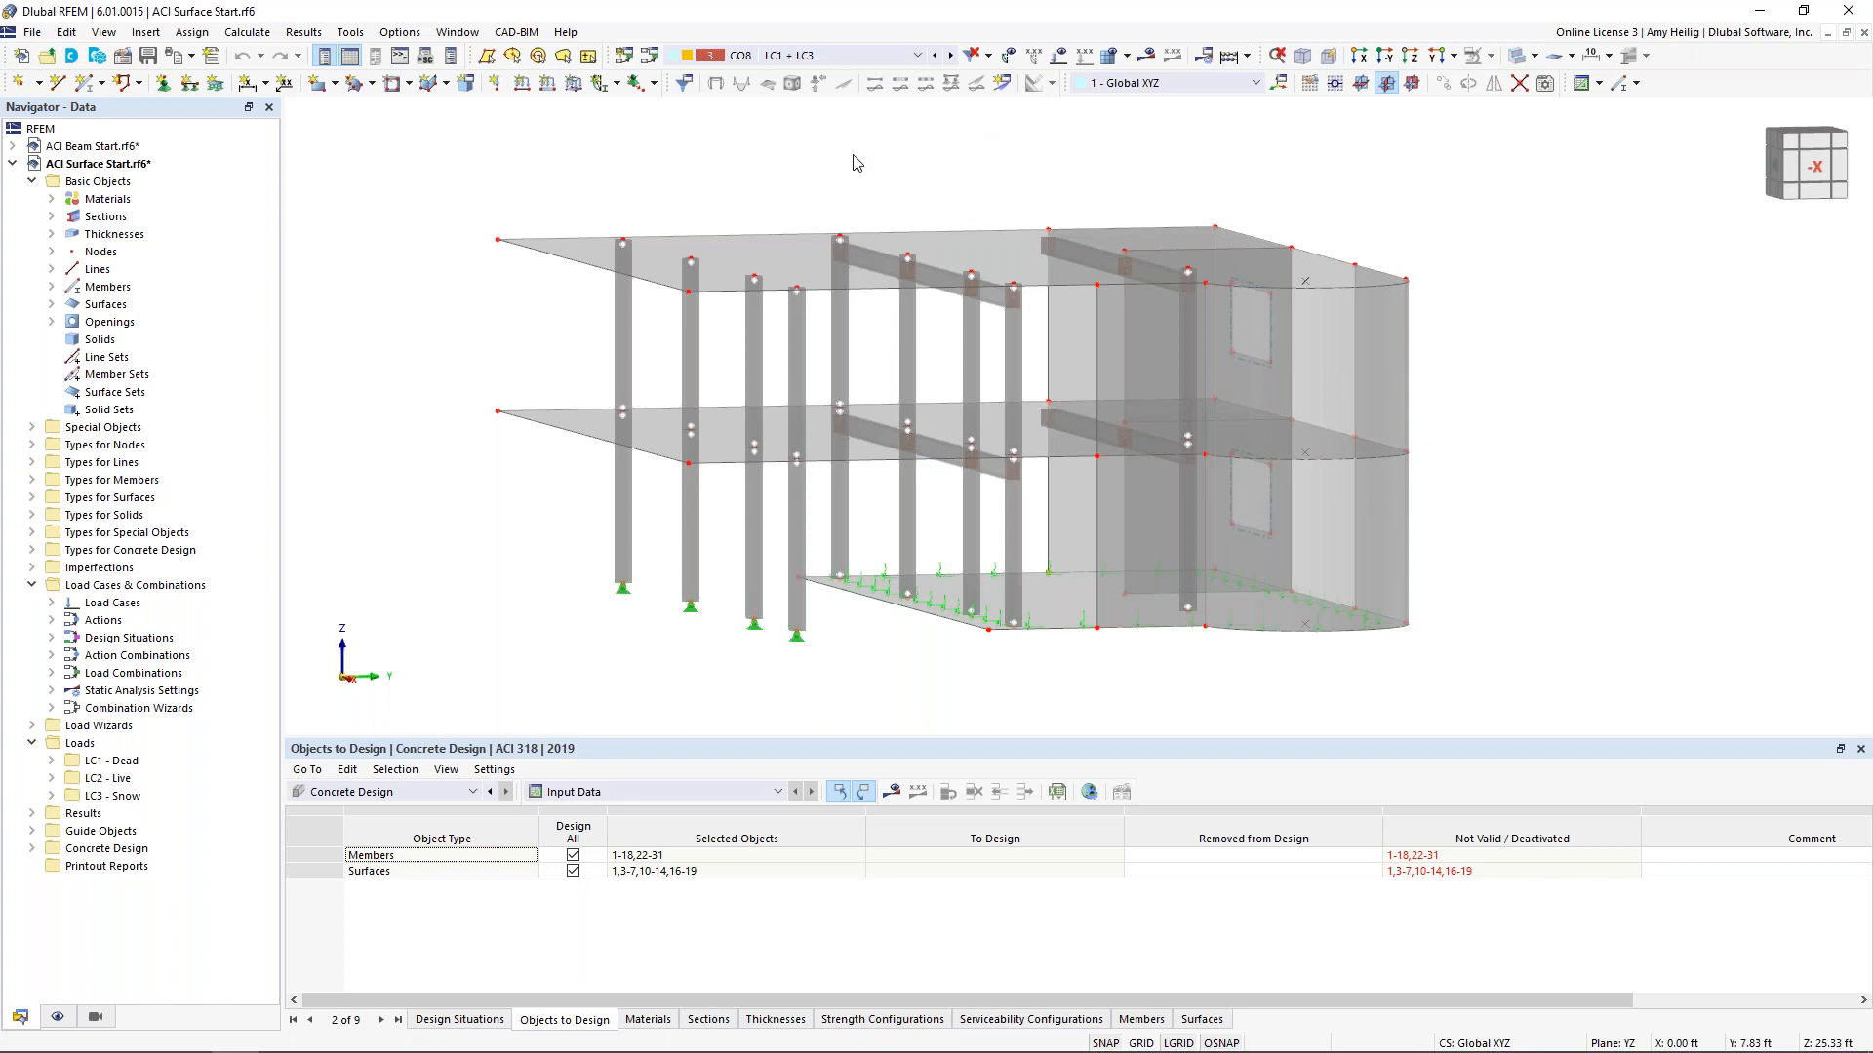
# Inspect the combination wizard of design situation DS1 Section 2.3 (LRFD) and open its Structure Modification 1 for editing
pyautogui.click(654, 62)
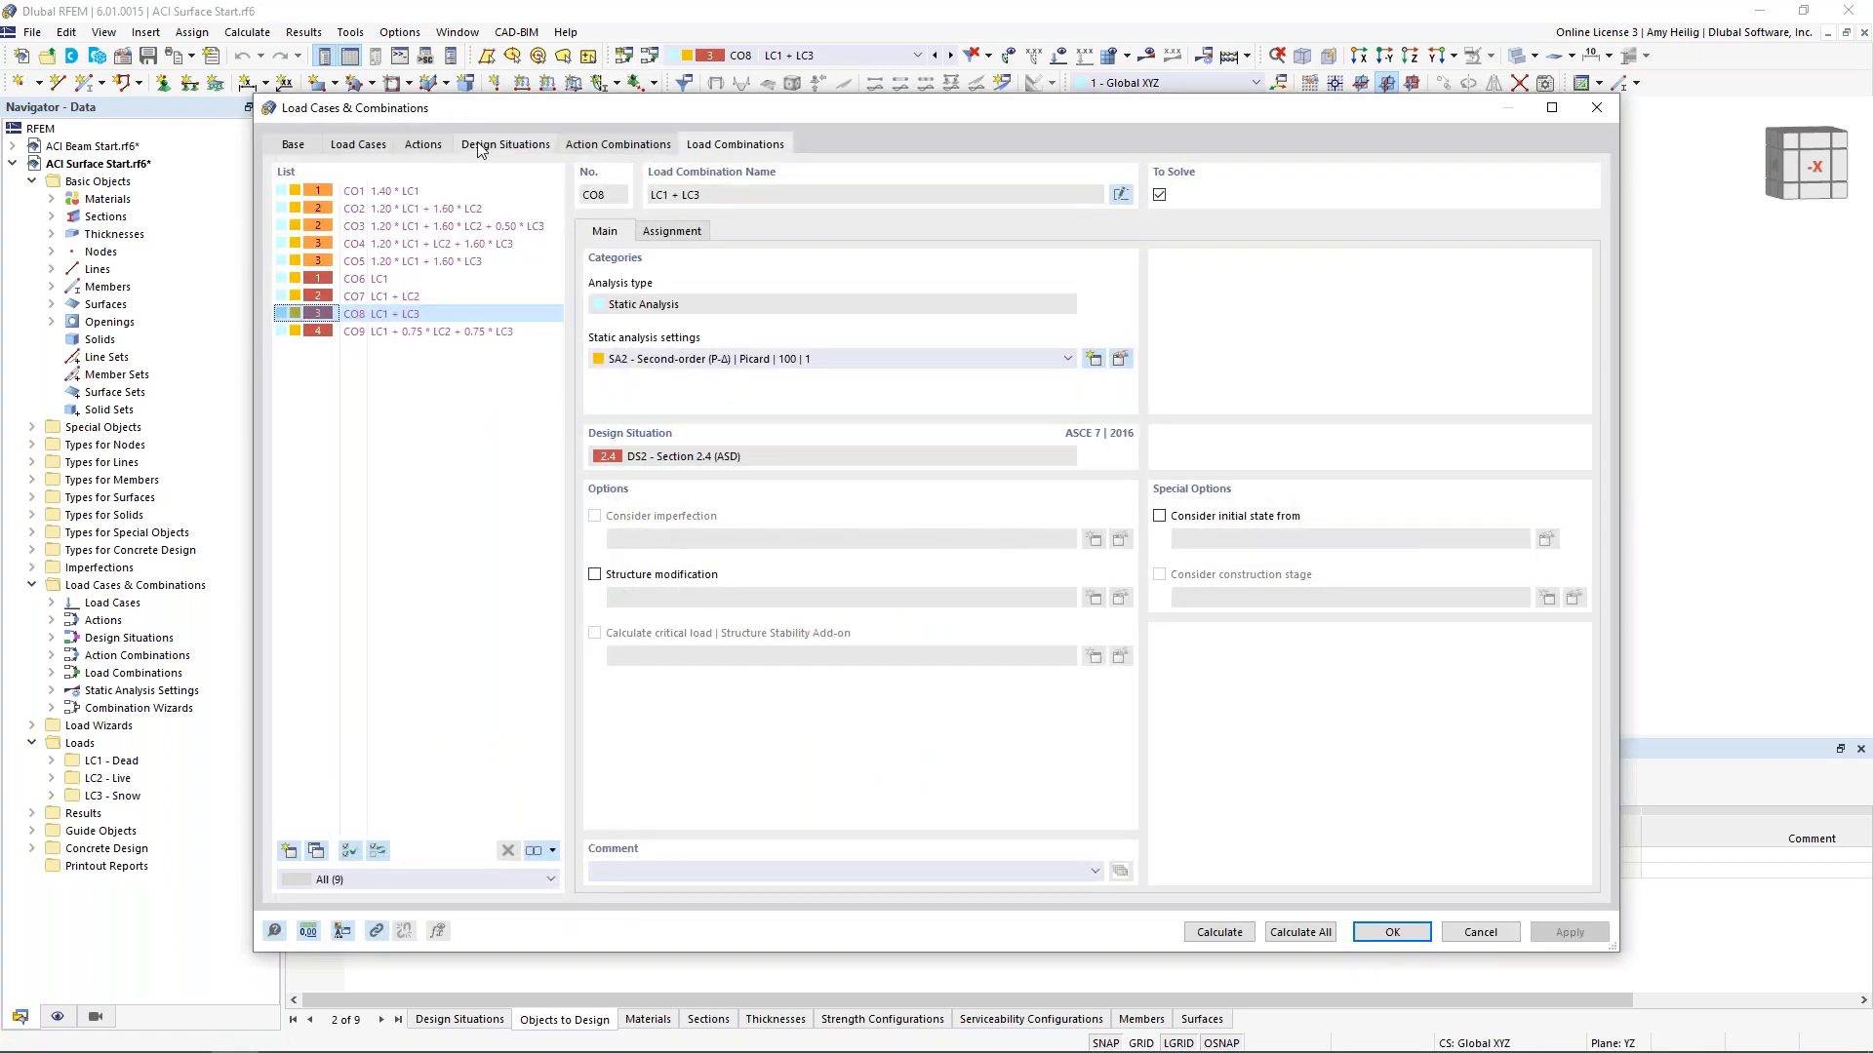
pyautogui.click(504, 144)
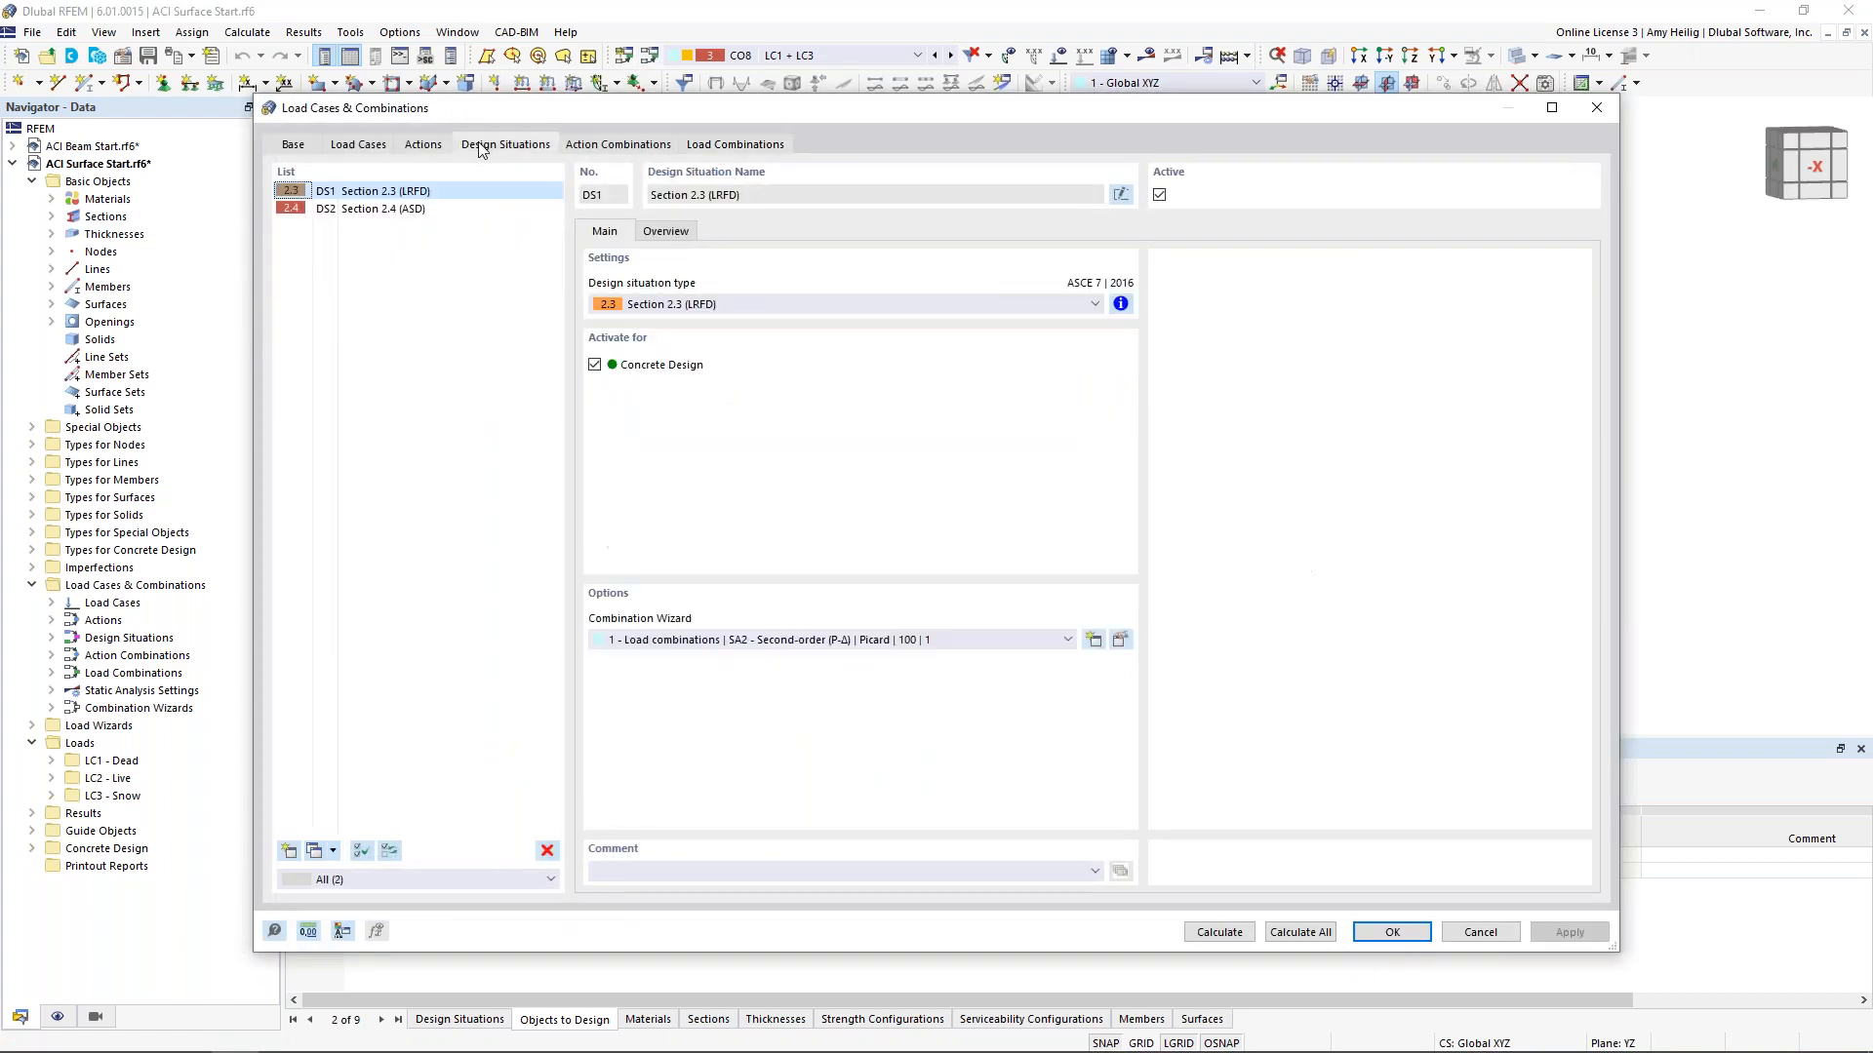
pyautogui.click(431, 209)
pyautogui.click(438, 192)
pyautogui.click(1120, 641)
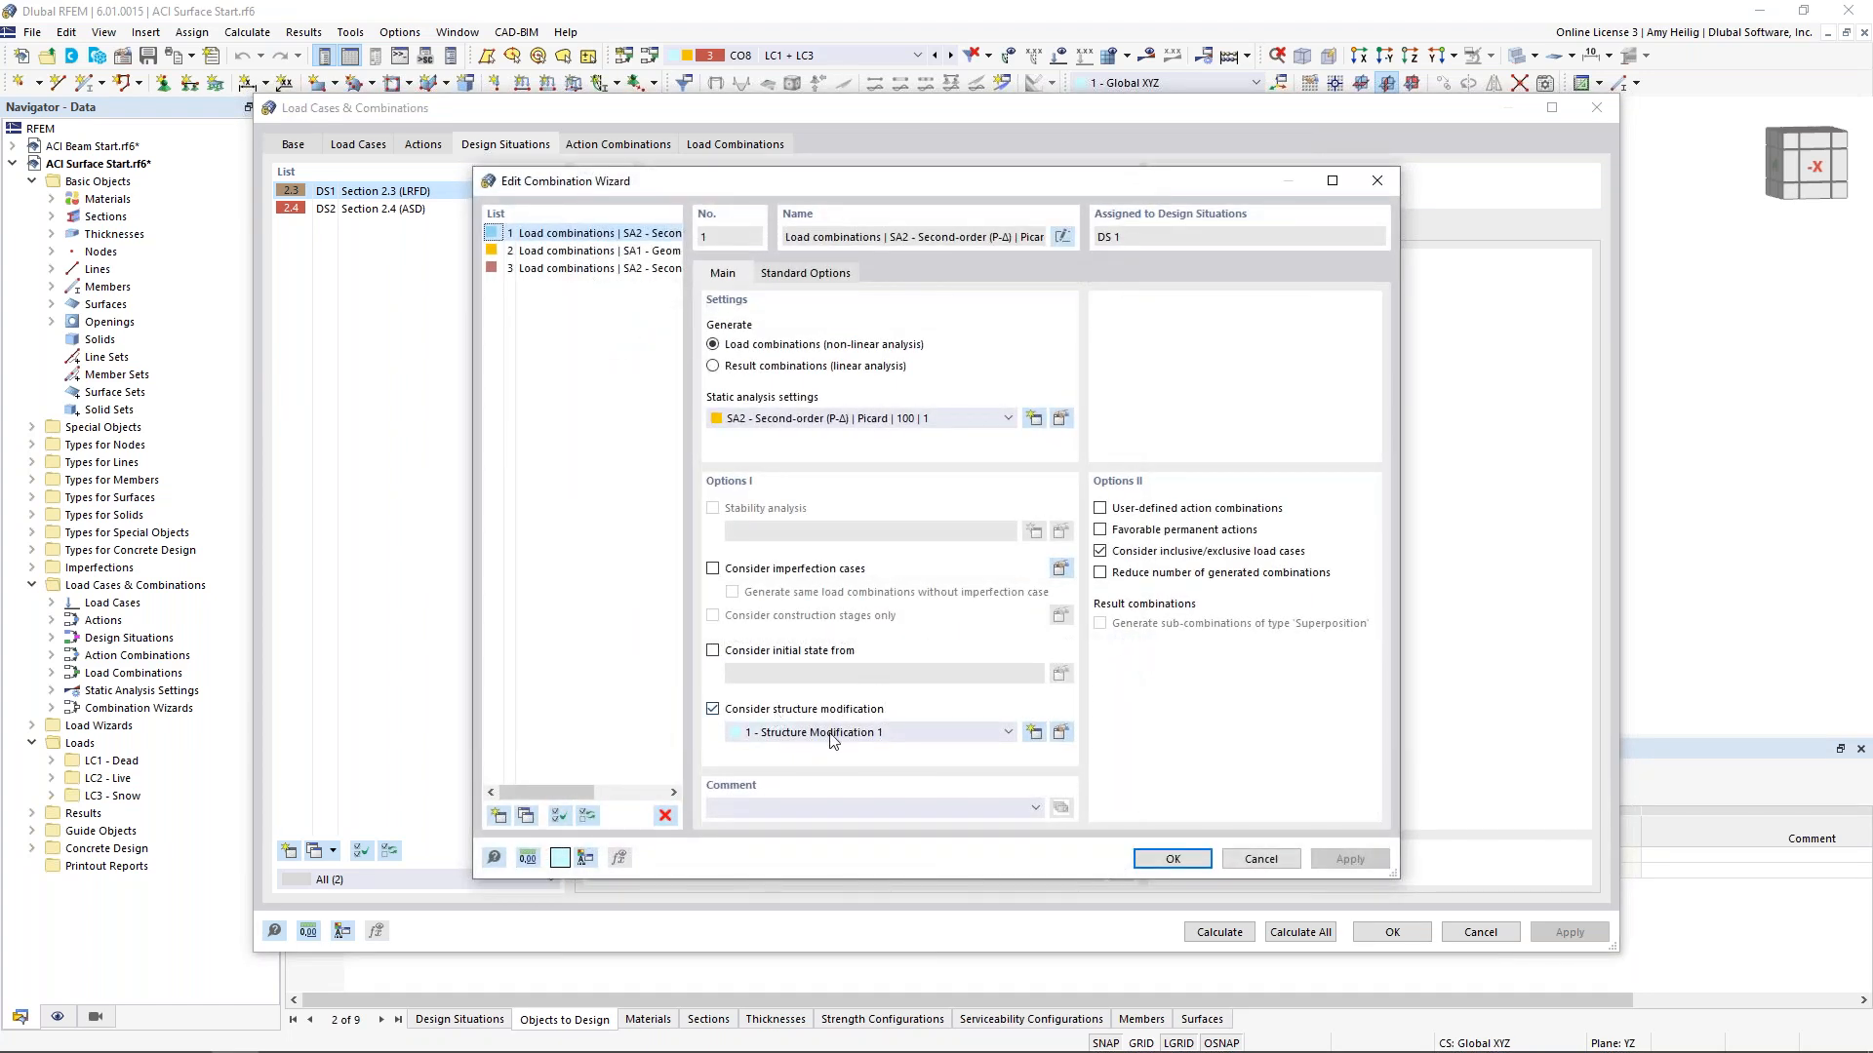
pyautogui.click(1061, 734)
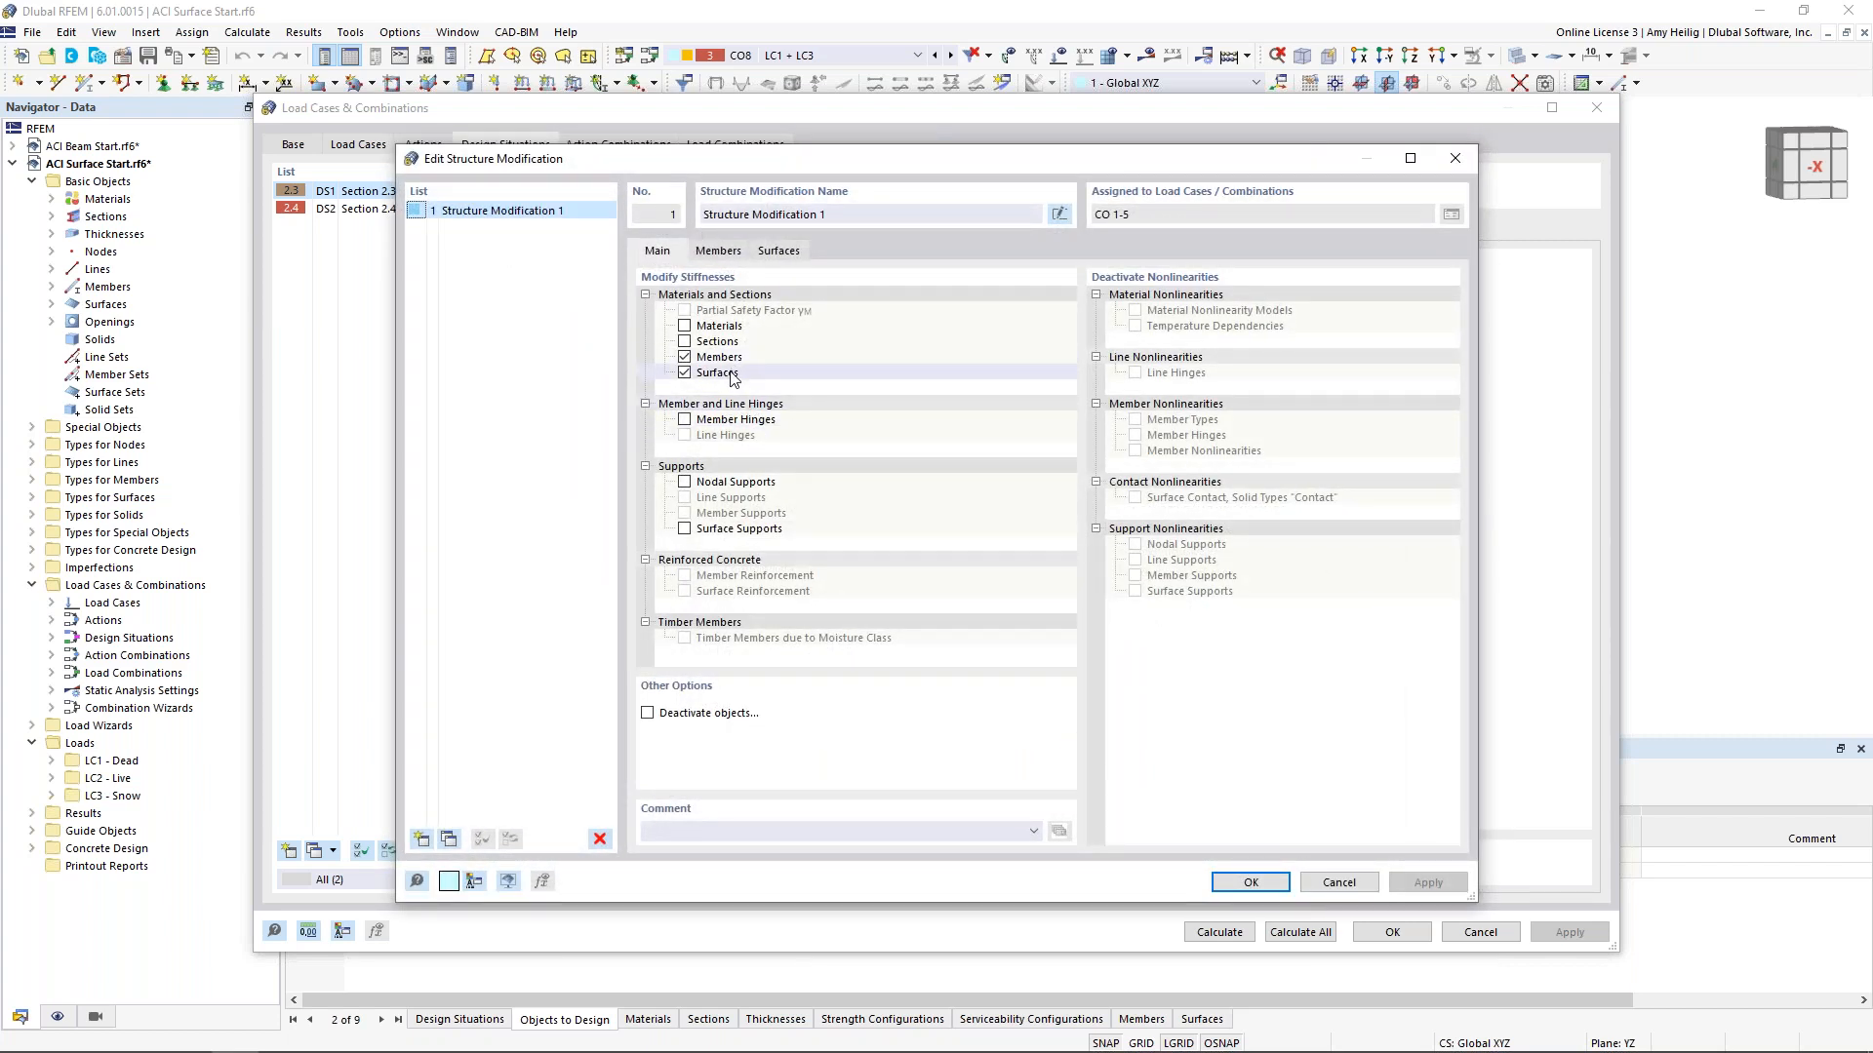
# Review the member and surface stiffness modifications in Structure Modification 1, widening the modification columns to read their full descriptions
pyautogui.click(712, 253)
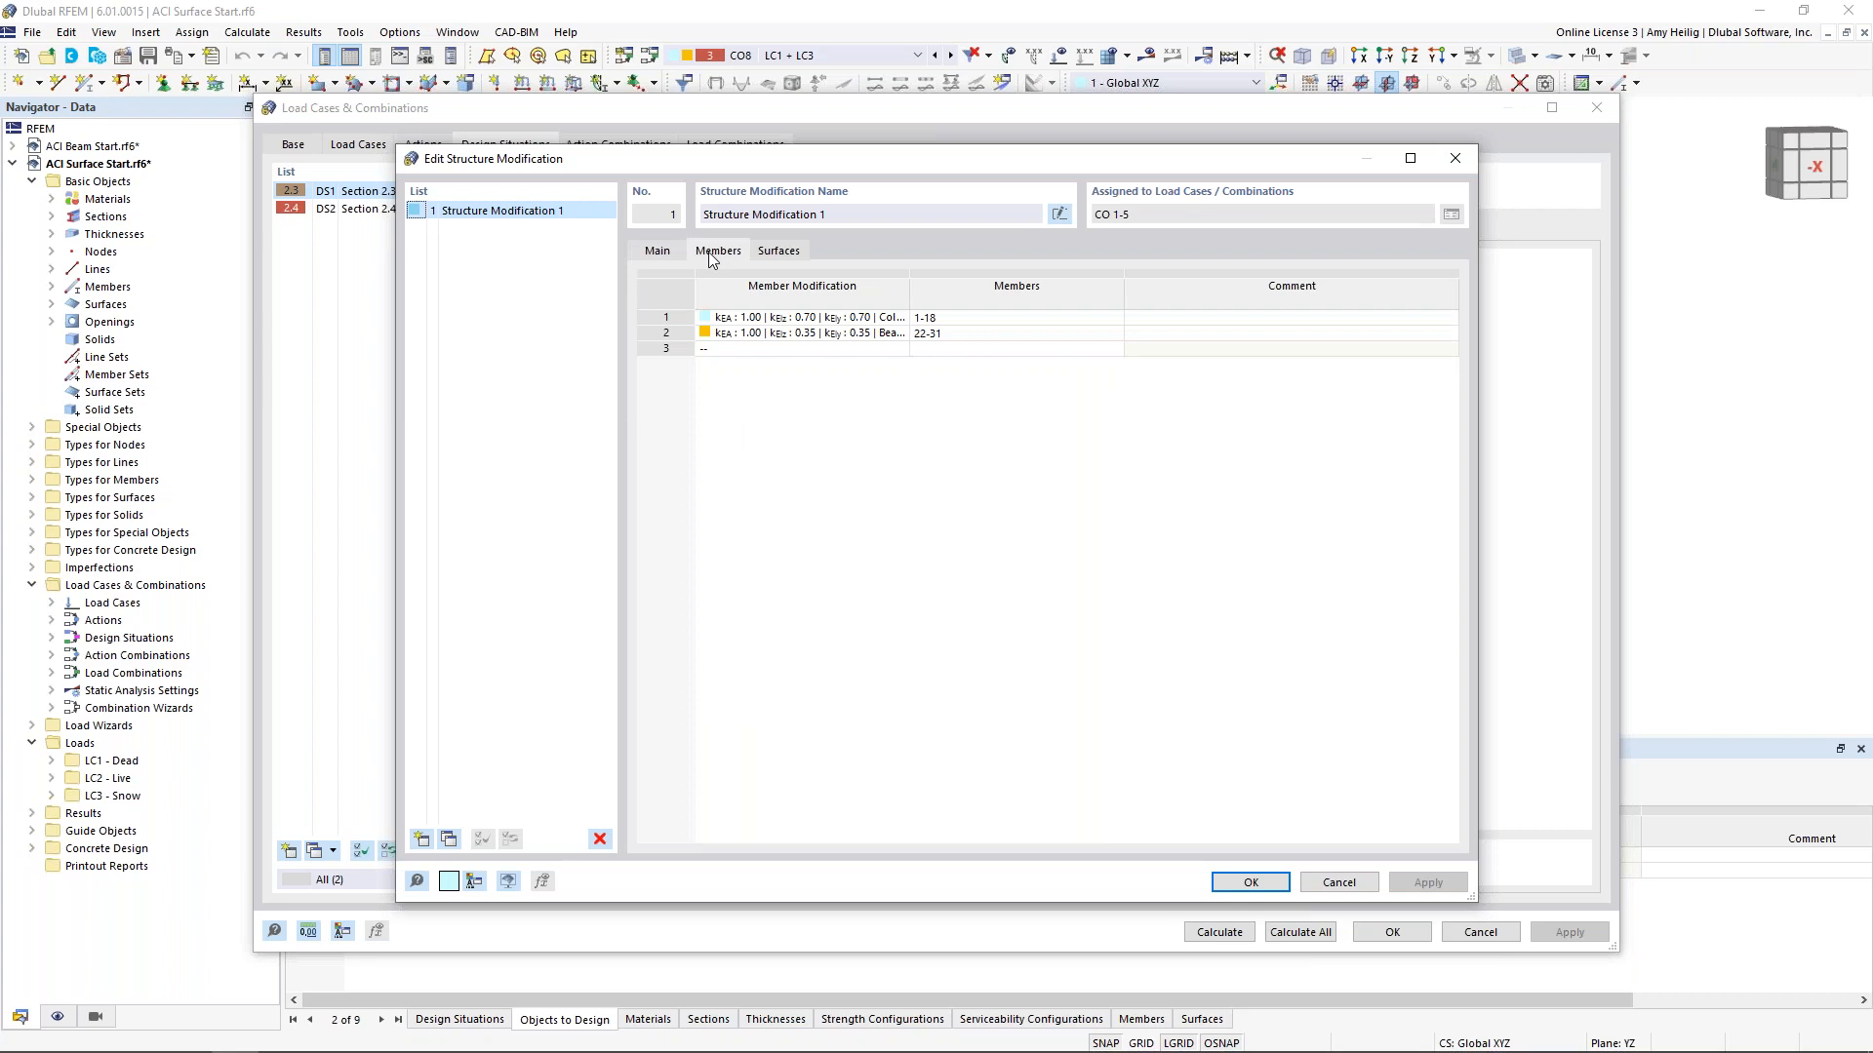
pyautogui.moveTo(913, 294); pyautogui.dragTo(1141, 297)
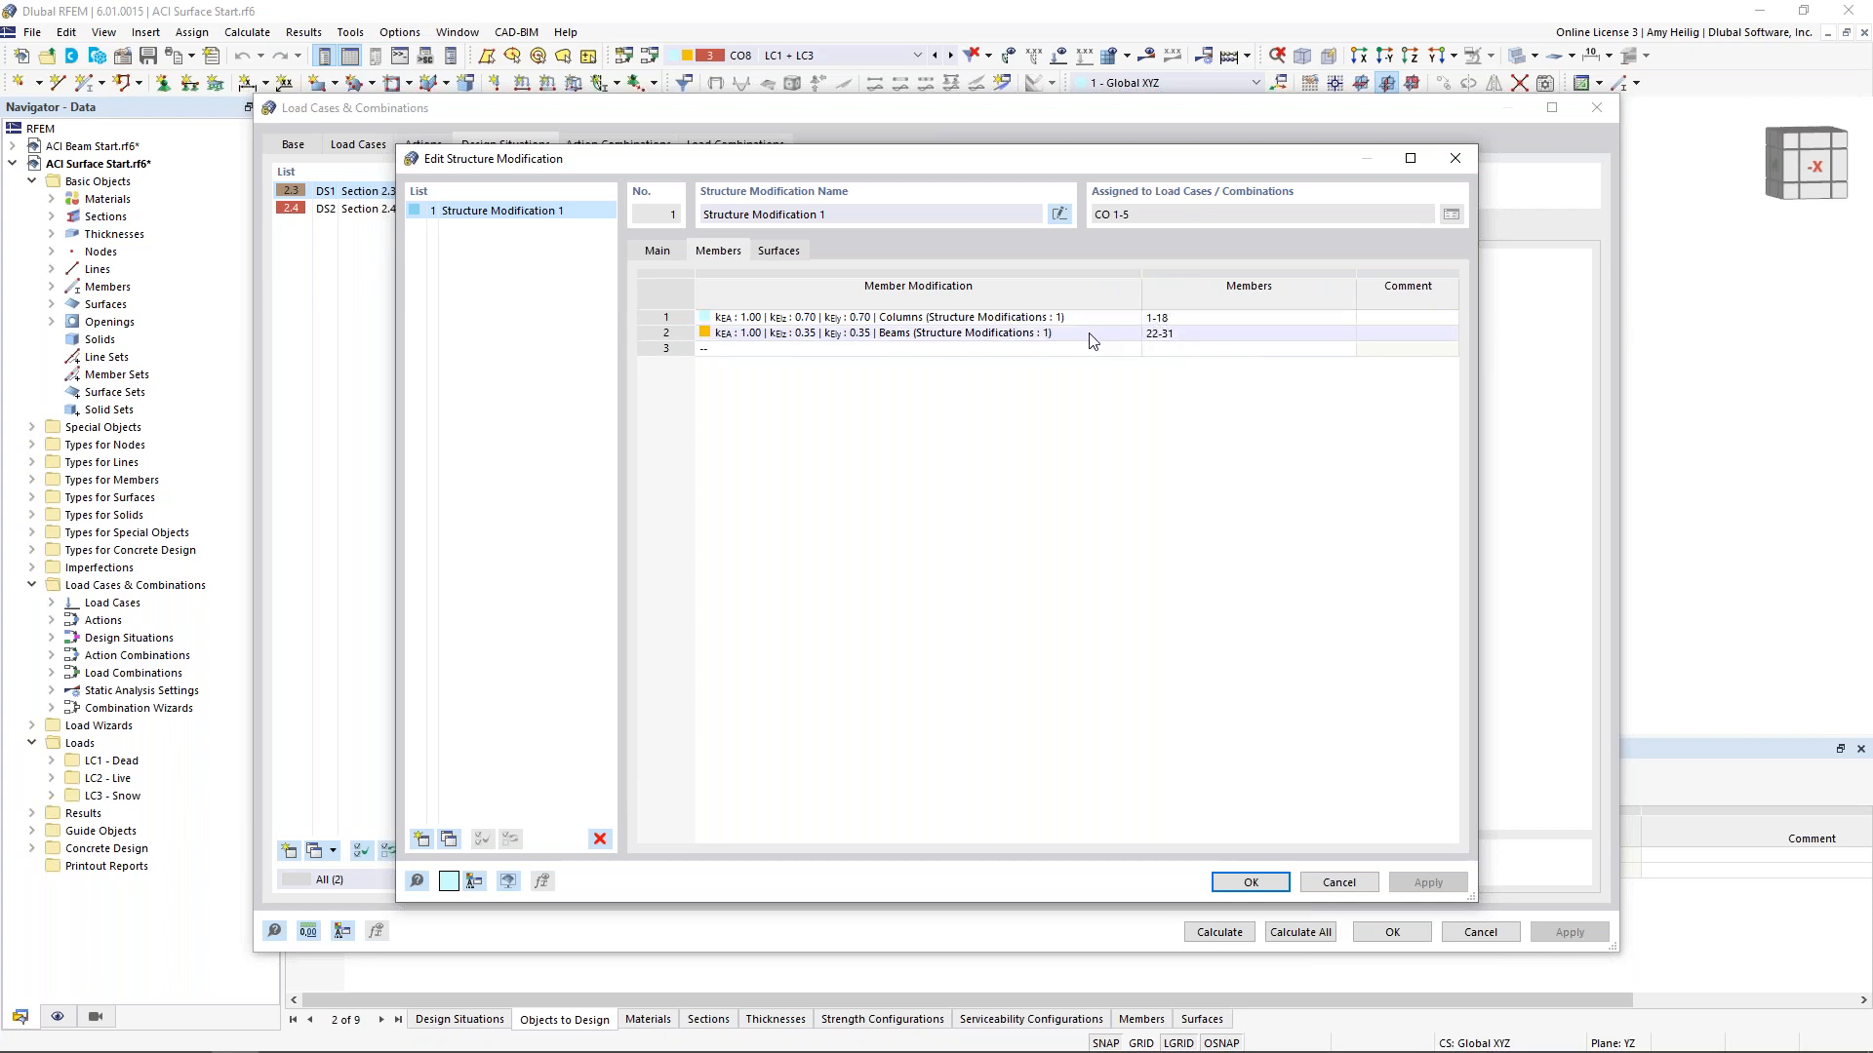
pyautogui.click(781, 251)
pyautogui.moveTo(908, 292); pyautogui.dragTo(1099, 293)
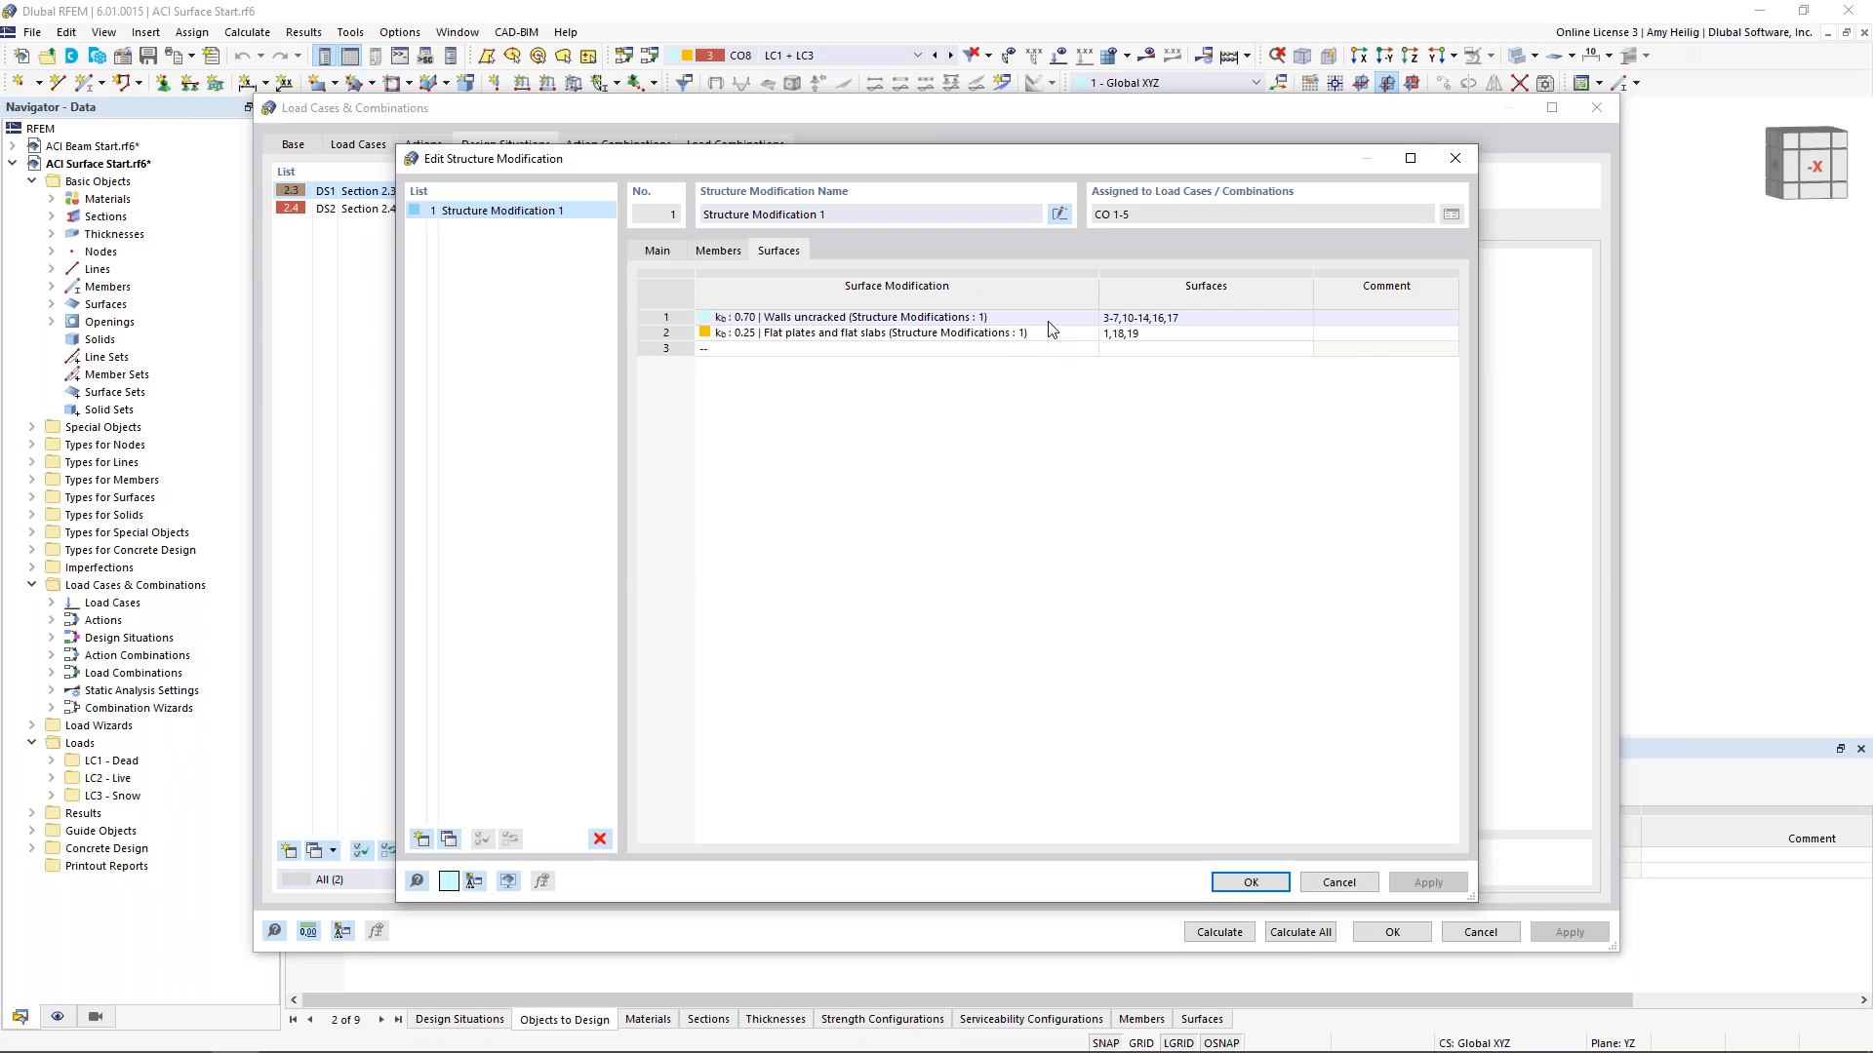
# Examine the modification types offered for the flat plates and flat slabs surface stiffness modification, leaving it without changes
pyautogui.doubleClick(1051, 332)
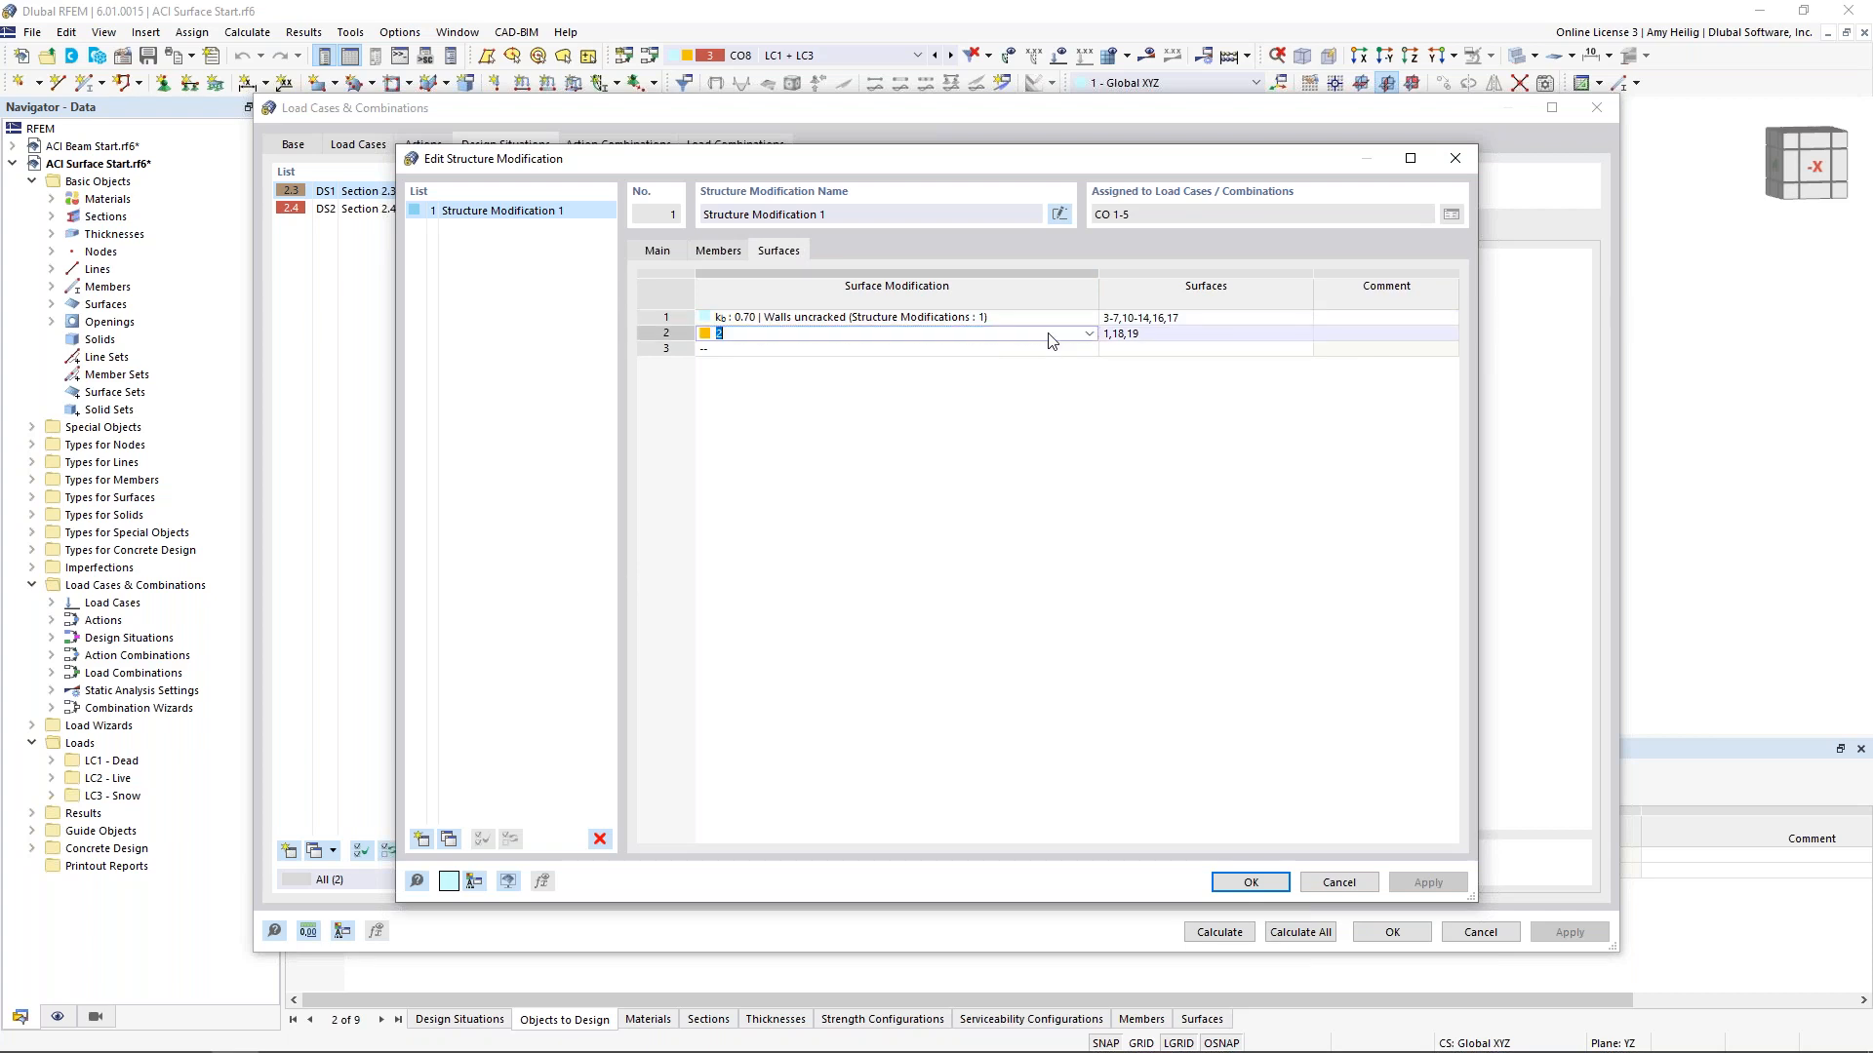
pyautogui.click(1088, 333)
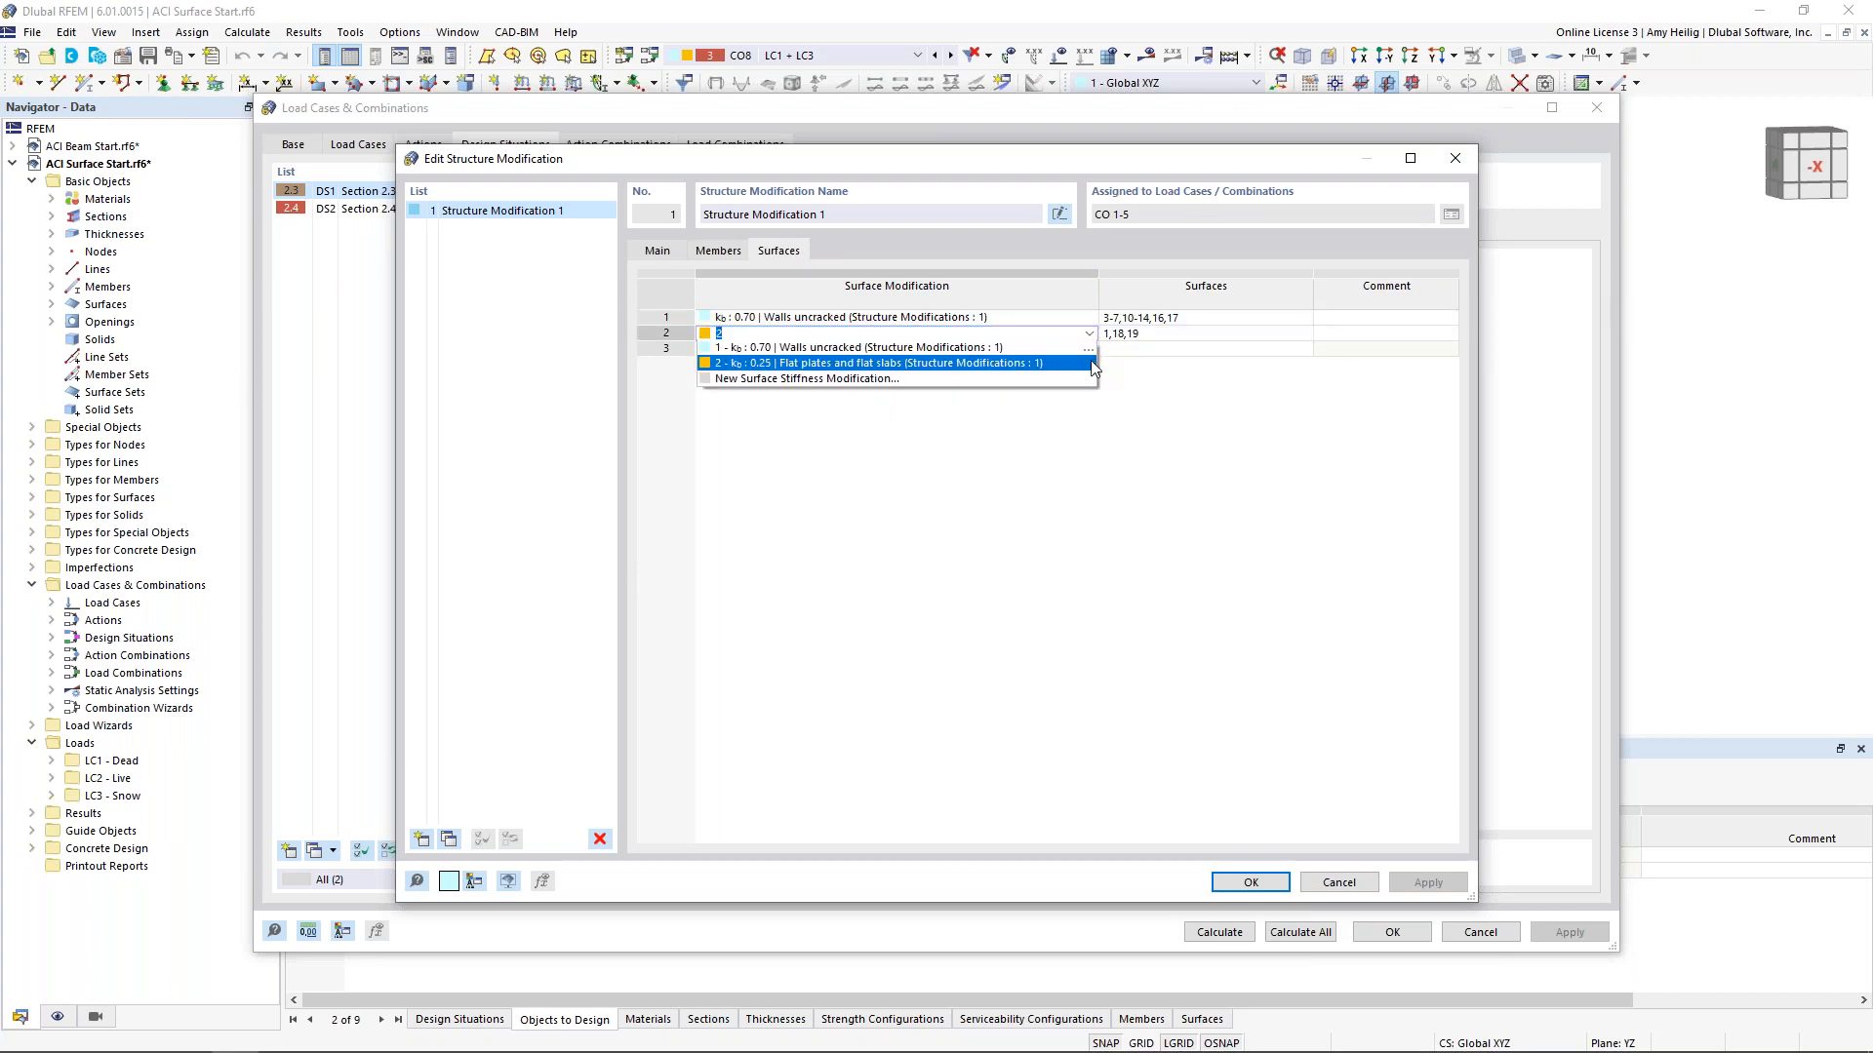
pyautogui.click(1093, 356)
pyautogui.click(976, 359)
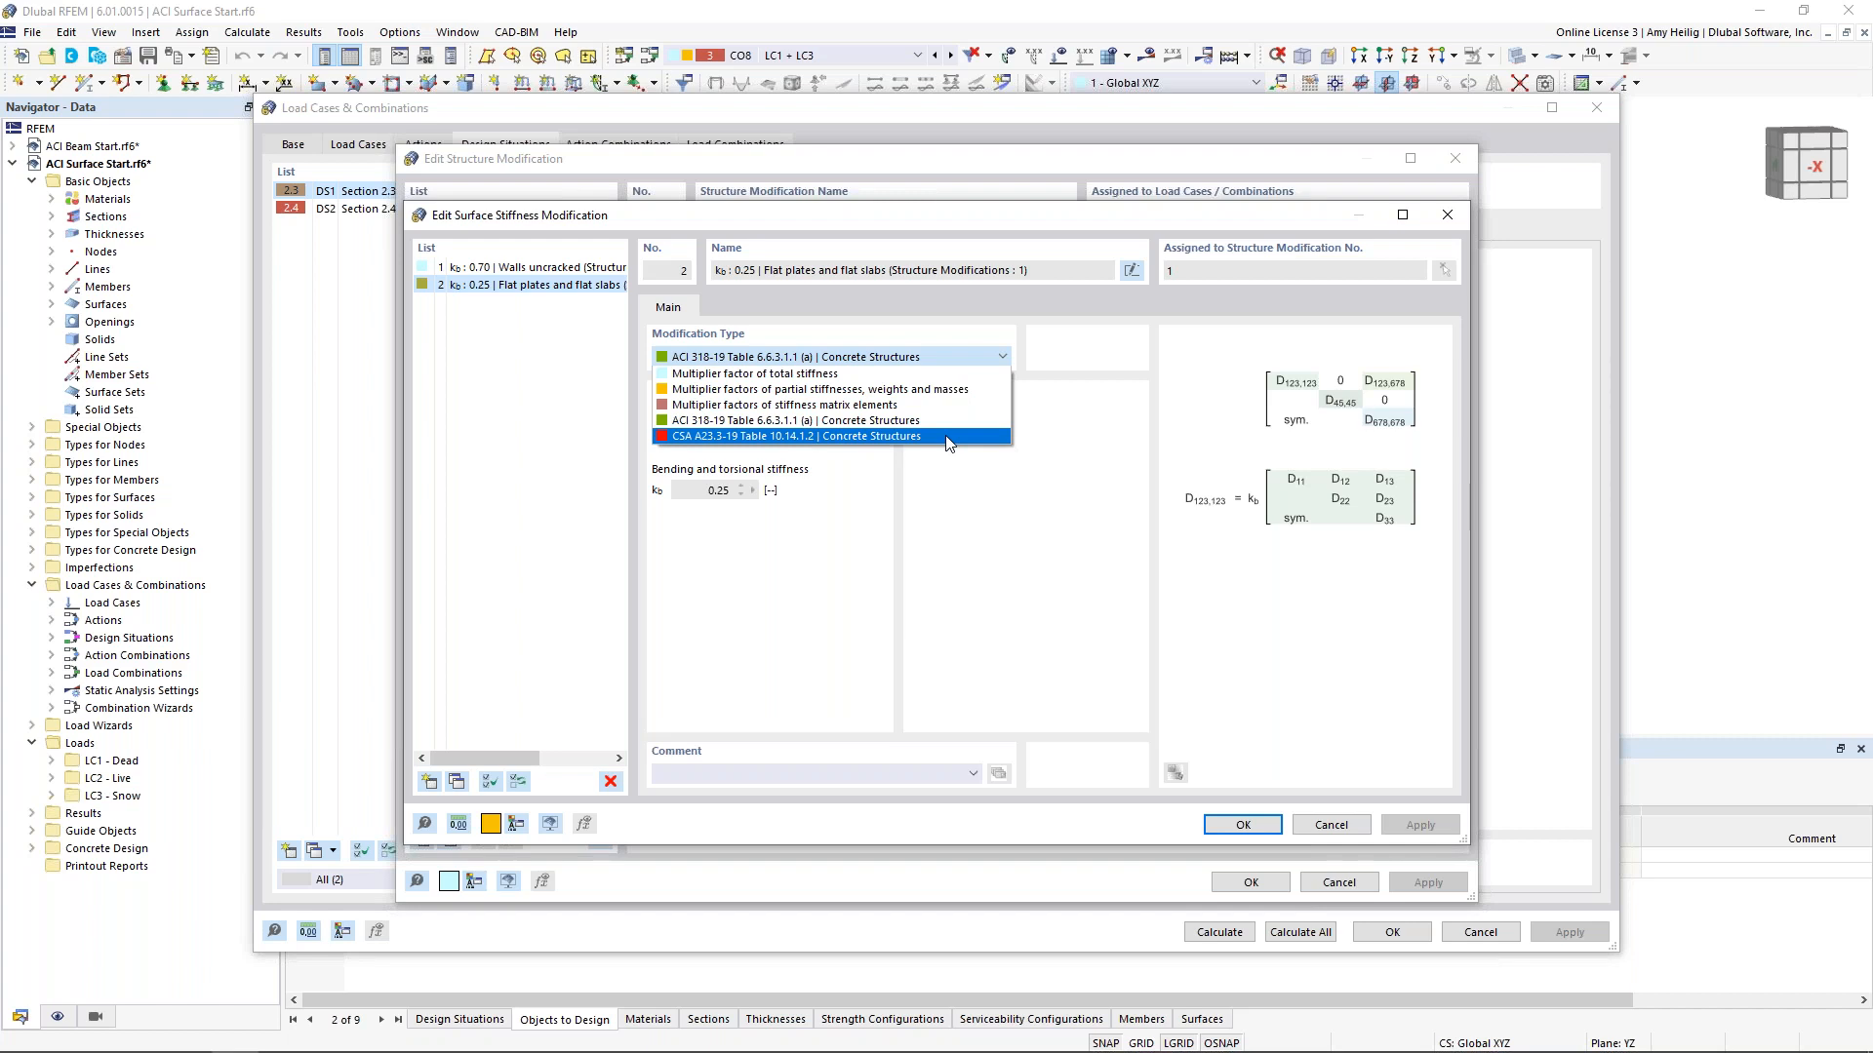
pyautogui.click(1097, 313)
pyautogui.click(1330, 824)
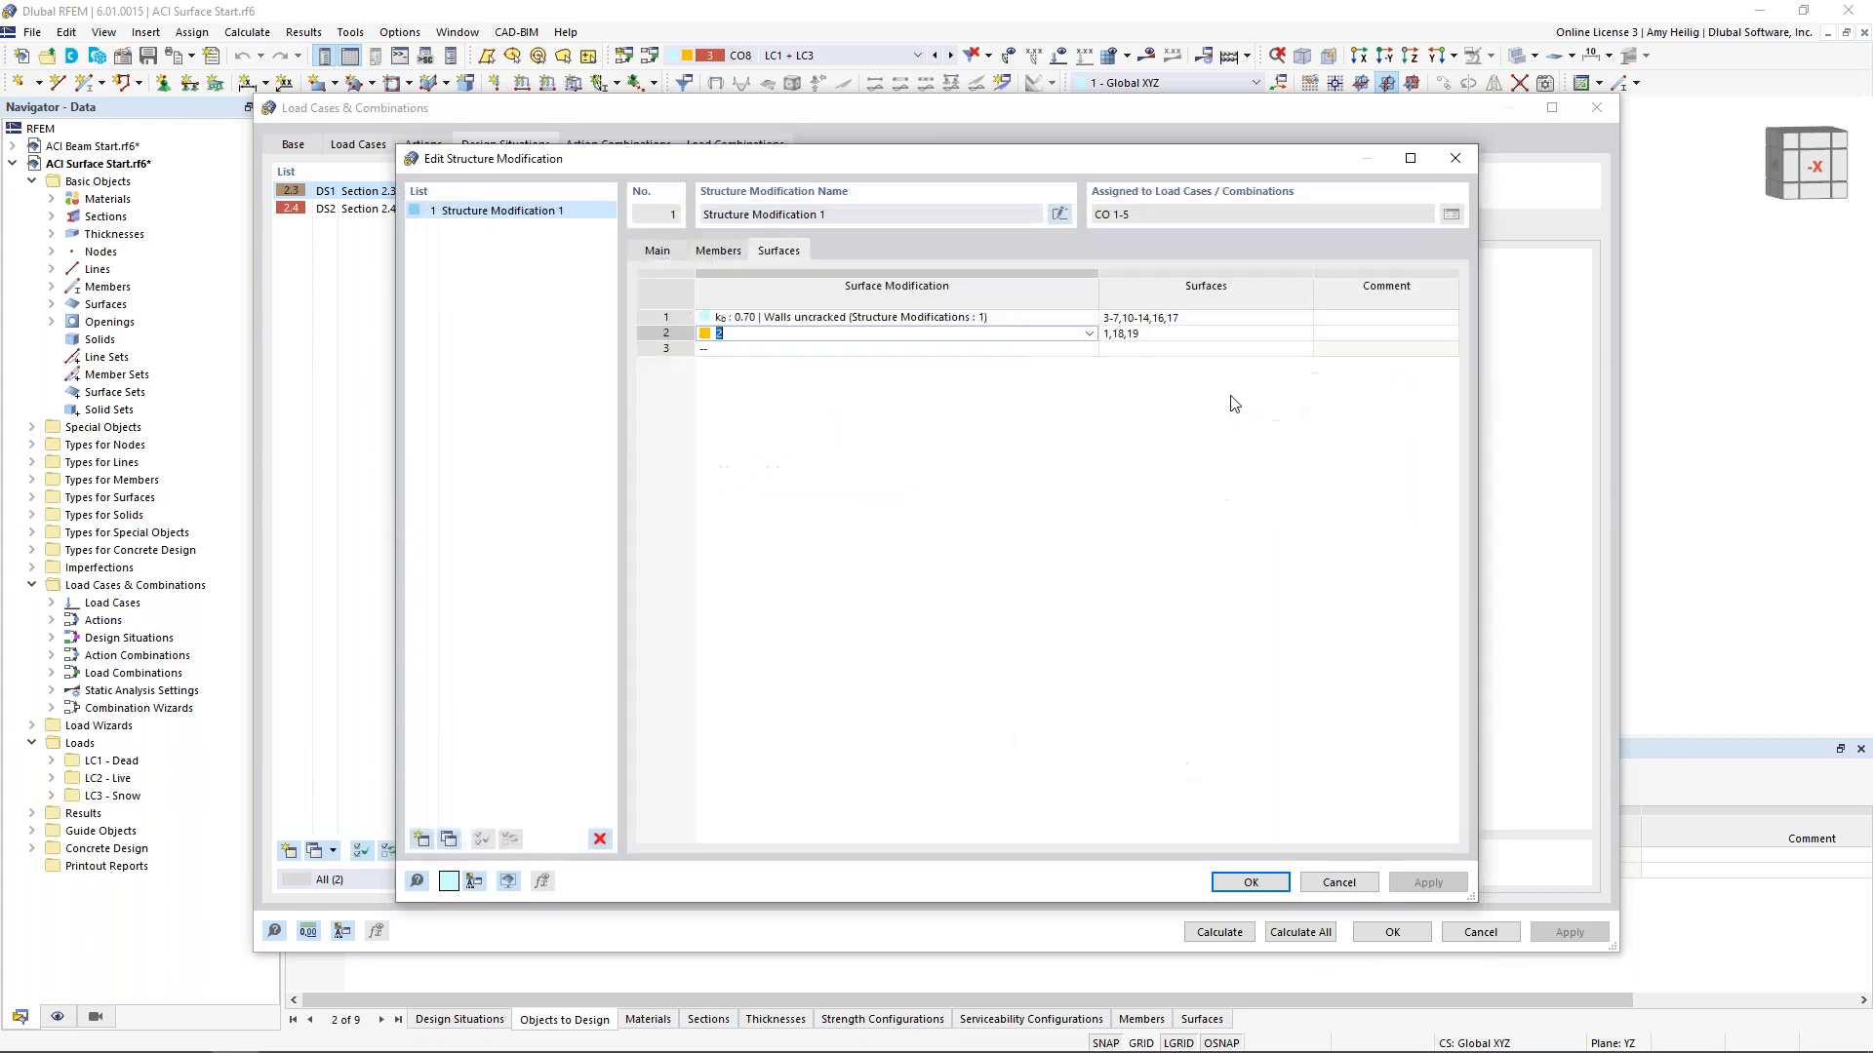
# Leave Structure Modification 1 and the combination wizard without changes, and display design situation DS2 Section 2.4 (ASD)
pyautogui.click(1339, 882)
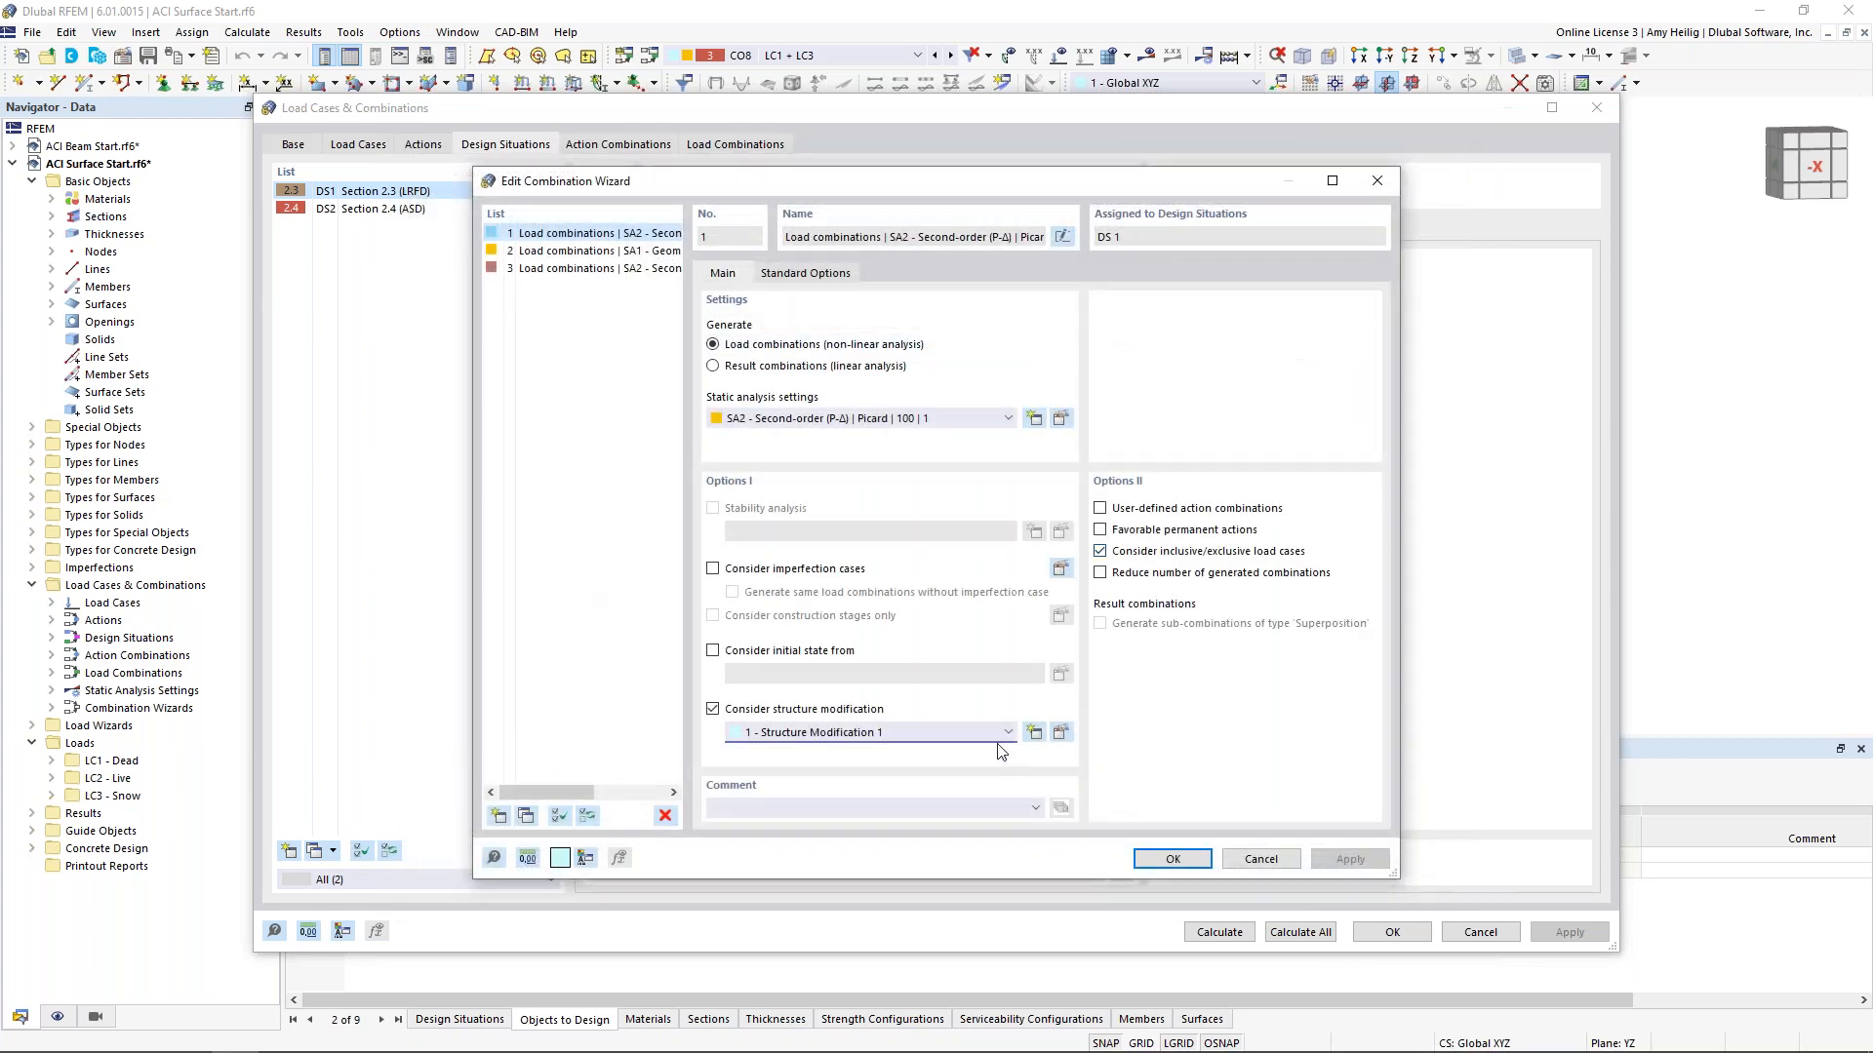
pyautogui.click(1274, 860)
pyautogui.click(411, 209)
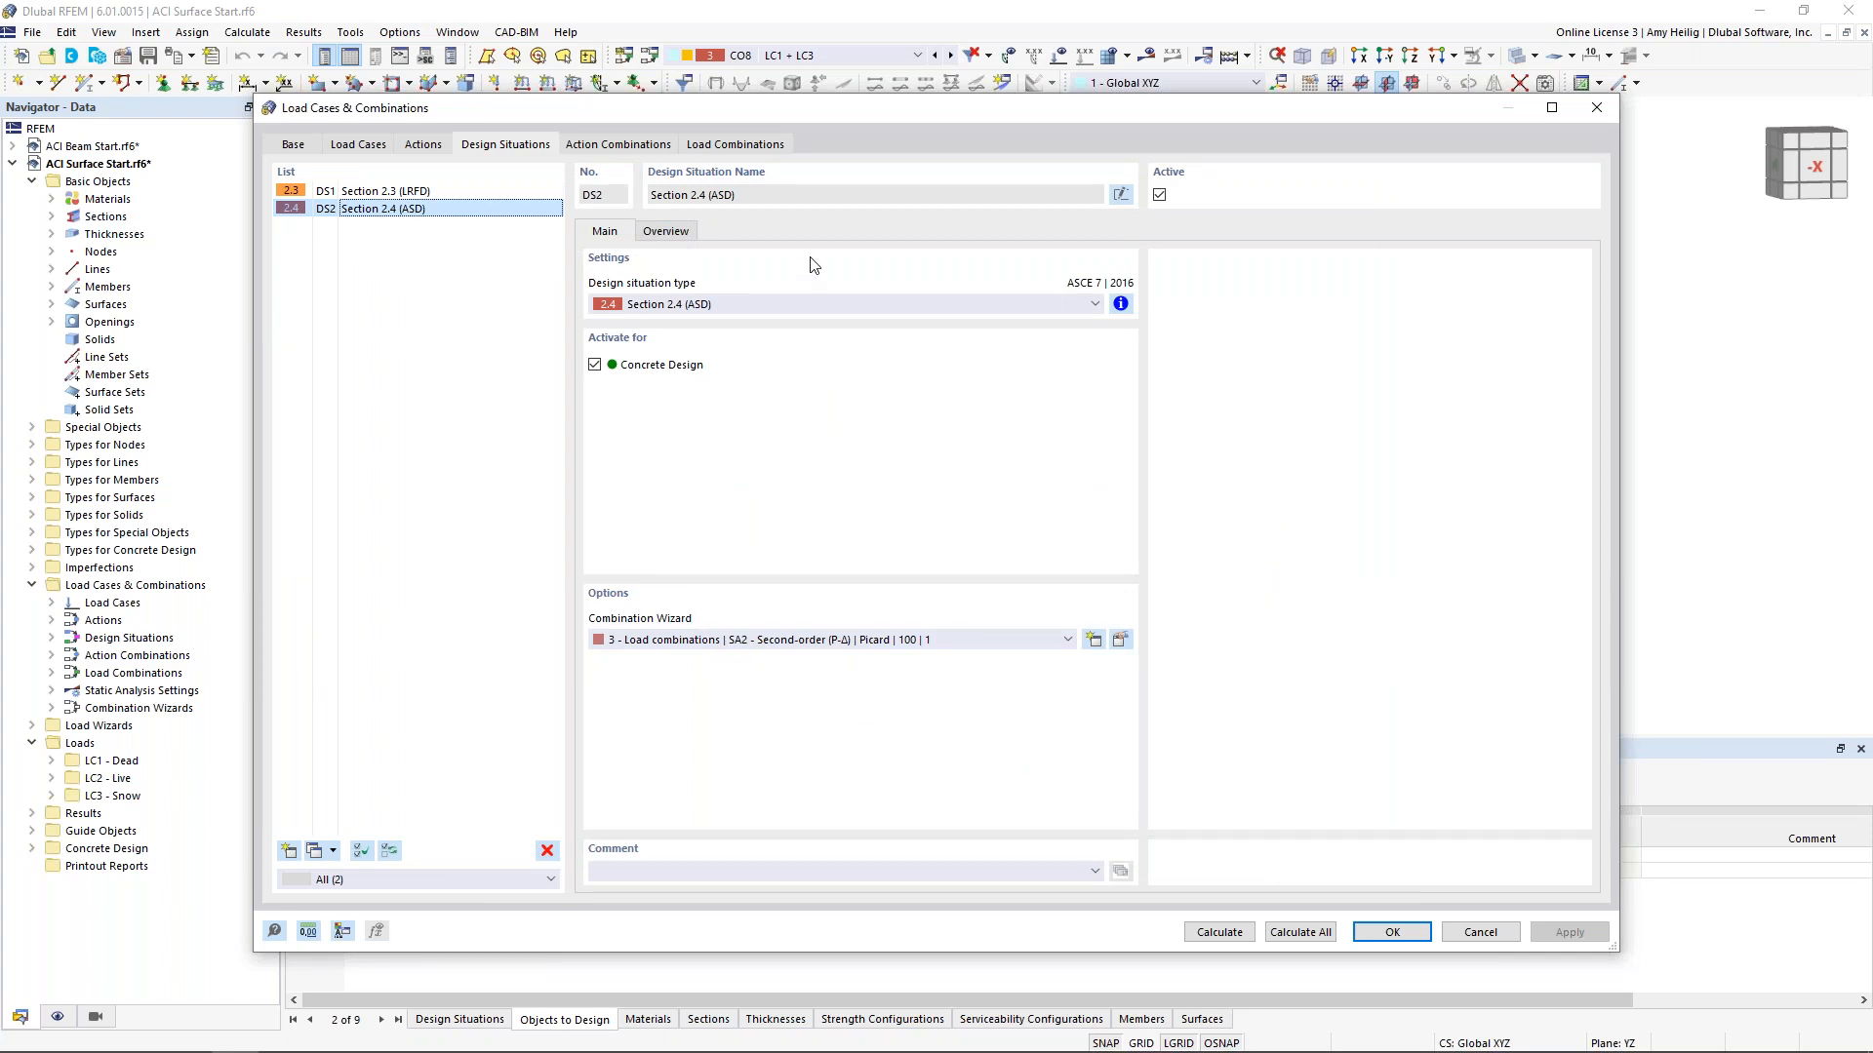
# Review the list of load combinations and close the dialog without making changes
pyautogui.click(727, 147)
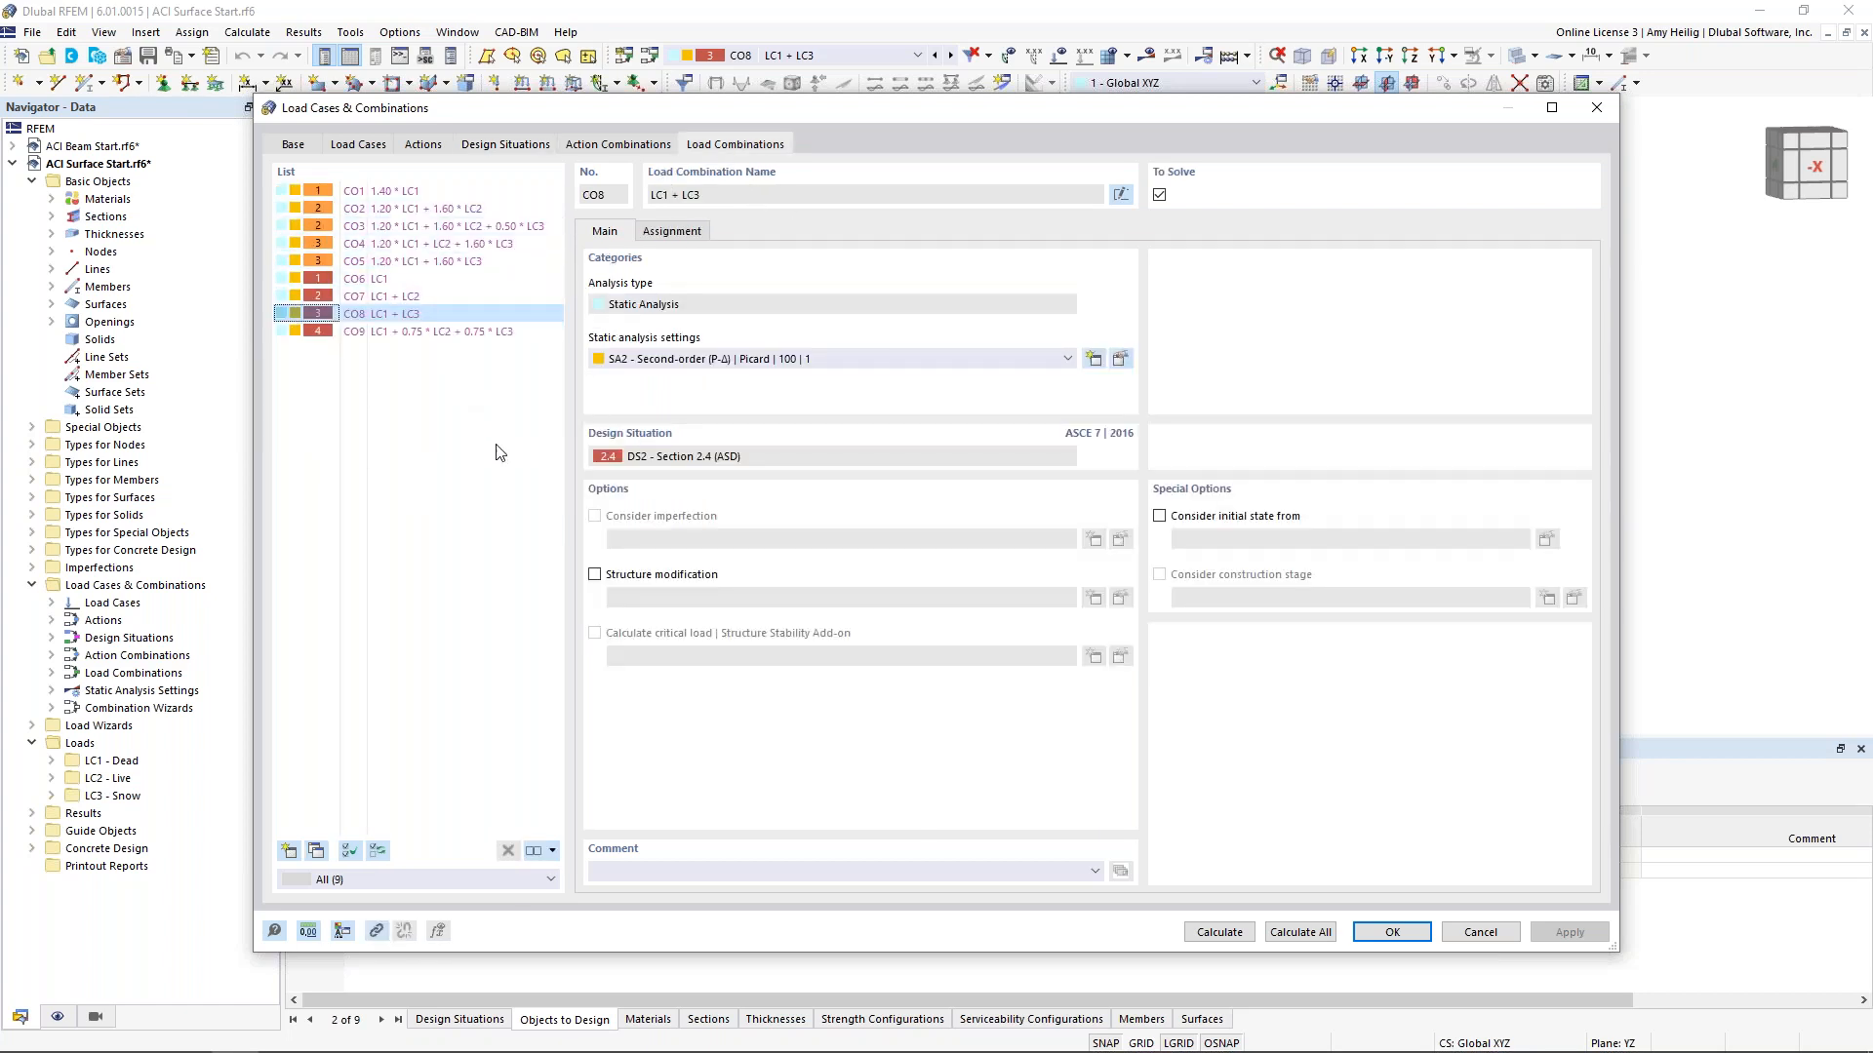
pyautogui.click(1479, 934)
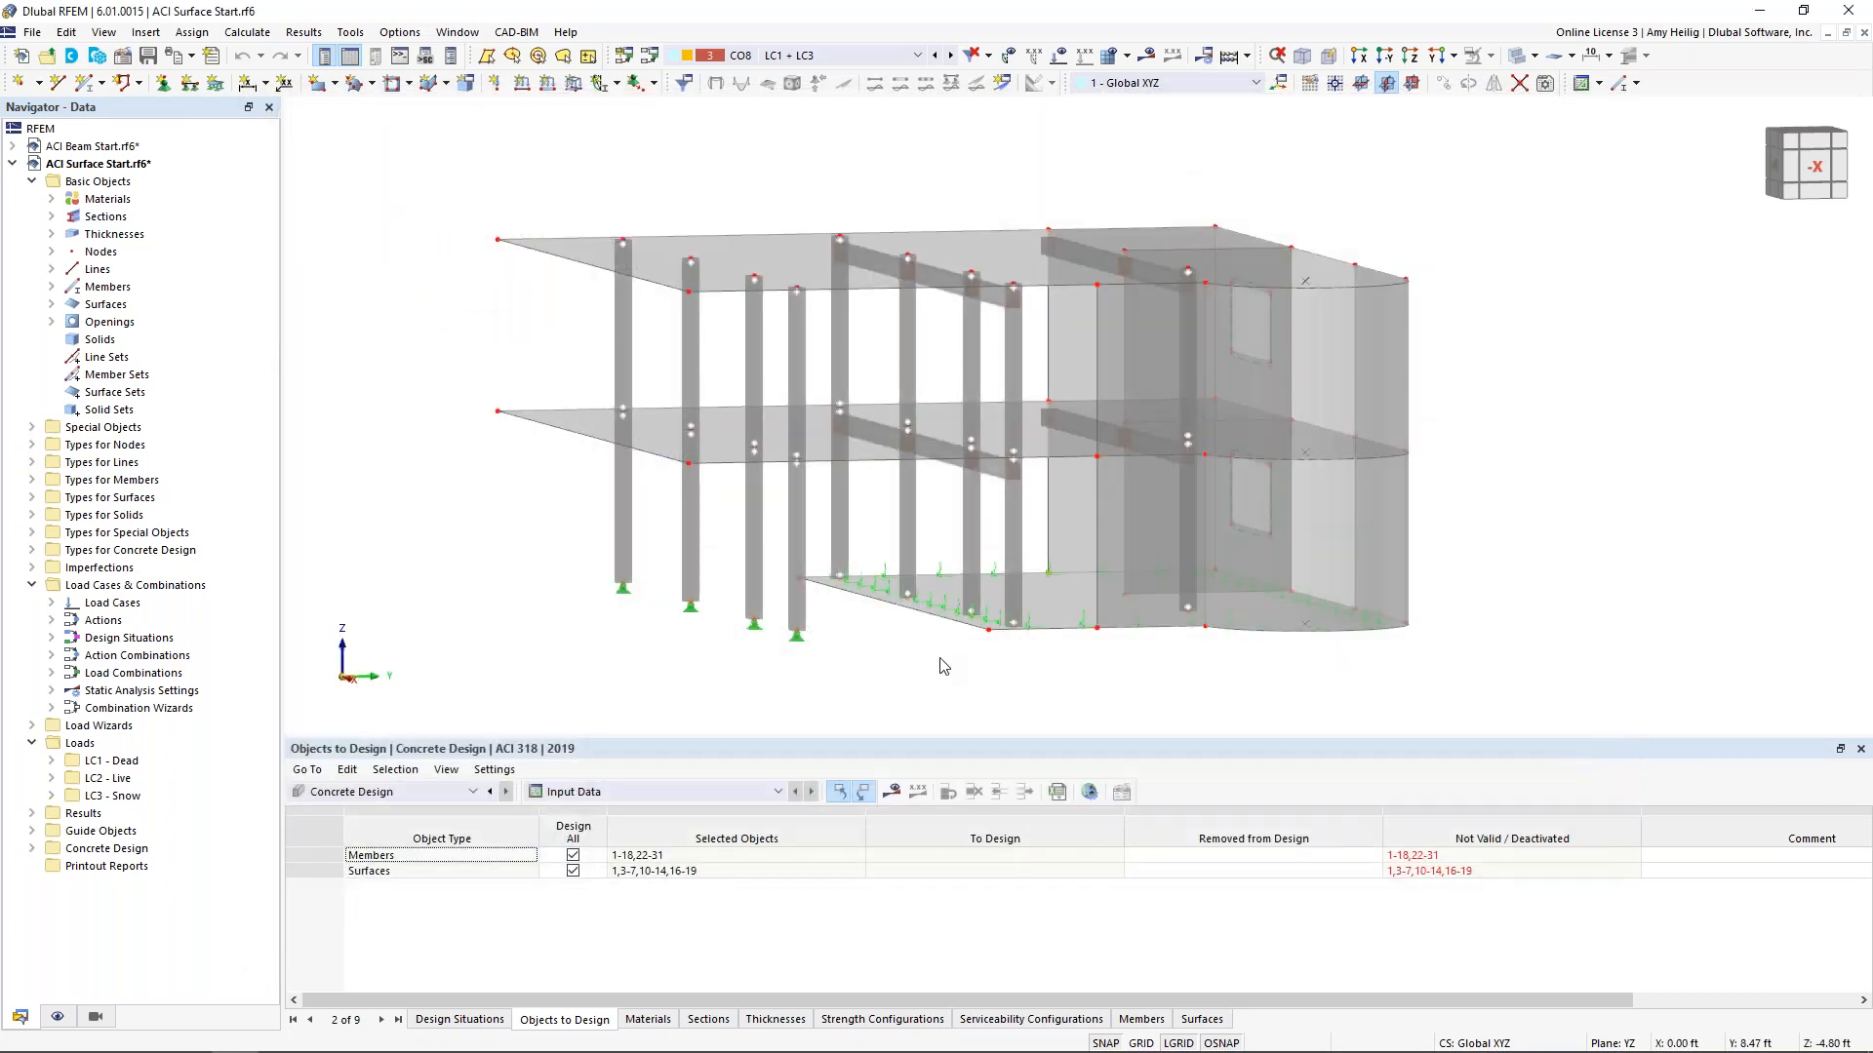
# Isolate the intermediate floor slab by limiting visibility to the selected surface and its related objects
pyautogui.moveTo(931, 655); pyautogui.dragTo(950, 661, button='middle')
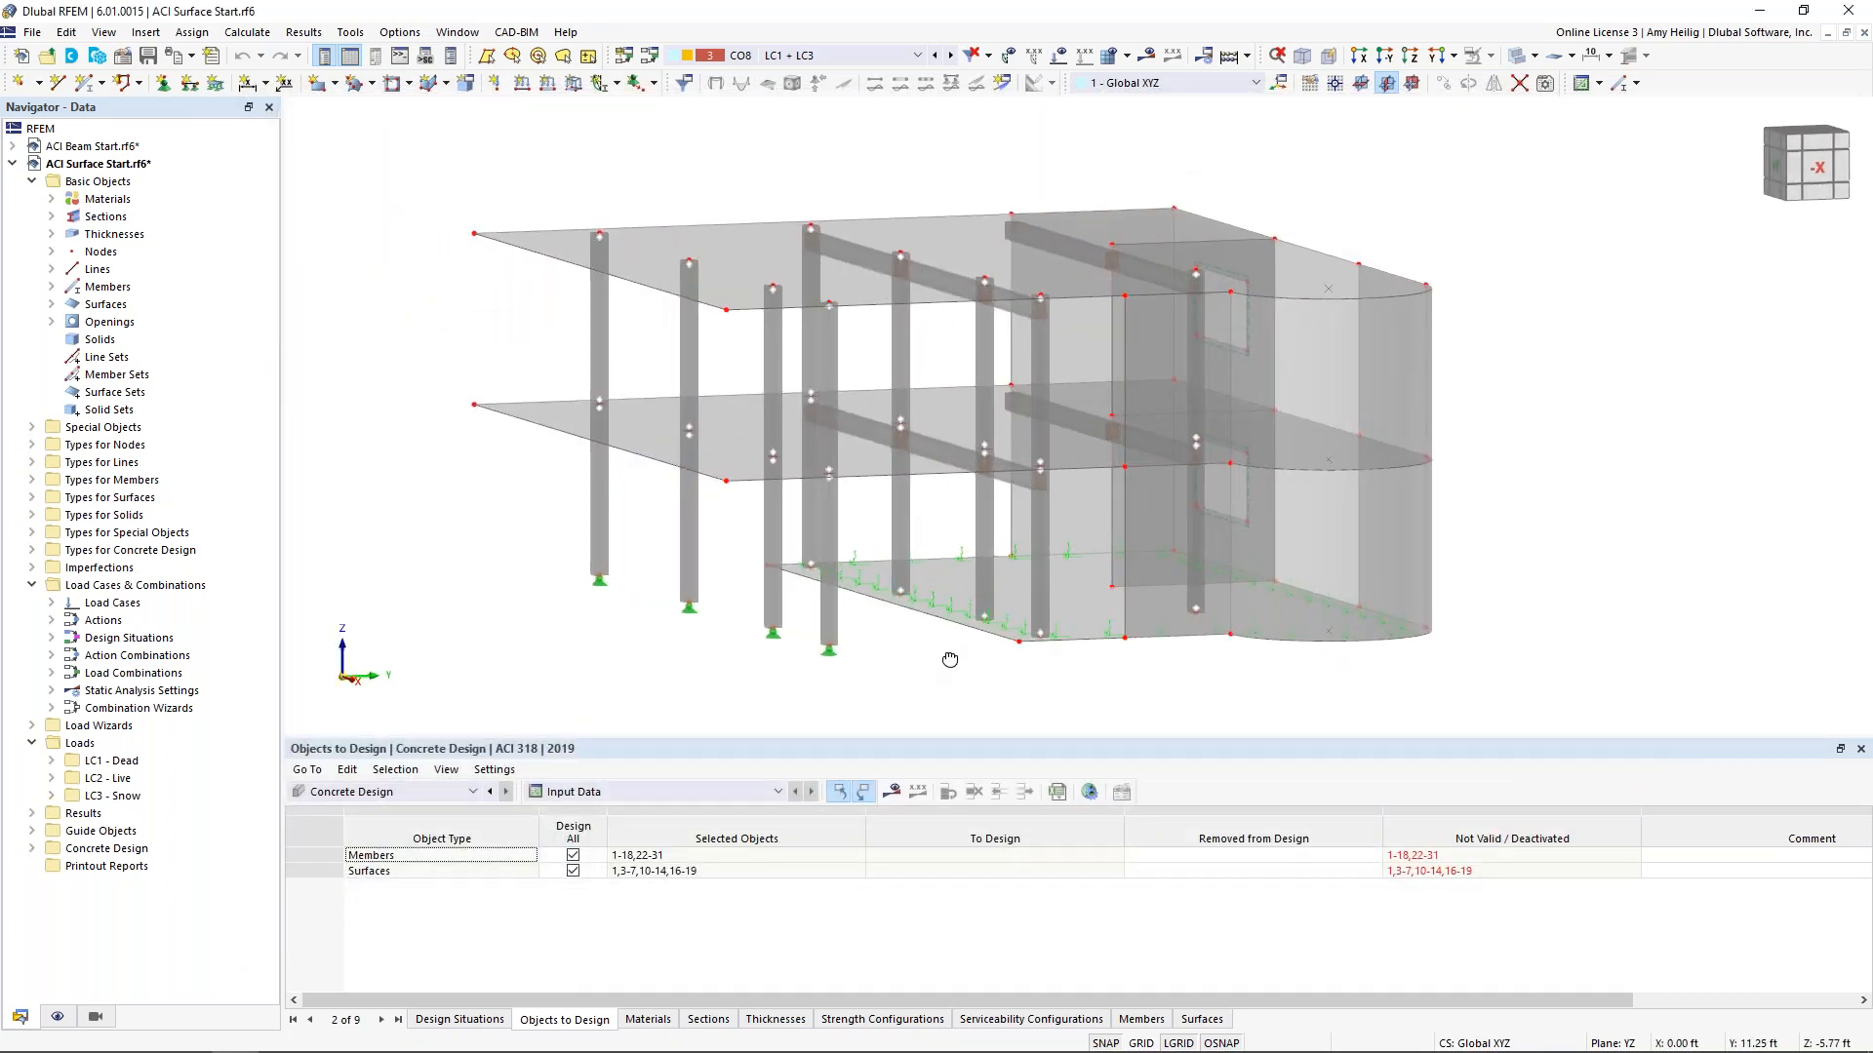
pyautogui.click(738, 465)
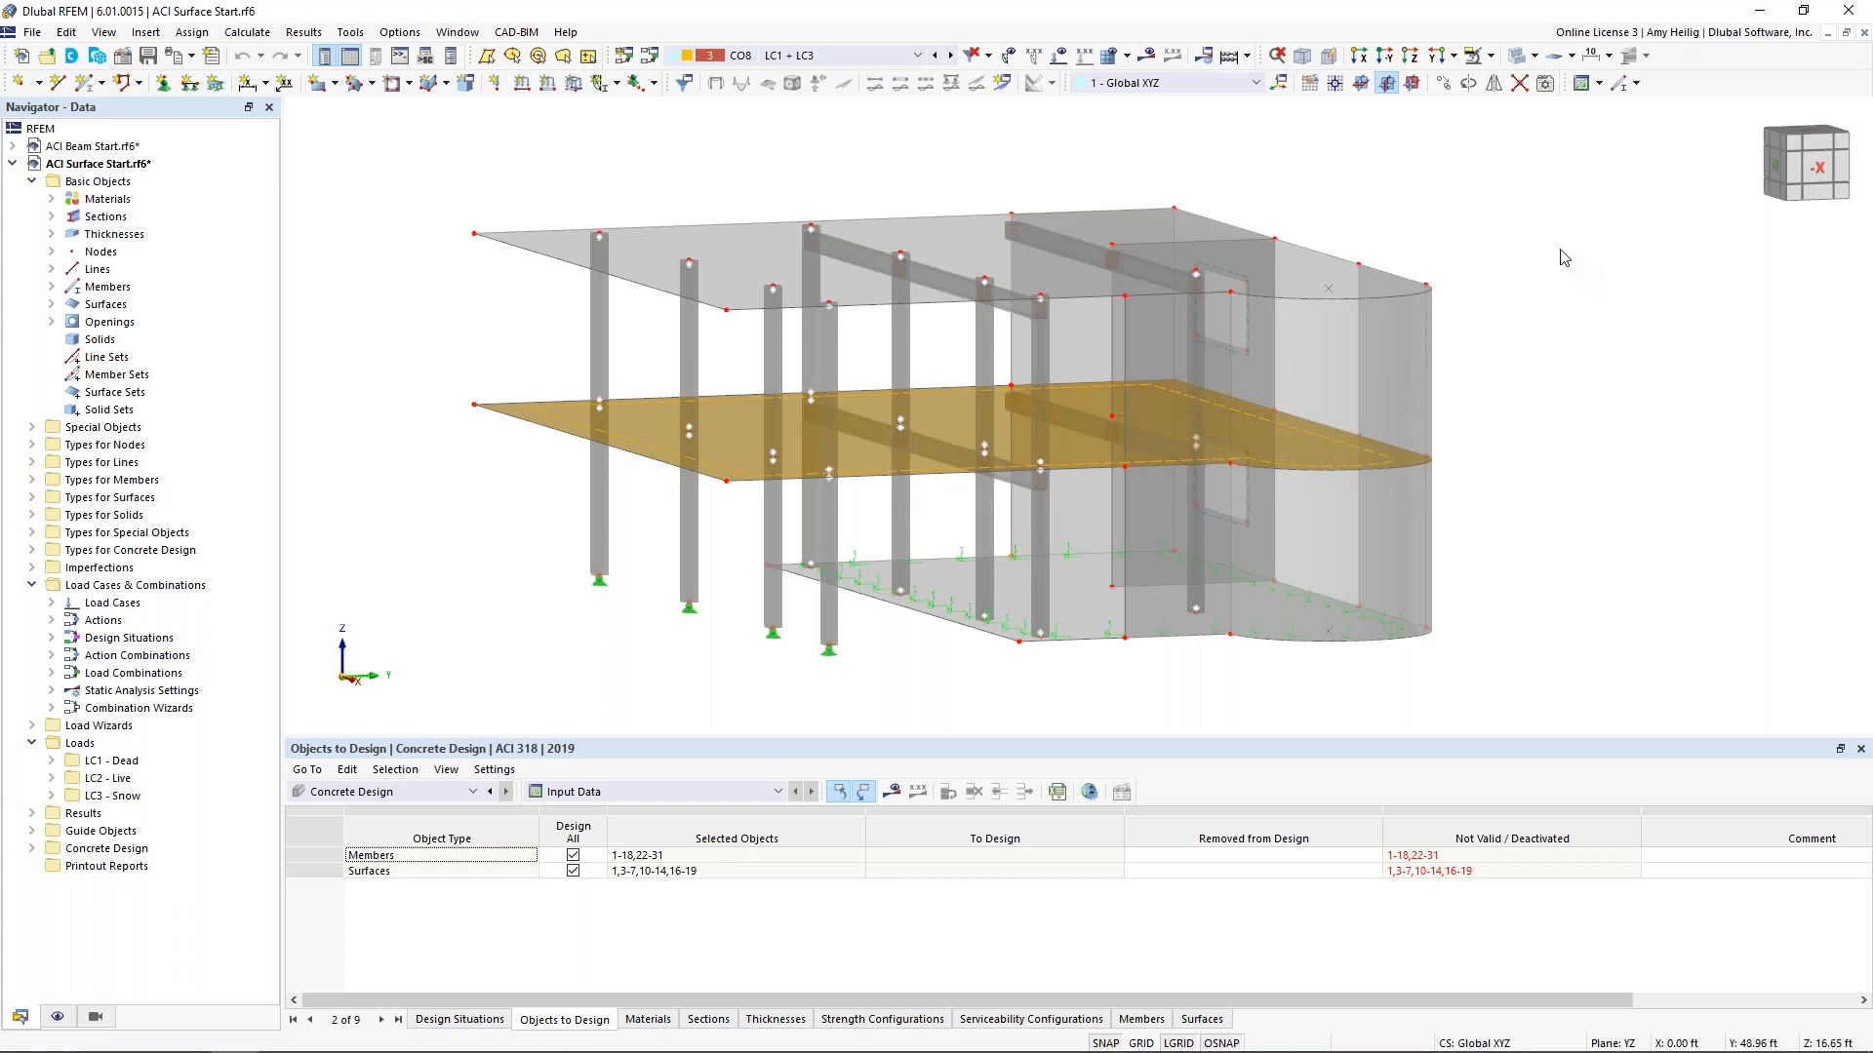
pyautogui.click(1490, 55)
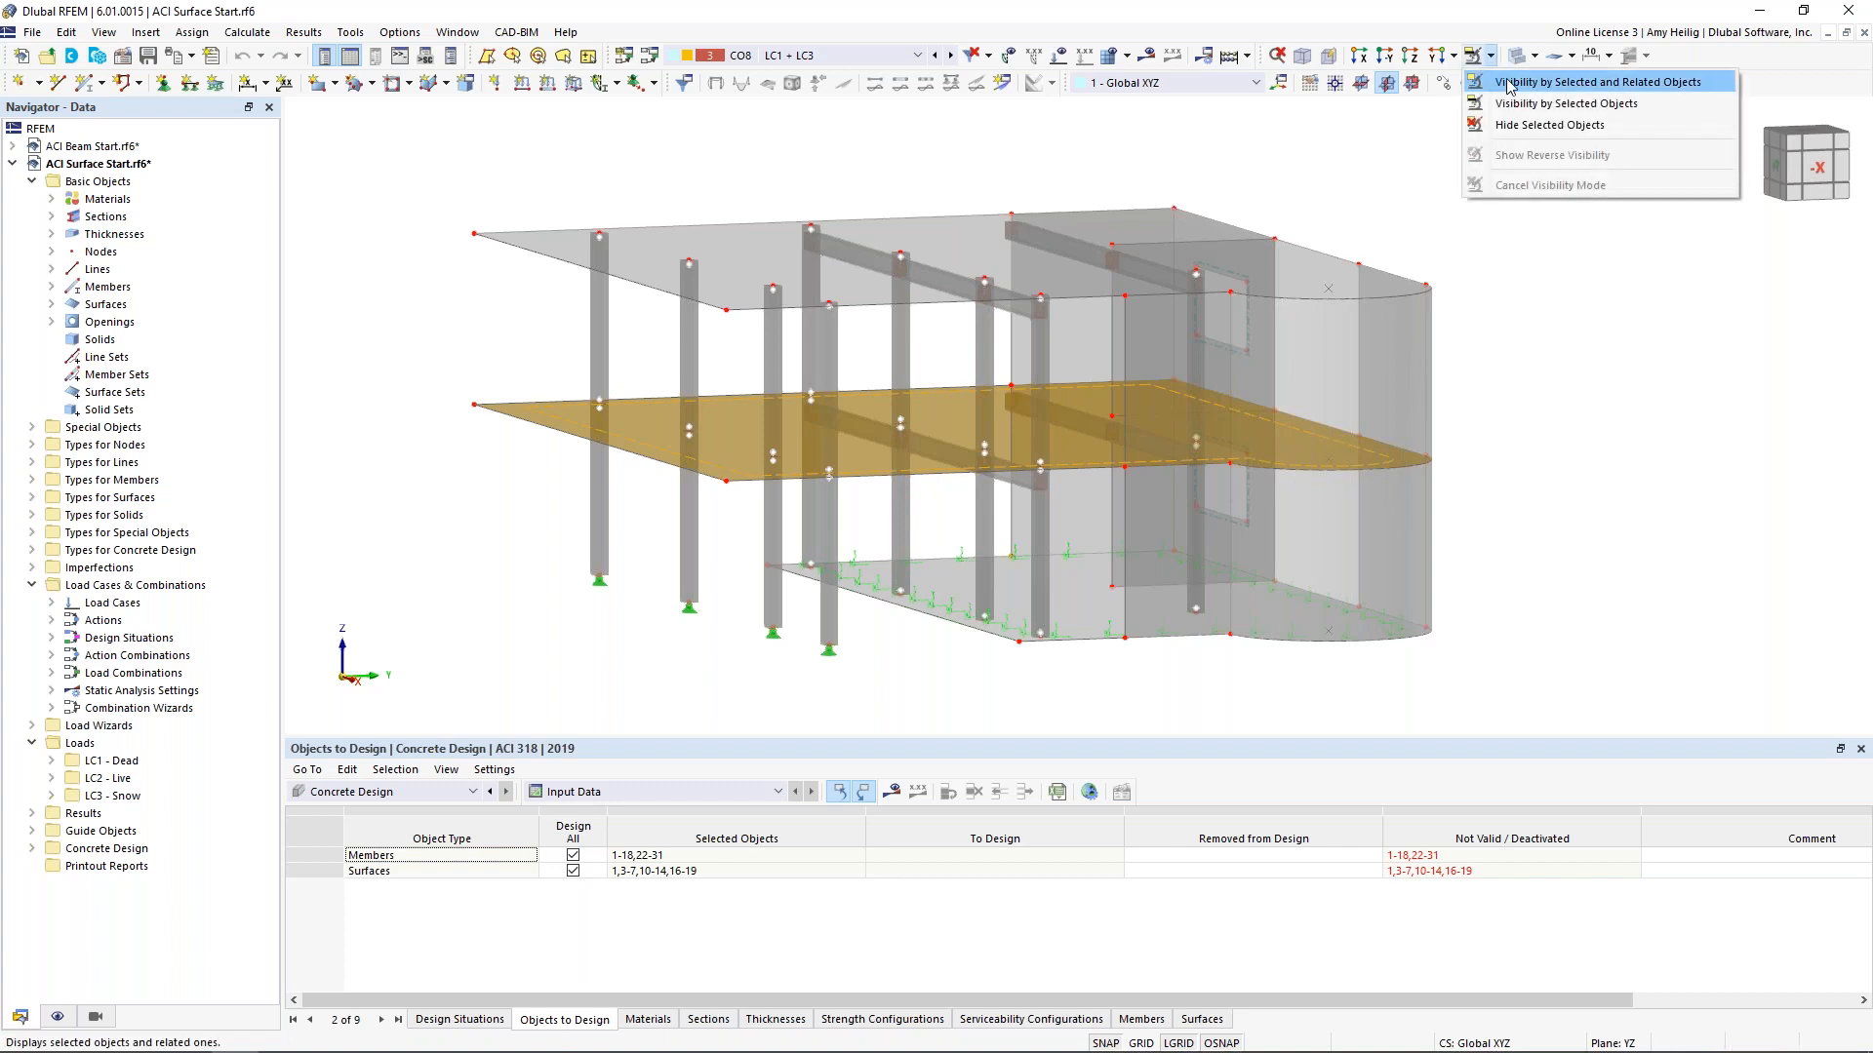
pyautogui.click(1502, 84)
pyautogui.keyDown('ctrl'); pyautogui.moveTo(928, 284); pyautogui.dragTo(960, 346, button='middle'); pyautogui.keyUp('ctrl')
pyautogui.click(914, 269)
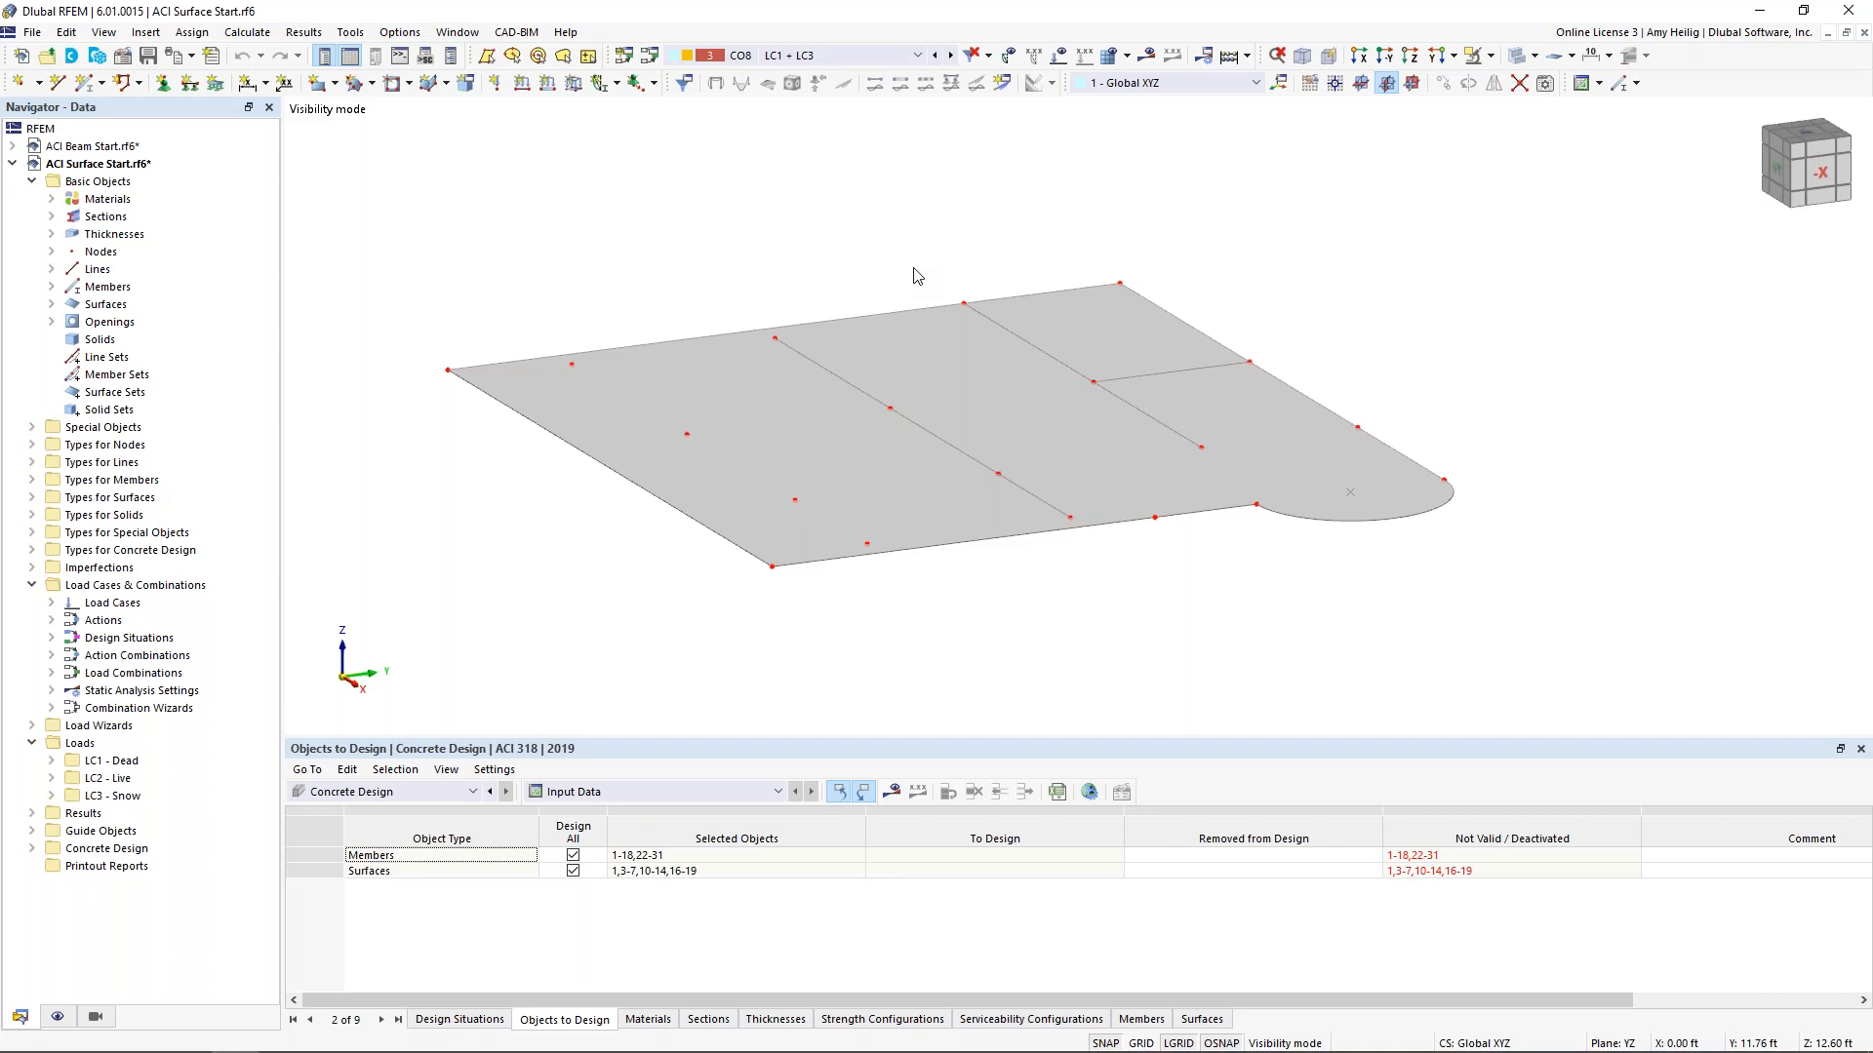
# Turn on the local axis system of the isolated slab and switch the model display to wireframe
pyautogui.rightClick(942, 331)
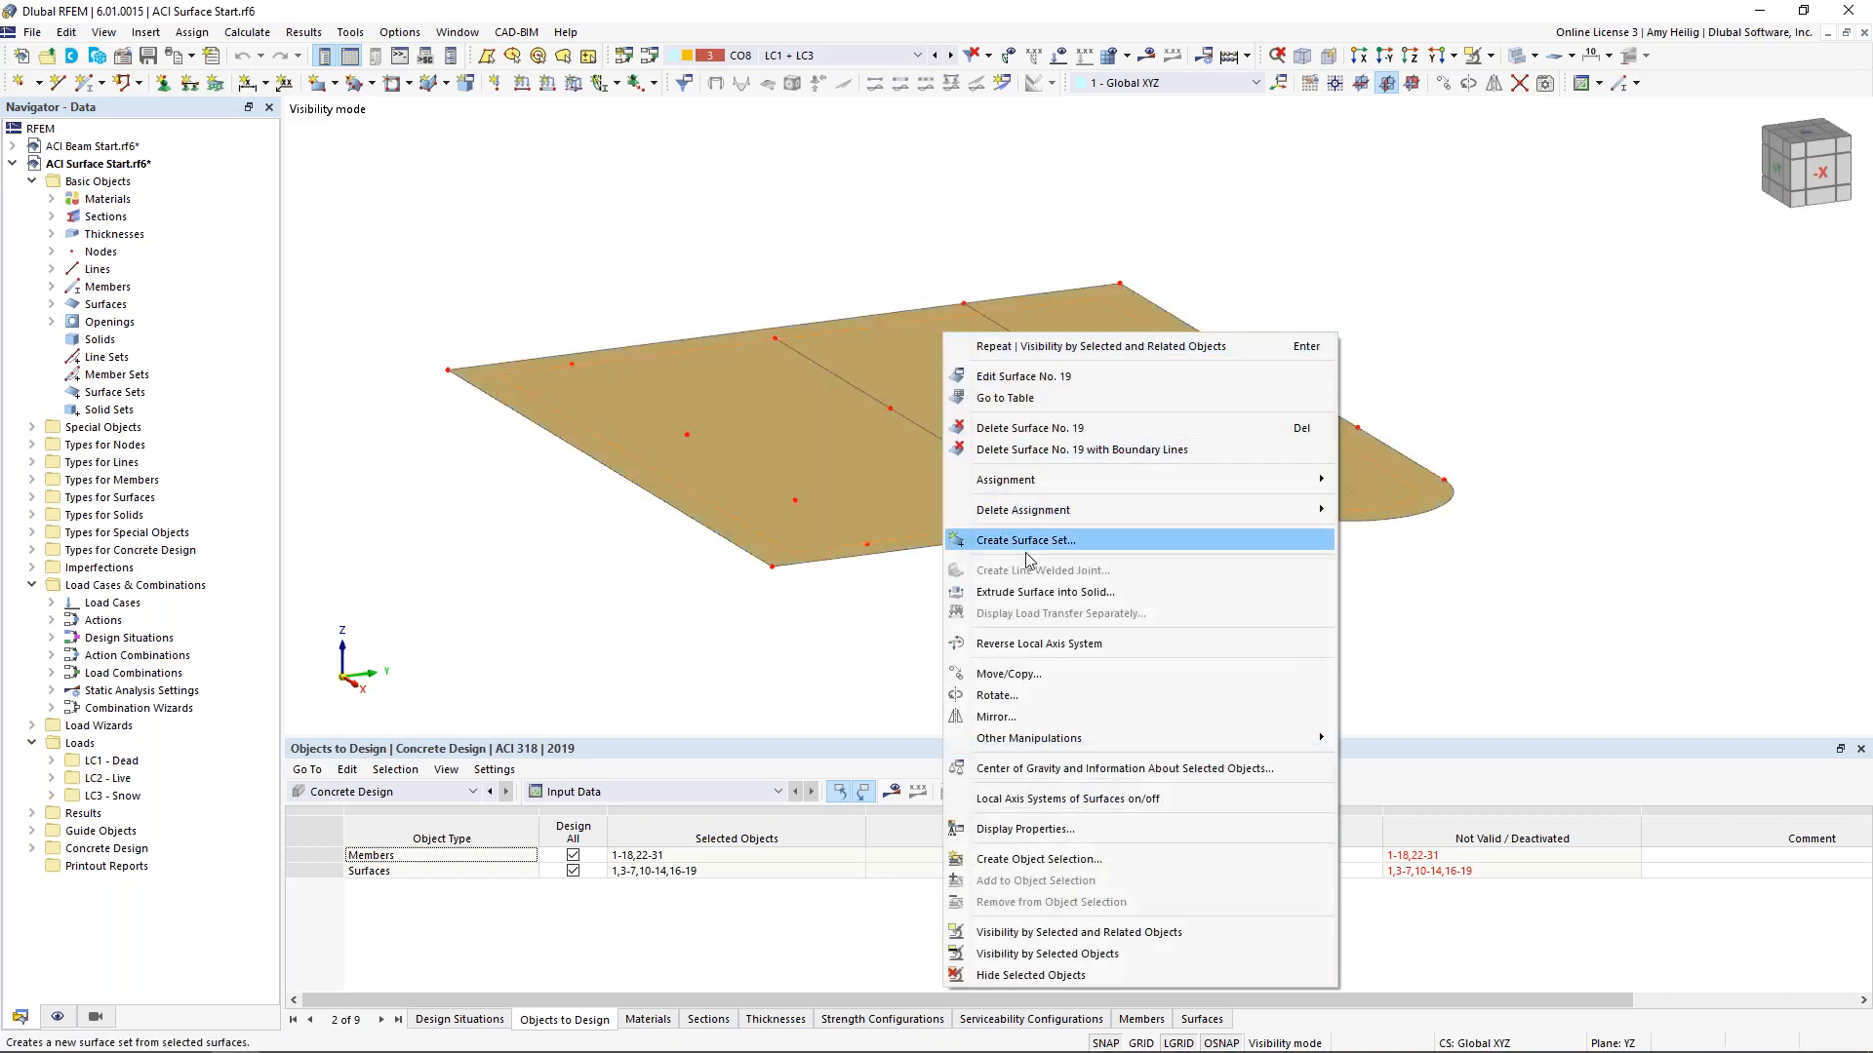
pyautogui.click(1024, 799)
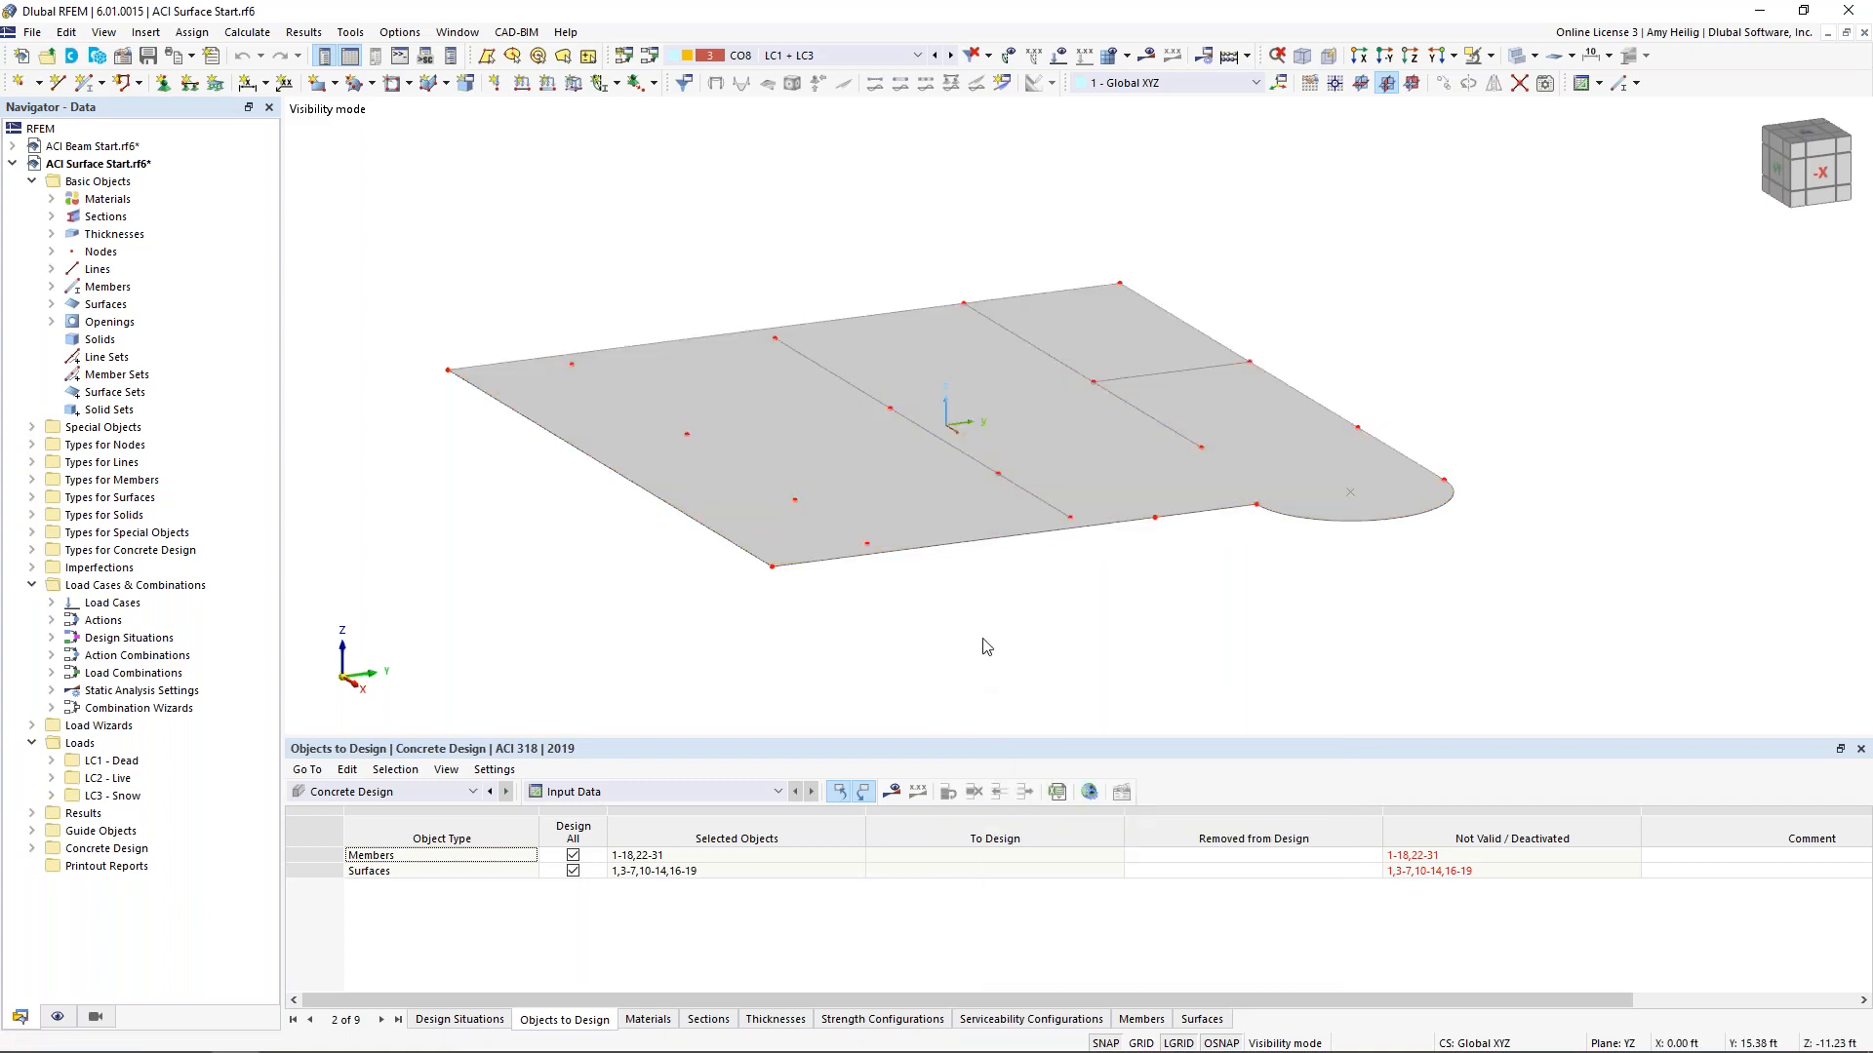
pyautogui.click(1517, 56)
pyautogui.scroll(1, 941, 438)
pyautogui.scroll(1, 945, 445)
pyautogui.moveTo(963, 430); pyautogui.dragTo(1018, 388, button='middle')
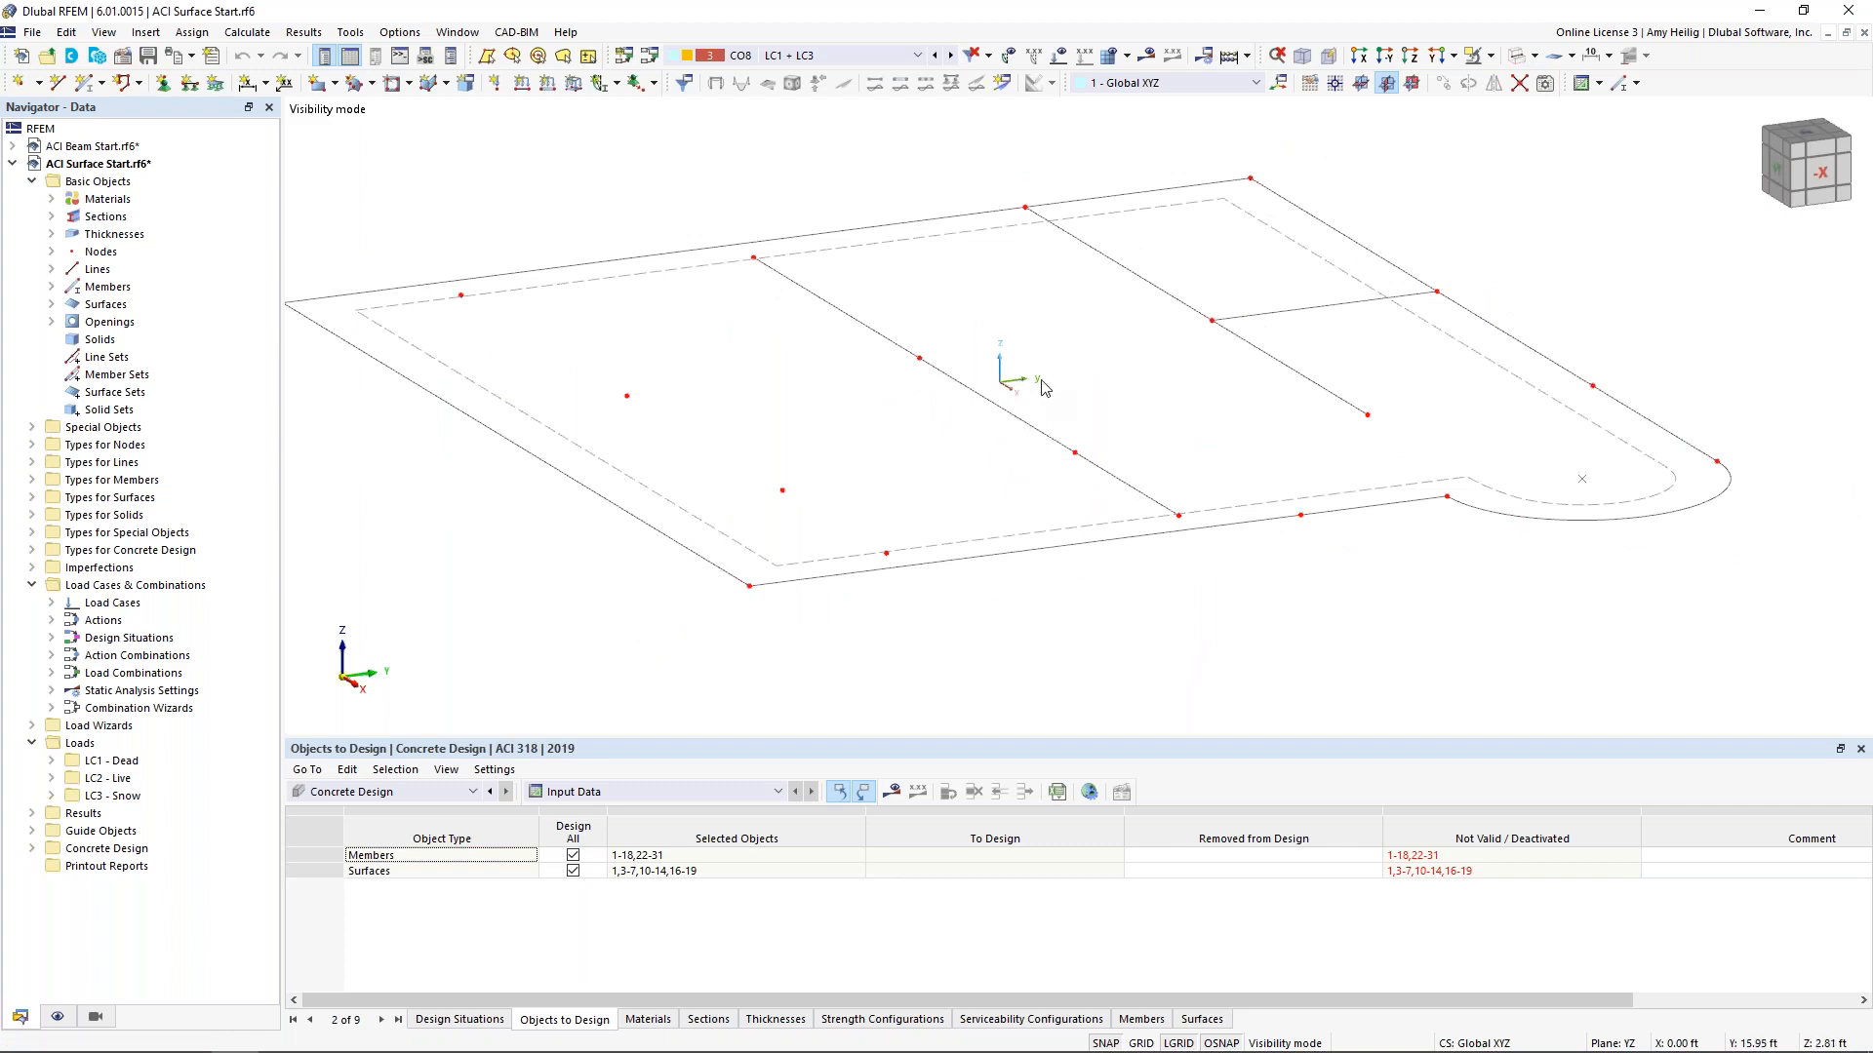
pyautogui.scroll(-2, 907, 449)
pyautogui.moveTo(886, 397); pyautogui.dragTo(865, 334, button='middle')
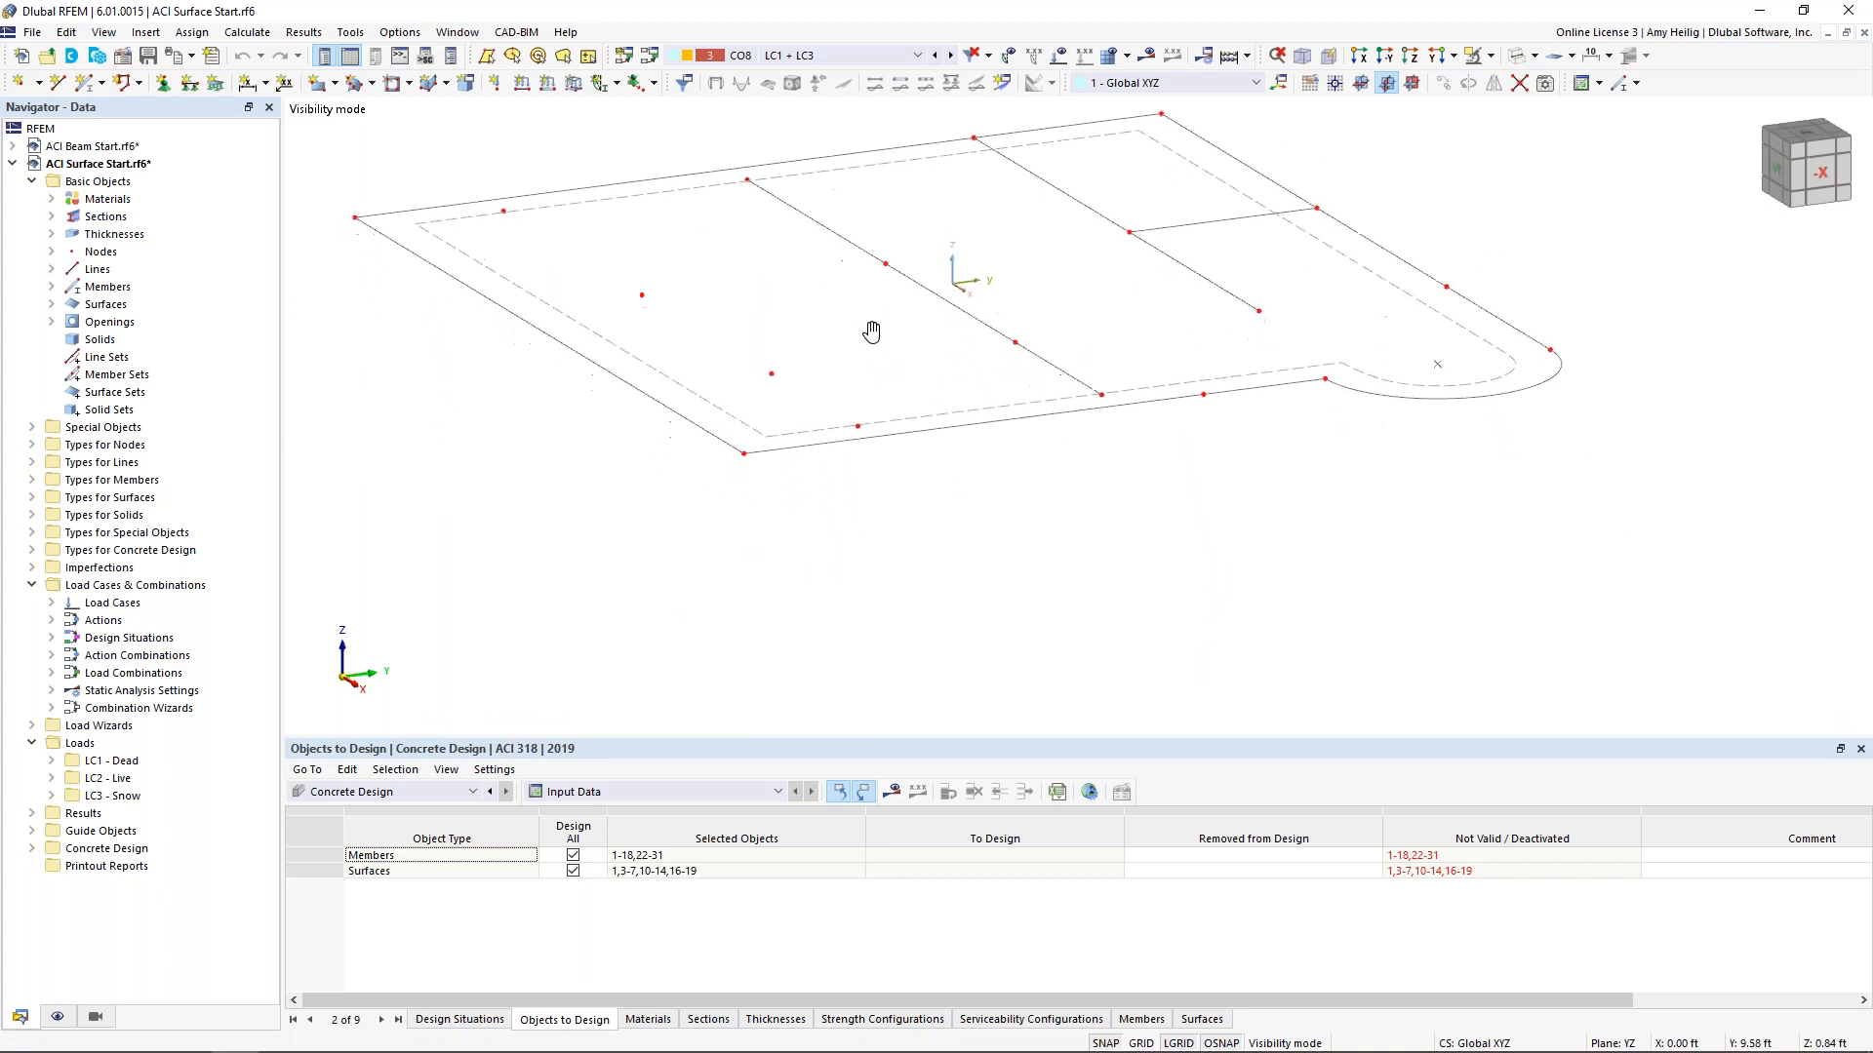
# Activate the design properties of slab surface 19 and set its concrete cover to 0.75 in at both top and bottom
pyautogui.doubleClick(663, 380)
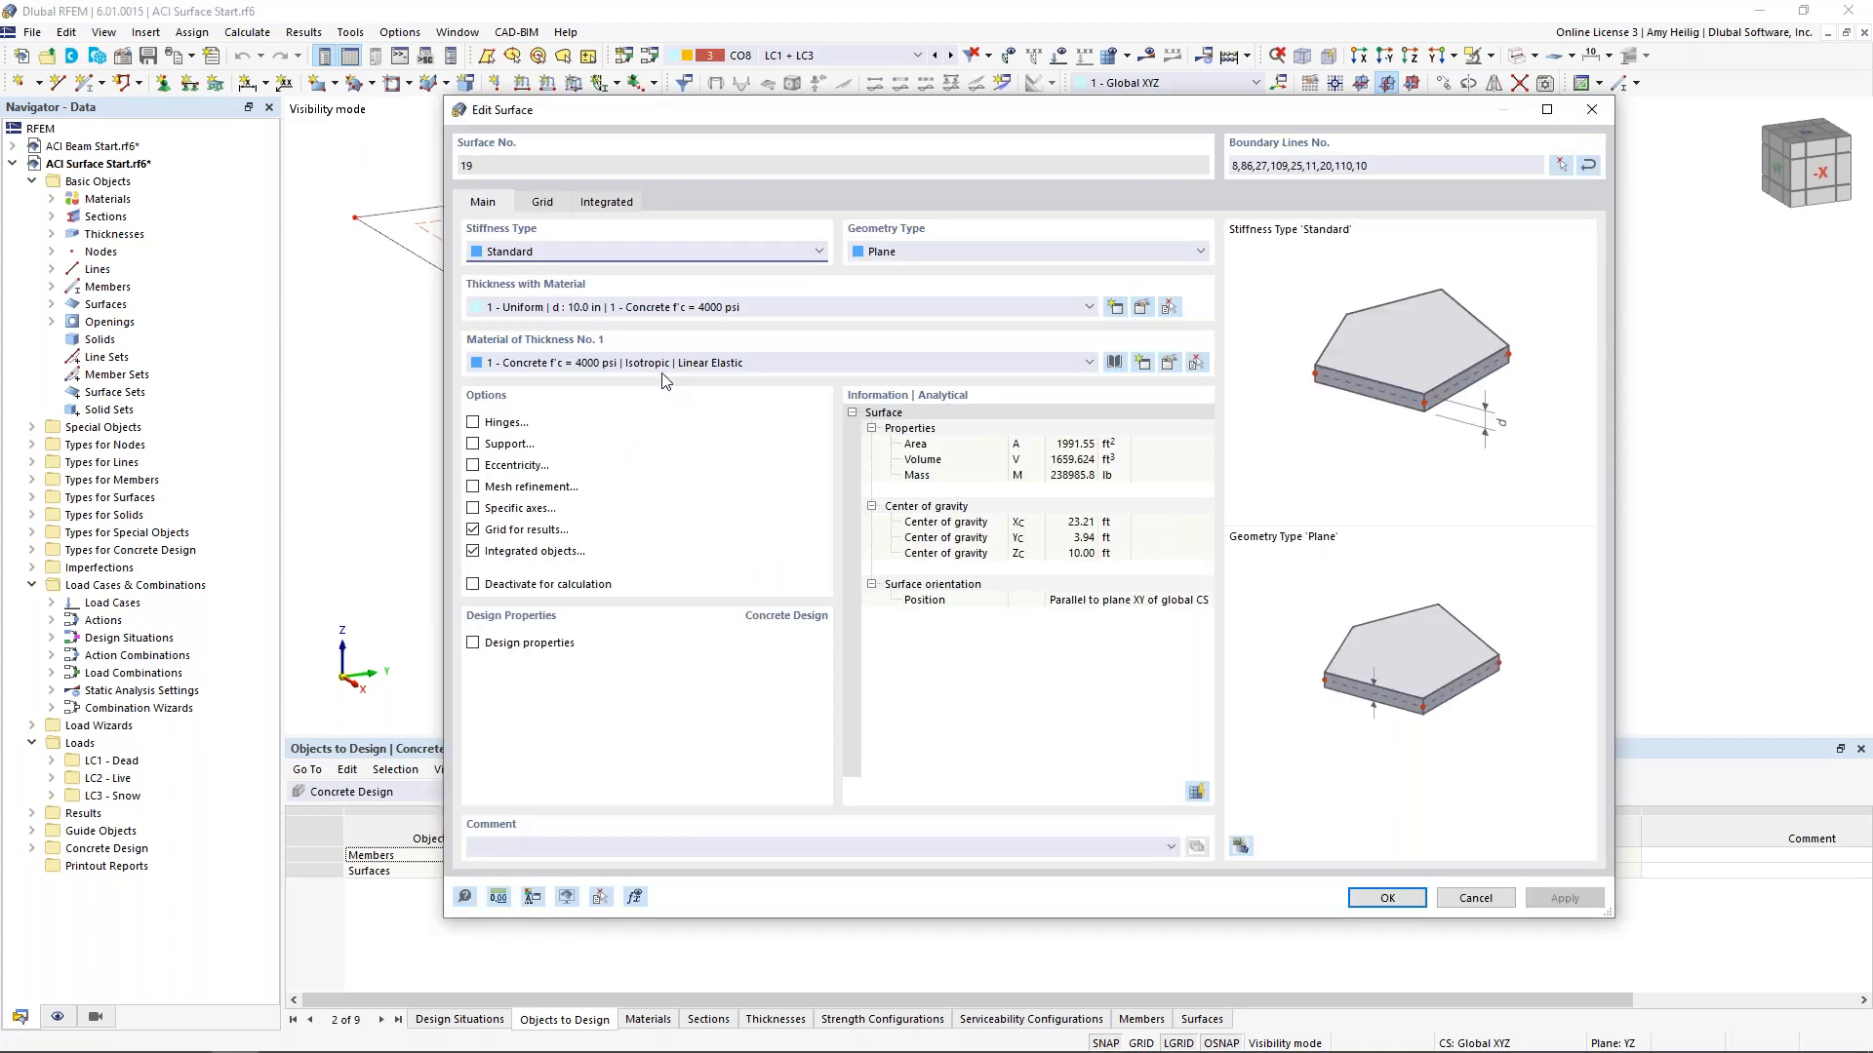
pyautogui.click(514, 647)
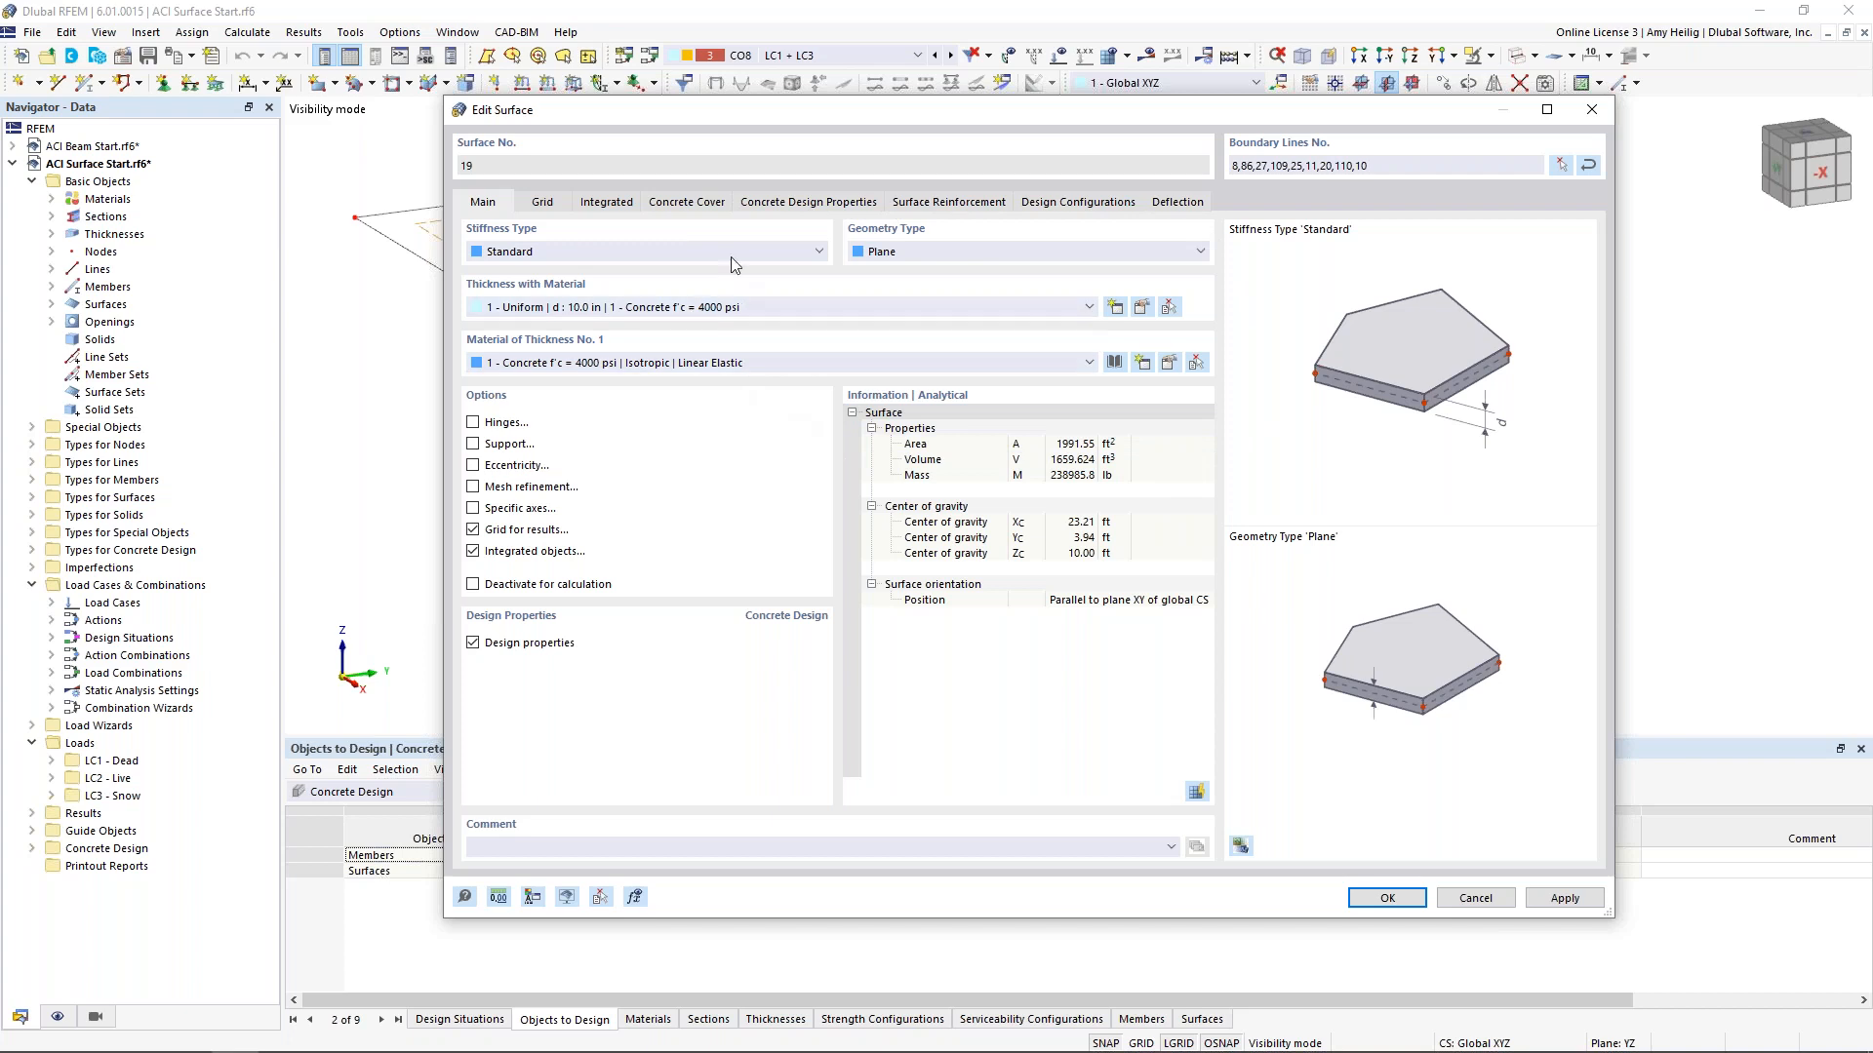
pyautogui.click(708, 207)
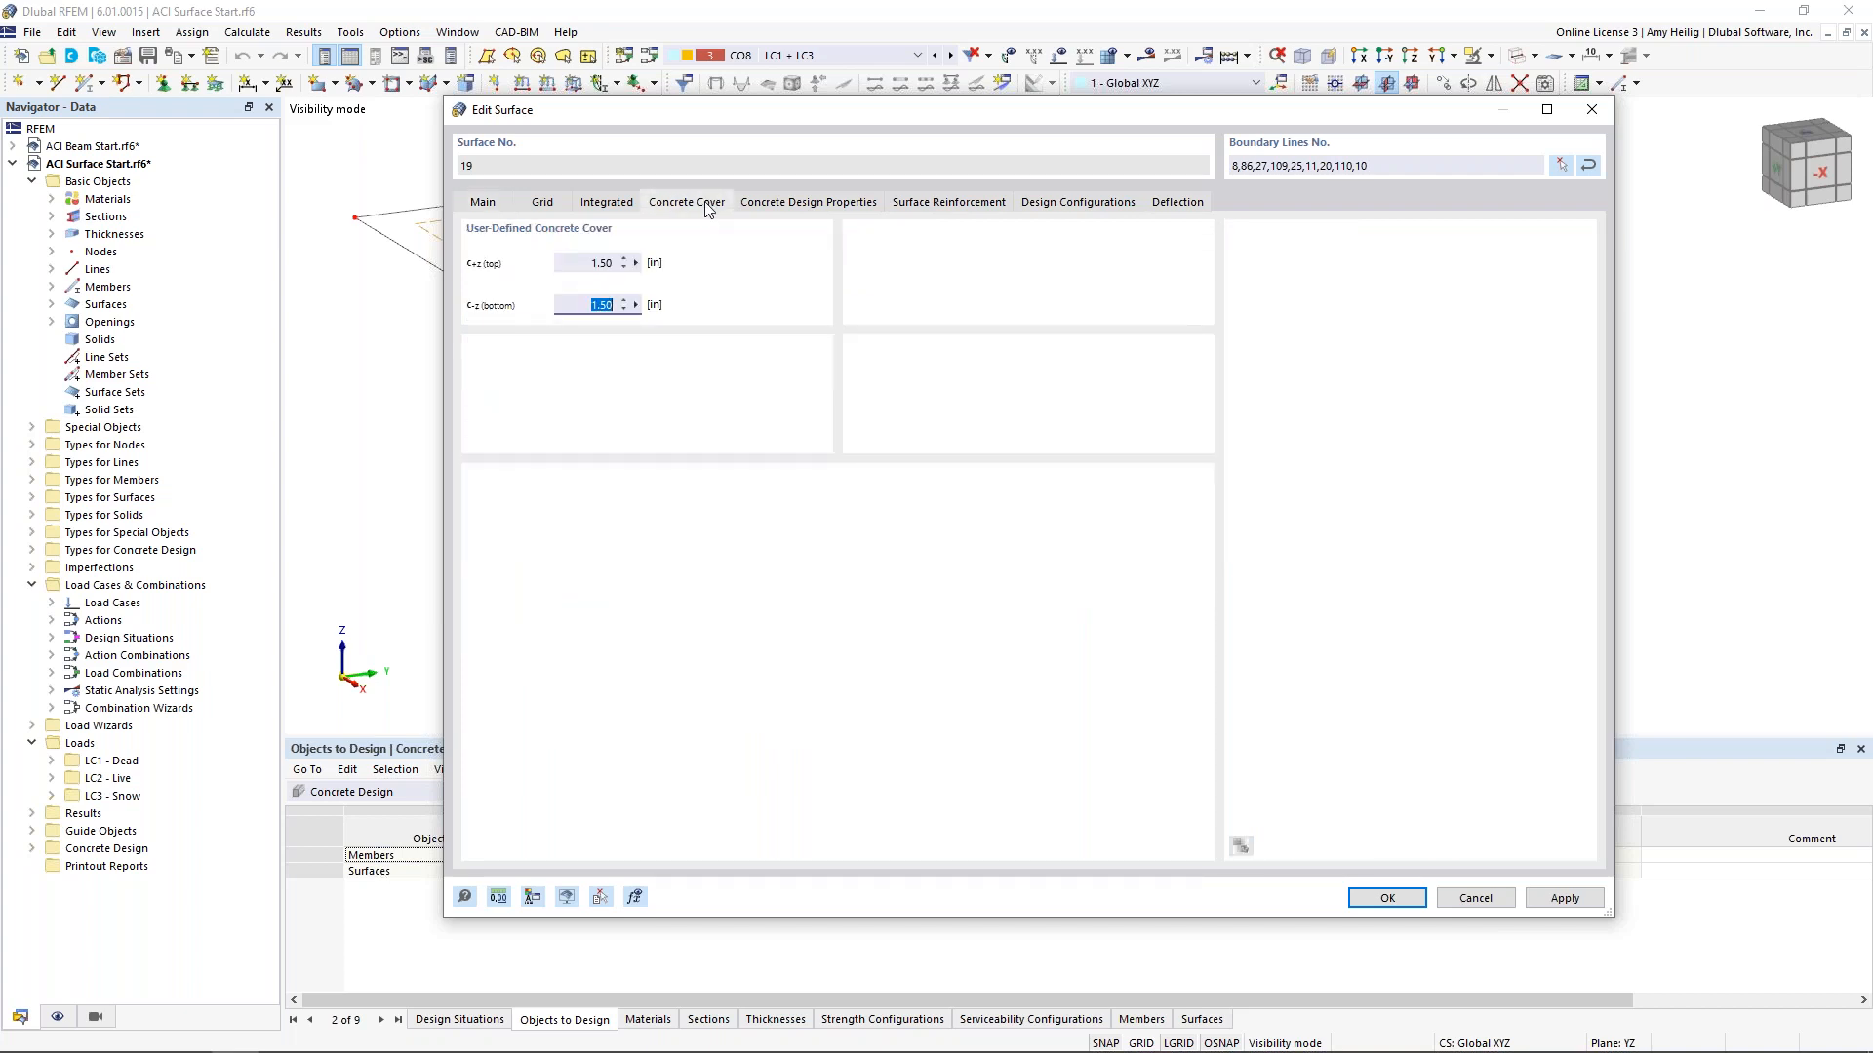
pyautogui.hotkey('shift', 'Tab')
pyautogui.write('0.75')
pyautogui.press('Tab')
pyautogui.write('0.')
pyautogui.press('BackSpace')
pyautogui.press('BackSpace')
pyautogui.write('0.75')
# Create a reinforcement direction of type First Reinforcement Direction in x and assign it to the slab's top and bottom surface sides
pyautogui.click(822, 202)
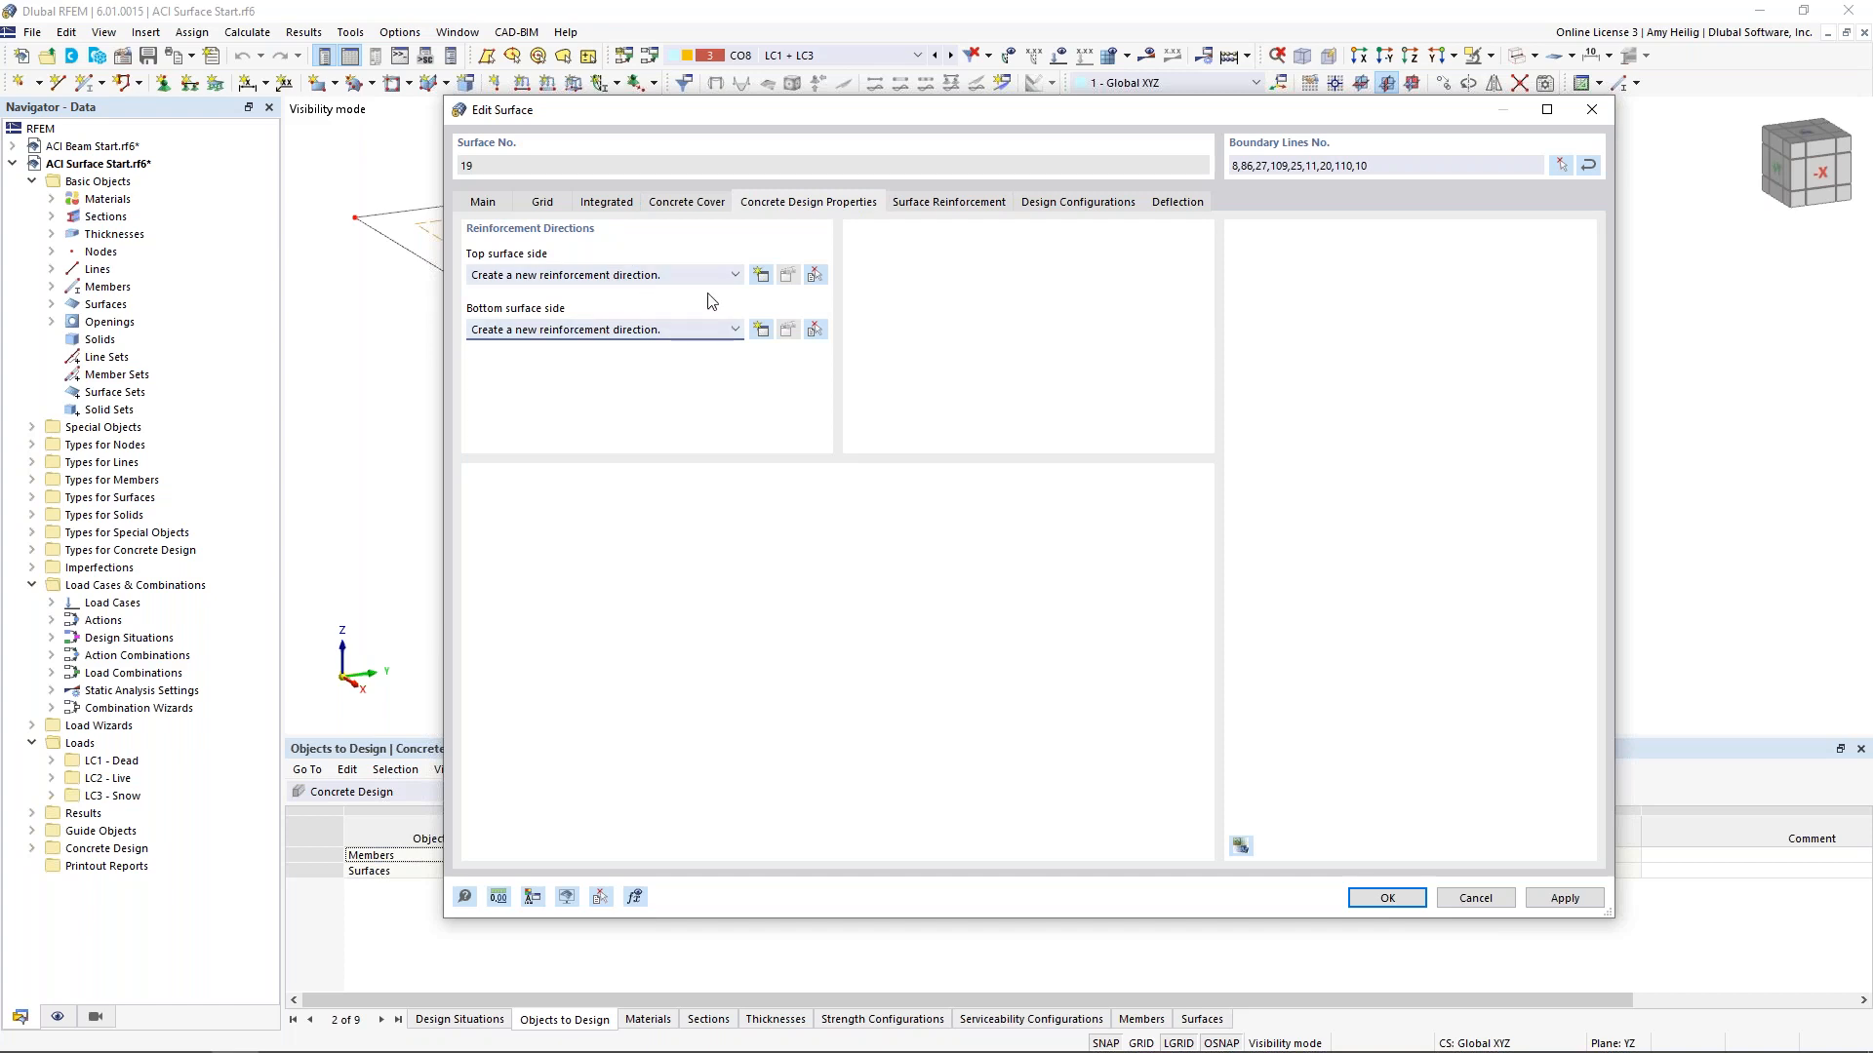
pyautogui.click(761, 276)
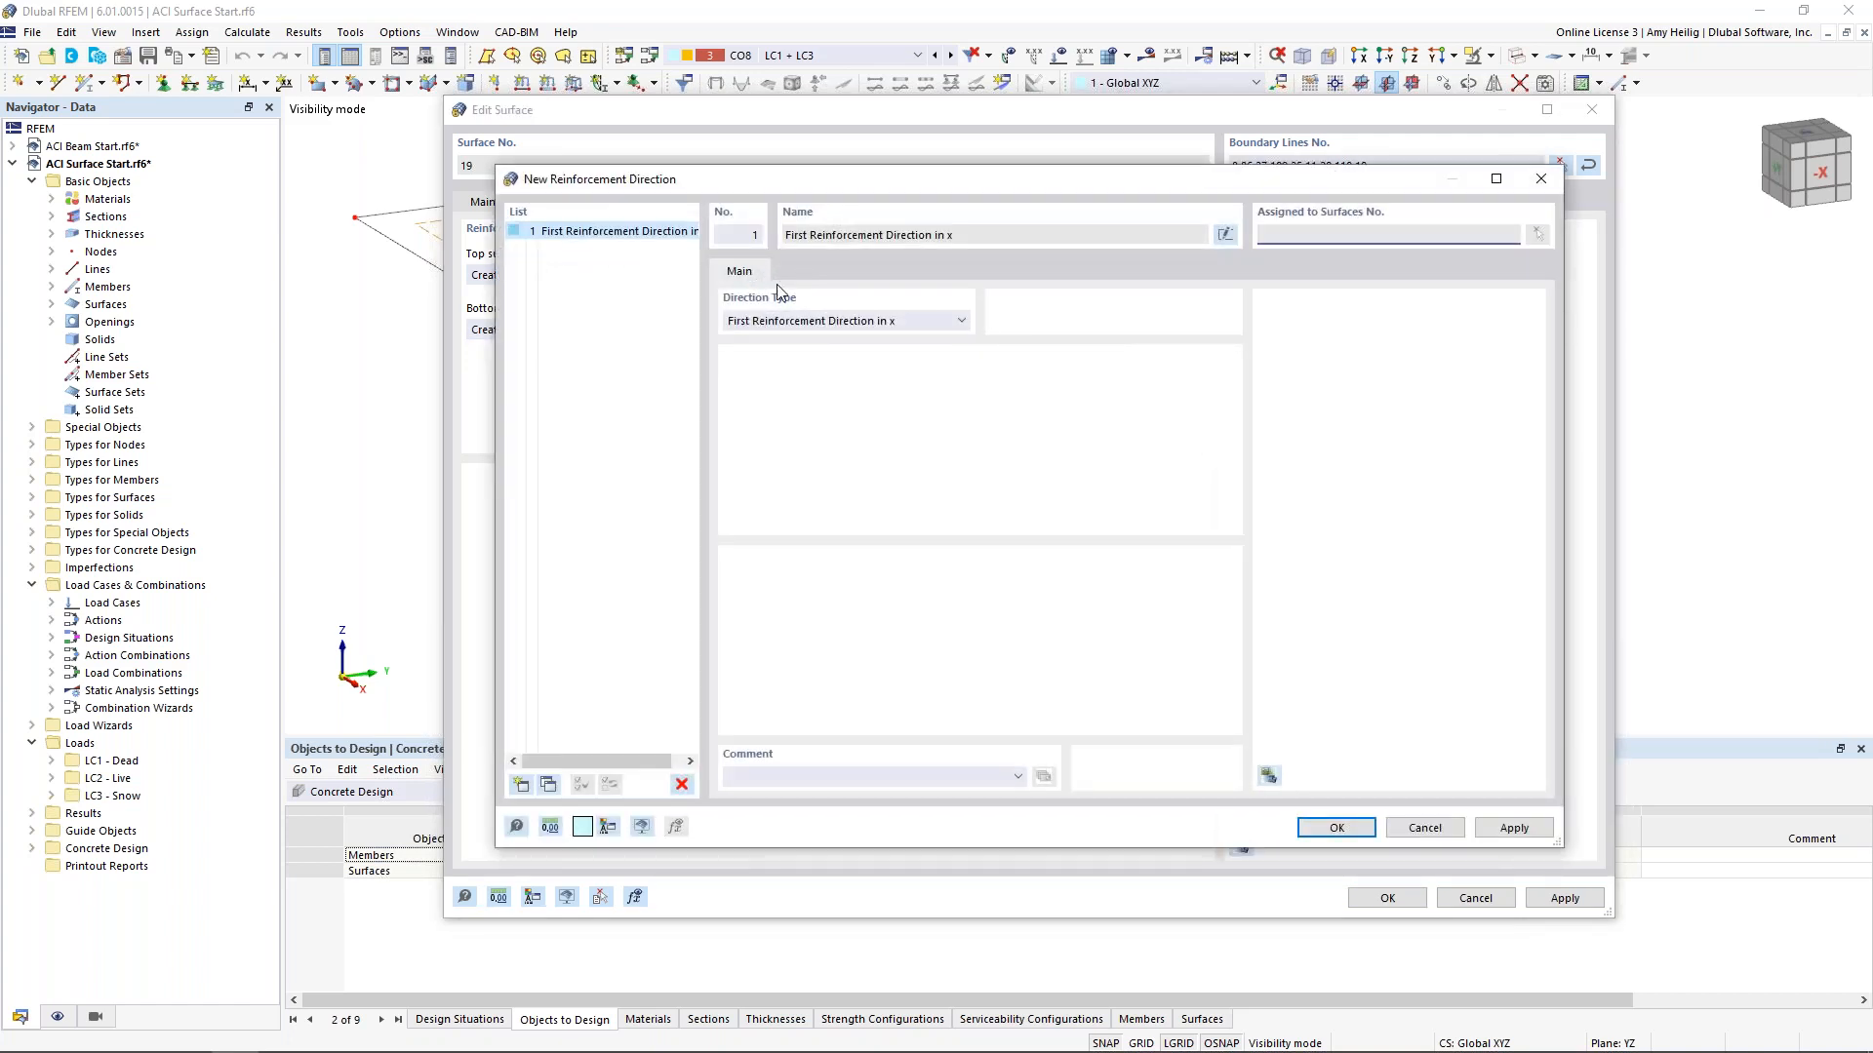
pyautogui.click(834, 322)
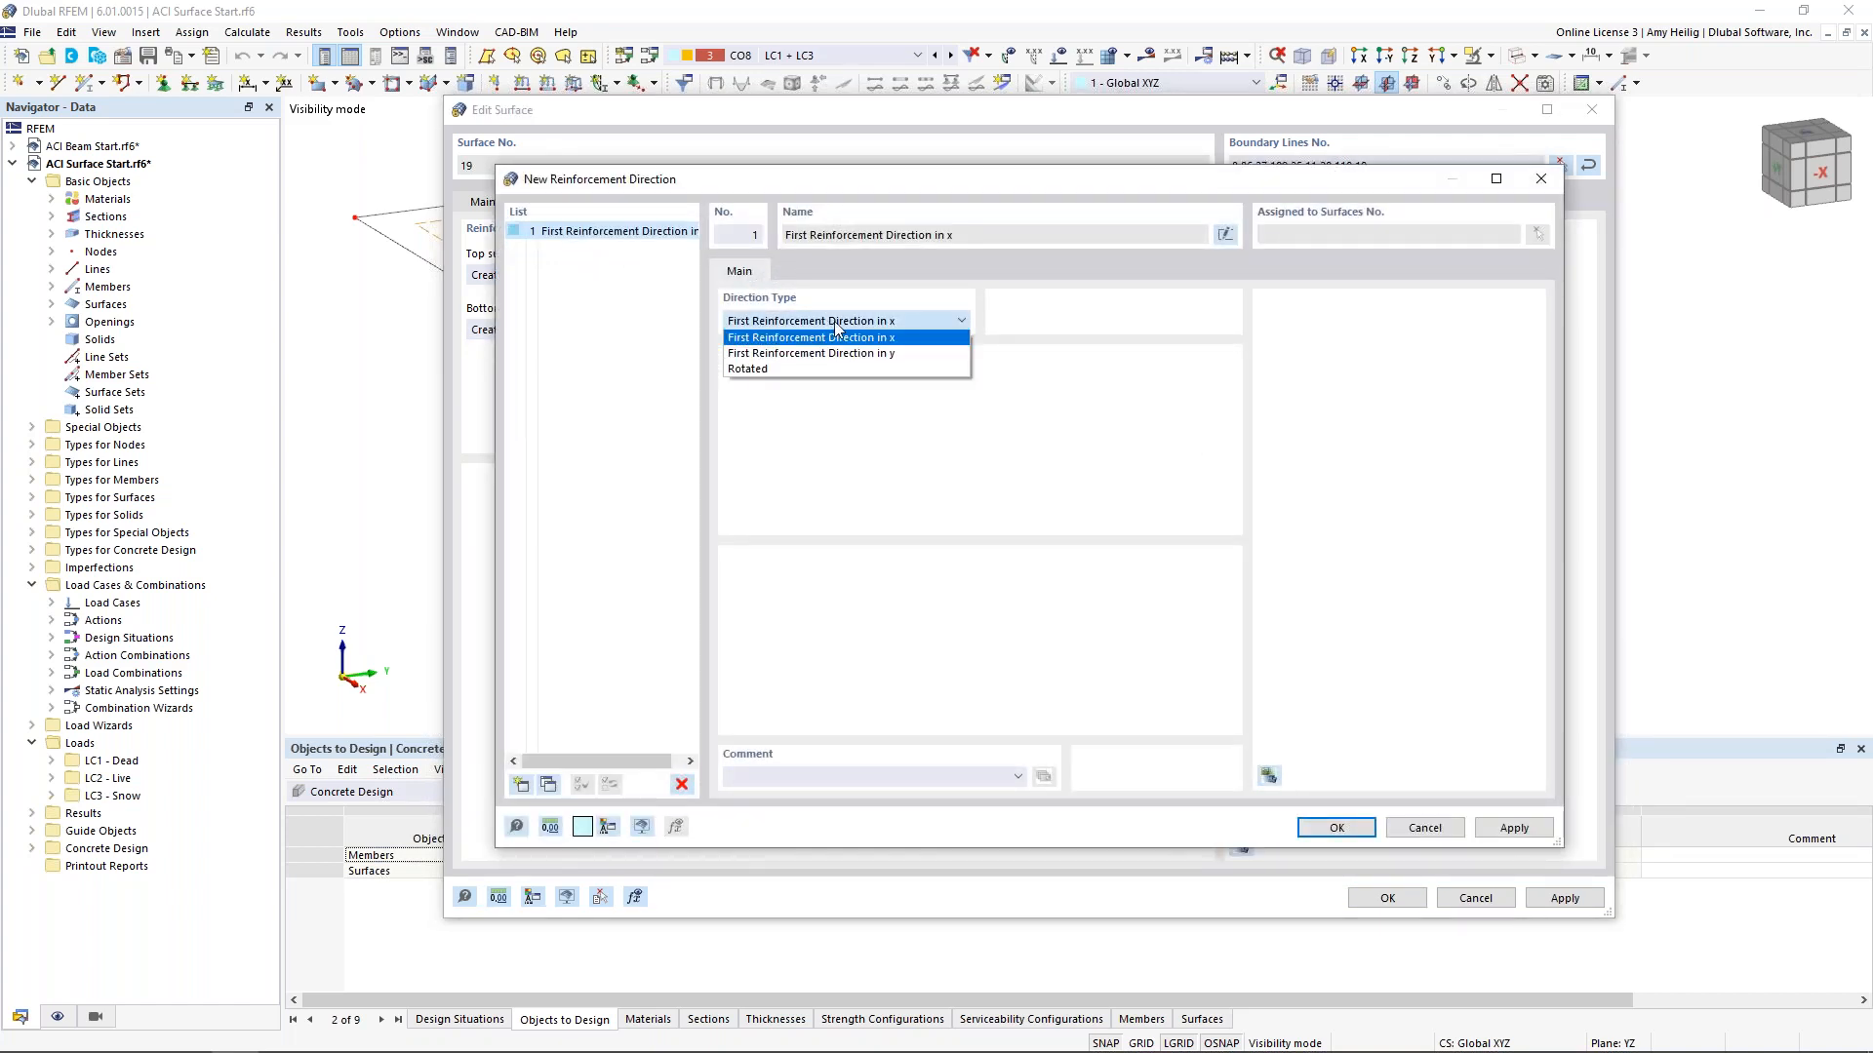
pyautogui.click(901, 341)
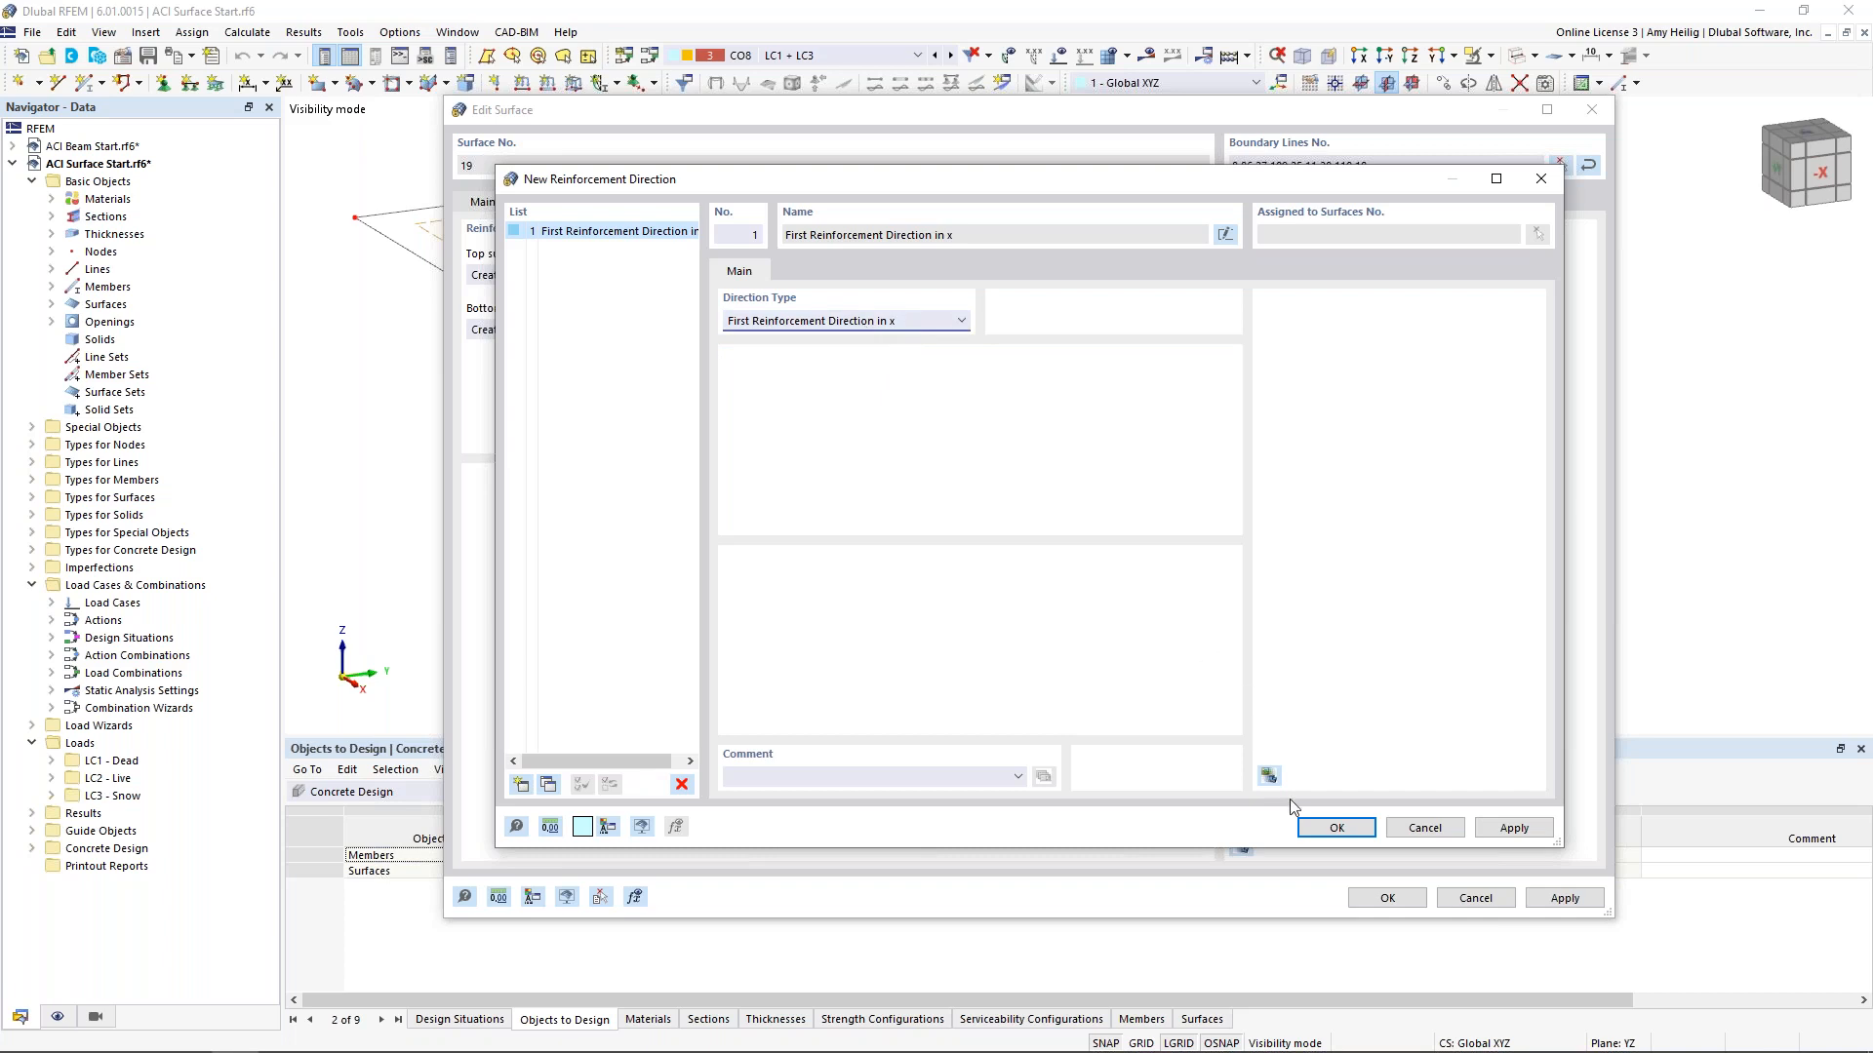
pyautogui.click(1334, 828)
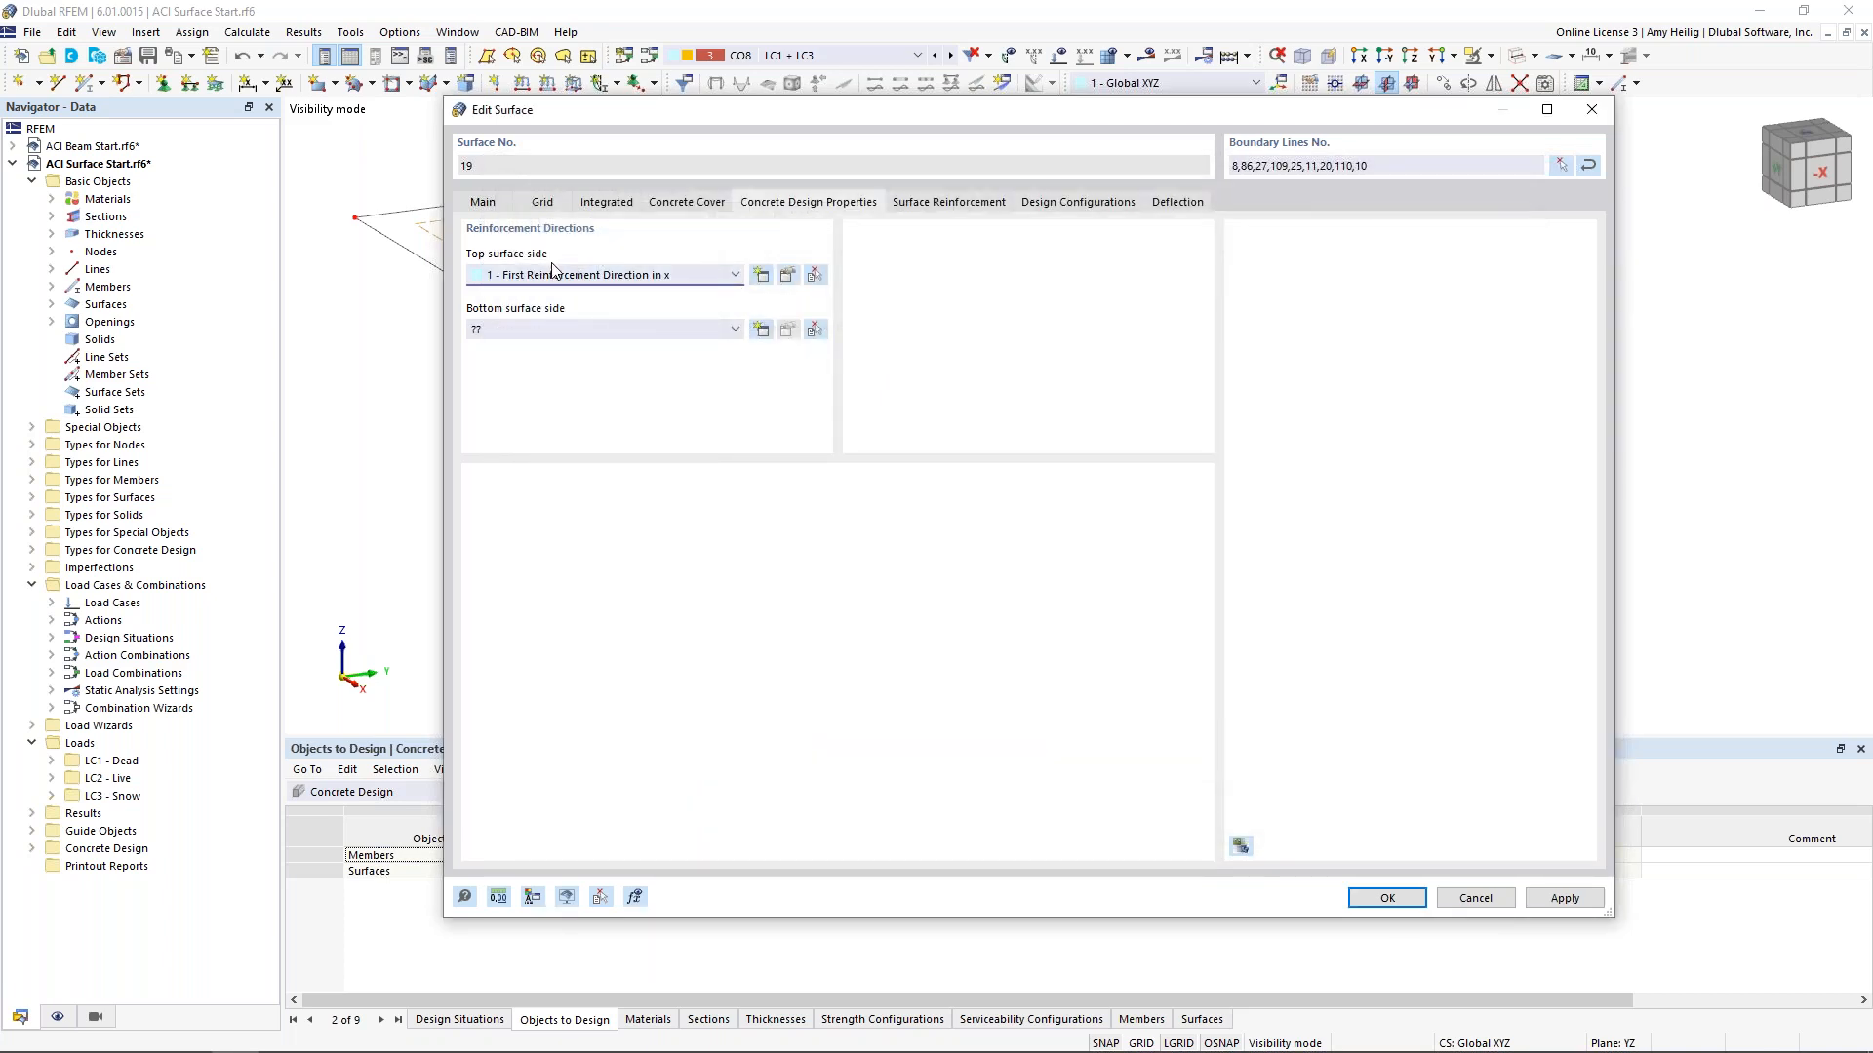
pyautogui.click(564, 324)
pyautogui.click(572, 346)
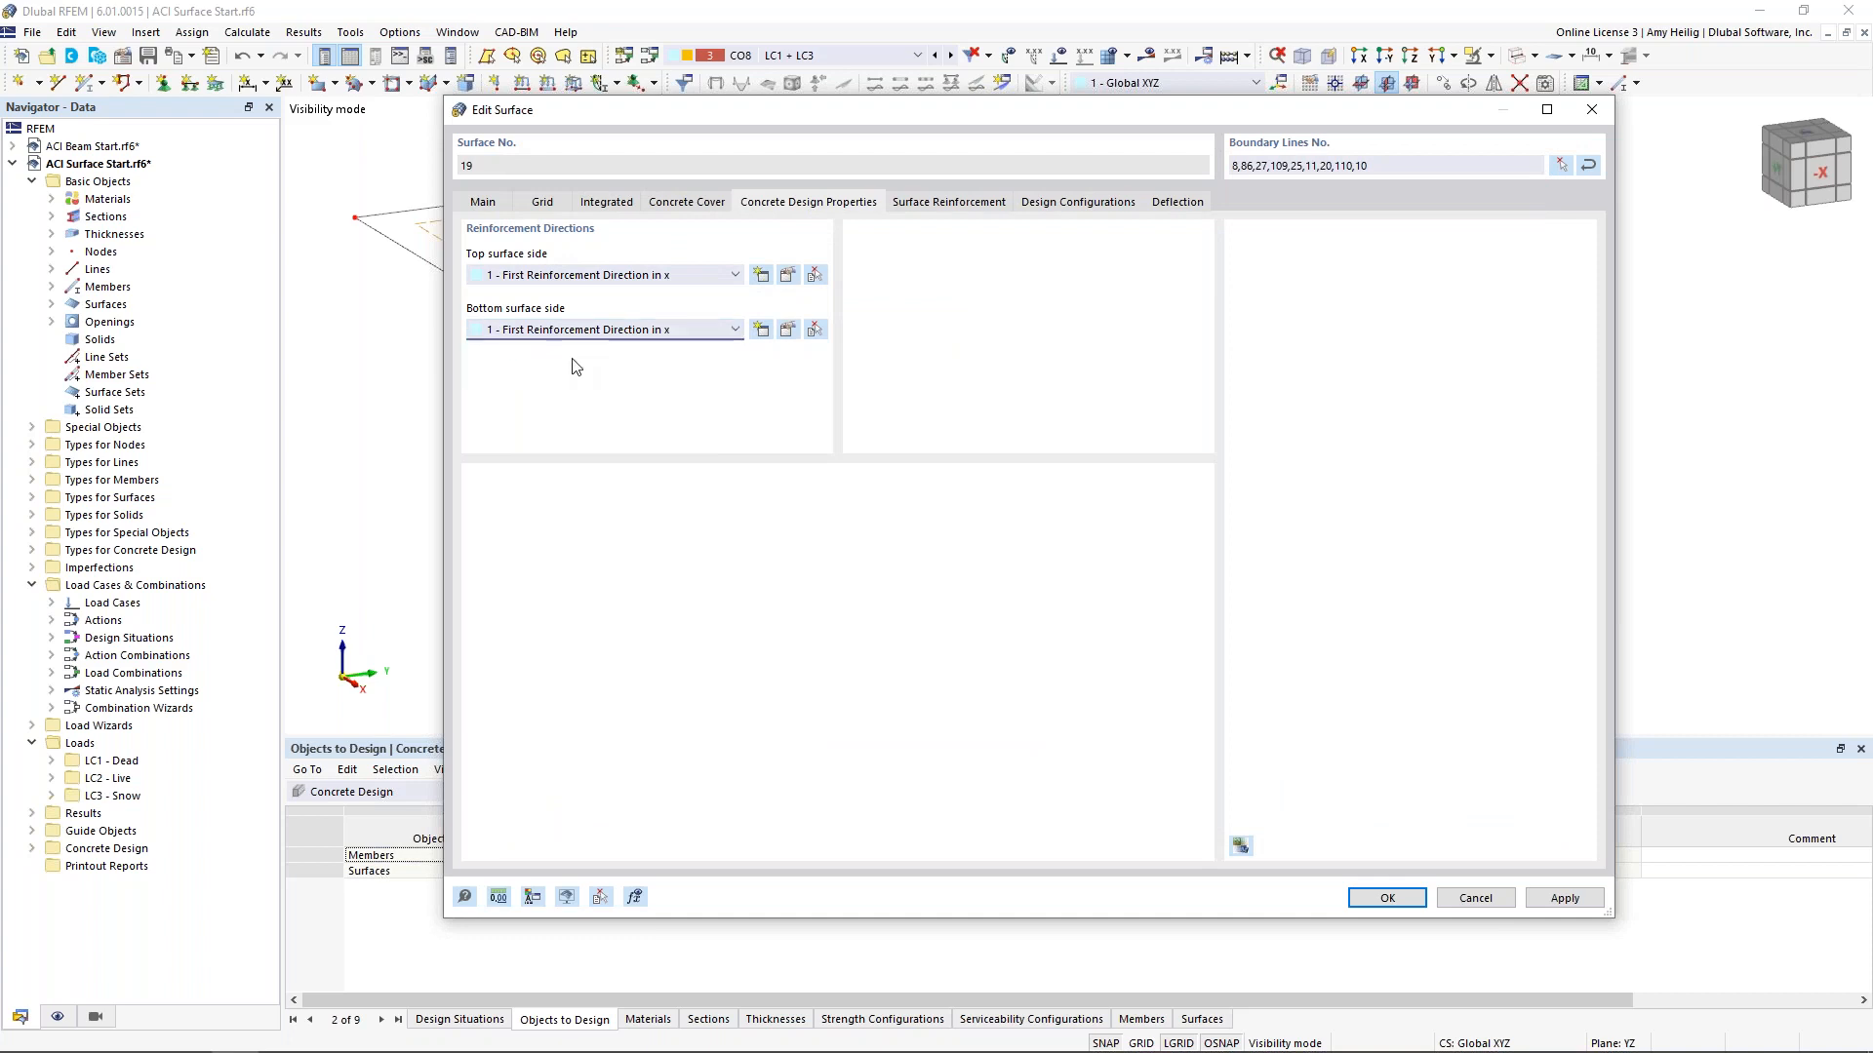
pyautogui.moveTo(806, 110); pyautogui.dragTo(802, 495)
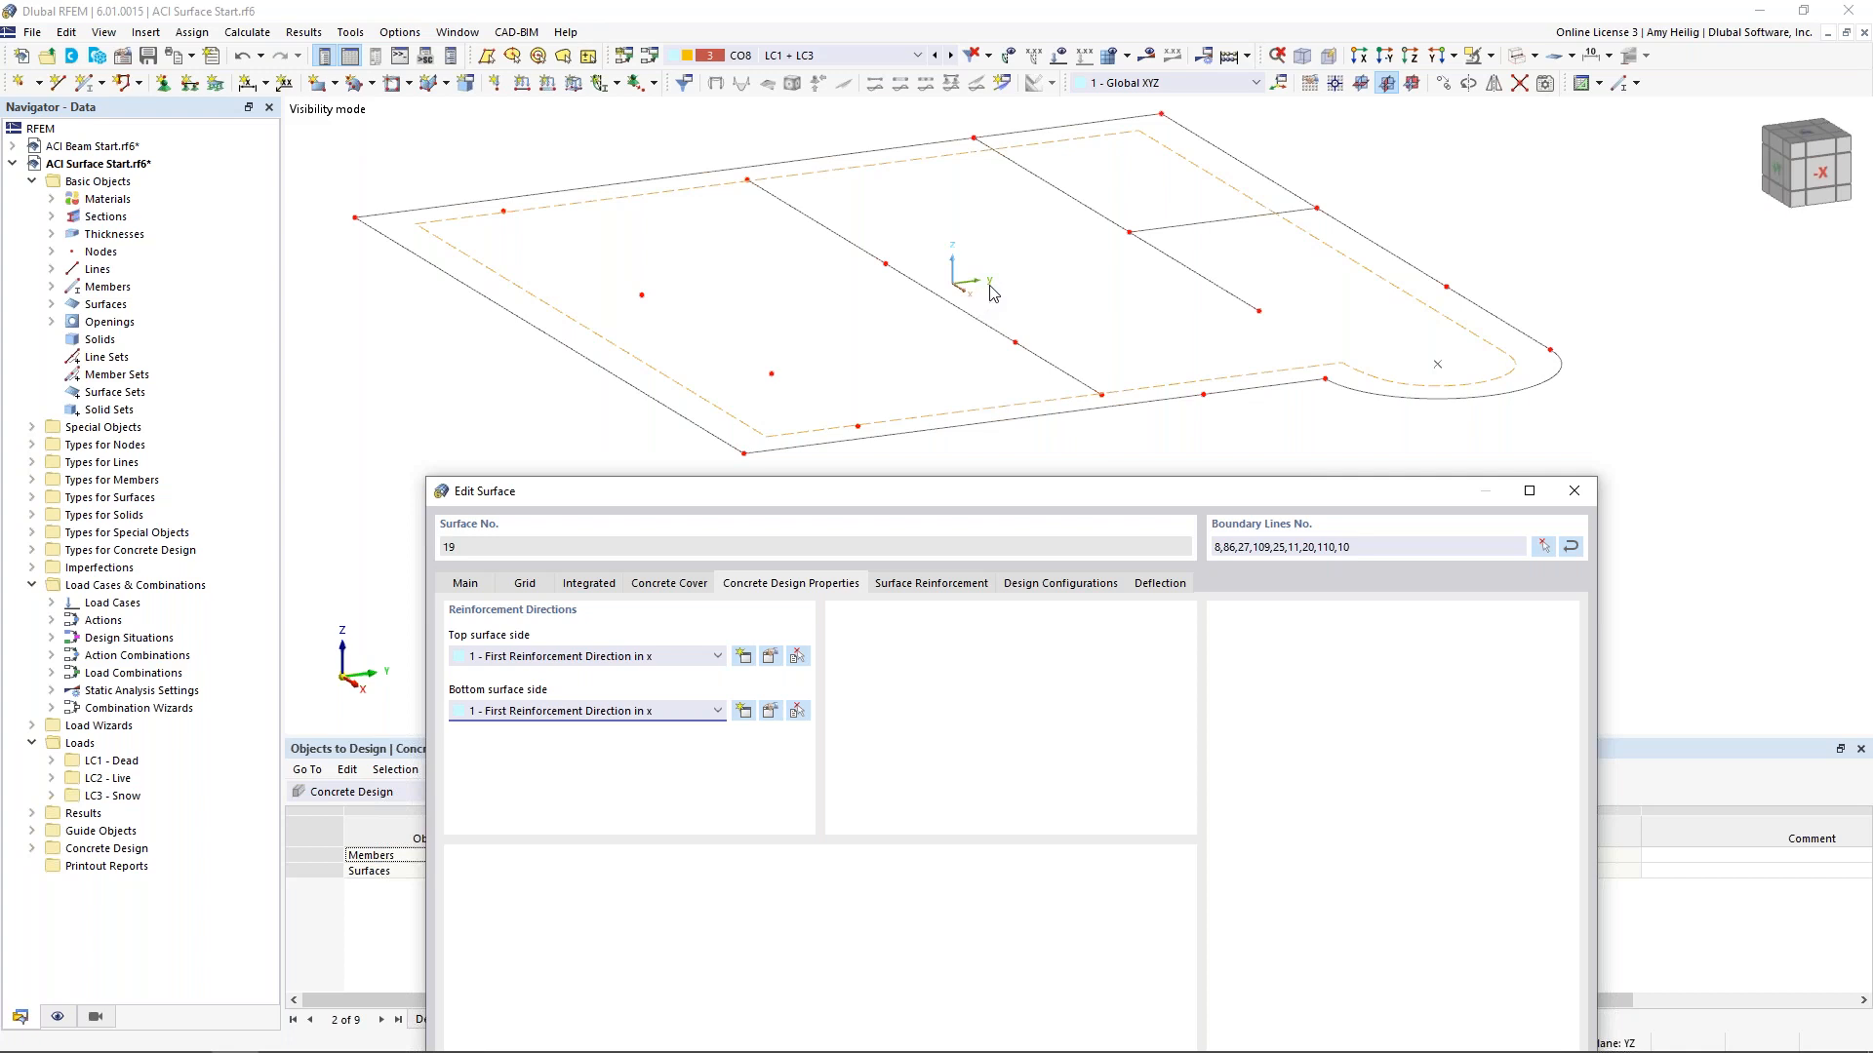
pyautogui.moveTo(1028, 495); pyautogui.dragTo(1032, 115)
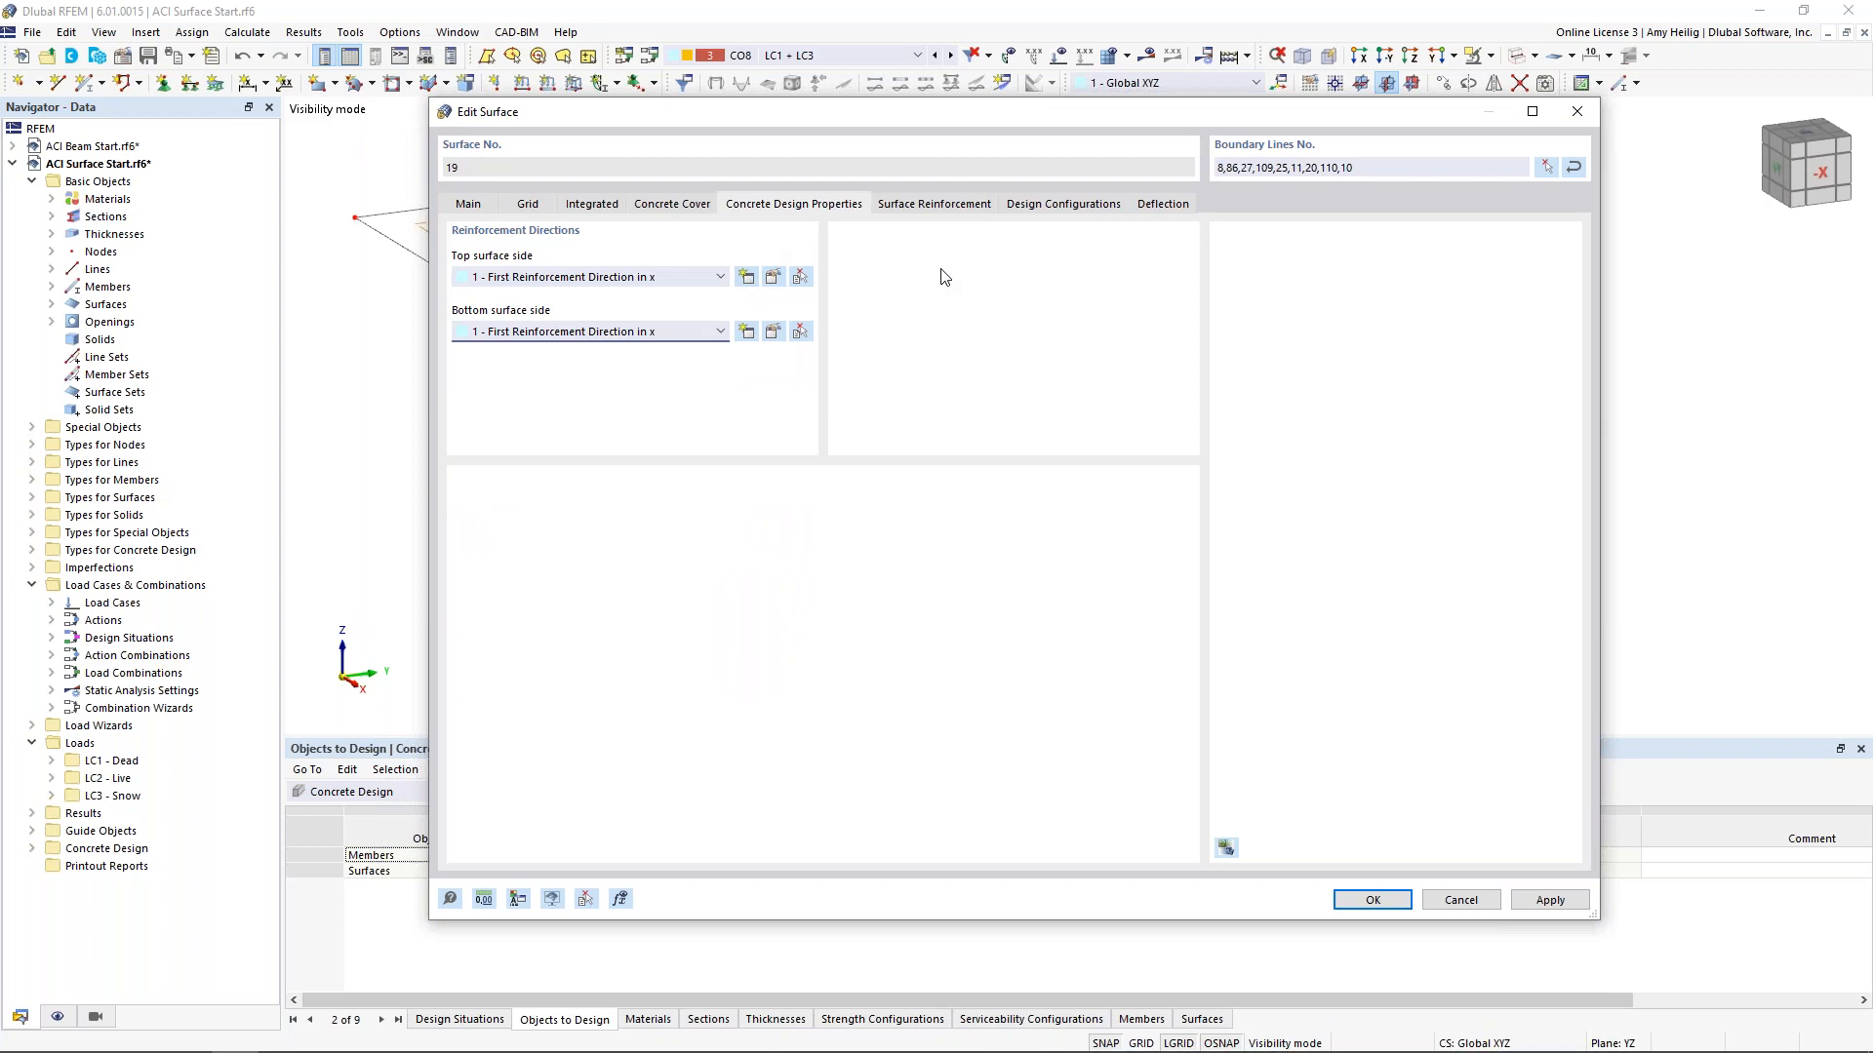
# Create a surface reinforcement for surface 19 of type Rebar with #5 bars at 1.00 ft spacing
pyautogui.click(946, 207)
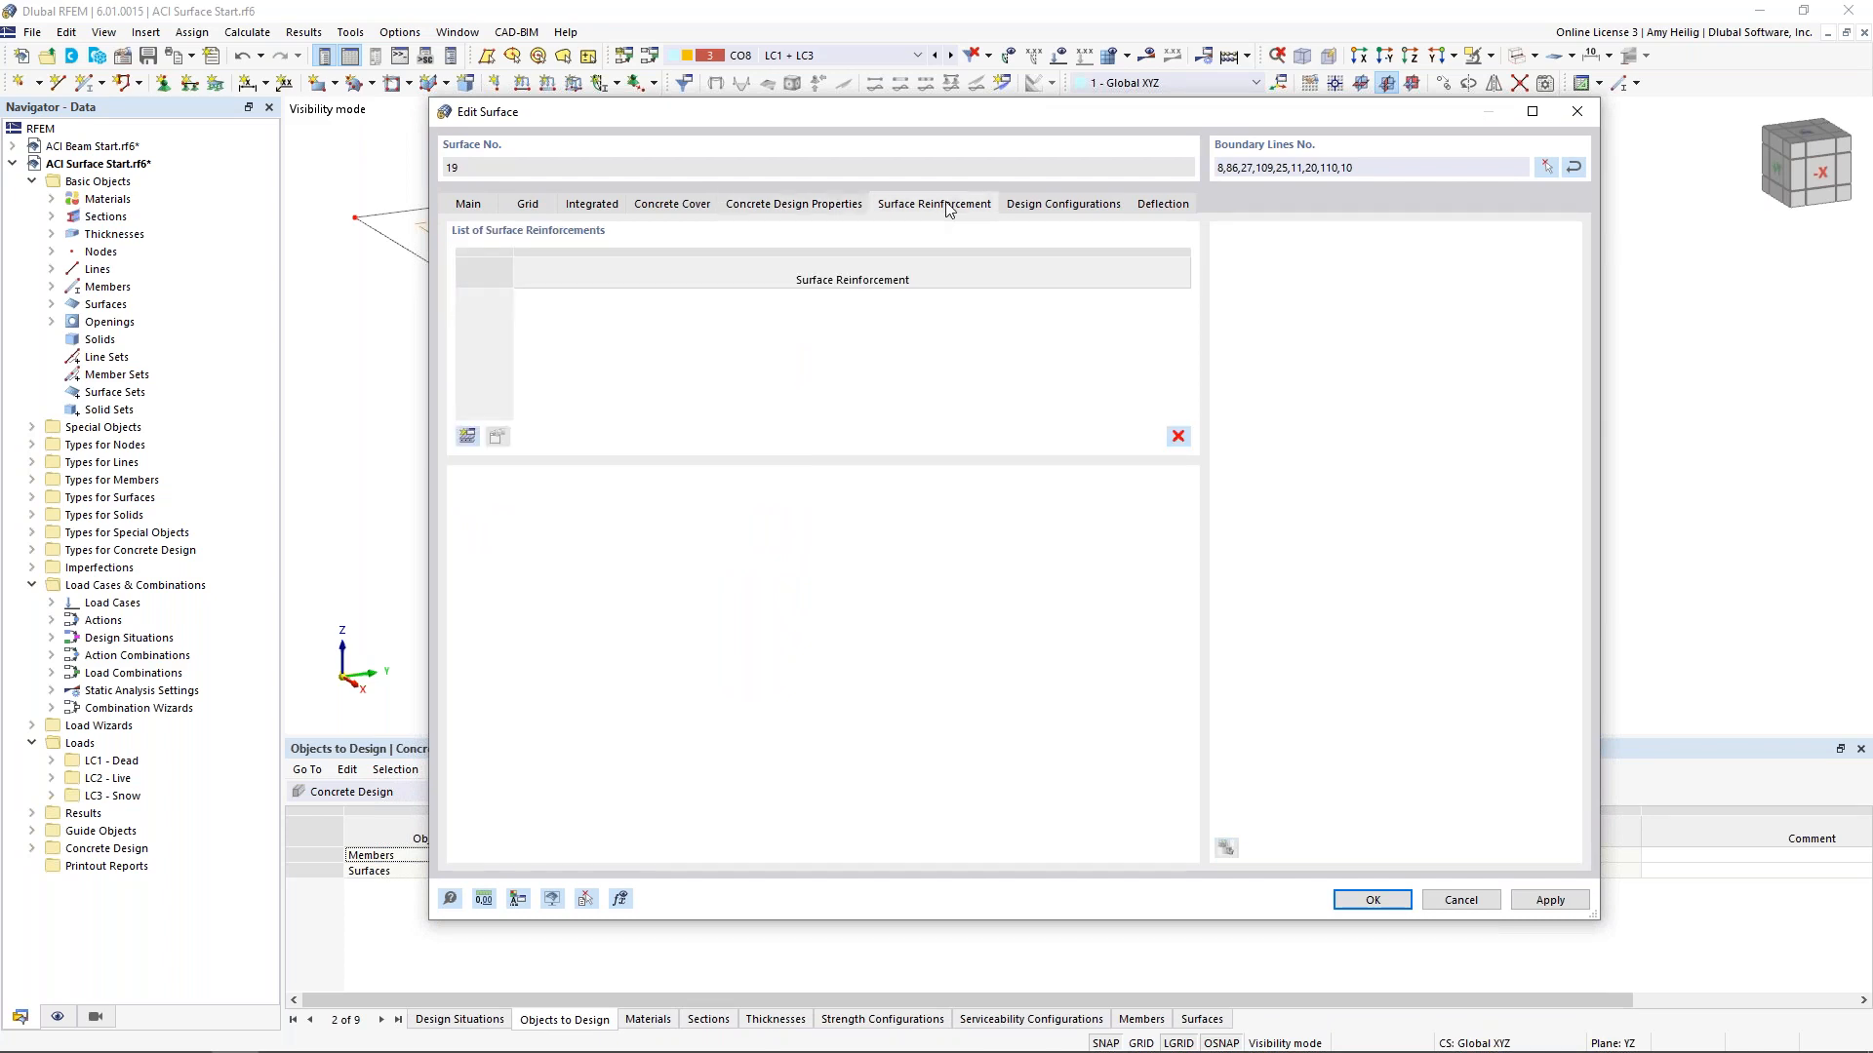
pyautogui.click(467, 436)
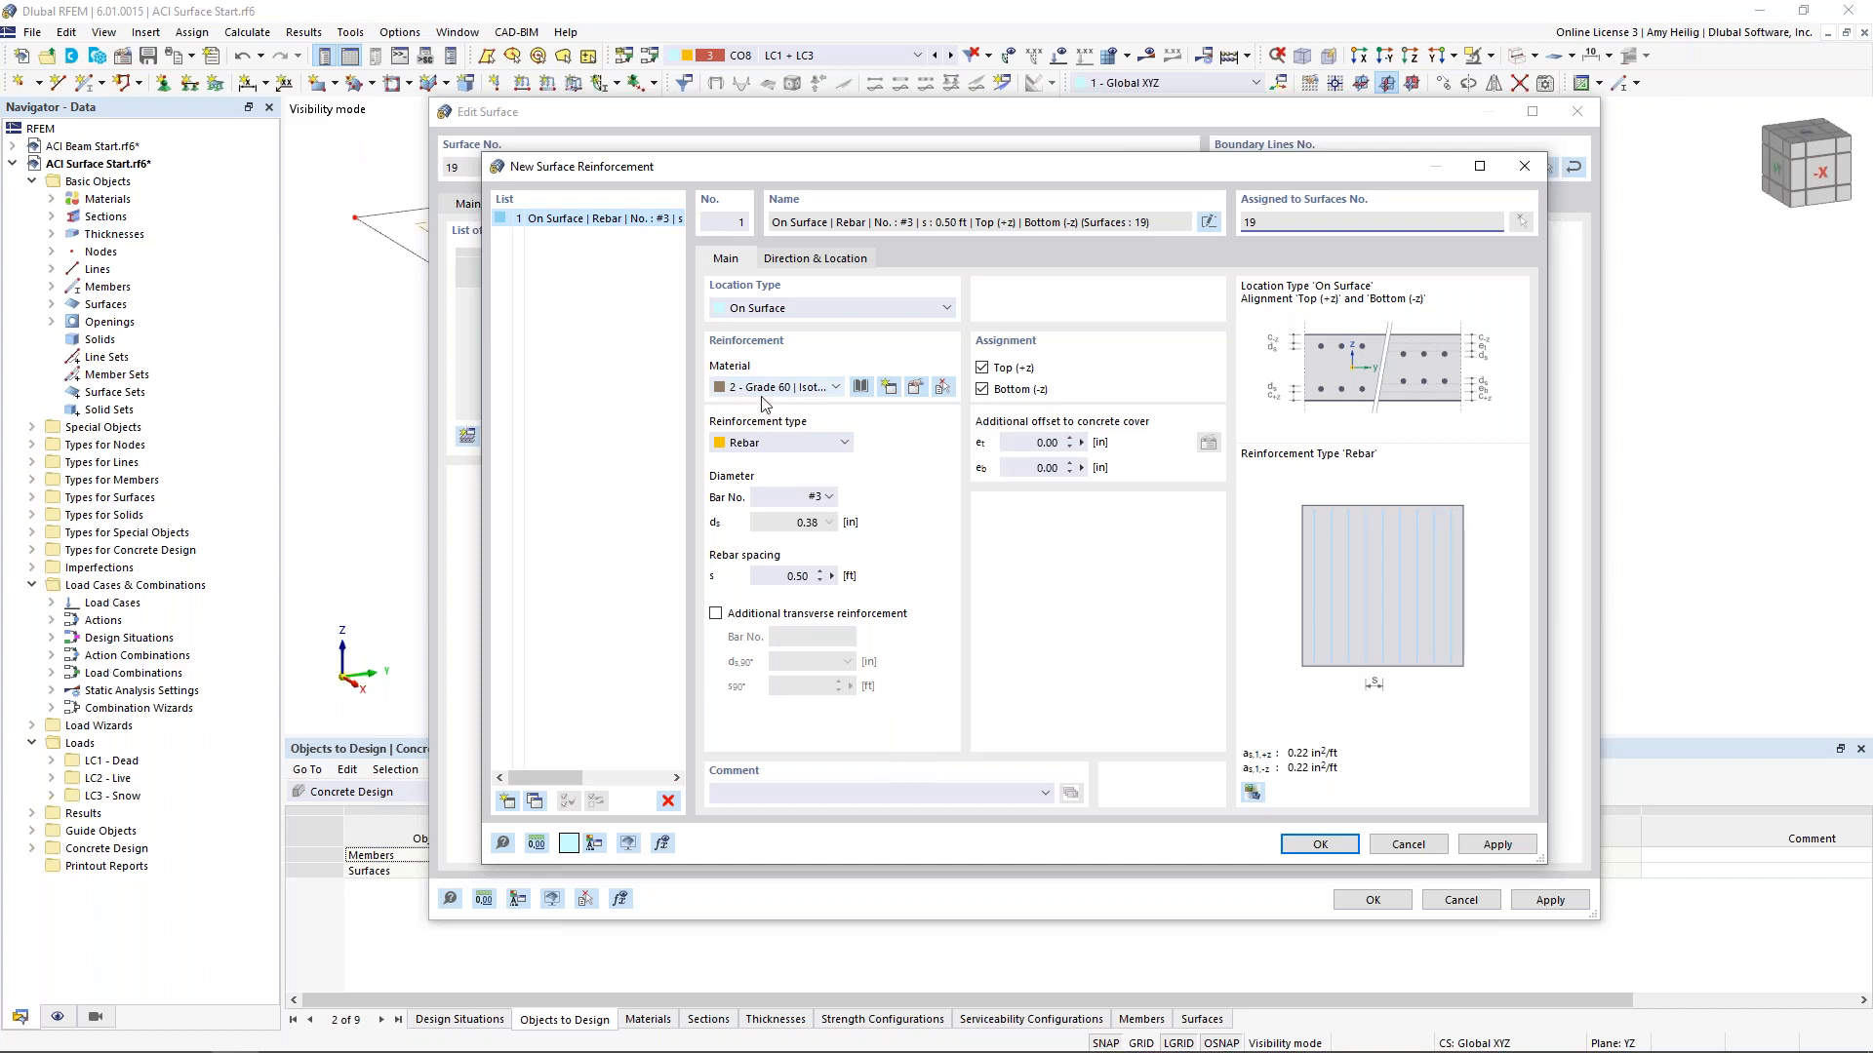
pyautogui.click(780, 449)
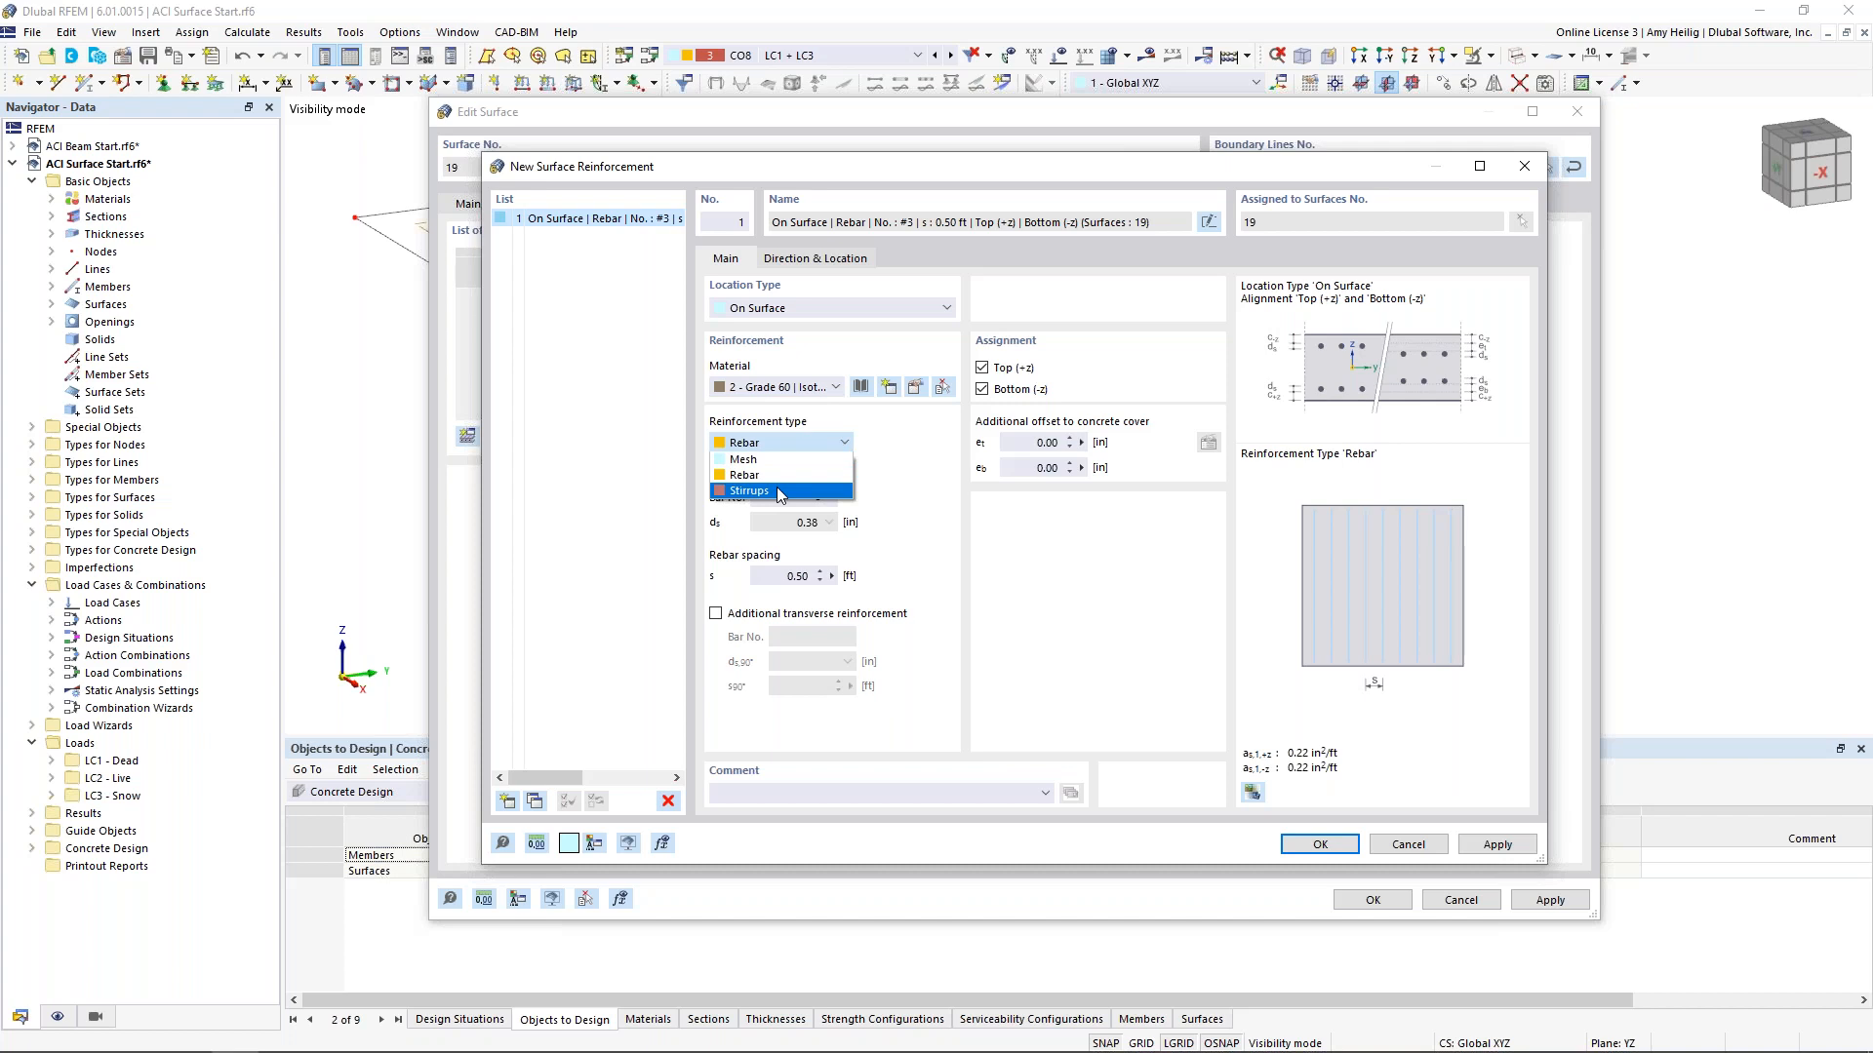
pyautogui.click(775, 480)
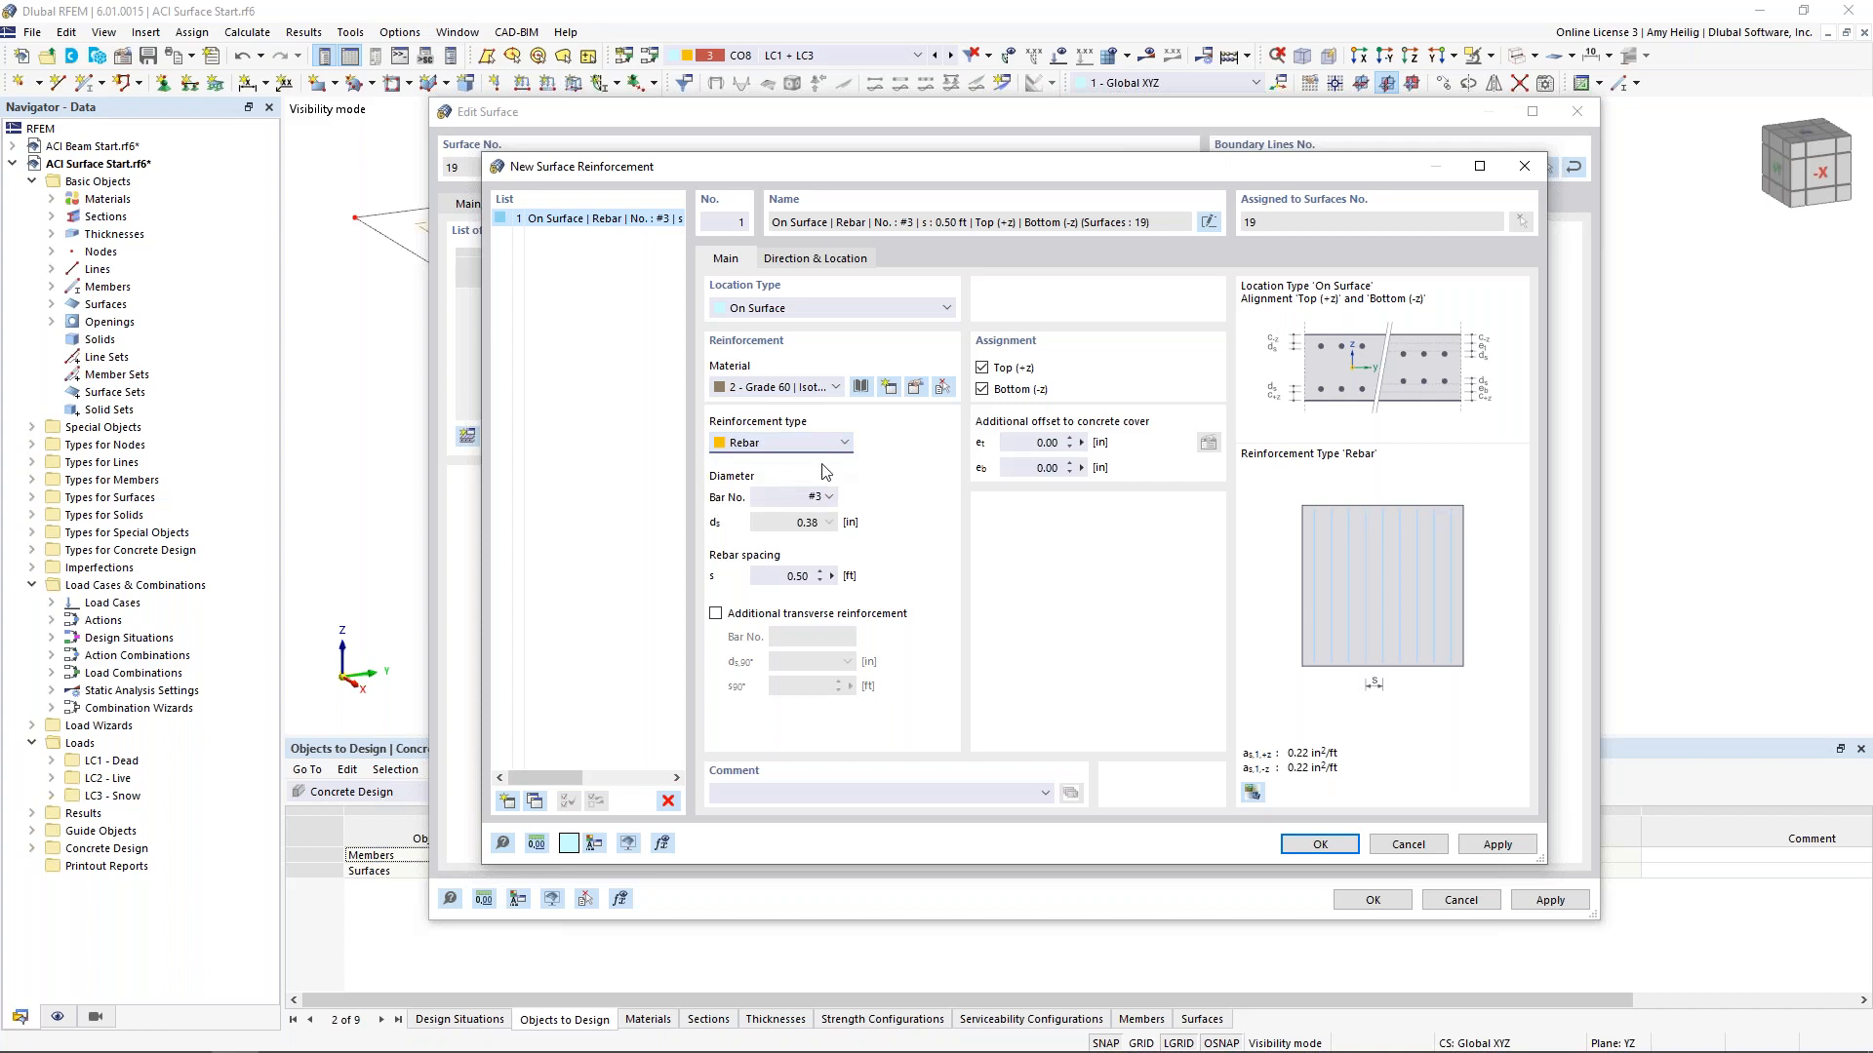
pyautogui.click(827, 498)
pyautogui.click(817, 627)
pyautogui.press('Down')
pyautogui.press('Down')
pyautogui.click(798, 576)
pyautogui.write('1')
# Include additional transverse reinforcement of #5 bars at 1.00 ft spacing and accept the surface reinforcement
pyautogui.click(716, 614)
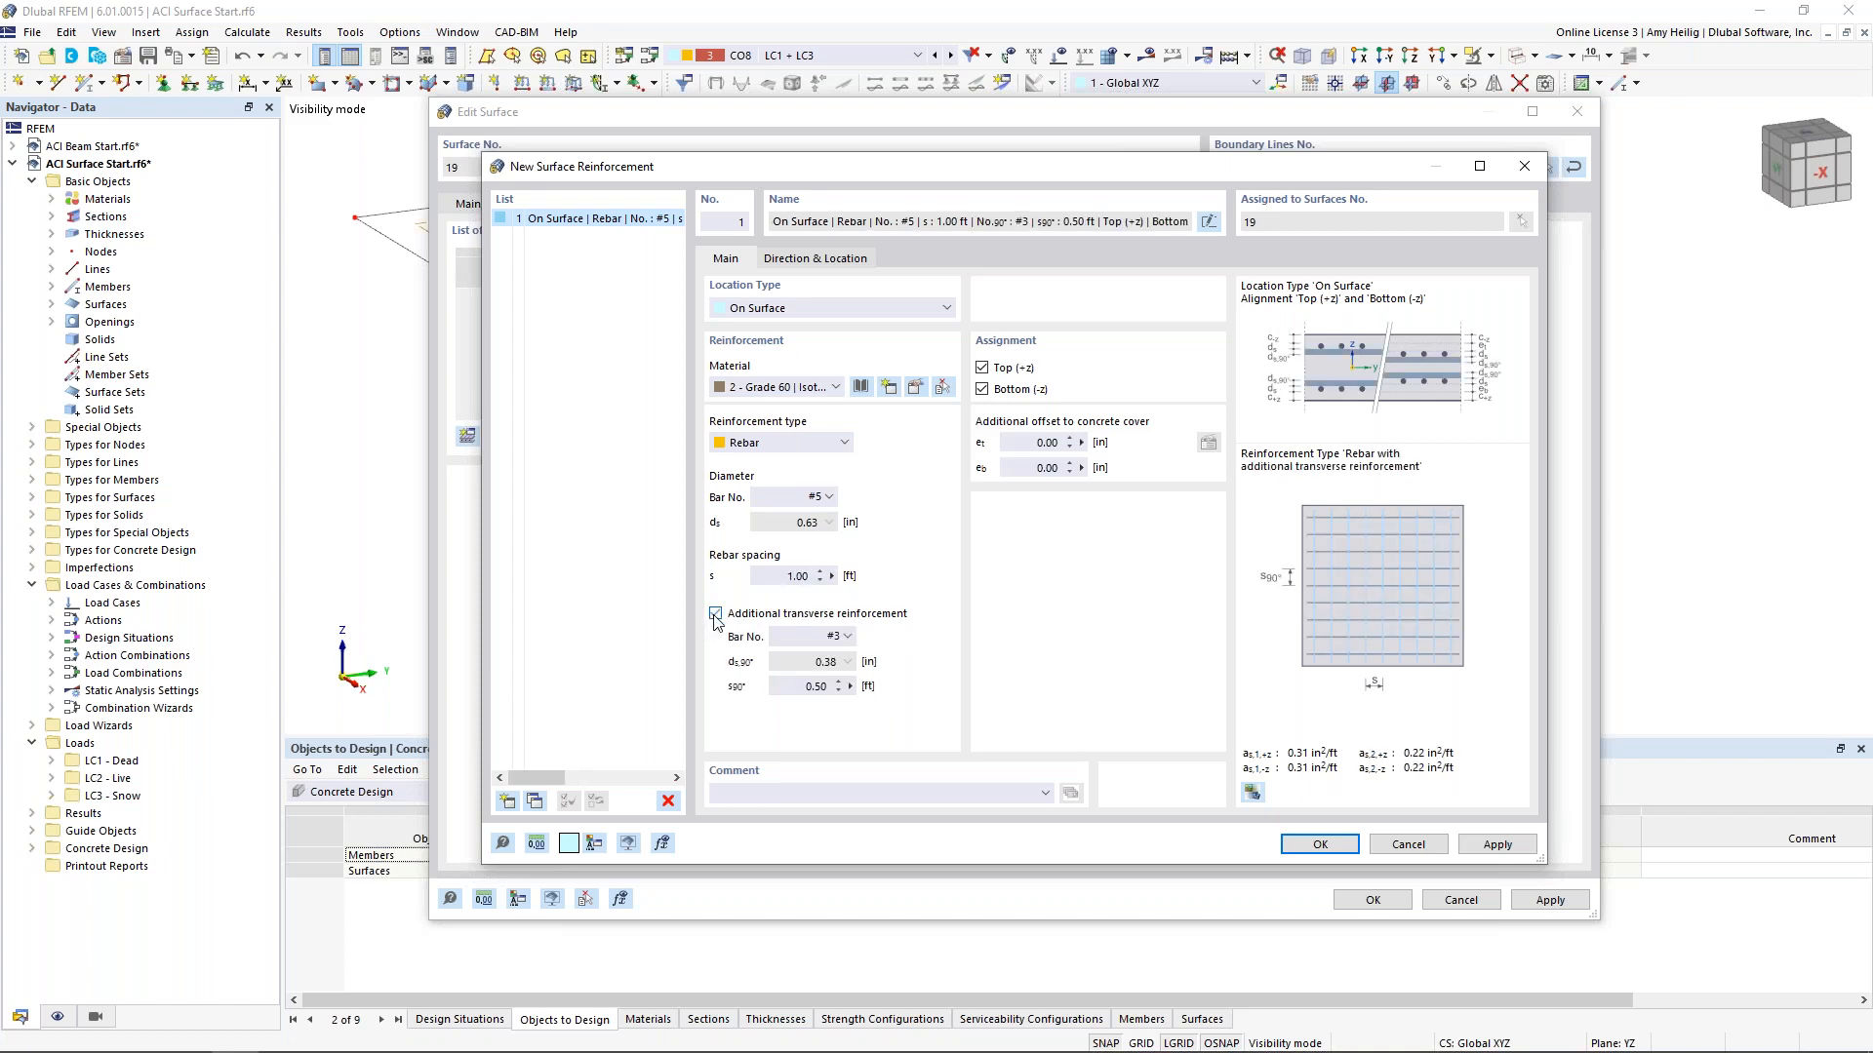
pyautogui.click(835, 637)
pyautogui.click(832, 759)
pyautogui.click(815, 686)
pyautogui.write('1')
pyautogui.click(1319, 844)
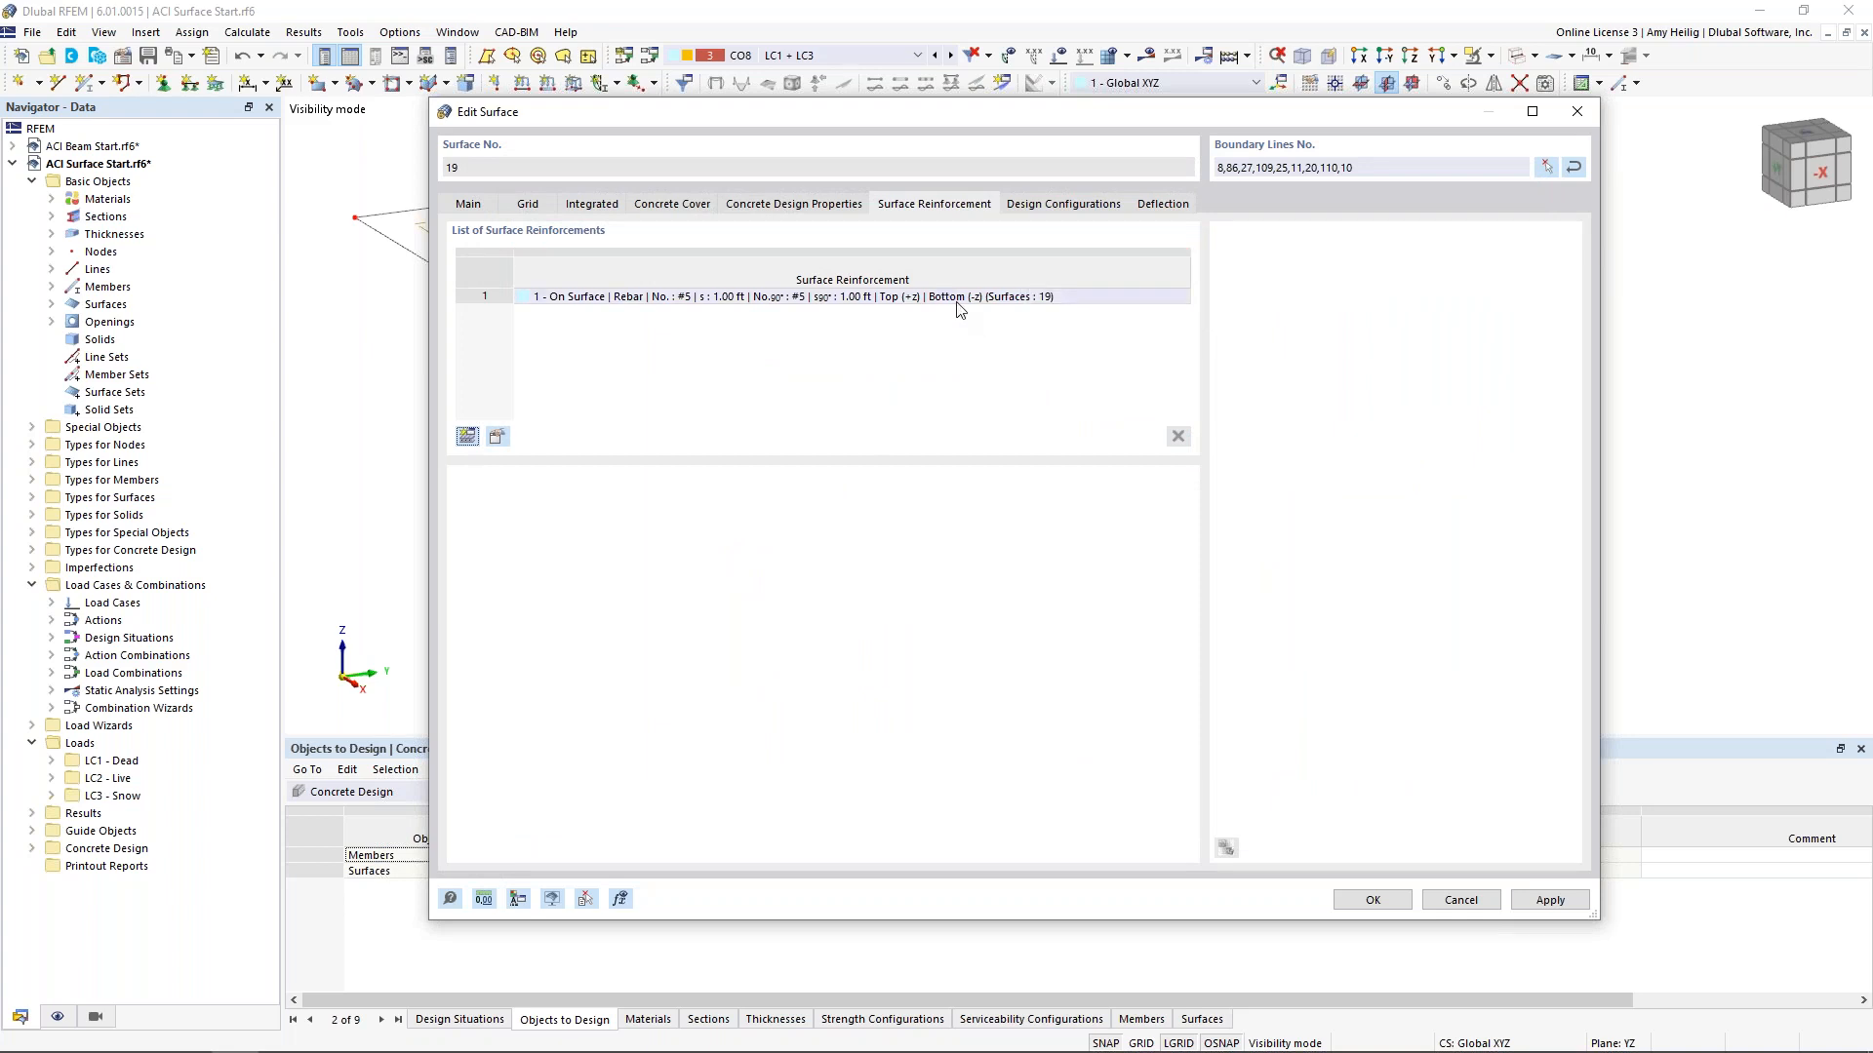
# Examine the surface parameters of the default strength configuration and the settings of the default serviceability configuration
pyautogui.click(1093, 205)
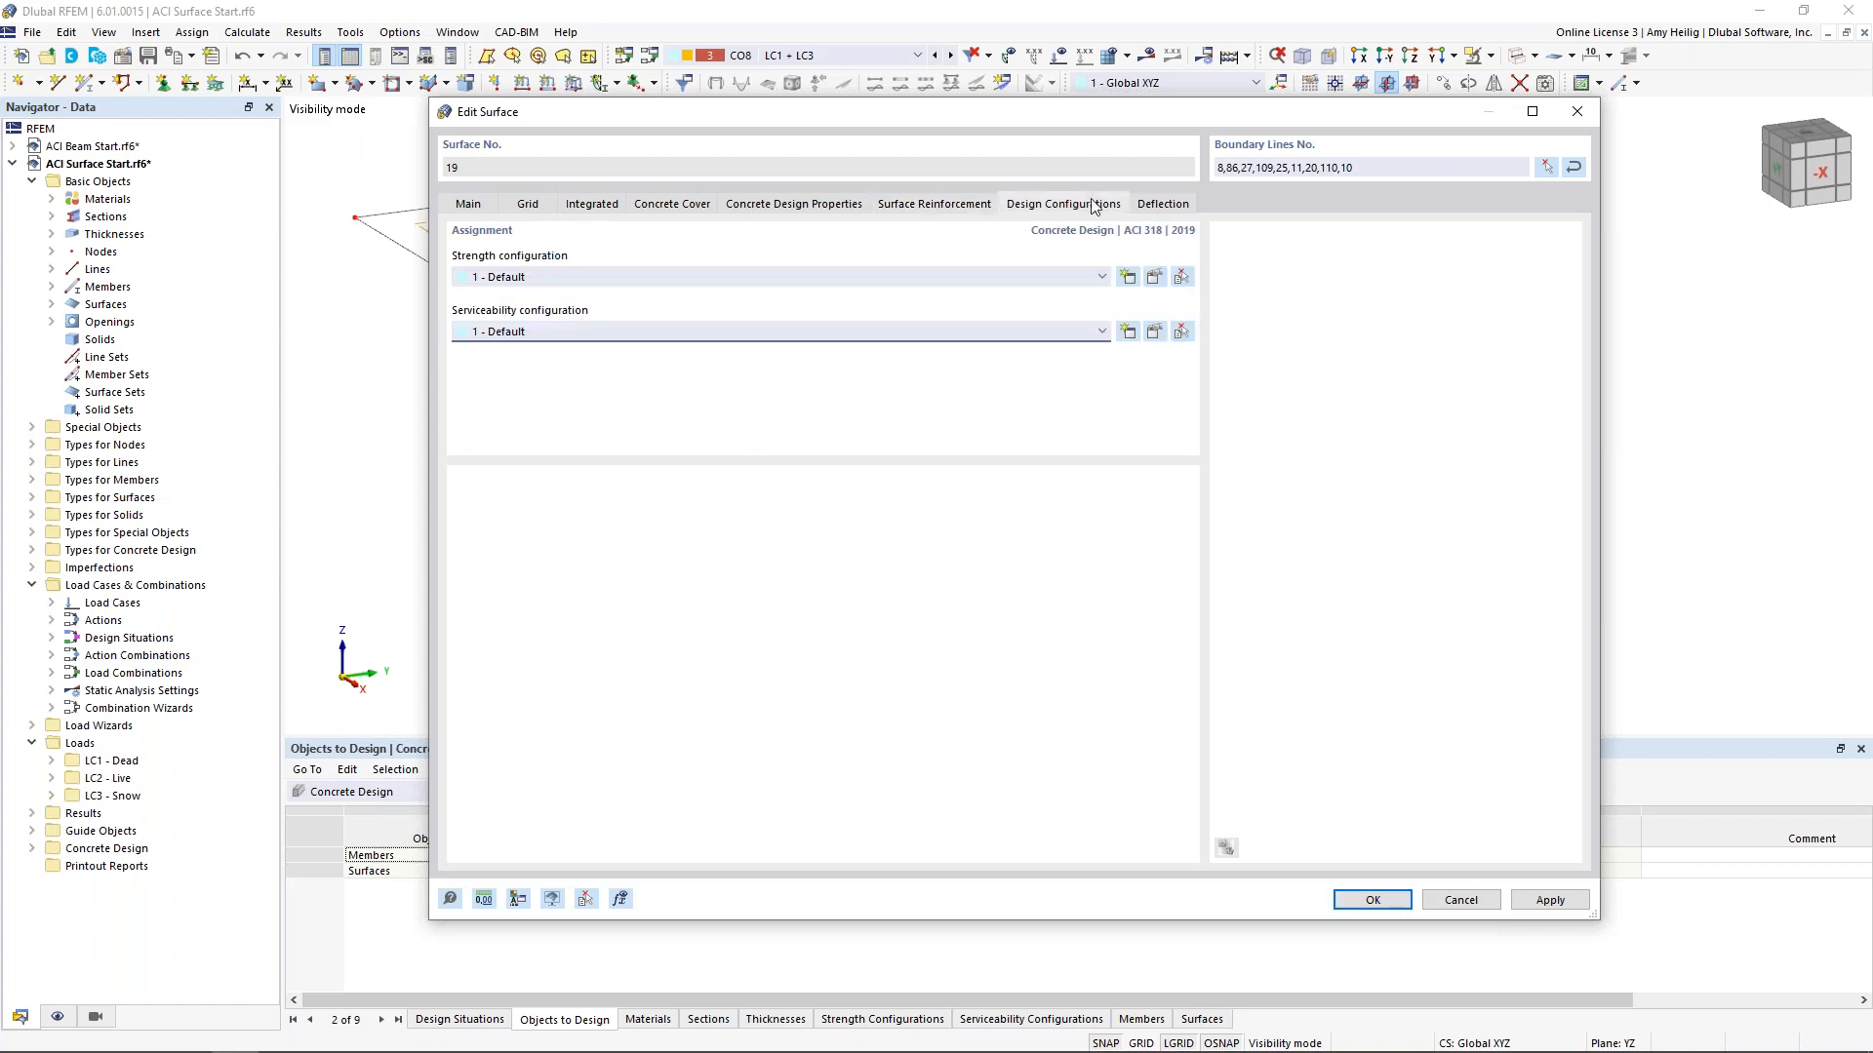
pyautogui.click(1153, 278)
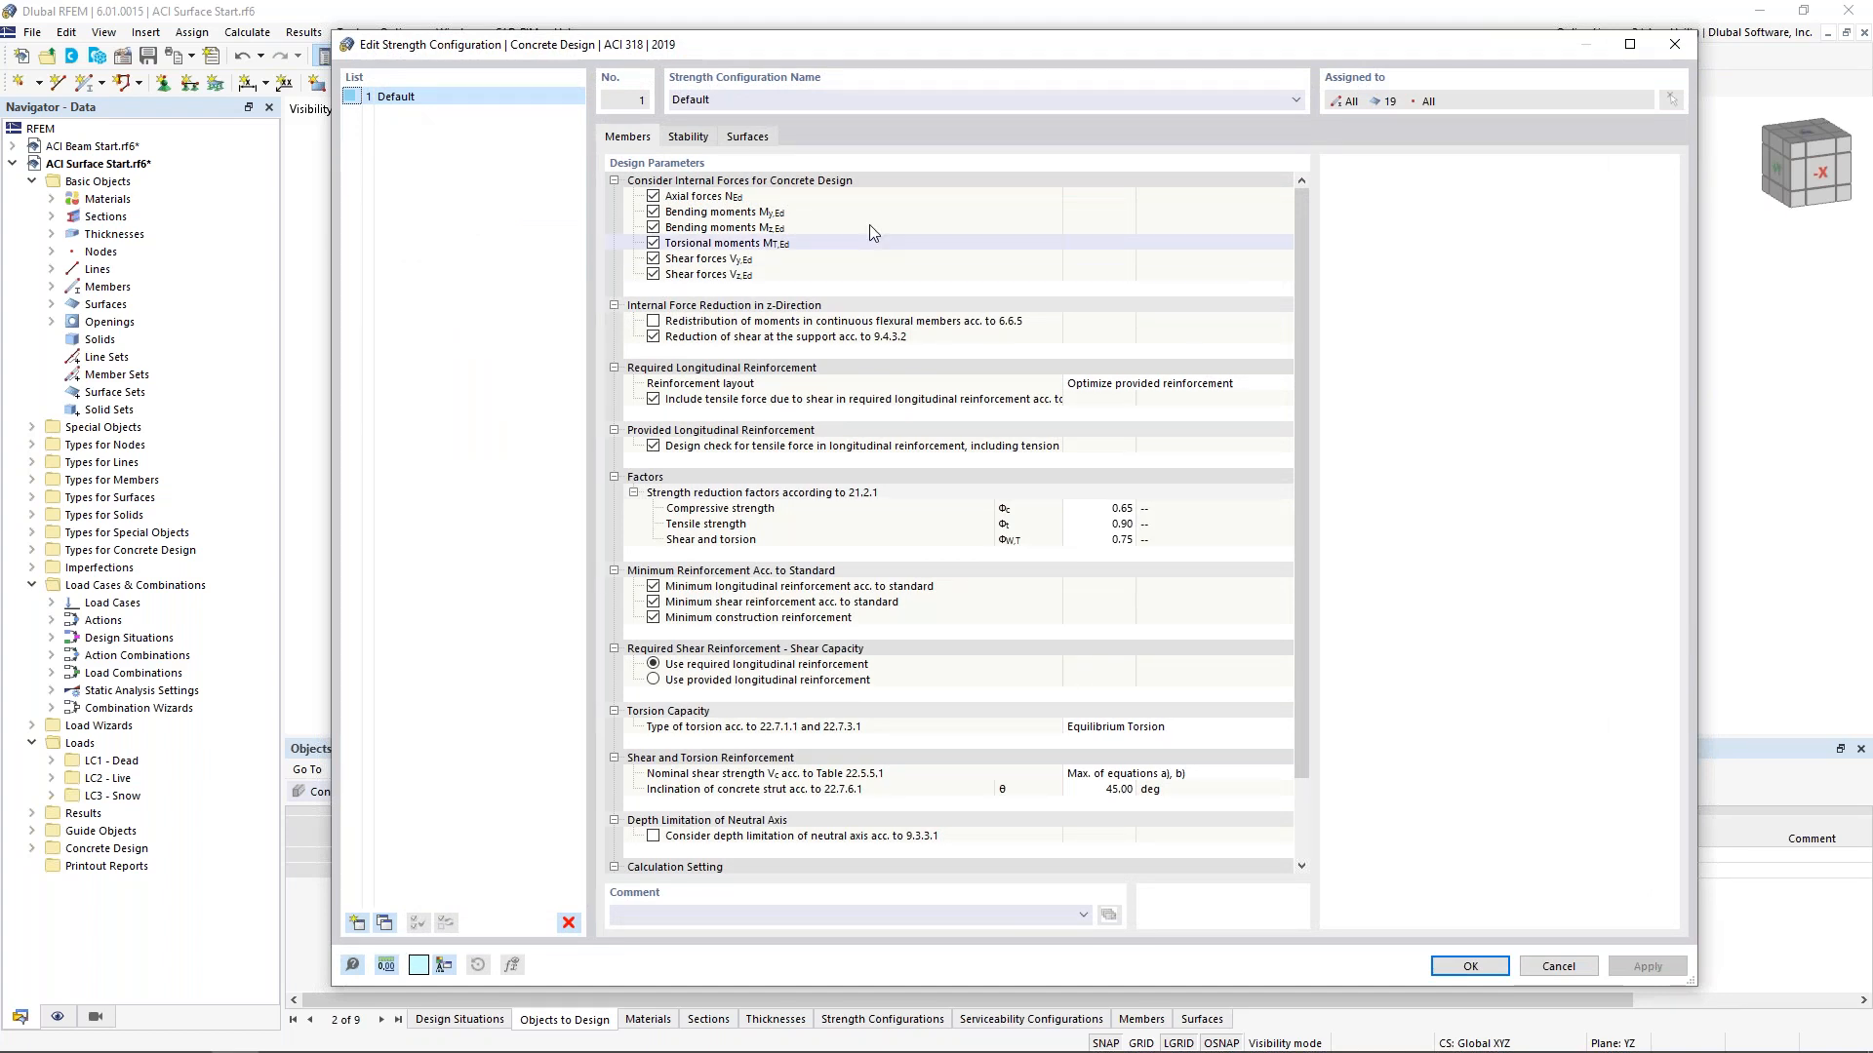
pyautogui.click(749, 138)
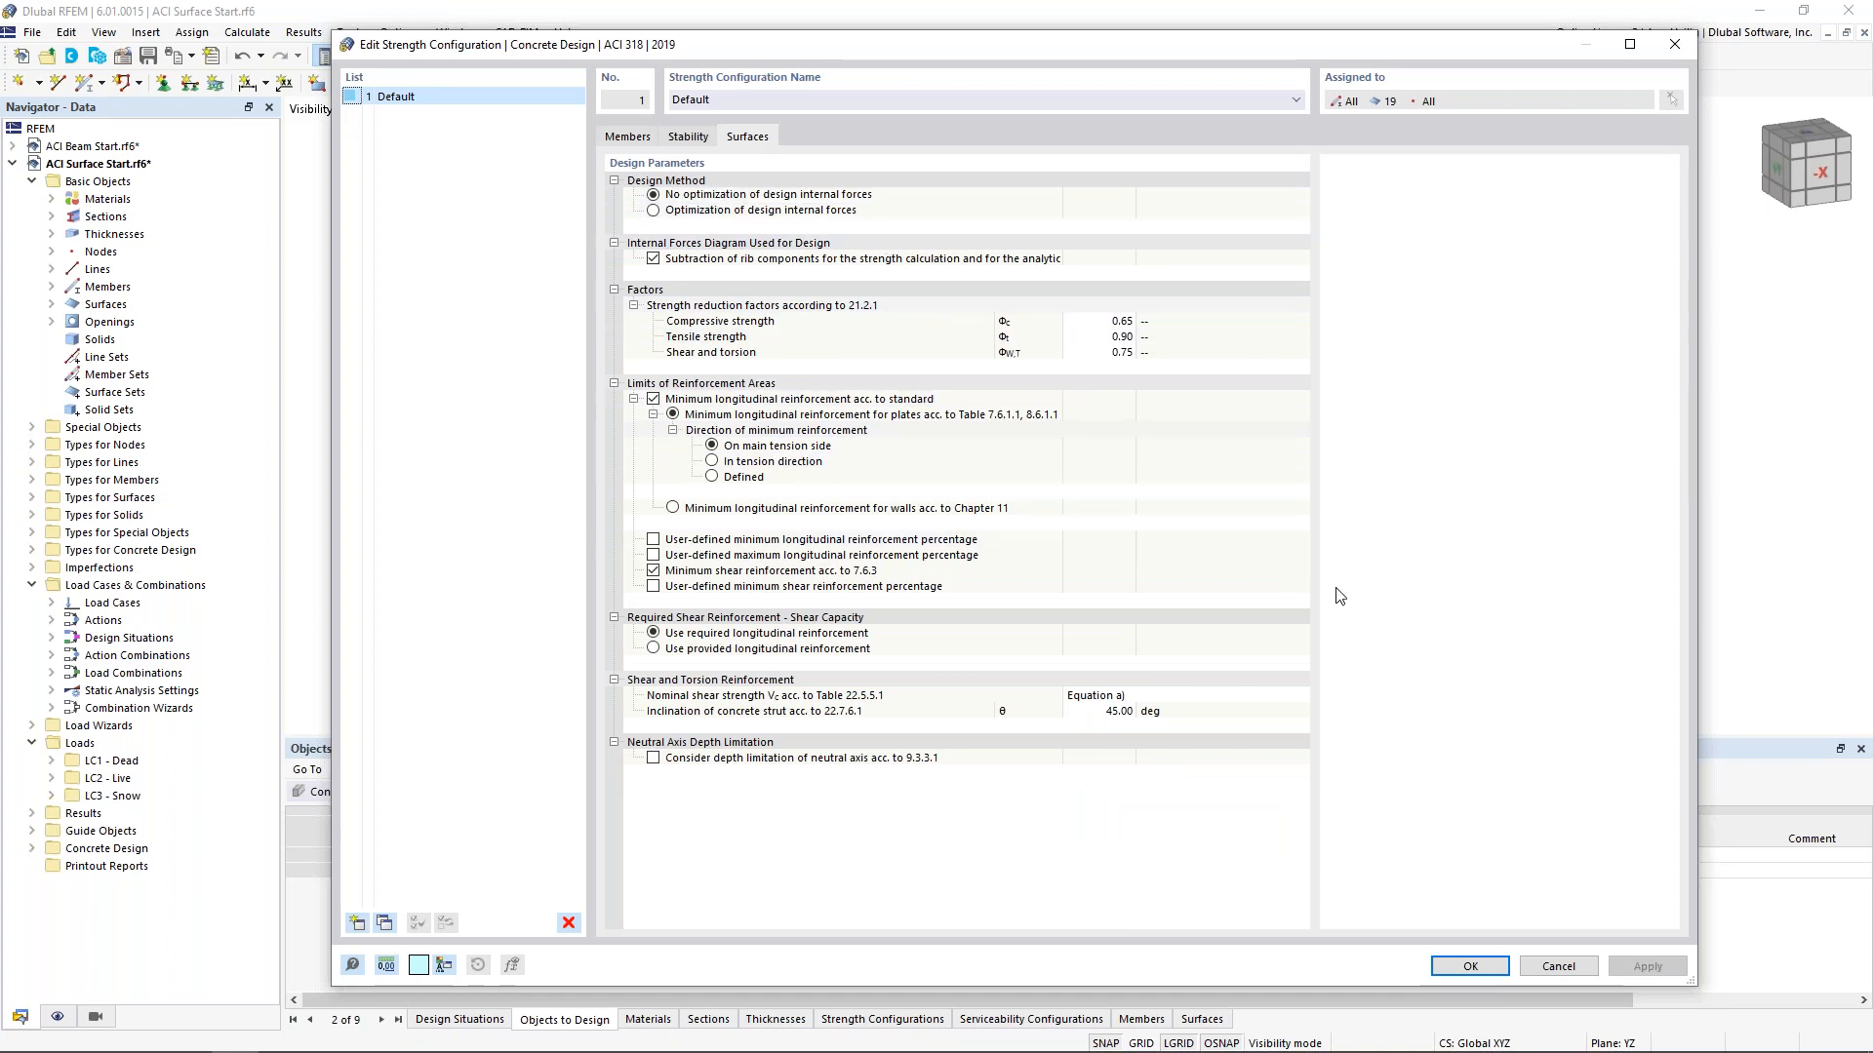
pyautogui.click(1558, 968)
pyautogui.click(1154, 331)
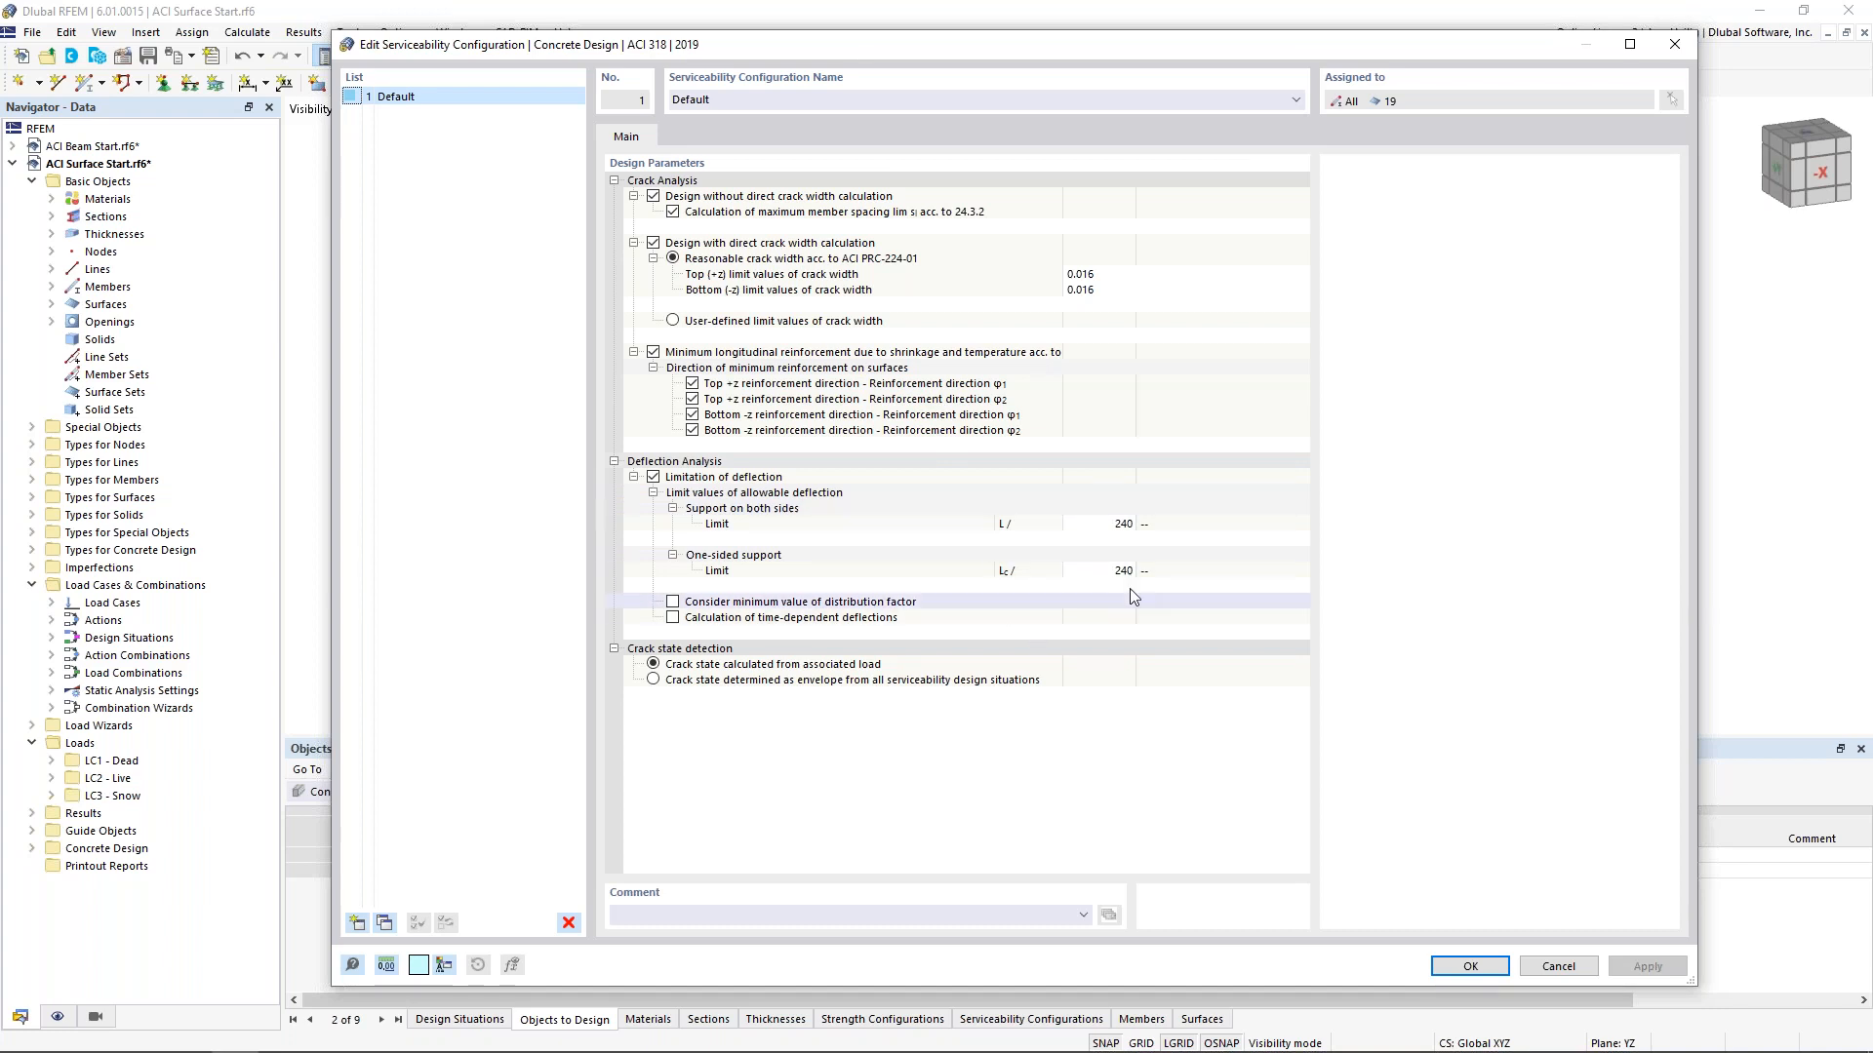
pyautogui.click(1556, 966)
# Review the slab's deflection options for surface type and reference length definition, keeping Double-supported and By maximum boundary line, and accept the surface edits
pyautogui.click(1169, 207)
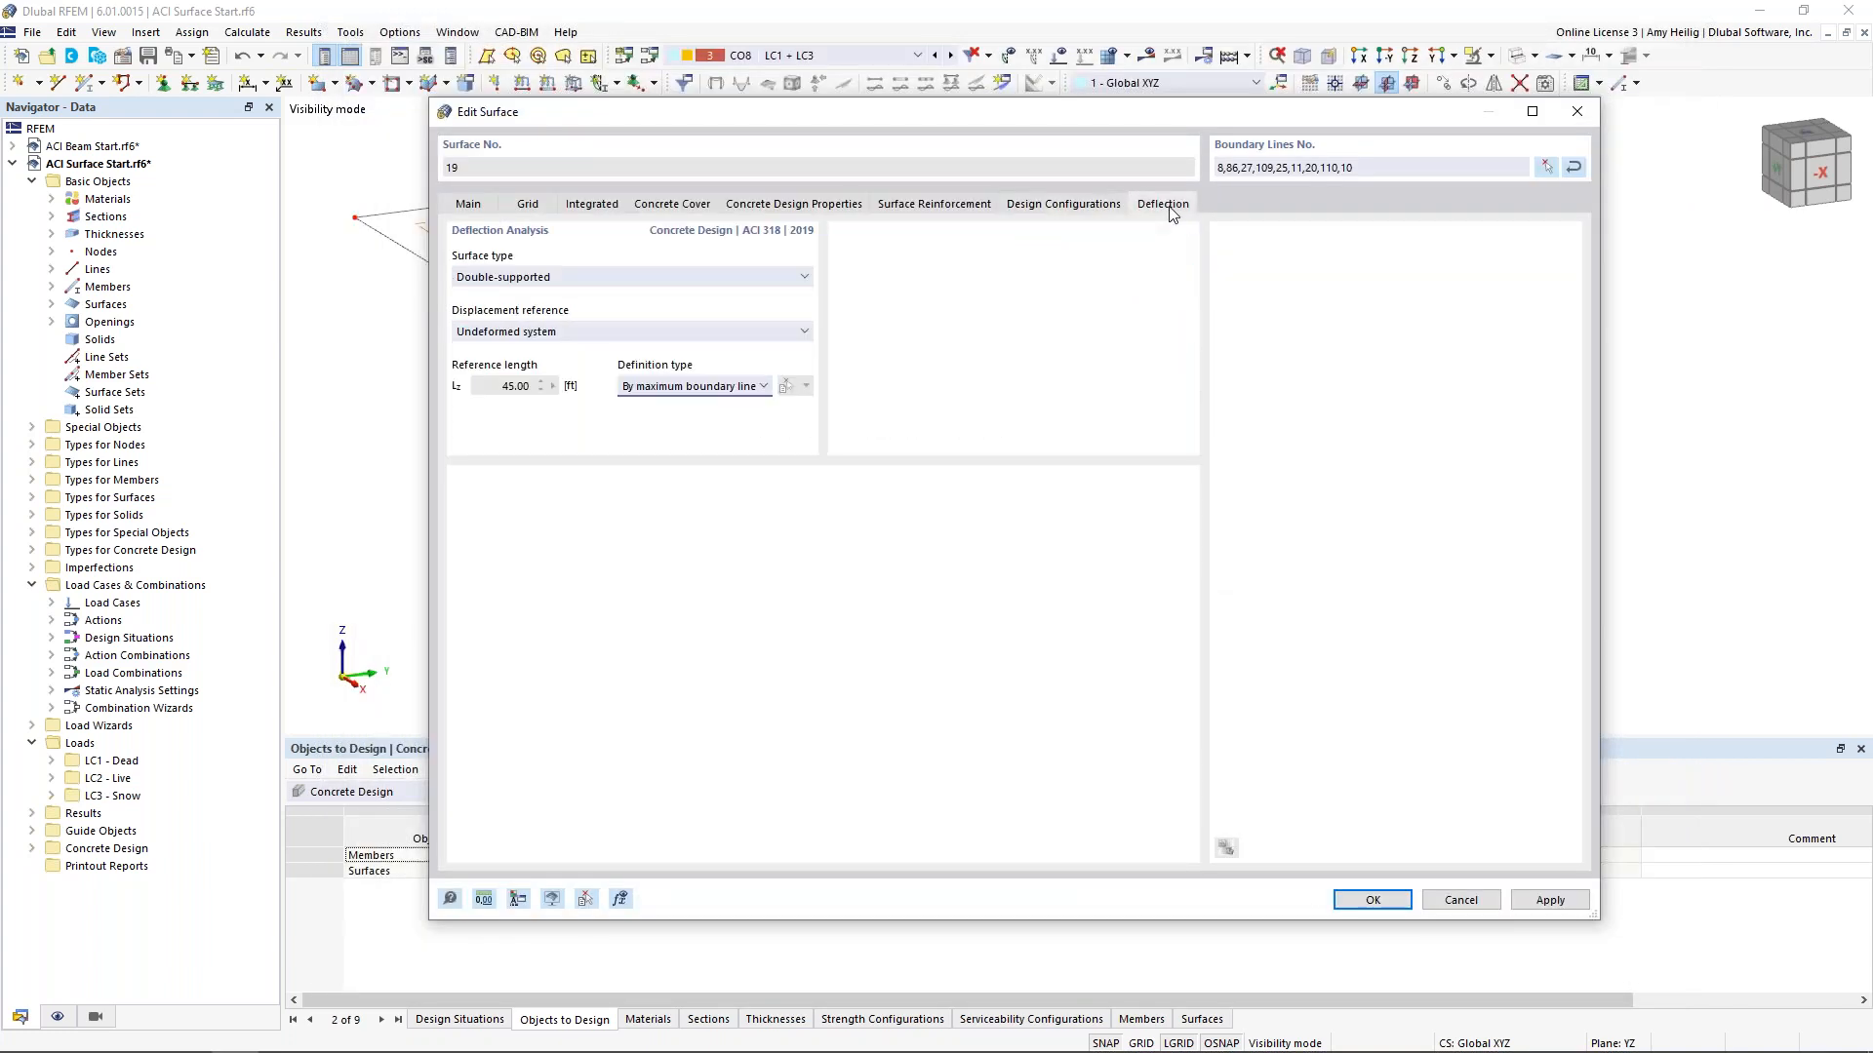
pyautogui.click(741, 278)
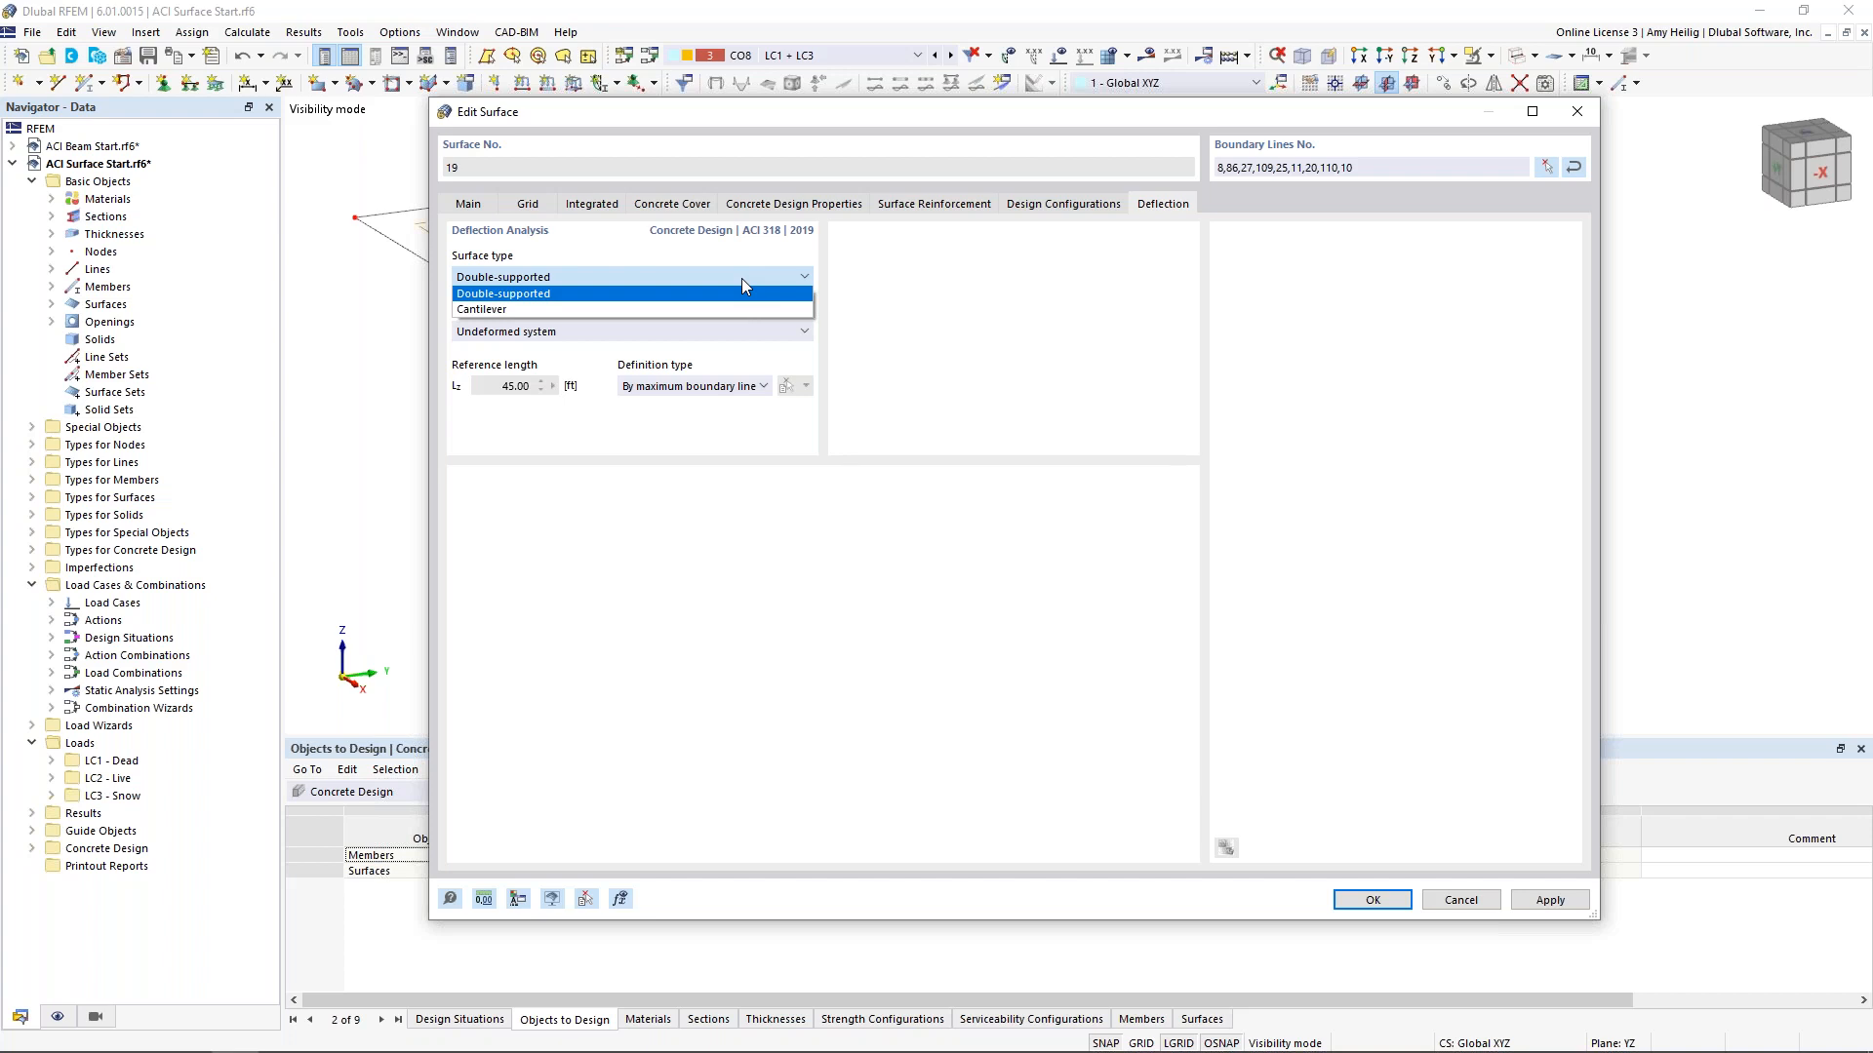
pyautogui.click(1043, 324)
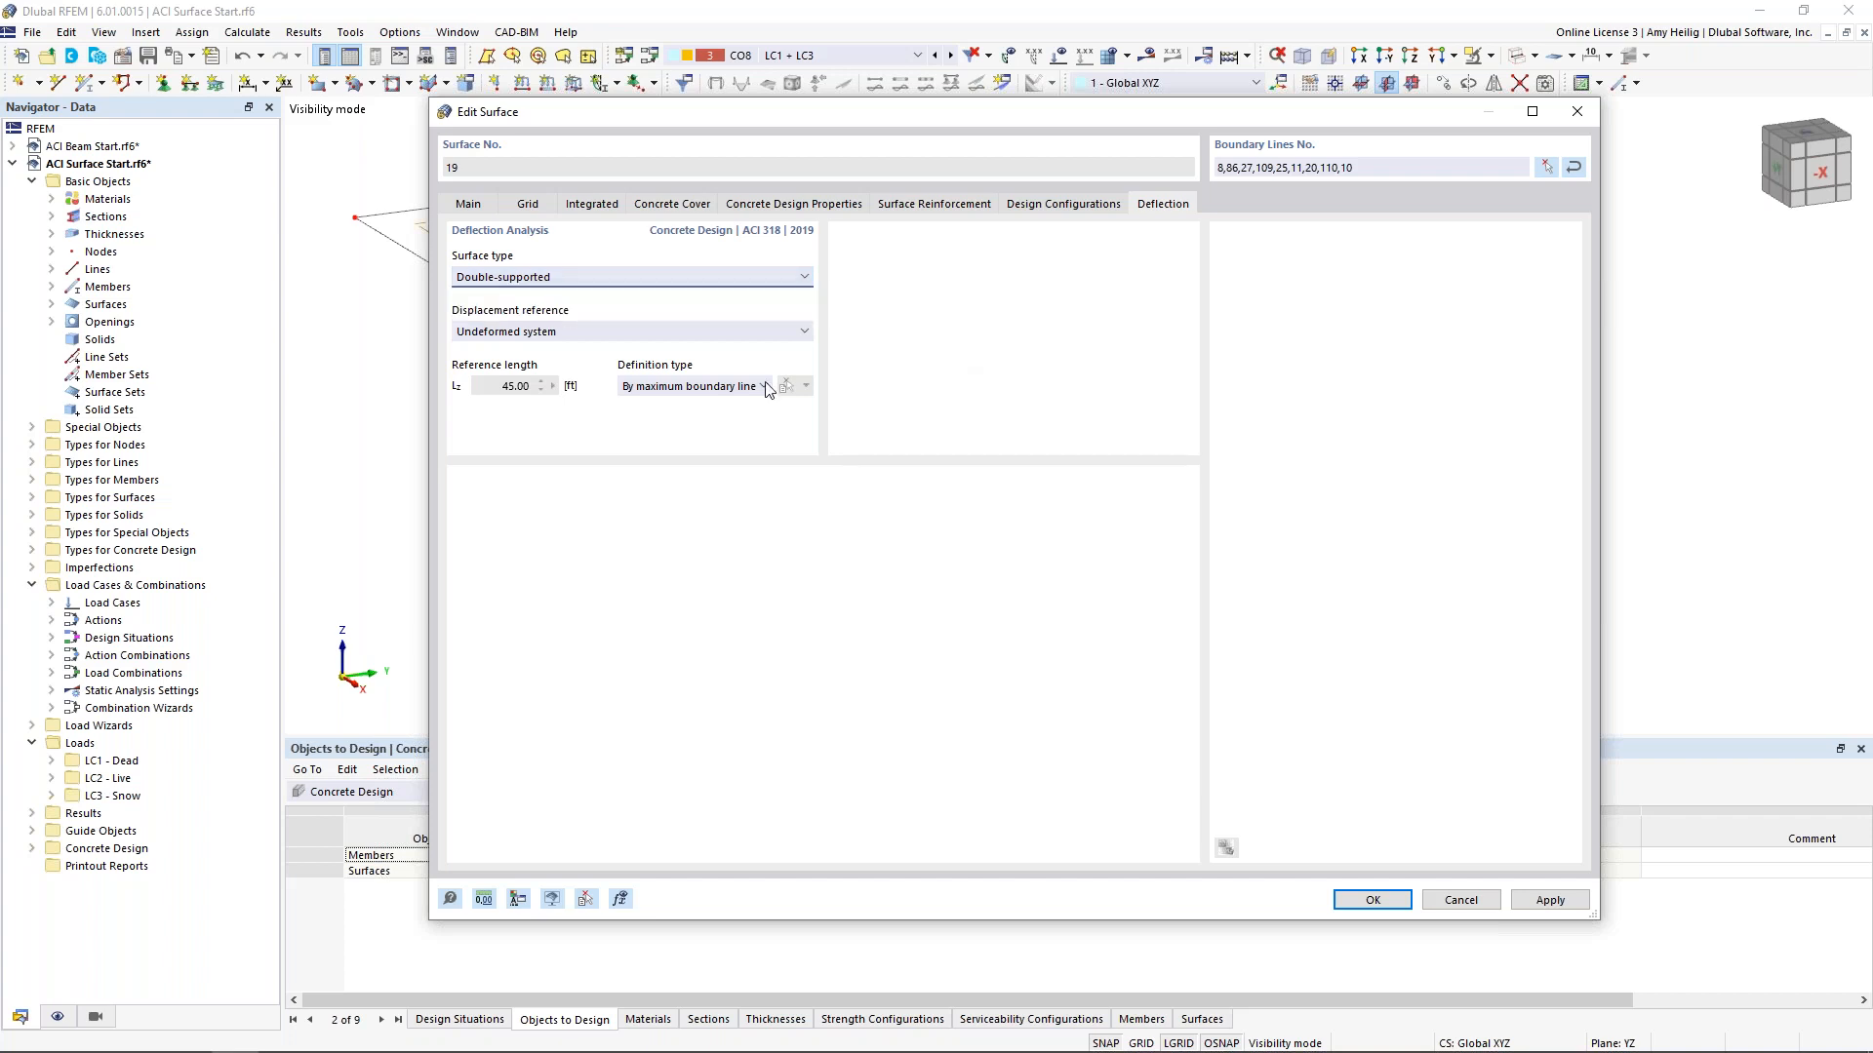
pyautogui.click(680, 390)
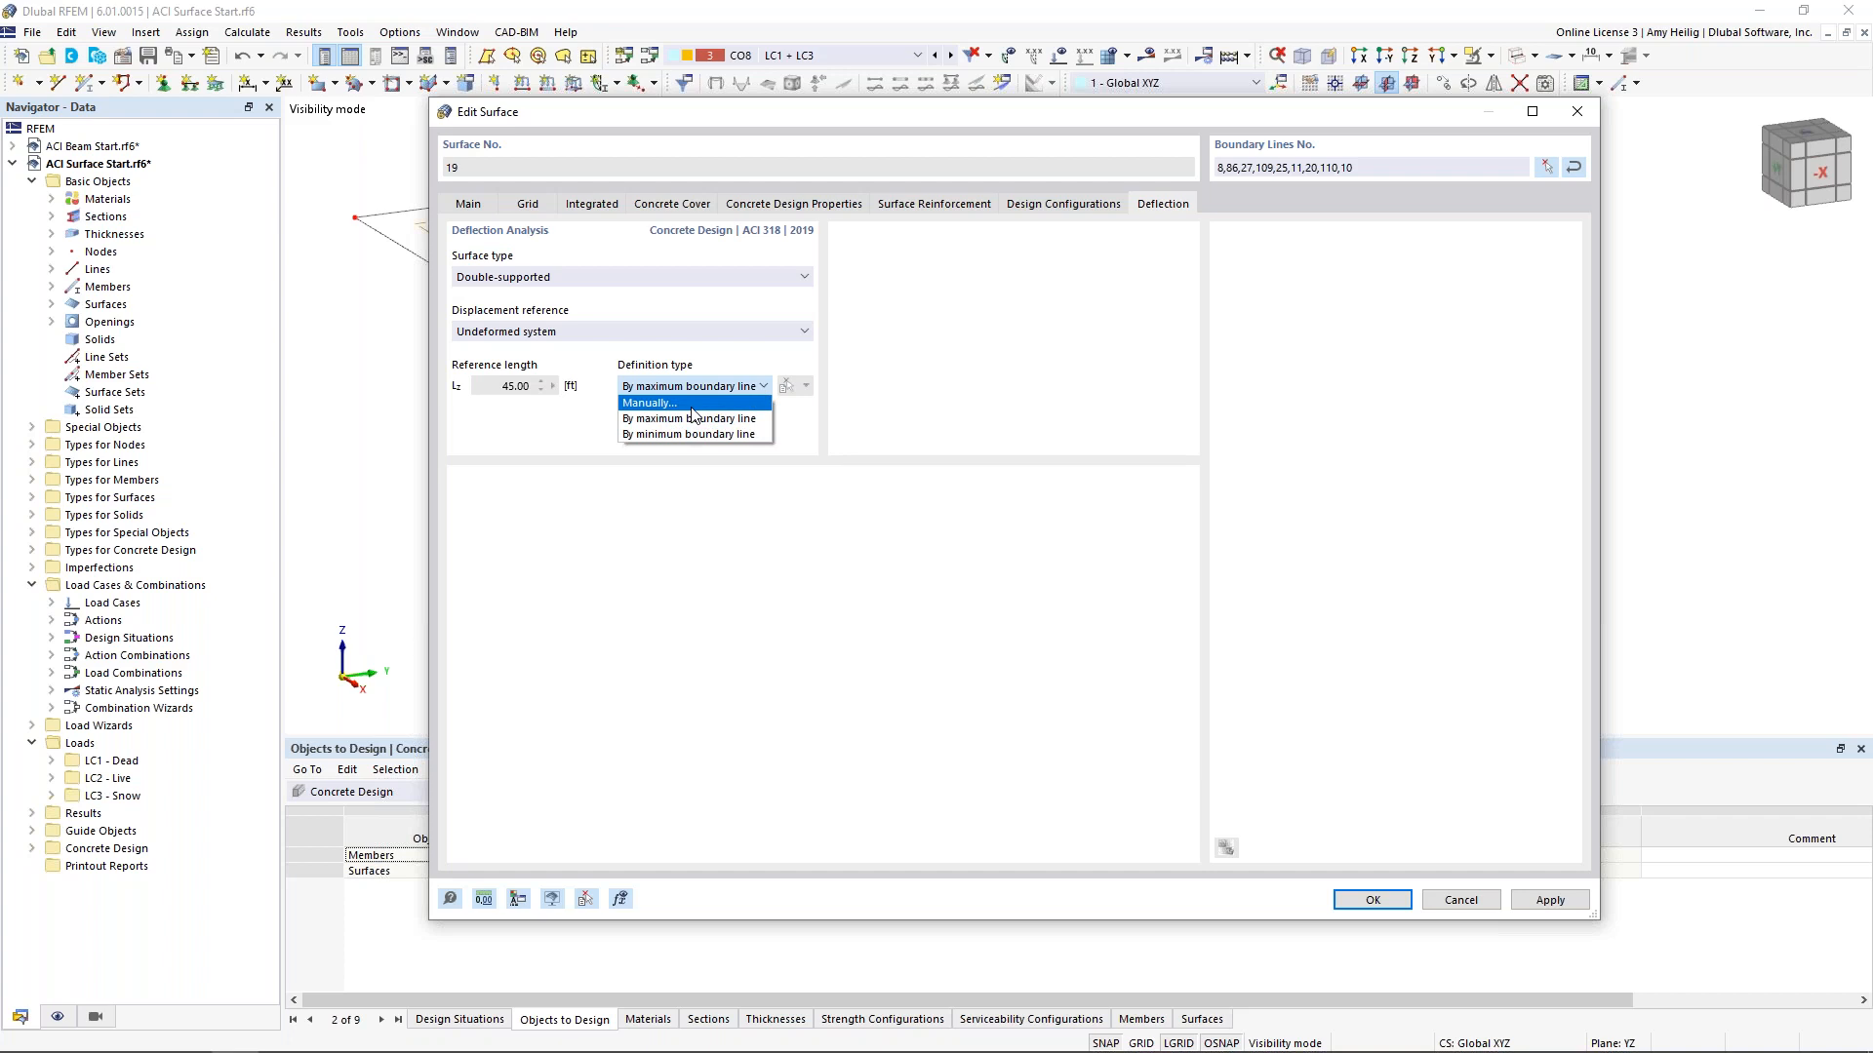
pyautogui.click(962, 414)
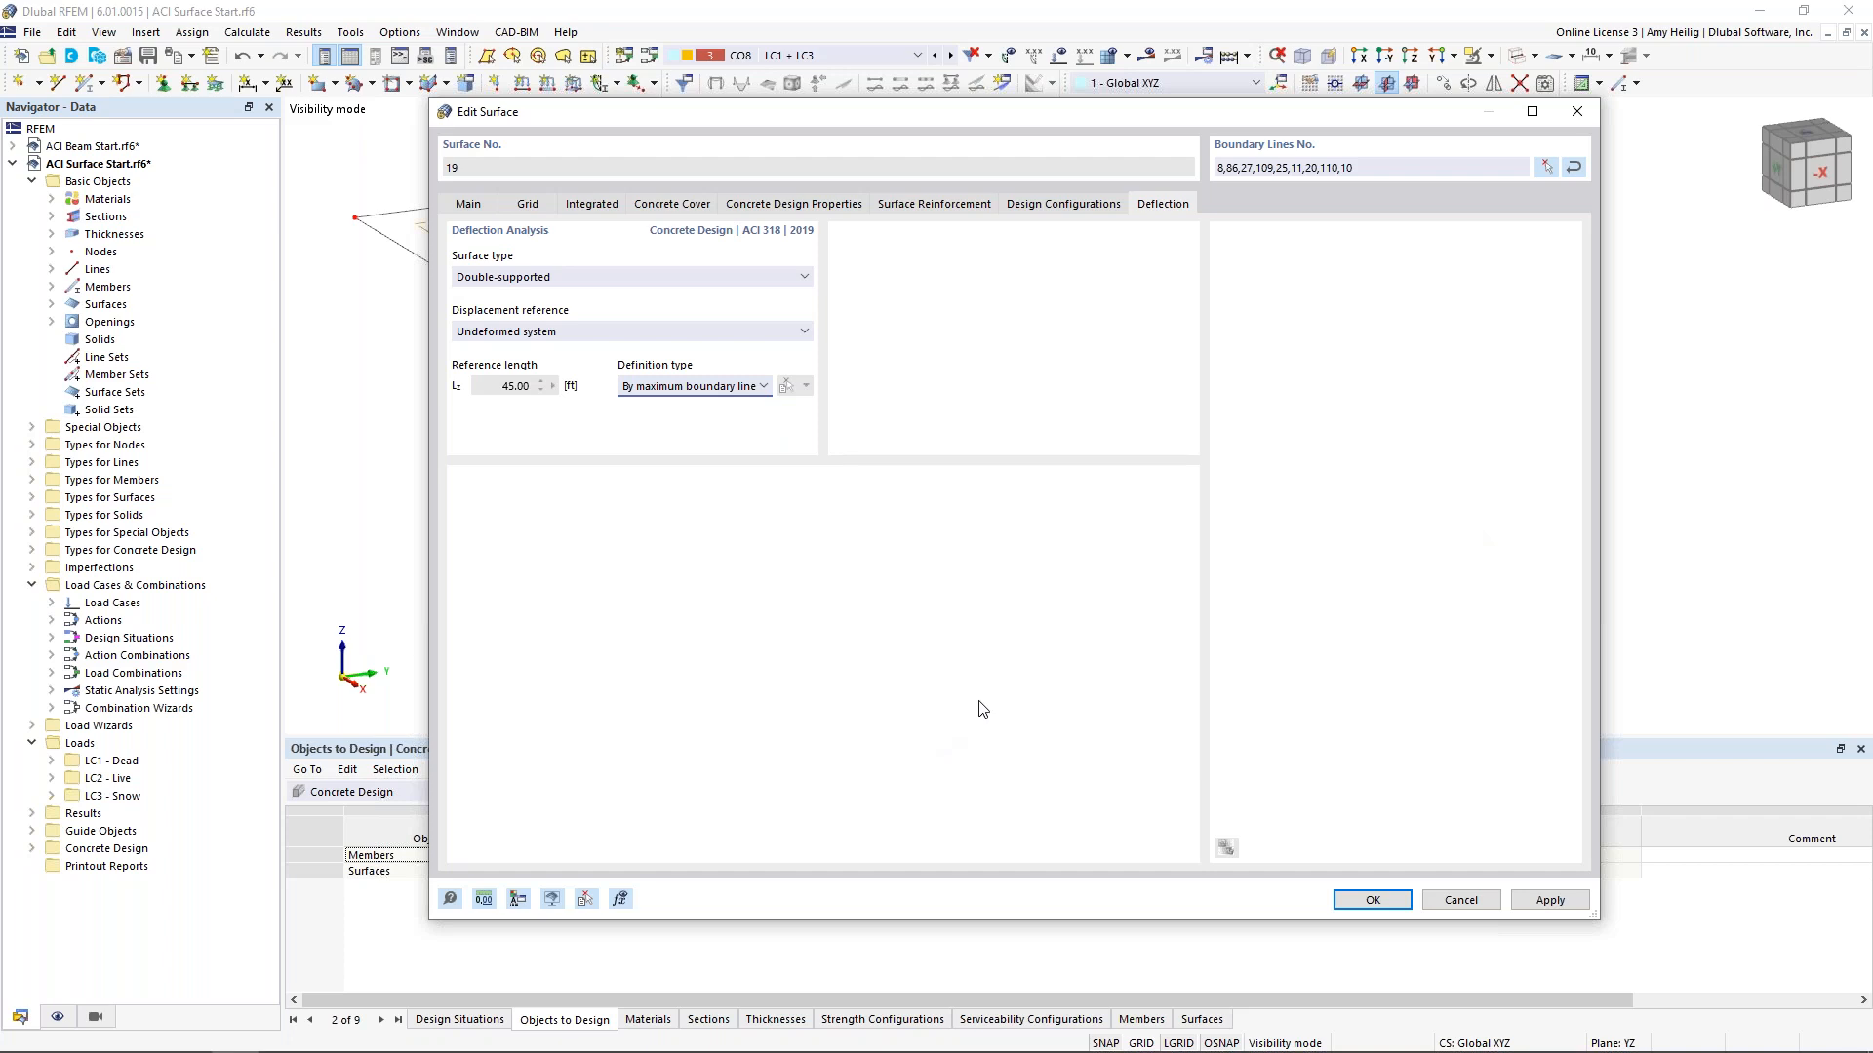
pyautogui.click(1370, 900)
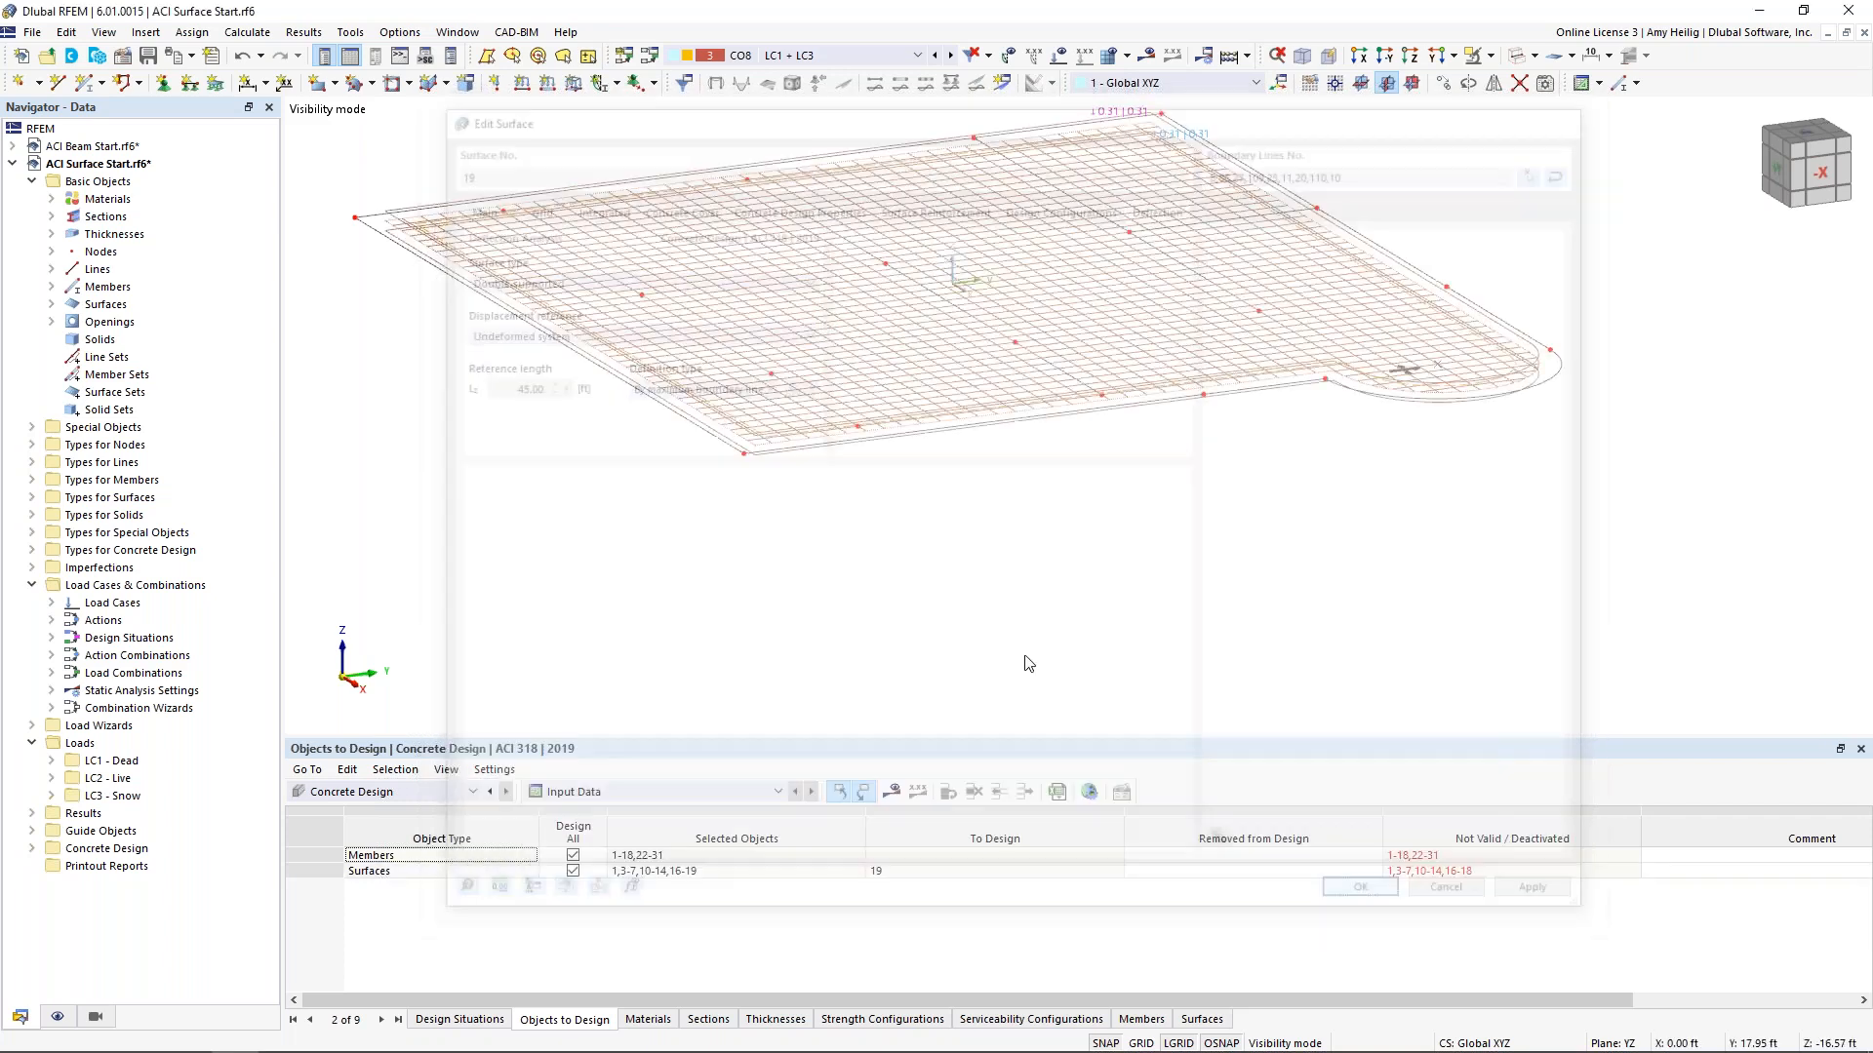
# Show the hidden objects in the background around the isolated floor slab
pyautogui.moveTo(1122, 482); pyautogui.dragTo(1139, 577, button='middle')
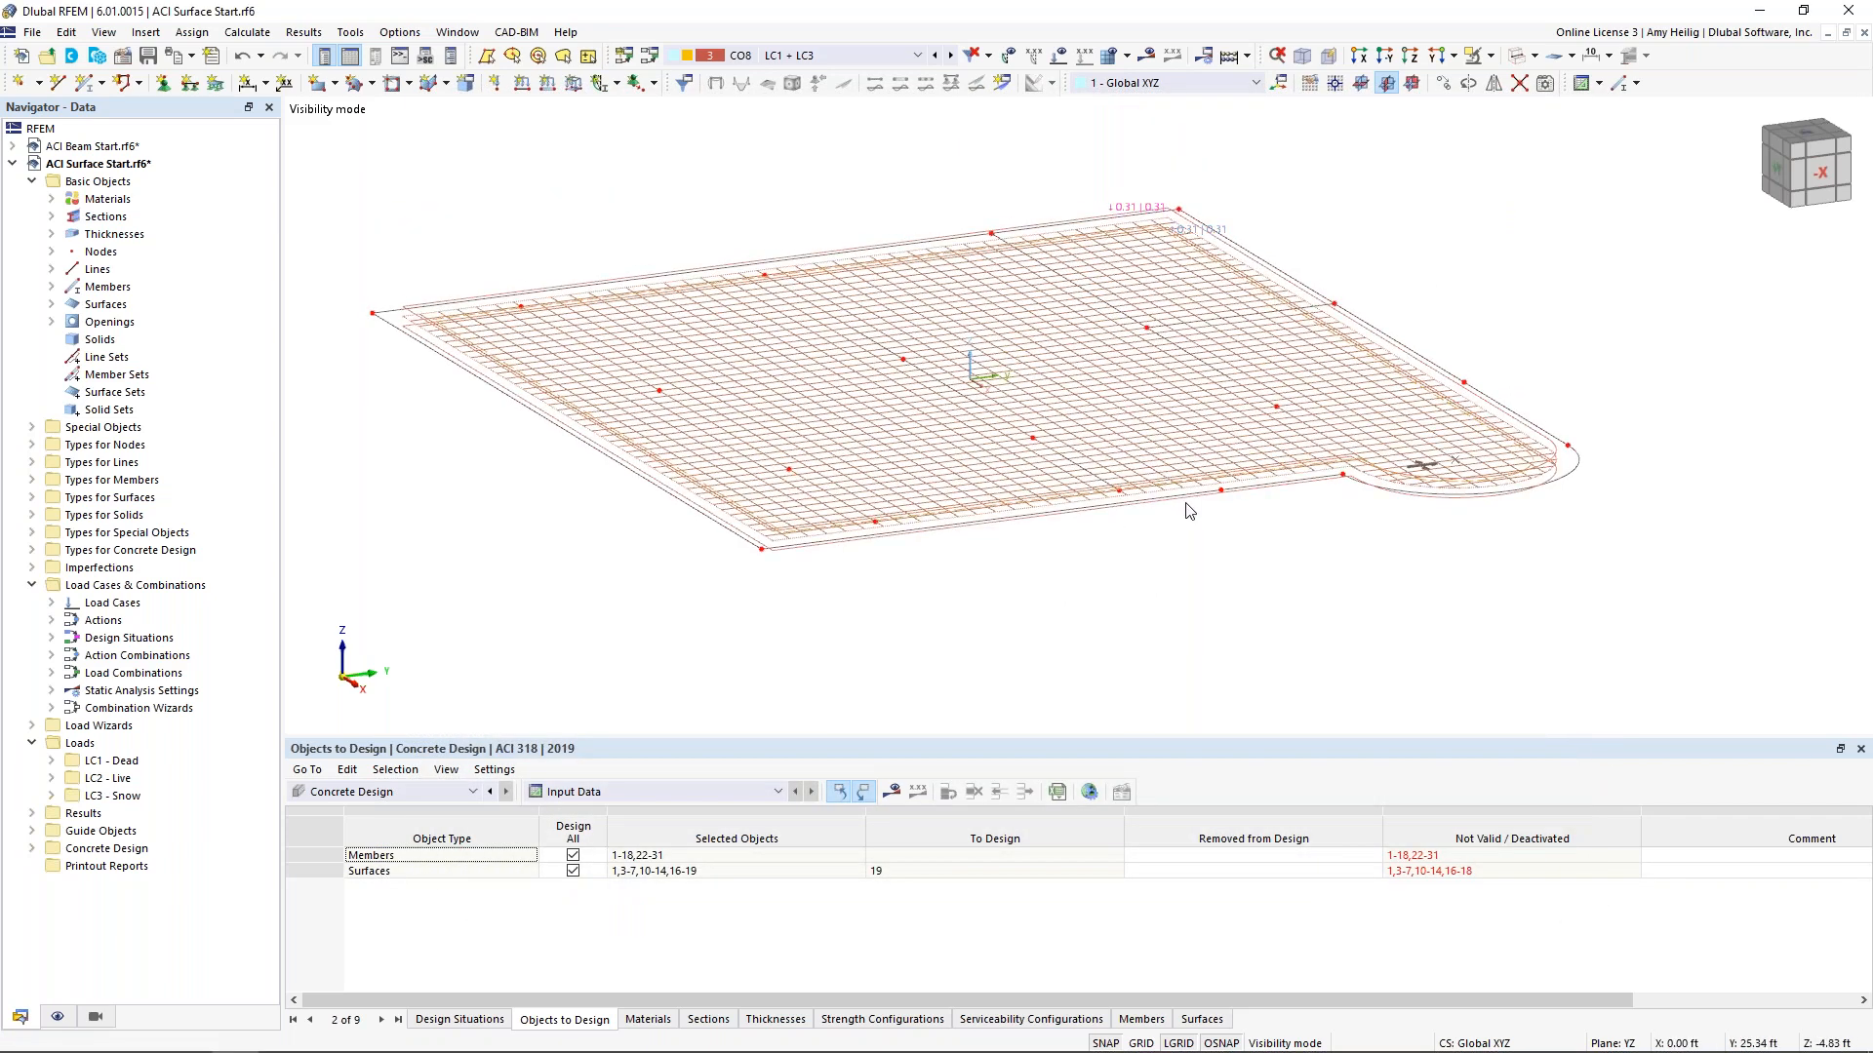
pyautogui.rightClick(1135, 575)
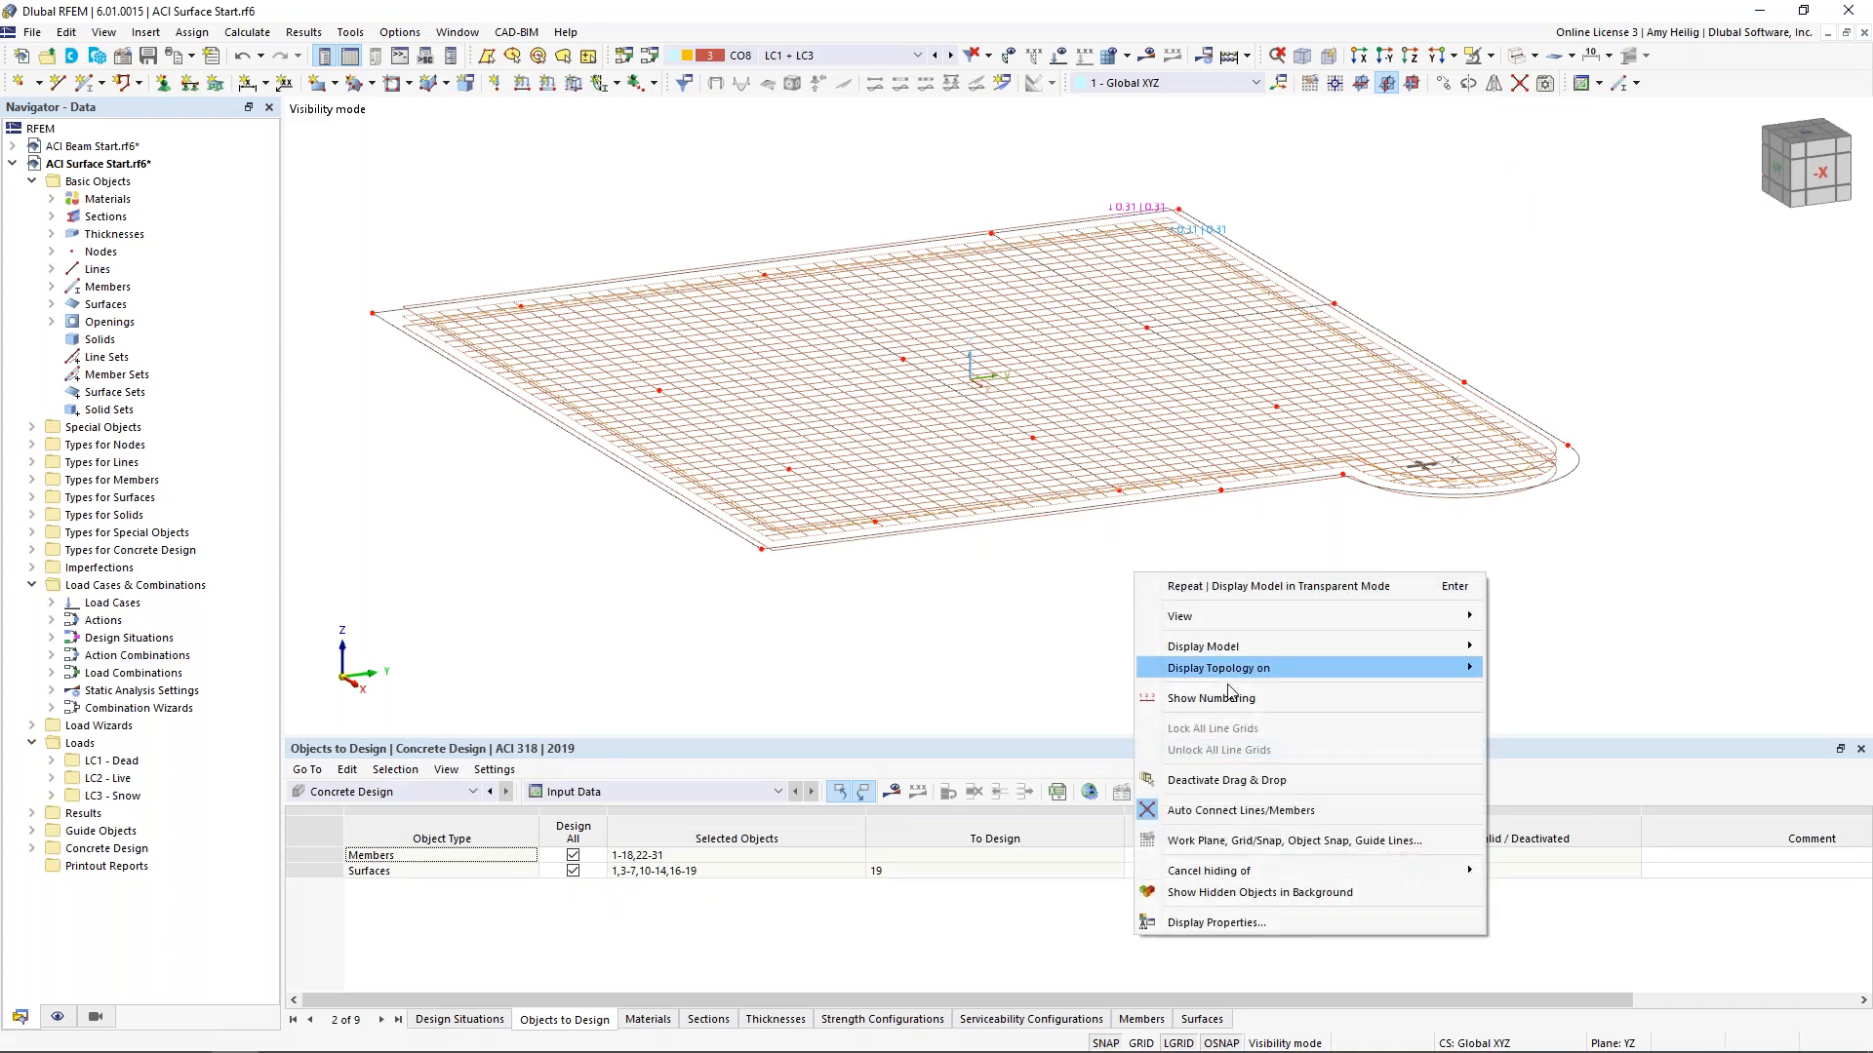
pyautogui.click(1258, 892)
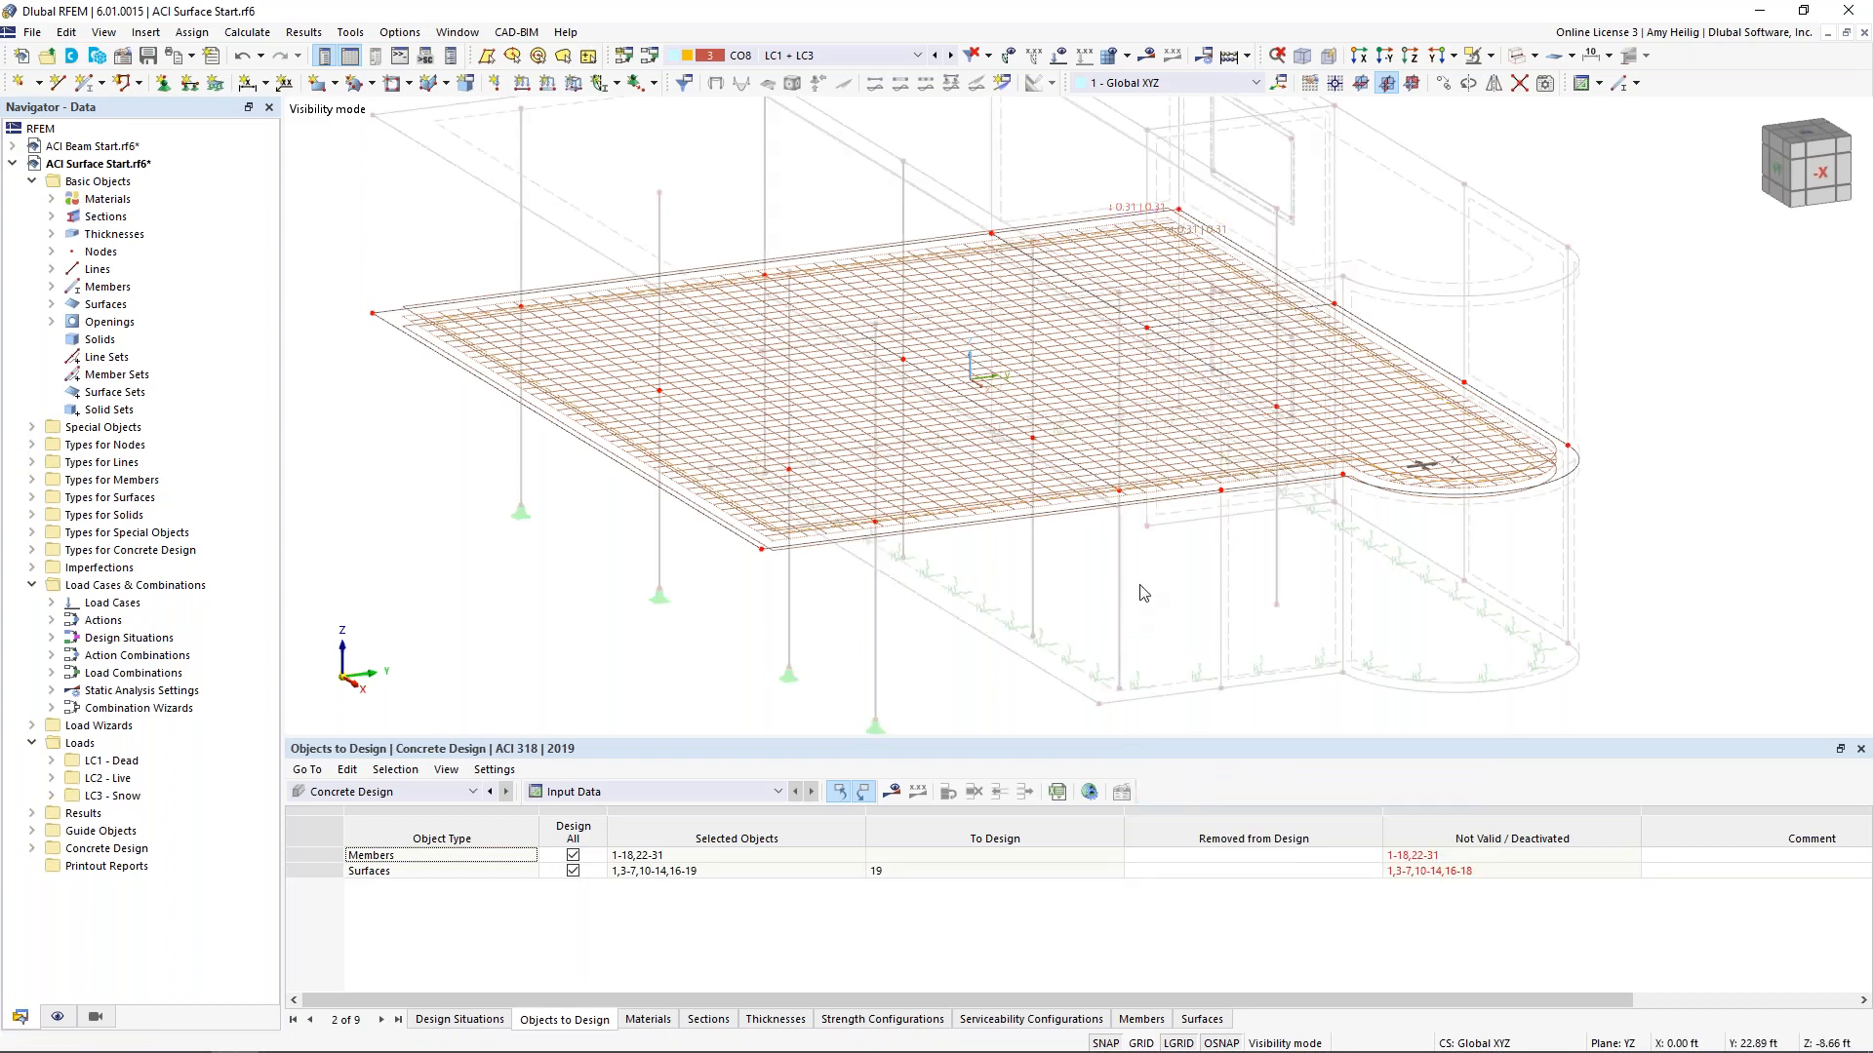
pyautogui.keyDown('ctrl'); pyautogui.moveTo(1145, 594); pyautogui.dragTo(1186, 536, button='middle'); pyautogui.keyUp('ctrl')
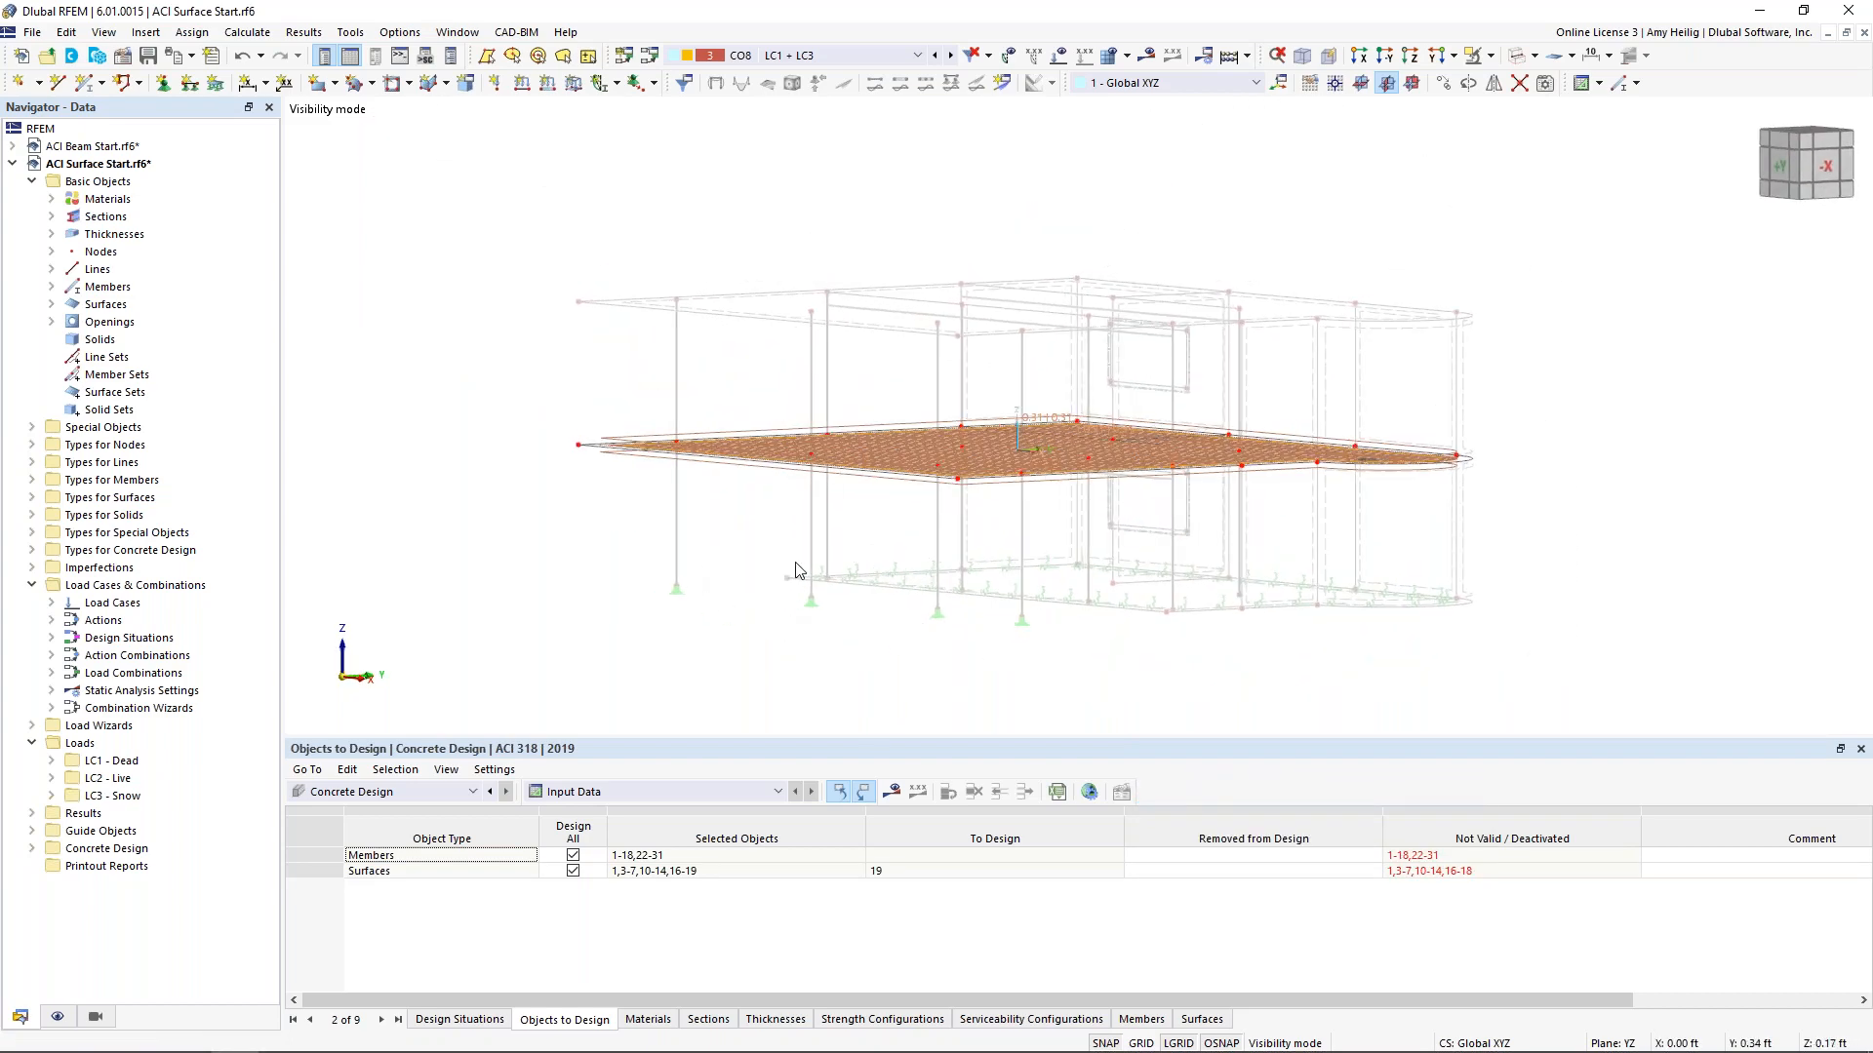
pyautogui.scroll(1, 814, 473)
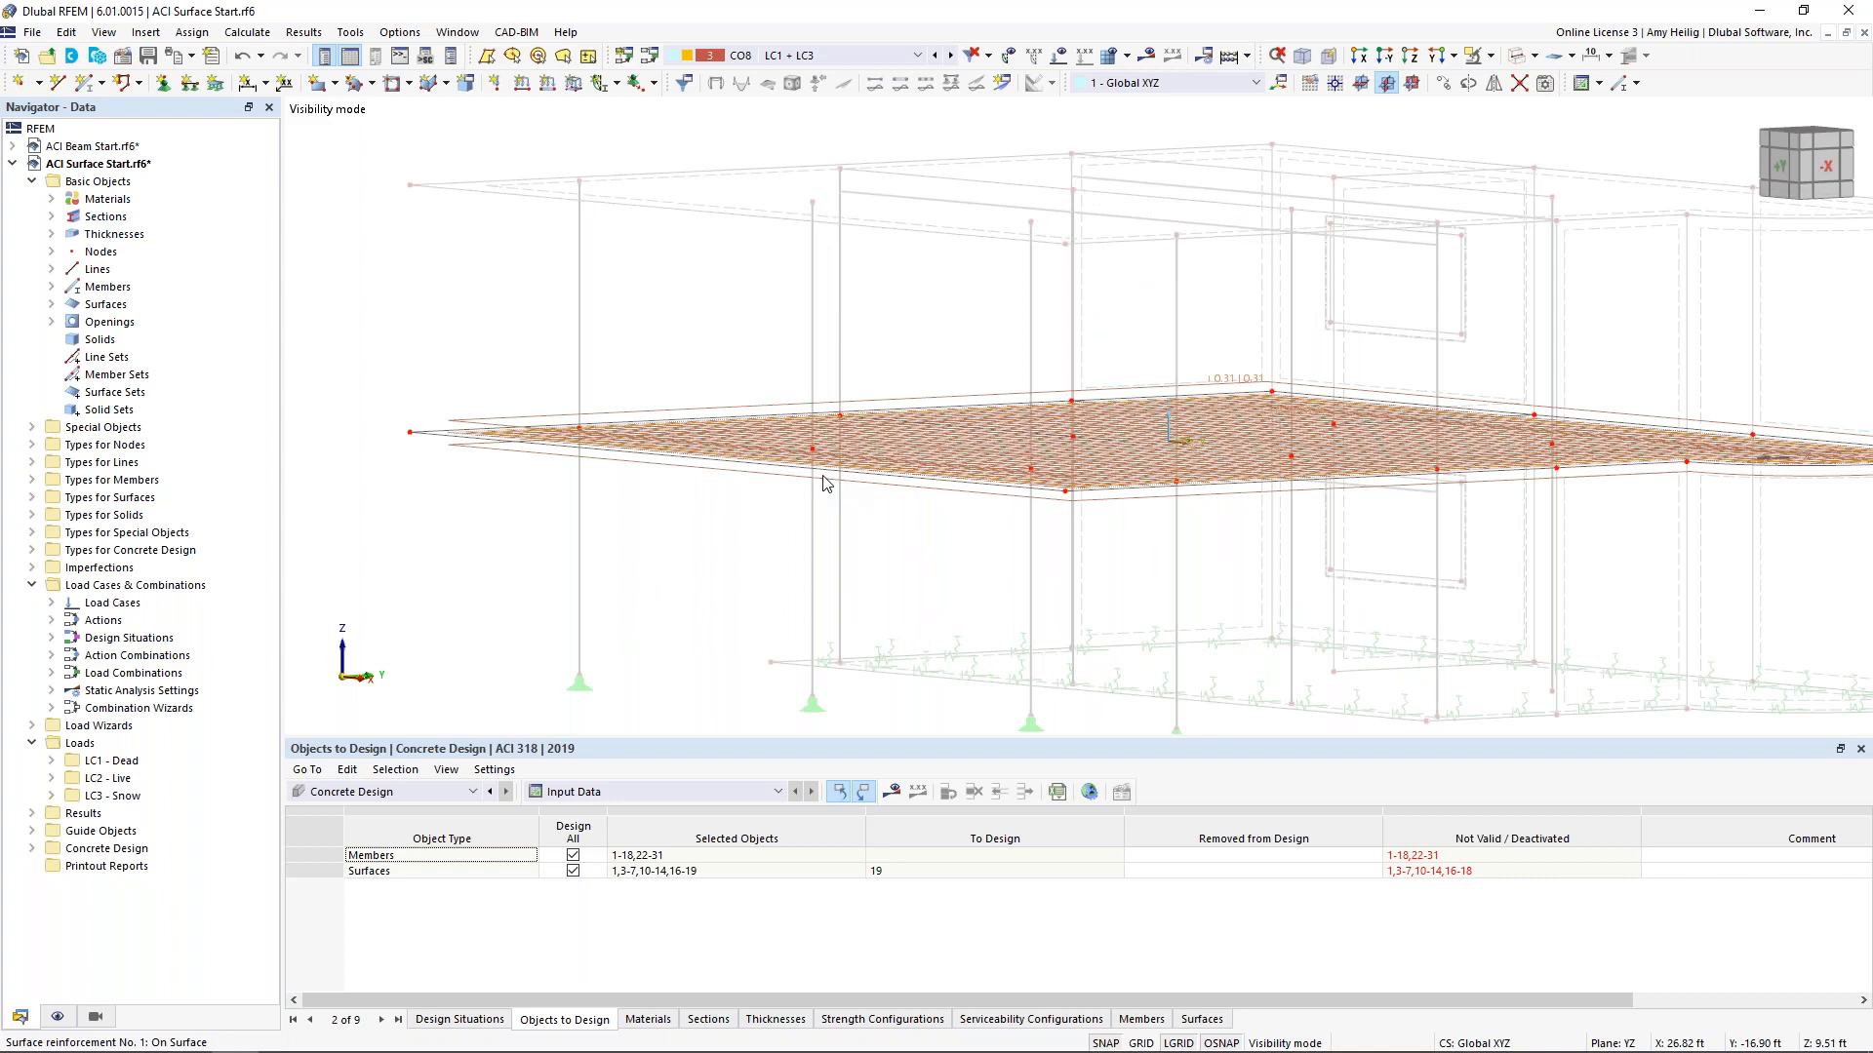
pyautogui.keyDown('ctrl'); pyautogui.moveTo(866, 510); pyautogui.dragTo(843, 532, button='middle'); pyautogui.keyUp('ctrl')
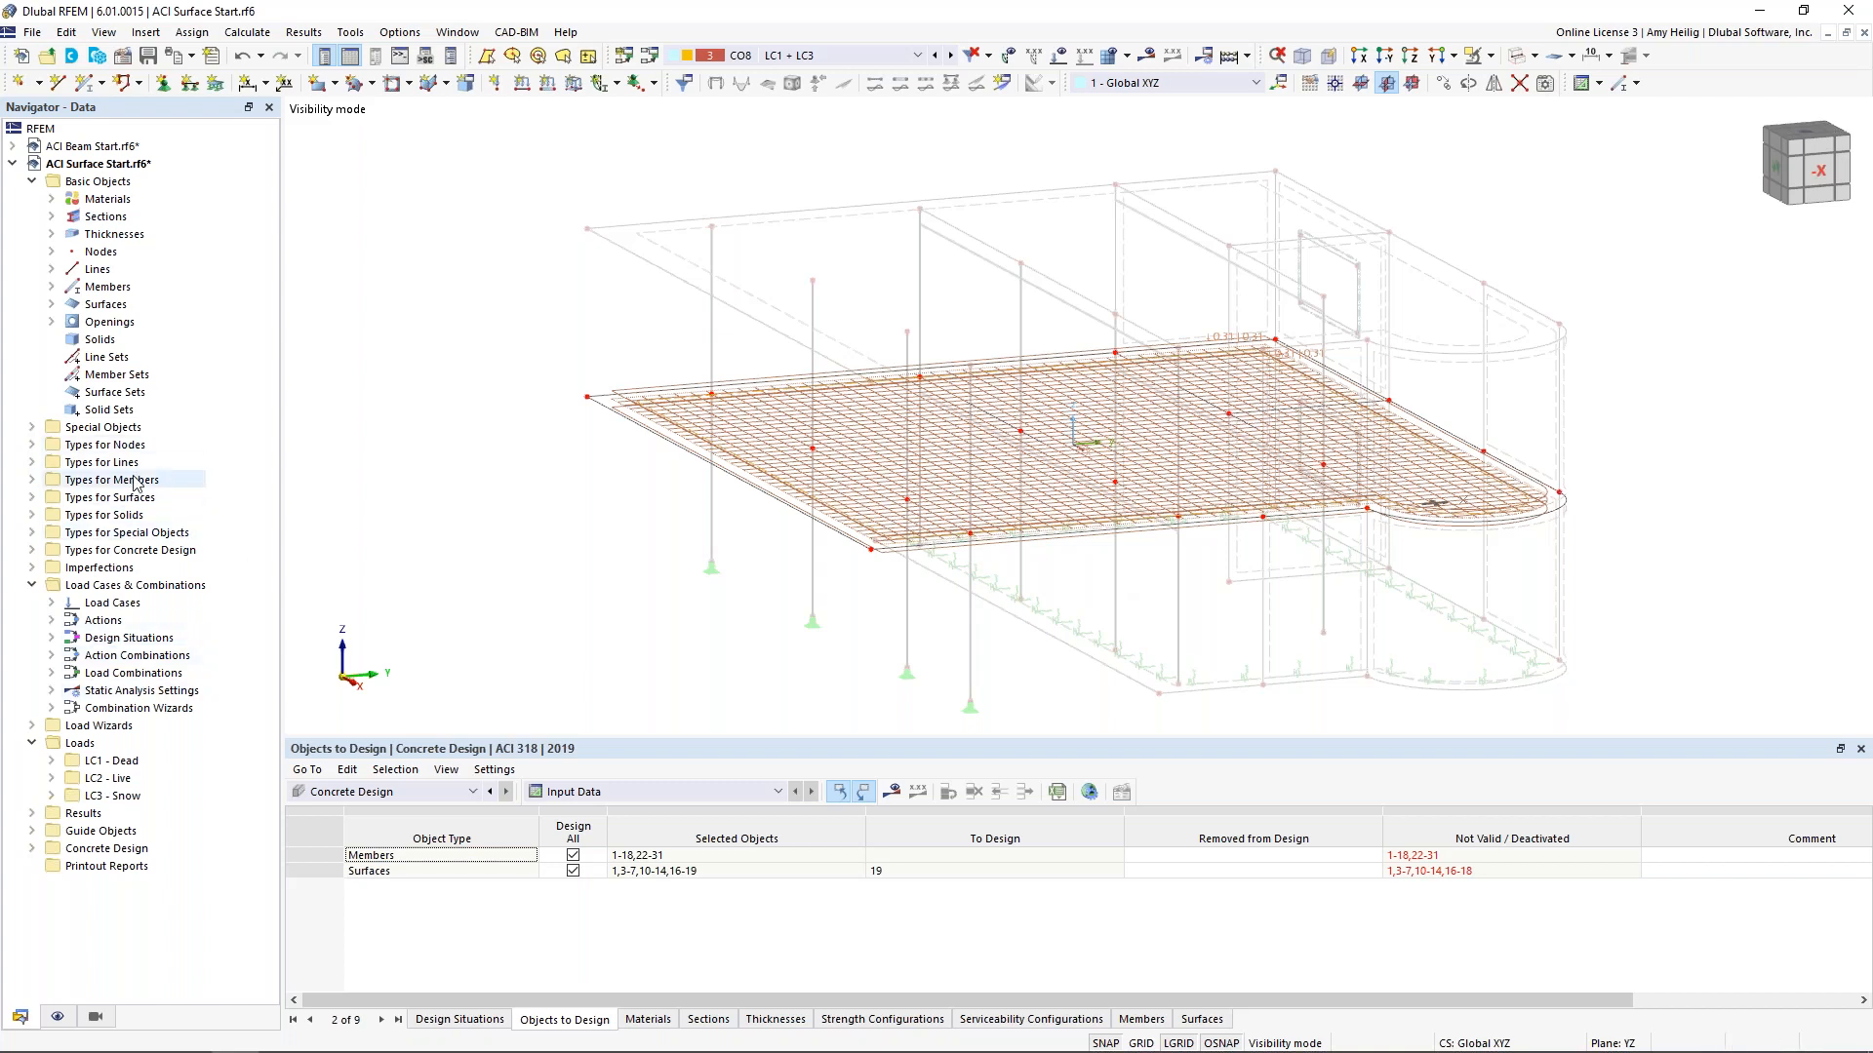
# Highlight the existing on-surface reinforcement from the concrete design types and inspect its details on the slab
pyautogui.click(32, 550)
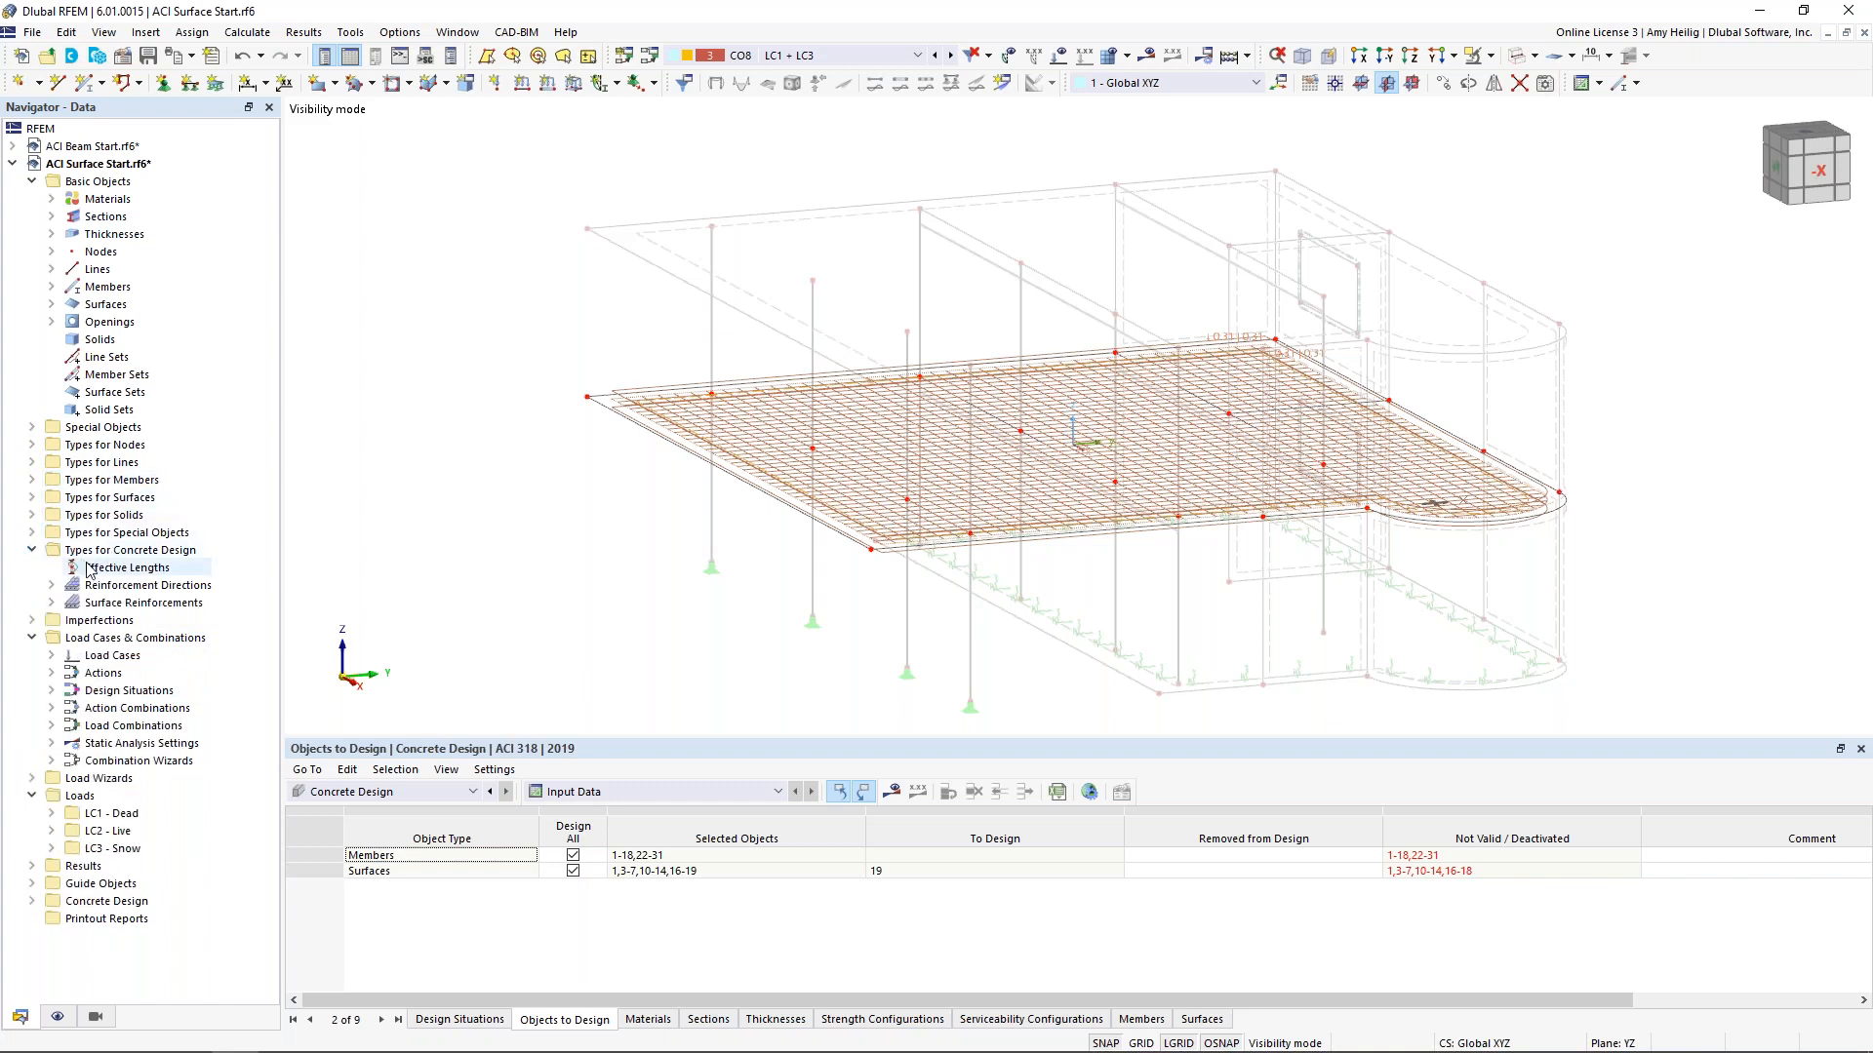
pyautogui.doubleClick(119, 602)
pyautogui.click(126, 616)
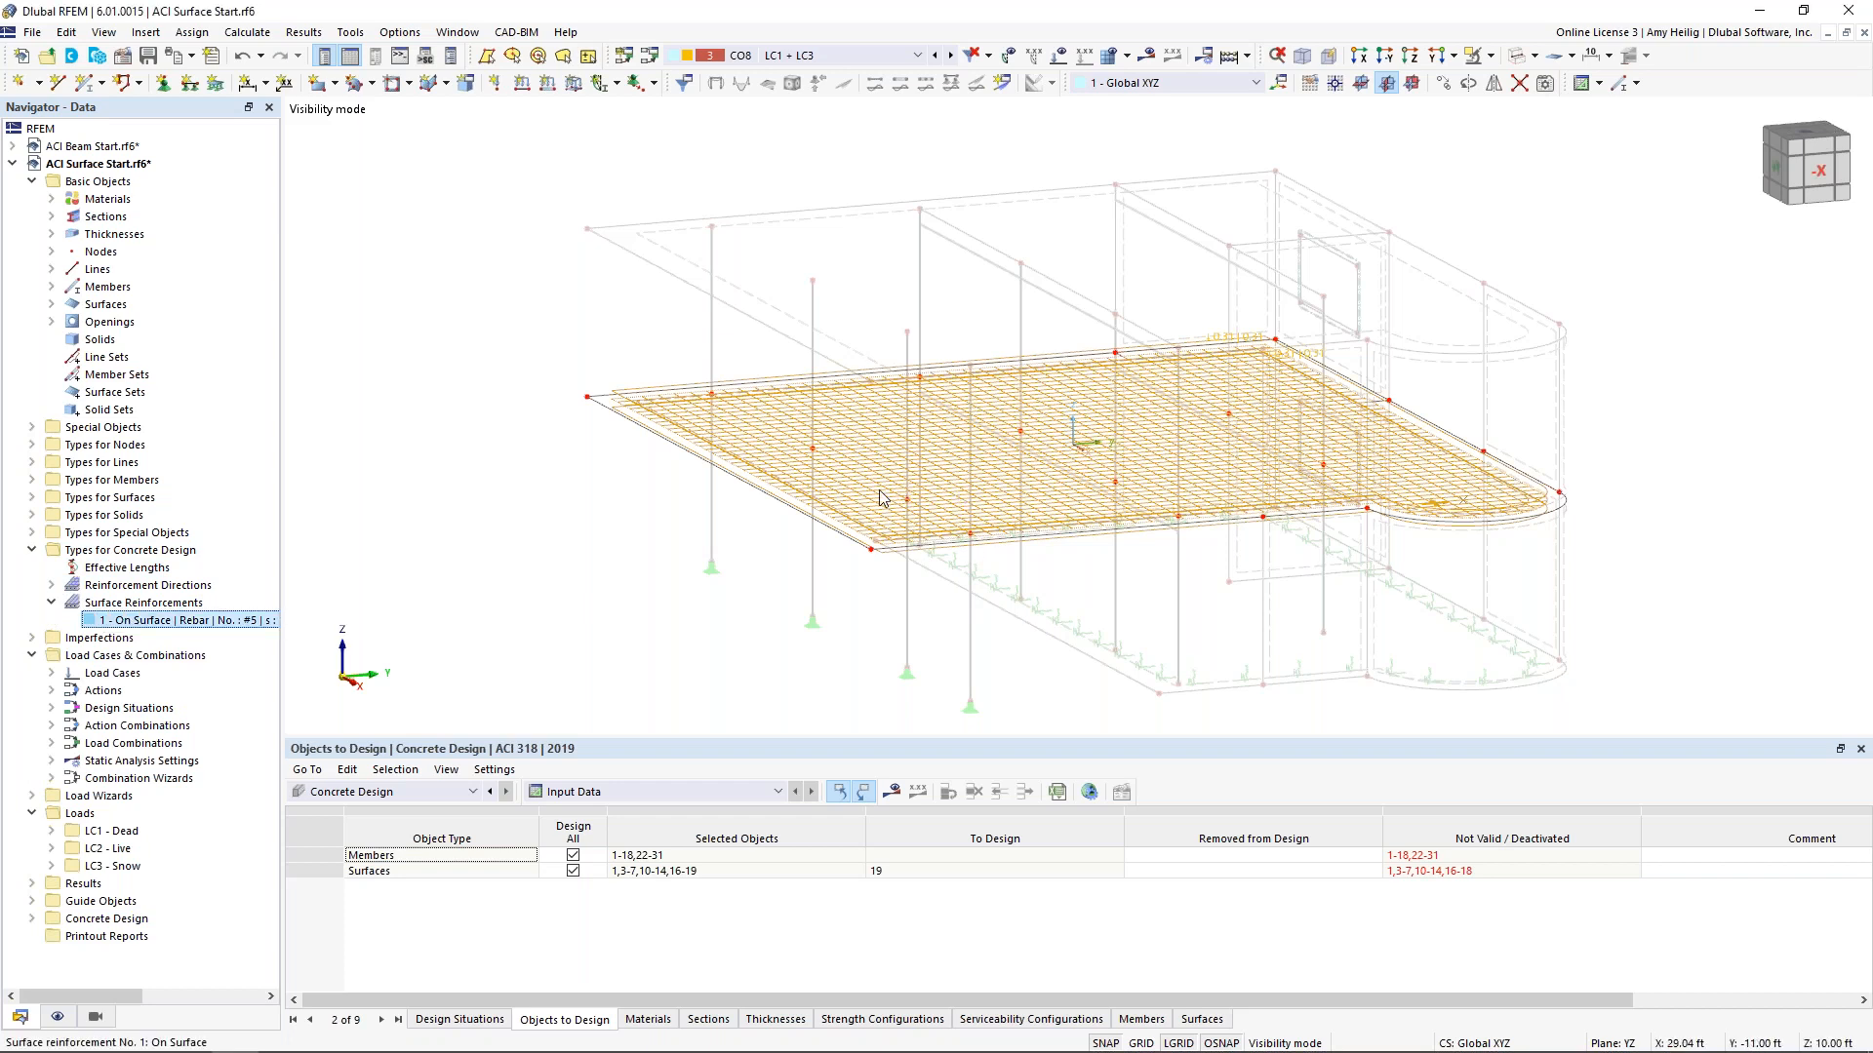
pyautogui.moveTo(873, 506)
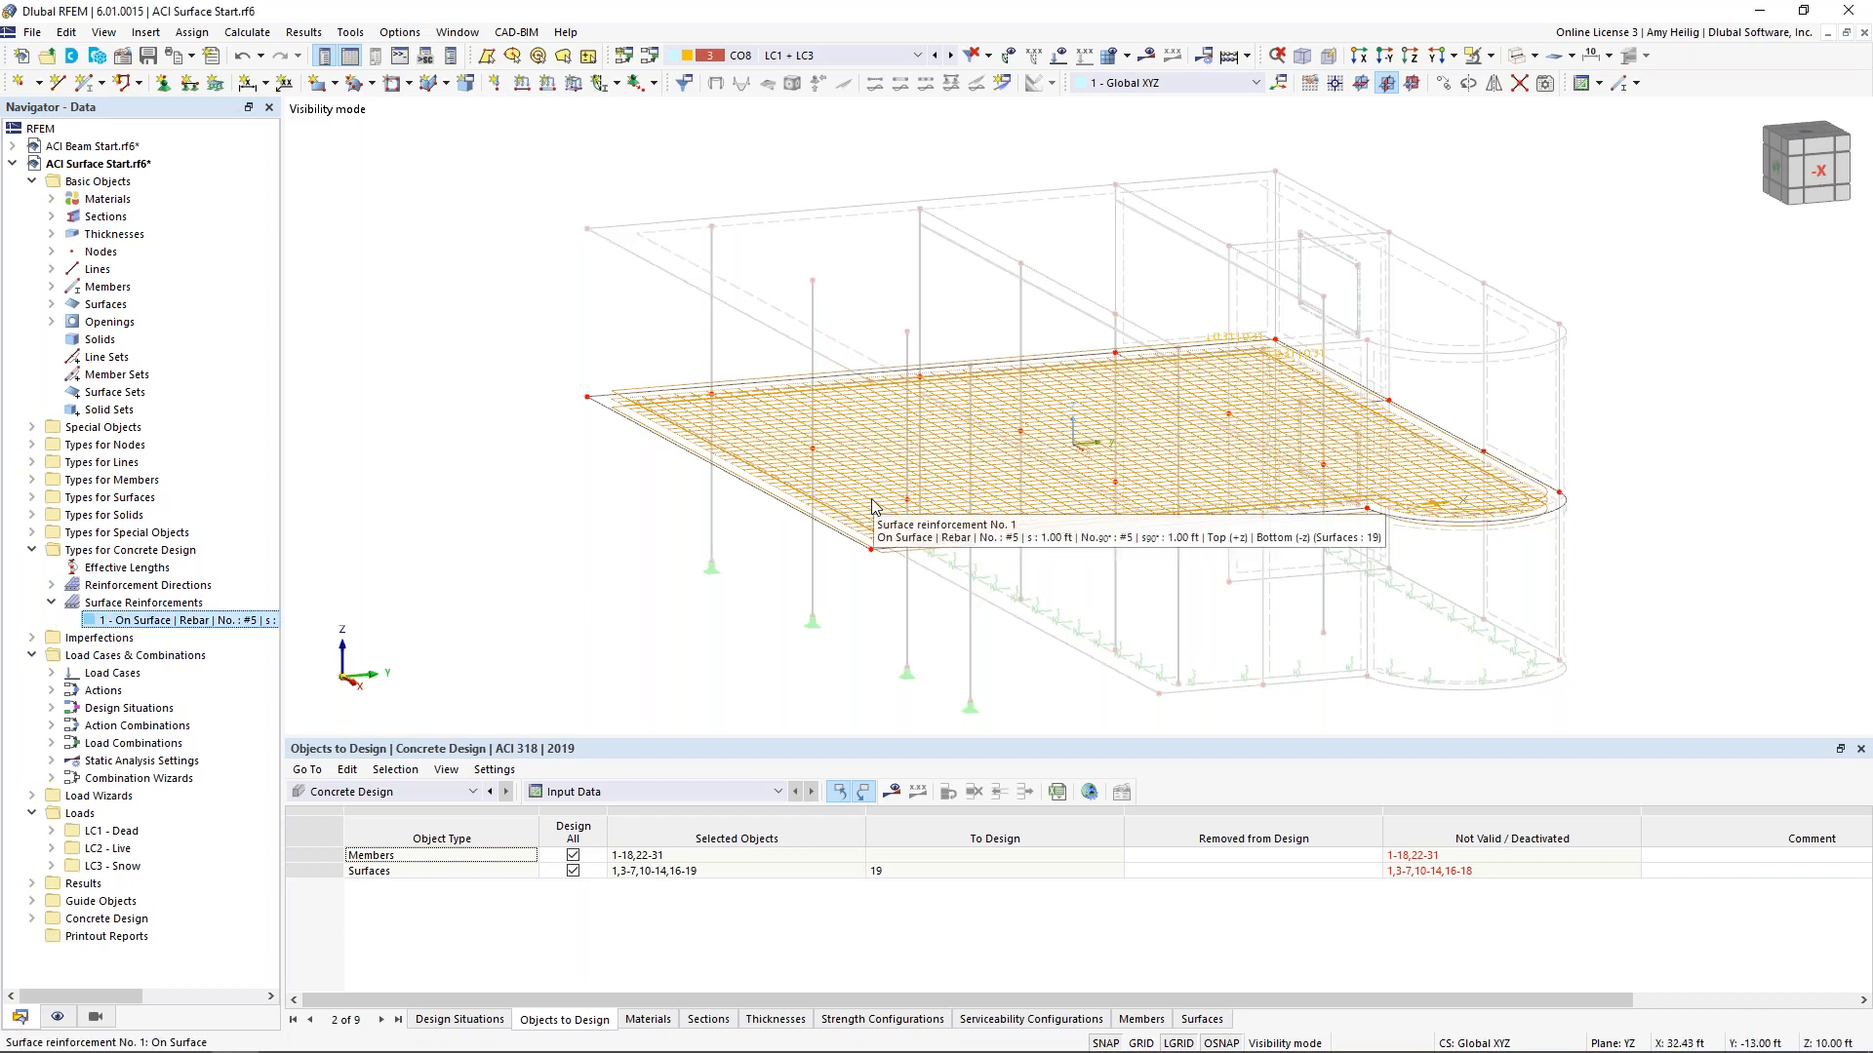
# Create a new surface reinforcement with location type Free Rectangular, using #5 bars at 1.00 ft spacing
pyautogui.rightClick(179, 604)
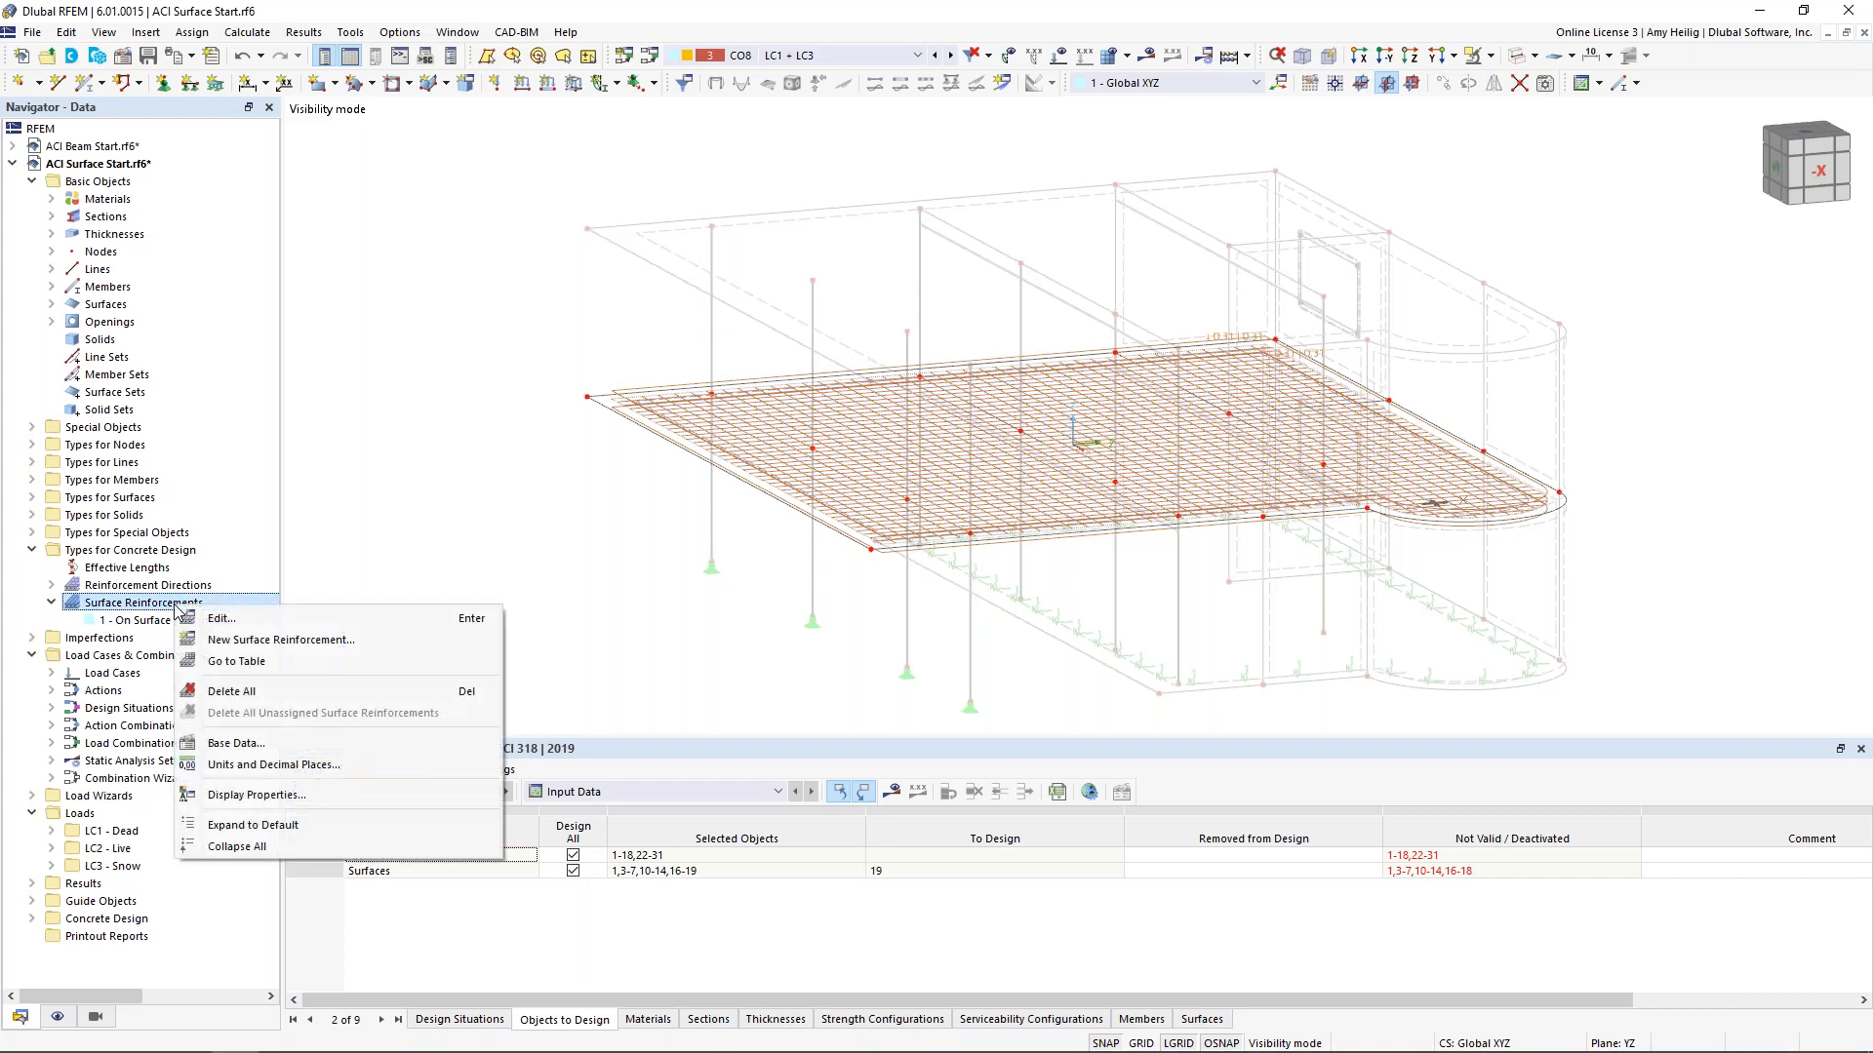
pyautogui.click(232, 644)
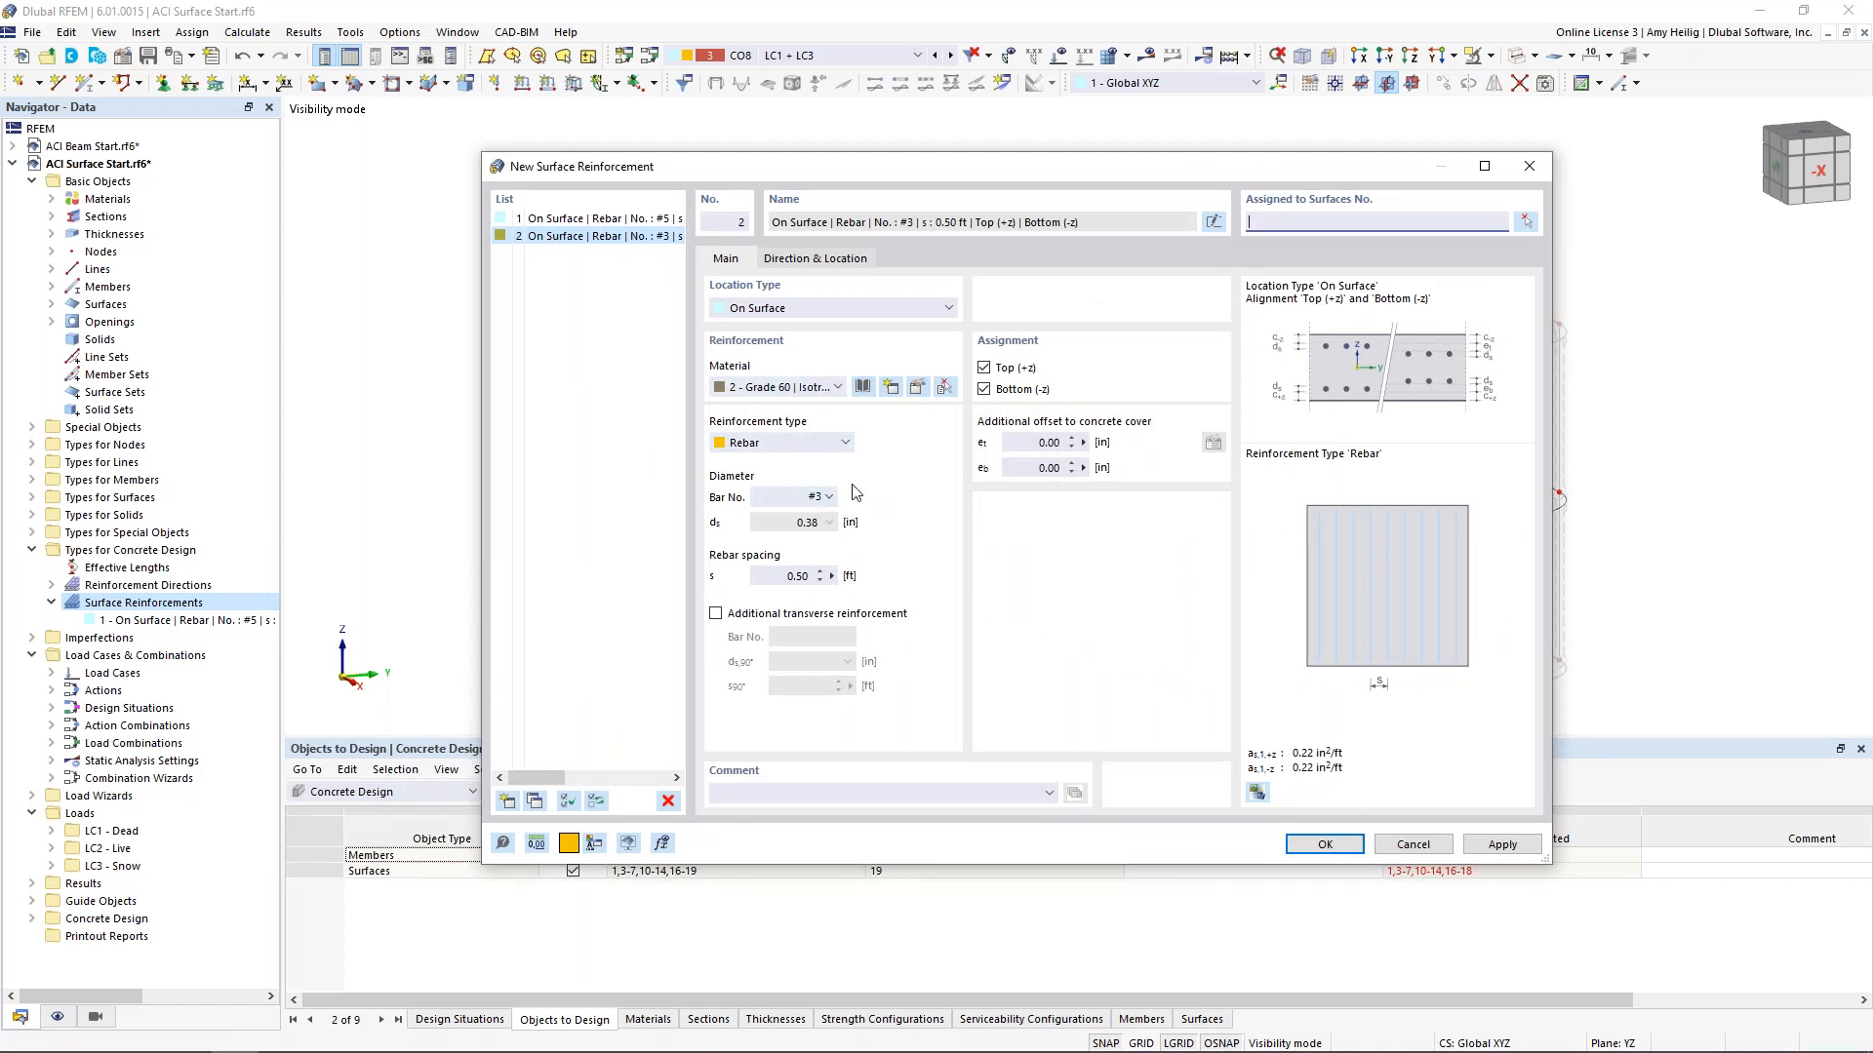
pyautogui.click(844, 308)
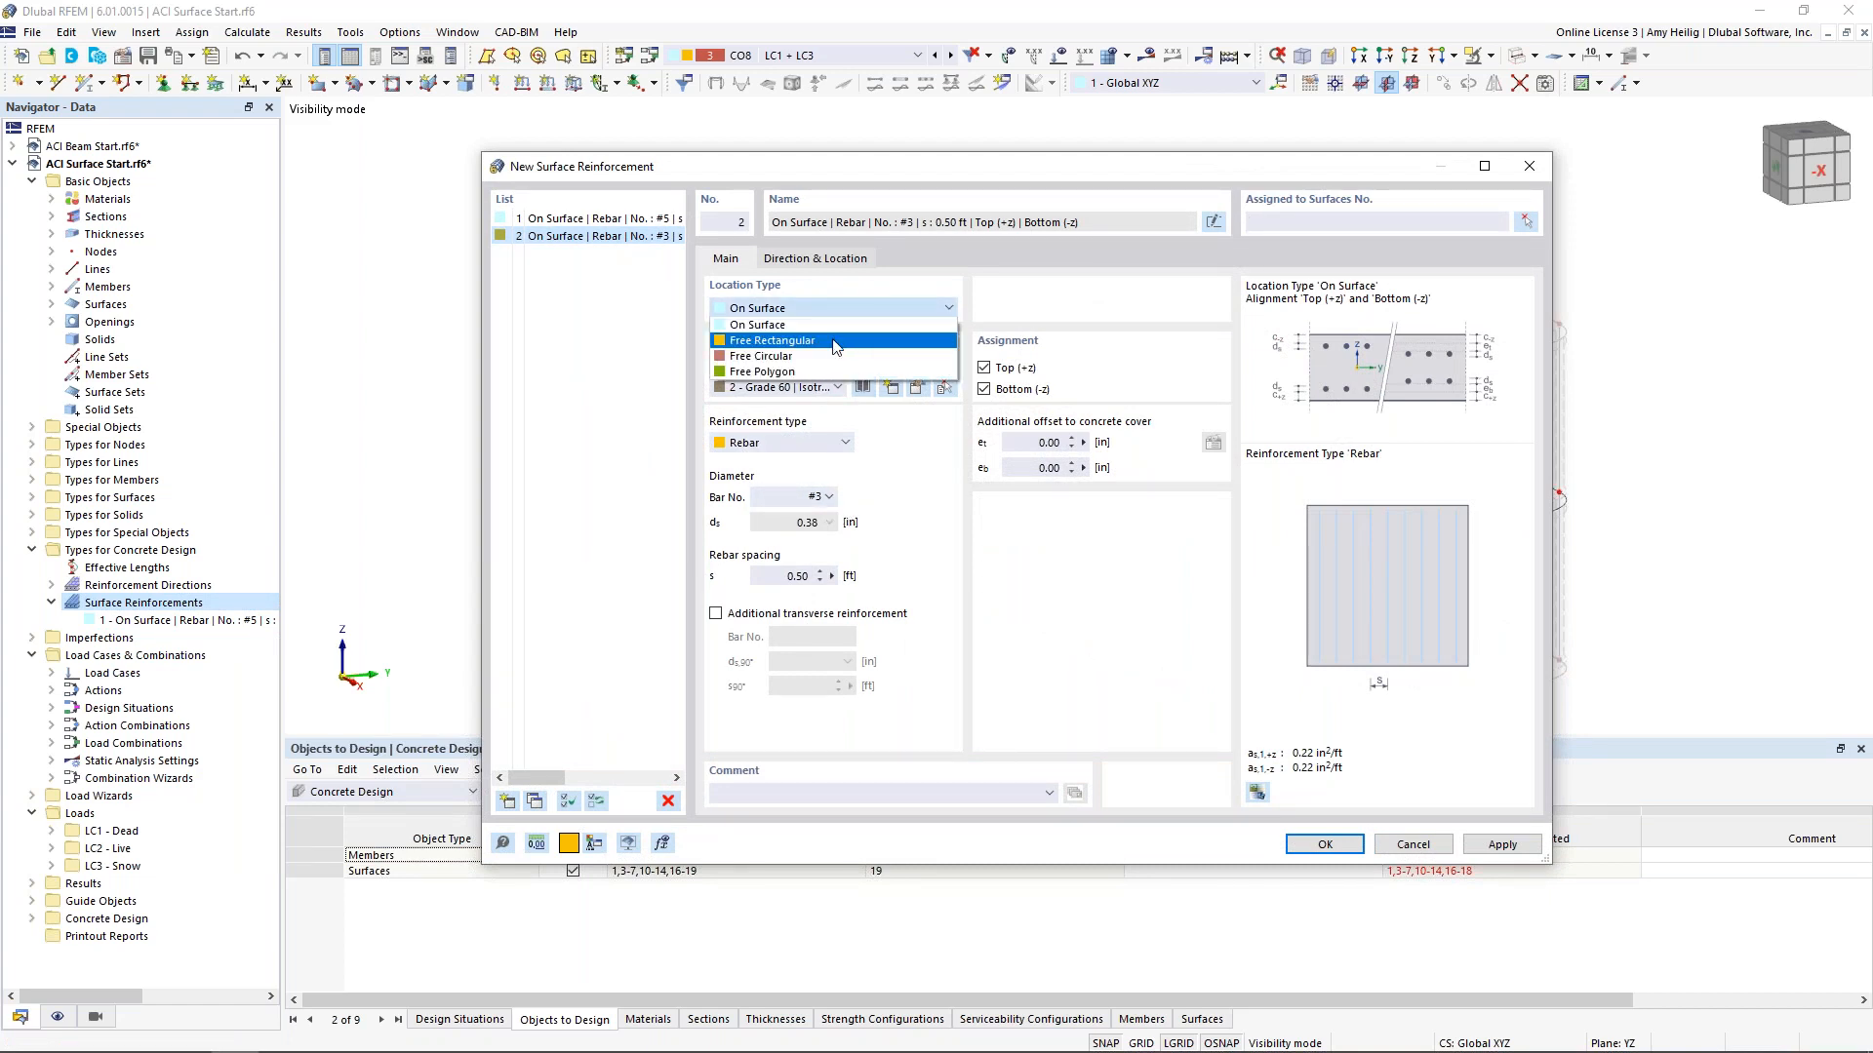
pyautogui.click(836, 341)
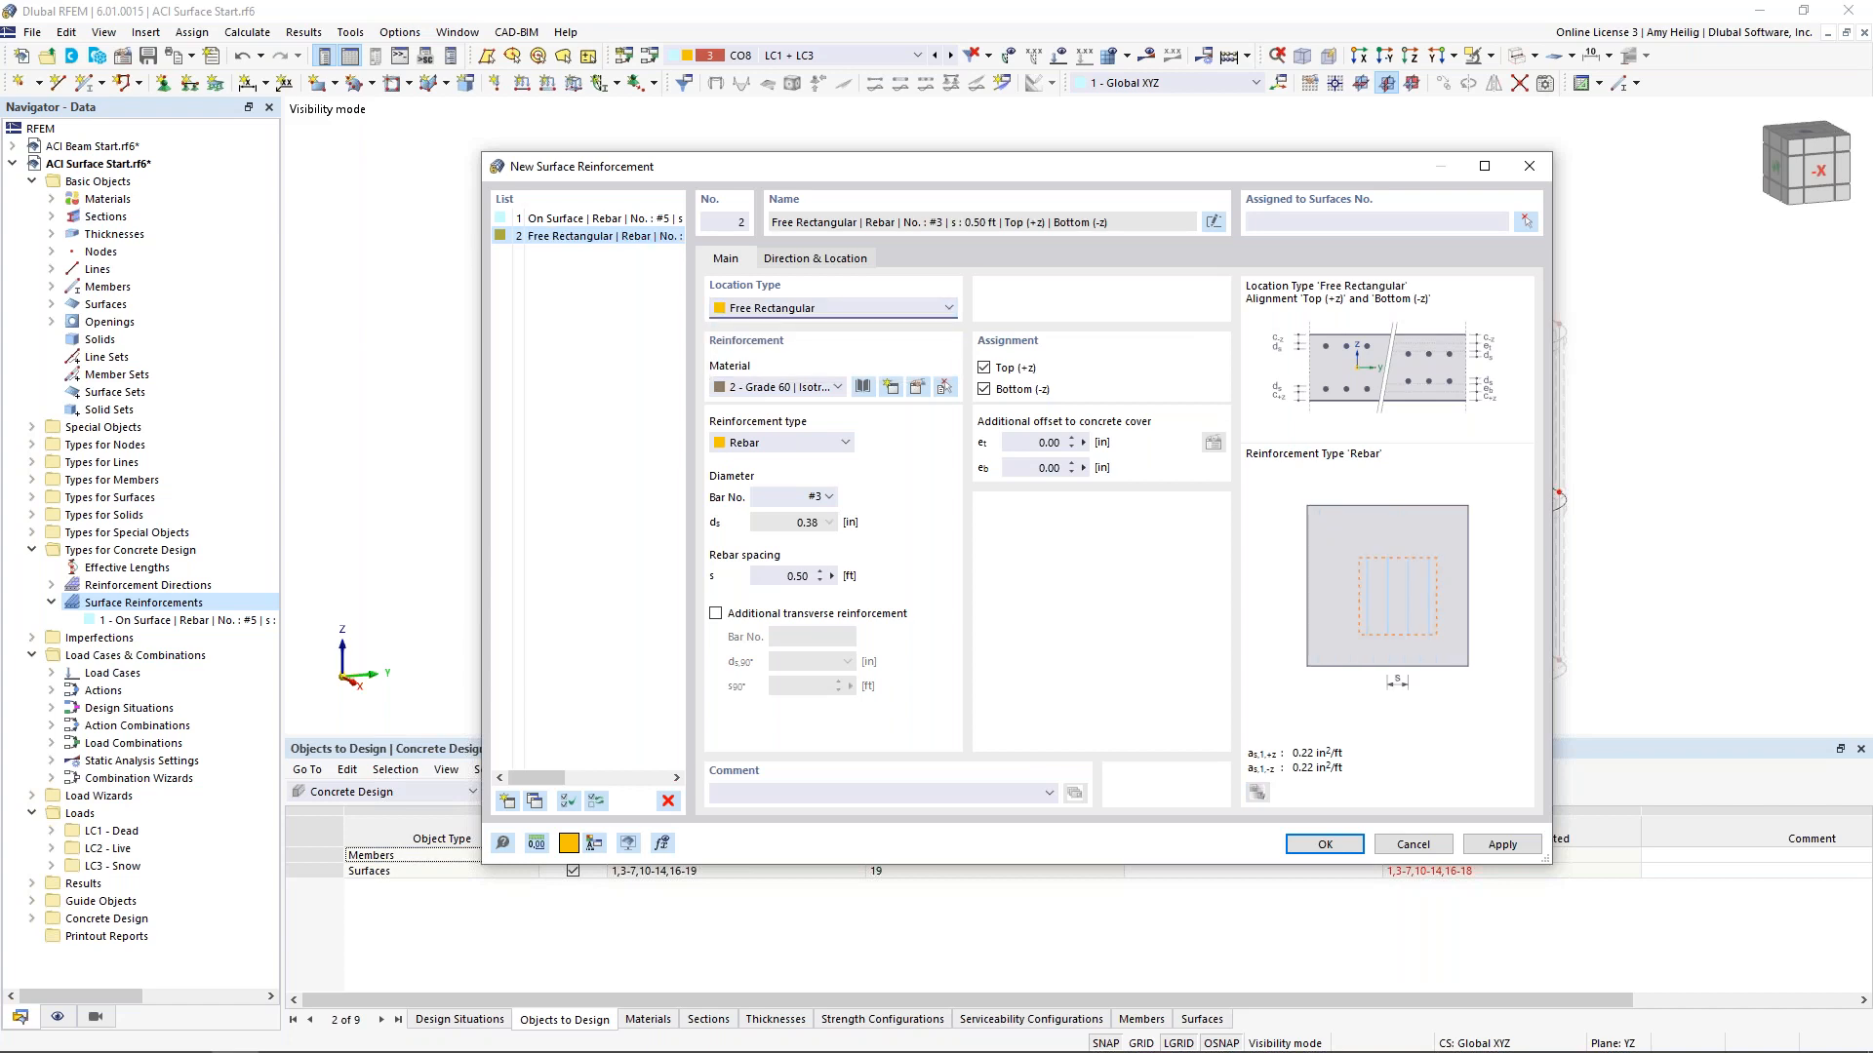
pyautogui.click(826, 498)
pyautogui.click(820, 623)
pyautogui.doubleClick(790, 576)
pyautogui.write('1')
# Include additional transverse reinforcement of #5 bars at 1.00 ft spacing and limit the reinforcement to the Top (+z) side
pyautogui.click(716, 613)
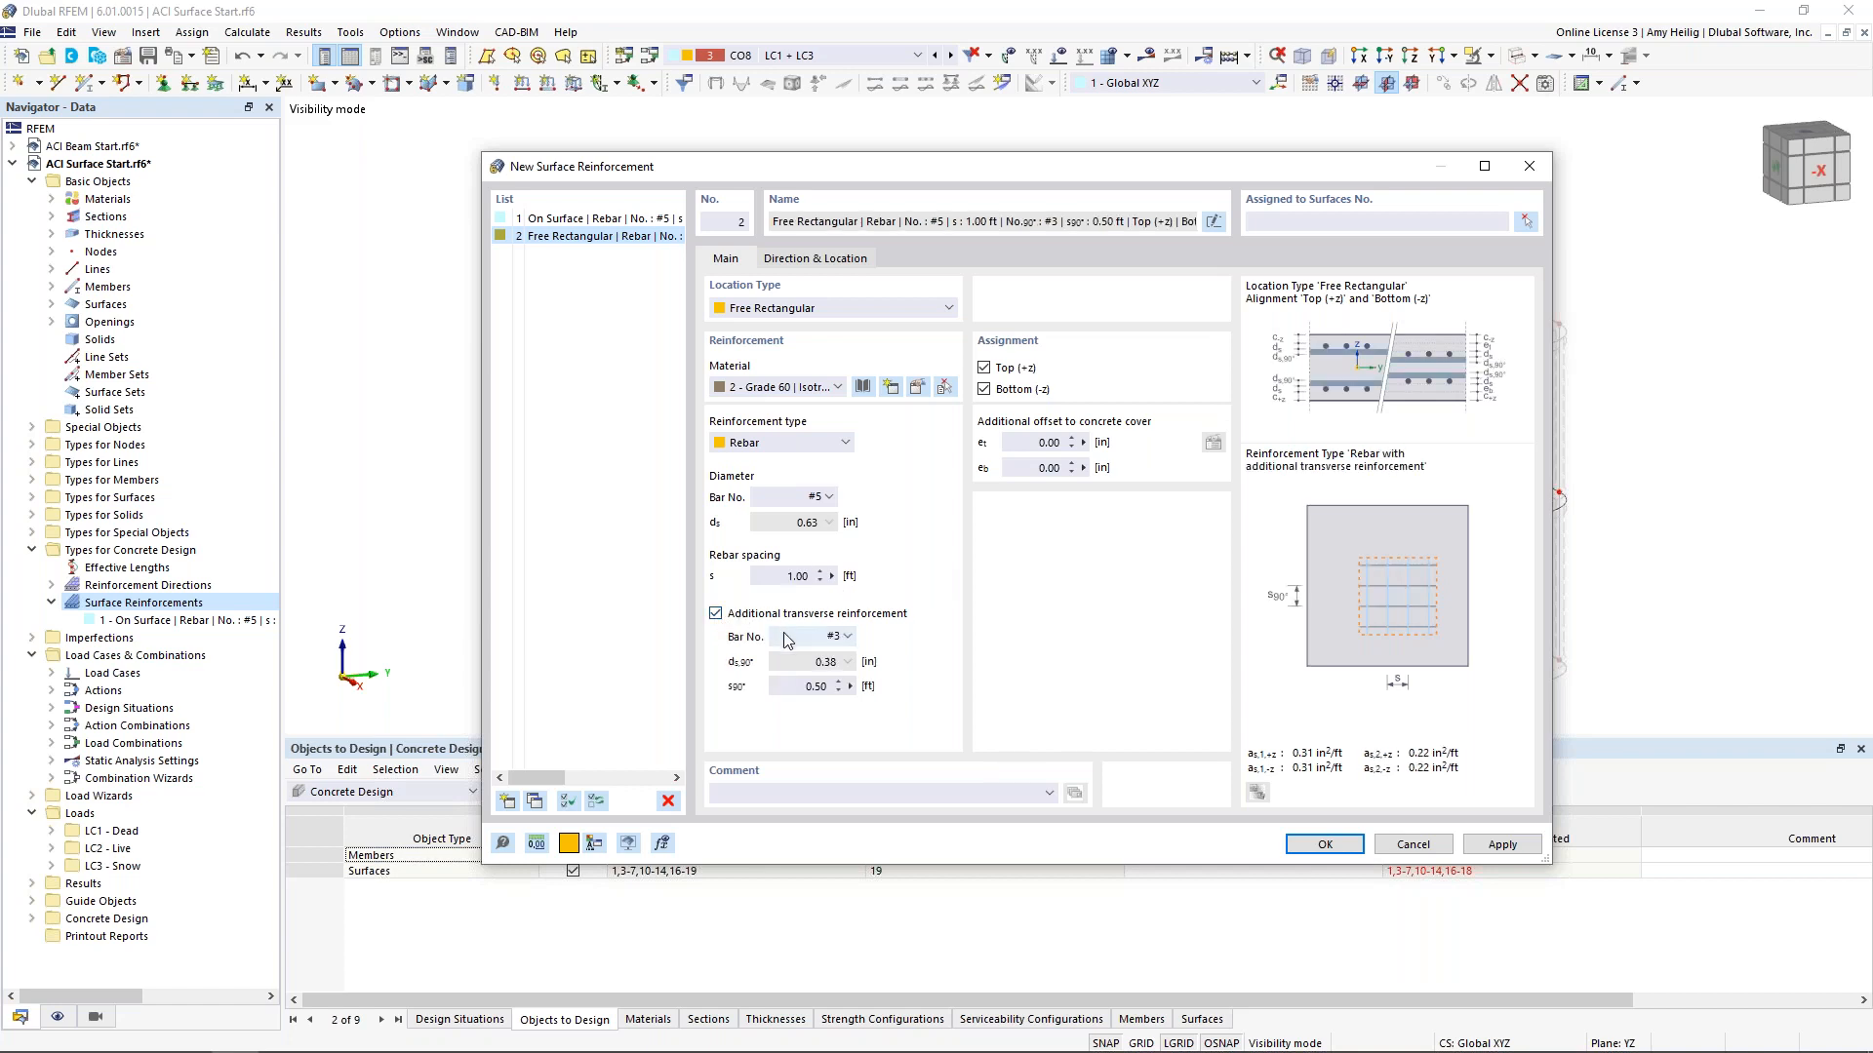
pyautogui.click(788, 637)
pyautogui.click(803, 764)
pyautogui.click(809, 687)
pyautogui.write('1')
pyautogui.click(984, 389)
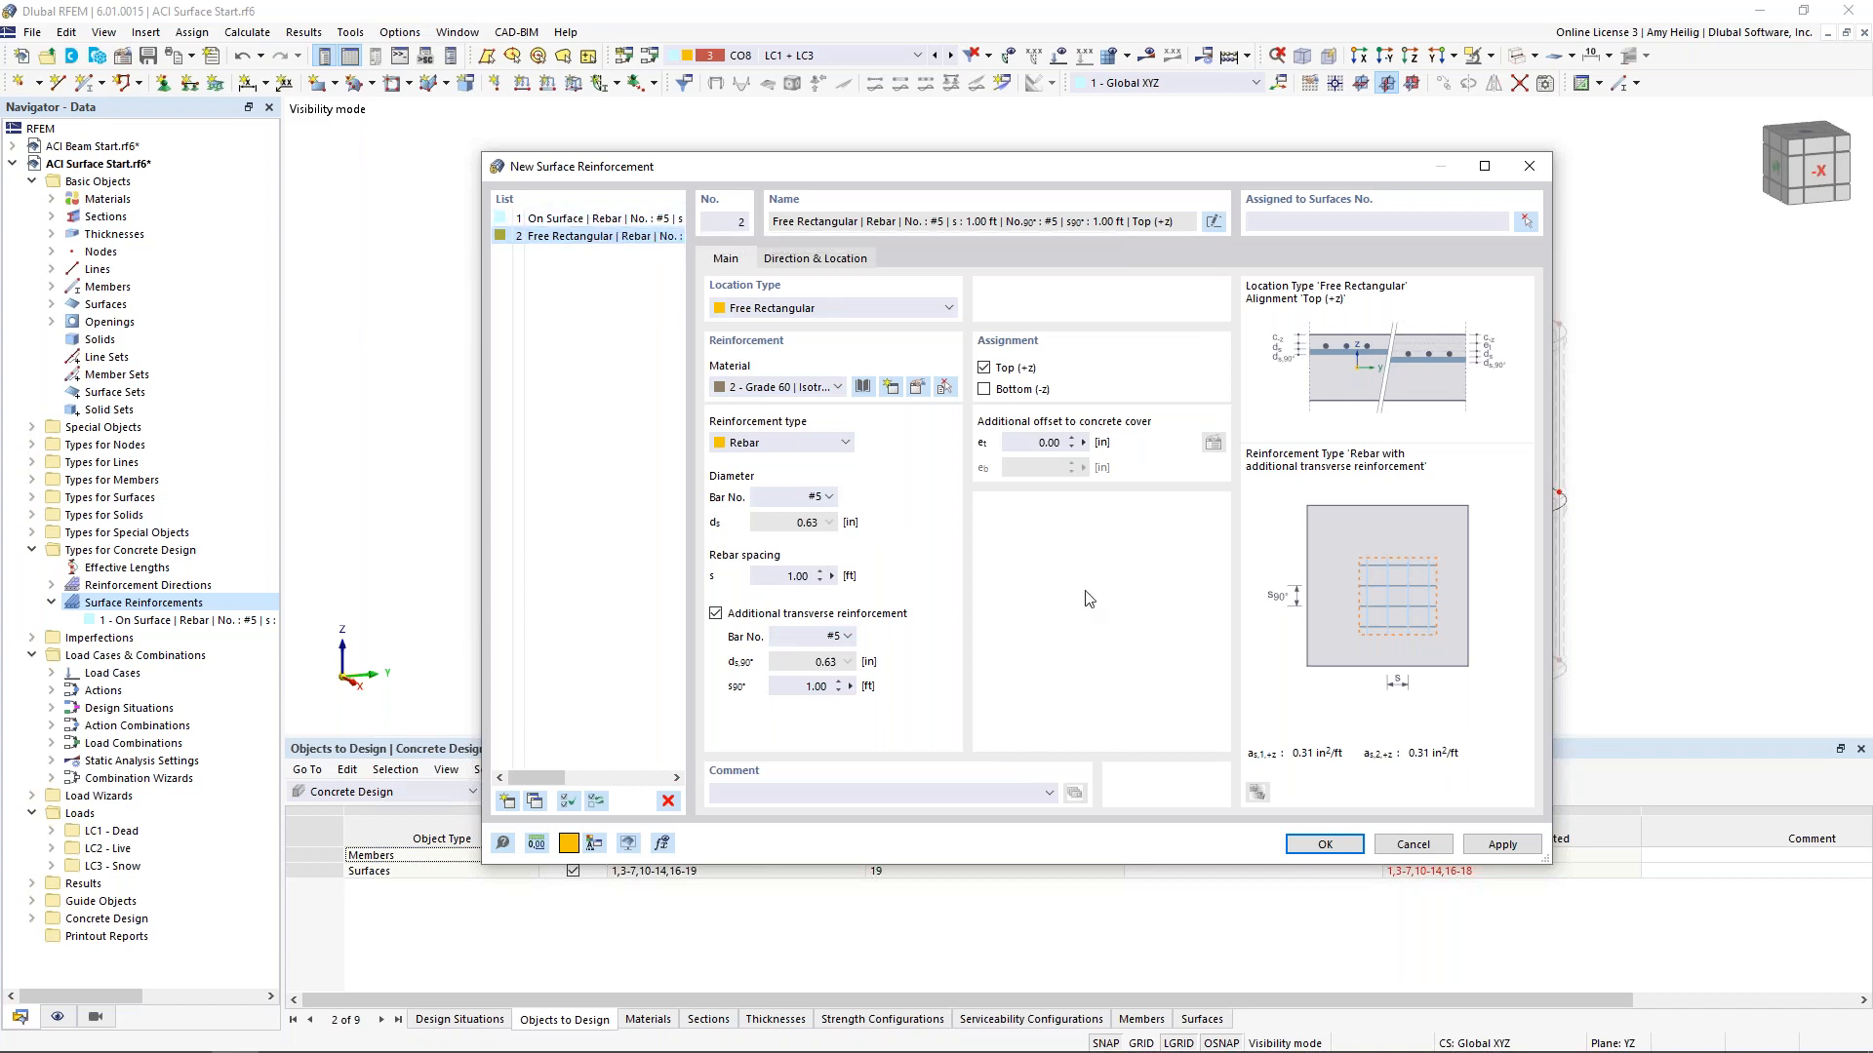
# Define the reinforcement rectangle by center and sides, centered on the column node at X 18.00, Y -11.00 ft, with both sides 6 ft
pyautogui.click(845, 260)
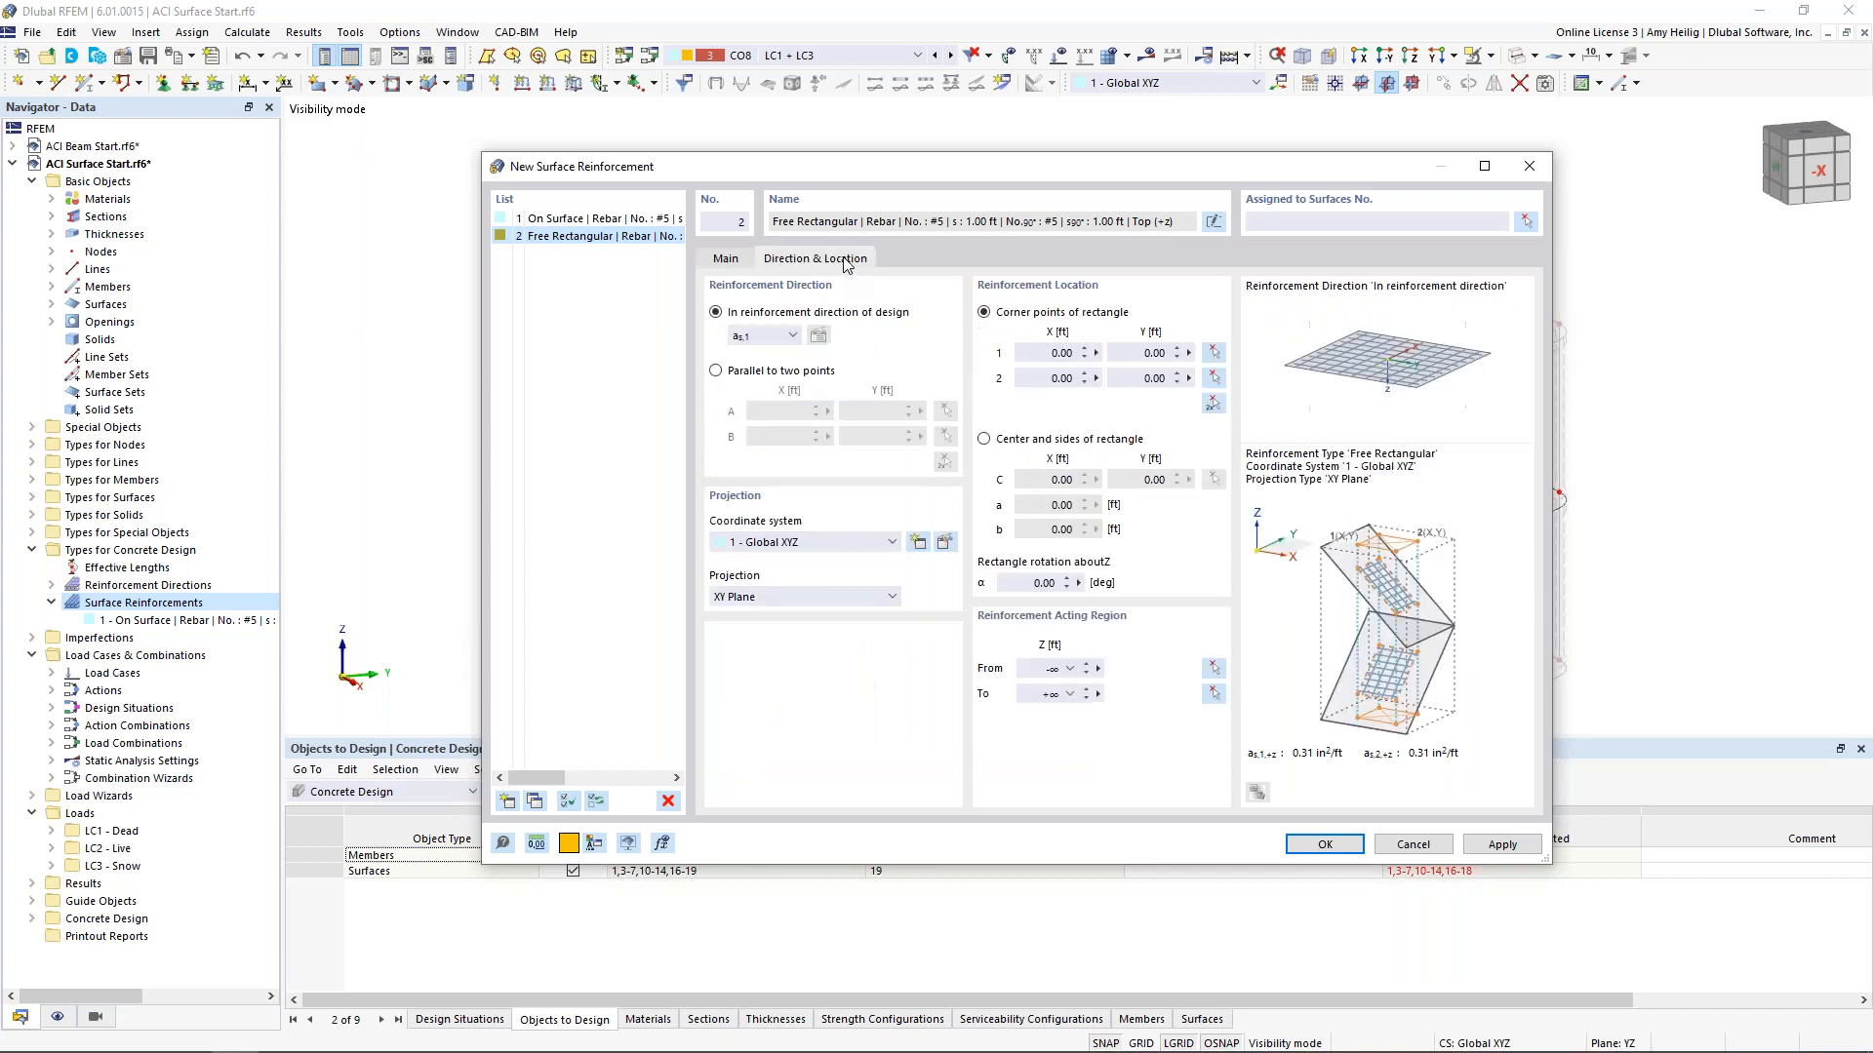
pyautogui.click(984, 439)
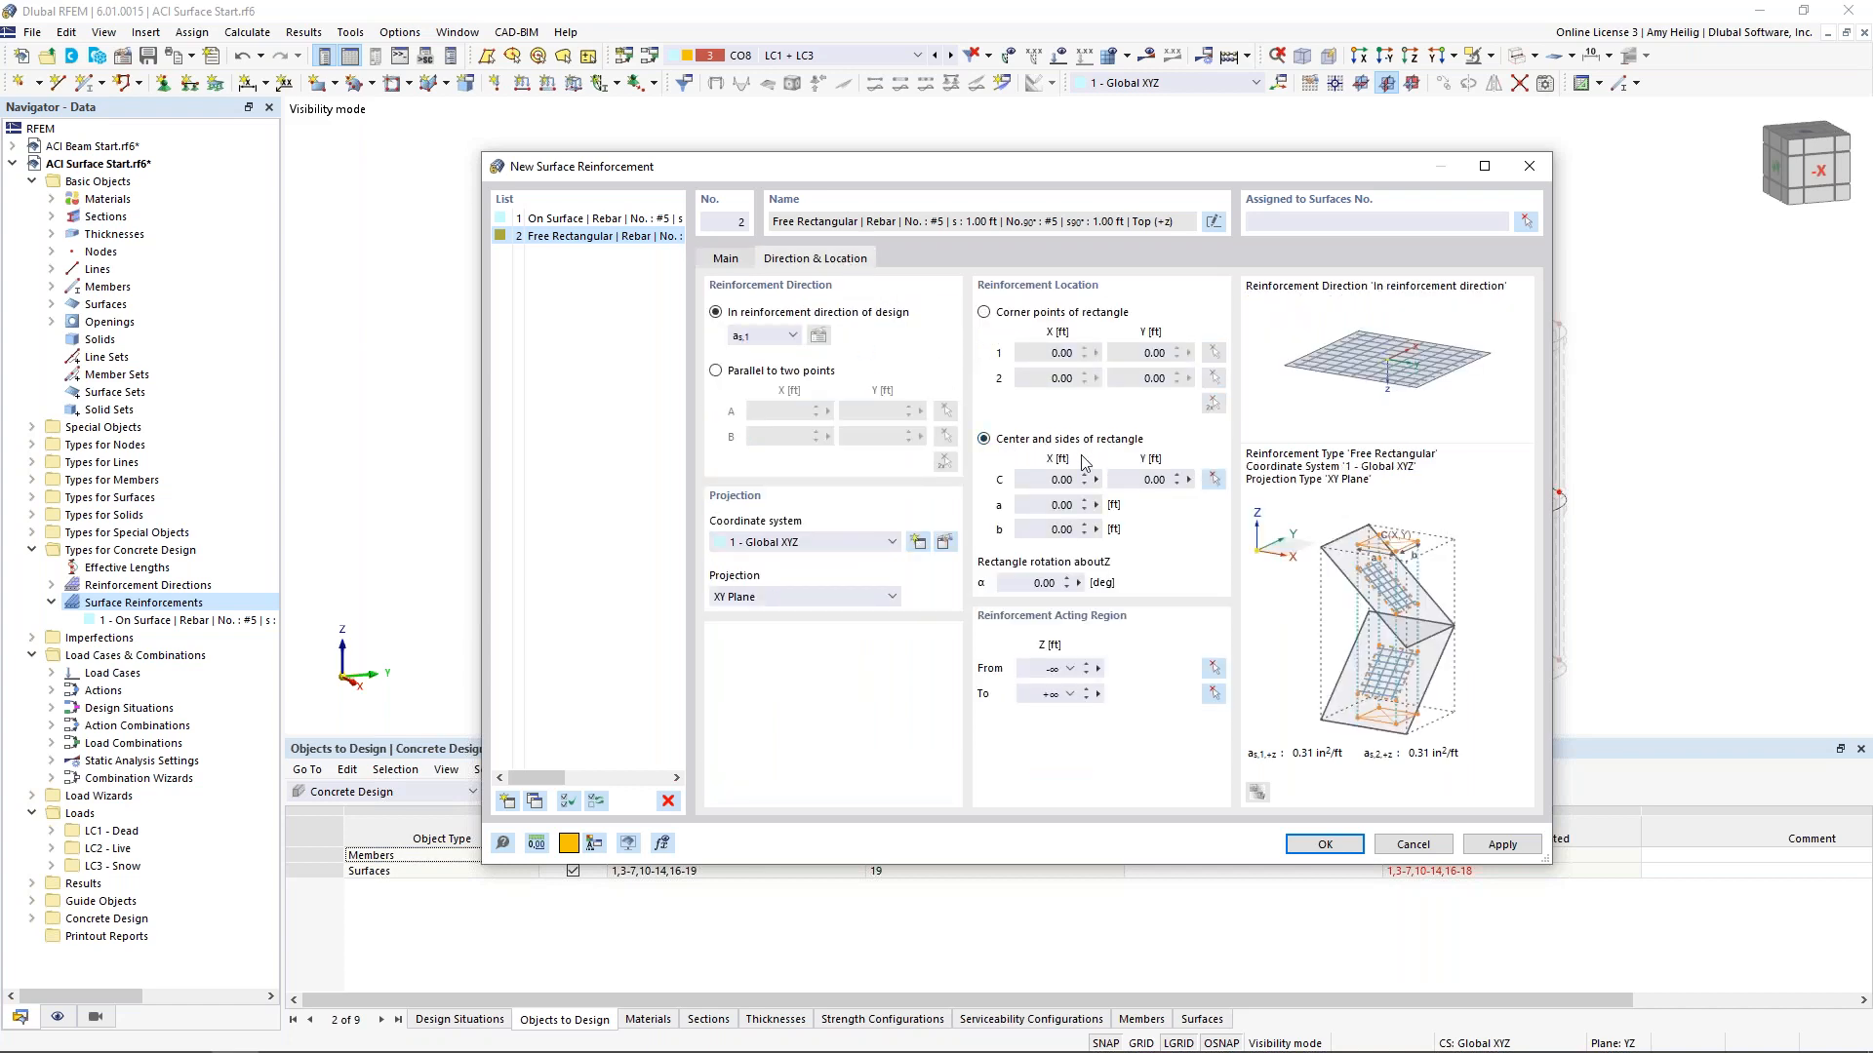
pyautogui.click(1214, 478)
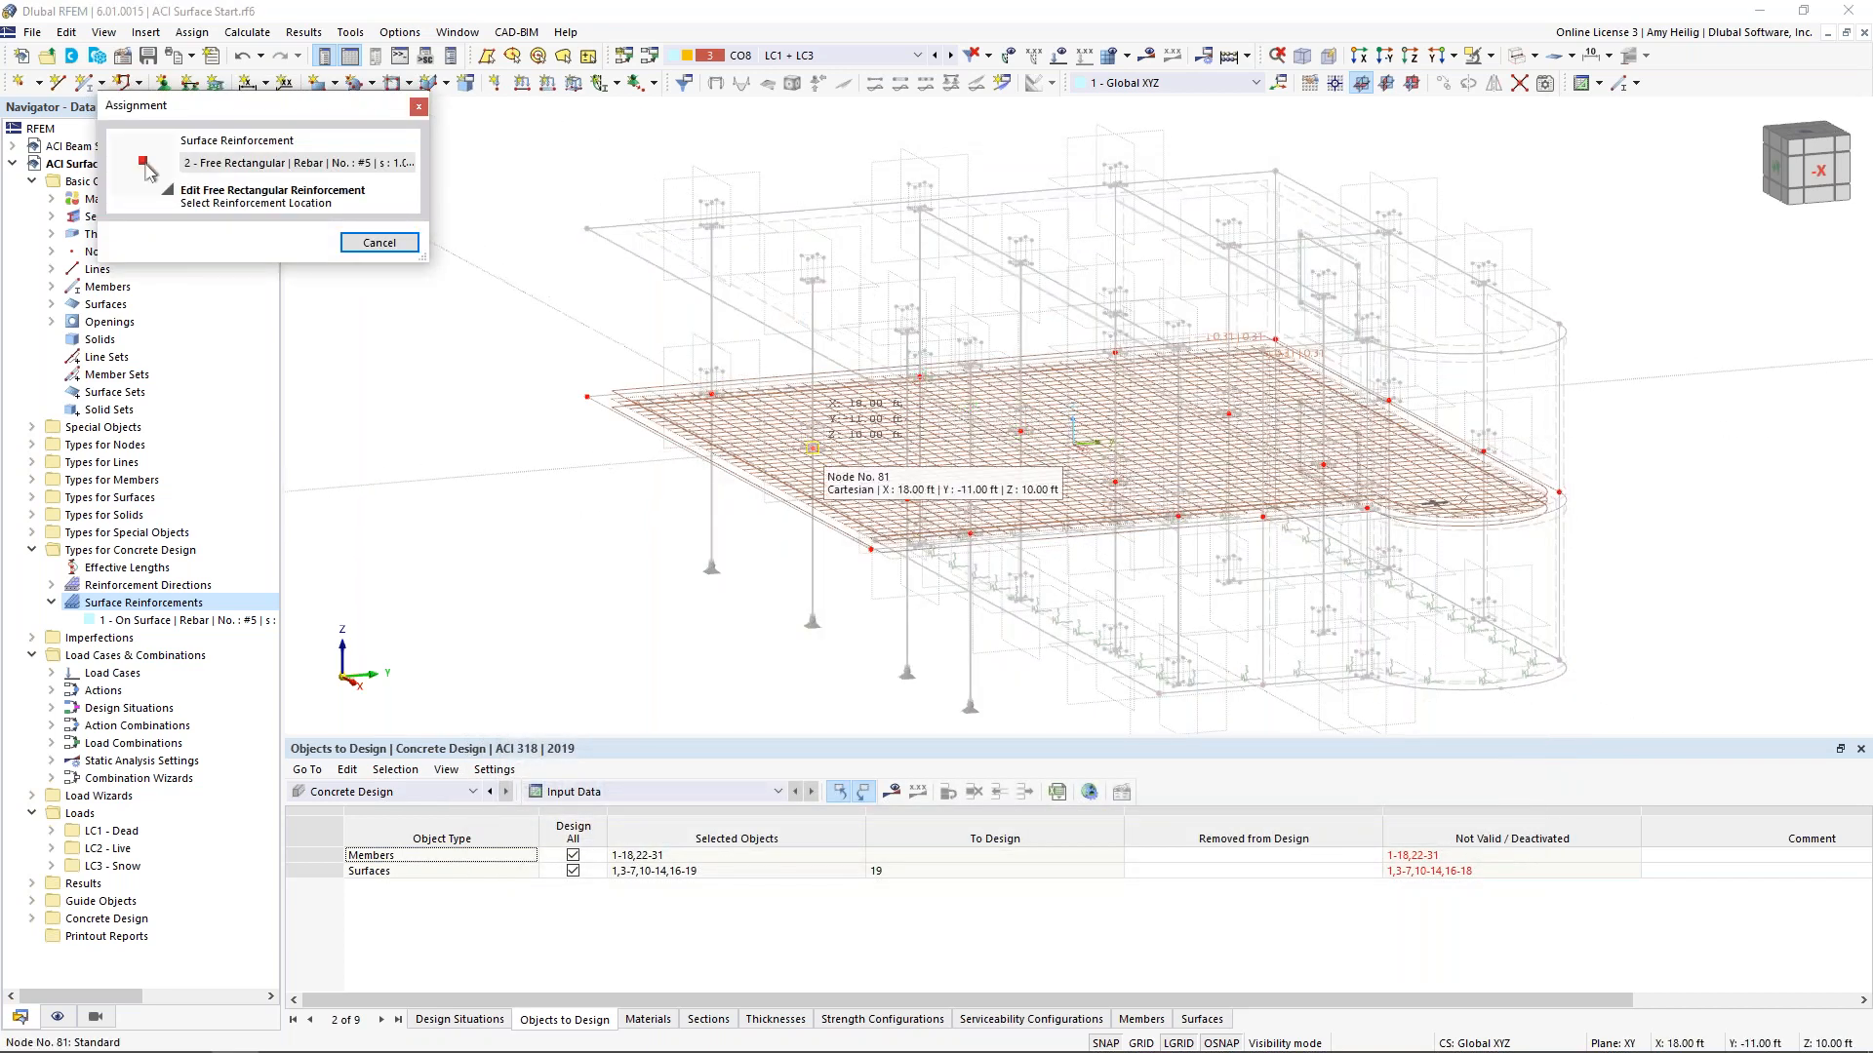
pyautogui.click(813, 448)
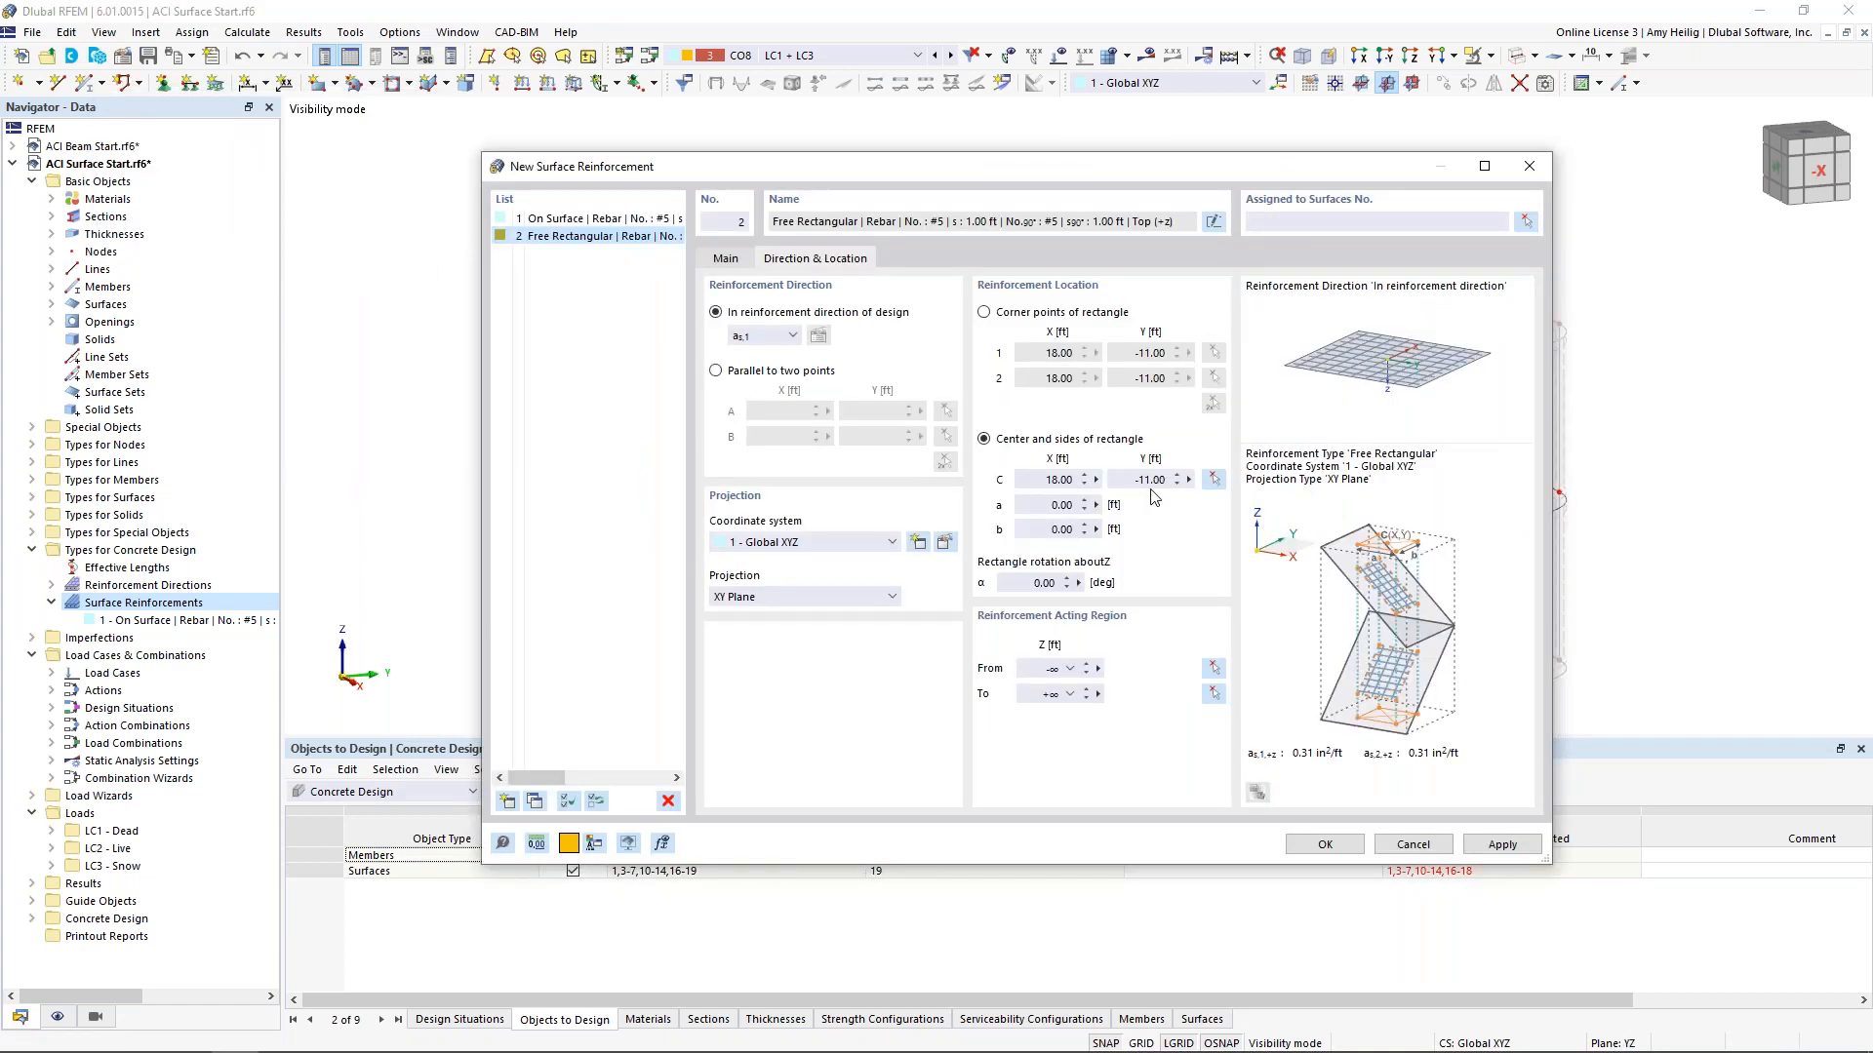
pyautogui.moveTo(1044, 505); pyautogui.dragTo(1140, 512)
pyautogui.write('6')
pyautogui.press('Tab')
pyautogui.write('6')
pyautogui.press('Tab')
# Assign the free rectangular reinforcement to the floor slab surface and accept the new surface reinforcement
pyautogui.click(1527, 221)
pyautogui.click(856, 503)
pyautogui.click(292, 307)
pyautogui.click(1311, 844)
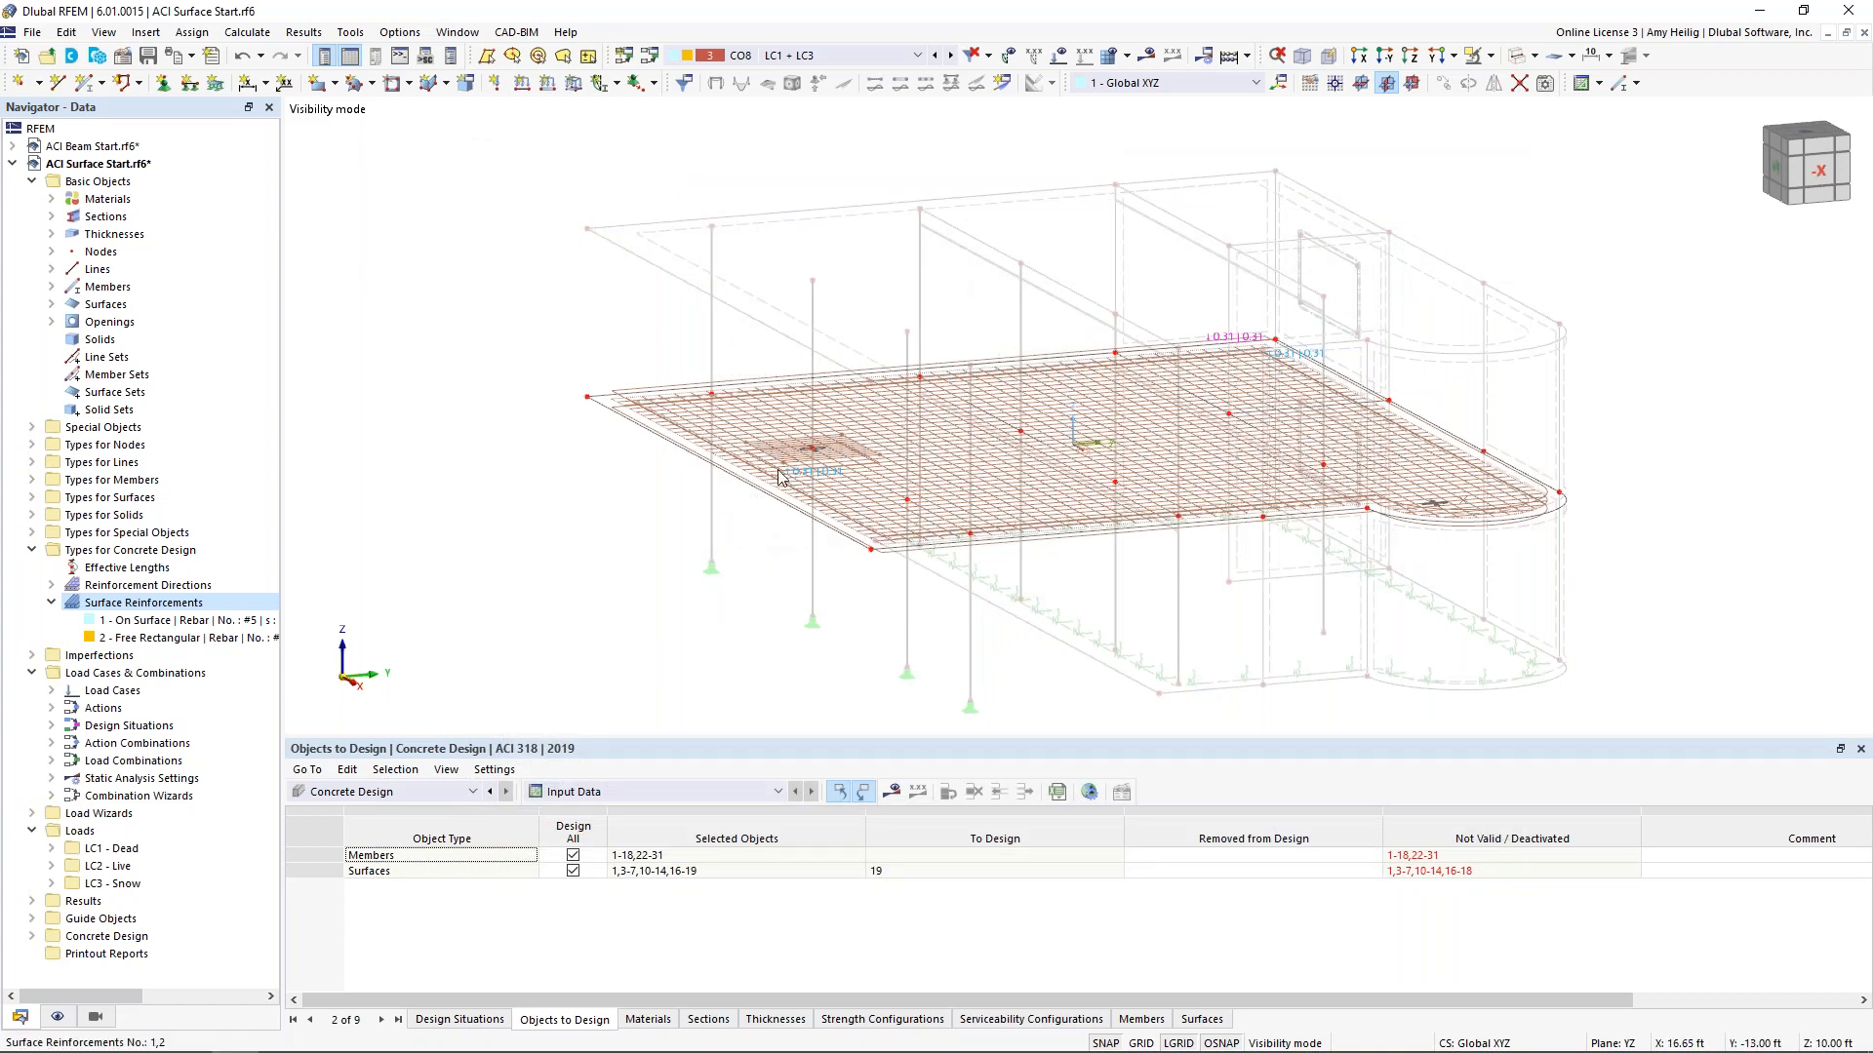
# Hide the On Surface longitudinal reinforcement in the model display, leaving the Free Rectangular reinforcement shown
pyautogui.click(58, 1017)
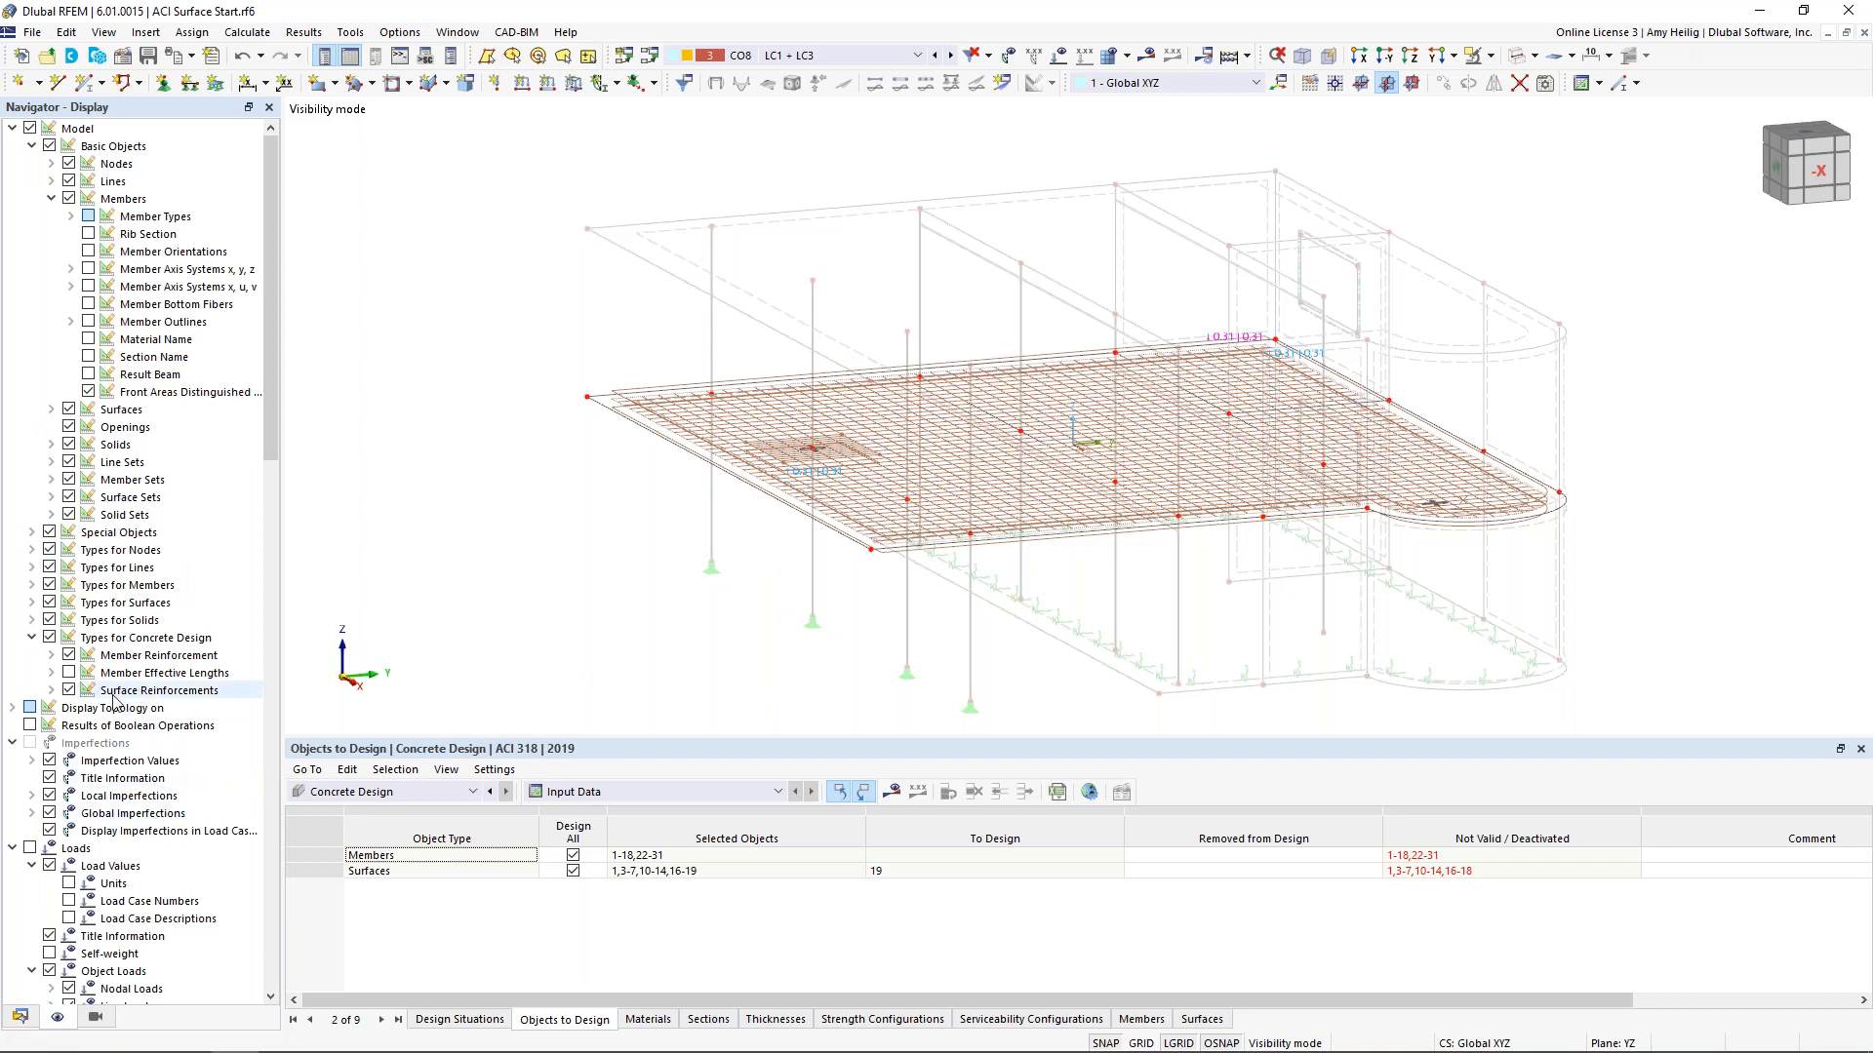
pyautogui.click(52, 691)
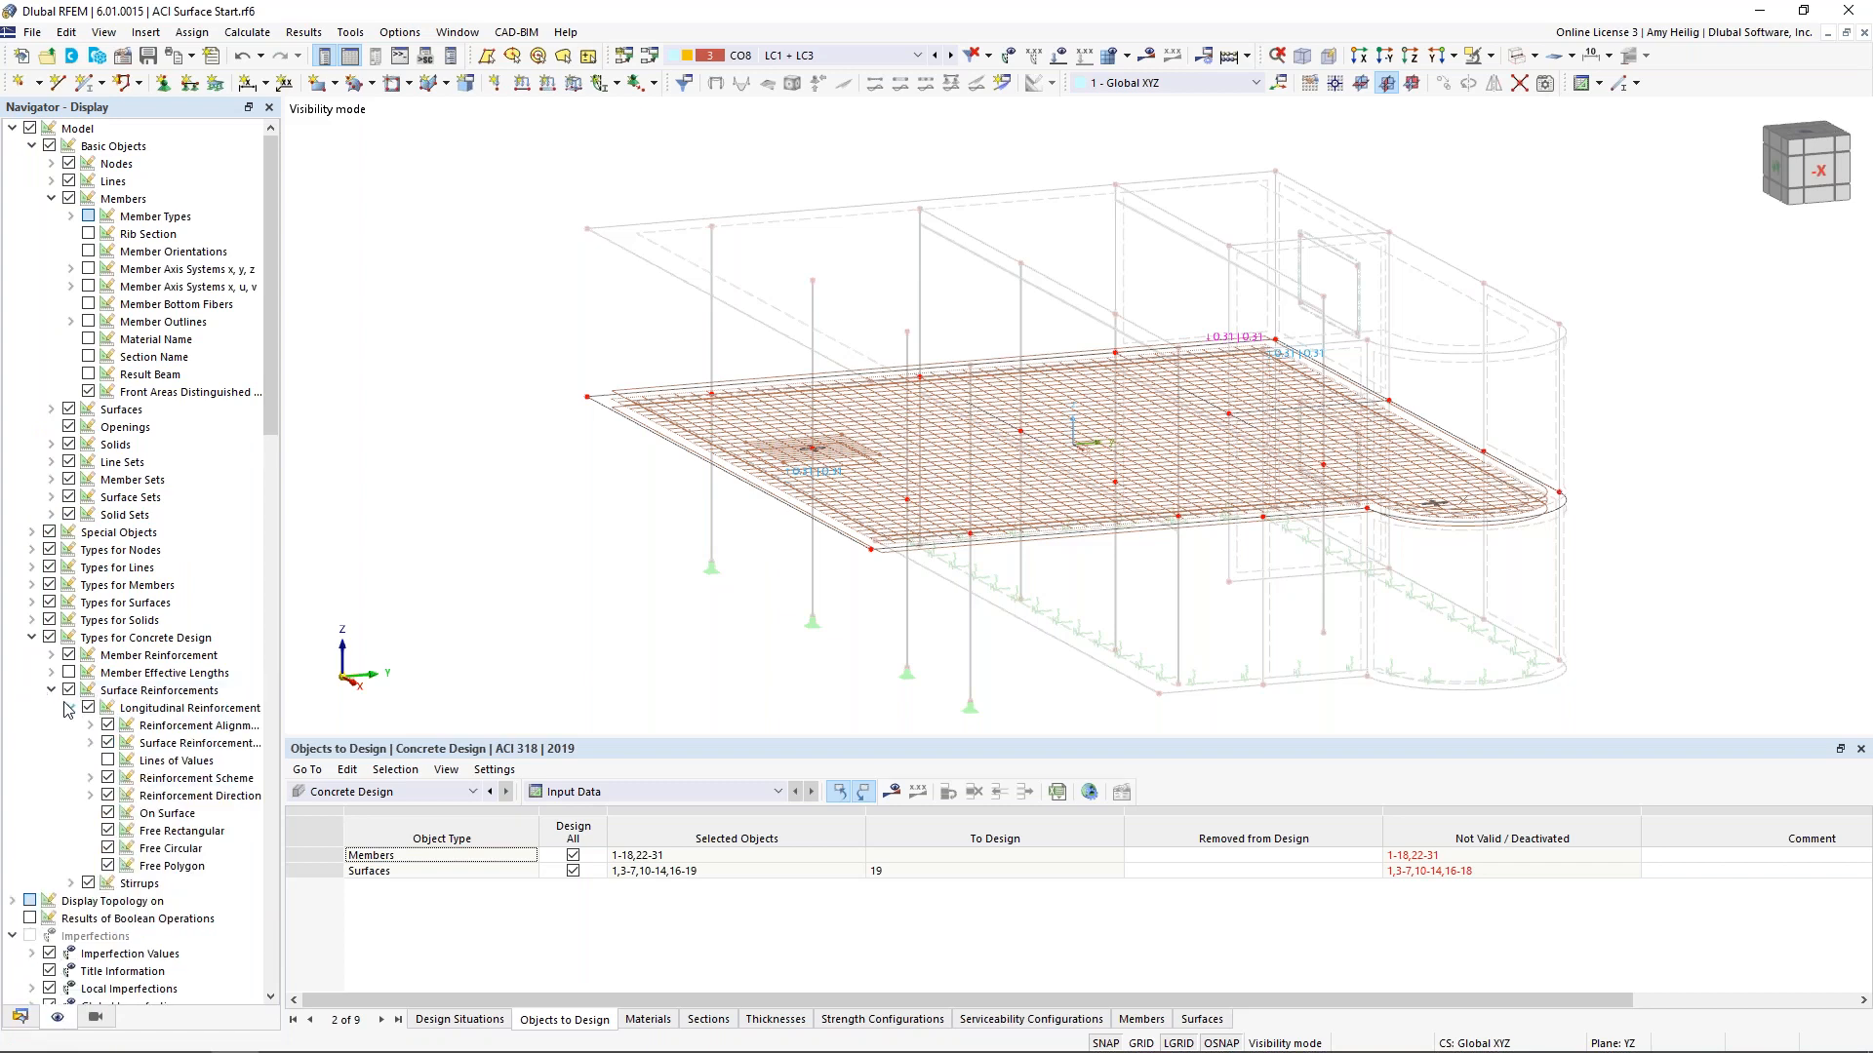
pyautogui.click(108, 813)
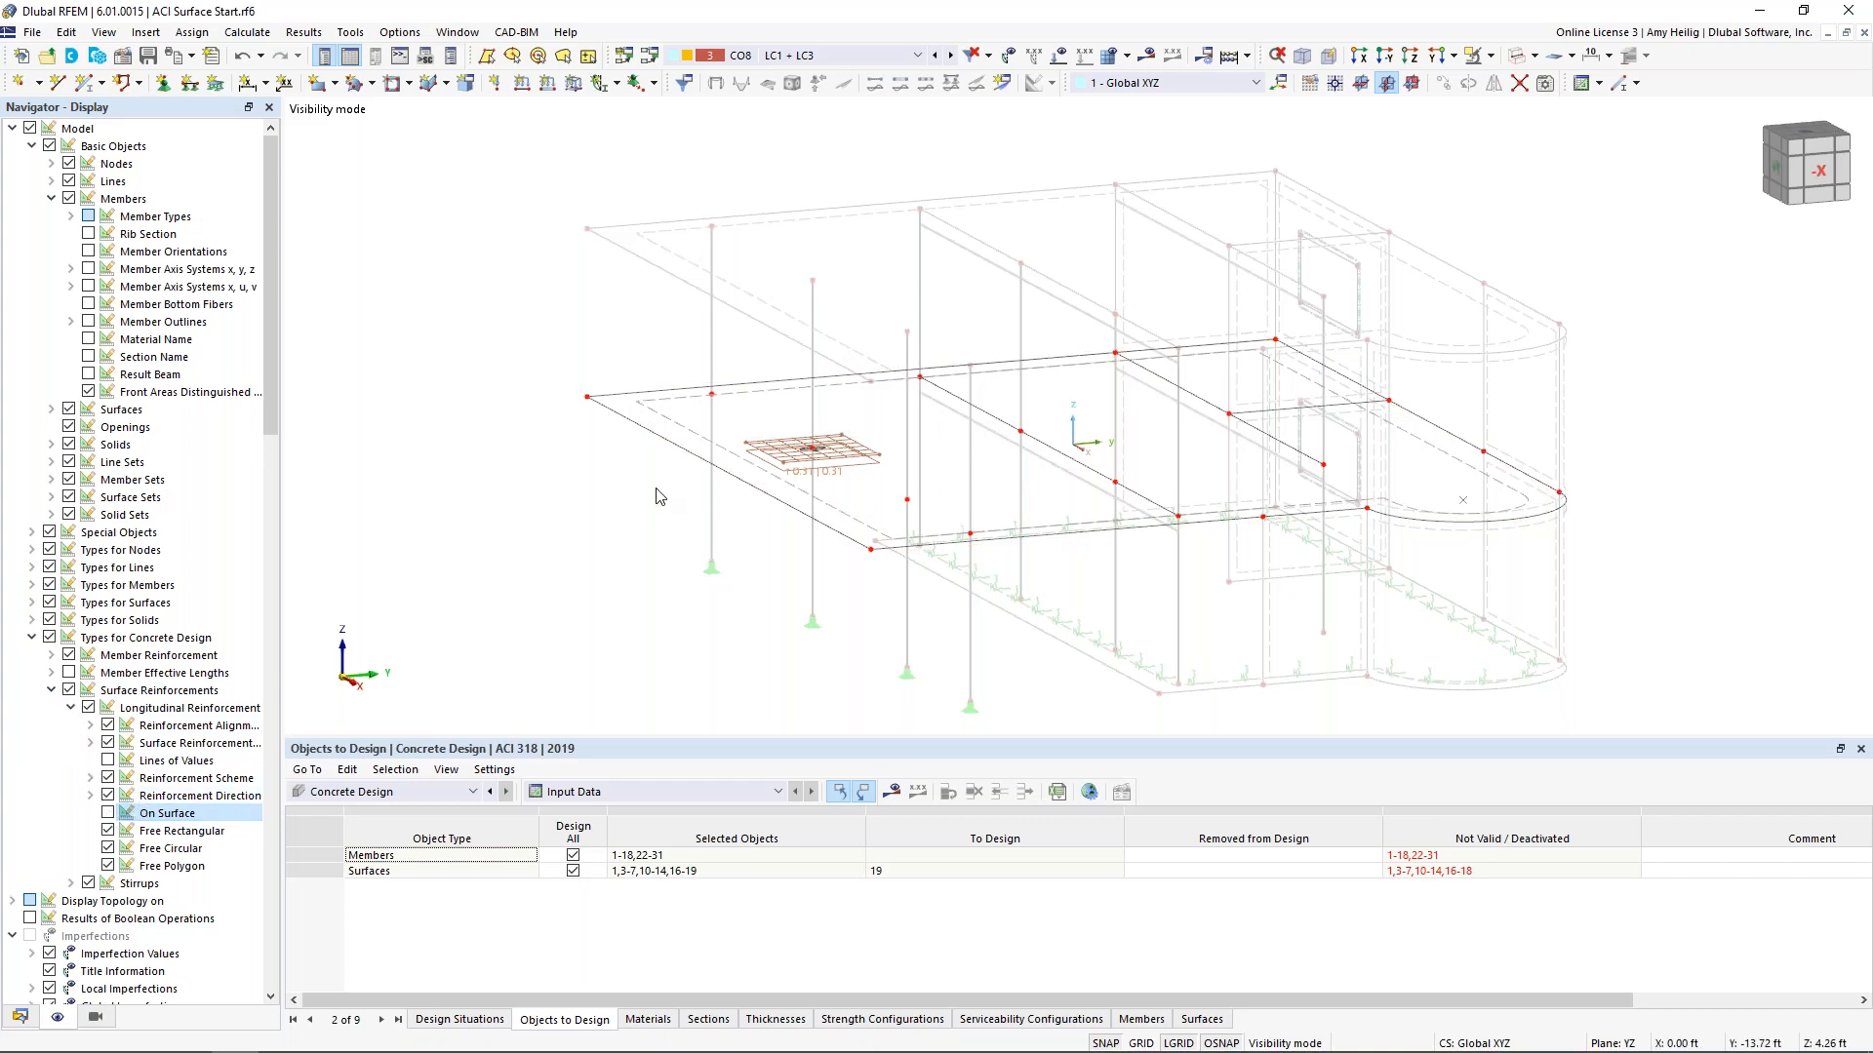
pyautogui.scroll(5, 799, 473)
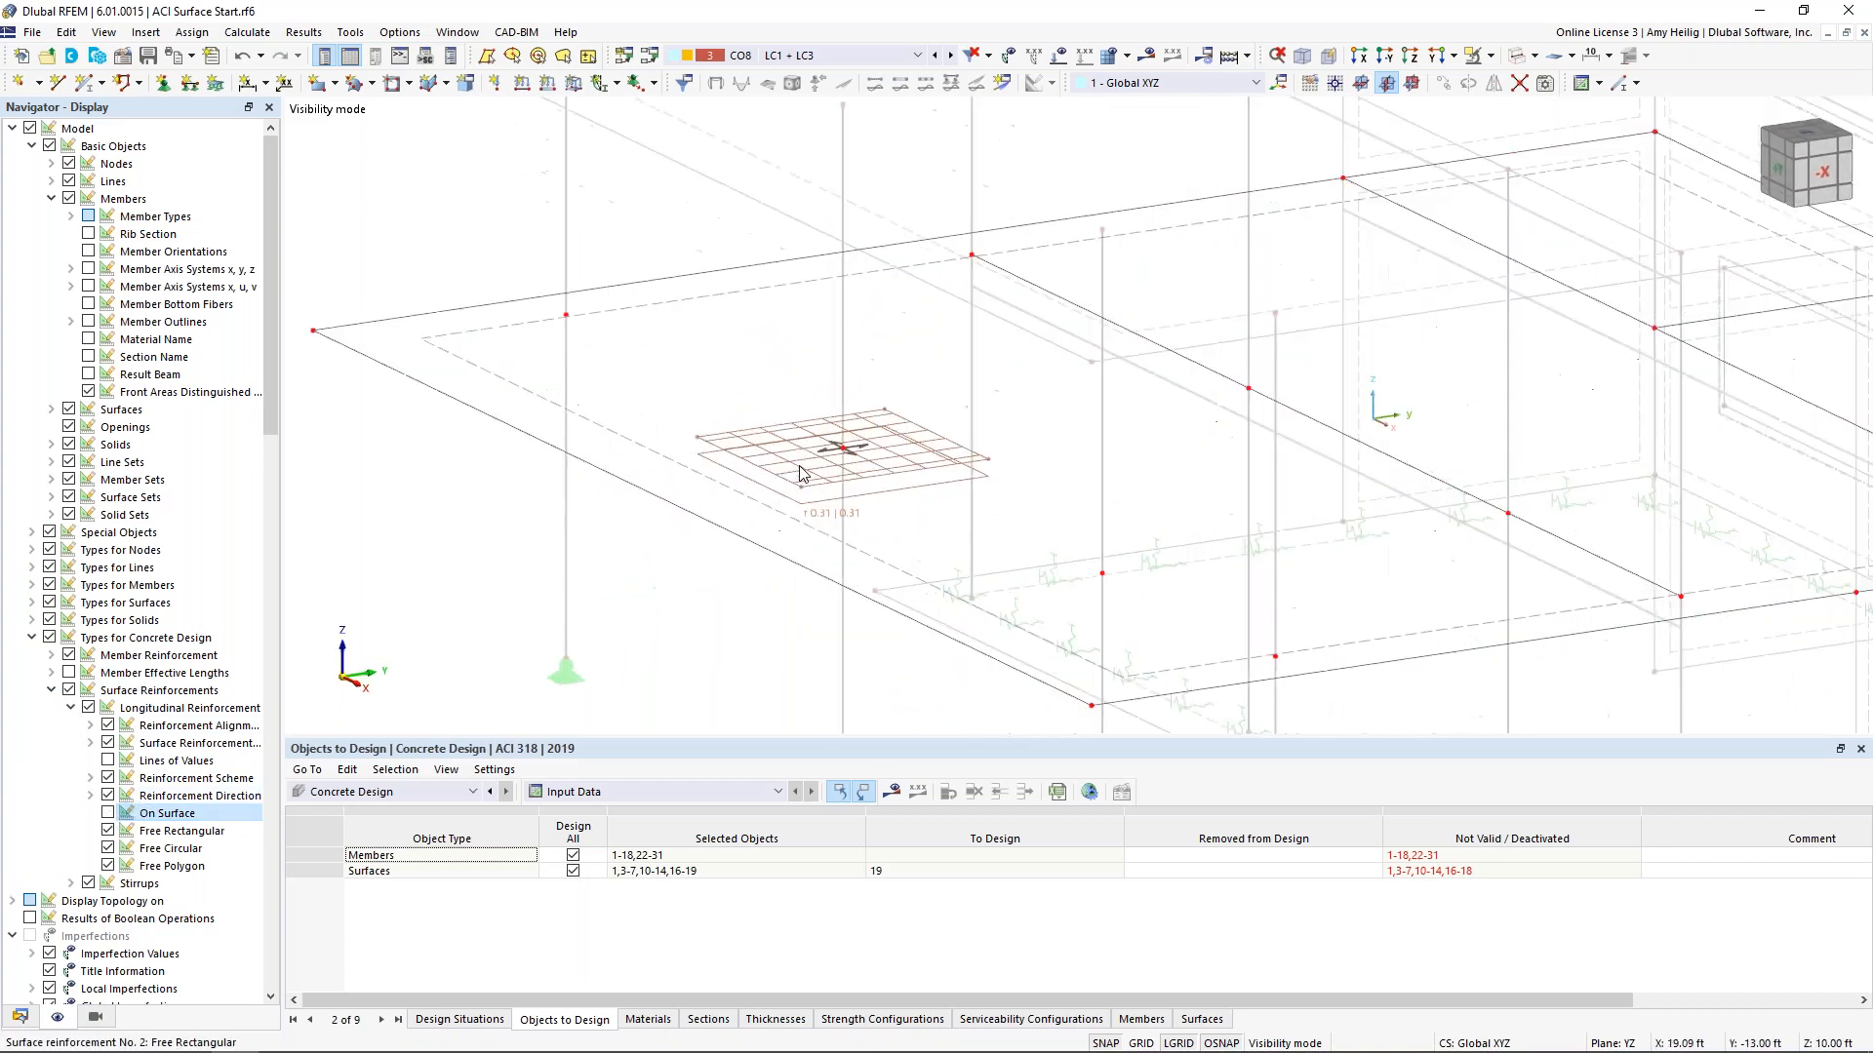
pyautogui.scroll(1, 800, 473)
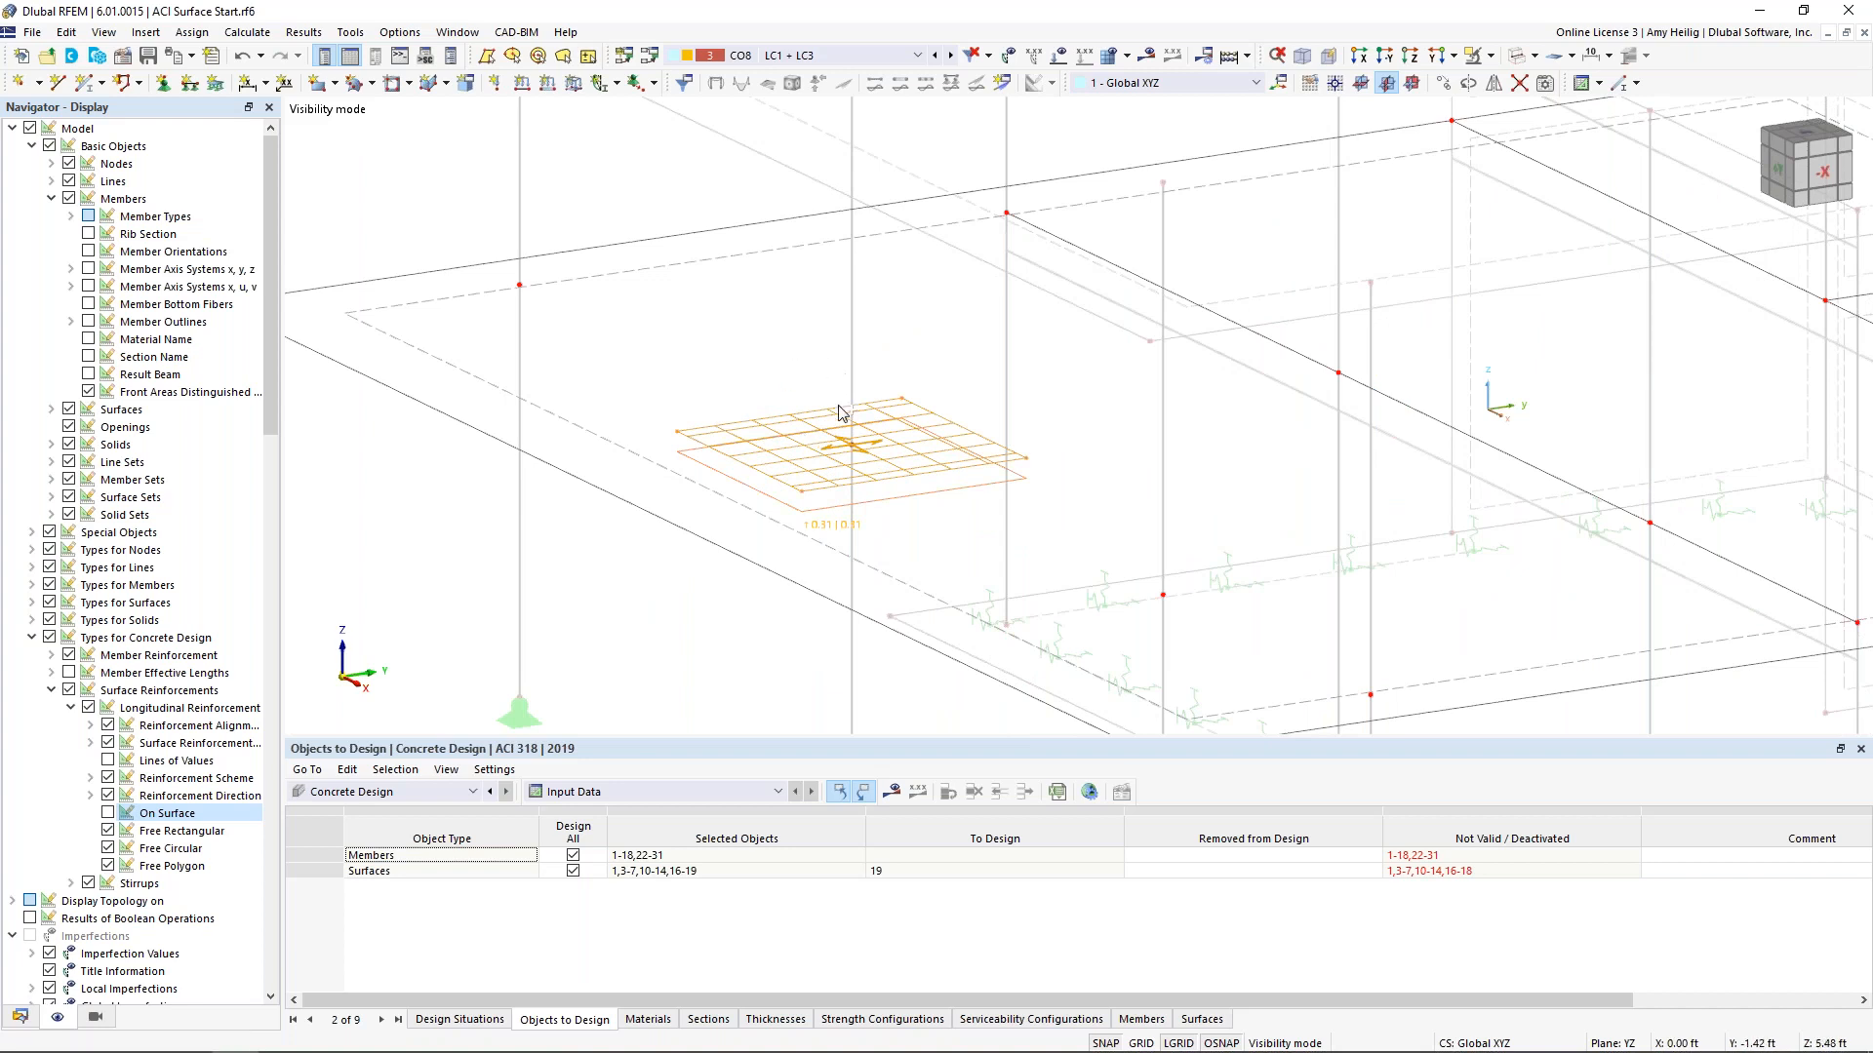
# Copy the free rectangular reinforcement patch to four other column locations on the slab
pyautogui.moveTo(858, 444); pyautogui.dragTo(1092, 497)
pyautogui.scroll(-2, 520, 291)
pyautogui.moveTo(1183, 522); pyautogui.dragTo(1031, 540, button='middle')
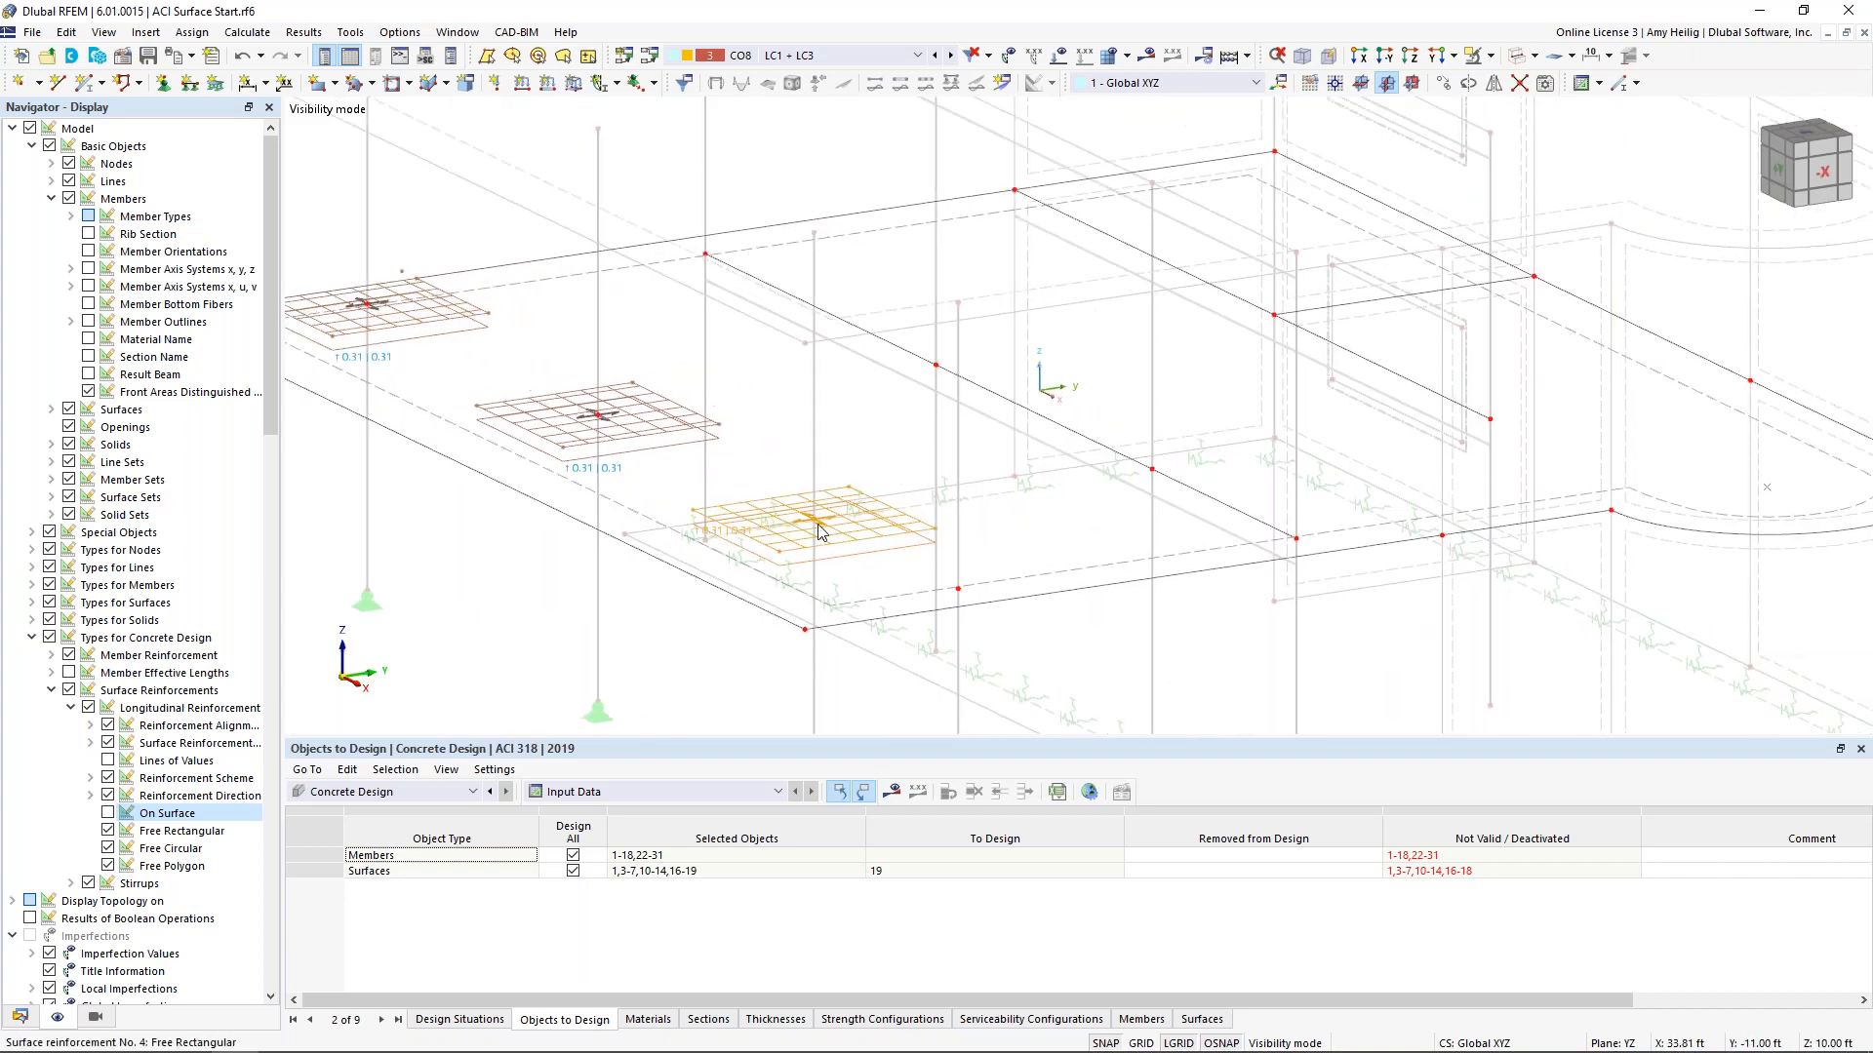
pyautogui.moveTo(822, 534); pyautogui.dragTo(1492, 422)
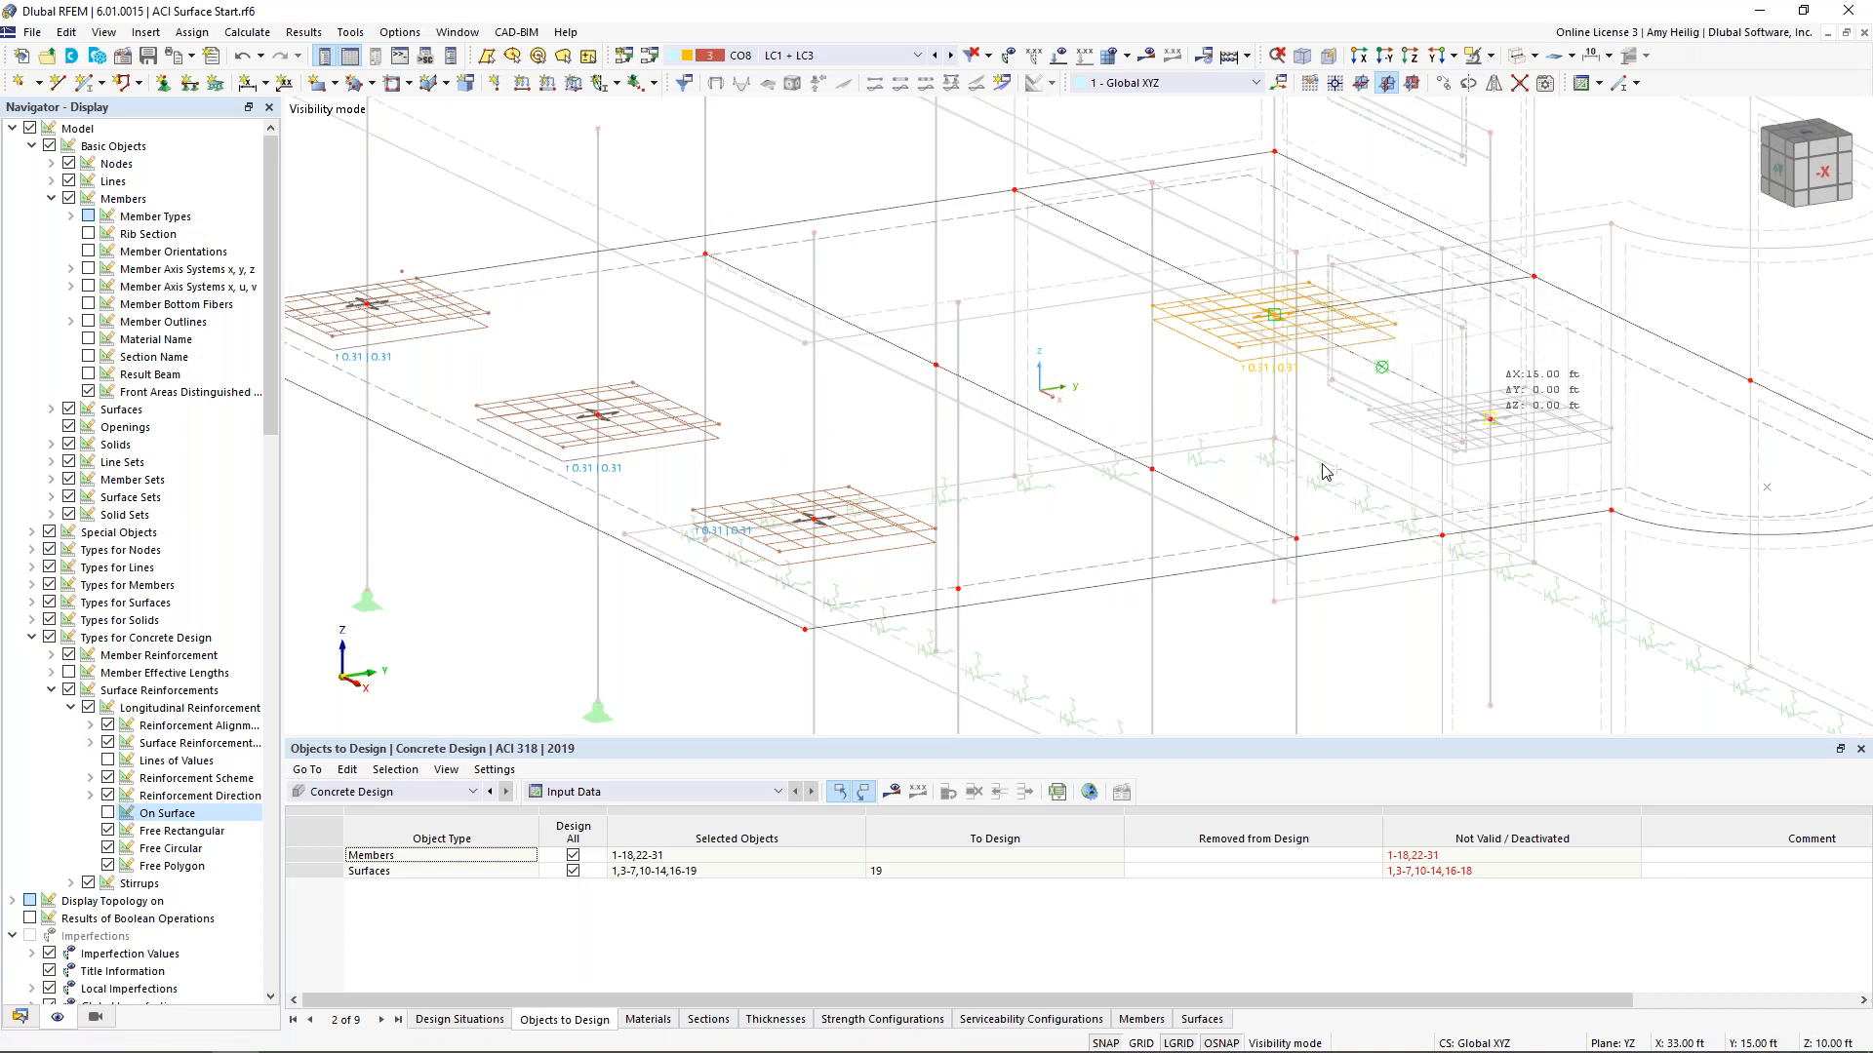
pyautogui.scroll(-3, 1322, 472)
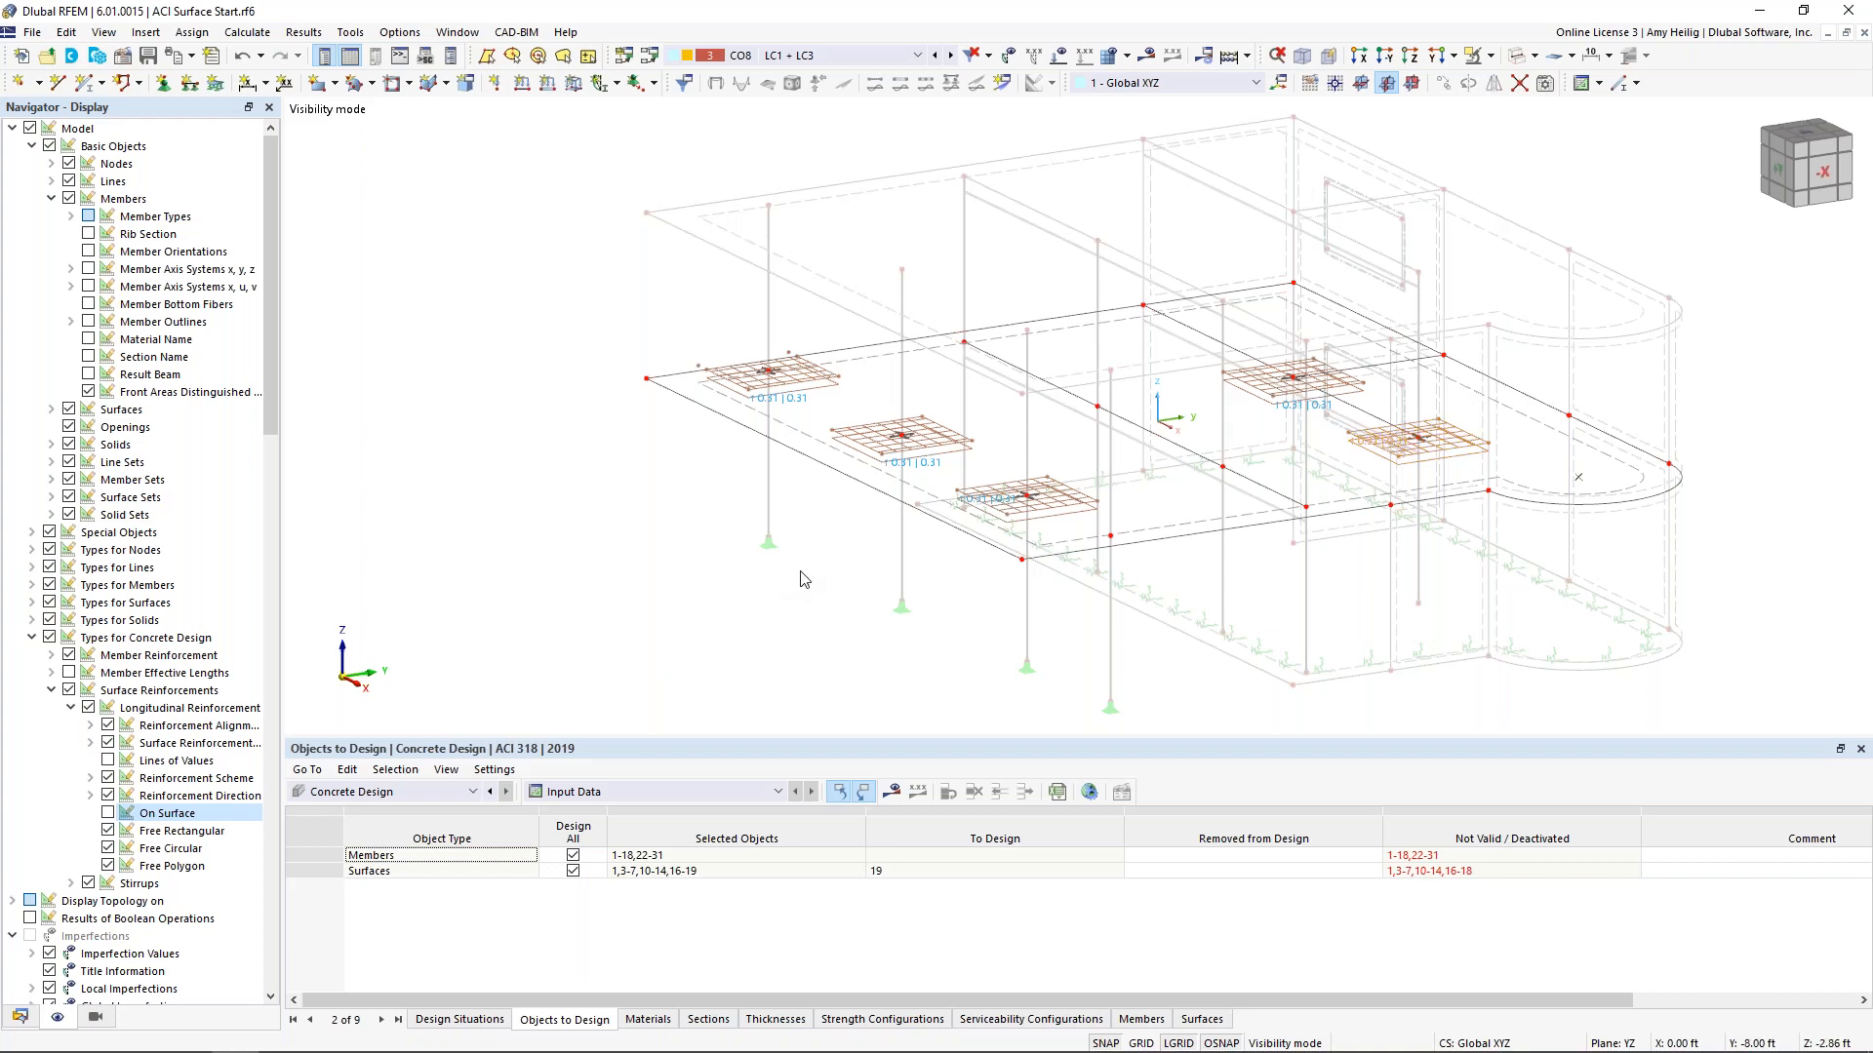
pyautogui.keyDown('ctrl'); pyautogui.moveTo(929, 585); pyautogui.dragTo(865, 595, button='middle'); pyautogui.keyUp('ctrl')
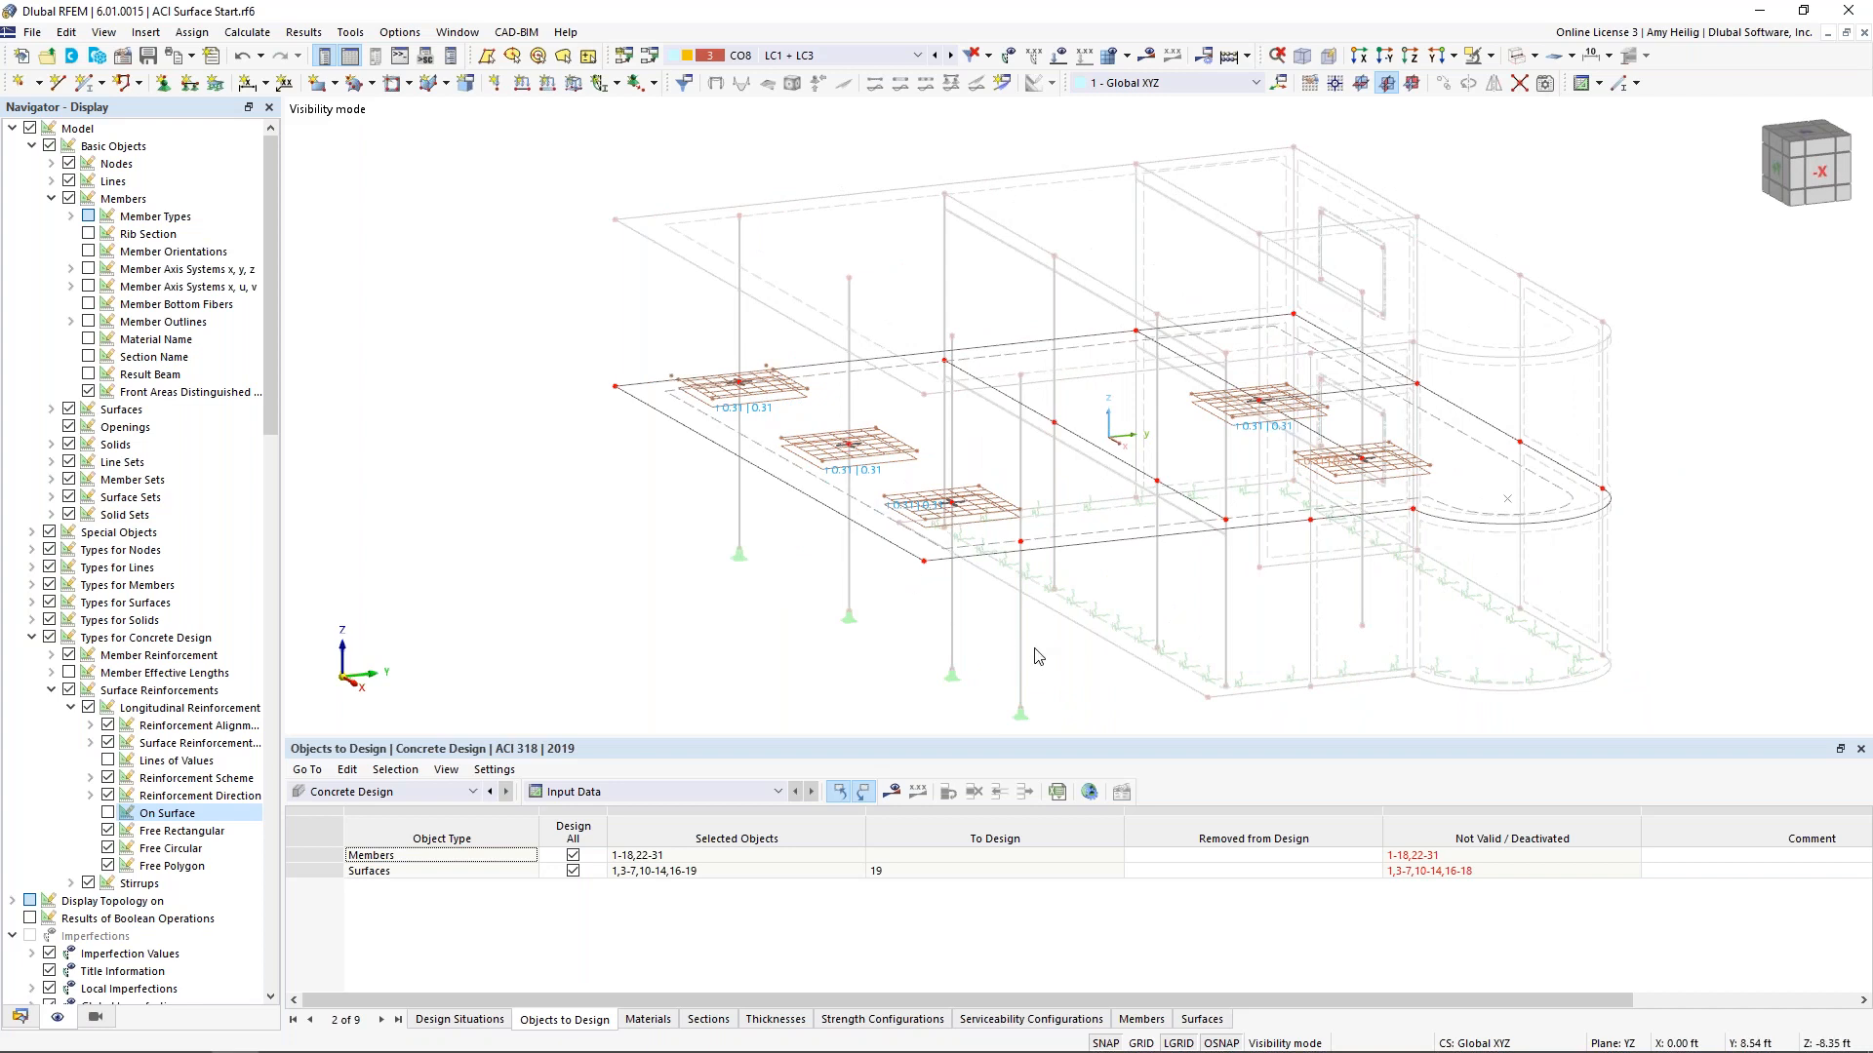
# Hide the Free Rectangular reinforcement in the model display and cancel visibility mode to bring back the whole structure
pyautogui.moveTo(1142, 590); pyautogui.dragTo(1020, 583, button='middle')
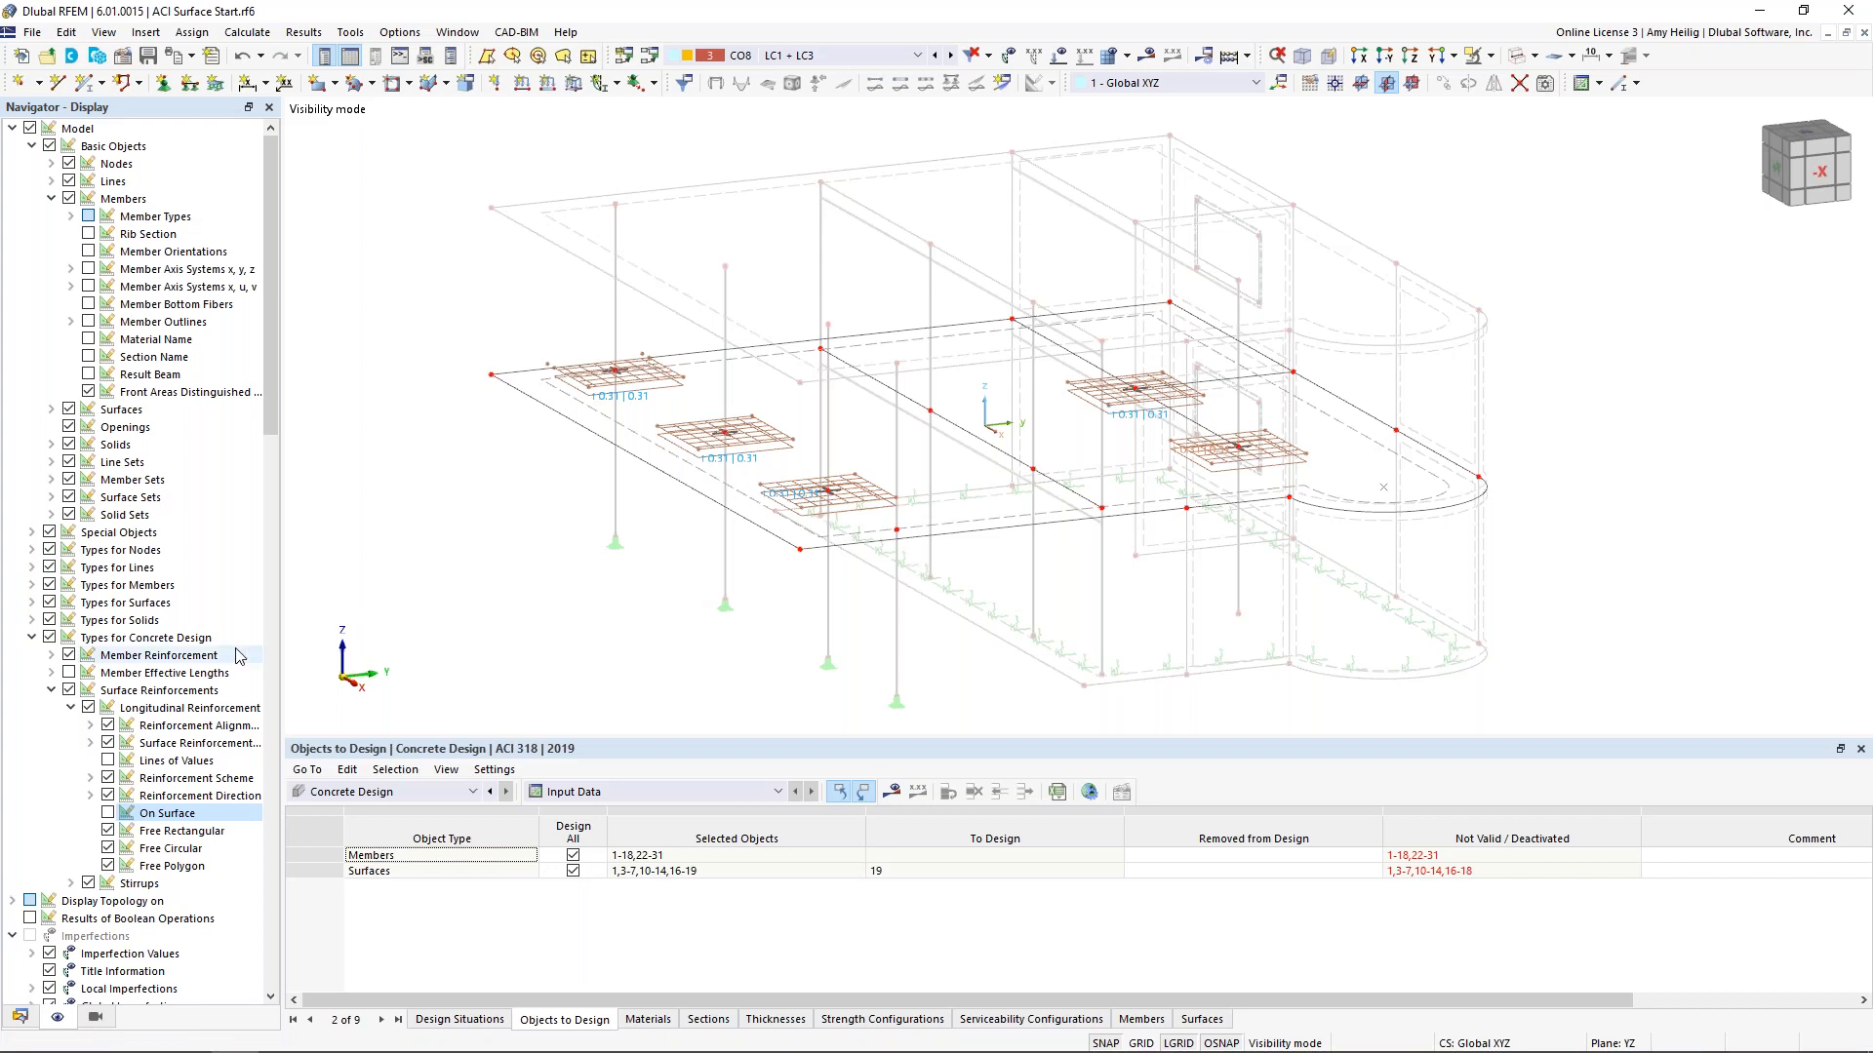
pyautogui.click(107, 831)
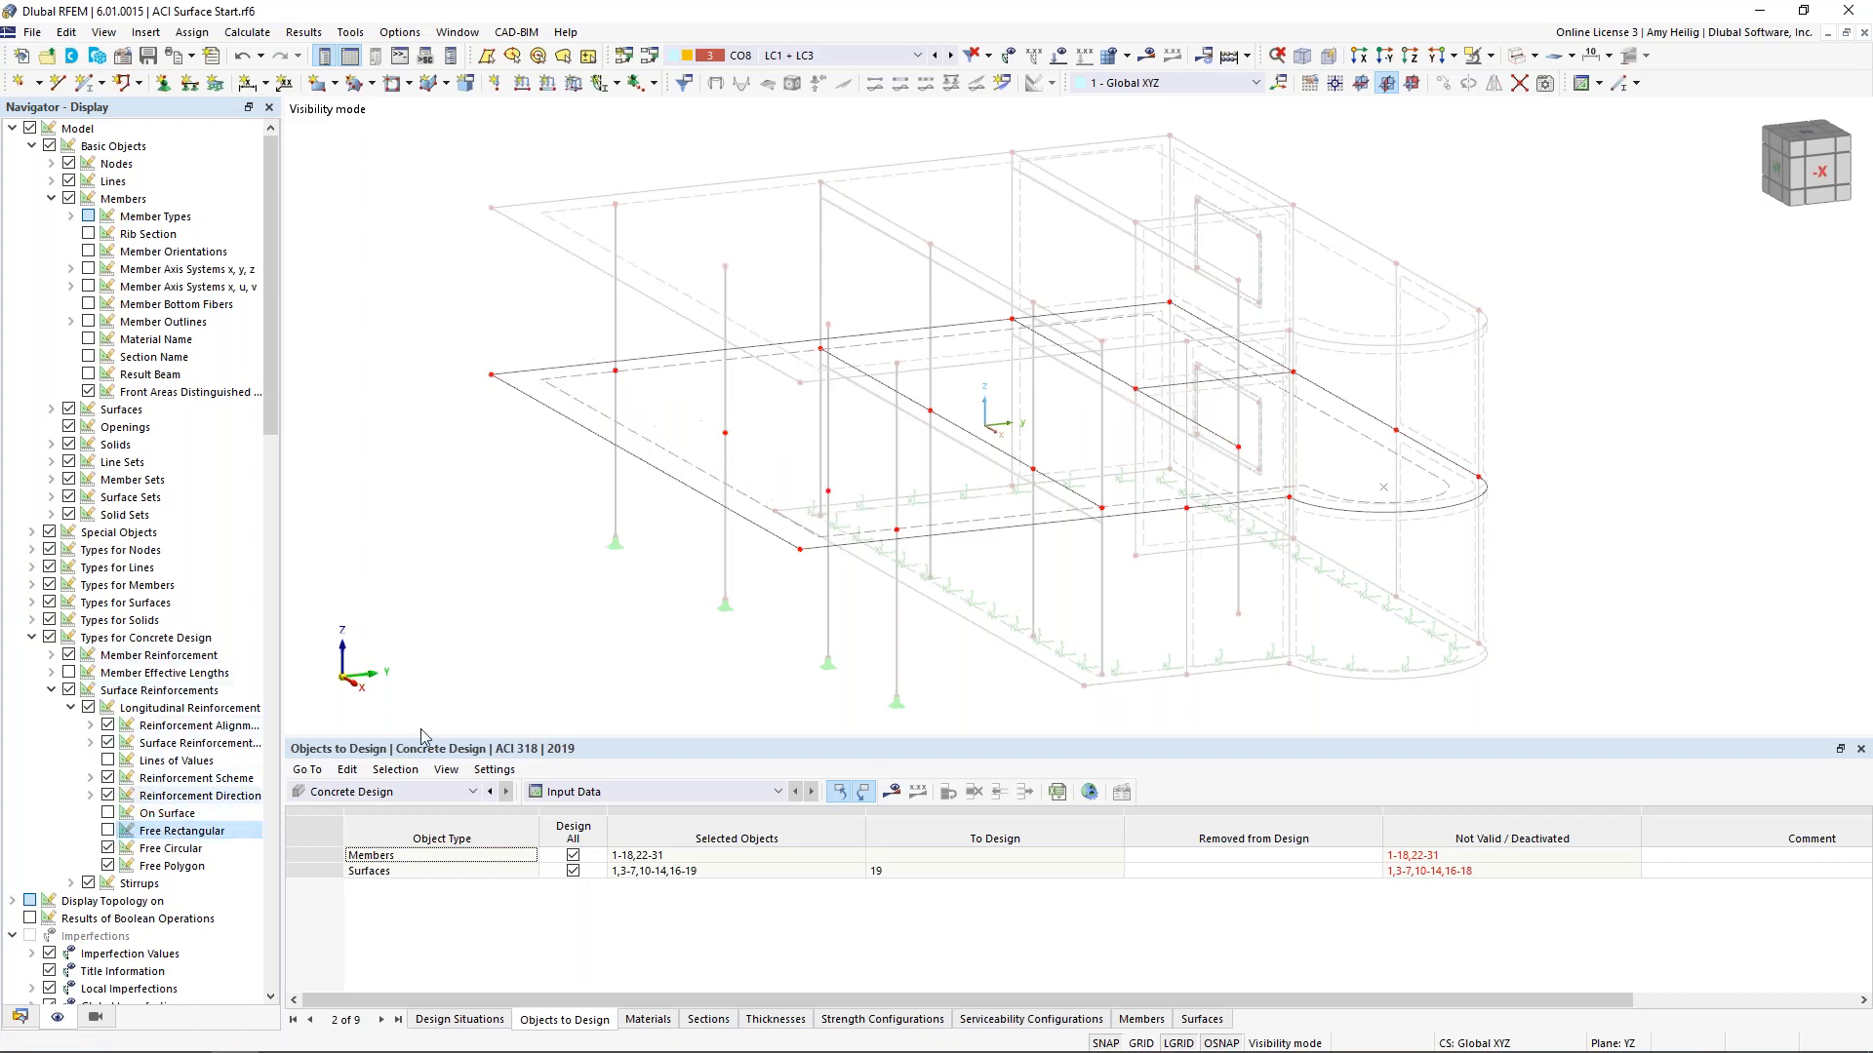
pyautogui.rightClick(954, 531)
pyautogui.click(1033, 468)
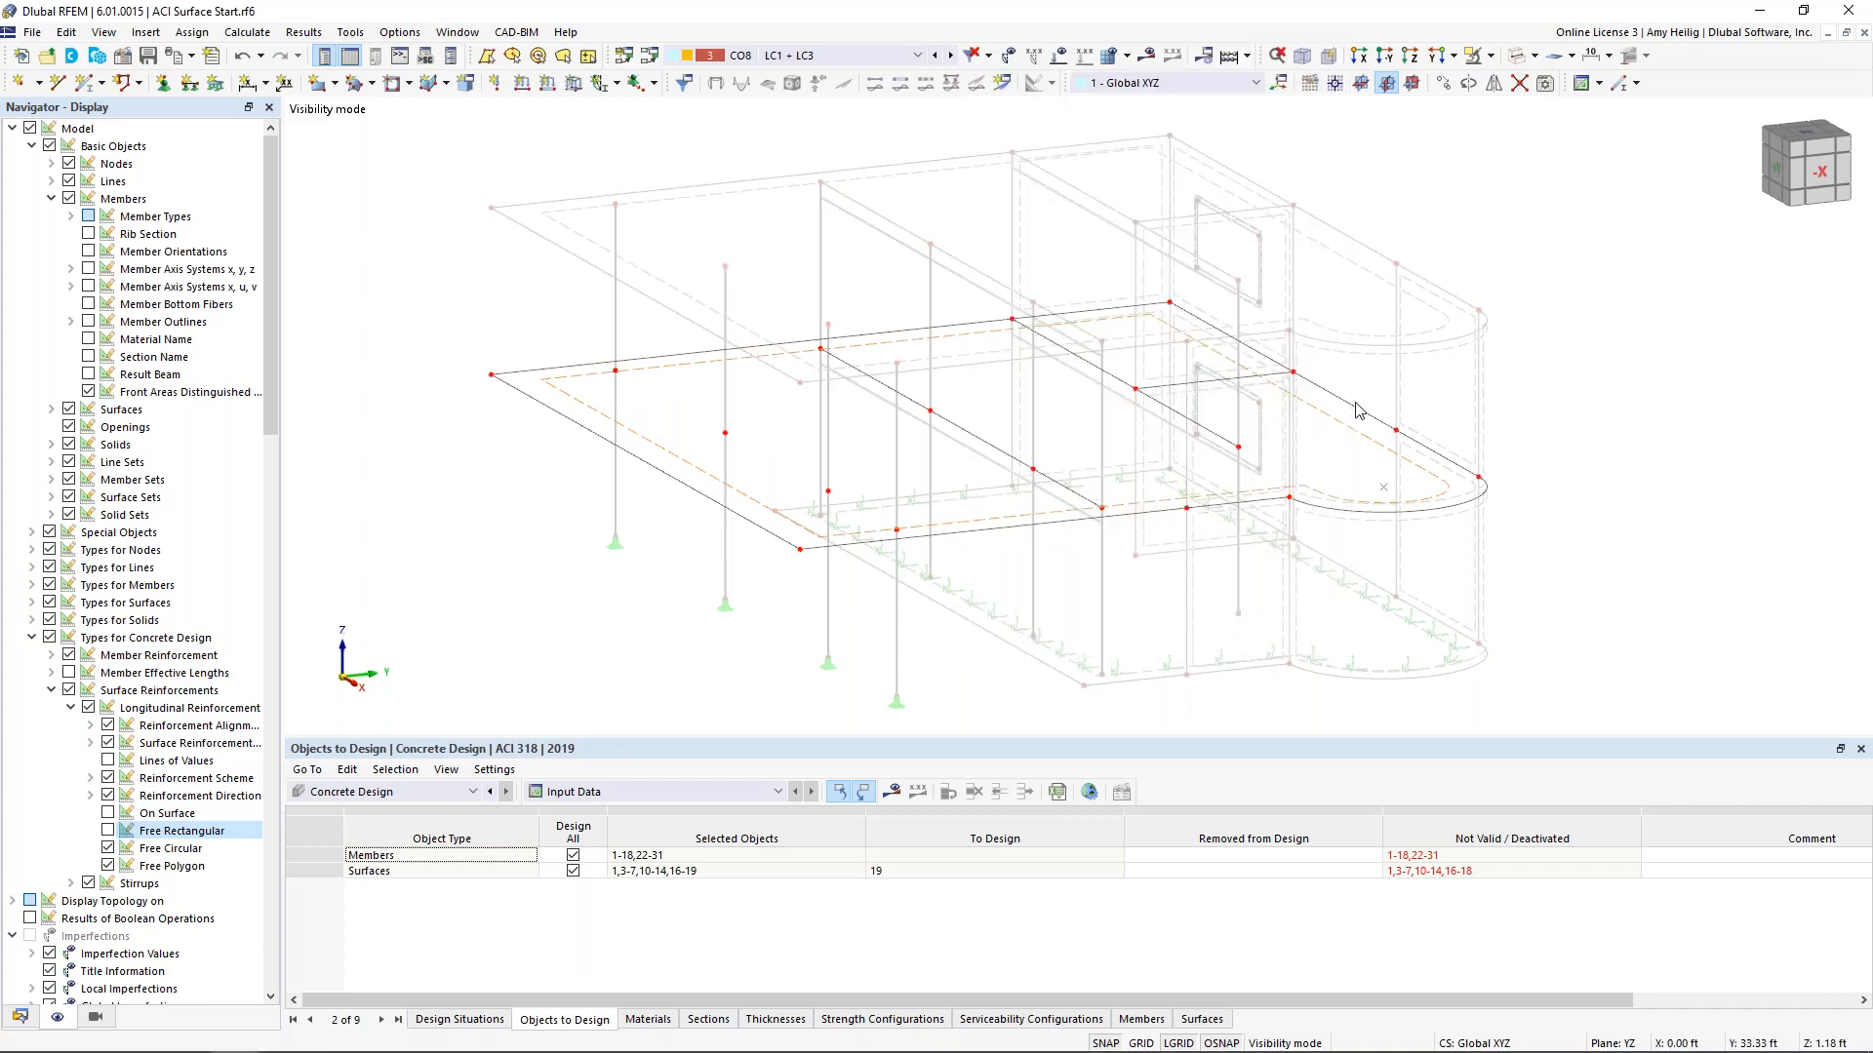
pyautogui.click(1496, 82)
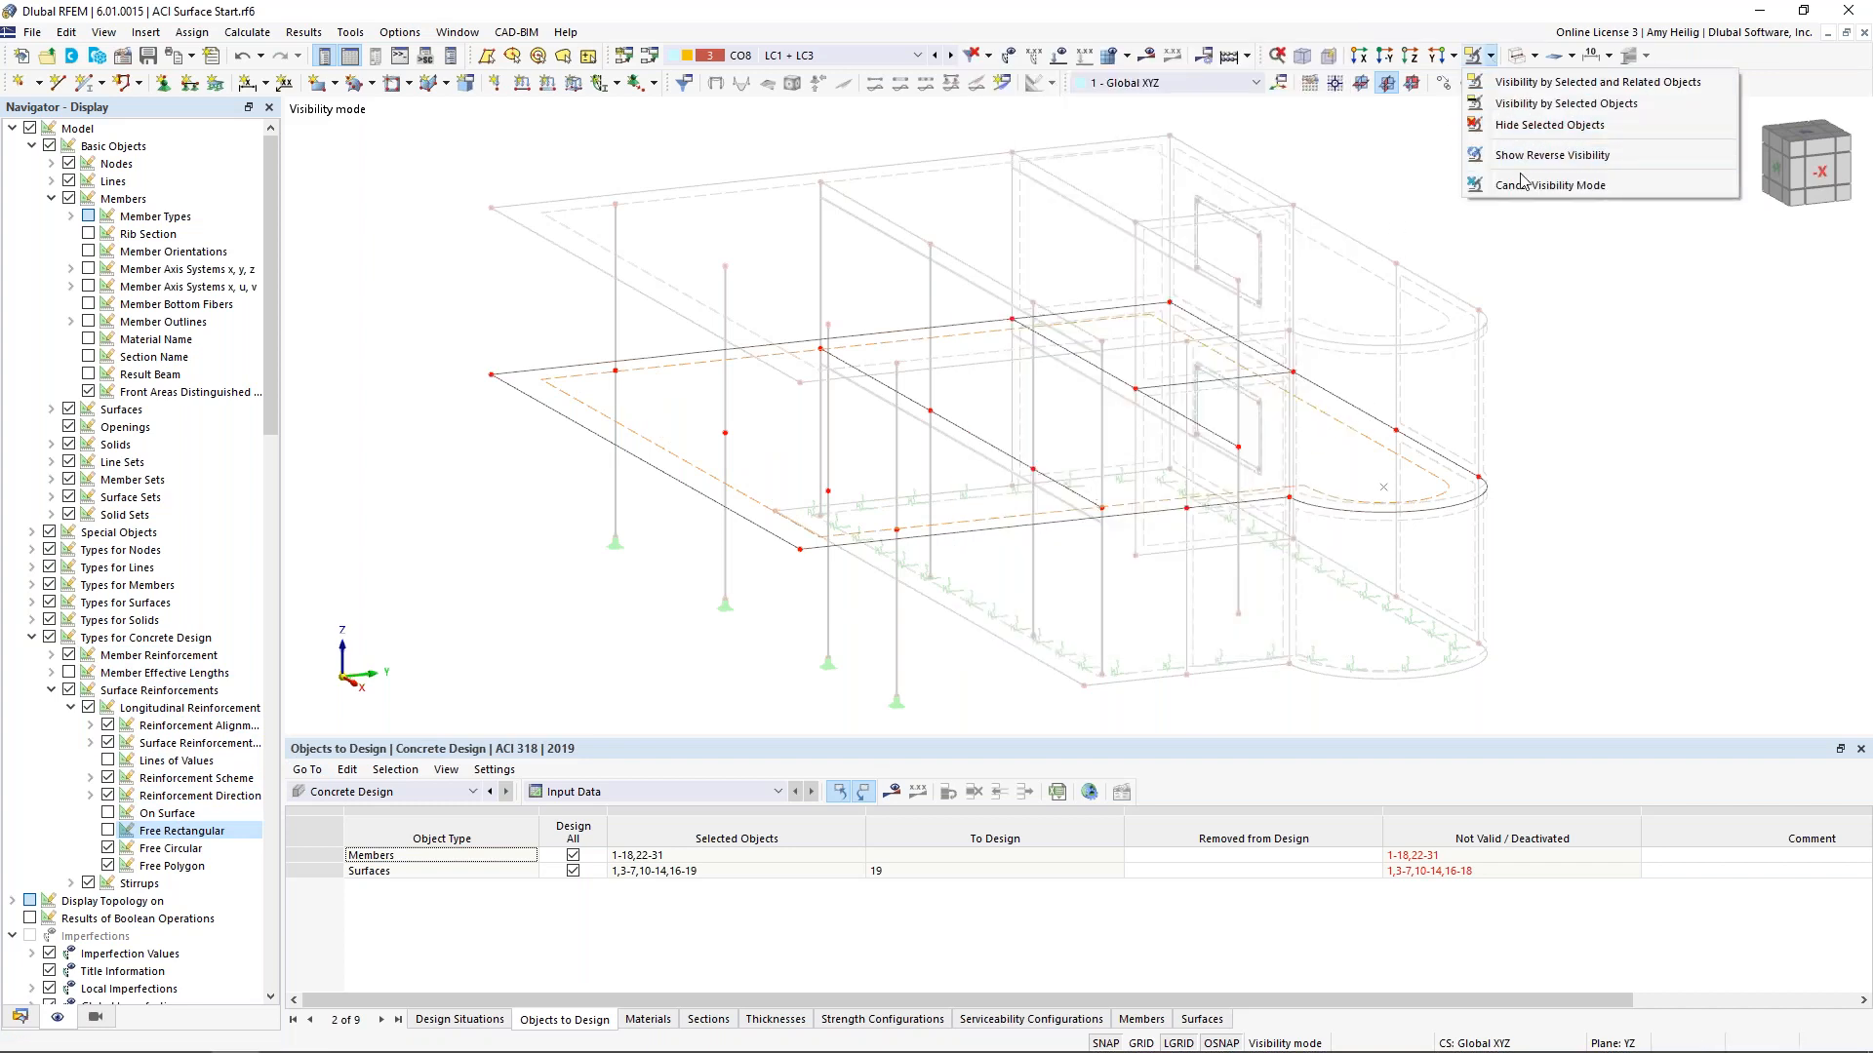
pyautogui.click(1526, 187)
# Switch the model display to the transparent rendering and view the ribs beneath the floor slabs
pyautogui.click(1533, 55)
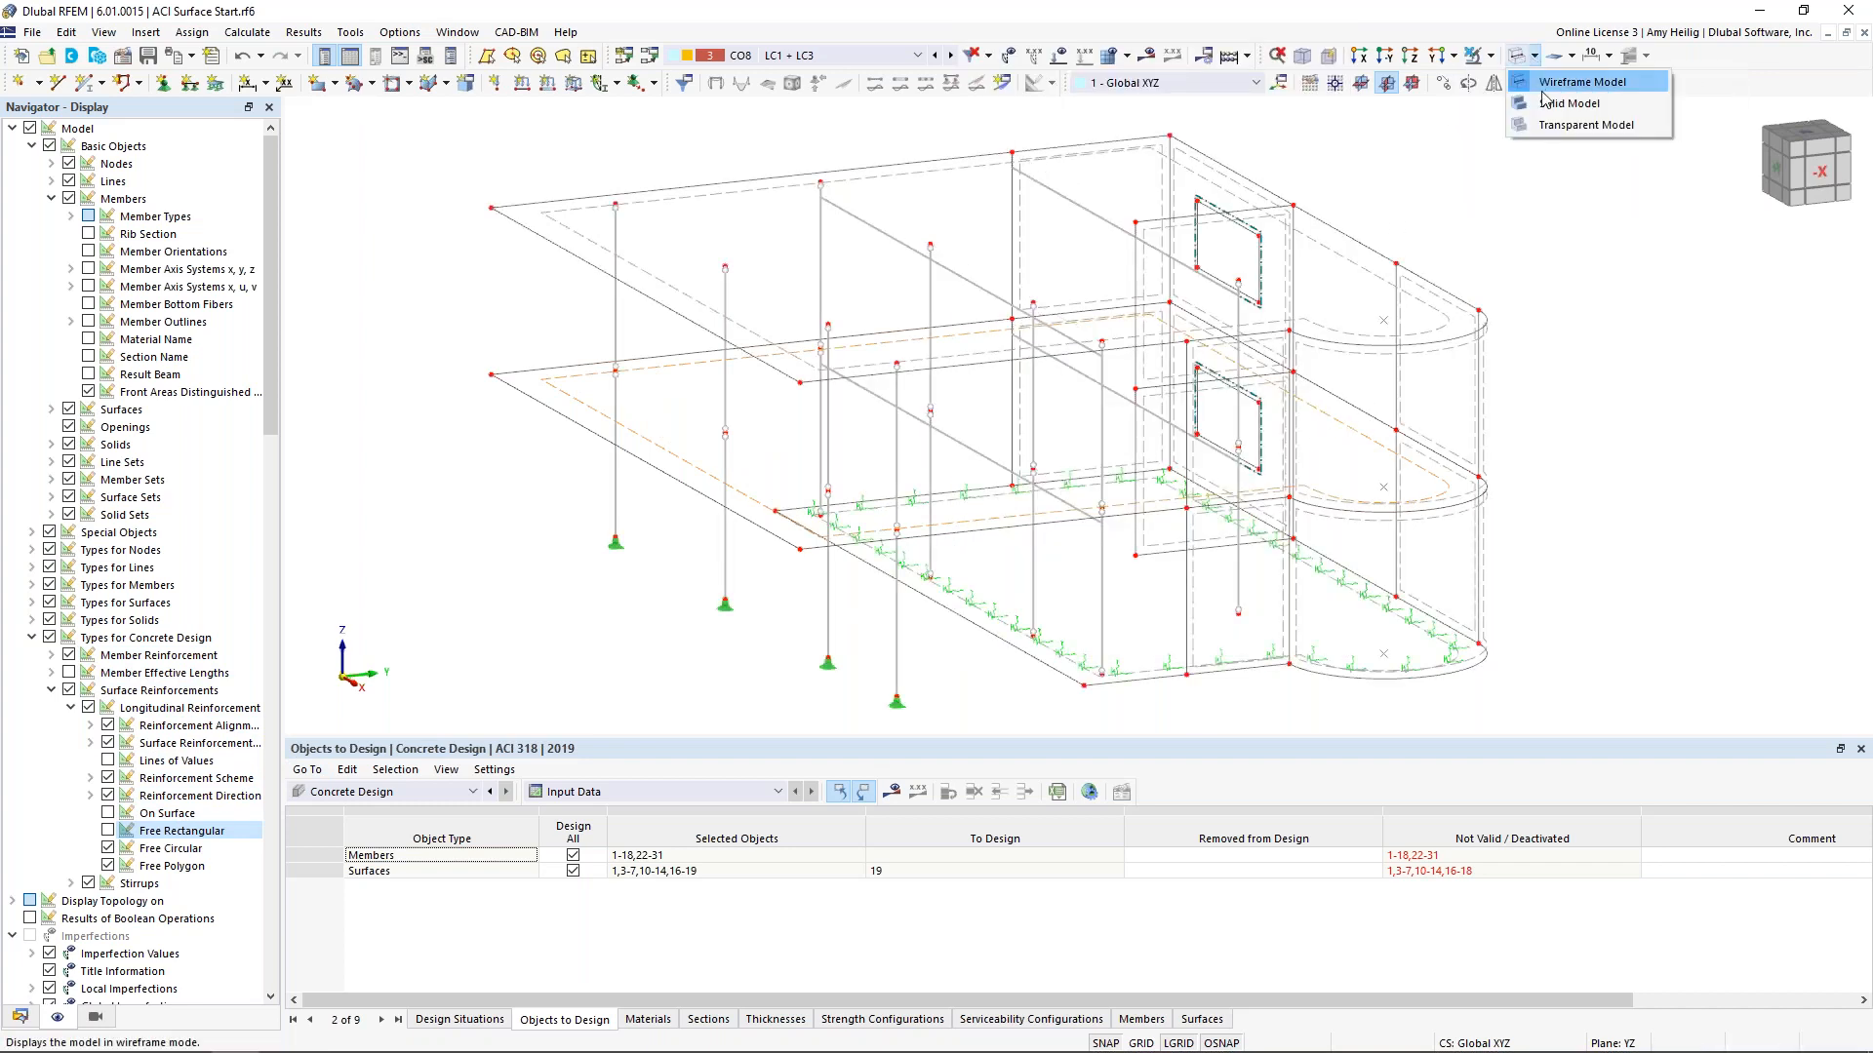
pyautogui.click(1551, 127)
pyautogui.click(1635, 476)
pyautogui.moveTo(1638, 478); pyautogui.dragTo(1559, 451, button='middle')
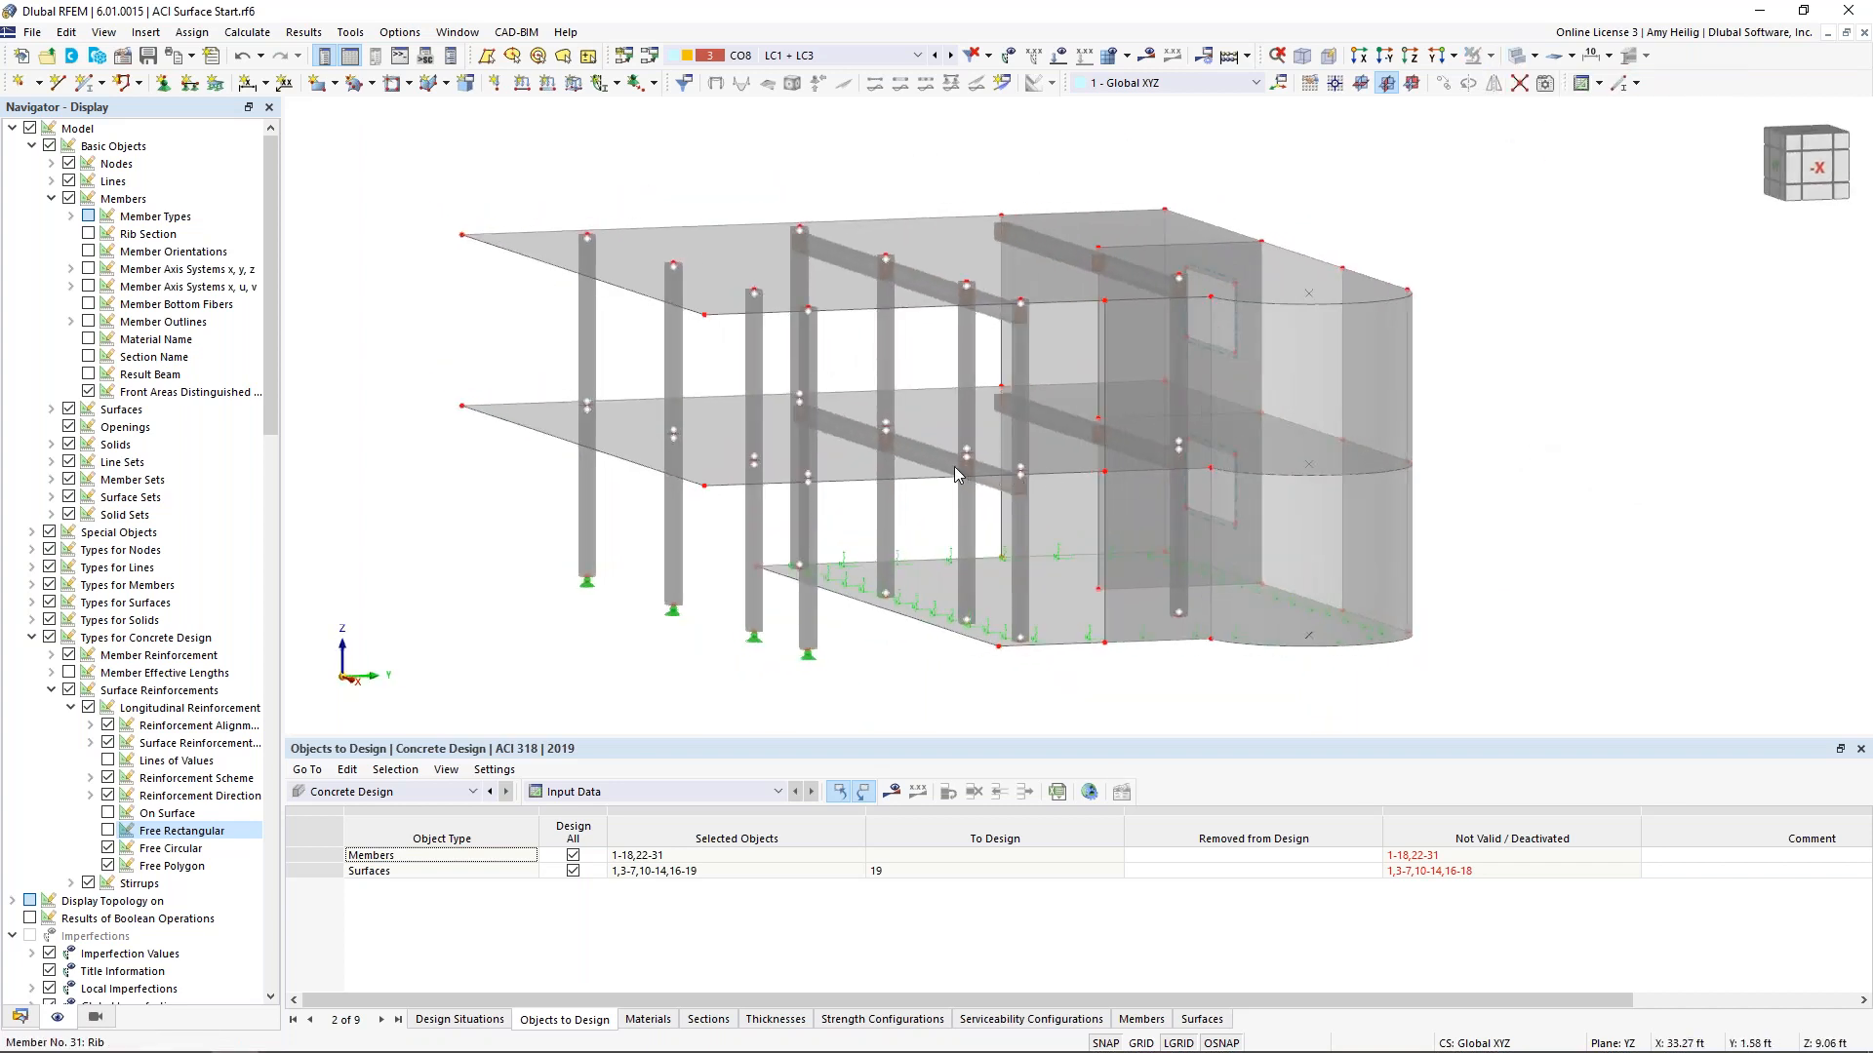
pyautogui.scroll(3, 814, 458)
pyautogui.keyDown('ctrl'); pyautogui.moveTo(922, 456); pyautogui.dragTo(940, 509, button='middle'); pyautogui.keyUp('ctrl')
pyautogui.scroll(-2, 922, 572)
pyautogui.scroll(-2, 917, 491)
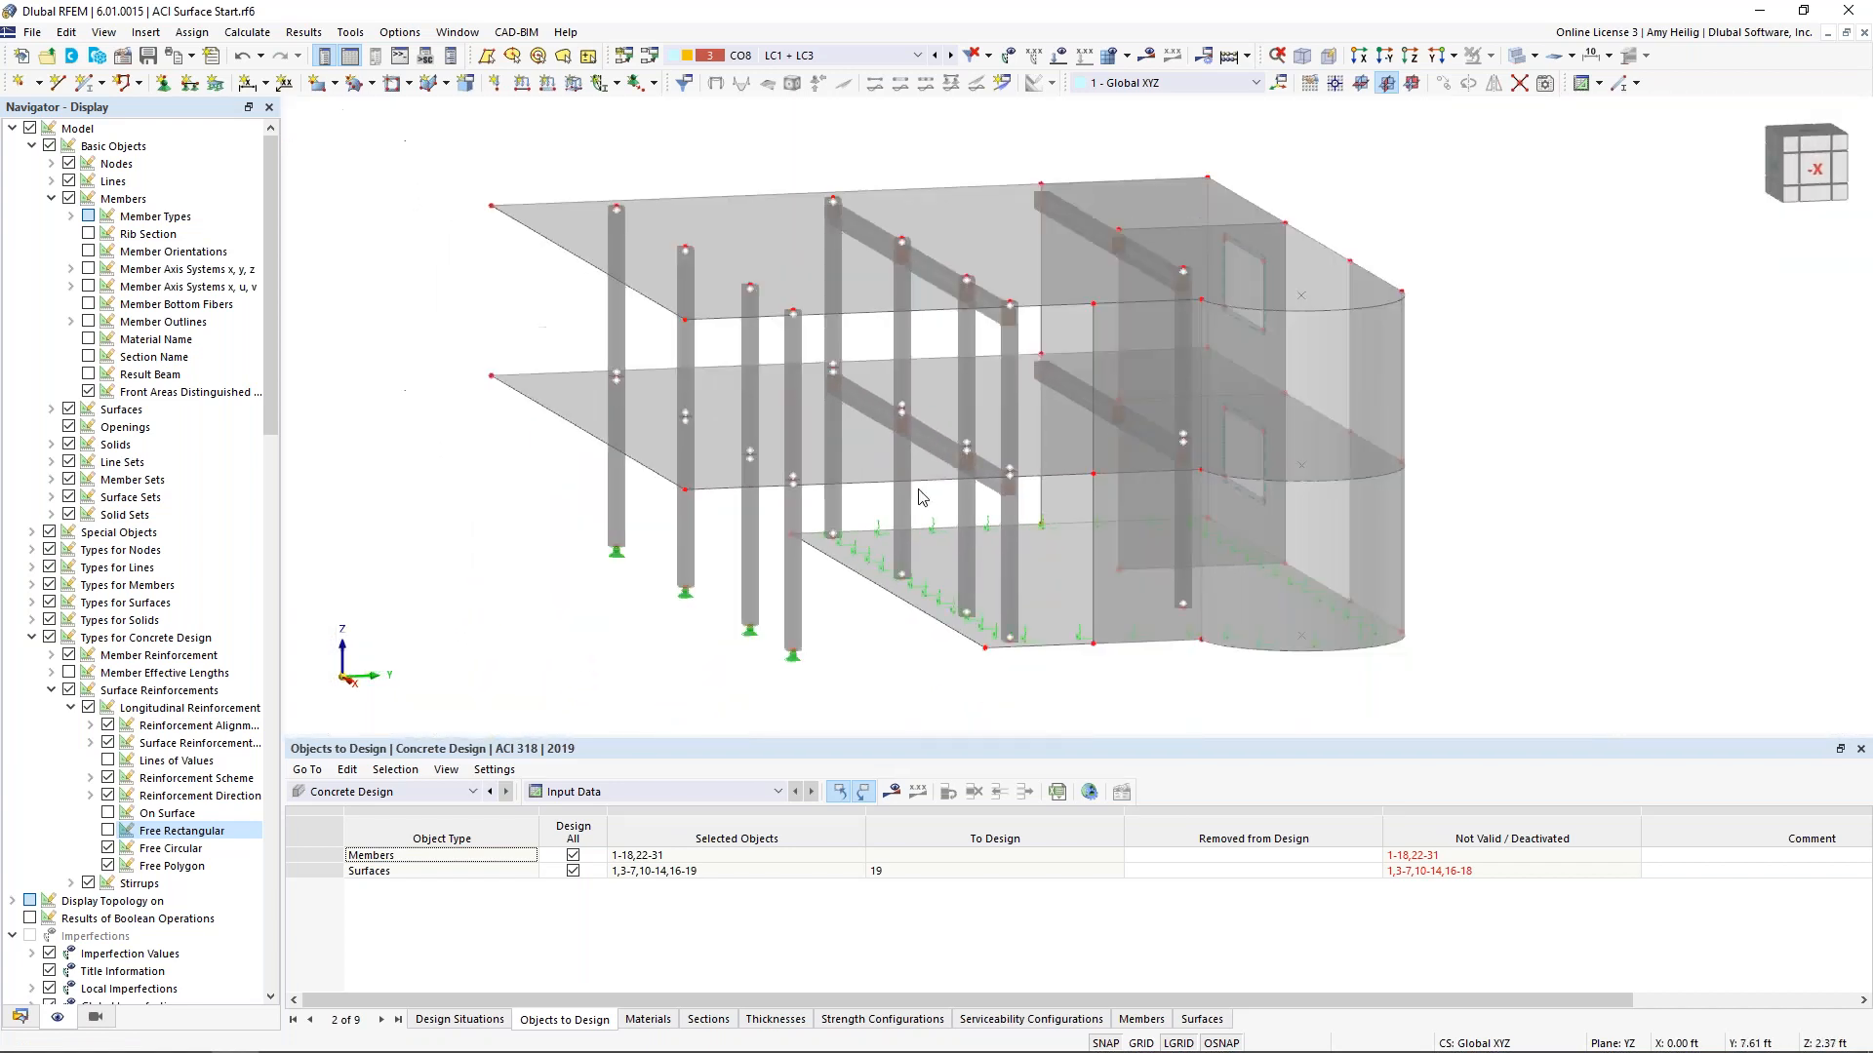
# For rib member 29 under the lower slab, end the first flange segment at 85% and set its width to Lref/8
pyautogui.doubleClick(875, 410)
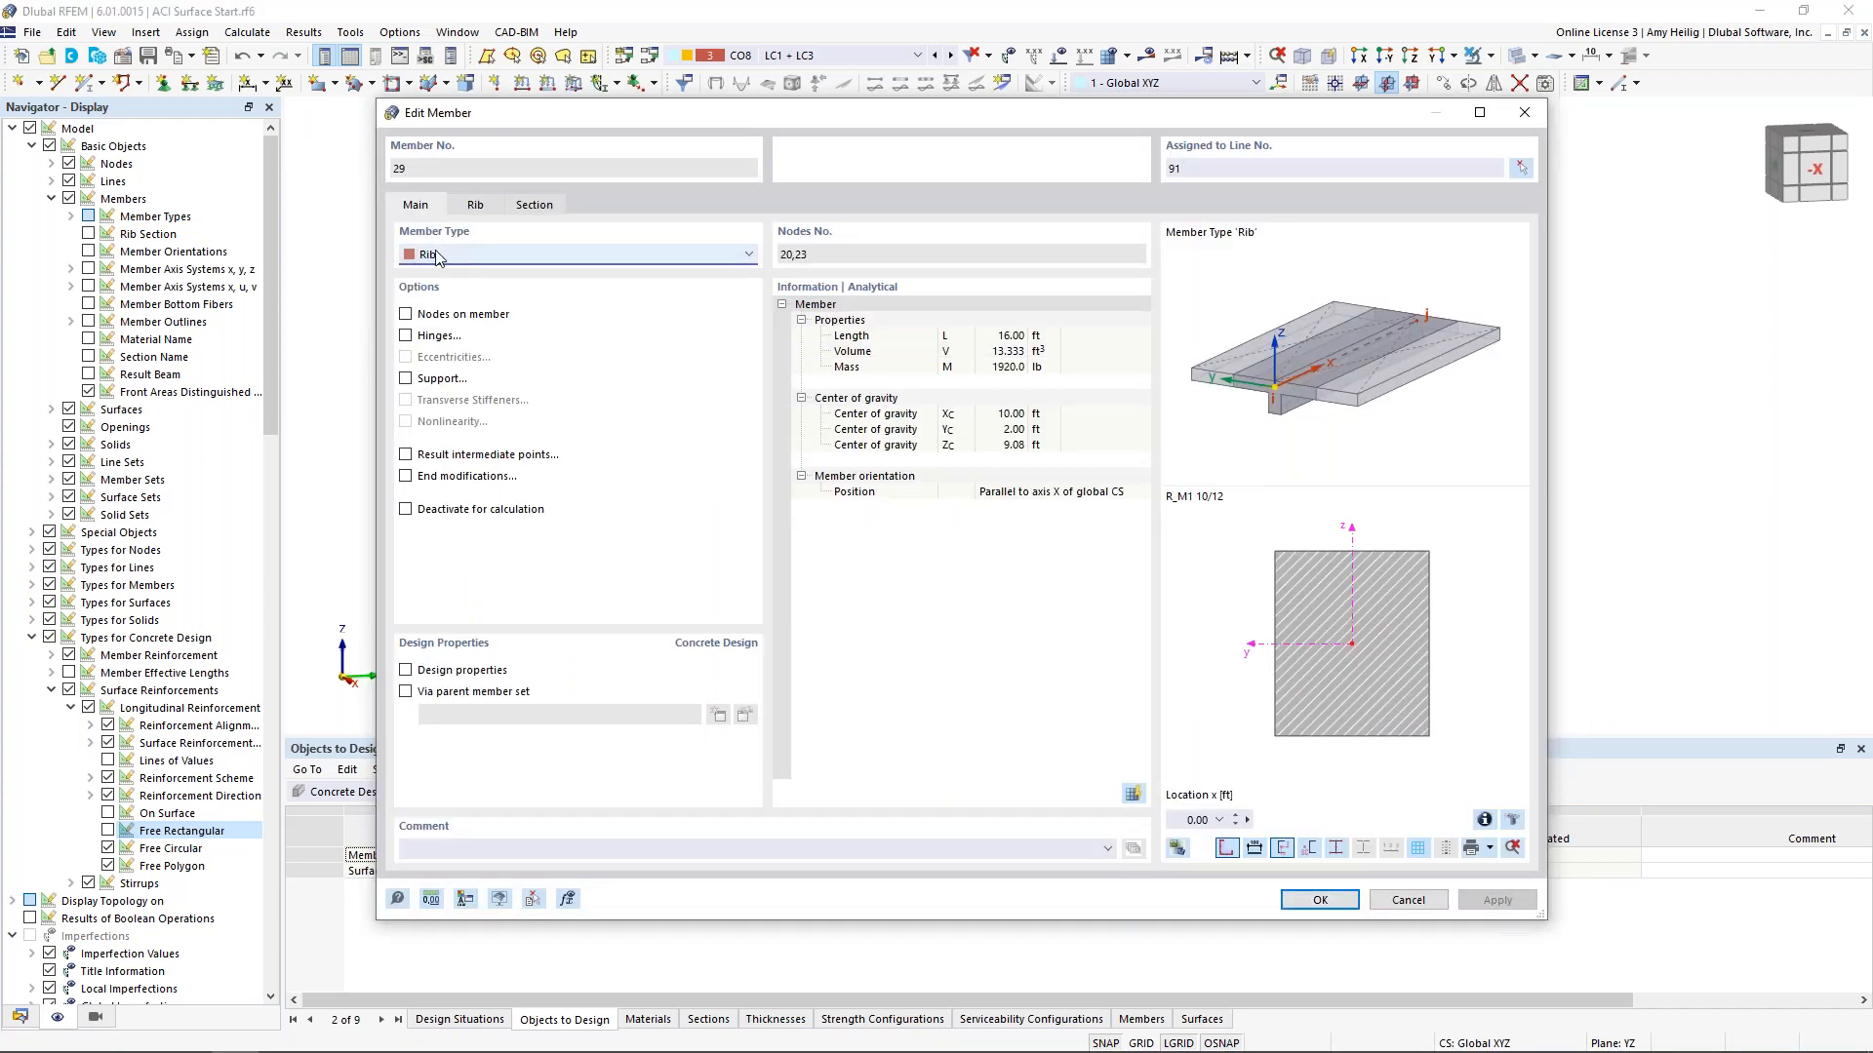
pyautogui.click(475, 205)
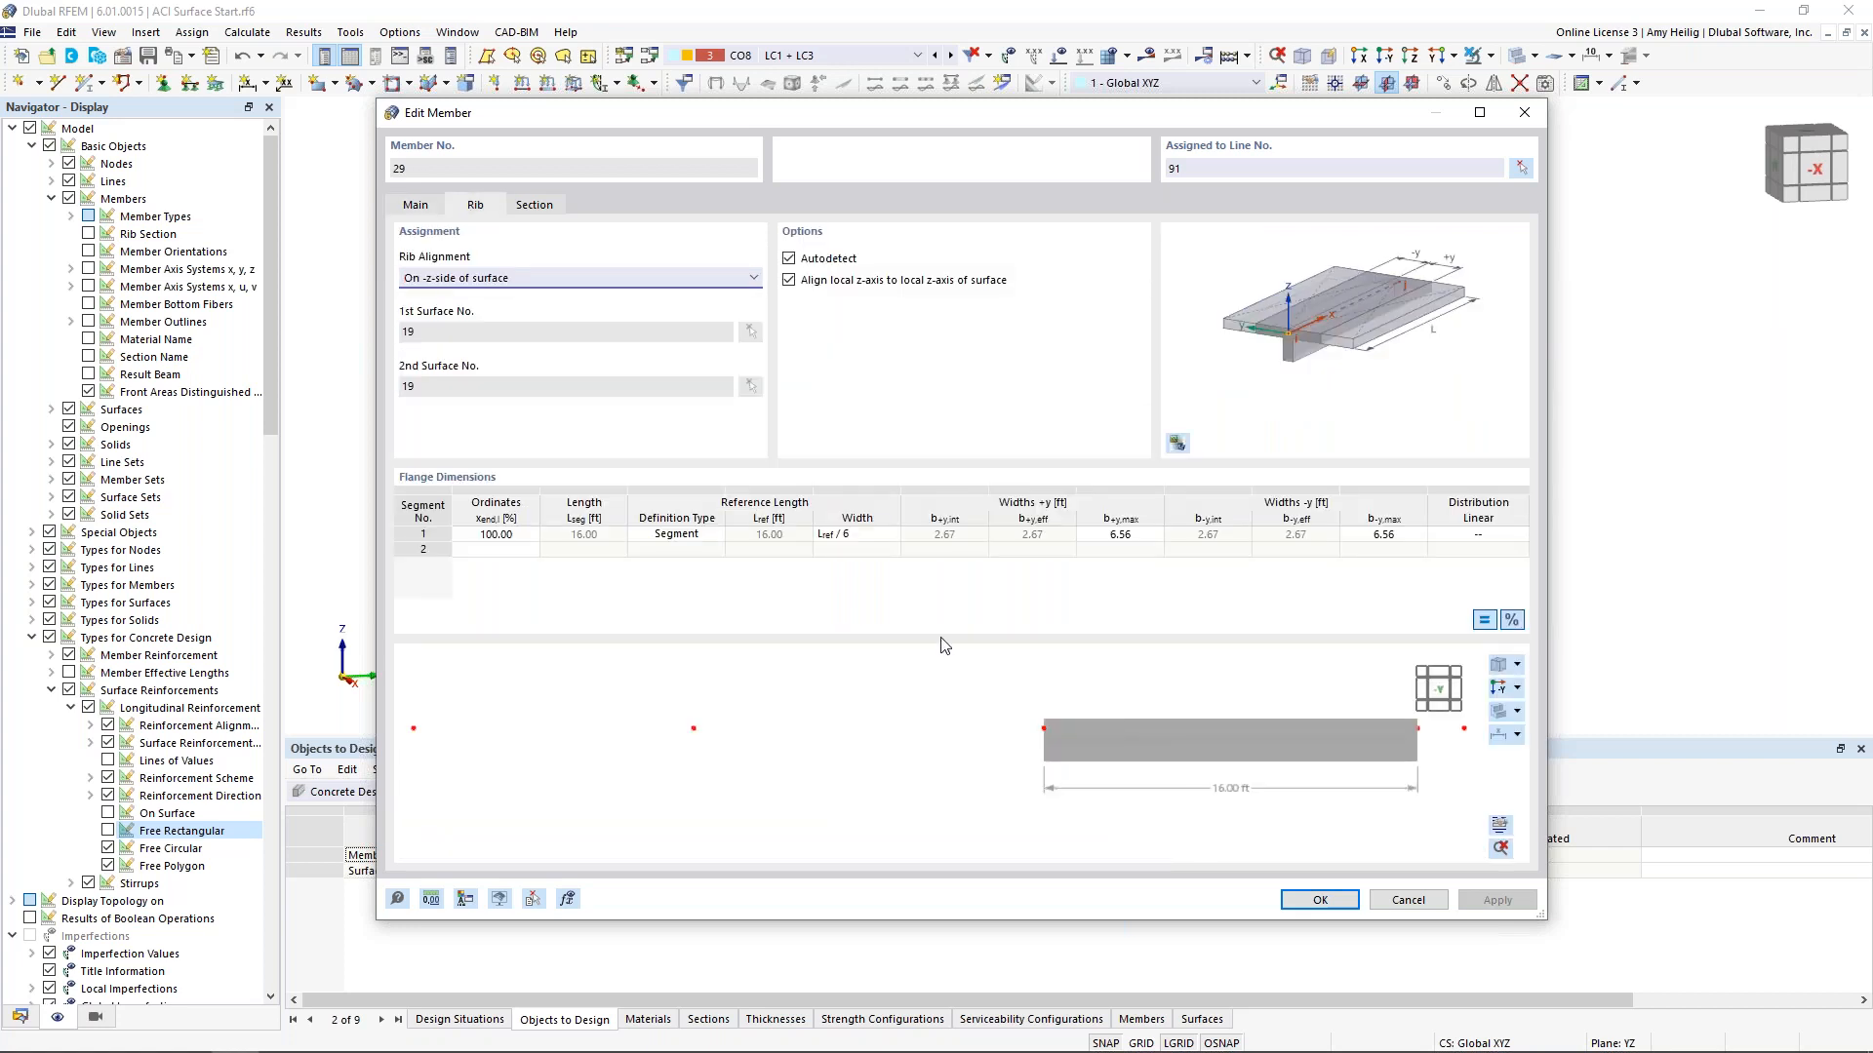
pyautogui.click(1498, 664)
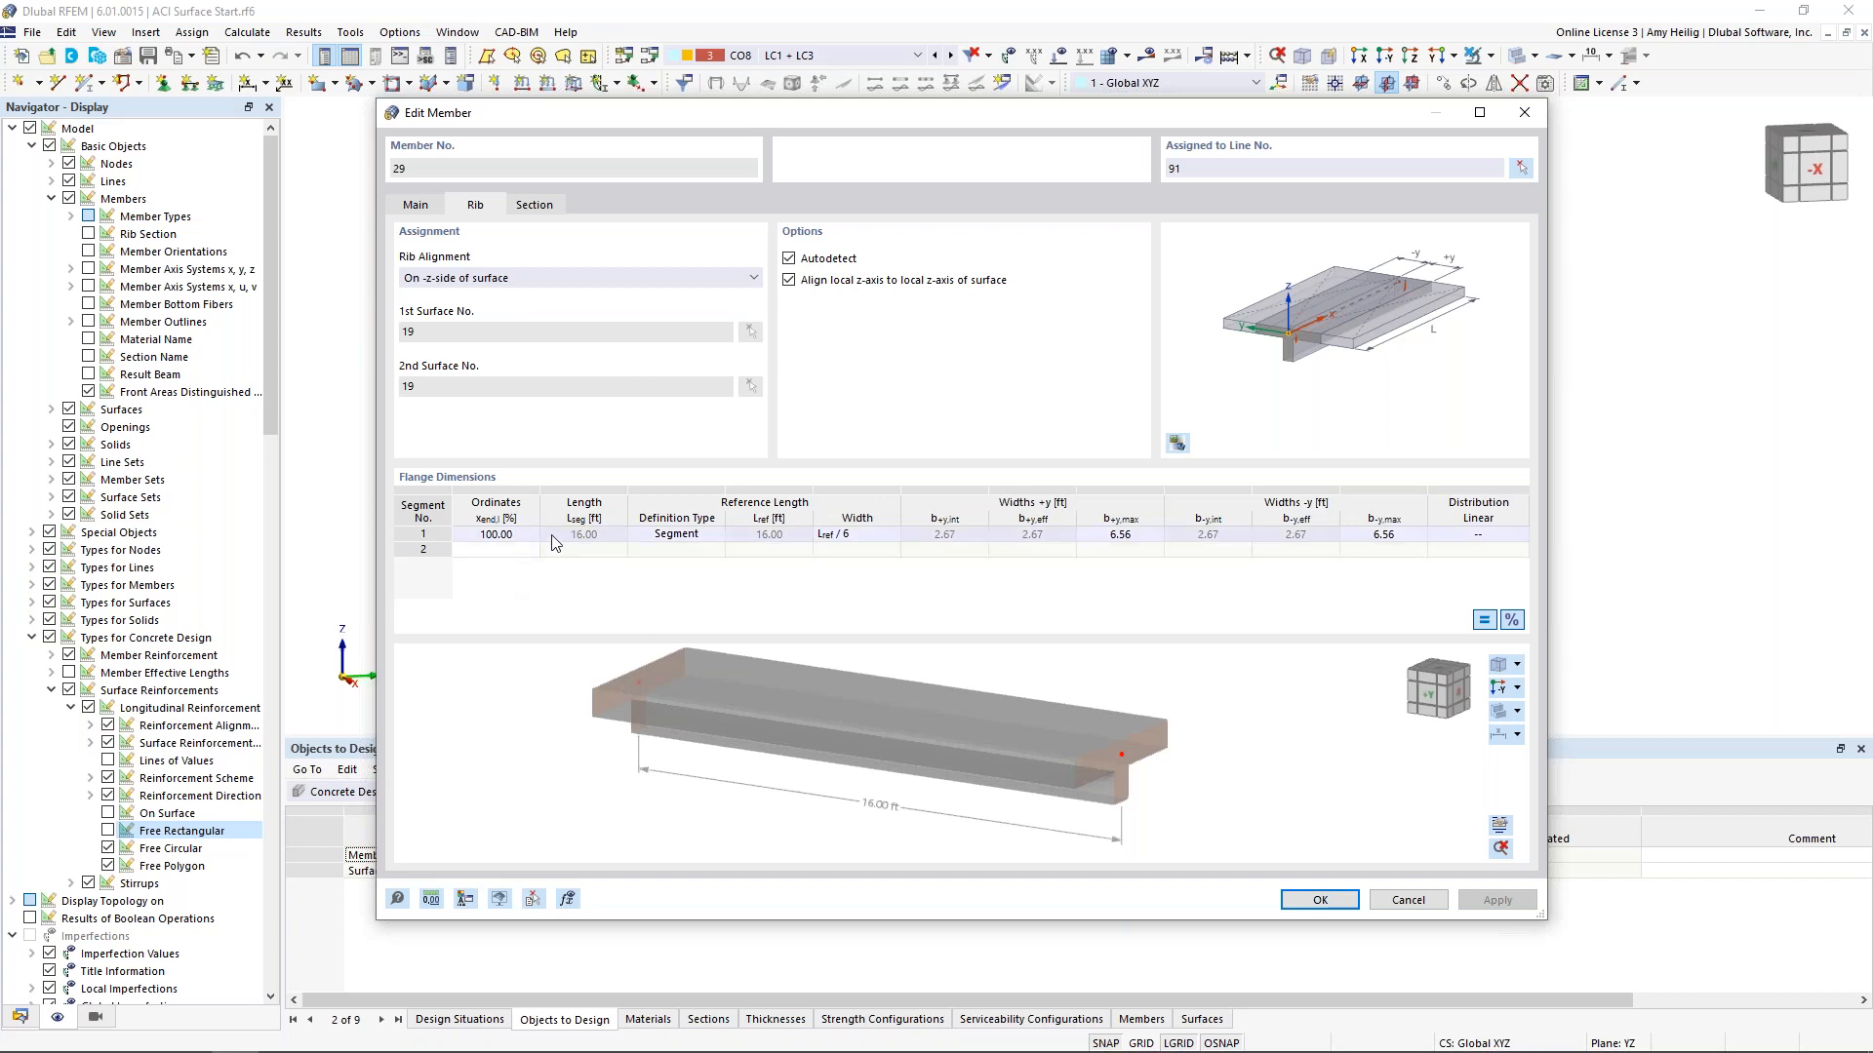
pyautogui.click(516, 538)
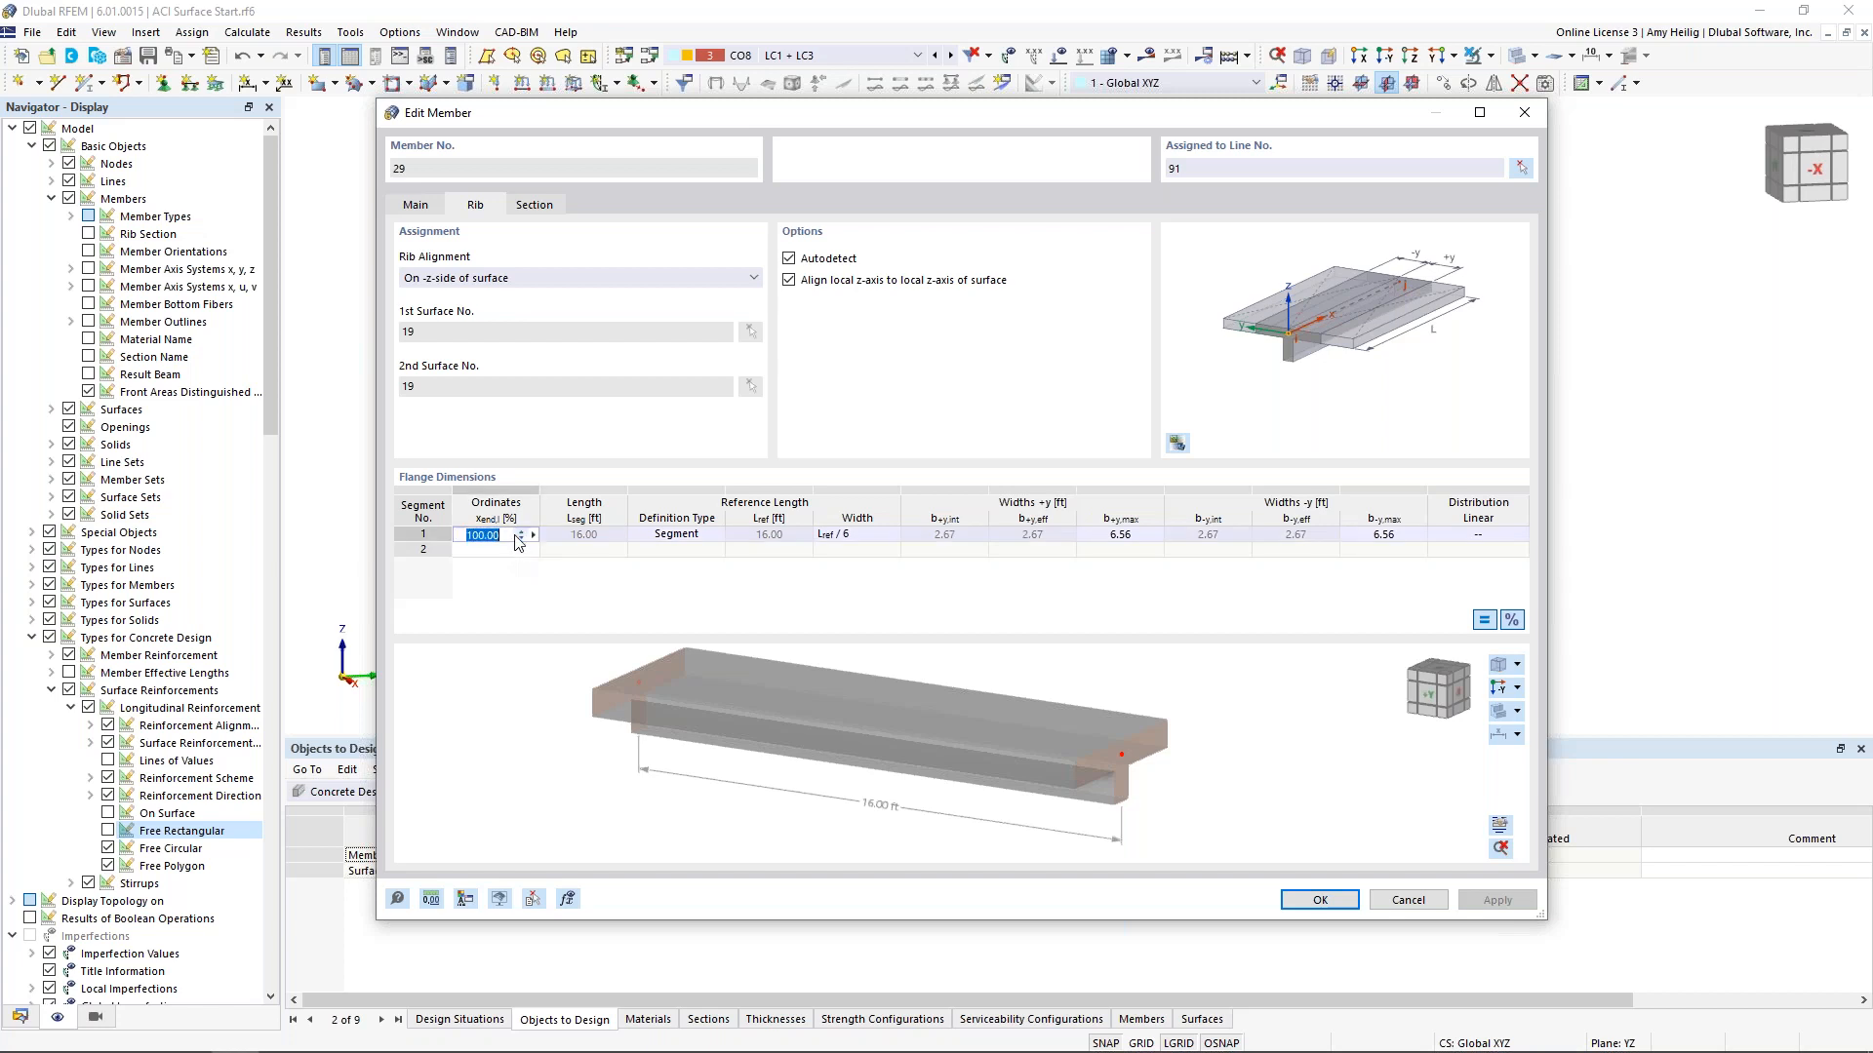
pyautogui.write('85')
pyautogui.click(692, 536)
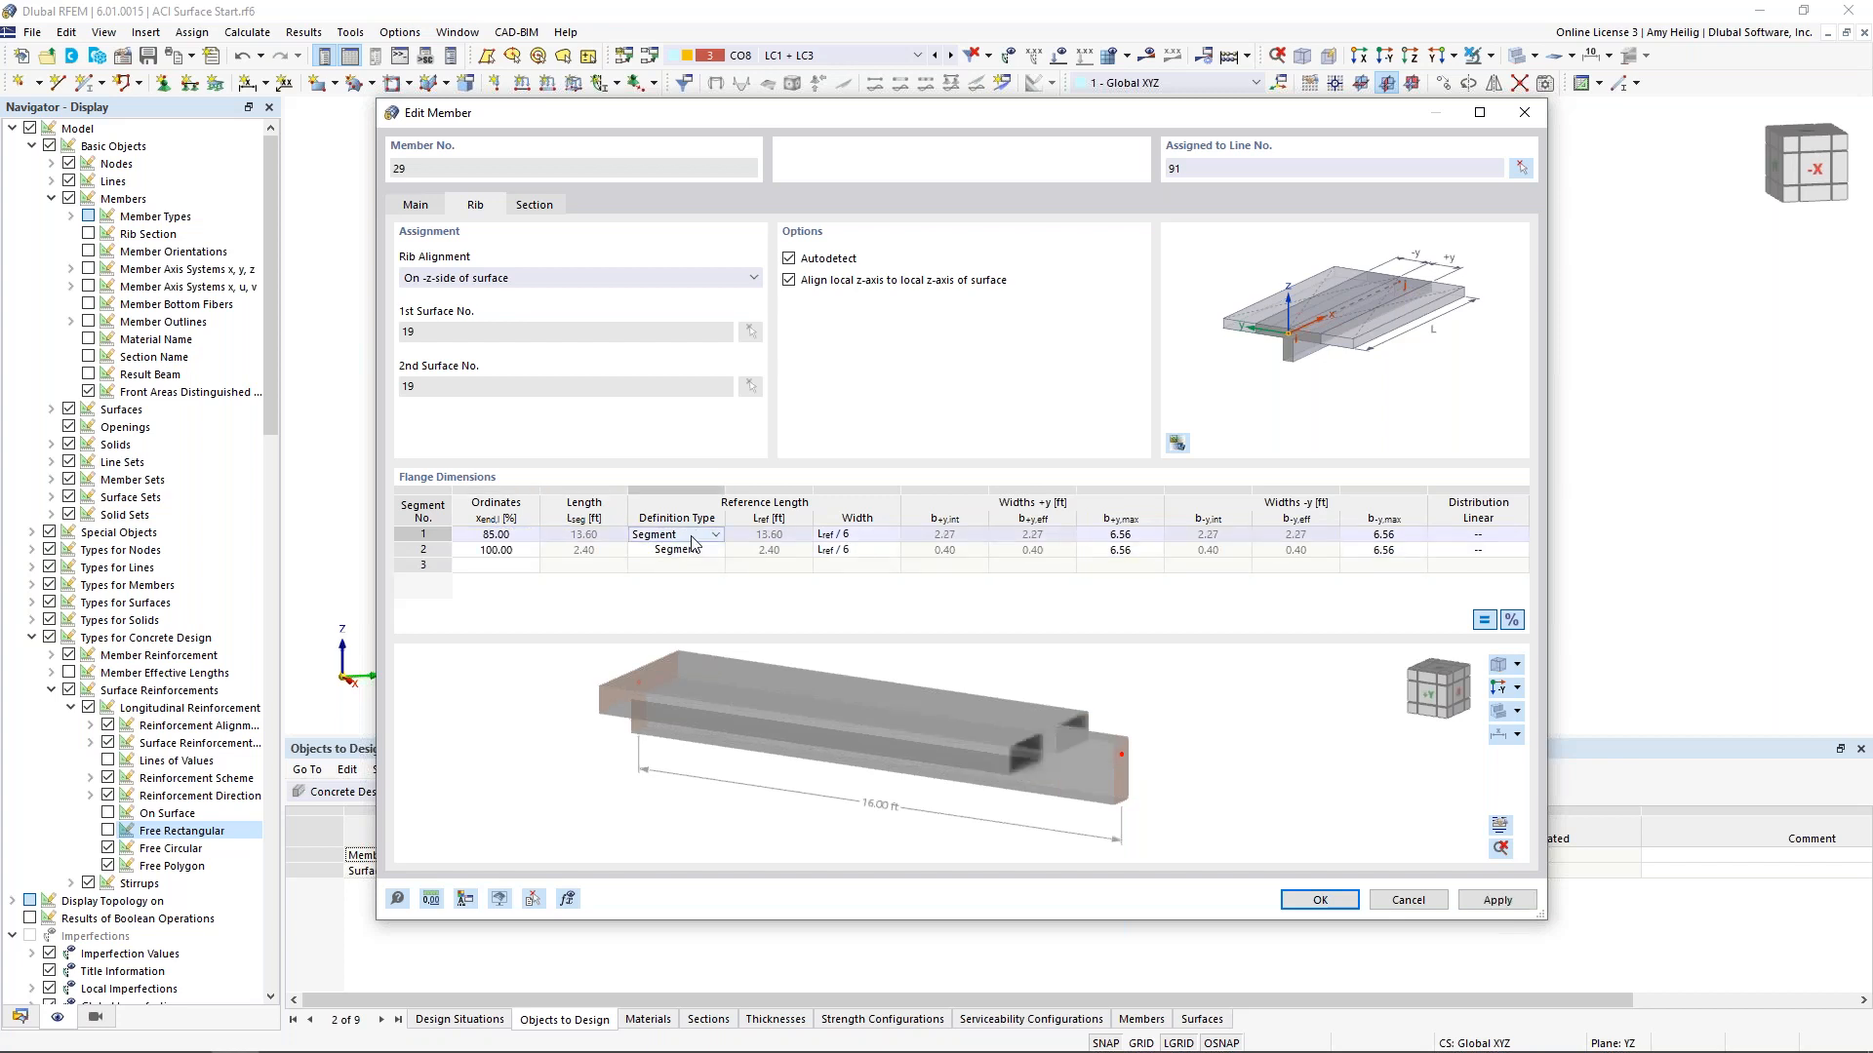
pyautogui.click(845, 537)
pyautogui.click(891, 536)
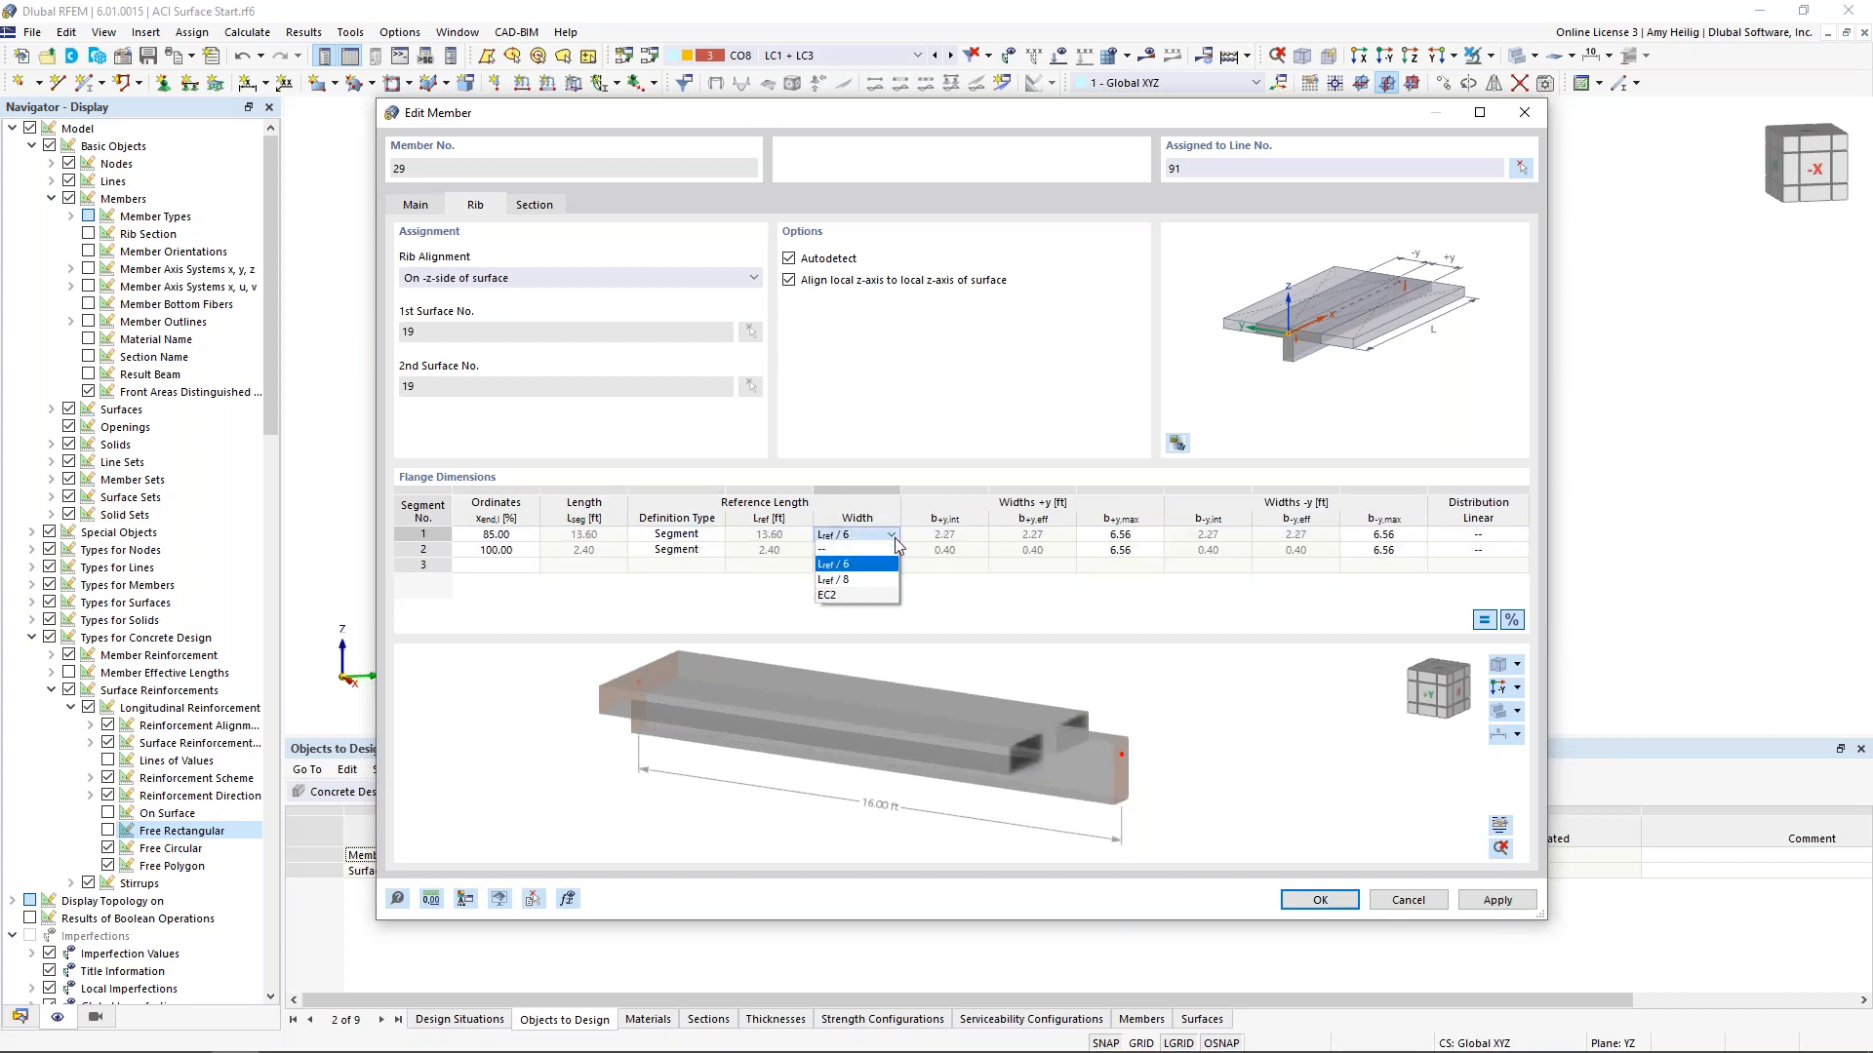
pyautogui.click(882, 581)
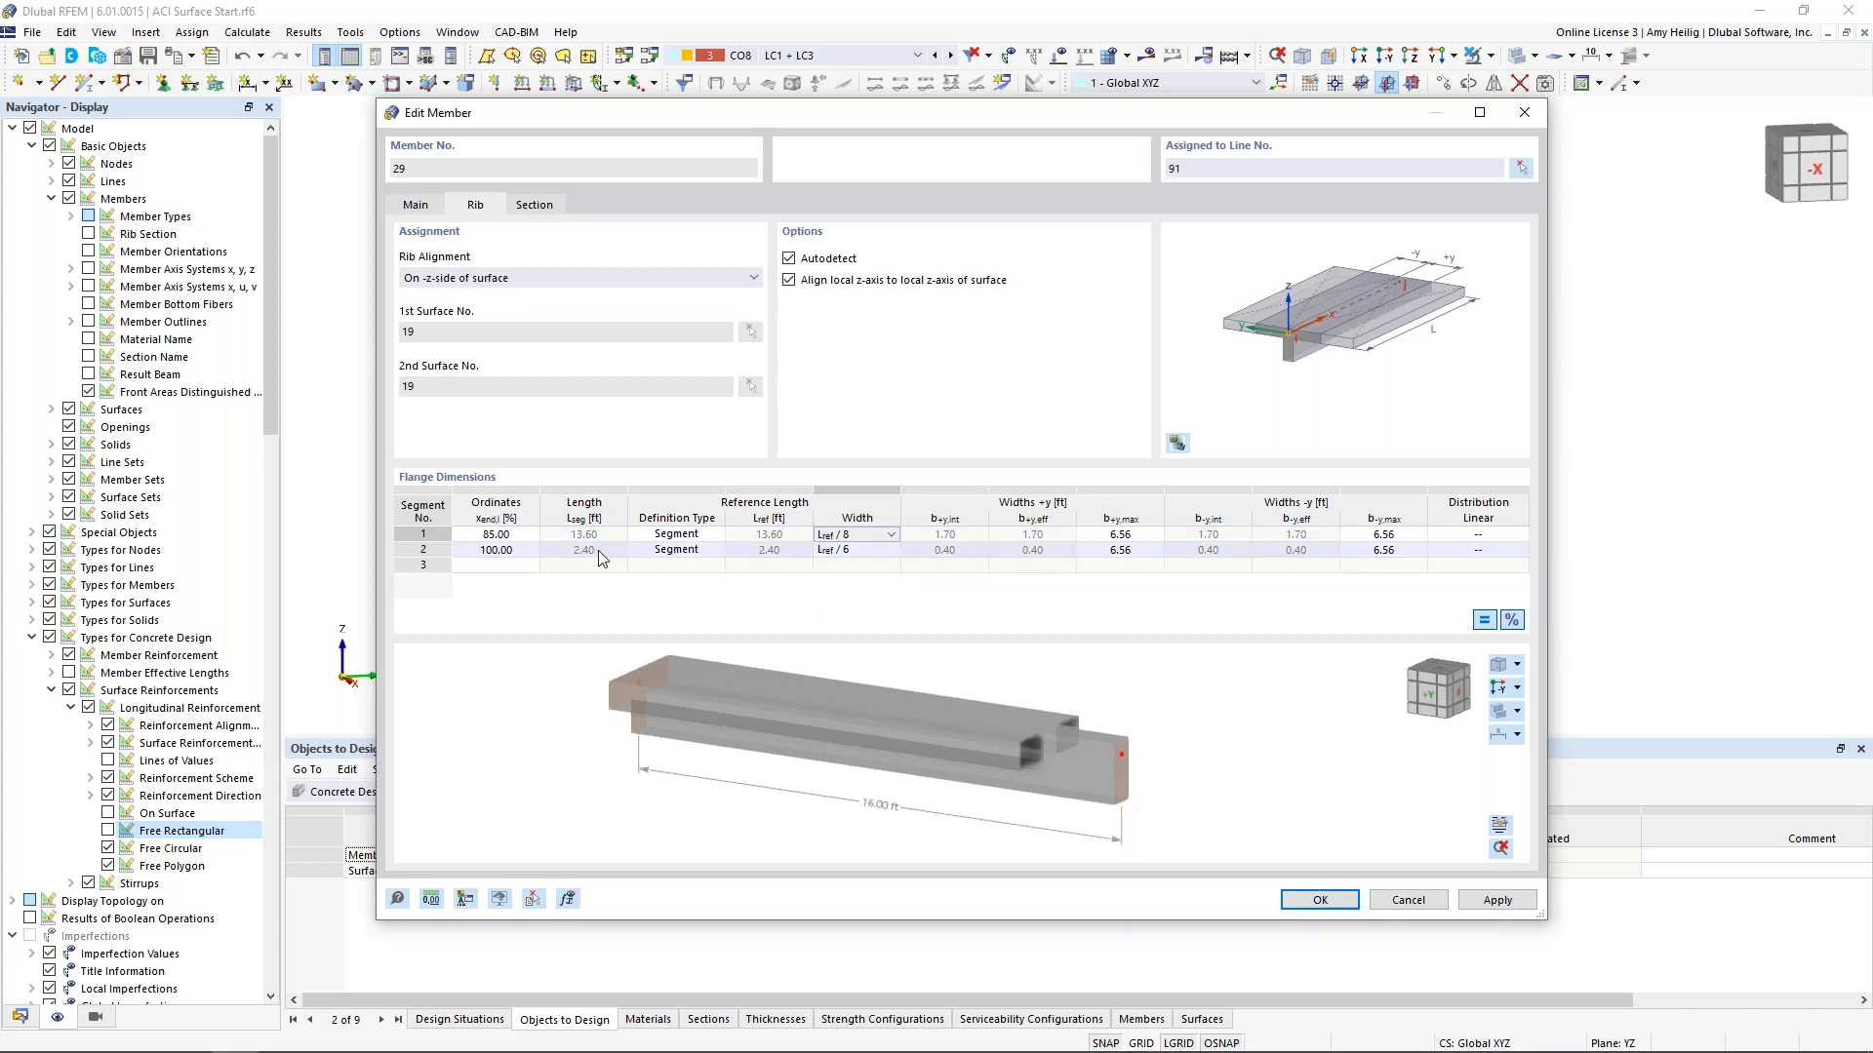
# Give the rib's second flange segment a user-defined reference length of 6 ft and a width of Lref/8
pyautogui.click(663, 551)
pyautogui.click(681, 552)
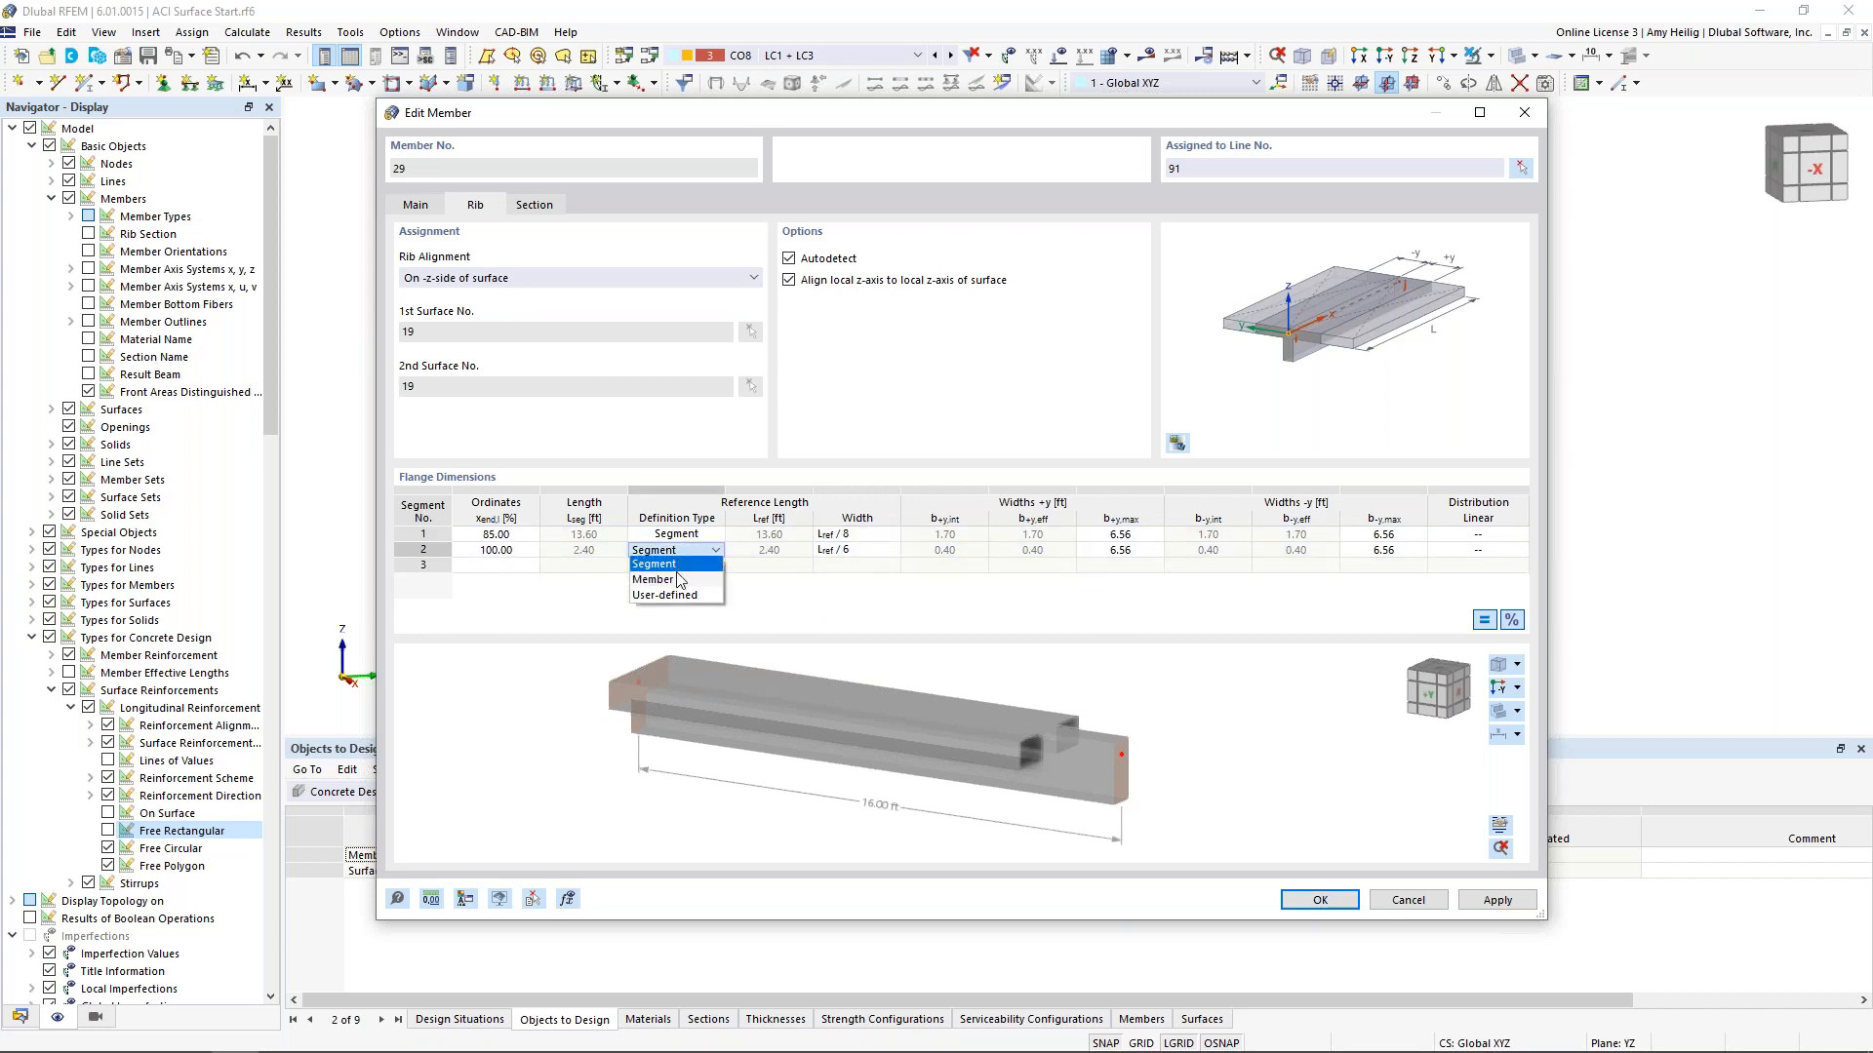
pyautogui.click(683, 595)
pyautogui.press('Tab')
pyautogui.write('6')
pyautogui.click(841, 552)
pyautogui.click(893, 552)
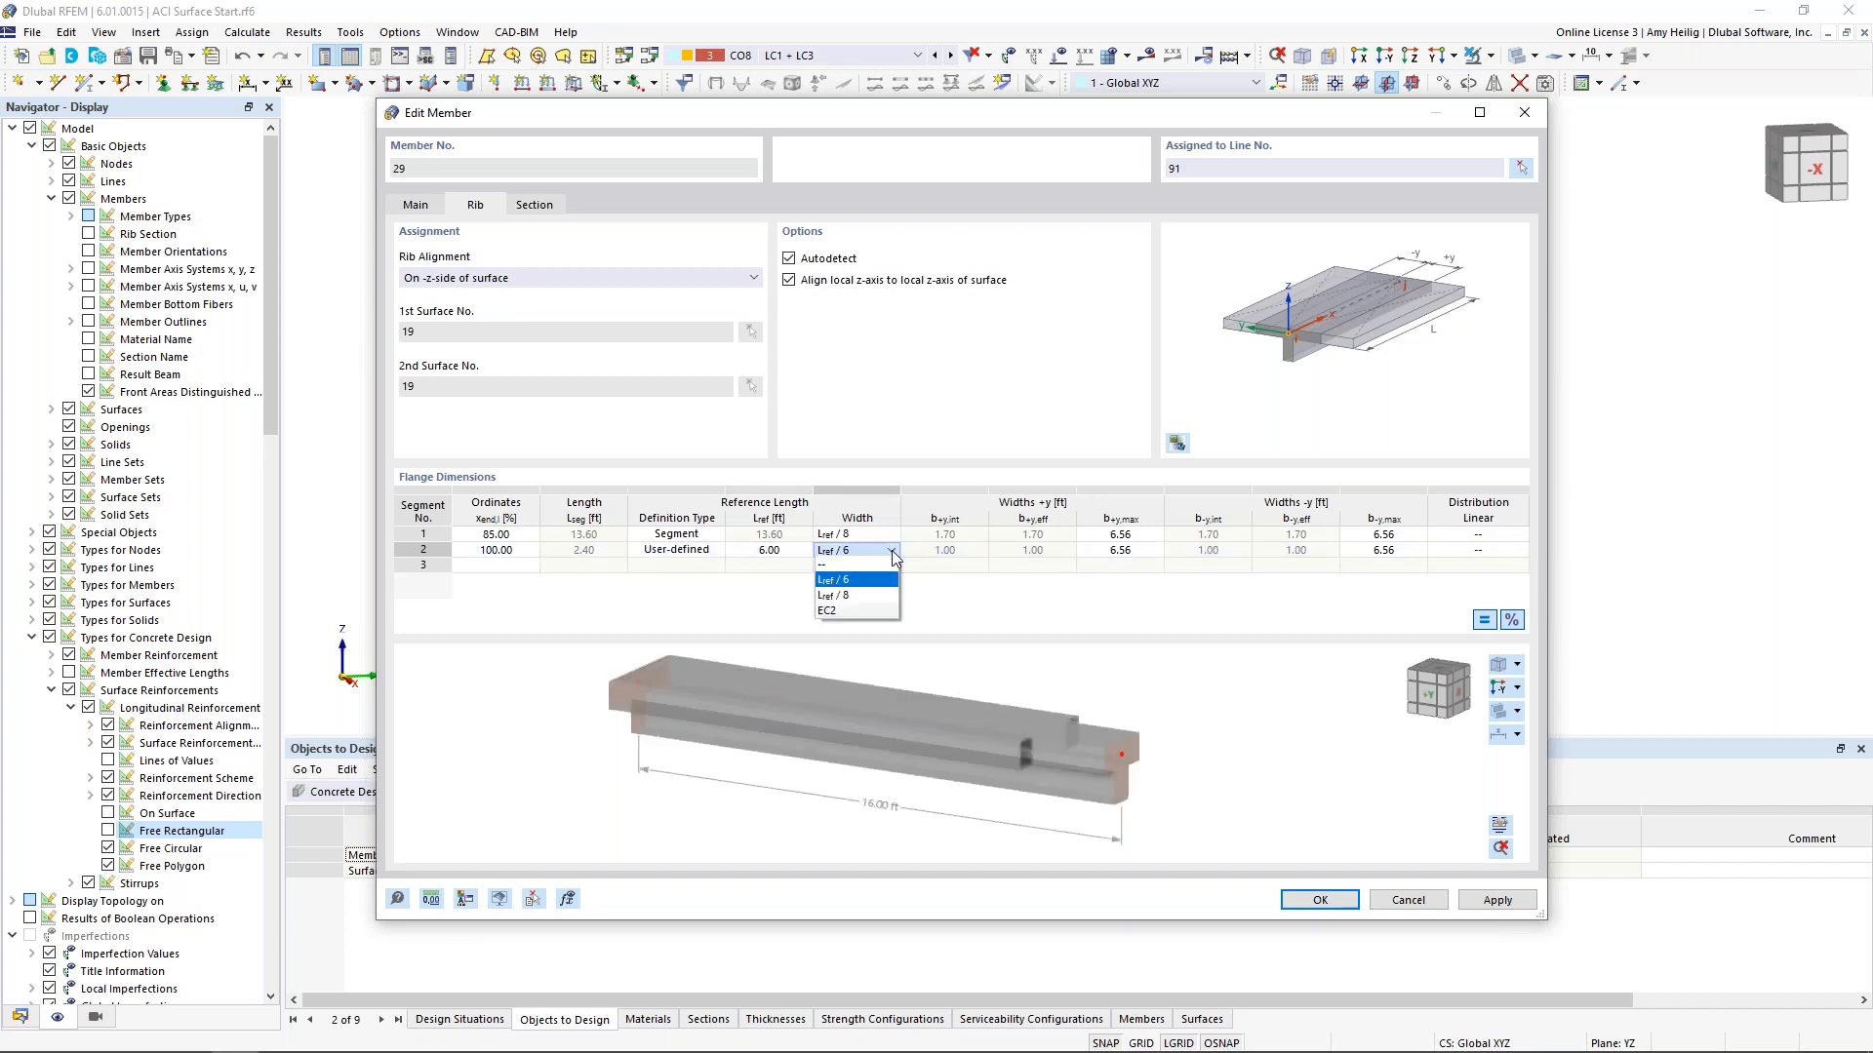
pyautogui.click(884, 595)
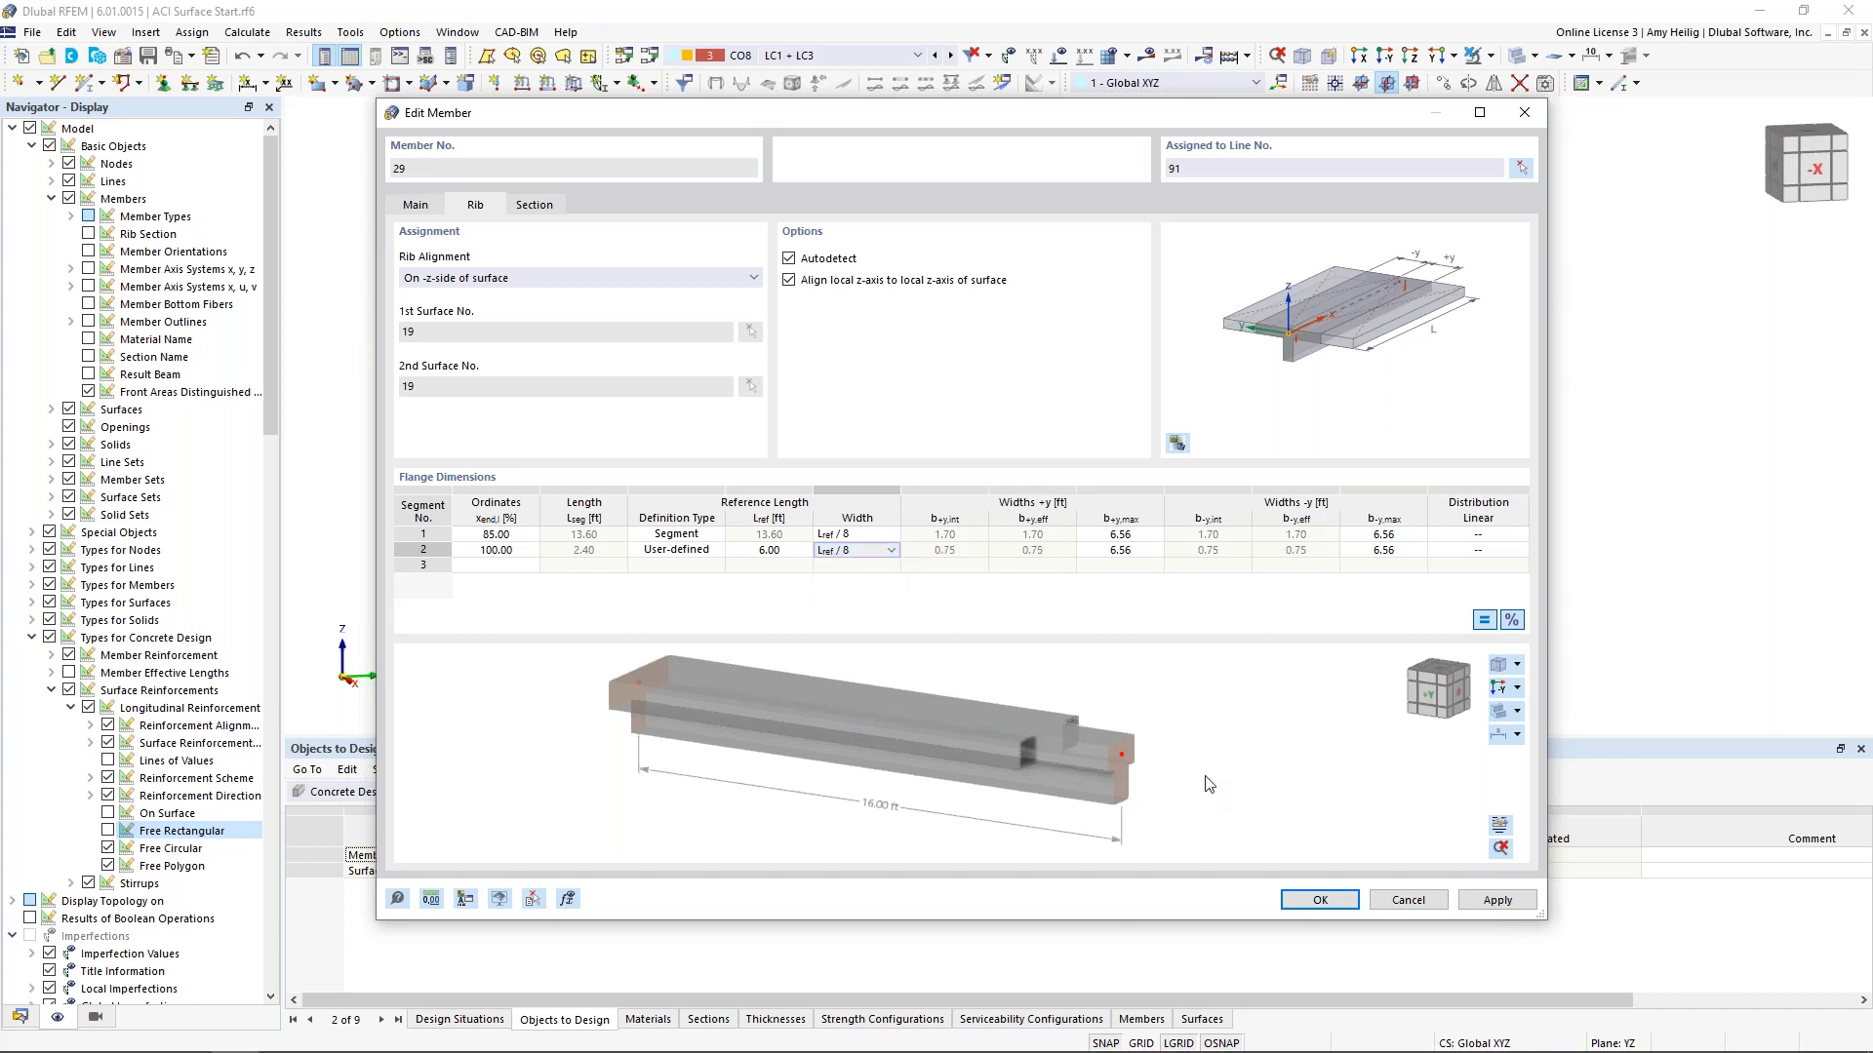
pyautogui.scroll(5, 1038, 727)
pyautogui.scroll(-4, 1037, 726)
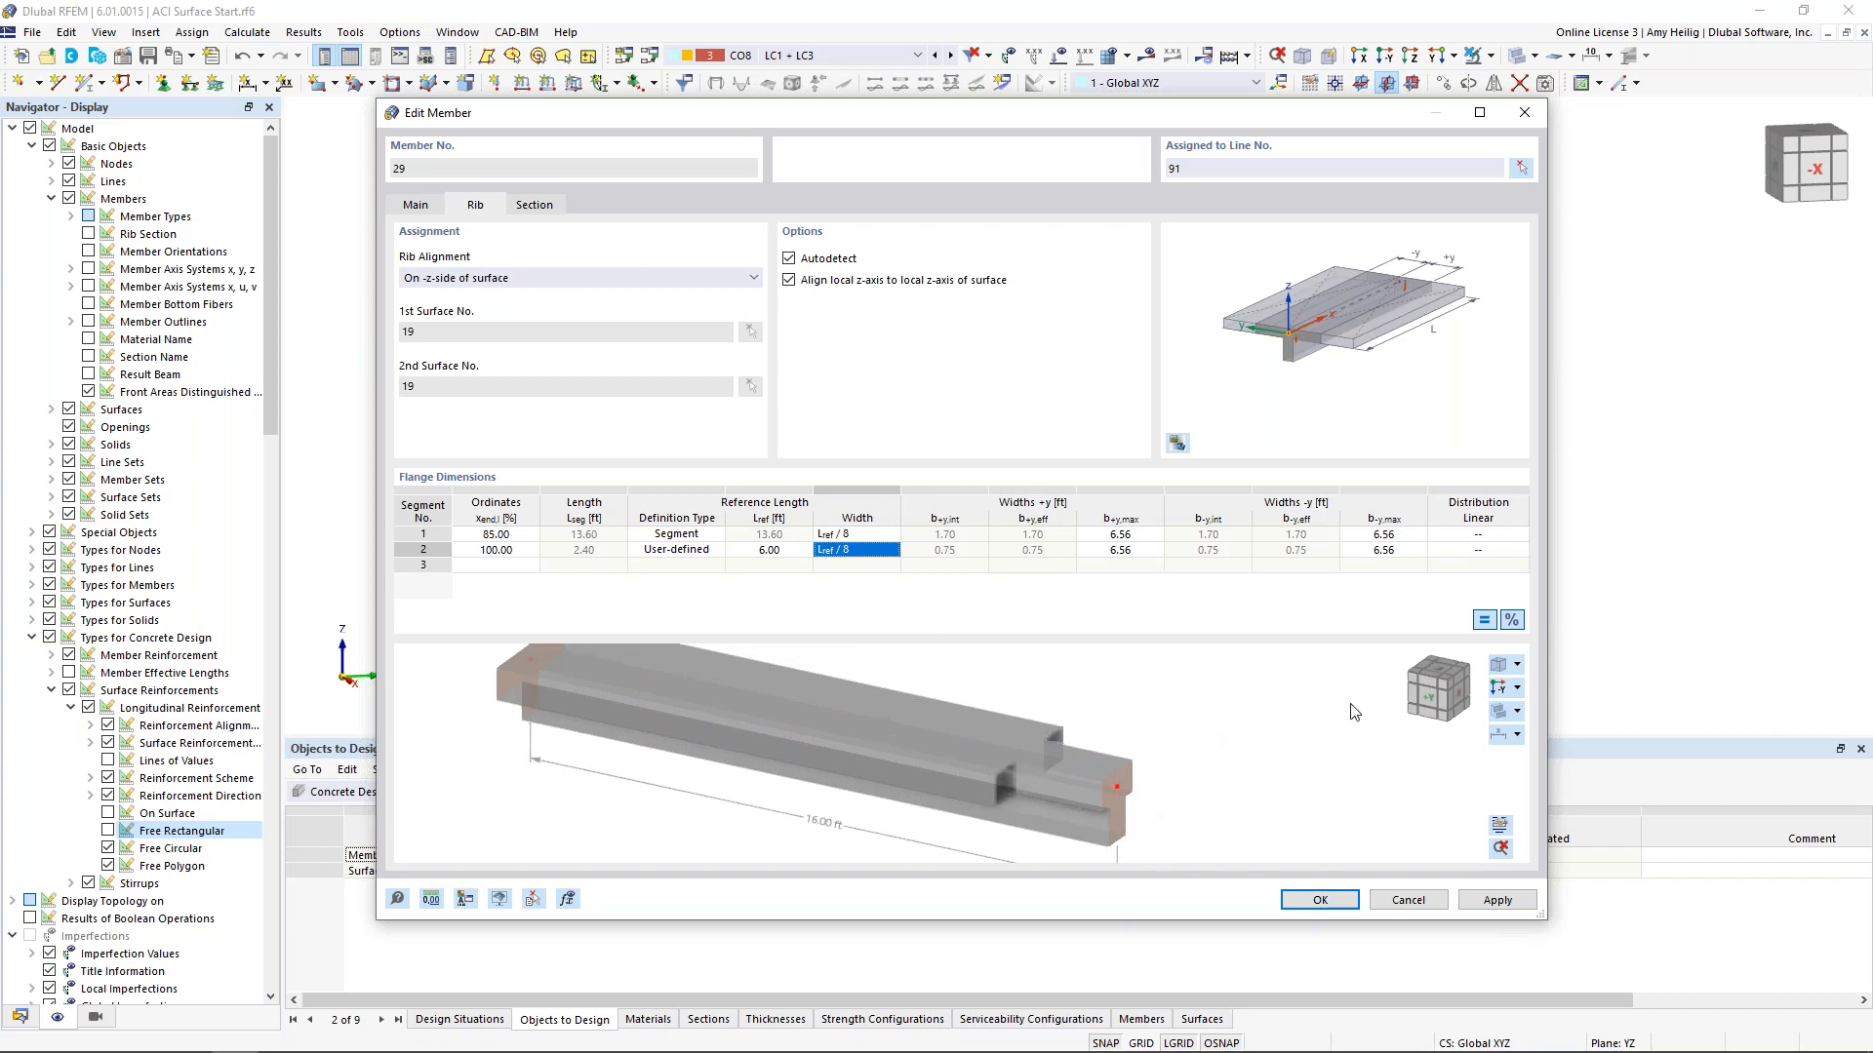
# Set the second flange segment's linear distribution to To End and accept the changes to rib member 29
pyautogui.click(1468, 550)
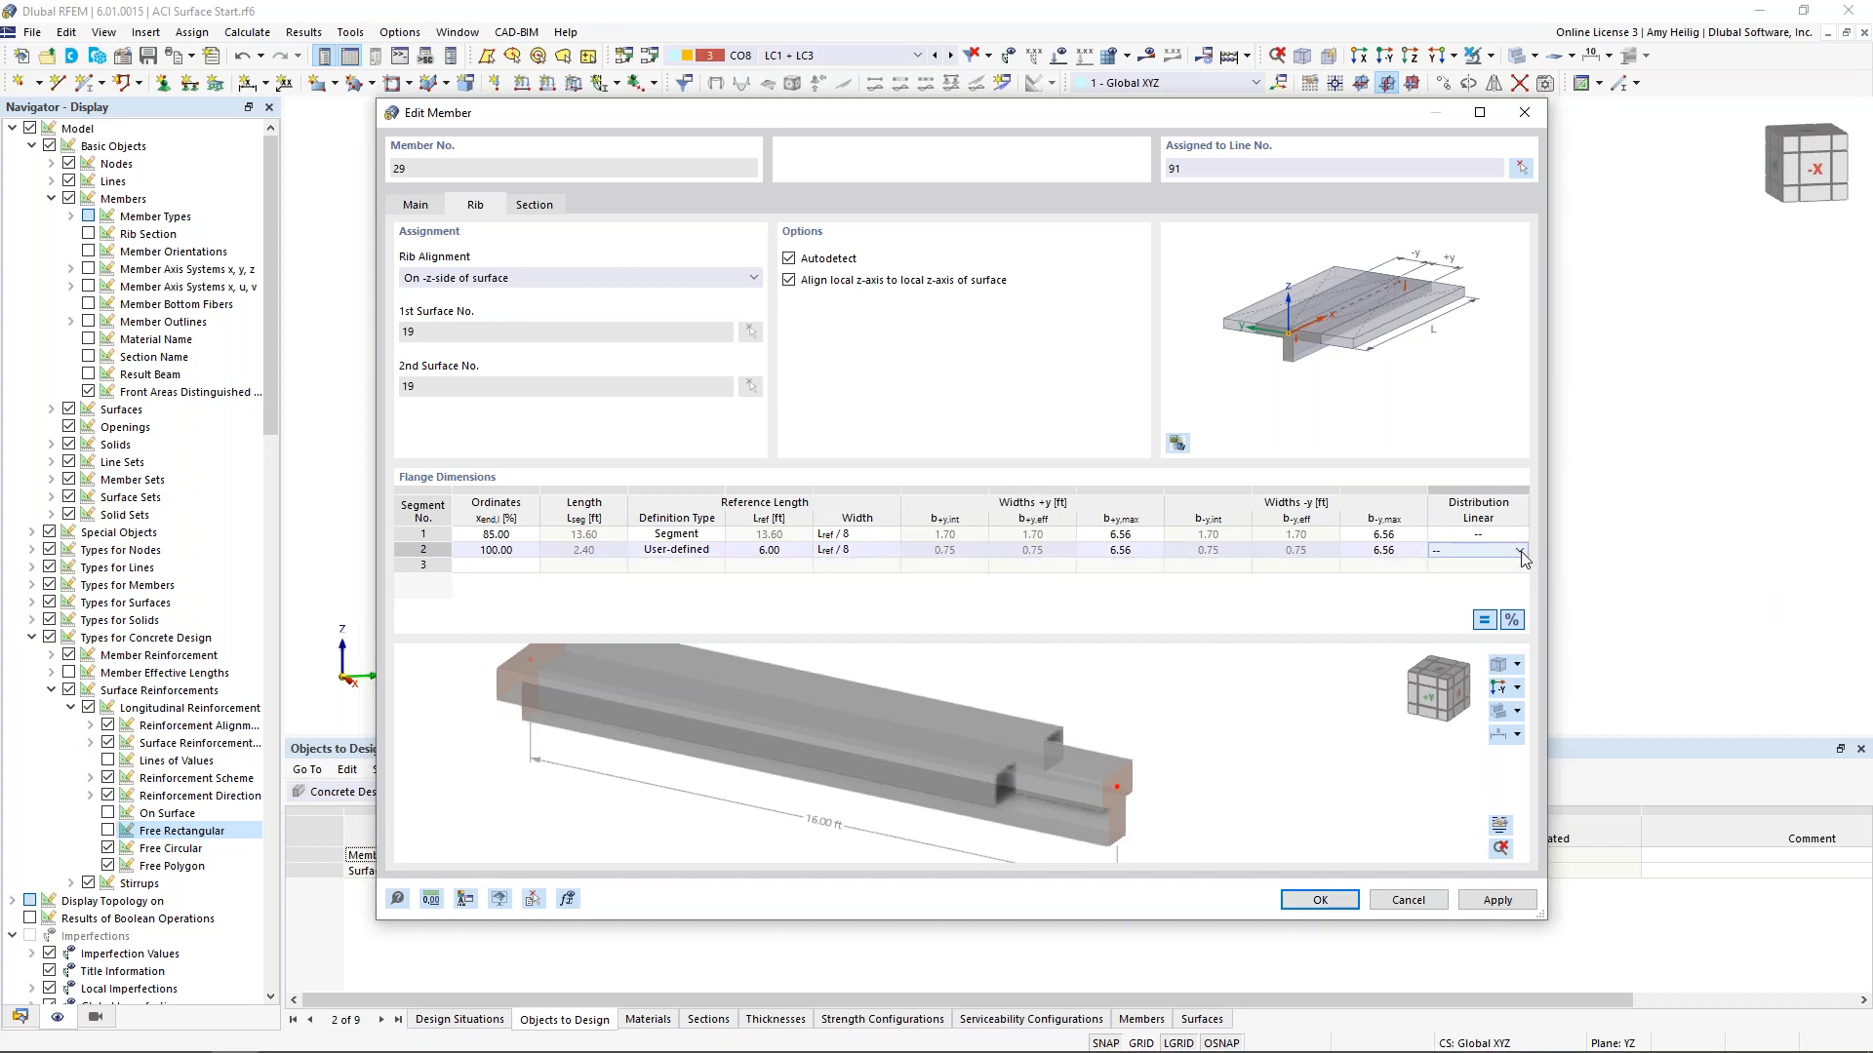
pyautogui.click(1520, 552)
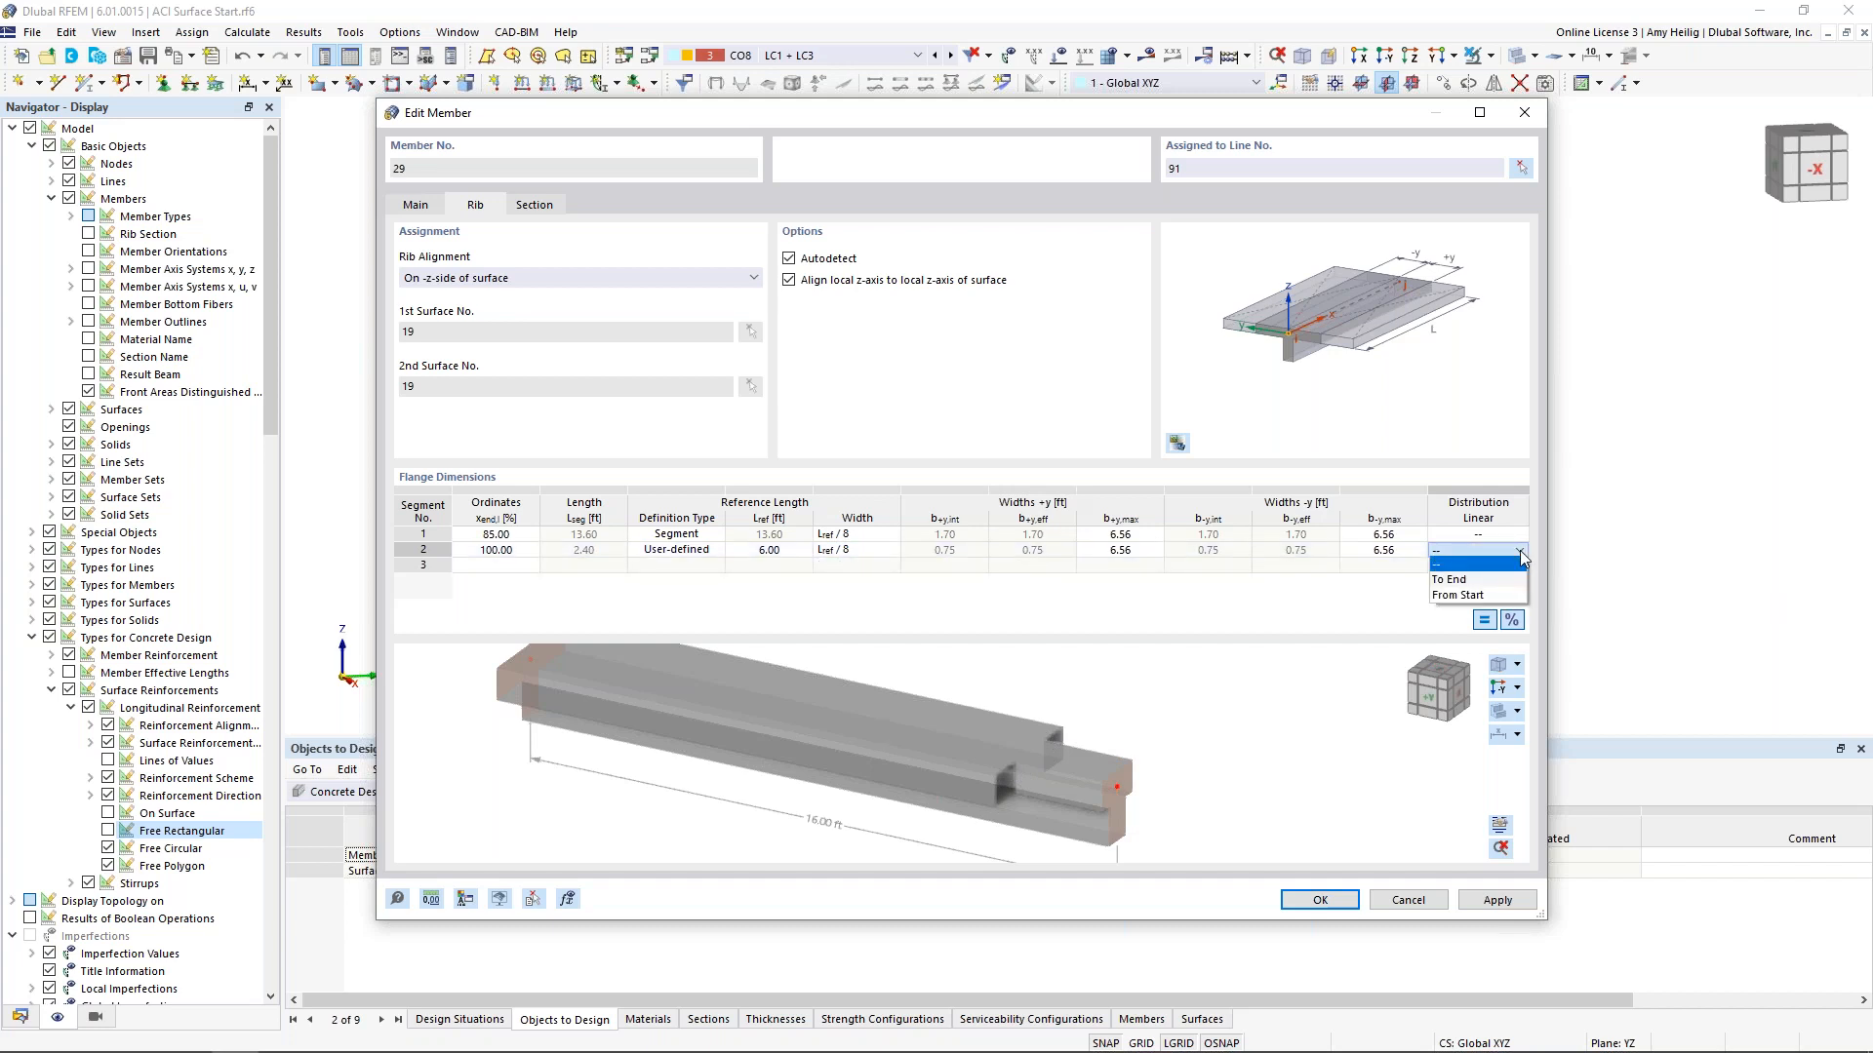
pyautogui.click(1490, 581)
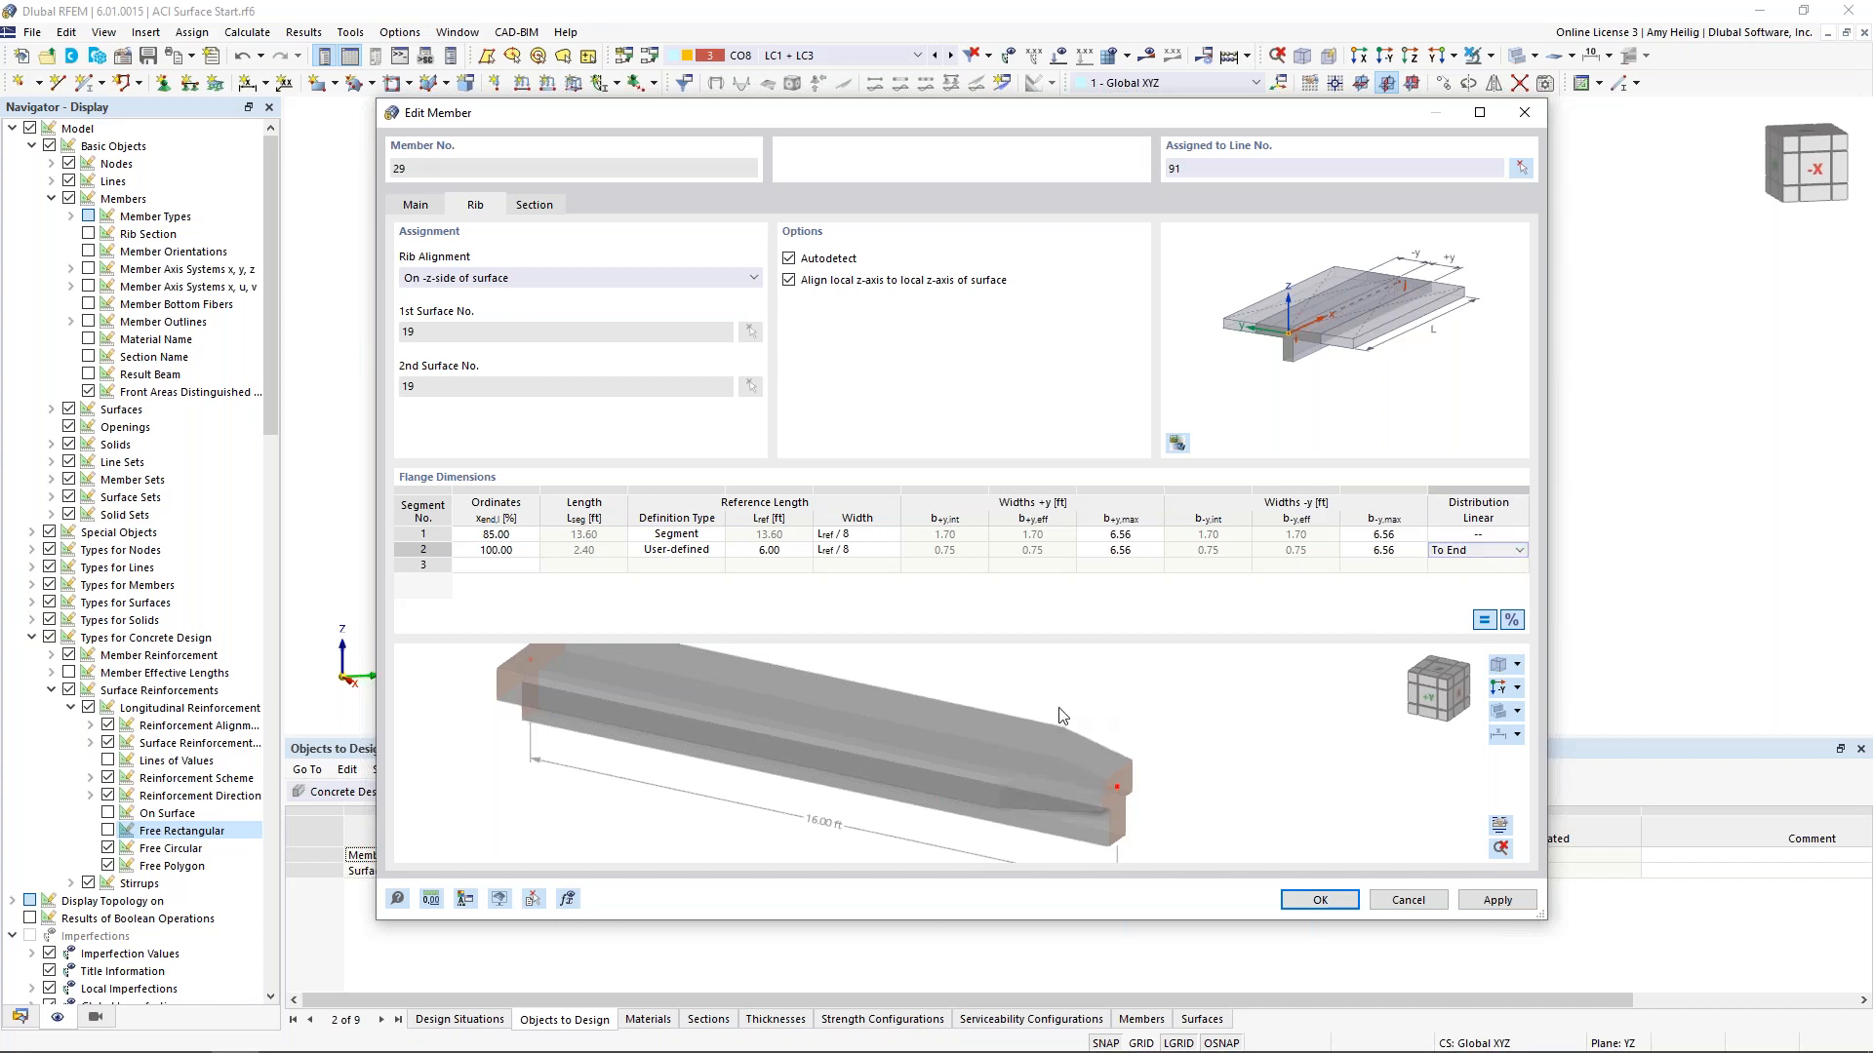
pyautogui.moveTo(1003, 770); pyautogui.dragTo(993, 744, button='middle')
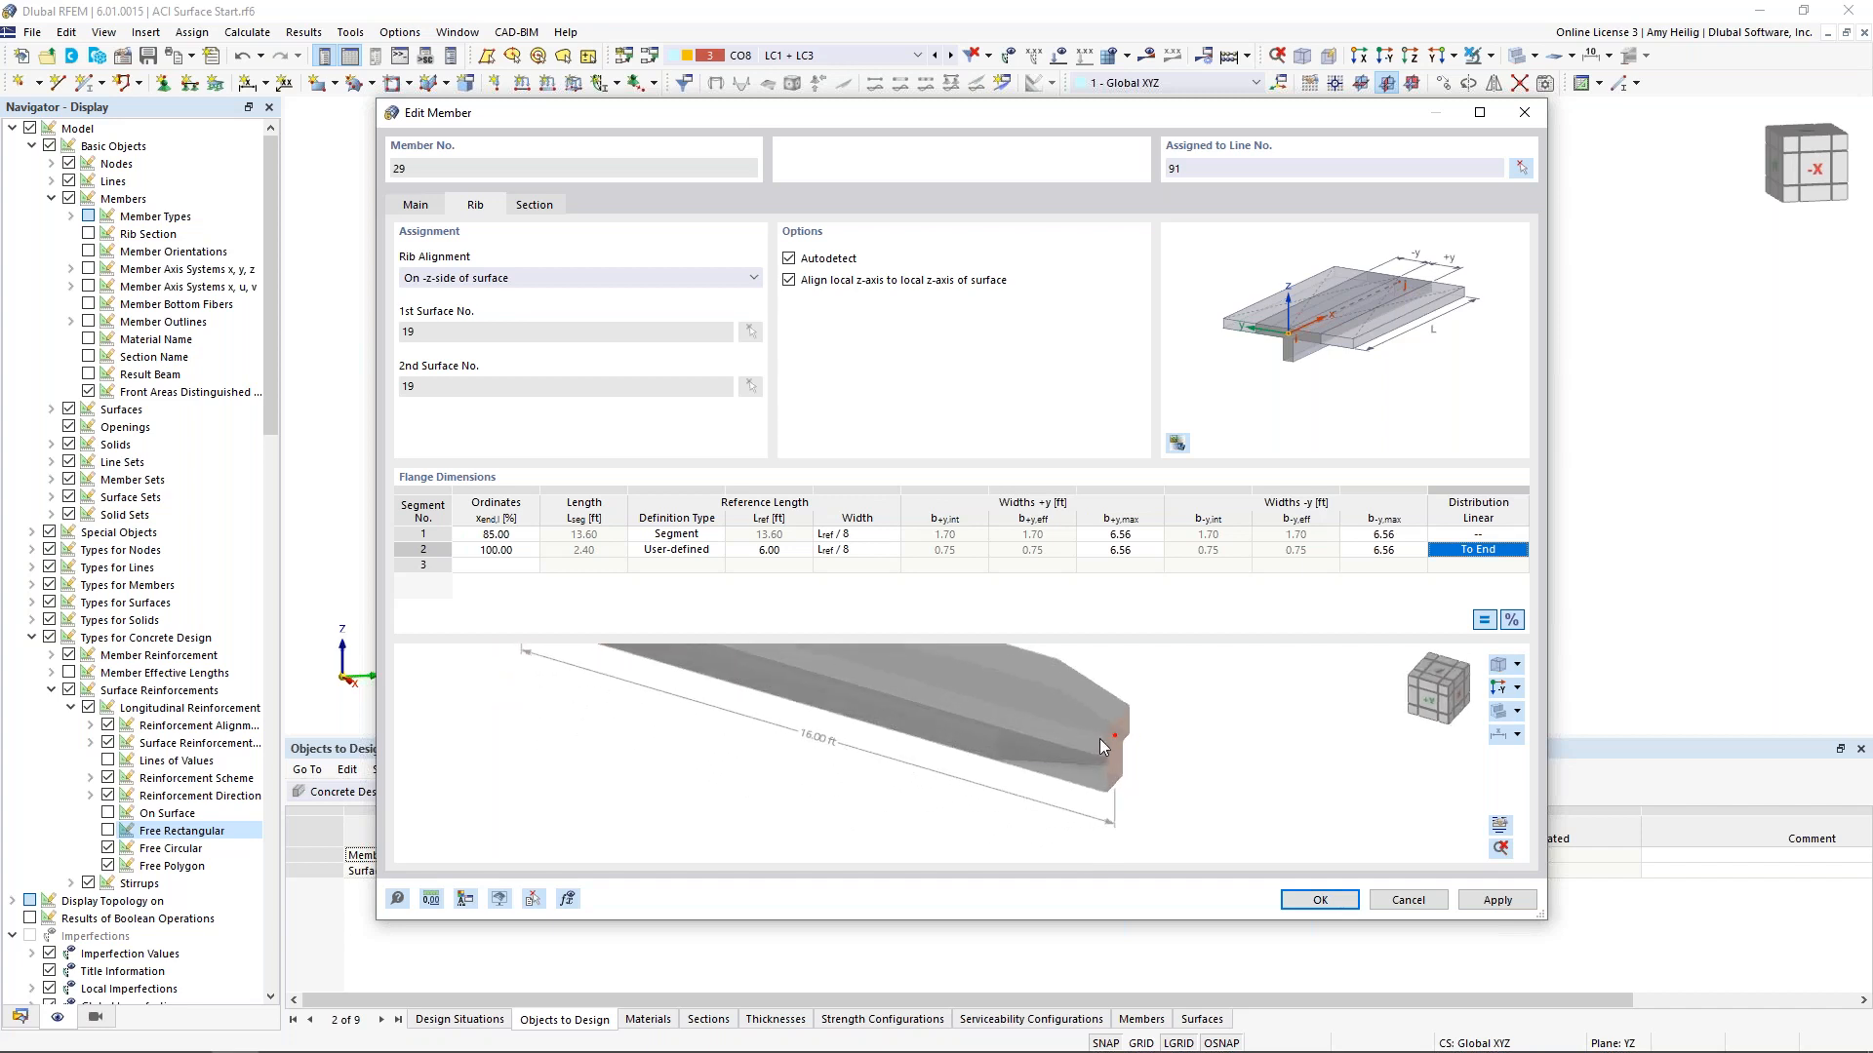
pyautogui.scroll(-3, 1100, 746)
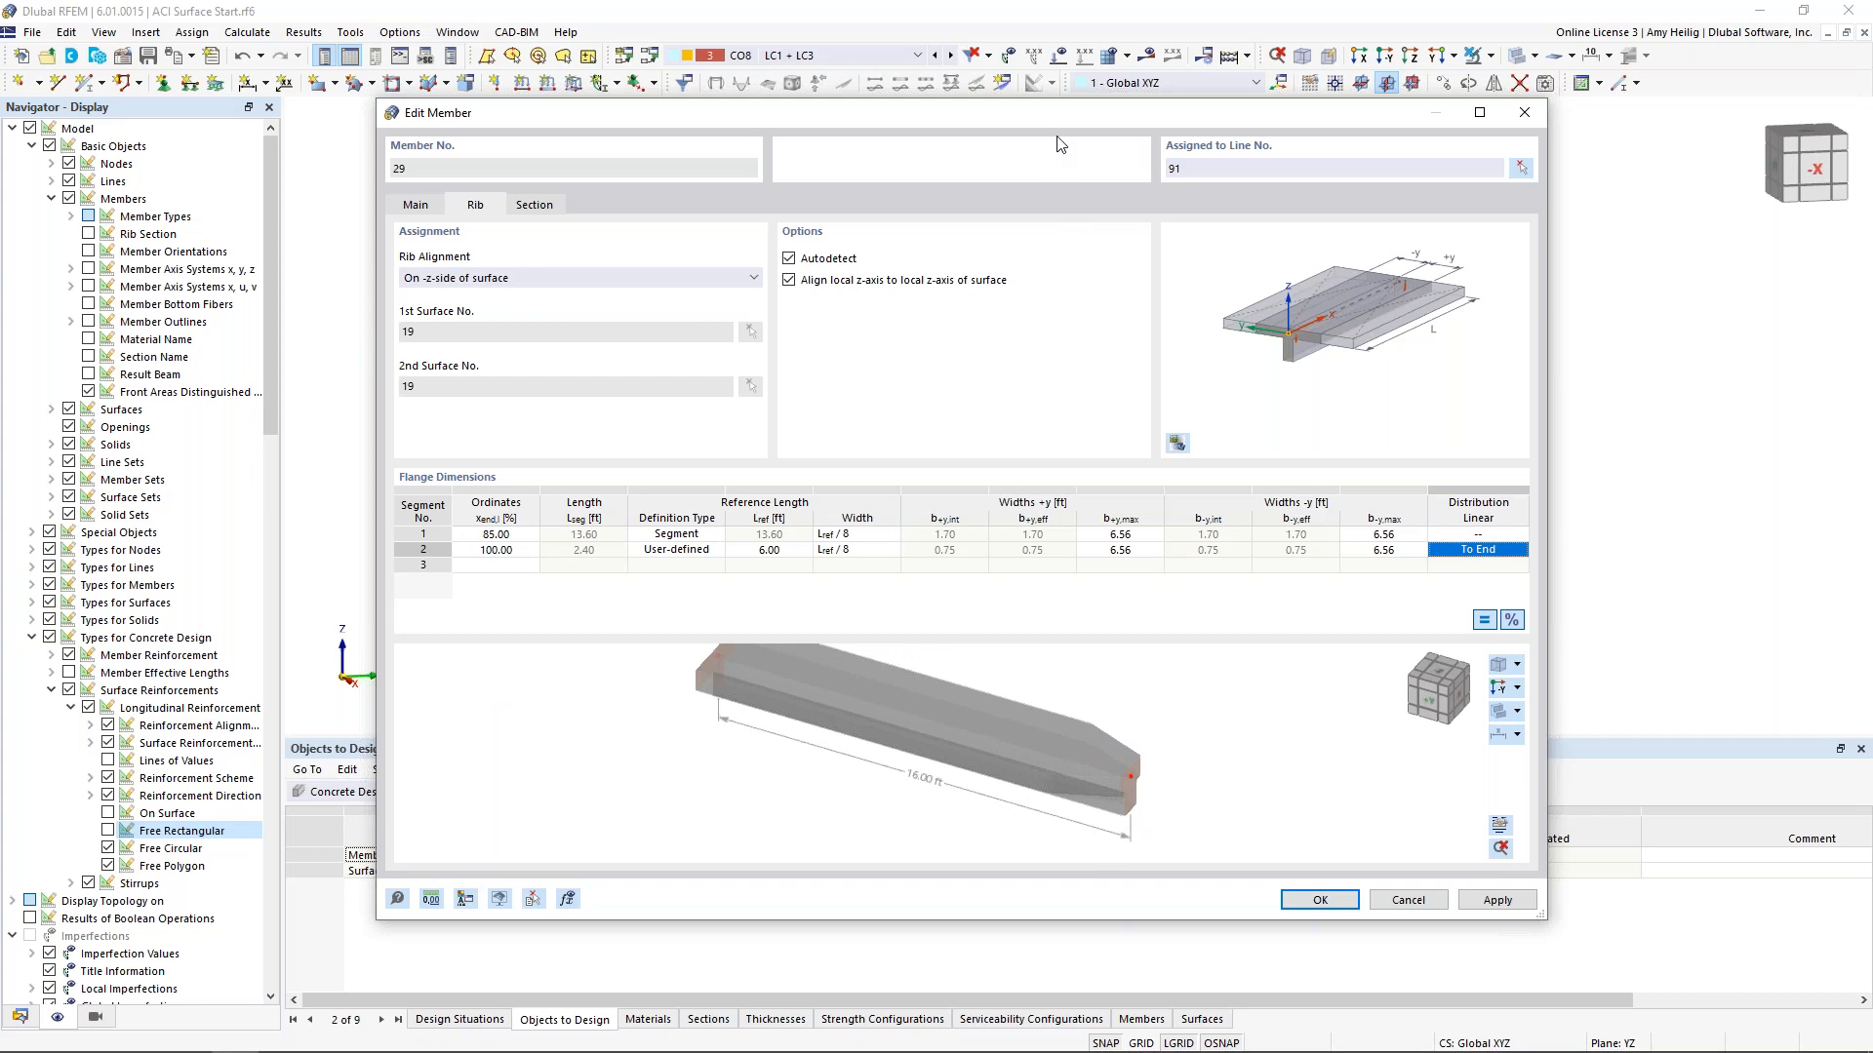
pyautogui.moveTo(1061, 120); pyautogui.dragTo(978, 173)
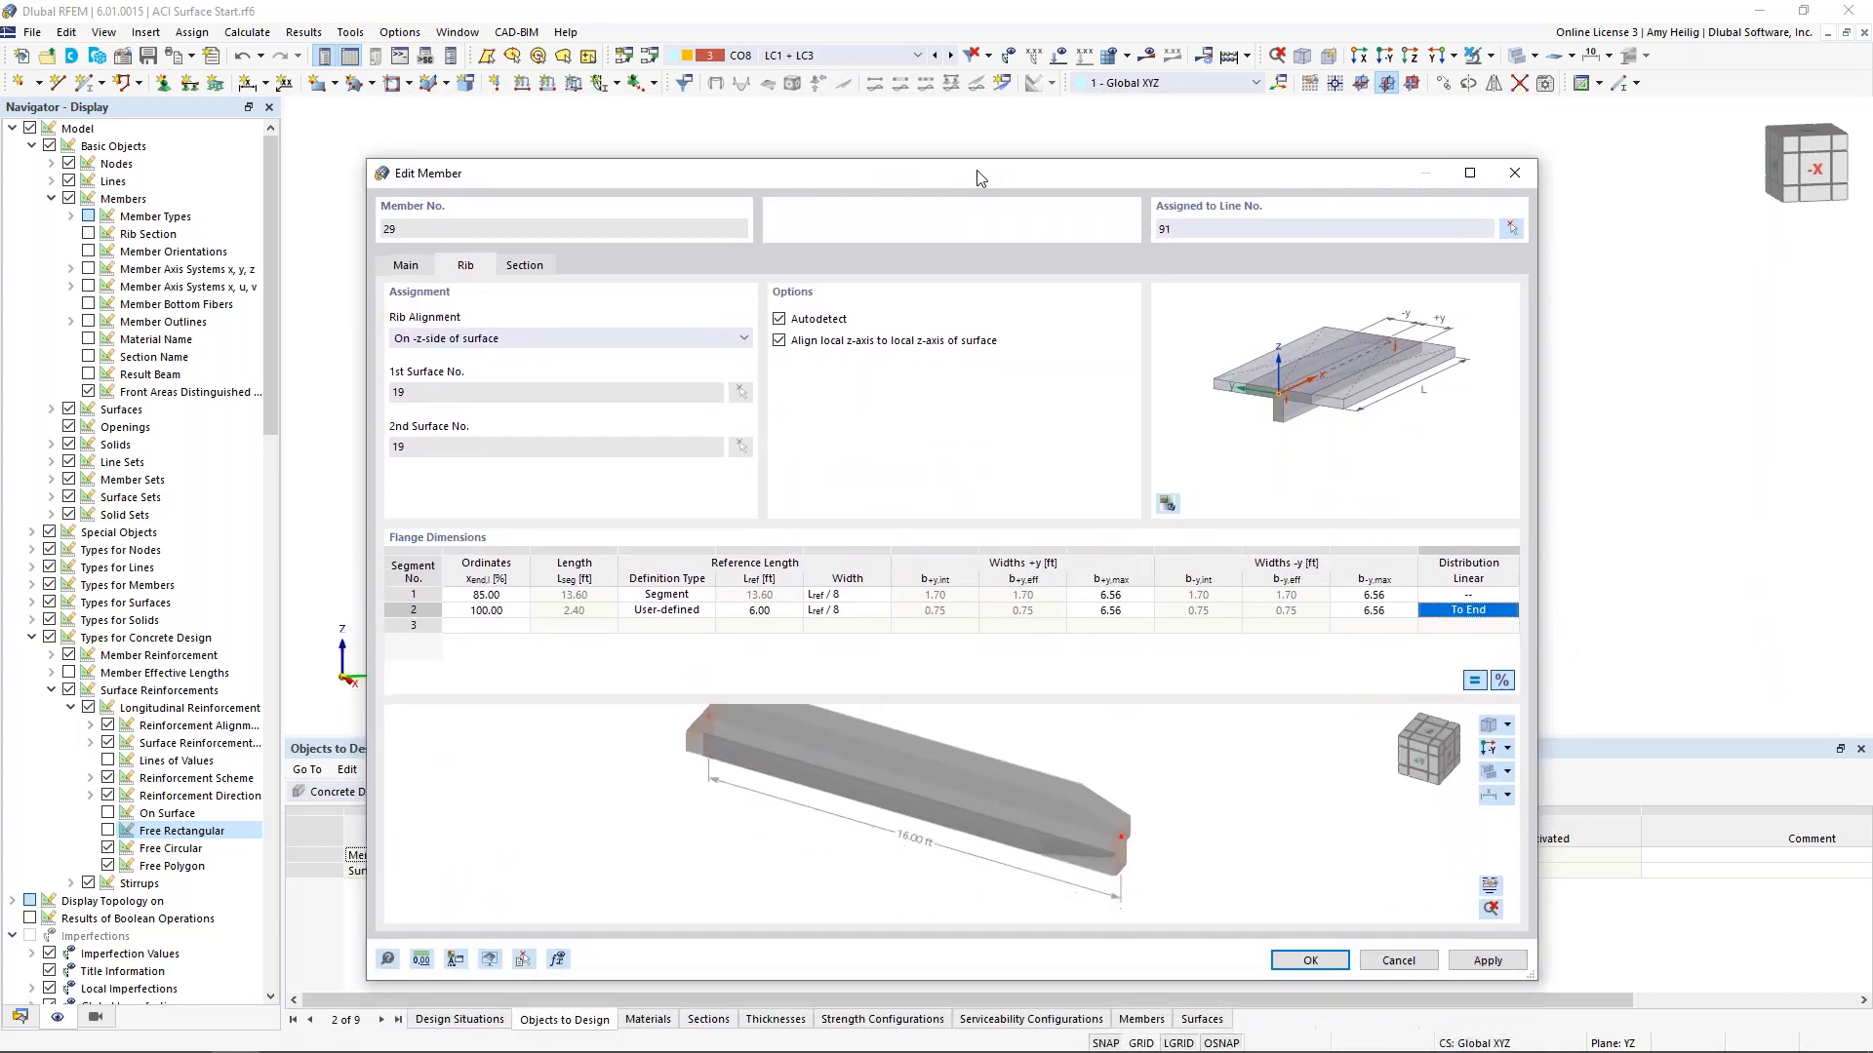
pyautogui.click(1305, 960)
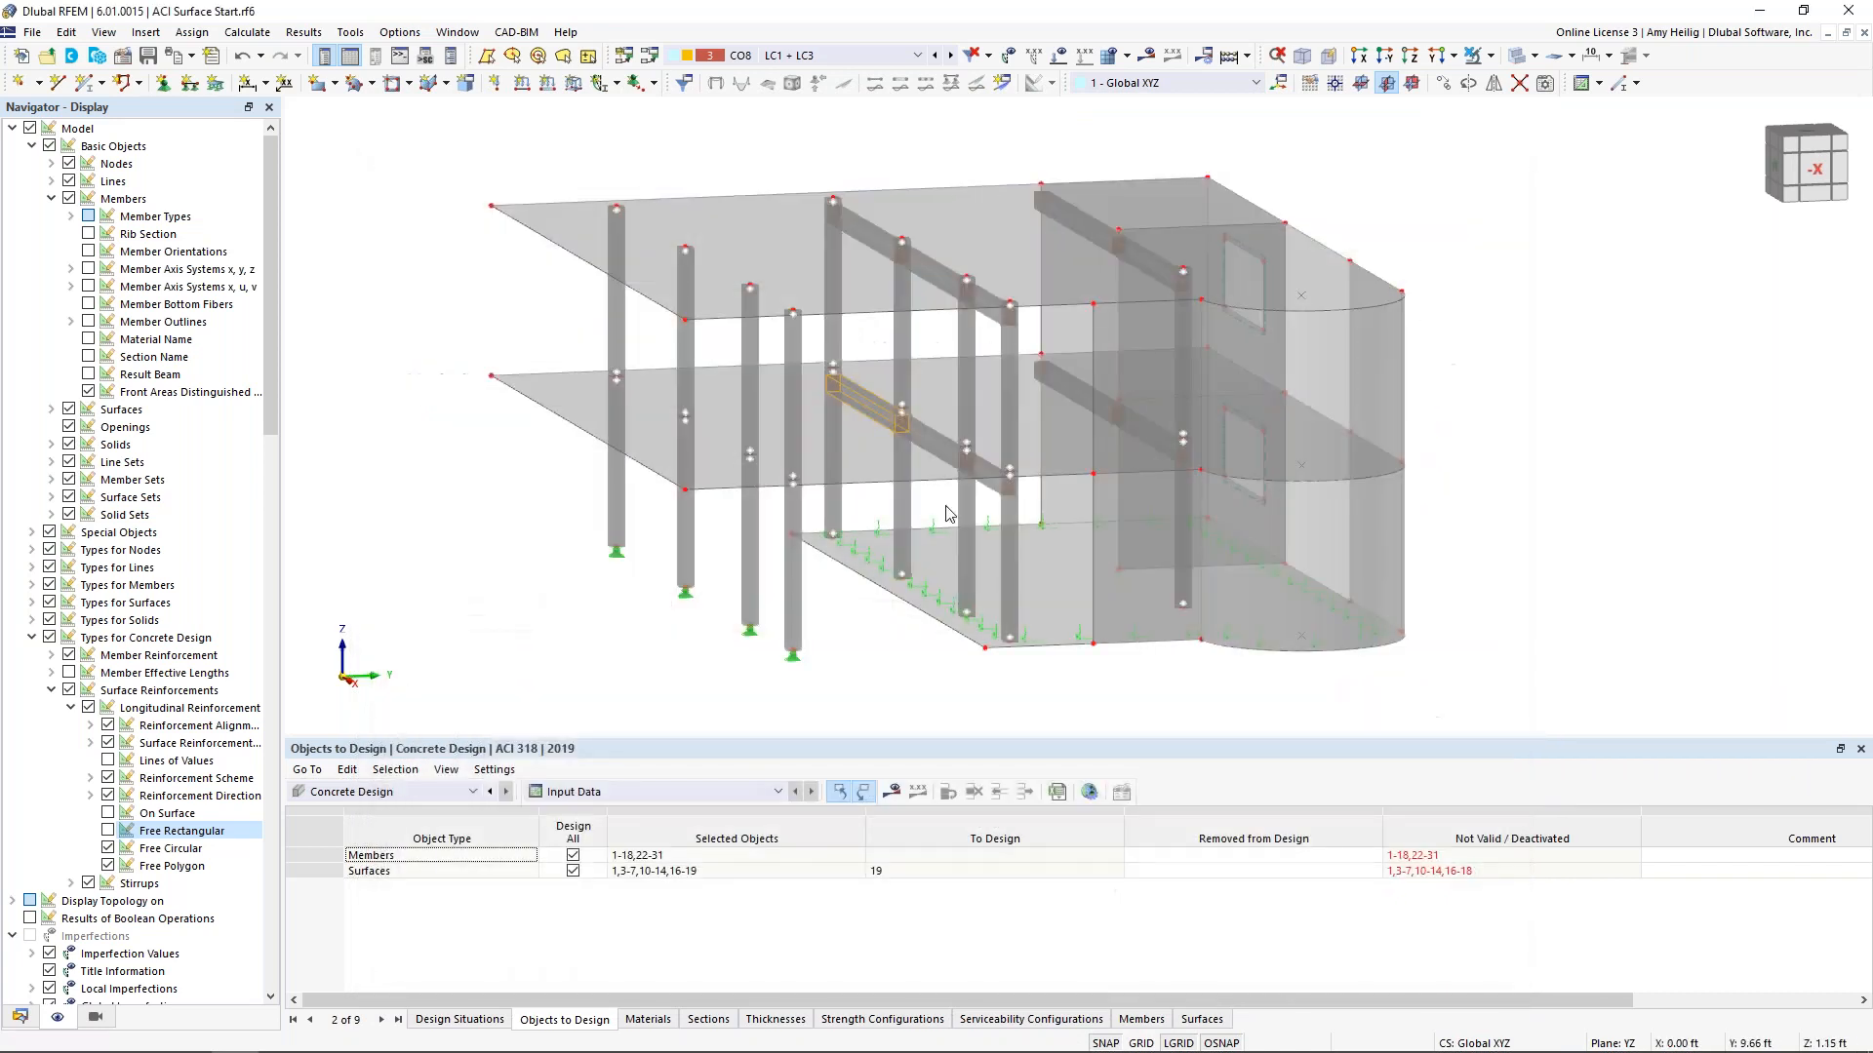
# Review the flange segments and tapered shape of the adjoining rib member 30, and close its properties
pyautogui.doubleClick(926, 445)
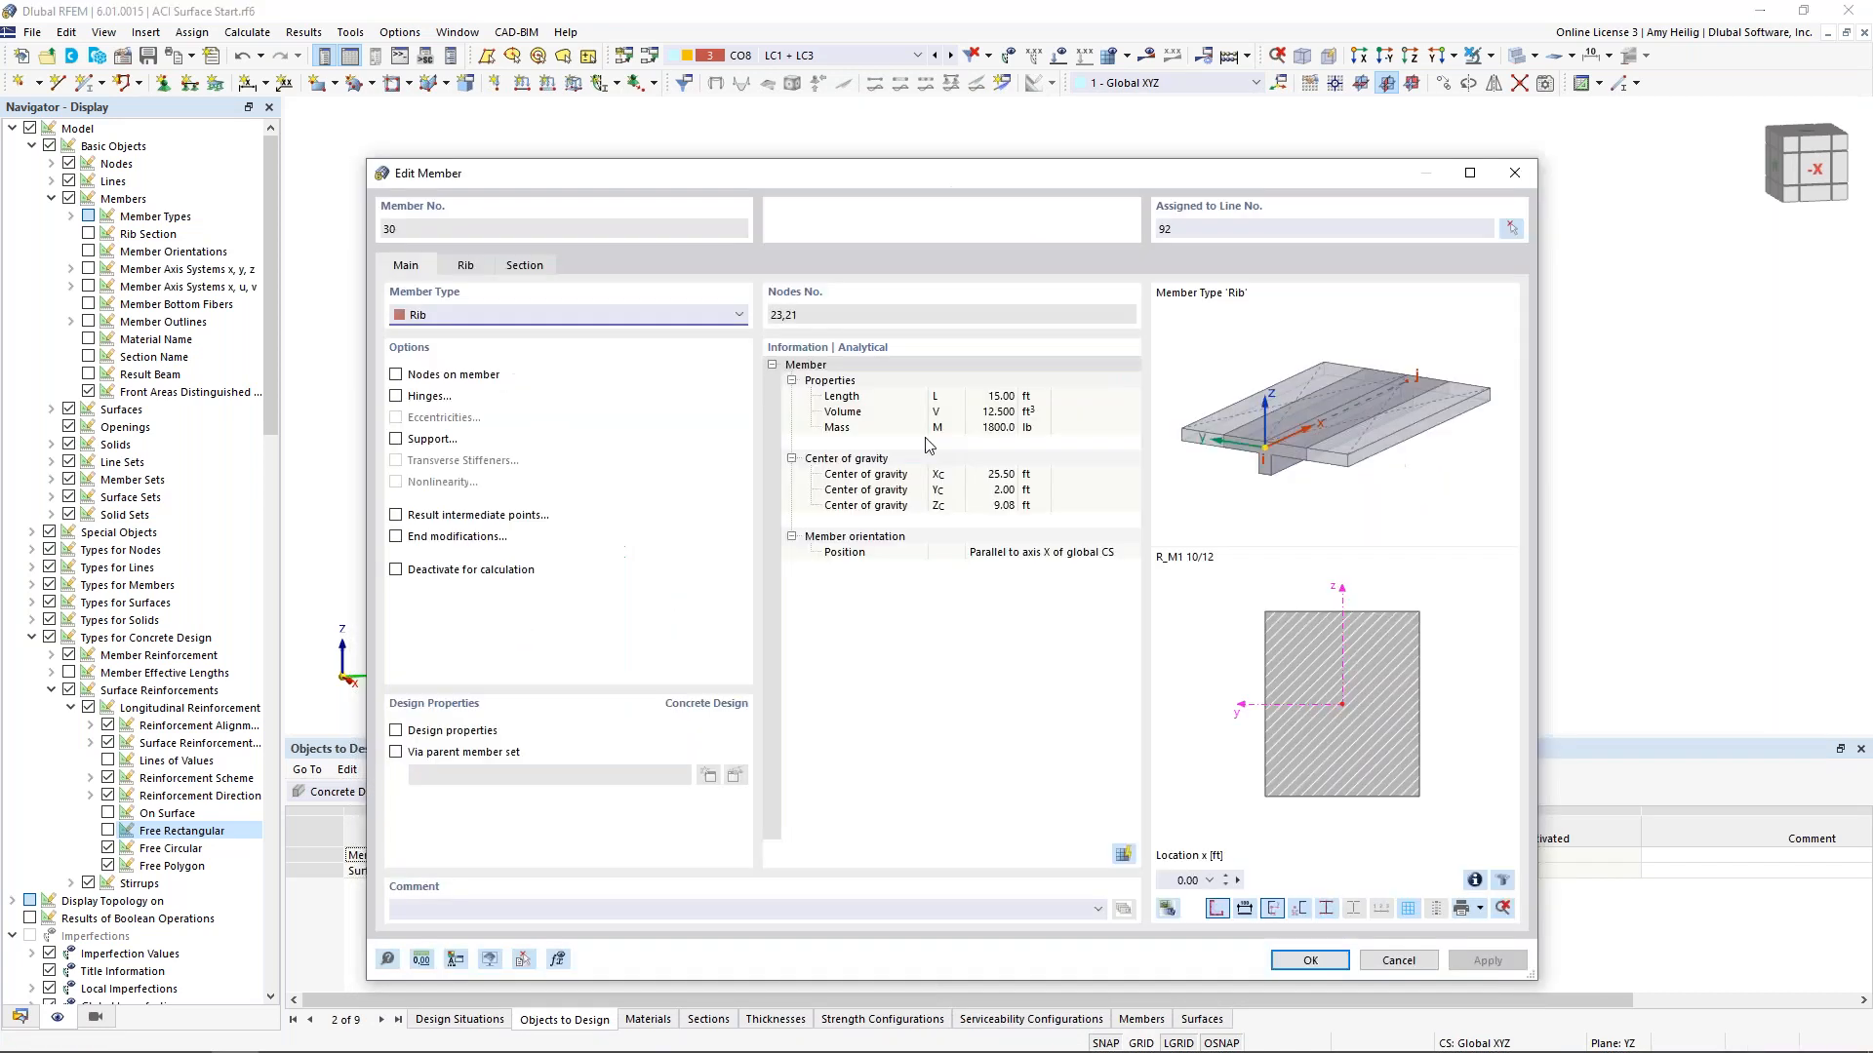
pyautogui.click(462, 266)
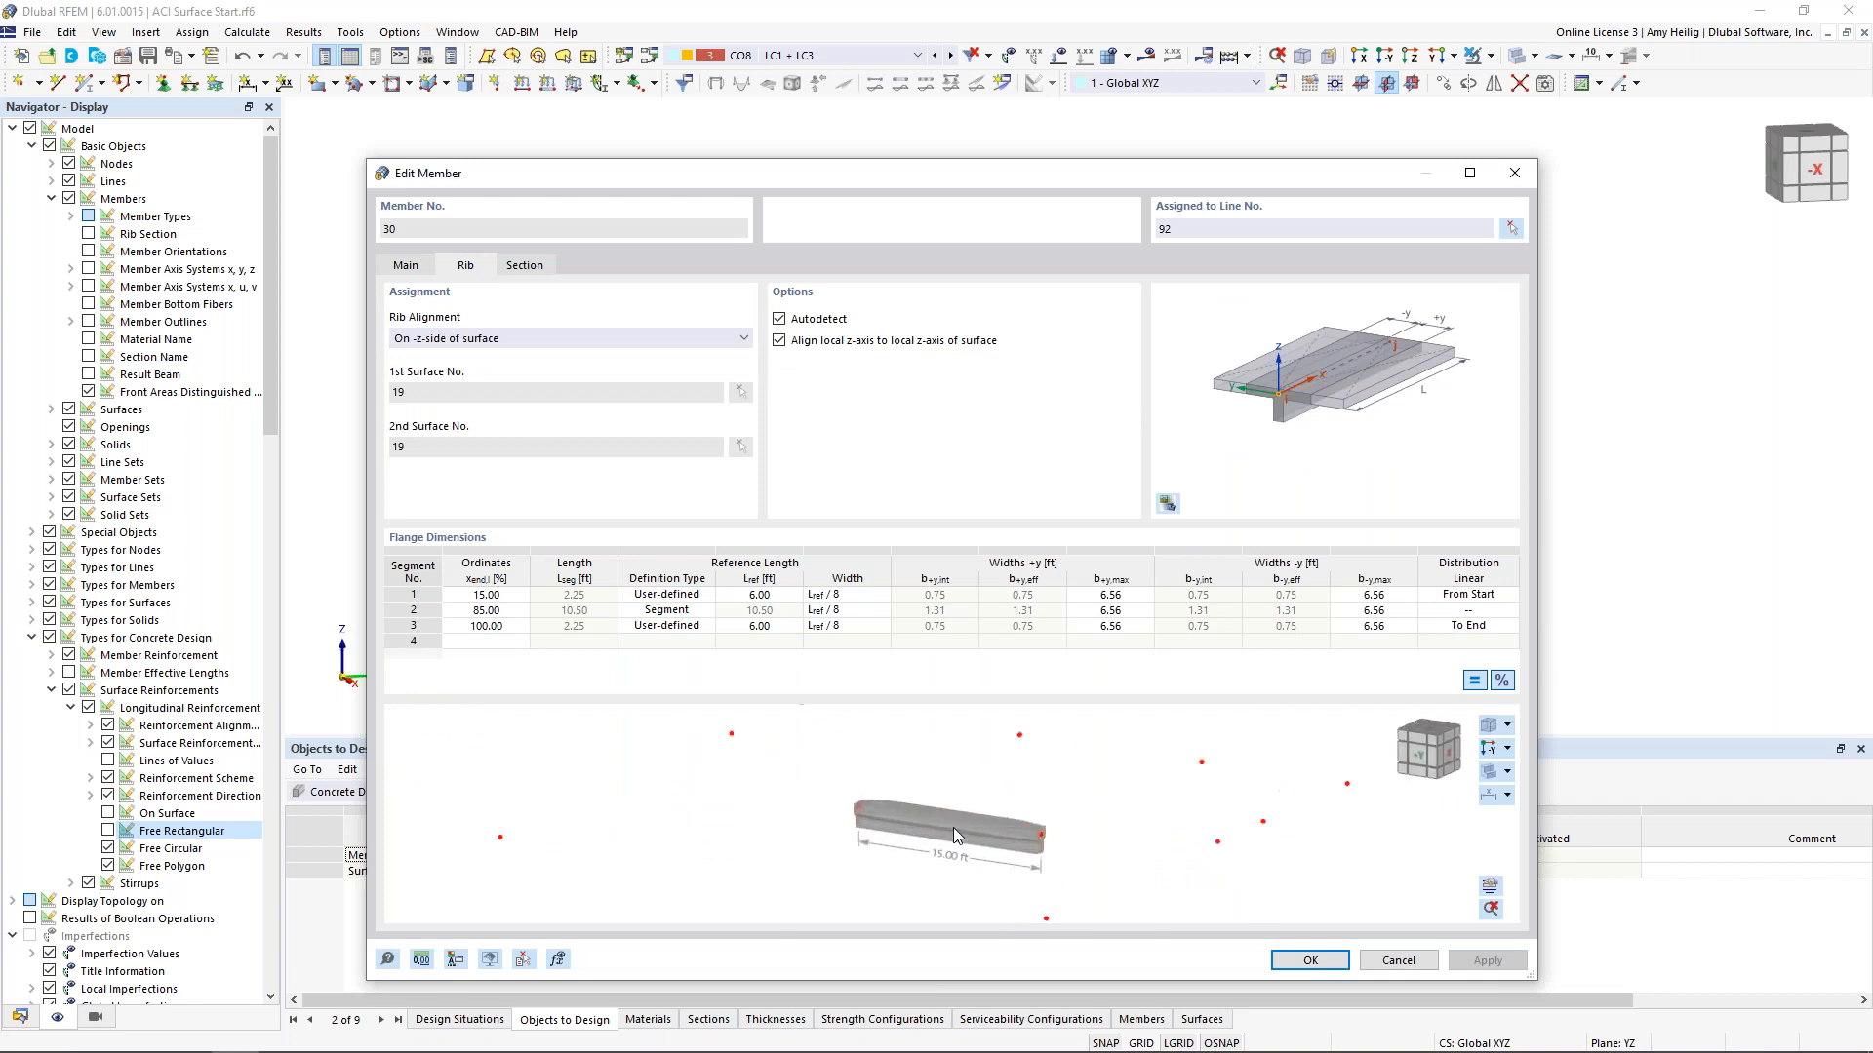
pyautogui.moveTo(948, 822); pyautogui.dragTo(950, 868)
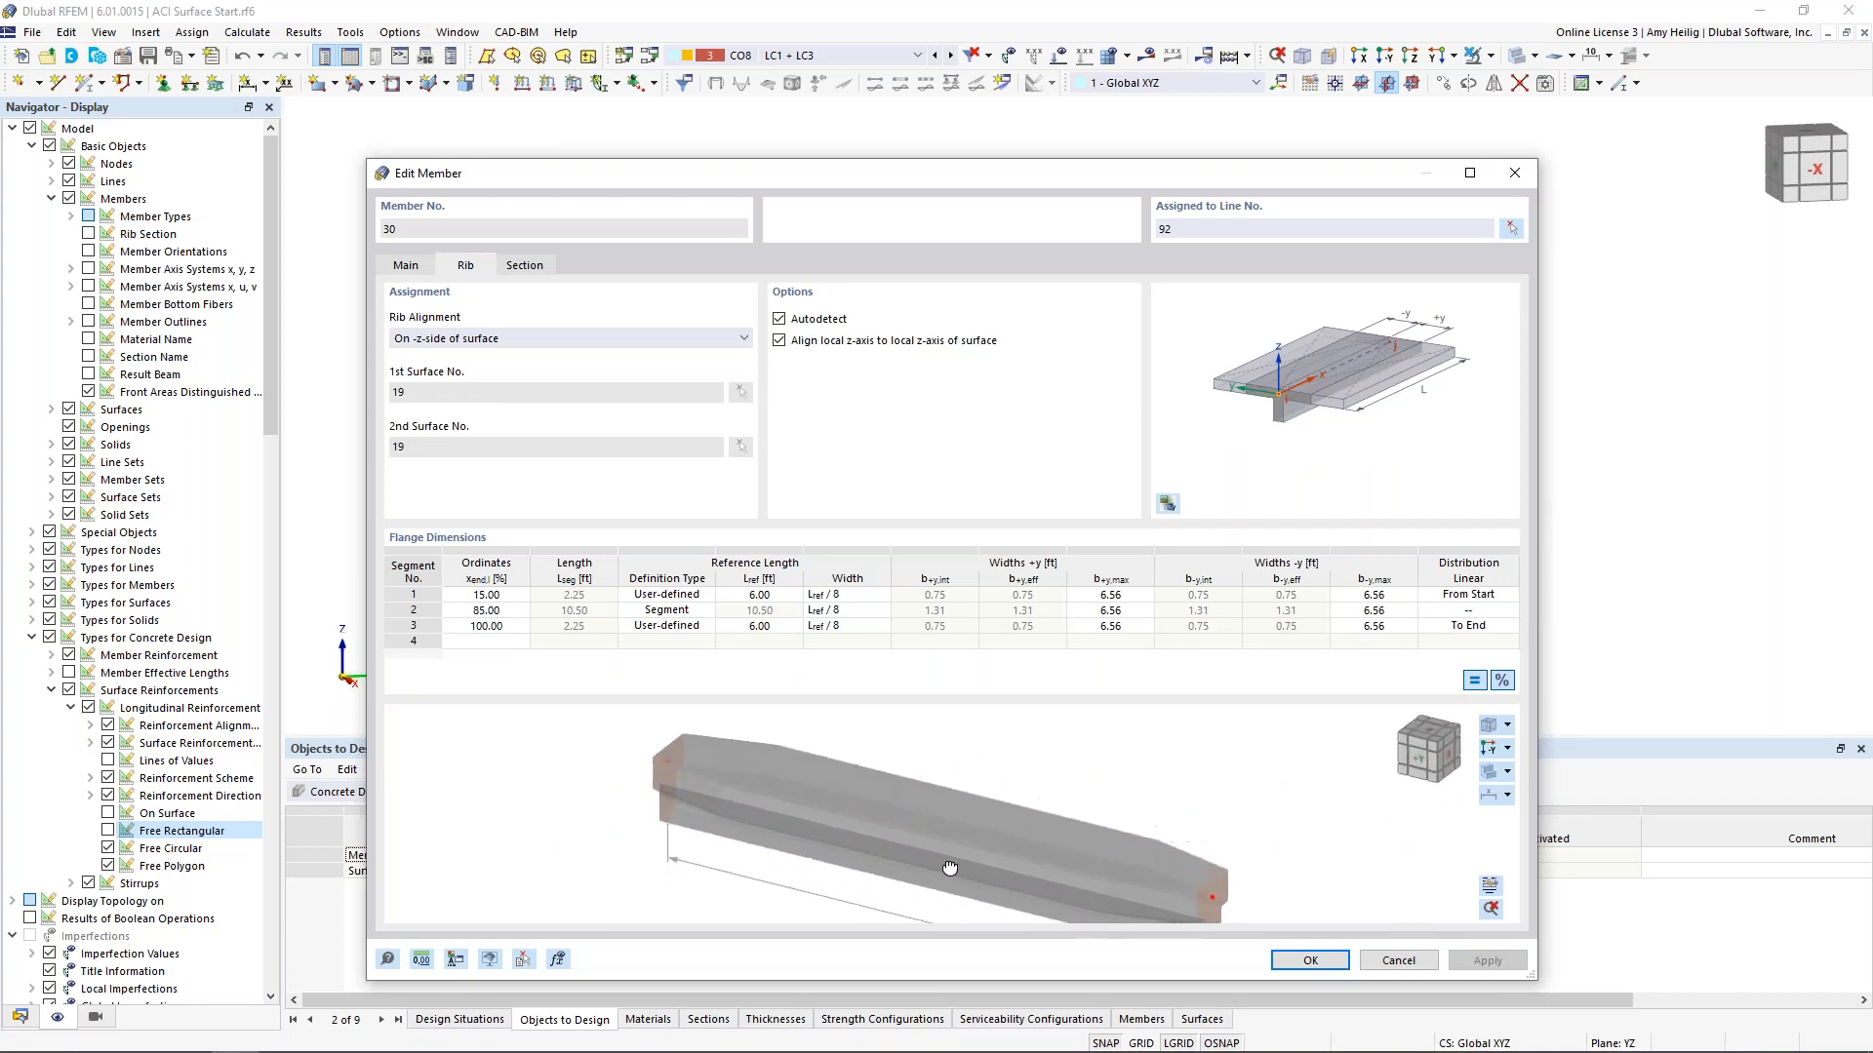
pyautogui.moveTo(989, 838); pyautogui.dragTo(959, 801, button='middle')
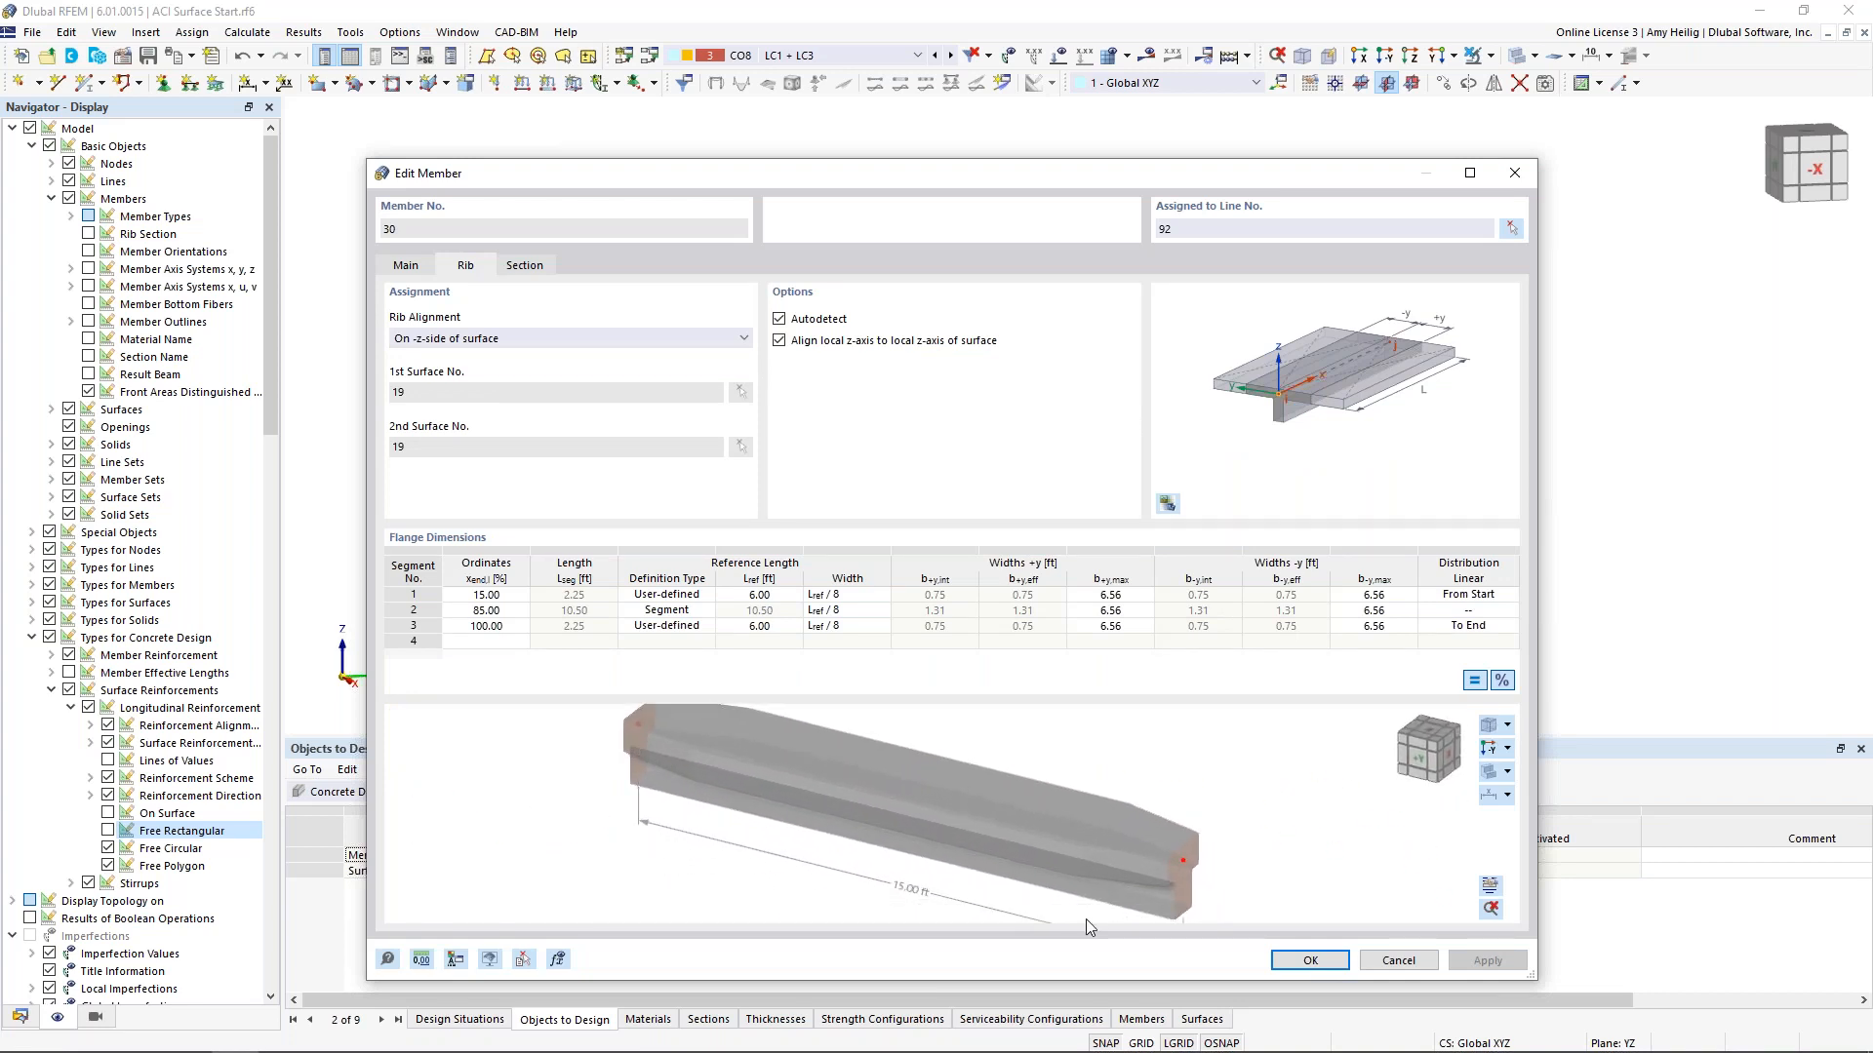
pyautogui.moveTo(1081, 174); pyautogui.dragTo(993, 204)
pyautogui.click(1278, 962)
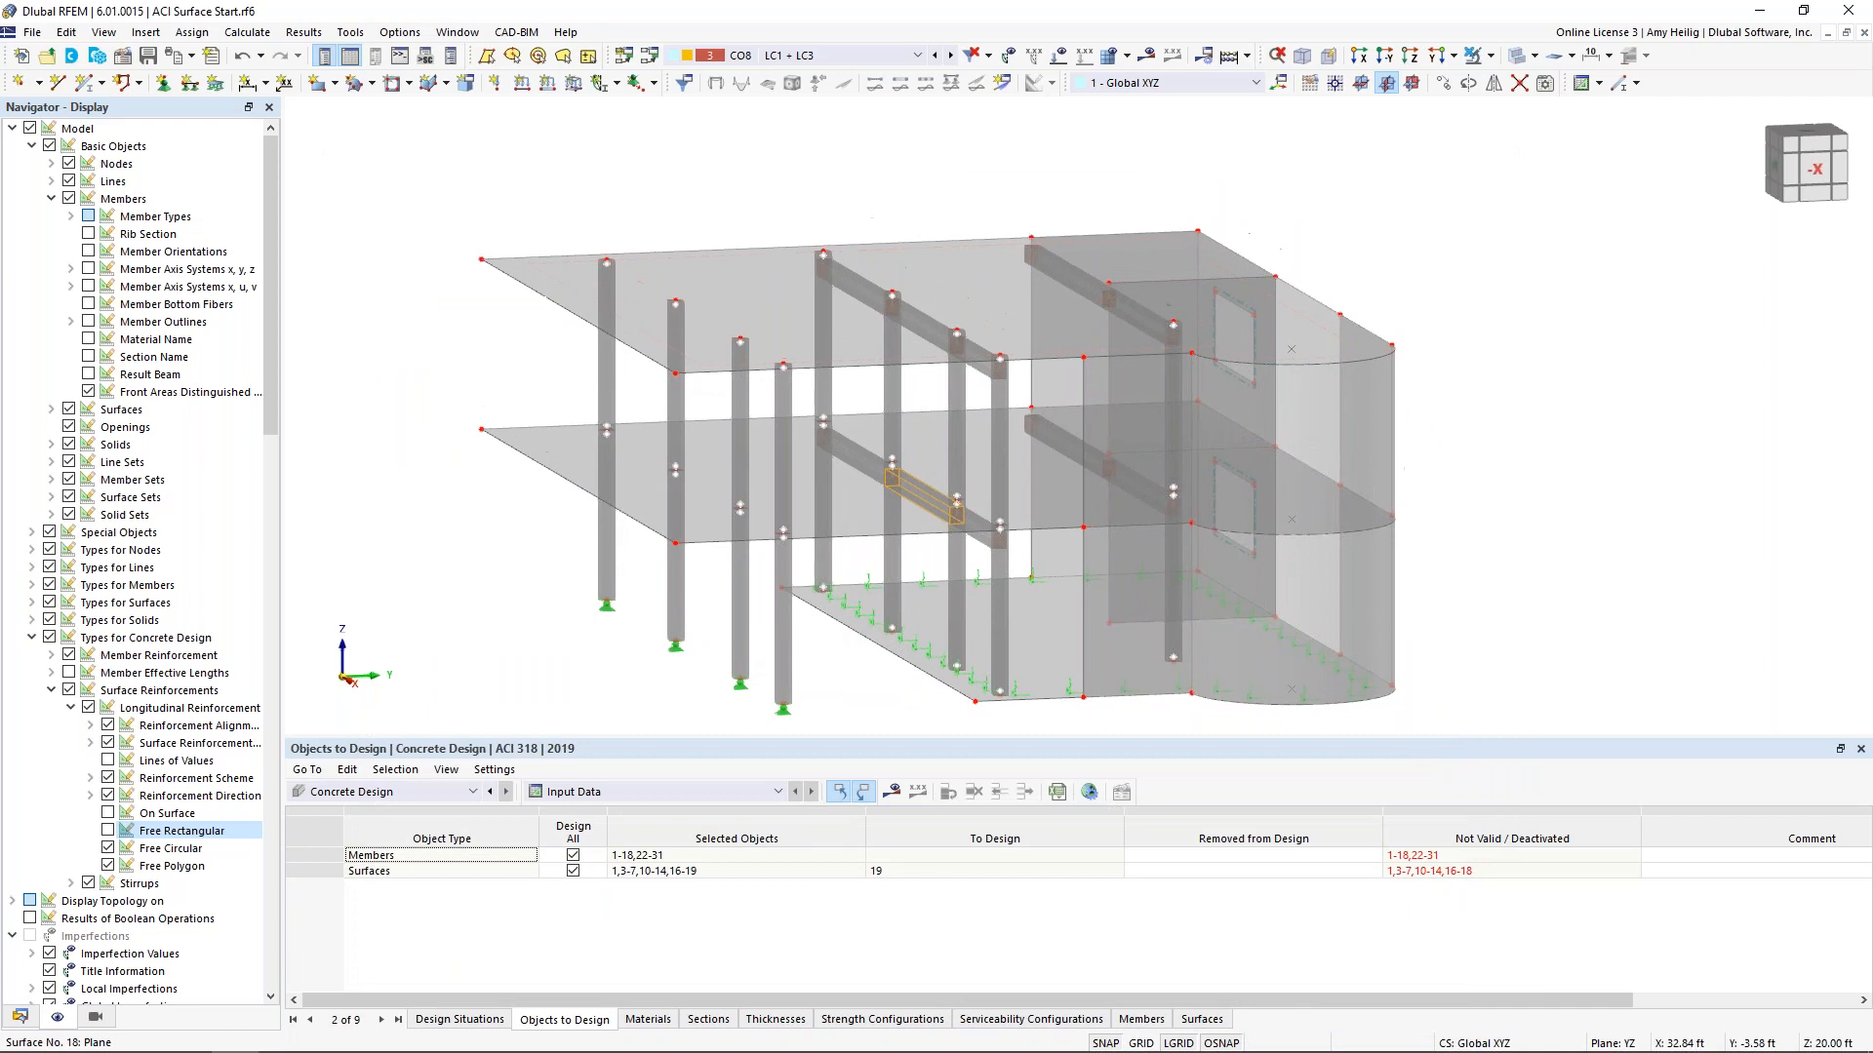
# Review the flange dimensions and linear distribution of rib member 22 under the upper slab, and close its properties
pyautogui.doubleClick(875, 301)
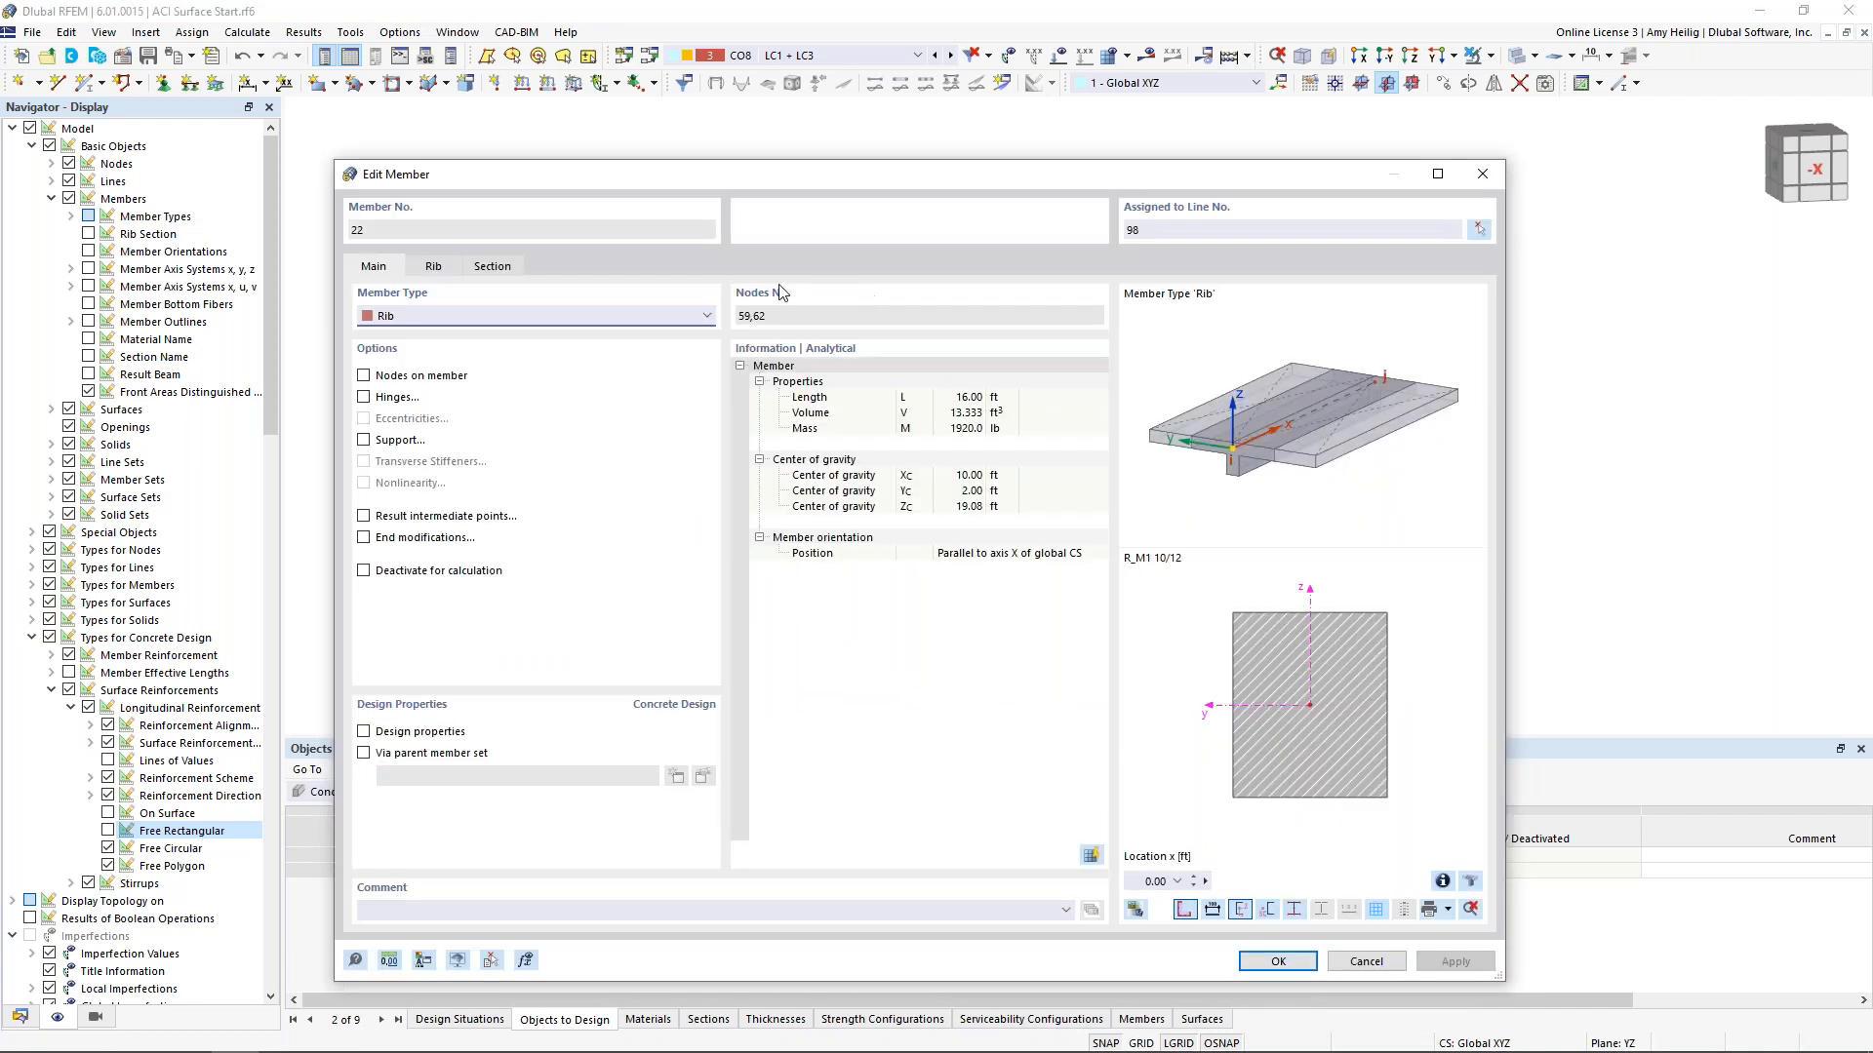
pyautogui.click(434, 267)
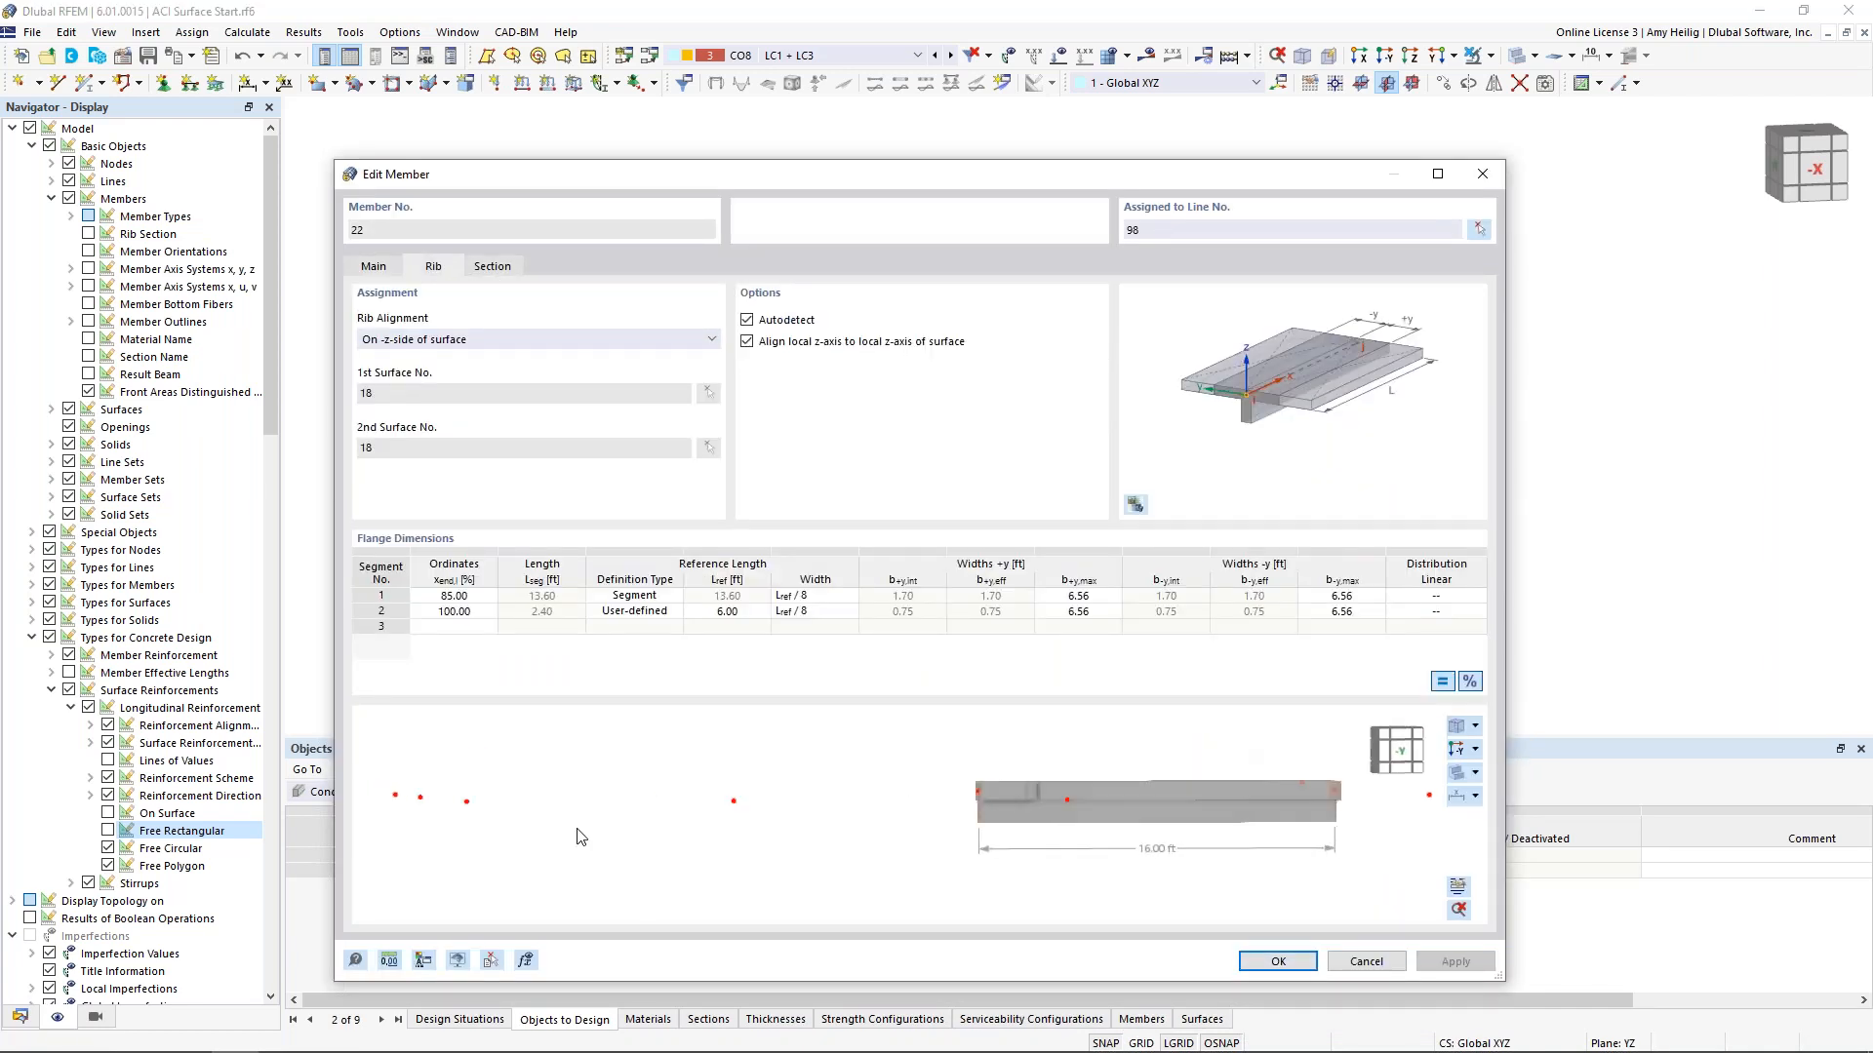
pyautogui.scroll(10, 834, 818)
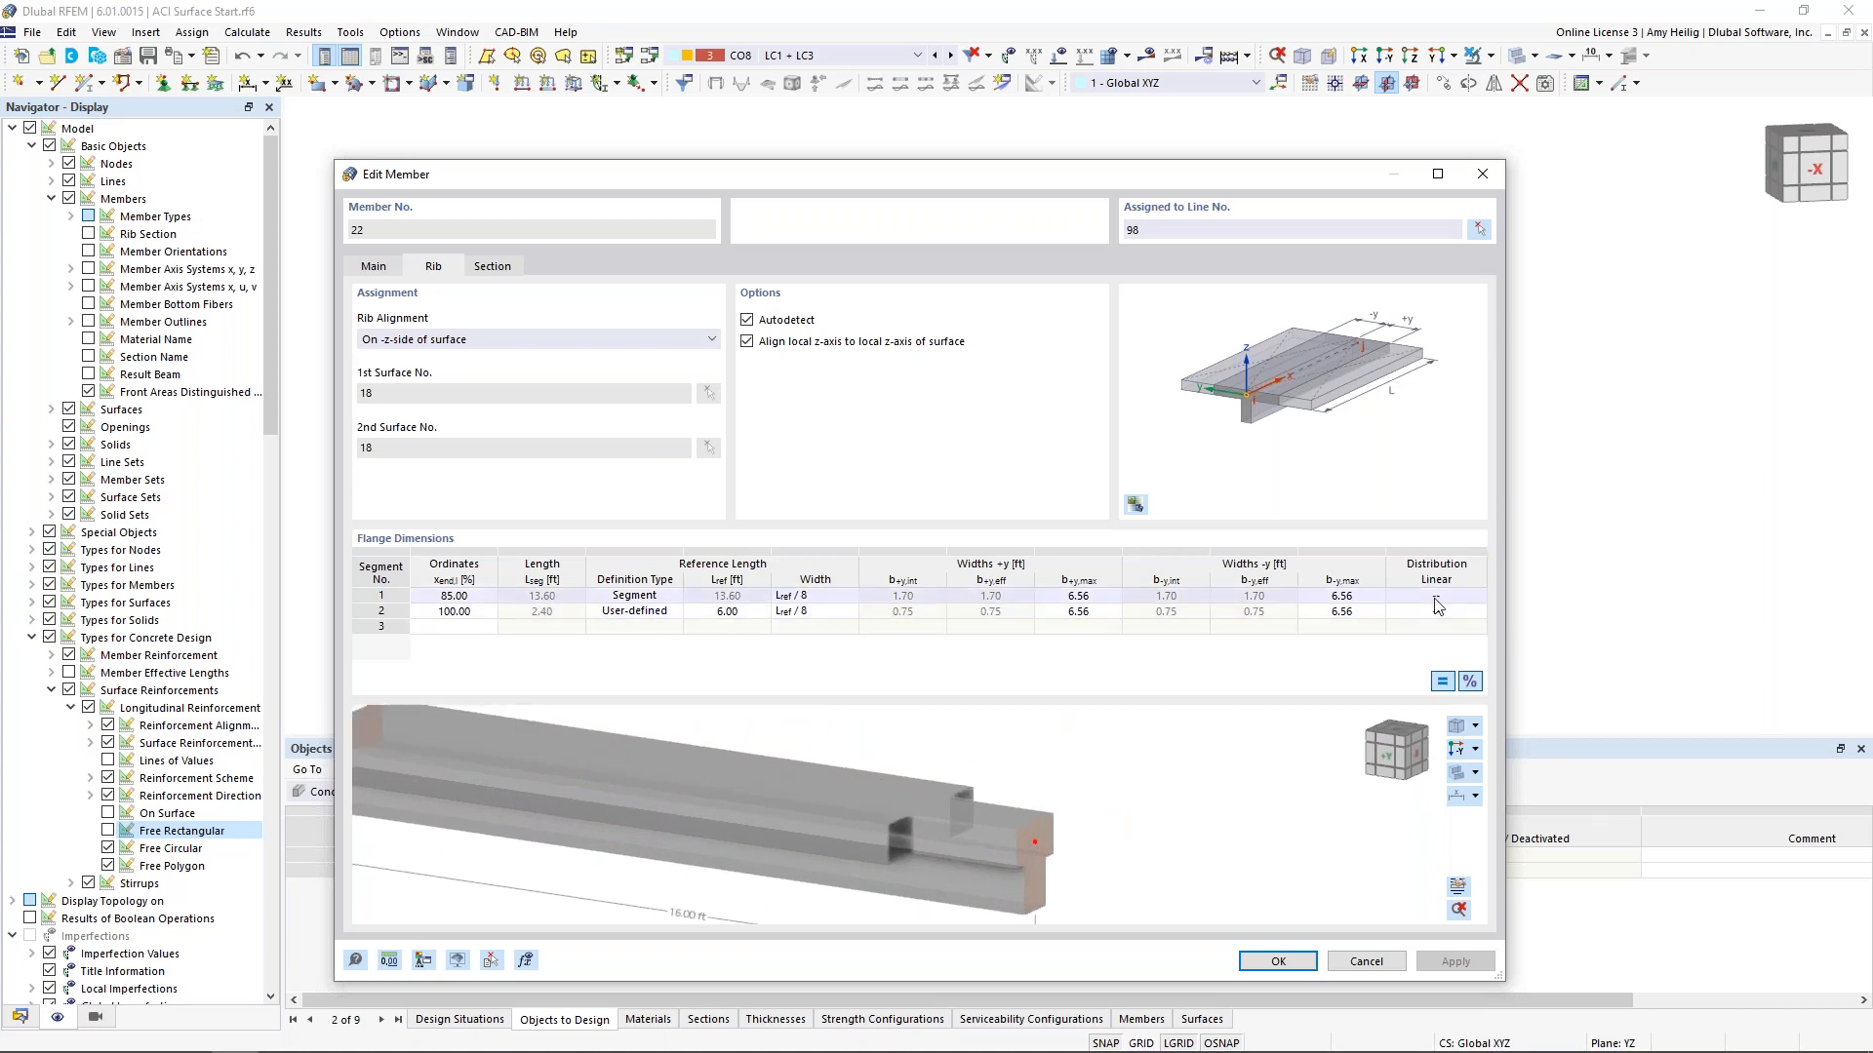
pyautogui.scroll(-3, 883, 845)
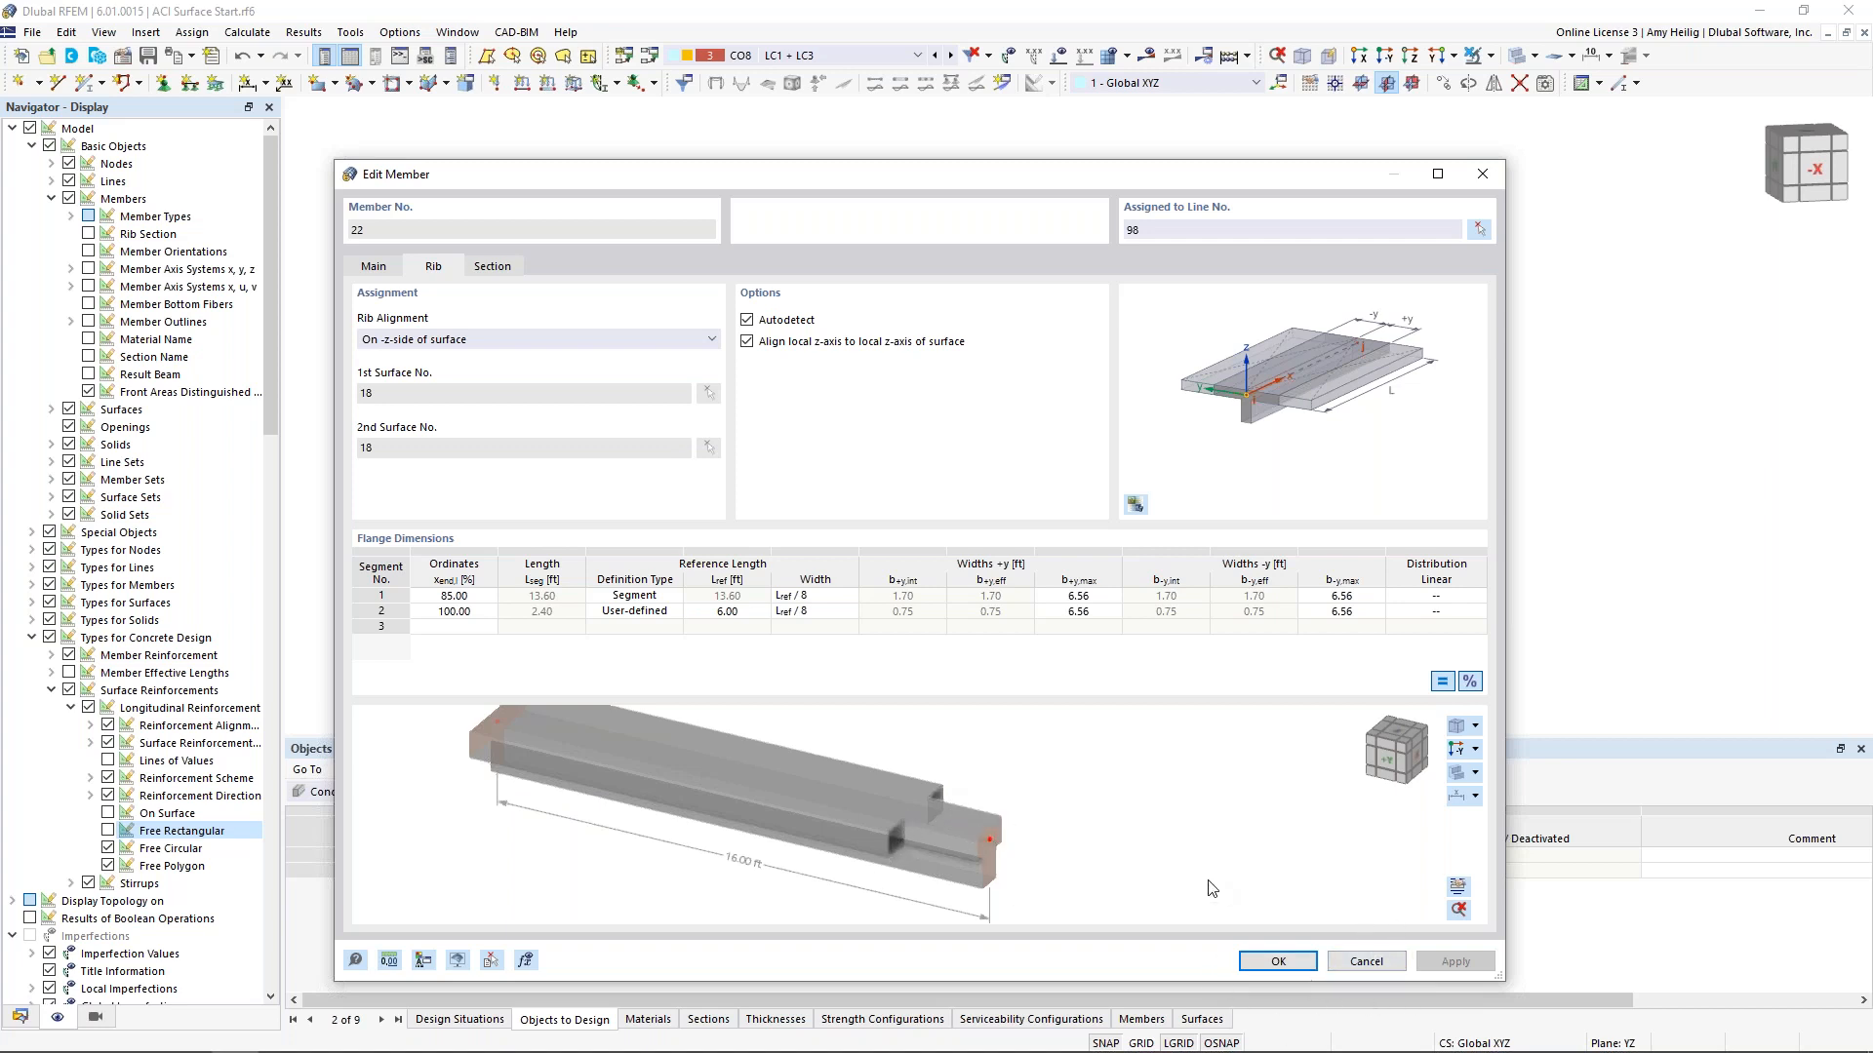
pyautogui.click(1285, 960)
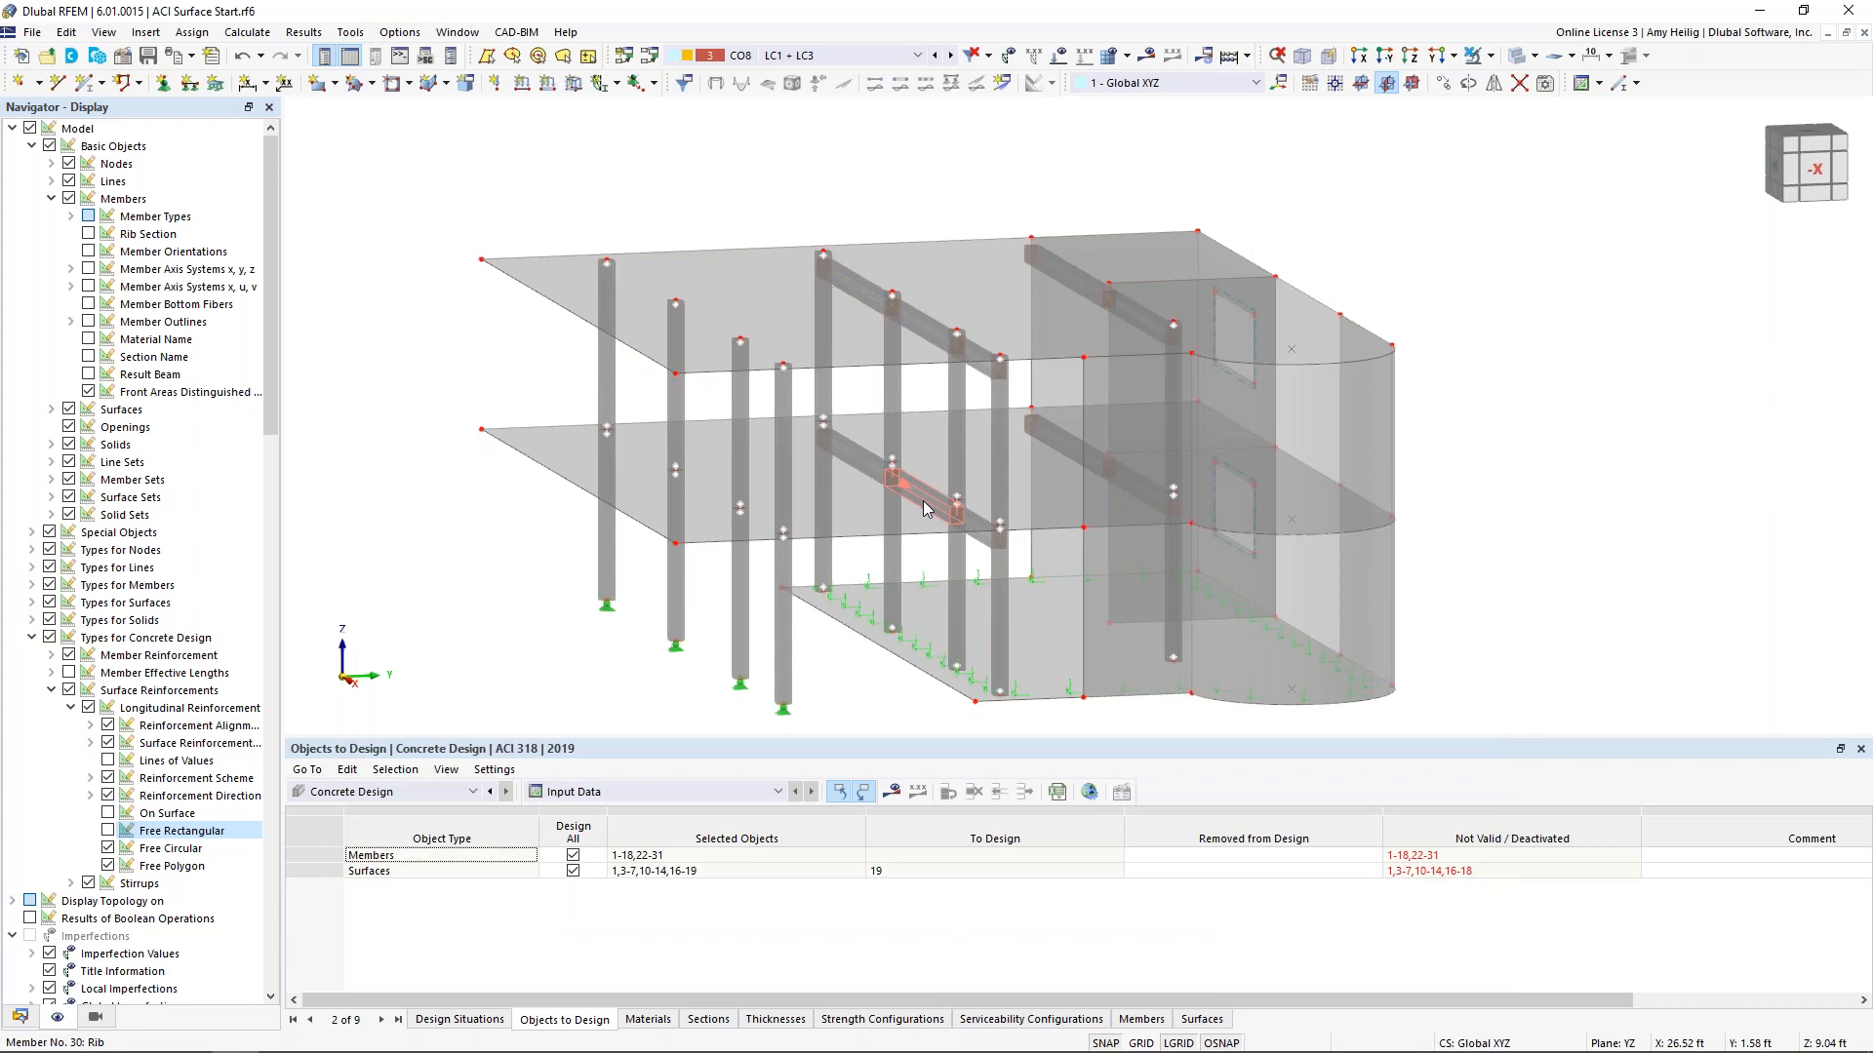
# Activate the concrete design properties for rib member 30 under the lower slab and check its concrete cover
pyautogui.doubleClick(925, 504)
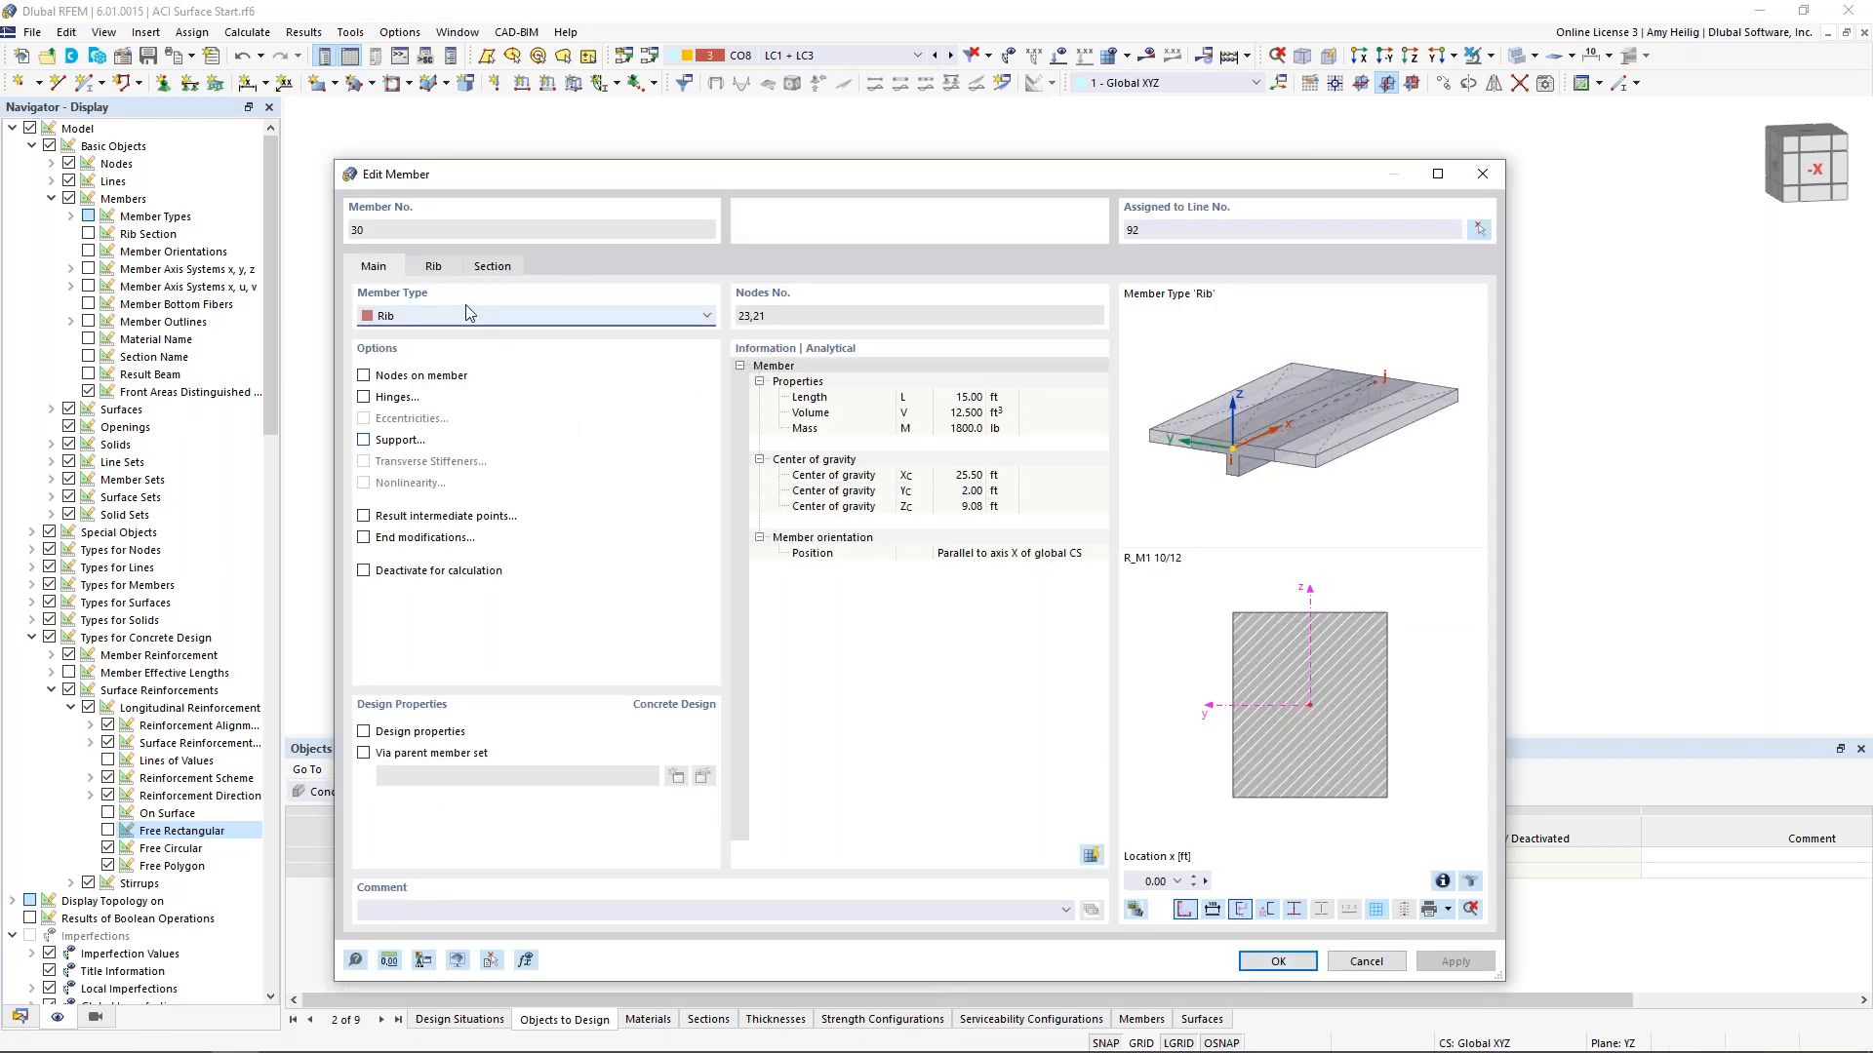
pyautogui.click(364, 731)
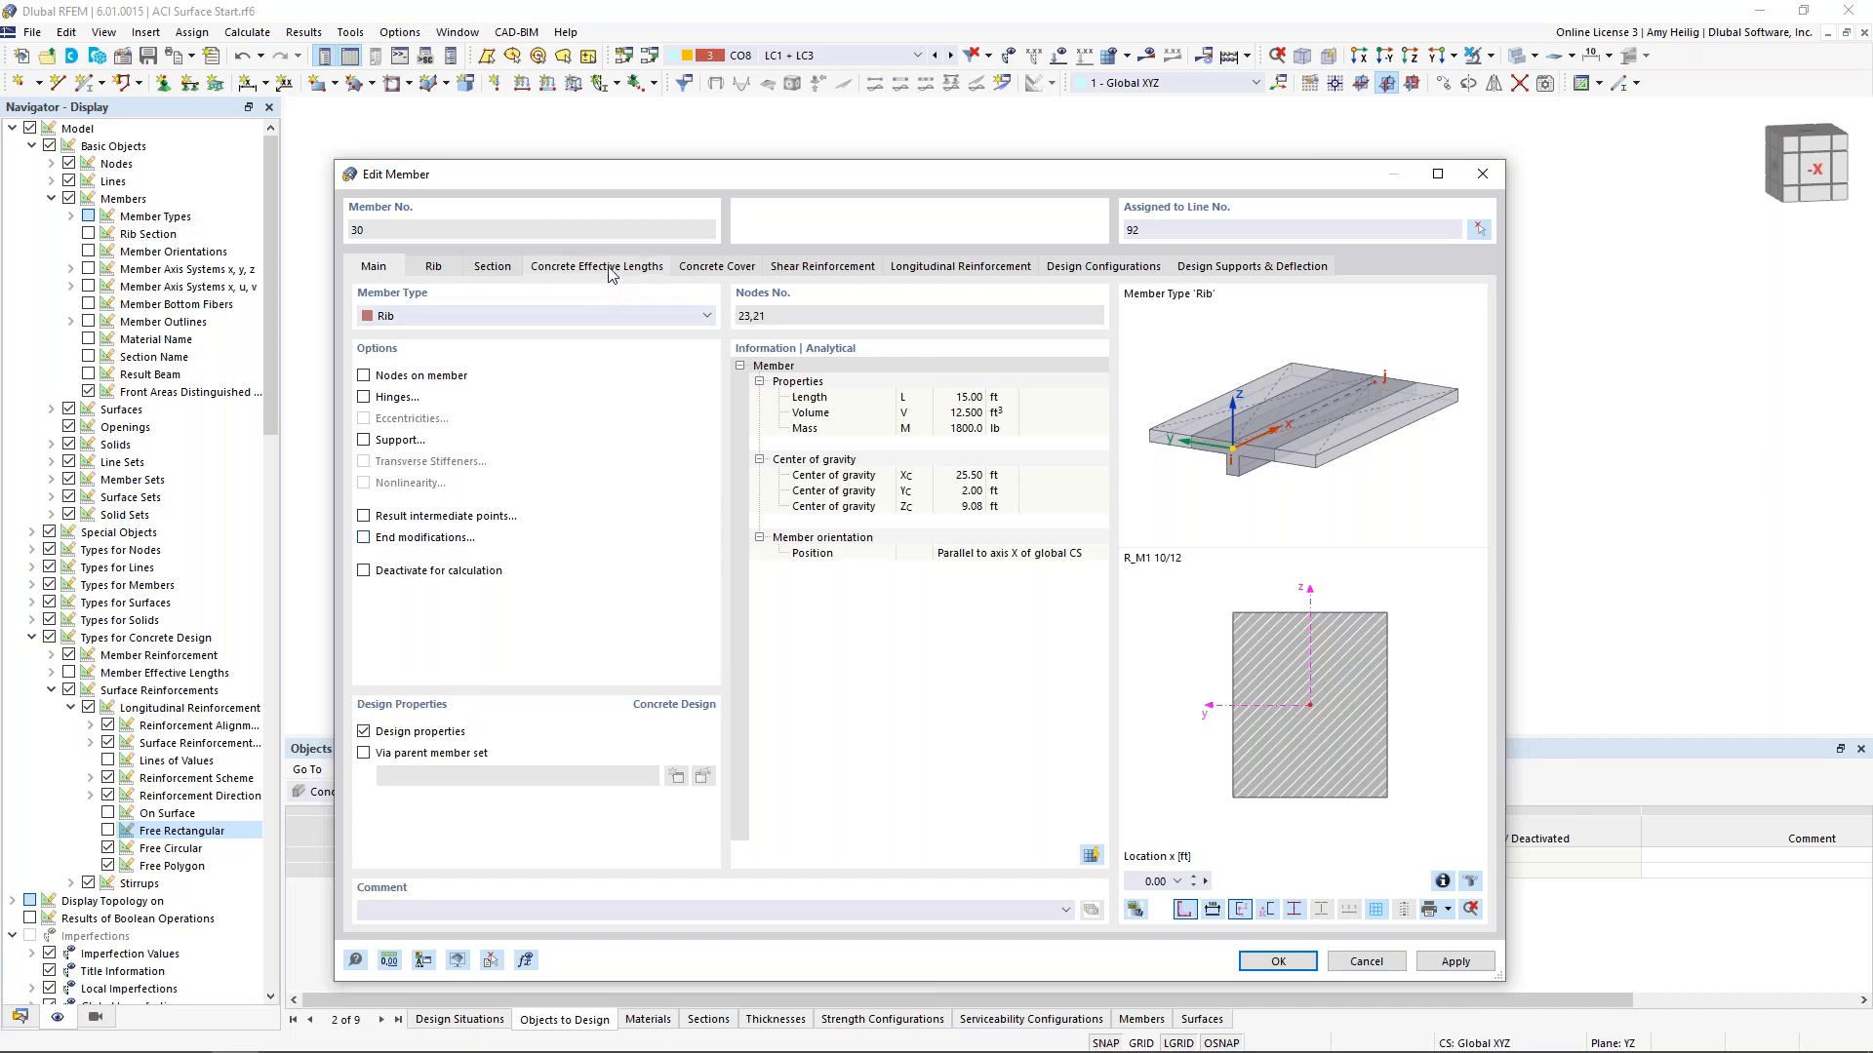
pyautogui.click(715, 267)
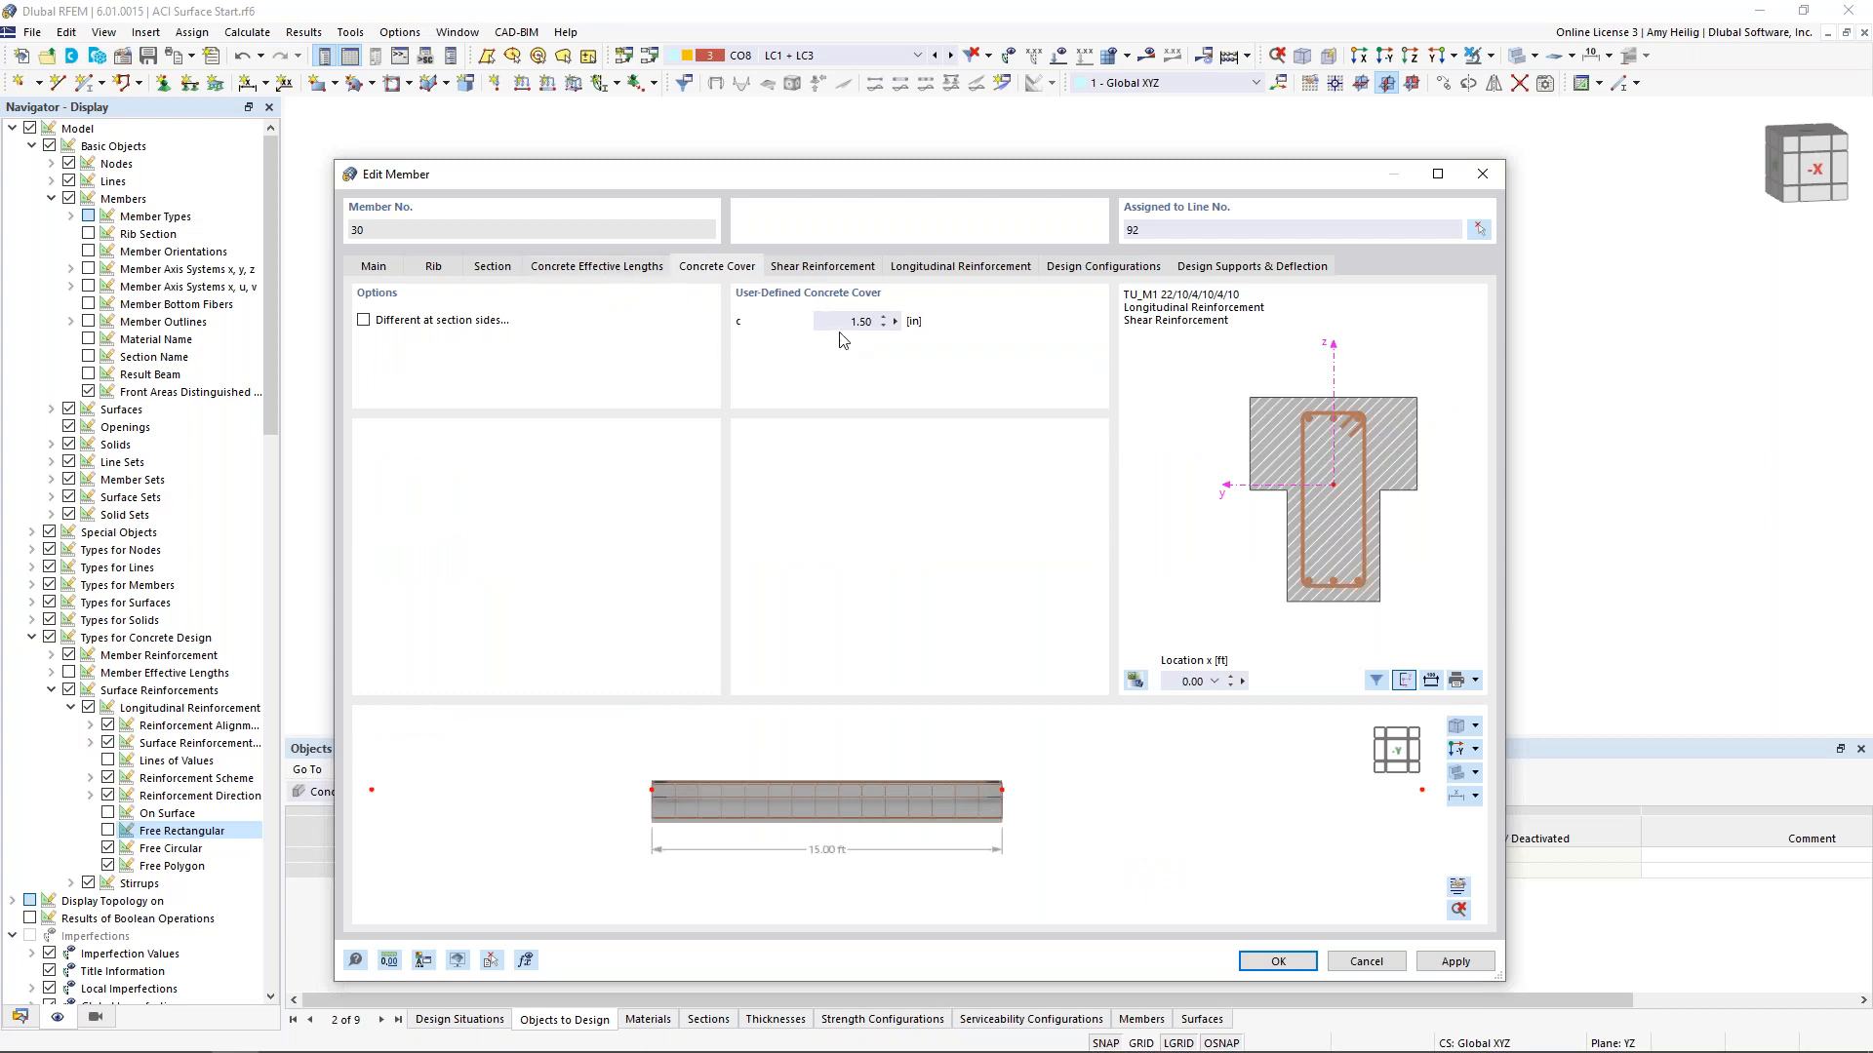
# Divide the rib's shear reinforcement into three stirrup spans and inspect the layout in a 3D preview
pyautogui.click(806, 270)
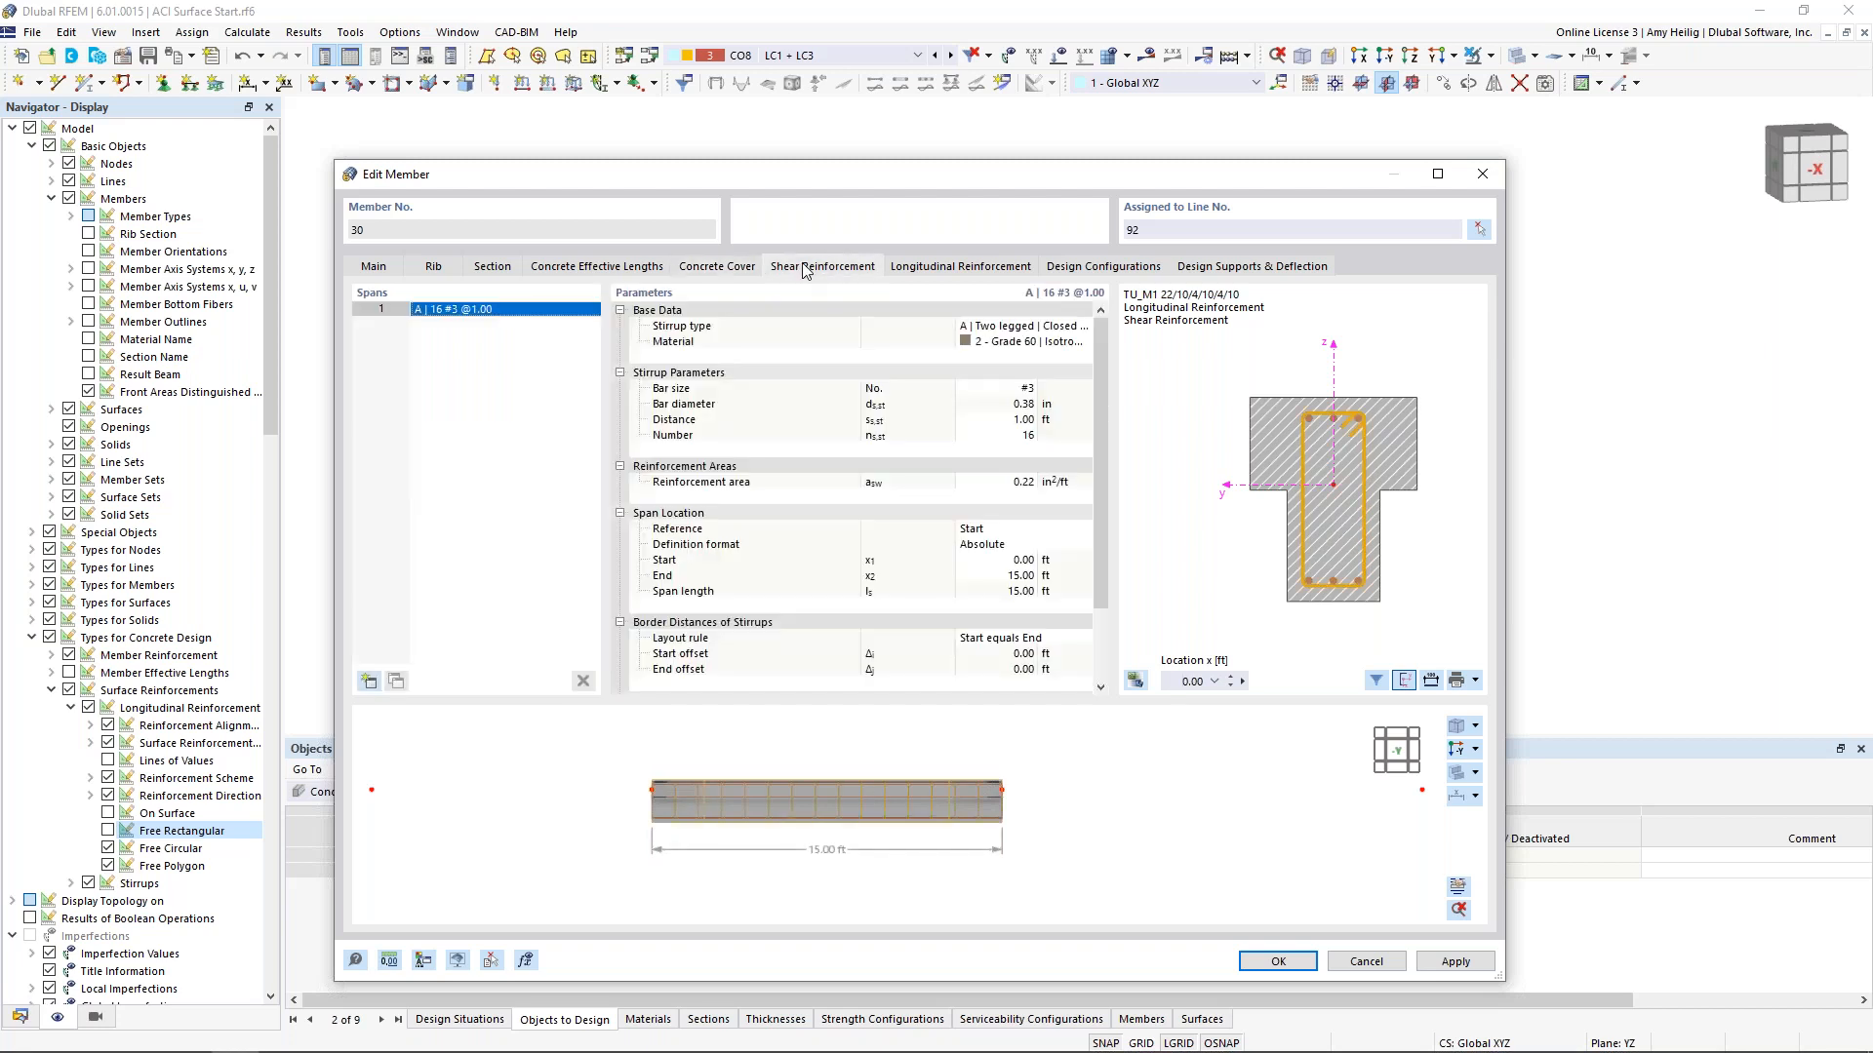
pyautogui.click(369, 682)
pyautogui.click(369, 682)
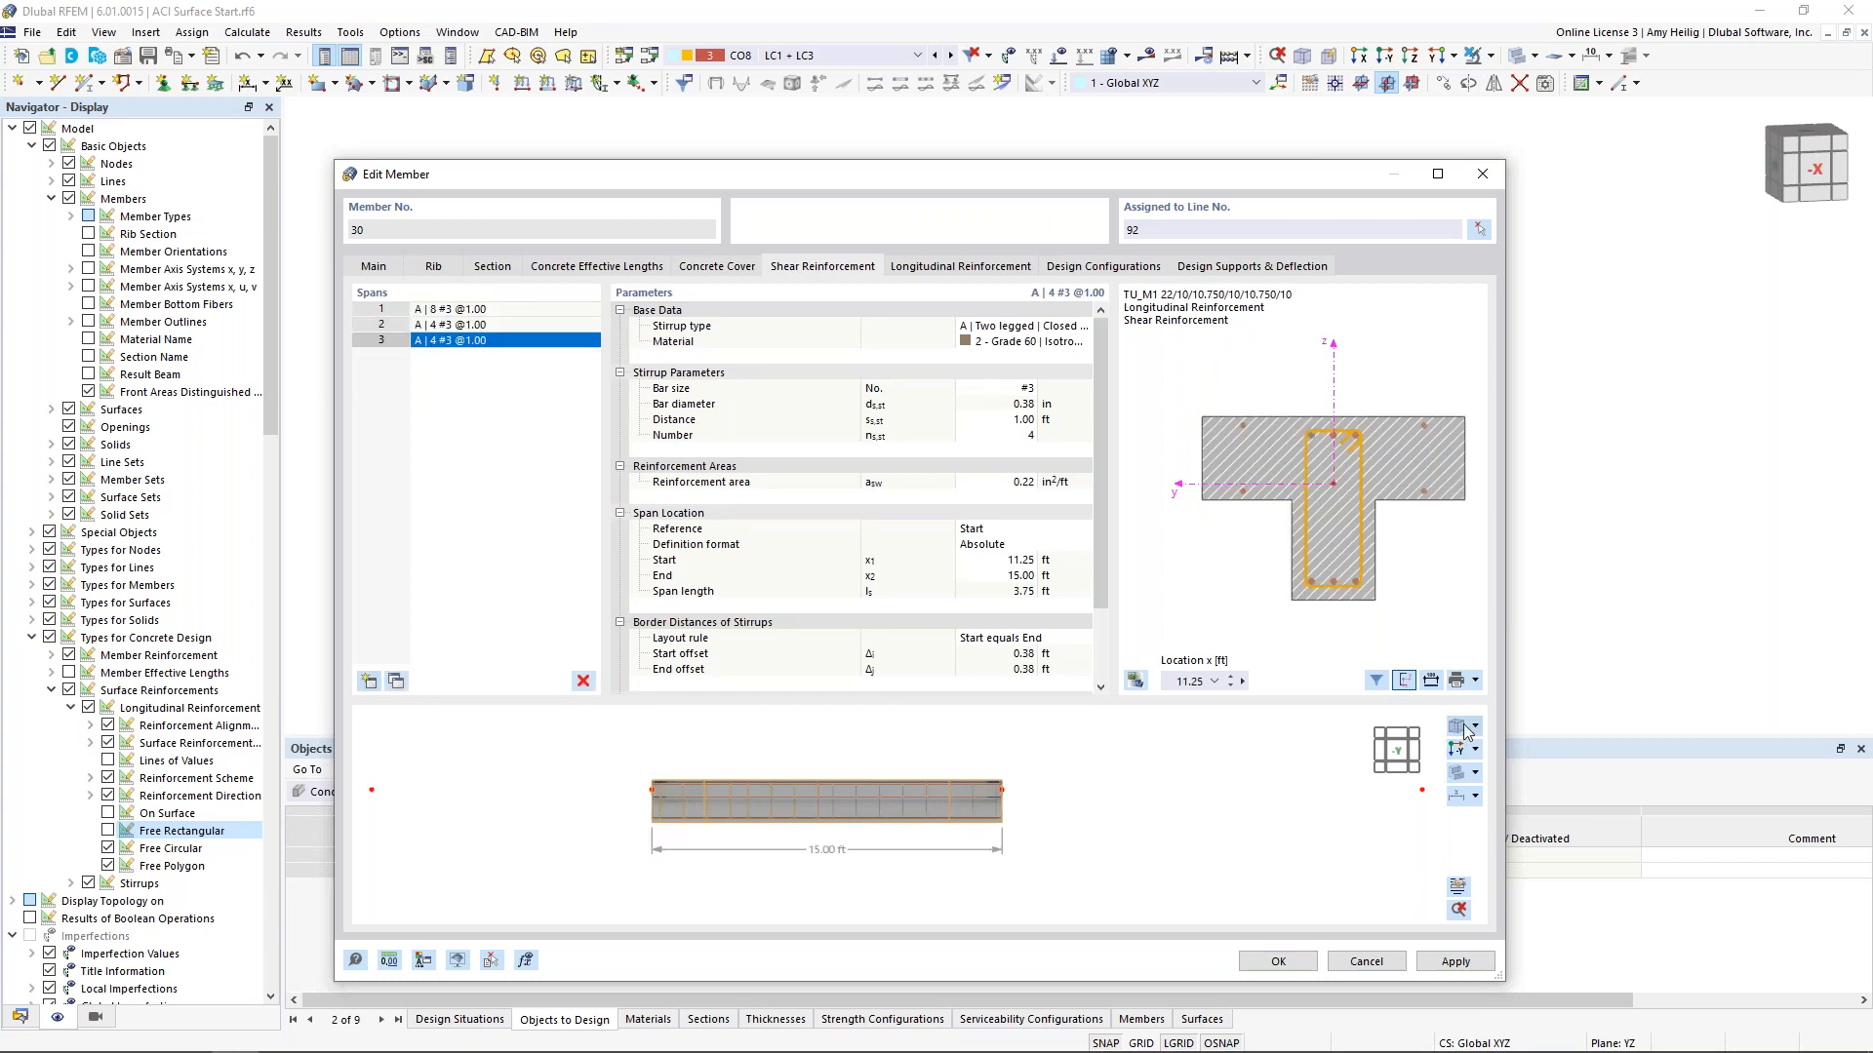
pyautogui.keyDown('ctrl'); pyautogui.moveTo(746, 796); pyautogui.dragTo(886, 859, button='middle'); pyautogui.keyUp('ctrl')
pyautogui.scroll(5, 903, 855)
# Set the first stirrup span's spacing to 0.33 ft and its extent from 0 to 3 ft
pyautogui.click(511, 309)
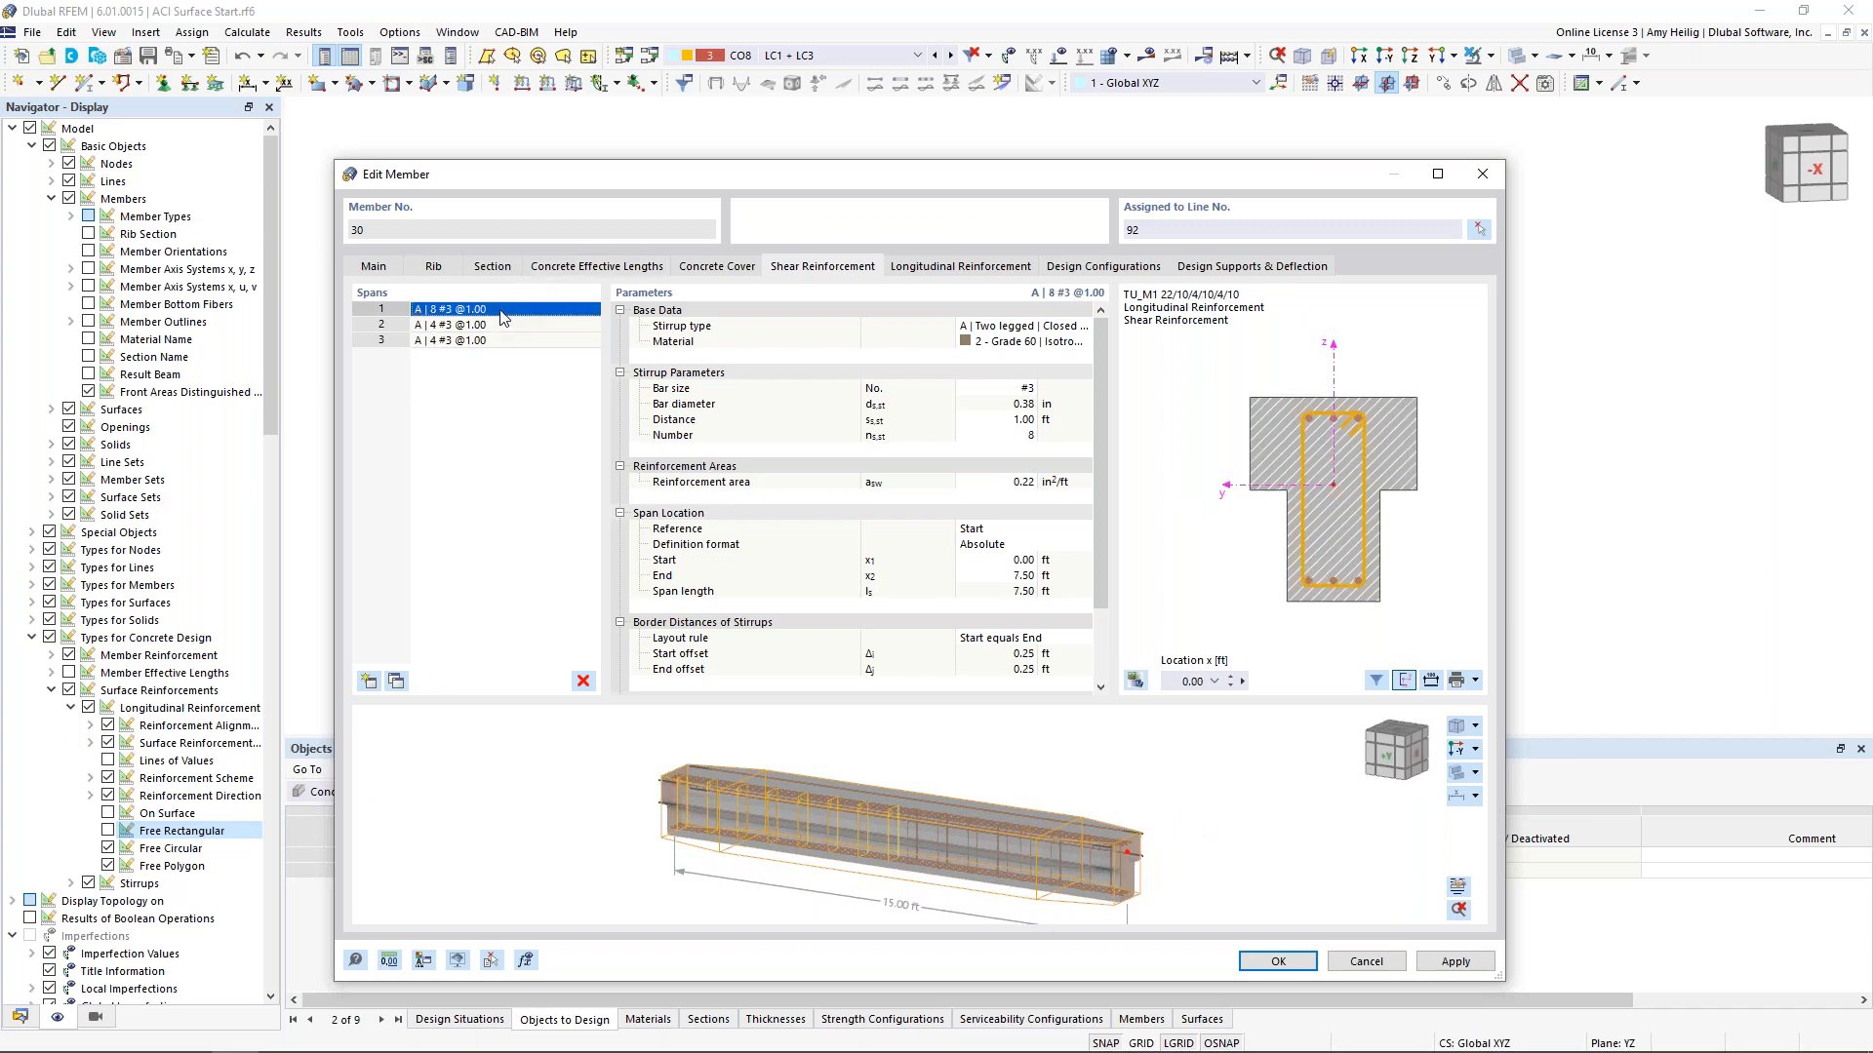
pyautogui.click(1021, 421)
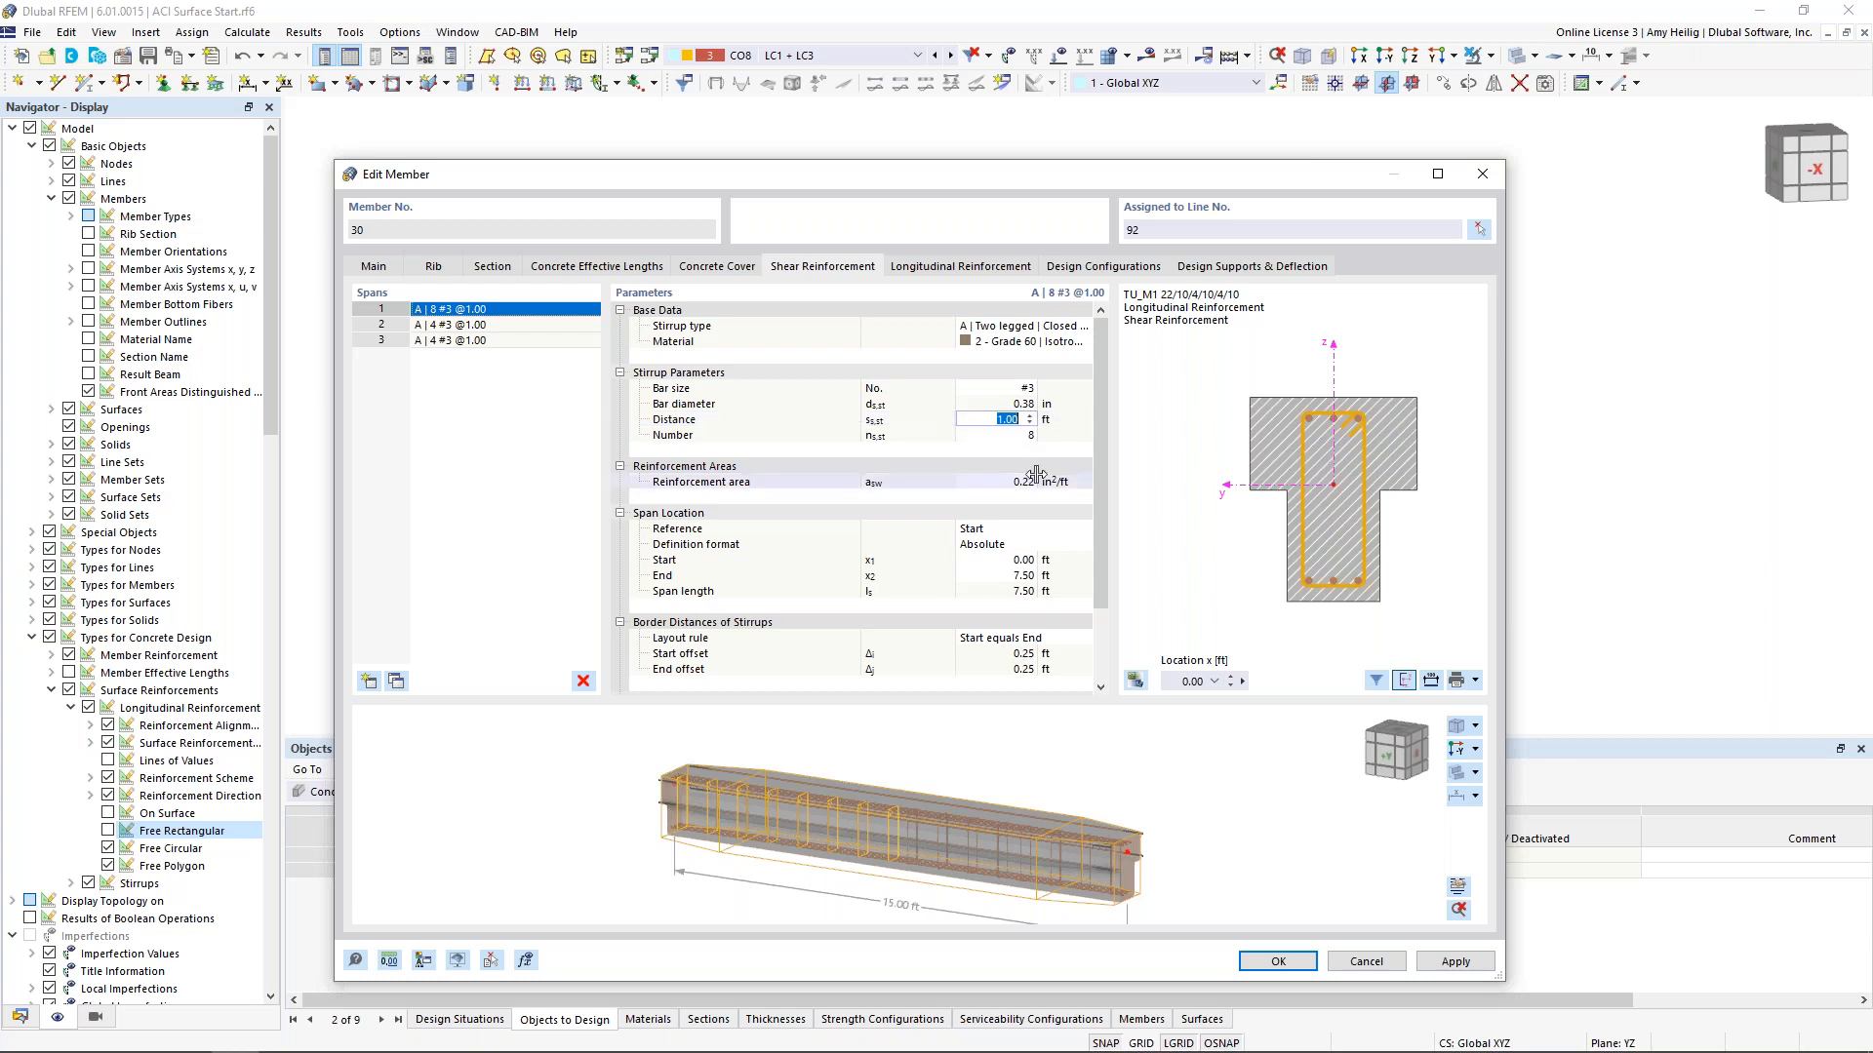
pyautogui.write('0.33')
pyautogui.click(1015, 437)
pyautogui.click(1015, 563)
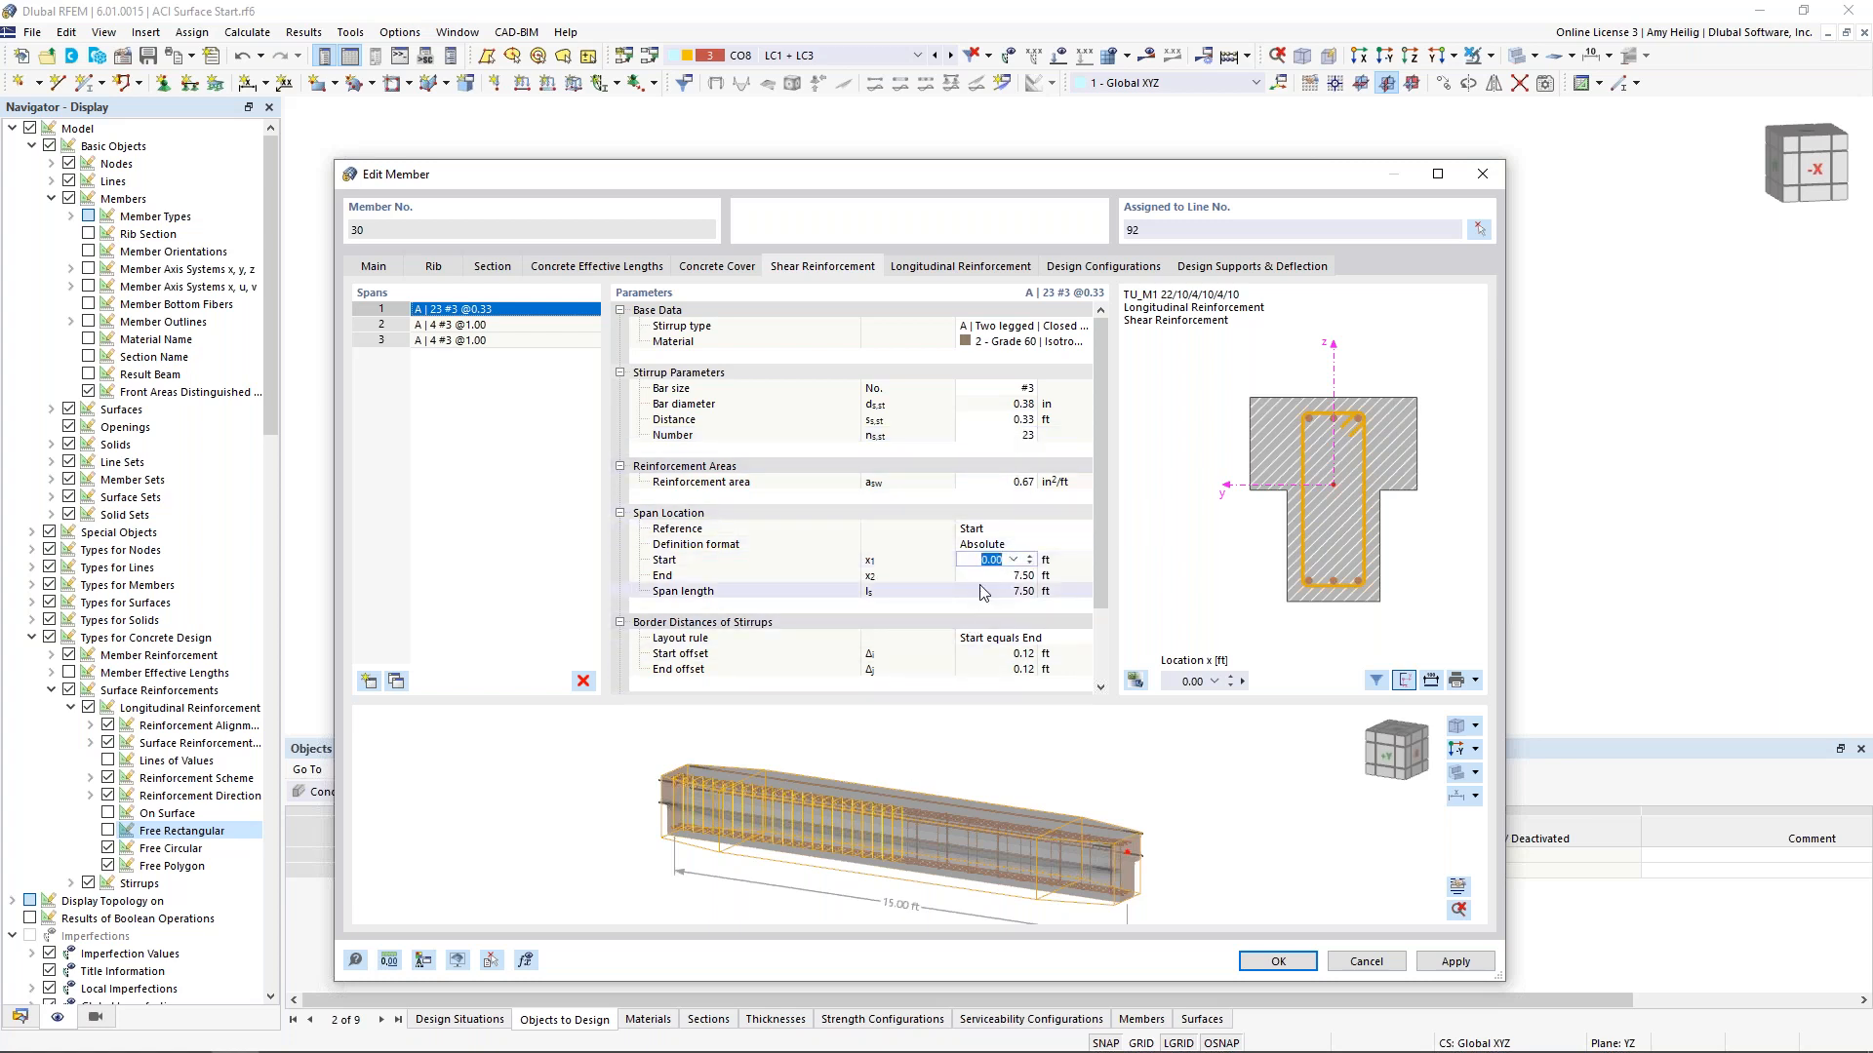
pyautogui.write('0')
pyautogui.press('Tab')
pyautogui.write('3')
pyautogui.press('Tab')
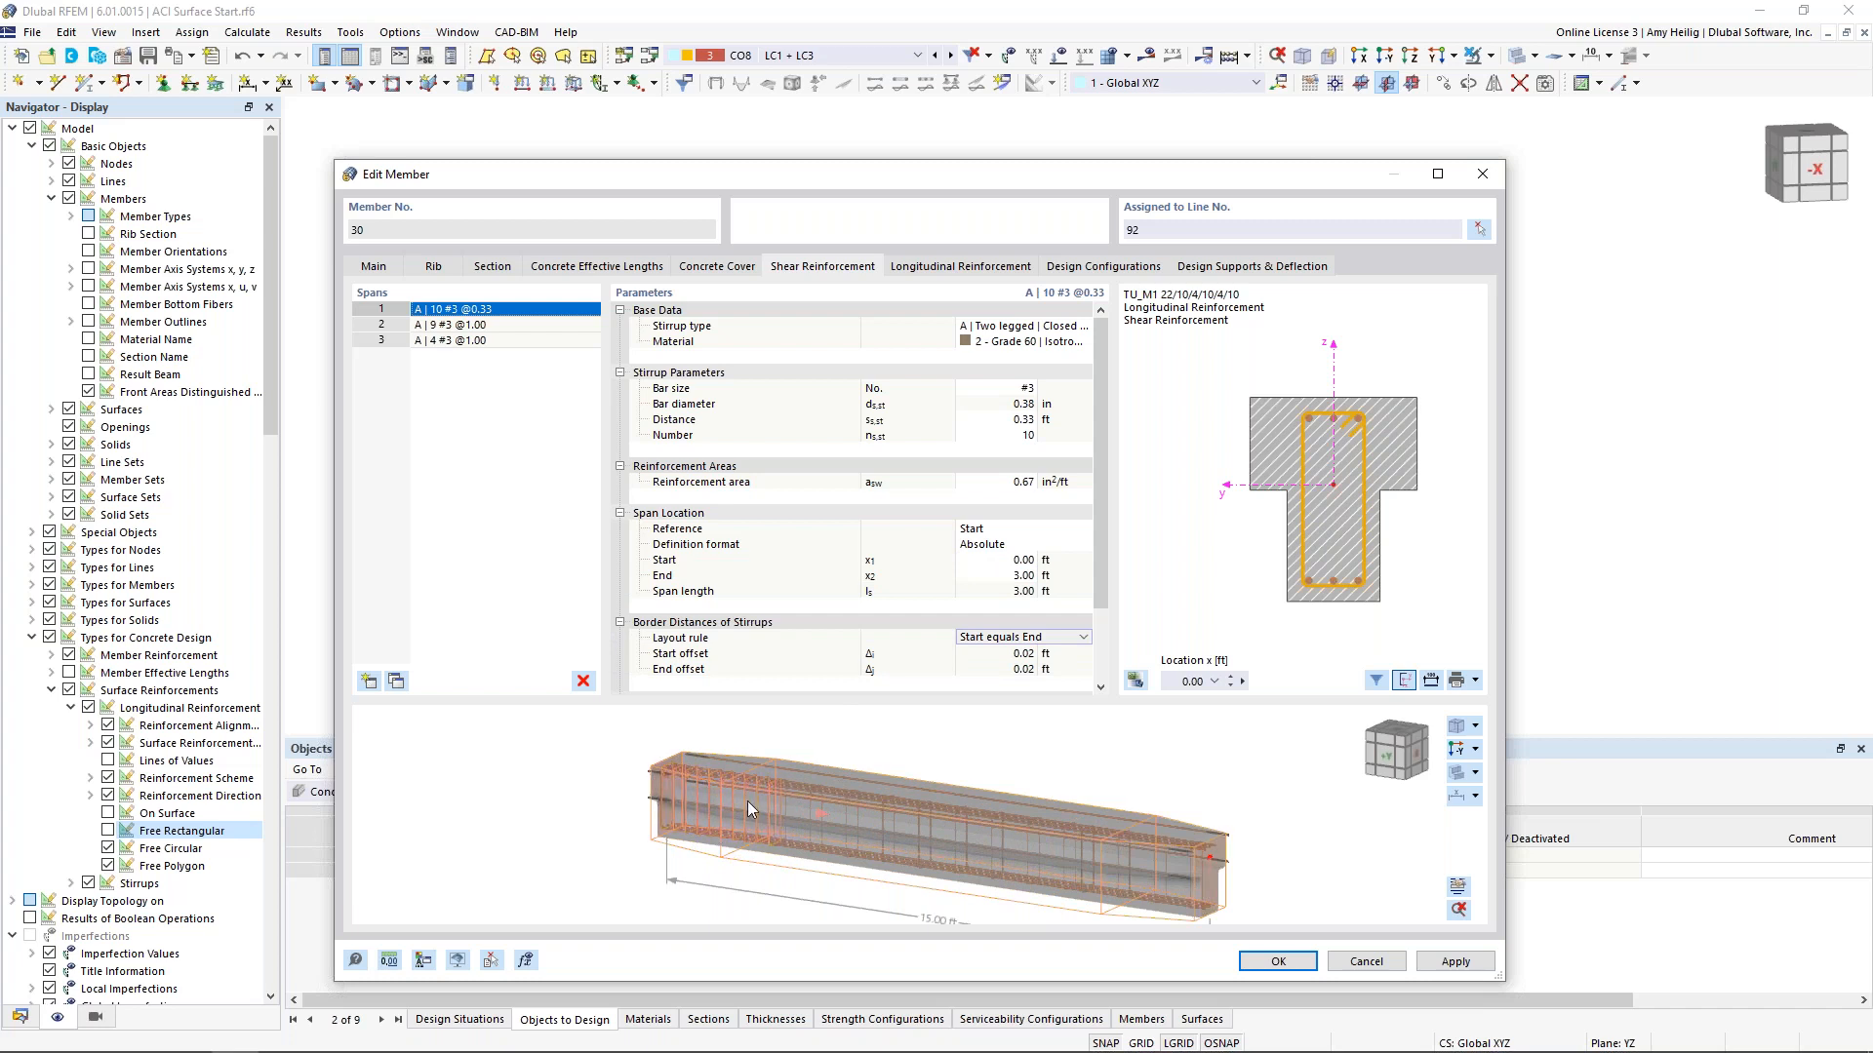
# Set the second stirrup span's spacing to 0.5 ft and its end location to 12 ft
pyautogui.click(499, 328)
pyautogui.press('Tab')
pyautogui.press('Tab')
pyautogui.press('Tab')
pyautogui.press('Tab')
pyautogui.press('Tab')
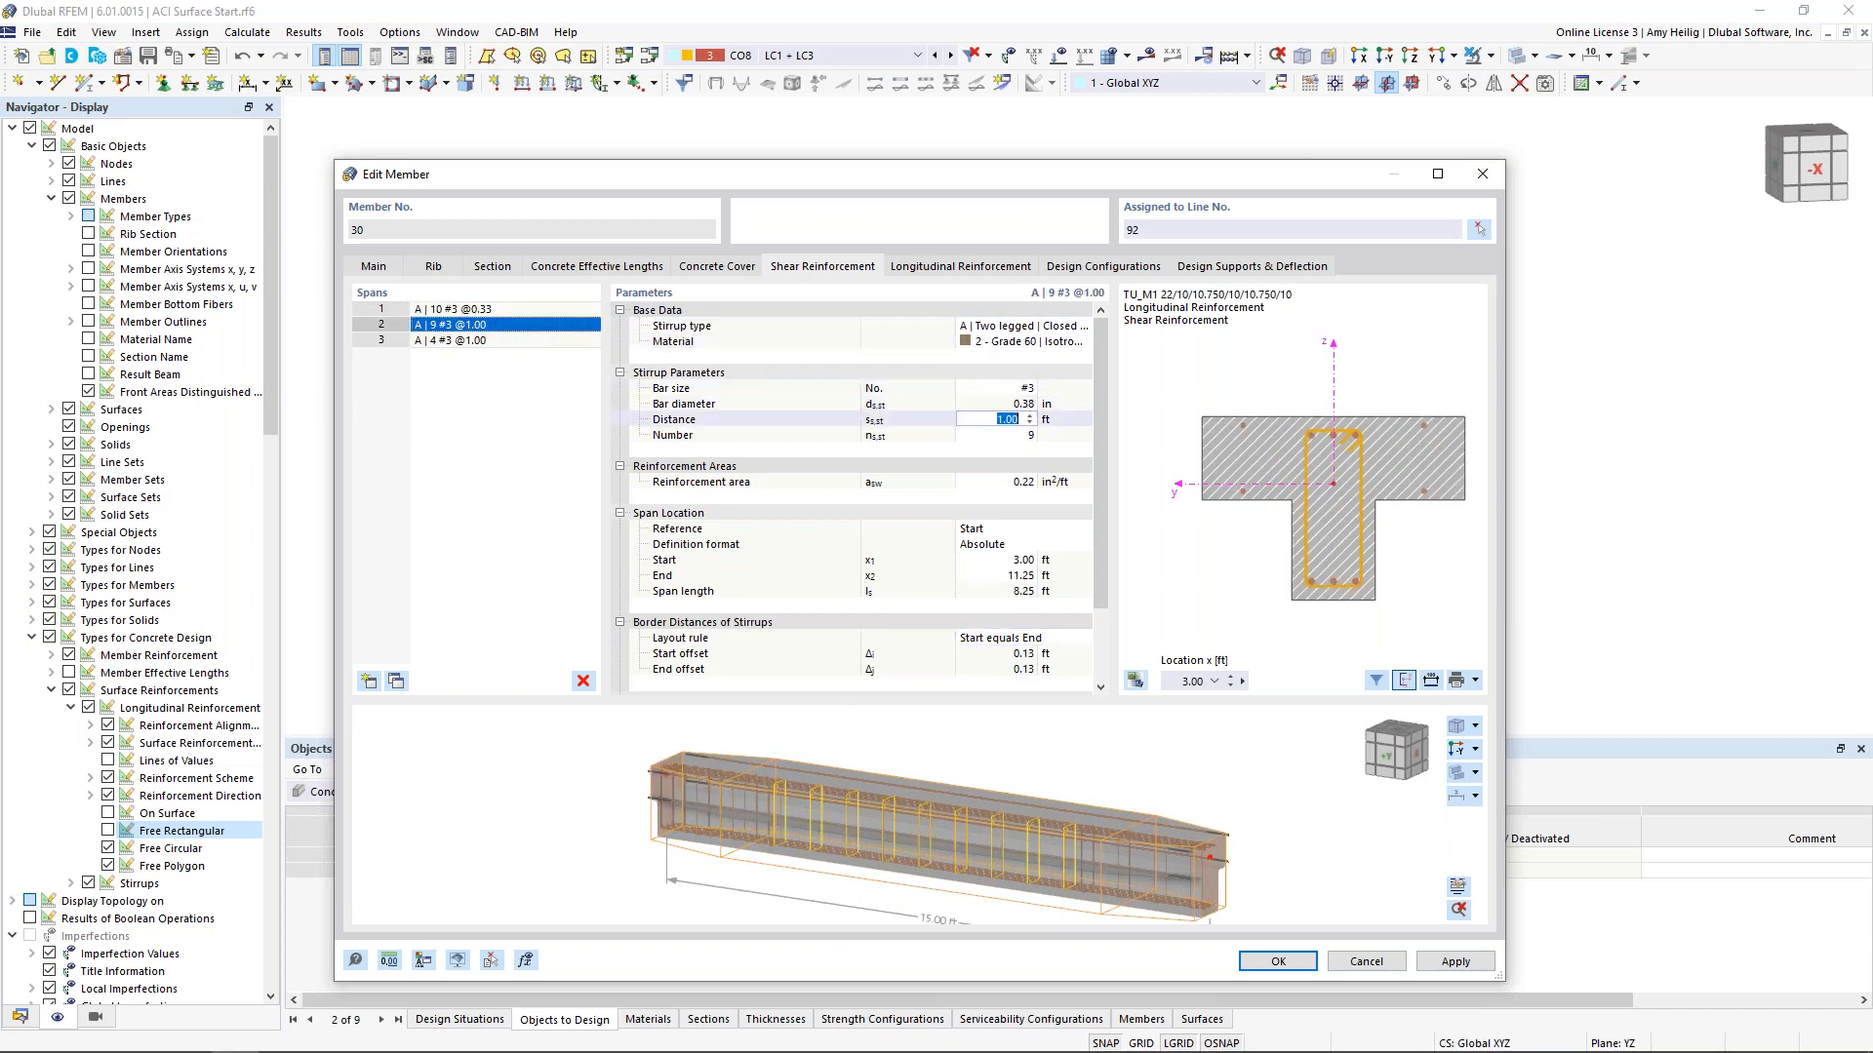
pyautogui.write('0.5')
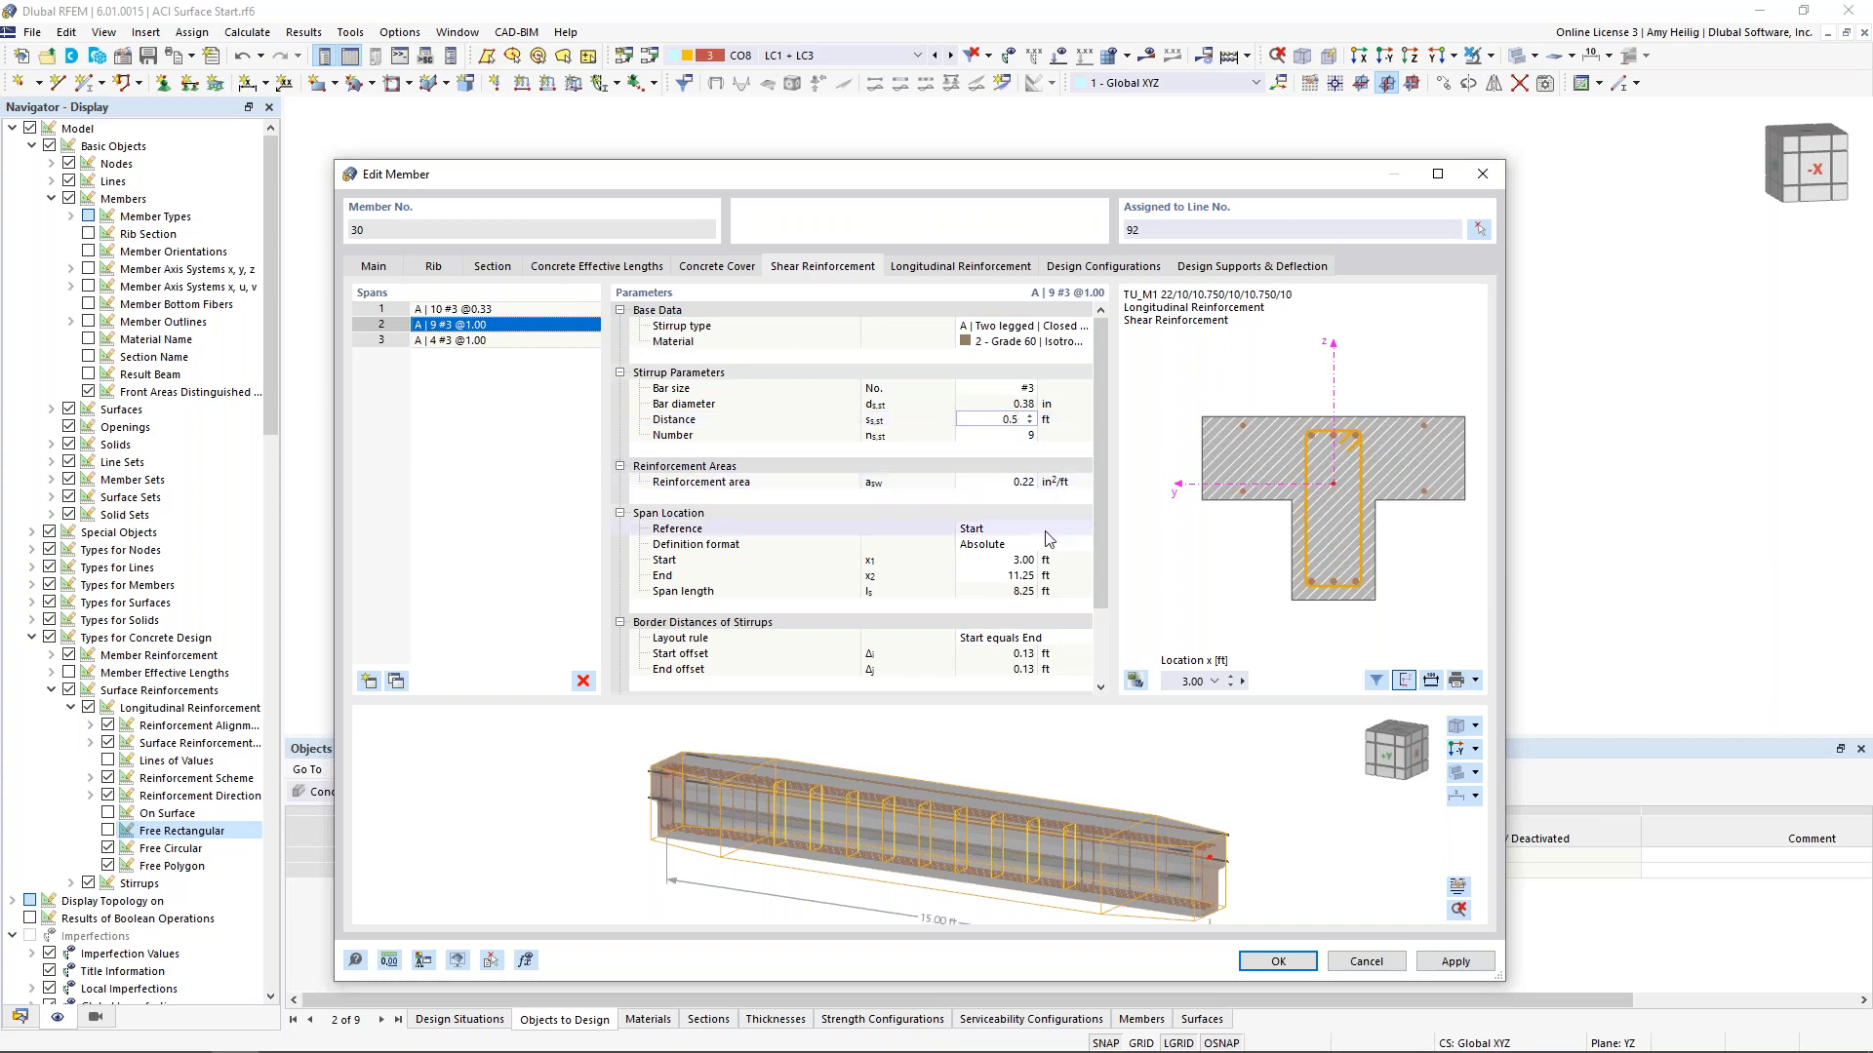
pyautogui.click(1031, 576)
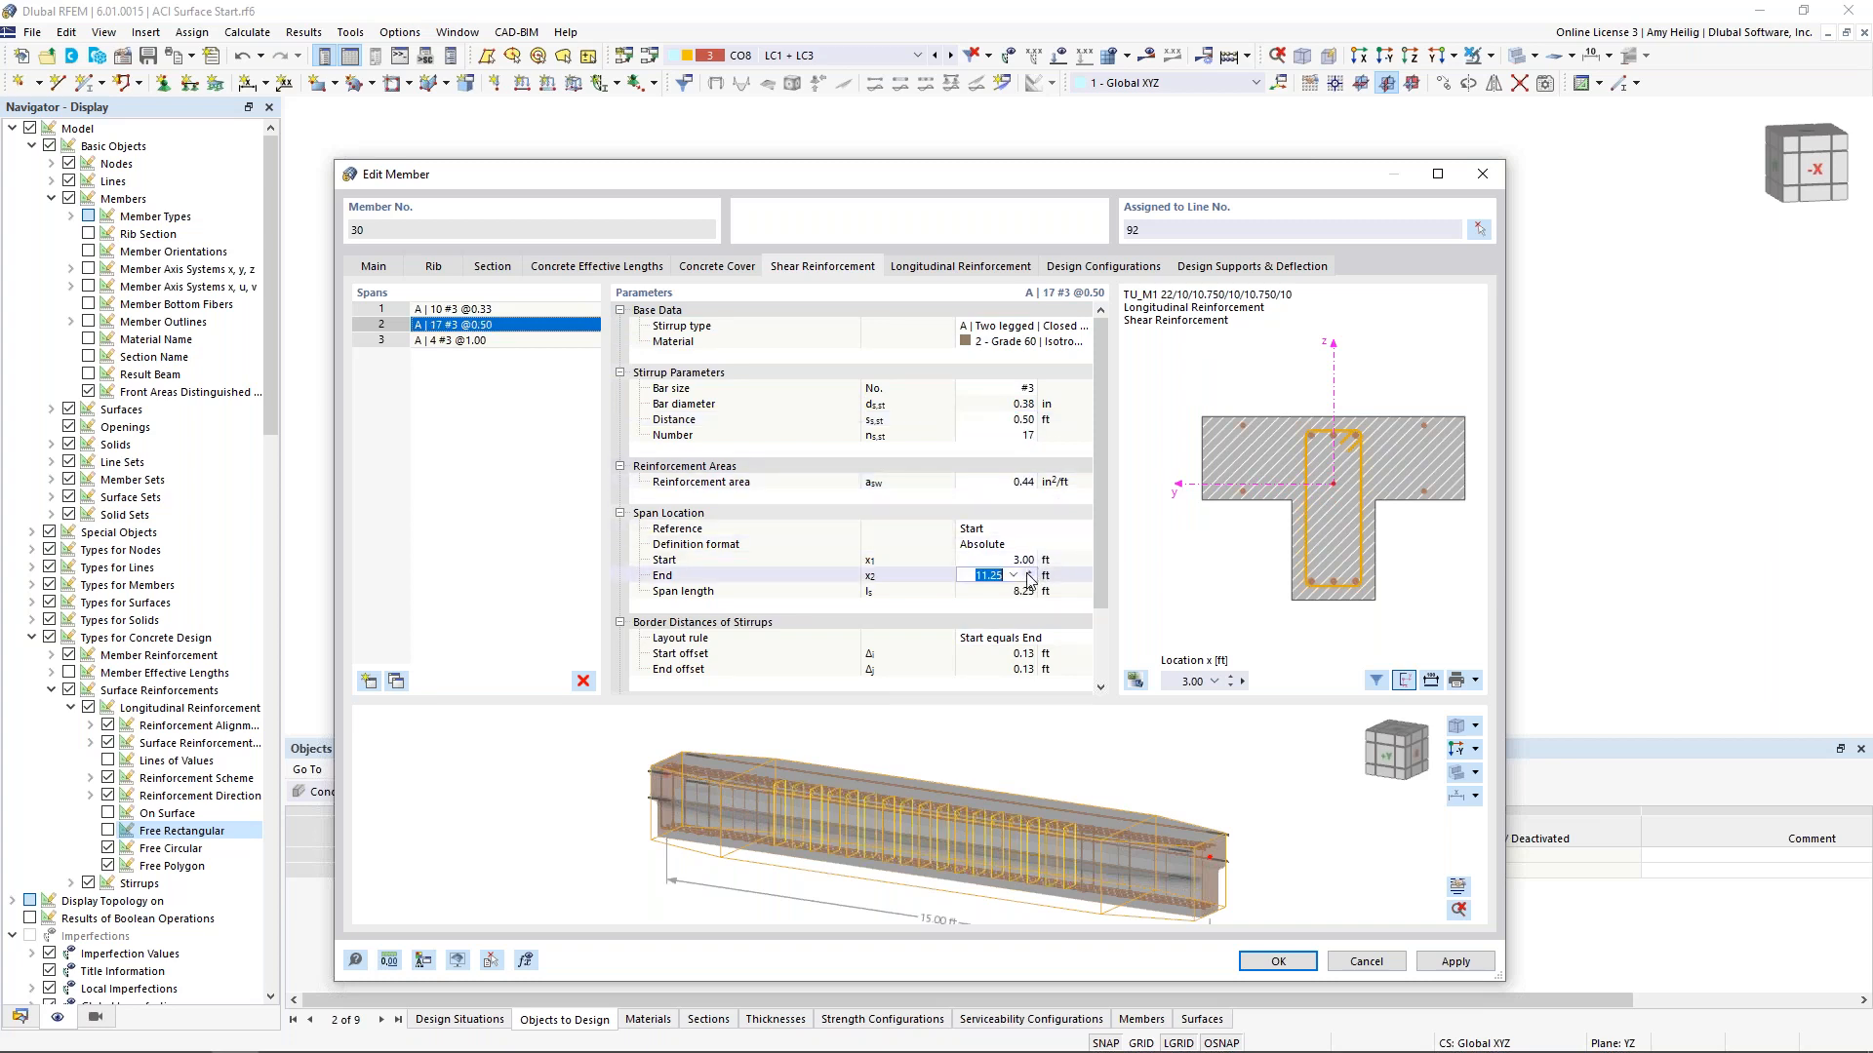
pyautogui.write('12')
pyautogui.press('Return')
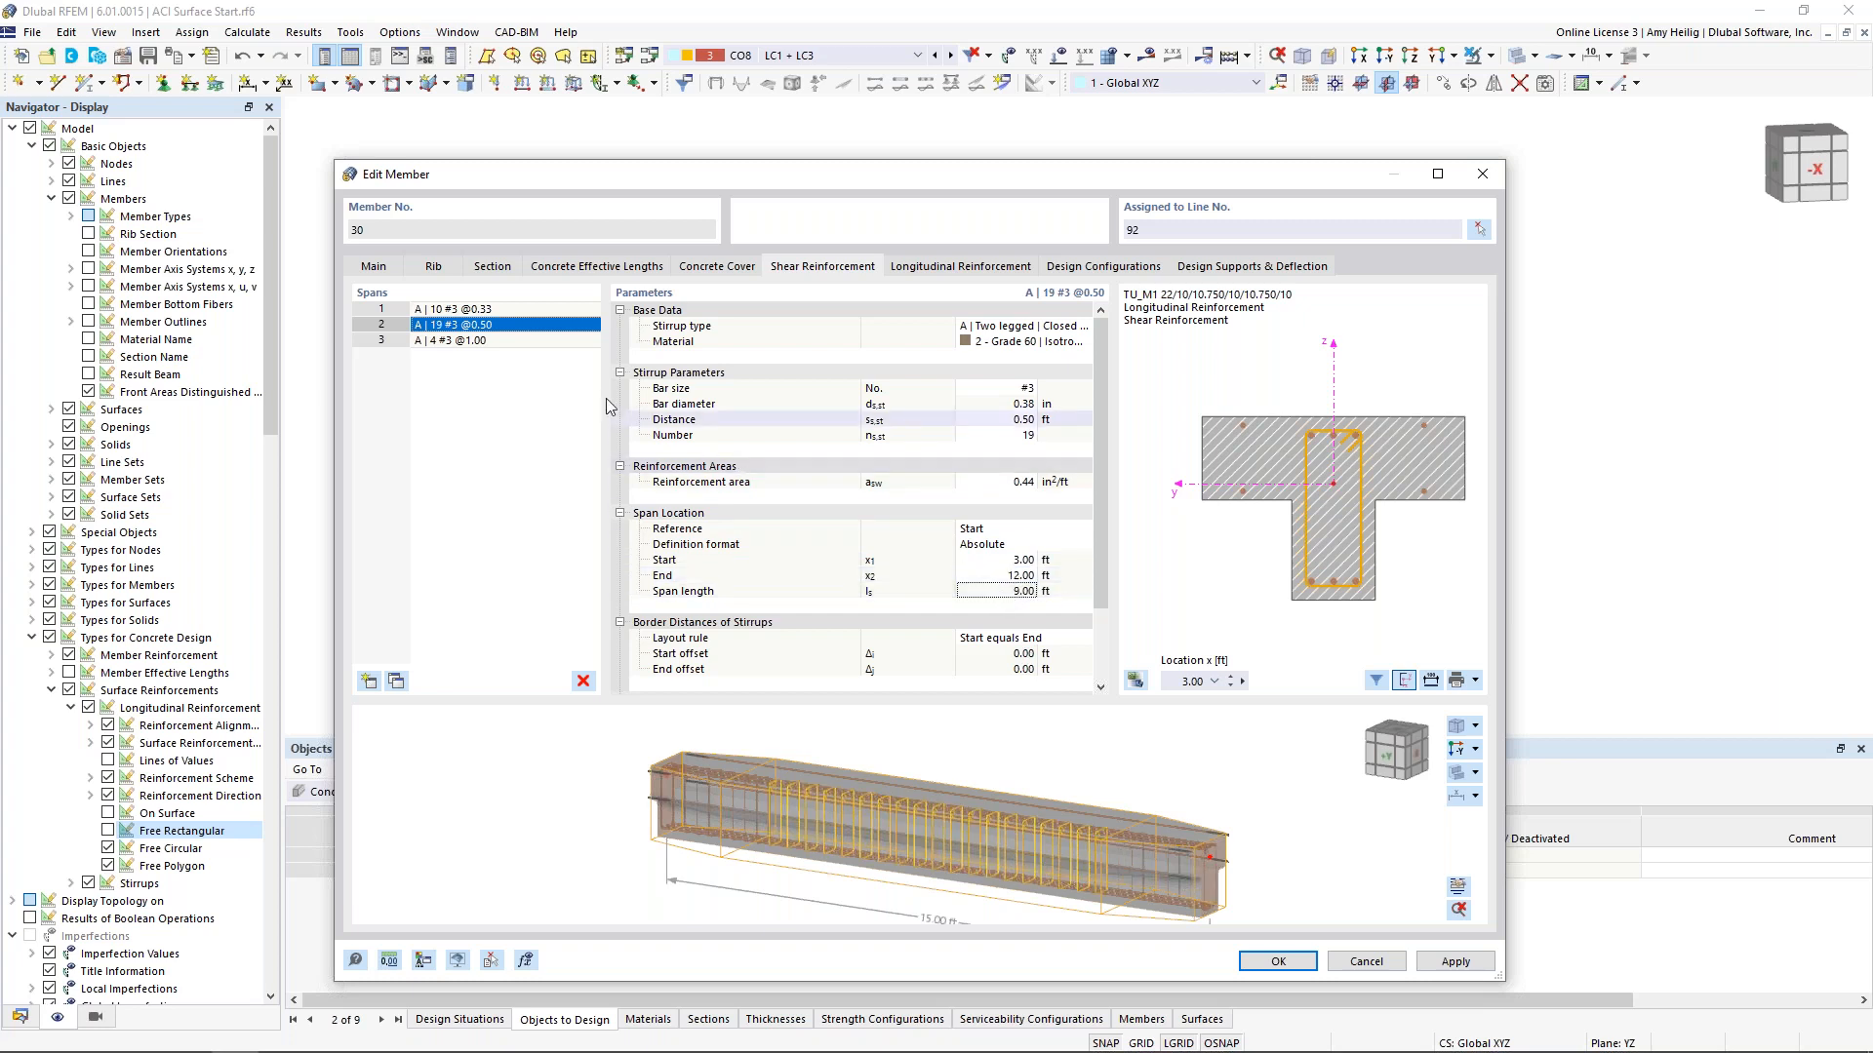
# Set the third stirrup span's spacing to 0.33 ft and check the stirrups in the 3D preview
pyautogui.click(512, 341)
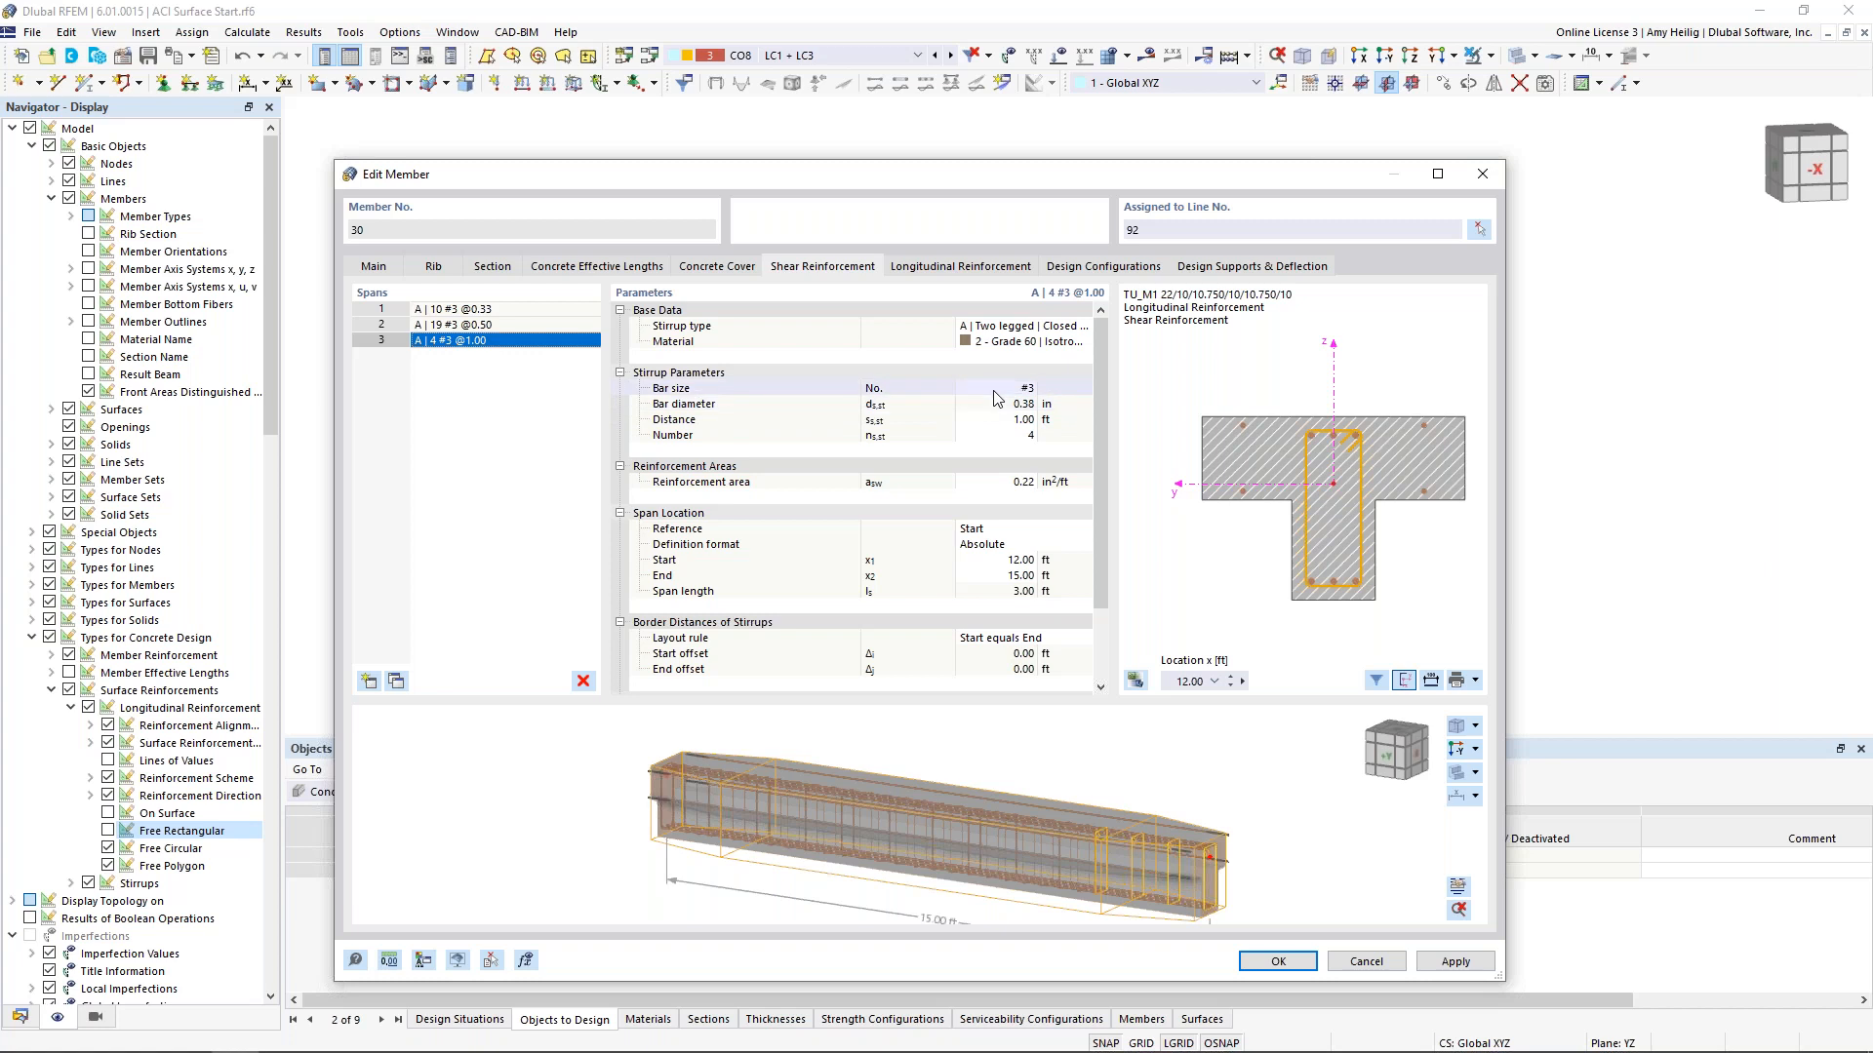
pyautogui.click(1014, 419)
pyautogui.doubleClick(1015, 420)
pyautogui.write('0.33')
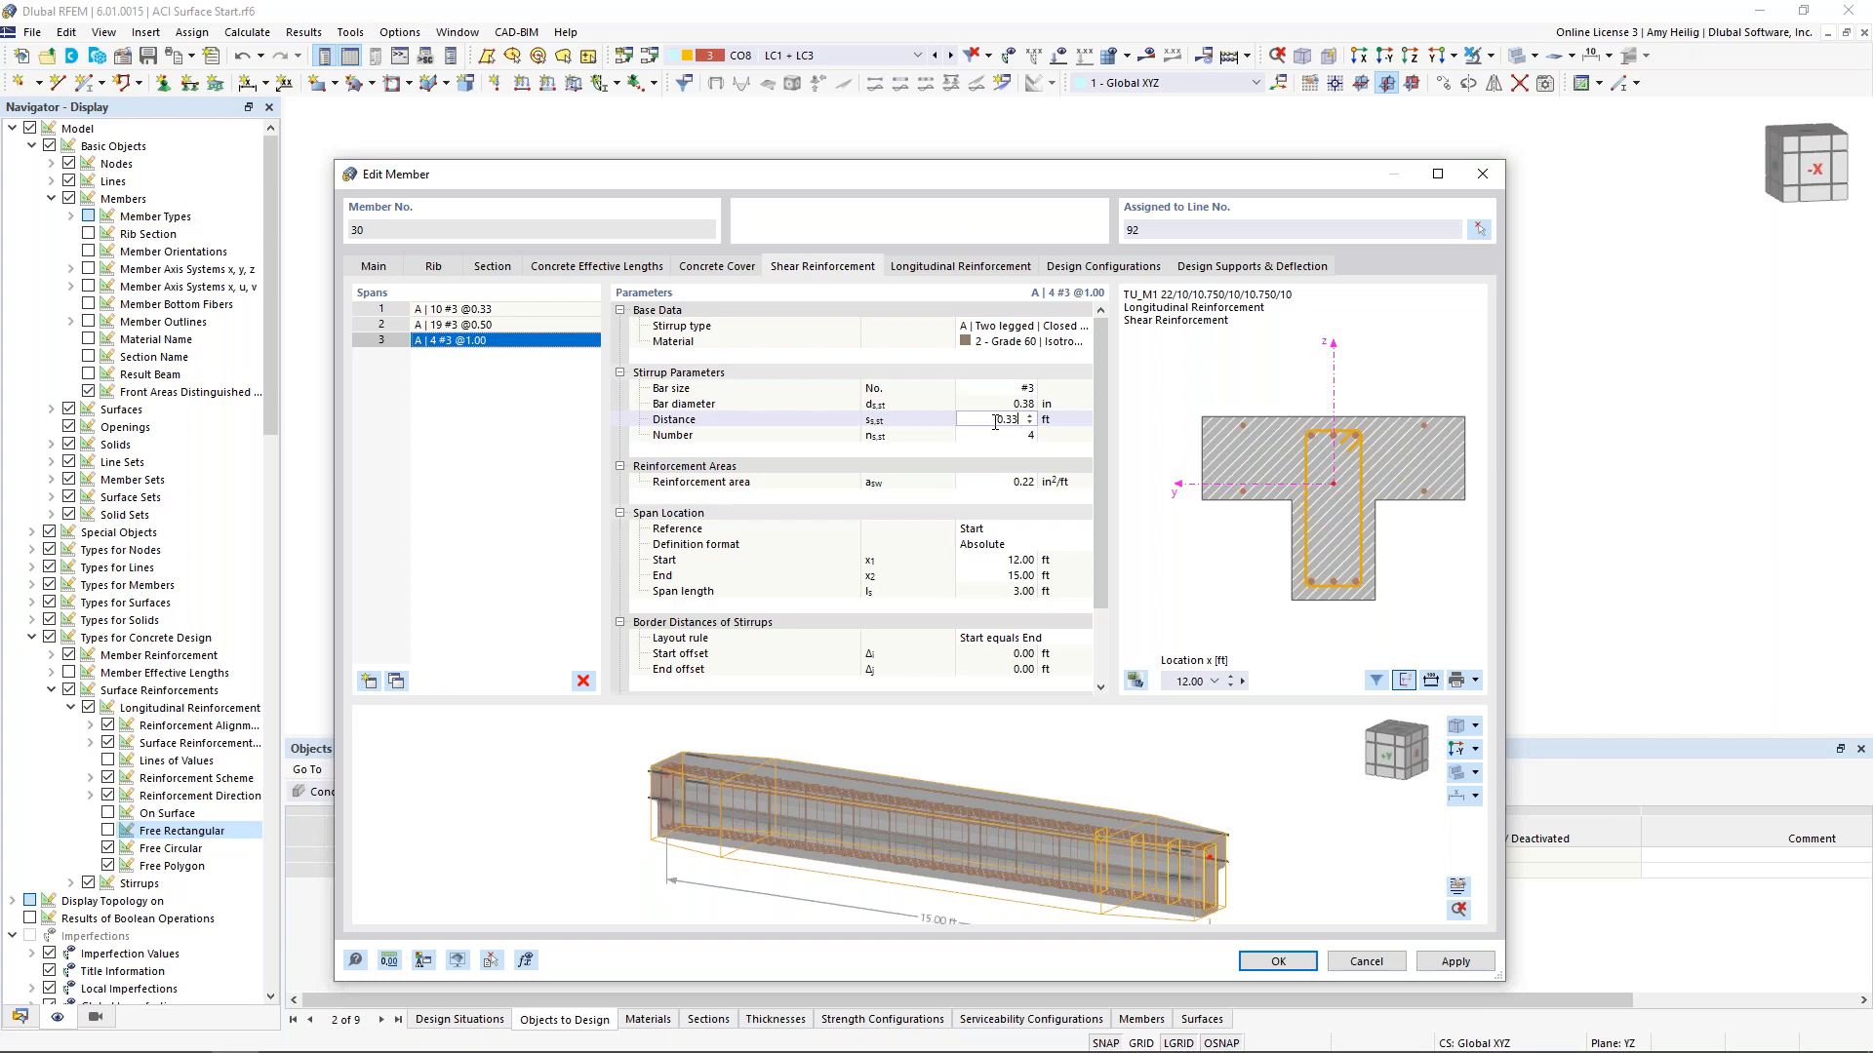
pyautogui.click(1036, 564)
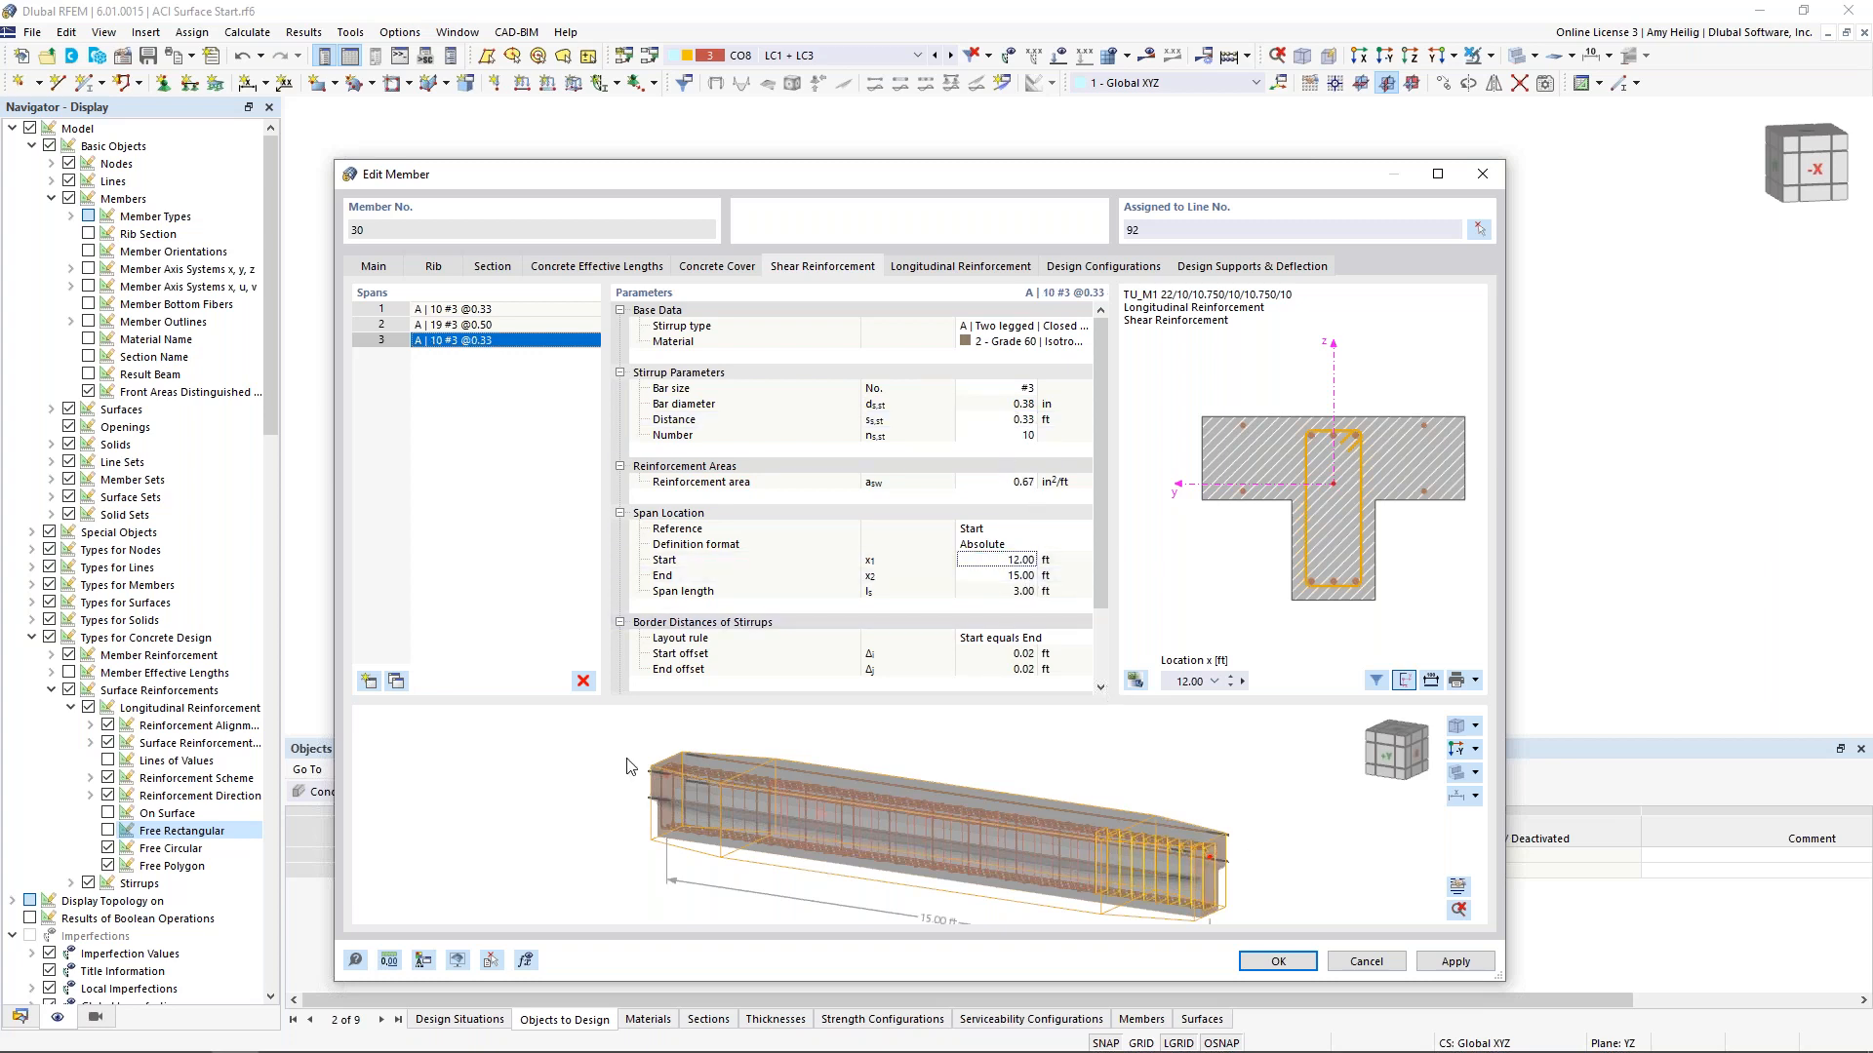
pyautogui.moveTo(1127, 864)
pyautogui.keyDown('ctrl'); pyautogui.mouseDown(button='middle')
pyautogui.moveTo(1266, 825)
pyautogui.moveTo(1135, 867)
pyautogui.mouseUp(button='middle'); pyautogui.keyUp('ctrl')
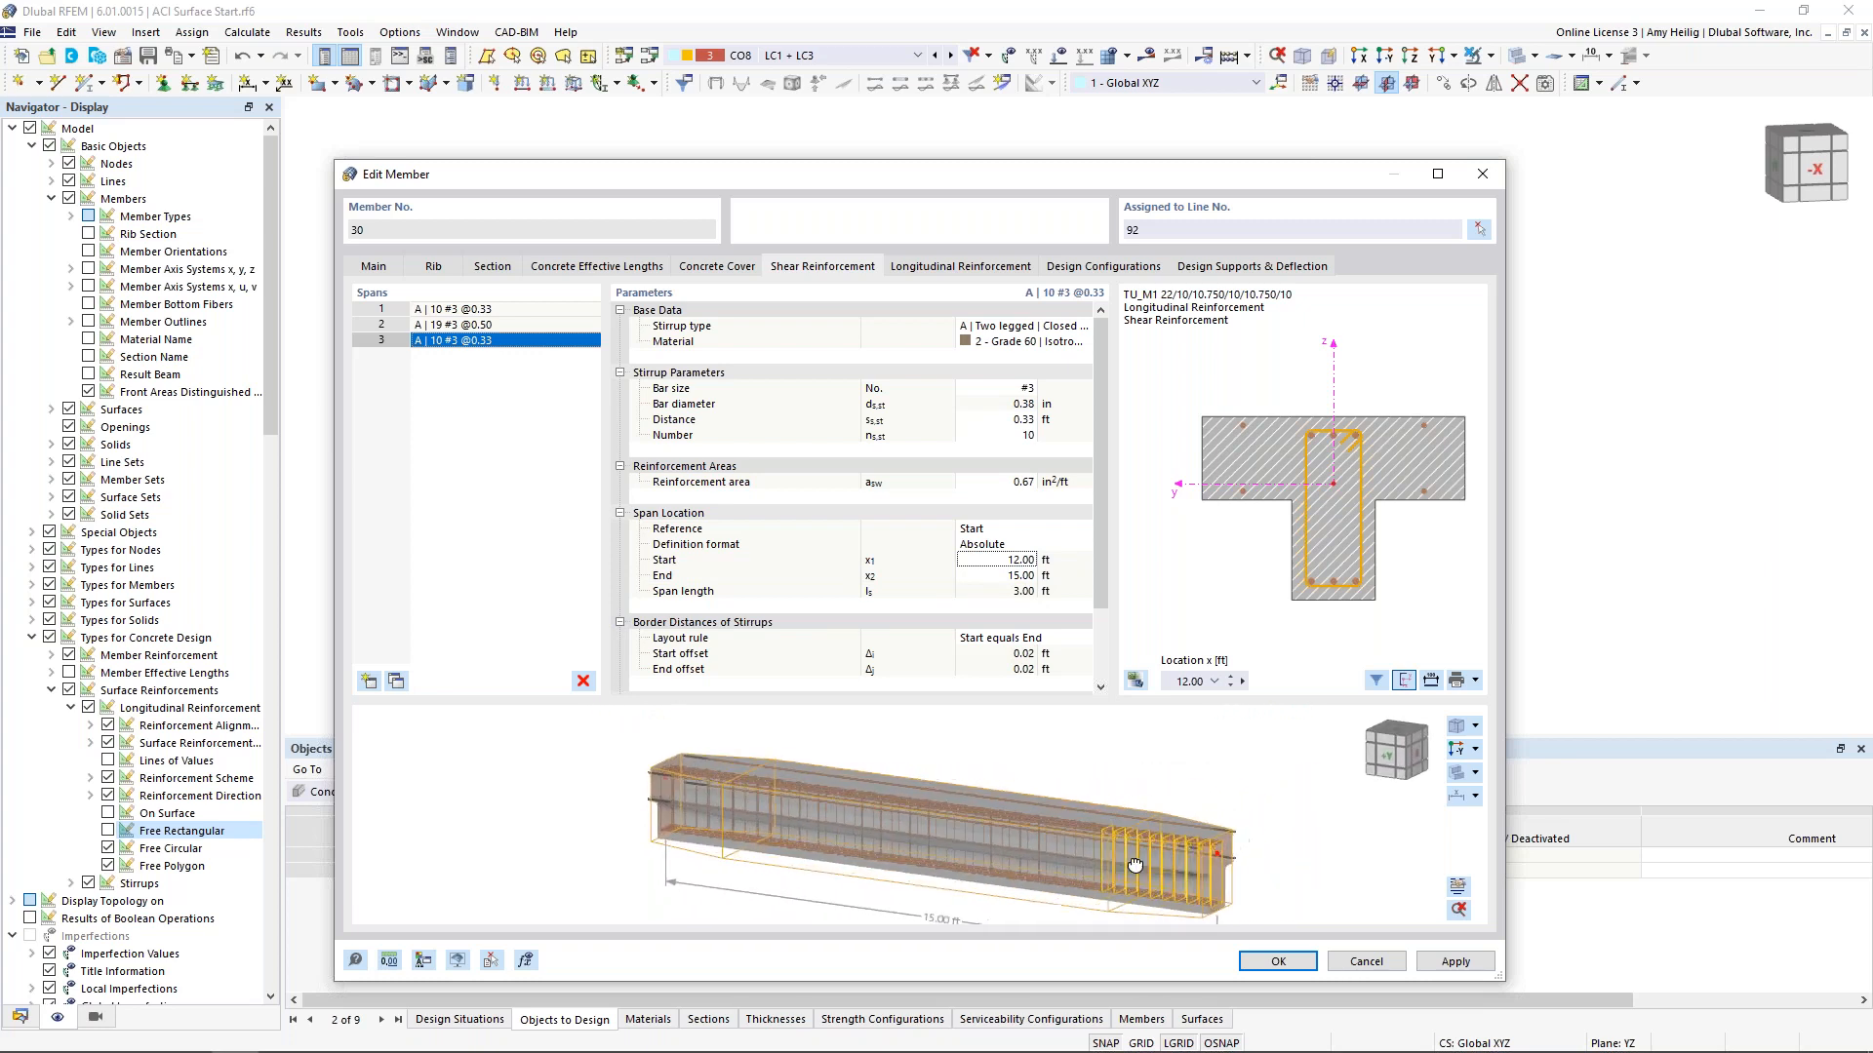
# Preview the rib's longitudinal reinforcement section at locations up to x = 4 ft, and hide the surface reinforcement items
pyautogui.click(927, 270)
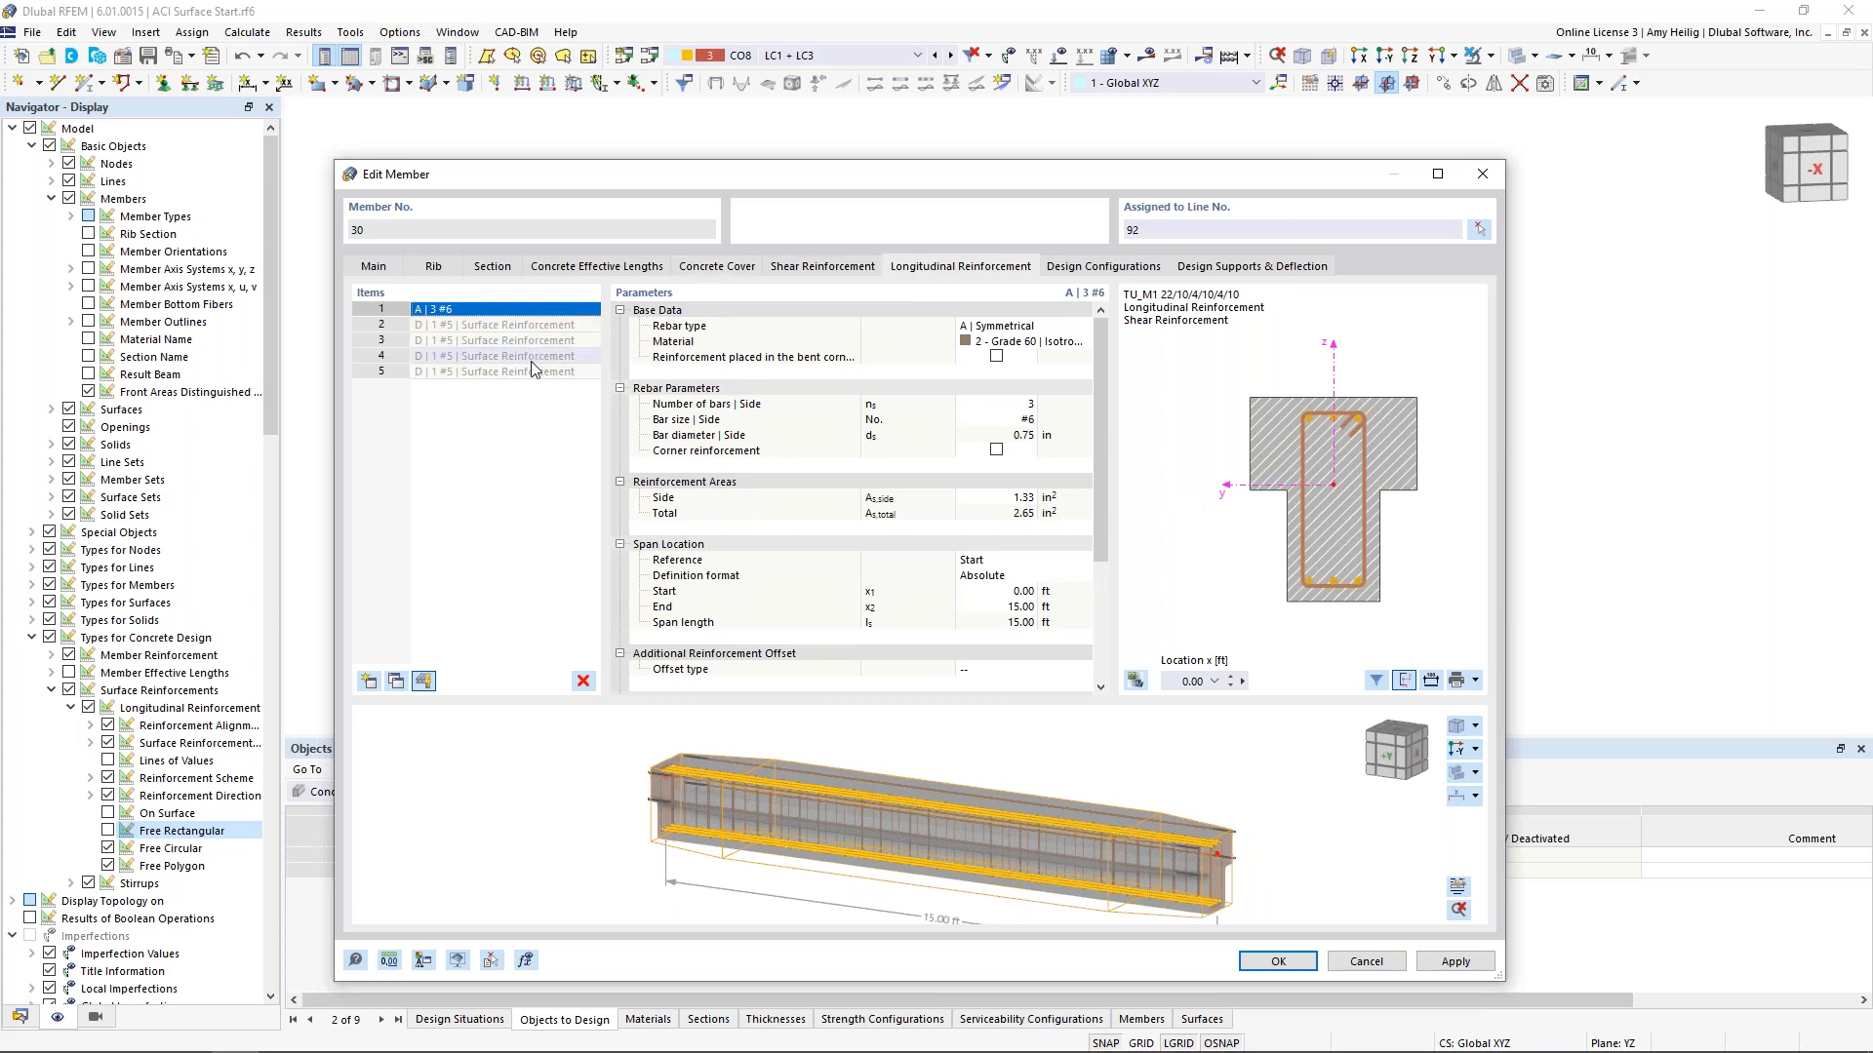
pyautogui.click(1230, 676)
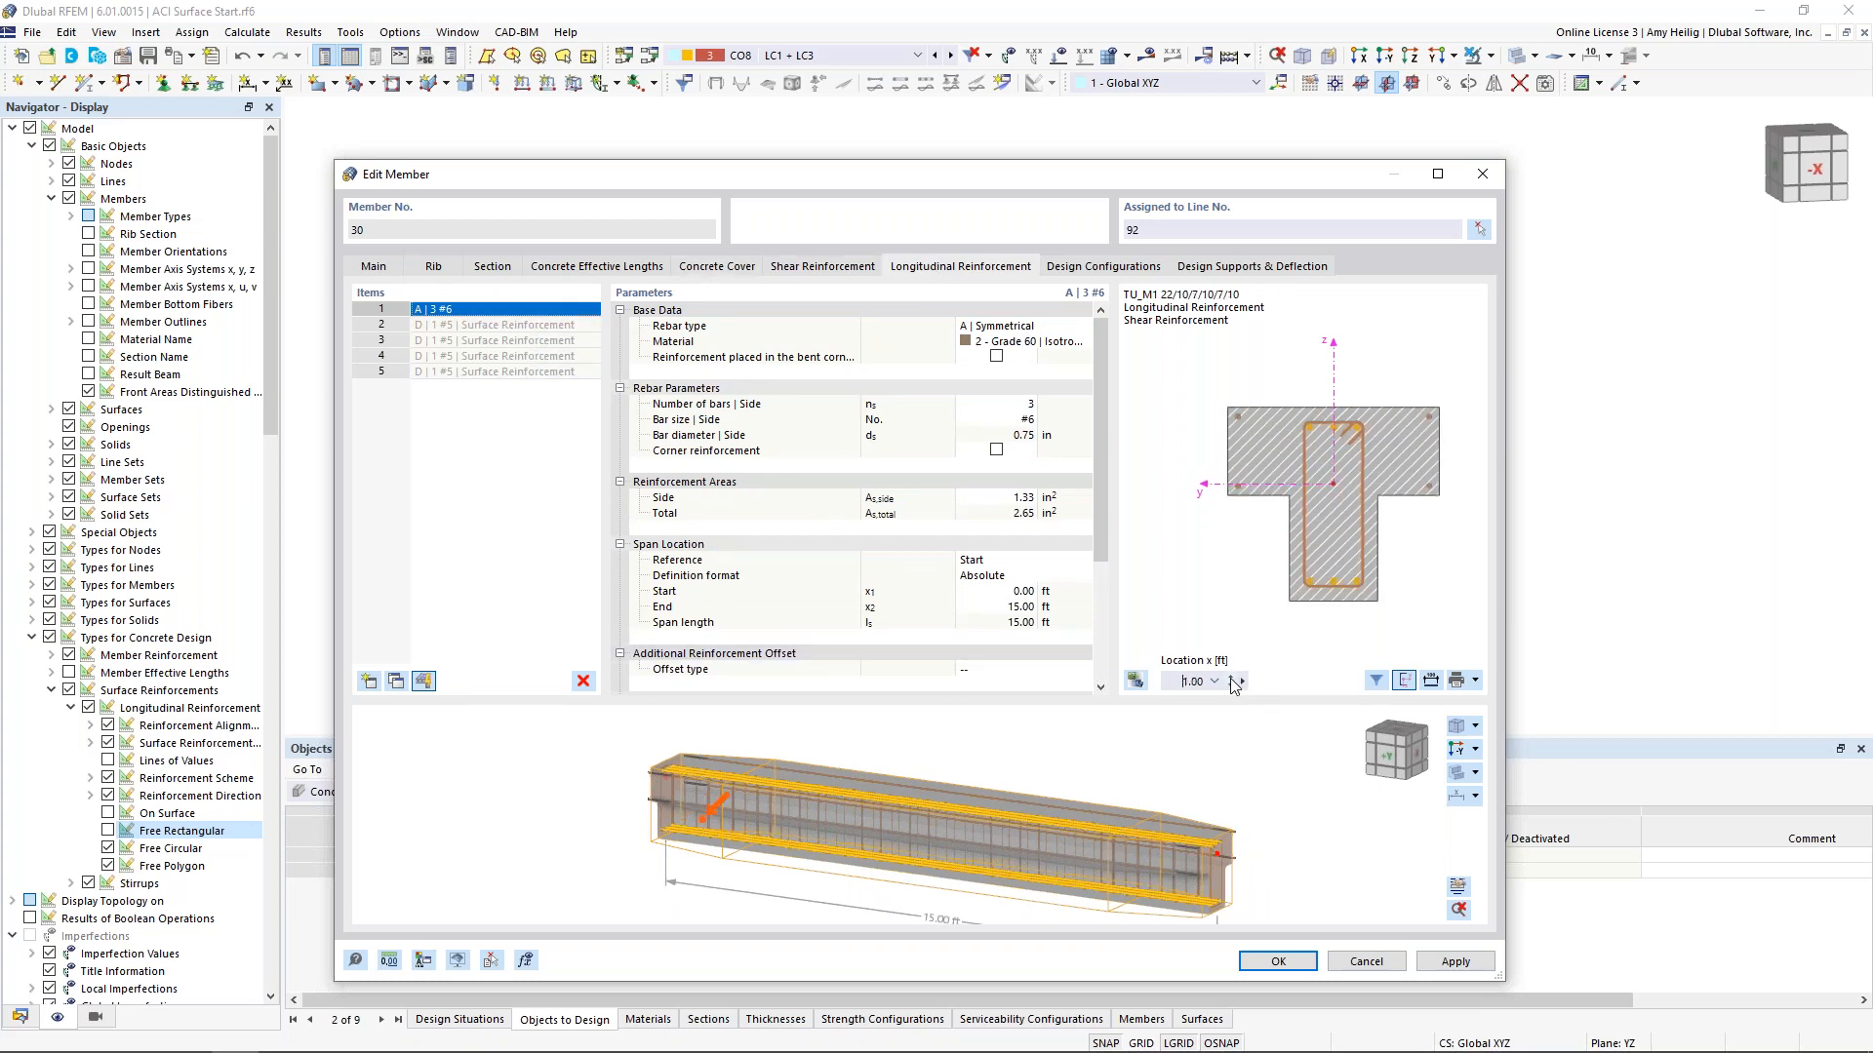
pyautogui.click(1231, 677)
pyautogui.click(1230, 676)
pyautogui.click(1231, 676)
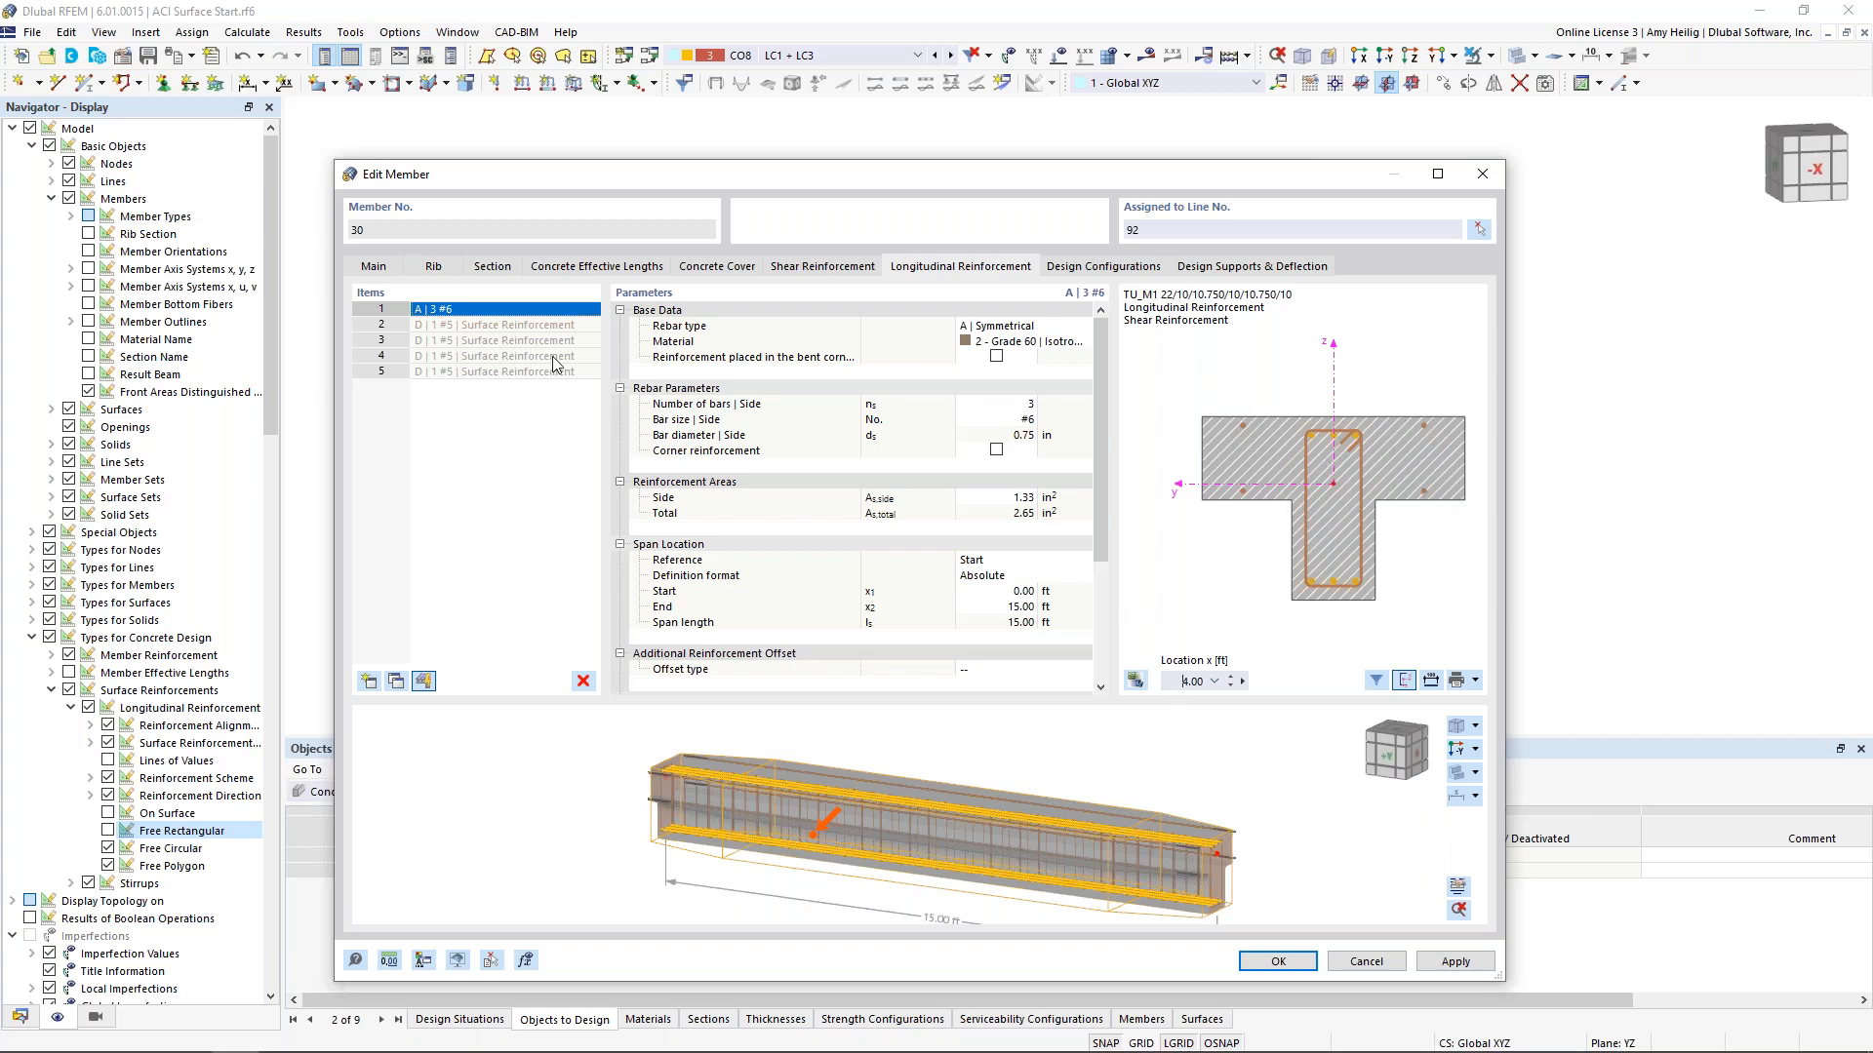
pyautogui.click(423, 681)
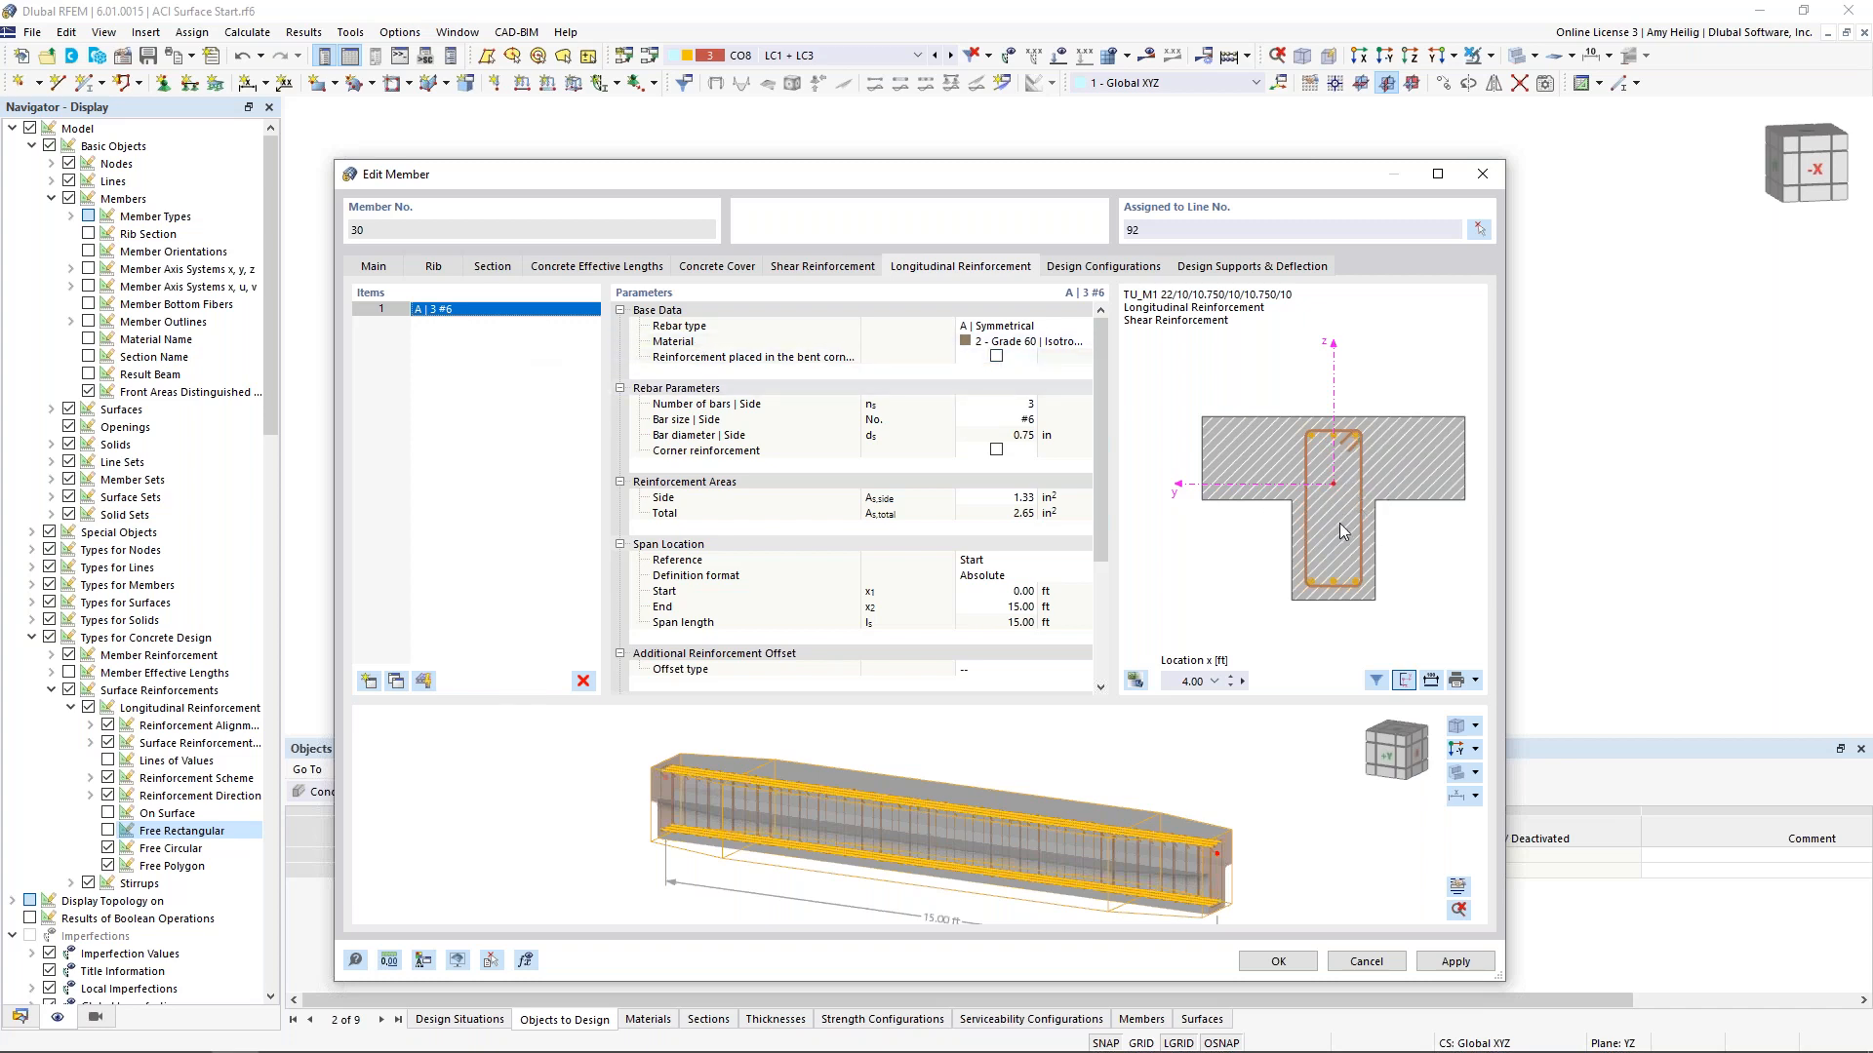
pyautogui.click(1052, 329)
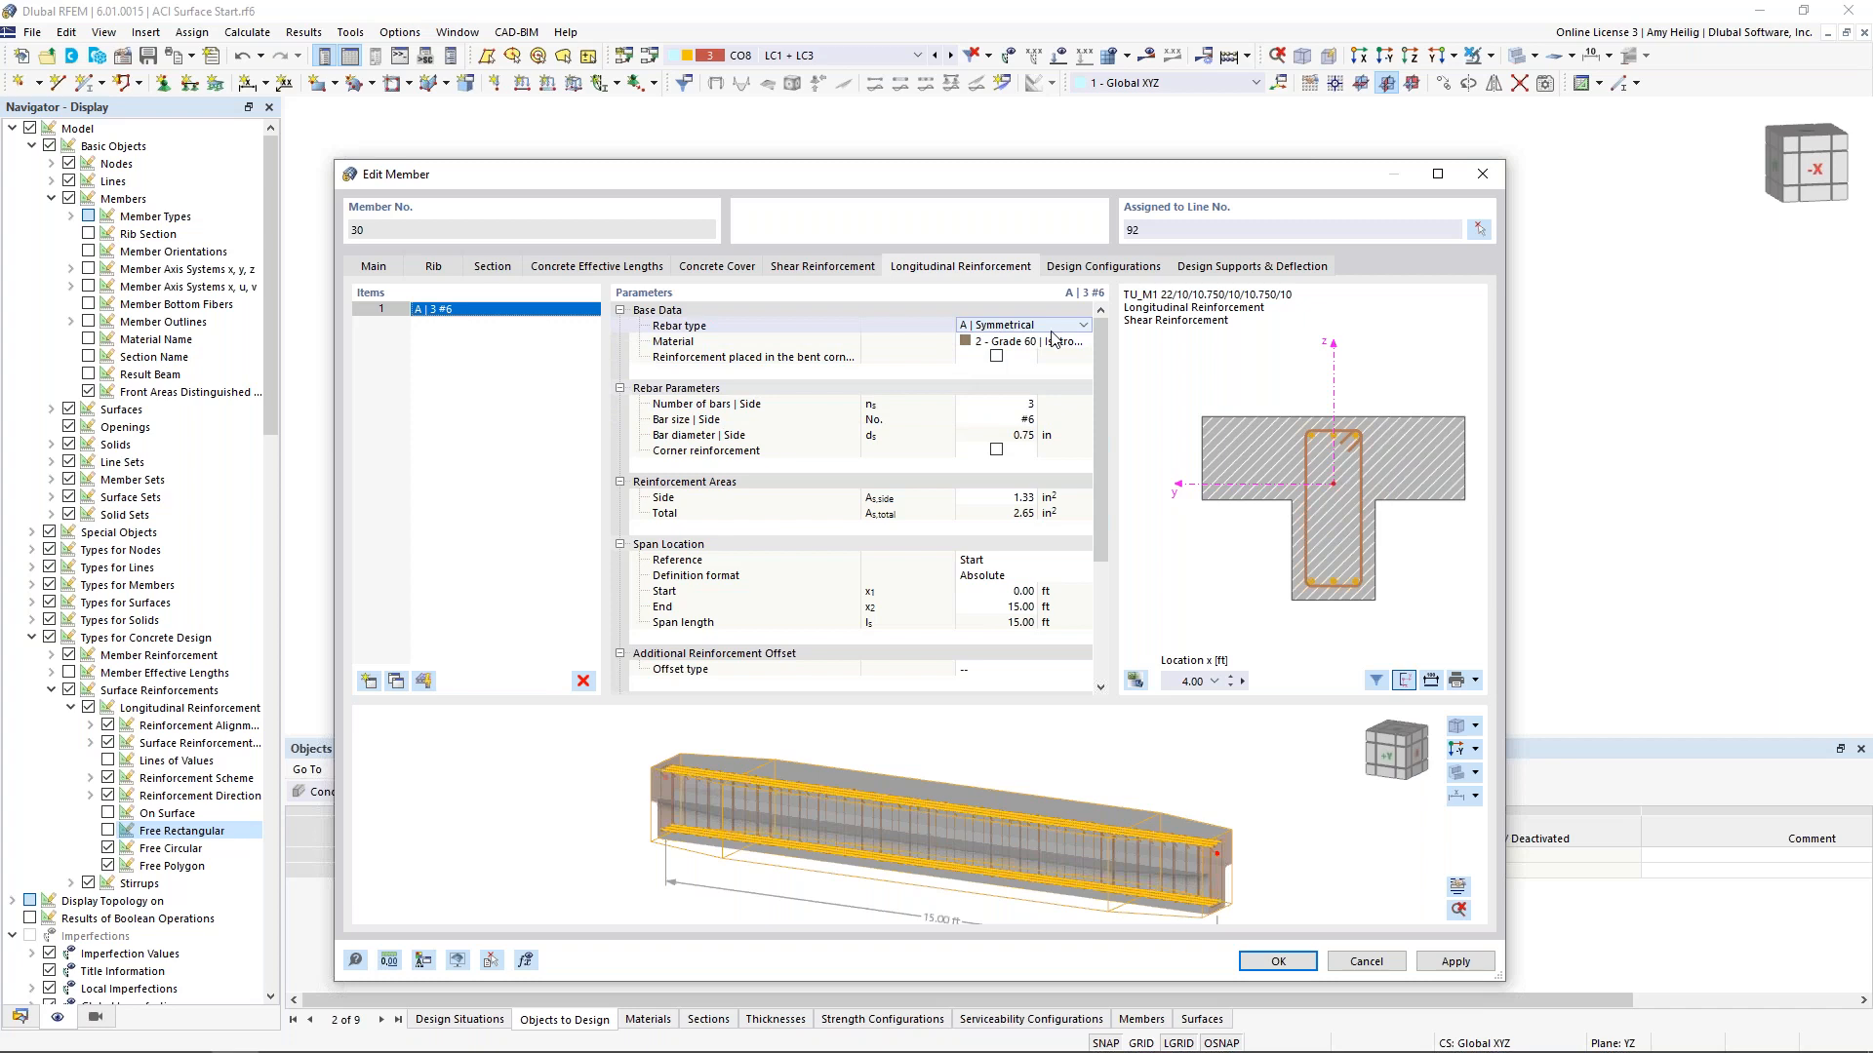
pyautogui.click(1027, 407)
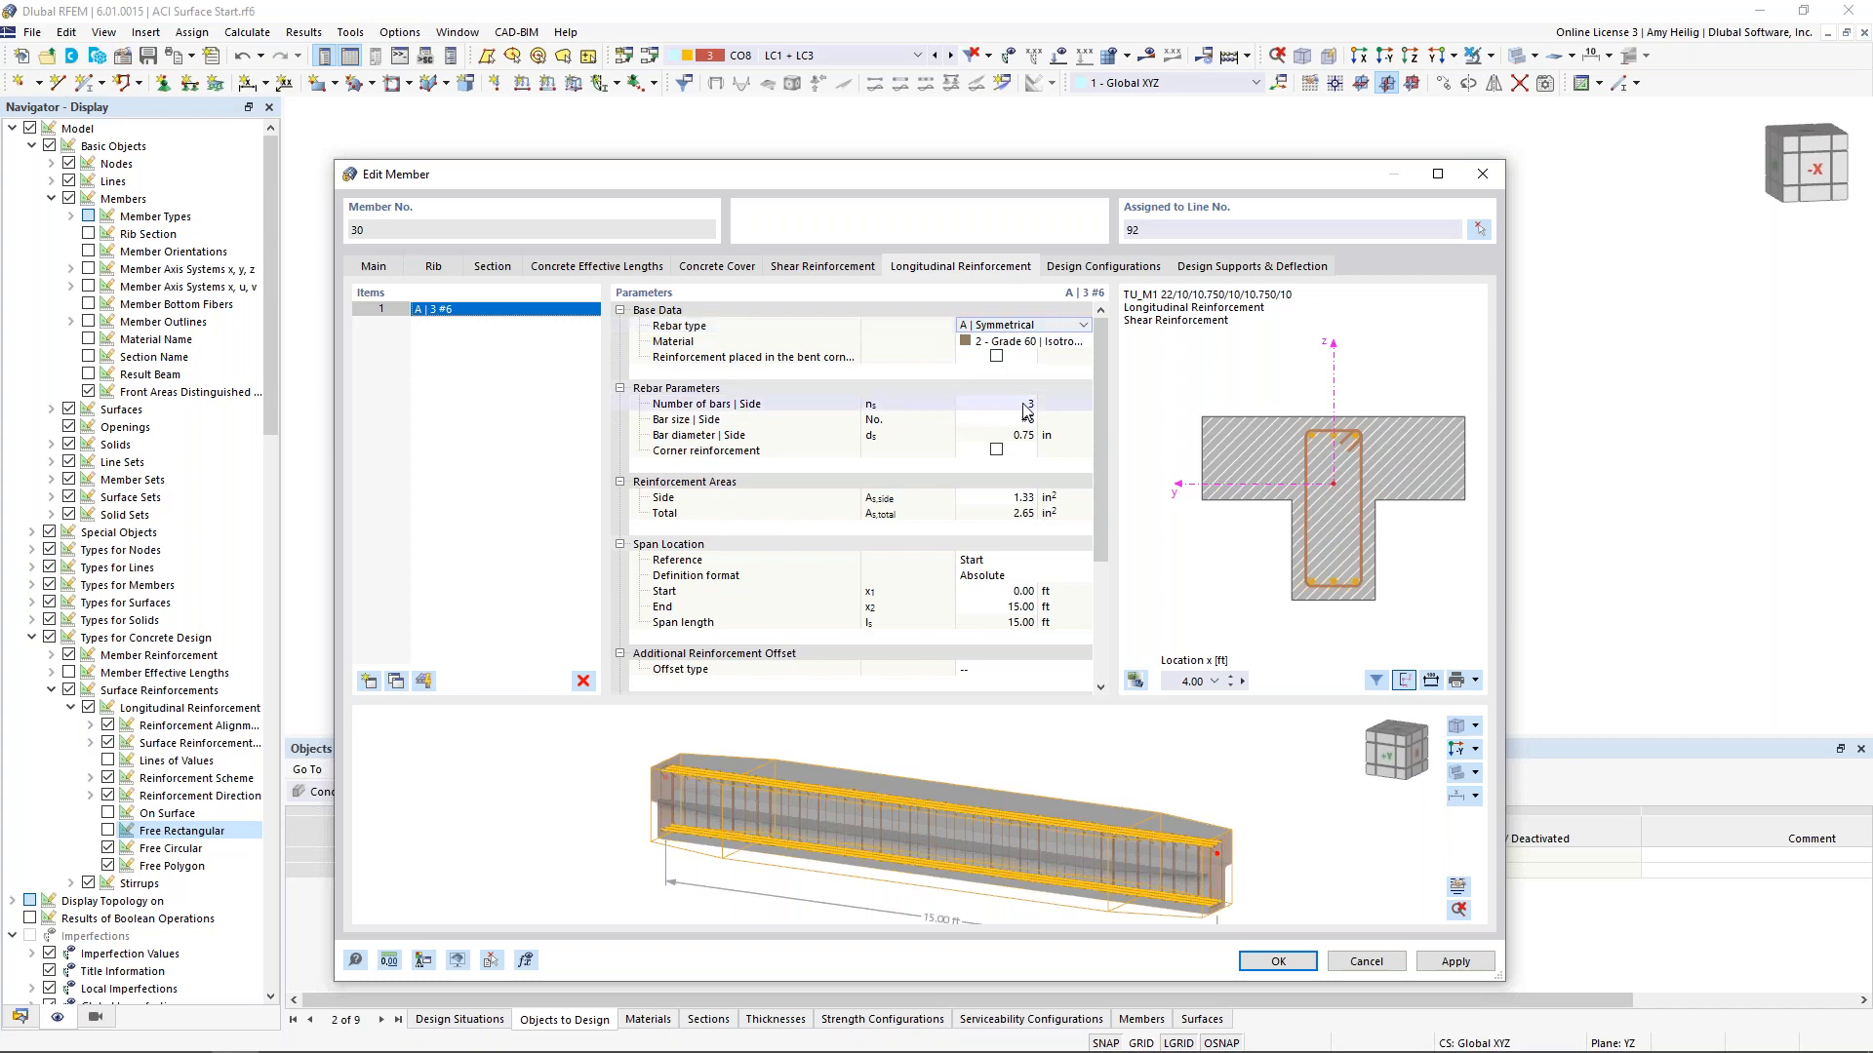
pyautogui.click(1026, 420)
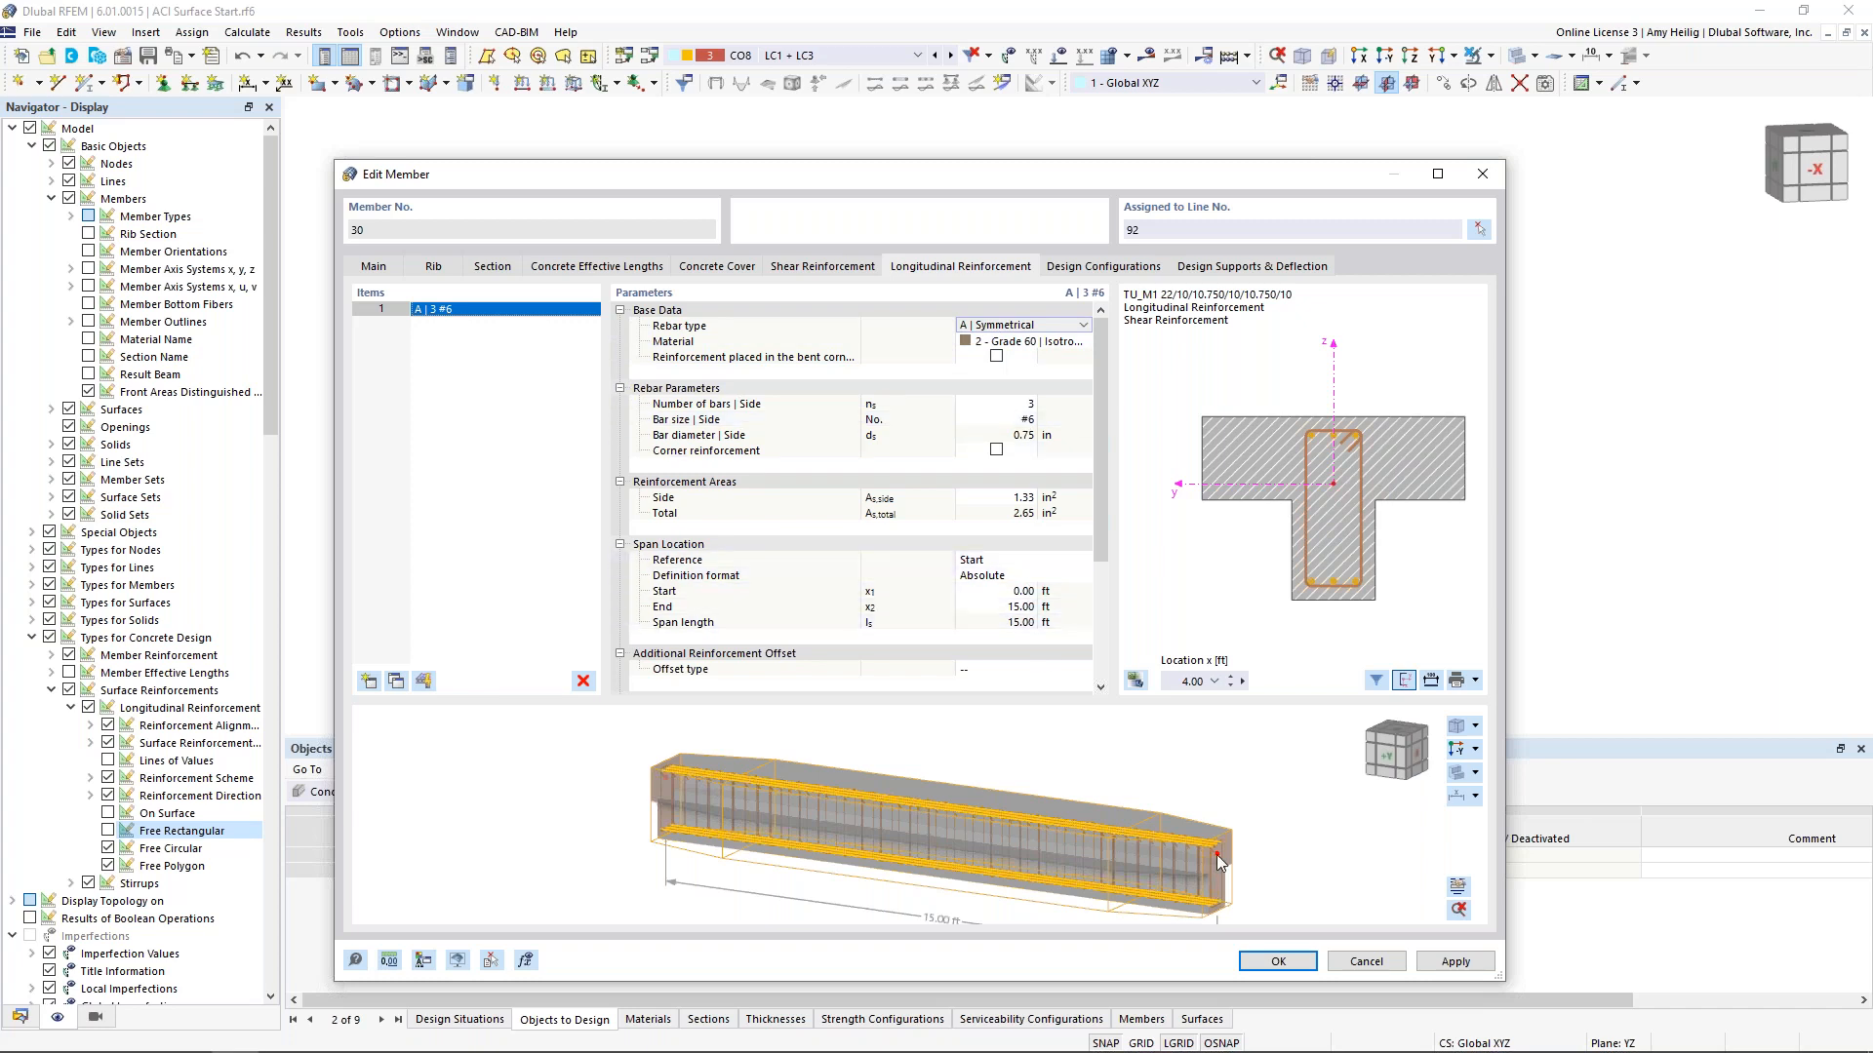
# Add a second longitudinal reinforcement item of rebar type D | Line with four #5 bars
pyautogui.click(369, 684)
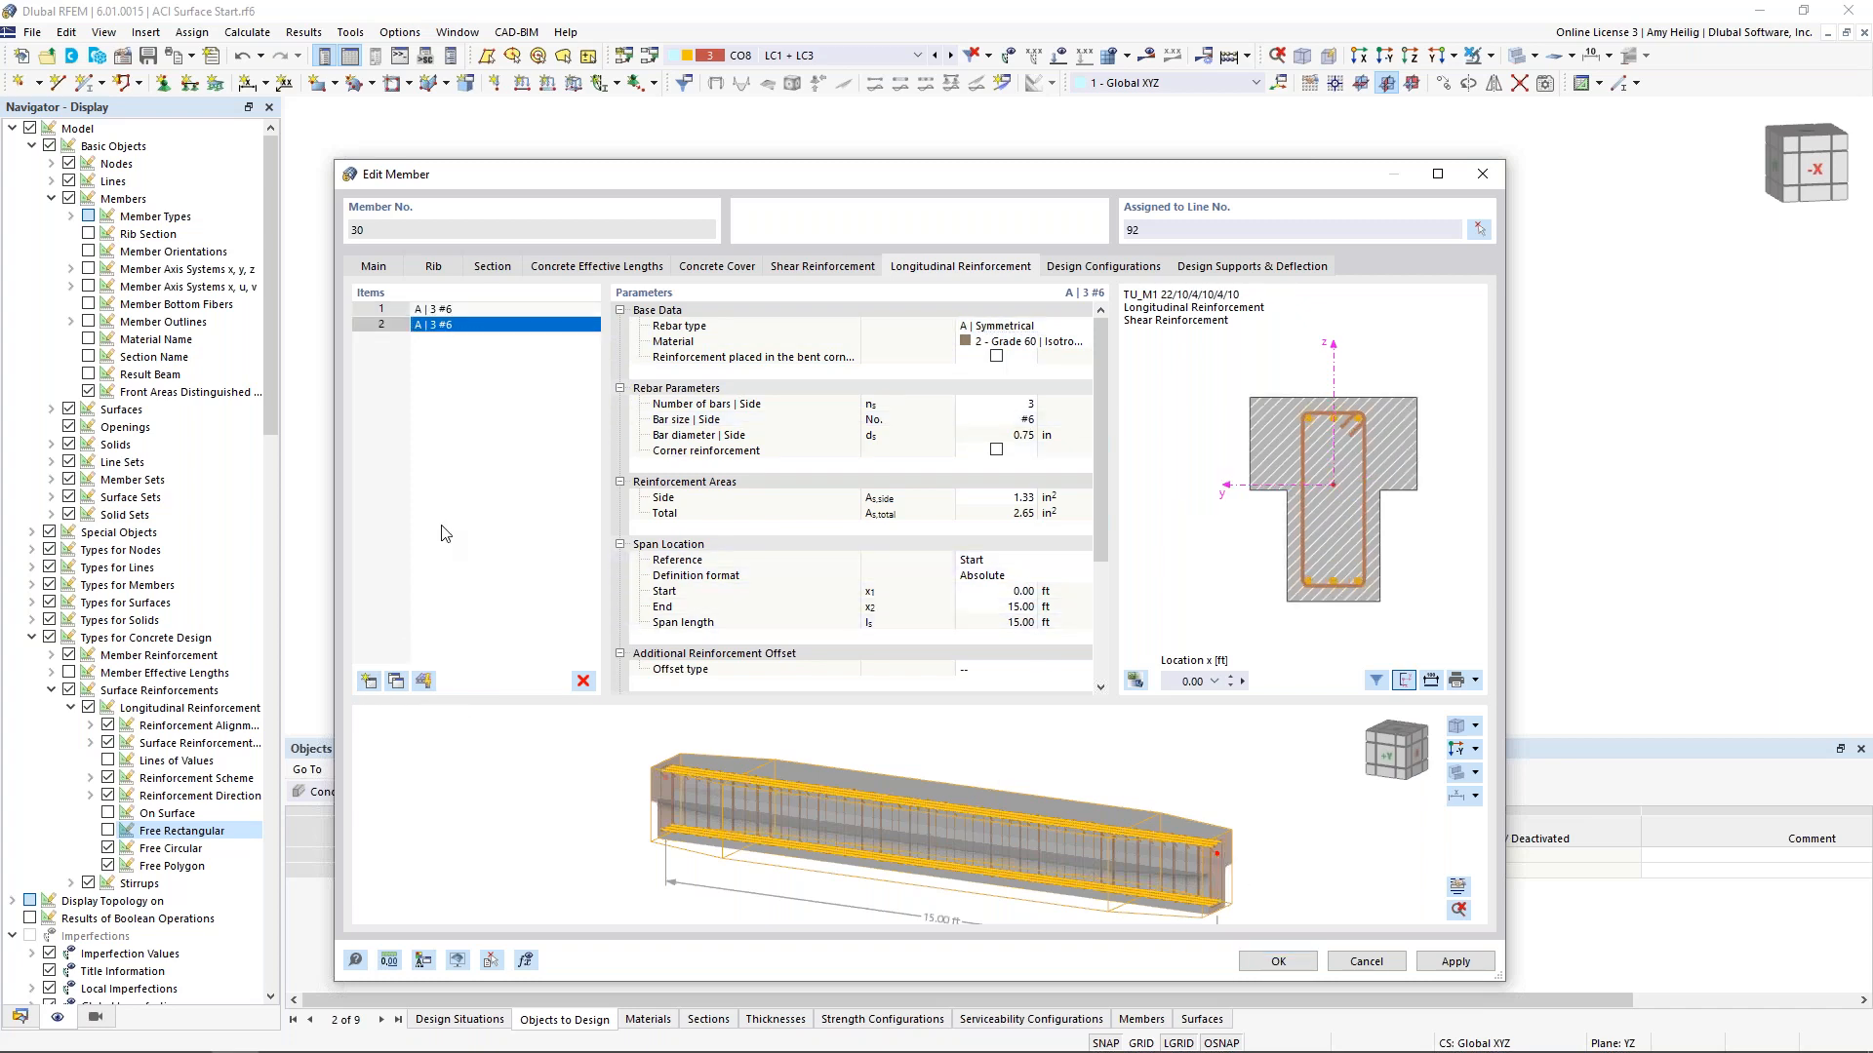
pyautogui.click(1014, 326)
pyautogui.click(1081, 326)
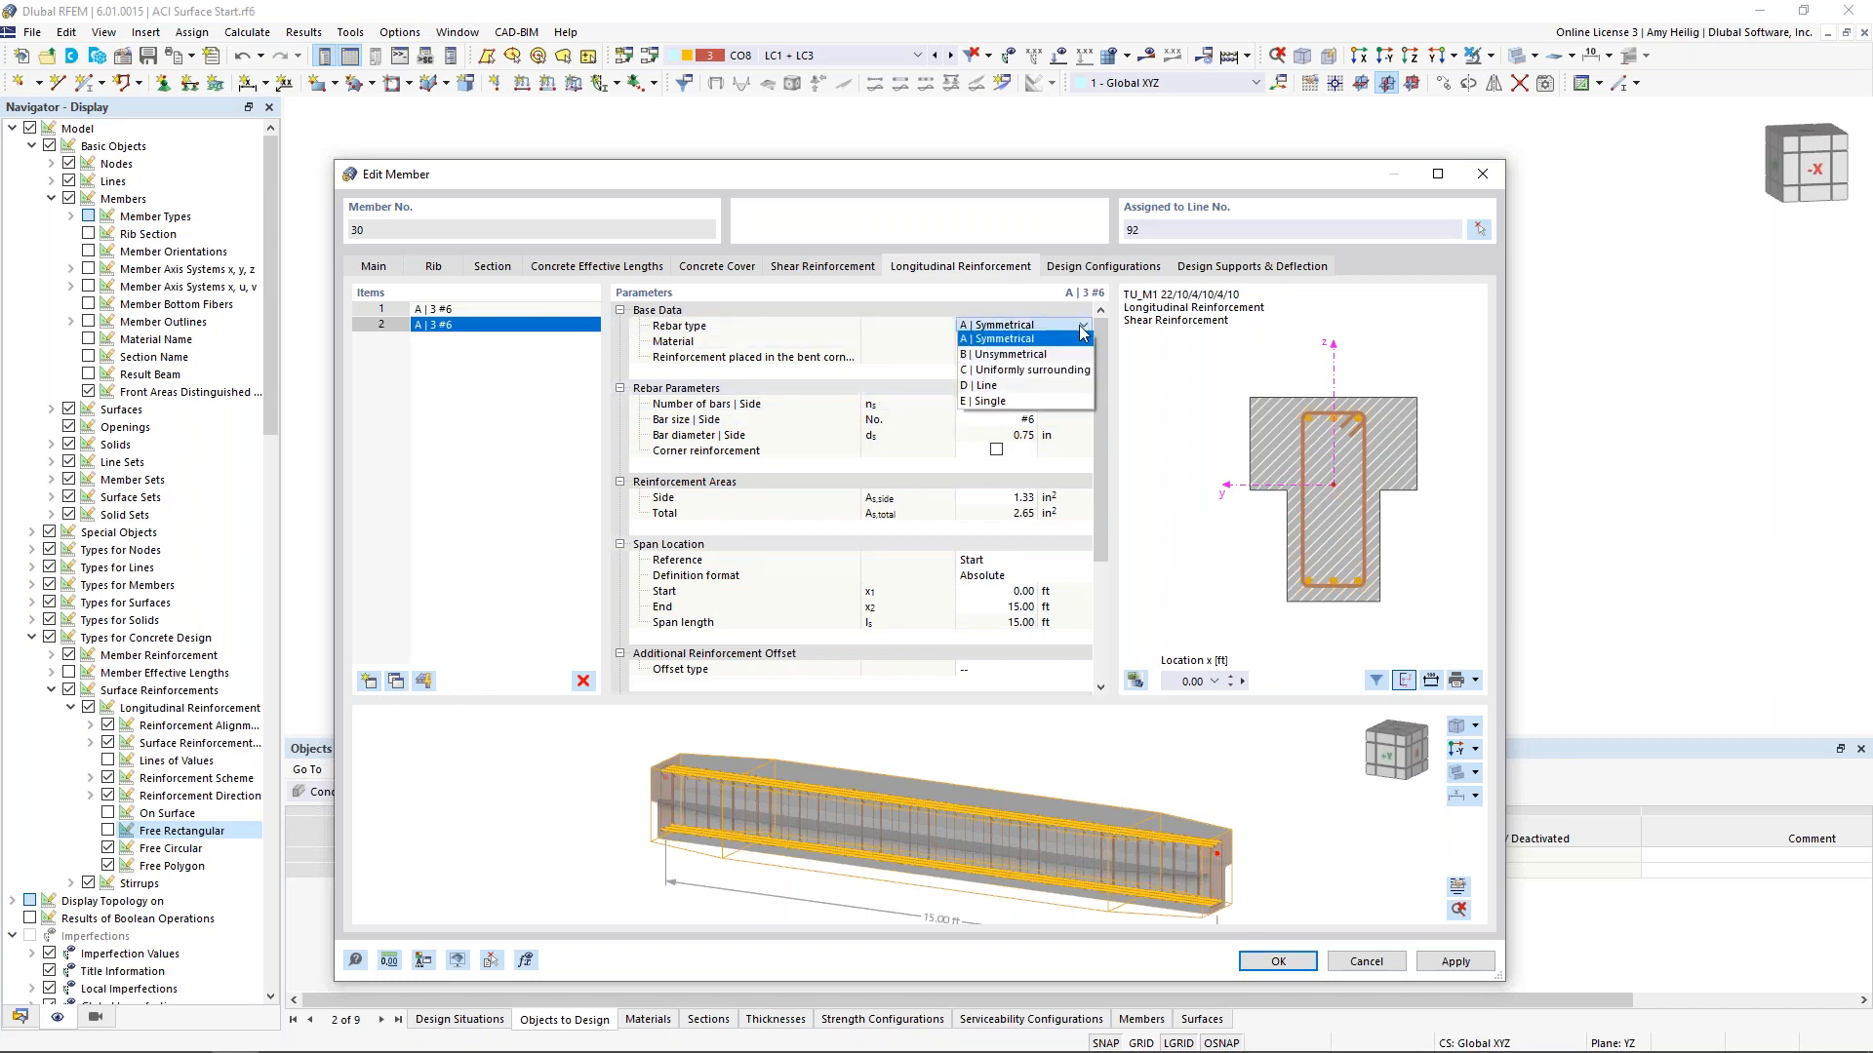
pyautogui.click(1024, 385)
pyautogui.click(1030, 390)
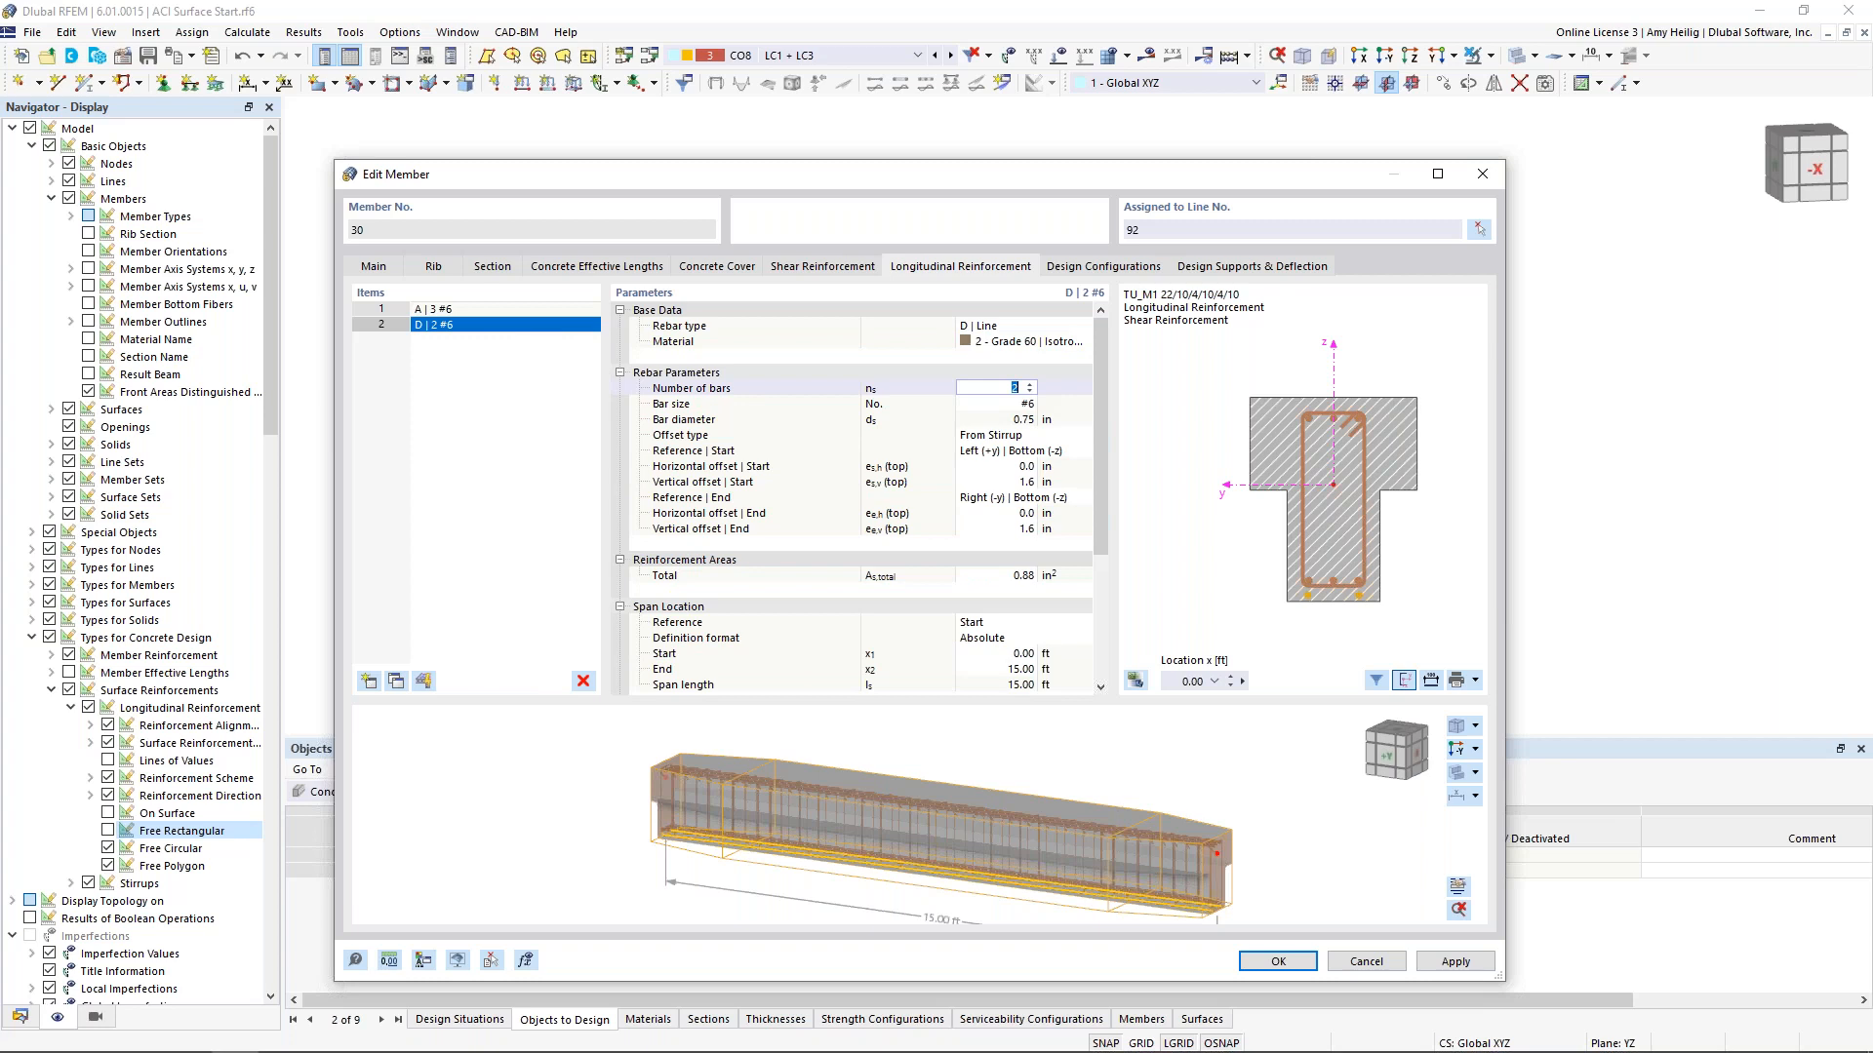
pyautogui.click(1029, 384)
pyautogui.click(1023, 404)
pyautogui.click(1030, 402)
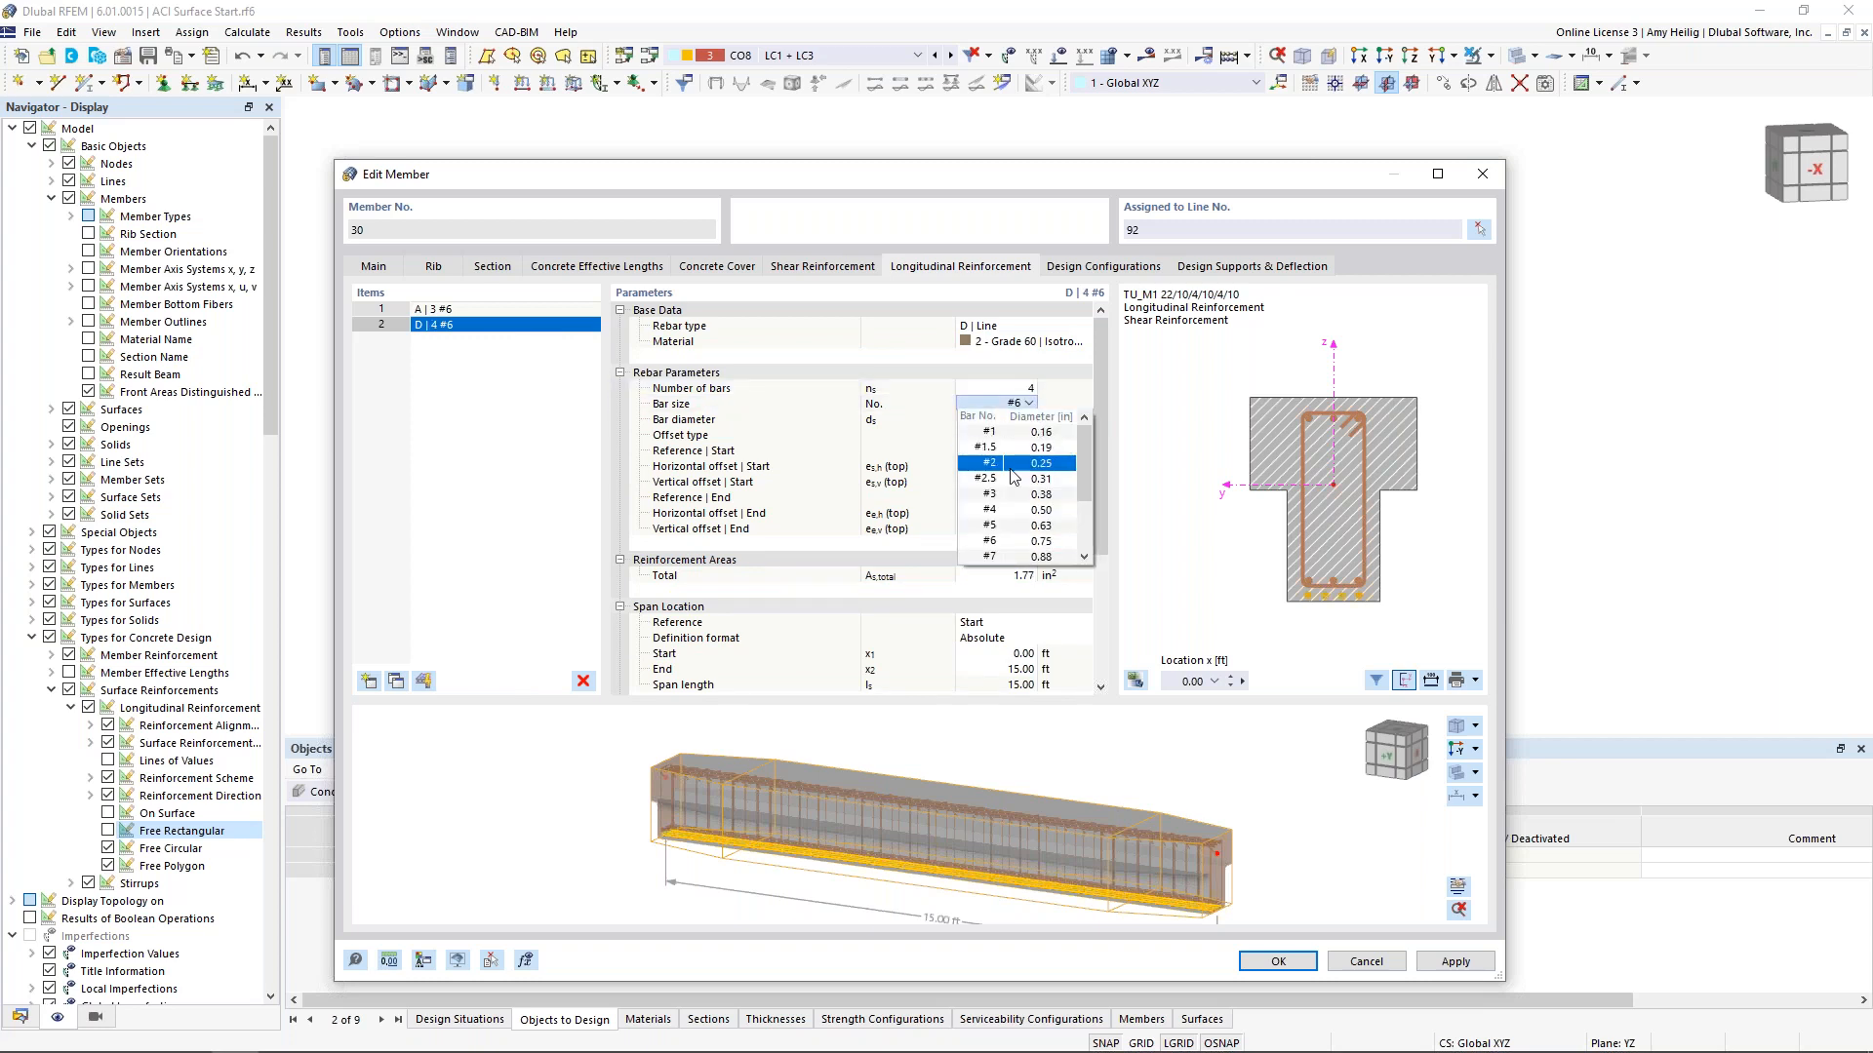
pyautogui.click(1014, 525)
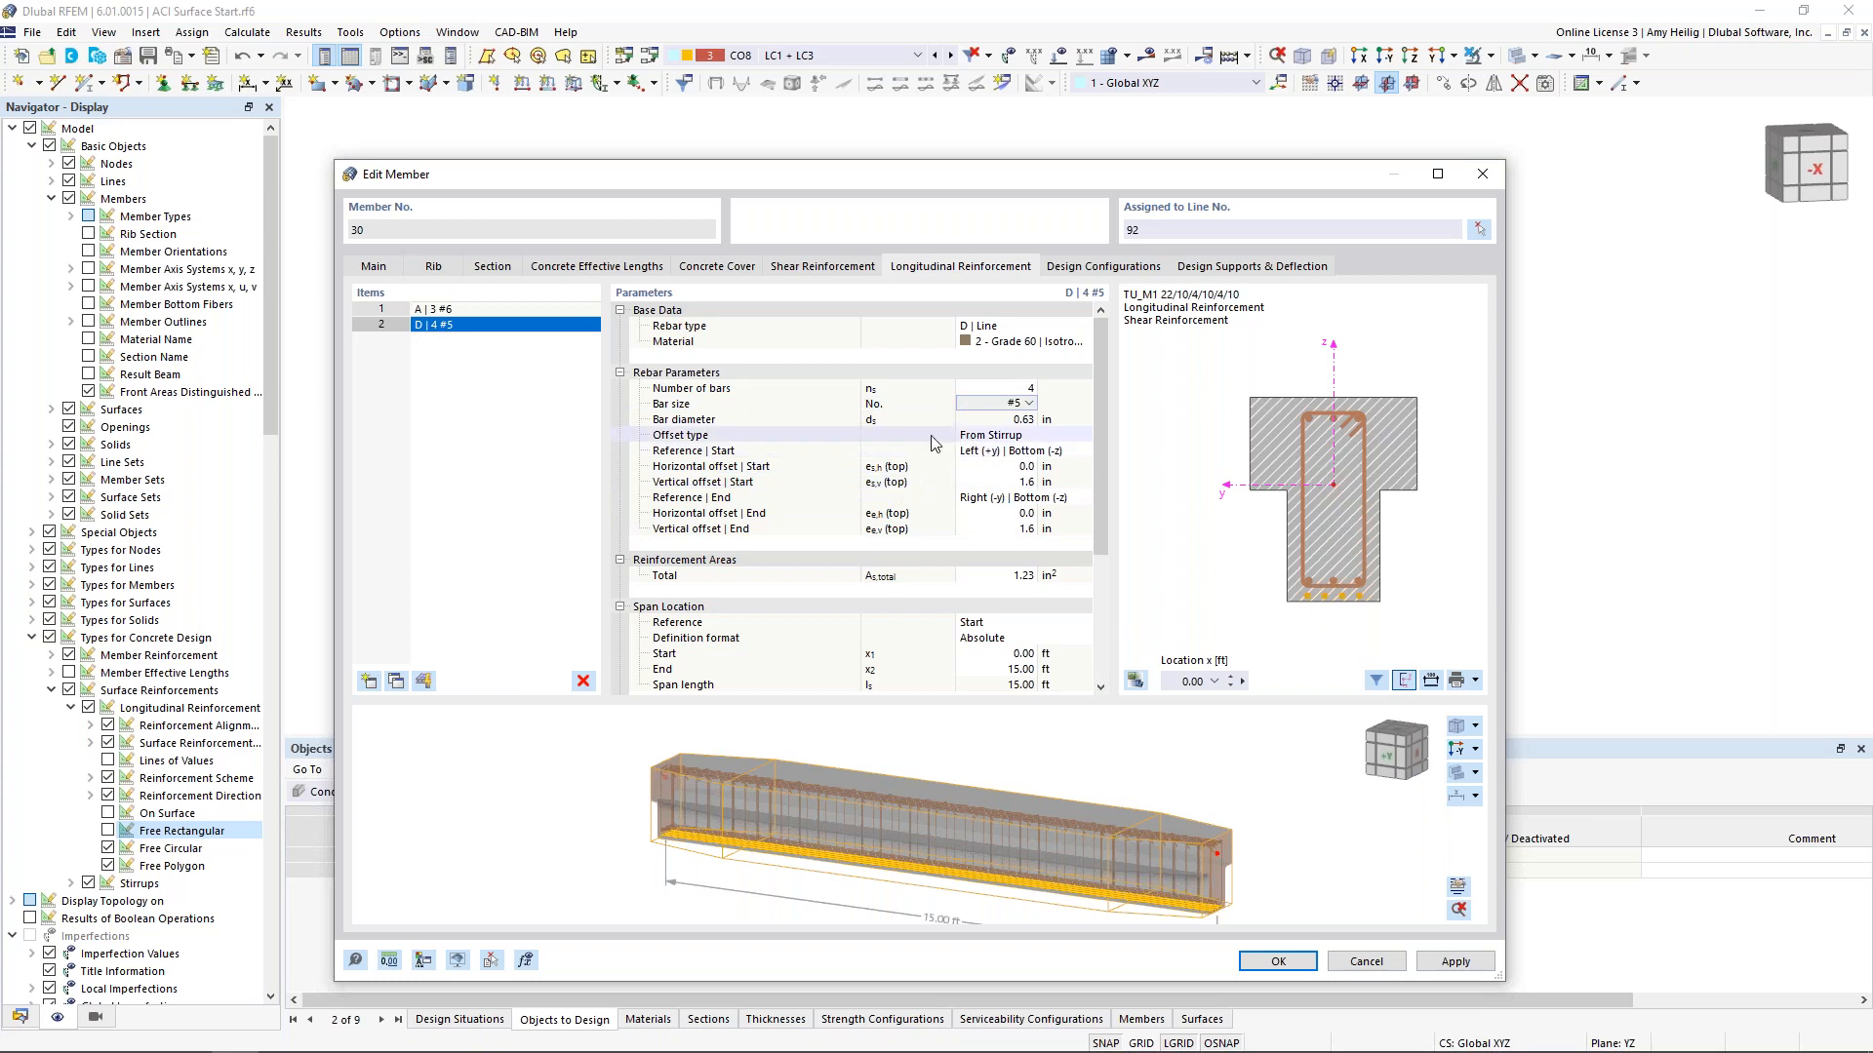
# Reference the bar line's start to Left (+y) | Top (+z) with a horizontal offset of -1 in and a vertical offset of 0
pyautogui.click(1007, 451)
pyautogui.click(1085, 449)
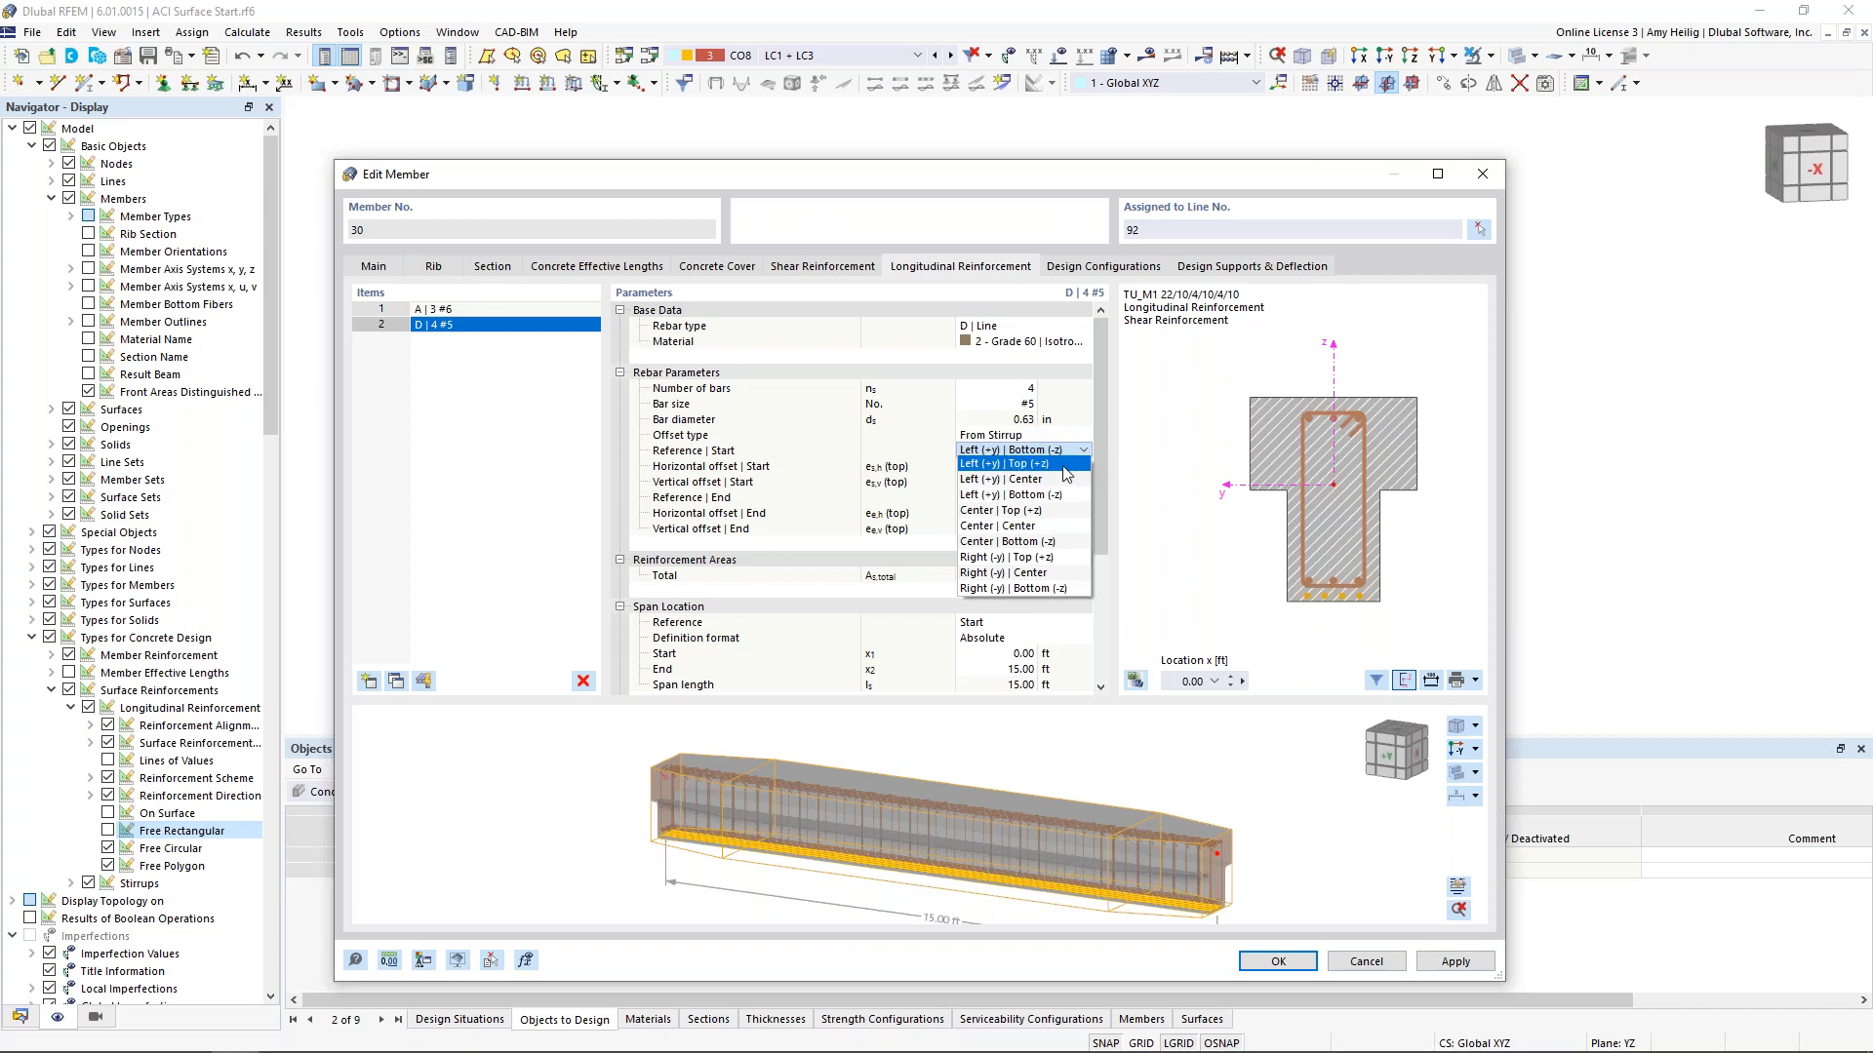
pyautogui.click(1062, 465)
pyautogui.press('Tab')
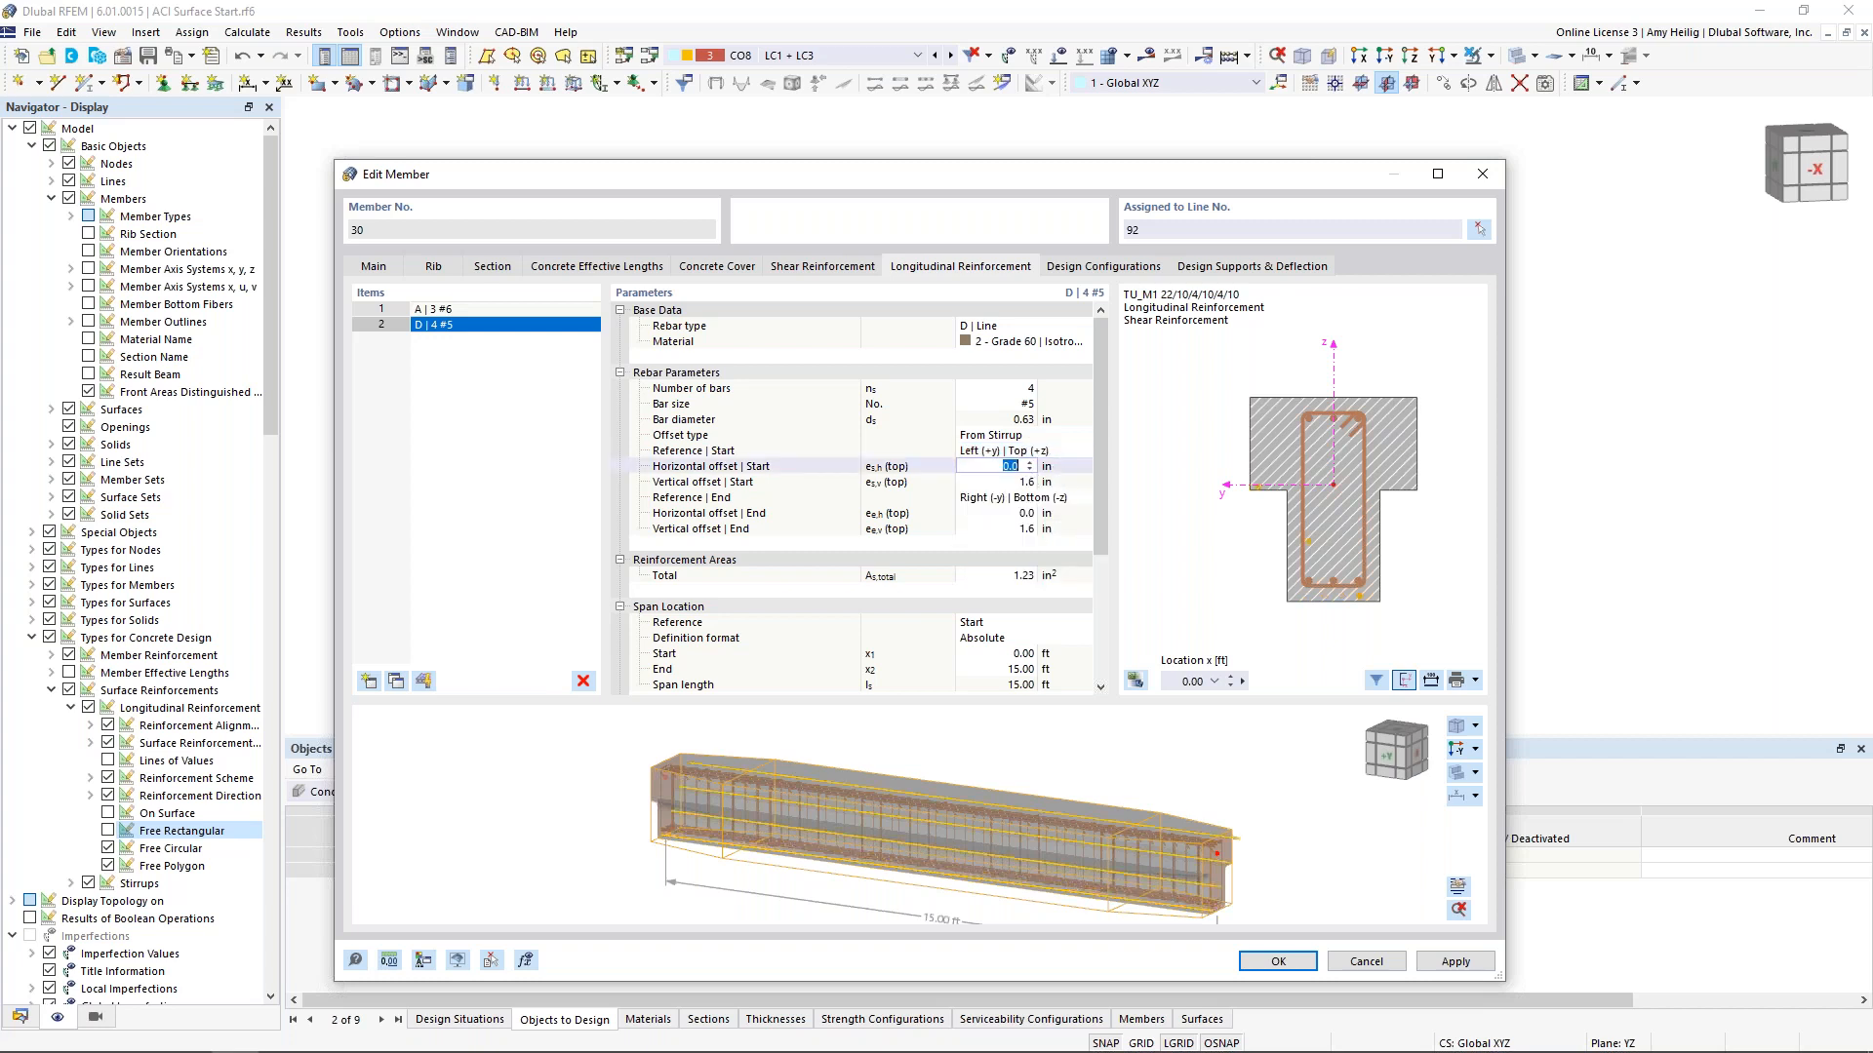
pyautogui.write('-1')
pyautogui.press('Tab')
pyautogui.write('0')
pyautogui.press('Tab')
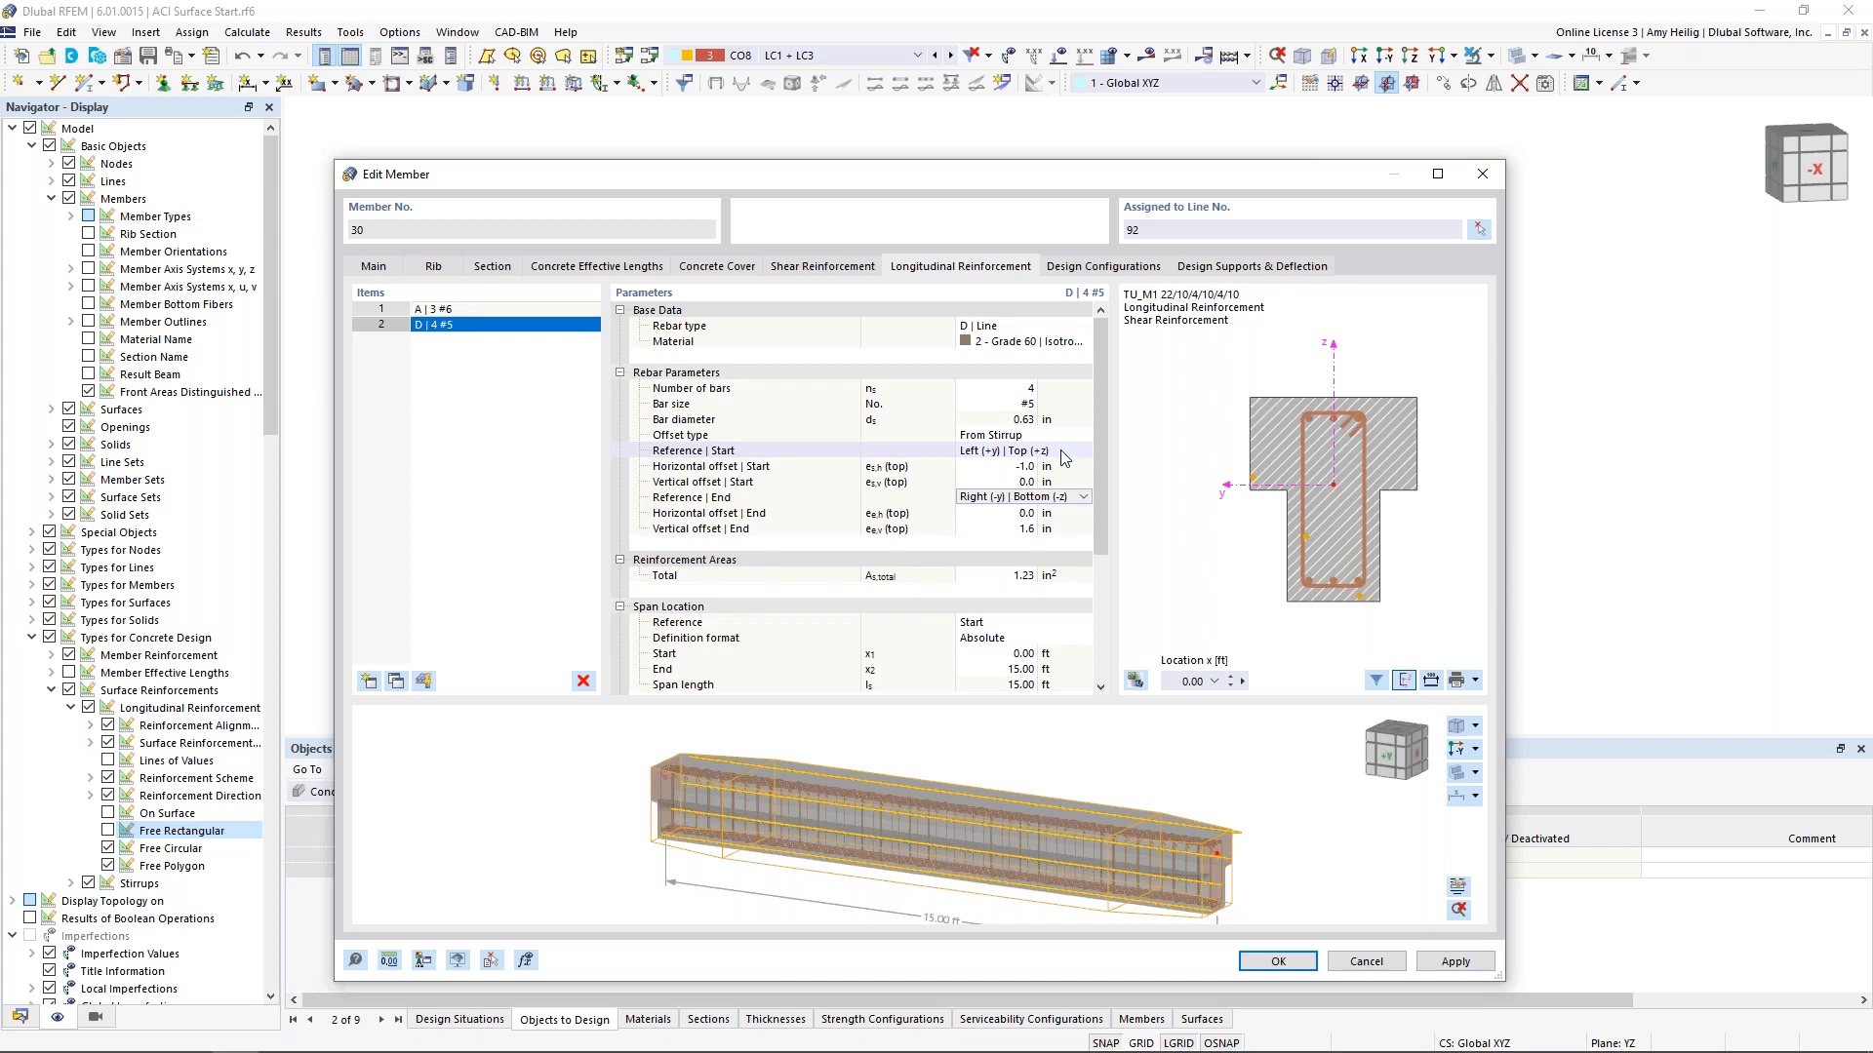
# Reference the bar line's end to Right (-y) | Top (+z) with offsets of 1 in horizontal and 0 vertical, and preview the section at x = 4 ft
pyautogui.click(1046, 498)
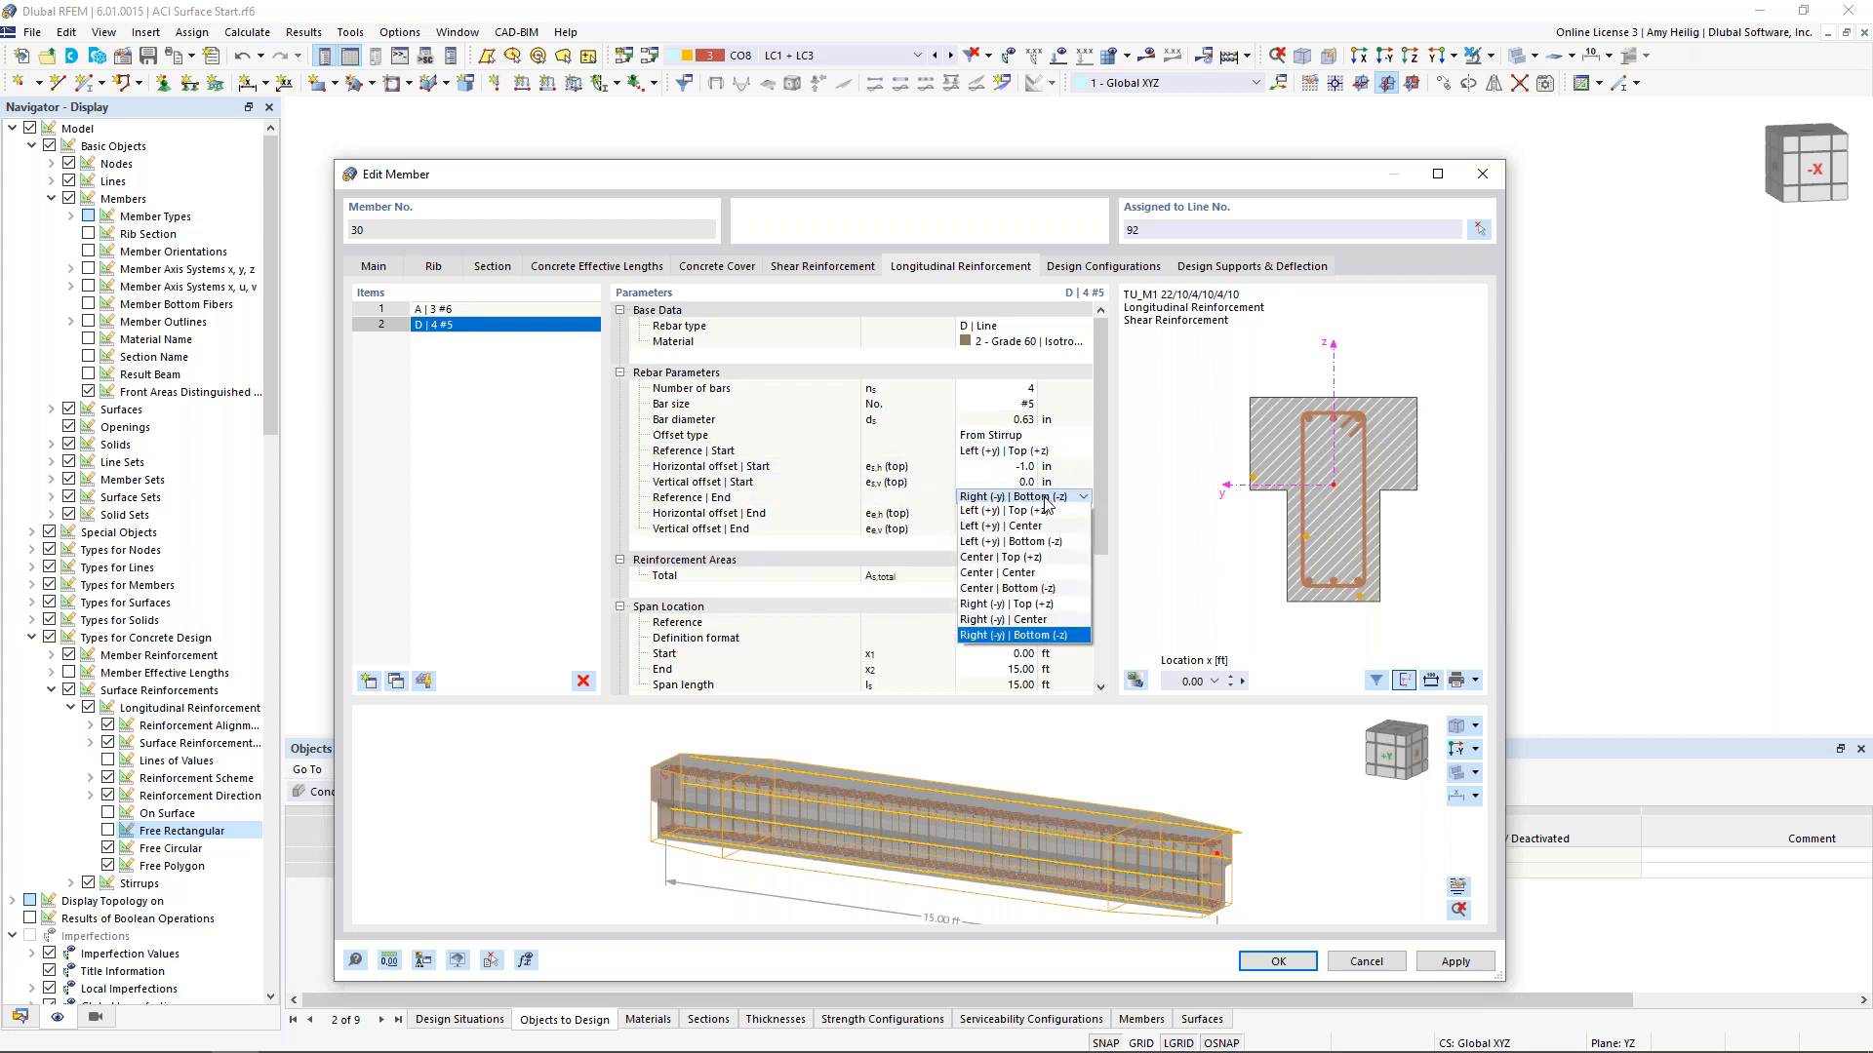
pyautogui.click(1024, 605)
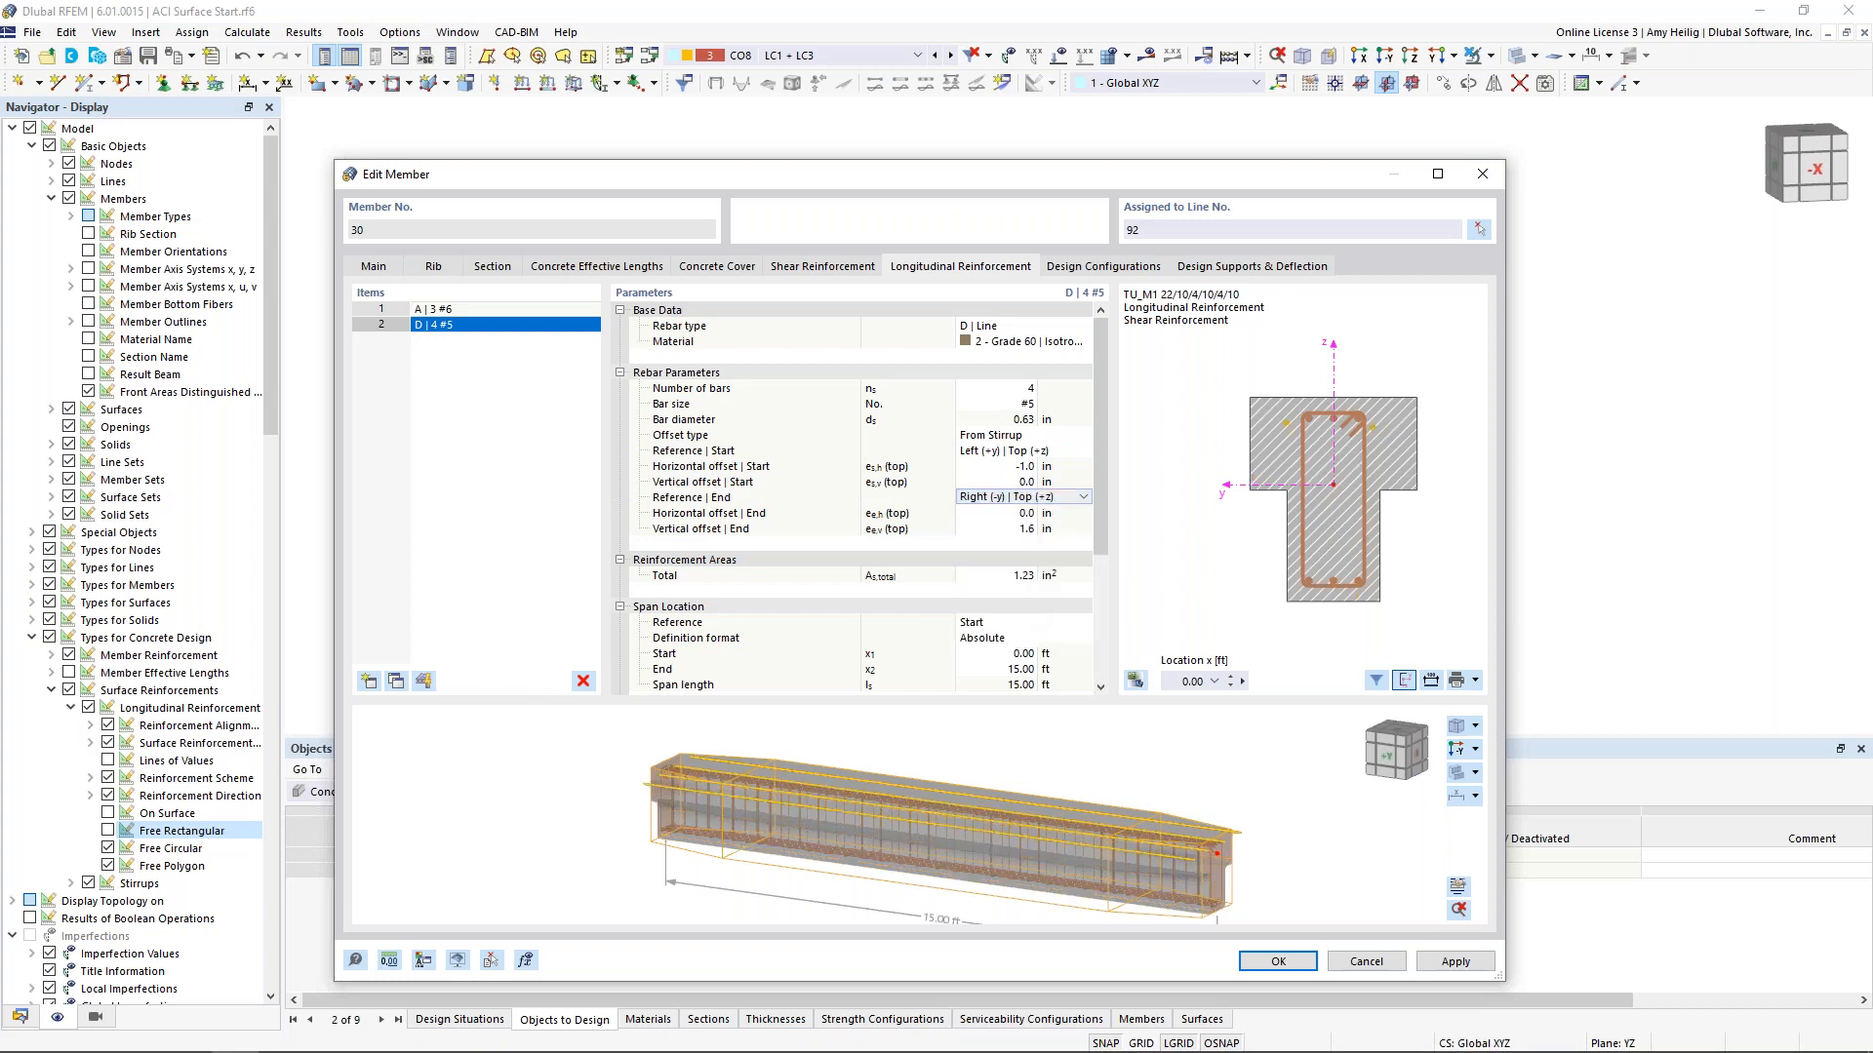
pyautogui.click(1022, 514)
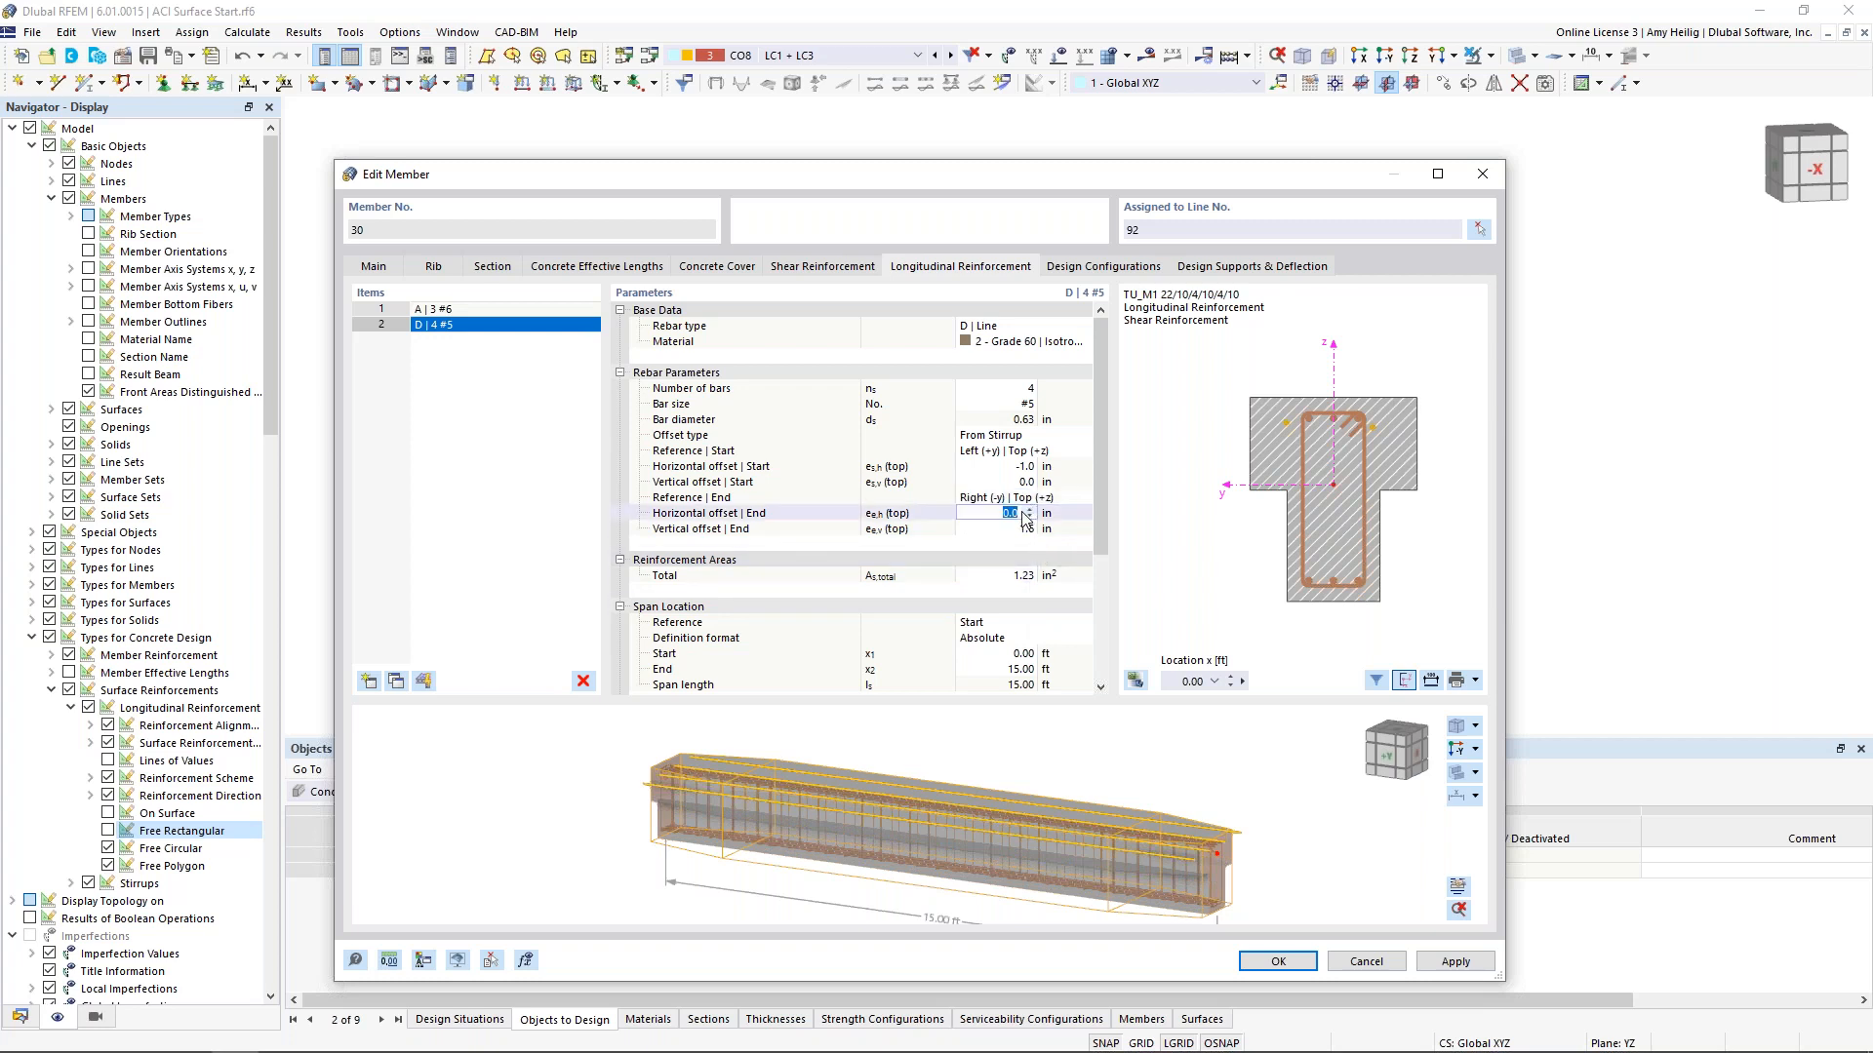
pyautogui.write('1')
pyautogui.press('Tab')
pyautogui.press('Tab')
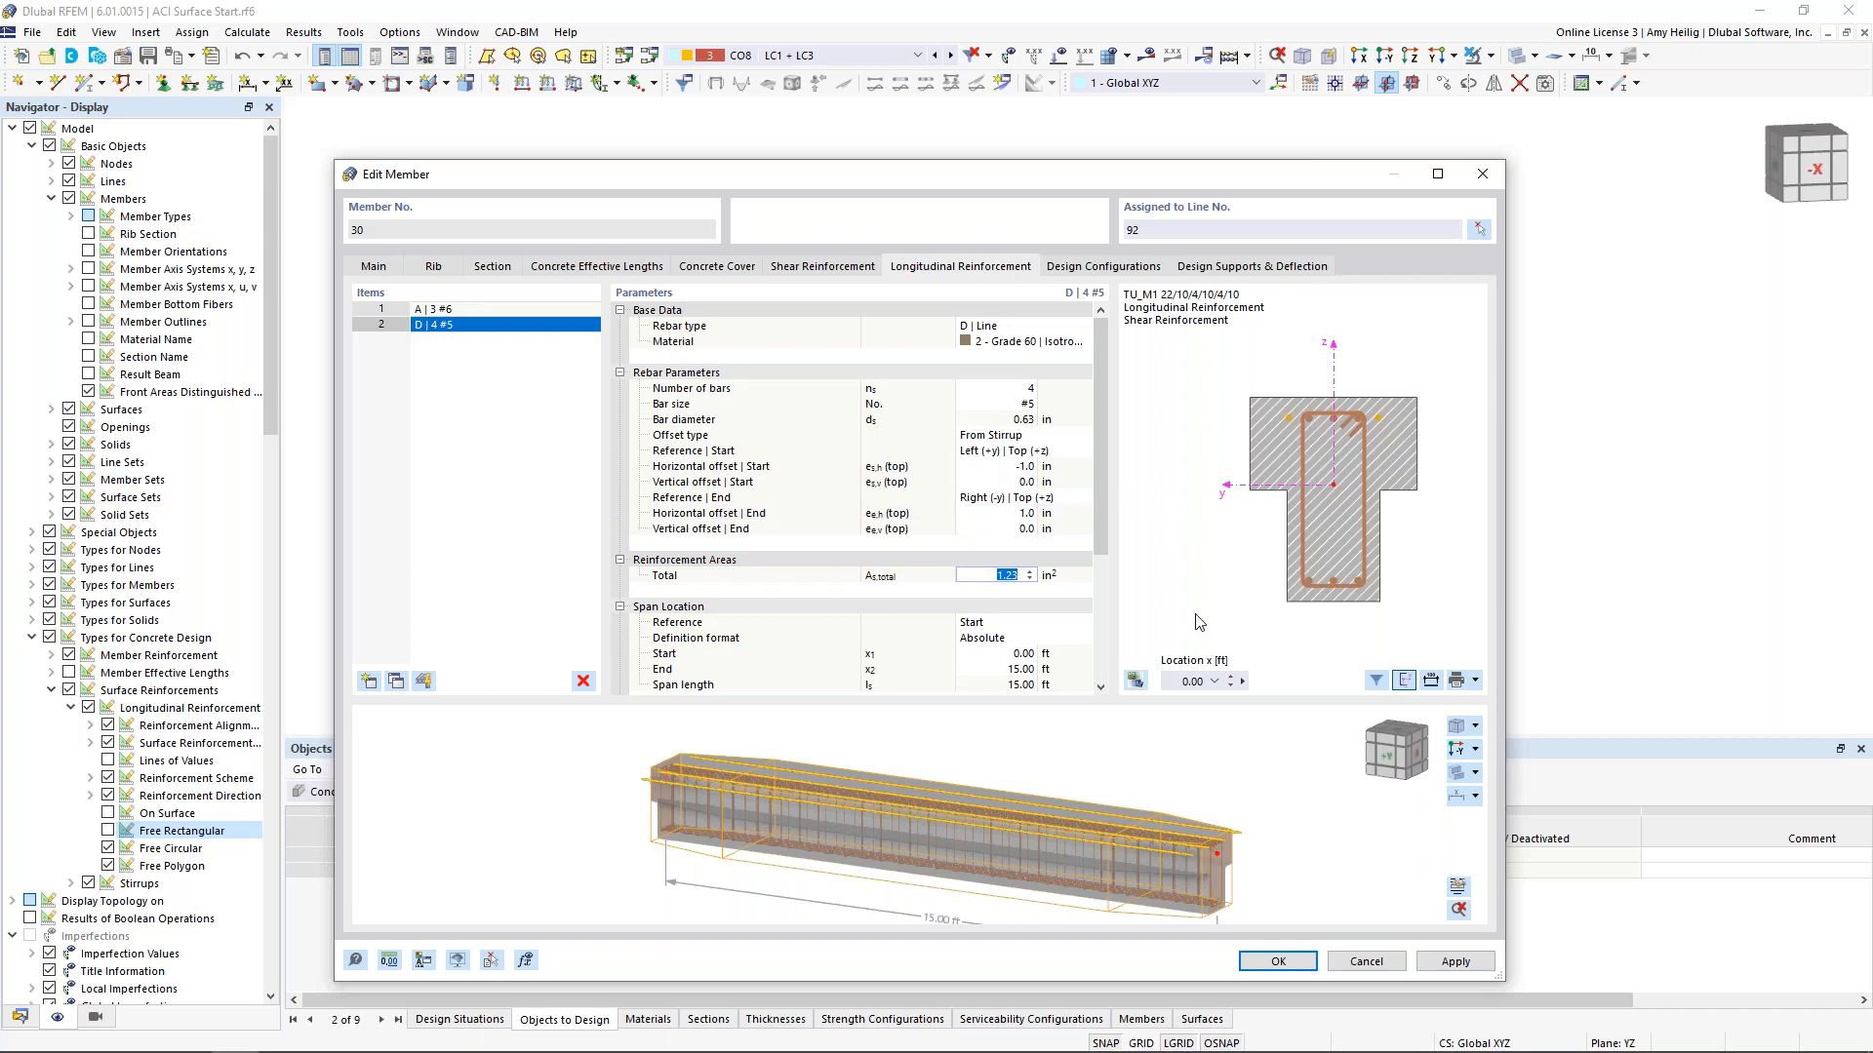
pyautogui.click(1230, 676)
pyautogui.click(1235, 681)
pyautogui.click(1234, 682)
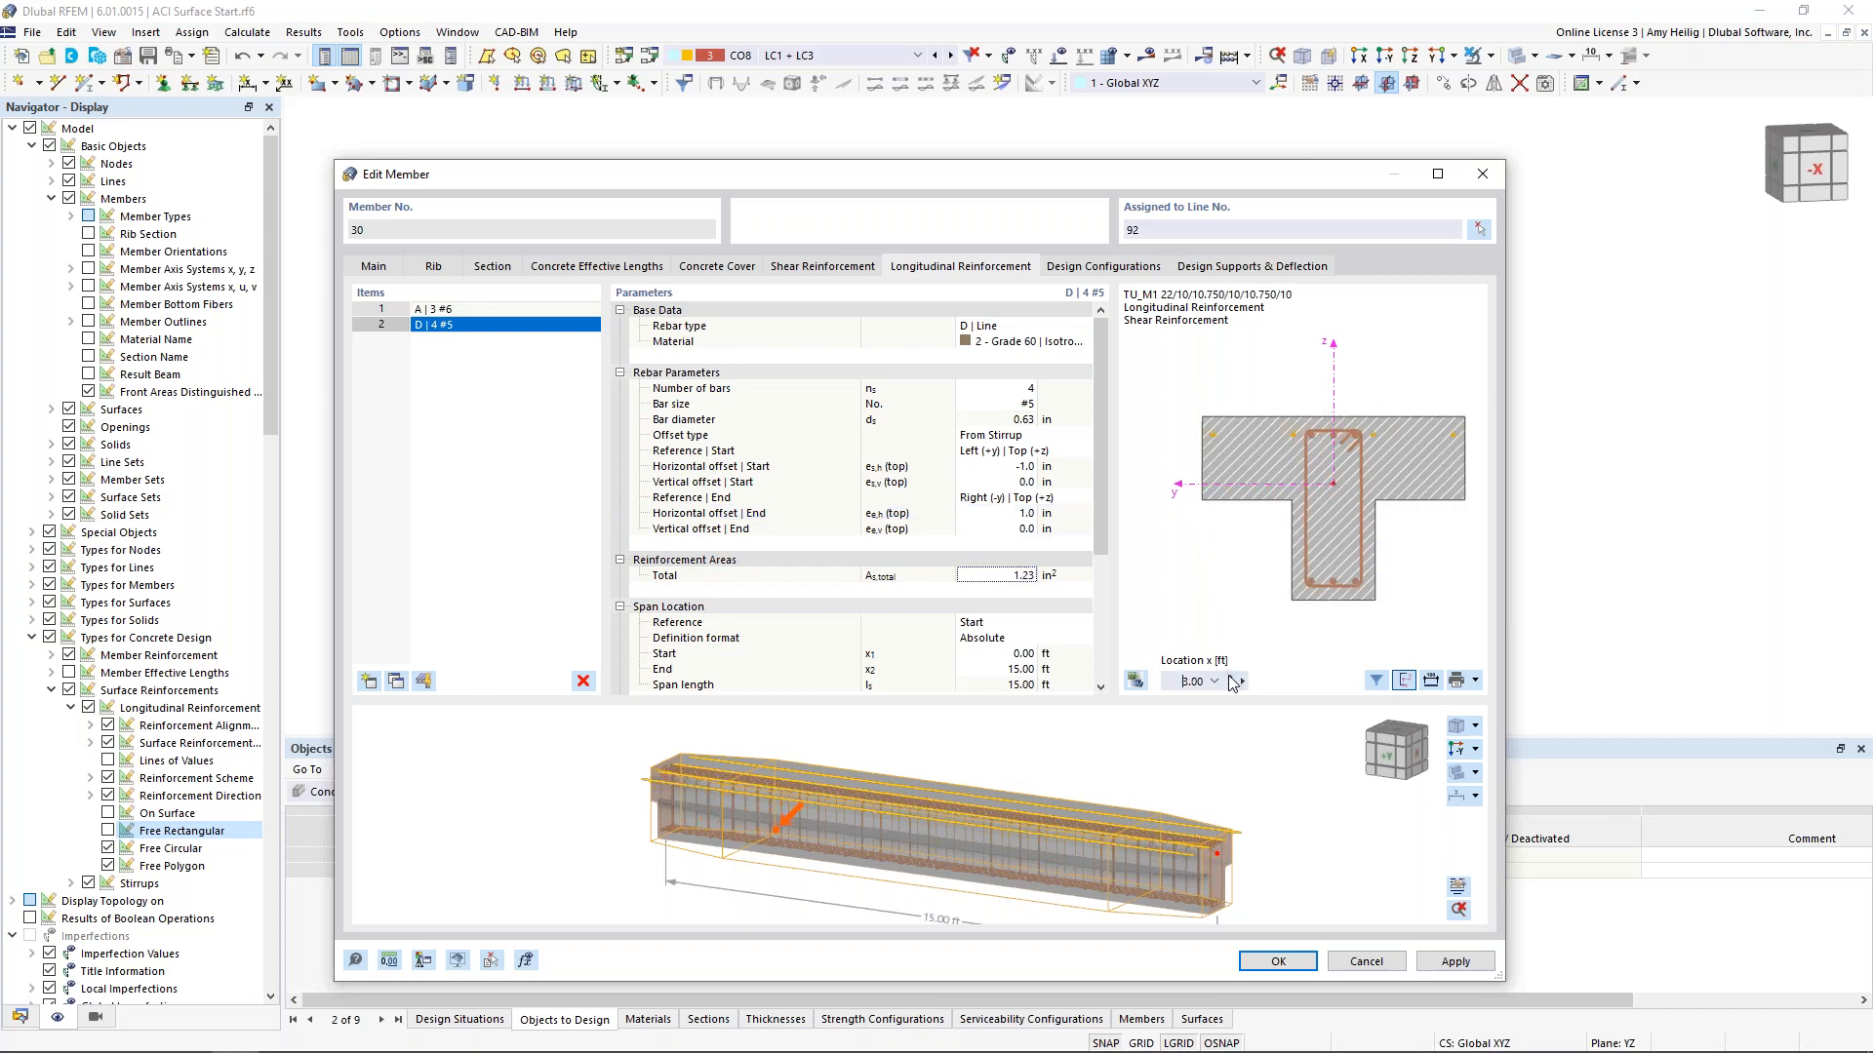
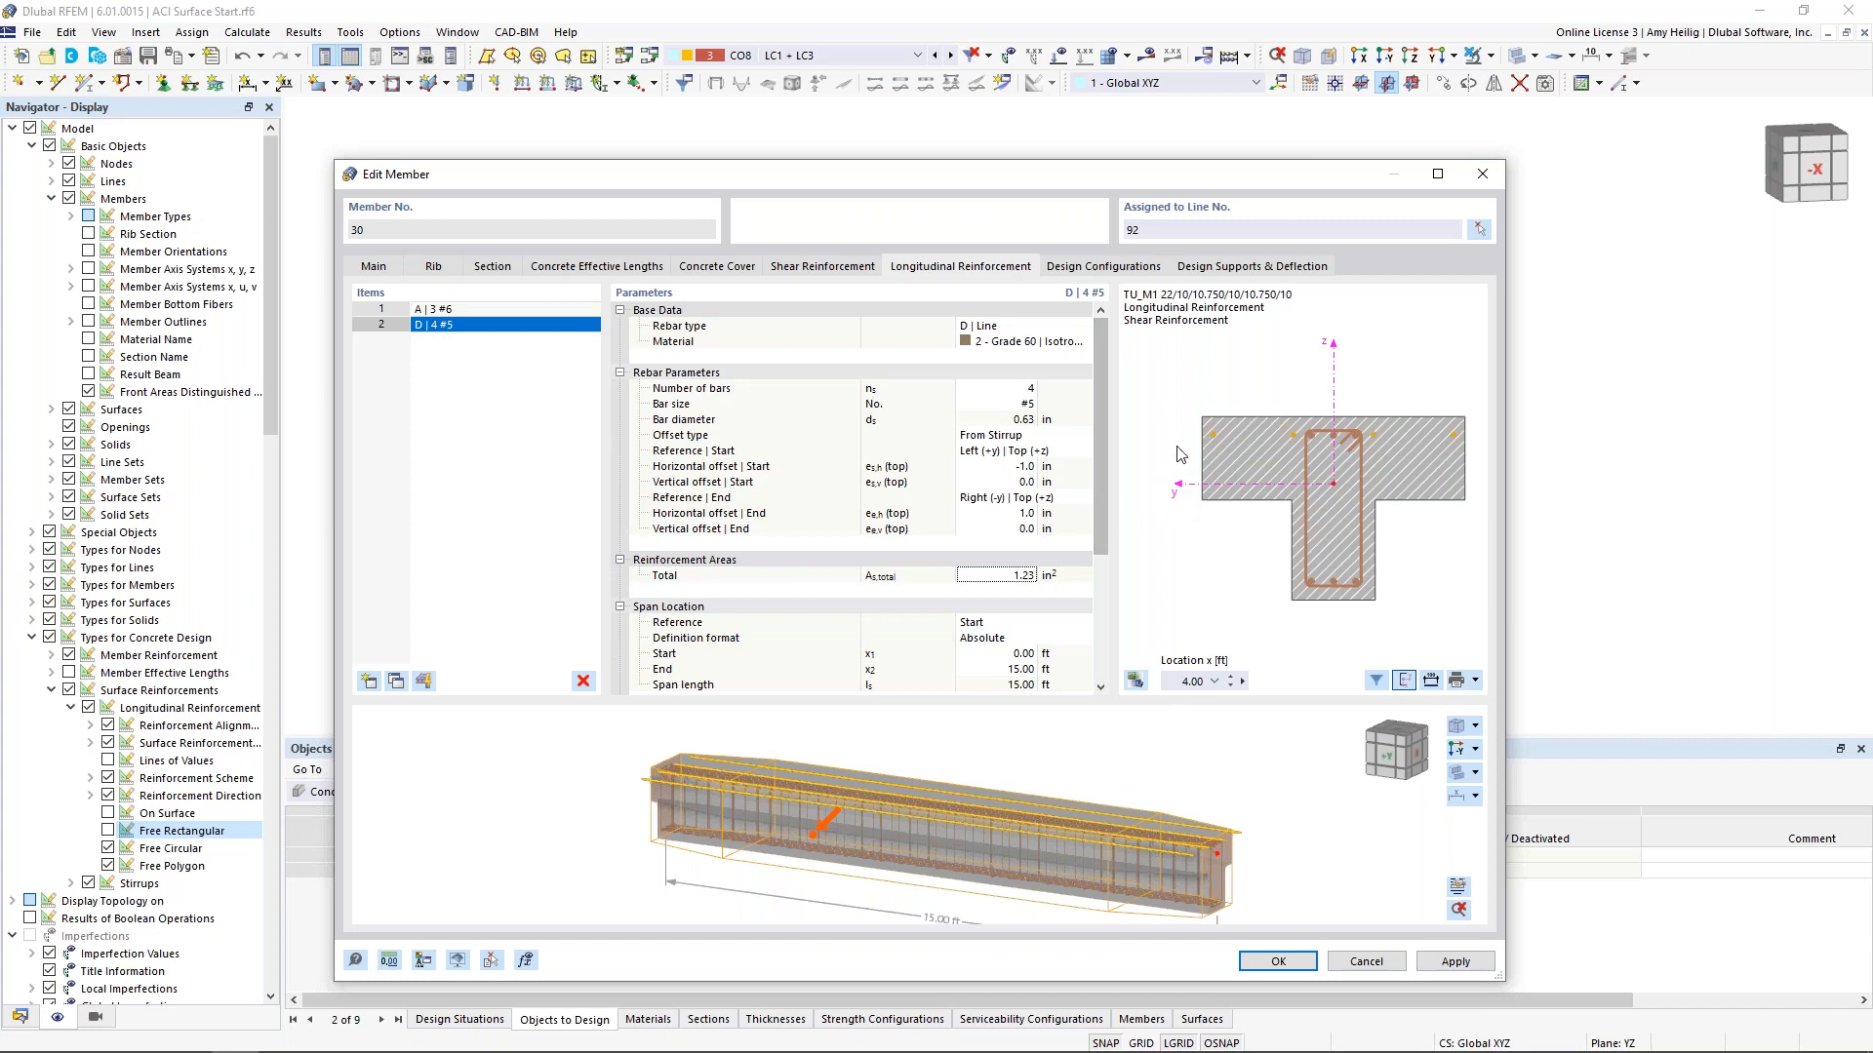
# Review rib member 30's design configurations and its design supports and deflection settings, and accept the member edits
pyautogui.click(1137, 269)
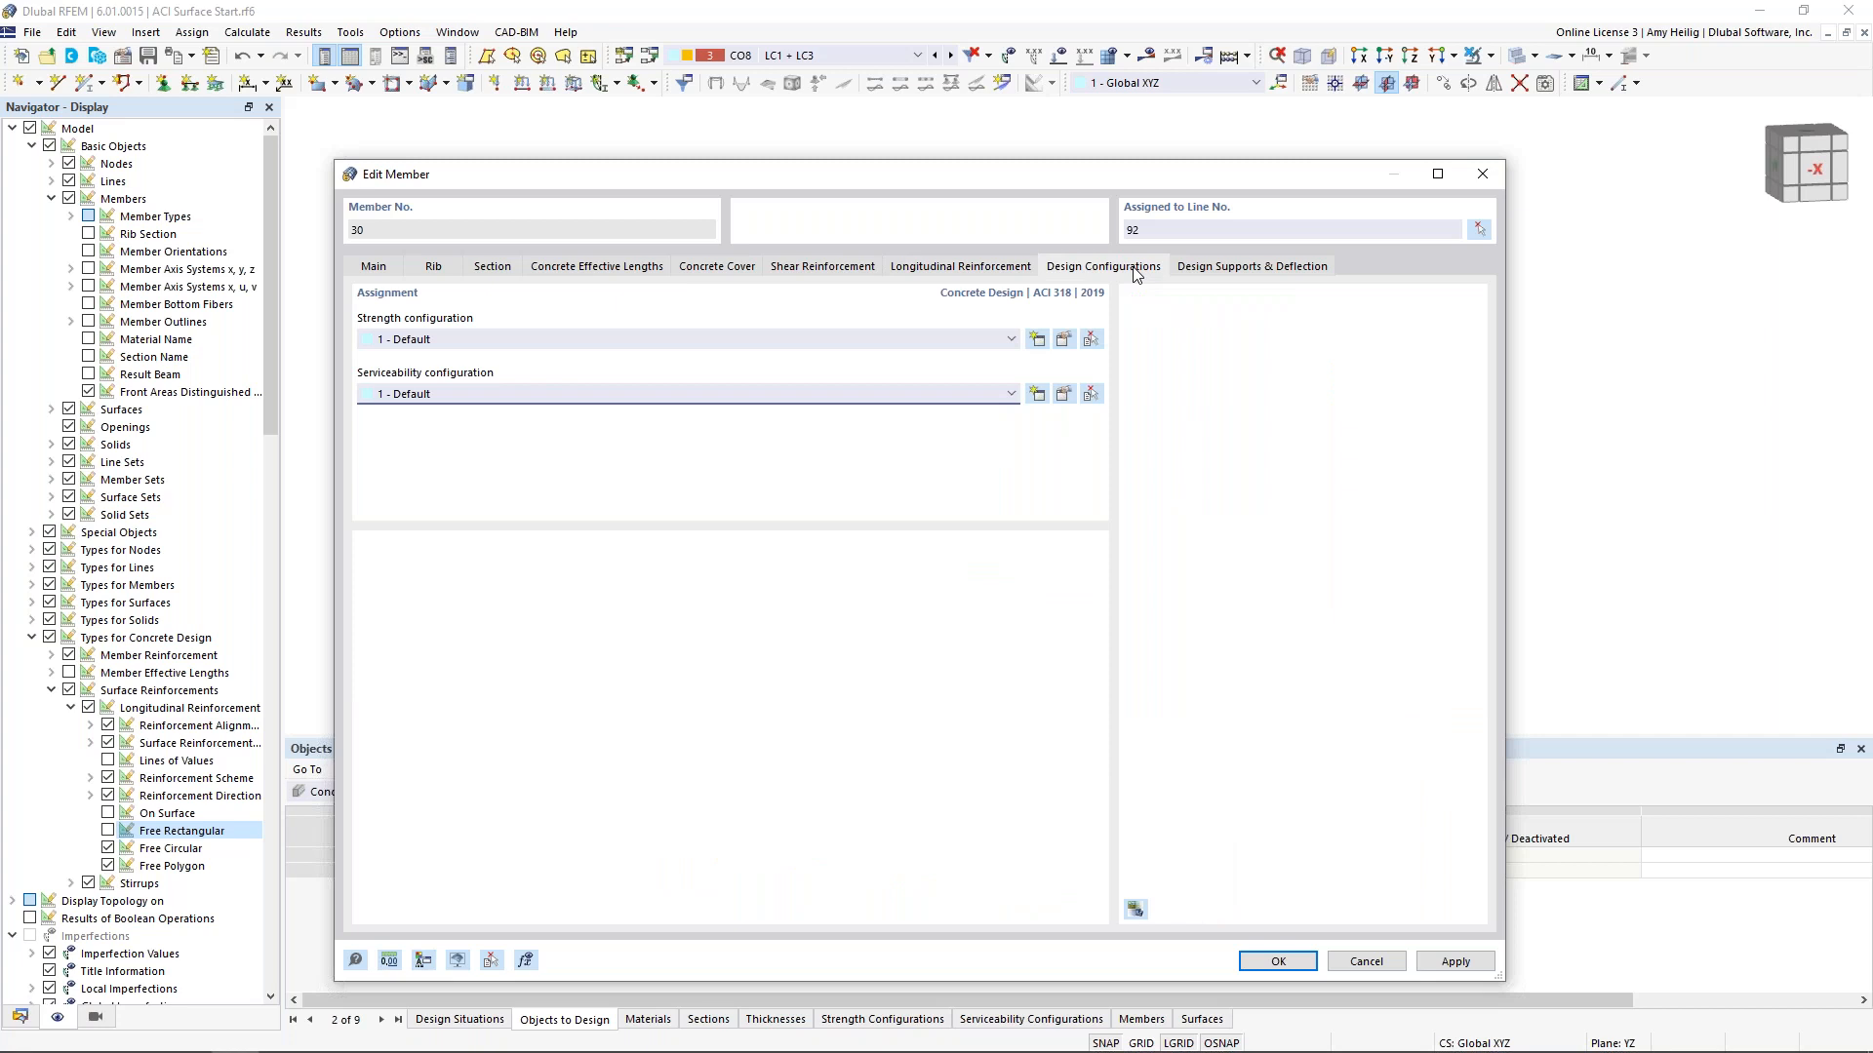
pyautogui.click(1194, 268)
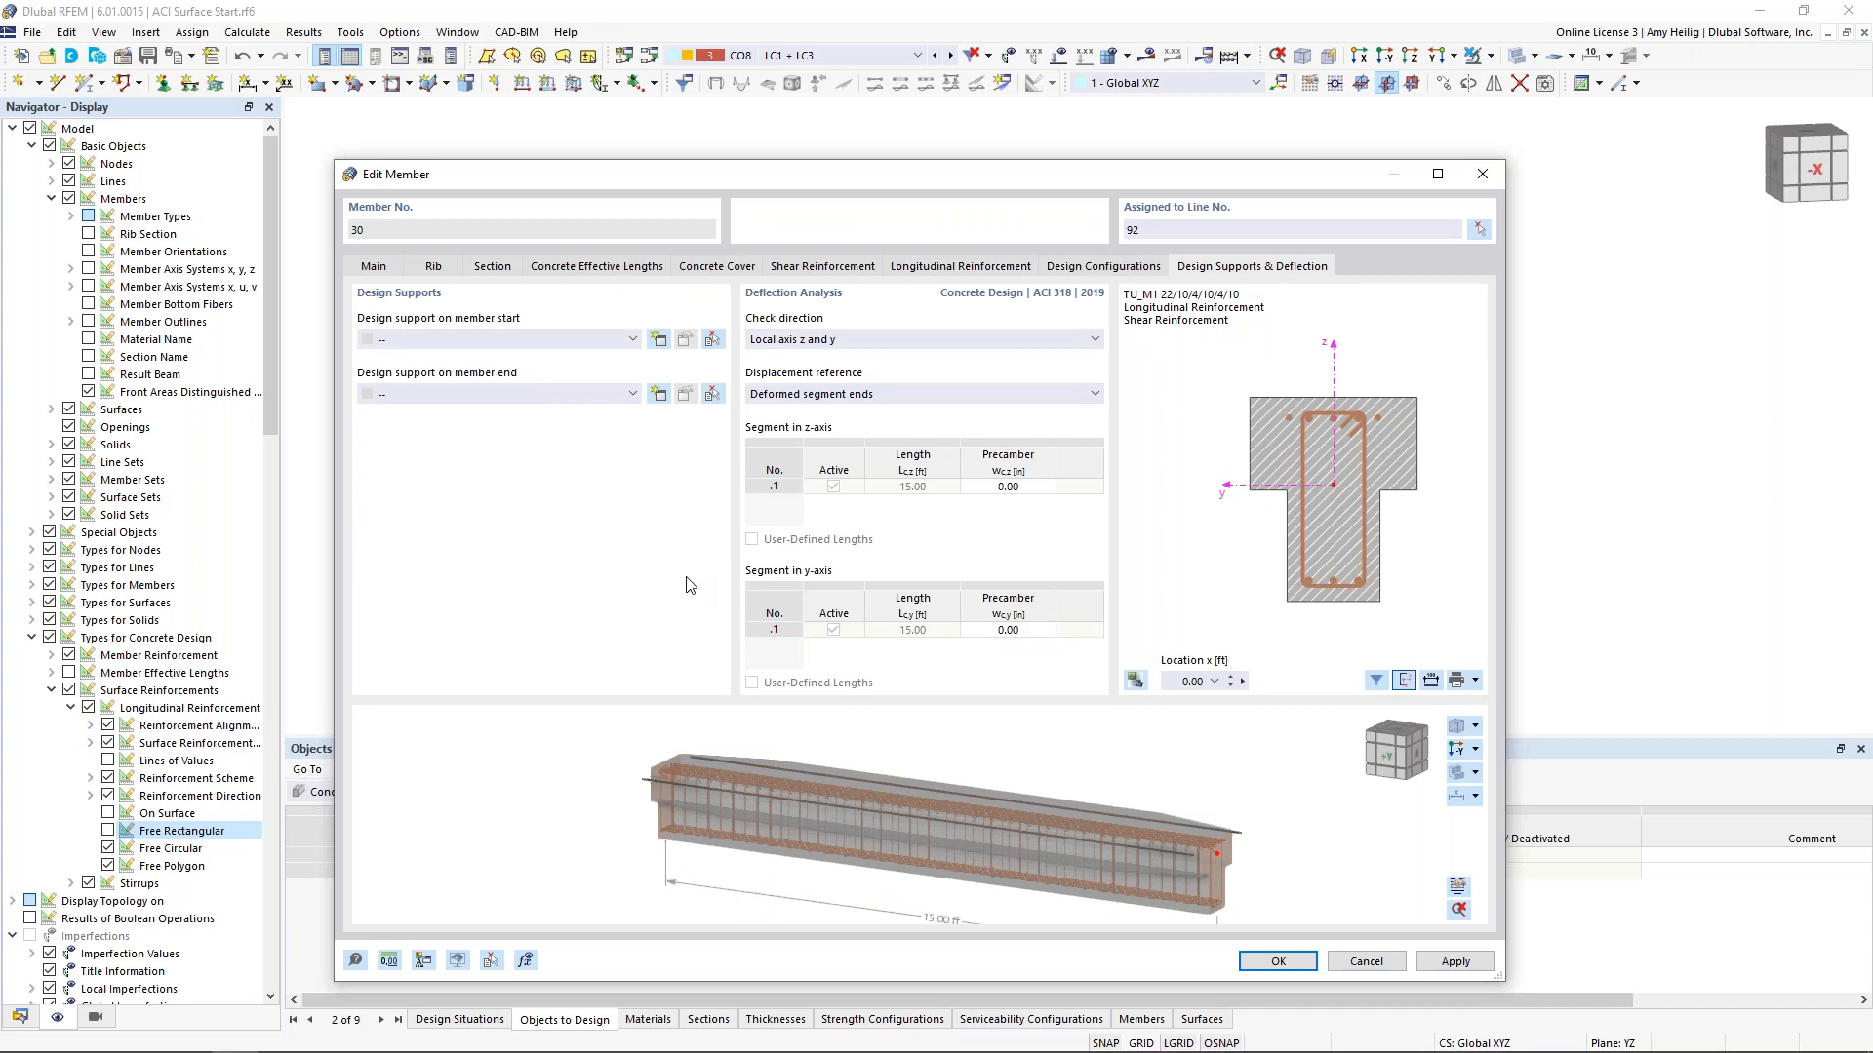
pyautogui.moveTo(882, 182); pyautogui.dragTo(1044, 139)
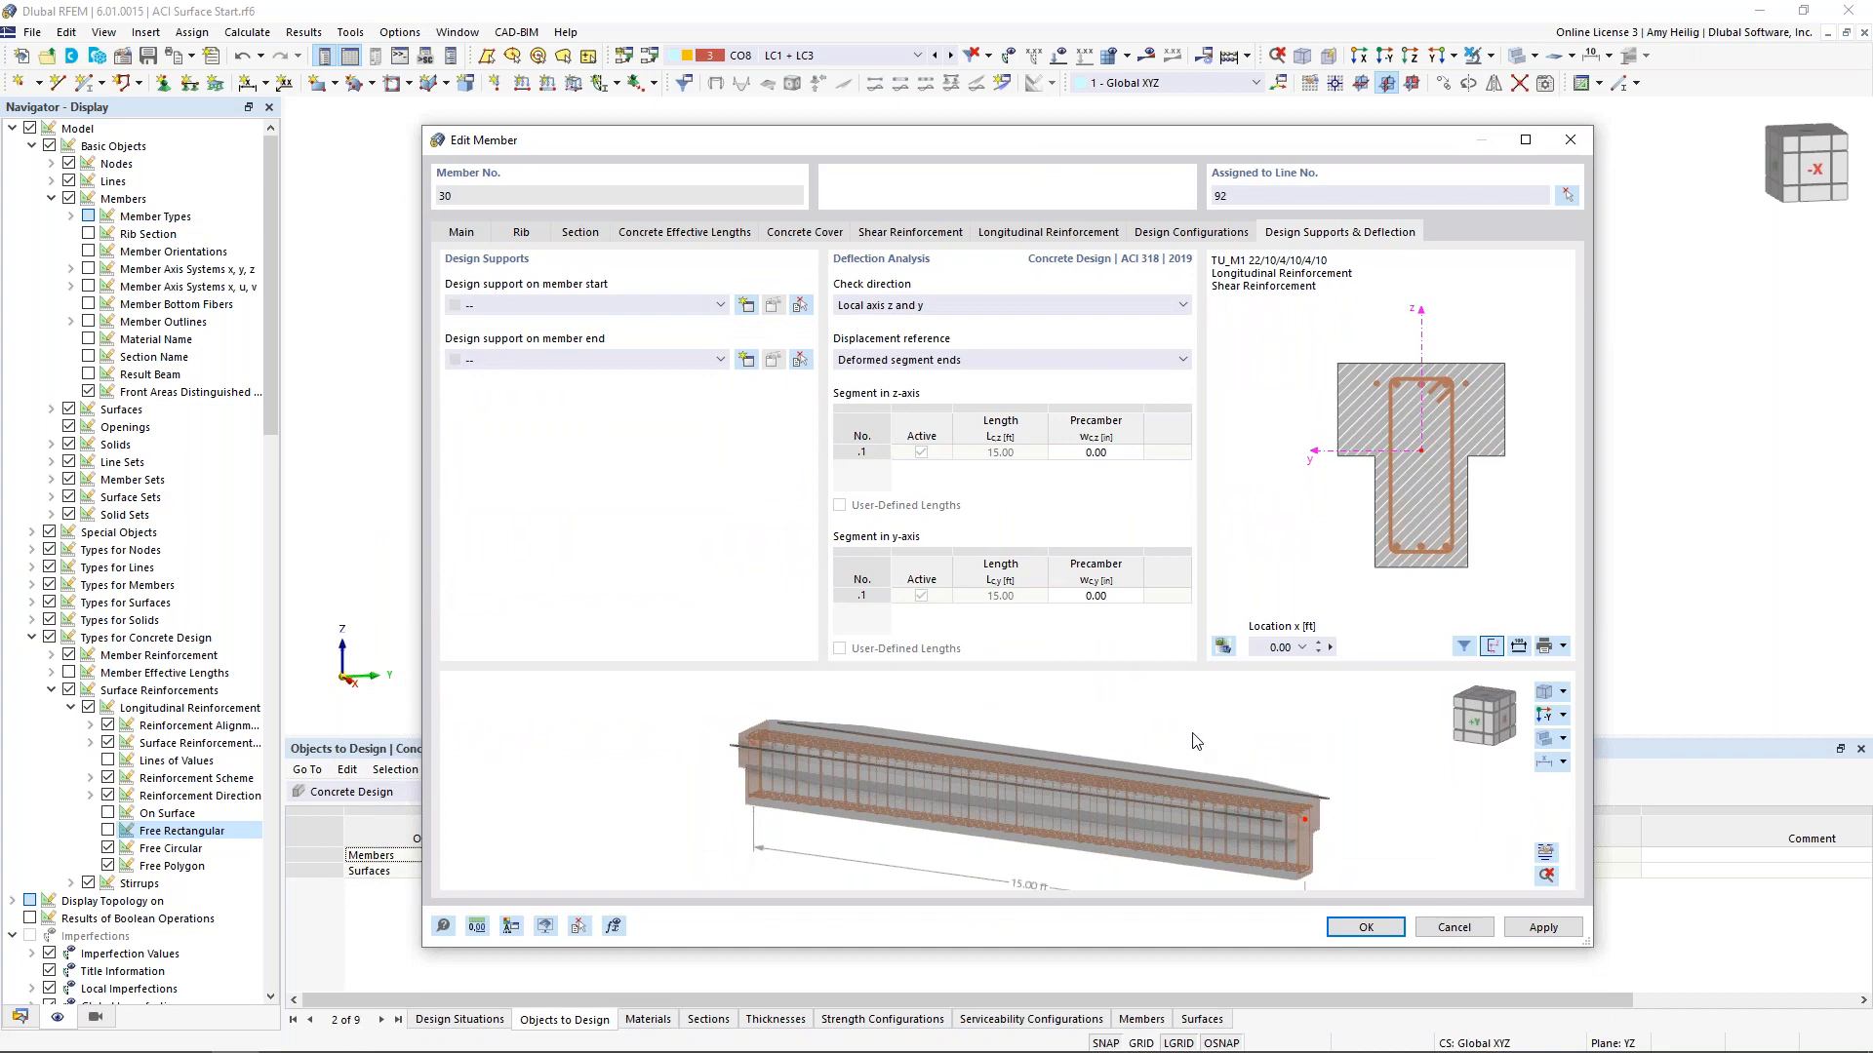
pyautogui.click(1375, 928)
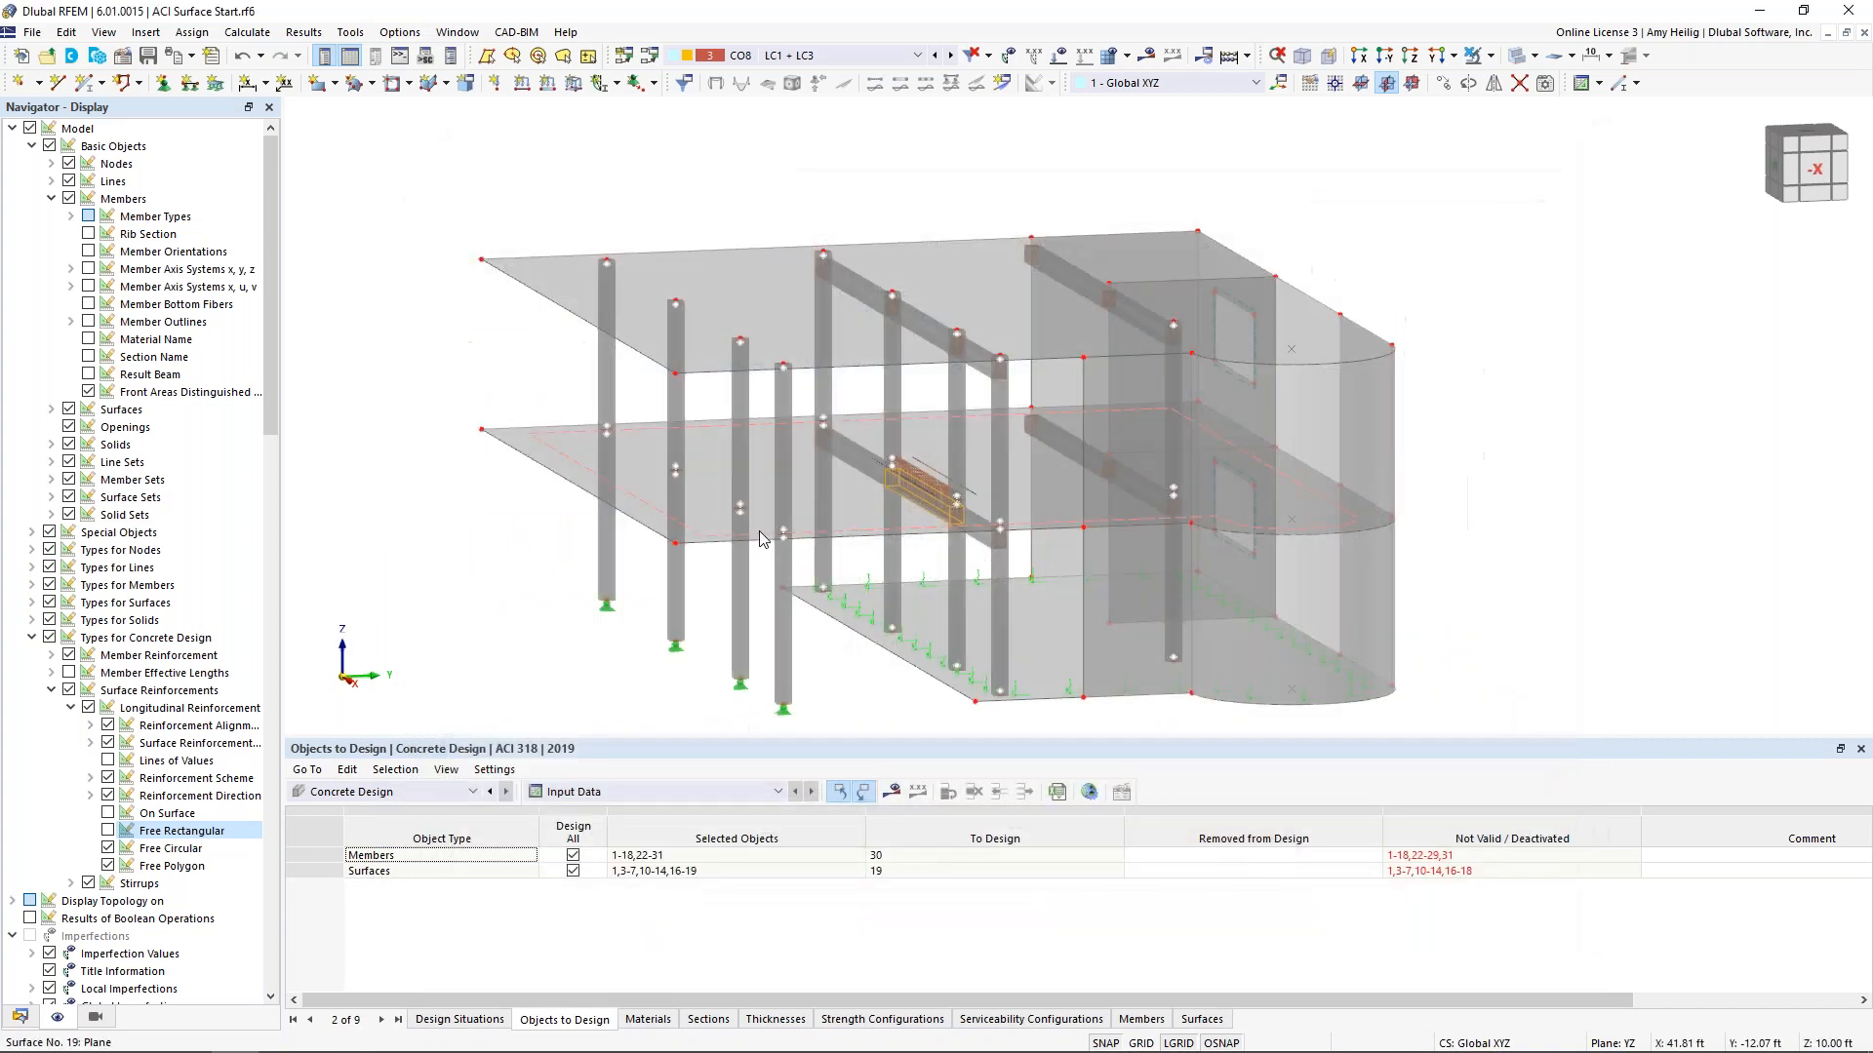
# Show the model as wireframe and inspect the reinforcement cage of rib member 30
pyautogui.click(1518, 56)
pyautogui.scroll(2, 918, 502)
pyautogui.scroll(4, 918, 502)
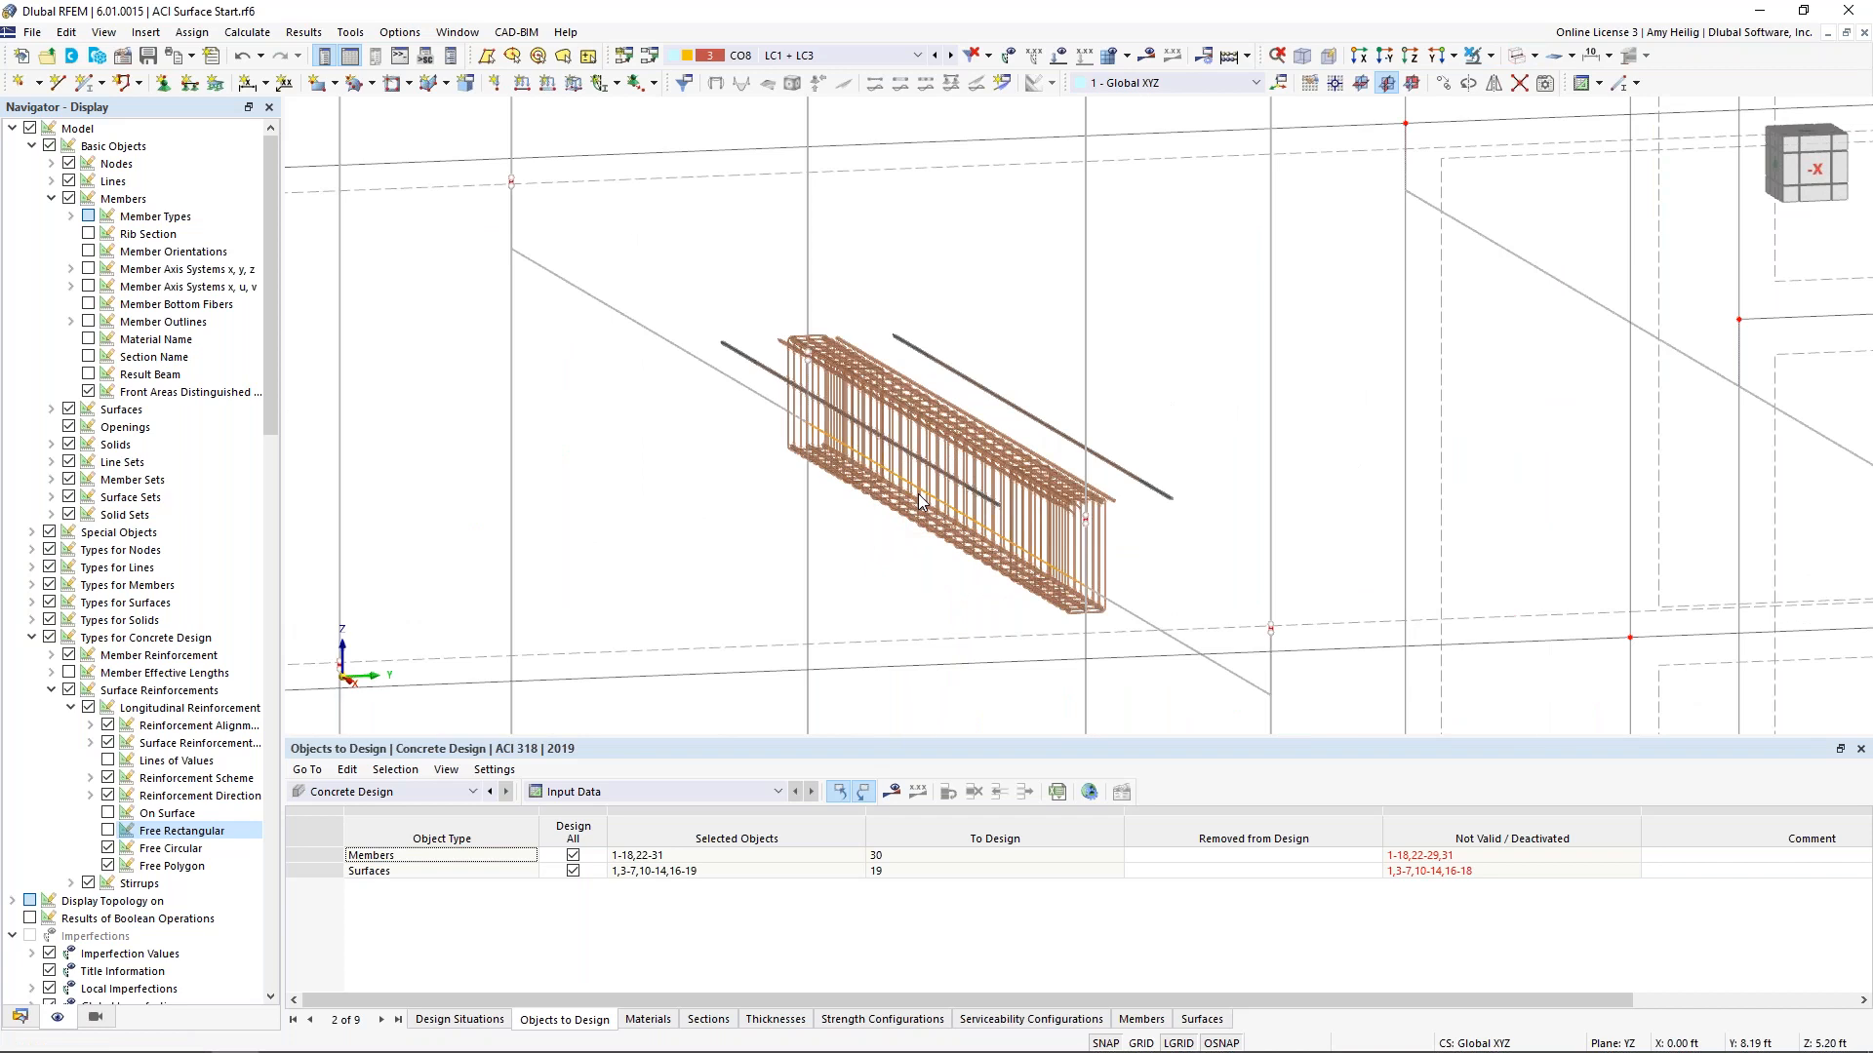
pyautogui.scroll(-6, 997, 573)
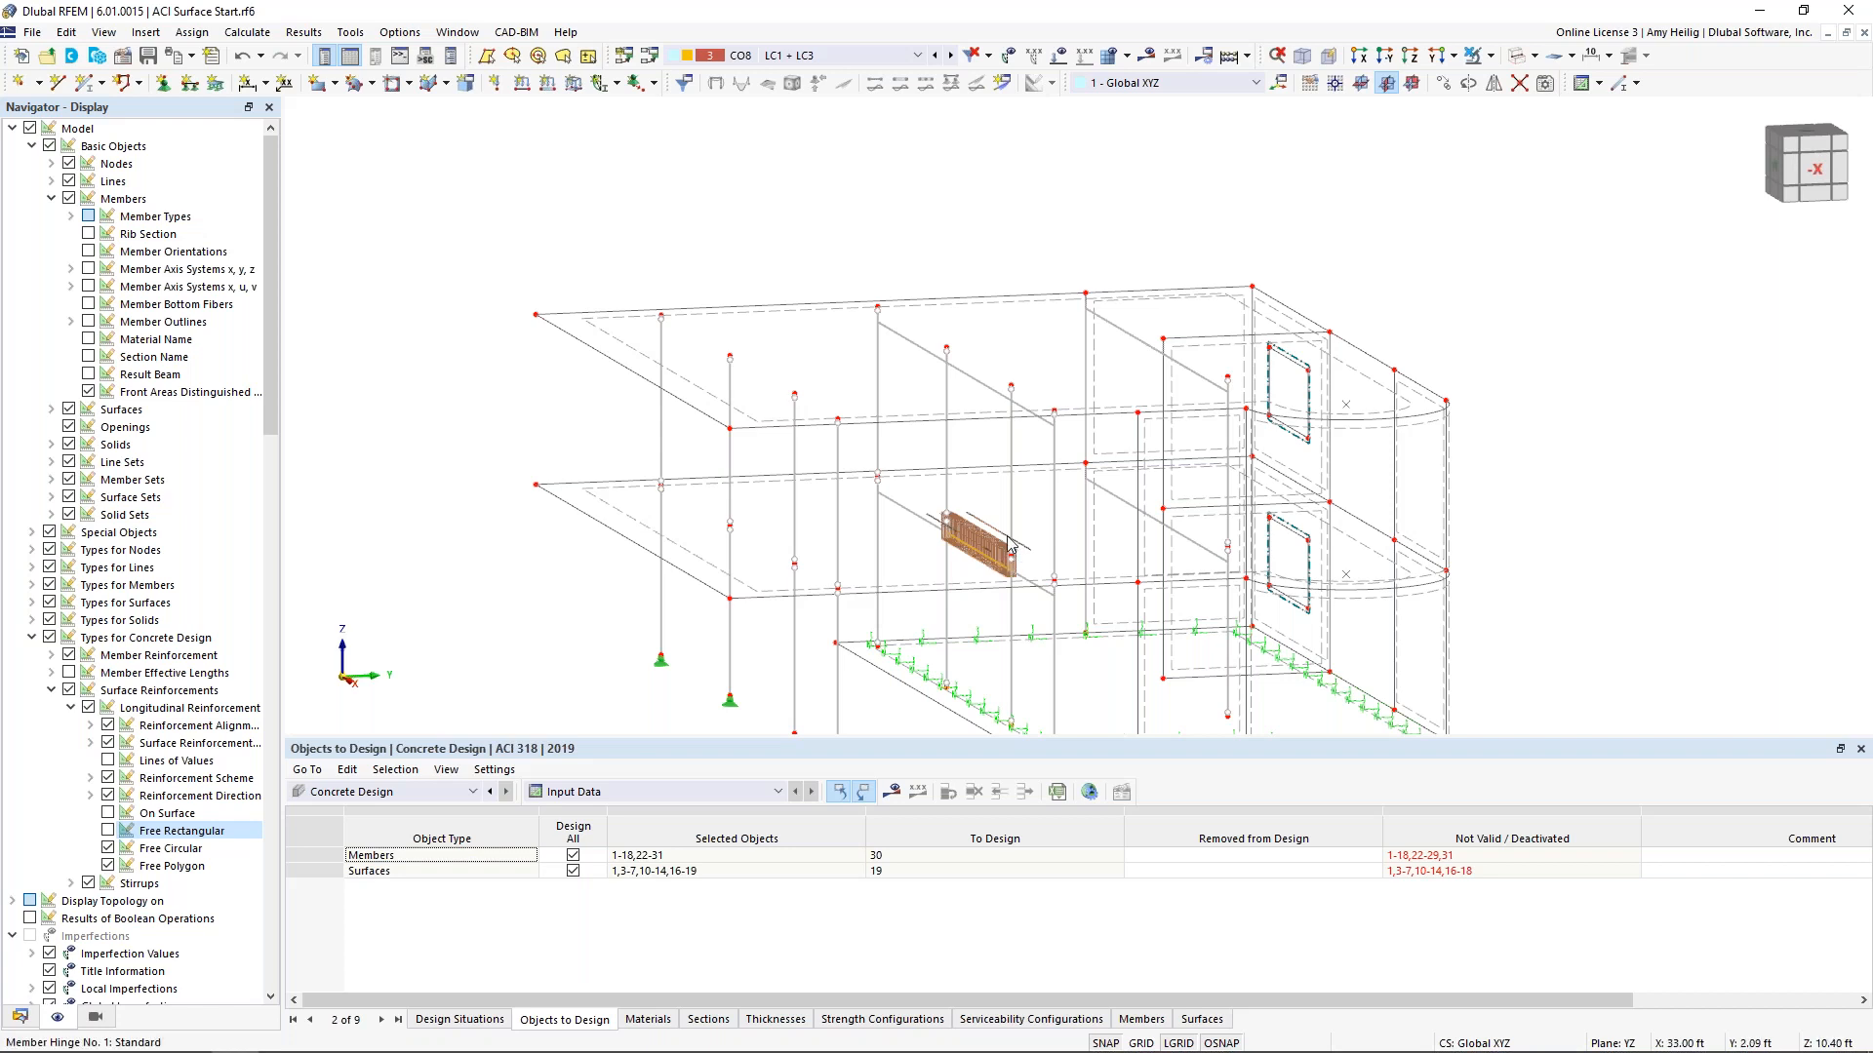
pyautogui.keyDown('ctrl'); pyautogui.moveTo(898, 560); pyautogui.dragTo(890, 456, button='middle'); pyautogui.keyUp('ctrl')
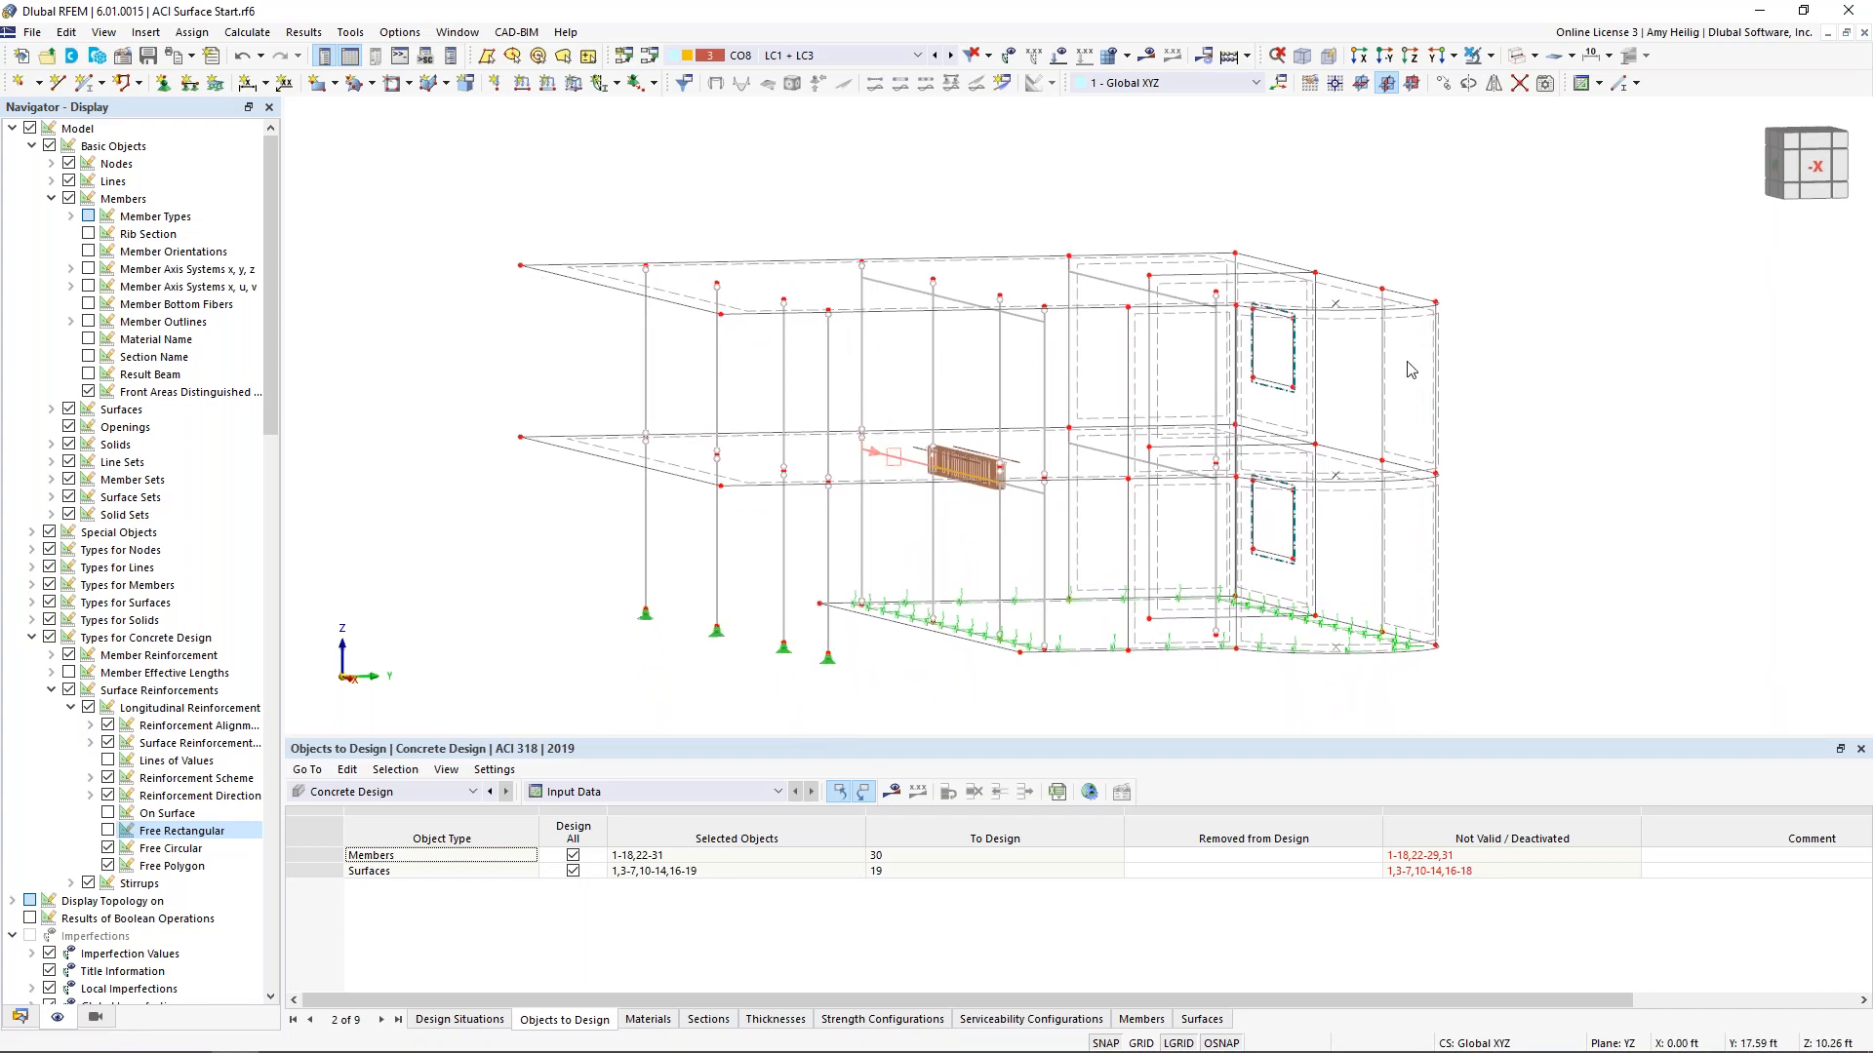
pyautogui.click(1493, 55)
pyautogui.click(1588, 393)
# Activate Member Representatives in the base data of the ACI Surface Start model and review the member properties they consider
pyautogui.click(20, 1016)
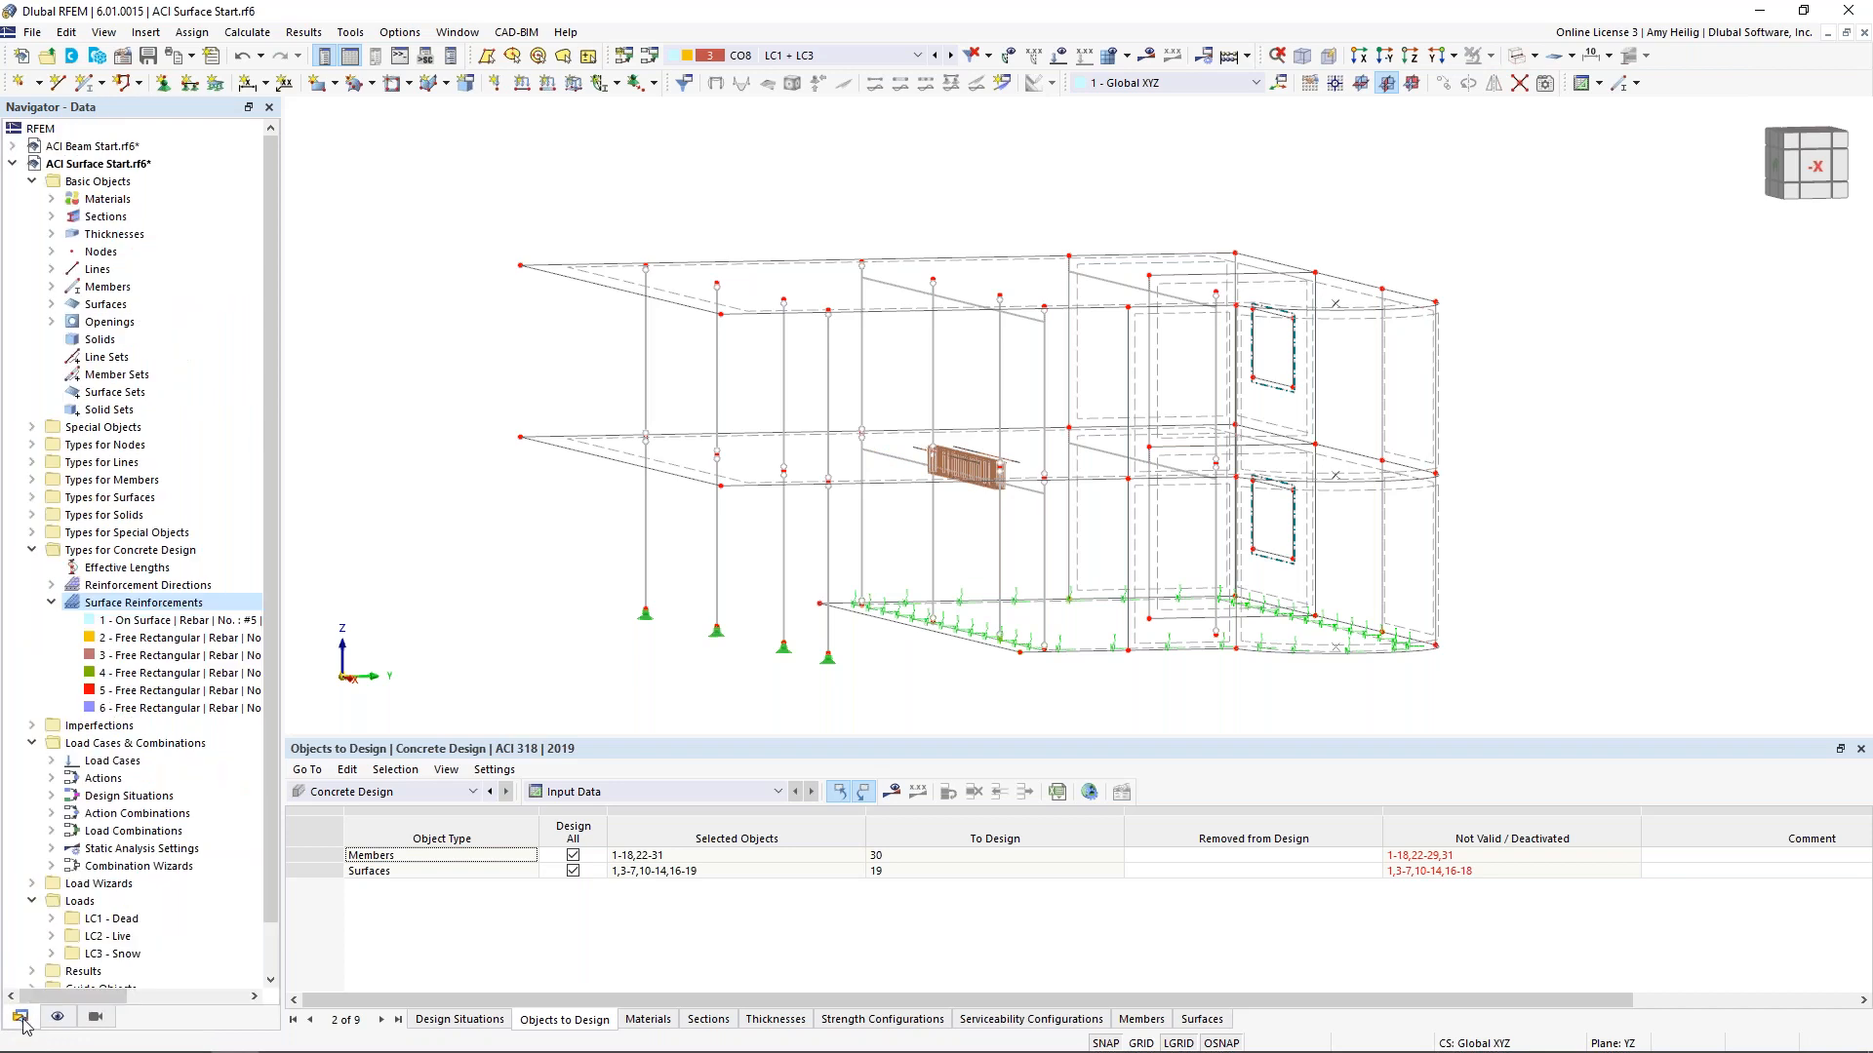
pyautogui.rightClick(135, 168)
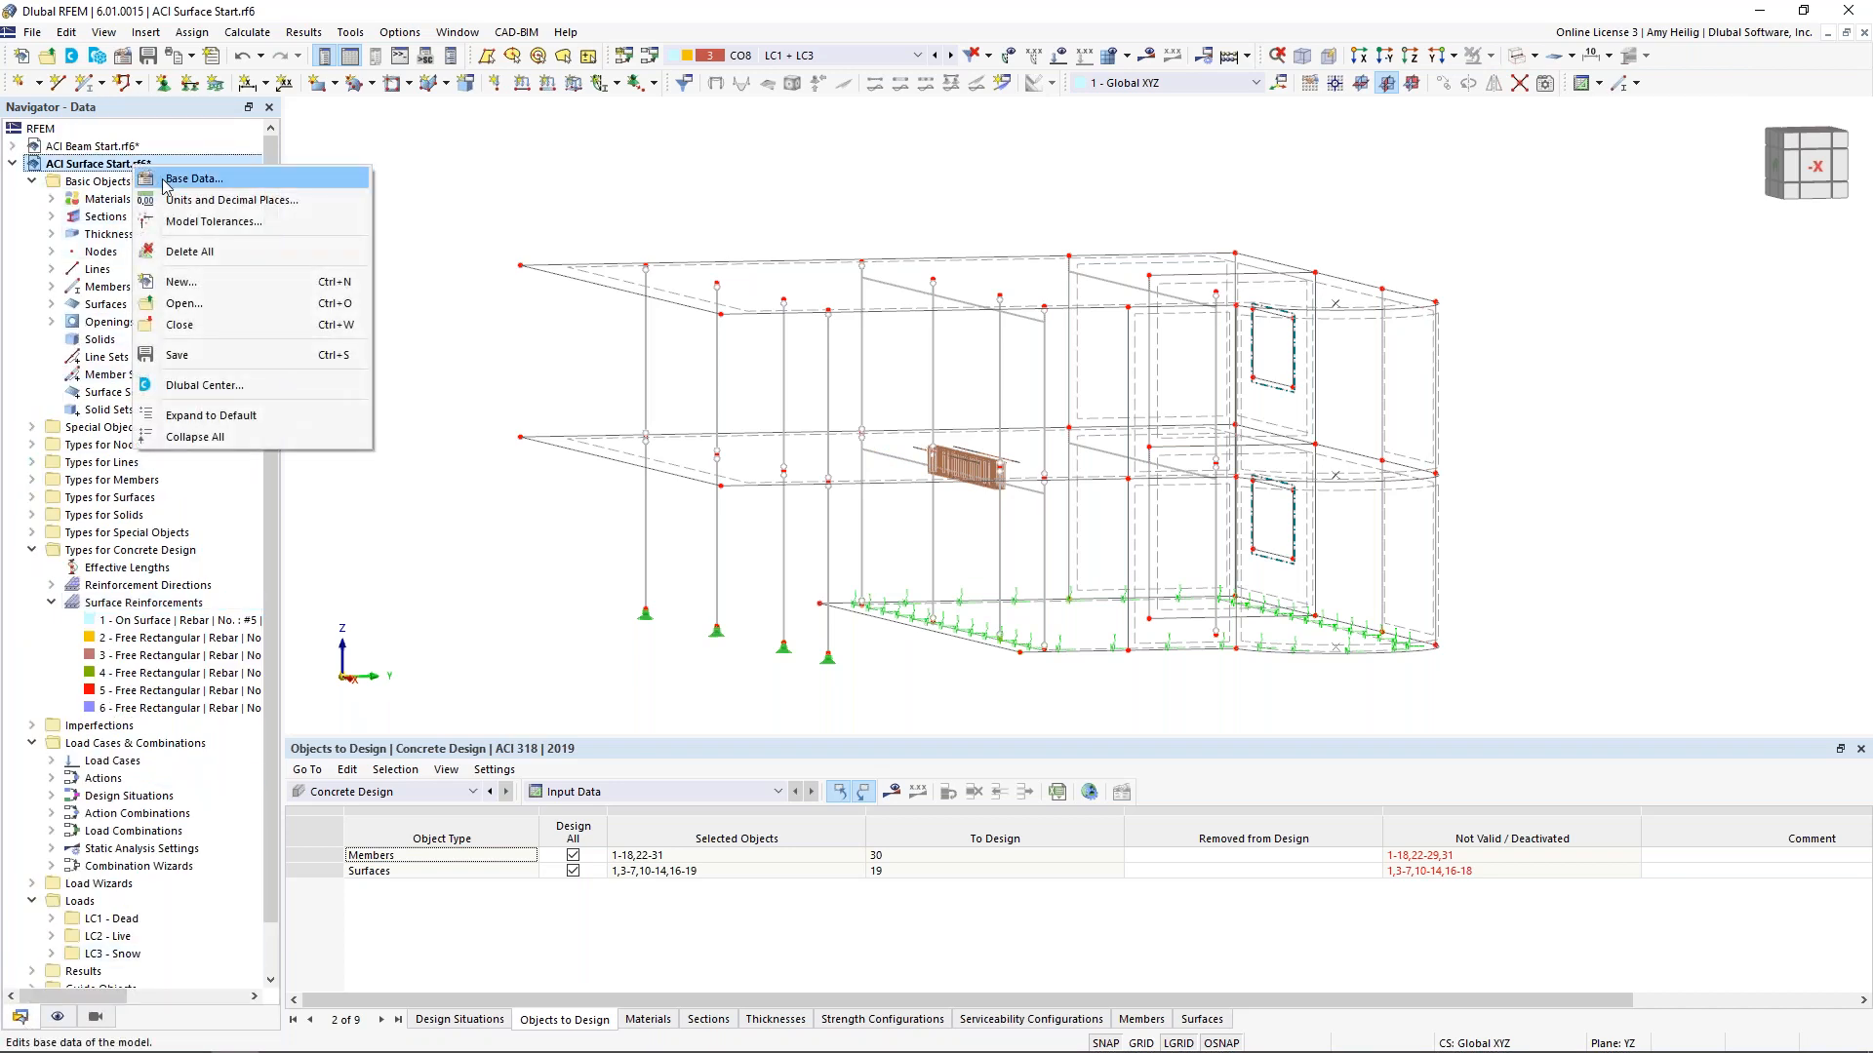
pyautogui.click(185, 178)
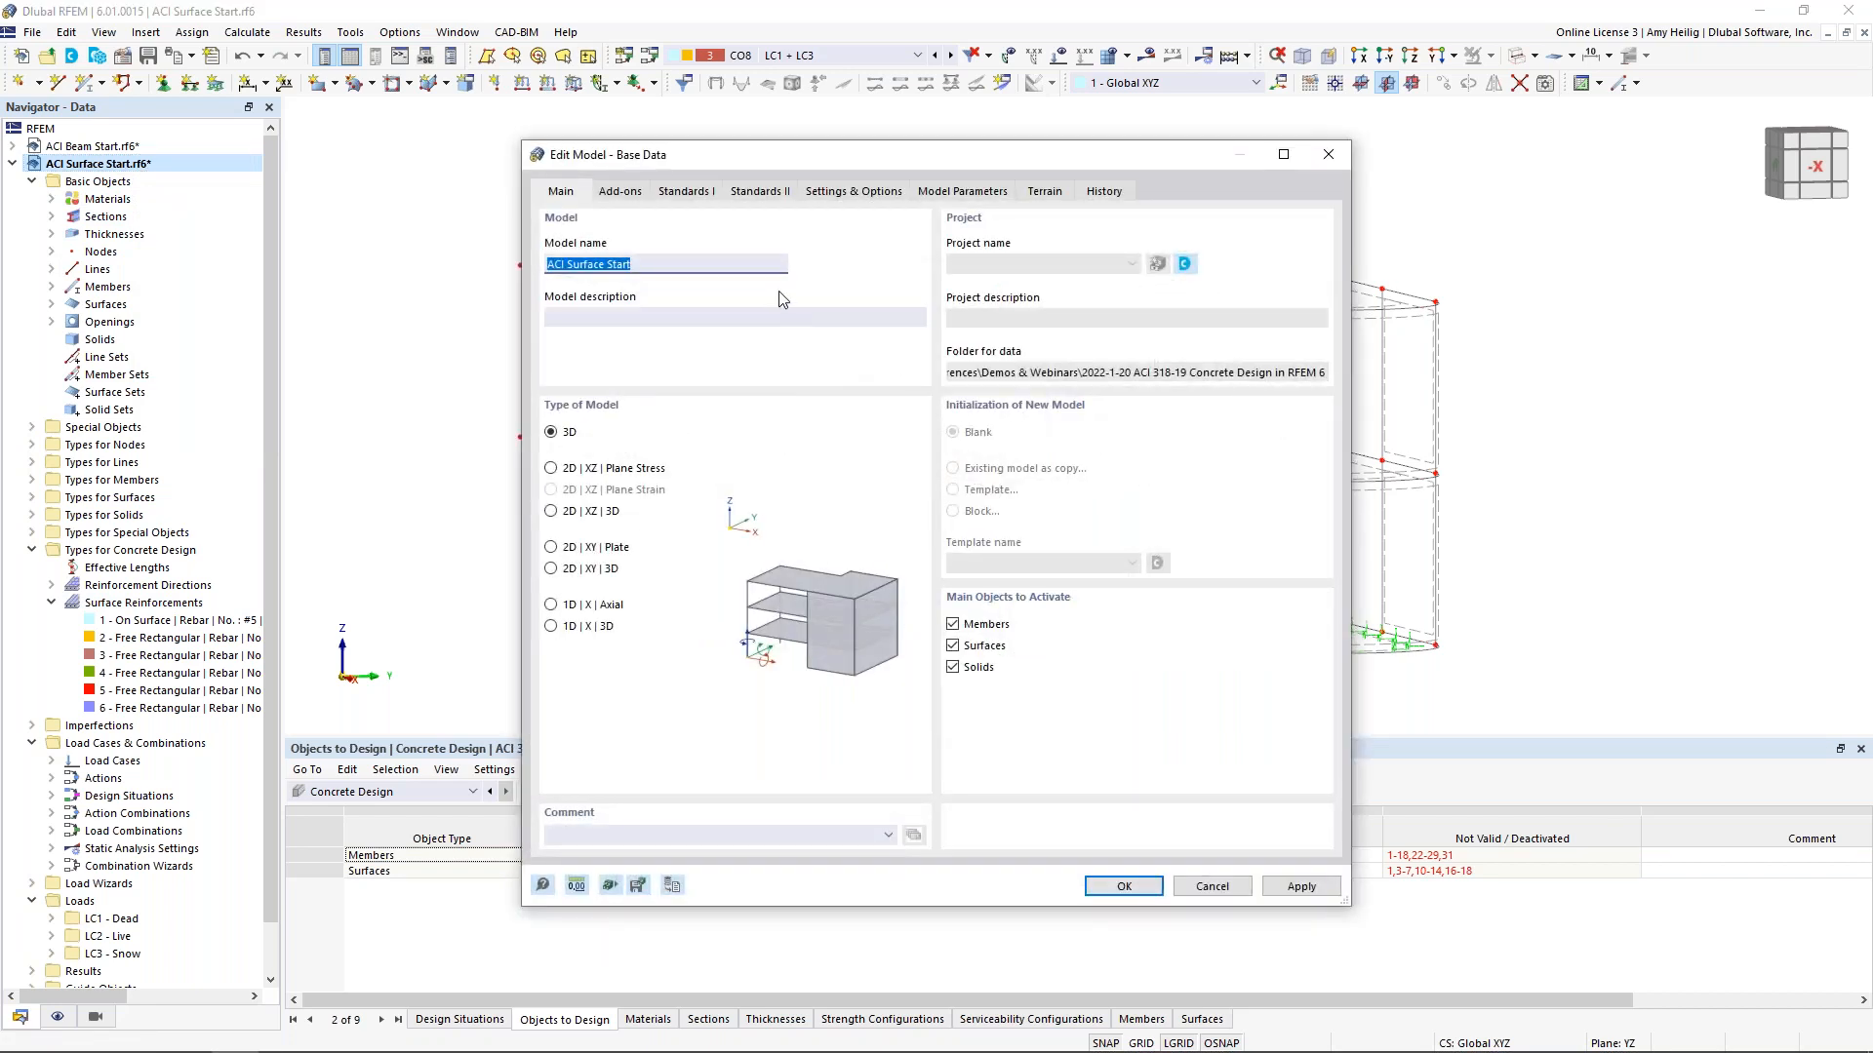
pyautogui.click(851, 193)
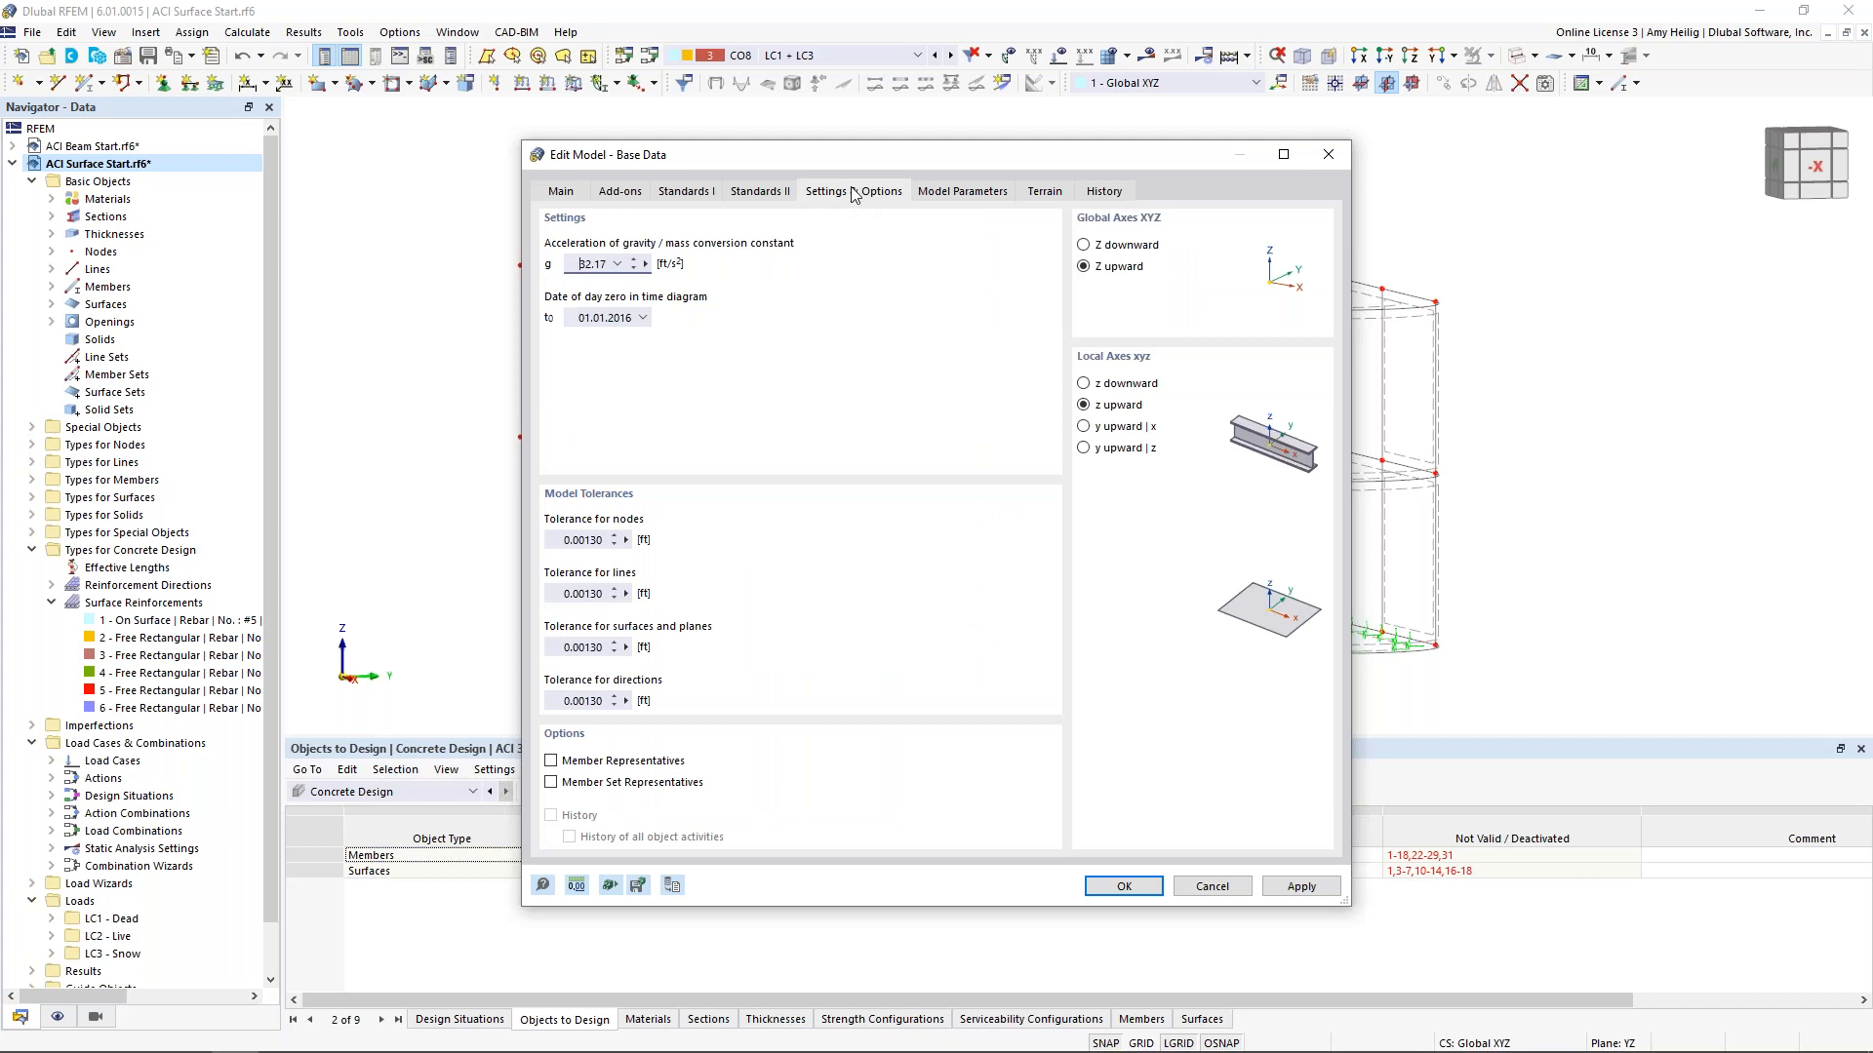
pyautogui.click(551, 761)
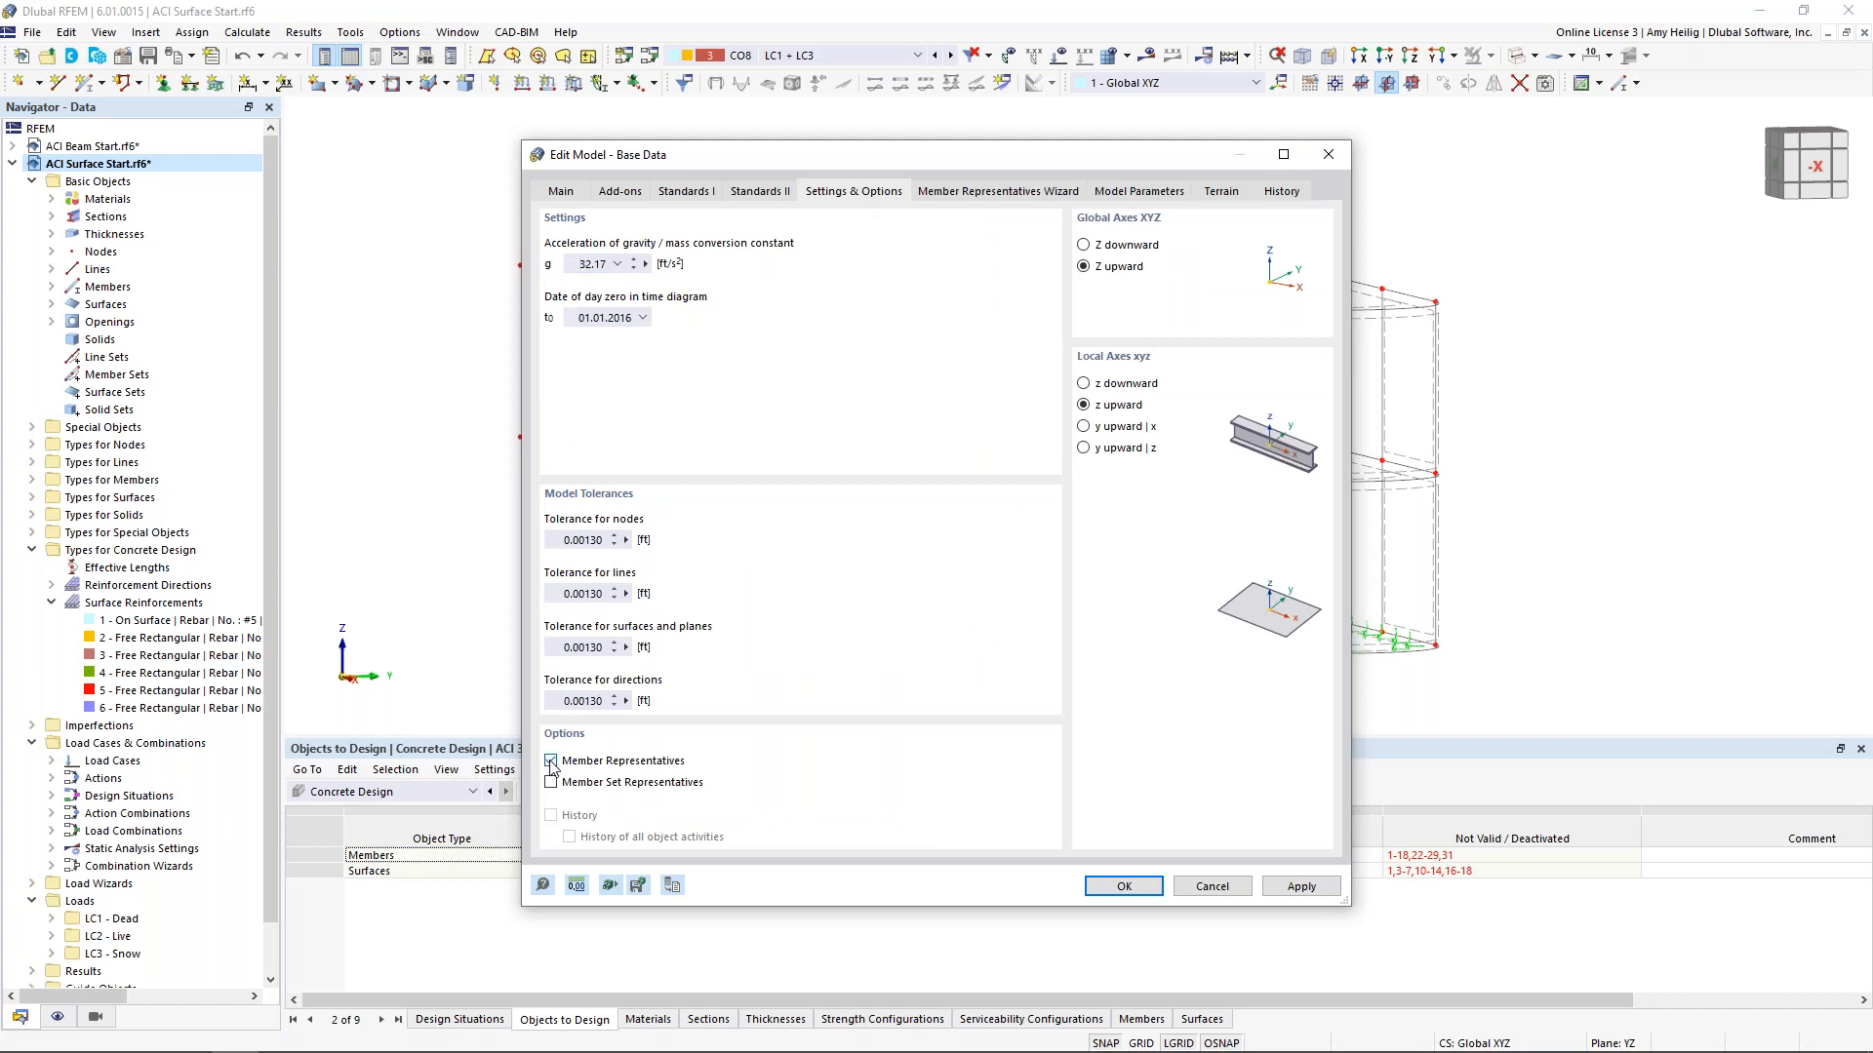
pyautogui.click(1031, 195)
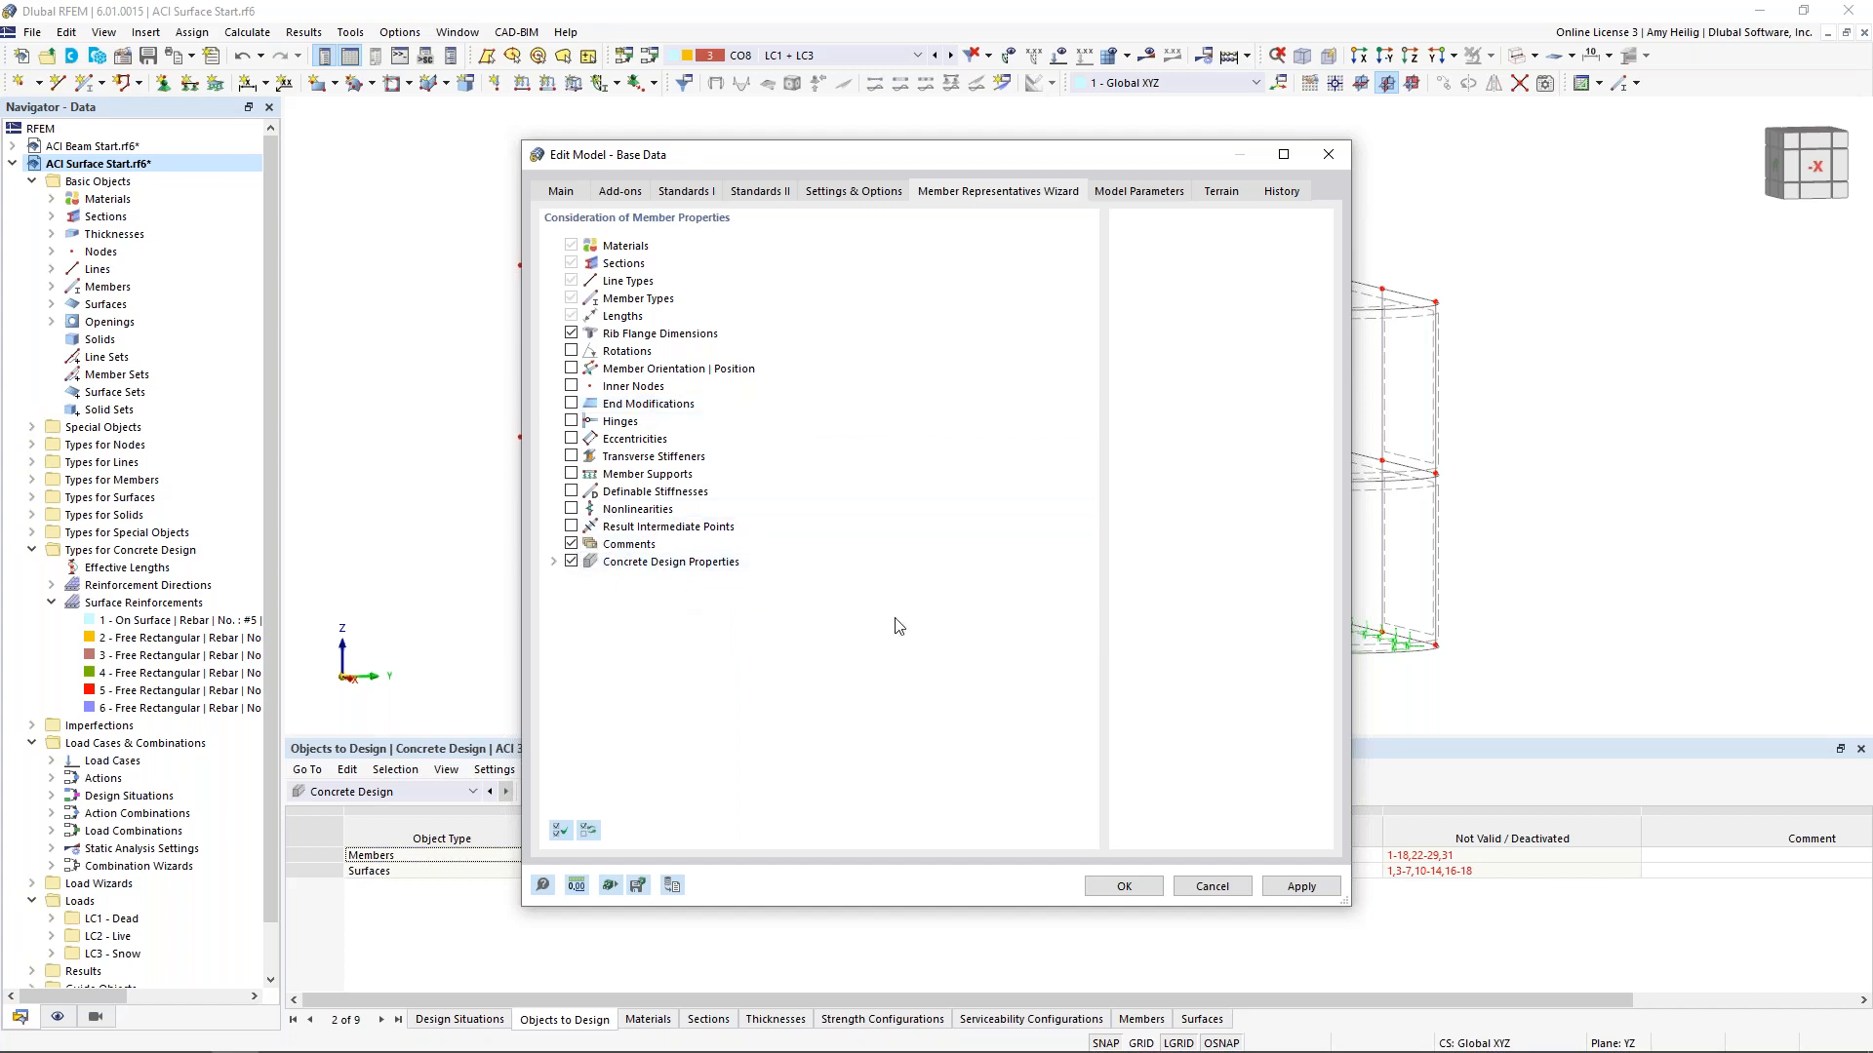
pyautogui.click(1123, 887)
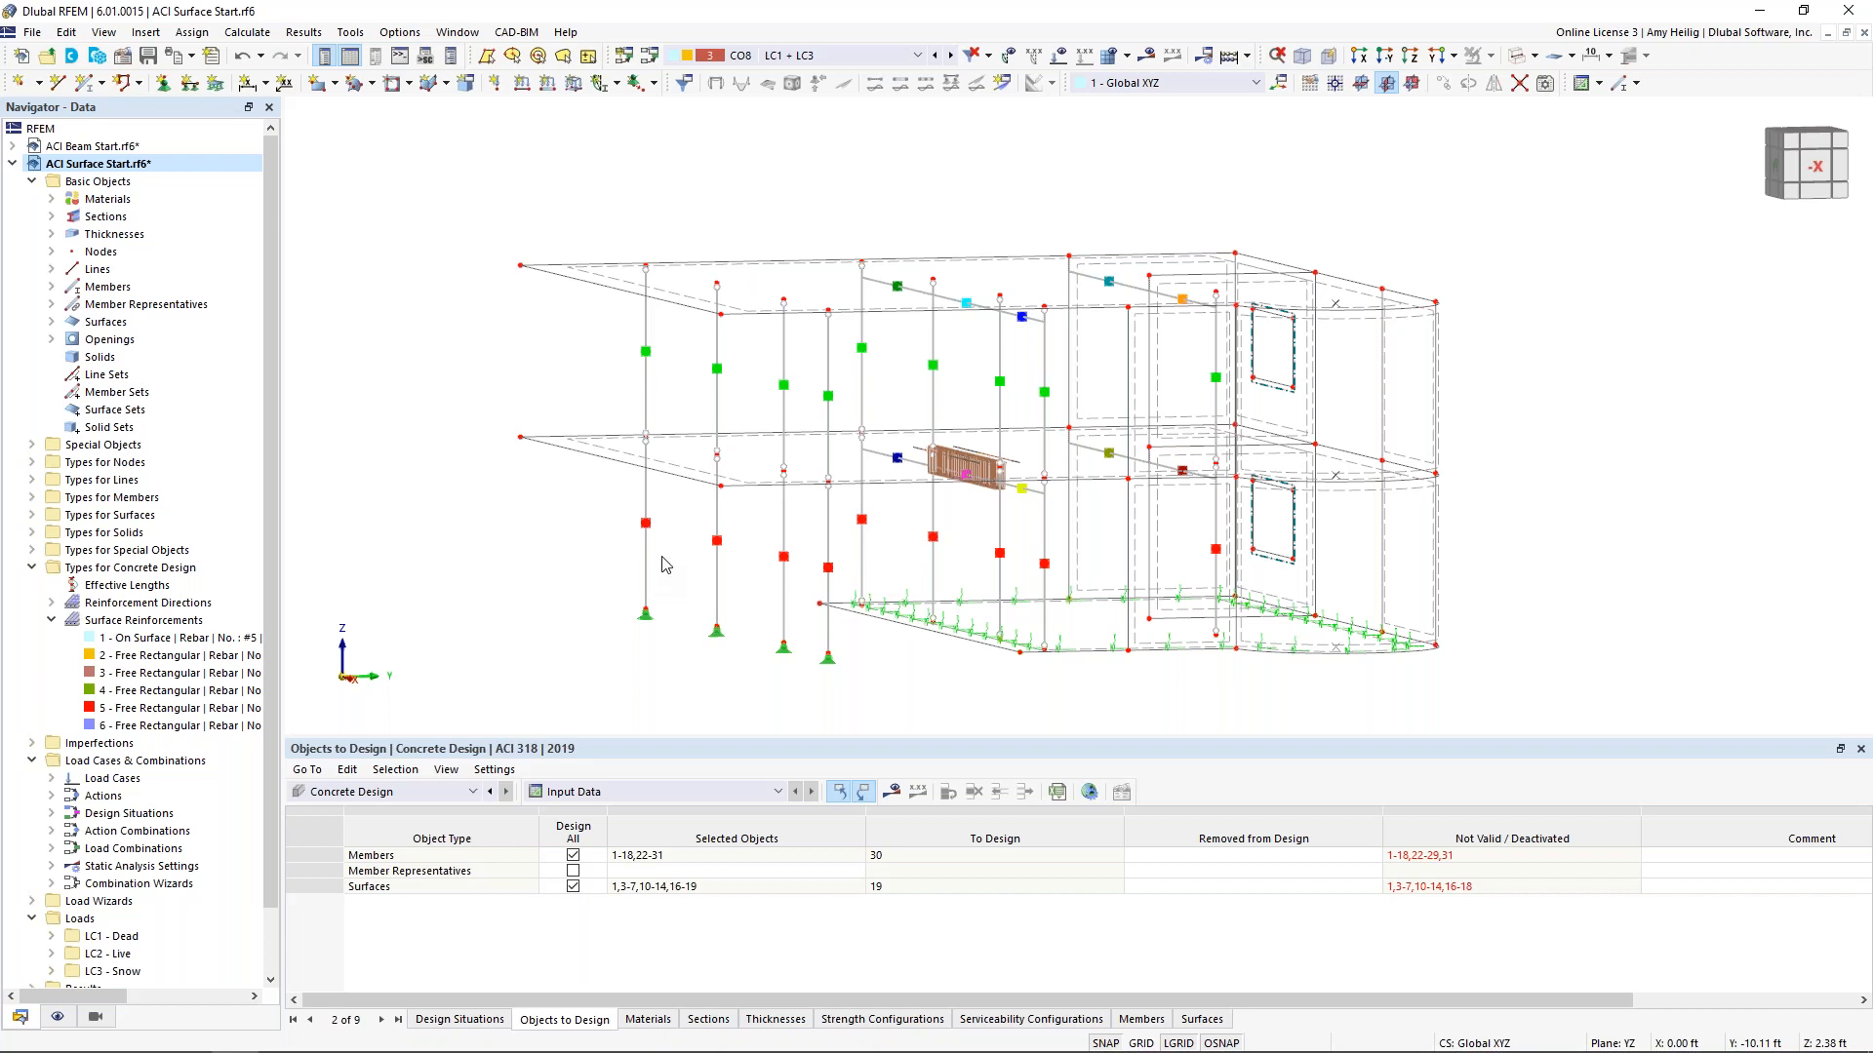
# Open member representative 2 of the second-floor columns and enable concrete design properties for members 6-10 and 15-18
pyautogui.doubleClick(647, 409)
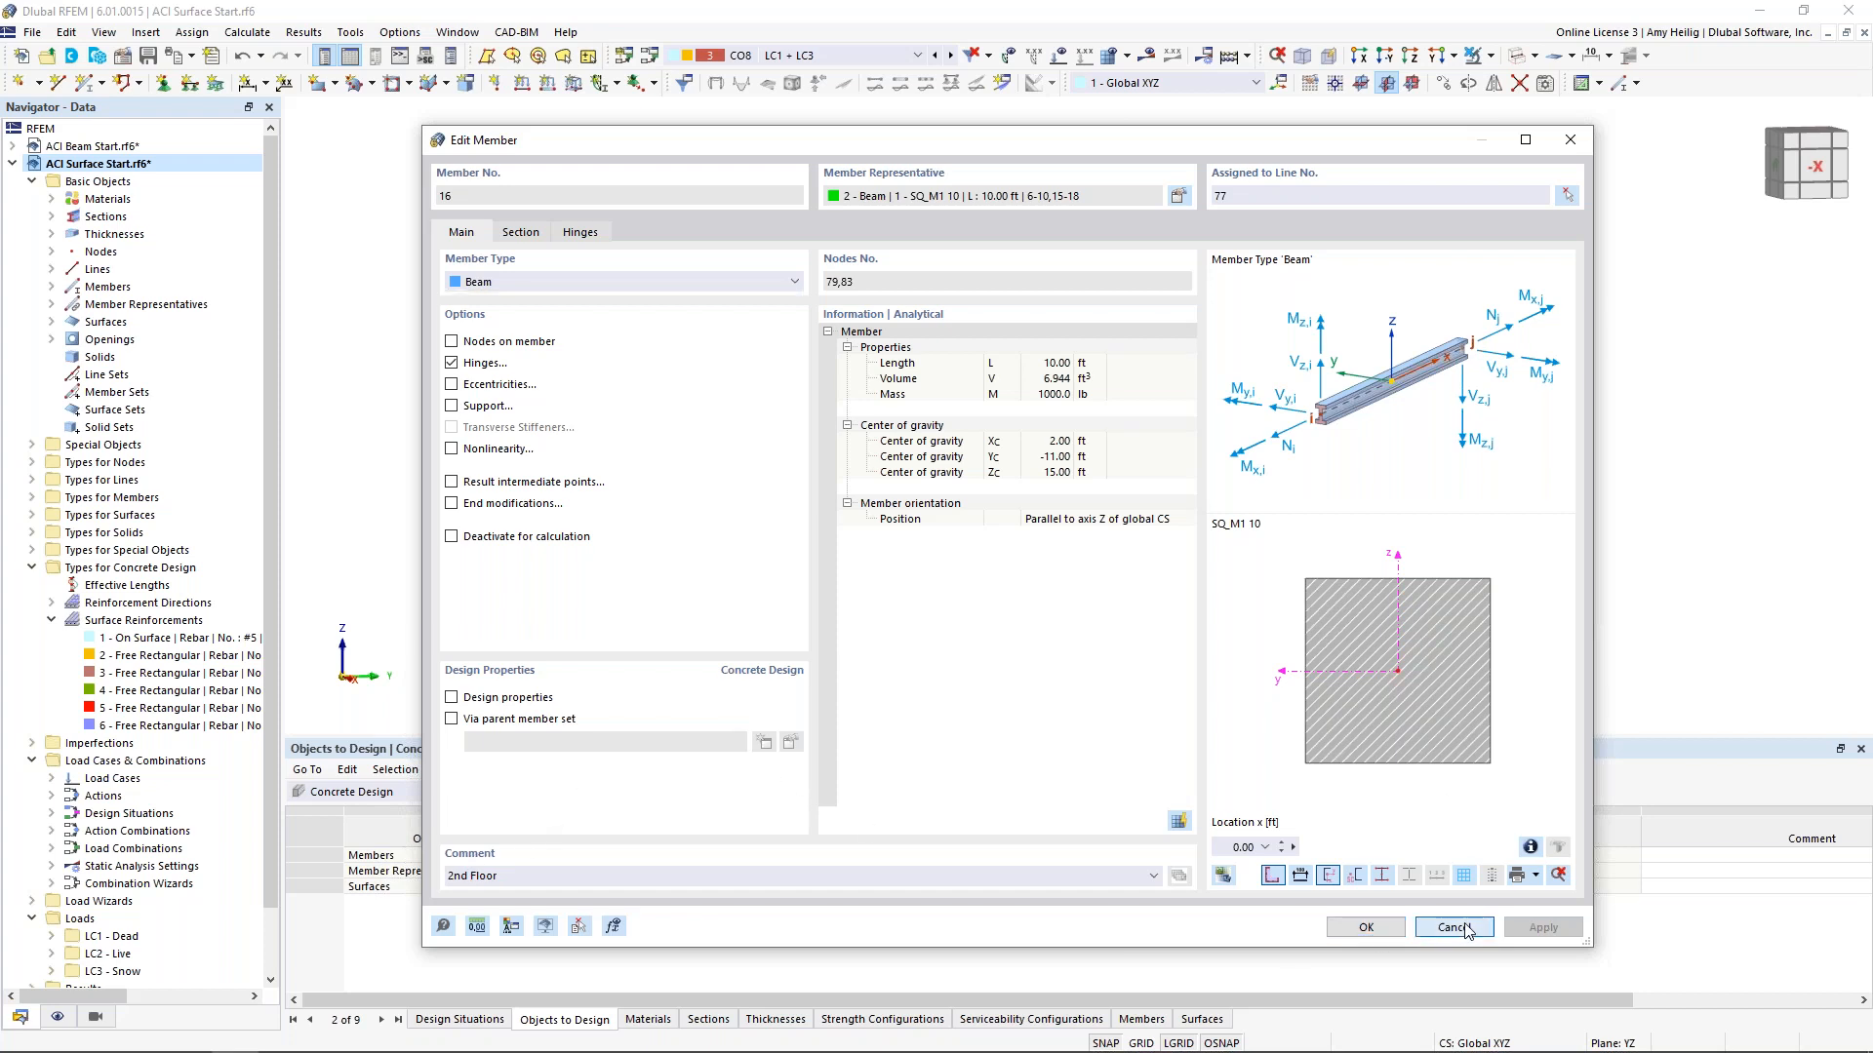
pyautogui.click(1366, 927)
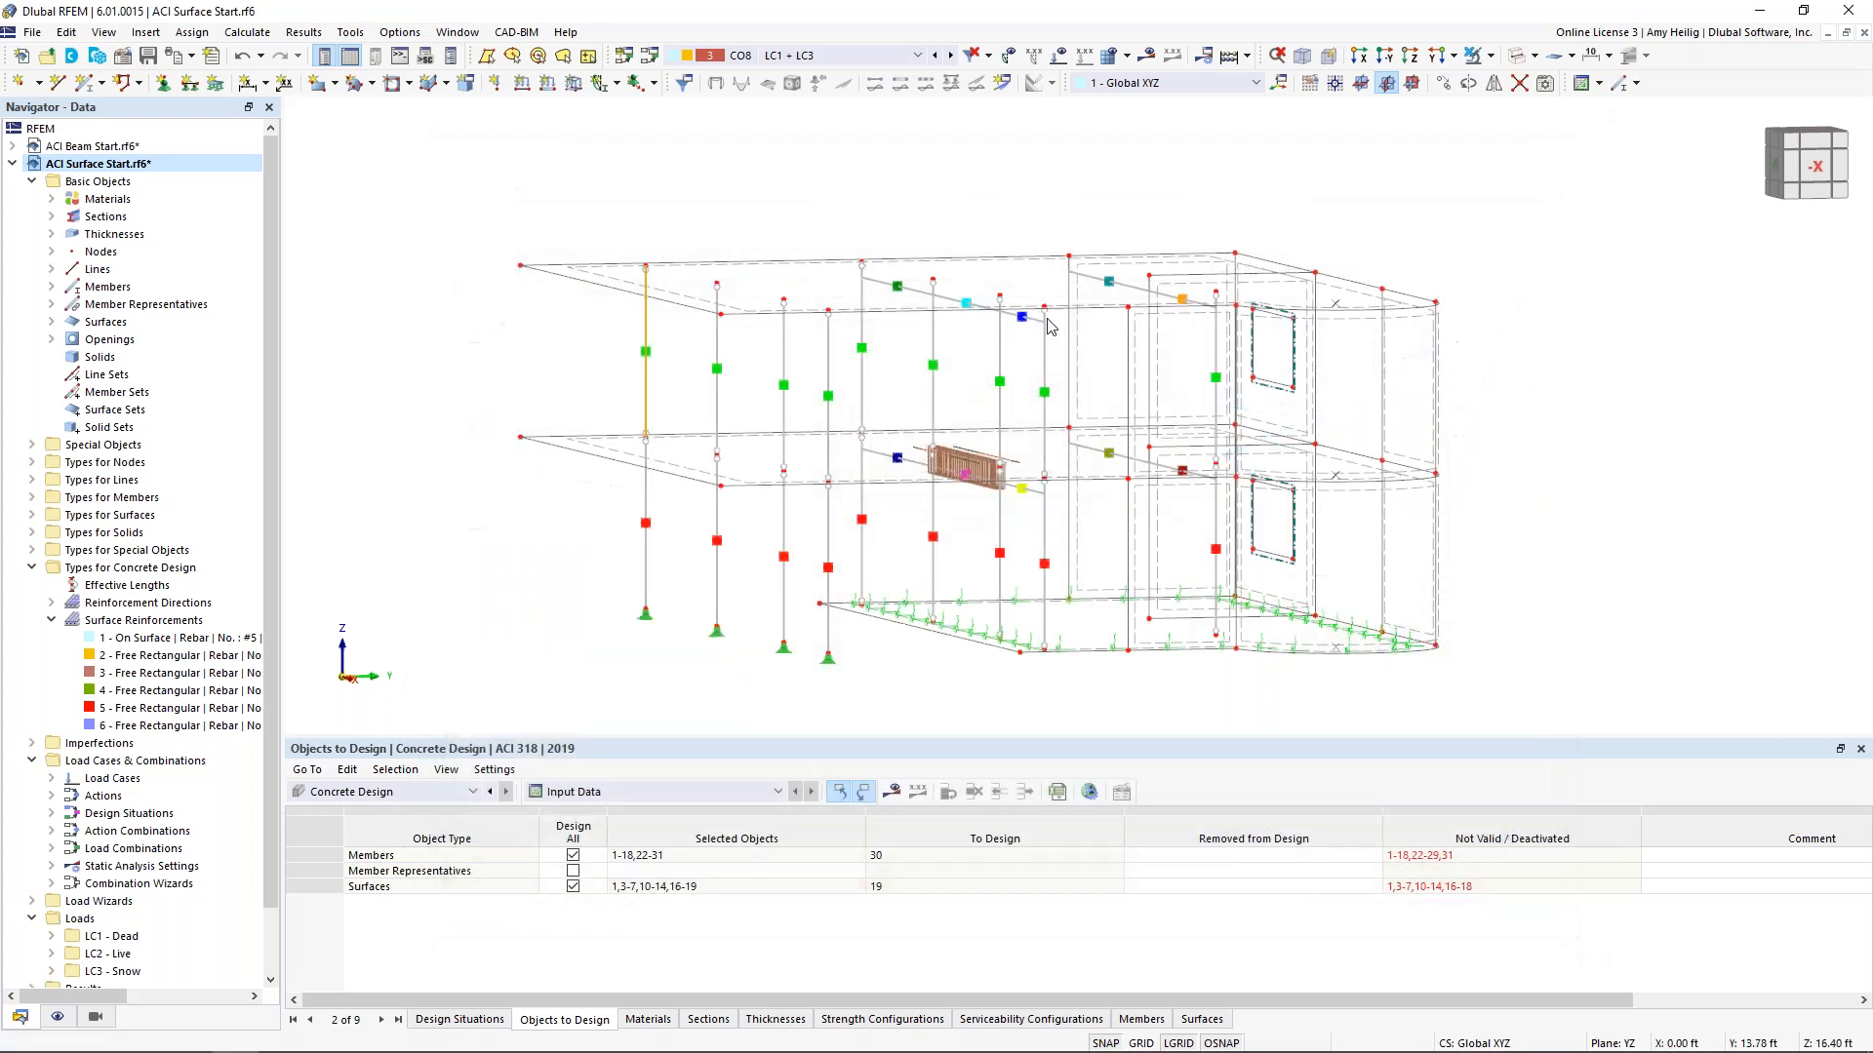
pyautogui.click(650, 352)
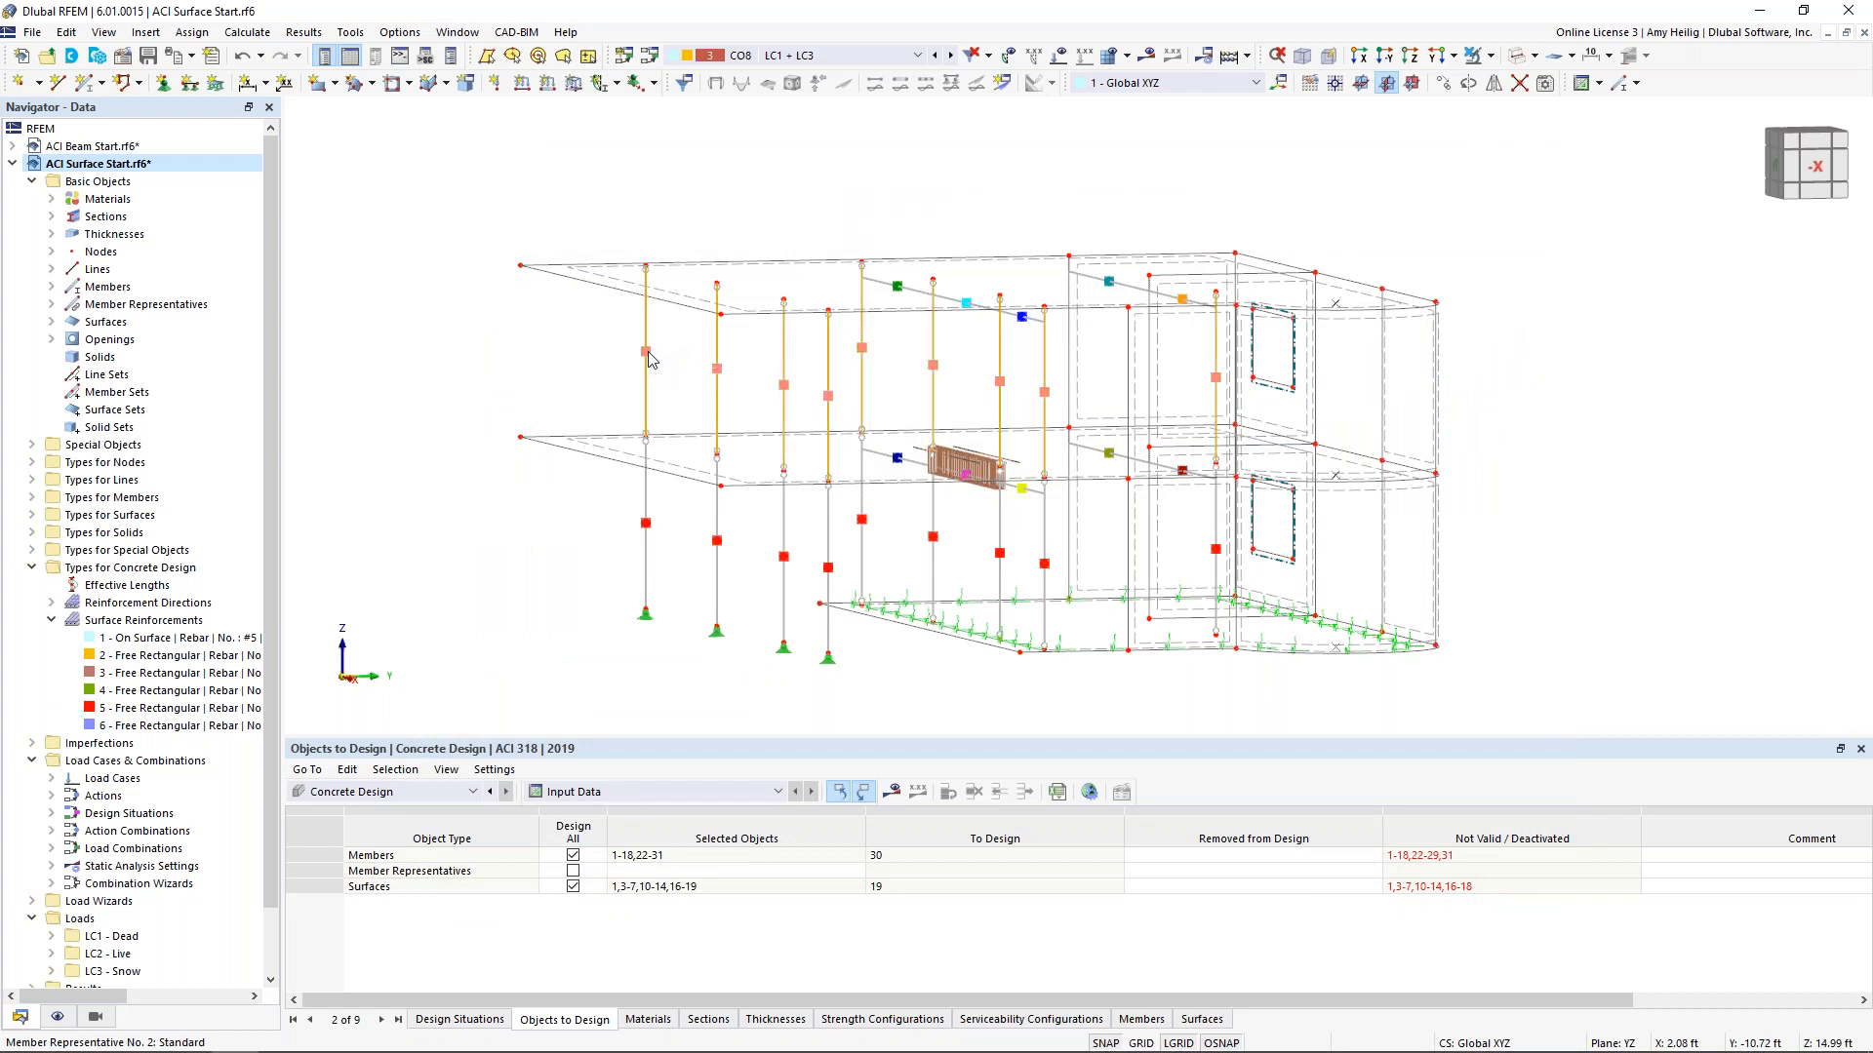
pyautogui.doubleClick(649, 354)
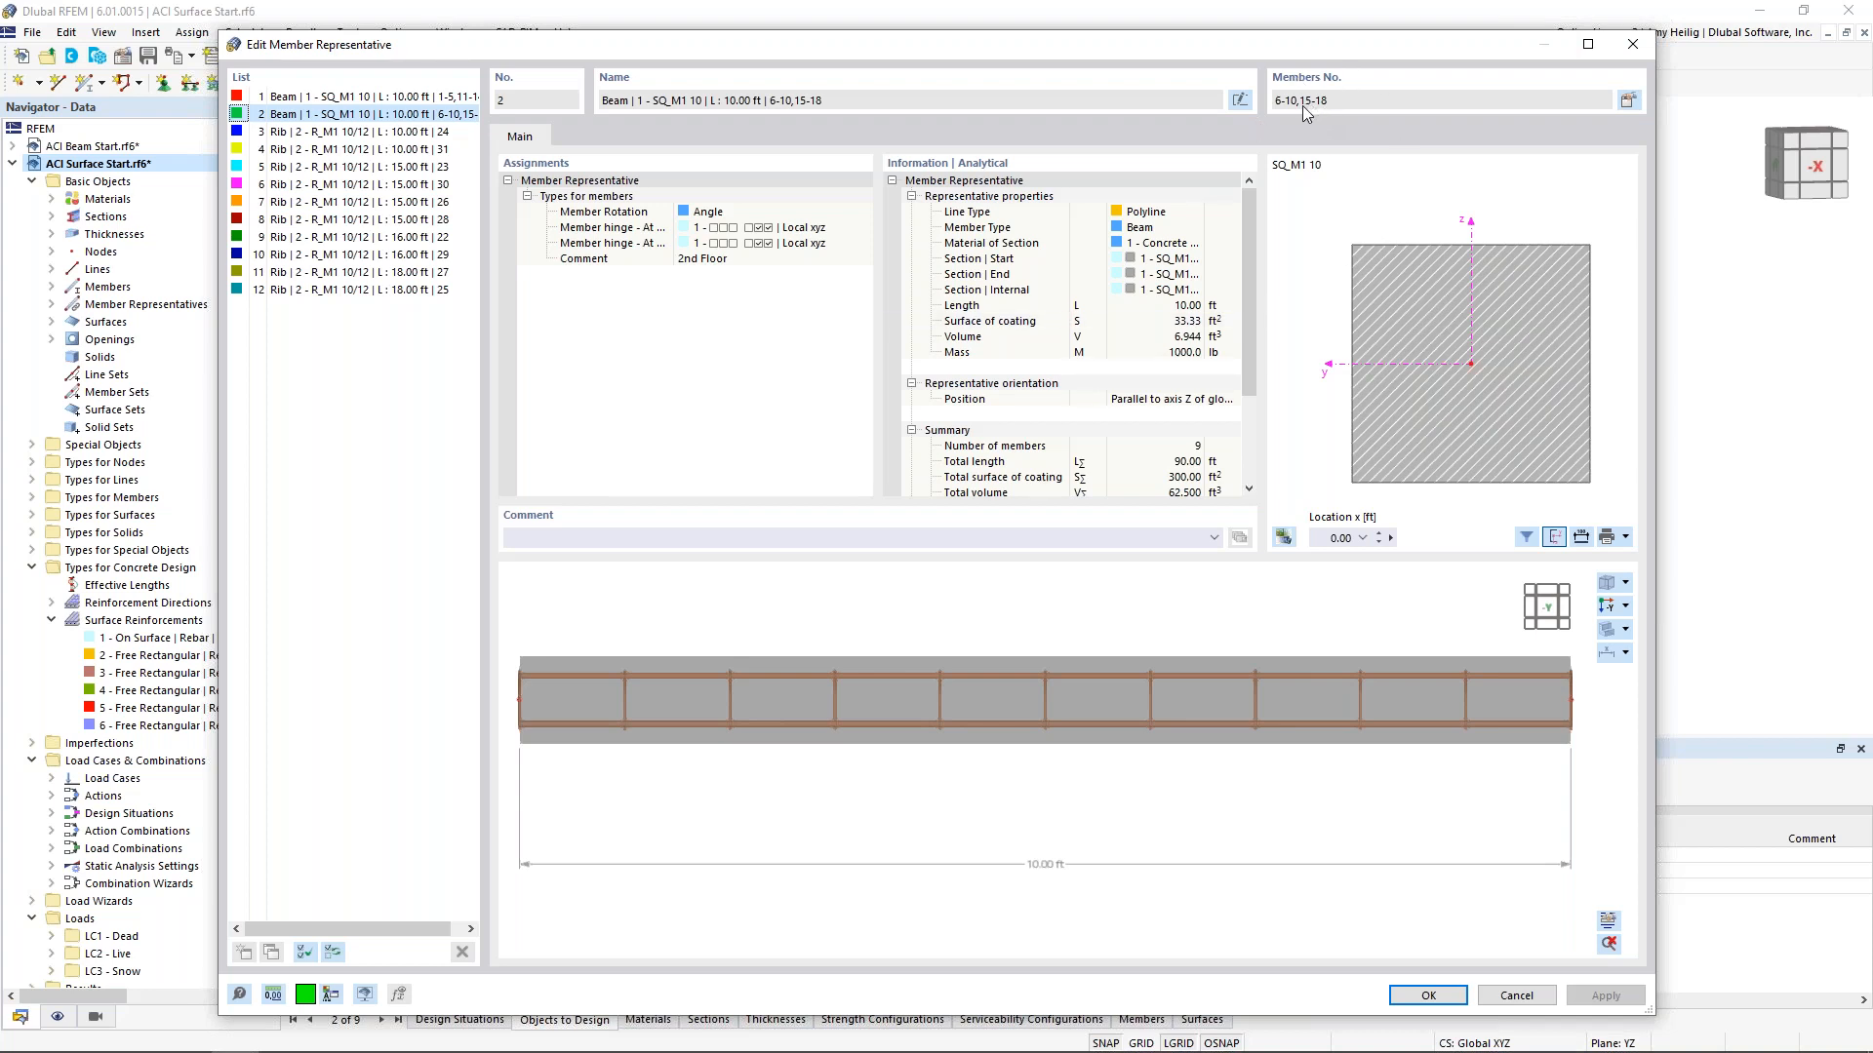
pyautogui.click(1632, 100)
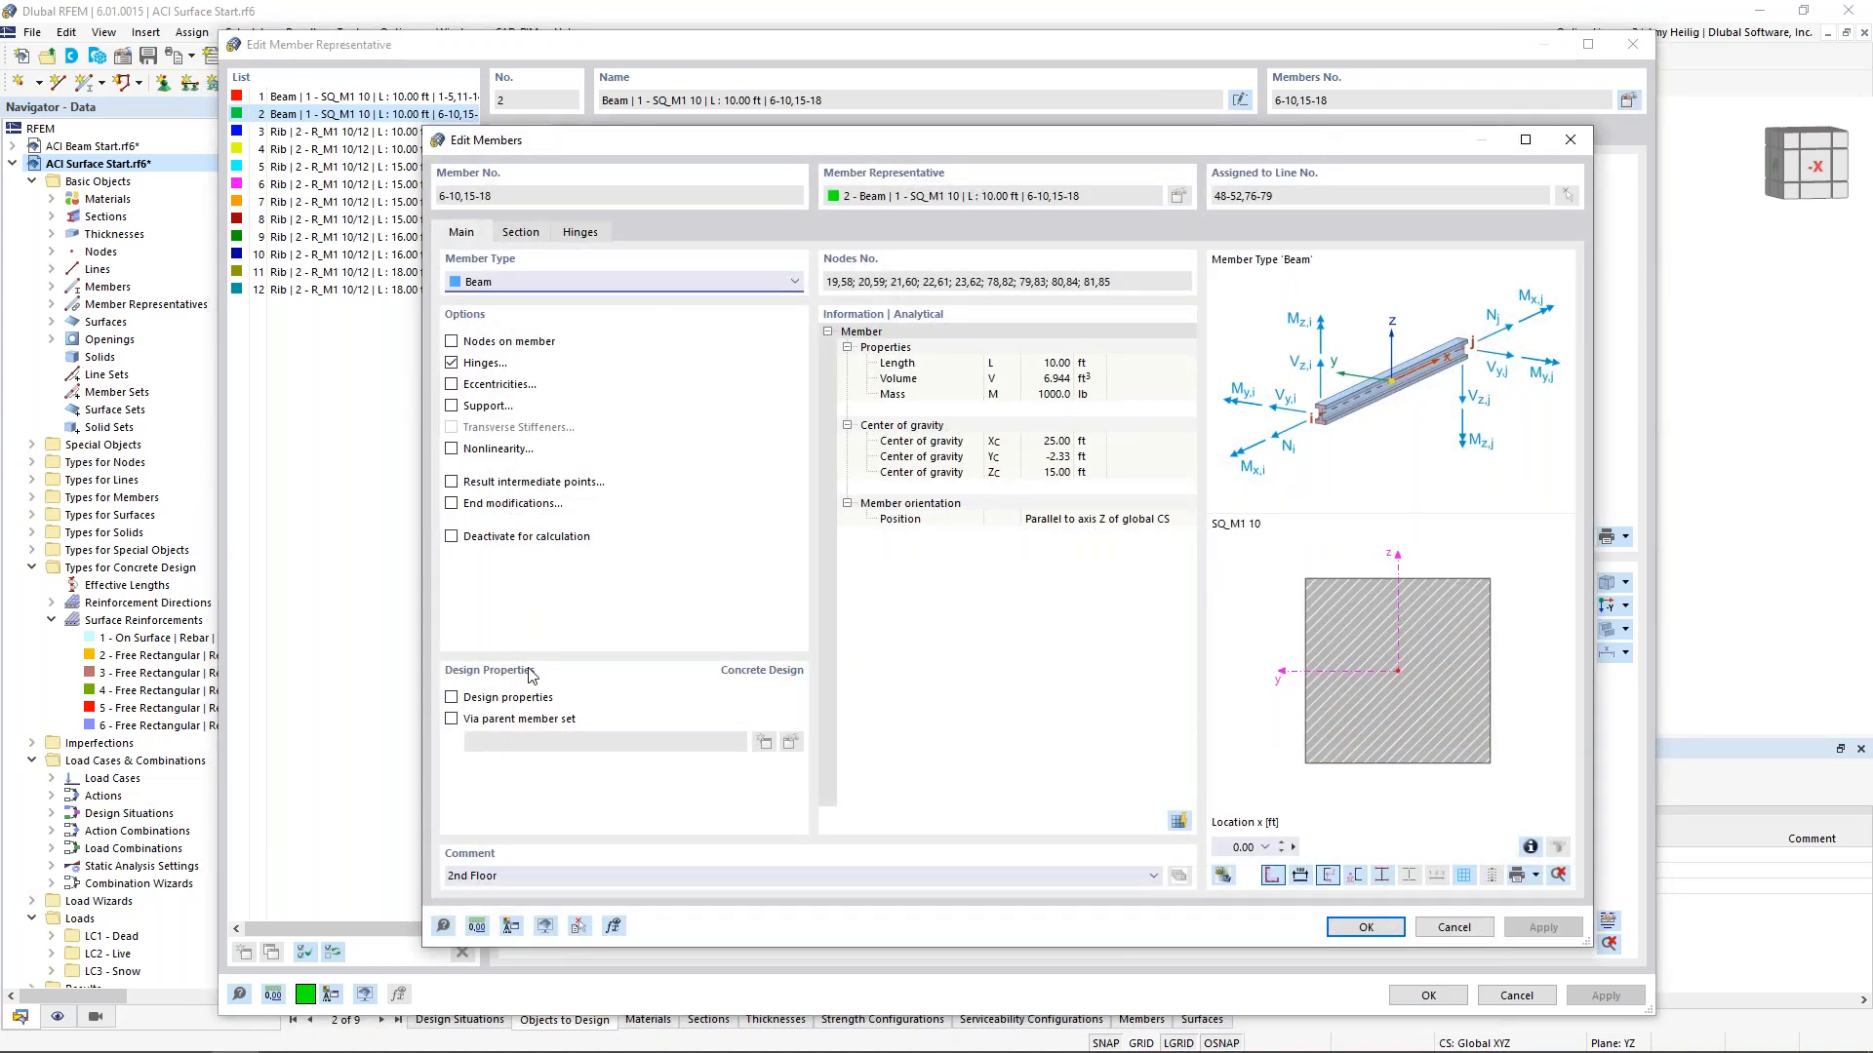
pyautogui.click(451, 699)
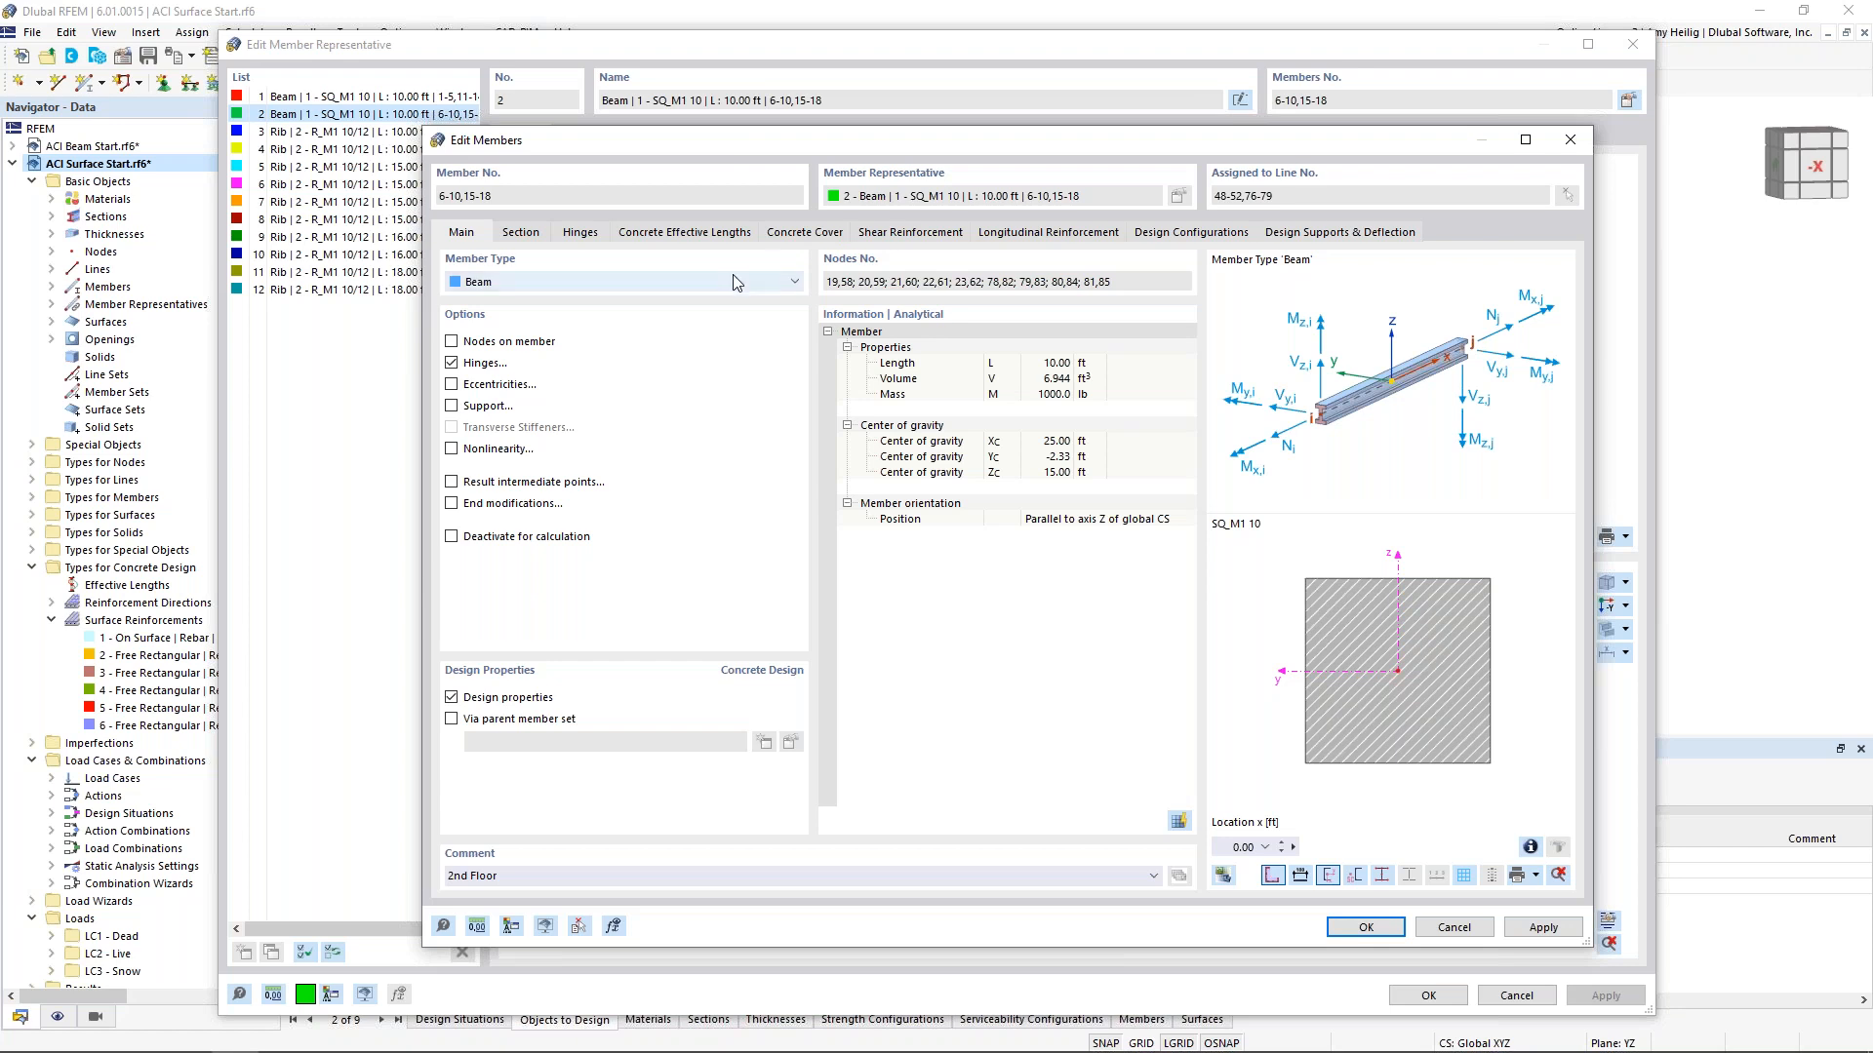
pyautogui.click(1366, 927)
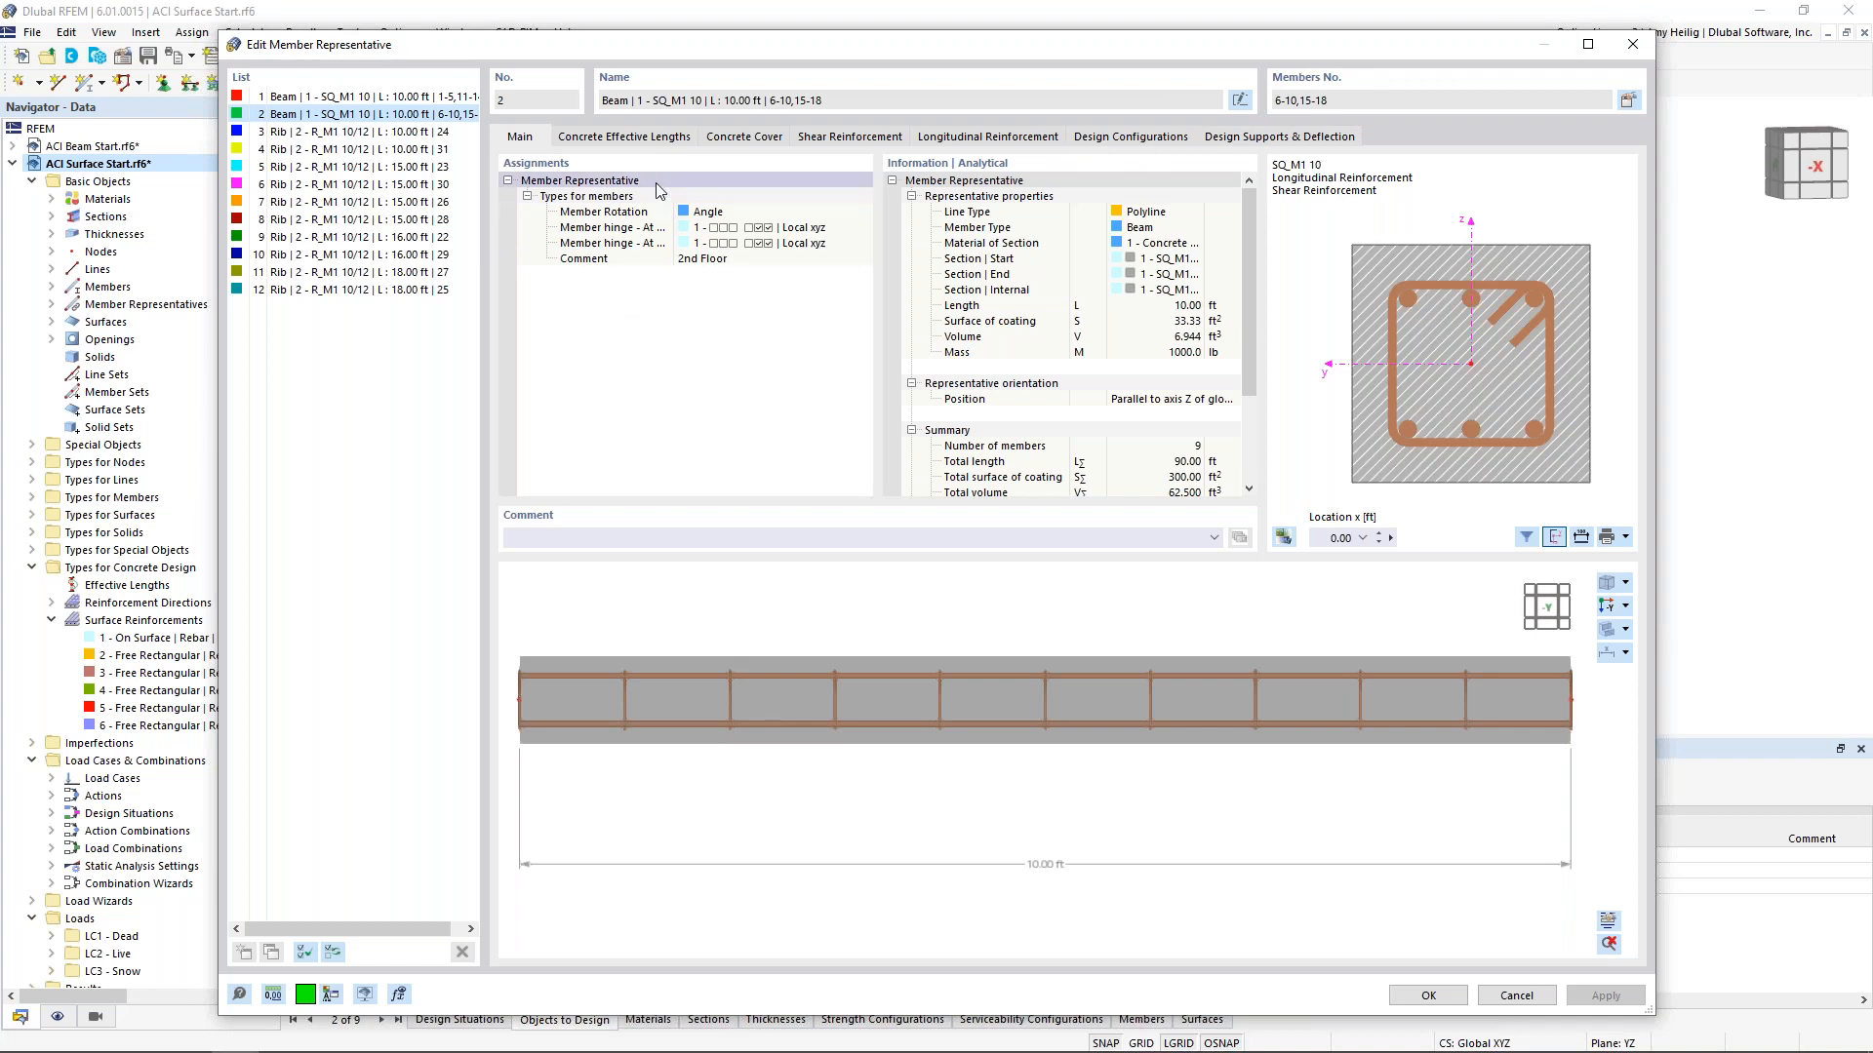
# Set the stirrup distance of member representative 2 to 0.5 ft and check the stirrups in the 3D preview
pyautogui.click(724, 139)
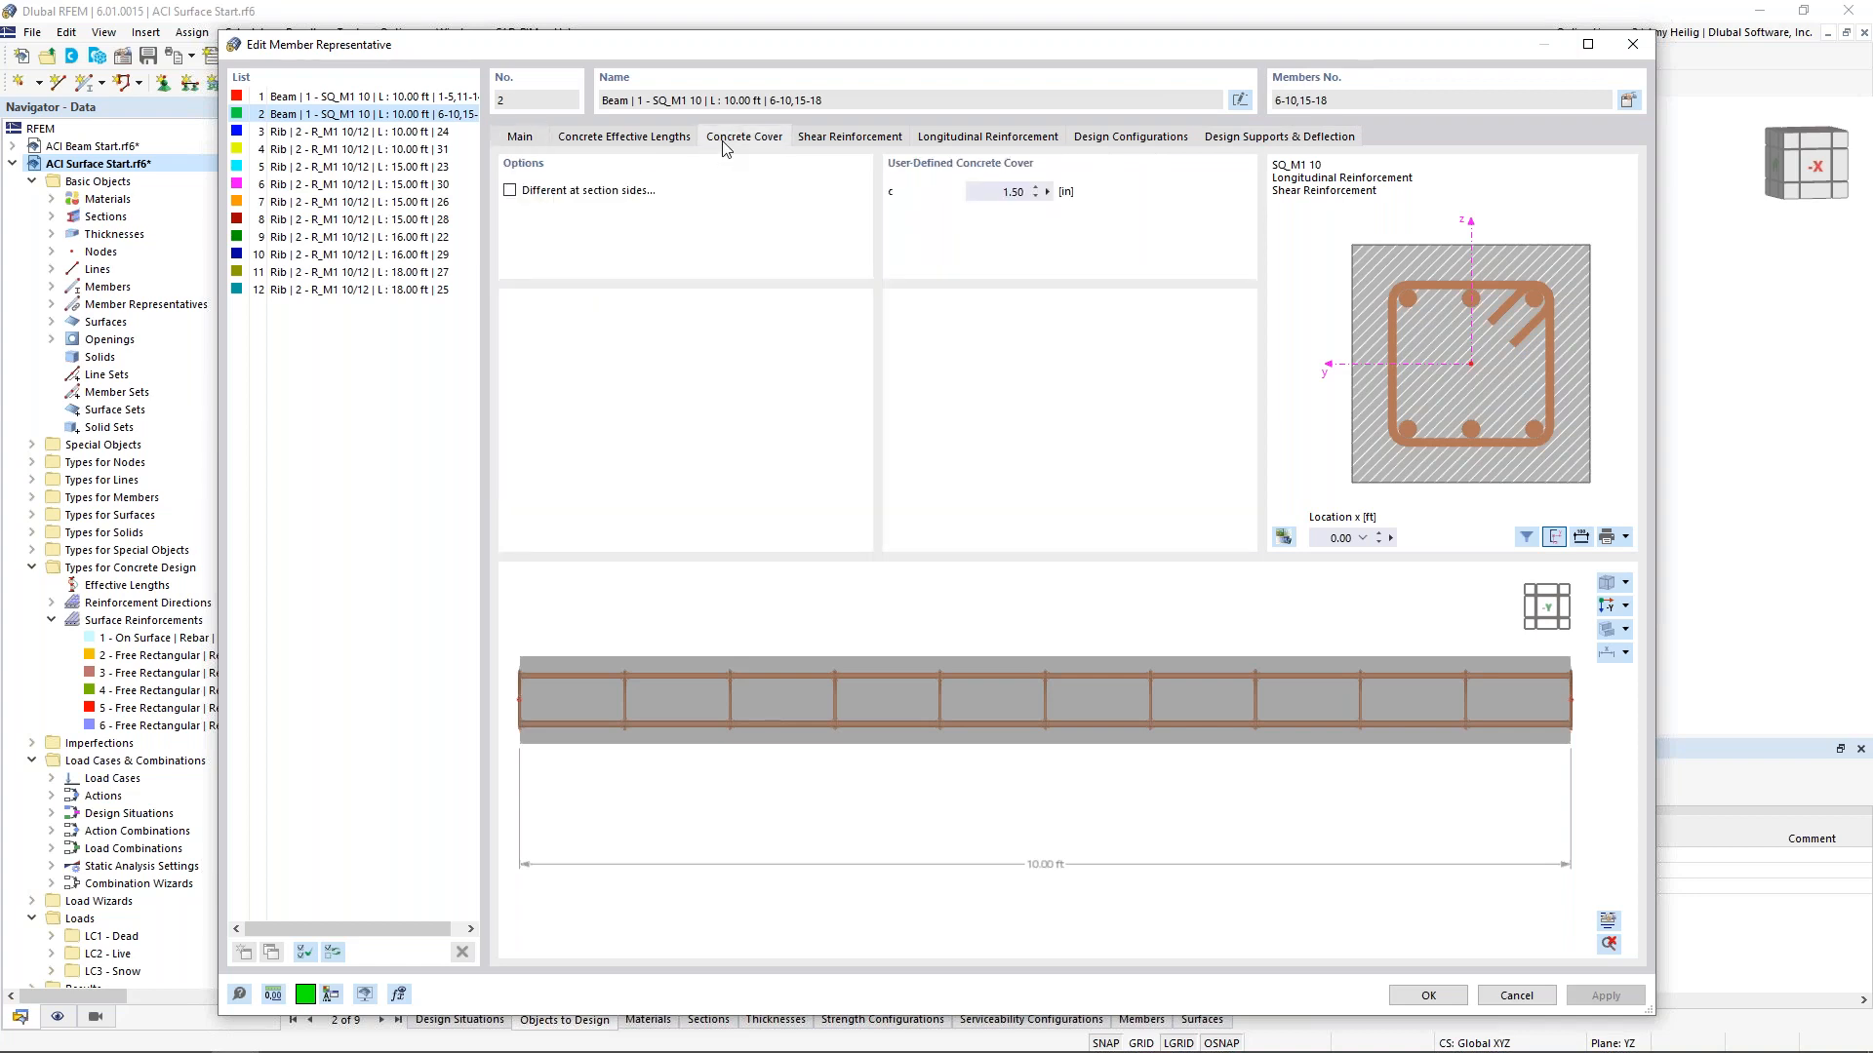
pyautogui.click(871, 140)
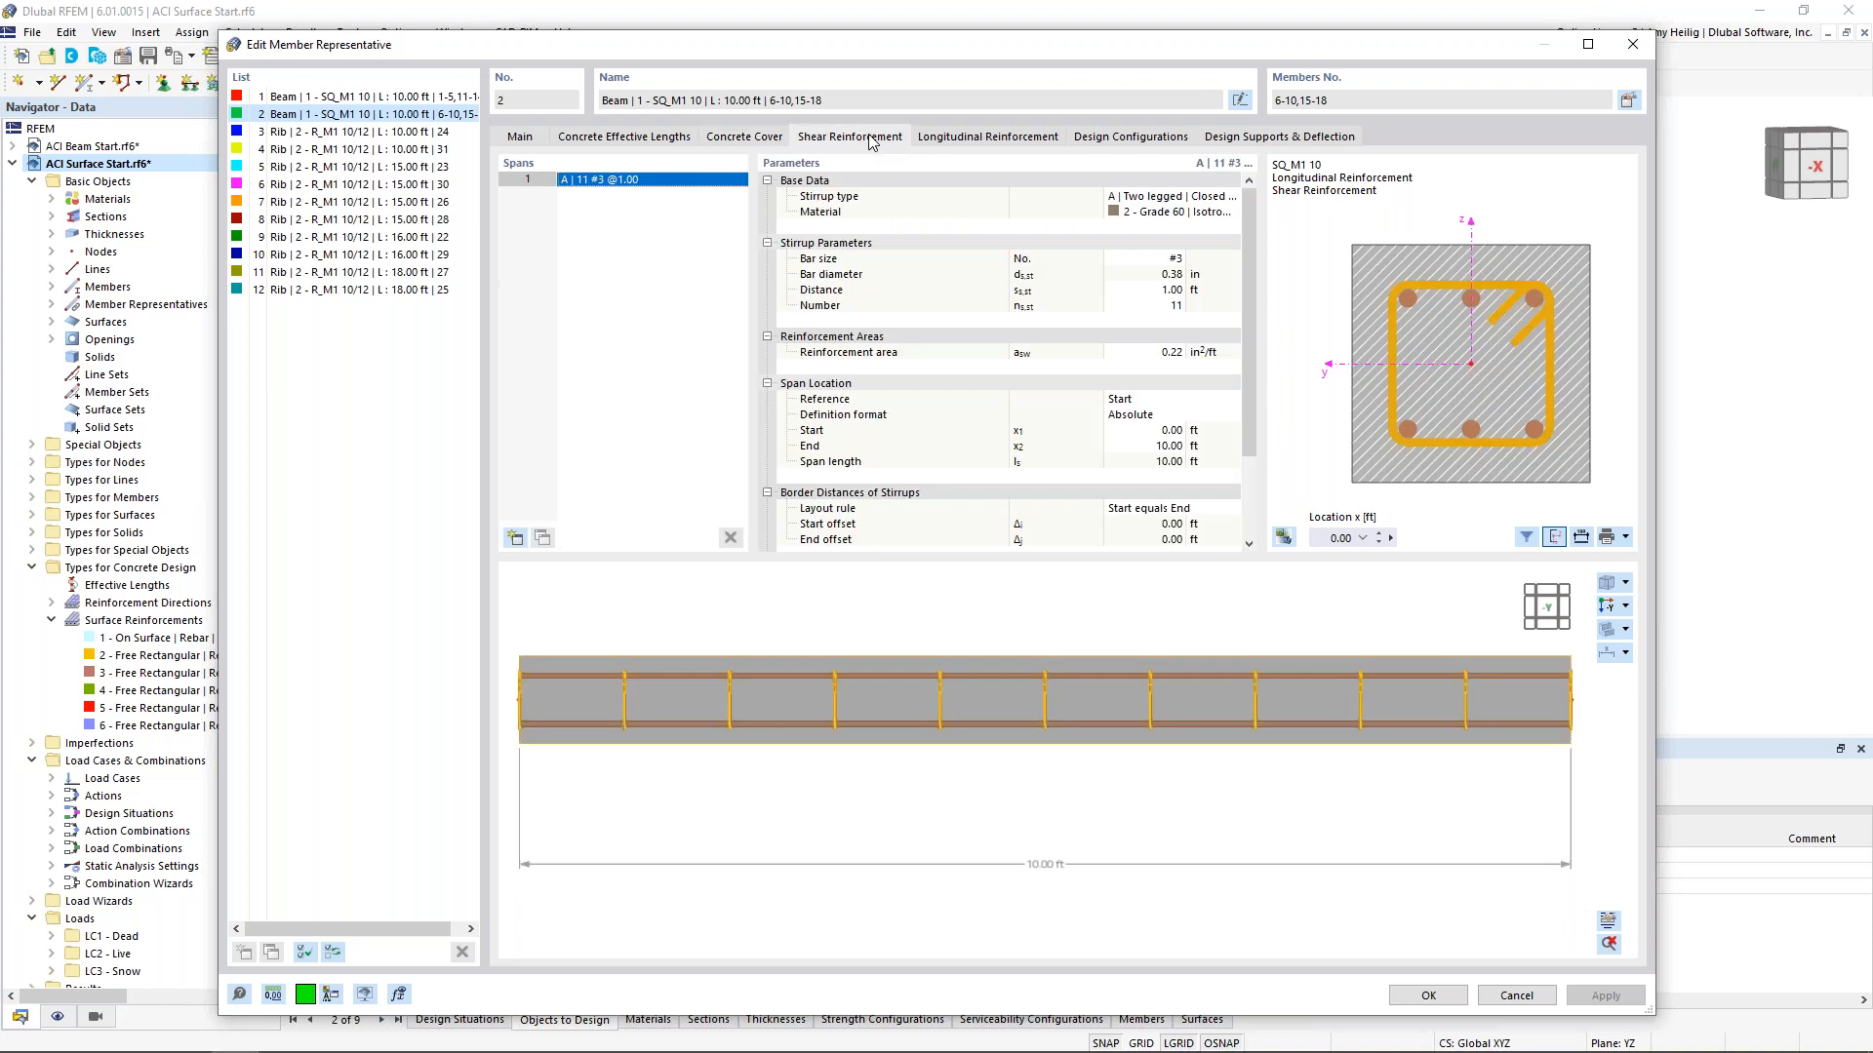
pyautogui.click(1146, 289)
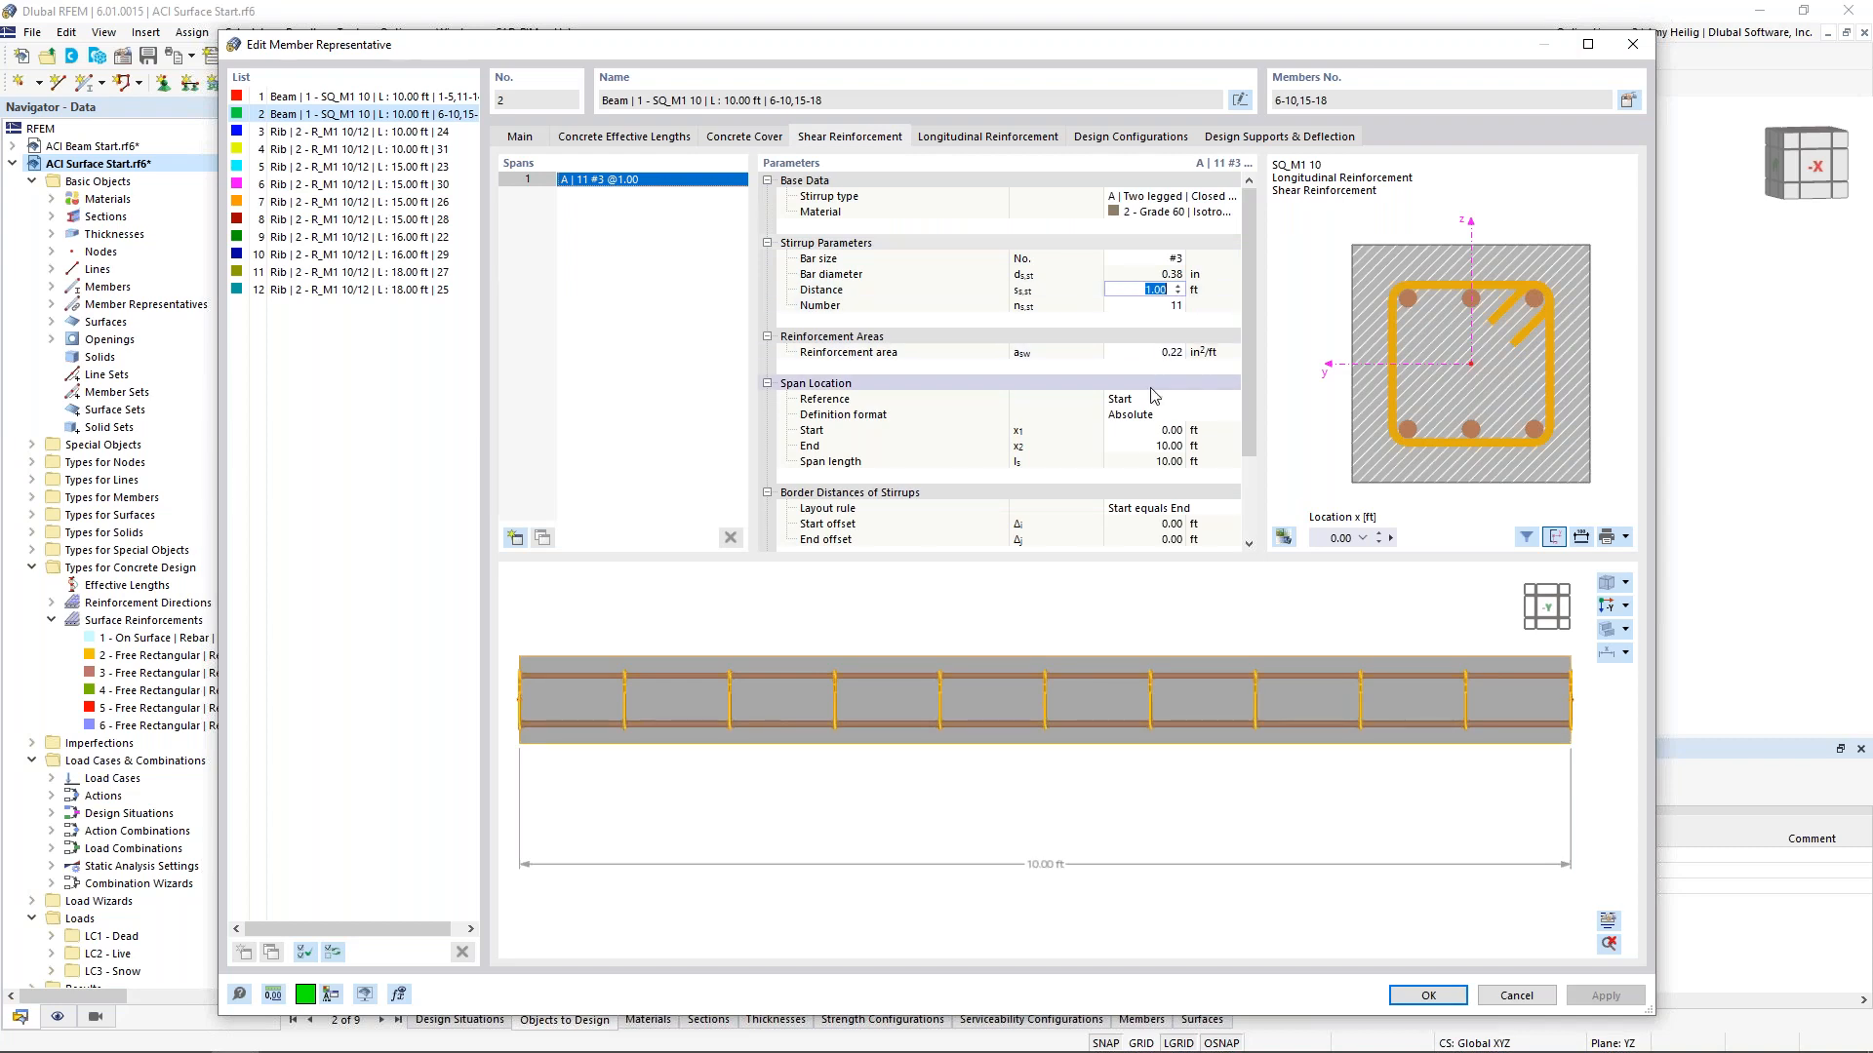
pyautogui.write('0.5')
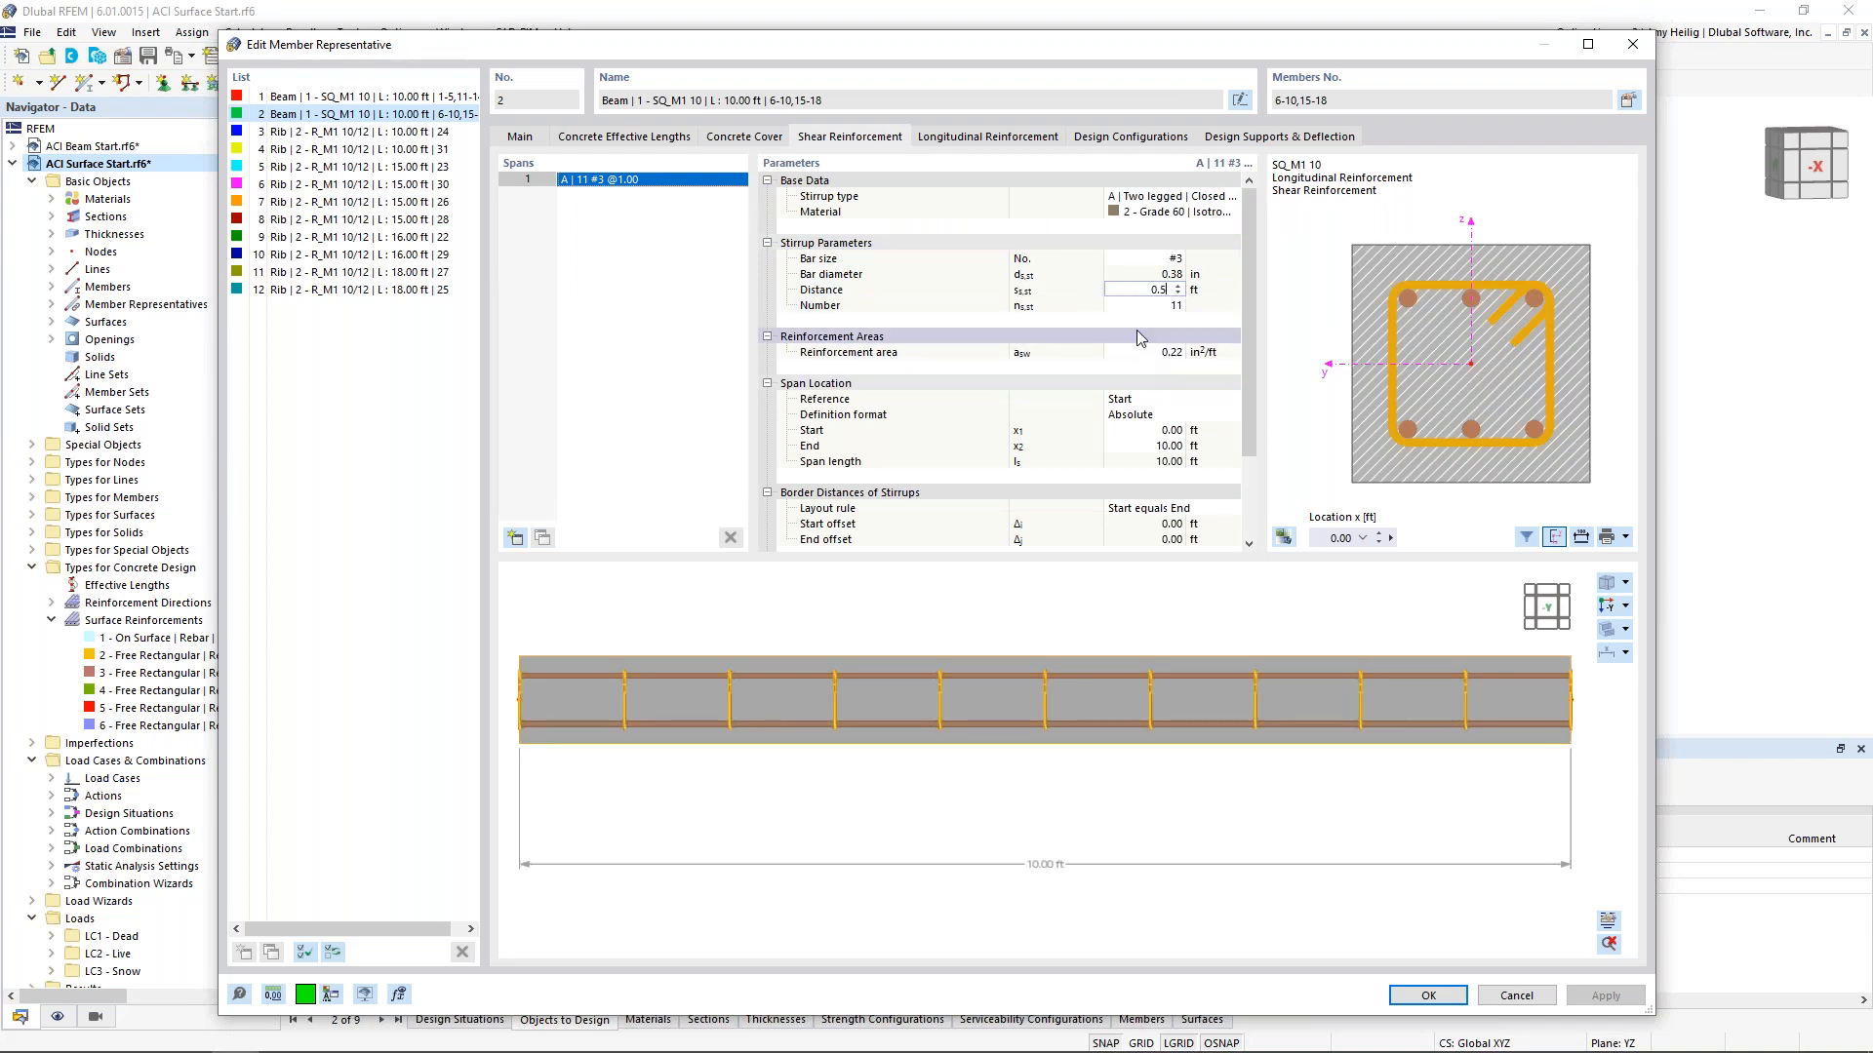
pyautogui.click(1151, 305)
pyautogui.keyDown('ctrl'); pyautogui.moveTo(1423, 739); pyautogui.dragTo(1302, 698, button='middle'); pyautogui.keyUp('ctrl')
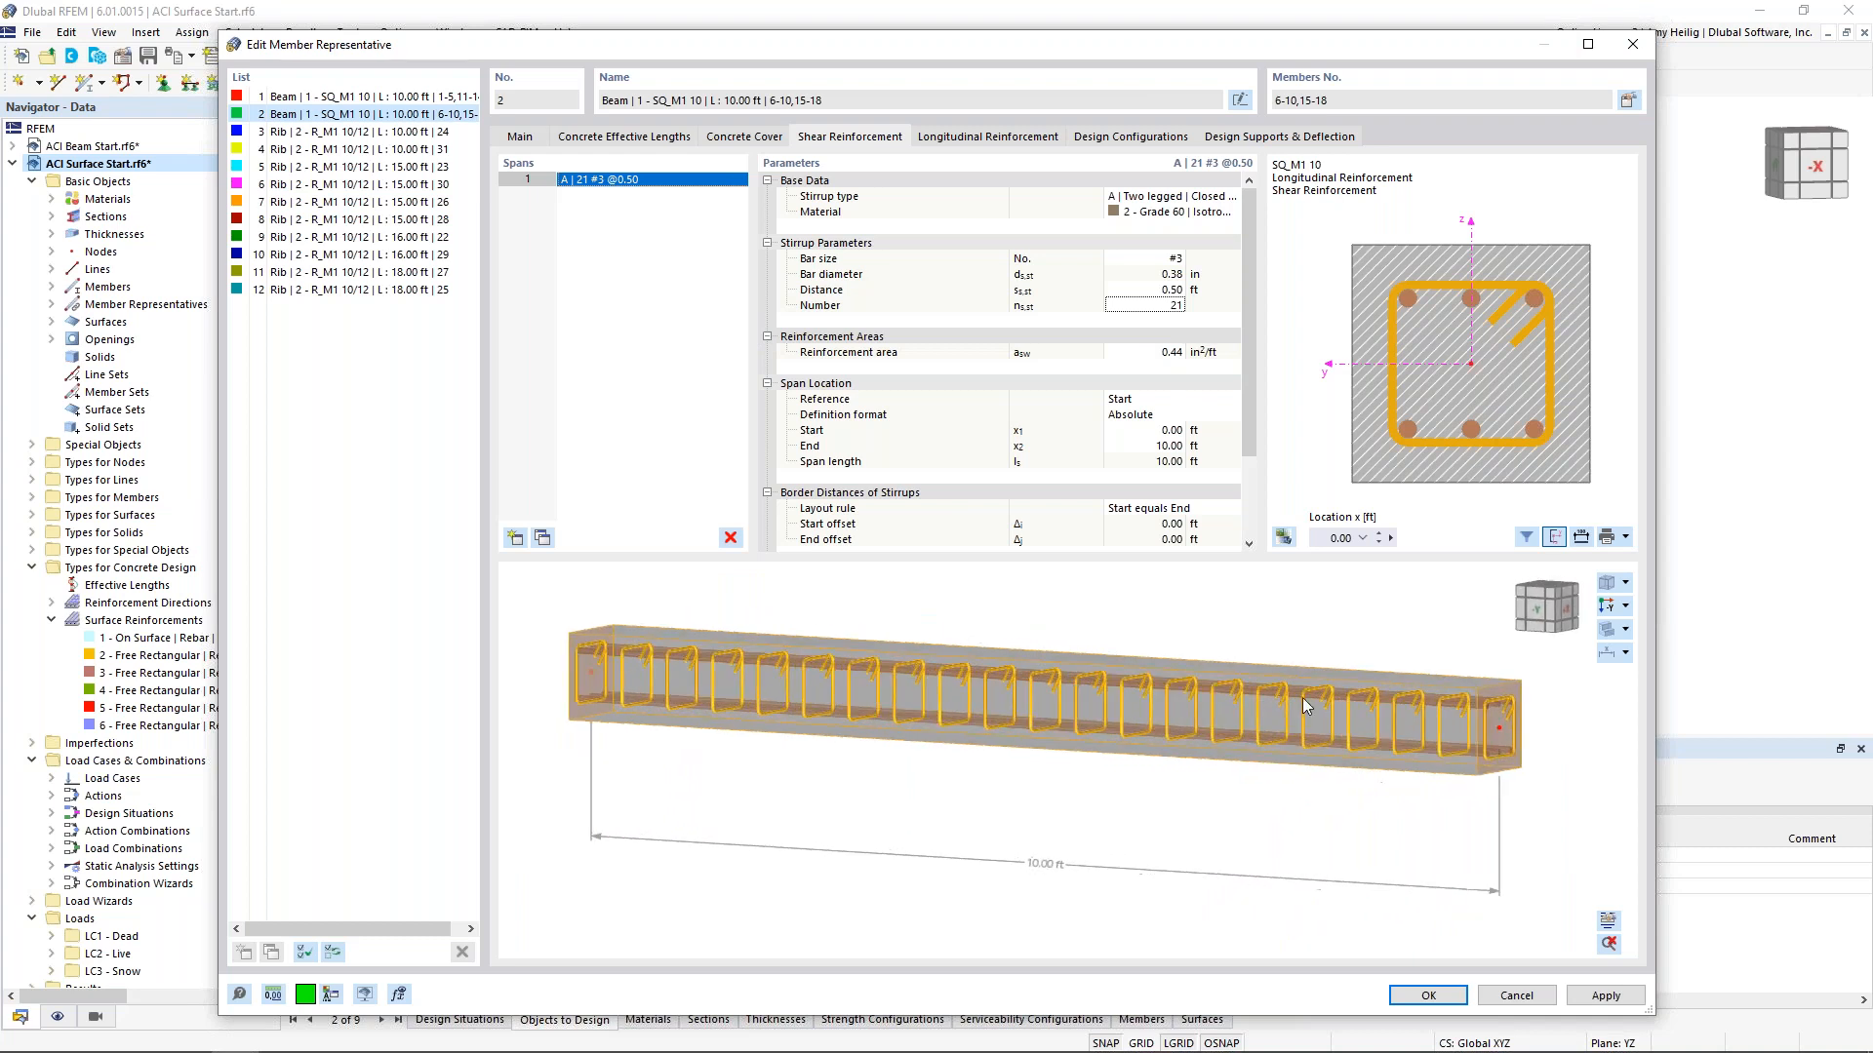
# Set the longitudinal reinforcement of member representative 2 to uniformly surrounding with 8 bars, check it in the 3D preview and accept the changes
pyautogui.click(971, 138)
pyautogui.click(1160, 196)
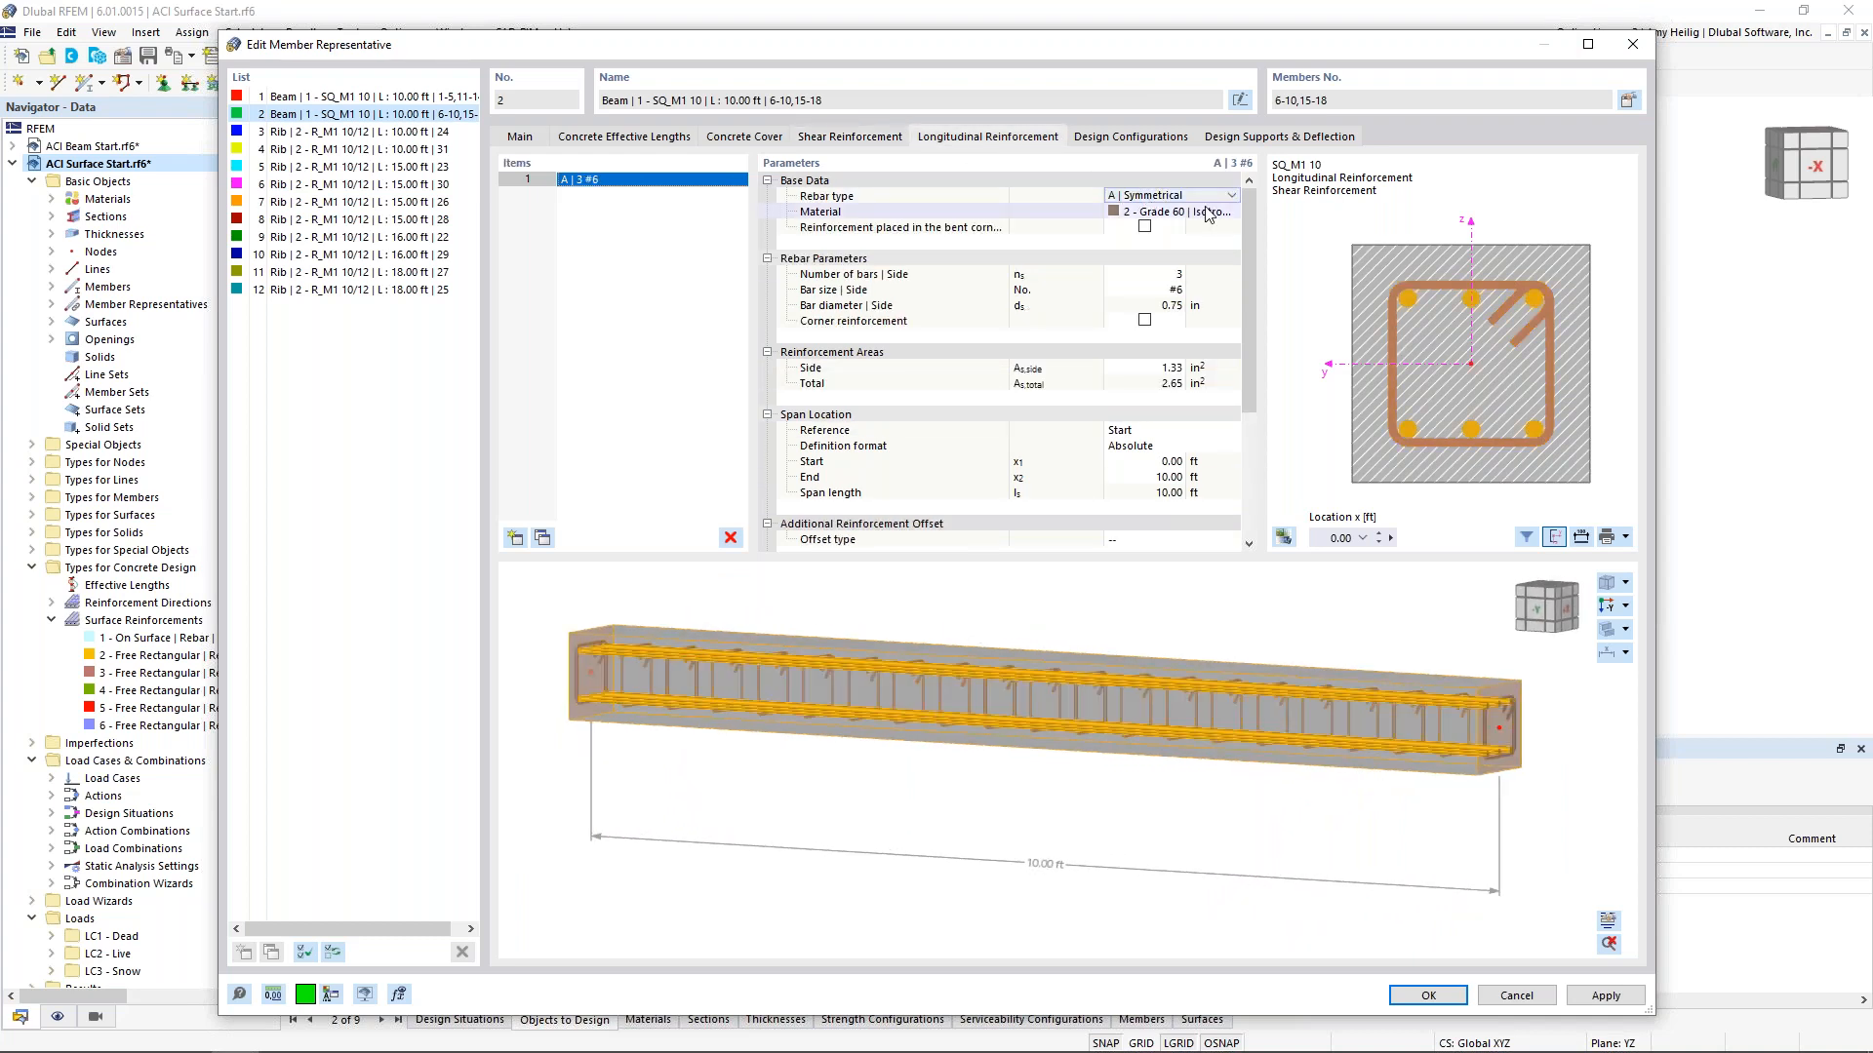
pyautogui.click(1233, 197)
pyautogui.click(1219, 240)
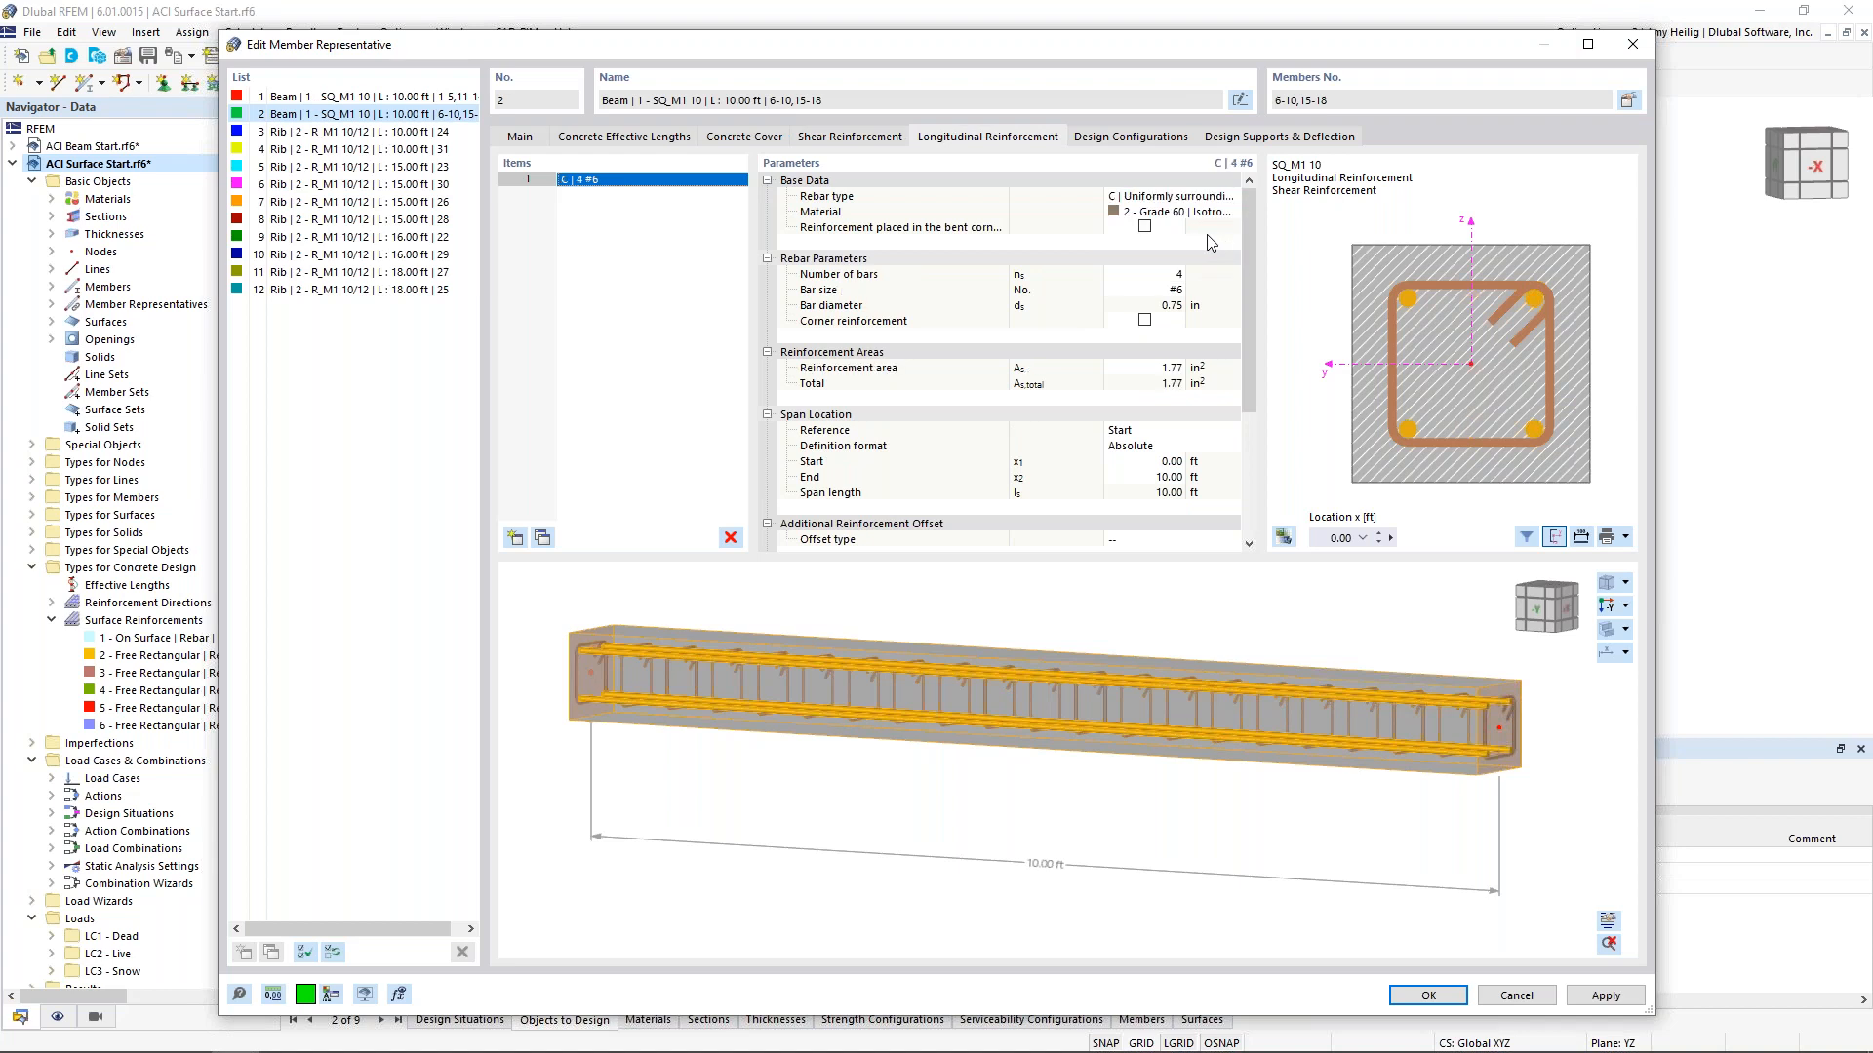
pyautogui.click(1174, 275)
pyautogui.write('8')
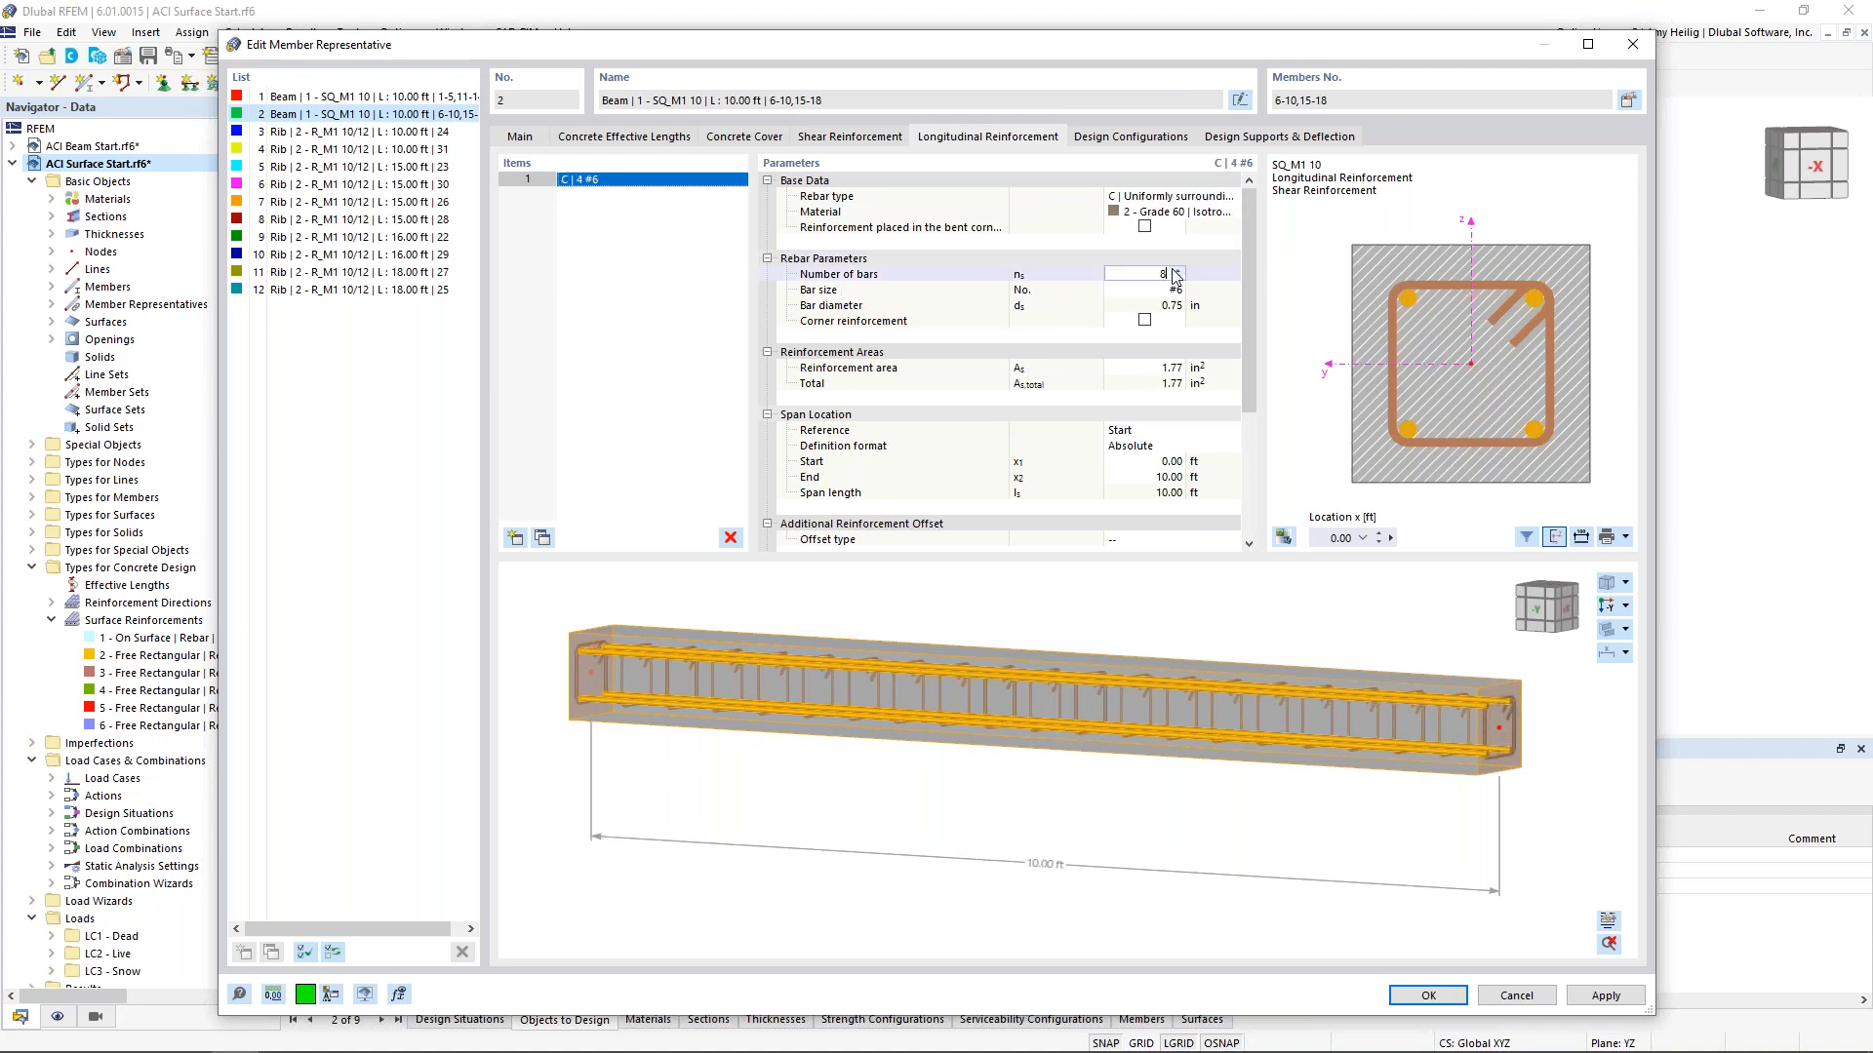
pyautogui.press('Return')
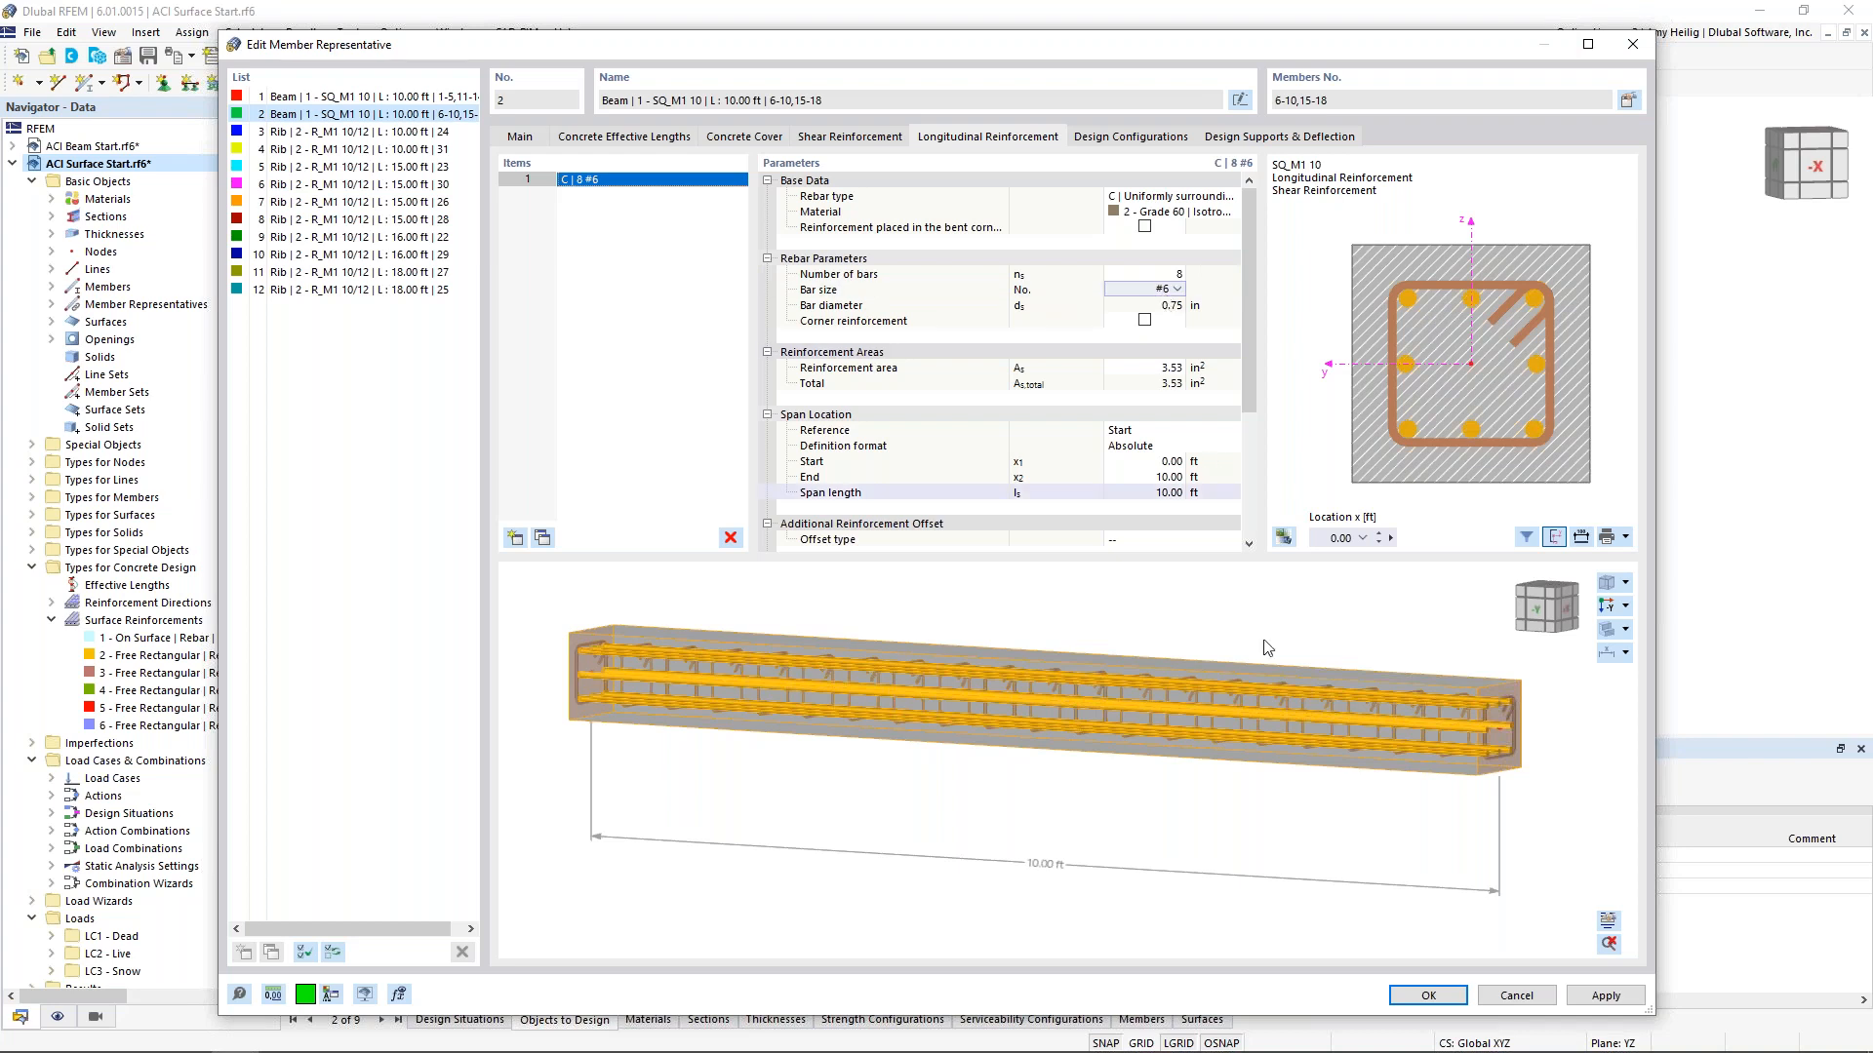
pyautogui.scroll(5, 1227, 692)
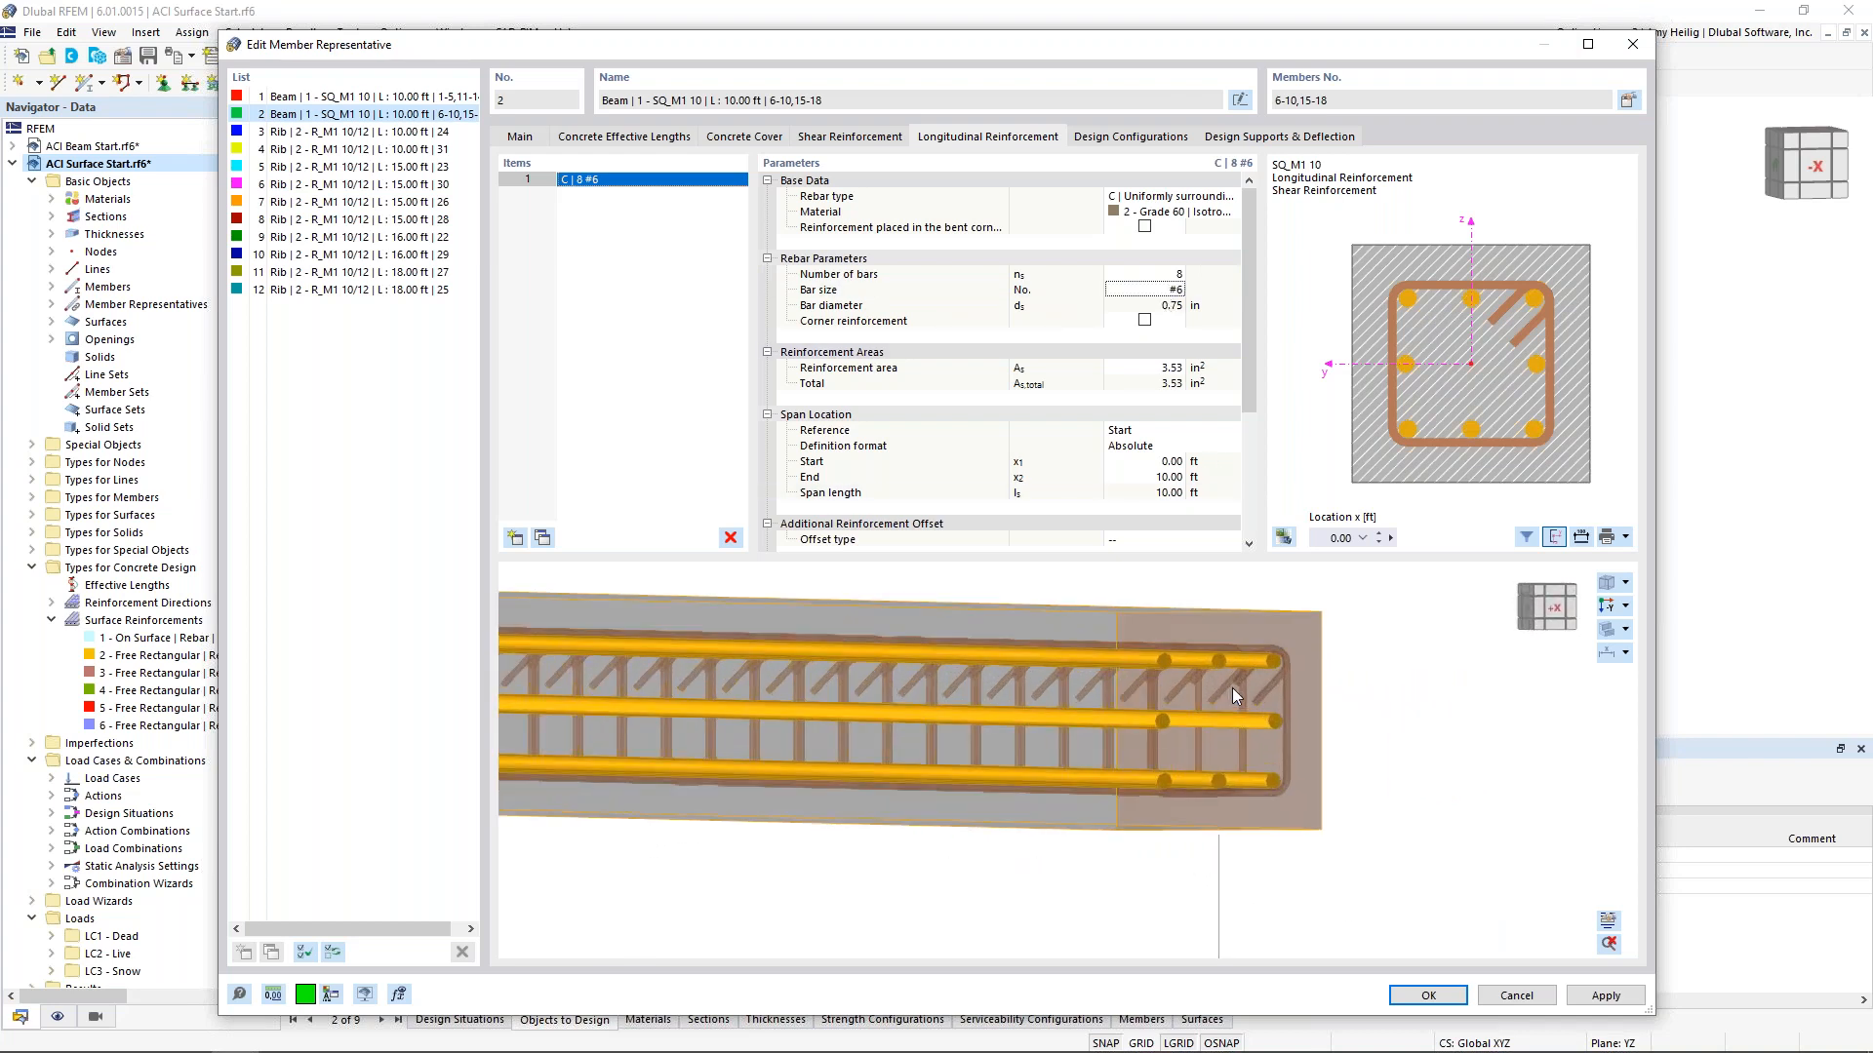
pyautogui.moveTo(1232, 687); pyautogui.dragTo(1292, 754, button='middle')
pyautogui.scroll(-5, 1231, 738)
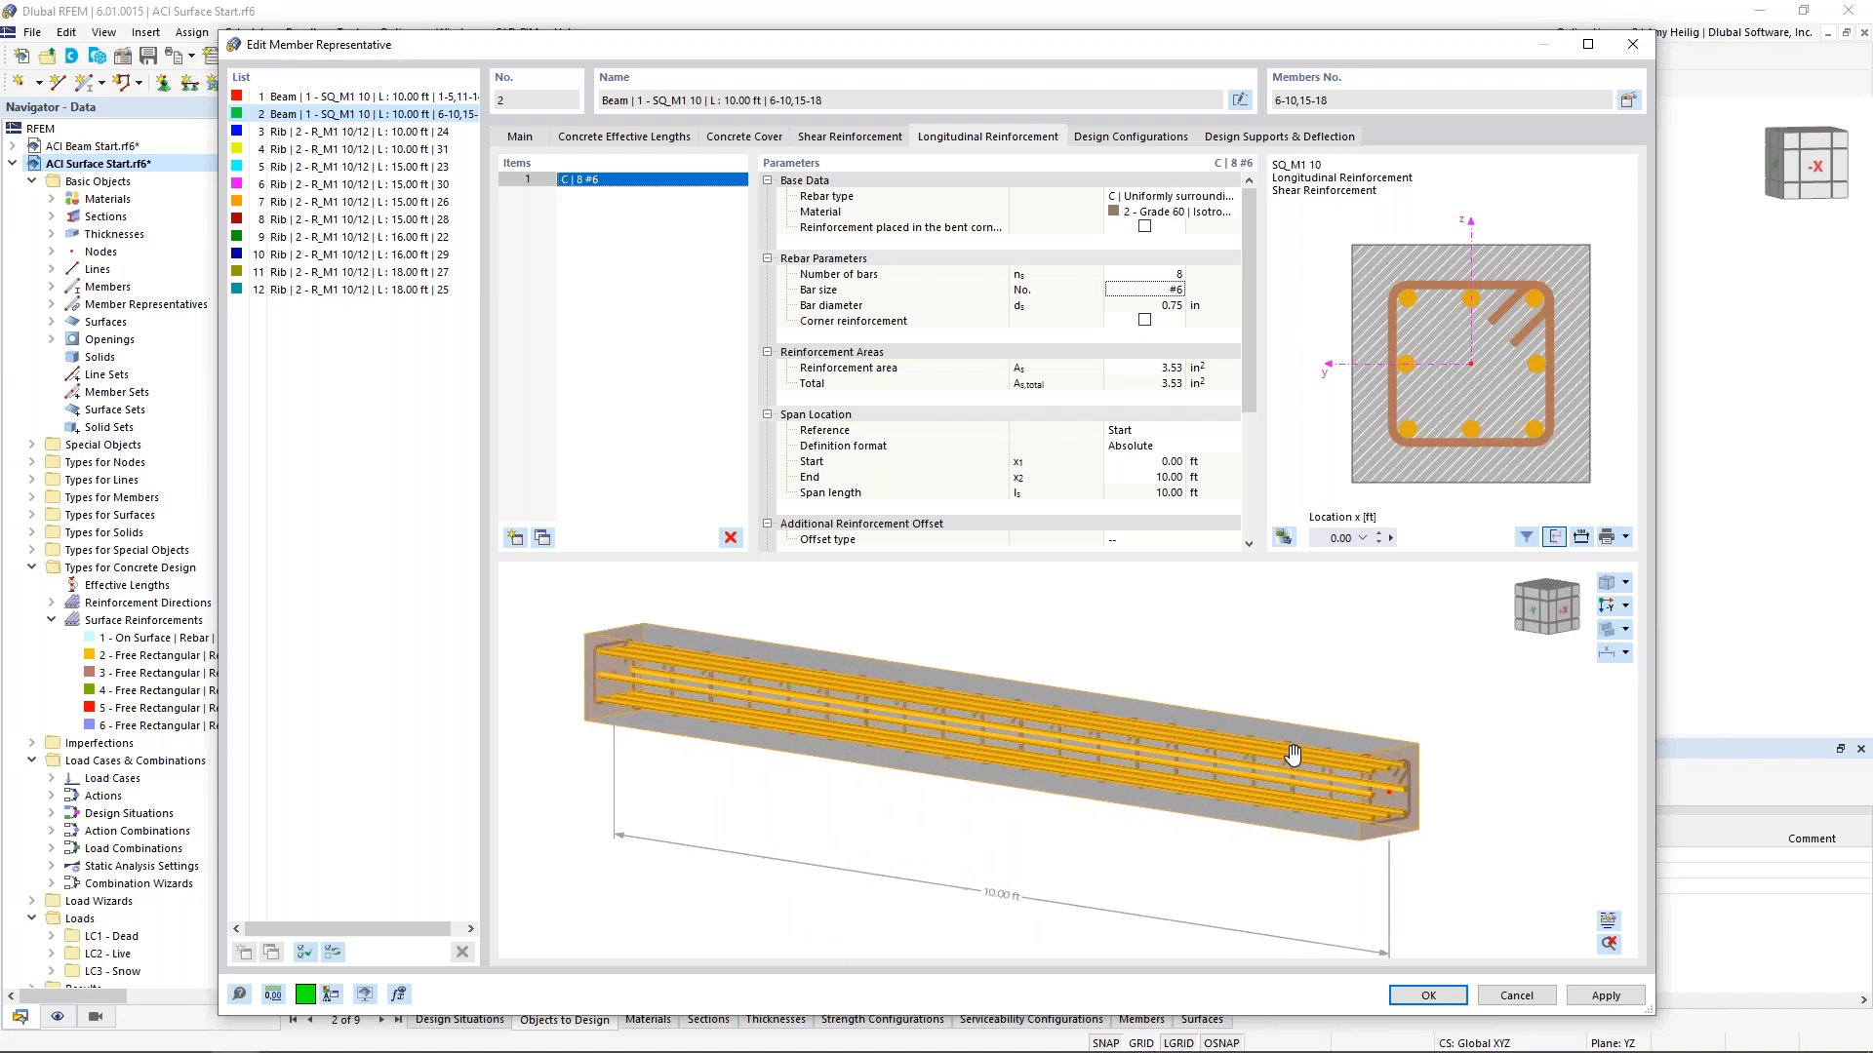
pyautogui.click(1429, 995)
# Inspect the reinforcement applied to the second-floor columns in the model
pyautogui.keyDown('ctrl'); pyautogui.moveTo(1090, 560); pyautogui.dragTo(504, 364, button='middle'); pyautogui.keyUp('ctrl')
pyautogui.scroll(4, 572, 355)
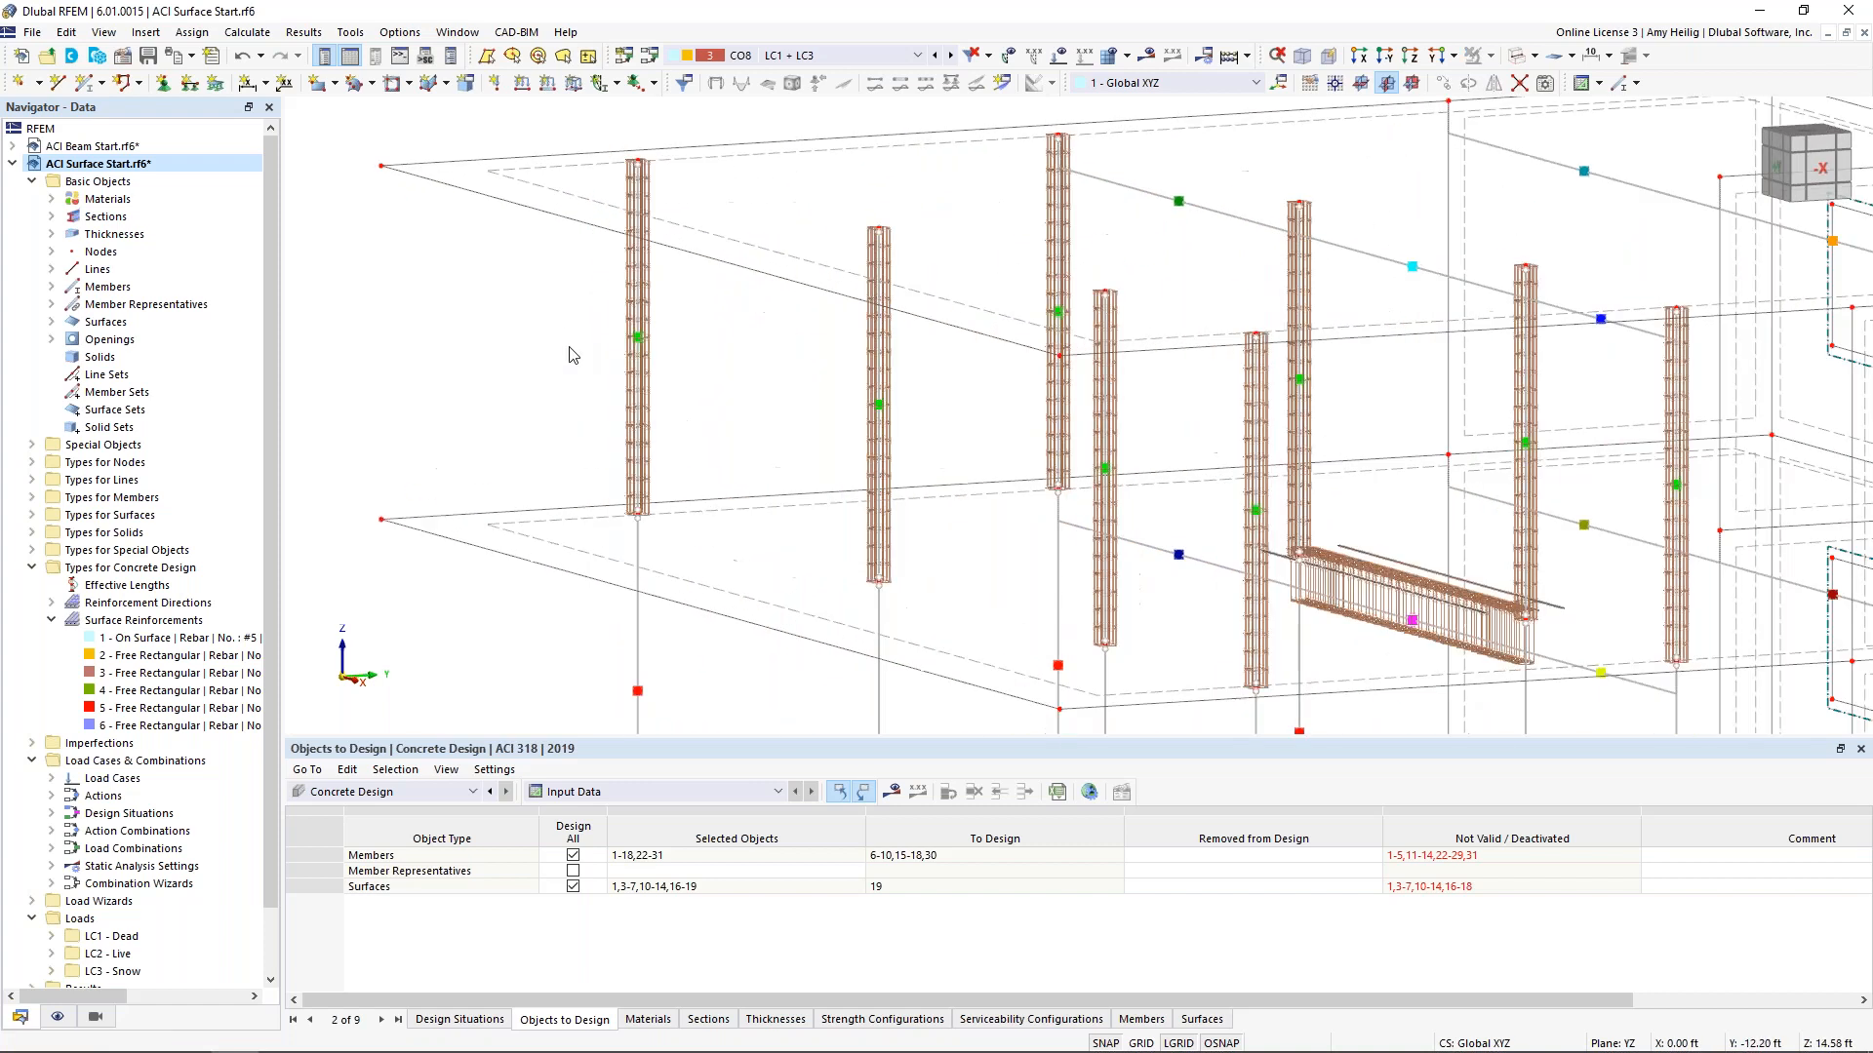
pyautogui.moveTo(1585, 524); pyautogui.dragTo(1421, 474, button='middle')
pyautogui.scroll(-4, 1268, 448)
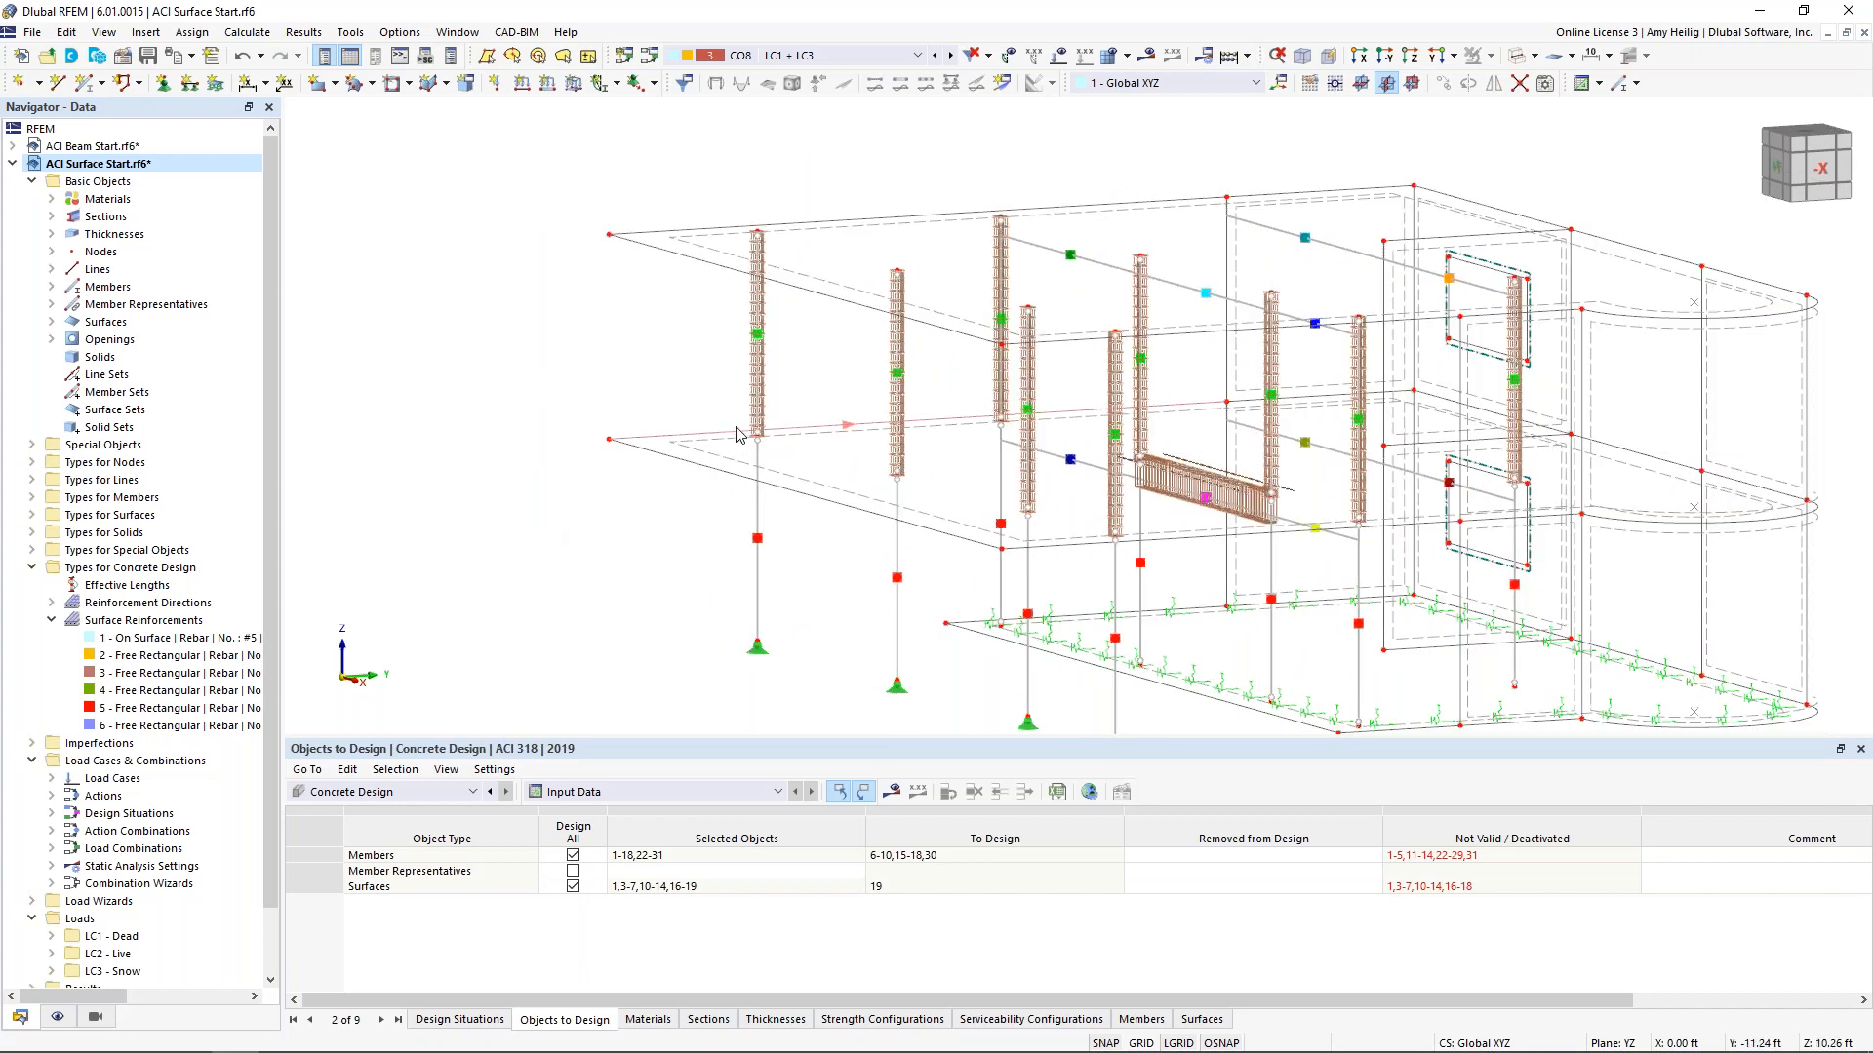
pyautogui.scroll(-1, 858, 415)
pyautogui.moveTo(844, 406); pyautogui.dragTo(707, 378, button='middle')
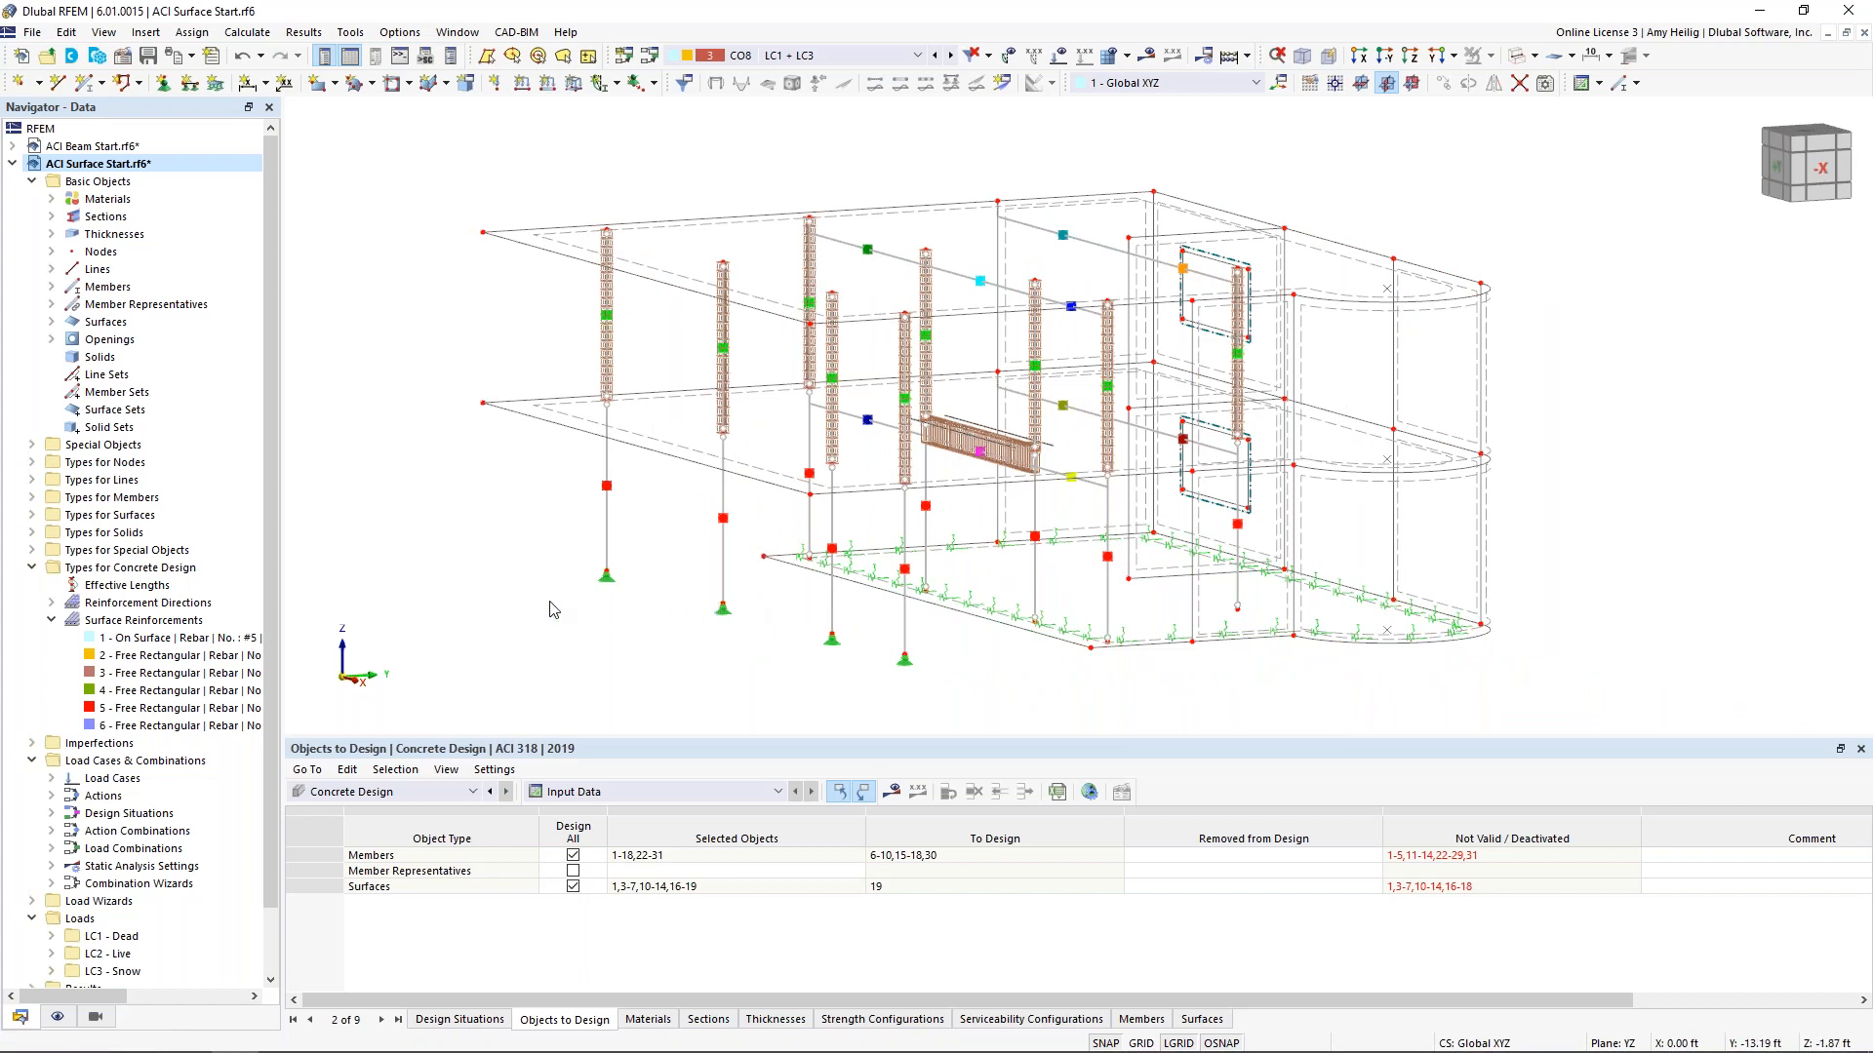
# Review the design situations and their ACI 318 limit state types in the Concrete Design input data
pyautogui.click(481, 1019)
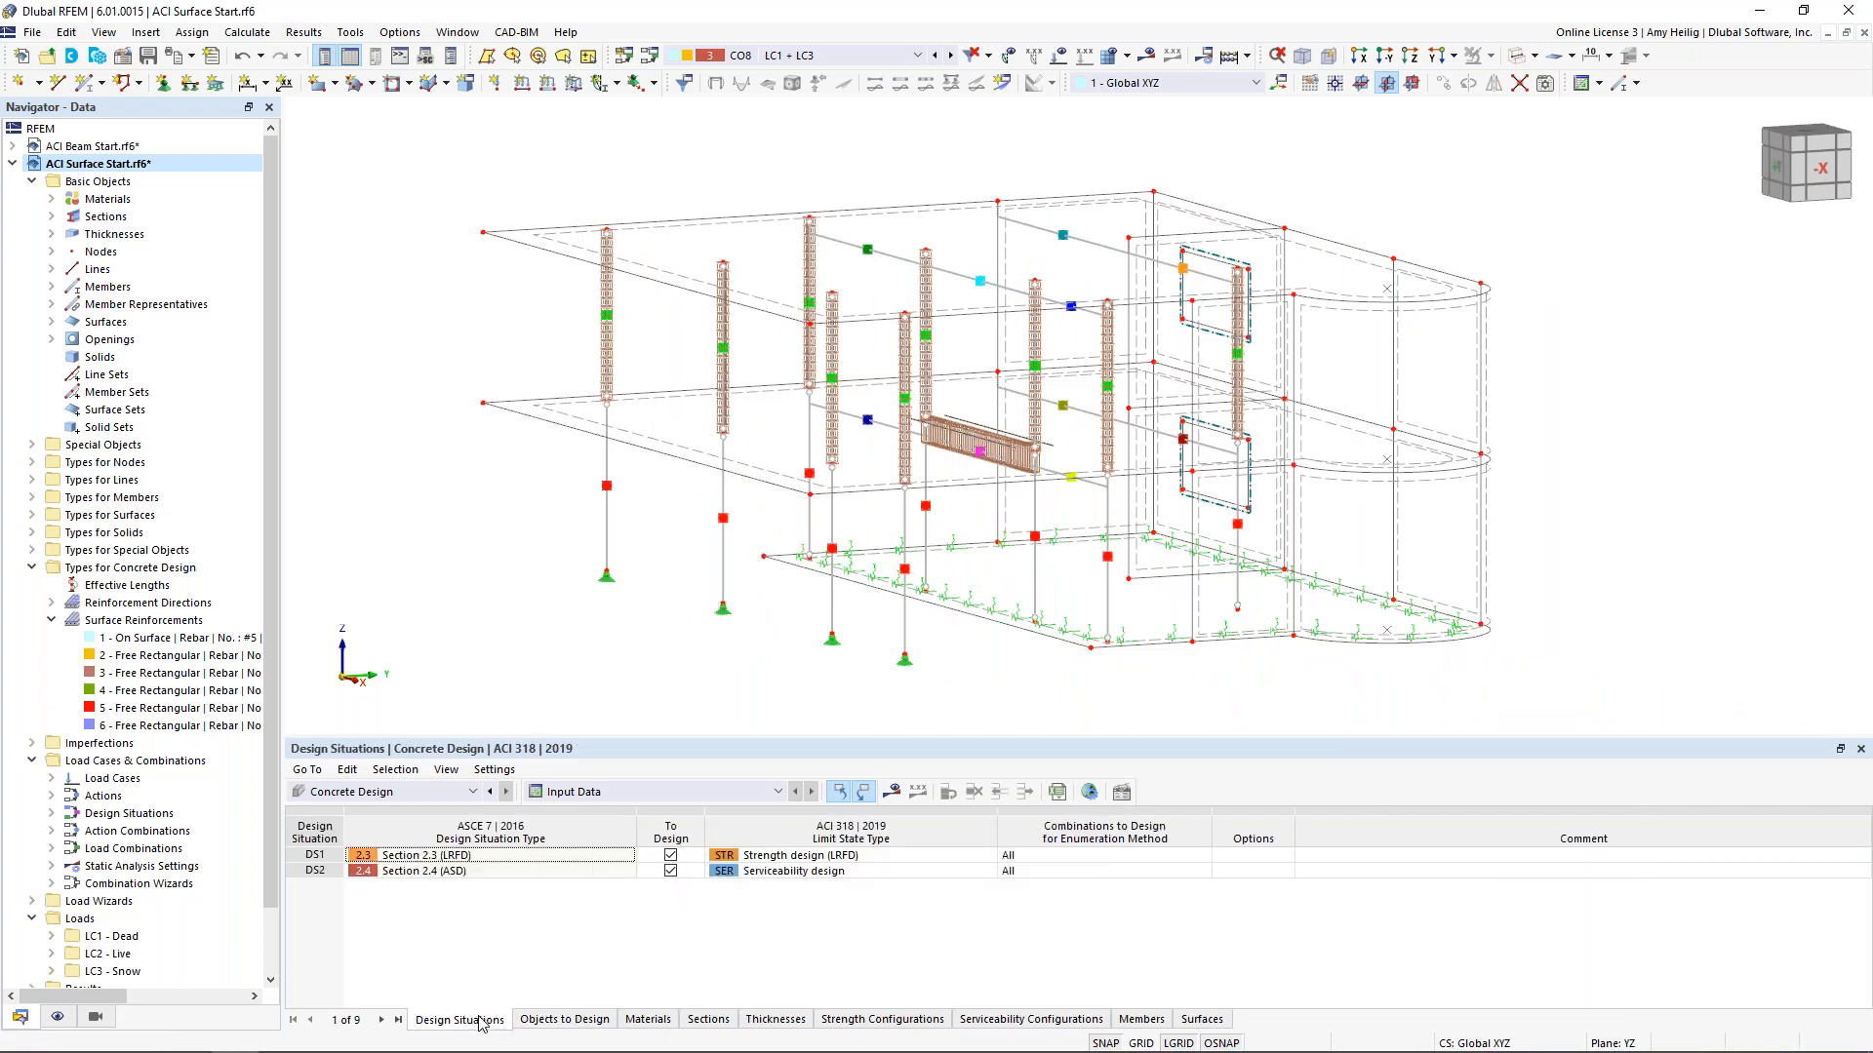
pyautogui.click(440, 794)
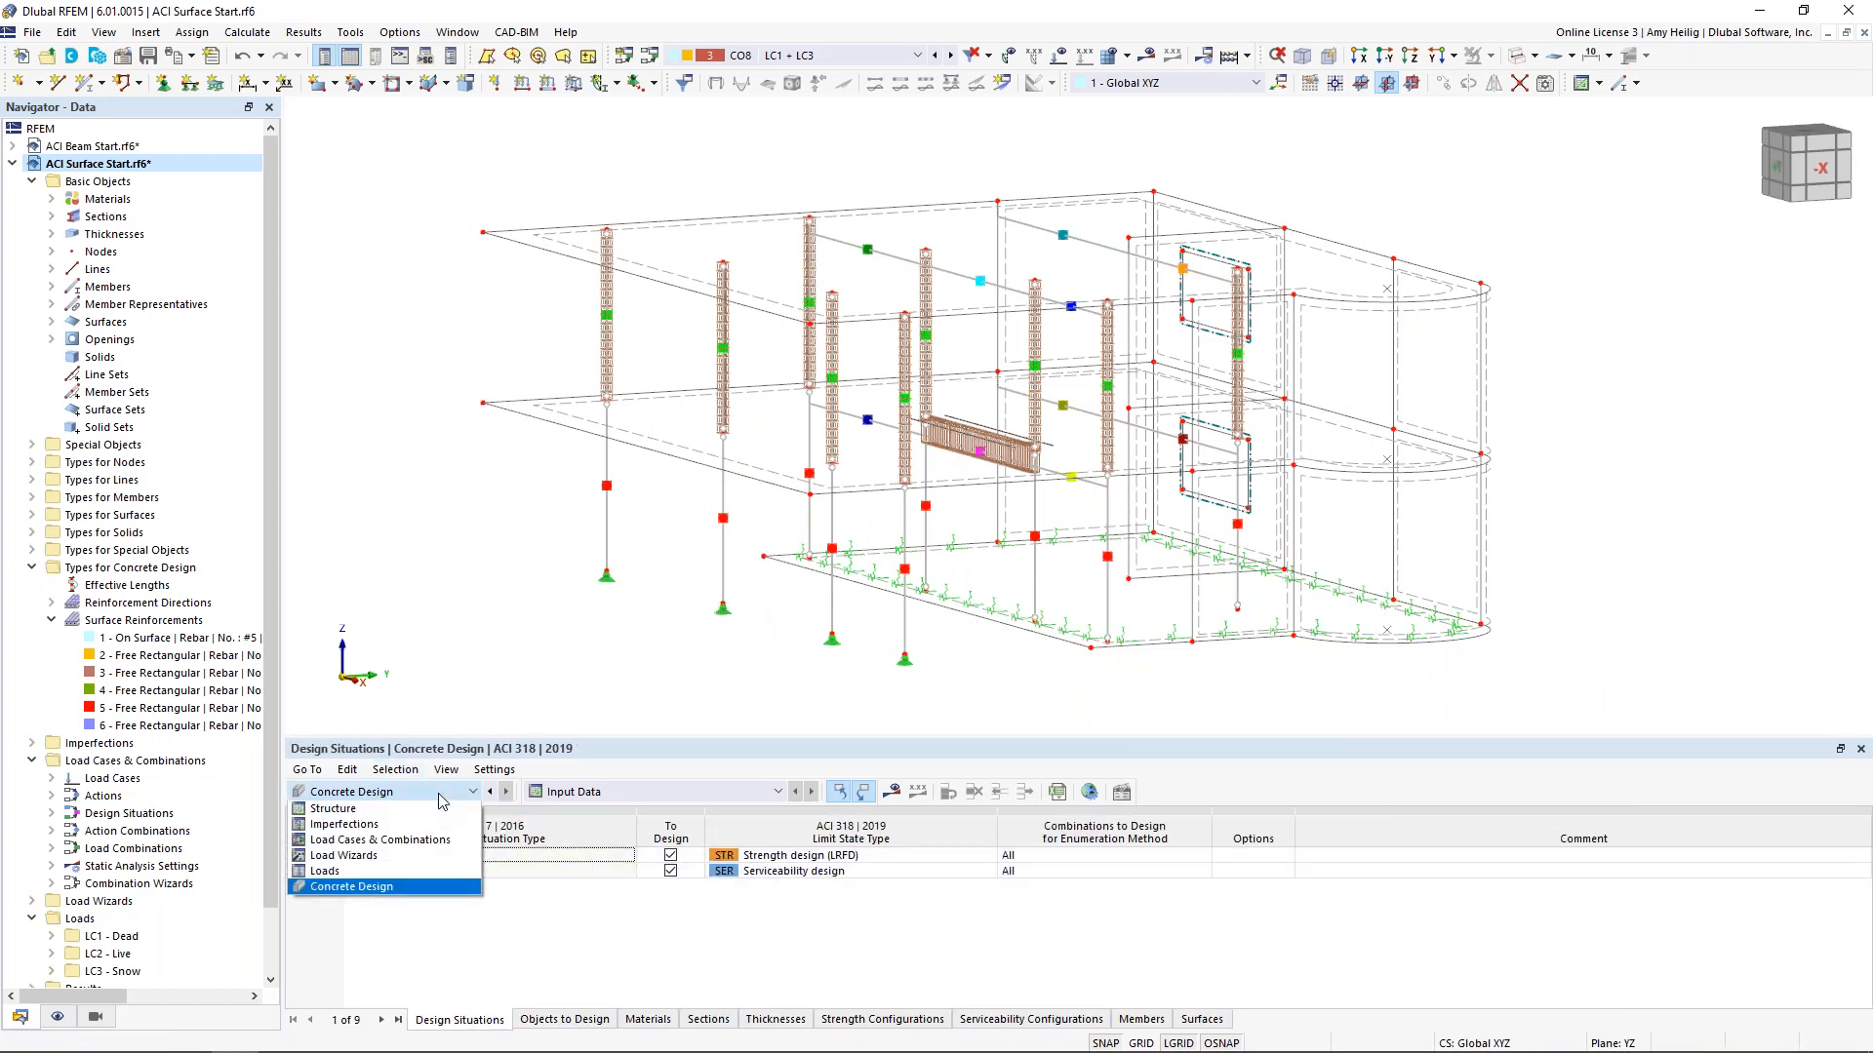
pyautogui.click(410, 889)
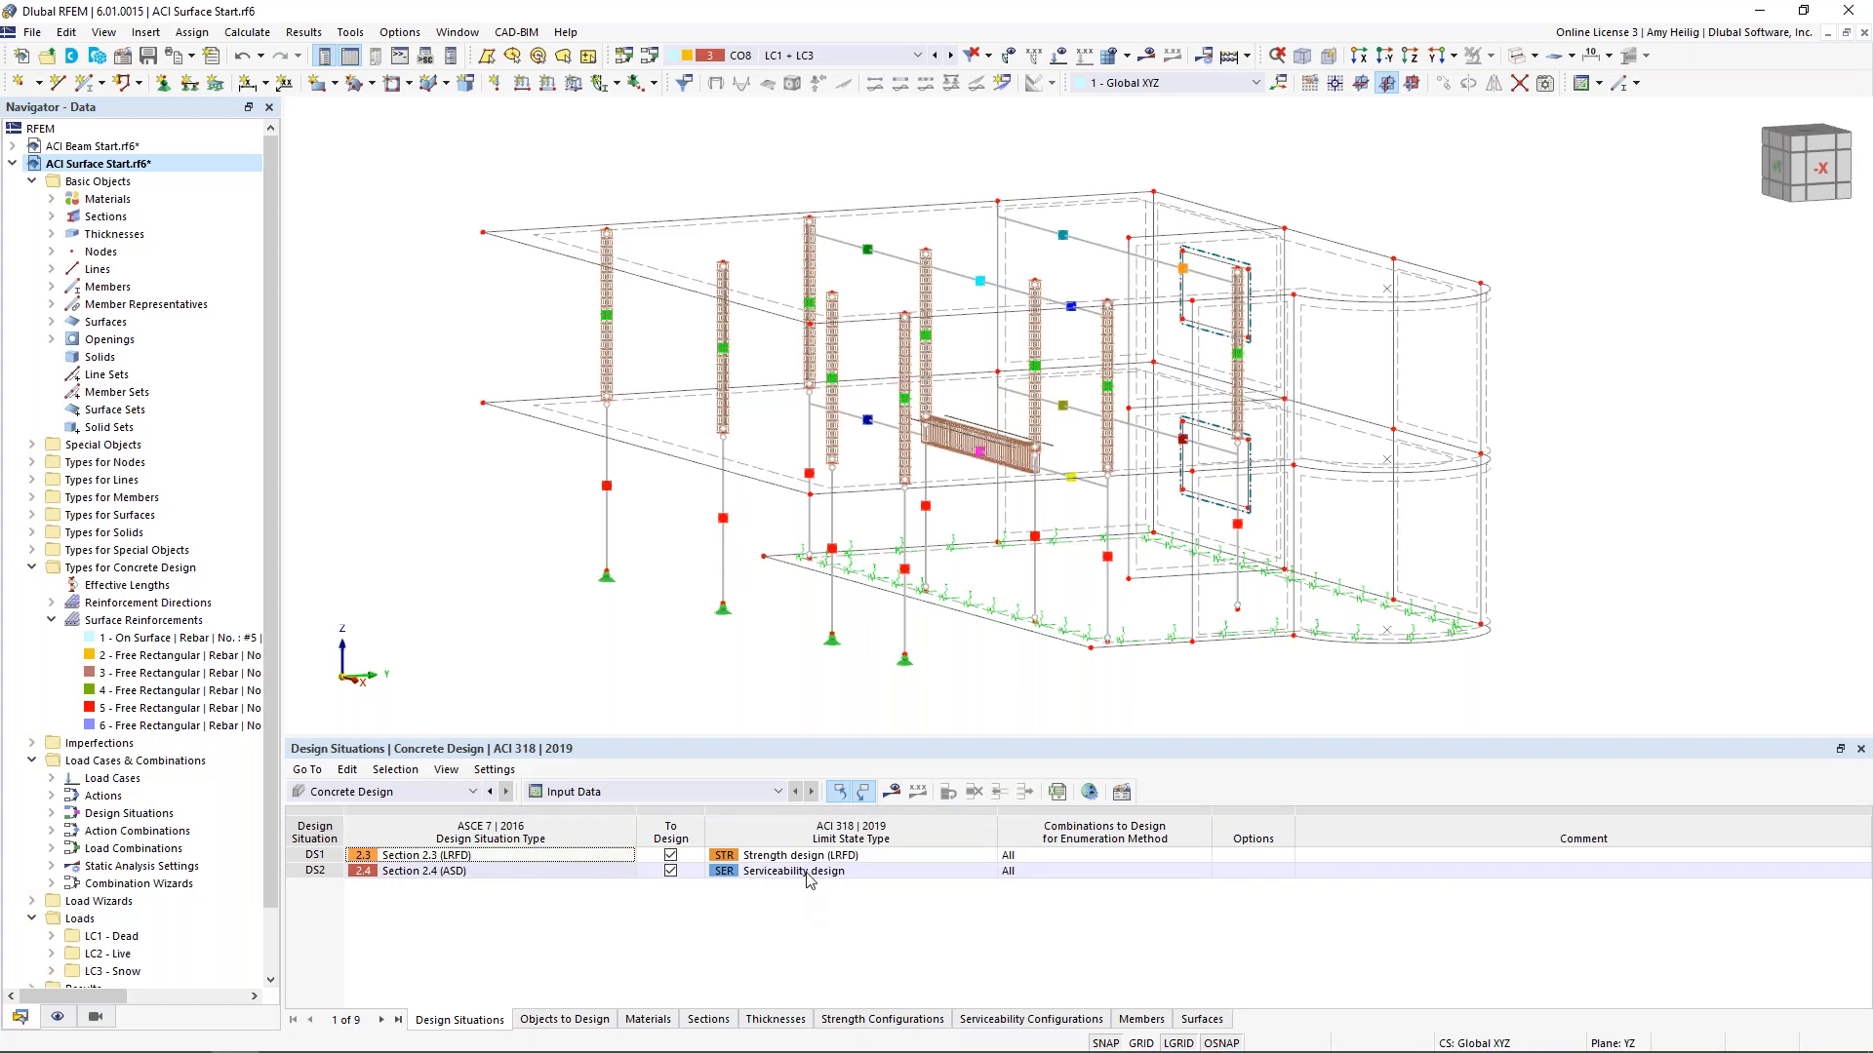
# Turn off Design All for members and surfaces, and select only surface 19 as the surface to design
pyautogui.click(569, 1020)
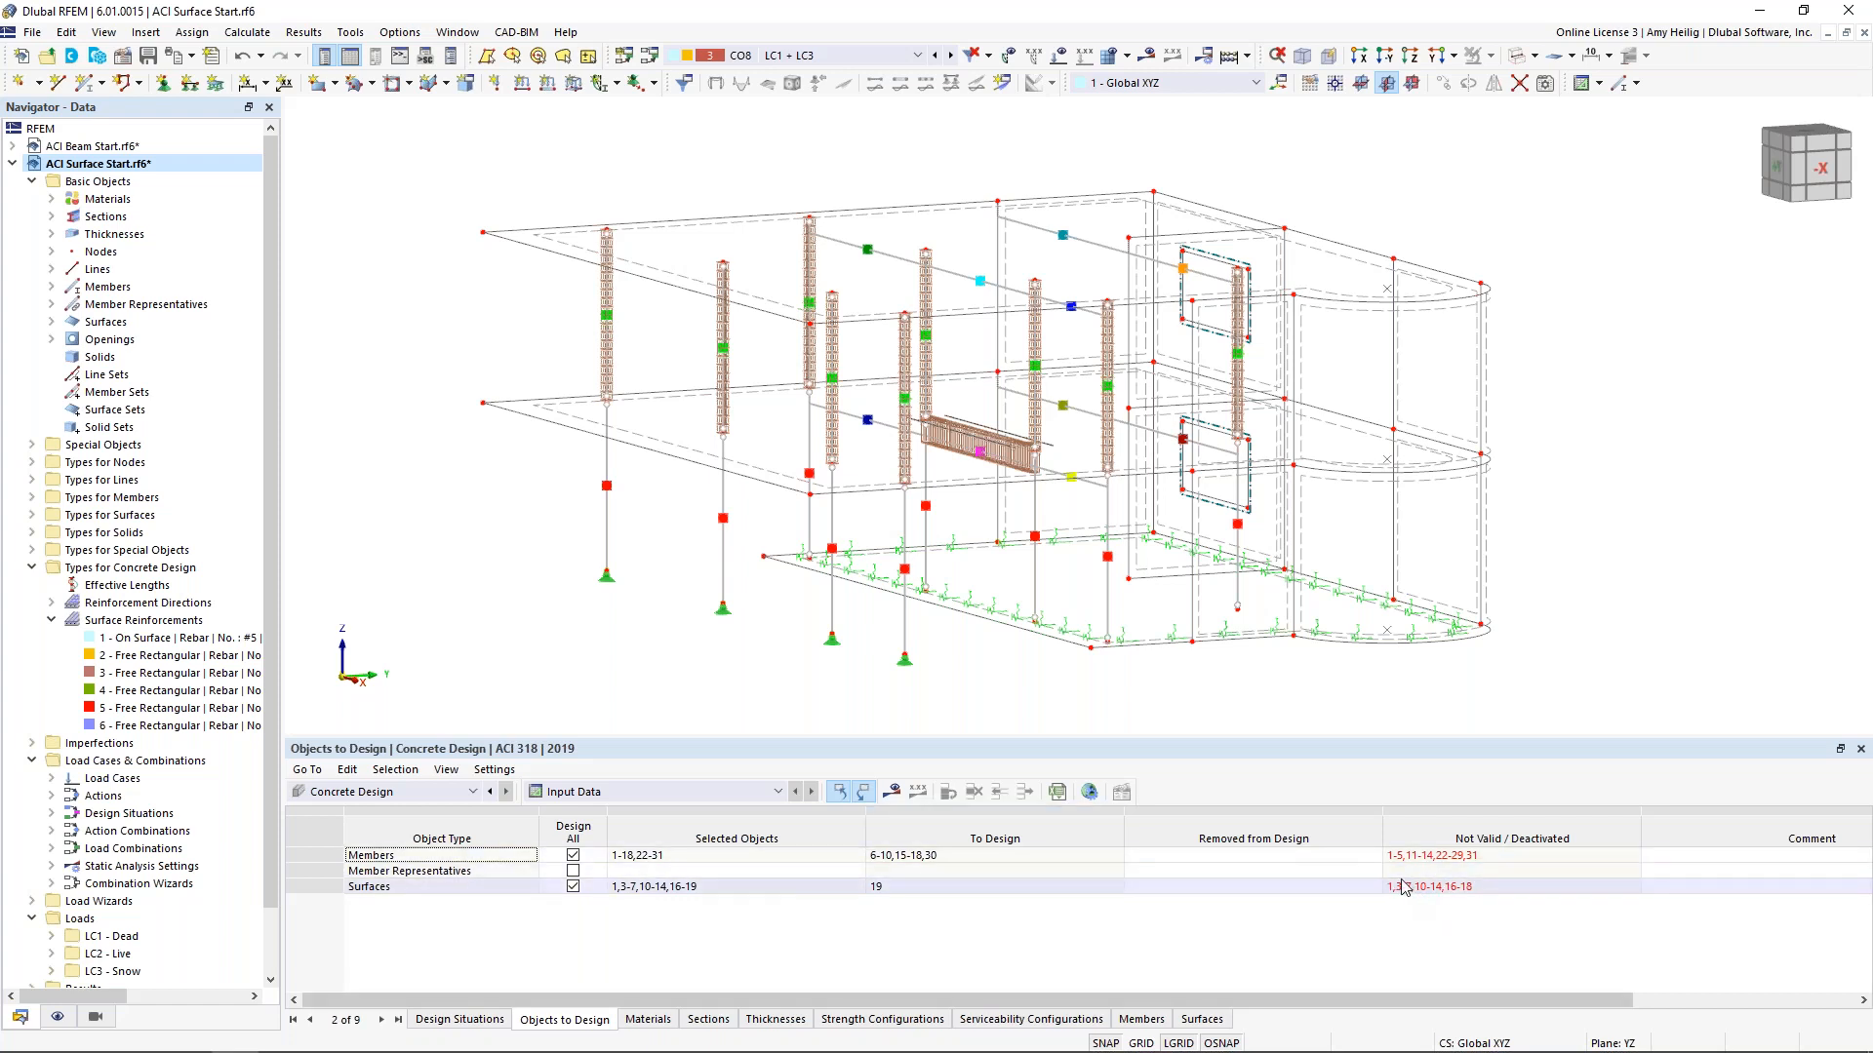
pyautogui.click(572, 854)
pyautogui.click(572, 885)
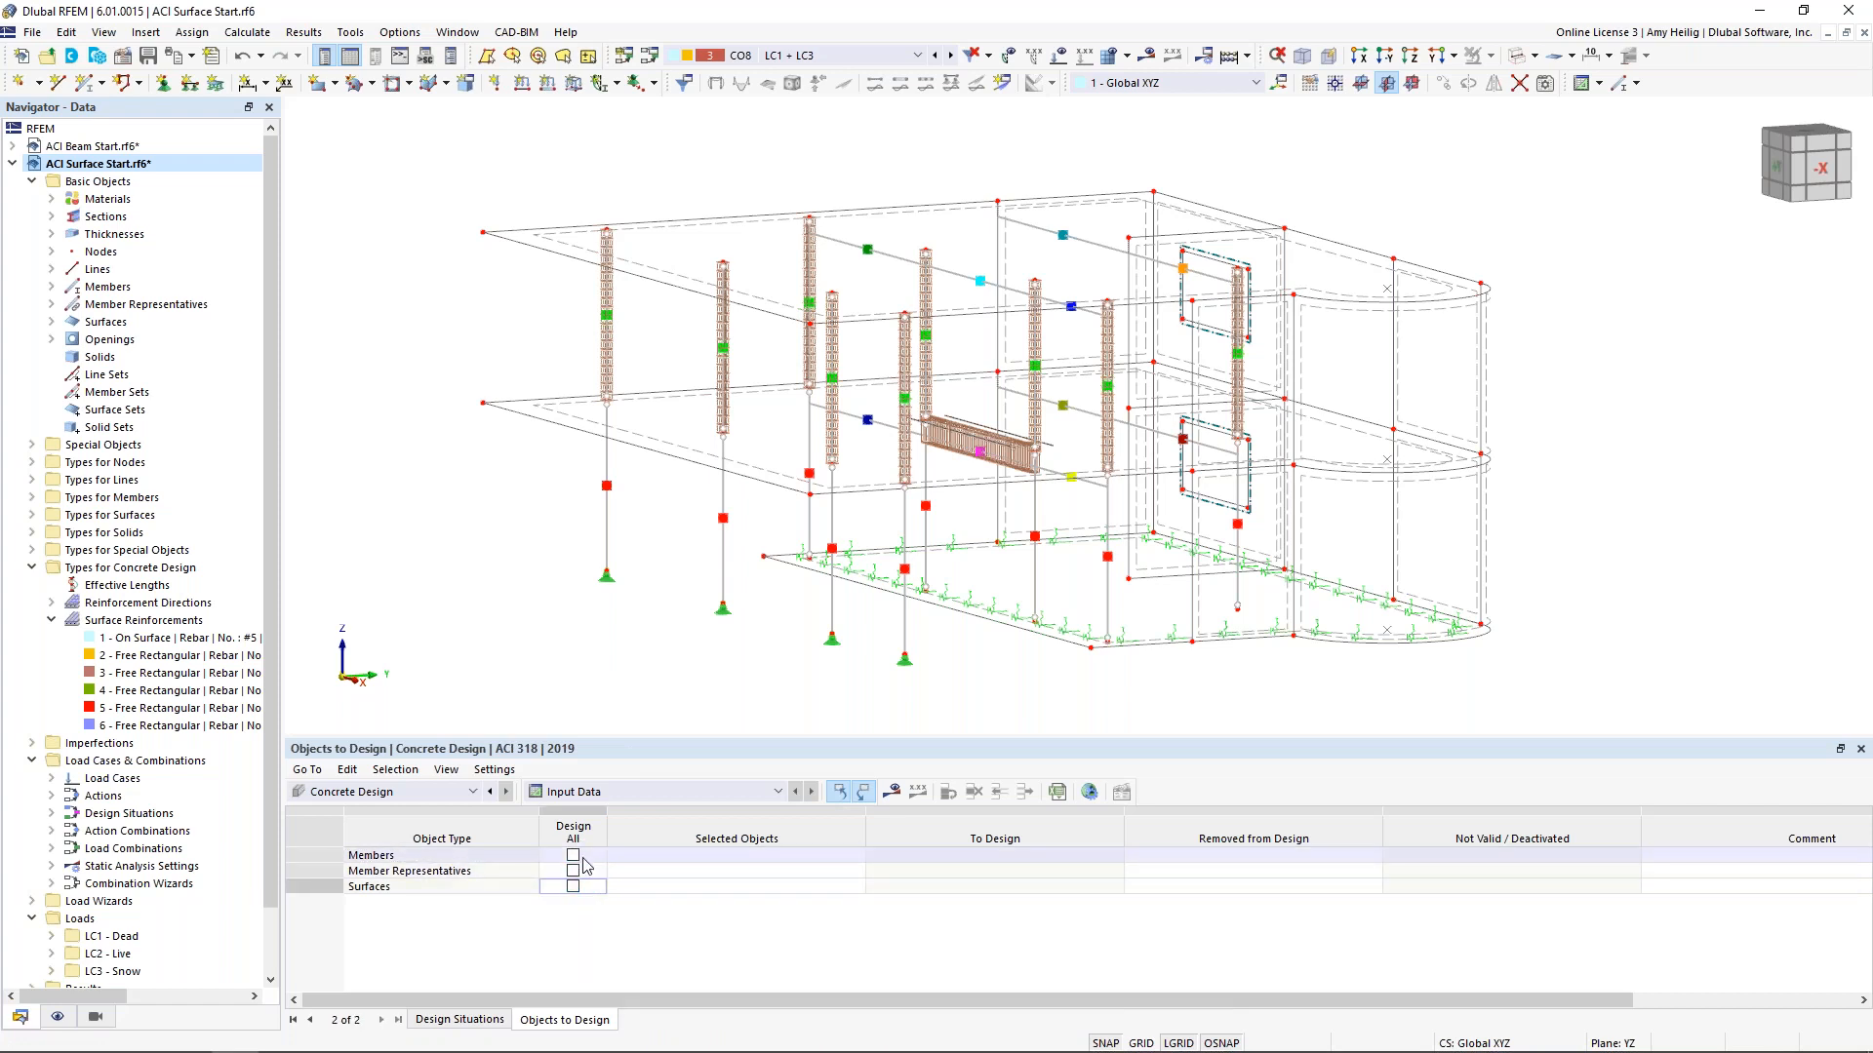
pyautogui.click(710, 886)
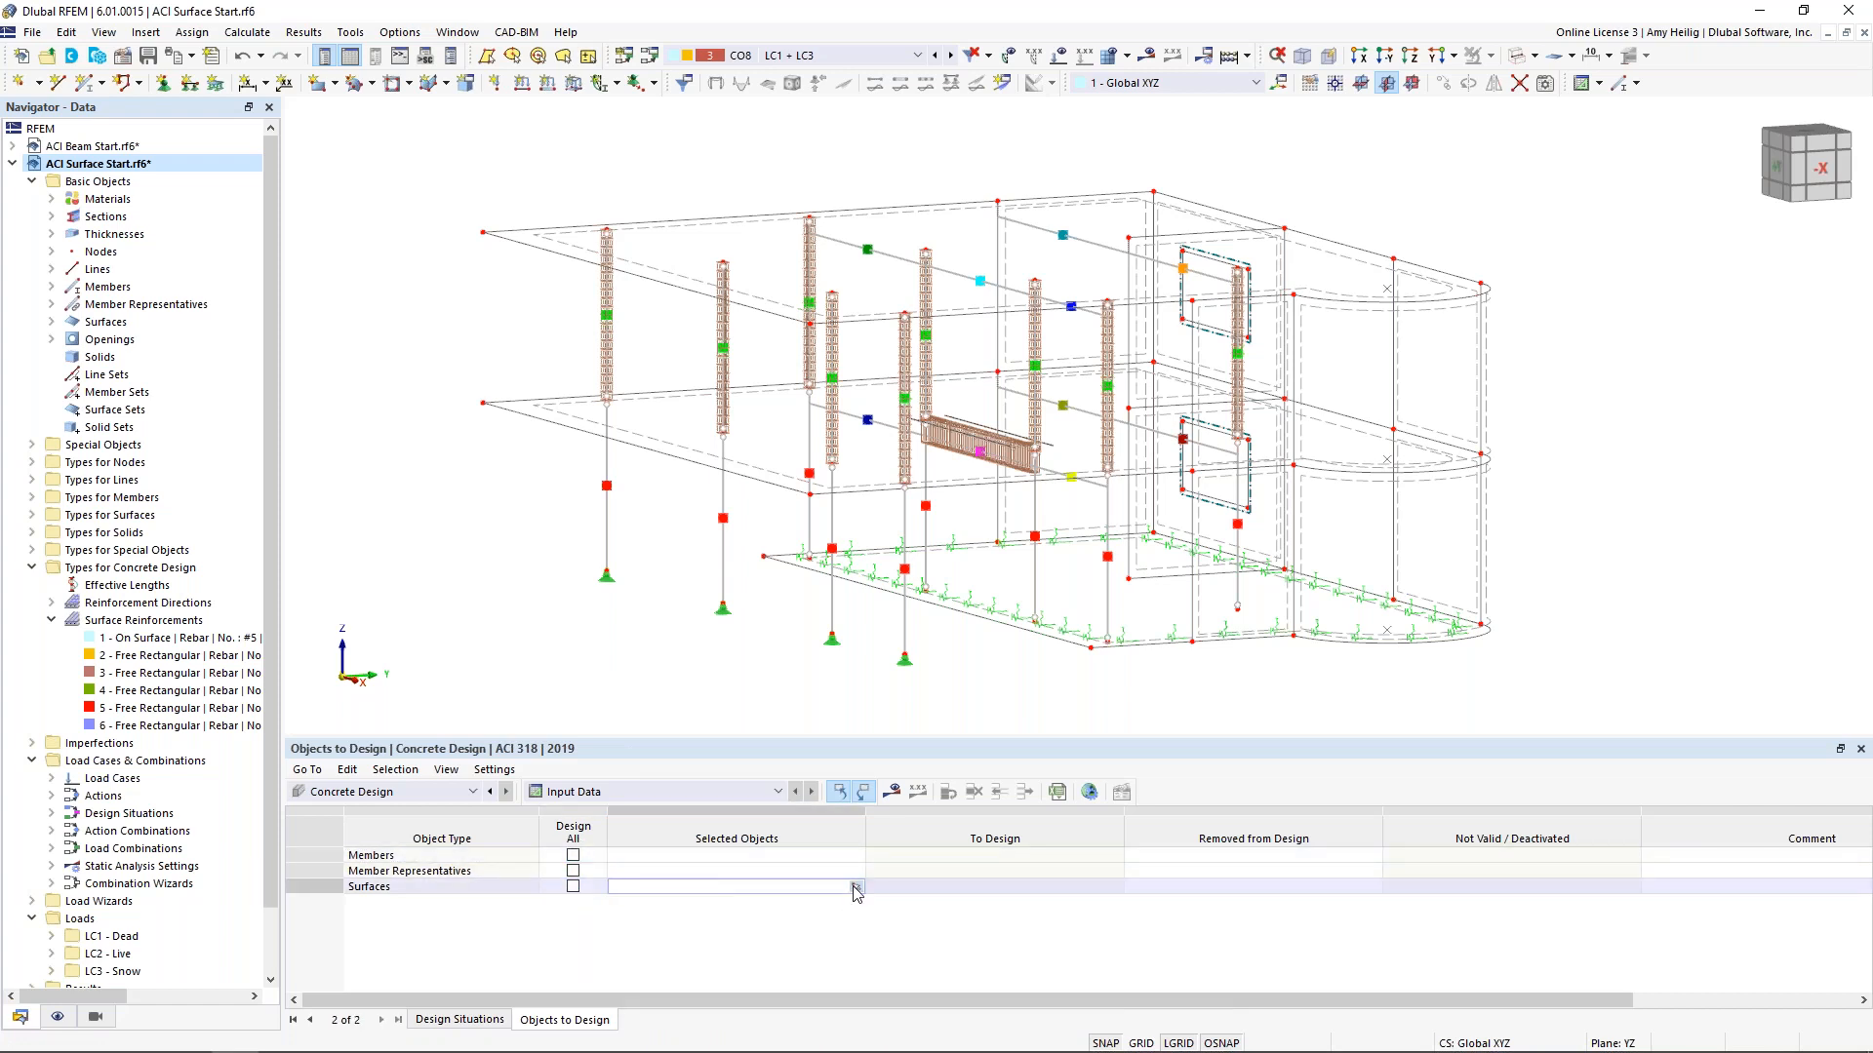
pyautogui.click(855, 887)
pyautogui.click(776, 495)
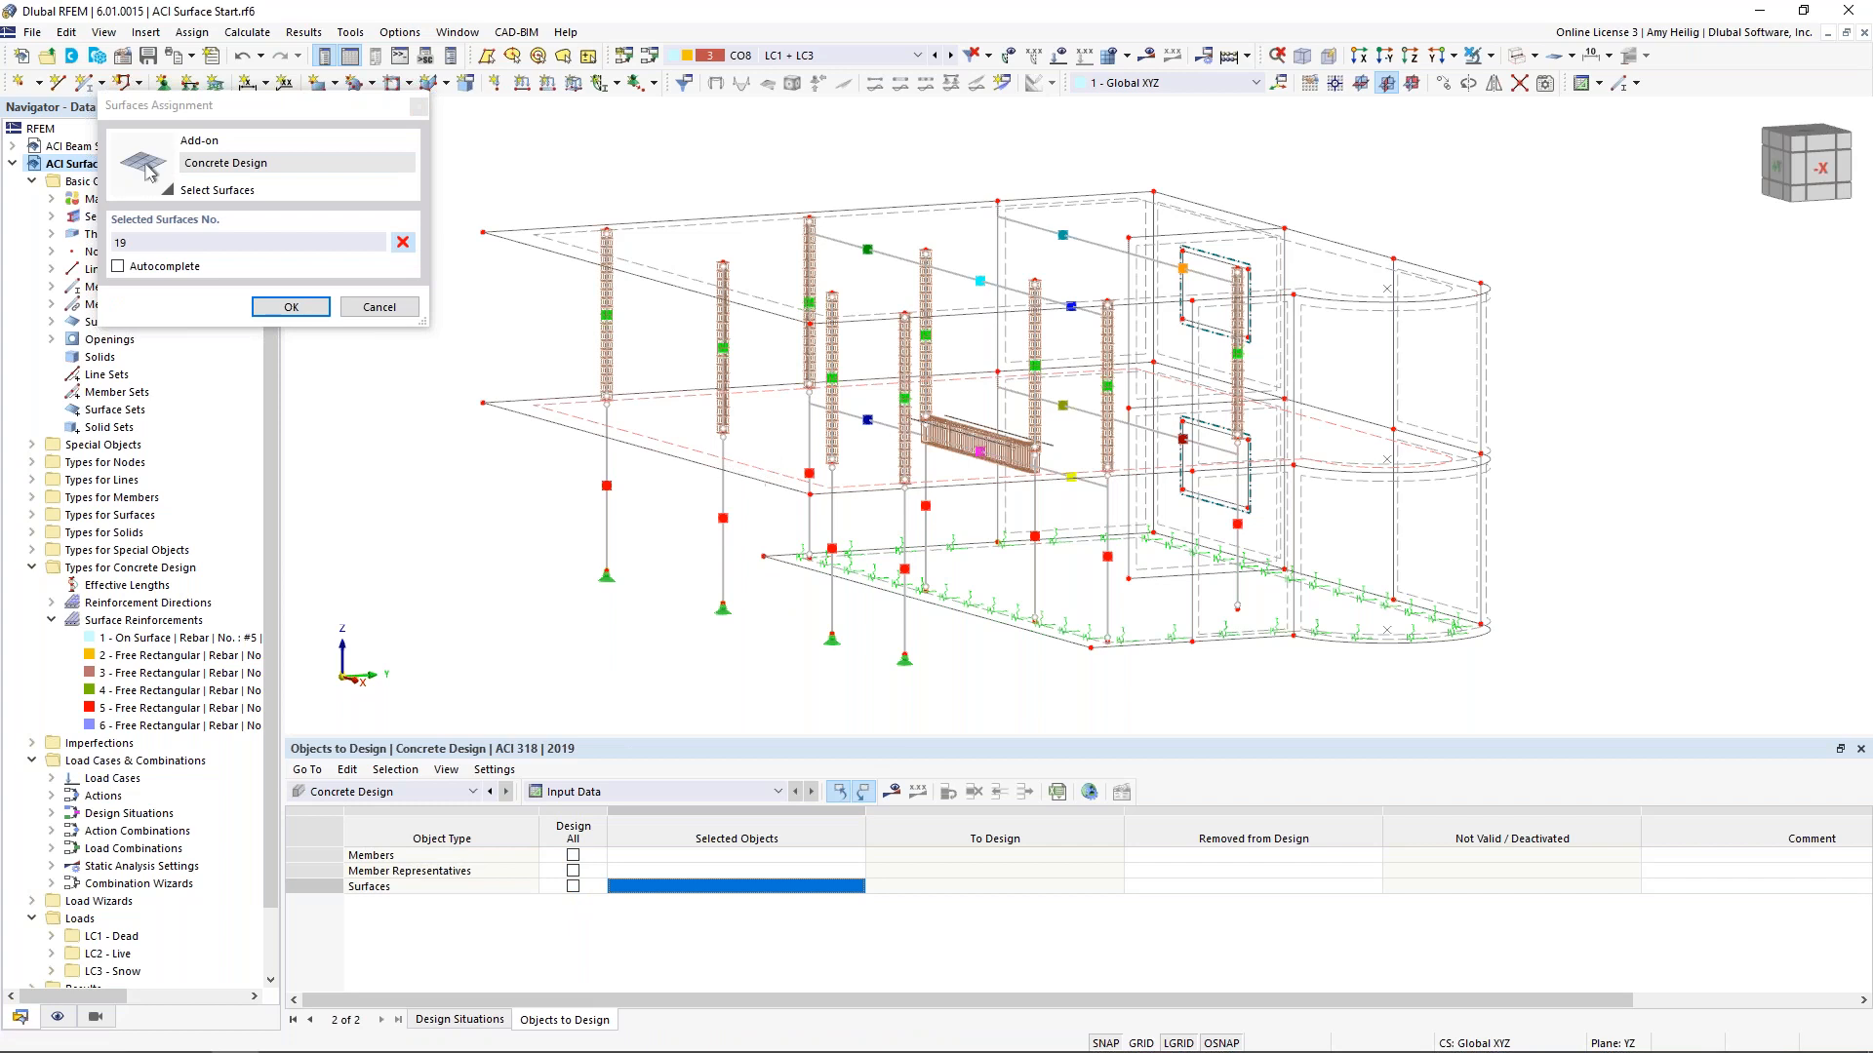
pyautogui.click(313, 308)
# Select rib member 30 and the second-floor columns, members 6-10 and 15-18, as the members to design
pyautogui.click(681, 857)
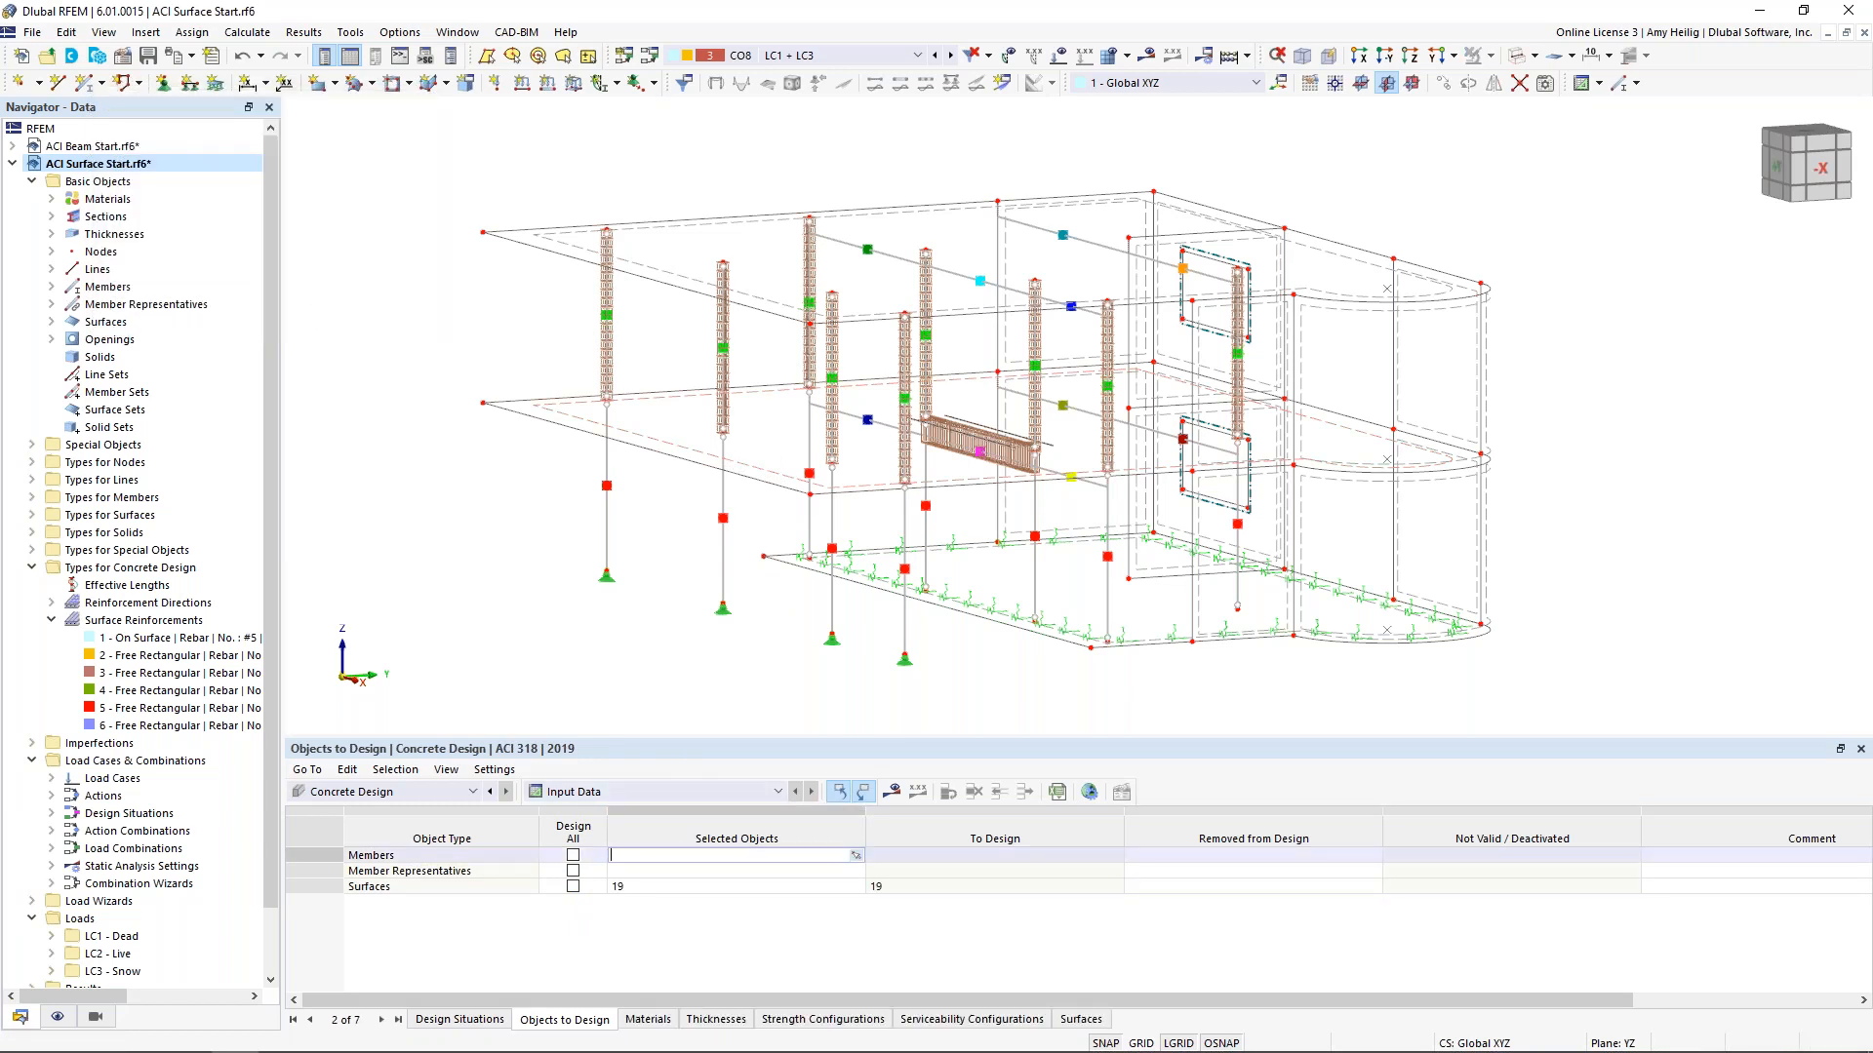
pyautogui.click(855, 858)
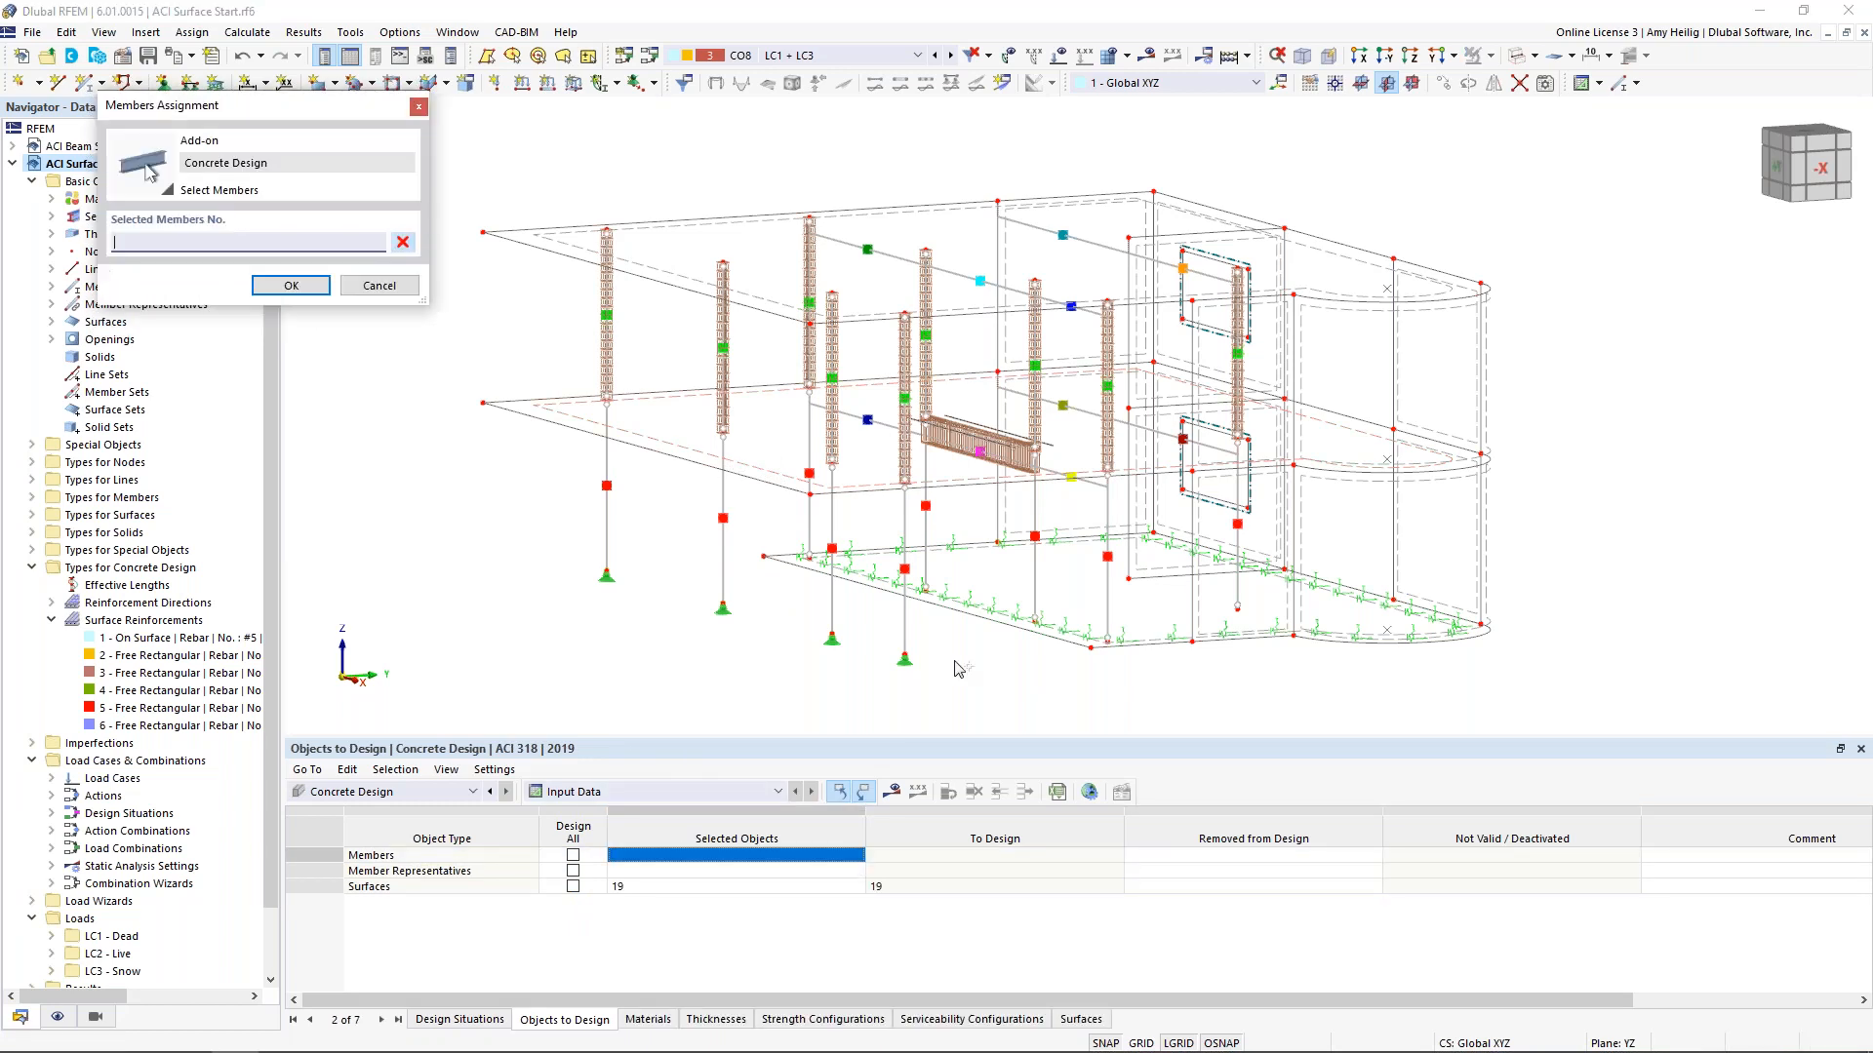
pyautogui.click(995, 454)
pyautogui.click(1820, 169)
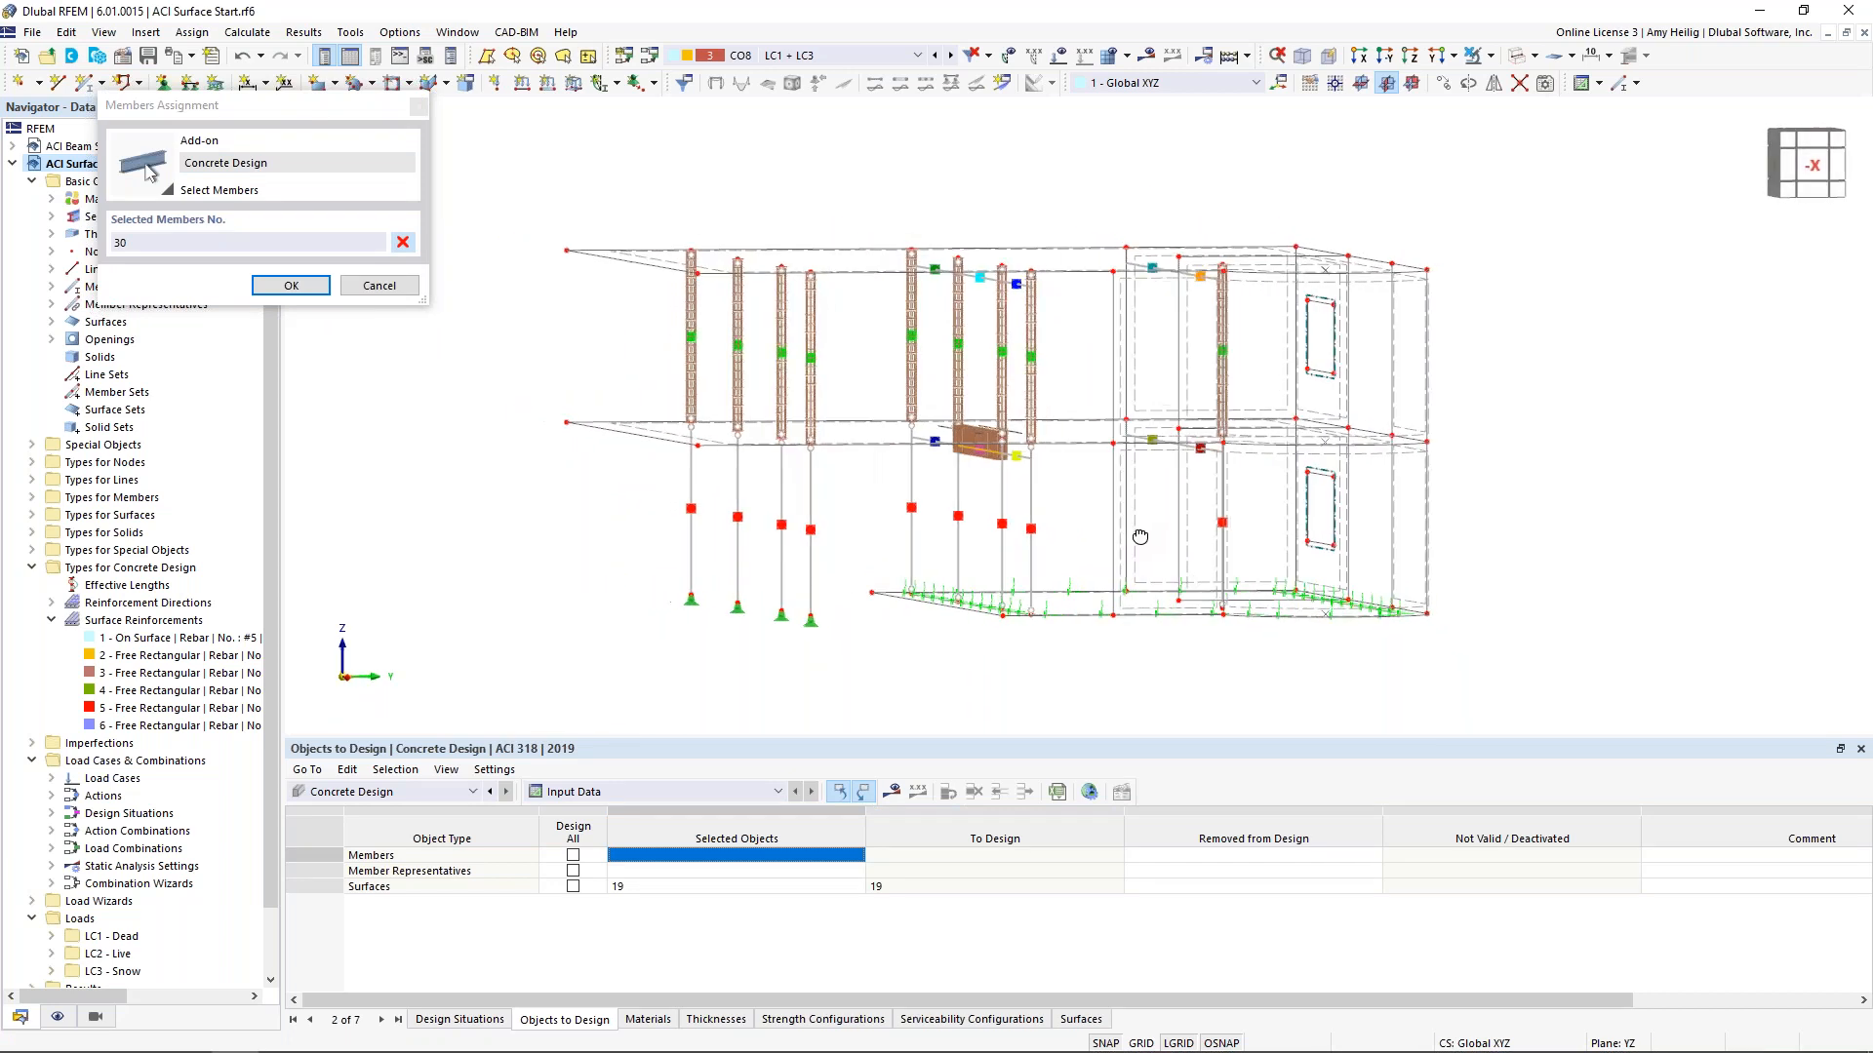
pyautogui.moveTo(1263, 387); pyautogui.dragTo(704, 313)
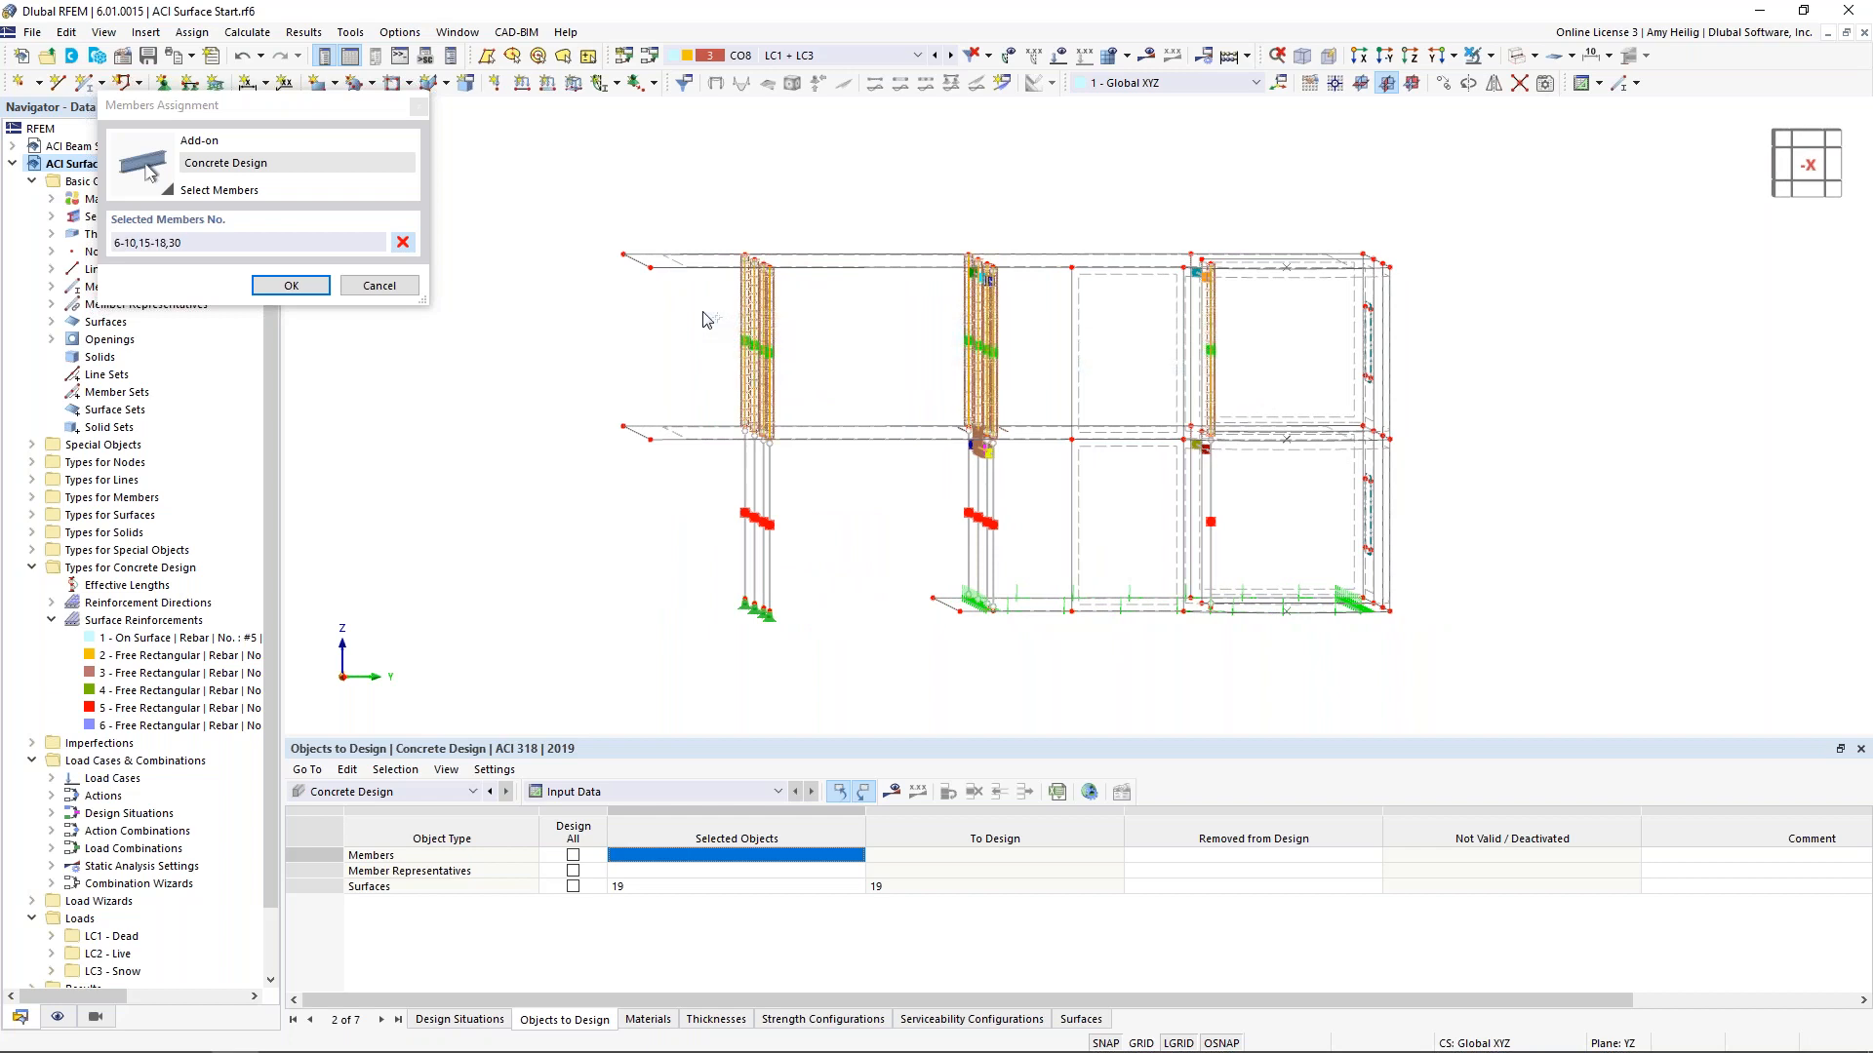
pyautogui.click(291, 285)
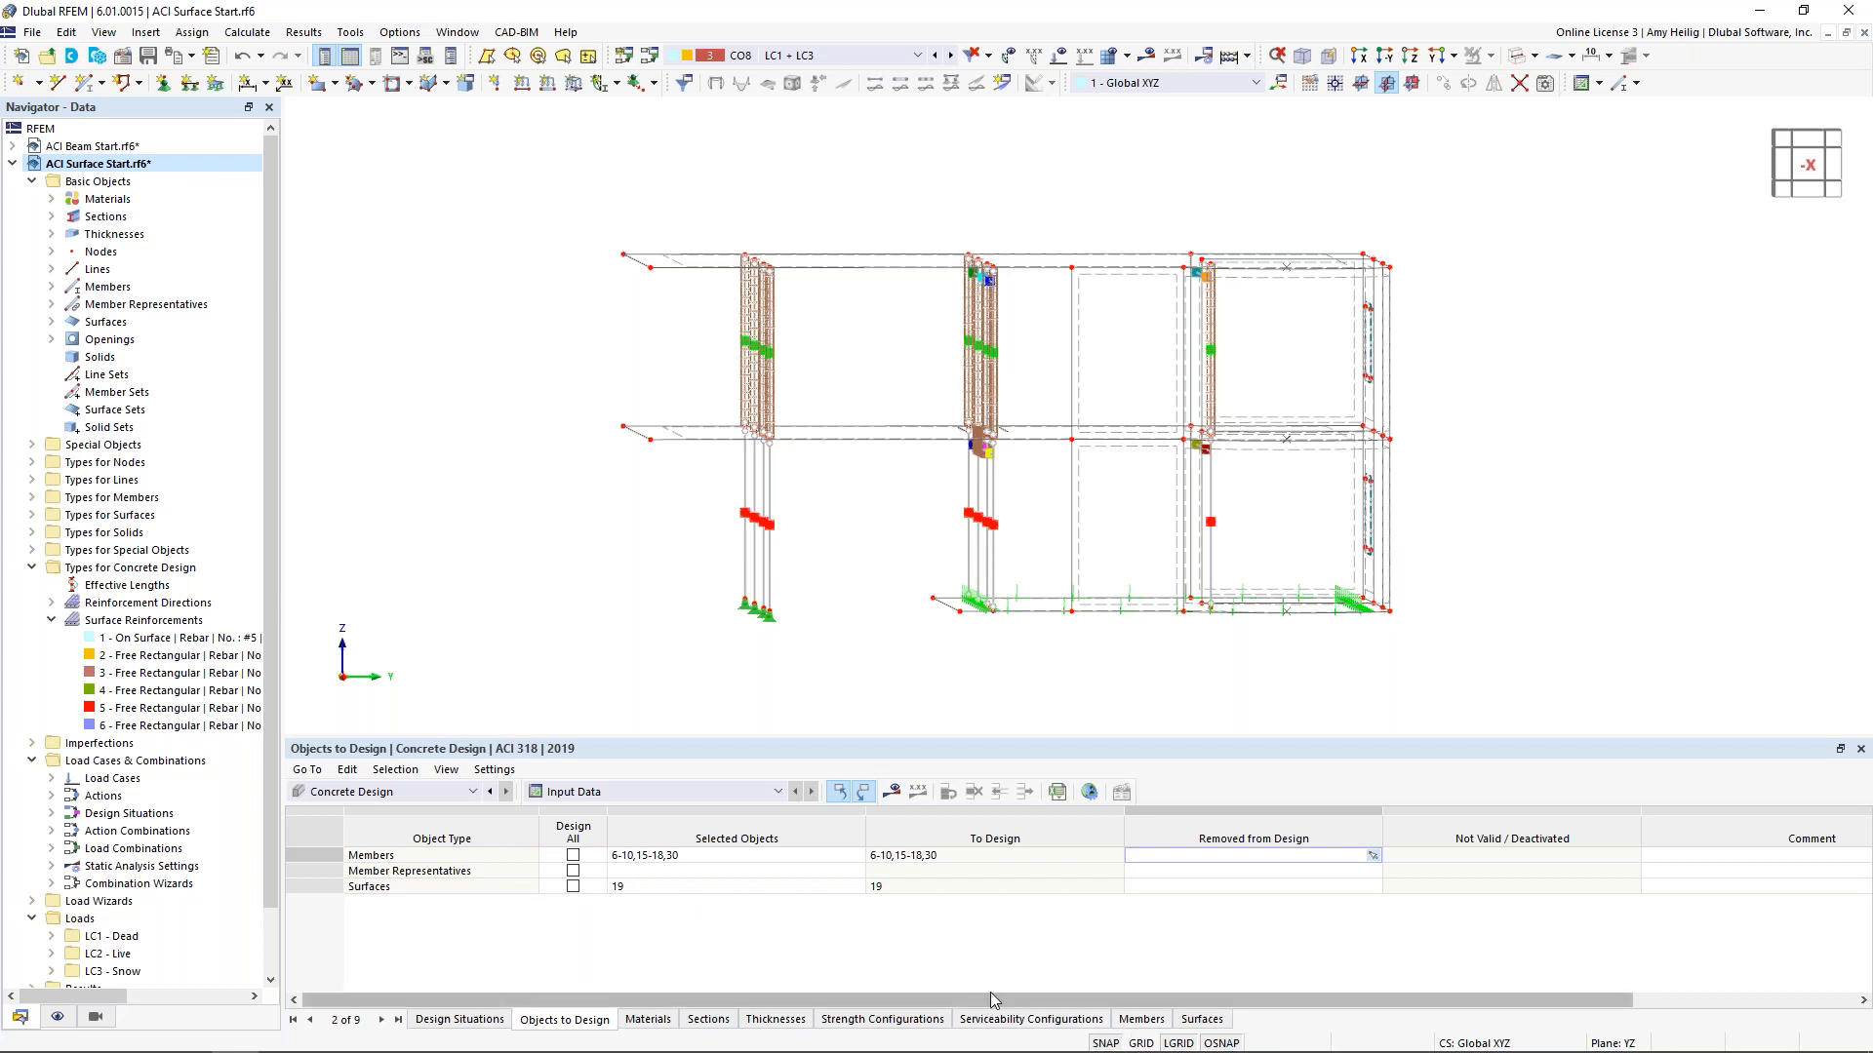
# Show the Concrete Design results and start the calculation
pyautogui.click(891, 795)
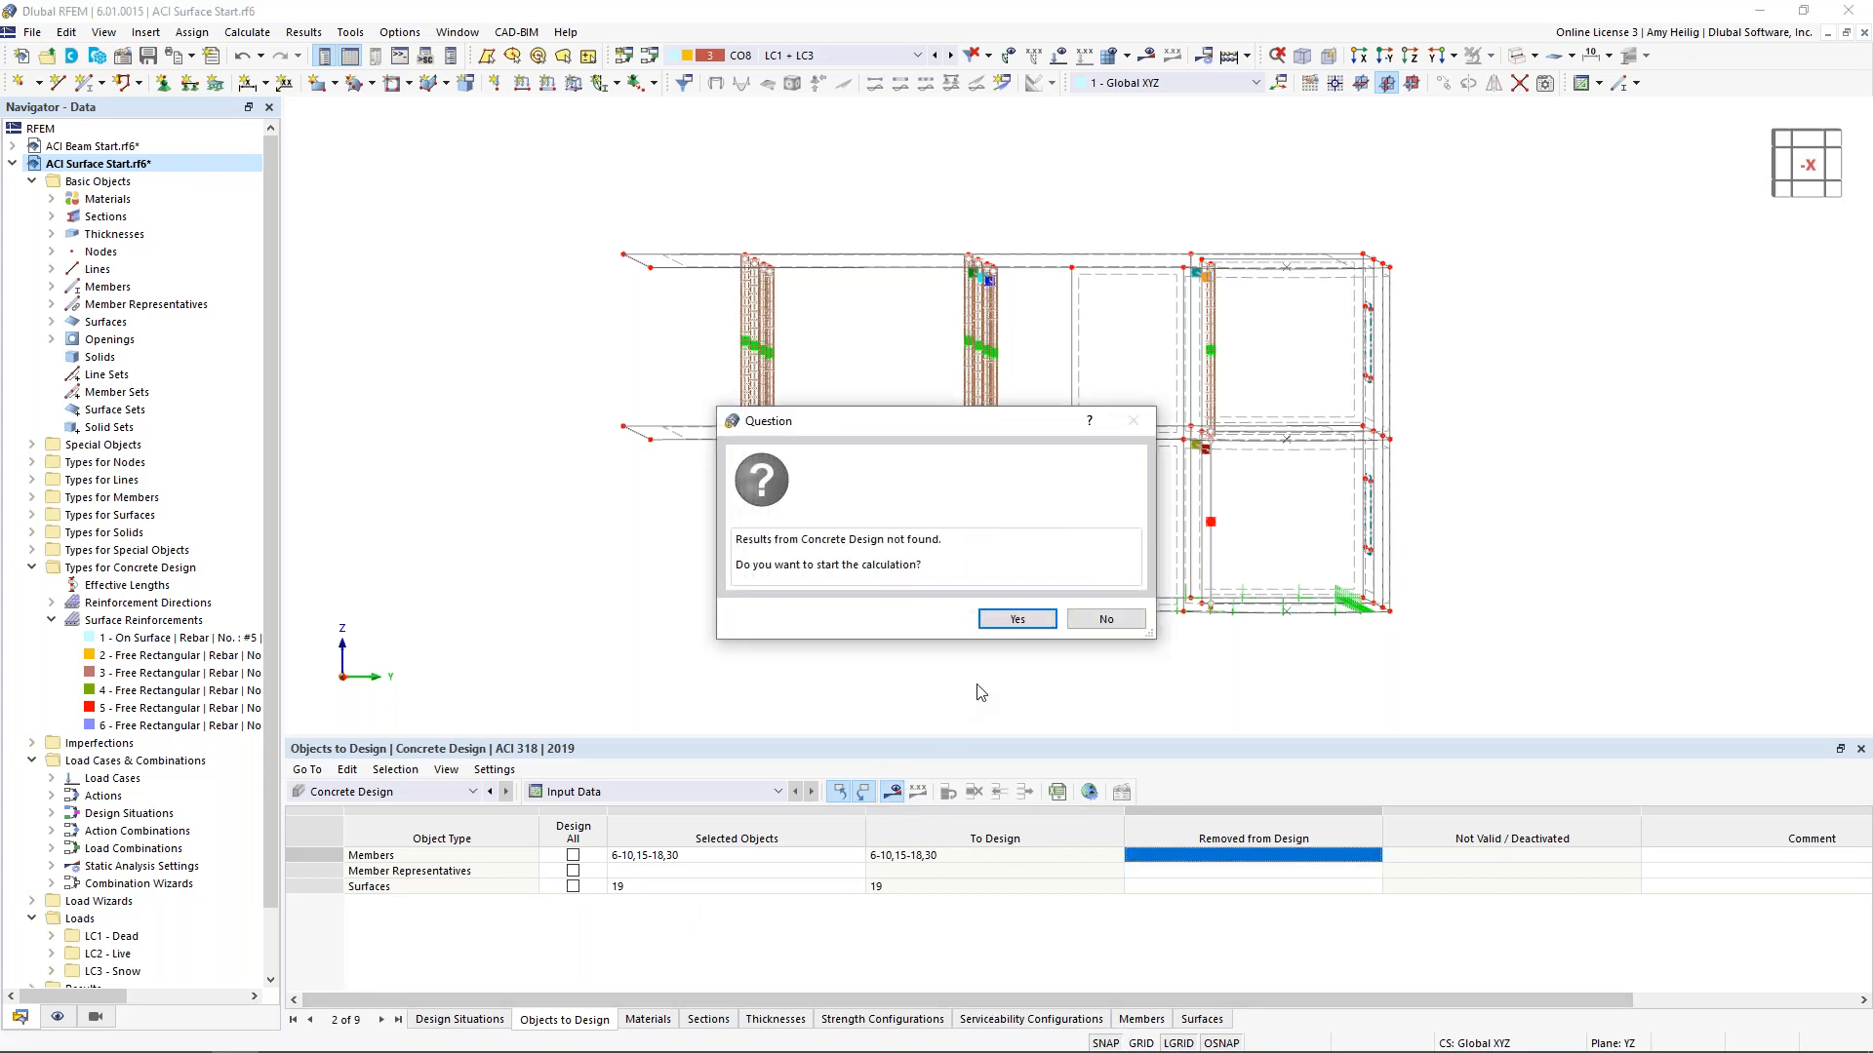
pyautogui.click(1014, 621)
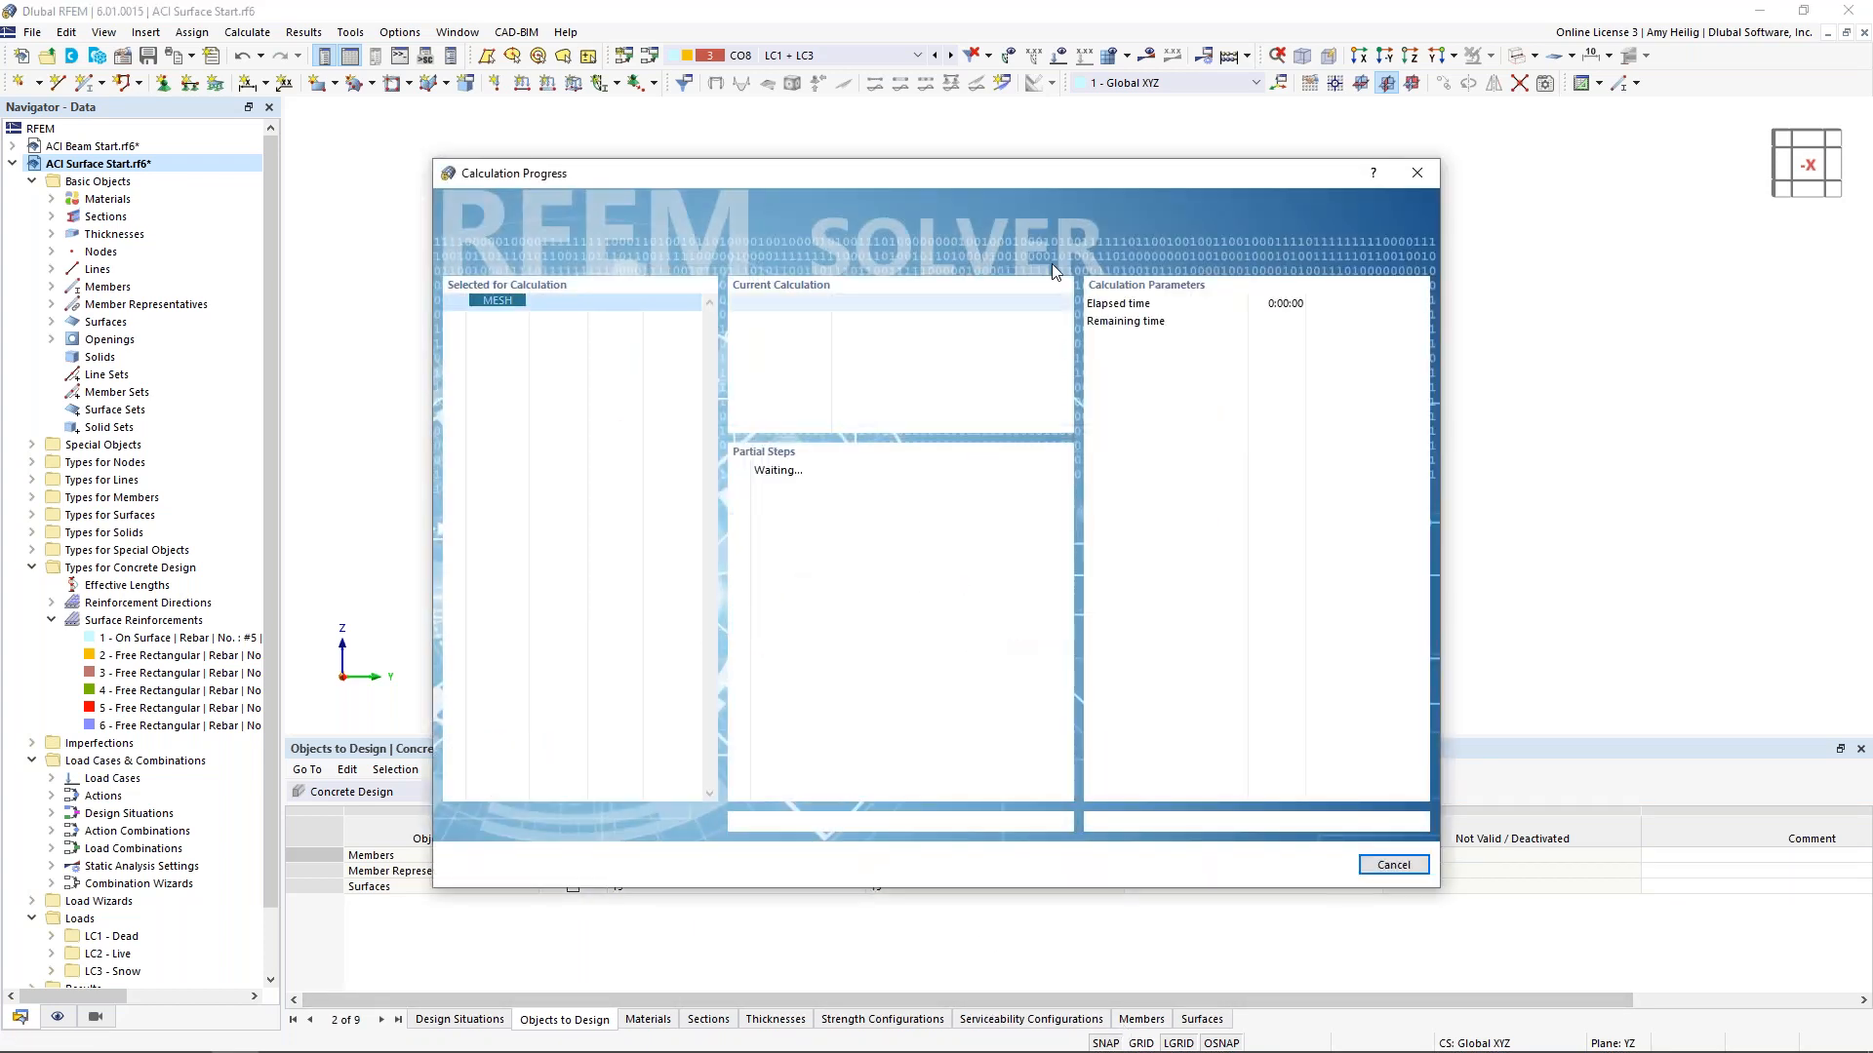
pyautogui.moveTo(1048, 174); pyautogui.dragTo(1038, 119)
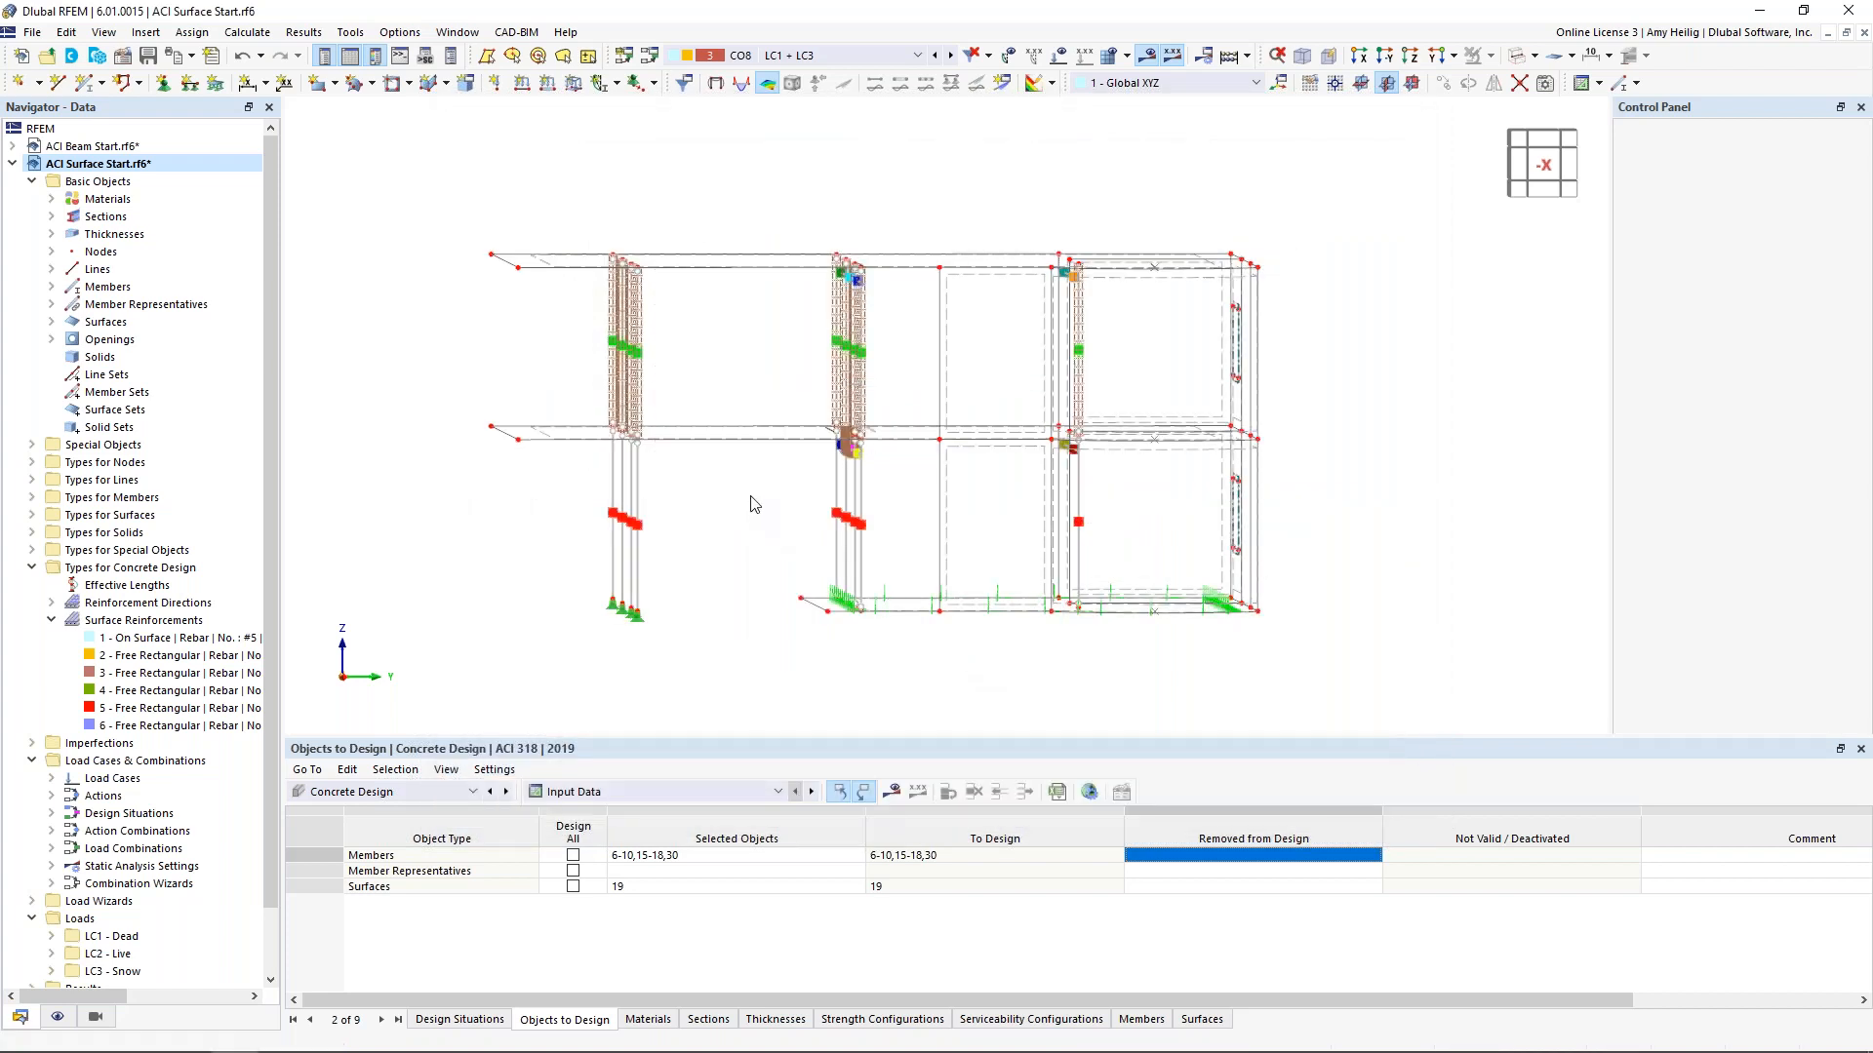
# Display the design ratios on surfaces by design situation and enlarge the results table to show all checks
pyautogui.keyDown('ctrl'); pyautogui.moveTo(752, 464); pyautogui.dragTo(757, 736, button='middle'); pyautogui.keyUp('ctrl')
pyautogui.moveTo(756, 736); pyautogui.dragTo(757, 602)
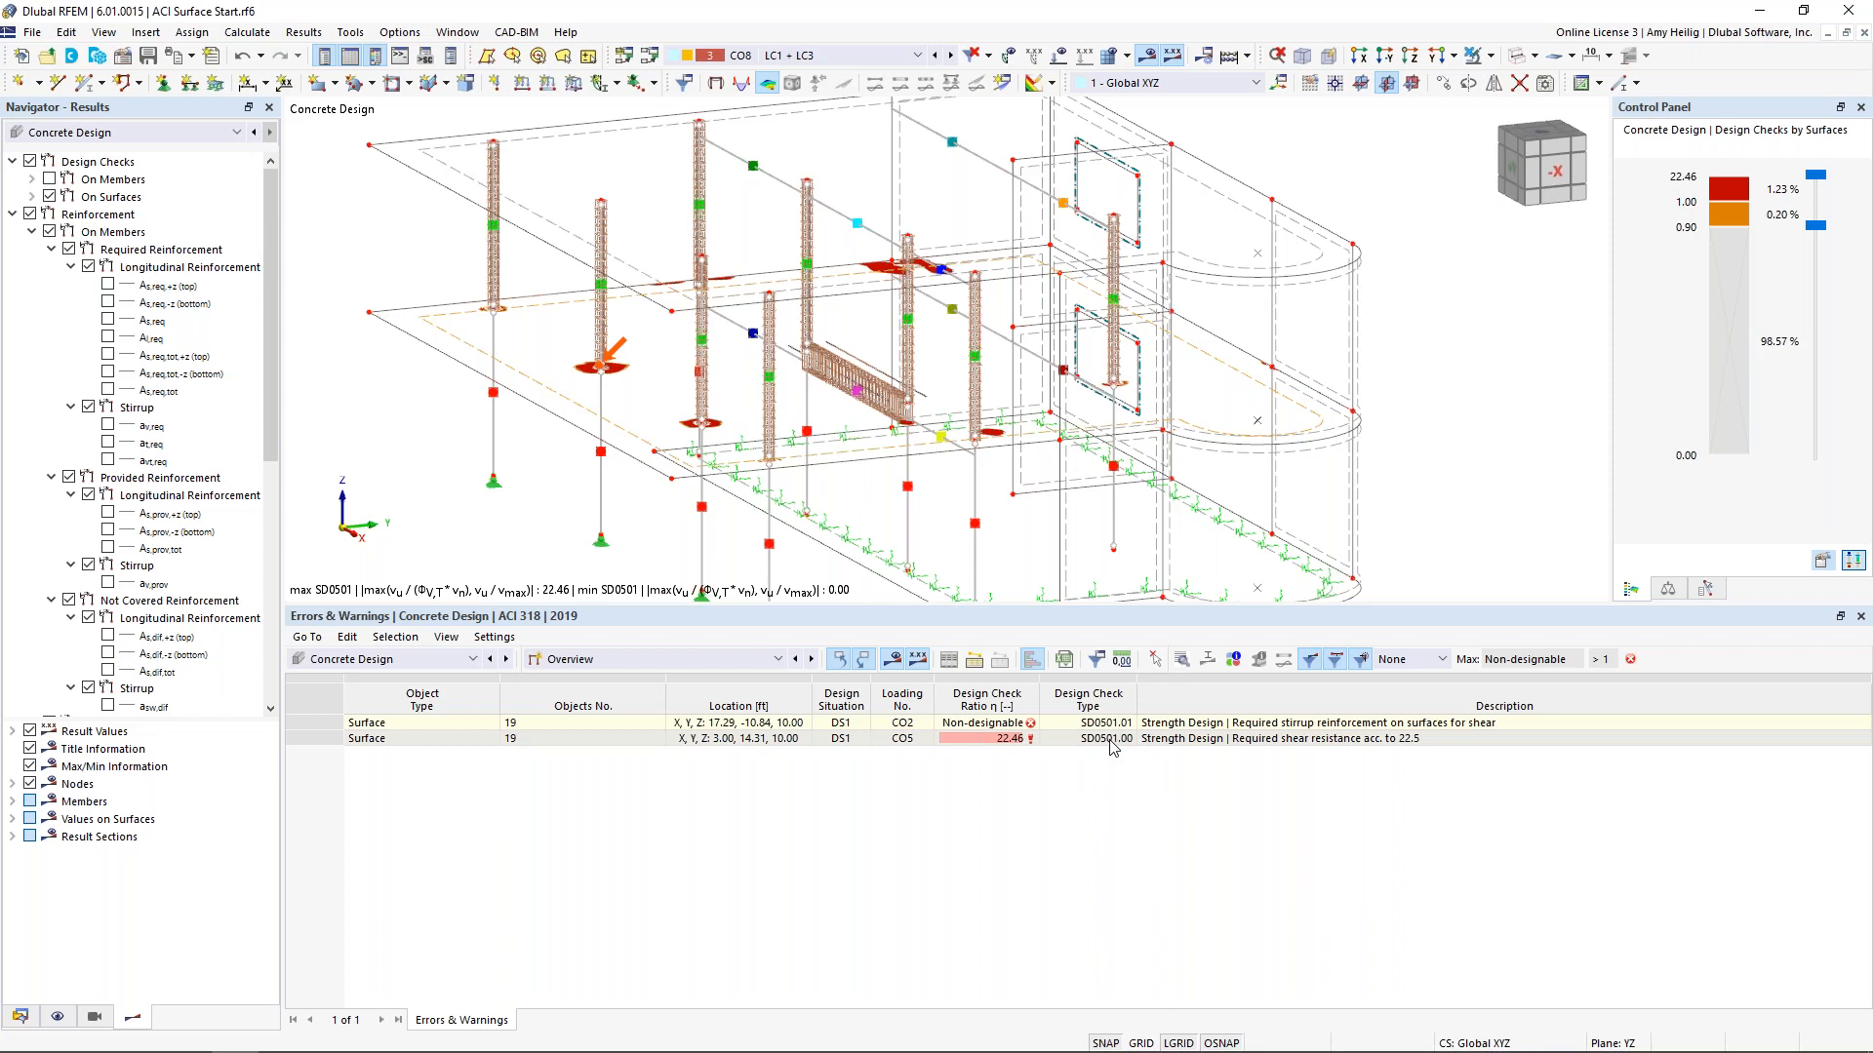
pyautogui.click(741, 660)
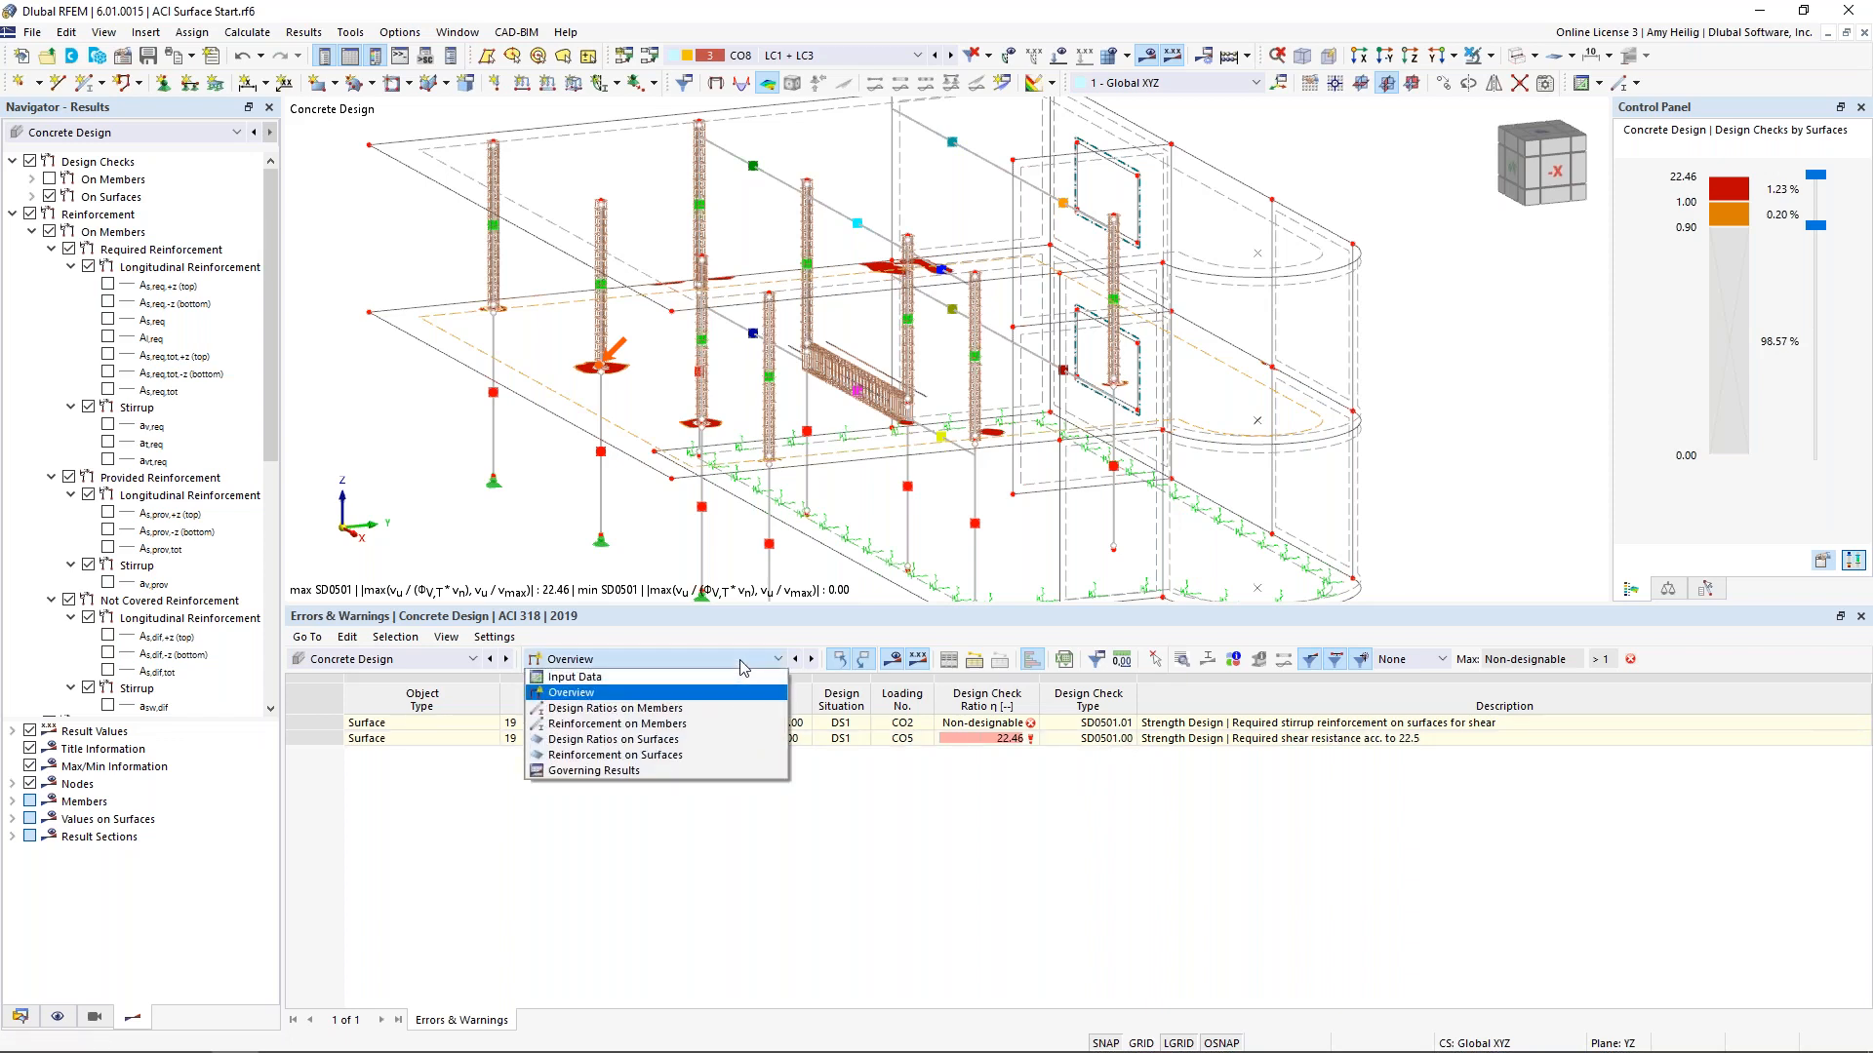
pyautogui.click(708, 743)
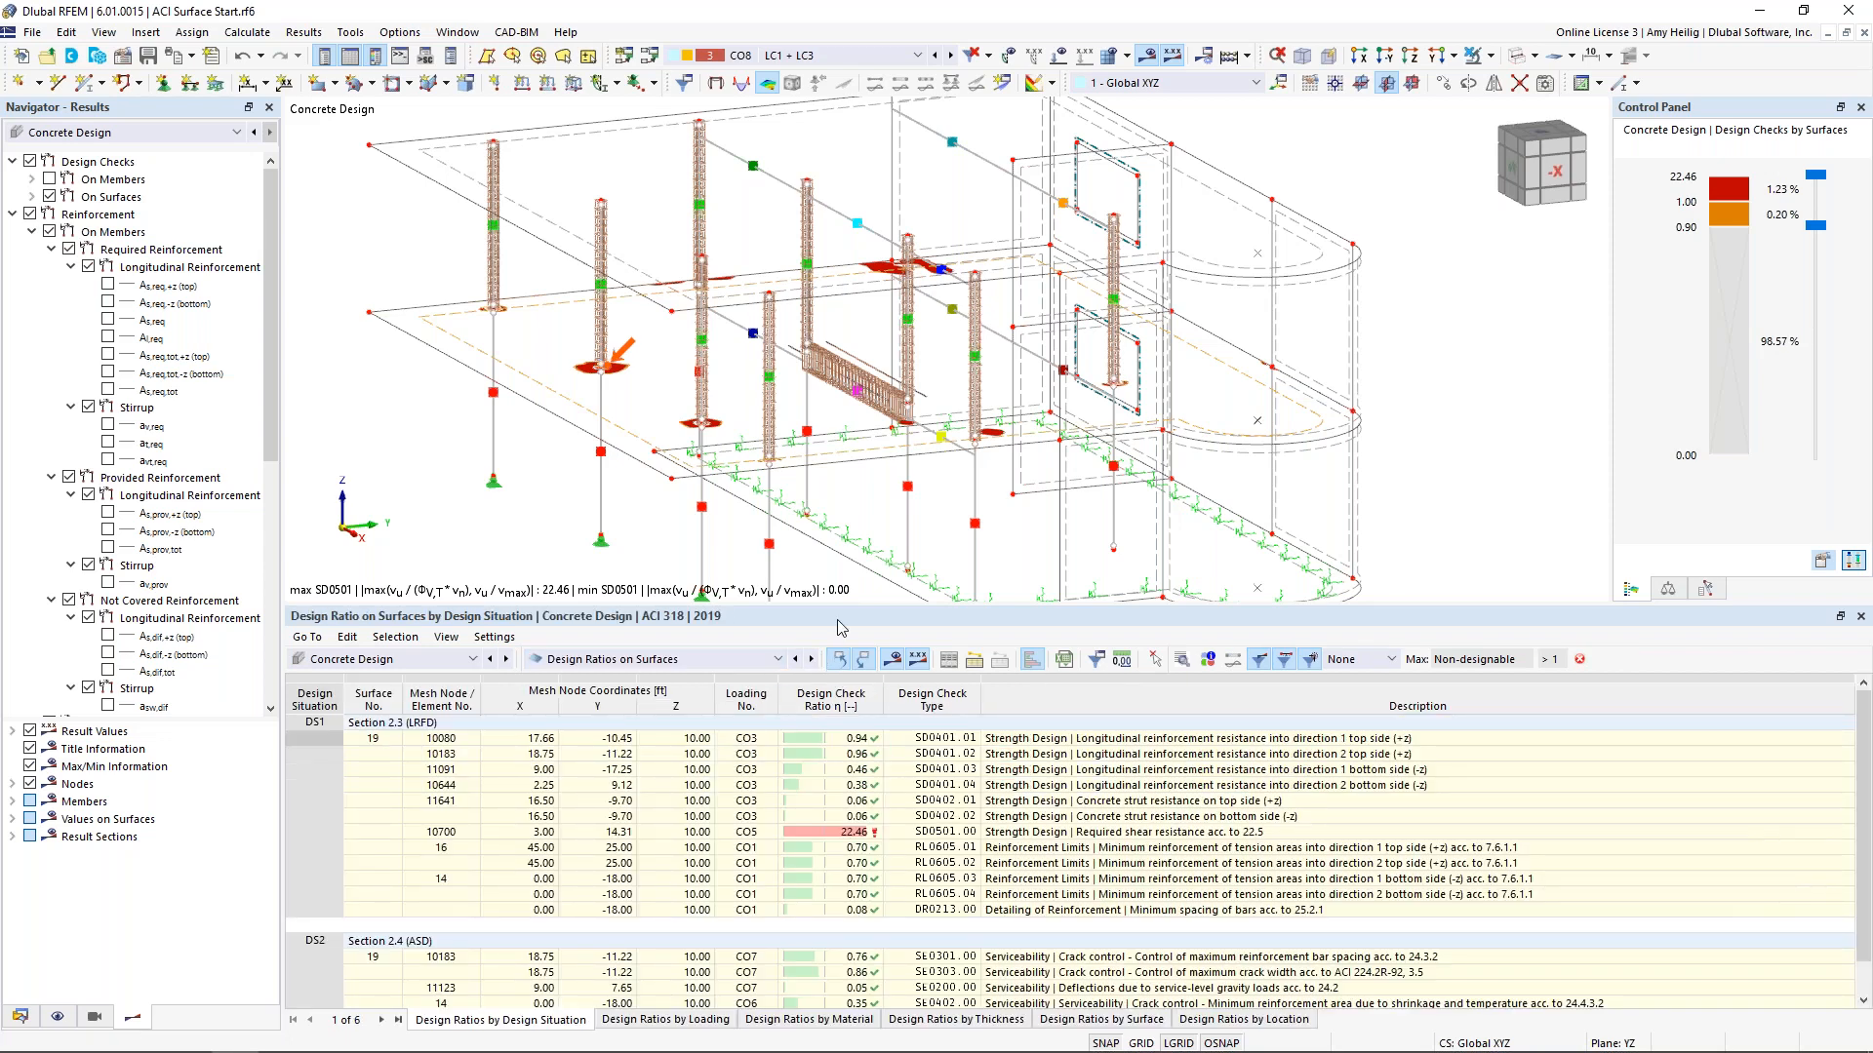
pyautogui.moveTo(848, 609); pyautogui.dragTo(849, 519)
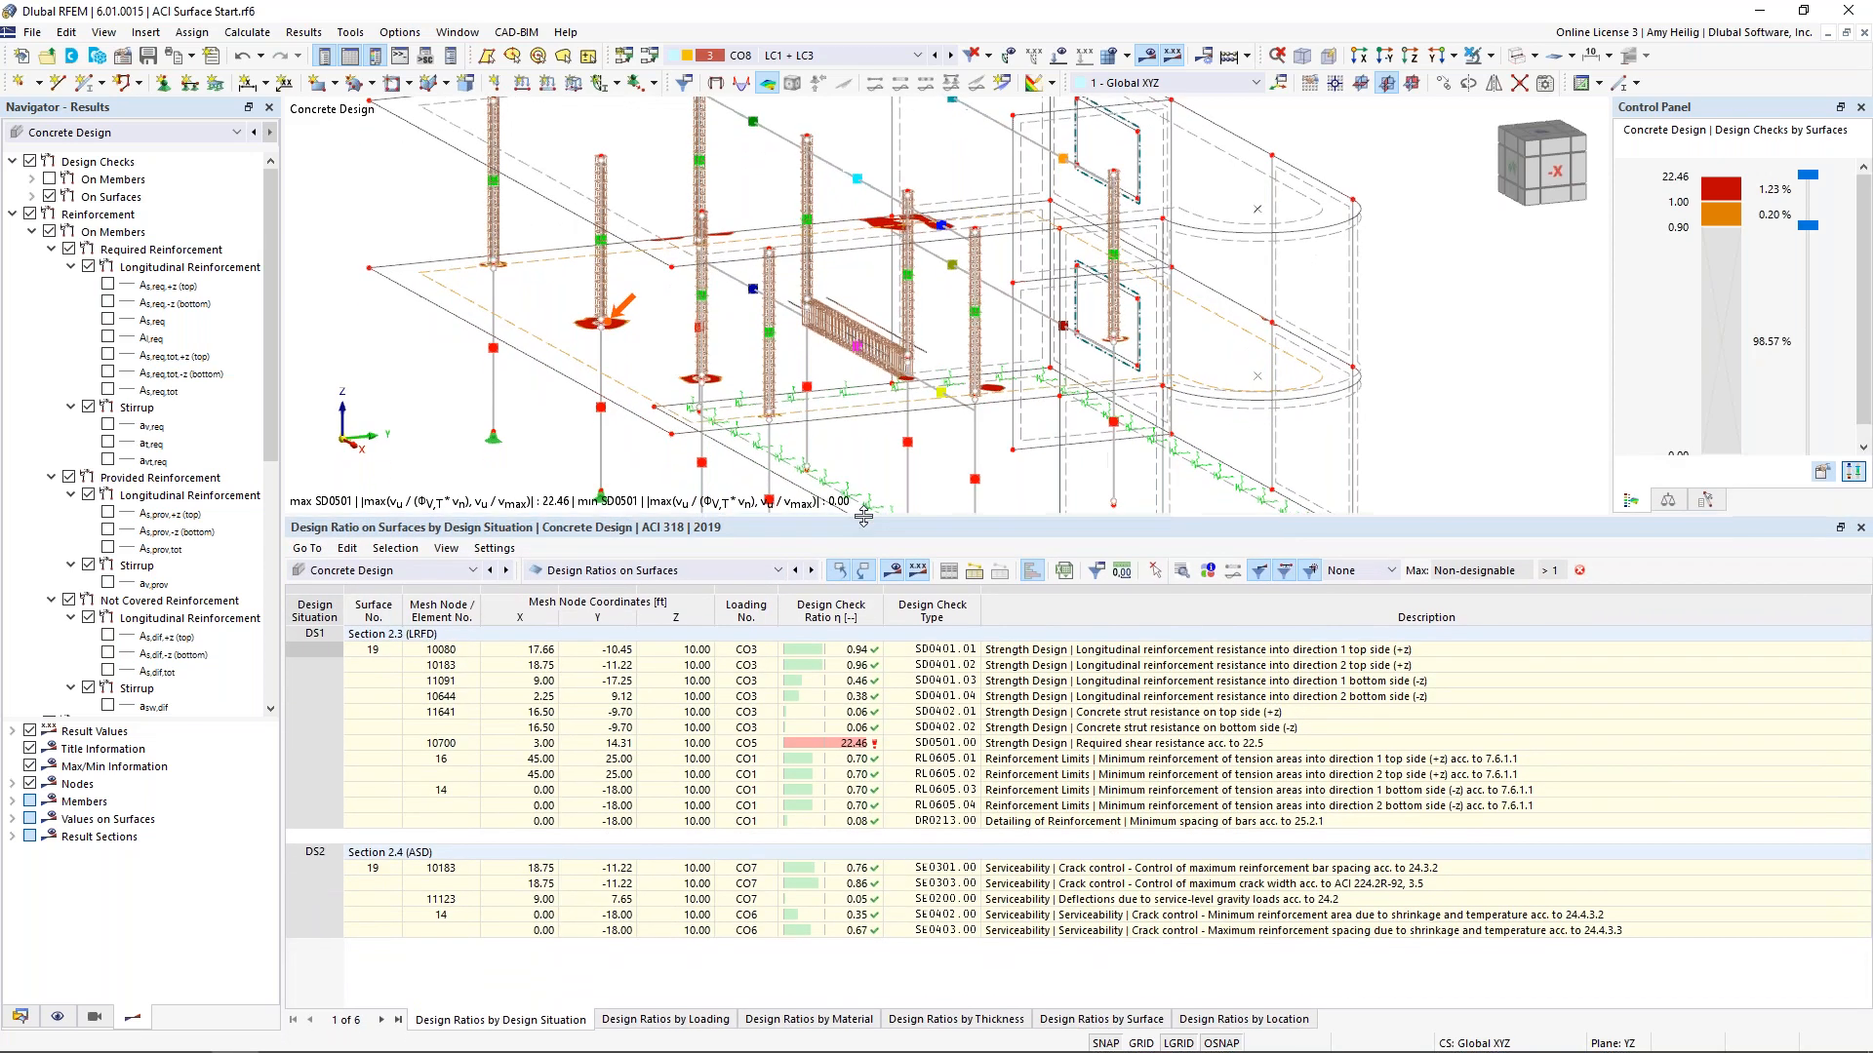
# Locate the SD0501.00 shear check, examine the not covered stirrup reinforcement on the slab, and turn off the surface reinforcement results
pyautogui.click(1067, 744)
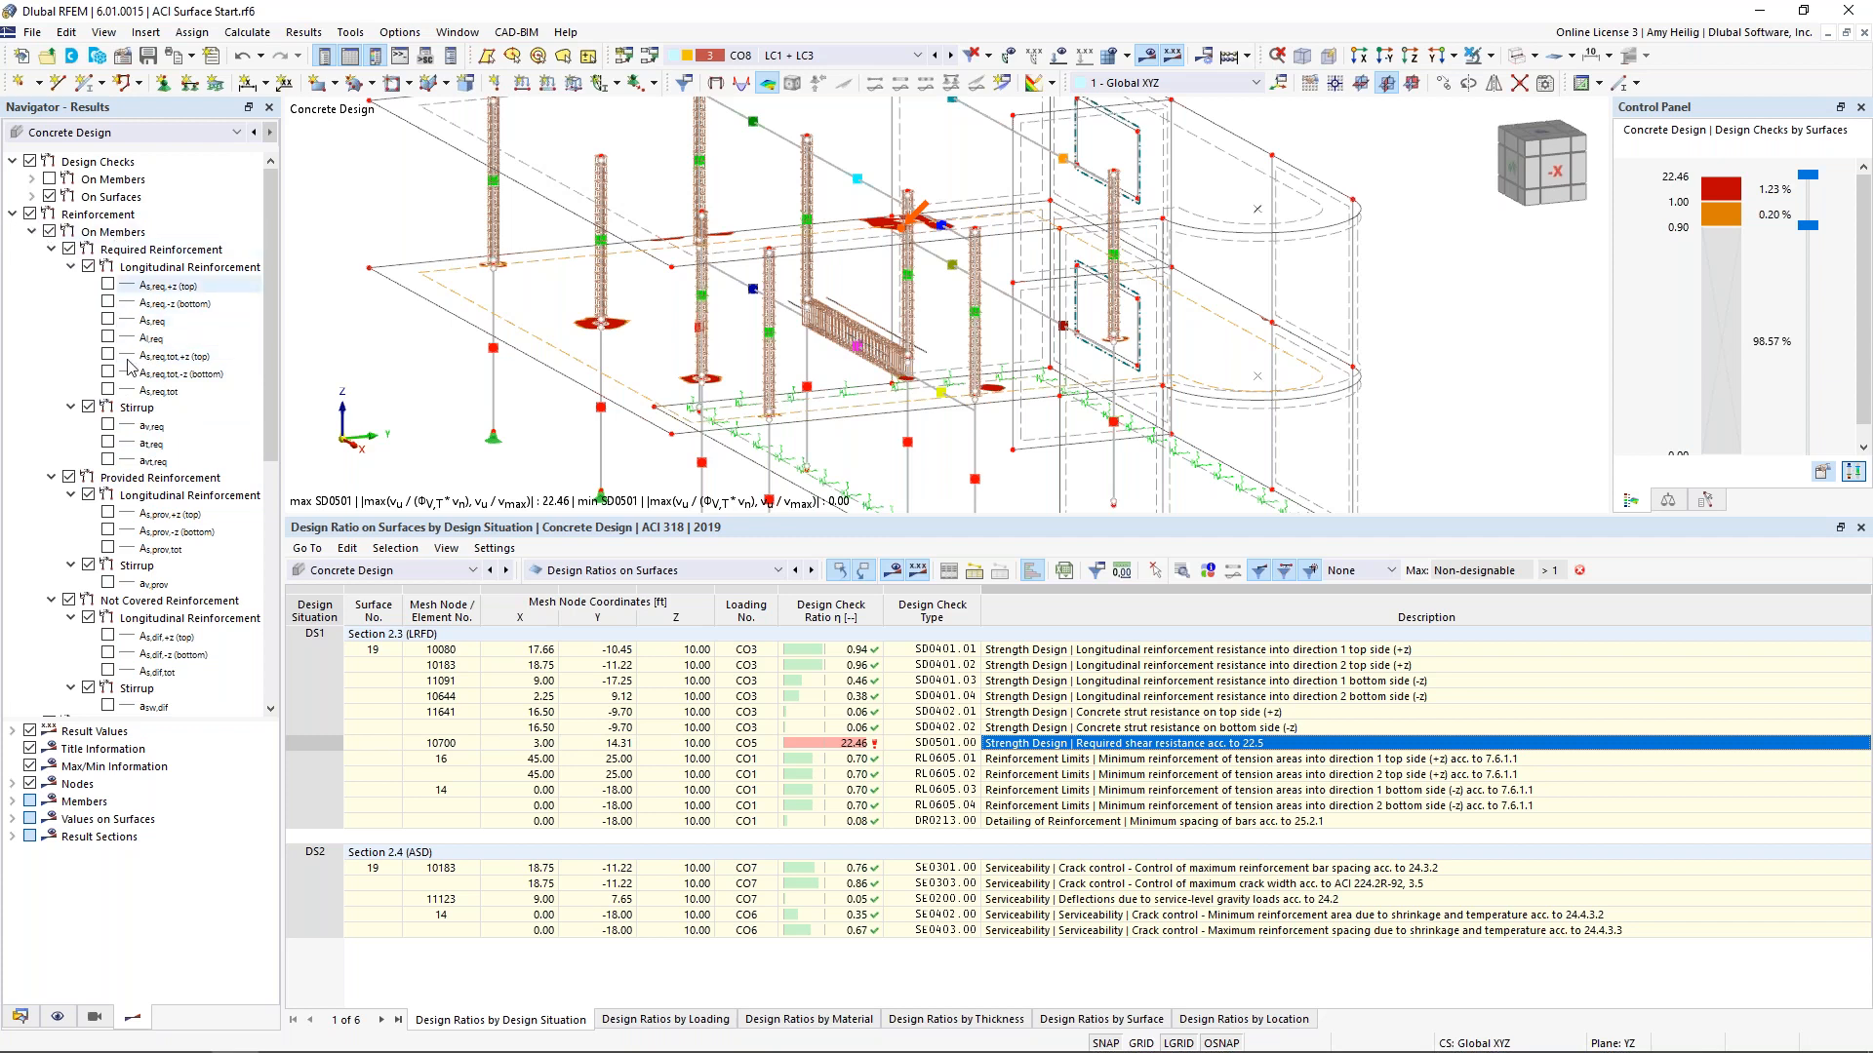
pyautogui.scroll(-9, 135, 488)
pyautogui.click(108, 687)
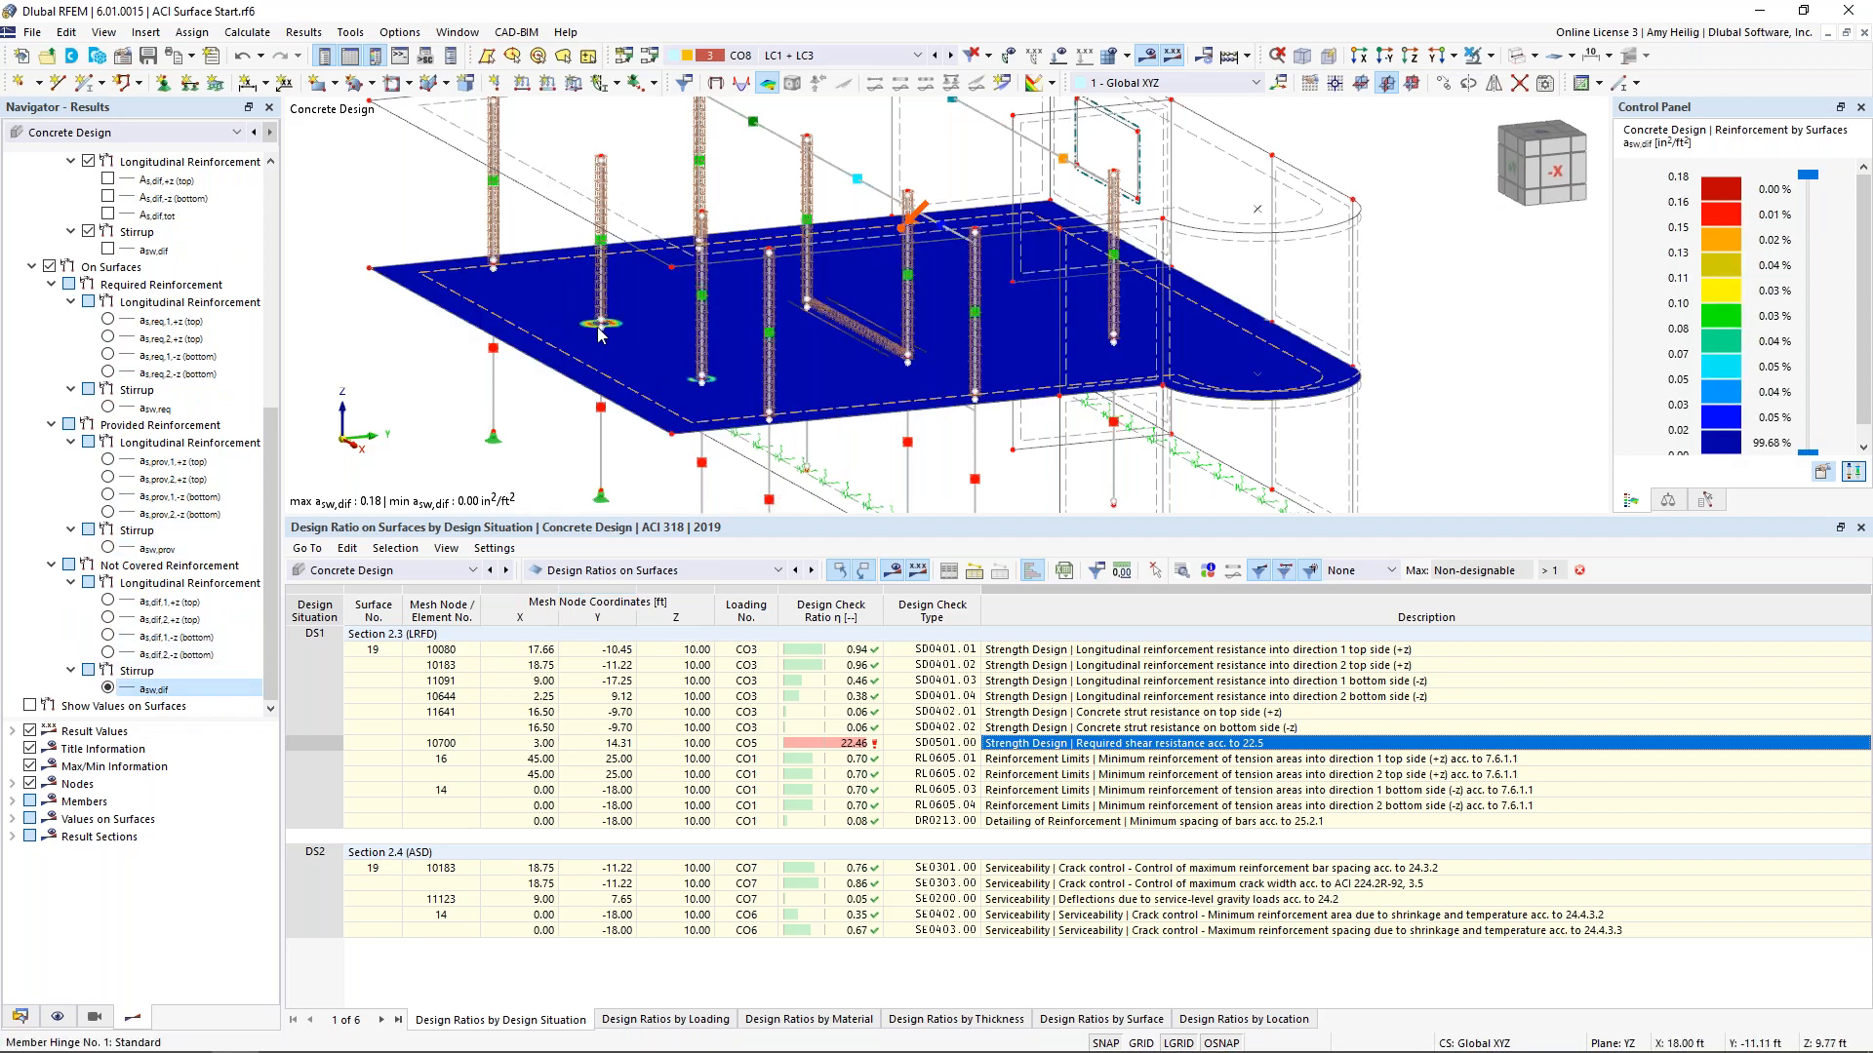
pyautogui.scroll(3, 597, 326)
pyautogui.scroll(-3, 605, 314)
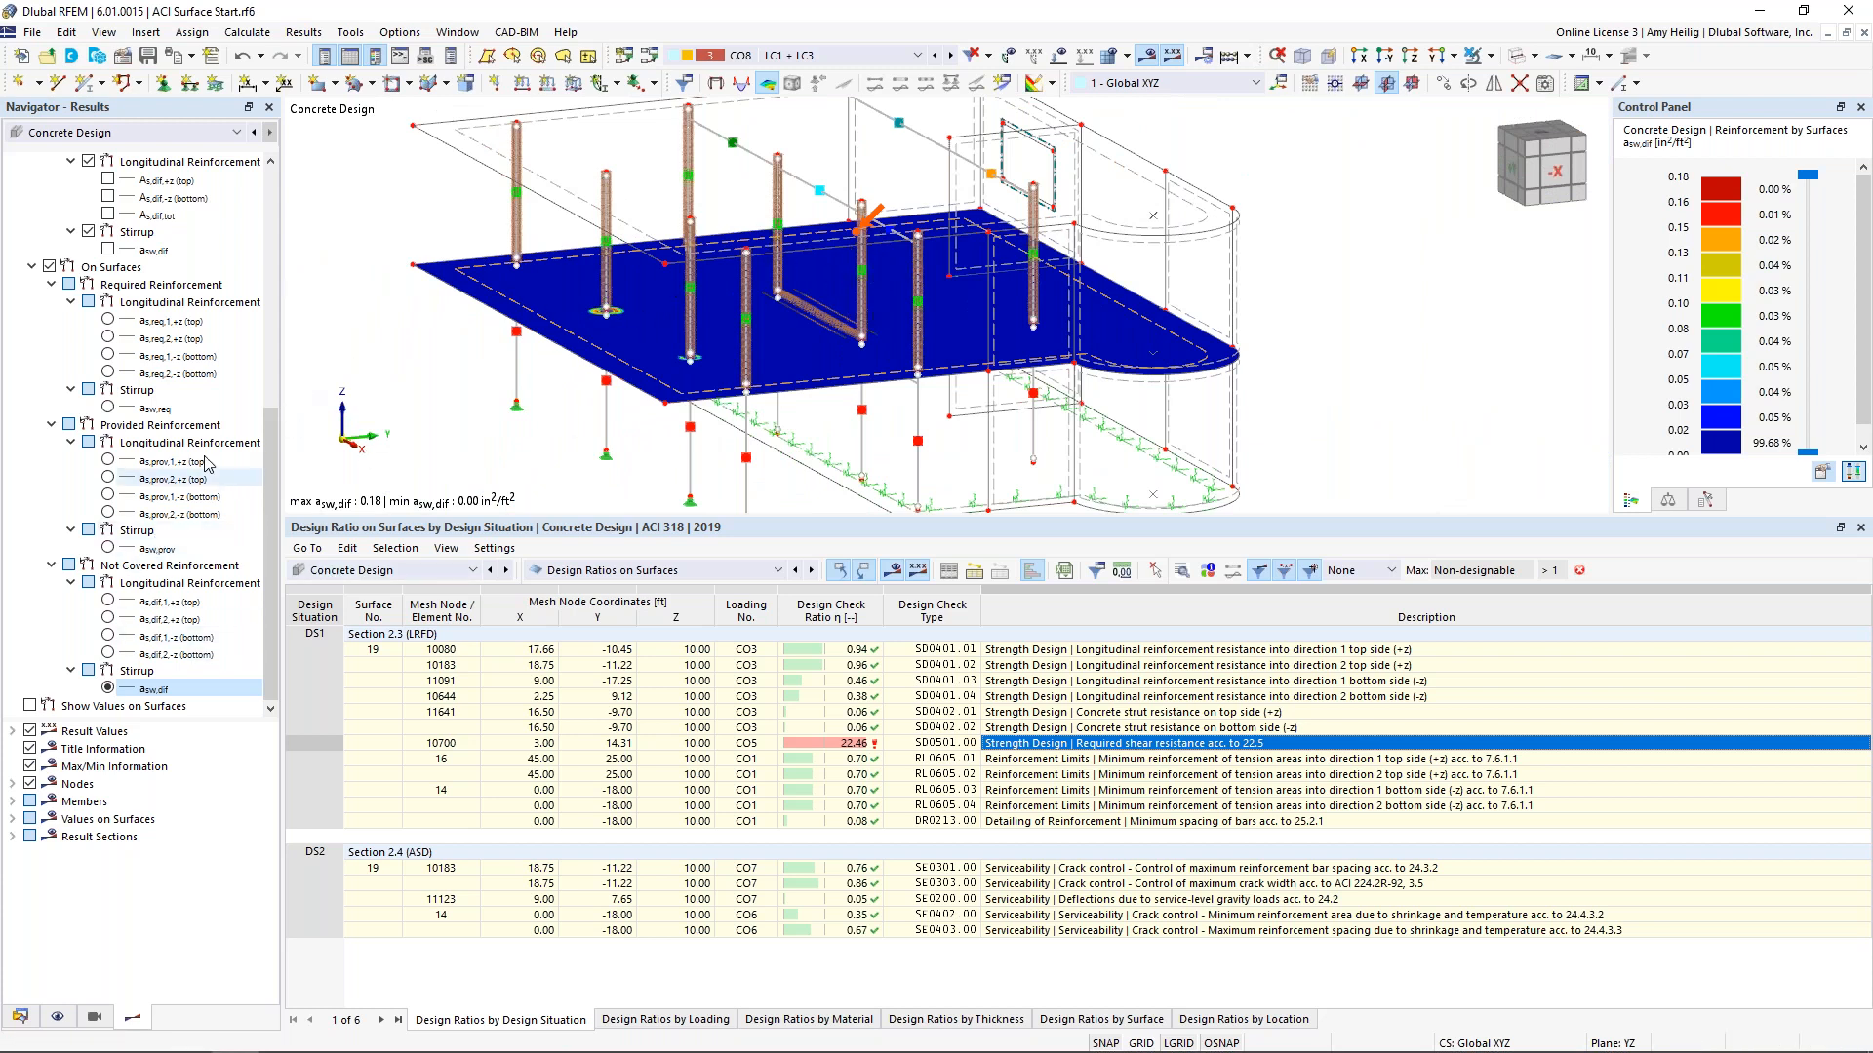
pyautogui.click(49, 267)
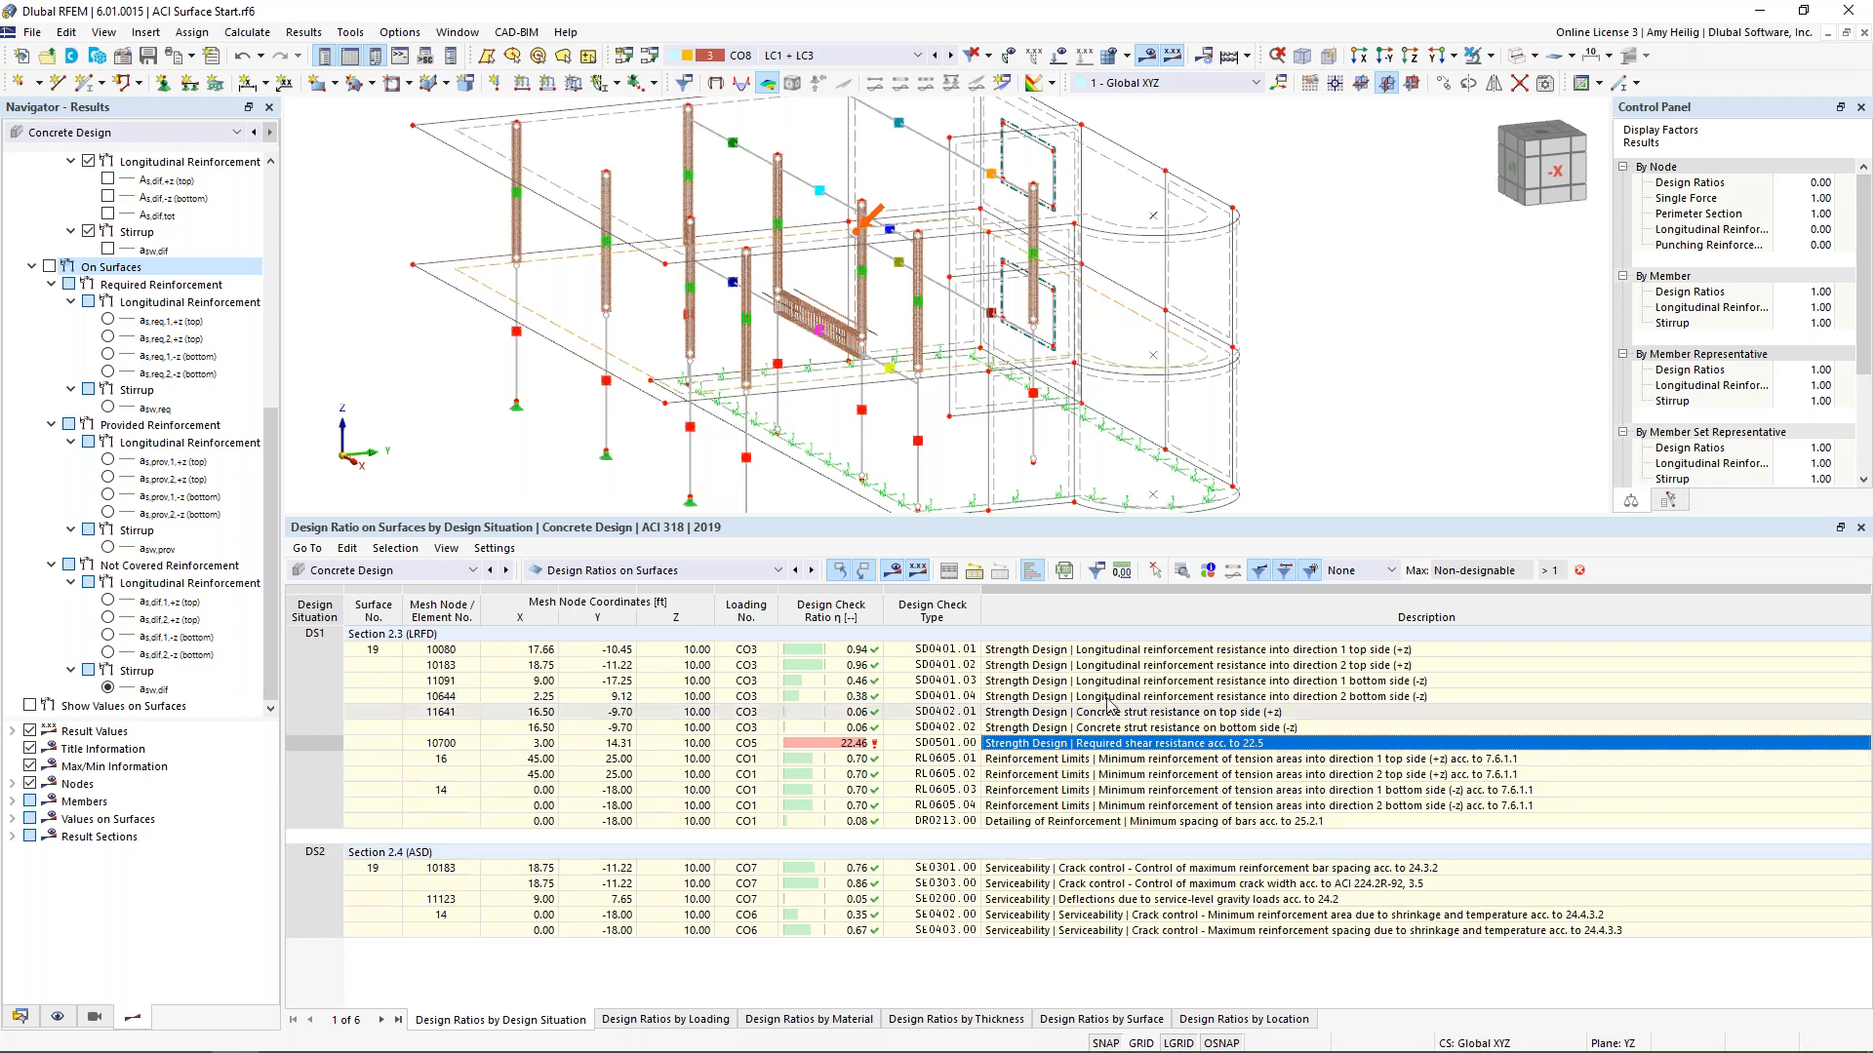
# Review the design check details of SD0401.01 for surface 19, including its formulas, and view the RL0605.02 minimum reinforcement check
pyautogui.click(1128, 652)
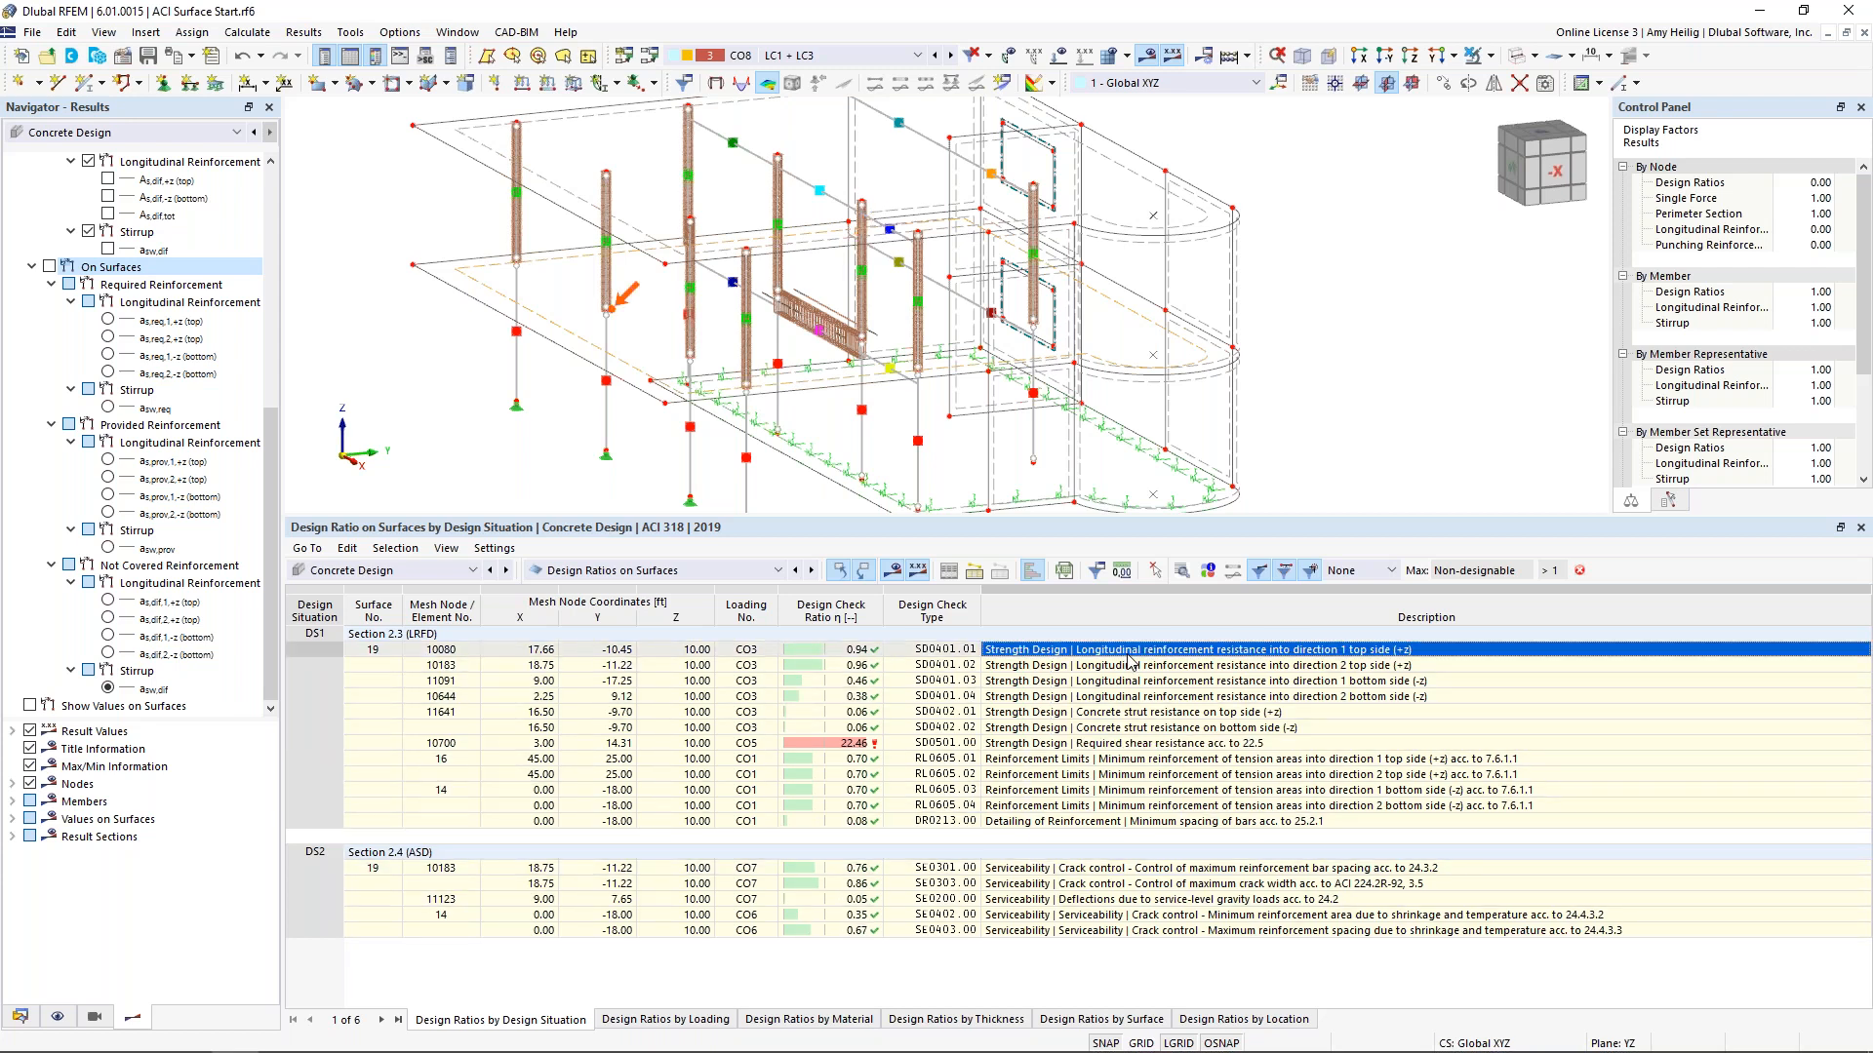
pyautogui.click(1183, 577)
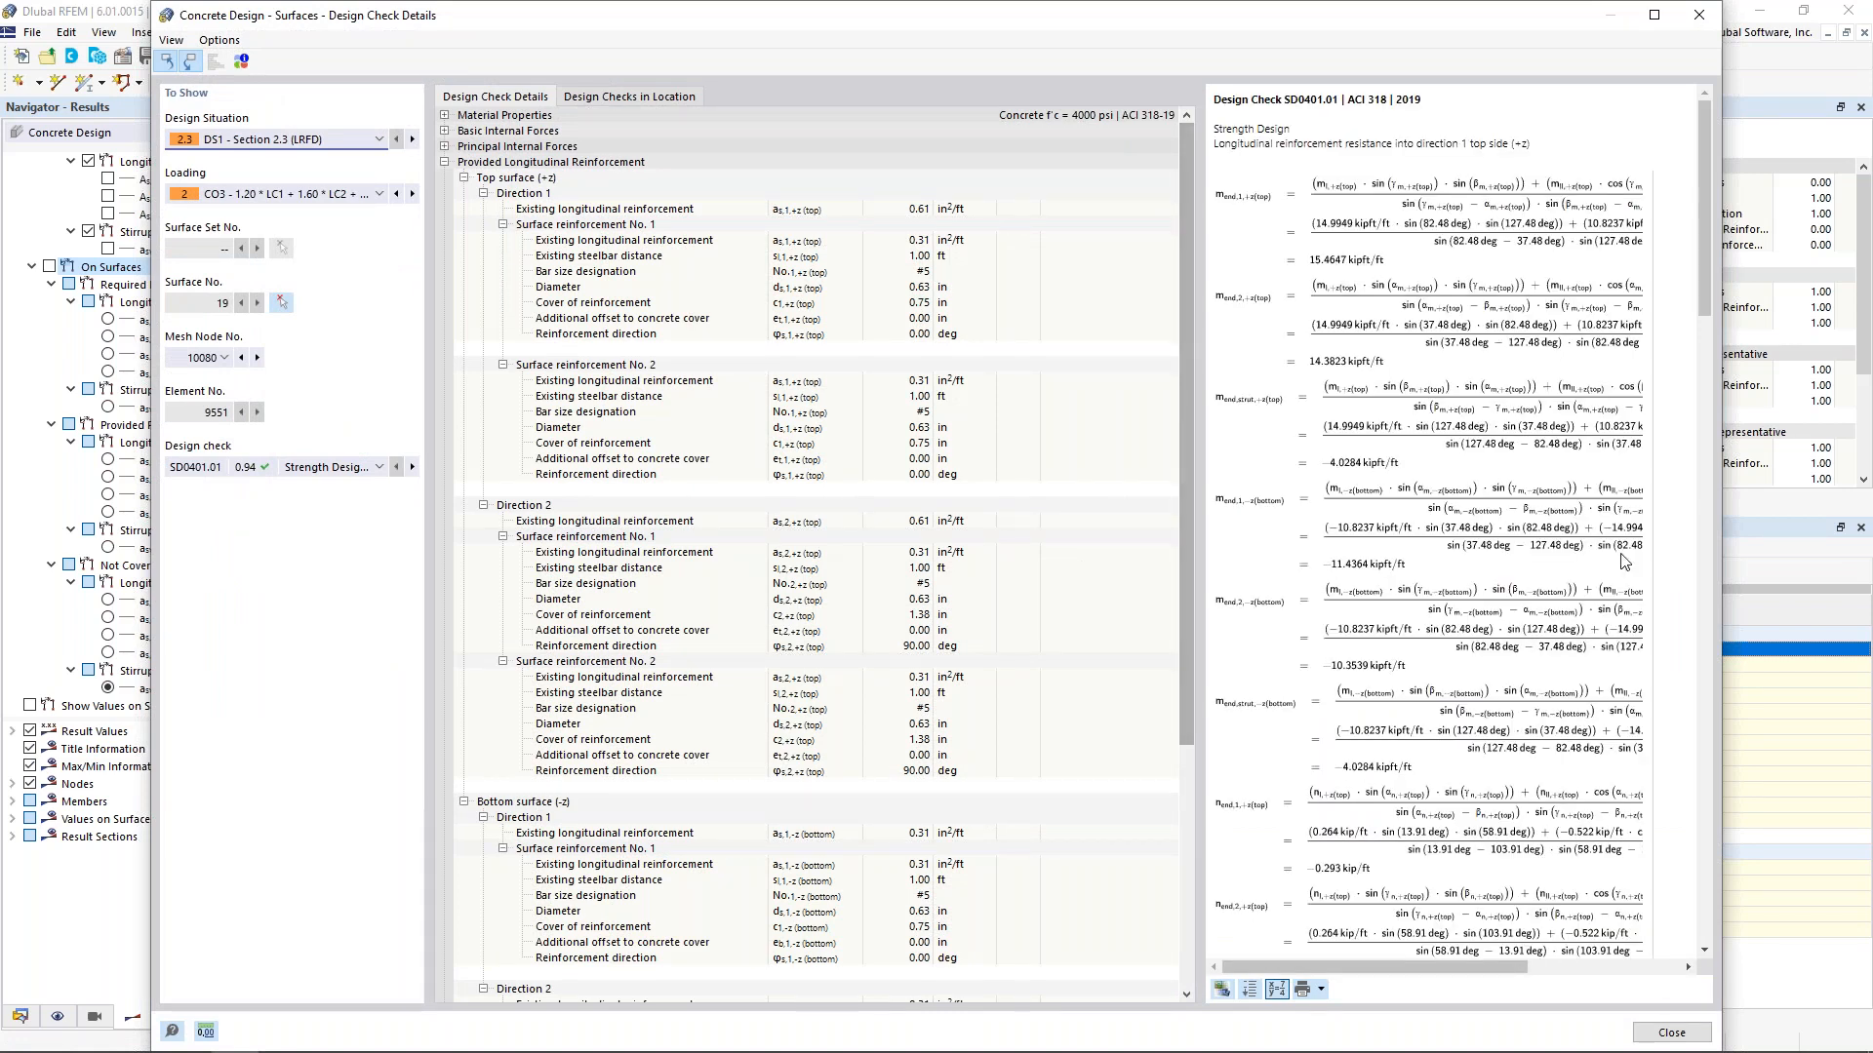
pyautogui.moveTo(1206, 564); pyautogui.dragTo(1088, 562)
pyautogui.scroll(-10, 1393, 530)
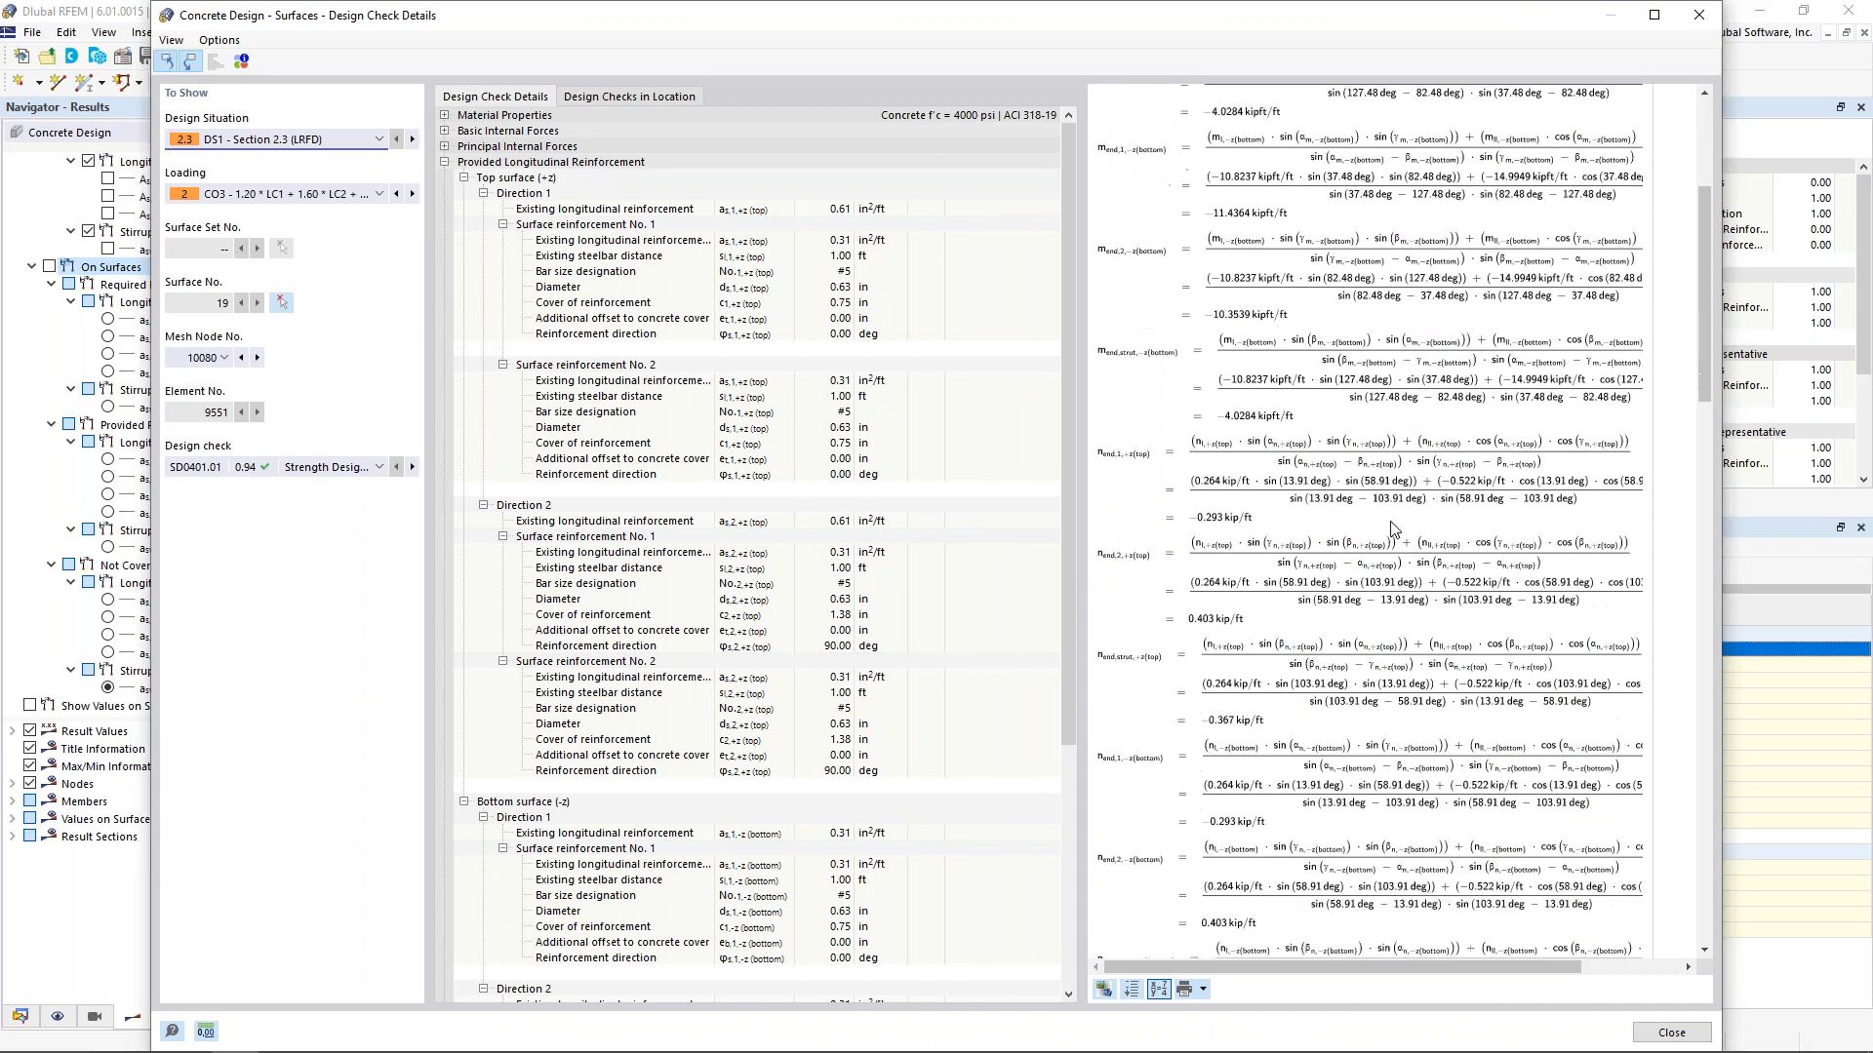
pyautogui.scroll(-2, 1392, 530)
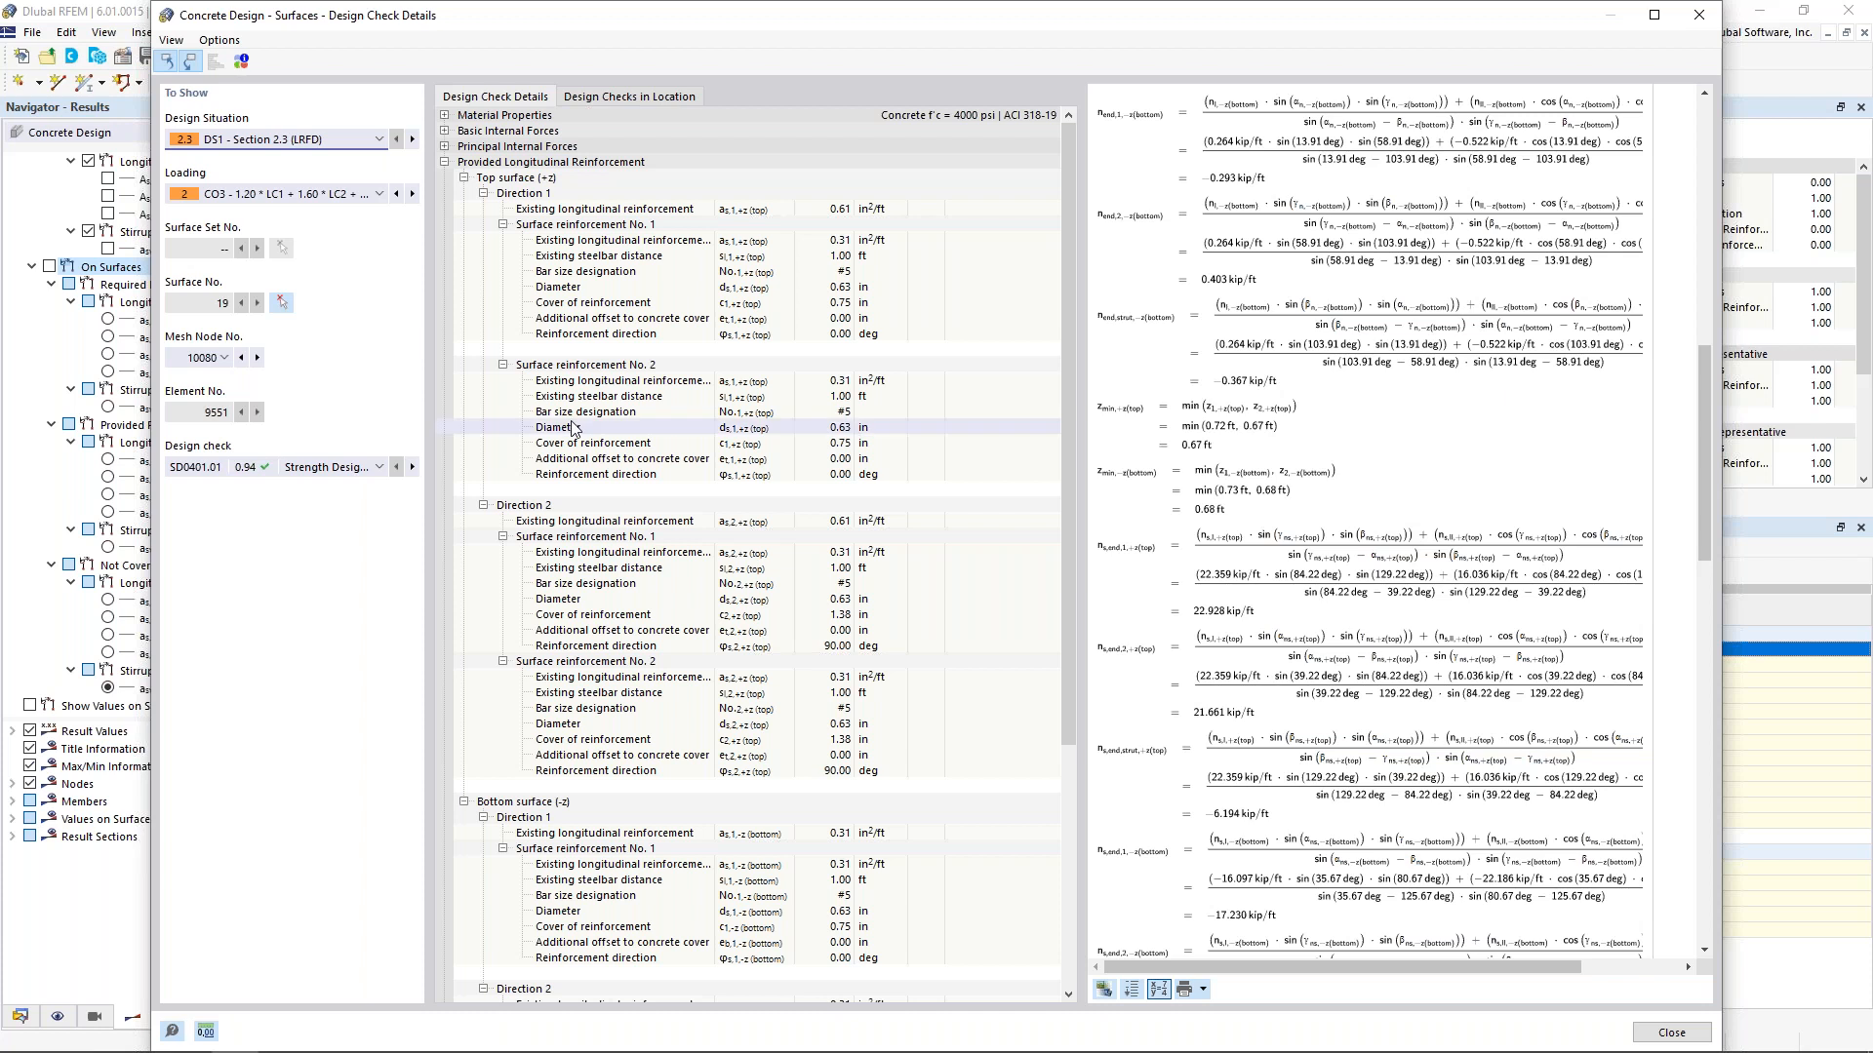
pyautogui.click(349, 467)
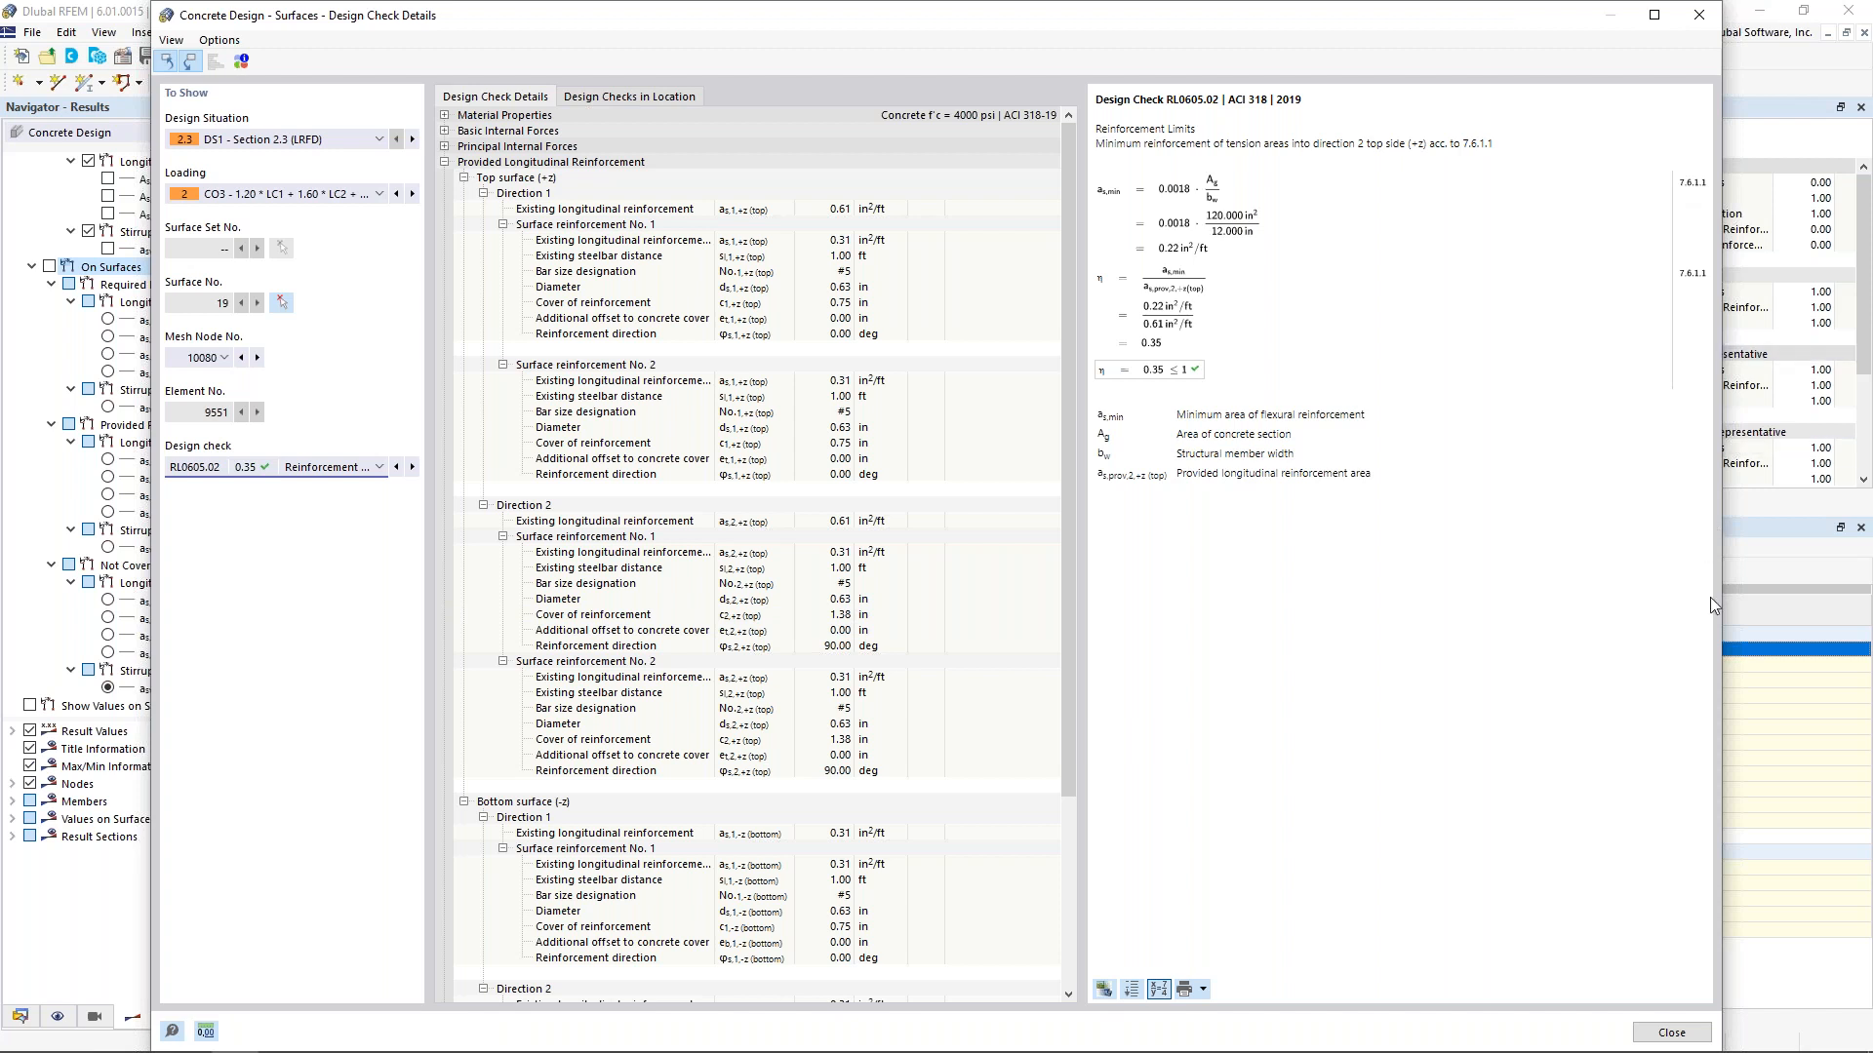
pyautogui.click(1666, 1033)
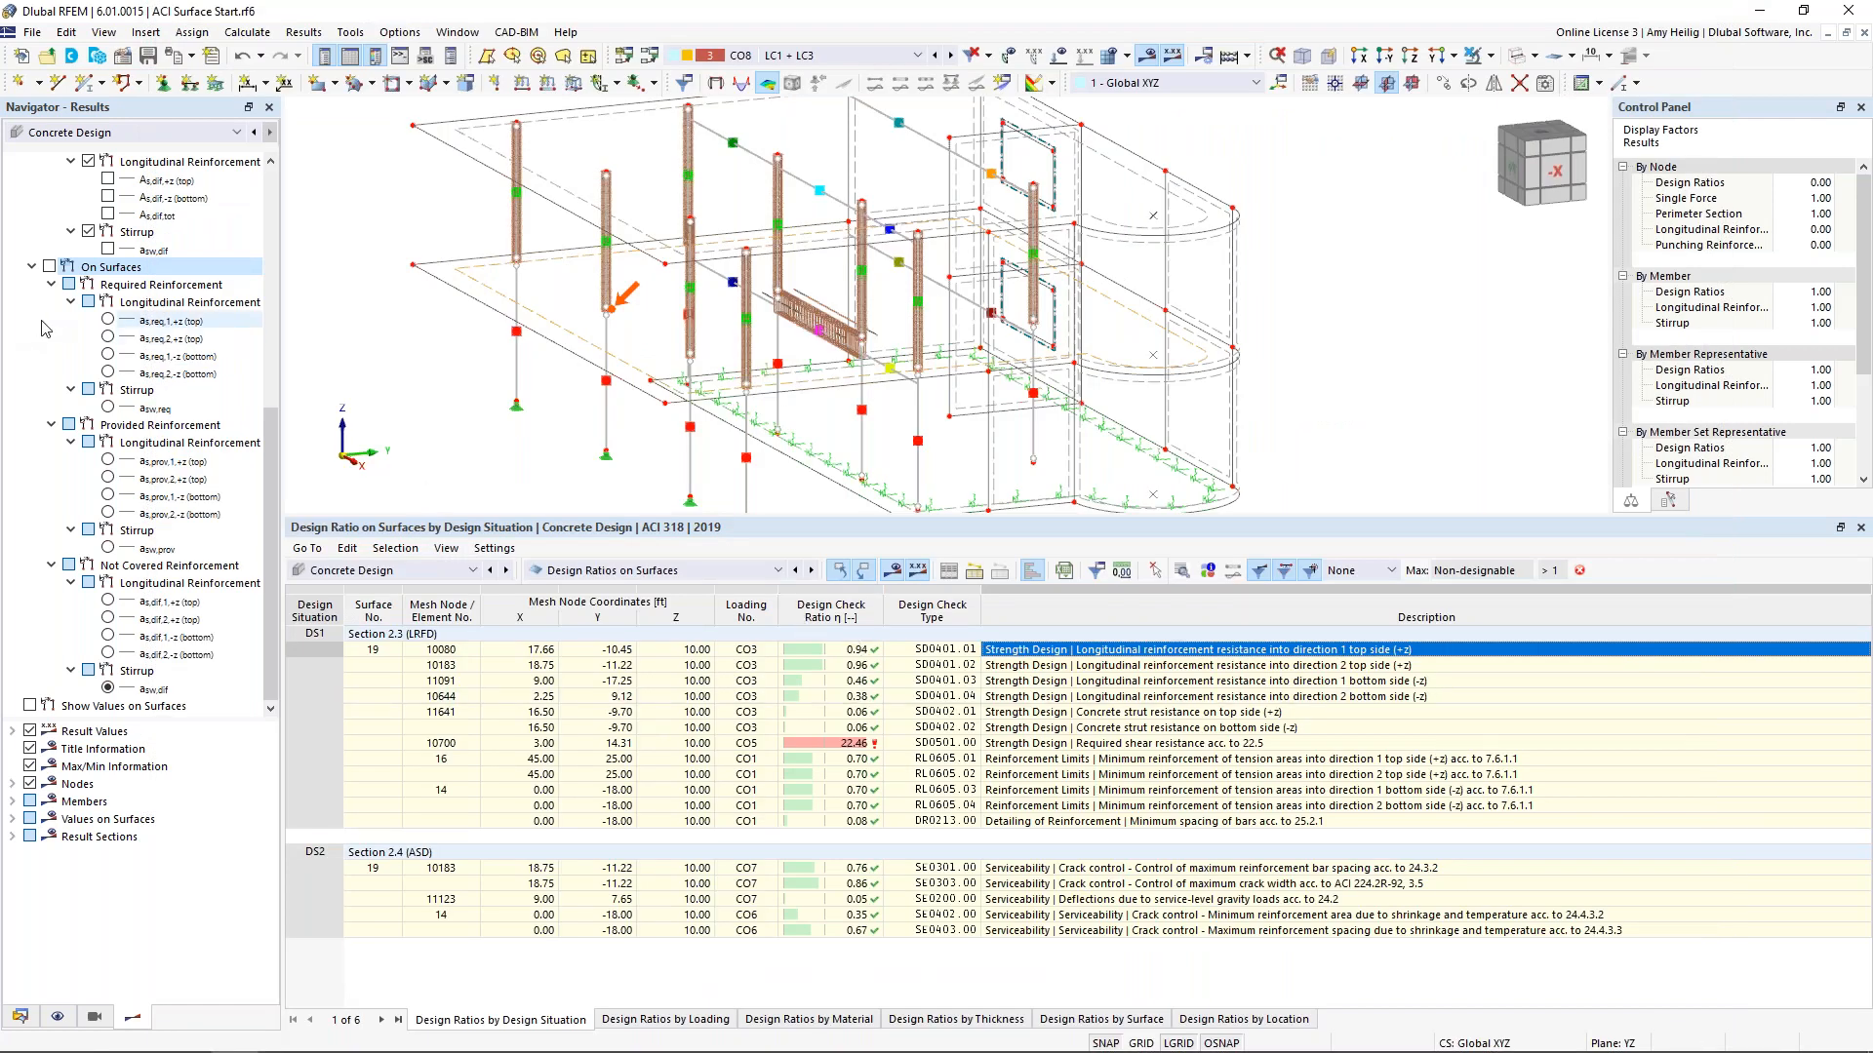
# Enlarge the model view and isolate slab surface 19 using visibility by selected and related objects
pyautogui.scroll(9, 44, 329)
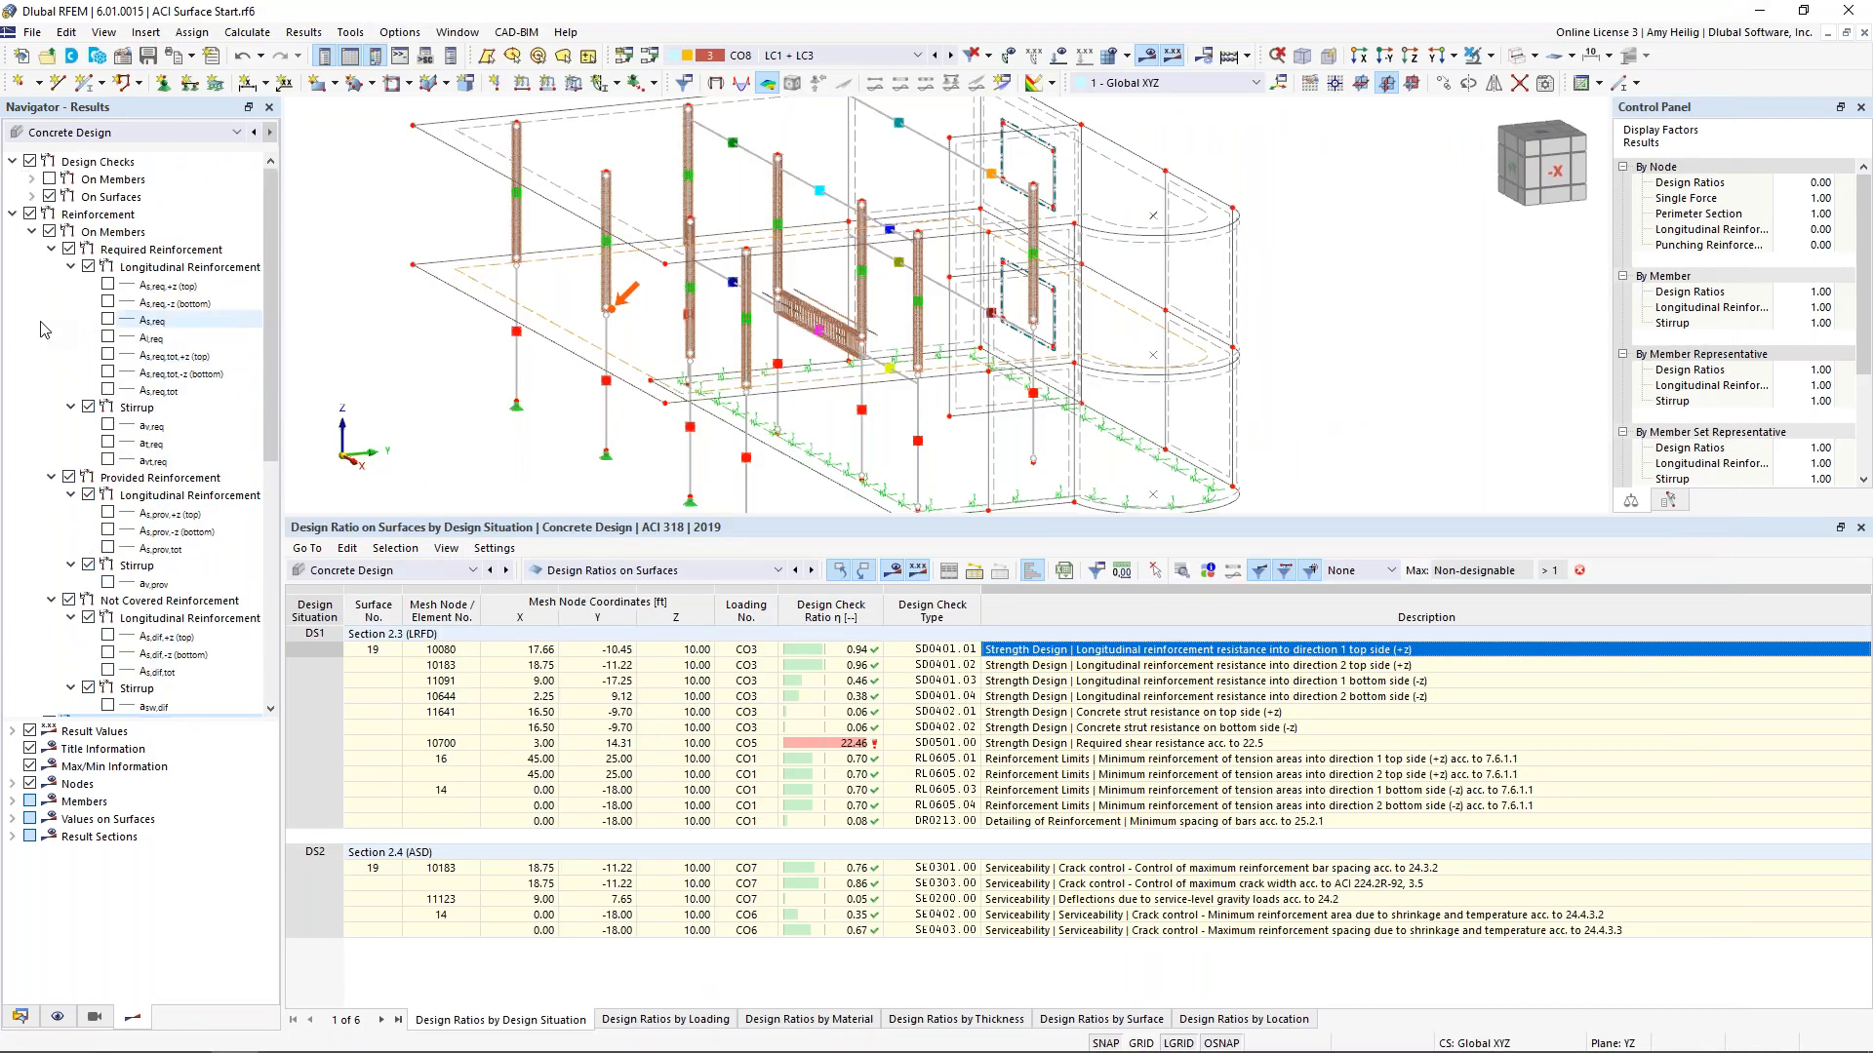
pyautogui.moveTo(484, 385); pyautogui.dragTo(610, 399, button='middle')
pyautogui.moveTo(756, 514); pyautogui.dragTo(747, 673)
pyautogui.click(693, 433)
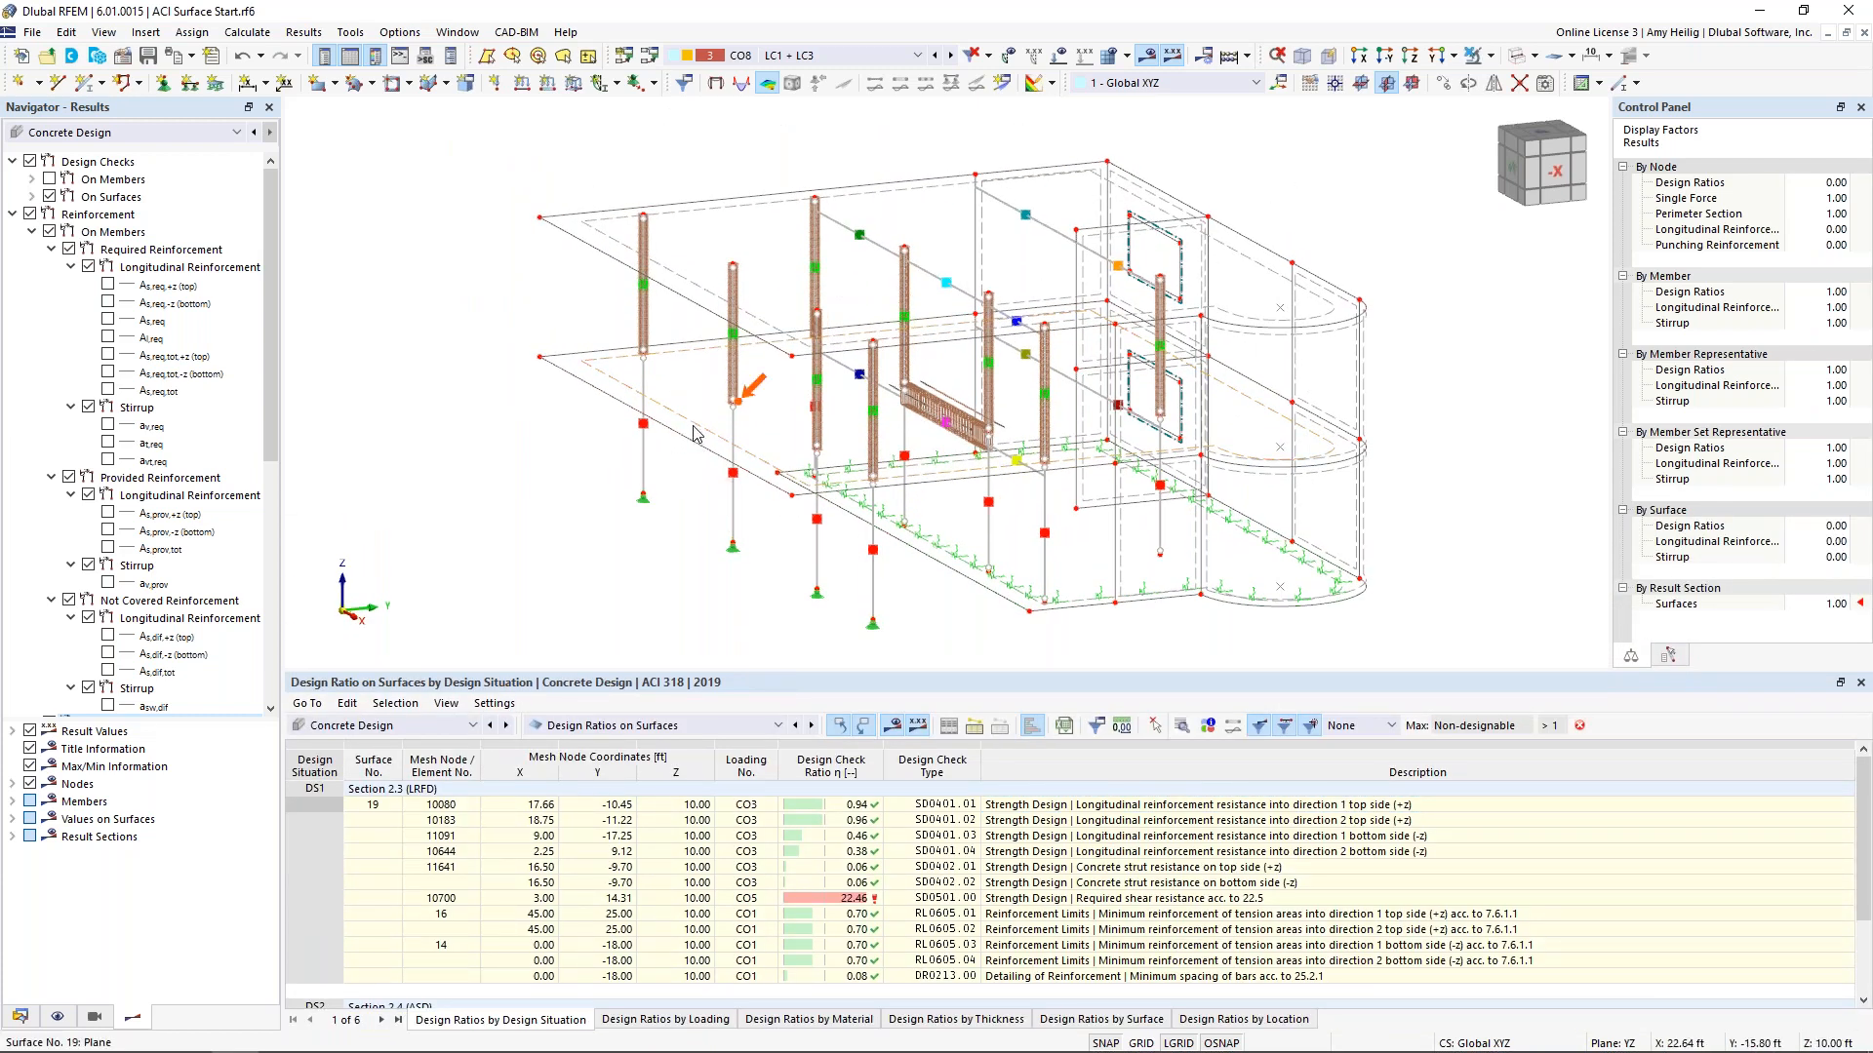
pyautogui.click(1489, 55)
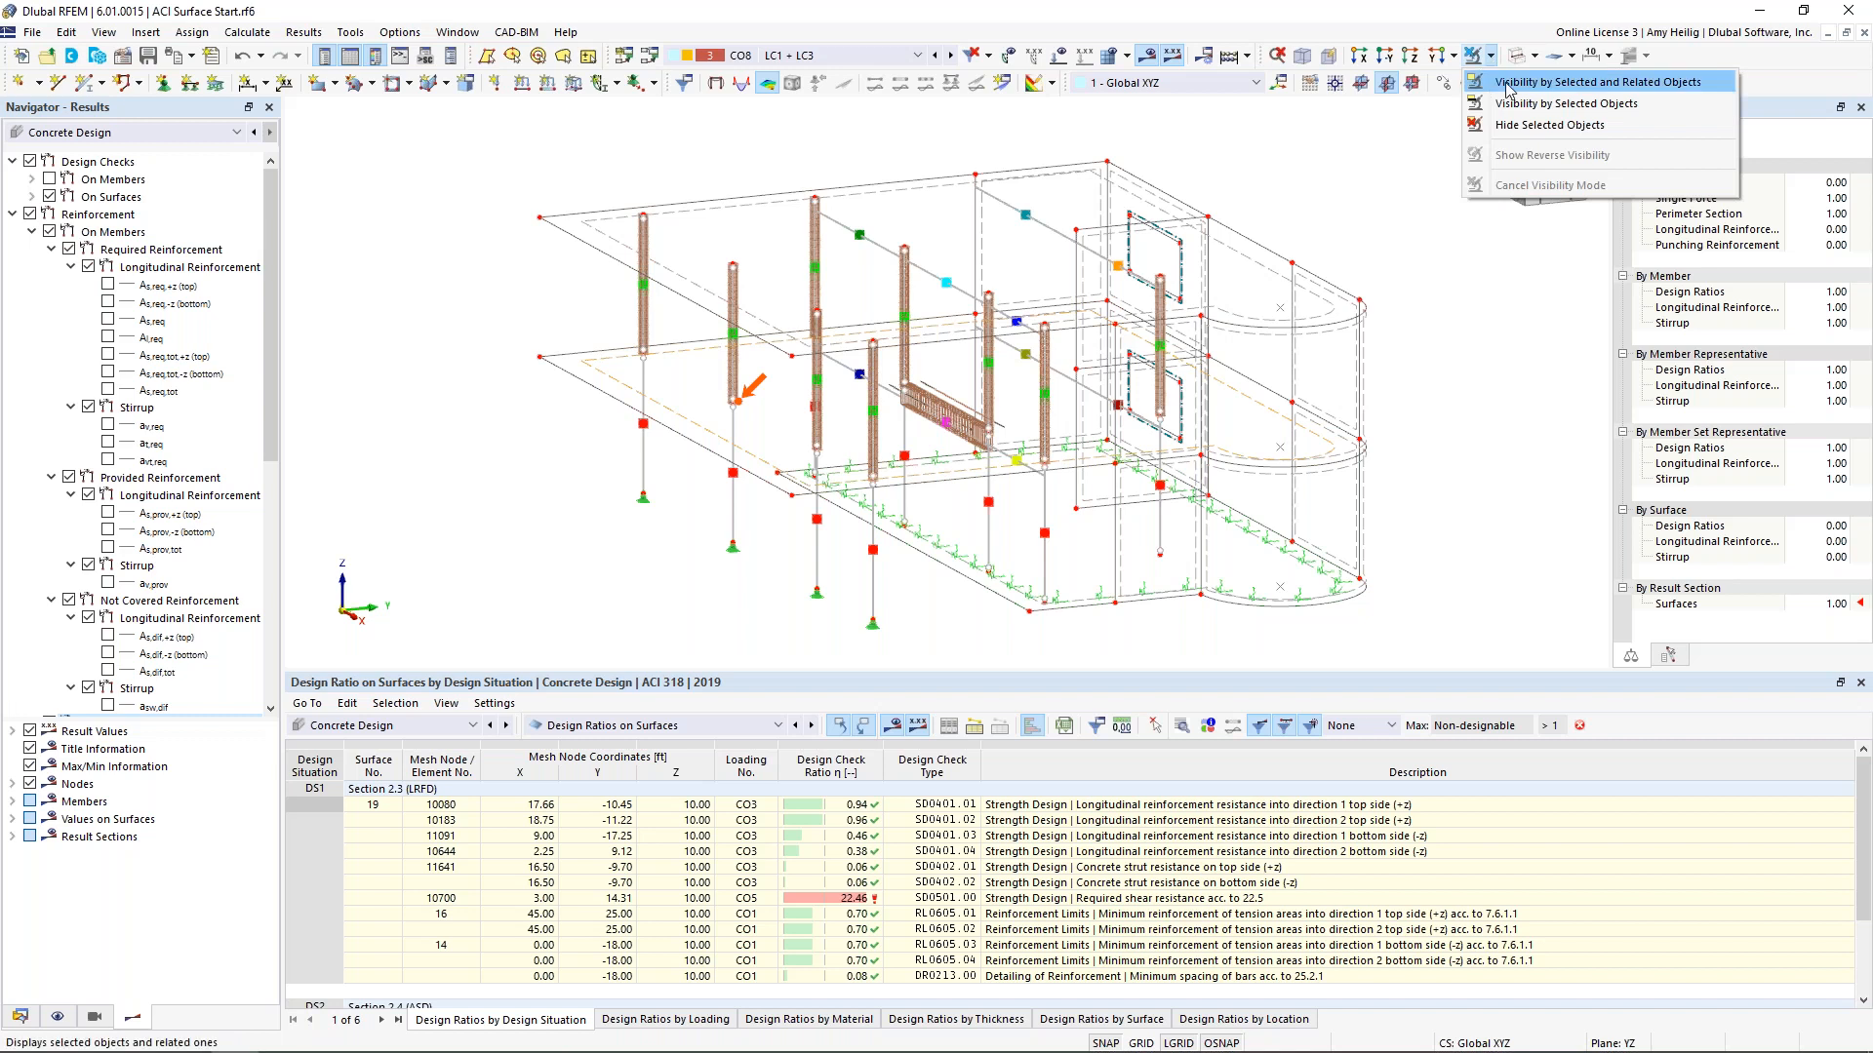
pyautogui.click(1560, 74)
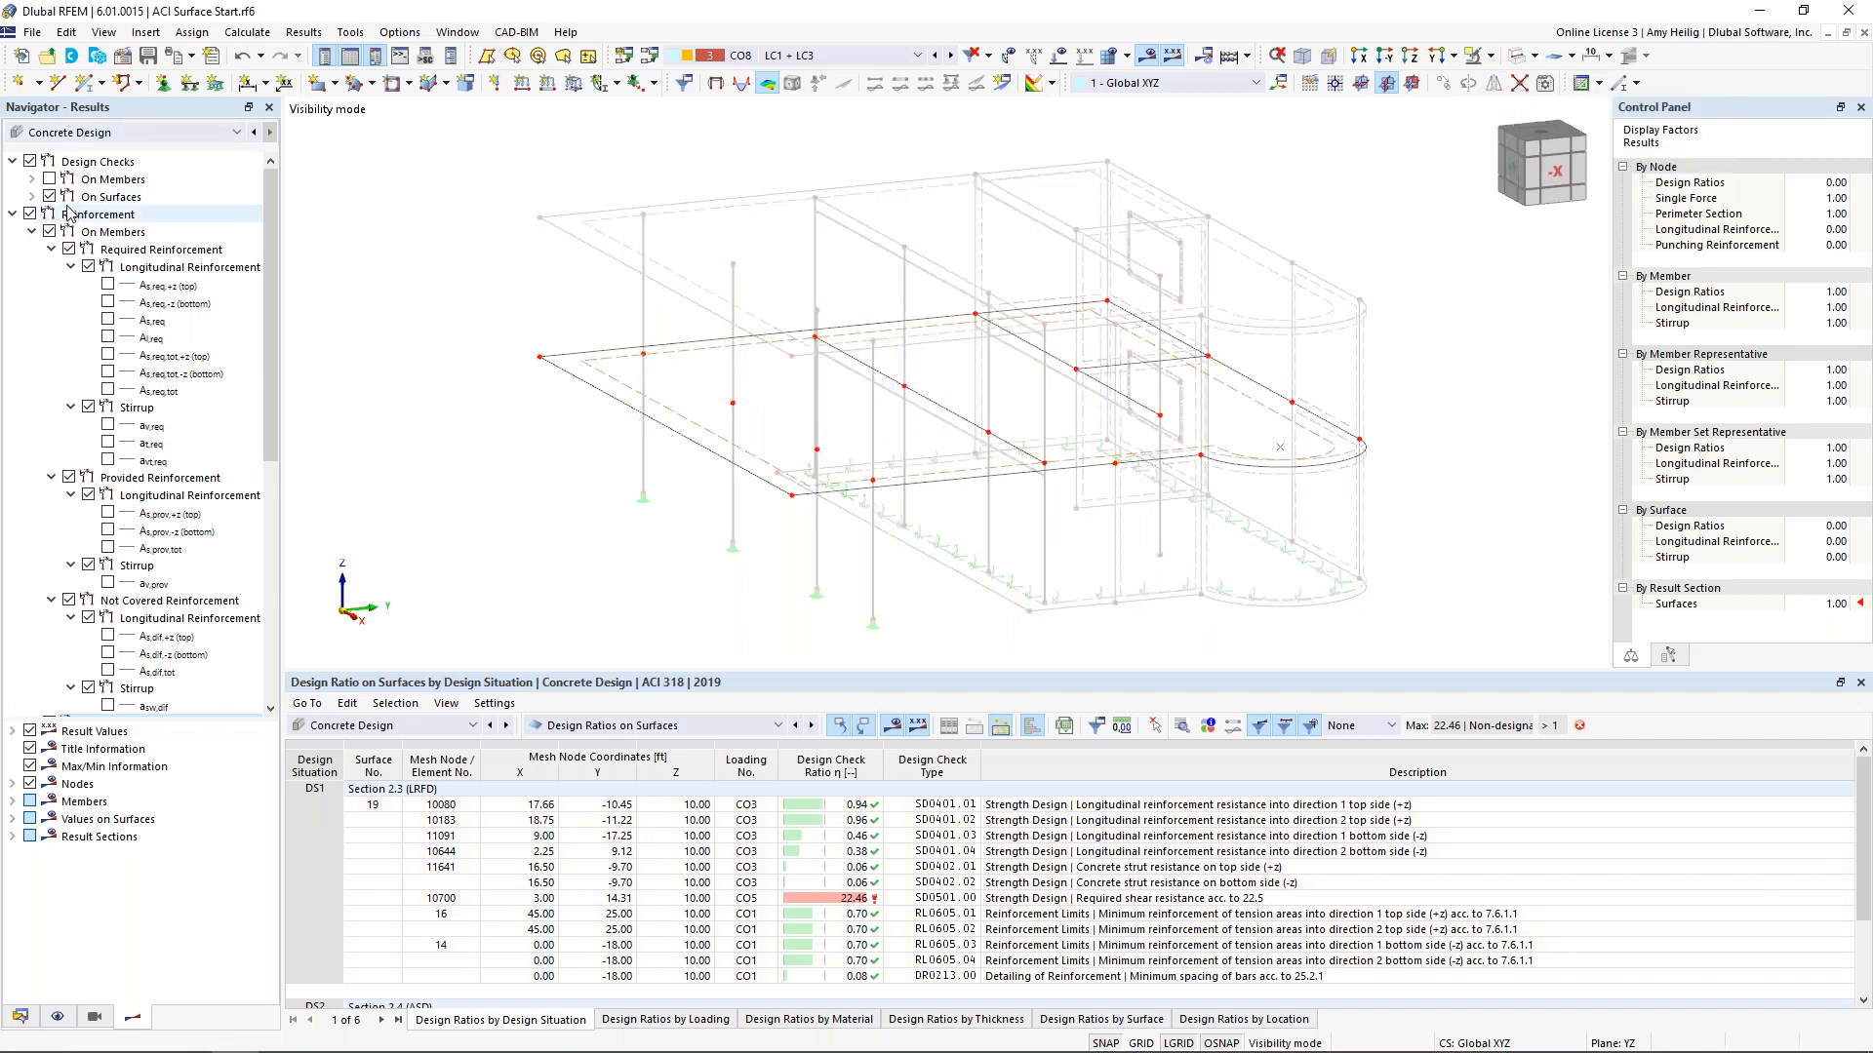
# Display the SD0401.01 strength design check on the slab and extend the displayed colour range down to 0.00
pyautogui.click(13, 215)
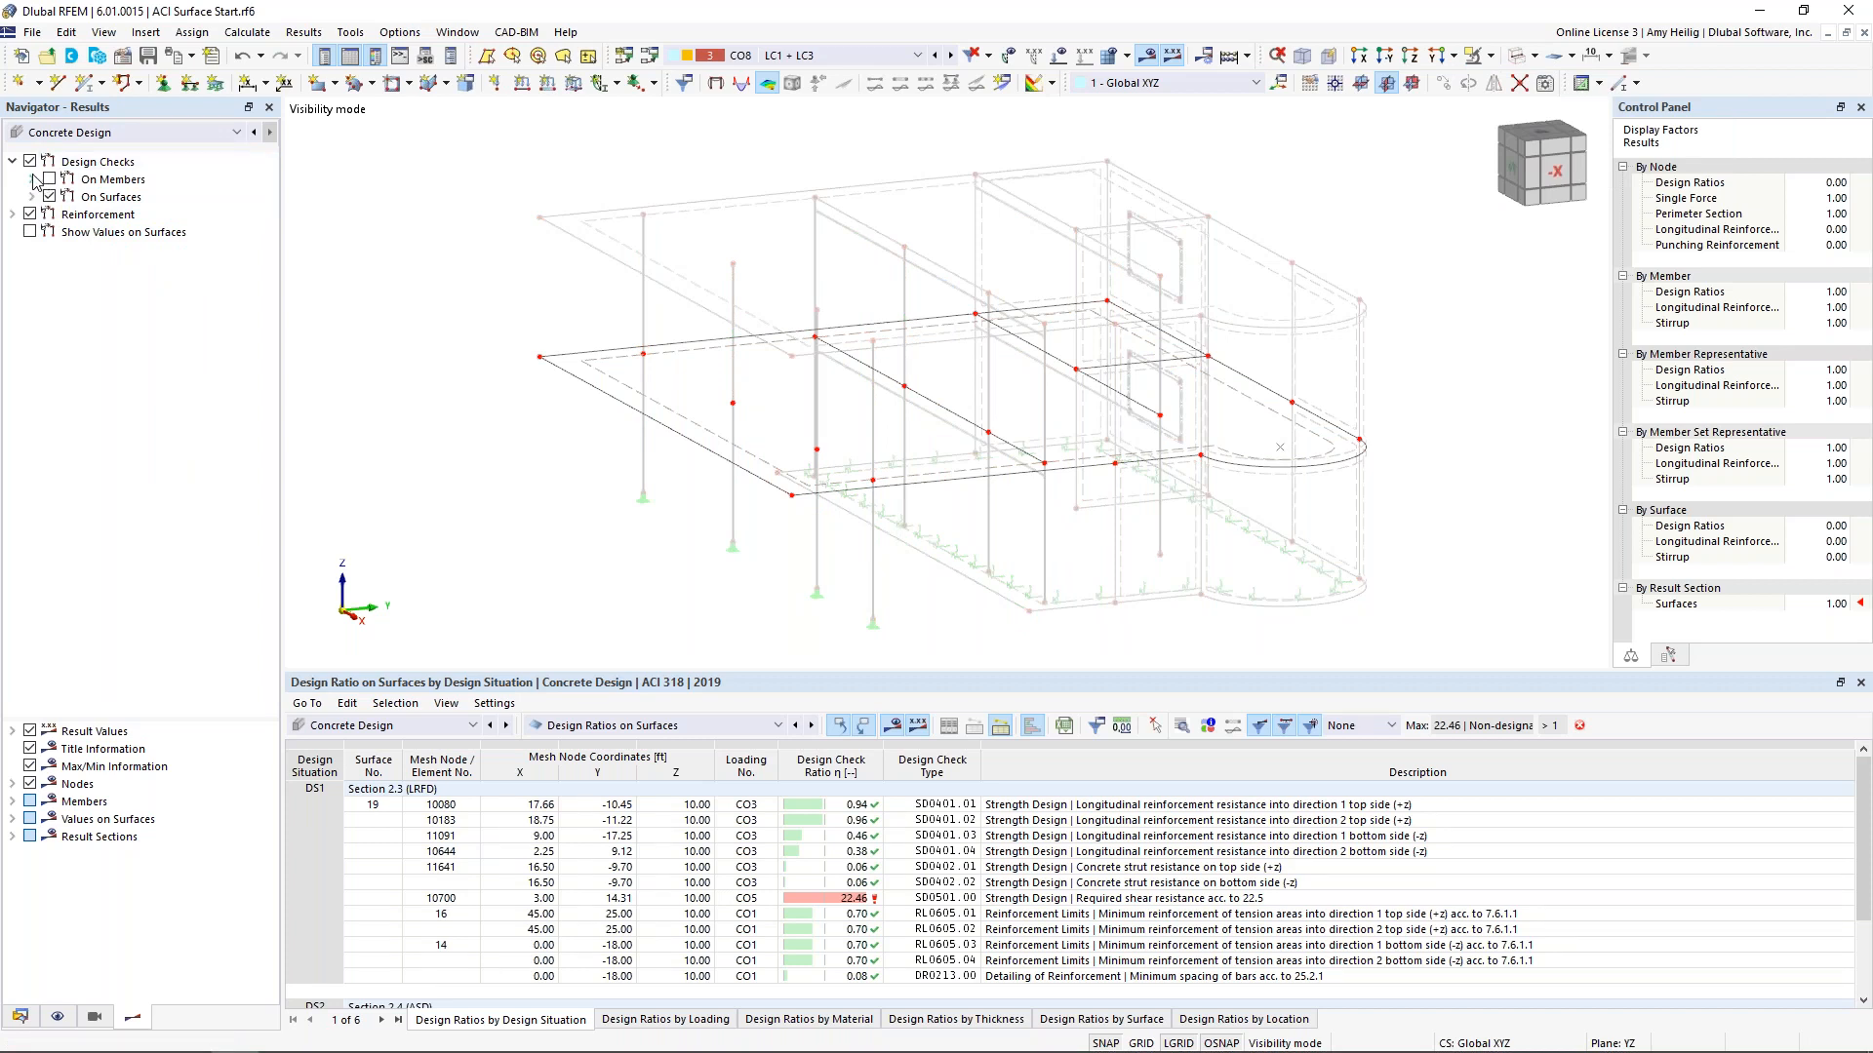
pyautogui.click(32, 197)
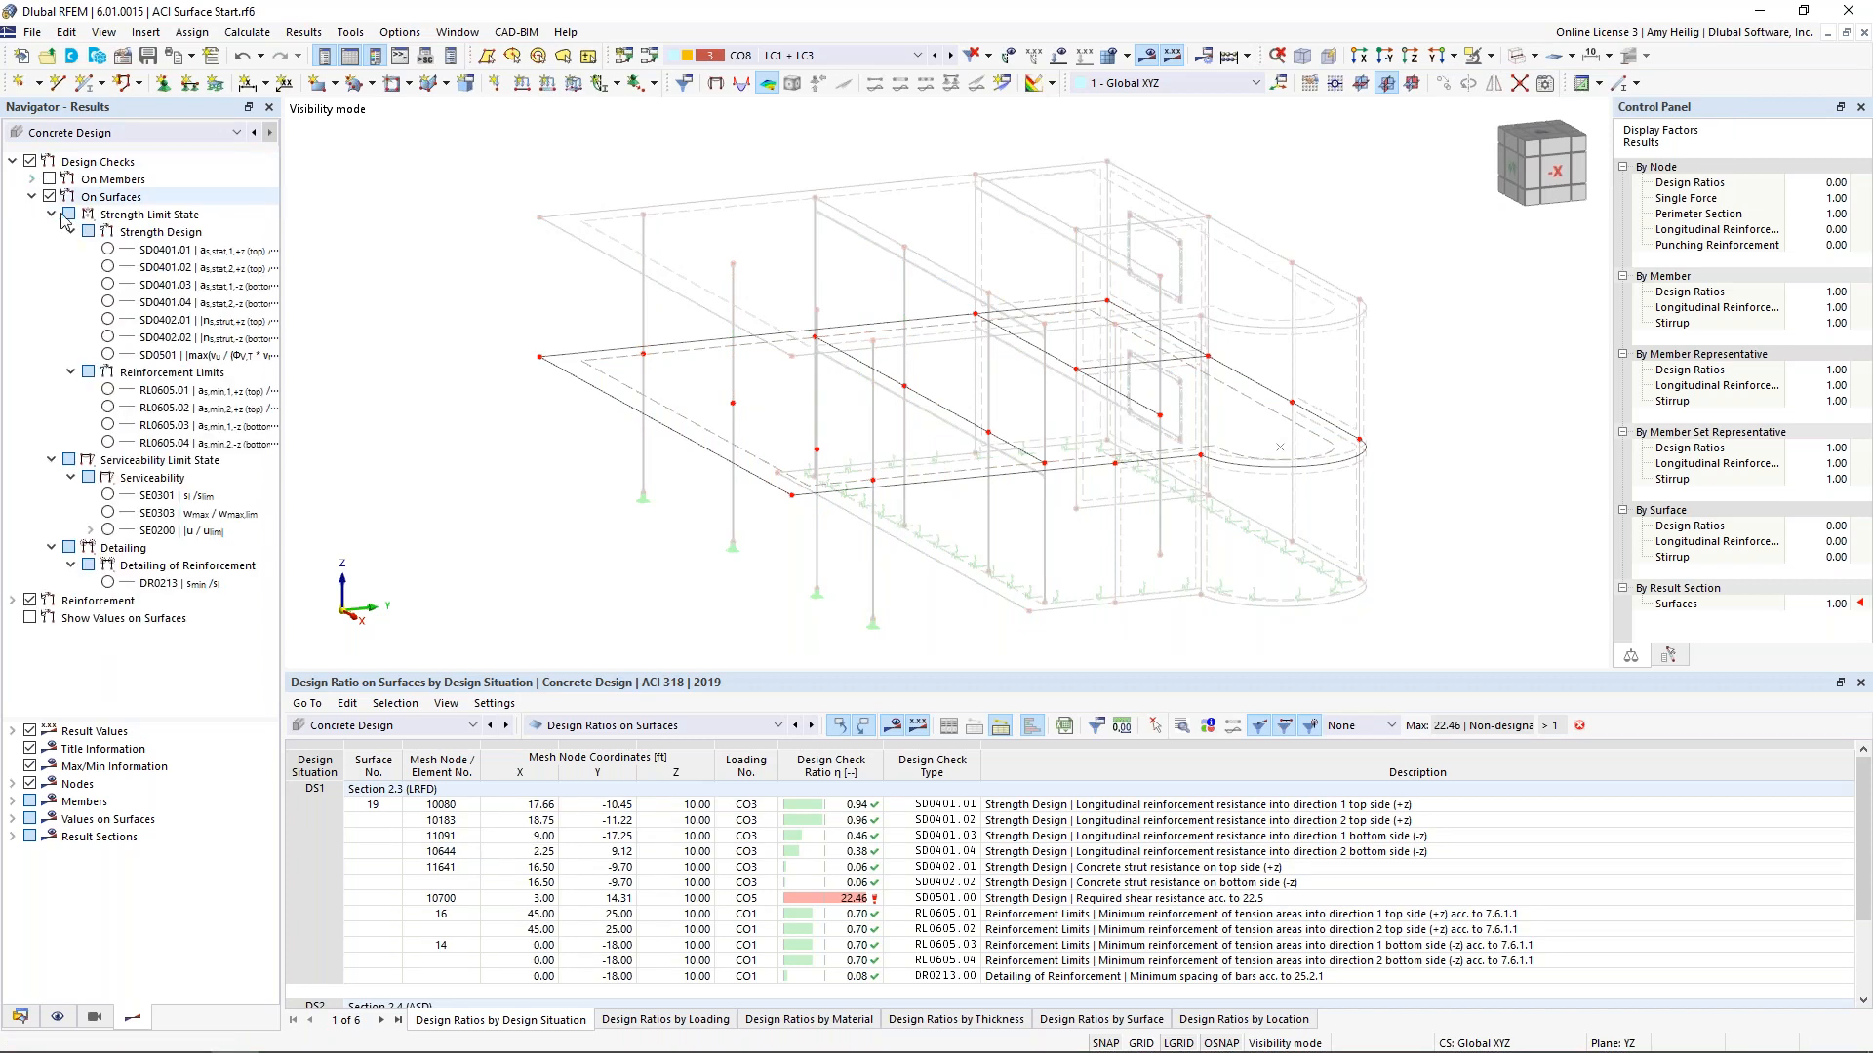
pyautogui.click(107, 249)
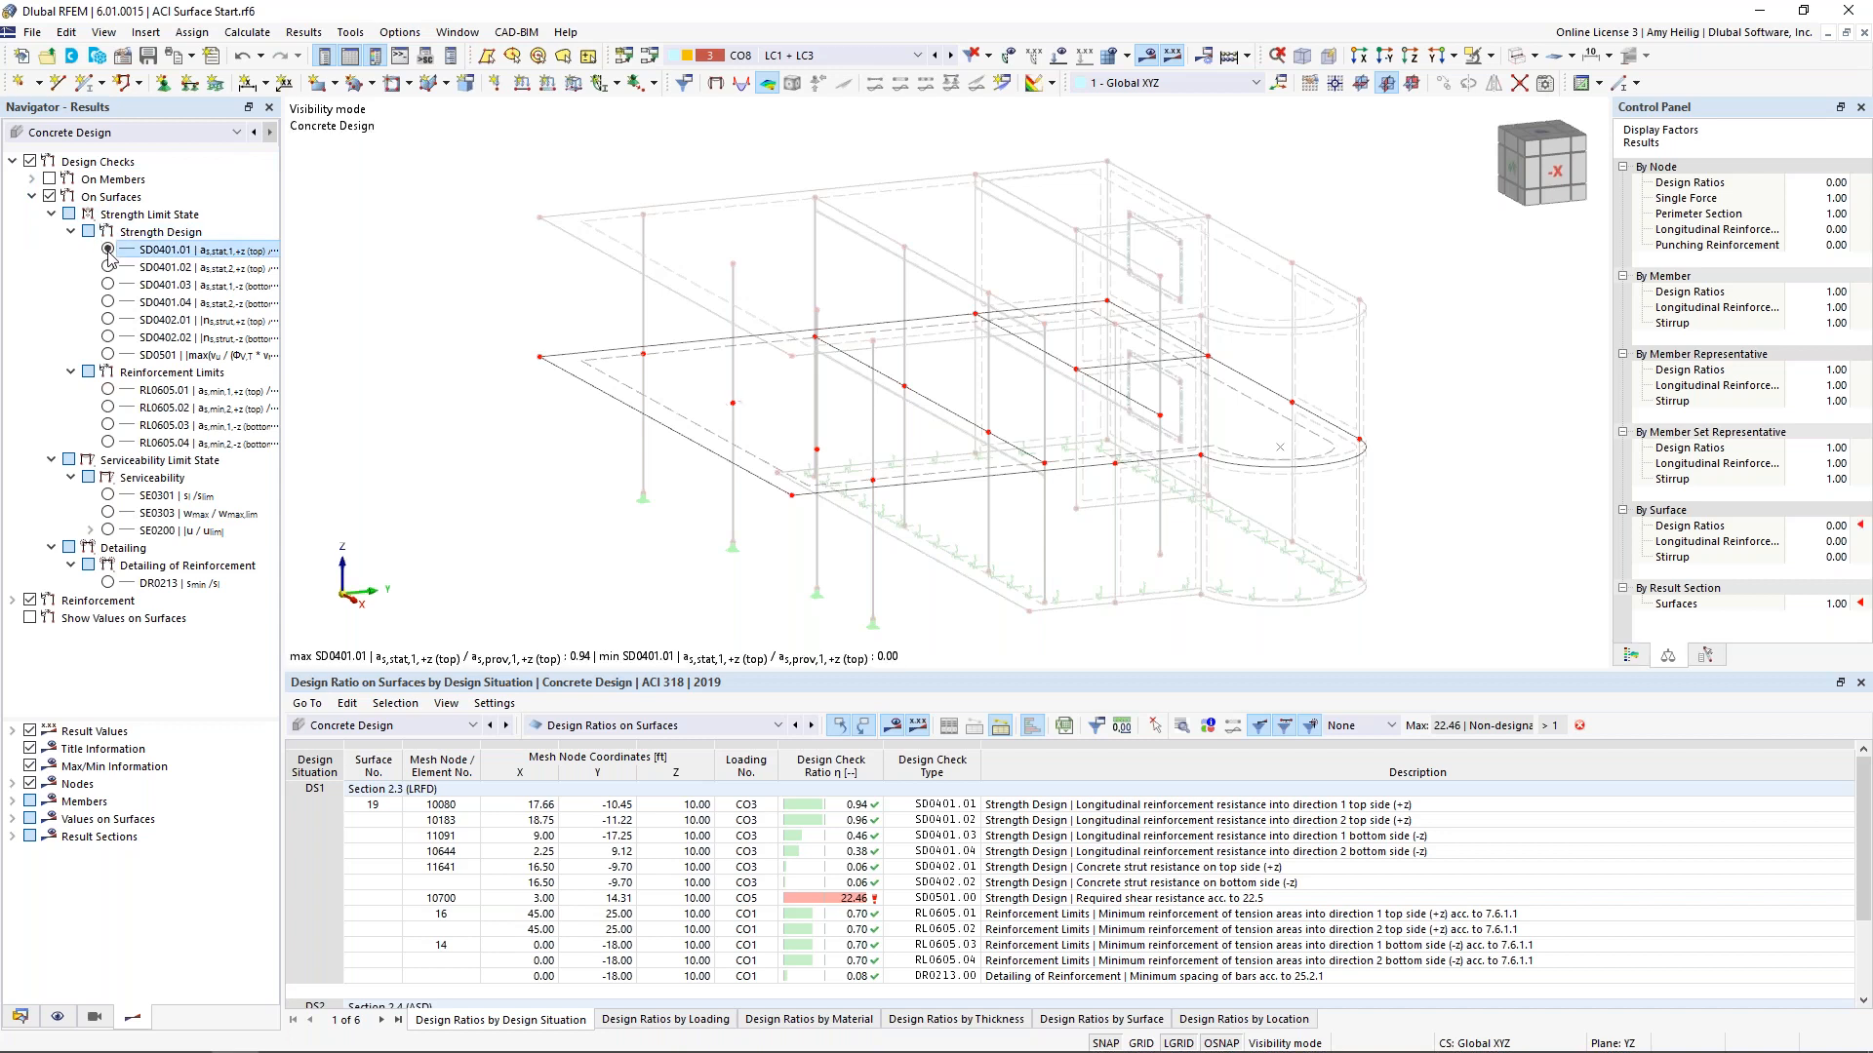
pyautogui.click(1631, 656)
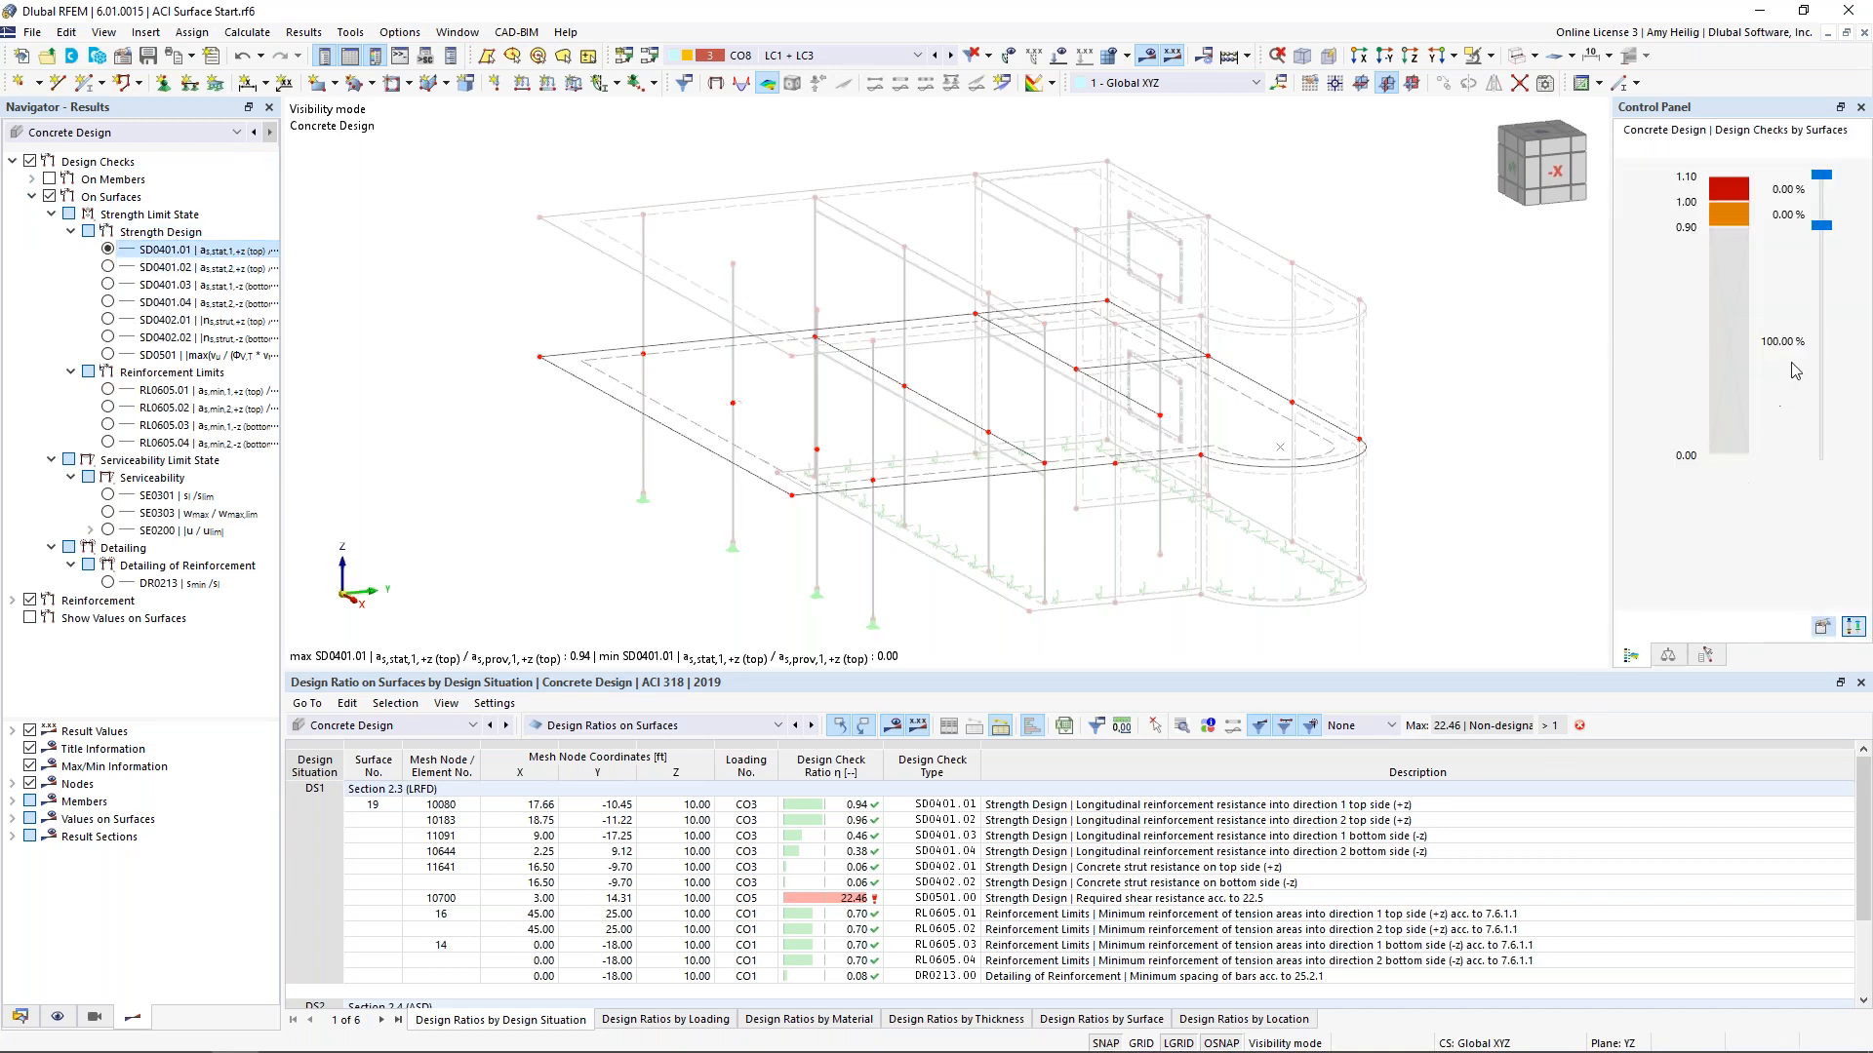
pyautogui.moveTo(1821, 227); pyautogui.dragTo(1839, 458)
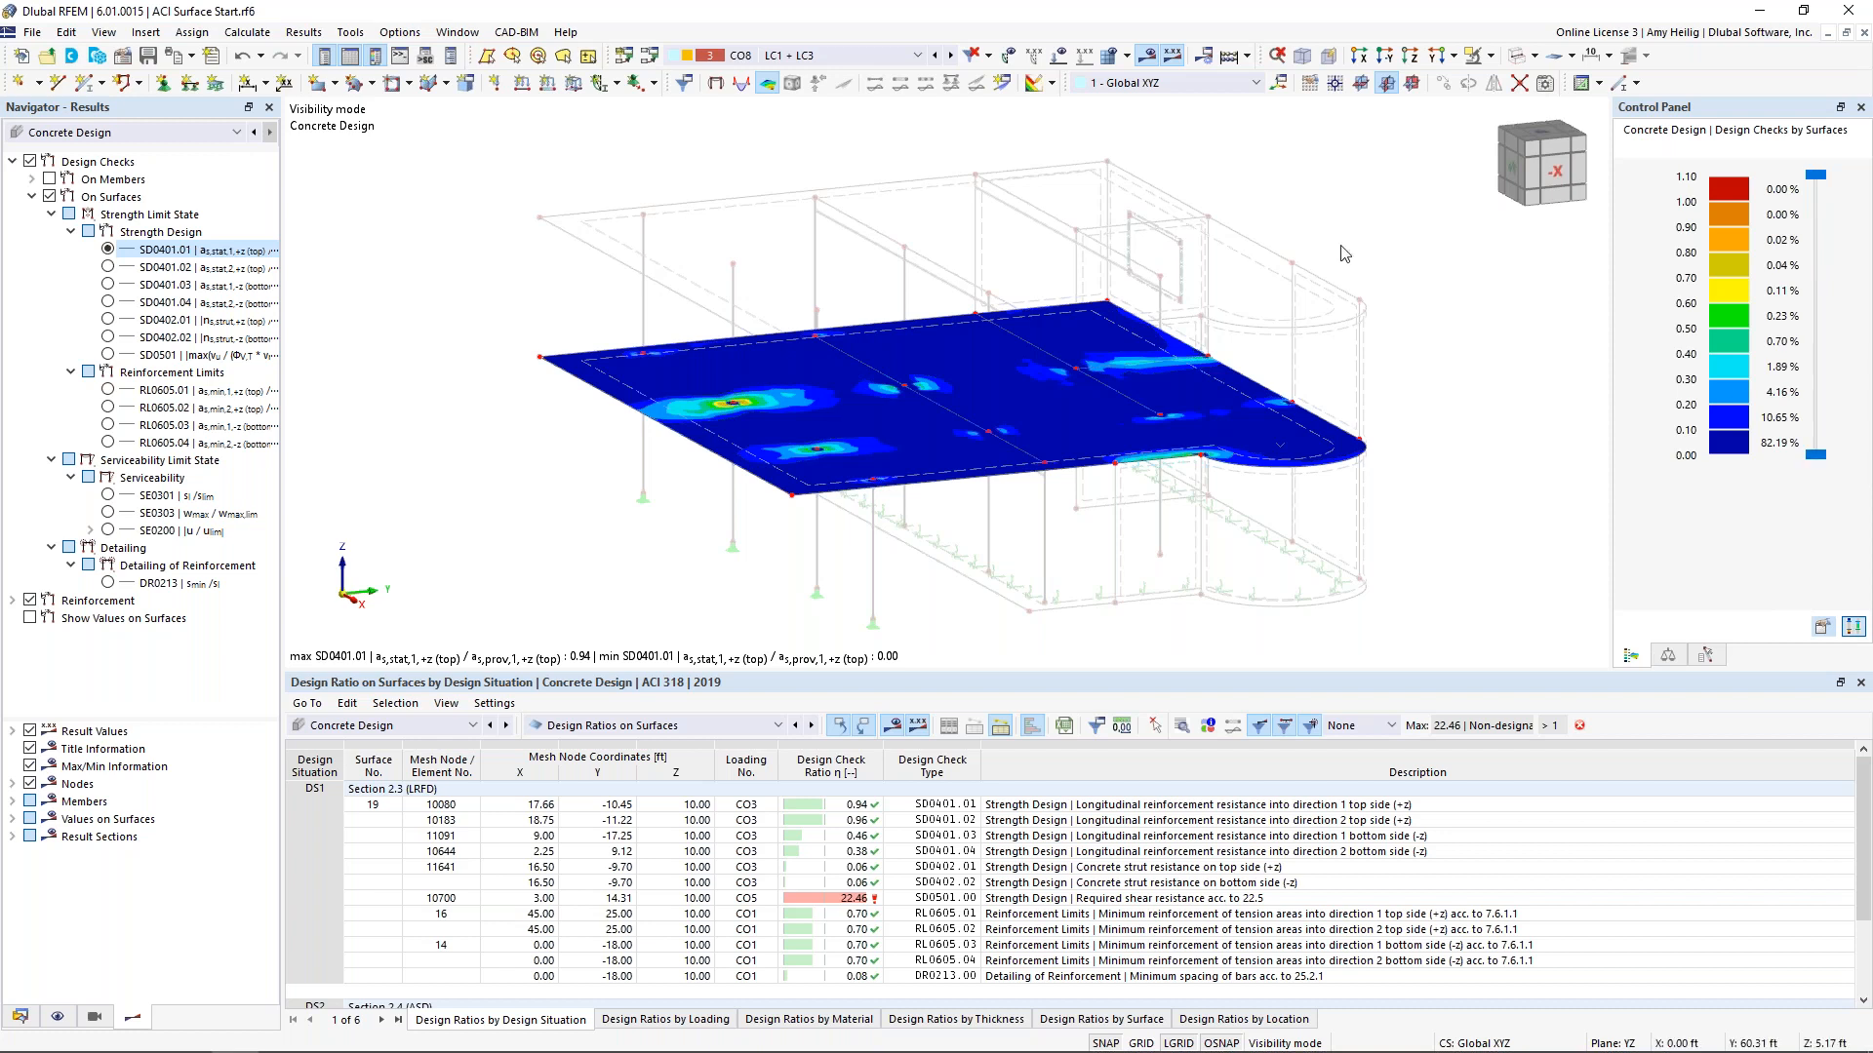
# View the SD0401.02, SD0401.03 and SD0401.04 checks on the slab in turn, and turn off the design check results
pyautogui.click(108, 268)
pyautogui.click(108, 285)
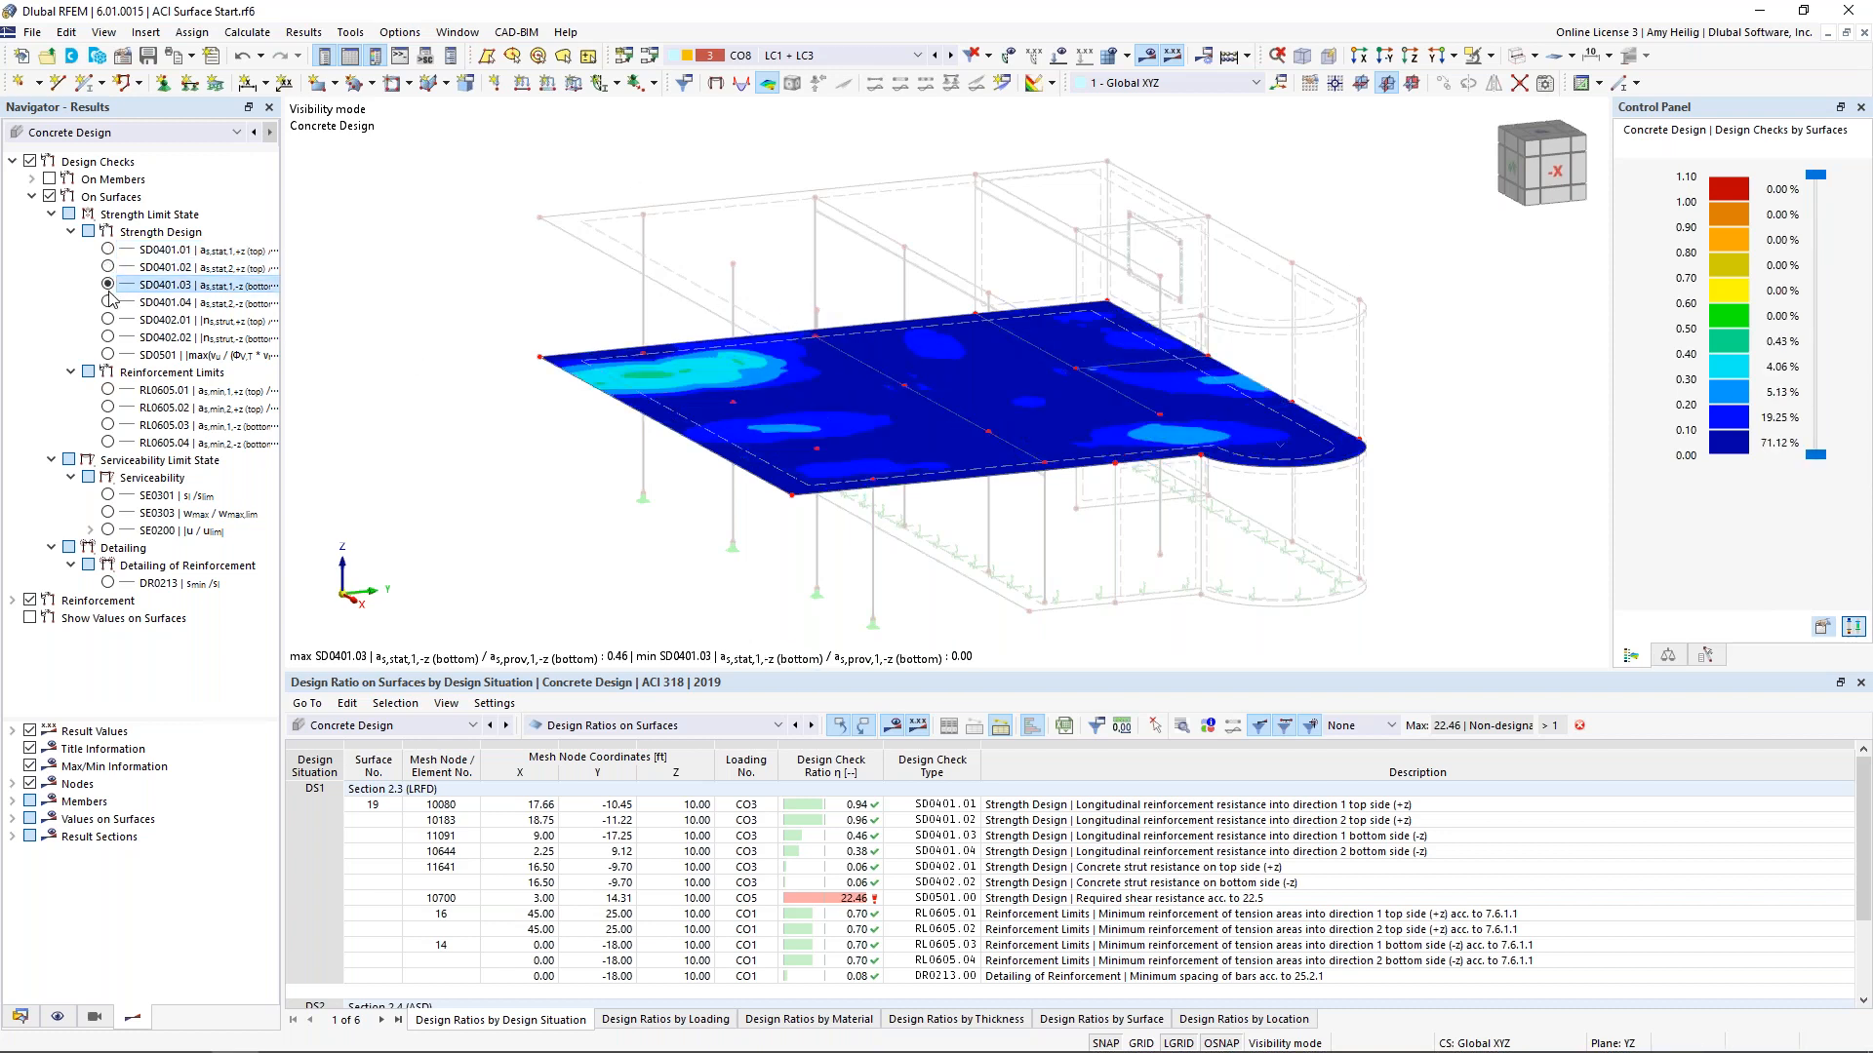
pyautogui.click(109, 302)
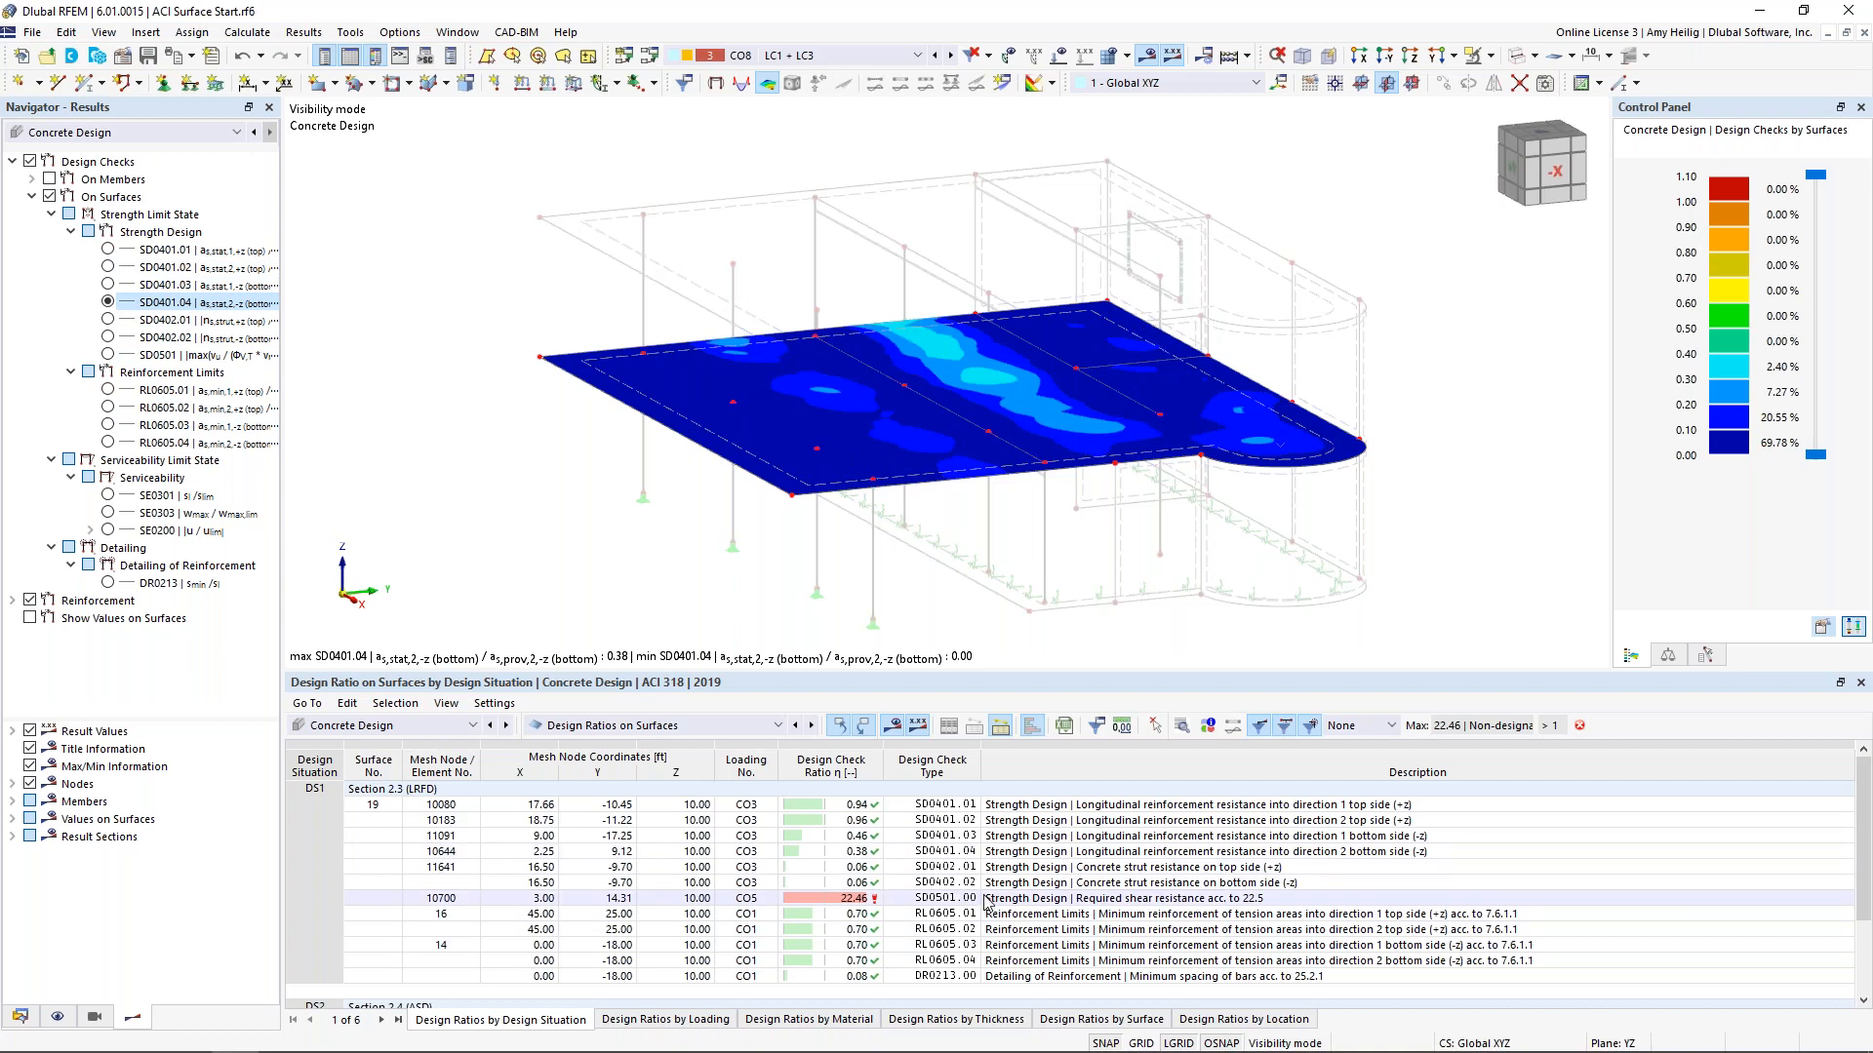
pyautogui.click(32, 197)
pyautogui.click(31, 161)
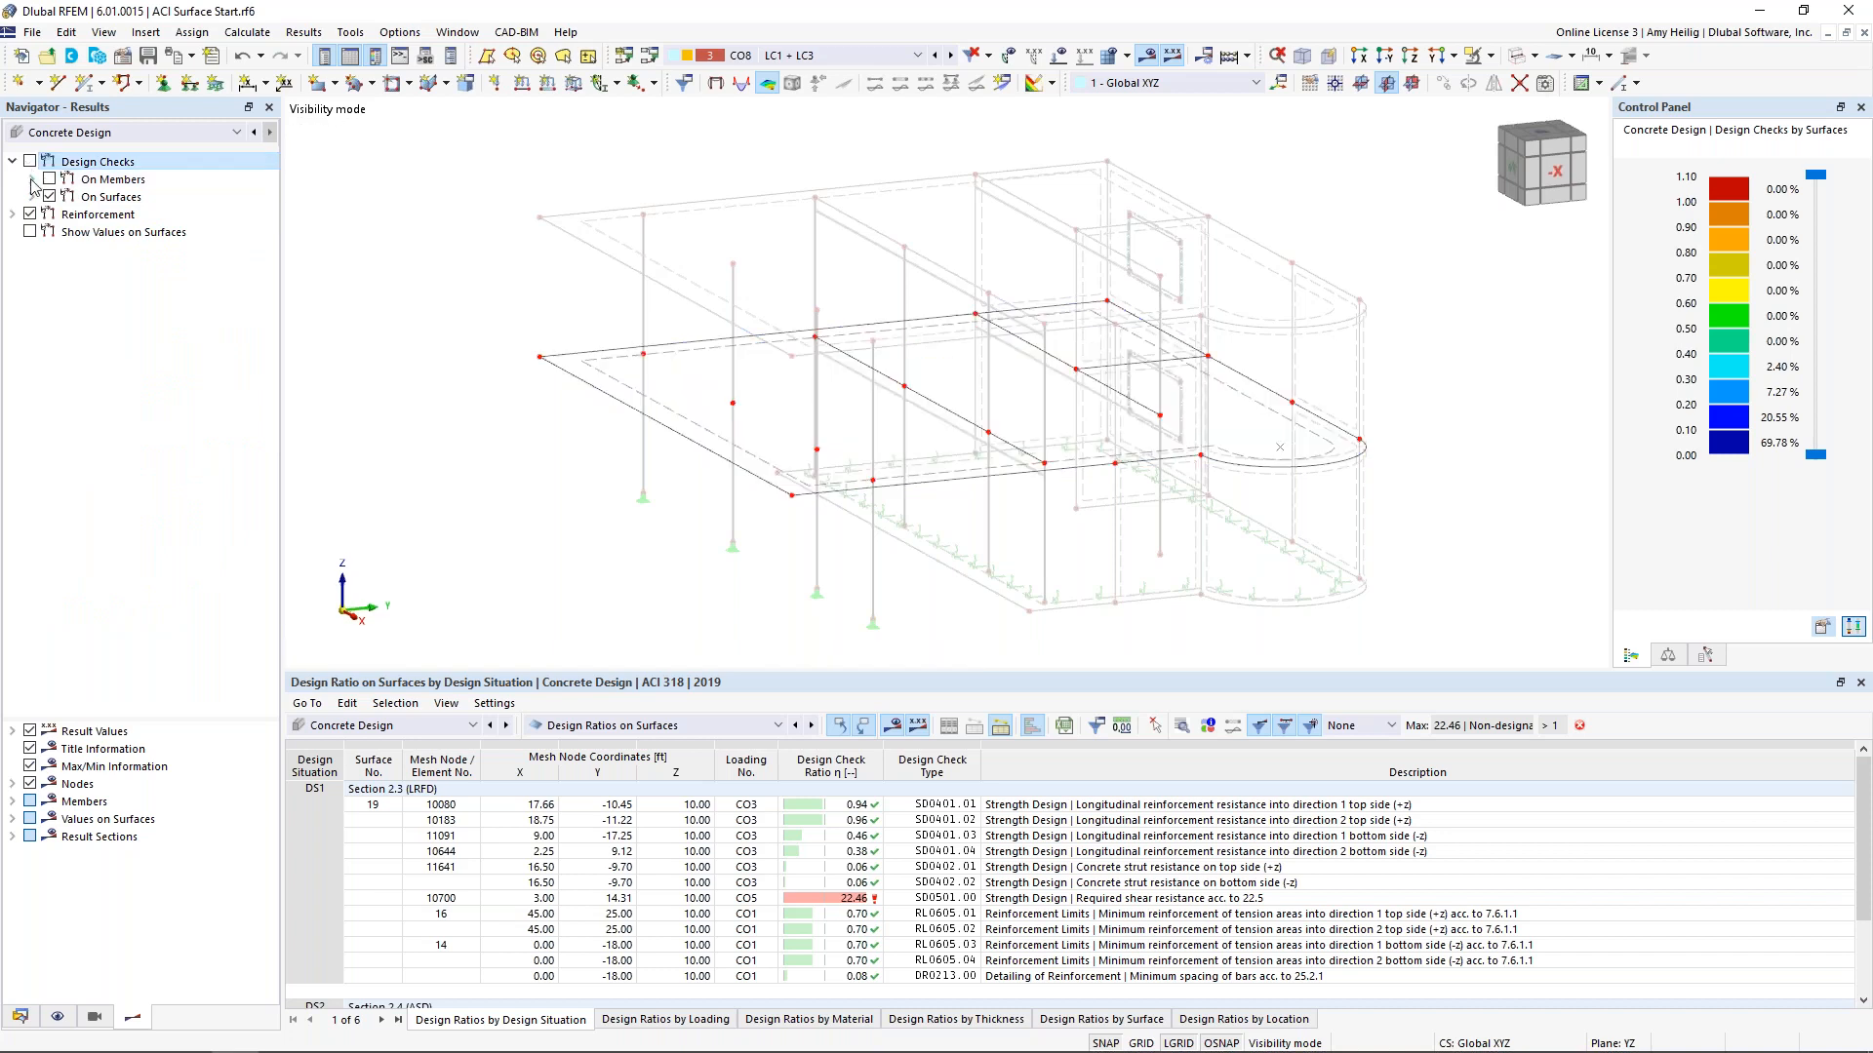
# Display the required longitudinal reinforcement as,req,1,+z (top) on the slab with the colour range extended down to 0.00
pyautogui.click(14, 215)
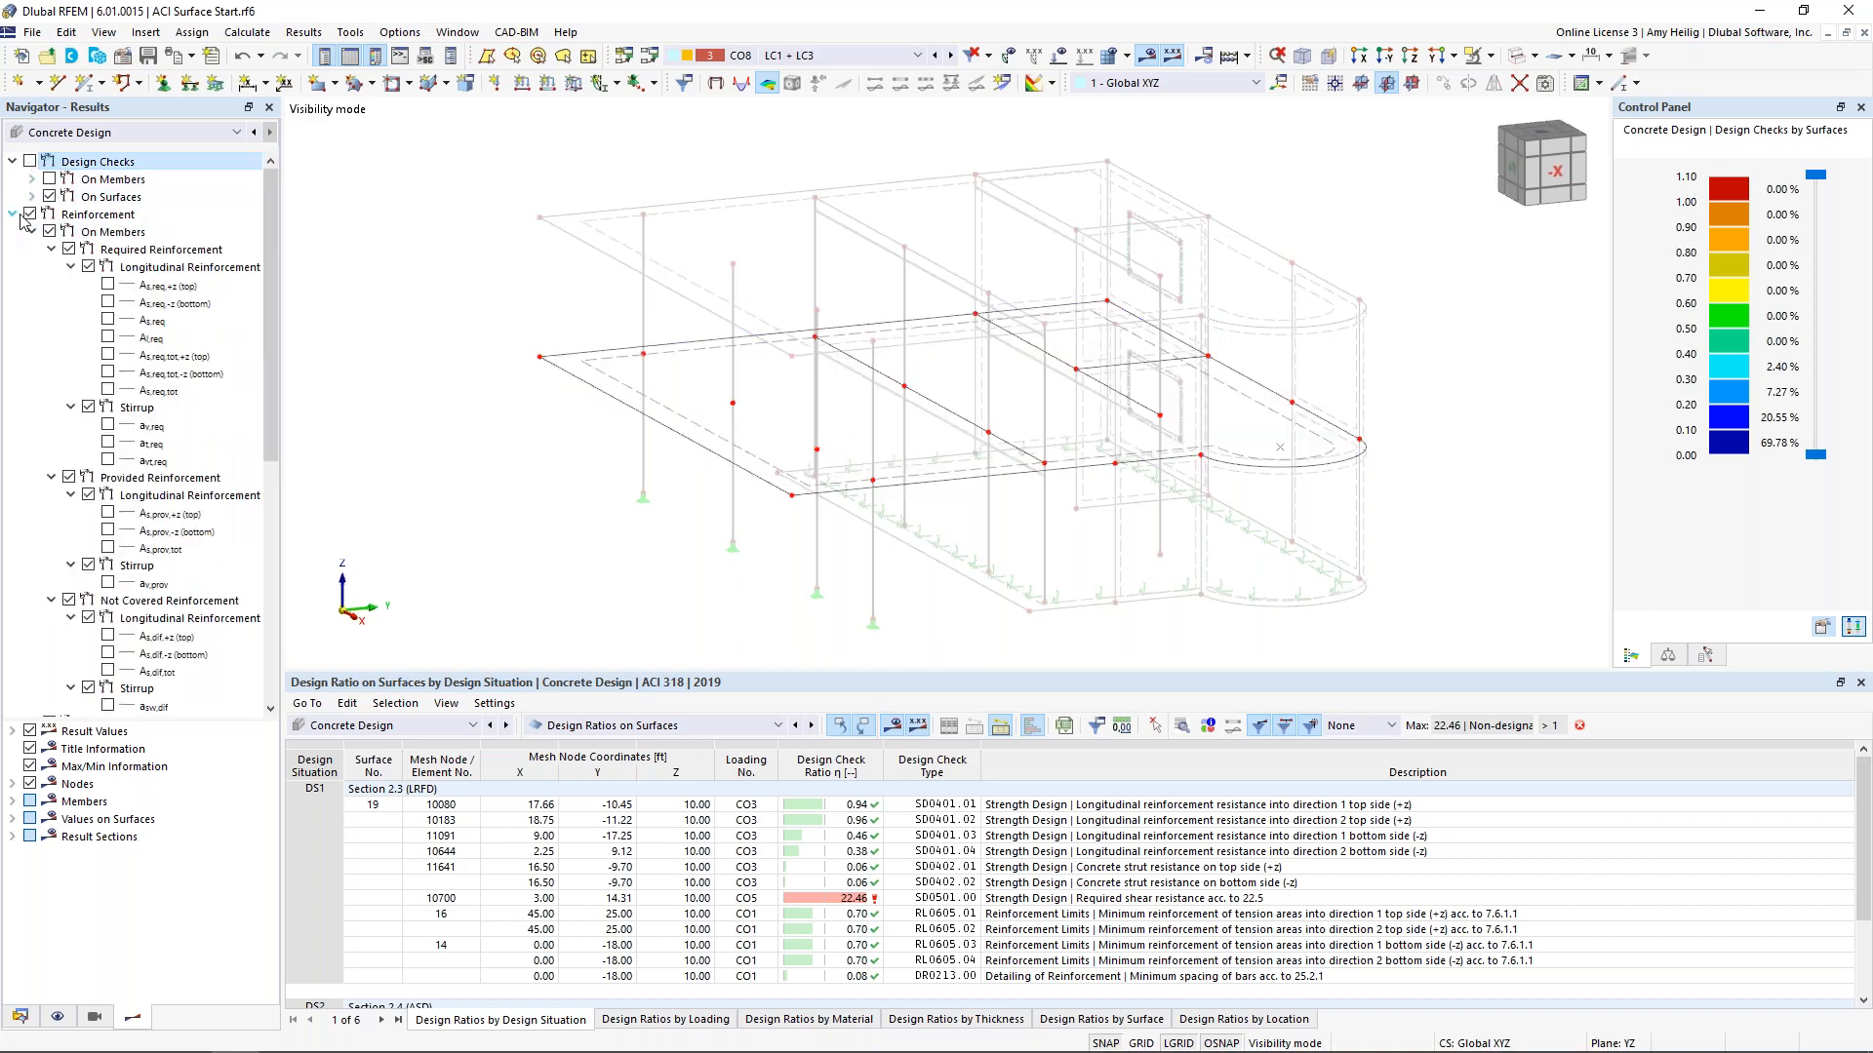
pyautogui.click(32, 231)
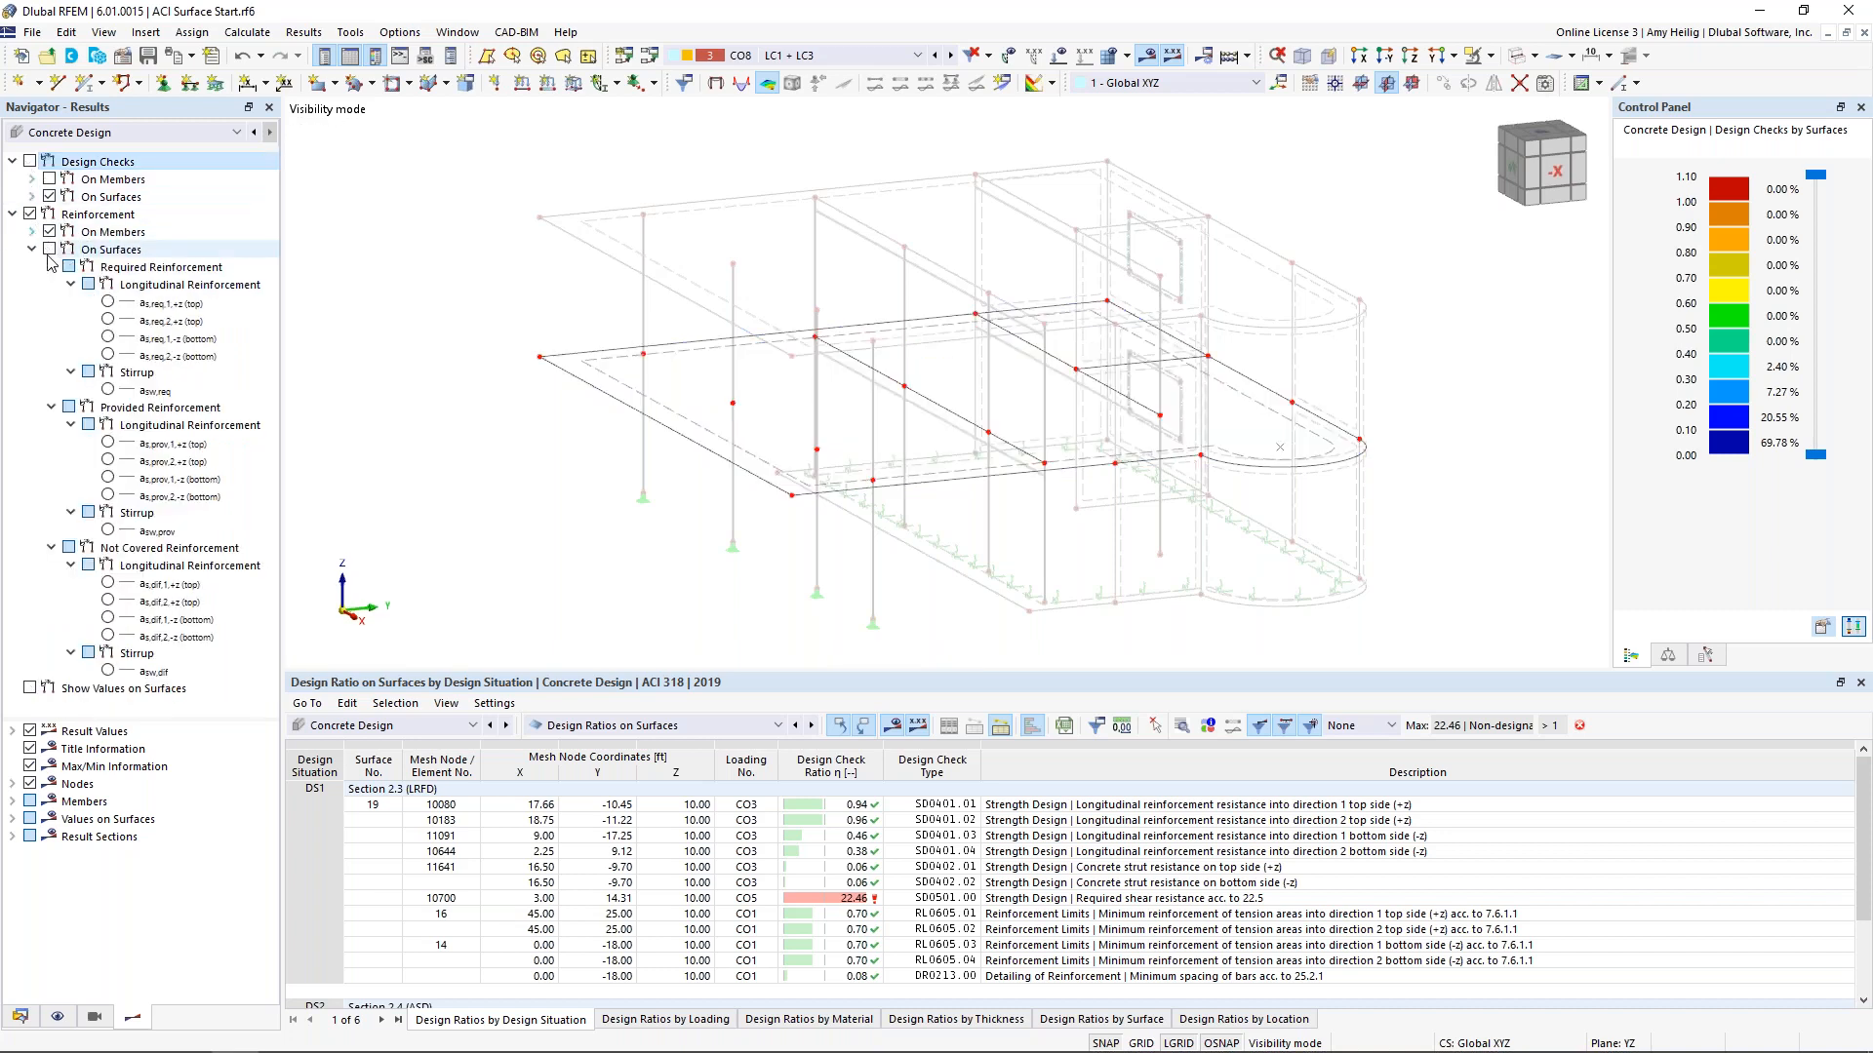
pyautogui.click(109, 302)
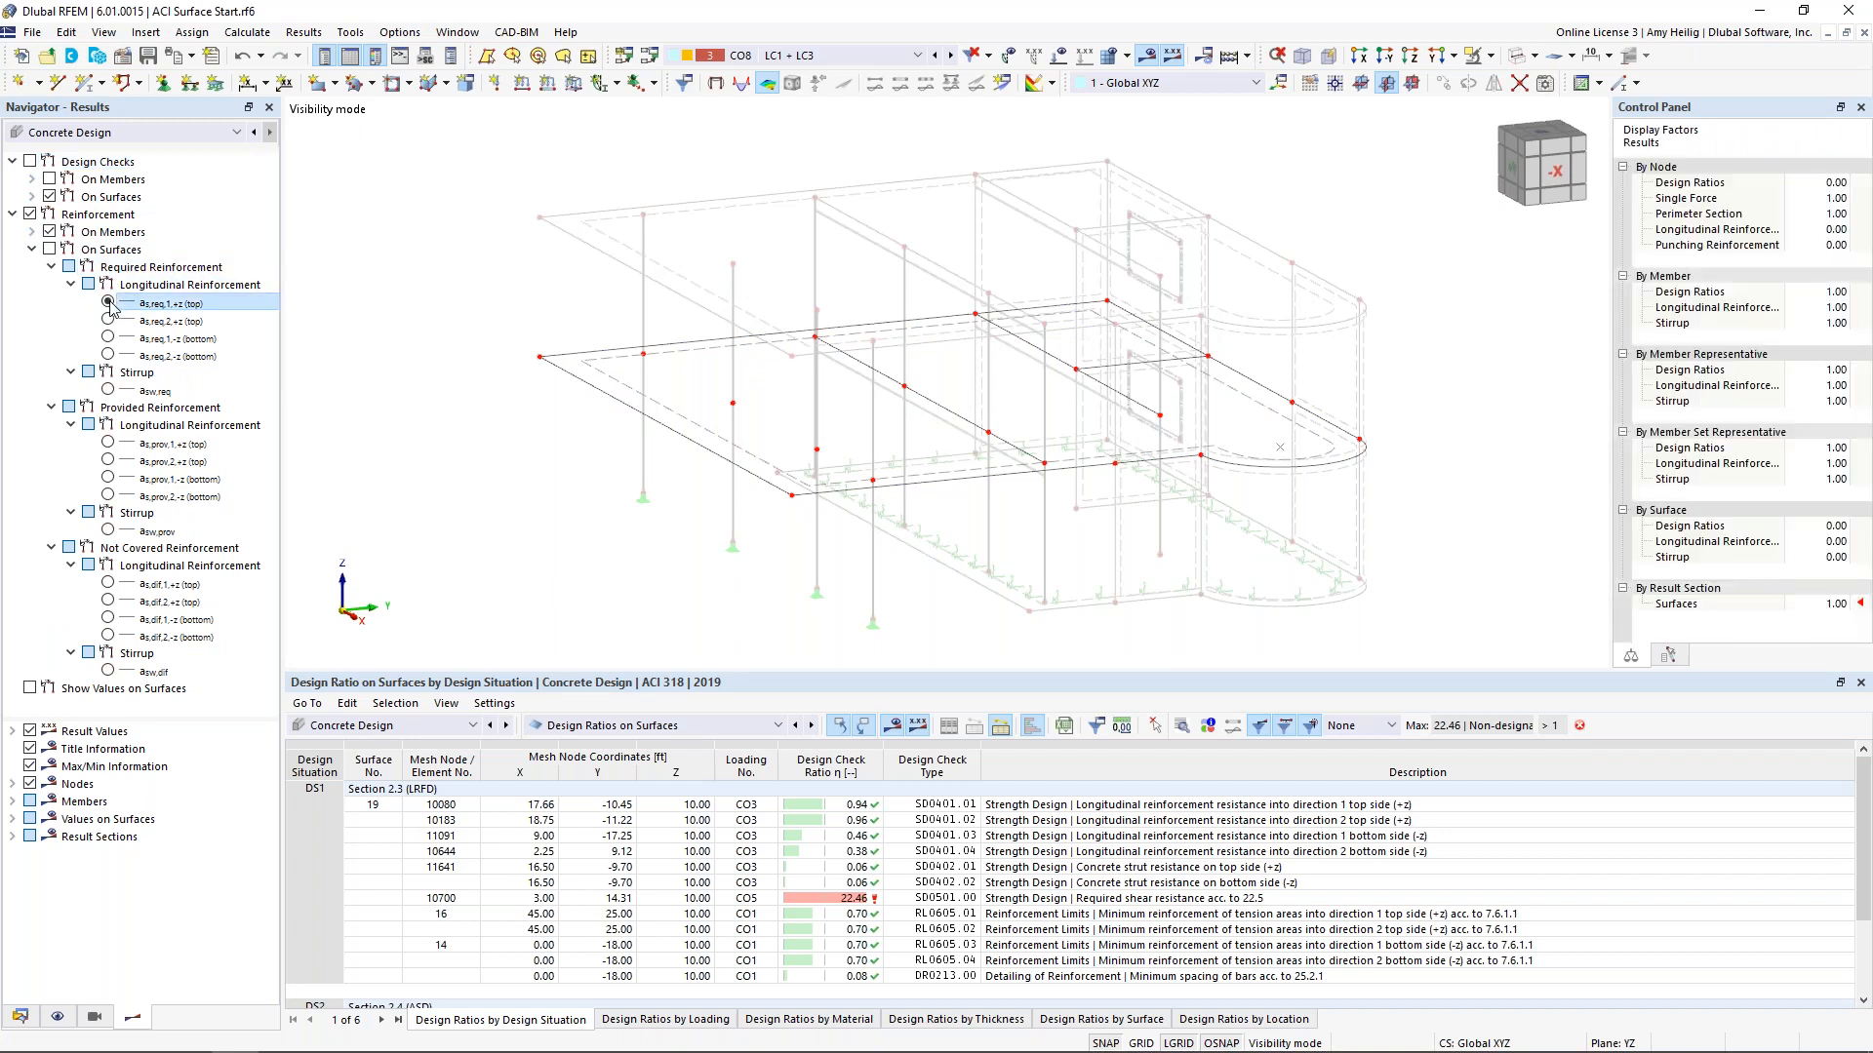
pyautogui.click(48, 250)
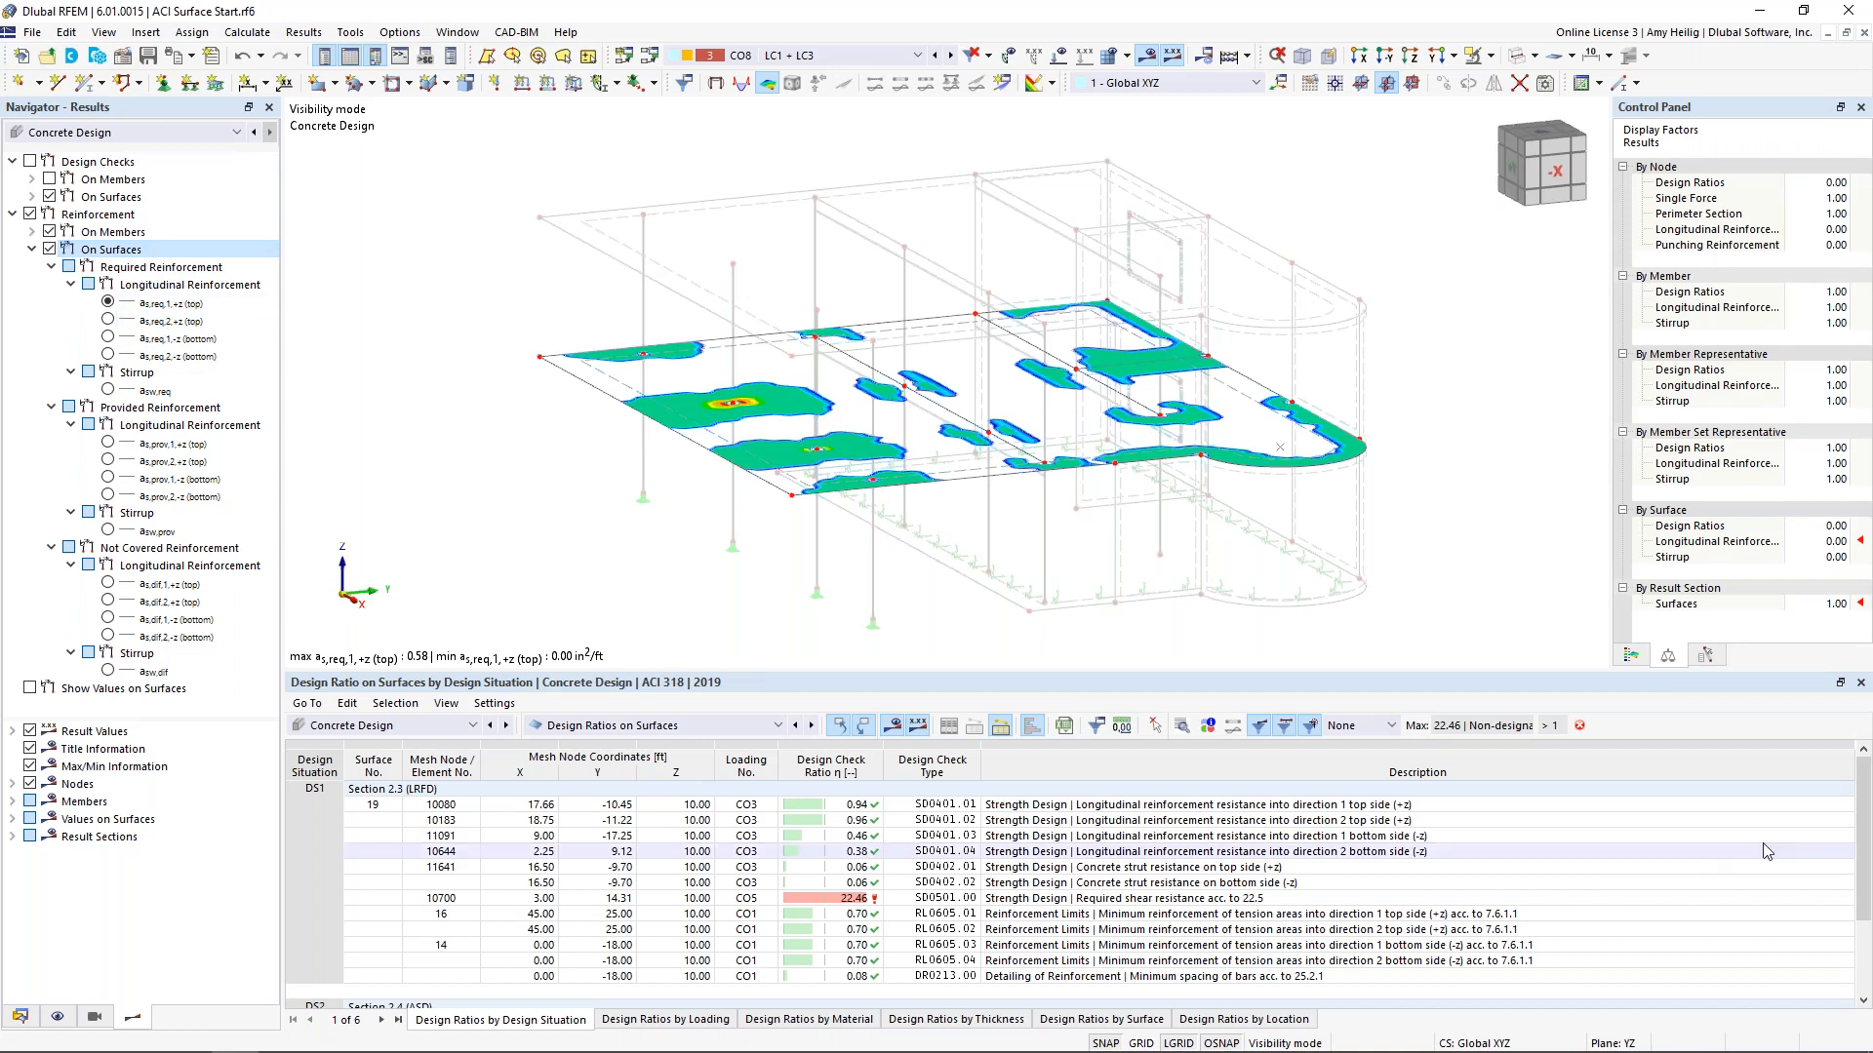
pyautogui.click(1631, 655)
pyautogui.moveTo(1812, 435); pyautogui.dragTo(1814, 455)
# View the remaining required longitudinal reinforcement on the slab: direction 2 top, direction 1 bottom and direction 2 bottom
pyautogui.click(109, 321)
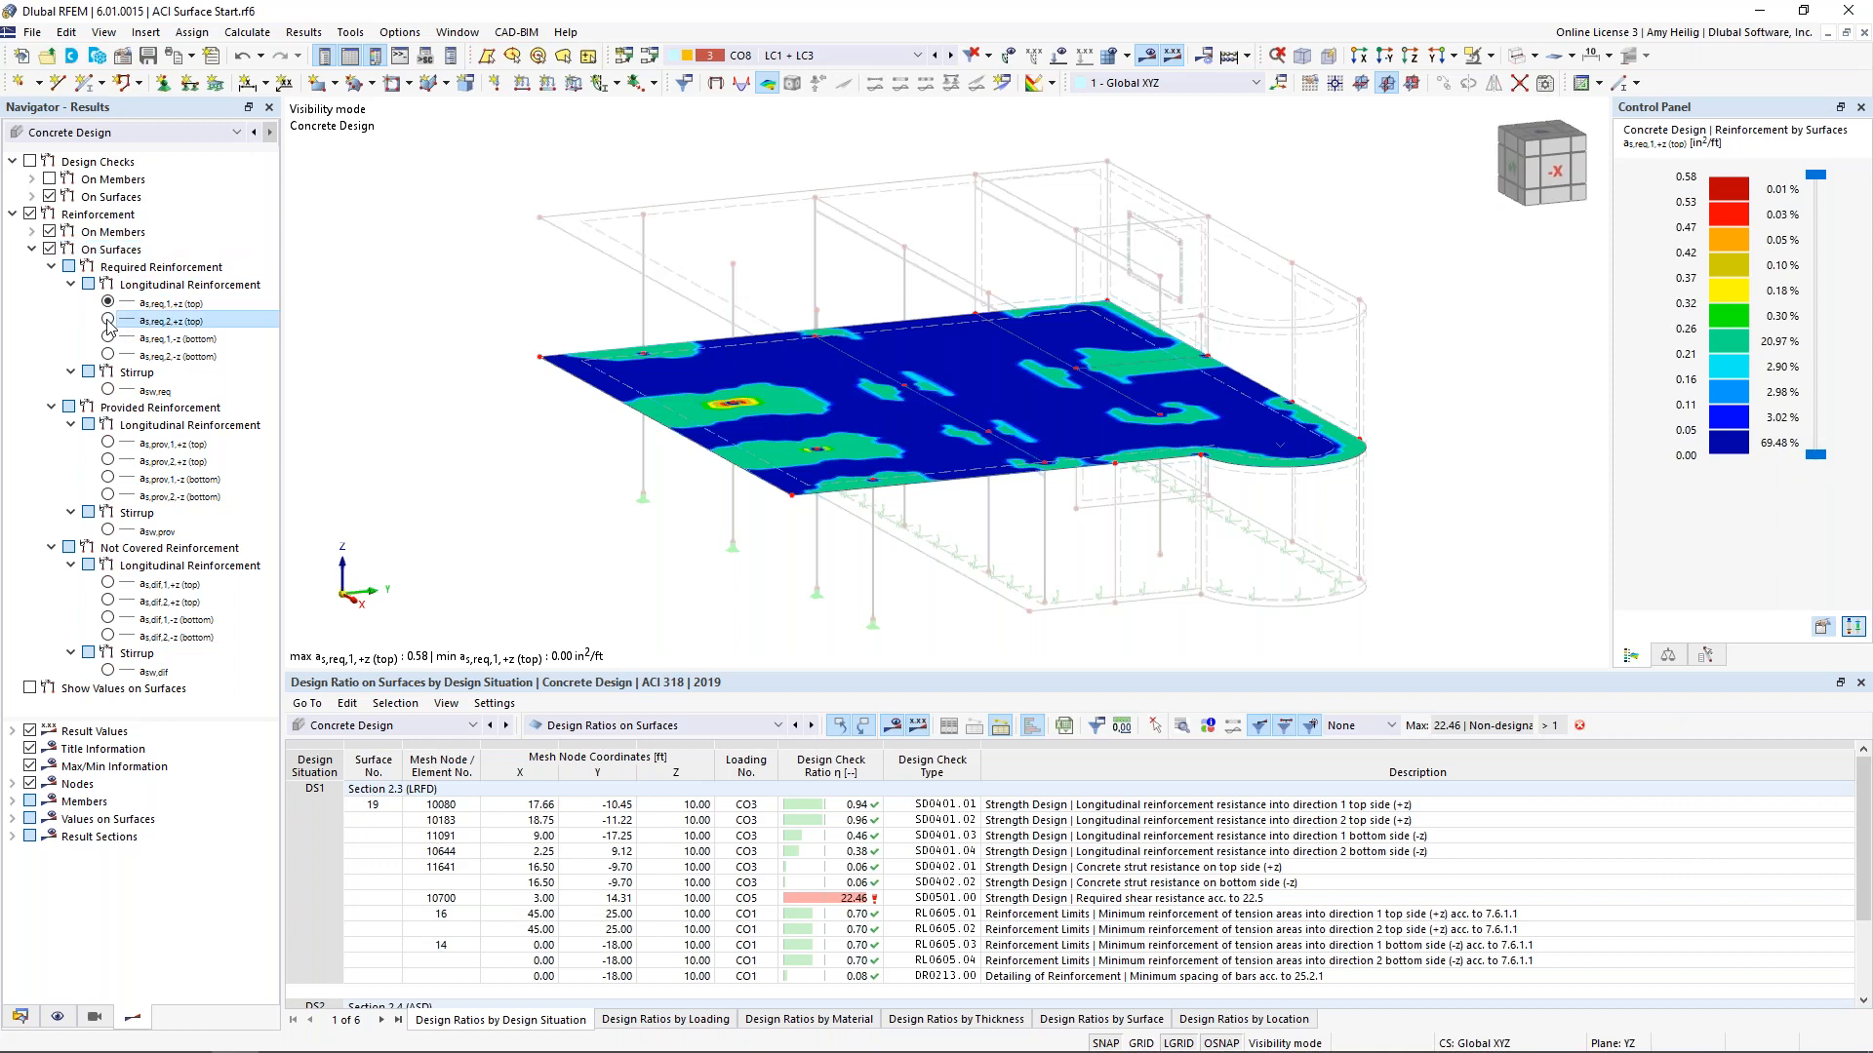
pyautogui.click(111, 338)
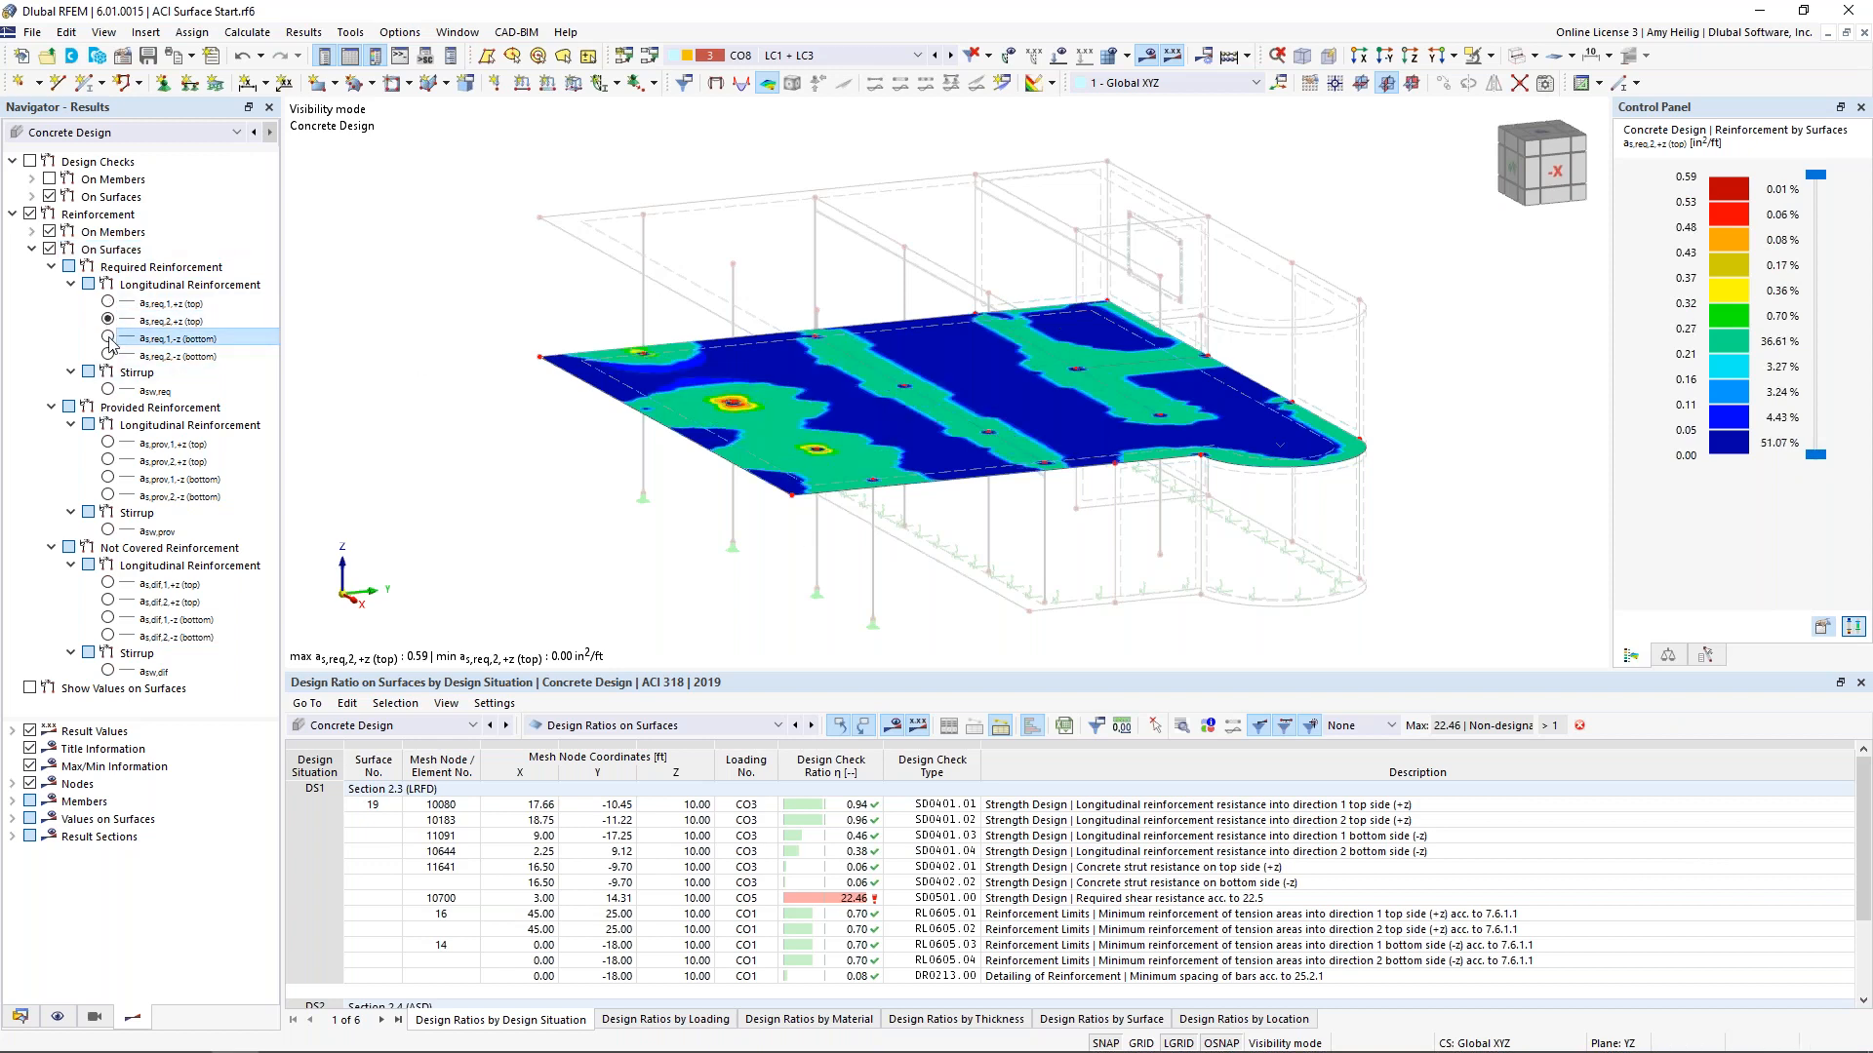
pyautogui.click(109, 355)
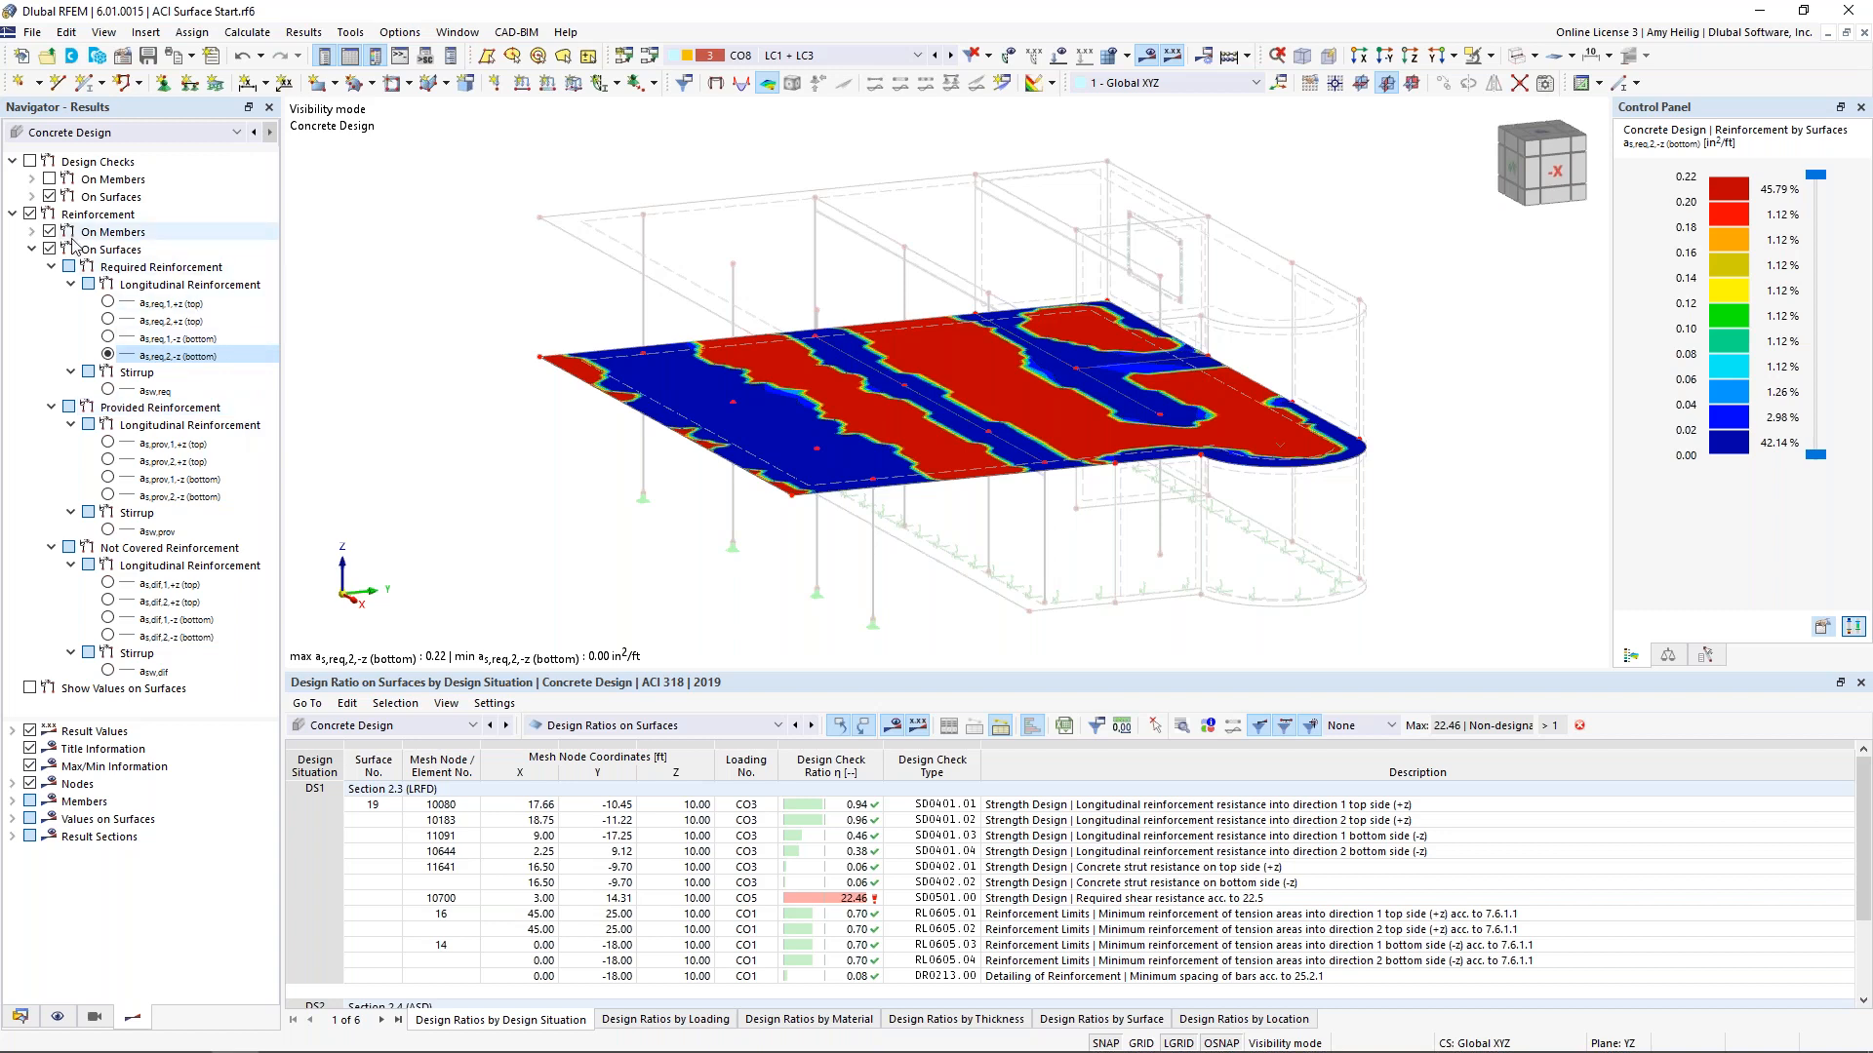
# Cancel visibility mode to restore the whole model and turn off the reinforcement results
pyautogui.click(13, 215)
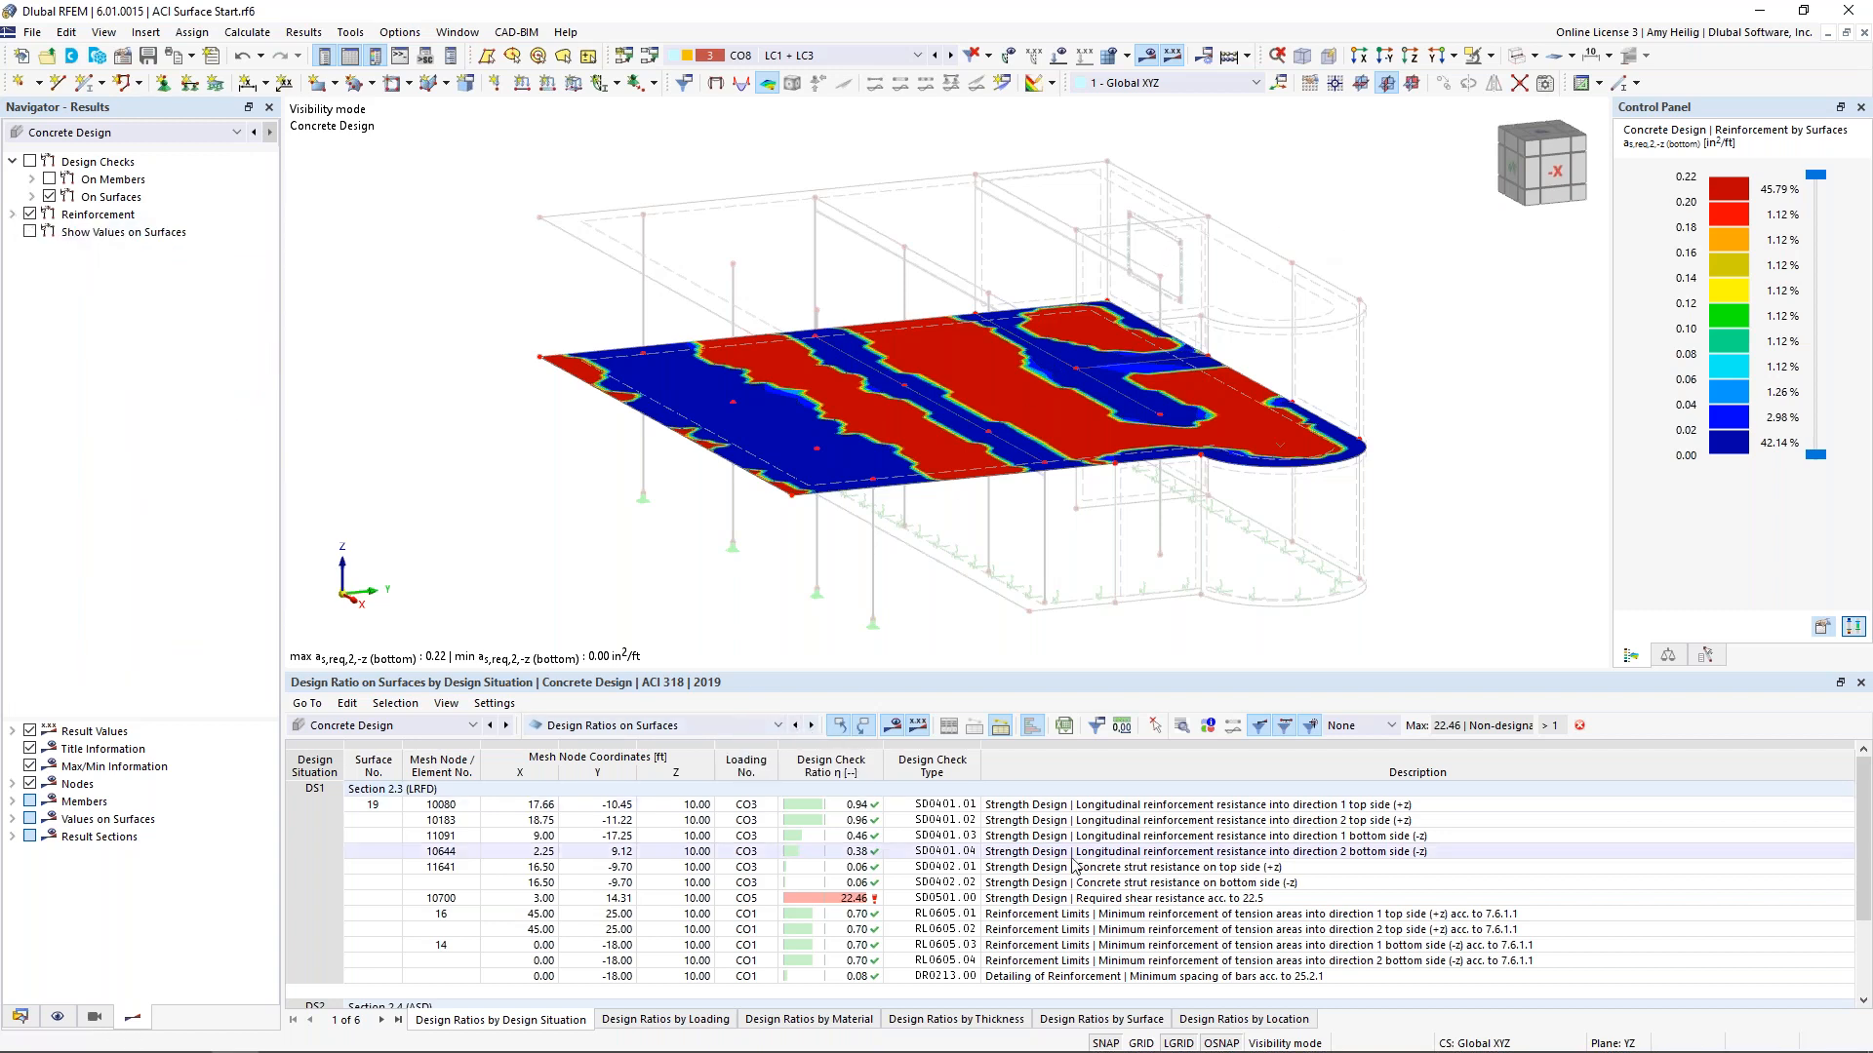
pyautogui.click(1490, 56)
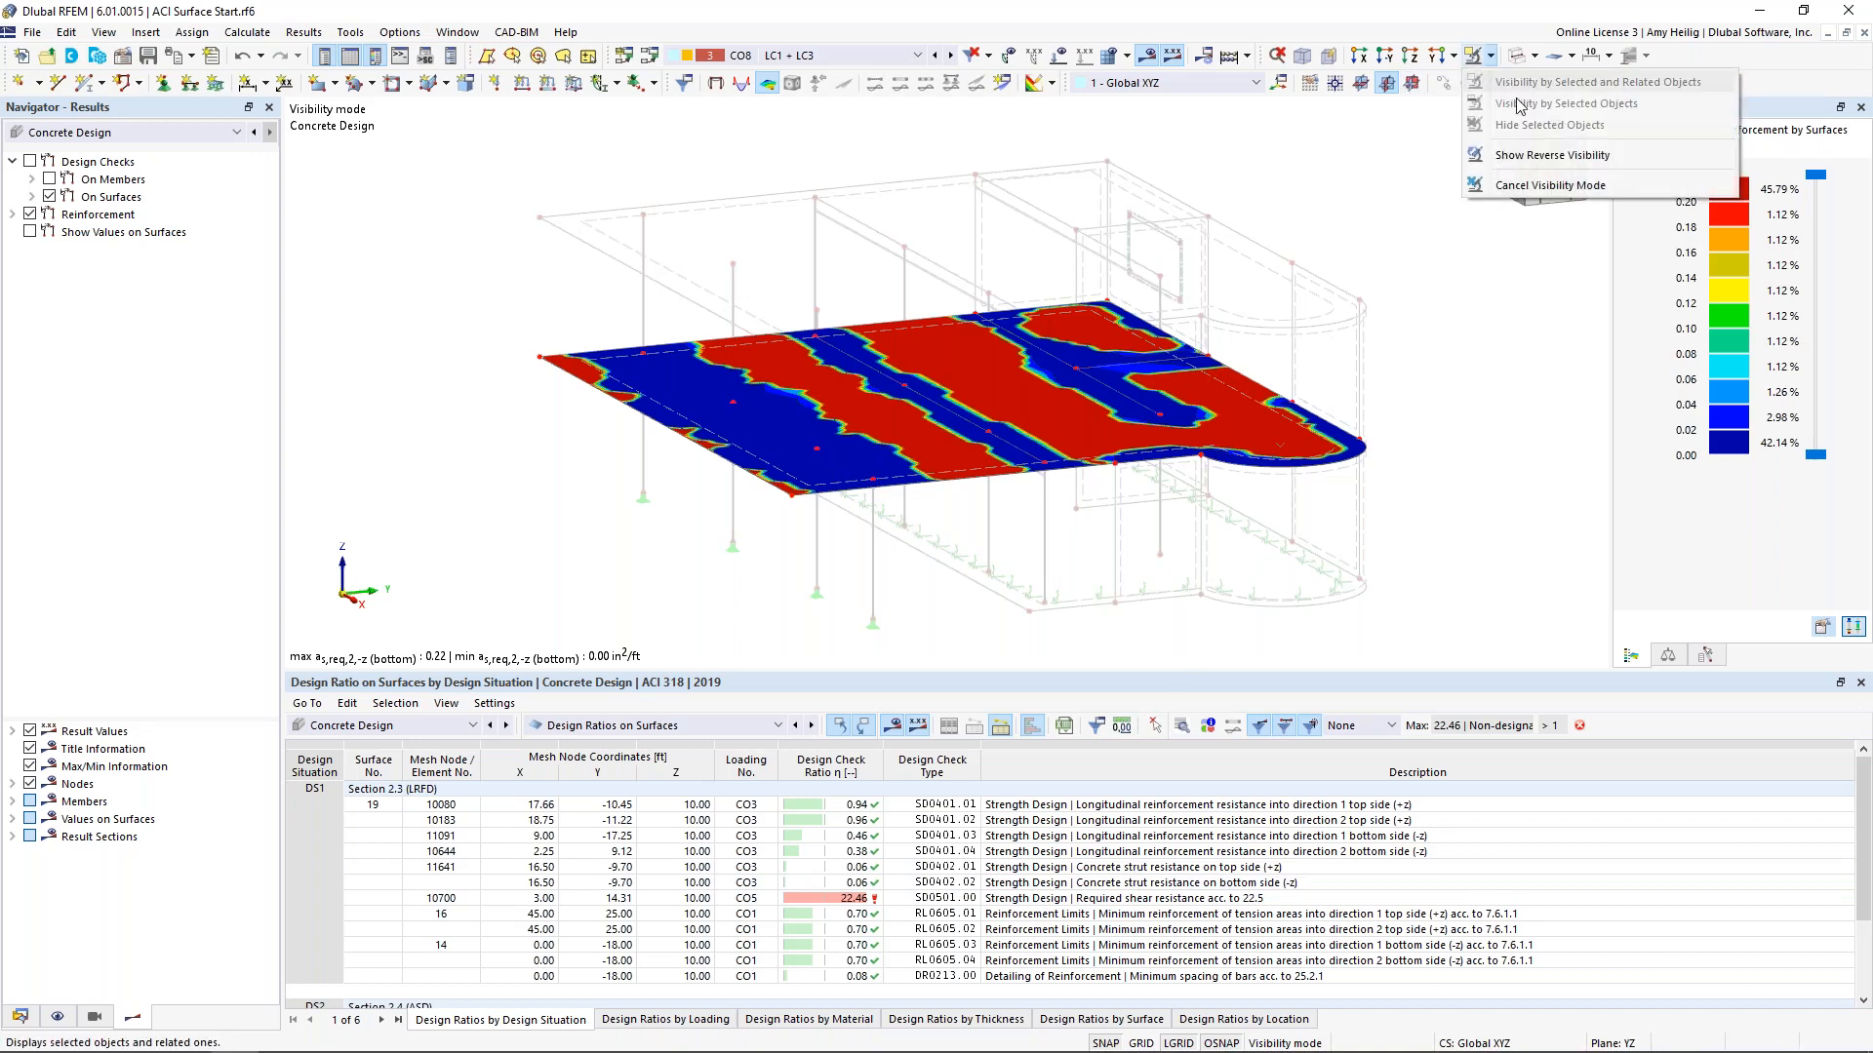
pyautogui.click(1543, 185)
pyautogui.click(30, 213)
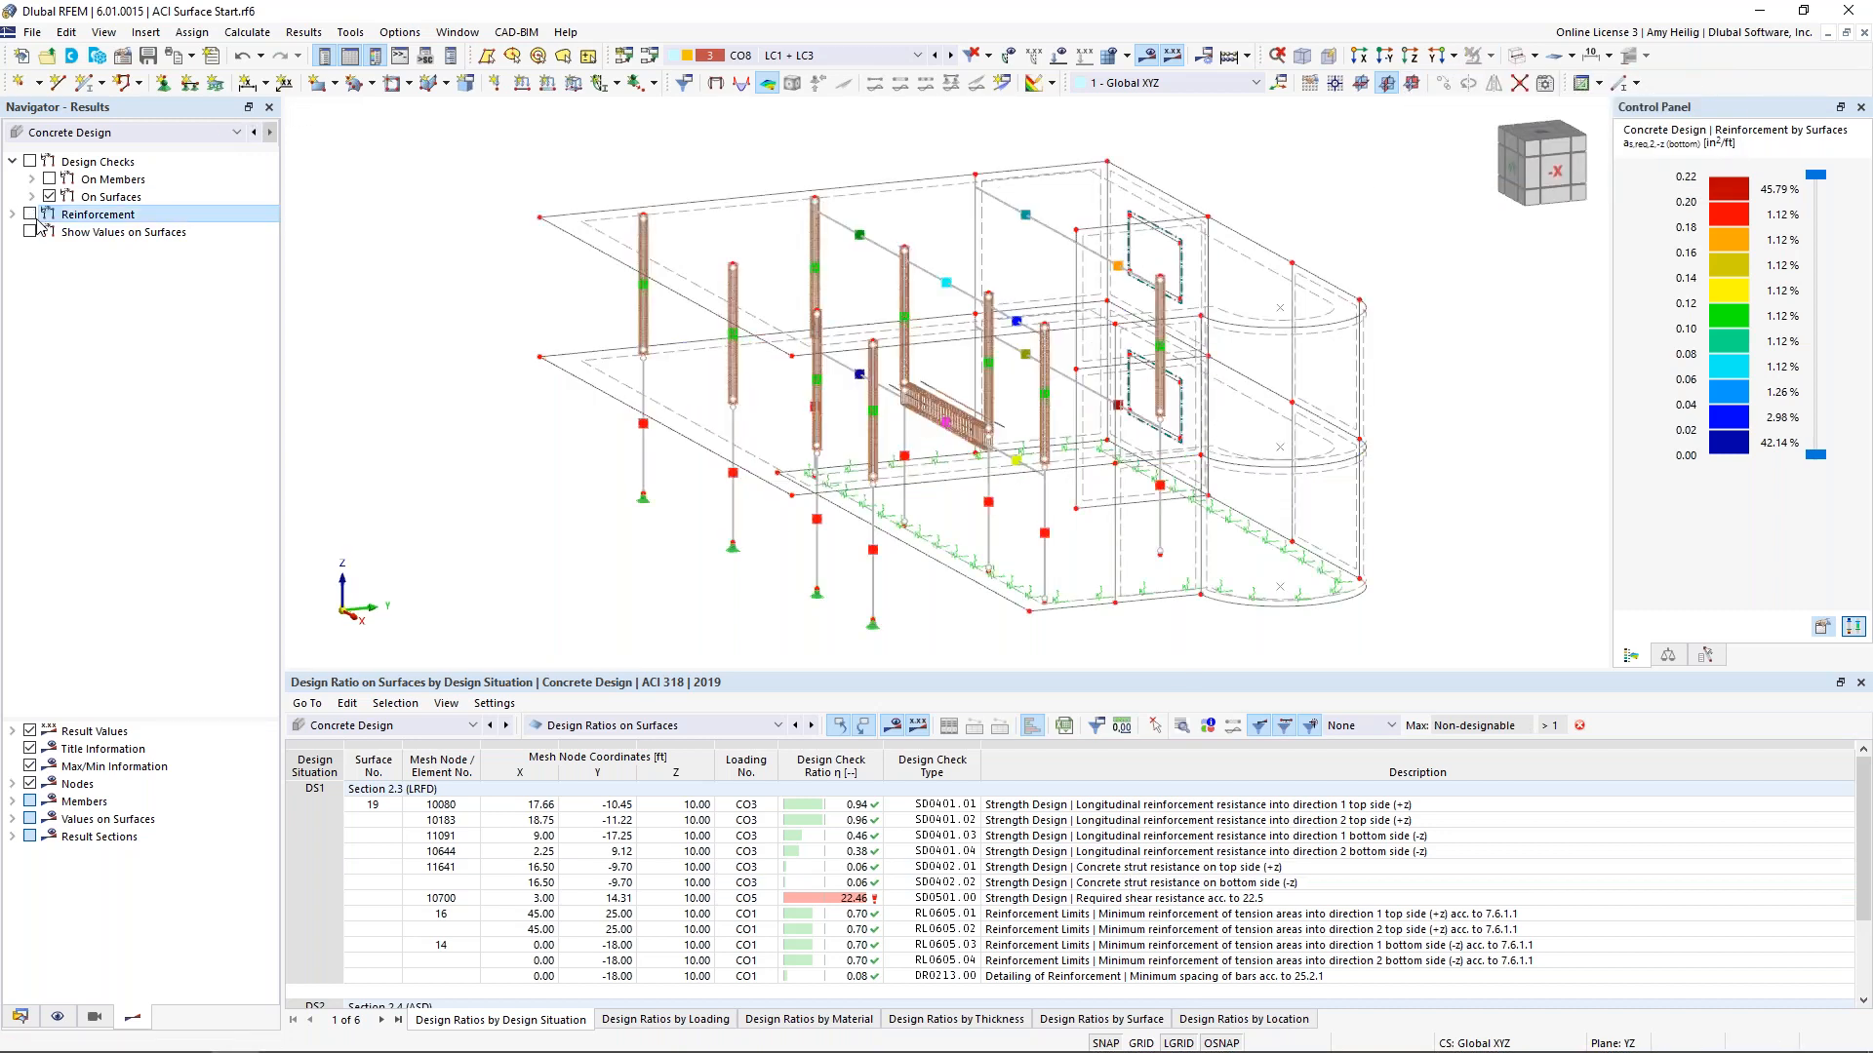
# Switch the results table to the design ratios on members and enlarge it
pyautogui.click(700, 723)
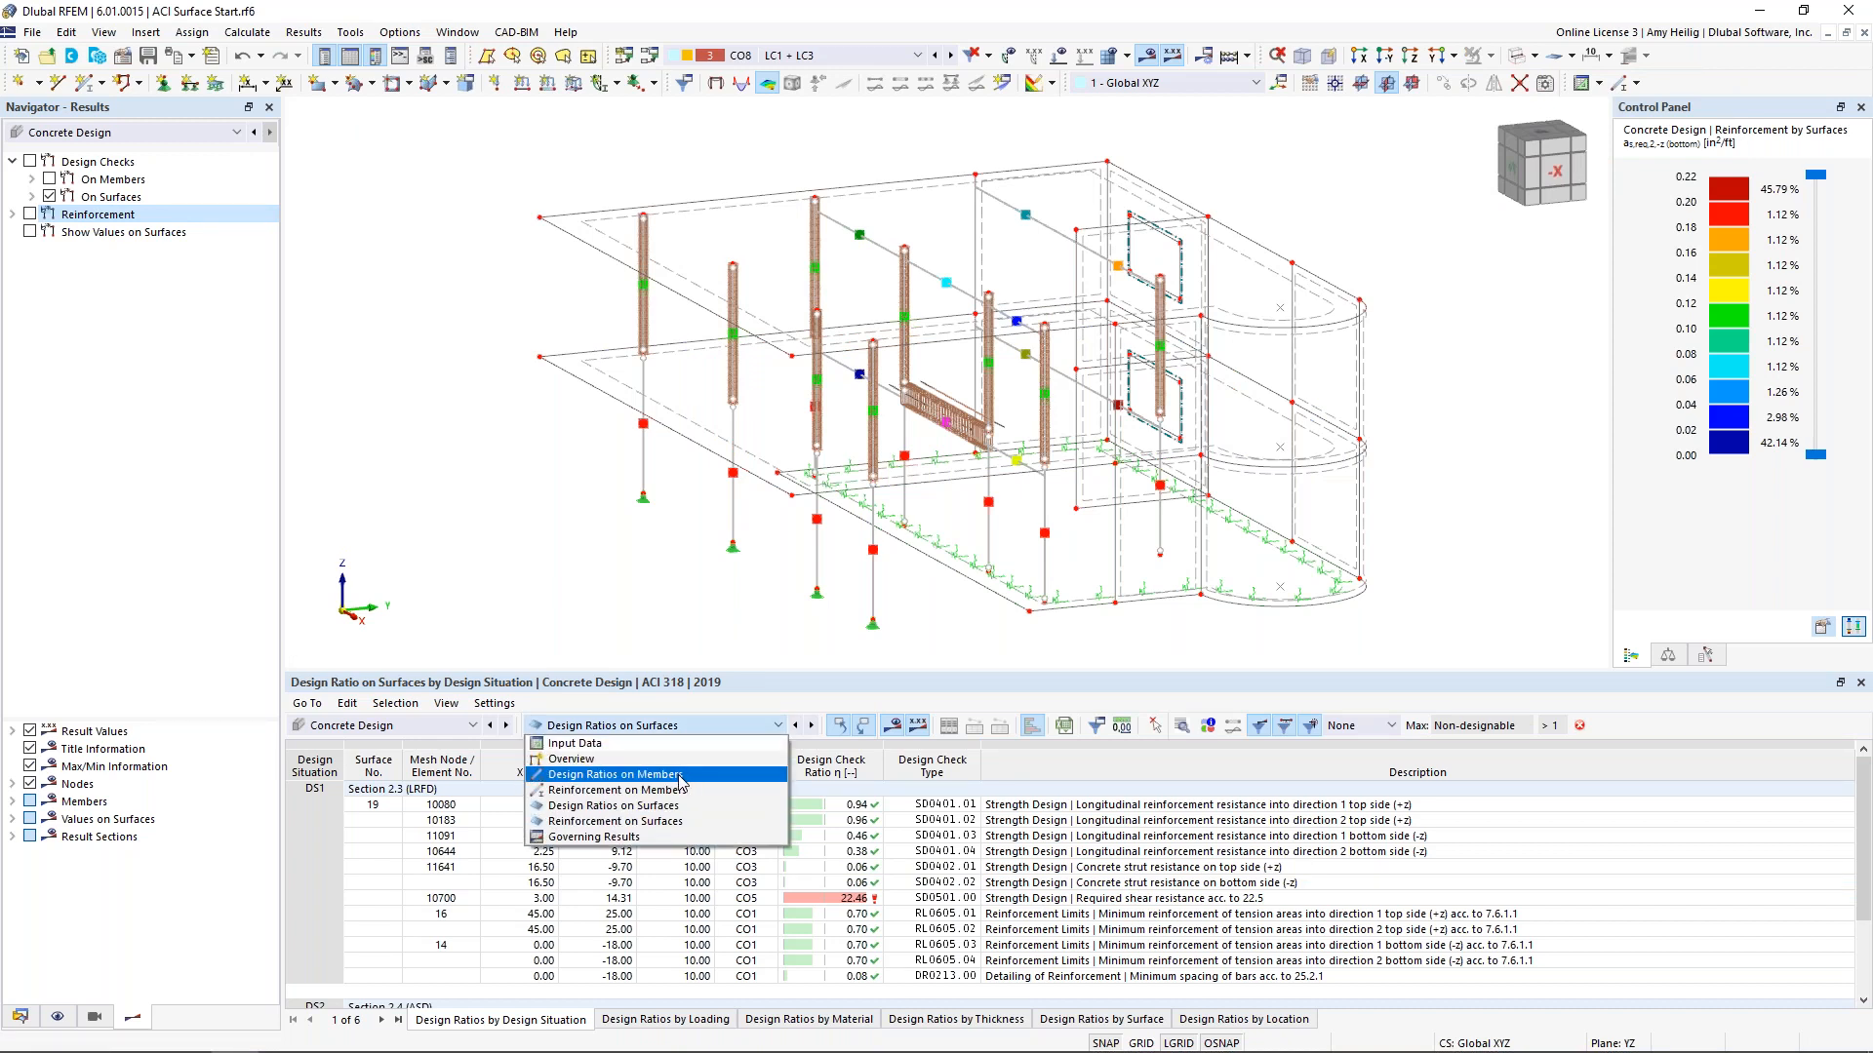
pyautogui.click(680, 775)
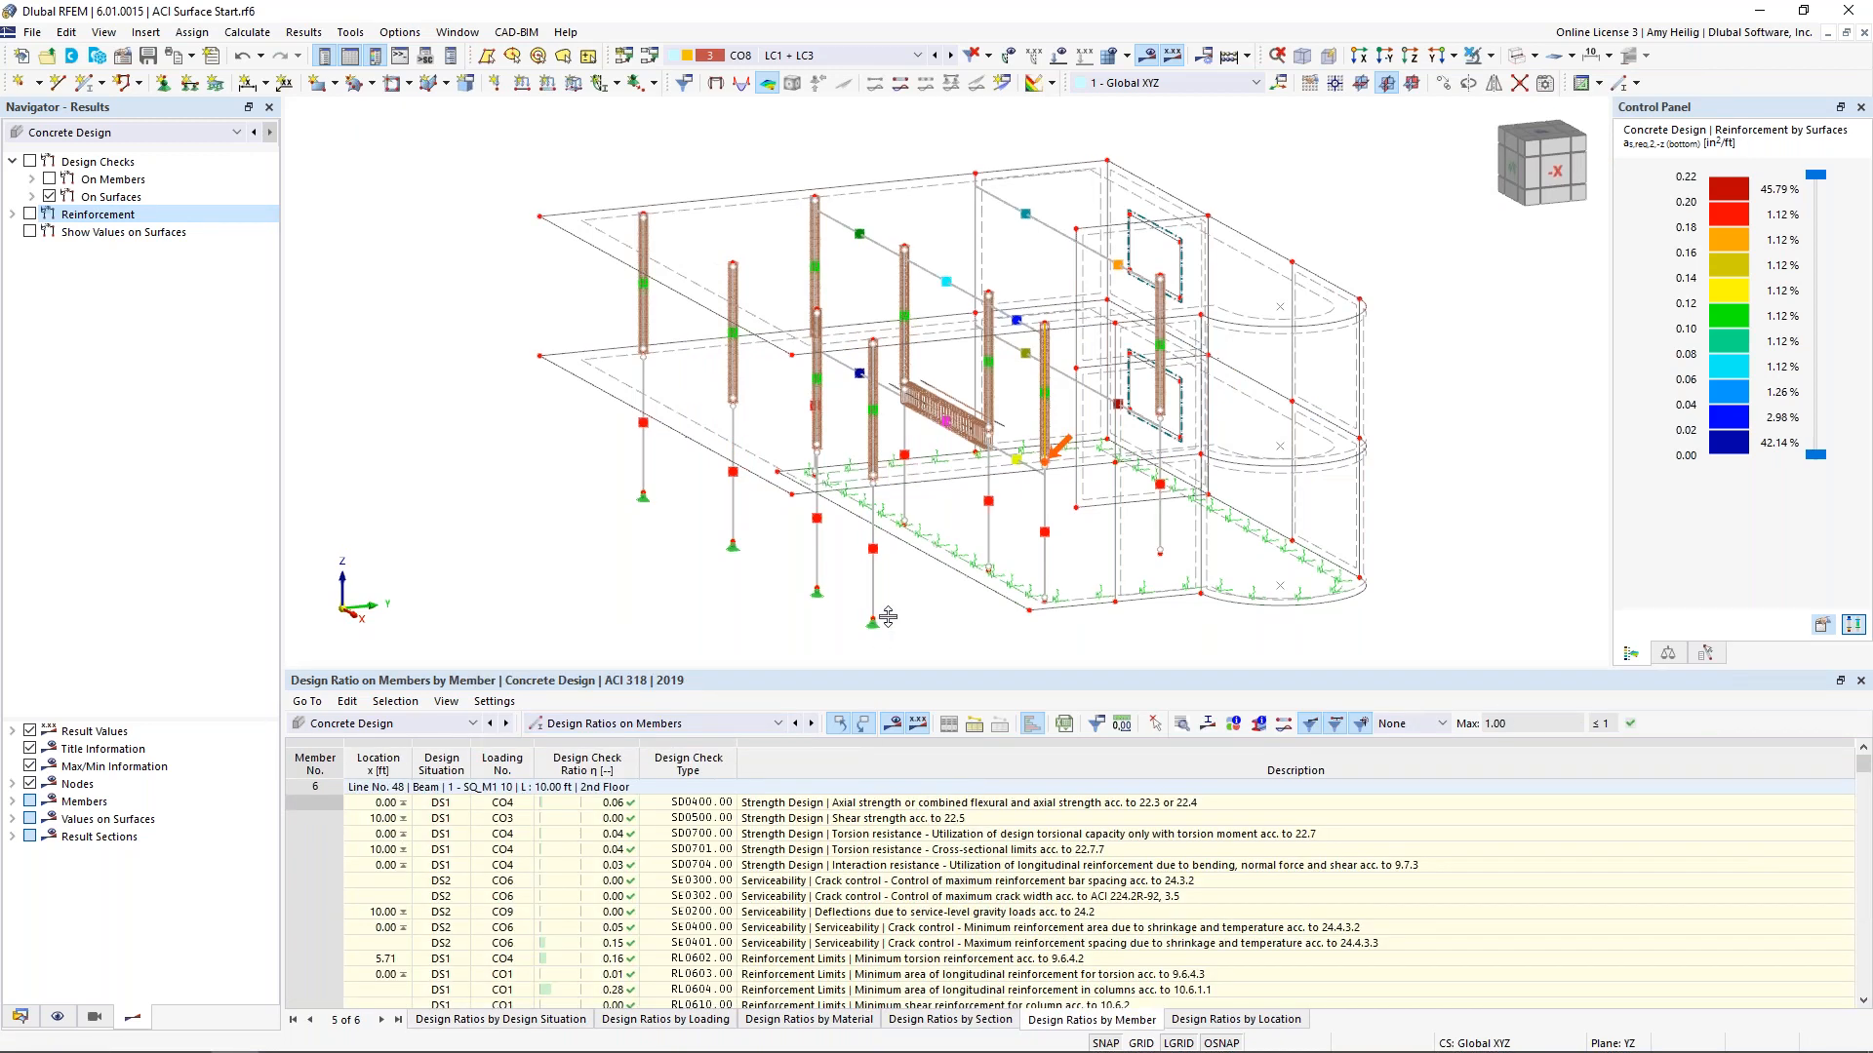
pyautogui.moveTo(875, 673); pyautogui.dragTo(878, 529)
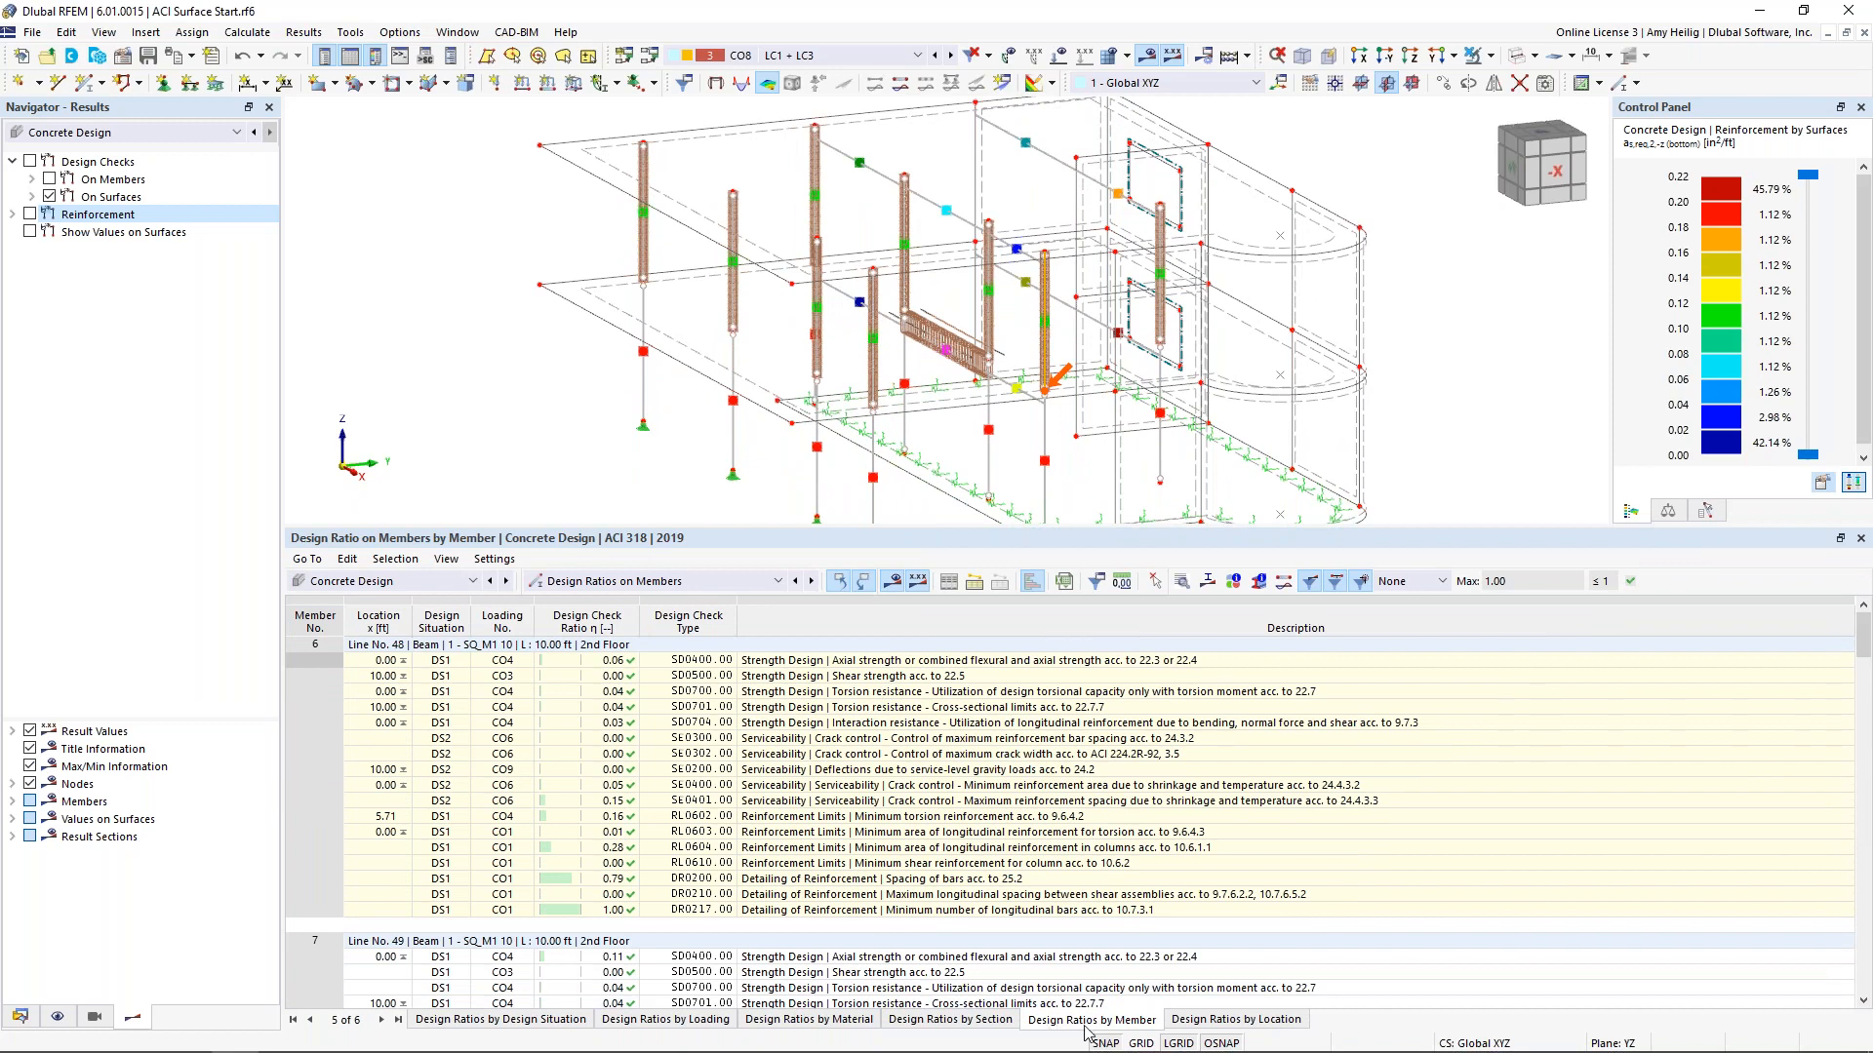
# Examine member 6's design checks for deflection, shrinkage and temperature reinforcement spacing, and bar spacing (DR0200.00), with the column shown larger
pyautogui.click(985, 770)
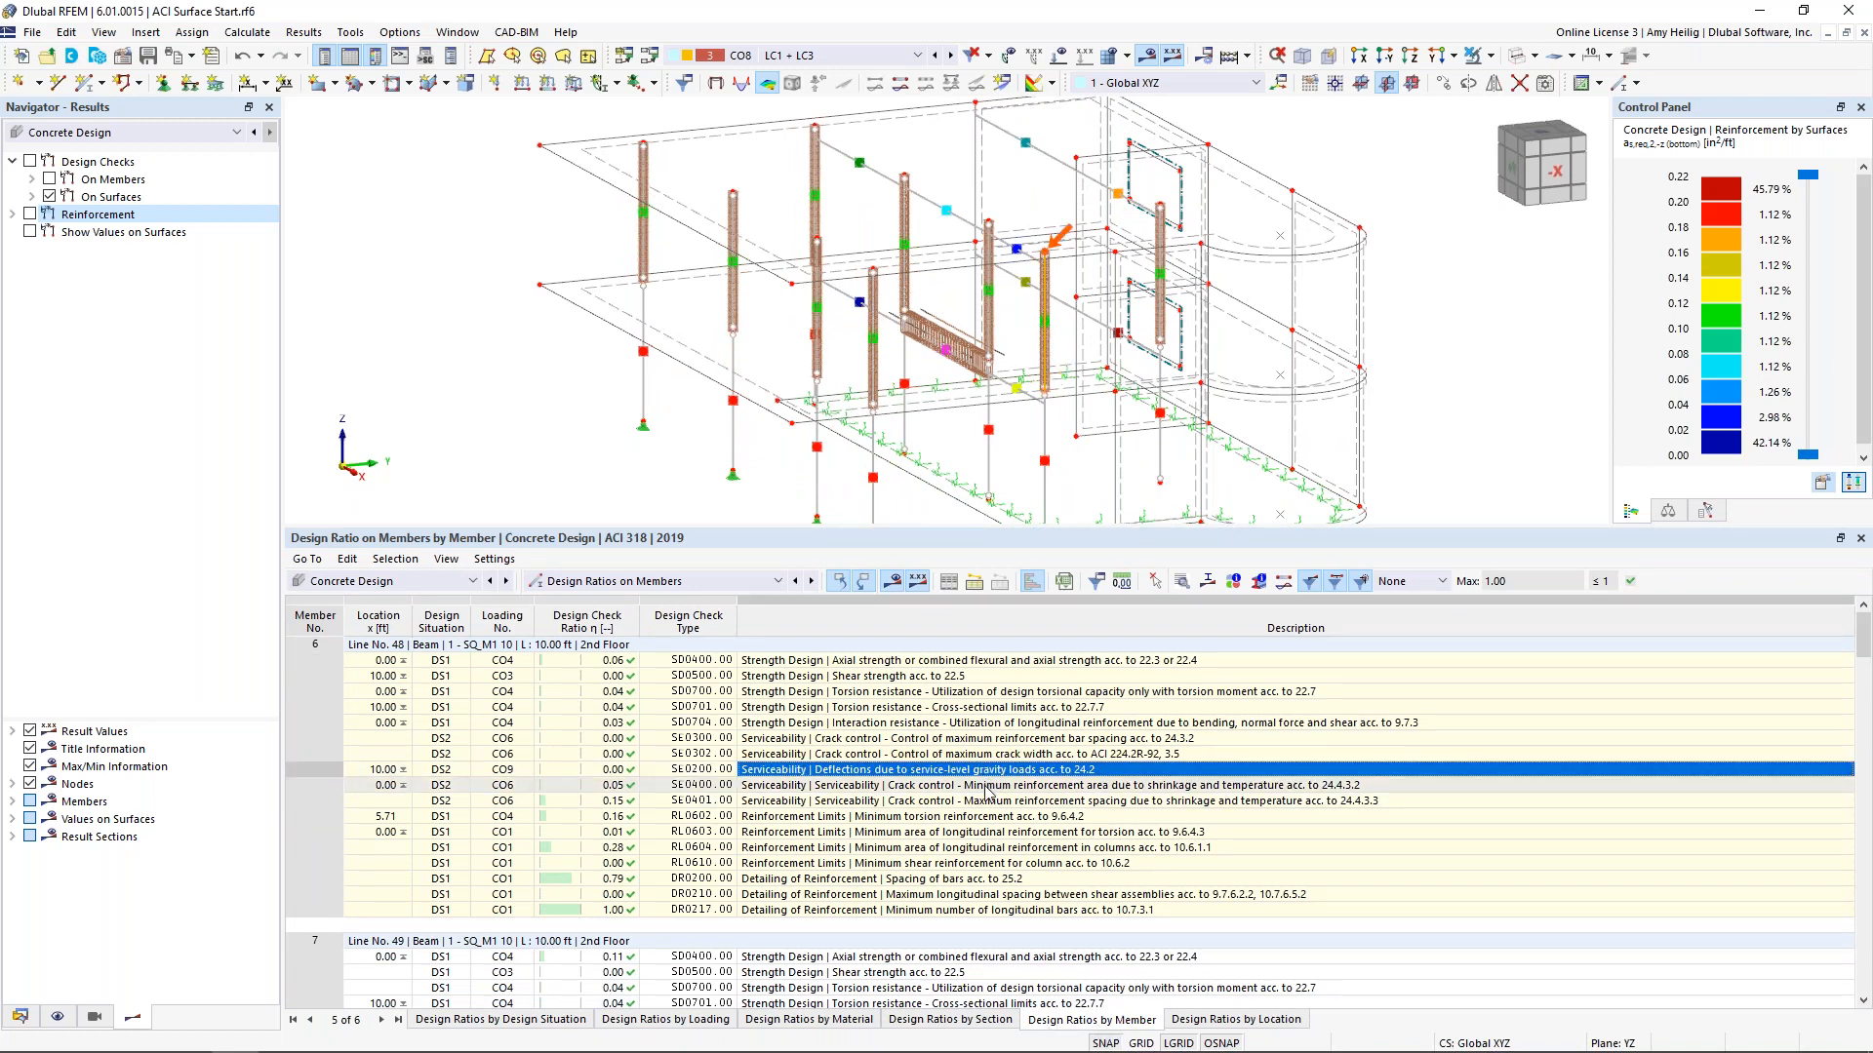
pyautogui.click(987, 801)
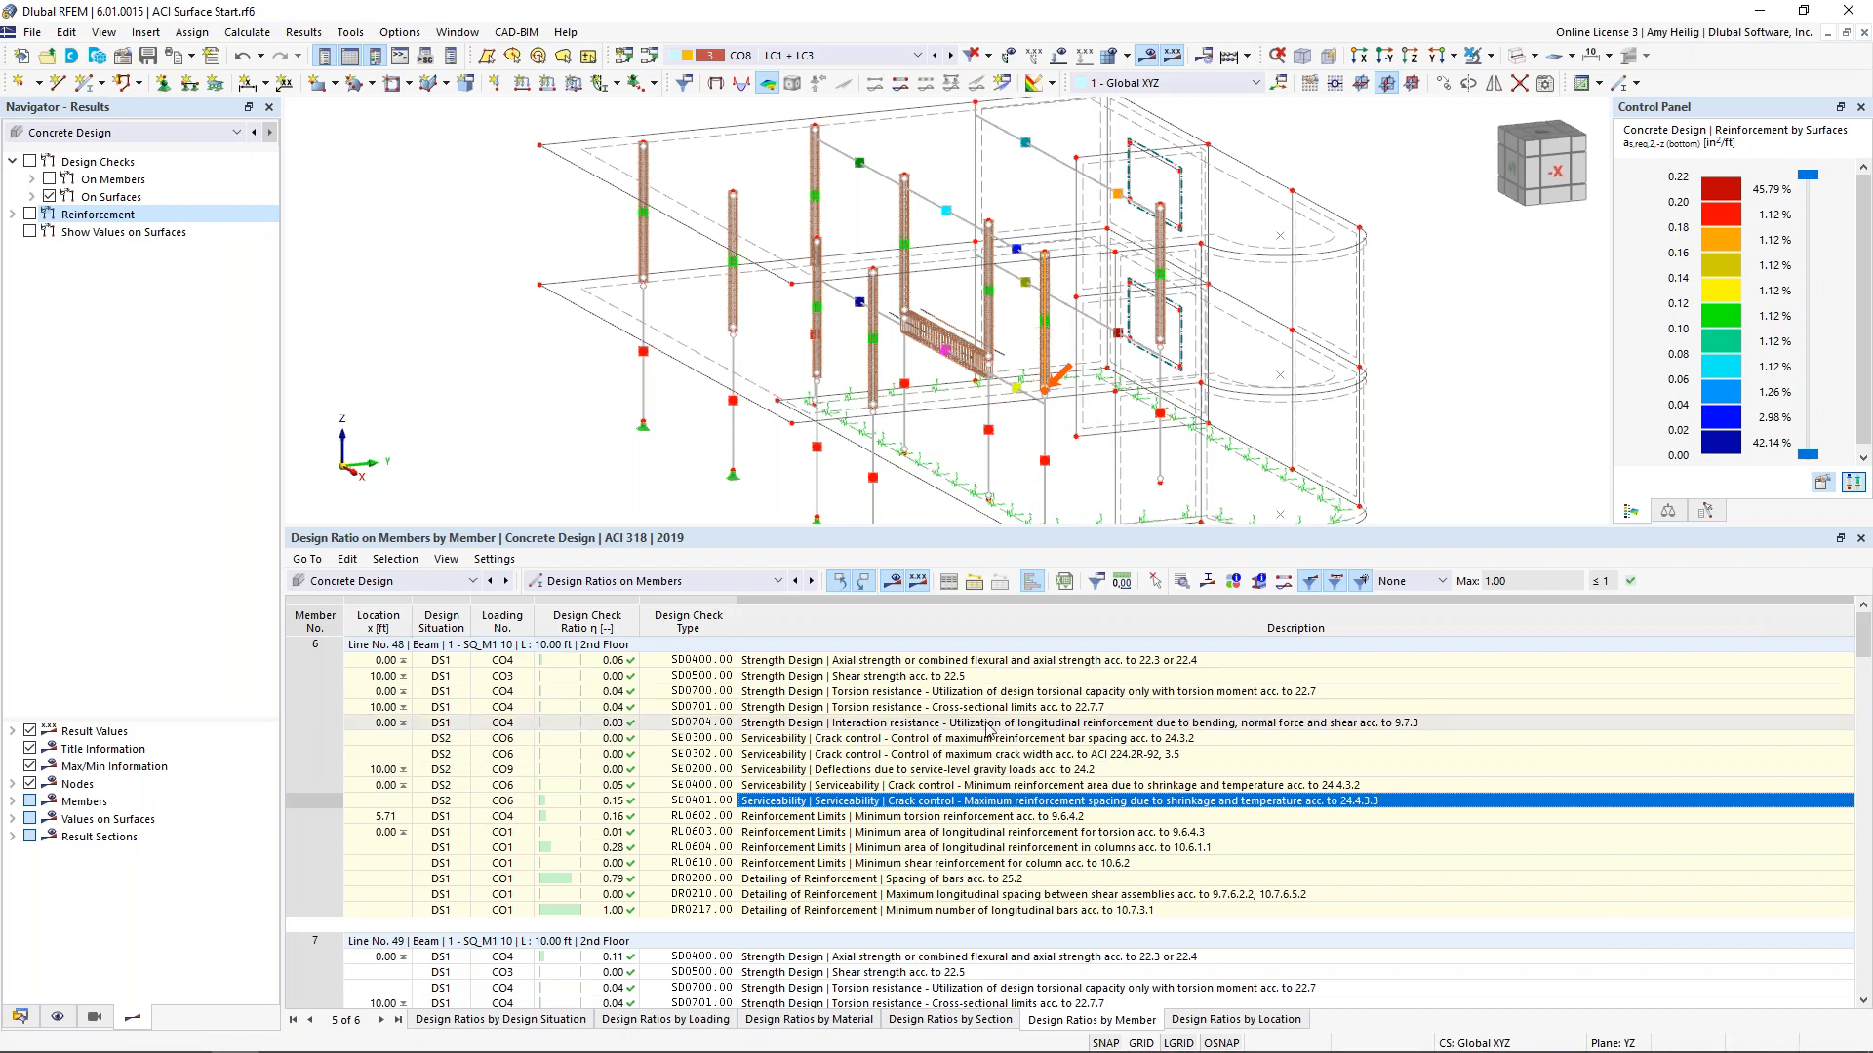
pyautogui.scroll(4, 1069, 366)
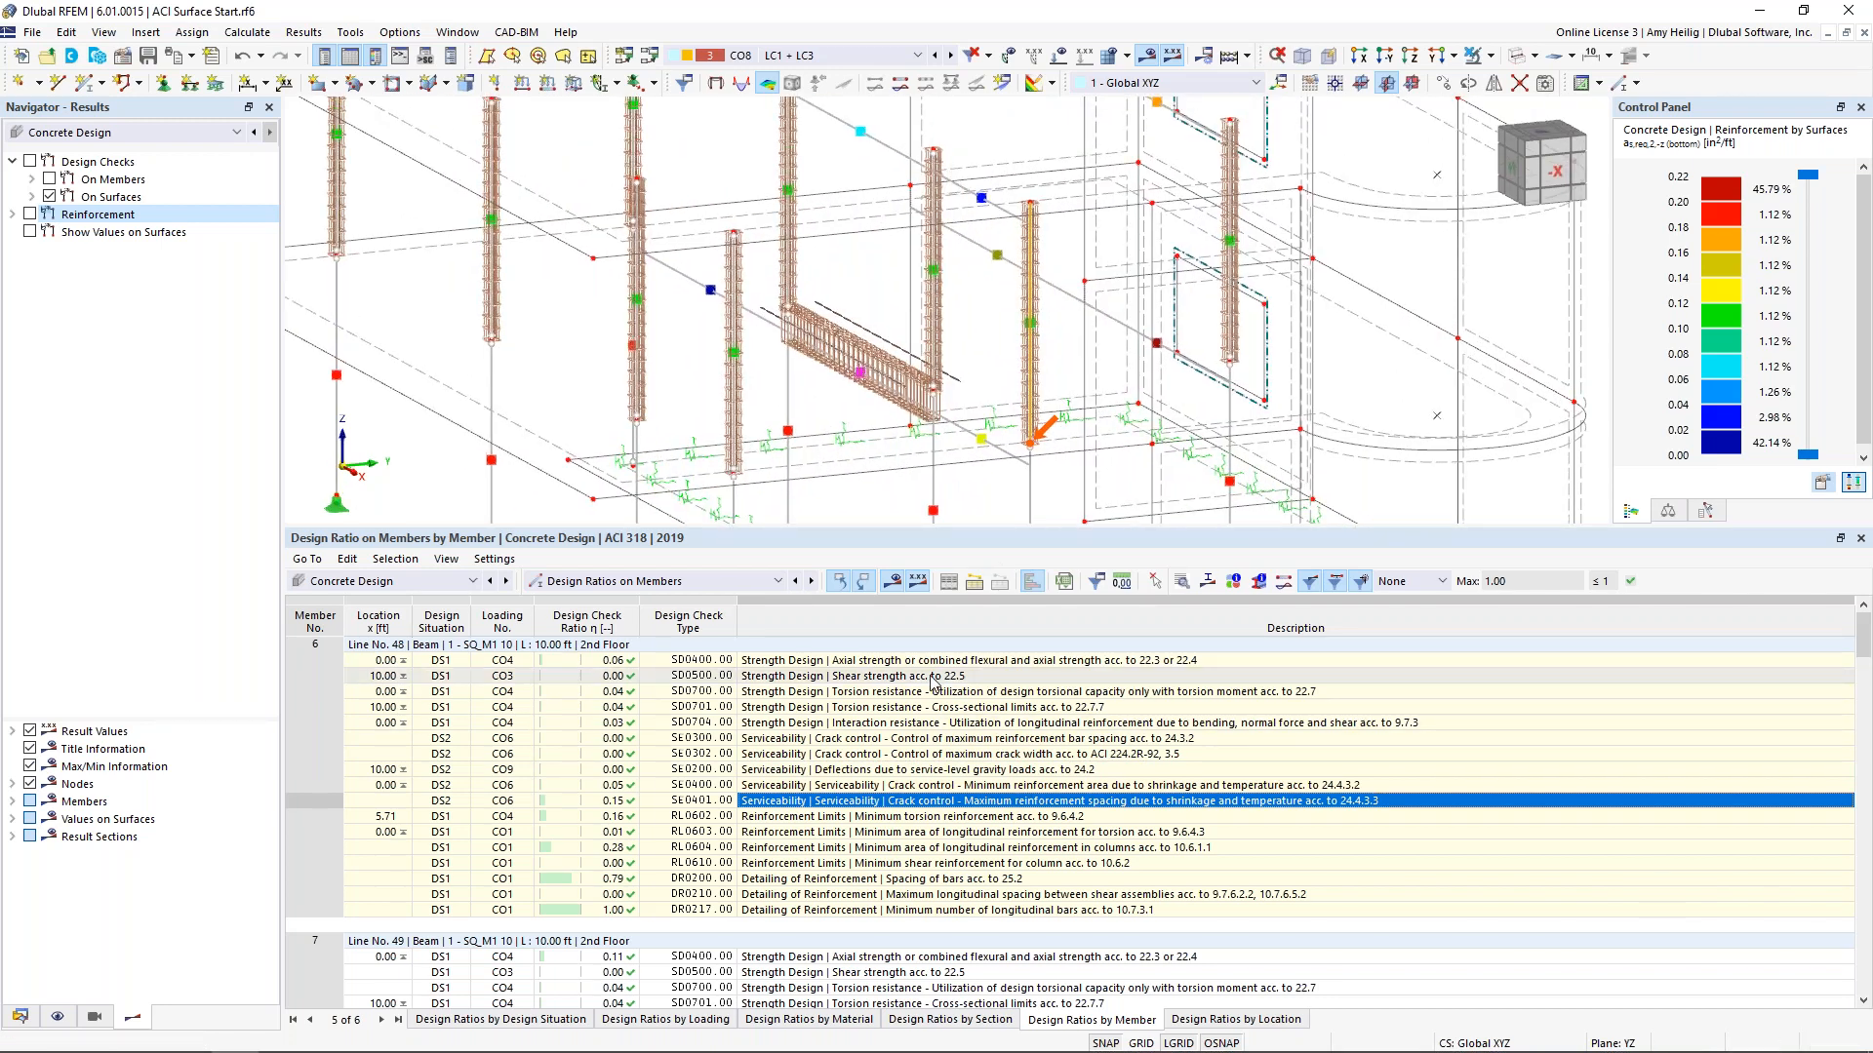
pyautogui.click(888, 881)
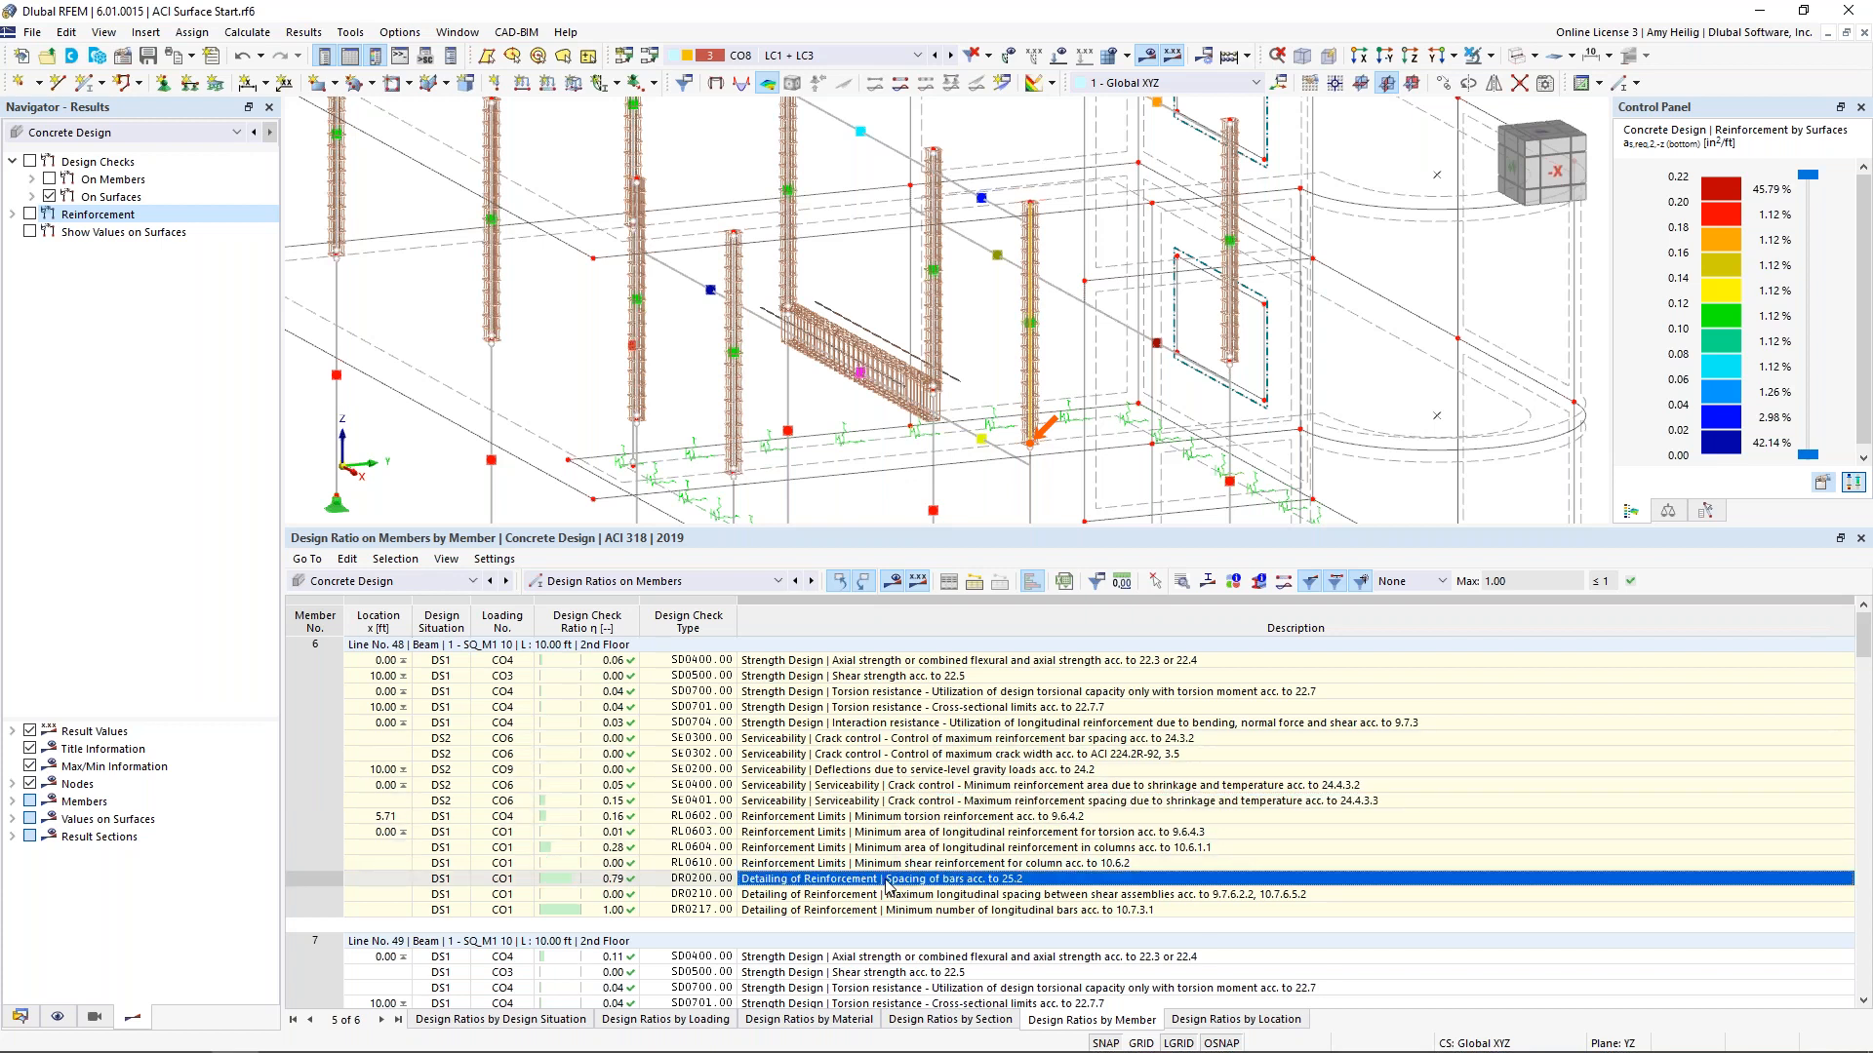
# Open the design check details for member 6's bar spacing (DR0200), activate the interaction diagram and examine its 2D and 3D plots
pyautogui.click(1182, 582)
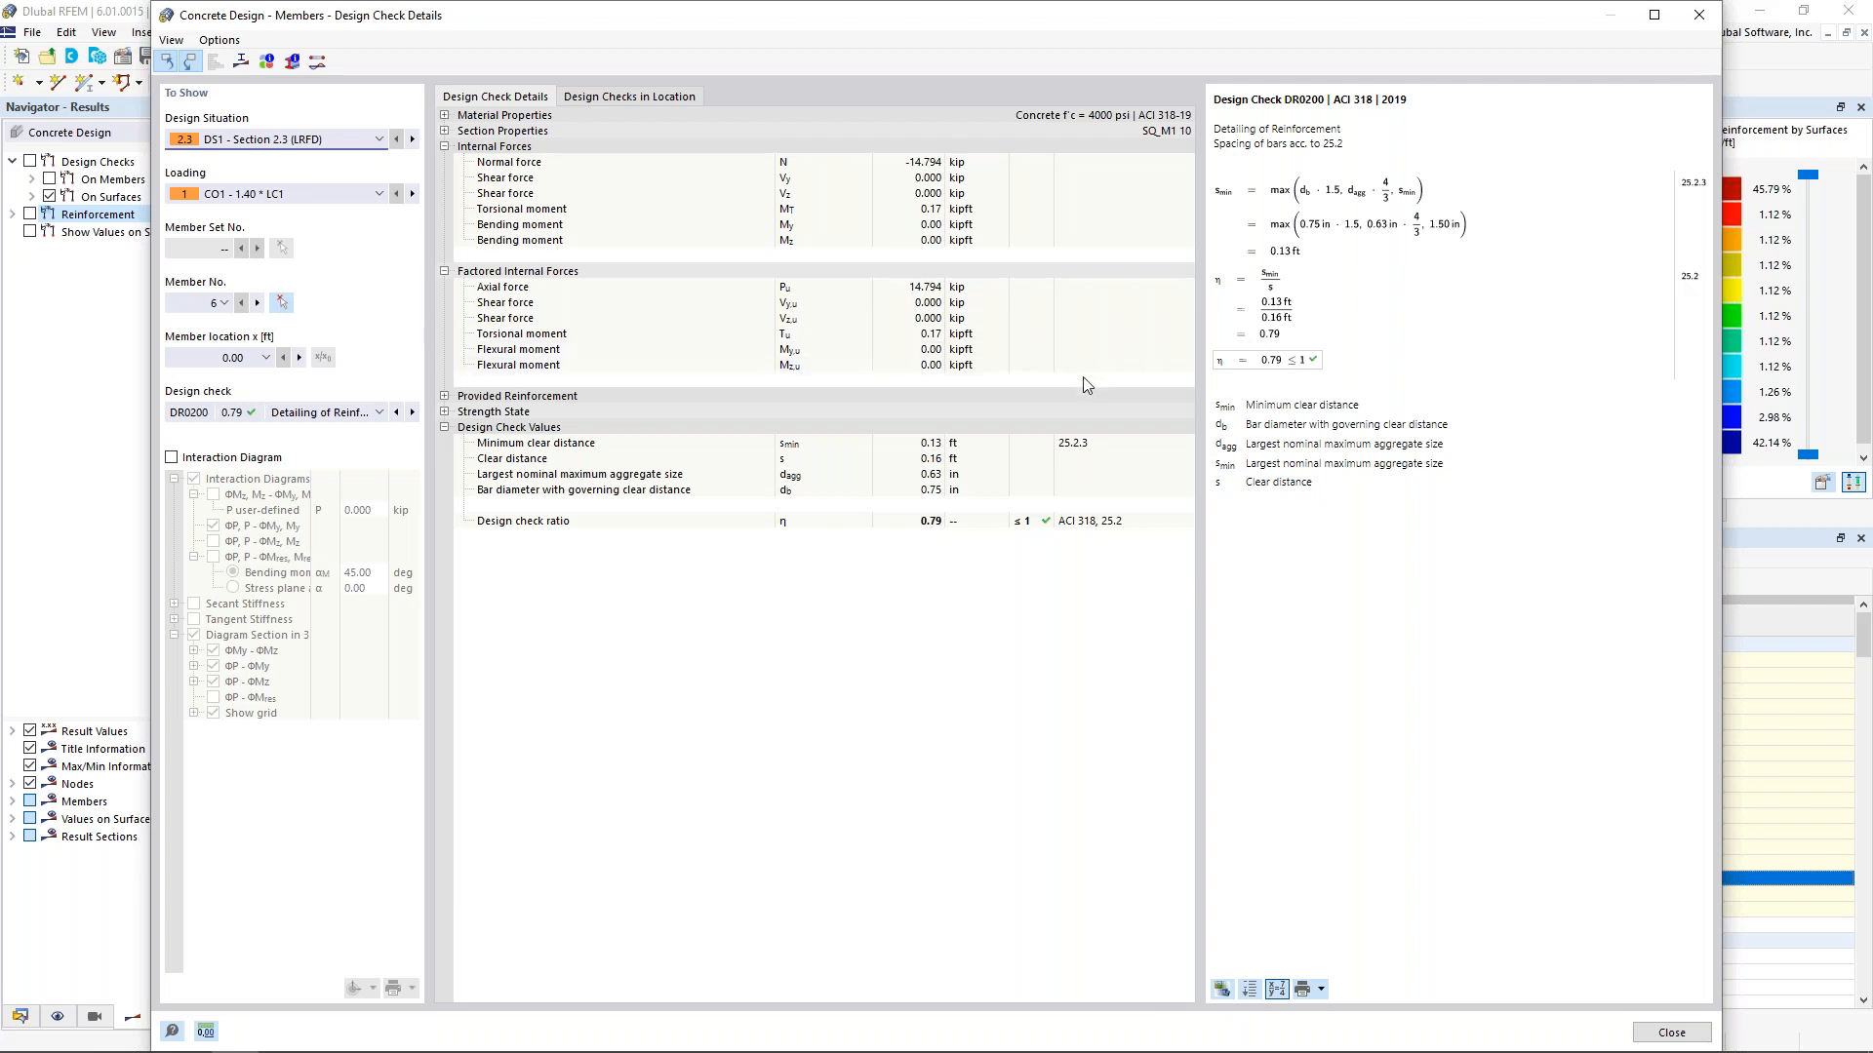
pyautogui.click(172, 458)
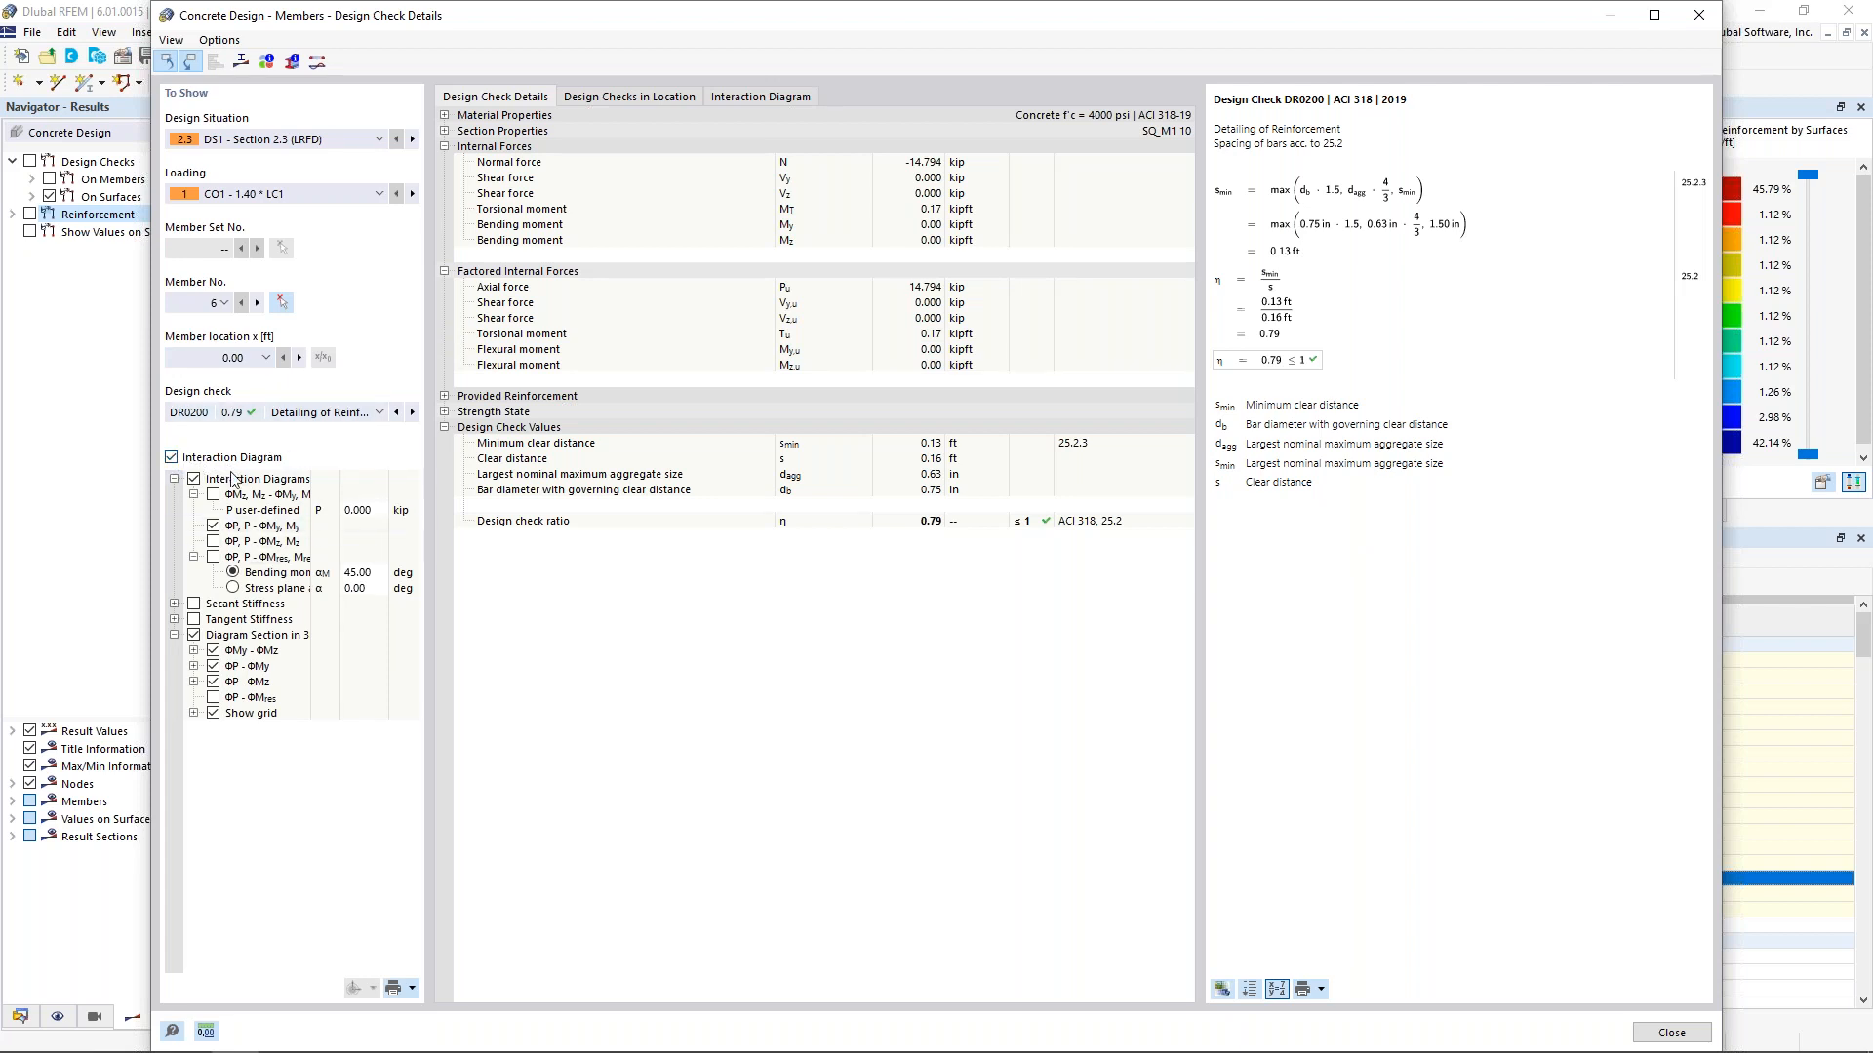
pyautogui.click(757, 97)
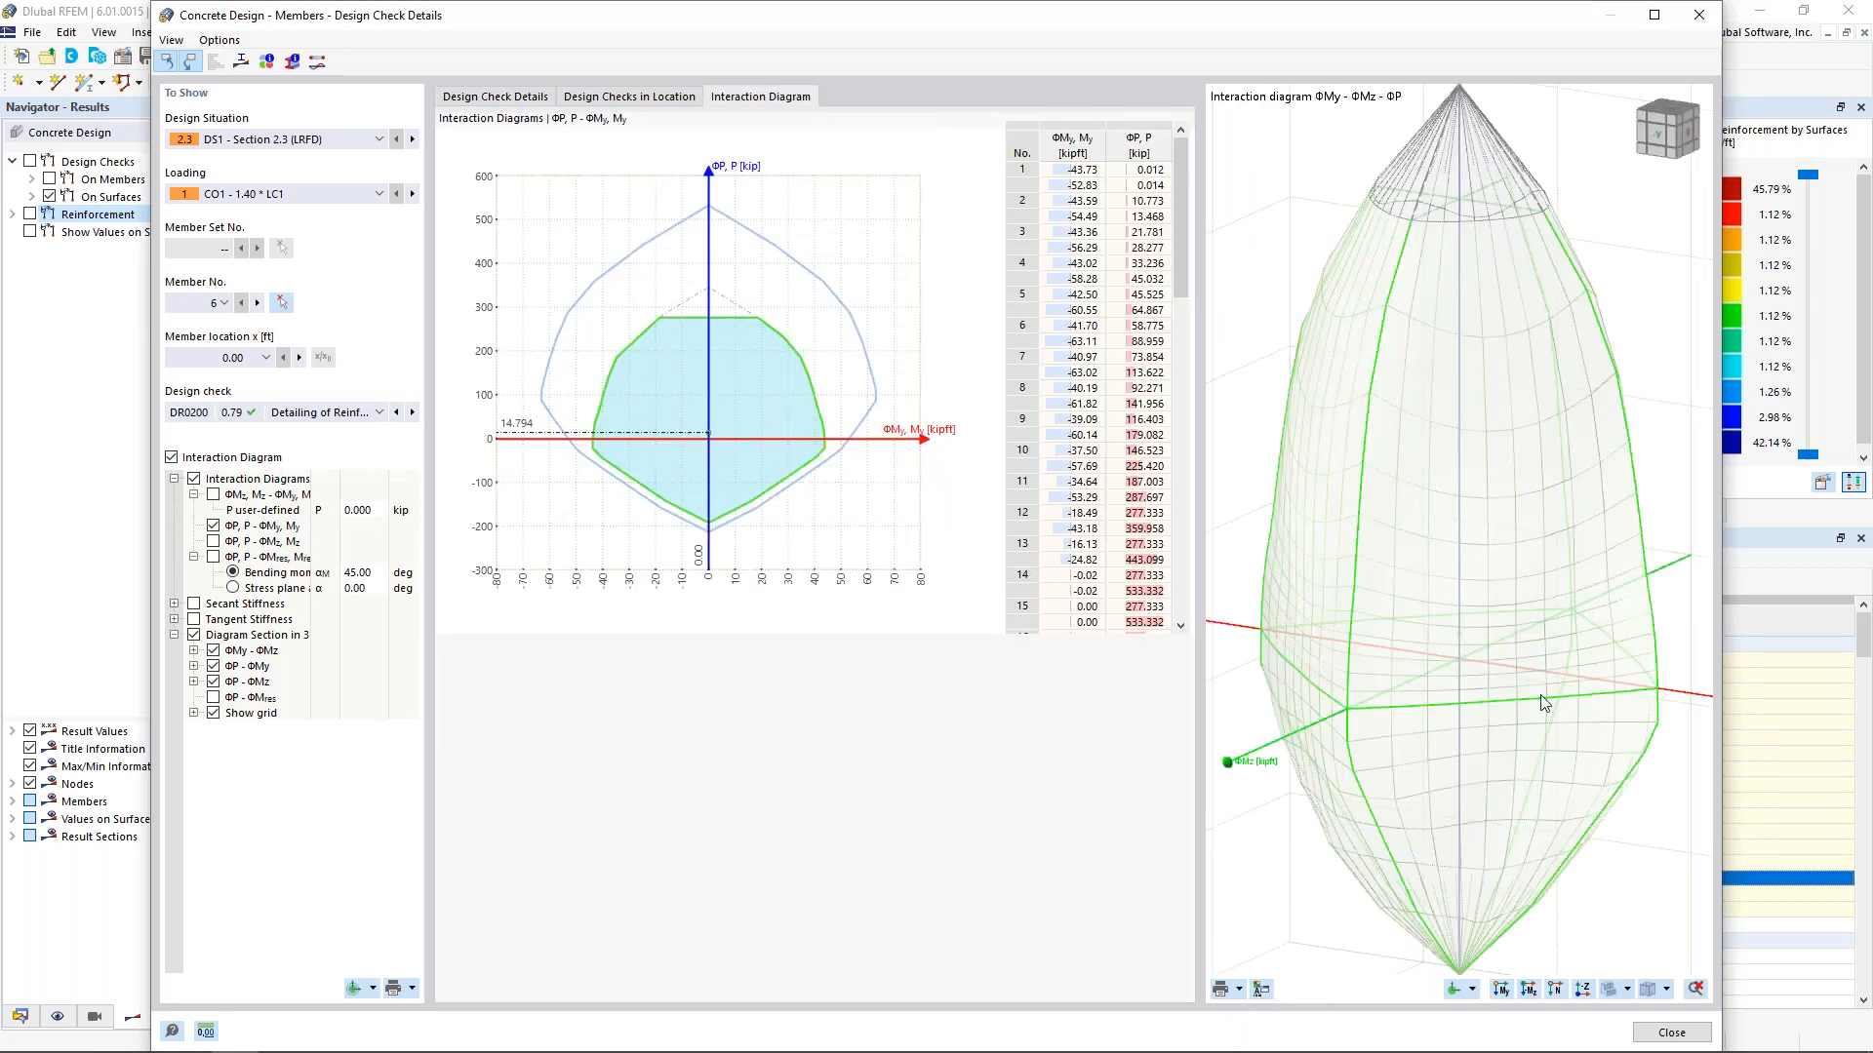
pyautogui.scroll(-3, 1518, 639)
pyautogui.moveTo(1584, 677); pyautogui.dragTo(1554, 711, button='middle')
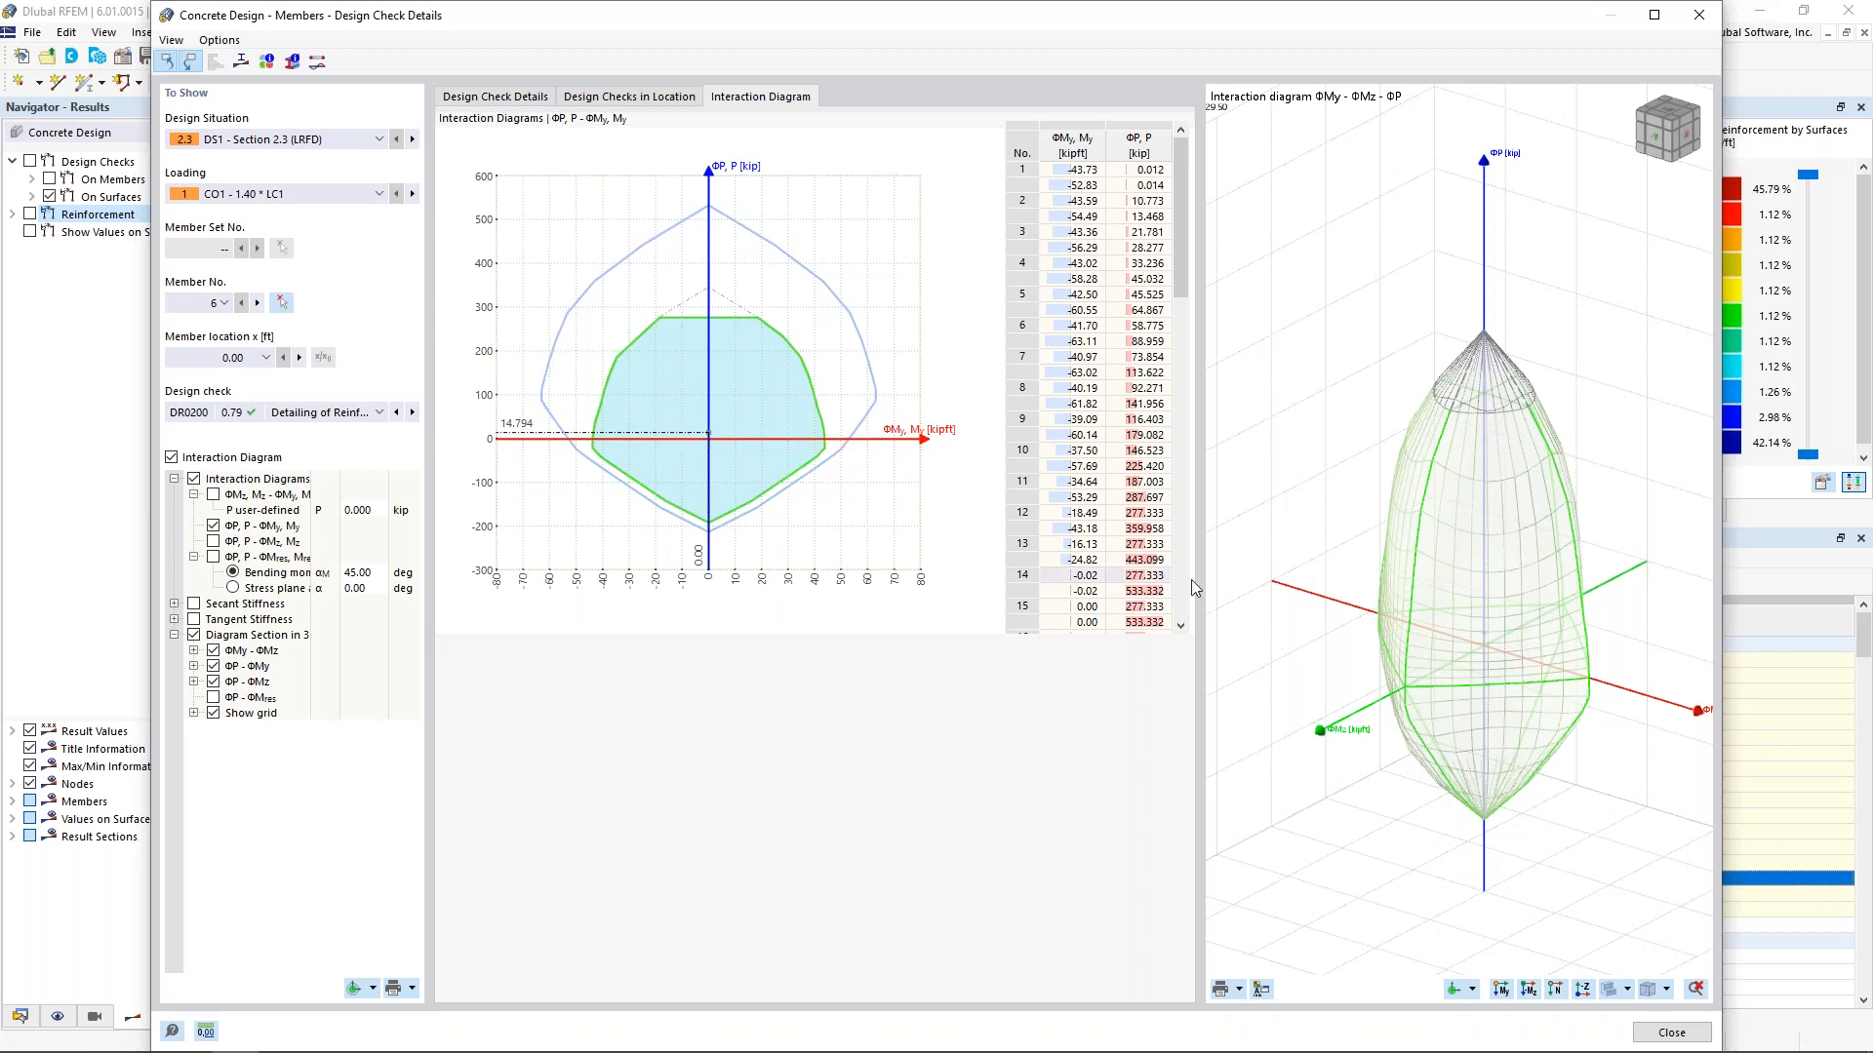
pyautogui.keyDown('ctrl'); pyautogui.moveTo(1368, 671); pyautogui.dragTo(1385, 628, button='middle'); pyautogui.keyUp('ctrl')
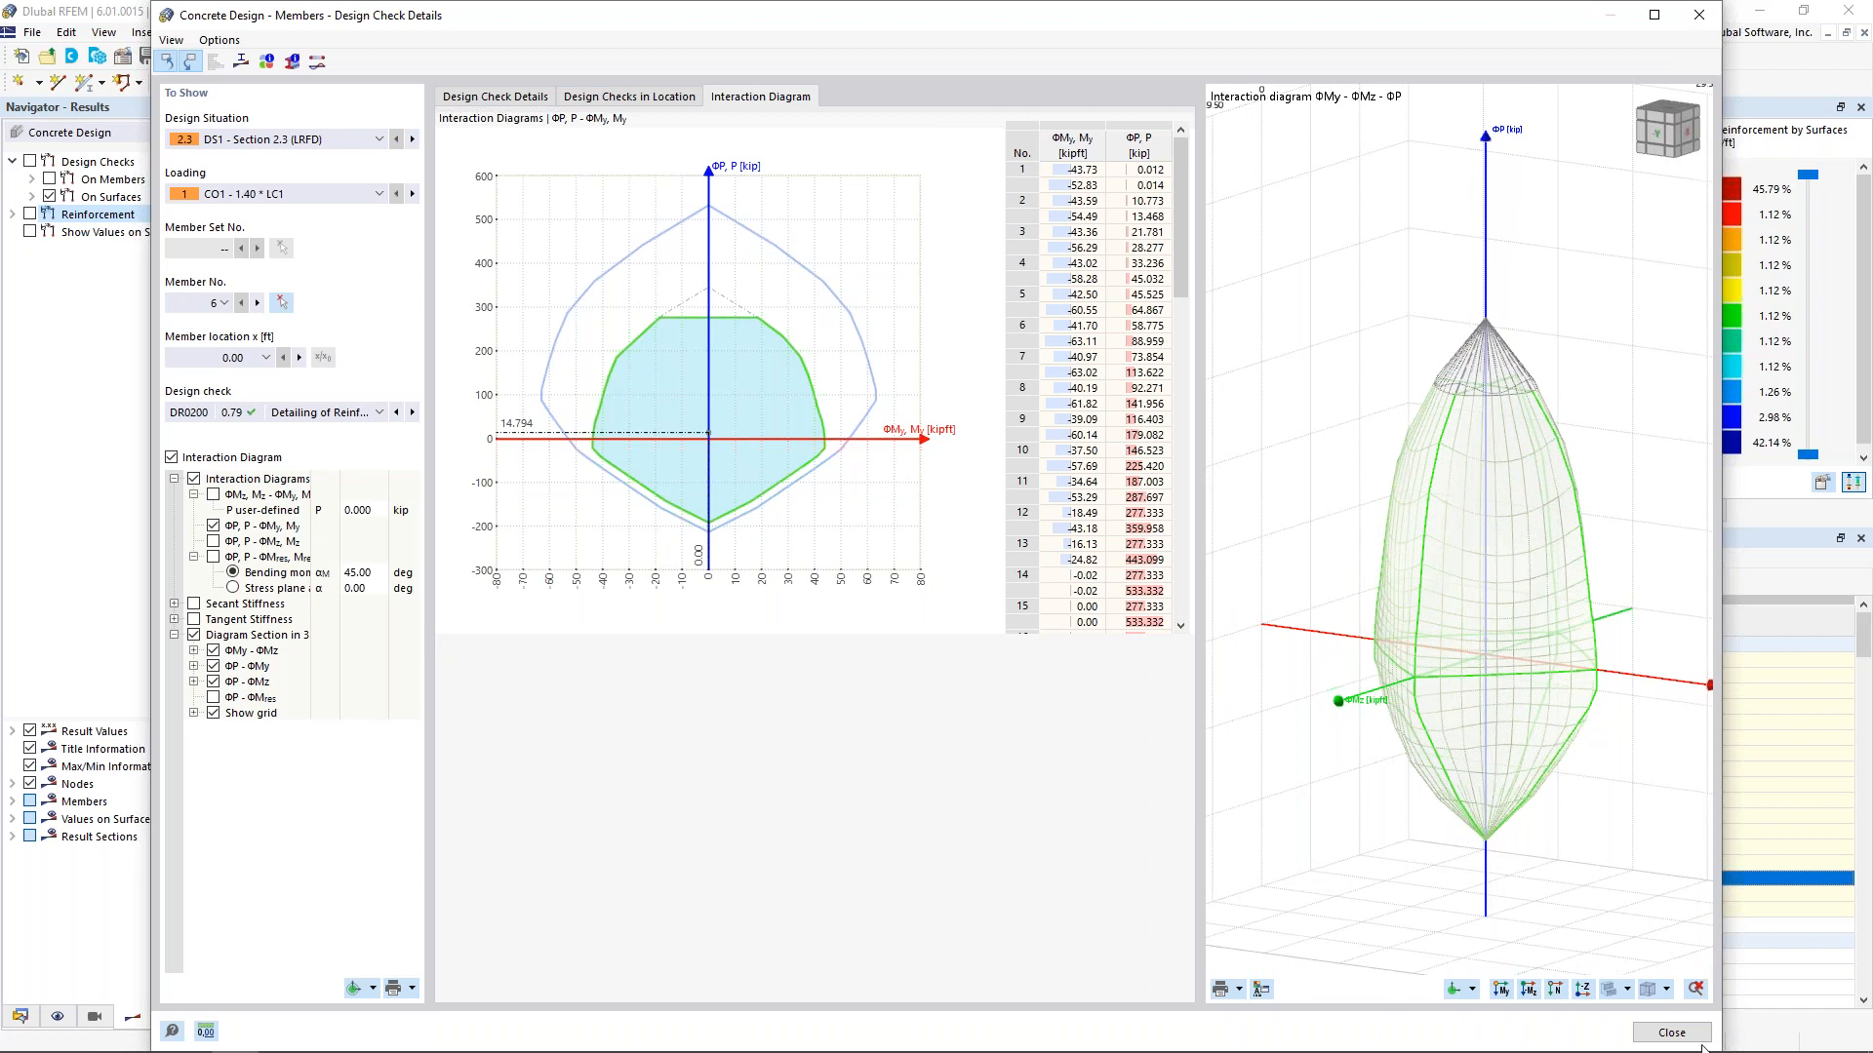
pyautogui.click(1672, 1032)
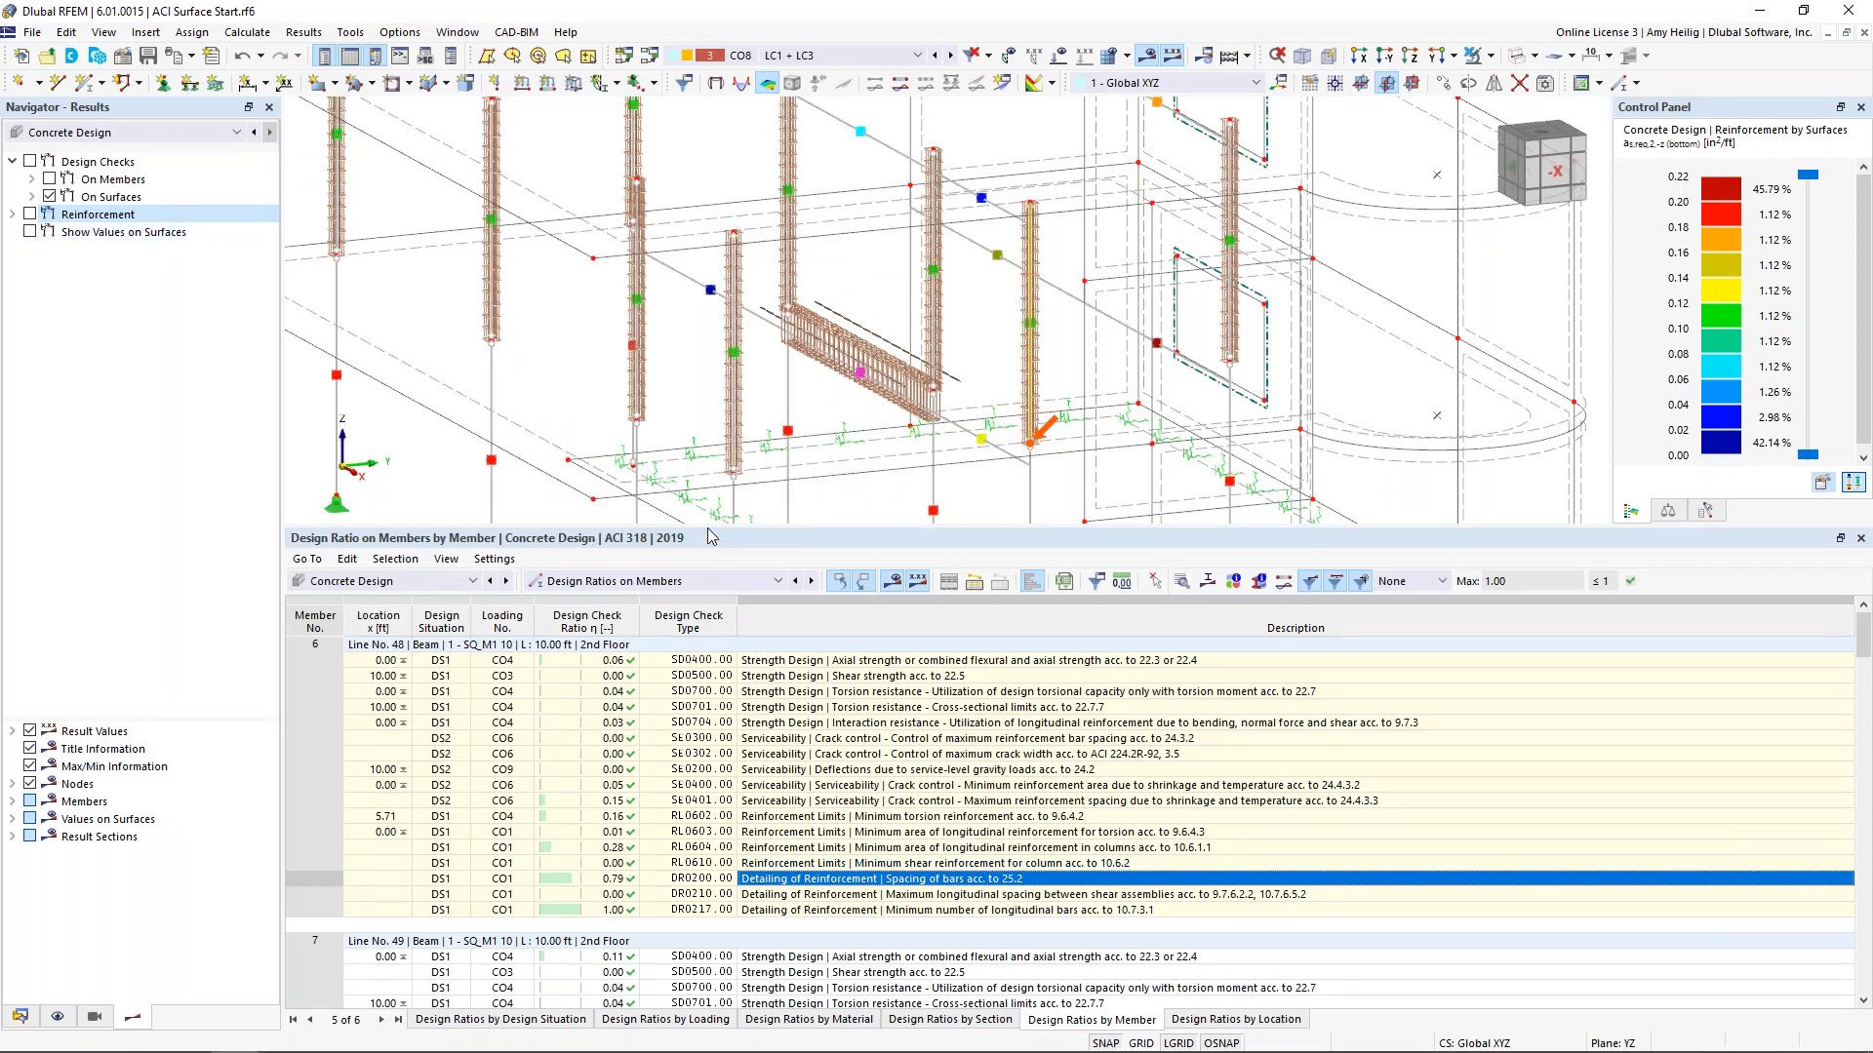
# Shrink the results table to give the graphics more room, with the whole building in view
pyautogui.moveTo(709, 537); pyautogui.dragTo(740, 675)
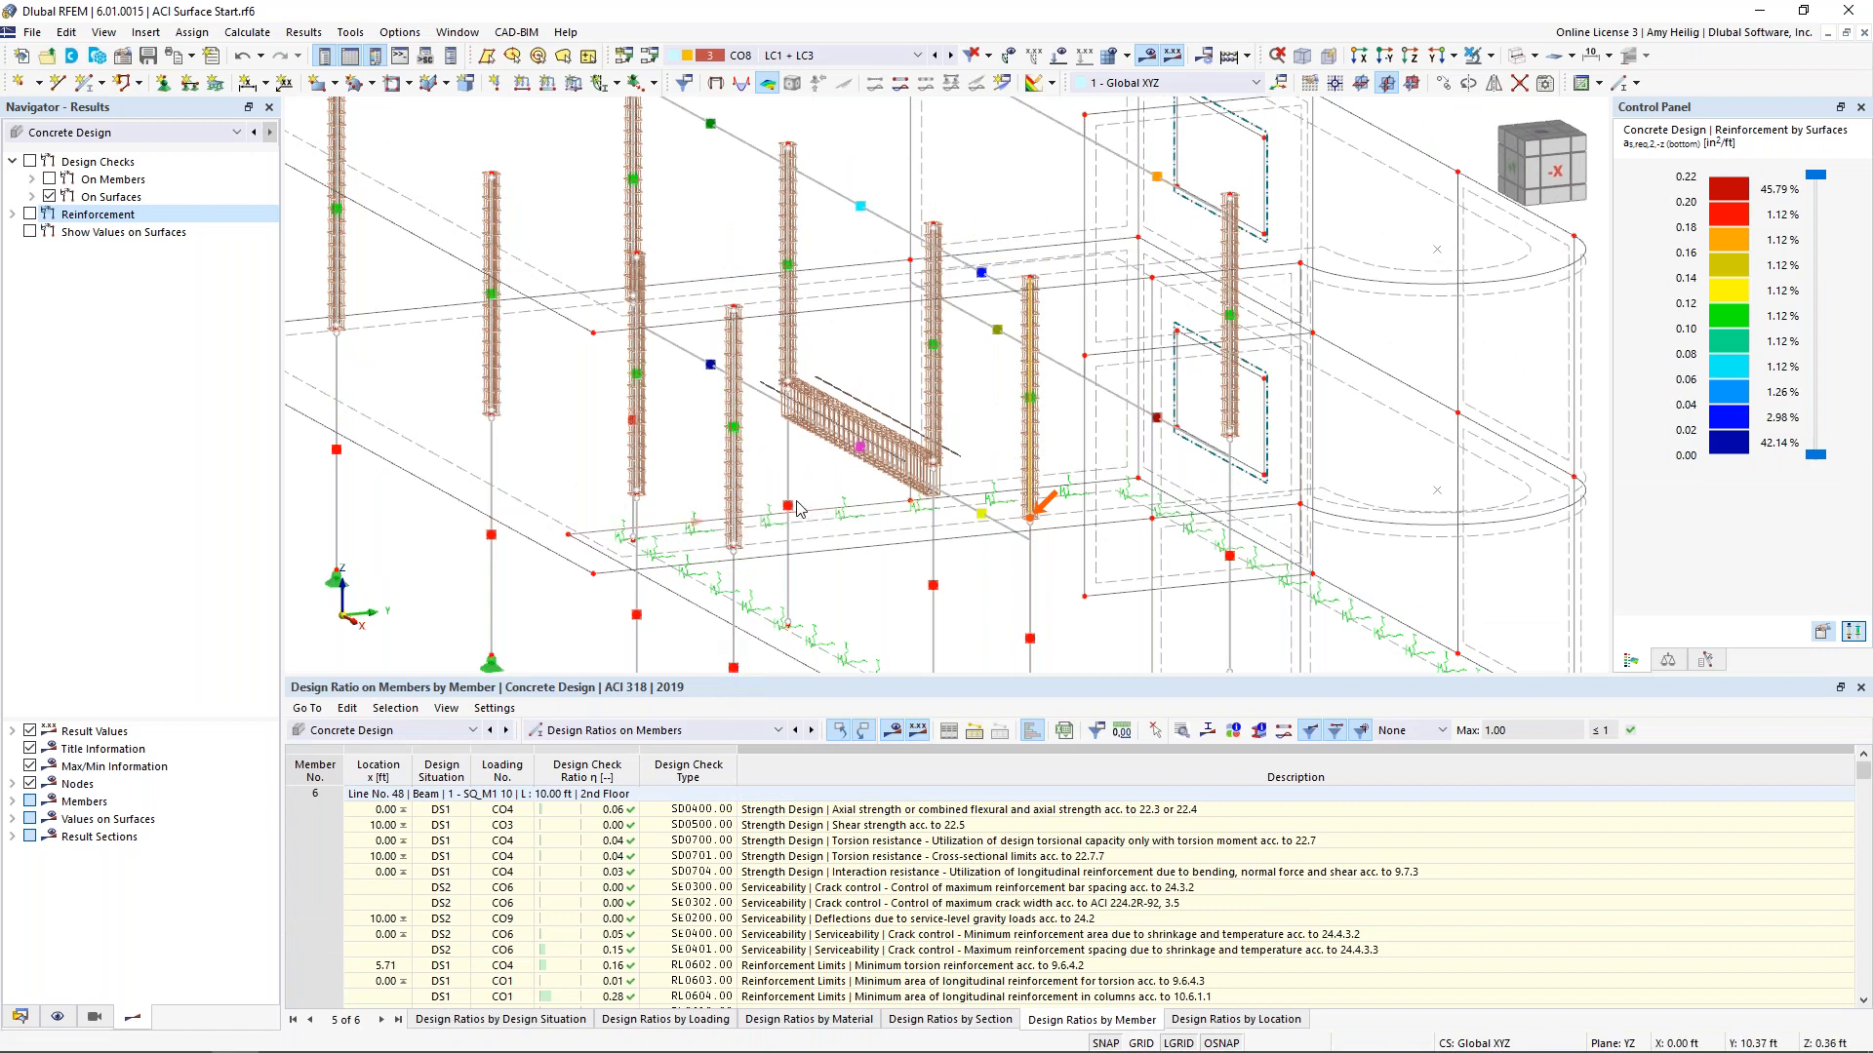
pyautogui.scroll(-2, 706, 585)
pyautogui.moveTo(703, 578); pyautogui.dragTo(885, 481, button='middle')
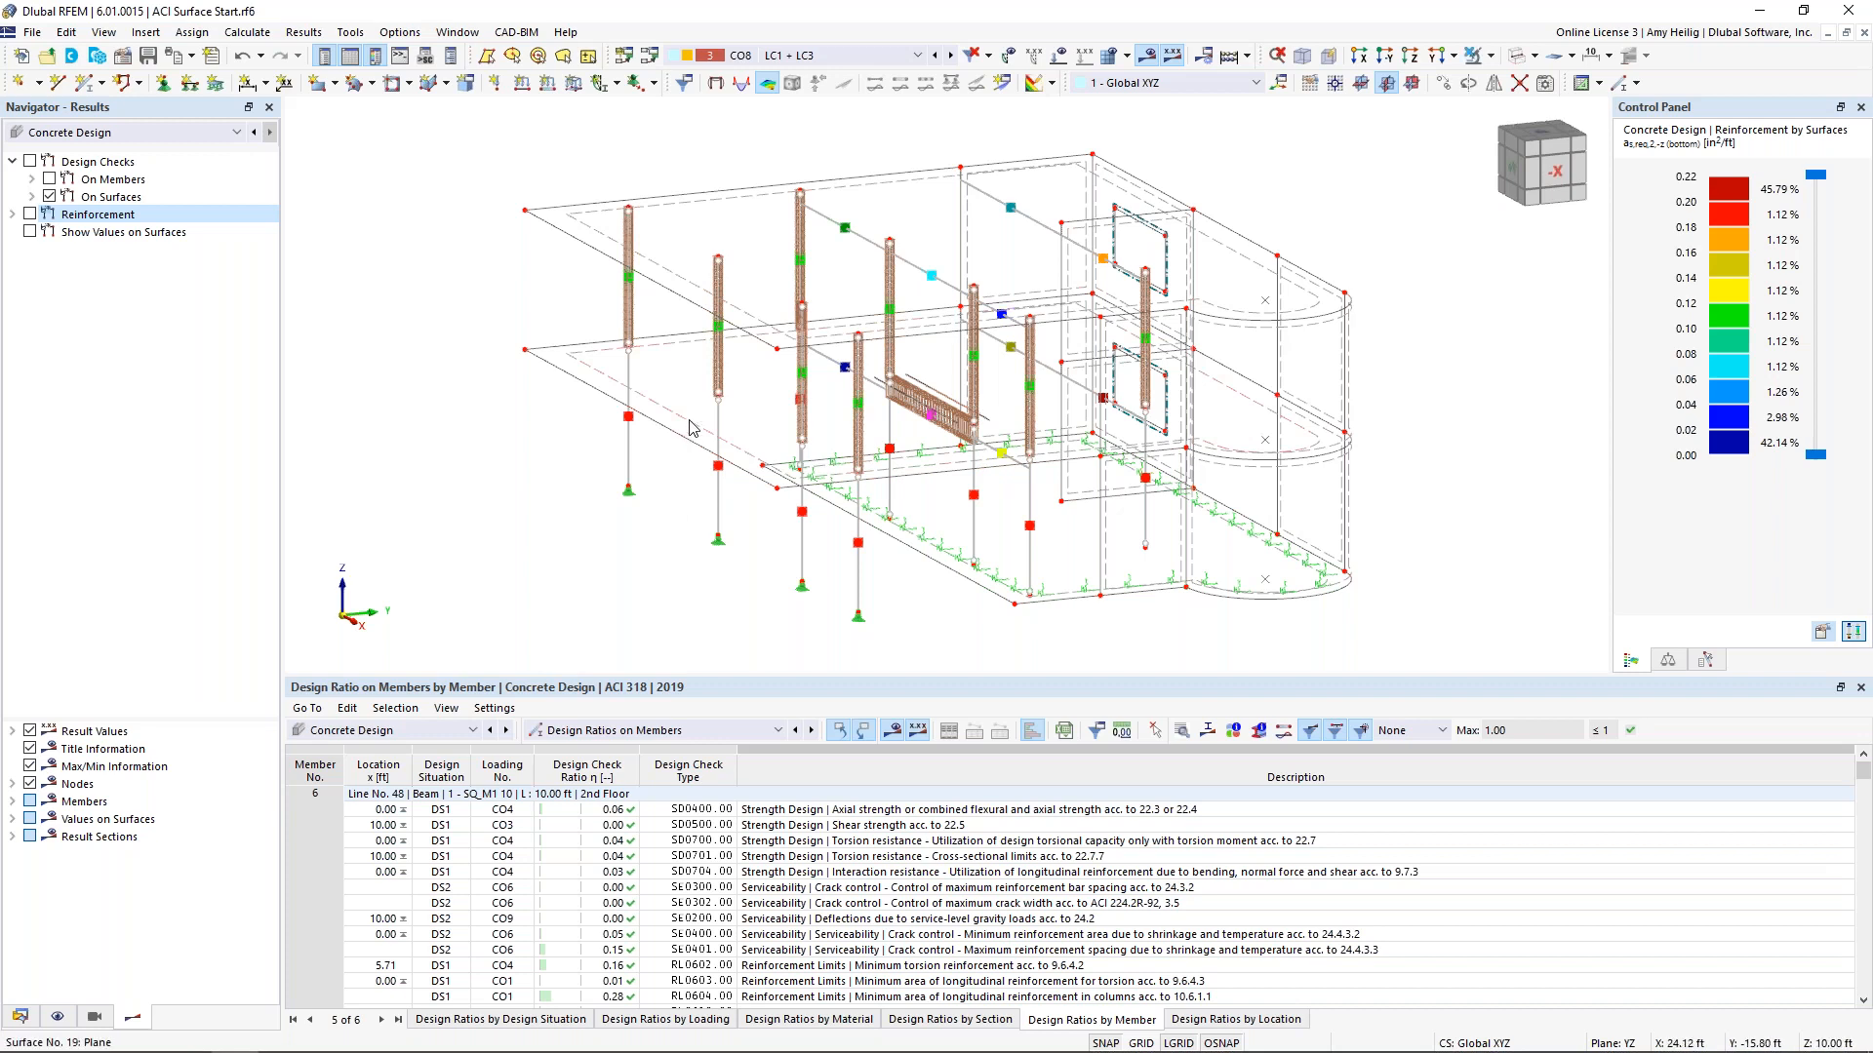
# Isolate the middle floor slab, hide the remaining objects from the background and view the slab in the -Z direction
pyautogui.click(1491, 56)
pyautogui.click(1510, 81)
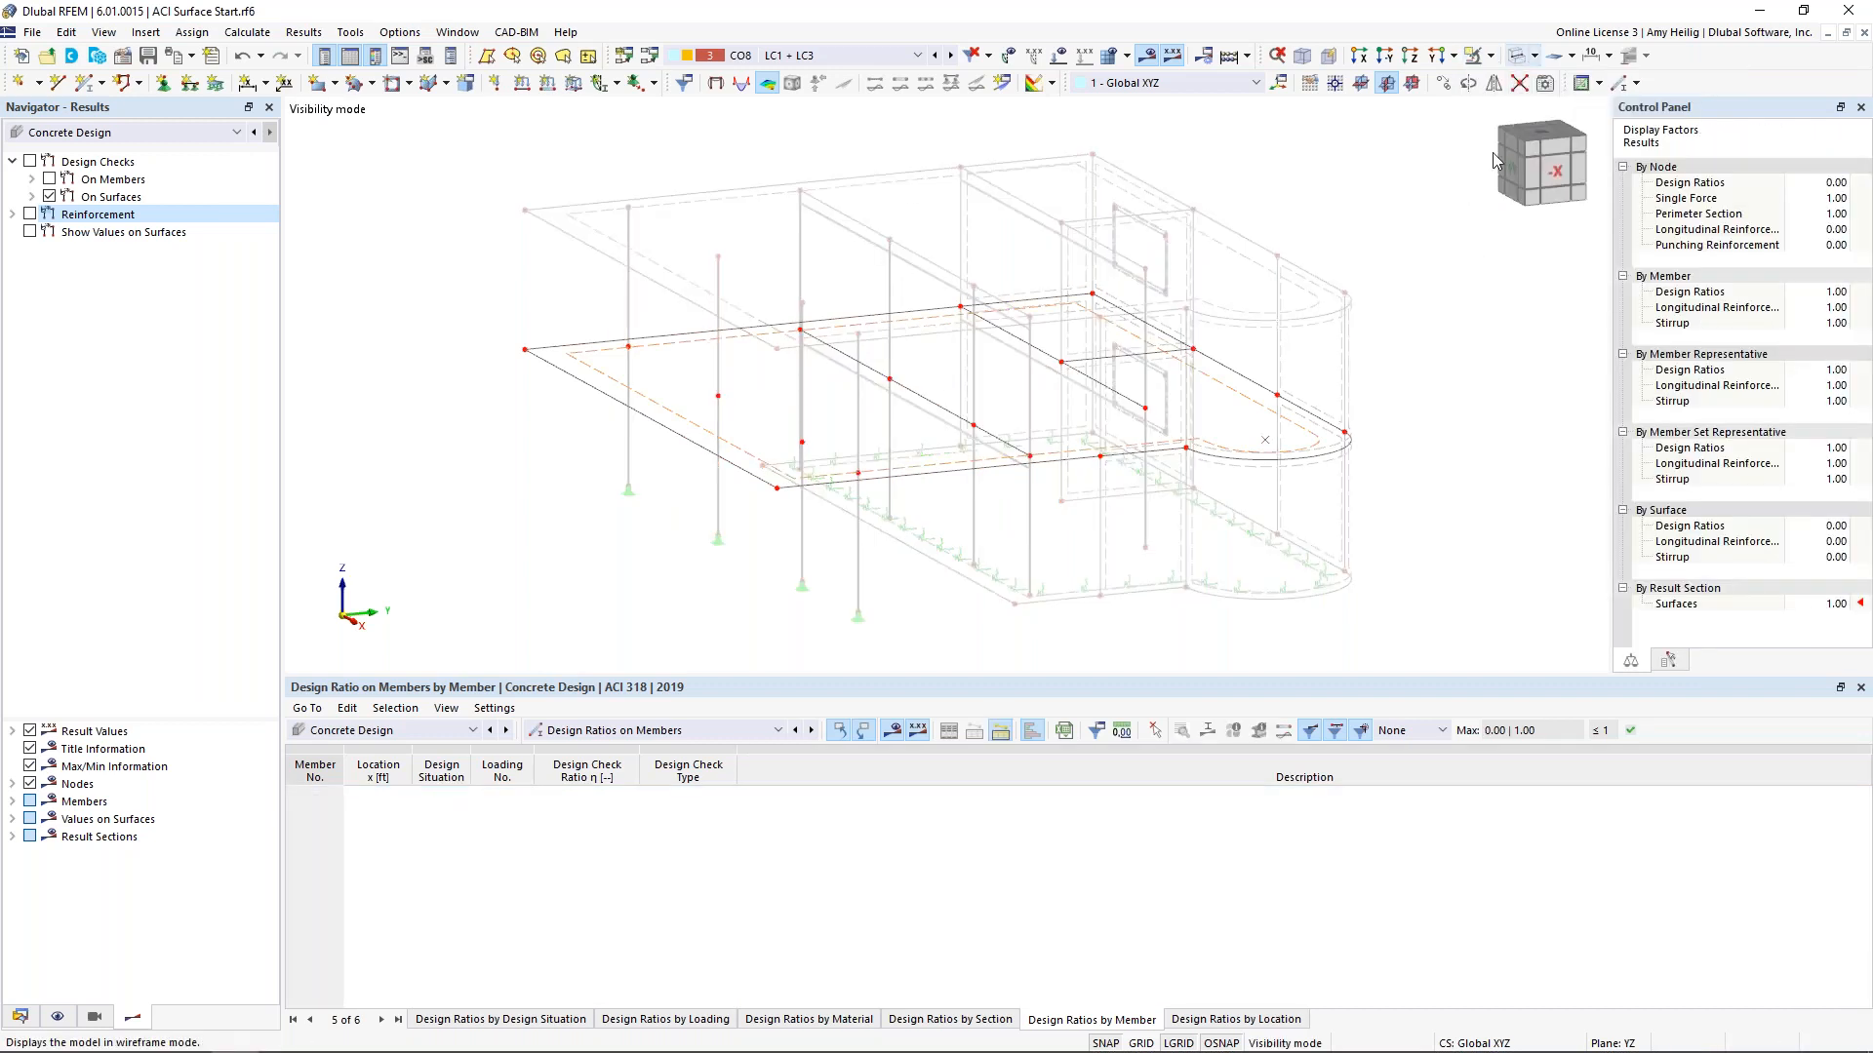
pyautogui.rightClick(1446, 300)
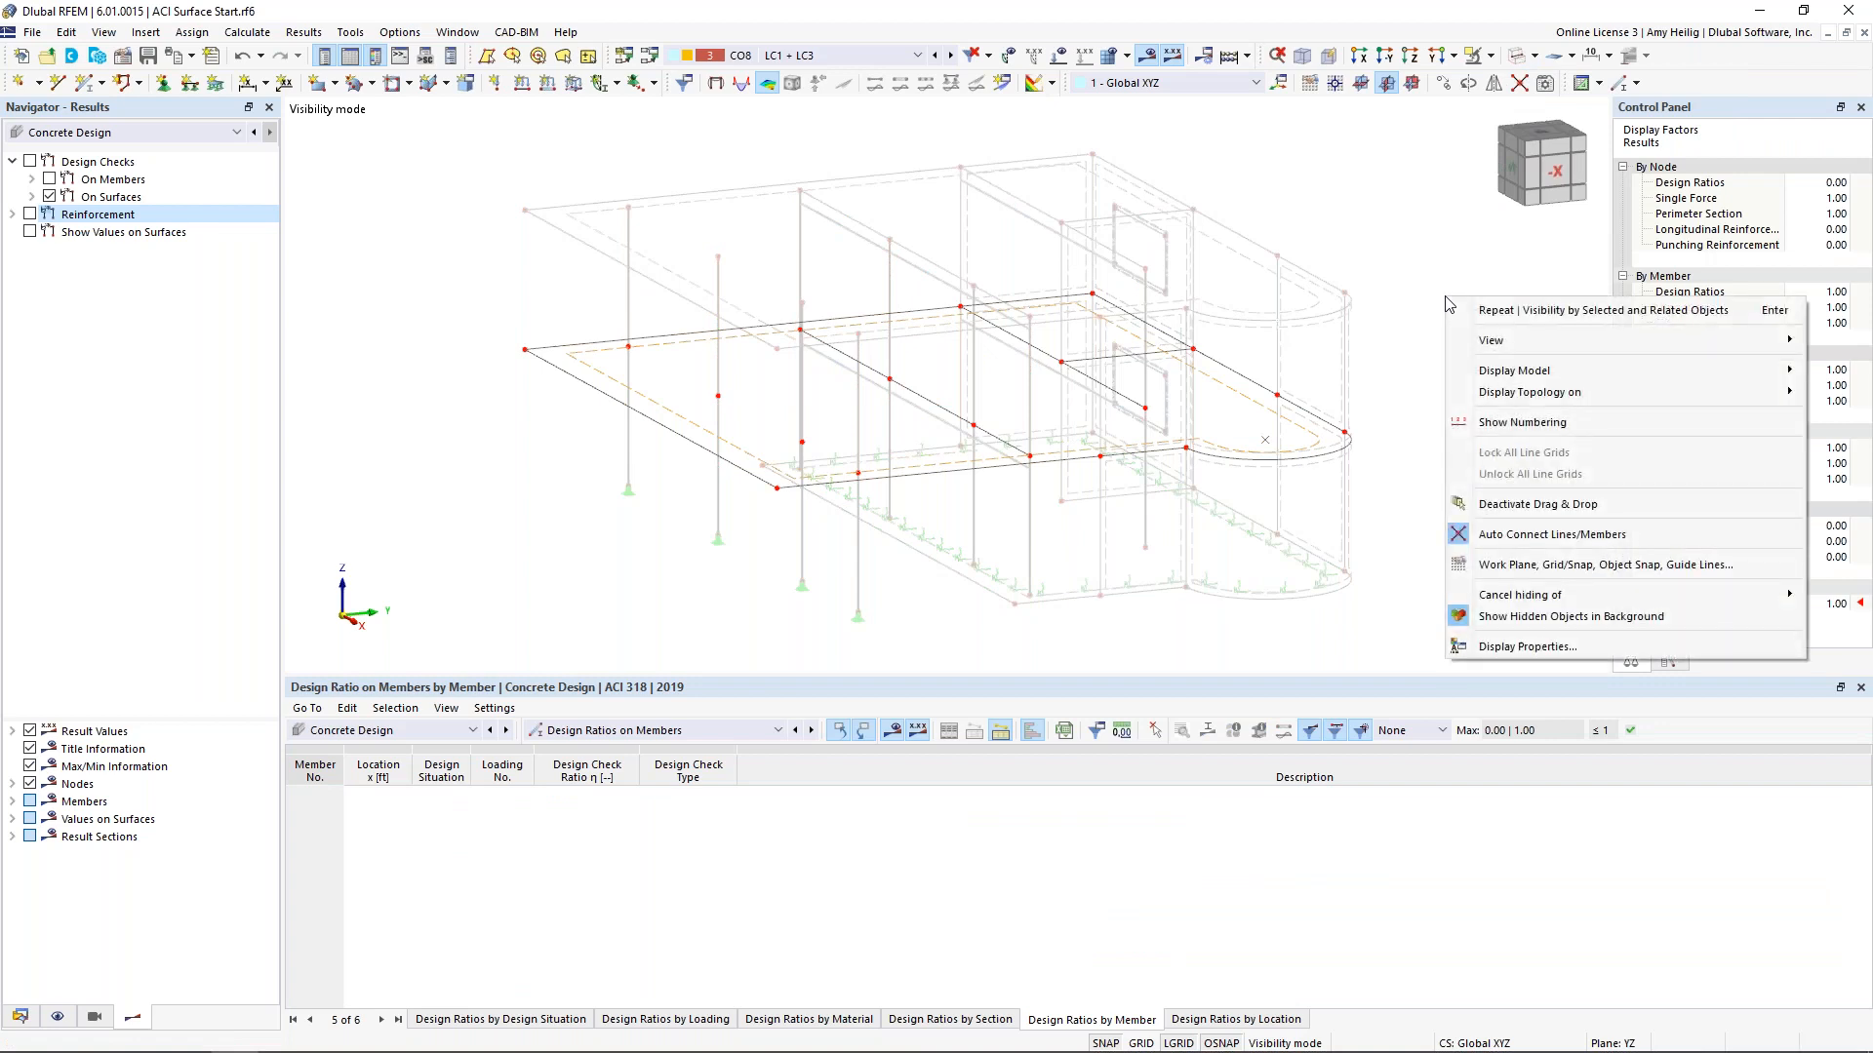
pyautogui.click(1554, 618)
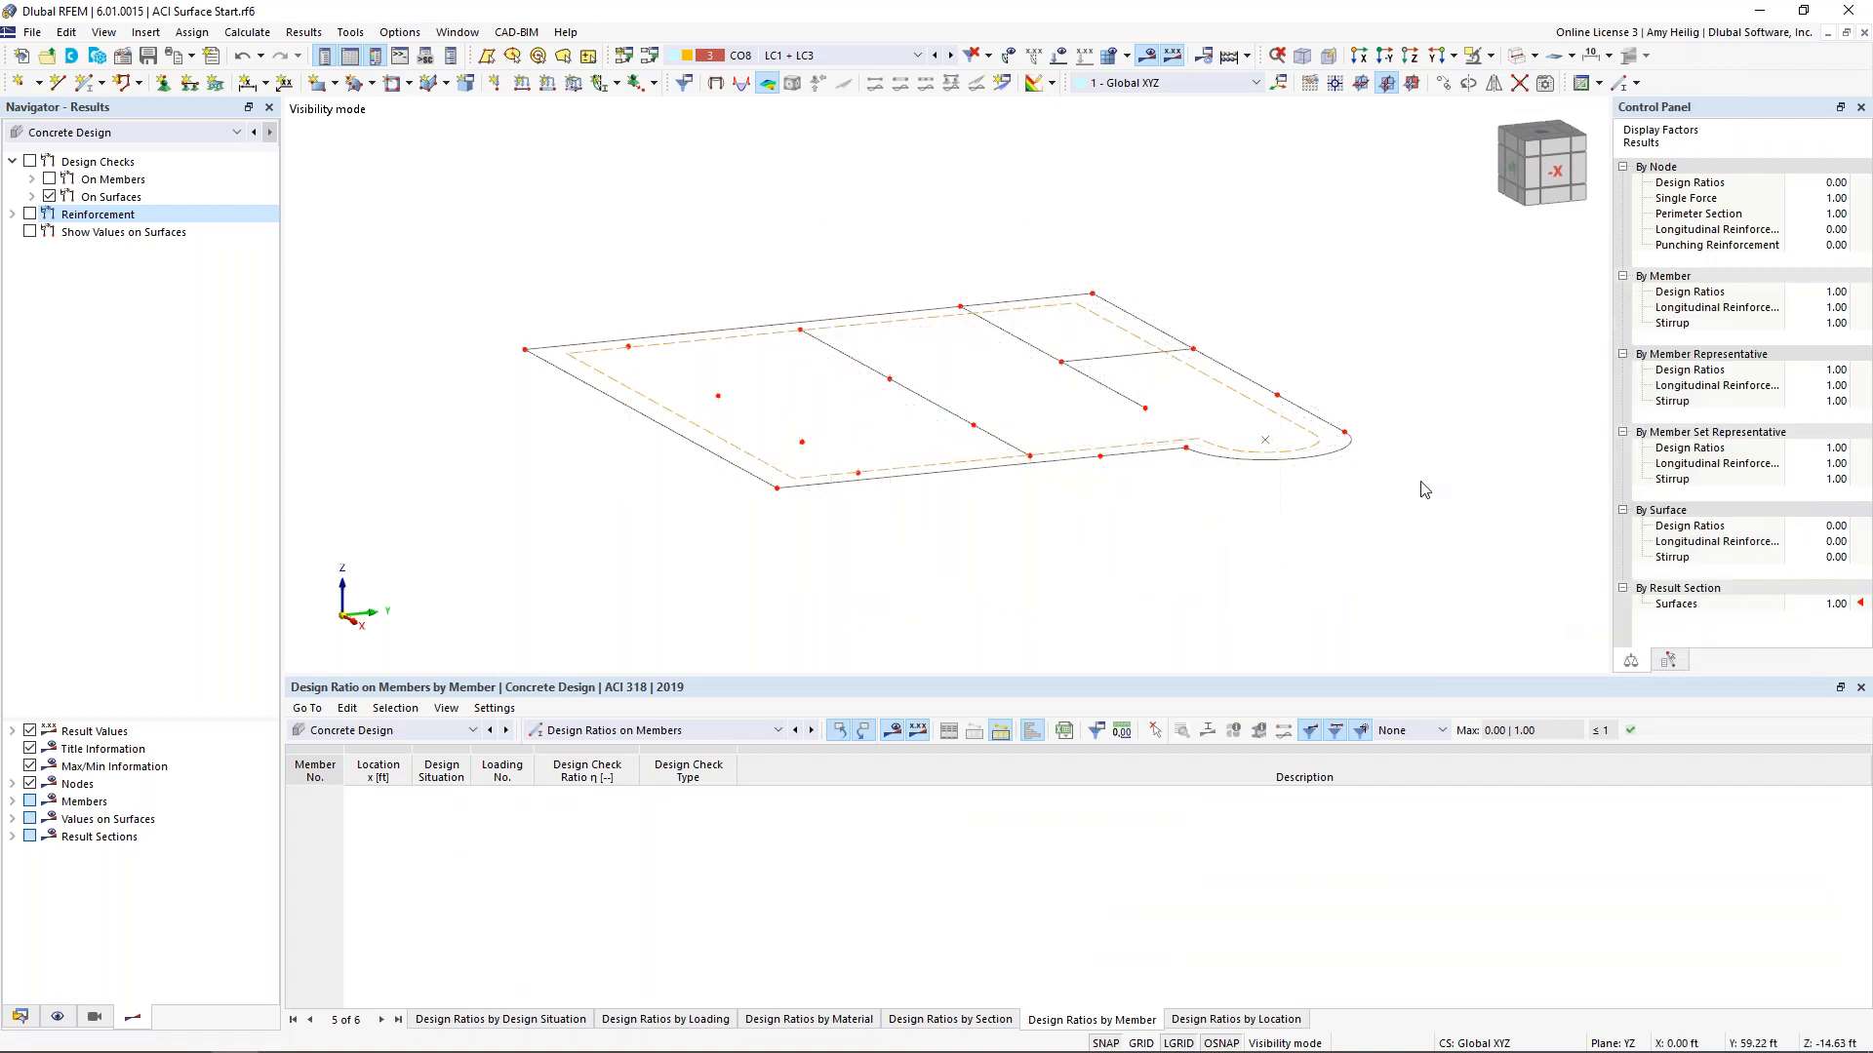
pyautogui.click(1452, 56)
pyautogui.click(1487, 127)
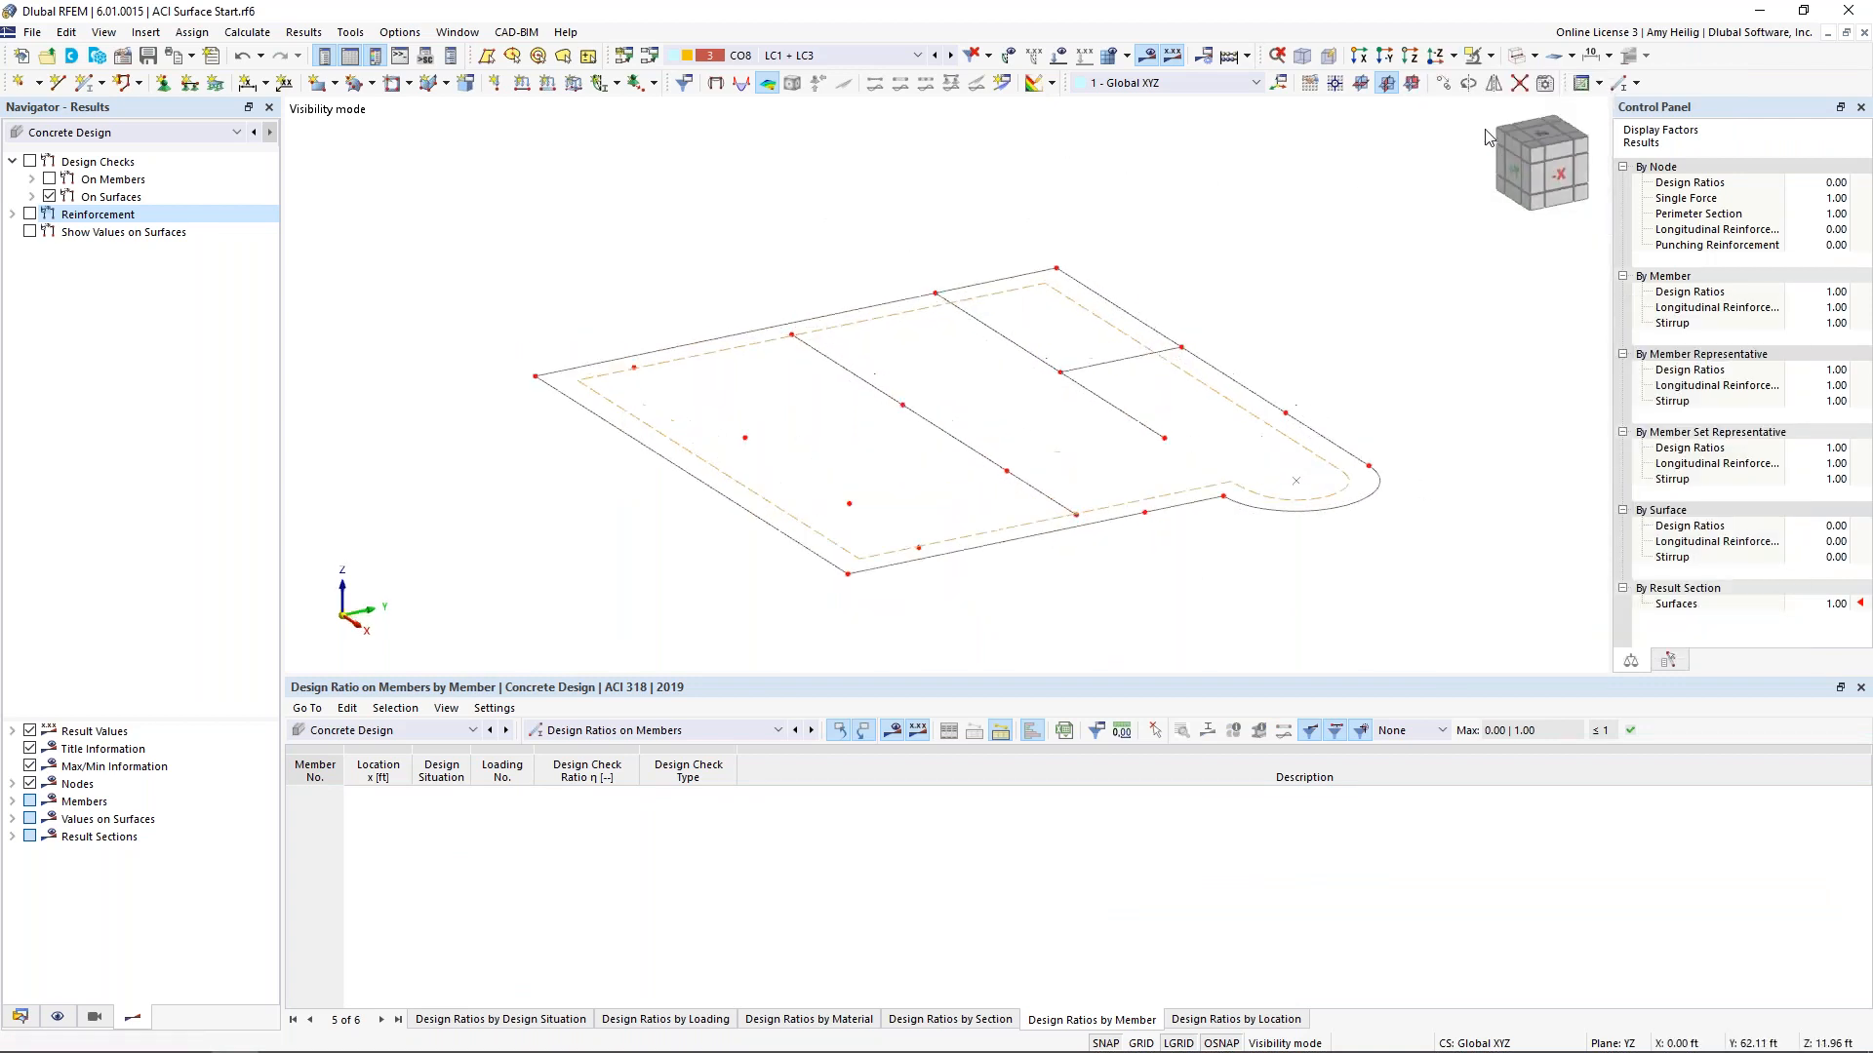
# Turn on the reinforcement results and view the slab's required longitudinal reinforcement for direction 1 top and for both bottom directions
pyautogui.click(21, 214)
pyautogui.click(30, 215)
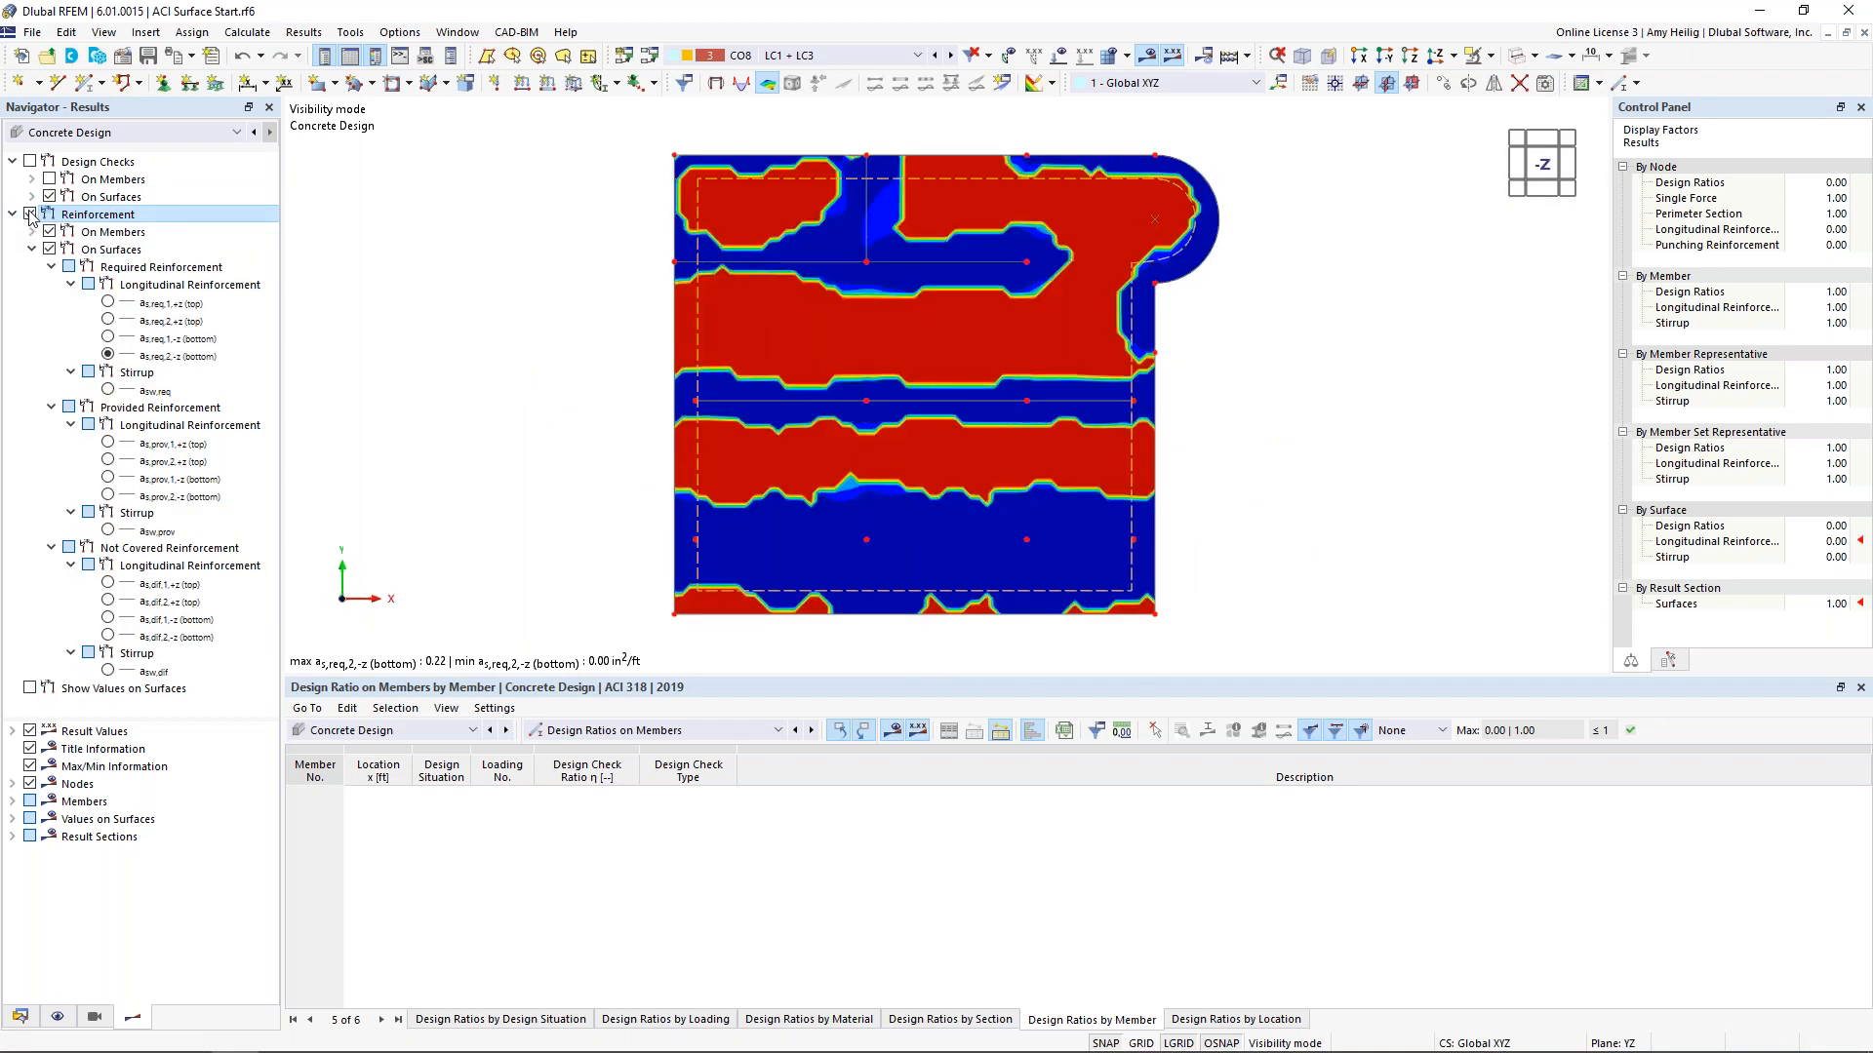
pyautogui.click(107, 302)
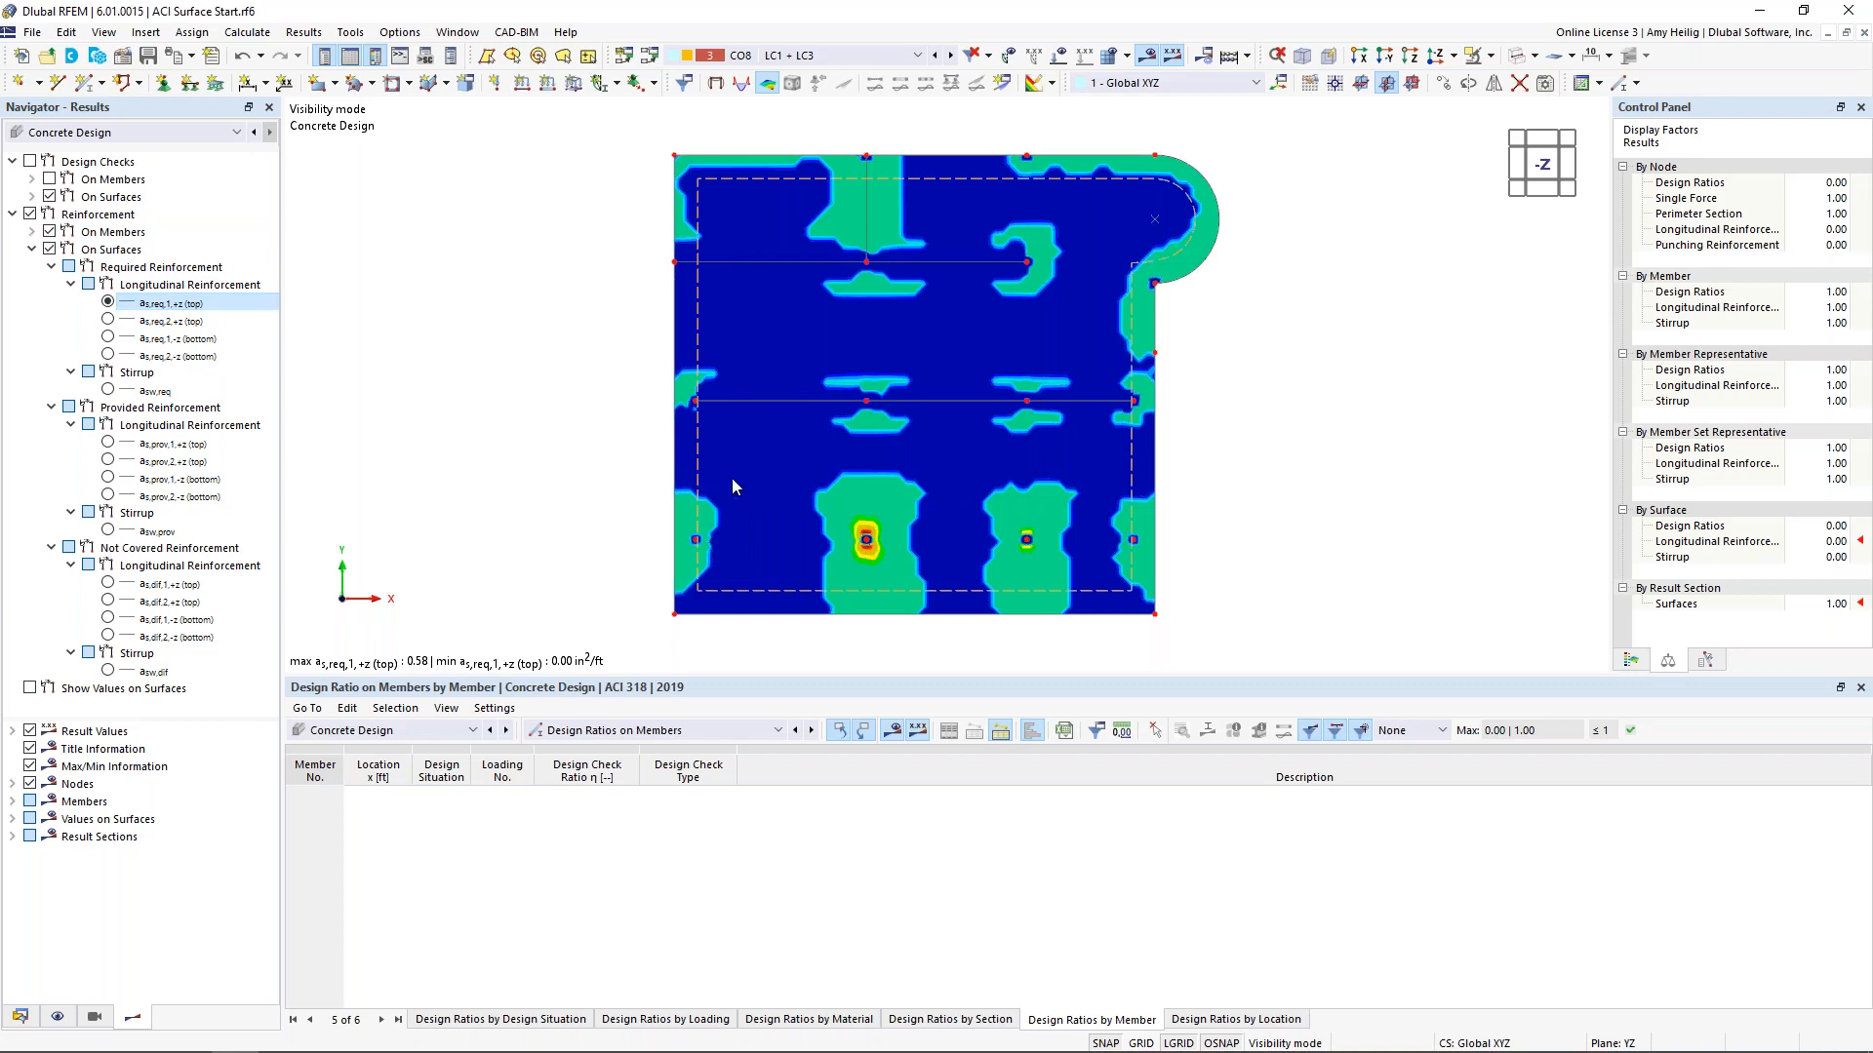
pyautogui.click(178, 322)
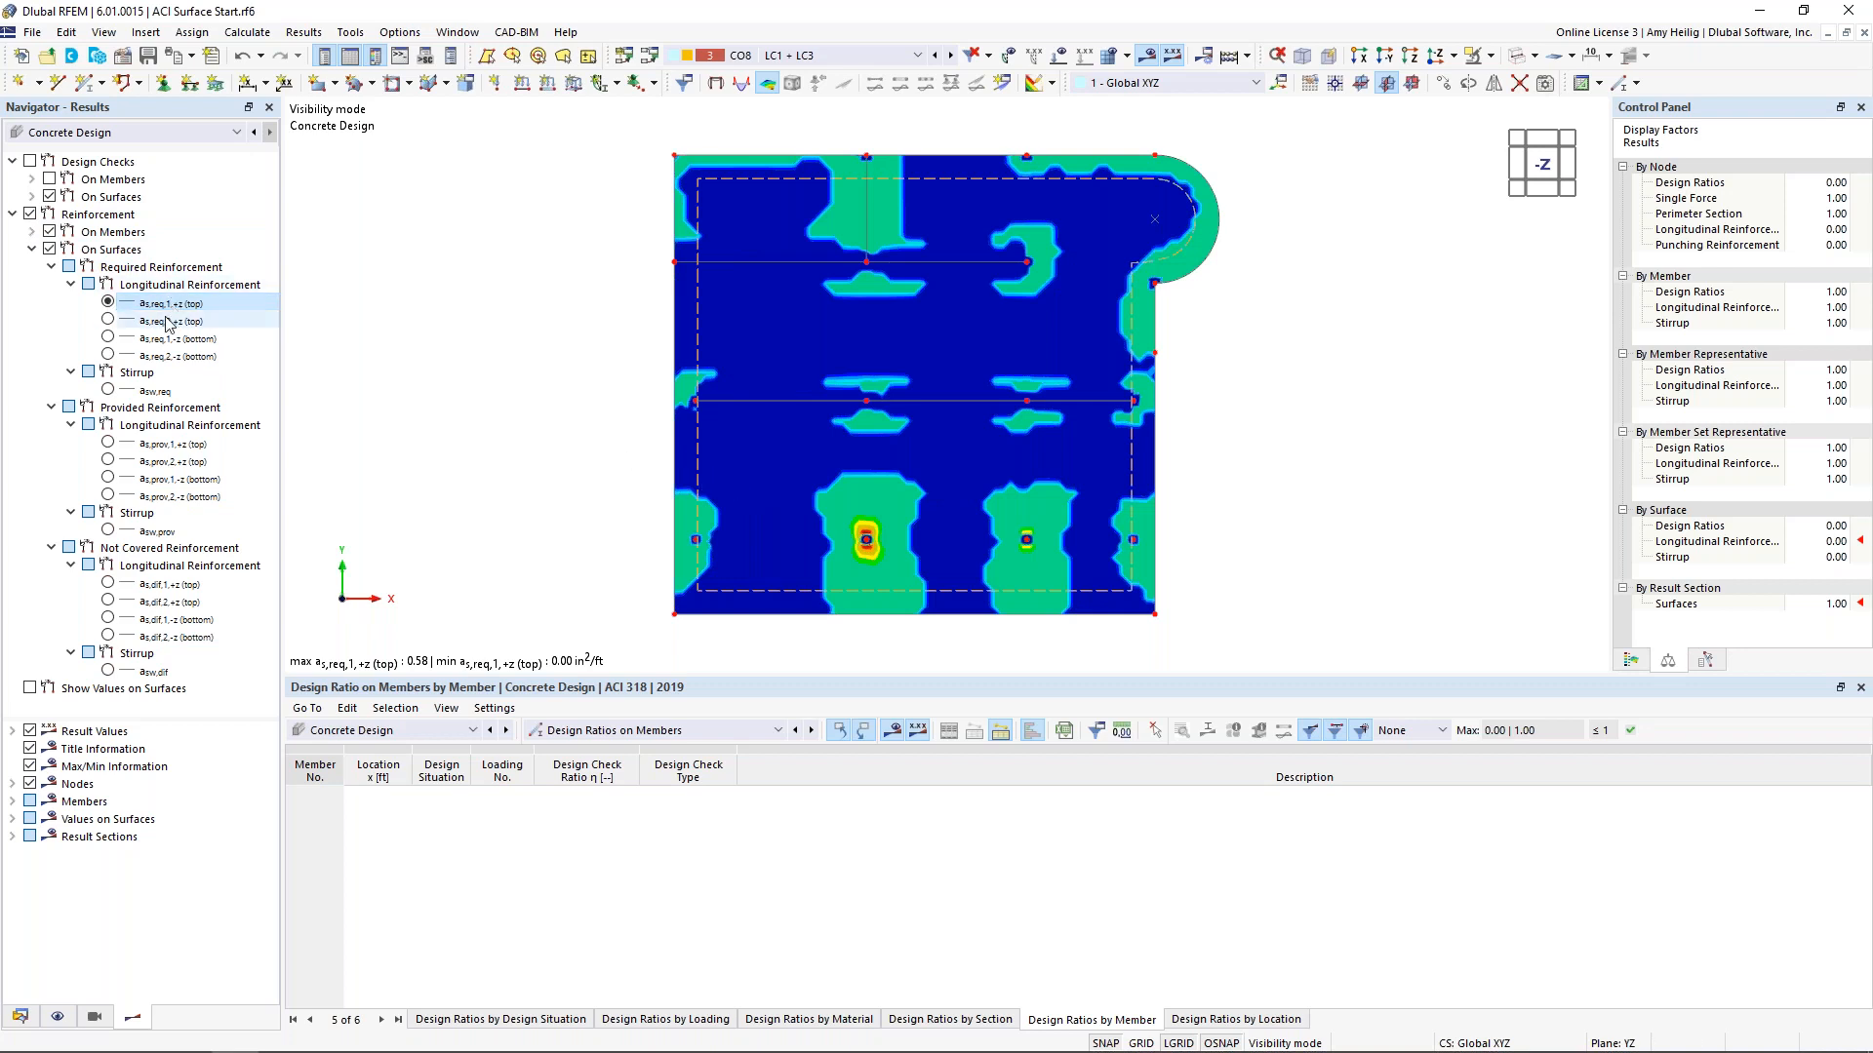
pyautogui.click(107, 338)
pyautogui.click(108, 355)
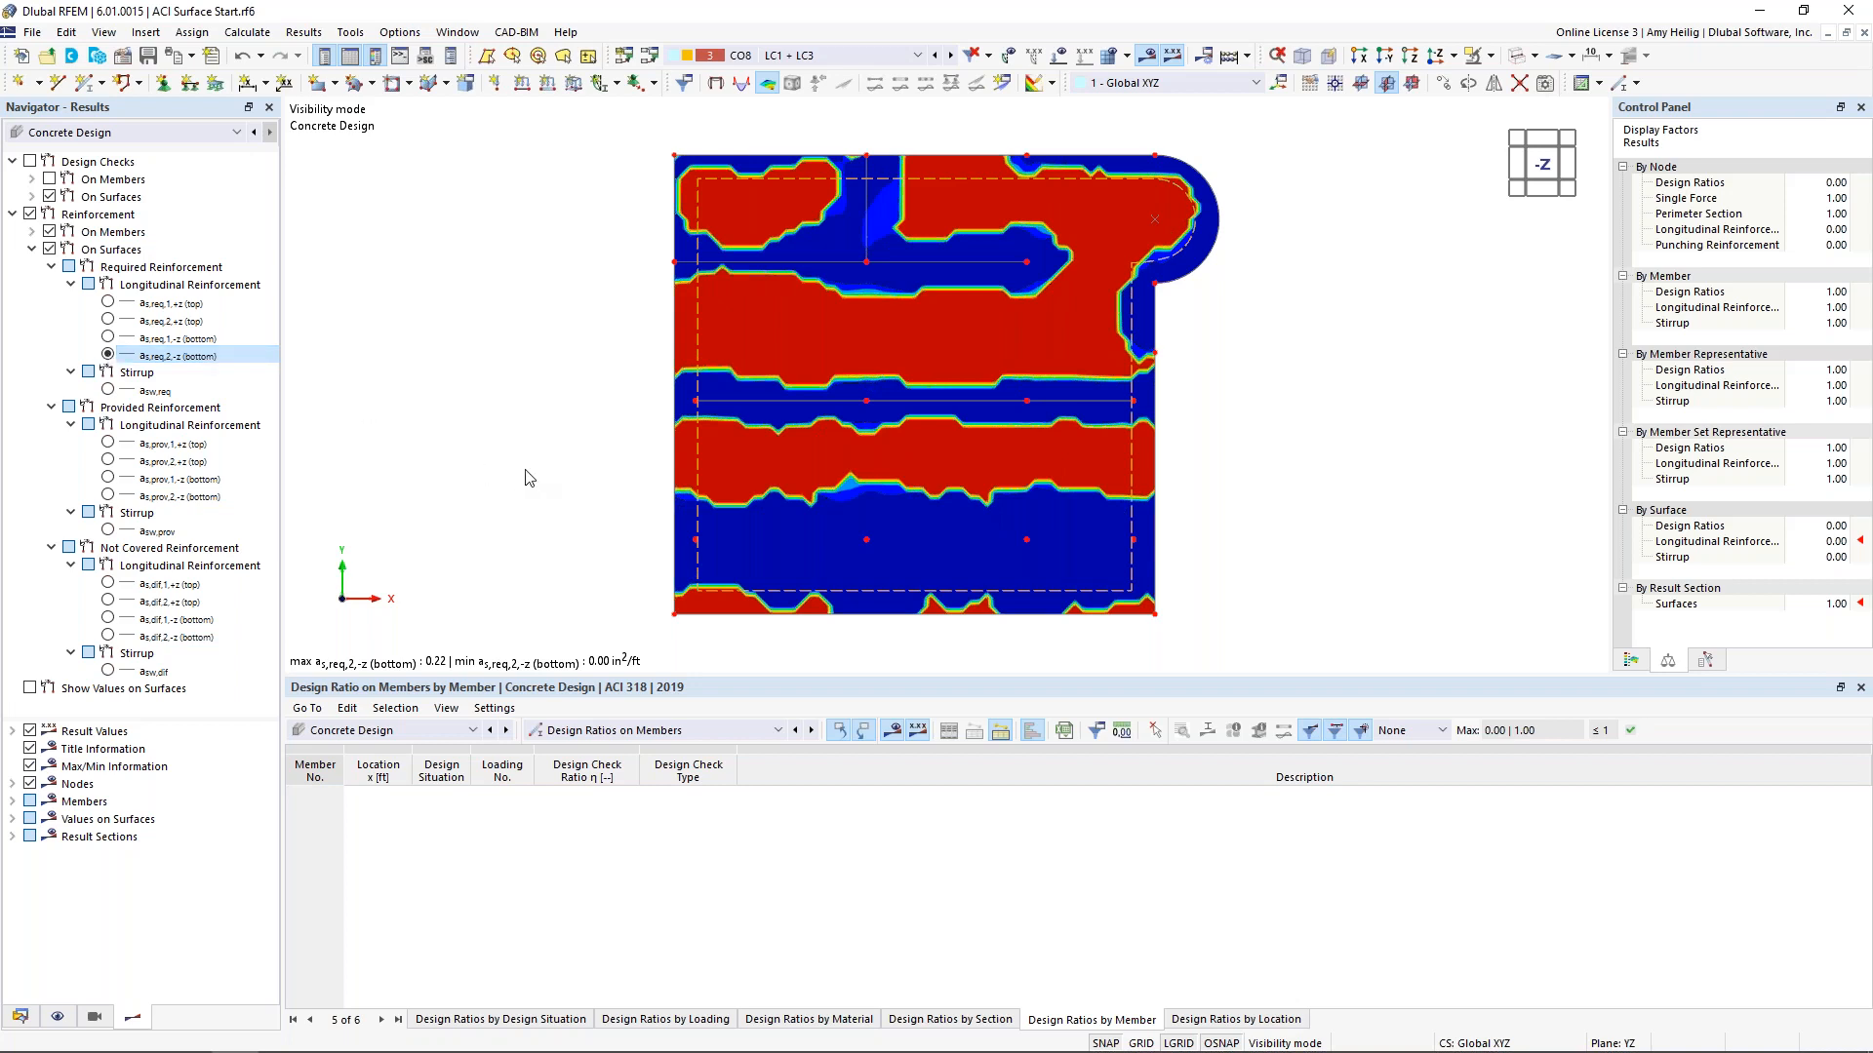
# Create a new printout report using the "Input data and reduced results" template
pyautogui.click(212, 57)
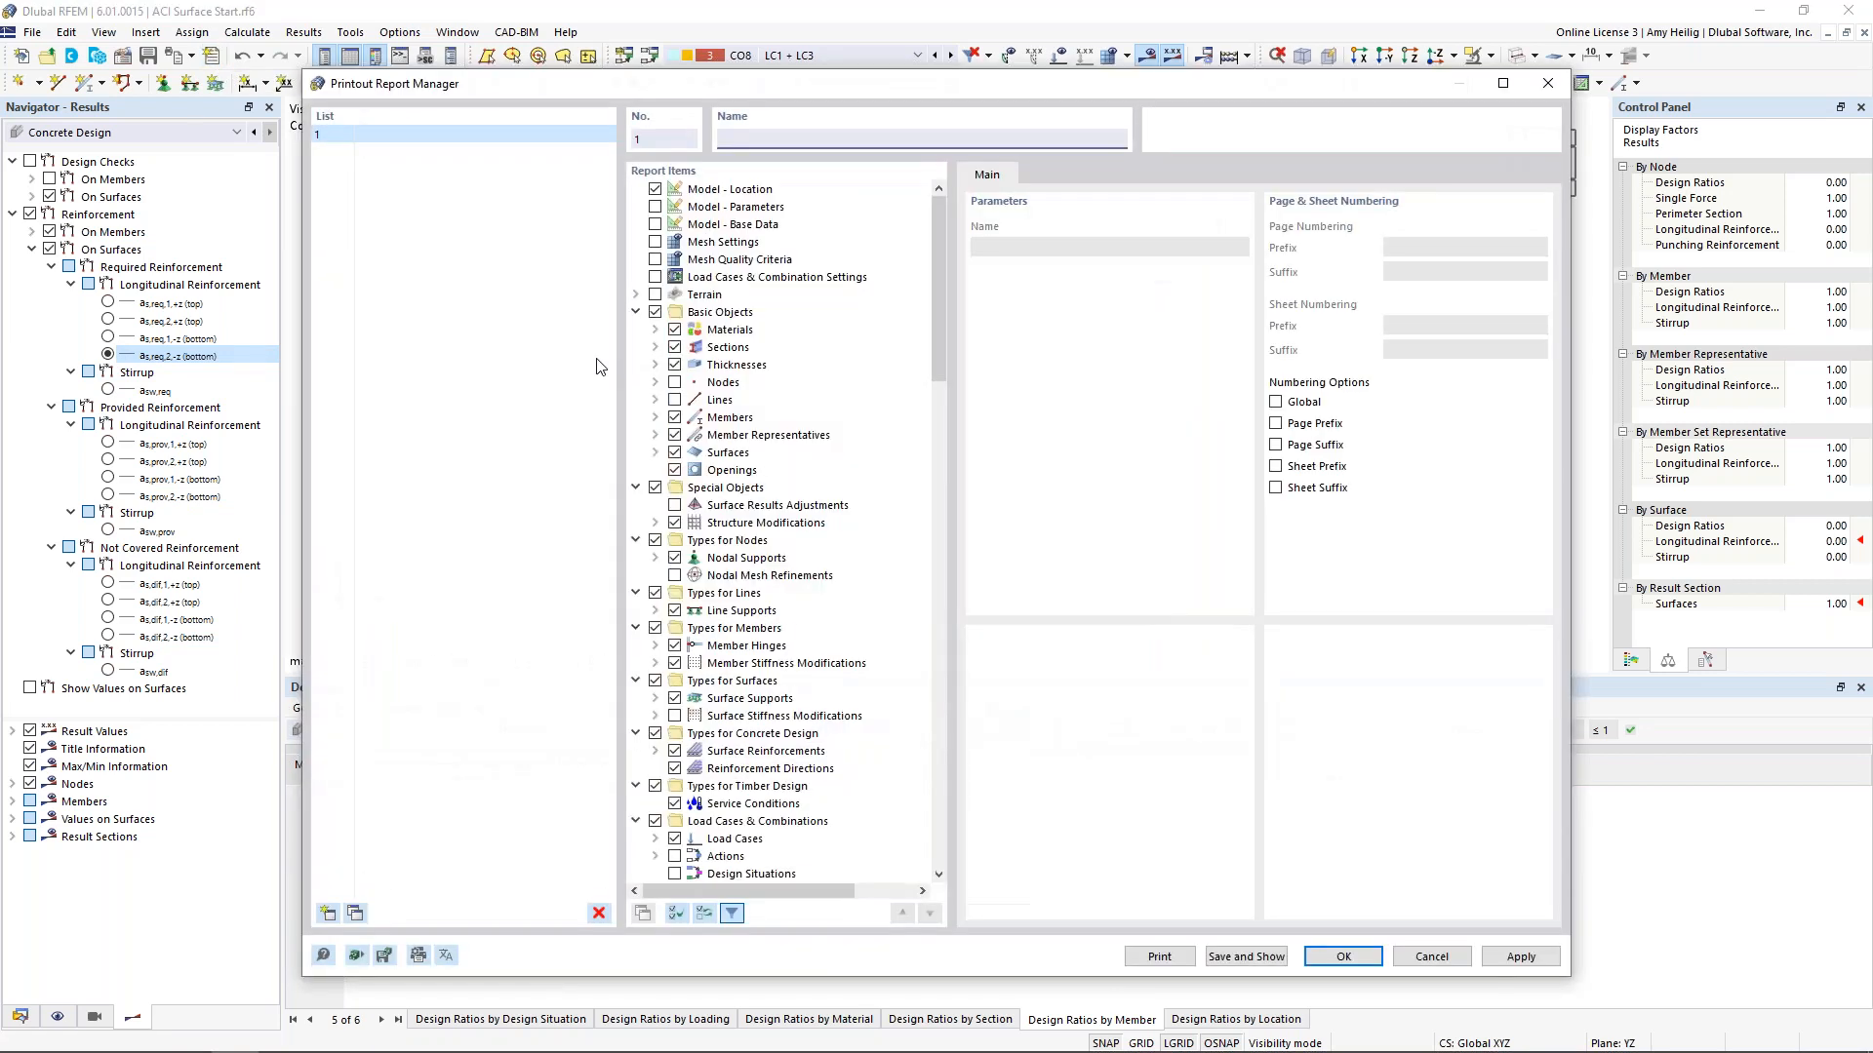
pyautogui.moveTo(934, 255); pyautogui.dragTo(958, 592)
pyautogui.moveTo(939, 689); pyautogui.dragTo(938, 217)
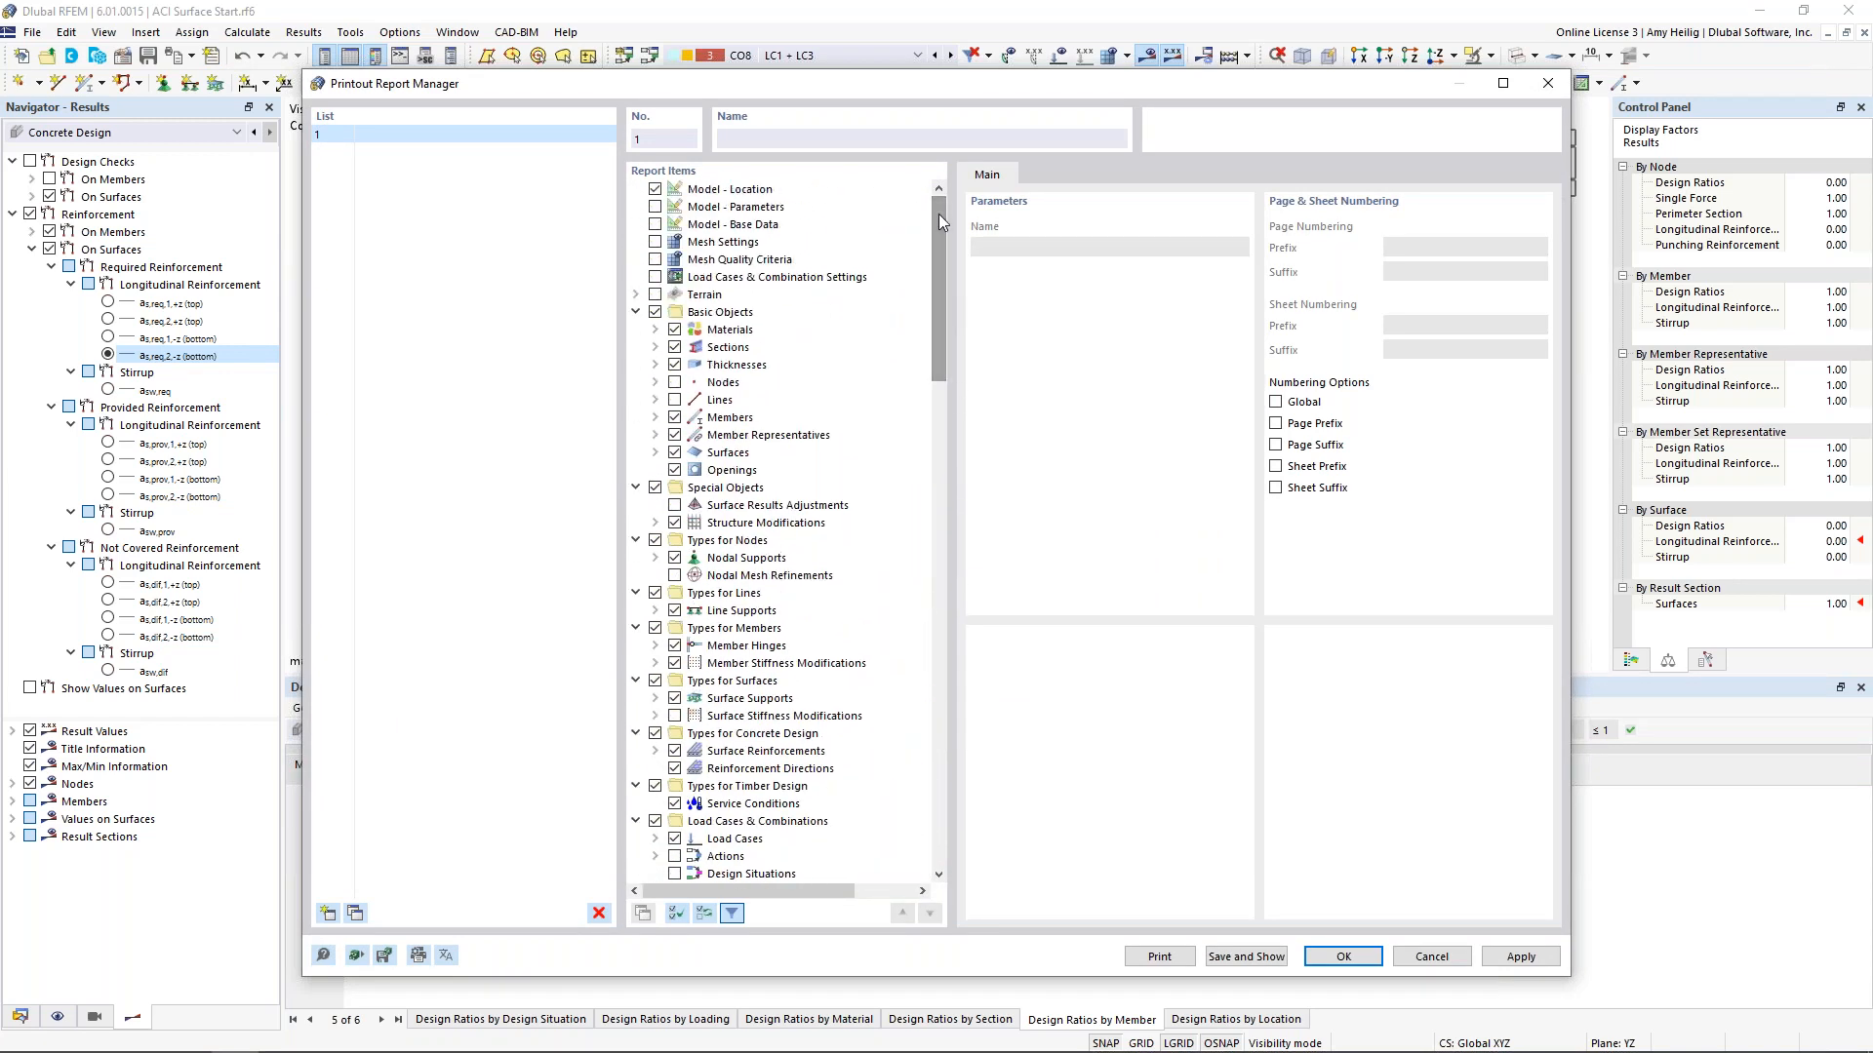
pyautogui.click(357, 956)
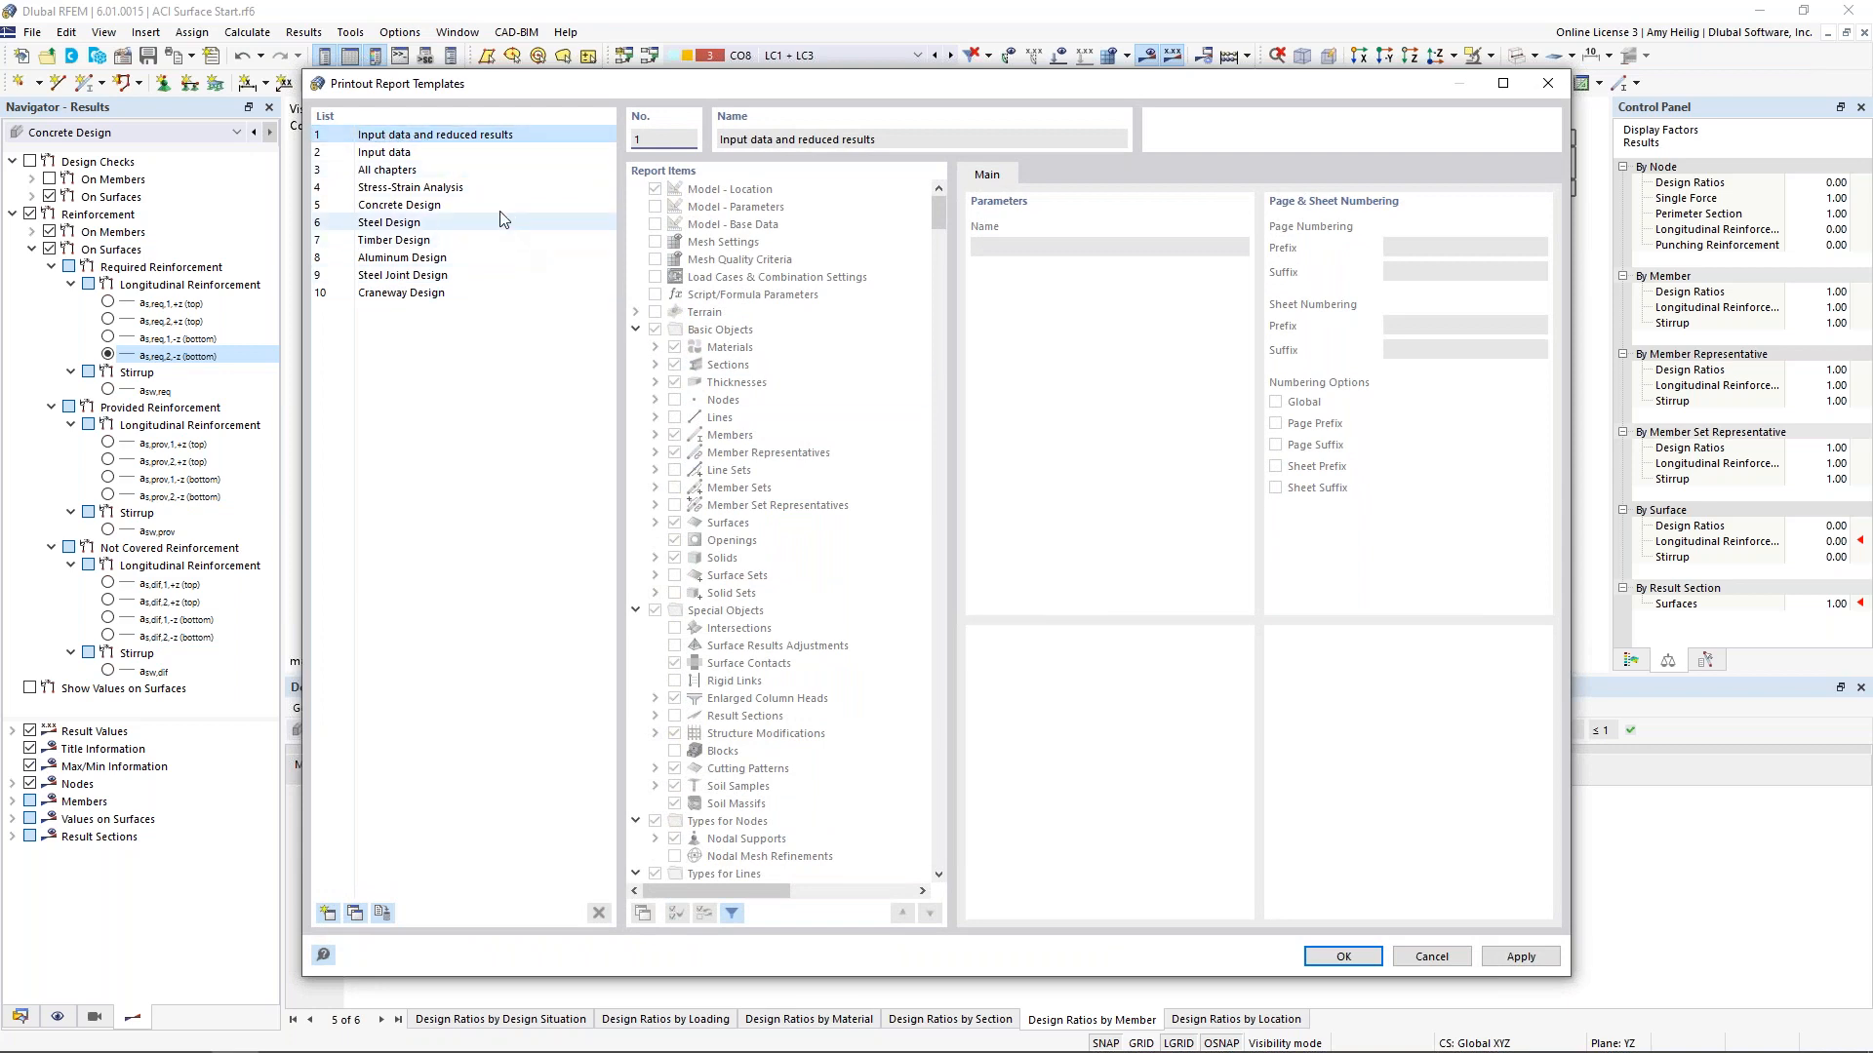
pyautogui.click(1354, 948)
pyautogui.click(1350, 953)
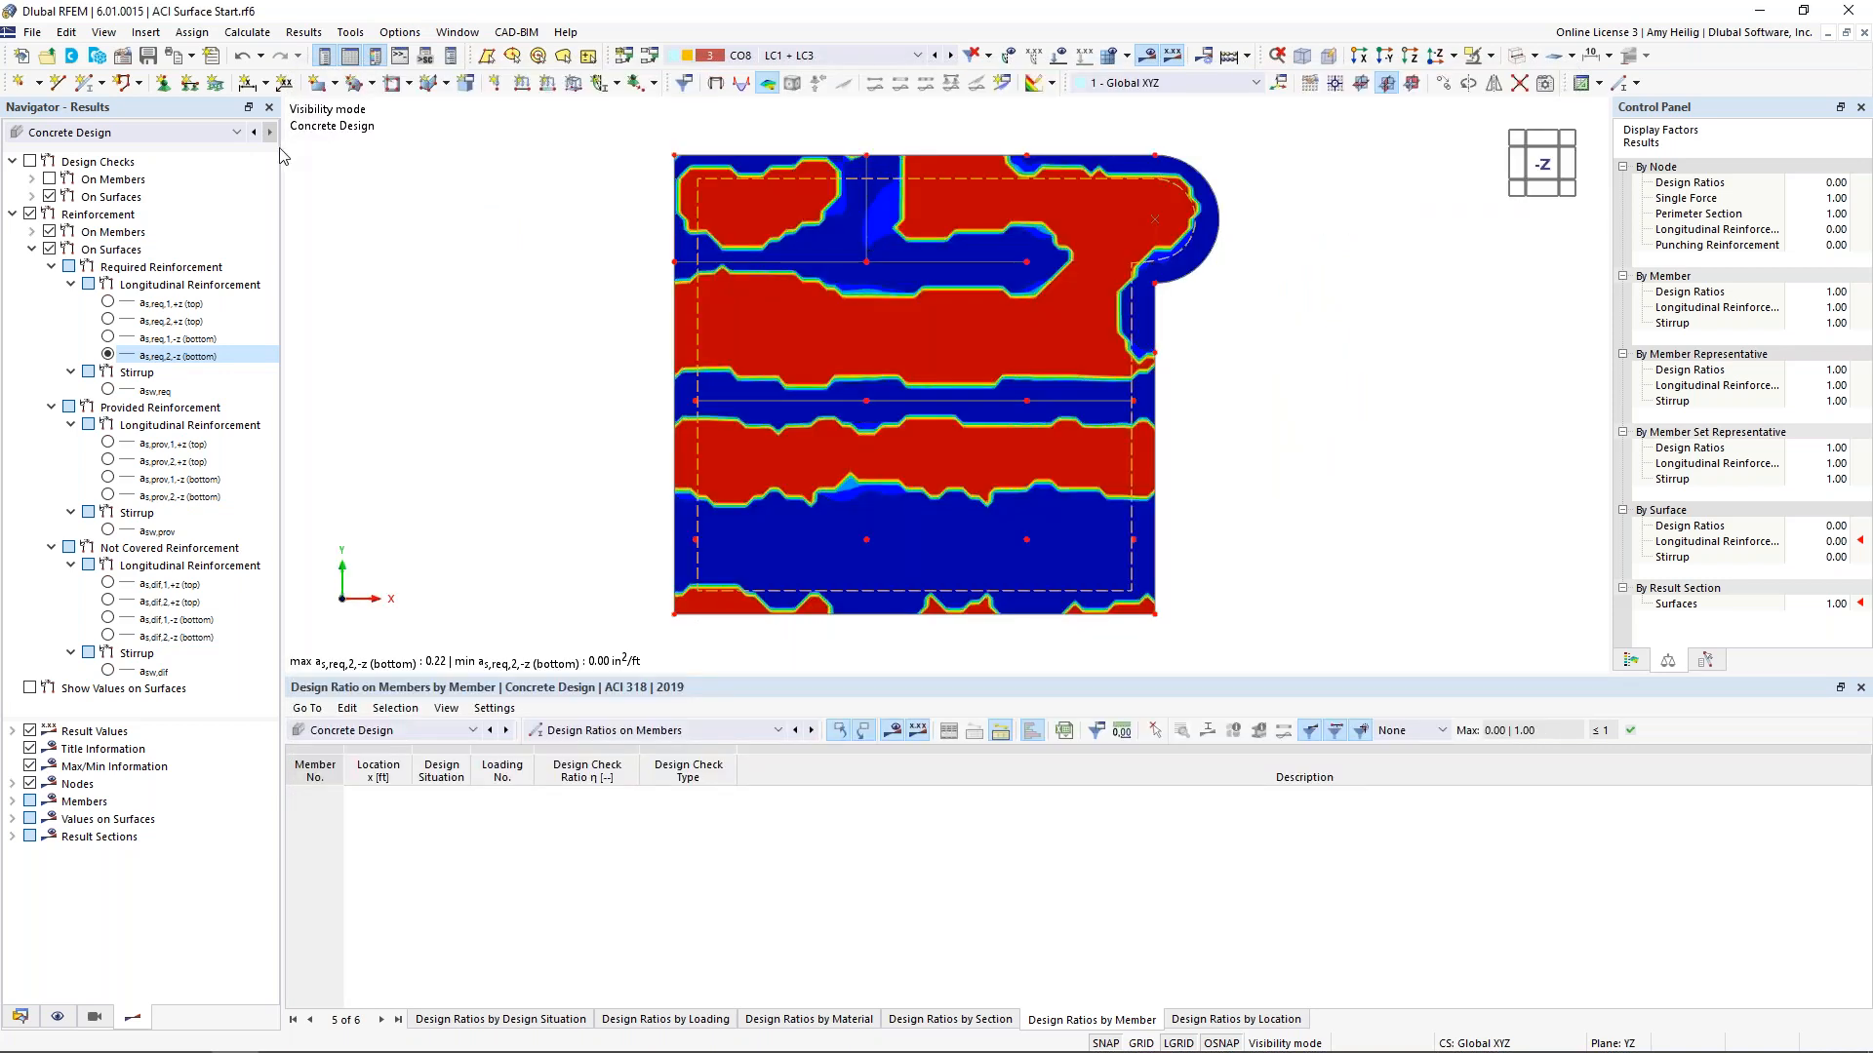
# Start a graphic printout to the printout report with full page height and Multi print as the window option
pyautogui.click(193, 57)
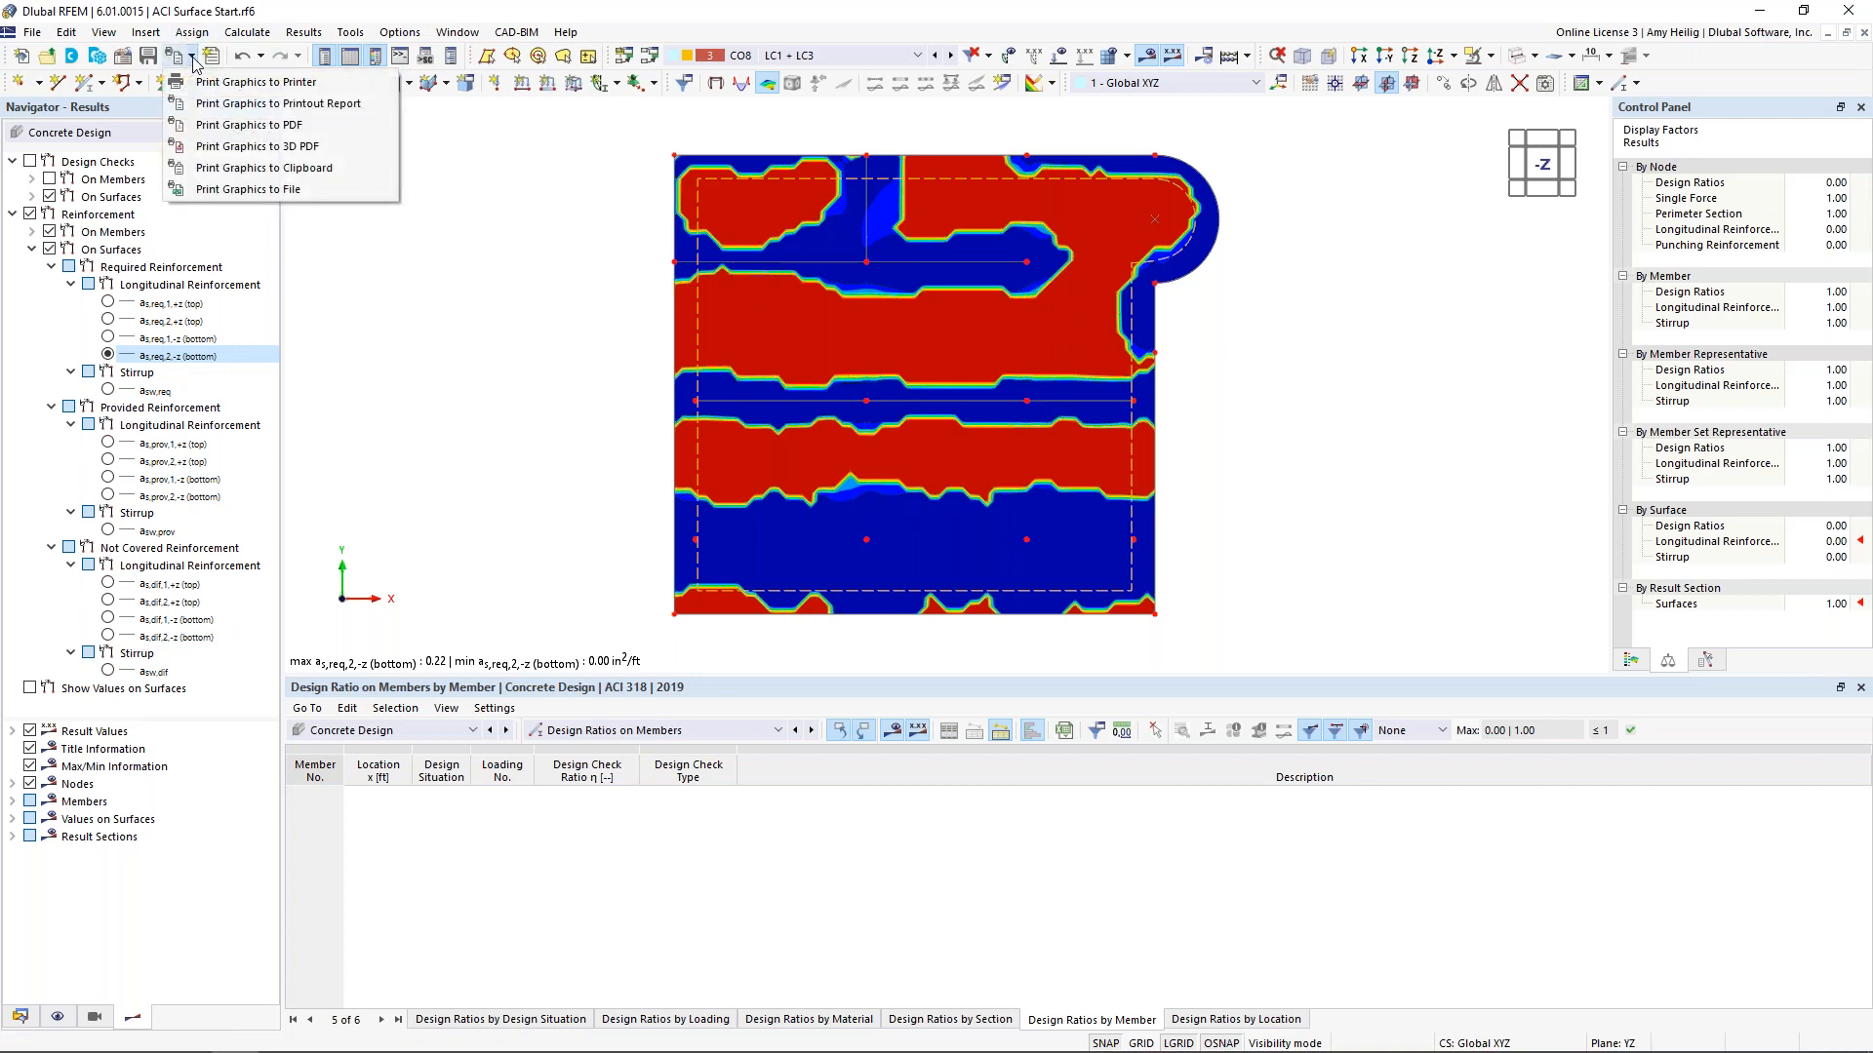
pyautogui.click(208, 105)
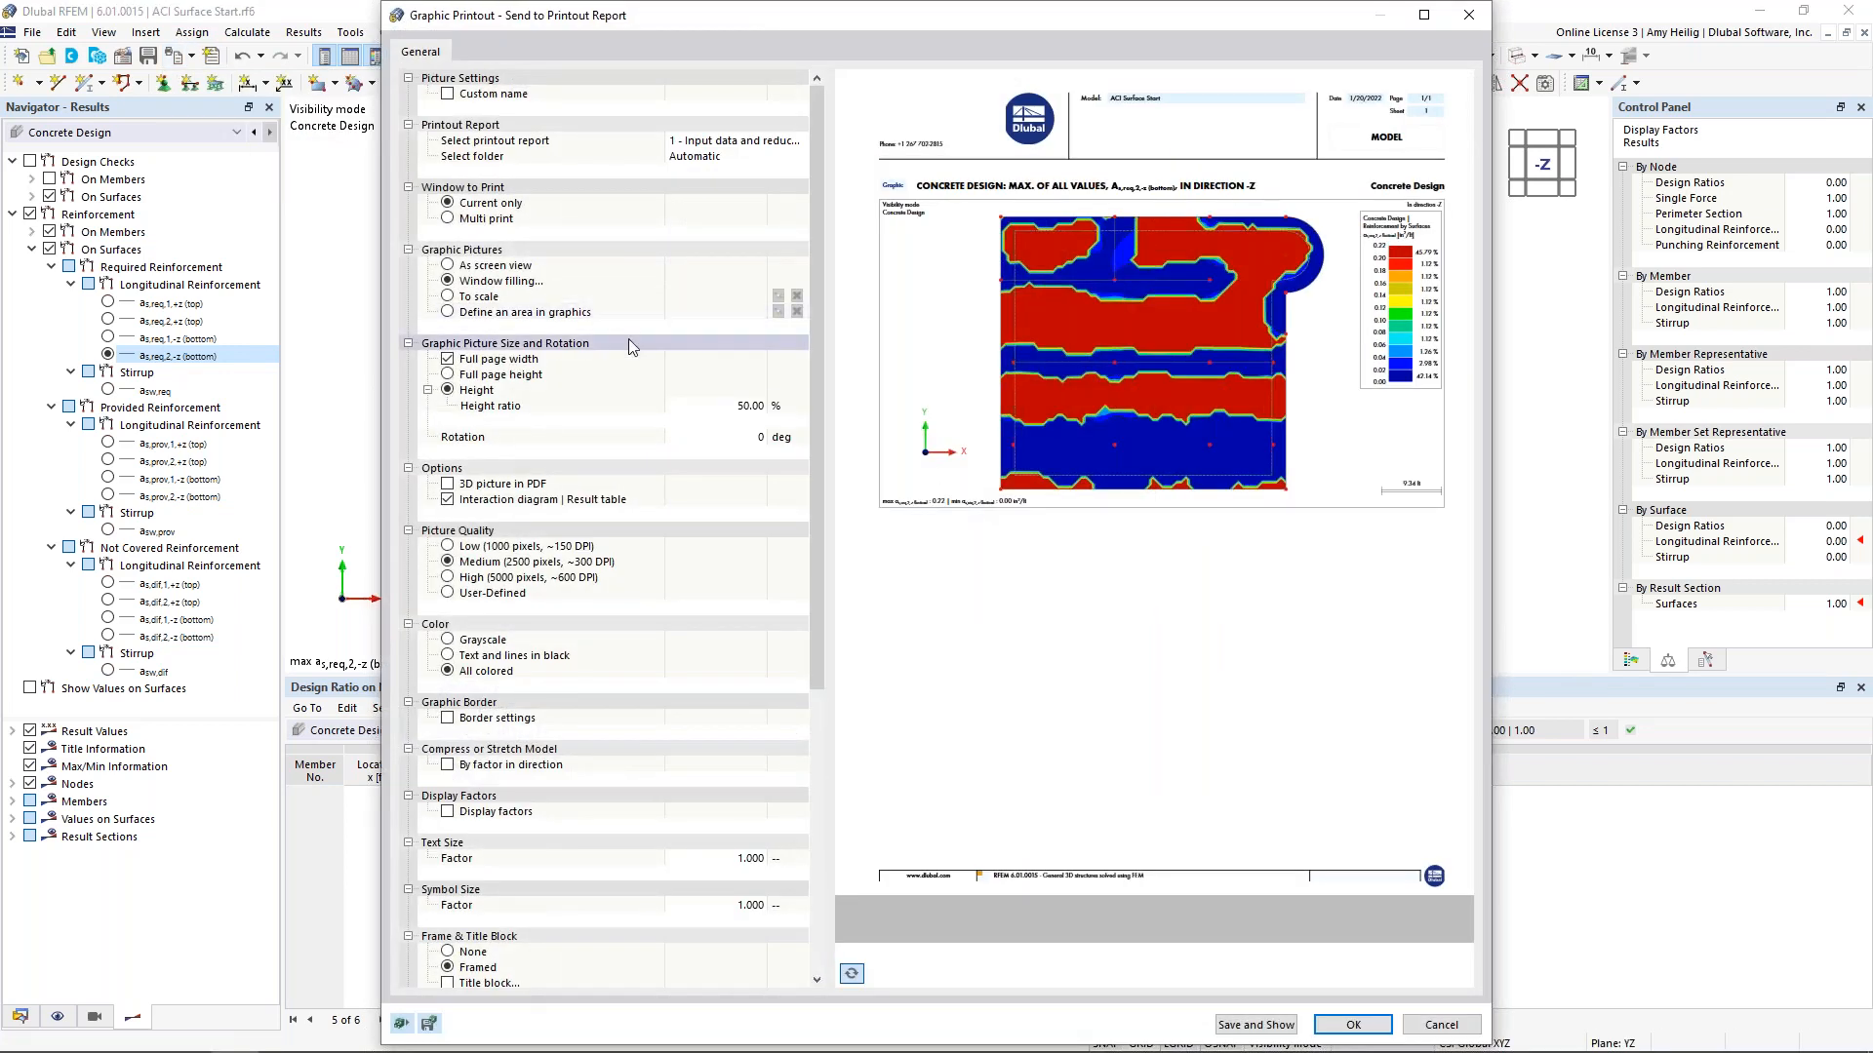
pyautogui.click(450, 374)
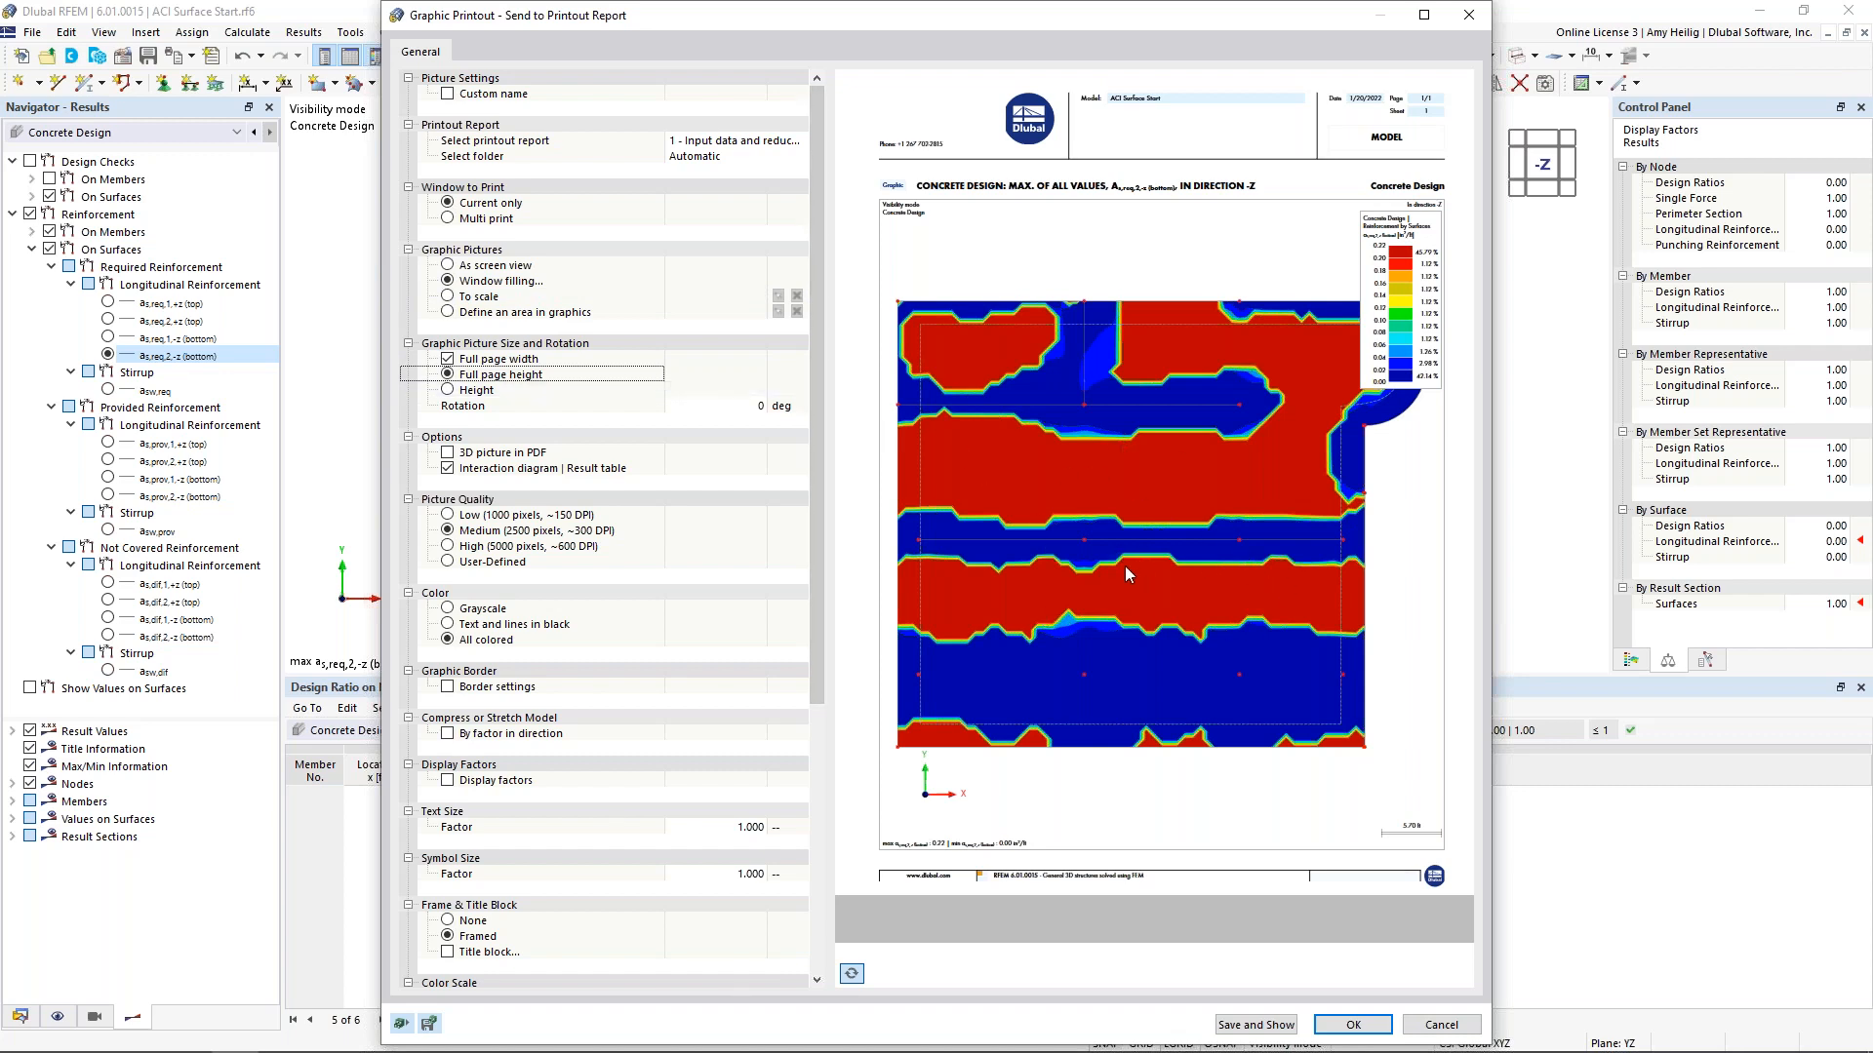
pyautogui.click(446, 219)
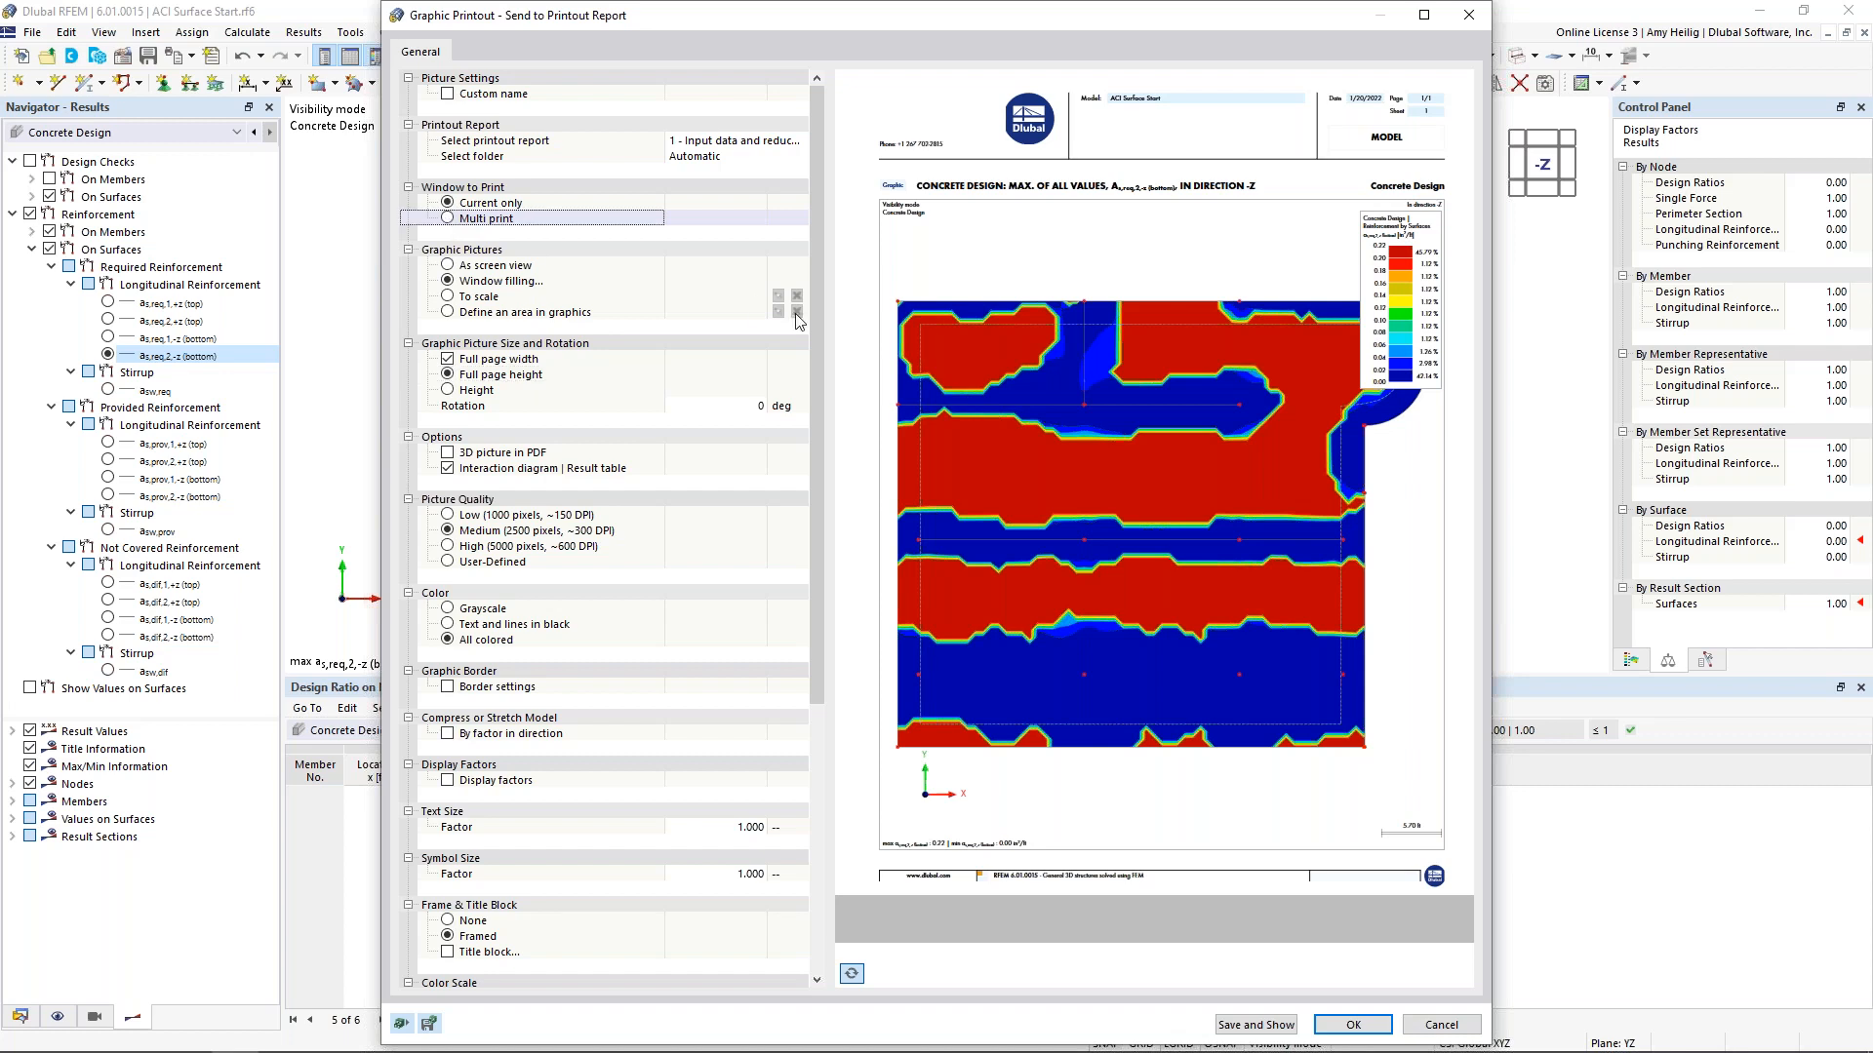
pyautogui.click(478, 221)
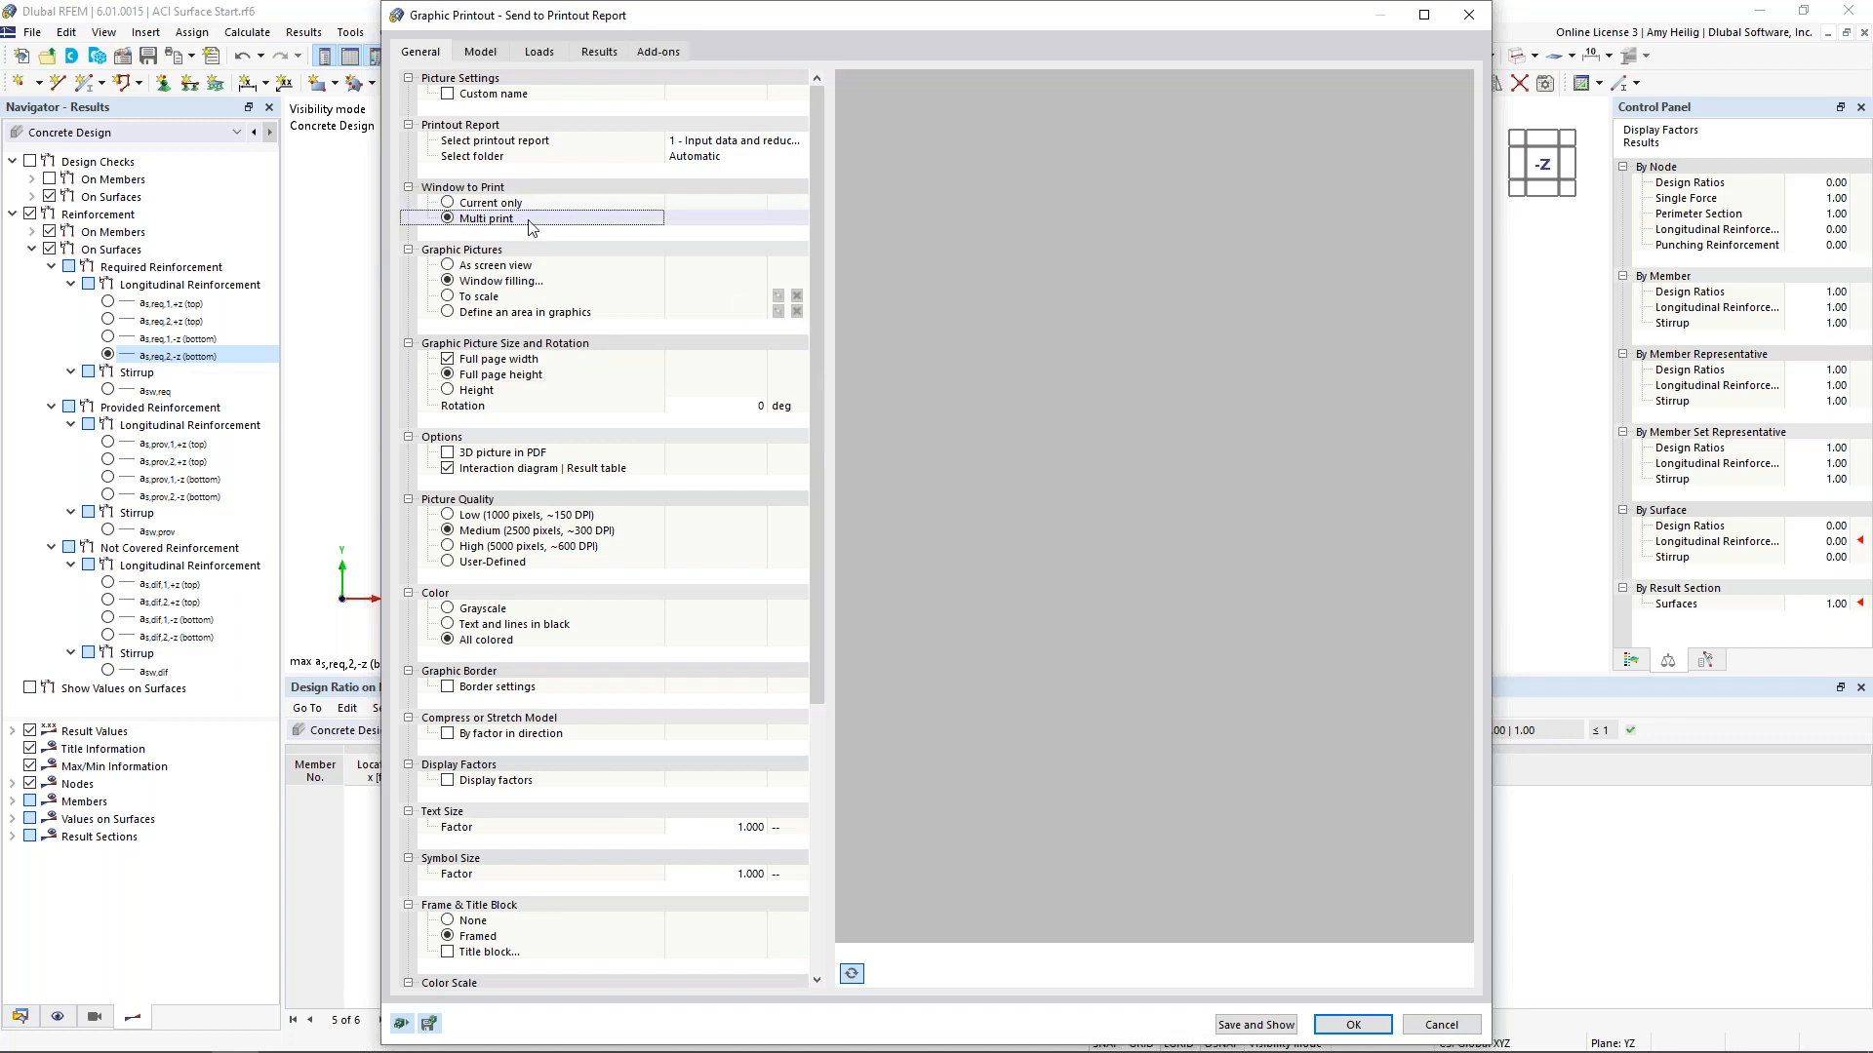
# Select the four required longitudinal reinforcement results on surfaces, top and bottom in directions 1 and 2, and send their graphics to the report
pyautogui.click(660, 52)
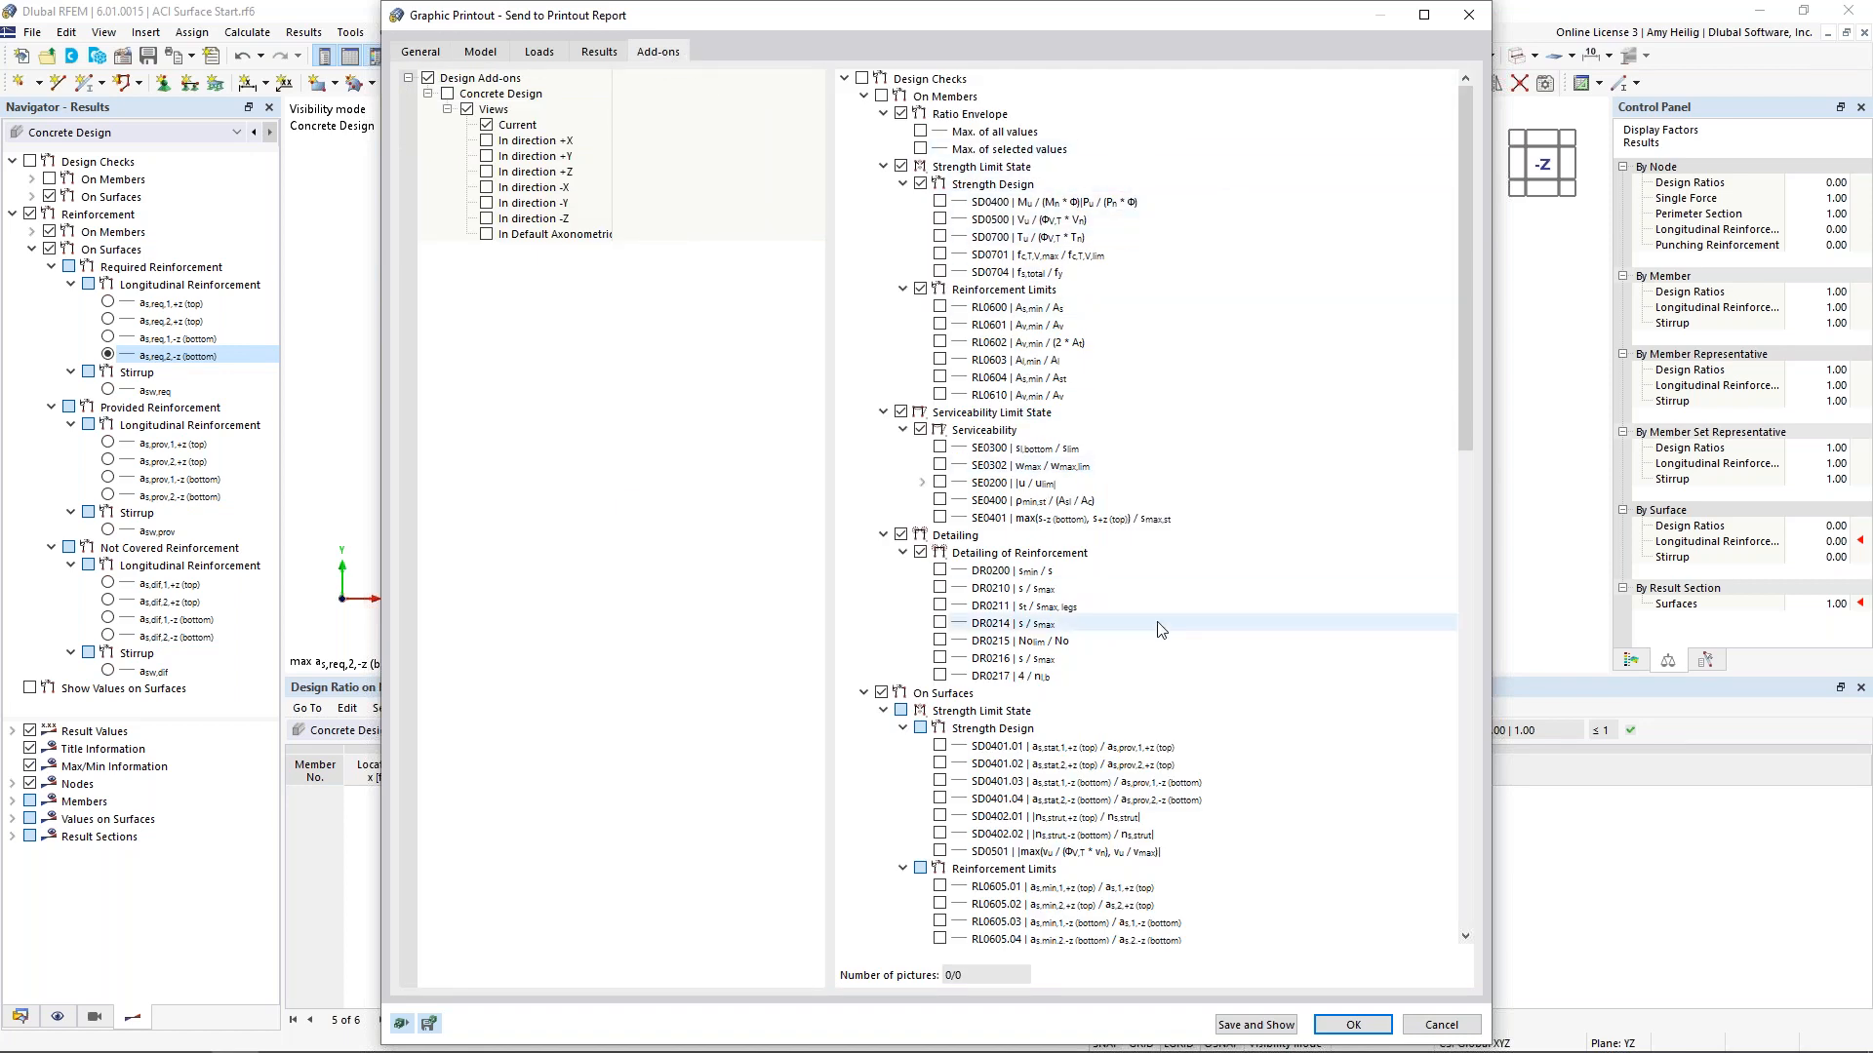
pyautogui.click(863, 97)
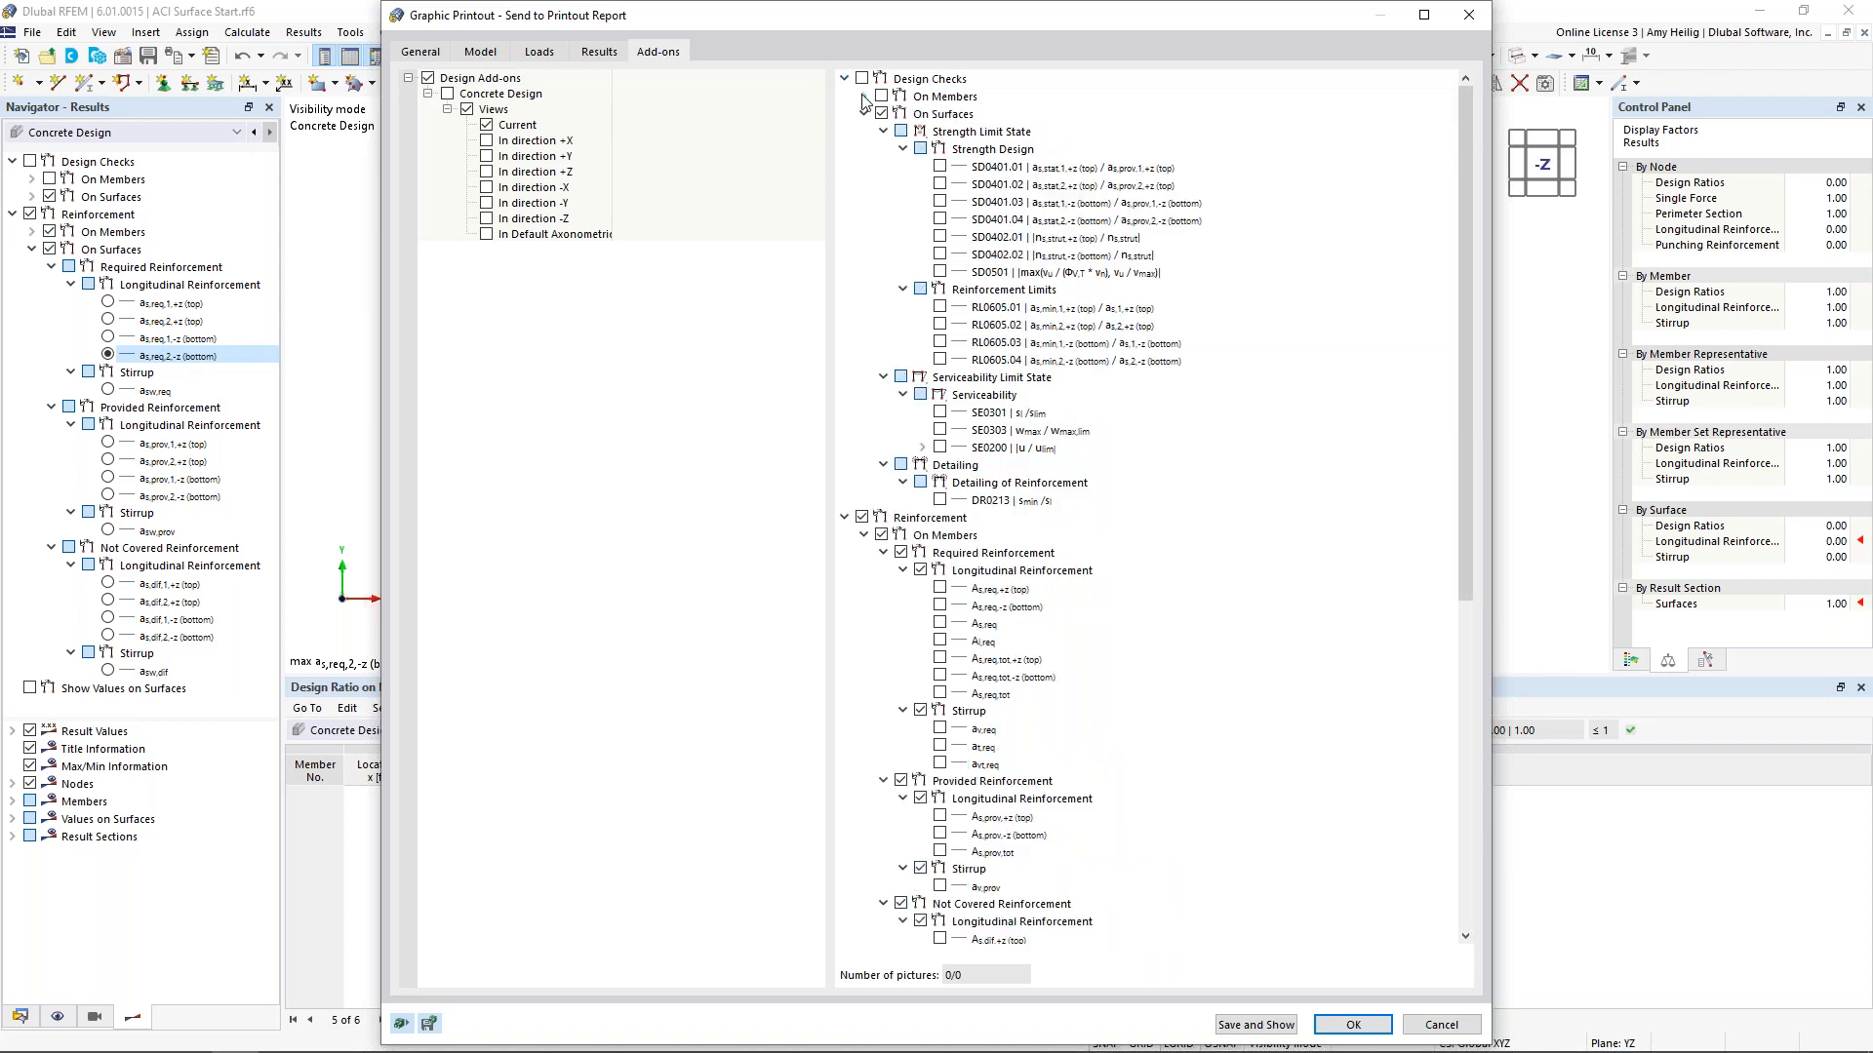
pyautogui.click(864, 114)
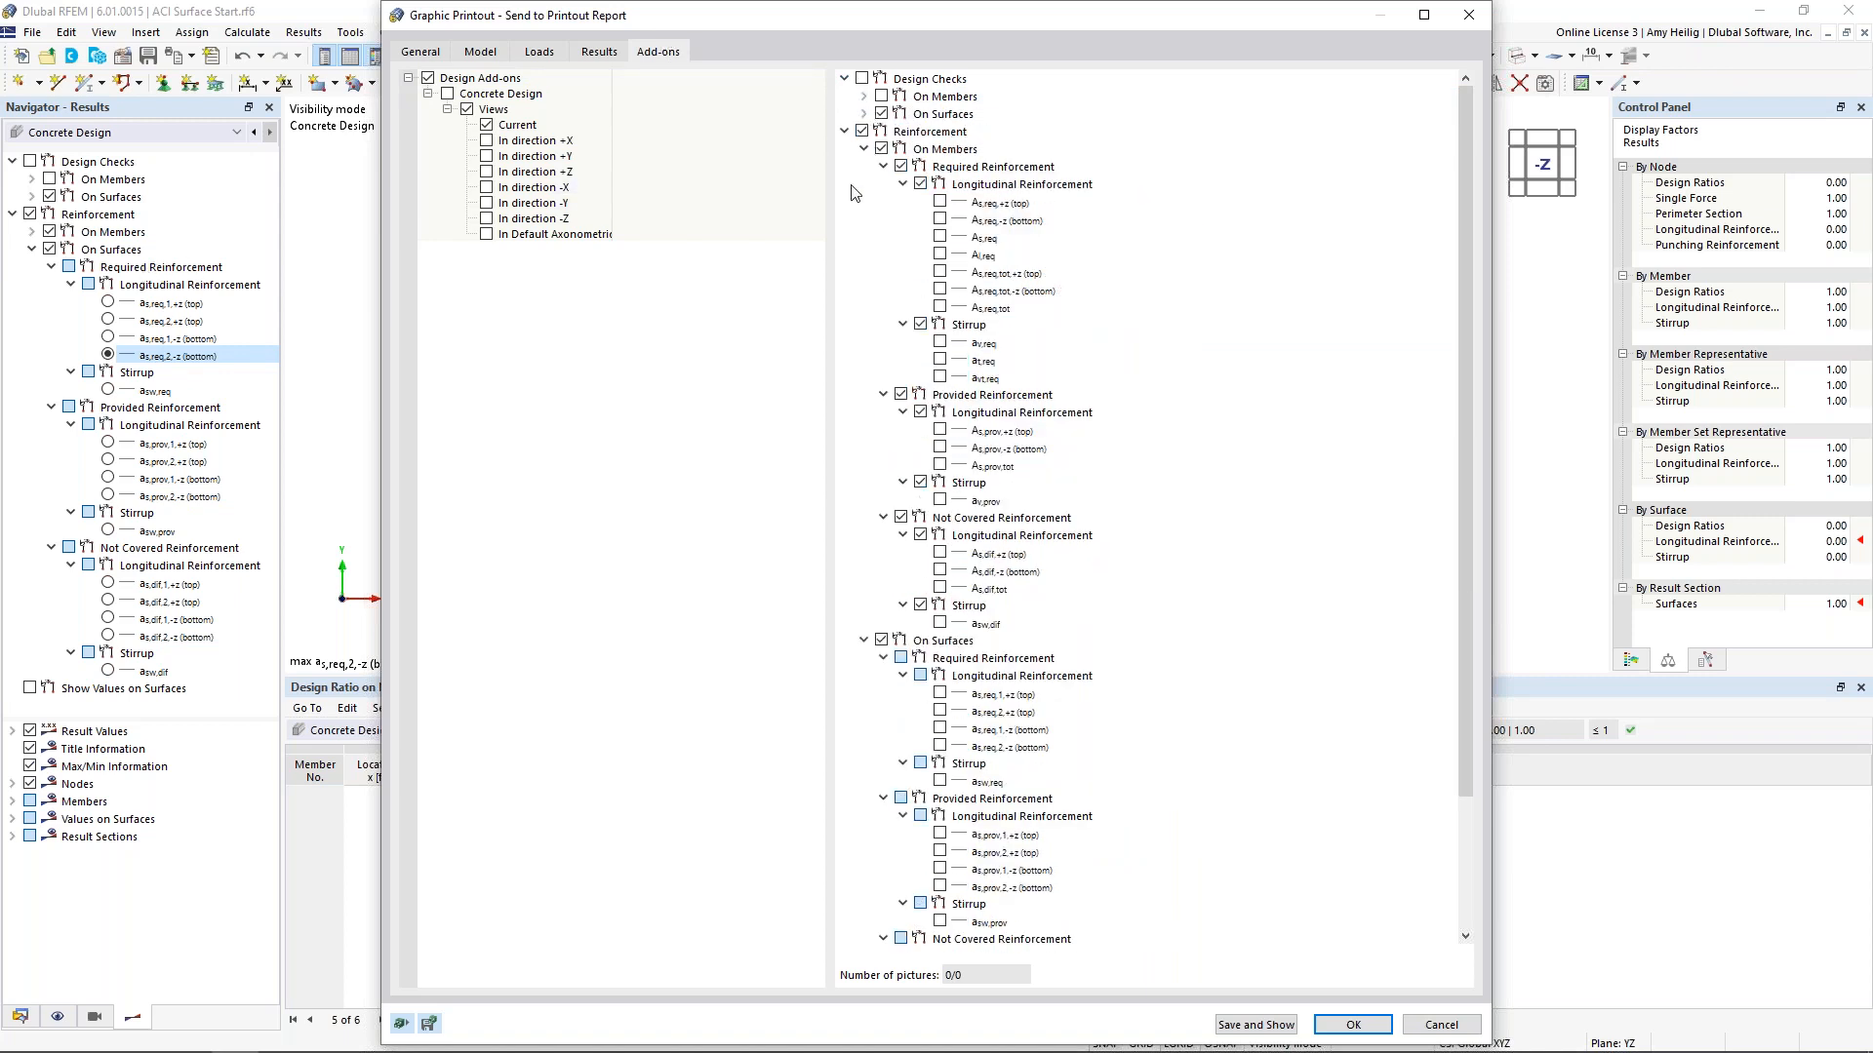
pyautogui.click(864, 149)
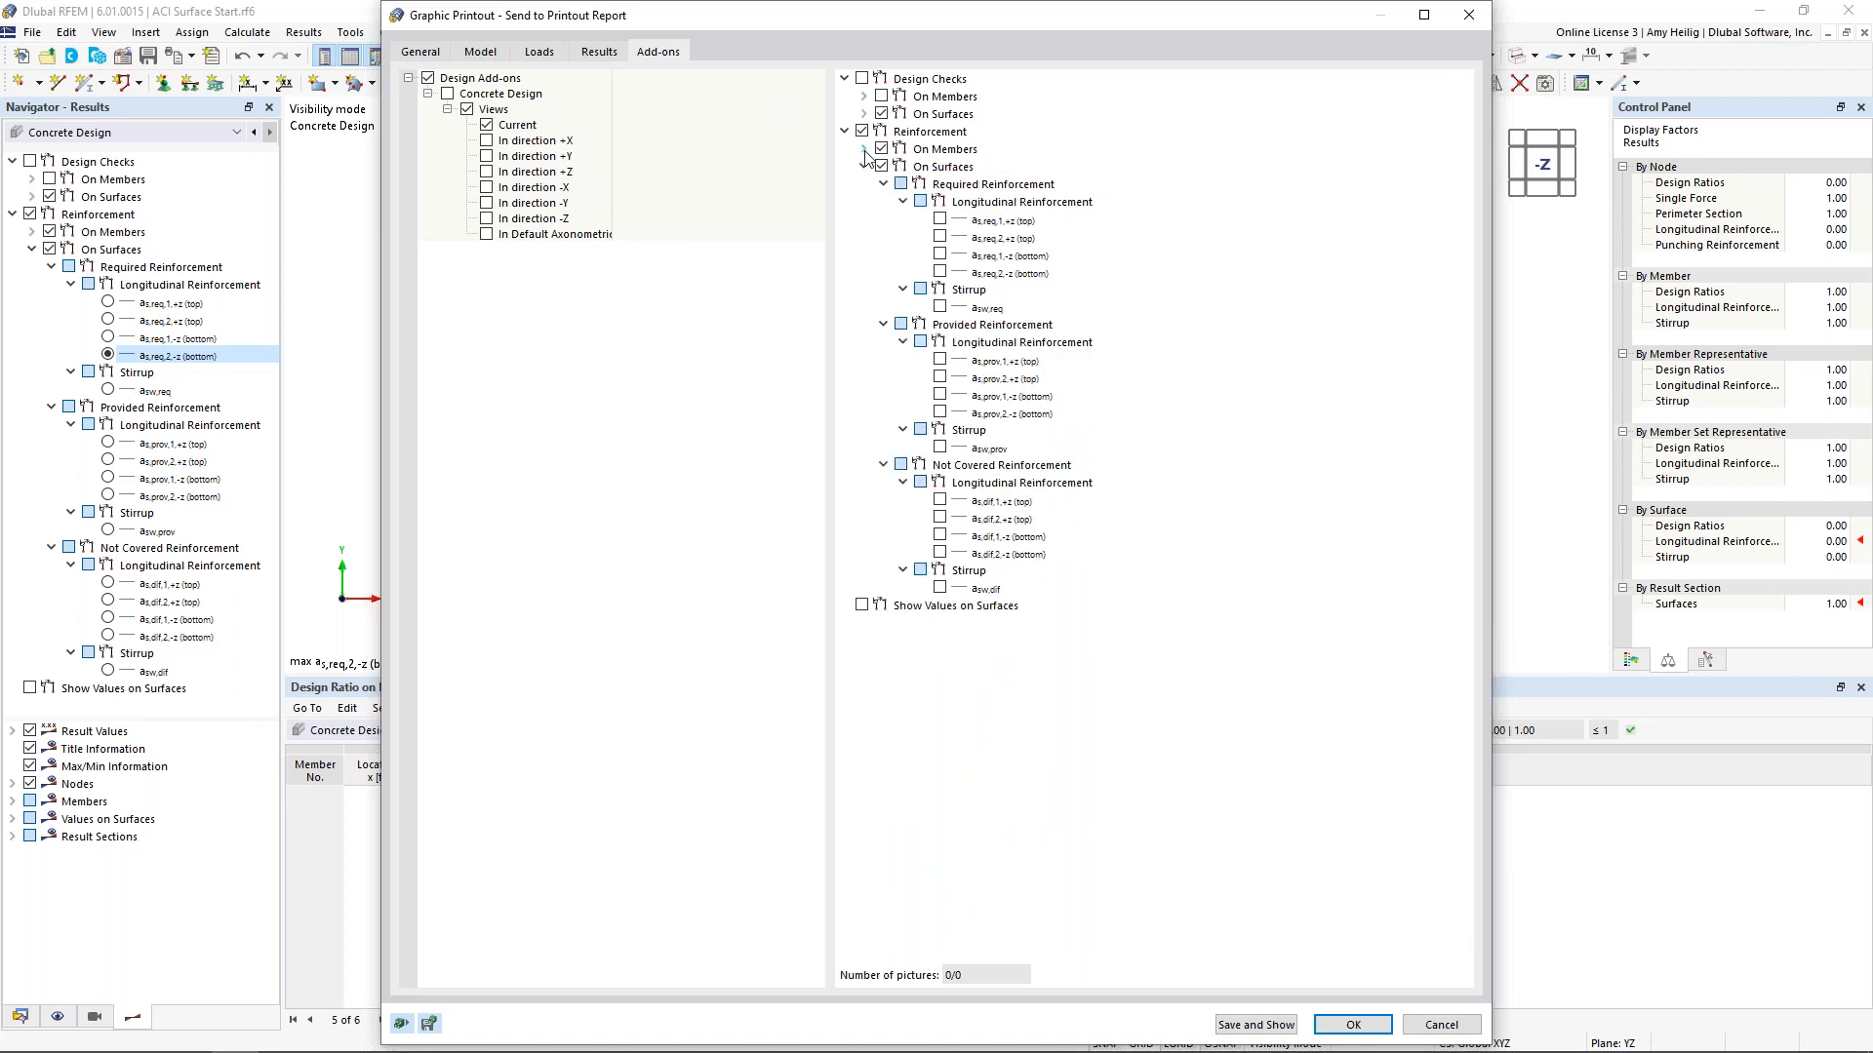
pyautogui.click(939, 219)
pyautogui.click(940, 237)
pyautogui.click(940, 255)
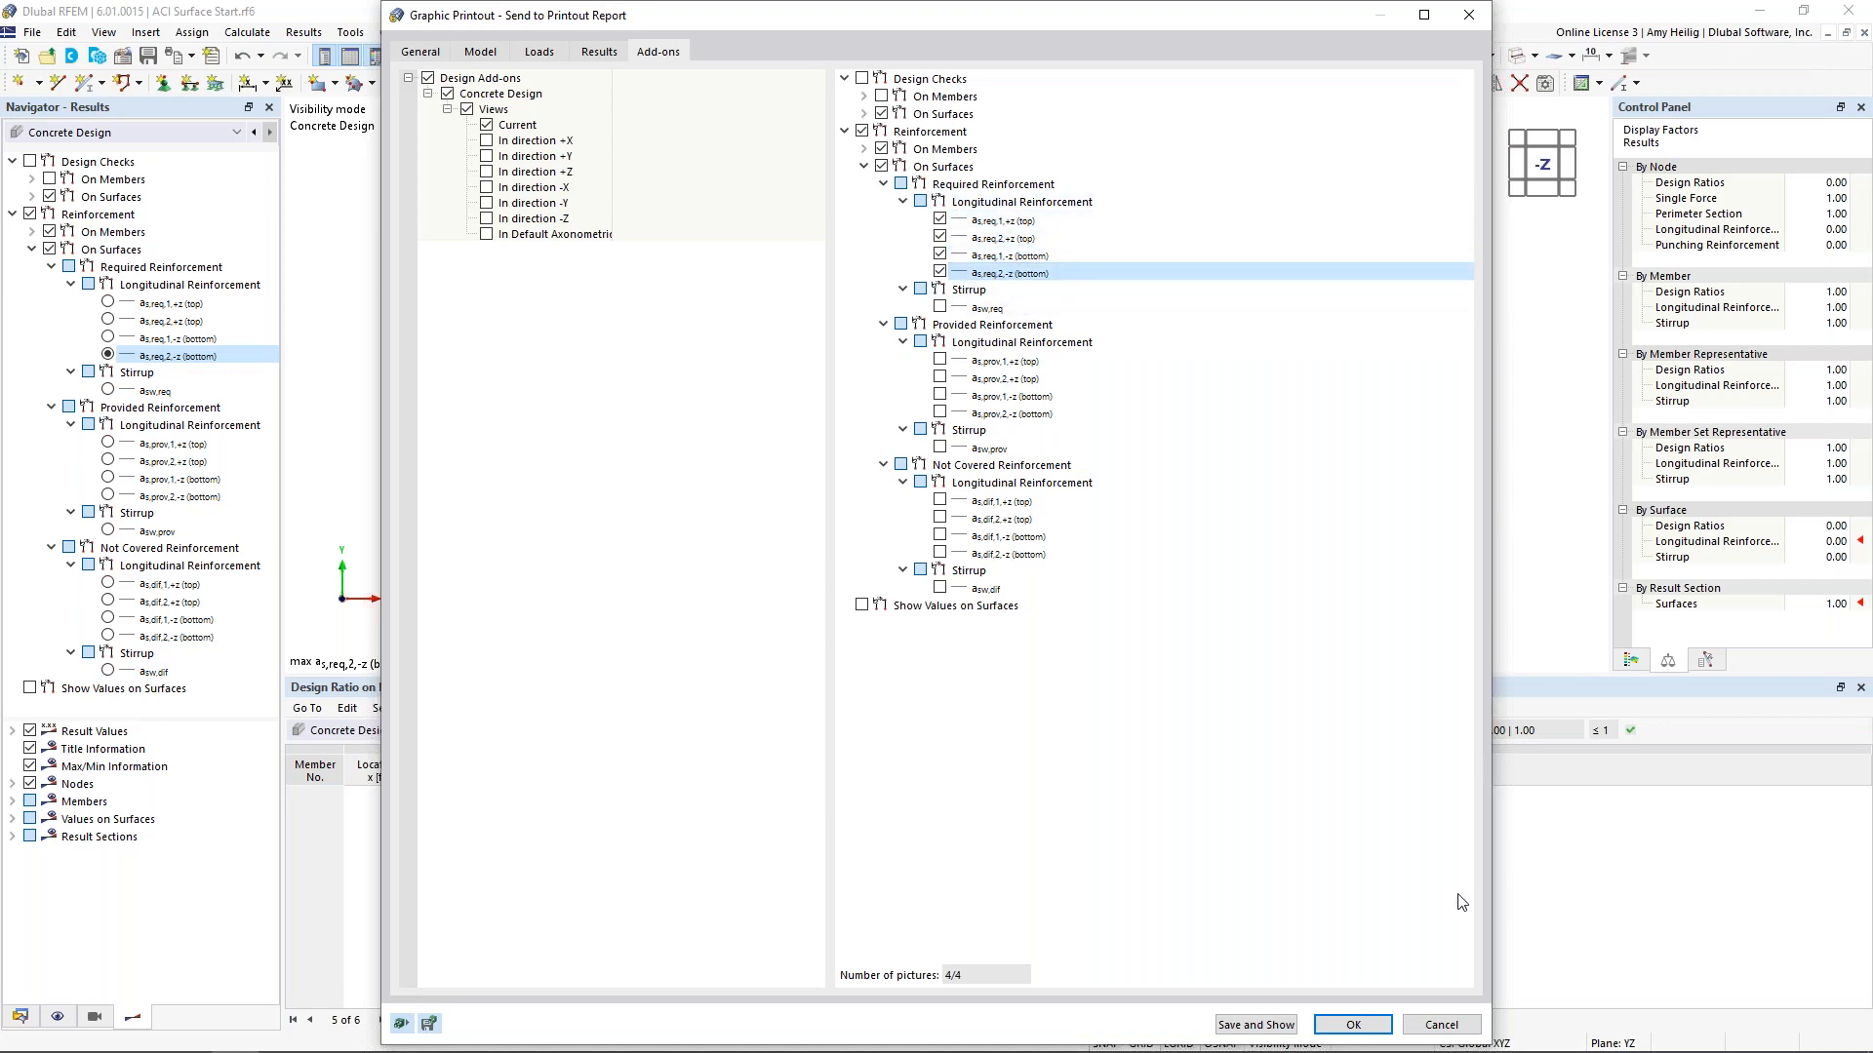
pyautogui.click(1353, 1024)
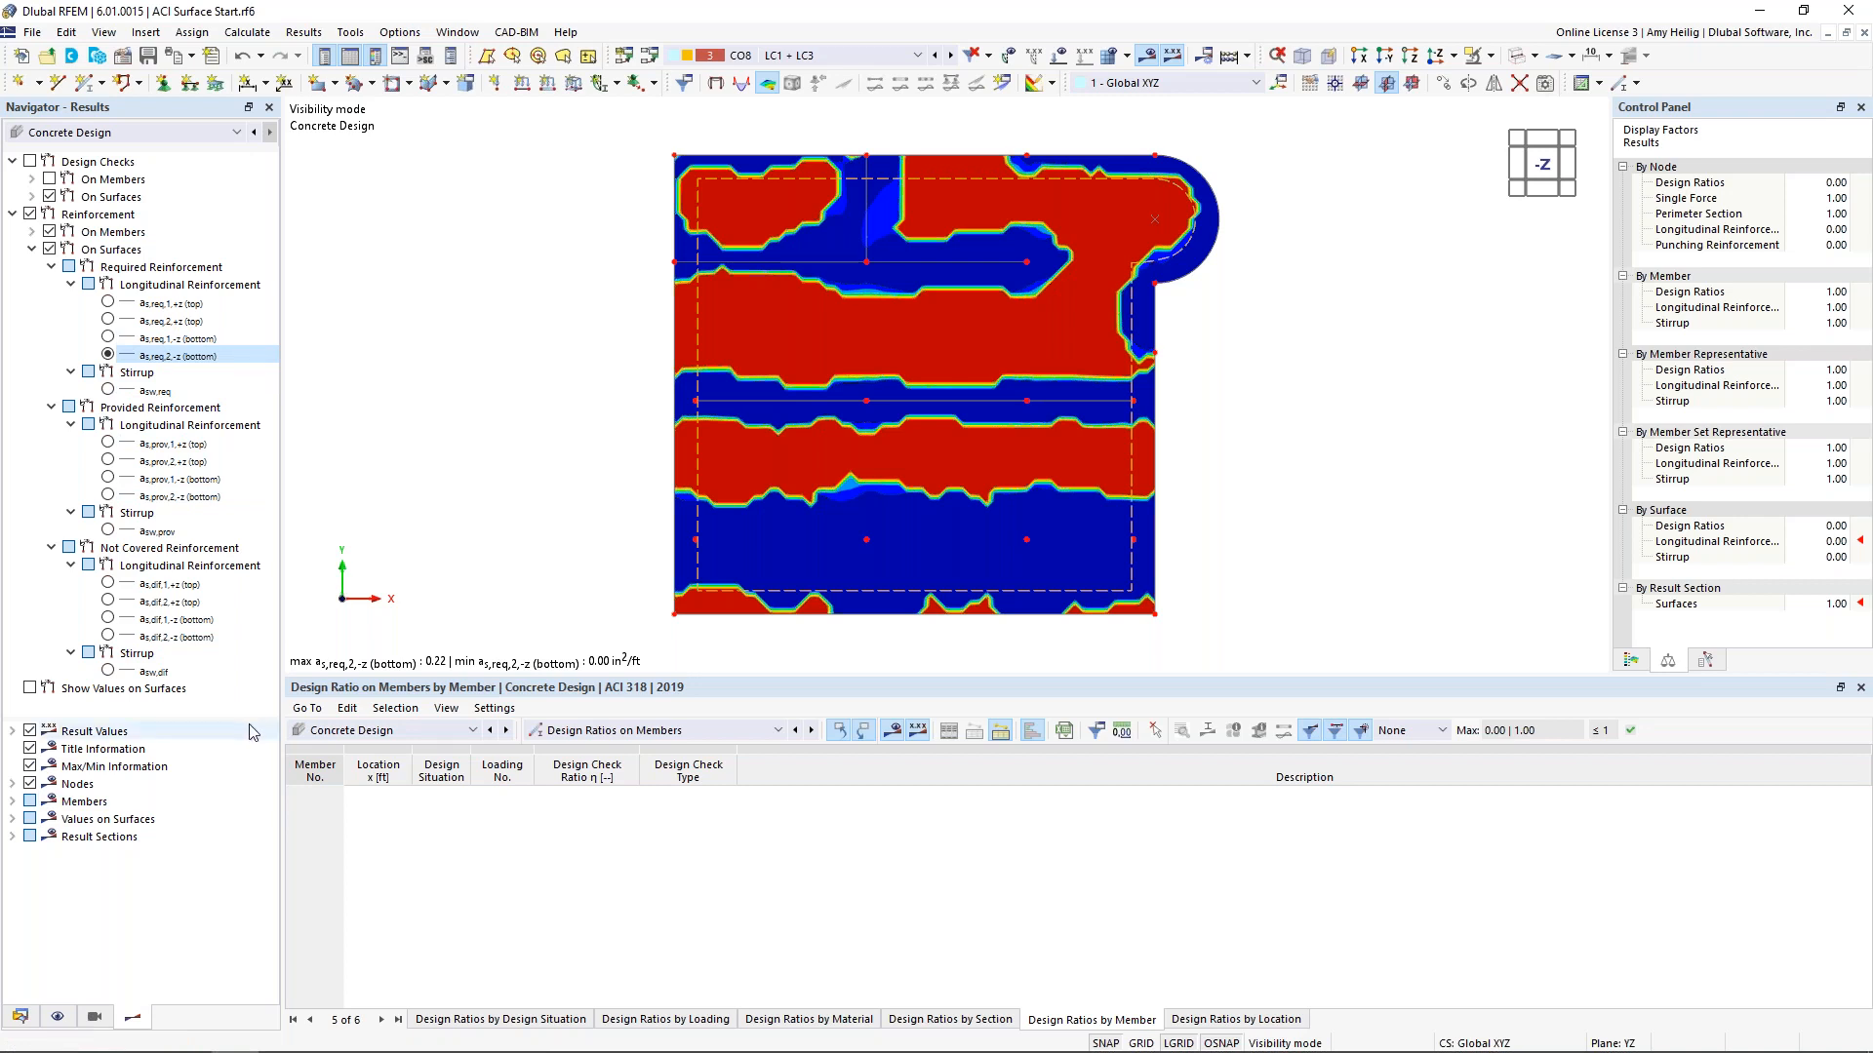
# Open the "Input data and reduced results" printout report from the model data
pyautogui.click(19, 1017)
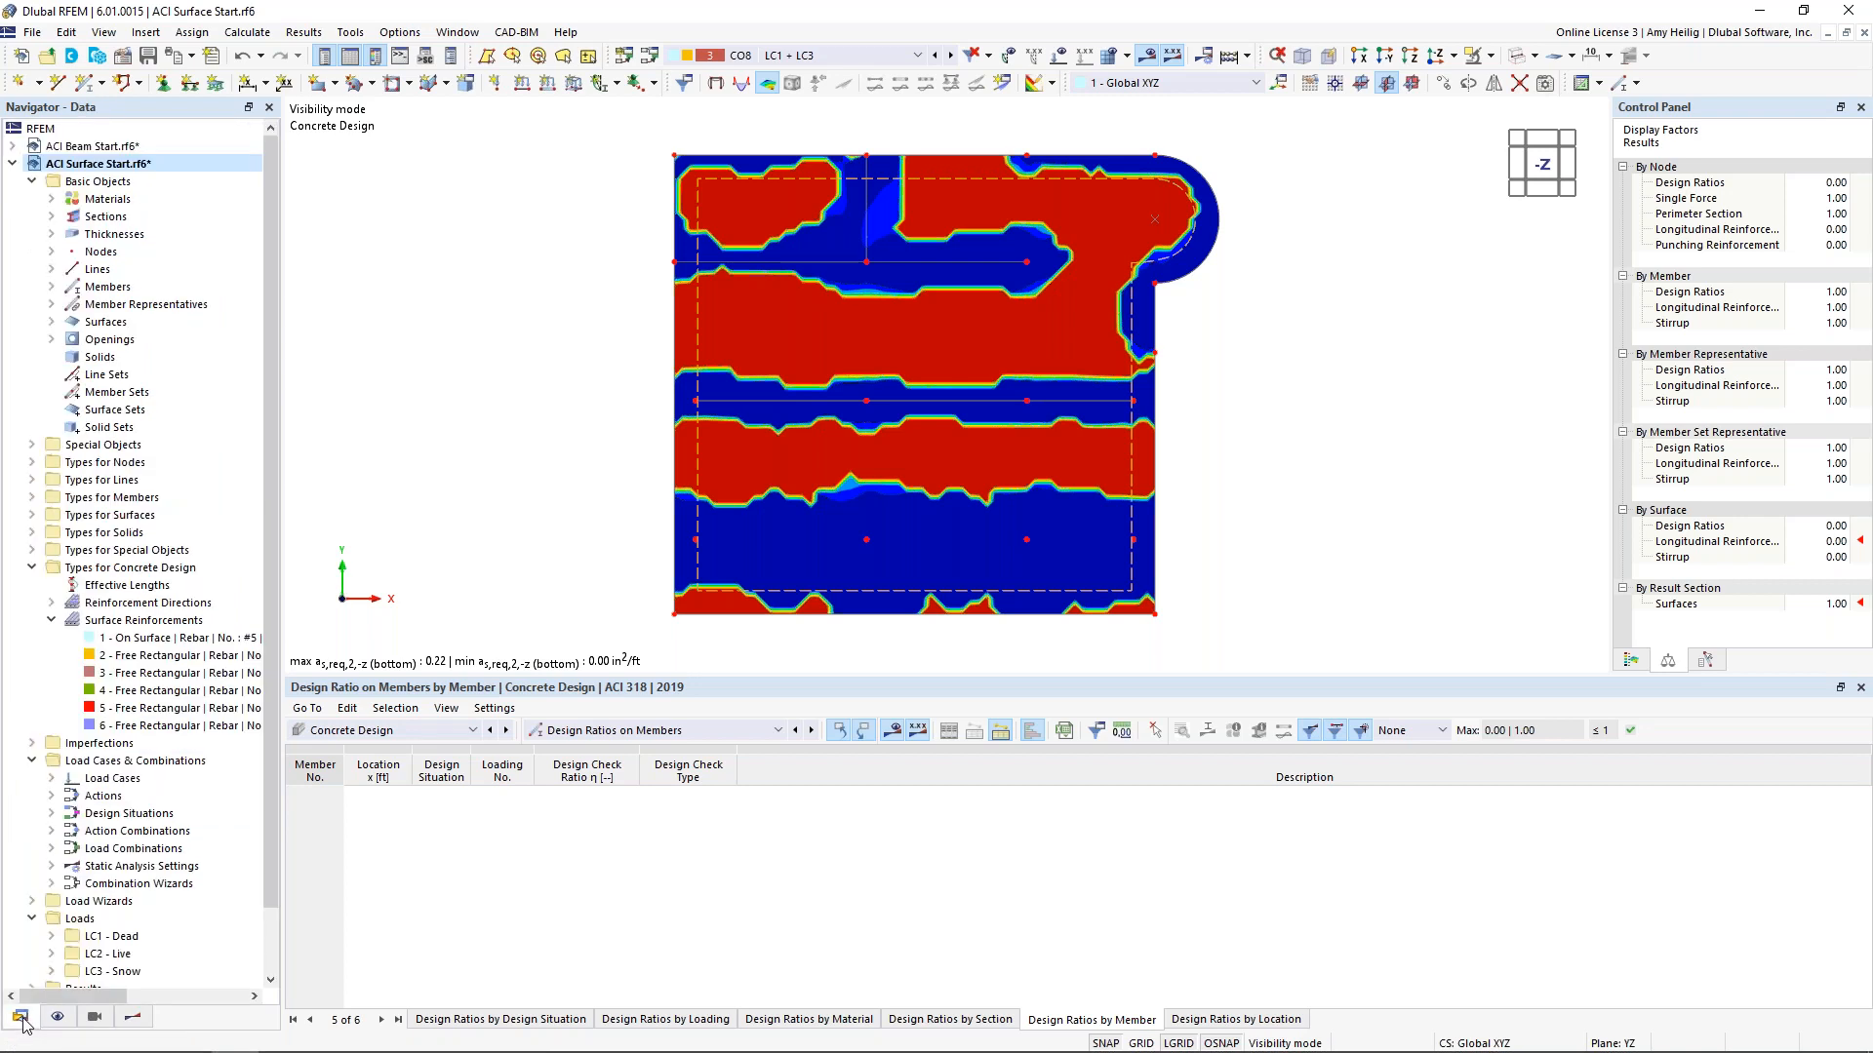
pyautogui.scroll(-2, 86, 857)
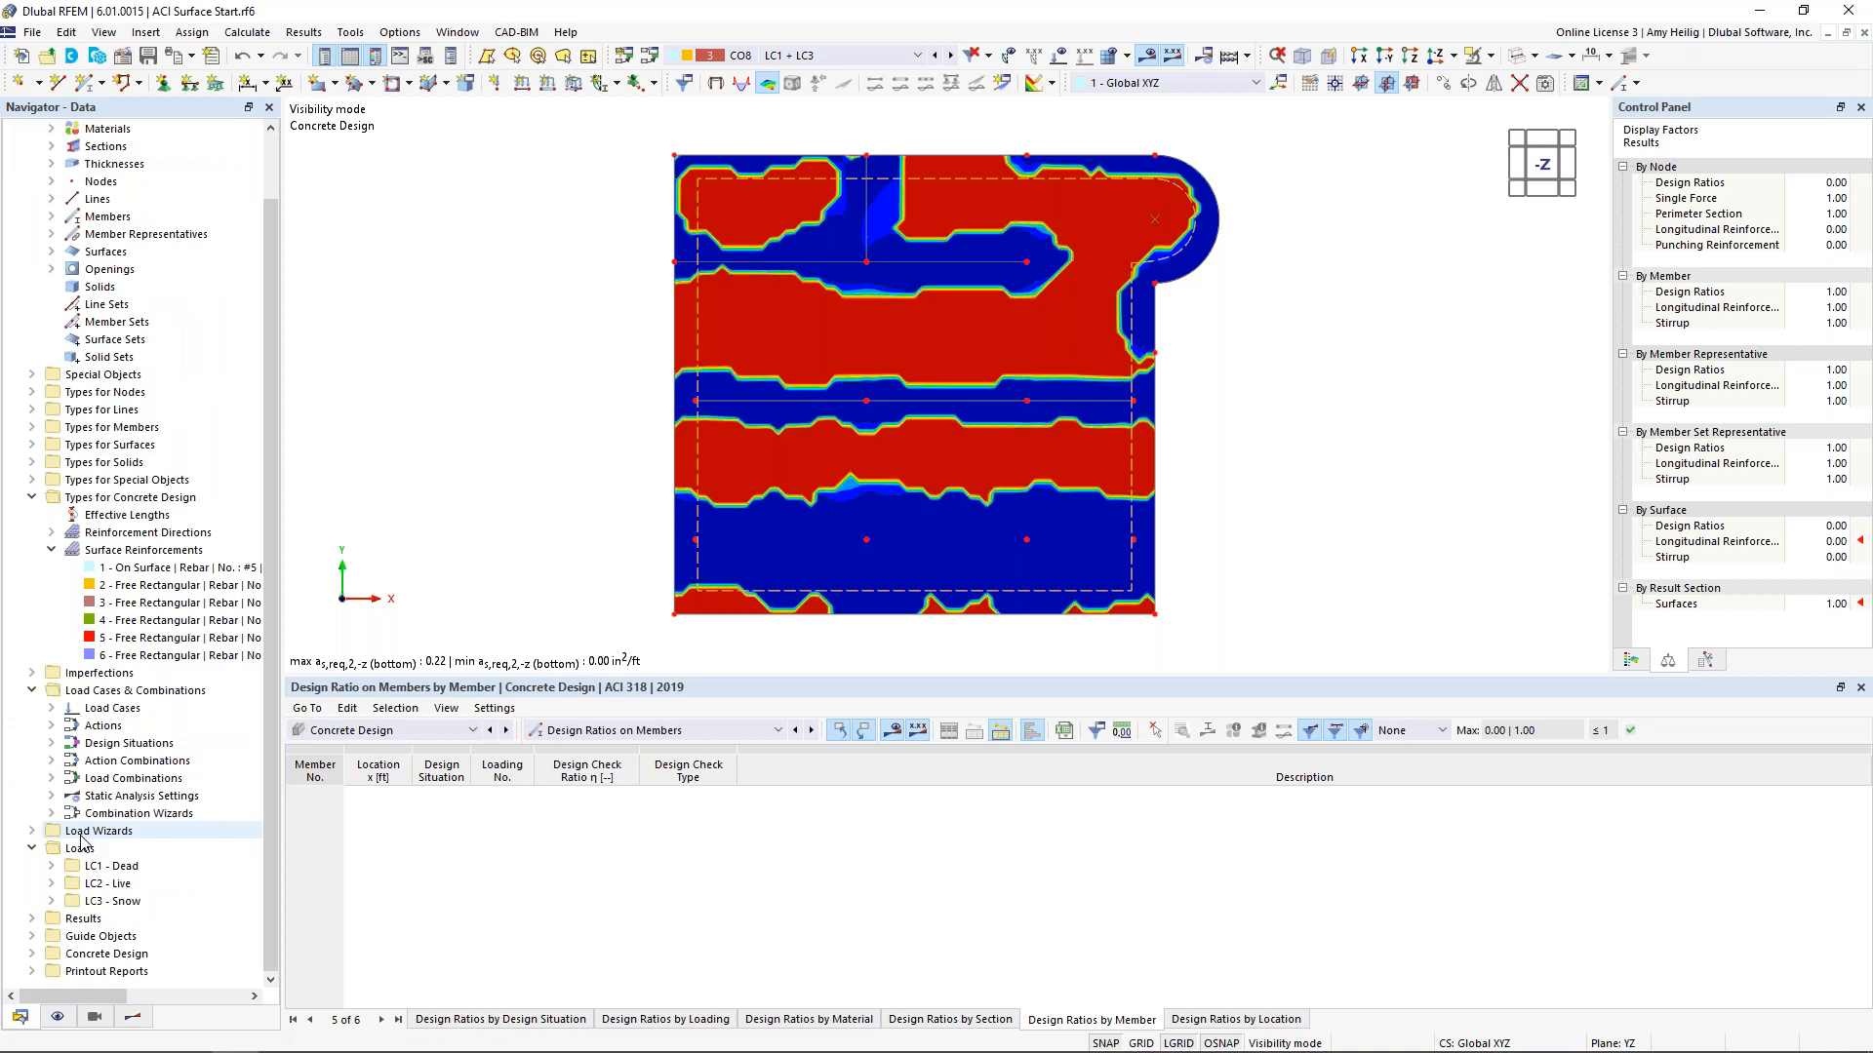
pyautogui.click(31, 973)
pyautogui.click(124, 973)
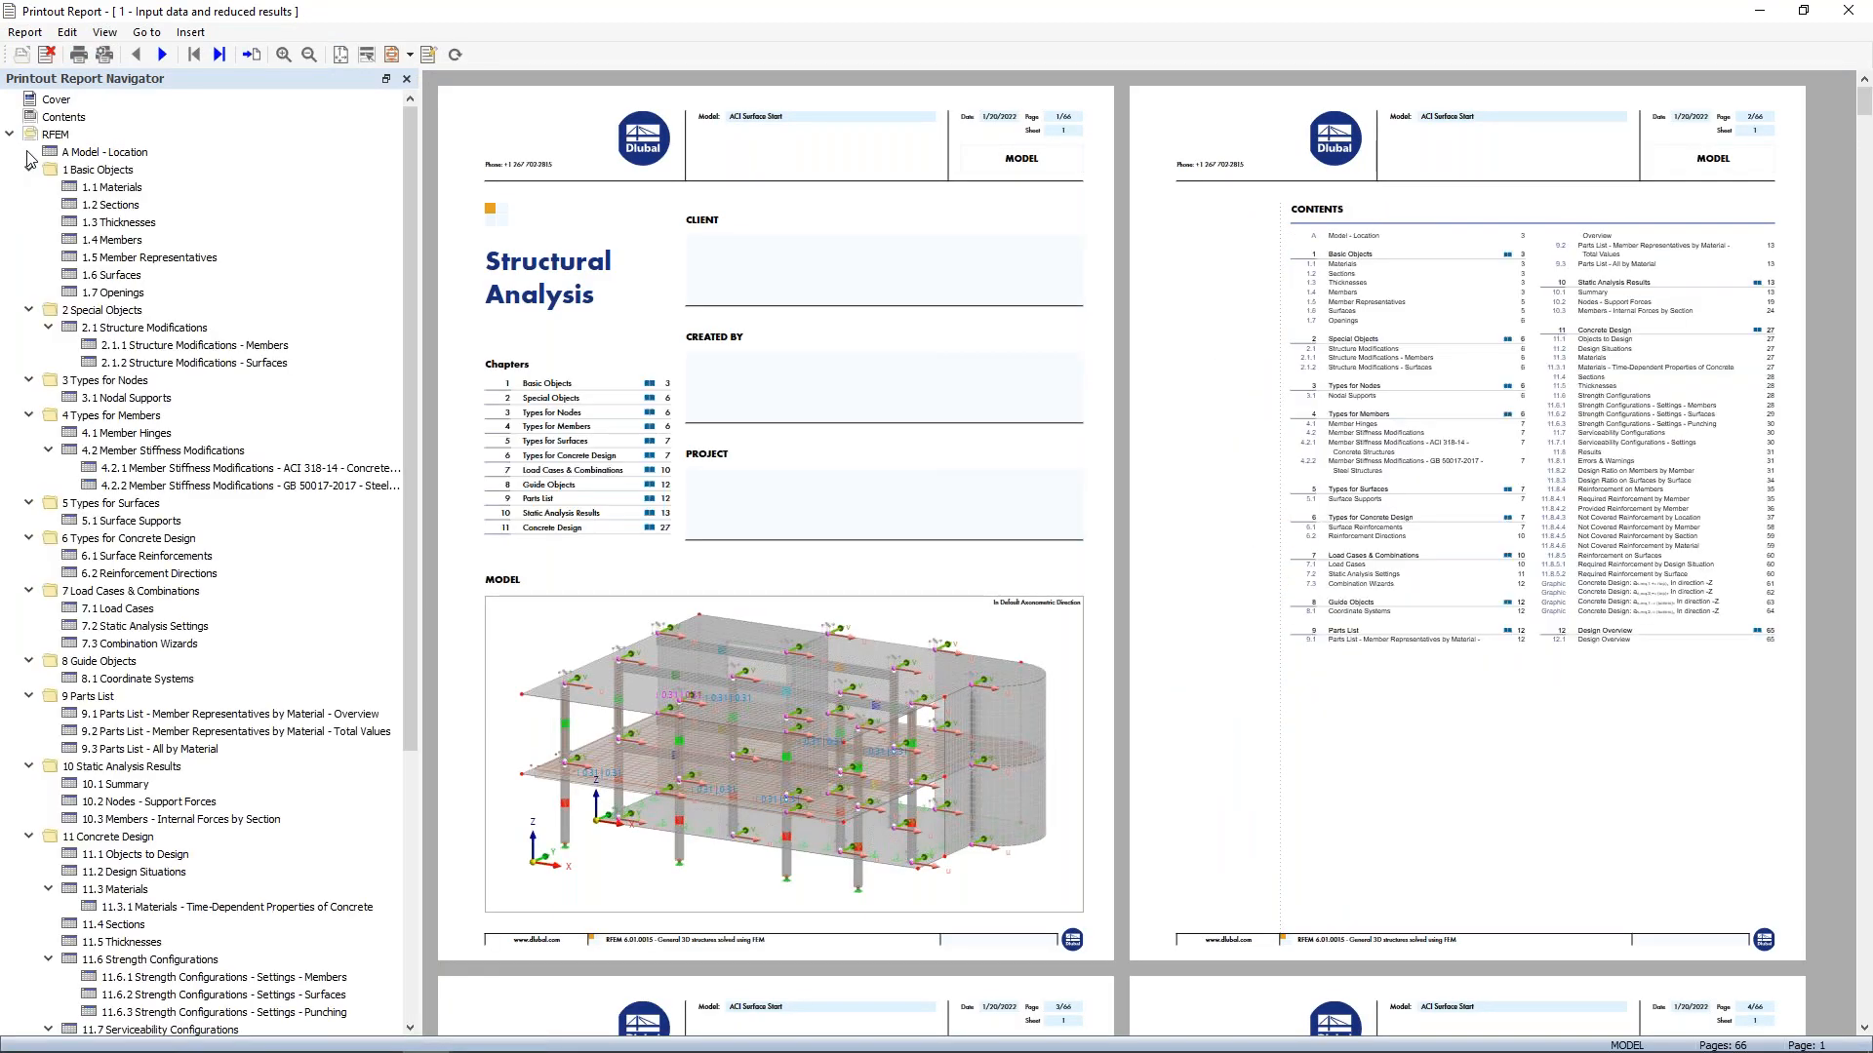
# Collapse report chapters 1 Basic Objects through 10 Static Analysis Results, leaving the Concrete Design chapter expanded
pyautogui.click(28, 170)
pyautogui.click(28, 187)
pyautogui.click(28, 205)
pyautogui.click(28, 222)
pyautogui.click(29, 240)
pyautogui.click(28, 257)
pyautogui.click(29, 275)
pyautogui.click(28, 292)
pyautogui.click(28, 310)
pyautogui.click(29, 328)
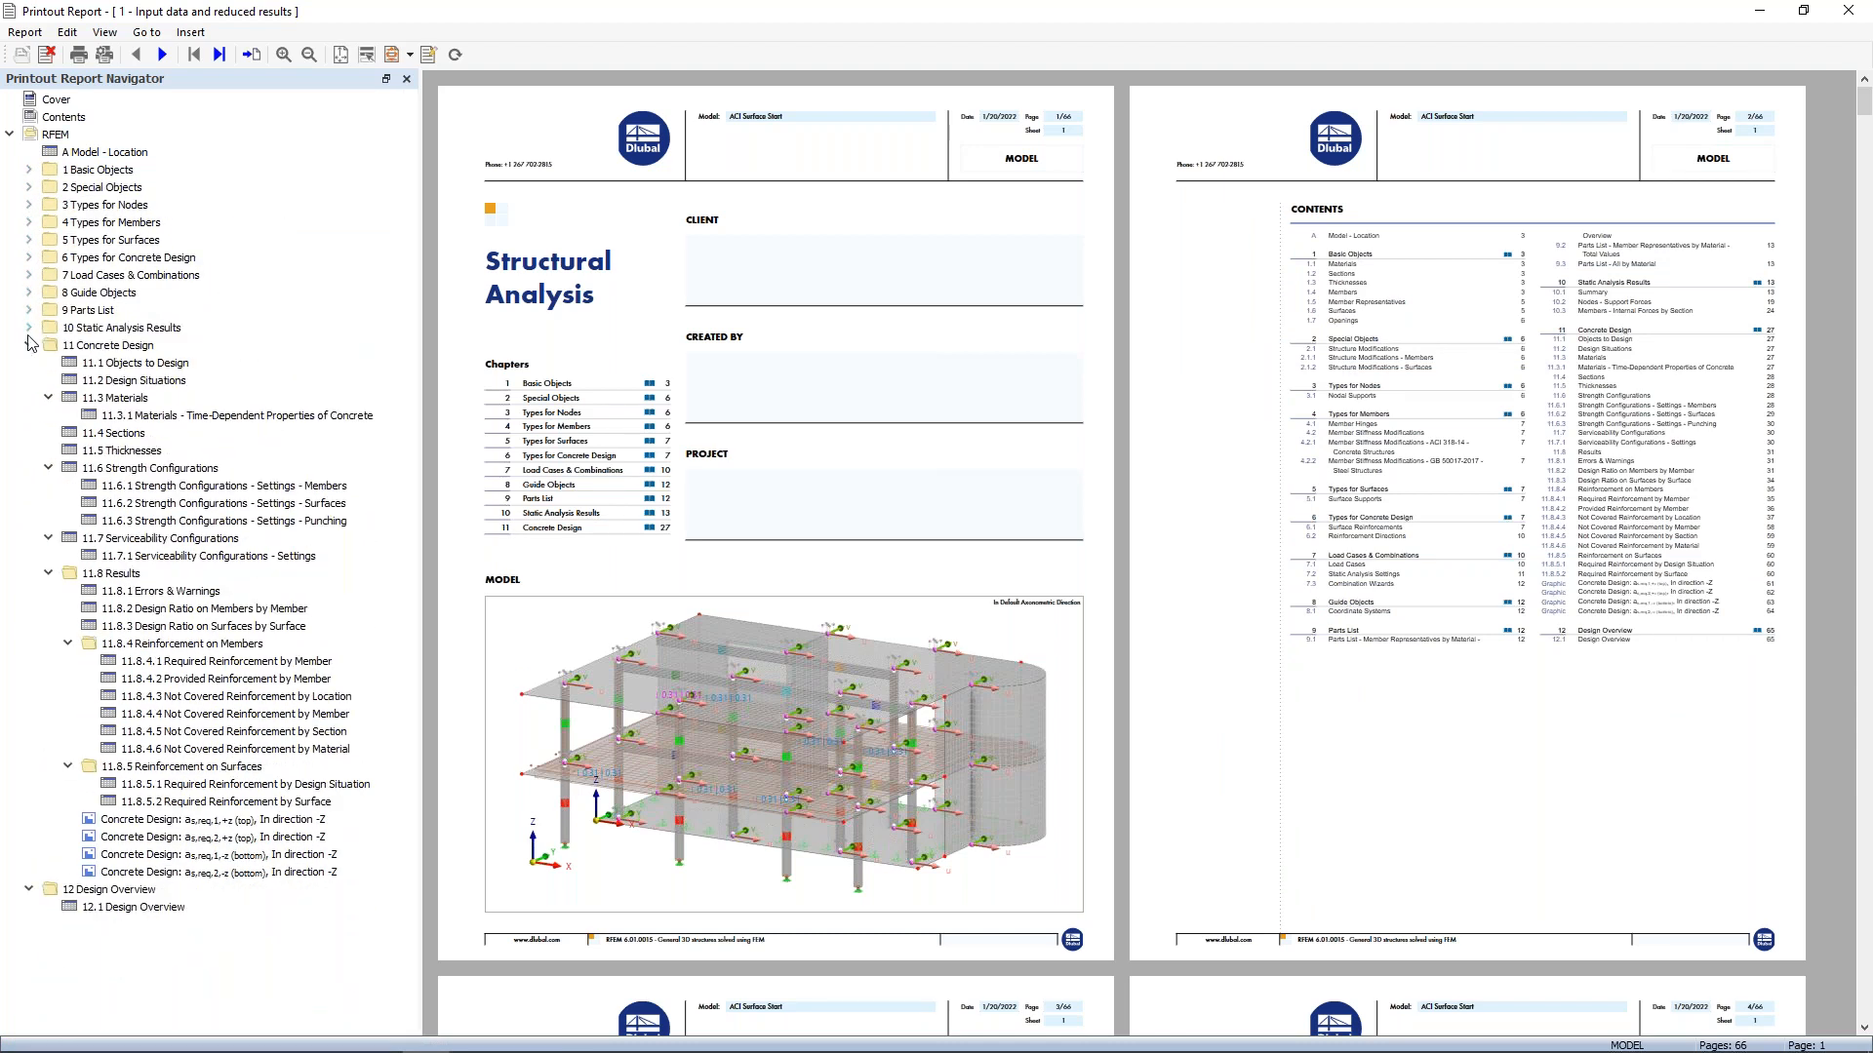
# Look through the report's contents page and the input data tables for members, surfaces and openings
pyautogui.click(28, 346)
pyautogui.click(29, 345)
pyautogui.scroll(-1, 1008, 460)
pyautogui.keyDown('ctrl'); pyautogui.scroll(2, 821, 410); pyautogui.keyUp('ctrl')
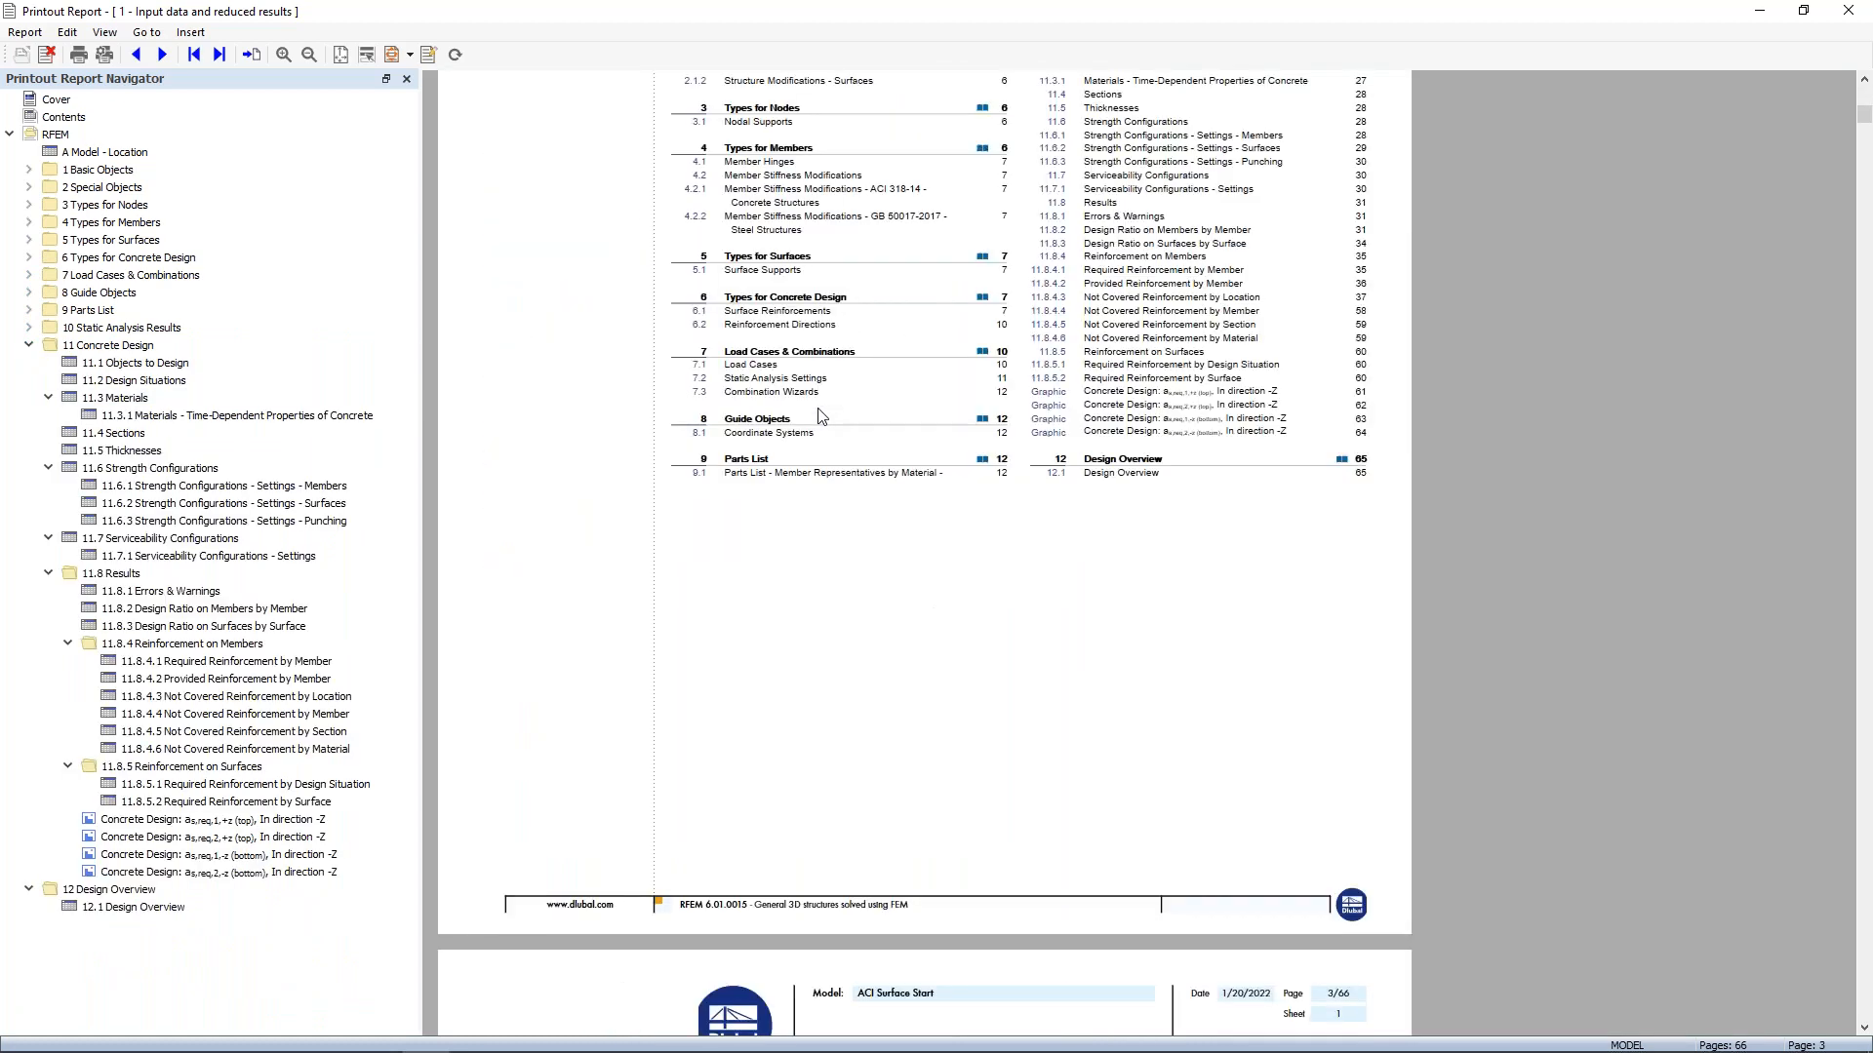
pyautogui.scroll(-6, 819, 410)
pyautogui.scroll(-10, 819, 415)
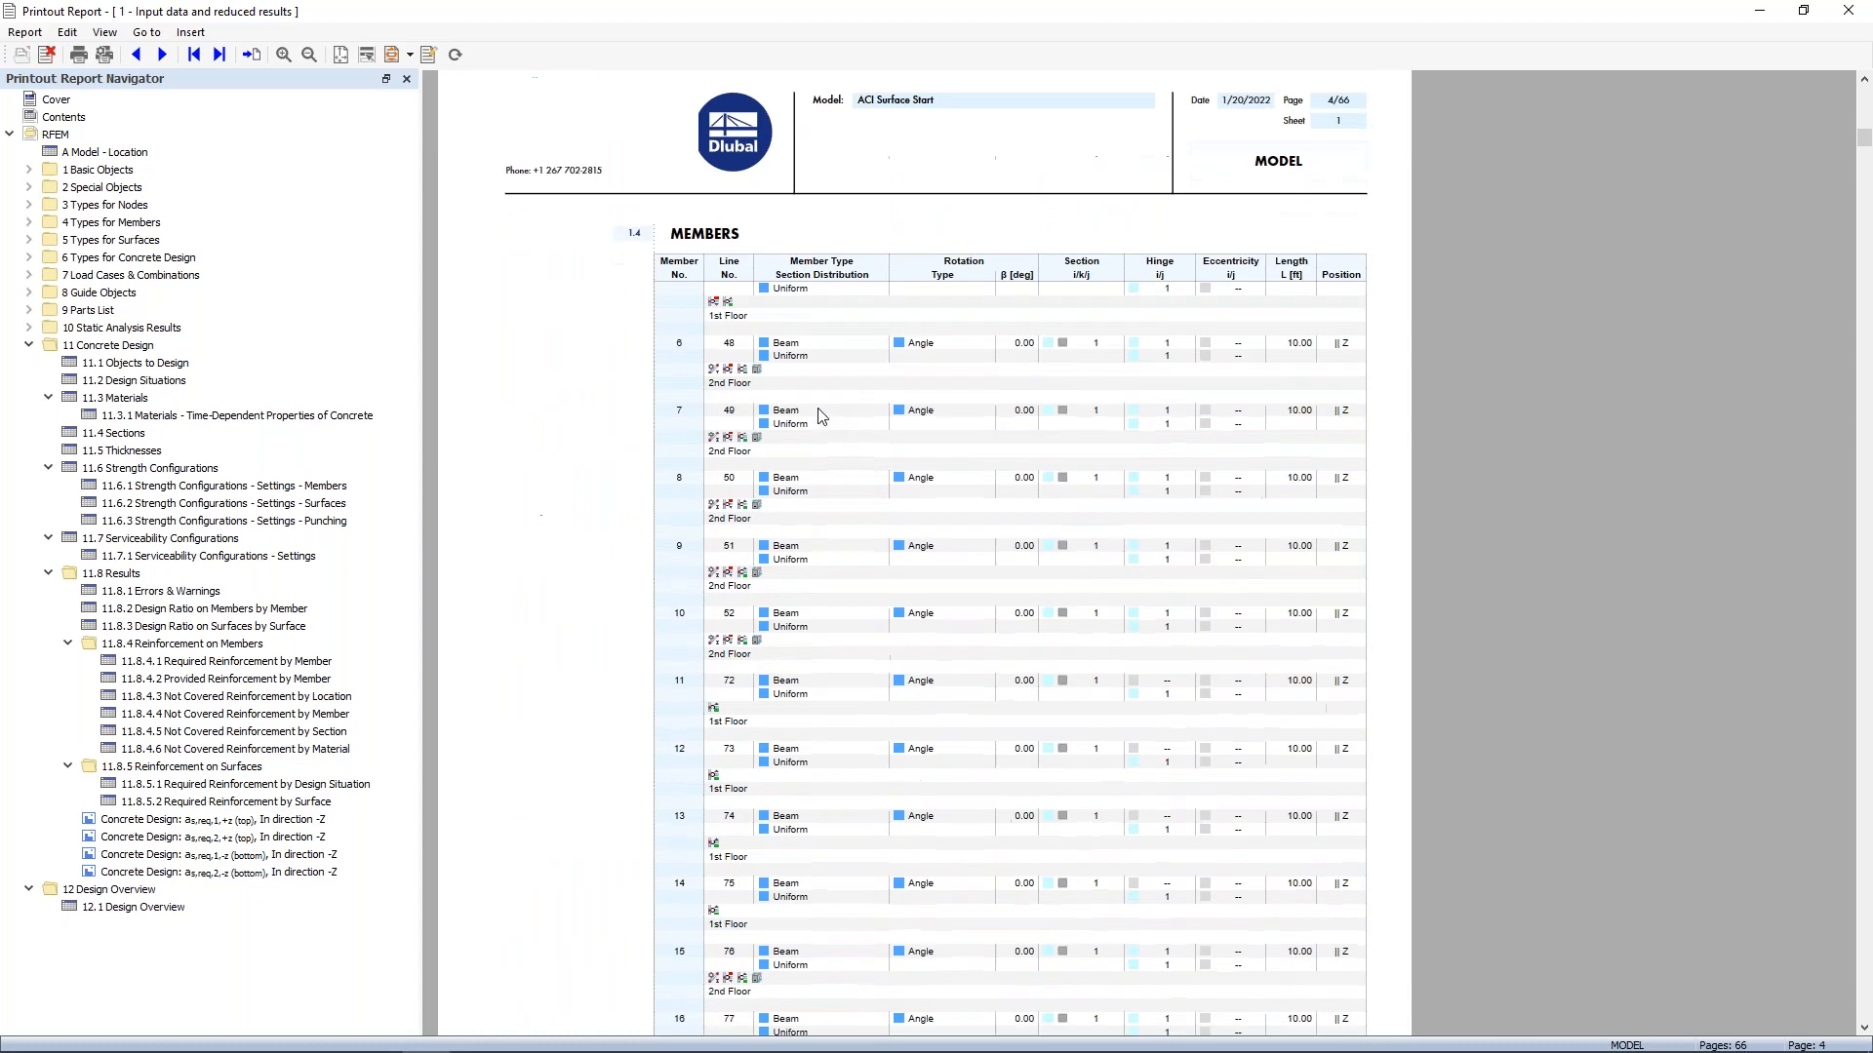
pyautogui.scroll(-12, 820, 416)
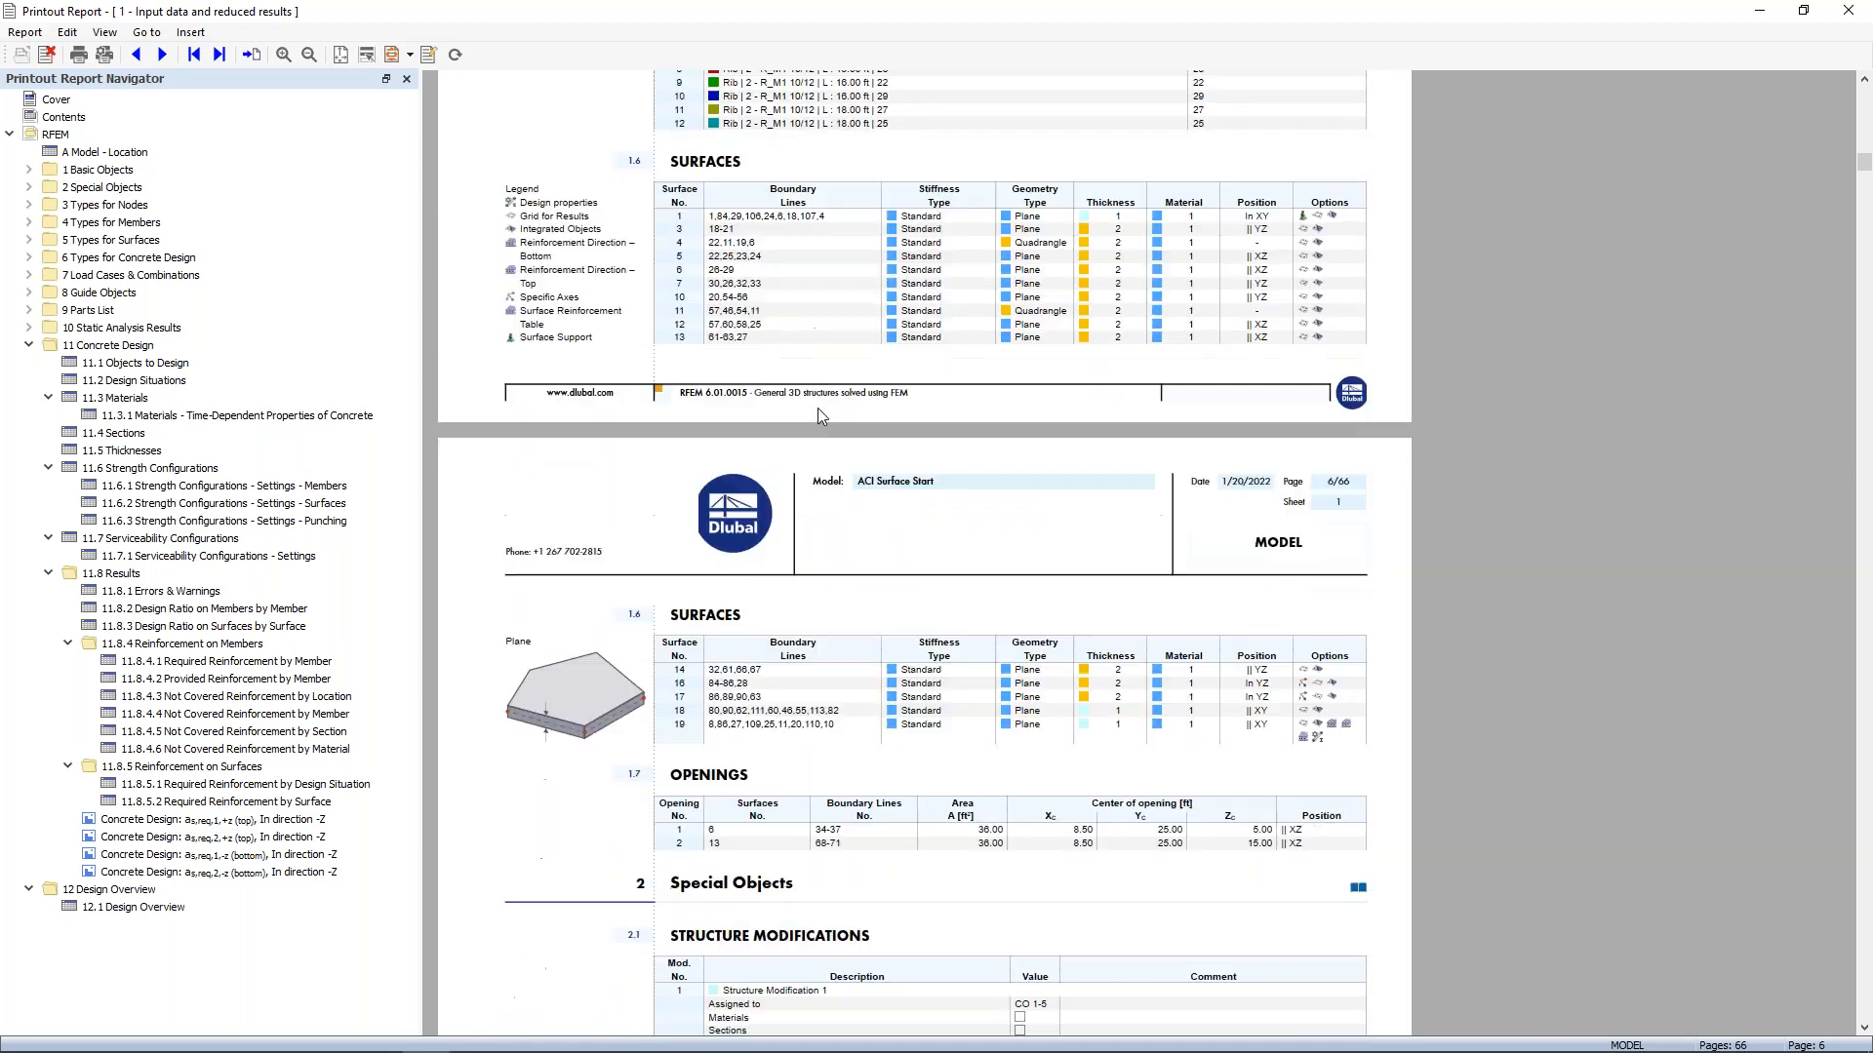
# Examine the four required surface reinforcement graphics in the Concrete Design chapter, comparing top and bottom in directions 1 and 2
pyautogui.click(305, 822)
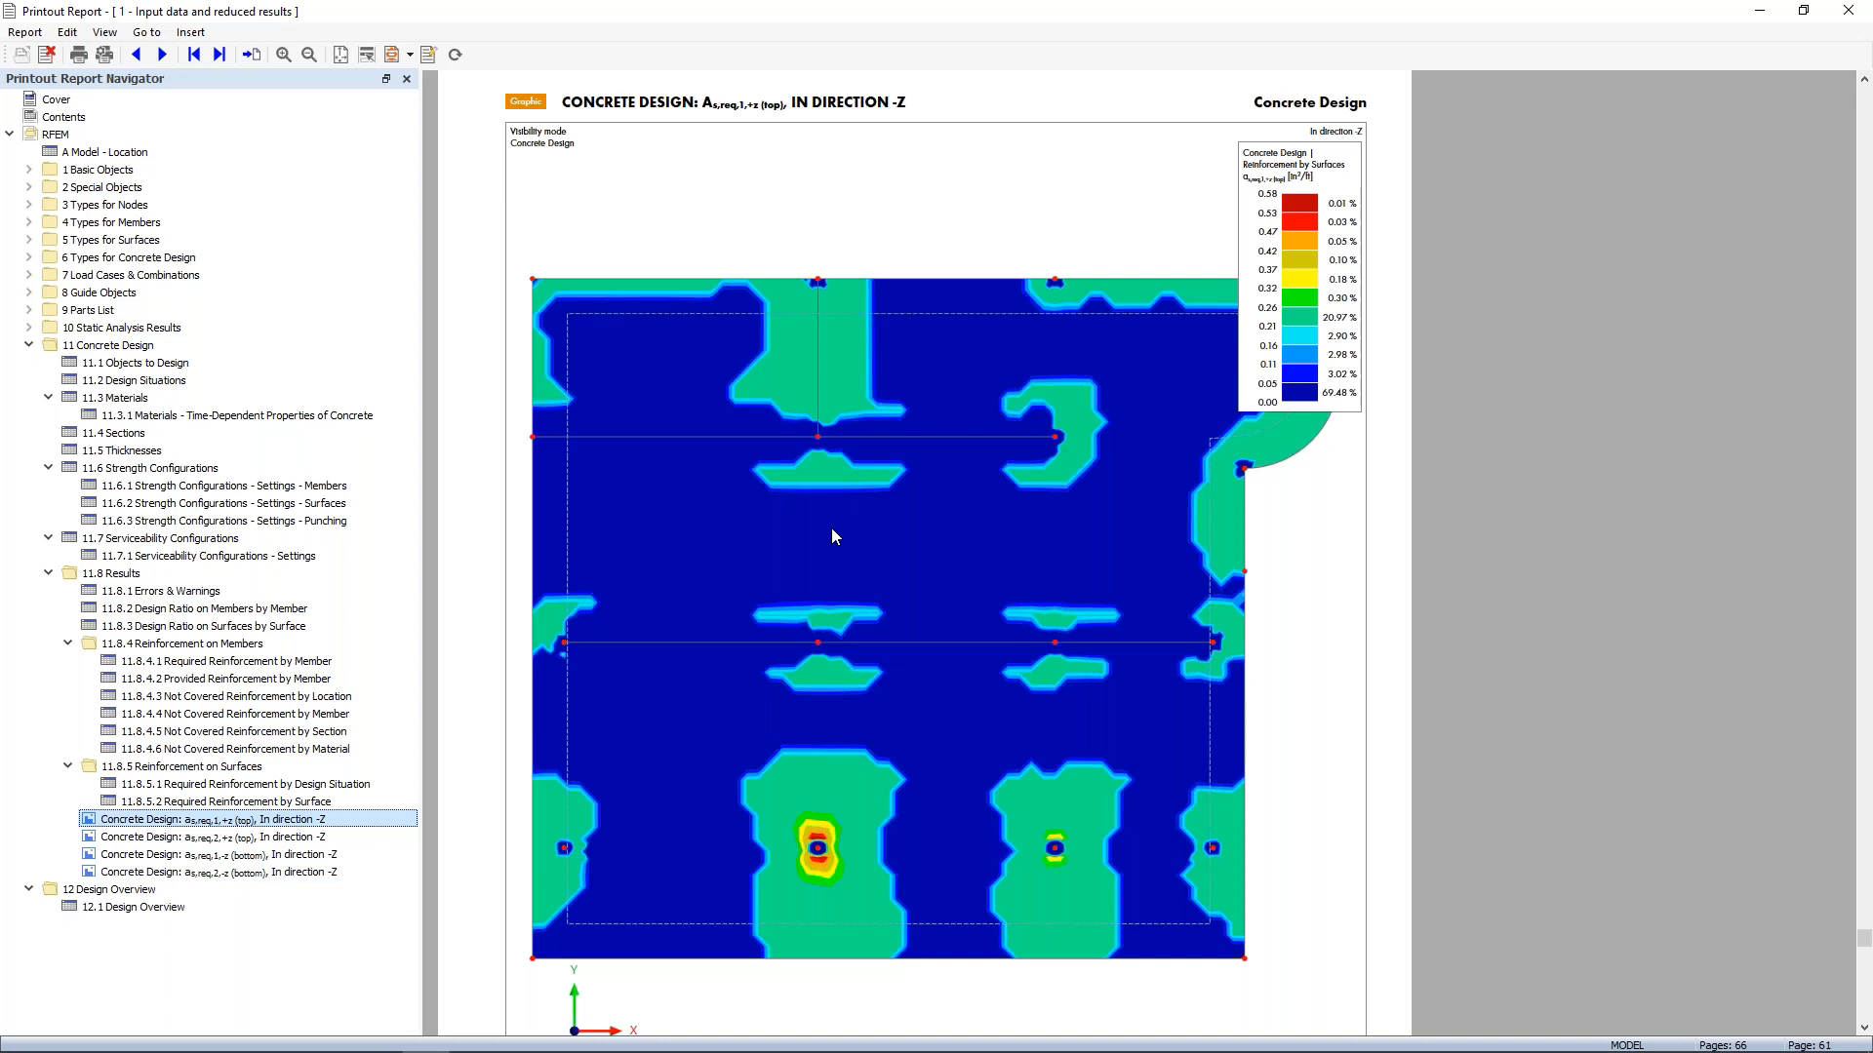
pyautogui.keyDown('ctrl'); pyautogui.scroll(-1, 831, 535); pyautogui.keyUp('ctrl')
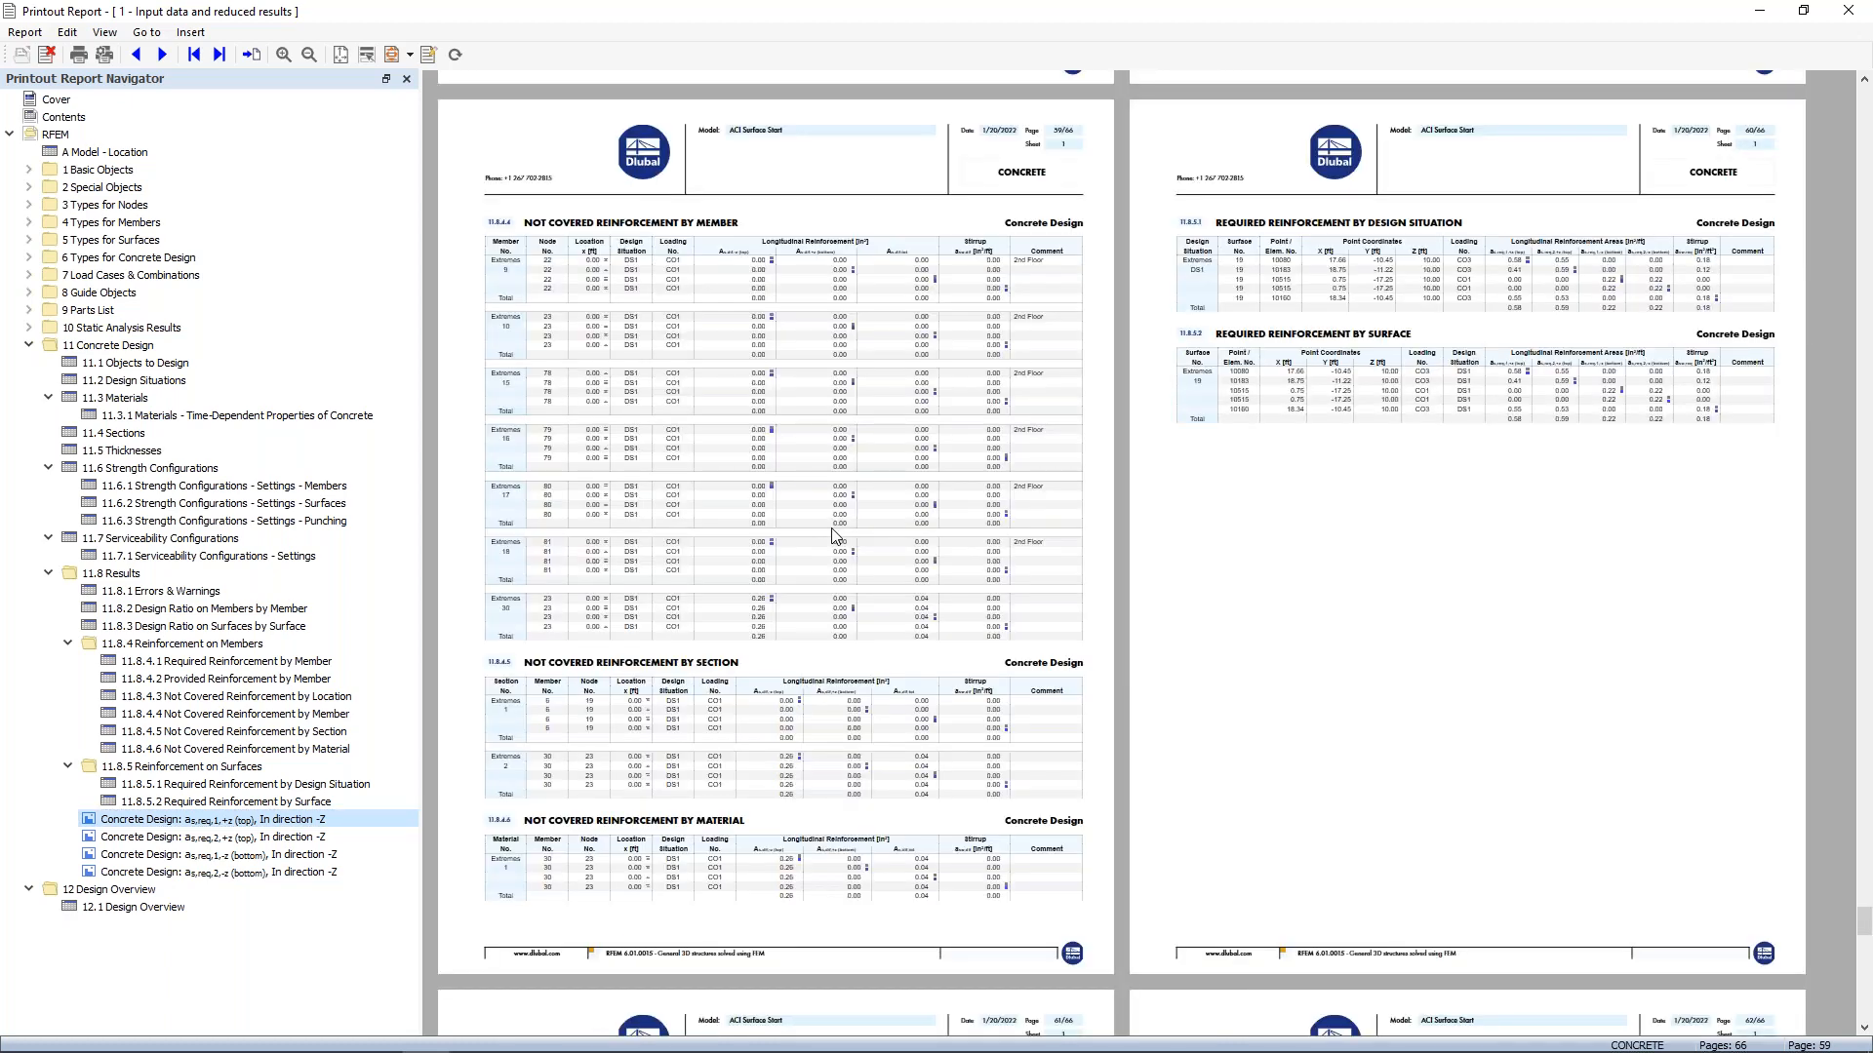
pyautogui.scroll(-10, 834, 536)
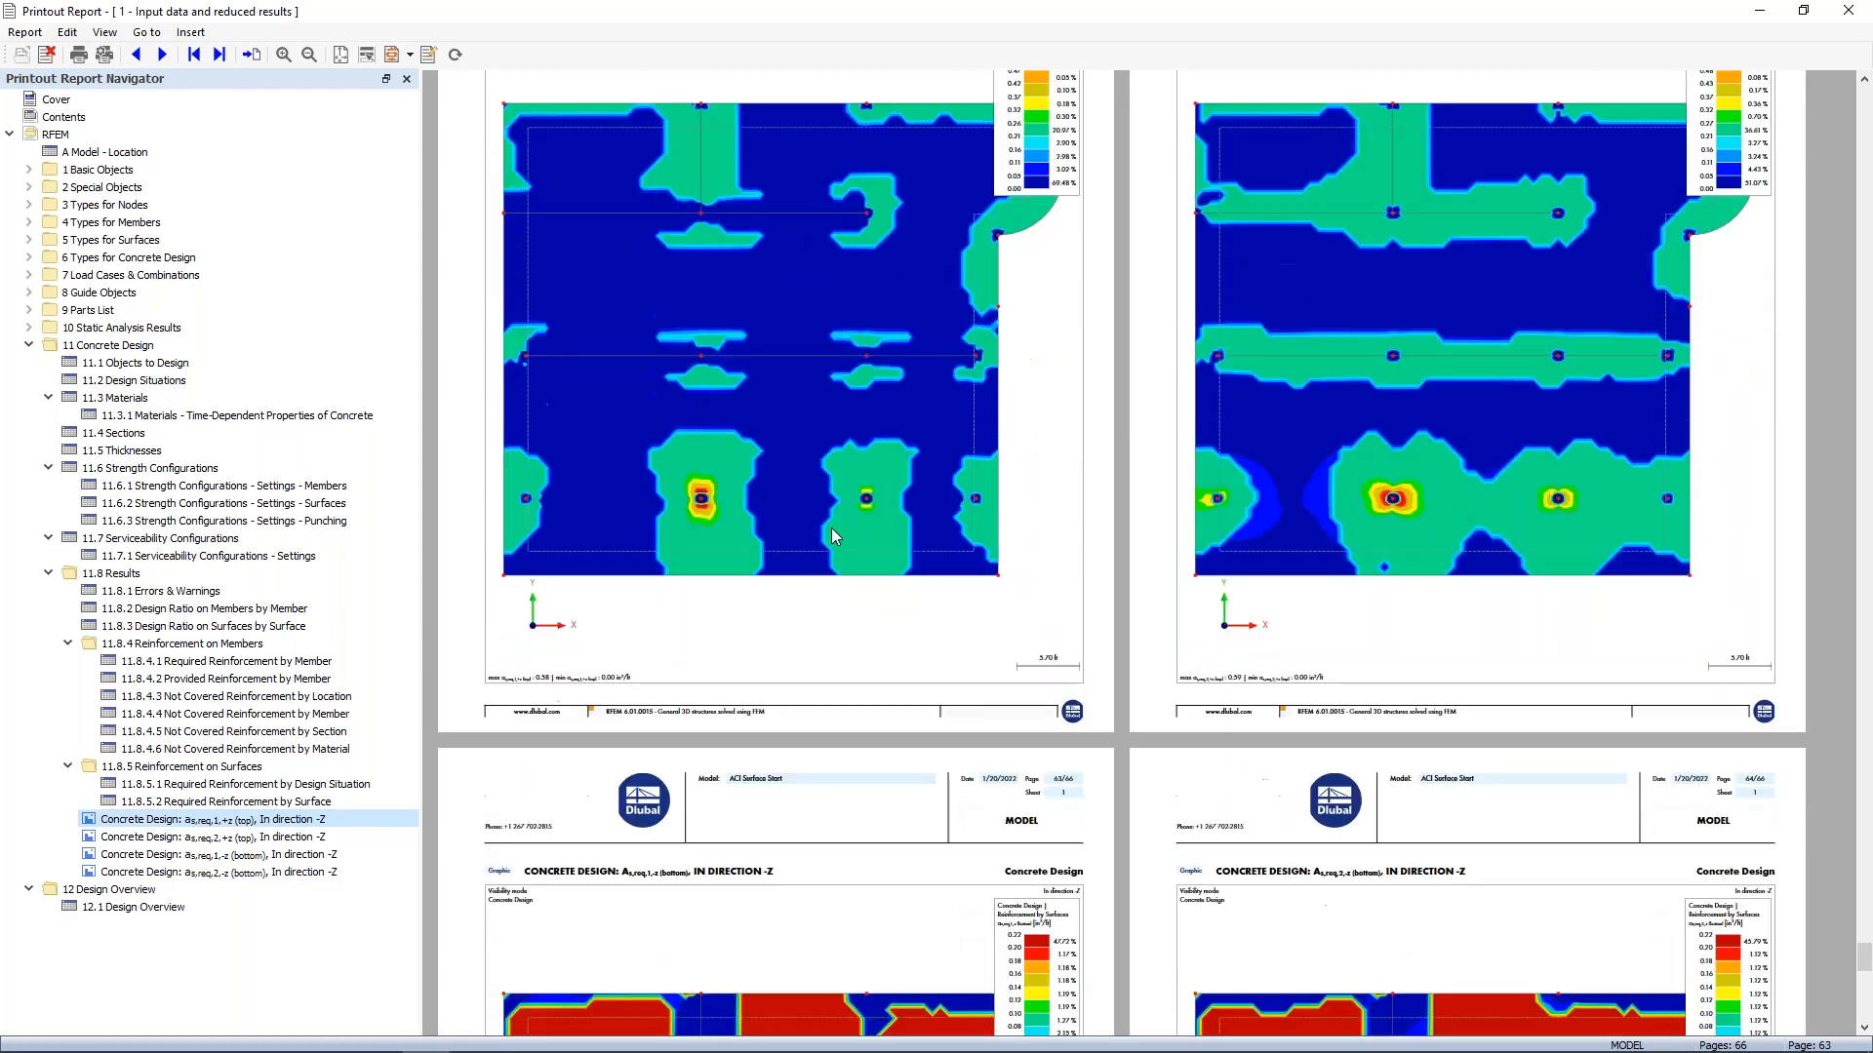
pyautogui.scroll(-5, 832, 532)
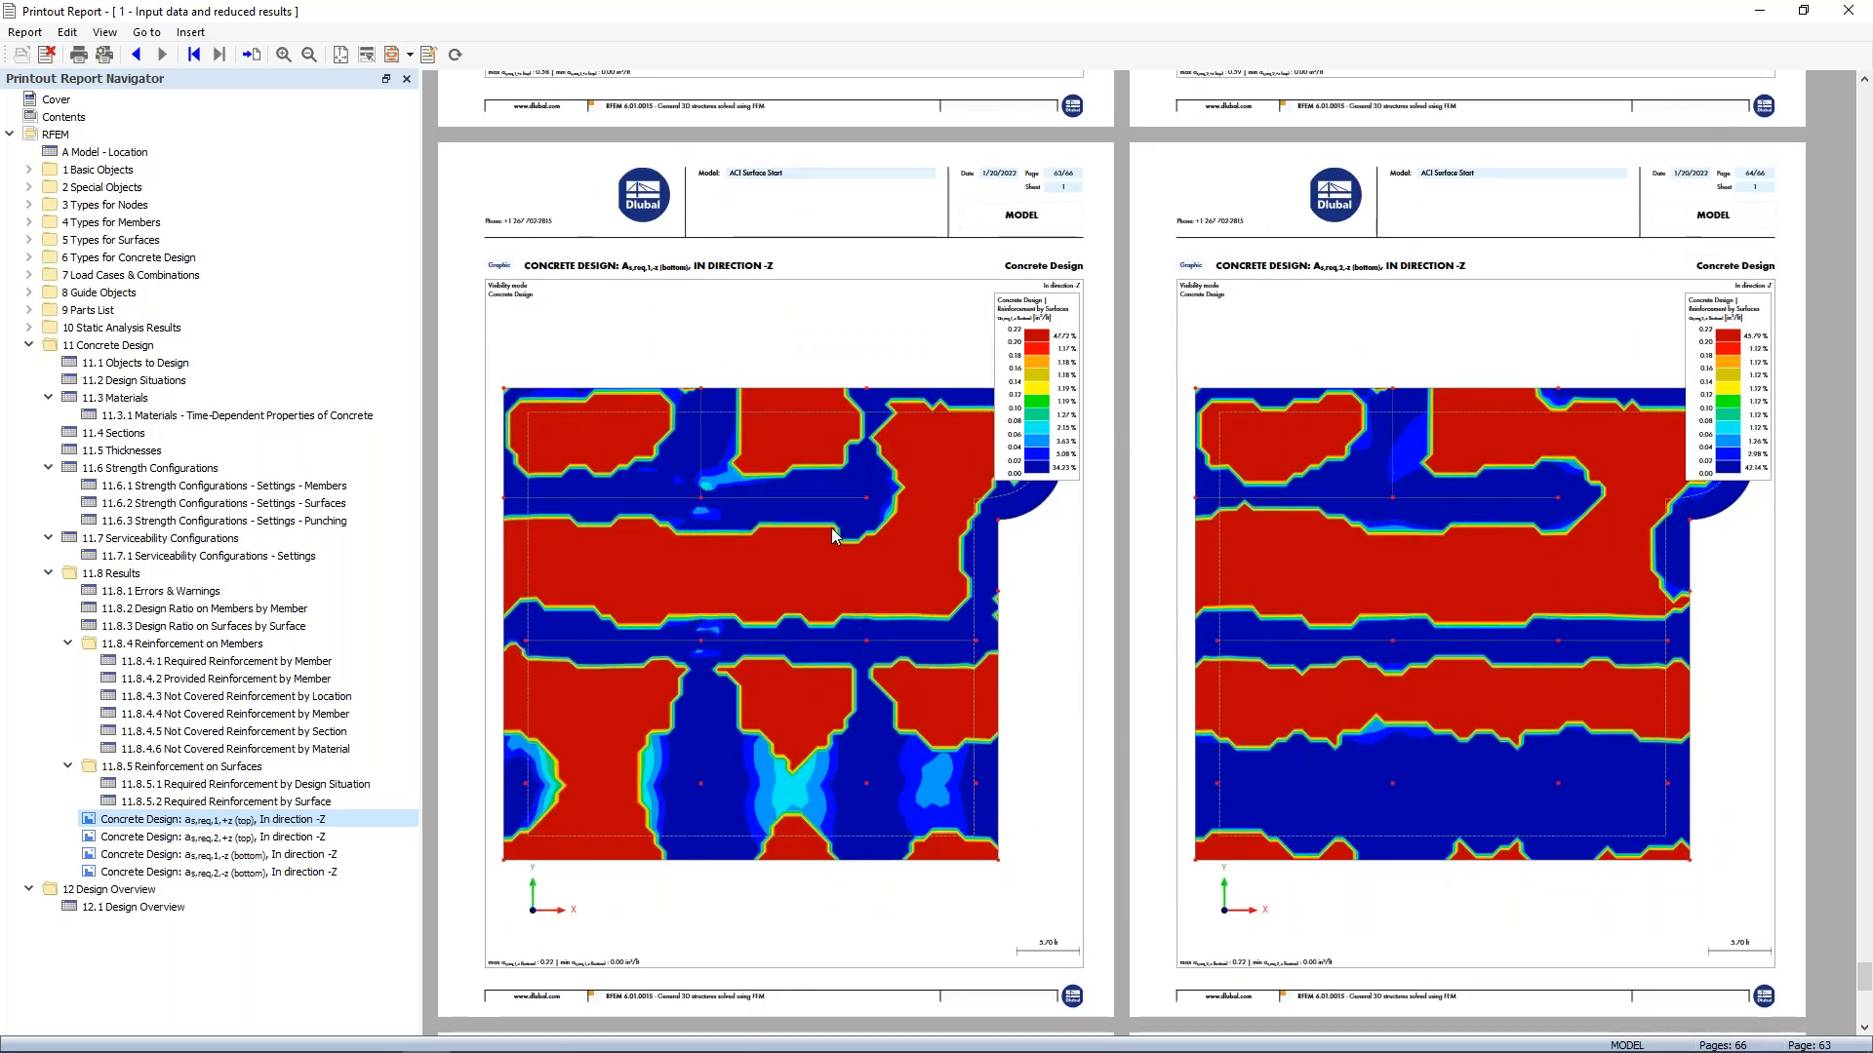
pyautogui.scroll(5, 877, 480)
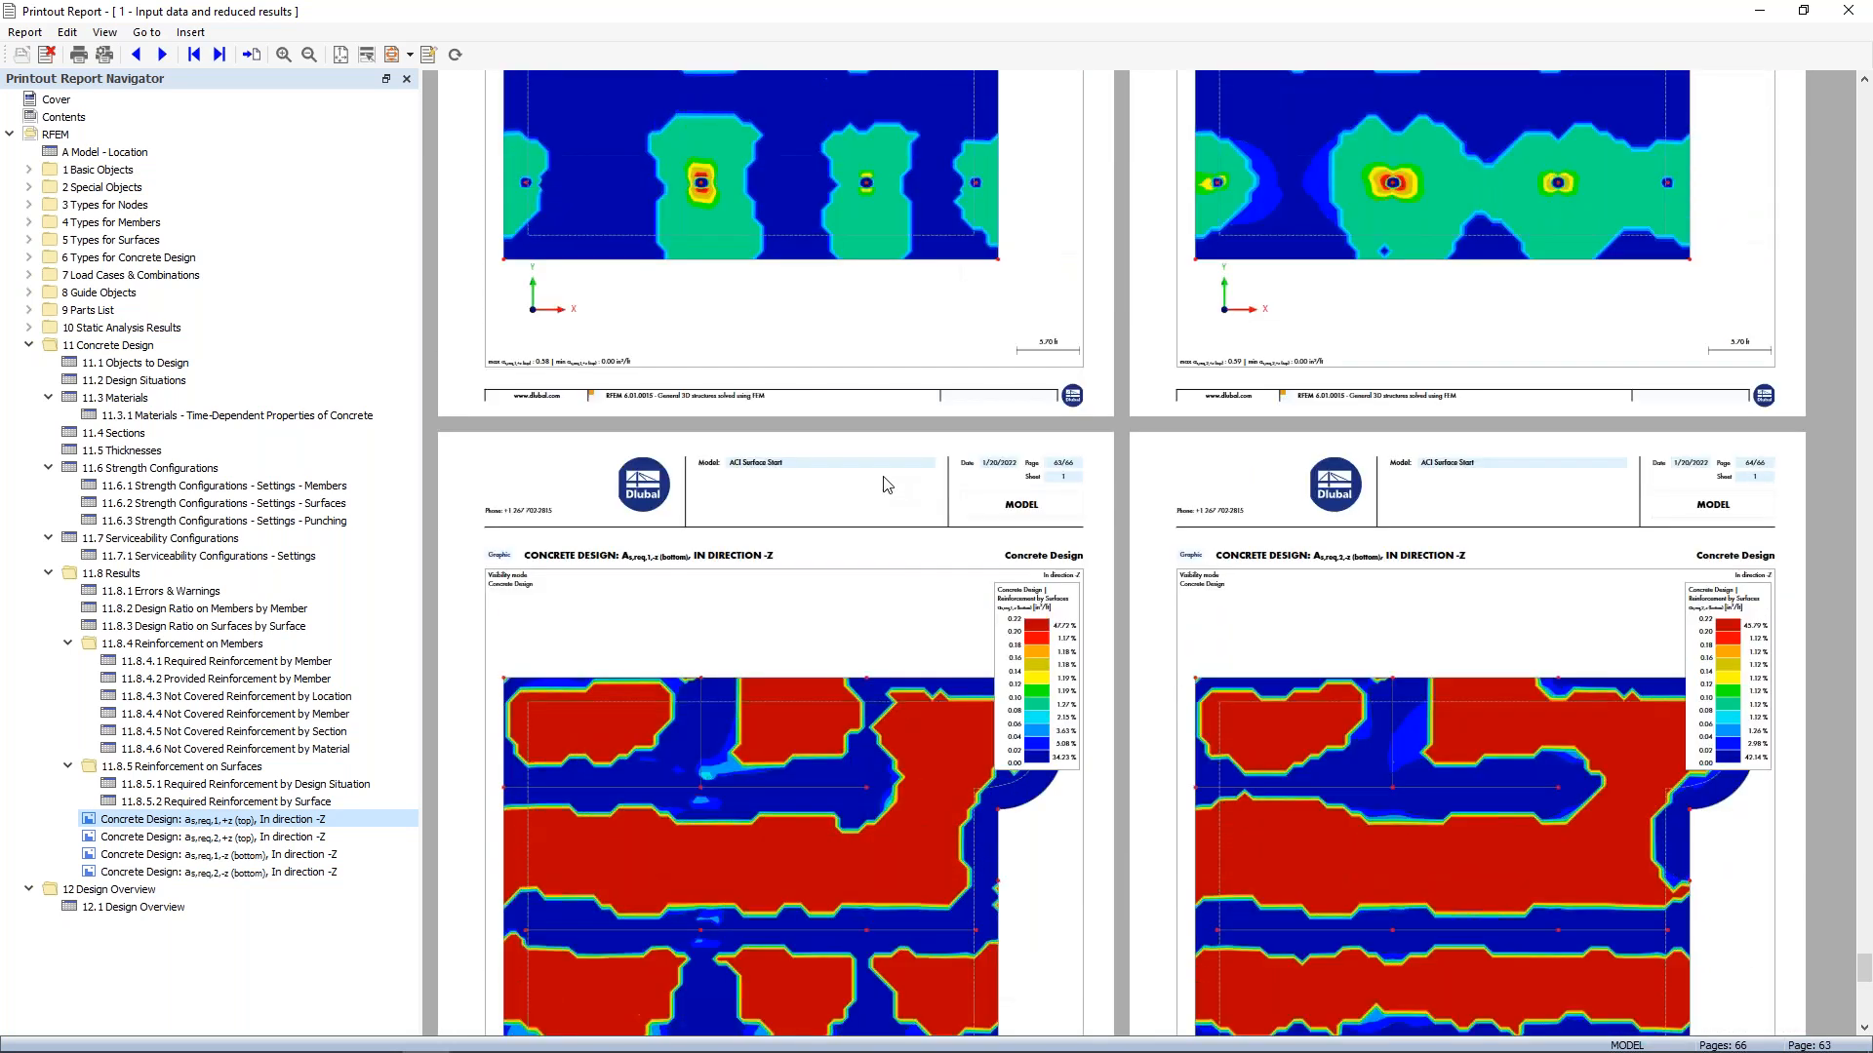
pyautogui.scroll(2, 882, 476)
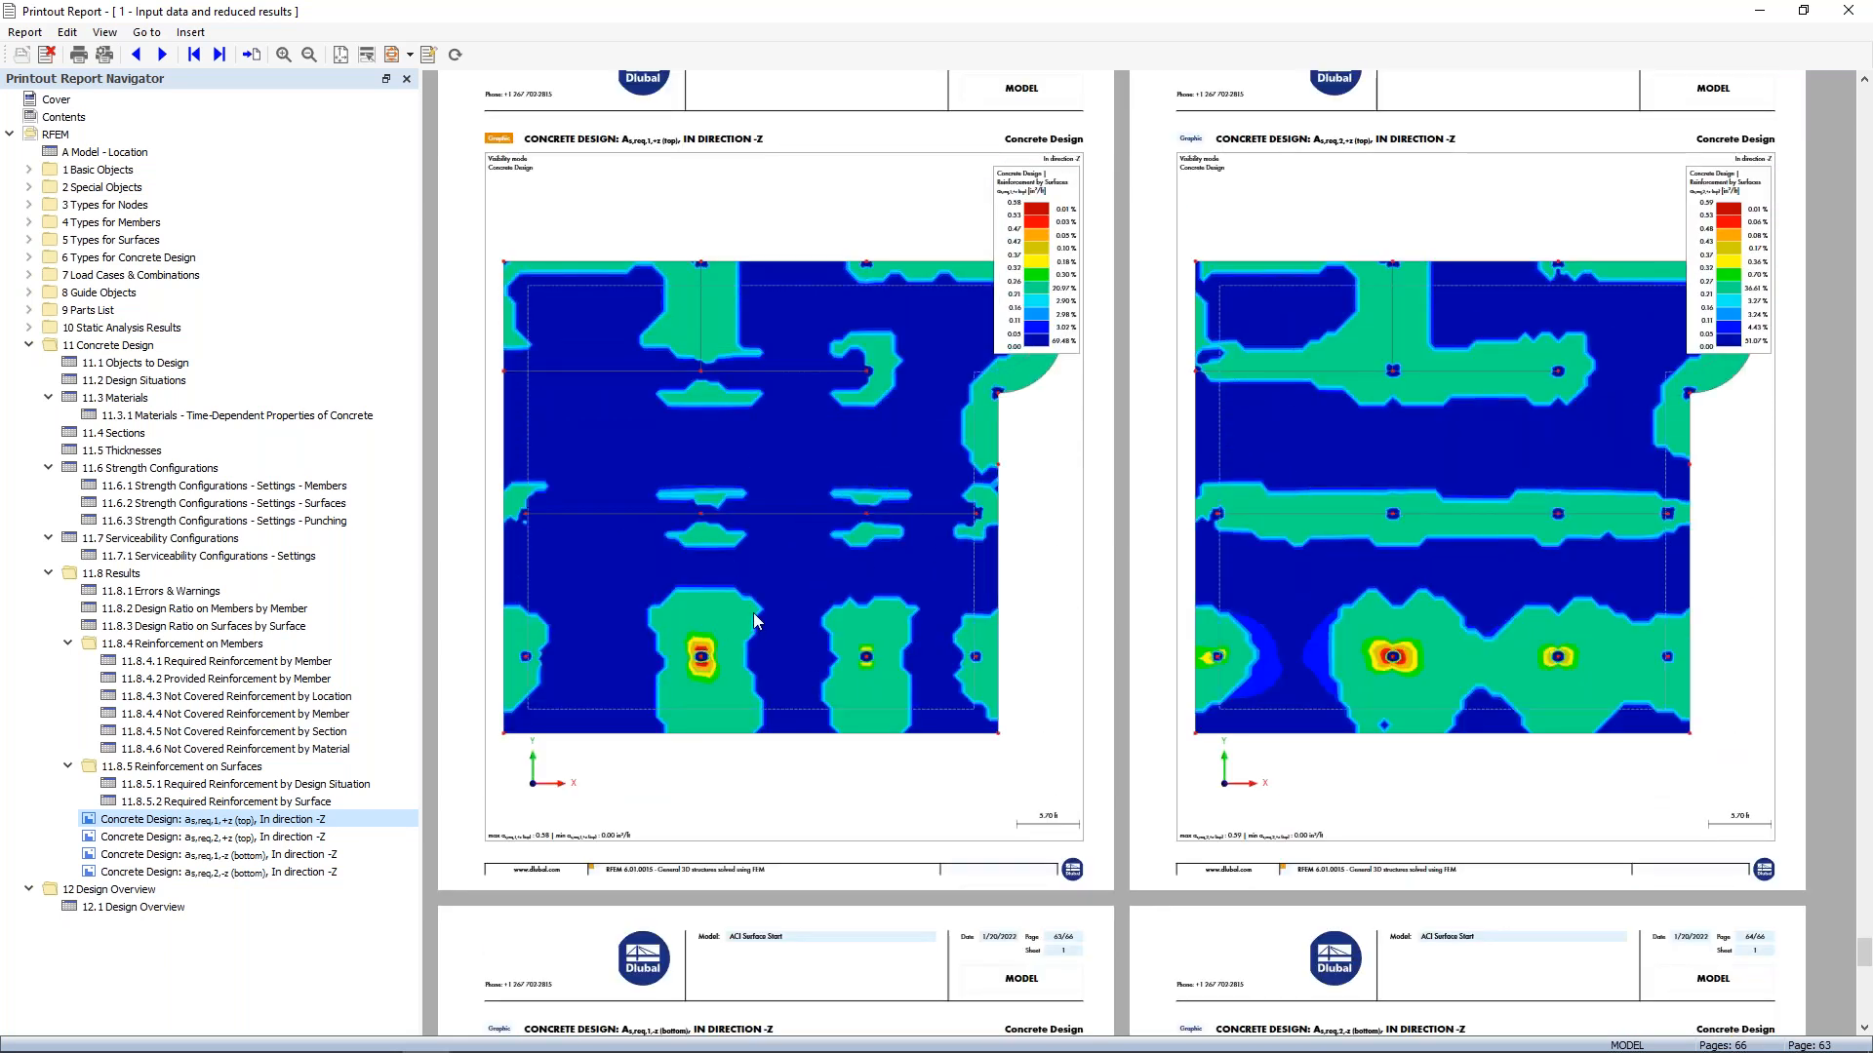
pyautogui.scroll(1, 753, 612)
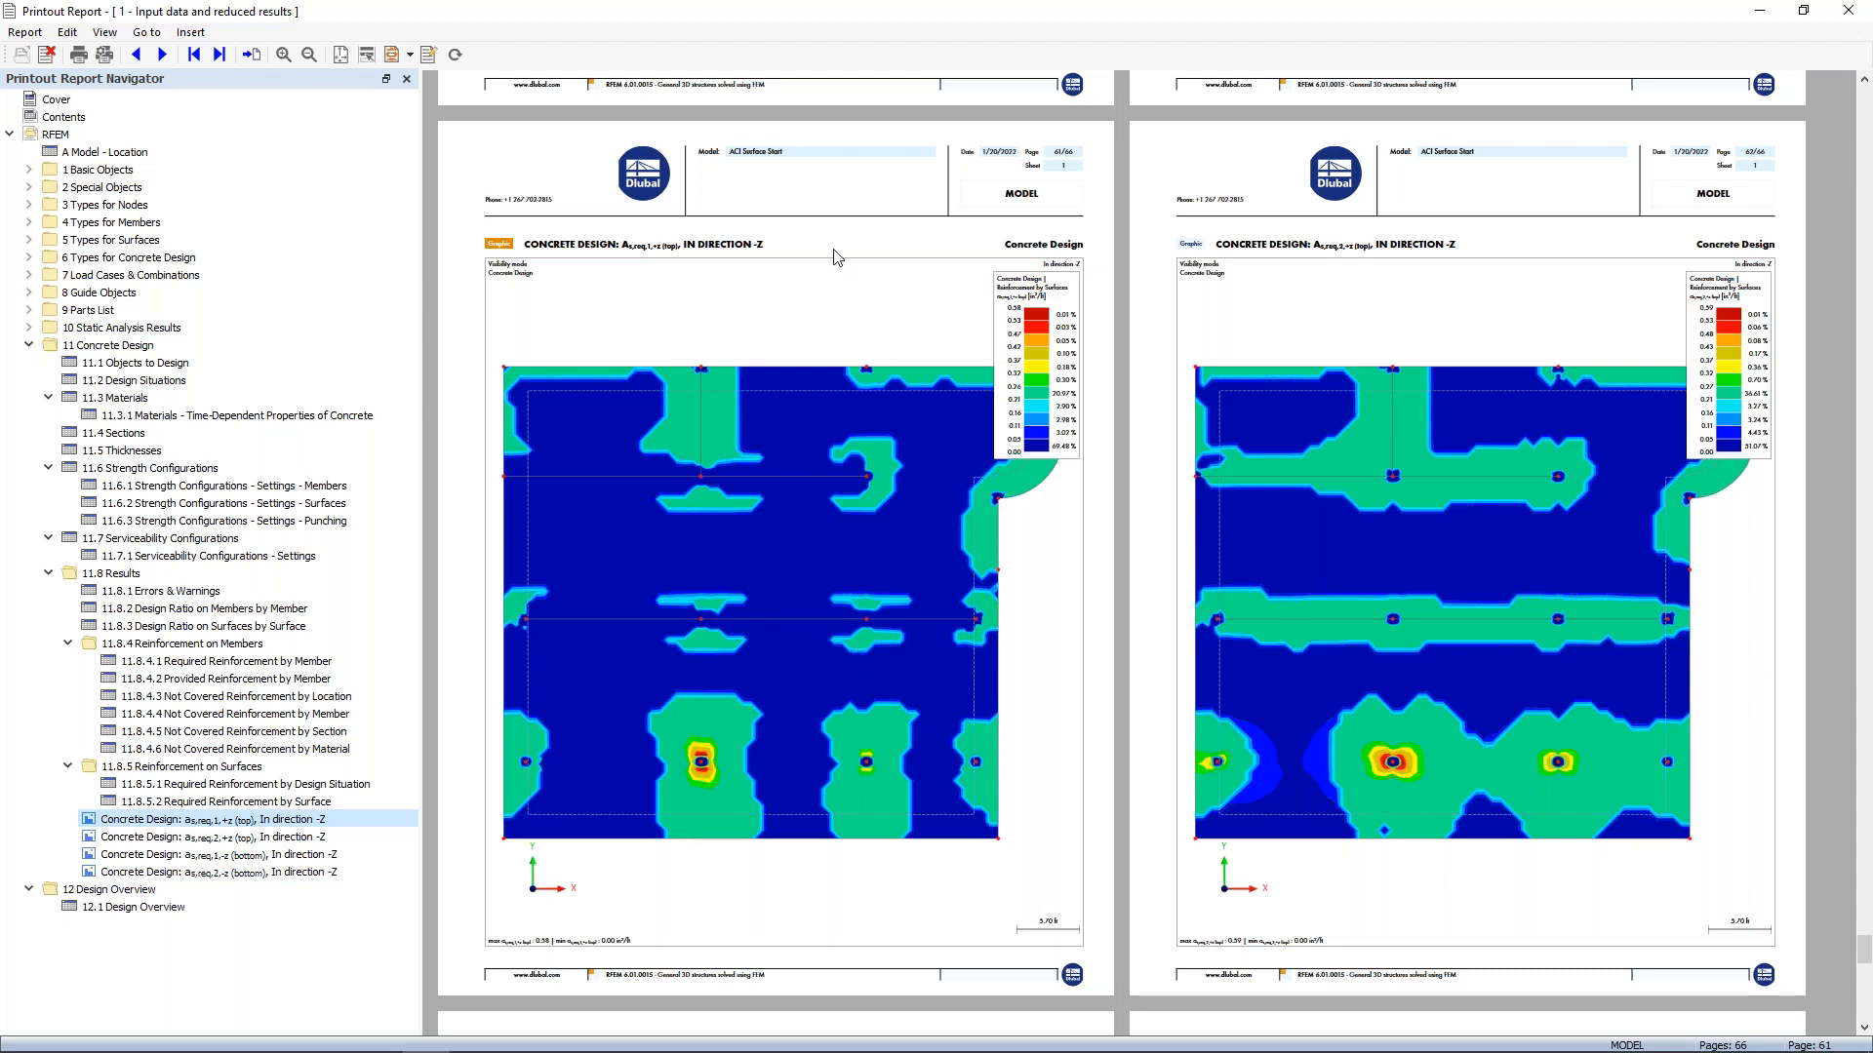
# Back in the RFEM model, cancel visibility mode and hide the reinforcement results, viewing the whole structure in isometric view
pyautogui.doubleClick(800, 19)
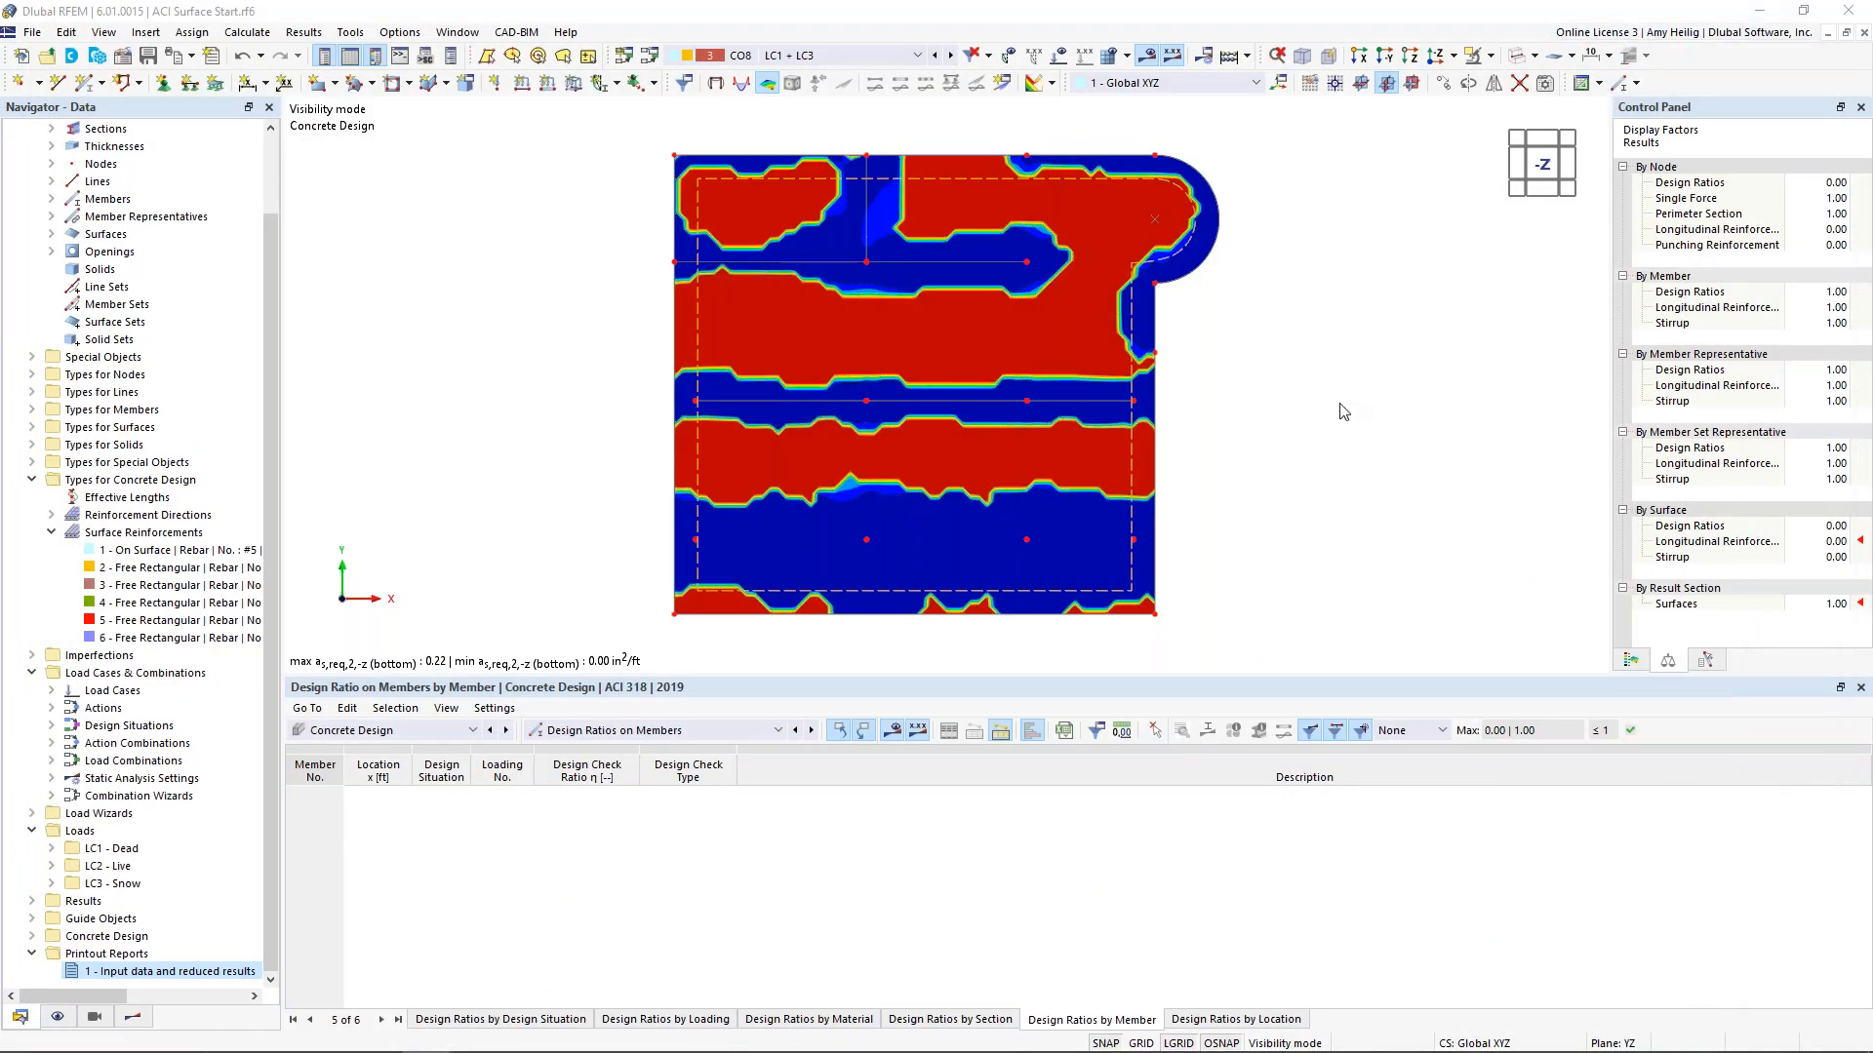
pyautogui.click(1490, 55)
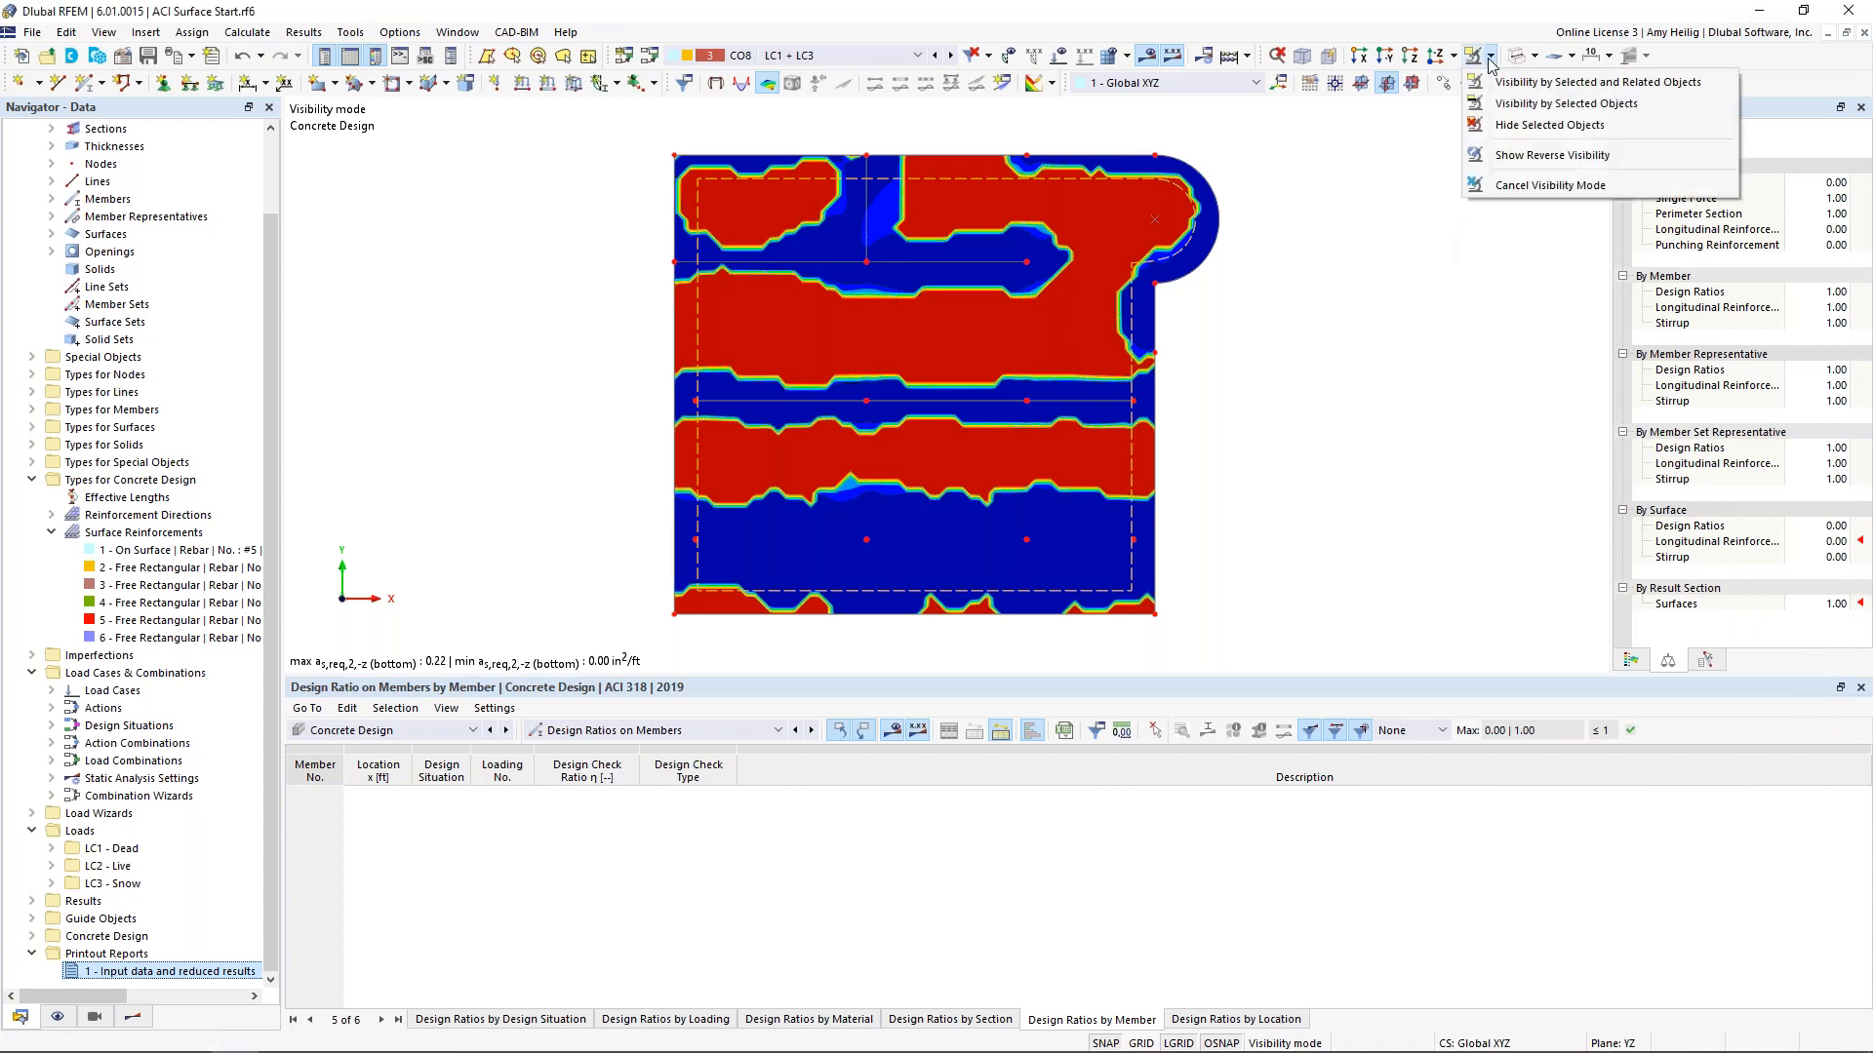
pyautogui.click(1531, 191)
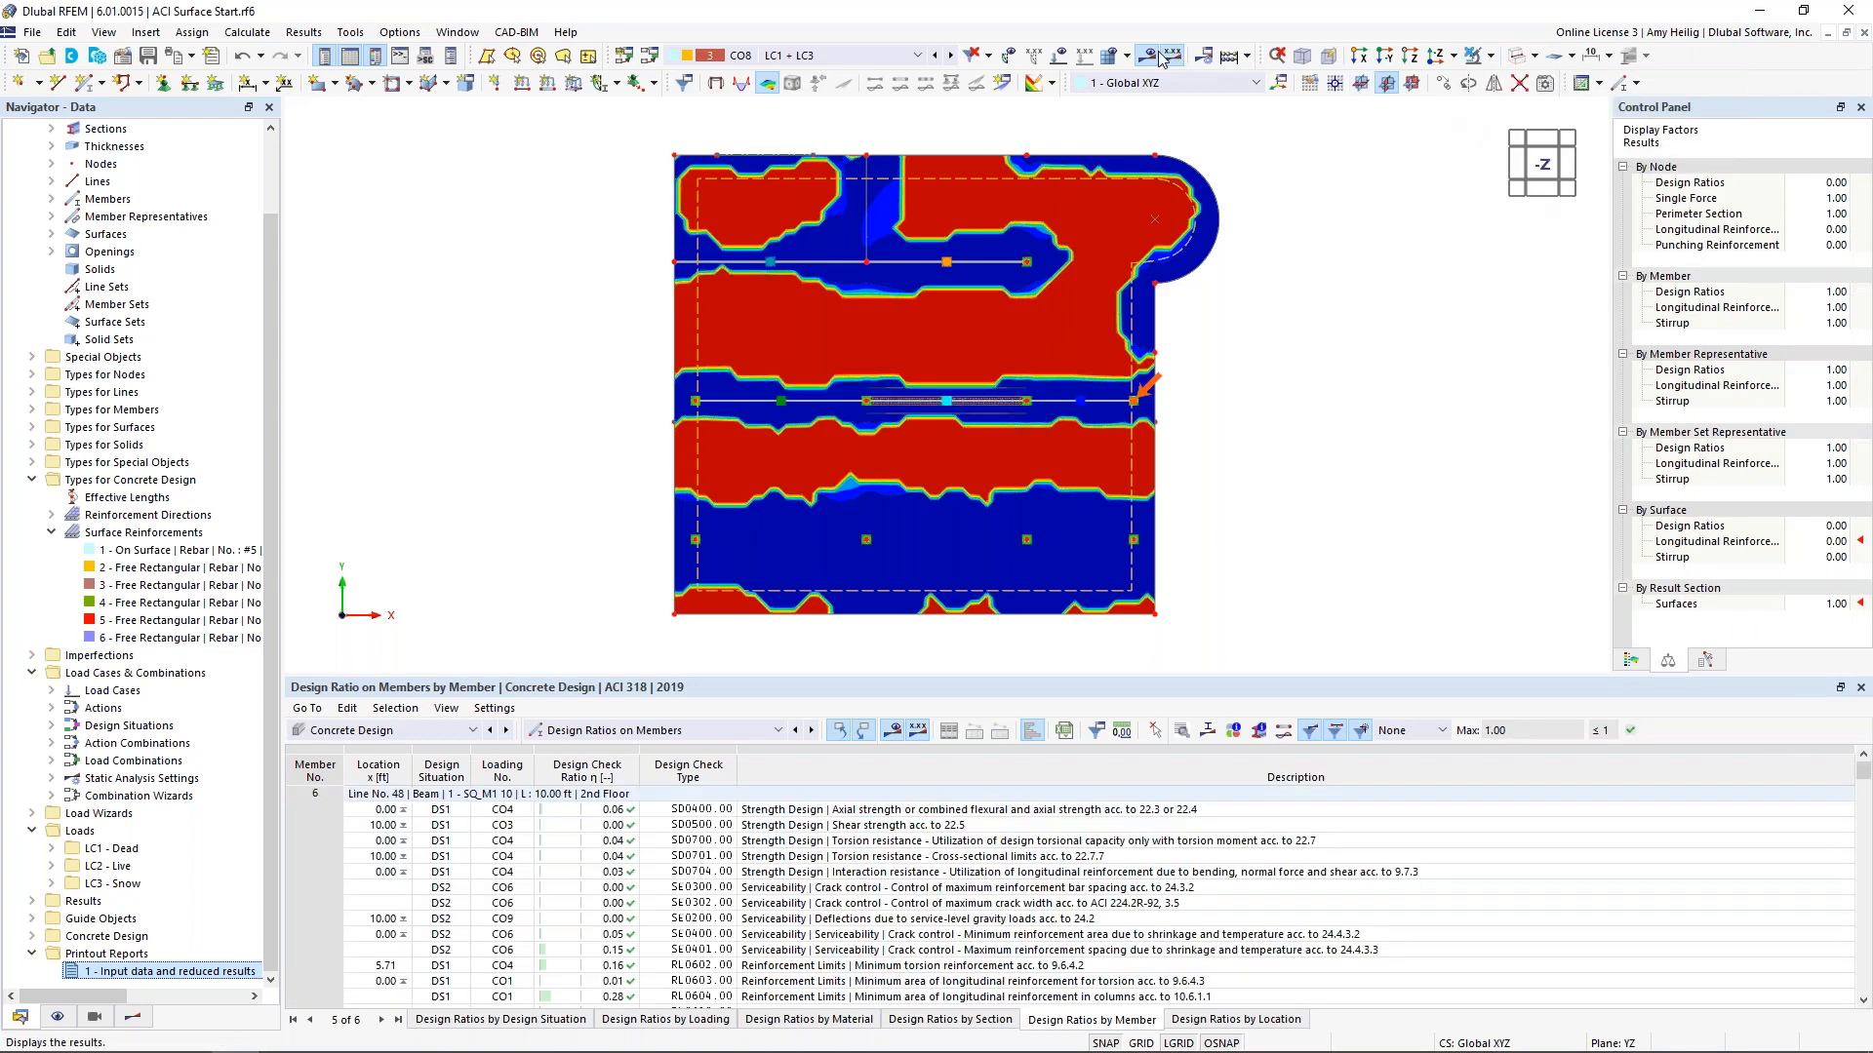
pyautogui.click(133, 1018)
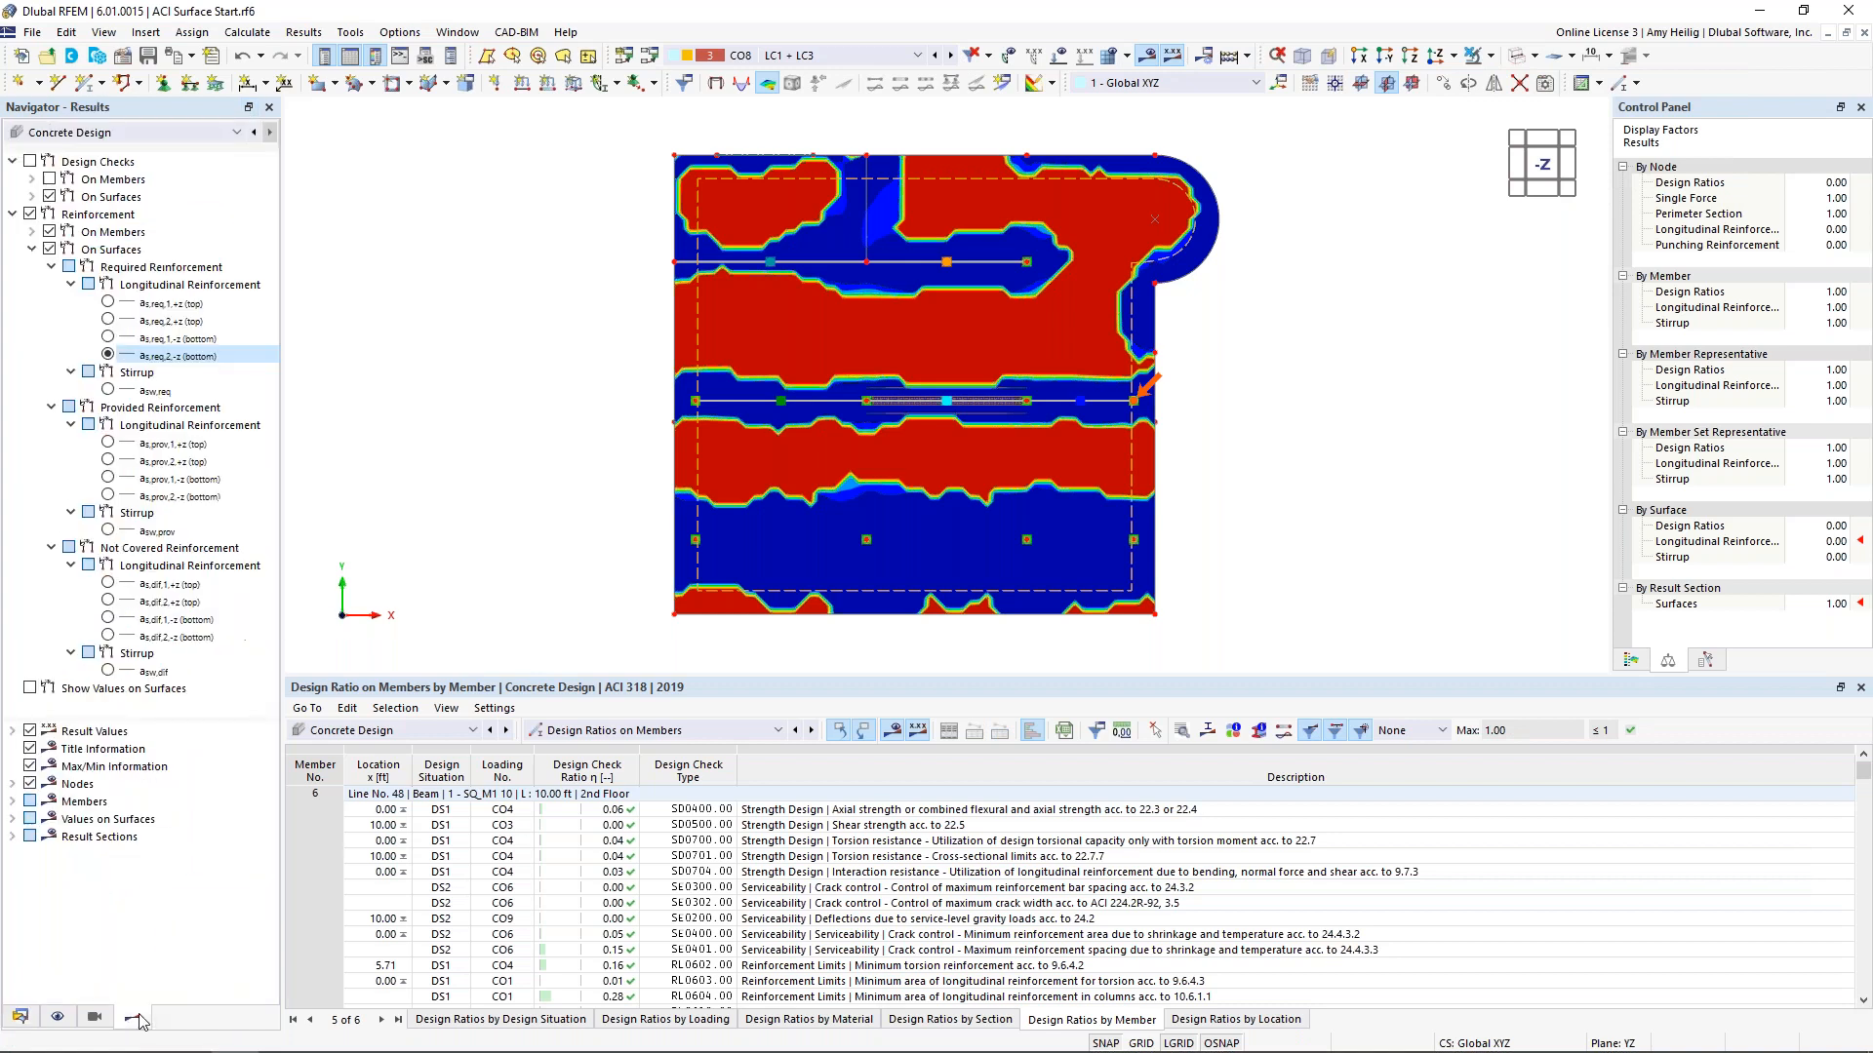
pyautogui.click(31, 214)
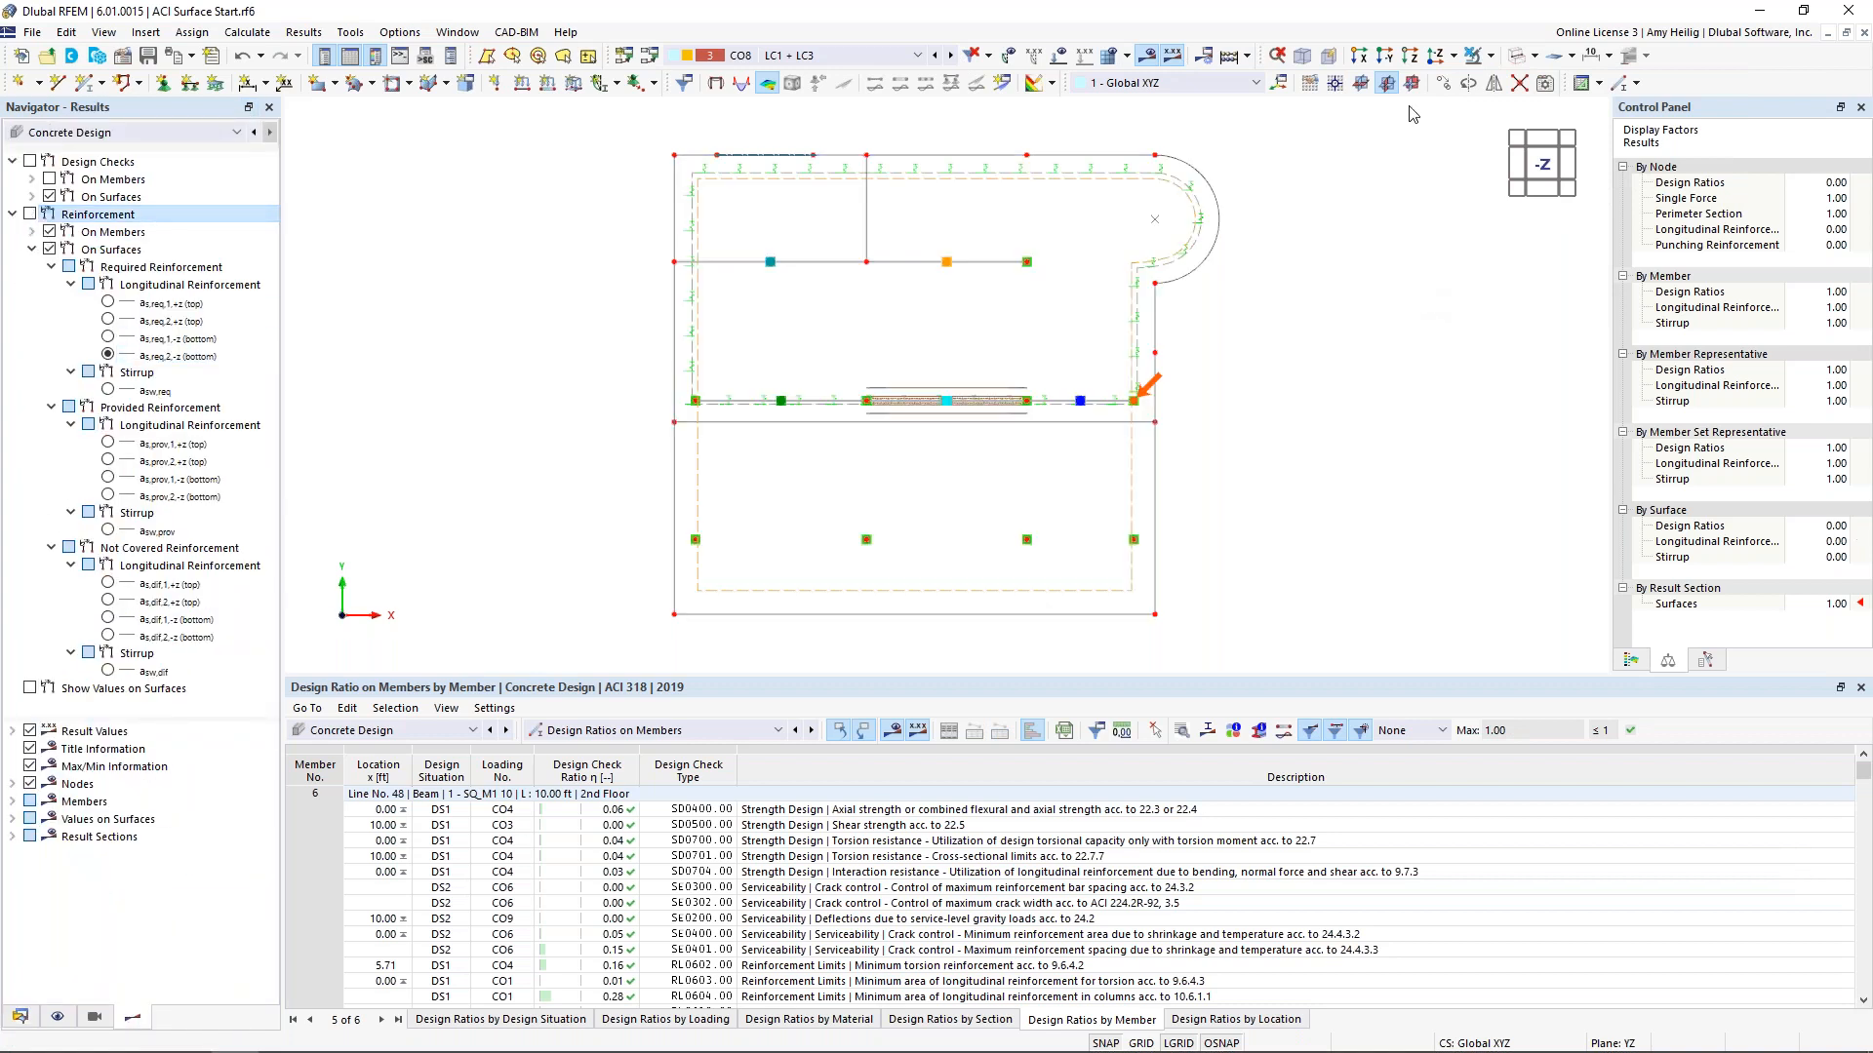
pyautogui.click(1316, 60)
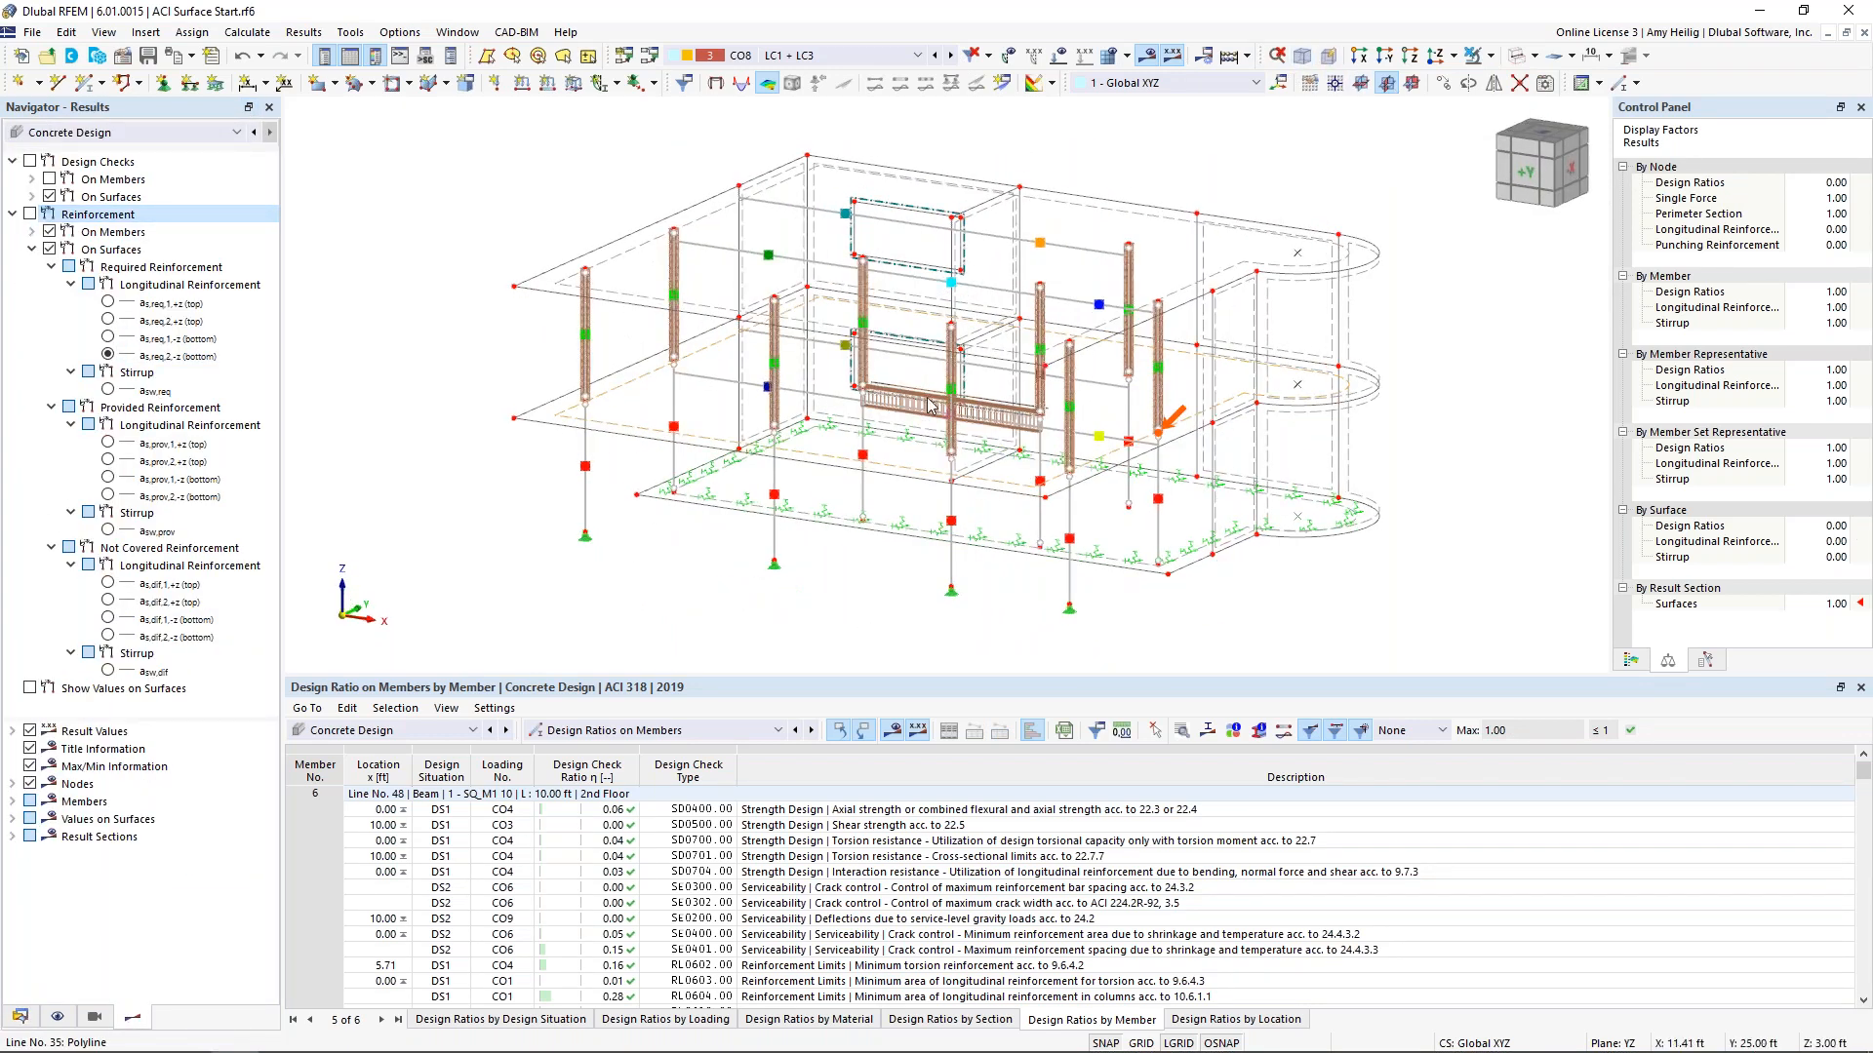
# Isolate the concrete rib, member 30, using visibility by selected and related objects
pyautogui.click(916, 417)
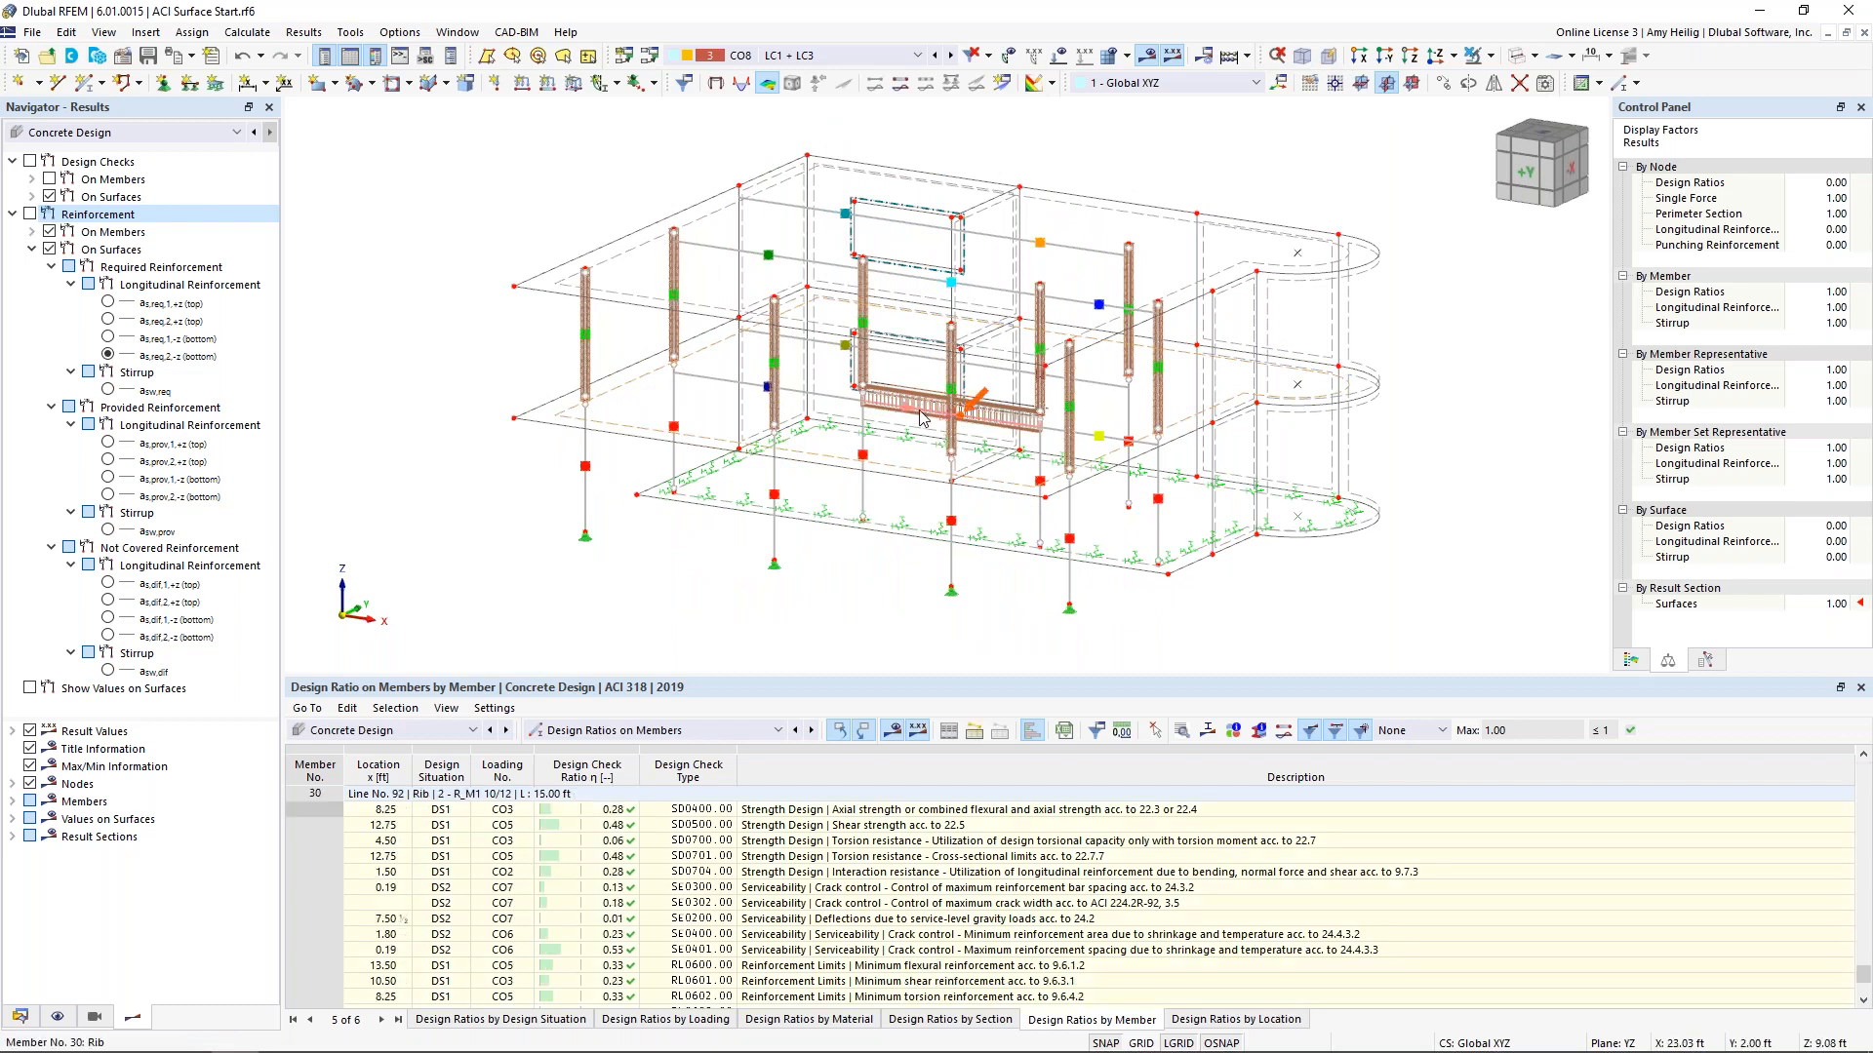
pyautogui.click(1490, 56)
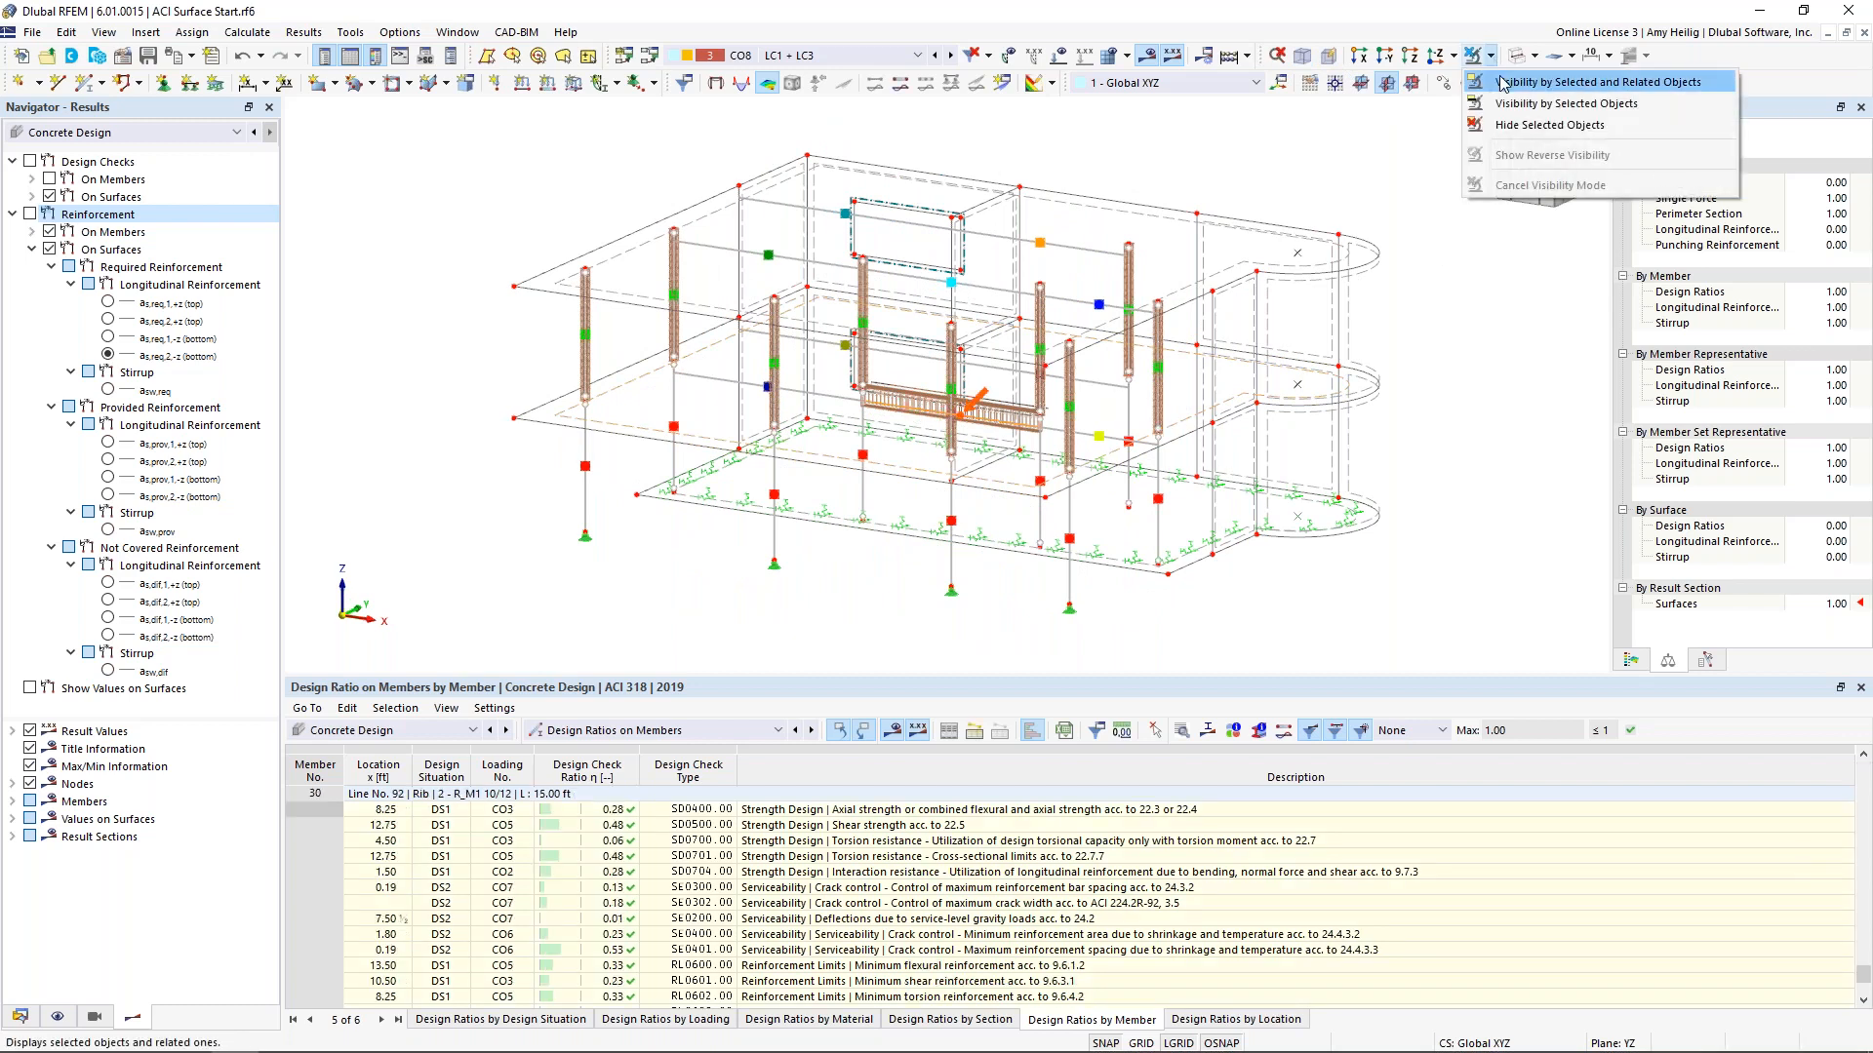
pyautogui.click(1502, 82)
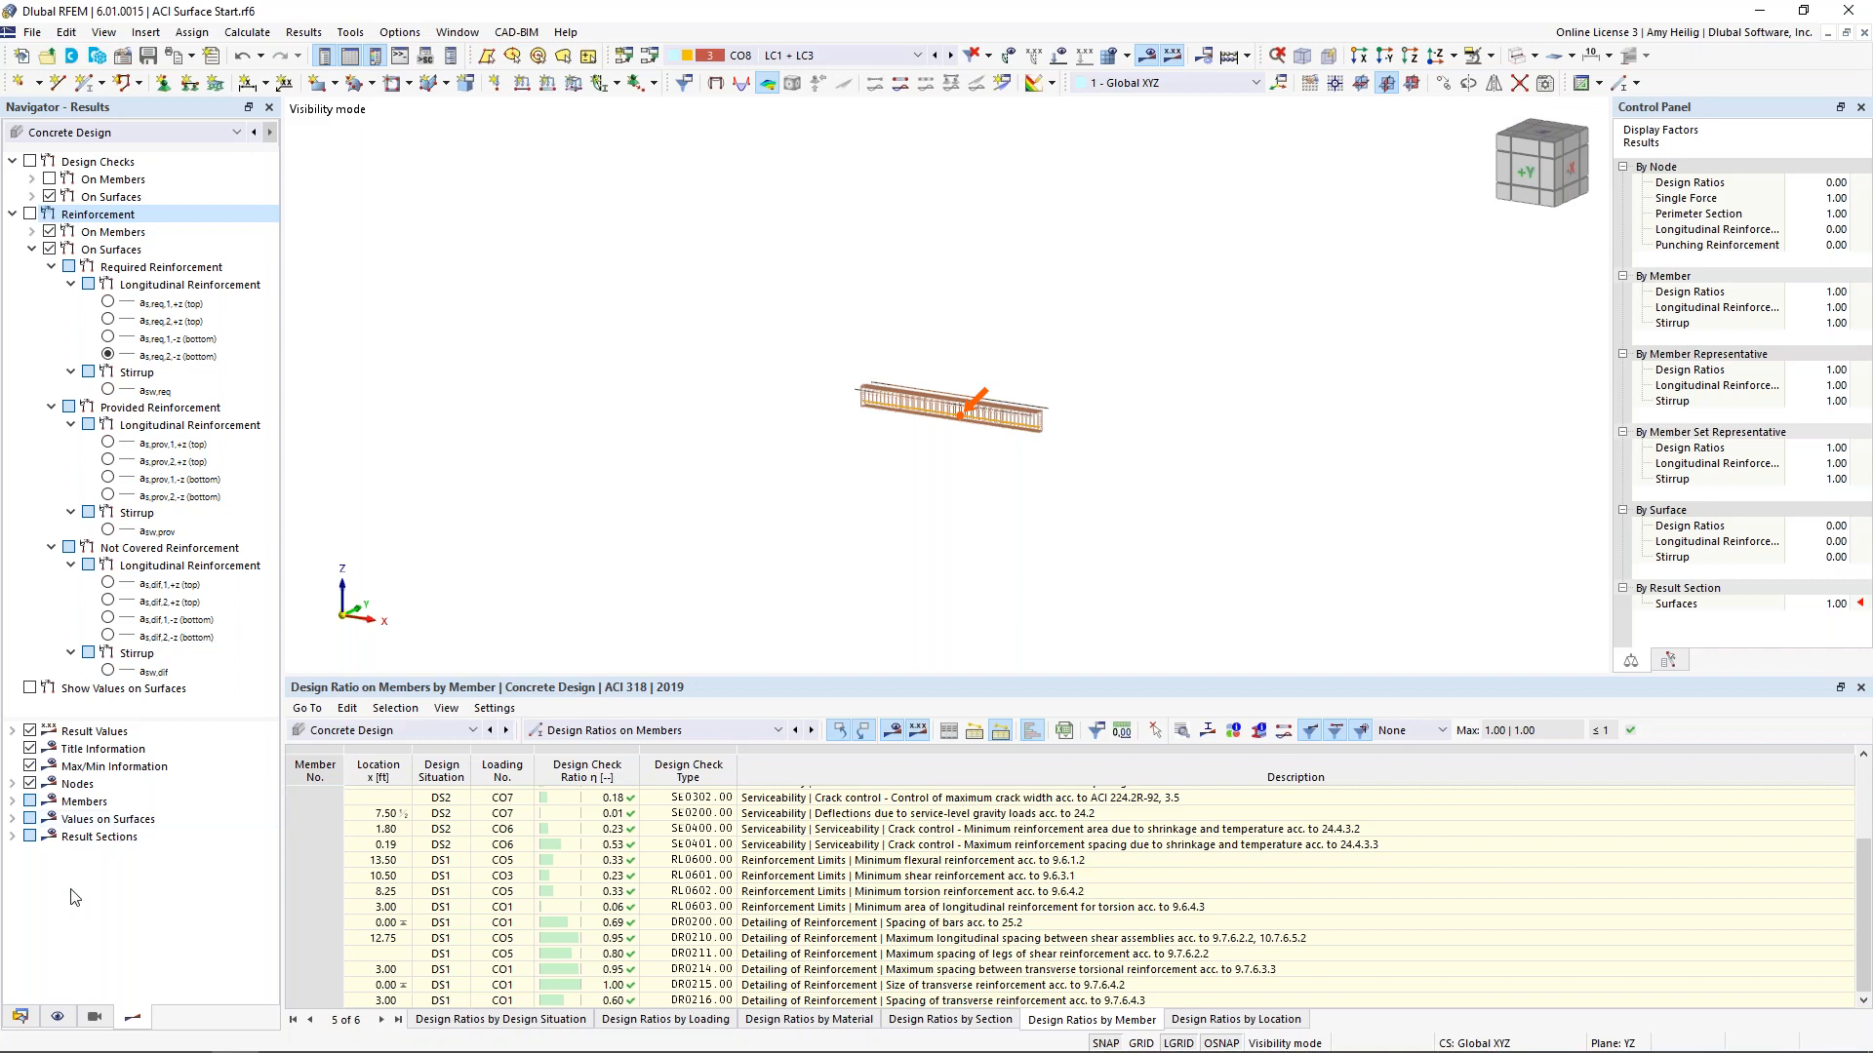
# Turn off the member reinforcement display and view the isolated rib in the Y-direction
pyautogui.click(57, 1016)
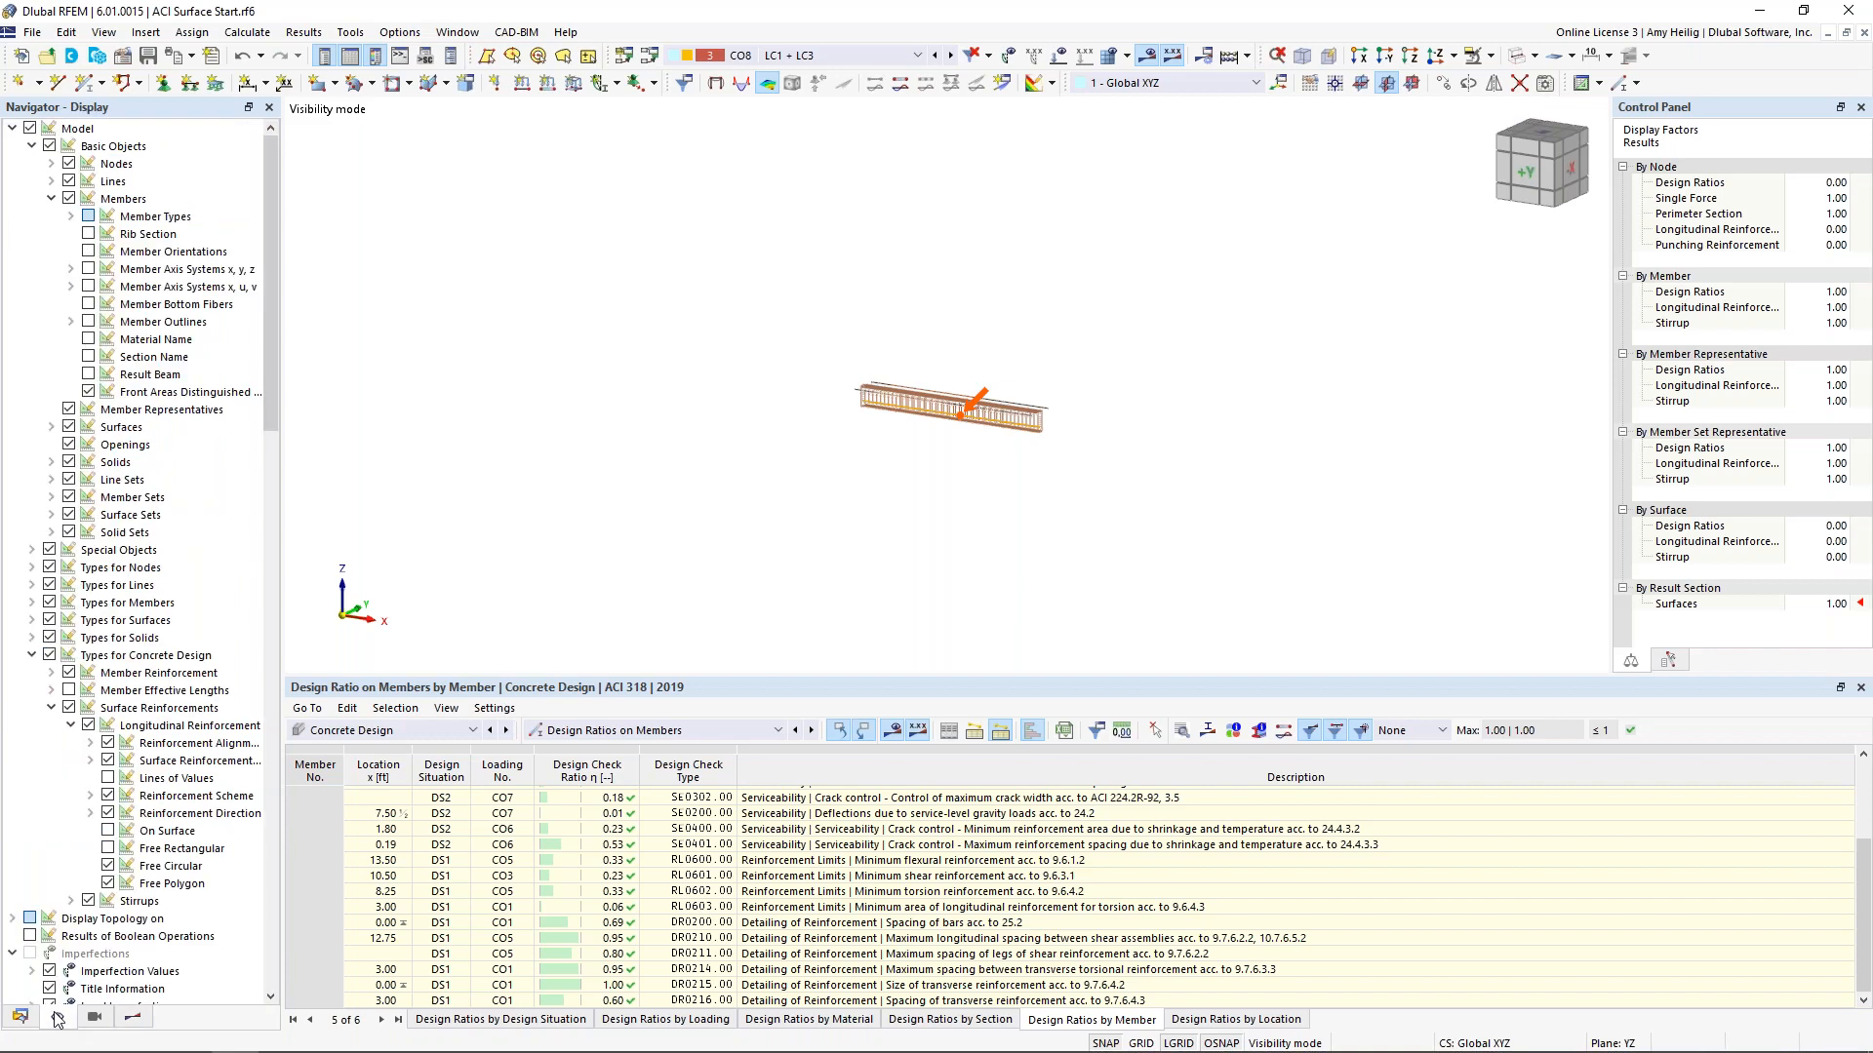
pyautogui.click(68, 672)
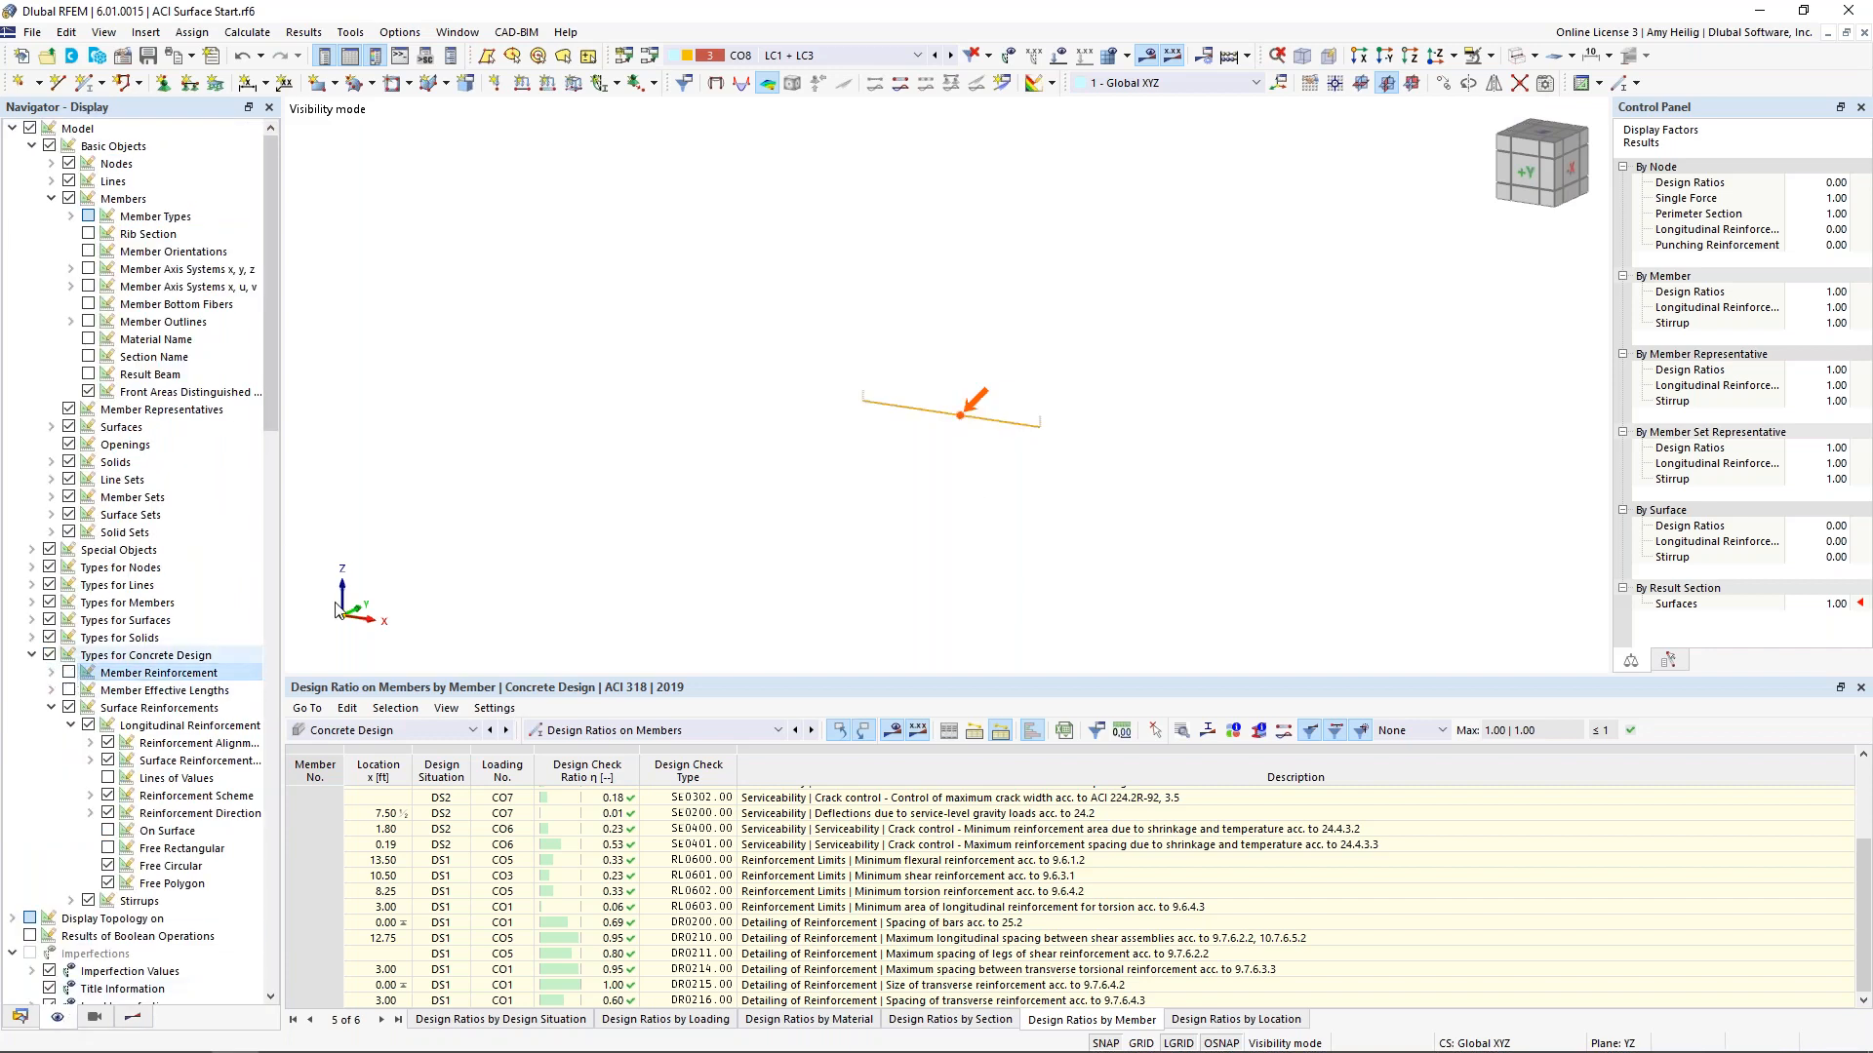
pyautogui.click(1453, 55)
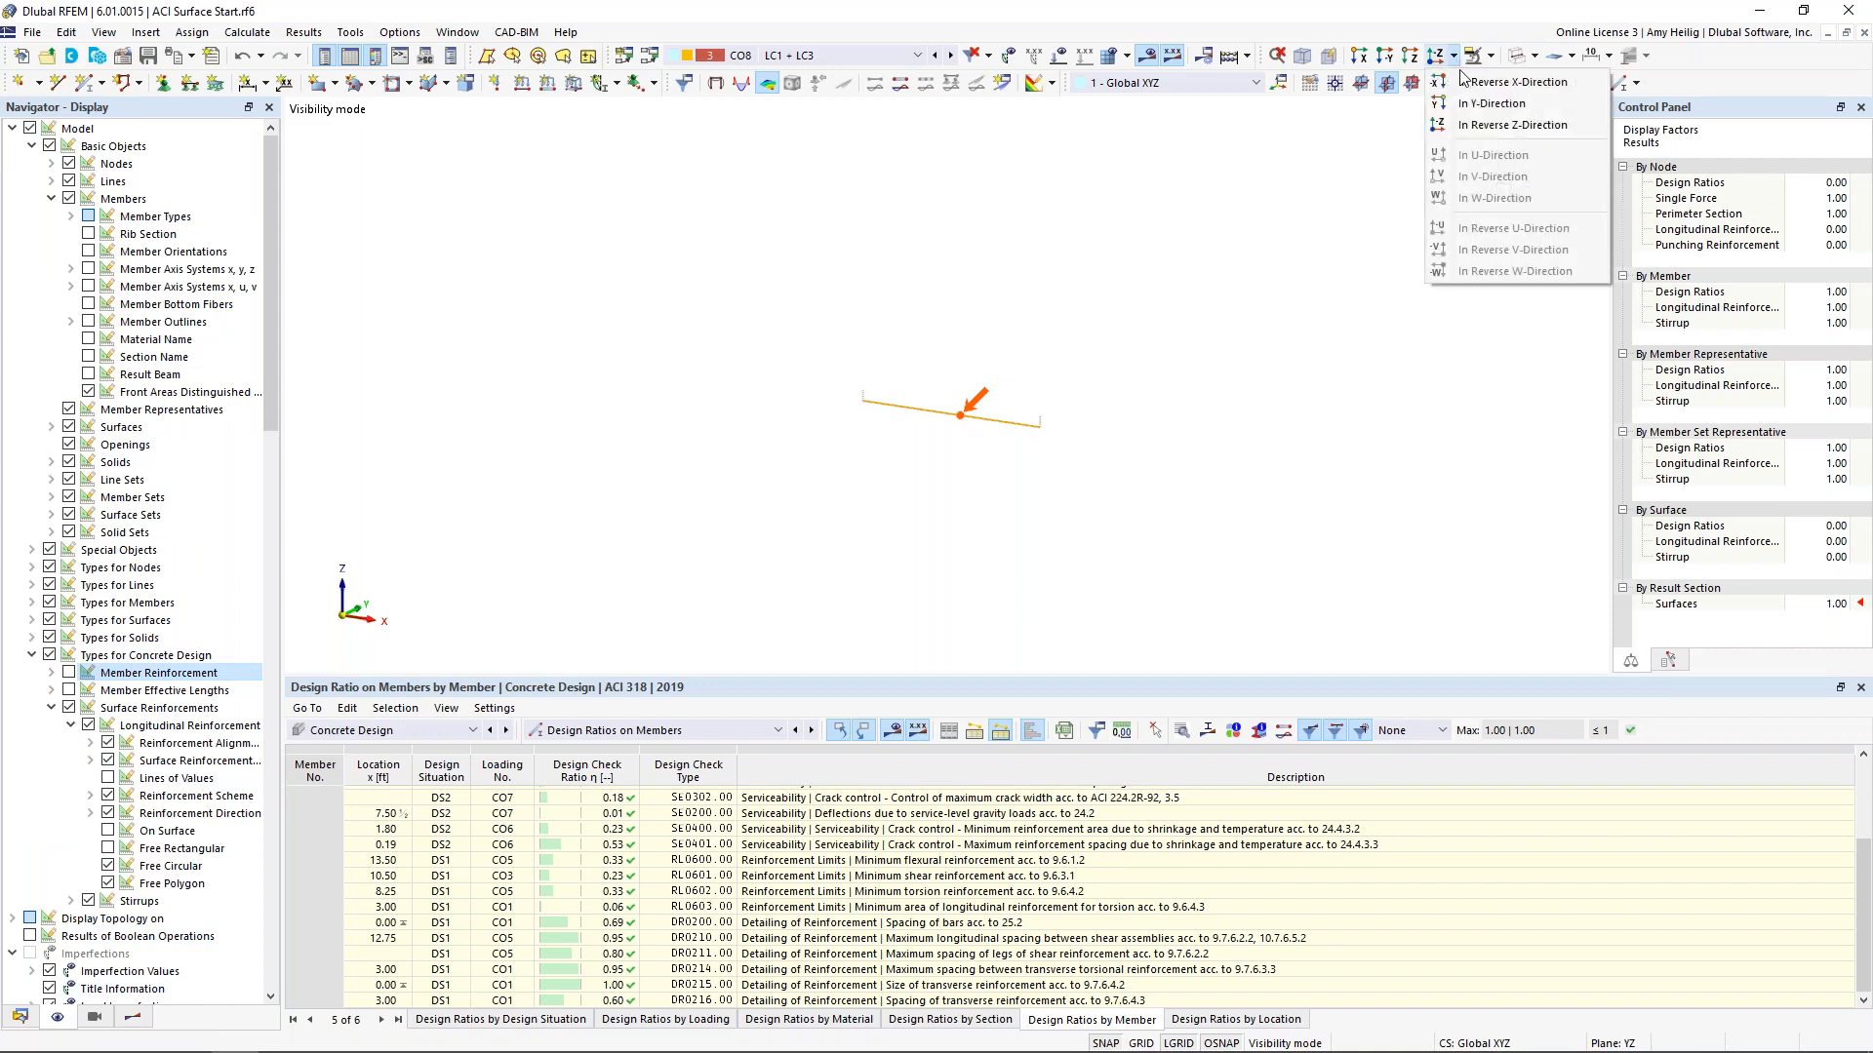
pyautogui.click(1466, 104)
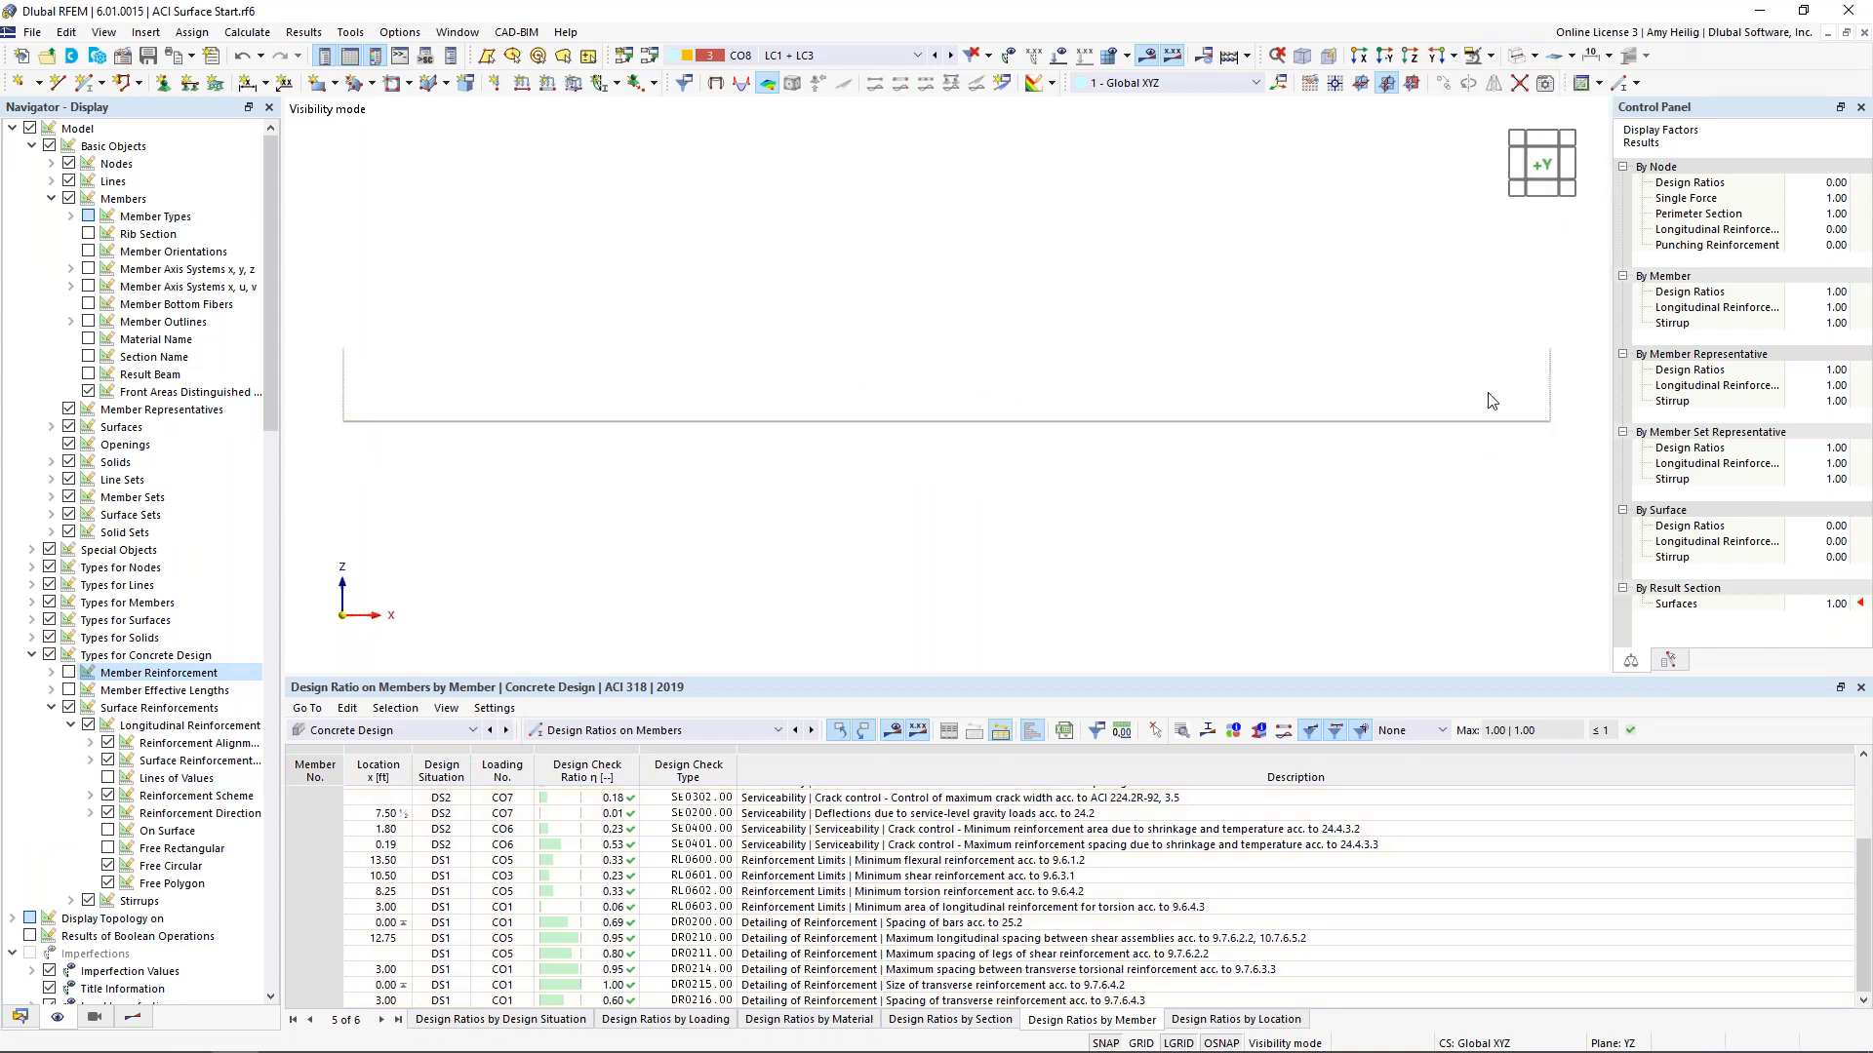
# Display design checks SD0400, SD0500 and SD0700 on the rib with the ratio envelope off, and show their color legend
pyautogui.click(136, 1018)
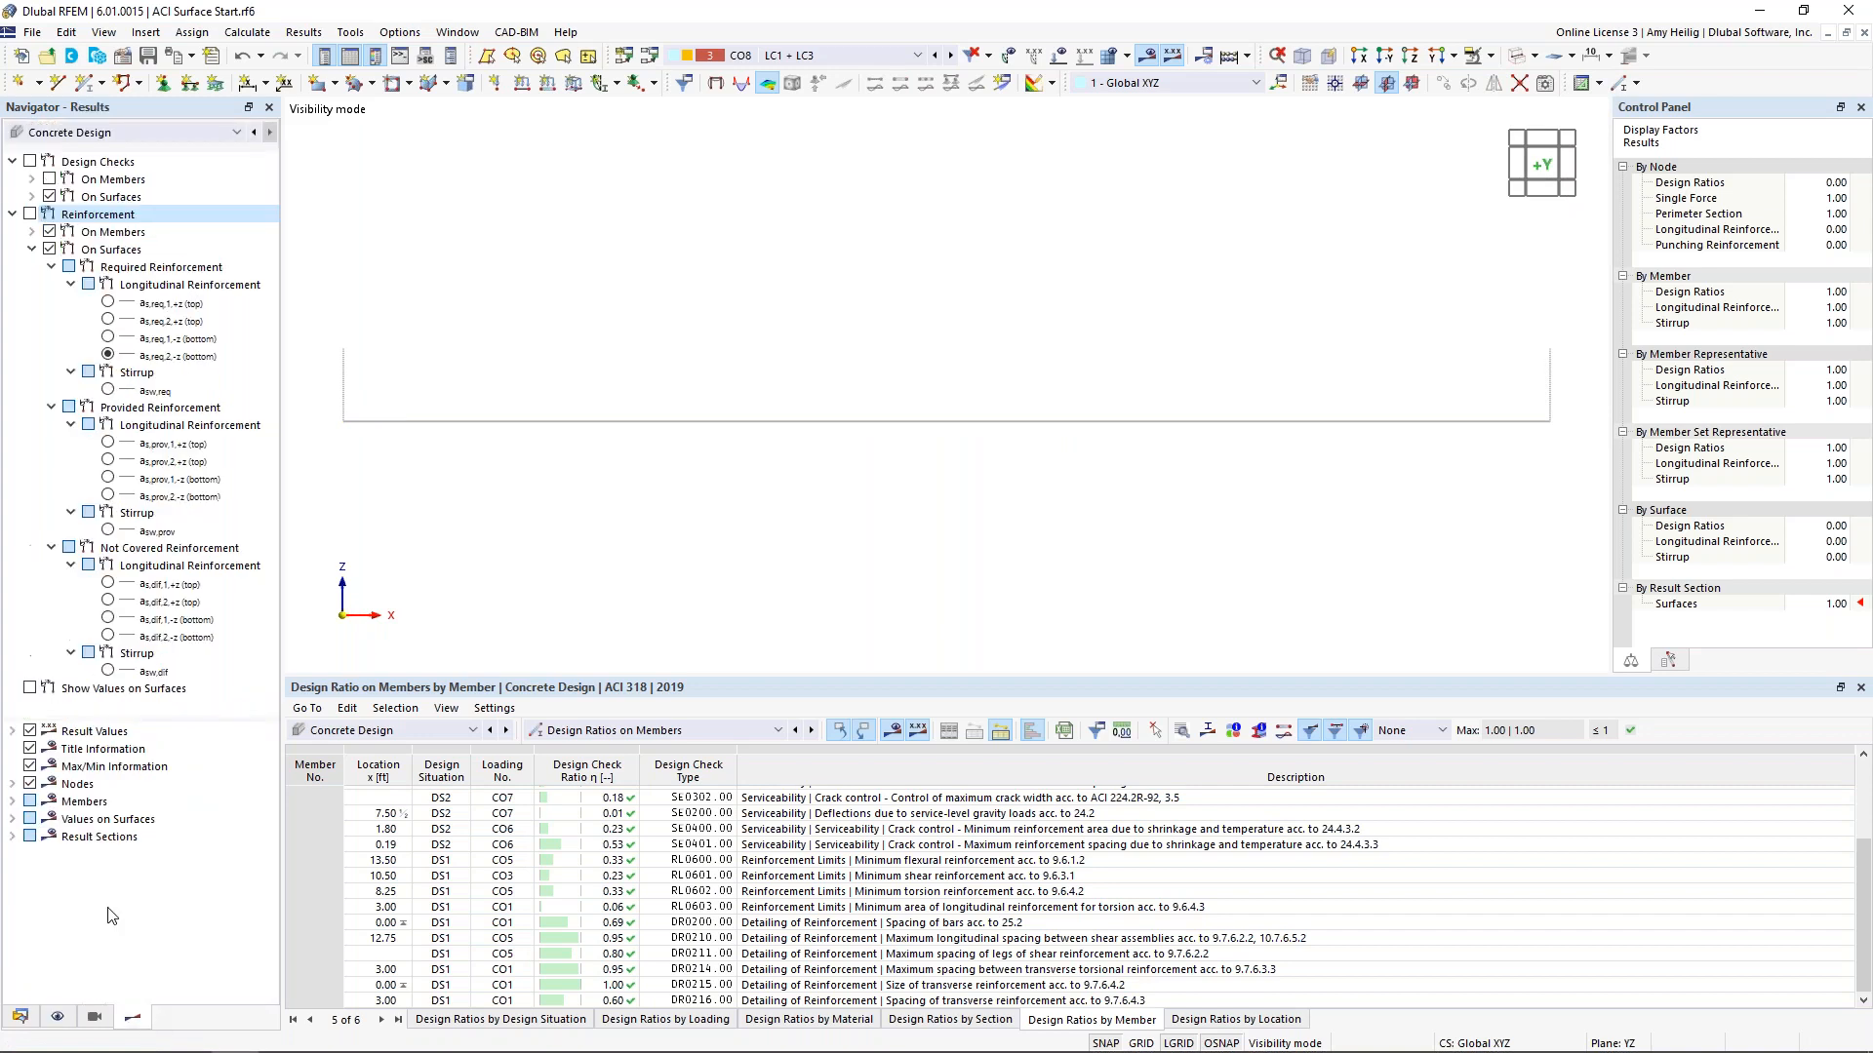
pyautogui.click(31, 195)
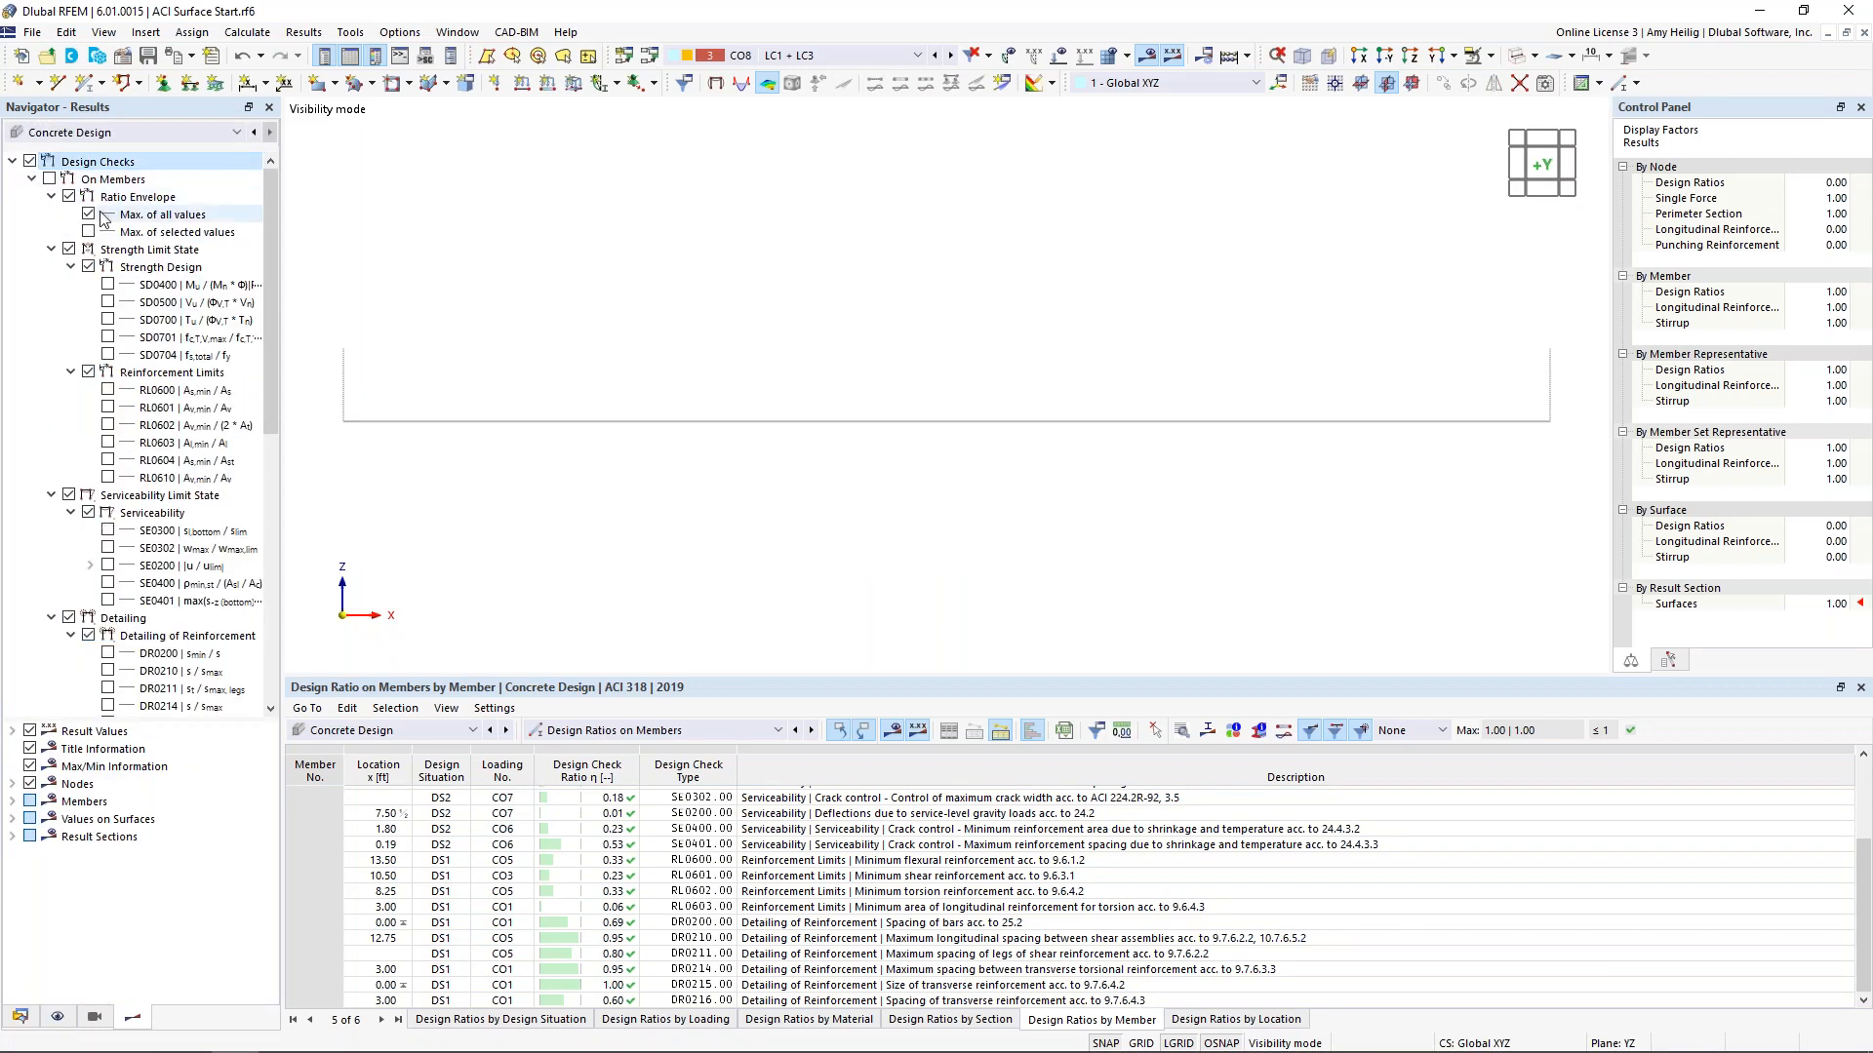
pyautogui.click(69, 197)
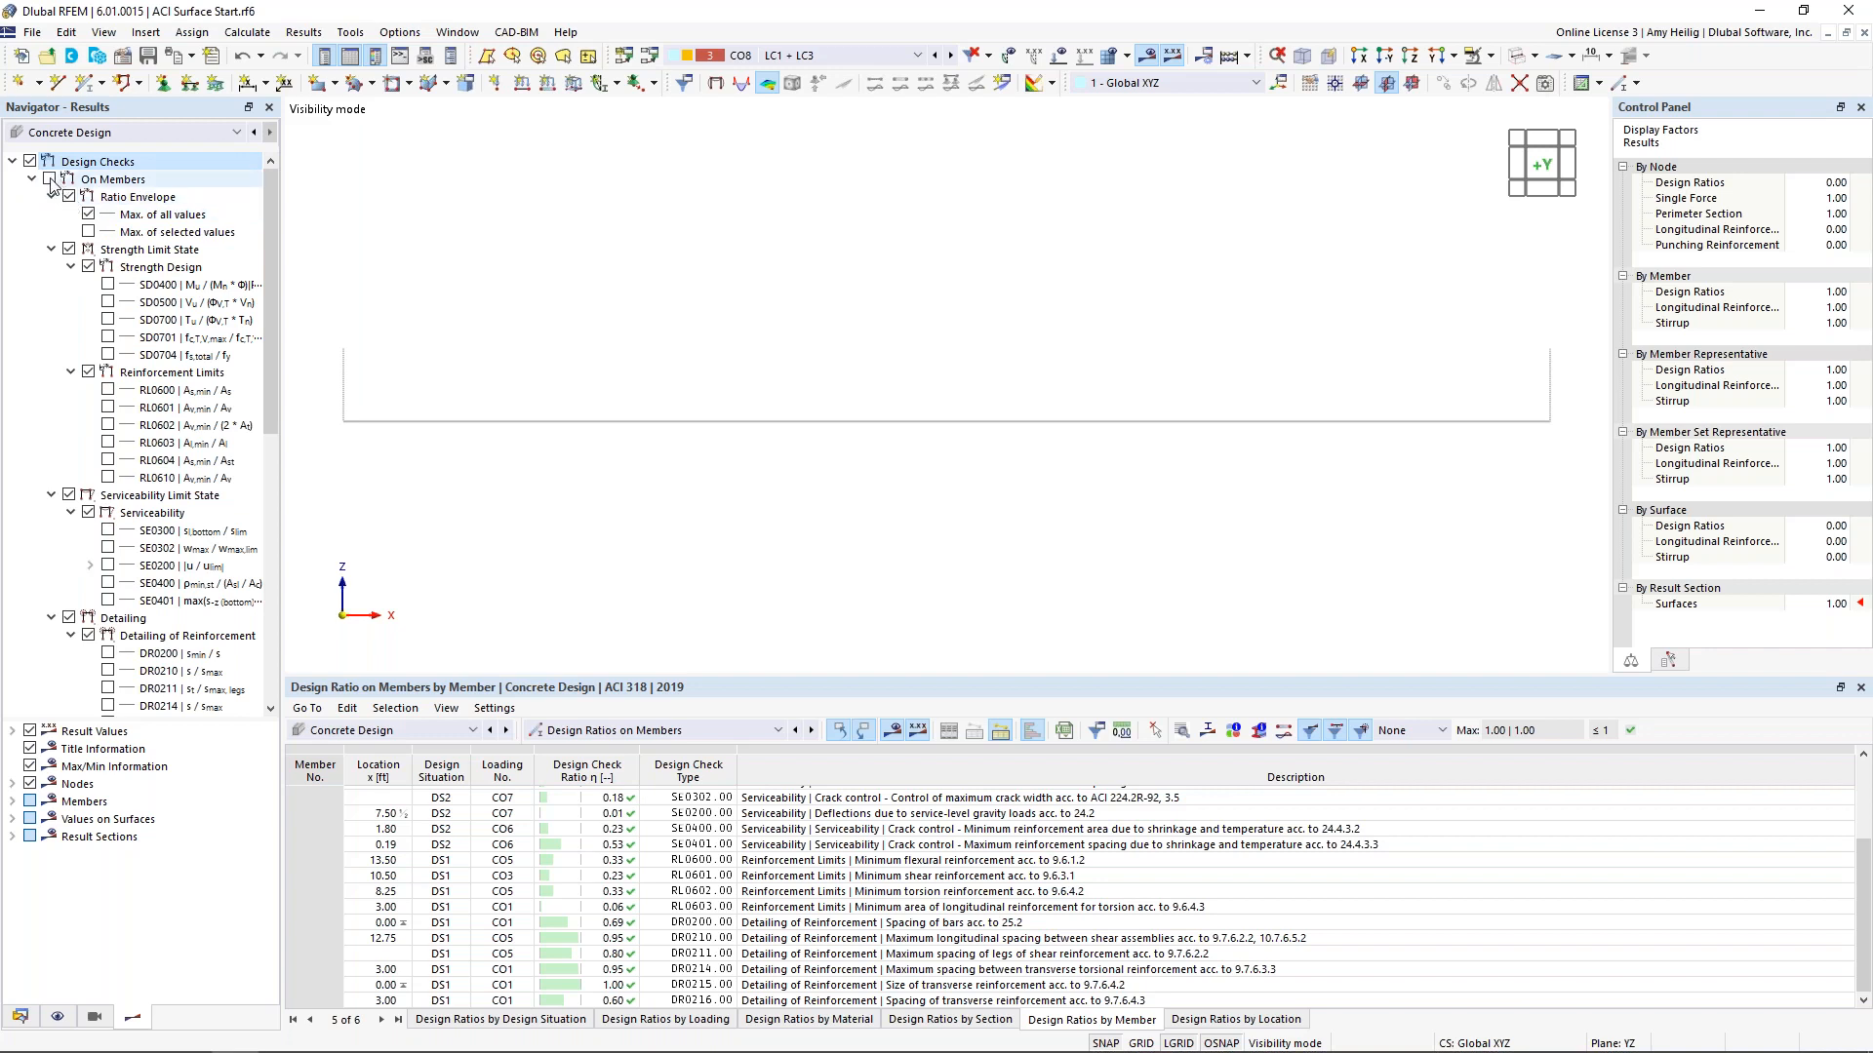
pyautogui.click(69, 197)
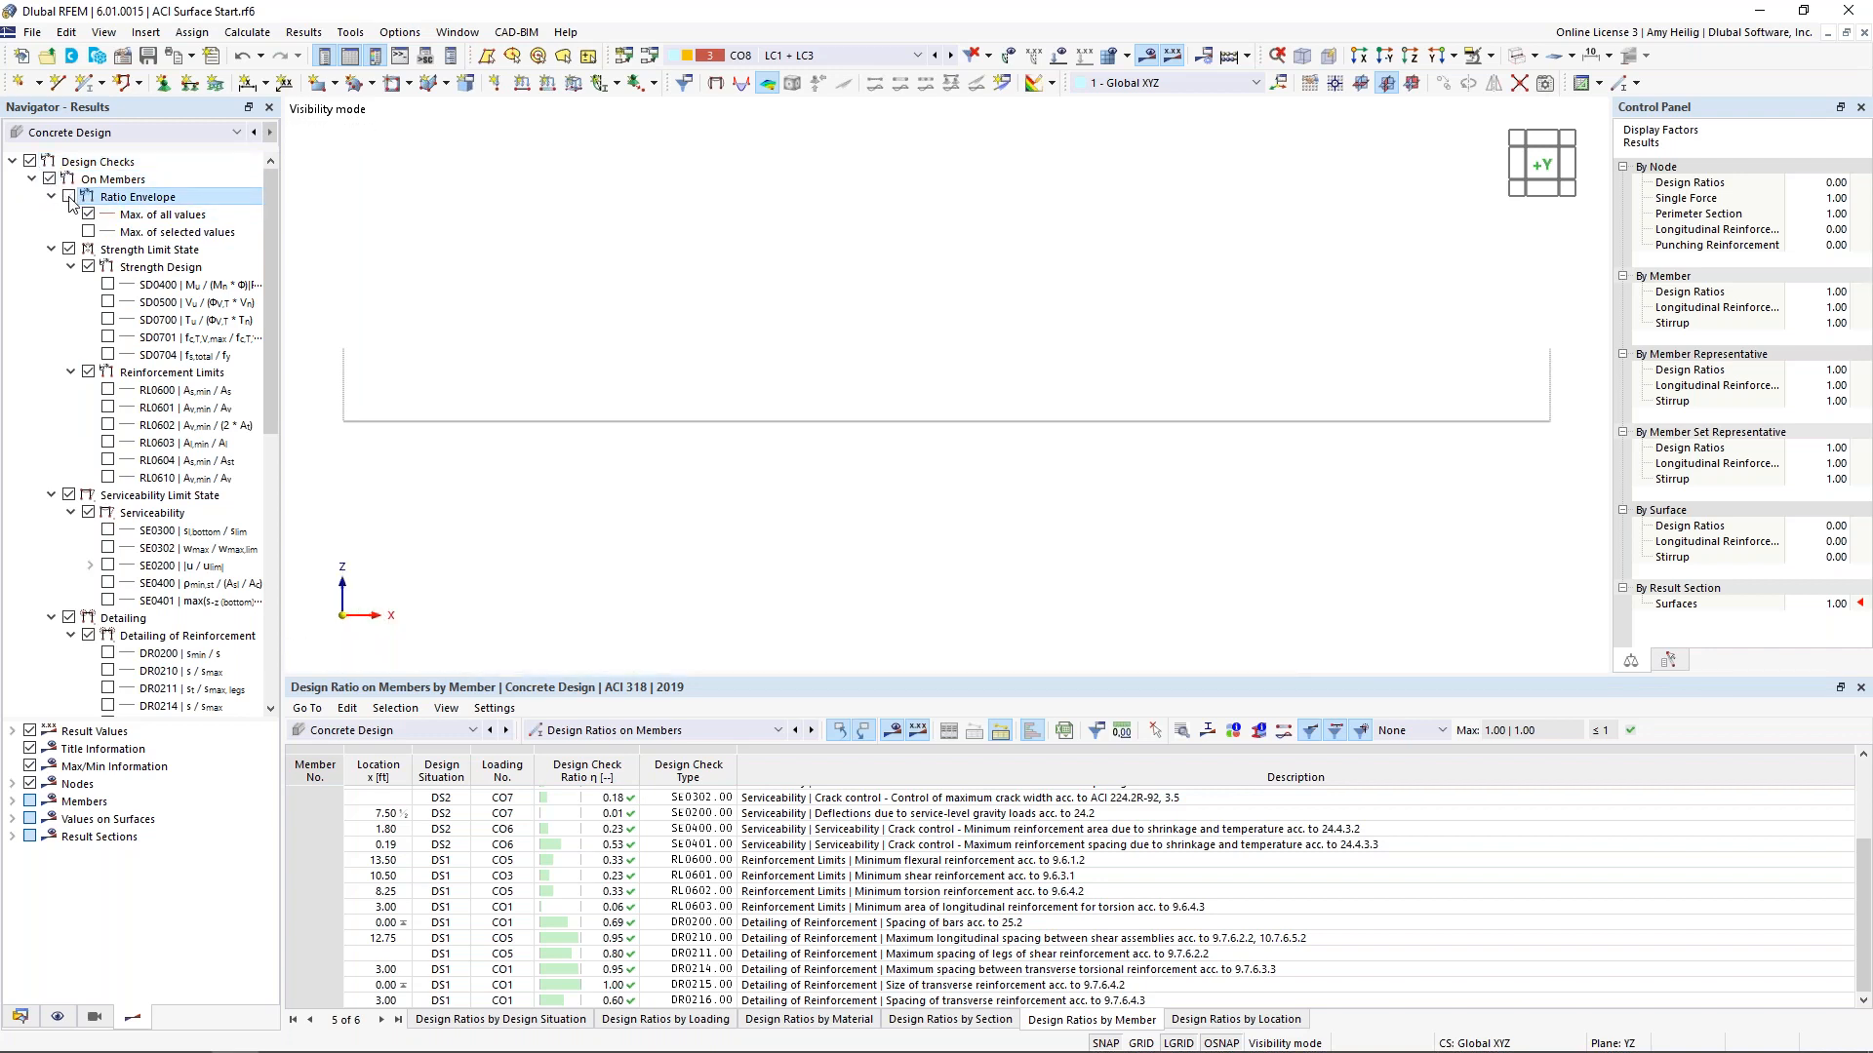
pyautogui.click(109, 284)
pyautogui.click(108, 303)
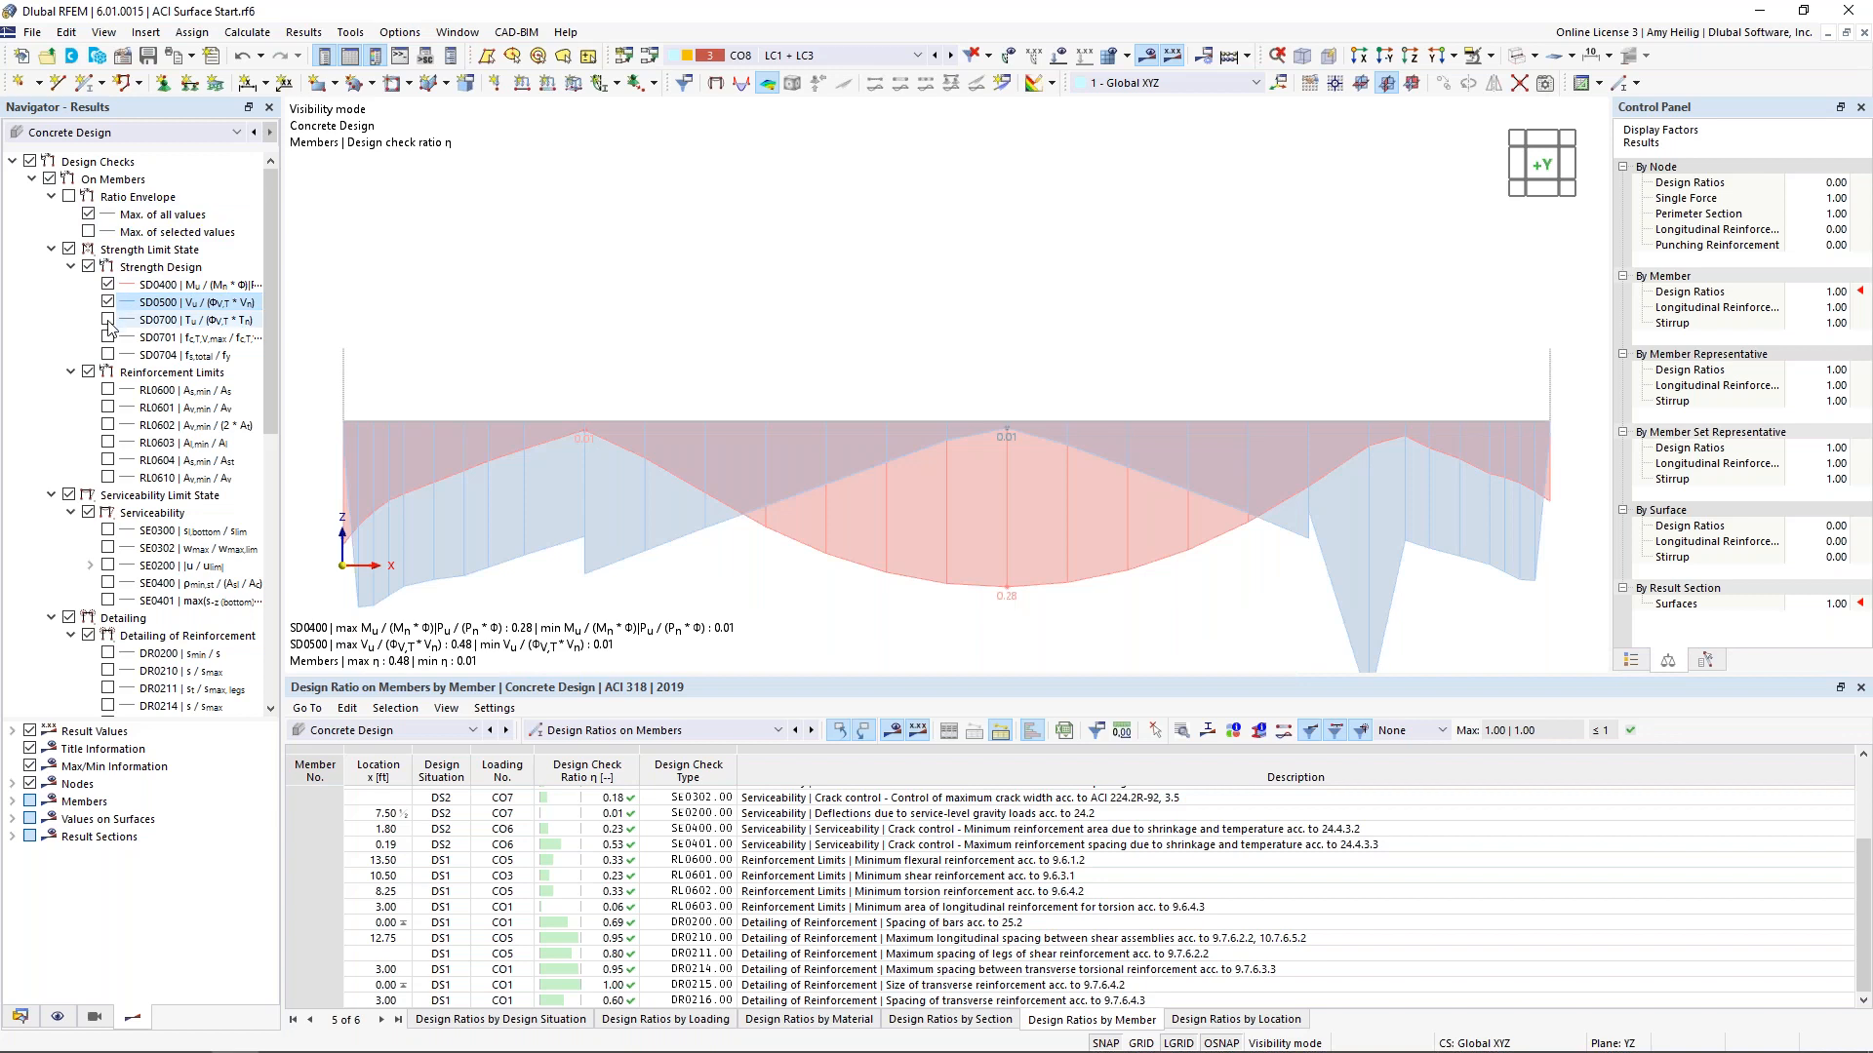
pyautogui.click(109, 320)
pyautogui.scroll(-2, 950, 519)
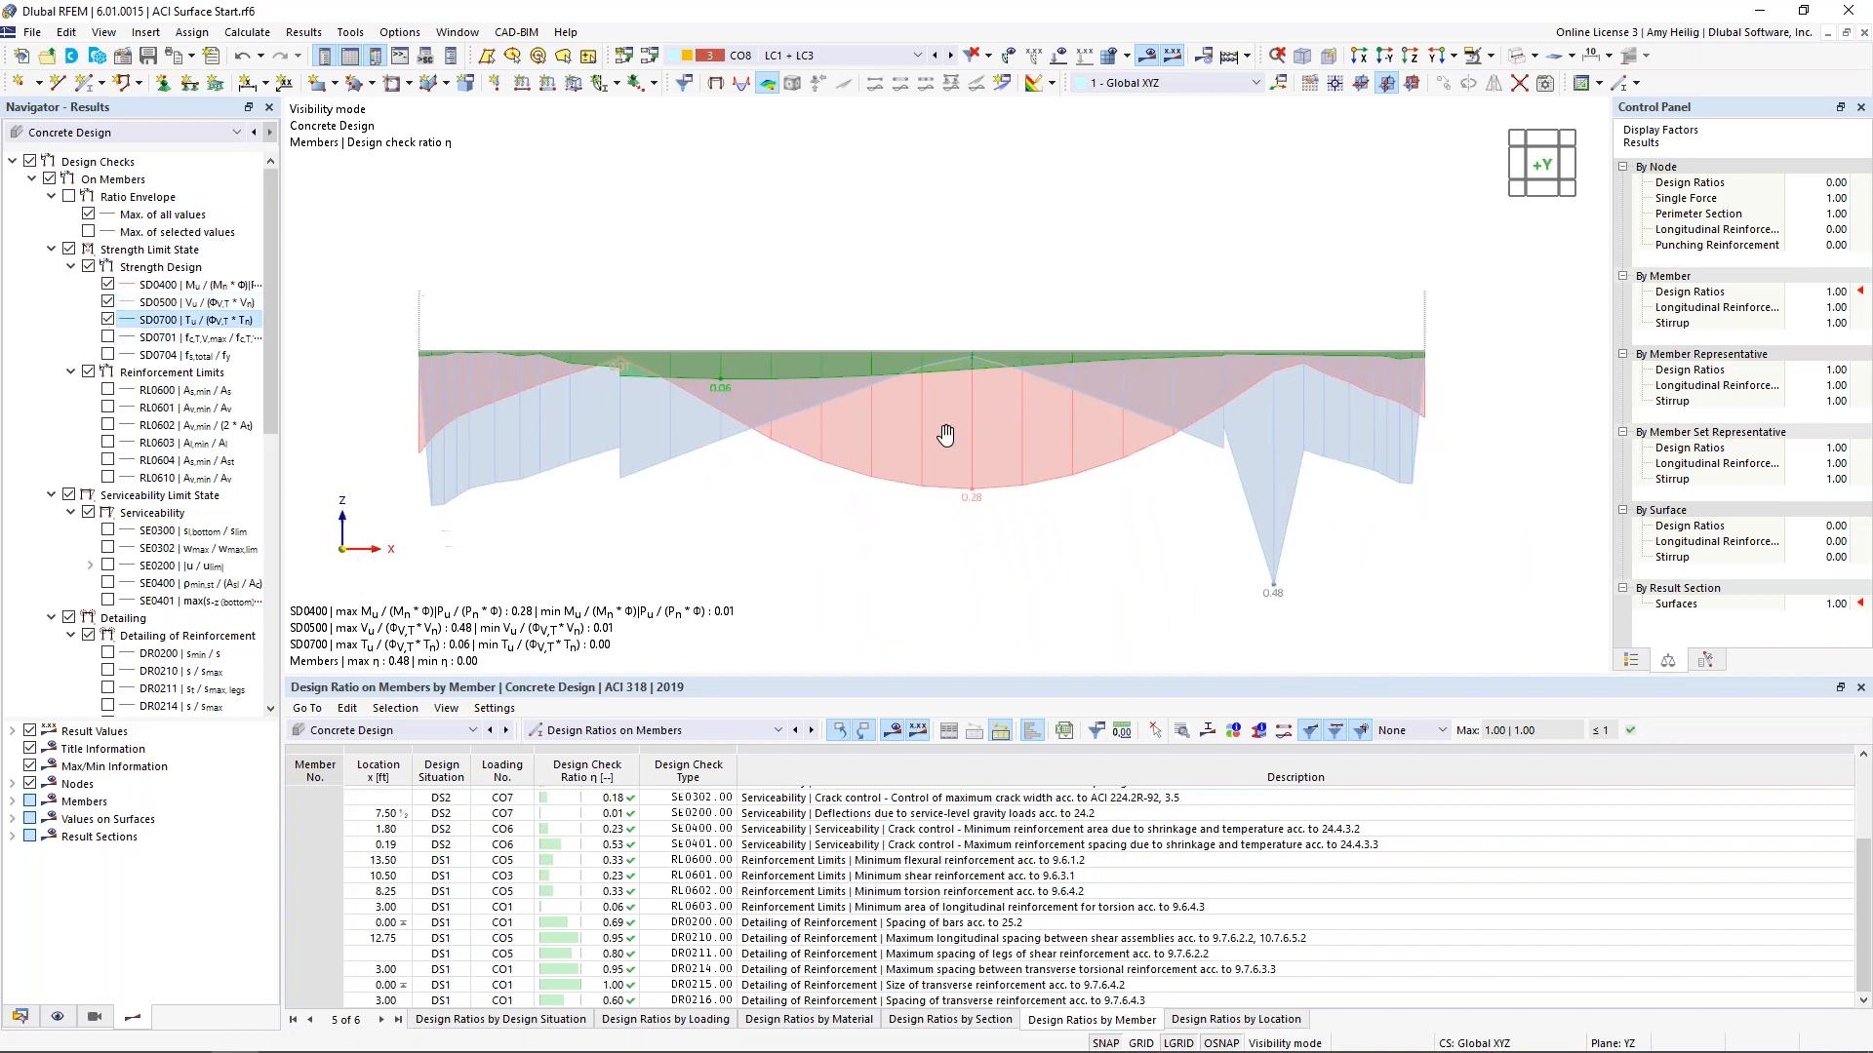
pyautogui.click(1666, 661)
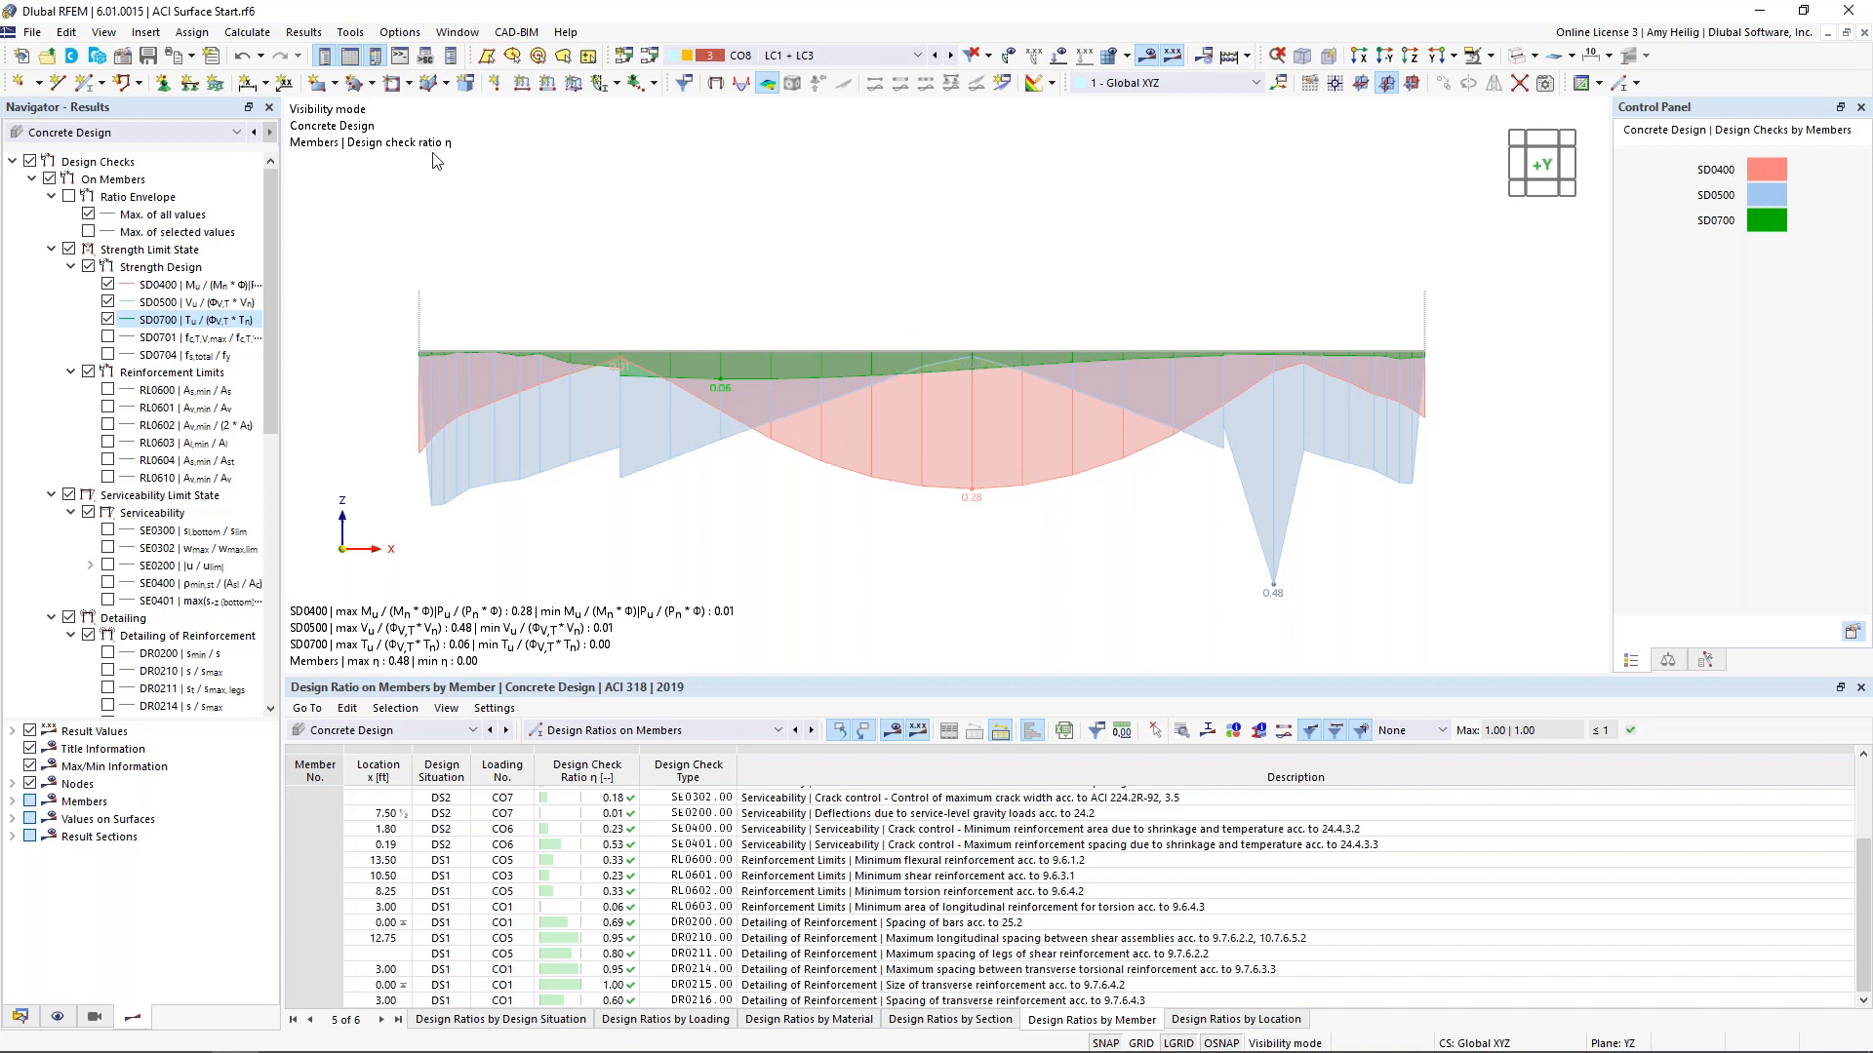
# Send the rib's design check diagram to the printout report as the current window only, with a 50% height ratio
pyautogui.click(191, 56)
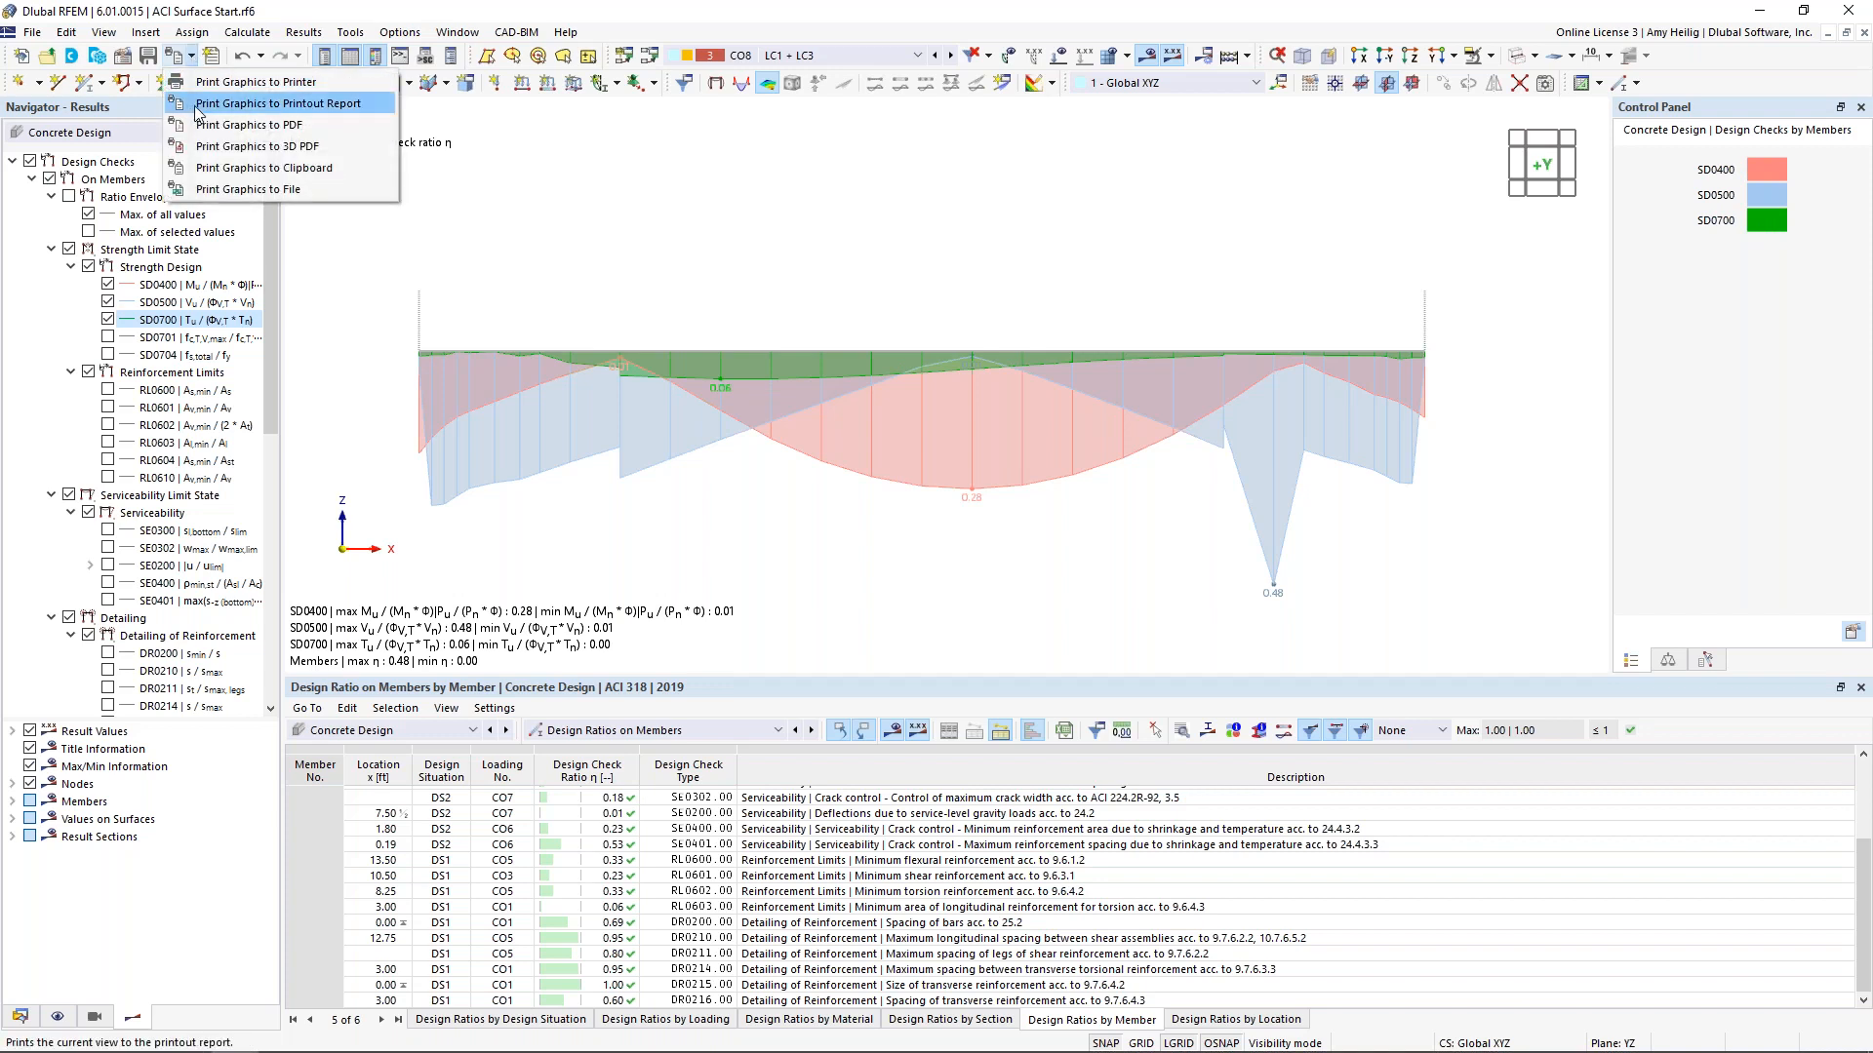
pyautogui.click(198, 106)
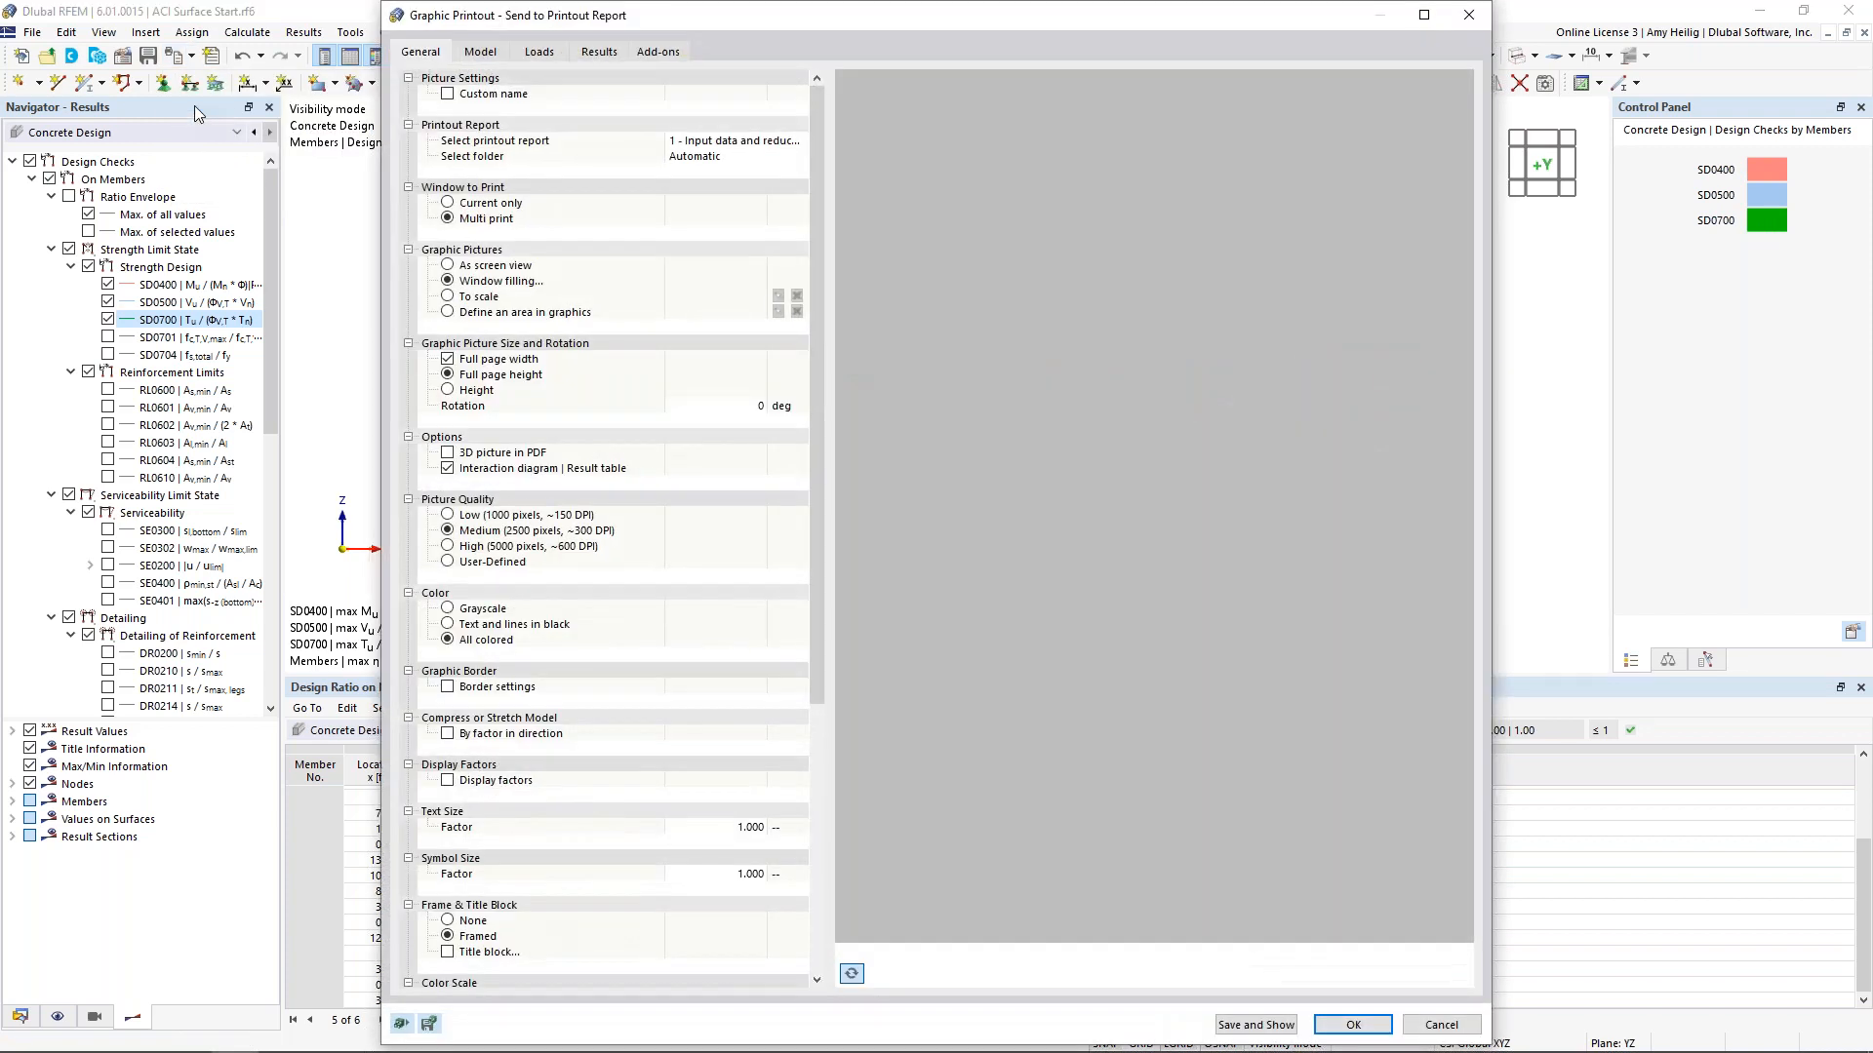
pyautogui.click(460, 205)
pyautogui.click(490, 203)
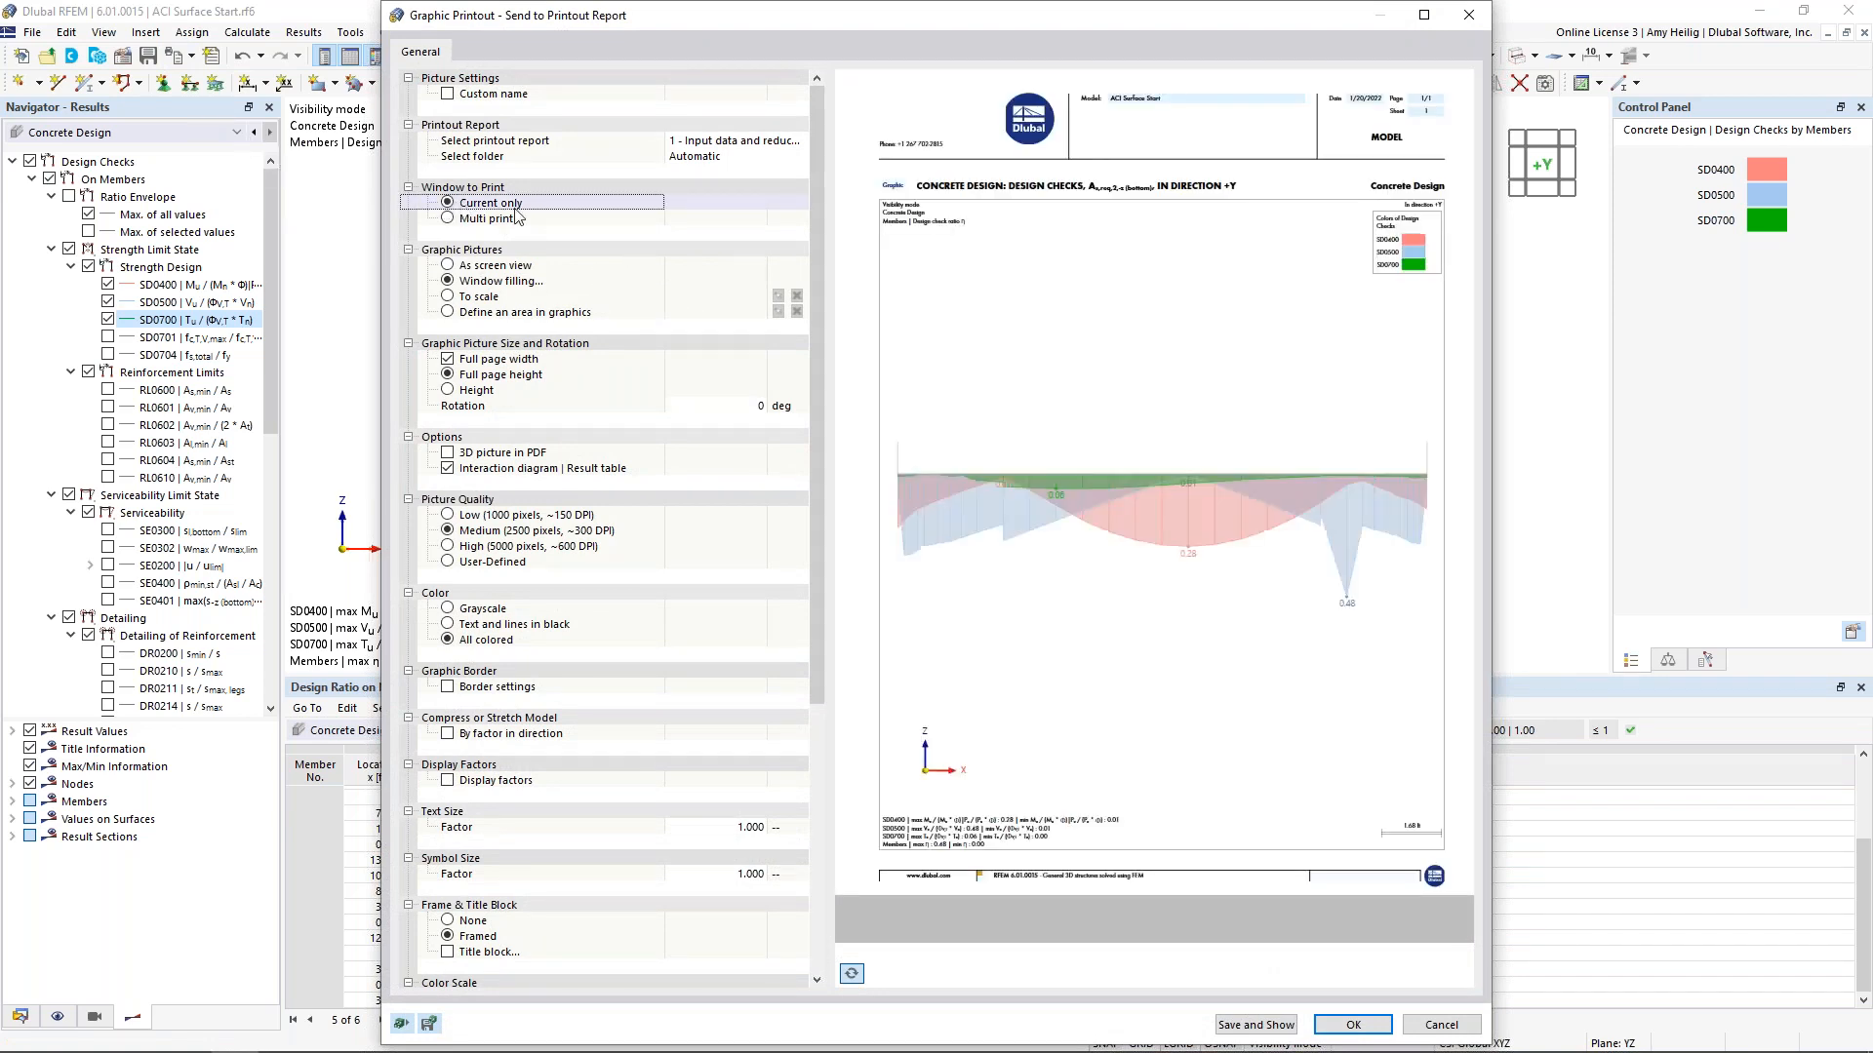
pyautogui.click(447, 394)
pyautogui.click(448, 392)
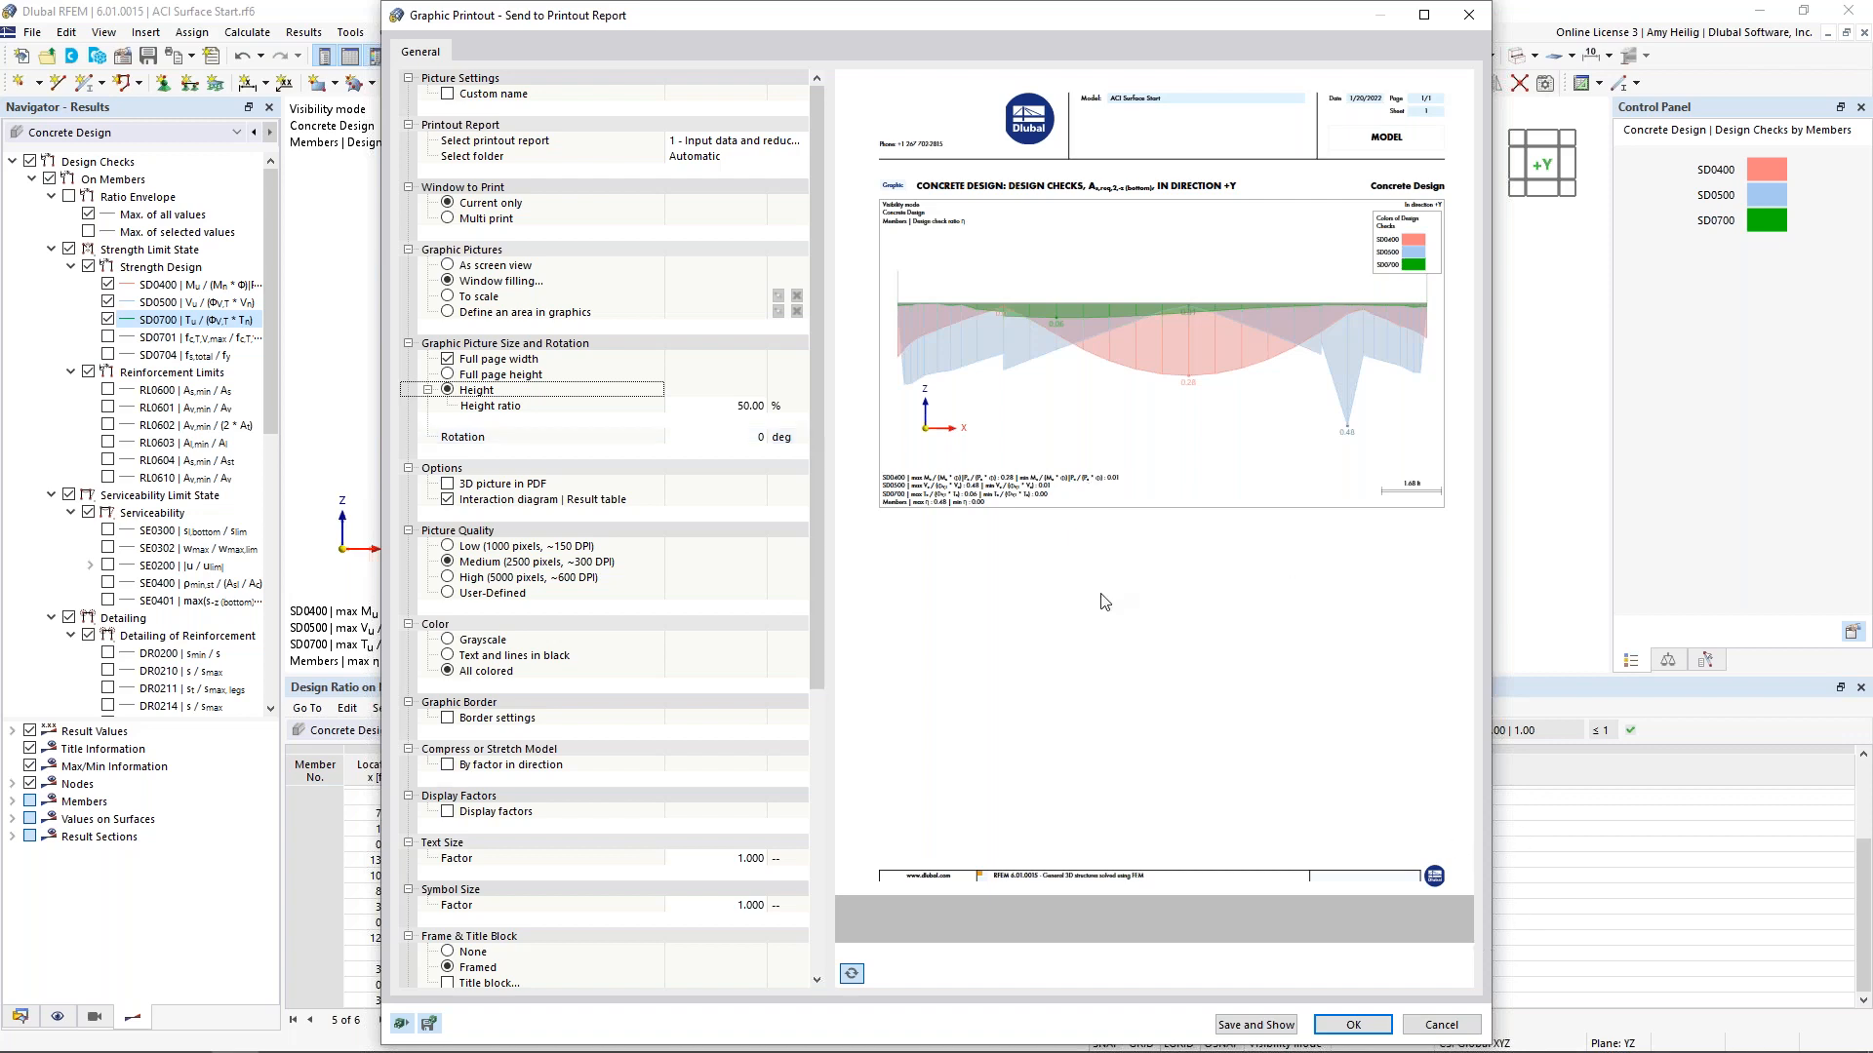
pyautogui.click(1374, 1028)
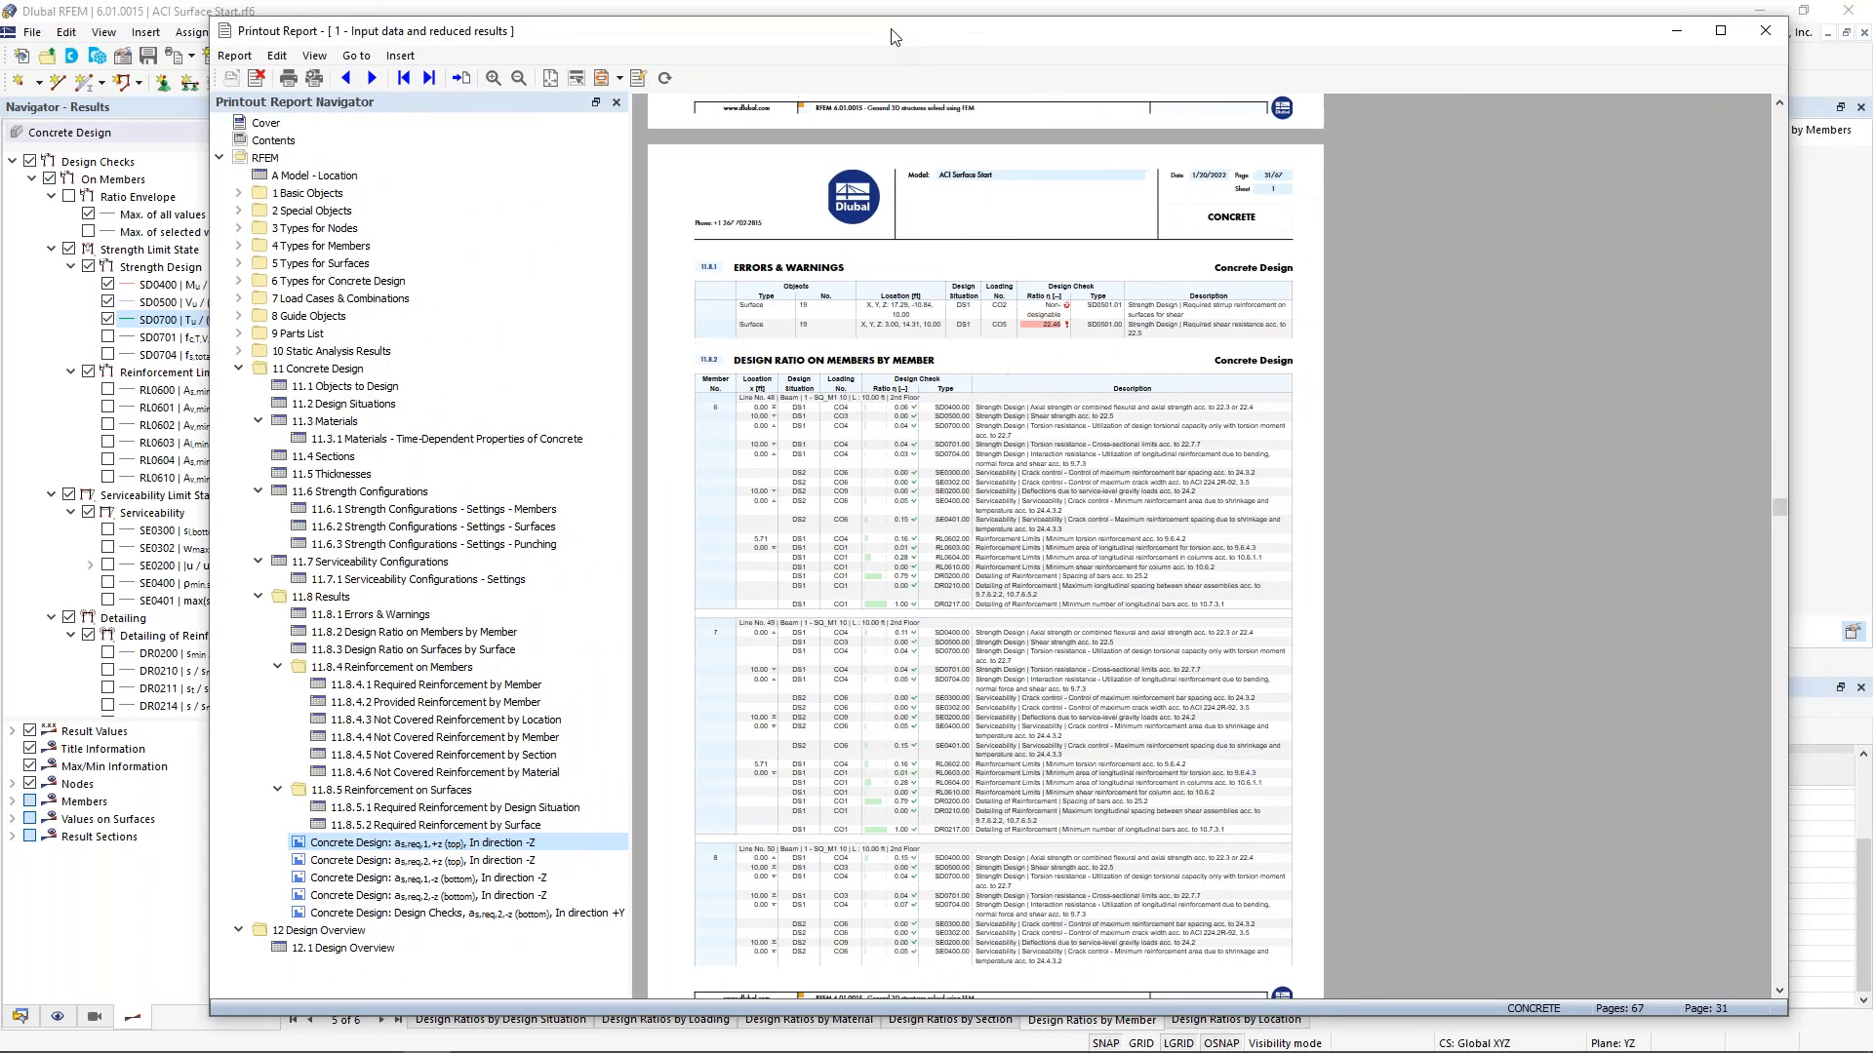
# Maximize the printout report window and show the rib's design checks graphic in direction +Y
pyautogui.doubleClick(891, 37)
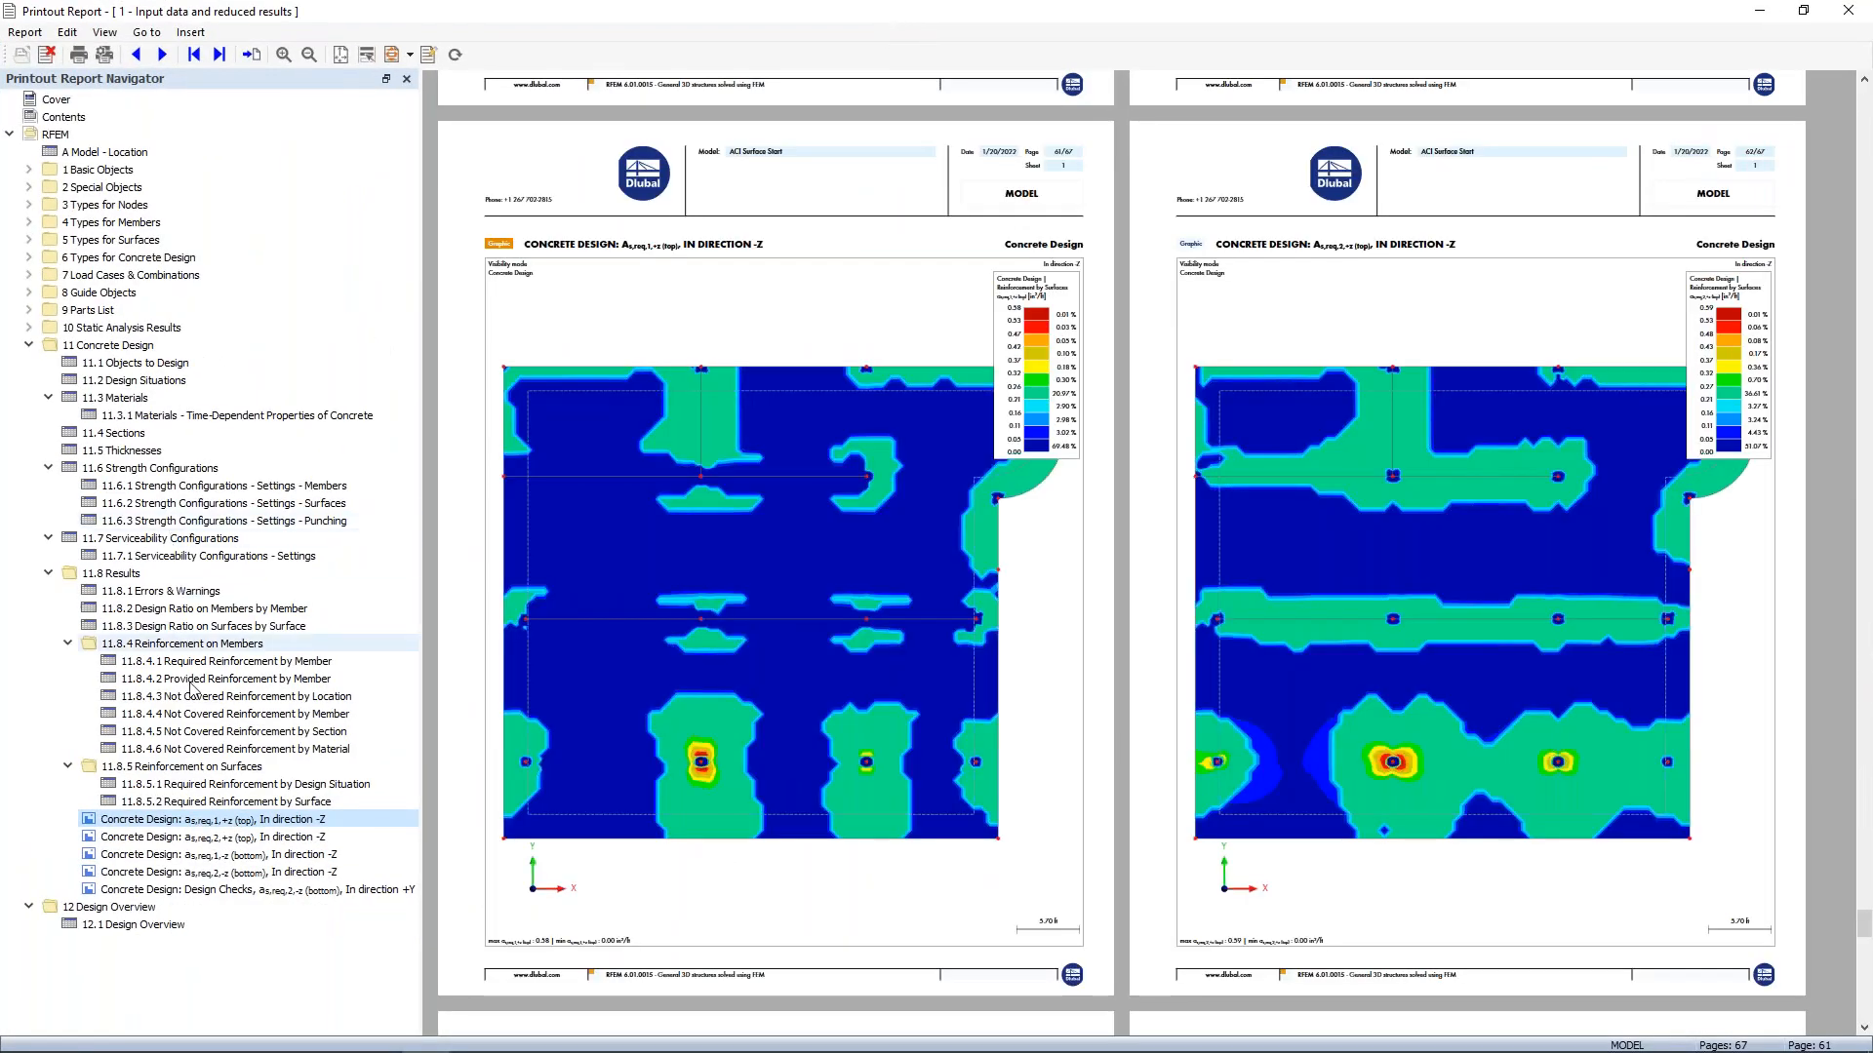
pyautogui.click(331, 891)
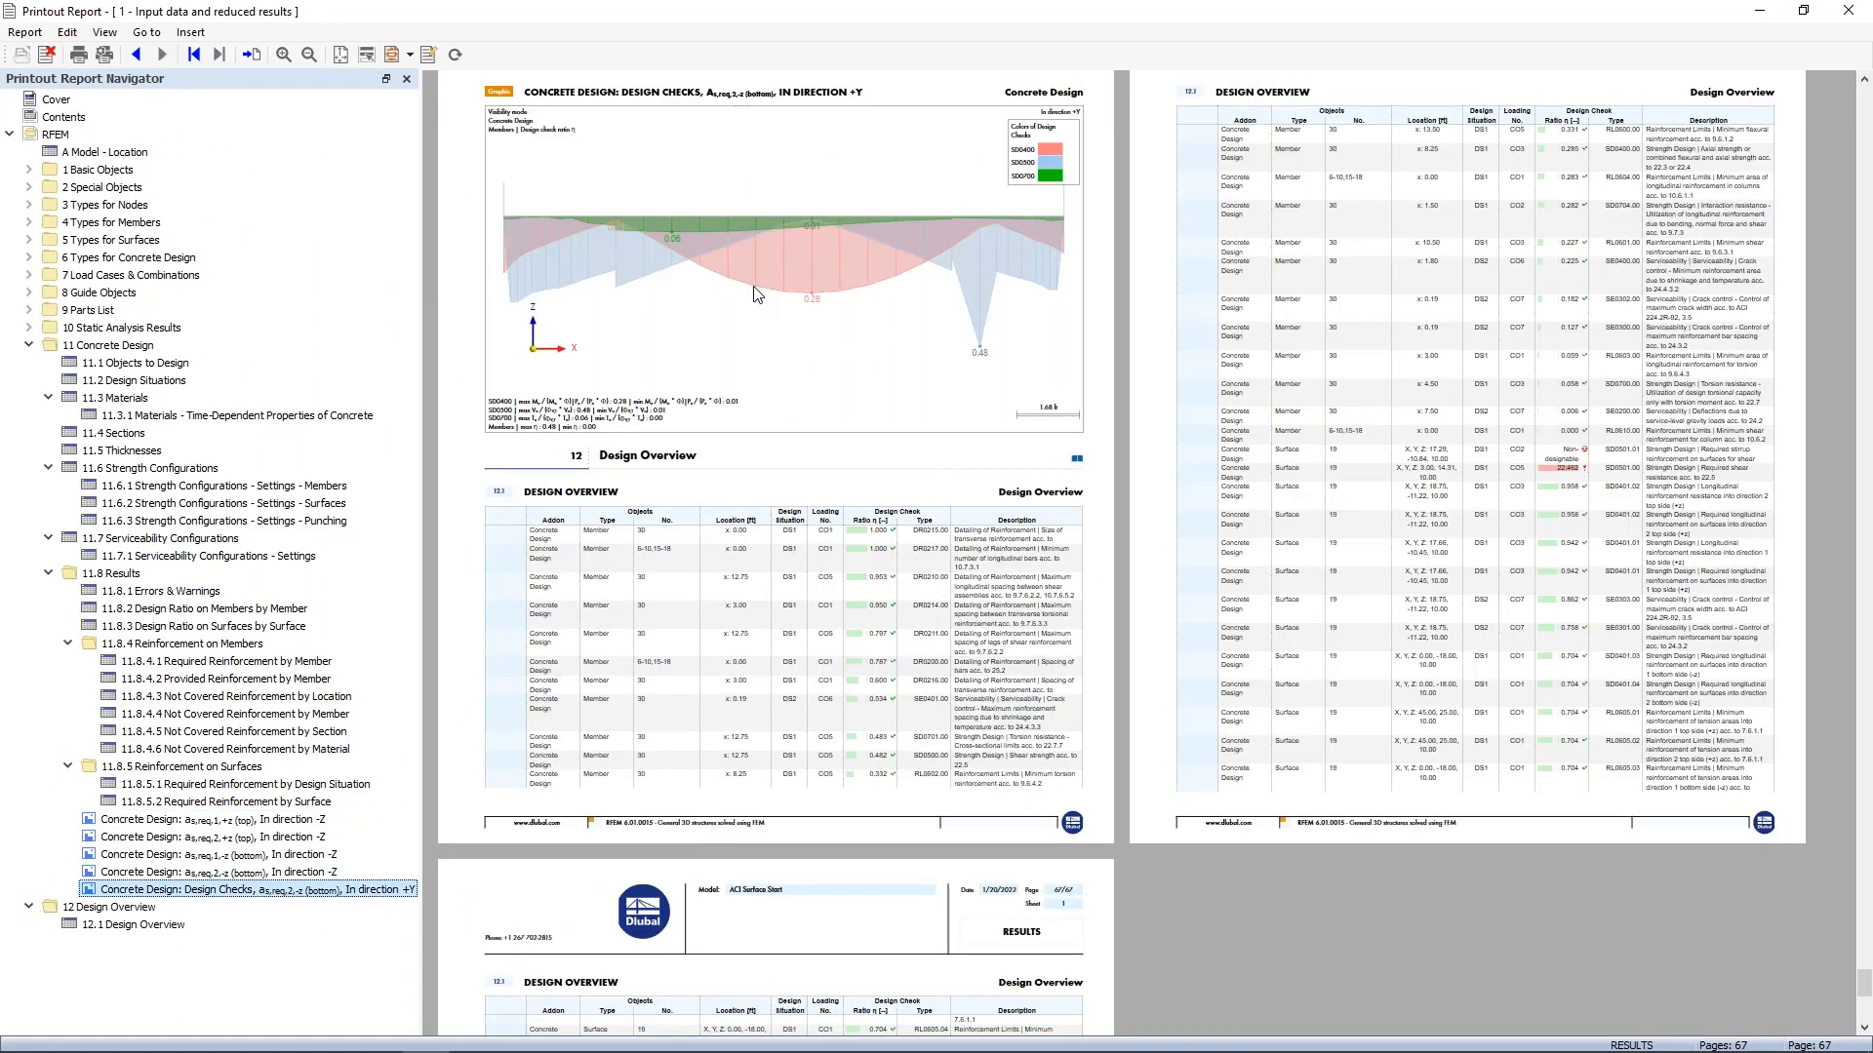
# Create two child folders named Surface Graphics and Member Graphics under the report's Concrete Design chapter
pyautogui.click(142, 346)
pyautogui.rightClick(144, 349)
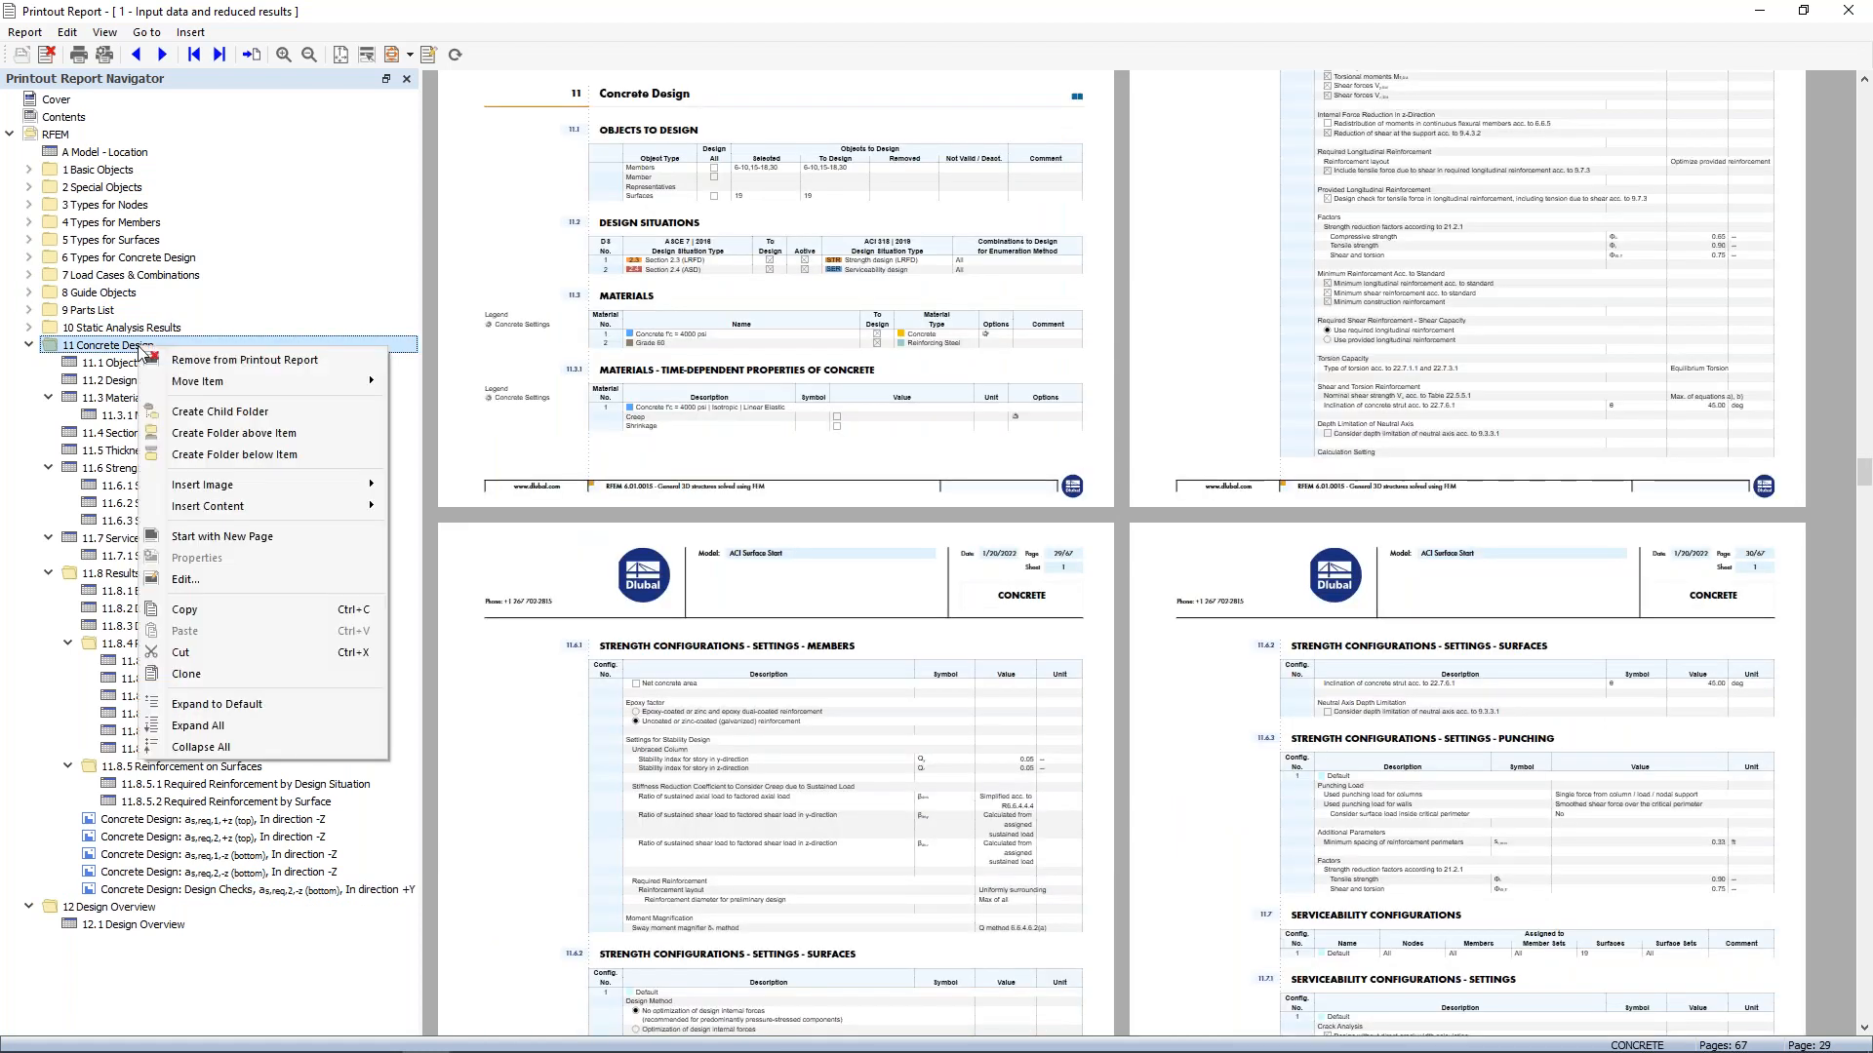
pyautogui.click(201, 412)
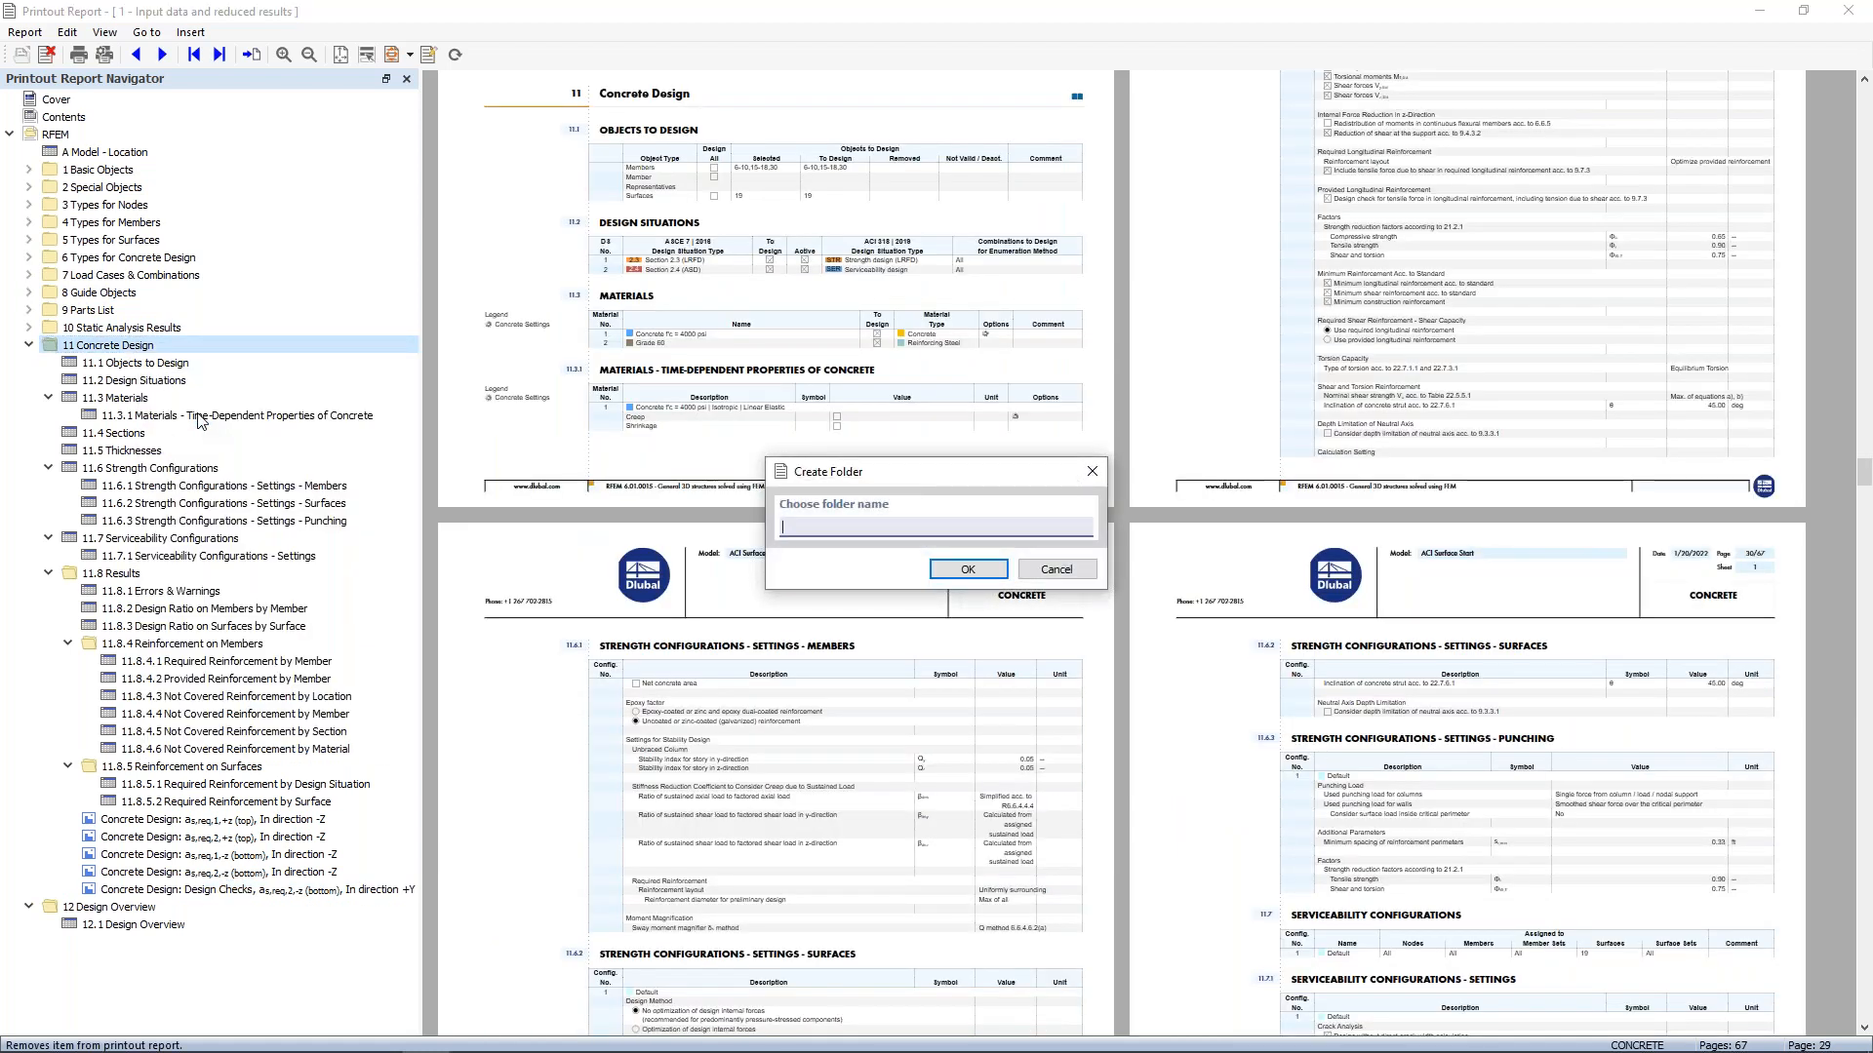
pyautogui.write('Surface Graphics')
pyautogui.click(966, 569)
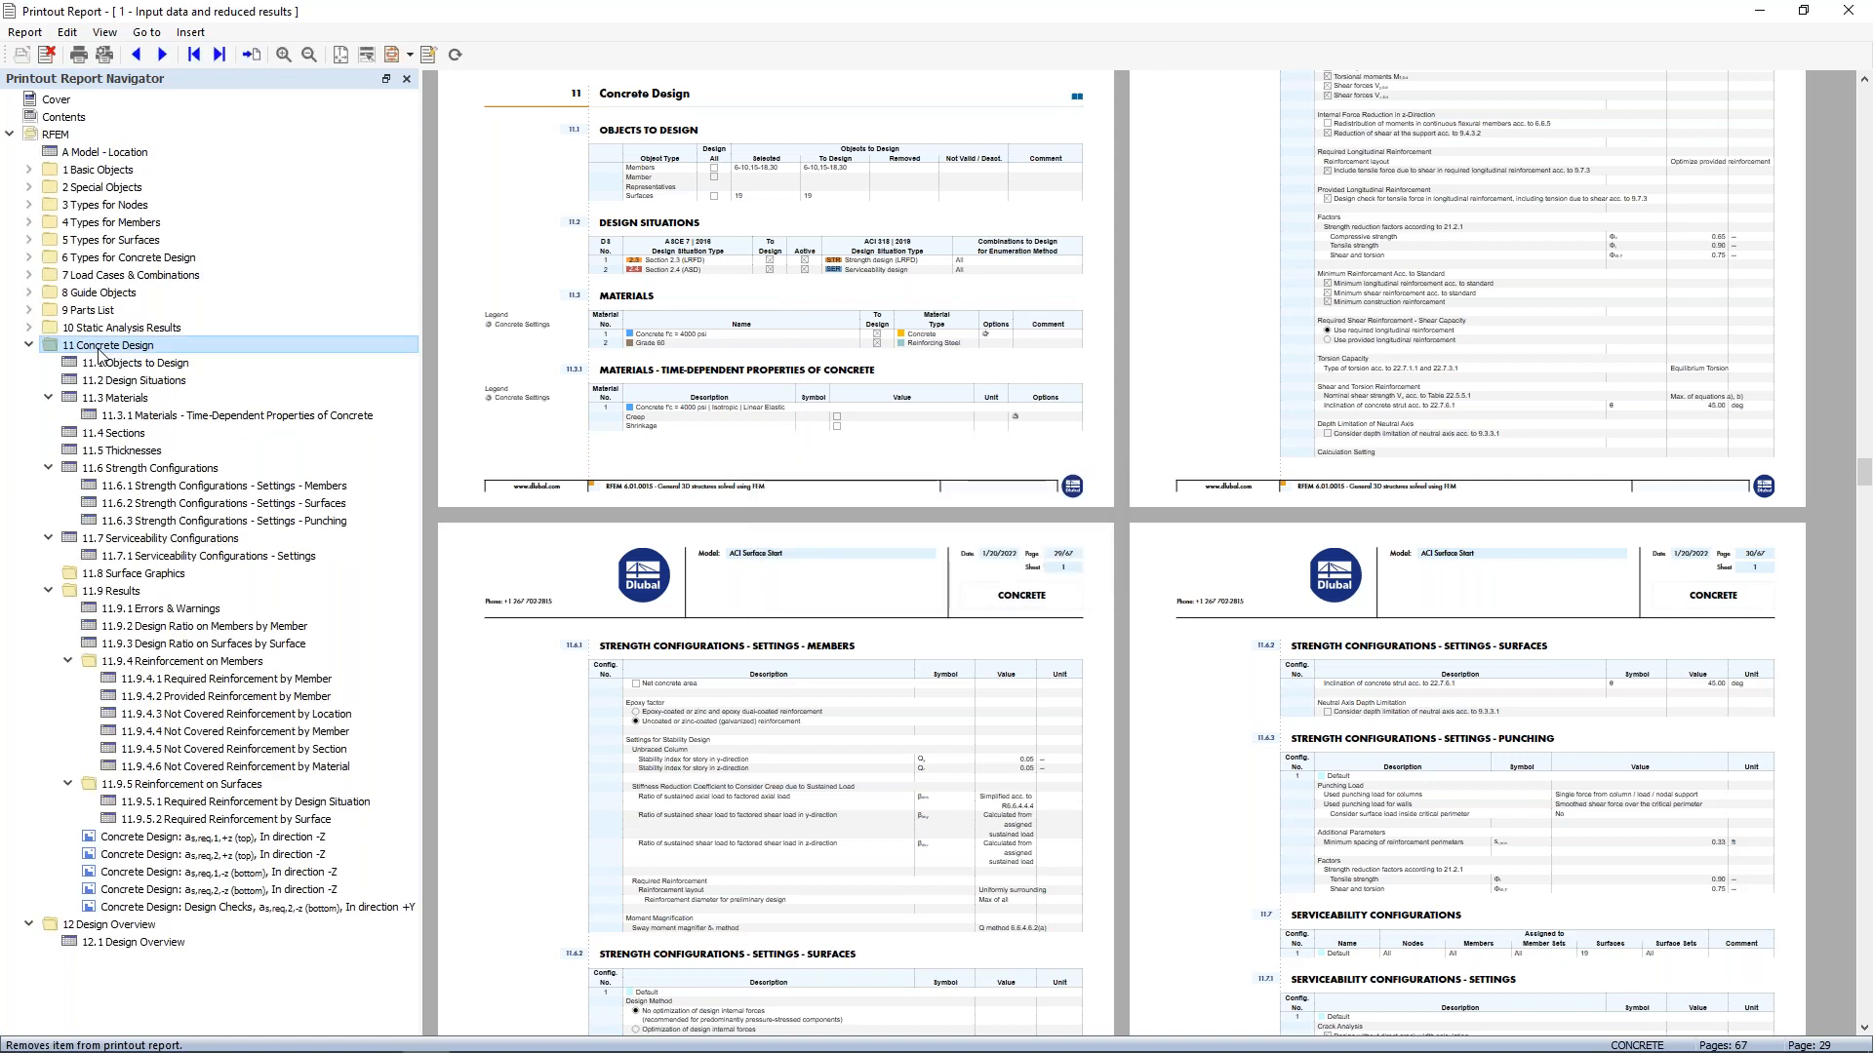
pyautogui.rightClick(101, 353)
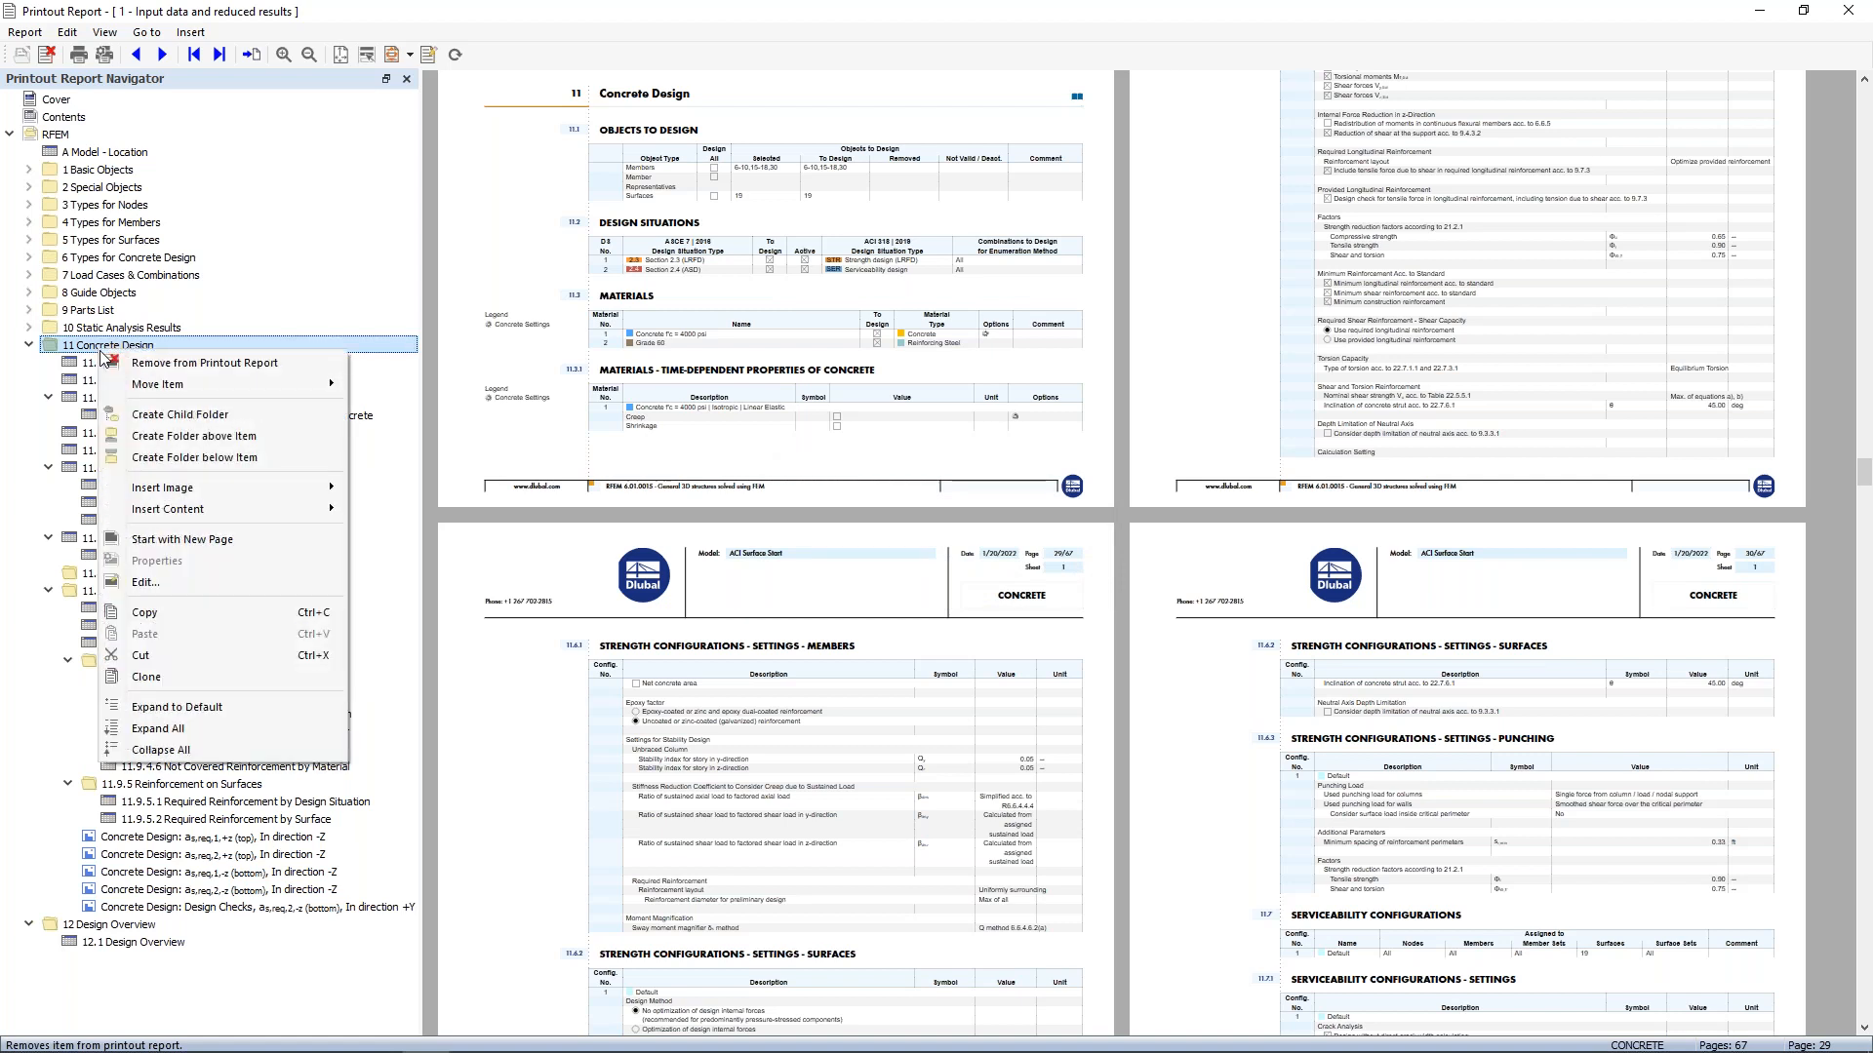
pyautogui.click(149, 416)
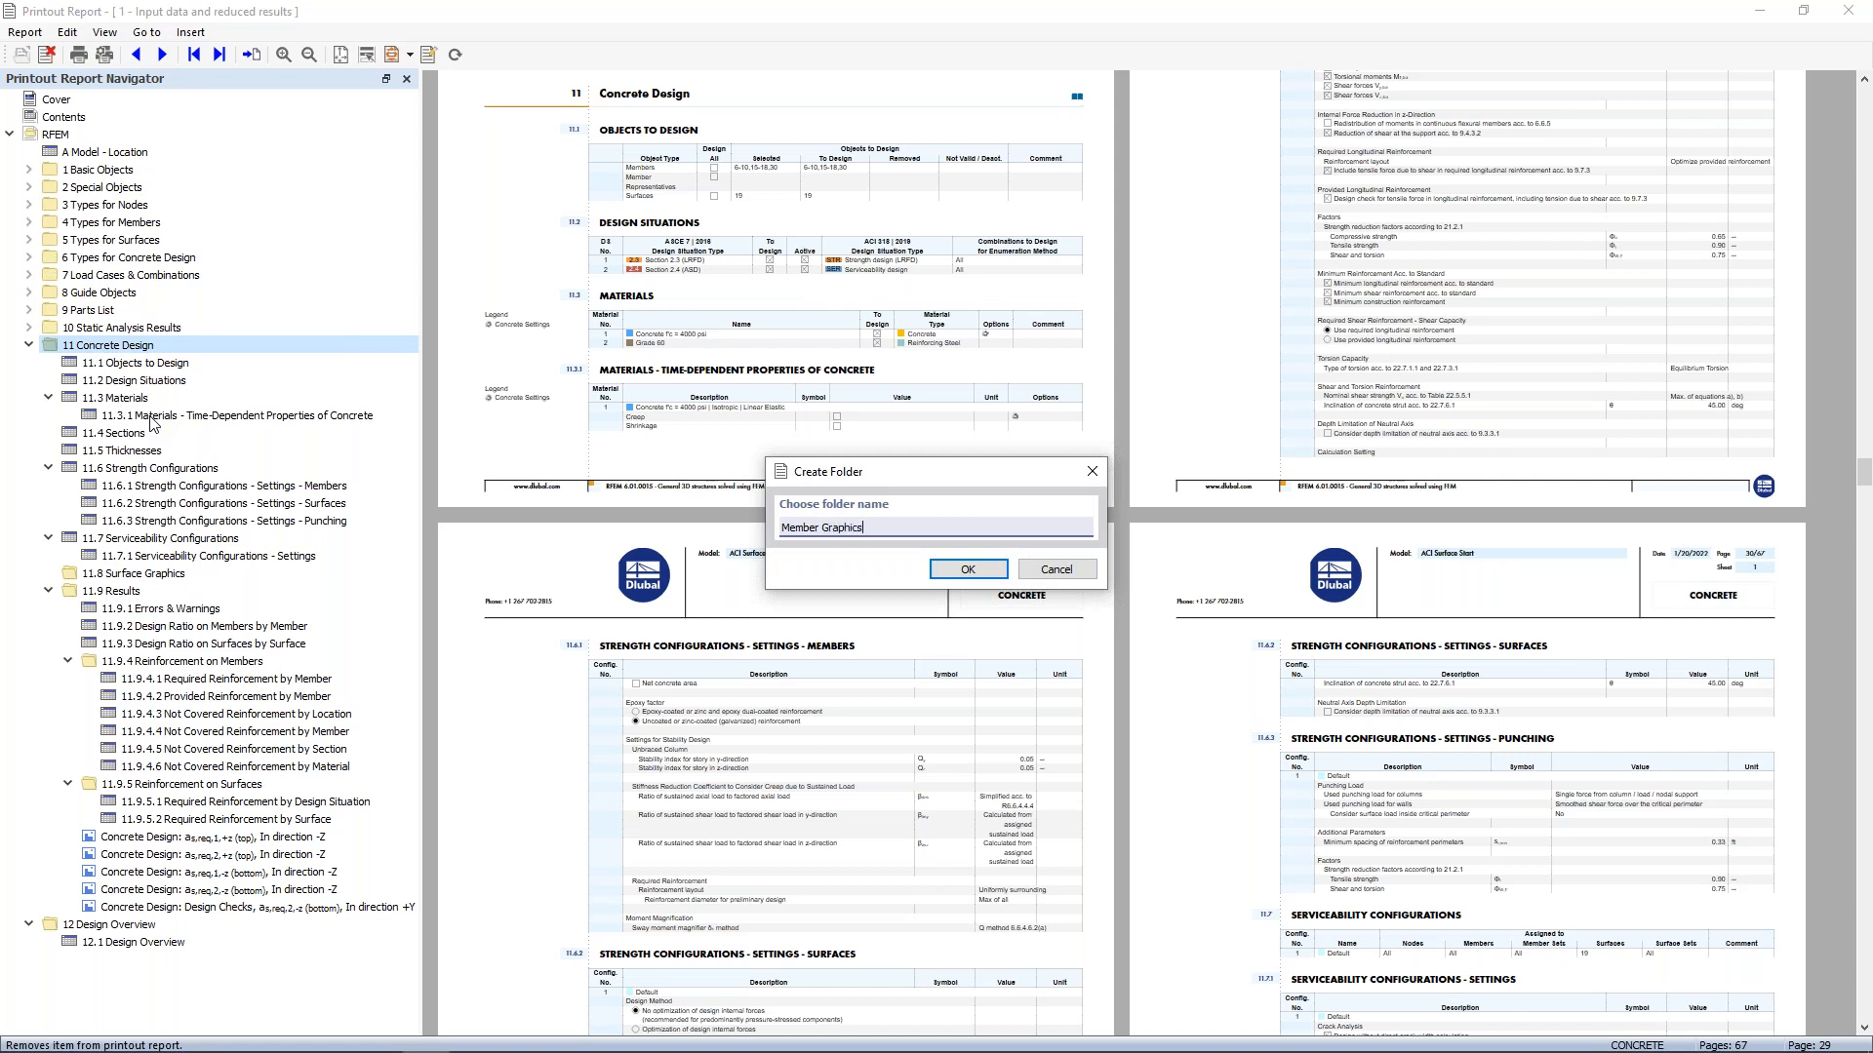
pyautogui.click(967, 570)
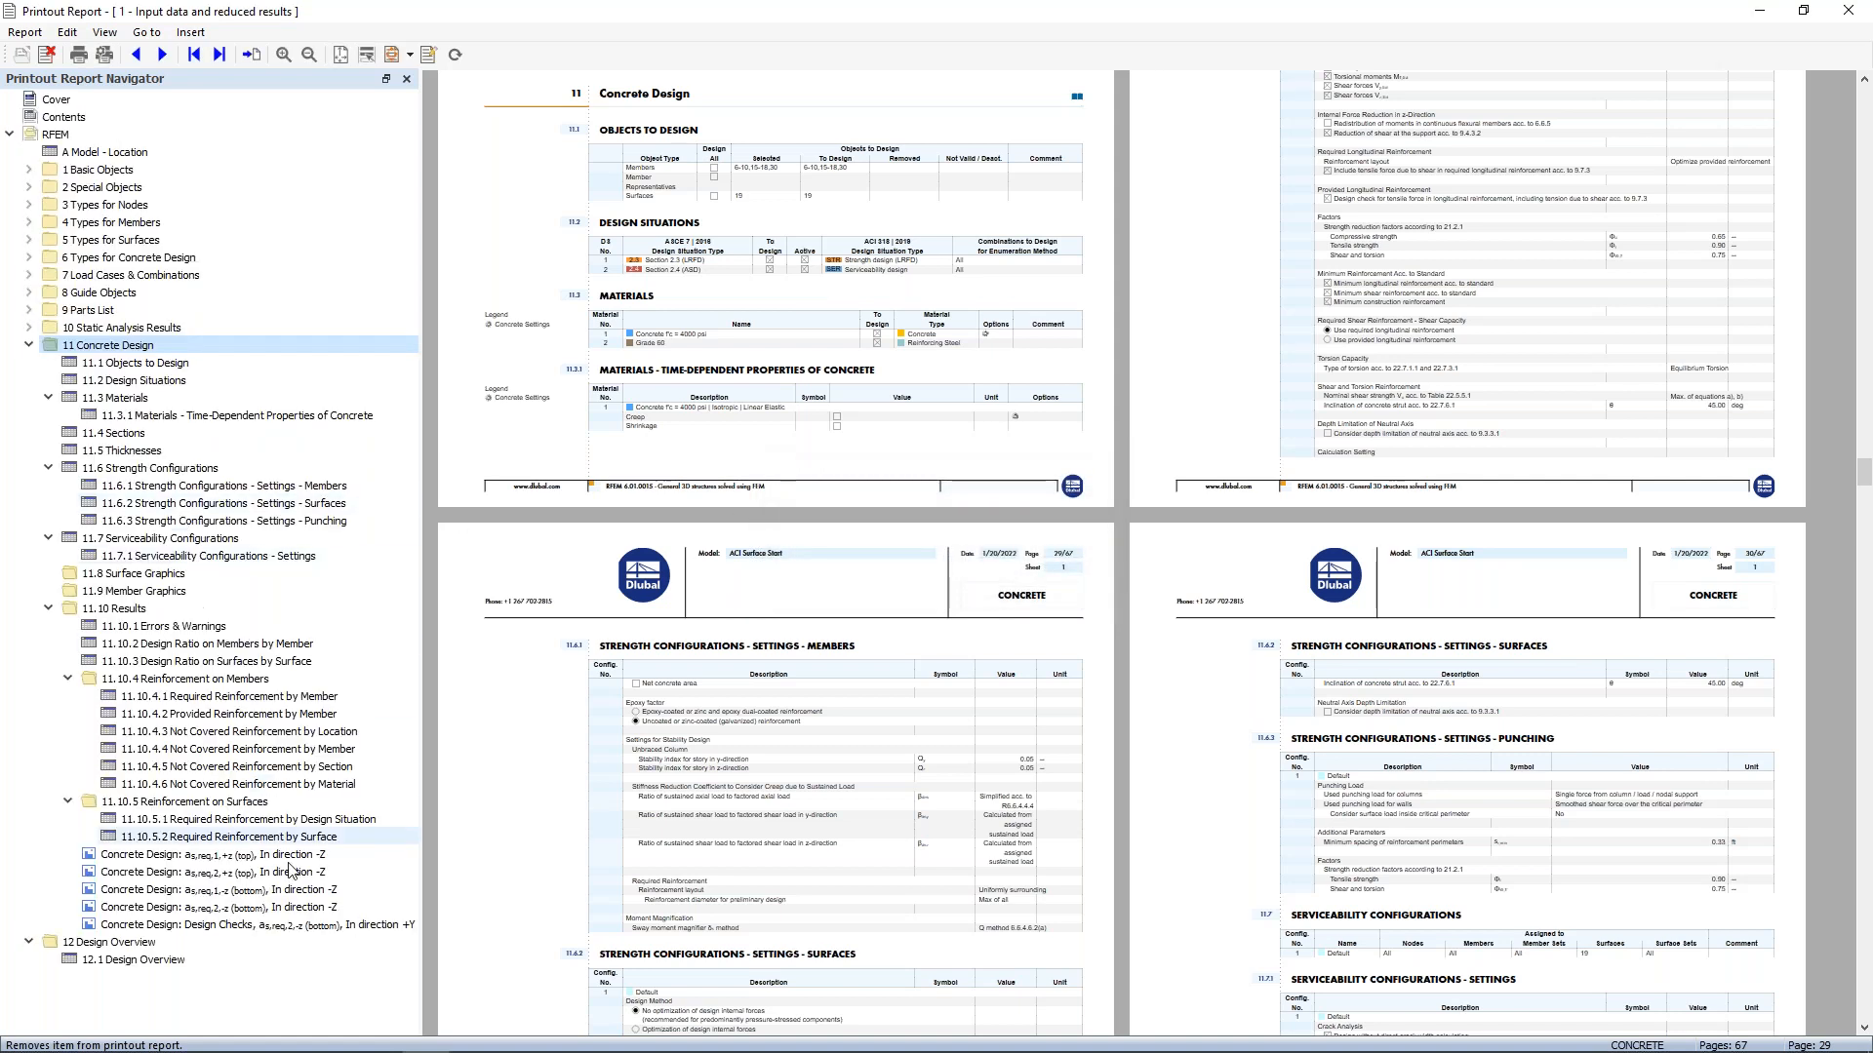
# Move the four surface reinforcement graphics into the Surface Graphics folder and the design checks graphic into the Member Graphics folder
pyautogui.click(273, 855)
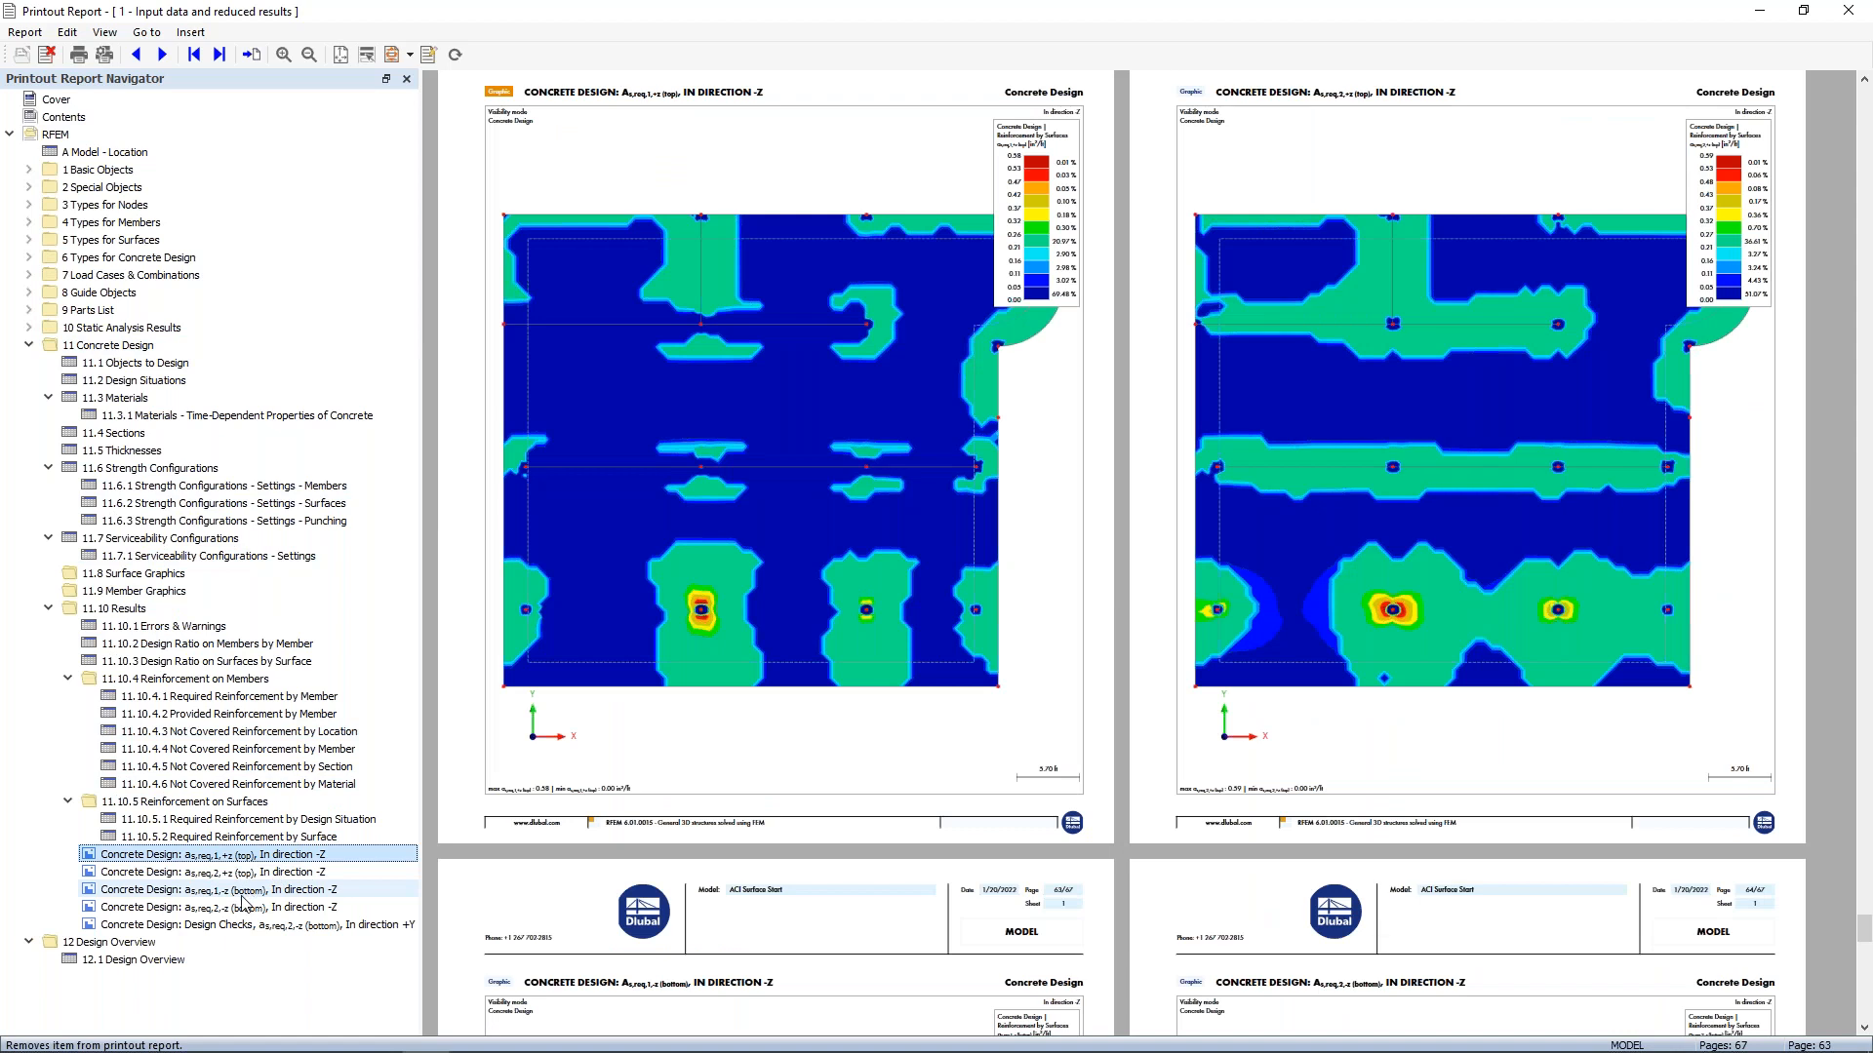
pyautogui.keyDown('shift'); pyautogui.click(242, 906); pyautogui.keyUp('shift')
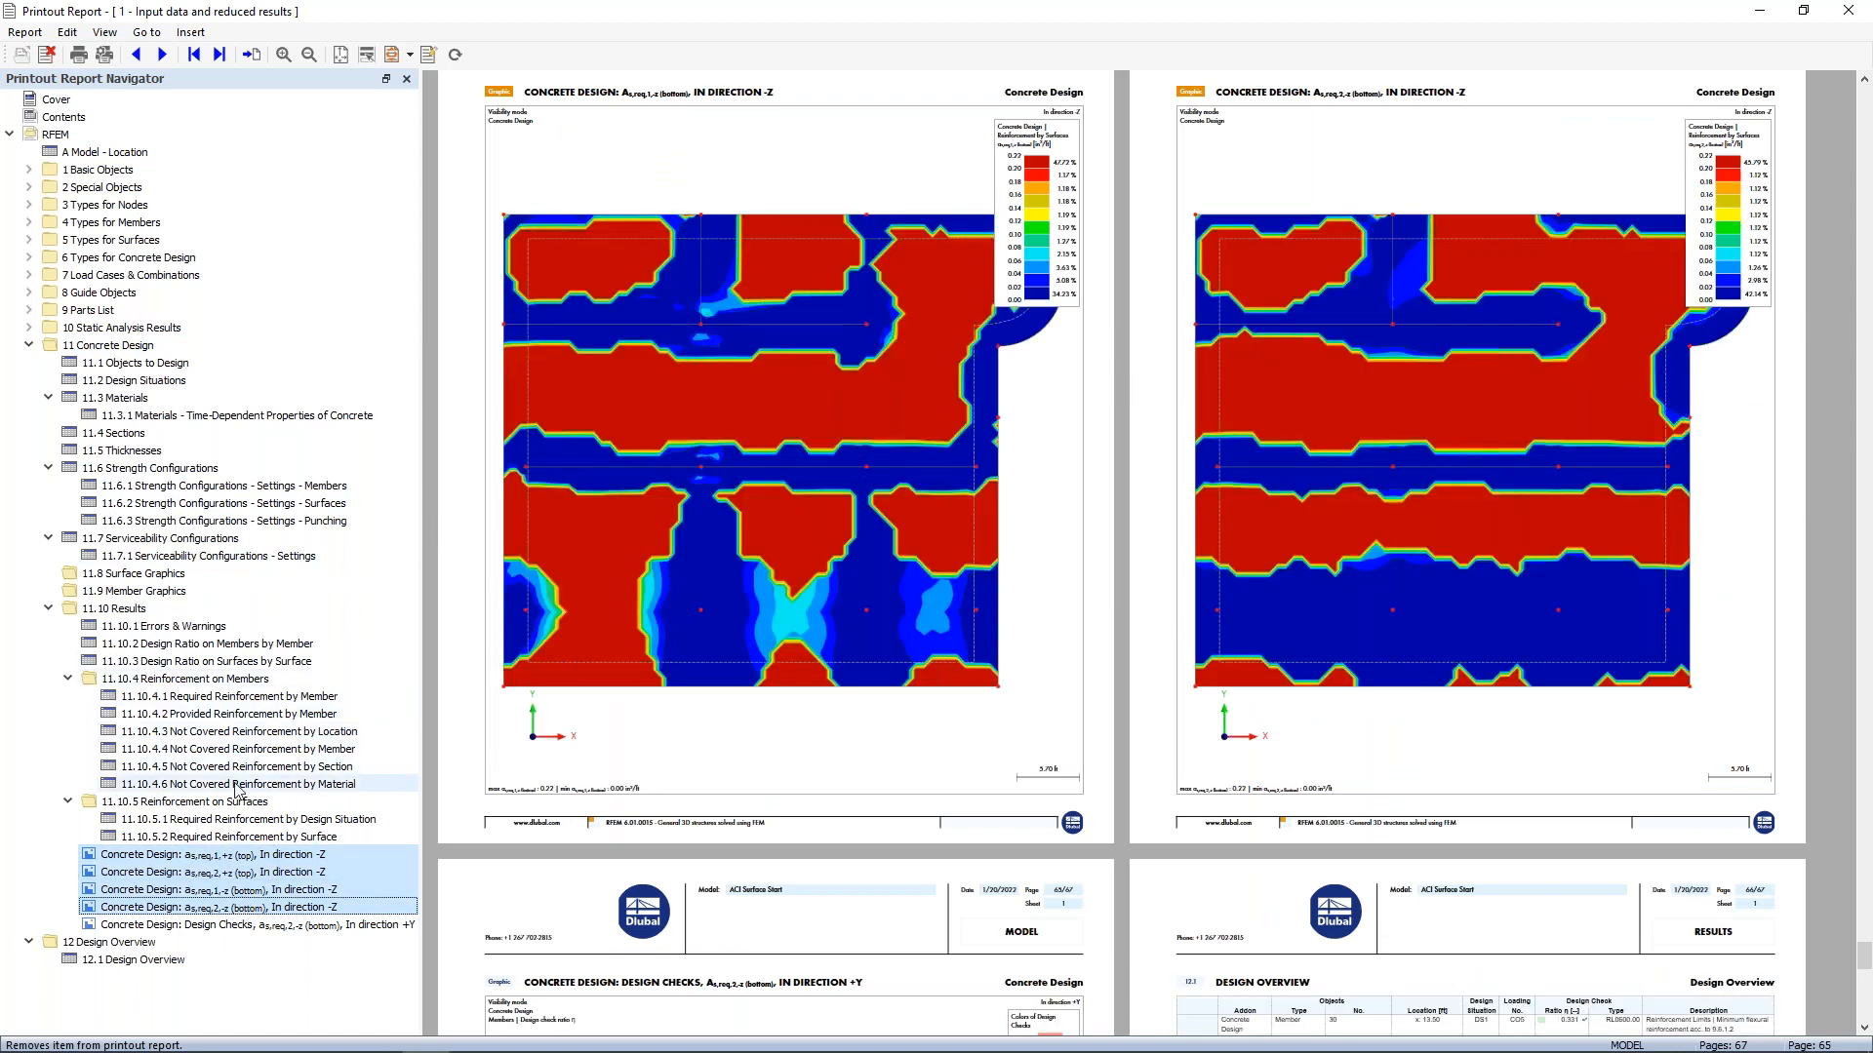
pyautogui.moveTo(178, 862); pyautogui.dragTo(137, 575)
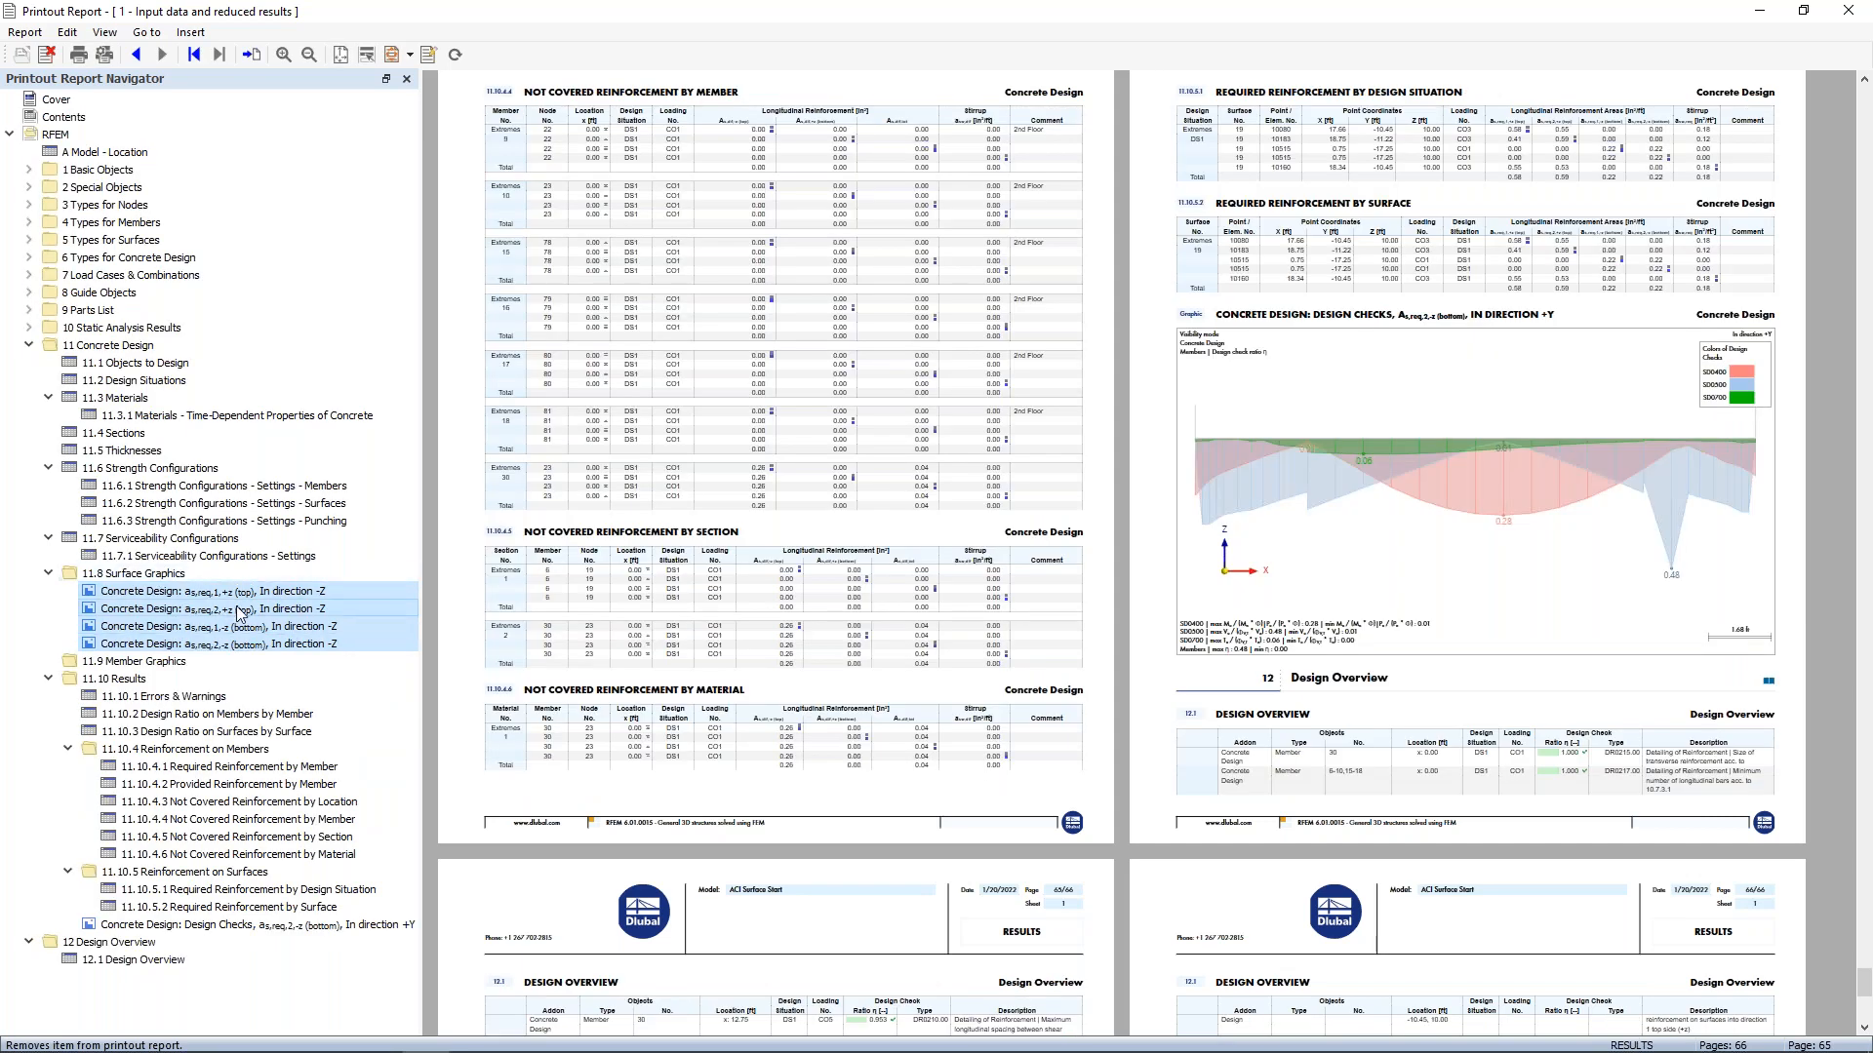
pyautogui.click(192, 923)
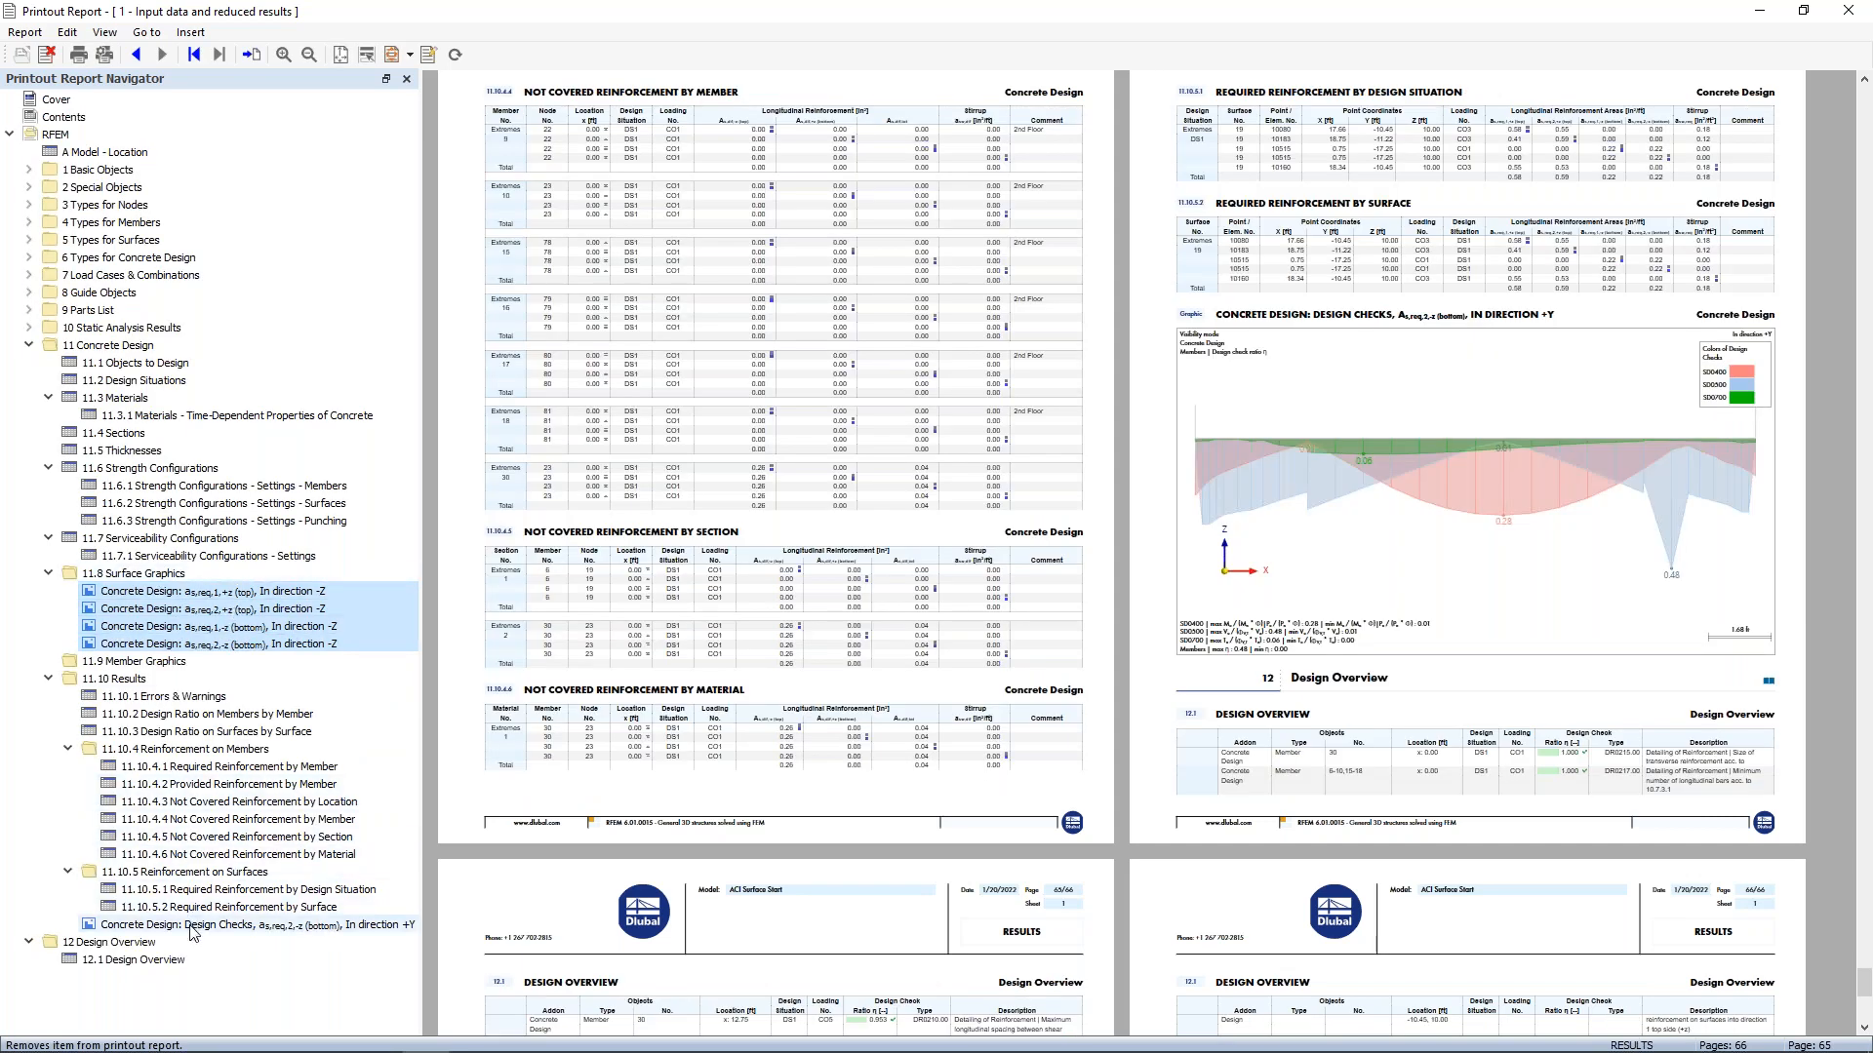
pyautogui.moveTo(179, 924); pyautogui.dragTo(181, 671)
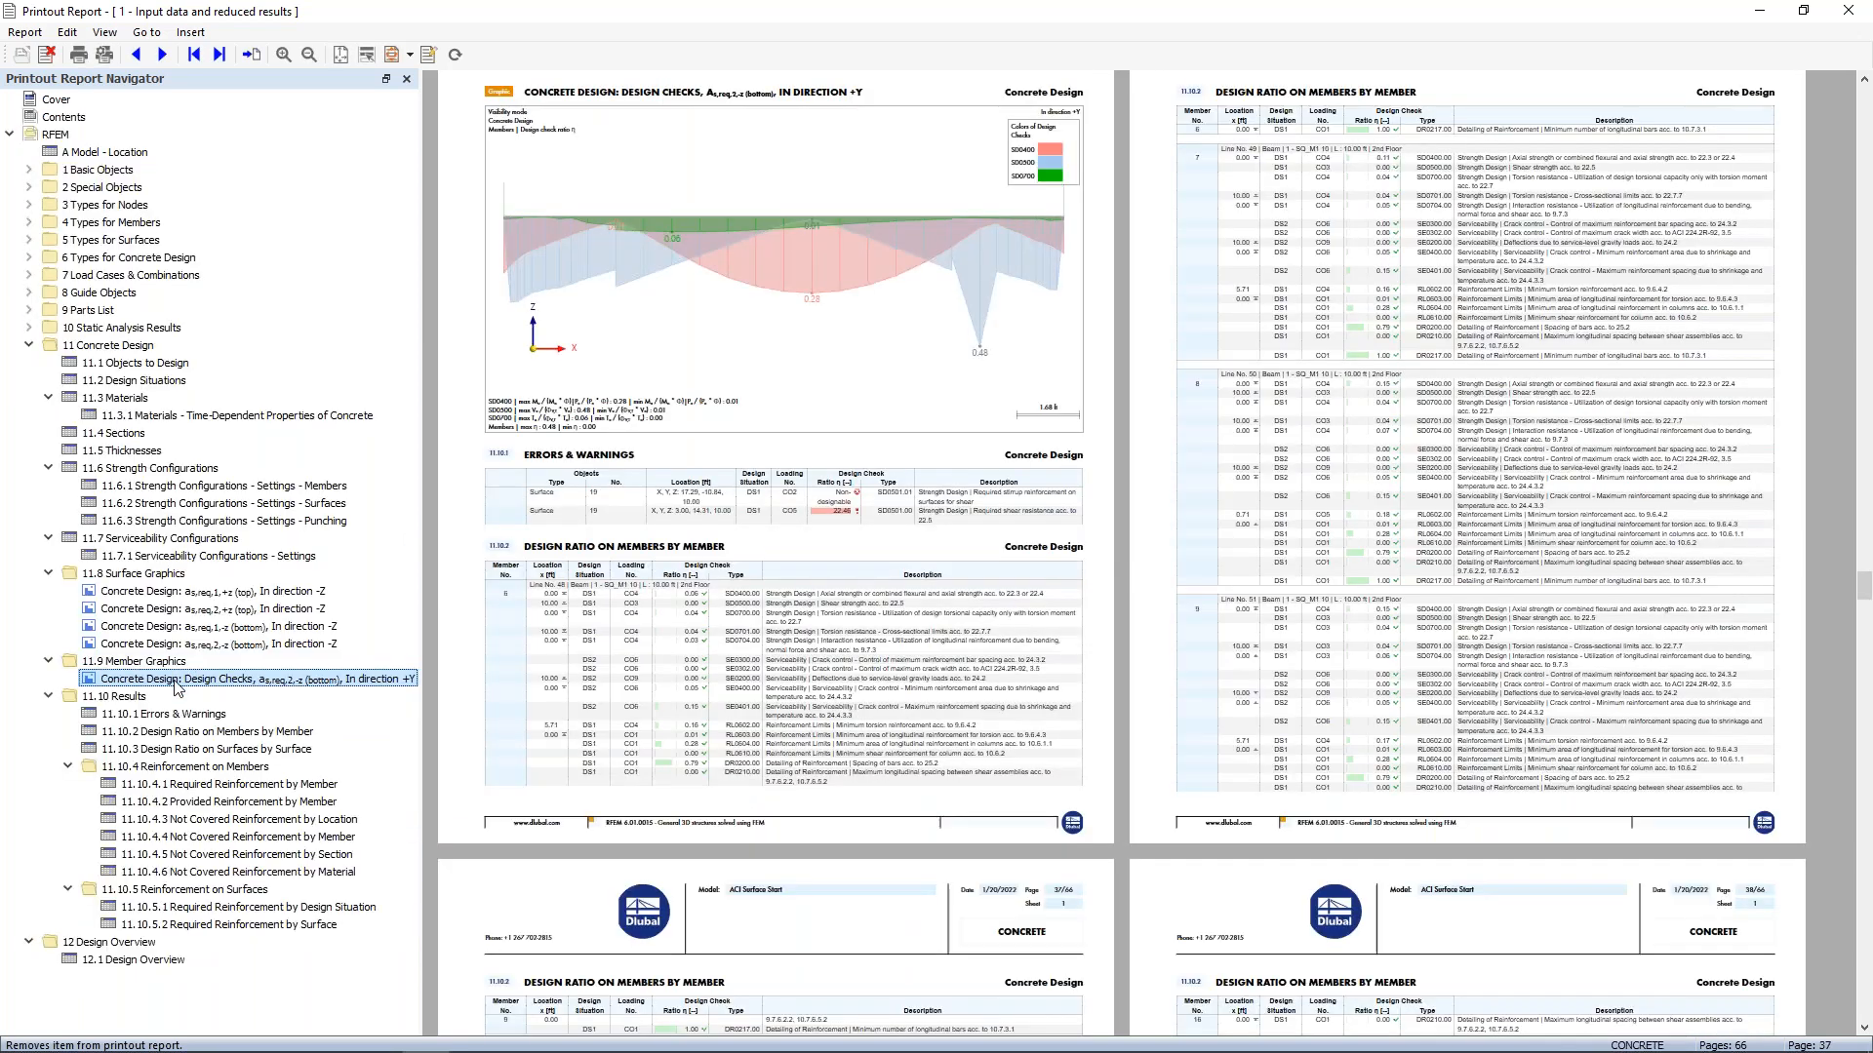
# Review the reorganized report from the cover and contents pages through the model location, materials, sections and members tables
pyautogui.scroll(3, 544, 455)
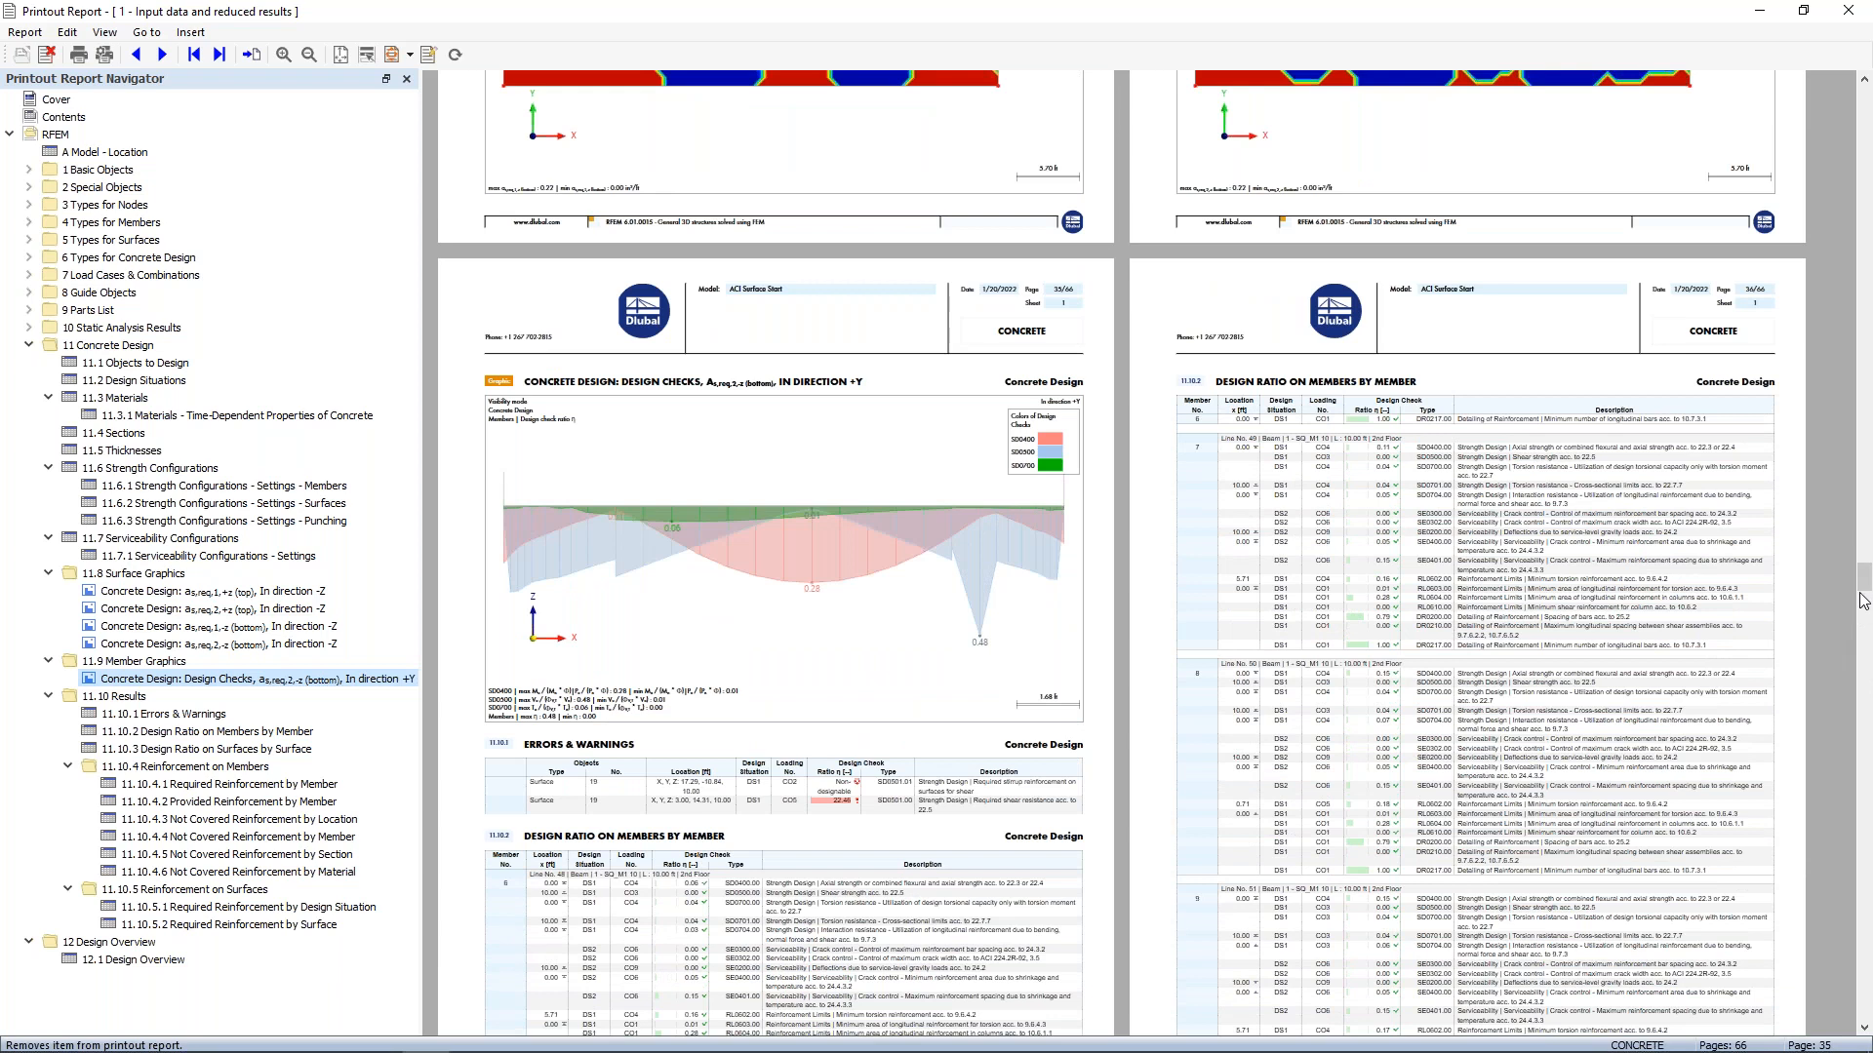
pyautogui.moveTo(1865, 588); pyautogui.dragTo(1813, 102)
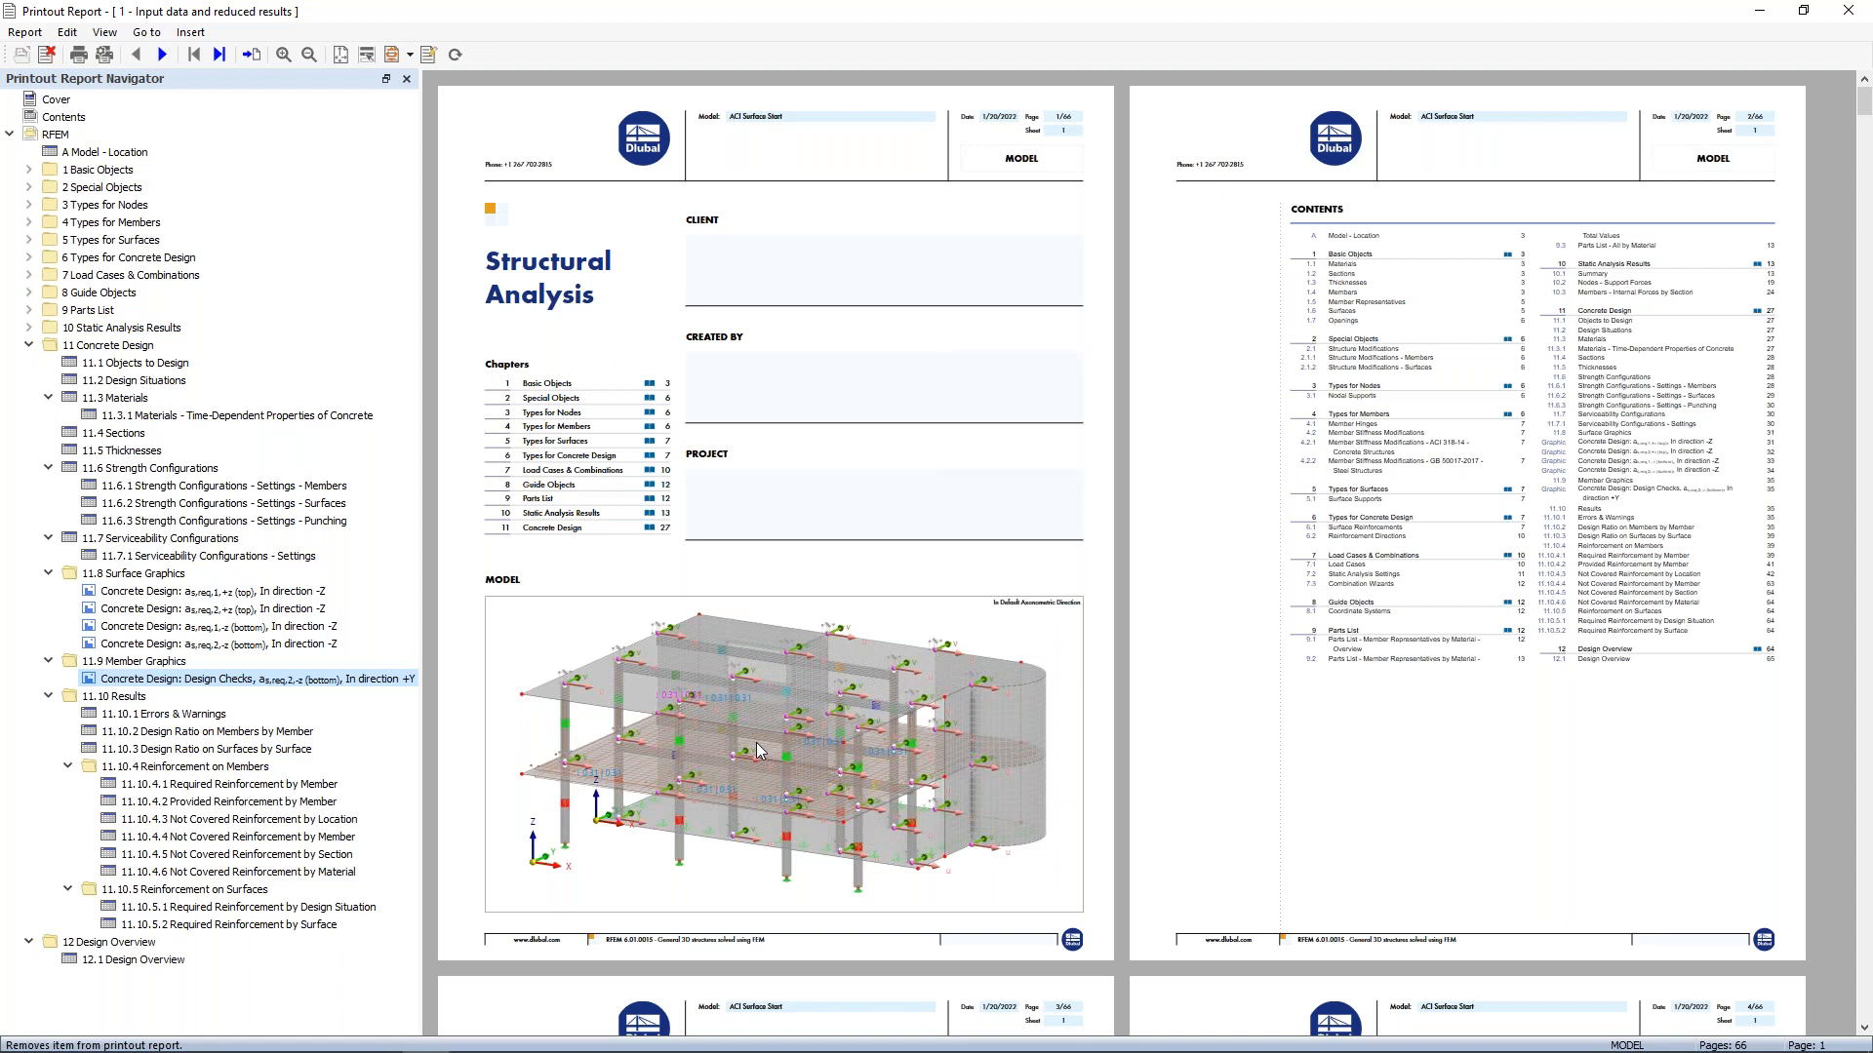
pyautogui.scroll(-5, 759, 751)
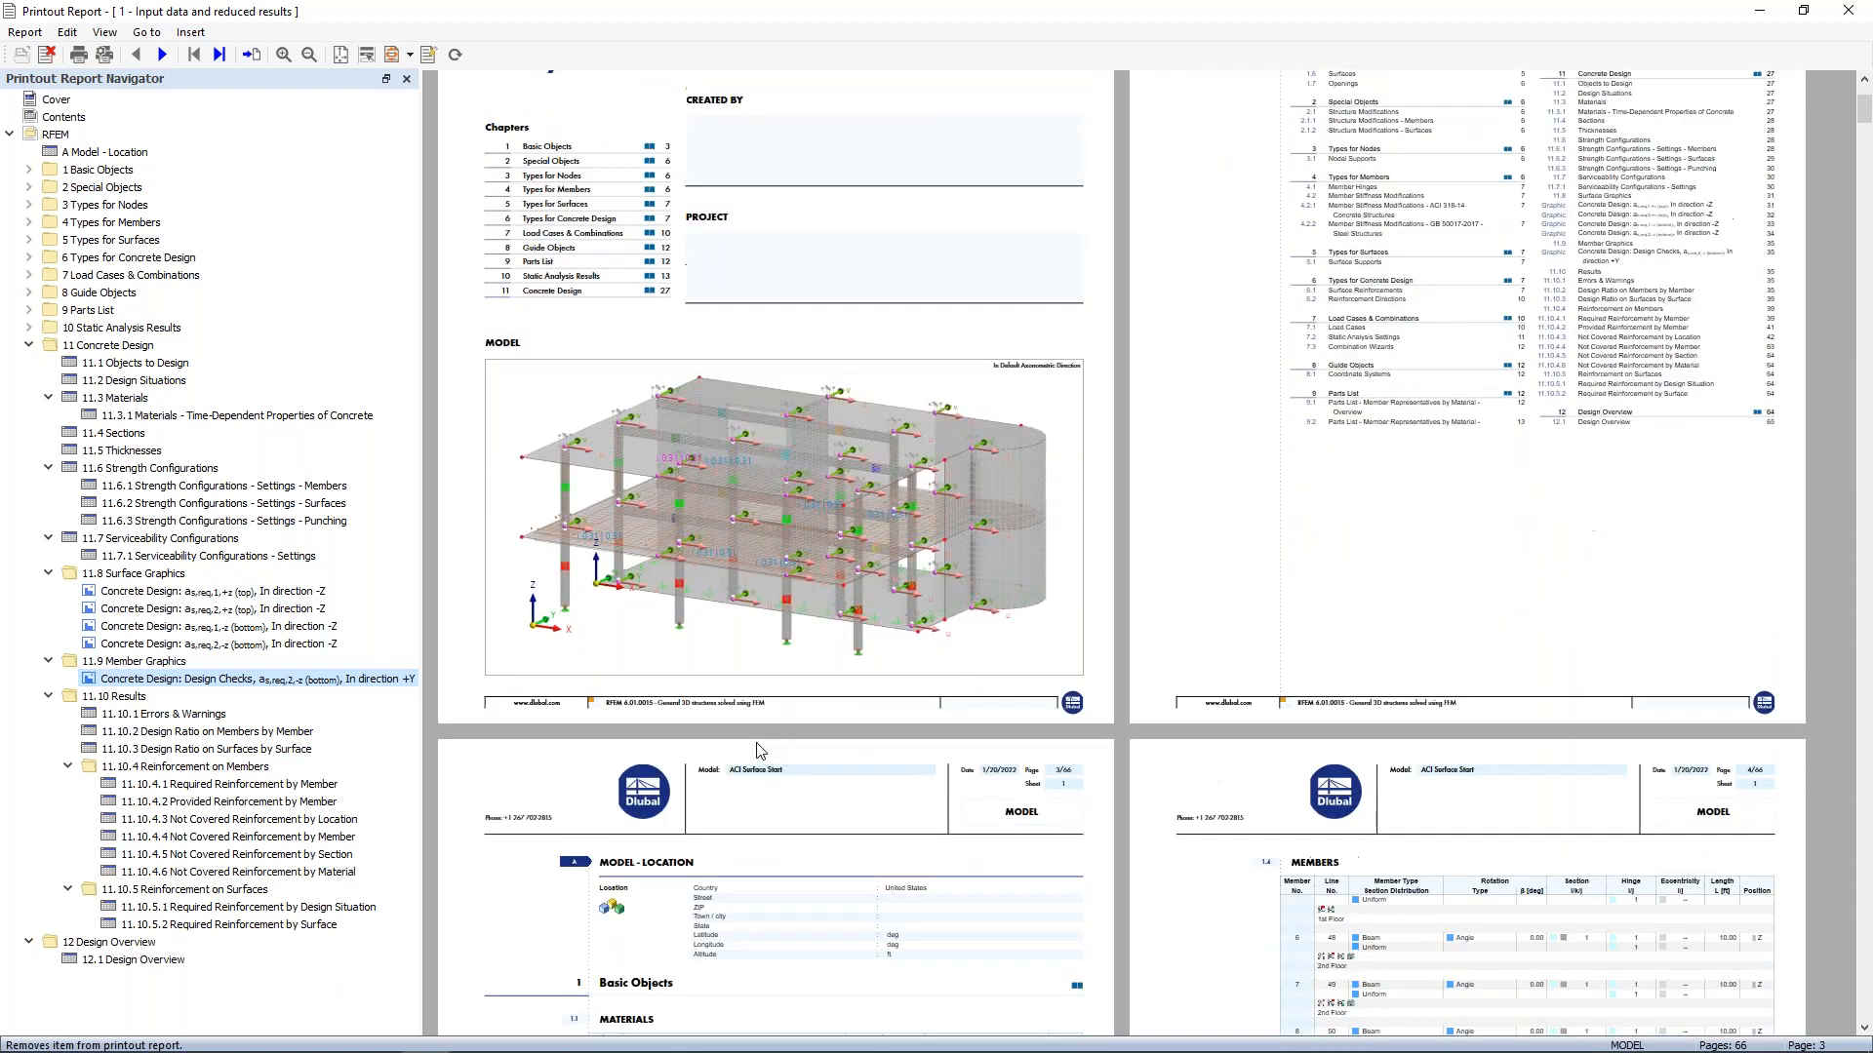
pyautogui.scroll(-4, 759, 749)
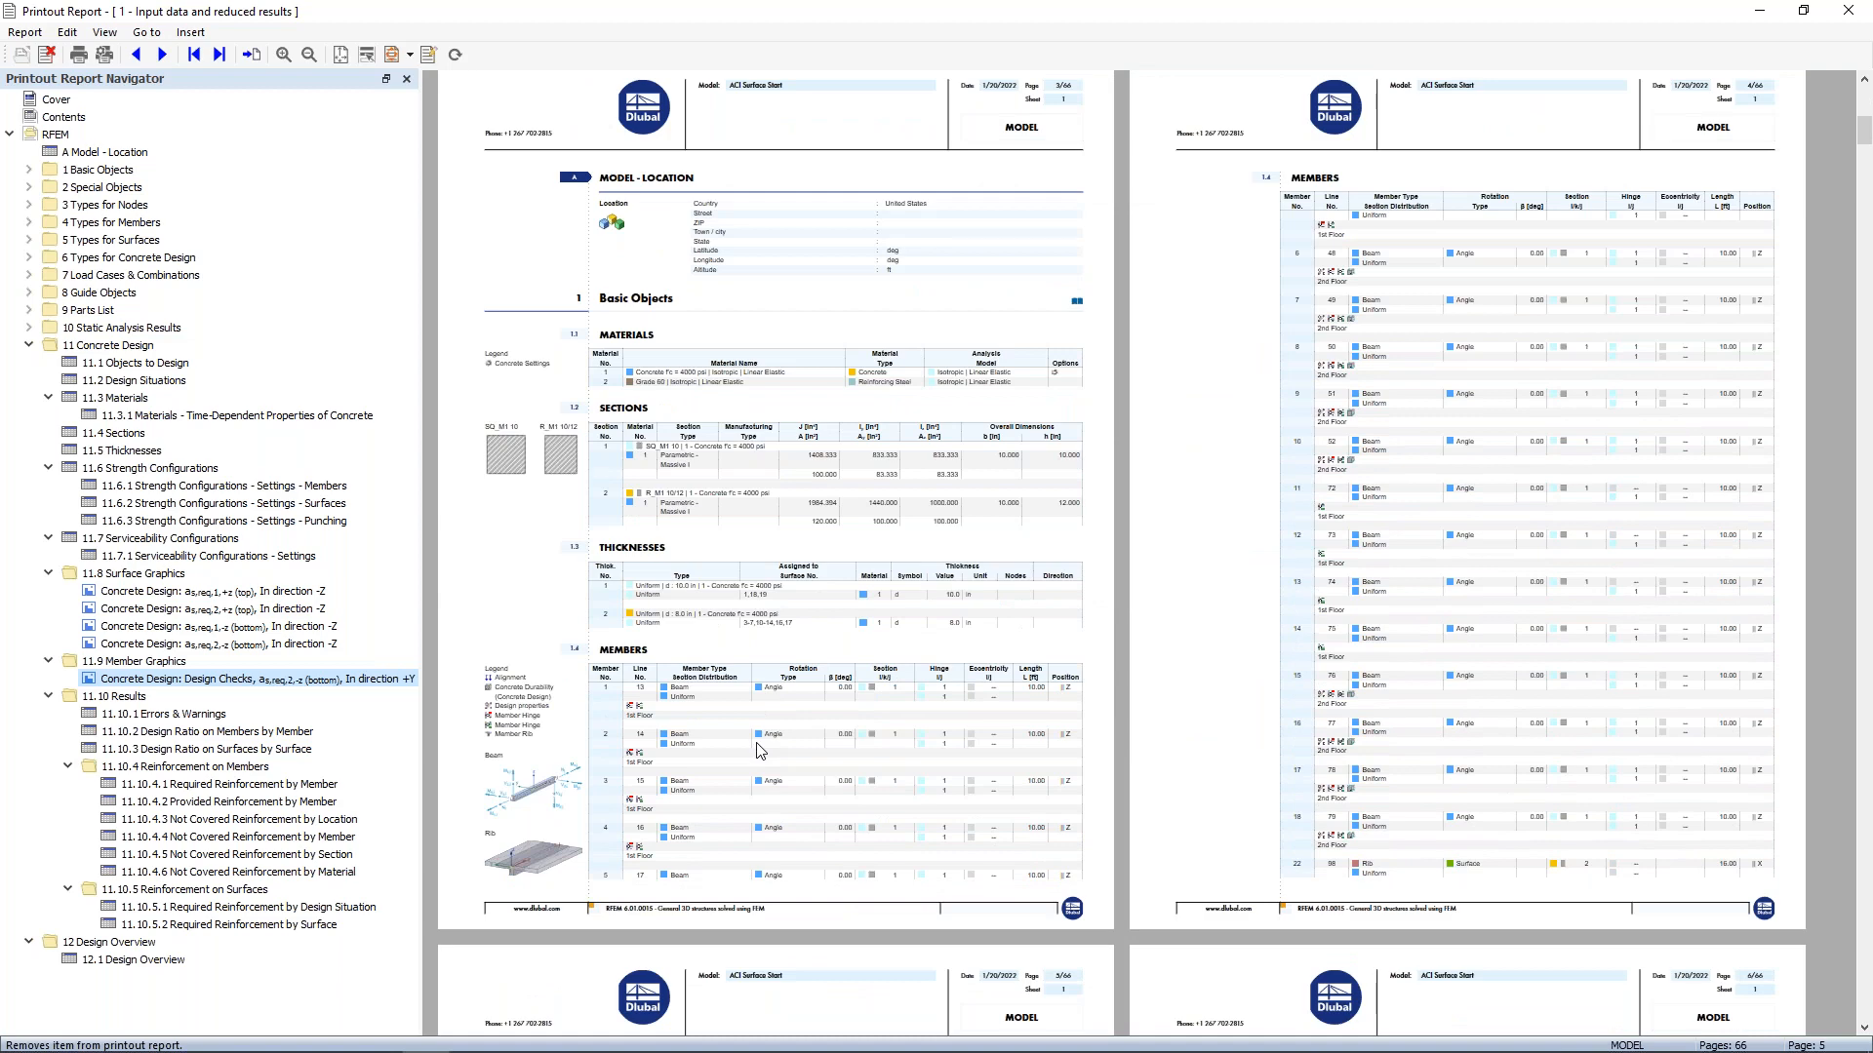
# Switch to the PowerPoint slide show and advance to the RFEM 6 Concrete Development slide
pyautogui.press('super+Tab')
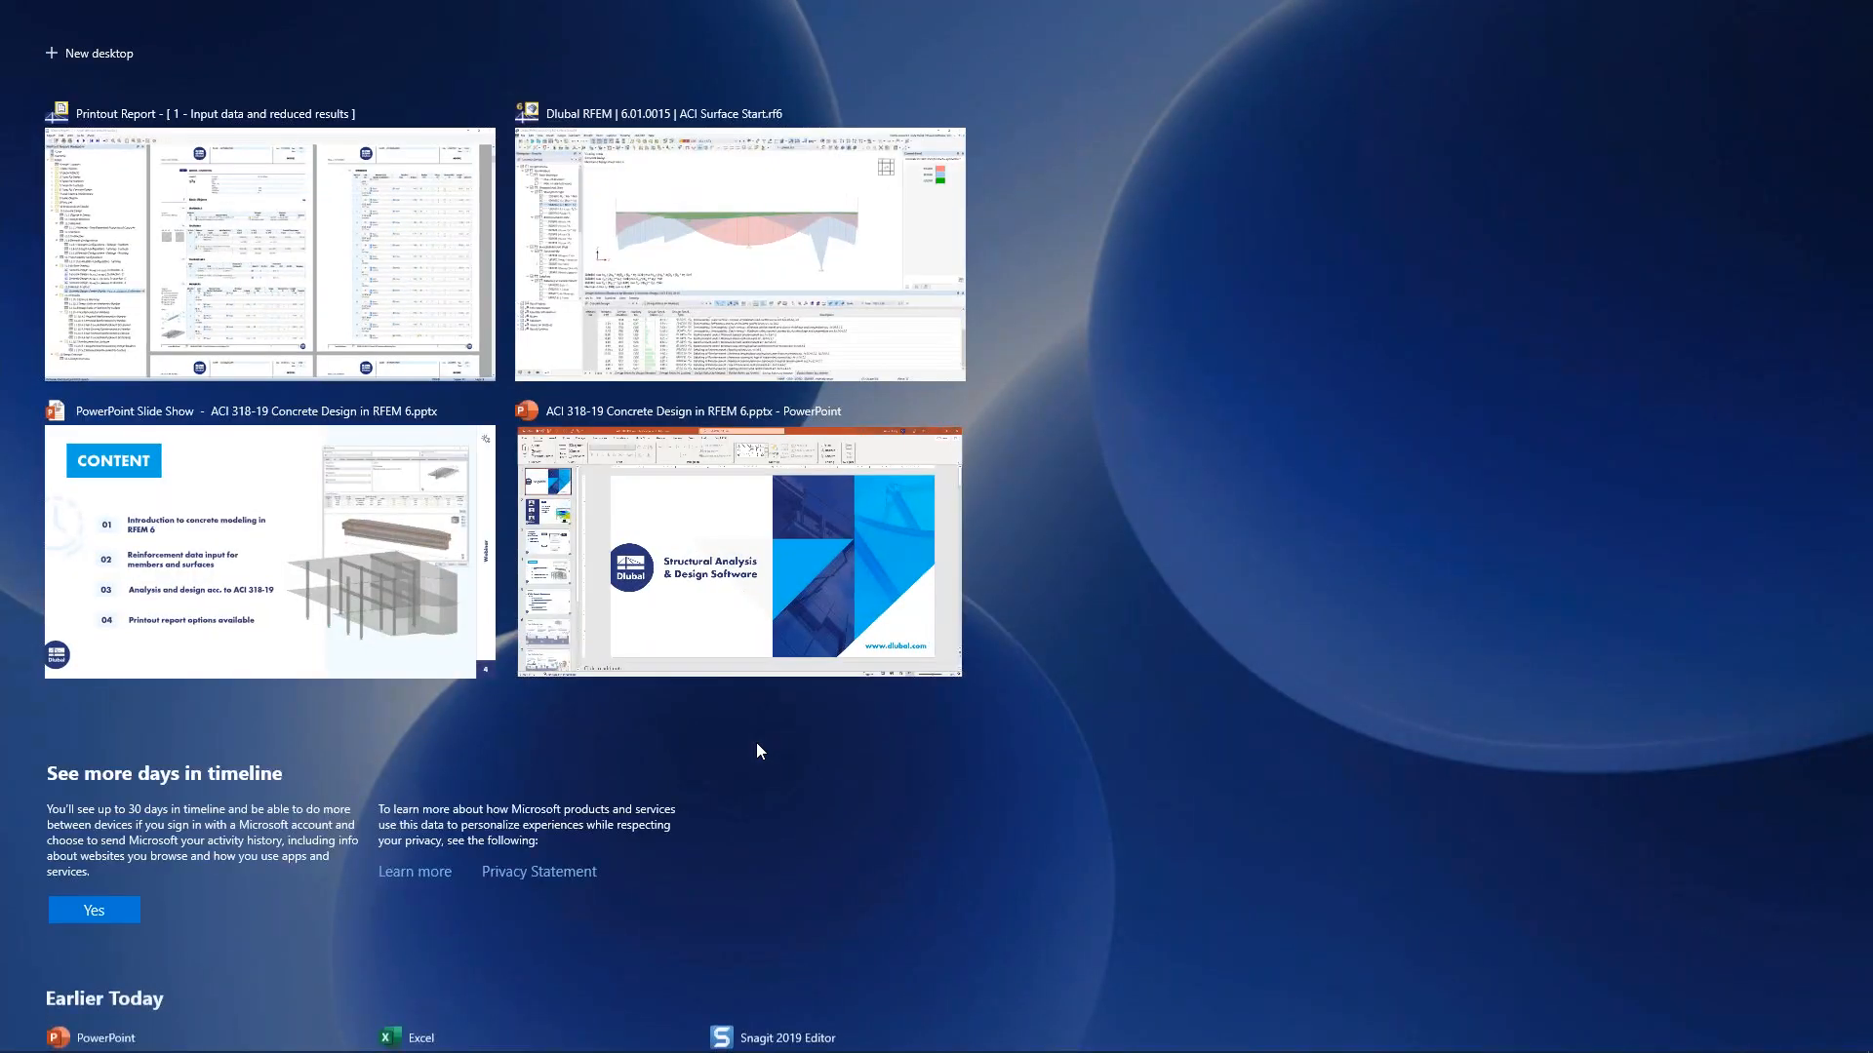
pyautogui.click(384, 542)
pyautogui.press('Right')
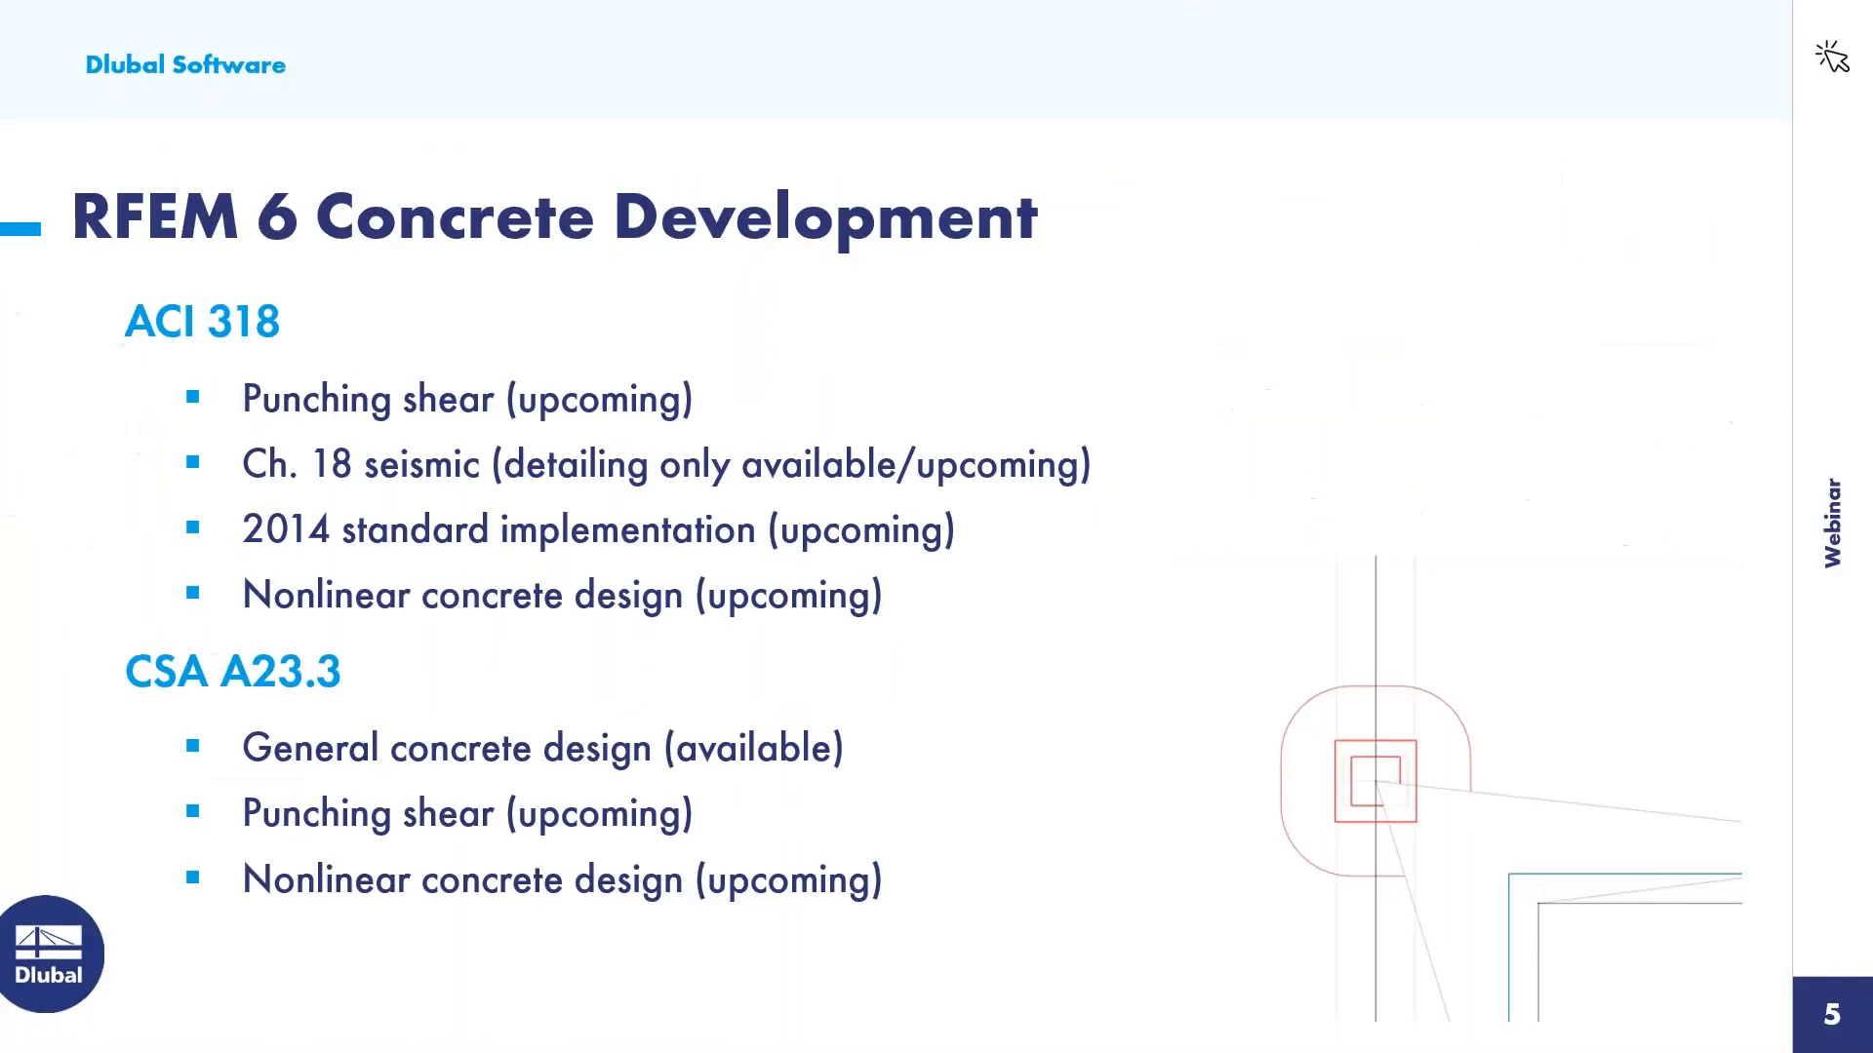